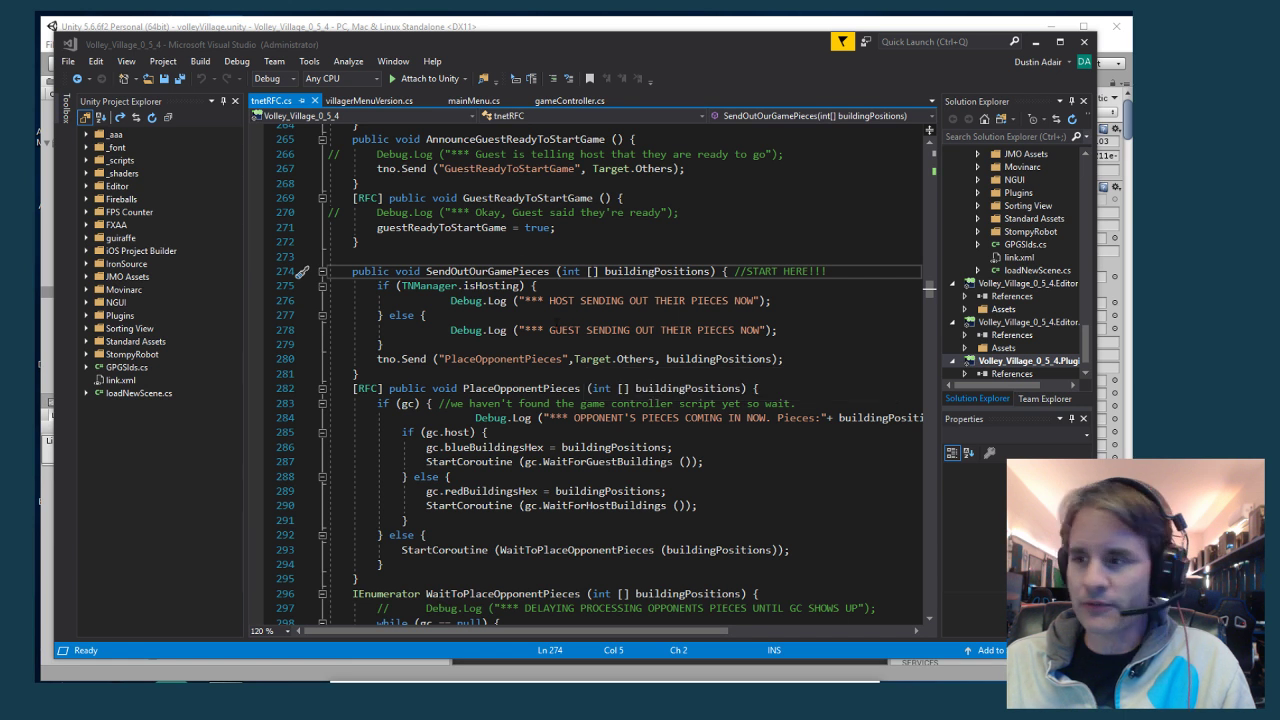
Review the SendOutOurGamePieces code in tnetRFC.cs around lines 275-294
{"action": "left_click", "coordinate": [651, 318]}
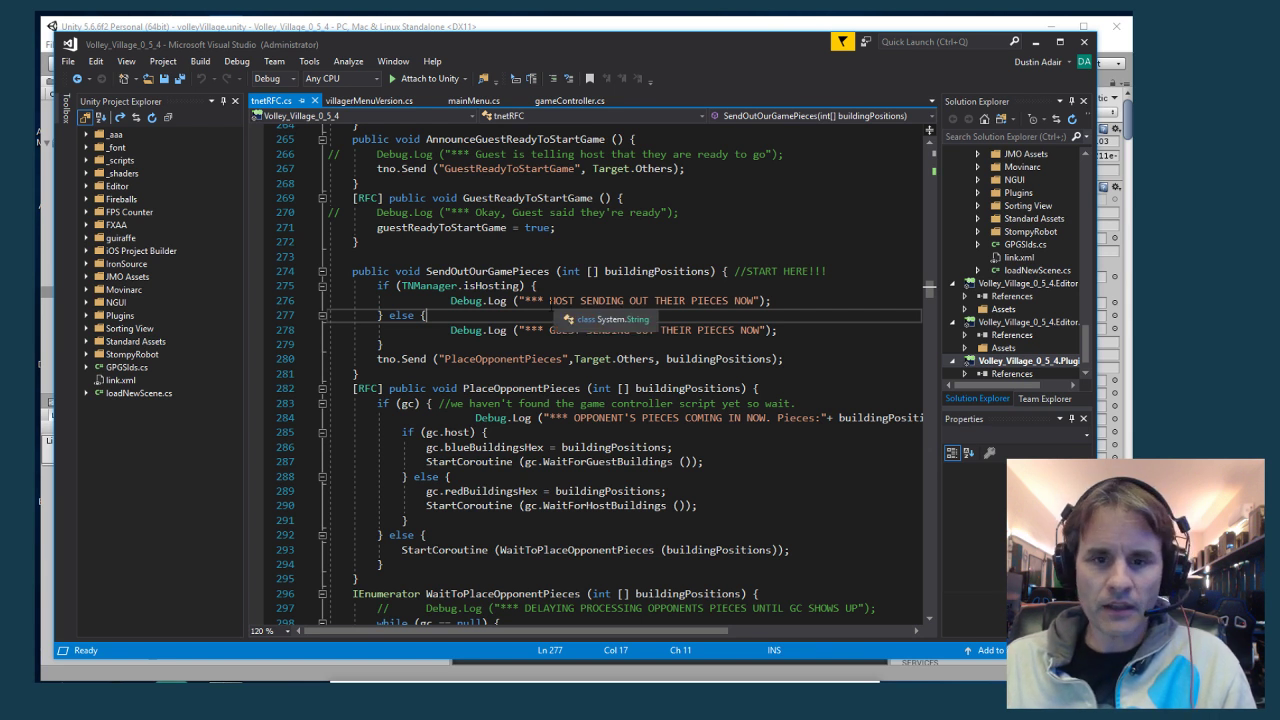
{"action": "left_click", "coordinate": [668, 373]}
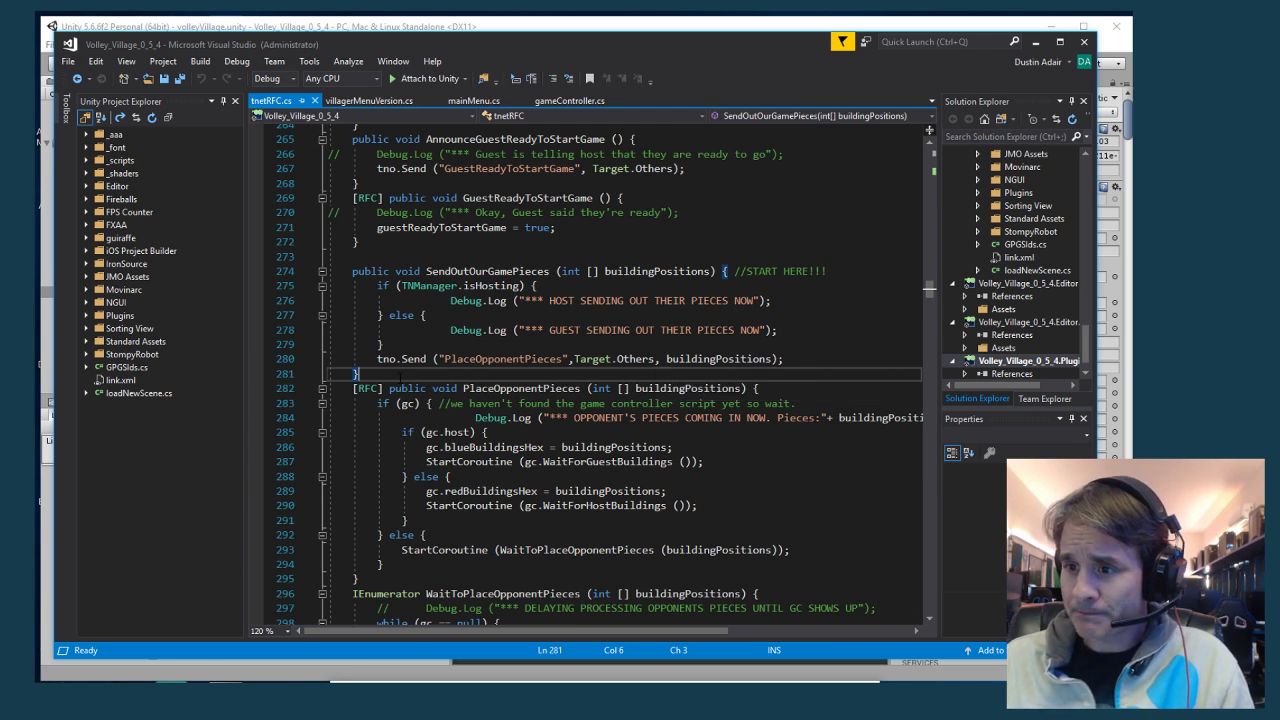
{"action": "left_click", "coordinate": [383, 564]}
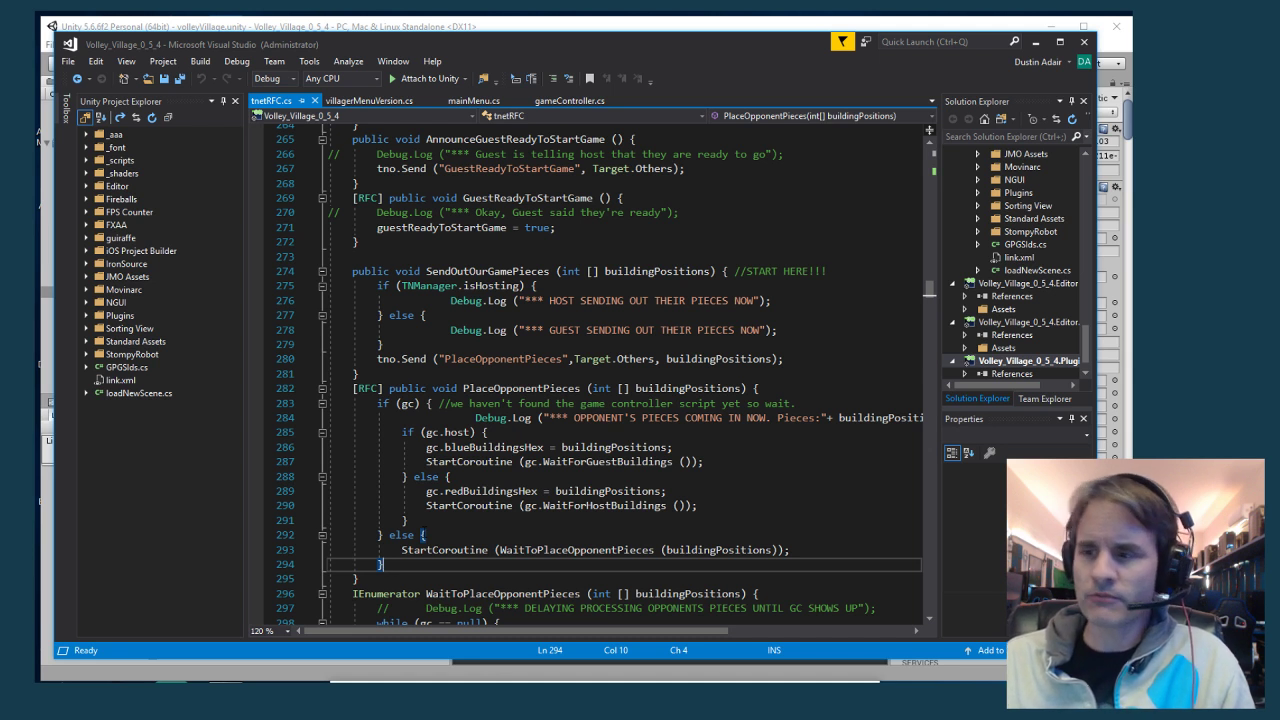
{"action": "mouse_move", "coordinate": [601, 461]}
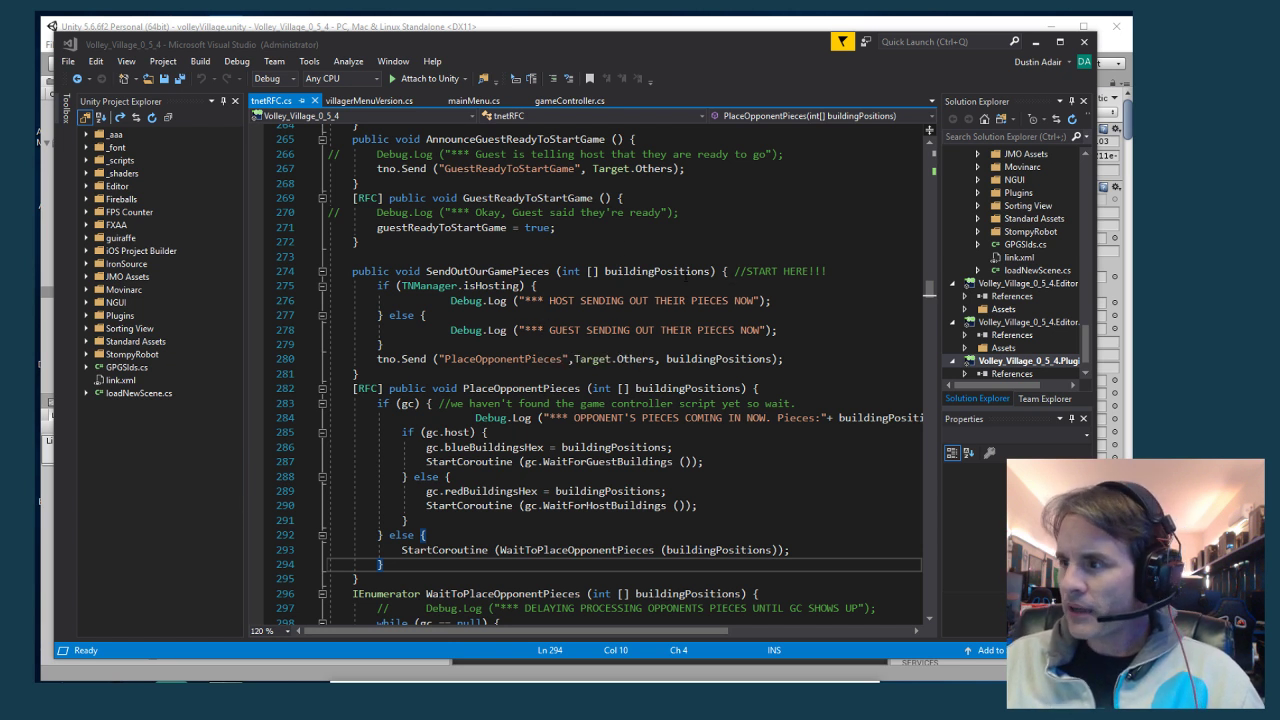
{"action": "left_click", "coordinate": [780, 271]}
{"action": "left_click", "coordinate": [607, 290]}
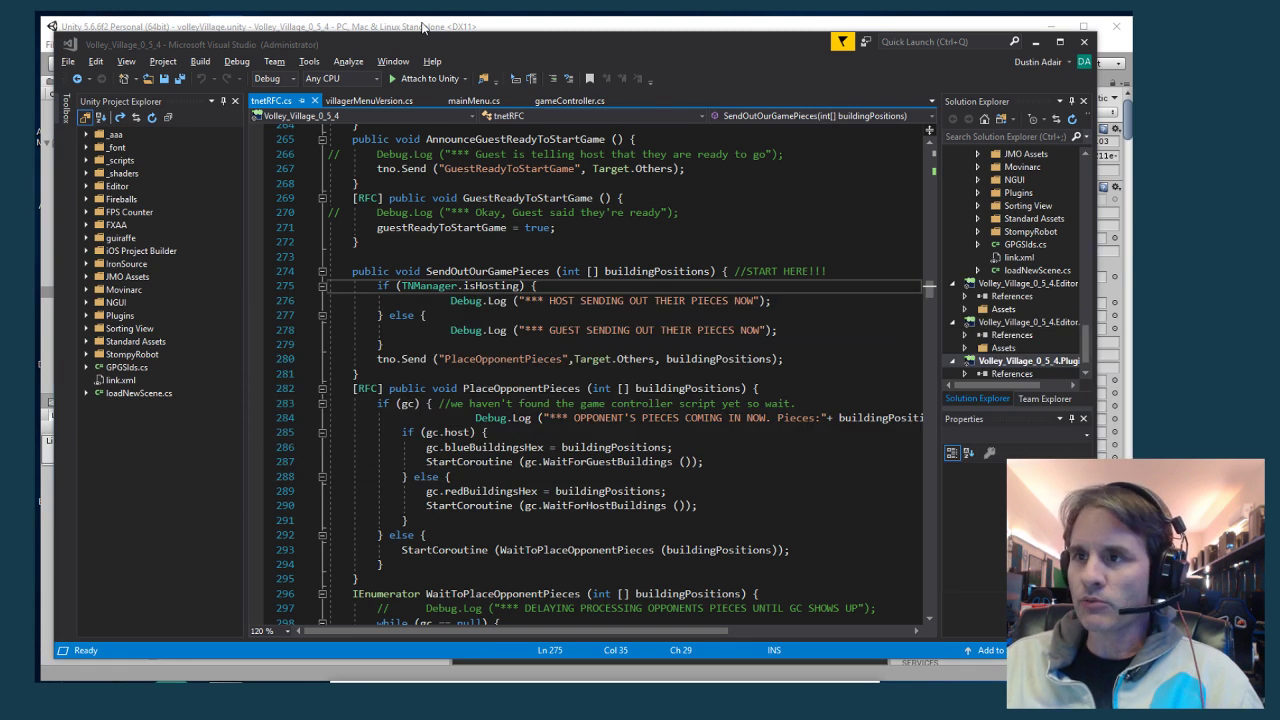
Rebuild the PC standalone as volleyVillage, replacing the existing build in BUILDS\PC
{"action": "left_click", "coordinate": [420, 30]}
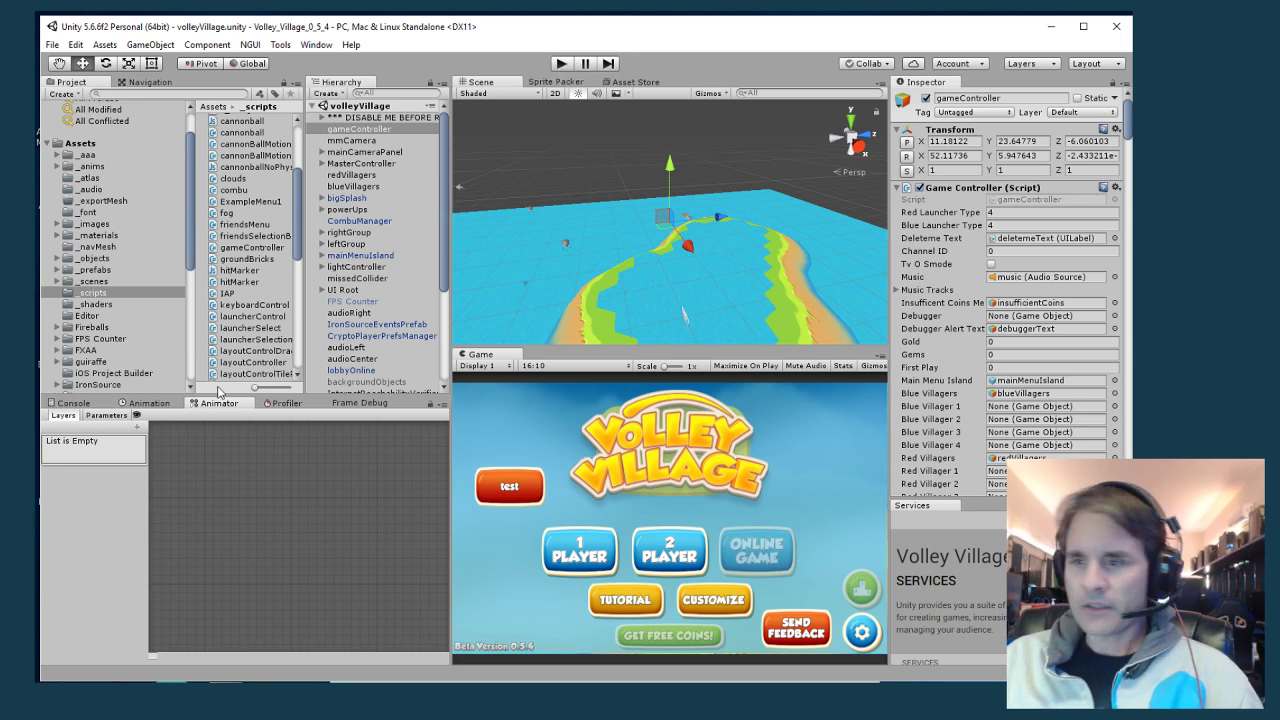
{"action": "left_click", "coordinate": [60, 46]}
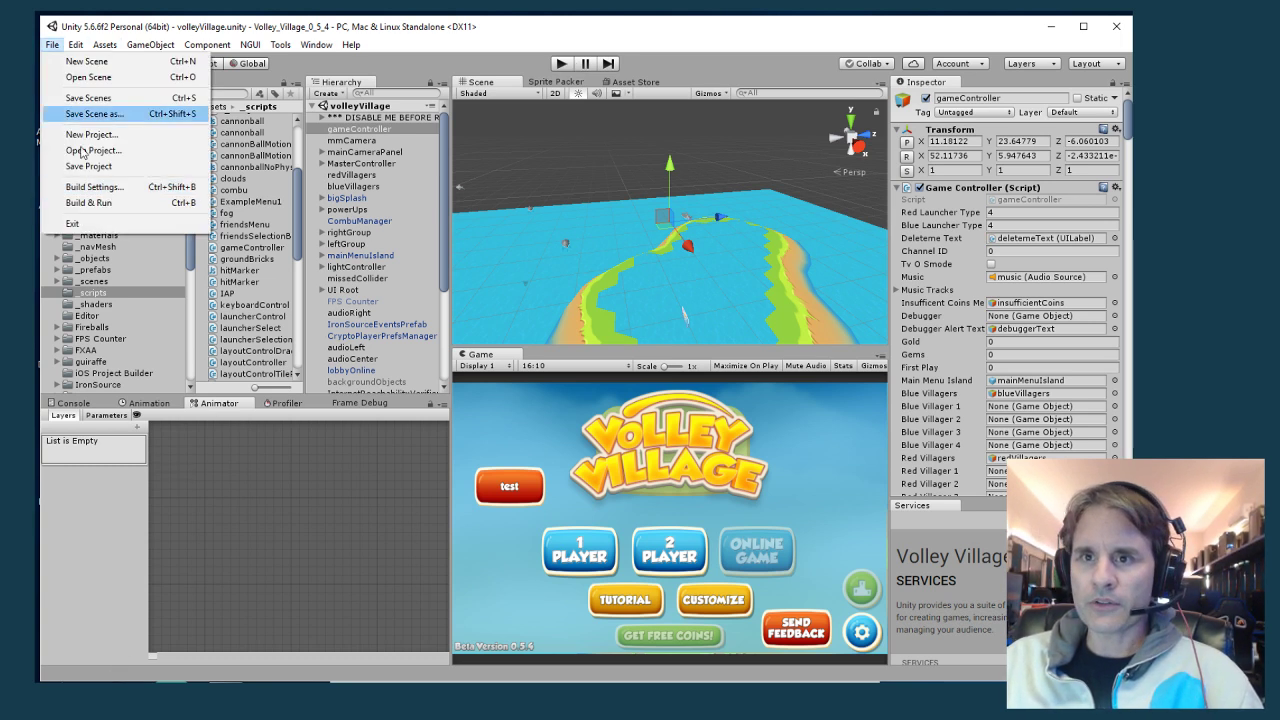
{"action": "left_click", "coordinate": [85, 183]}
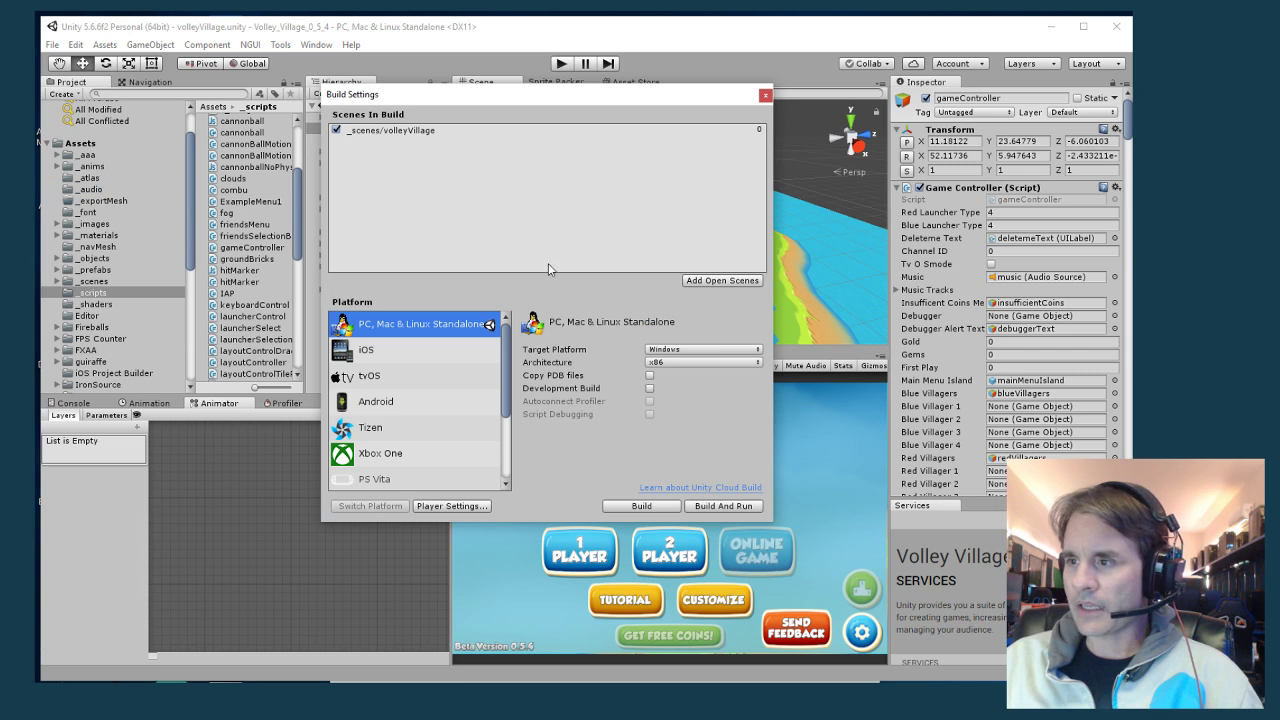
{"action": "left_click", "coordinate": [638, 506]}
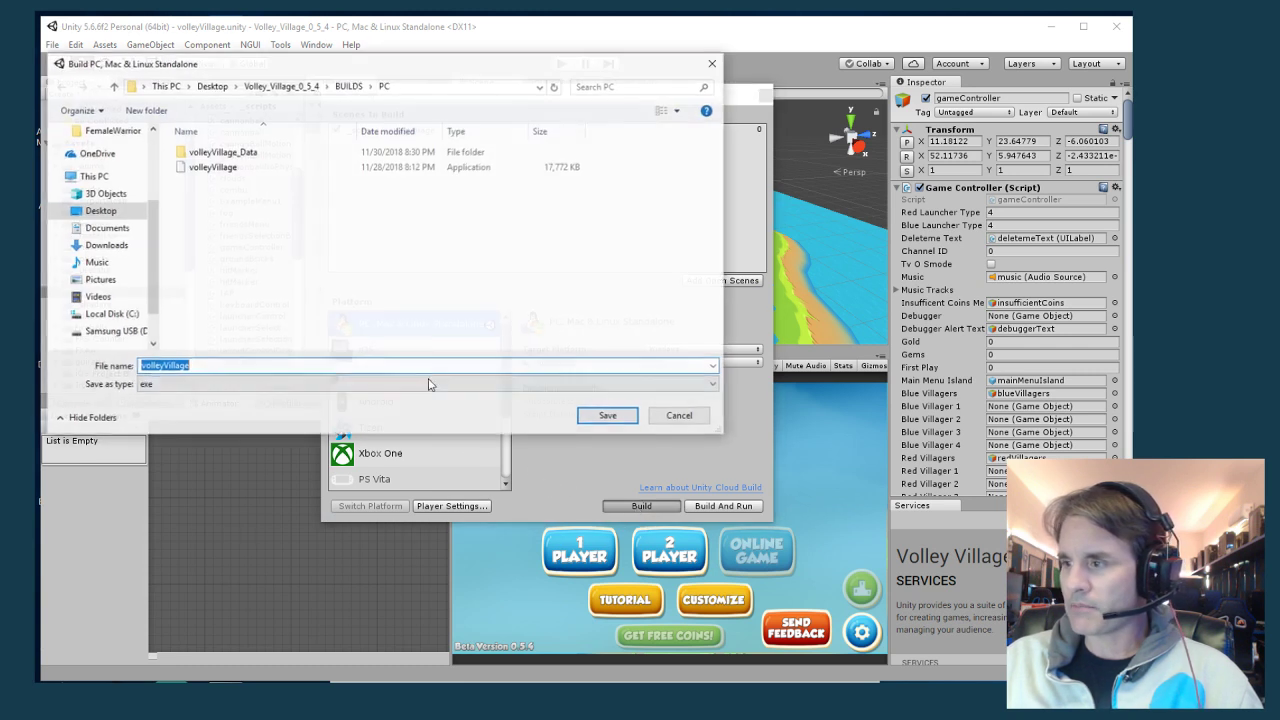
{"action": "left_click", "coordinate": [609, 418]}
{"action": "left_click", "coordinate": [763, 394]}
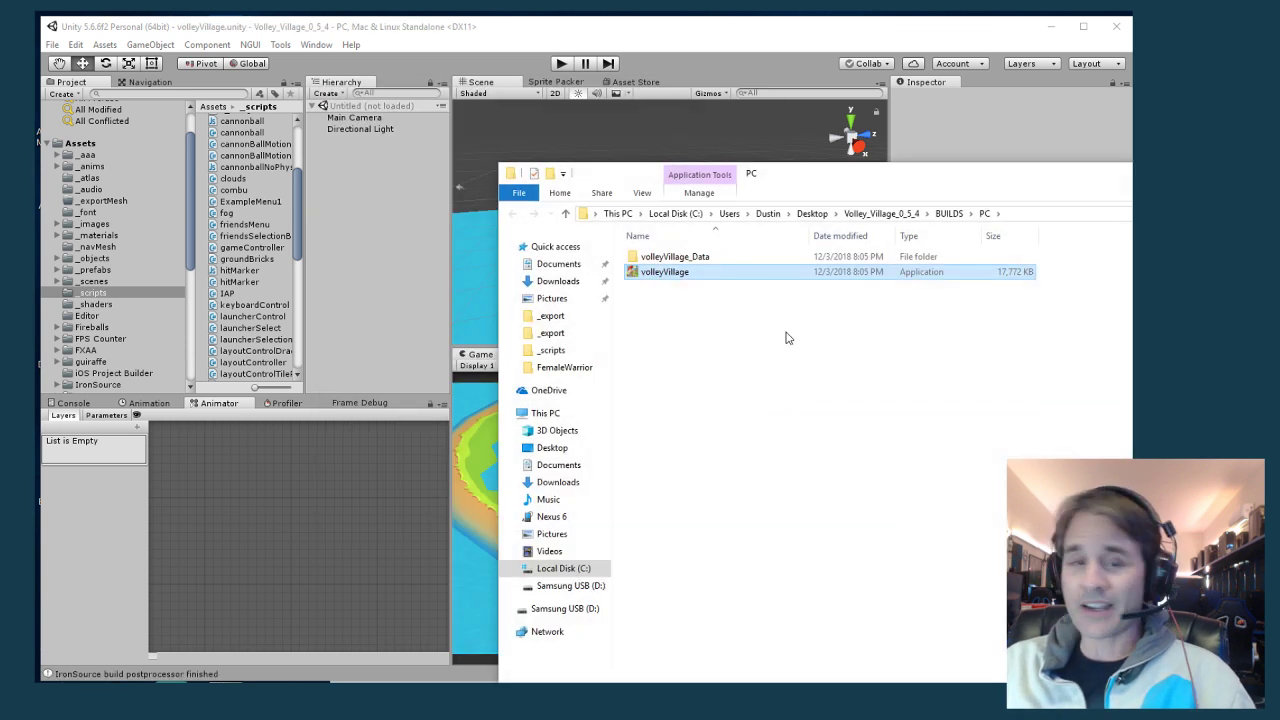
Close Unity's Build Settings and launch volleyVillage.exe from the BUILDS\PC folder
{"action": "left_click_drag", "start_coordinate": [838, 186], "coordinate": [575, 180]}
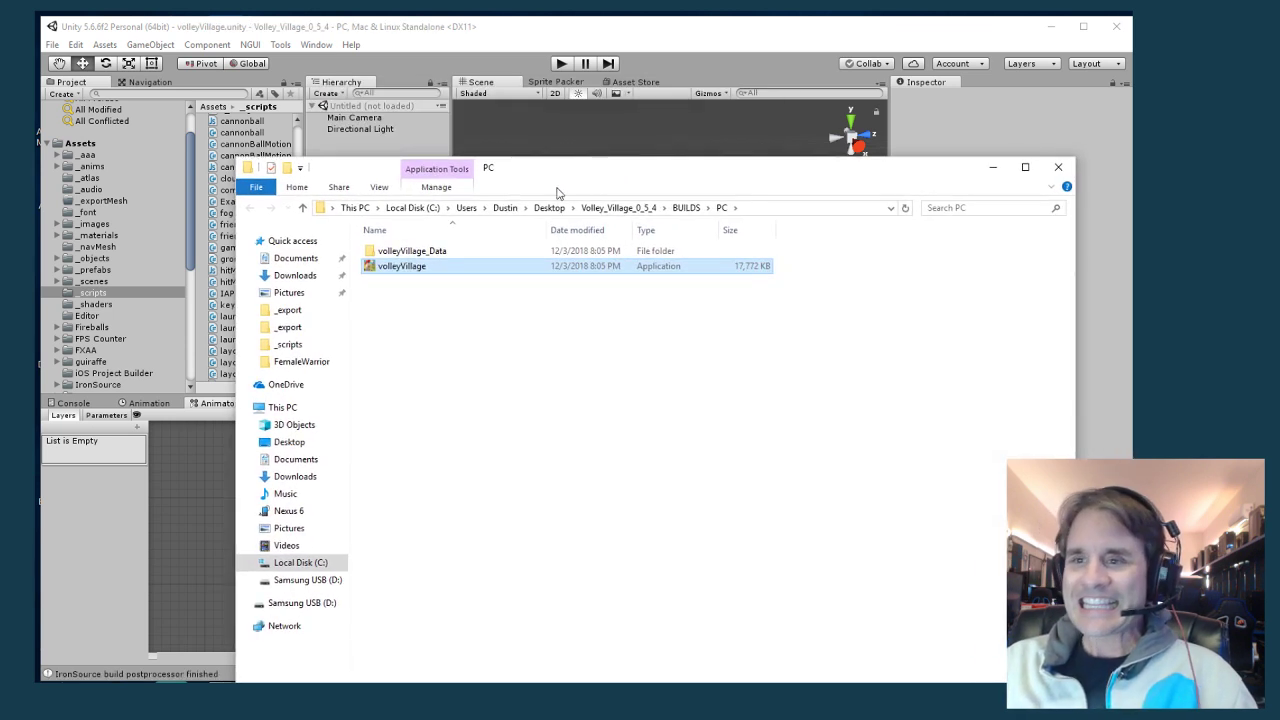
{"action": "key", "text": "alt+Tab"}
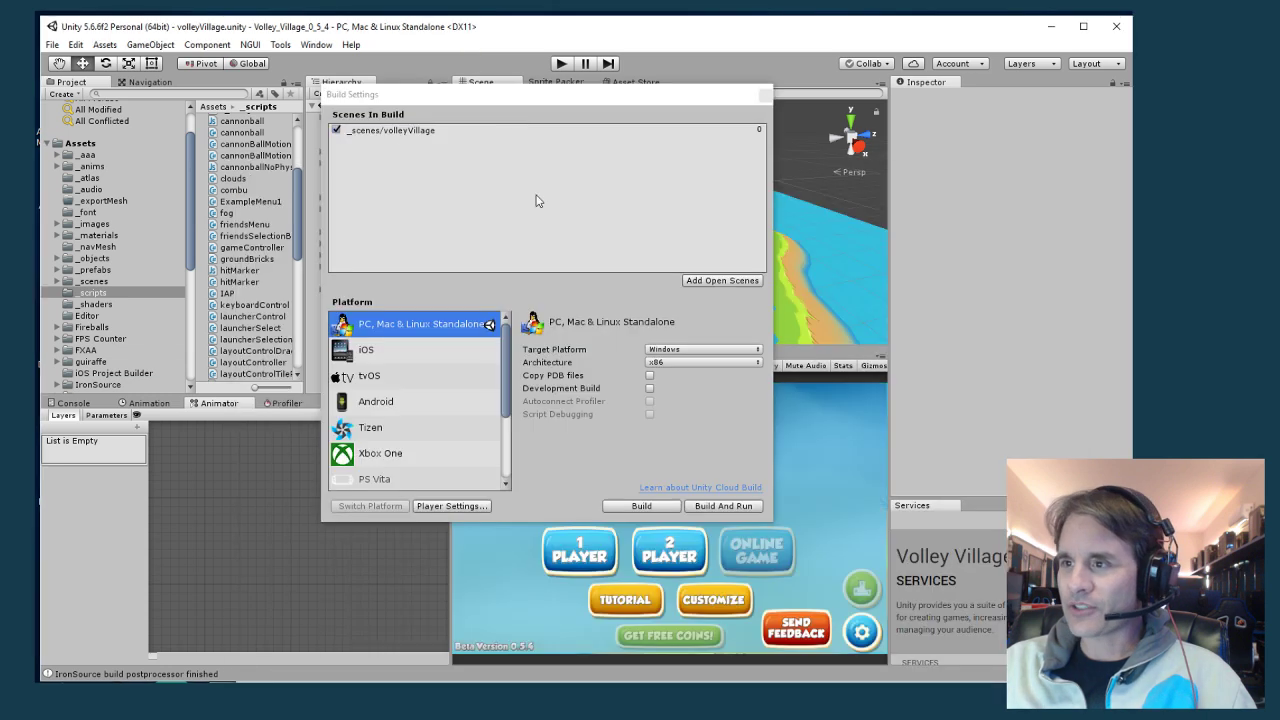
{"action": "left_click", "coordinate": [764, 95]}
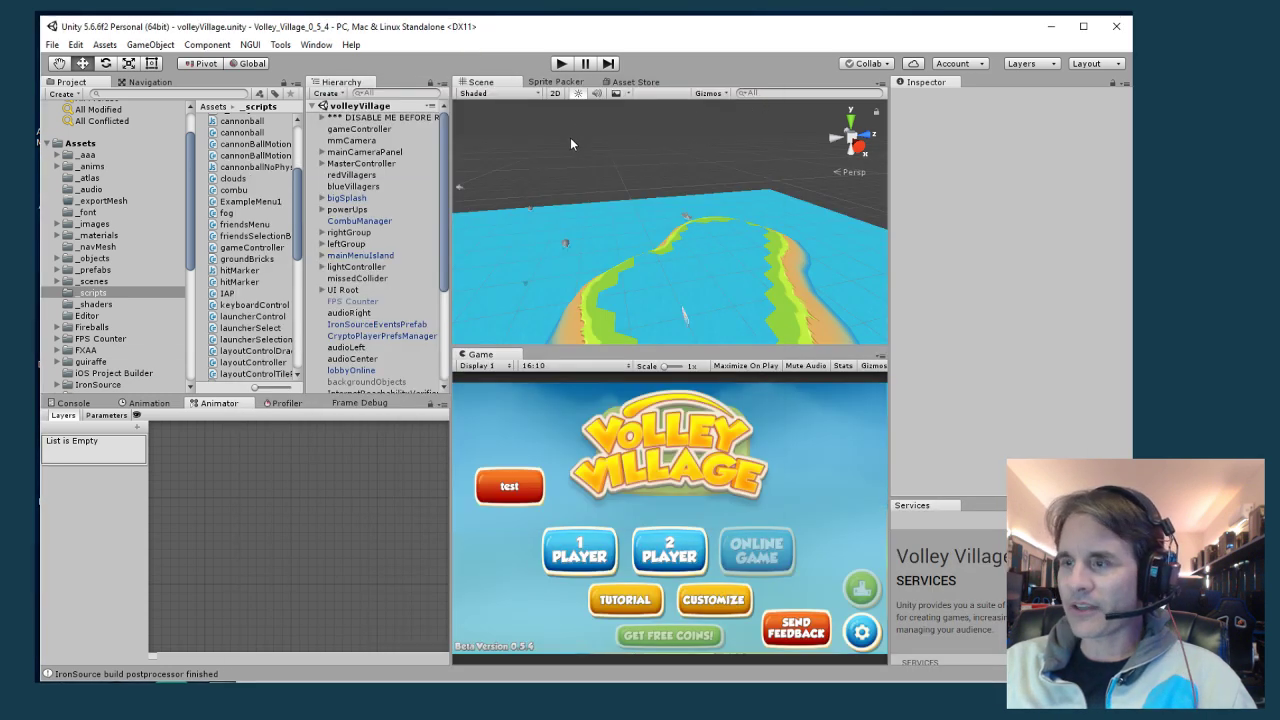
{"action": "key", "text": "alt+Tab"}
{"action": "double_click", "coordinate": [405, 266]}
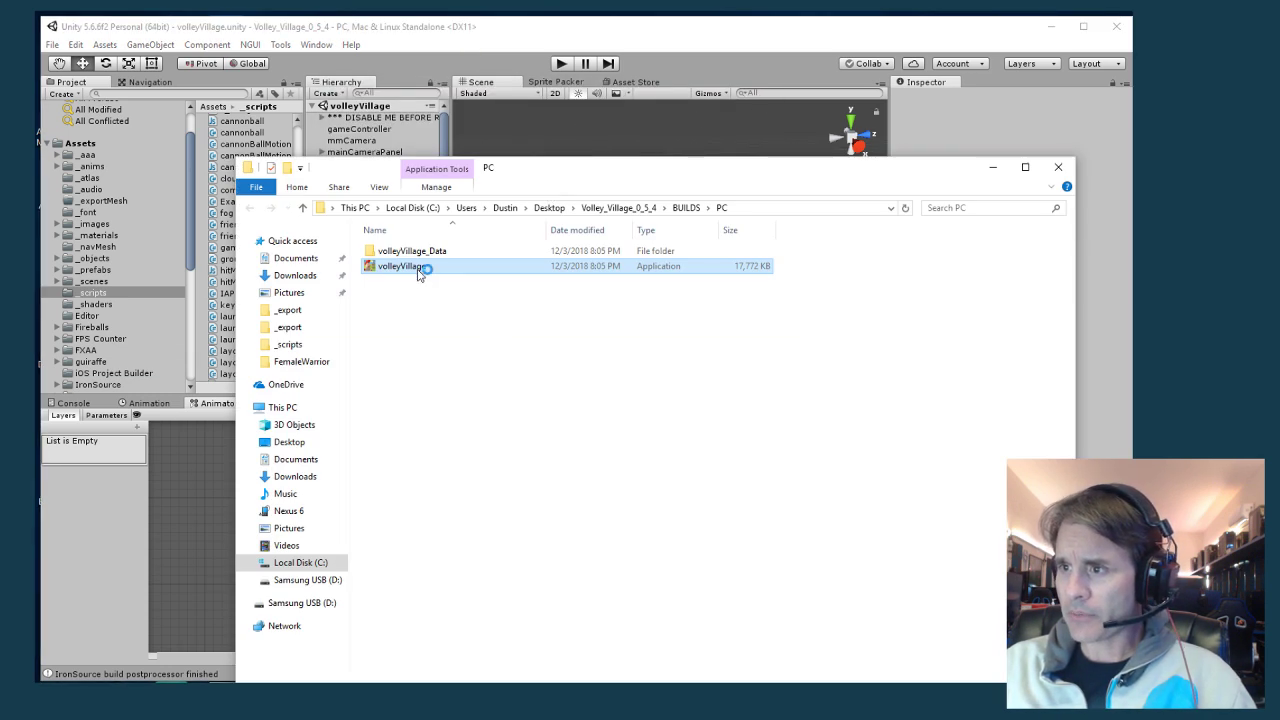
{"action": "key", "text": "Return"}
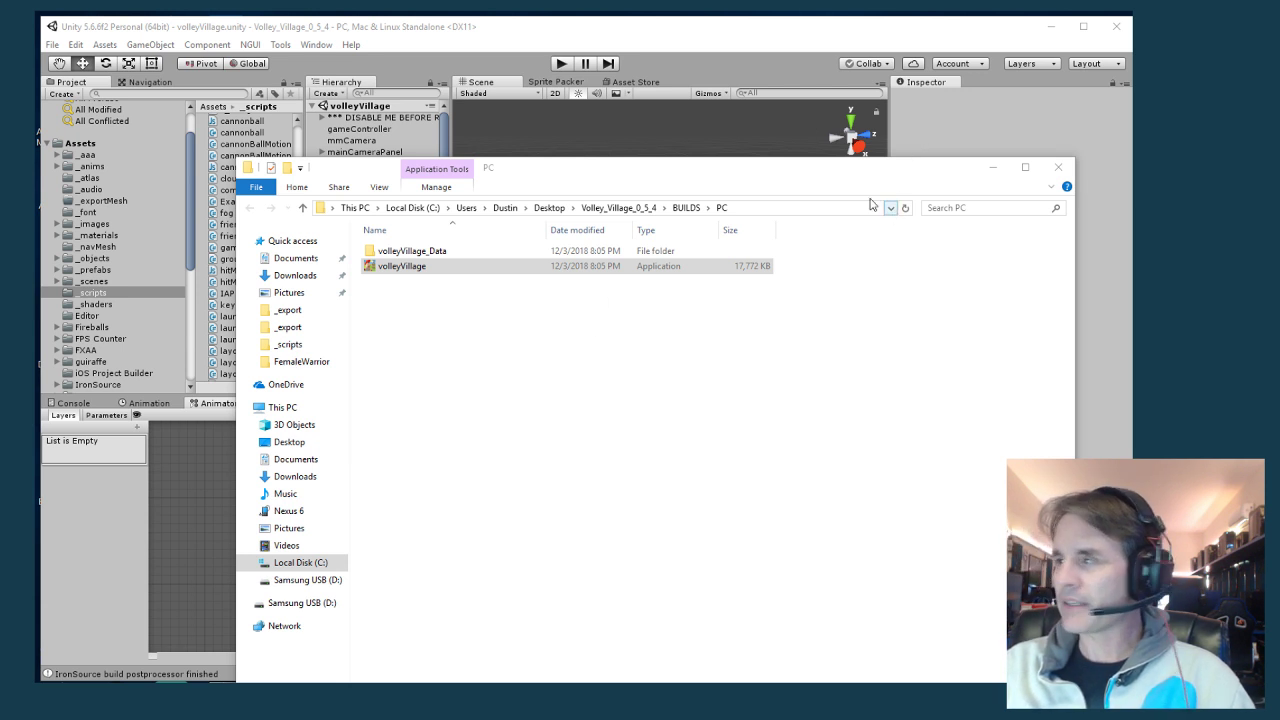
With audio muted and the Console showing, play in the editor and join the 25 entry-fee online match
{"action": "left_click", "coordinate": [993, 168]}
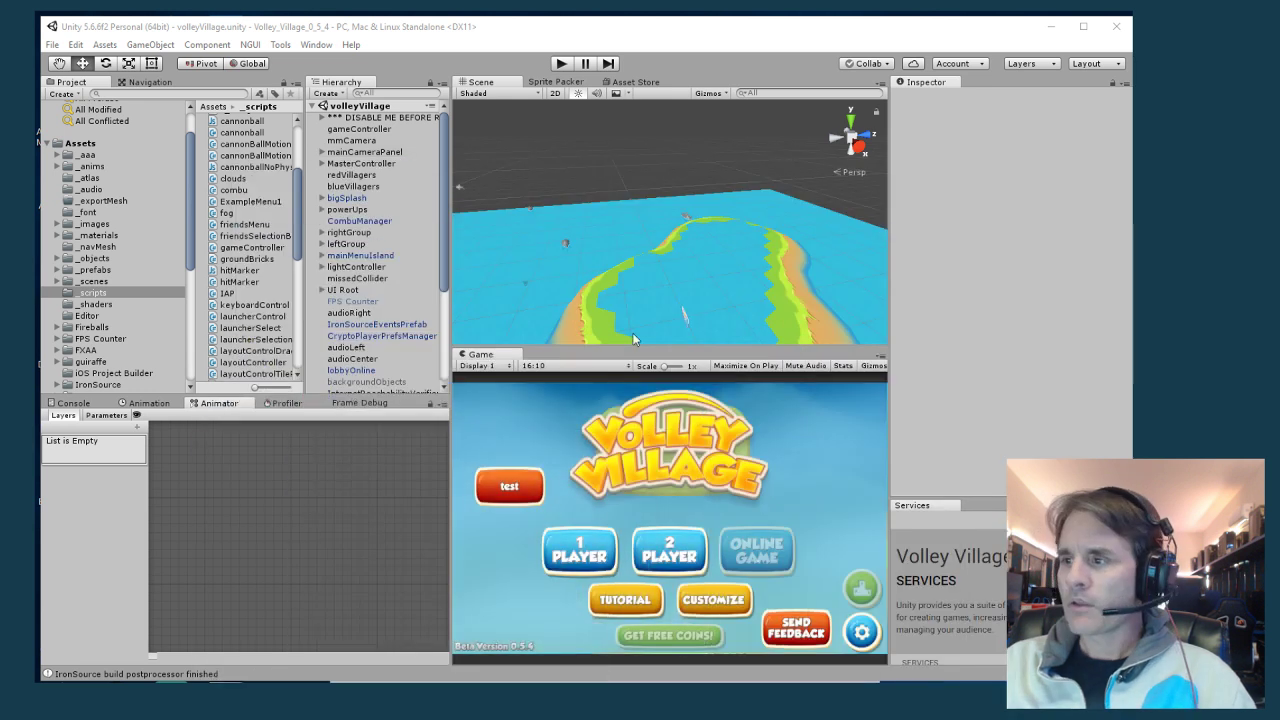
{"action": "left_click", "coordinate": [804, 364]}
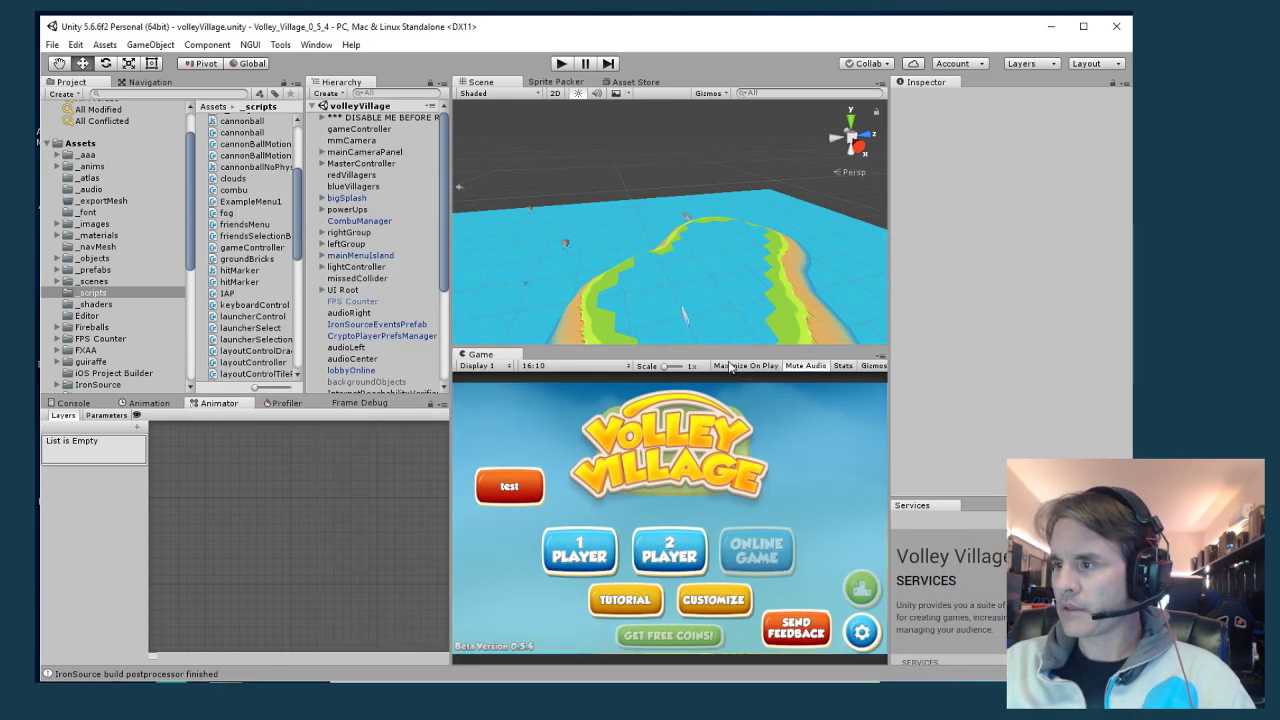
{"action": "left_click", "coordinate": [74, 405]}
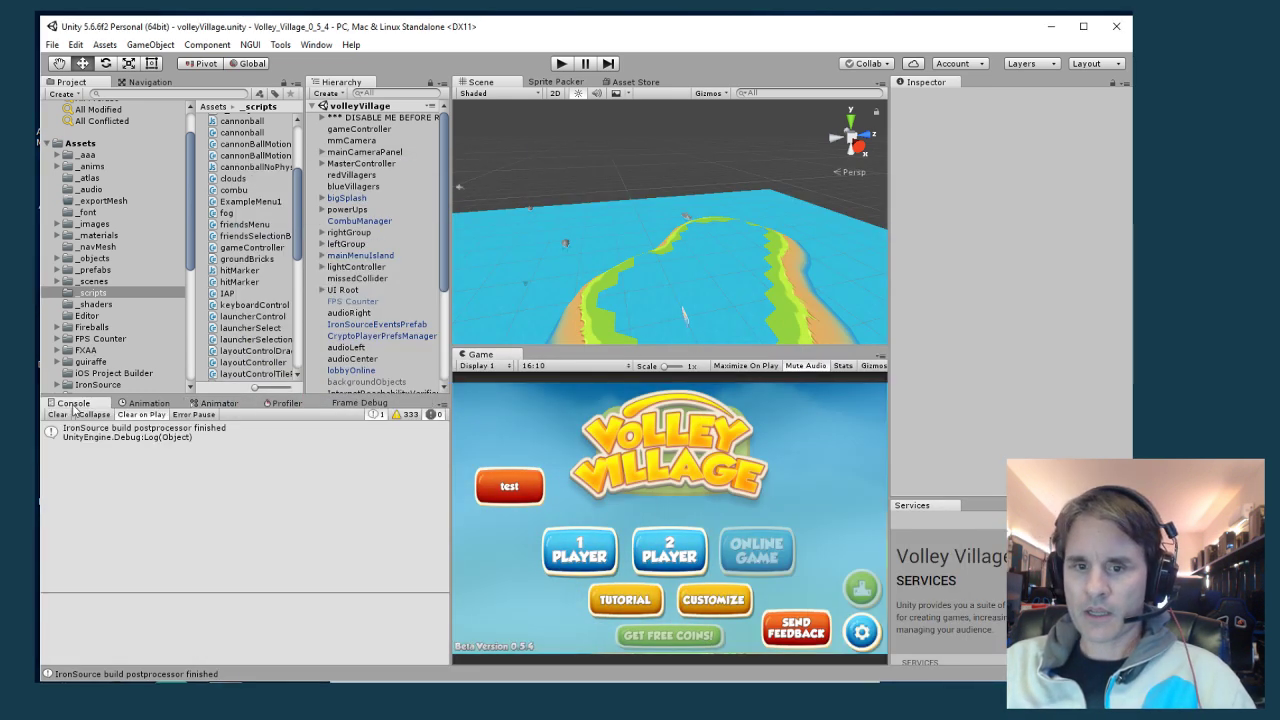
{"action": "left_click", "coordinate": [562, 64]}
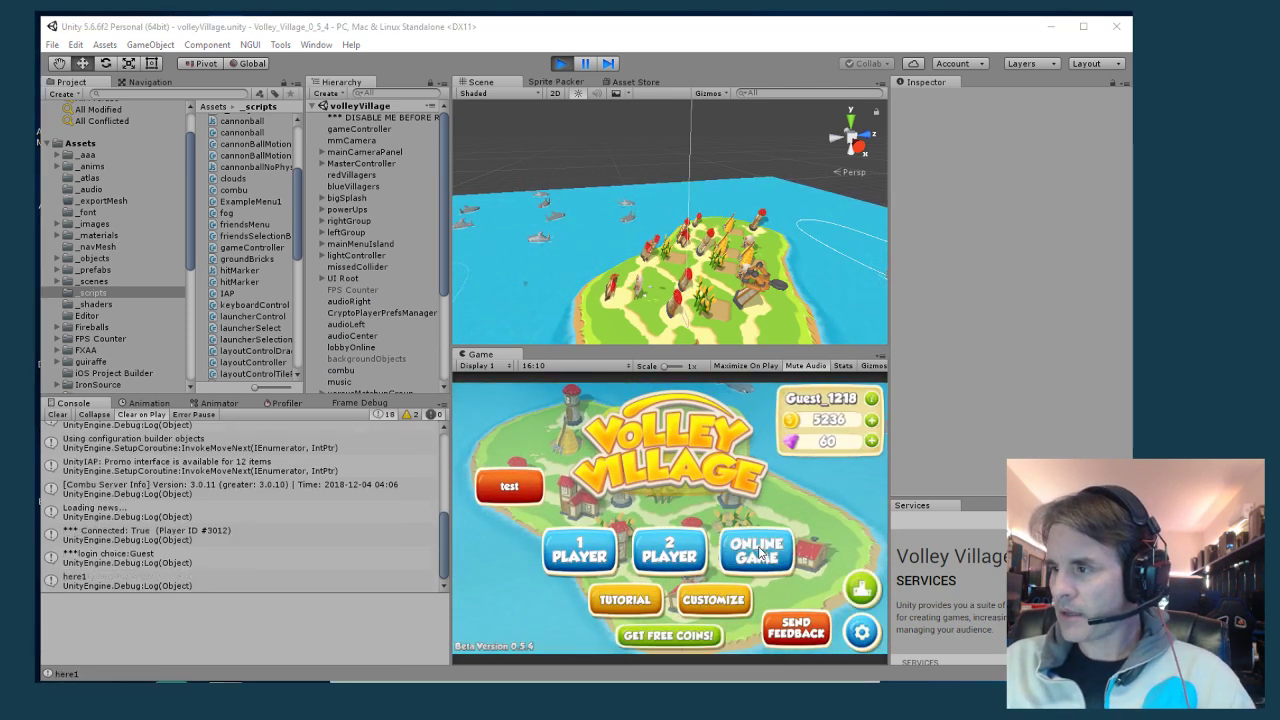
{"action": "left_click", "coordinate": [757, 550]}
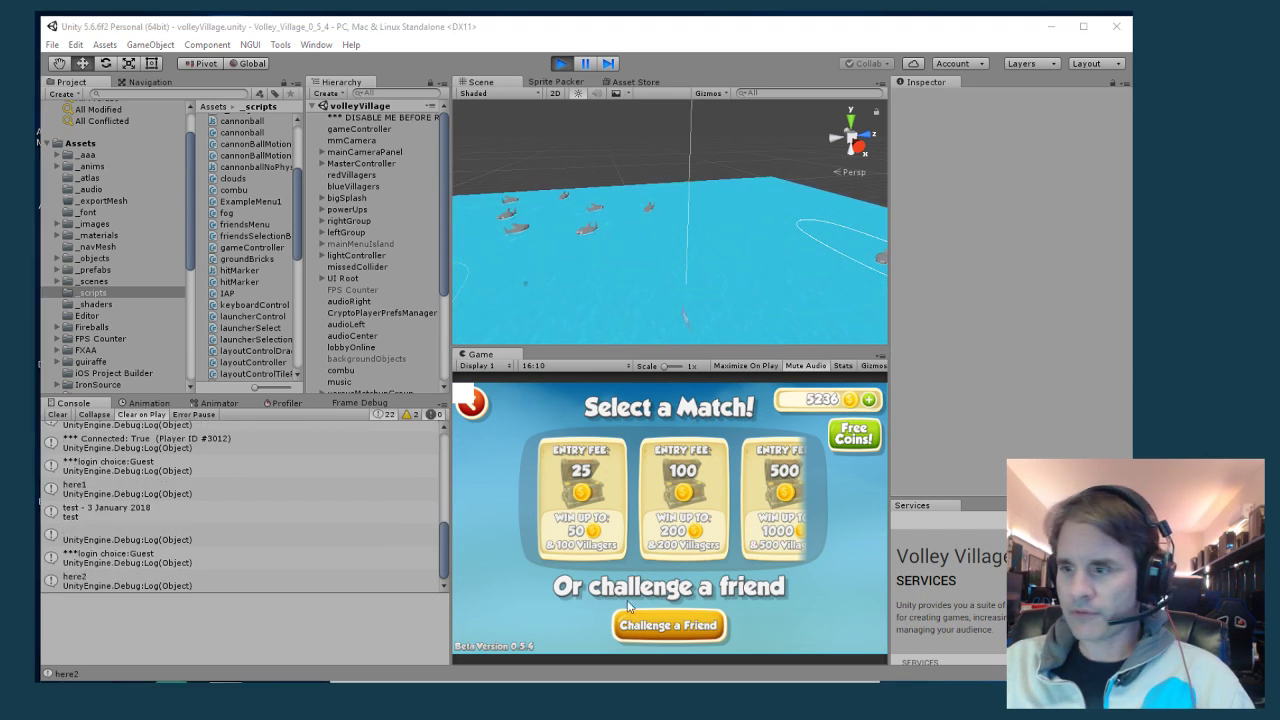
{"action": "left_click", "coordinate": [568, 522]}
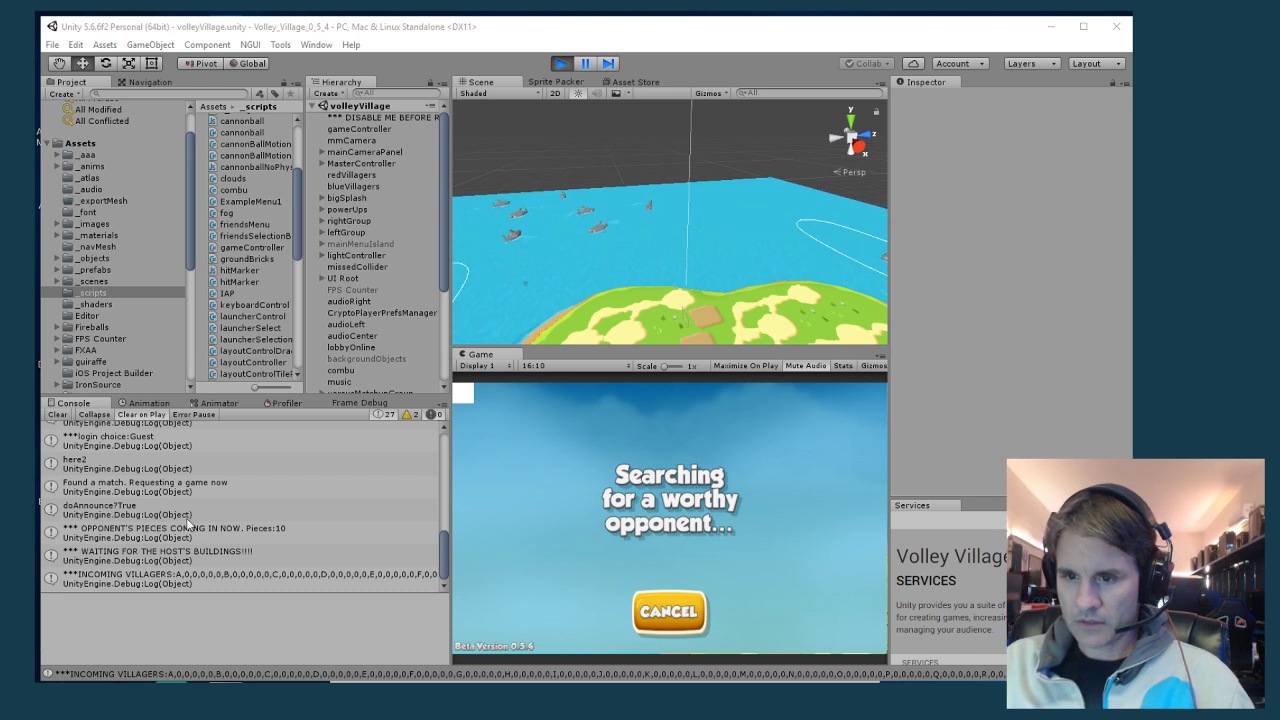
Review the matchmaking messages in the Console, then exit Play mode
{"action": "scroll", "coordinate": [185, 515], "scroll_direction": "up", "scroll_amount": 3}
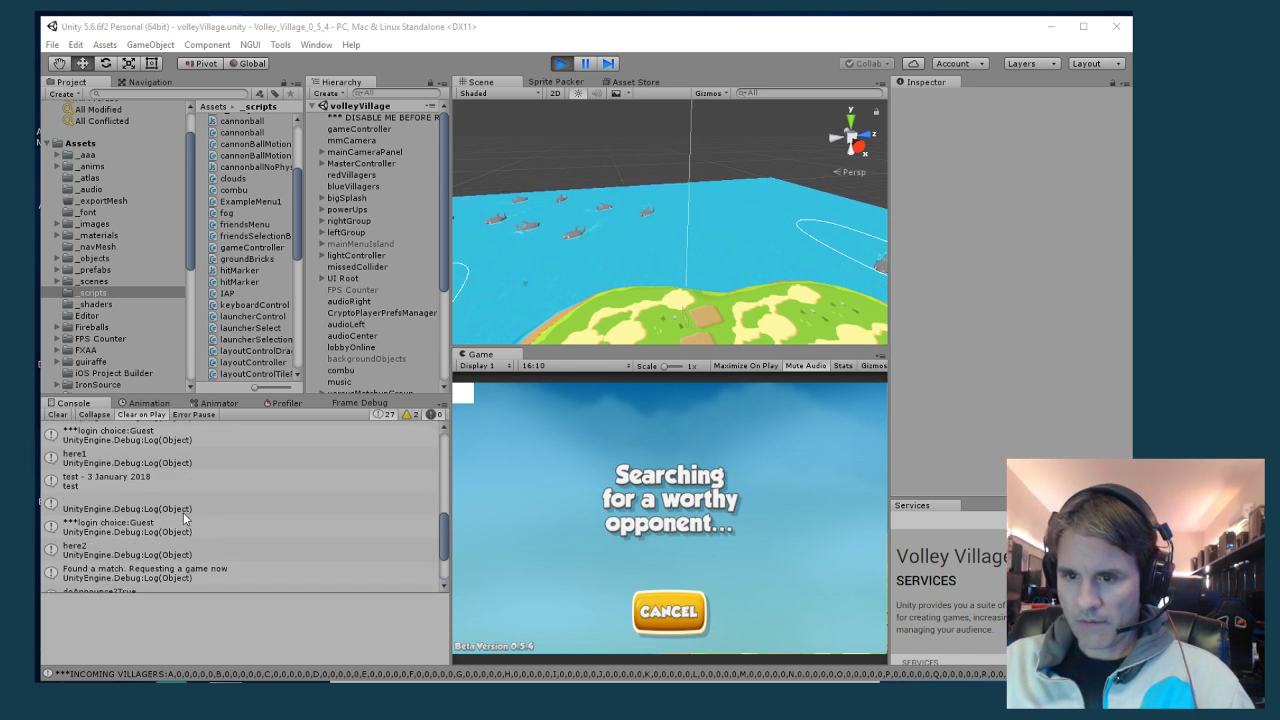
{"action": "scroll", "coordinate": [183, 512], "scroll_direction": "down", "scroll_amount": 3}
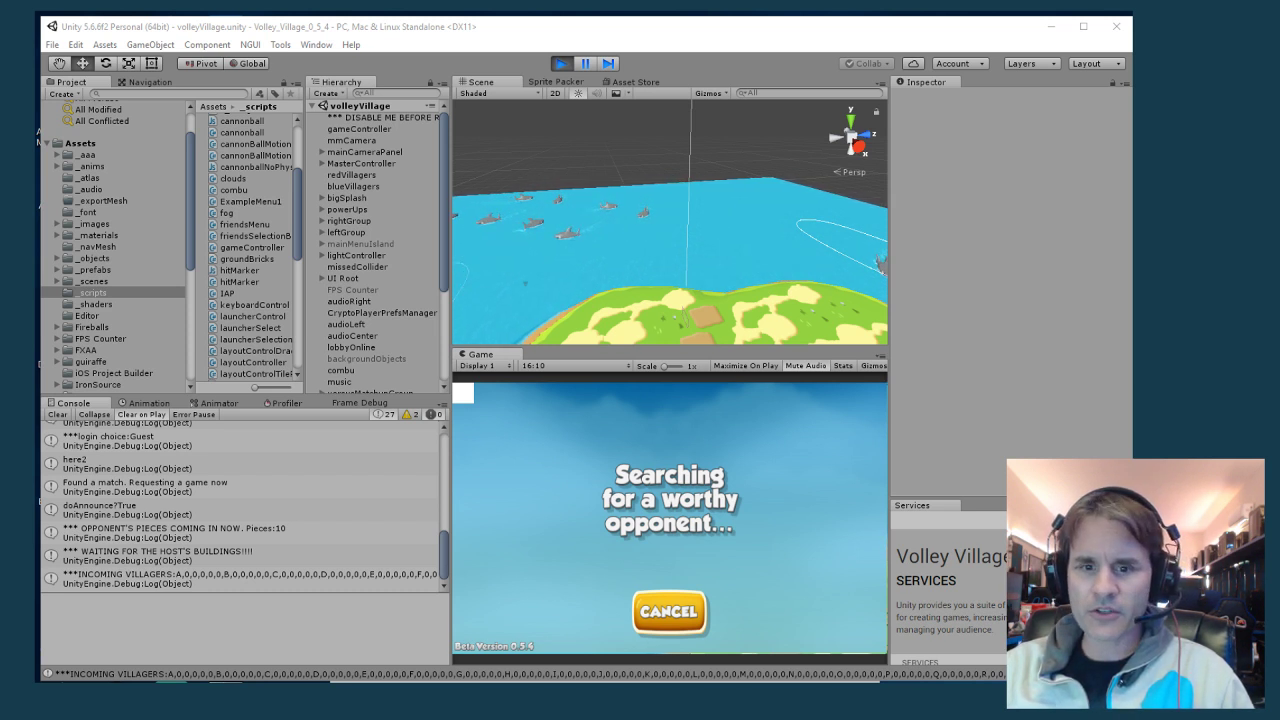
{"action": "left_click", "coordinate": [561, 63]}
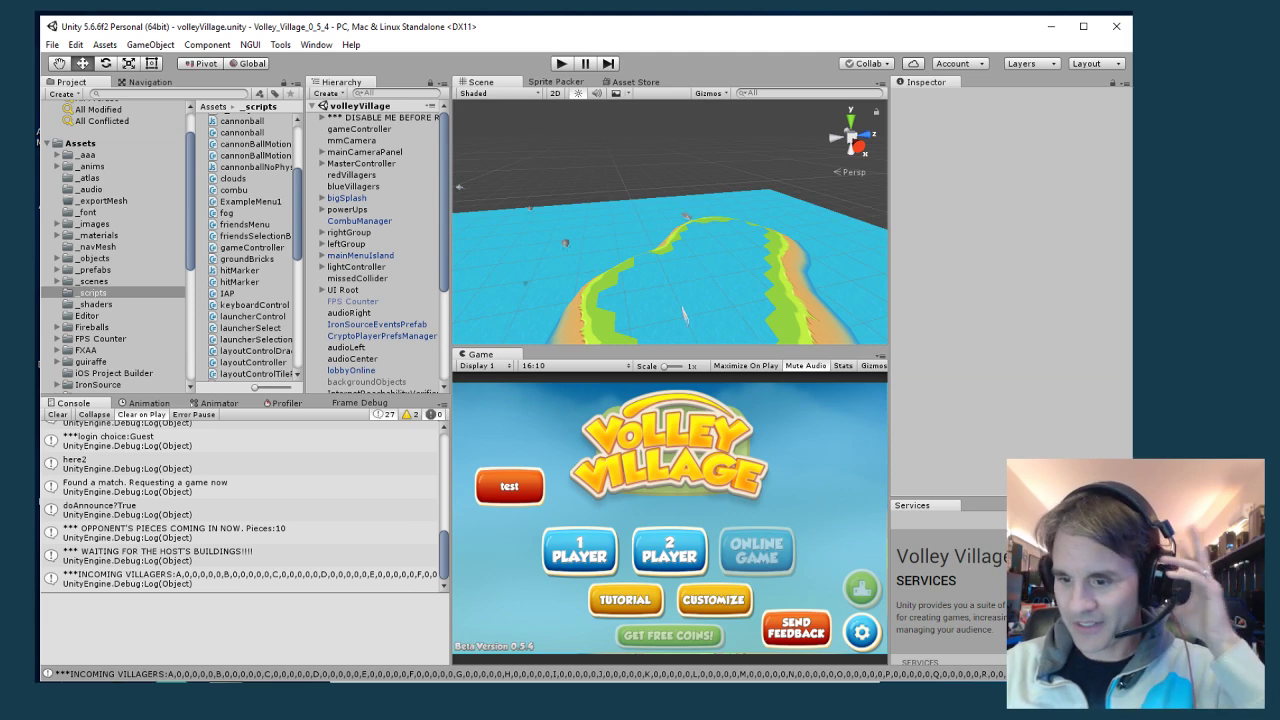
Launch volleyVillage.exe again from BUILDS\PC and enter Play mode in Unity
{"action": "mouse_move", "coordinate": [265, 680]}
{"action": "mouse_move", "coordinate": [305, 668]}
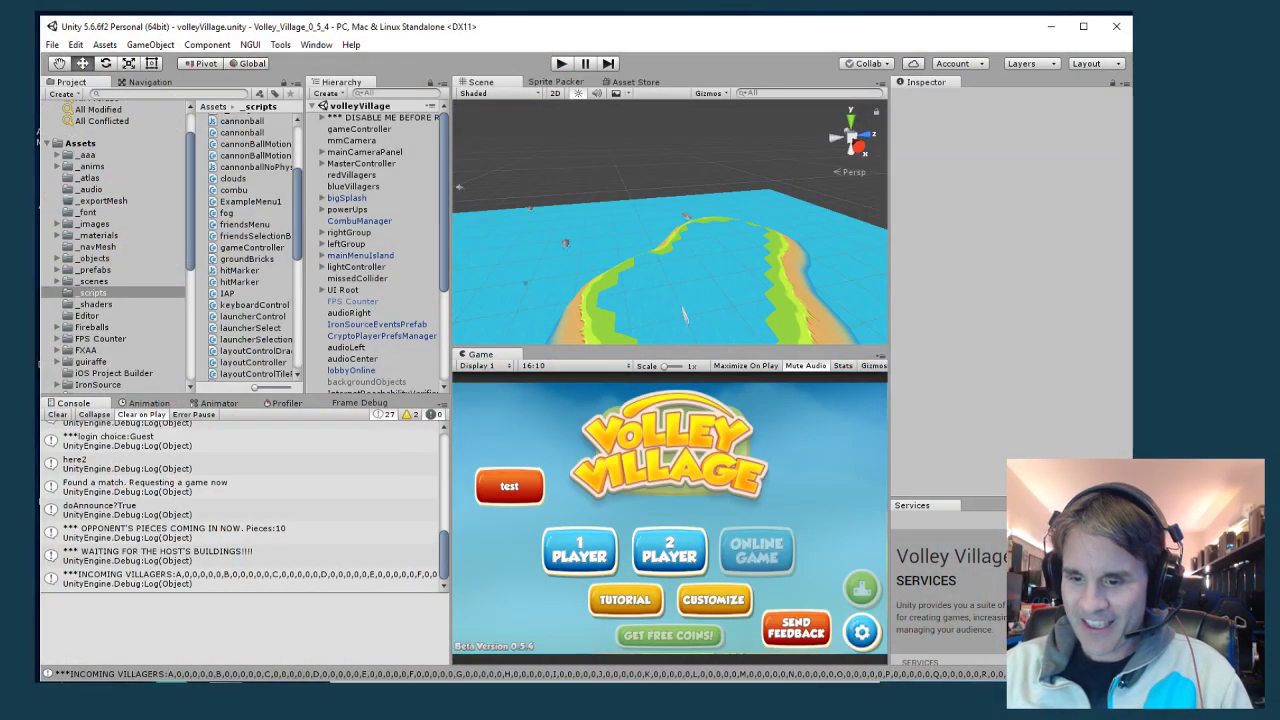
{"action": "key", "text": "alt+Tab"}
{"action": "double_click", "coordinate": [400, 268]}
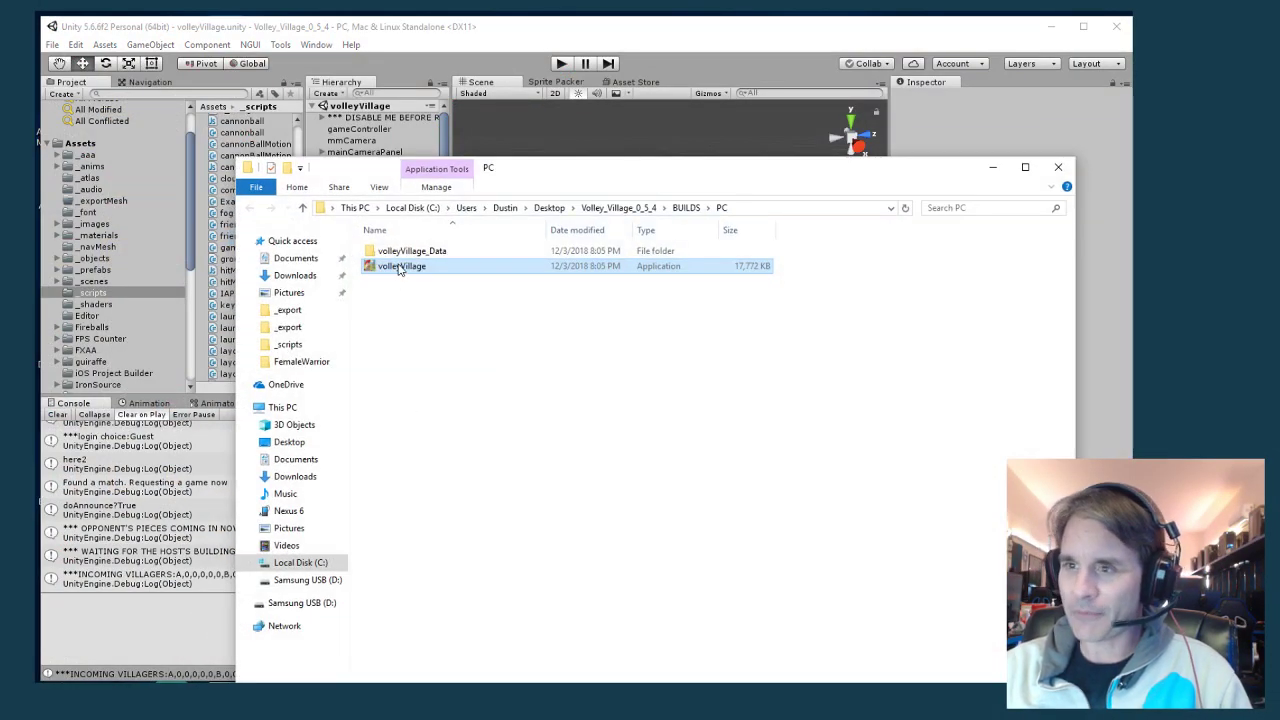
{"action": "key", "text": "Return"}
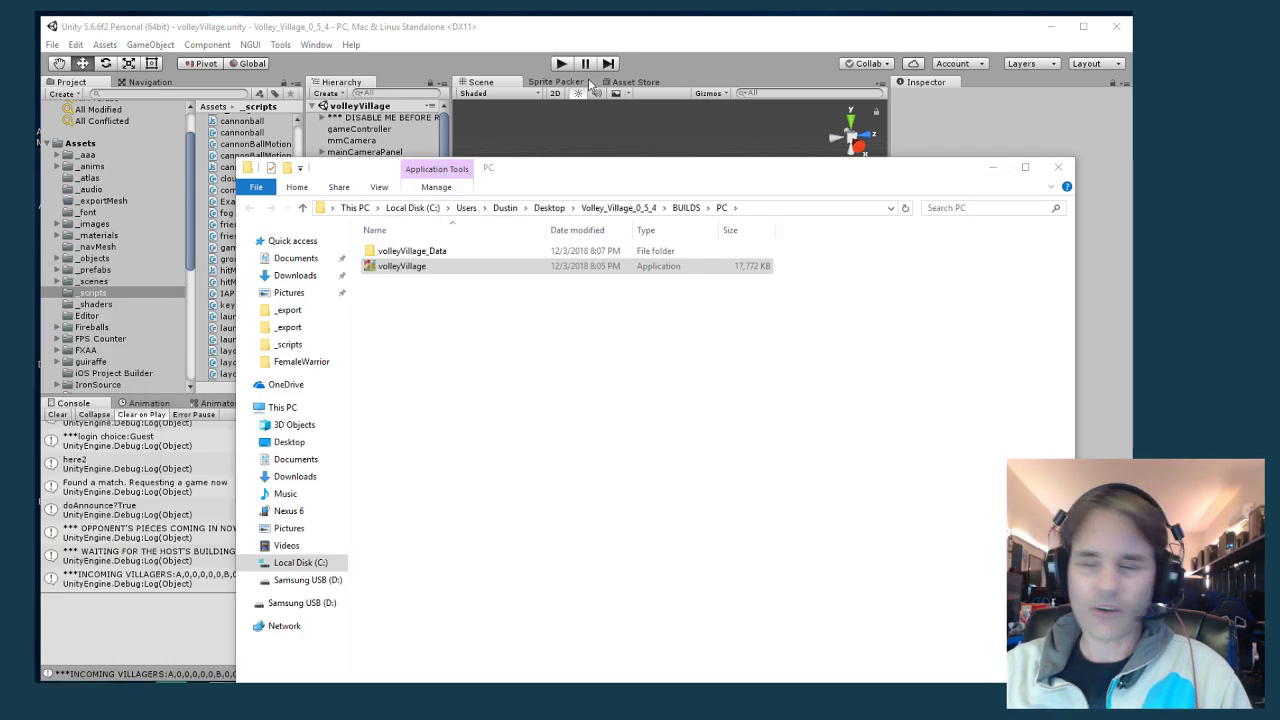
{"action": "left_click", "coordinate": [706, 51]}
{"action": "left_click", "coordinate": [558, 64]}
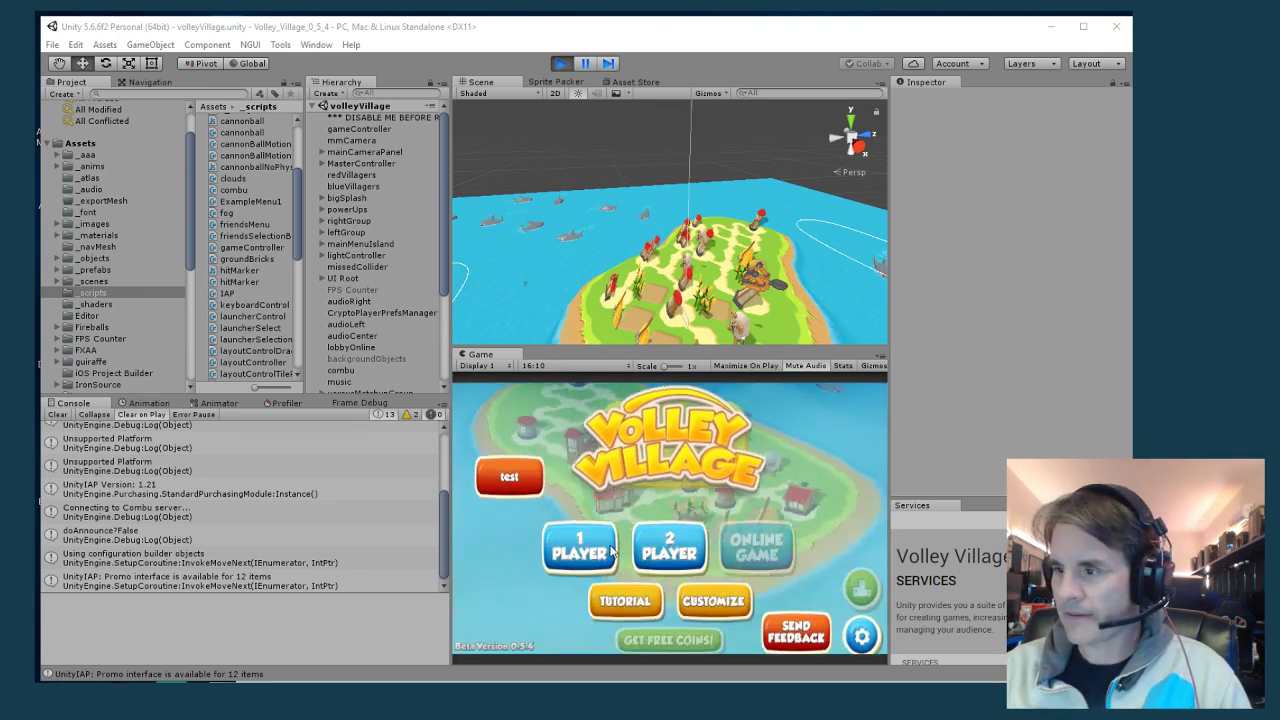
Join the 25 entry-fee online match and show the unassigned blueLauncher exception's stack trace
{"action": "left_click", "coordinate": [745, 555]}
{"action": "left_click", "coordinate": [582, 495]}
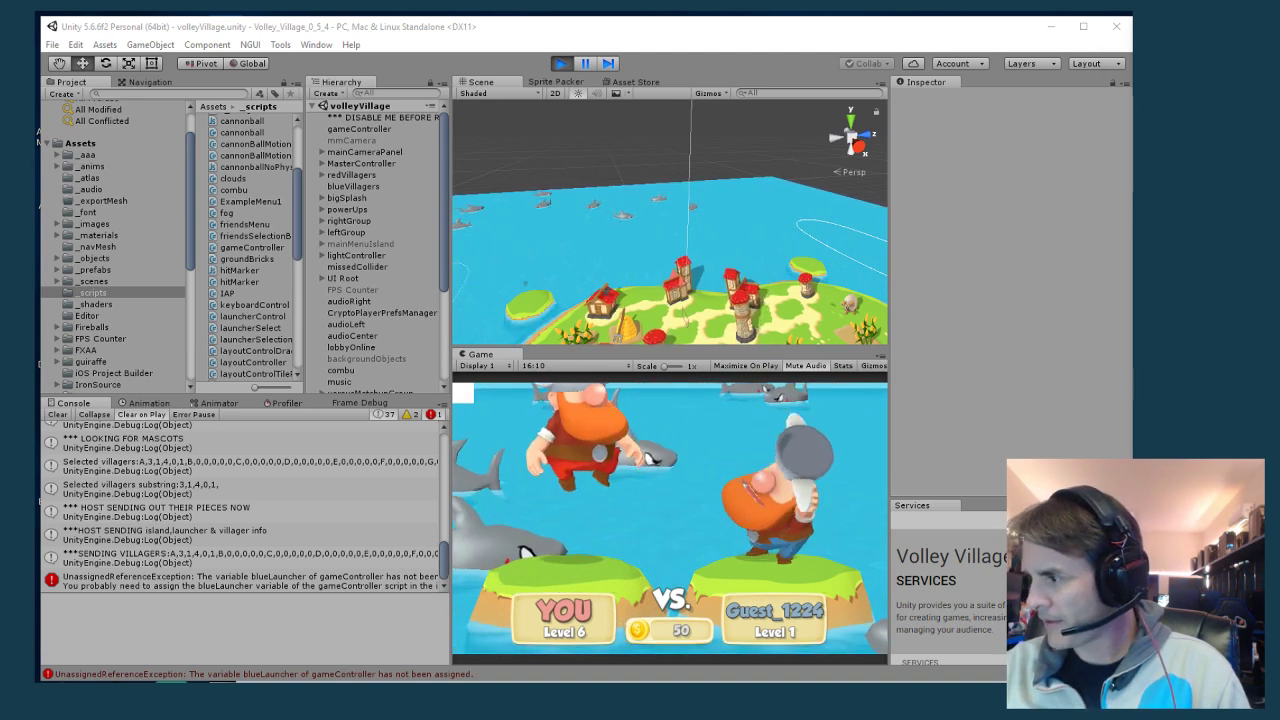
{"action": "key", "text": "alt+Tab"}
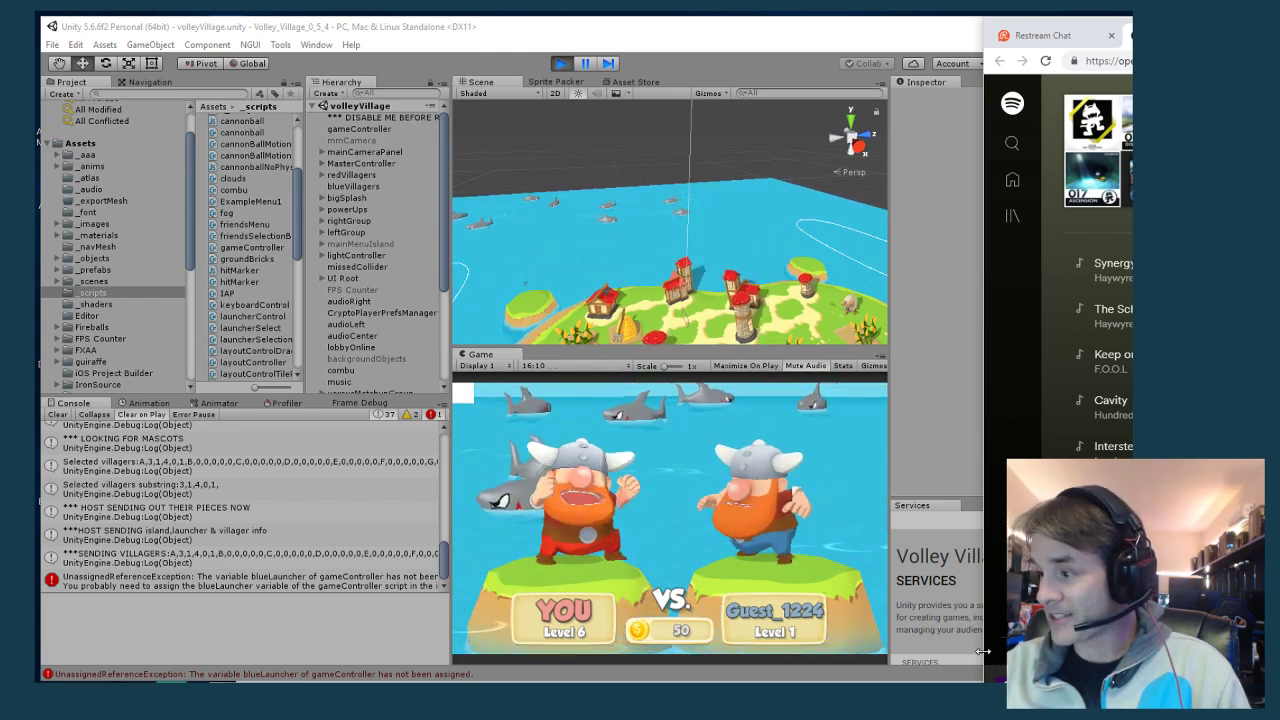
{"action": "key", "text": "alt+Tab"}
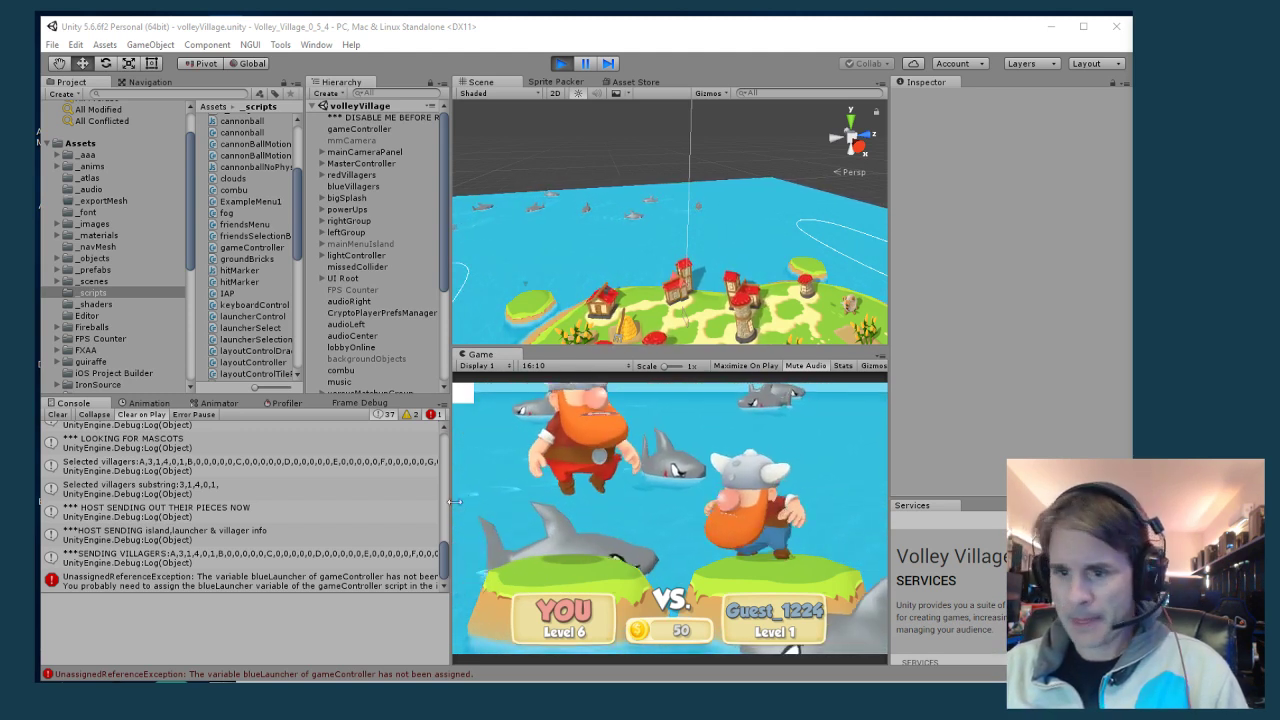
{"action": "left_click", "coordinate": [250, 580]}
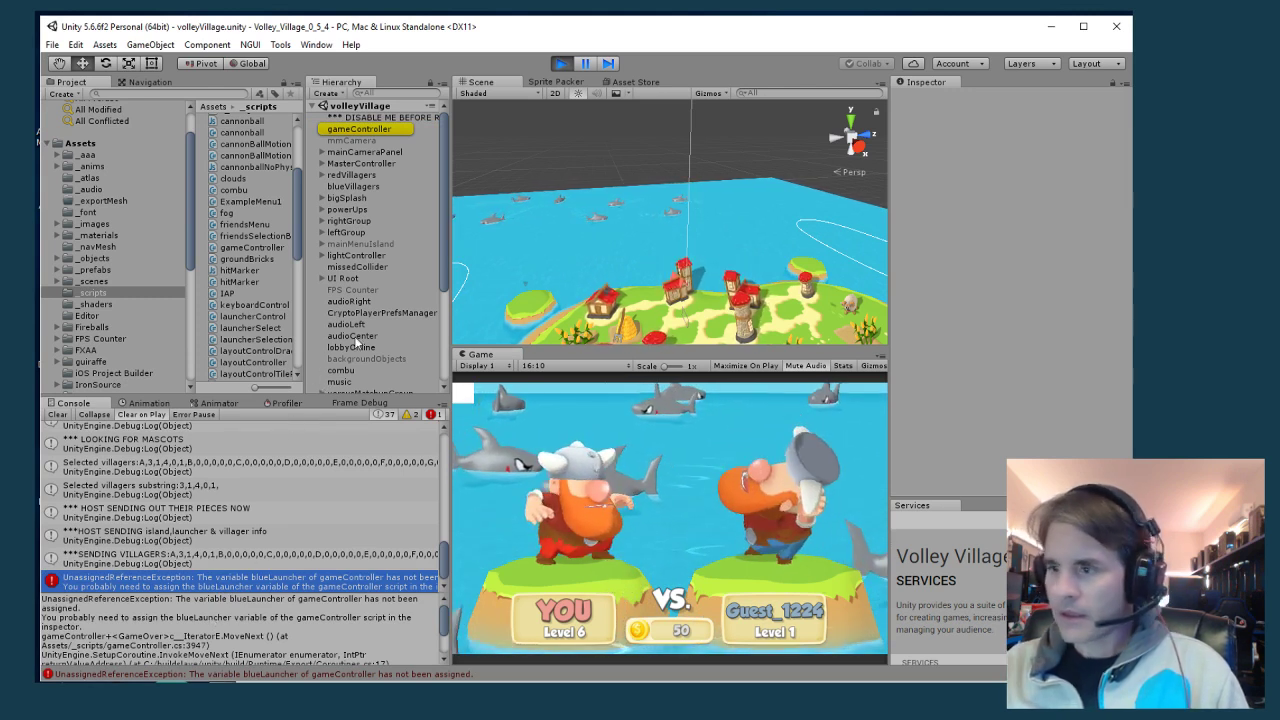
Exit Play mode and minimize the BUILDS\PC Explorer window
{"action": "left_click", "coordinate": [561, 64]}
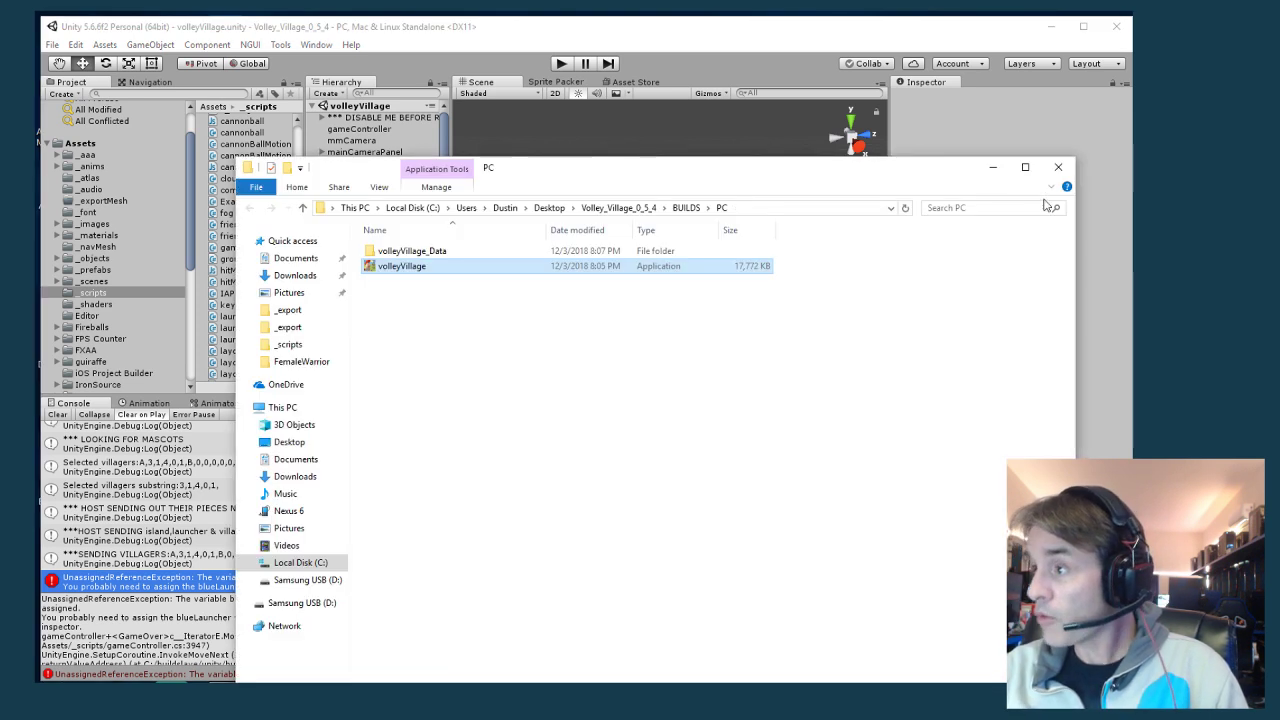
{"action": "left_click", "coordinate": [994, 168]}
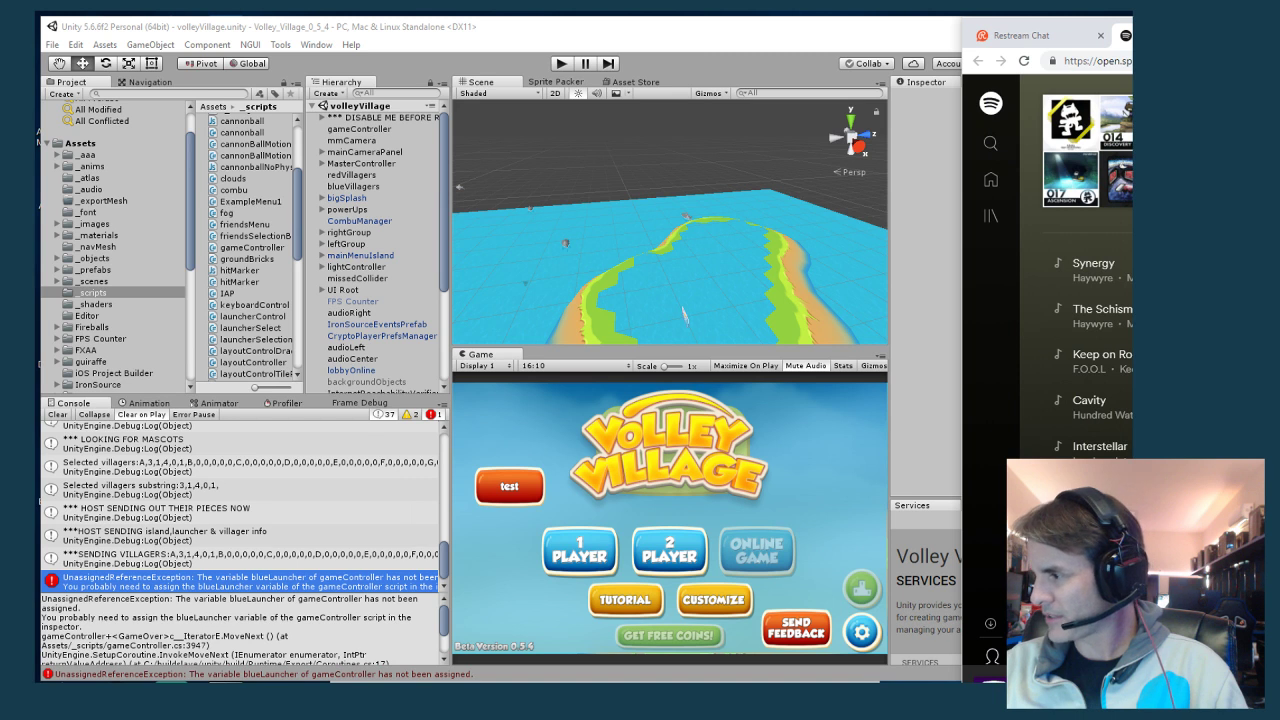
Lower the system volume, move the chat window aside, and return to tnetRFC.cs in Visual Studio
{"action": "key", "text": "XF86AudioLowerVolume"}
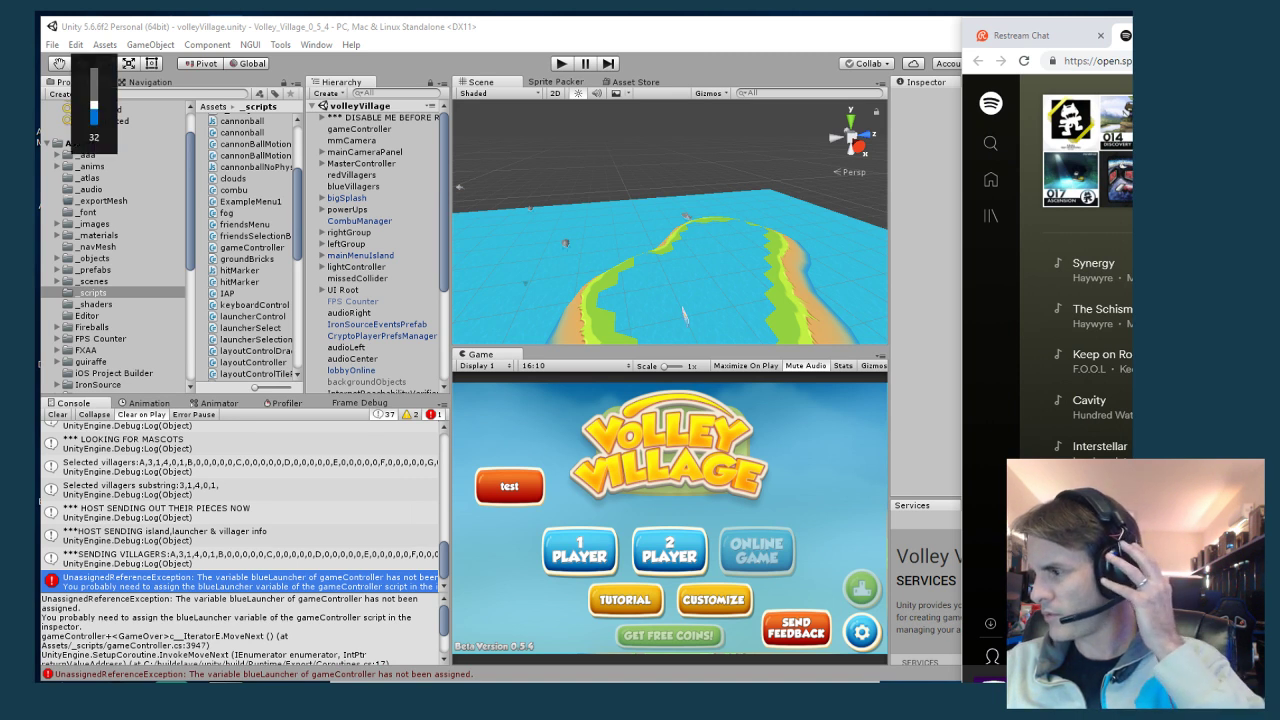
{"action": "key", "text": "XF86AudioLowerVolume"}
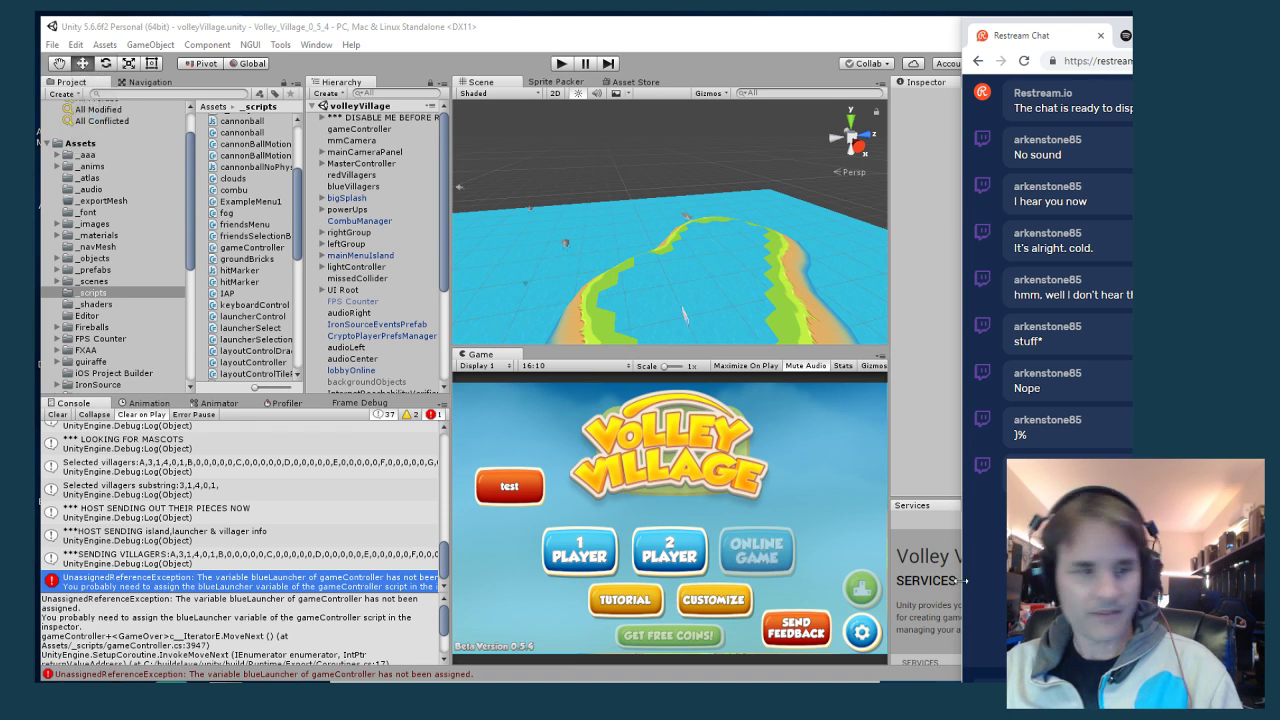
{"action": "left_click_drag", "start_coordinate": [962, 580], "coordinate": [1135, 580]}
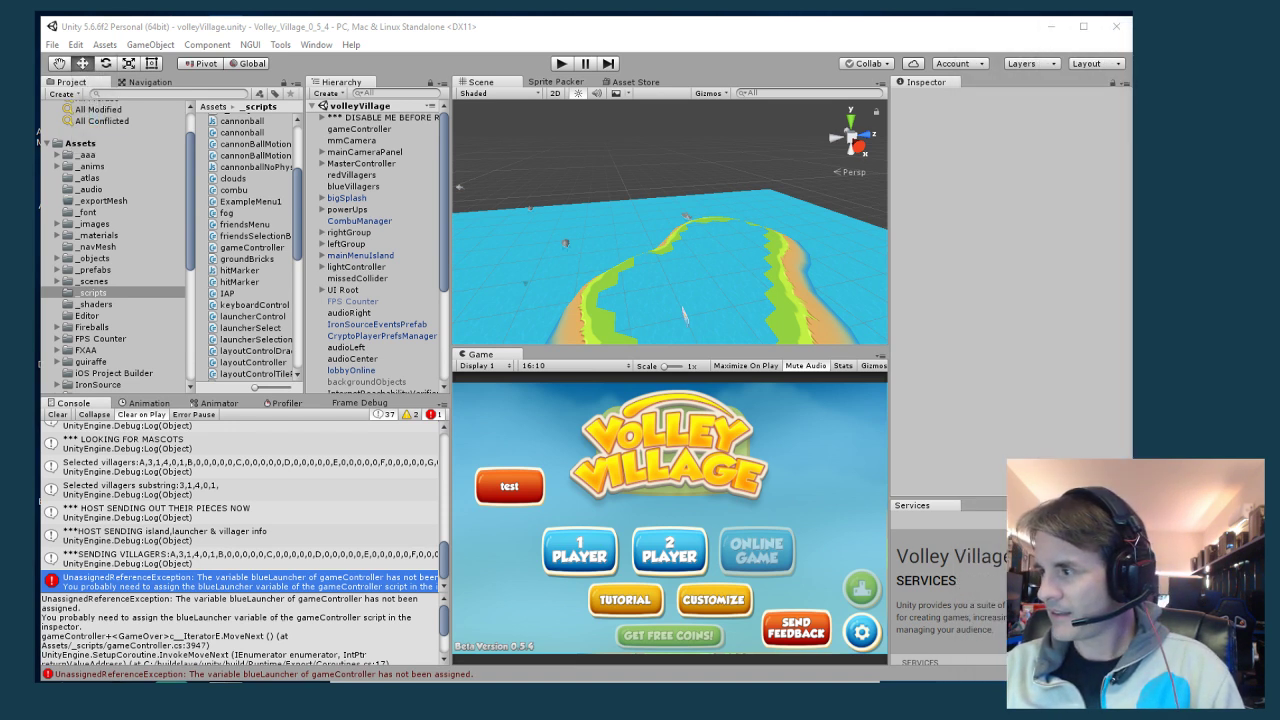
{"action": "key", "text": "XF86AudioLowerVolume"}
{"action": "key", "text": "XF86AudioLowerVolume"}
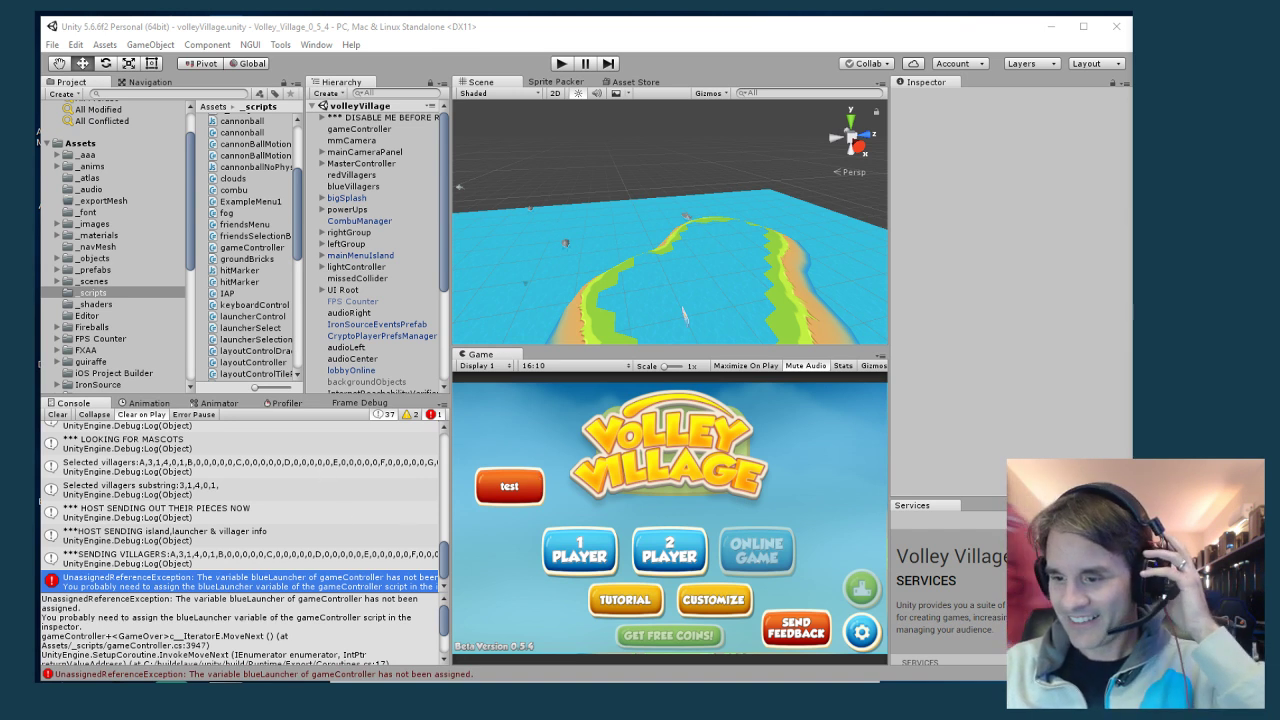
{"action": "key", "text": "alt+Tab"}
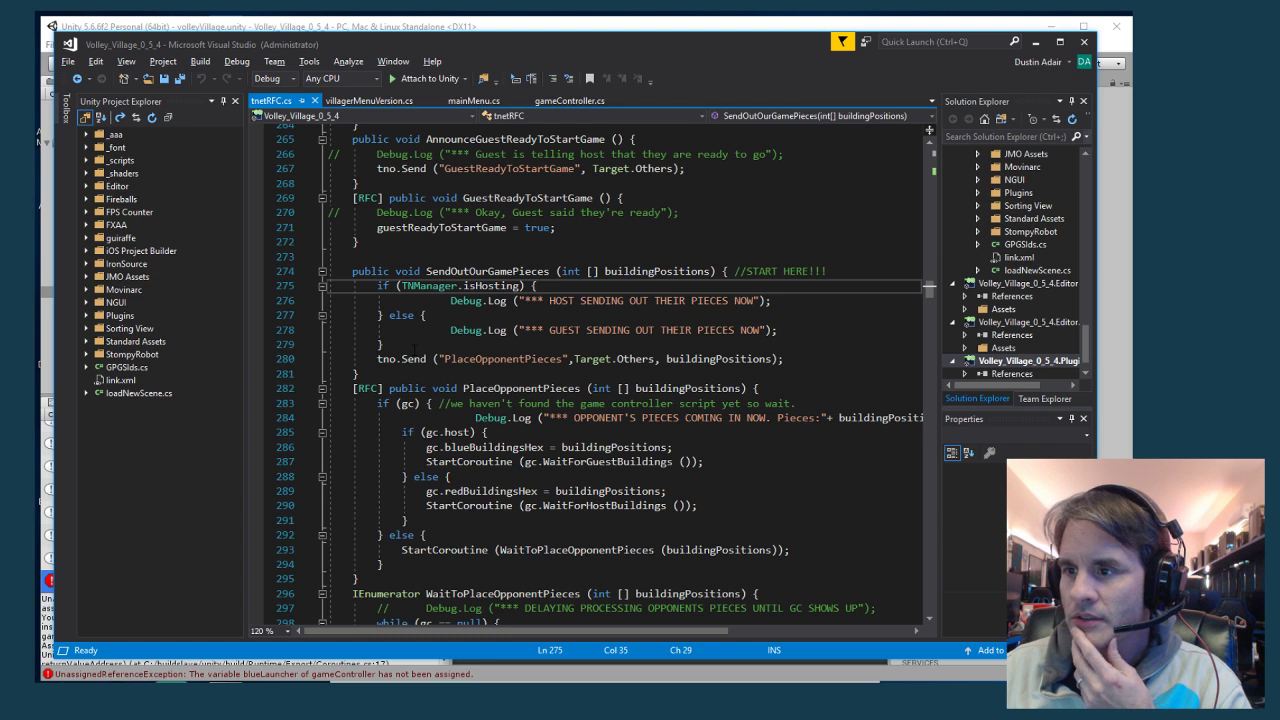
Add Debug.Log("*** HERE!!!"); as the first line of SendOutOurGamePieces and save
{"action": "scroll", "coordinate": [413, 347], "scroll_direction": "up", "scroll_amount": 2}
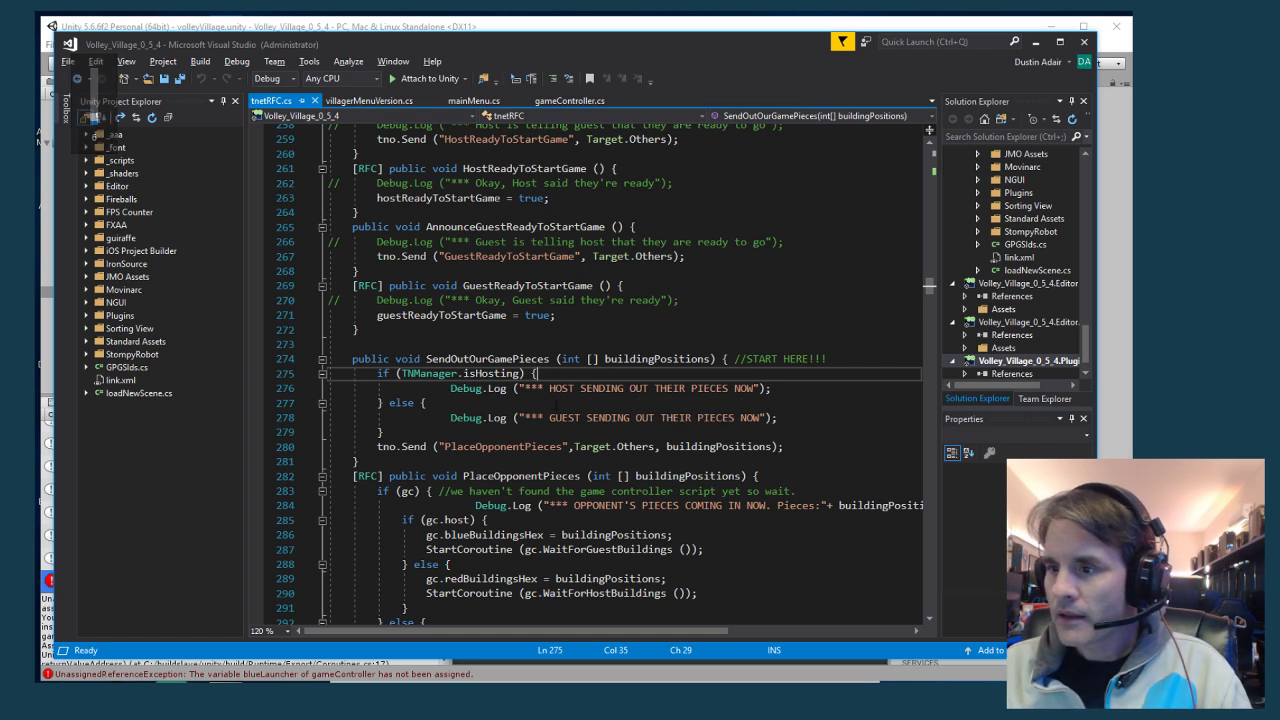
{"action": "scroll", "coordinate": [639, 382], "scroll_direction": "down", "scroll_amount": 2}
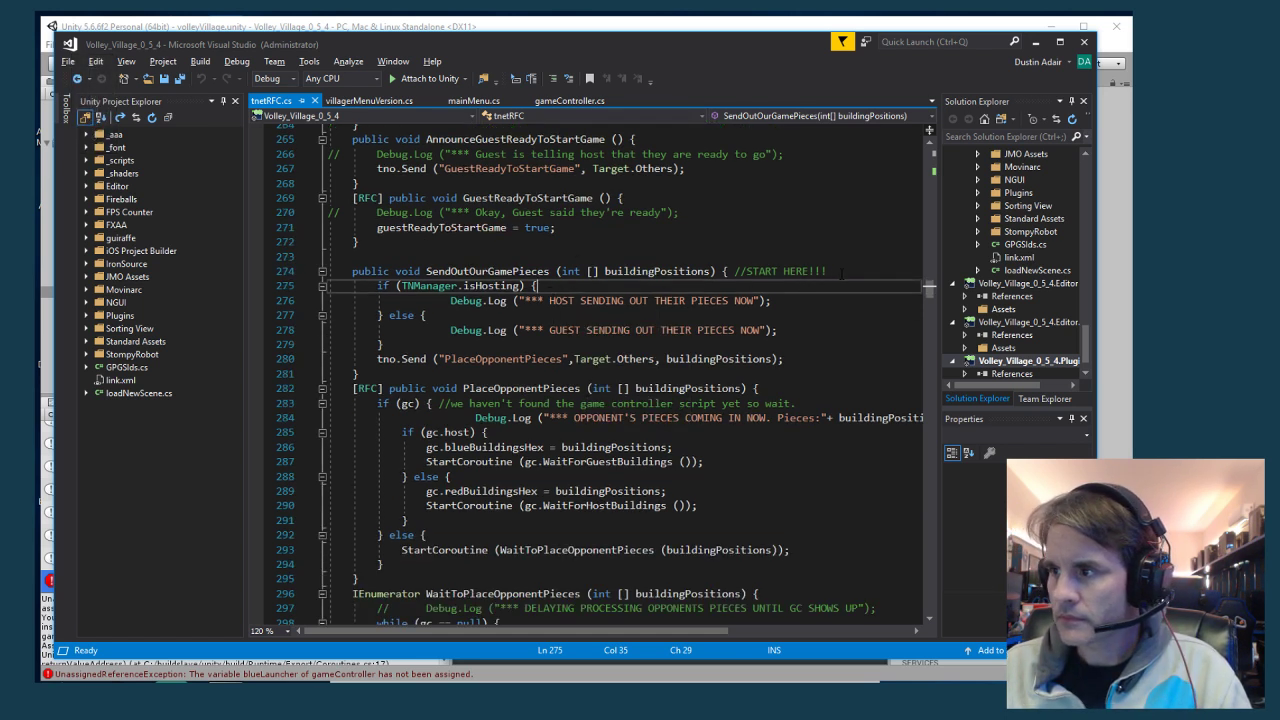
{"action": "left_click", "coordinate": [842, 272]}
{"action": "key", "text": "Return"}
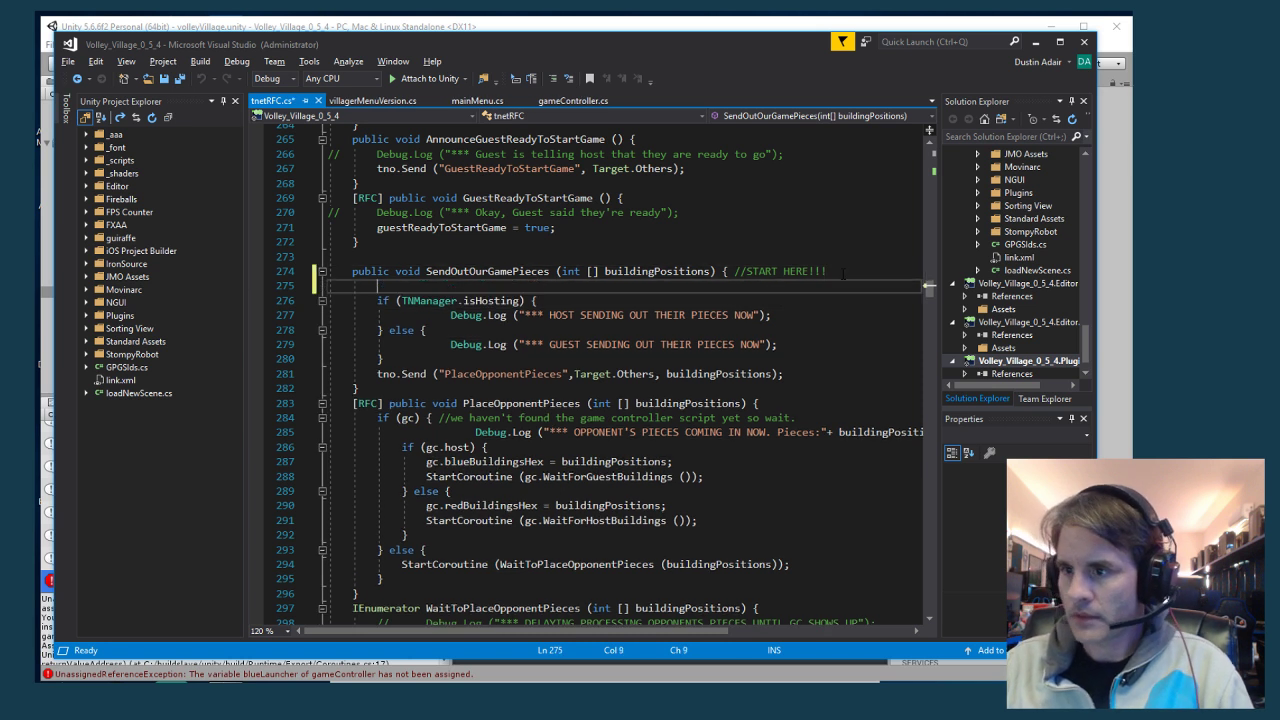
{"action": "type", "text": "Debug.Log ("}
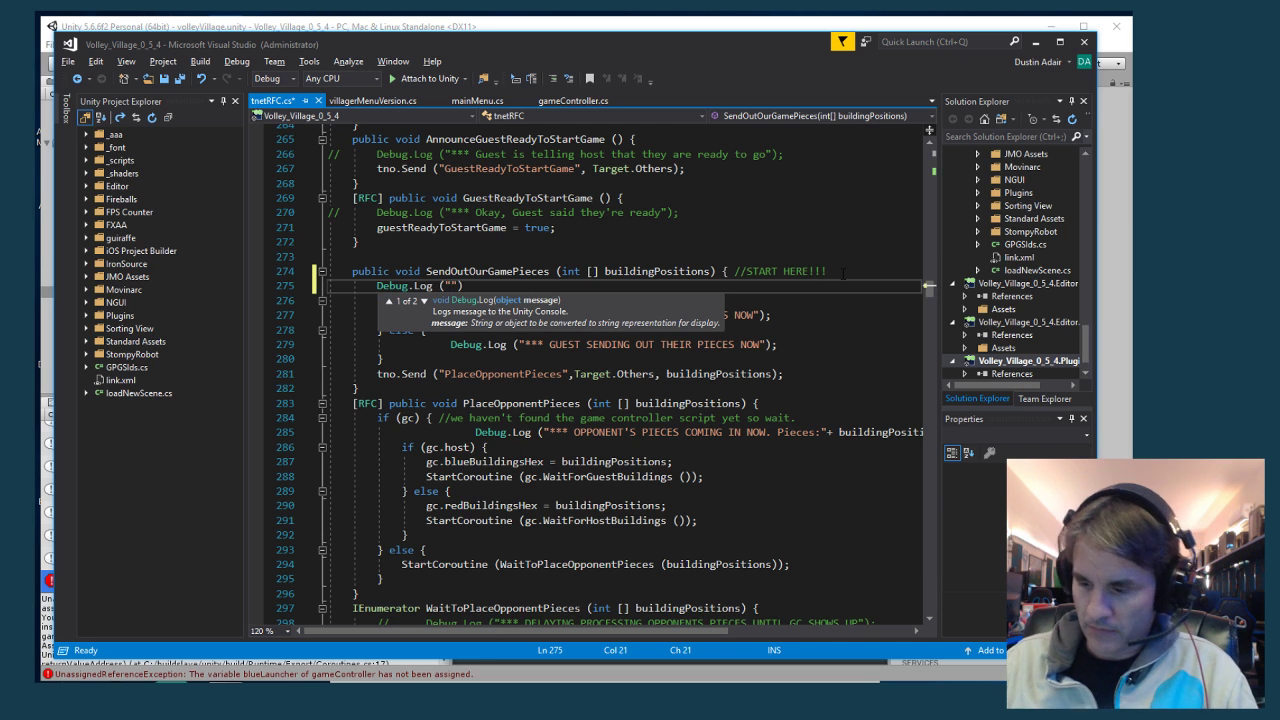
{"action": "type", "text": "*** HERE"}
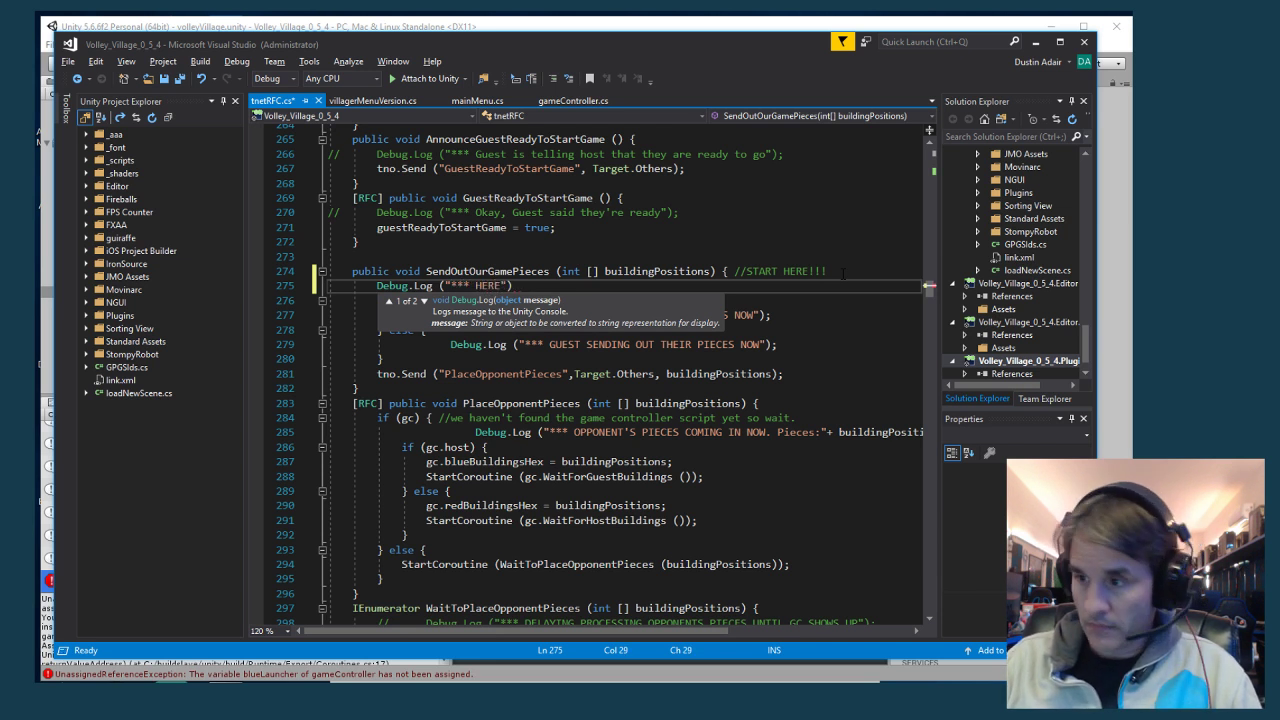
{"action": "type", "text": "!!!"}
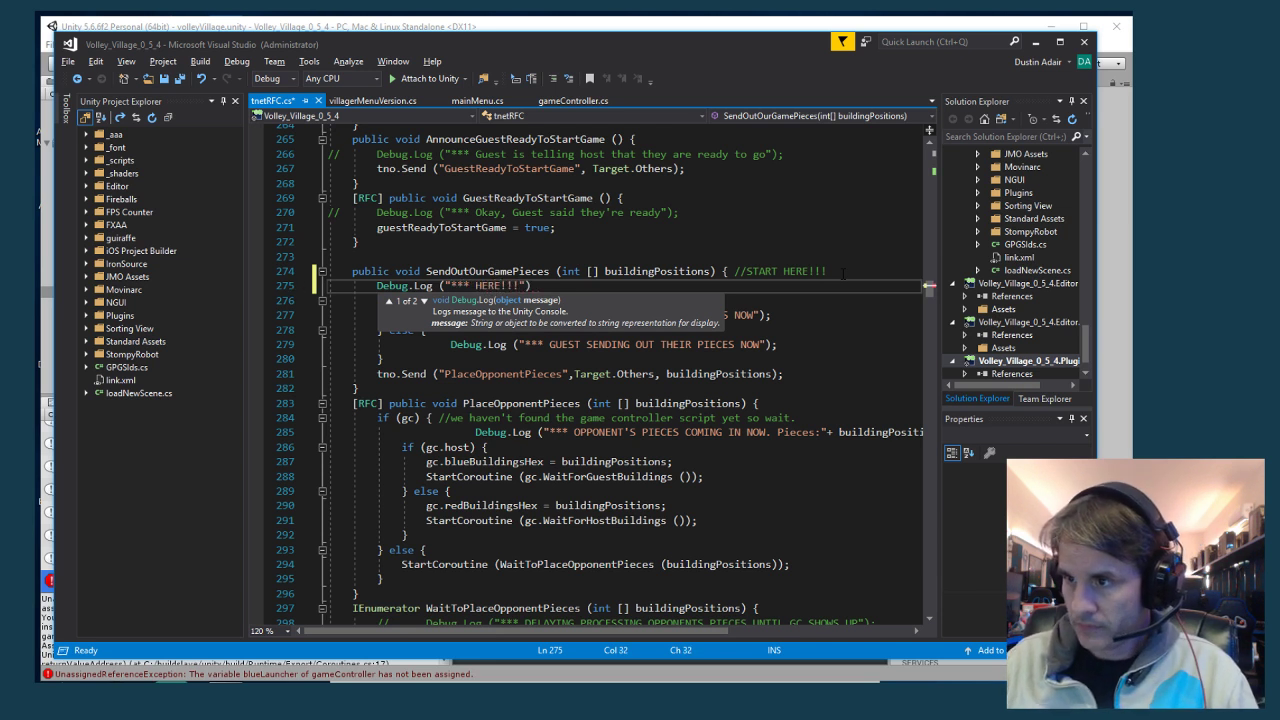
{"action": "type", "text": "\");"}
{"action": "key", "text": "ctrl+s"}
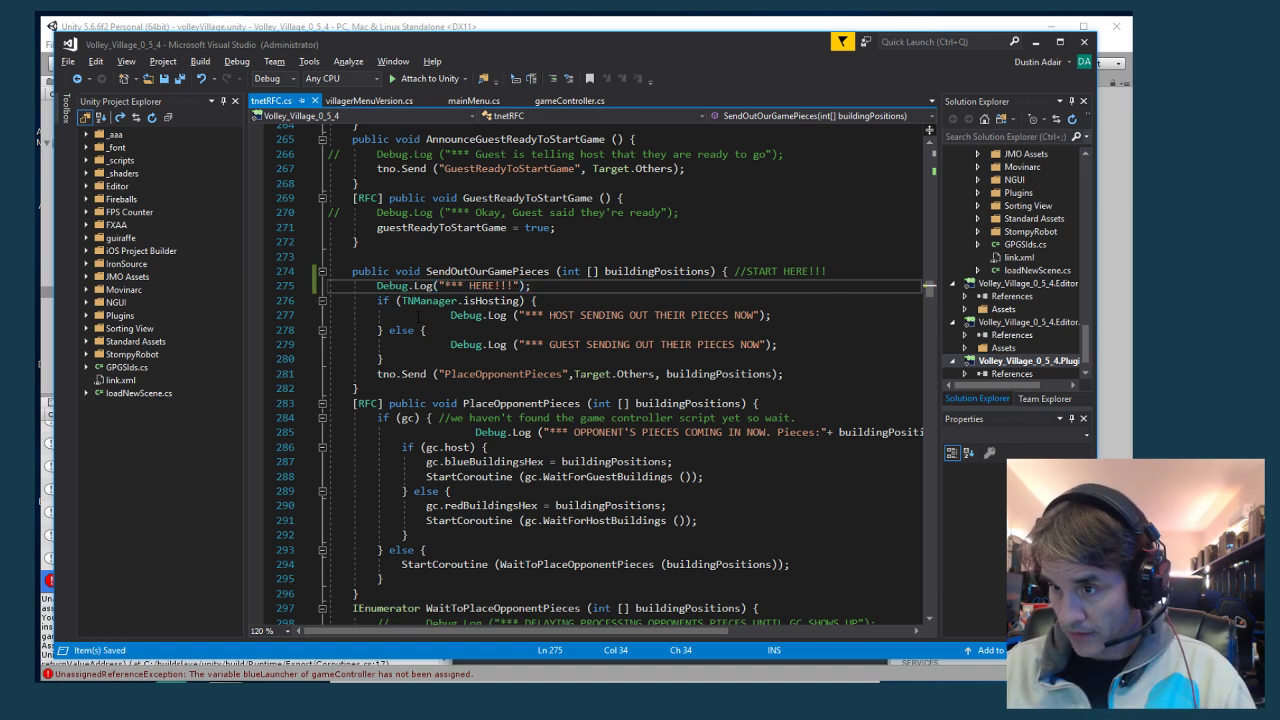
Select the guest sending message text on line 279, then deselect it
{"action": "left_click", "coordinate": [418, 301]}
{"action": "left_click_drag", "start_coordinate": [540, 344], "coordinate": [736, 344]}
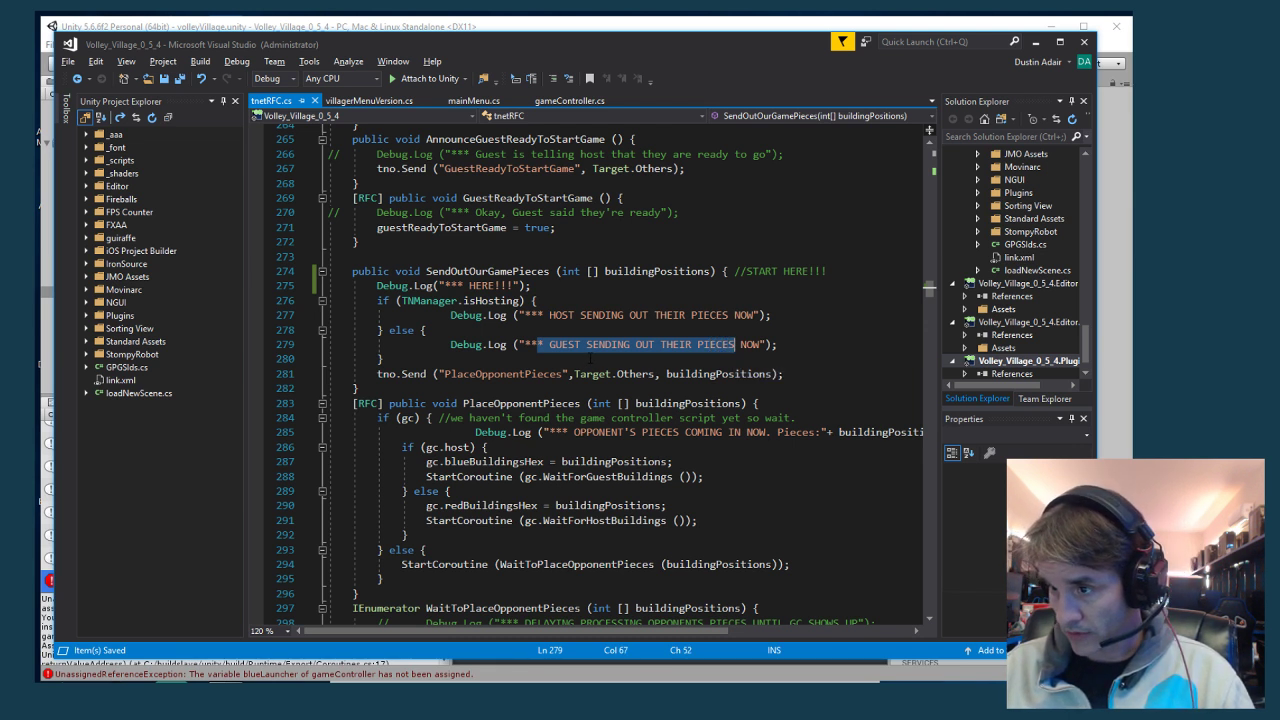
{"action": "left_click", "coordinate": [590, 359]}
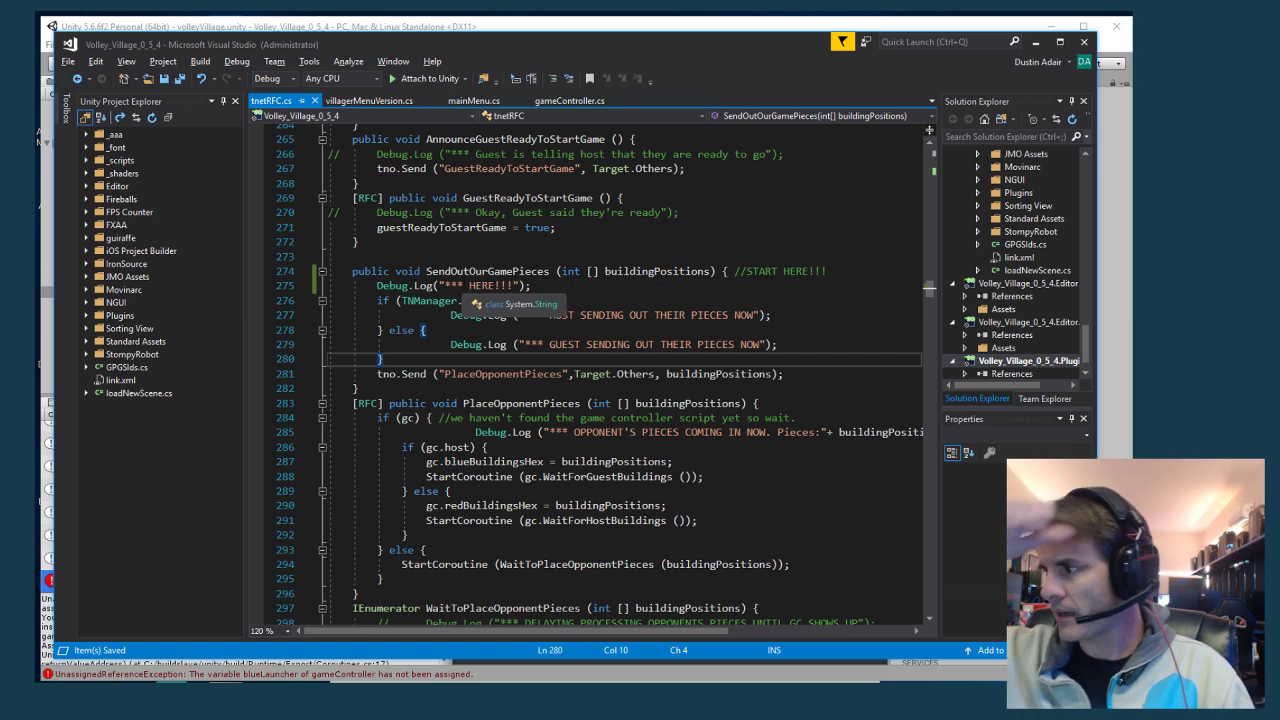
Launch the volleyVillage standalone build from the PC builds folder
{"action": "left_click", "coordinate": [466, 26]}
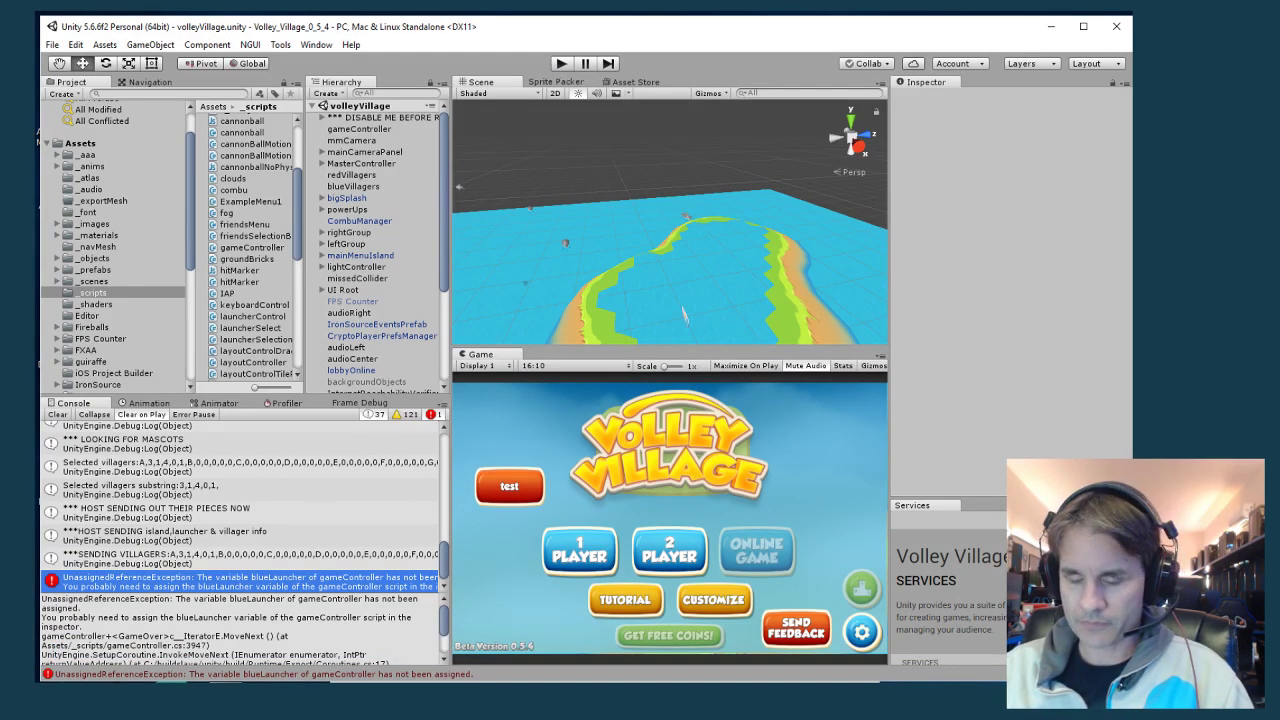
{"action": "left_click", "coordinate": [150, 670]}
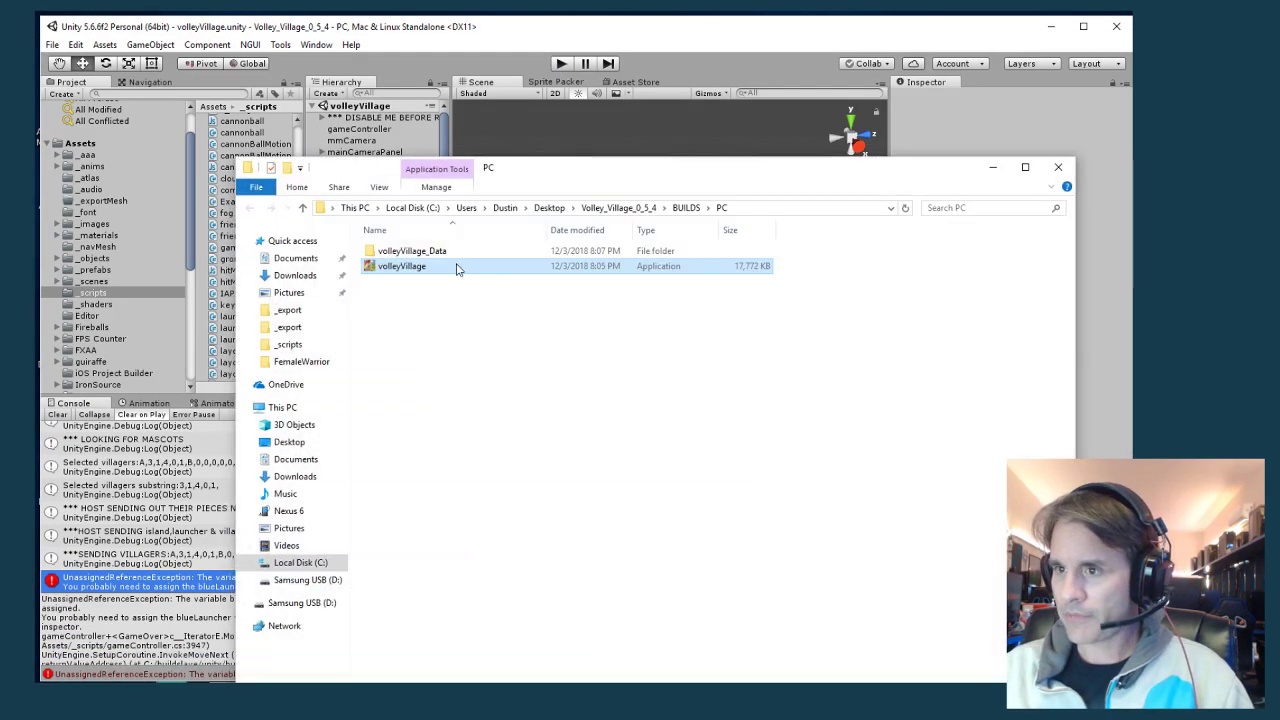
{"action": "double_click", "coordinate": [413, 266]}
{"action": "key", "text": "Return"}
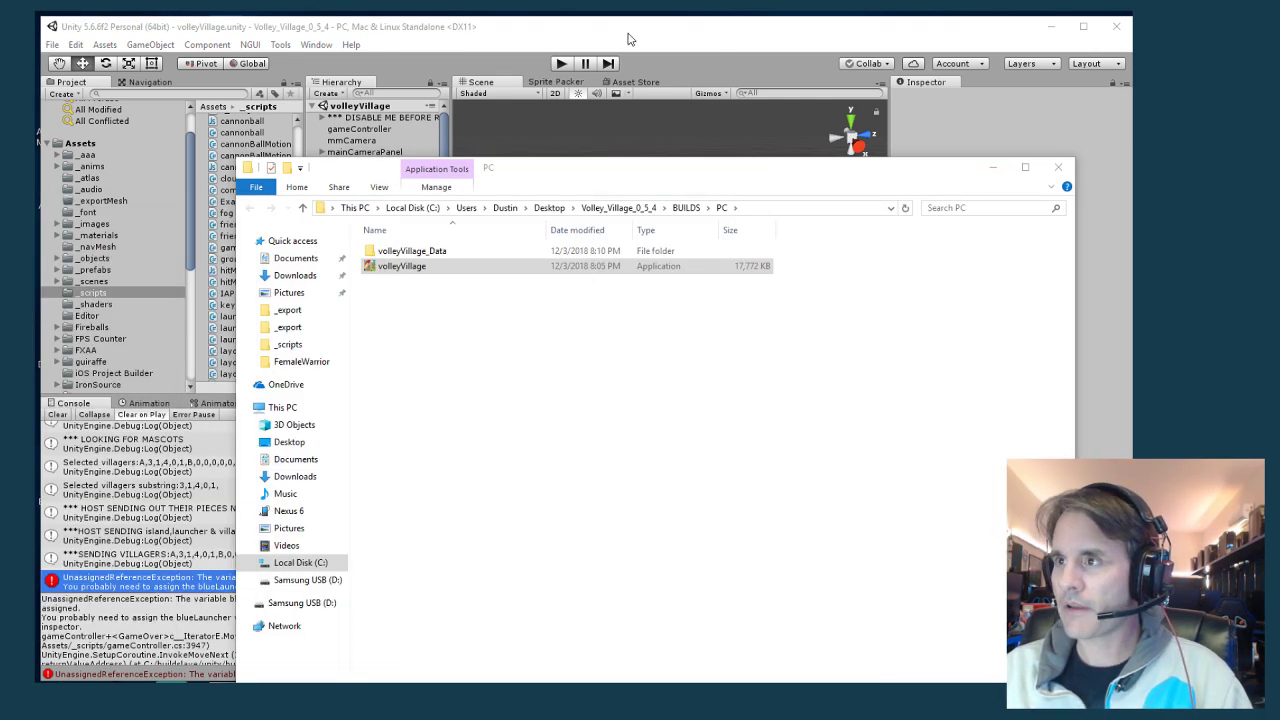
Play in Unity, join an online match, and open the OPPONENT'S PIECES log's source line
{"action": "key", "text": "alt+Tab"}
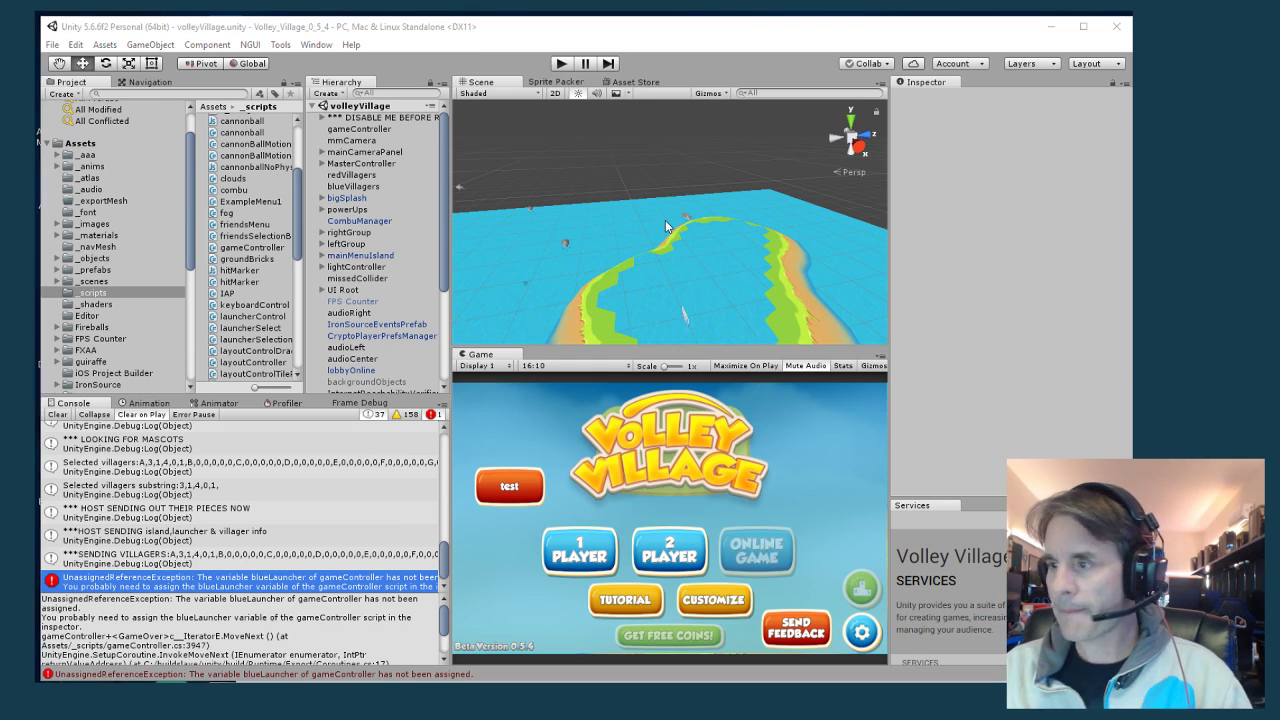
{"action": "left_click", "coordinate": [556, 66]}
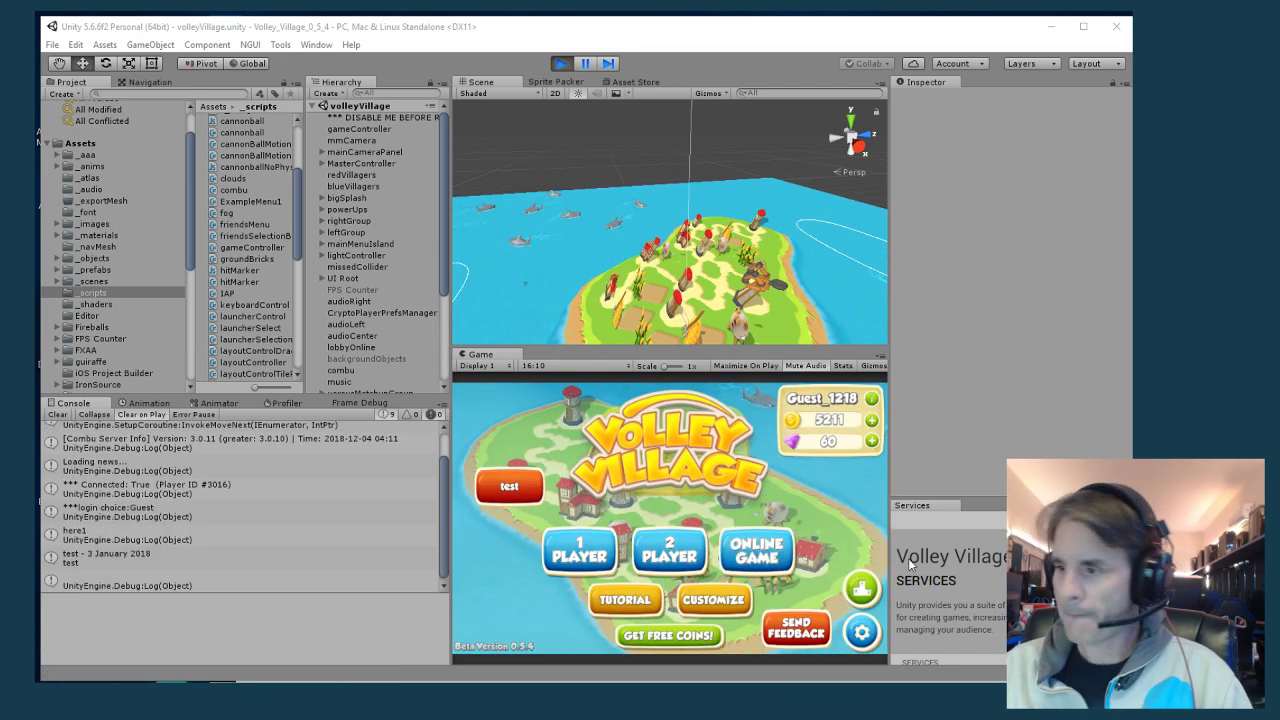
{"action": "left_click", "coordinate": [757, 550]}
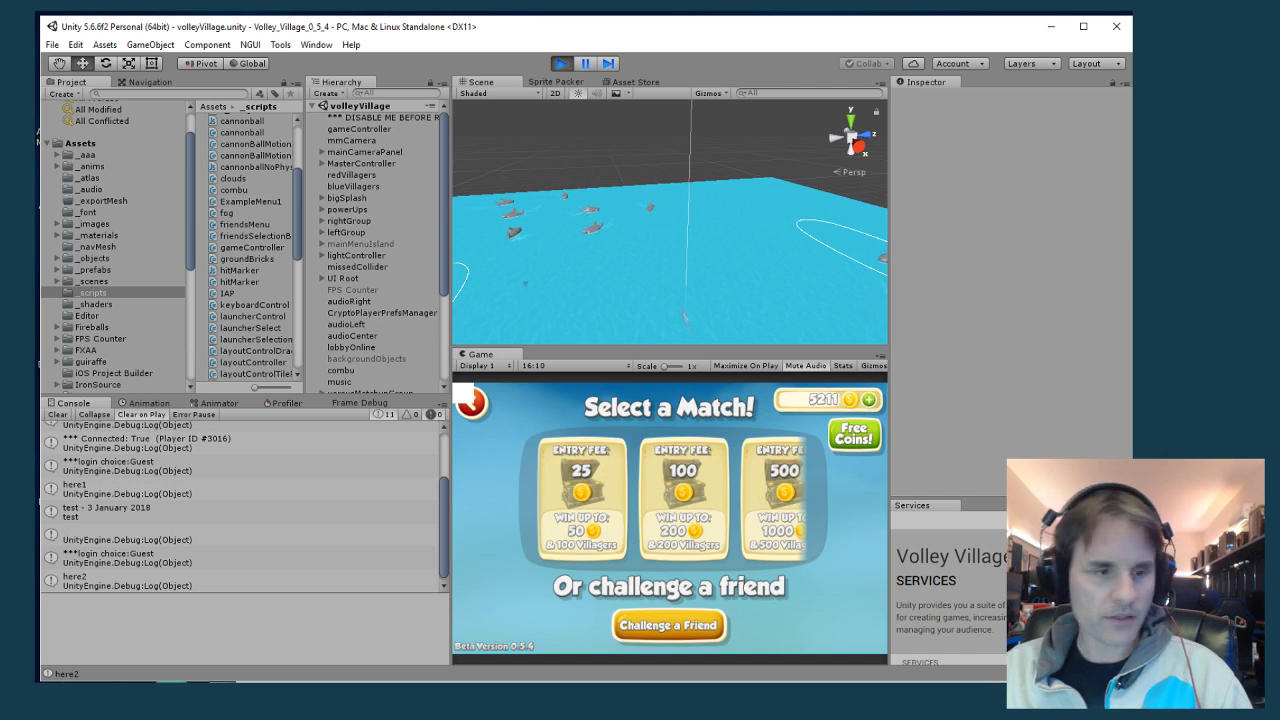
{"action": "left_click", "coordinate": [581, 496]}
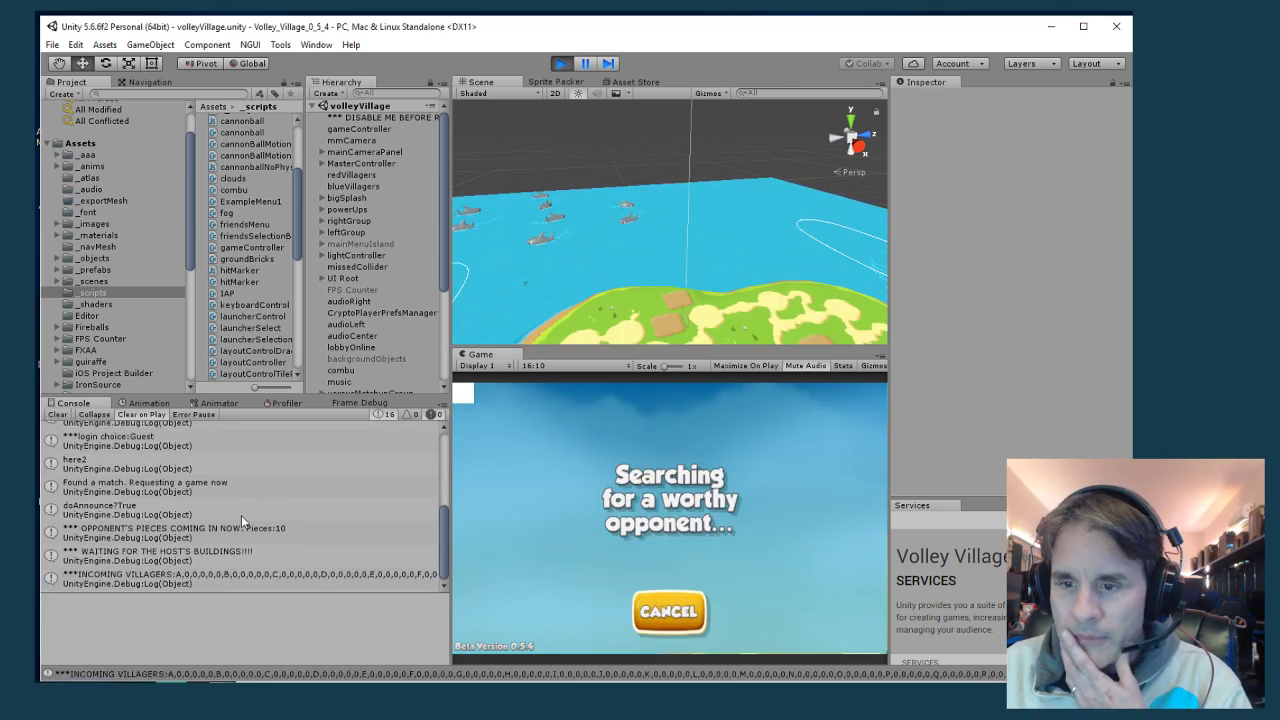
{"action": "left_click", "coordinate": [131, 557]}
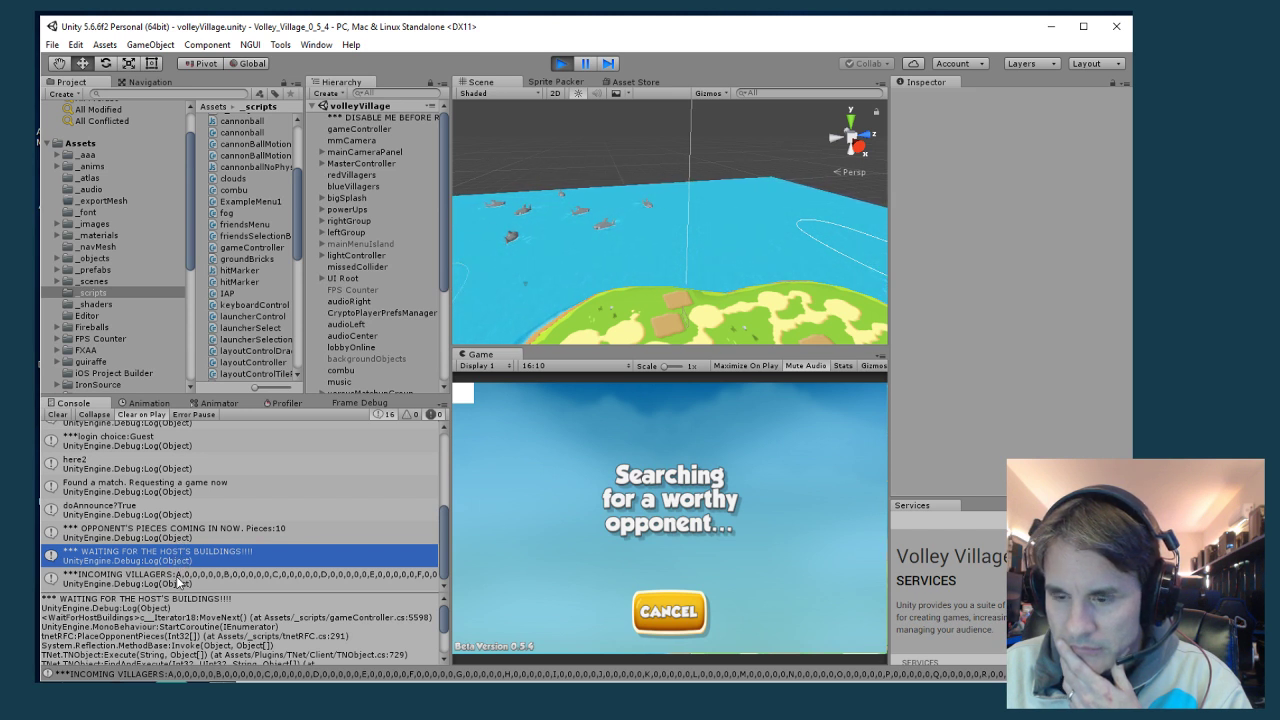
{"action": "double_click", "coordinate": [172, 534]}
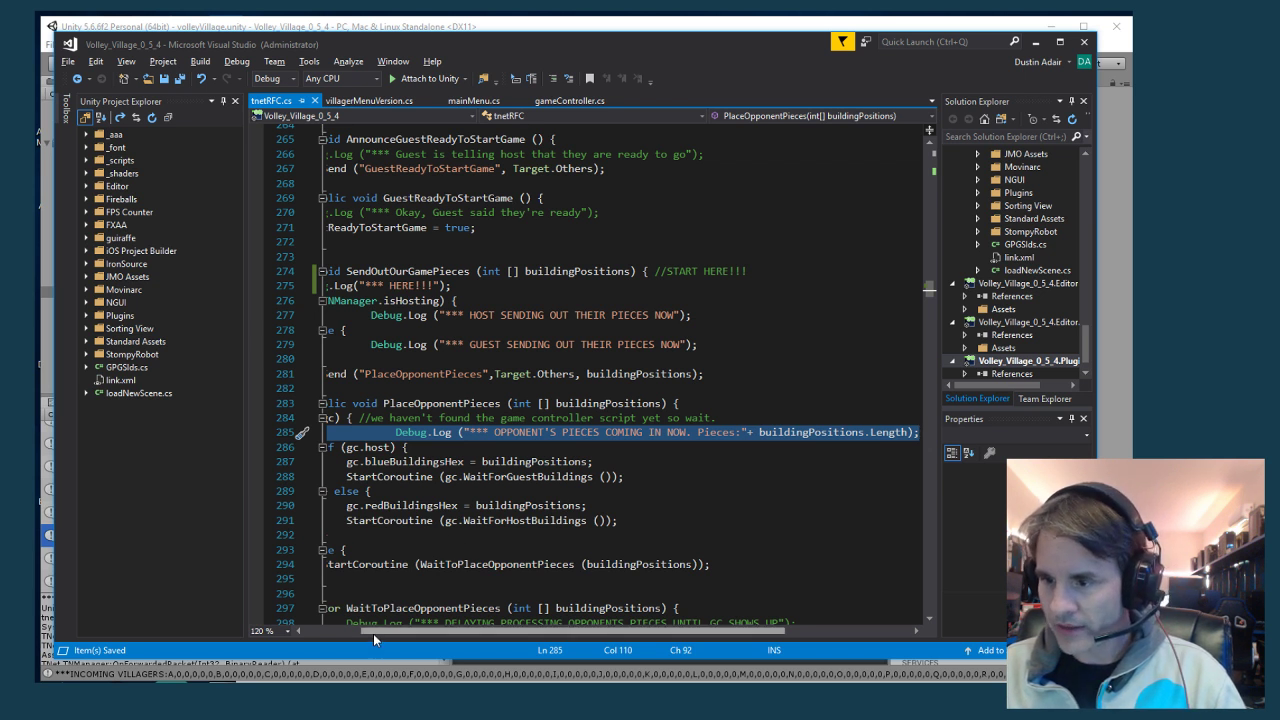
Delete the here2 and here1 Debug.Log lines in mainMenu.cs, reached from their Console entries
{"action": "left_click_drag", "start_coordinate": [377, 630], "coordinate": [305, 630]}
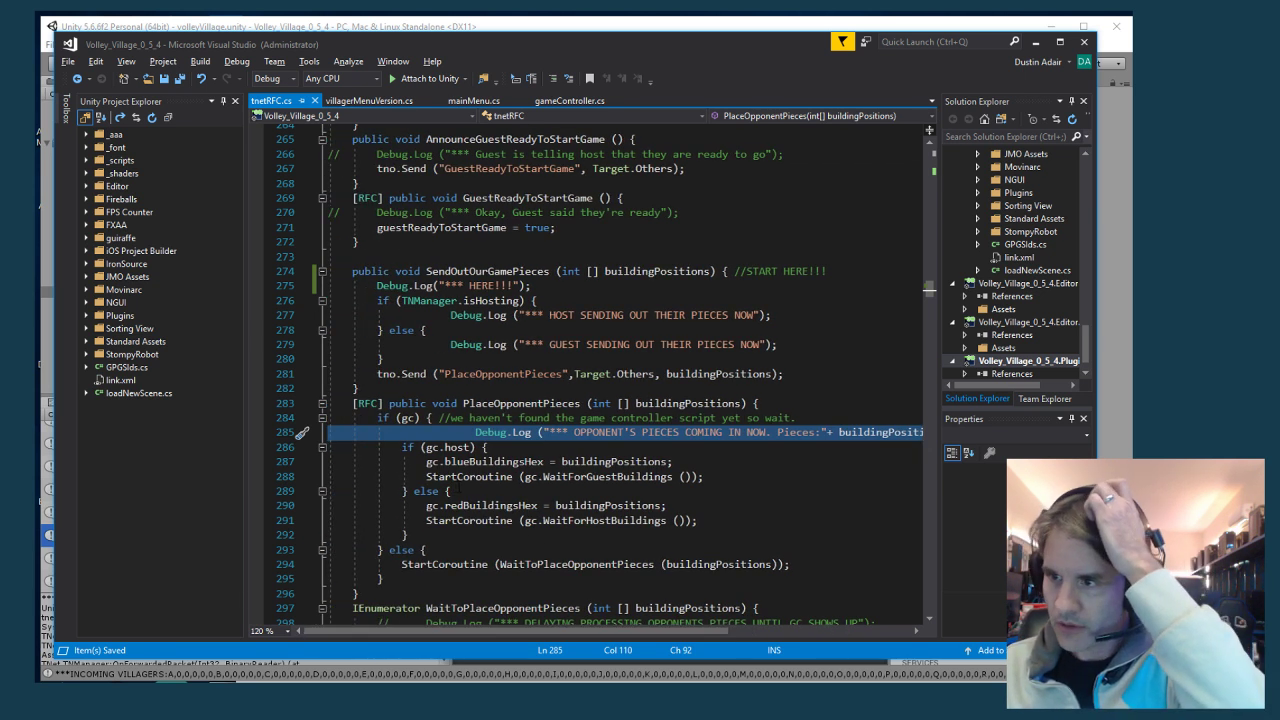
{"action": "key", "text": "alt"}
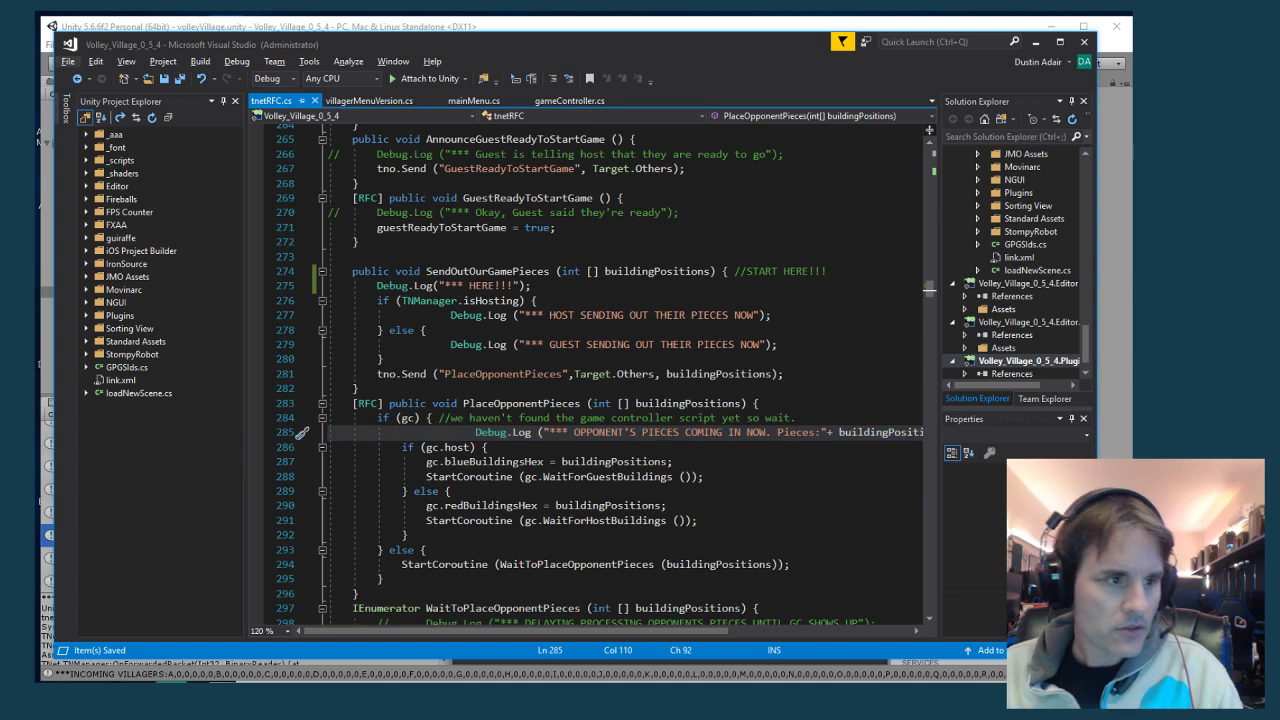
{"action": "key", "text": "alt+Tab"}
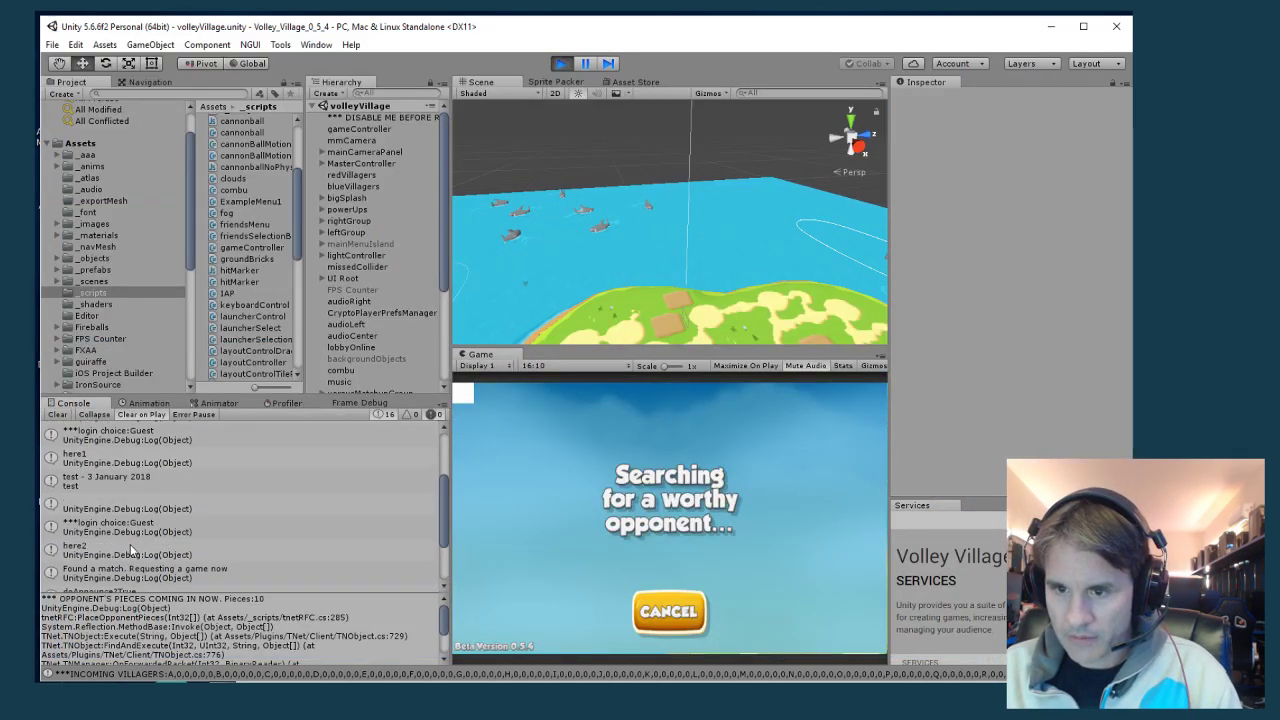
{"action": "double_click", "coordinate": [130, 544]}
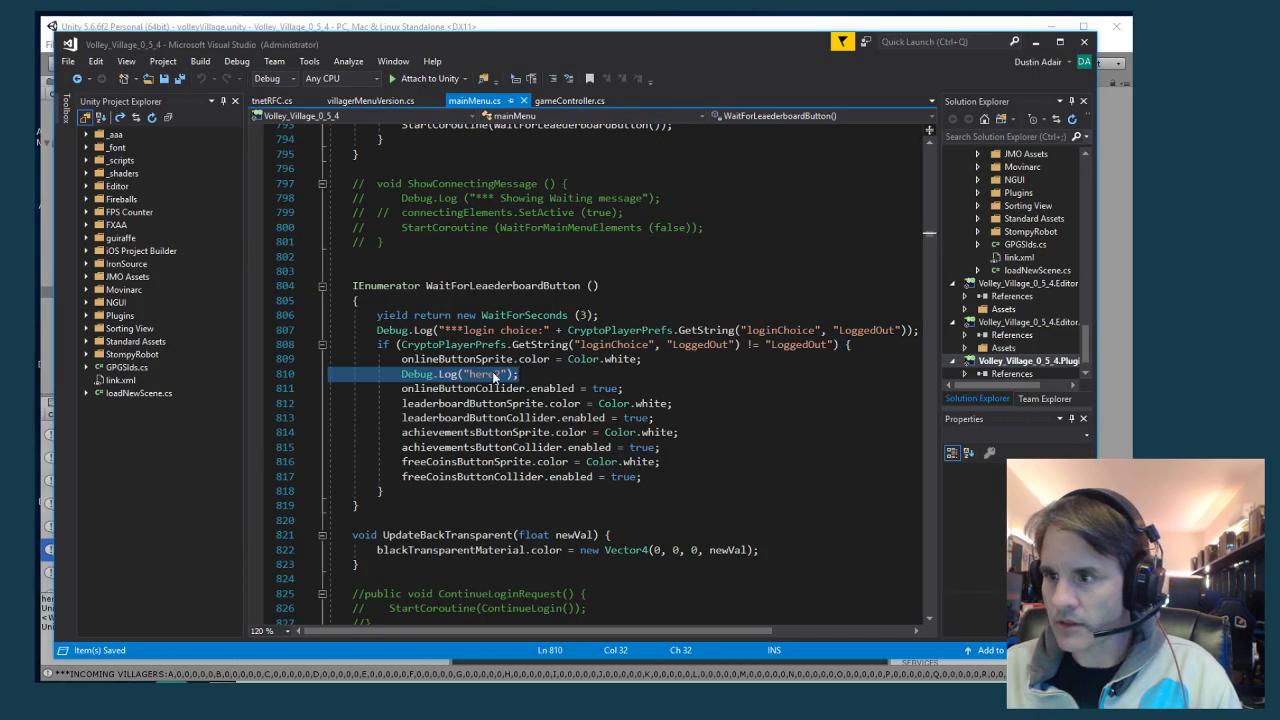
{"action": "left_click", "coordinate": [518, 359]}
{"action": "left_click", "coordinate": [528, 371]}
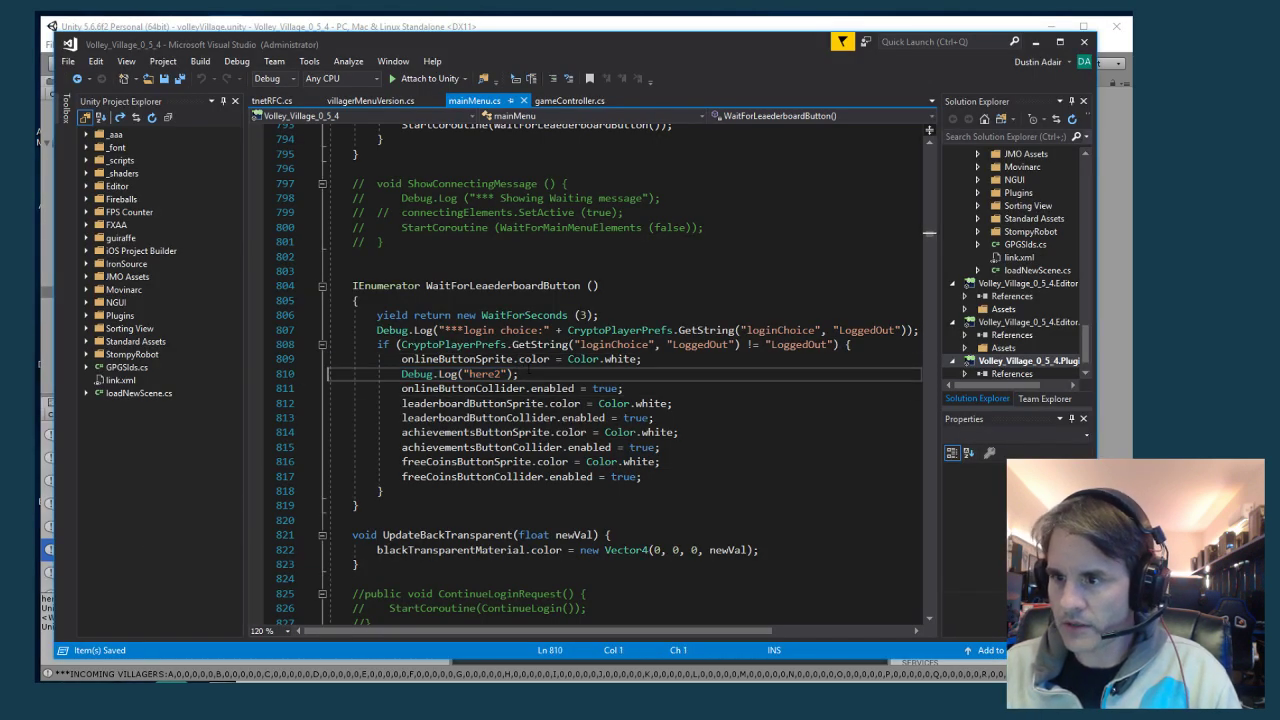
{"action": "key", "text": "ctrl+x"}
{"action": "key", "text": "alt+Tab"}
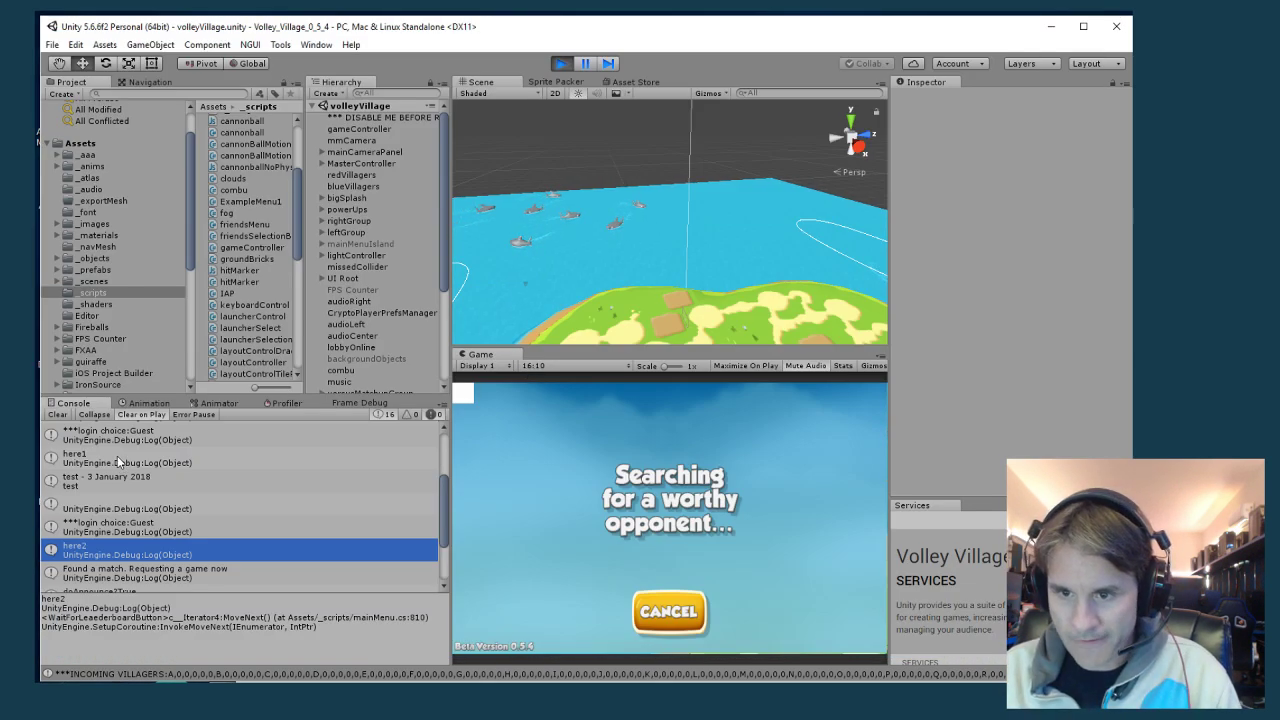
{"action": "double_click", "coordinate": [116, 456]}
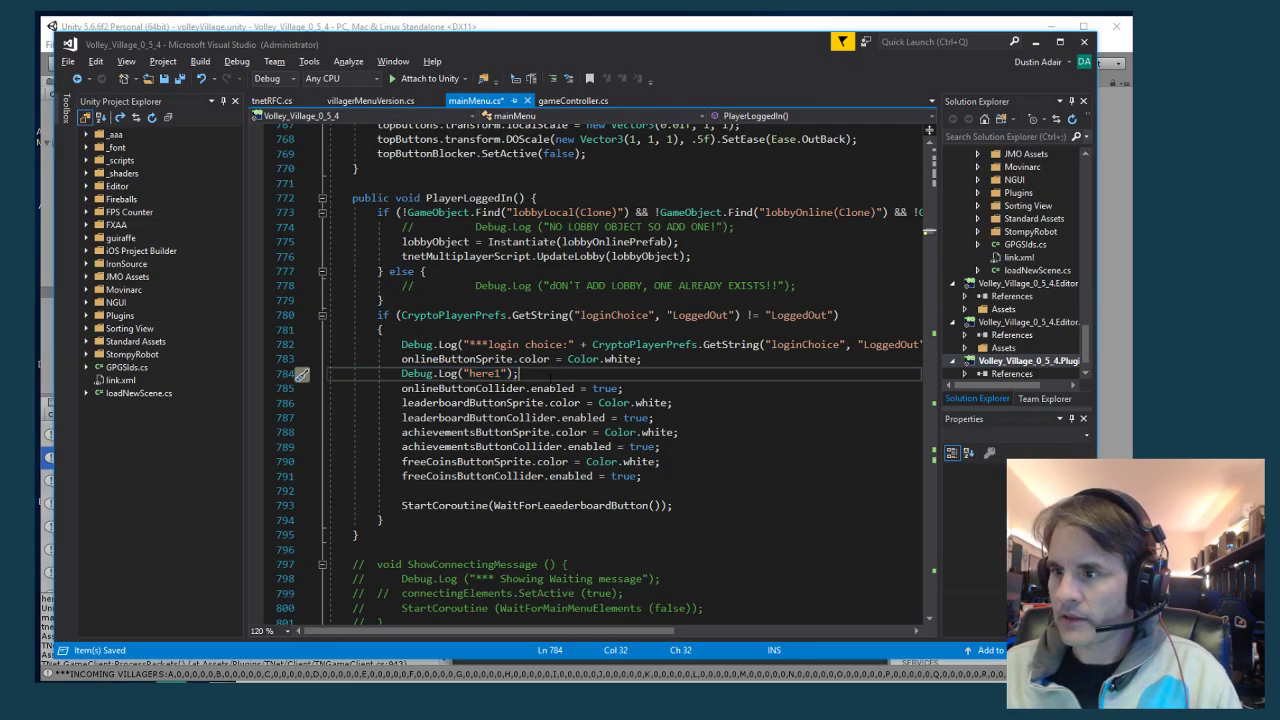
{"action": "triple_click", "coordinate": [549, 375]}
{"action": "key", "text": "ctrl+x"}
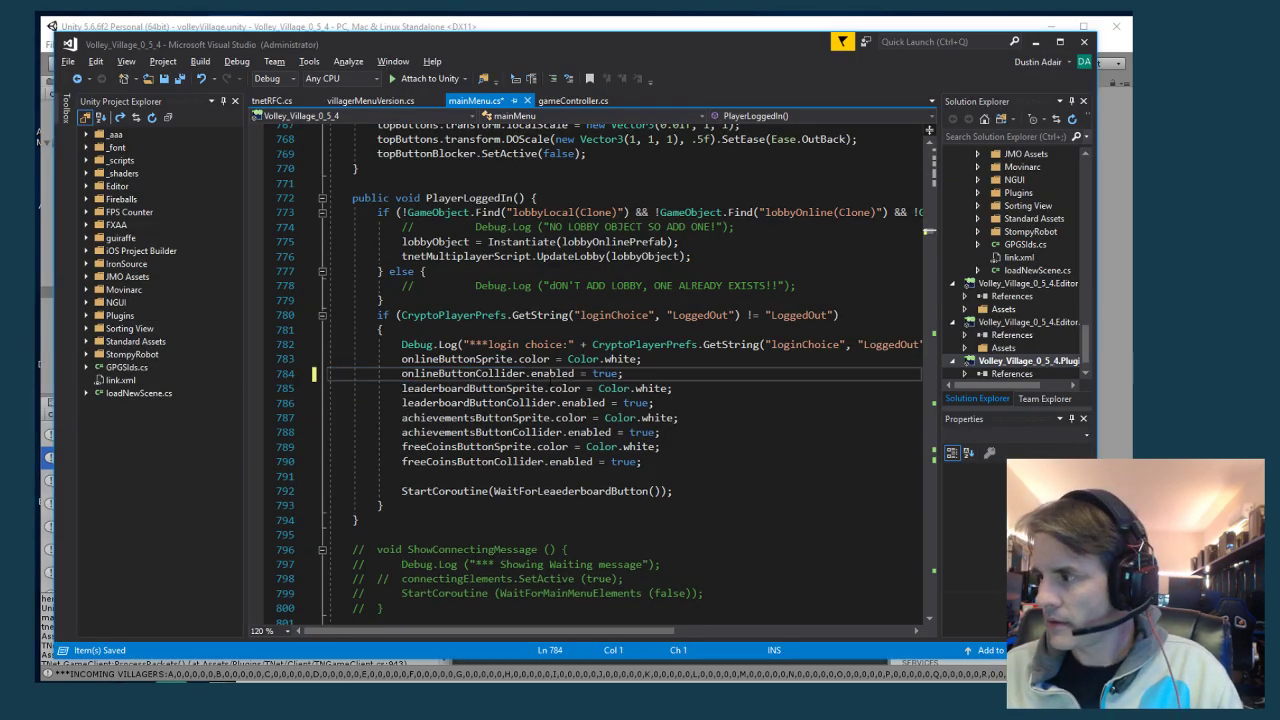
Stop the running game in Unity and return to tnetRFC.cs in Visual Studio
{"action": "key", "text": "alt+Tab"}
{"action": "key", "text": "alt+Tab"}
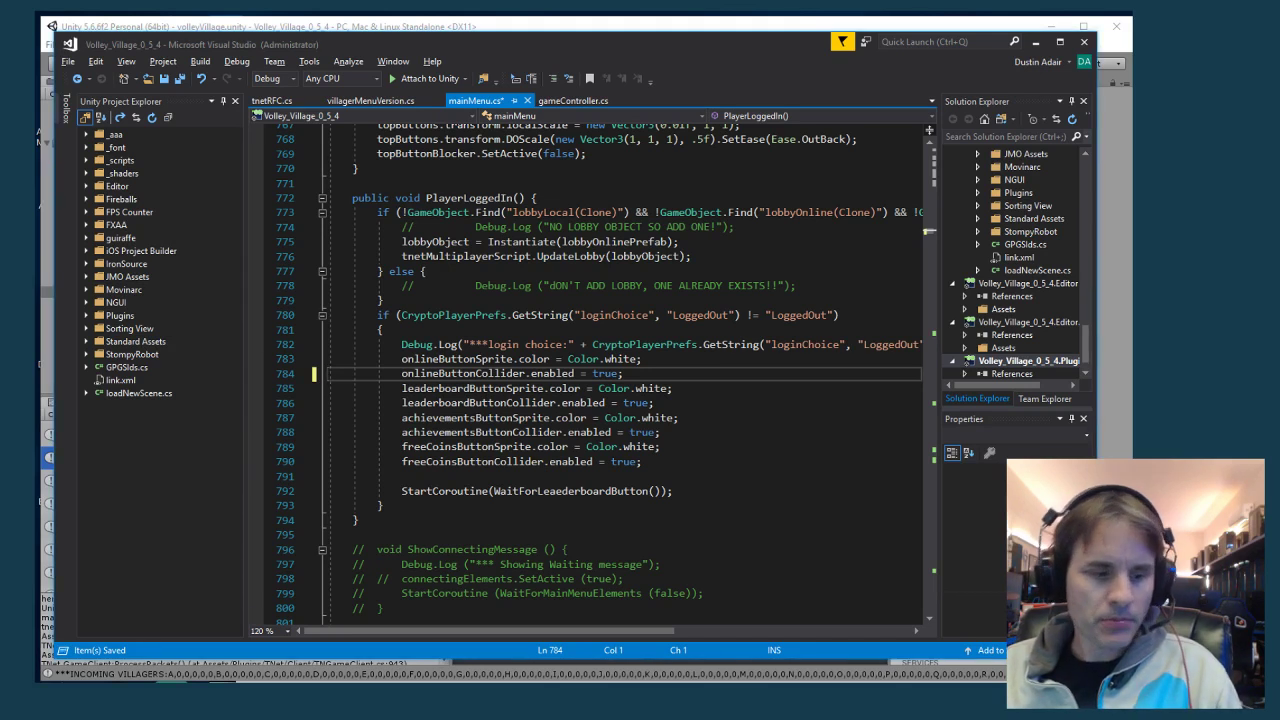
{"action": "key", "text": "alt"}
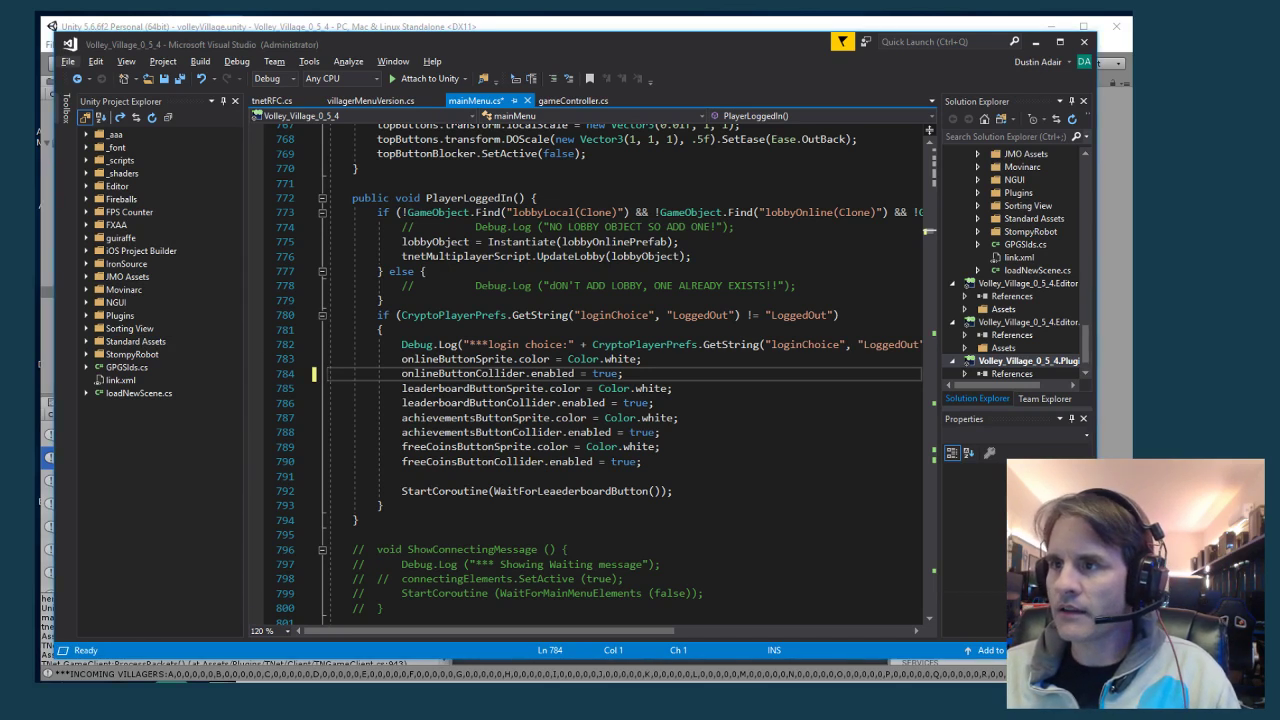
{"action": "left_click", "coordinate": [330, 26]}
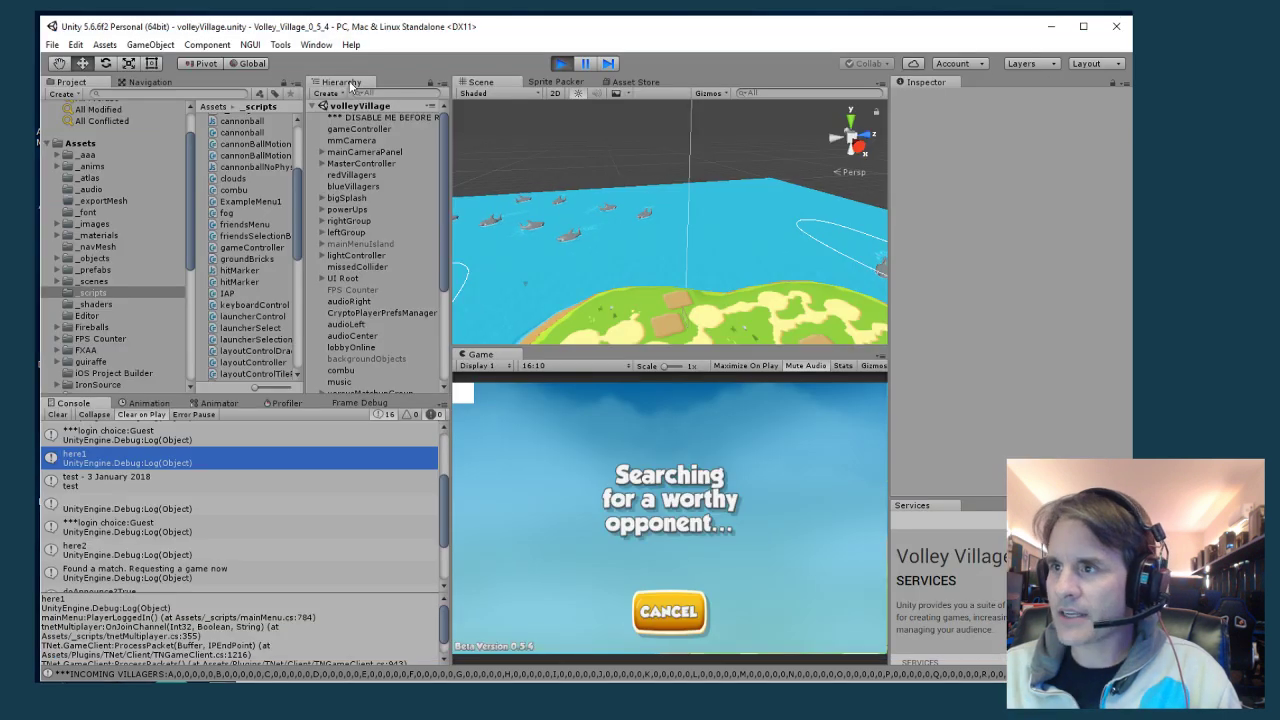
{"action": "left_click", "coordinate": [561, 65]}
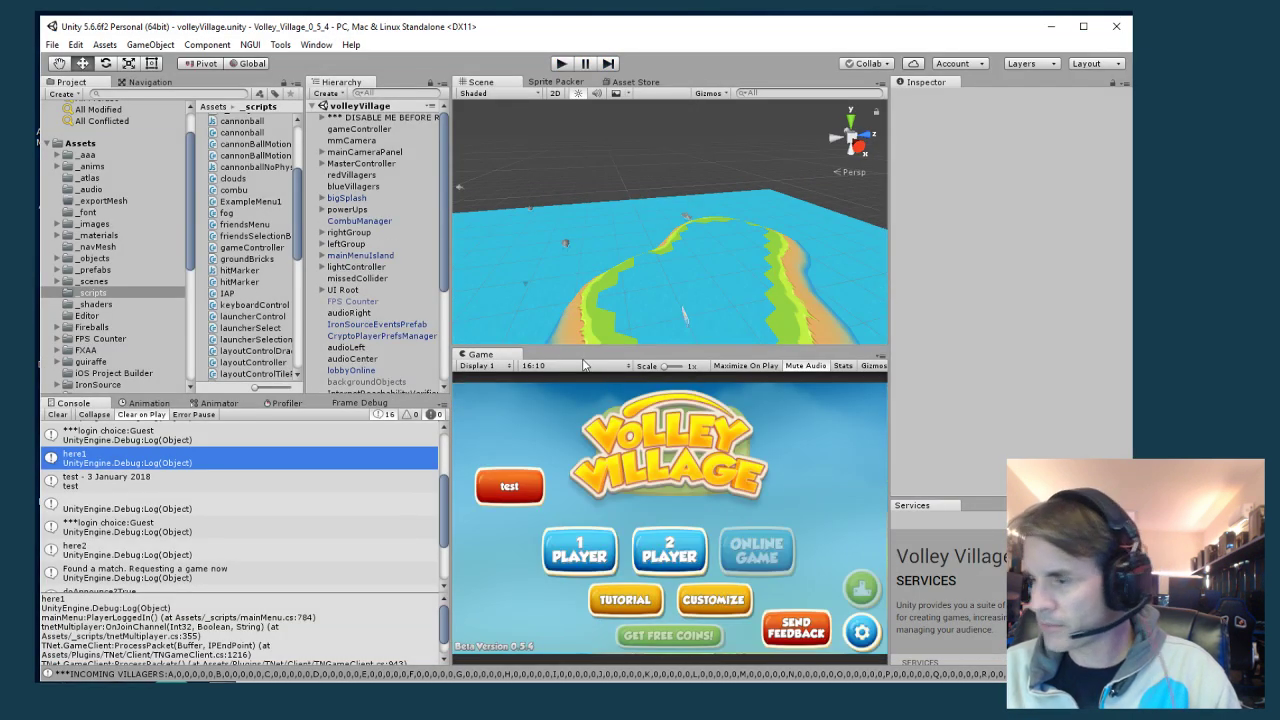
{"action": "key", "text": "alt+Tab"}
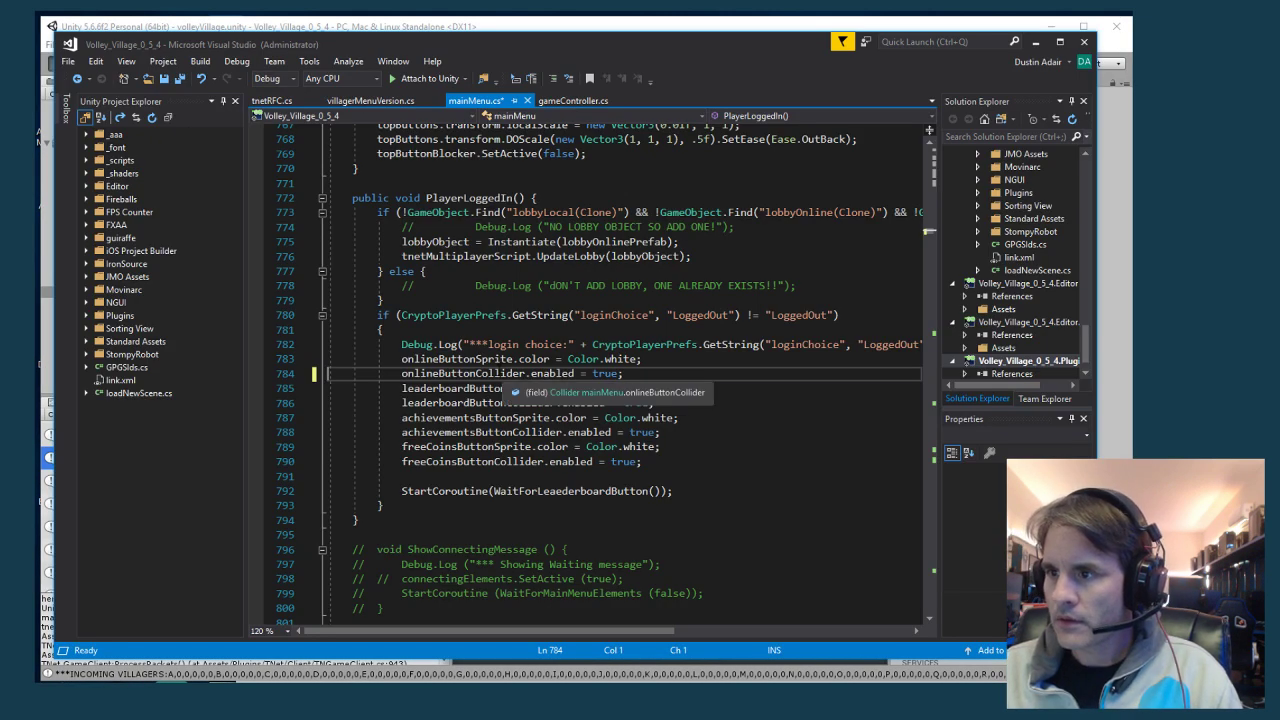
{"action": "key", "text": "ctrl+f"}
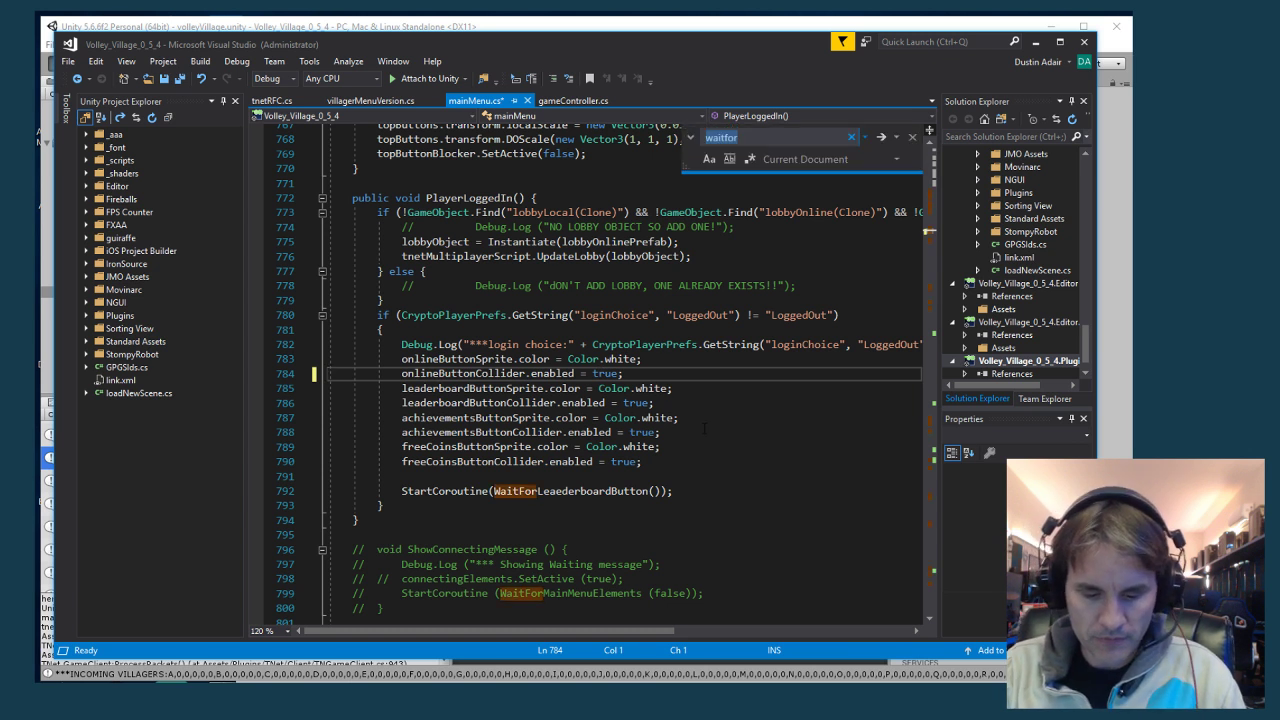
{"action": "type", "text": "START "}
{"action": "type", "text": "WORD"}
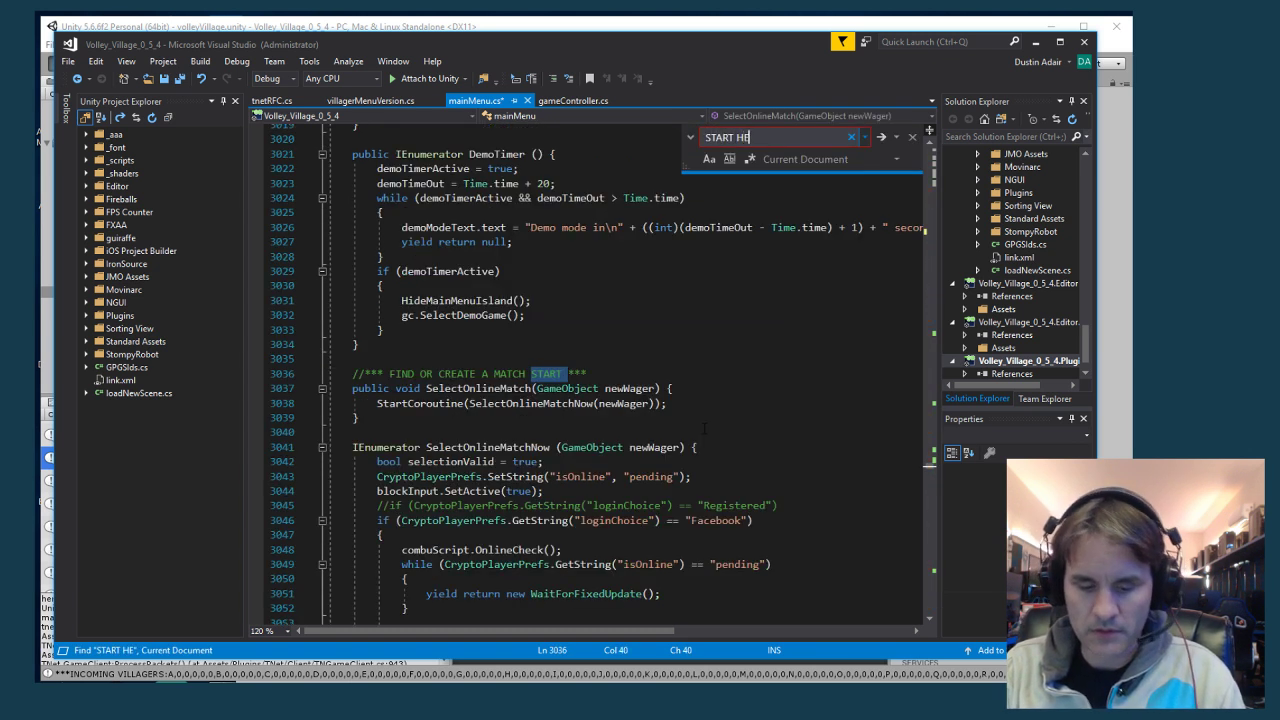
{"action": "key", "text": "Escape"}
Search the whole solution for SendOutOurGamePieces and open the first match in gameController.cs
{"action": "left_click", "coordinate": [278, 102]}
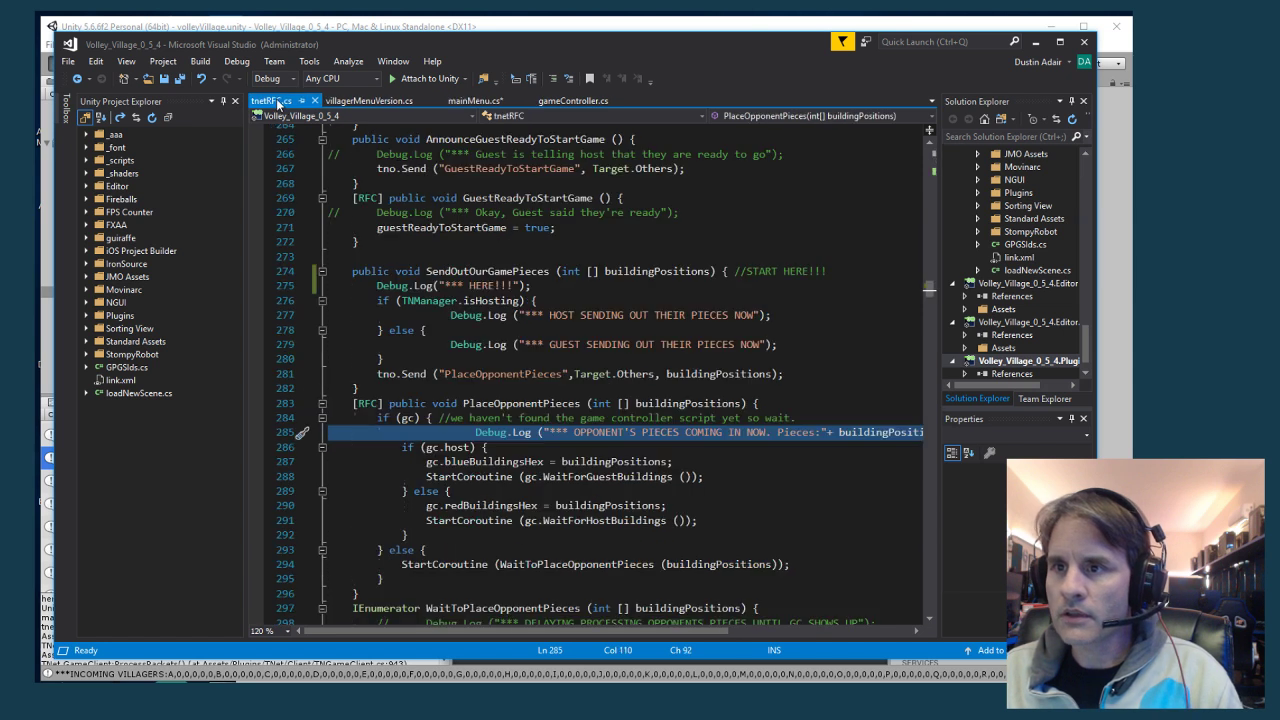
{"action": "left_click", "coordinate": [586, 288]}
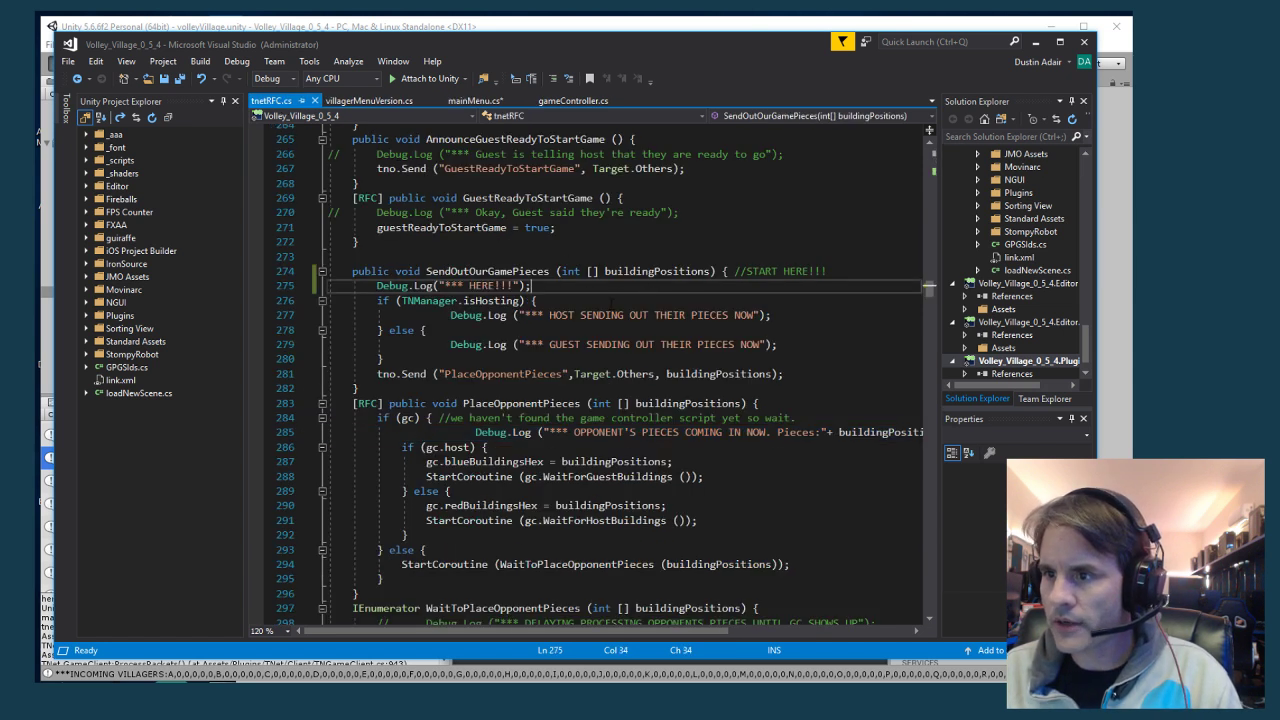
{"action": "double_click", "coordinate": [487, 271]}
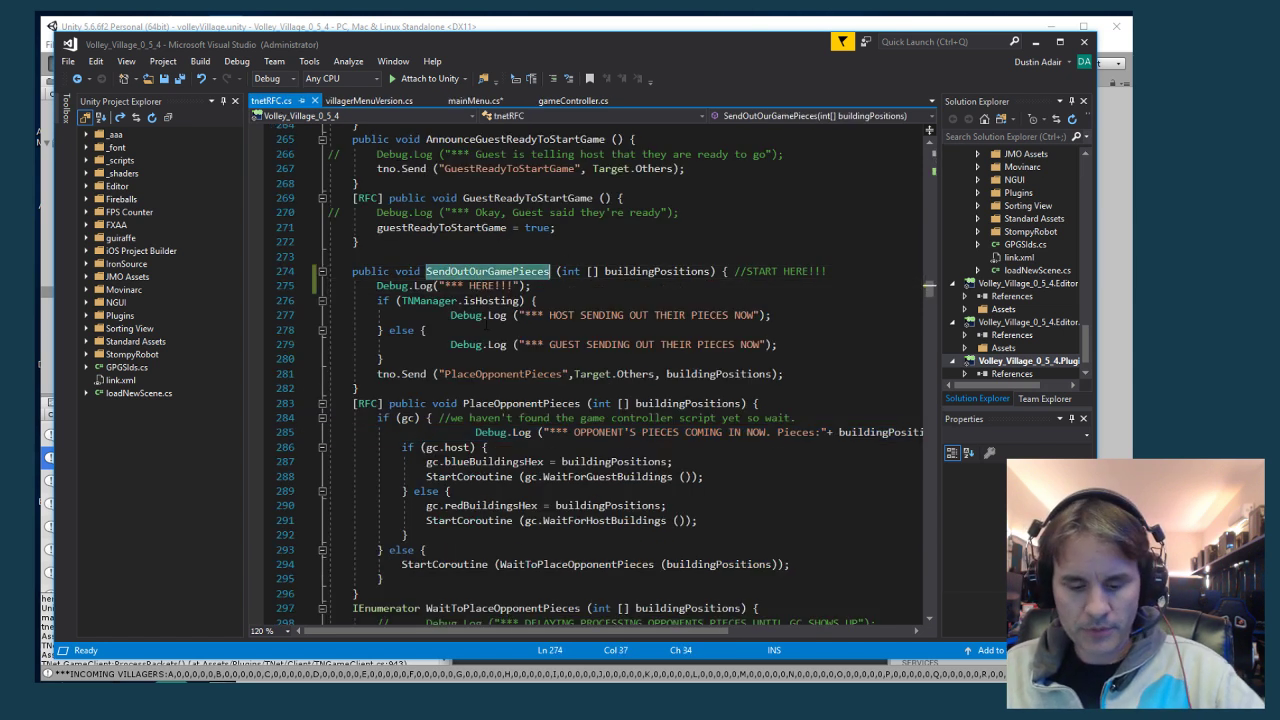
{"action": "key", "text": "ctrl+shift+f"}
{"action": "key", "text": "Return"}
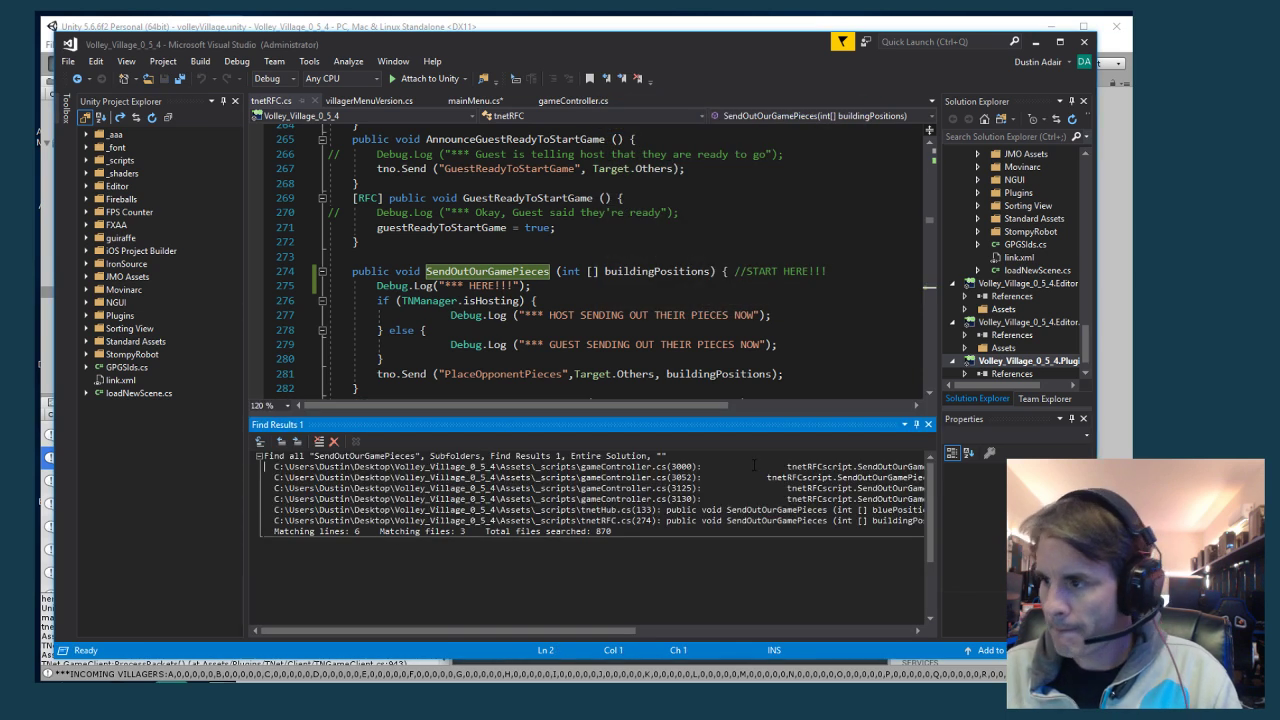
{"action": "key", "text": "F8"}
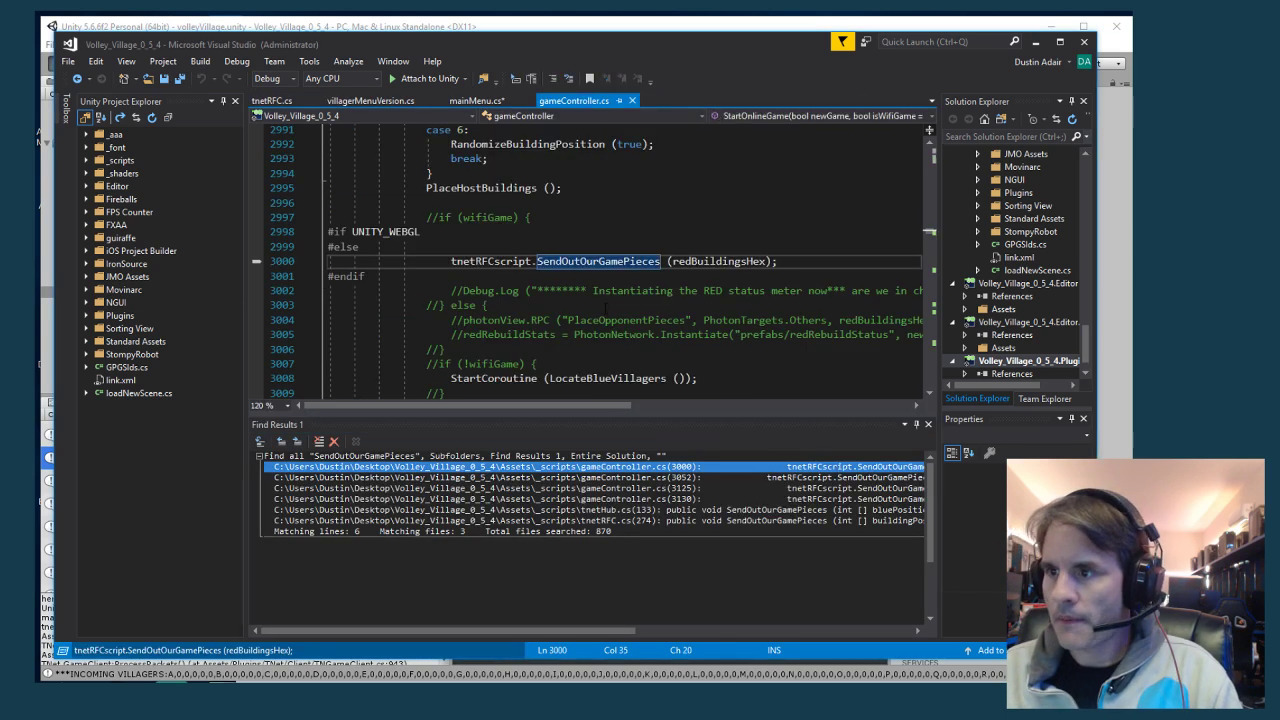
Review the host branch and select the SendOutOurGamePieces call on line 3000
{"action": "scroll", "coordinate": [588, 260], "scroll_direction": "up", "scroll_amount": 9}
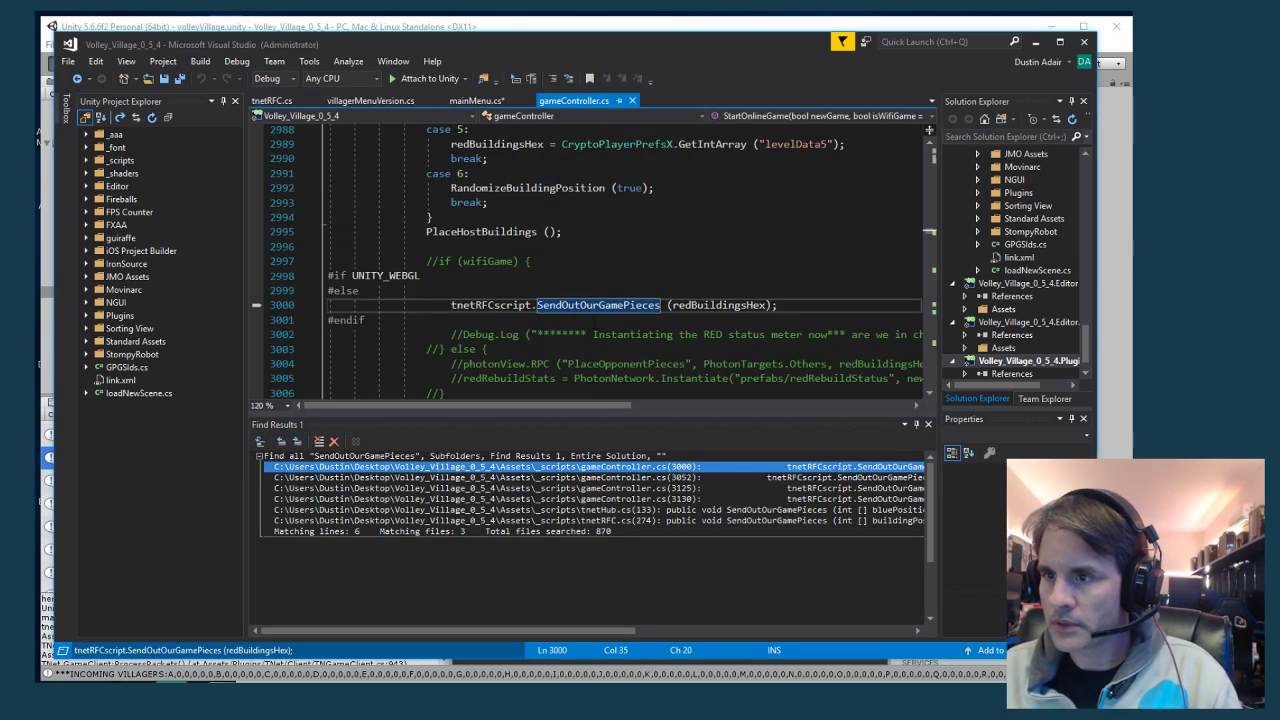
{"action": "scroll", "coordinate": [594, 322], "scroll_direction": "up", "scroll_amount": 3}
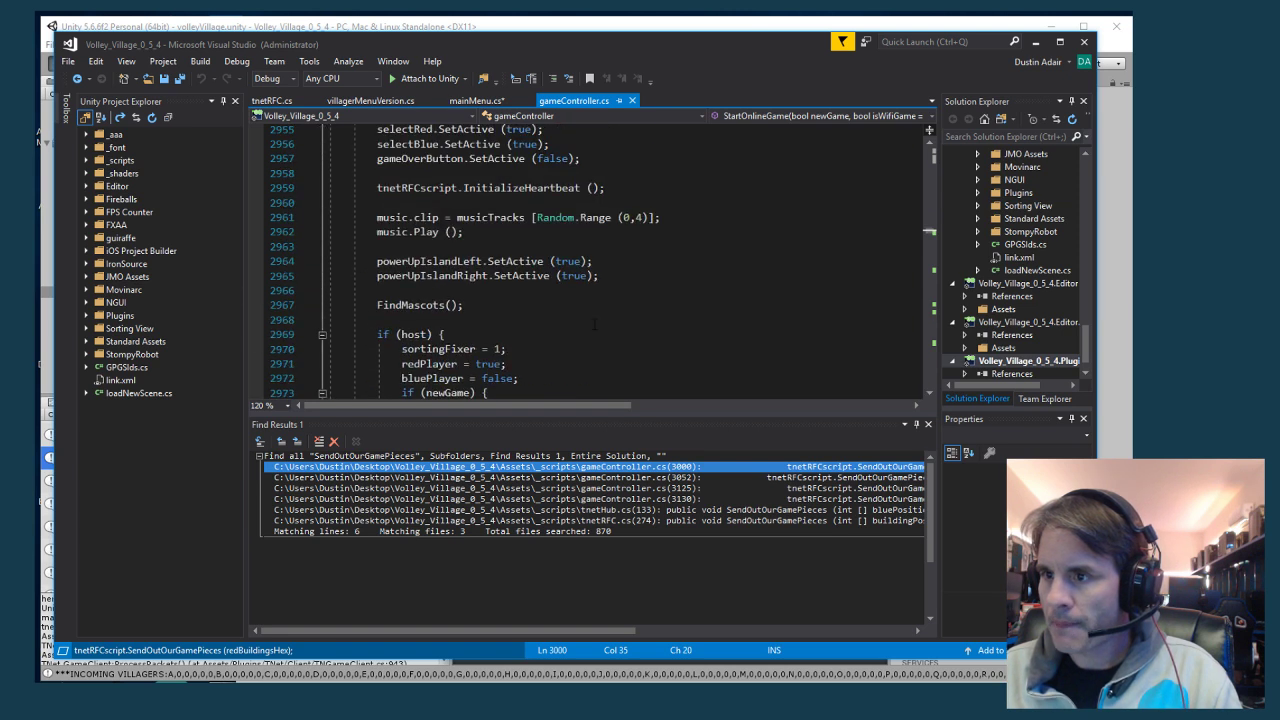
{"action": "scroll", "coordinate": [594, 322], "scroll_direction": "down", "scroll_amount": 4}
{"action": "left_click", "coordinate": [434, 158]}
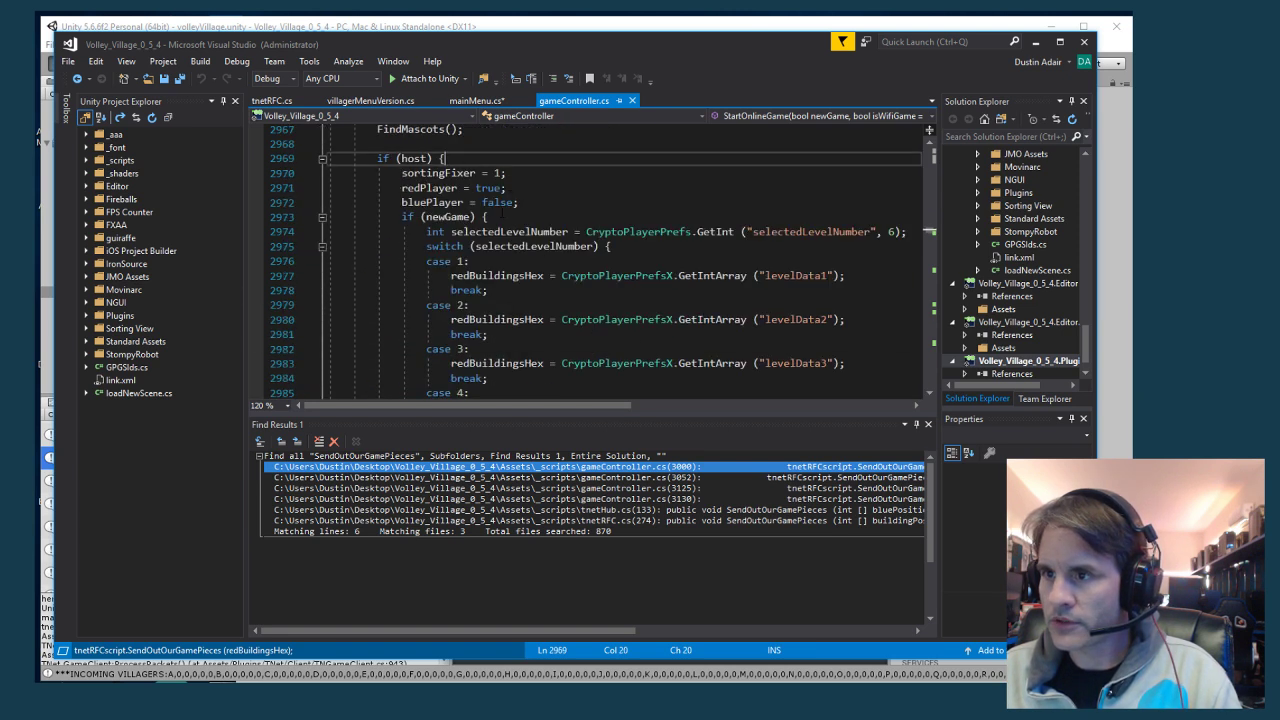
{"action": "scroll", "coordinate": [518, 252], "scroll_direction": "down", "scroll_amount": 8}
{"action": "scroll", "coordinate": [520, 254], "scroll_direction": "up", "scroll_amount": 10}
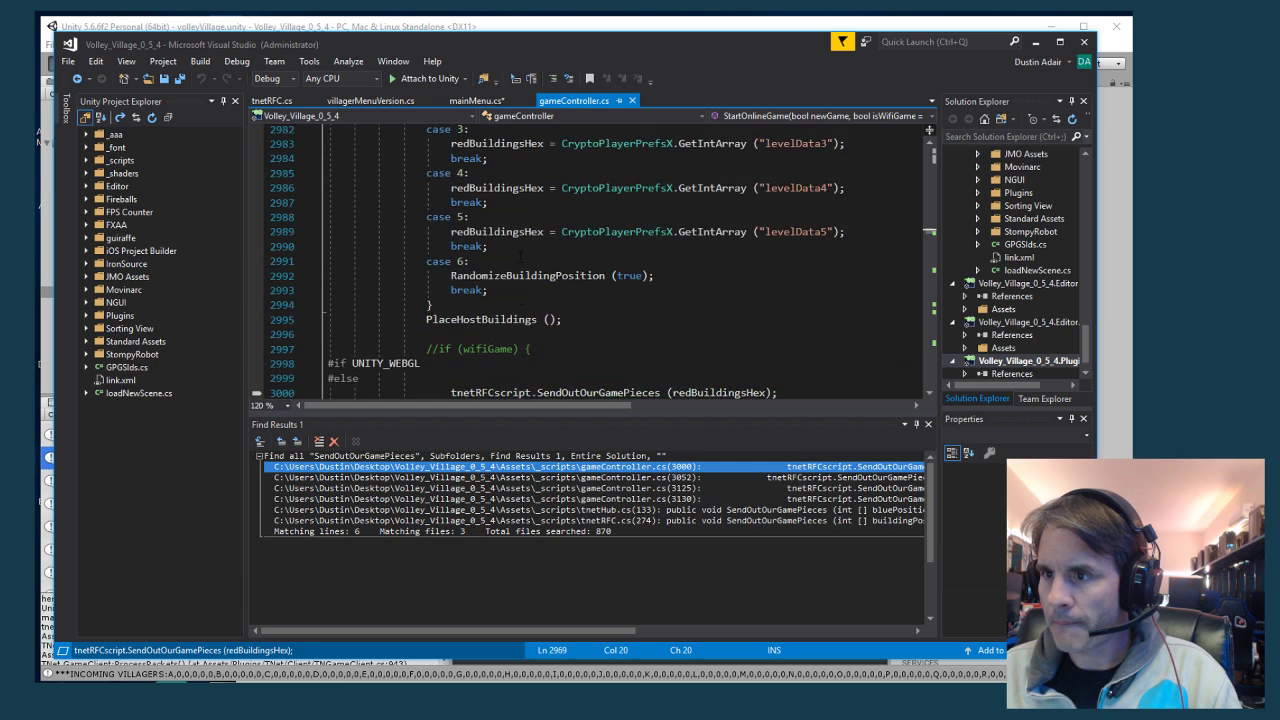
{"action": "key", "text": "Left"}
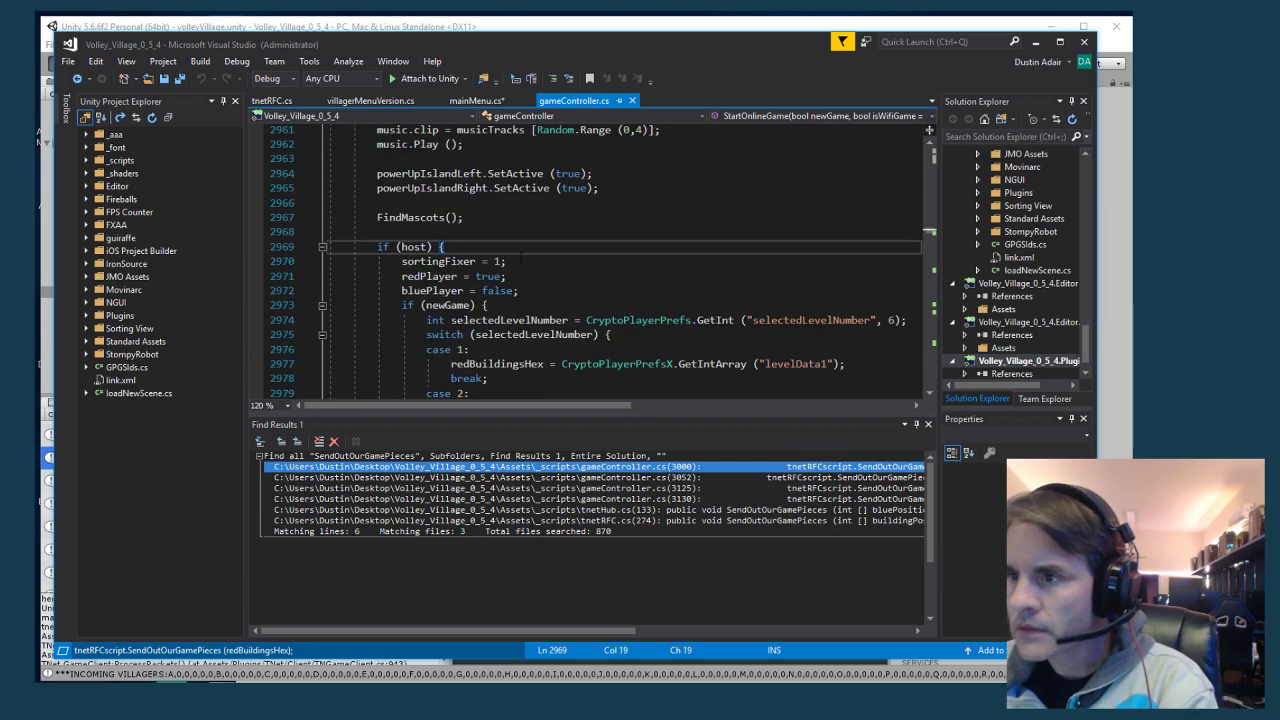
{"action": "scroll", "coordinate": [520, 258], "scroll_direction": "down", "scroll_amount": 15}
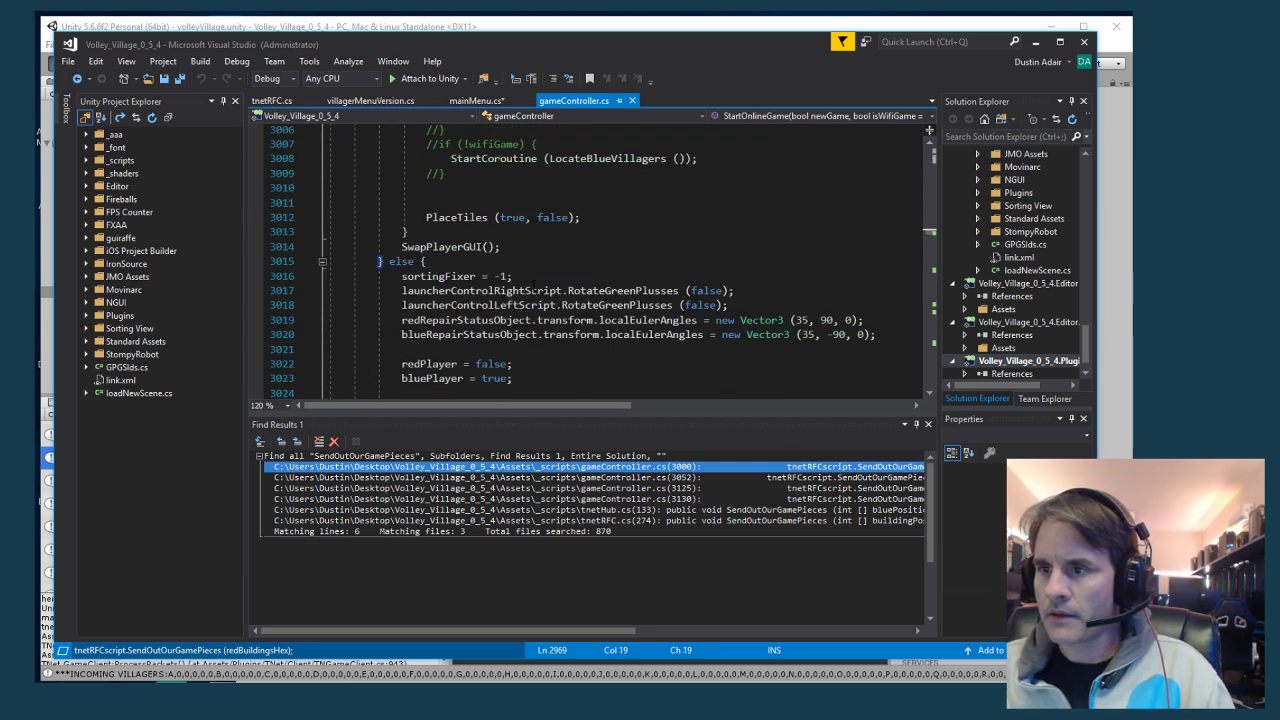
{"action": "scroll", "coordinate": [520, 258], "scroll_direction": "down", "scroll_amount": 3}
{"action": "scroll", "coordinate": [520, 258], "scroll_direction": "up", "scroll_amount": 7}
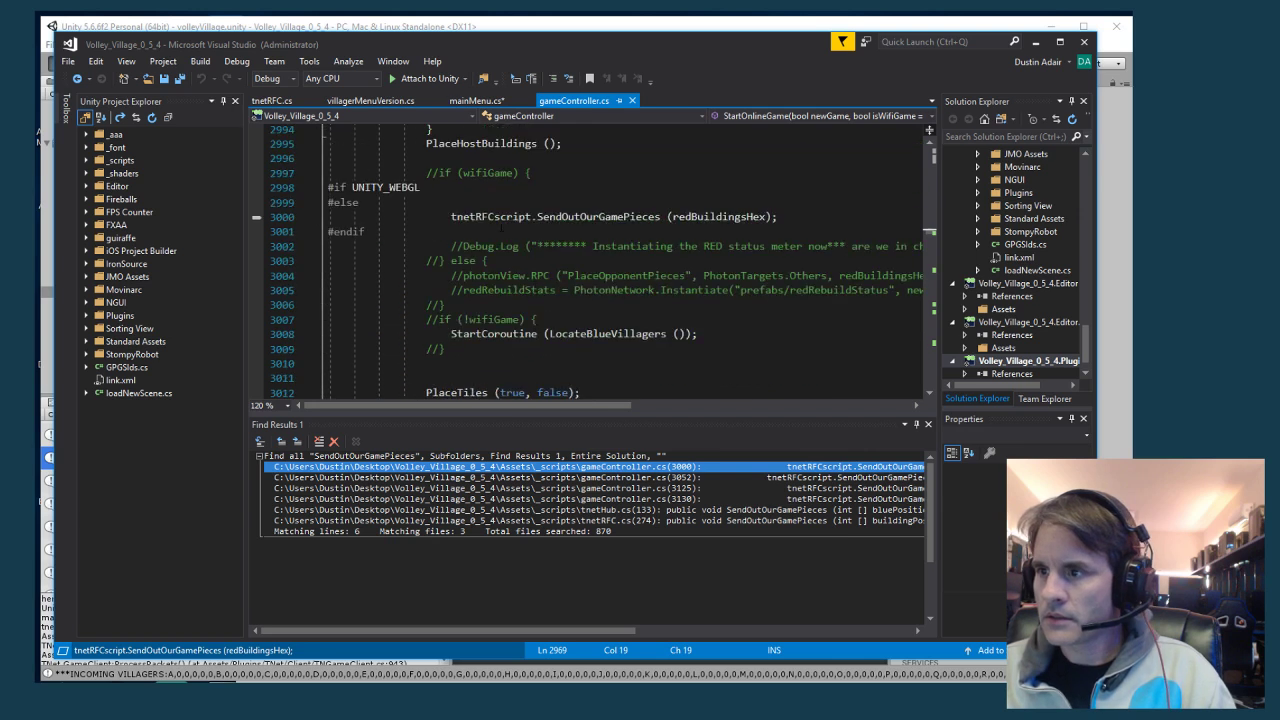
{"action": "left_click_drag", "start_coordinate": [451, 216], "coordinate": [779, 216]}
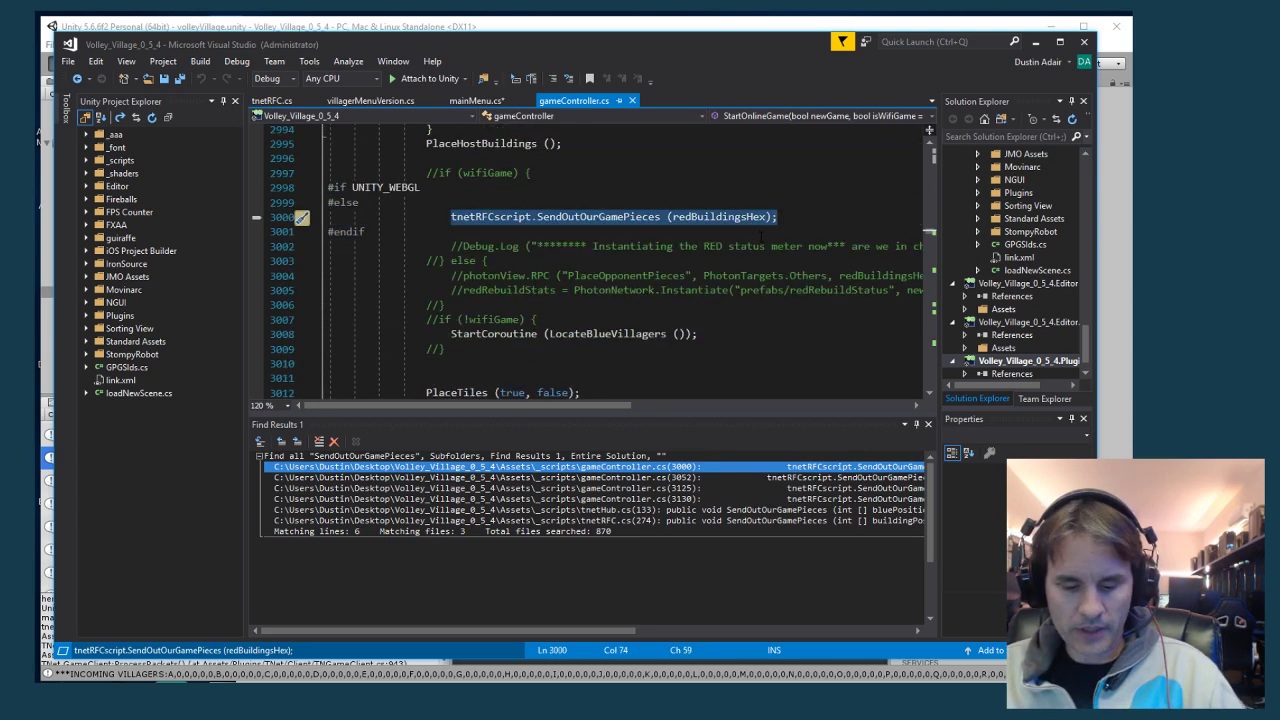
Change the search term from redBuildingsHex to BLUEBuildingsHex, find all, and jump to line 3052
{"action": "key", "text": "ctrl+shift+f"}
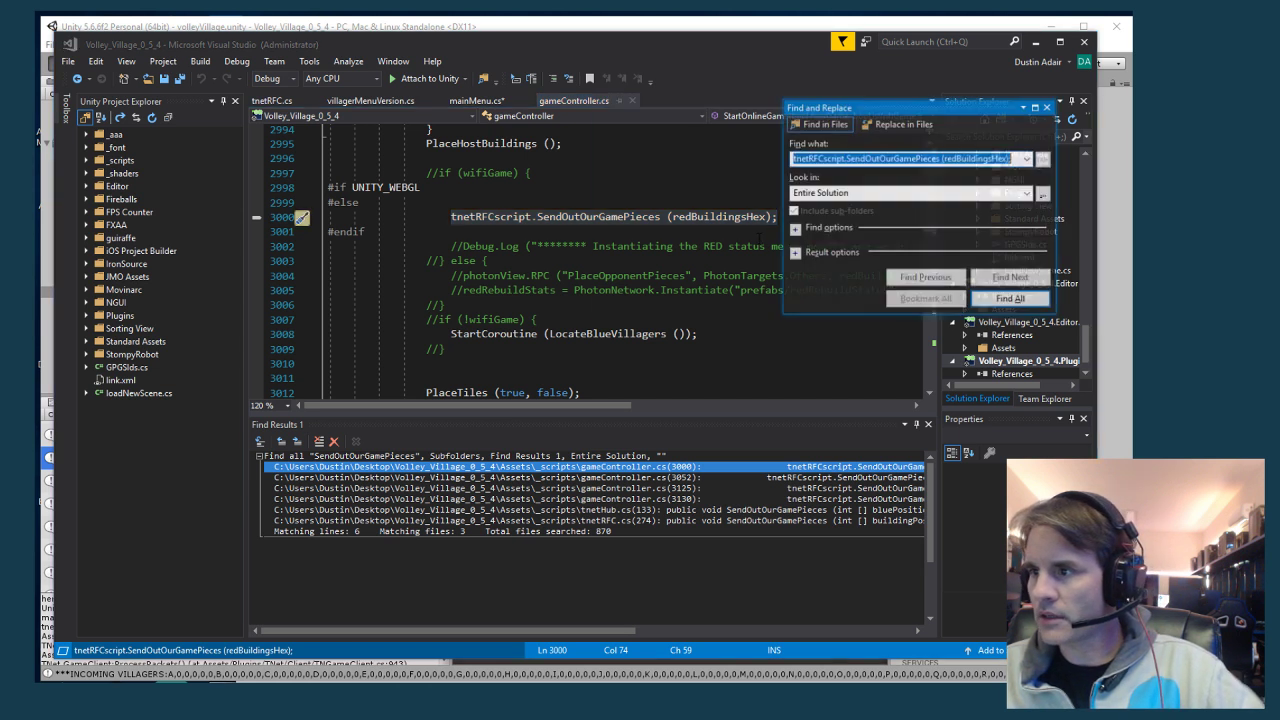
{"action": "left_click", "coordinate": [951, 158]}
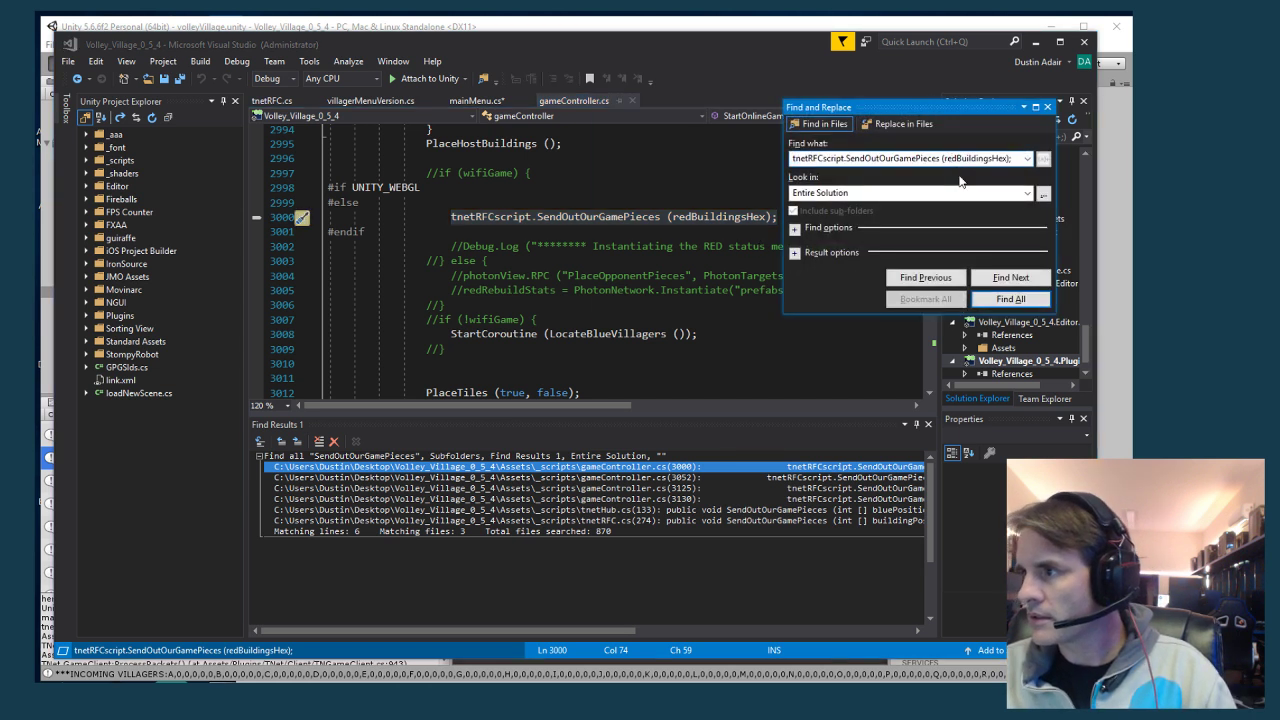
{"action": "key", "text": "BackSpace"}
{"action": "key", "text": "BackSpace"}
{"action": "key", "text": "BackSpace"}
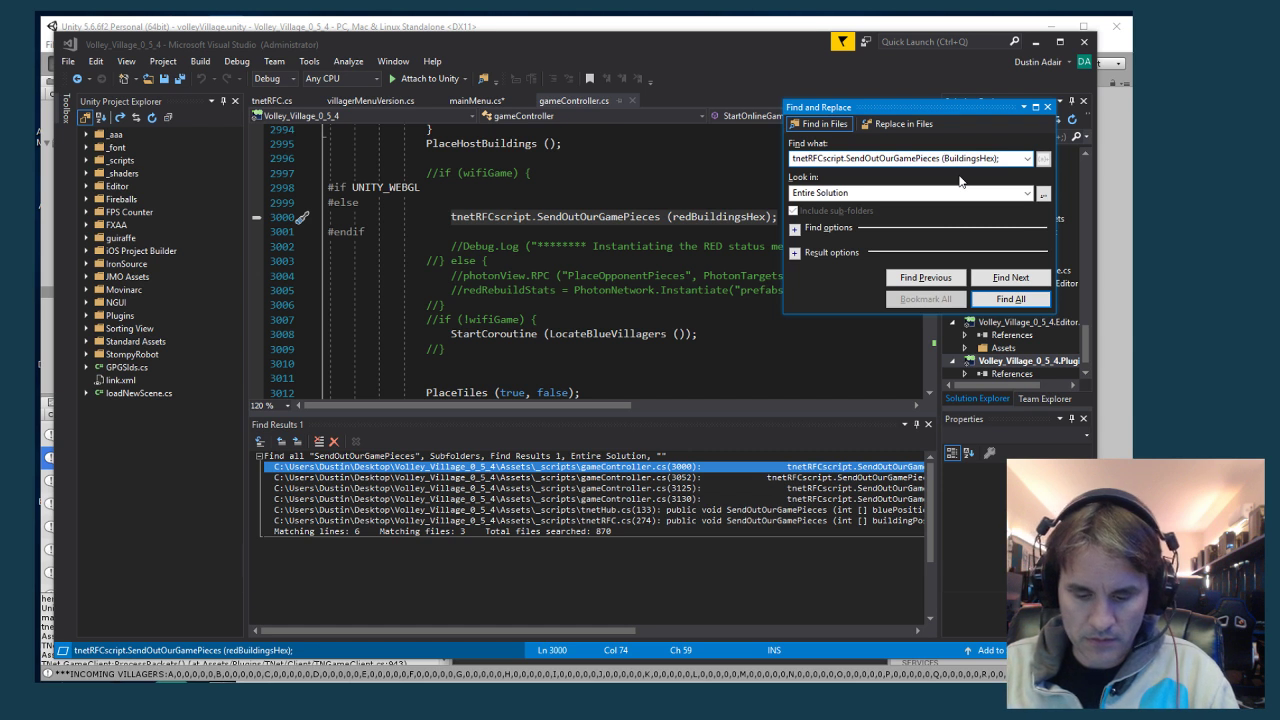
{"action": "type", "text": "BLUE"}
{"action": "key", "text": "Return"}
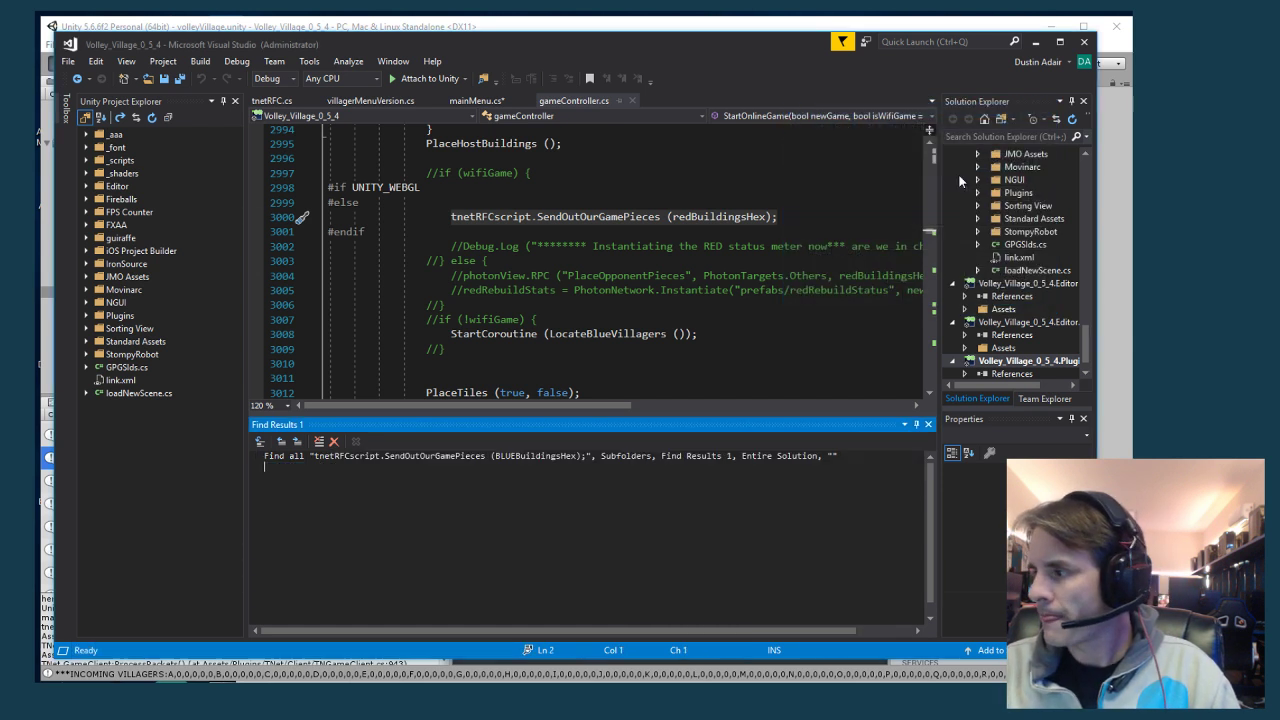
{"action": "key", "text": "F8"}
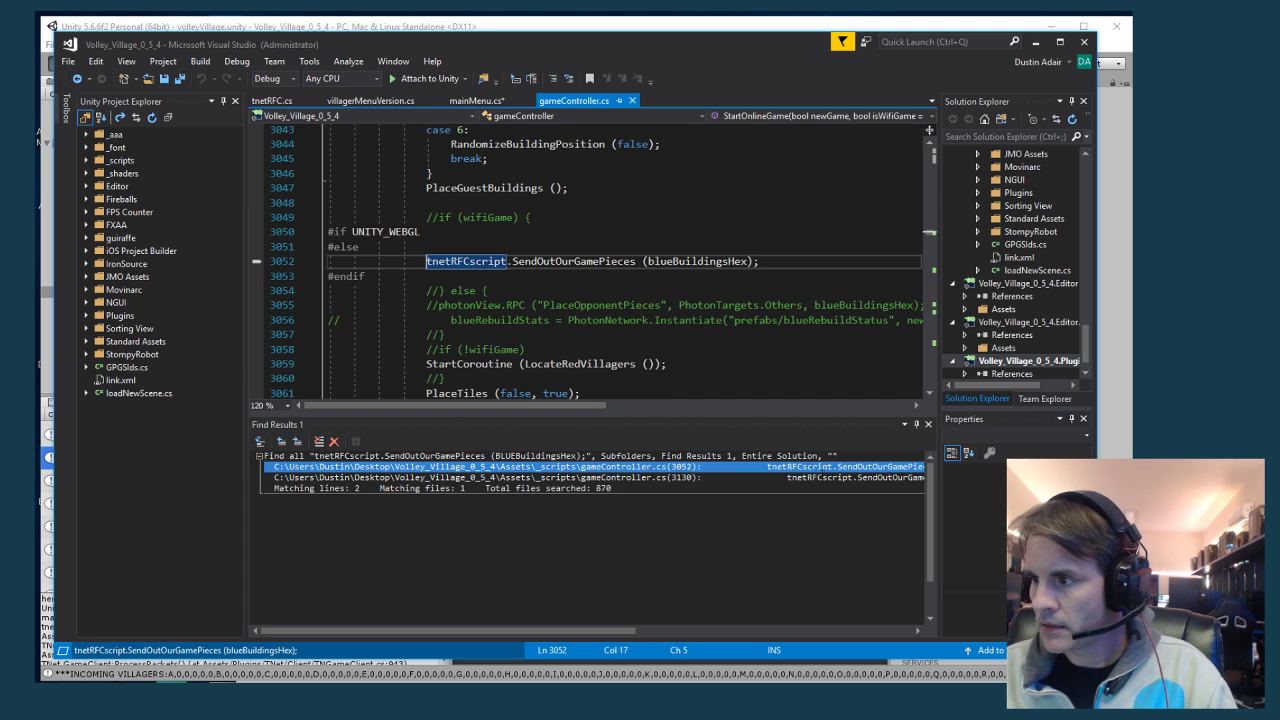
Check the line 3130 match, then add an empty line after #else at line 3052
{"action": "double_click", "coordinate": [821, 477]}
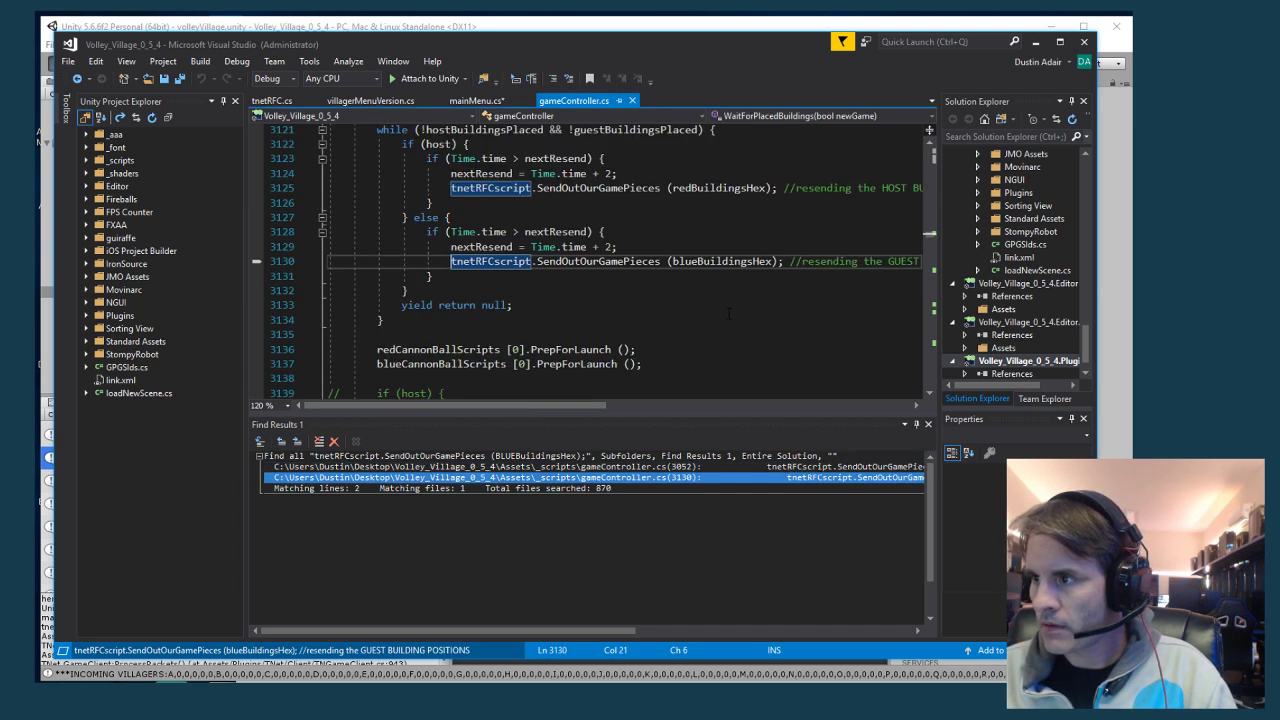
{"action": "scroll", "coordinate": [714, 318], "scroll_direction": "up", "scroll_amount": 4}
{"action": "scroll", "coordinate": [657, 289], "scroll_direction": "up", "scroll_amount": 2}
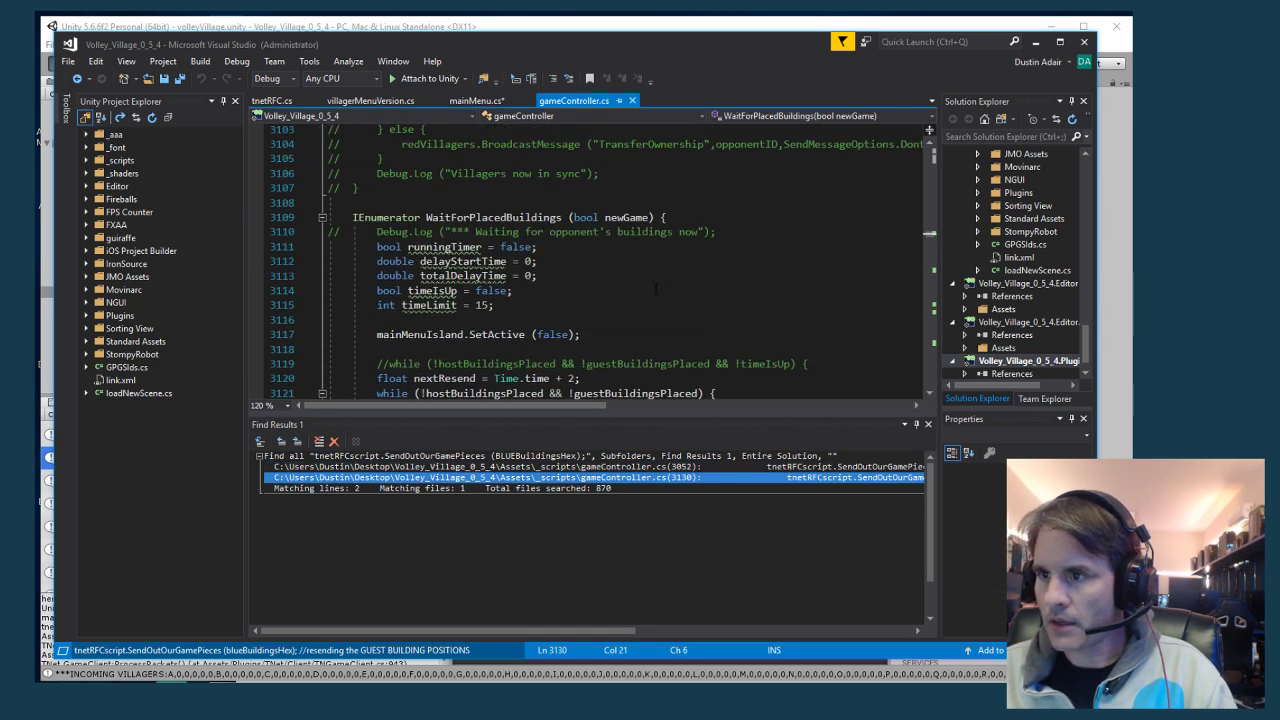
{"action": "scroll", "coordinate": [655, 289], "scroll_direction": "down", "scroll_amount": 3}
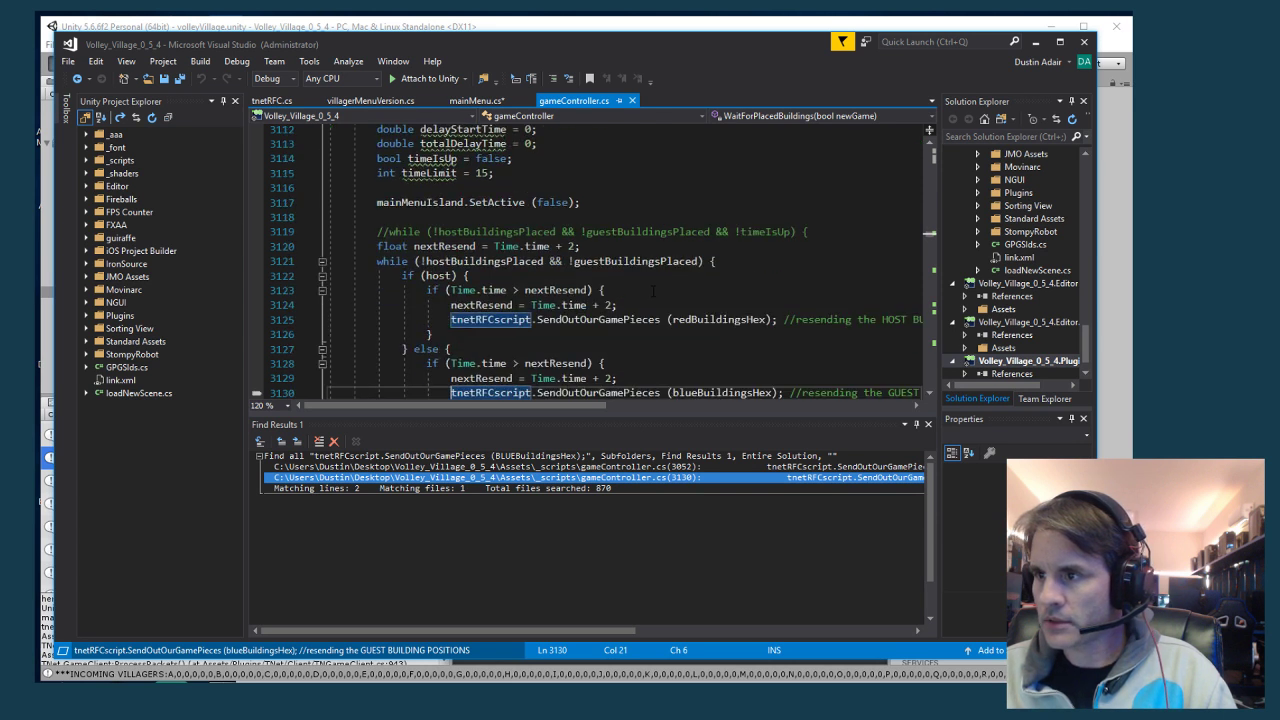
{"action": "key", "text": "F8"}
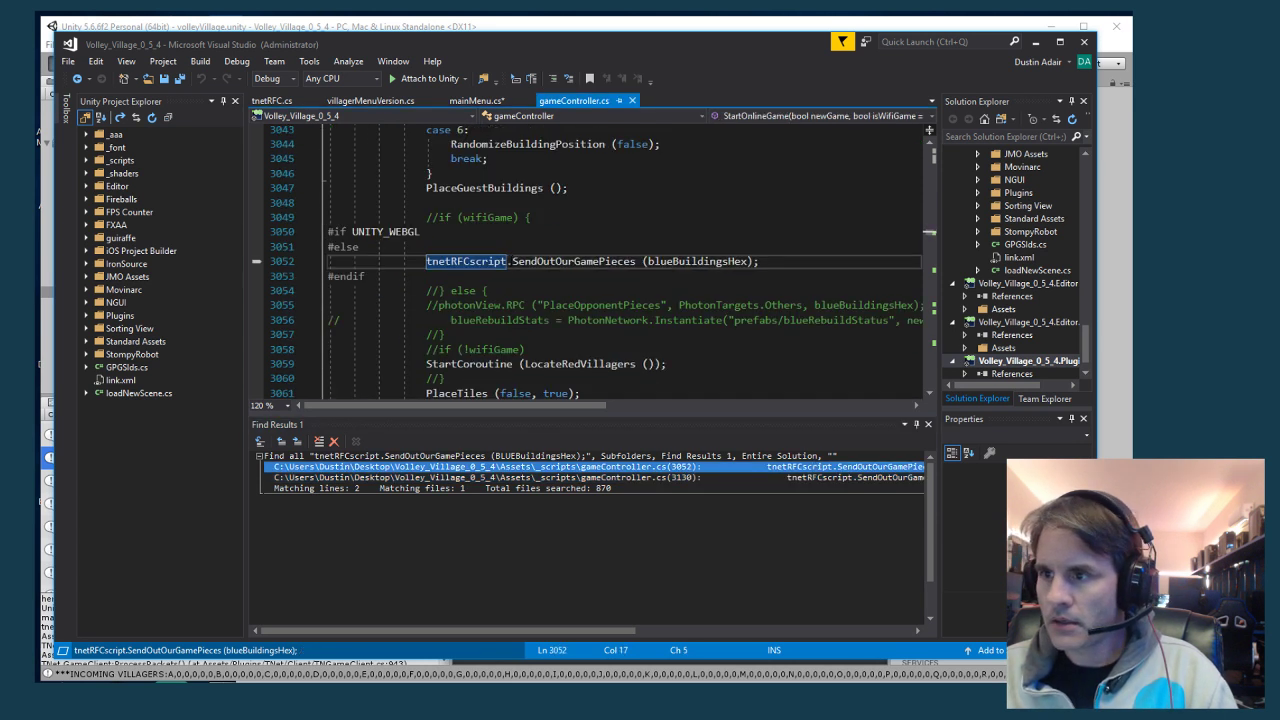
{"action": "left_click", "coordinate": [505, 248]}
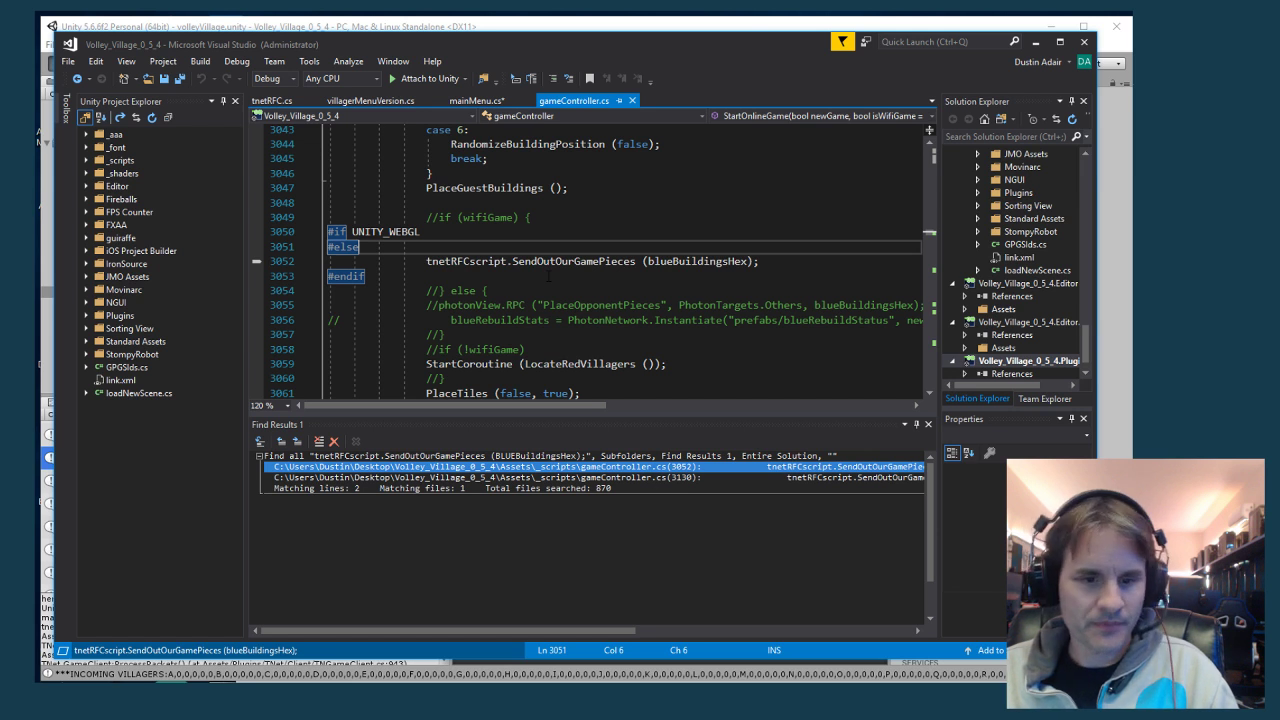
{"action": "key", "text": "Return"}
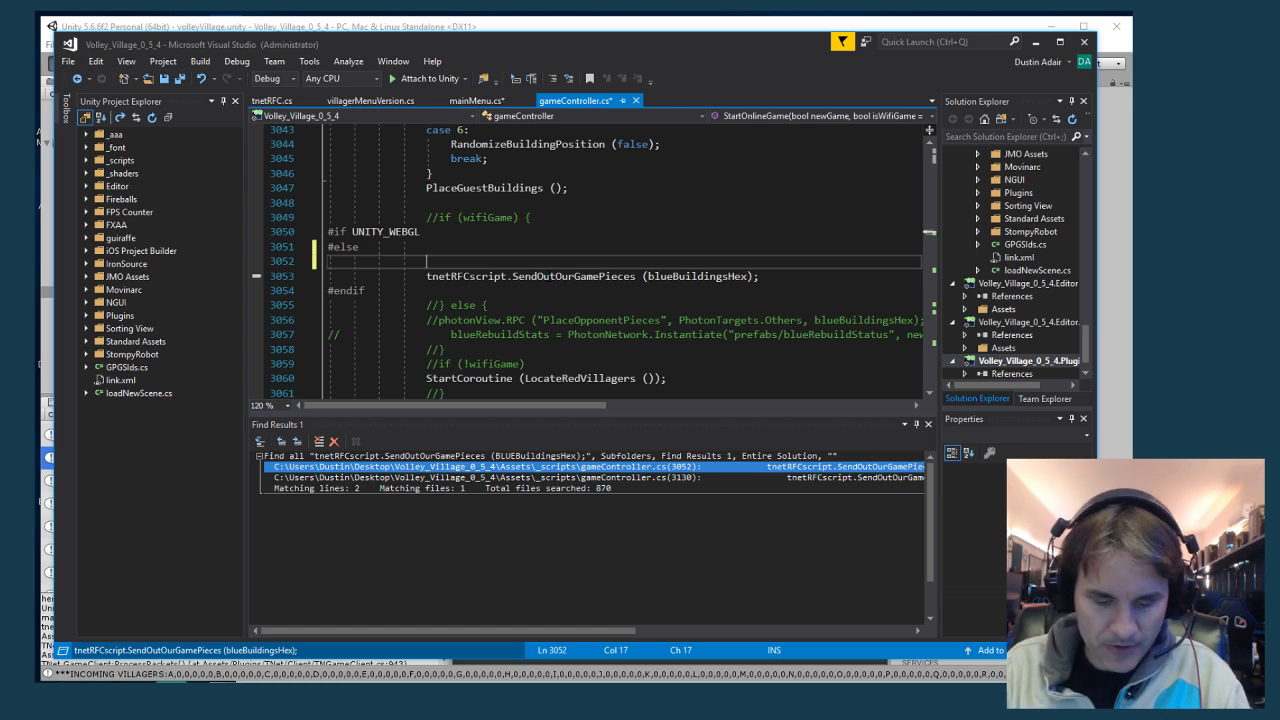
Write Debug.Log("*** 1 here"); on line 3052 before the guest's send call
{"action": "type", "text": "Debug."}
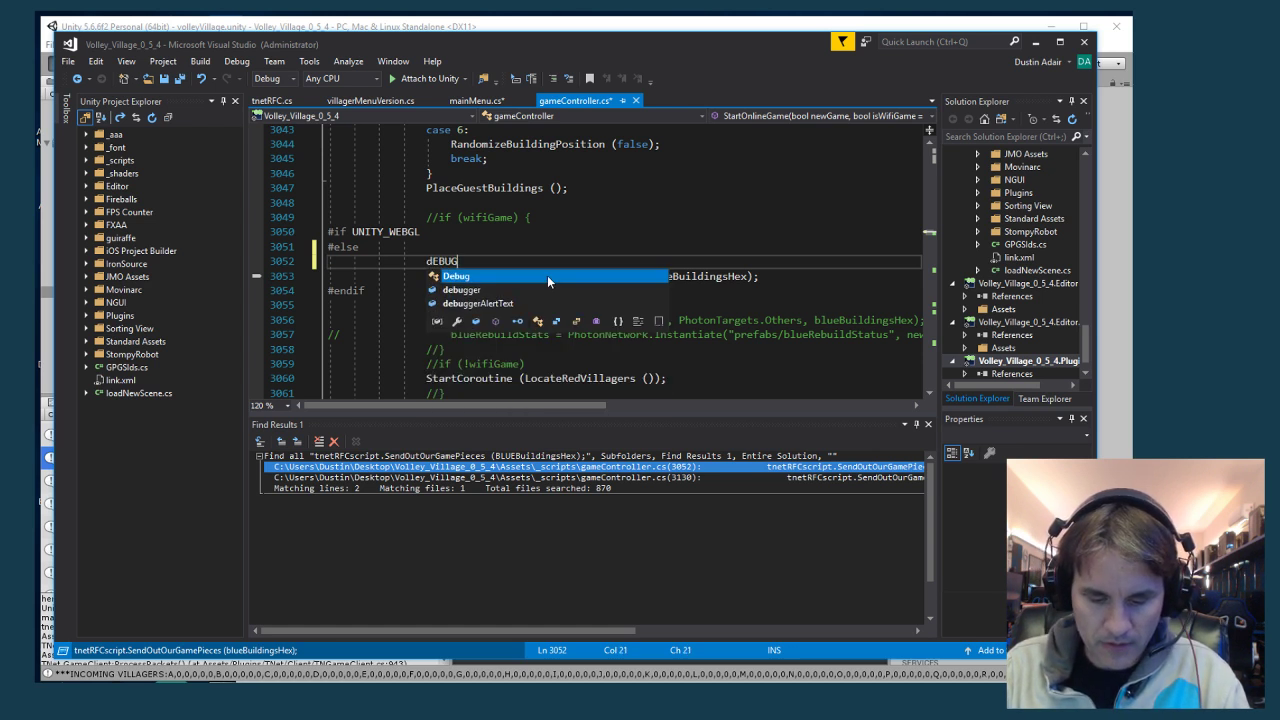
{"action": "type", "text": "Log (\""}
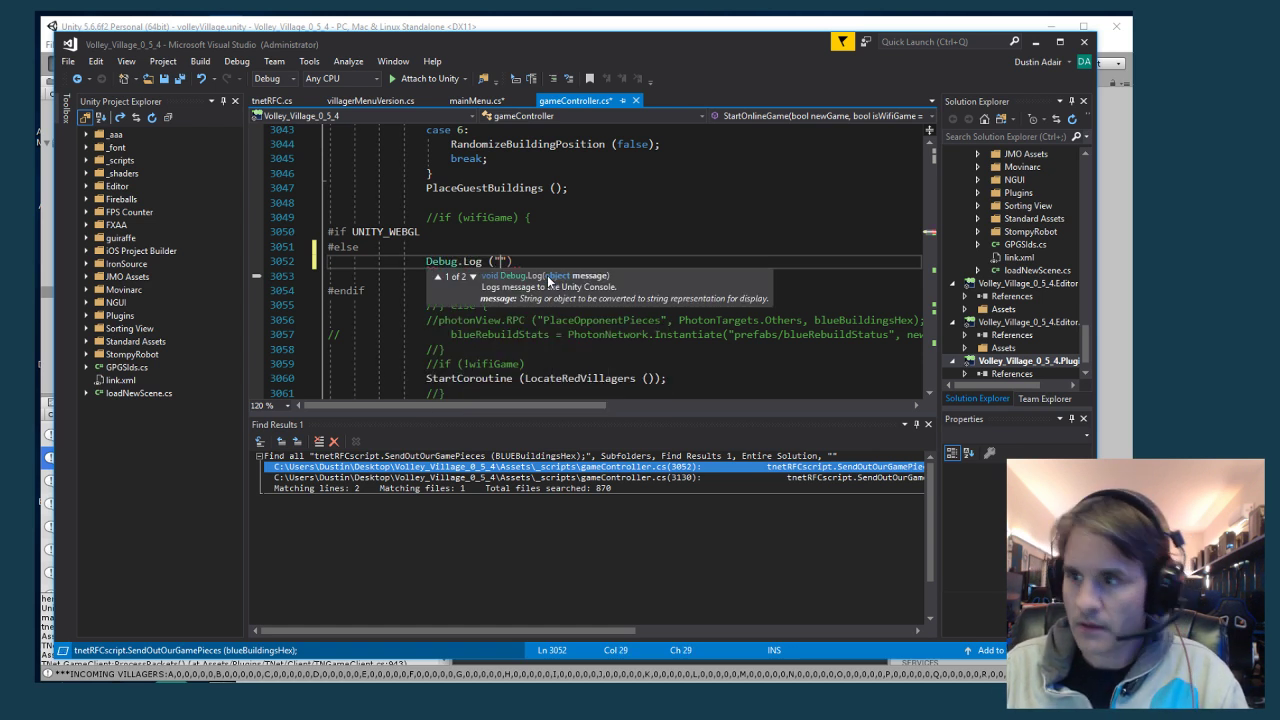
{"action": "type", "text": "1 here"}
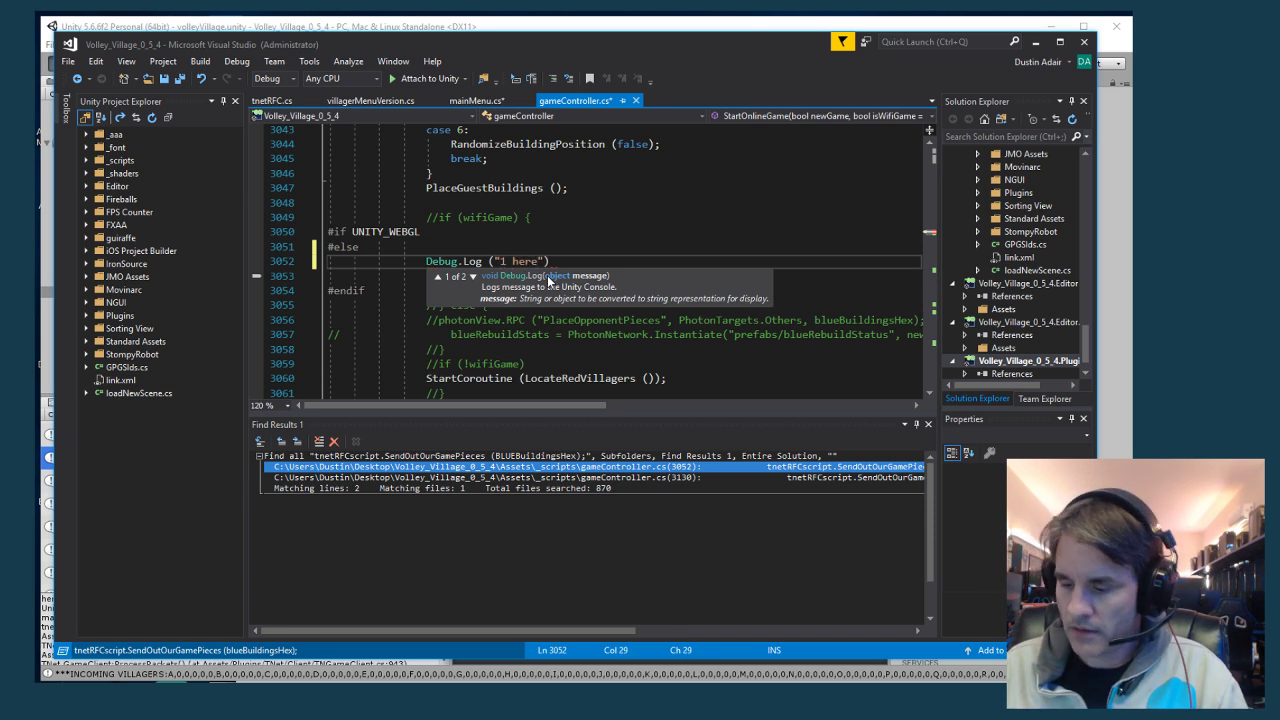
{"action": "type", "text": "***"}
{"action": "key", "text": "End"}
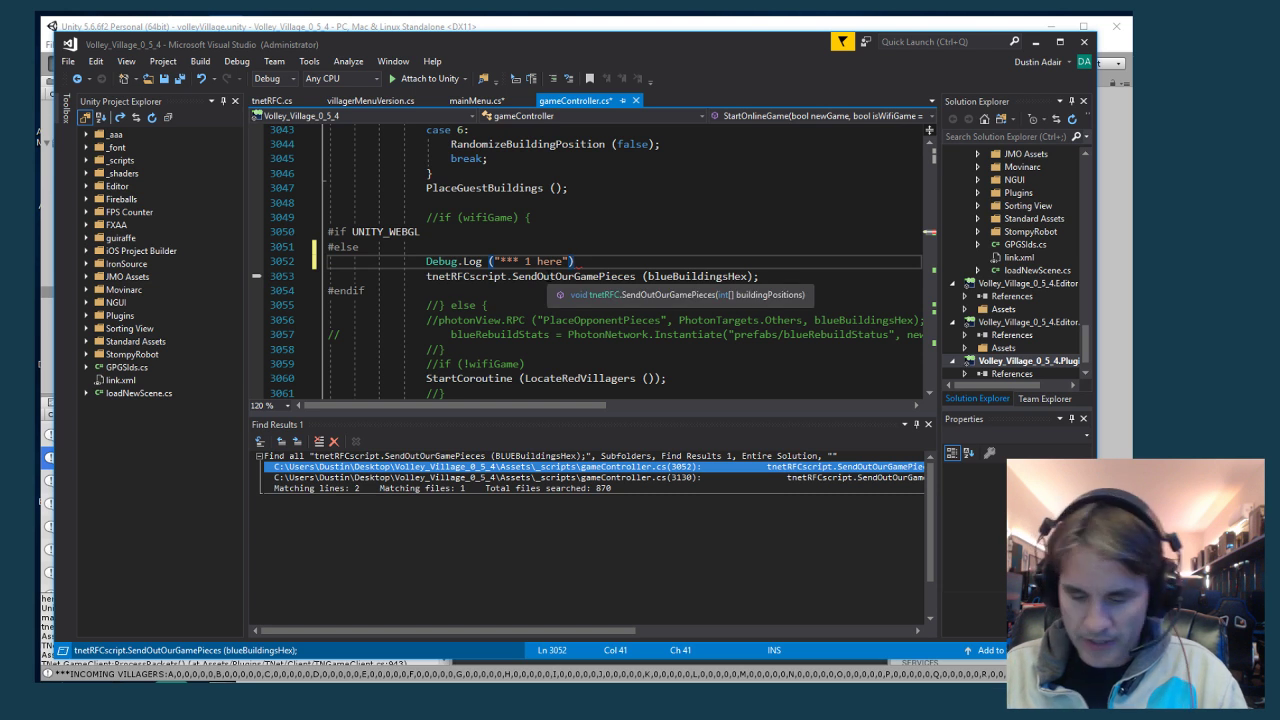
{"action": "type", "text": ";"}
{"action": "key", "text": "Home"}
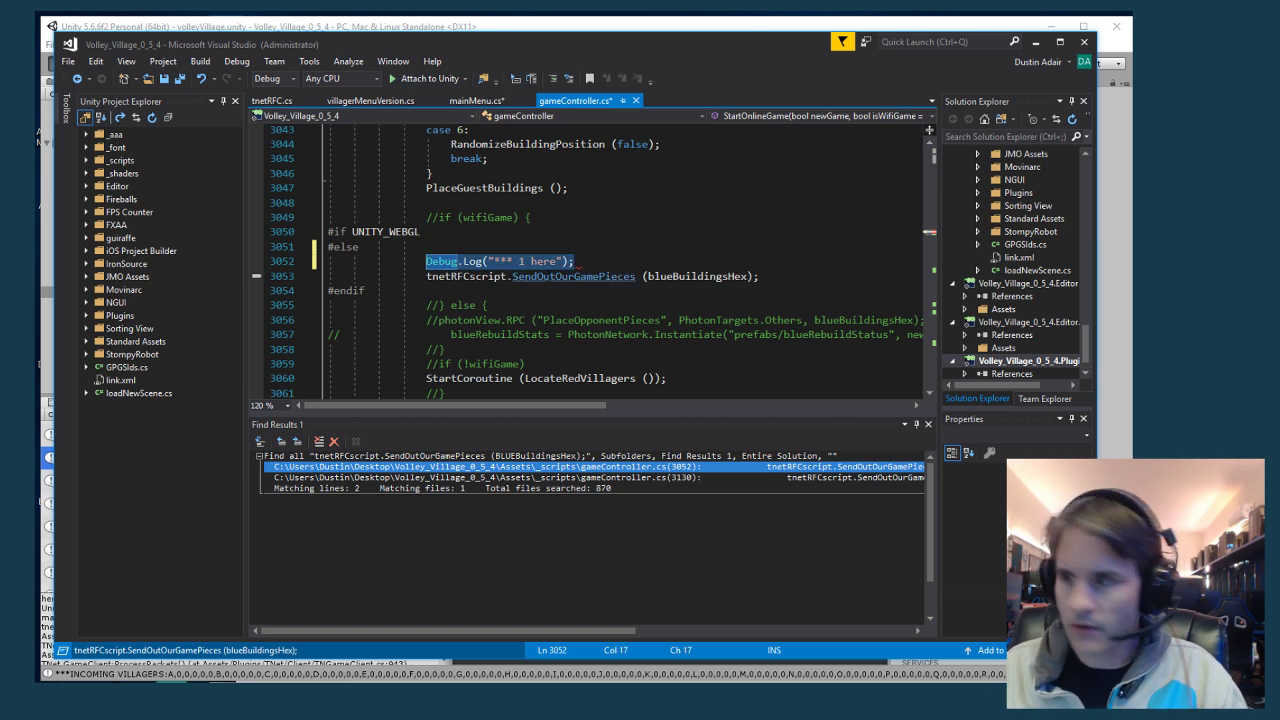
Paste the log above the line 3130 resend, change it to "*** 2 here", and save
{"action": "left_click", "coordinate": [828, 479]}
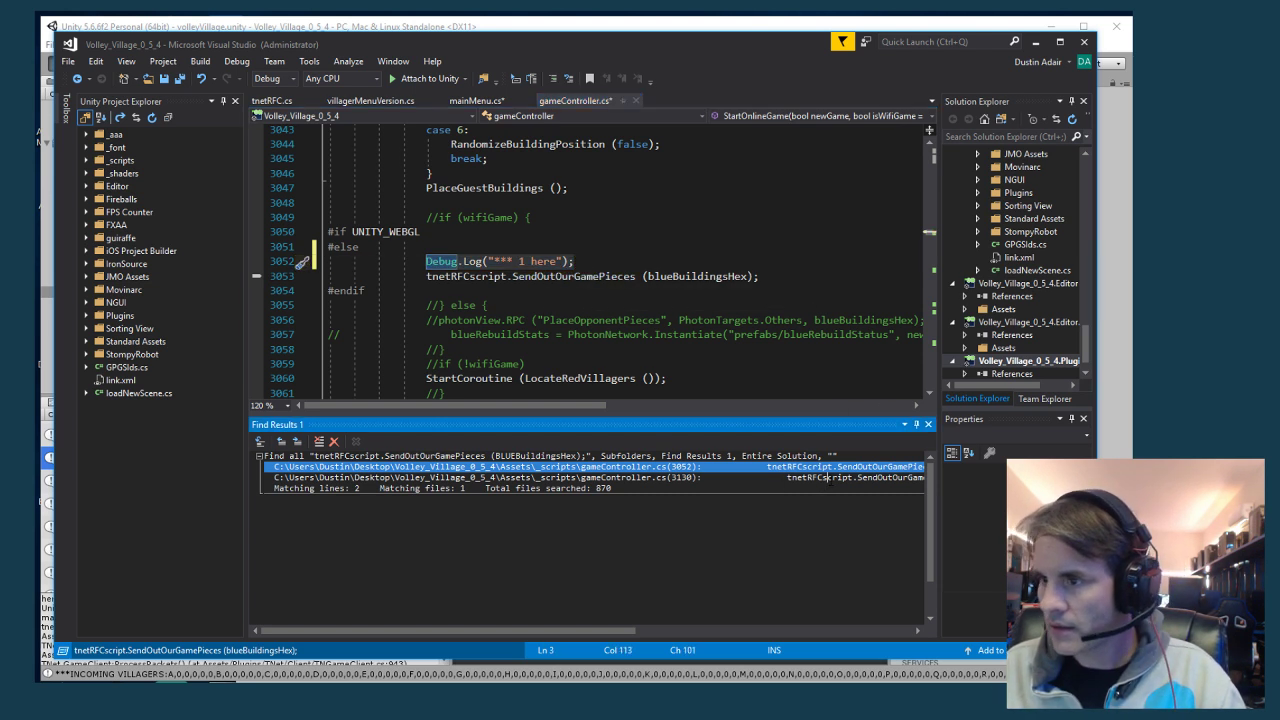
{"action": "double_click", "coordinate": [828, 479]}
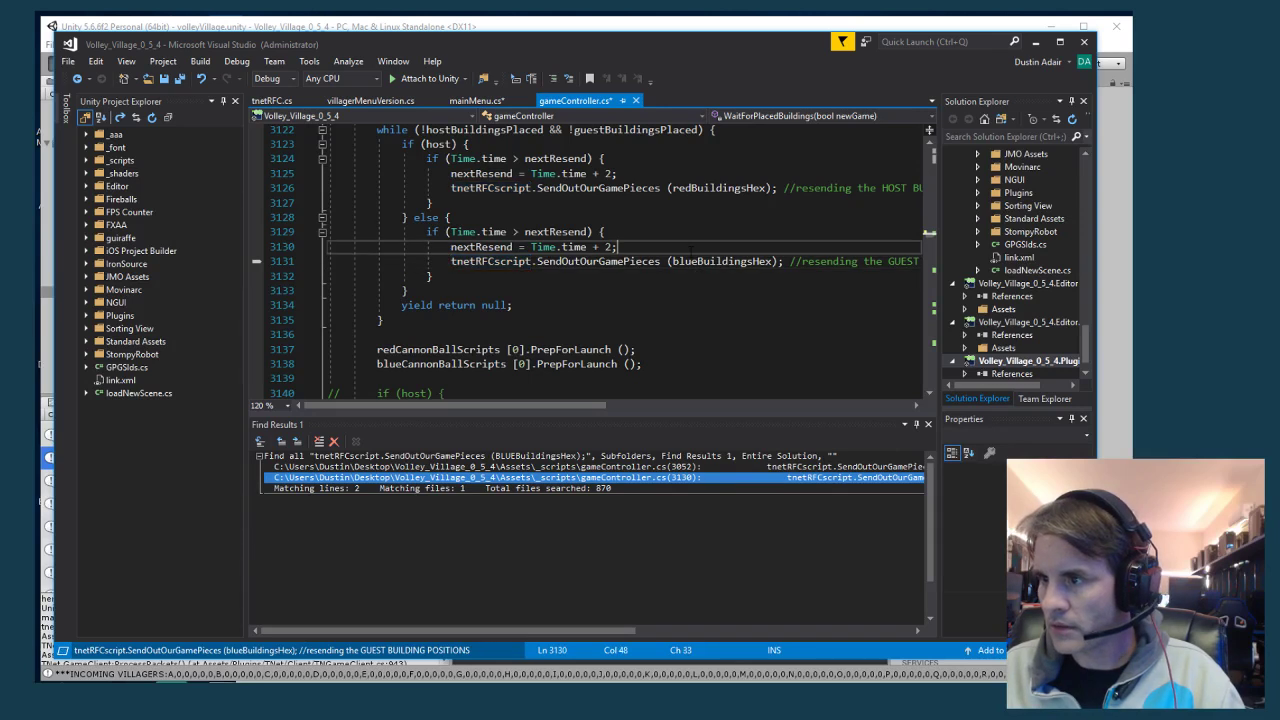
{"action": "key", "text": "Return"}
{"action": "key", "text": "Up"}
{"action": "type", "text": "Debug.Log(\"*** 1 here\");"}
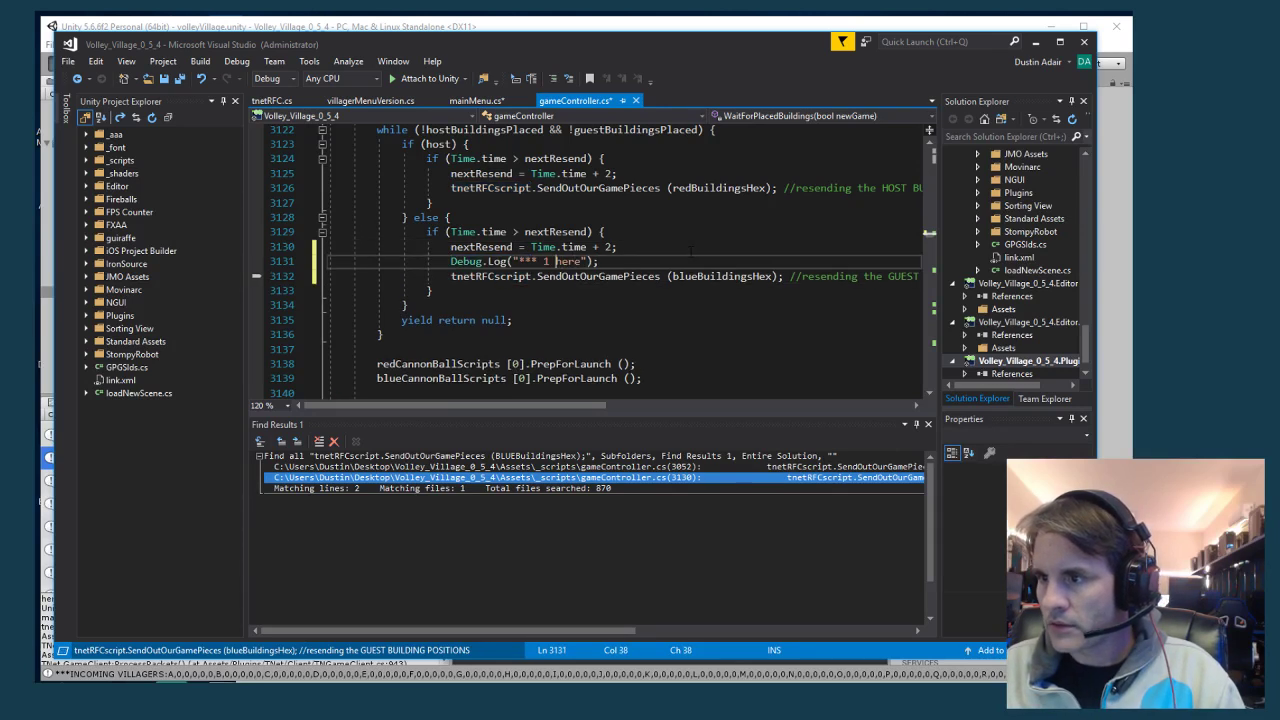
{"action": "key", "text": "Left"}
{"action": "key", "text": "BackSpace"}
{"action": "type", "text": "2"}
{"action": "key", "text": "ctrl+s"}
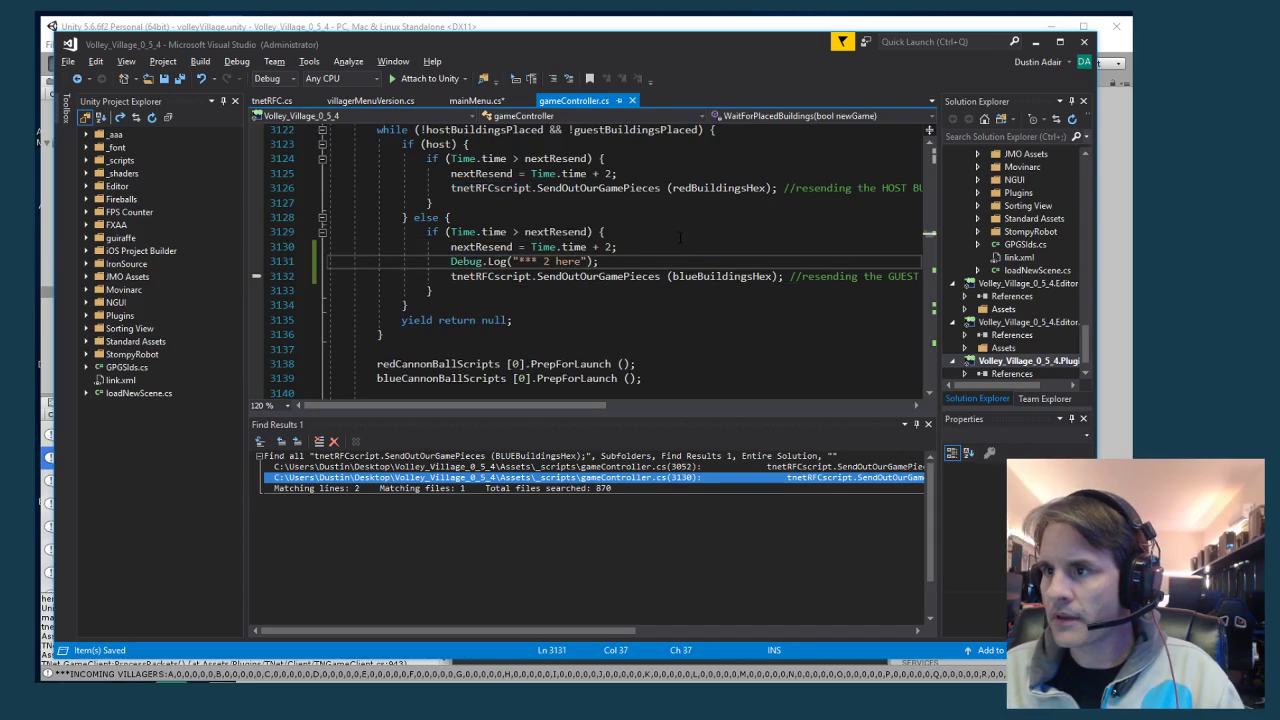
{"action": "key", "text": "alt+Tab"}
{"action": "key", "text": "alt+Tab"}
{"action": "left_click", "coordinate": [474, 100]}
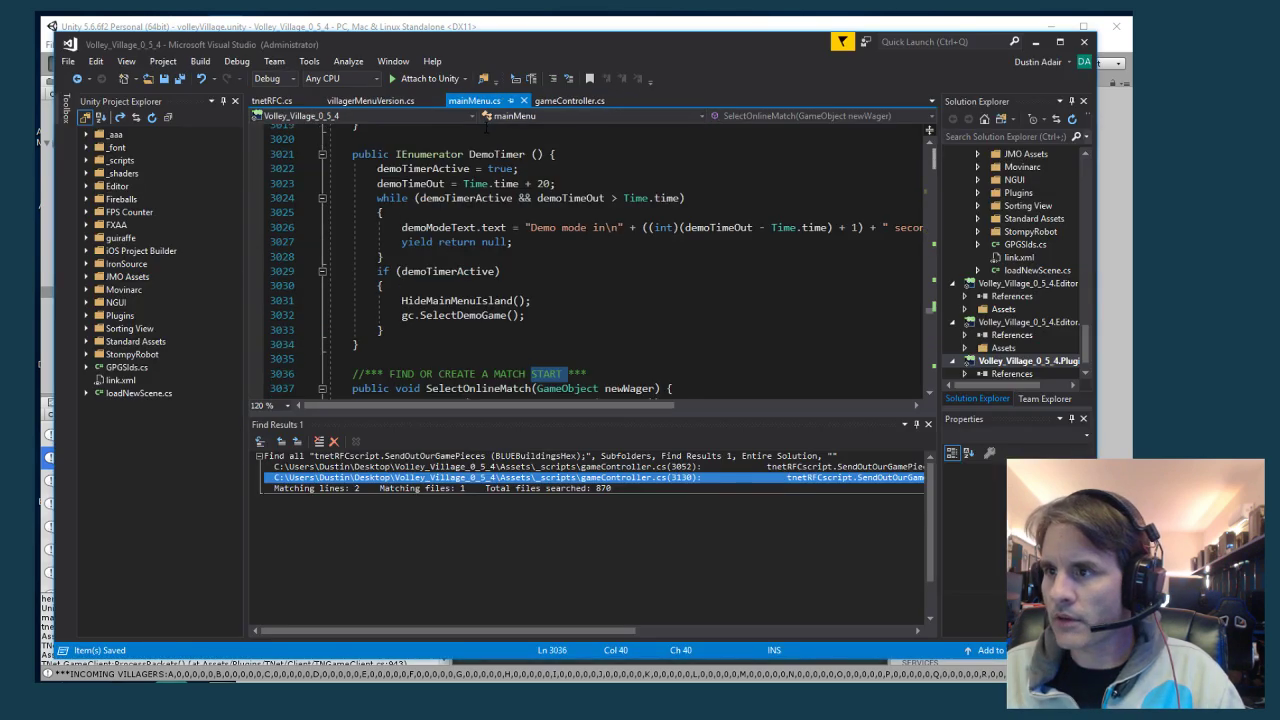
{"action": "key", "text": "alt+Tab"}
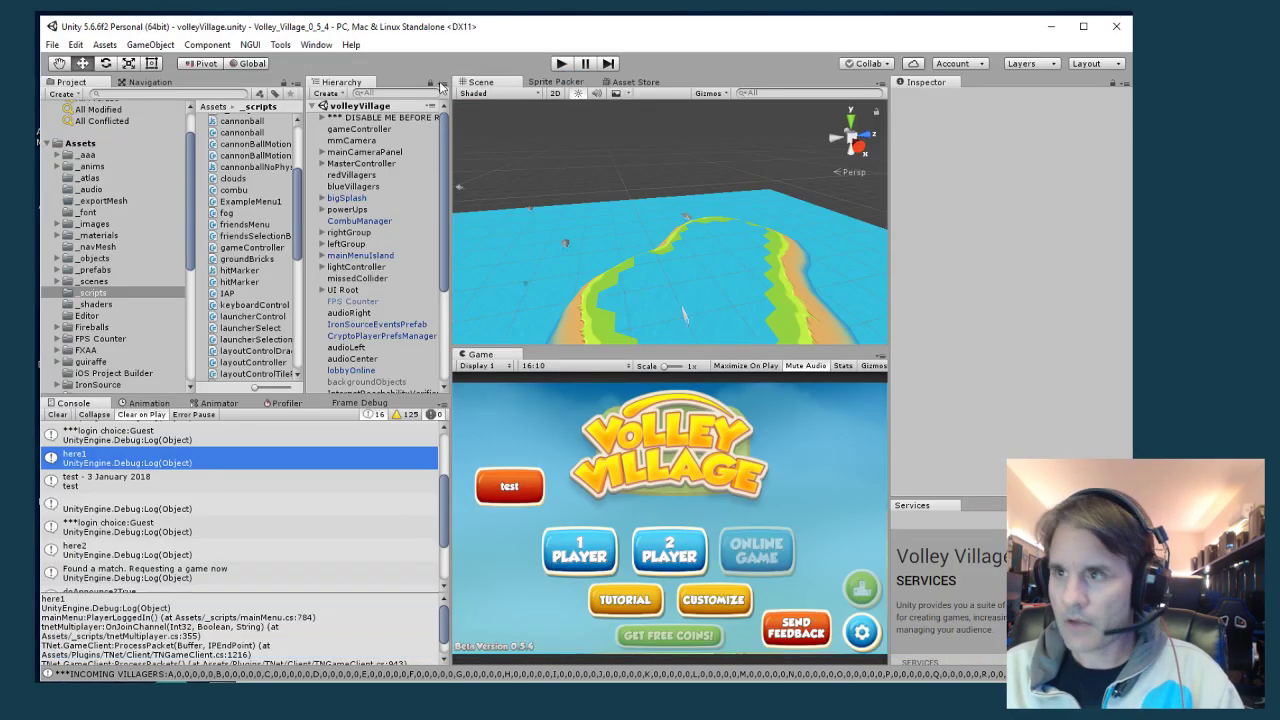
Play the game in Unity alongside the standalone volleyVillage build and join the 25-coin match
{"action": "left_click", "coordinate": [561, 63]}
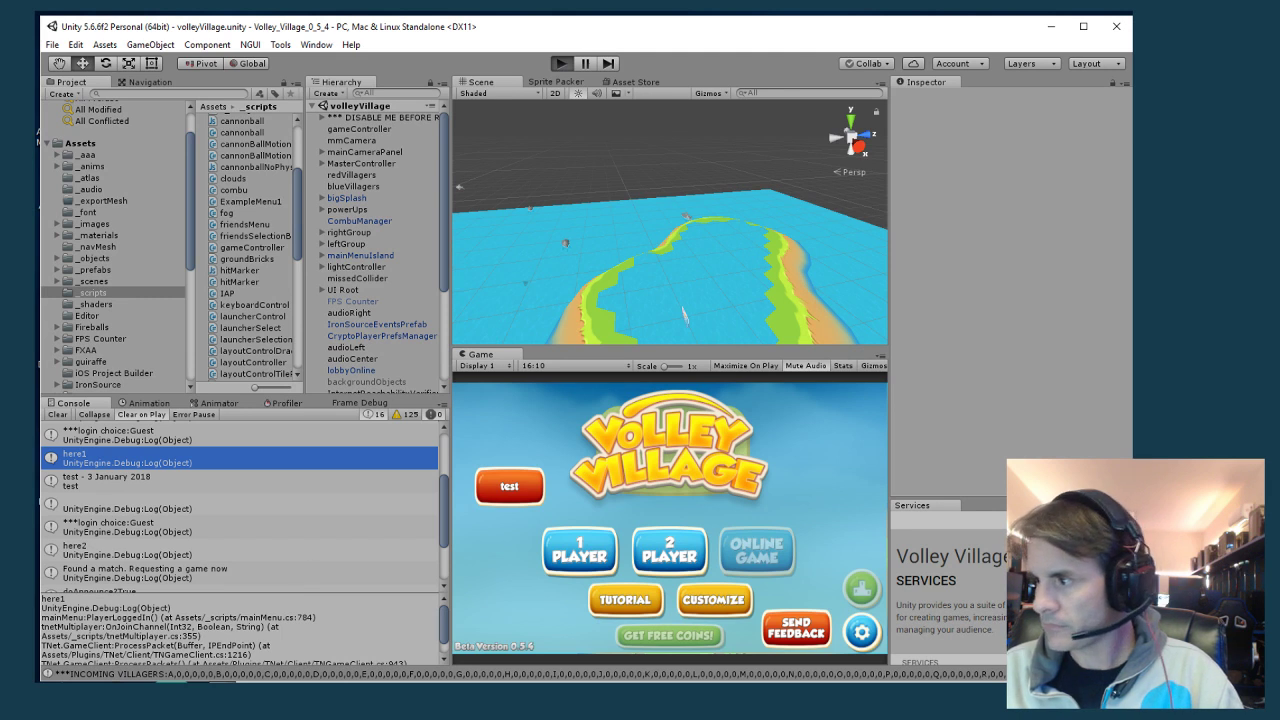
{"action": "key", "text": "alt+Tab"}
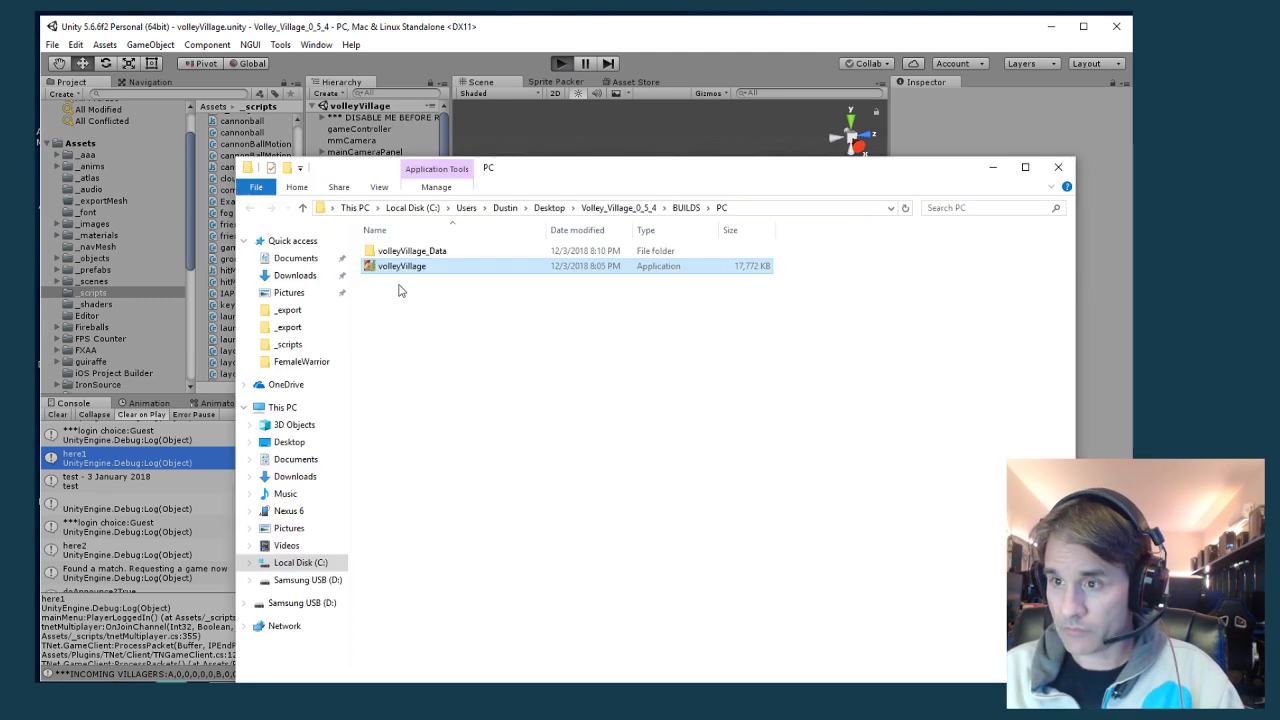
{"action": "double_click", "coordinate": [403, 268]}
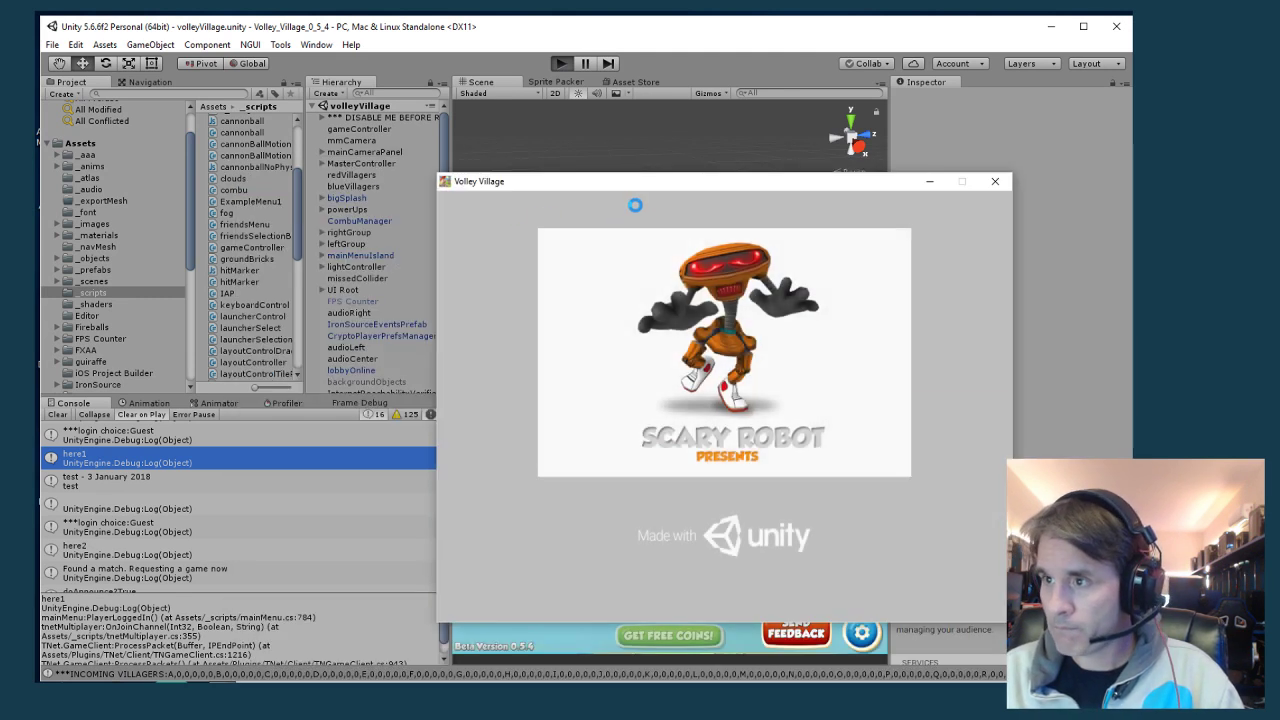
{"action": "left_click_drag", "start_coordinate": [638, 190], "coordinate": [5, 280]}
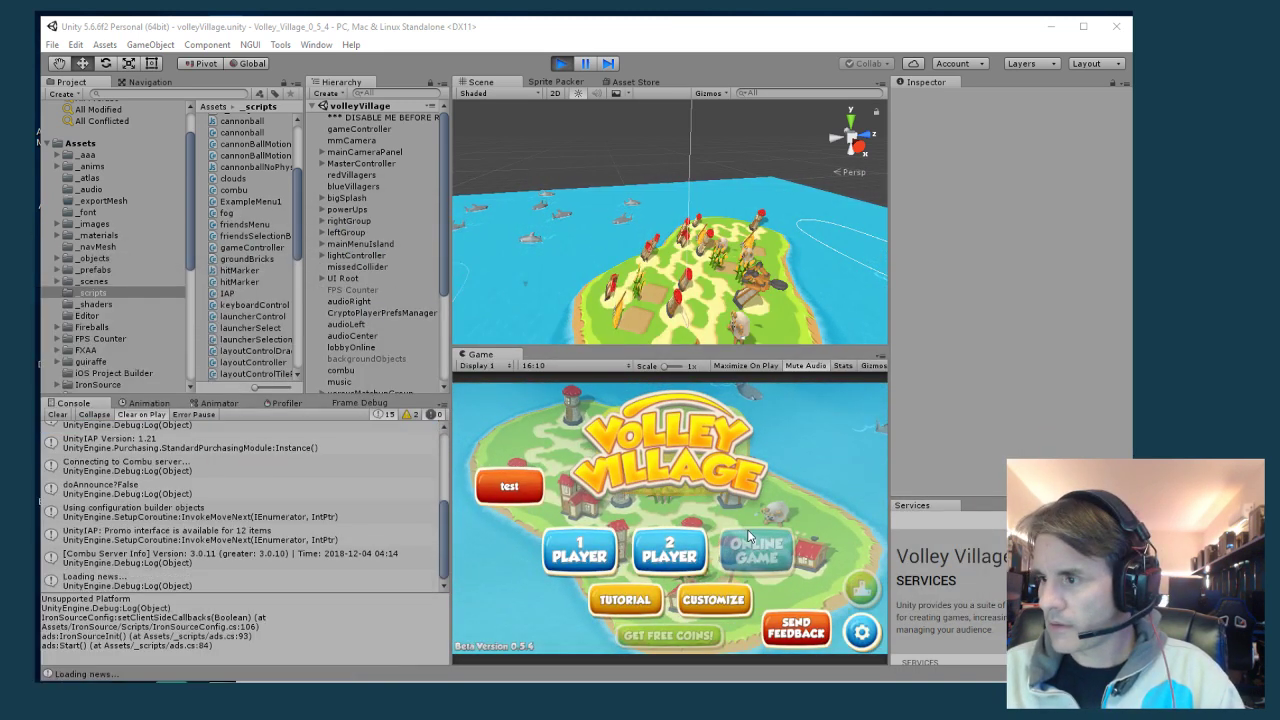
{"action": "left_click", "coordinate": [762, 557]}
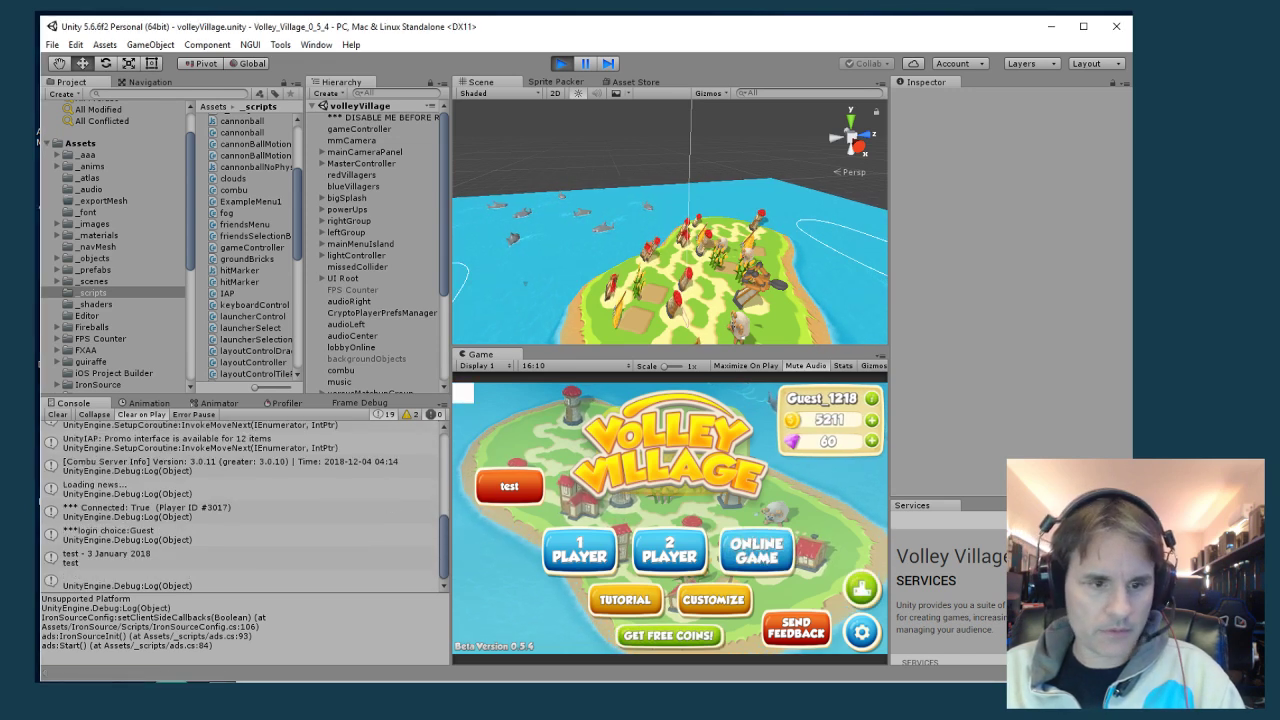
{"action": "left_click", "coordinate": [760, 548]}
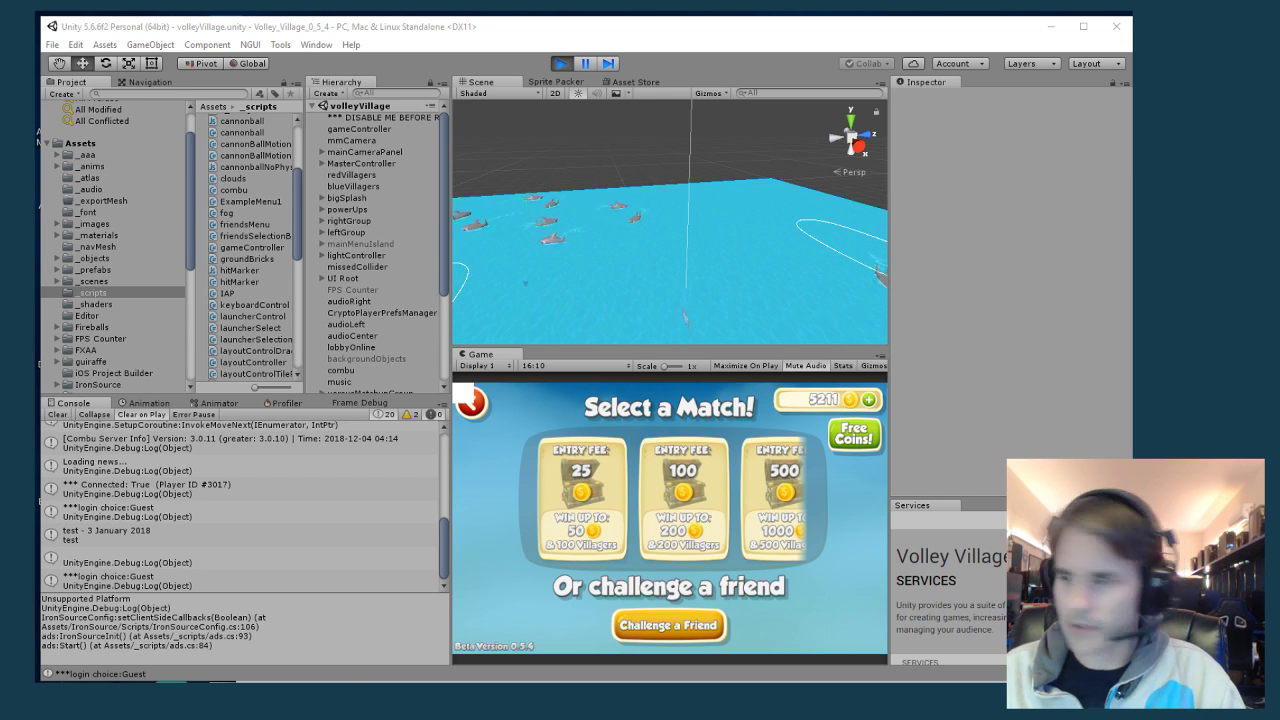
{"action": "left_click", "coordinate": [582, 495]}
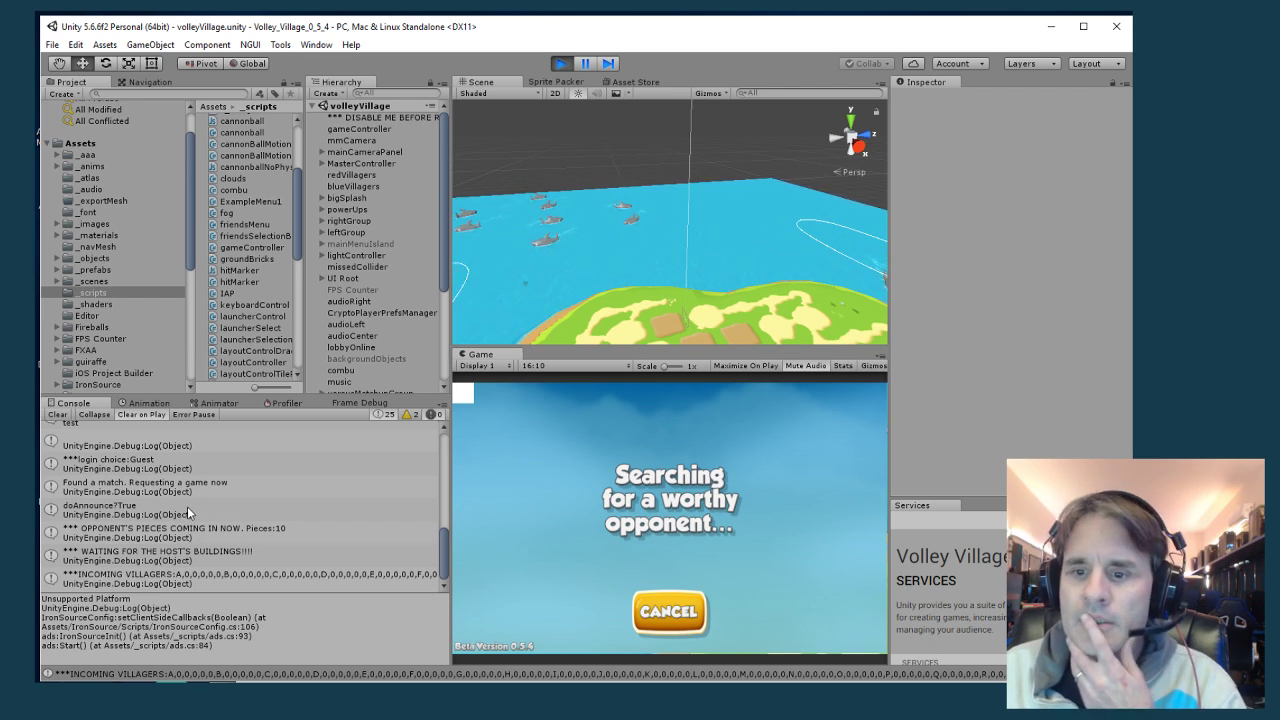
Stop Play mode, close the file browser, and return to Visual Studio
{"action": "scroll", "coordinate": [187, 506], "scroll_direction": "up", "scroll_amount": 3}
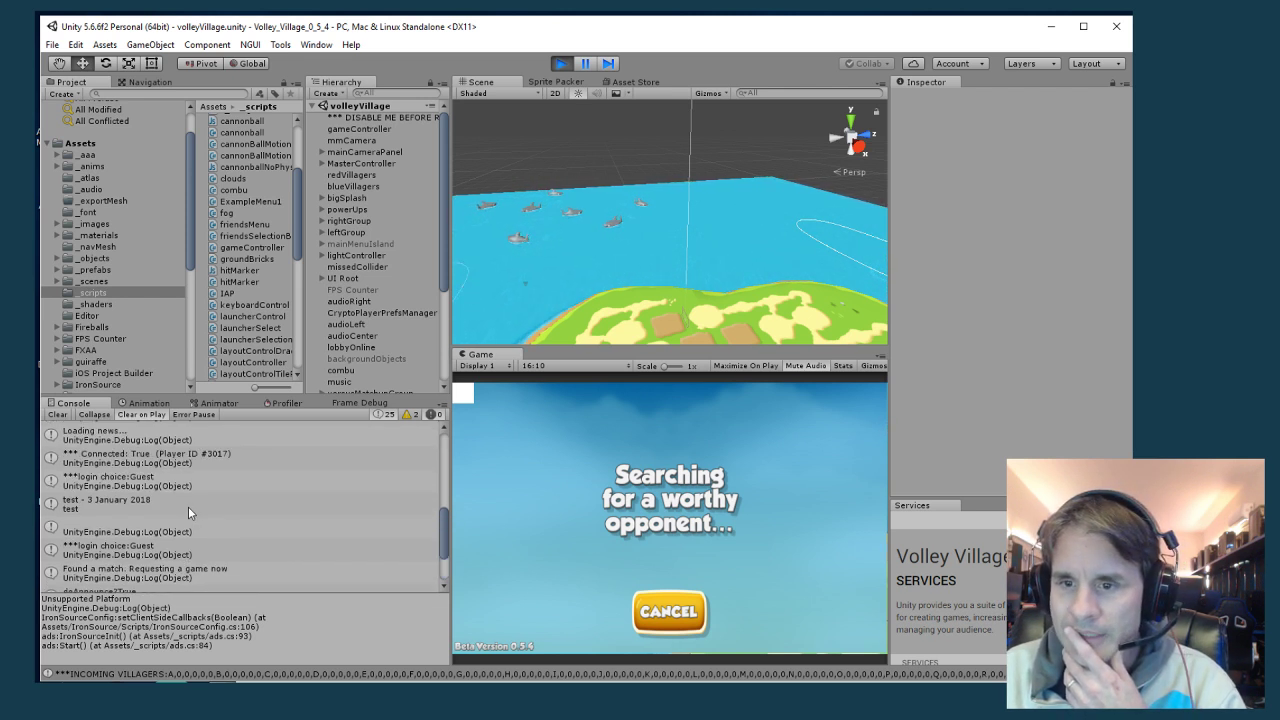
{"action": "scroll", "coordinate": [188, 506], "scroll_direction": "down", "scroll_amount": 3}
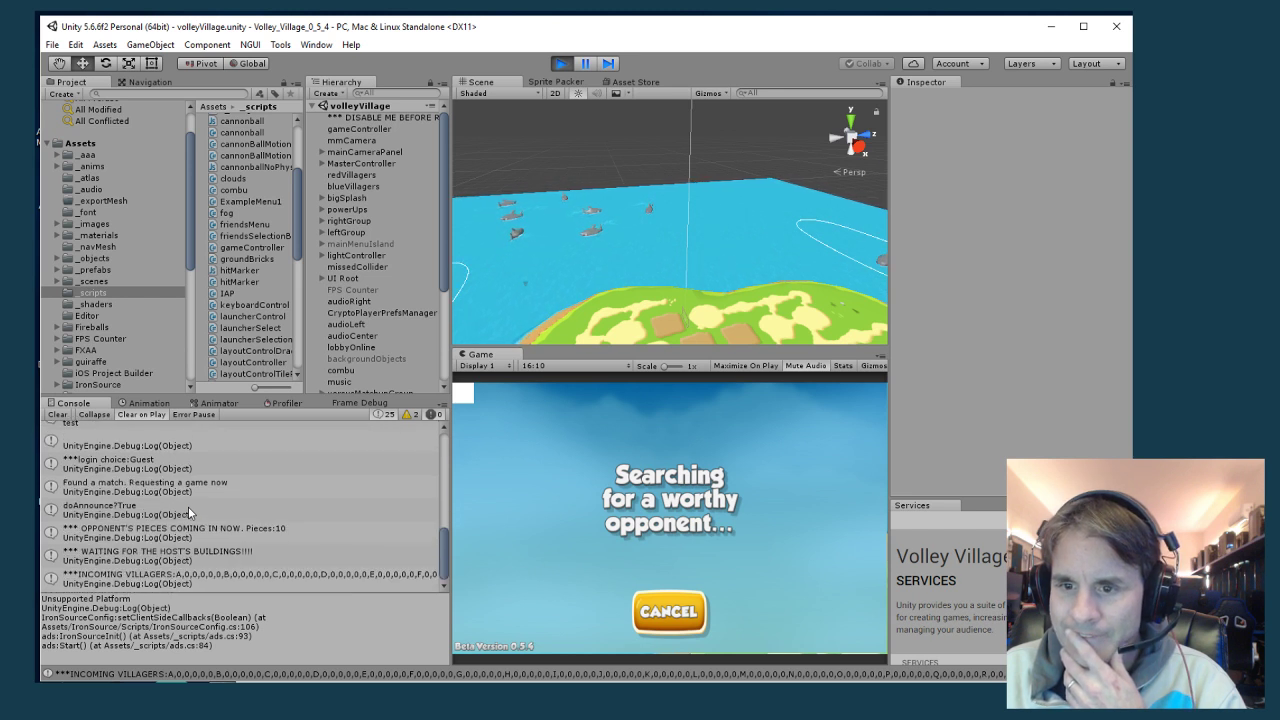
{"action": "scroll", "coordinate": [189, 513], "scroll_direction": "up", "scroll_amount": 2}
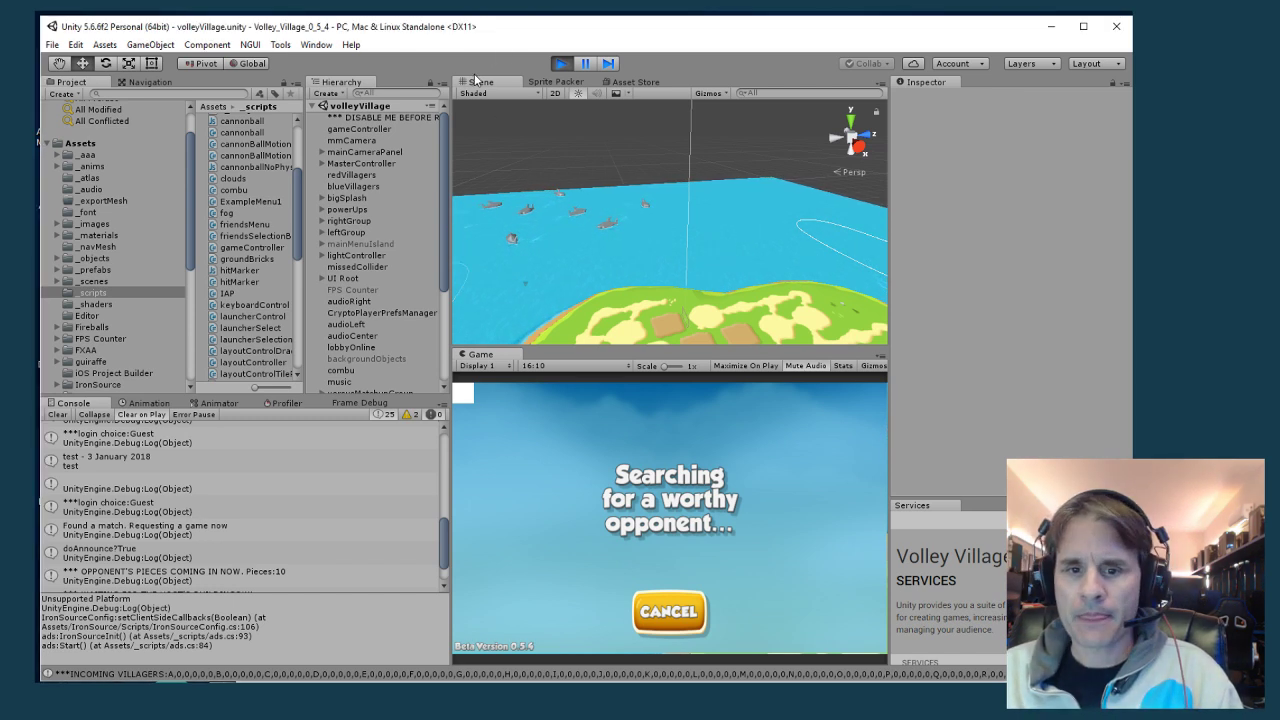
{"action": "left_click", "coordinate": [562, 63]}
{"action": "key", "text": "alt+Tab"}
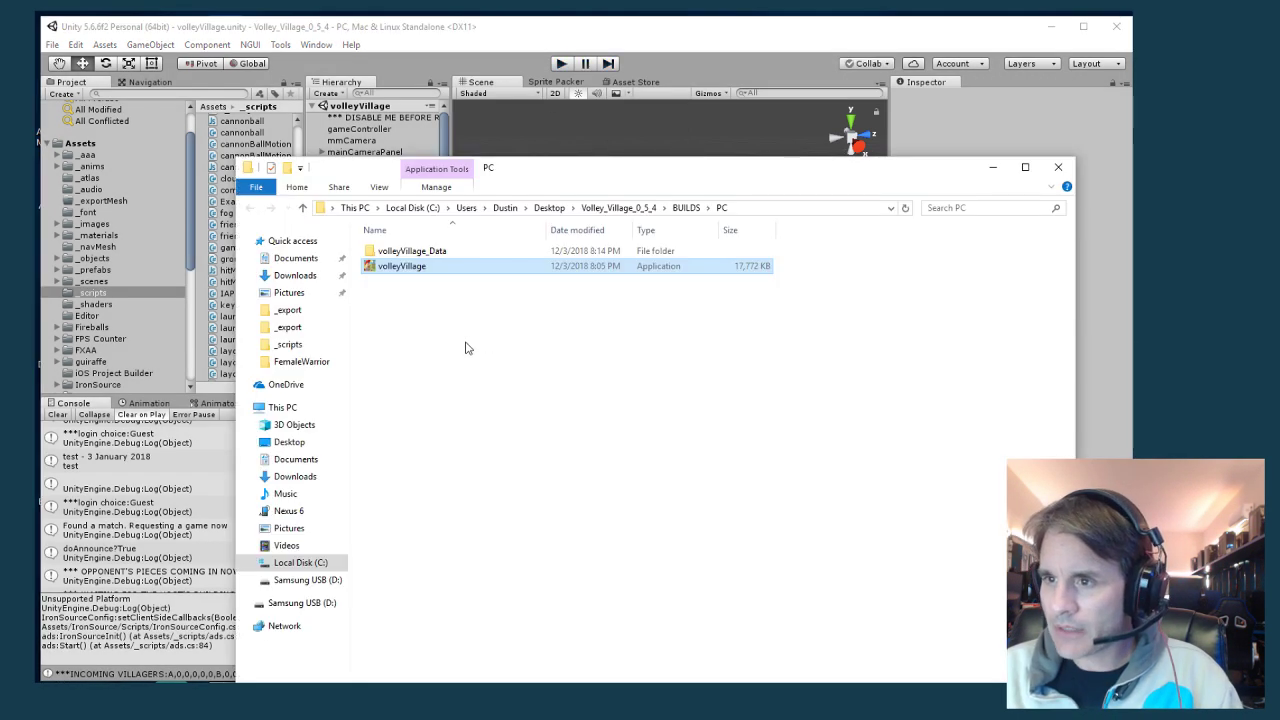
{"action": "left_click", "coordinate": [1058, 167]}
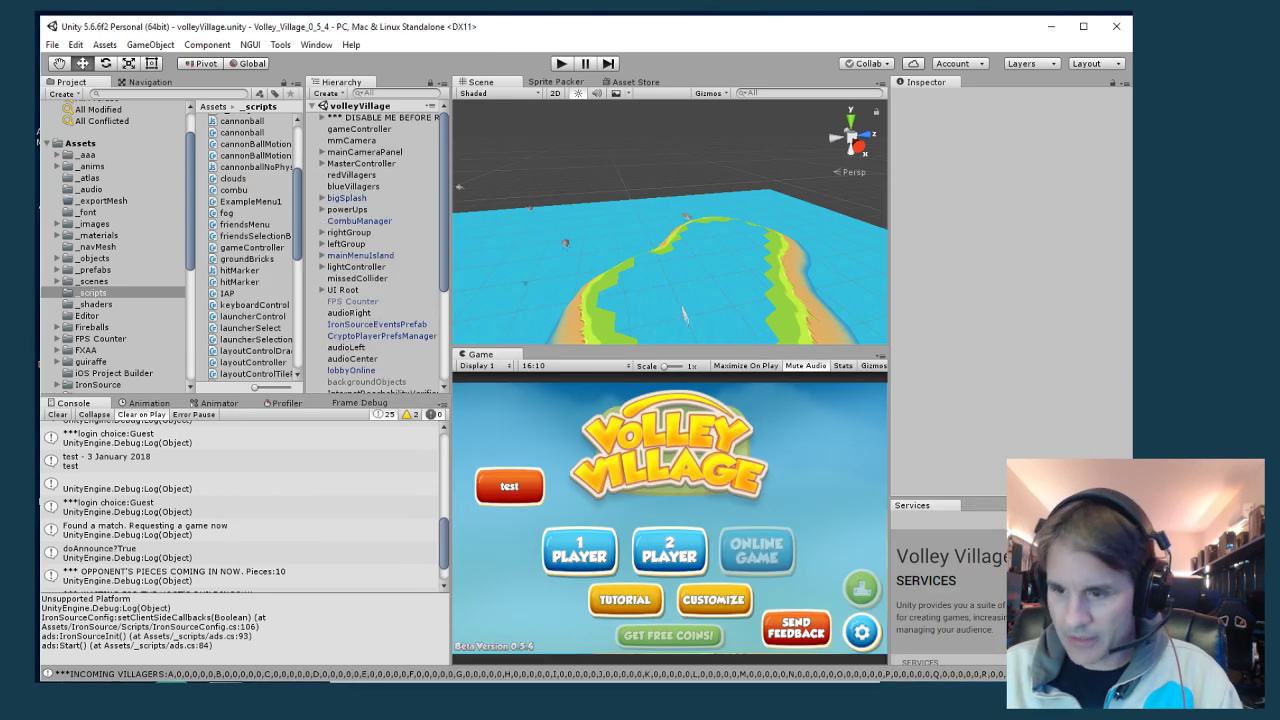
{"action": "key", "text": "alt+Tab"}
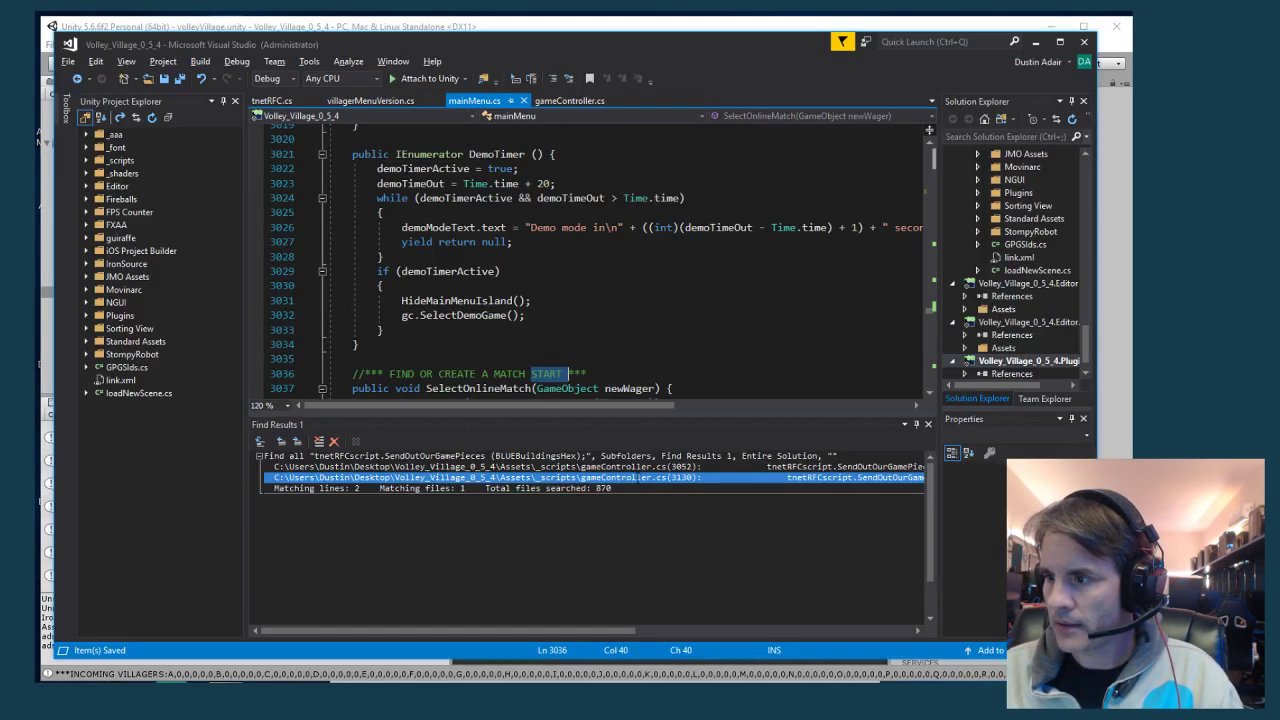
Open StartOnlineGame in gameController.cs and insert blank lines at its top
{"action": "double_click", "coordinate": [638, 466]}
{"action": "scroll", "coordinate": [507, 290], "scroll_direction": "up", "scroll_amount": 17}
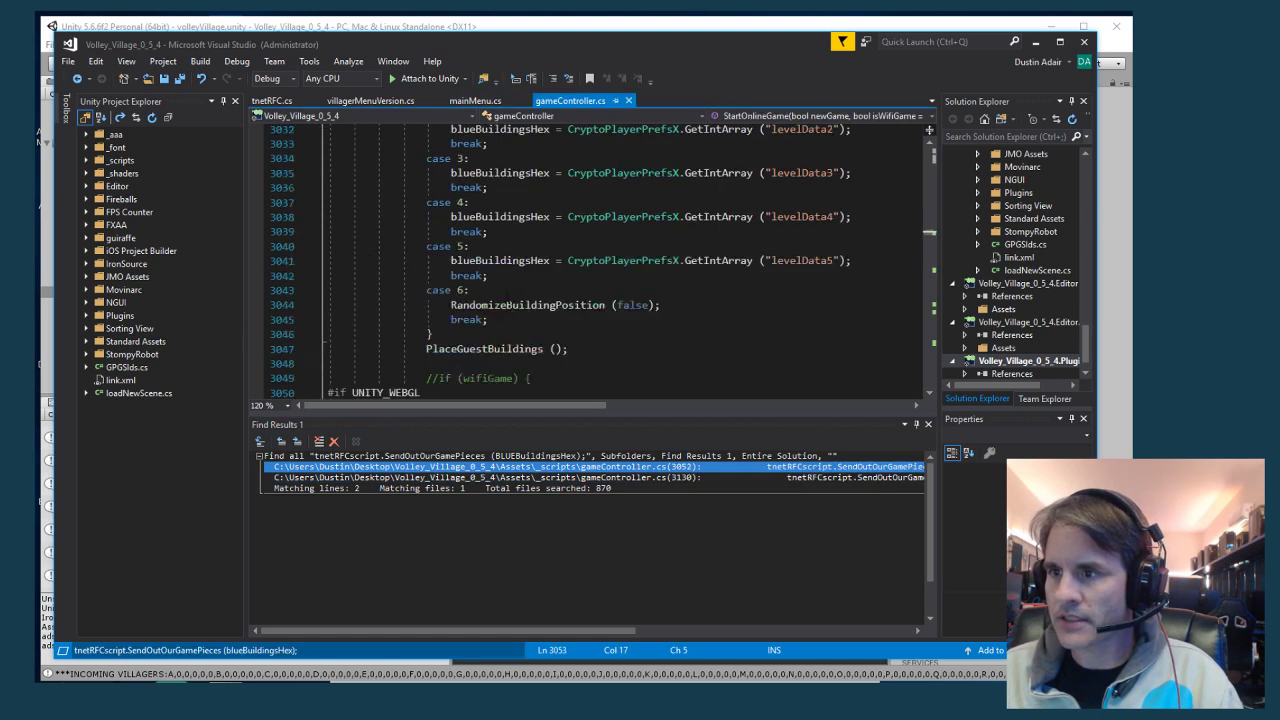
{"action": "scroll", "coordinate": [507, 290], "scroll_direction": "up", "scroll_amount": 11}
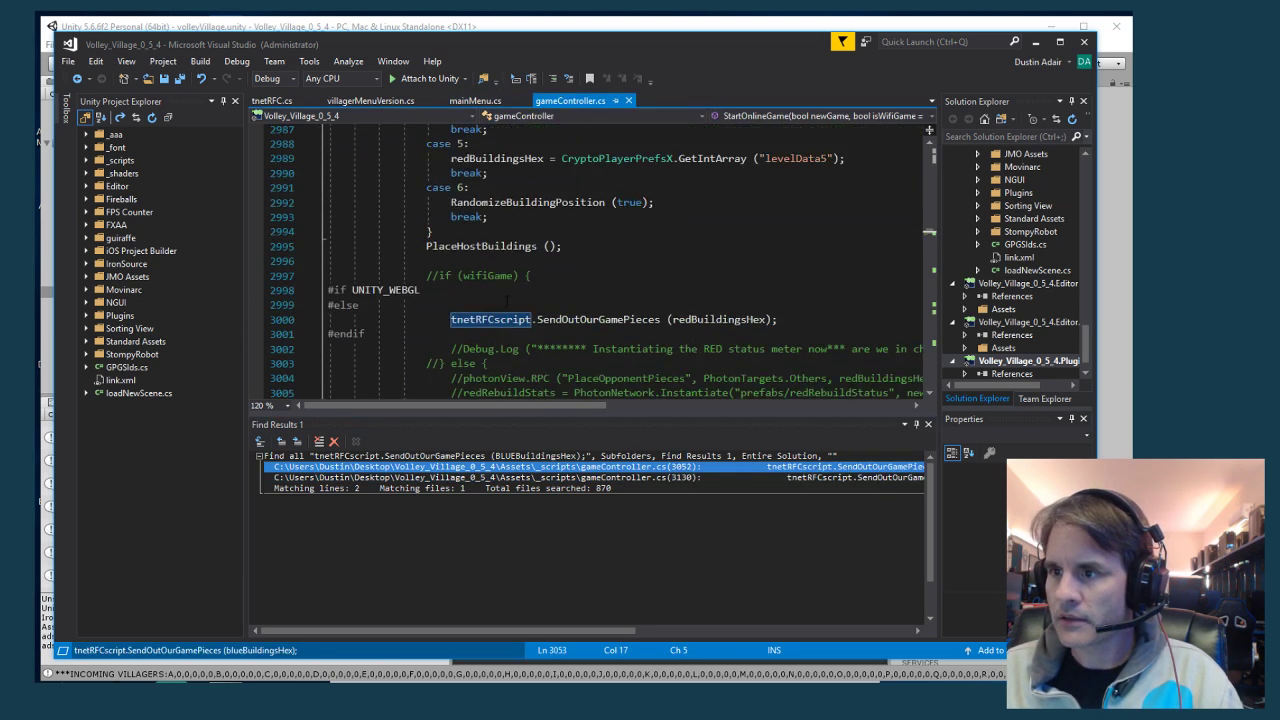
{"action": "scroll", "coordinate": [507, 290], "scroll_direction": "up", "scroll_amount": 12}
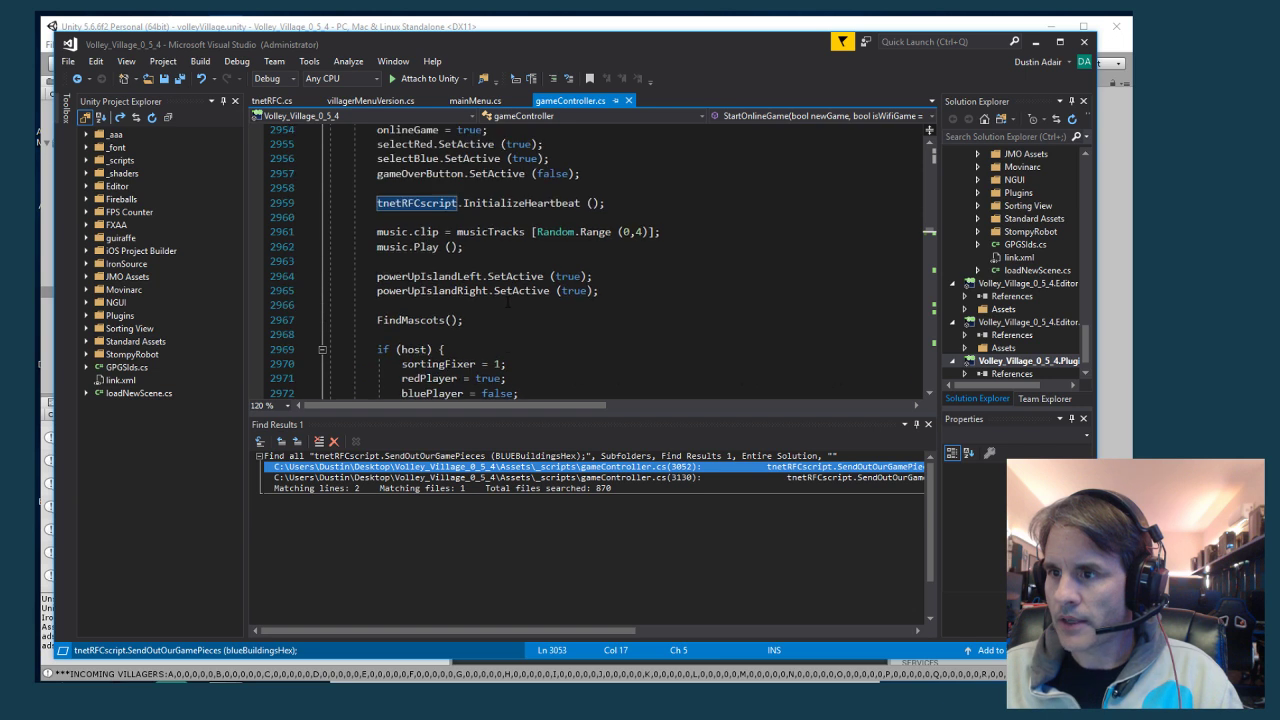
{"action": "scroll", "coordinate": [510, 305], "scroll_direction": "up", "scroll_amount": 8}
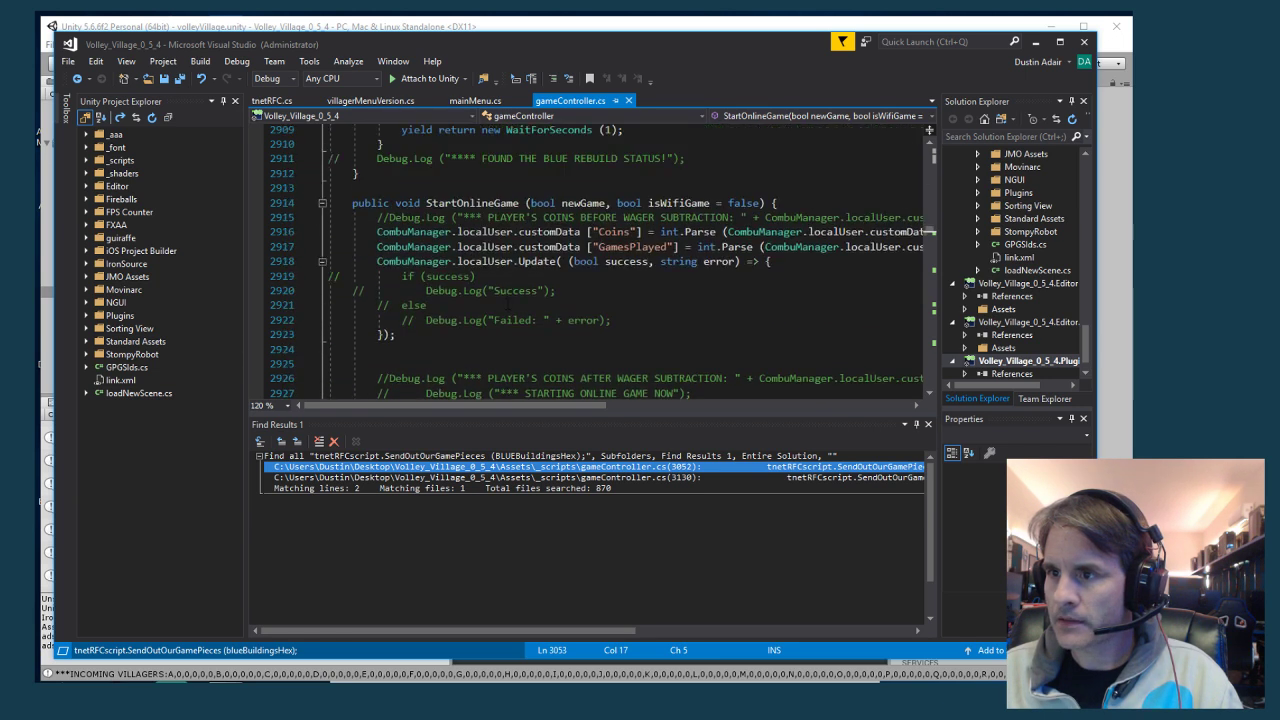
{"action": "scroll", "coordinate": [510, 305], "scroll_direction": "down", "scroll_amount": 3}
{"action": "left_click", "coordinate": [377, 217]}
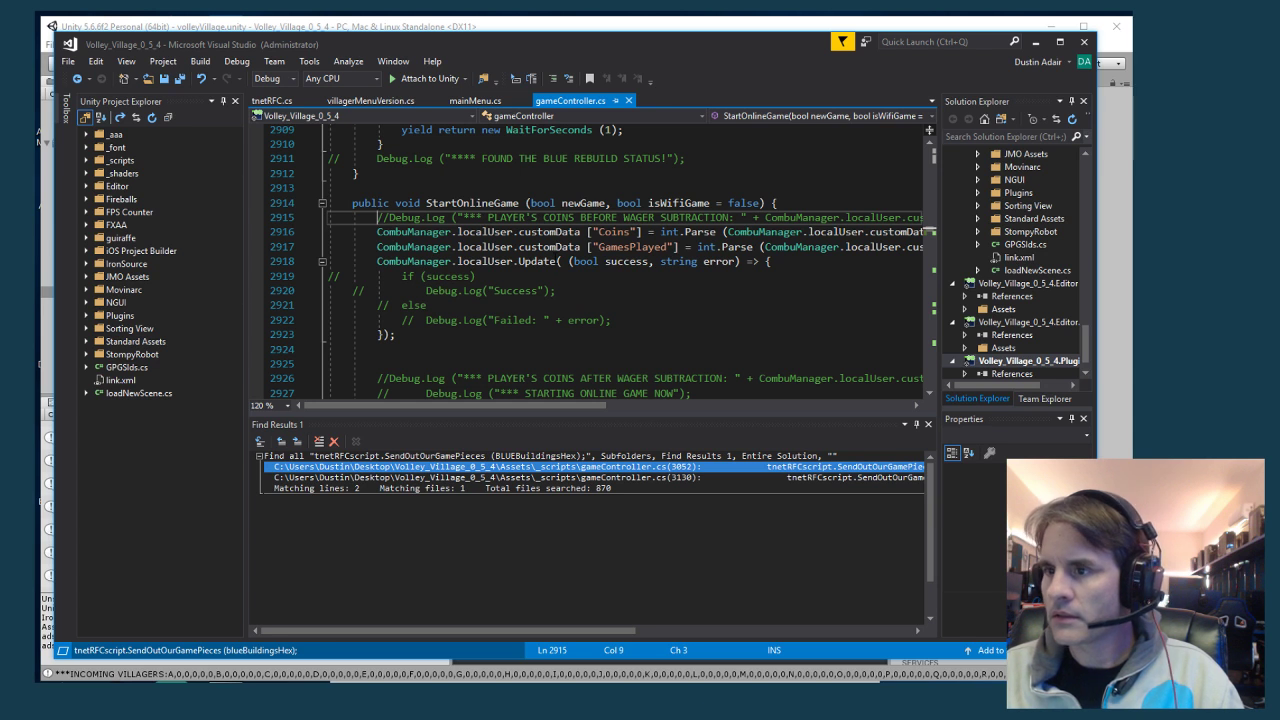
{"action": "key", "text": "ctrl+Return"}
{"action": "key", "text": "ctrl+Return"}
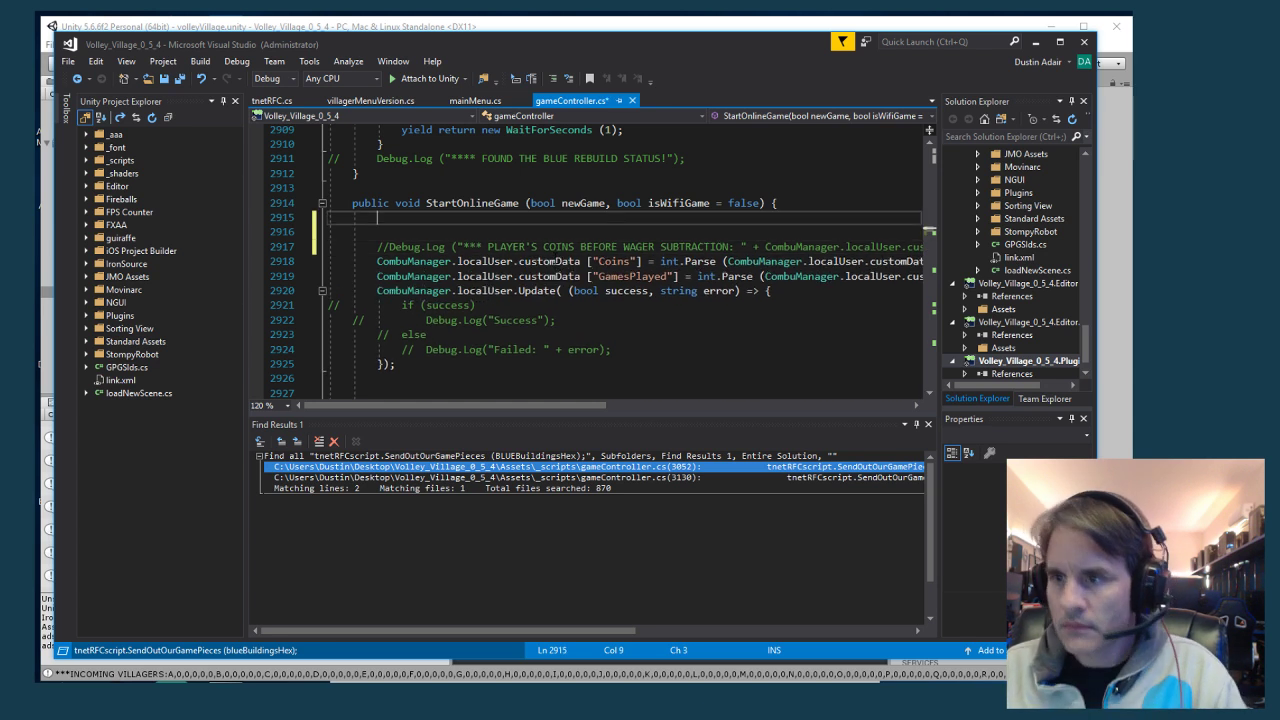
Add Debug.Log("*** STARTING ONLINE GAME NOW"); at the top of StartOnlineGame and save
{"action": "type", "text": "Debug."}
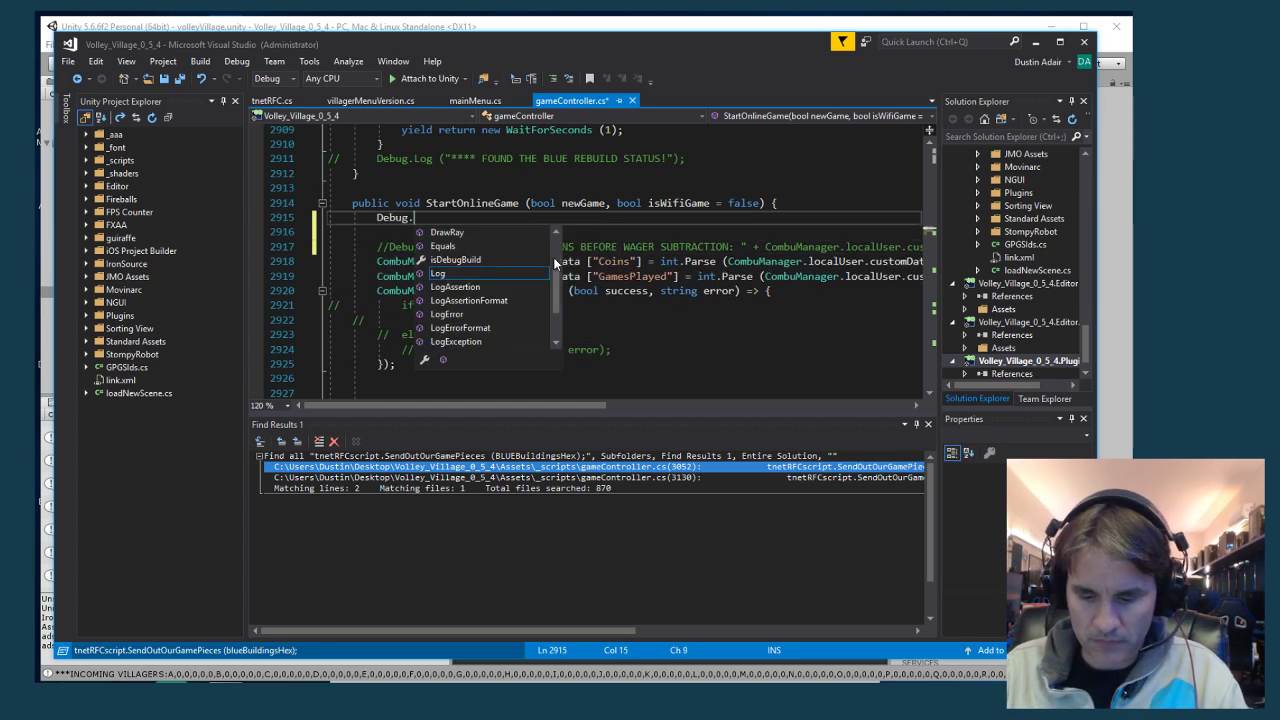
{"action": "type", "text": "L"}
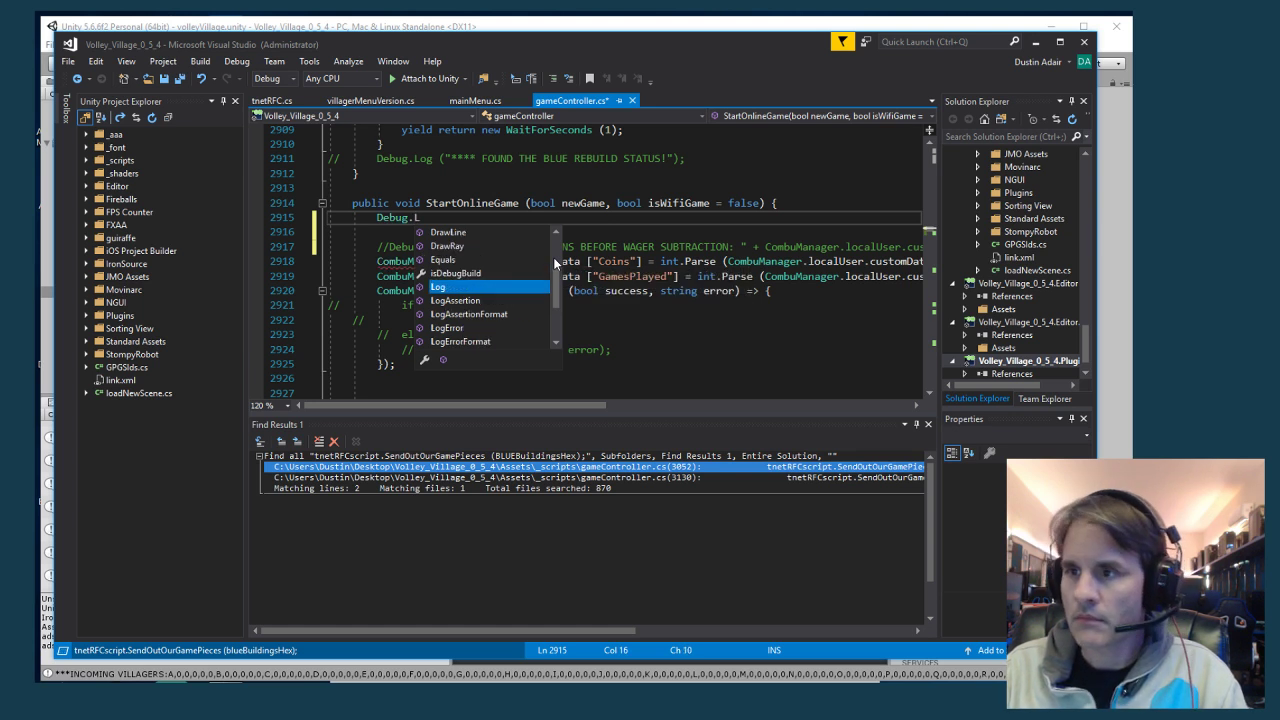
{"action": "type", "text": "og ("}
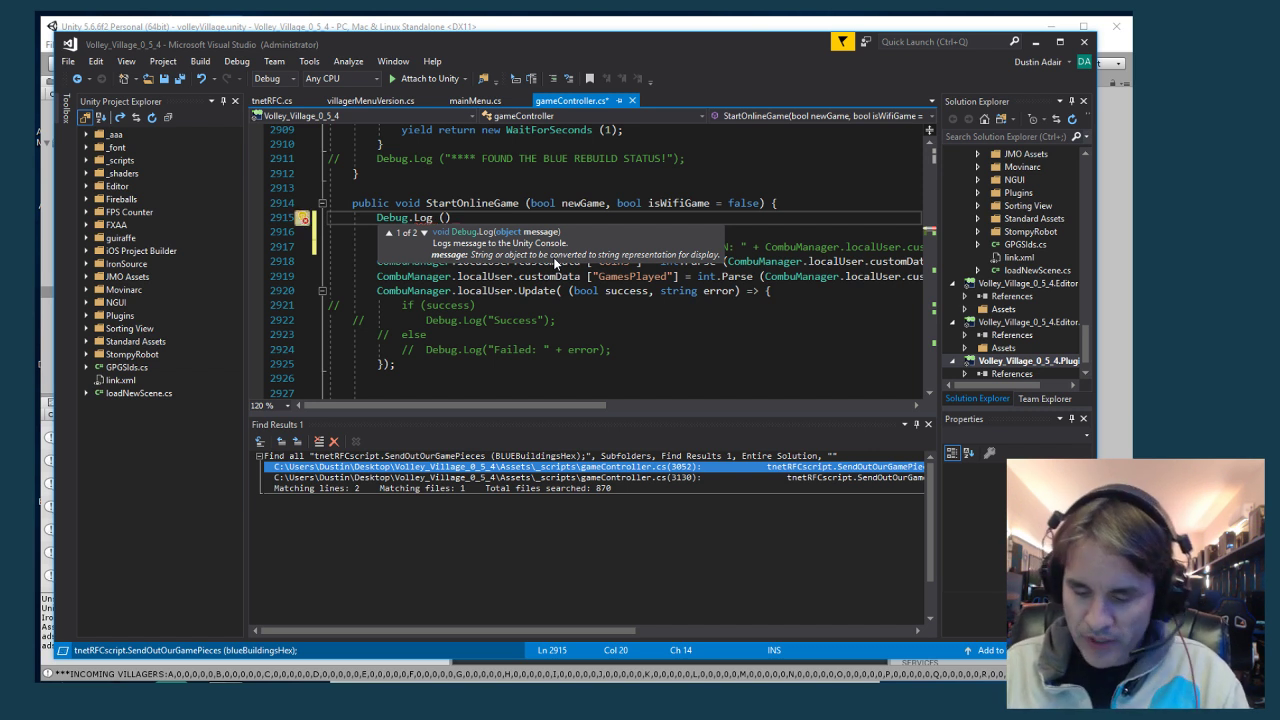
{"action": "type", "text": "\""}
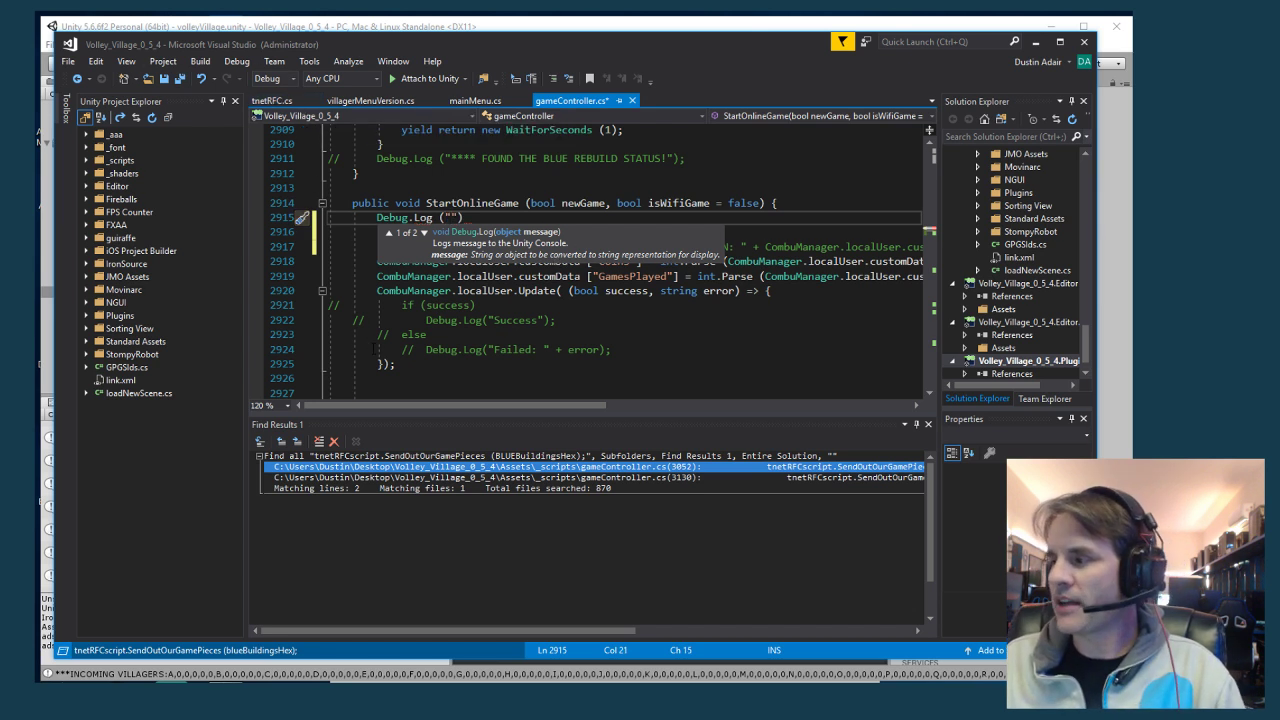
{"action": "key", "text": "Escape"}
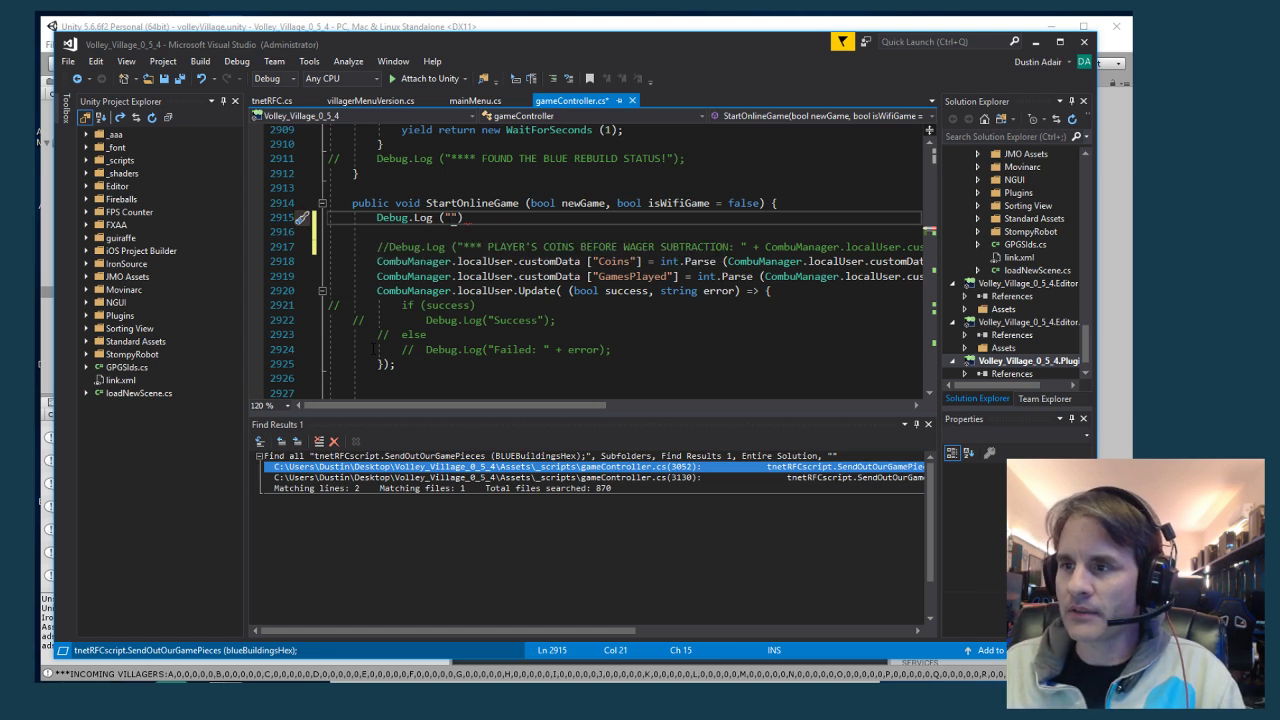
{"action": "key", "text": "Down"}
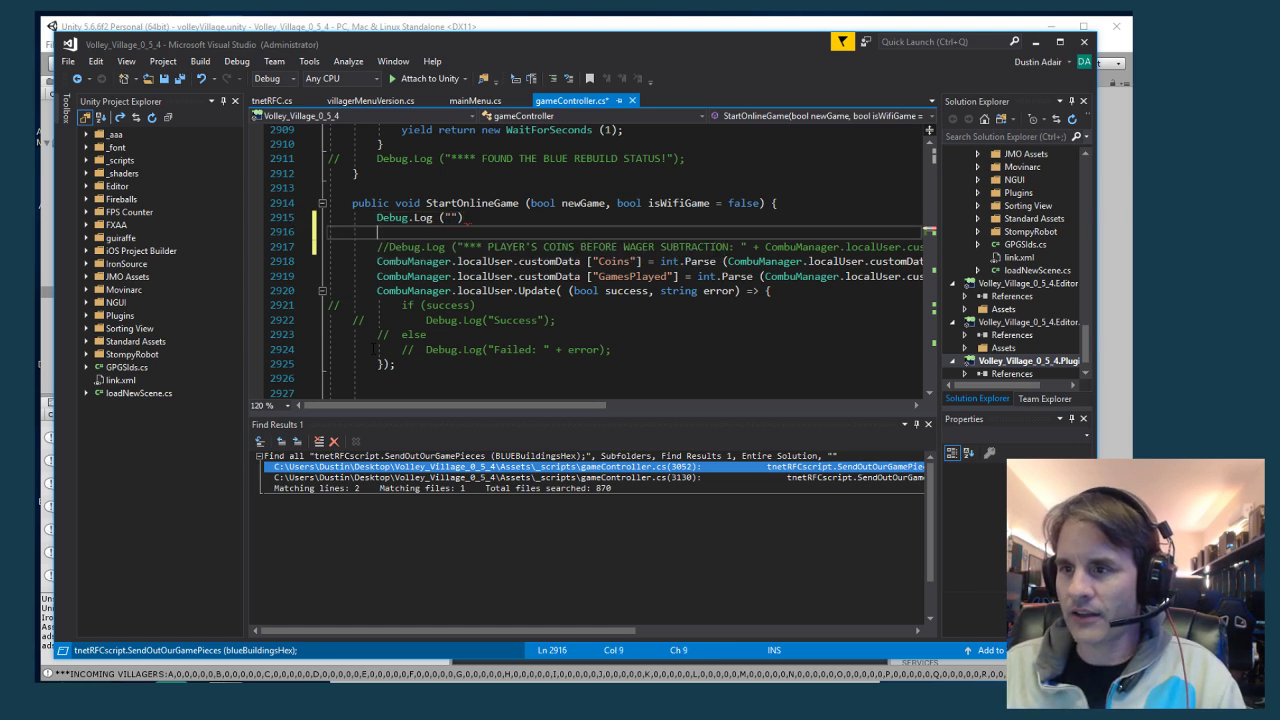
{"action": "key", "text": "Return"}
{"action": "key", "text": "Up"}
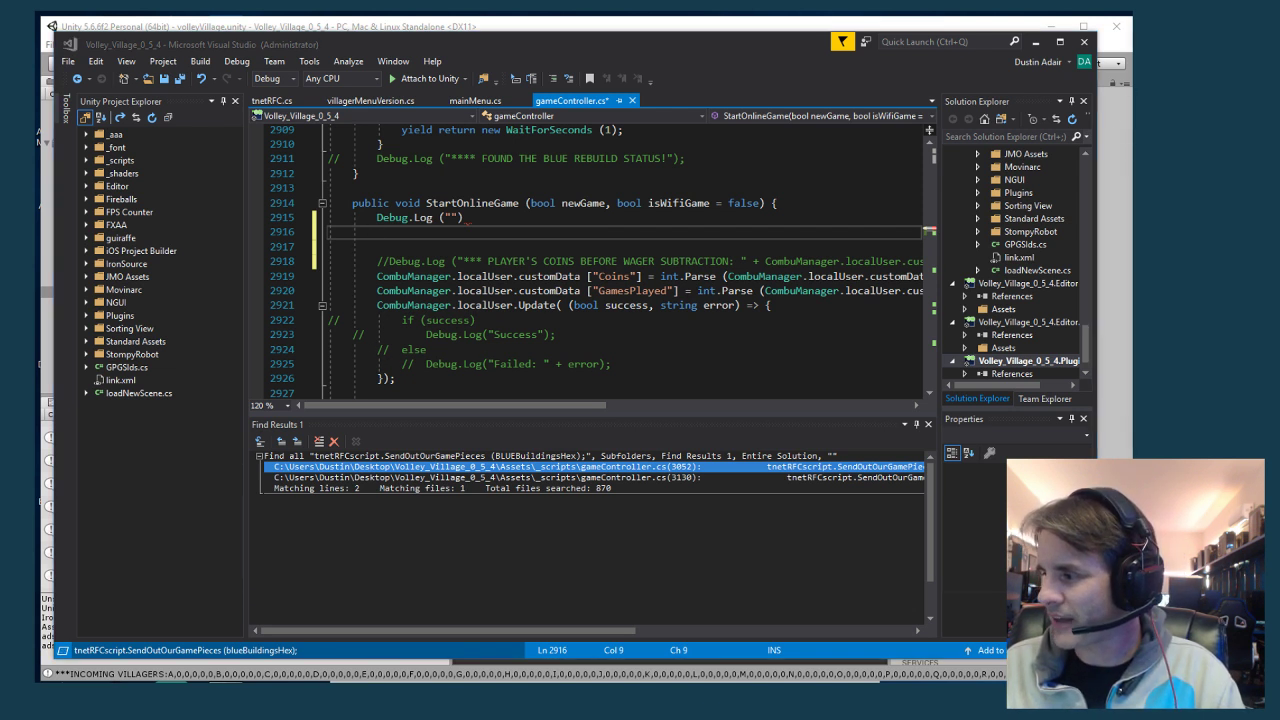
{"action": "key", "text": "XF86AudioLowerVolume"}
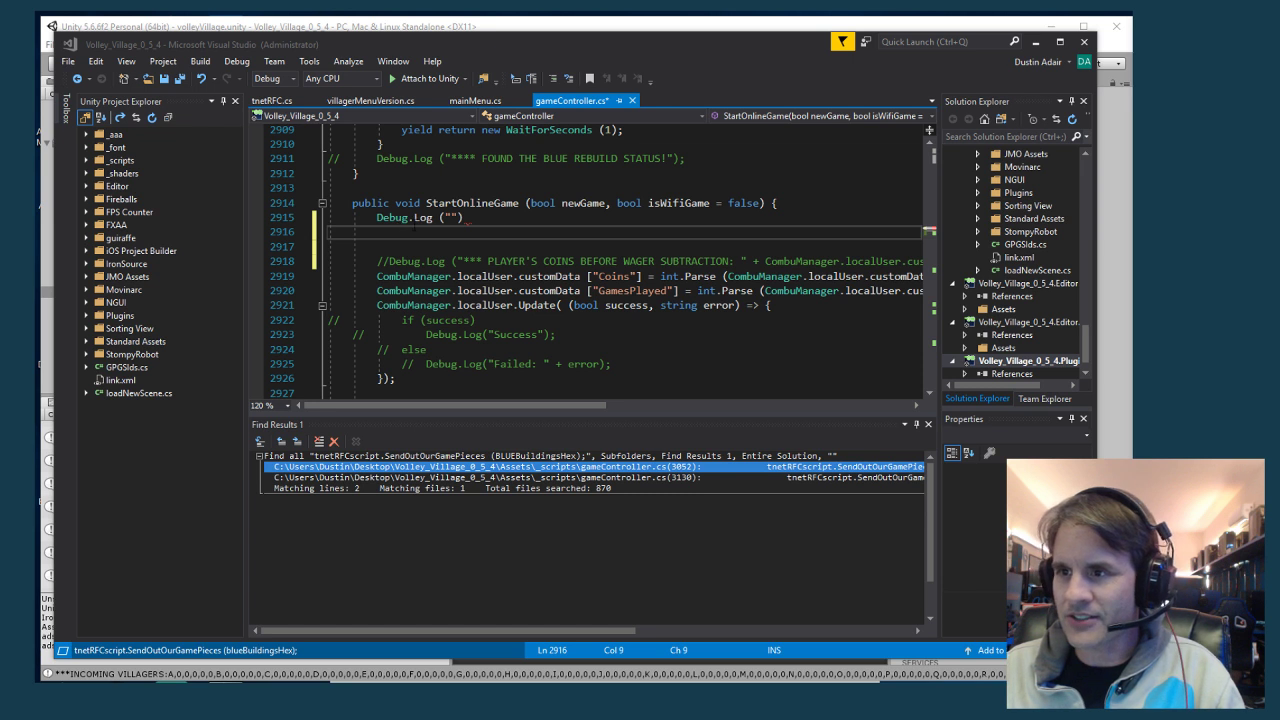
{"action": "left_click", "coordinate": [495, 222]}
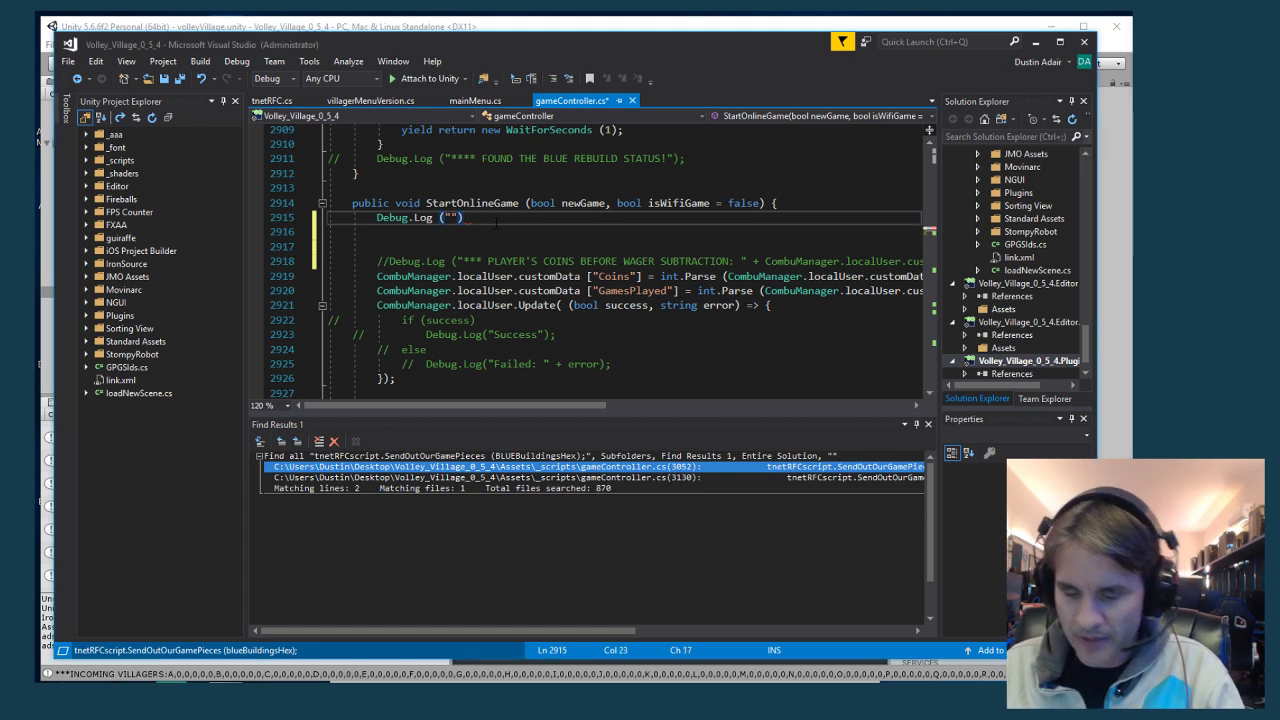
{"action": "type", "text": ";"}
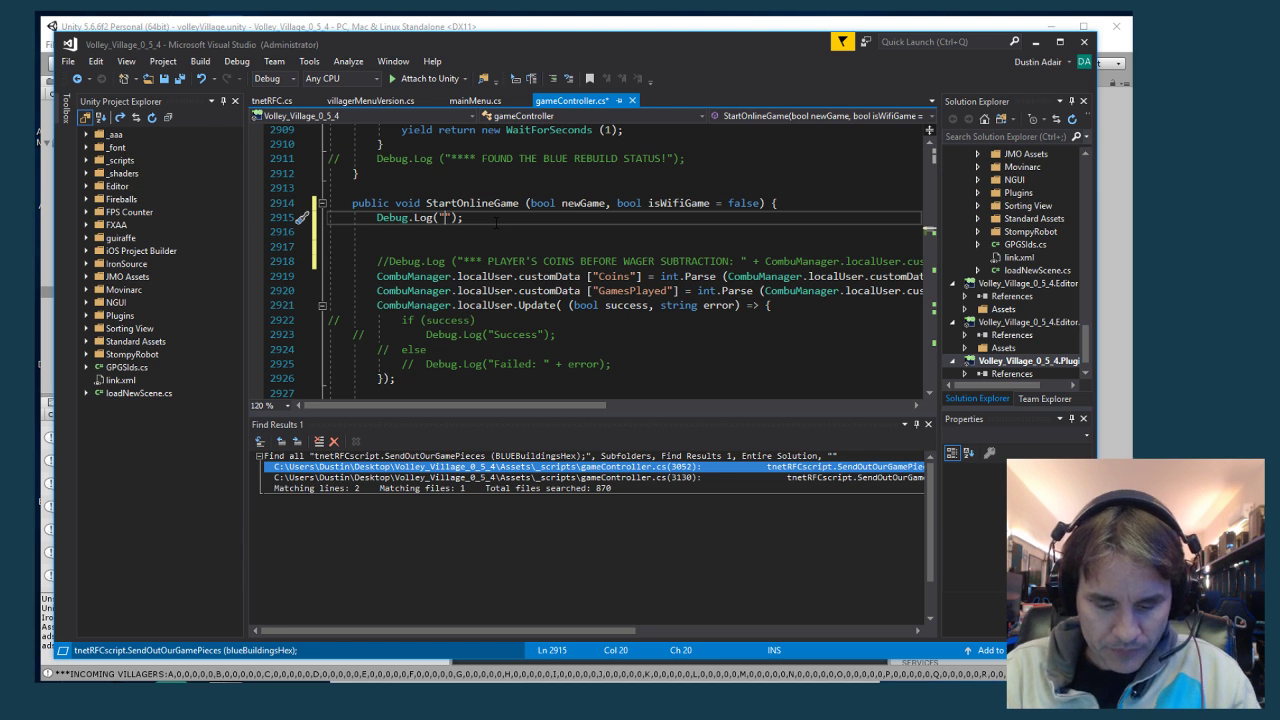
{"action": "type", "text": "S"}
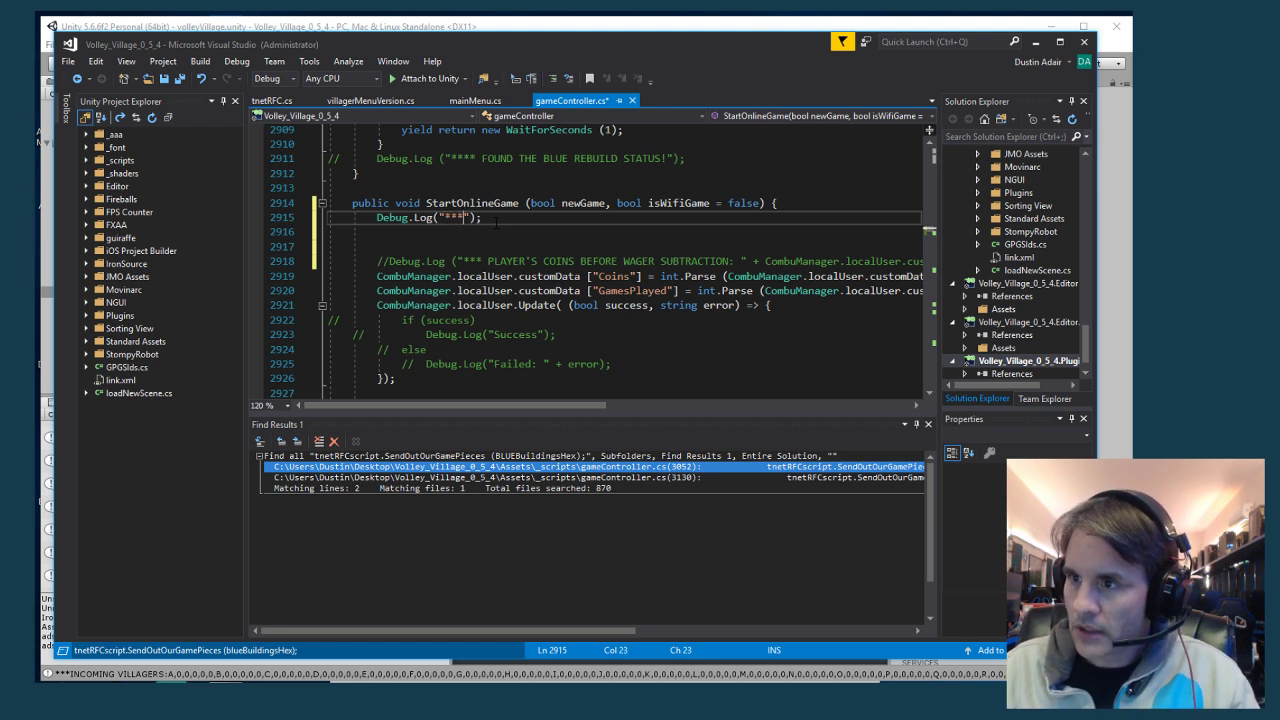
{"action": "type", "text": "** STARTING ONL"}
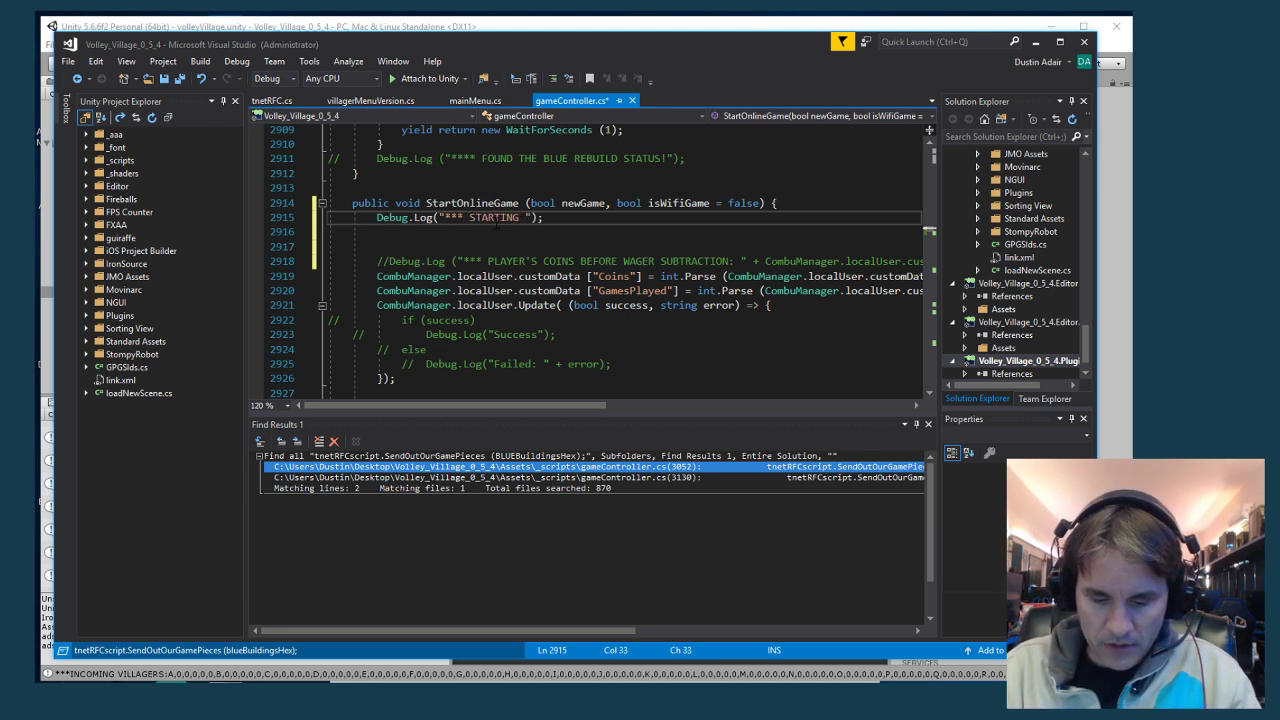
{"action": "type", "text": "INE"}
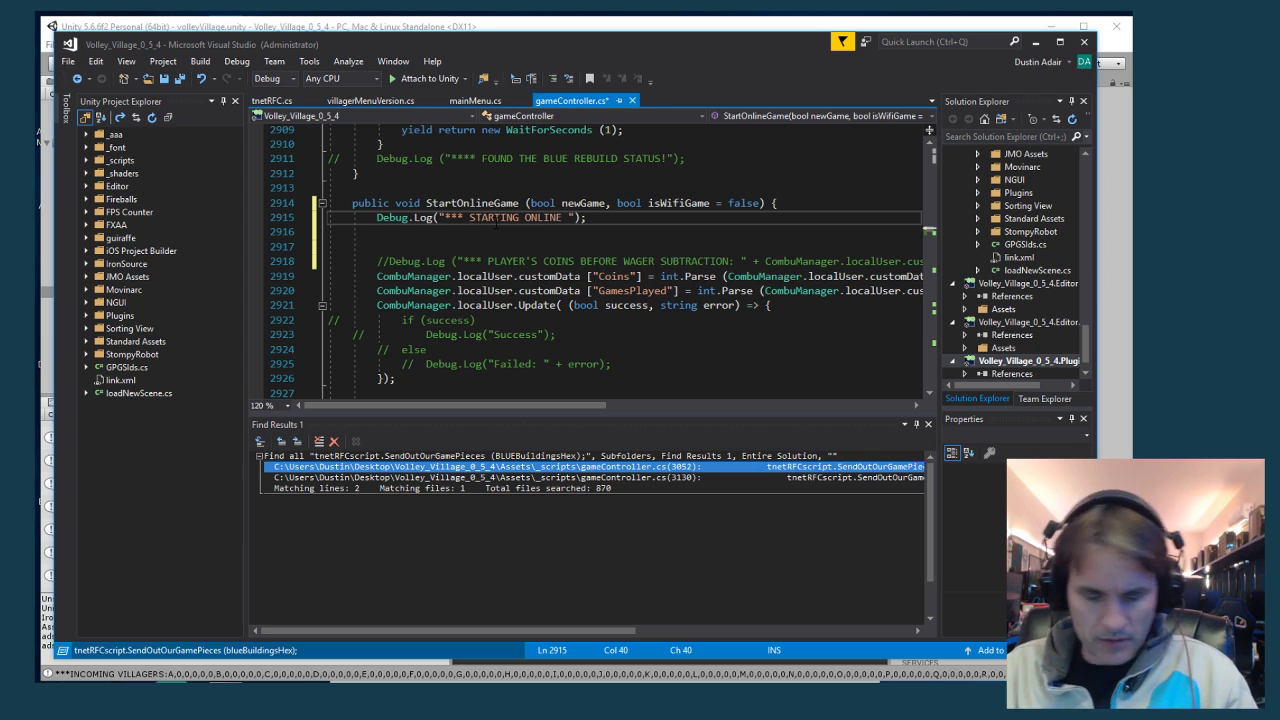
{"action": "type", "text": " GAME NO"}
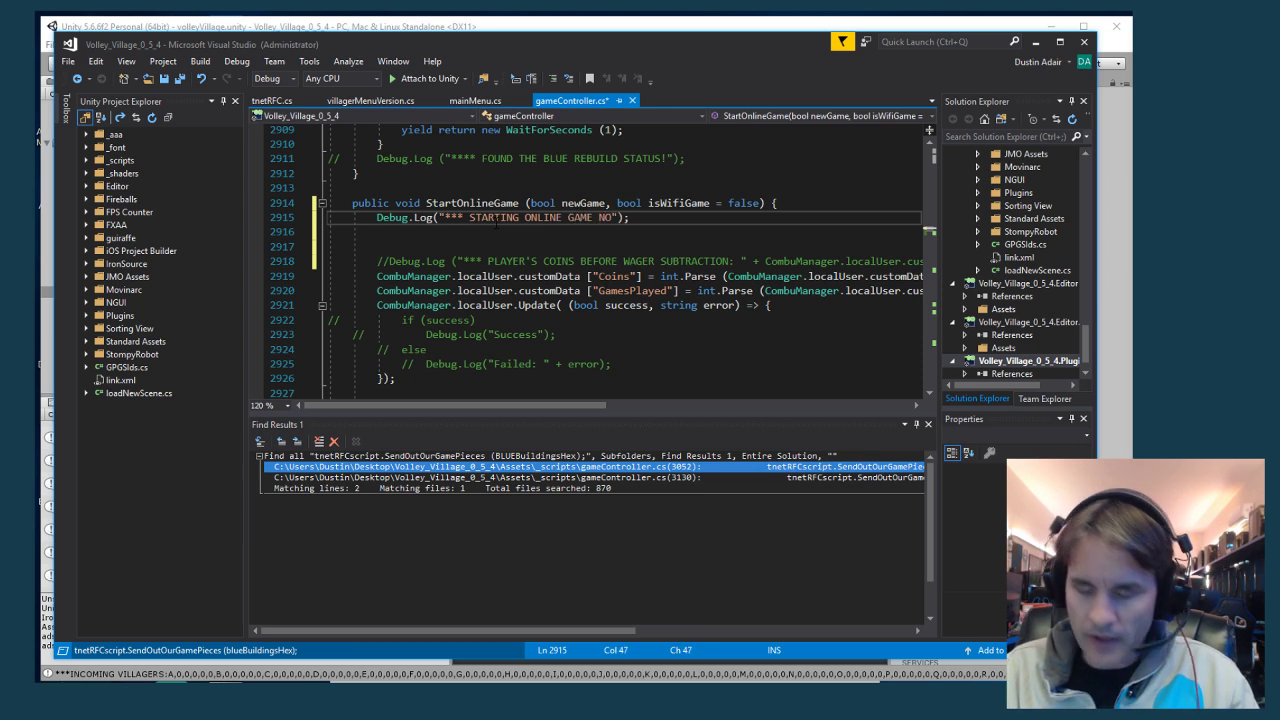
{"action": "type", "text": "W"}
{"action": "key", "text": "ctrl+s"}
{"action": "key", "text": "Right"}
{"action": "key", "text": "Right"}
Switch back to the Unity editor
{"action": "key", "text": "alt+Tab"}
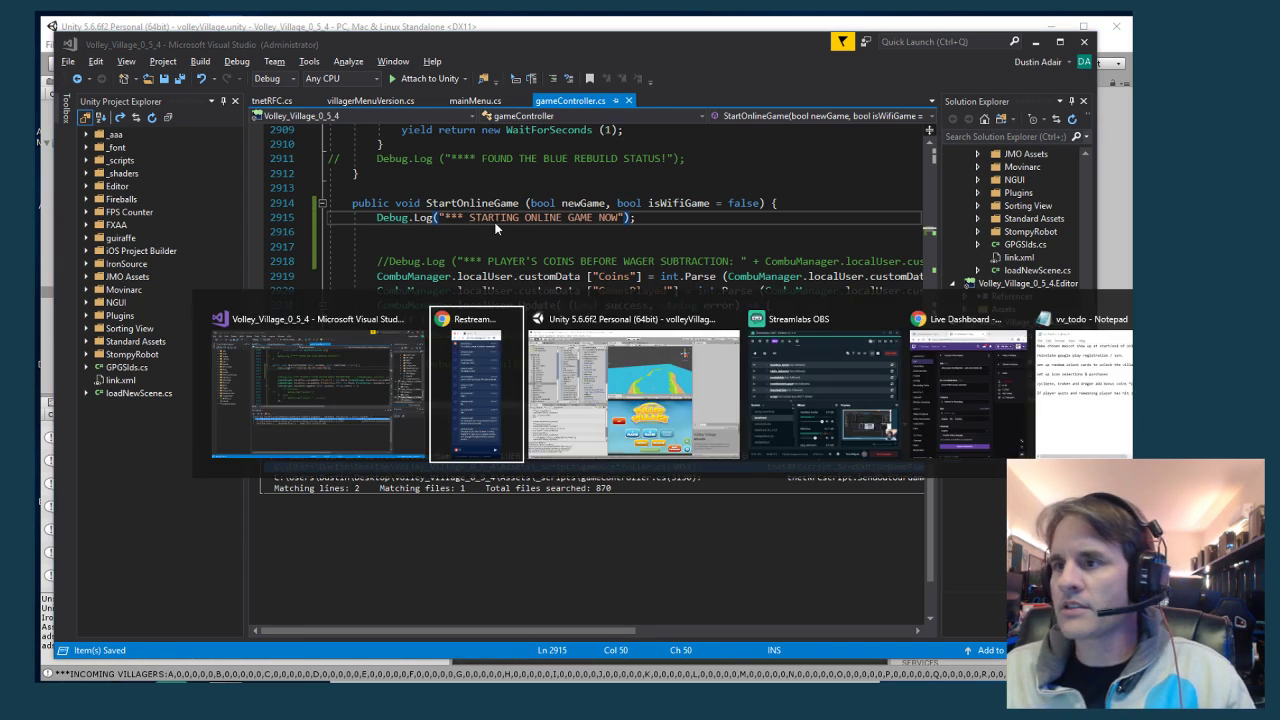
{"action": "key", "text": "Escape"}
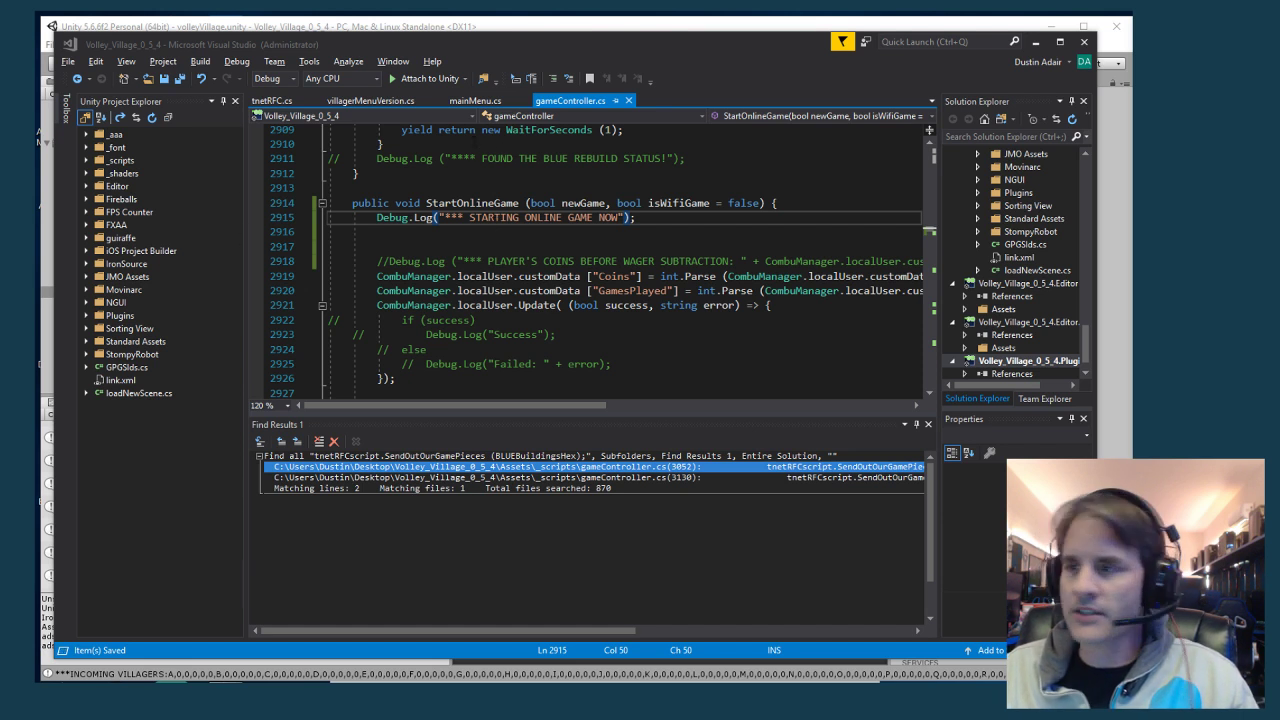
{"action": "scroll", "coordinate": [420, 262], "scroll_direction": "up", "scroll_amount": 1}
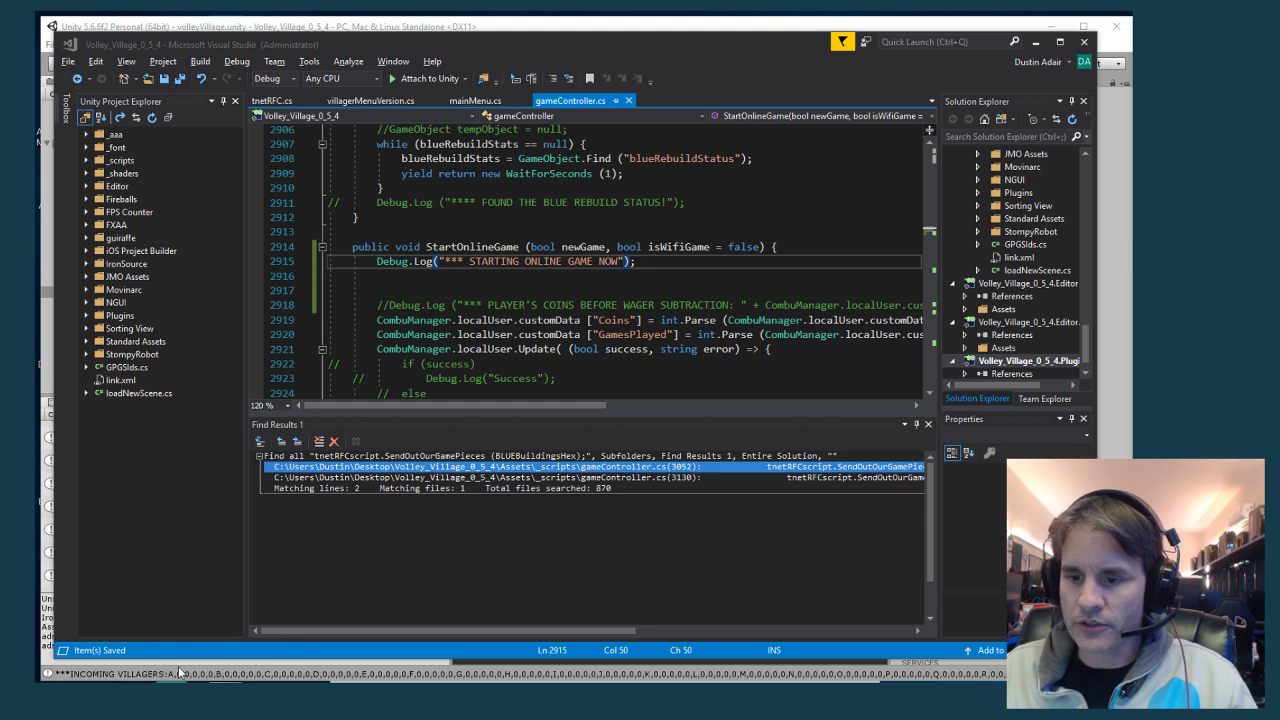
{"action": "key", "text": "alt+Tab"}
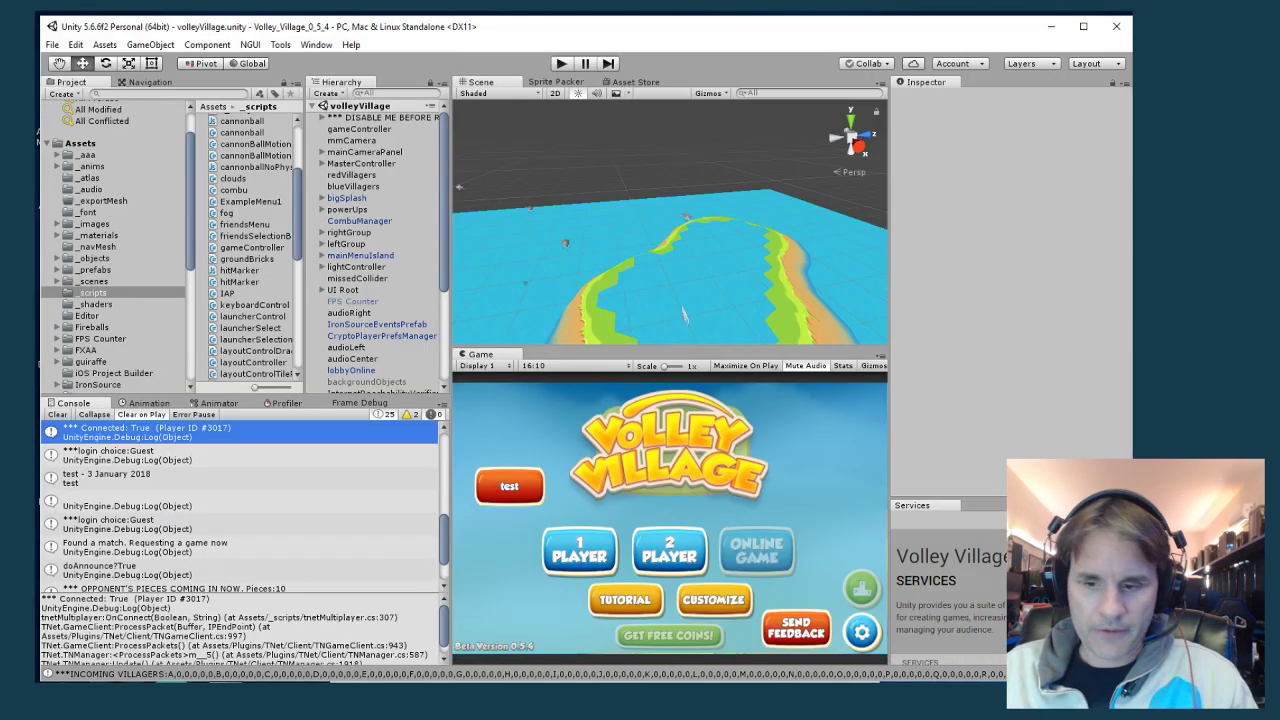
Launch volleyVillage from Desktop > Volley_Village_0_5_4 > BUILDS > PC with default settings
{"action": "key", "text": "super+e"}
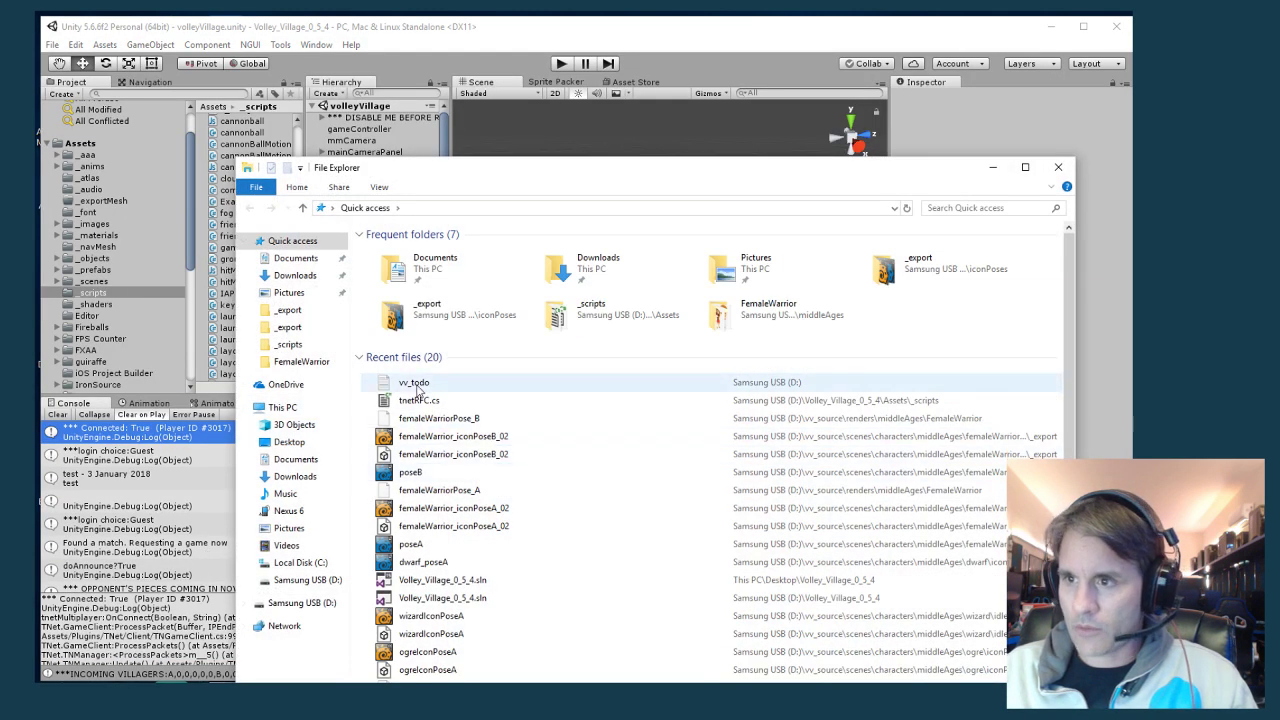
{"action": "left_click", "coordinate": [1058, 172]}
{"action": "key", "text": "super+e"}
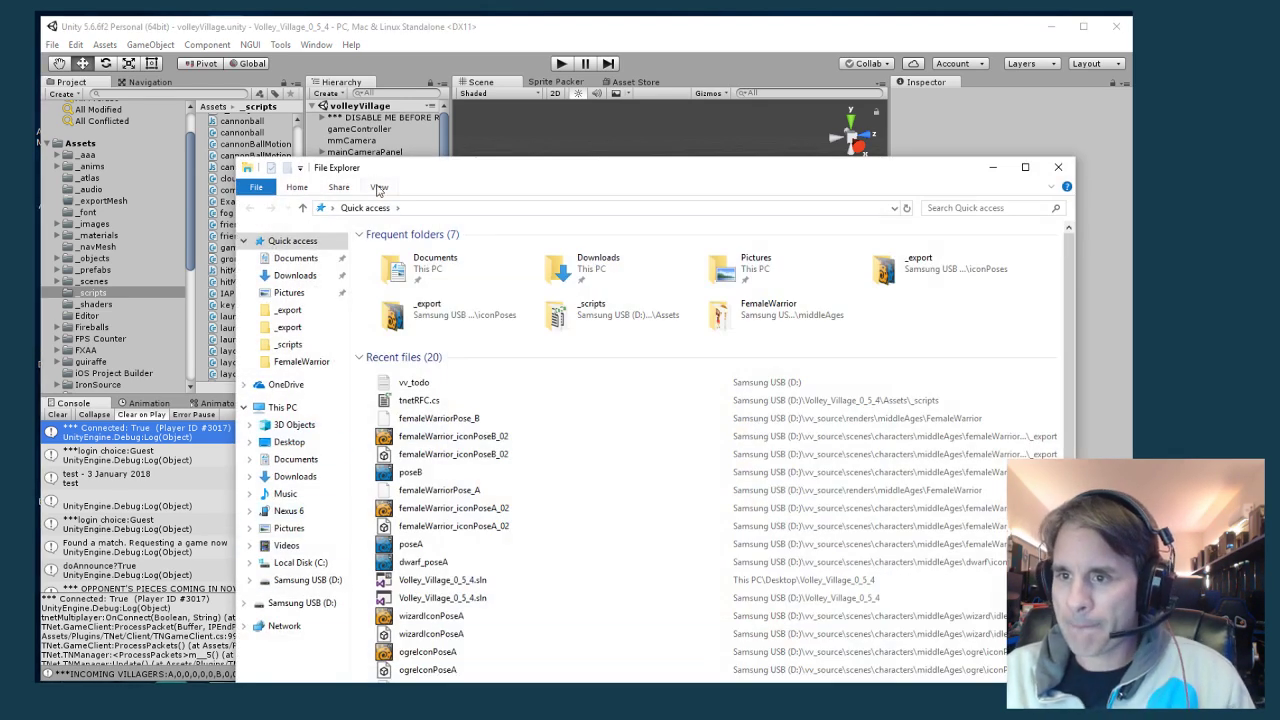
{"action": "left_click", "coordinate": [289, 442]}
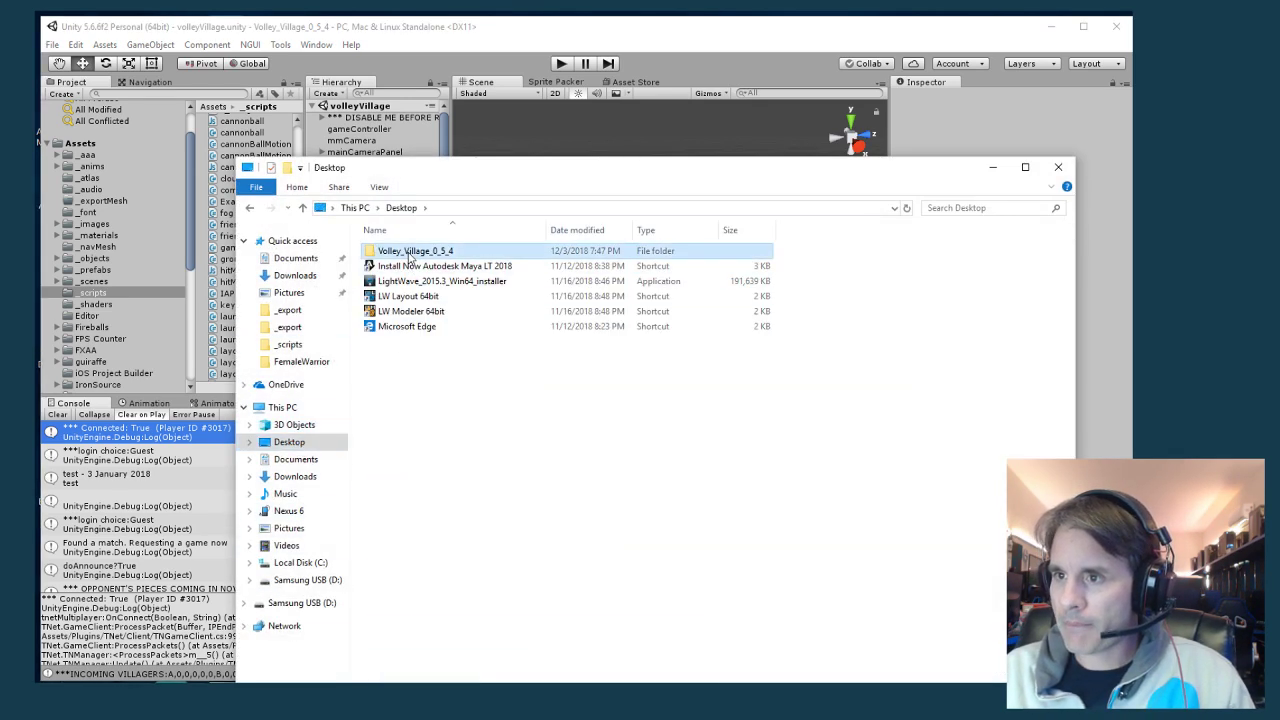
{"action": "double_click", "coordinate": [408, 252]}
{"action": "double_click", "coordinate": [405, 266]}
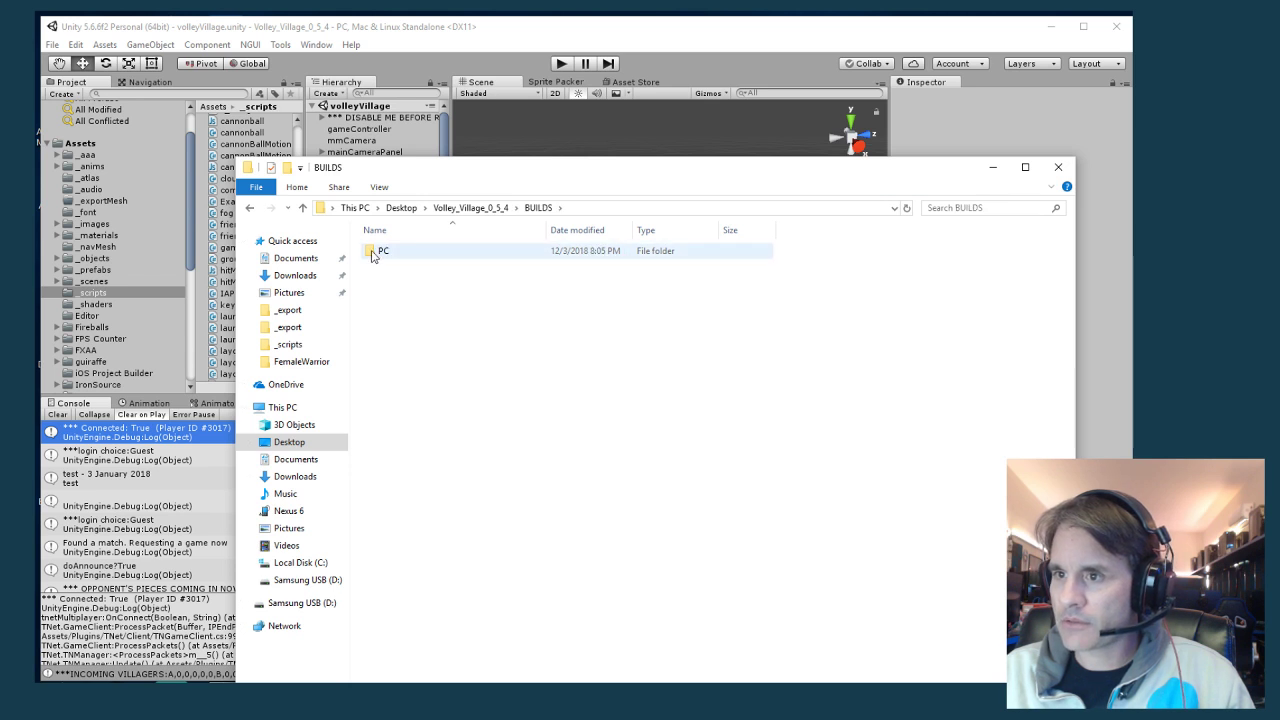
{"action": "double_click", "coordinate": [371, 256]}
{"action": "double_click", "coordinate": [405, 266]}
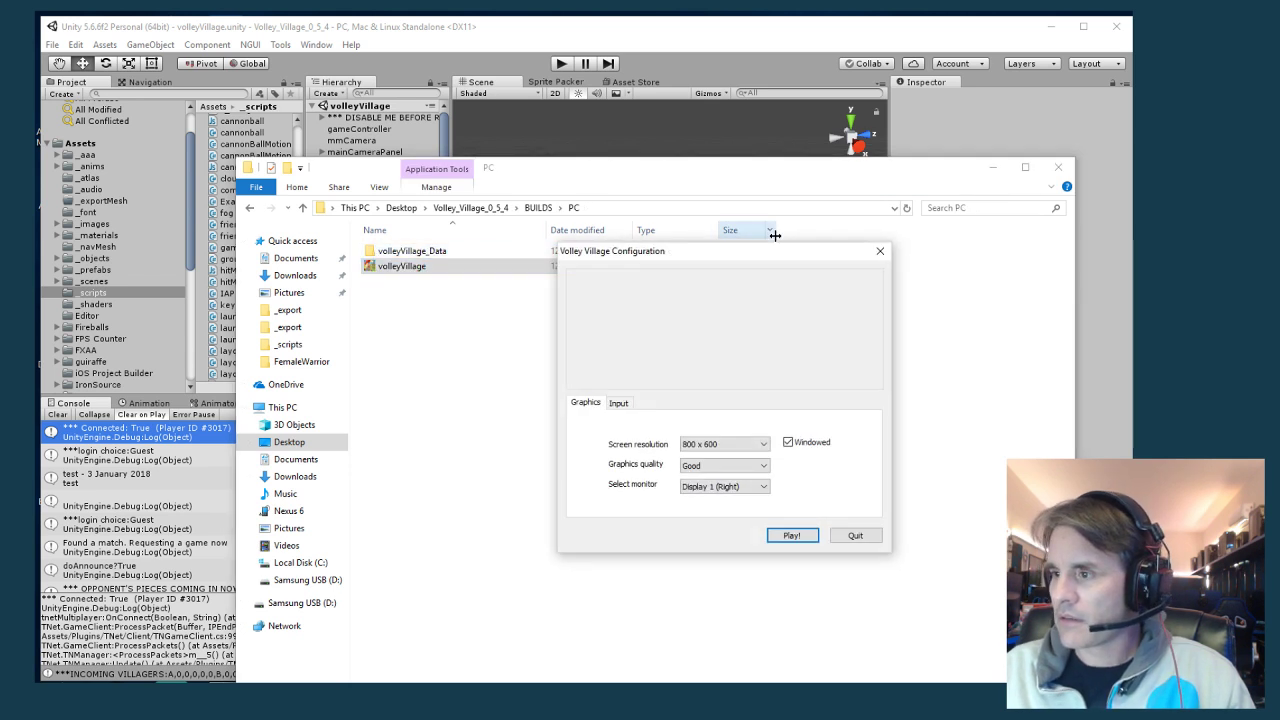
{"action": "key", "text": "Return"}
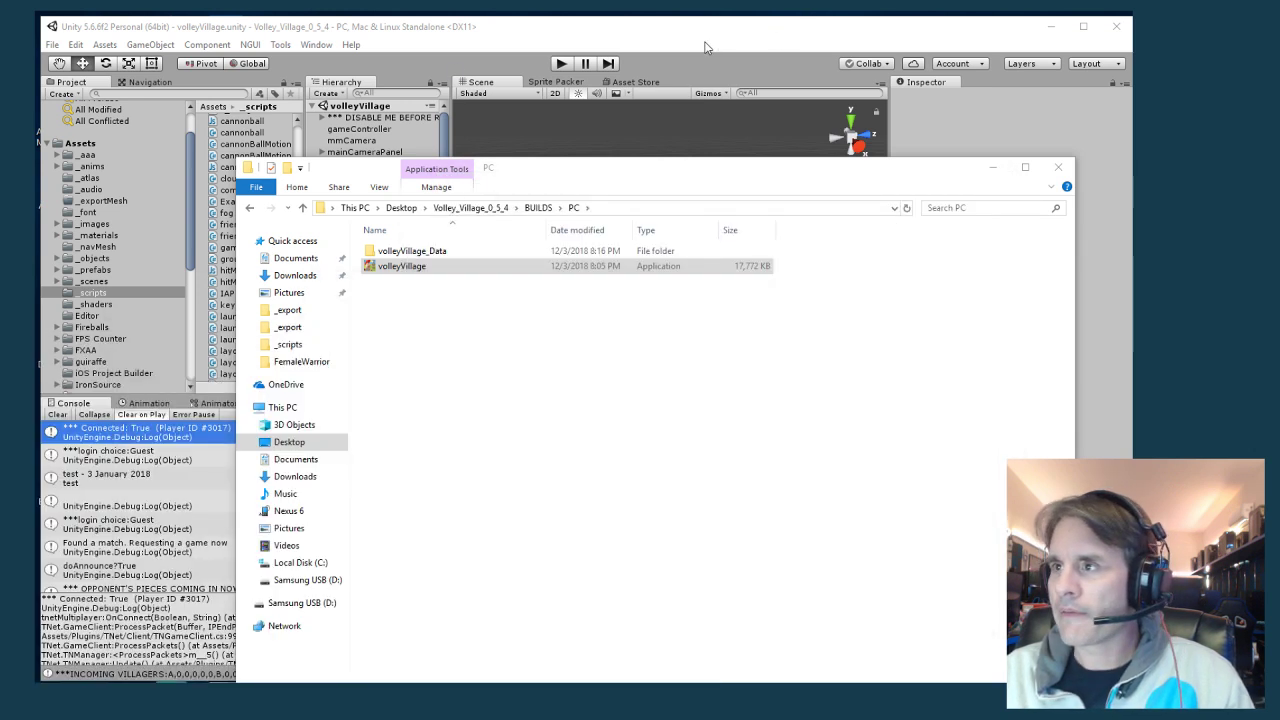
{"action": "key", "text": "alt+Tab"}
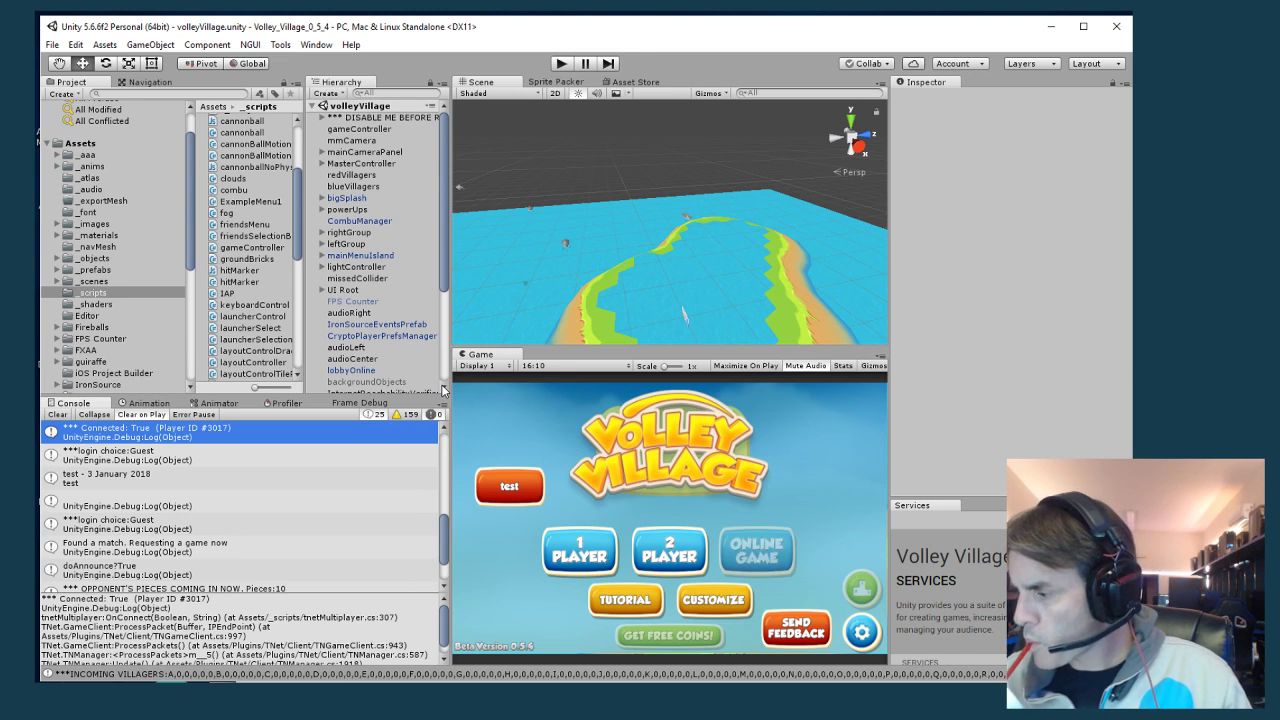
Play, join the 25-coin online match, check the Console, then close Explorer and return to Visual Studio
{"action": "left_click", "coordinate": [562, 64]}
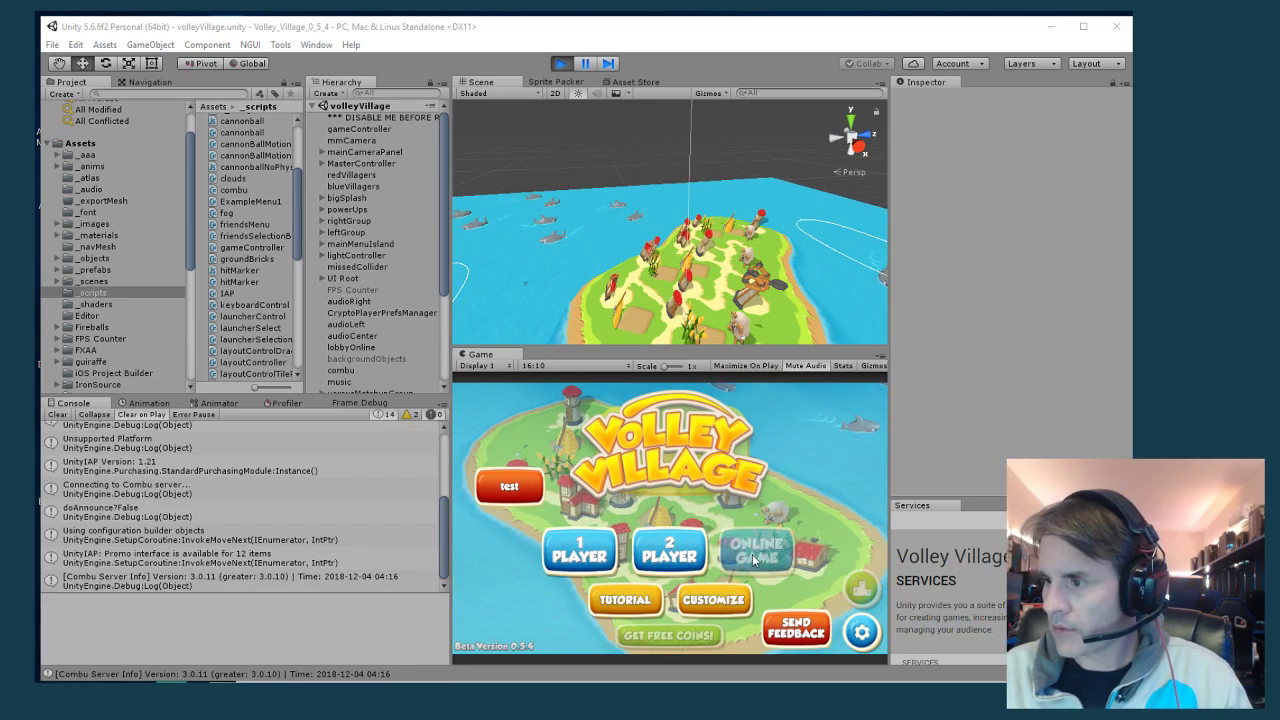
{"action": "left_click", "coordinate": [754, 558]}
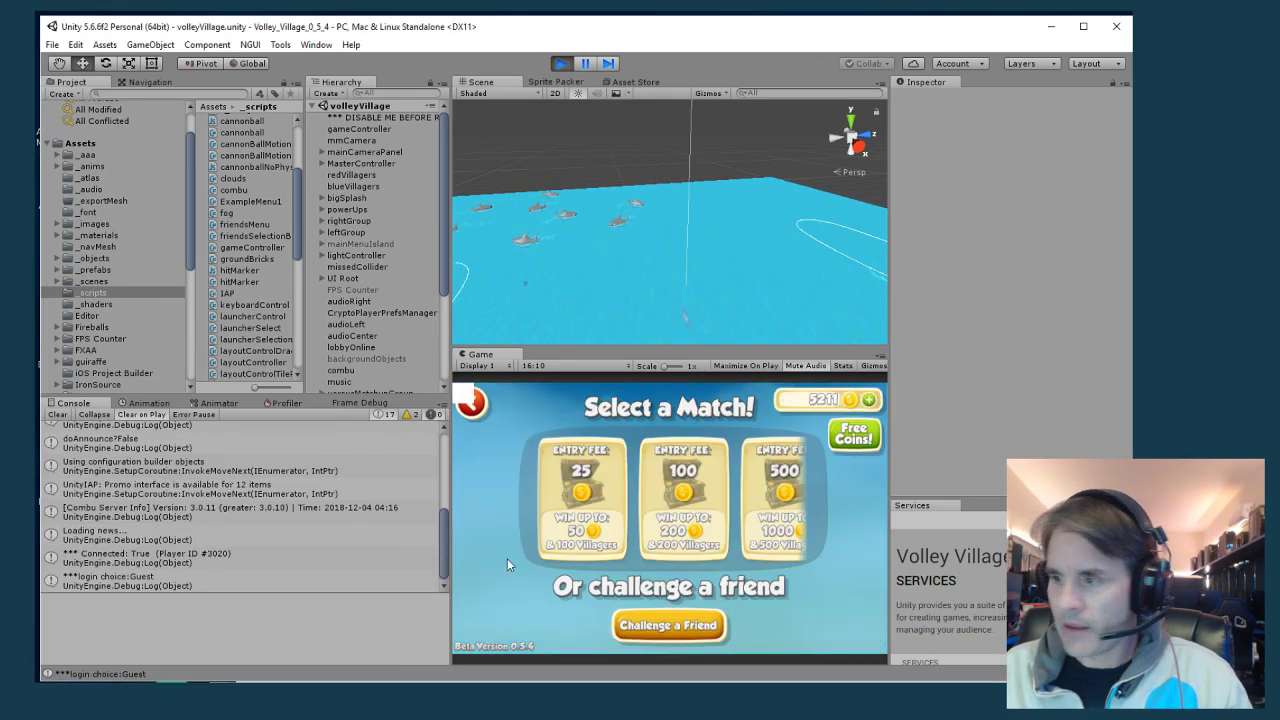
{"action": "left_click", "coordinate": [588, 504]}
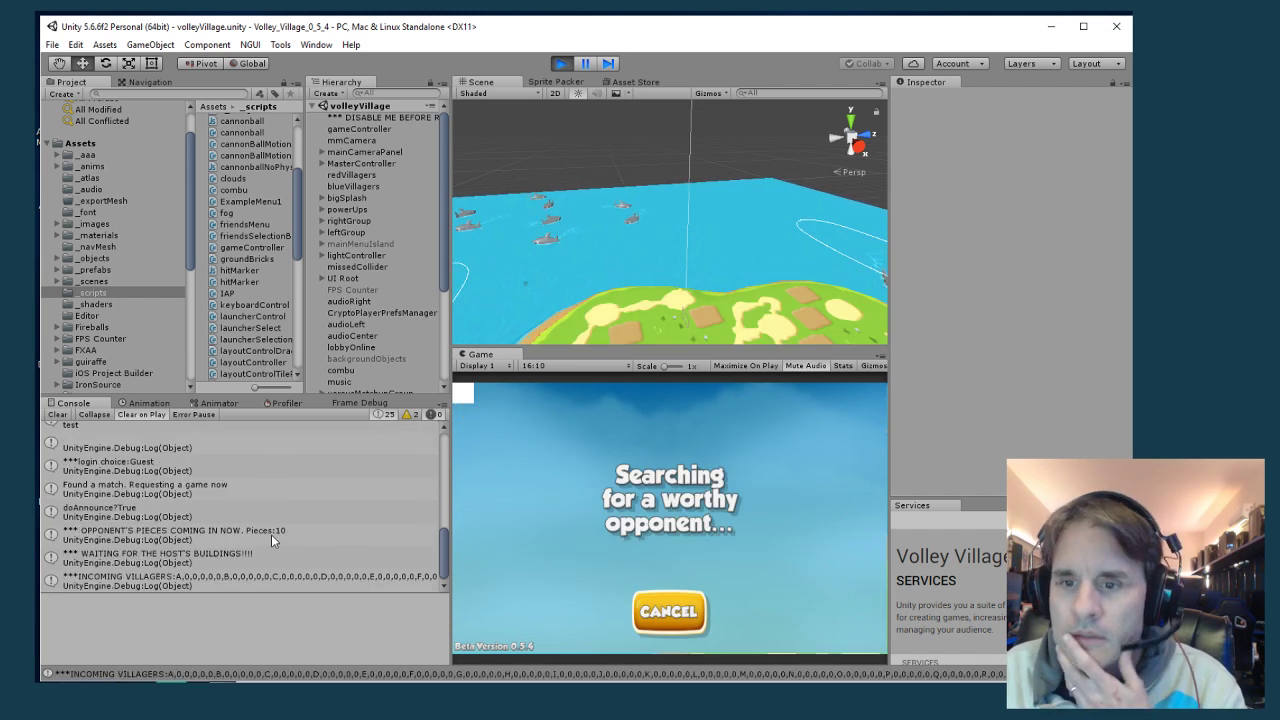
{"action": "scroll", "coordinate": [266, 532], "scroll_direction": "up", "scroll_amount": 2}
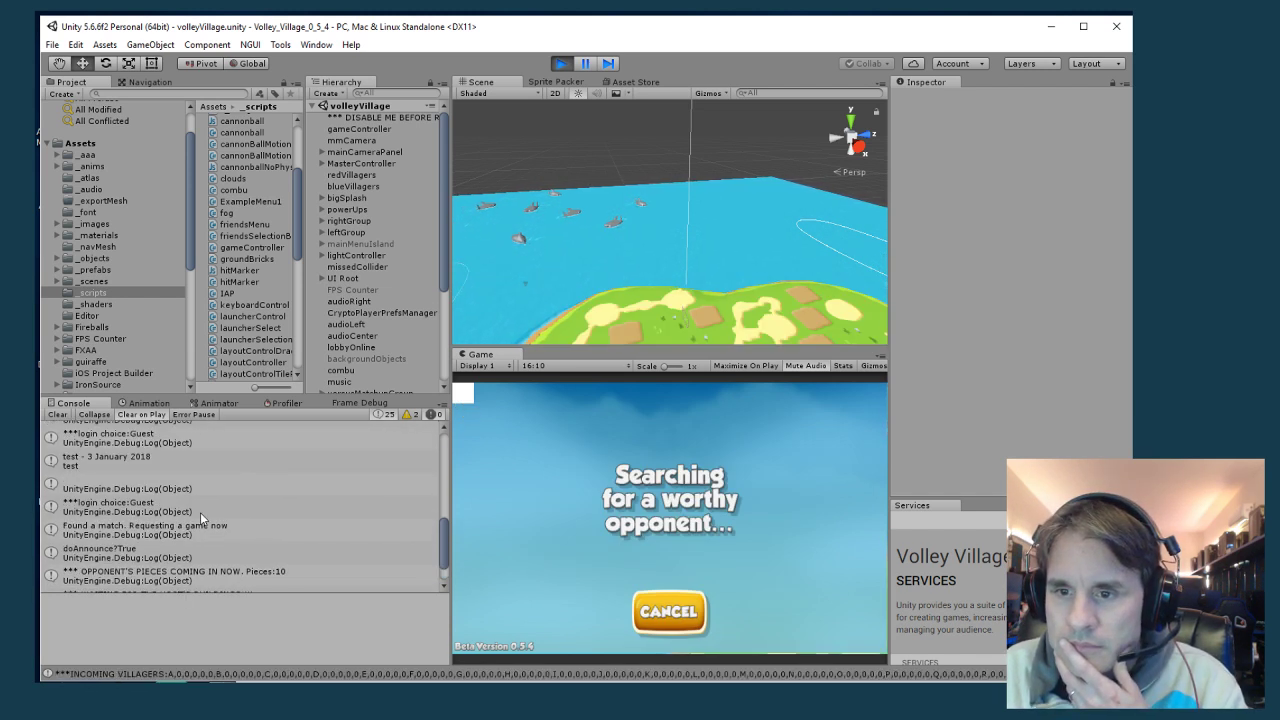
{"action": "scroll", "coordinate": [200, 512], "scroll_direction": "up", "scroll_amount": 3}
{"action": "scroll", "coordinate": [200, 512], "scroll_direction": "up", "scroll_amount": 3}
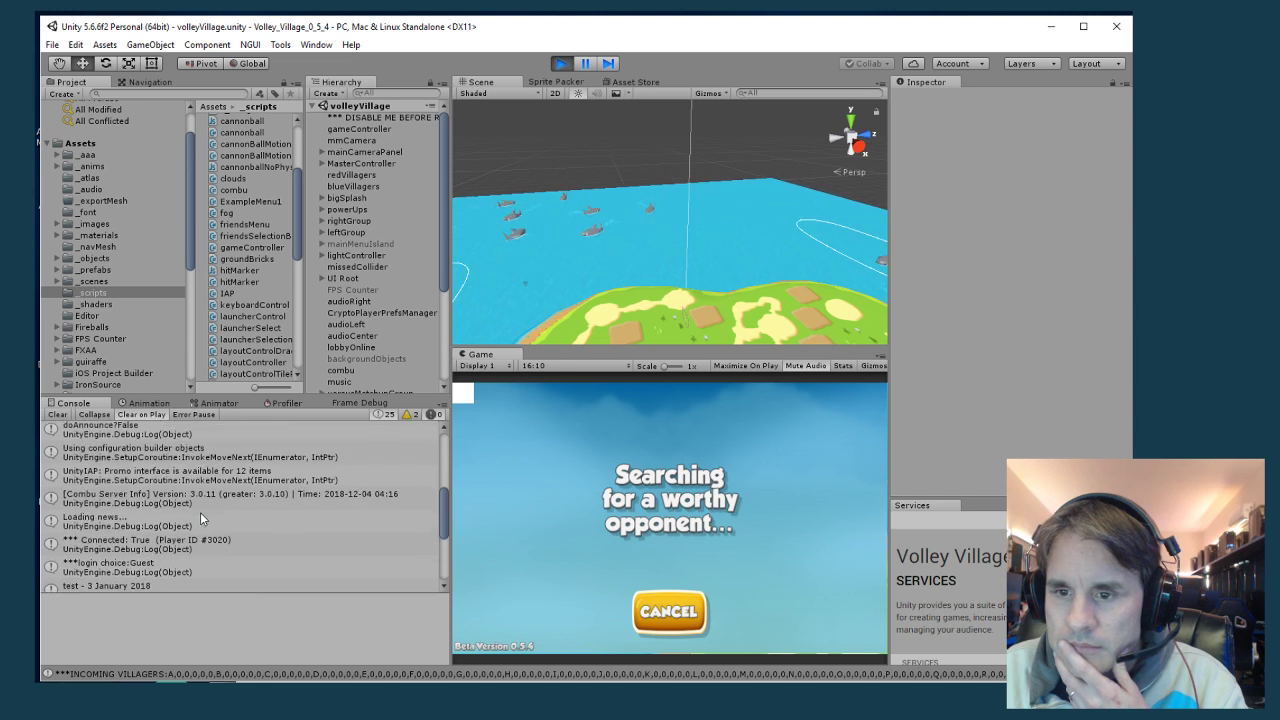
{"action": "scroll", "coordinate": [200, 511], "scroll_direction": "down", "scroll_amount": 5}
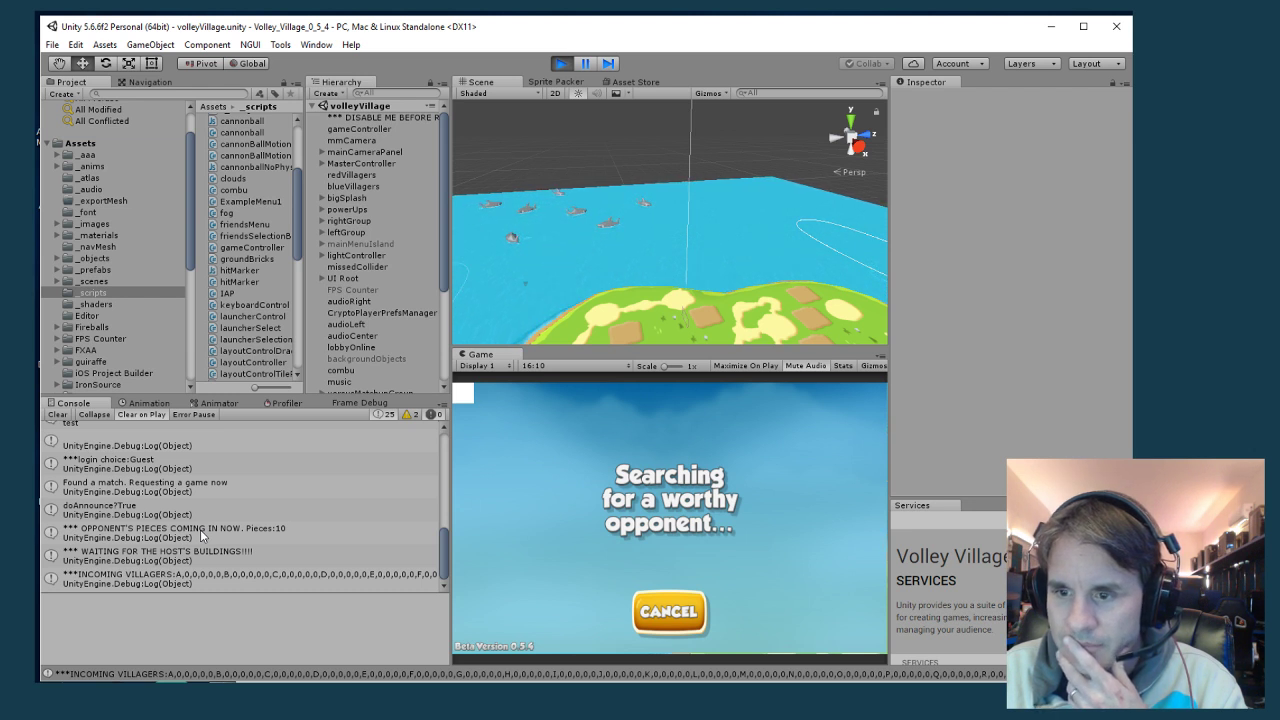
{"action": "key", "text": "alt+Tab"}
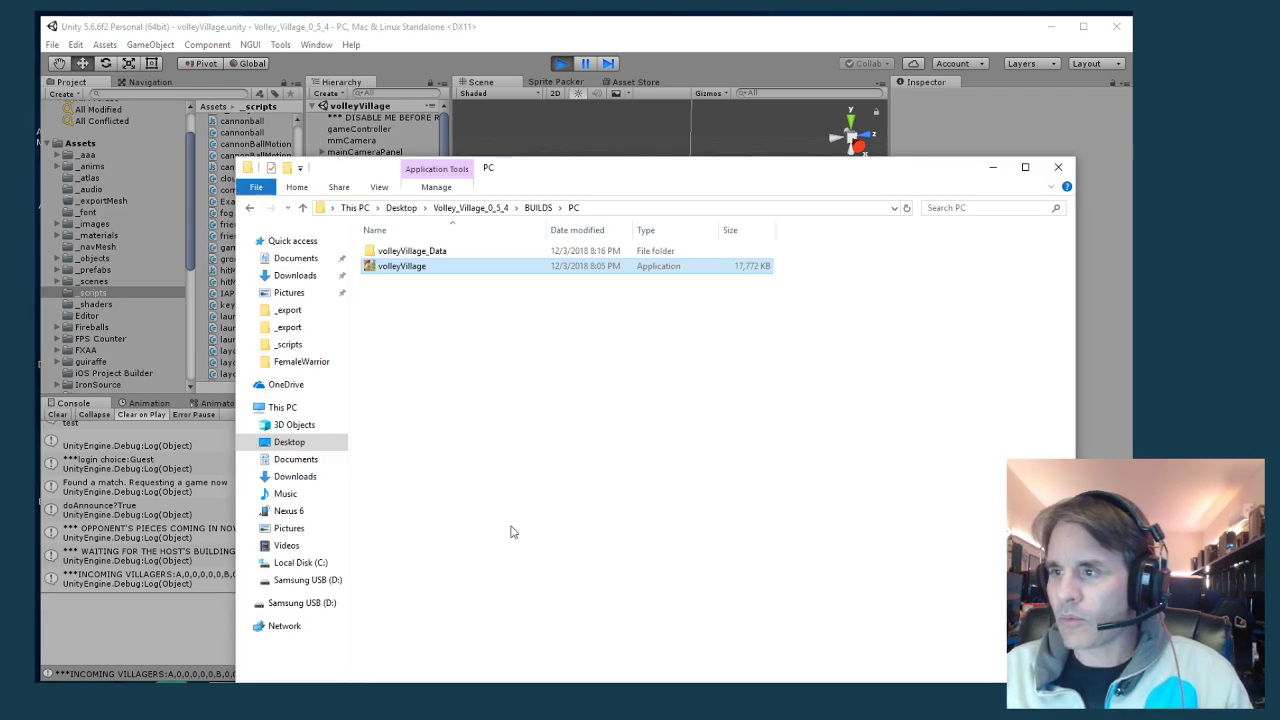
{"action": "left_click", "coordinate": [1058, 167]}
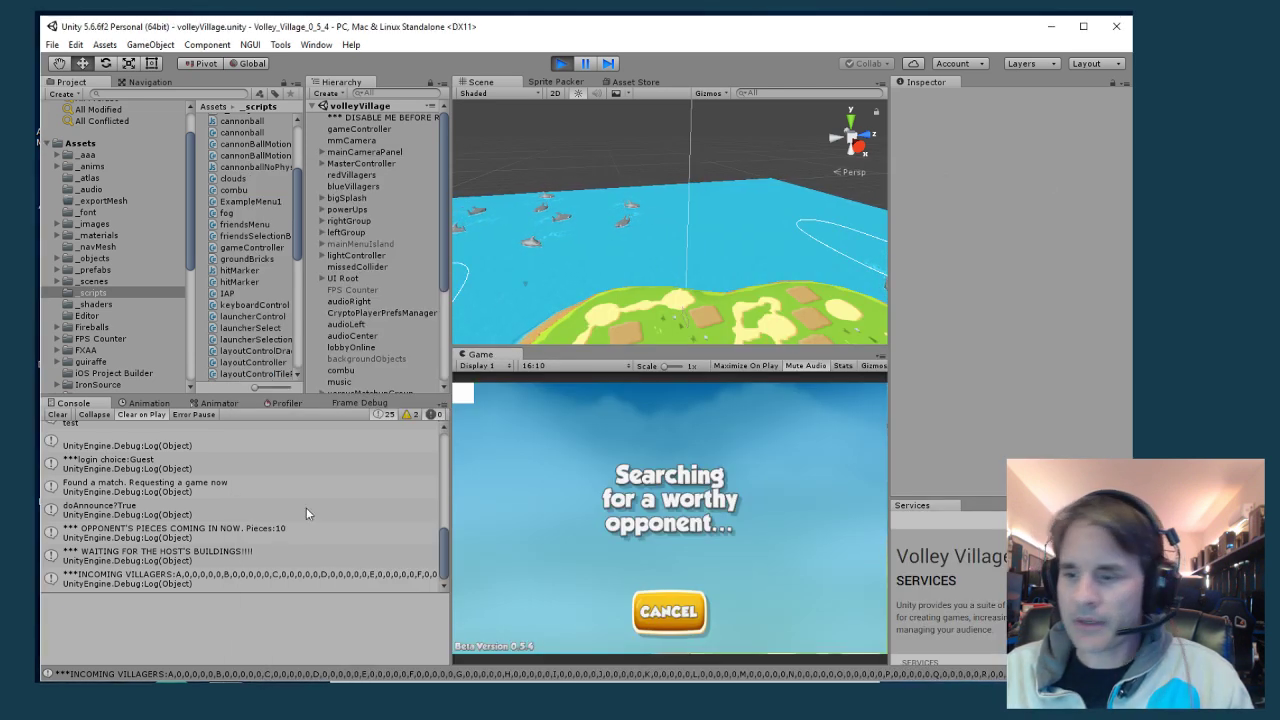
{"action": "key", "text": "alt+Tab"}
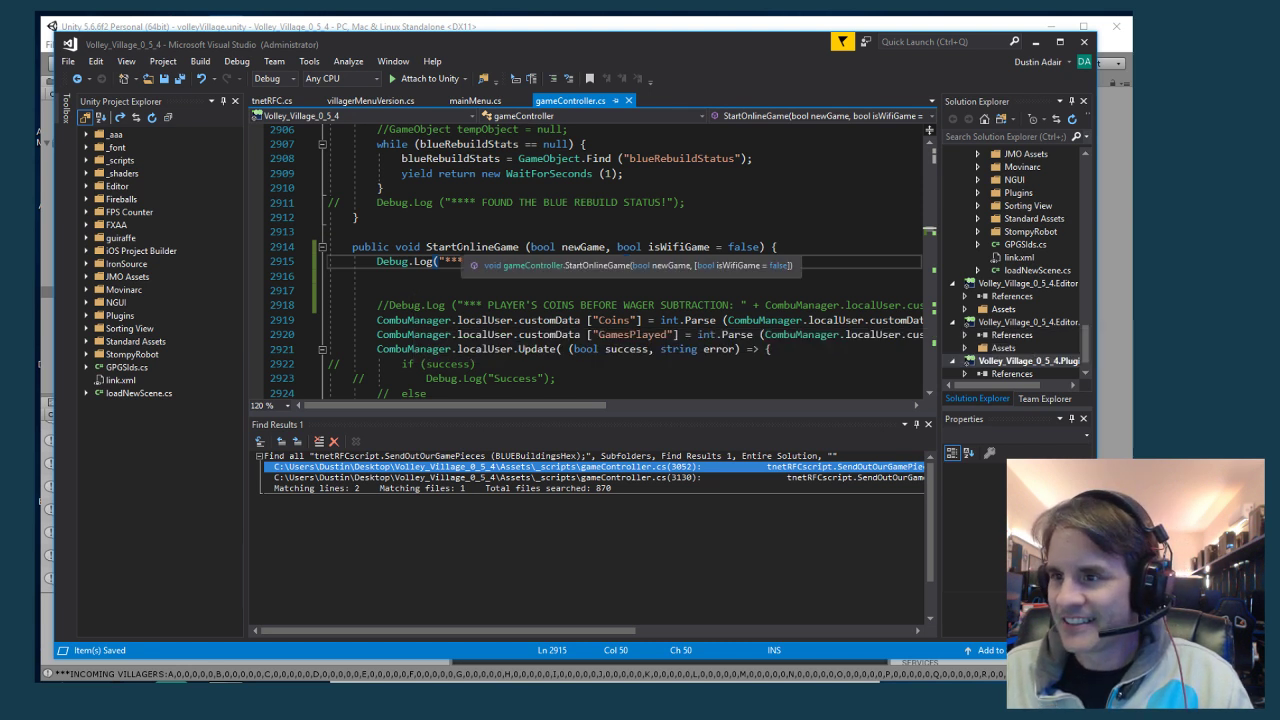
Find every StartOnlineGame call, checking tnetMultiplayer.cs line 414 and tnetRFC.cs lines 194, 210, 231
{"action": "left_click", "coordinate": [462, 248]}
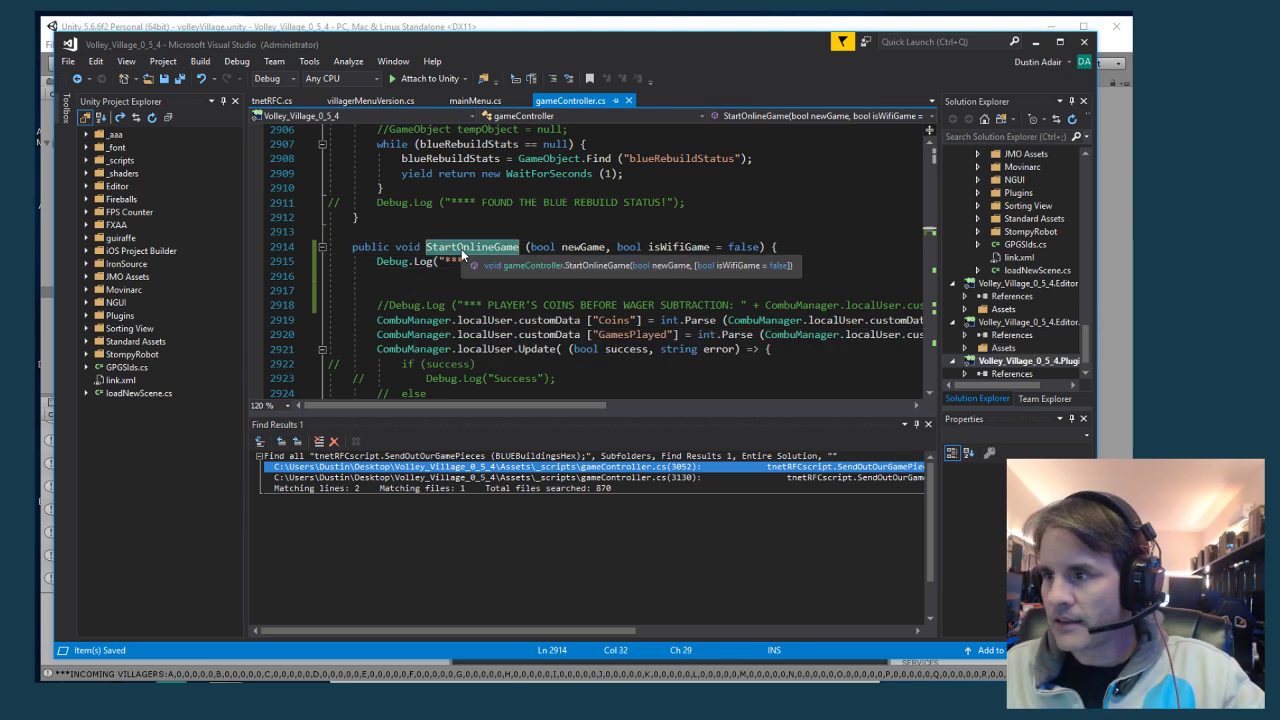
{"action": "key", "text": "ctrl+shift+f"}
{"action": "key", "text": "Return"}
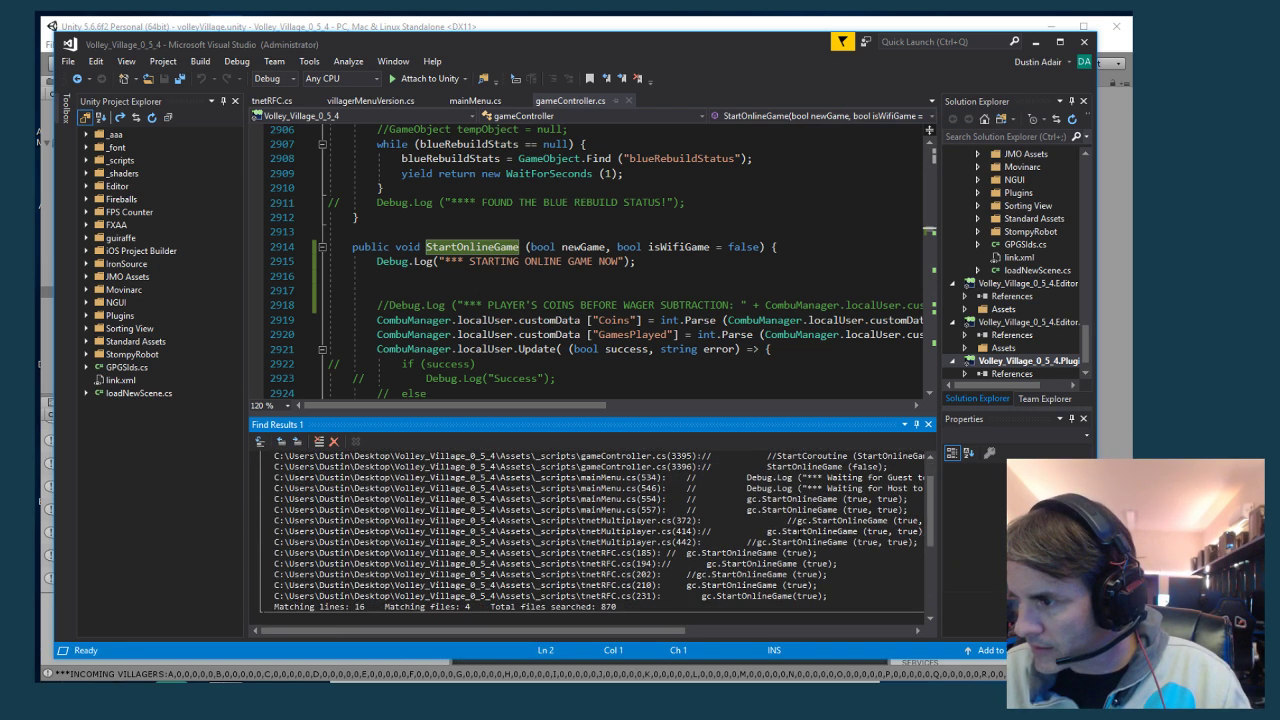
{"action": "double_click", "coordinate": [808, 531]}
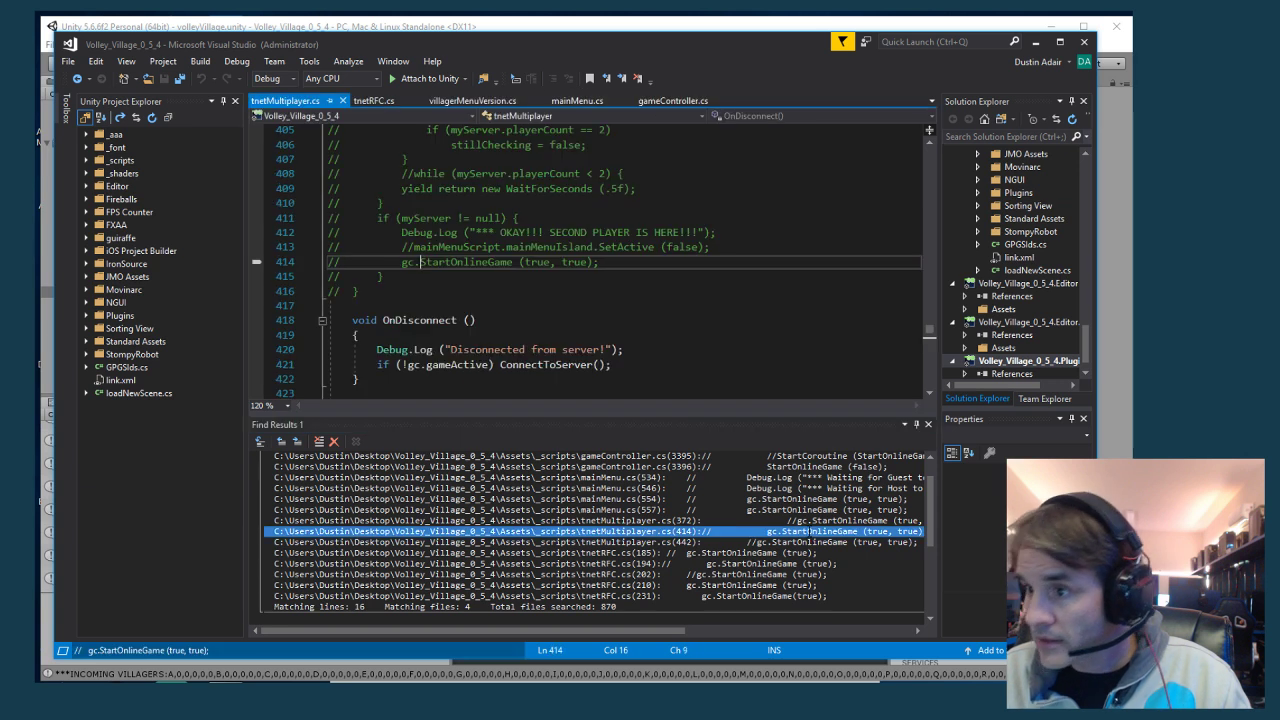
{"action": "scroll", "coordinate": [808, 531], "scroll_direction": "down", "scroll_amount": 1}
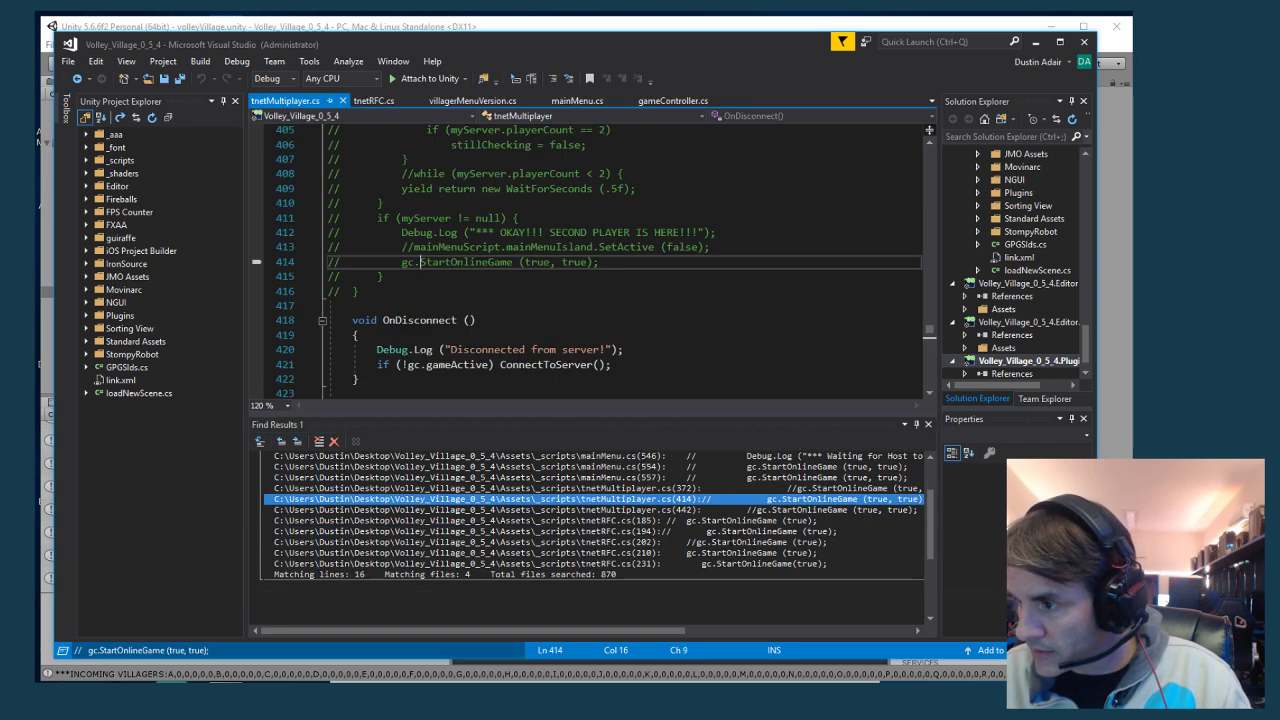
{"action": "double_click", "coordinate": [728, 531]}
{"action": "double_click", "coordinate": [728, 552]}
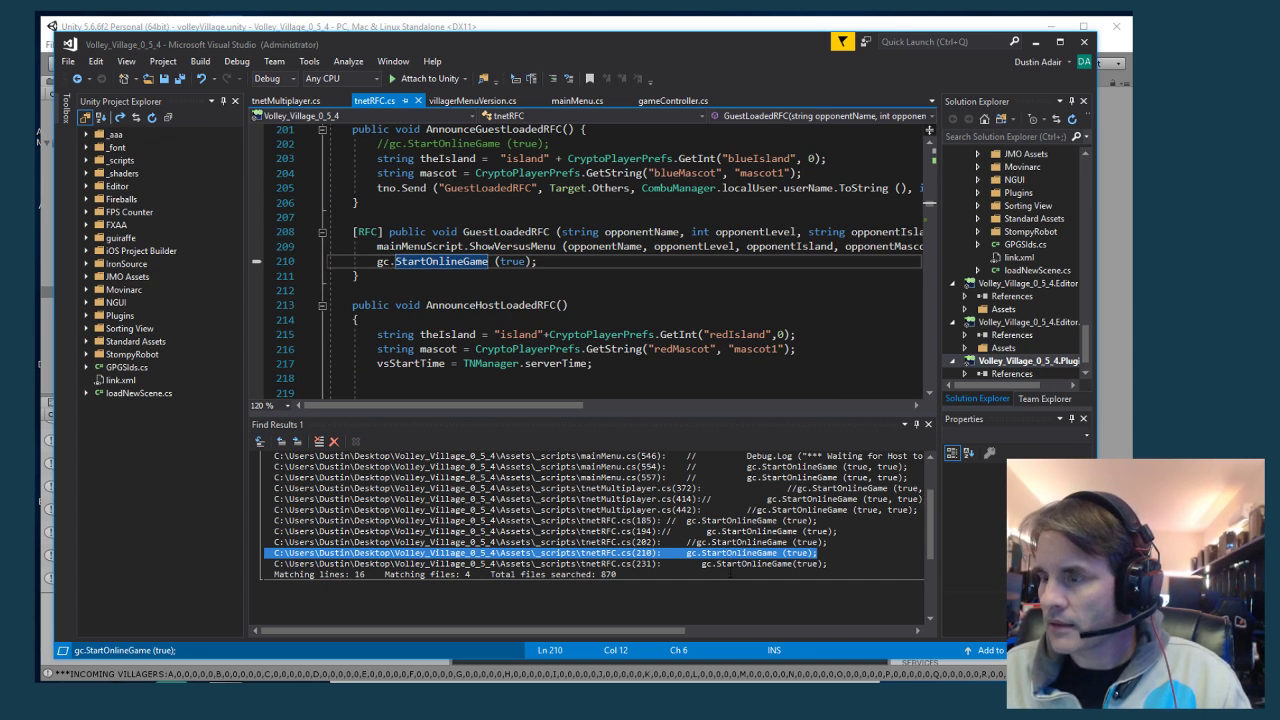
{"action": "double_click", "coordinate": [731, 563]}
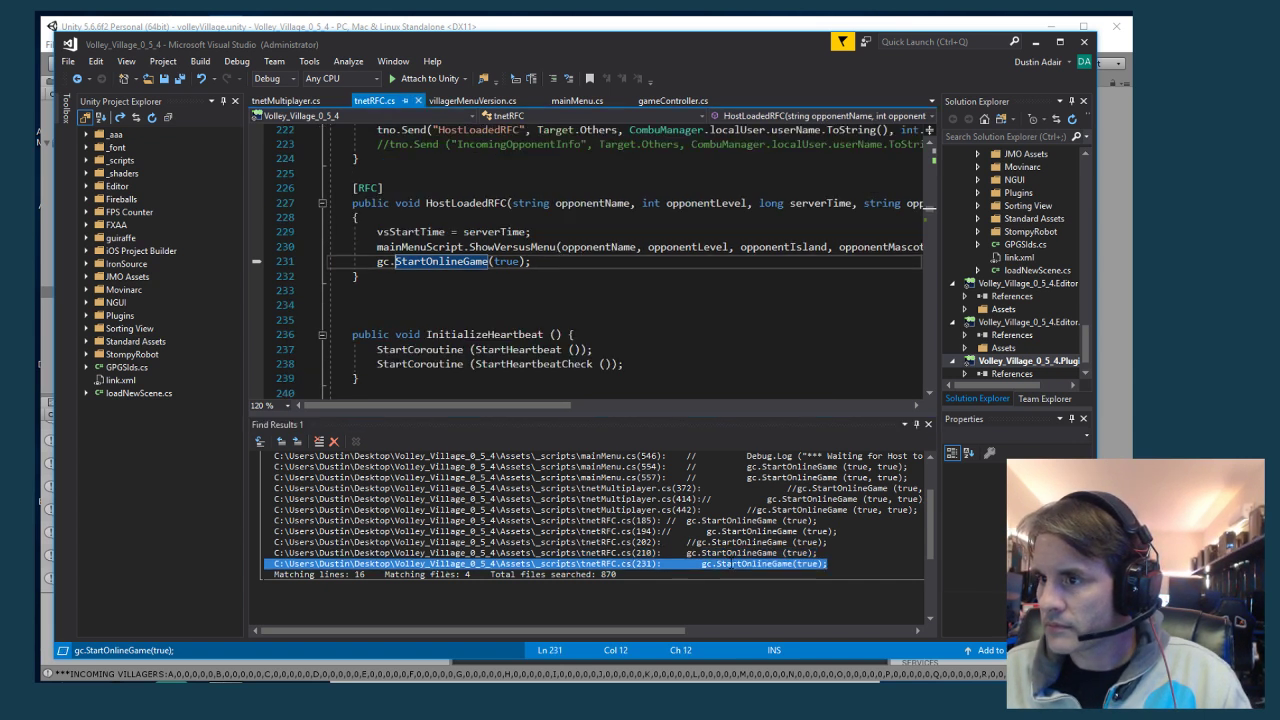
{"action": "double_click", "coordinate": [730, 553]}
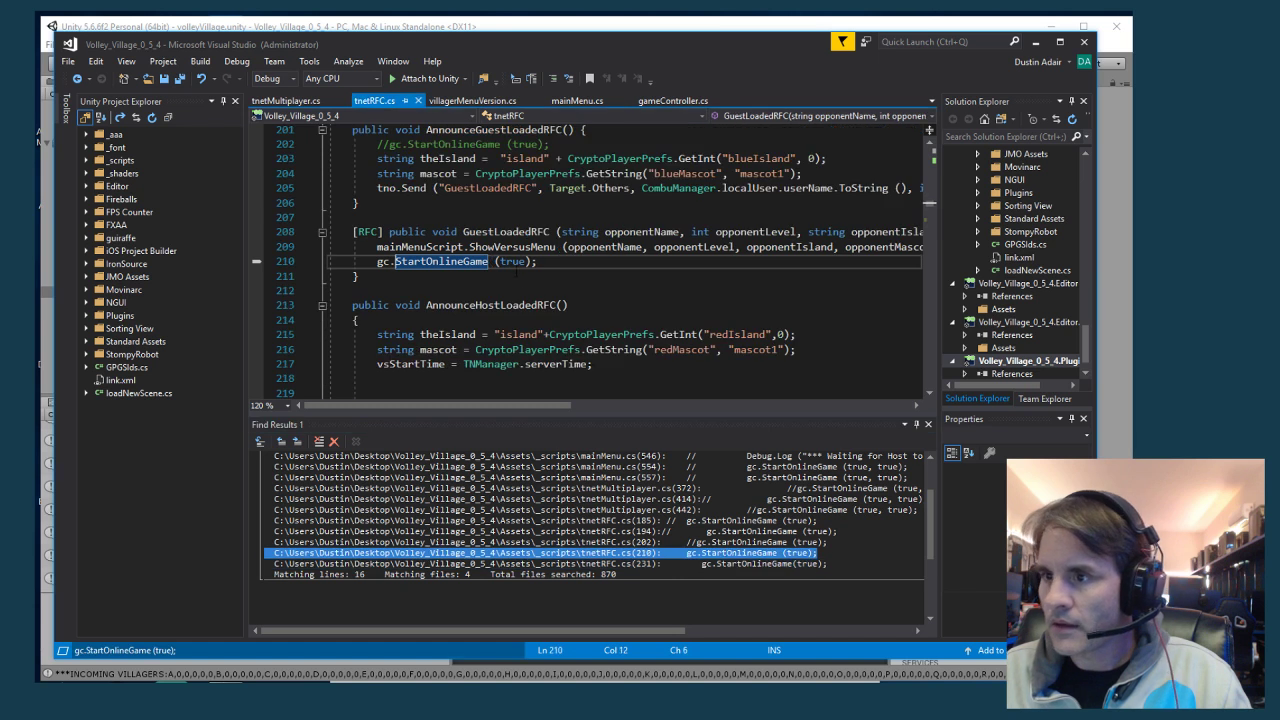
{"action": "scroll", "coordinate": [521, 289], "scroll_direction": "up", "scroll_amount": 2}
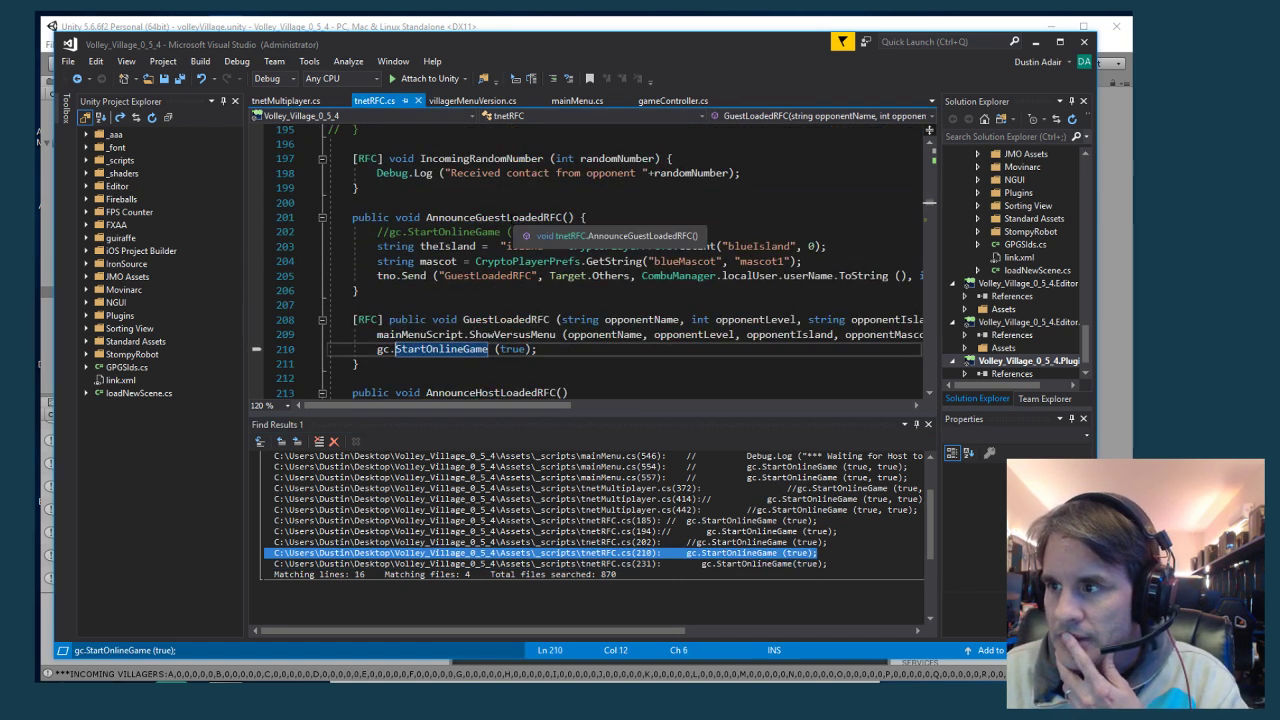
Find all uses of AnnounceGuestLoadedRFC and jump to its call in gameController.cs
{"action": "double_click", "coordinate": [510, 217]}
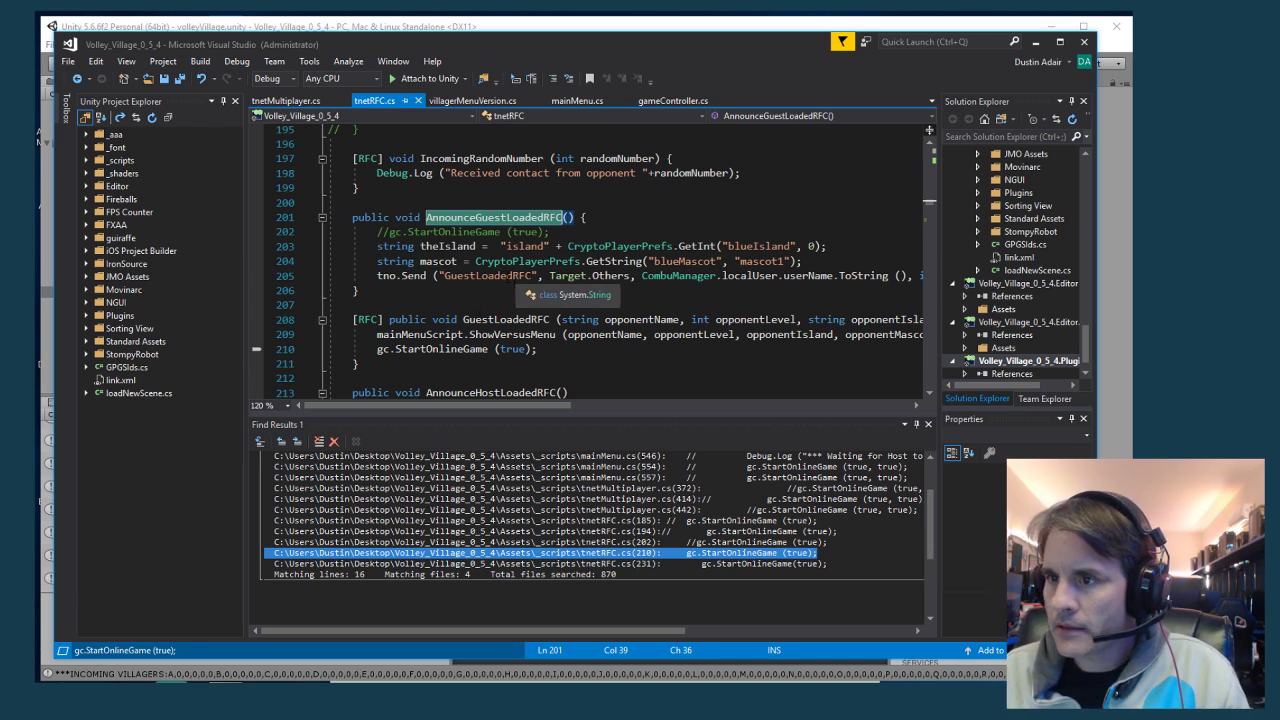
{"action": "key", "text": "ctrl+shift+f"}
{"action": "key", "text": "Return"}
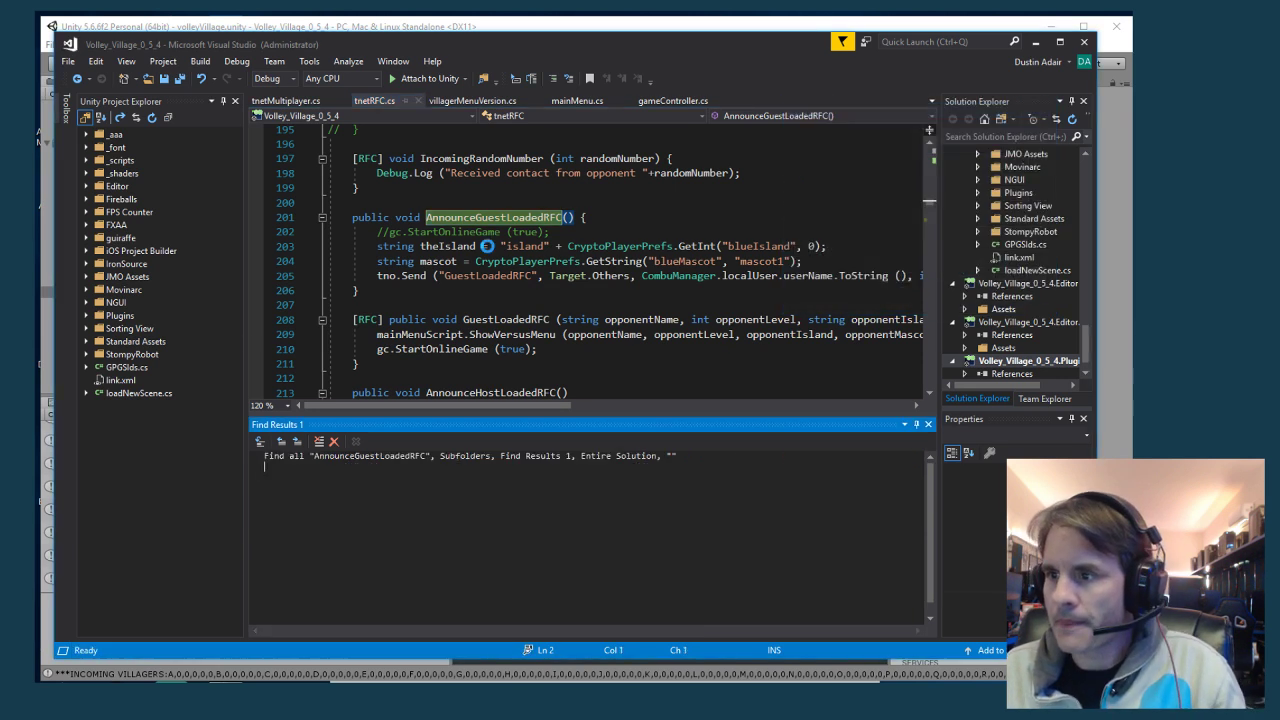
{"action": "key", "text": "F8"}
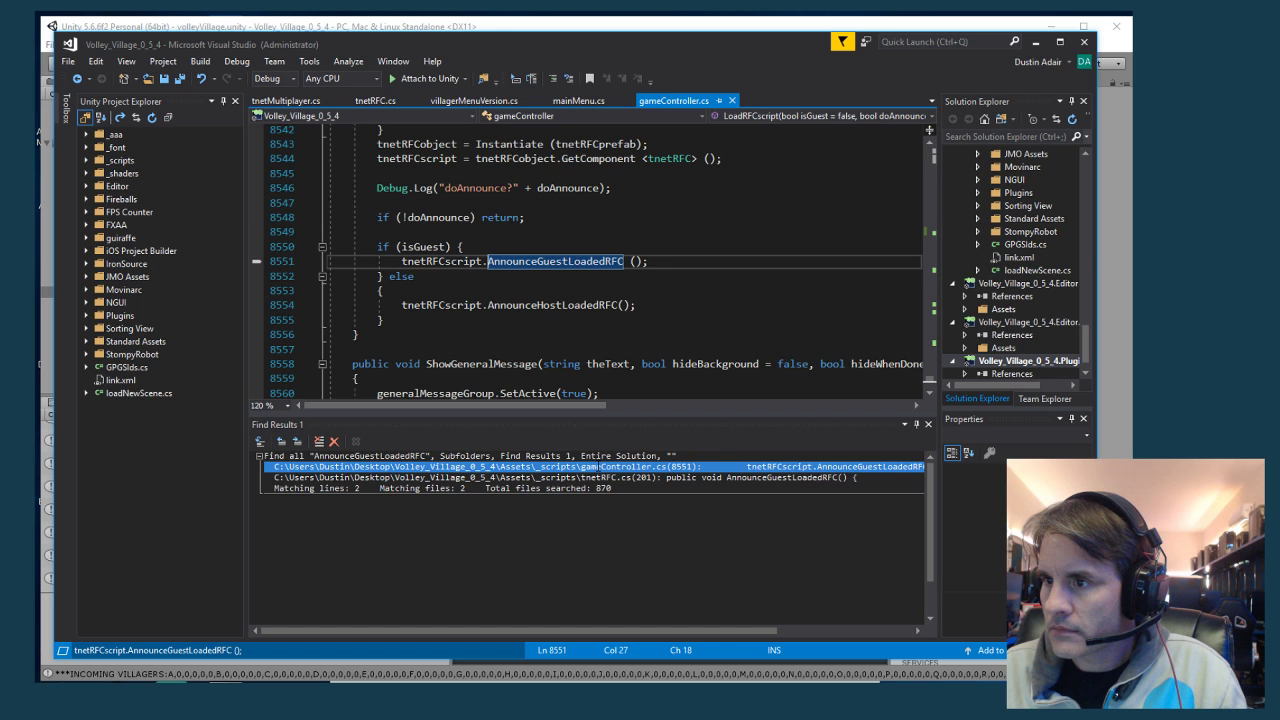
{"action": "scroll", "coordinate": [566, 320], "scroll_direction": "up", "scroll_amount": 2}
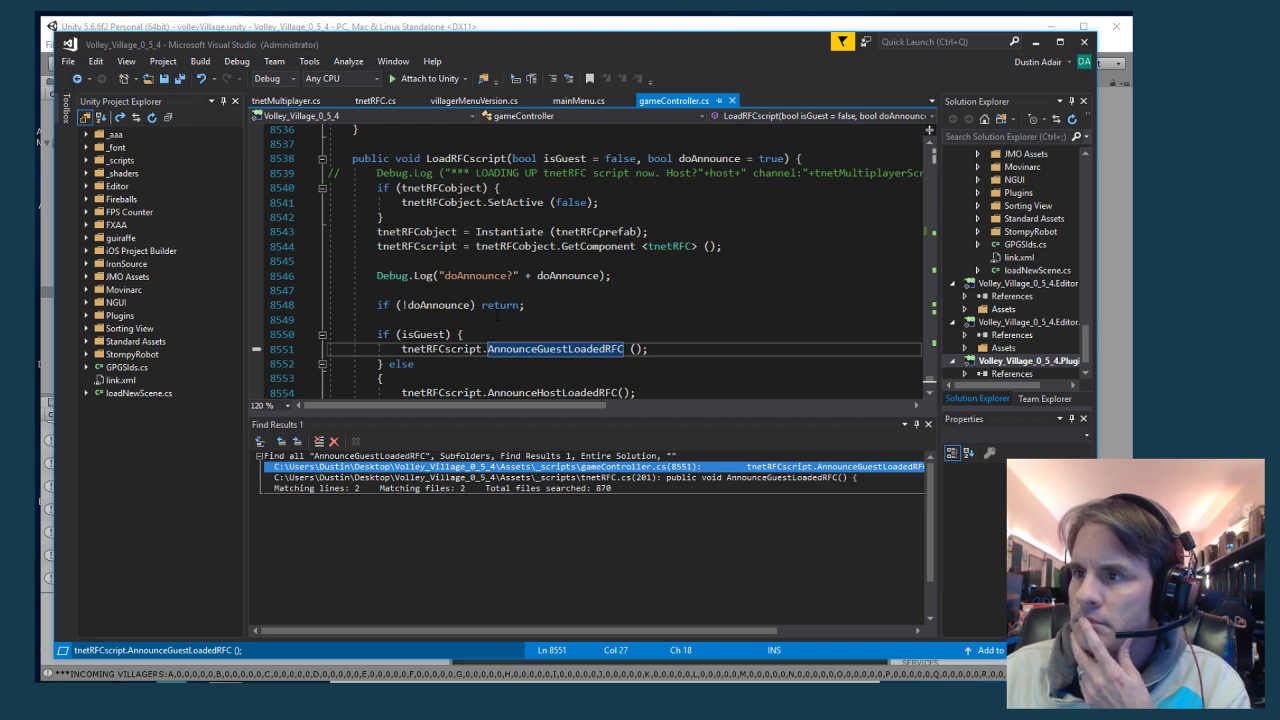
Uncomment the LOADING UP tnetRFC Debug.Log in LoadRFCscript, save gameController.cs, and return to Unity
{"action": "double_click", "coordinate": [464, 159]}
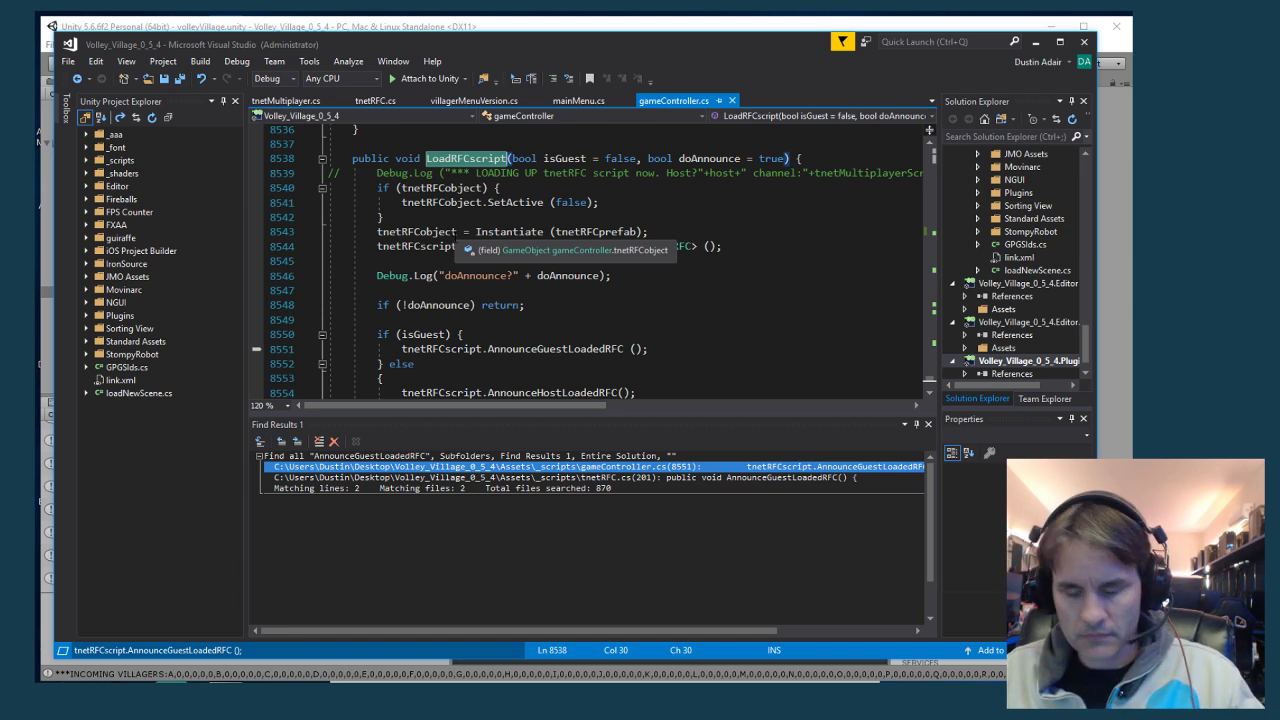
{"action": "left_click", "coordinate": [474, 173]}
{"action": "key", "text": "Home"}
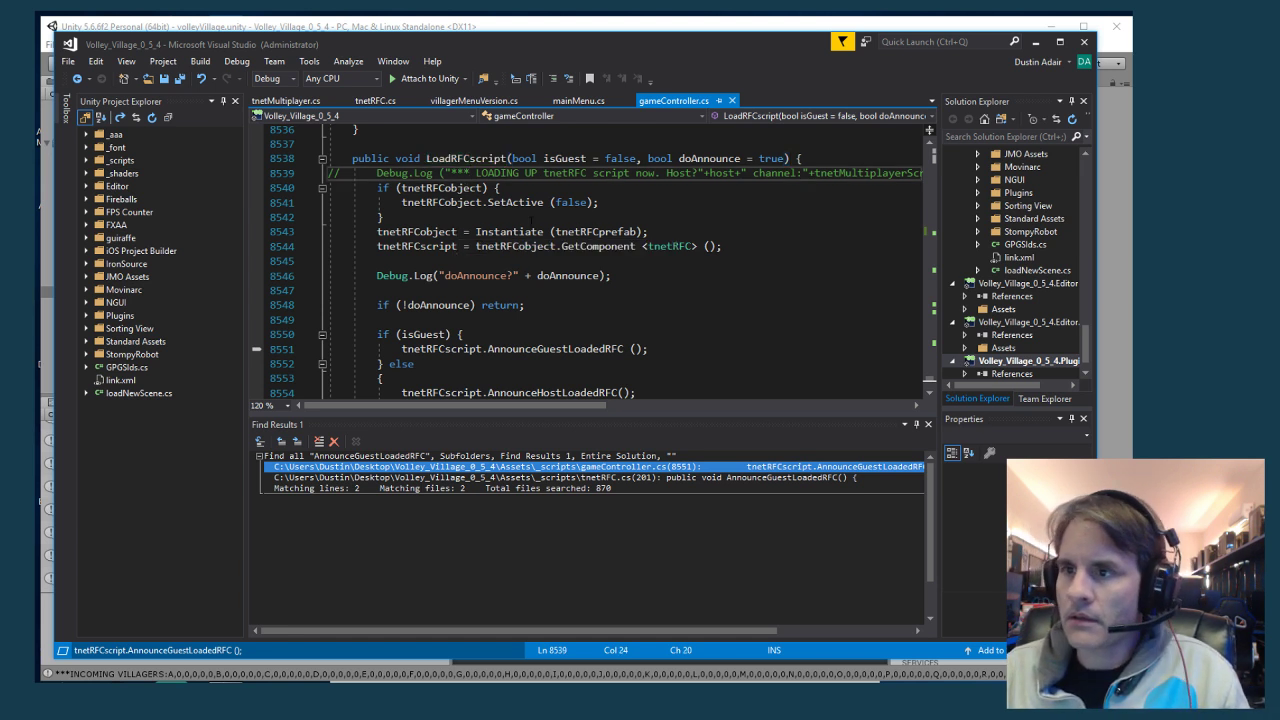
{"action": "key", "text": "Delete"}
{"action": "key", "text": "Delete"}
{"action": "key", "text": "ctrl+s"}
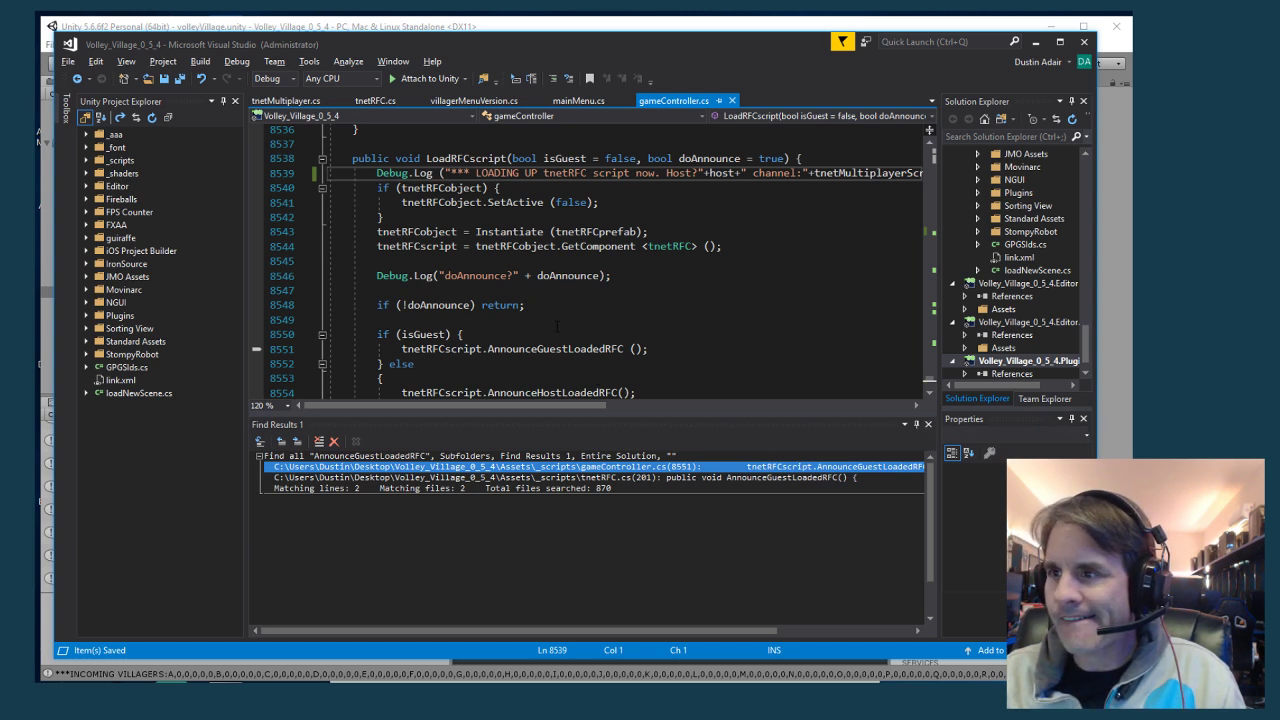
{"action": "key", "text": "alt+Tab"}
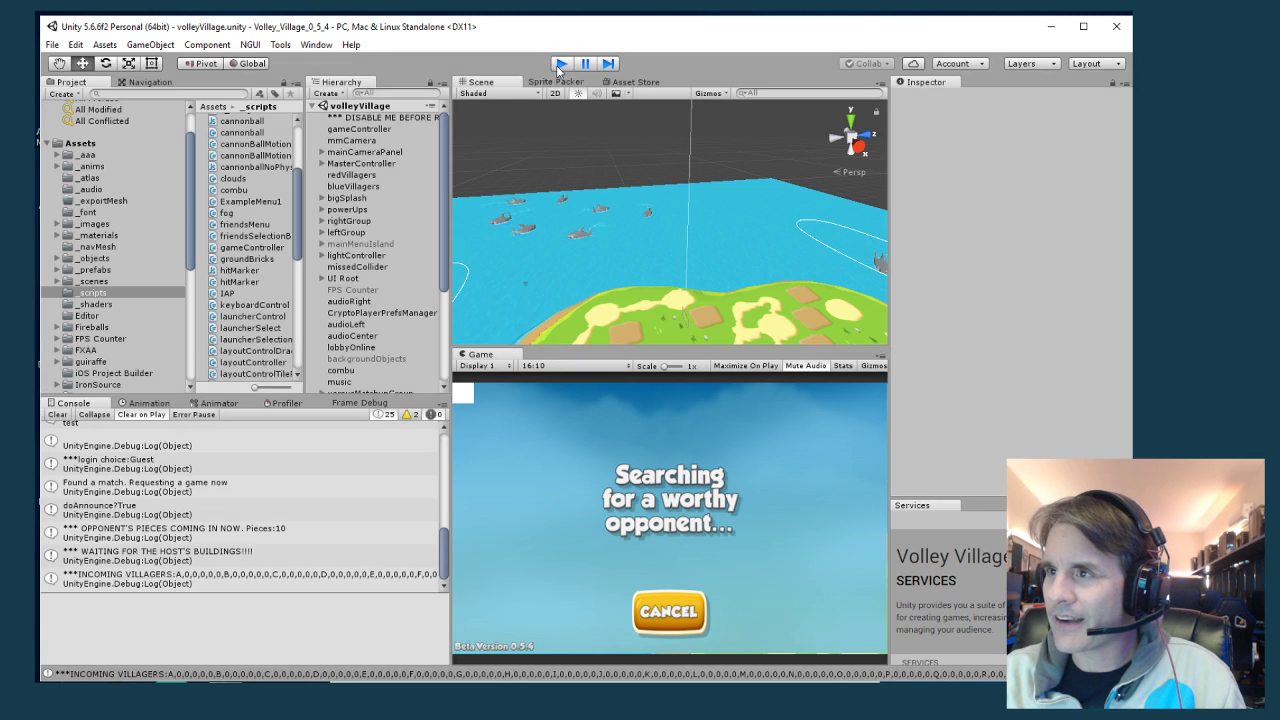
Stop play mode and launch volleyVillage from Desktop\Volley_Village_0_5_4\BUILDS\PC
{"action": "left_click", "coordinate": [559, 65]}
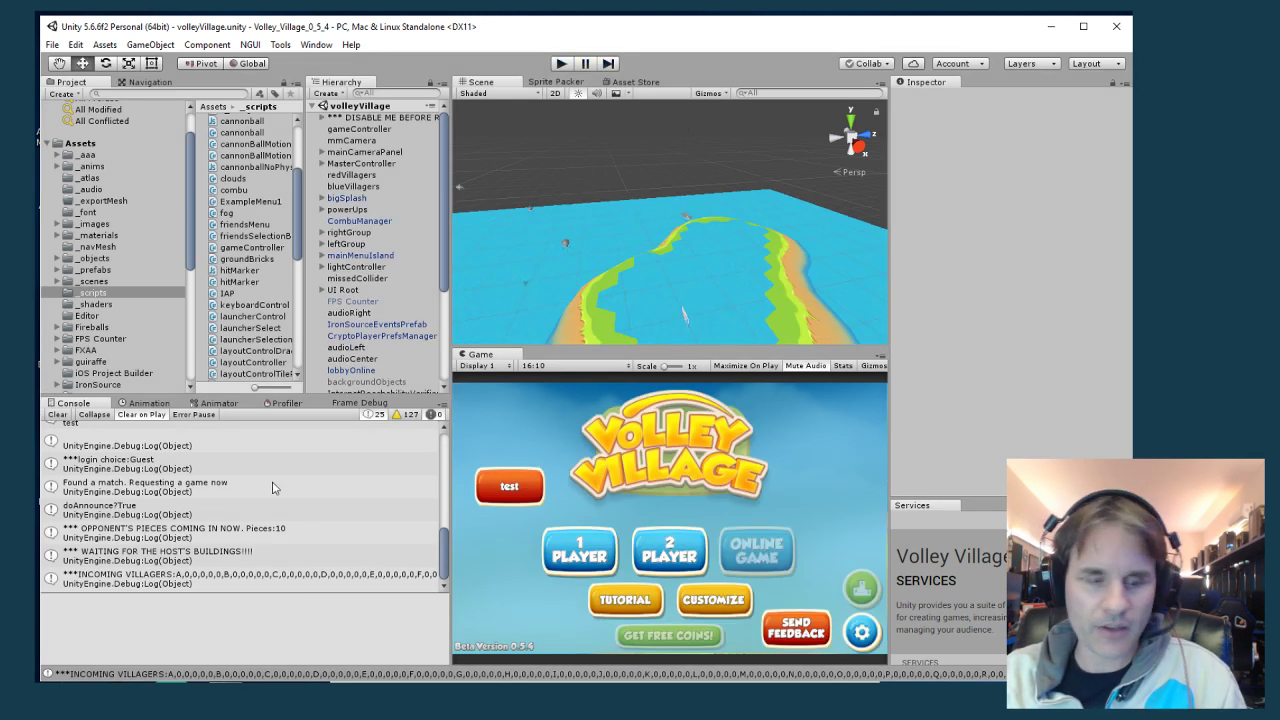
{"action": "key", "text": "super+e"}
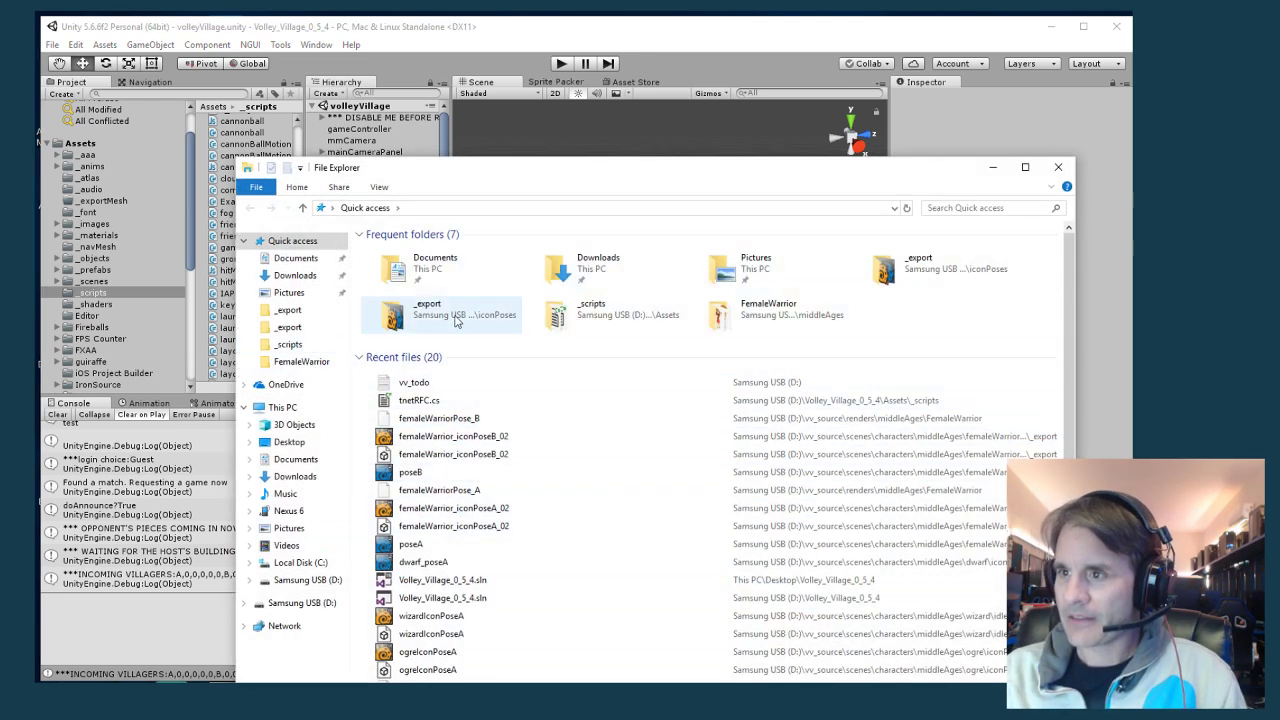
{"action": "left_click", "coordinate": [289, 442]}
{"action": "double_click", "coordinate": [406, 253]}
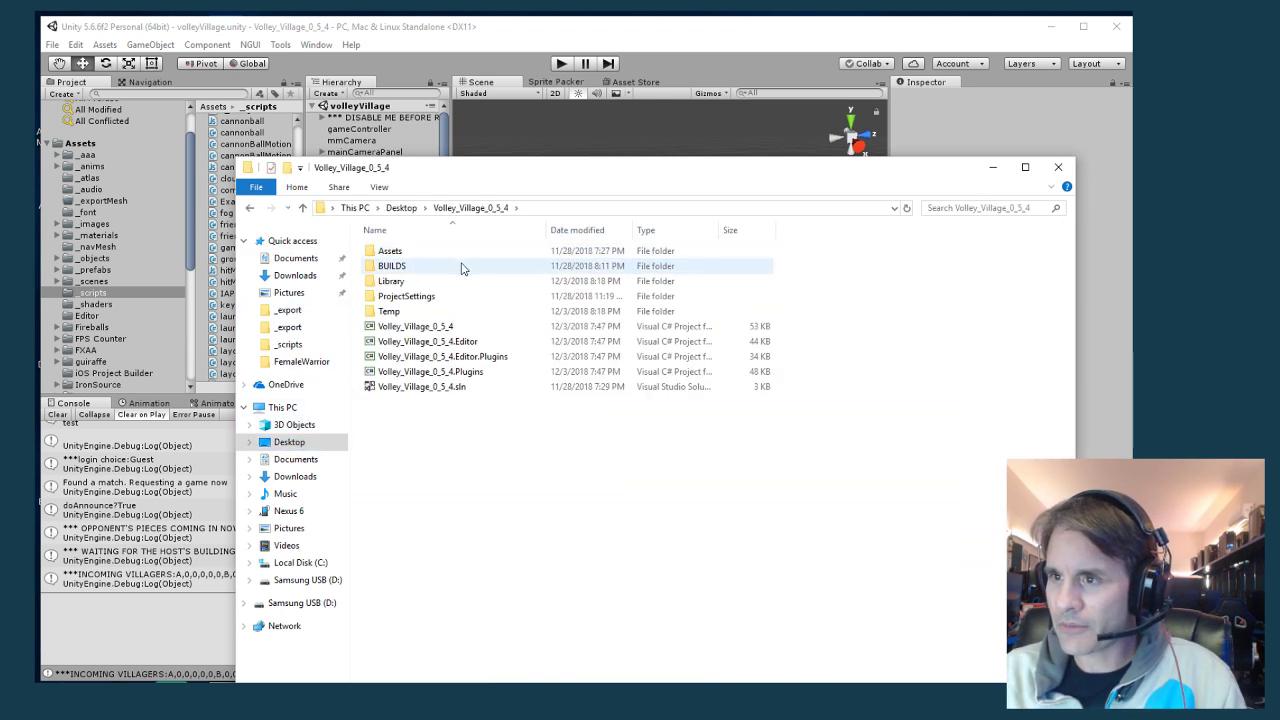
{"action": "double_click", "coordinate": [405, 267]}
{"action": "double_click", "coordinate": [384, 253]}
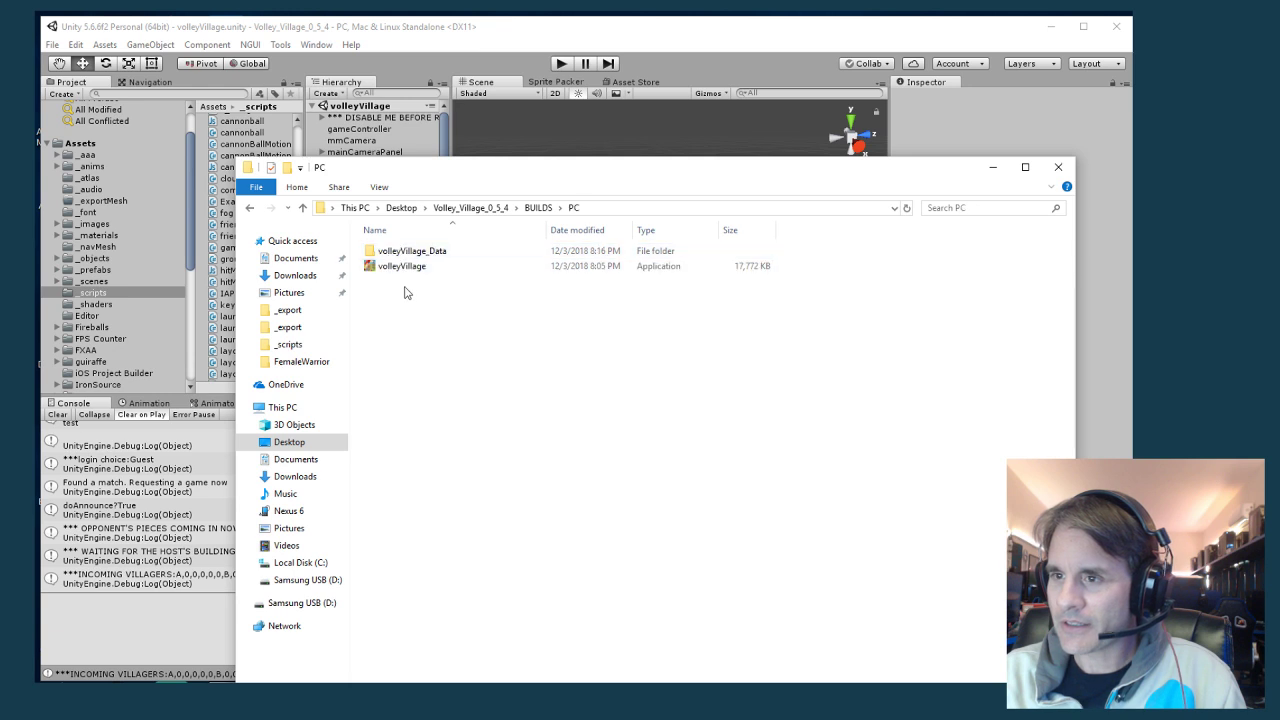
{"action": "left_click", "coordinate": [396, 268]}
{"action": "left_click", "coordinate": [998, 170]}
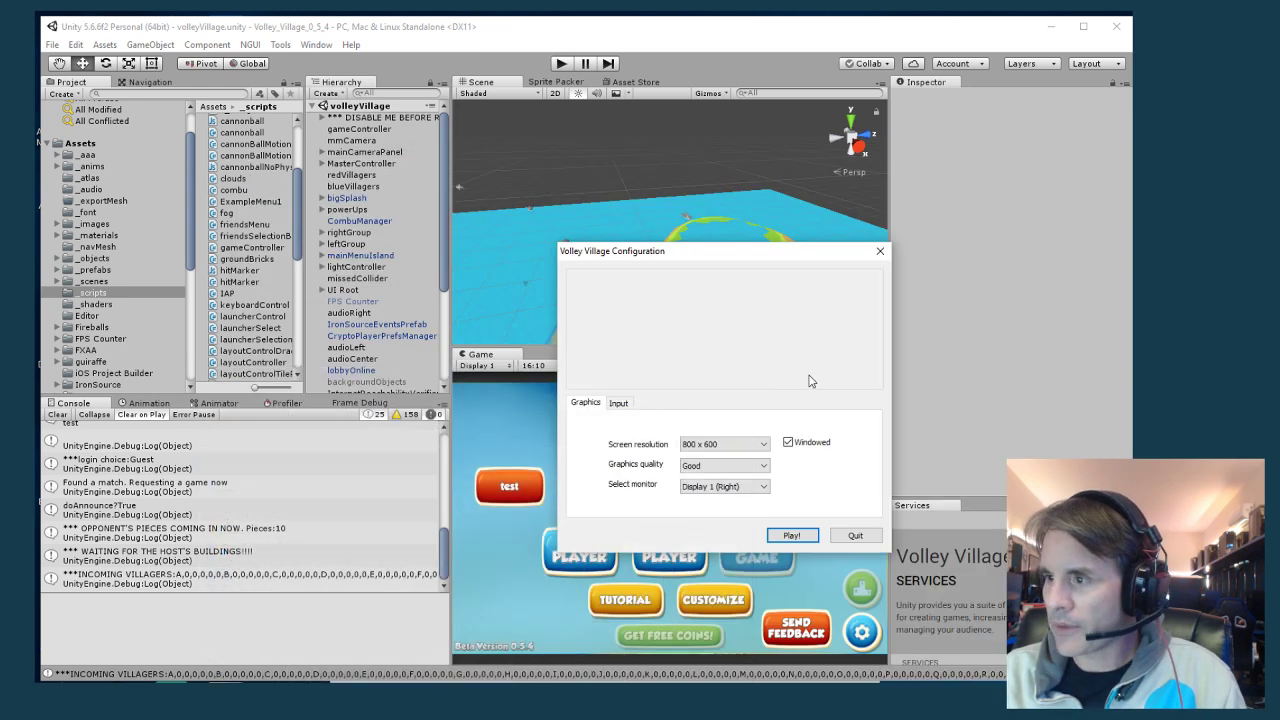
Run the build and the editor game, join the 25-coin online match, and open the LOADING UP log's source
{"action": "left_click", "coordinate": [810, 532]}
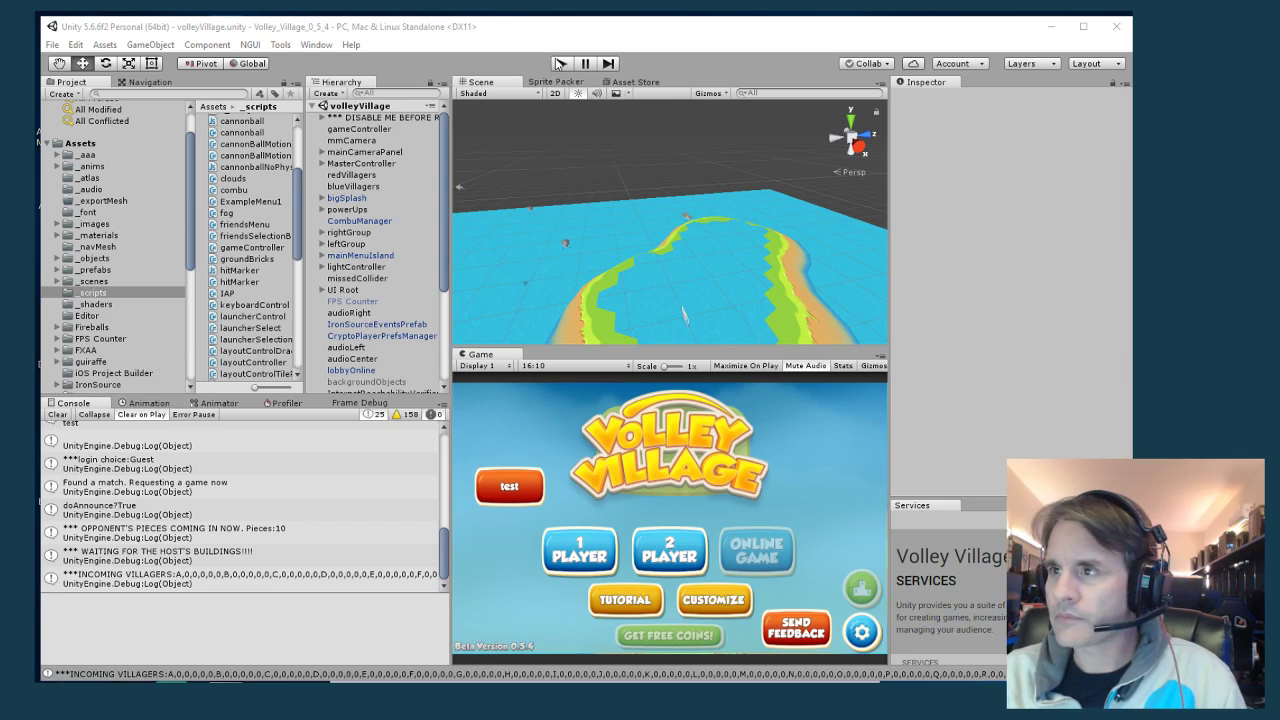
{"action": "left_click", "coordinate": [560, 63]}
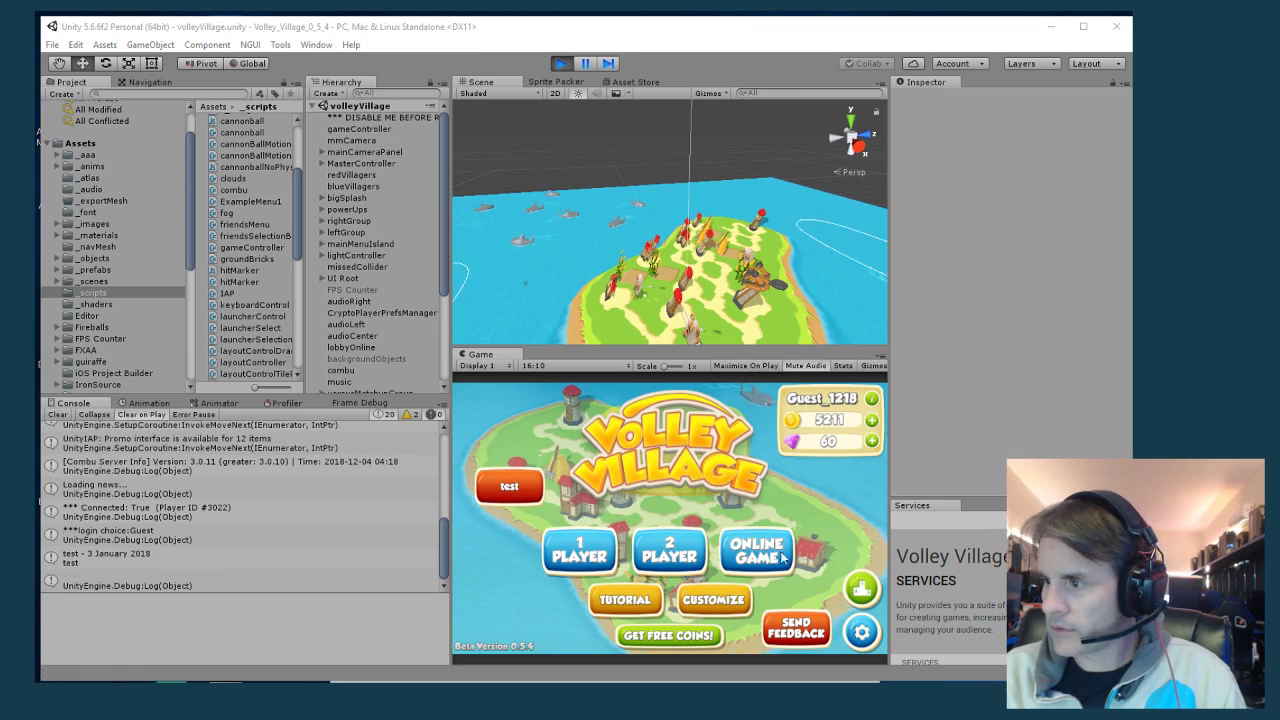
{"action": "left_click", "coordinate": [509, 486]}
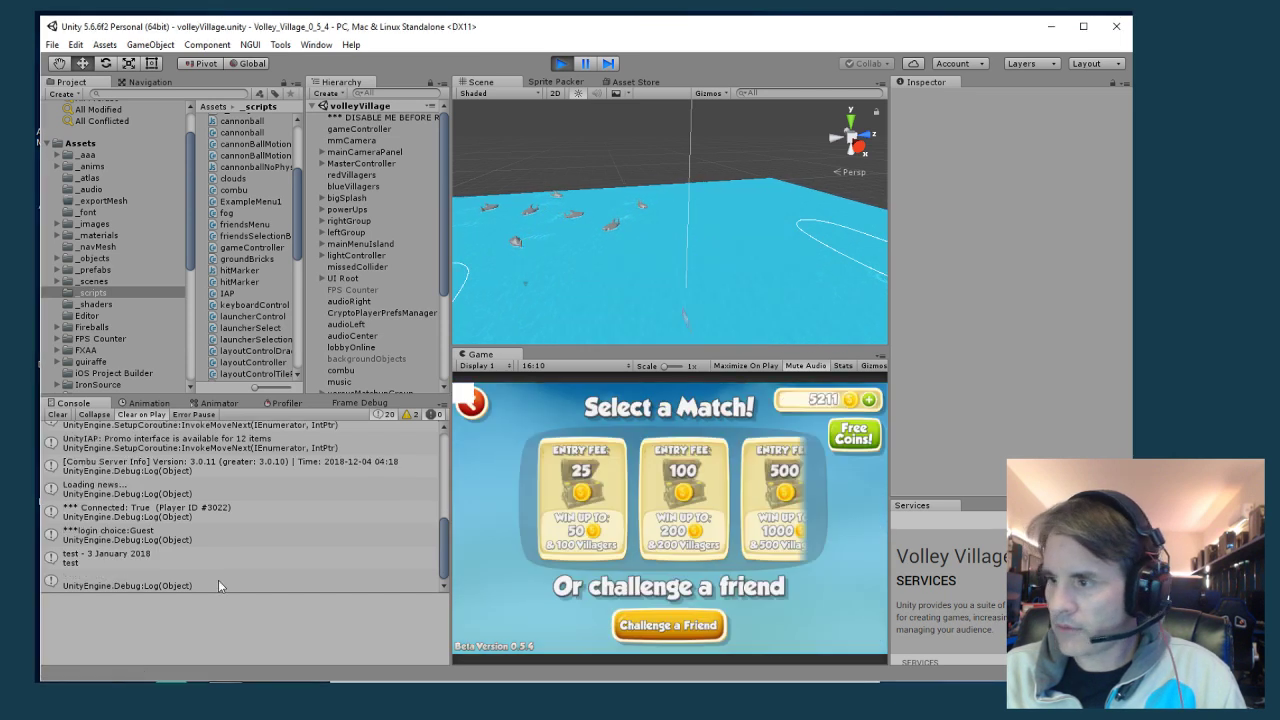
{"action": "left_click", "coordinate": [582, 497]}
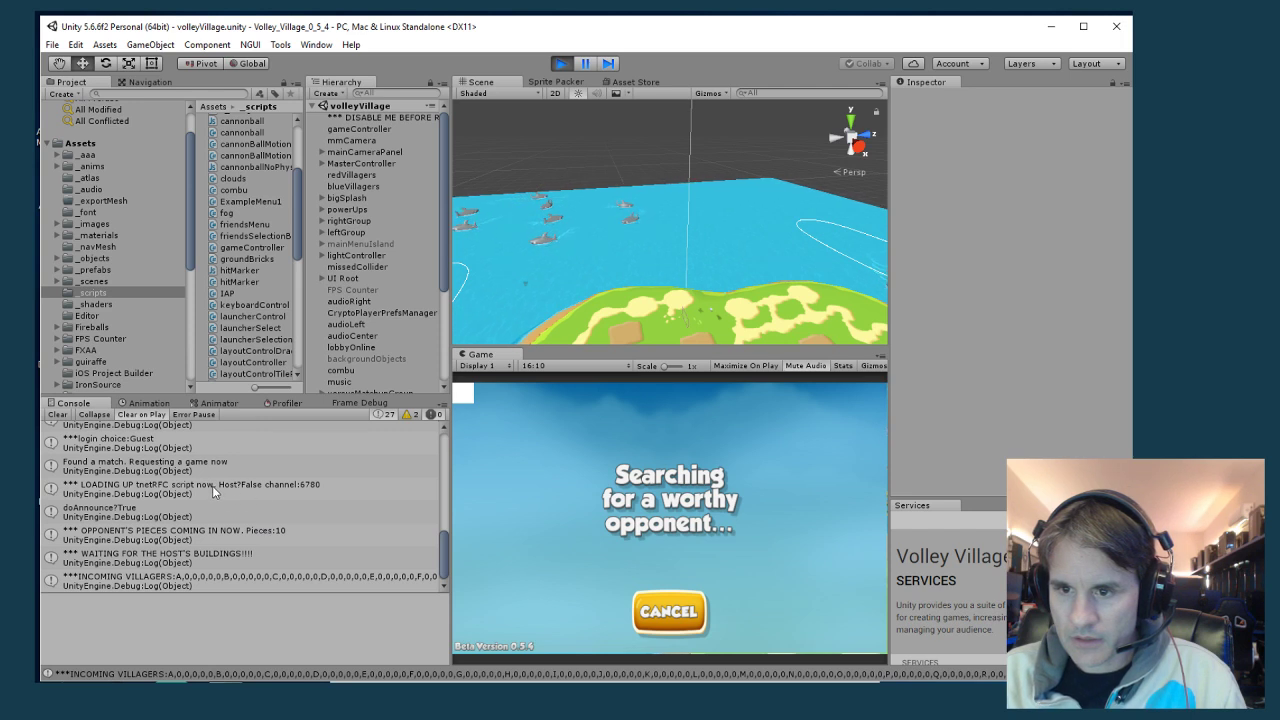
{"action": "double_click", "coordinate": [219, 489]}
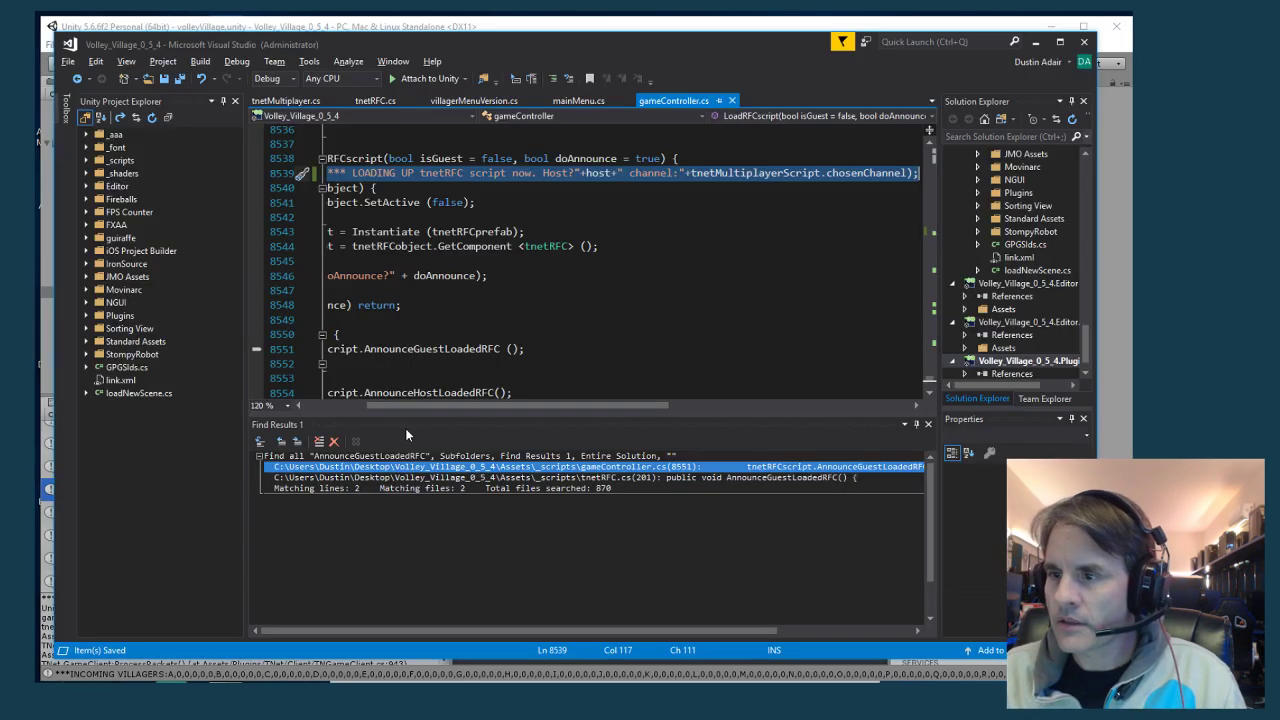
Select the AnnounceGuestLoadedRFC call in LoadRFCscript's guest branch and compare it with Unity's console log
{"action": "left_click_drag", "start_coordinate": [406, 404], "coordinate": [340, 404]}
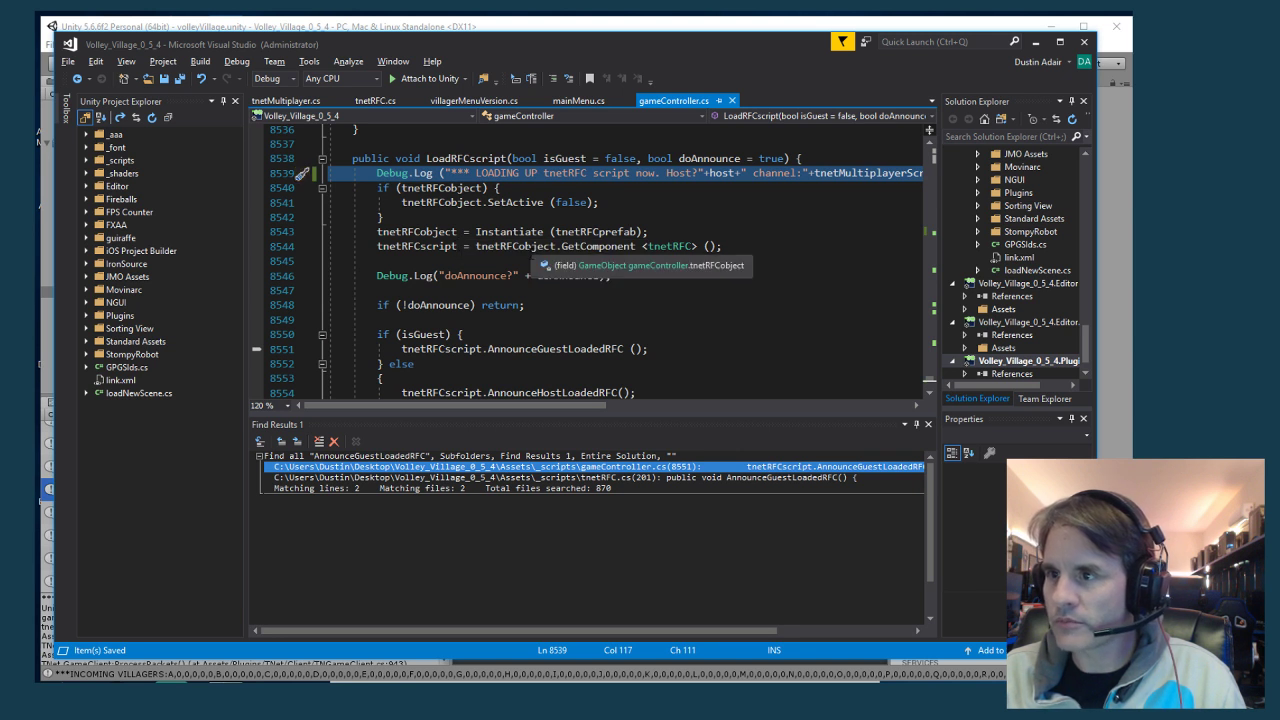
{"action": "scroll", "coordinate": [641, 263], "scroll_direction": "down", "scroll_amount": 1}
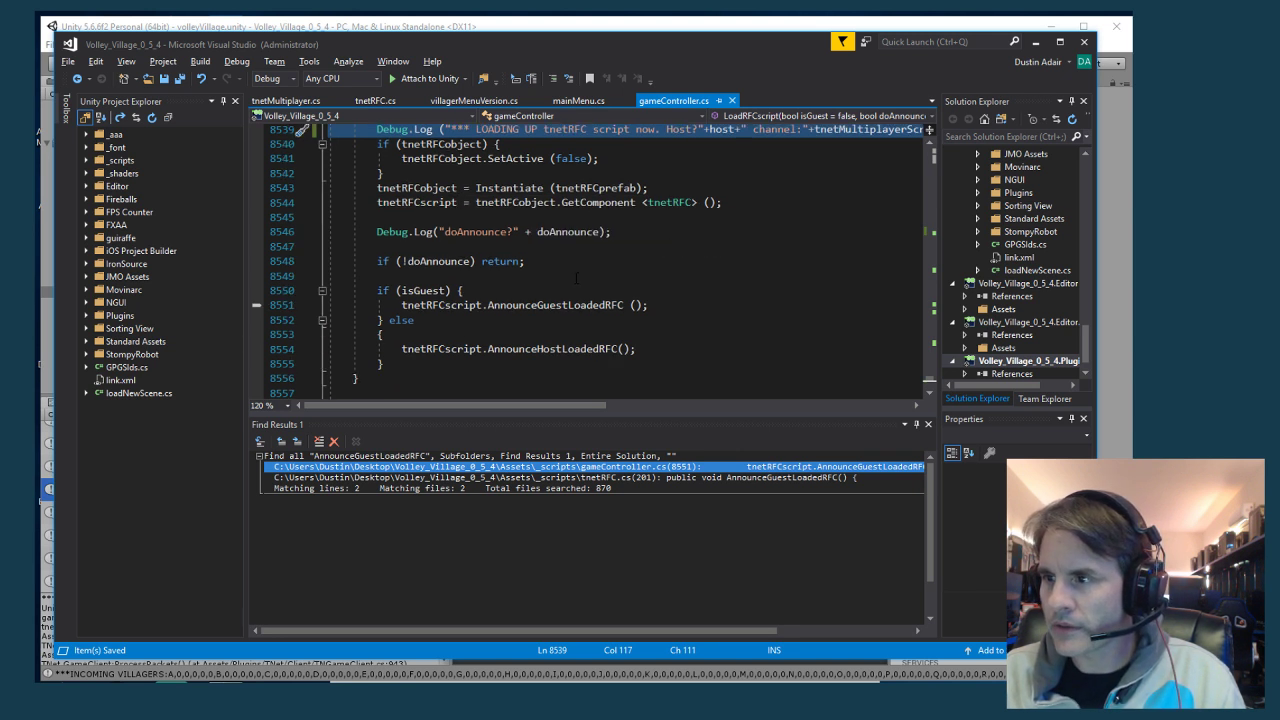
{"action": "left_click", "coordinate": [545, 306]}
{"action": "double_click", "coordinate": [560, 305]}
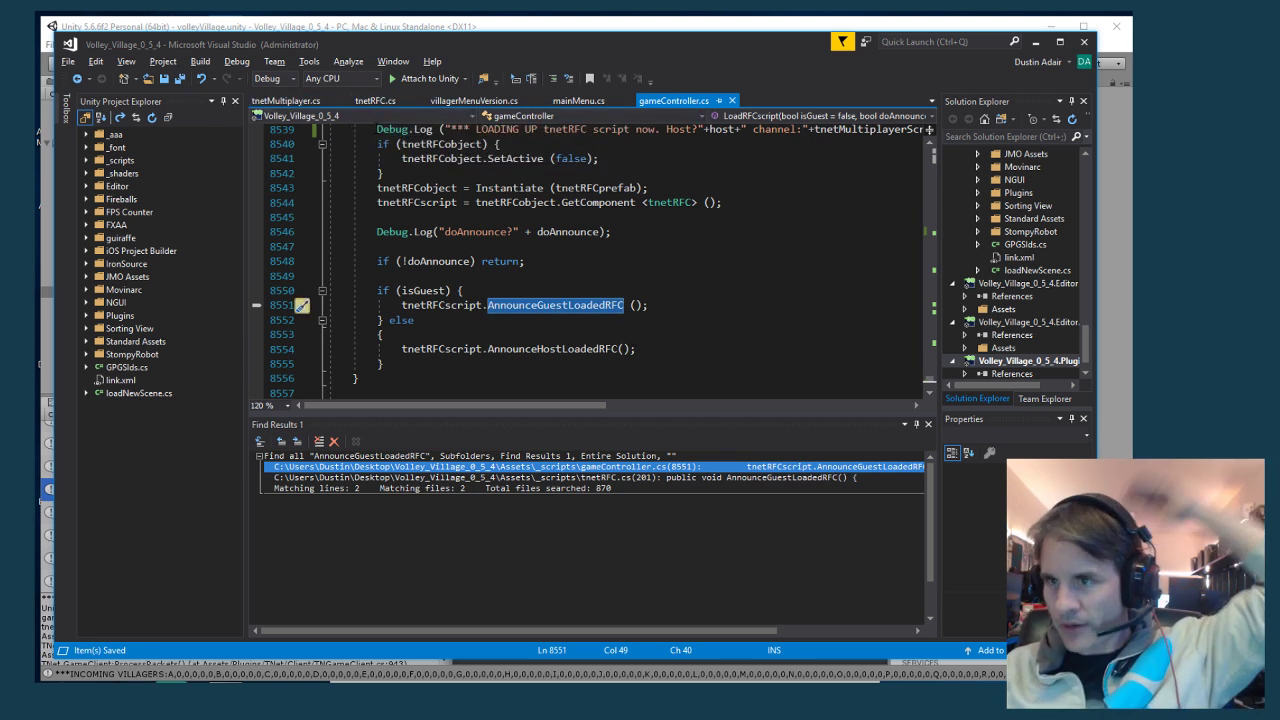
{"action": "key", "text": "alt+Tab"}
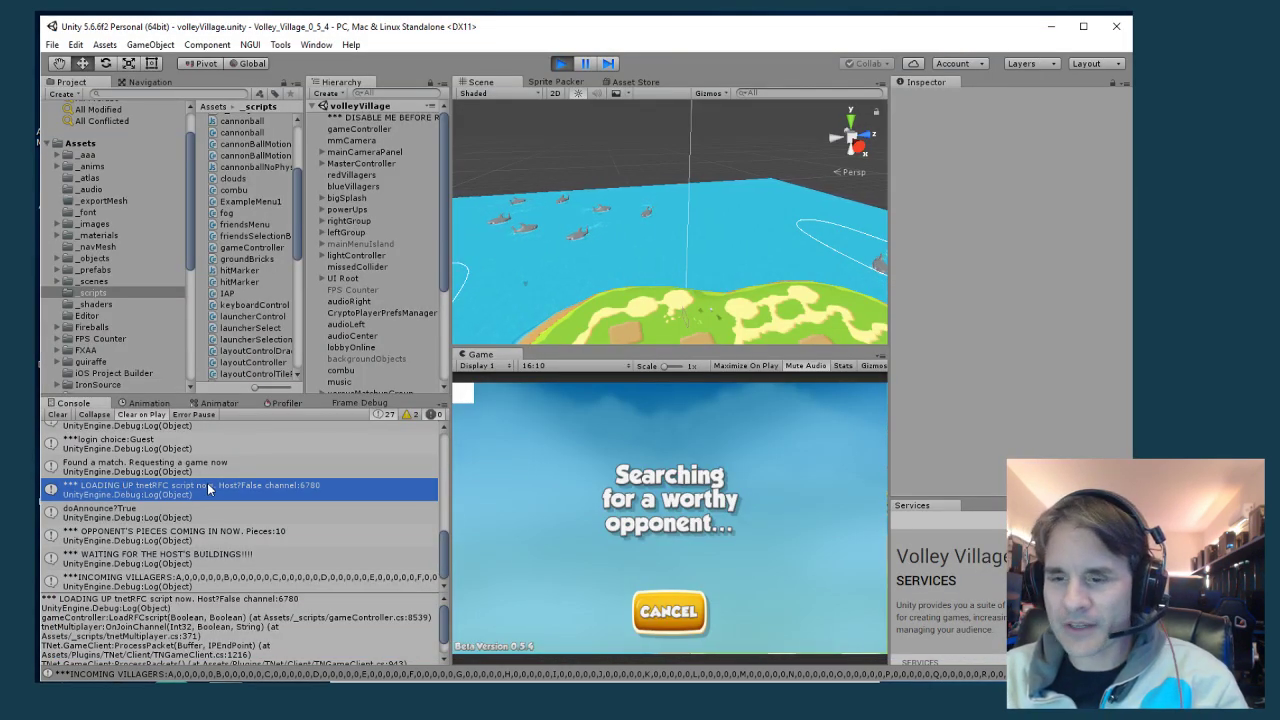
{"action": "key", "text": "alt+Tab"}
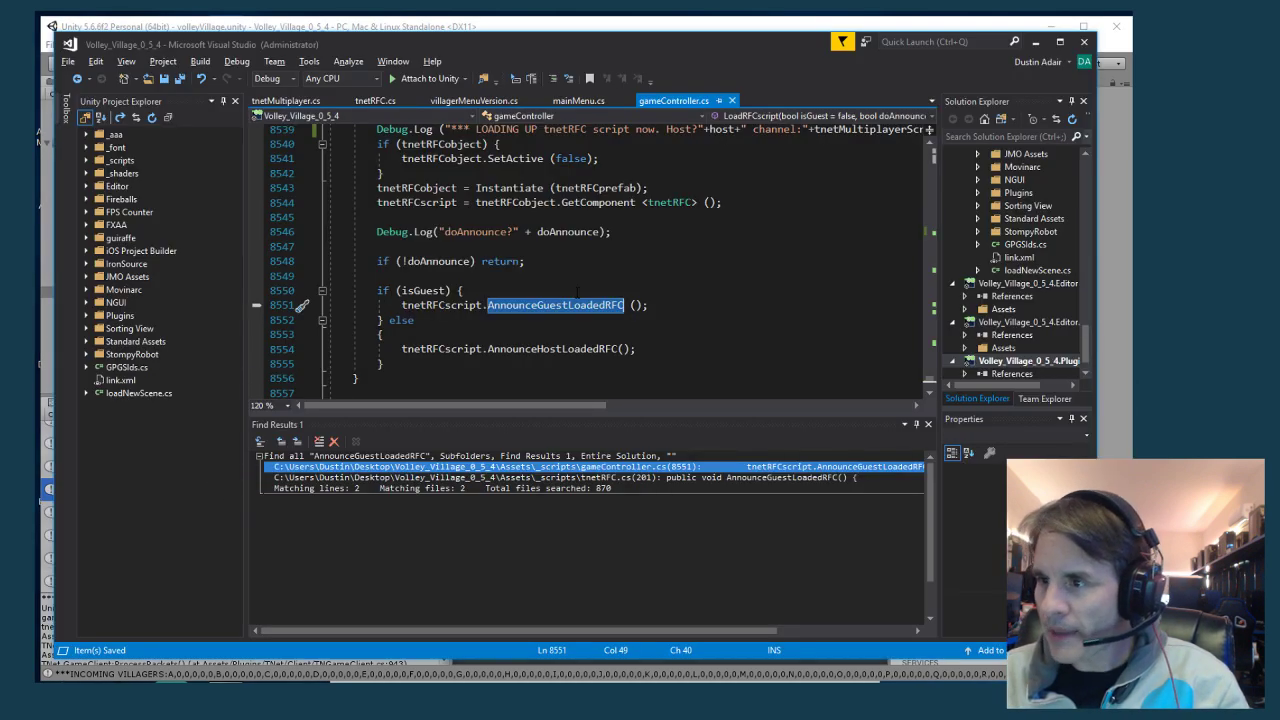
{"action": "scroll", "coordinate": [575, 285], "scroll_direction": "up", "scroll_amount": 1}
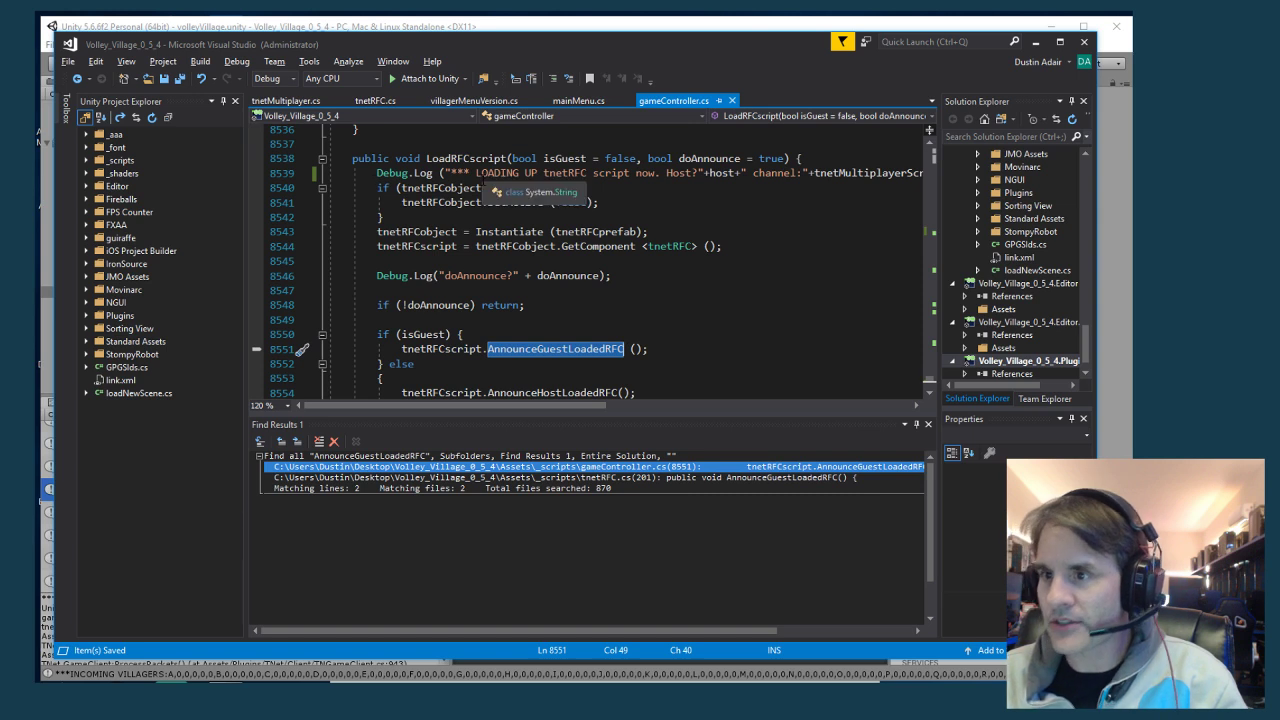
{"action": "key", "text": "alt+Tab"}
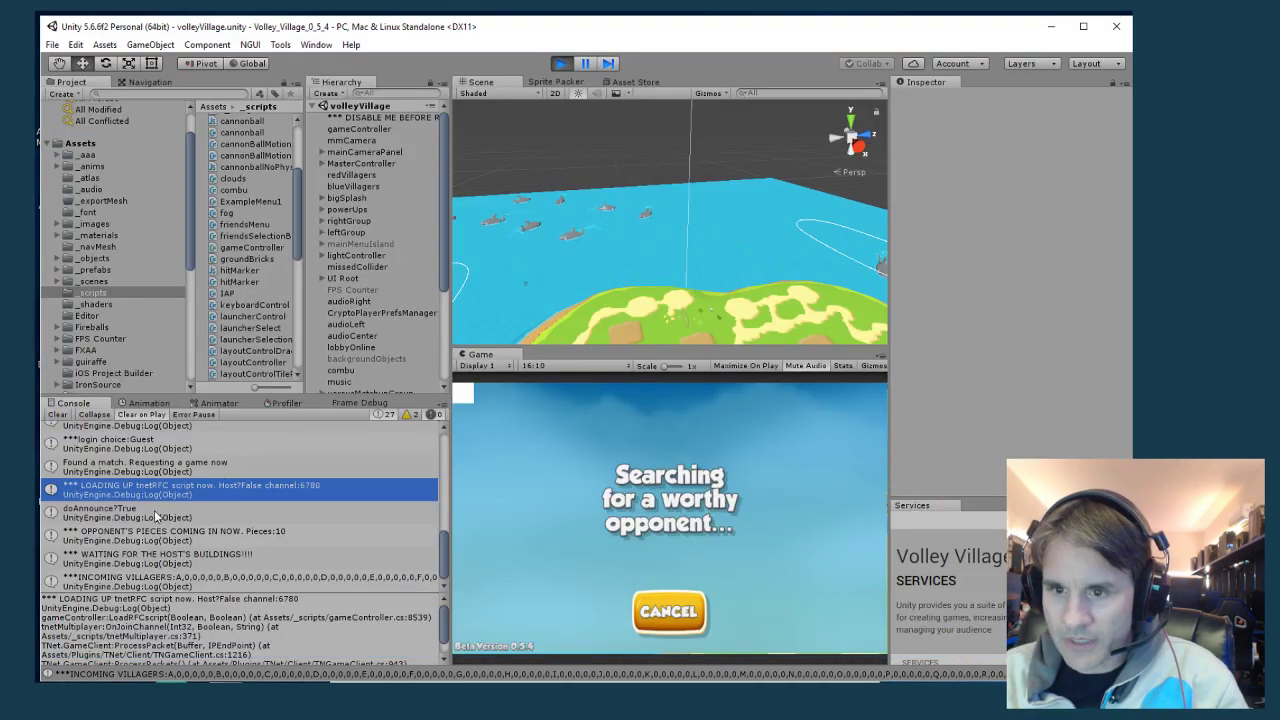
{"action": "key", "text": "alt+Tab"}
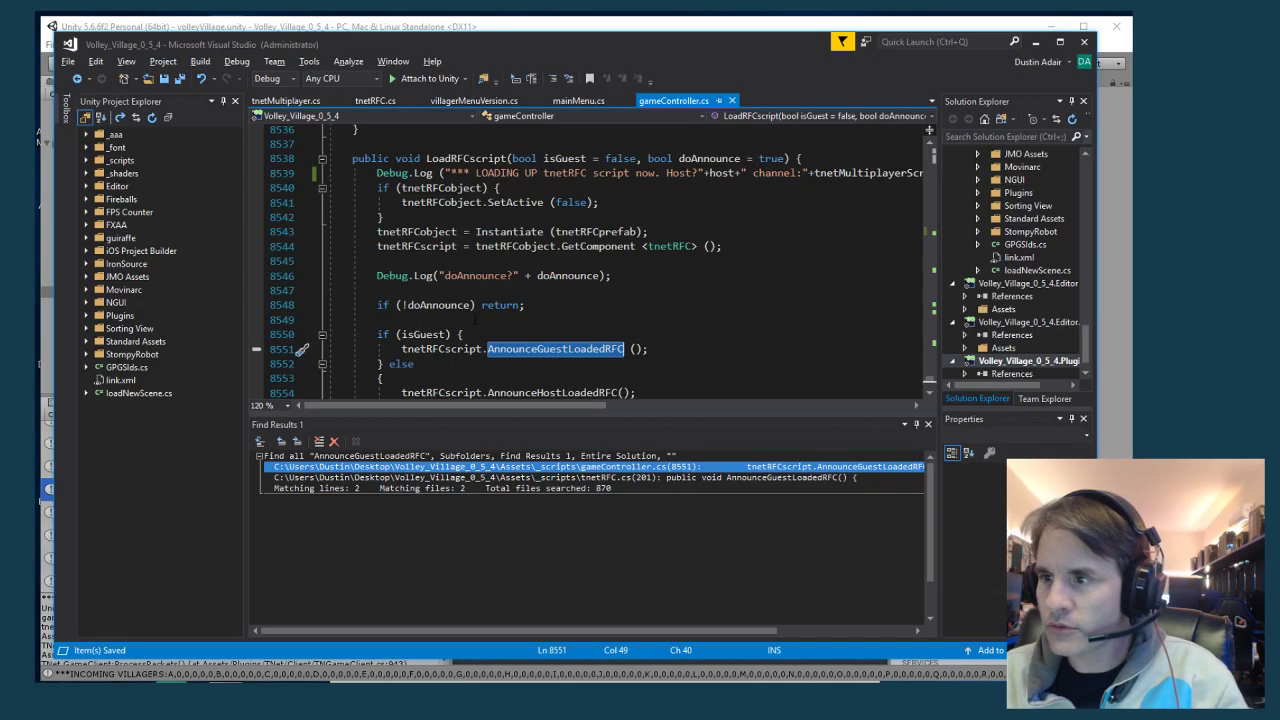
{"action": "left_click", "coordinate": [377, 101]}
{"action": "left_click", "coordinate": [485, 187]}
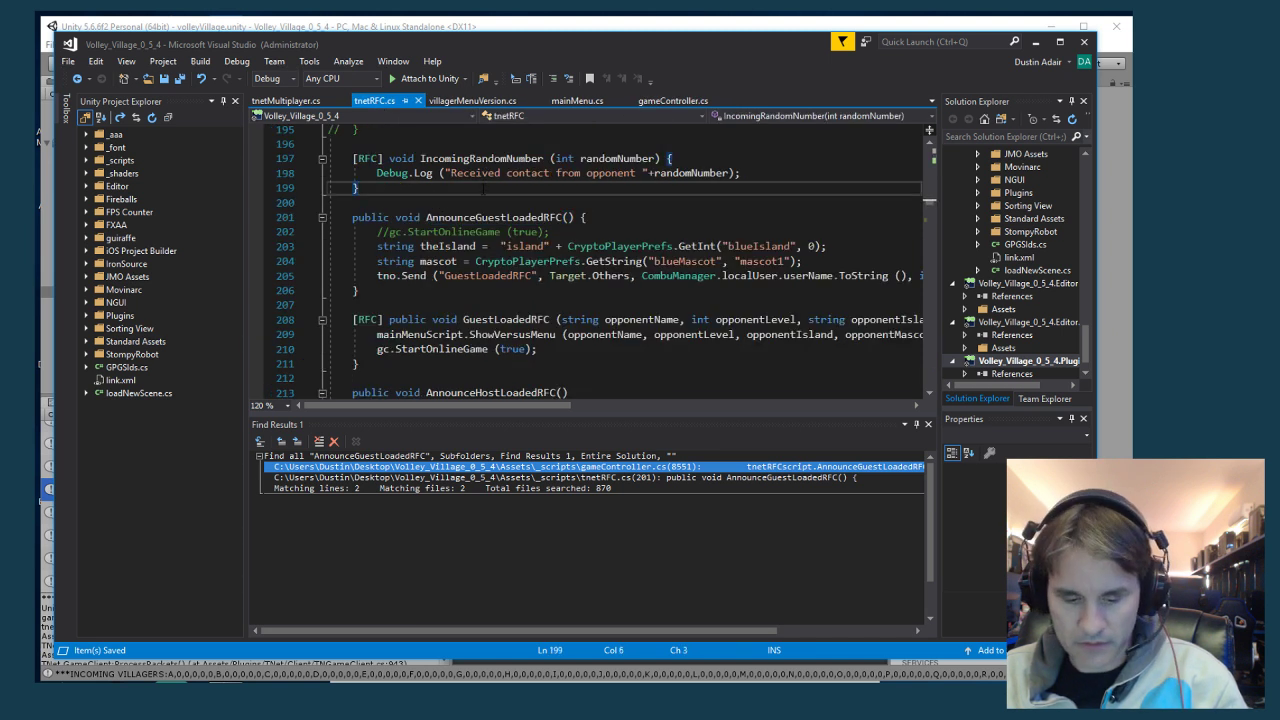
{"action": "left_click", "coordinate": [602, 220]}
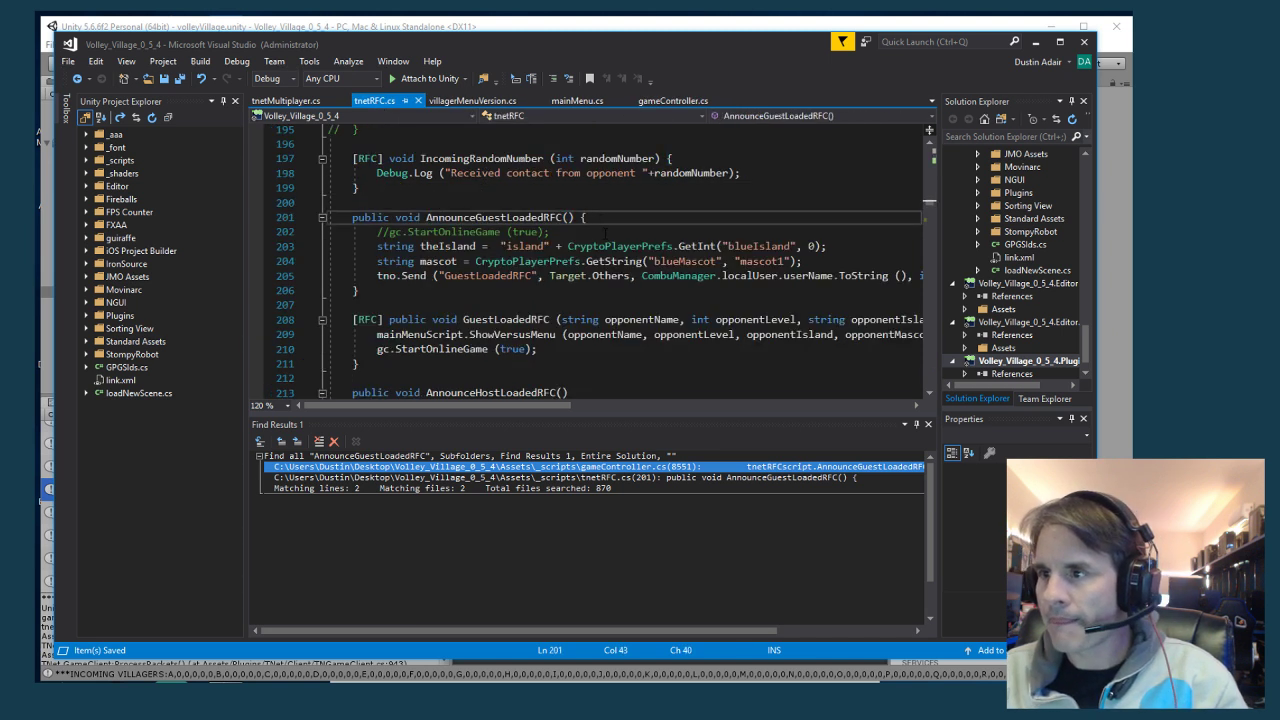
{"action": "key", "text": "Return"}
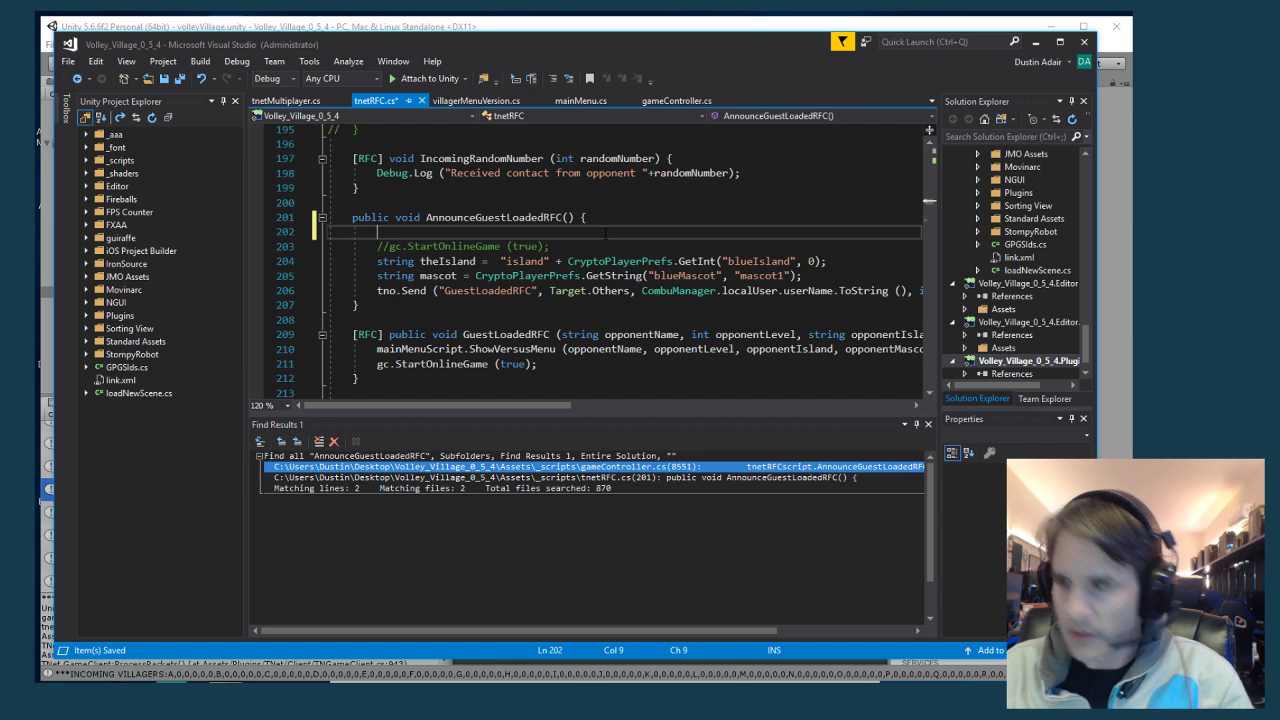
{"action": "type", "text": "Debug.Log ("}
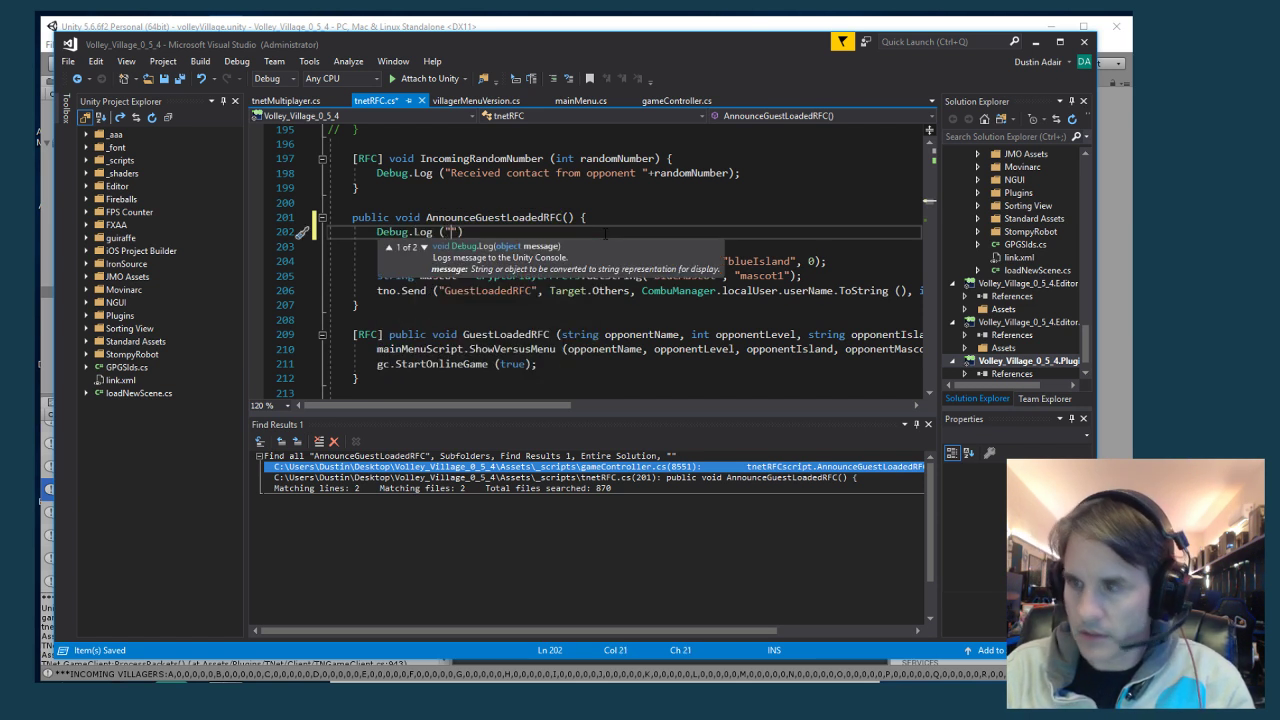
{"action": "type", "text": "\"***"}
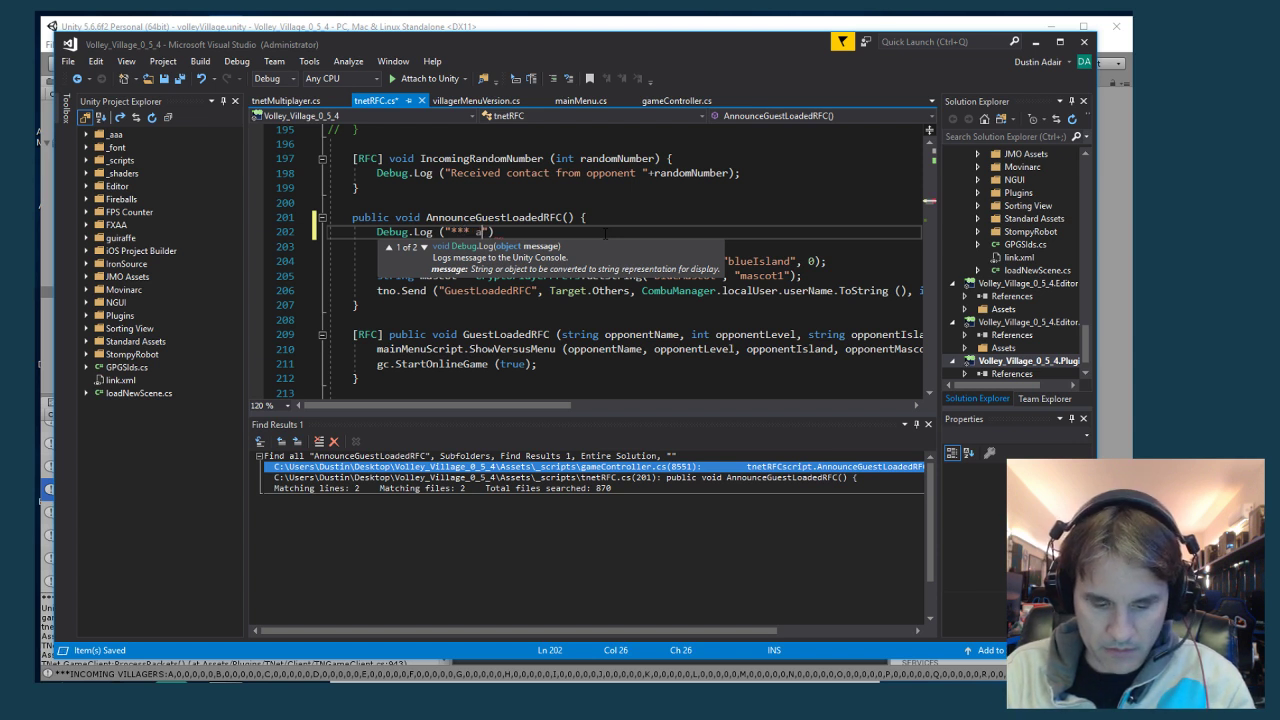
{"action": "type", "text": " announci"}
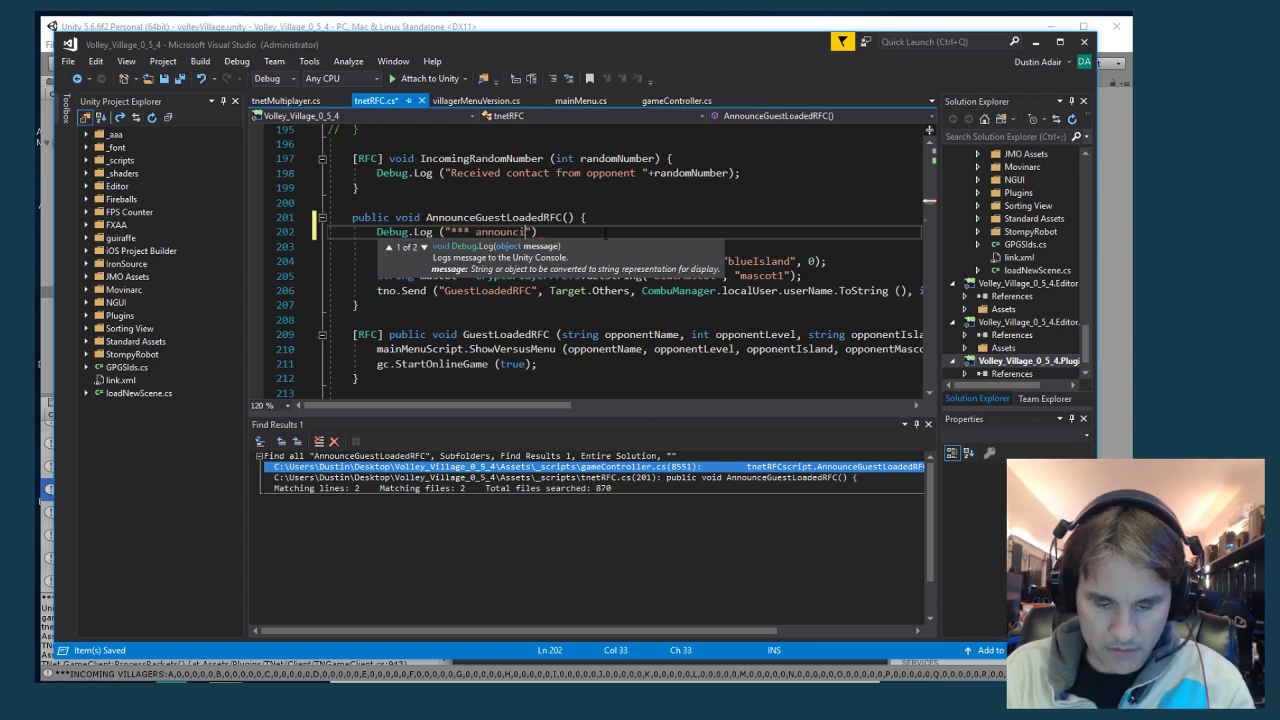
{"action": "type", "text": "ng\")"}
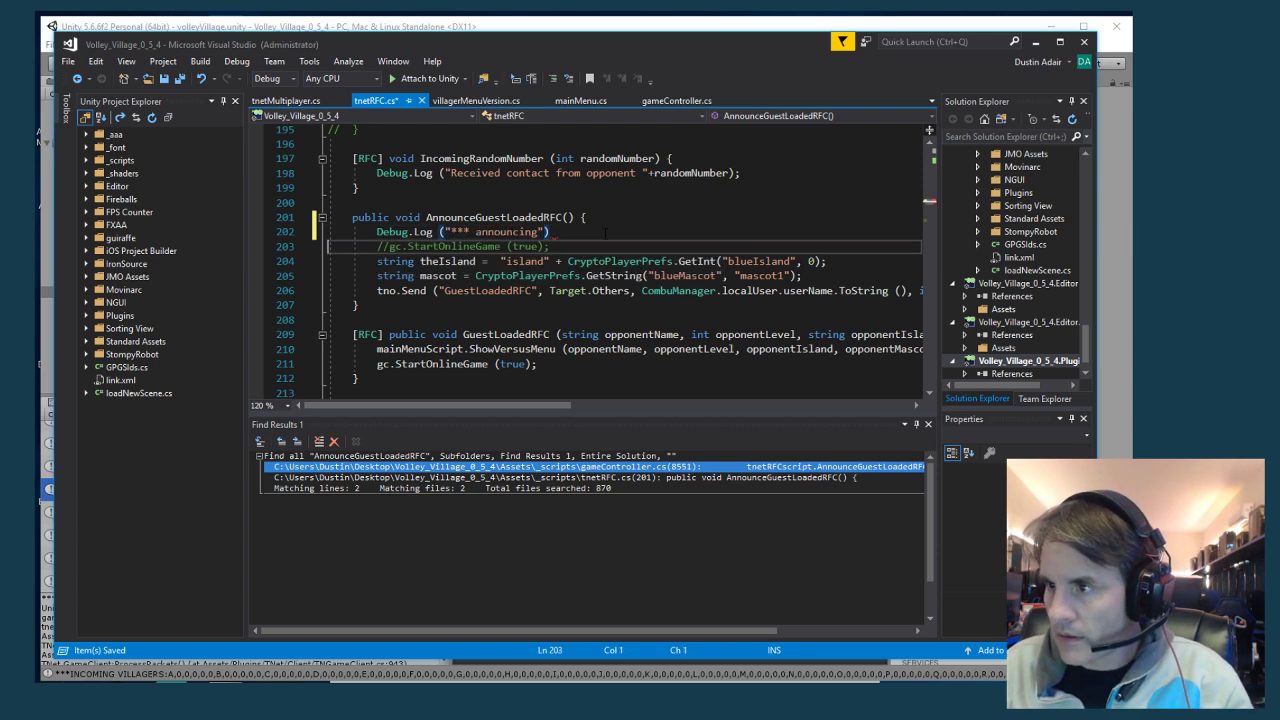
{"action": "type", "text": ";"}
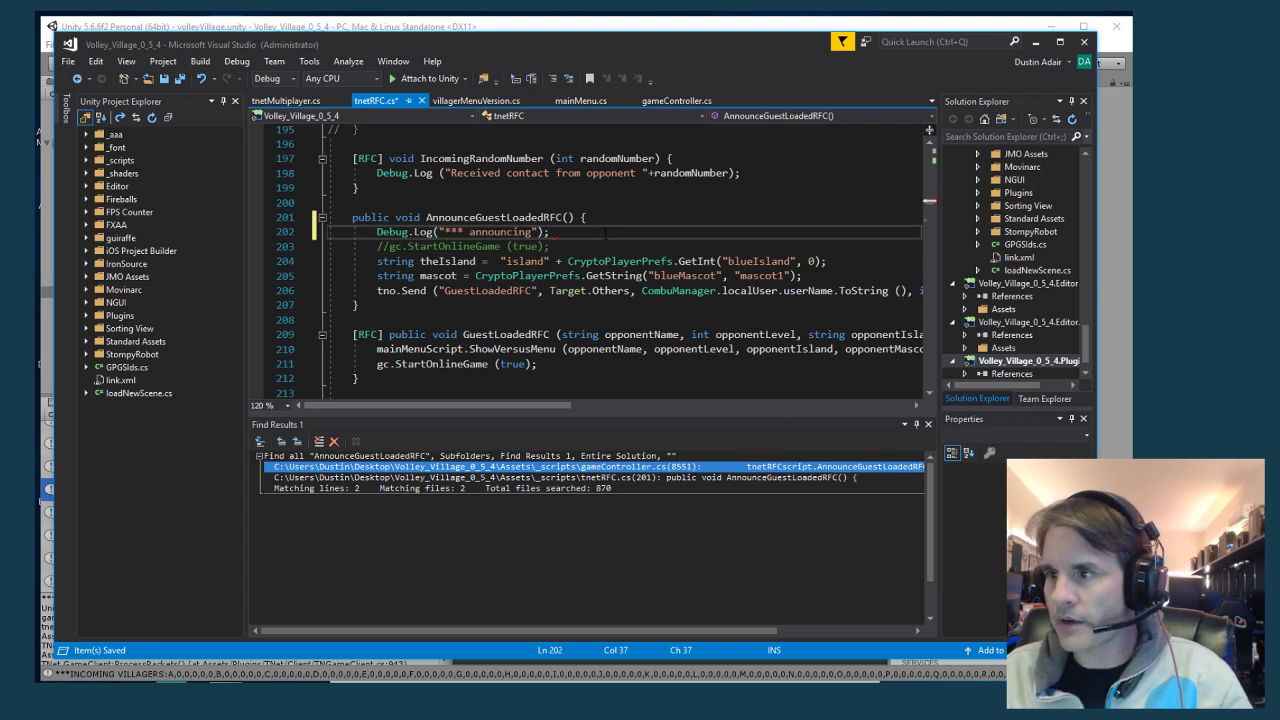
{"action": "key", "text": "ctrl+s"}
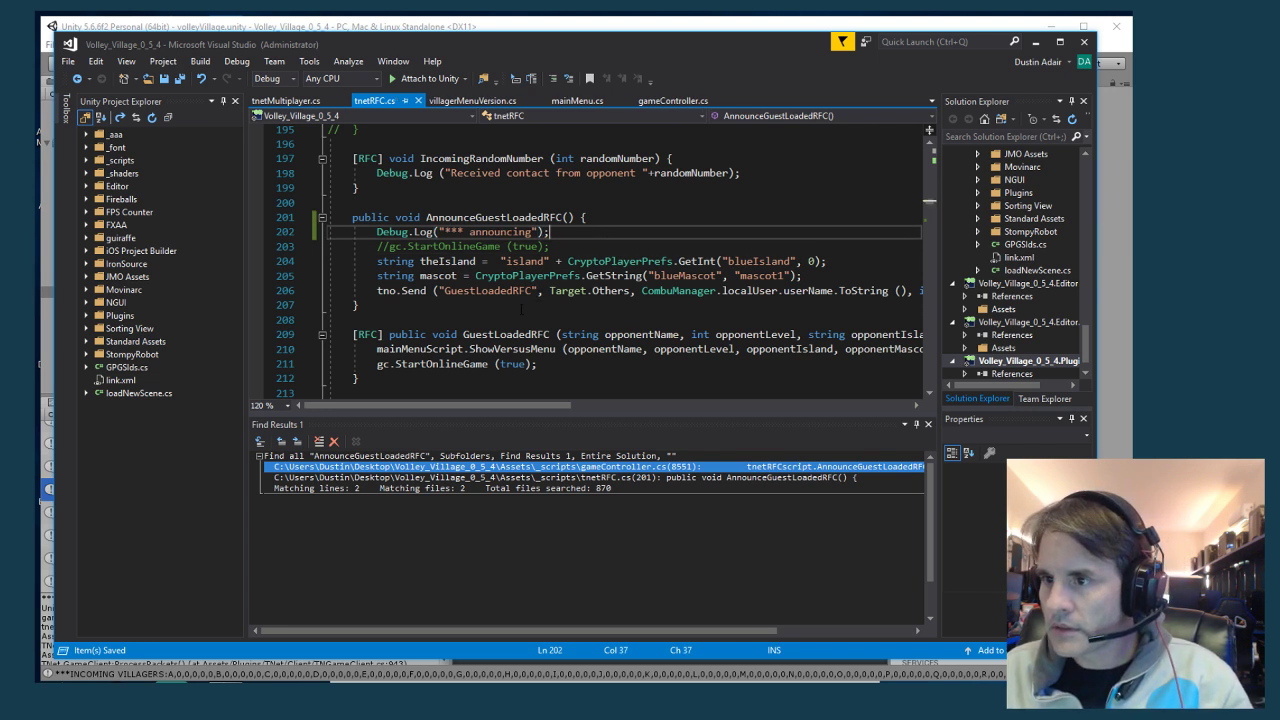
{"action": "scroll", "coordinate": [524, 284], "scroll_direction": "down", "scroll_amount": 1}
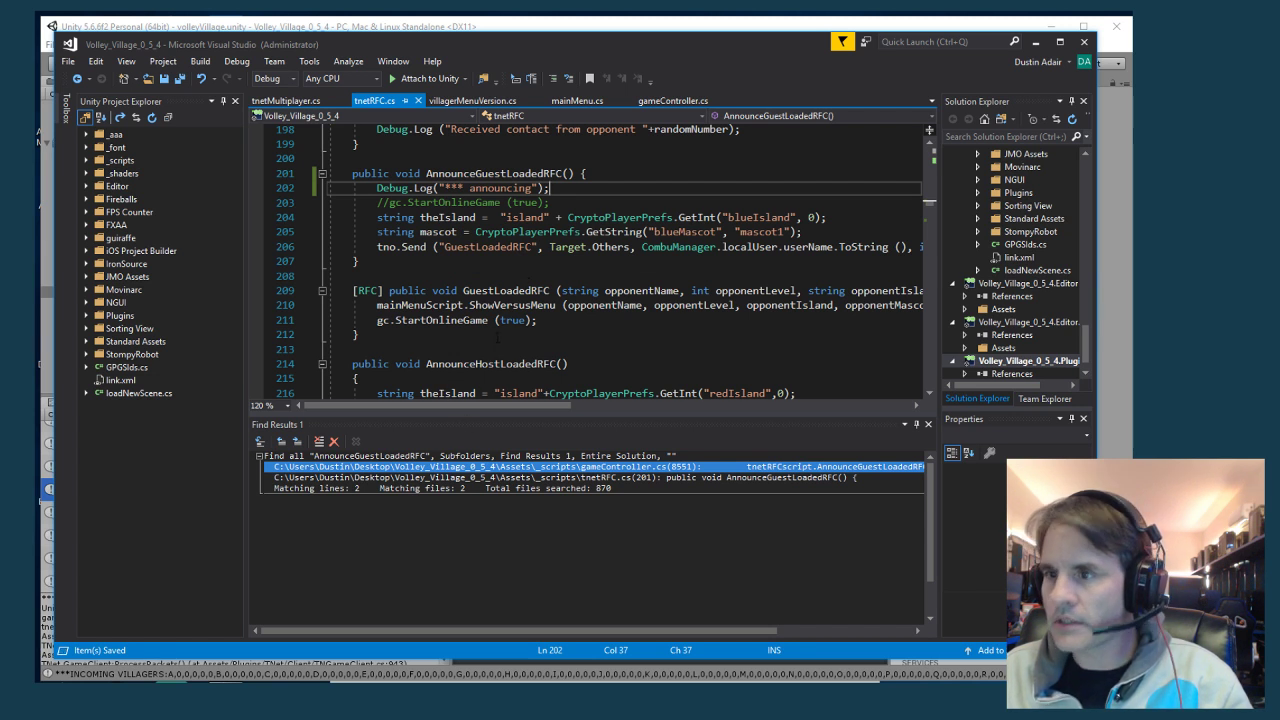
Add Debug.Log("*** HostLoadedRFC"); as the first line of HostLoadedRFC and save tnetRFC.cs
{"action": "scroll", "coordinate": [498, 334], "scroll_direction": "up", "scroll_amount": 2}
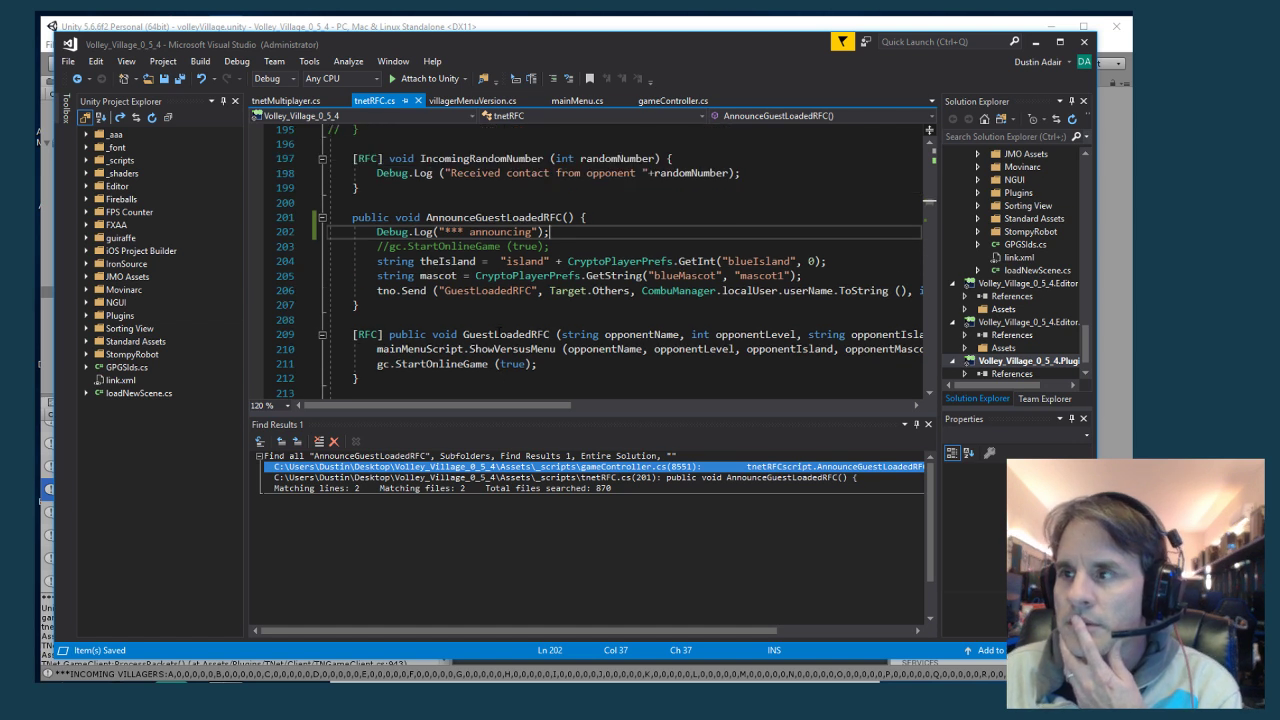
{"action": "scroll", "coordinate": [498, 334], "scroll_direction": "down", "scroll_amount": 3}
{"action": "scroll", "coordinate": [498, 334], "scroll_direction": "down", "scroll_amount": 4}
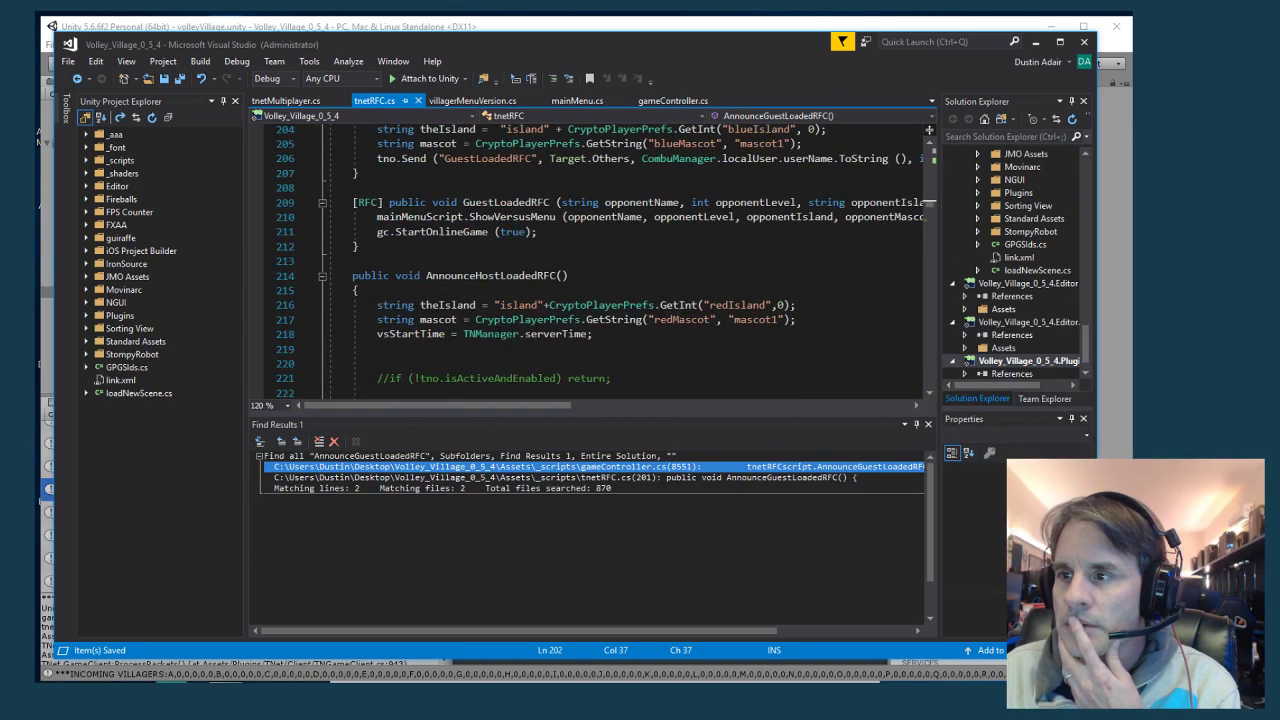
{"action": "scroll", "coordinate": [498, 334], "scroll_direction": "down", "scroll_amount": 4}
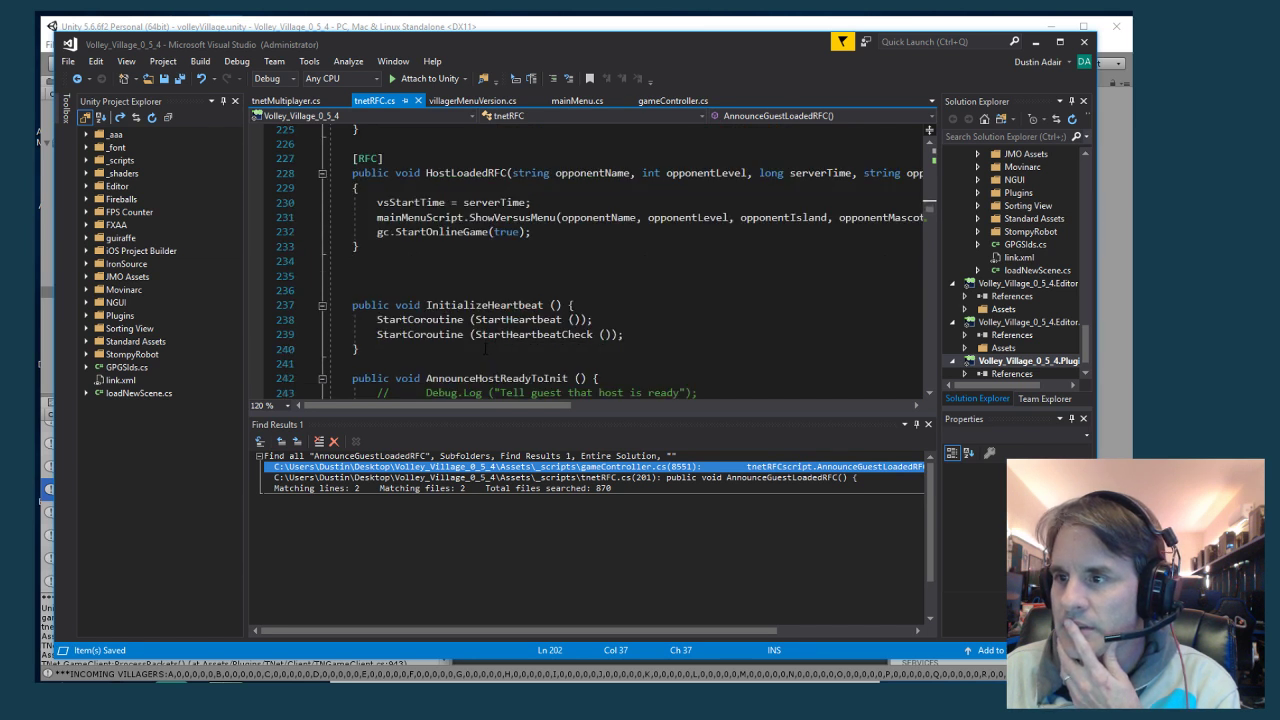
{"action": "scroll", "coordinate": [460, 240], "scroll_direction": "up", "scroll_amount": 1}
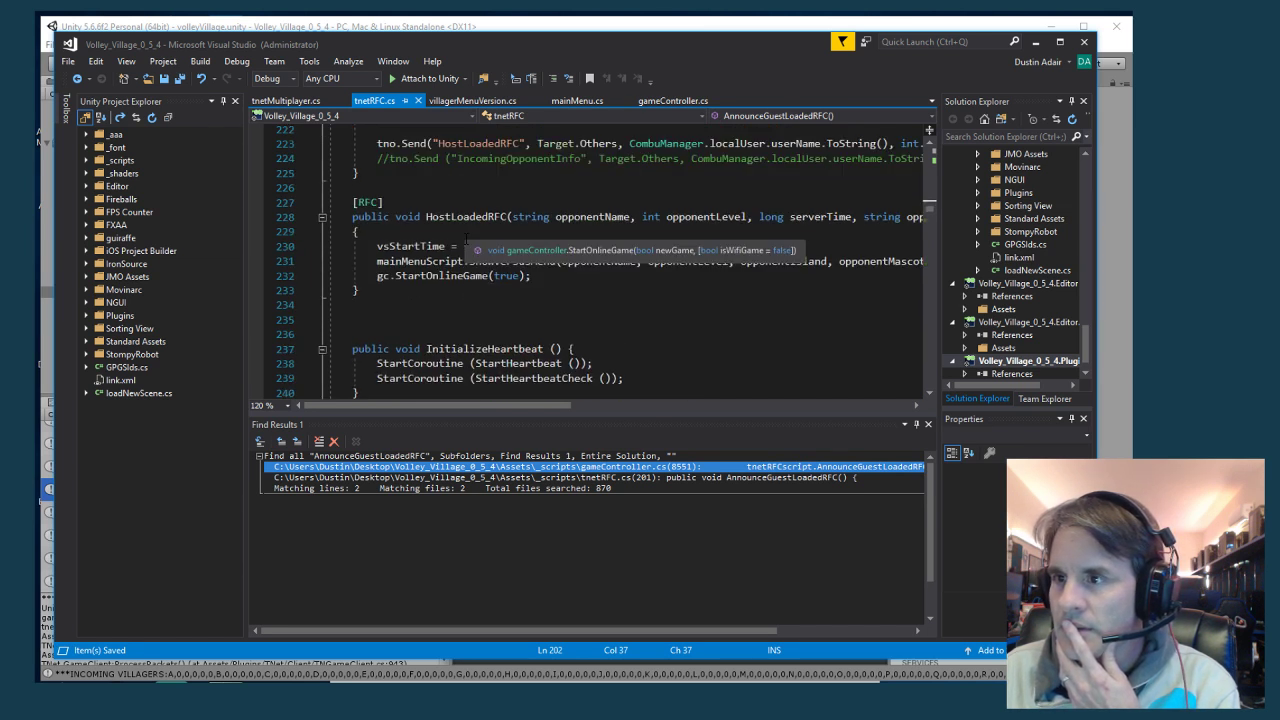
{"action": "left_click", "coordinate": [460, 233]}
{"action": "key", "text": "Return"}
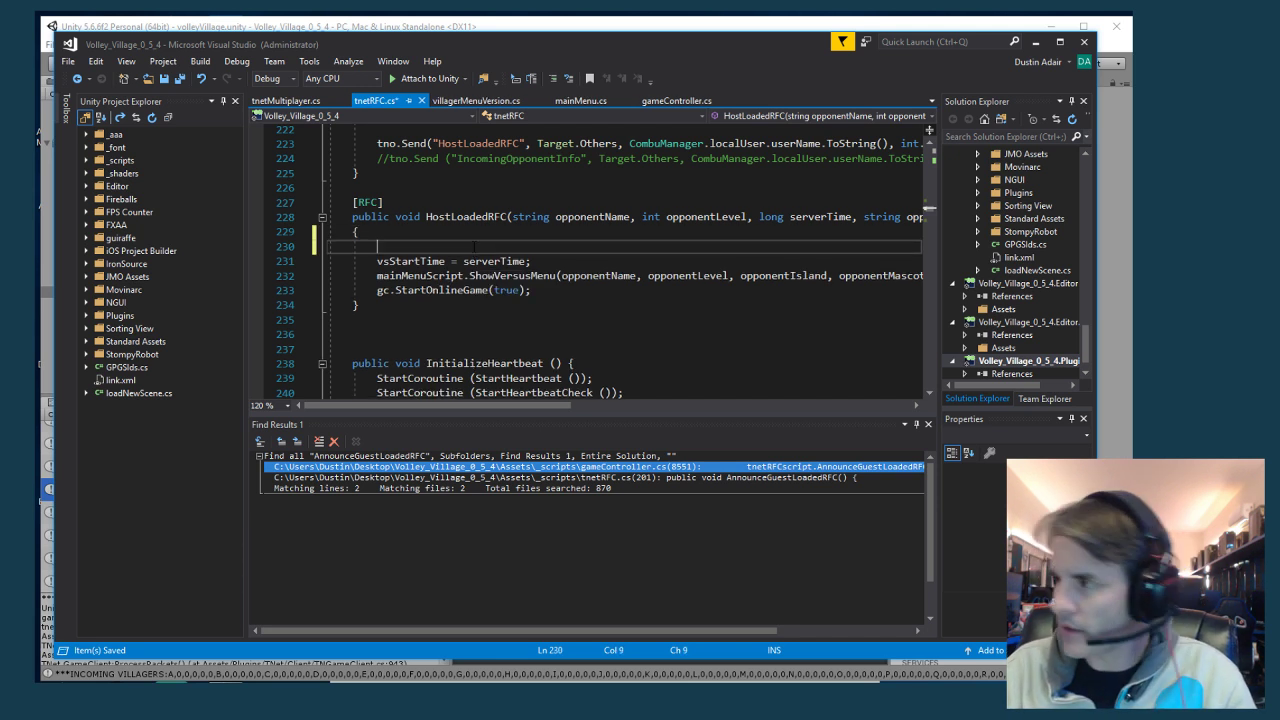
{"action": "type", "text": "Debug.Log ("}
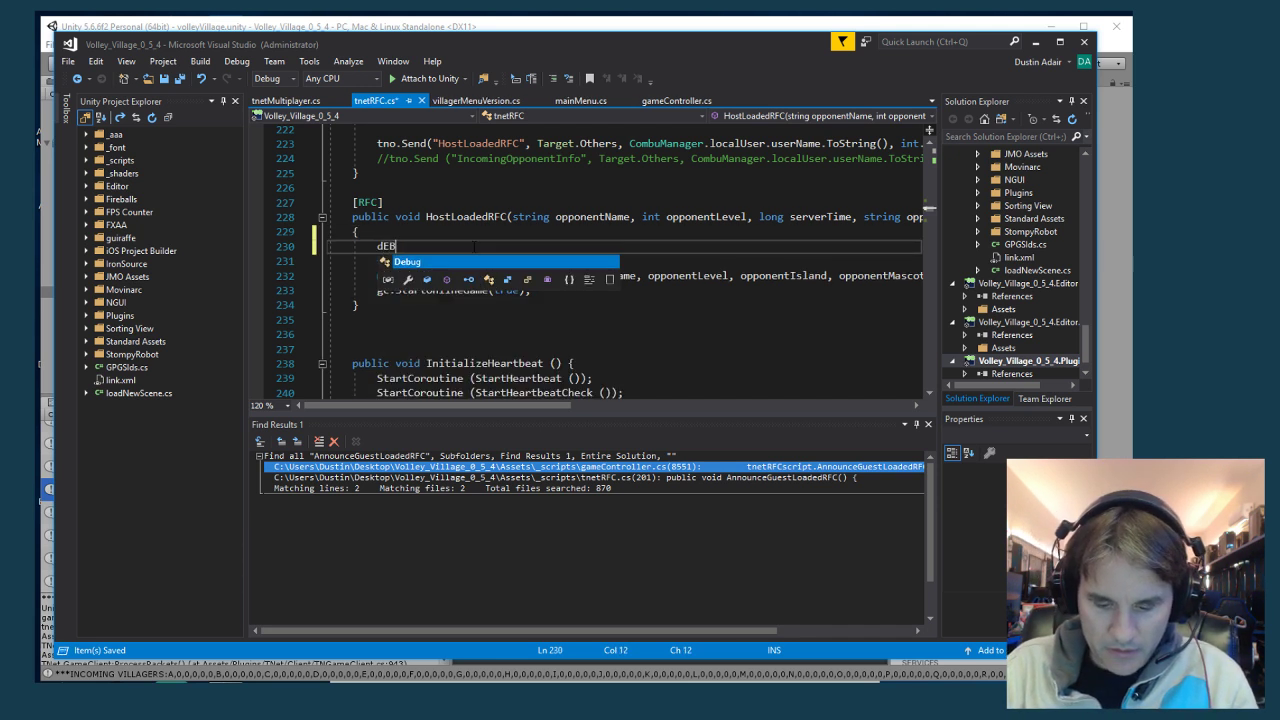
{"action": "type", "text": "\""}
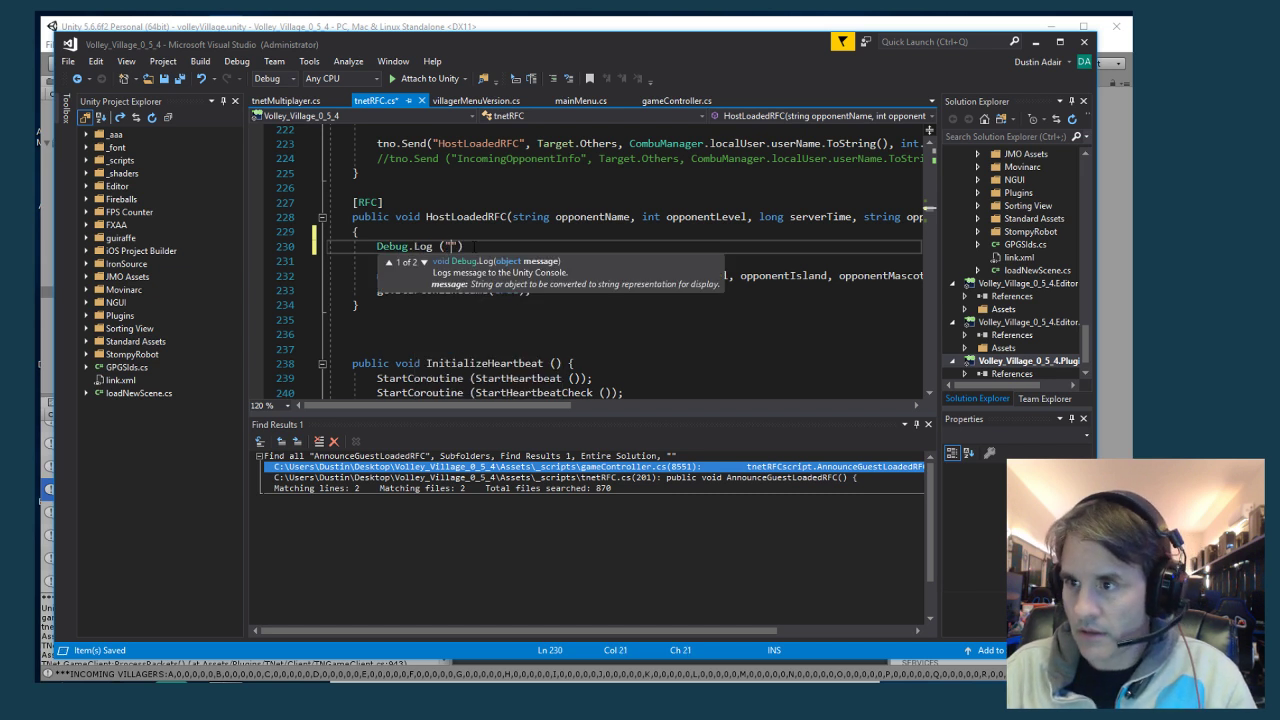
{"action": "type", "text": "**"}
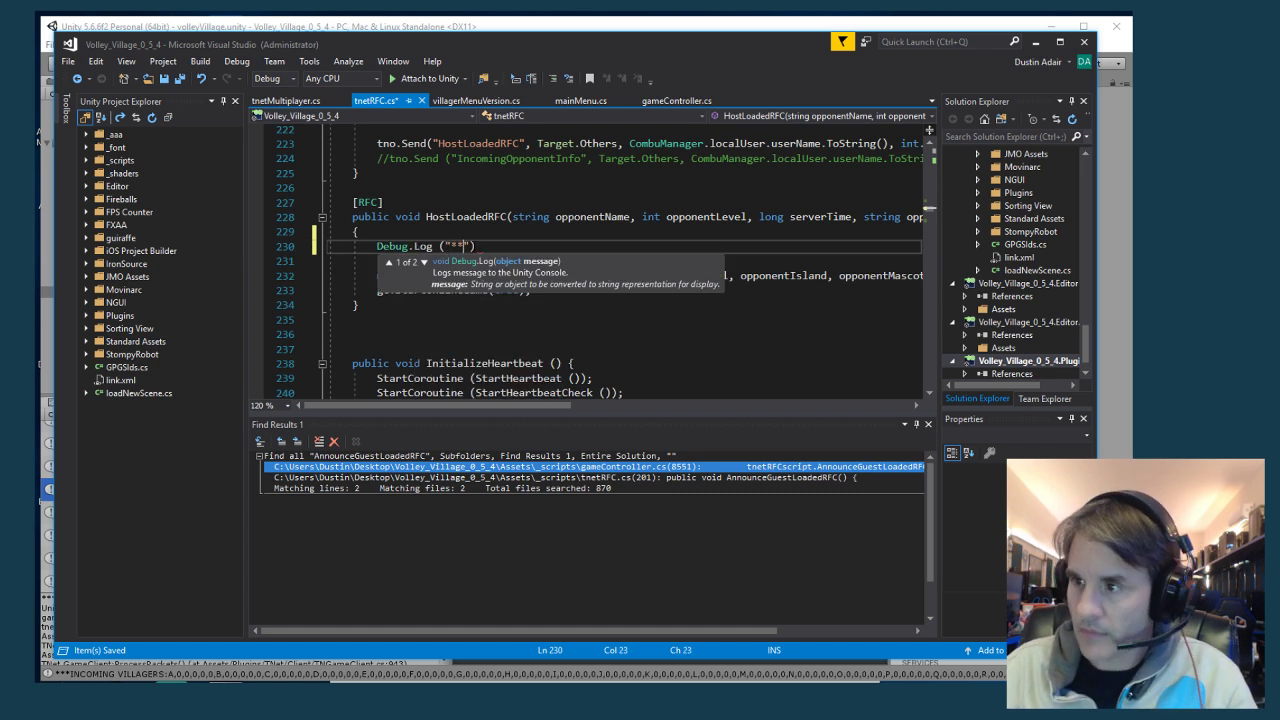
{"action": "key", "text": "Escape"}
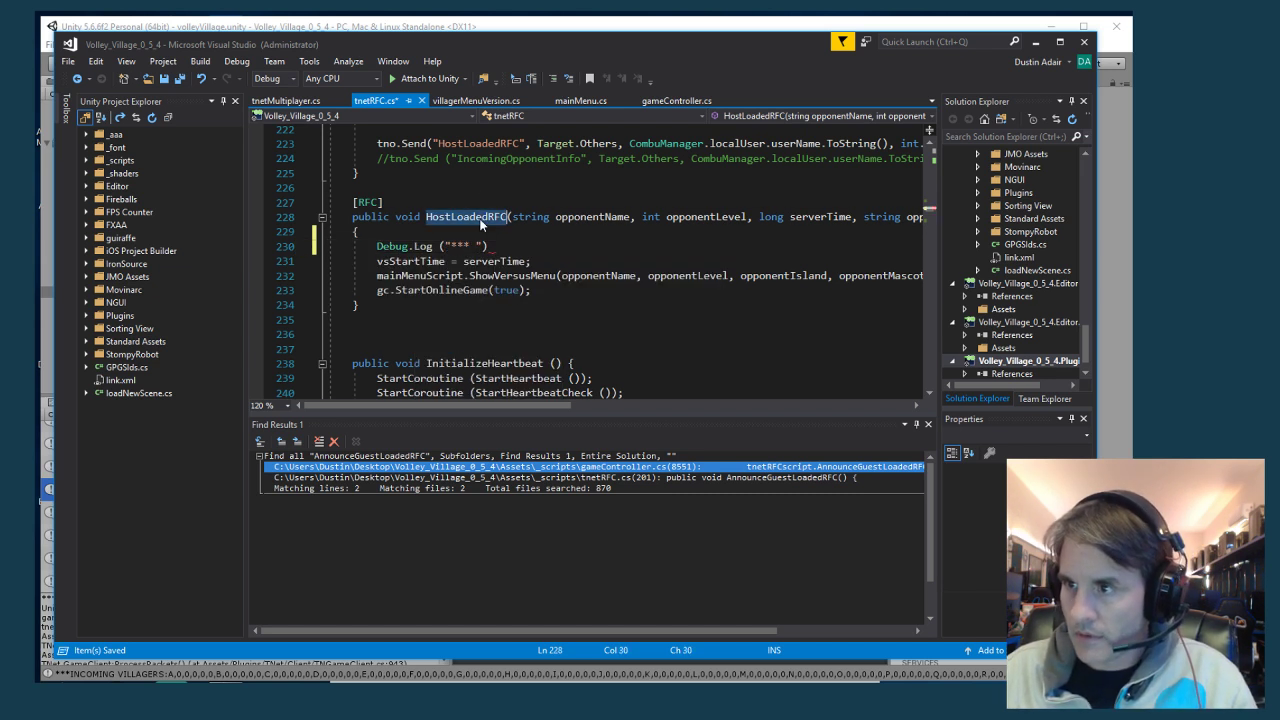
{"action": "type", "text": "*"}
{"action": "type", "text": "HostLoadedRFC"}
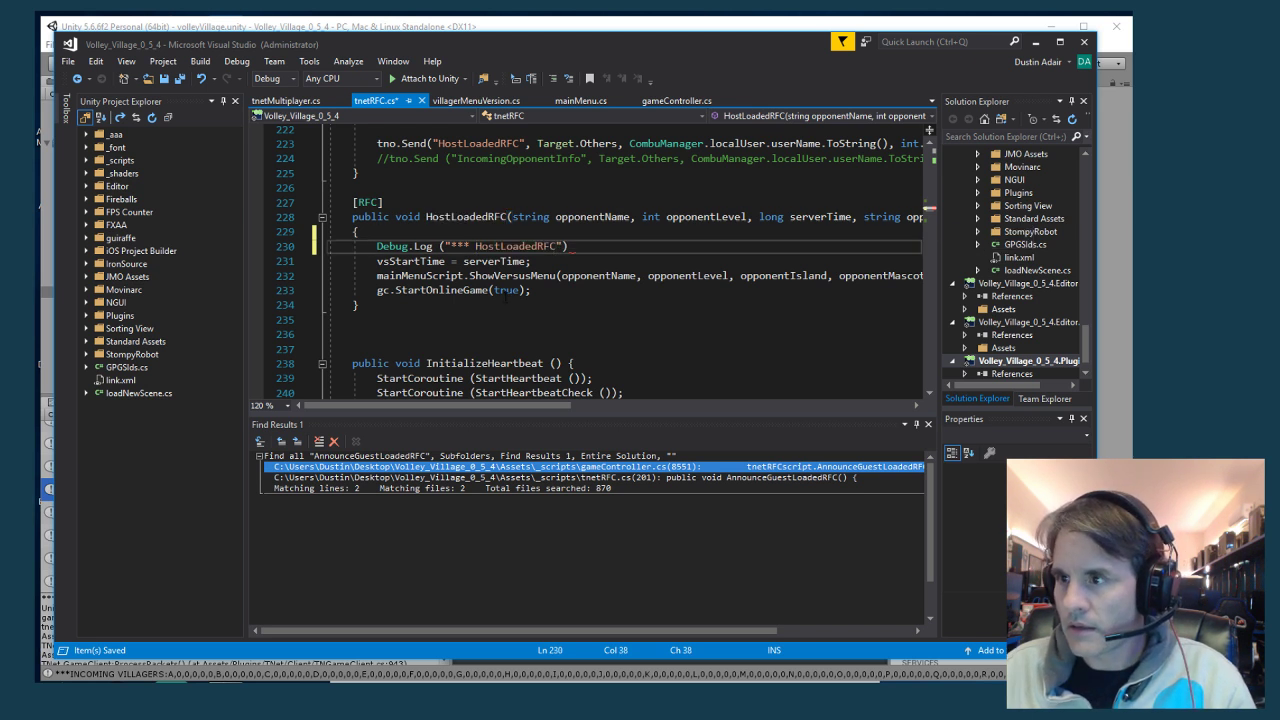
{"action": "type", "text": ";"}
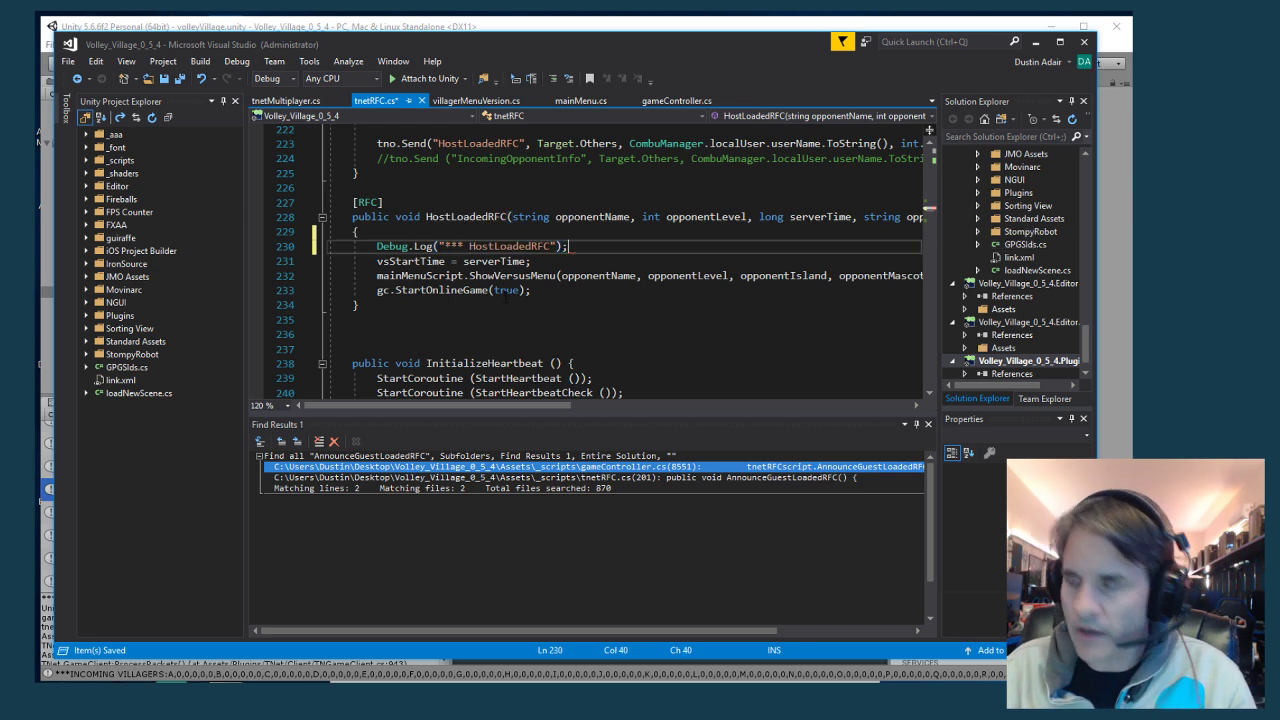
{"action": "key", "text": "ctrl+s"}
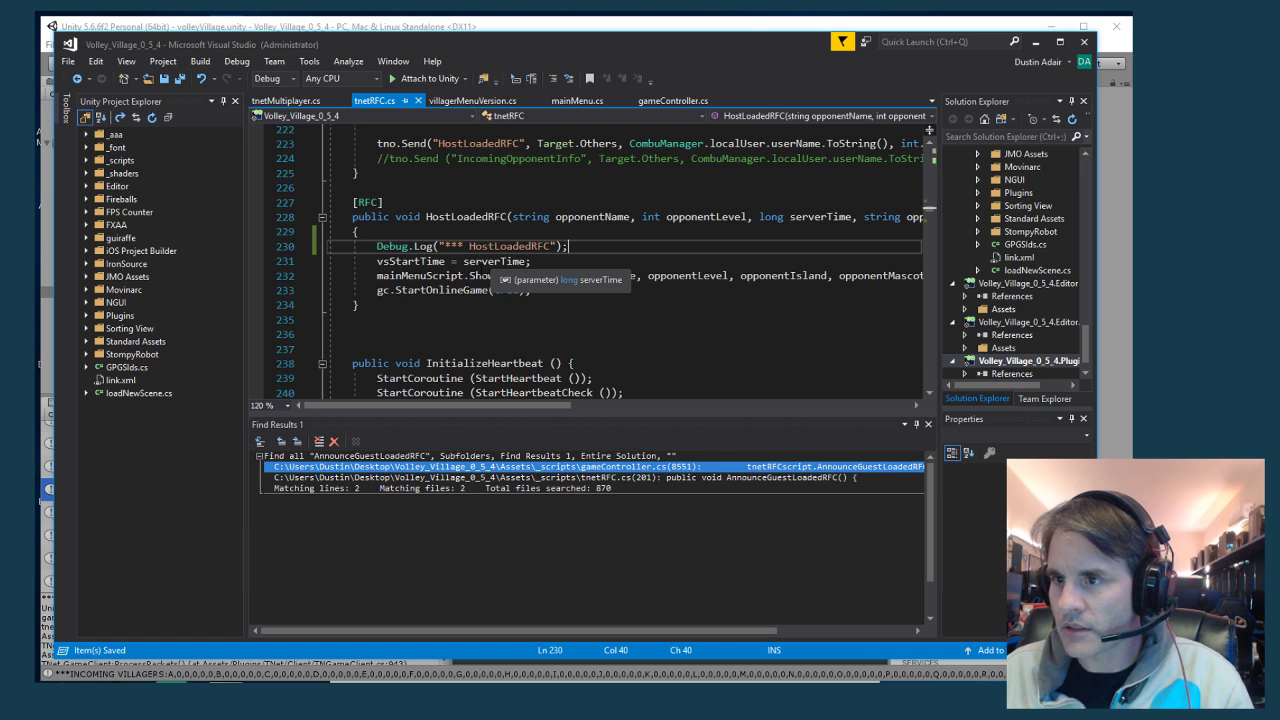
Review the surrounding code, place the caret at the end of line 211, and return to Unity
{"action": "scroll", "coordinate": [495, 276], "scroll_direction": "up", "scroll_amount": 3}
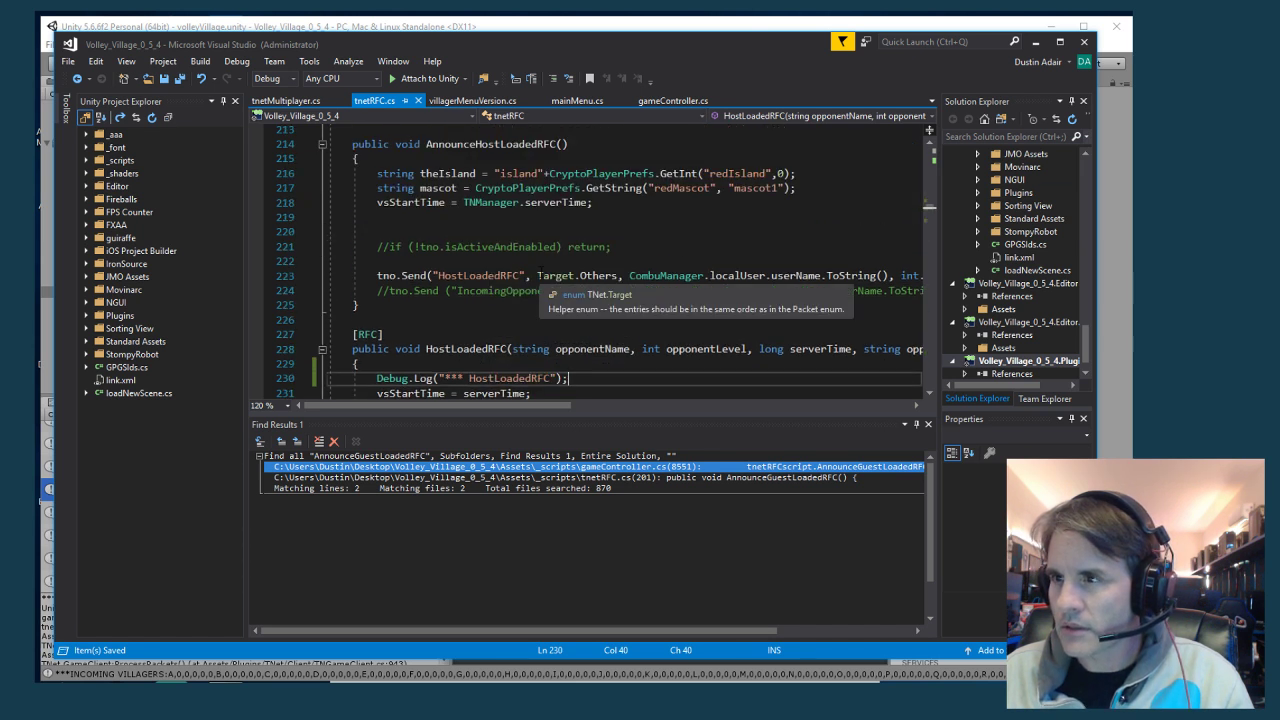
{"action": "scroll", "coordinate": [500, 258], "scroll_direction": "up", "scroll_amount": 3}
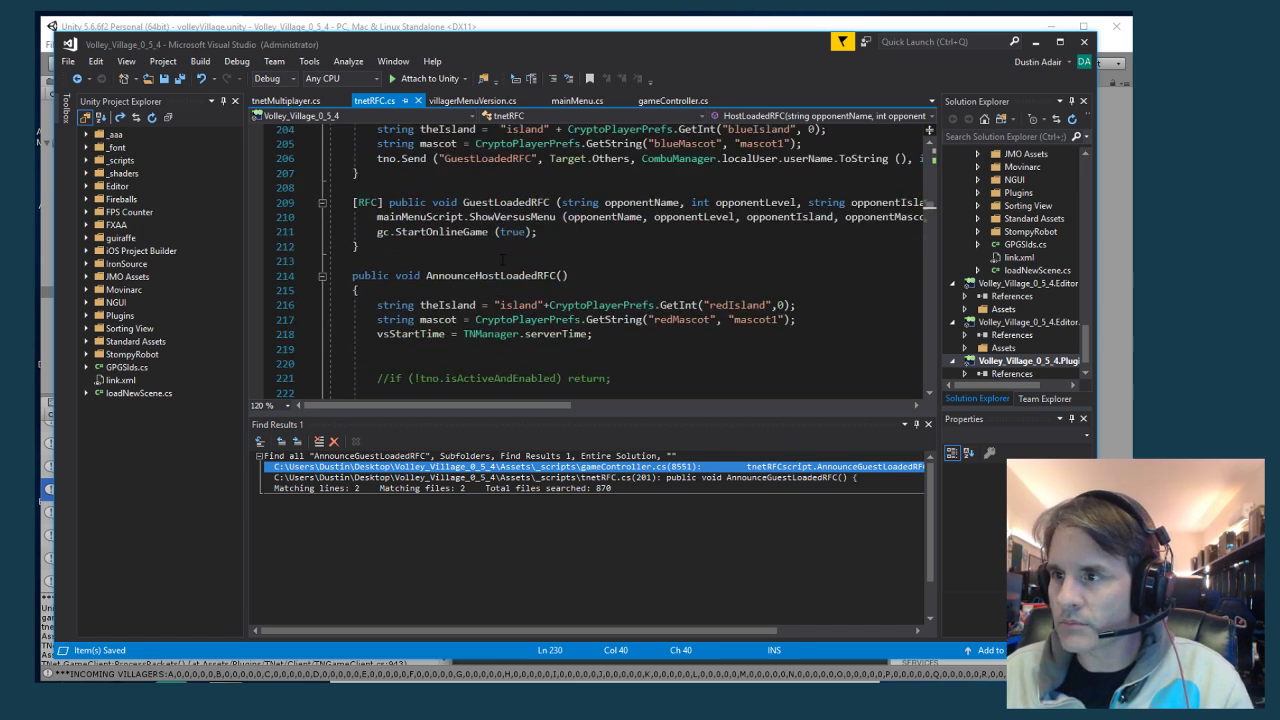
{"action": "scroll", "coordinate": [503, 259], "scroll_direction": "up", "scroll_amount": 2}
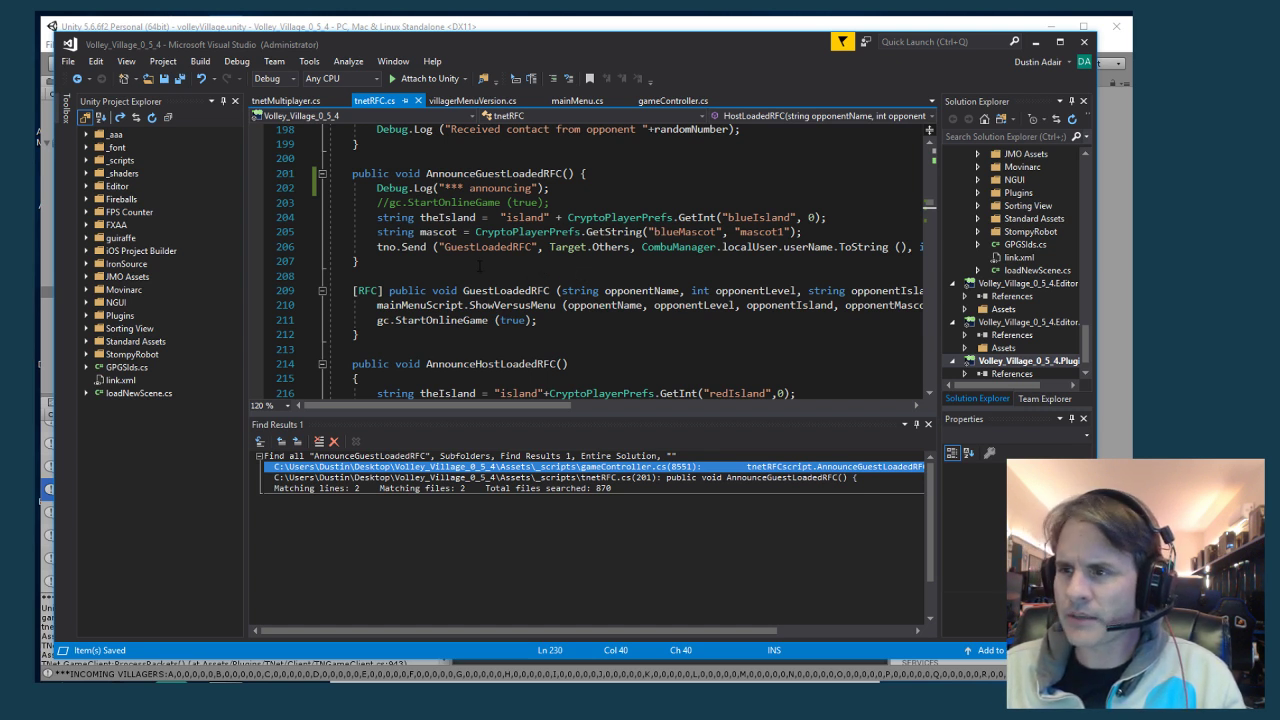
{"action": "scroll", "coordinate": [484, 267], "scroll_direction": "down", "scroll_amount": 1}
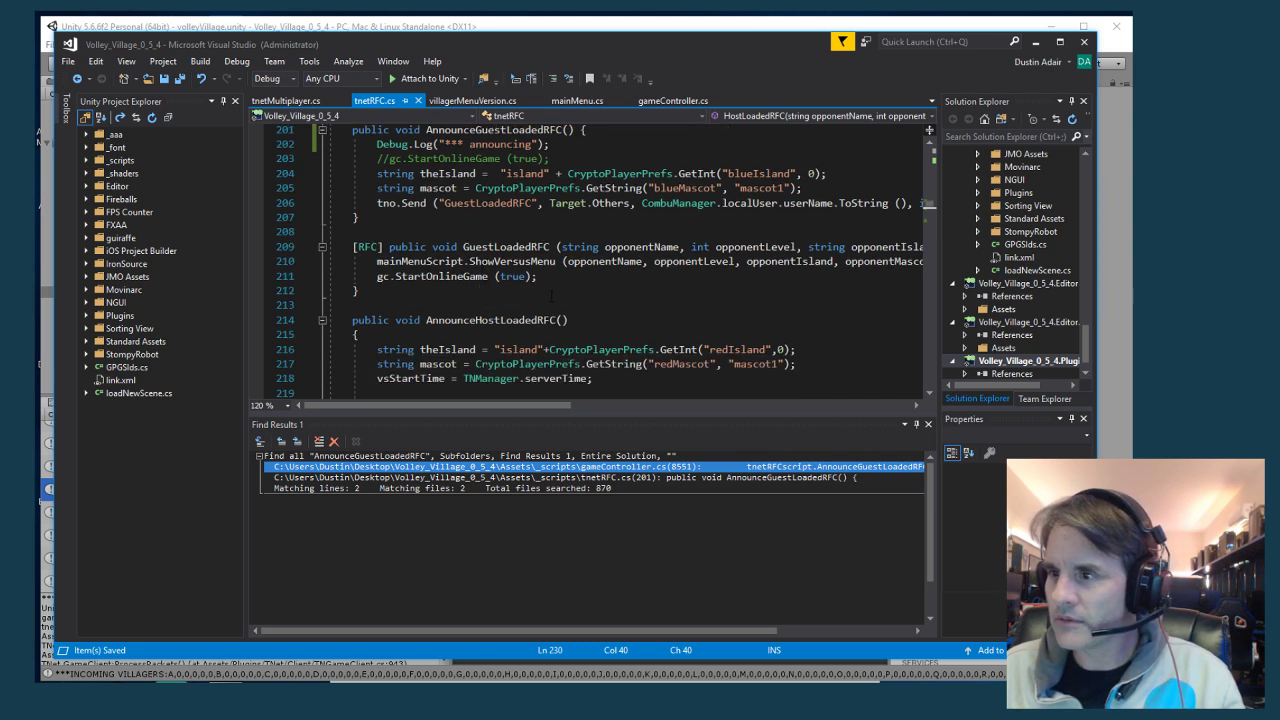
{"action": "scroll", "coordinate": [548, 296], "scroll_direction": "up", "scroll_amount": 1}
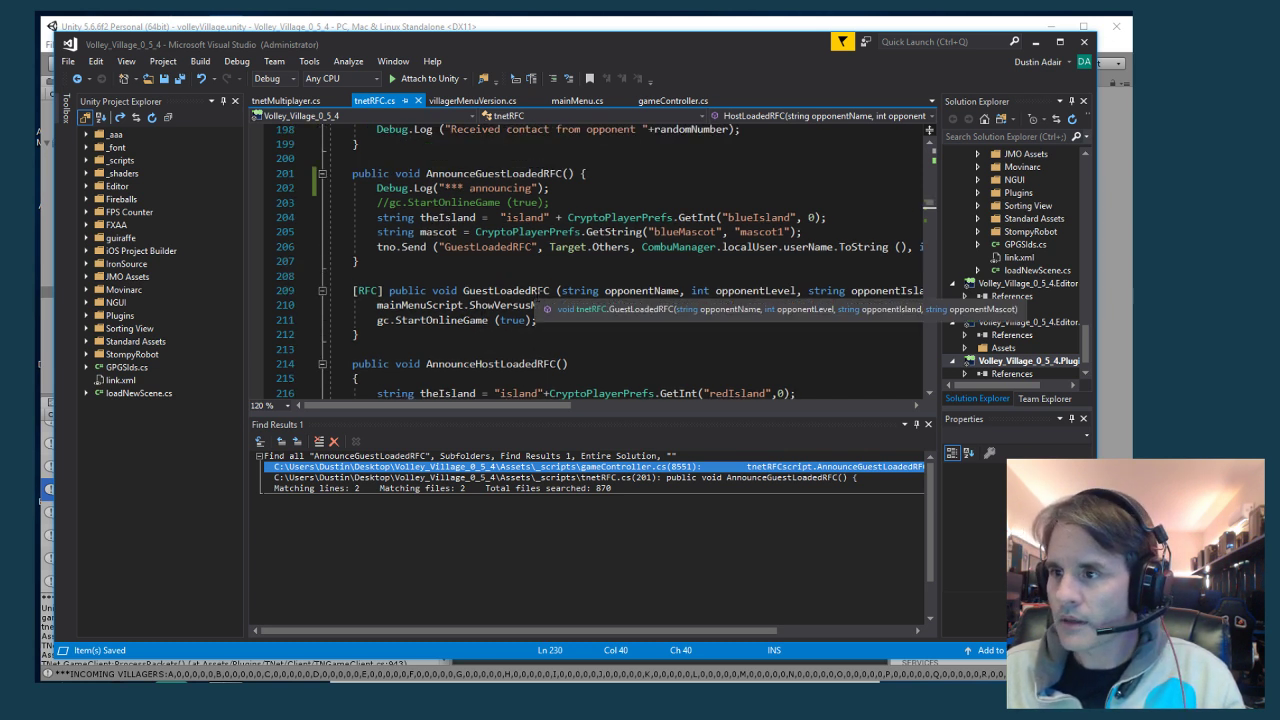
{"action": "left_click", "coordinate": [580, 320]}
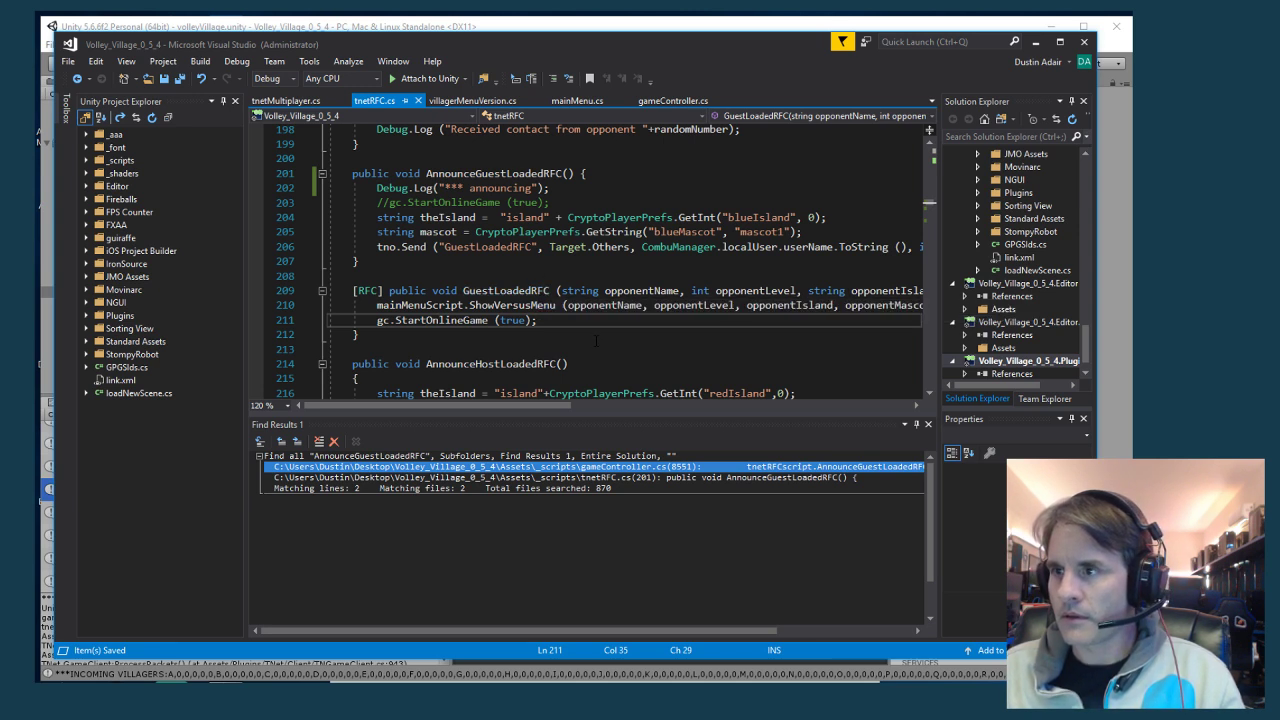
{"action": "key", "text": "alt+Tab"}
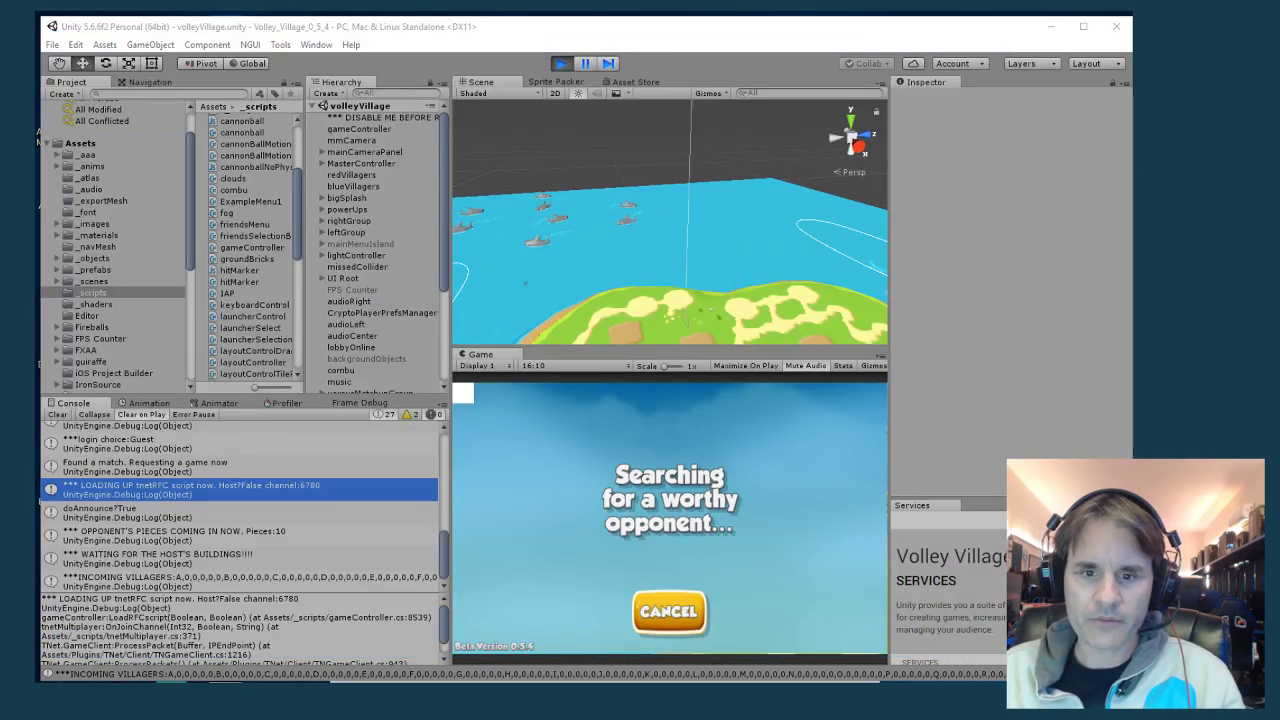
Stop play mode, relaunch the volleyVillage standalone build, and restart the game in the editor
{"action": "left_click", "coordinate": [561, 64]}
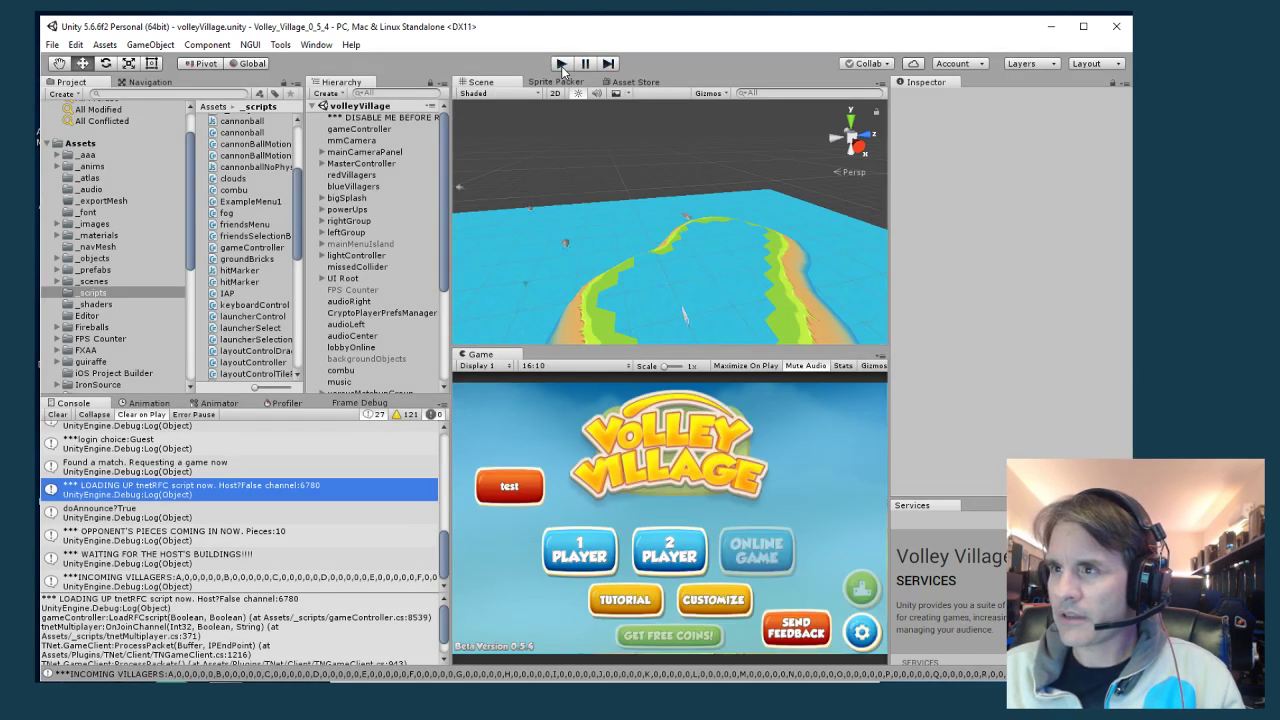
{"action": "key", "text": "alt+Tab"}
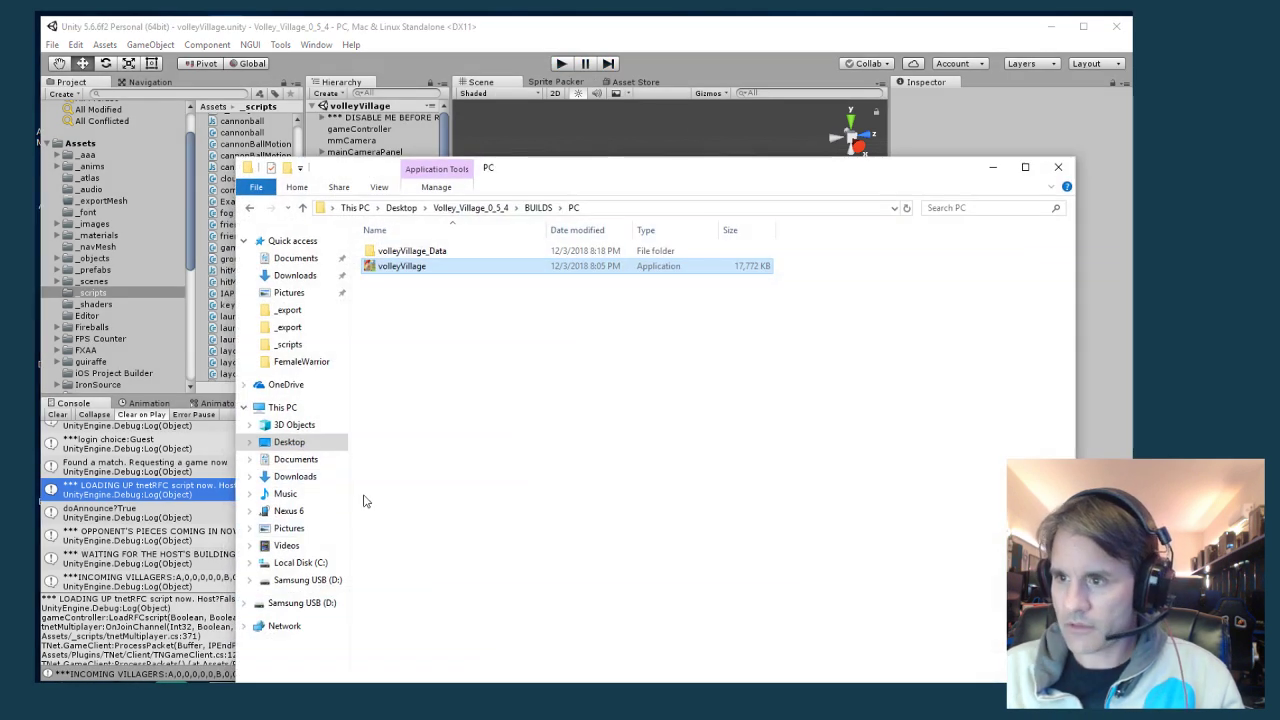
{"action": "key", "text": "Return"}
{"action": "key", "text": "Return"}
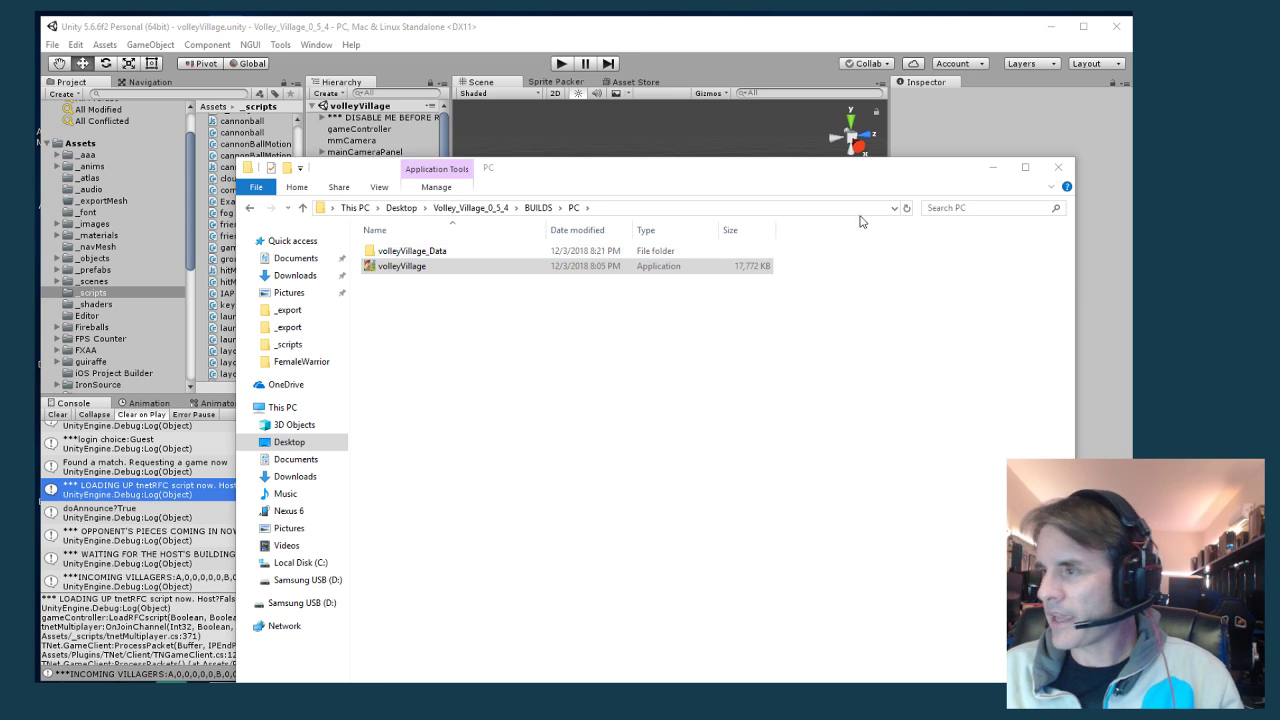
{"action": "left_click", "coordinate": [993, 168]}
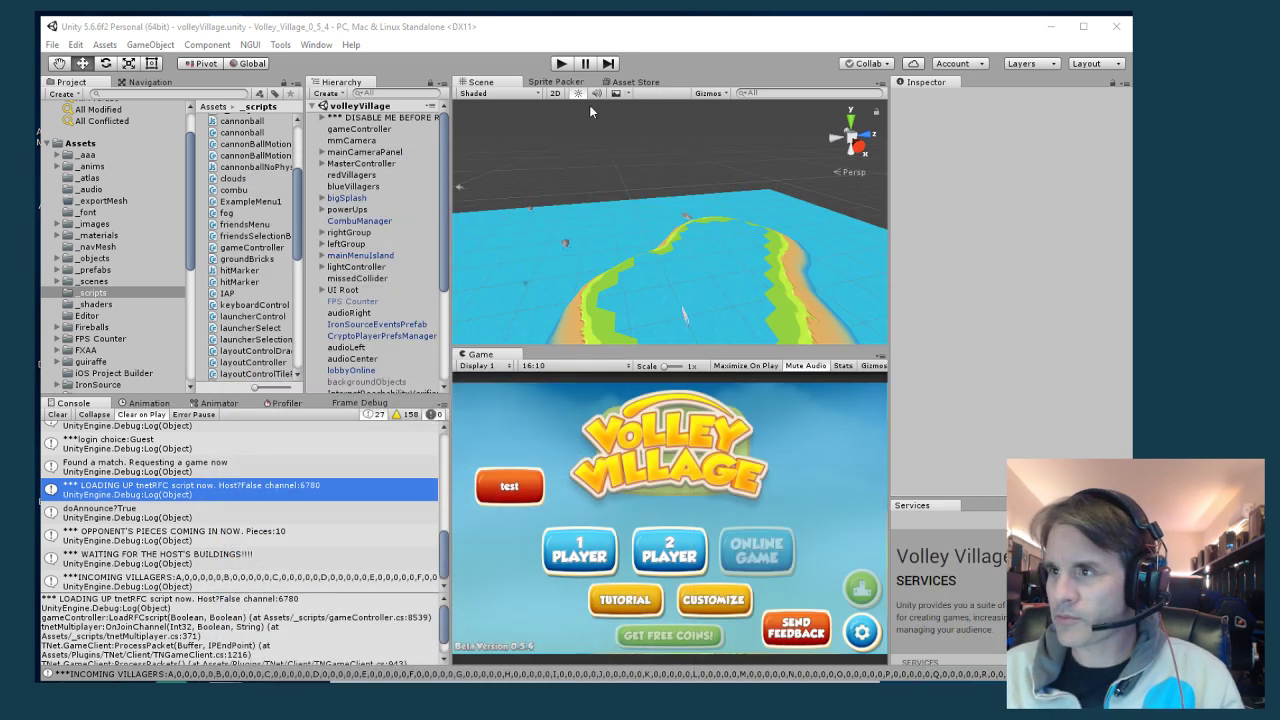
{"action": "key", "text": "ctrl+p"}
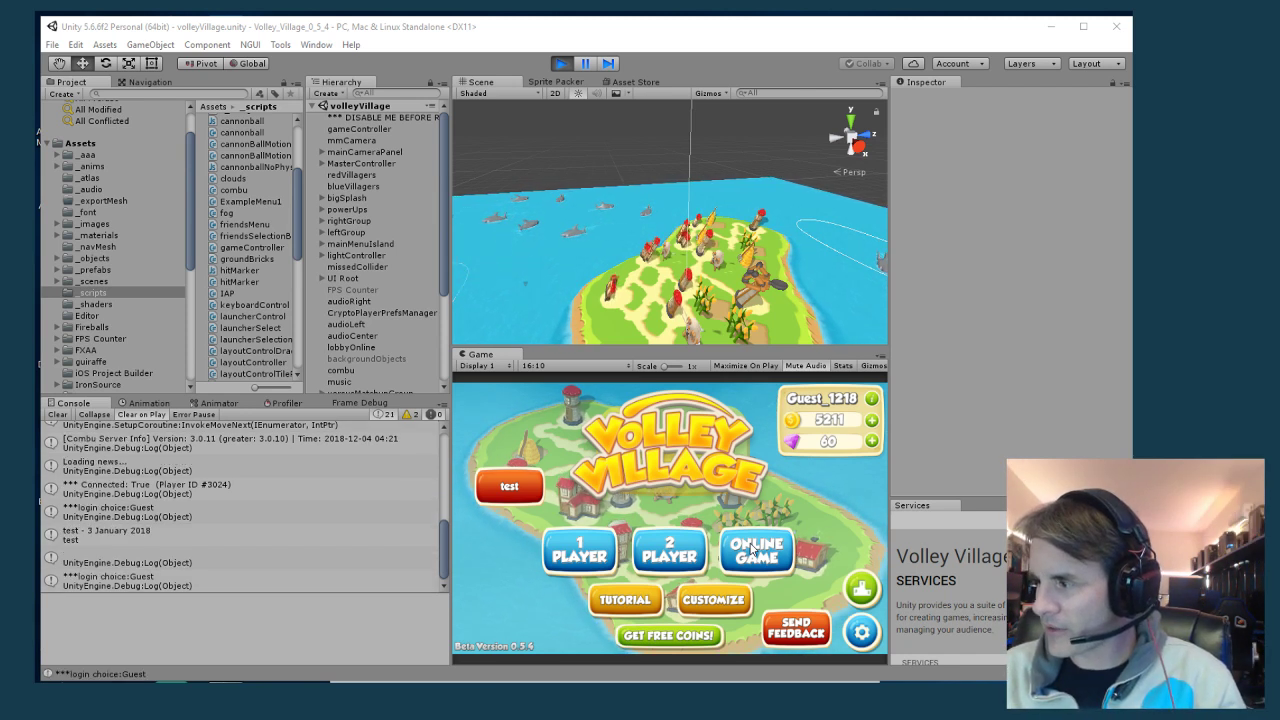
Start an online match search, inspect the WAITING FOR THE HOST'S BUILDINGS!!!! log entry, then stop play mode
{"action": "left_click", "coordinate": [745, 556]}
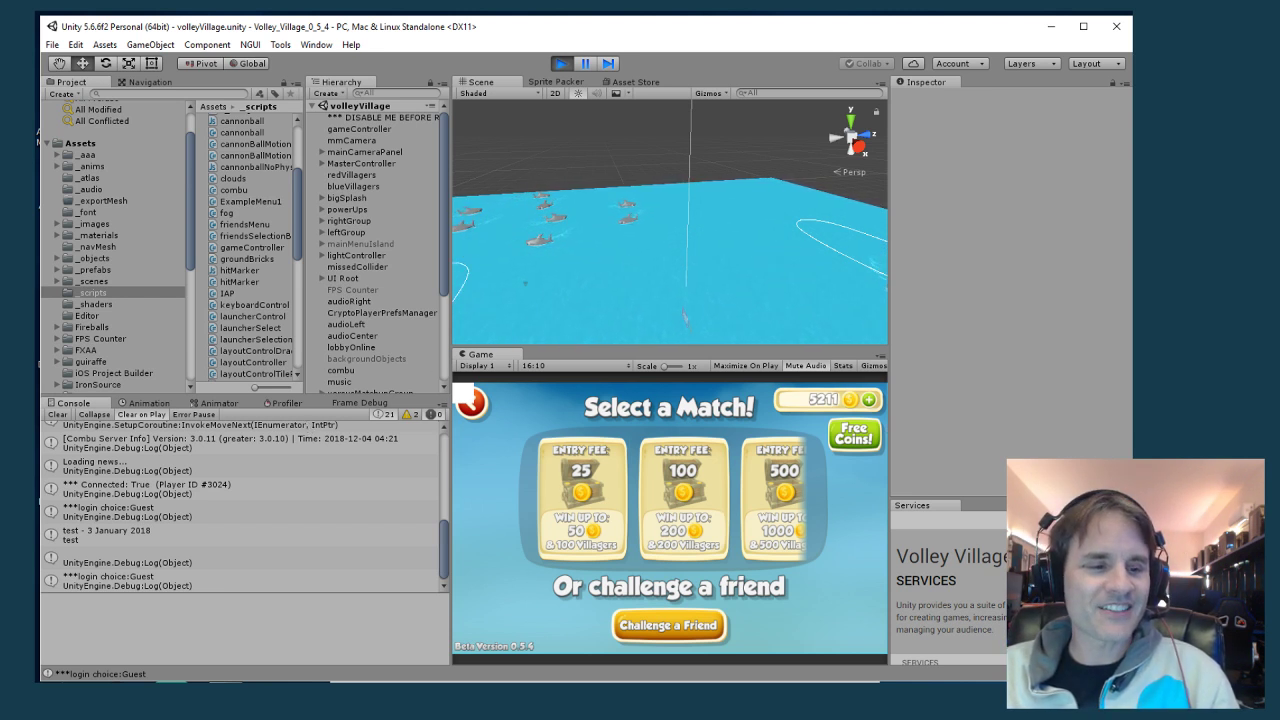
{"action": "left_click", "coordinate": [608, 516]}
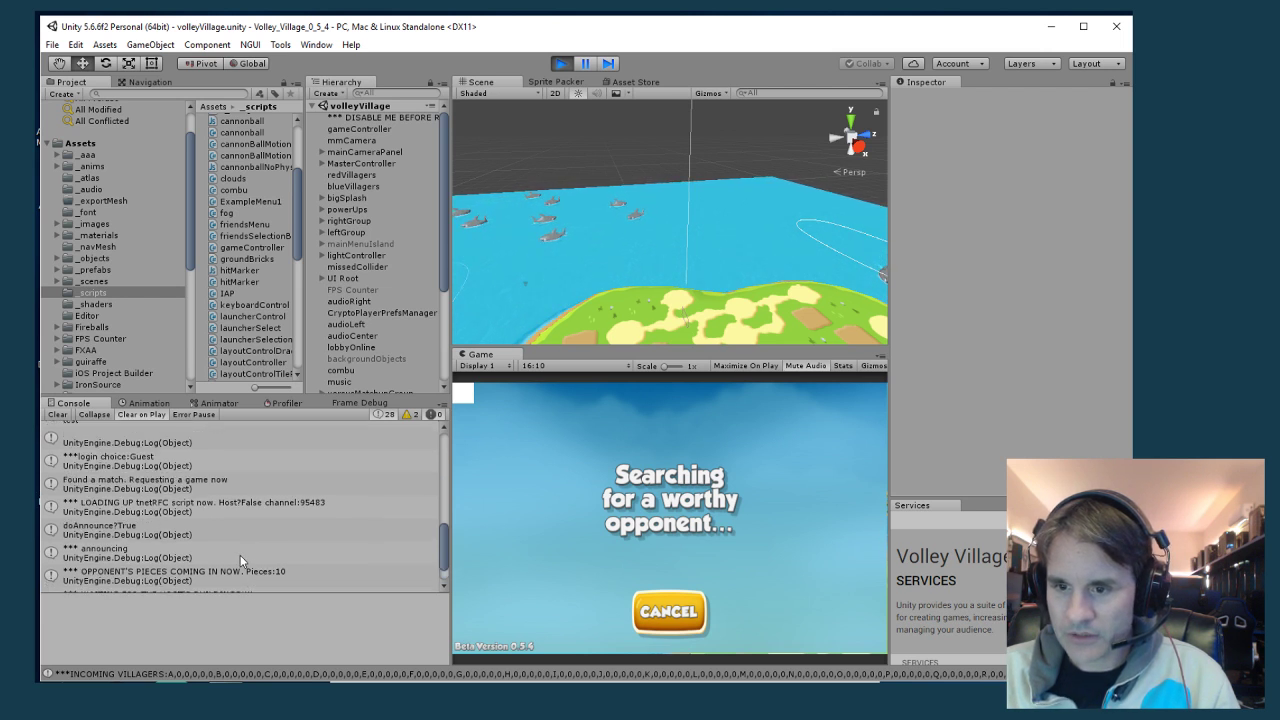
{"action": "left_click", "coordinate": [237, 548]}
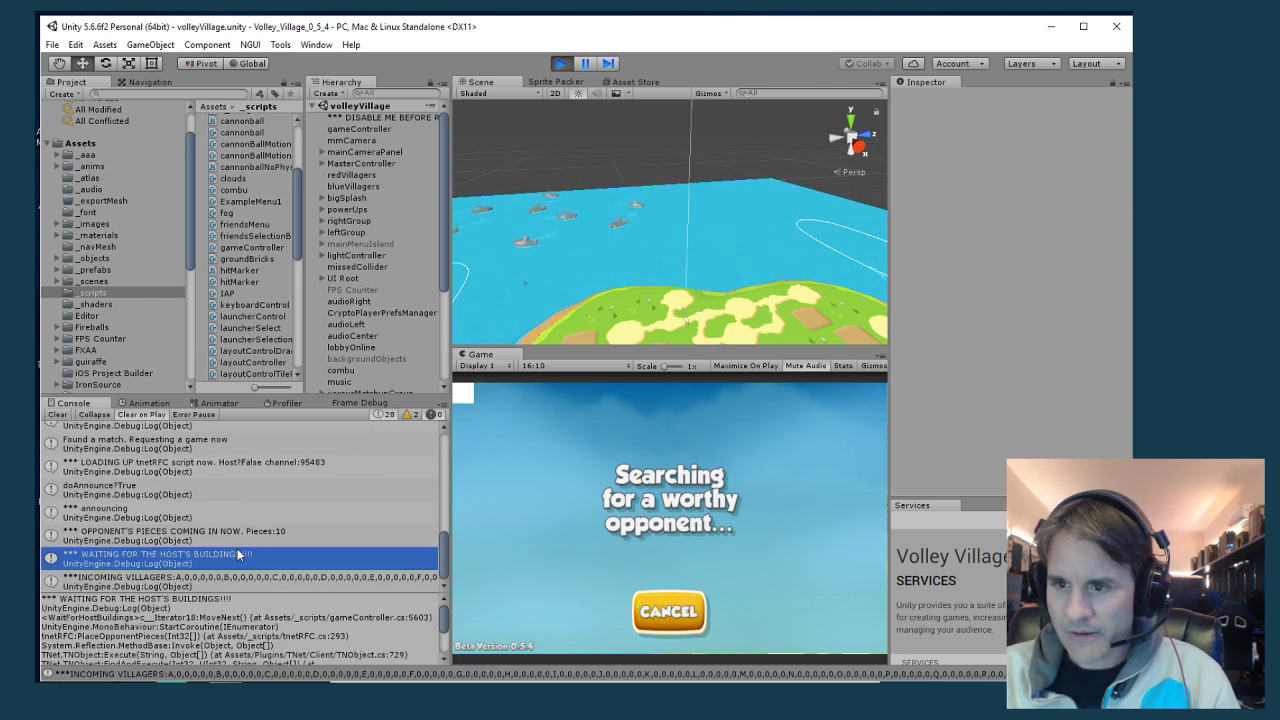
{"action": "key", "text": "alt+Tab"}
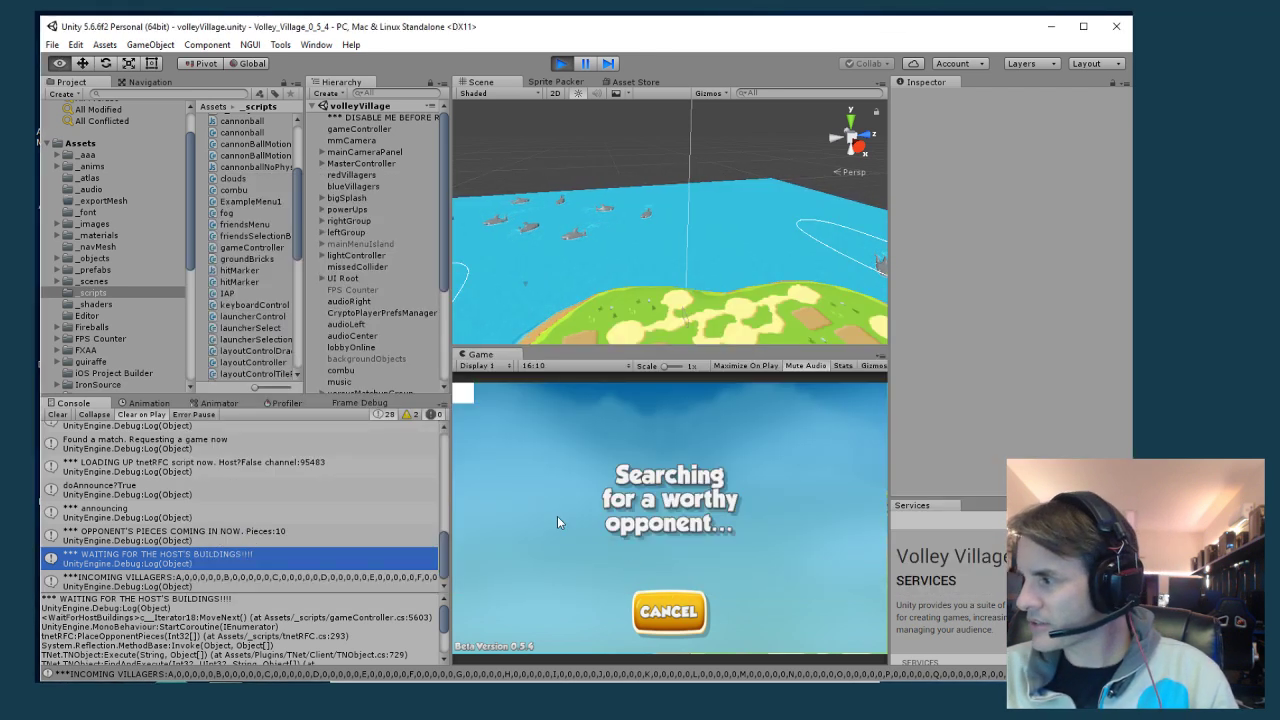
{"action": "left_click", "coordinate": [559, 66]}
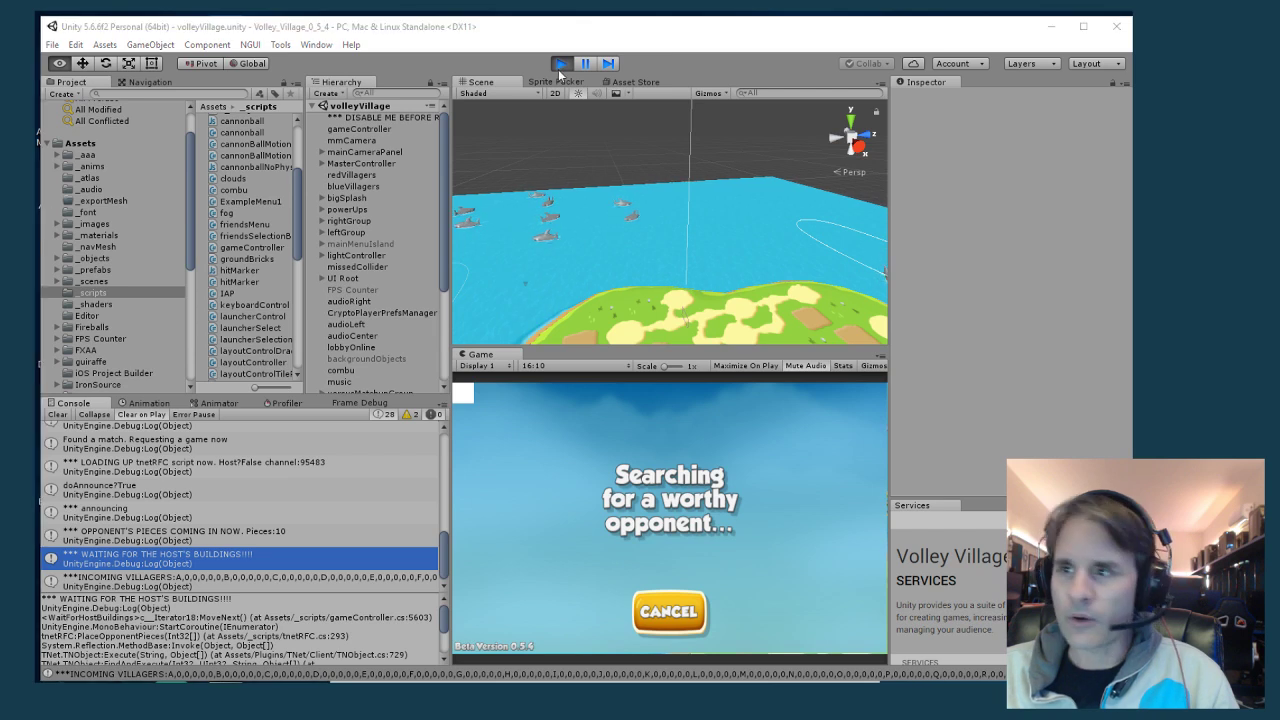
{"action": "key", "text": "alt+Tab"}
Insert Debug.Log("*** AnnounceHostLoadedRFC"); at the top of AnnounceHostLoadedRFC in tnetRFC.cs
{"action": "key", "text": "alt+Tab"}
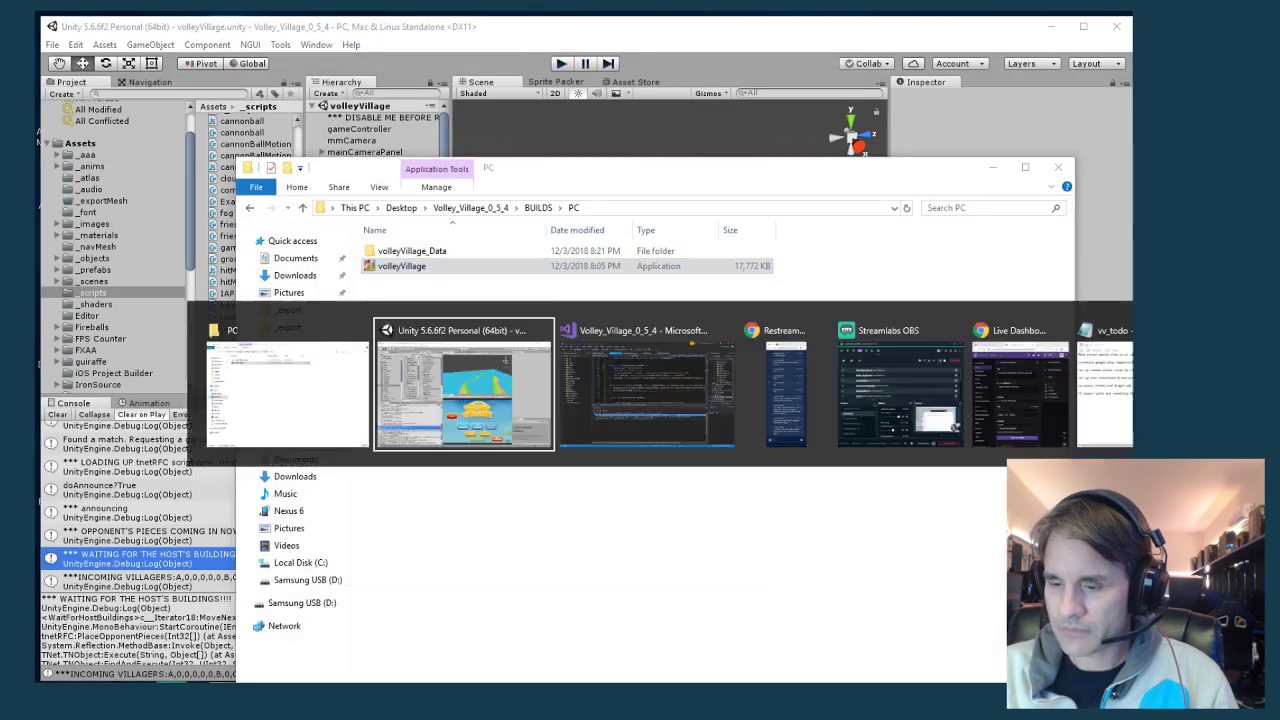
{"action": "key", "text": "alt+Tab"}
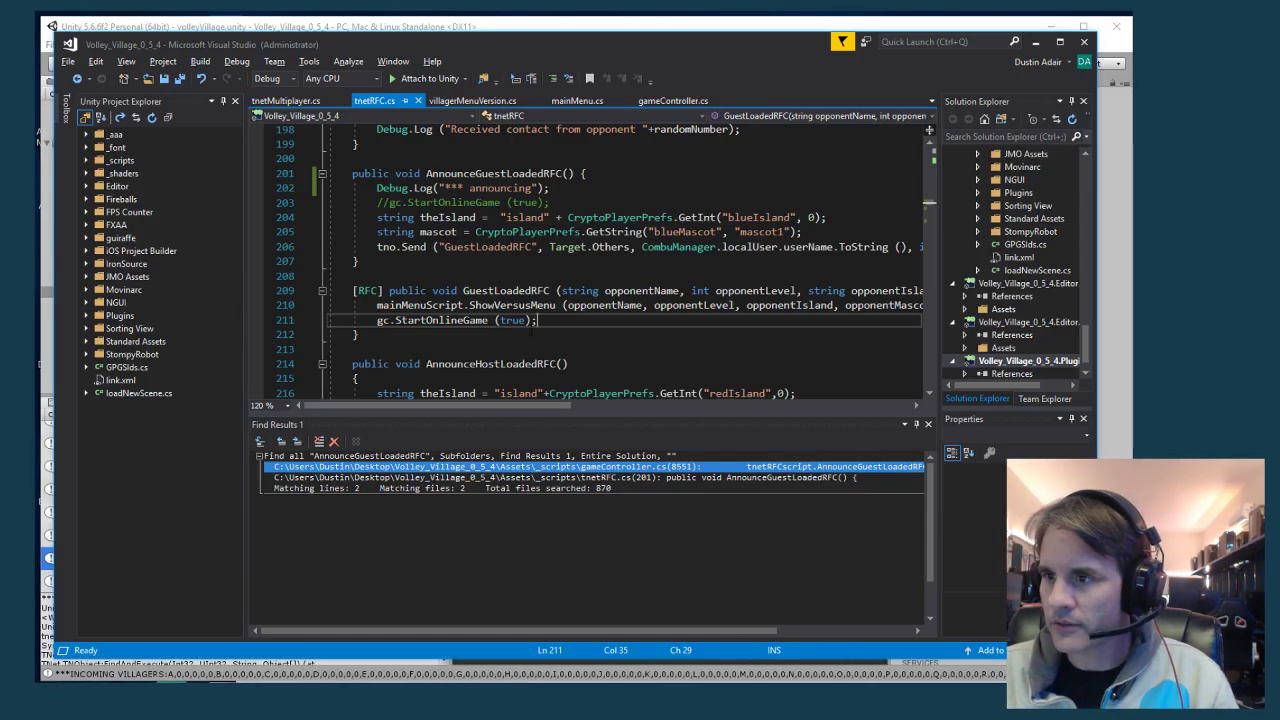
{"action": "scroll", "coordinate": [581, 379], "scroll_direction": "down", "scroll_amount": 1}
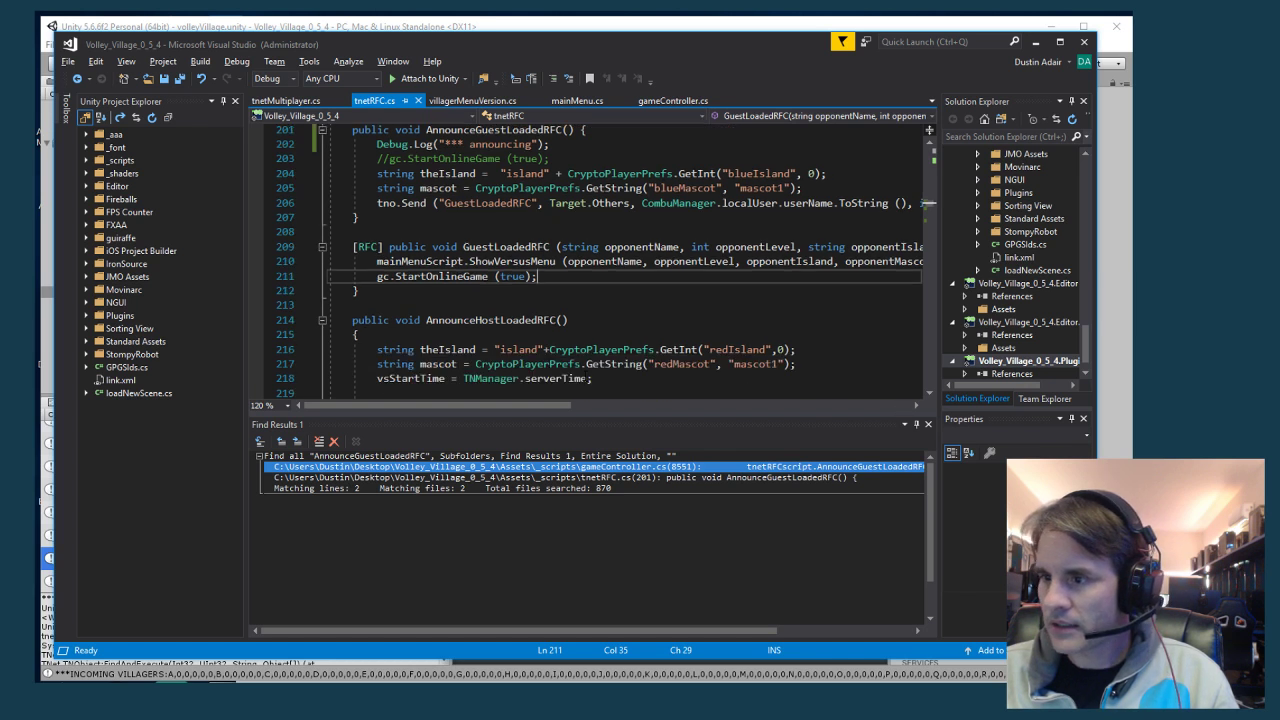
{"action": "left_click", "coordinate": [492, 332]}
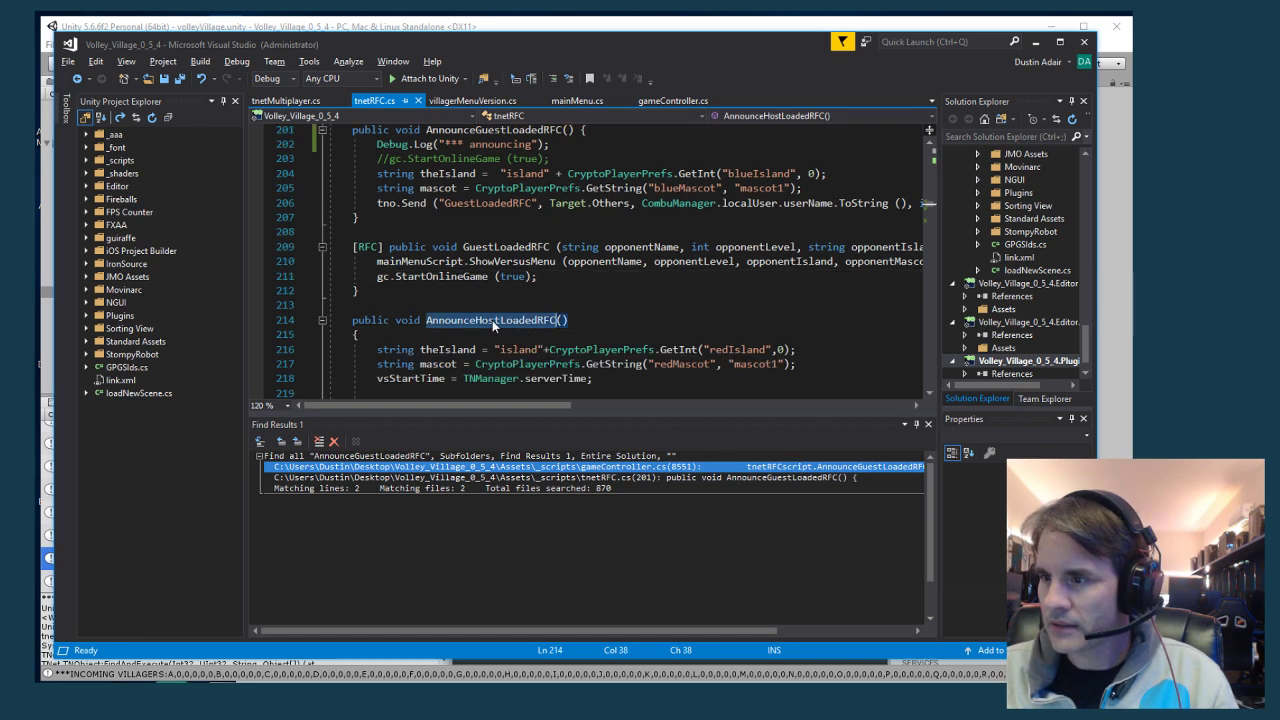
{"action": "scroll", "coordinate": [492, 320], "scroll_direction": "down", "scroll_amount": 1}
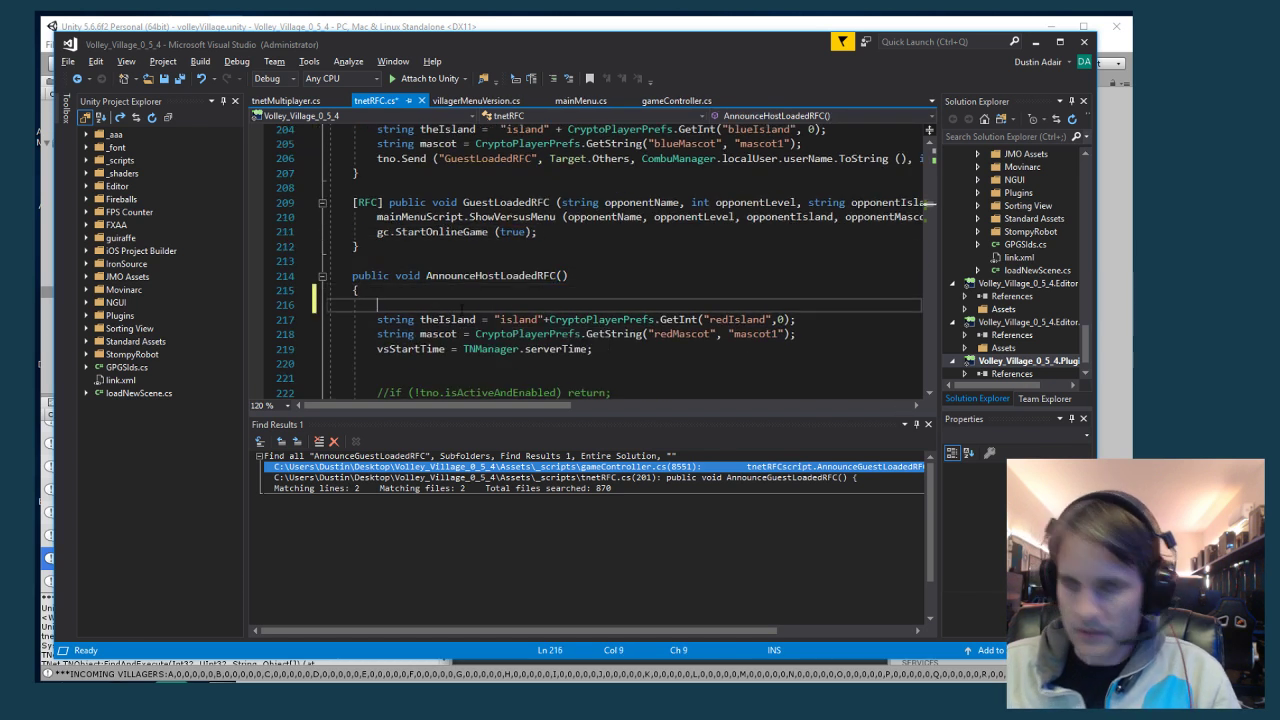
{"action": "key", "text": "Return"}
{"action": "type", "text": "Debug.Log"}
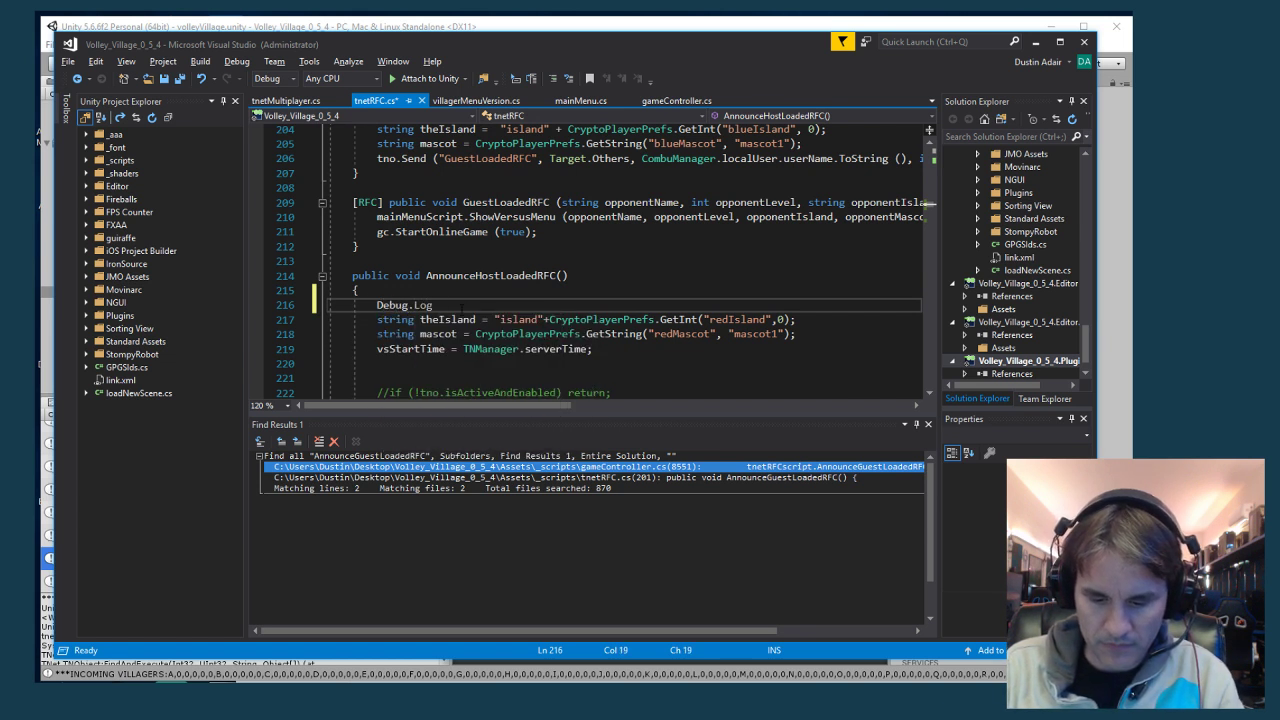
{"action": "type", "text": " (\"***"}
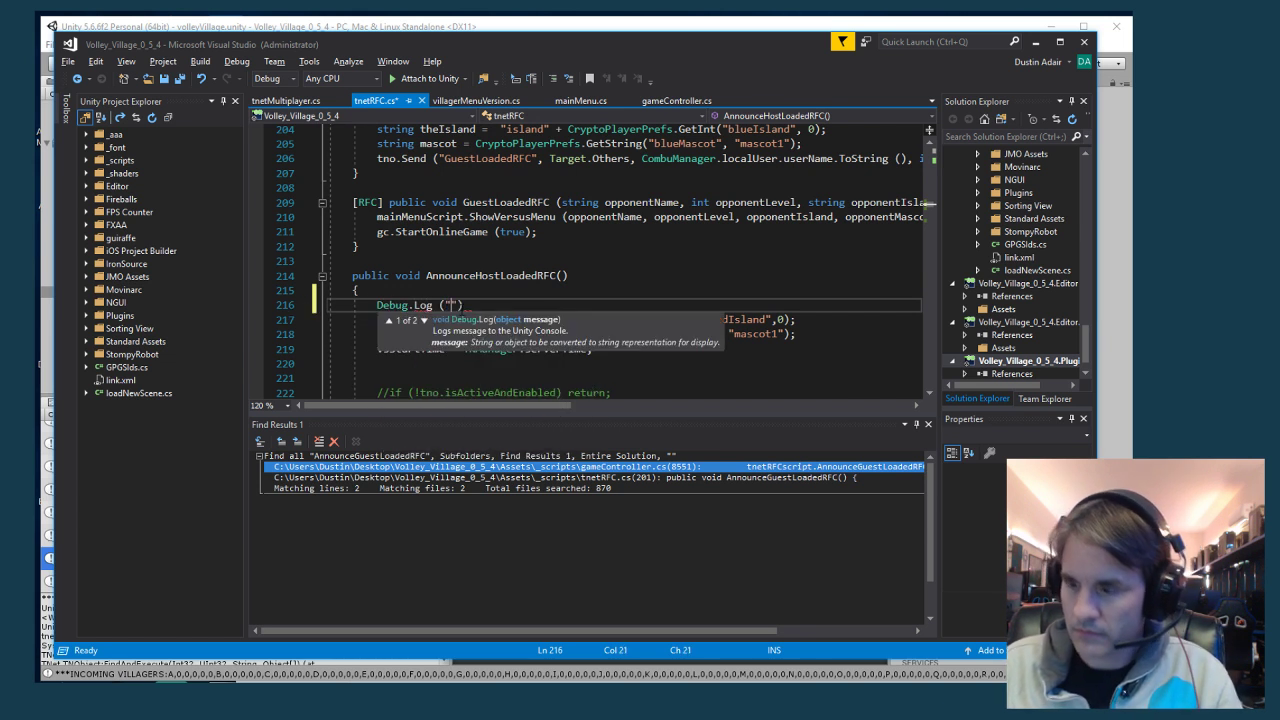
{"action": "double_click", "coordinate": [490, 277]}
{"action": "key", "text": "ctrl+c"}
{"action": "left_click", "coordinate": [474, 305]}
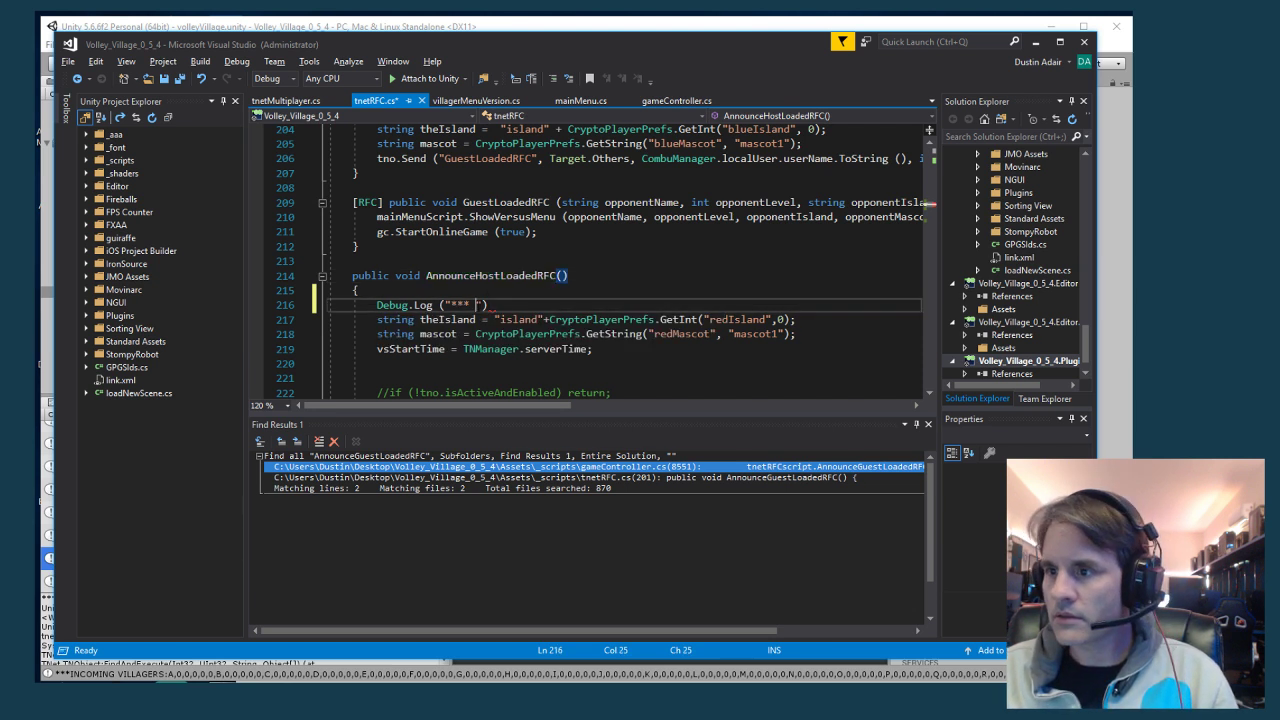
{"action": "key", "text": "ctrl+v"}
{"action": "key", "text": "Right"}
{"action": "key", "text": "Right"}
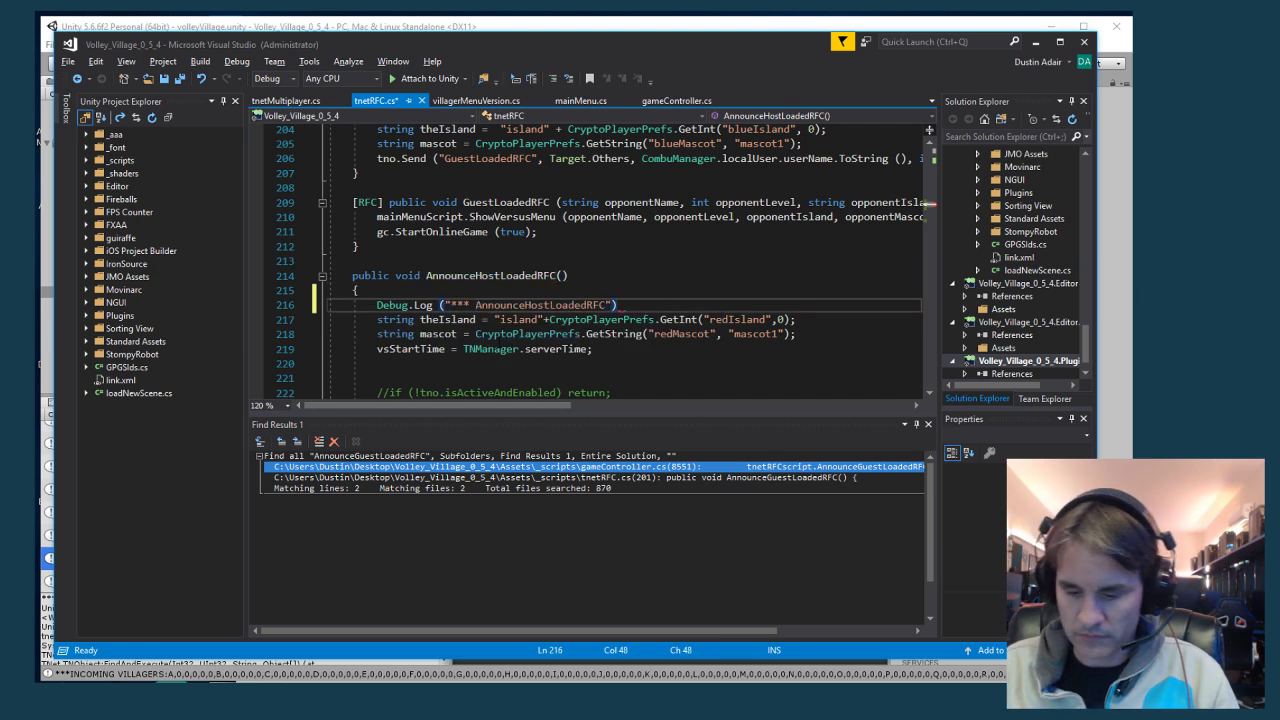
{"action": "type", "text": ";"}
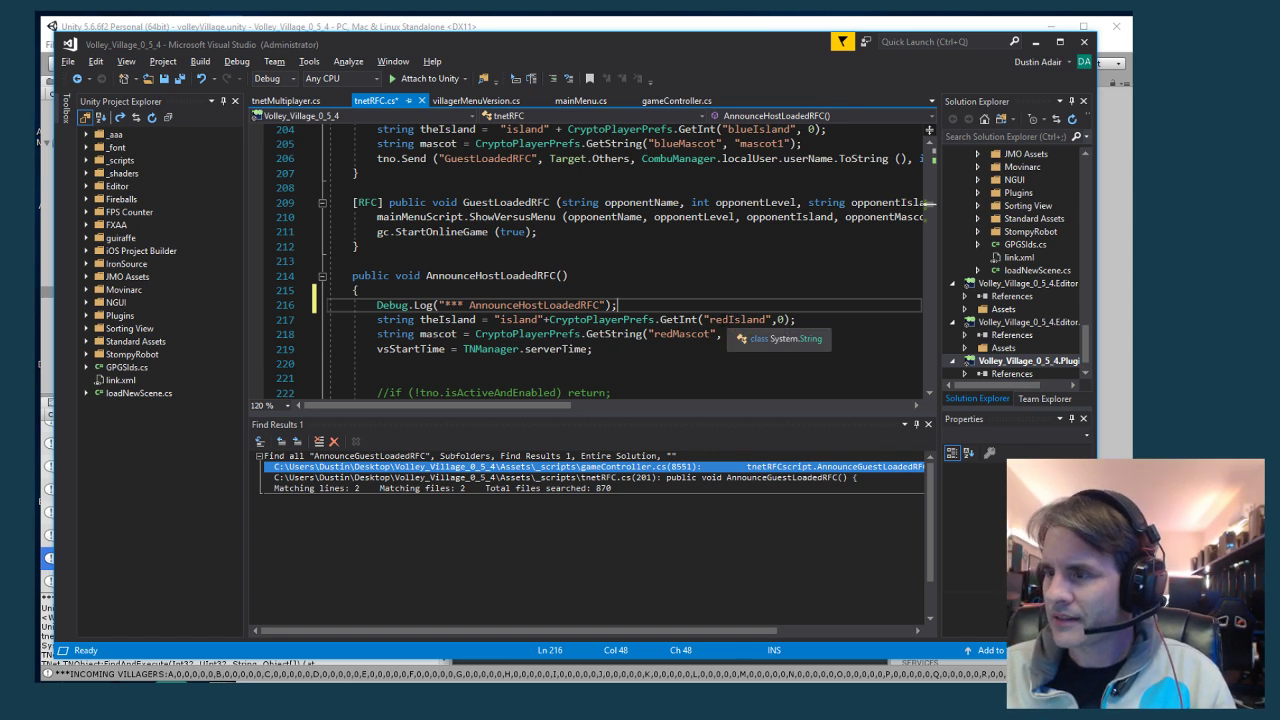
Save tnetRFC.cs and switch back to the Unity editor
{"action": "mouse_move", "coordinate": [675, 320]}
{"action": "scroll", "coordinate": [630, 349], "scroll_direction": "down", "scroll_amount": 1}
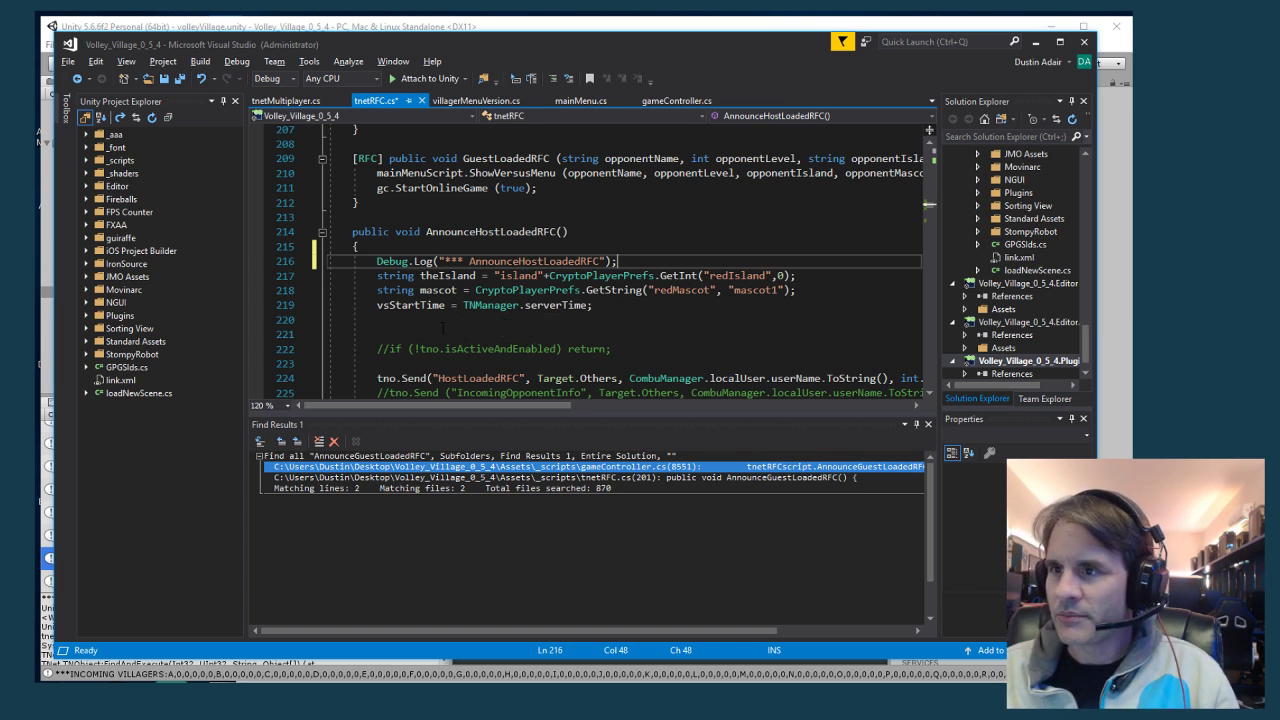
{"action": "key", "text": "ctrl+s"}
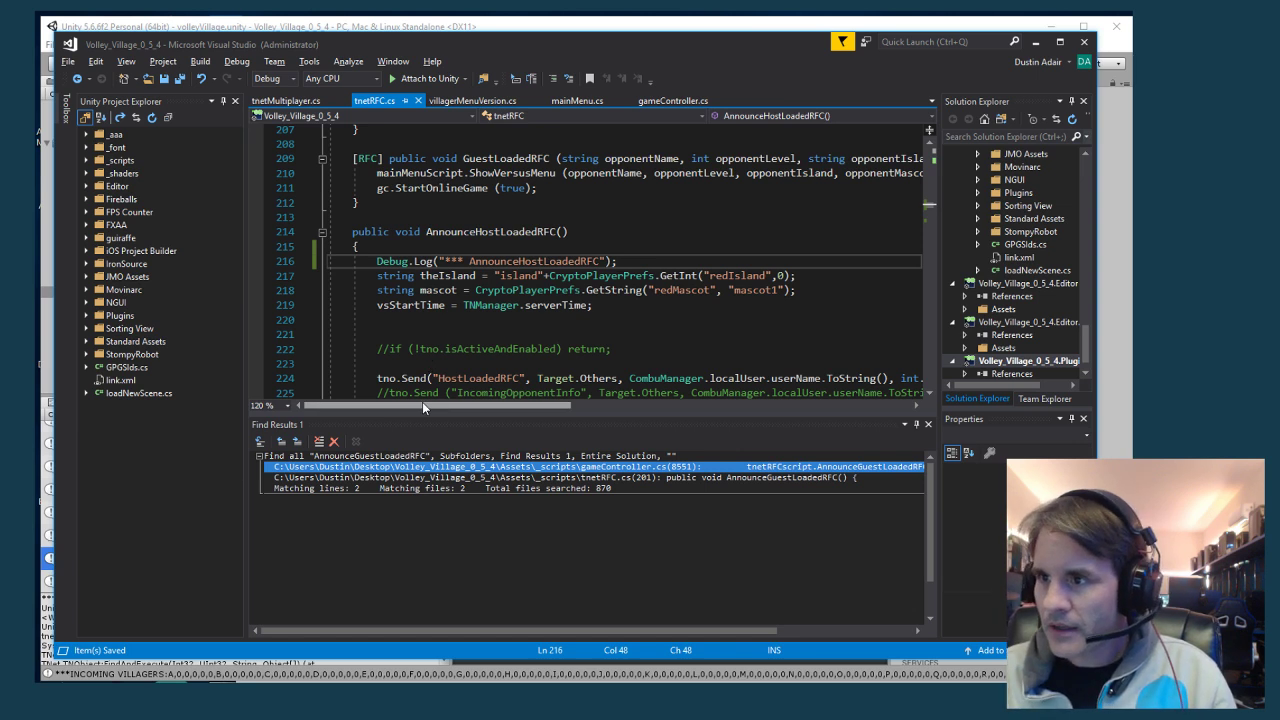
{"action": "key", "text": "alt+Tab"}
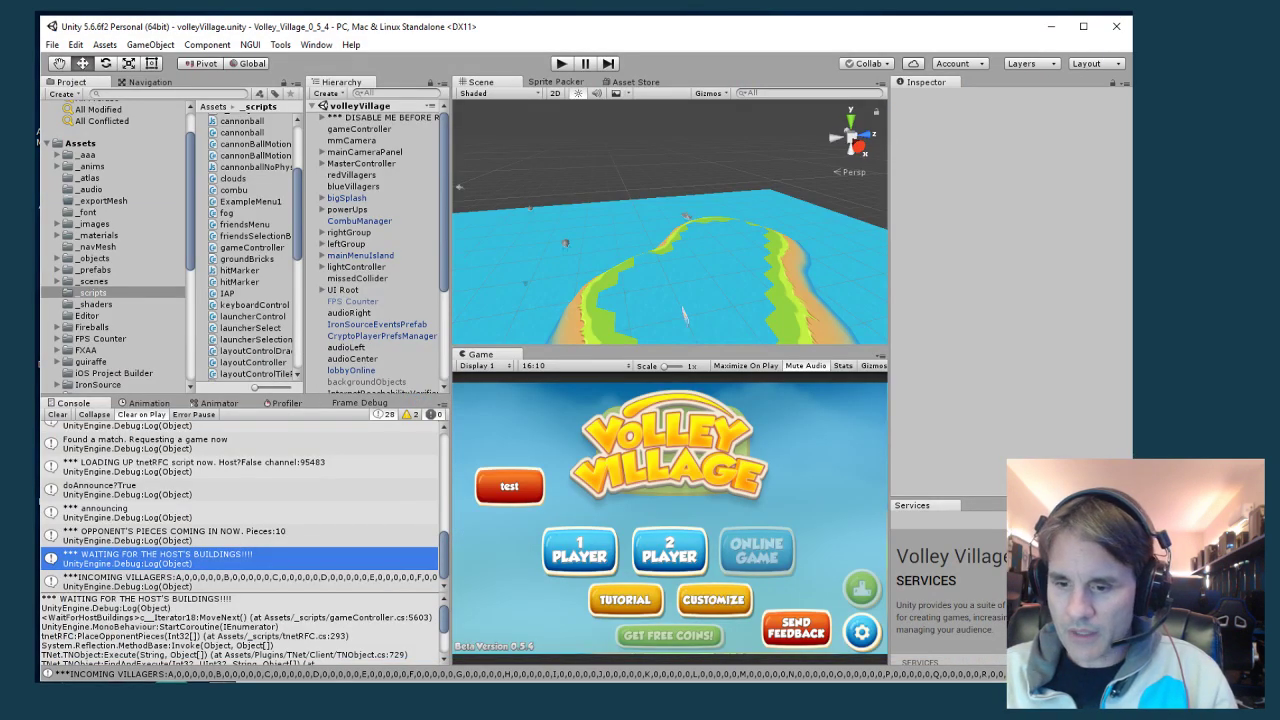
Relaunch the standalone build, play in the editor, and join the 25-coin online match as host
{"action": "key", "text": "alt+Tab"}
{"action": "double_click", "coordinate": [392, 267]}
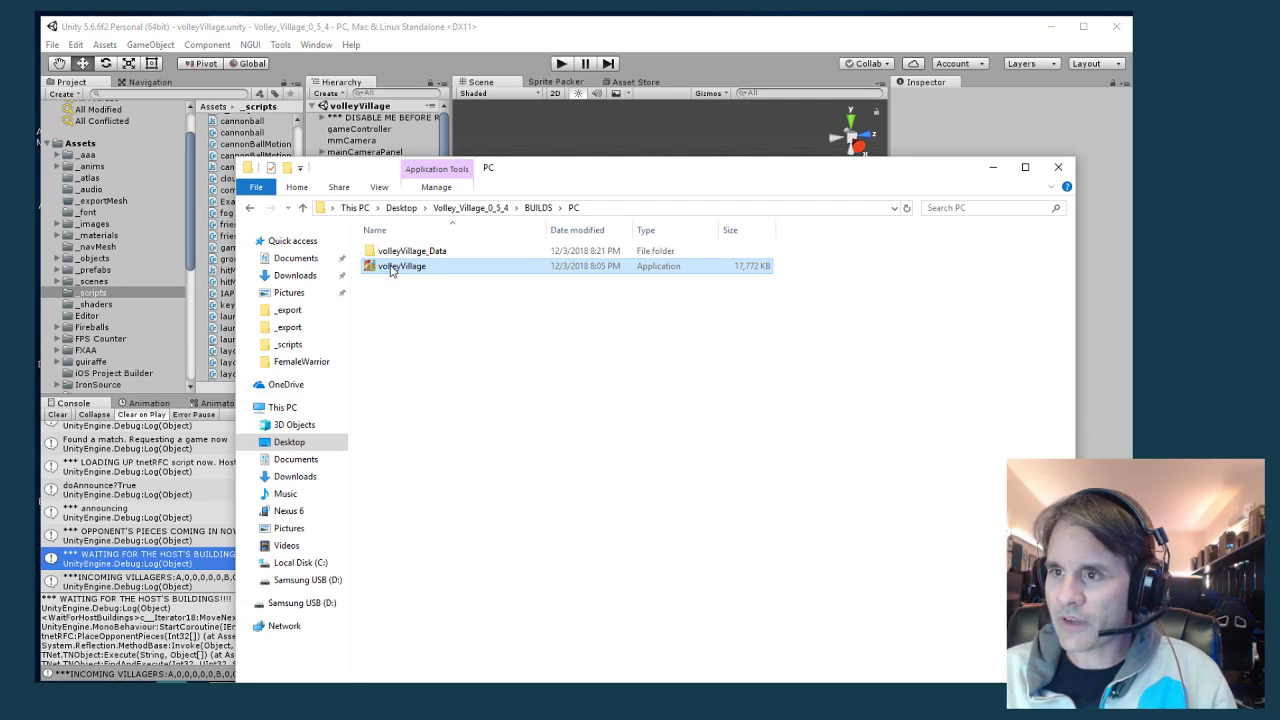
{"action": "key", "text": "Return"}
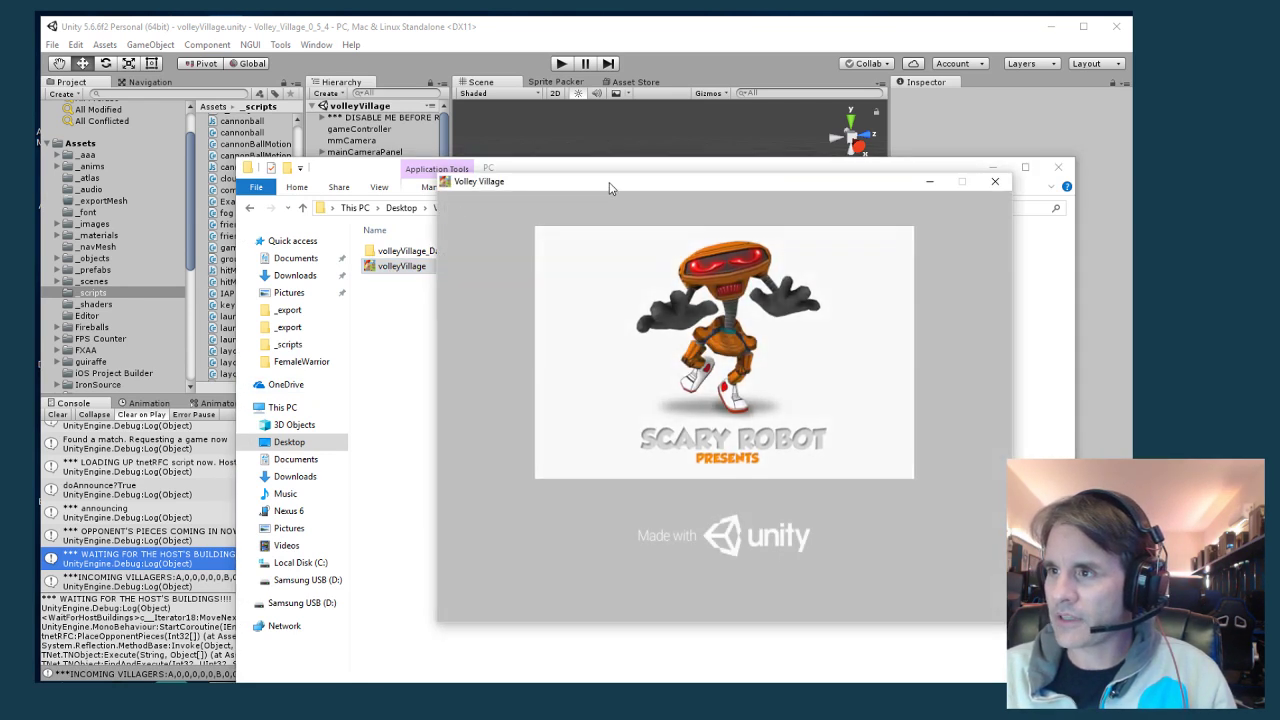
{"action": "left_click", "coordinate": [727, 35]}
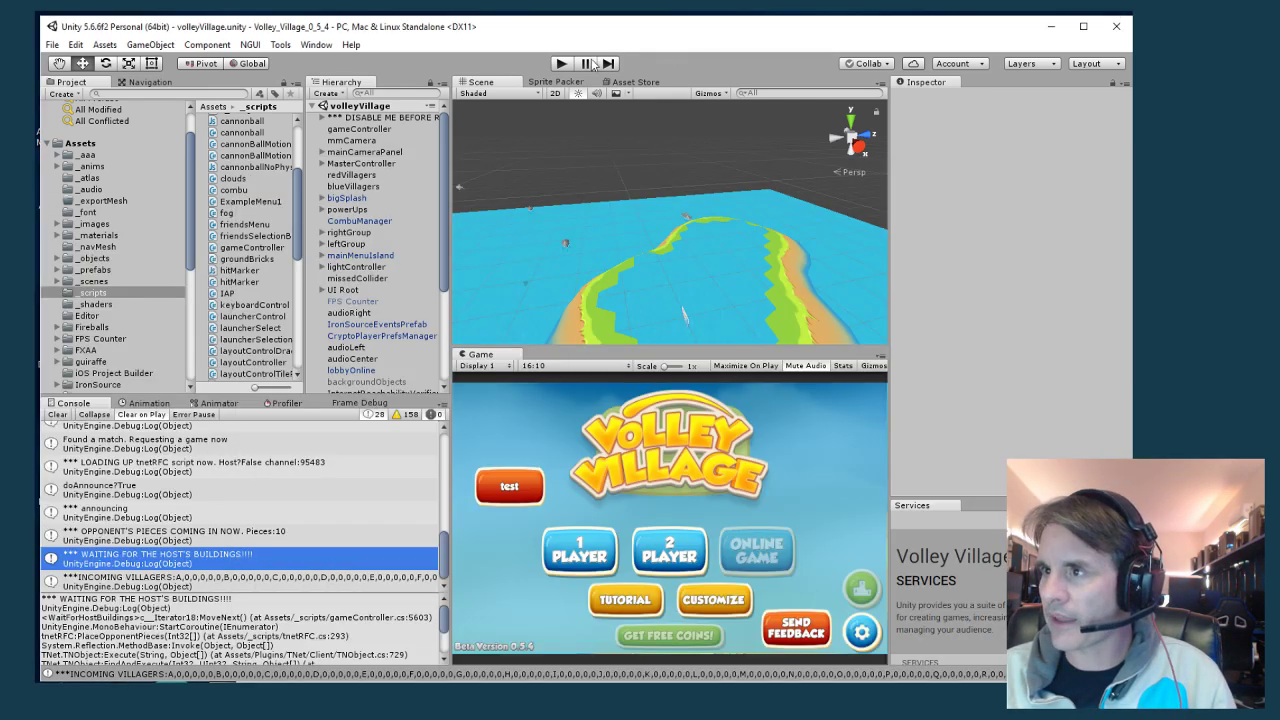
{"action": "left_click", "coordinate": [560, 64]}
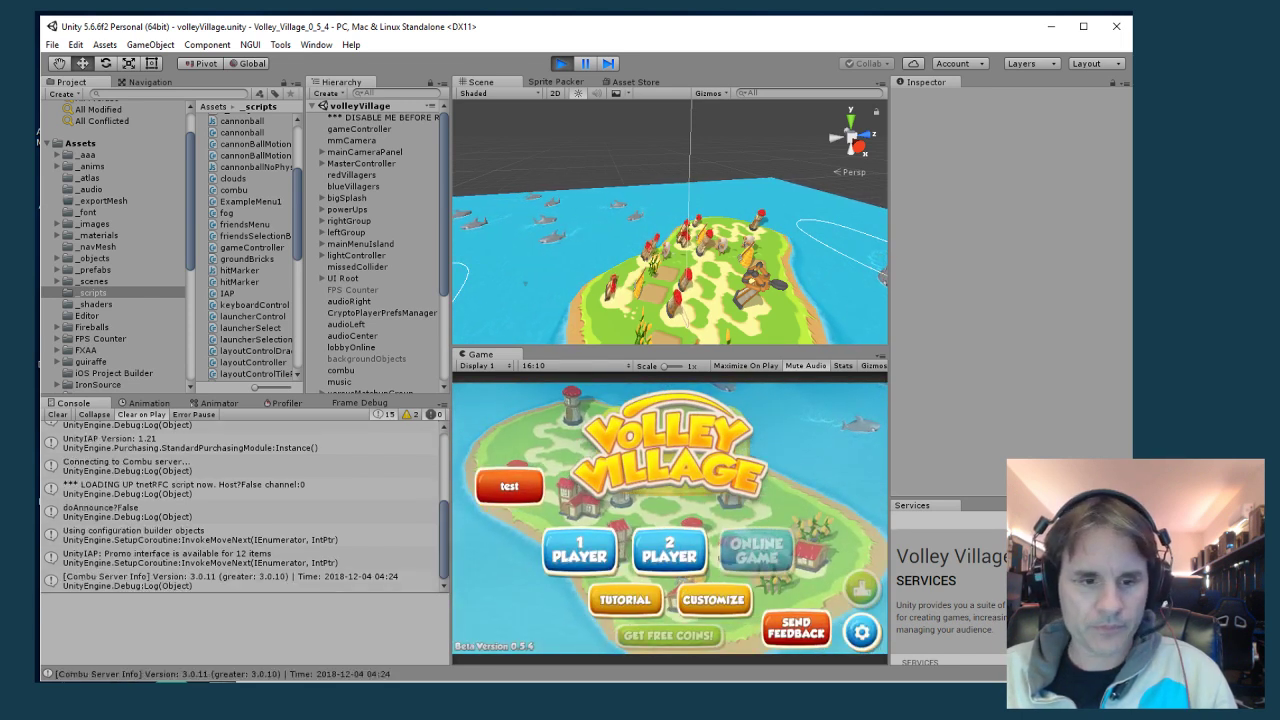
{"action": "left_click", "coordinate": [757, 530]}
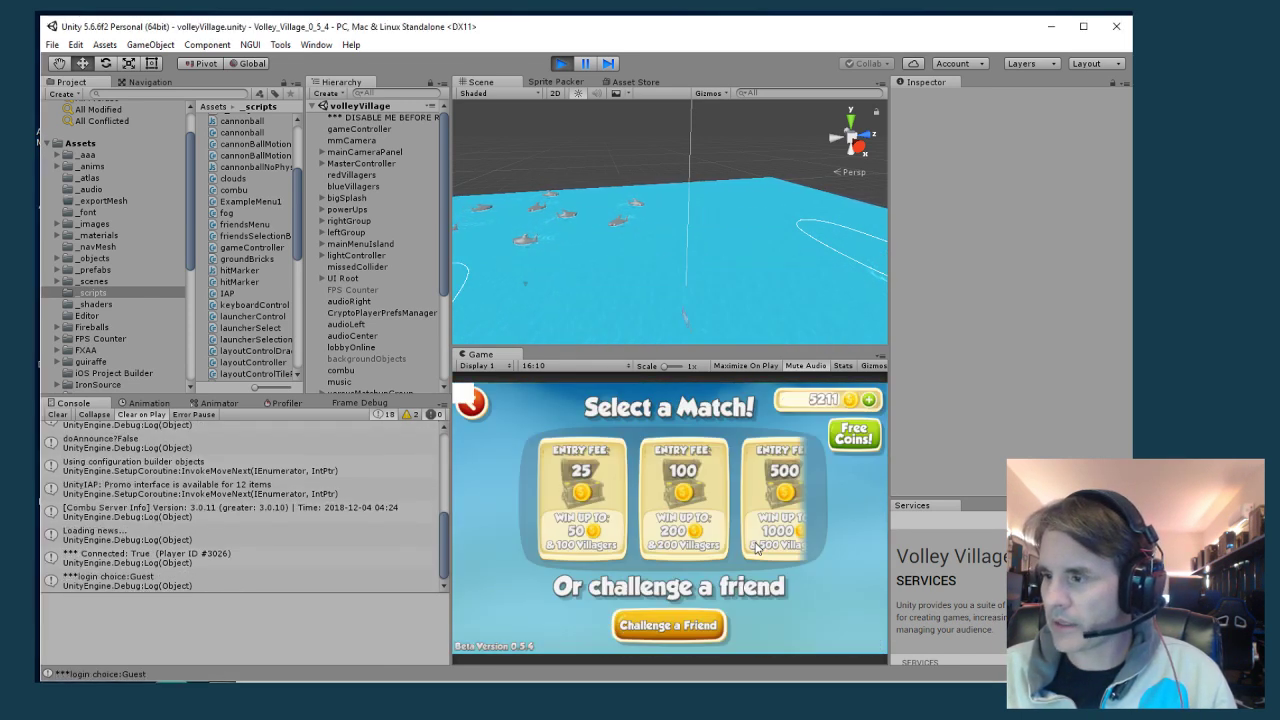
{"action": "left_click", "coordinate": [575, 492]}
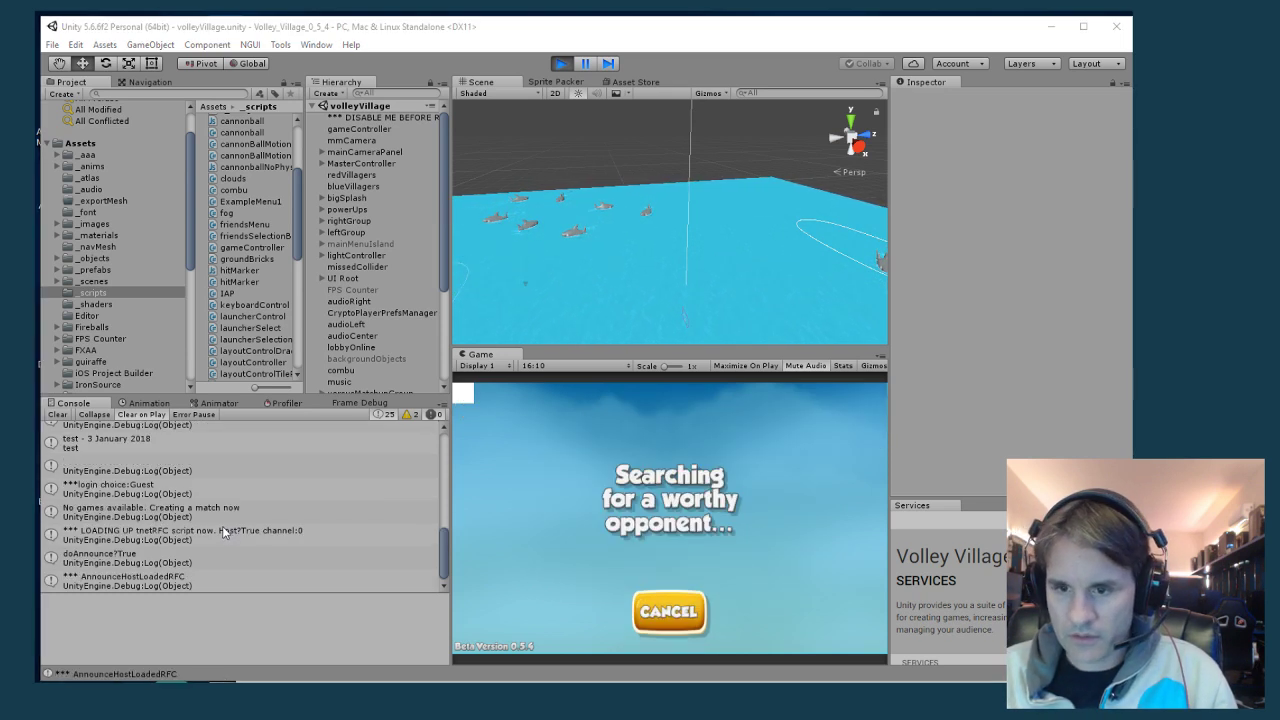
{"action": "scroll", "coordinate": [219, 525], "scroll_direction": "up", "scroll_amount": 2}
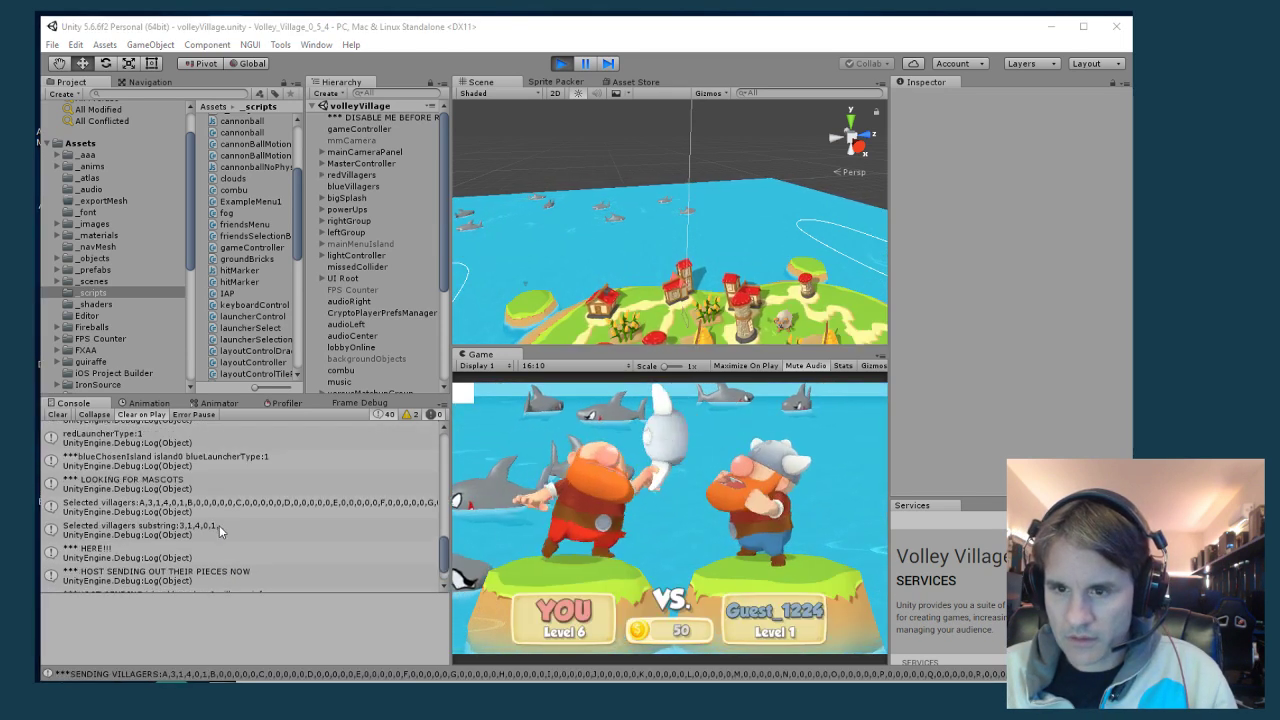
{"action": "scroll", "coordinate": [219, 524], "scroll_direction": "up", "scroll_amount": 1}
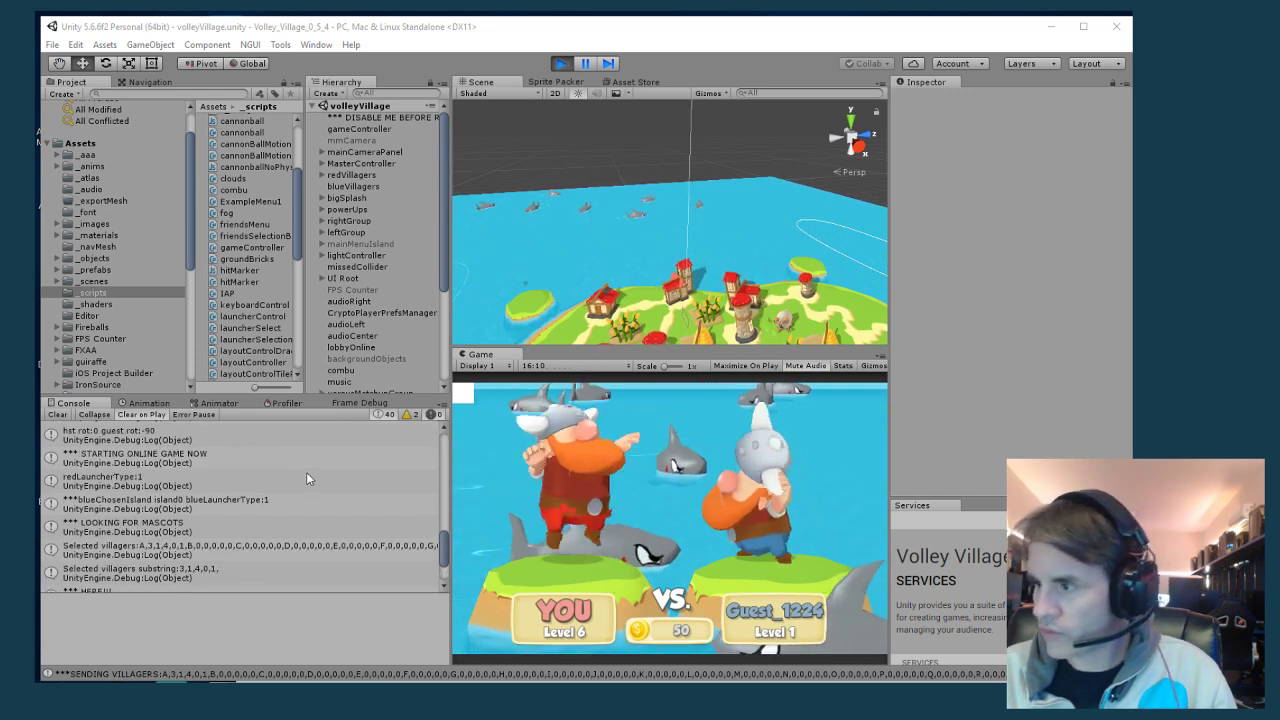
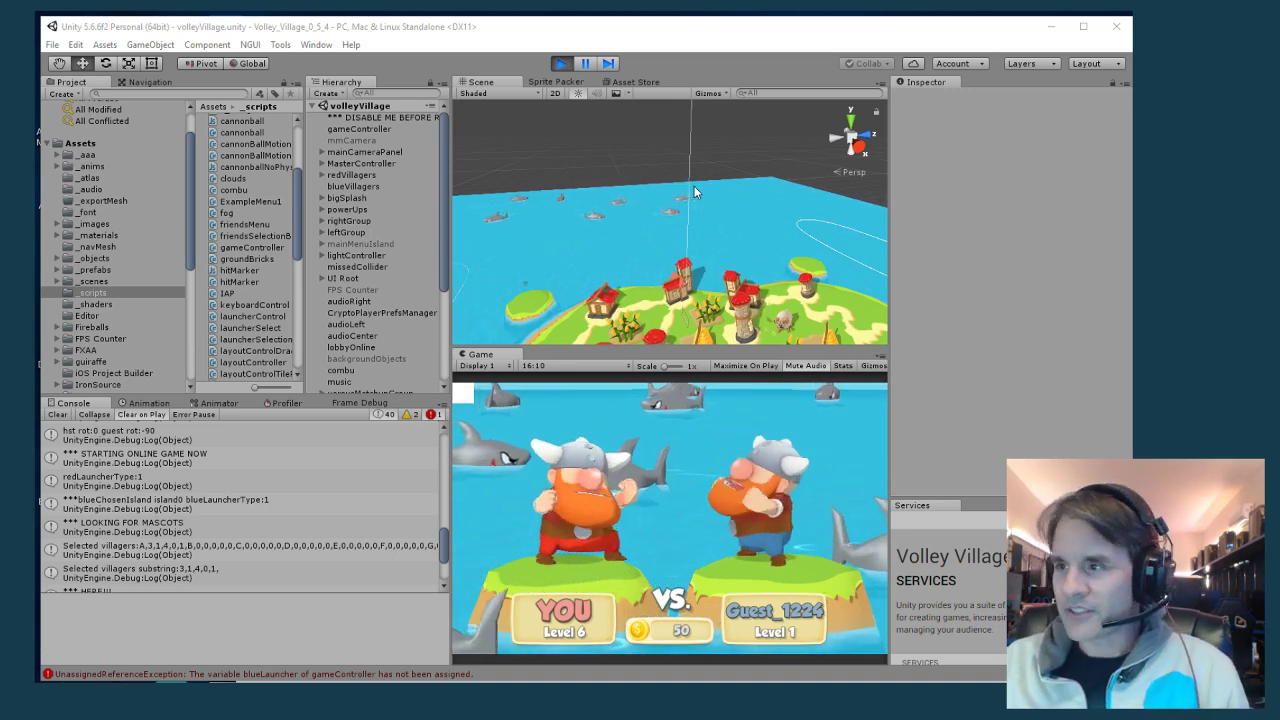
Browse the Console log while the game is on the versus screen, then switch to tnetRFC.cs in Visual Studio
{"action": "left_click", "coordinate": [585, 61]}
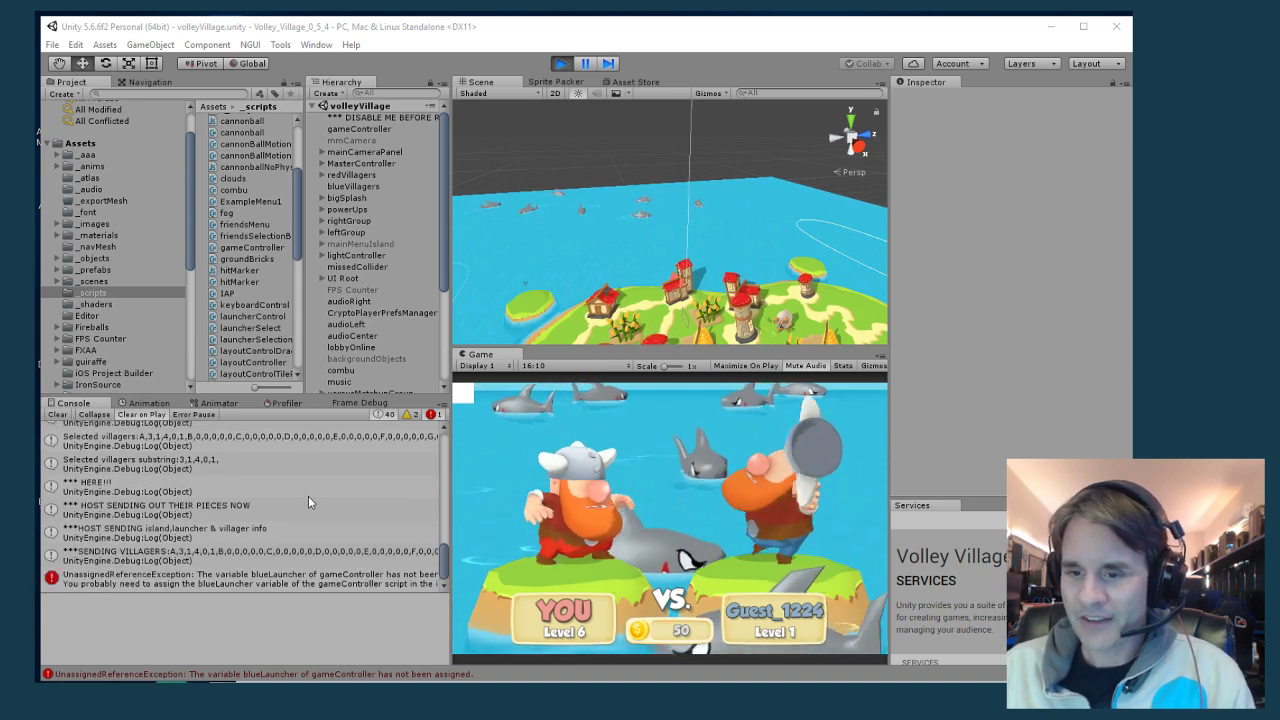
{"action": "scroll", "coordinate": [188, 448], "scroll_direction": "up", "scroll_amount": 2}
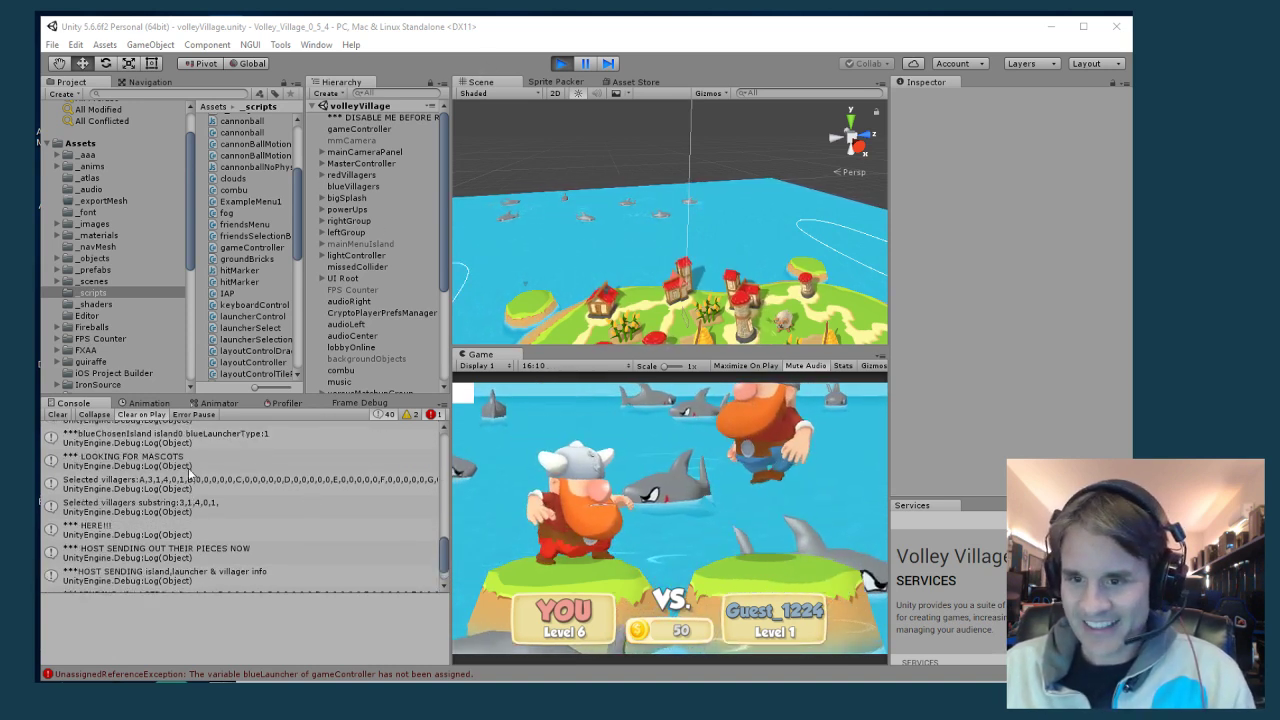
{"action": "left_click_drag", "start_coordinate": [265, 388], "coordinate": [280, 388]}
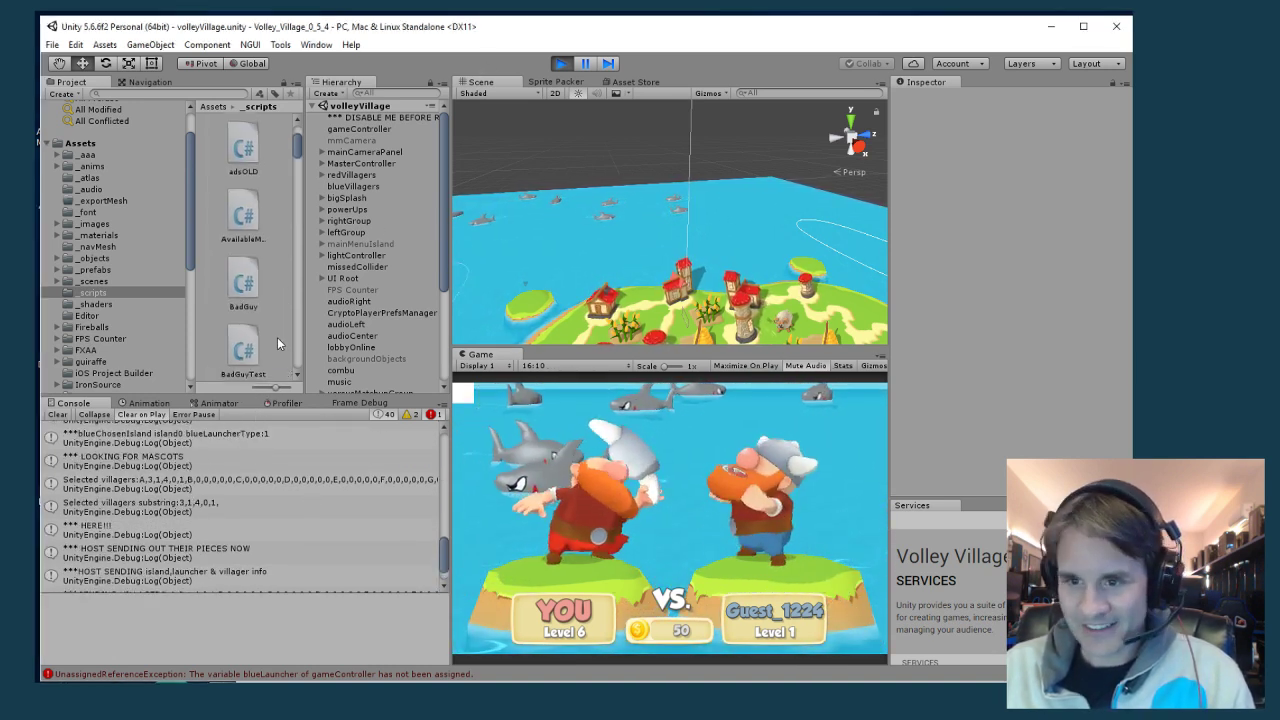
{"action": "scroll", "coordinate": [282, 462], "scroll_direction": "up", "scroll_amount": 3}
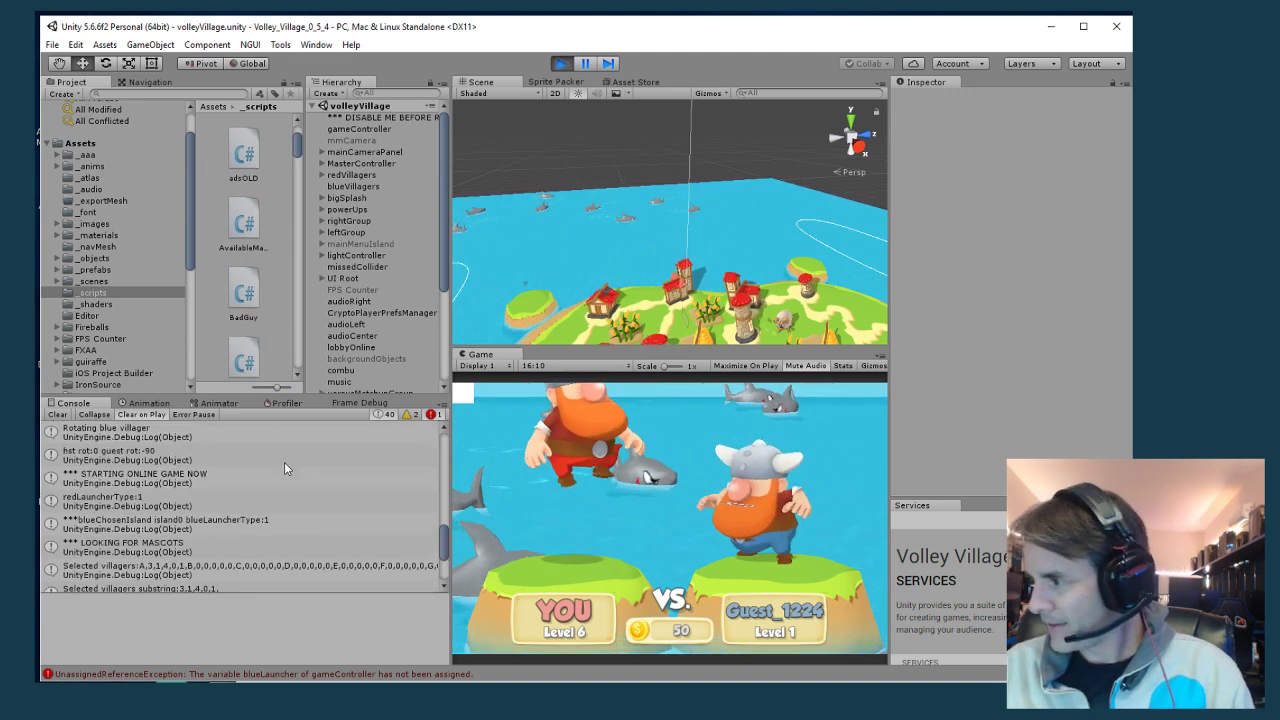
{"action": "scroll", "coordinate": [284, 462], "scroll_direction": "down", "scroll_amount": 2}
{"action": "scroll", "coordinate": [445, 552], "scroll_direction": "up", "scroll_amount": 2}
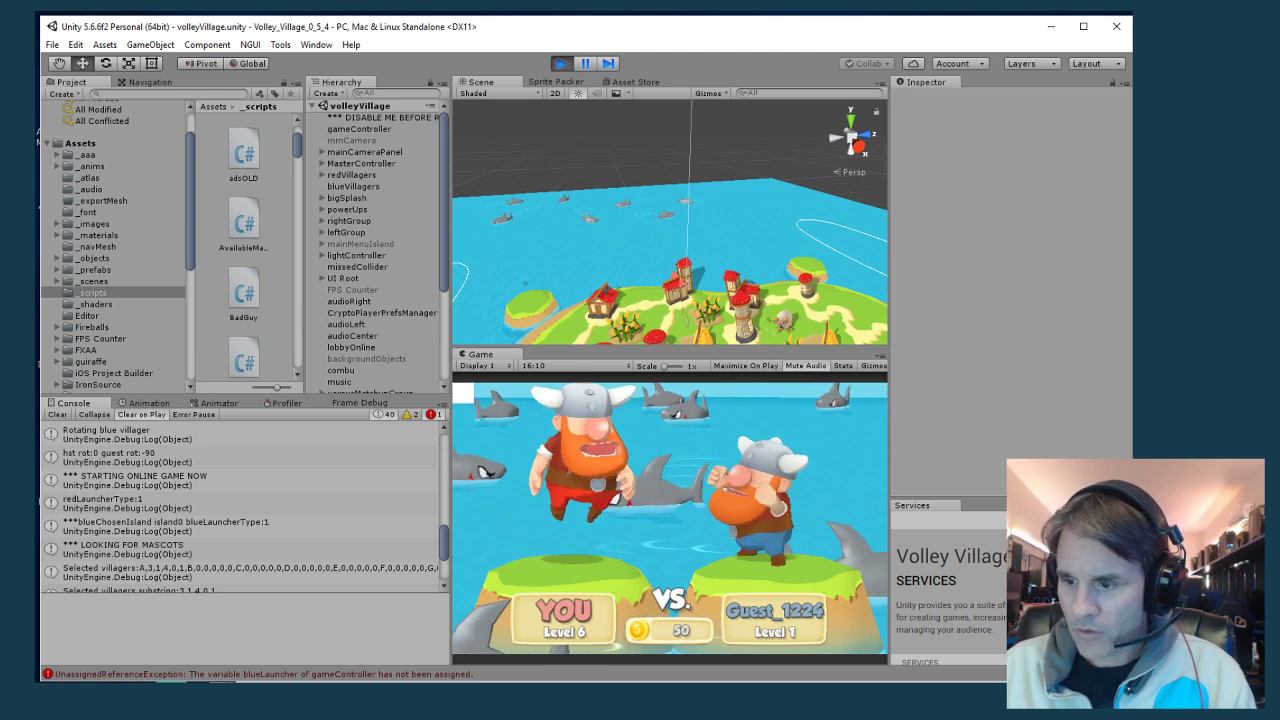
{"action": "key", "text": "alt+Tab"}
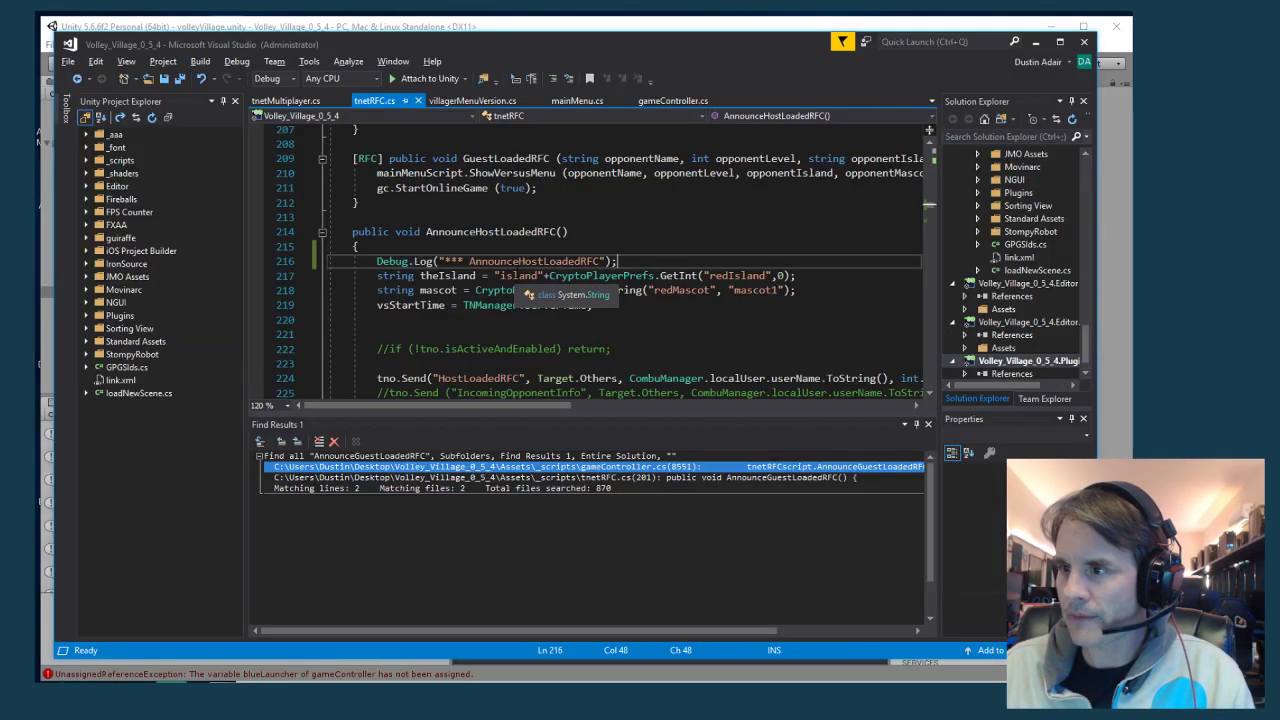
Show the stack trace of the AnnounceHostLoadedRFC entry in Unity's Console
{"action": "key", "text": "alt+Tab"}
{"action": "scroll", "coordinate": [243, 523], "scroll_direction": "down", "scroll_amount": 2}
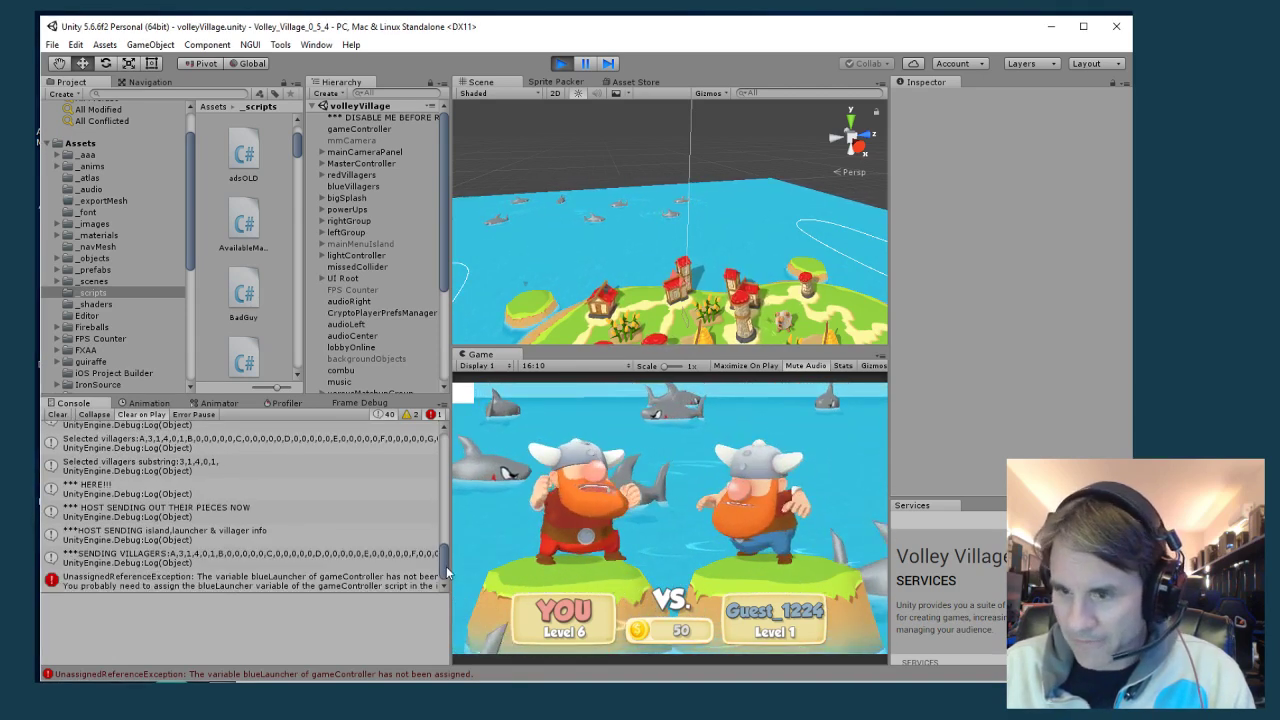
{"action": "left_click_drag", "start_coordinate": [446, 561], "coordinate": [446, 532]}
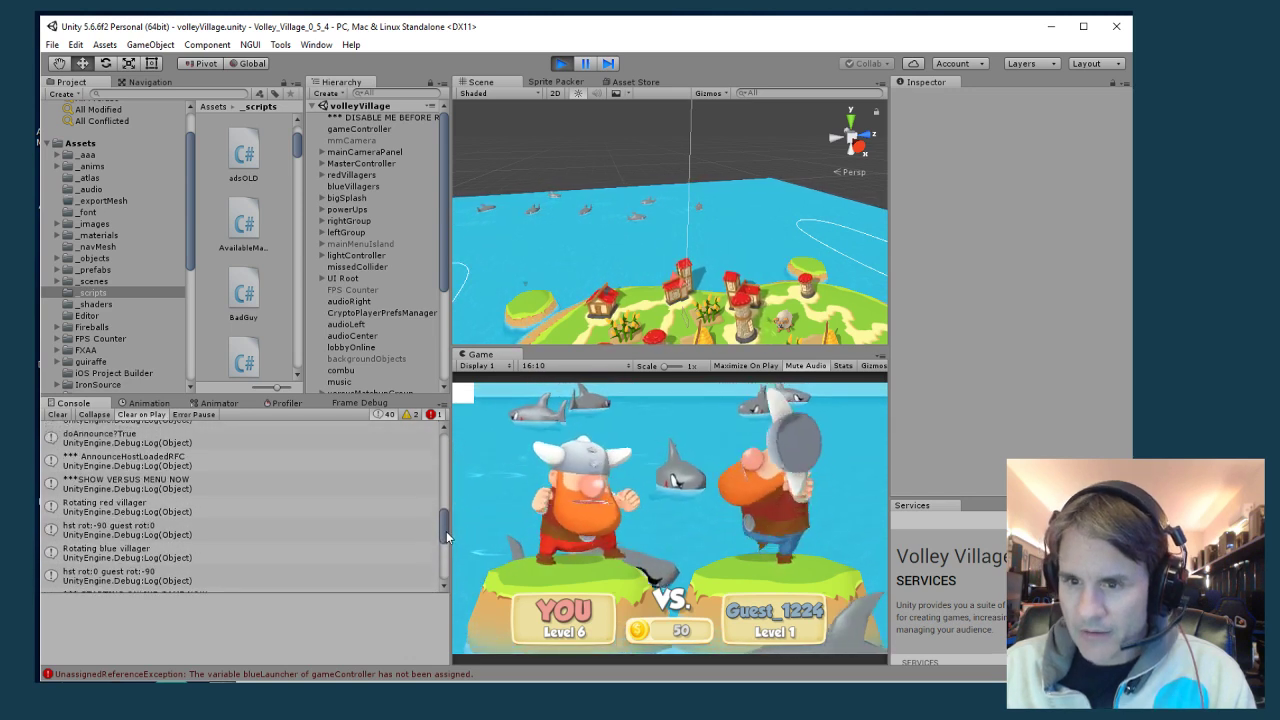
{"action": "left_click", "coordinate": [173, 466]}
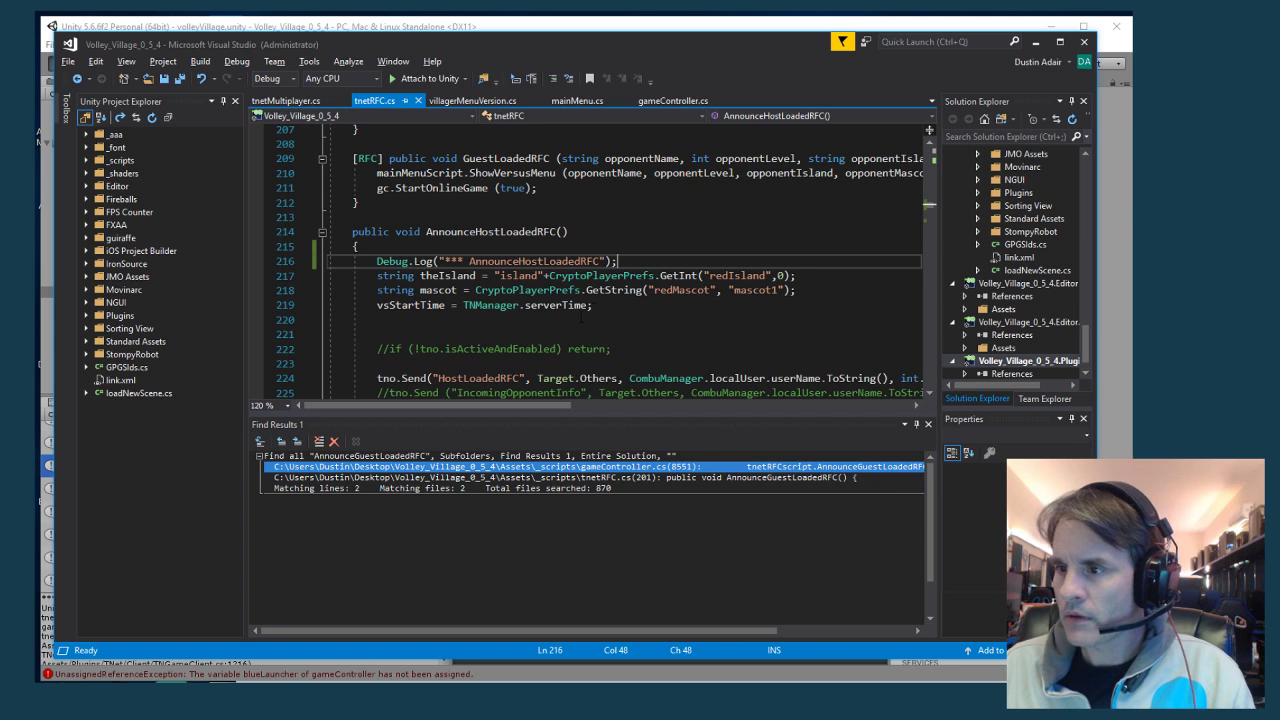
Scroll the code down to HostLoadedRFC, then return to Unity
{"action": "scroll", "coordinate": [581, 318], "scroll_direction": "down", "scroll_amount": 3}
{"action": "scroll", "coordinate": [578, 318], "scroll_direction": "down", "scroll_amount": 1}
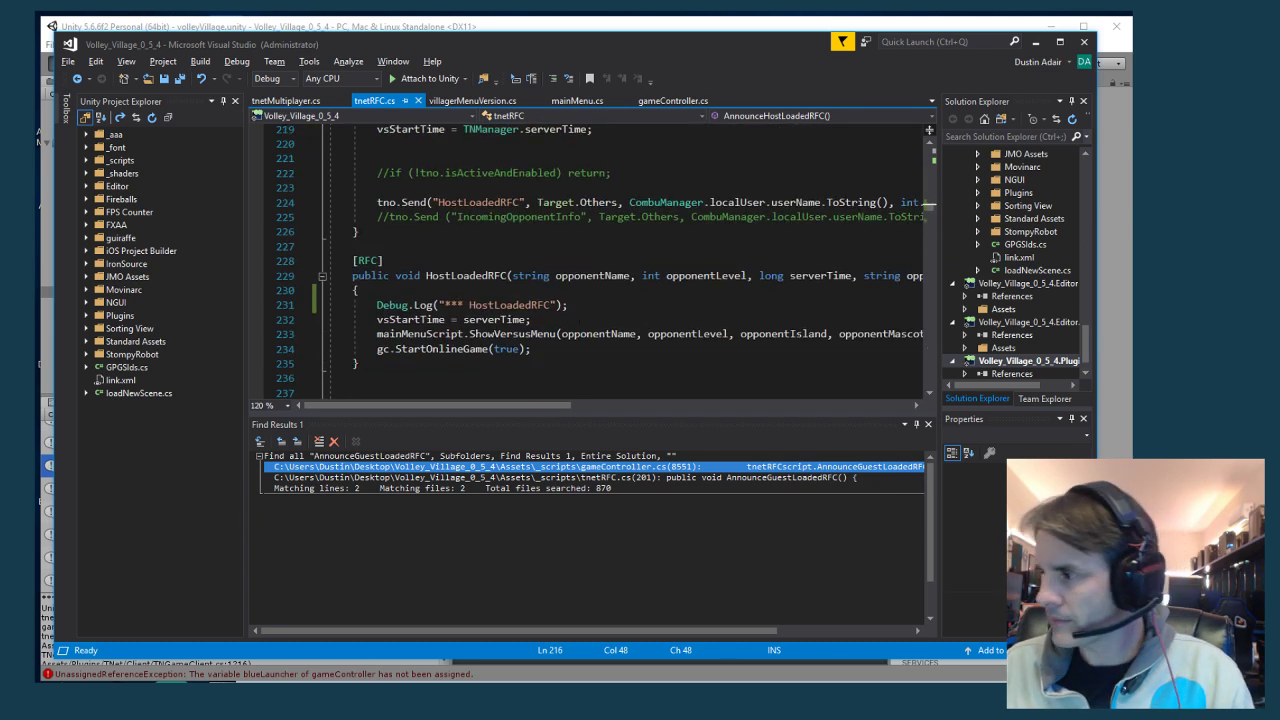
{"action": "key", "text": "alt+Tab"}
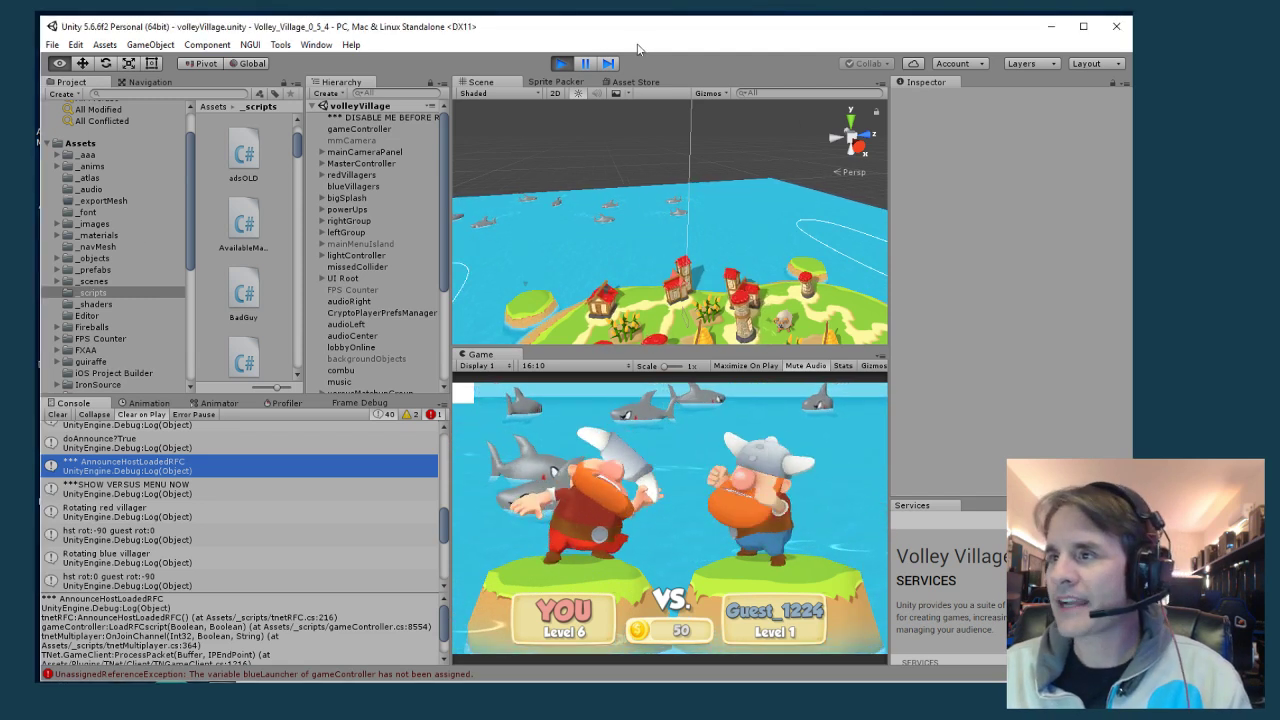
Stop play mode, set the Project files to a minimum-size icon list, and open File Explorer
{"action": "left_click", "coordinate": [563, 64]}
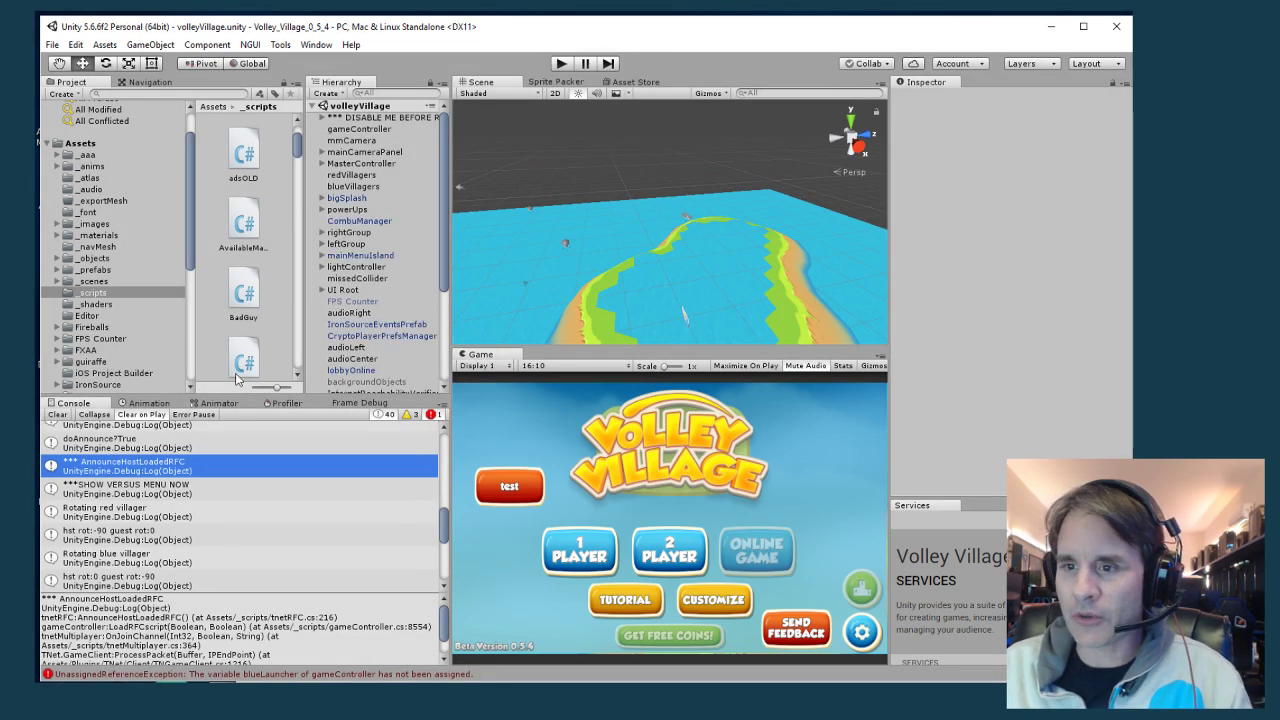
{"action": "left_click_drag", "start_coordinate": [280, 389], "coordinate": [241, 390]}
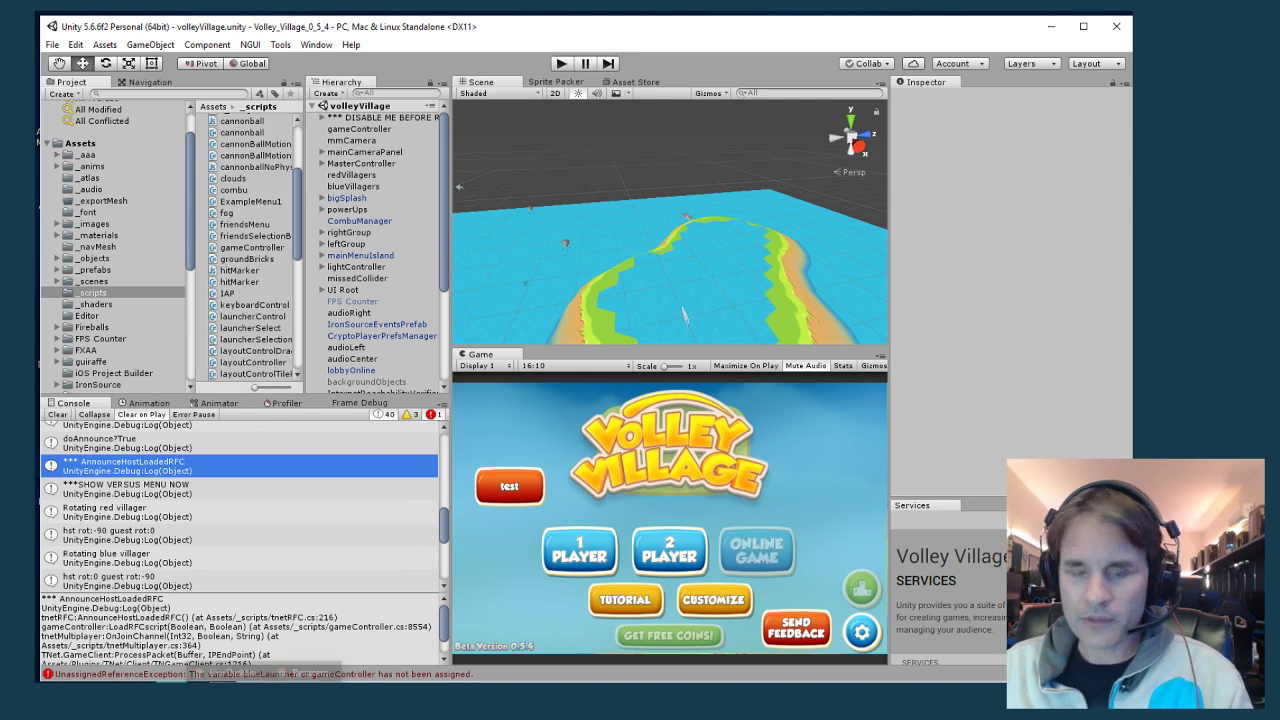
{"action": "mouse_move", "coordinate": [320, 683]}
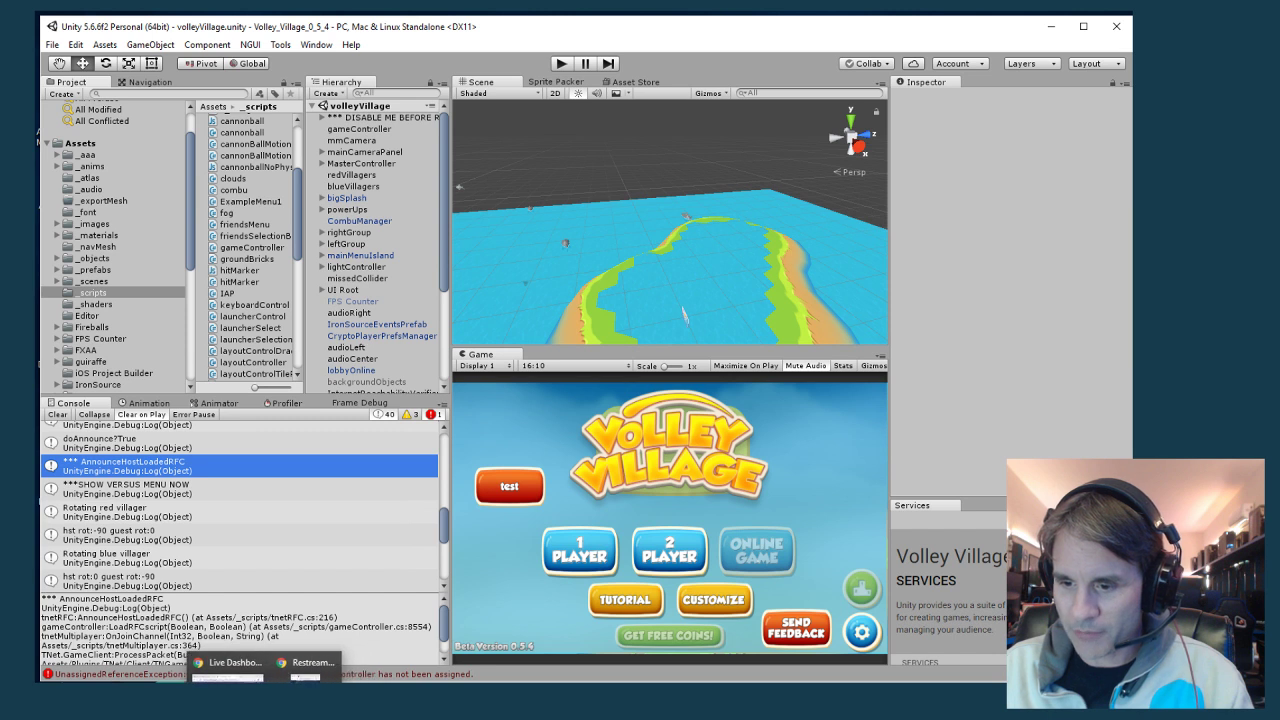
{"action": "key", "text": "super"}
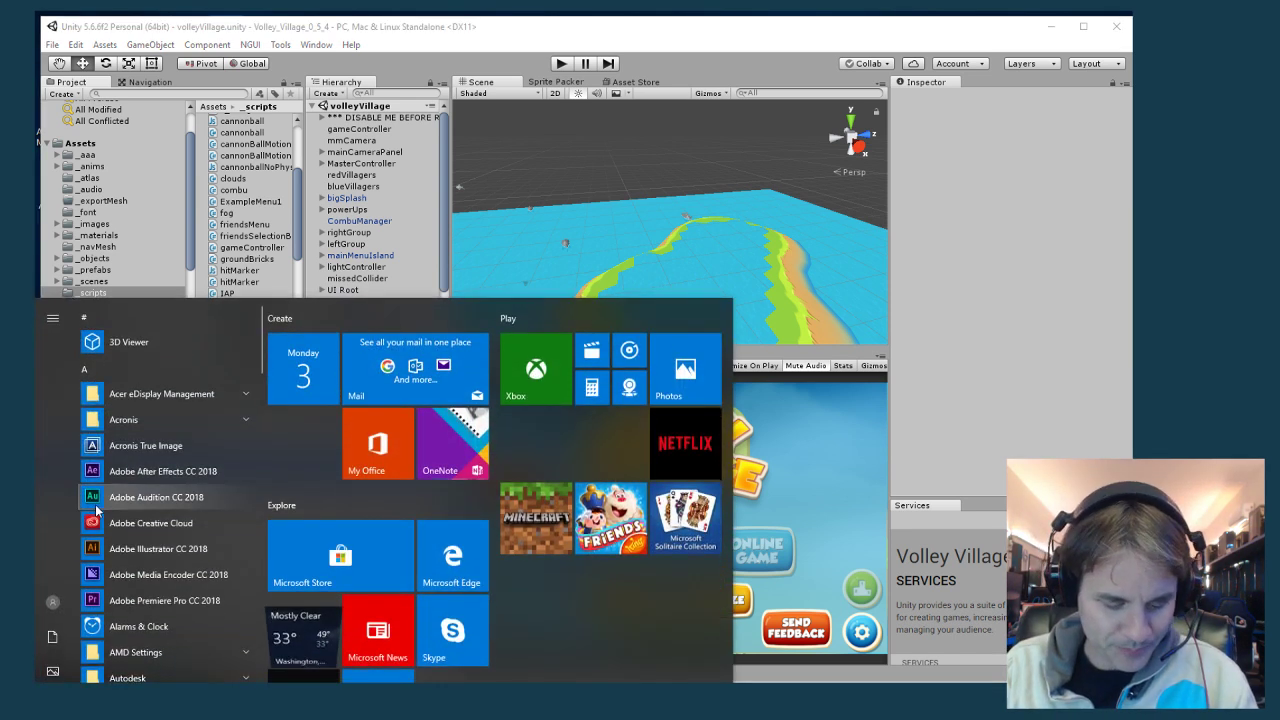
{"action": "key", "text": "Escape"}
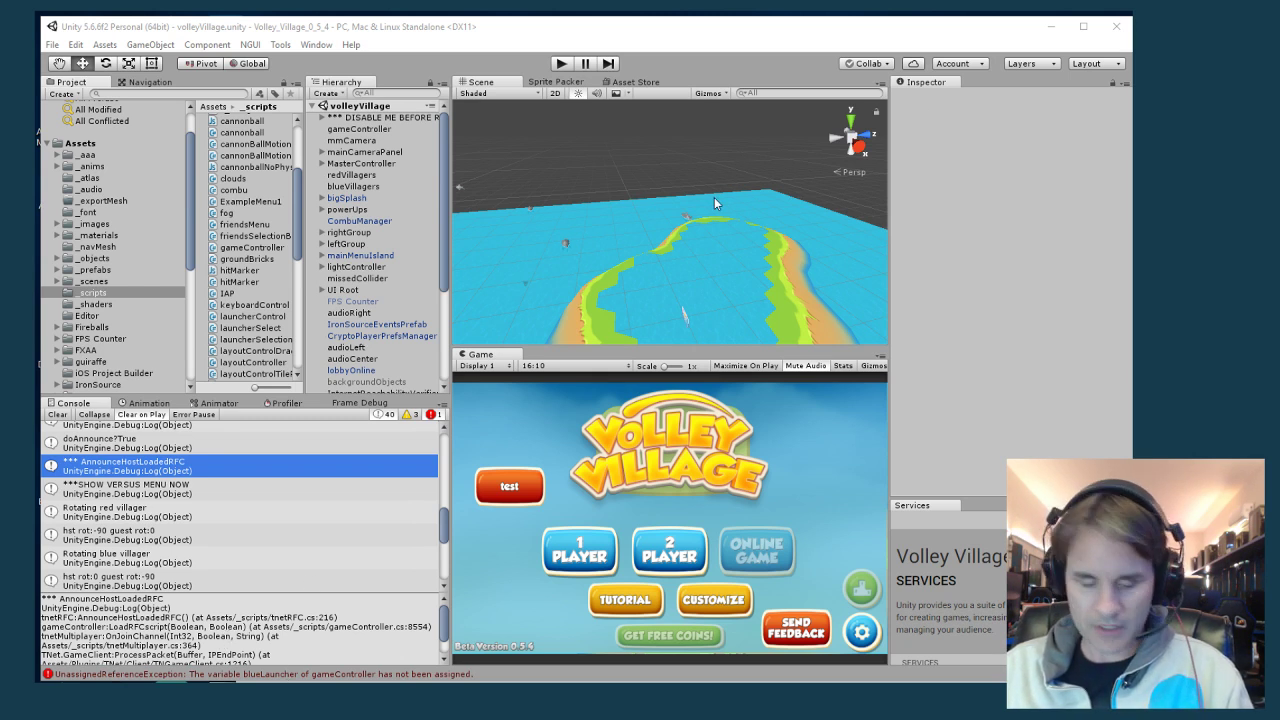
{"action": "key", "text": "super+e"}
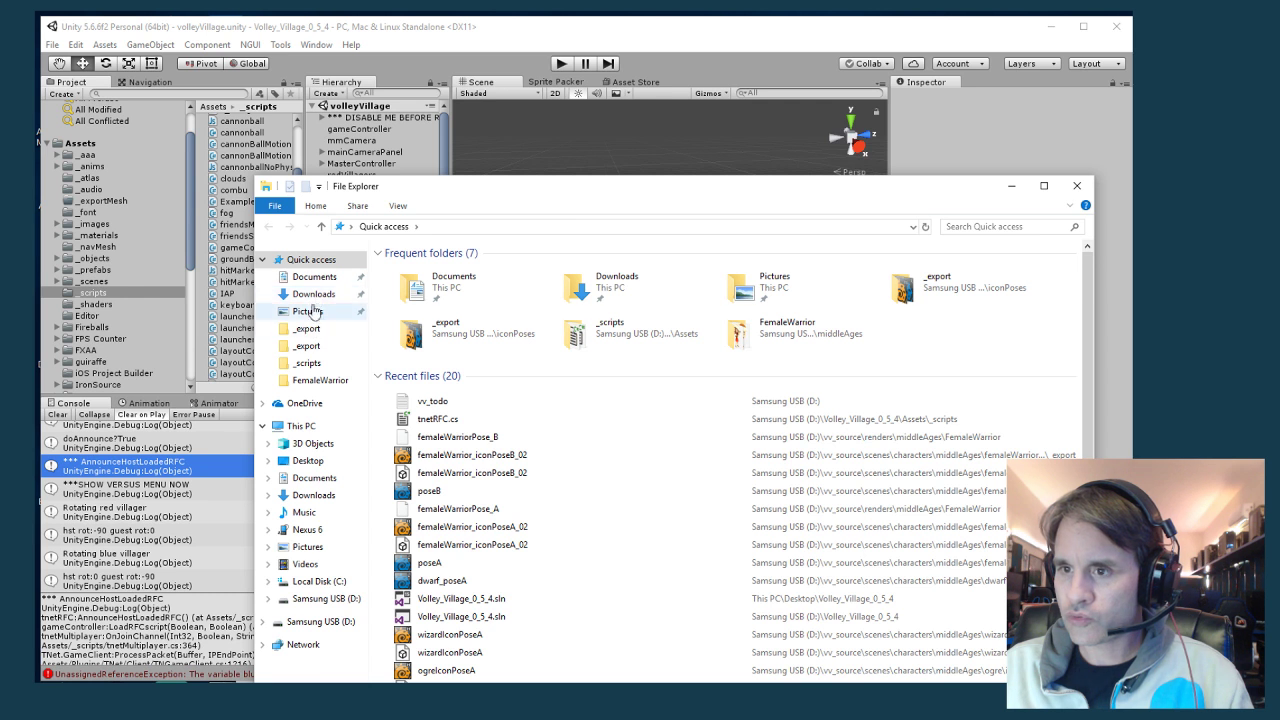
Run the LW Layout 64bit shortcut from the Desktop folder, then close the Explorer window
{"action": "left_click", "coordinate": [308, 460]}
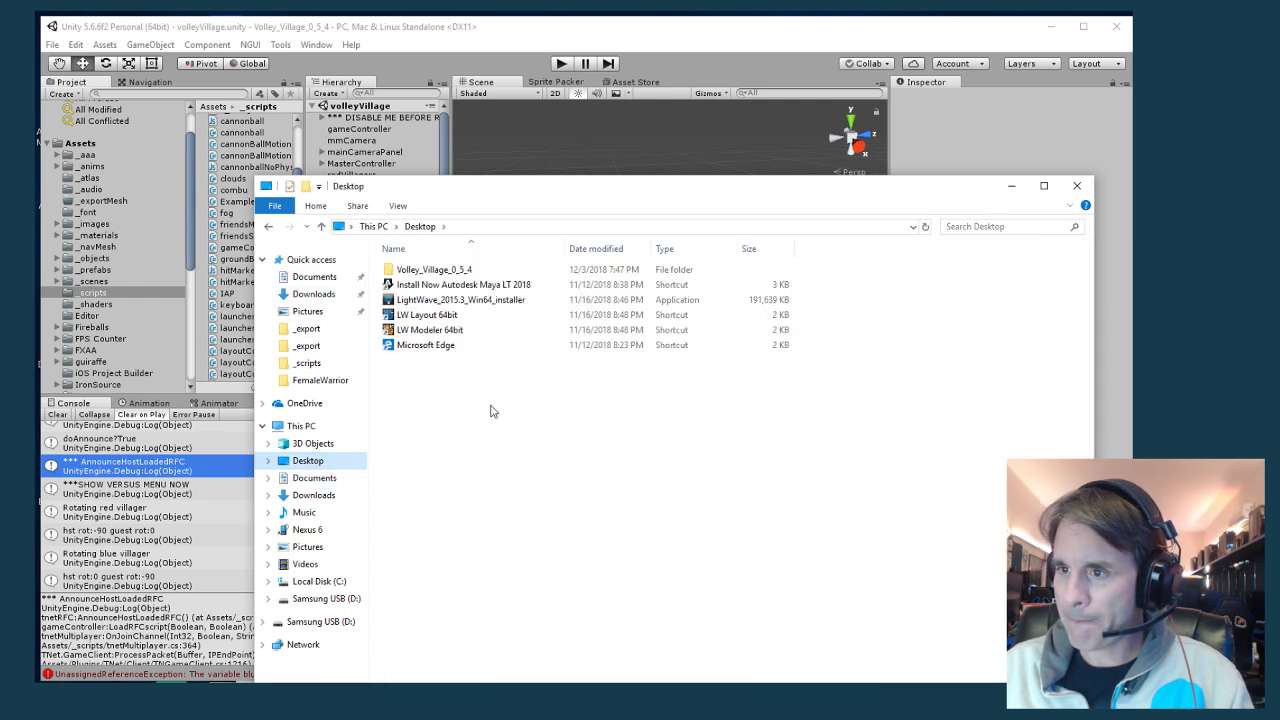
{"action": "double_click", "coordinate": [437, 318]}
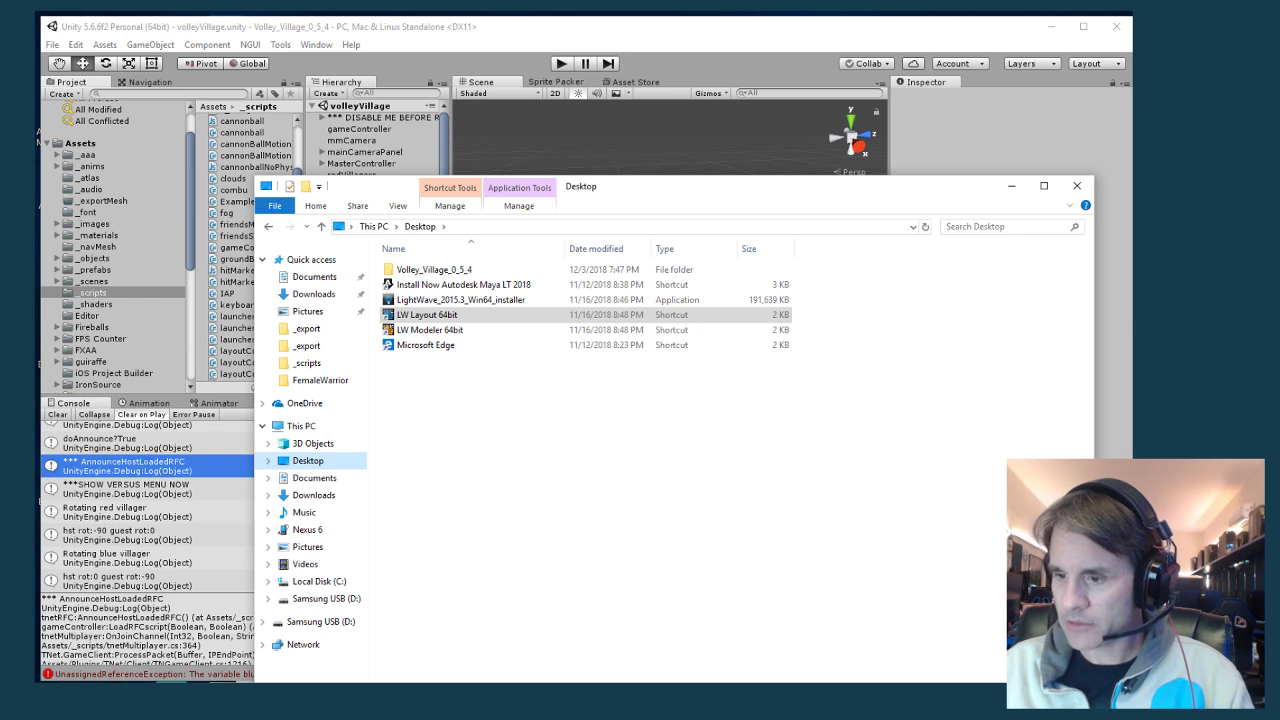
{"action": "left_click", "coordinate": [1077, 187]}
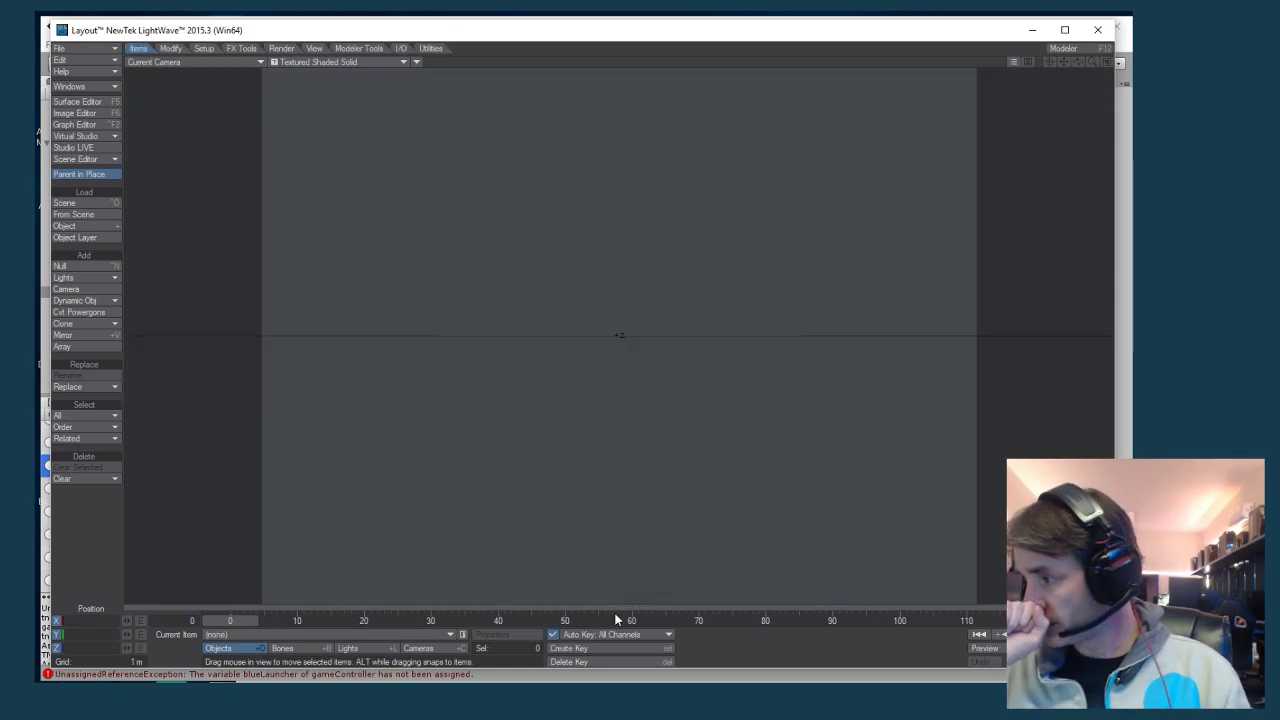
Switch from LightWave back to Unity and start play mode
{"action": "key", "text": "alt+Tab"}
{"action": "left_click", "coordinate": [561, 64]}
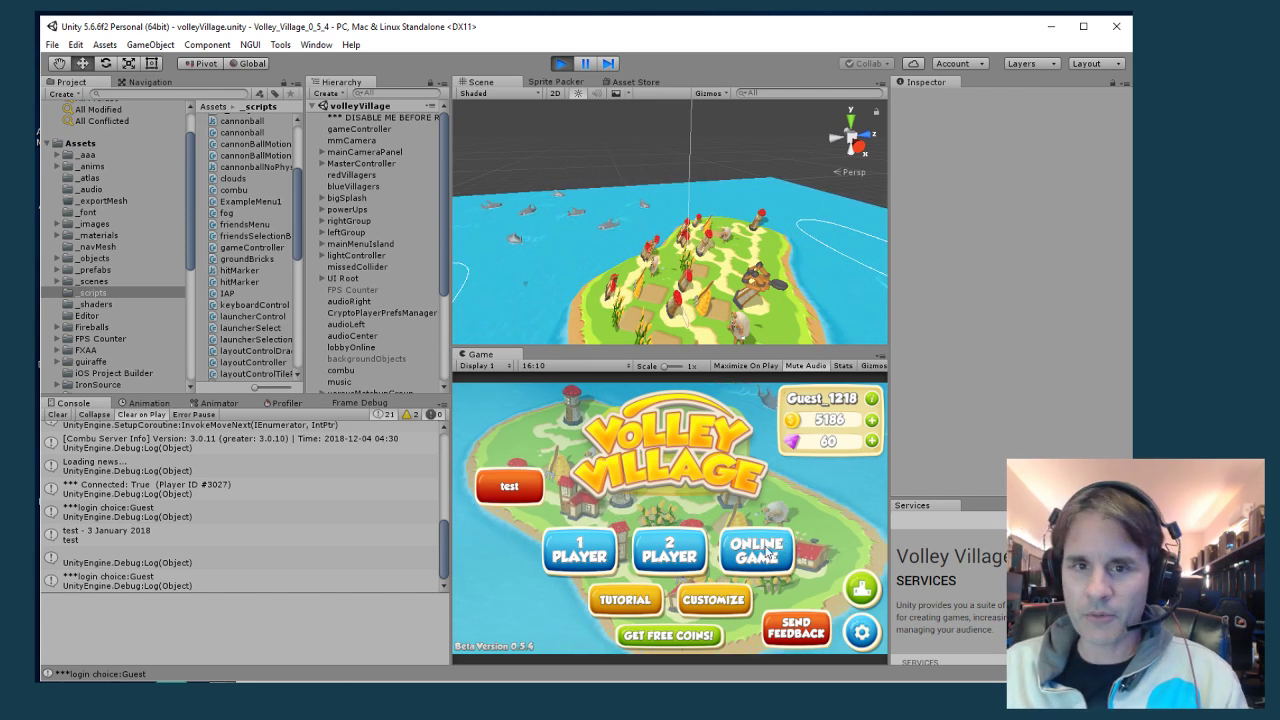
Open the Customize screen, try Select An Icon three times, then stop play mode
{"action": "left_click", "coordinate": [731, 598]}
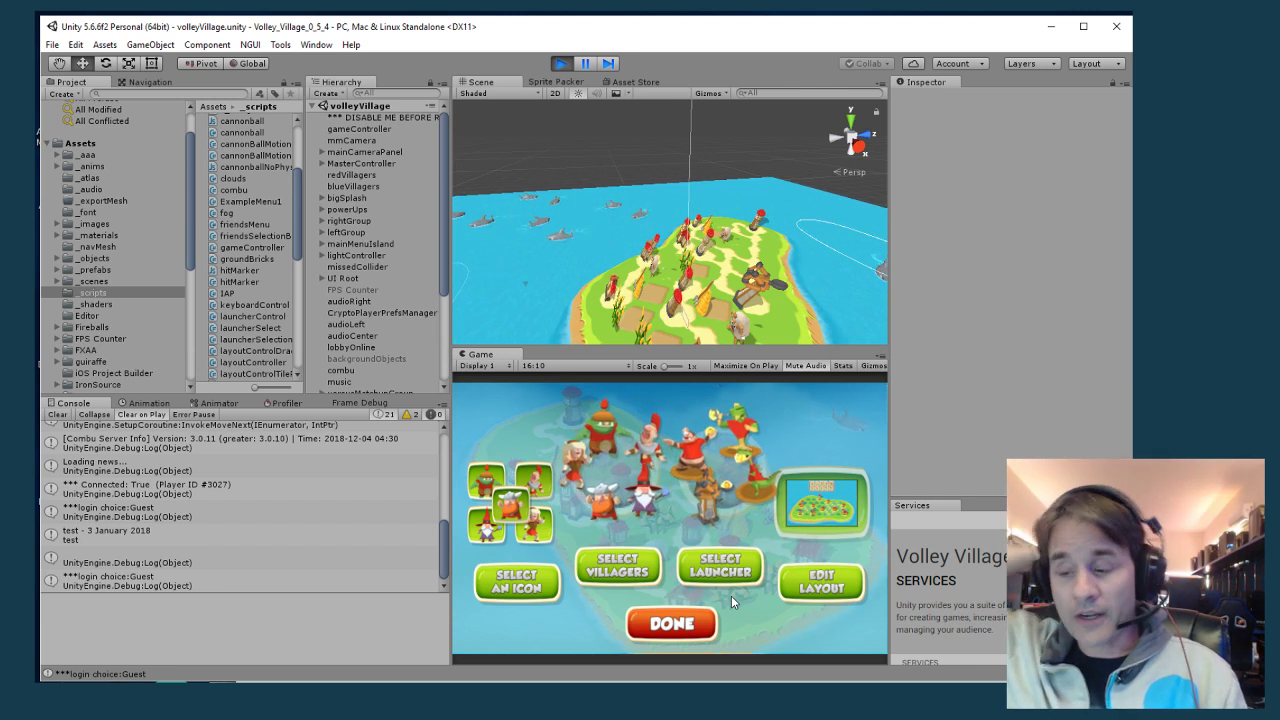
{"action": "left_click", "coordinate": [523, 574]}
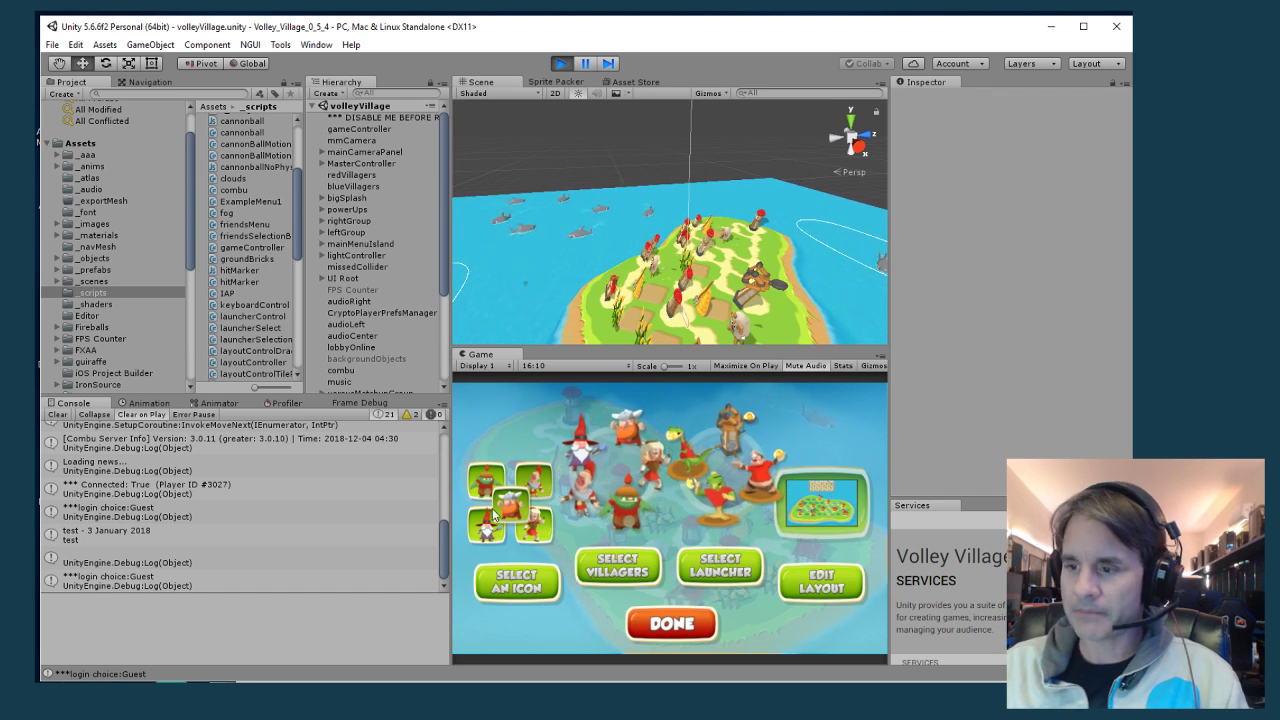
{"action": "left_click", "coordinate": [510, 585]}
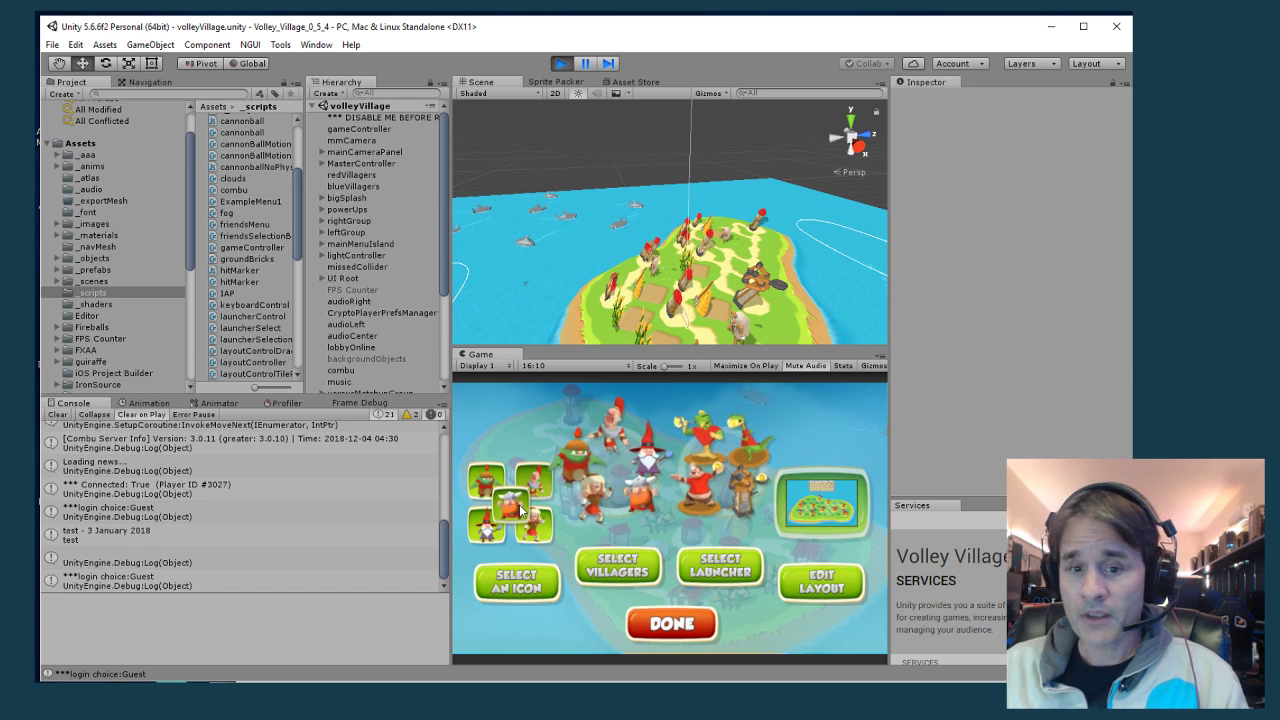
{"action": "left_click", "coordinate": [512, 582]}
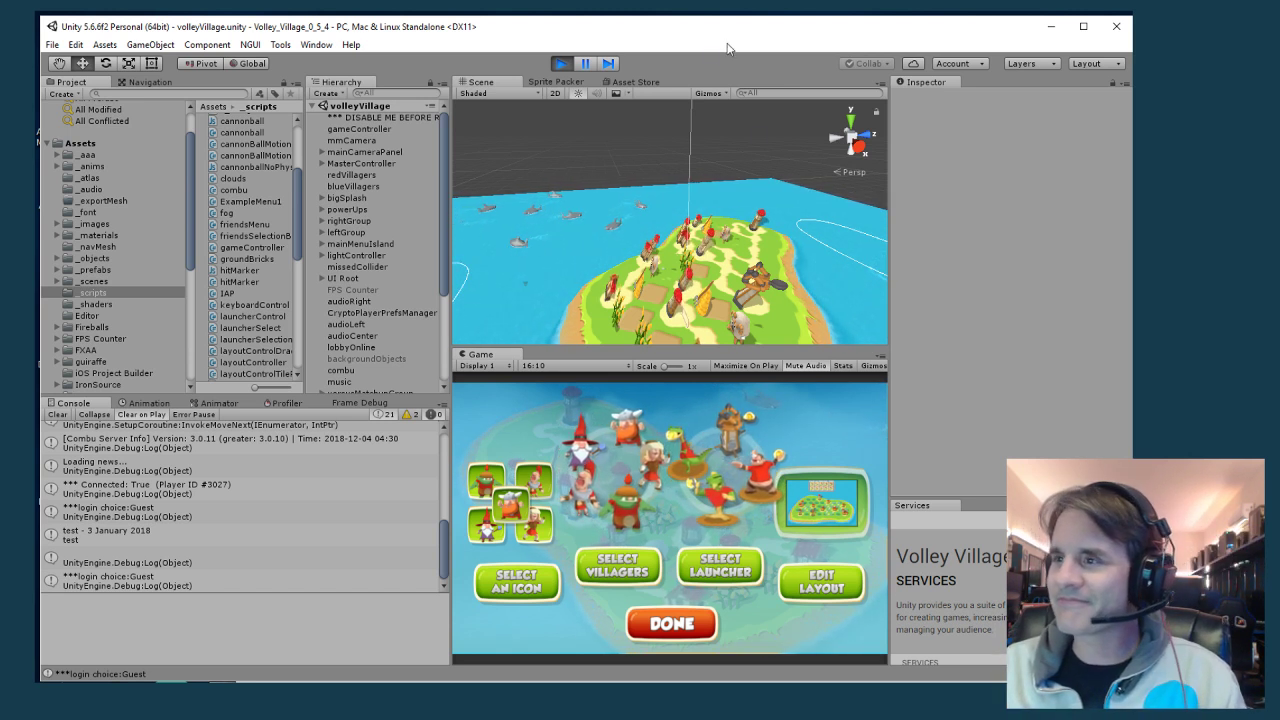
{"action": "left_click", "coordinate": [569, 67]}
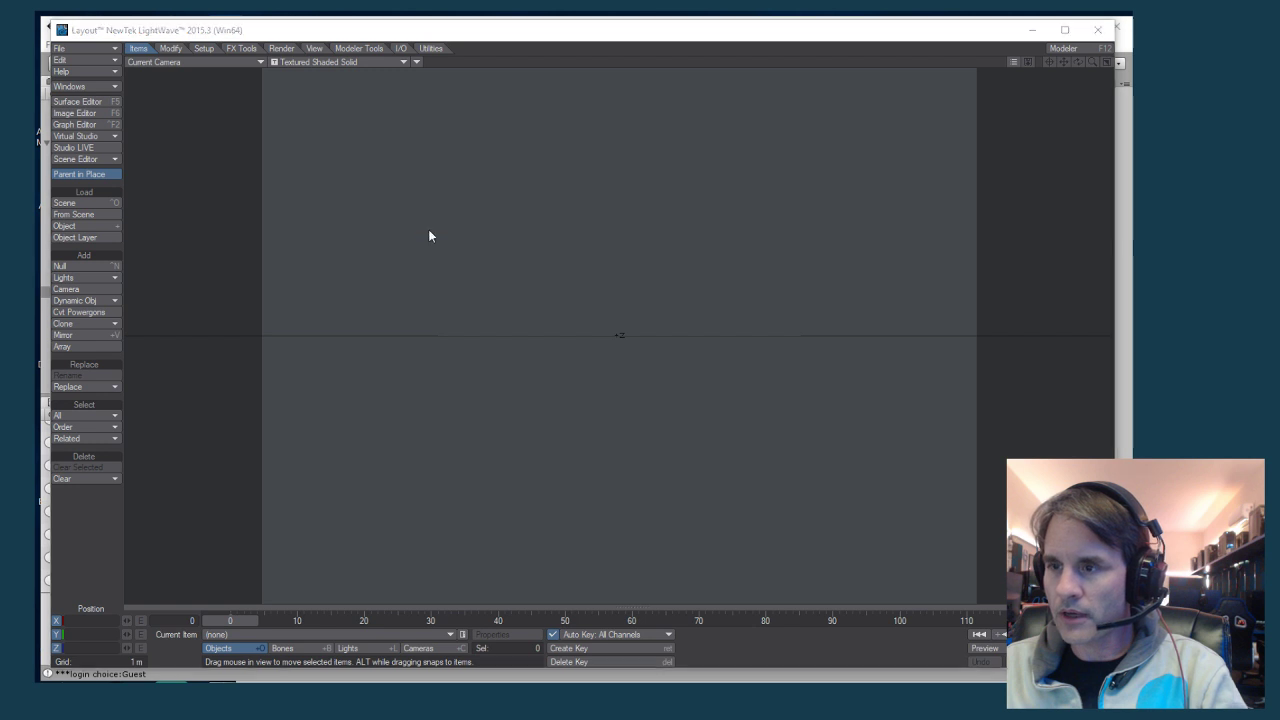
Open the Load Scene dialog and a separate File Explorer window, moved higher on screen
{"action": "key", "text": "ctrl+o"}
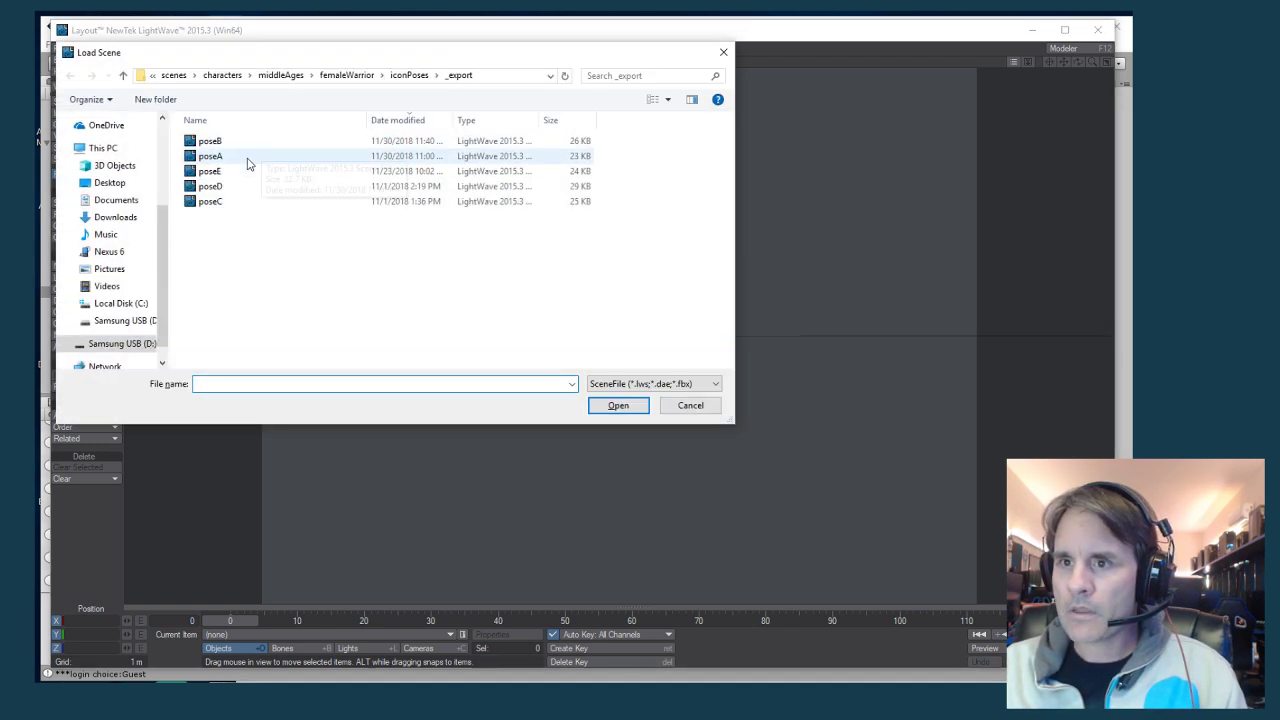
{"action": "key", "text": "super+e"}
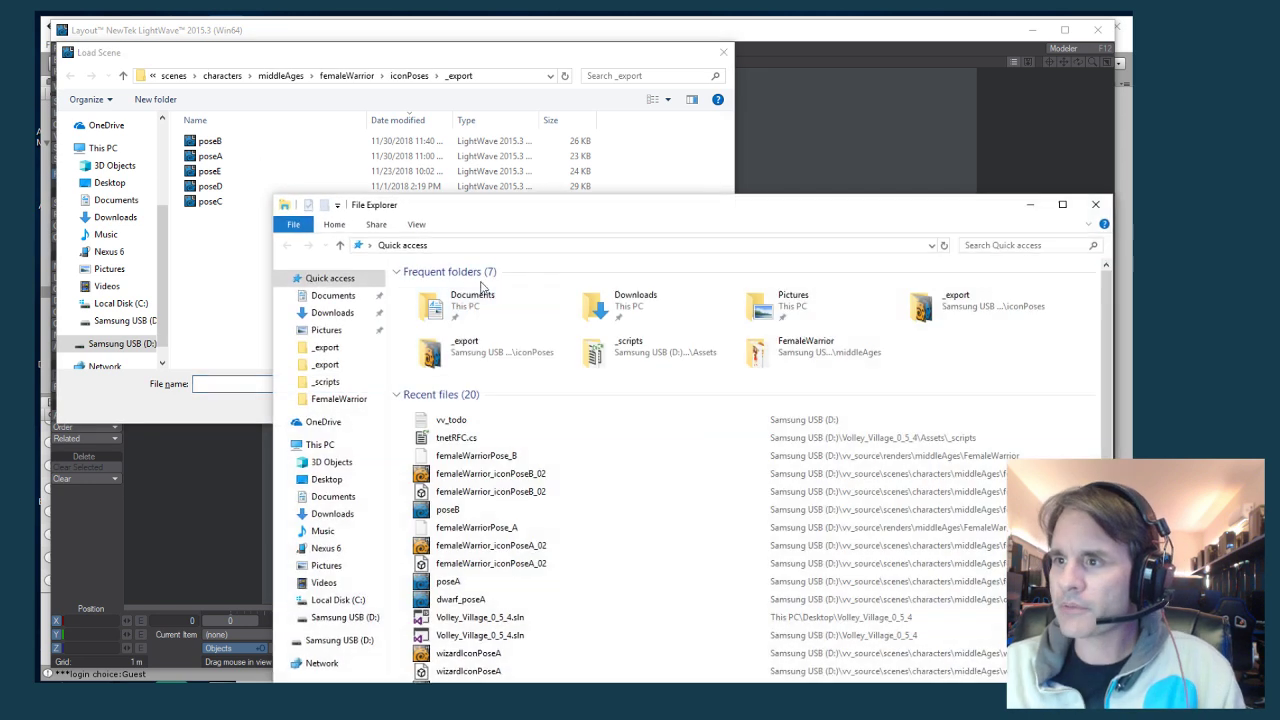
{"action": "left_click_drag", "start_coordinate": [451, 217], "coordinate": [448, 120]}
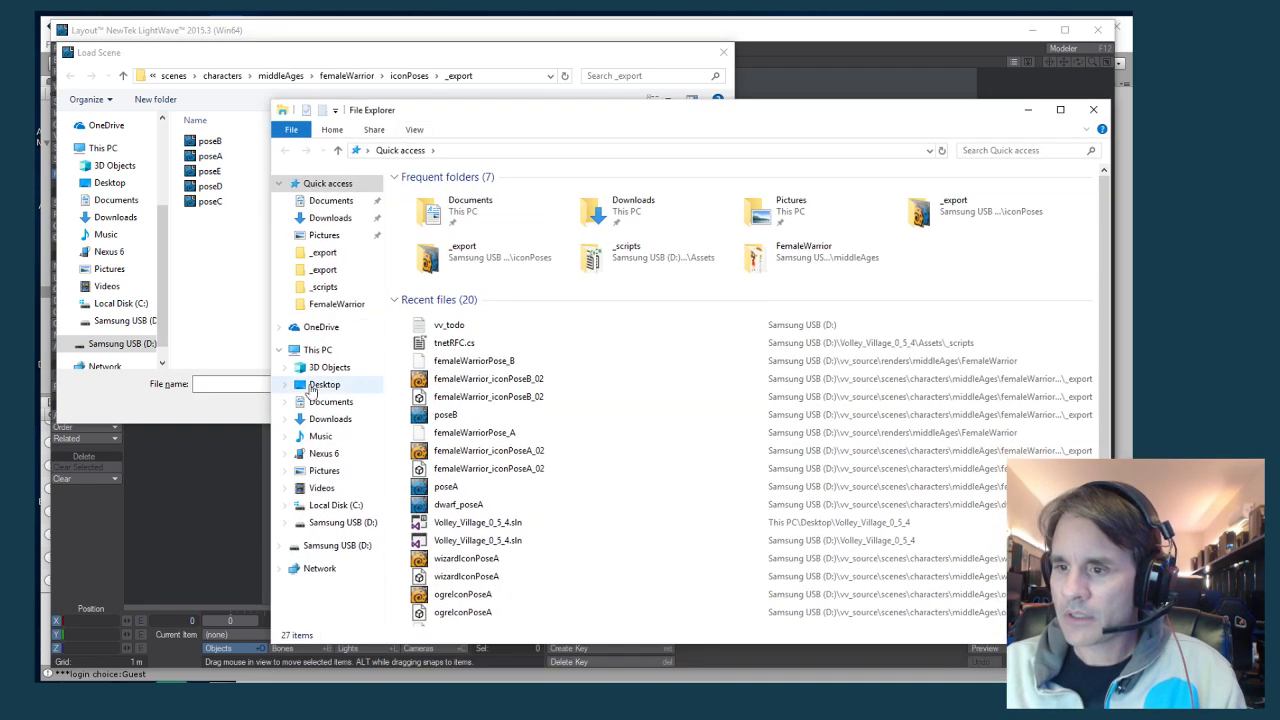
Browse the Samsung USB (D:) drive to vv_source\renders\middleAges\FemaleWarrior
{"action": "left_click", "coordinate": [330, 545]}
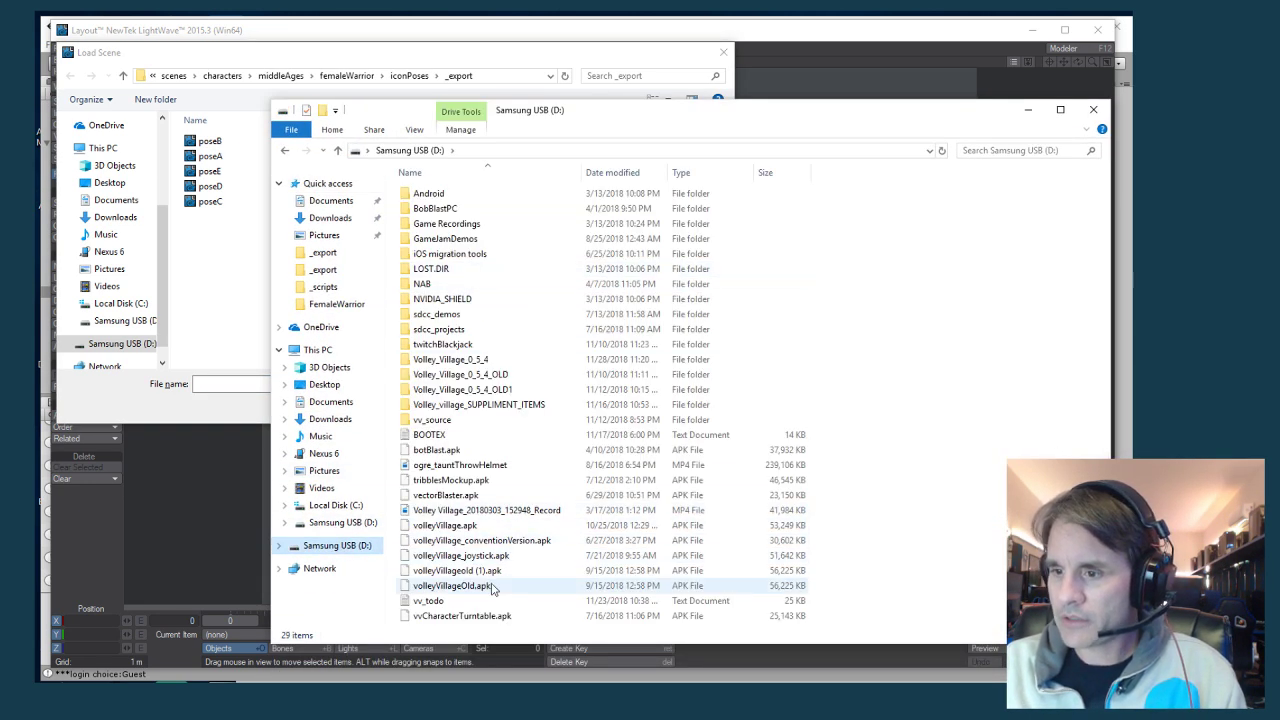
{"action": "double_click", "coordinate": [435, 419]}
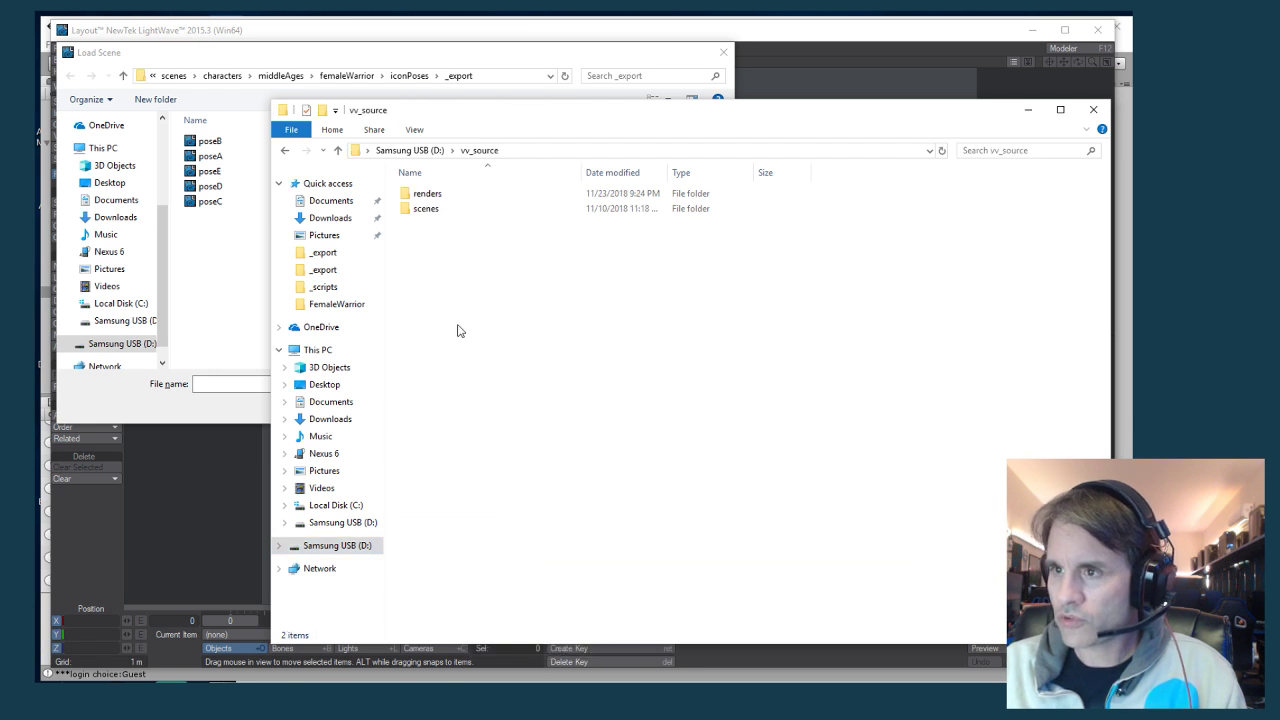
{"action": "double_click", "coordinate": [434, 198]}
{"action": "left_click", "coordinate": [440, 199]}
{"action": "double_click", "coordinate": [440, 199]}
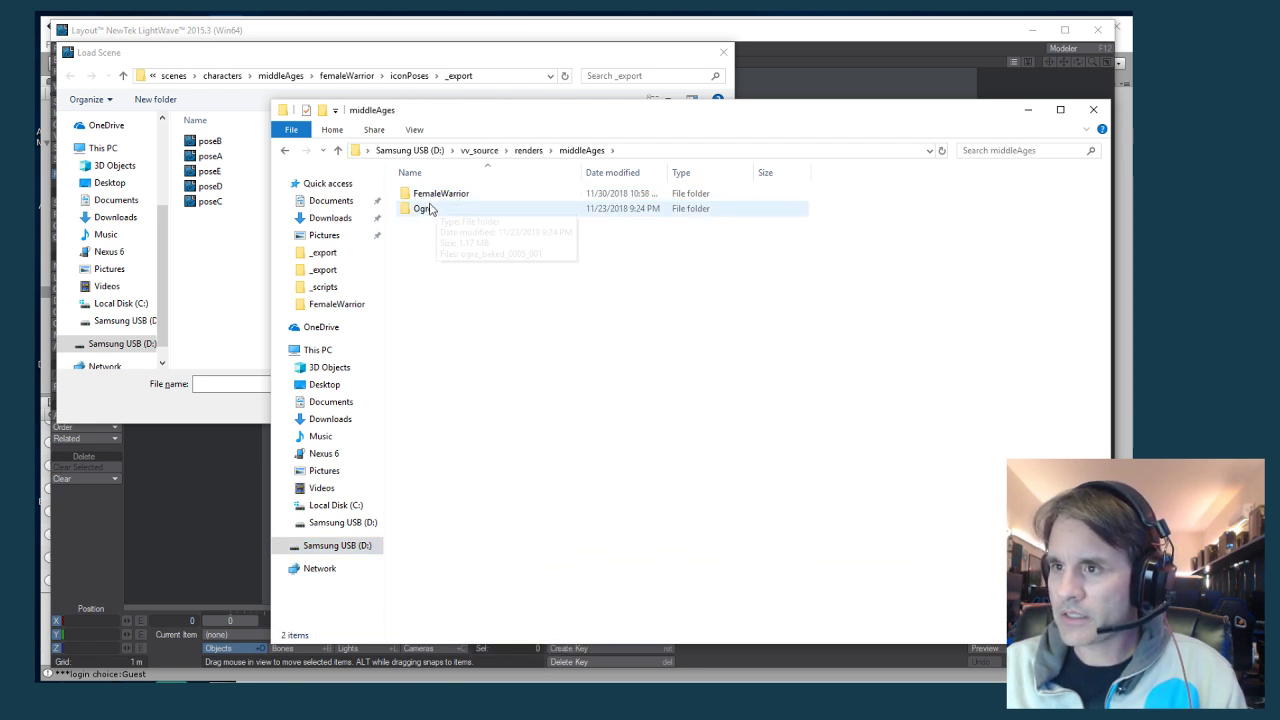
{"action": "double_click", "coordinate": [442, 196]}
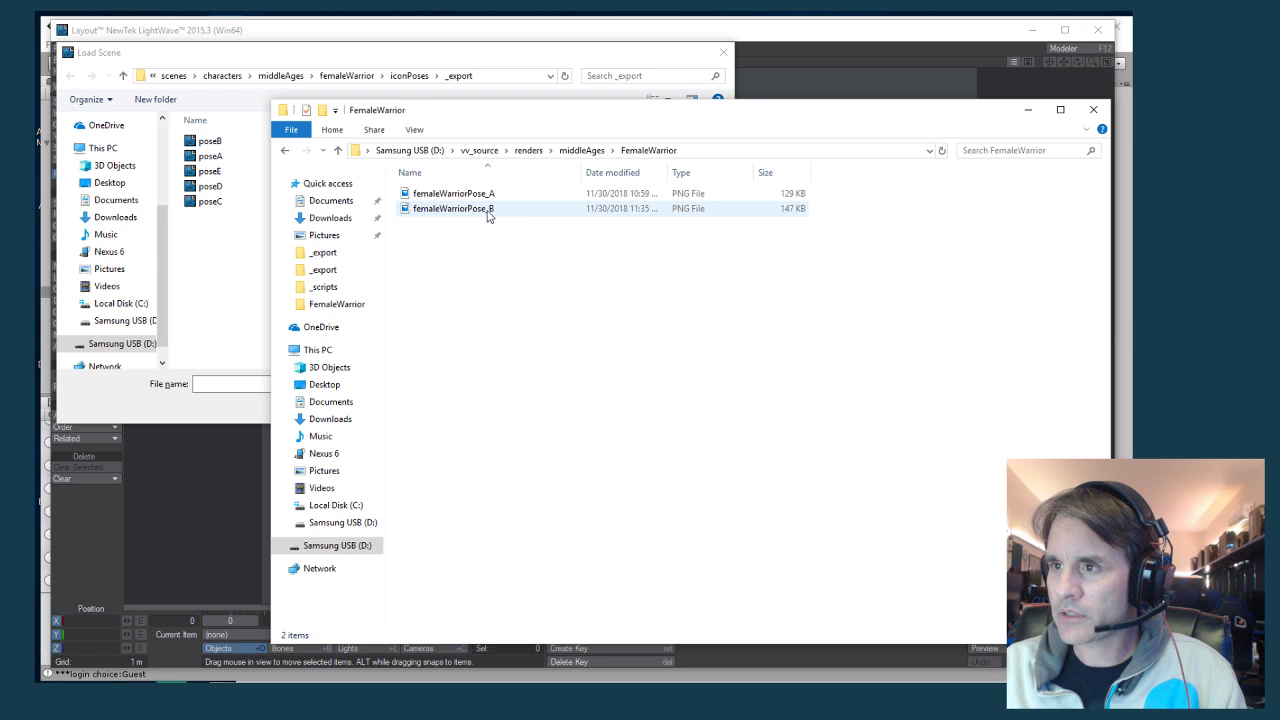
Switch between the renders folder and the Load Scene dialog, ending on Load Scene
{"action": "left_click", "coordinate": [249, 200]}
{"action": "left_click", "coordinate": [390, 231]}
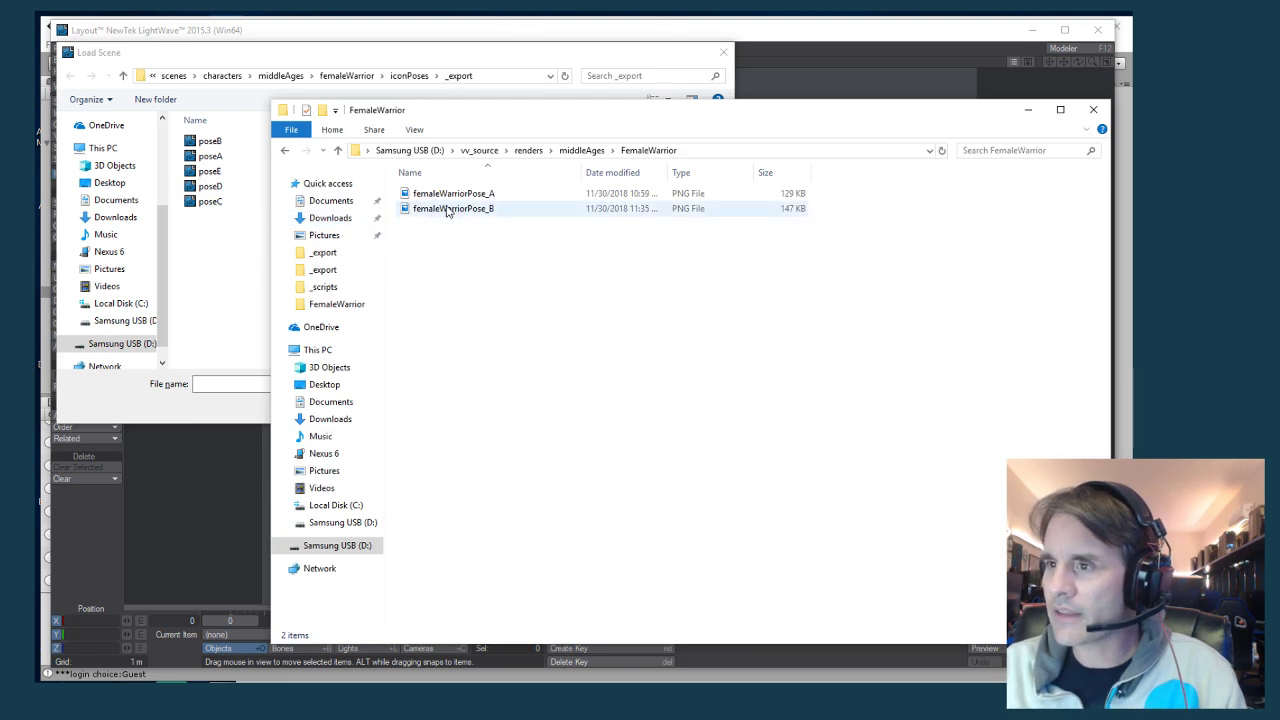
{"action": "key", "text": "alt+Tab"}
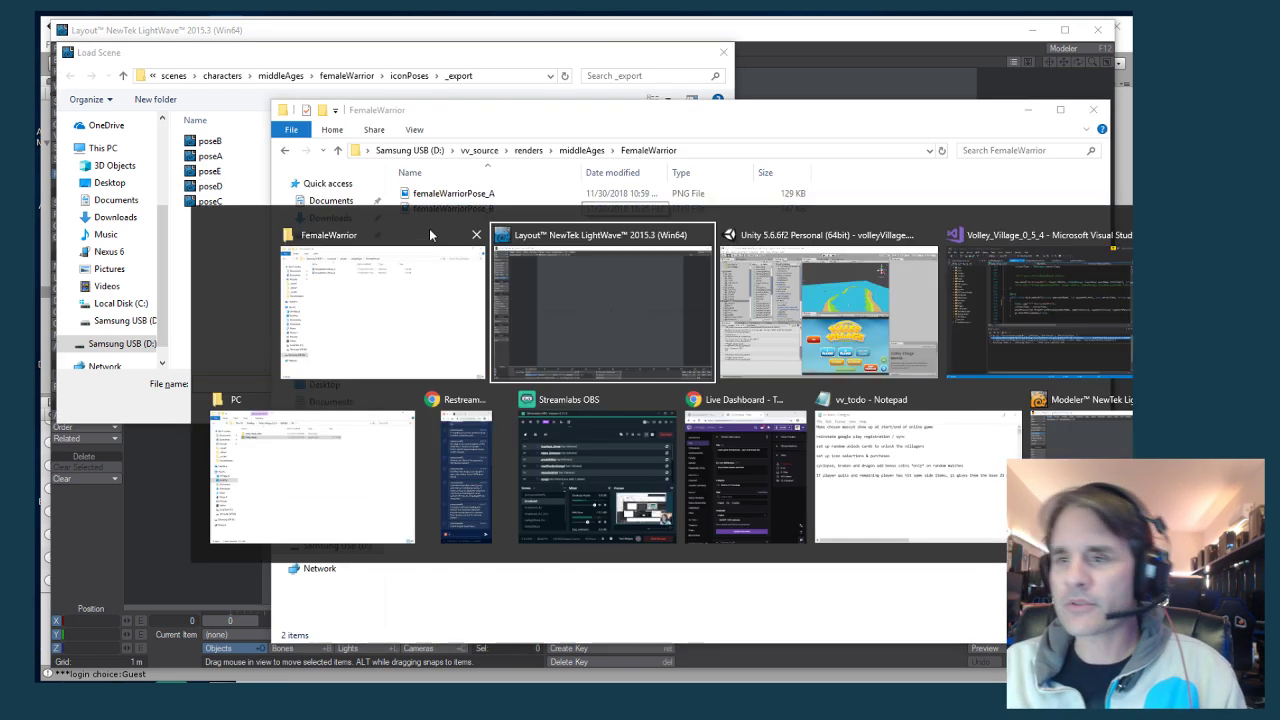
Load the poseC scene and set the viewport style to VPR
{"action": "double_click", "coordinate": [212, 202]}
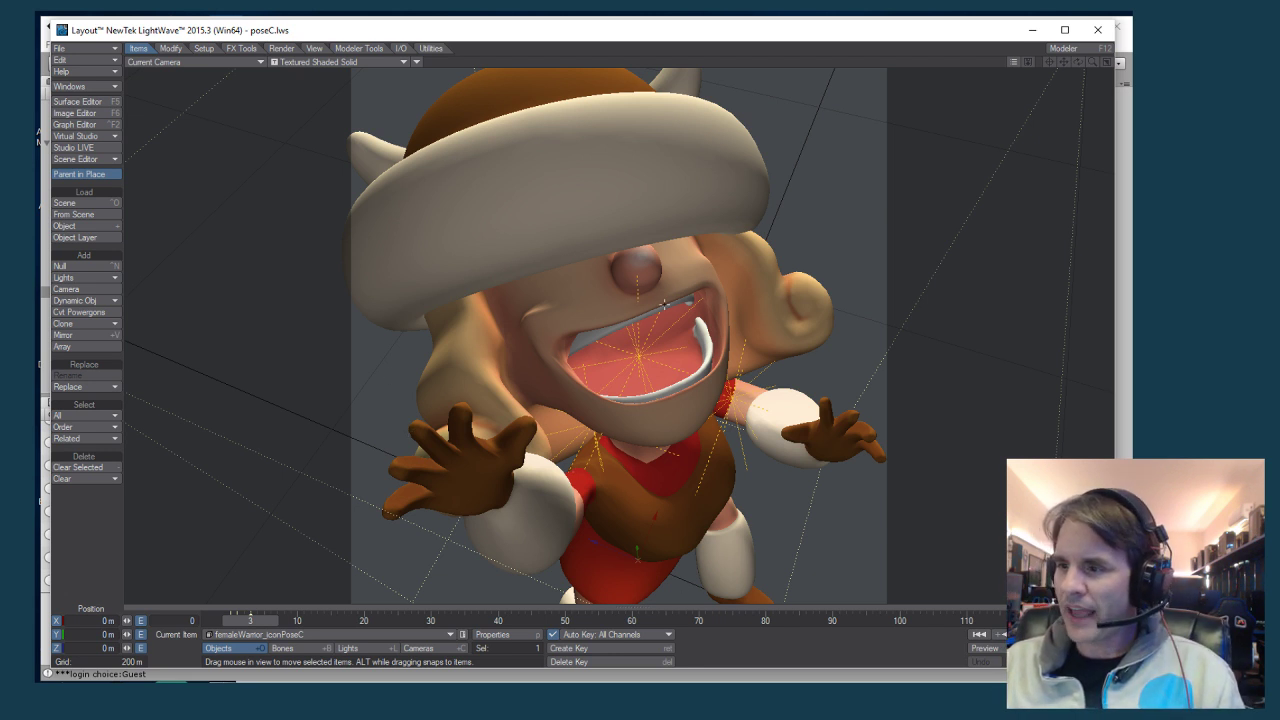
{"action": "left_click", "coordinate": [340, 62]}
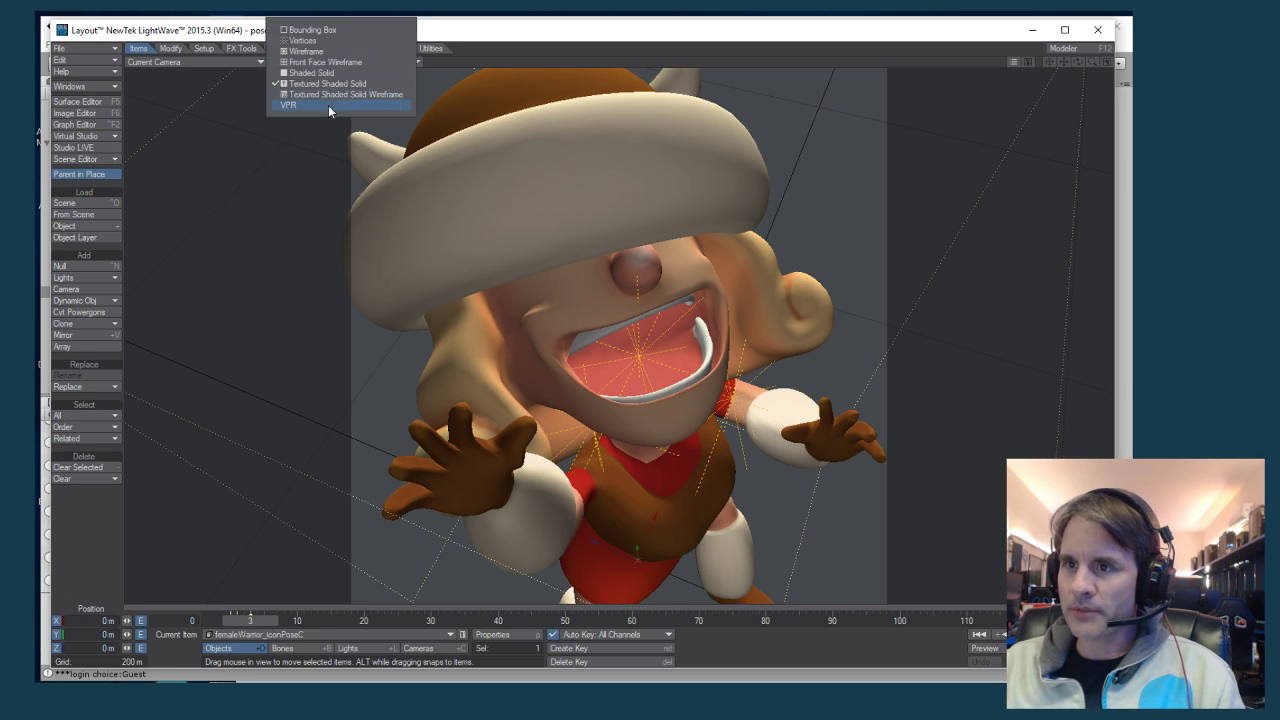
{"action": "left_click", "coordinate": [326, 108]}
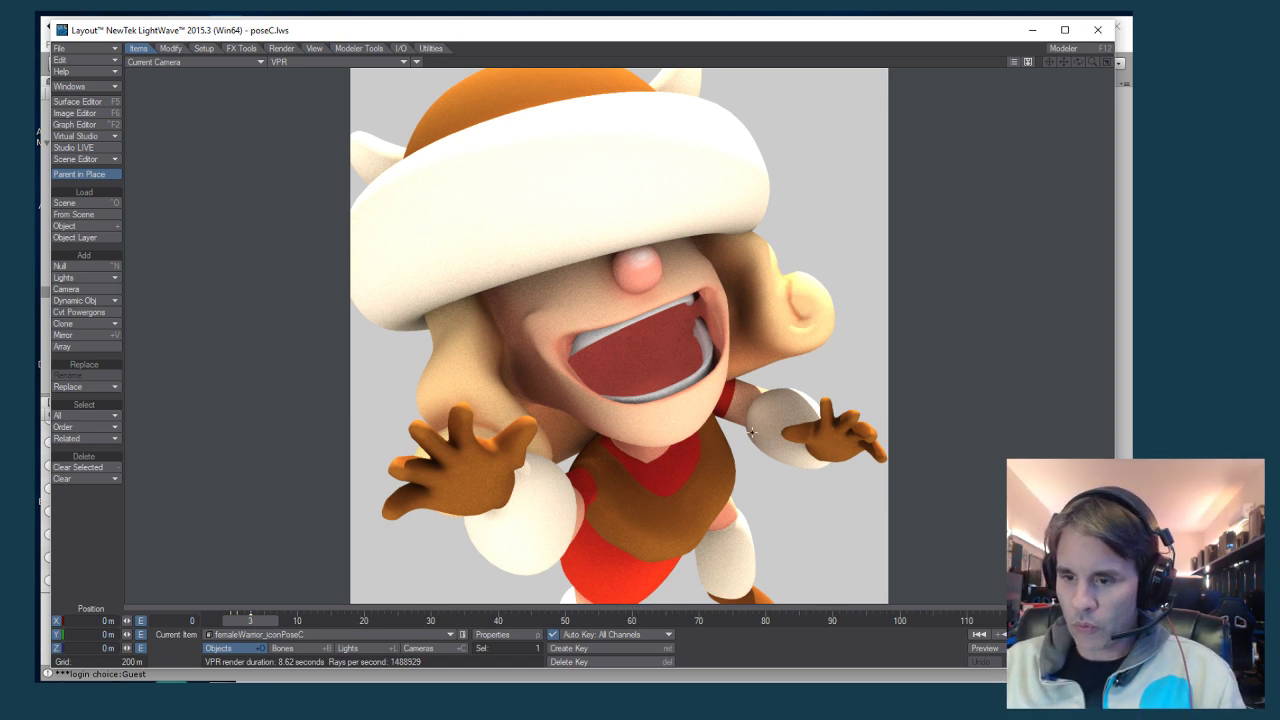
Go to frame 4, undo the character's move, and rotate the camera to re-aim at the character
{"action": "key", "text": "Right"}
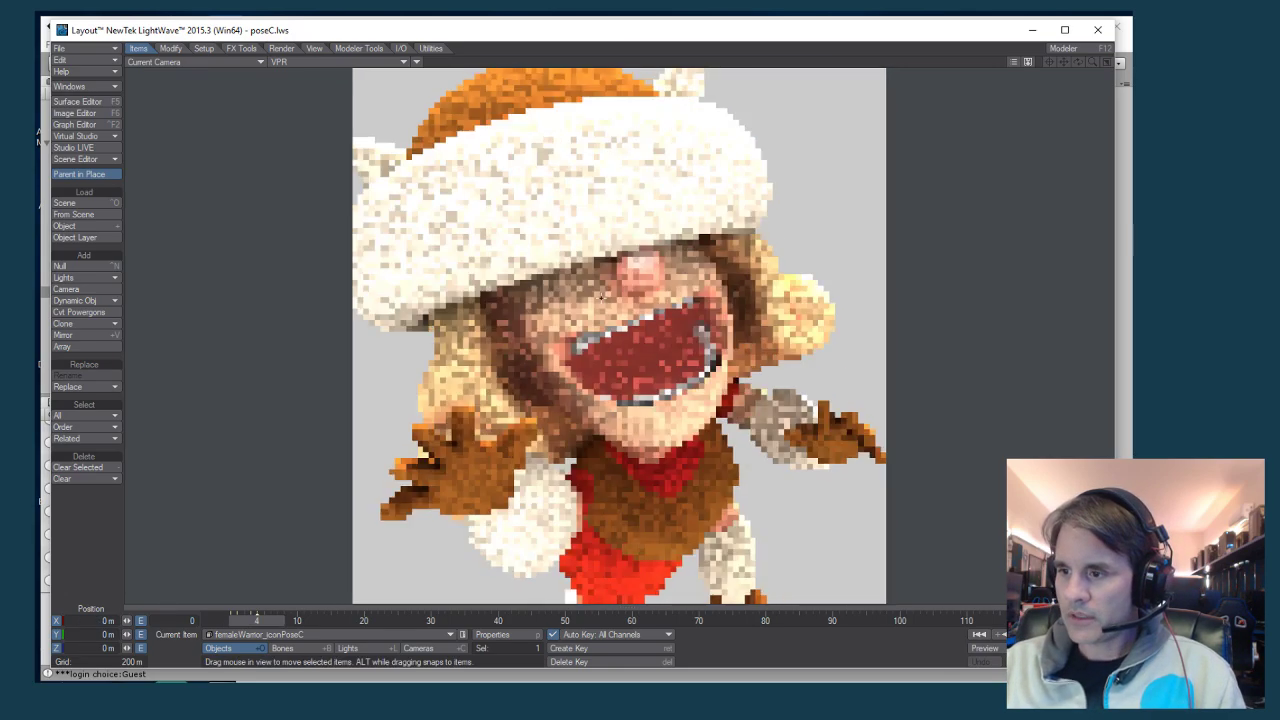
{"action": "key", "text": "y"}
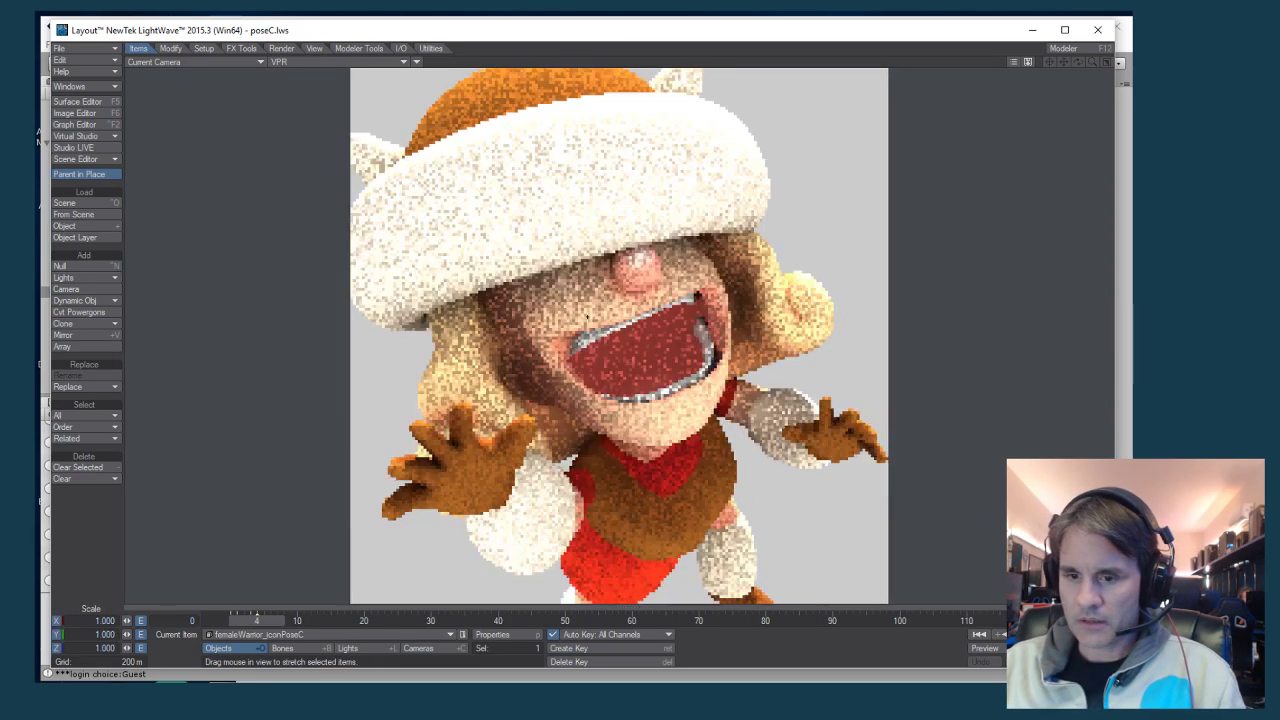
{"action": "key", "text": "t"}
{"action": "key", "text": "ctrl+z"}
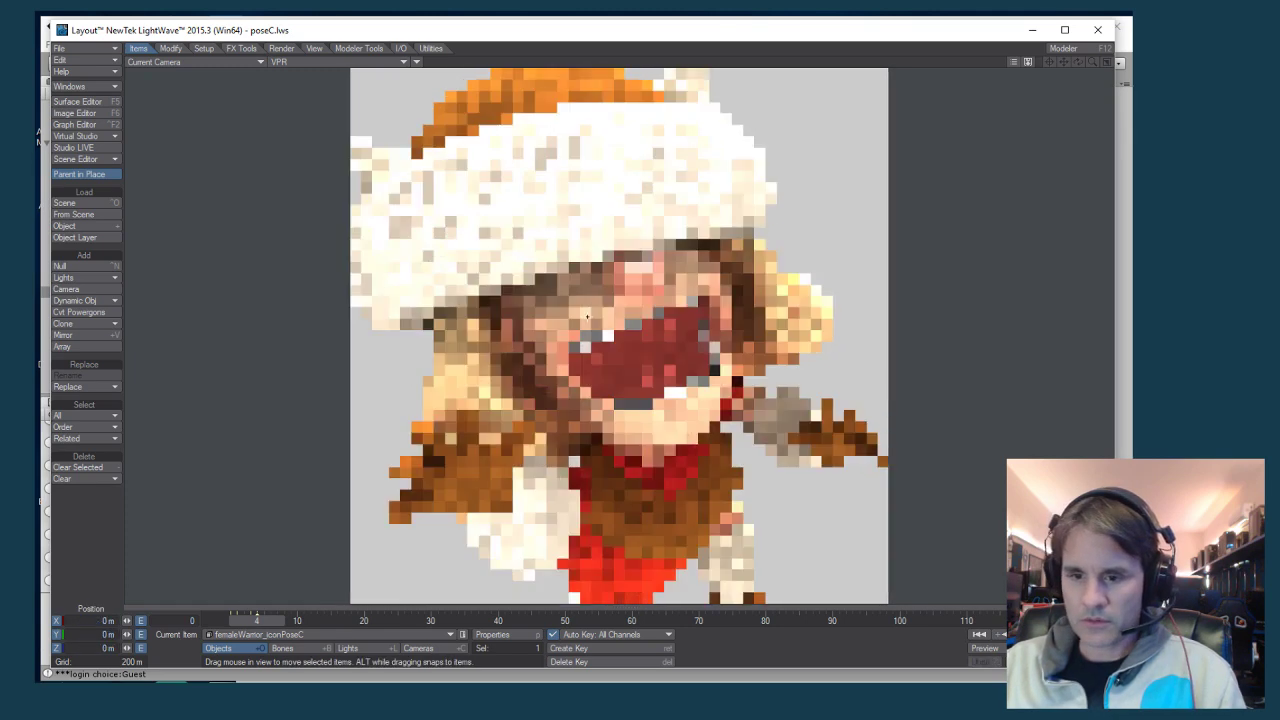
{"action": "left_click", "coordinate": [418, 648]}
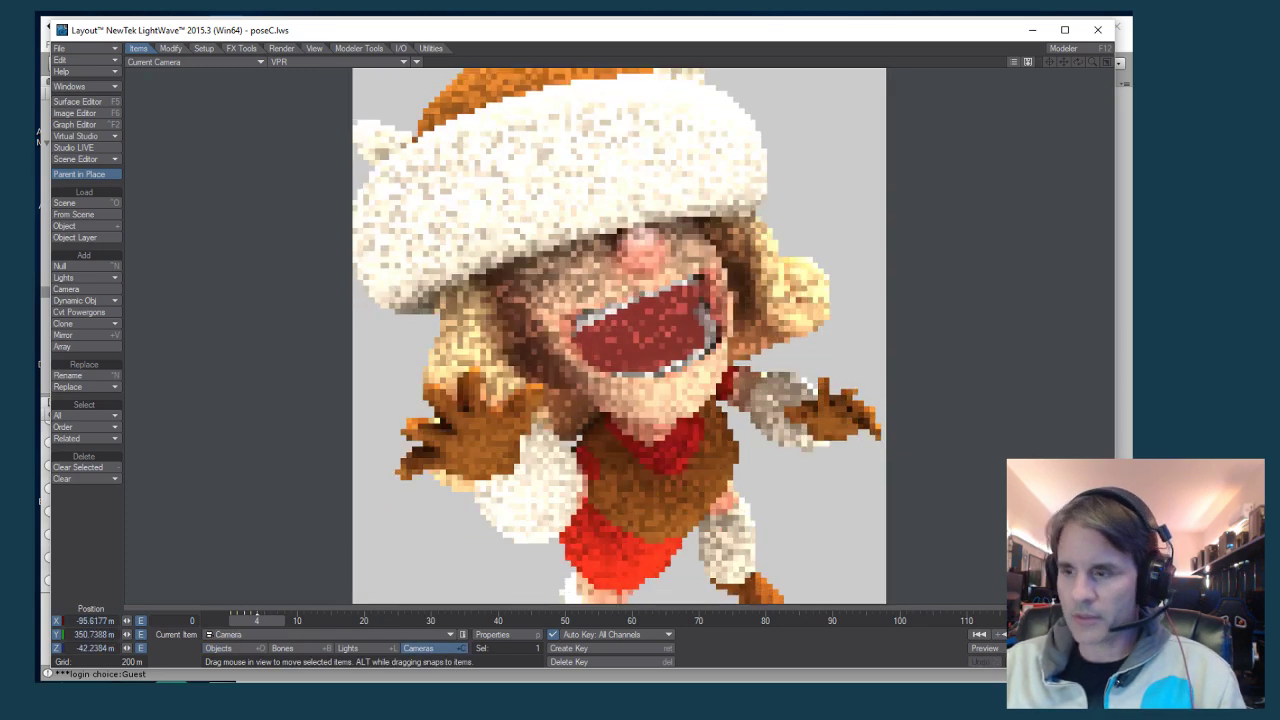
{"action": "key", "text": "y"}
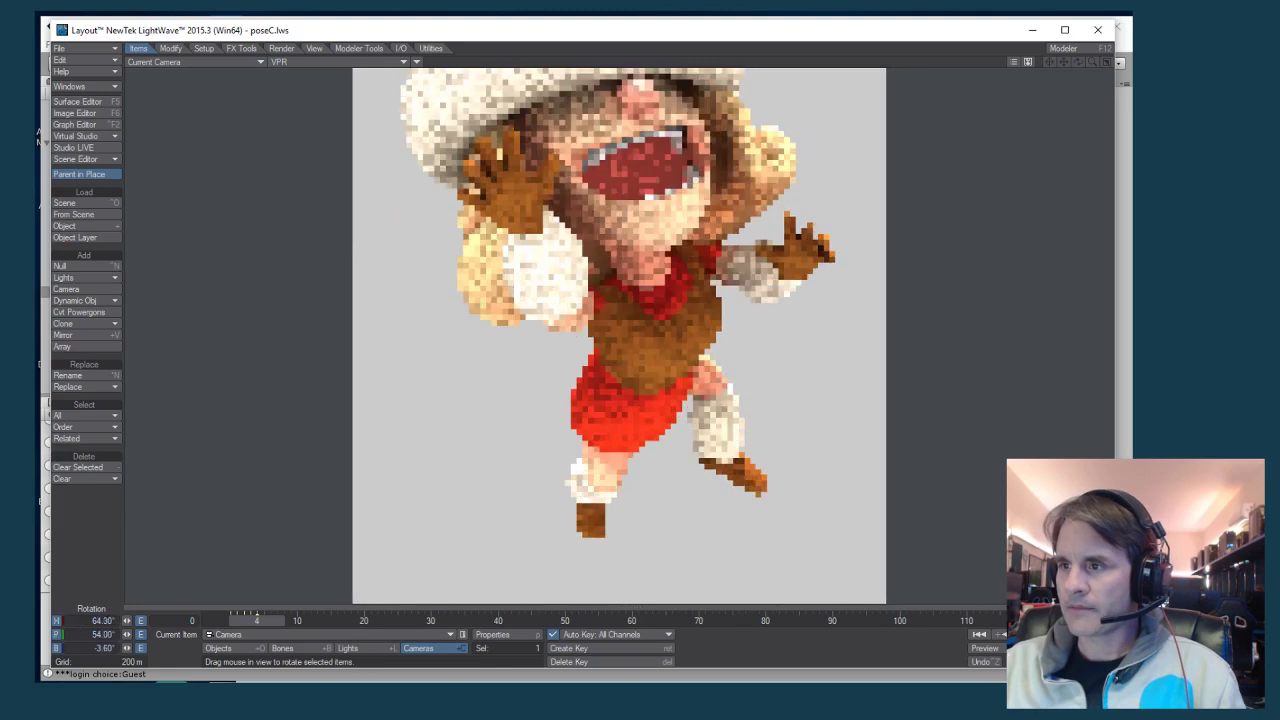
{"action": "left_click_drag", "start_coordinate": [619, 336], "coordinate": [598, 357]}
{"action": "key", "text": "t"}
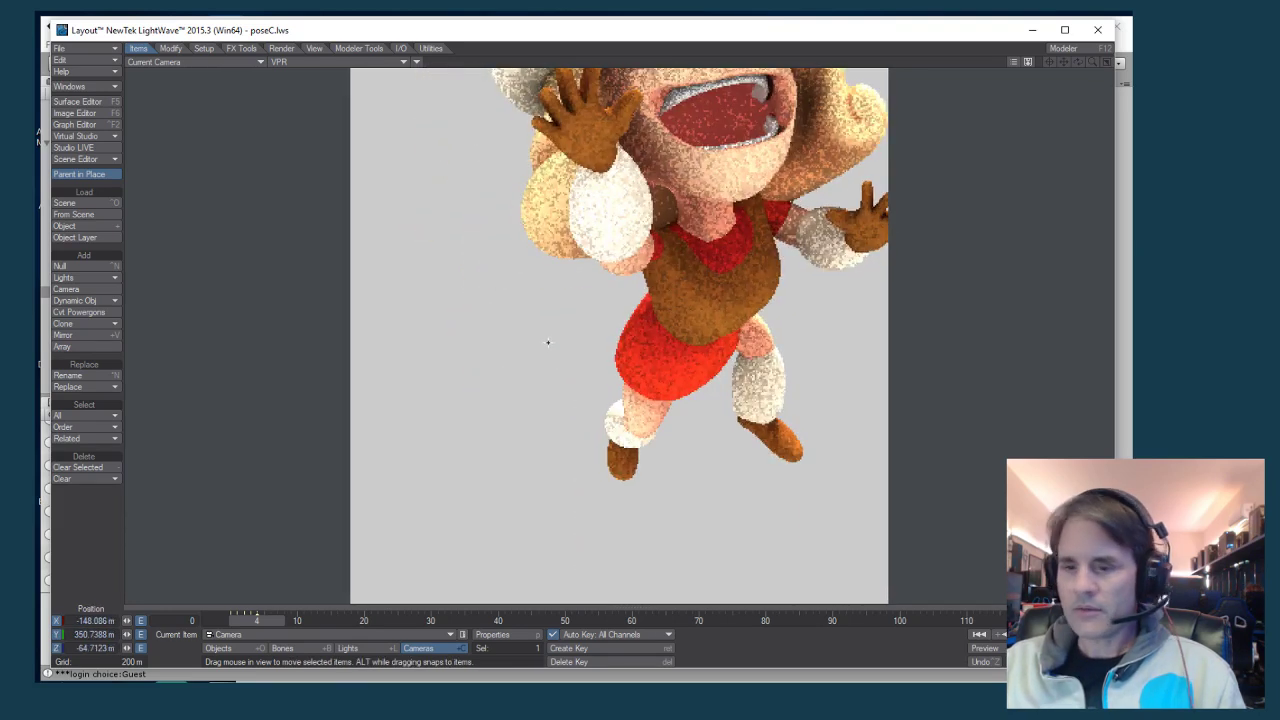
{"action": "key", "text": "Right"}
{"action": "key", "text": "Right"}
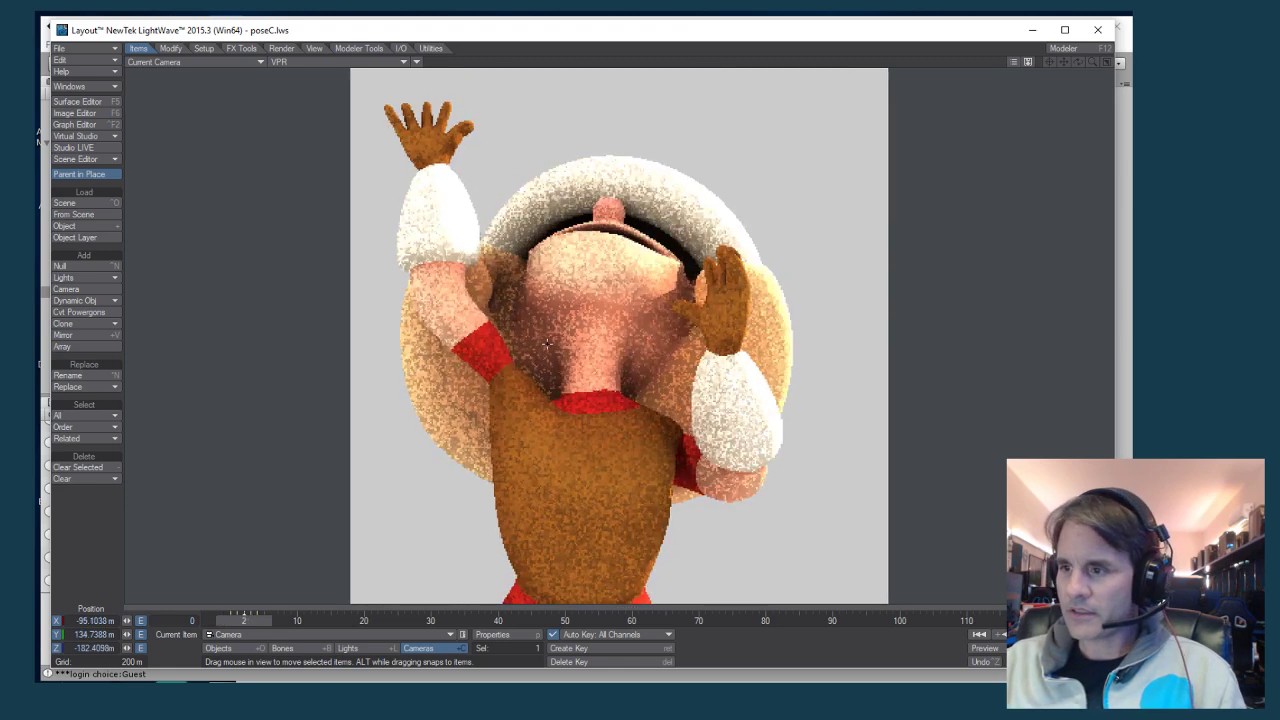
{"action": "key", "text": "Left"}
{"action": "key", "text": "Left"}
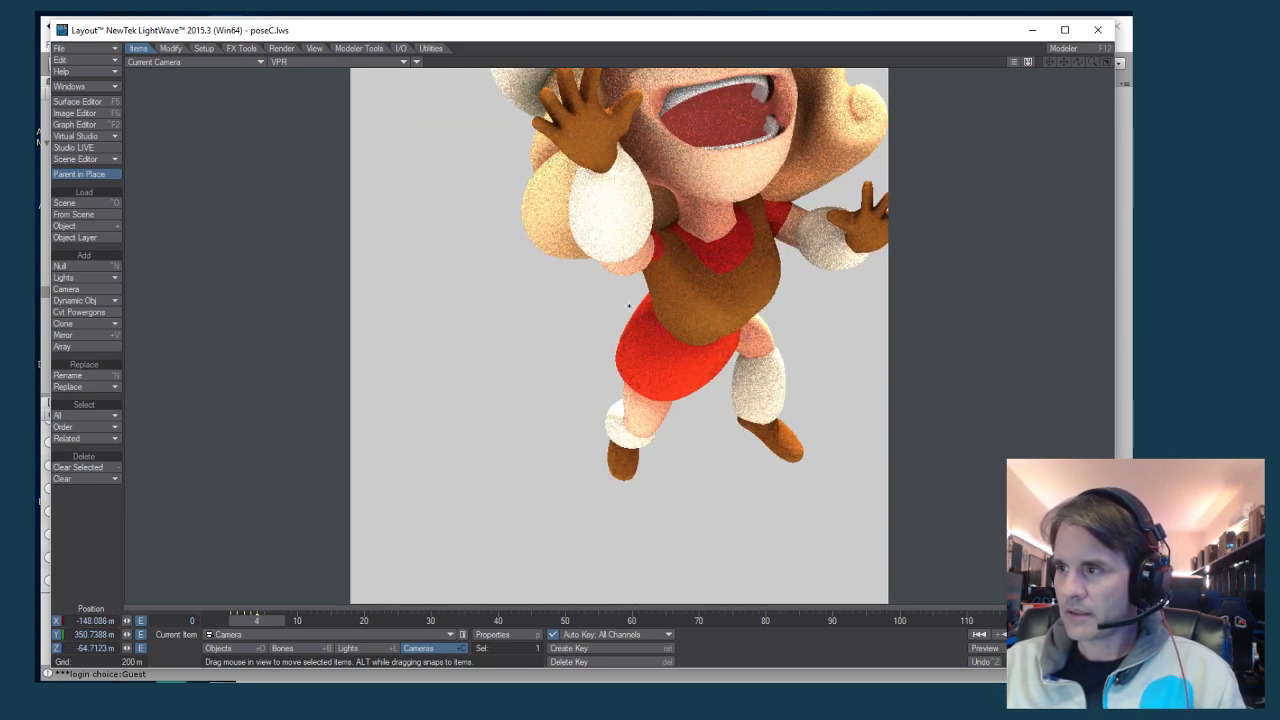
{"action": "key", "text": "alt+Tab"}
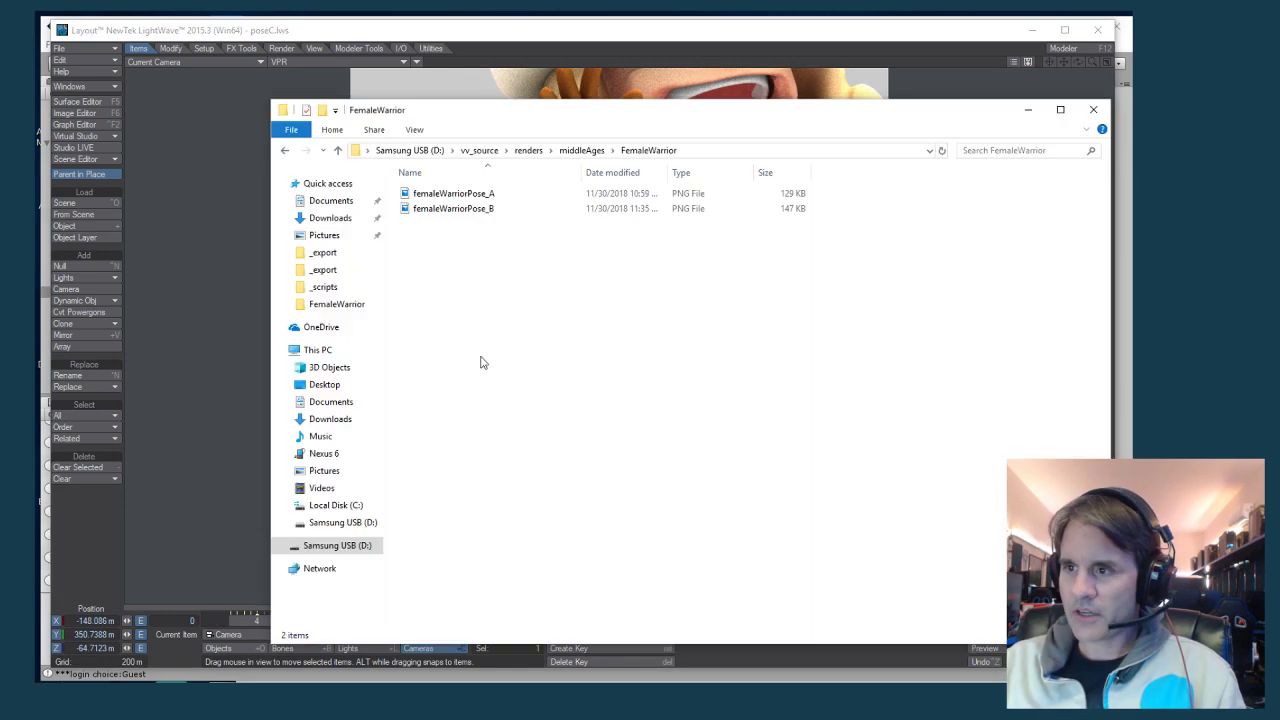
{"action": "double_click", "coordinate": [445, 208]}
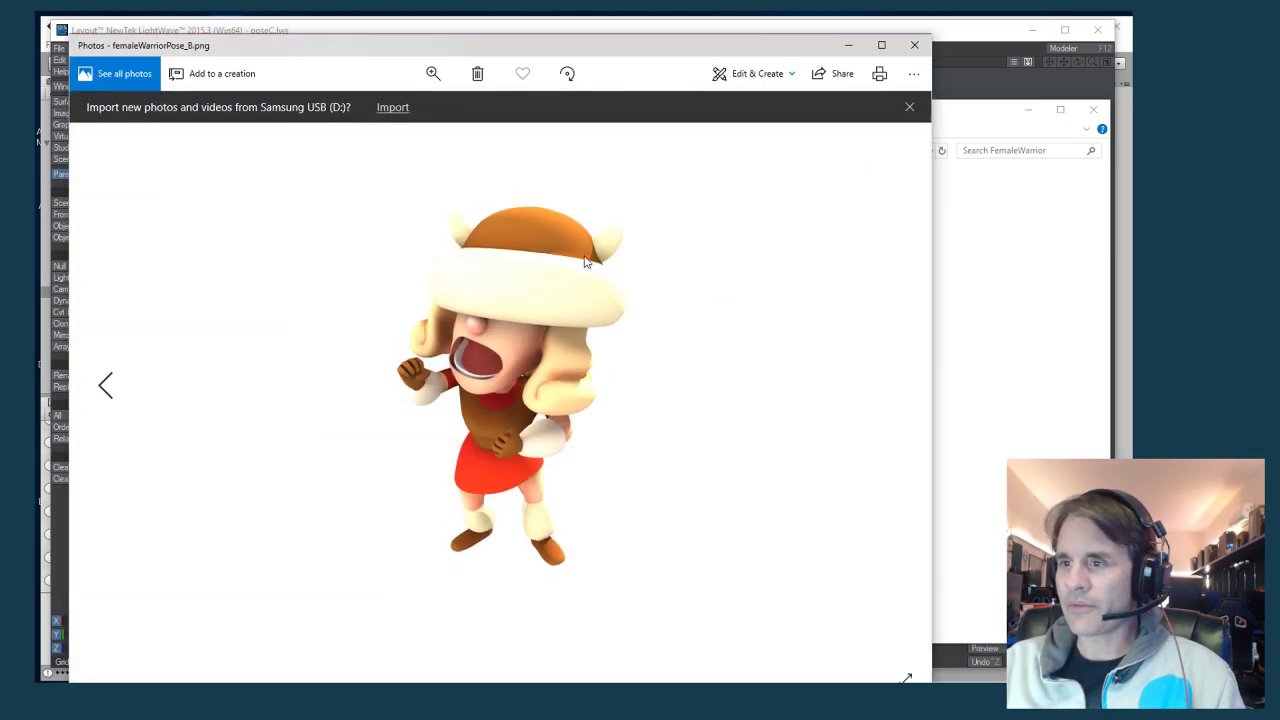
{"action": "left_click", "coordinate": [913, 46]}
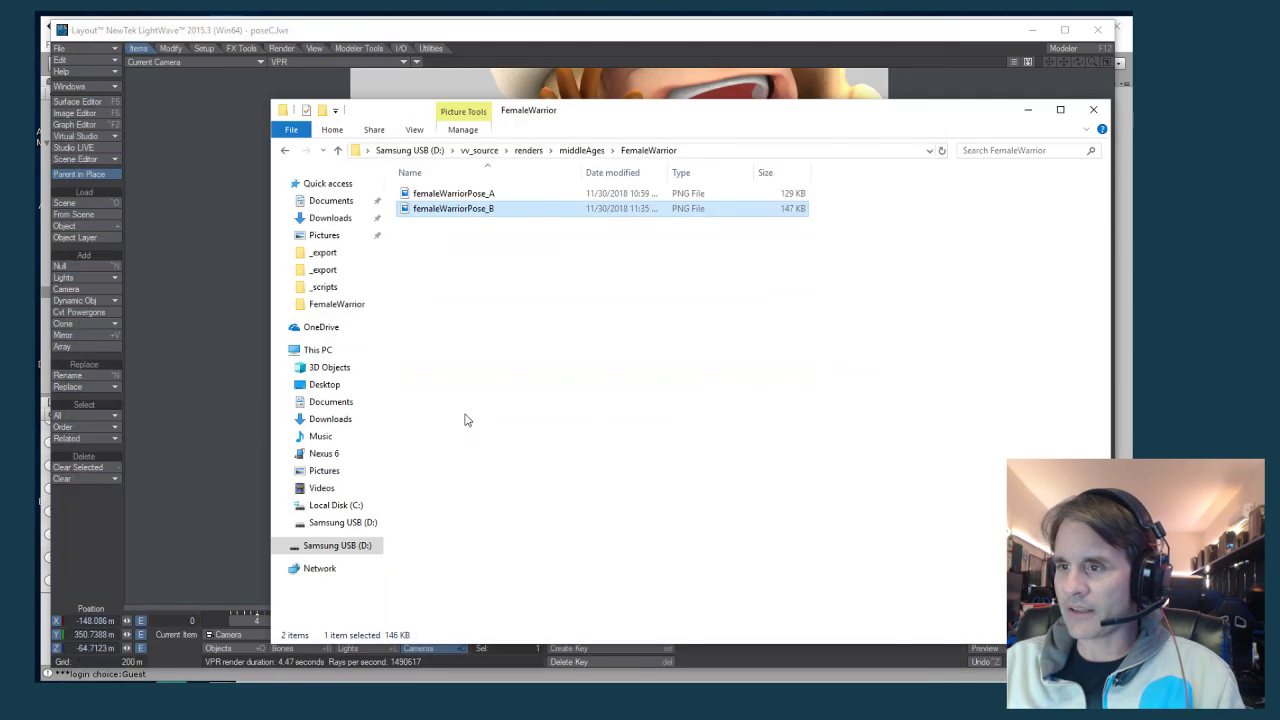
{"action": "left_click", "coordinate": [585, 17]}
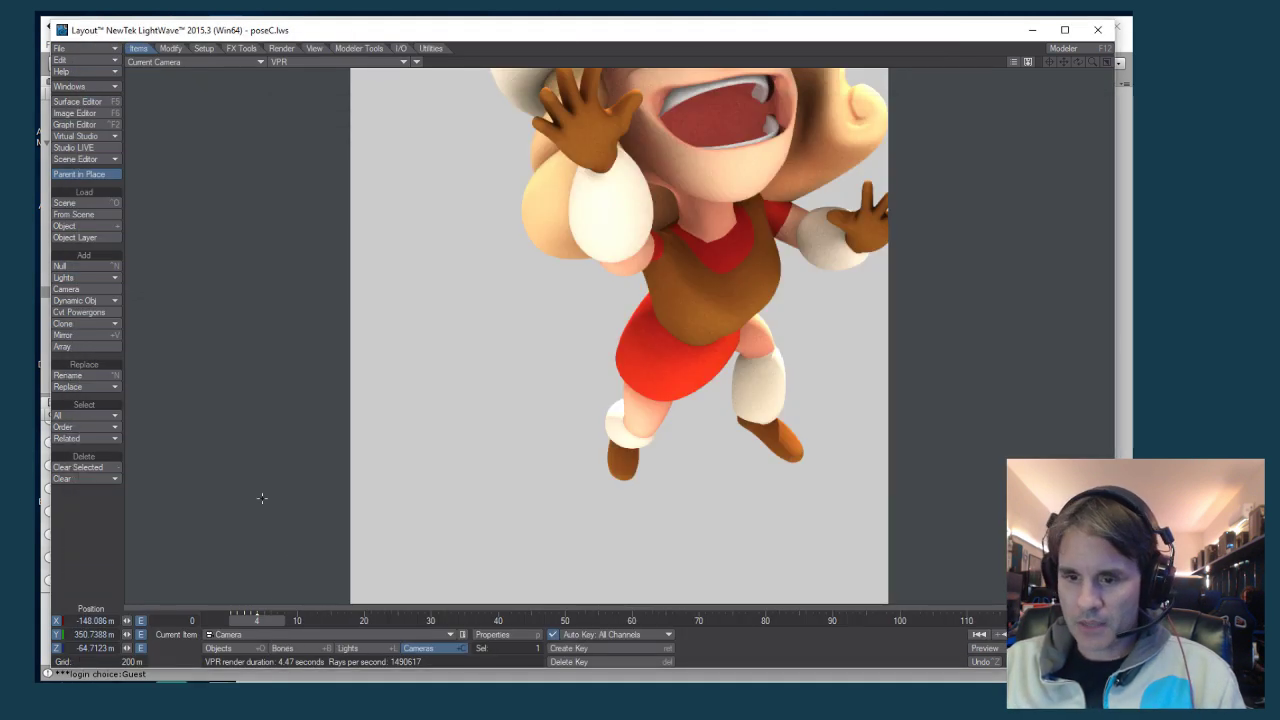
{"action": "left_click_drag", "start_coordinate": [620, 330], "coordinate": [520, 330]}
{"action": "key", "text": "alt+Tab"}
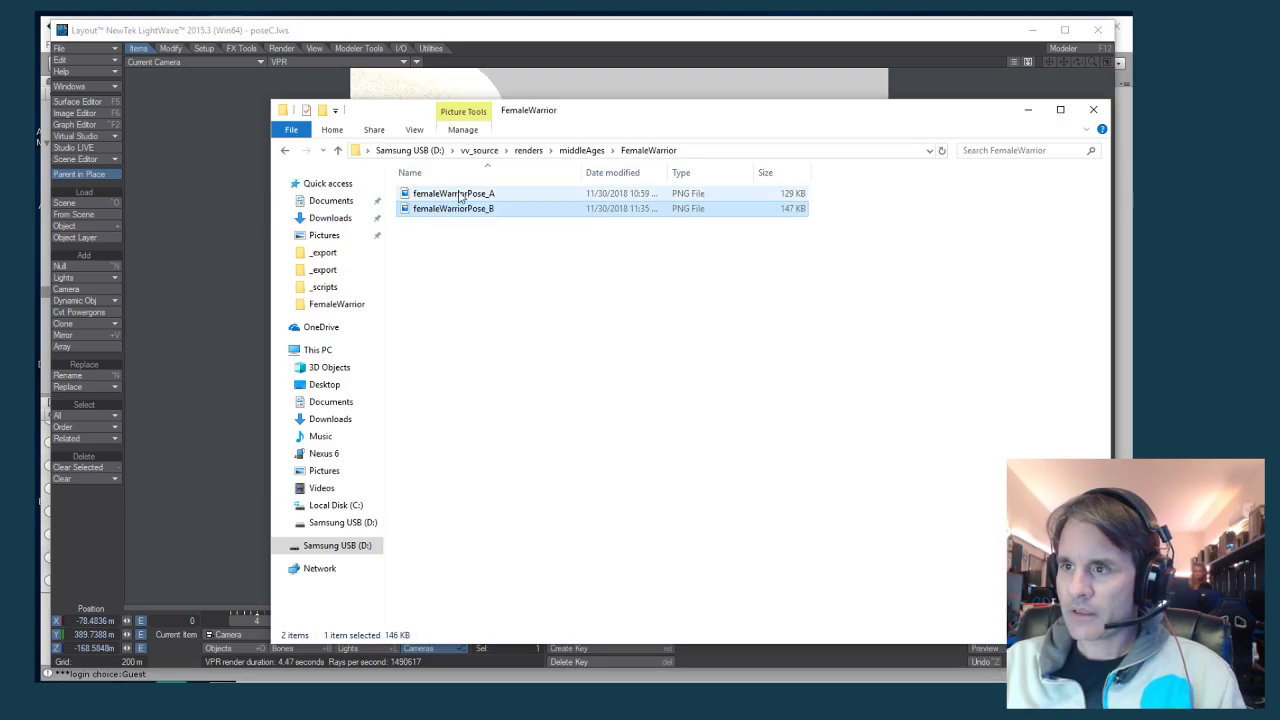
{"action": "double_click", "coordinate": [443, 208]}
{"action": "key", "text": "Left"}
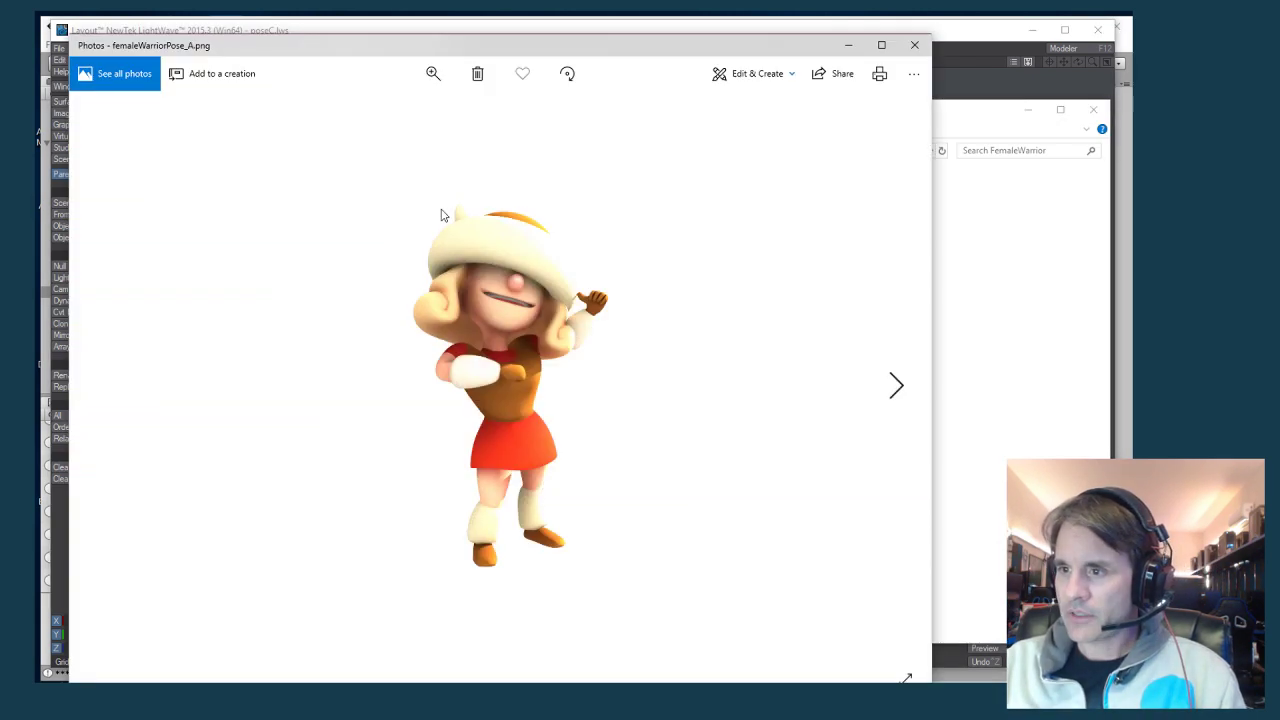
{"action": "key", "text": "Right"}
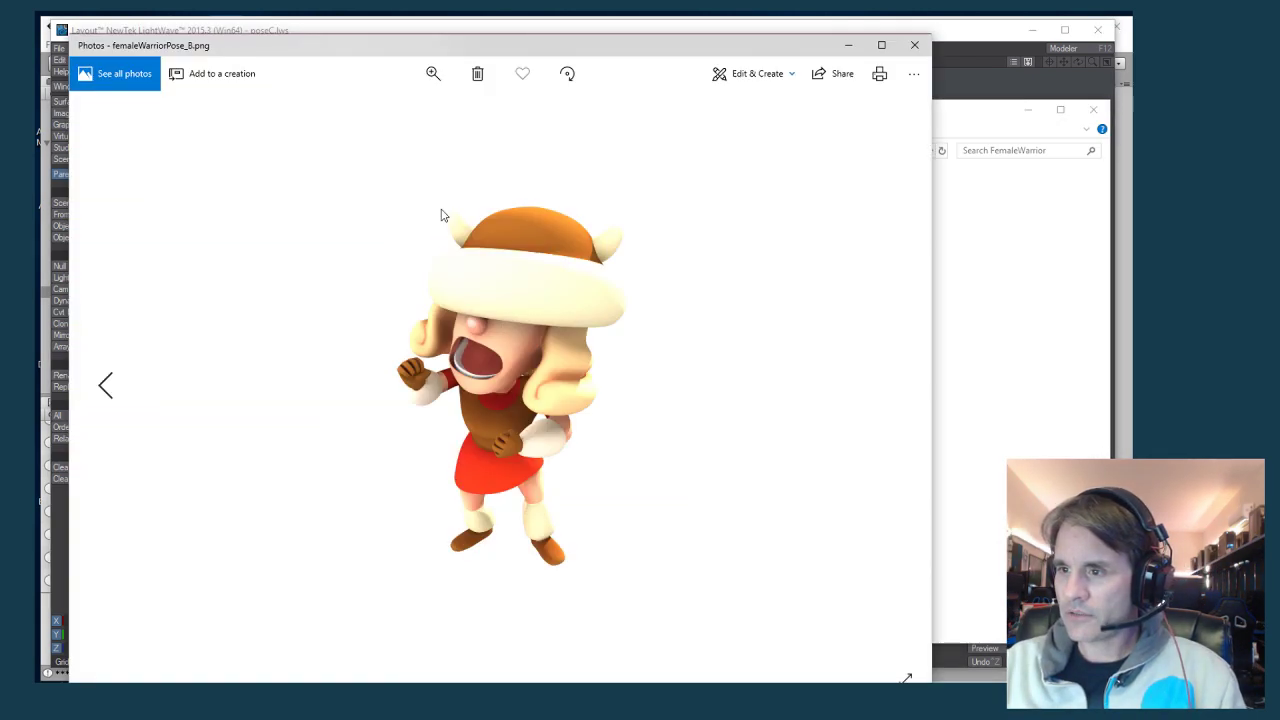
{"action": "left_click_drag", "start_coordinate": [520, 53], "coordinate": [543, 106]}
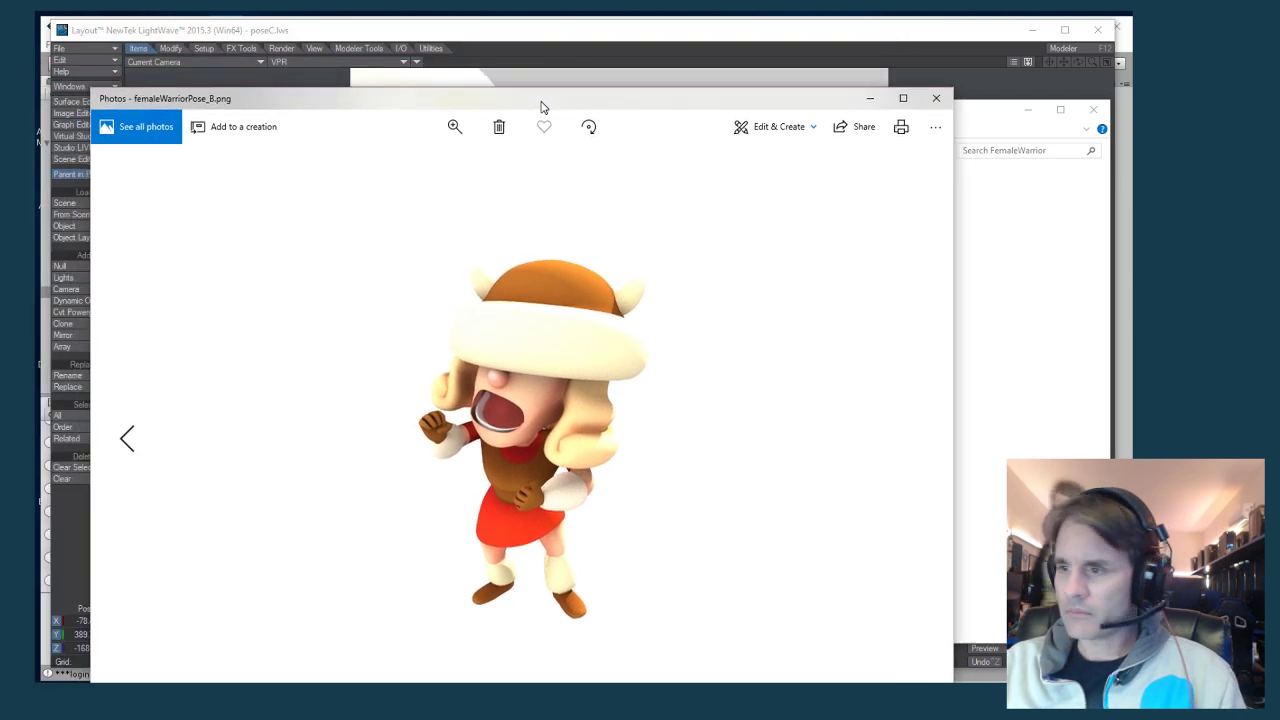
{"action": "key", "text": "alt+Tab"}
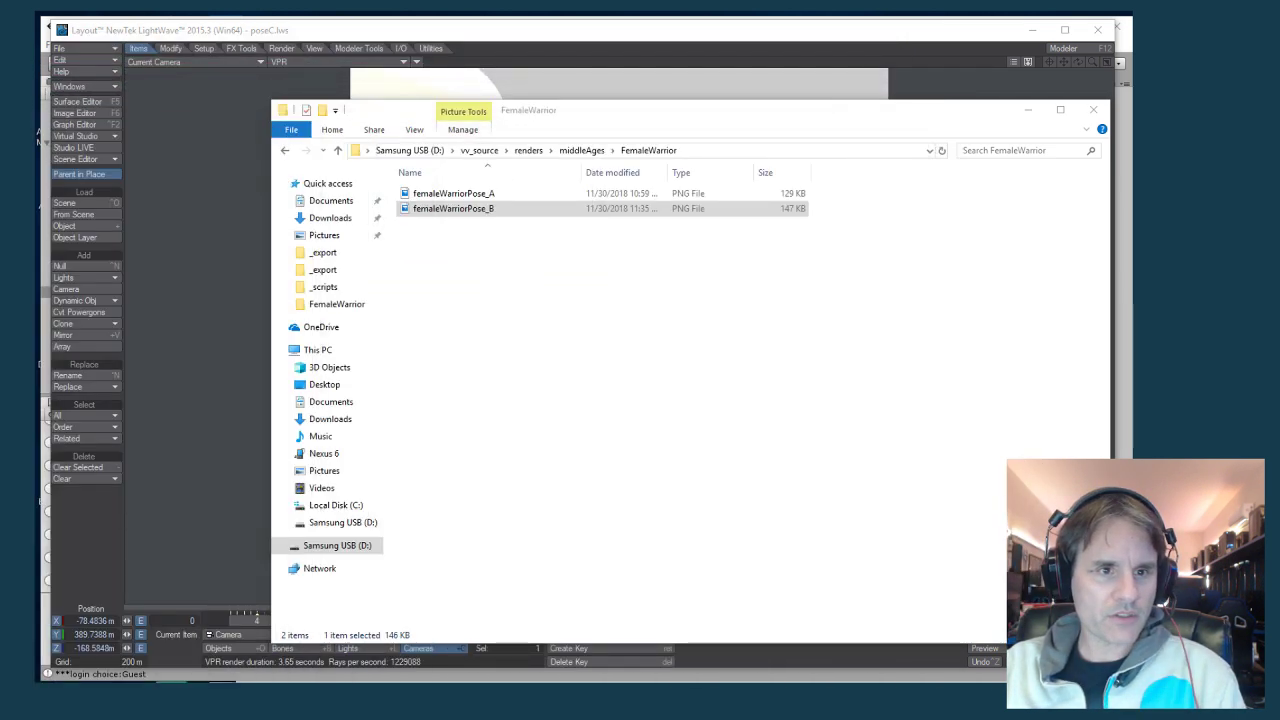
Close the renders folder window and move the camera so the character shifts up-right, then left
{"action": "left_click", "coordinate": [1093, 110]}
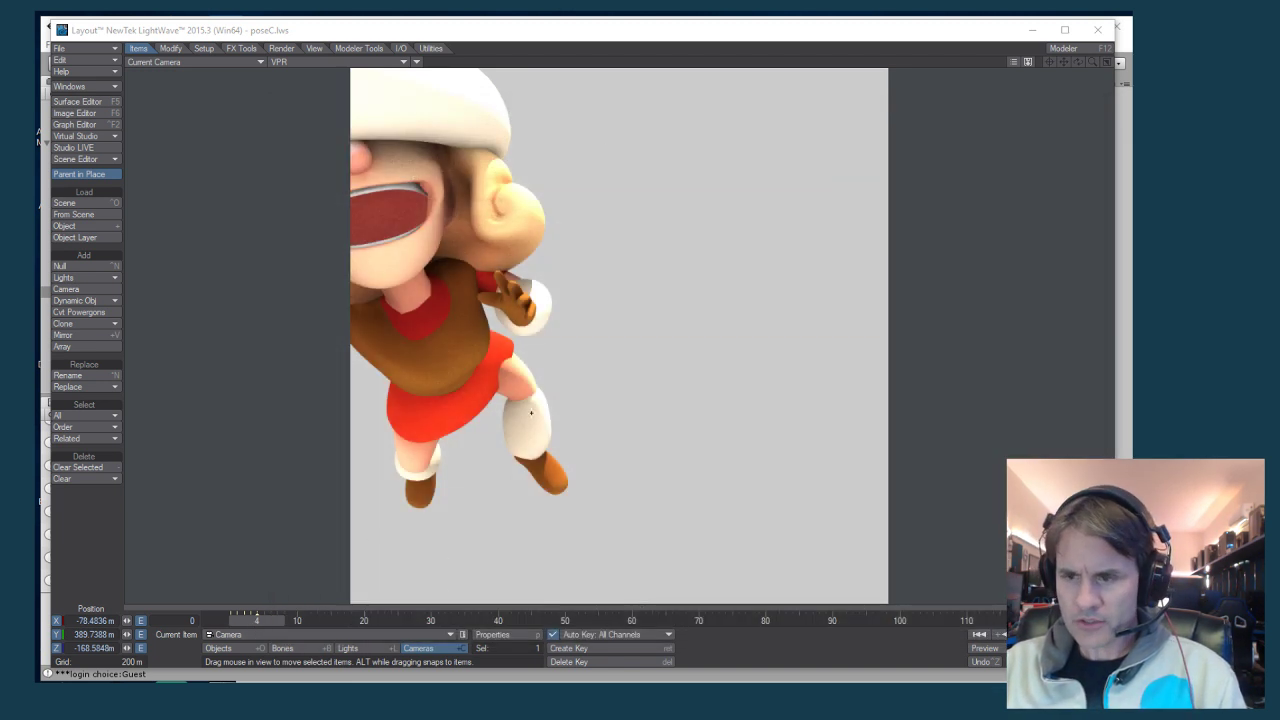
{"action": "left_click_drag", "start_coordinate": [530, 415], "coordinate": [600, 85]}
{"action": "key", "text": "y"}
{"action": "key", "text": "t"}
{"action": "left_click_drag", "start_coordinate": [665, 385], "coordinate": [545, 345]}
{"action": "key", "text": "y"}
{"action": "key", "text": "t"}
{"action": "key", "text": "y"}
{"action": "key", "text": "t"}
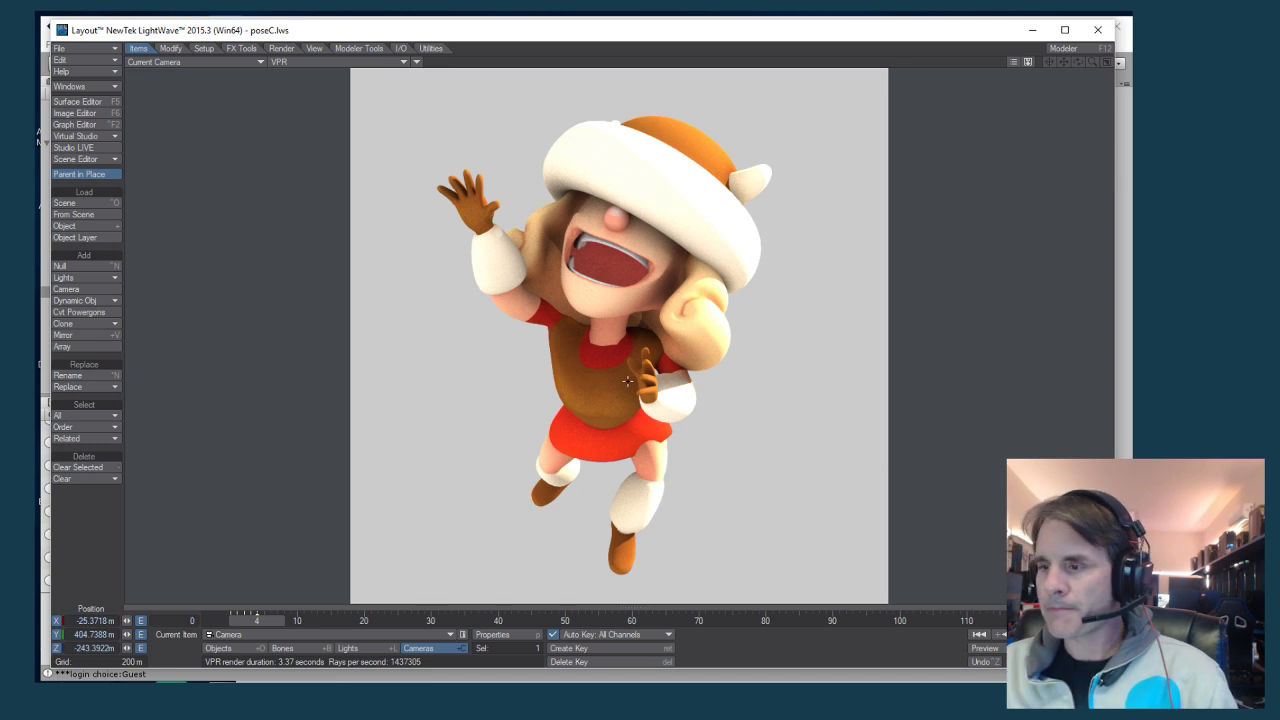
Turn and roll the camera to shift and tilt the character, then move closer
{"action": "mouse_move", "coordinate": [630, 381]}
{"action": "left_mouse_down"}
{"action": "mouse_move", "coordinate": [672, 368]}
{"action": "mouse_move", "coordinate": [668, 380]}
{"action": "mouse_move", "coordinate": [617, 378]}
{"action": "left_mouse_up"}
{"action": "key", "text": "y"}
{"action": "key", "text": "t"}
{"action": "key", "text": "y"}
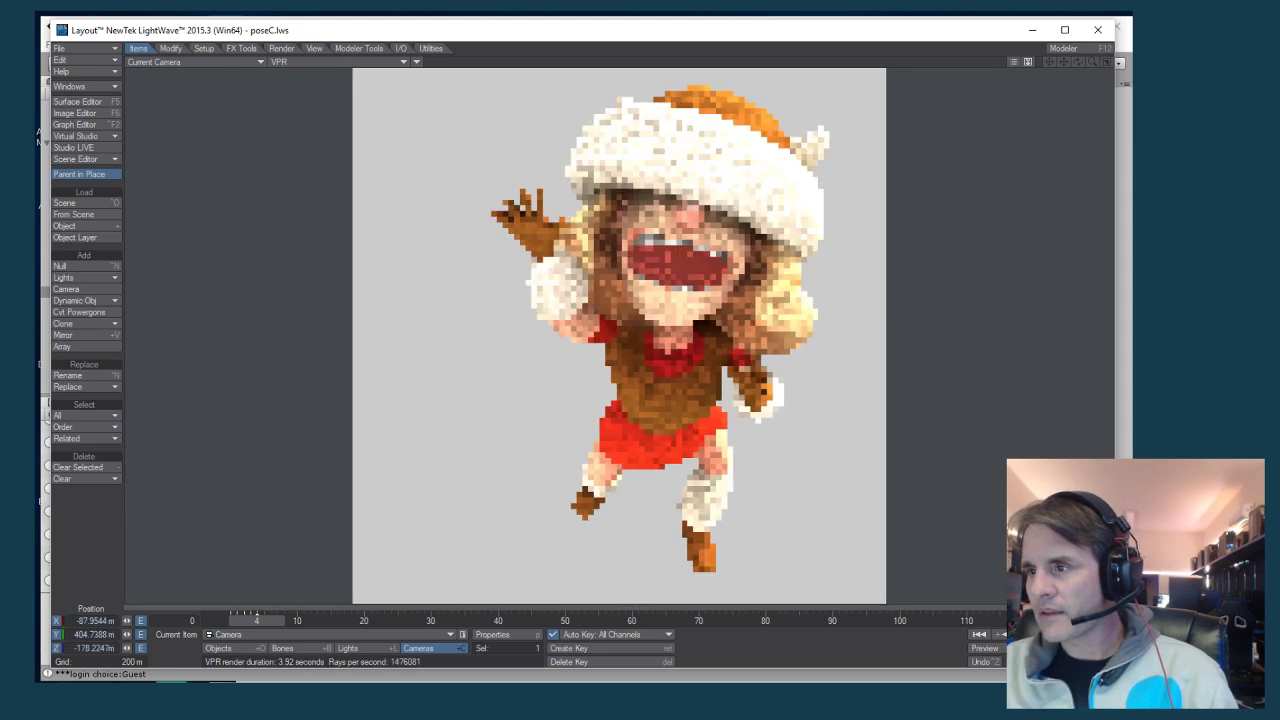
{"action": "left_click_drag", "start_coordinate": [640, 389], "coordinate": [387, 365]}
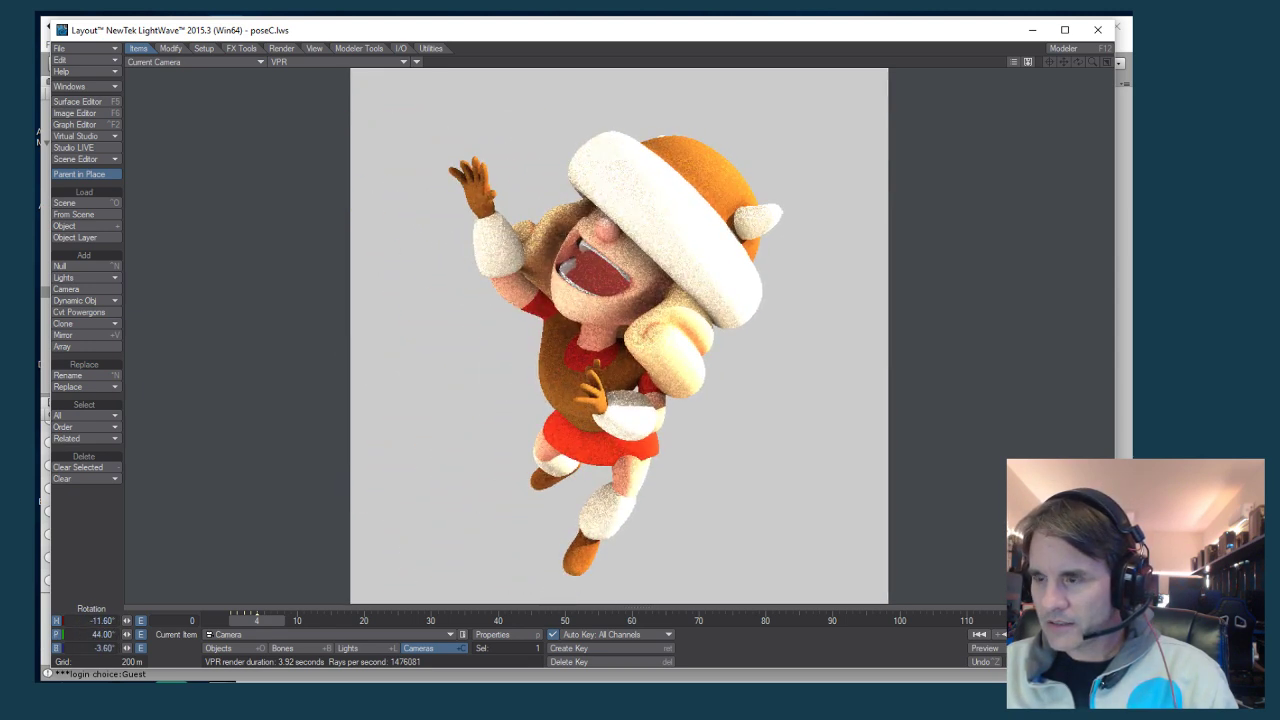
{"action": "right_click_drag", "start_coordinate": [387, 365], "coordinate": [345, 365]}
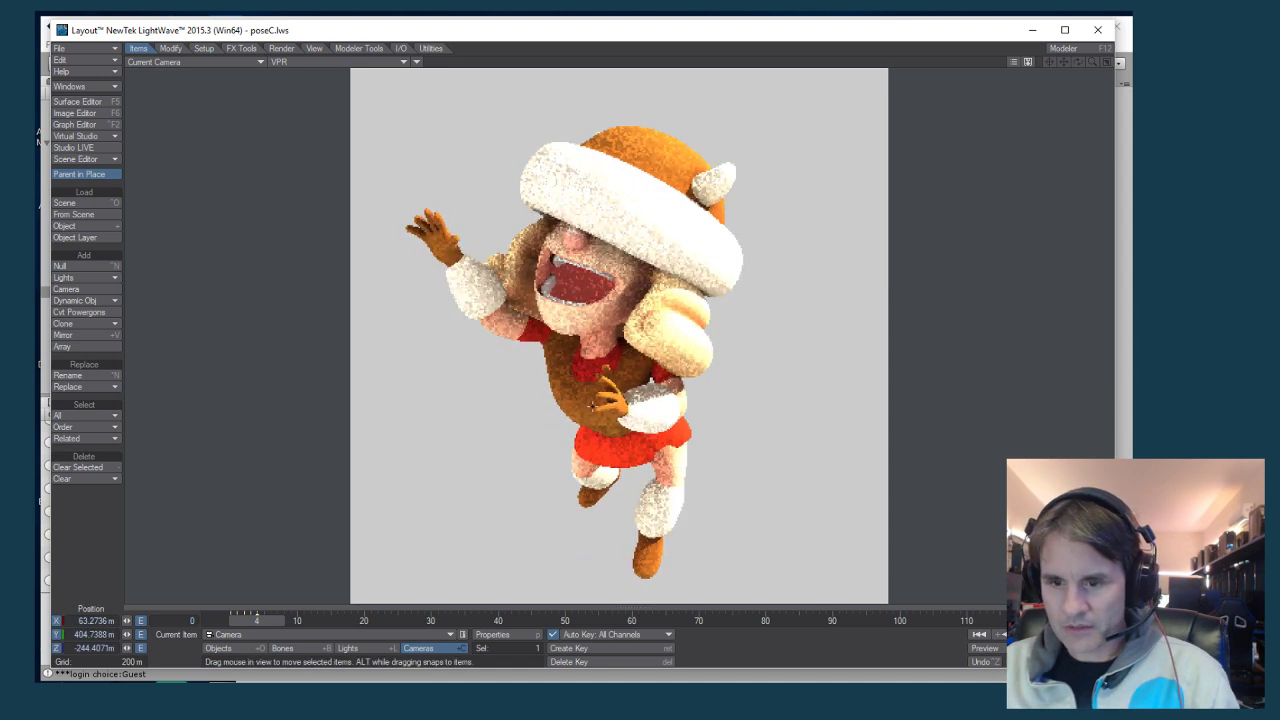
{"action": "key", "text": "t"}
{"action": "left_click_drag", "start_coordinate": [590, 402], "coordinate": [548, 358]}
{"action": "key", "text": "y"}
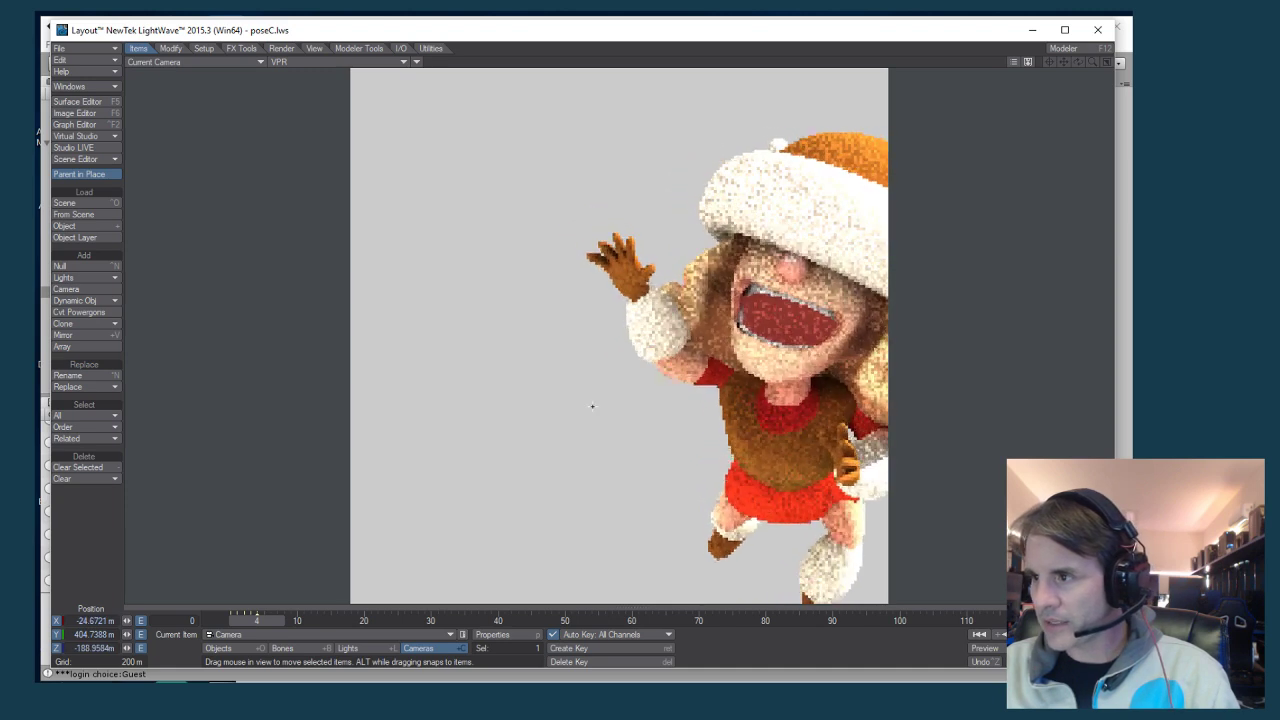
{"action": "mouse_move", "coordinate": [591, 406]}
{"action": "left_mouse_down"}
{"action": "mouse_move", "coordinate": [535, 406]}
{"action": "mouse_move", "coordinate": [592, 406]}
{"action": "left_mouse_up"}
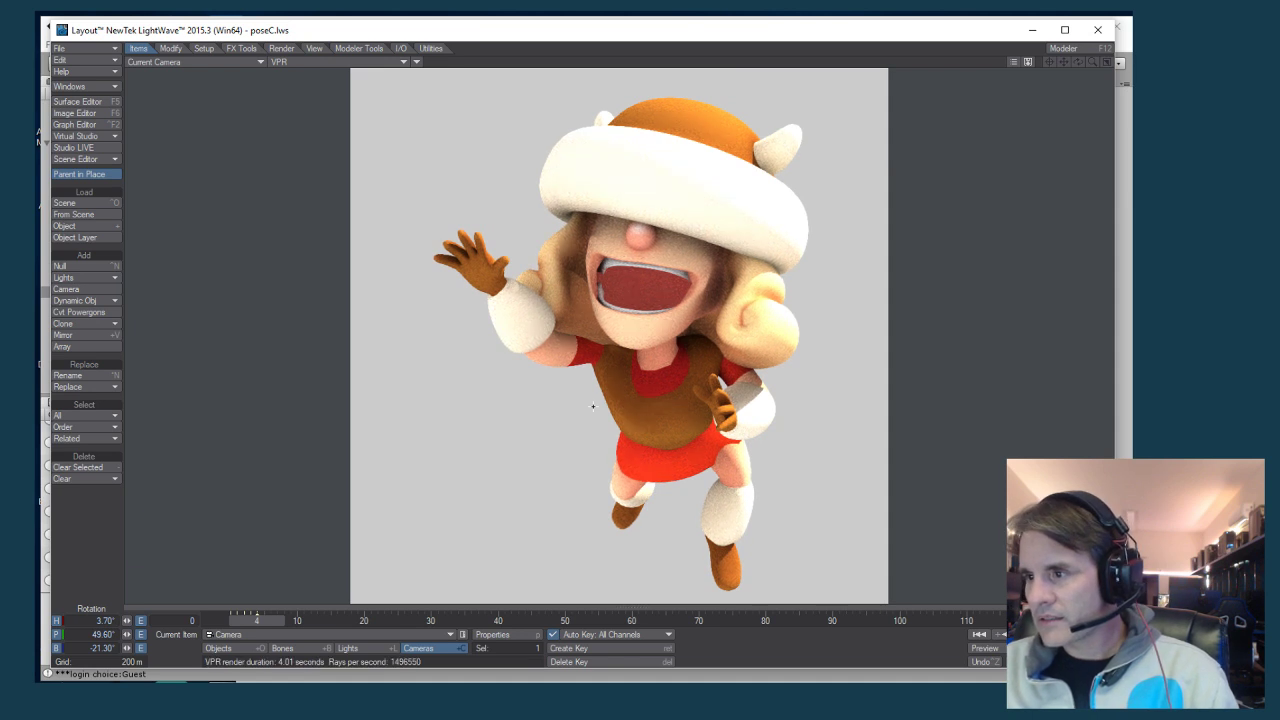
Shift the camera so the character moves right, recentre it, and raise the camera slightly
{"action": "key", "text": "t"}
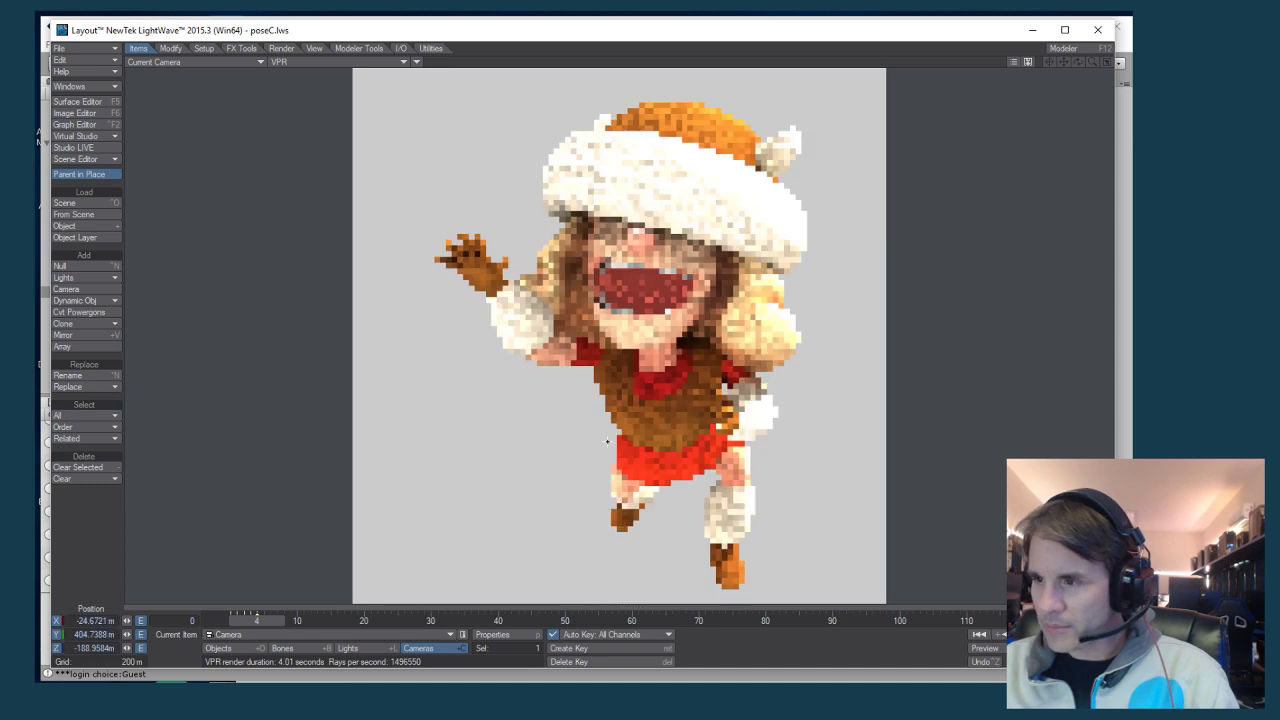
{"action": "left_click_drag", "start_coordinate": [605, 441], "coordinate": [530, 430]}
{"action": "key", "text": "y"}
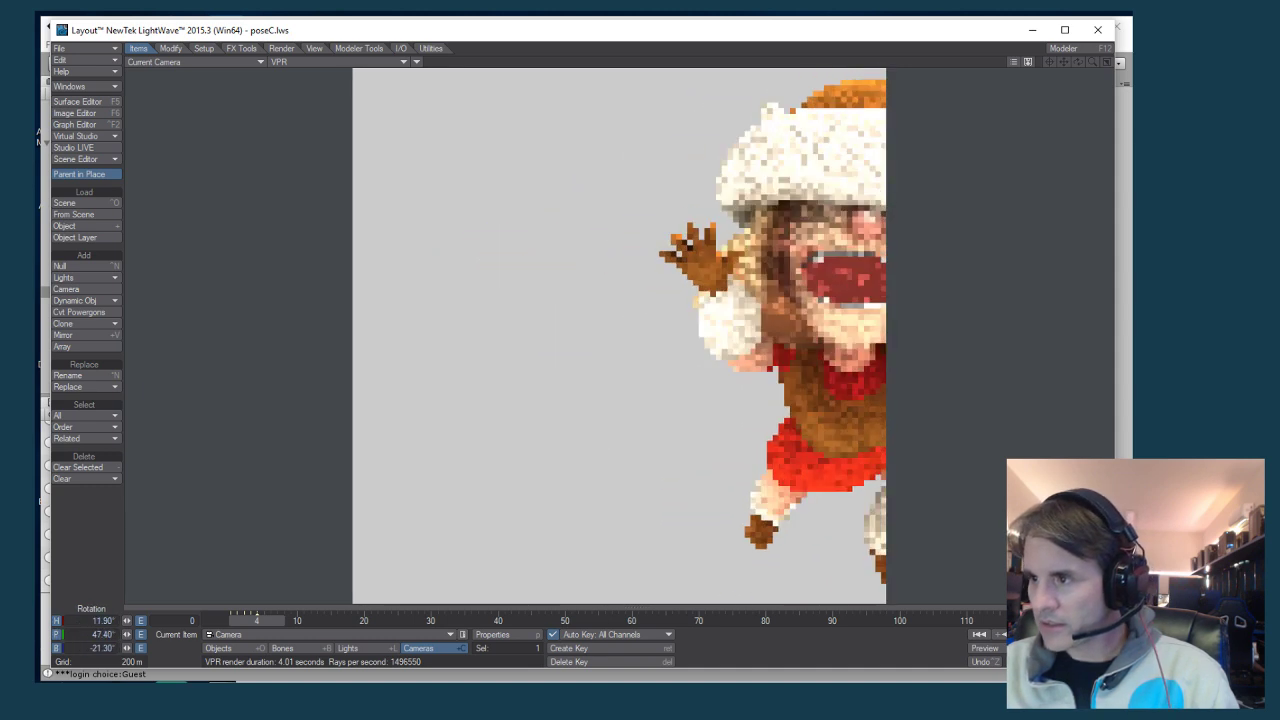
{"action": "left_click_drag", "start_coordinate": [619, 335], "coordinate": [633, 352]}
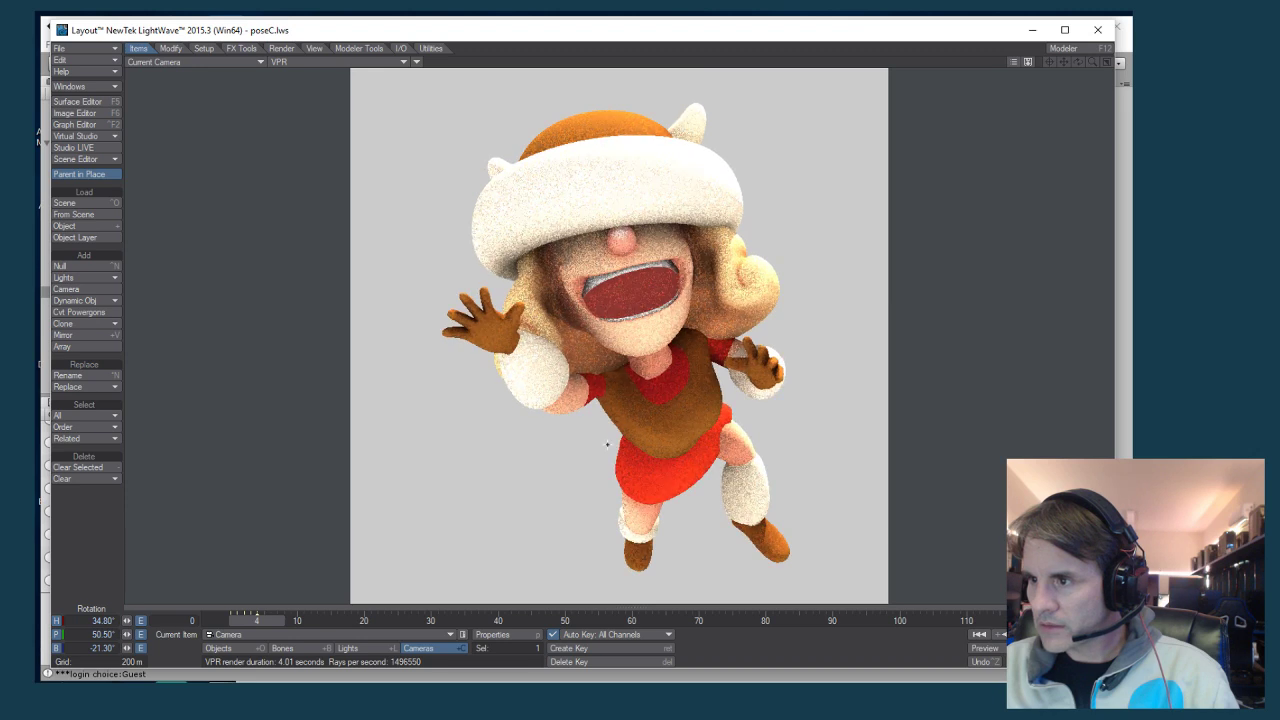
{"action": "key", "text": "t"}
{"action": "mouse_move", "coordinate": [620, 330]}
{"action": "right_mouse_down"}
{"action": "mouse_move", "coordinate": [620, 380]}
{"action": "mouse_move", "coordinate": [620, 332]}
{"action": "right_mouse_up"}
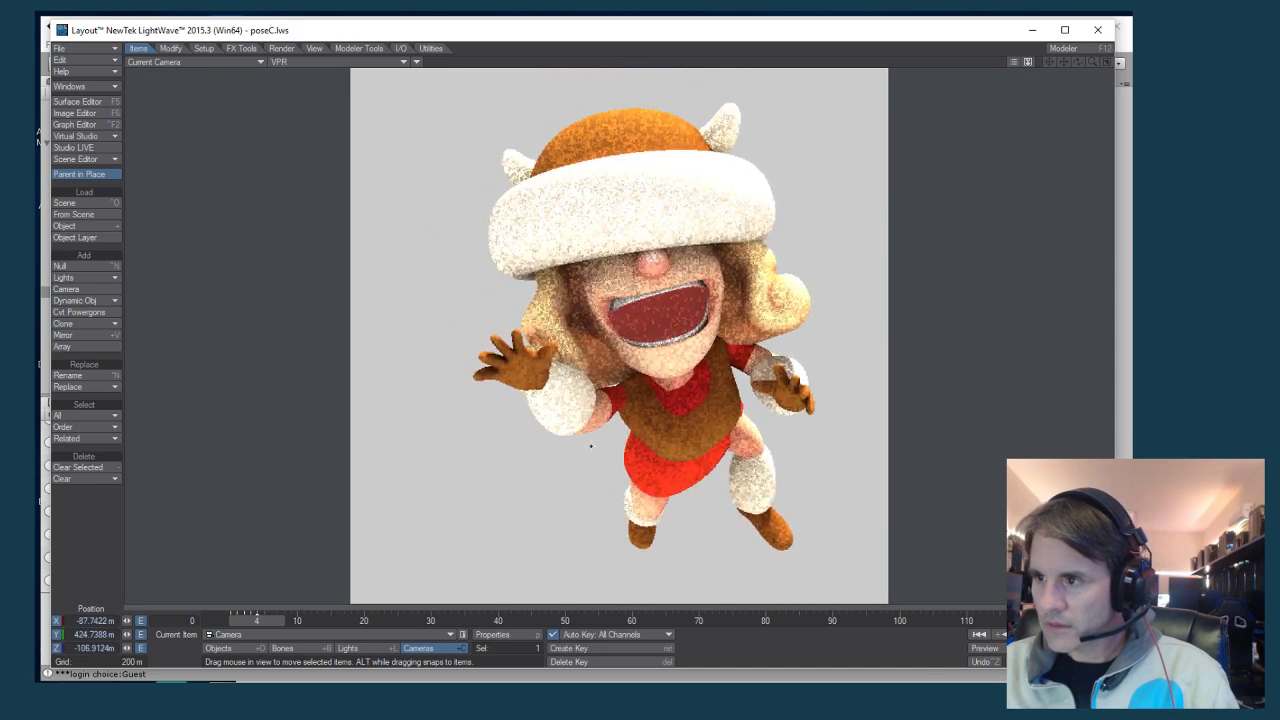
Push the camera in and fine-tune it to X -77.7372, Y 392.7388, Z -85.3329 m
{"action": "left_click_drag", "start_coordinate": [590, 445], "coordinate": [602, 428]}
{"action": "right_click_drag", "start_coordinate": [602, 428], "coordinate": [602, 393]}
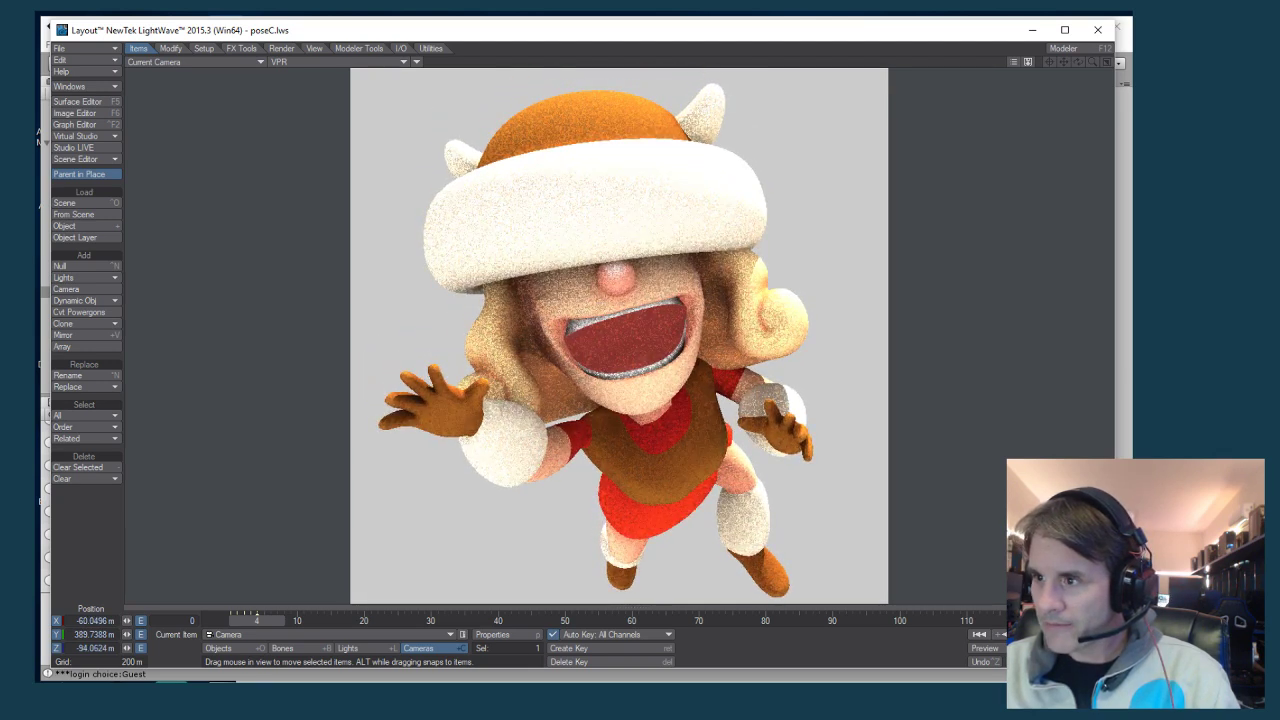
{"action": "left_click_drag", "start_coordinate": [602, 393], "coordinate": [618, 396]}
{"action": "key", "text": "y"}
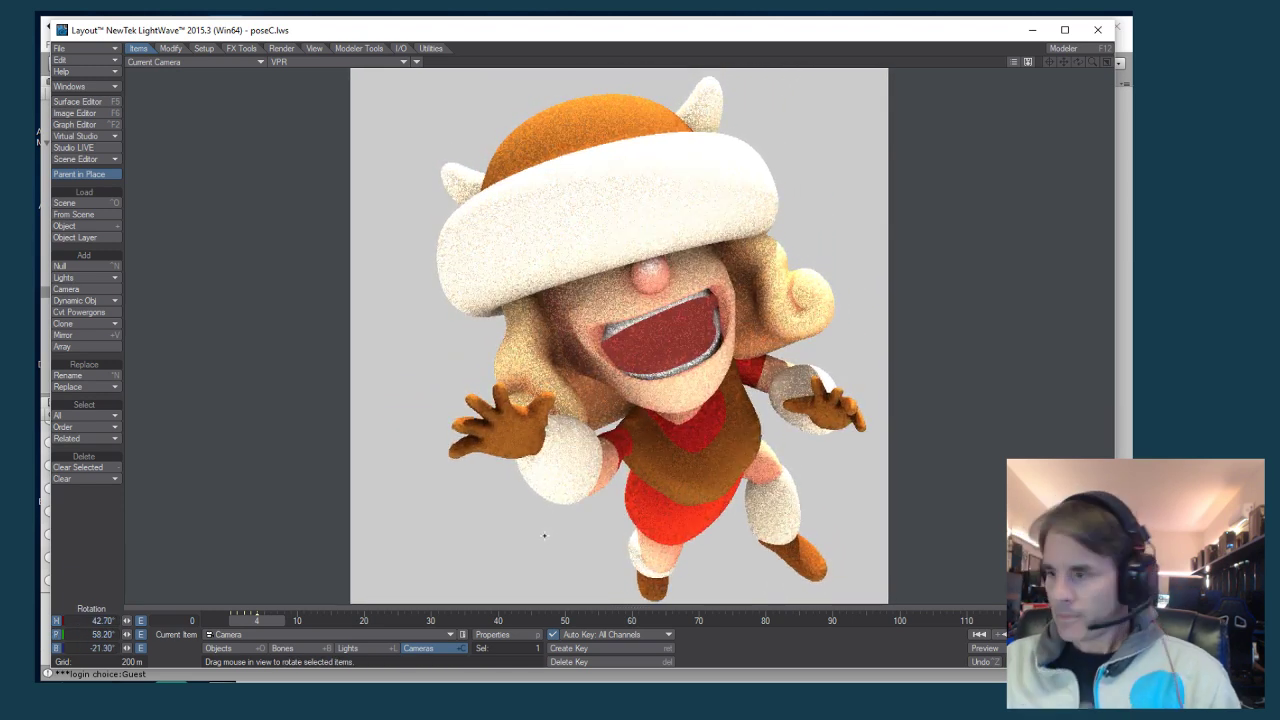
{"action": "key", "text": "t"}
{"action": "left_click_drag", "start_coordinate": [521, 543], "coordinate": [450, 530]}
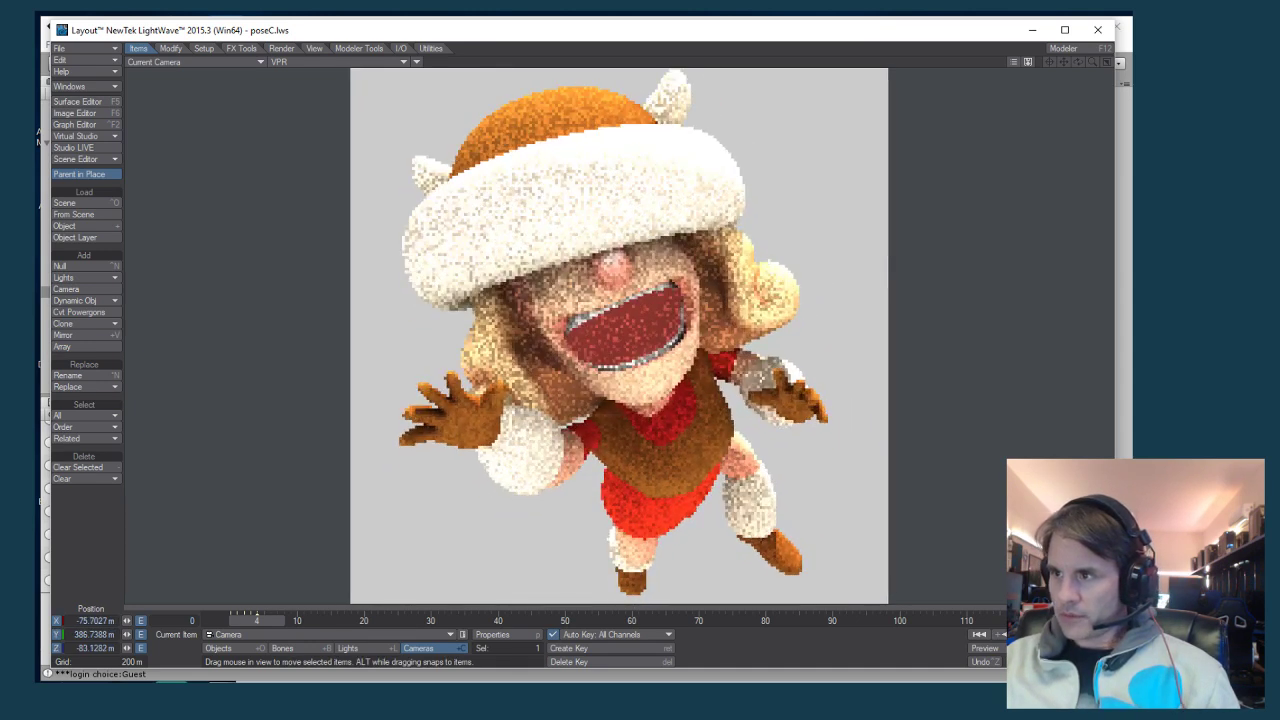
{"action": "left_click_drag", "start_coordinate": [450, 530], "coordinate": [432, 516]}
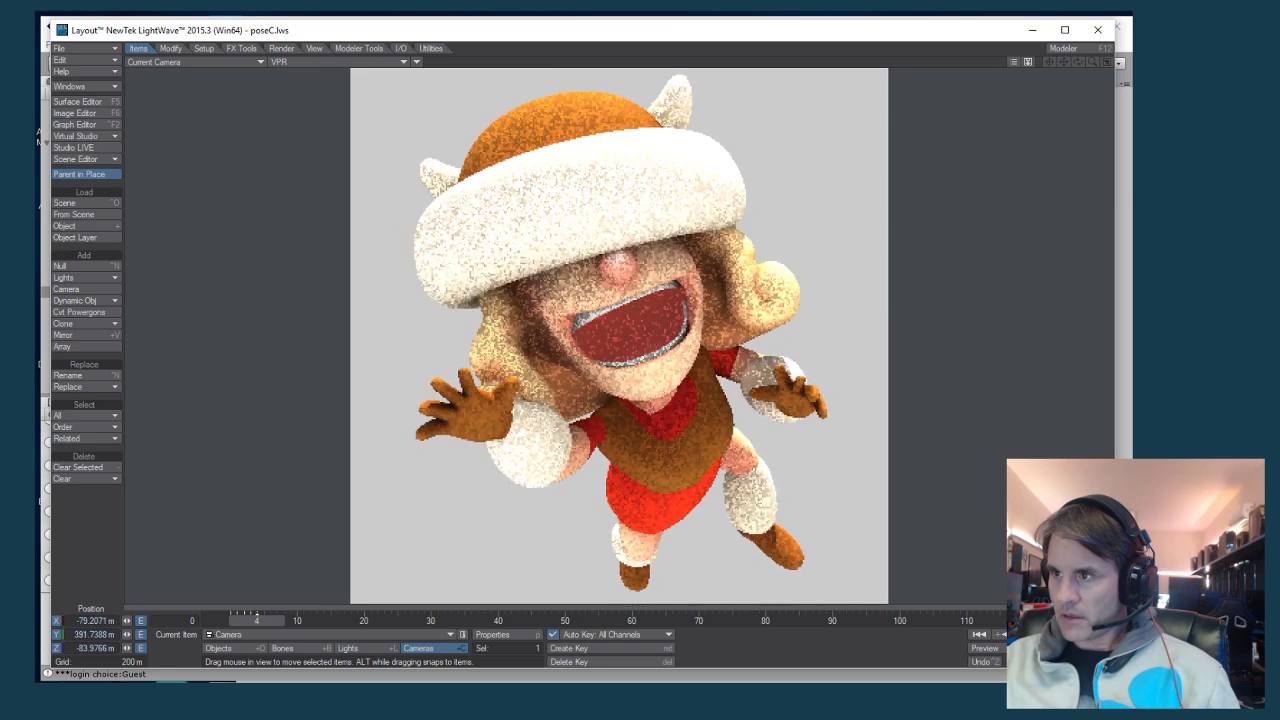
{"action": "left_click_drag", "start_coordinate": [513, 542], "coordinate": [523, 534]}
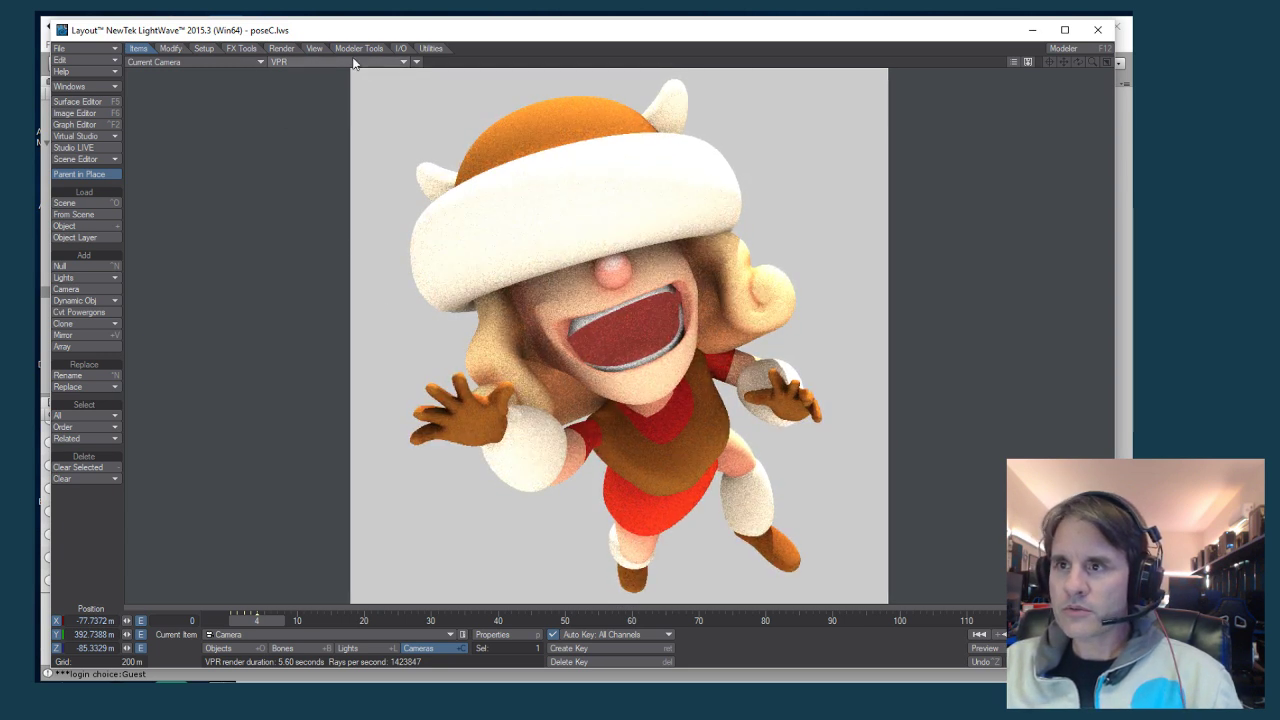
Select rightShoulderLight in Lights edit mode
{"action": "left_click", "coordinate": [218, 648]}
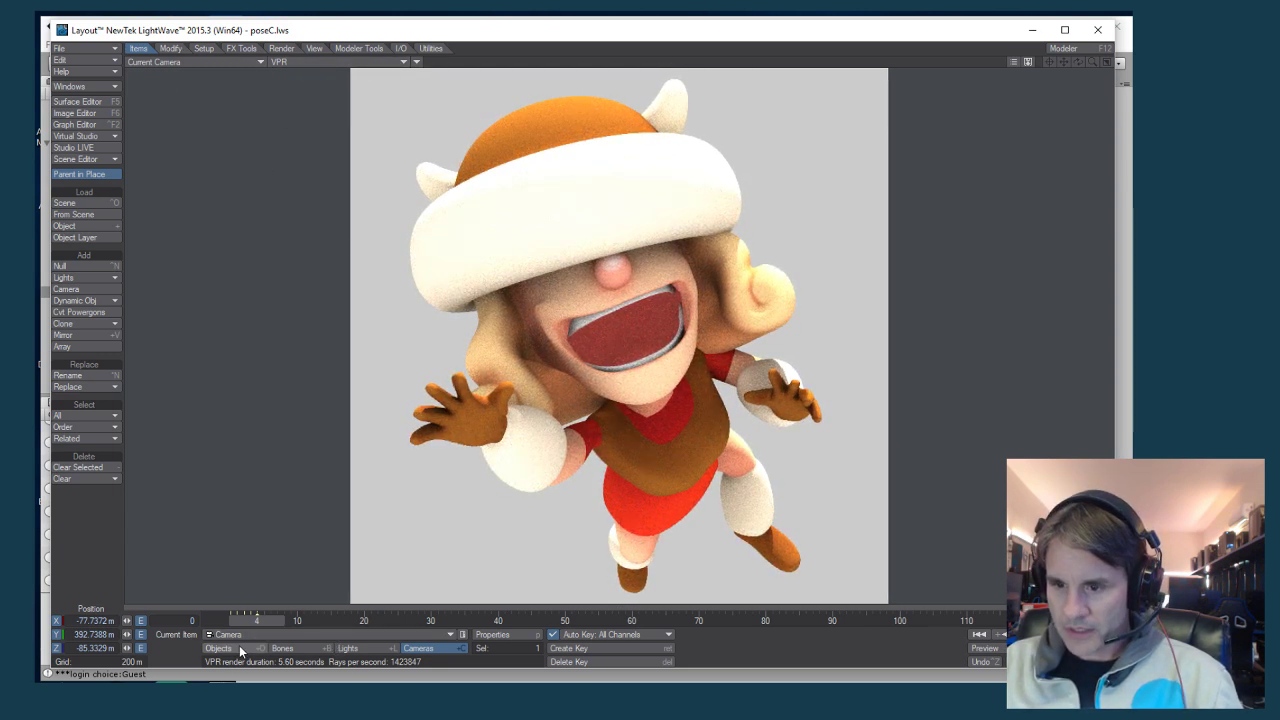
{"action": "left_click", "coordinate": [345, 648]}
{"action": "left_click", "coordinate": [348, 636]}
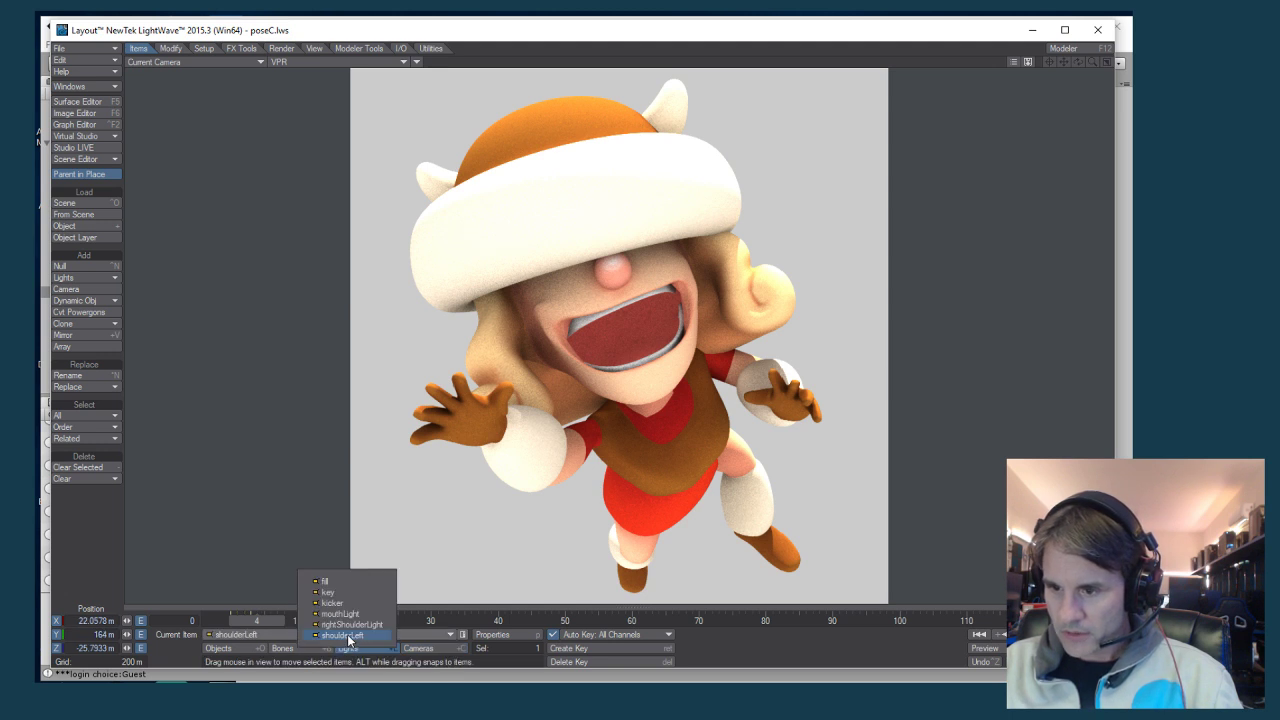
{"action": "left_click", "coordinate": [350, 624]}
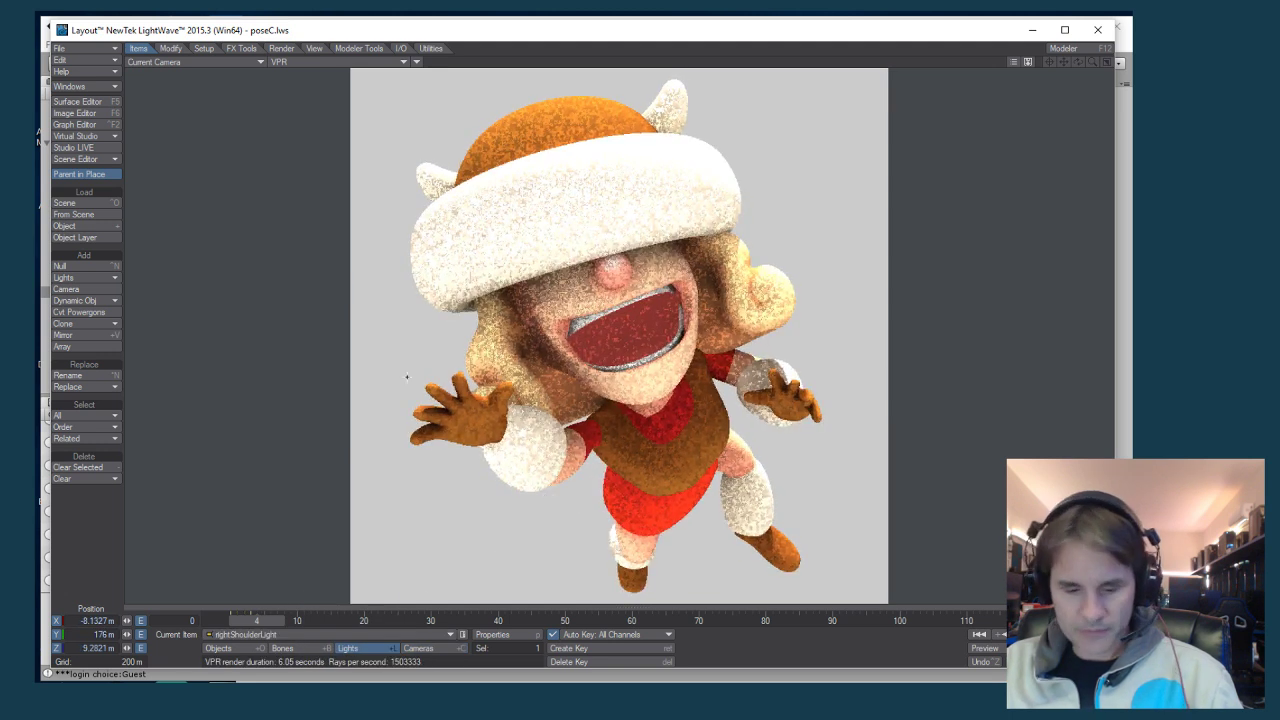
Move rightShoulderLight left, nearer the camera and slightly lower, viewing the result in VPR
{"action": "left_click", "coordinate": [317, 62]}
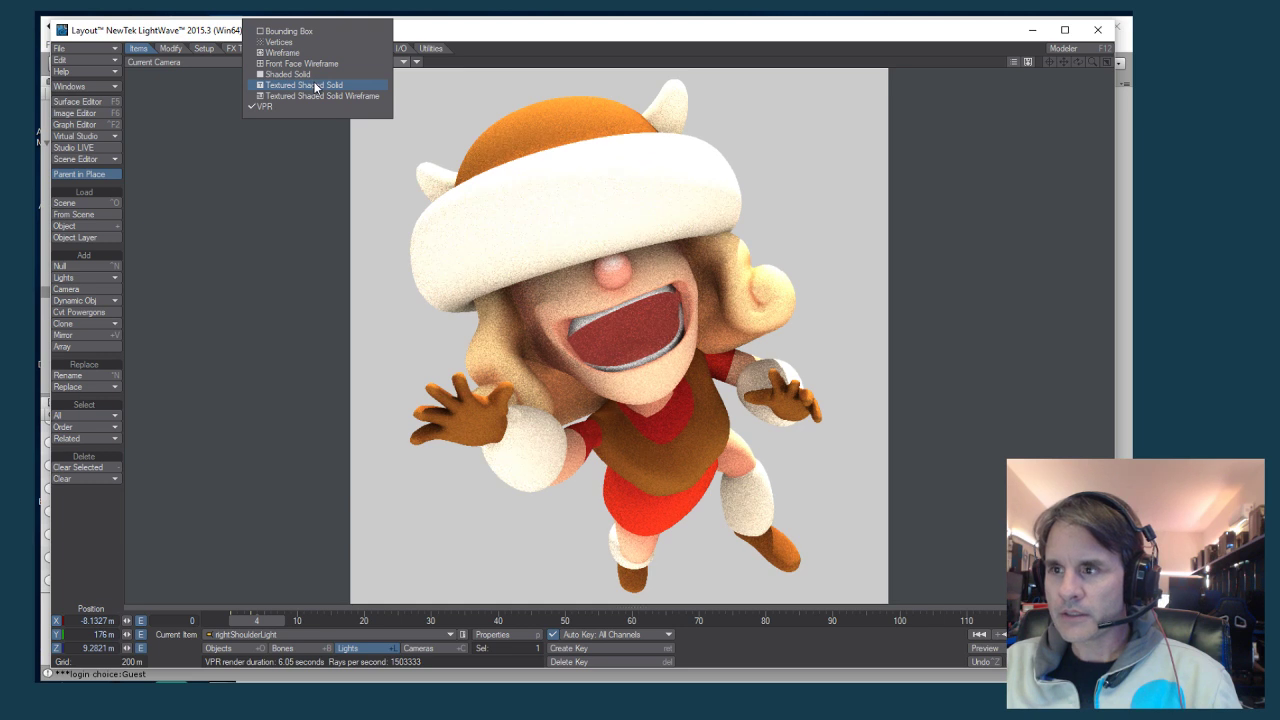
{"action": "left_click", "coordinate": [320, 85]}
{"action": "left_click_drag", "start_coordinate": [518, 406], "coordinate": [493, 421]}
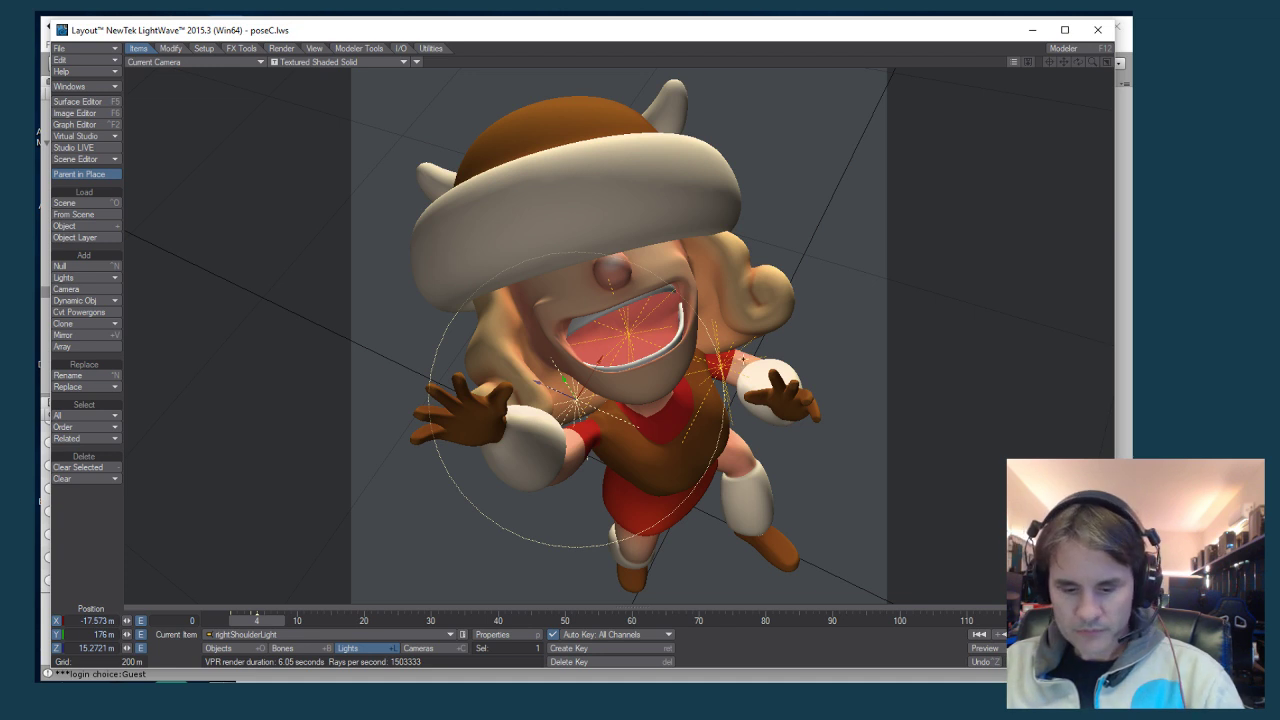
{"action": "left_click", "coordinate": [356, 63]}
{"action": "left_click", "coordinate": [344, 105]}
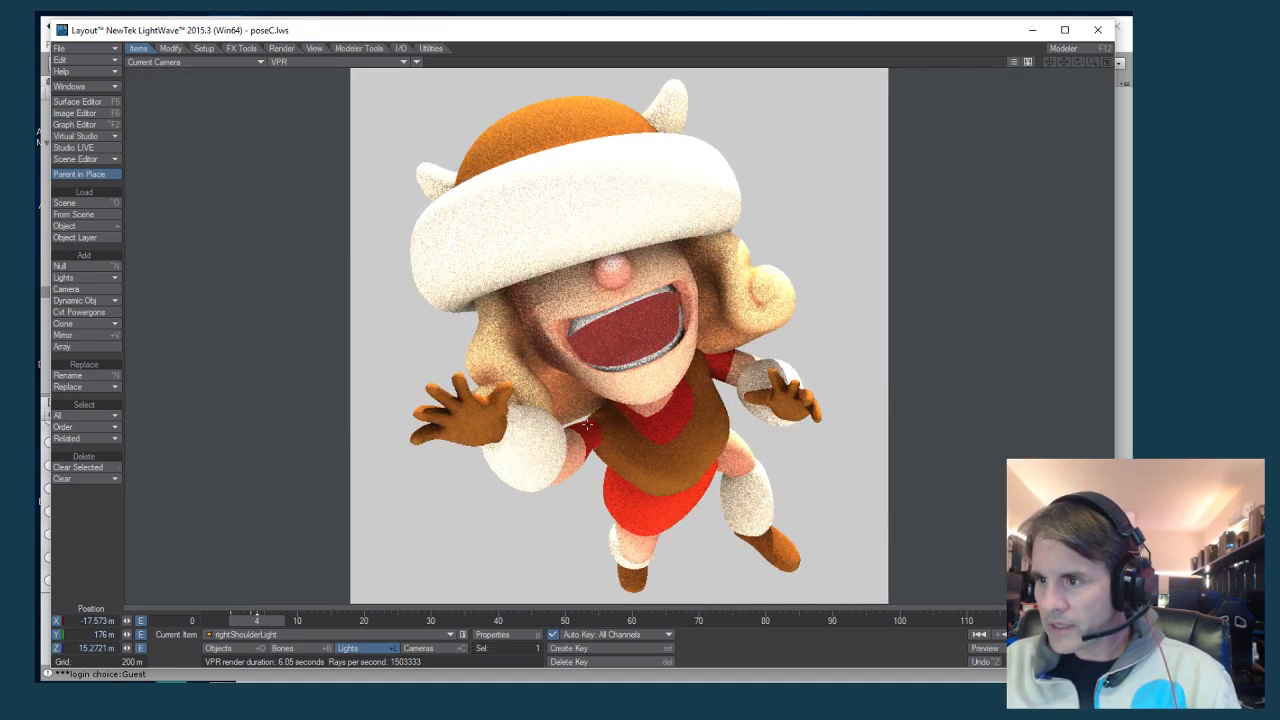
{"action": "right_click_drag", "start_coordinate": [588, 430], "coordinate": [588, 425]}
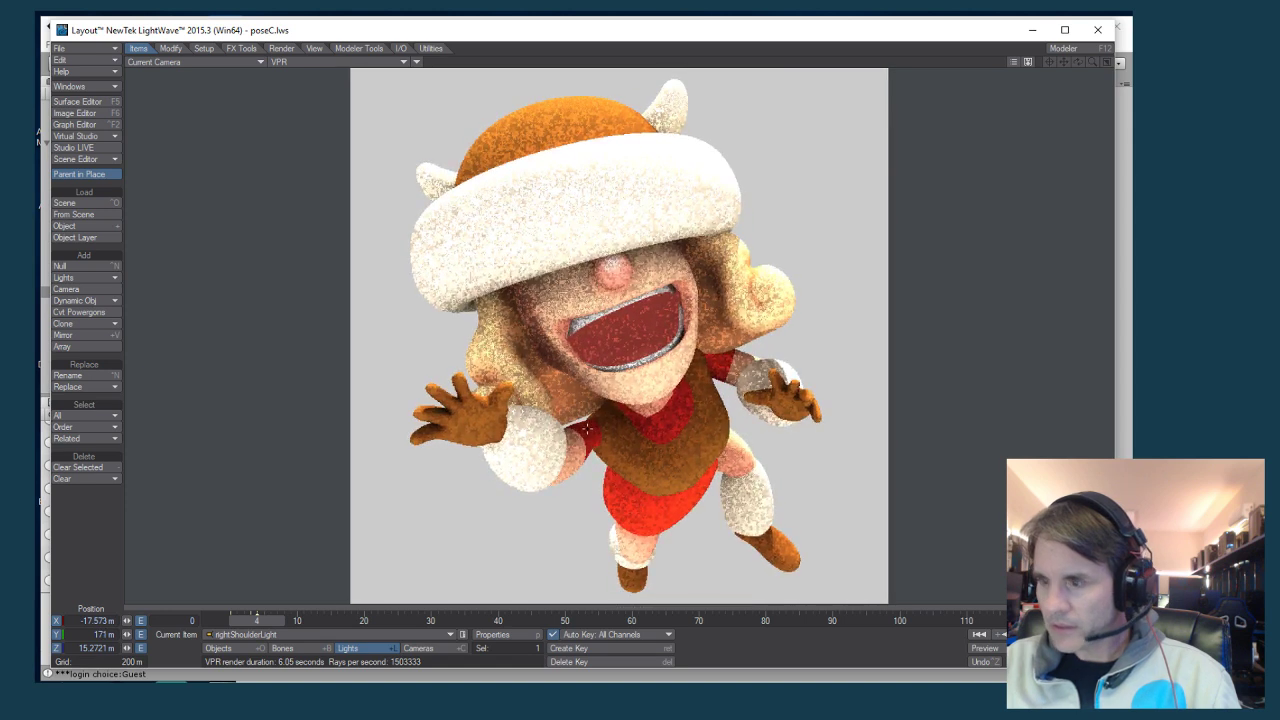
Set rightShoulderLight's intensity to 25% in its properties
{"action": "key", "text": "p"}
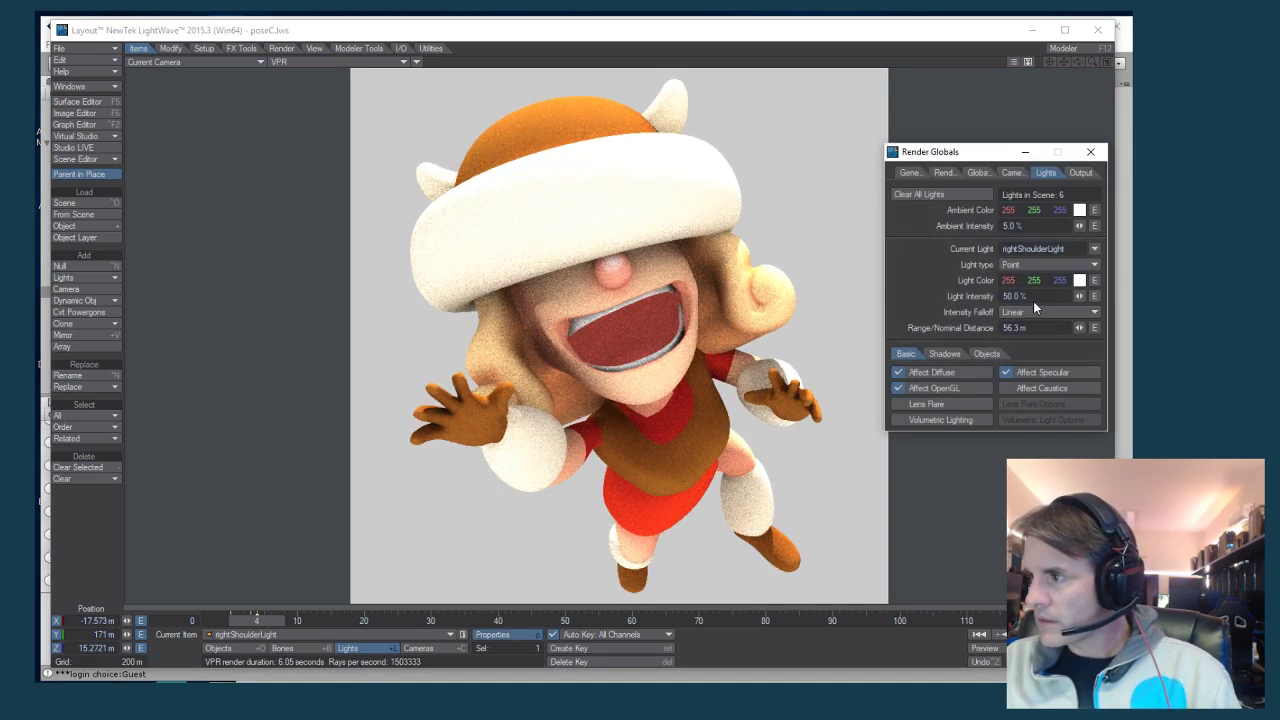
{"action": "type", "text": "25"}
{"action": "key", "text": "Tab"}
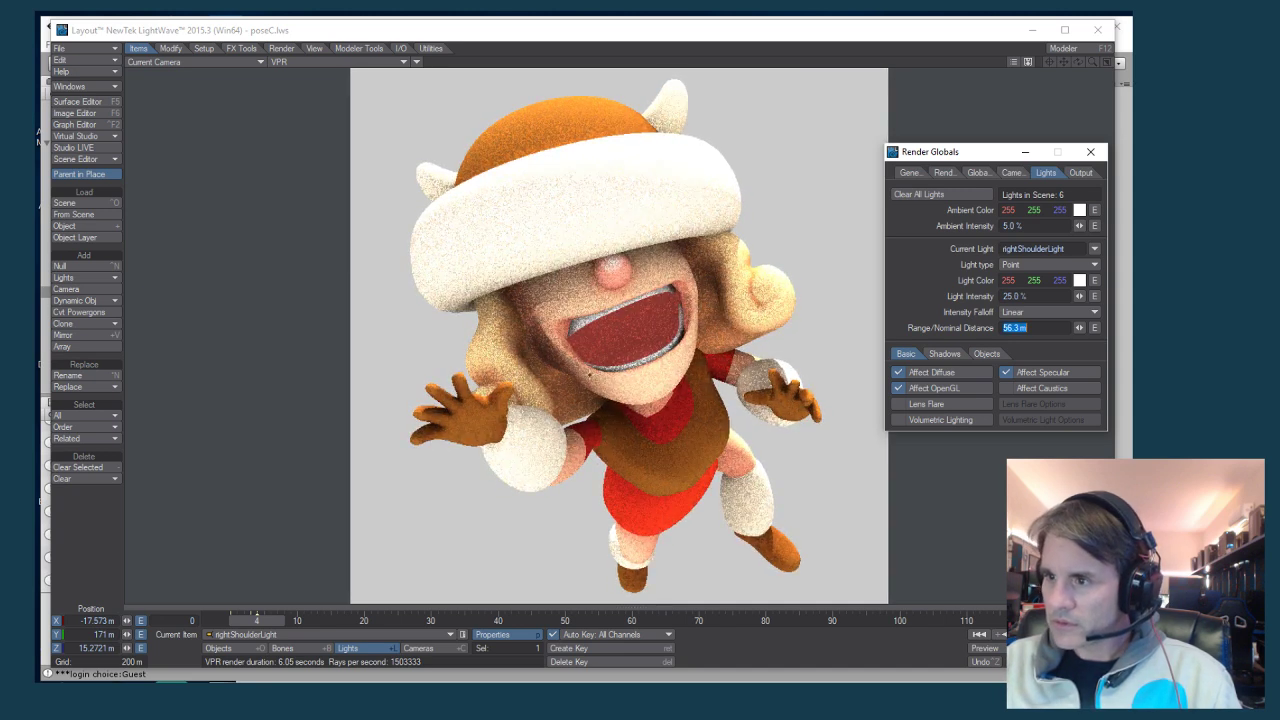
Reposition rightShoulderLight higher, close to the character's shoulder
{"action": "left_click_drag", "start_coordinate": [593, 373], "coordinate": [446, 149]}
{"action": "left_click", "coordinate": [305, 62]}
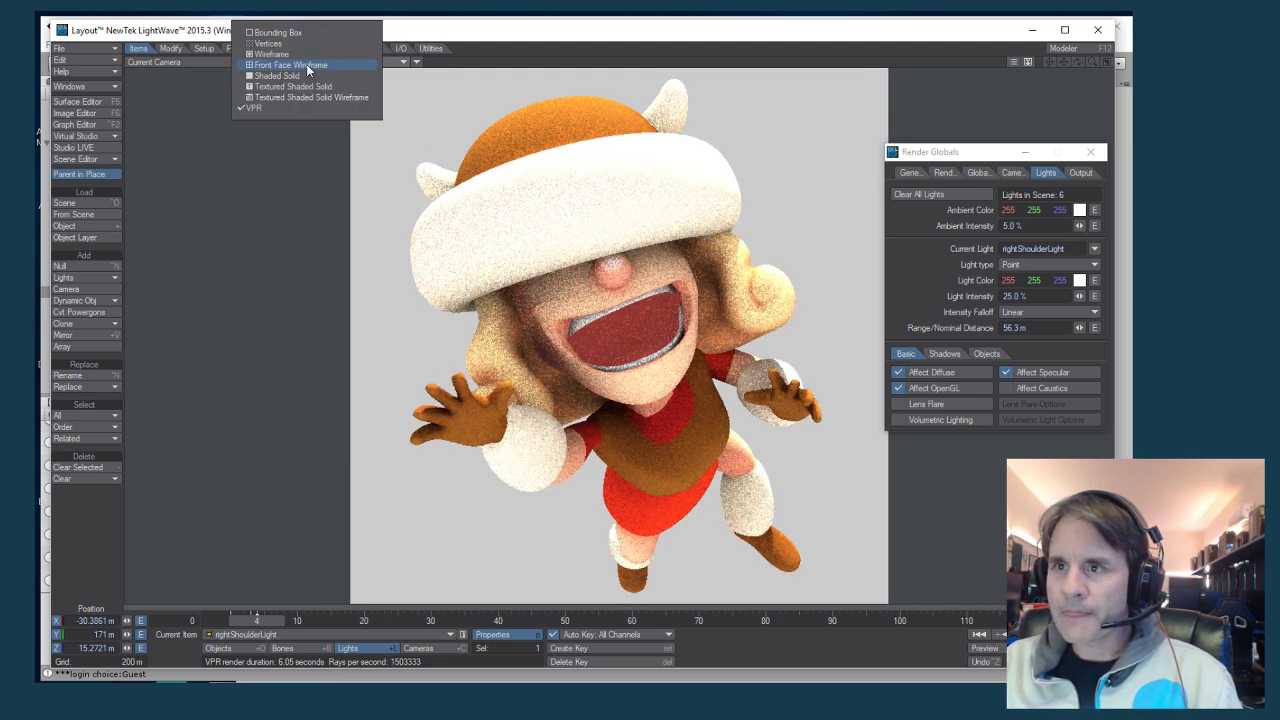
{"action": "left_click", "coordinate": [308, 88]}
{"action": "left_click_drag", "start_coordinate": [430, 180], "coordinate": [468, 218]}
{"action": "left_click_drag", "start_coordinate": [524, 424], "coordinate": [435, 377]}
{"action": "key", "text": "4"}
{"action": "left_click_drag", "start_coordinate": [556, 386], "coordinate": [600, 370], "text": "alt"}
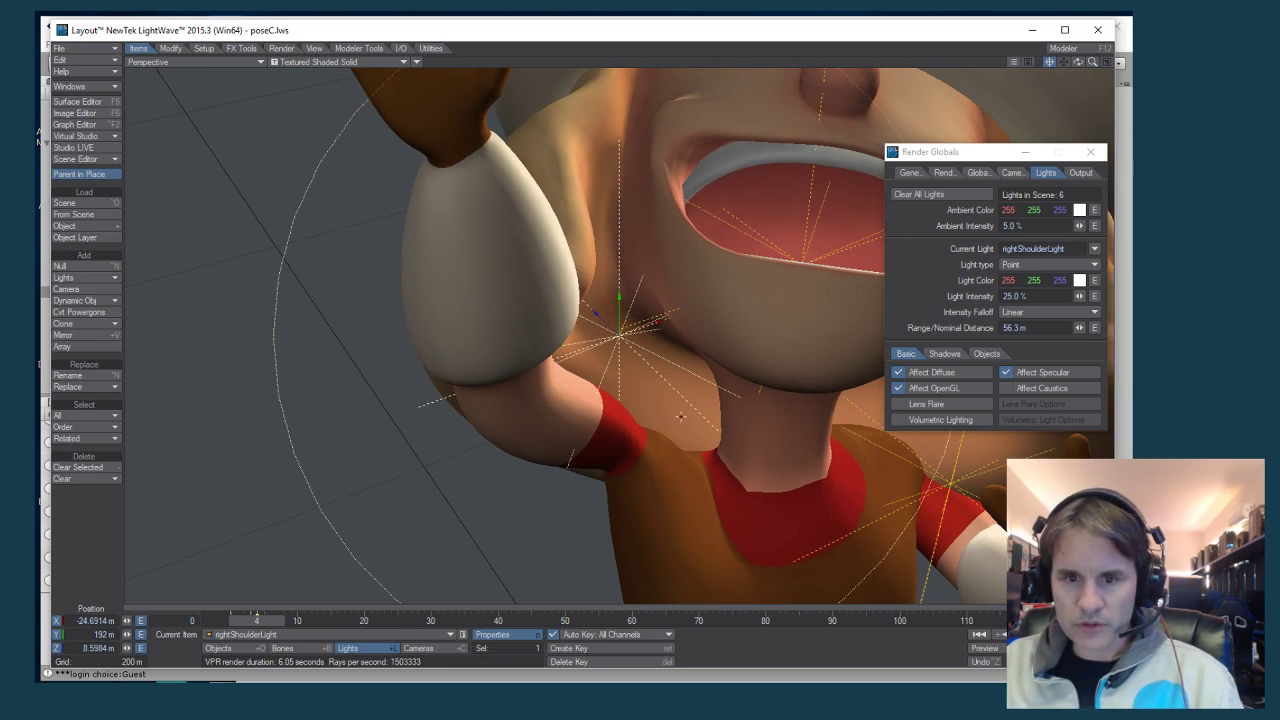
{"action": "left_click_drag", "start_coordinate": [680, 416], "coordinate": [628, 398]}
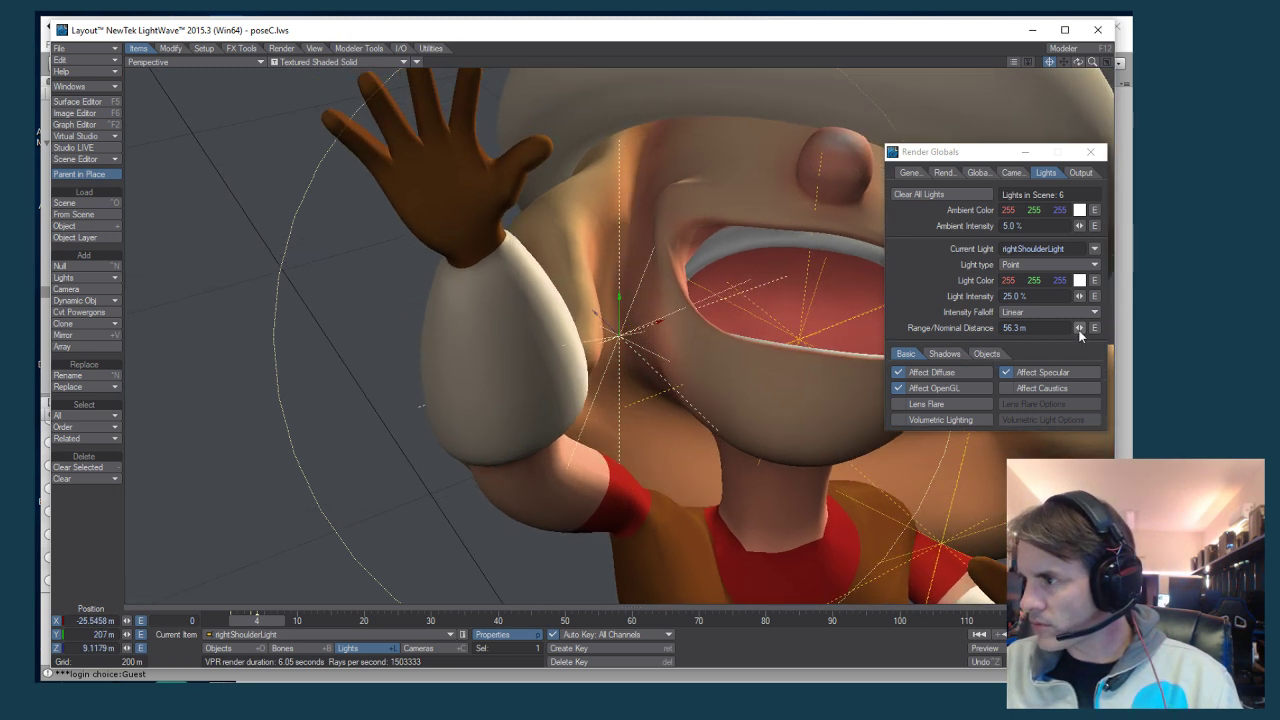
Shorten the light's range to 26.5 m and return to the camera's VPR preview
{"action": "left_click_drag", "start_coordinate": [1079, 335], "coordinate": [1032, 335]}
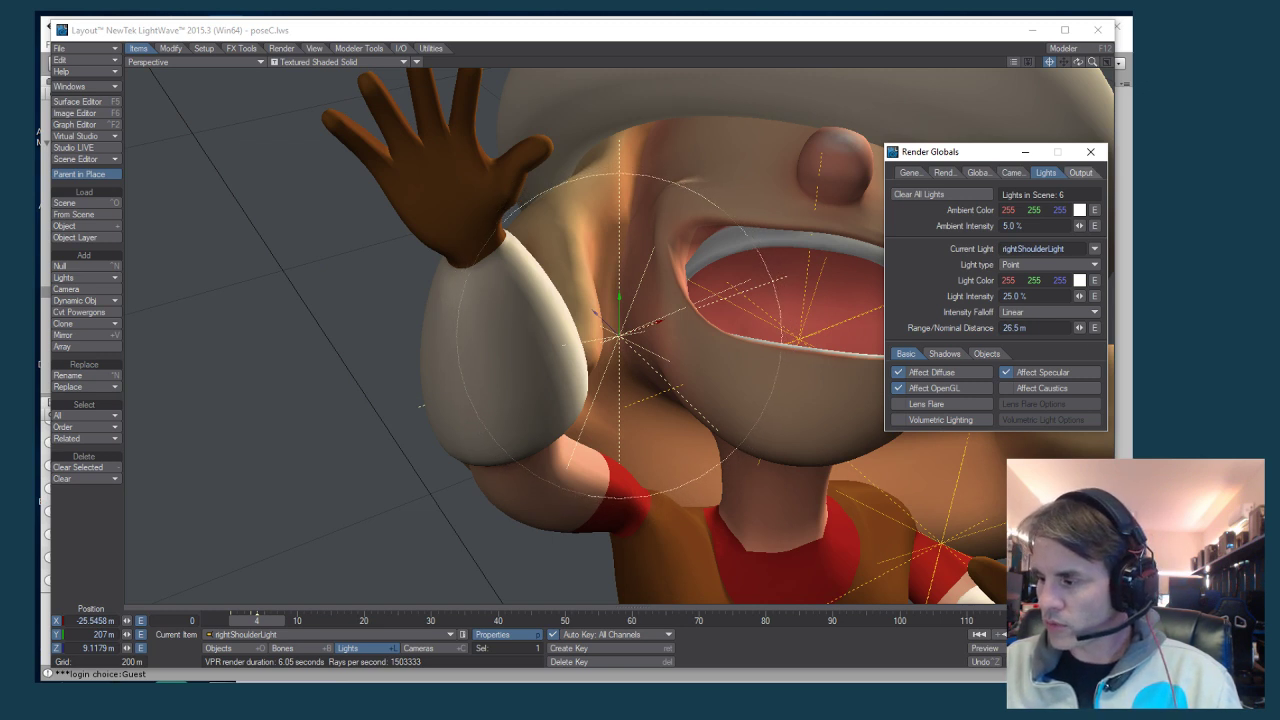
{"action": "left_click", "coordinate": [340, 62]}
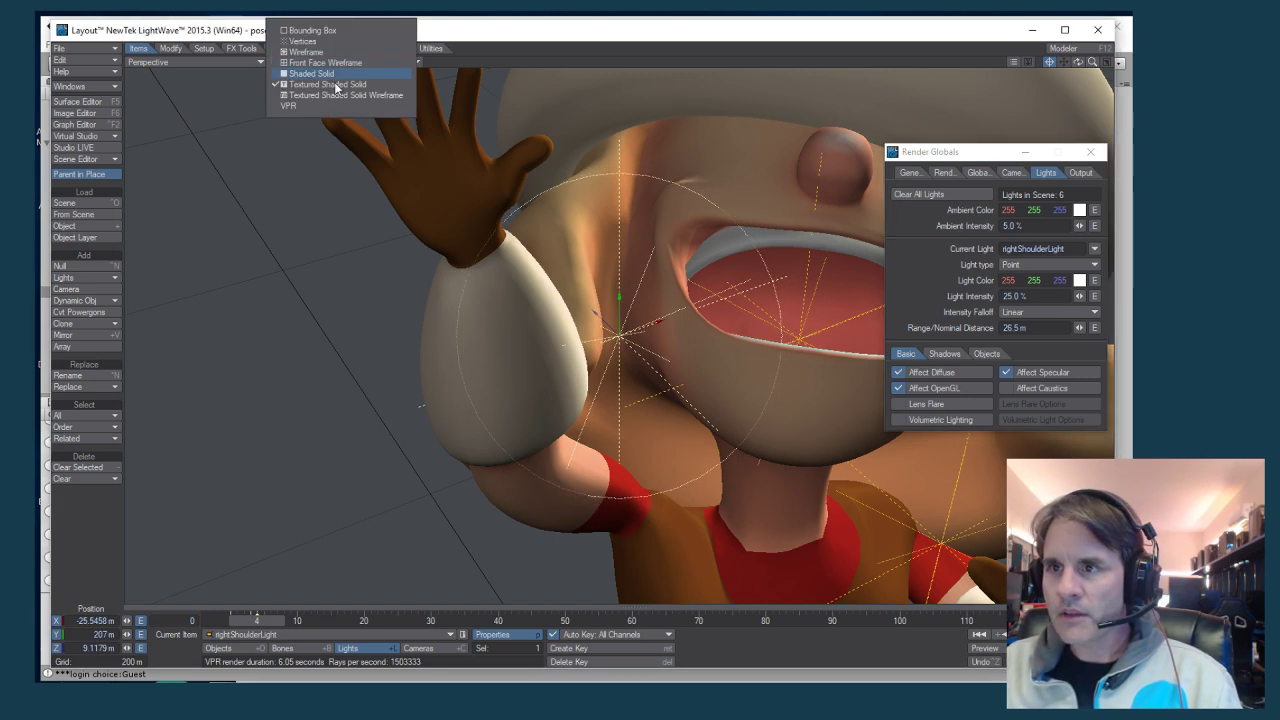
{"action": "left_click", "coordinate": [310, 106]}
{"action": "key", "text": "6"}
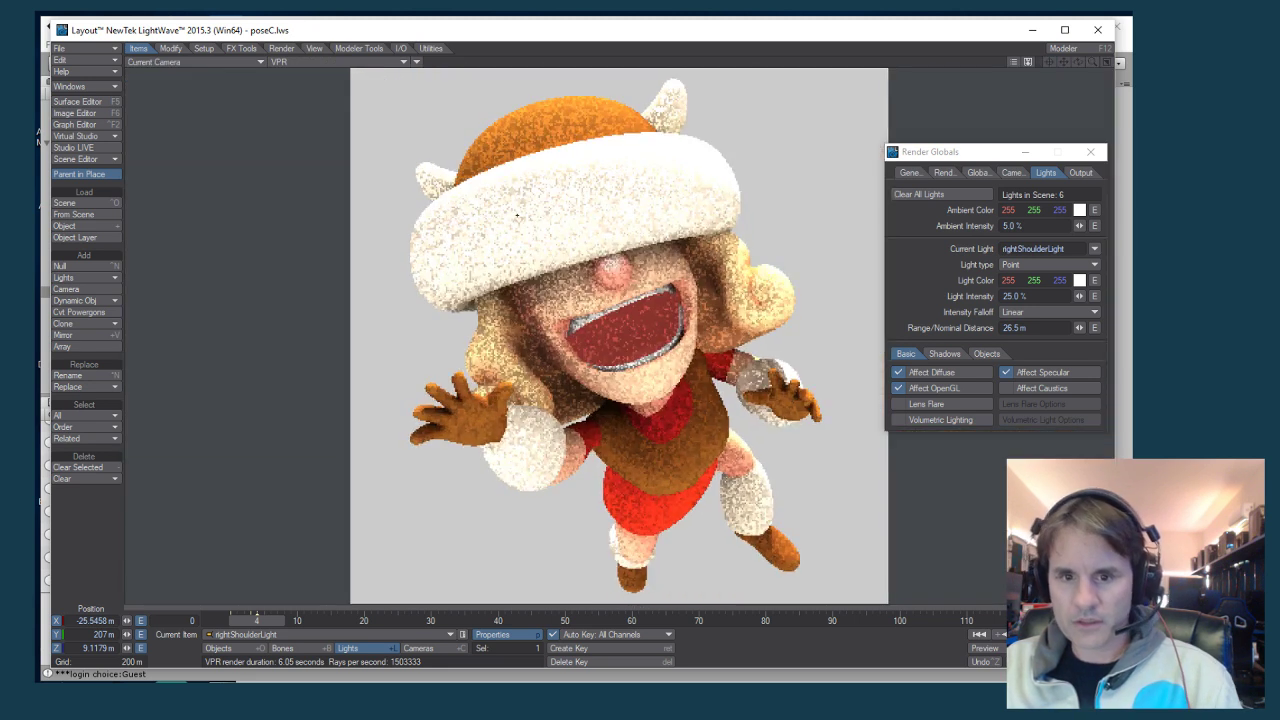
Set the shoulder light's intensity to 50%
{"action": "left_click", "coordinate": [1014, 296]}
{"action": "type", "text": "50"}
{"action": "key", "text": "Tab"}
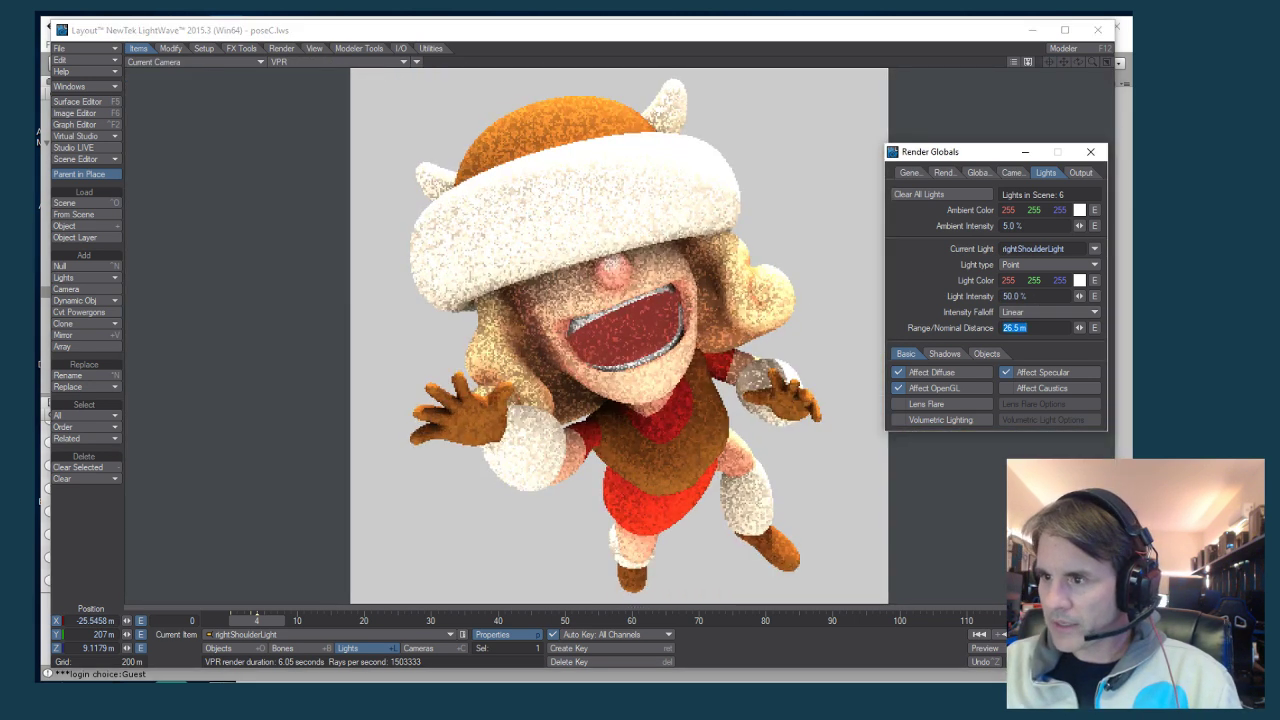
Clone the shoulder light and move the clone lower and across the chest
{"action": "left_click", "coordinate": [444, 47]}
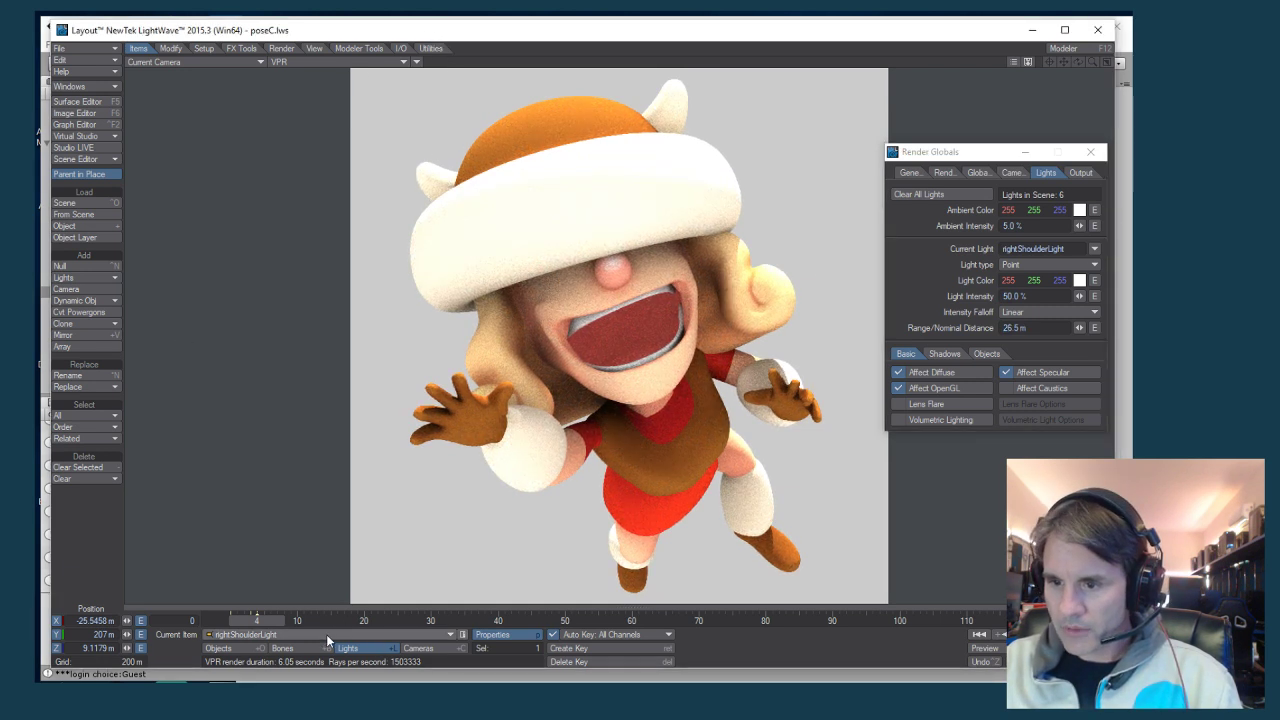
{"action": "key", "text": "ctrl+c"}
{"action": "key", "text": "Return"}
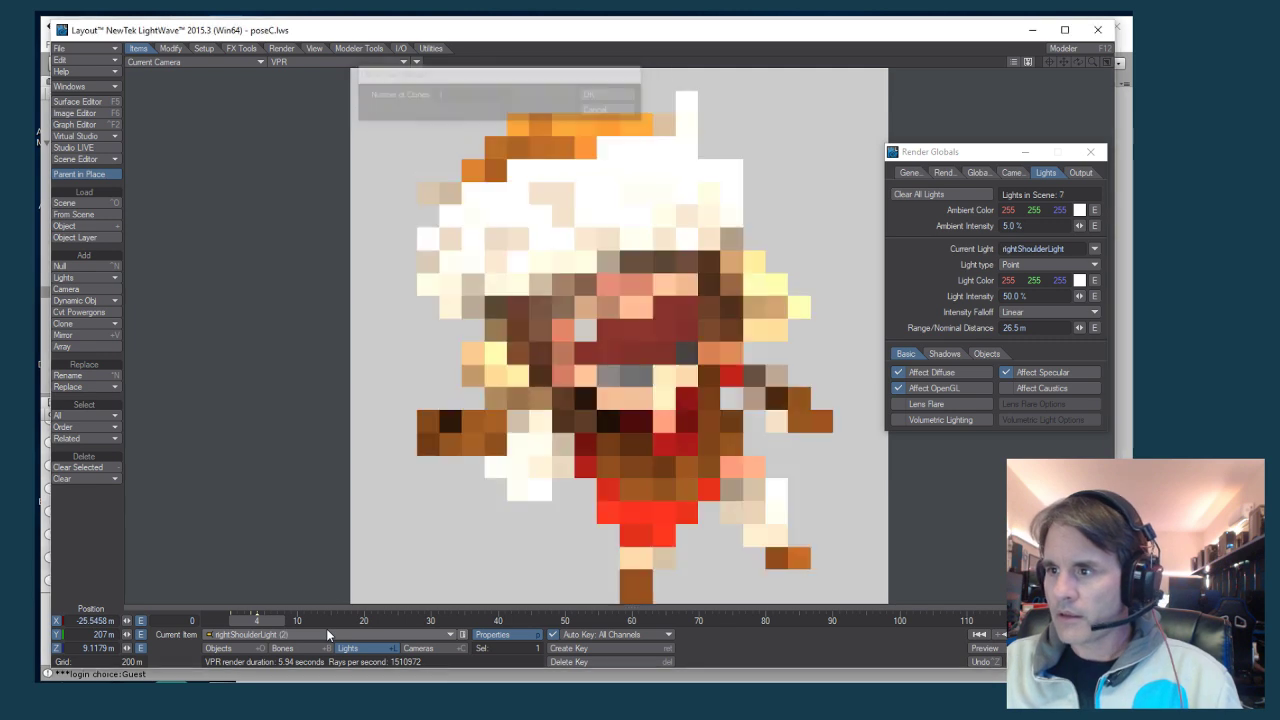
{"action": "right_click_drag", "start_coordinate": [504, 497], "coordinate": [504, 517]}
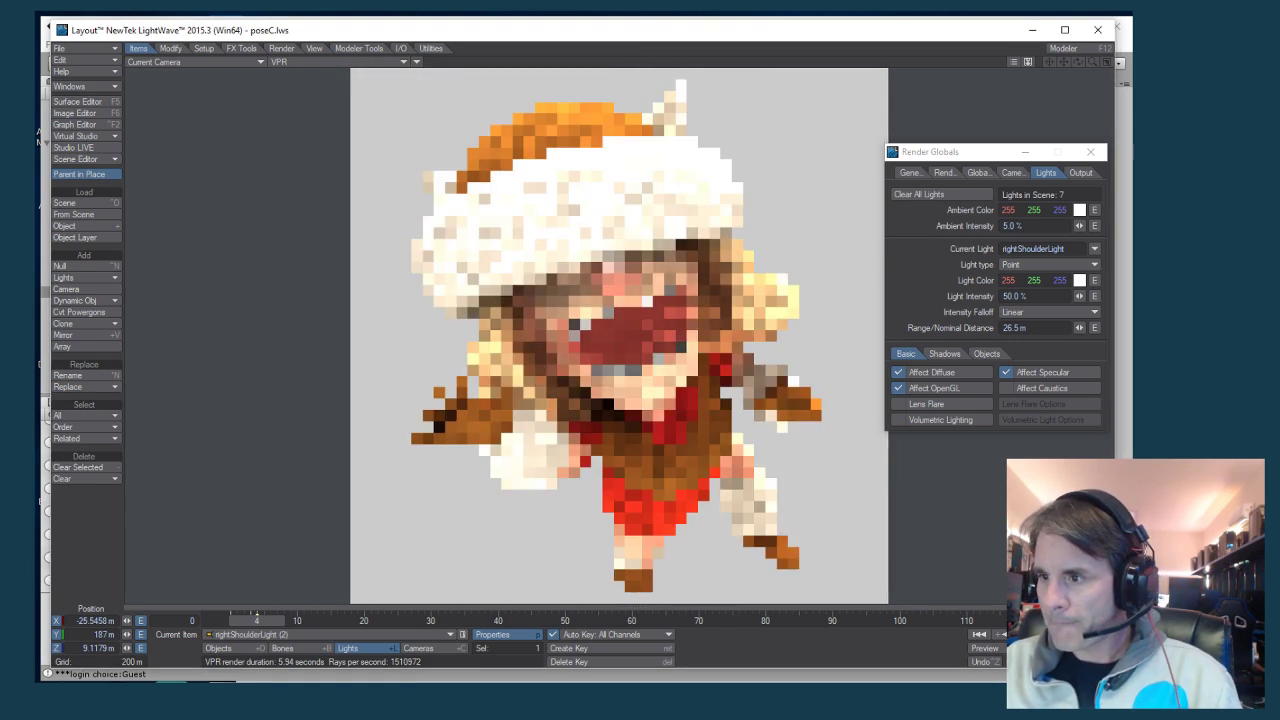
{"action": "left_click", "coordinate": [407, 61]}
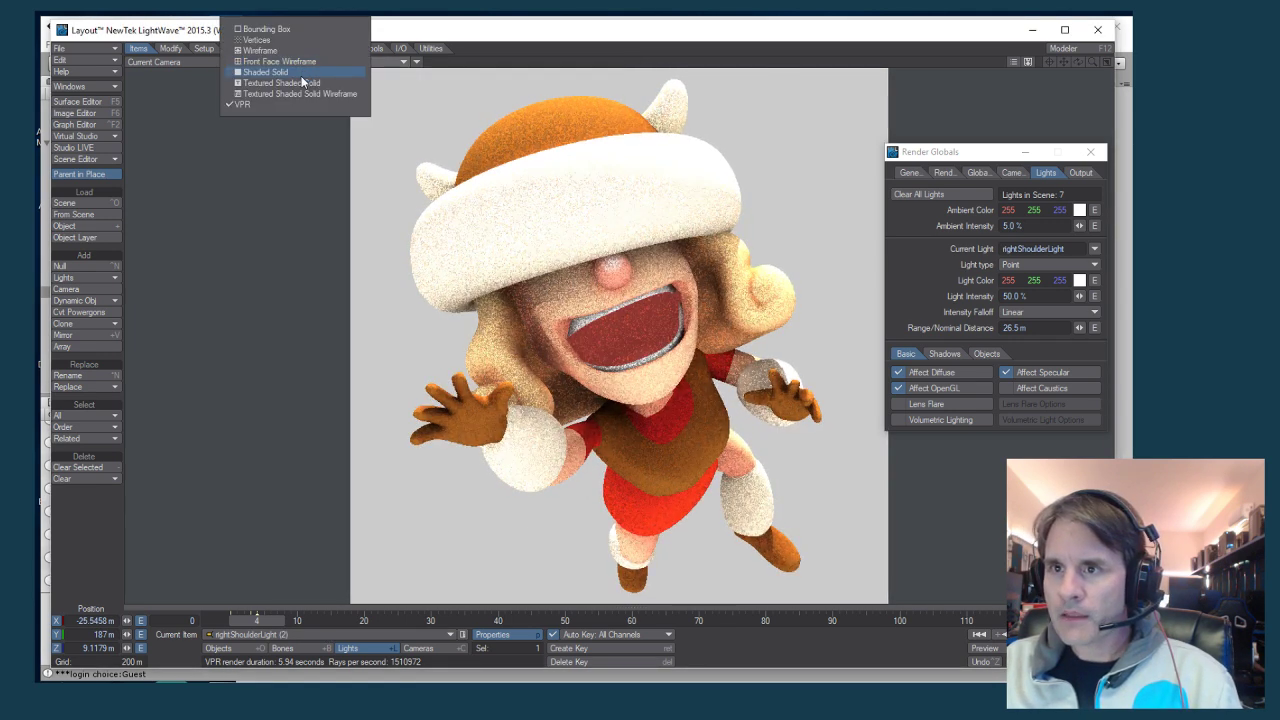
{"action": "left_click", "coordinate": [300, 83]}
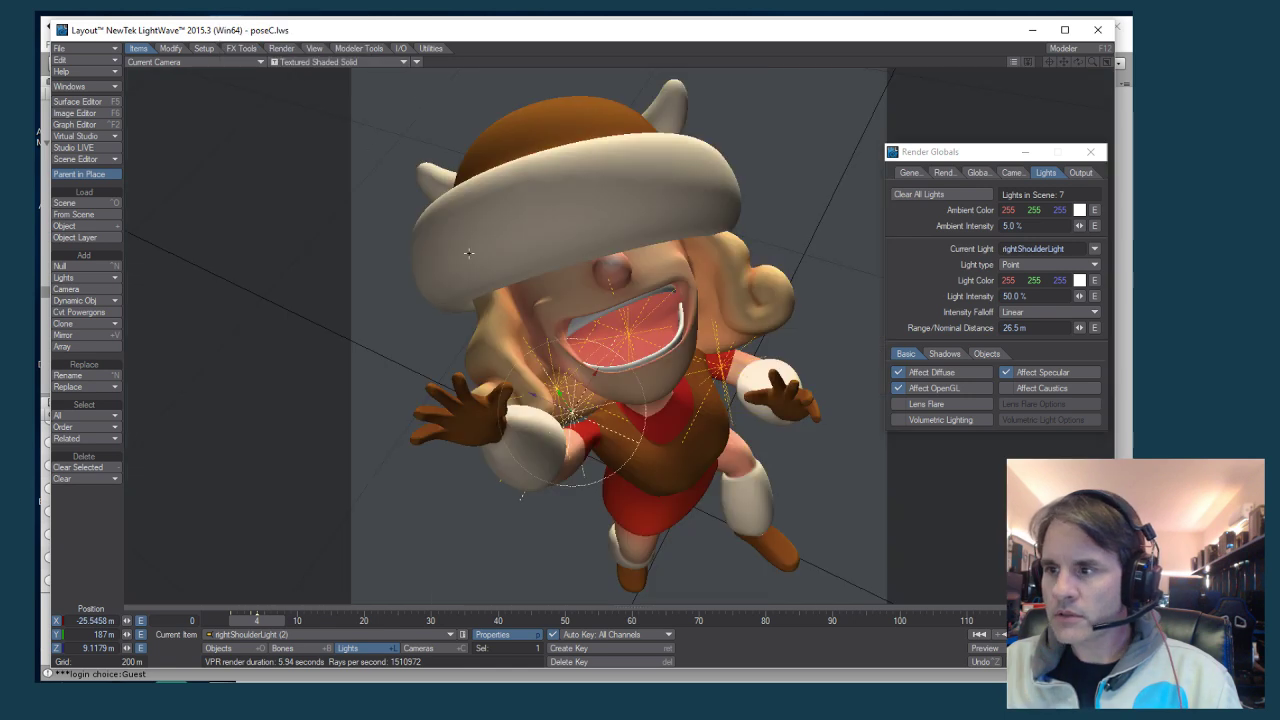
{"action": "key", "text": "4"}
{"action": "left_click_drag", "start_coordinate": [596, 313], "coordinate": [619, 300]}
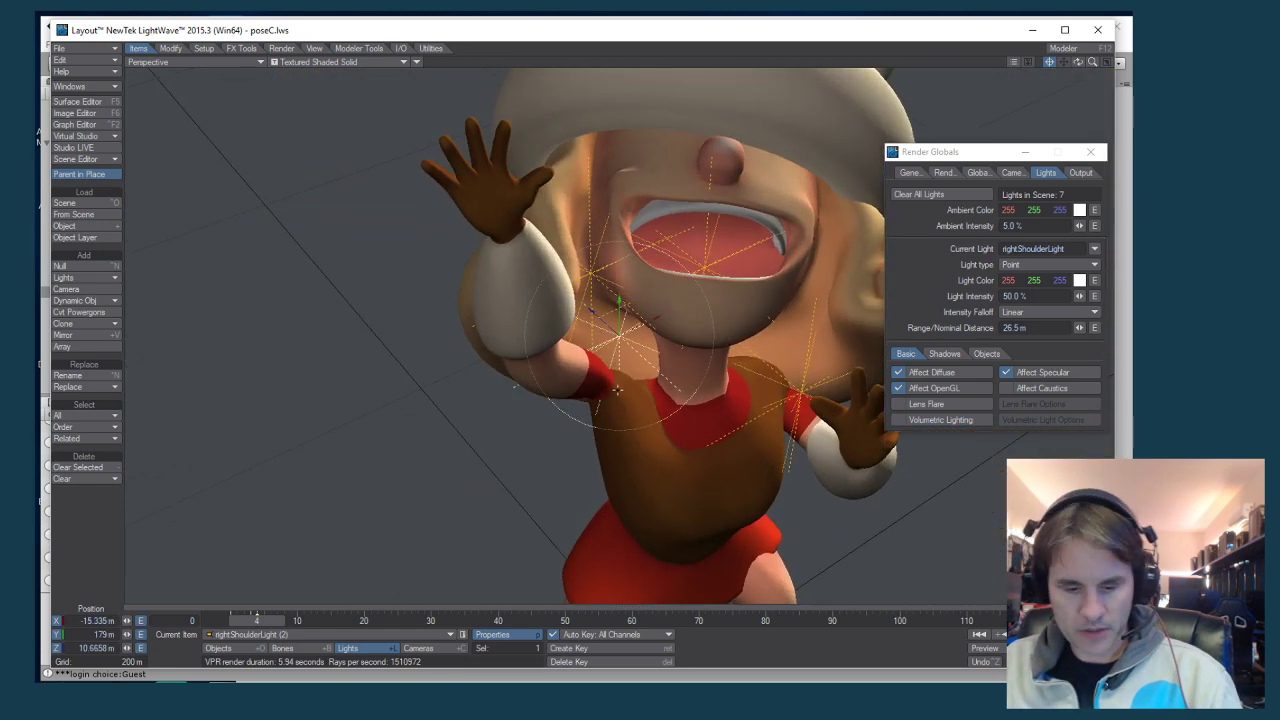
Set the light's range to 15 m, checking it in the camera's VPR preview
{"action": "key", "text": "6"}
{"action": "left_click", "coordinate": [322, 61]}
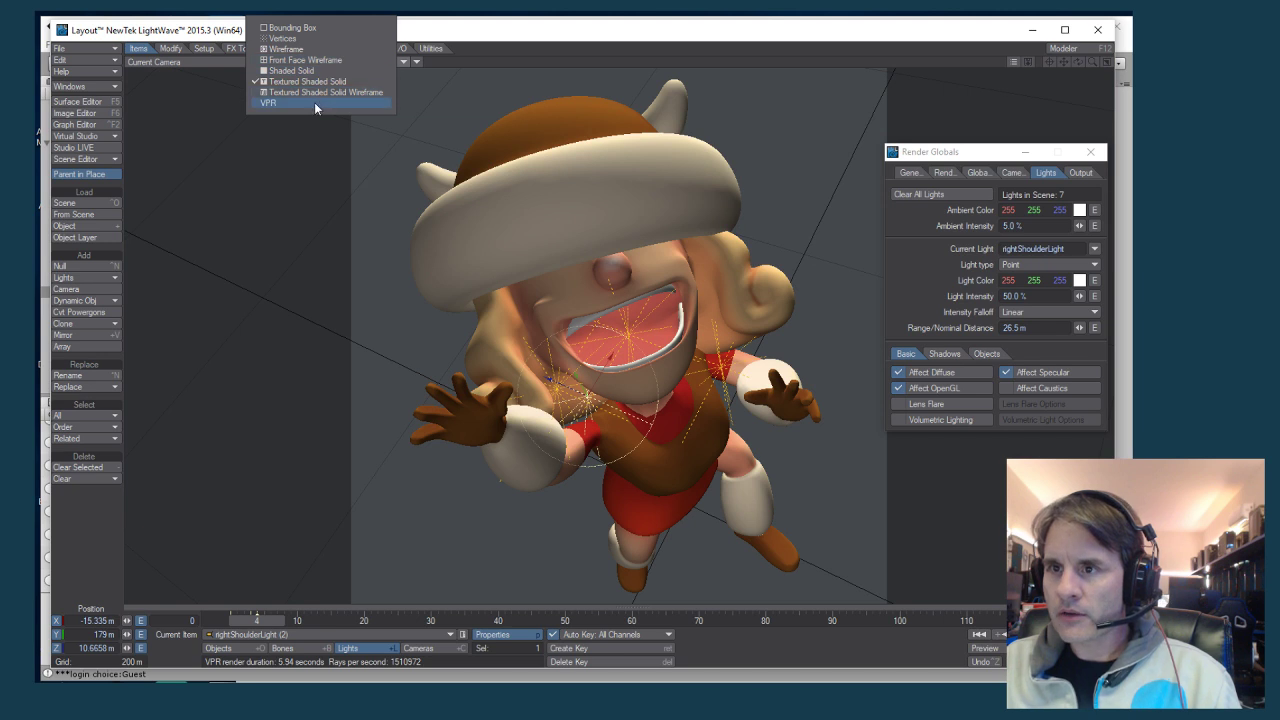
{"action": "left_click", "coordinate": [314, 102]}
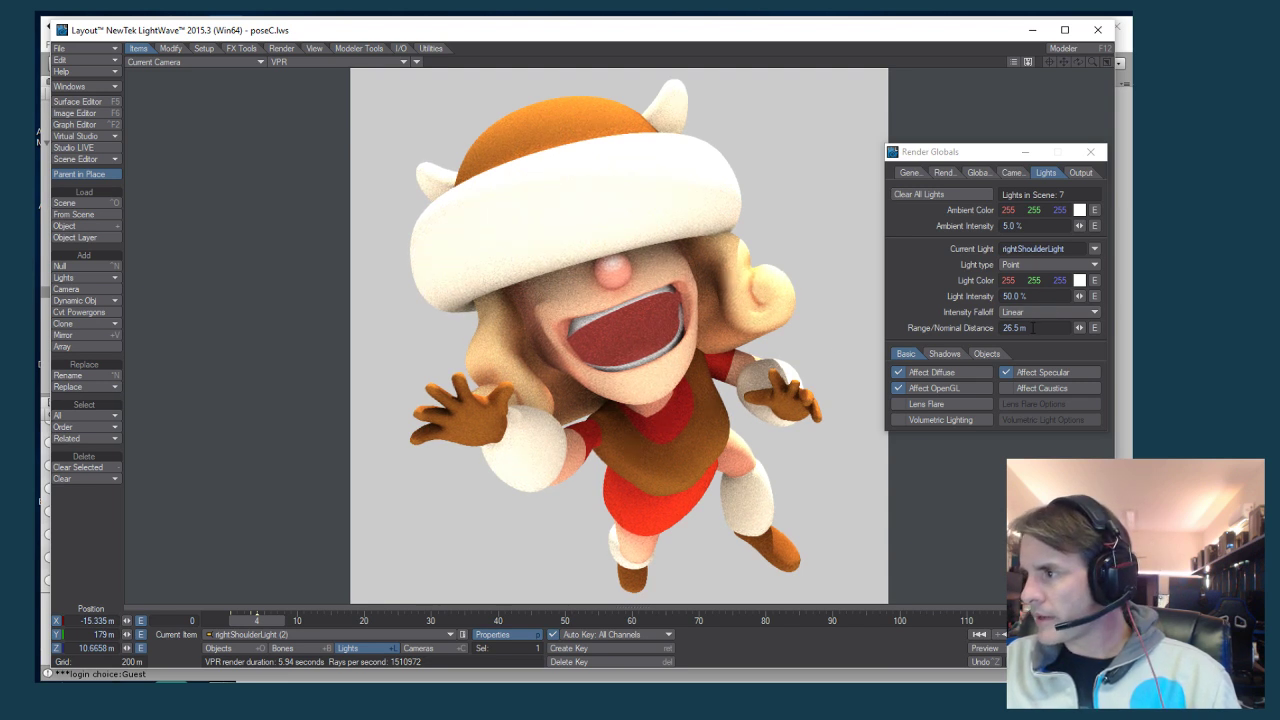
{"action": "left_click", "coordinate": [1035, 327]}
{"action": "type", "text": "1"}
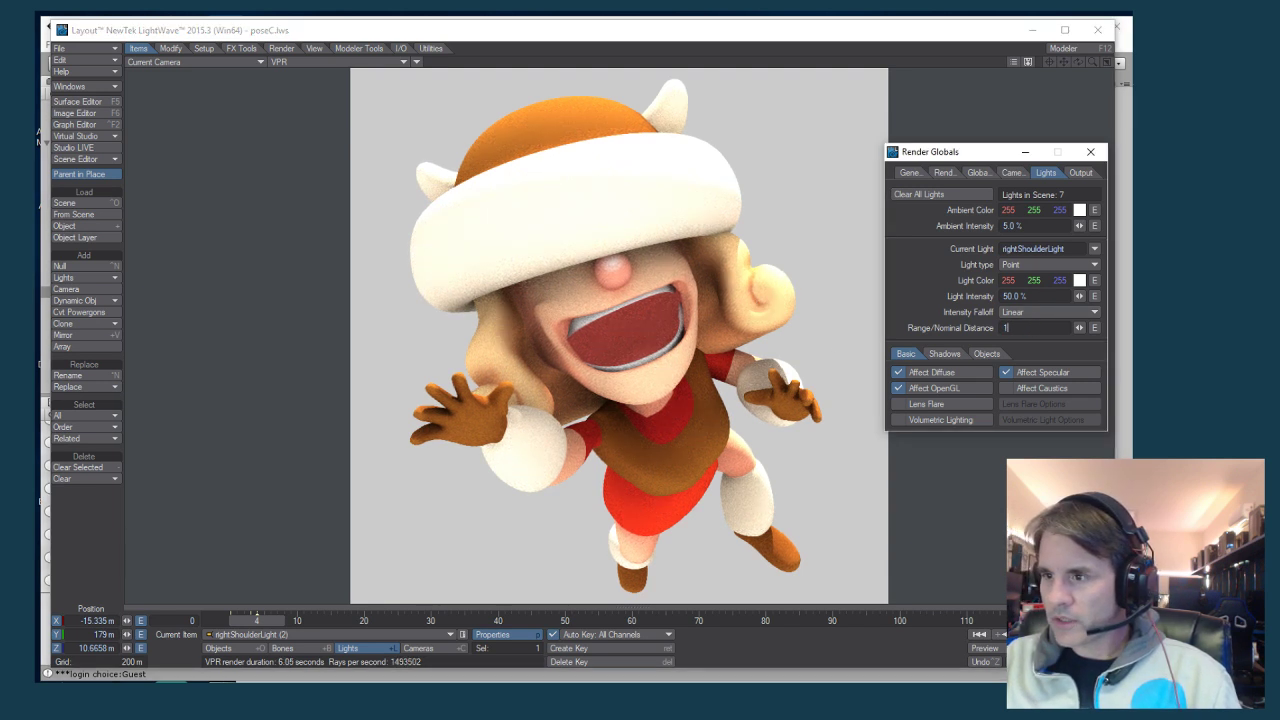
{"action": "type", "text": "5"}
{"action": "key", "text": "Return"}
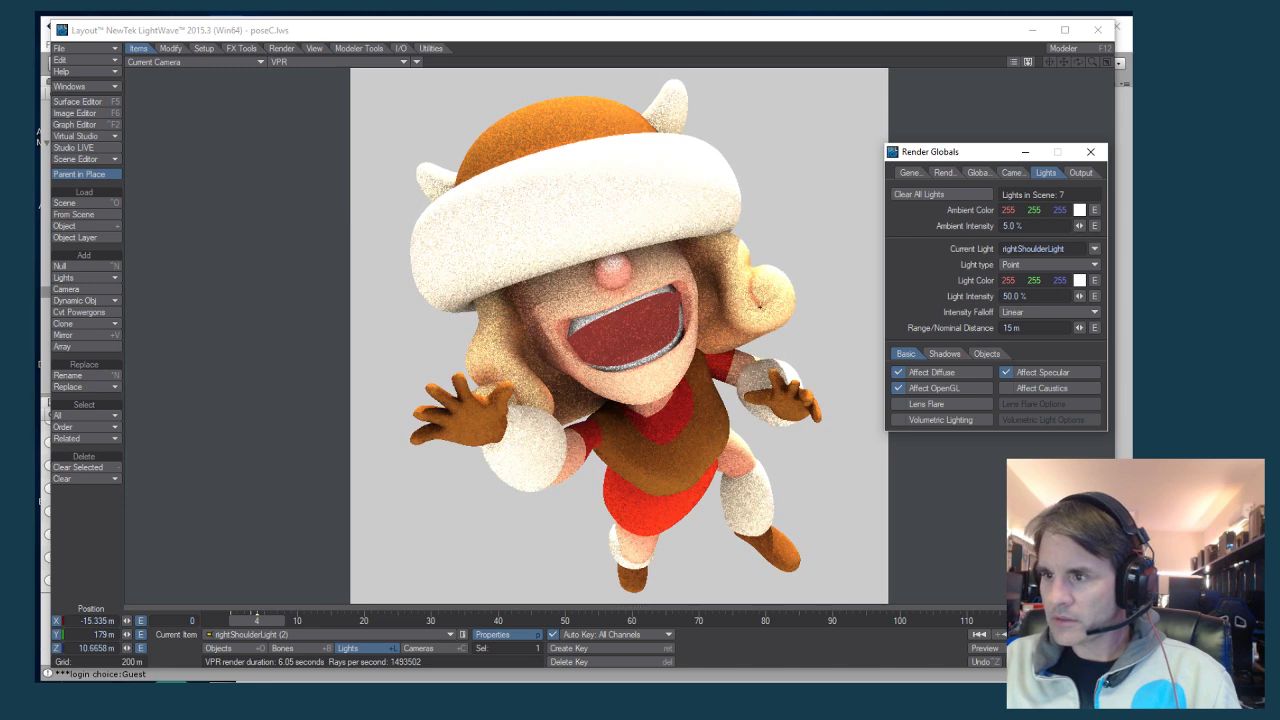
{"action": "left_click", "coordinate": [284, 61]}
Give rightShoulderLight (1) a 15 m range and check it in the camera's VPR preview
{"action": "left_click", "coordinate": [300, 86]}
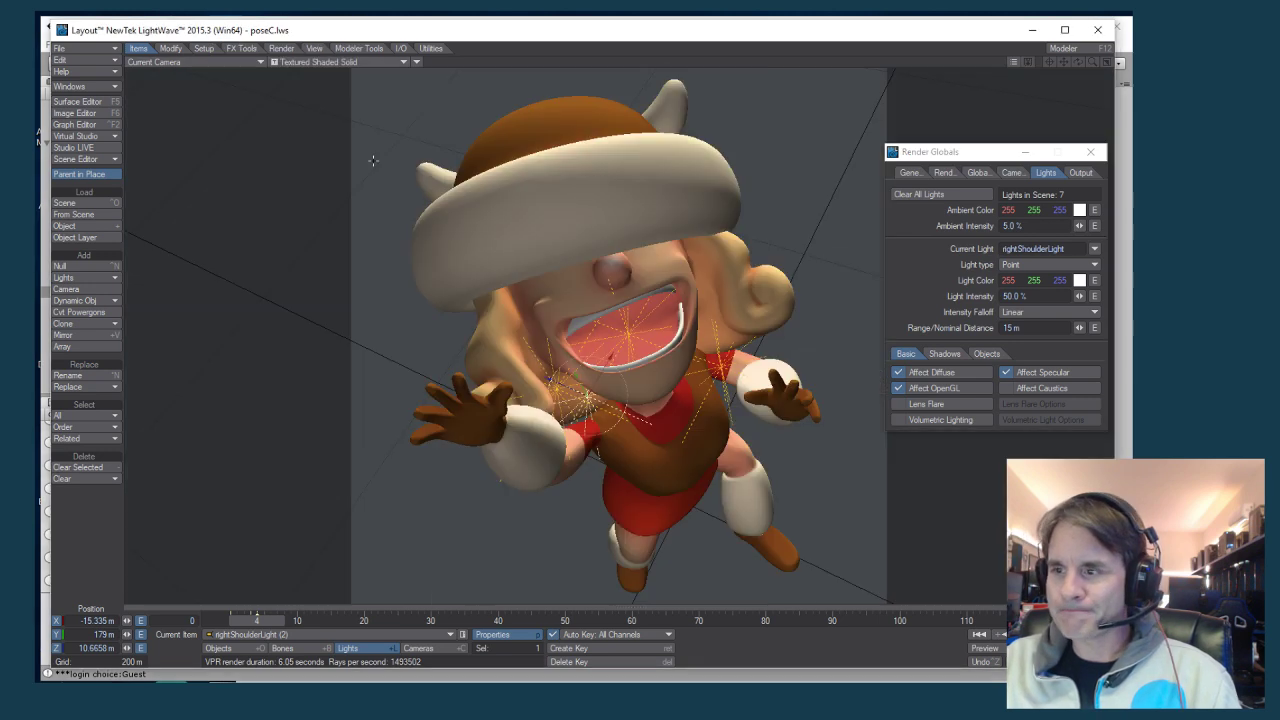
{"action": "left_click_drag", "start_coordinate": [463, 250], "coordinate": [573, 228], "text": "alt"}
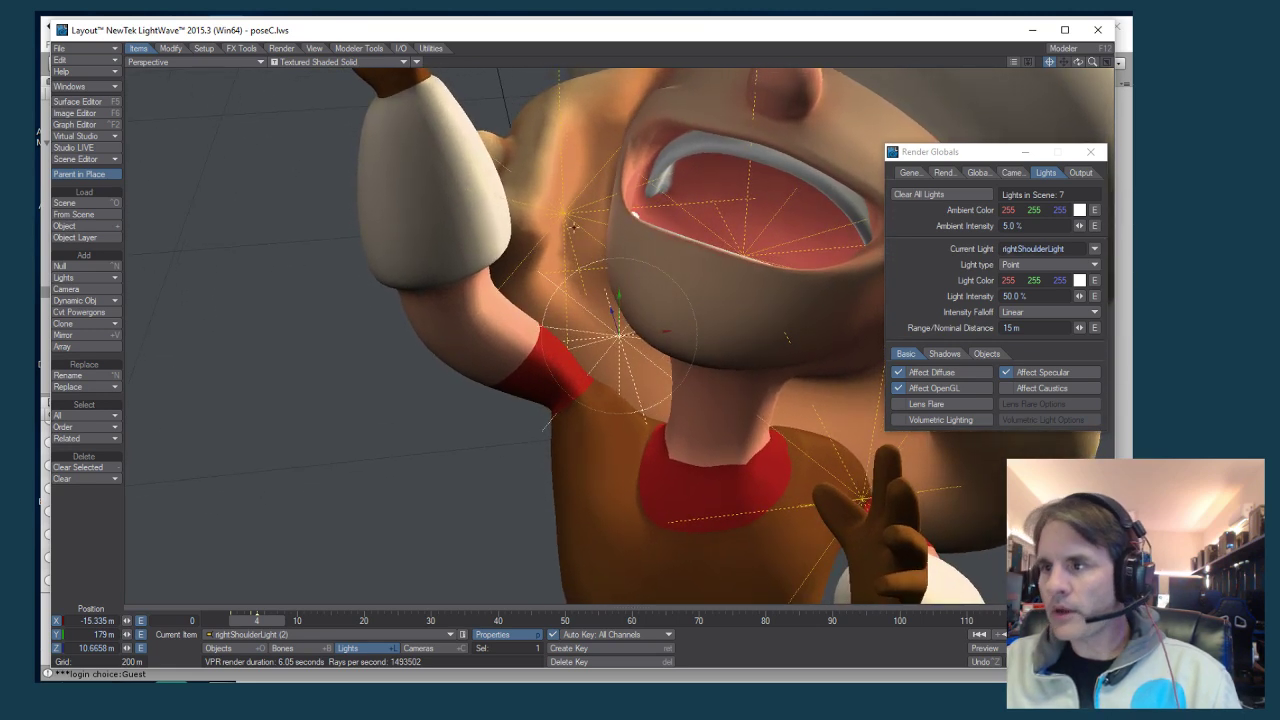
{"action": "left_click_drag", "start_coordinate": [548, 420], "coordinate": [430, 379], "text": "alt"}
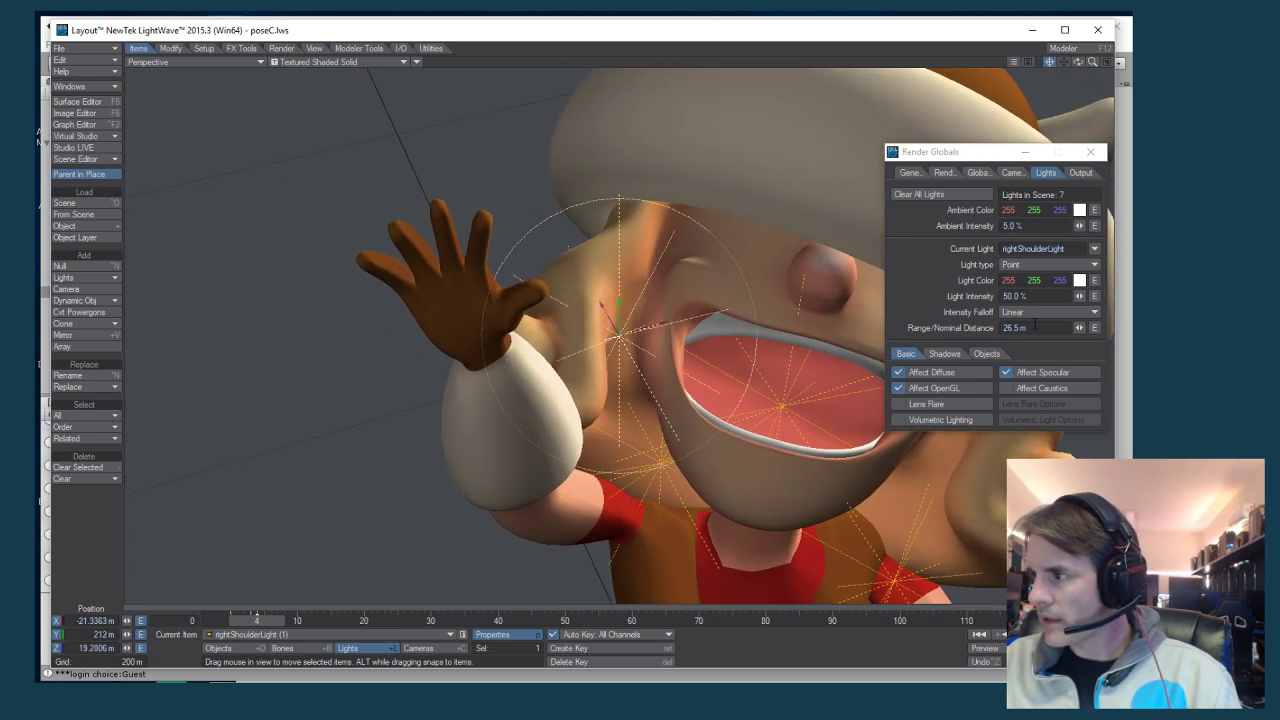
{"action": "left_click", "coordinate": [1035, 326]}
{"action": "type", "text": "15"}
{"action": "key", "text": "Return"}
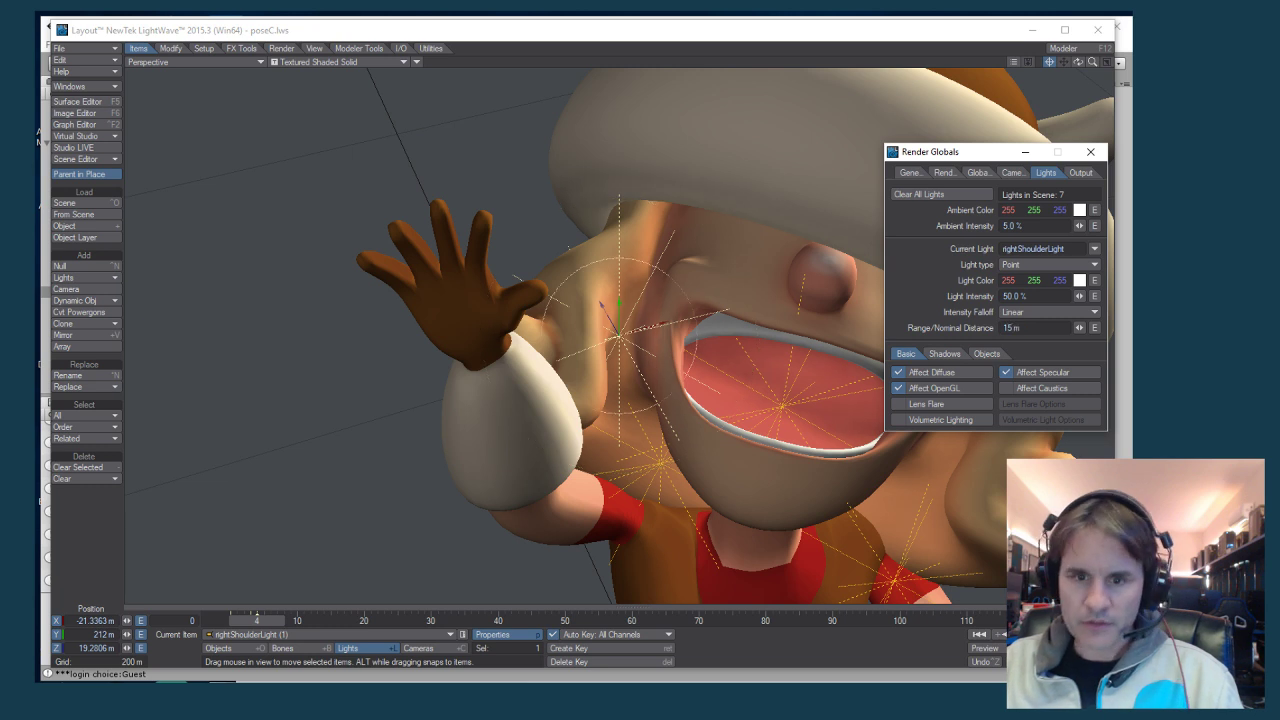
{"action": "left_click", "coordinate": [367, 62]}
{"action": "left_click", "coordinate": [370, 101]}
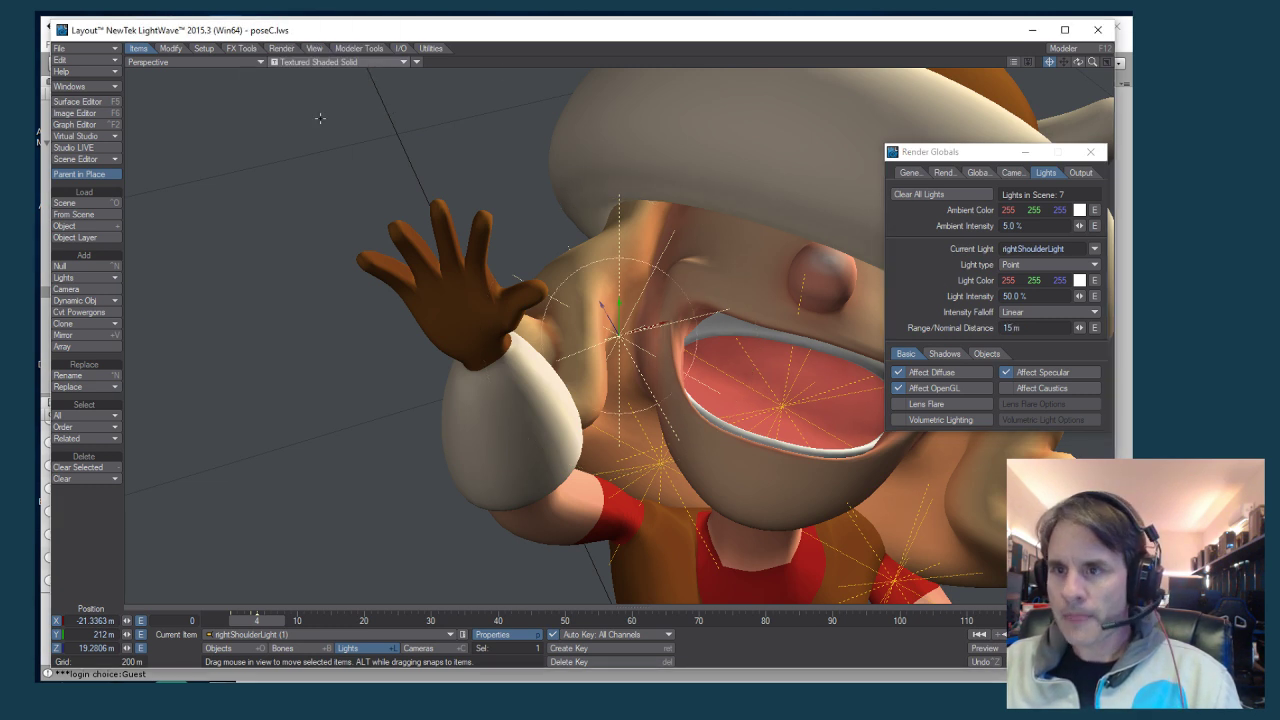
{"action": "key", "text": "6"}
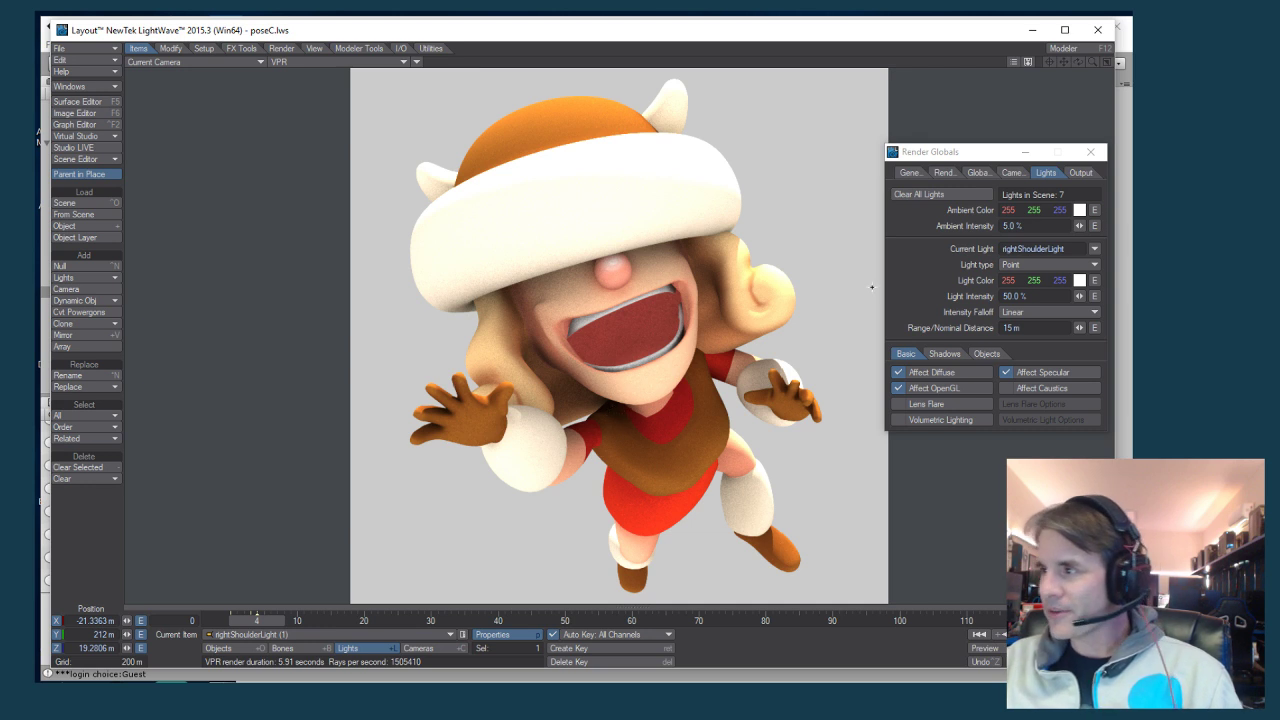
Select rightShoulderLight (2) and move it across the character's chest
{"action": "left_click", "coordinate": [302, 635]}
{"action": "left_click", "coordinate": [302, 656]}
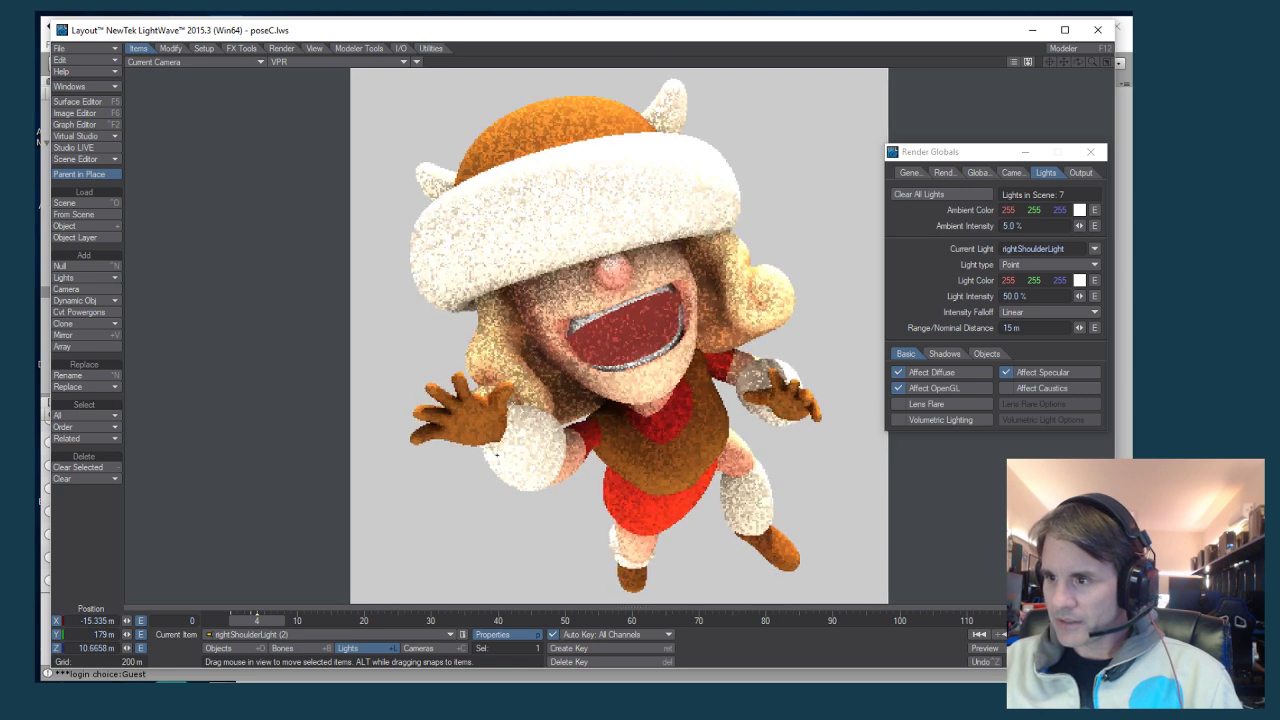
{"action": "key", "text": "4"}
{"action": "scroll", "coordinate": [358, 103], "scroll_direction": "up", "scroll_amount": 3}
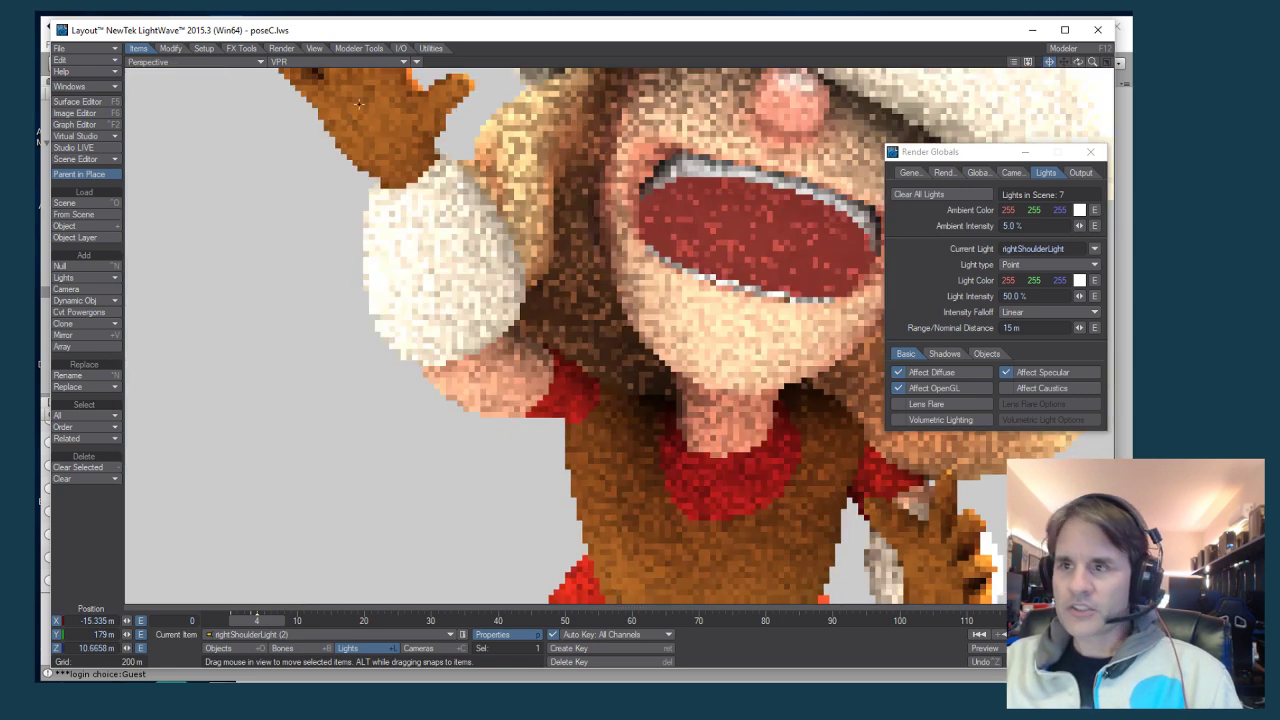
{"action": "scroll", "coordinate": [358, 103], "scroll_direction": "down", "scroll_amount": 3}
{"action": "left_click", "coordinate": [335, 62]}
{"action": "left_click", "coordinate": [330, 80]}
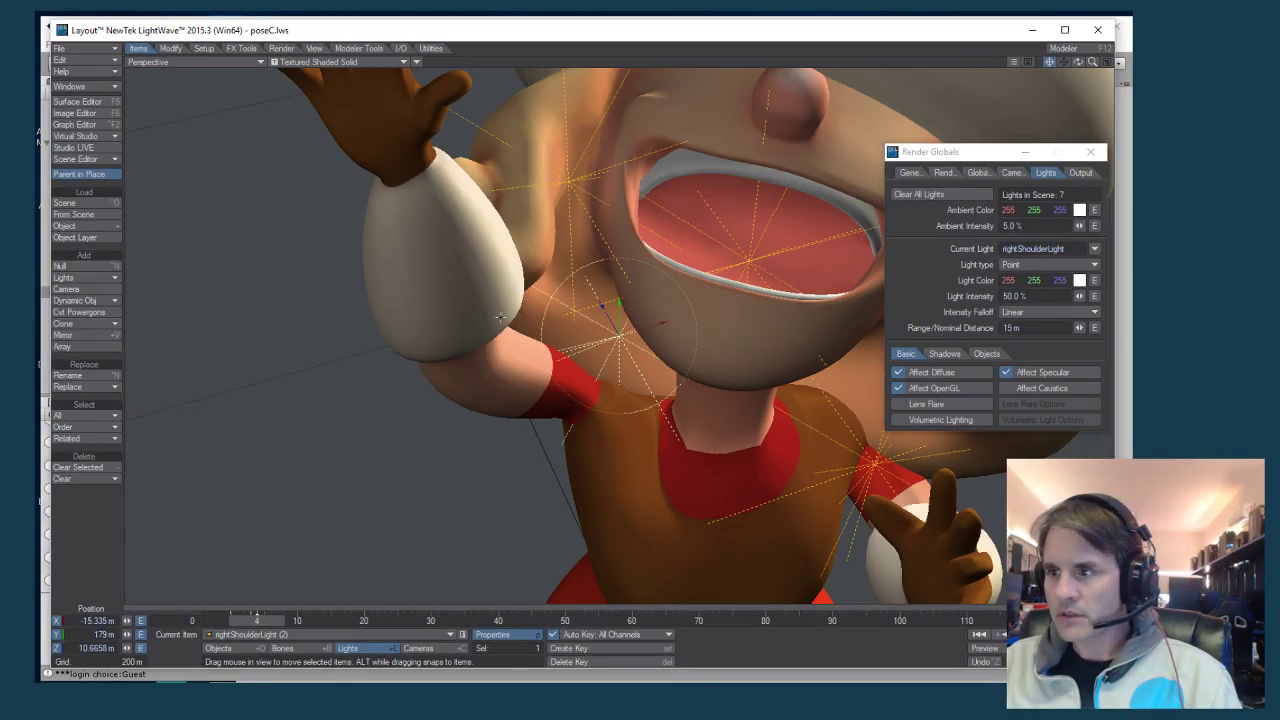
{"action": "scroll", "coordinate": [500, 318], "scroll_direction": "up", "scroll_amount": 5}
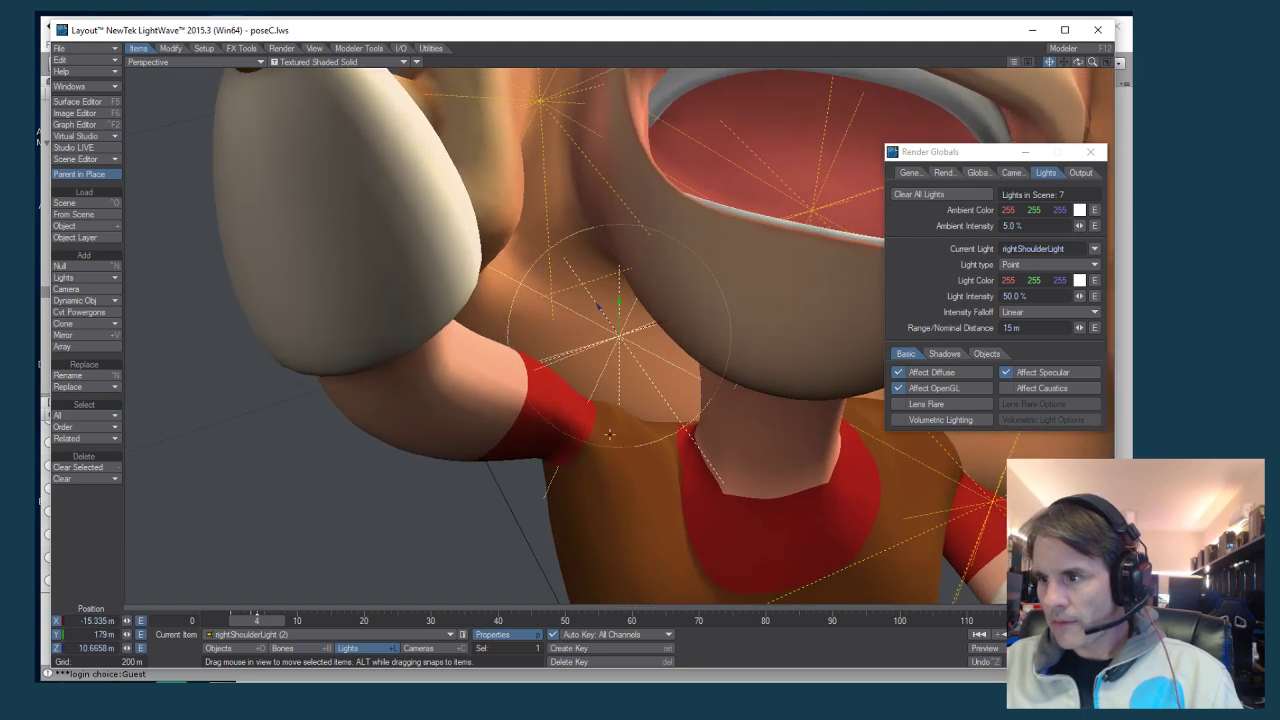
{"action": "left_click_drag", "start_coordinate": [610, 433], "coordinate": [720, 460]}
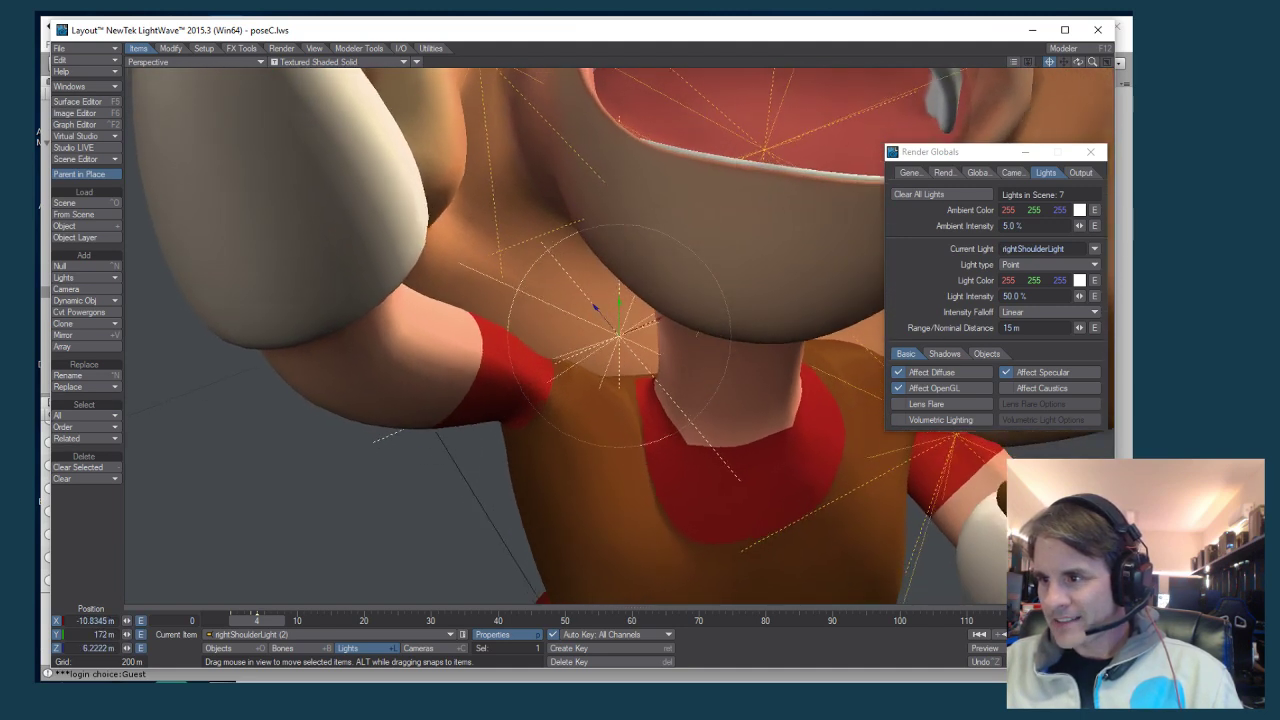
Widen rightShoulderLight (2)'s range to 25 m, viewed through the camera in VPR
{"action": "left_click", "coordinate": [298, 61]}
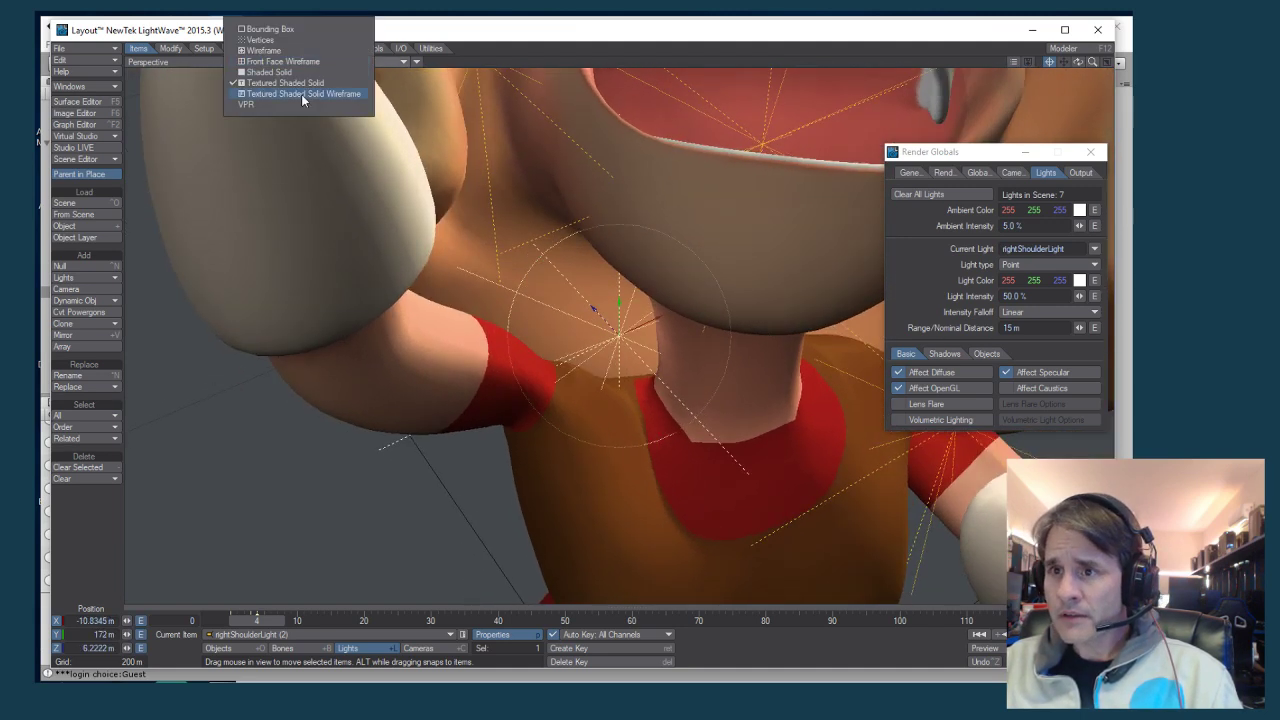
{"action": "left_click", "coordinate": [290, 104]}
{"action": "key", "text": "6"}
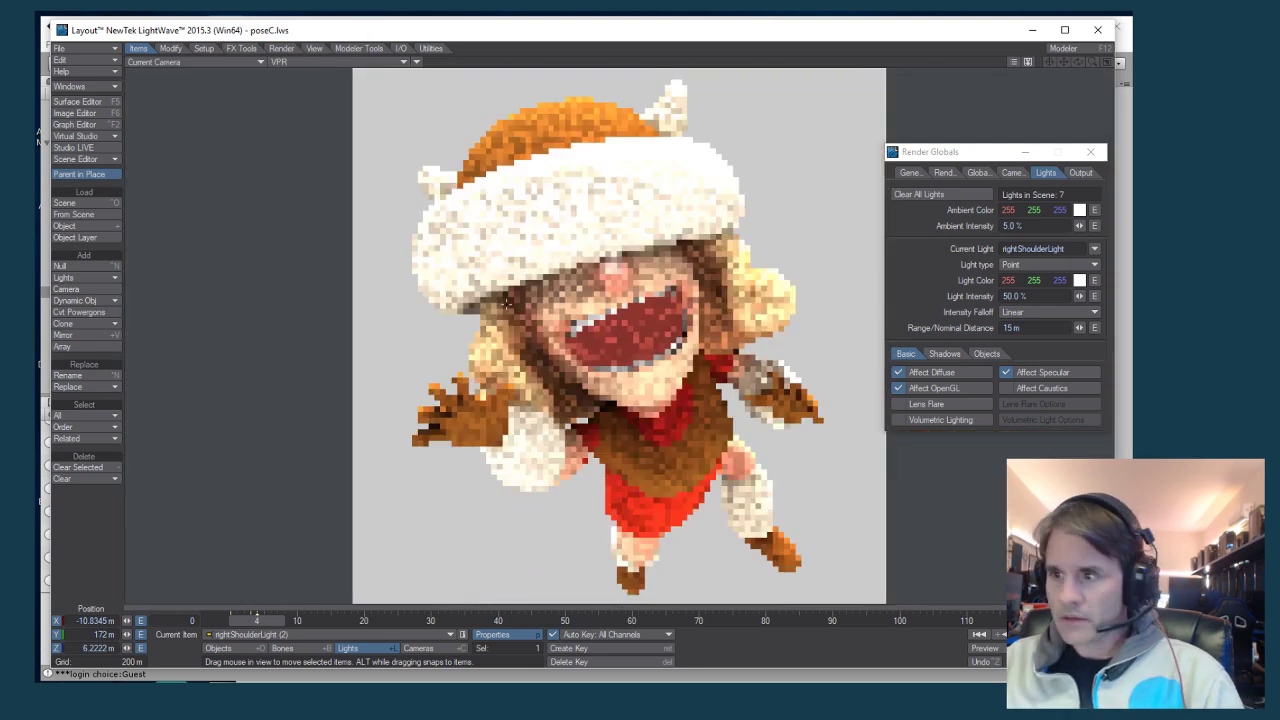
{"action": "left_click", "coordinate": [1020, 328]}
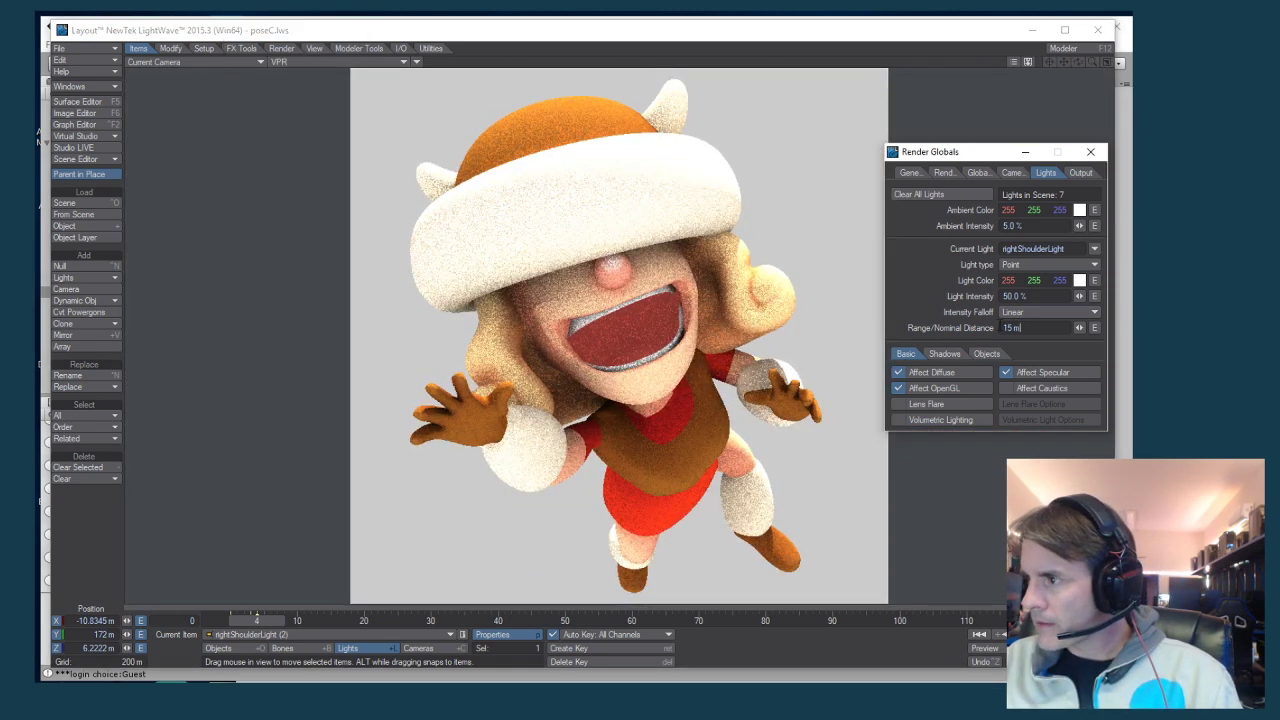
{"action": "double_click", "coordinate": [1020, 328]}
{"action": "type", "text": "25"}
{"action": "key", "text": "Return"}
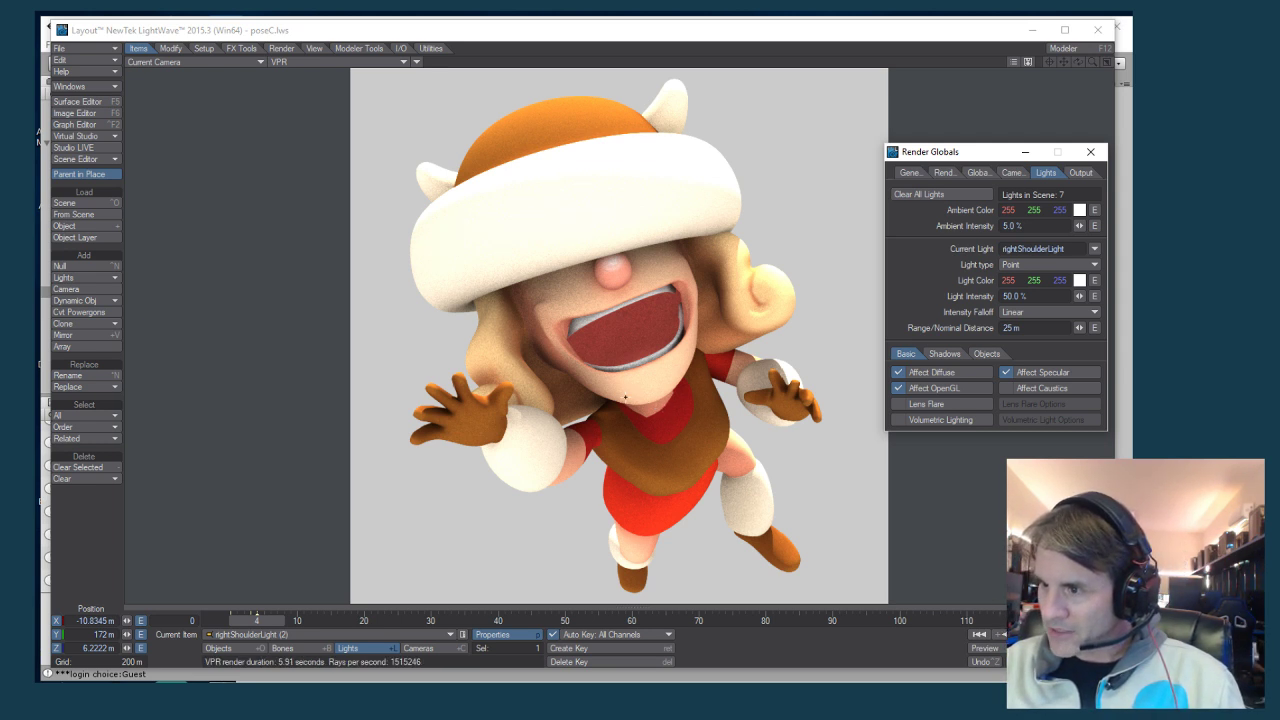
Nudge the shoulder light slightly higher and set its intensity to 75%
{"action": "left_click_drag", "start_coordinate": [625, 398], "coordinate": [625, 392]}
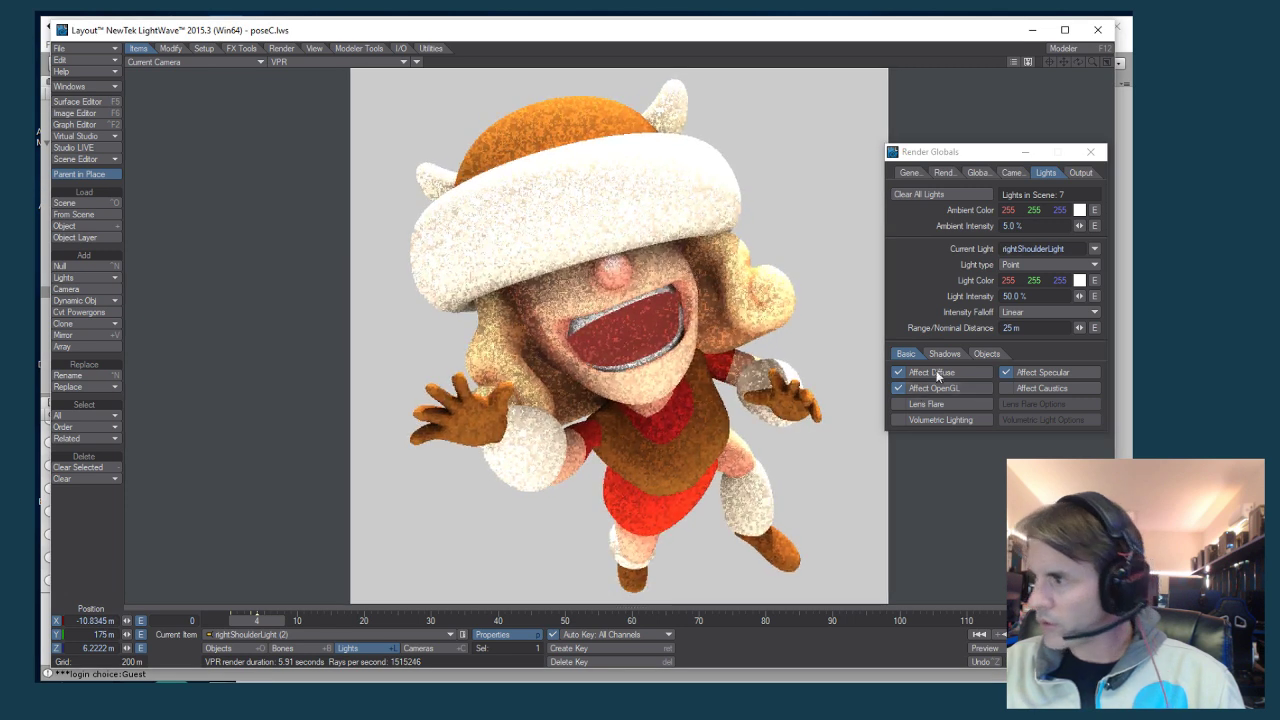
{"action": "left_click", "coordinate": [1013, 296]}
{"action": "type", "text": "75"}
{"action": "key", "text": "Tab"}
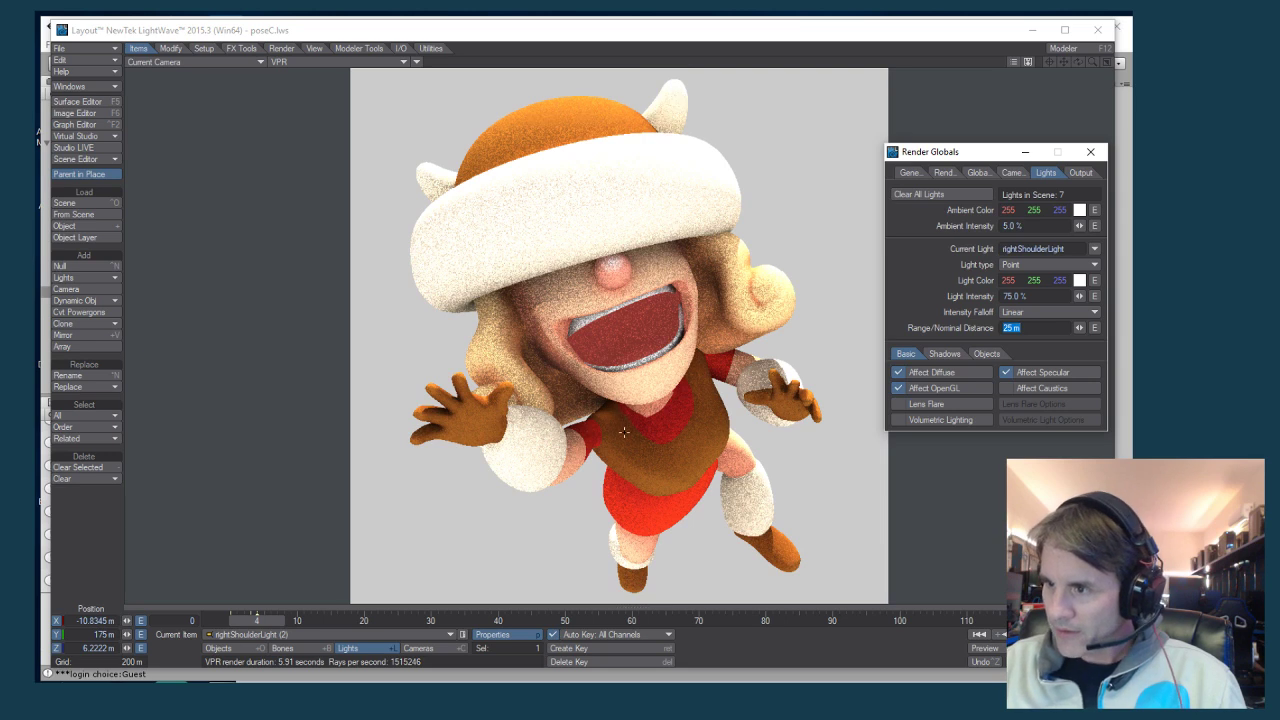
Shift the shoulder light sideways toward the armpit, then return to the camera's VPR preview
{"action": "left_click_drag", "start_coordinate": [600, 386], "coordinate": [678, 345]}
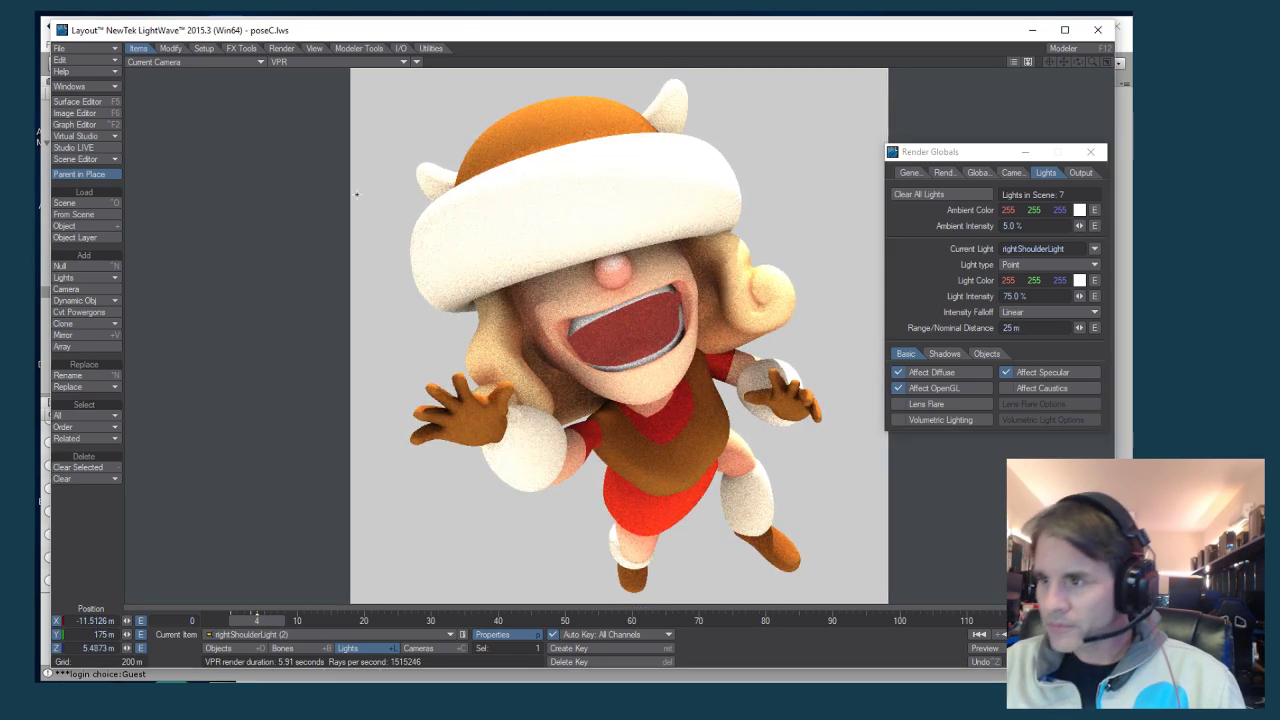
{"action": "left_click", "coordinate": [285, 62]}
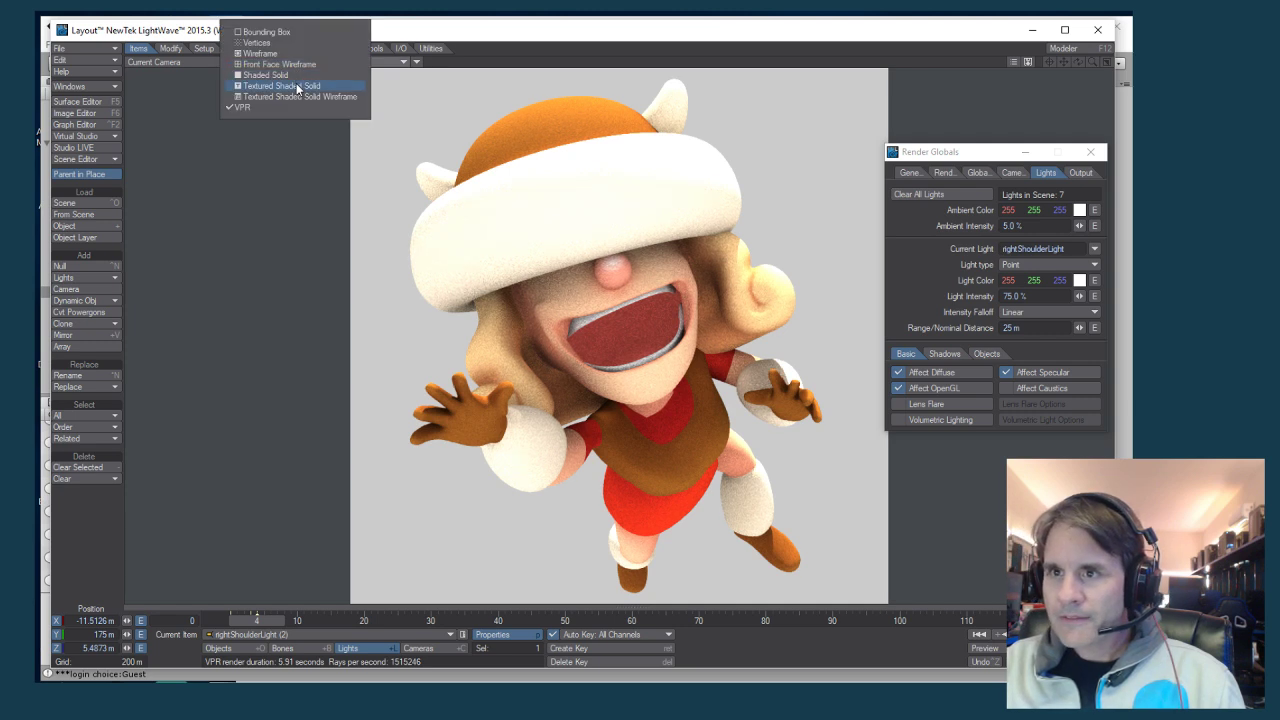
{"action": "left_click", "coordinate": [297, 86]}
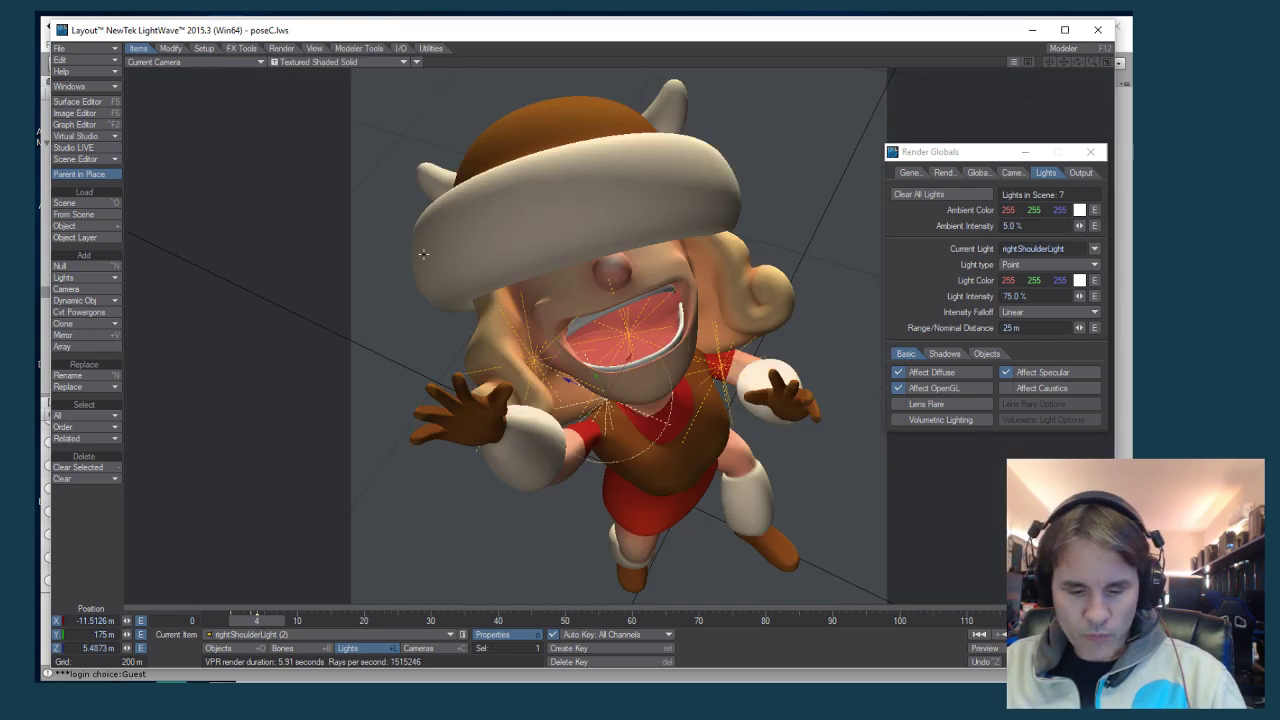
{"action": "key", "text": "4"}
{"action": "left_click_drag", "start_coordinate": [620, 340], "coordinate": [618, 390], "text": "alt"}
{"action": "scroll", "coordinate": [618, 390], "scroll_direction": "down", "scroll_amount": 5}
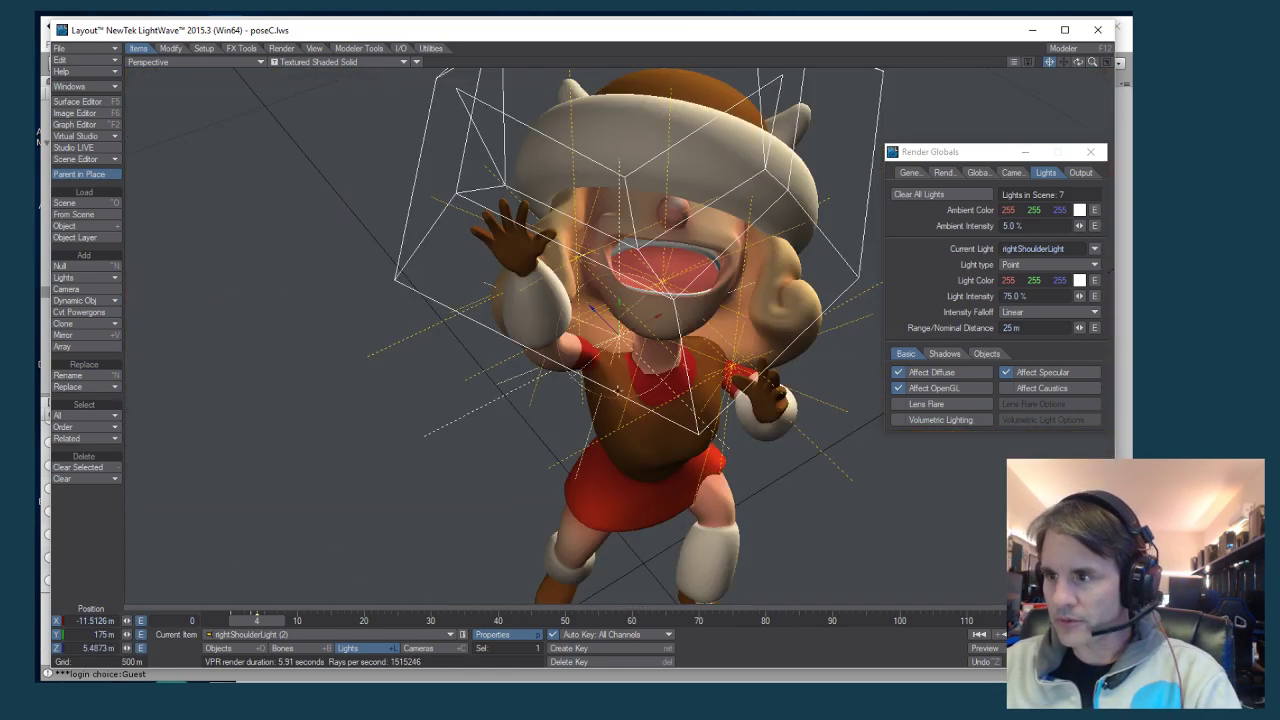
{"action": "scroll", "coordinate": [618, 390], "scroll_direction": "up", "scroll_amount": 8}
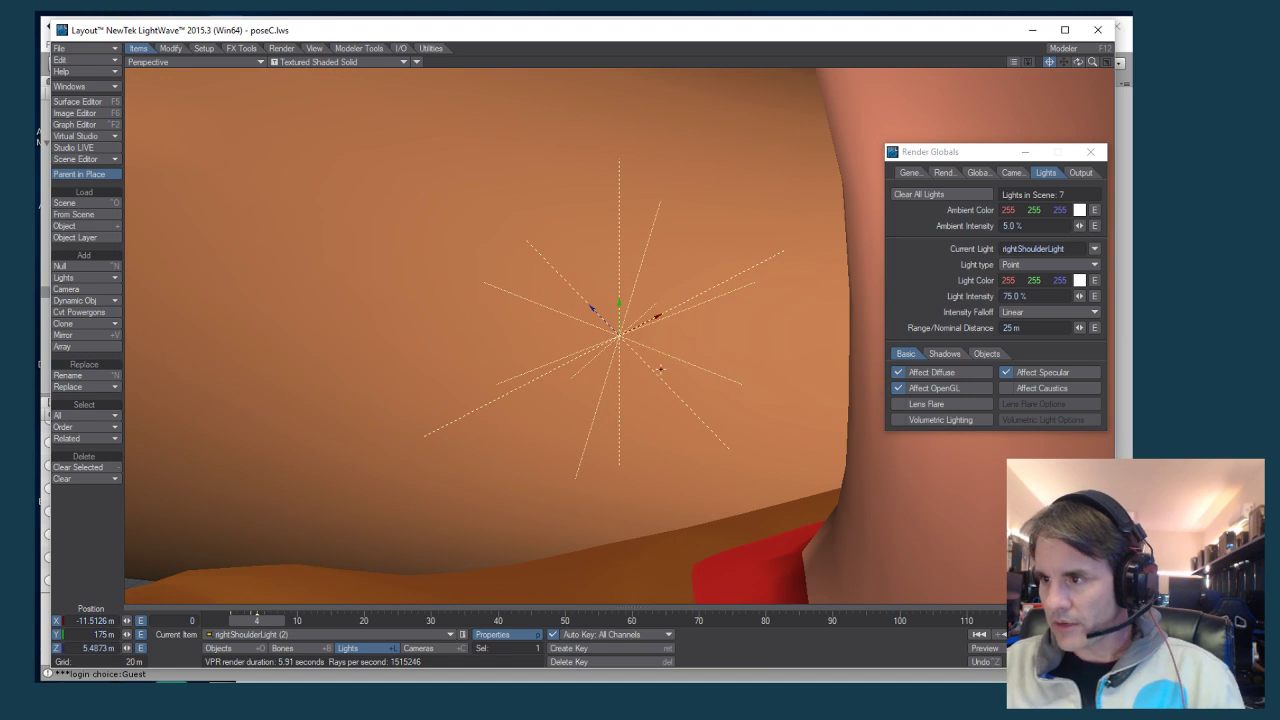
{"action": "mouse_move", "coordinate": [618, 390]}
{"action": "left_mouse_down", "text": "alt"}
{"action": "mouse_move", "coordinate": [627, 435]}
{"action": "mouse_move", "coordinate": [620, 397]}
{"action": "mouse_move", "coordinate": [638, 395]}
{"action": "left_mouse_up", "text": "alt"}
{"action": "scroll", "coordinate": [638, 396], "scroll_direction": "down", "scroll_amount": 5}
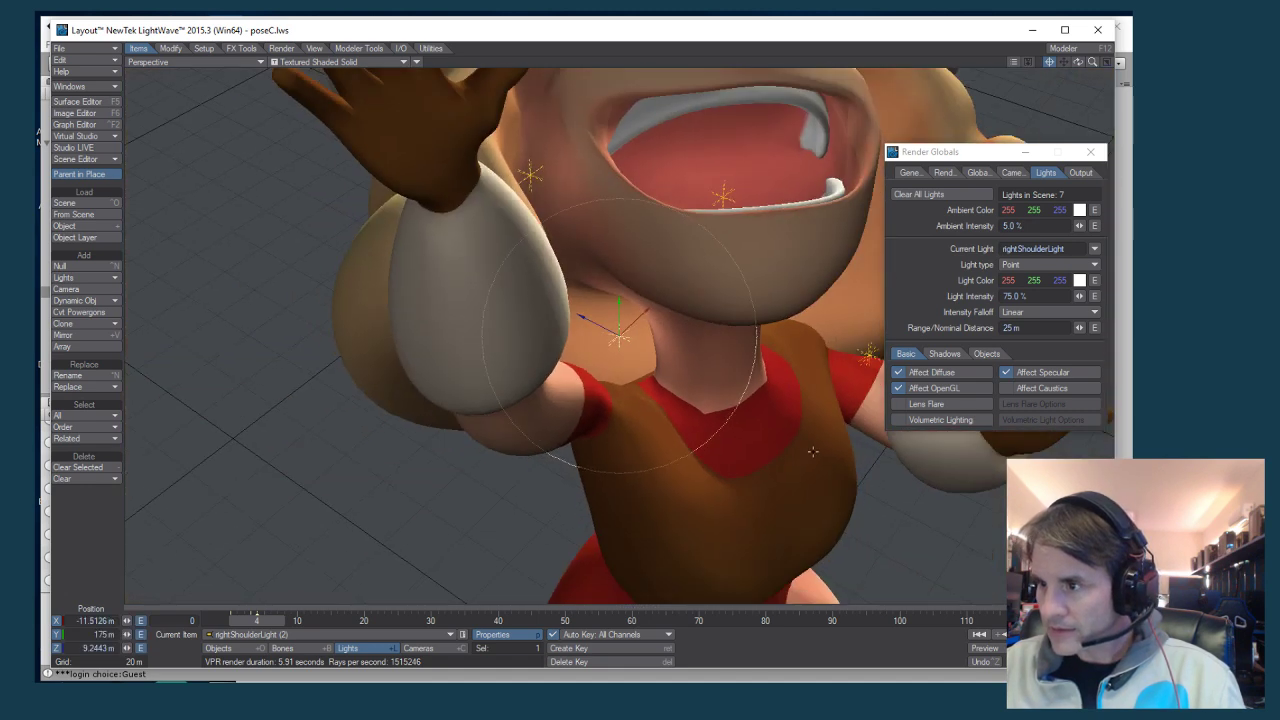
{"action": "left_click", "coordinate": [356, 61]}
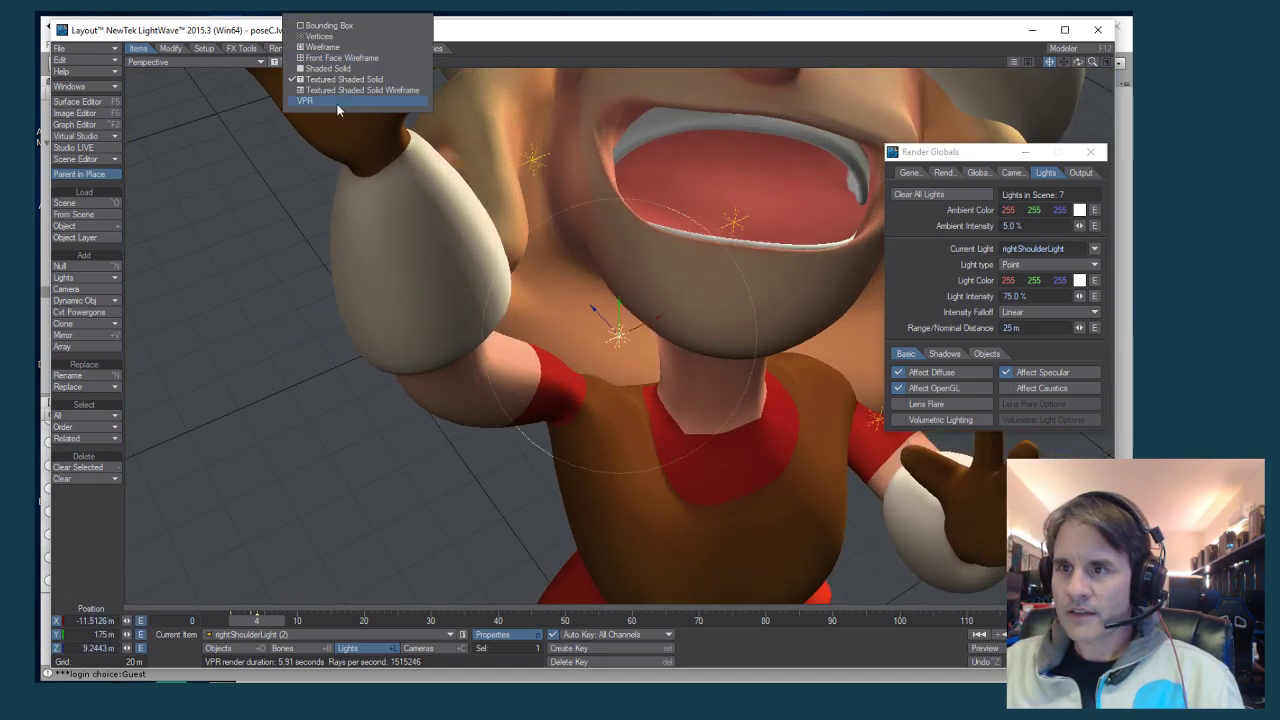
{"action": "left_click", "coordinate": [395, 101]}
{"action": "key", "text": "6"}
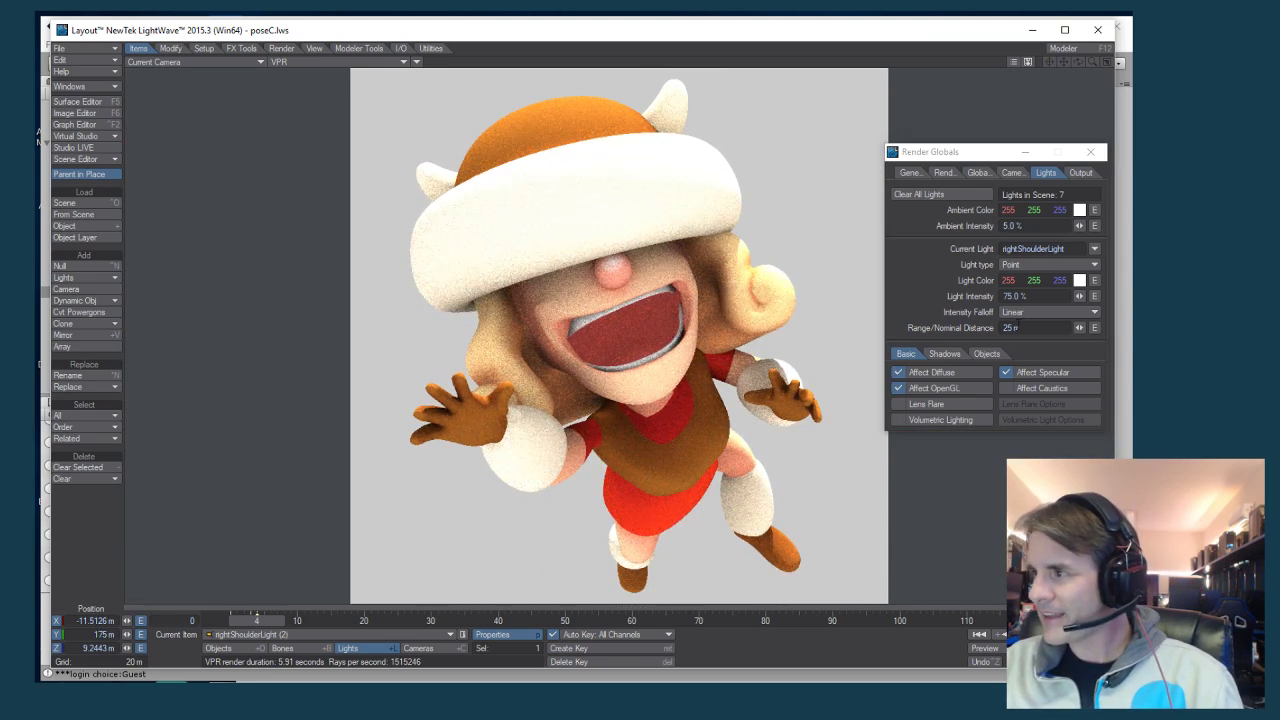
Set the shoulder light's range to 75 m
{"action": "left_click", "coordinate": [1034, 330]}
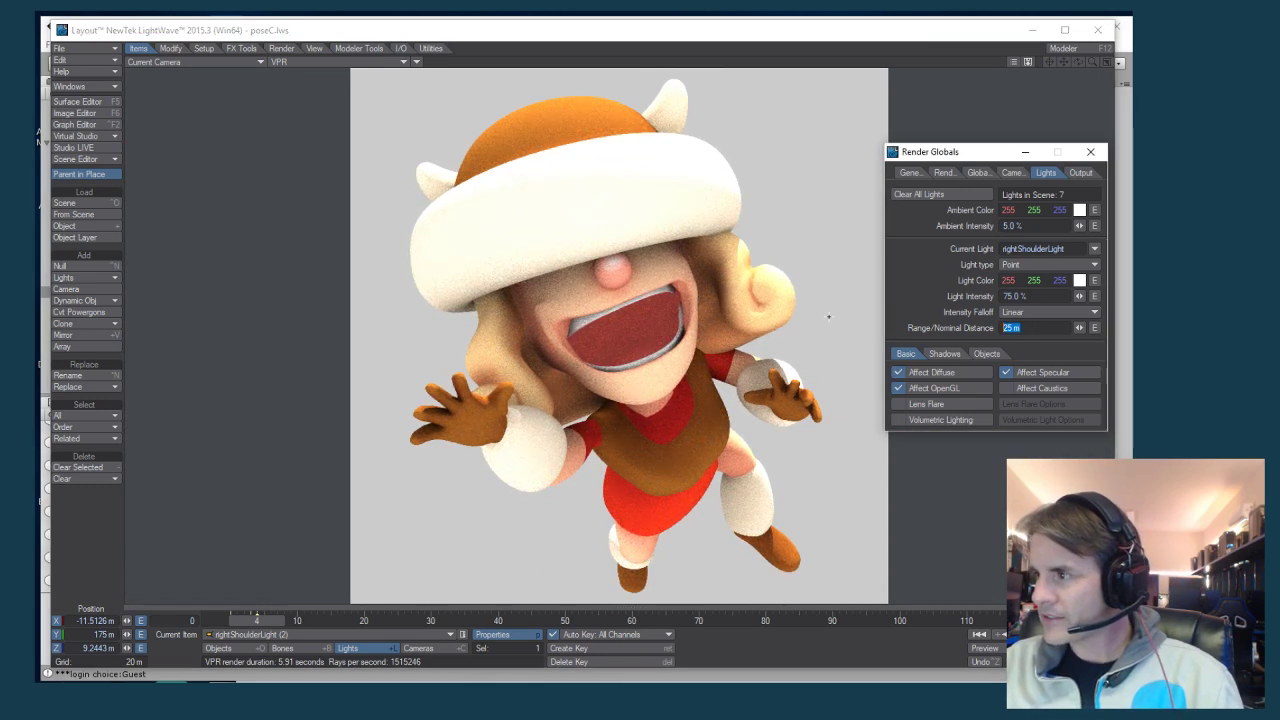
{"action": "type", "text": "75"}
{"action": "key", "text": "Return"}
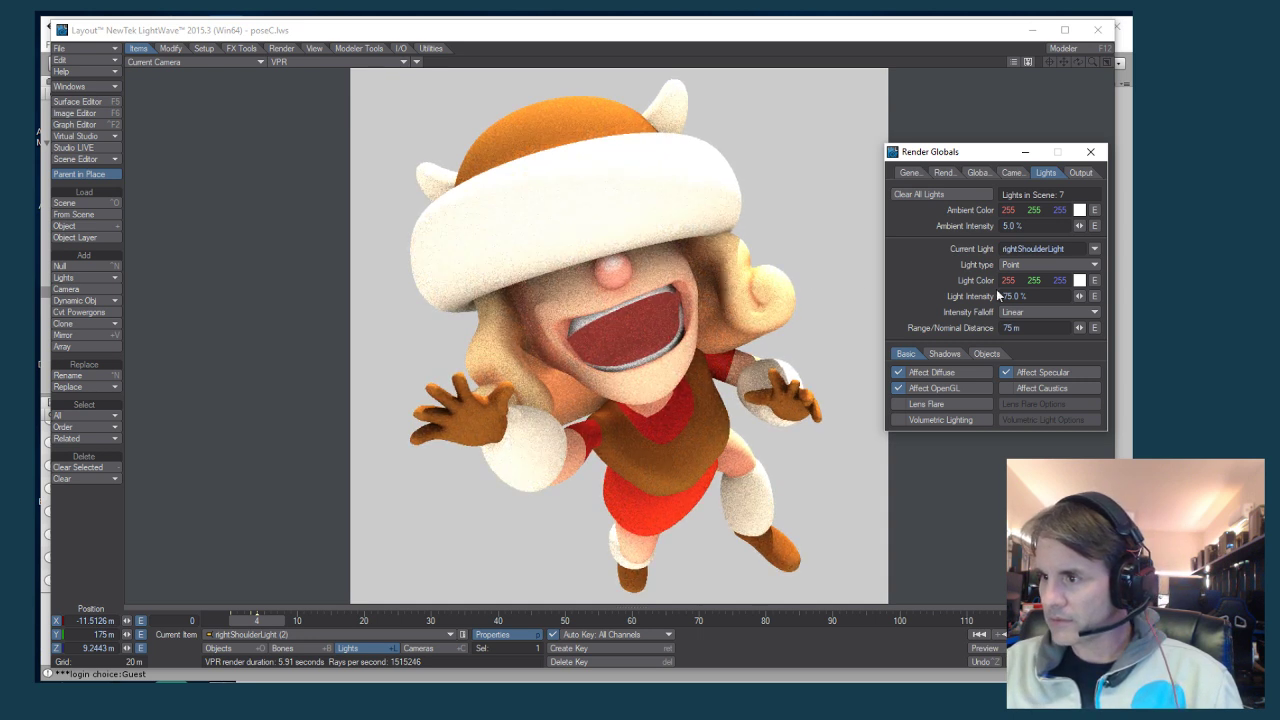
Try shoulder light intensities of 50%, 30% and 40%, settling on 30%
{"action": "left_click", "coordinate": [1034, 296]}
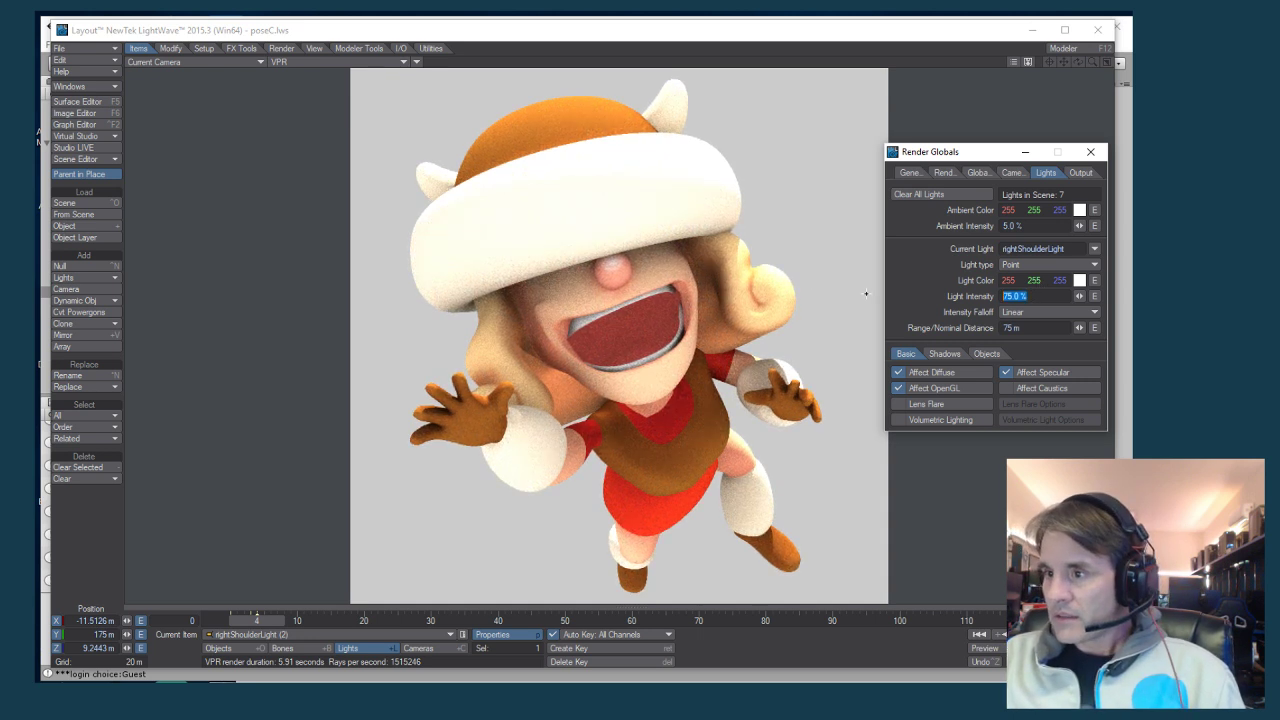
{"action": "type", "text": "50"}
{"action": "key", "text": "Tab"}
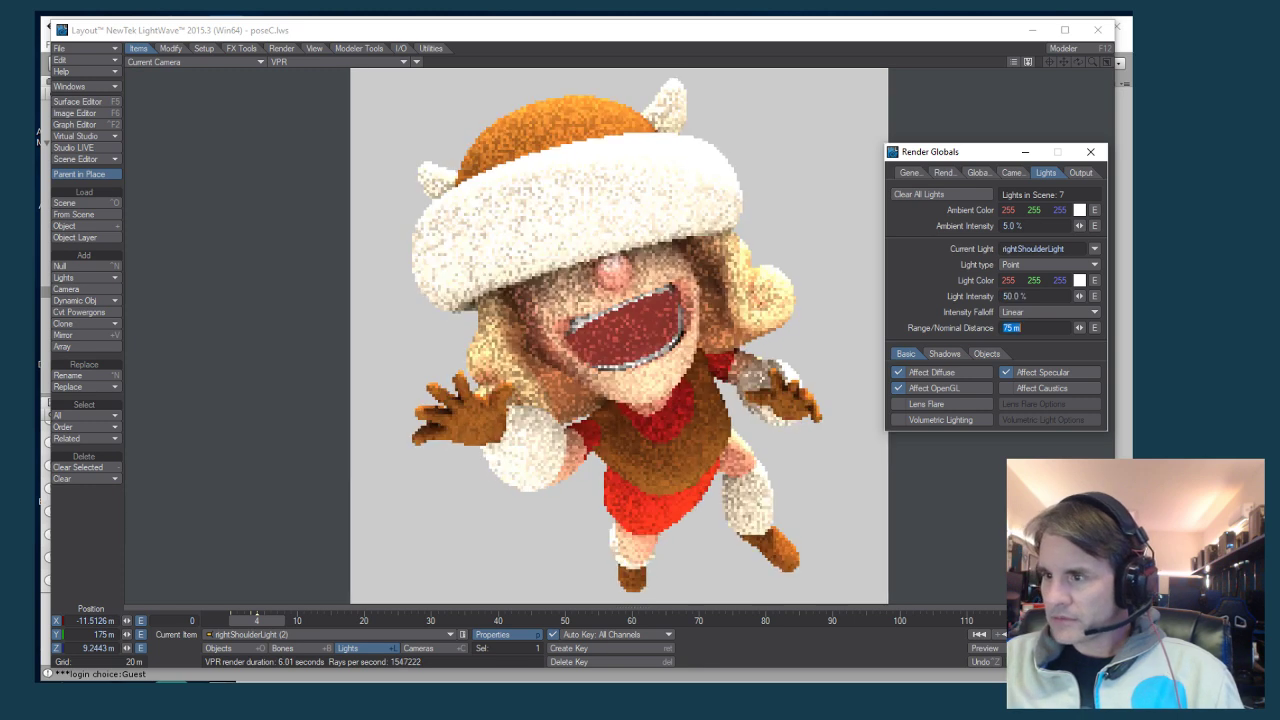
{"action": "key", "text": "shift+Tab"}
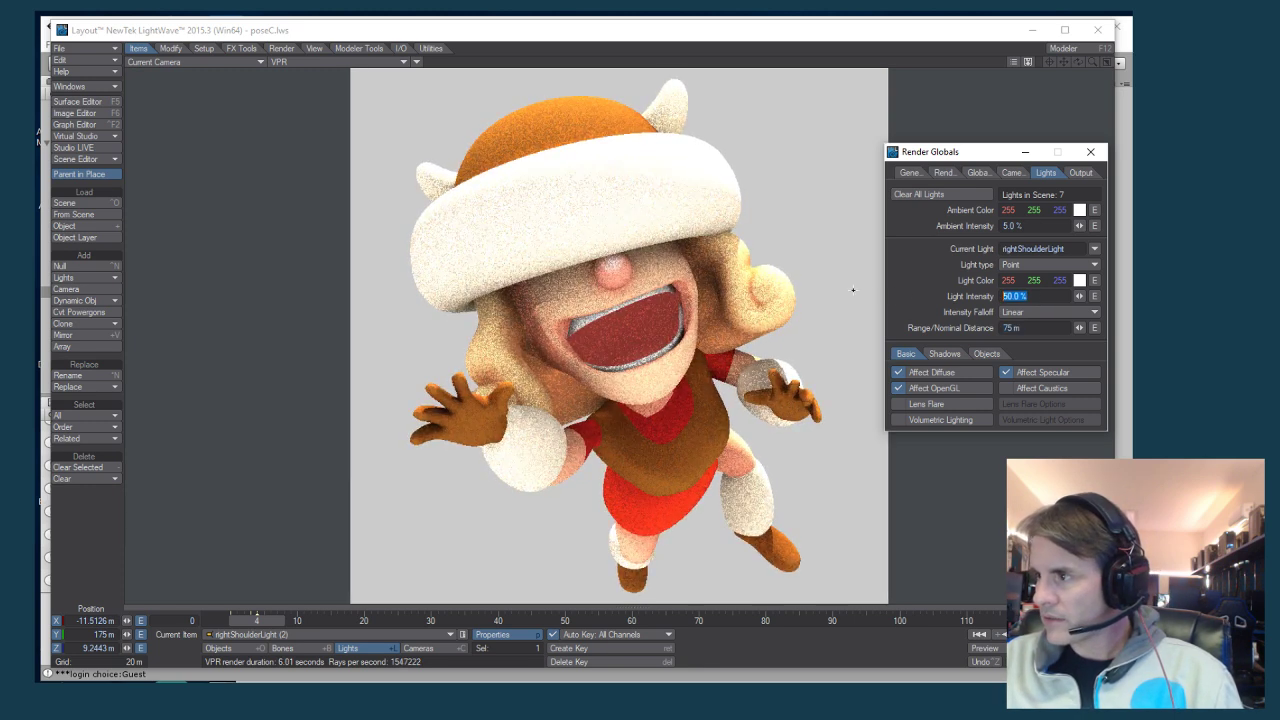
{"action": "type", "text": "30"}
{"action": "key", "text": "Tab"}
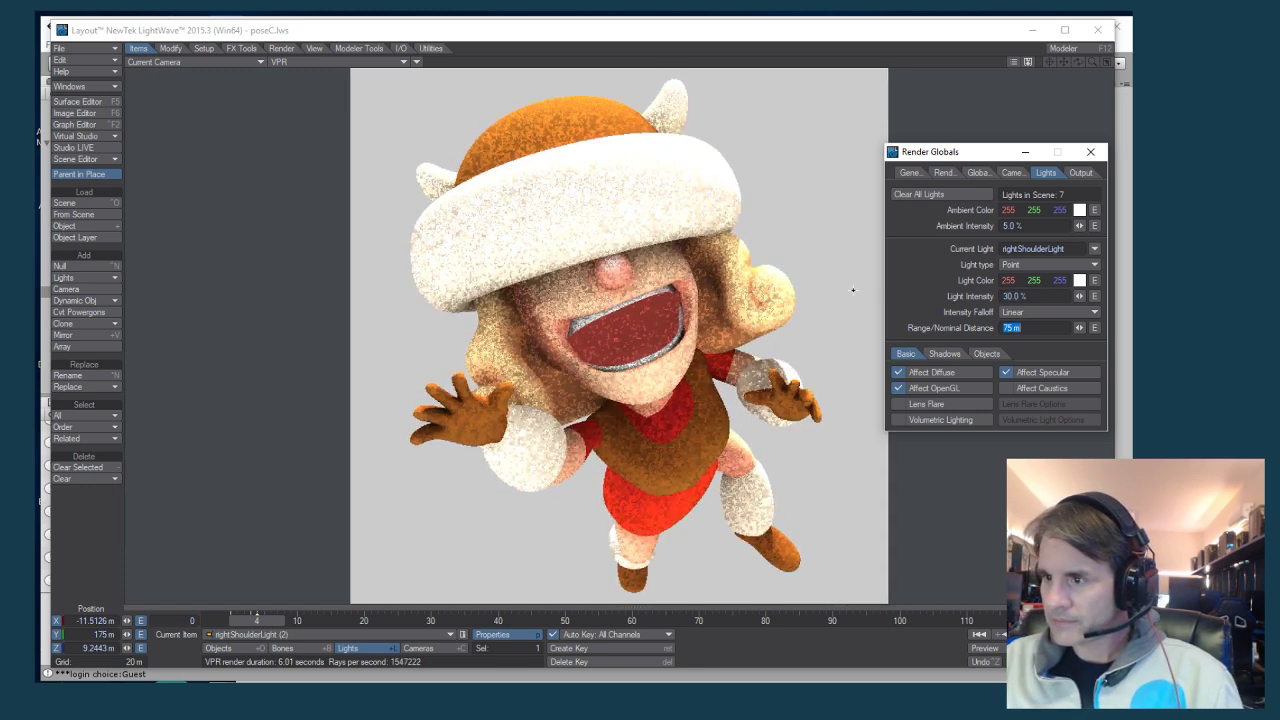
{"action": "left_click", "coordinate": [1030, 298]}
{"action": "type", "text": "40"}
{"action": "key", "text": "Tab"}
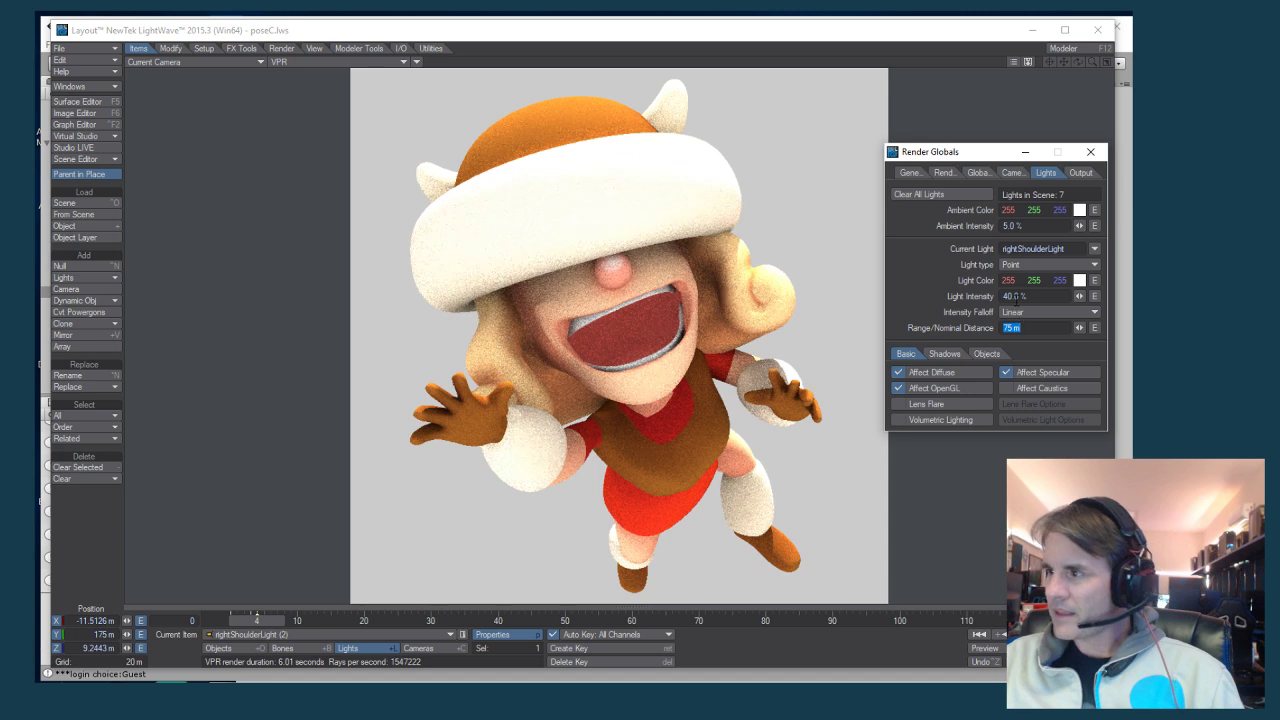
{"action": "left_click", "coordinate": [1038, 296]}
{"action": "type", "text": "30"}
{"action": "key", "text": "Tab"}
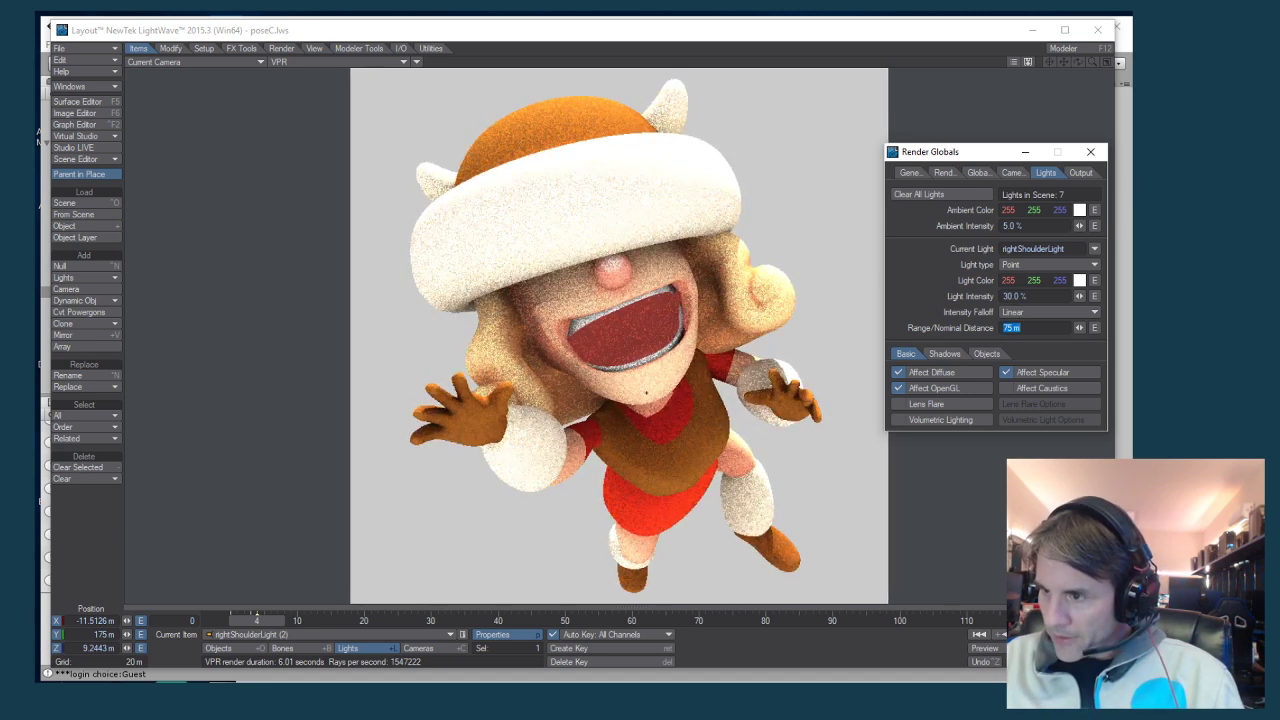
Lower rightShoulderLight (2) to Y 170.38 m, then view the character through the camera in VPR
{"action": "left_click", "coordinate": [283, 62]}
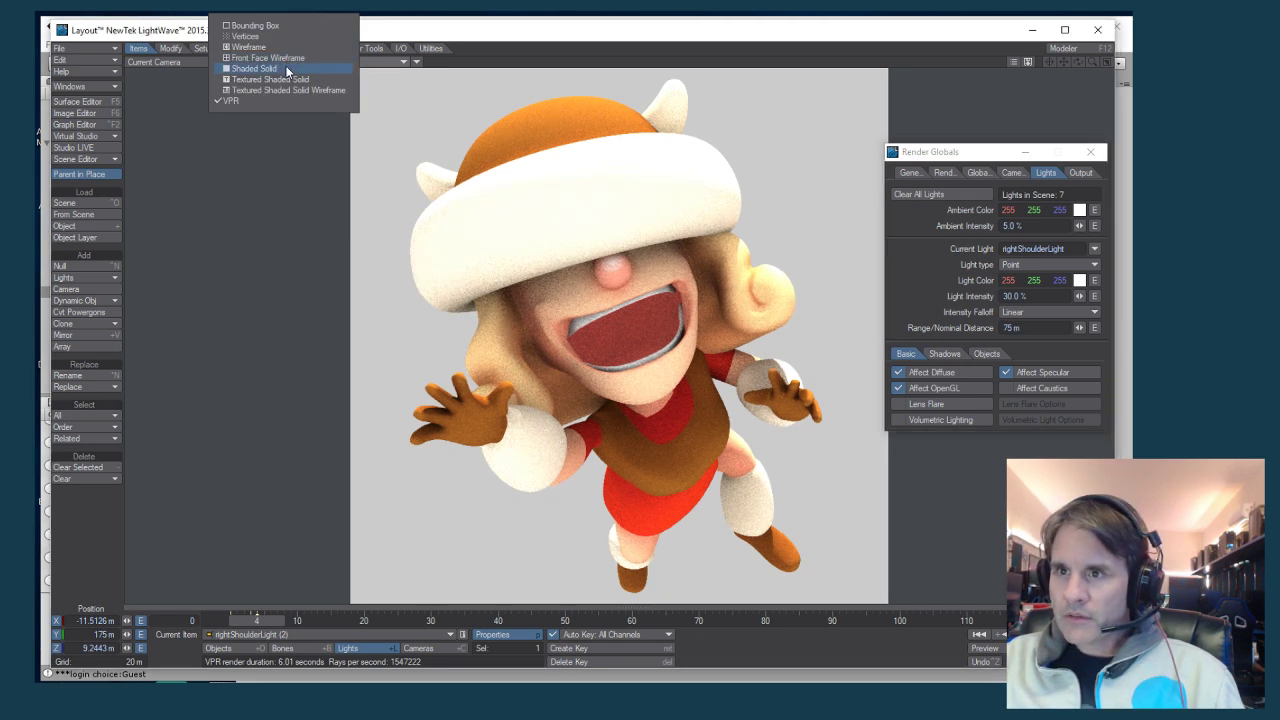
{"action": "left_click", "coordinate": [285, 79]}
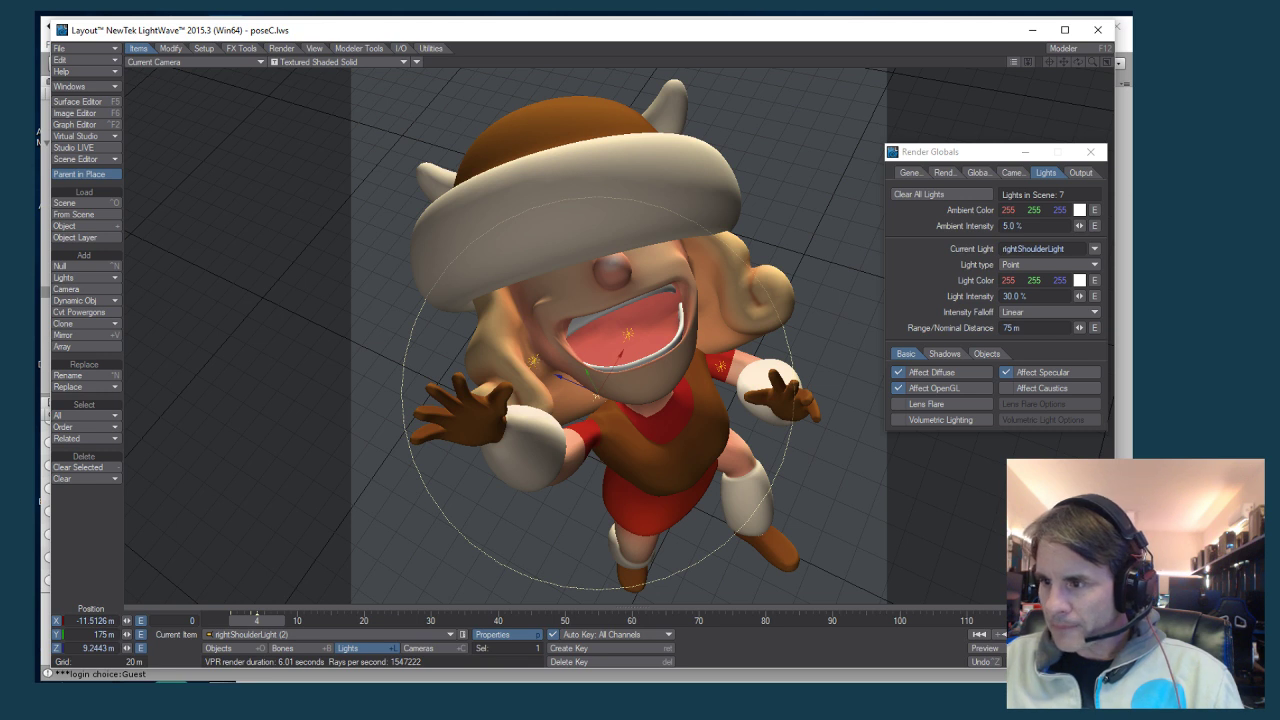
{"action": "scroll", "coordinate": [584, 455], "scroll_direction": "up", "scroll_amount": 10}
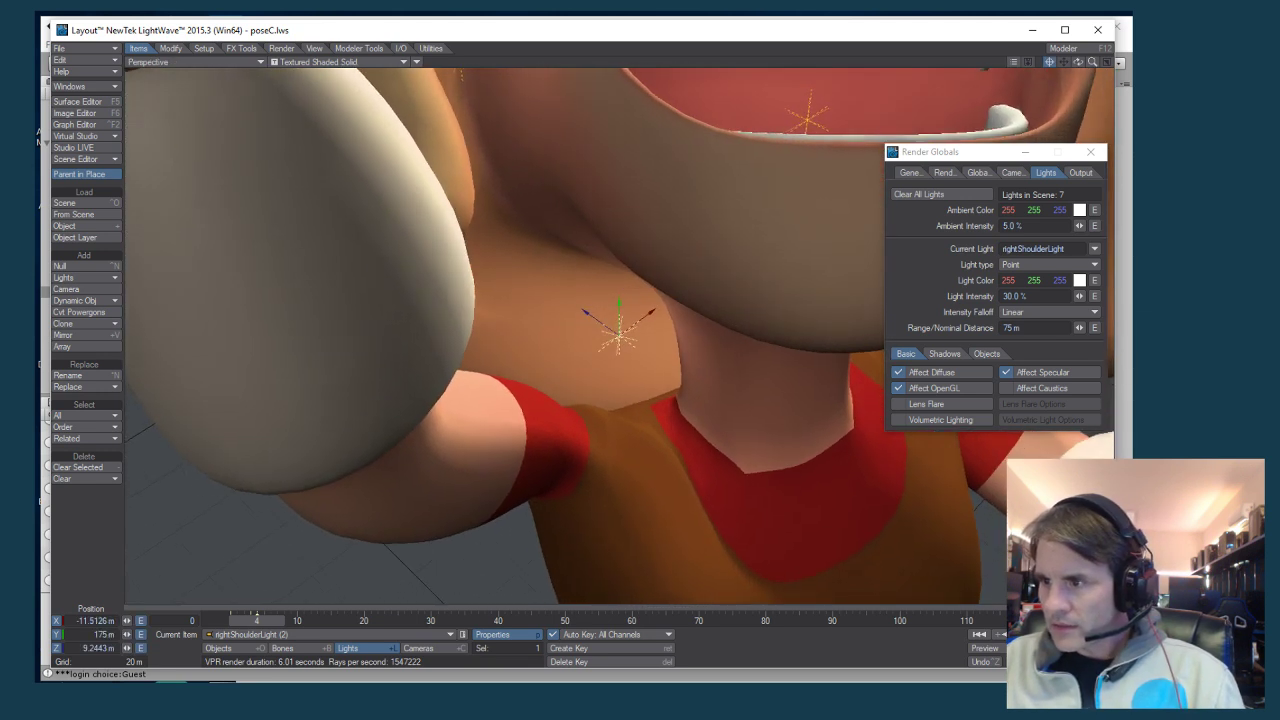
{"action": "left_click_drag", "start_coordinate": [584, 372], "coordinate": [584, 338]}
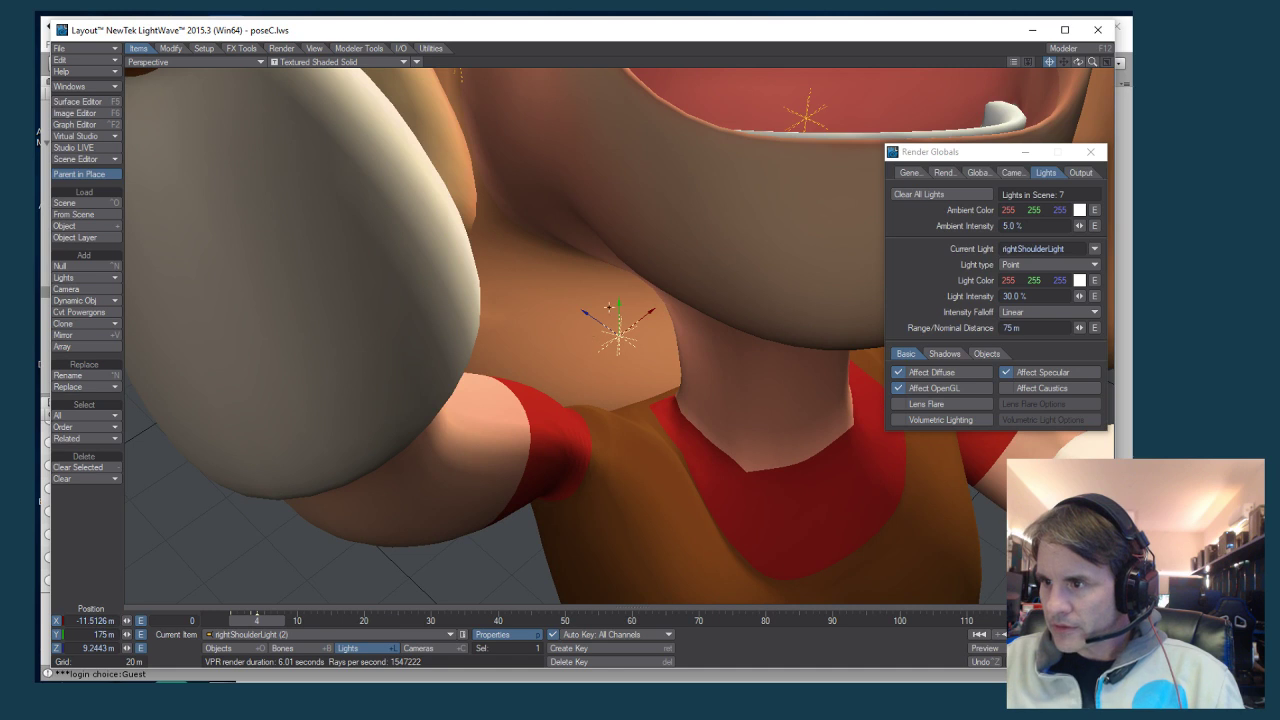
{"action": "right_click_drag", "start_coordinate": [608, 306], "coordinate": [608, 346]}
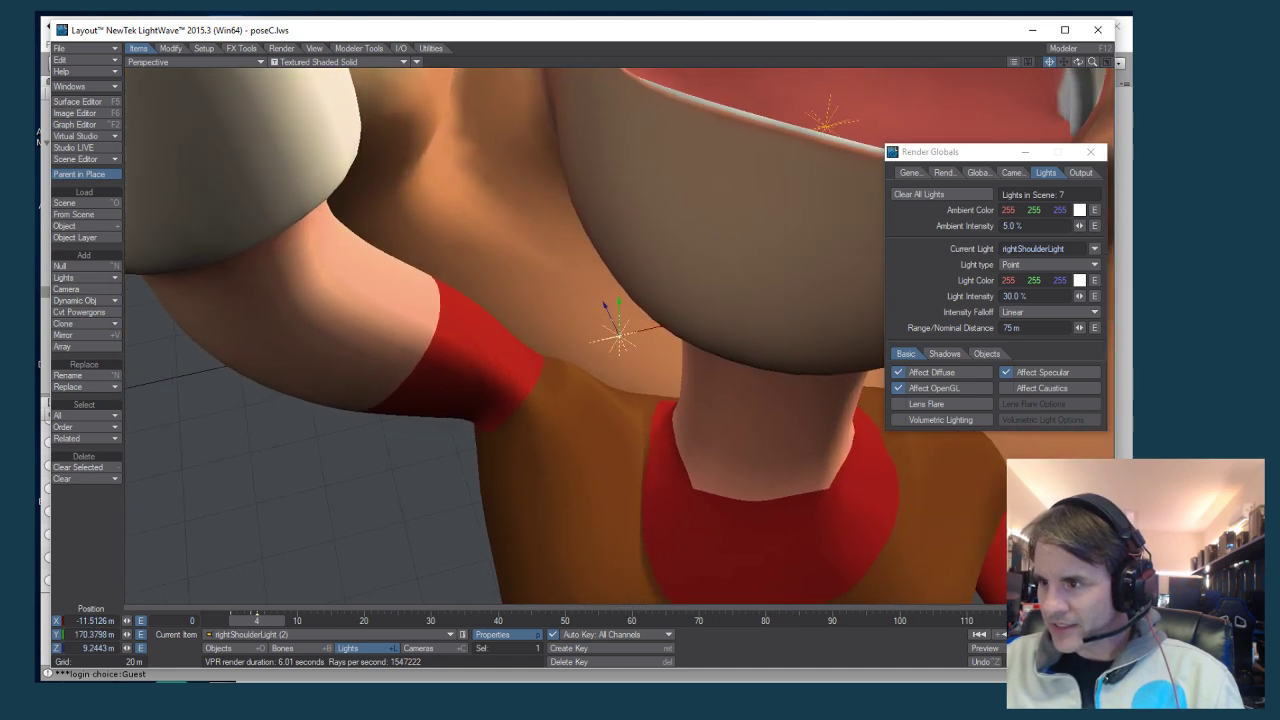
{"action": "left_click_drag", "start_coordinate": [608, 346], "coordinate": [632, 370], "text": "alt"}
{"action": "key", "text": "6"}
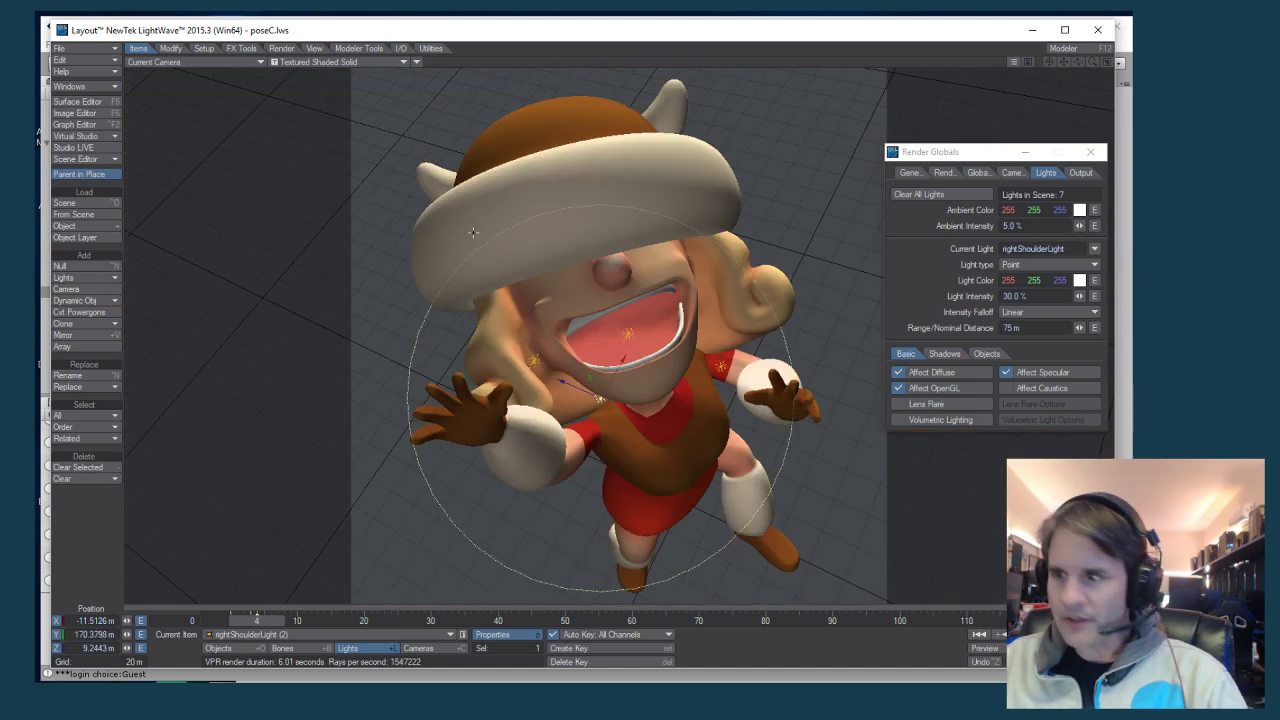
{"action": "left_click", "coordinate": [337, 63]}
{"action": "left_click", "coordinate": [314, 101]}
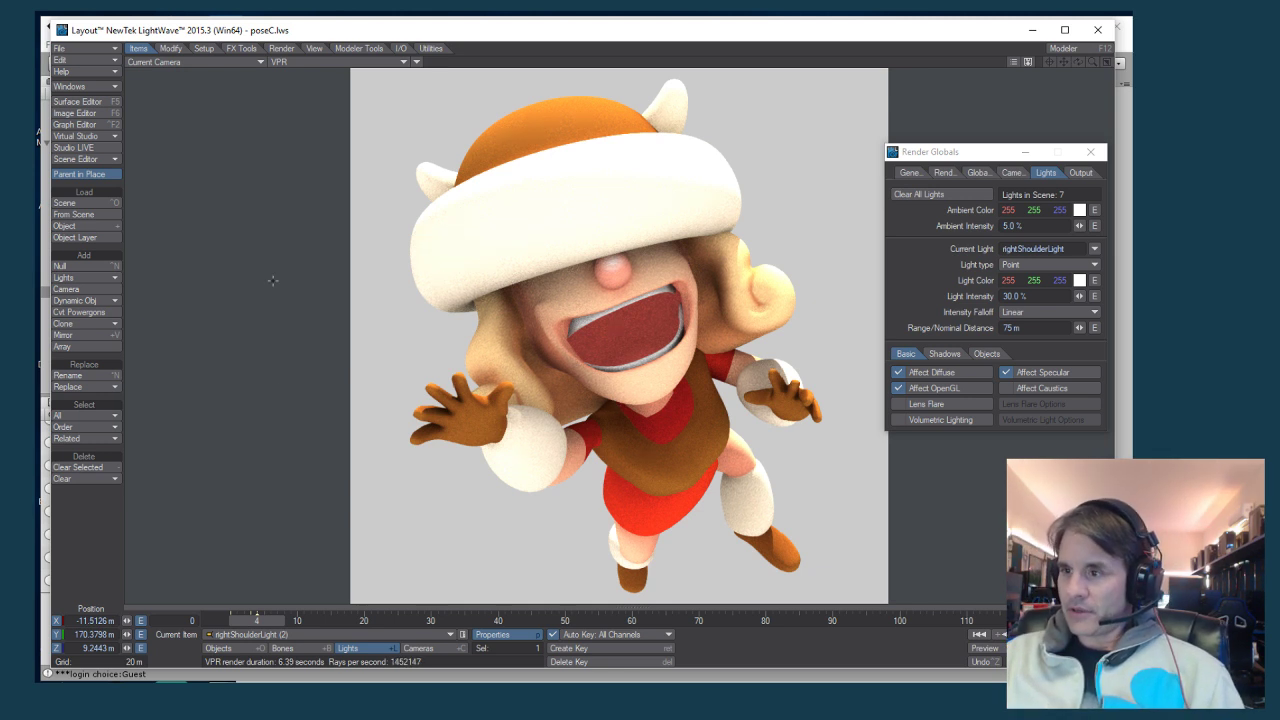
Move and re-aim the key light to H 81.20°, P 41.00°, viewing through it
{"action": "left_click", "coordinate": [310, 632]}
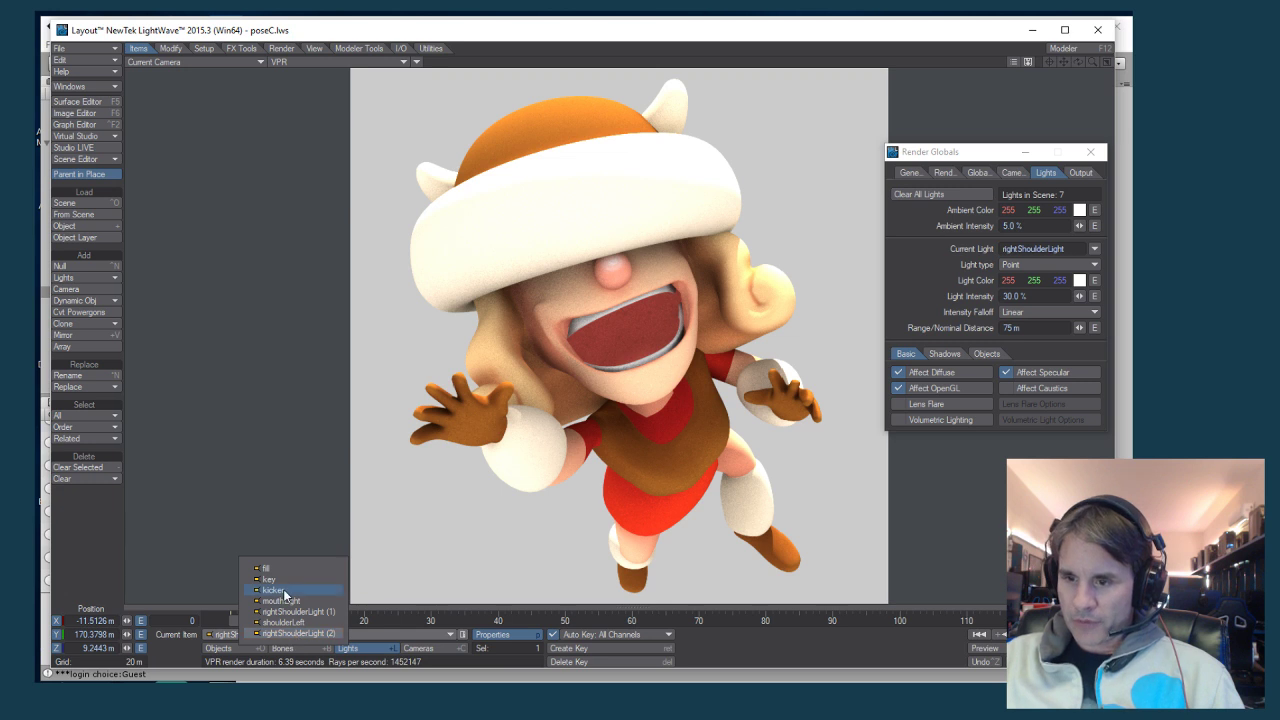
{"action": "left_click", "coordinate": [282, 584]}
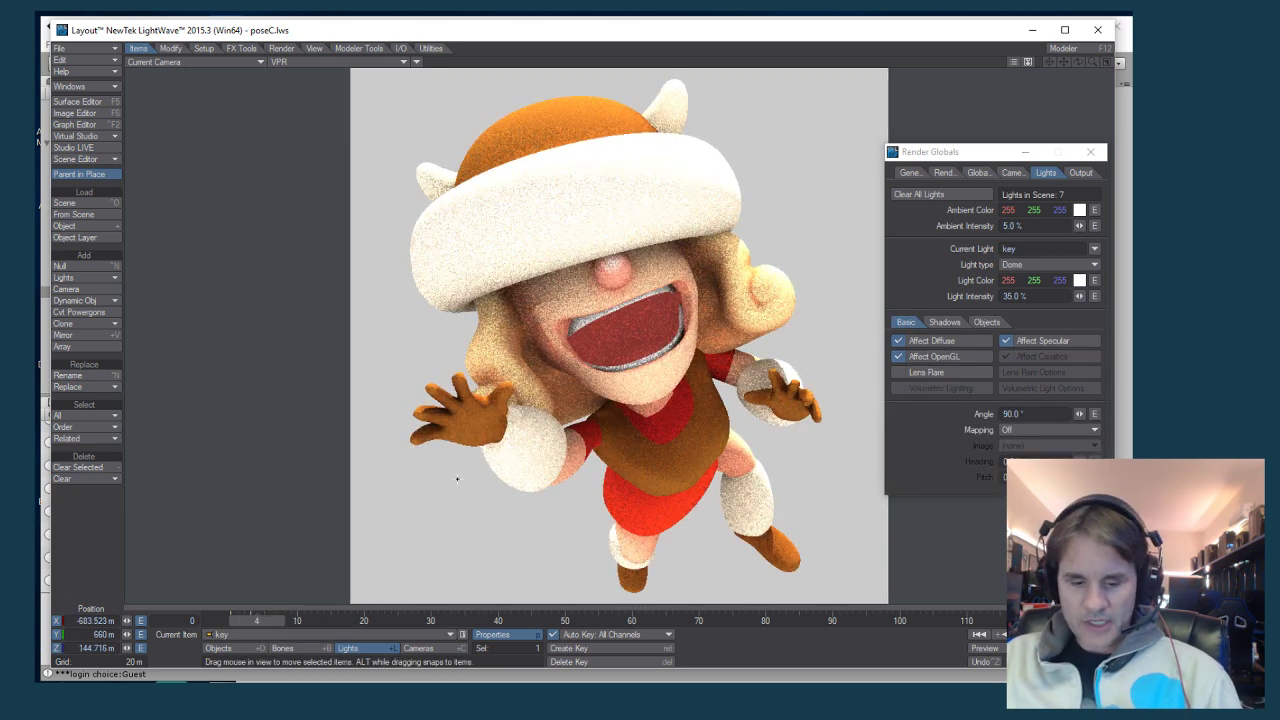
{"action": "key", "text": "5"}
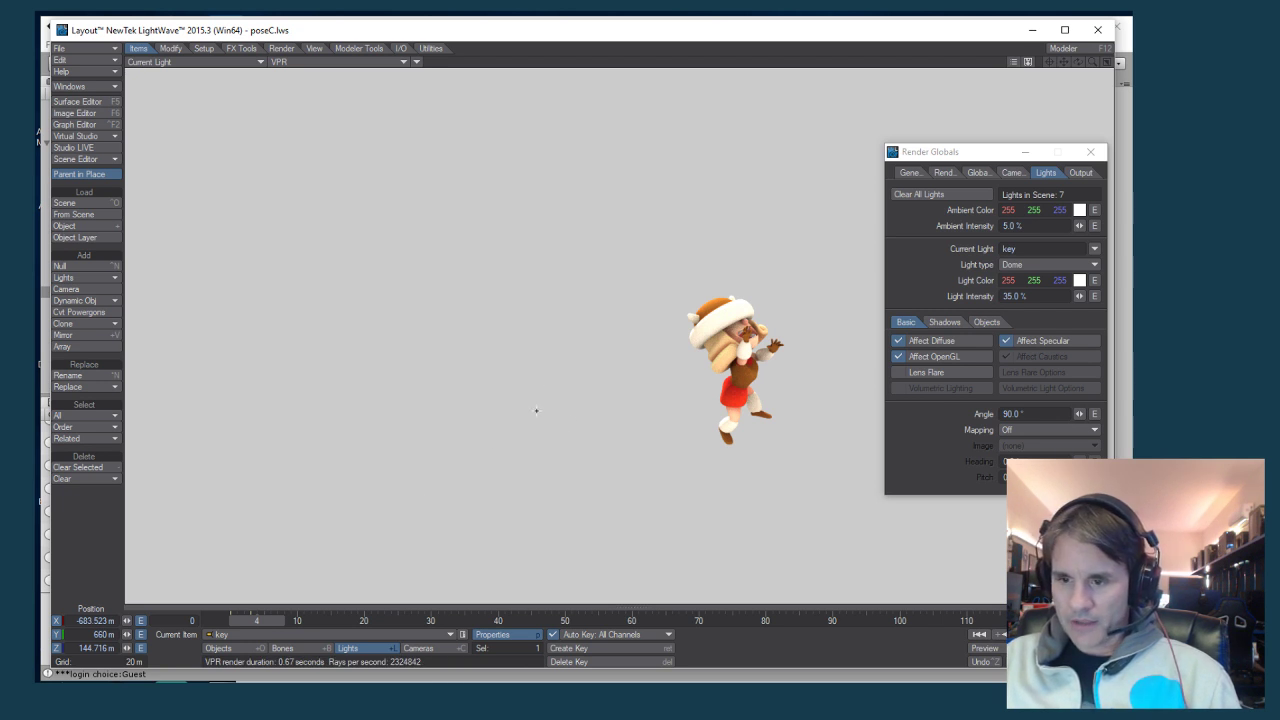
{"action": "left_click_drag", "start_coordinate": [583, 394], "coordinate": [386, 390]}
{"action": "key", "text": "y"}
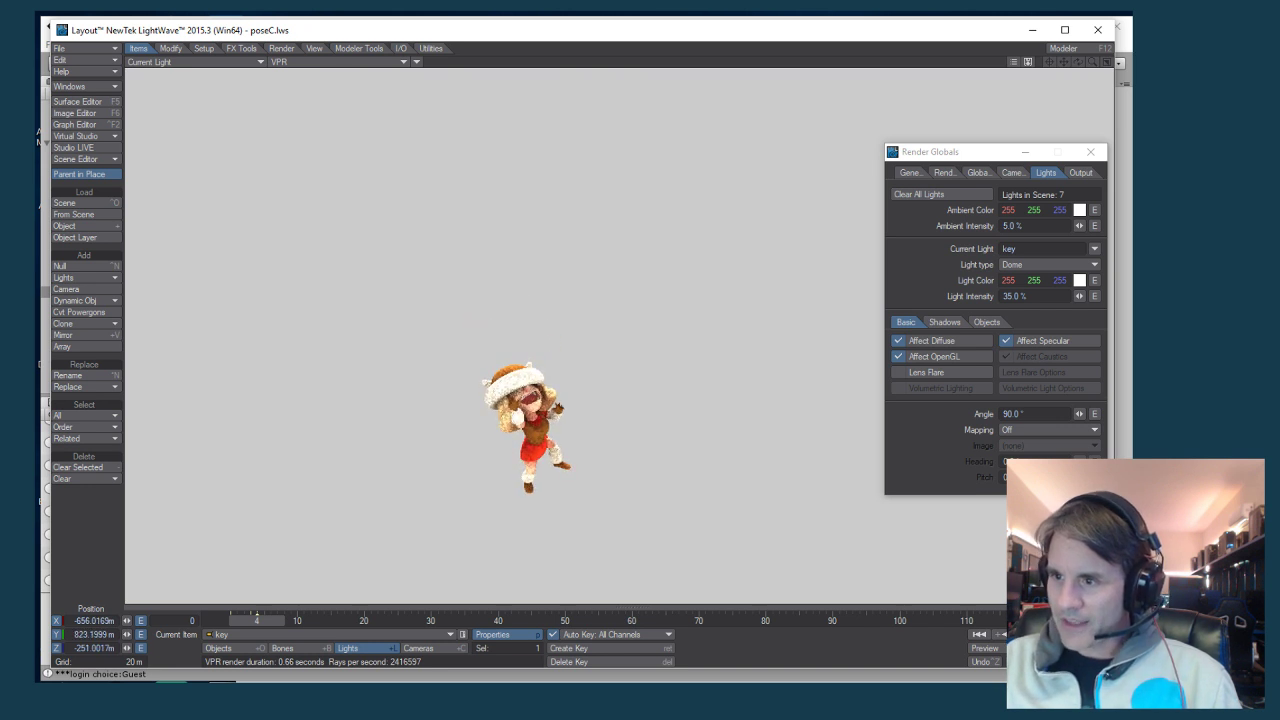
{"action": "left_click_drag", "start_coordinate": [585, 395], "coordinate": [585, 377]}
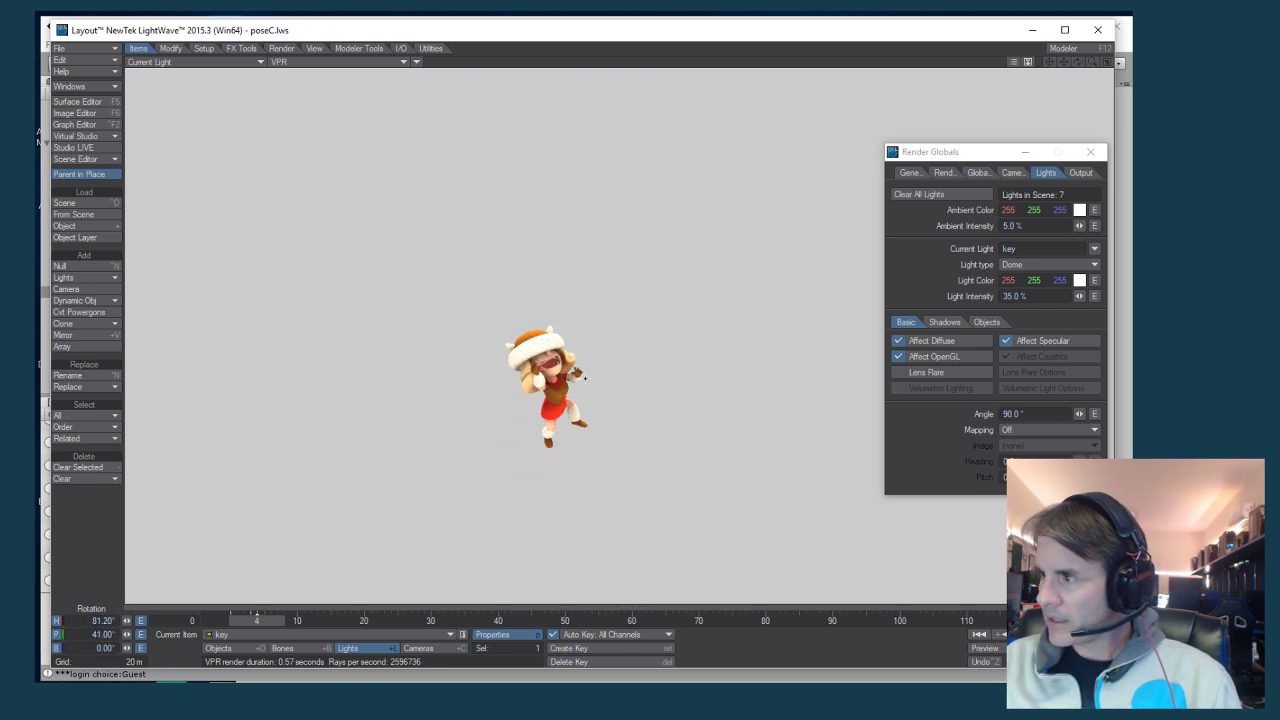
{"action": "key", "text": "6"}
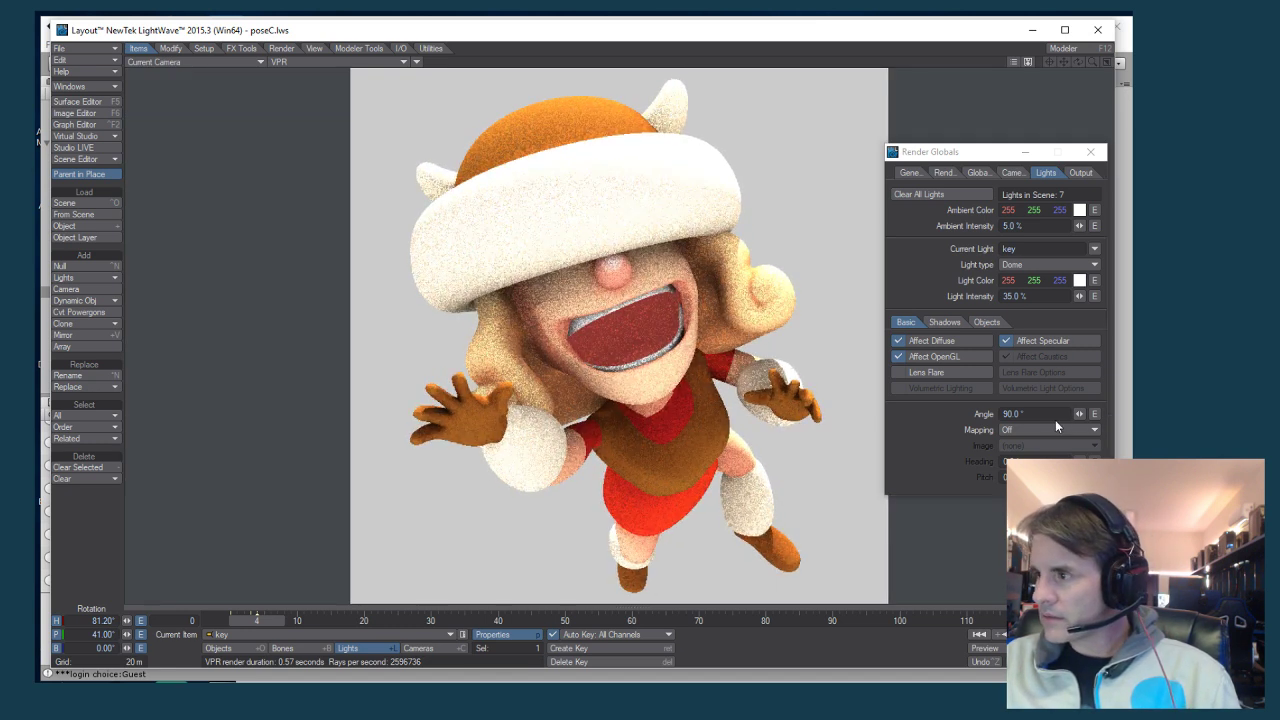
Test the key light at 50% intensity, then set it back to 35%
{"action": "left_click", "coordinate": [1030, 296]}
{"action": "type", "text": "50"}
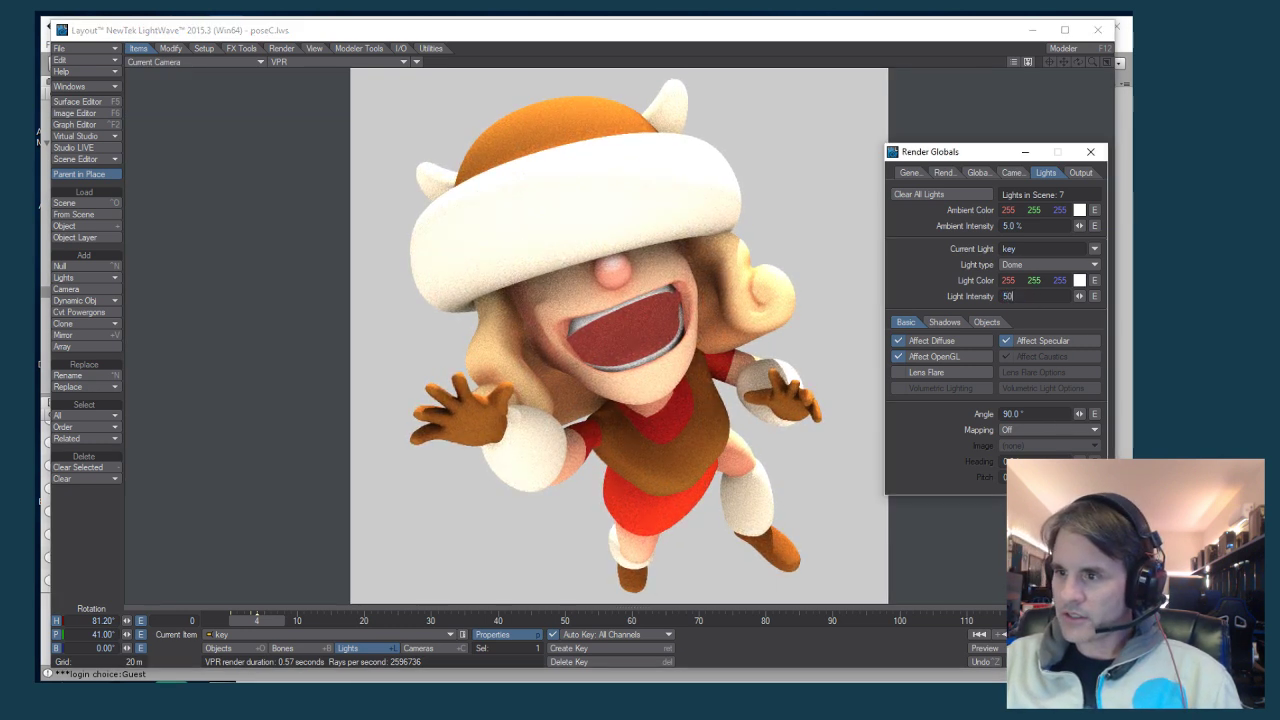
{"action": "key", "text": "Return"}
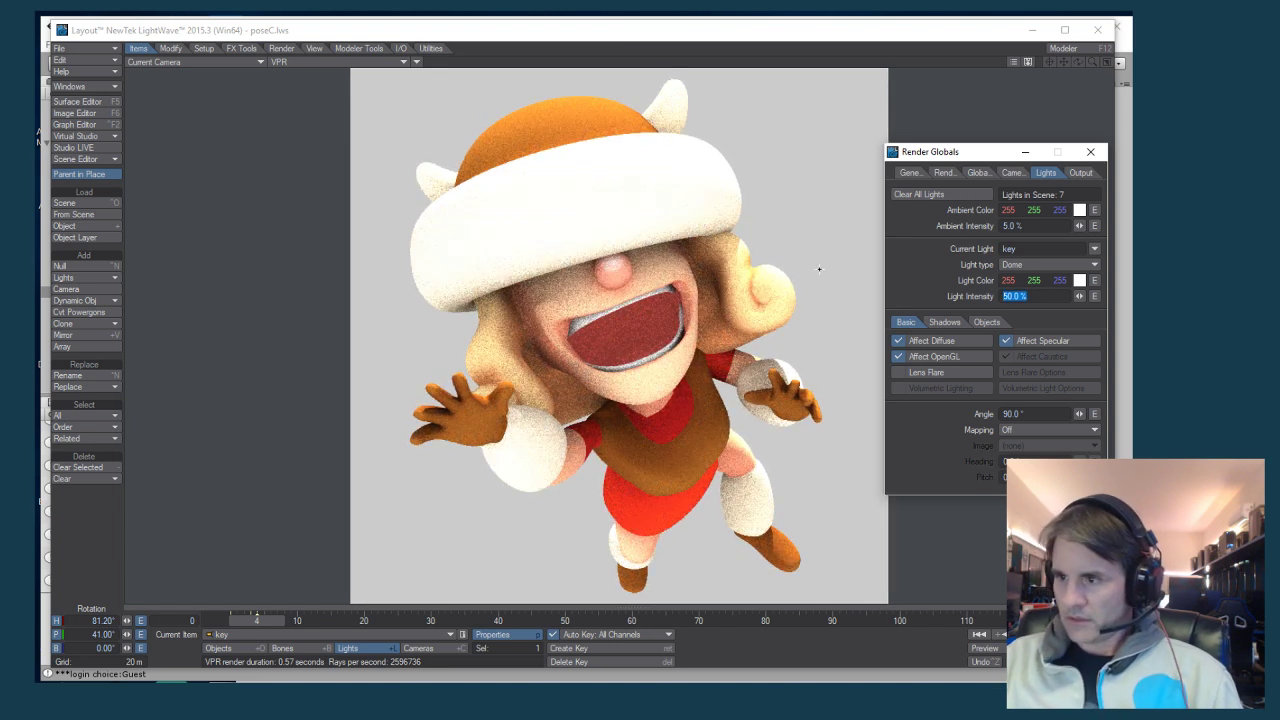
{"action": "left_click", "coordinate": [1030, 296]}
{"action": "type", "text": "35"}
{"action": "key", "text": "Return"}
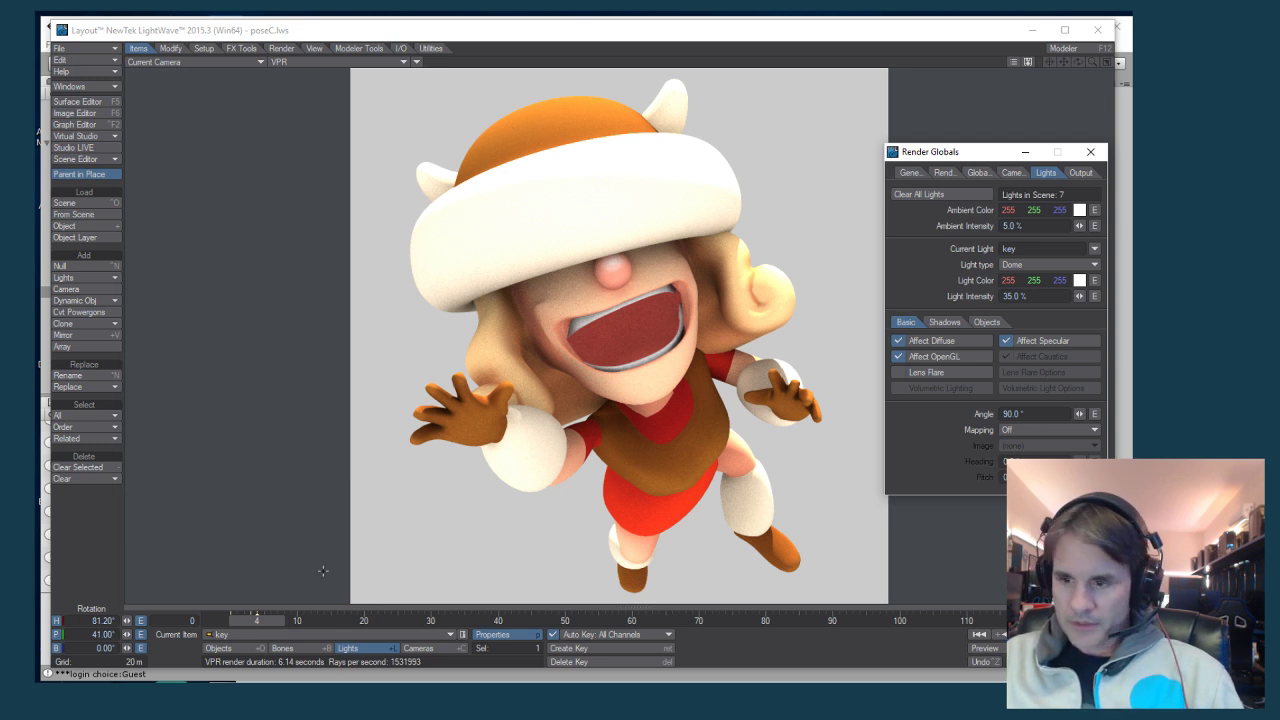
Select the fill light and inspect the scene through it before returning to the camera
{"action": "left_click", "coordinate": [260, 634]}
{"action": "left_click", "coordinate": [284, 622]}
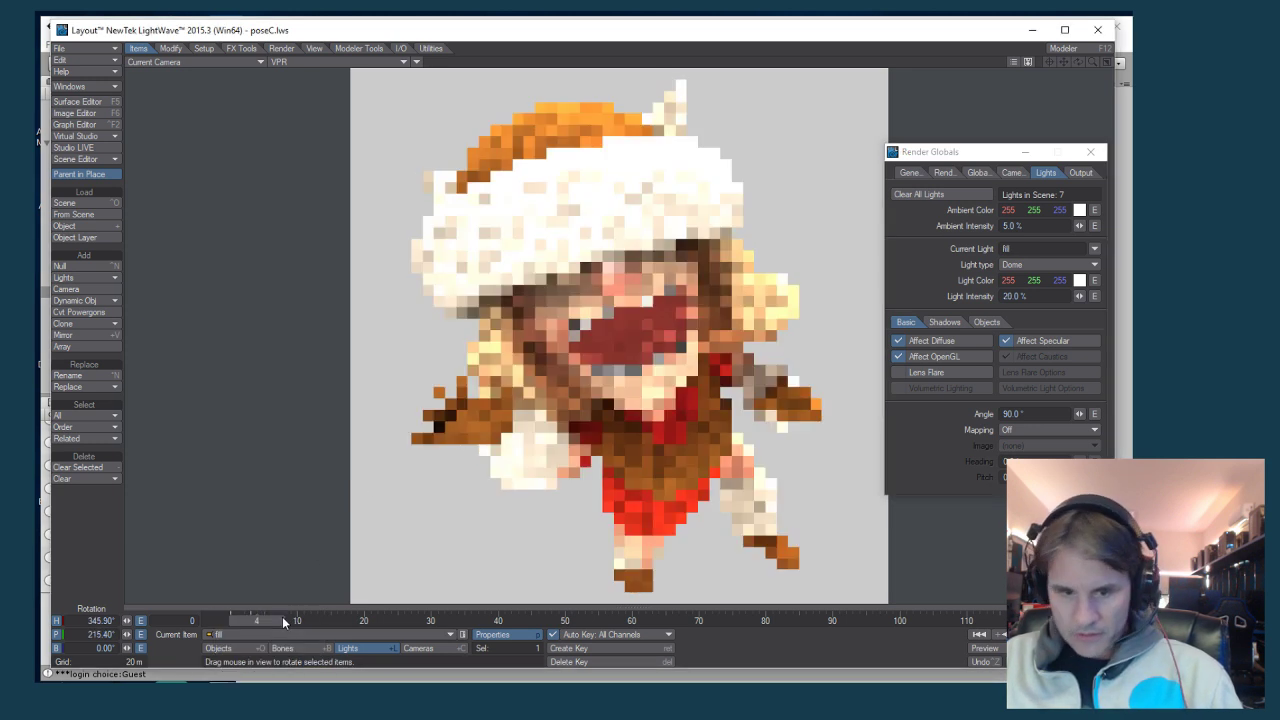
{"action": "left_click", "coordinate": [484, 408]}
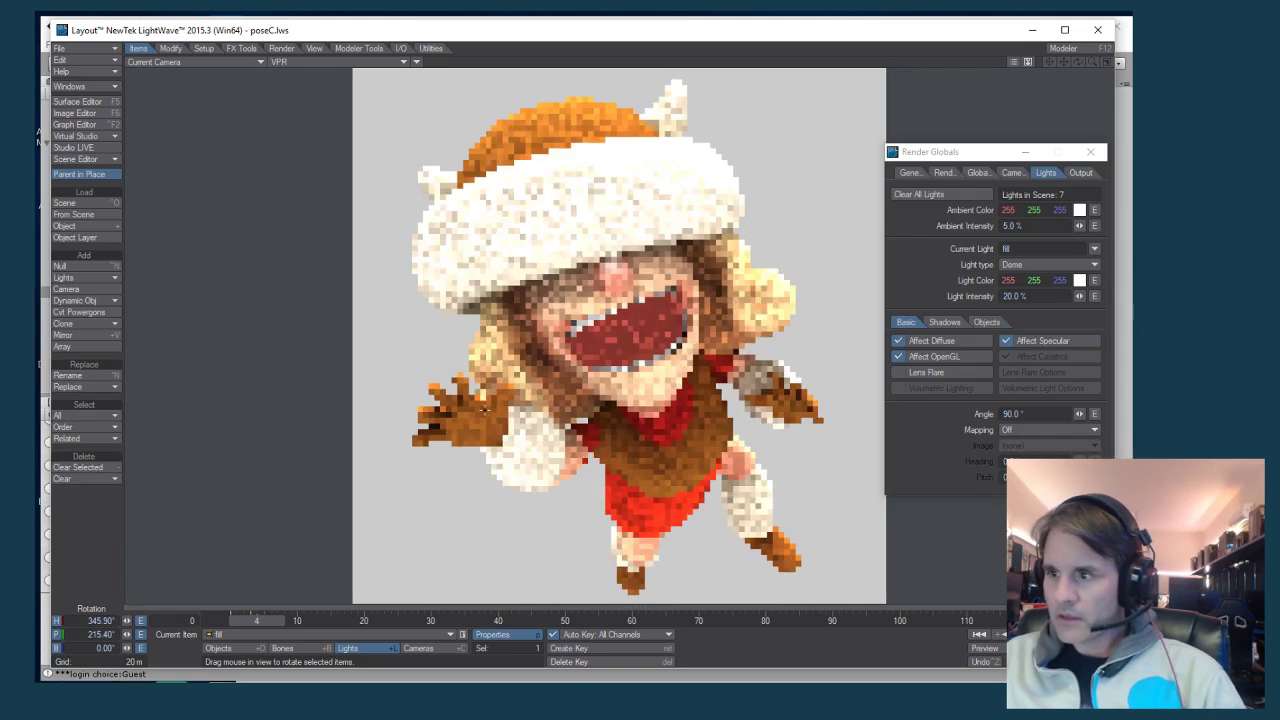
{"action": "key", "text": "5"}
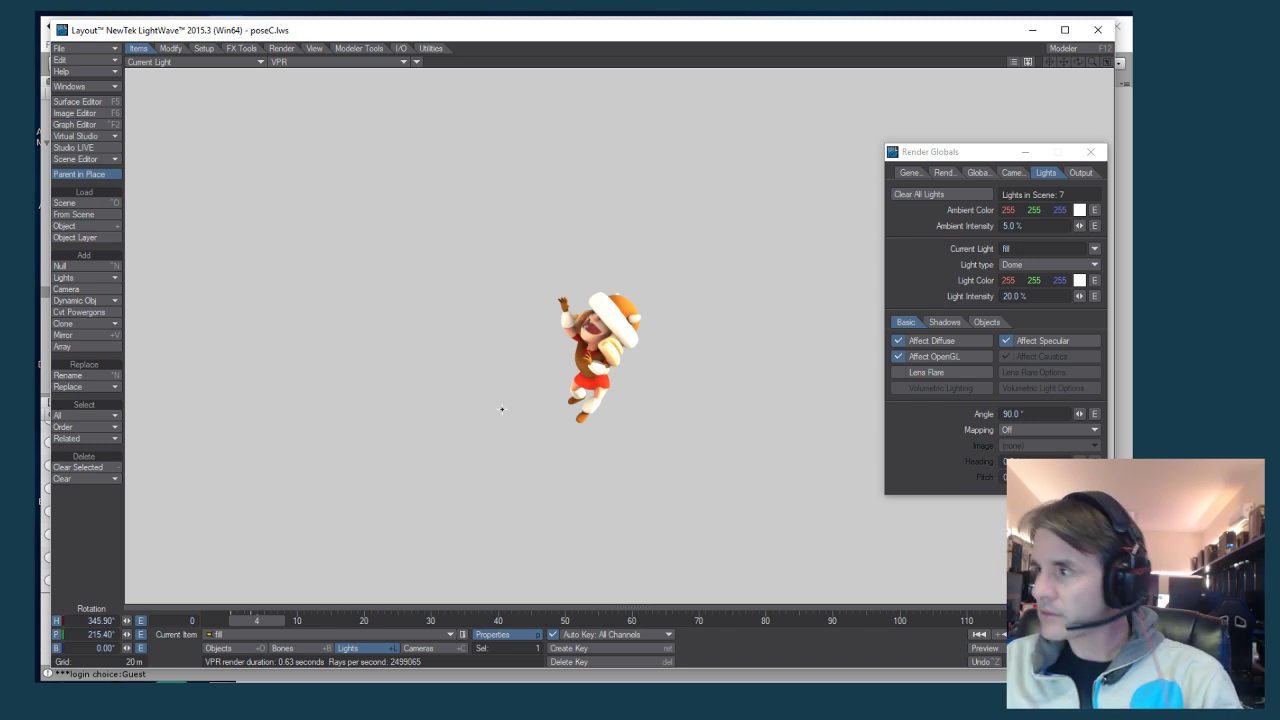
{"action": "key", "text": "6"}
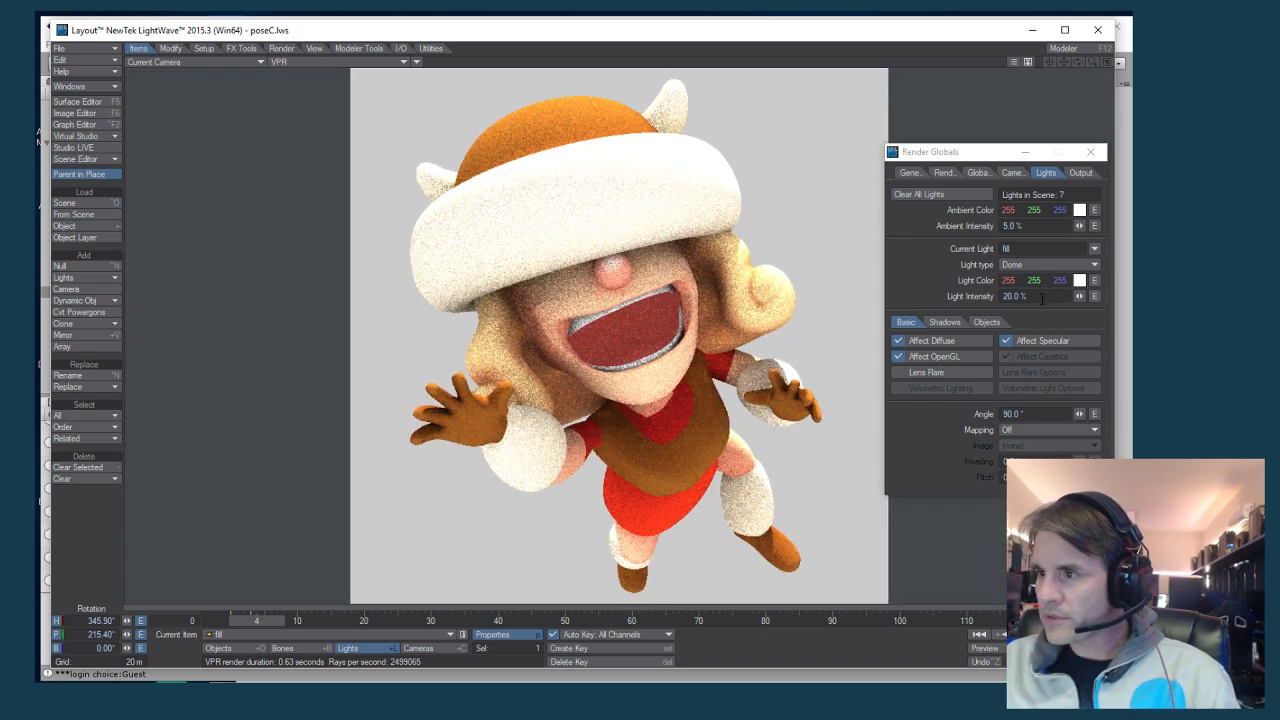
Turn the fill light to 0% to compare, then restore it to 20%
{"action": "left_click", "coordinate": [1040, 296]}
{"action": "type", "text": "0"}
{"action": "key", "text": "Return"}
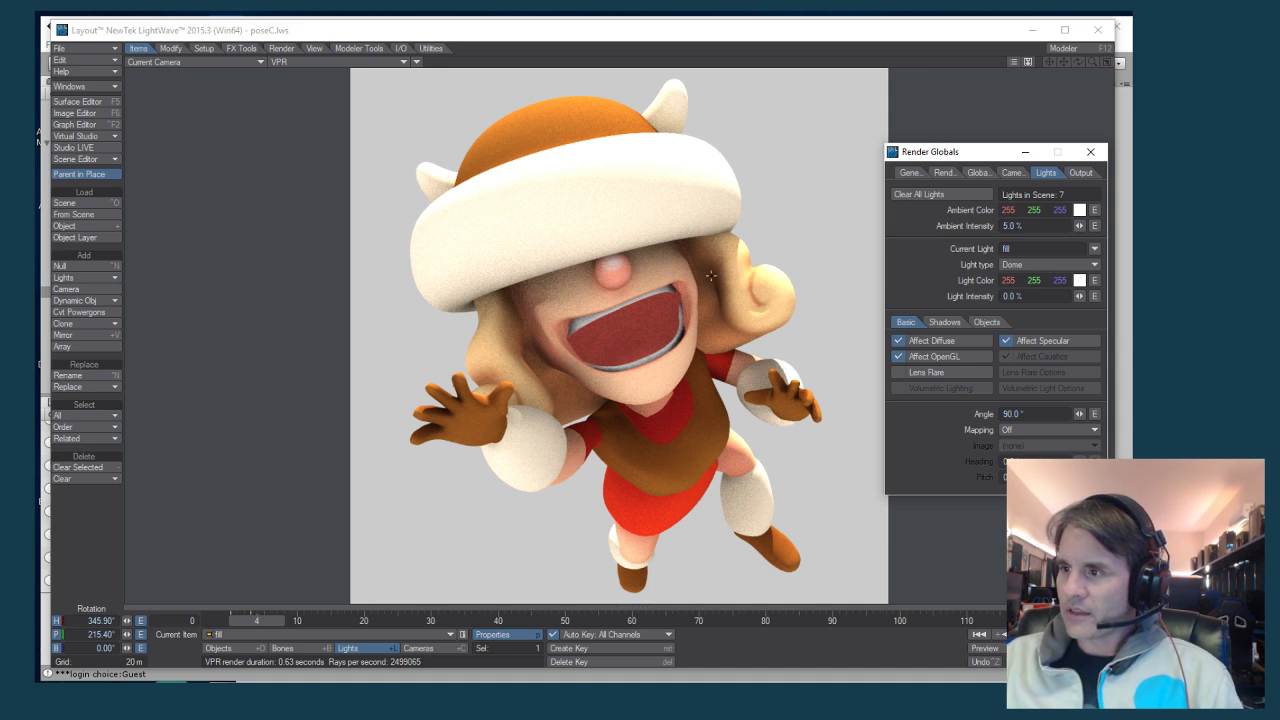
{"action": "left_click", "coordinate": [1025, 297]}
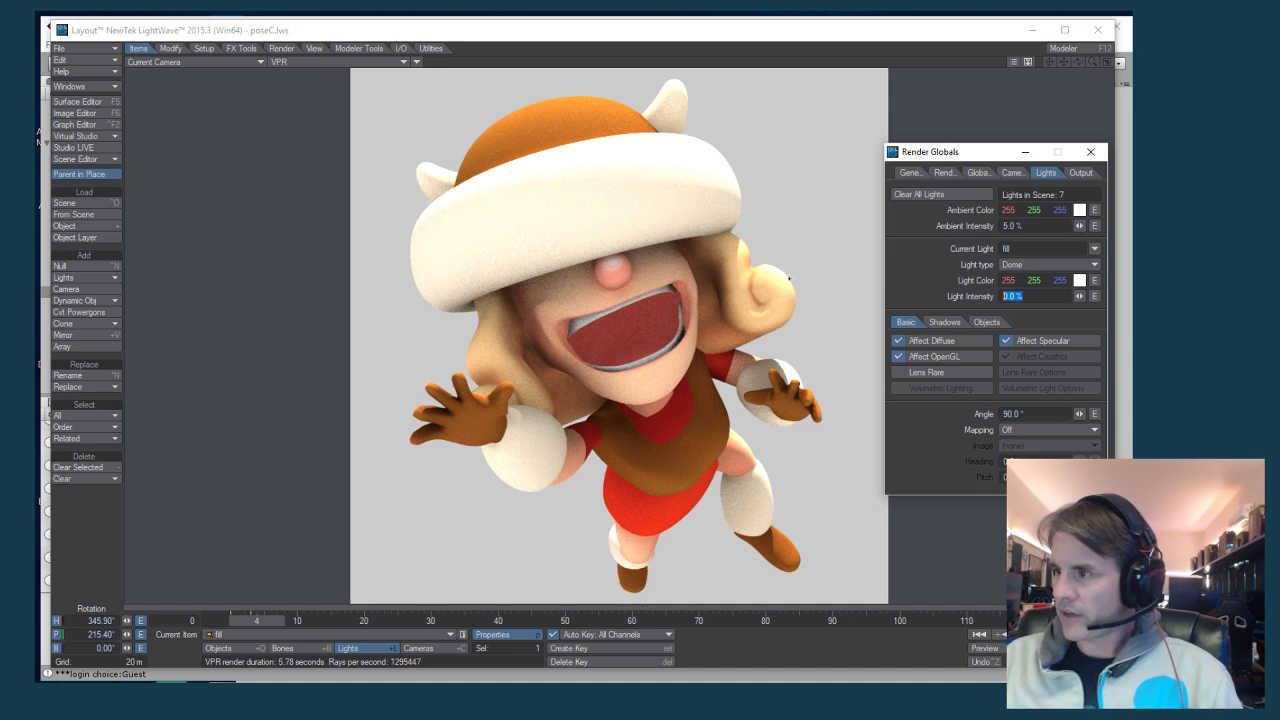
{"action": "key", "text": "Return"}
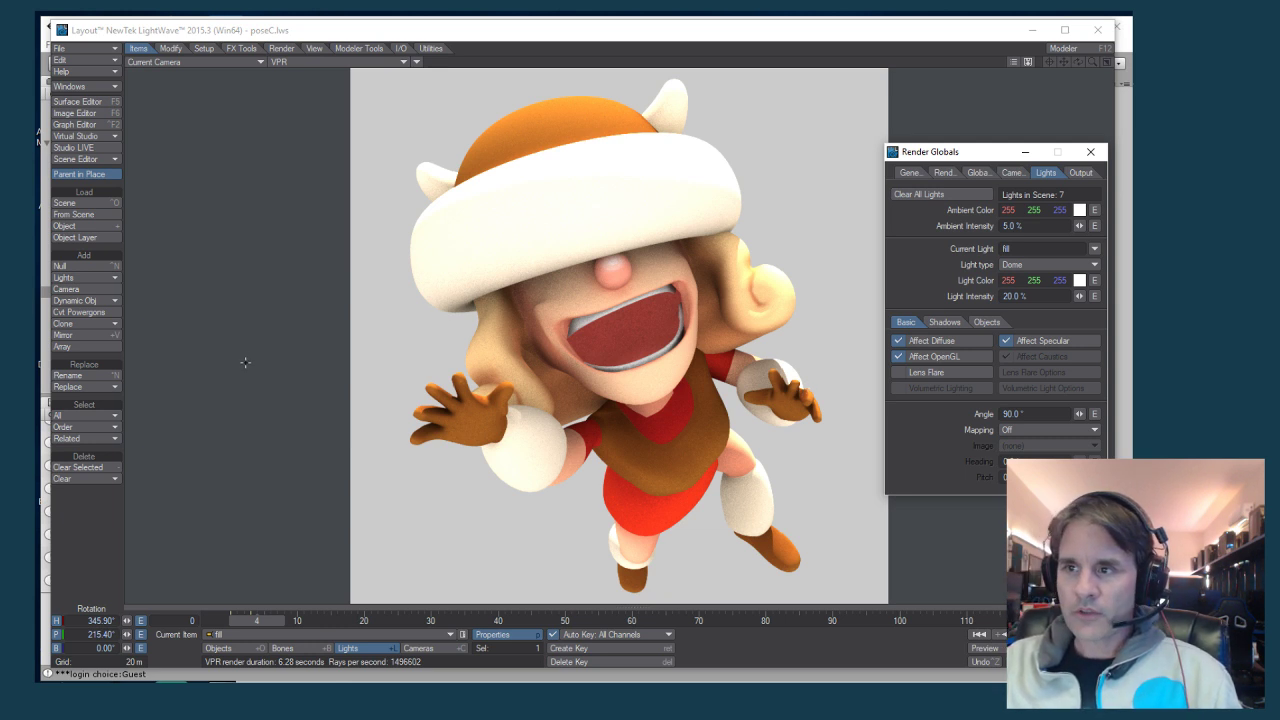
{"action": "left_click", "coordinate": [244, 634]}
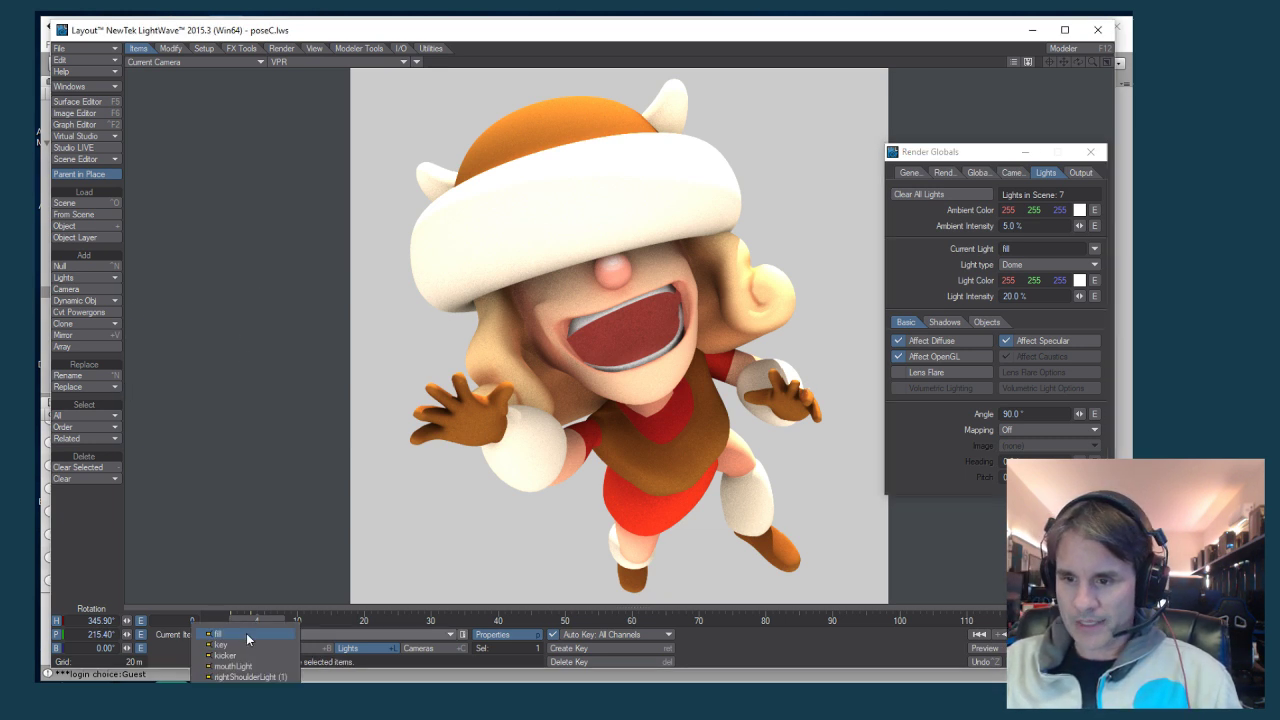
{"action": "left_click", "coordinate": [258, 654]}
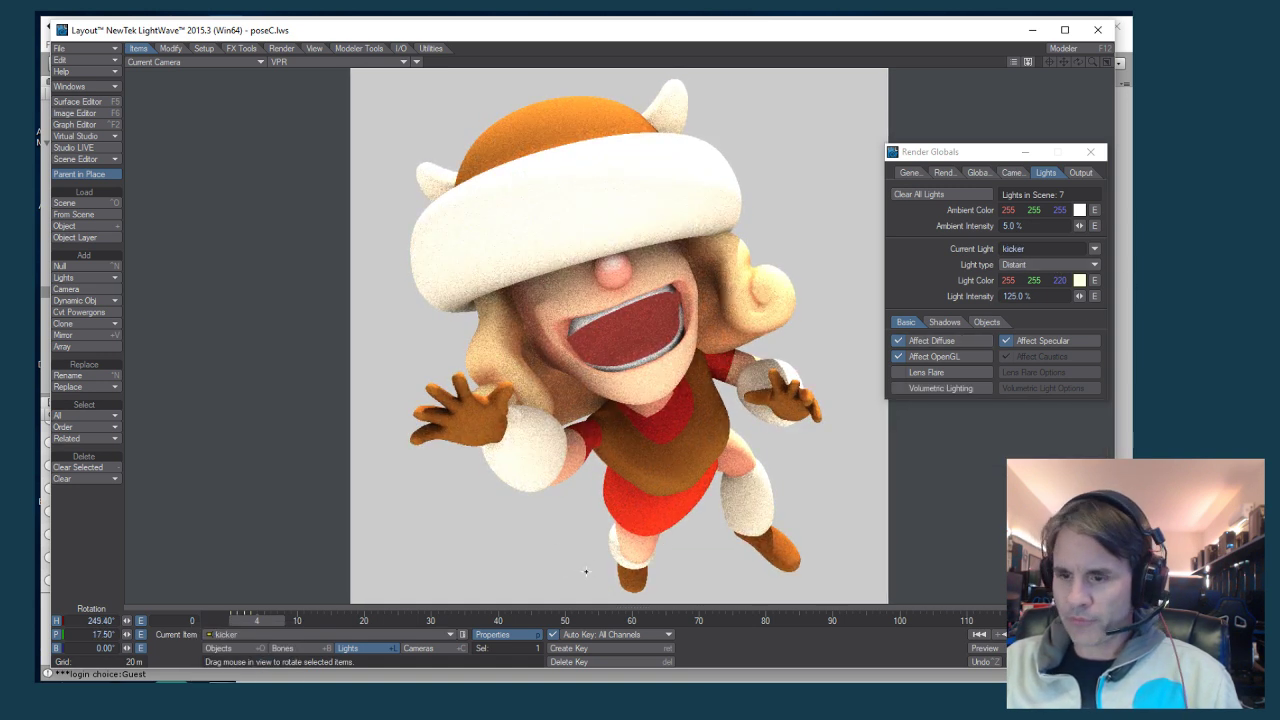
{"action": "left_click", "coordinate": [323, 634]}
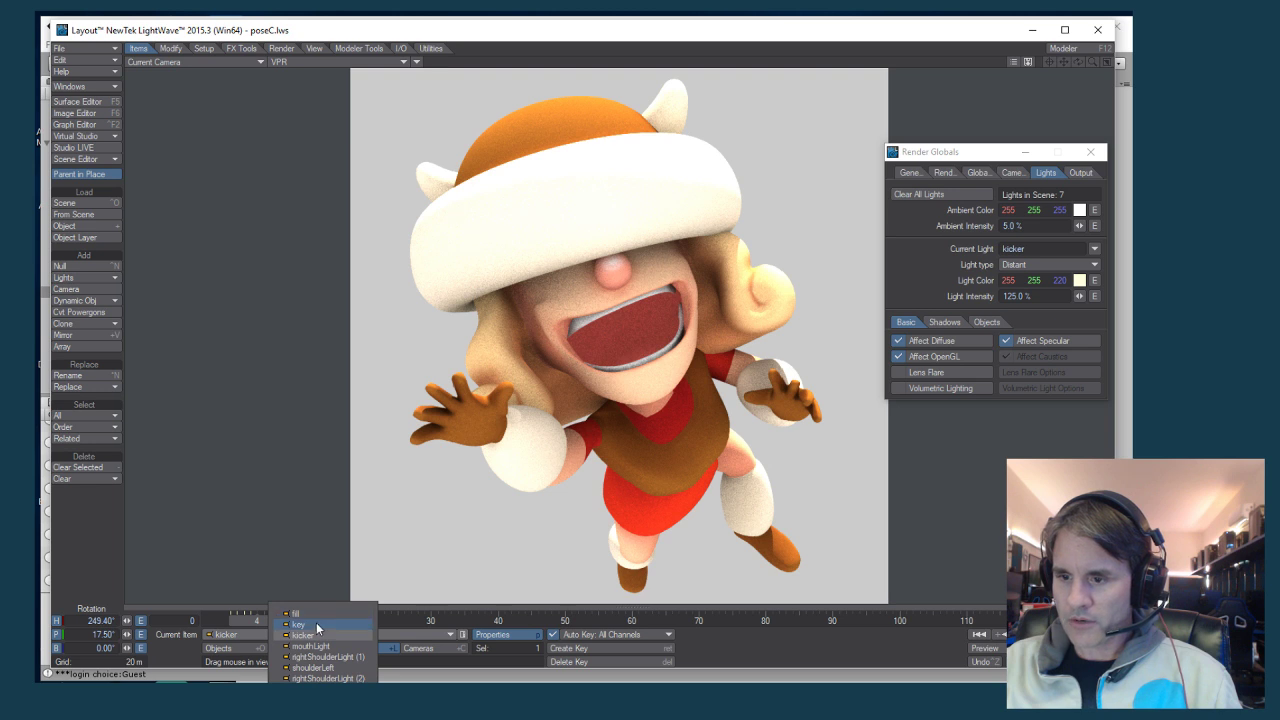
{"action": "left_click", "coordinate": [318, 624]}
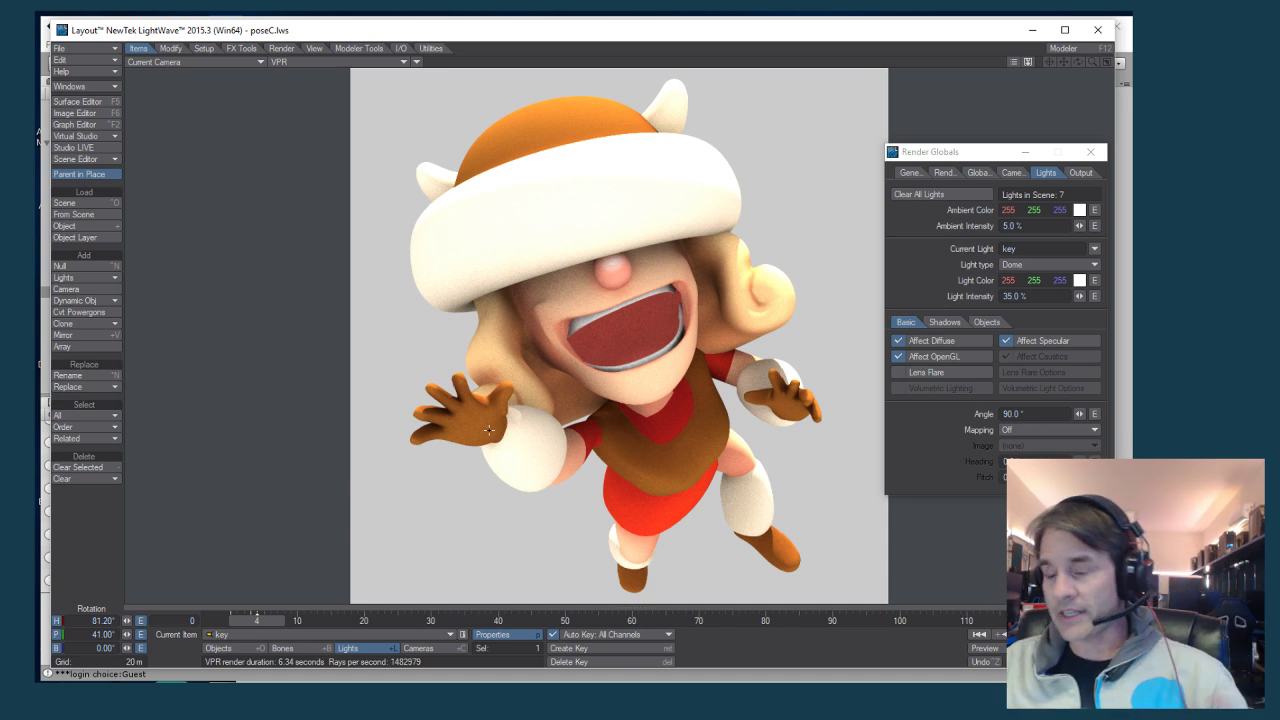
{"action": "left_click", "coordinate": [283, 636]}
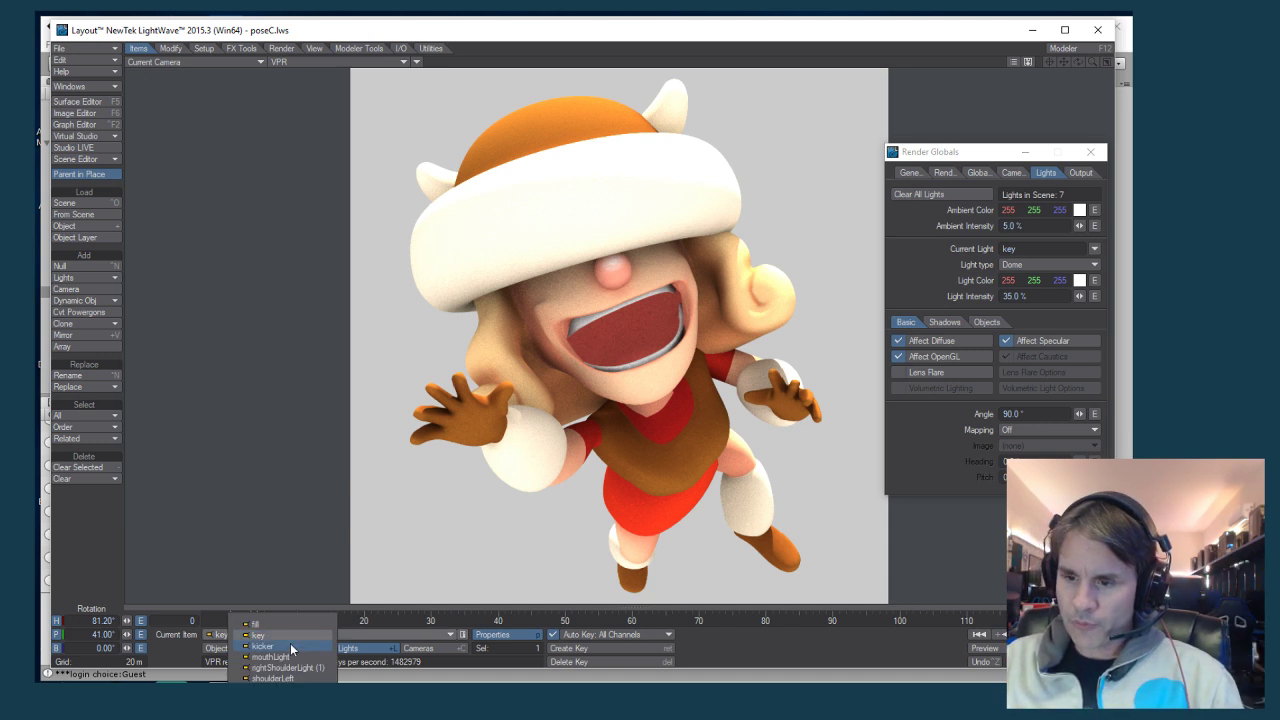
{"action": "left_click", "coordinate": [289, 647]}
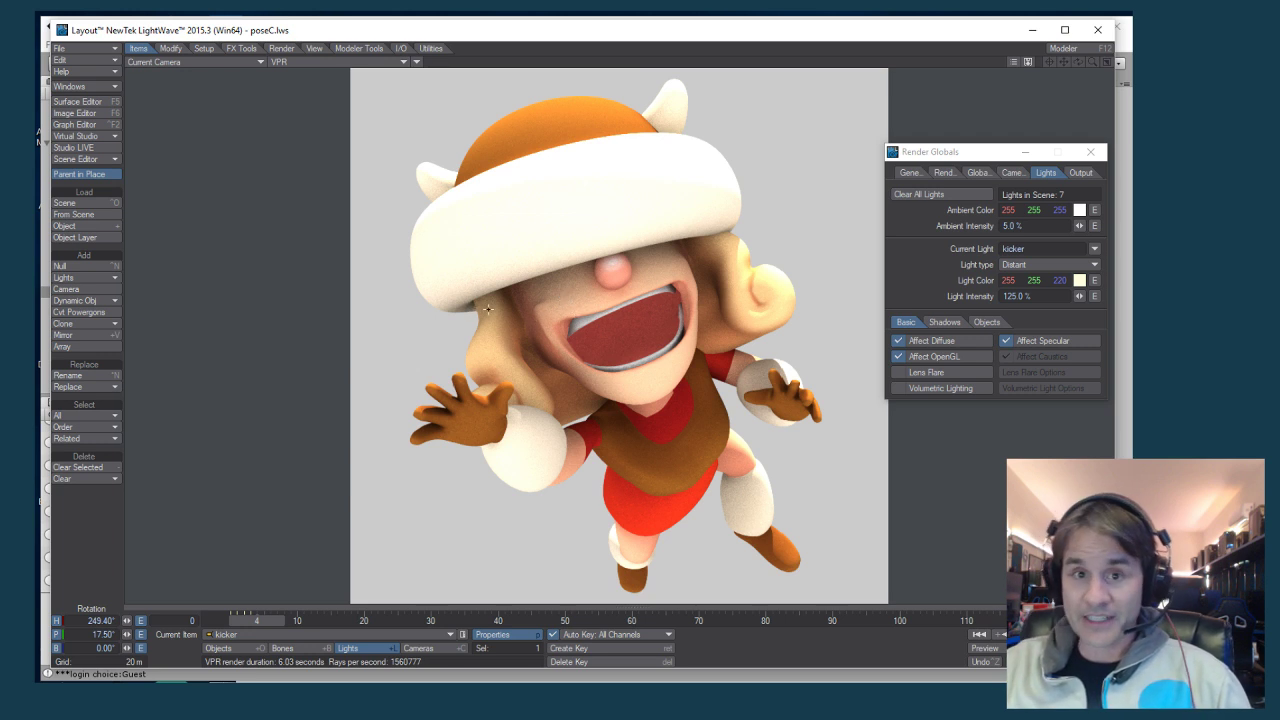
Rotate the kicker light, then look through it and move it upward
{"action": "left_click_drag", "start_coordinate": [541, 317], "coordinate": [473, 336]}
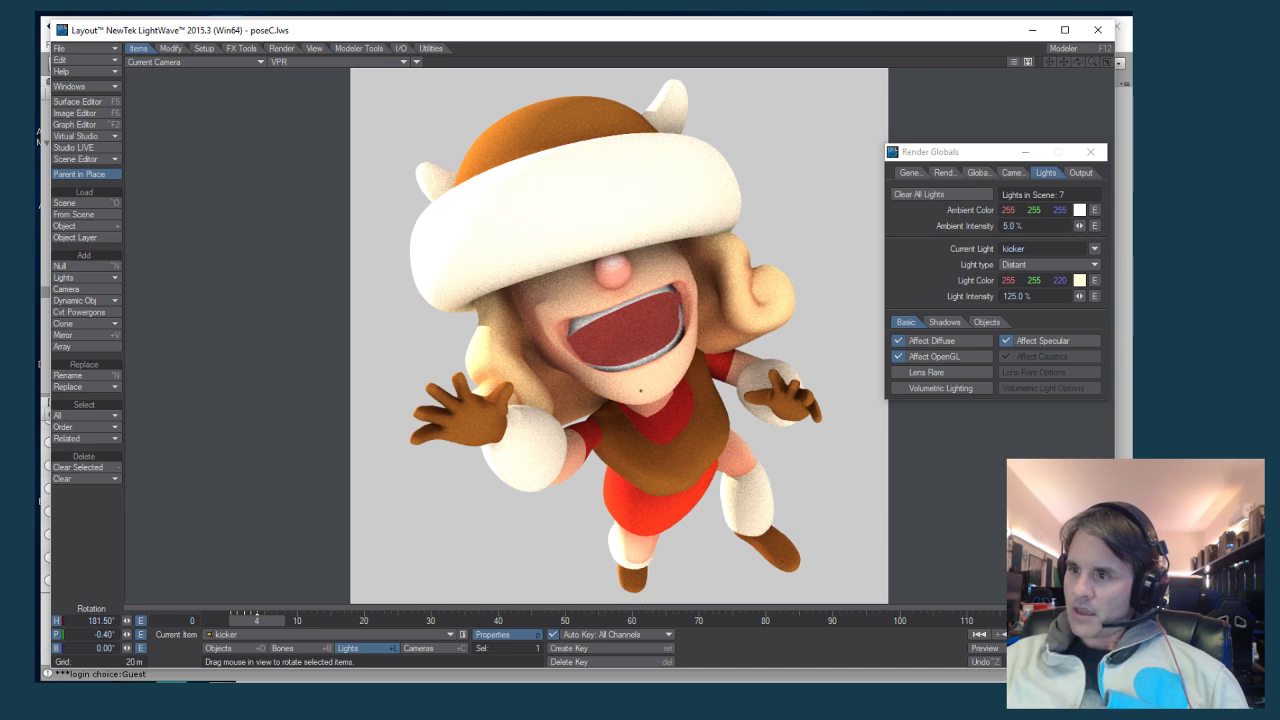
{"action": "left_click_drag", "start_coordinate": [550, 404], "coordinate": [611, 410]}
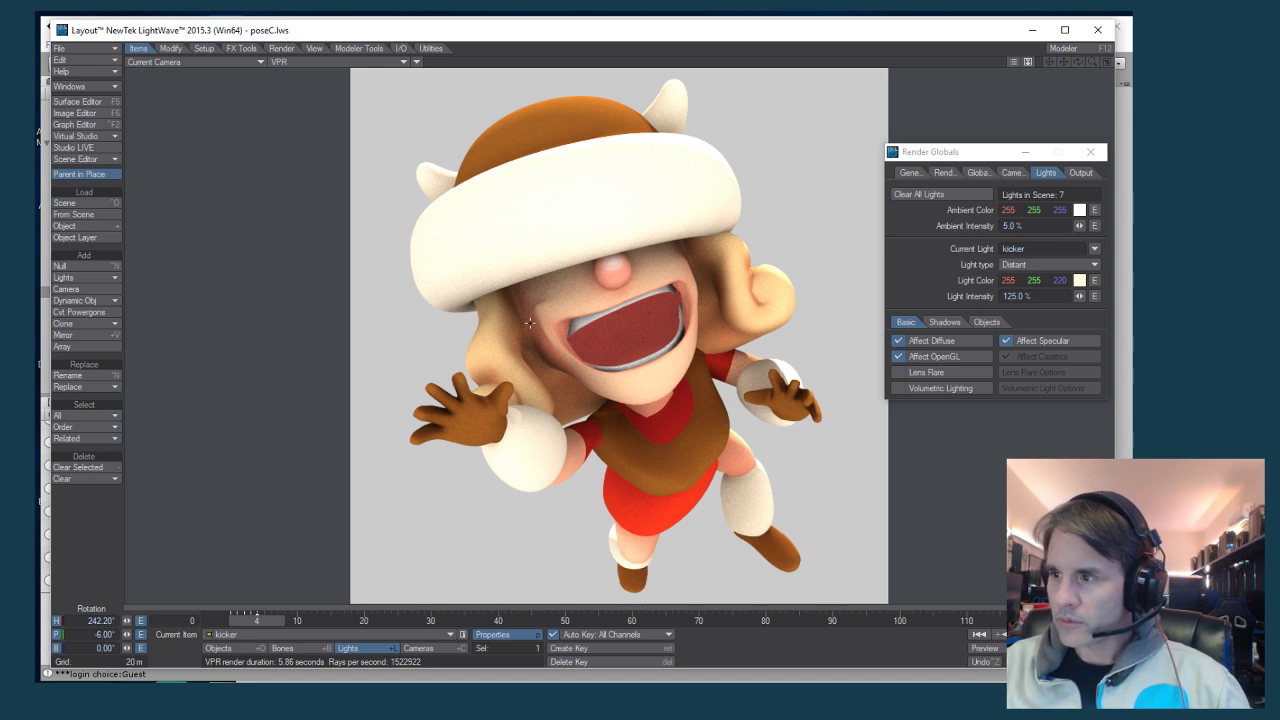
{"action": "key", "text": "5"}
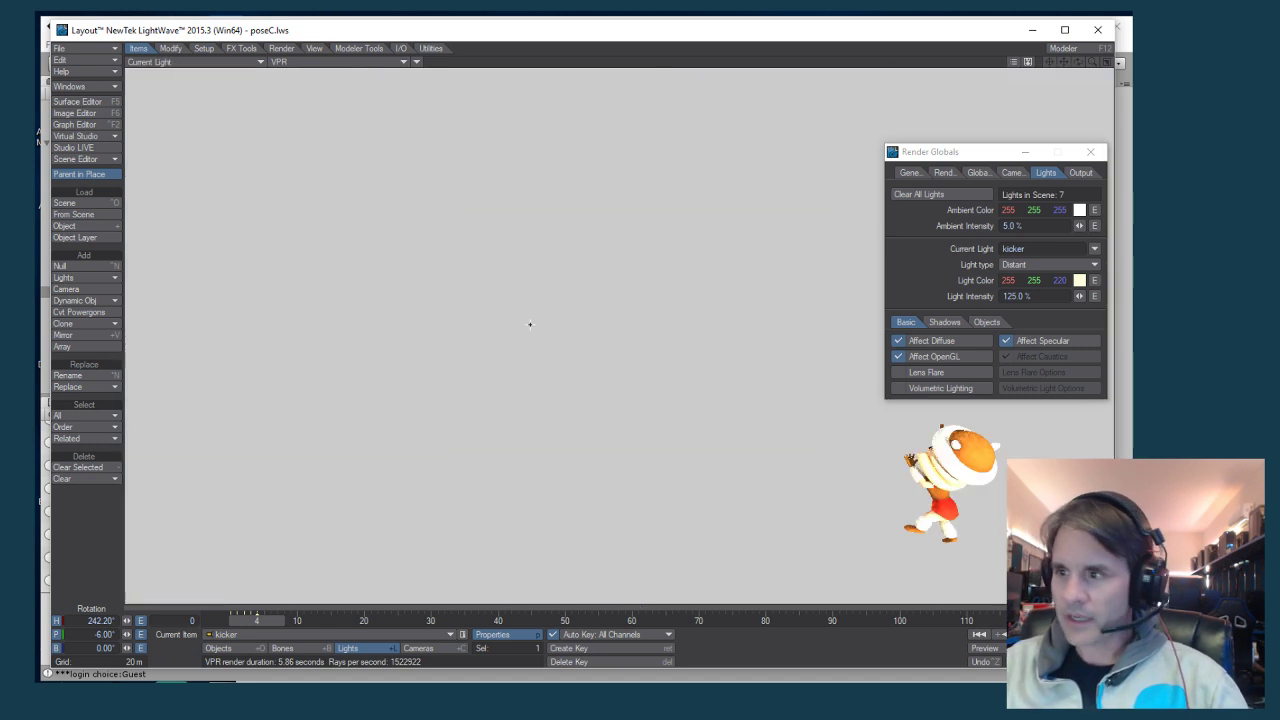
{"action": "key", "text": "t"}
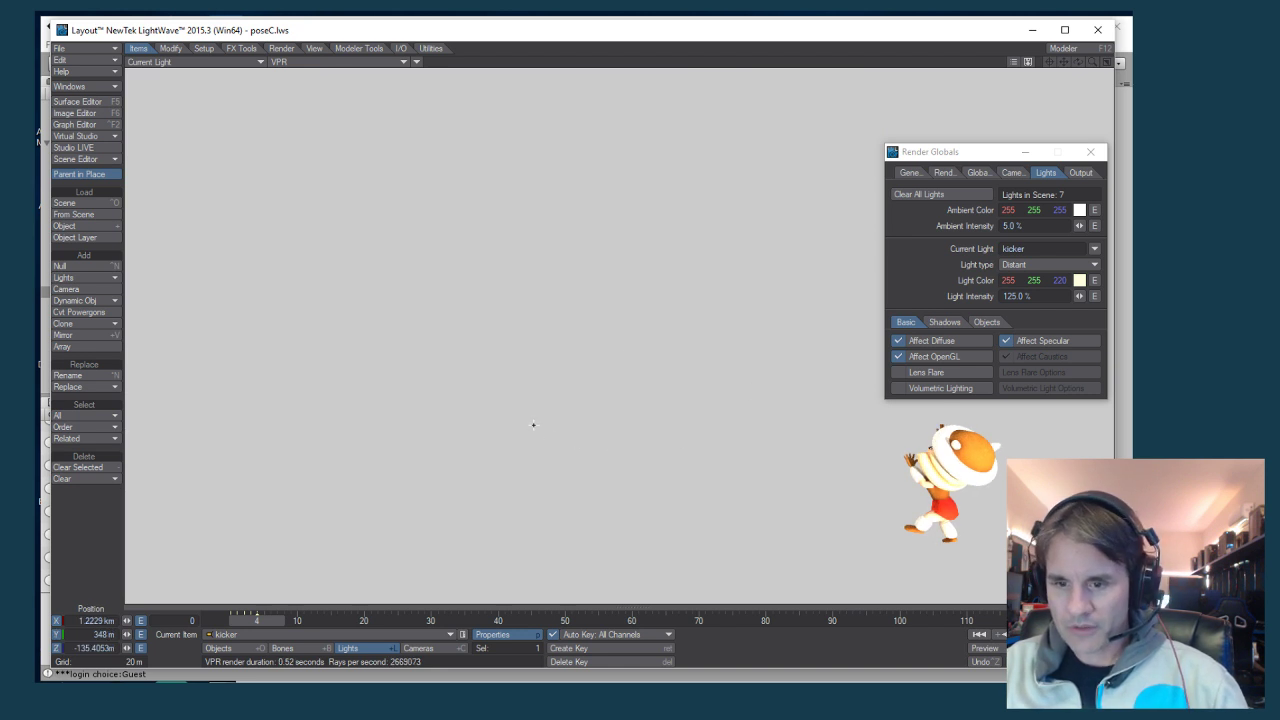
{"action": "left_click_drag", "start_coordinate": [543, 423], "coordinate": [1041, 425]}
{"action": "right_click_drag", "start_coordinate": [571, 440], "coordinate": [571, 400]}
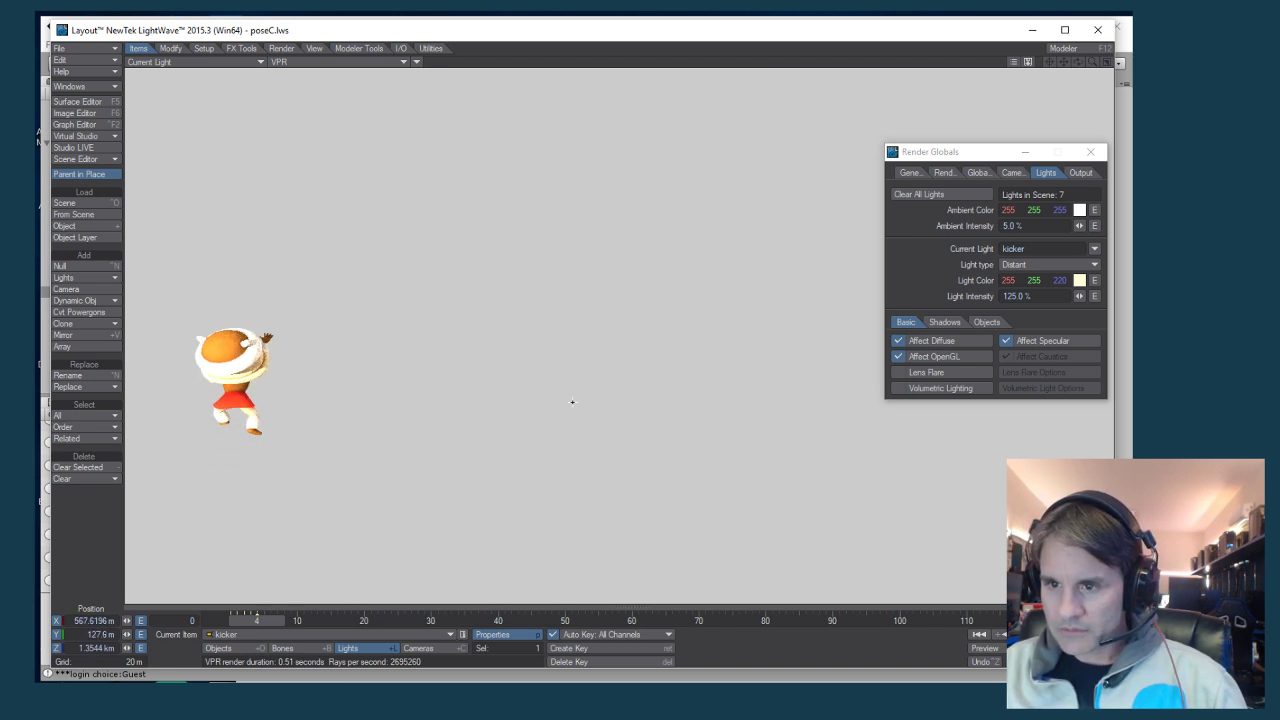
Alternately raise and re-aim the kicker light to H 197.1°, P 0.7°, then view through the camera
{"action": "key", "text": "y"}
{"action": "left_click_drag", "start_coordinate": [571, 400], "coordinate": [557, 448]}
{"action": "key", "text": "t"}
{"action": "right_click_drag", "start_coordinate": [557, 448], "coordinate": [510, 455]}
{"action": "key", "text": "y"}
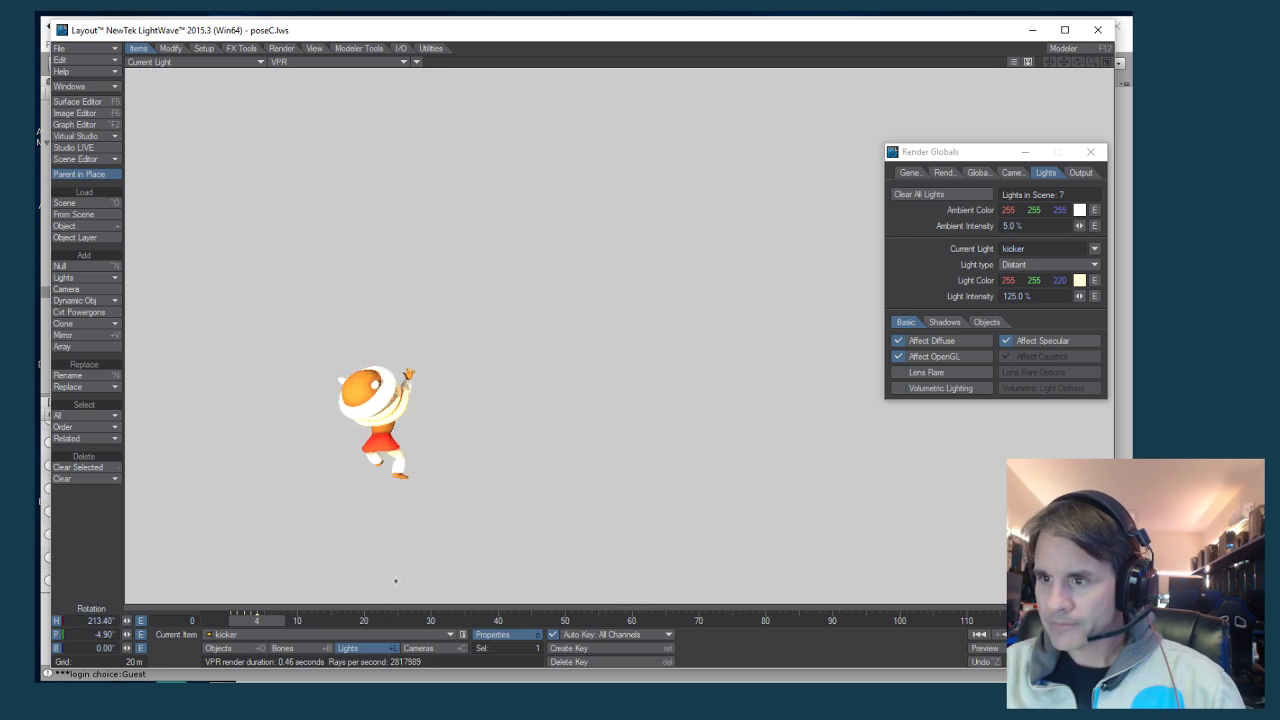
{"action": "left_click_drag", "start_coordinate": [510, 455], "coordinate": [431, 437]}
{"action": "key", "text": "6"}
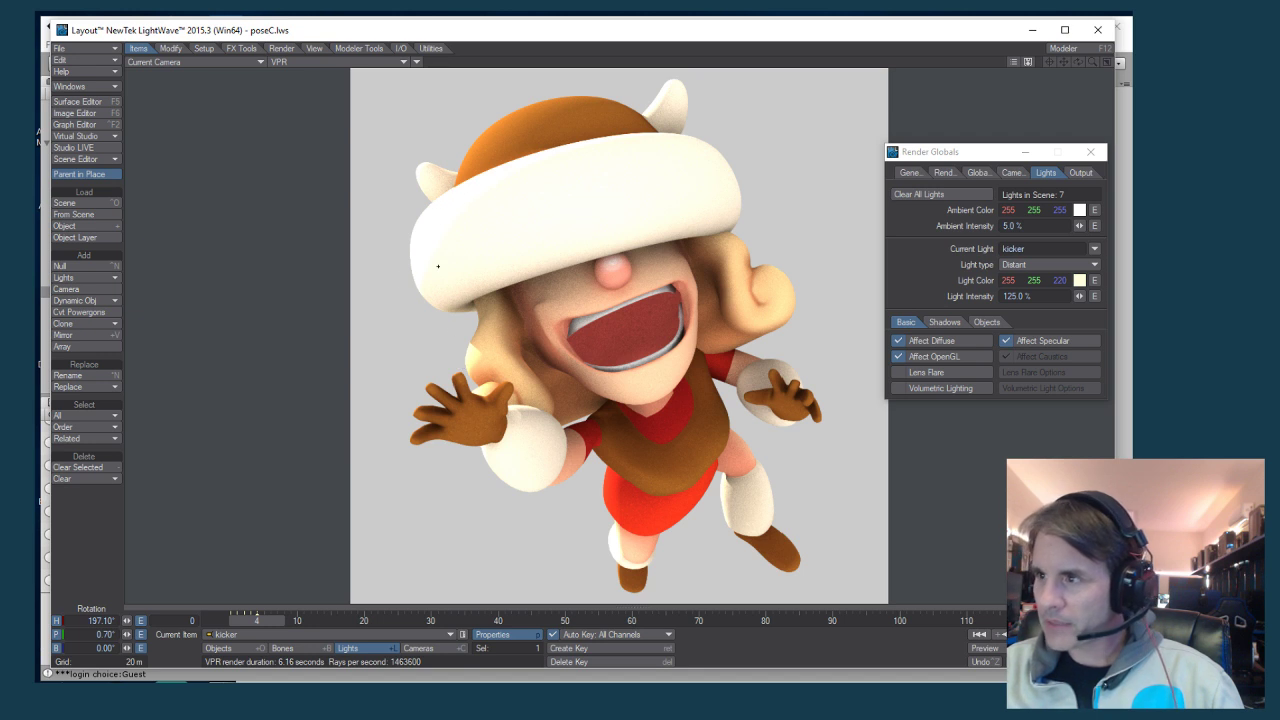
Set the kicker light's intensity to 115%
{"action": "left_click", "coordinate": [1037, 296]}
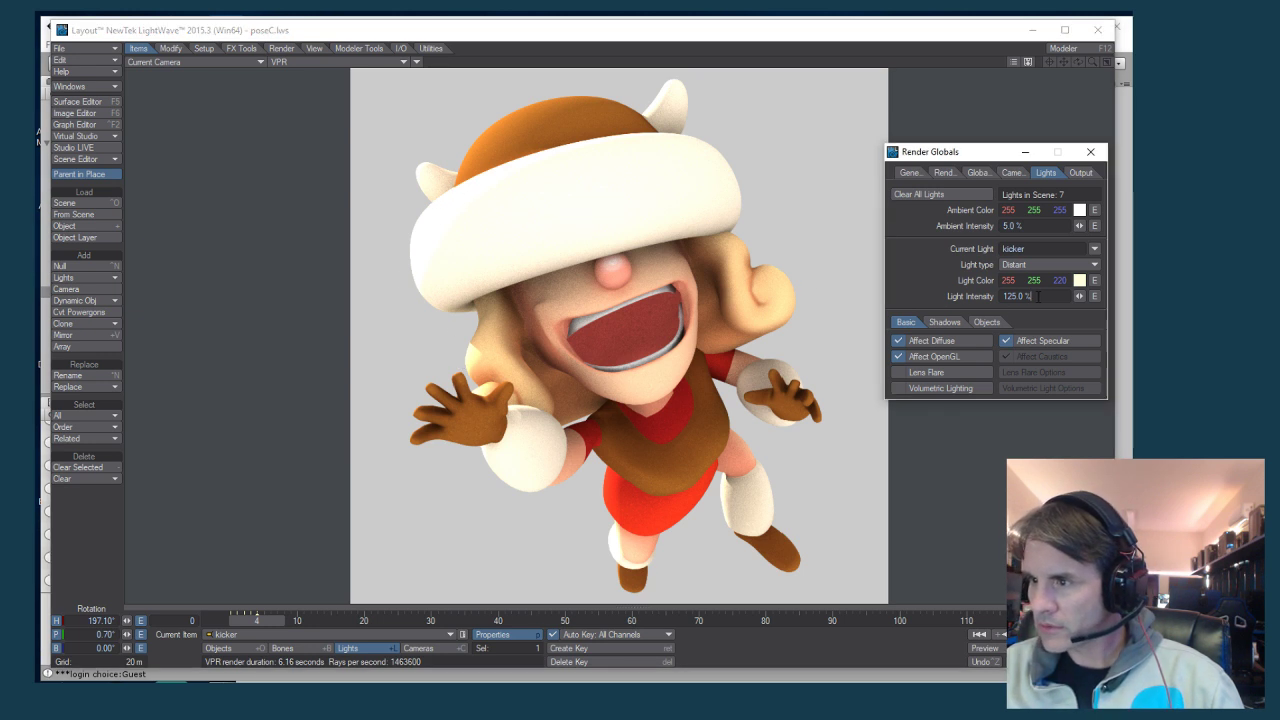
{"action": "type", "text": "115"}
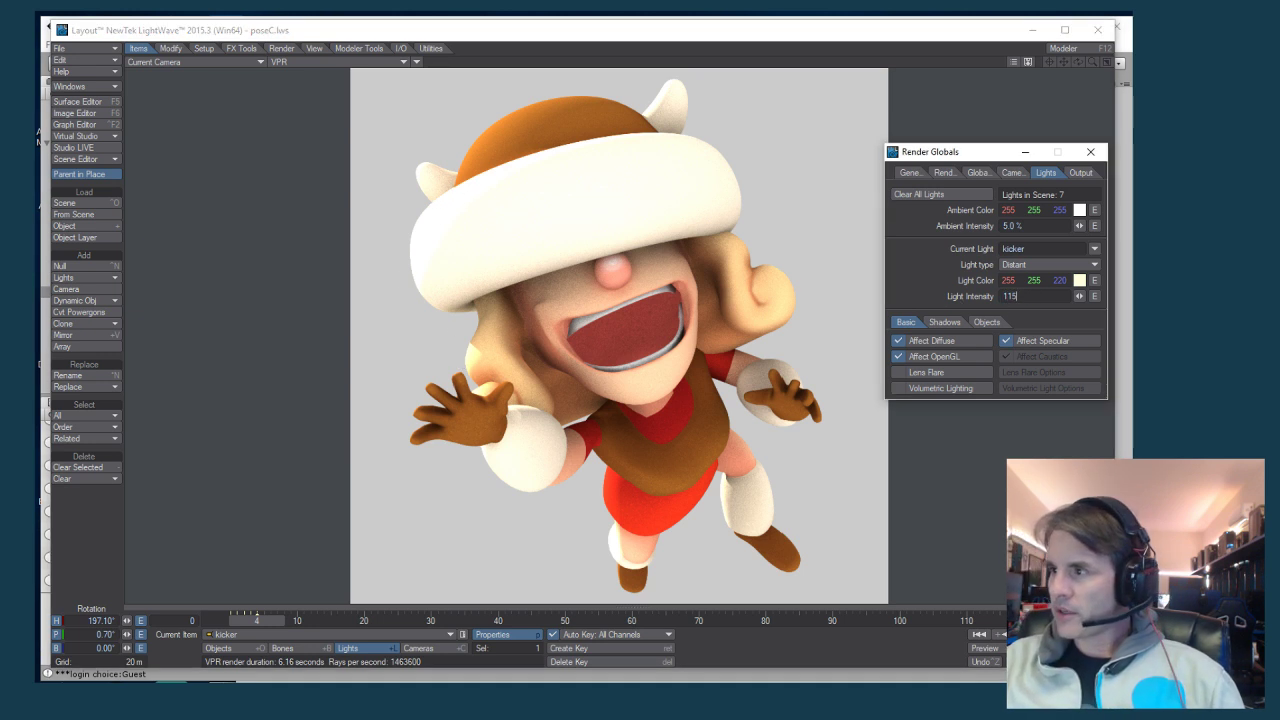
{"action": "key", "text": "Return"}
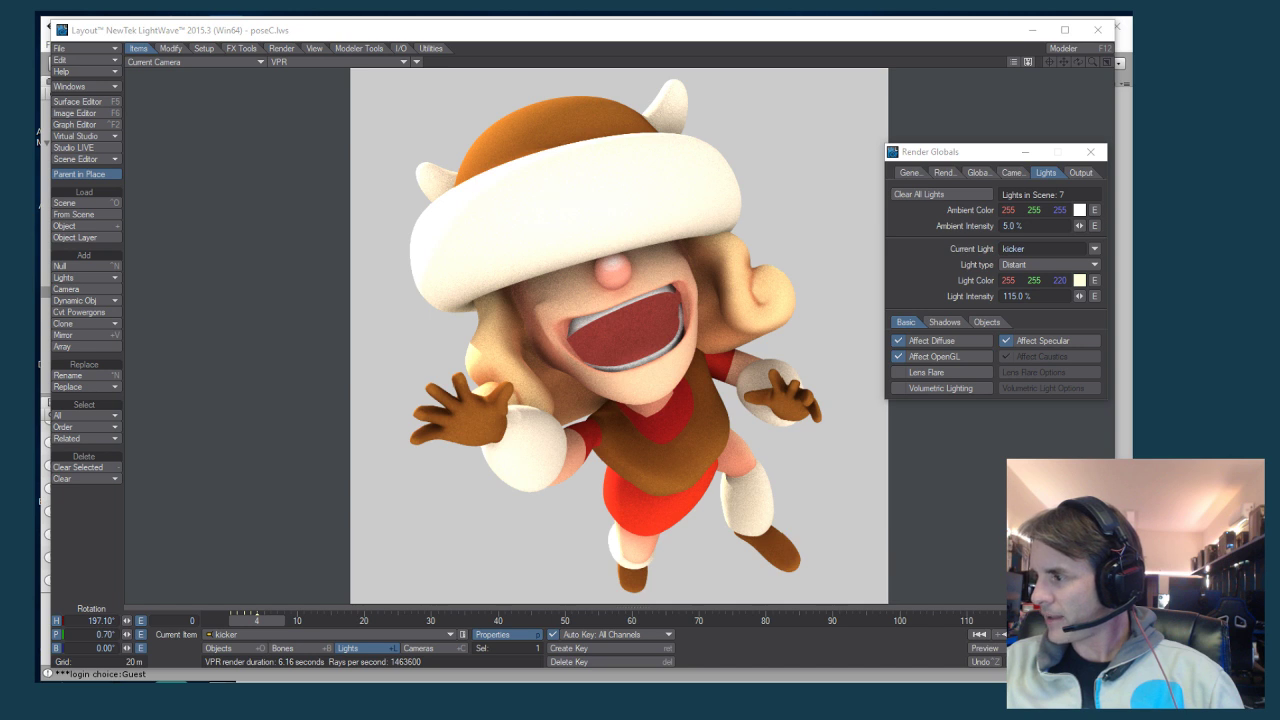
After a quick check of the browser, lower the kicker intensity to 100%
{"action": "key", "text": "alt+Tab"}
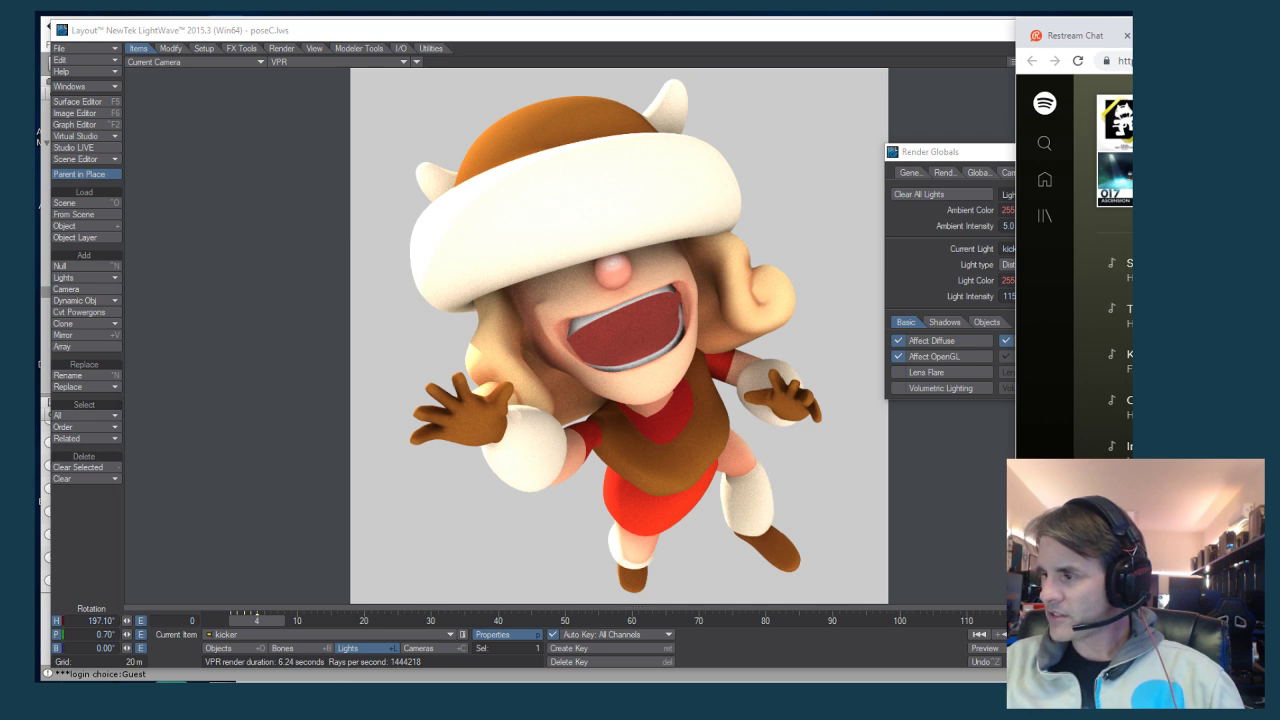
{"action": "key", "text": "alt+Tab"}
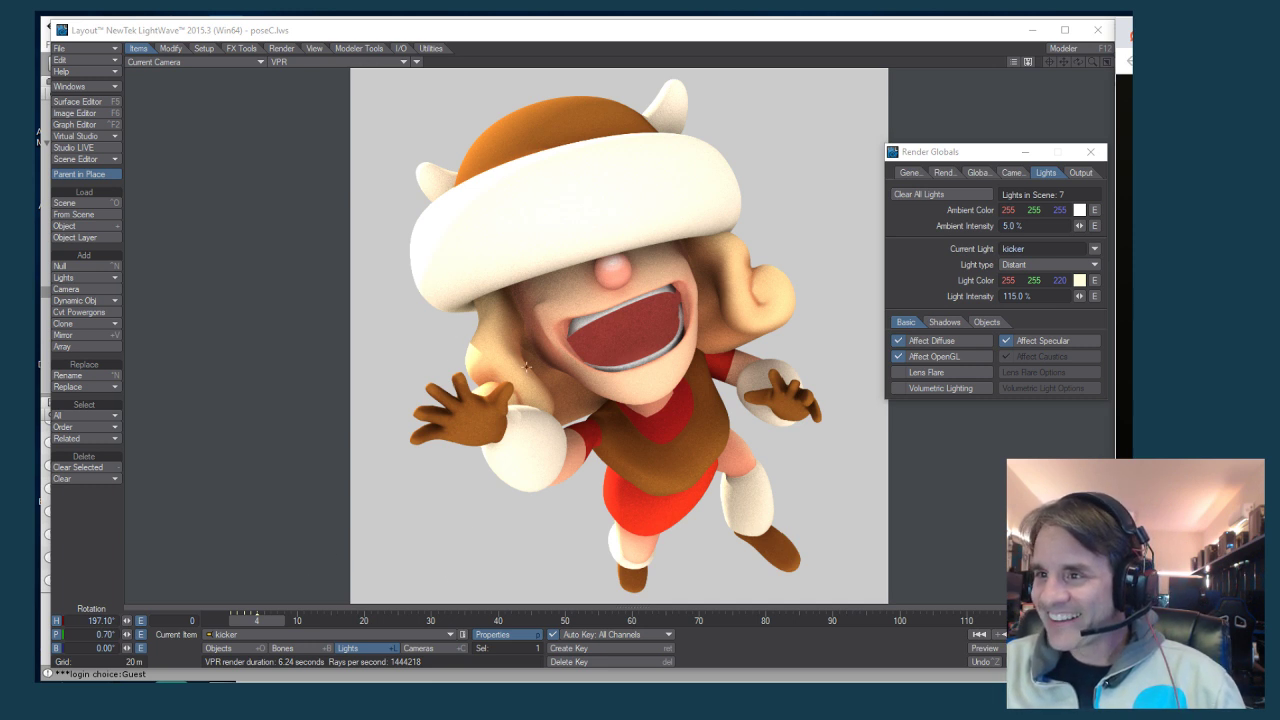
{"action": "left_click", "coordinate": [1045, 296]}
{"action": "type", "text": "100"}
{"action": "key", "text": "Return"}
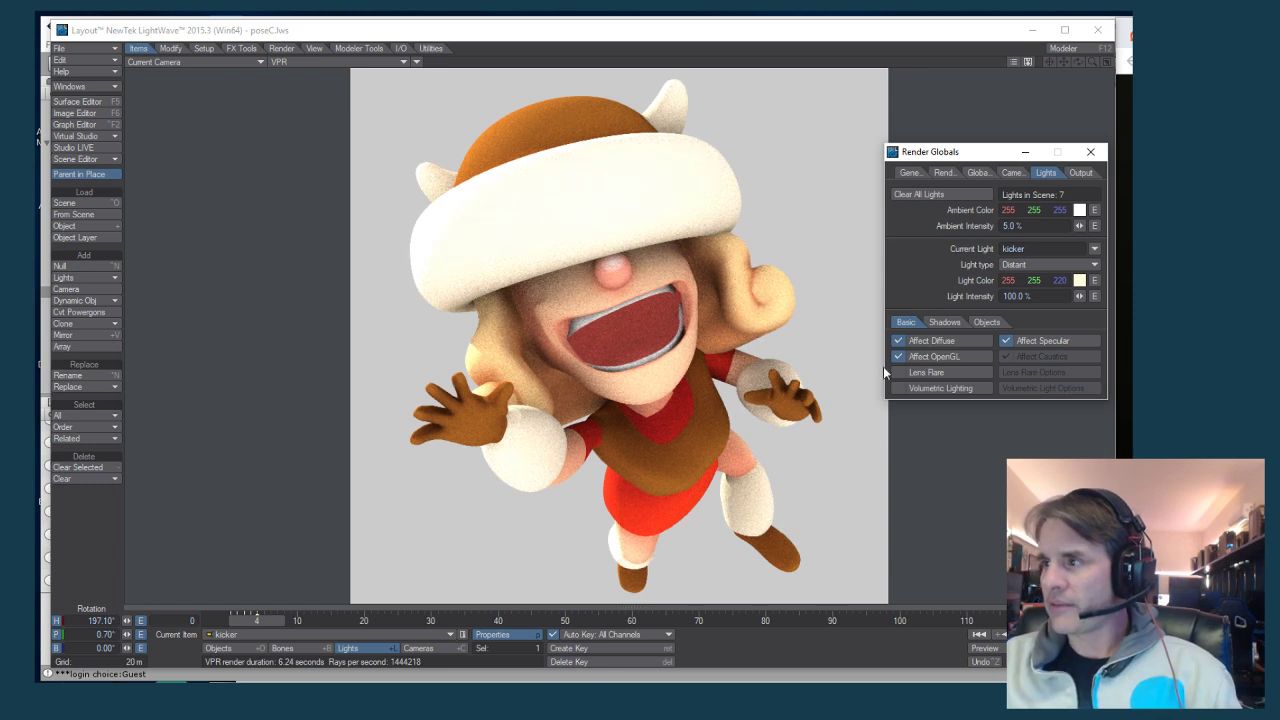
Switch Render Globals' current light to key, then to the 20% fill dome light
{"action": "left_click", "coordinate": [1093, 249]}
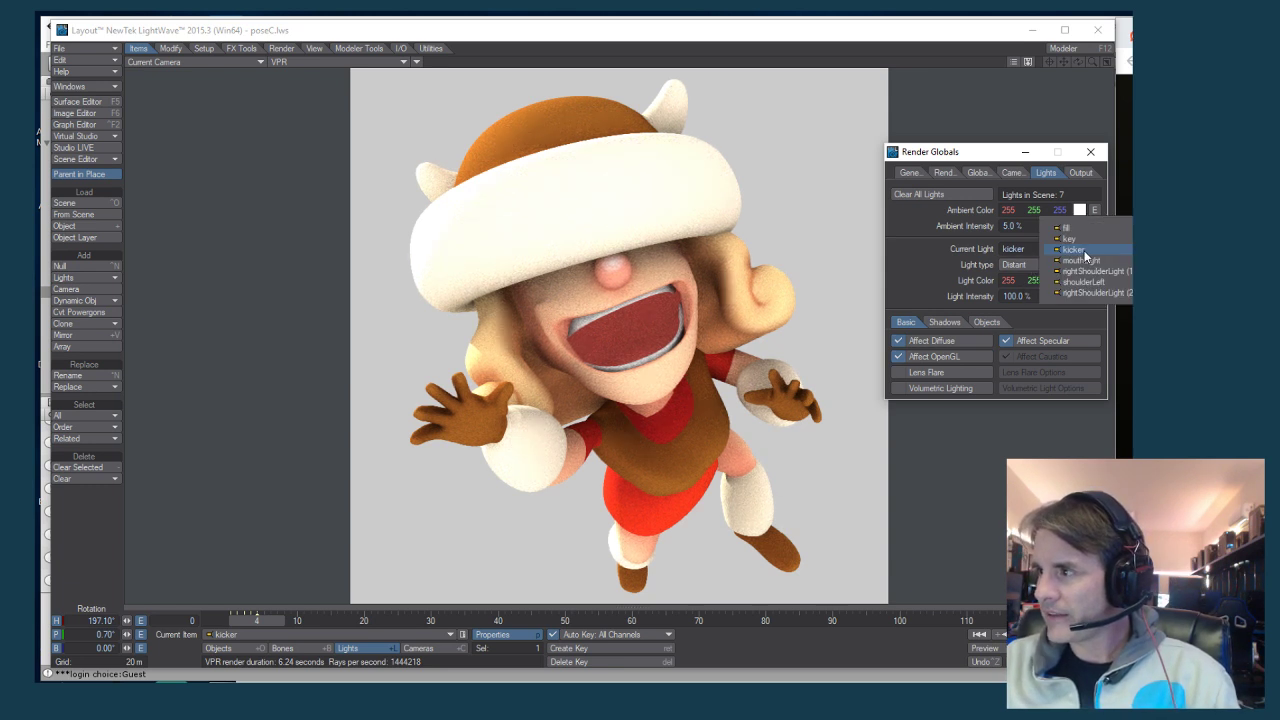
{"action": "left_click", "coordinate": [1085, 238]}
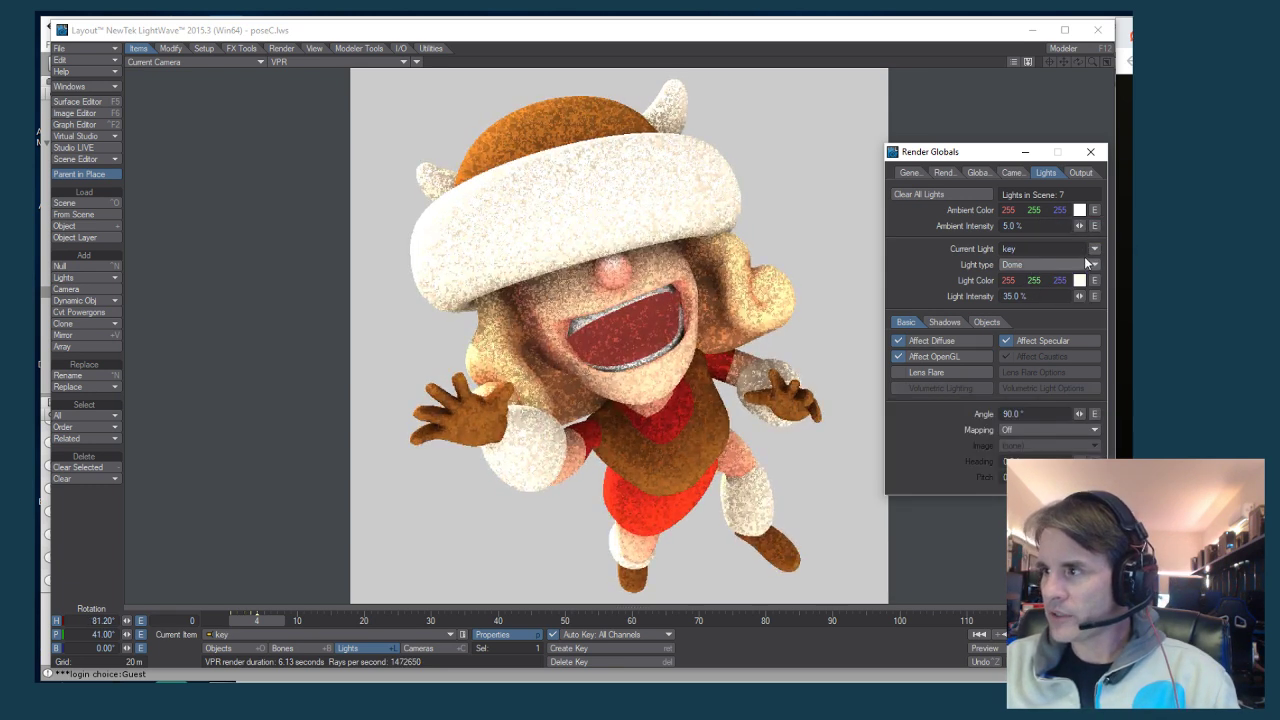
{"action": "left_click", "coordinate": [1097, 252]}
{"action": "left_click", "coordinate": [1094, 236]}
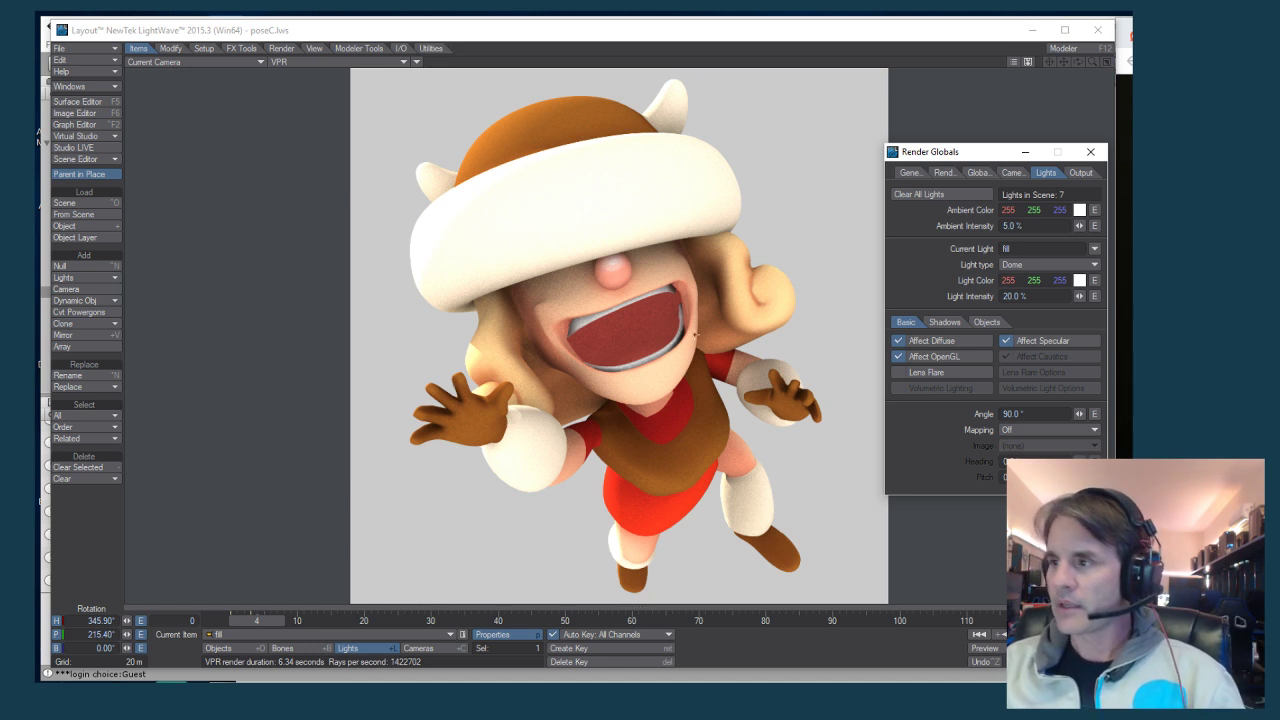
In Global Illumination, toggle Enable Radiosity off to compare, then back on
{"action": "left_click", "coordinate": [976, 173]}
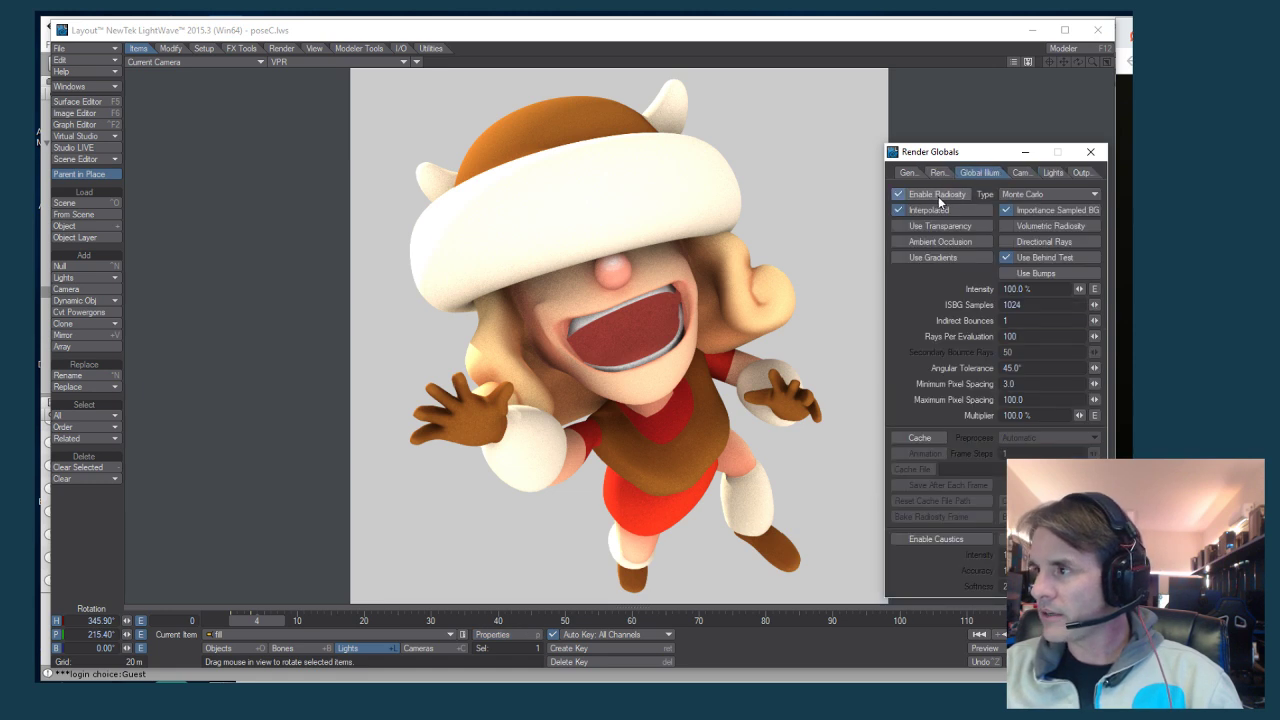
{"action": "left_click", "coordinate": [951, 195]}
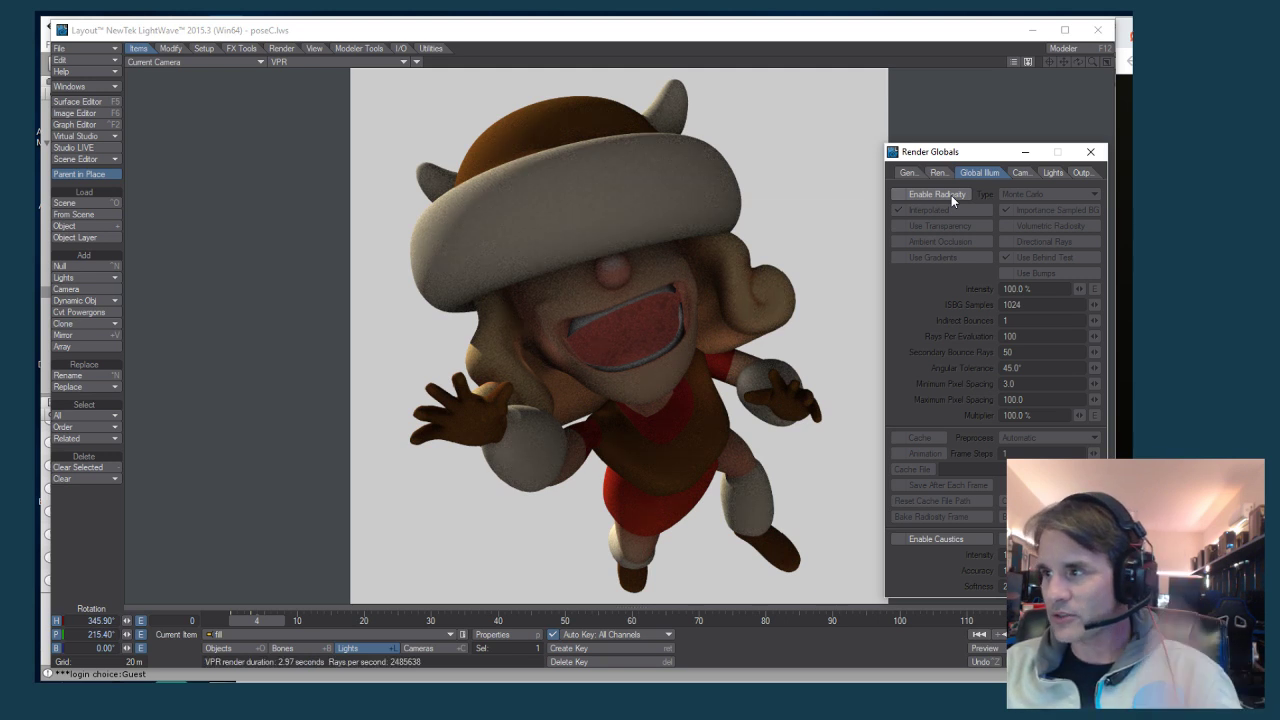
{"action": "left_click", "coordinate": [951, 195]}
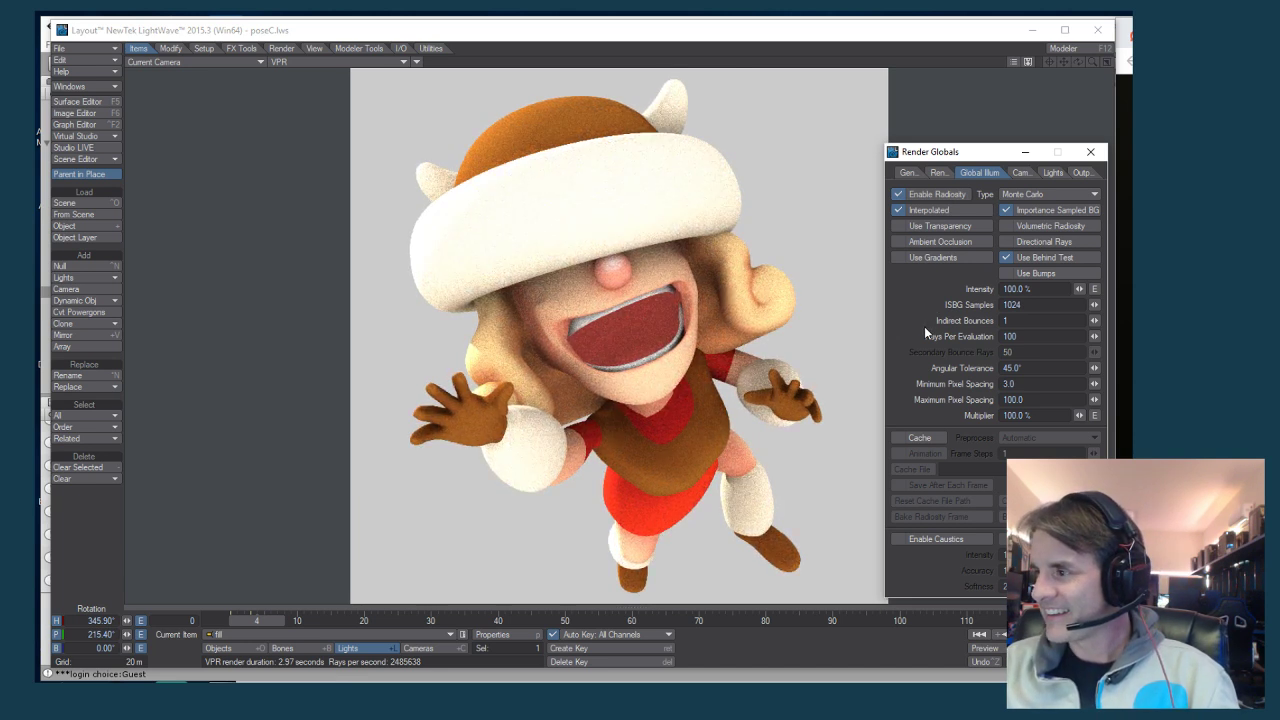
{"action": "left_click", "coordinate": [80, 86]}
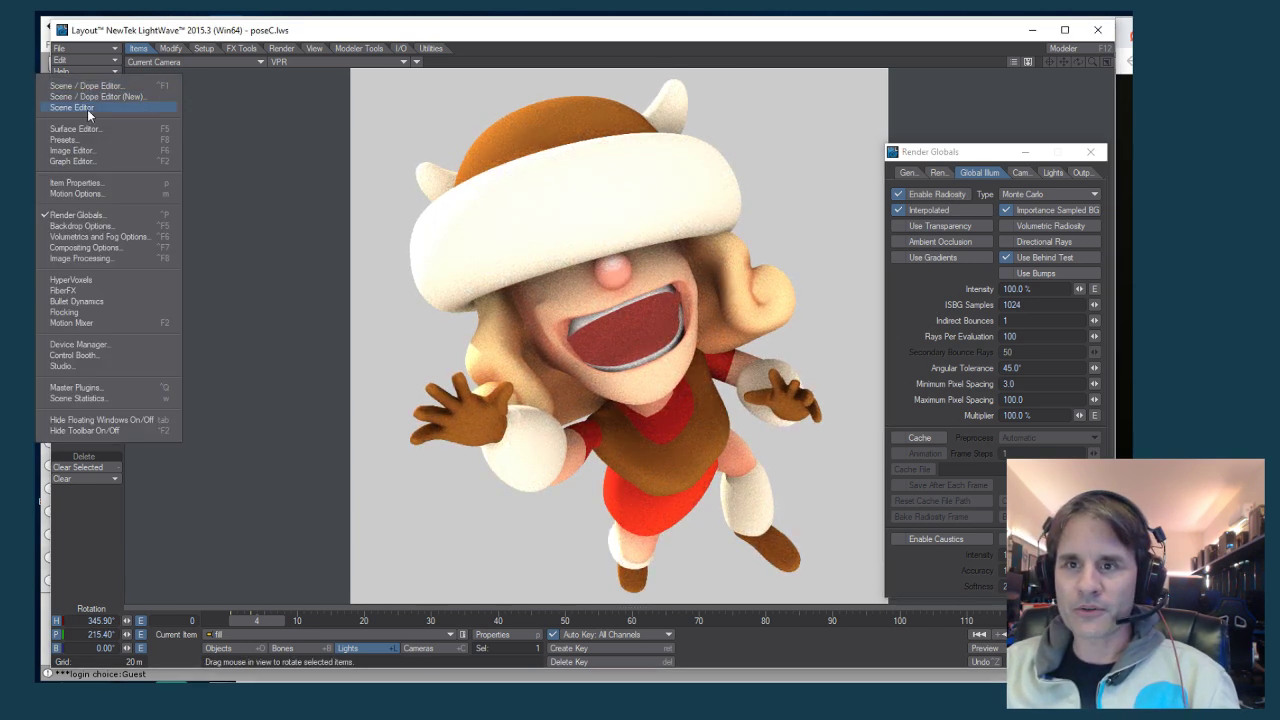
{"action": "left_click", "coordinate": [85, 226]}
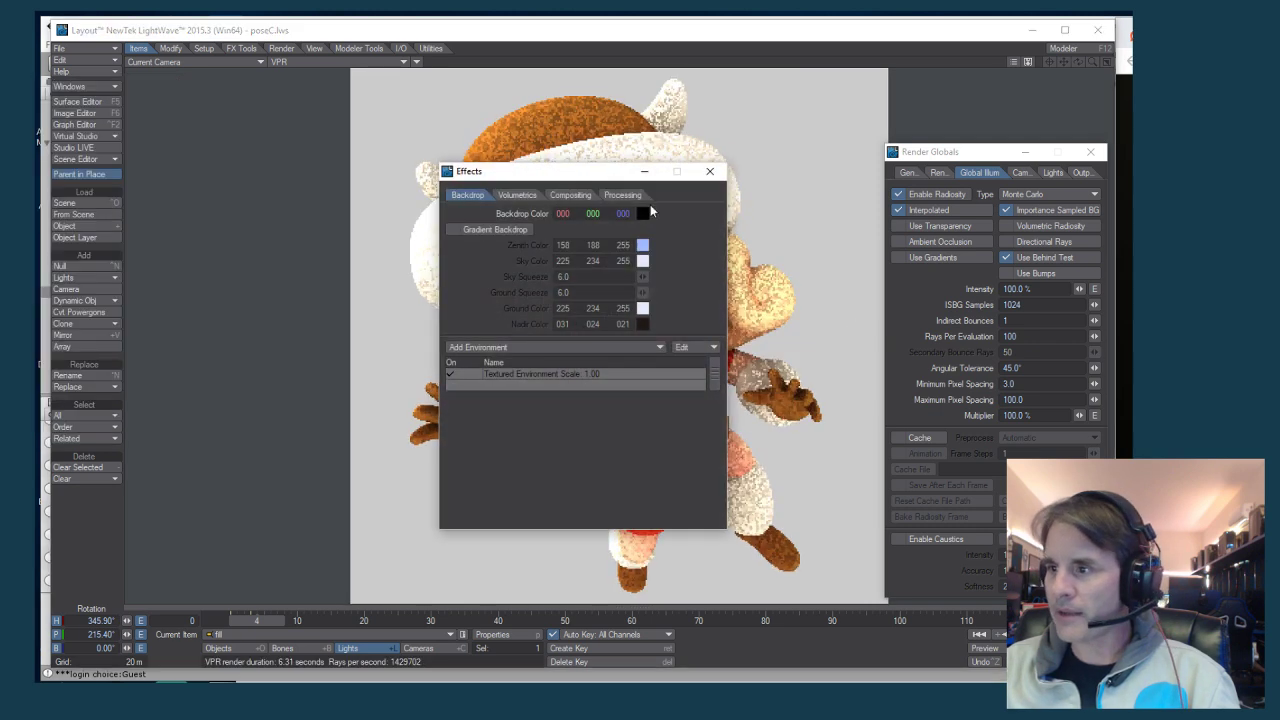
{"action": "left_click_drag", "start_coordinate": [541, 171], "coordinate": [931, 97]}
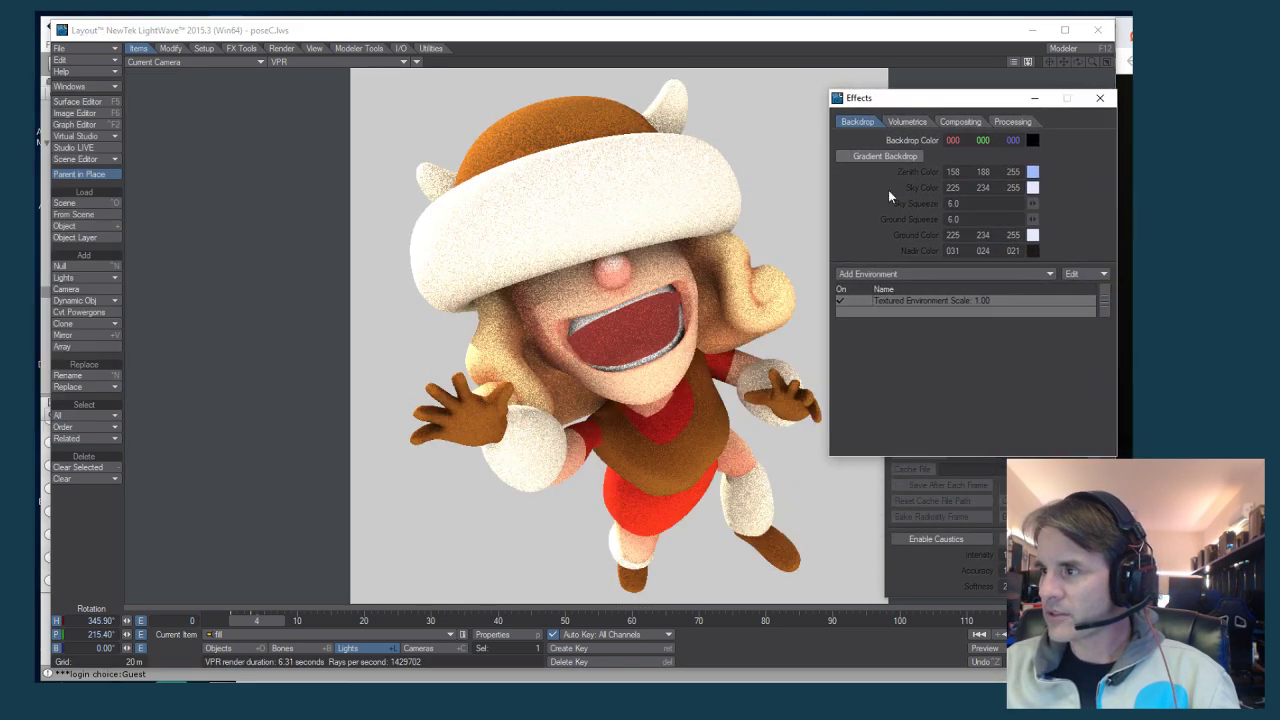
{"action": "left_click", "coordinate": [840, 302]}
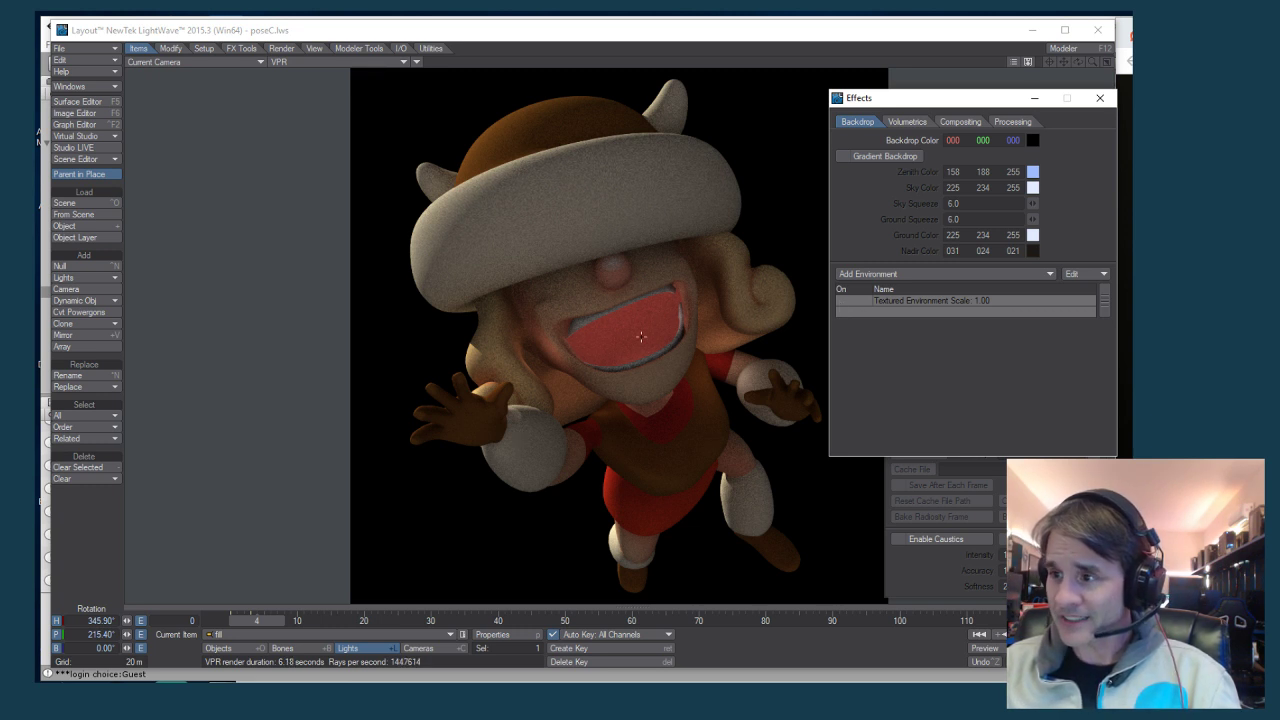
{"action": "left_click", "coordinate": [841, 301]}
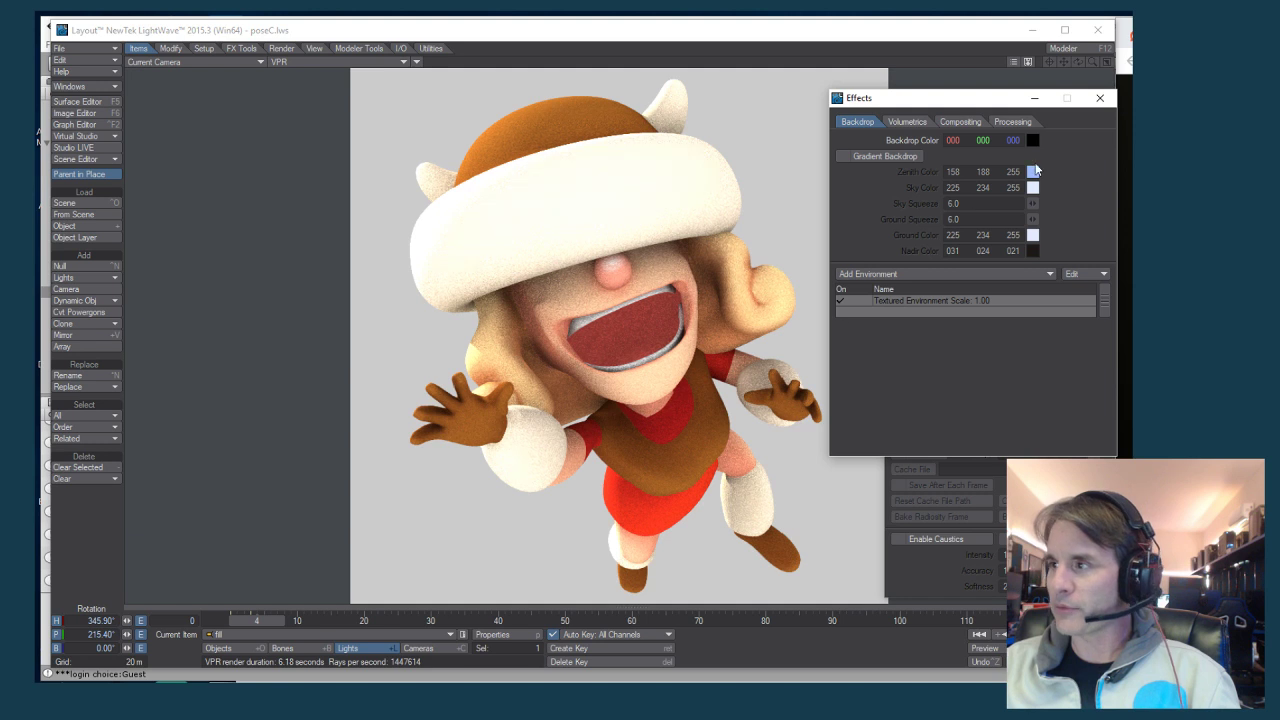
{"action": "left_click", "coordinate": [1100, 99]}
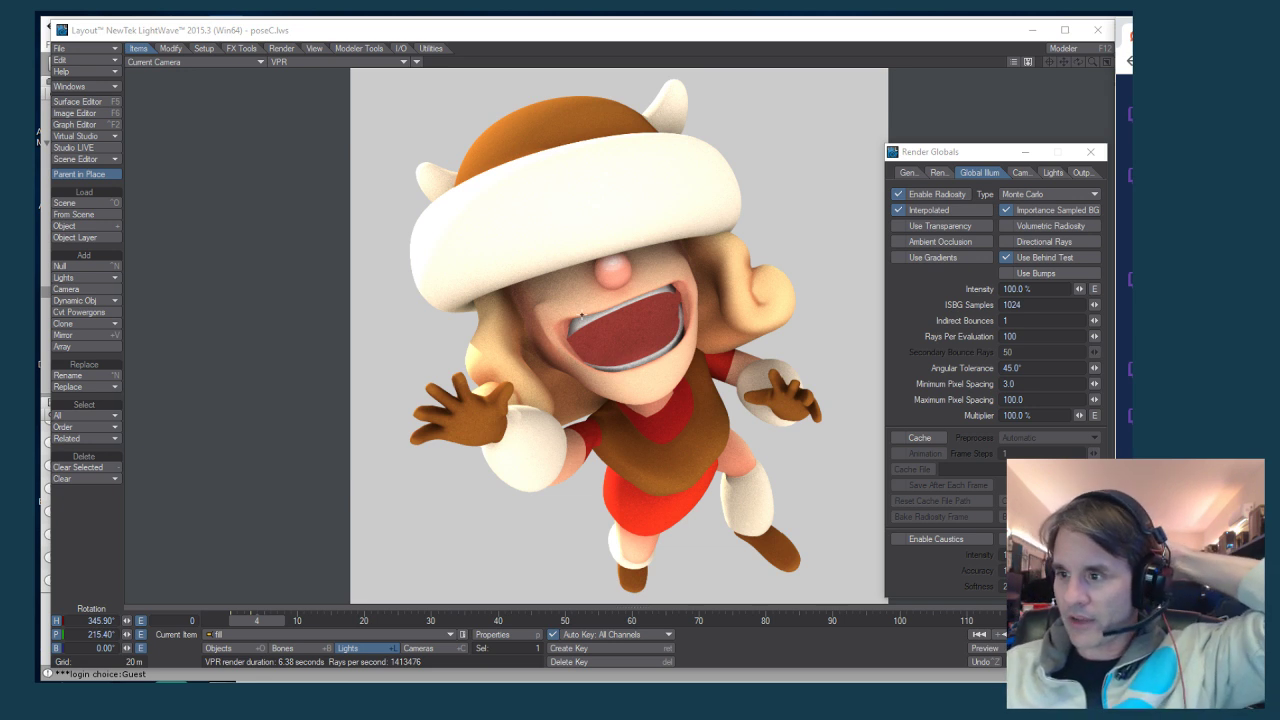
{"action": "left_click", "coordinate": [520, 33]}
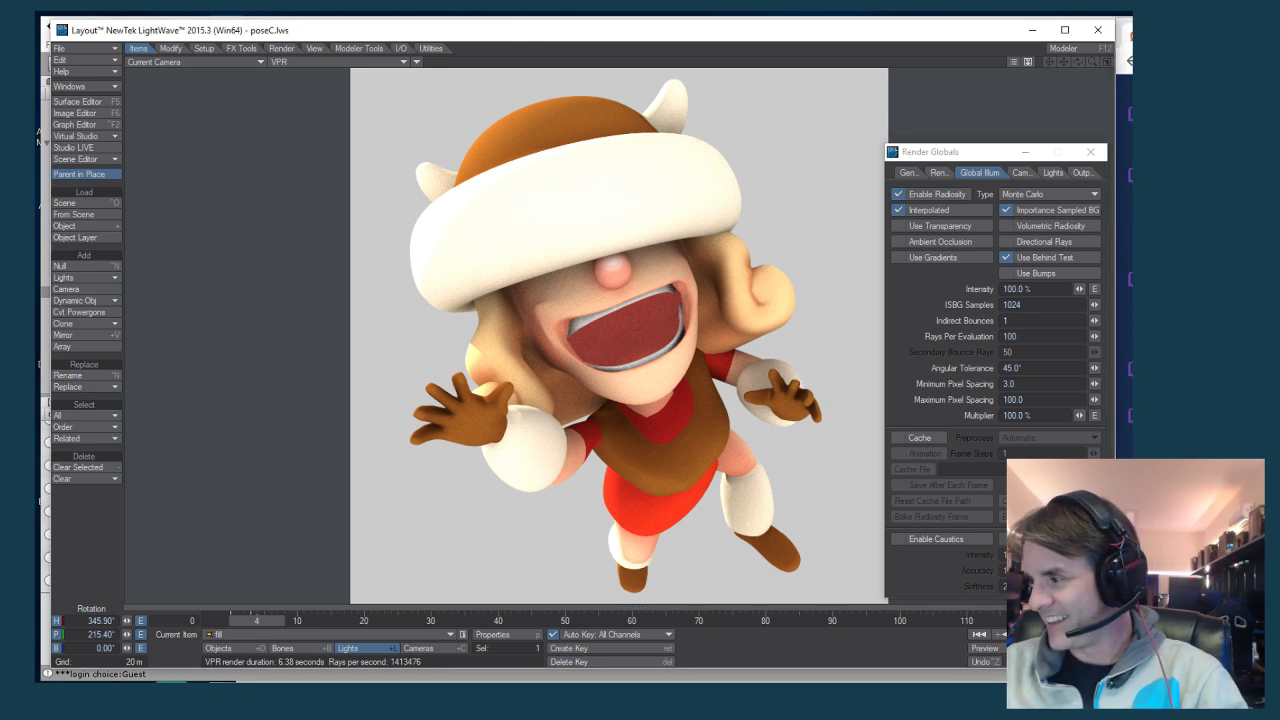
{"action": "left_click", "coordinate": [510, 40]}
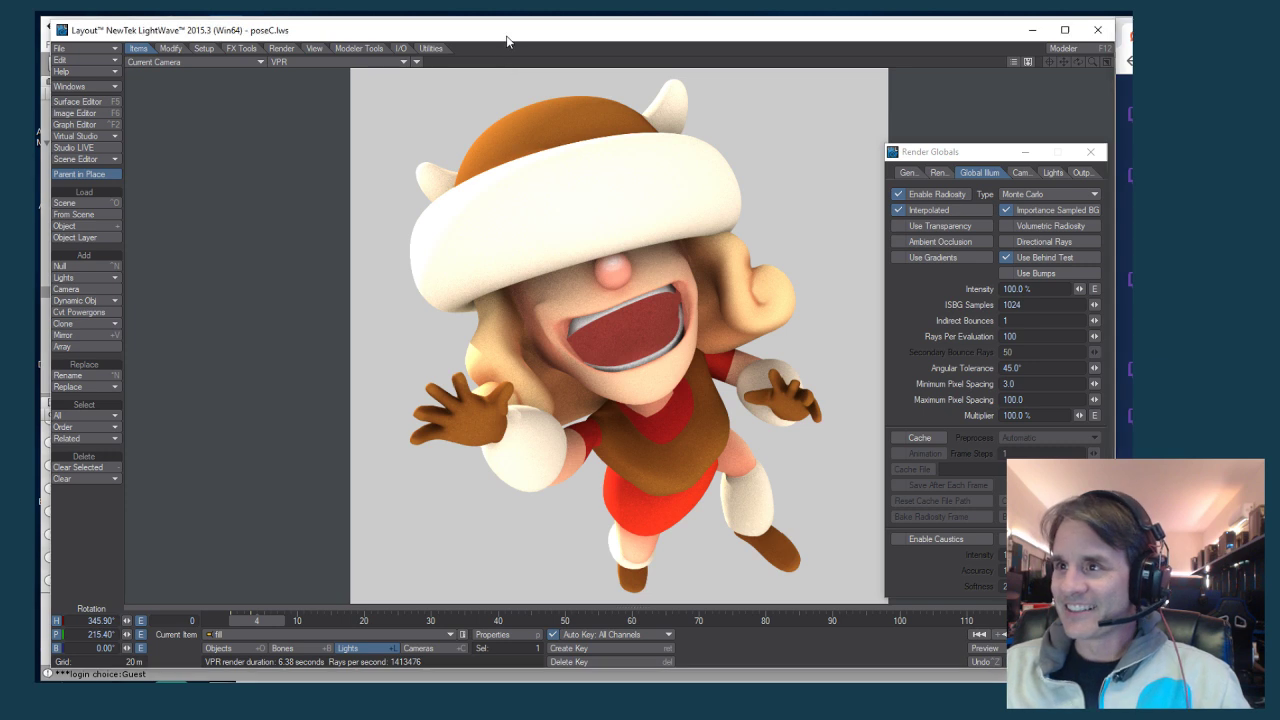
Render frame 4 of pose C at full quality with F9
{"action": "key", "text": "F9"}
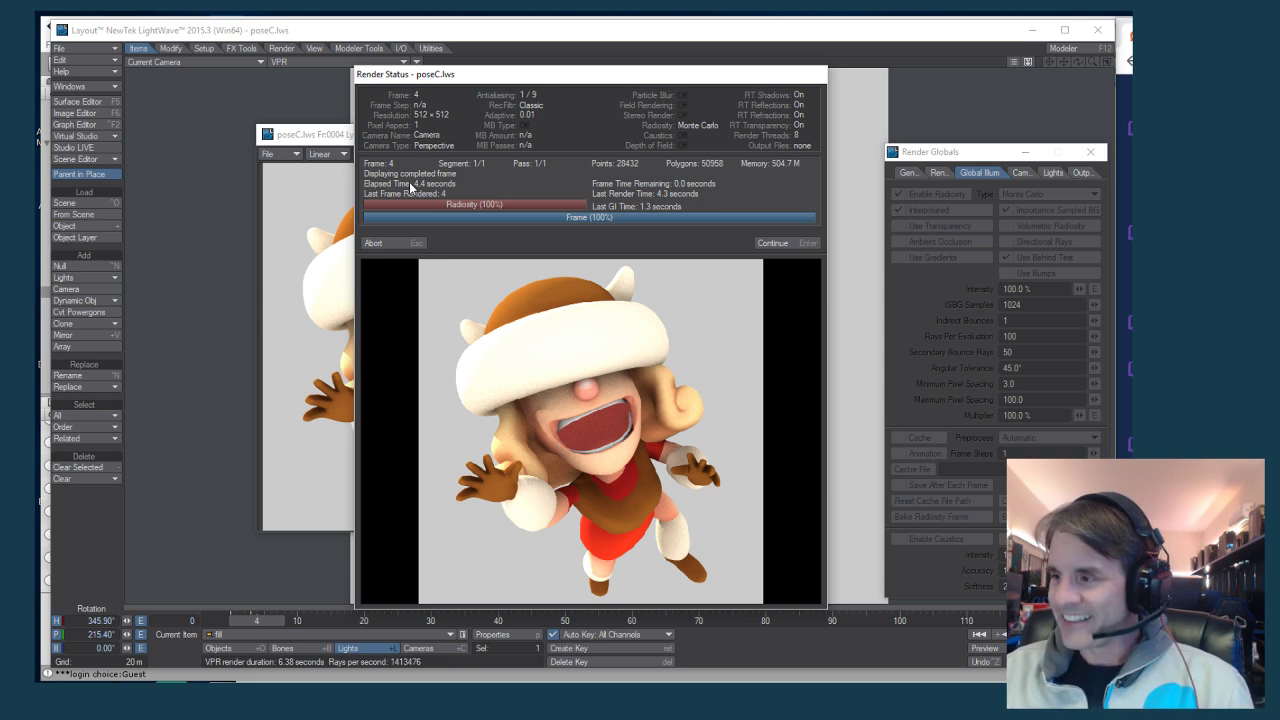
Continue past the Render Status report to show the 512 × 512 frame 4 image
{"action": "left_click", "coordinate": [771, 244]}
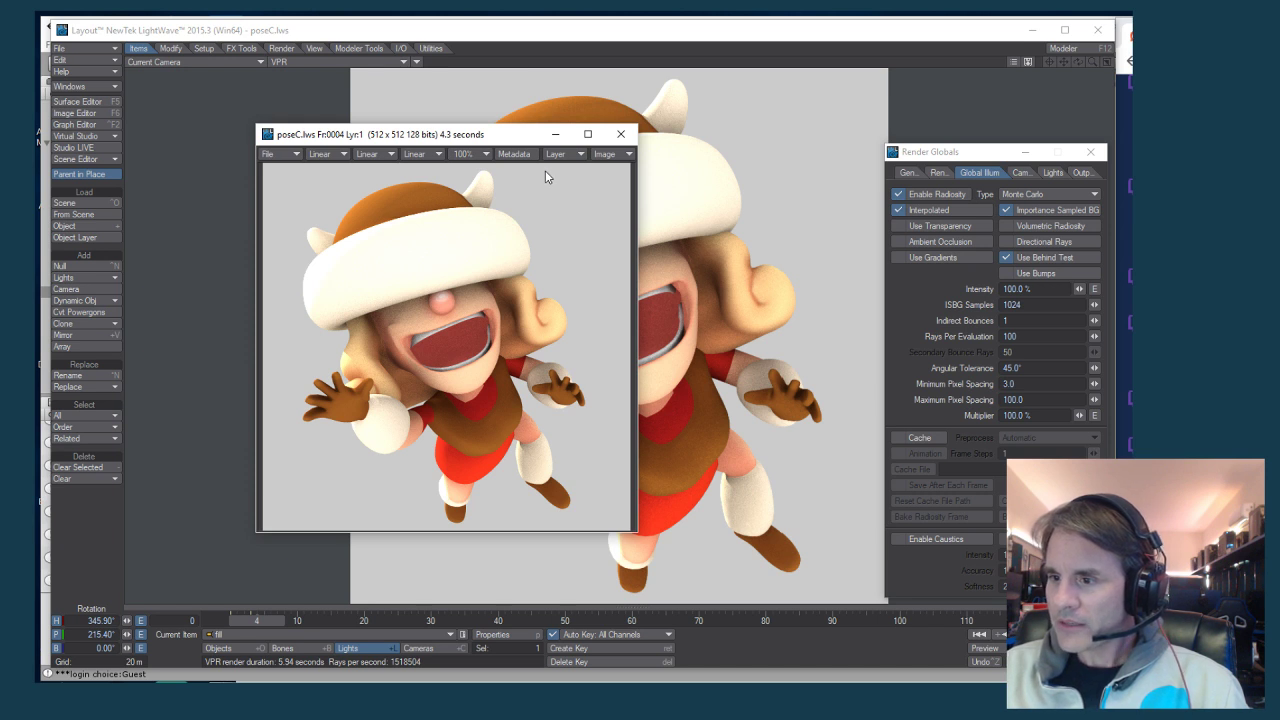
Close the render image and select the kicker light in Render Globals' Lights settings
{"action": "left_click", "coordinate": [622, 136]}
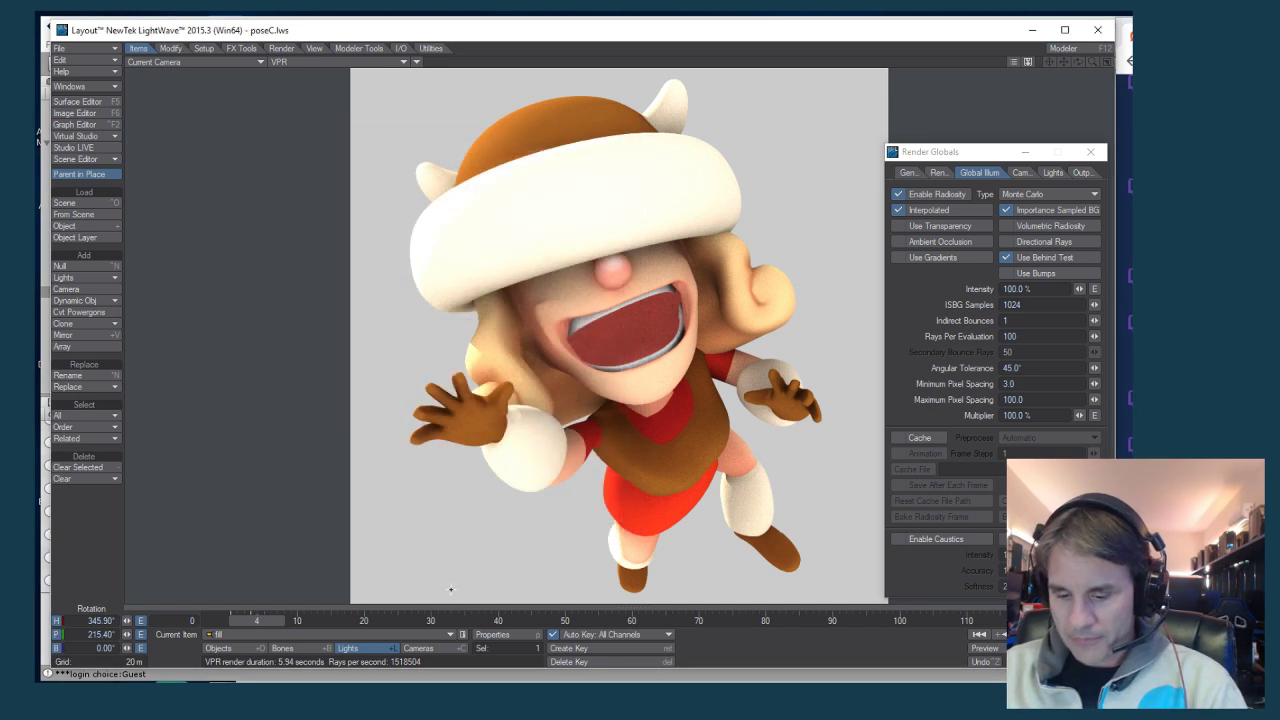
{"action": "left_click", "coordinate": [1053, 172]}
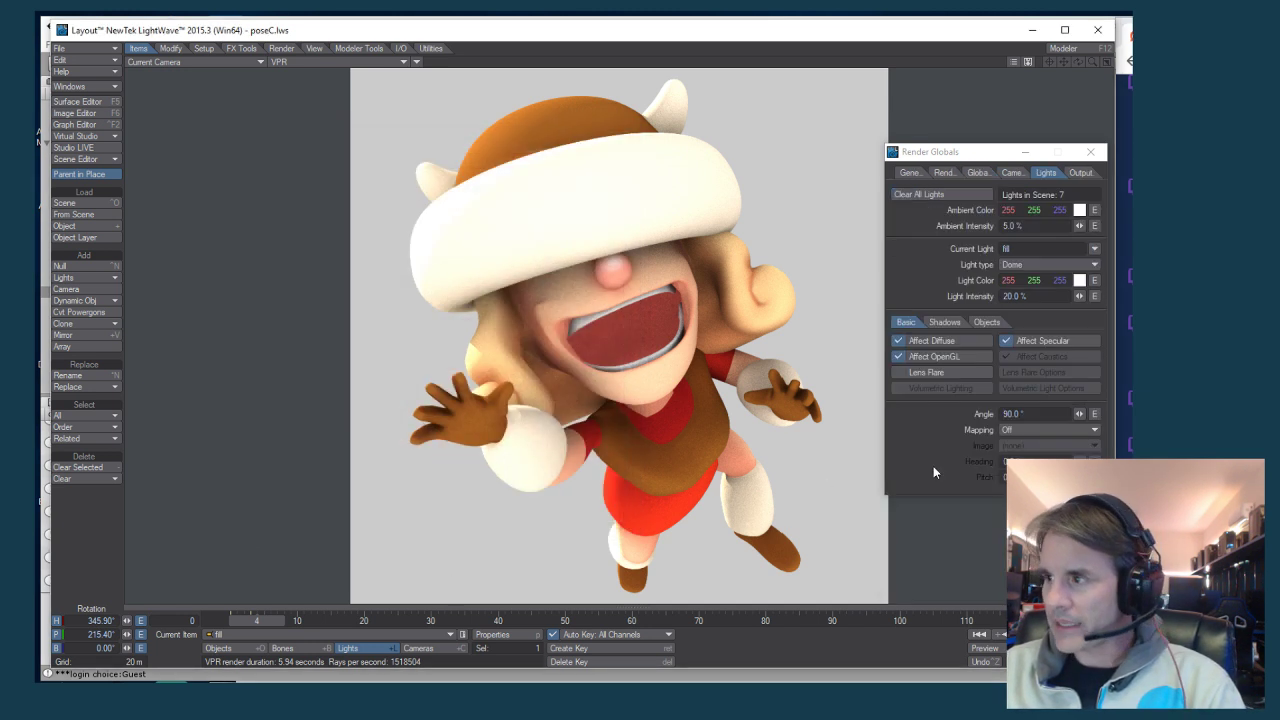
{"action": "left_click", "coordinate": [1040, 265]}
{"action": "left_click", "coordinate": [952, 155]}
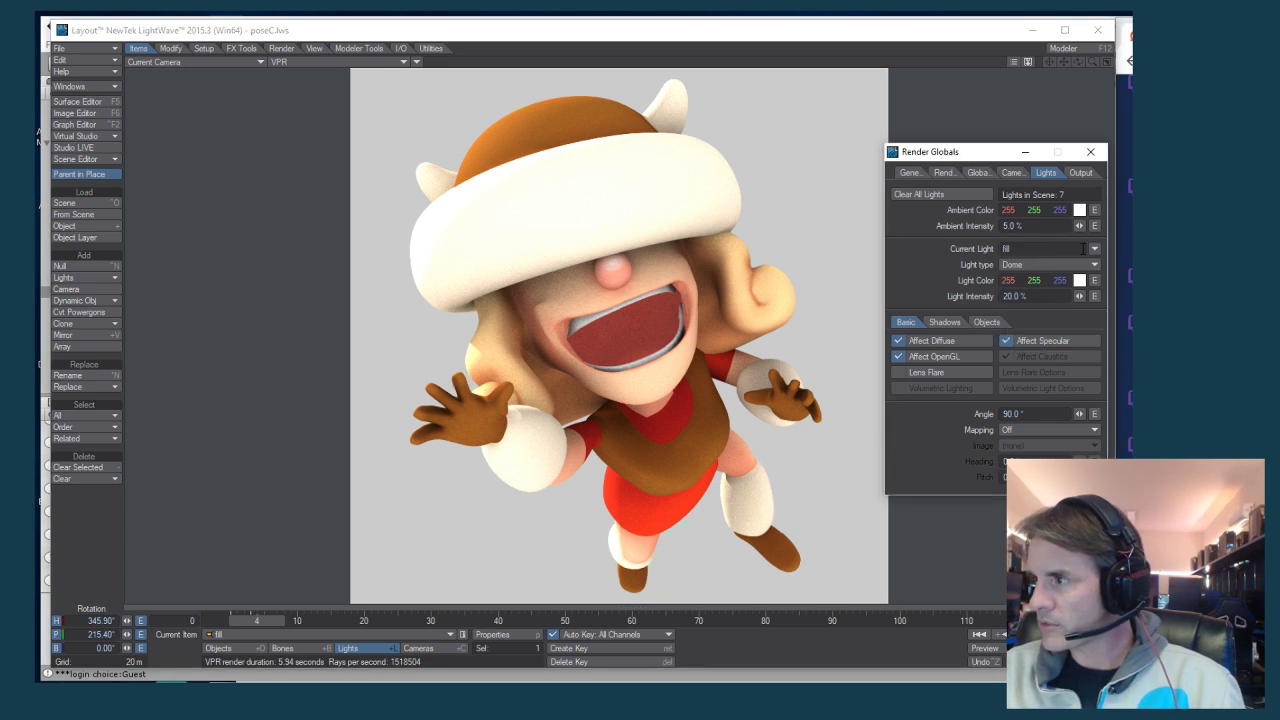
{"action": "left_click", "coordinate": [1095, 248]}
{"action": "left_click", "coordinate": [1088, 270]}
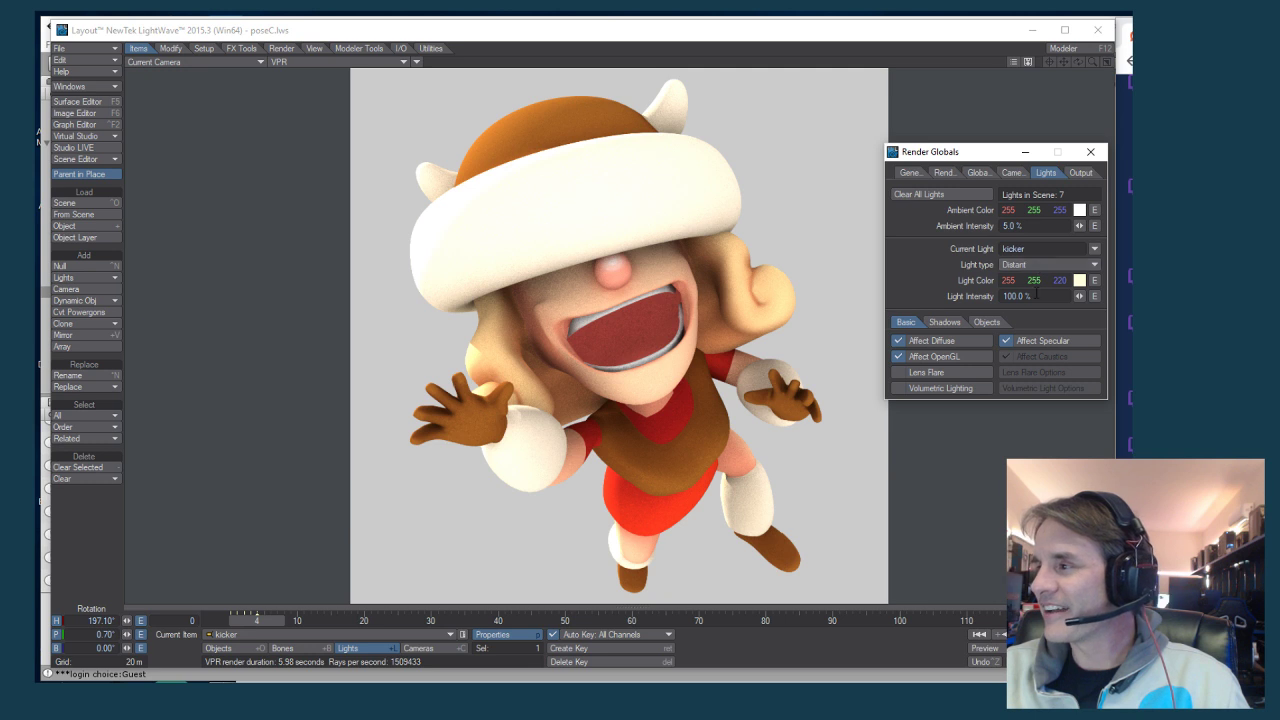
Set the kicker light's intensity to 75%
{"action": "left_click", "coordinate": [1037, 296]}
{"action": "type", "text": "75"}
{"action": "key", "text": "Return"}
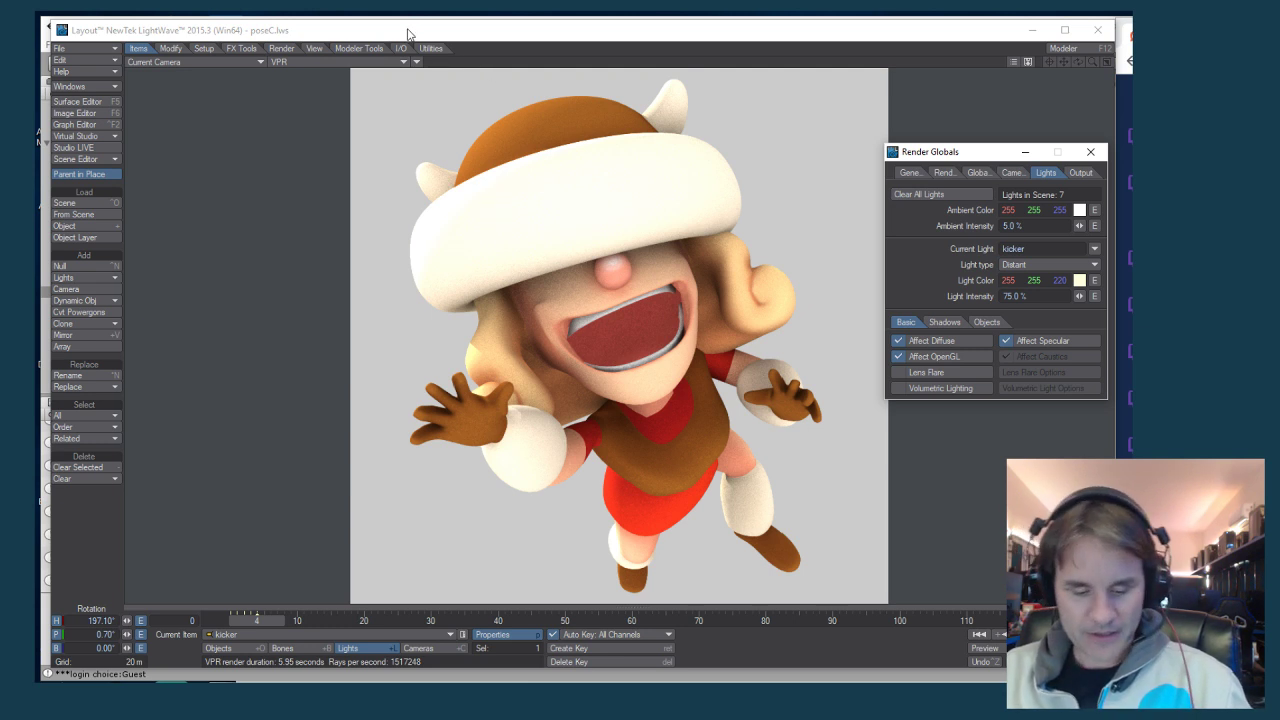
{"action": "left_click", "coordinate": [408, 35]}
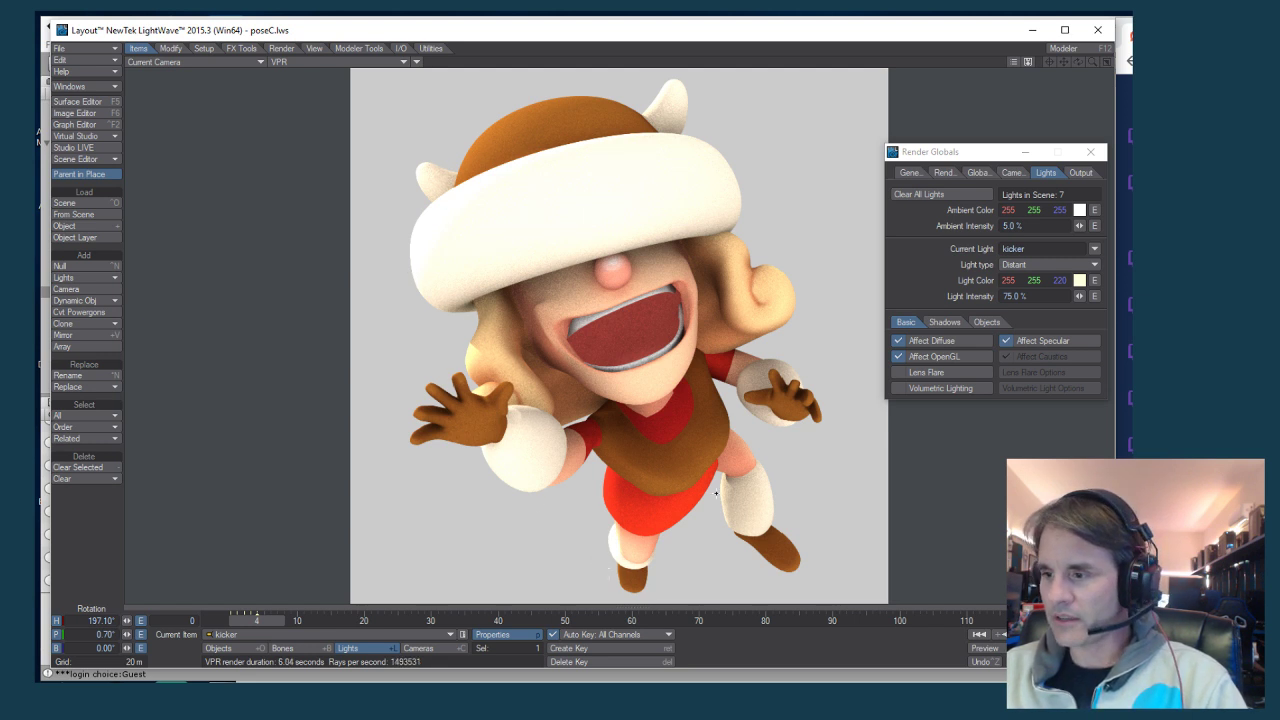
Re-render frame 4 and switch the viewport to Textured Shaded Solid display
{"action": "key", "text": "F9"}
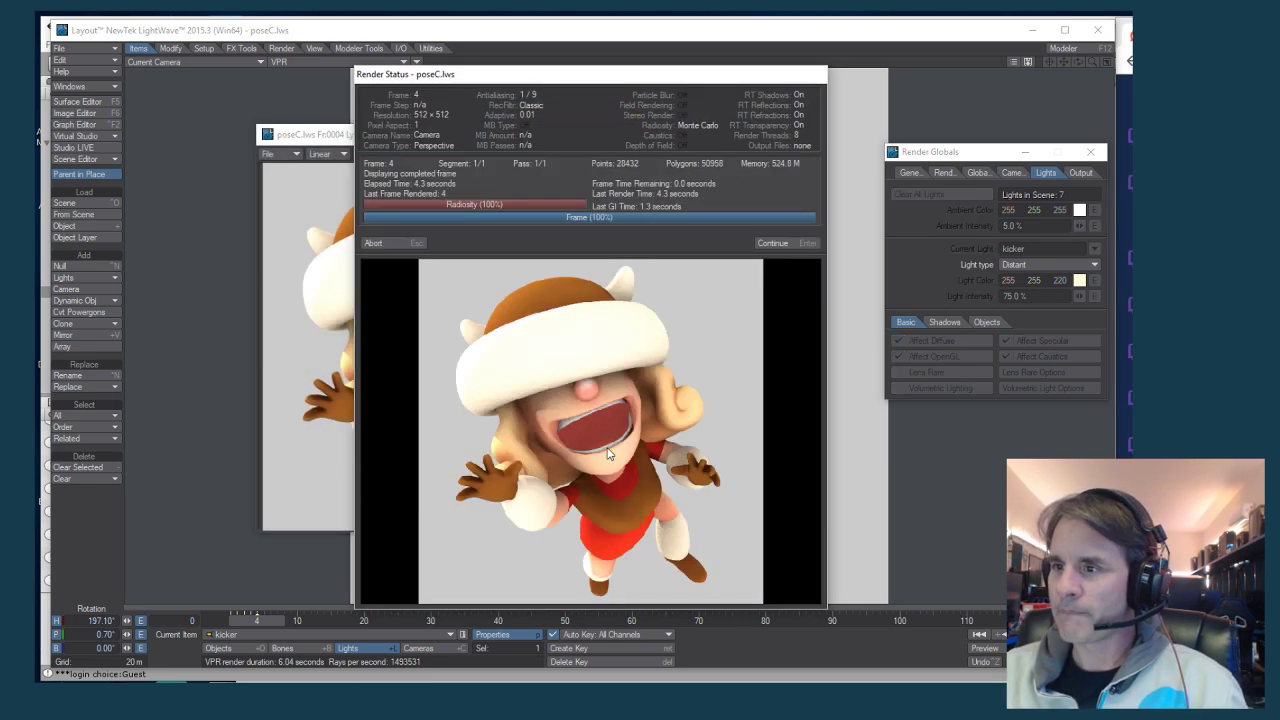
{"action": "left_click", "coordinate": [812, 246]}
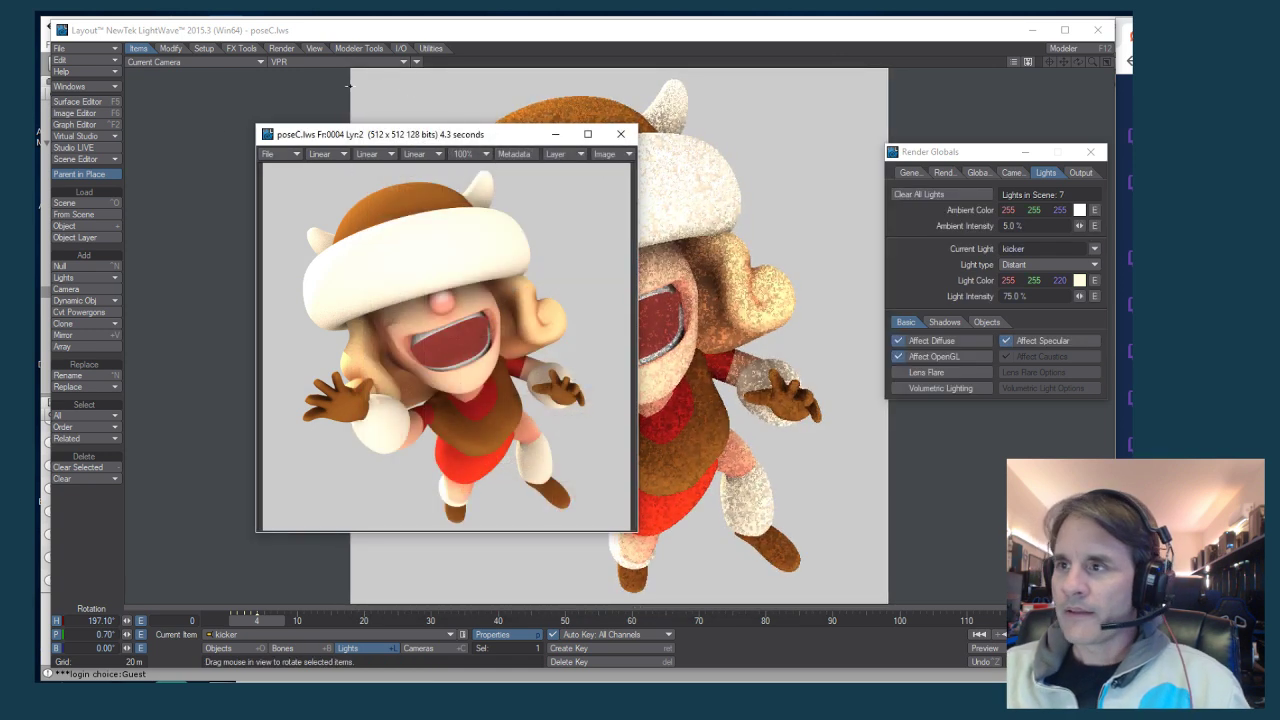
{"action": "left_click", "coordinate": [300, 62]}
{"action": "left_click", "coordinate": [302, 73]}
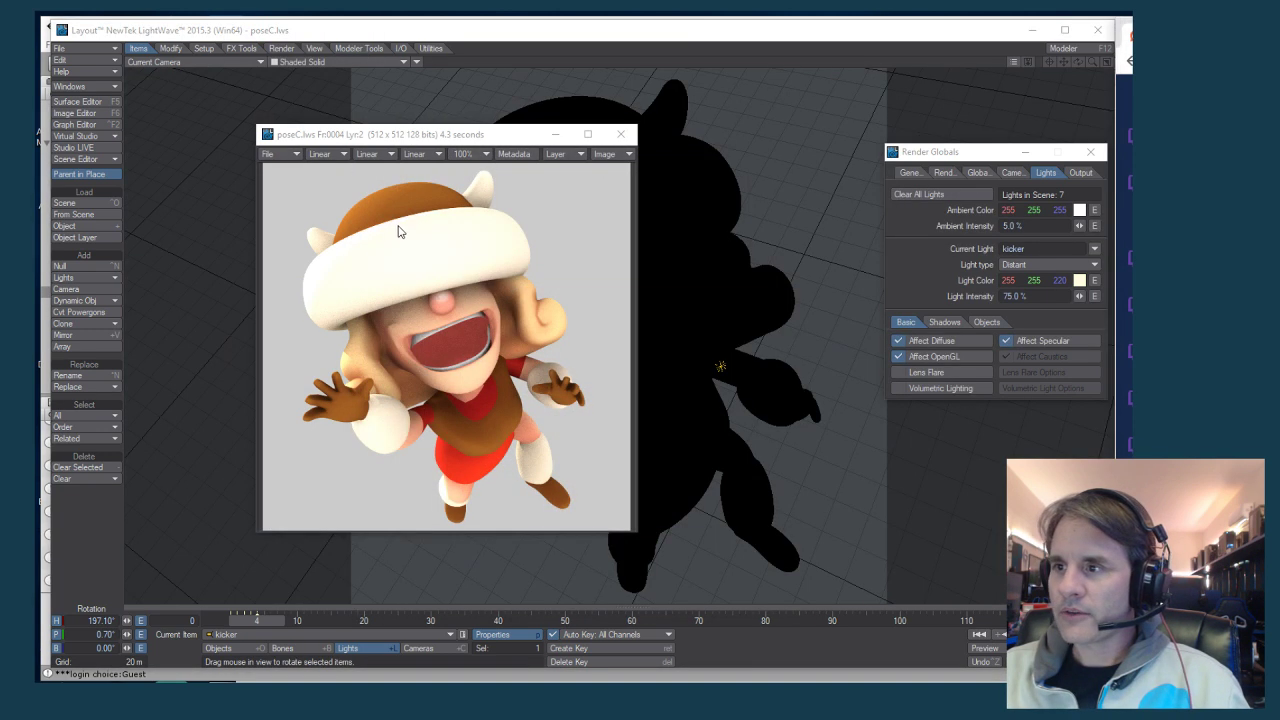
{"action": "left_click", "coordinate": [308, 70]}
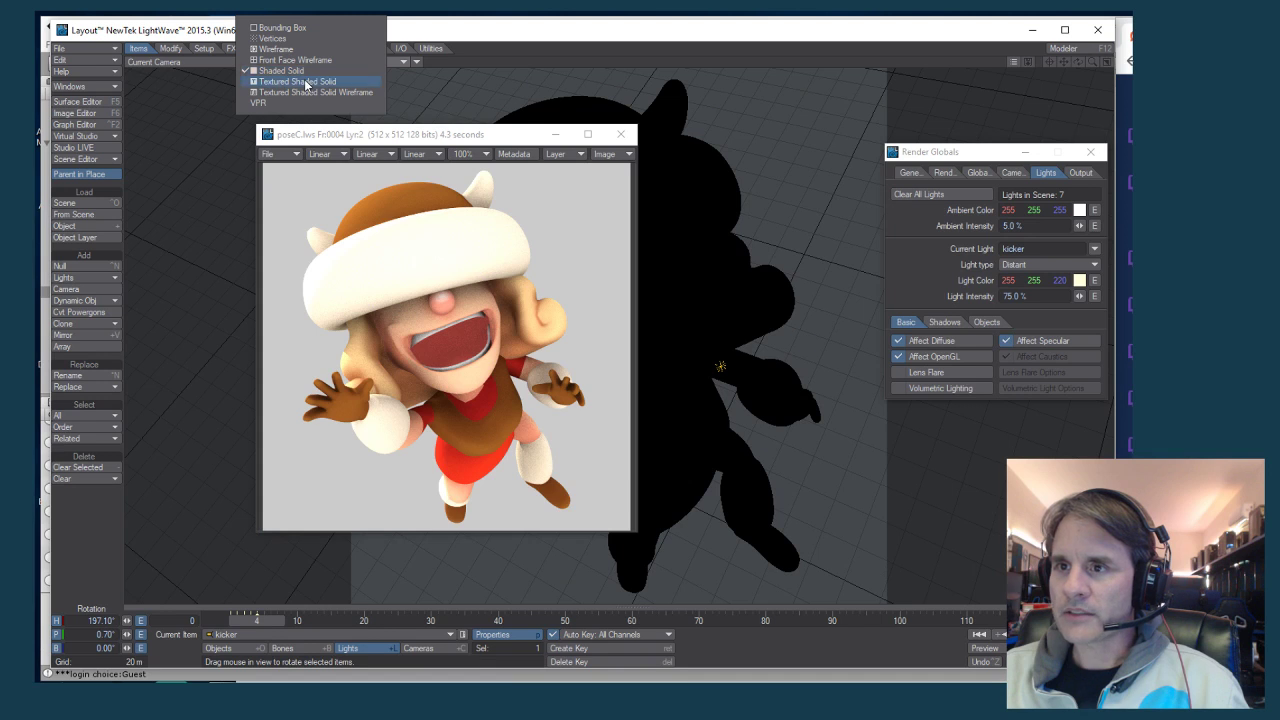
{"action": "left_click", "coordinate": [300, 81]}
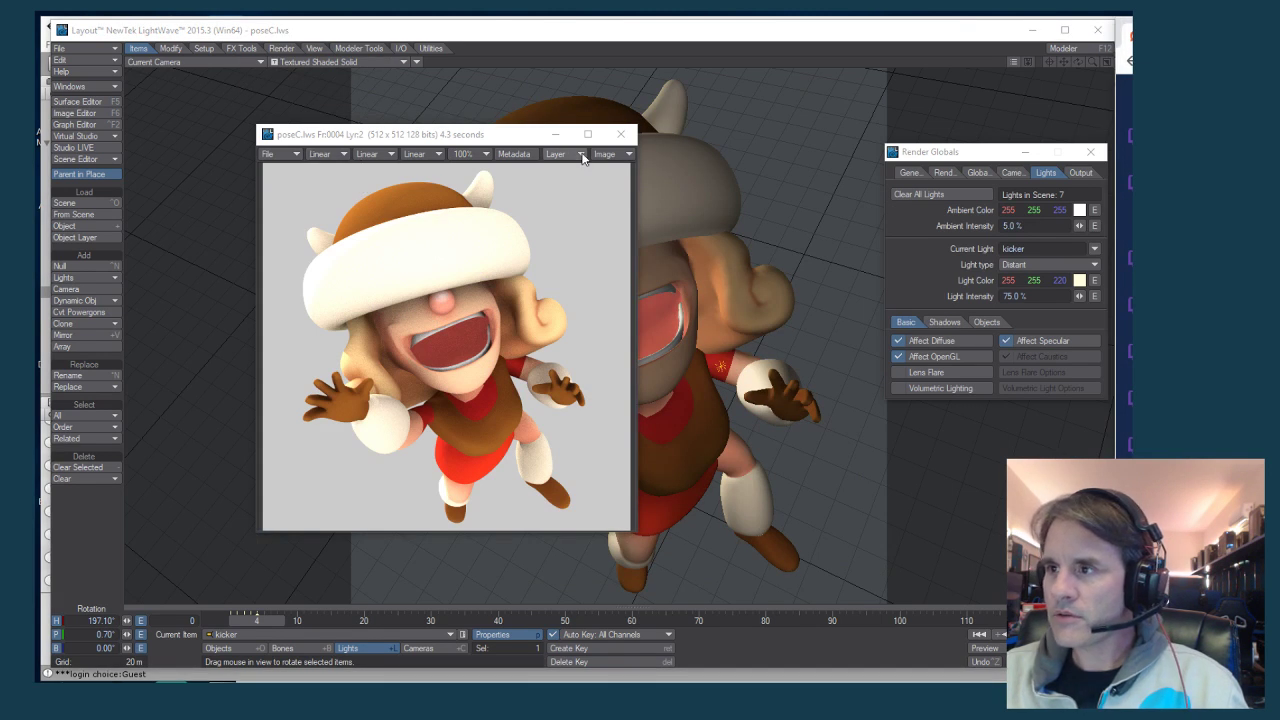
Save the render as LW_PNG32 named femaleWarriorPose_c
{"action": "left_click", "coordinate": [268, 153]}
{"action": "mouse_move", "coordinate": [288, 158]}
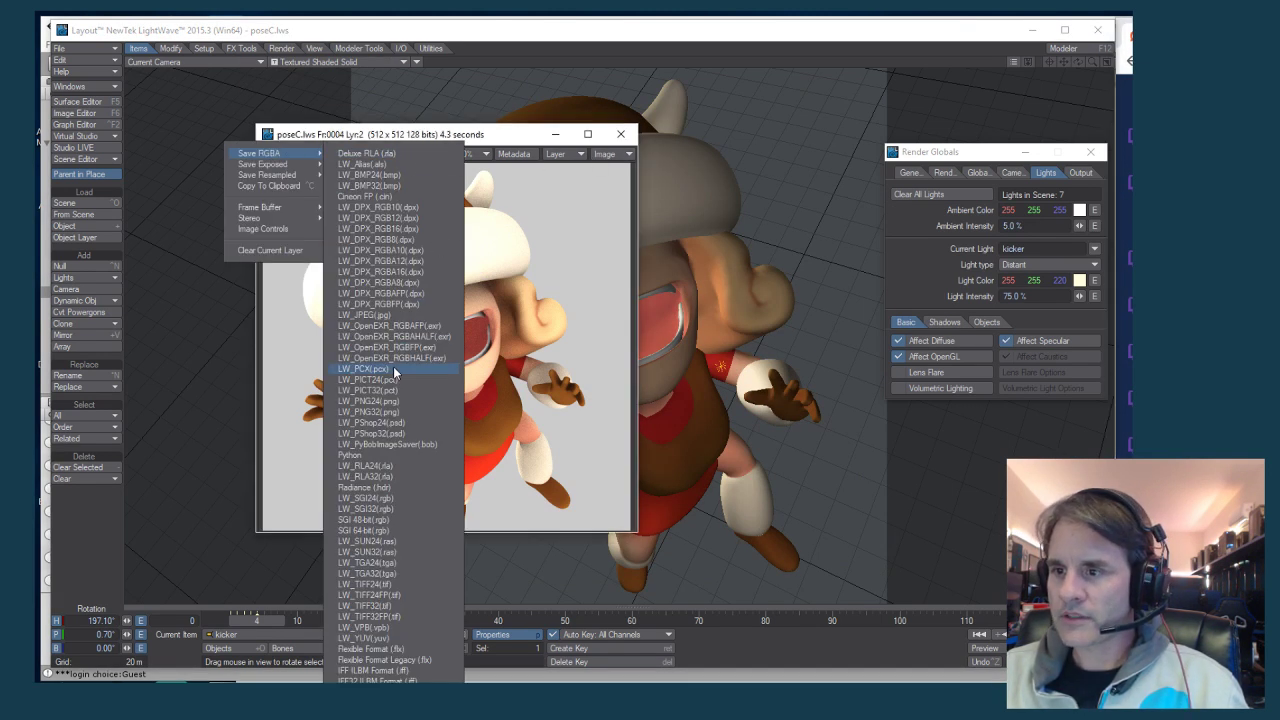
{"action": "left_click", "coordinate": [393, 409]}
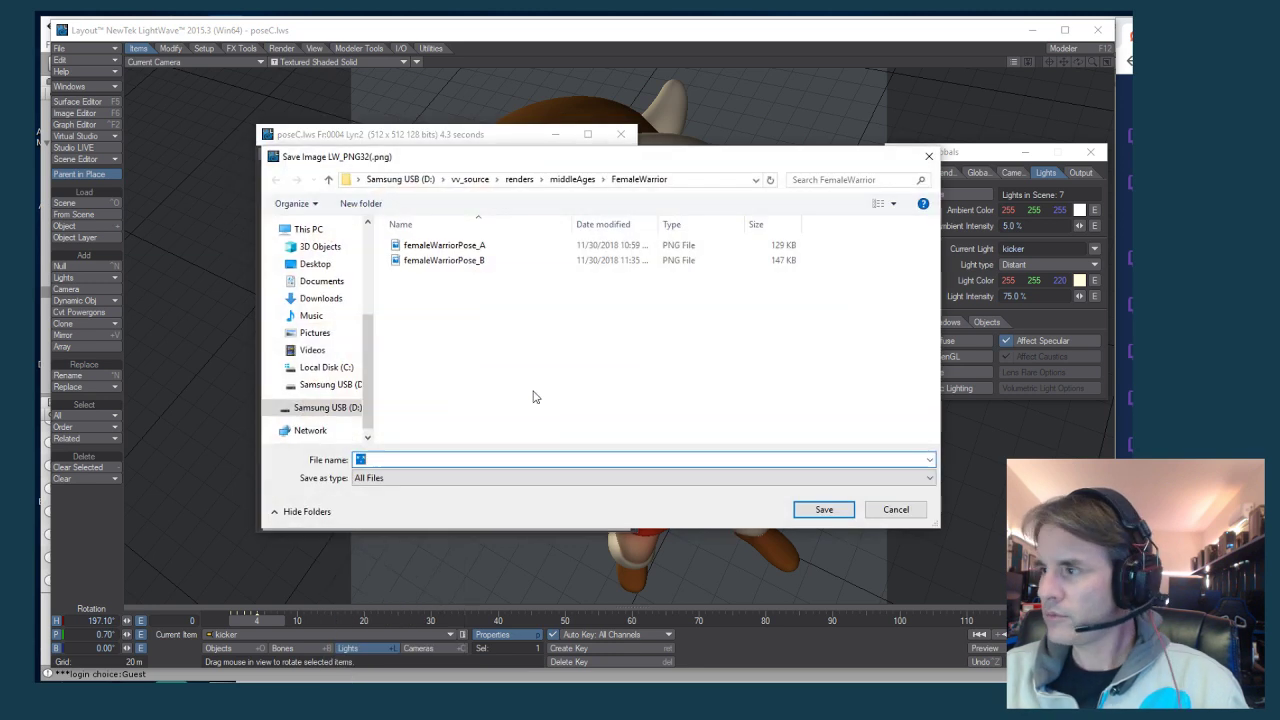
{"action": "left_click", "coordinate": [444, 260]}
{"action": "double_click", "coordinate": [437, 459]}
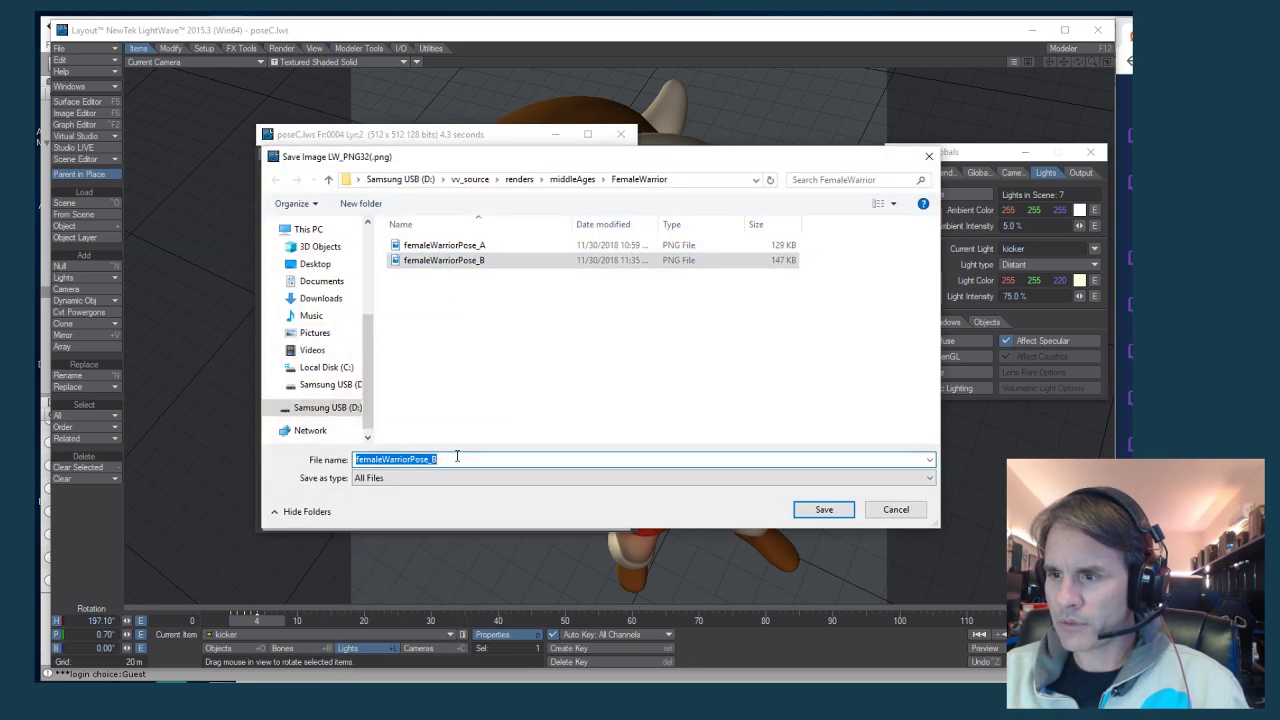
{"action": "left_click", "coordinate": [458, 459]}
{"action": "key", "text": "BackSpace"}
{"action": "type", "text": "c"}
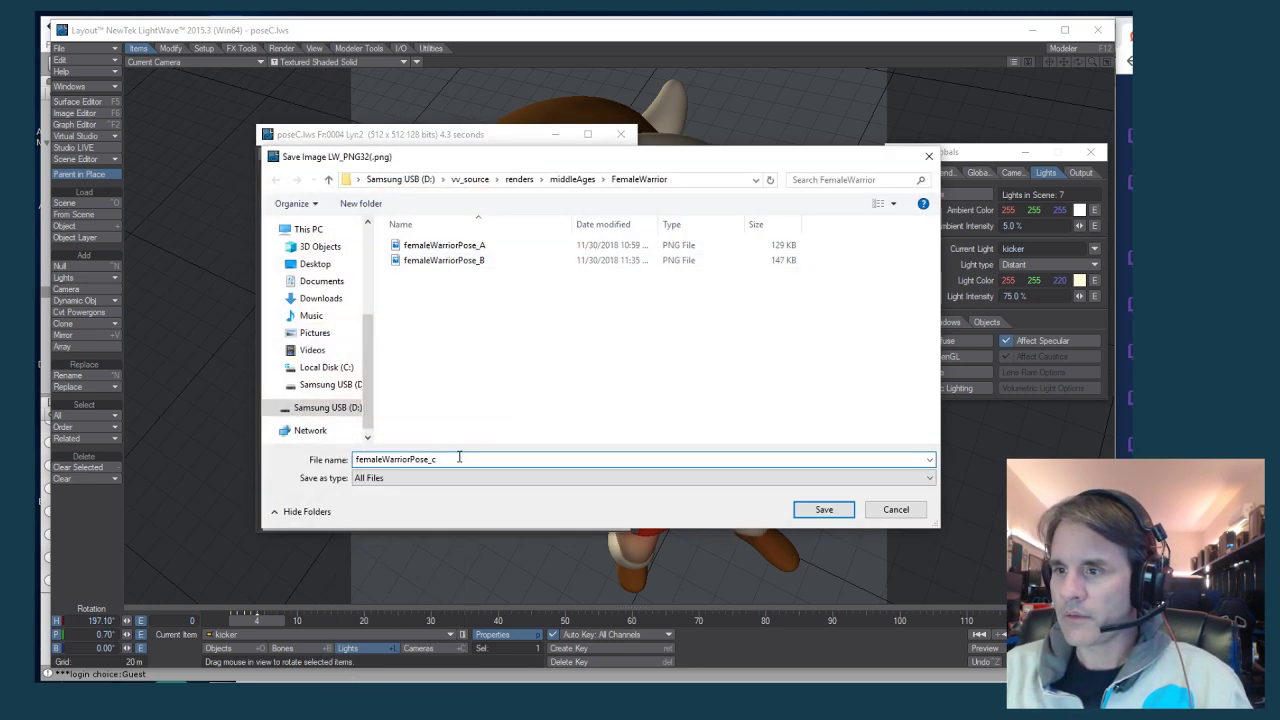
{"action": "key", "text": "Return"}
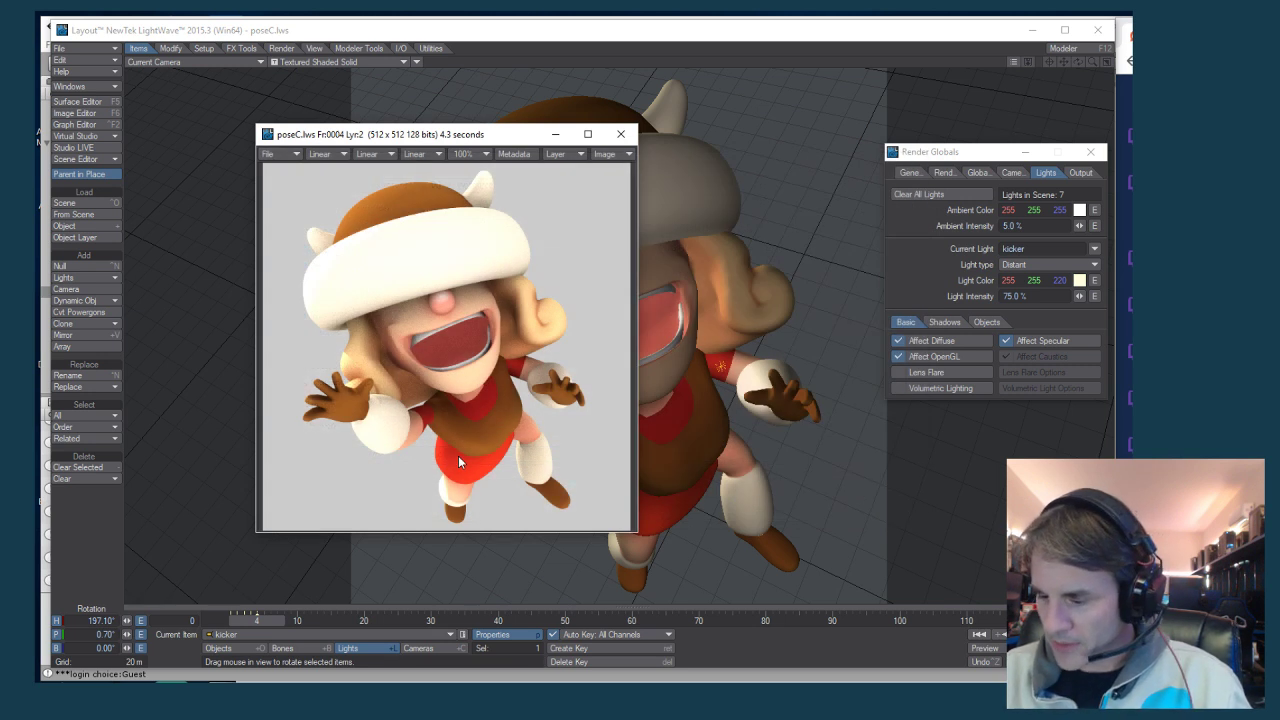
Reopen the LW_PNG32 save dialog and select the saved femaleWarriorPose_c file
{"action": "left_click", "coordinate": [278, 152]}
{"action": "mouse_move", "coordinate": [278, 151]}
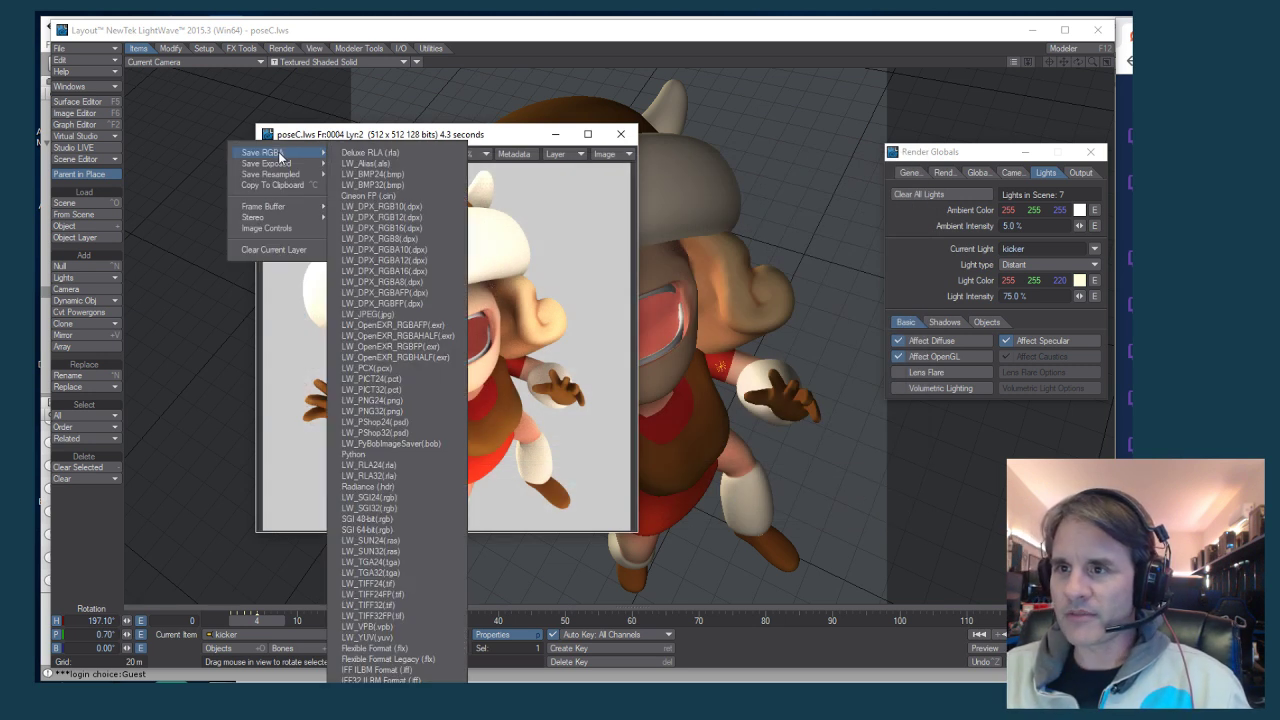
{"action": "left_click", "coordinate": [390, 413]}
{"action": "left_click", "coordinate": [474, 277]}
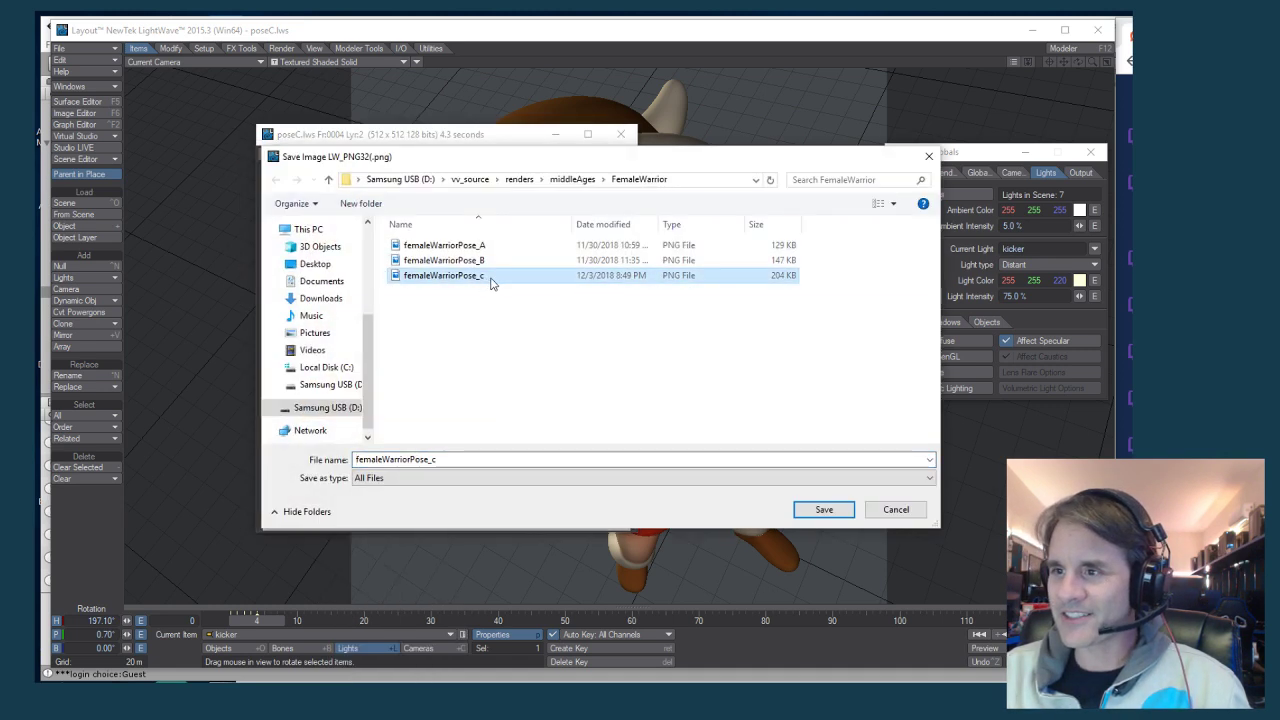
{"action": "left_click", "coordinate": [488, 277]}
{"action": "left_click", "coordinate": [490, 277]}
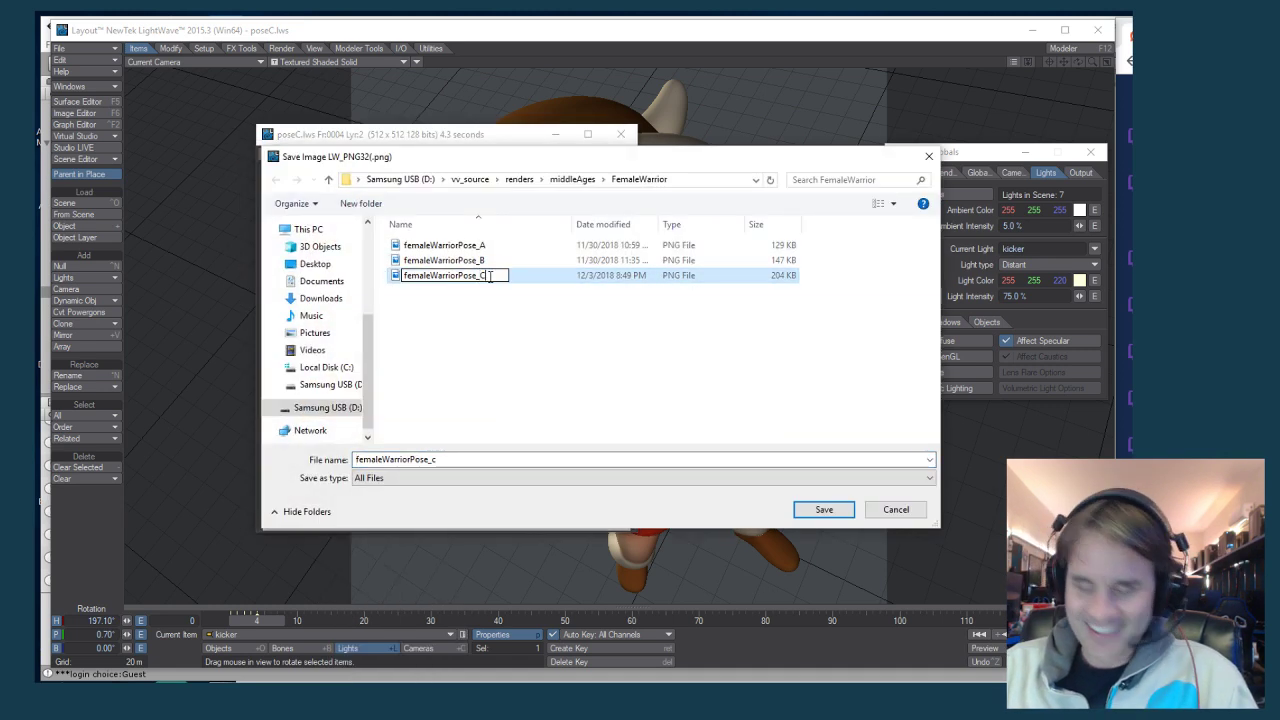
{"action": "left_click", "coordinate": [490, 280]}
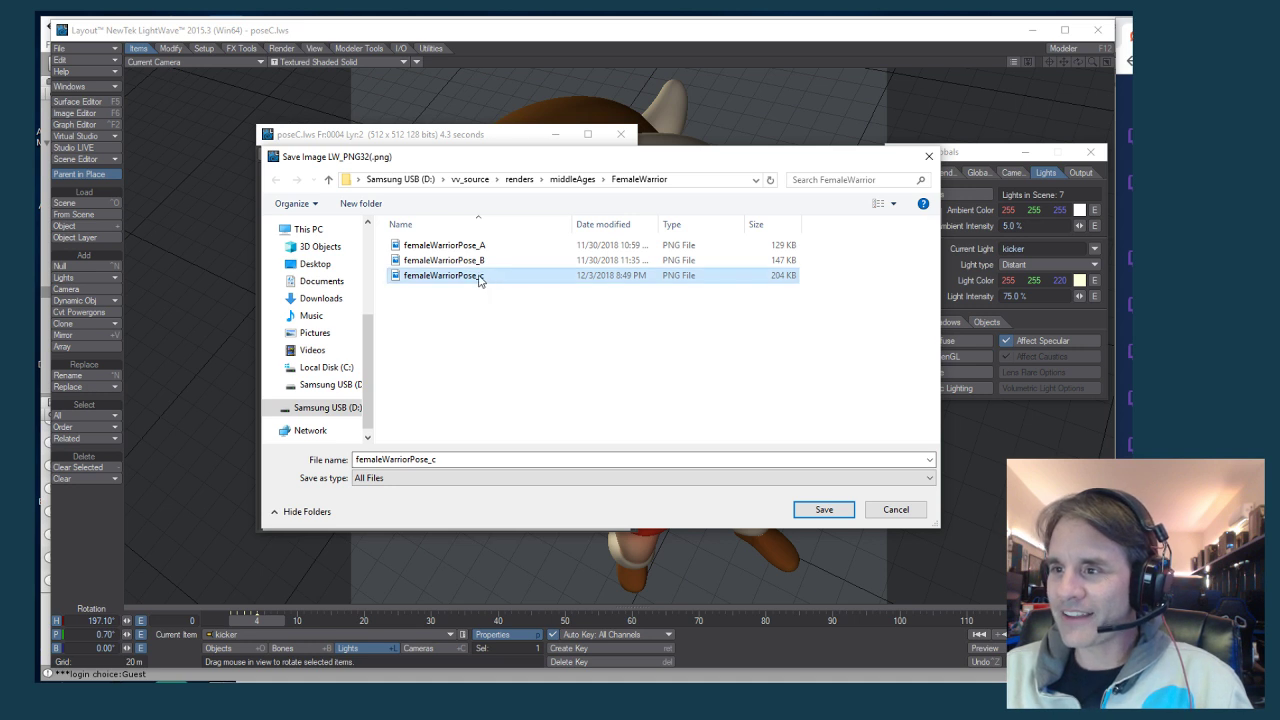
Rename the saved file to femaleWarriorPose_C and close the save dialog
{"action": "left_click", "coordinate": [487, 277]}
{"action": "left_click", "coordinate": [487, 277]}
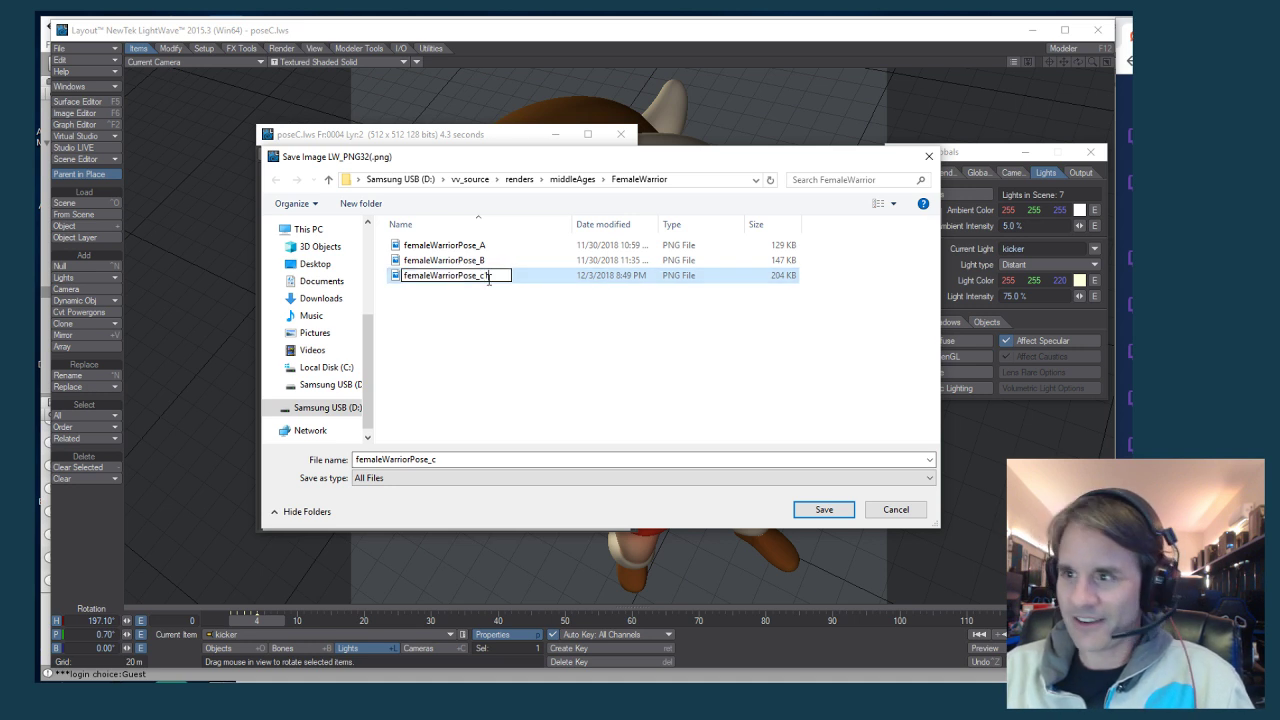
{"action": "key", "text": "BackSpace"}
{"action": "type", "text": "C1"}
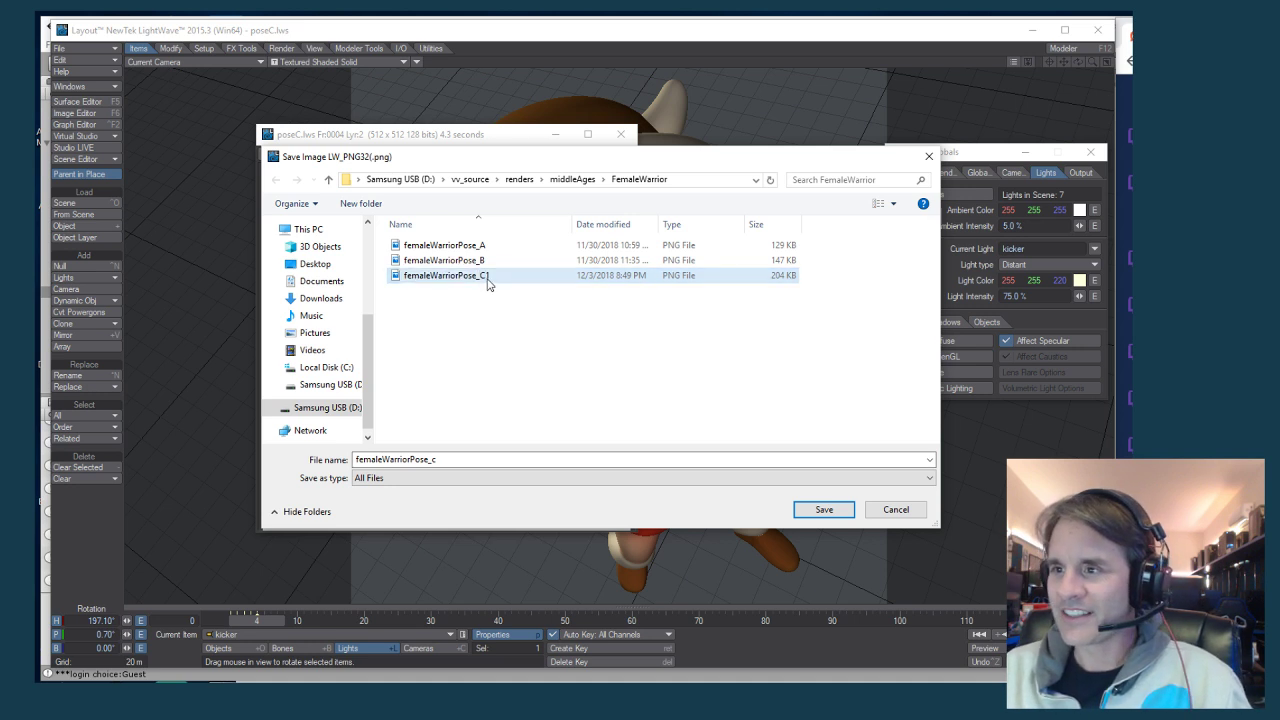
{"action": "key", "text": "Return"}
{"action": "left_click", "coordinate": [474, 277]}
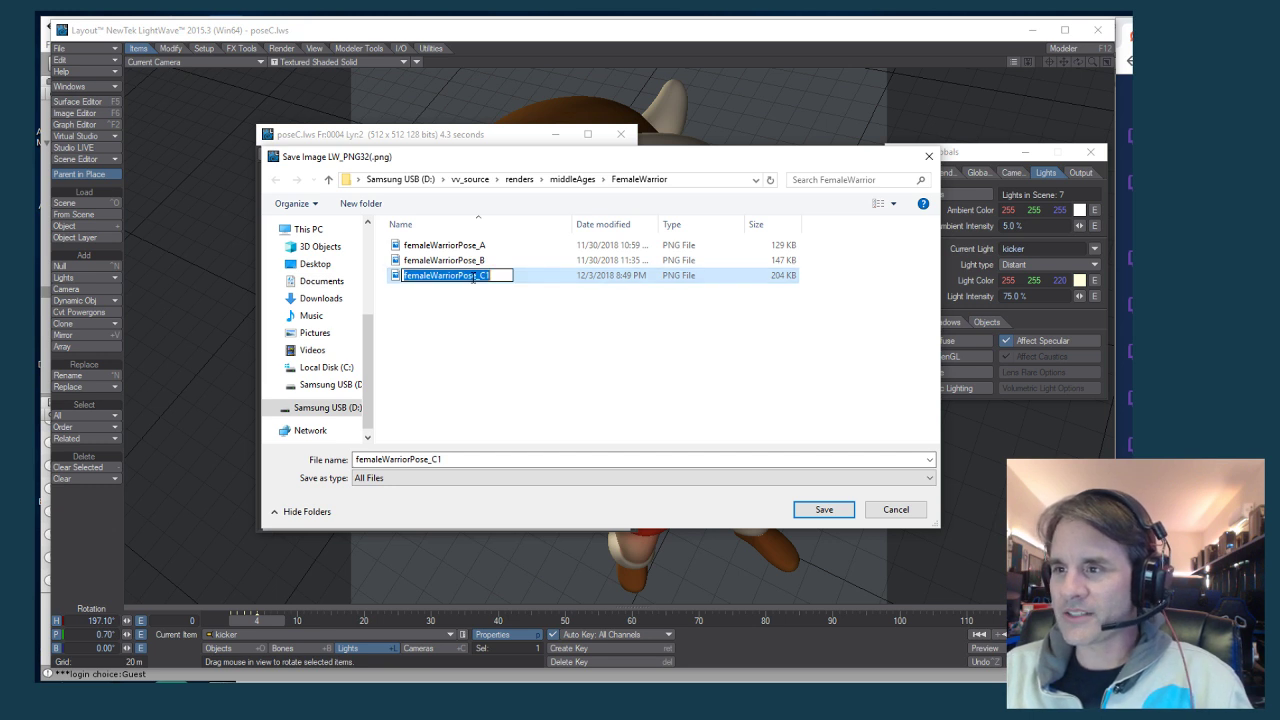
{"action": "key", "text": "BackSpace"}
{"action": "key", "text": "Return"}
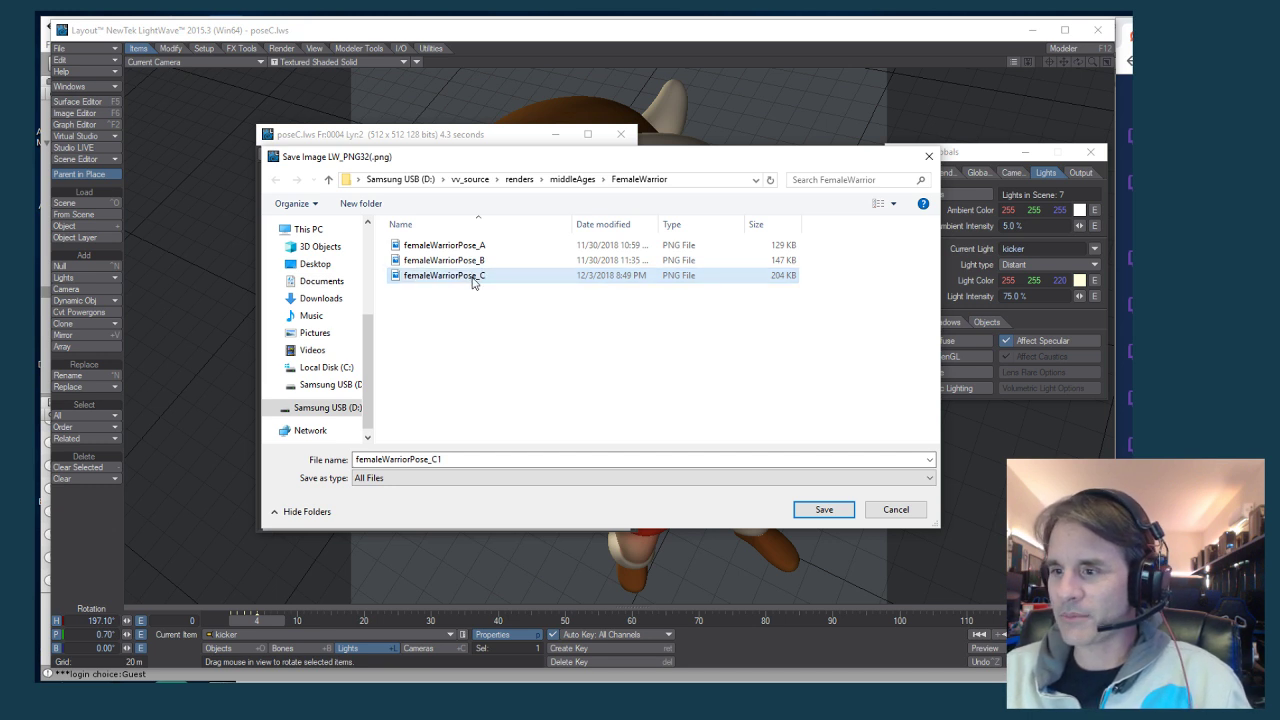
{"action": "left_click", "coordinate": [474, 291]}
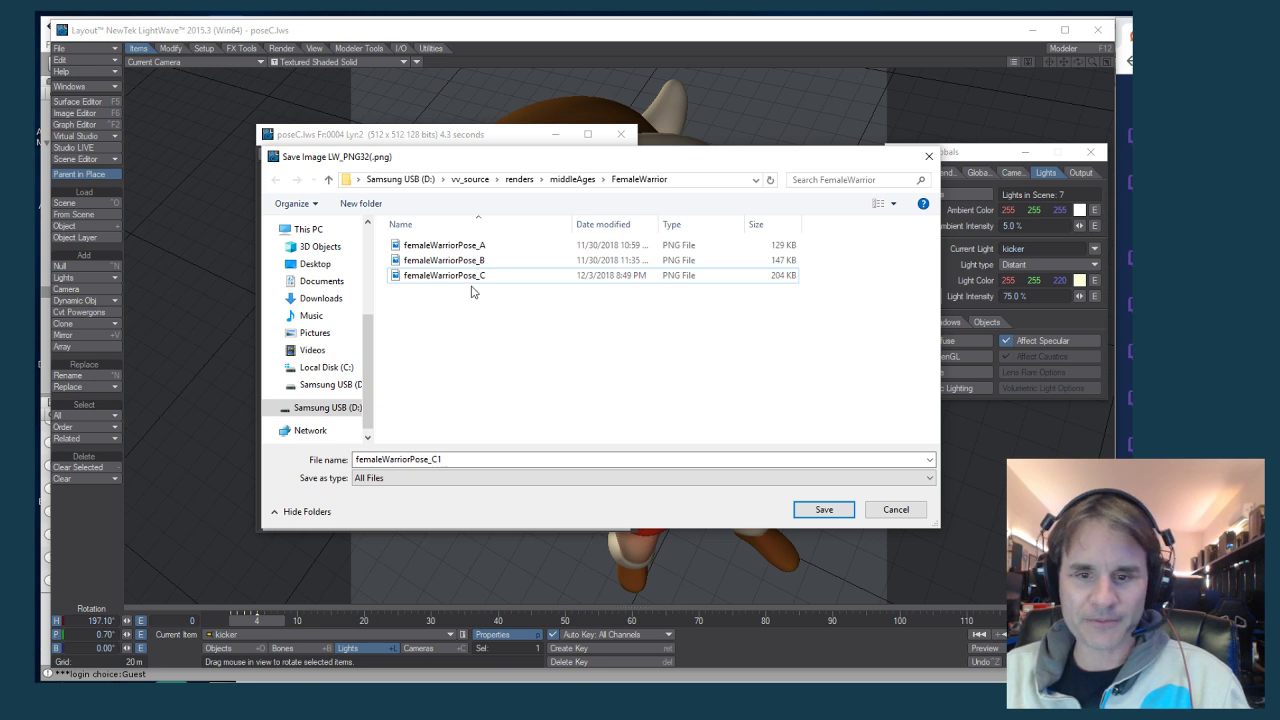
{"action": "key", "text": "Return"}
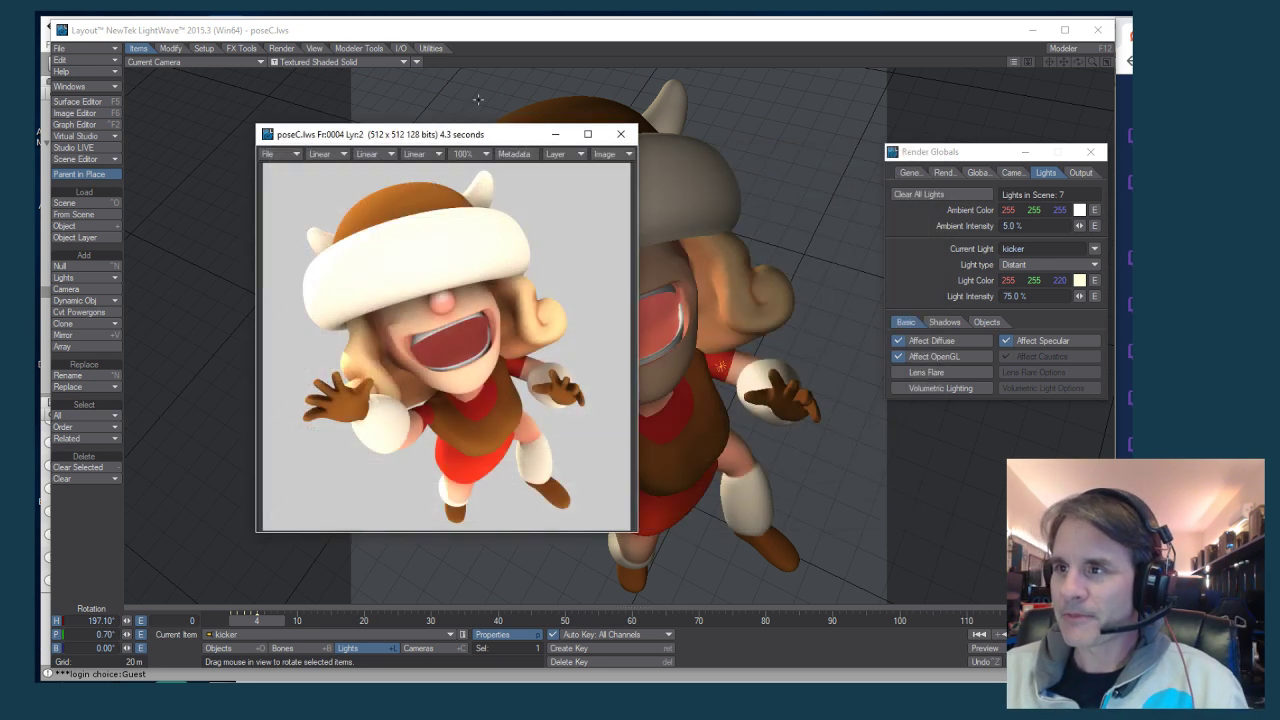
Load the poseD scene
{"action": "left_click", "coordinate": [196, 31]}
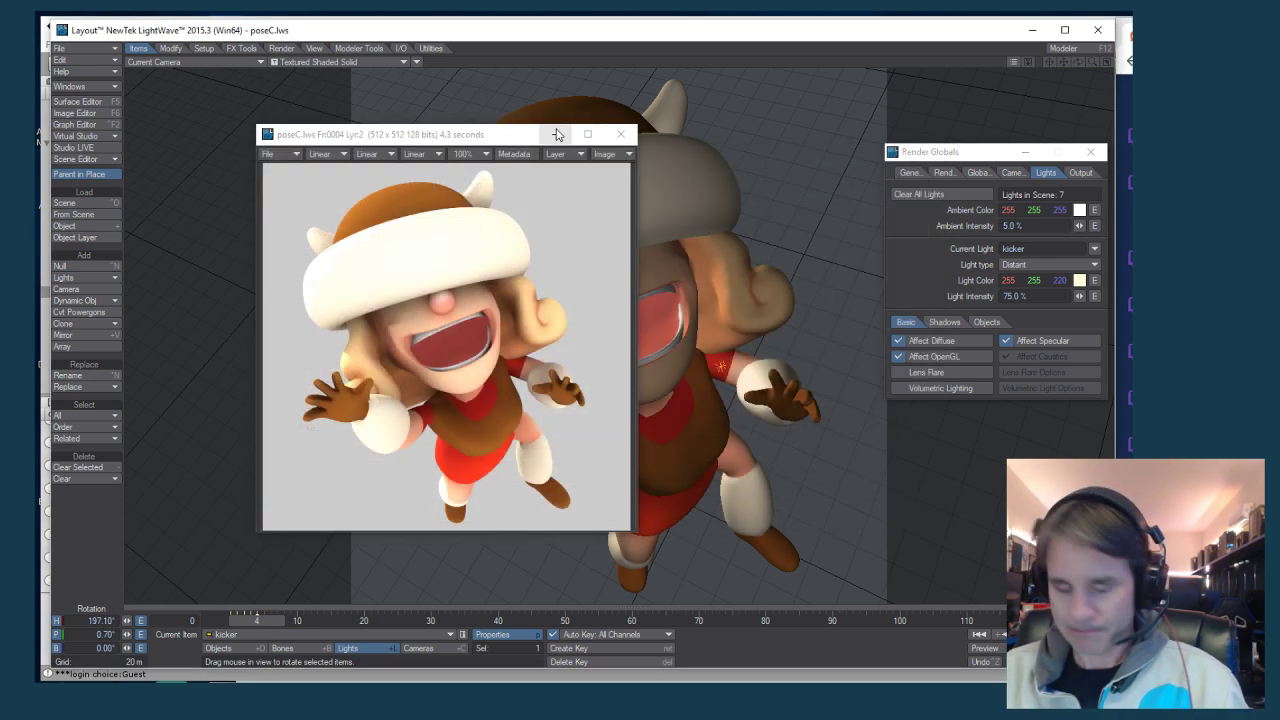
{"action": "key", "text": "ctrl+o"}
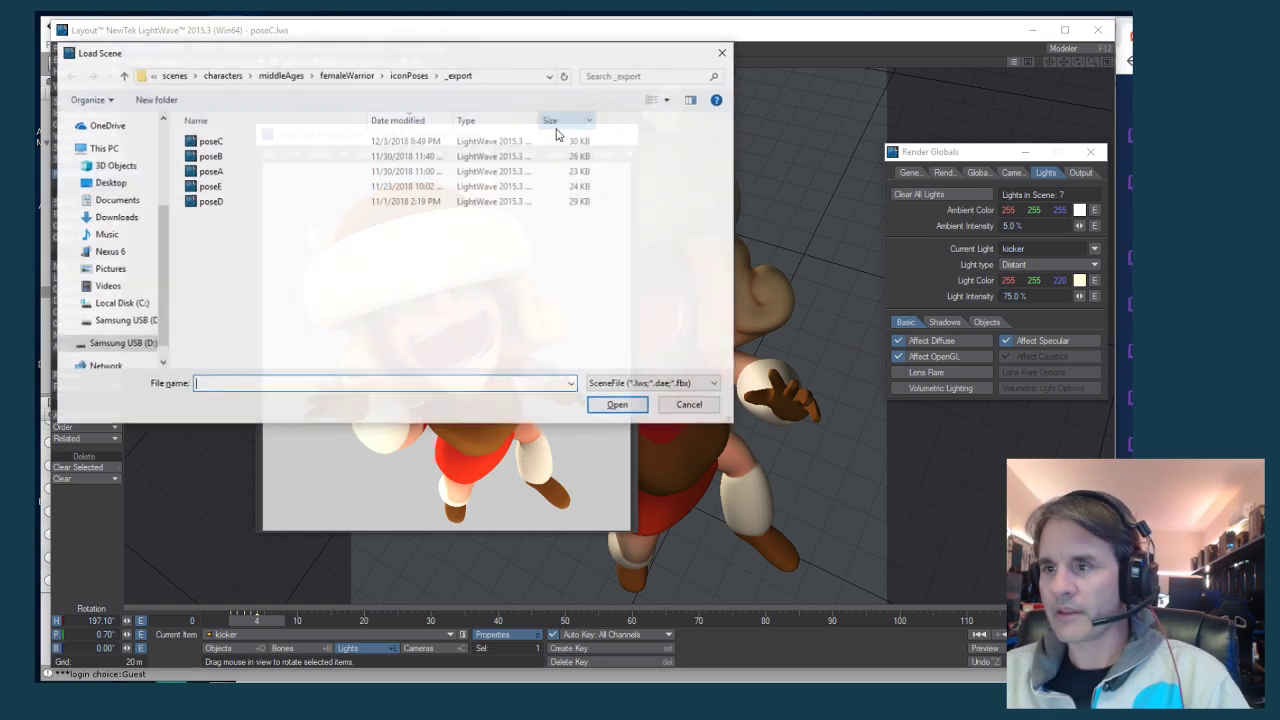
{"action": "double_click", "coordinate": [212, 200]}
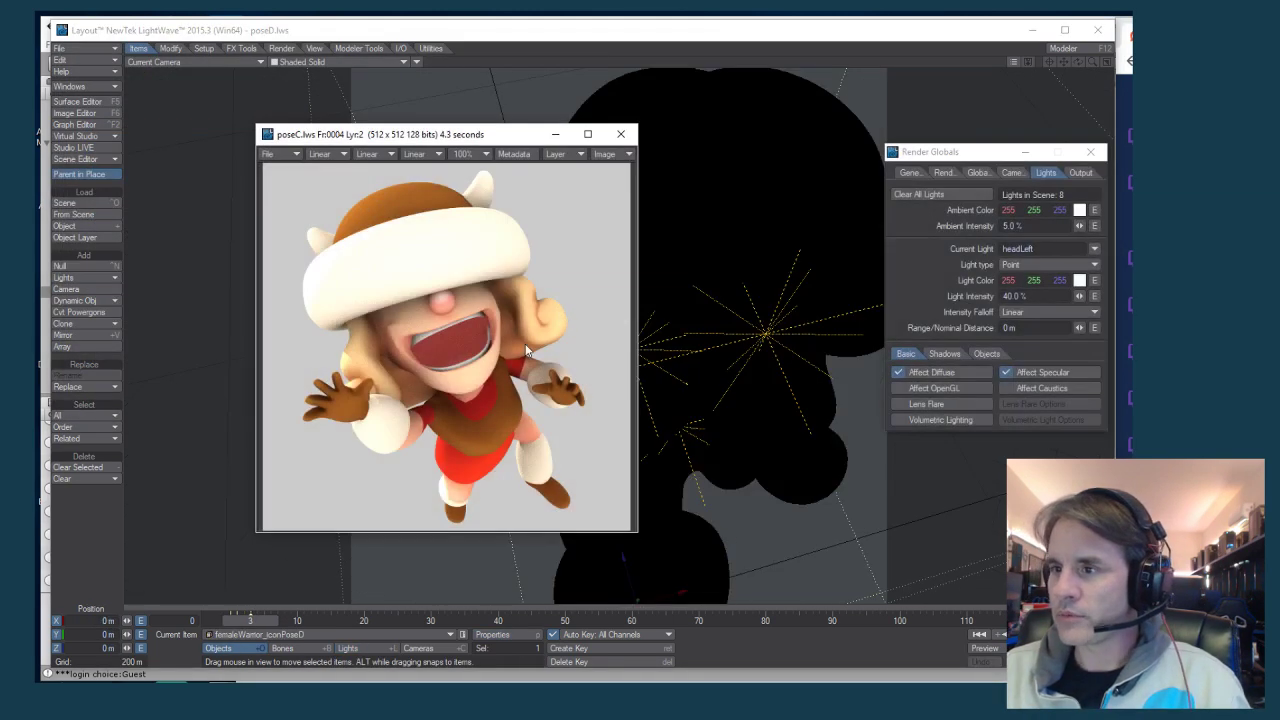
Close the pose C render window and set the viewport display to VPR
{"action": "left_click", "coordinate": [620, 134]}
{"action": "left_click", "coordinate": [348, 62]}
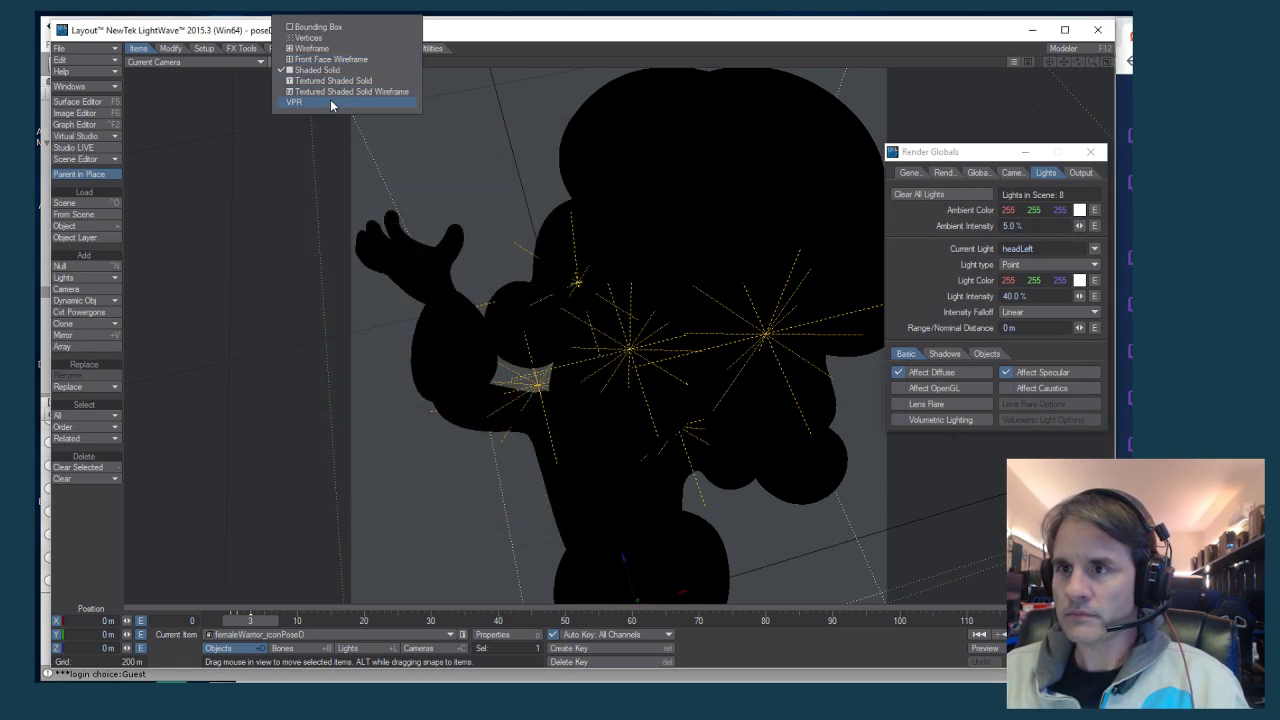
{"action": "left_click", "coordinate": [330, 104]}
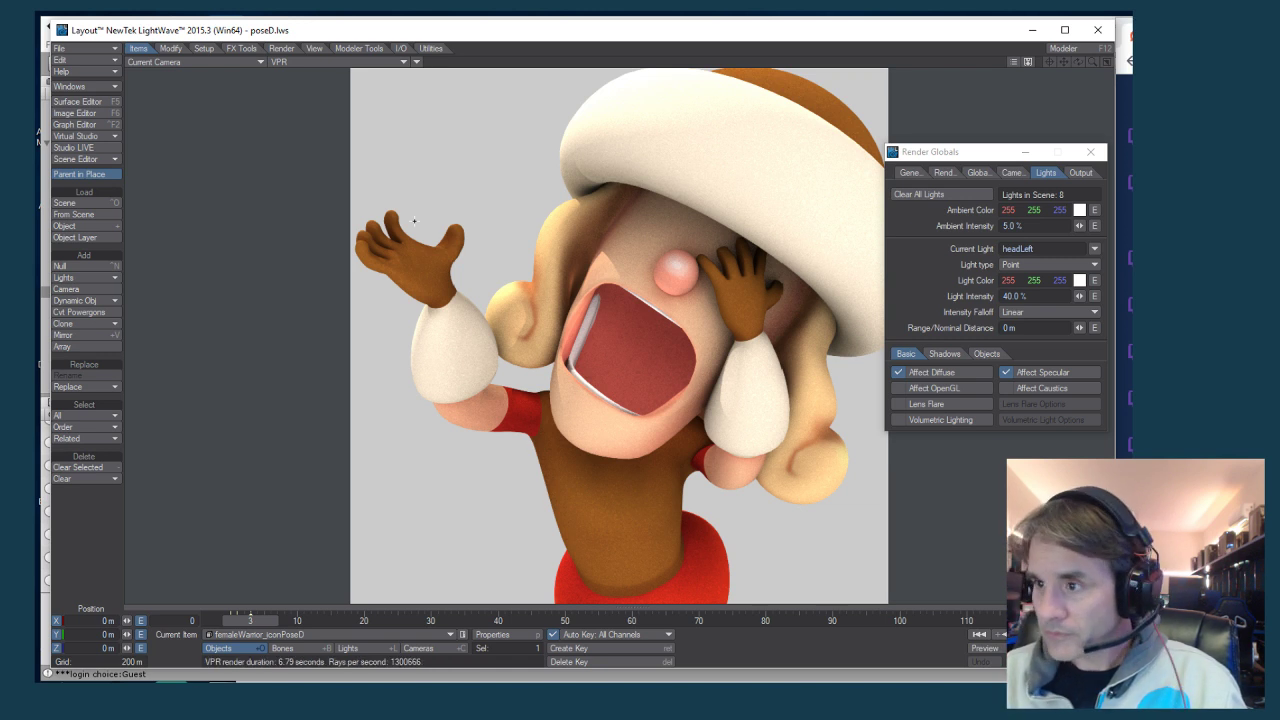
Move and rotate the camera to frame pose D, ending at X 73.9903, Y 374.7388, Z -138.6376
{"action": "left_click", "coordinate": [423, 652]}
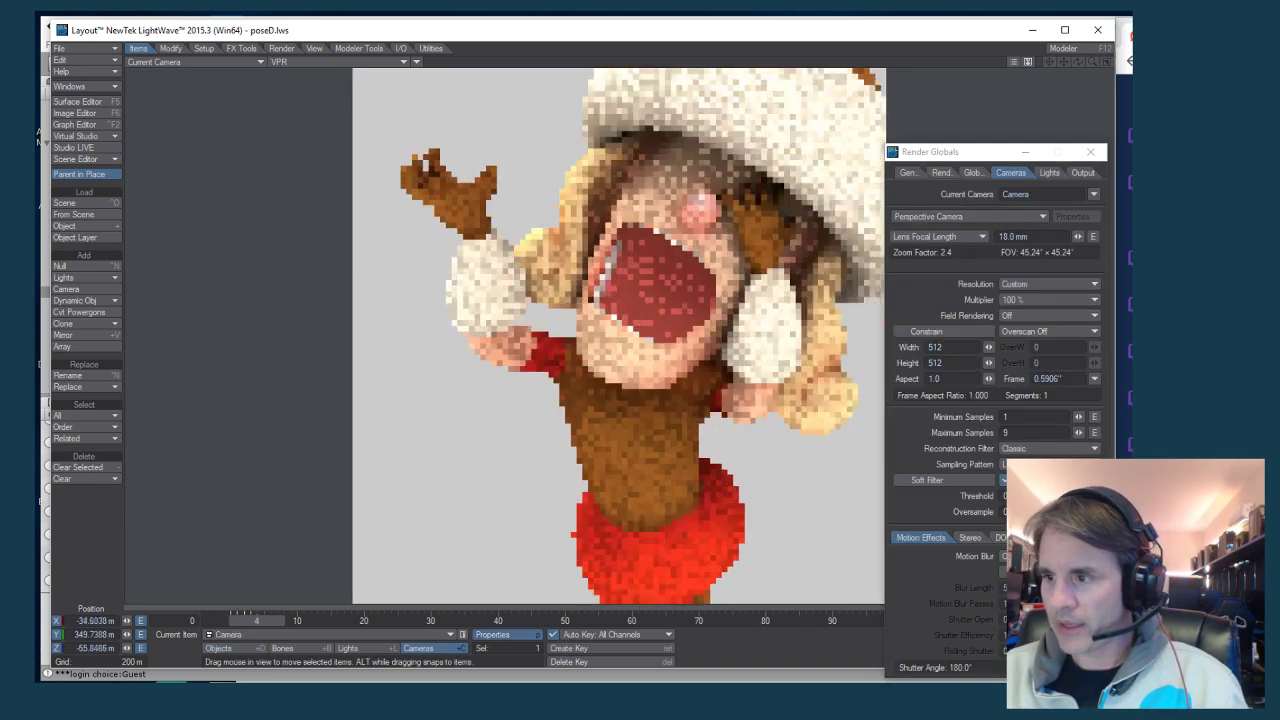
{"action": "left_click_drag", "start_coordinate": [620, 340], "coordinate": [575, 290]}
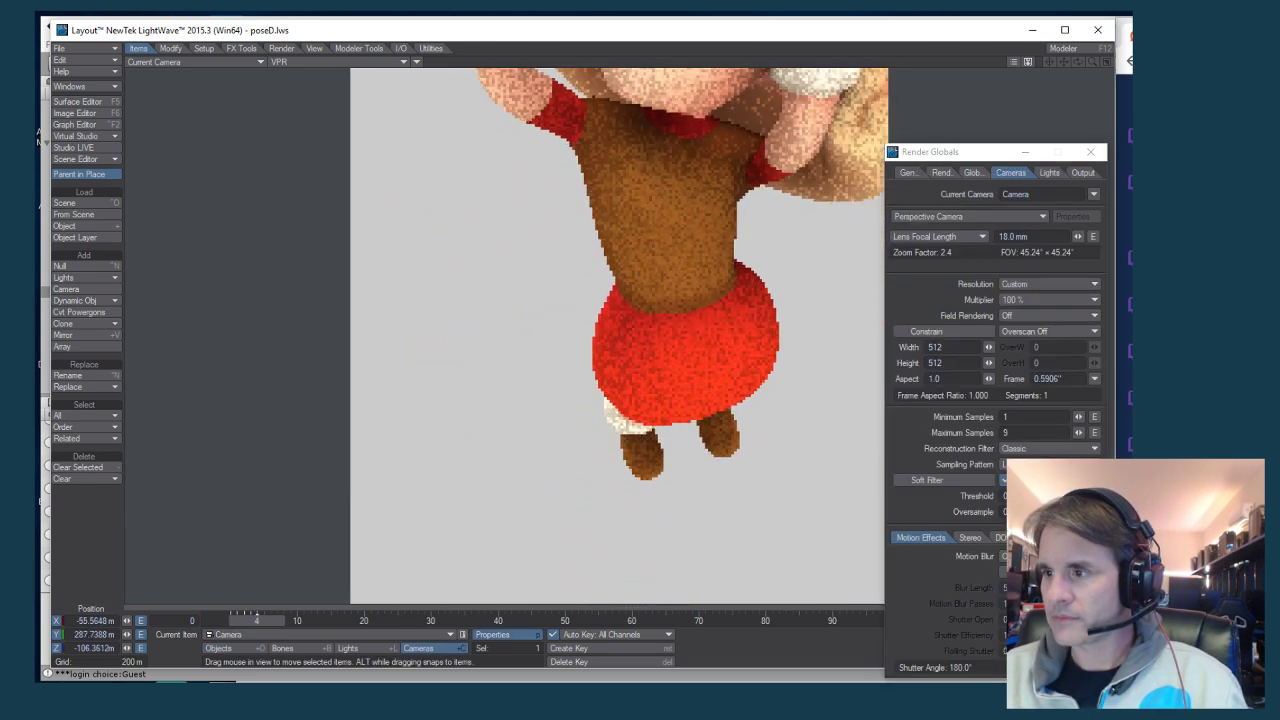
{"action": "mouse_move", "coordinate": [560, 394]}
{"action": "right_mouse_down"}
{"action": "mouse_move", "coordinate": [560, 500]}
{"action": "mouse_move", "coordinate": [564, 386]}
{"action": "right_mouse_up"}
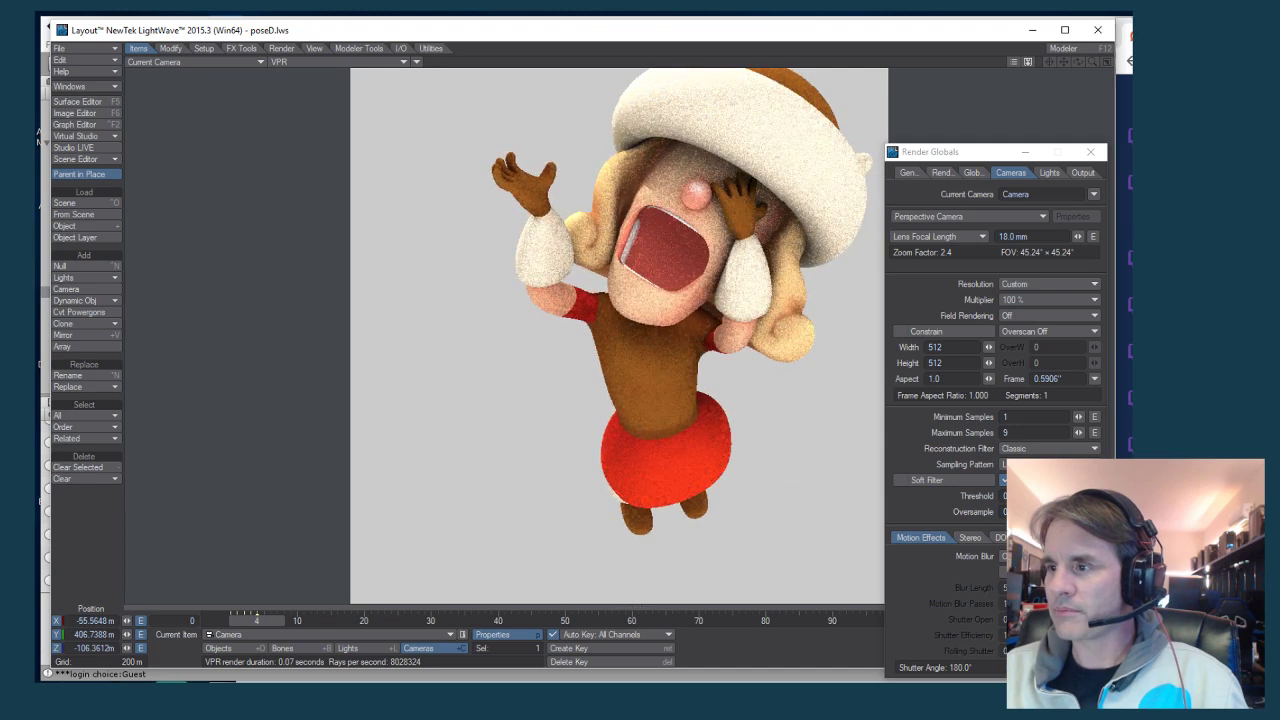
{"action": "left_click_drag", "start_coordinate": [564, 386], "coordinate": [600, 382]}
{"action": "key", "text": "y"}
{"action": "right_click_drag", "start_coordinate": [600, 382], "coordinate": [560, 382]}
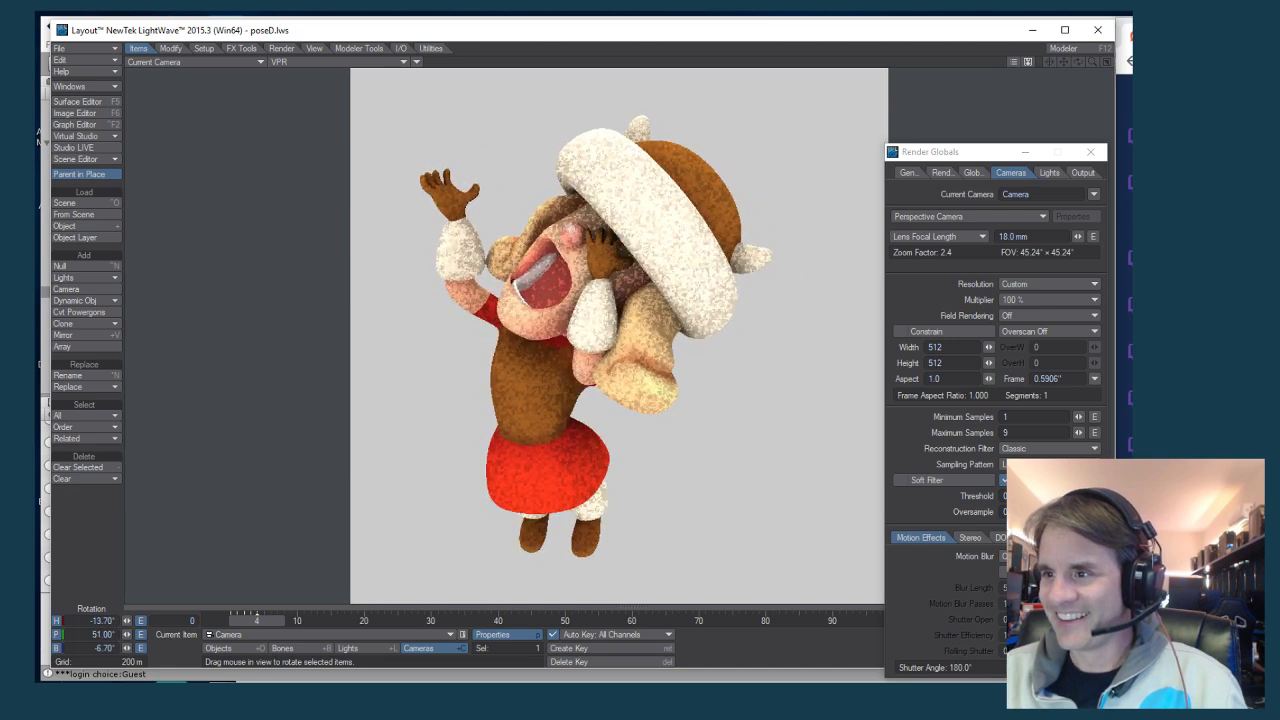
{"action": "left_click_drag", "start_coordinate": [560, 382], "coordinate": [540, 380]}
{"action": "key", "text": "t"}
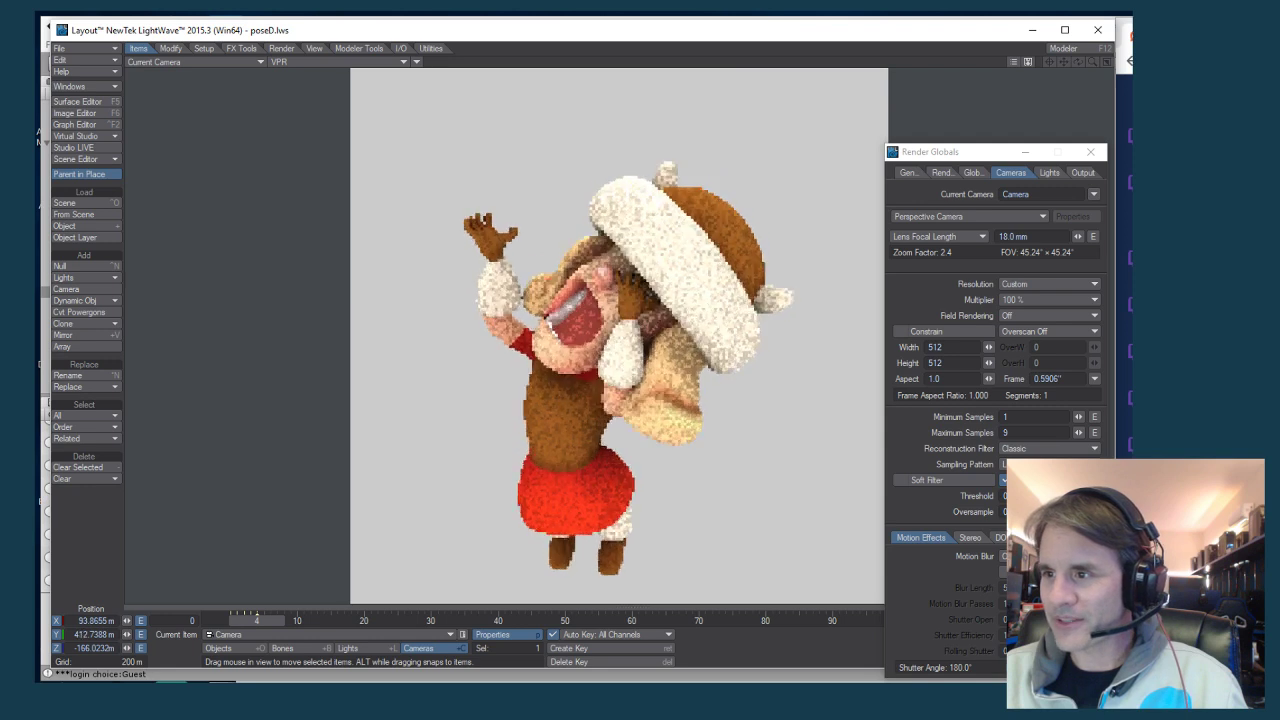
{"action": "left_click_drag", "start_coordinate": [470, 554], "coordinate": [470, 548]}
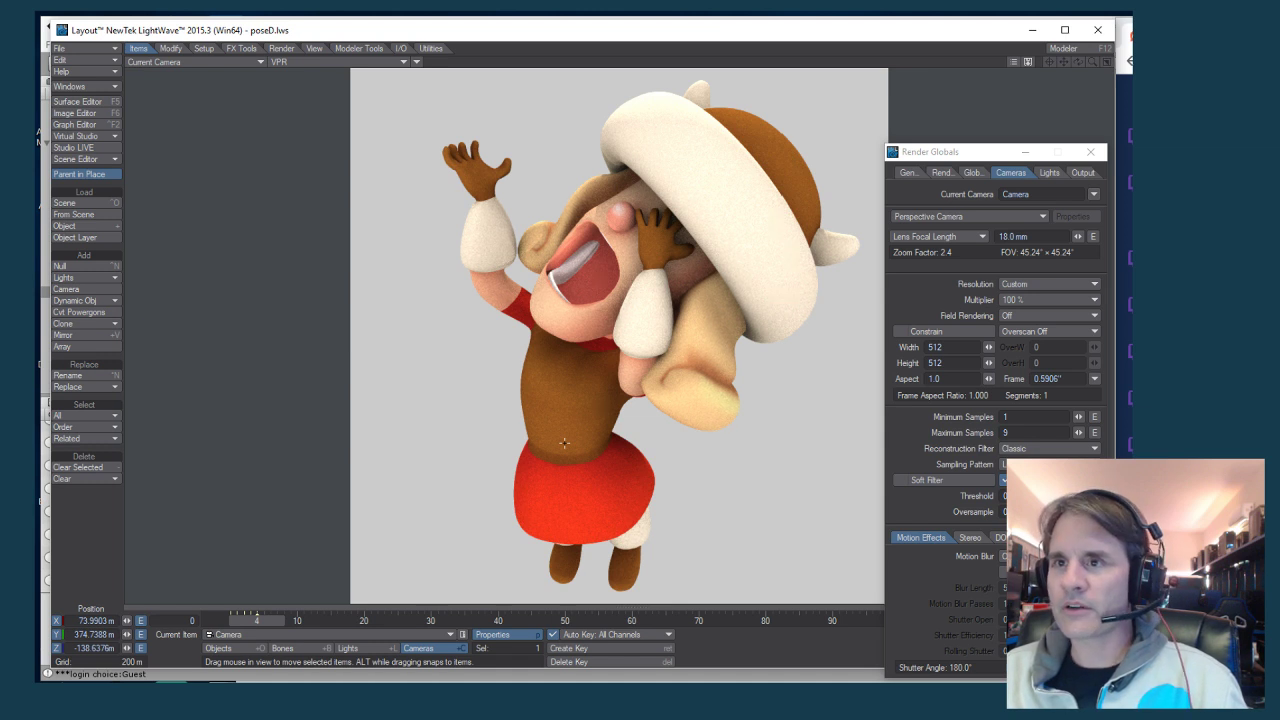
{"action": "left_click", "coordinate": [303, 64]}
Set the Layout viewport to Textured Shaded Solid display
{"action": "left_click", "coordinate": [300, 68]}
{"action": "left_click", "coordinate": [298, 64]}
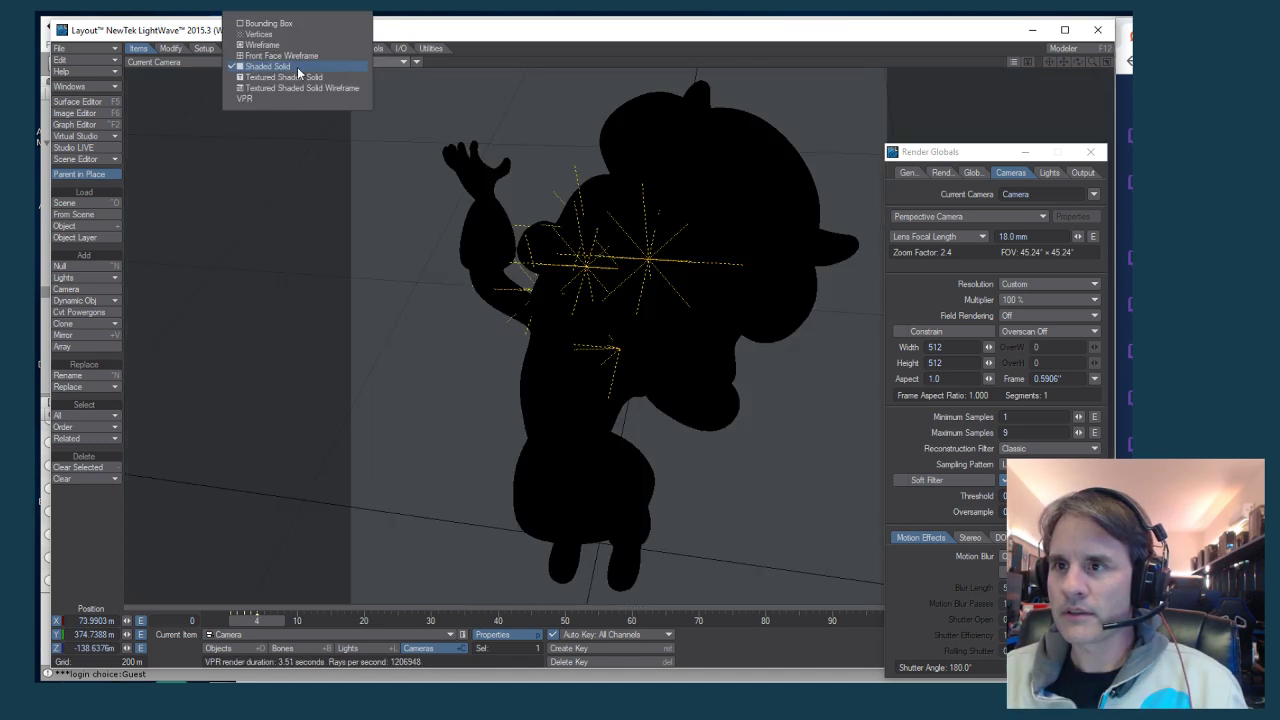
{"action": "left_click", "coordinate": [294, 77]}
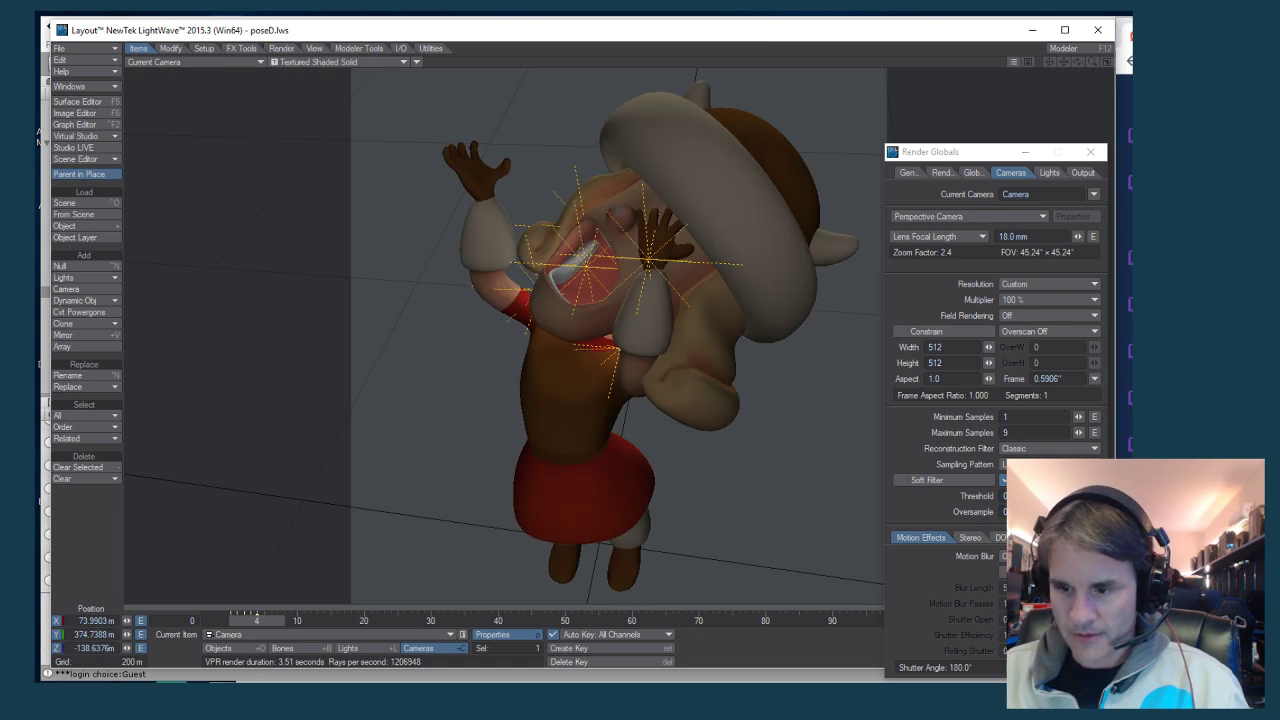
Launch Maya LT 2018 from the Start menu search, then return to LightWave Layout
{"action": "key", "text": "super"}
{"action": "type", "text": "maya"}
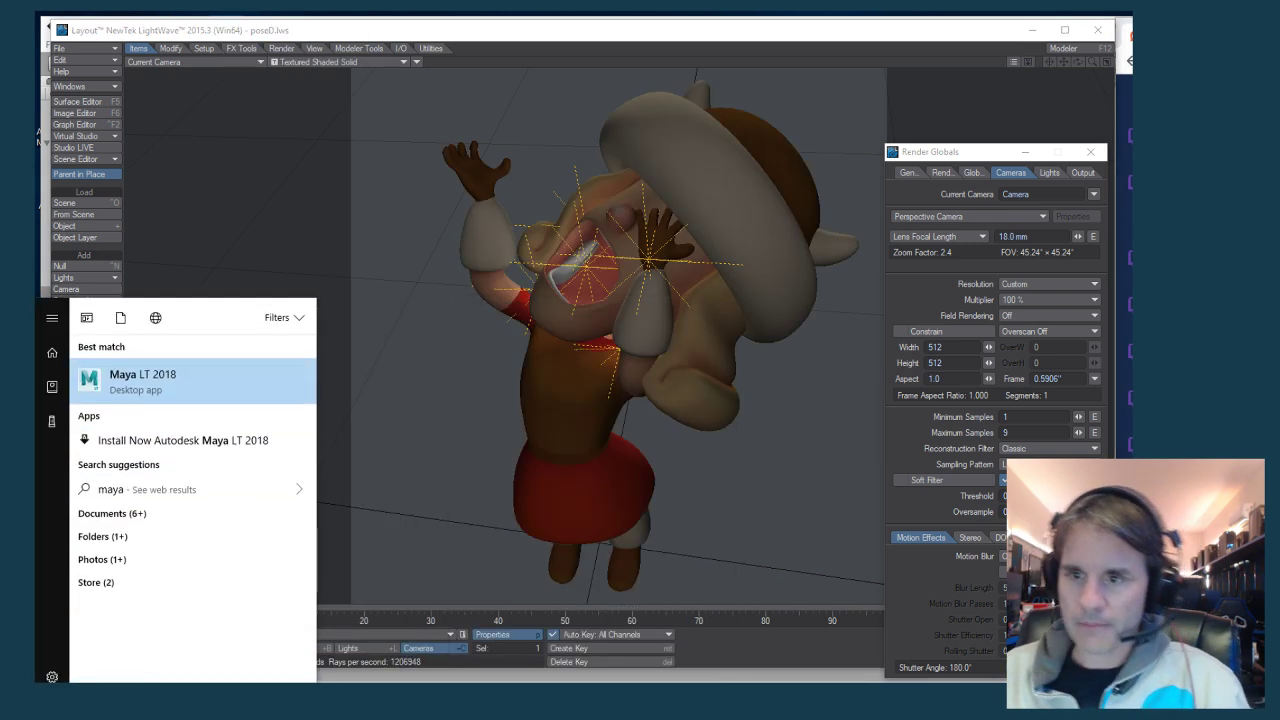
{"action": "left_click", "coordinate": [150, 394]}
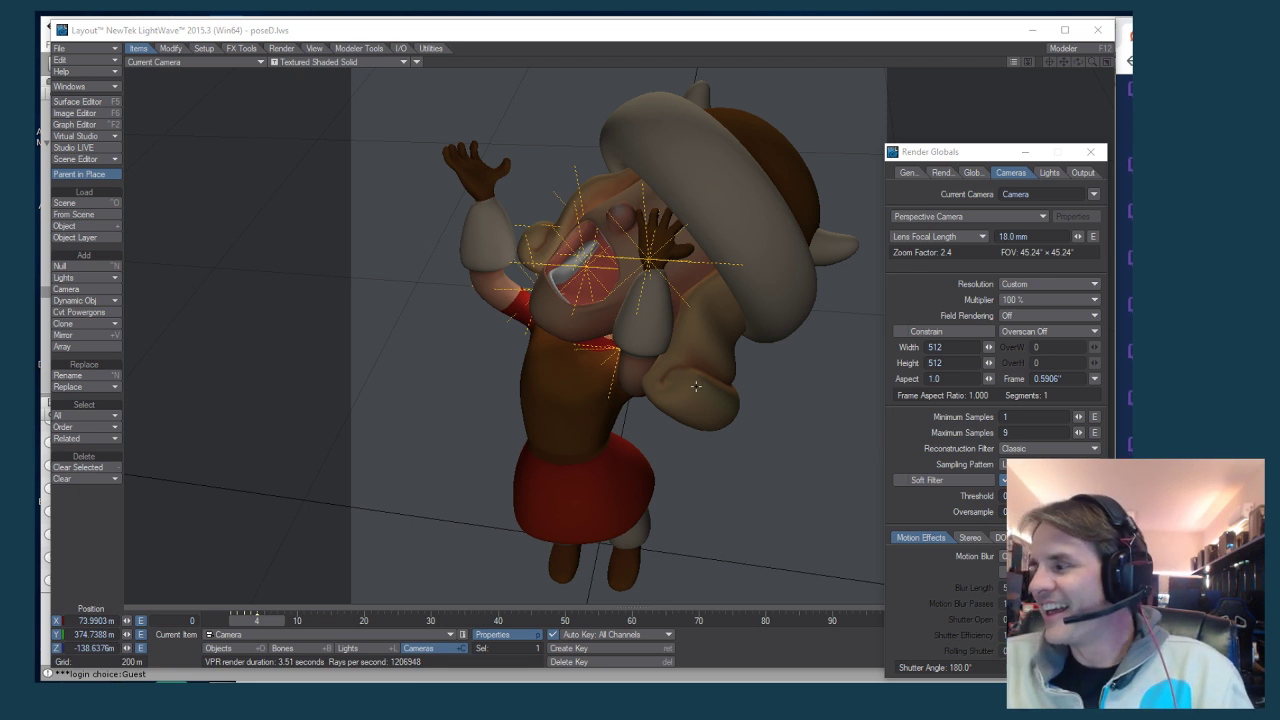
{"action": "left_click", "coordinate": [538, 39]}
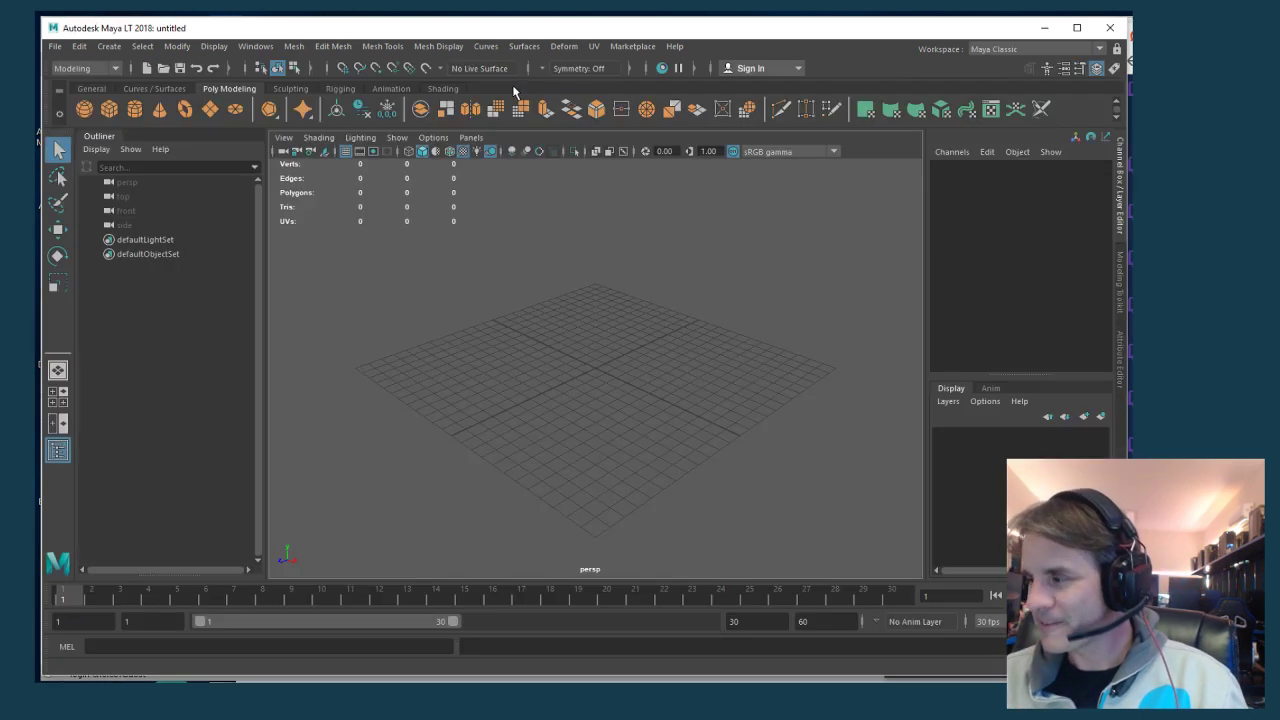
{"action": "key", "text": "alt+Tab"}
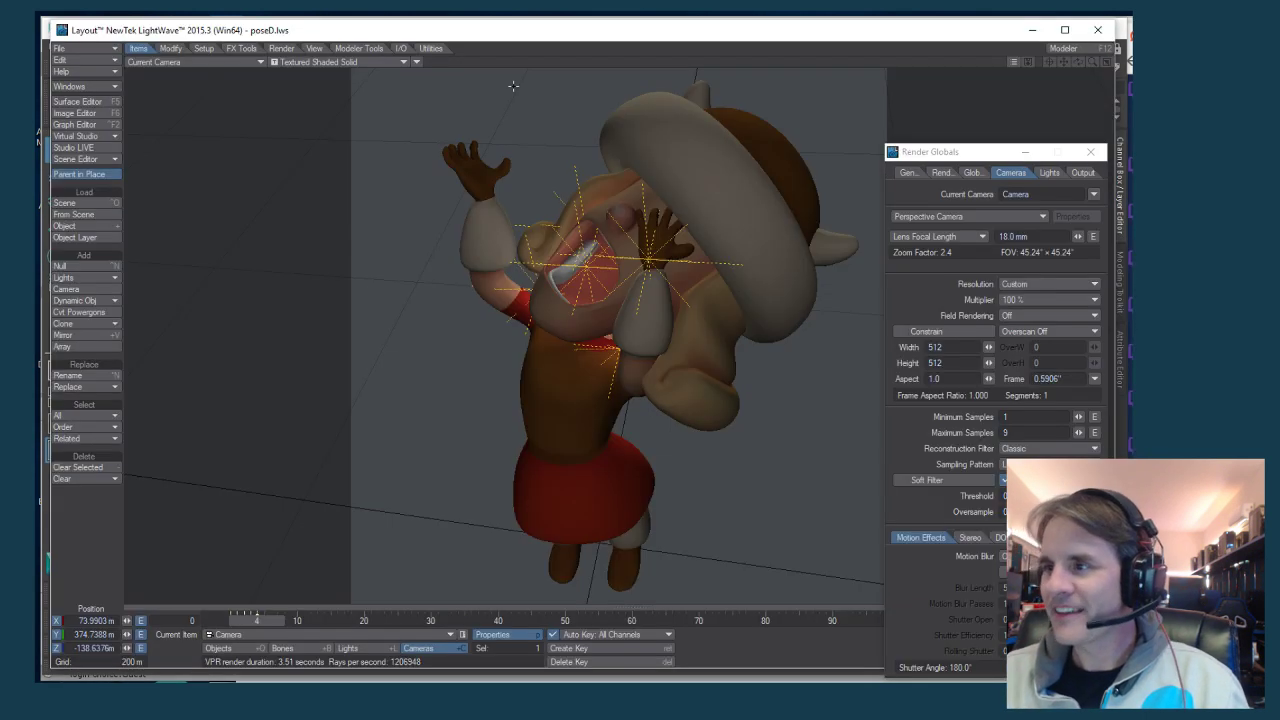
Preview poseD in VPR, then set the viewport back to Textured Shaded Solid
{"action": "left_click", "coordinate": [334, 63]}
{"action": "left_click", "coordinate": [331, 114]}
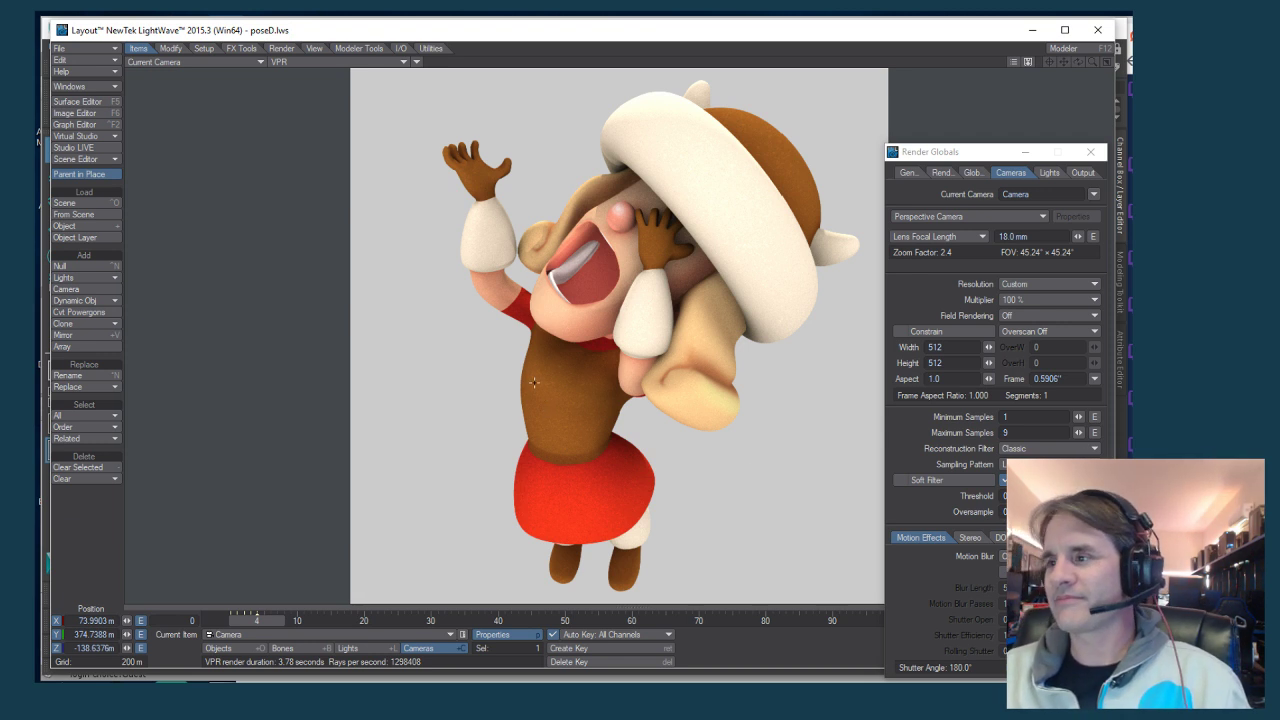
{"action": "left_click", "coordinate": [305, 61]}
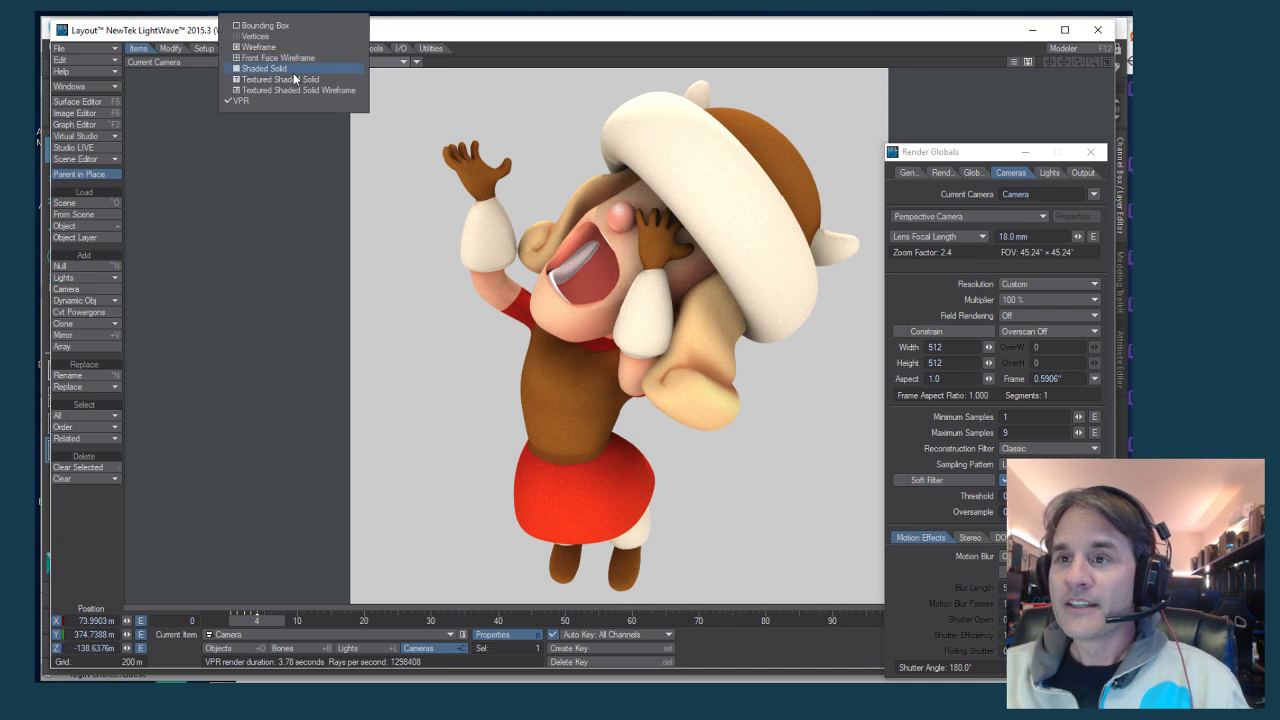
{"action": "left_click", "coordinate": [292, 79]}
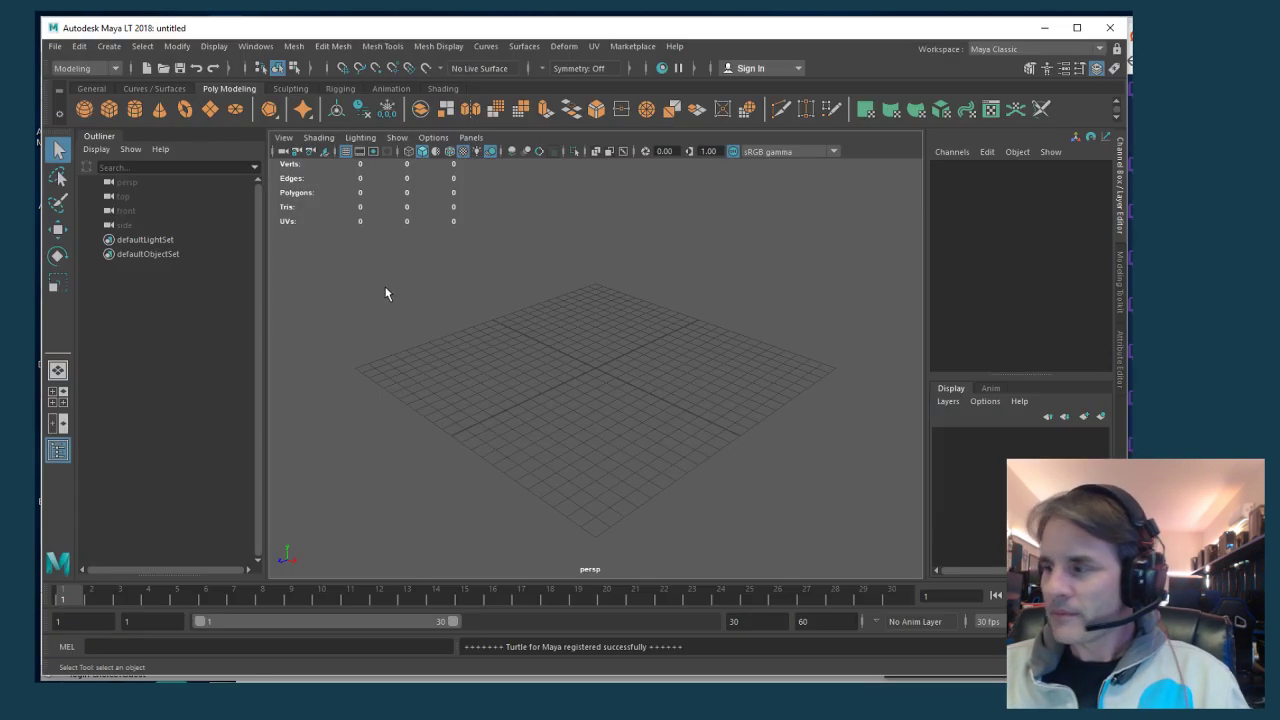
Open Maya's Open Scene dialog and browse to D:\vv_source\scenes\characters
{"action": "left_click", "coordinate": [55, 46]}
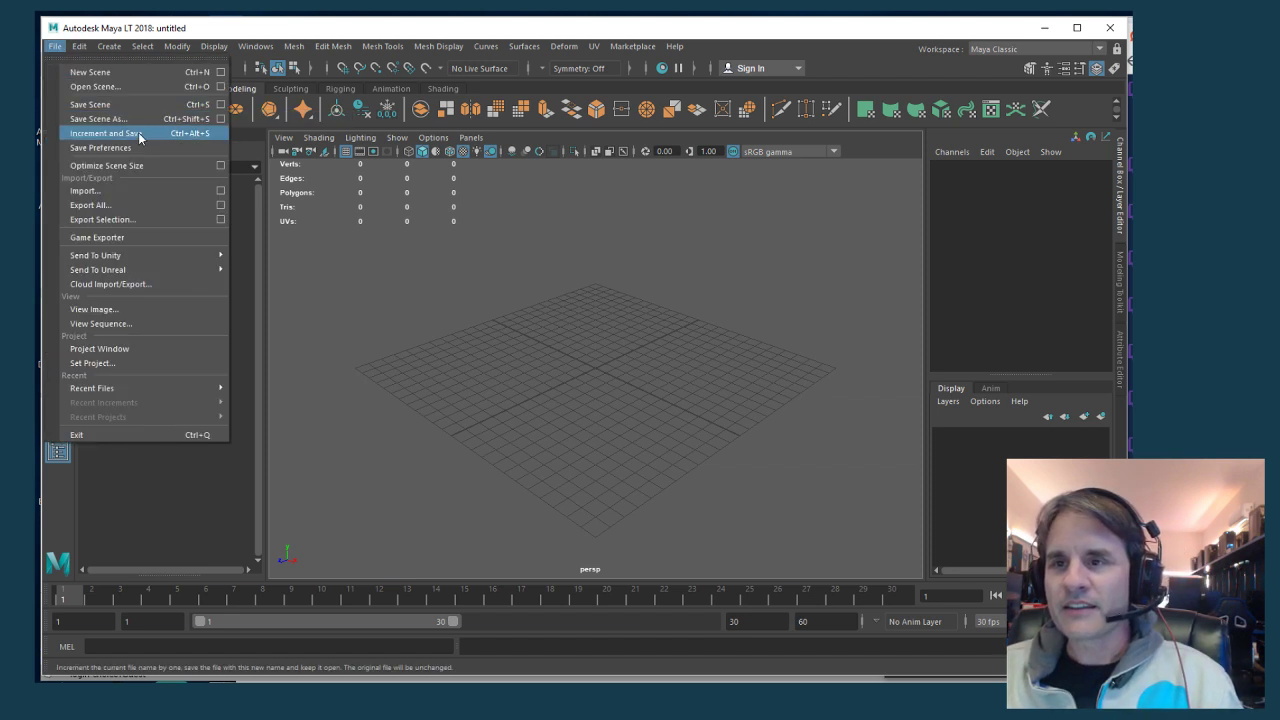
{"action": "left_click", "coordinate": [100, 87]}
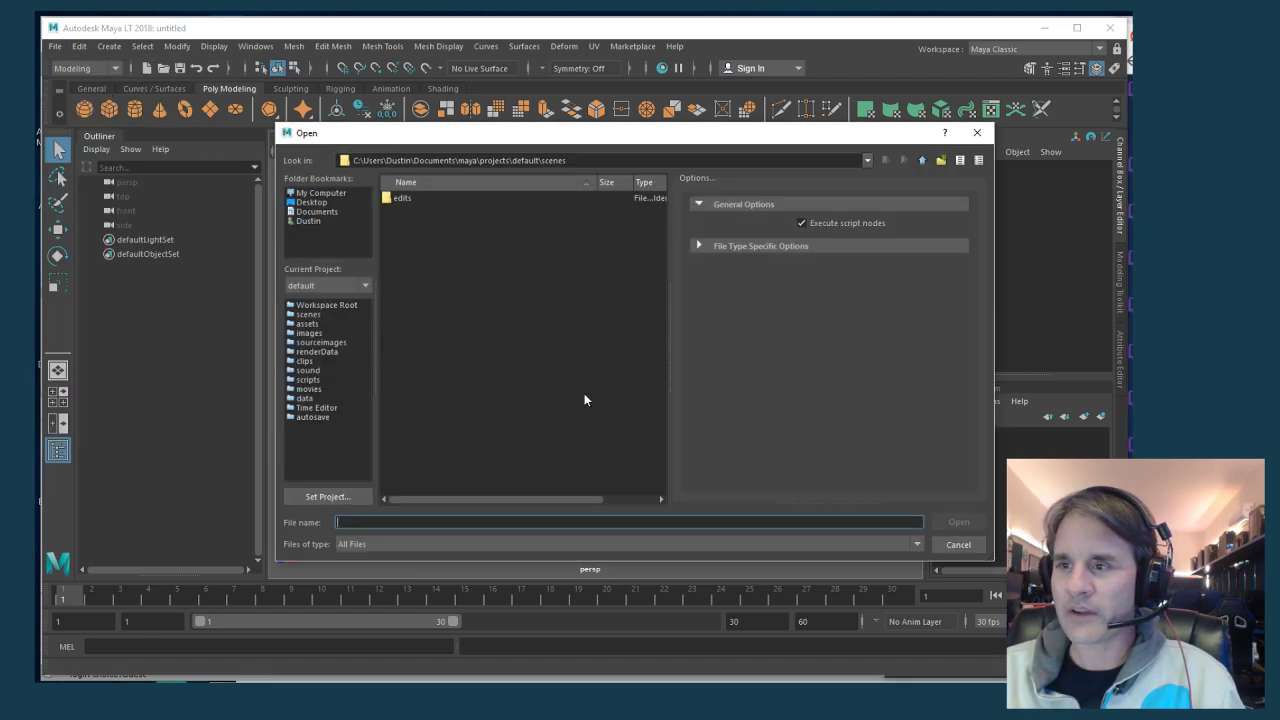
{"action": "left_click", "coordinate": [325, 201]}
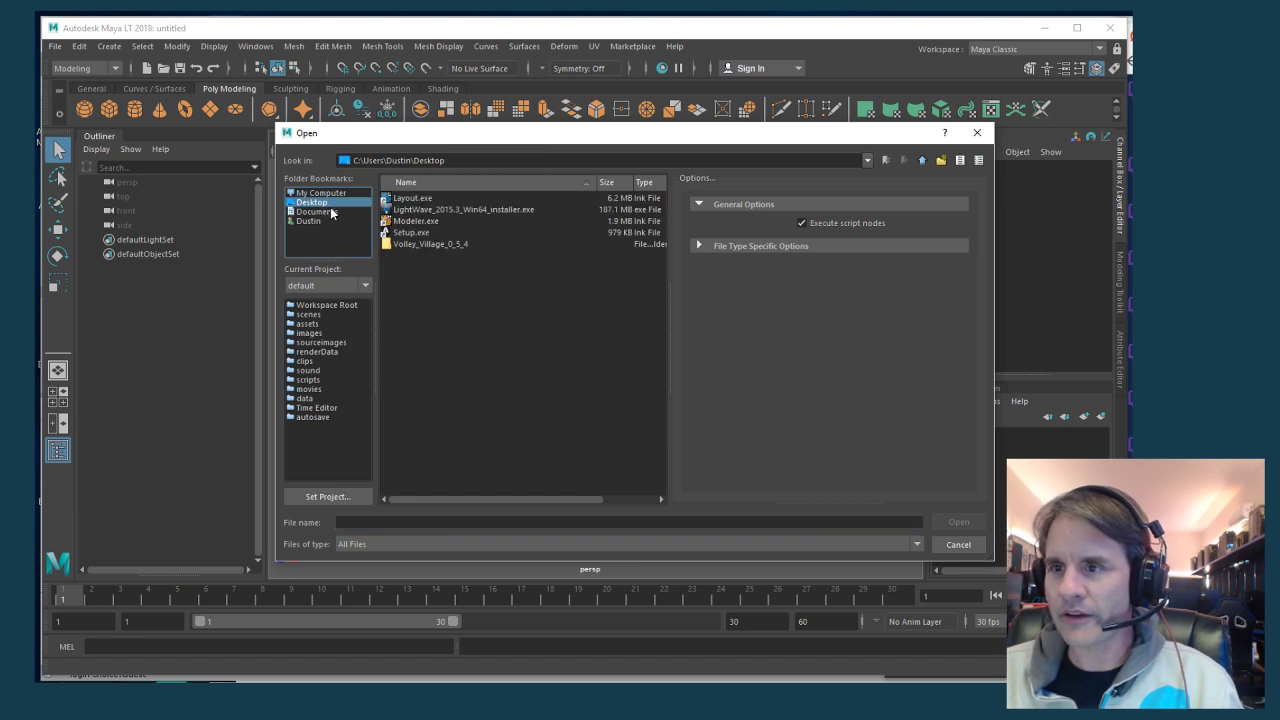
{"action": "left_click", "coordinate": [334, 193]}
{"action": "double_click", "coordinate": [429, 209]}
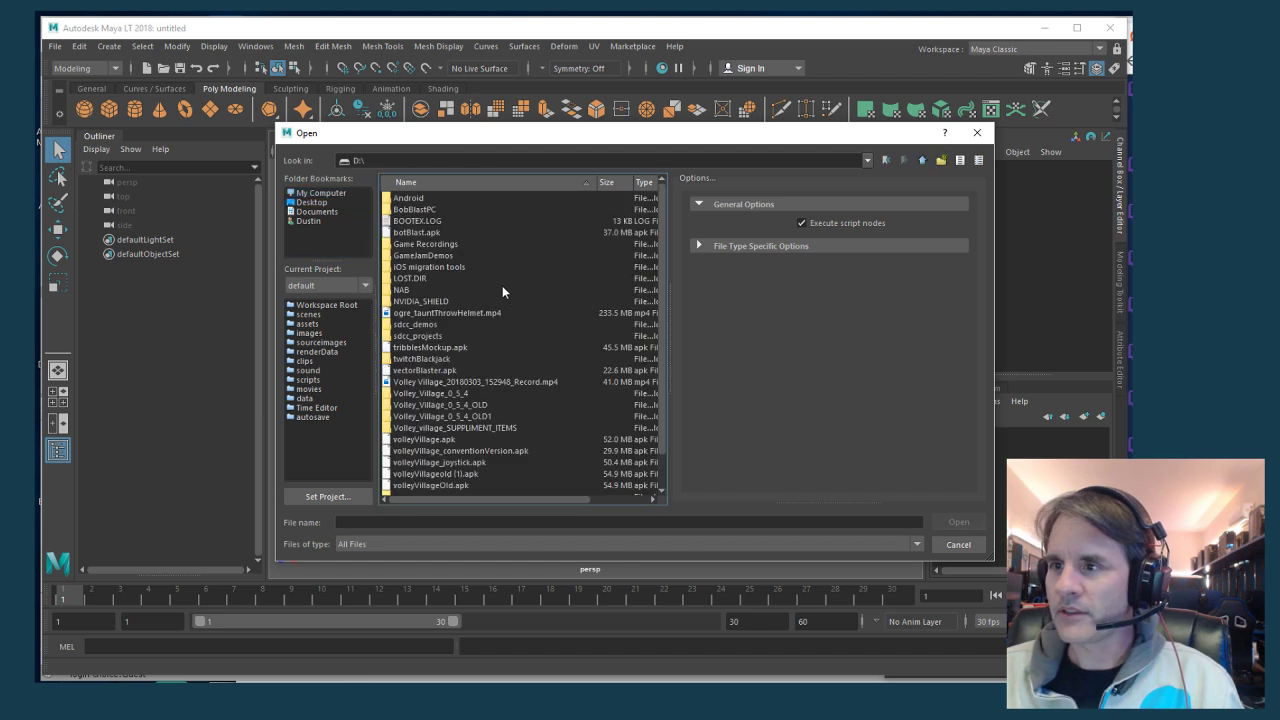
{"action": "scroll", "coordinate": [462, 330], "scroll_direction": "down", "scroll_amount": 1}
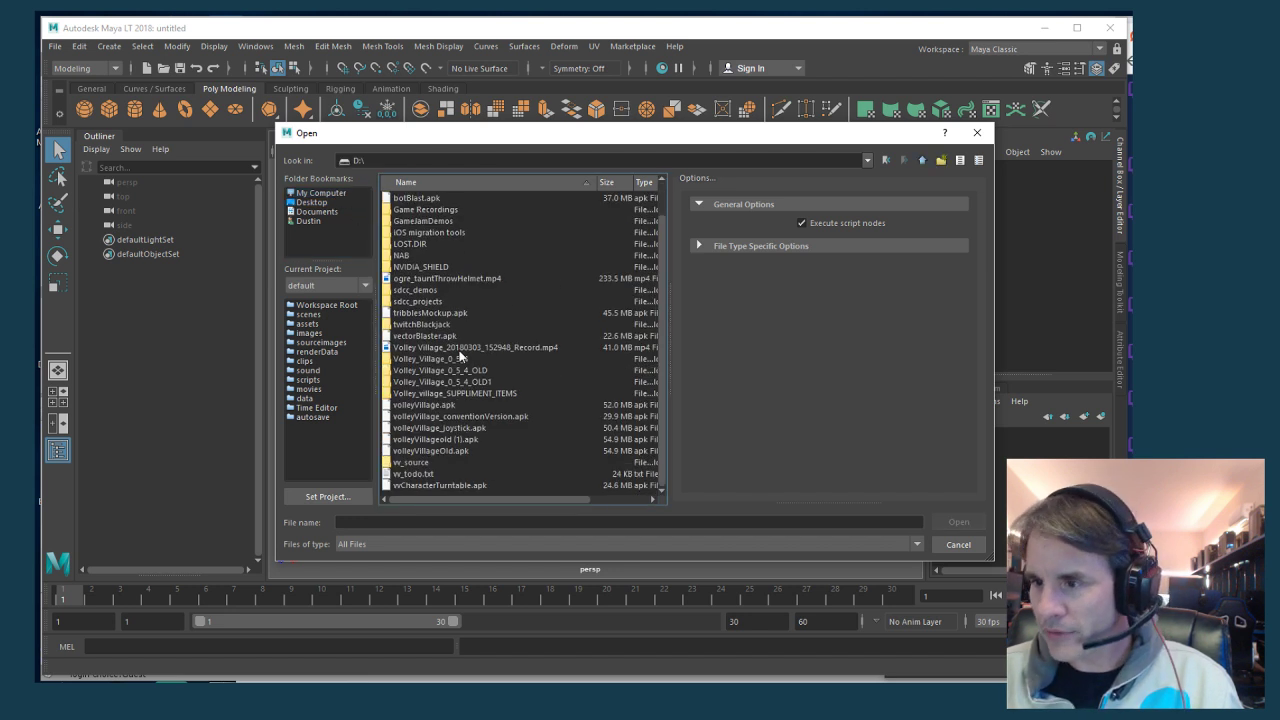
{"action": "double_click", "coordinate": [416, 462]}
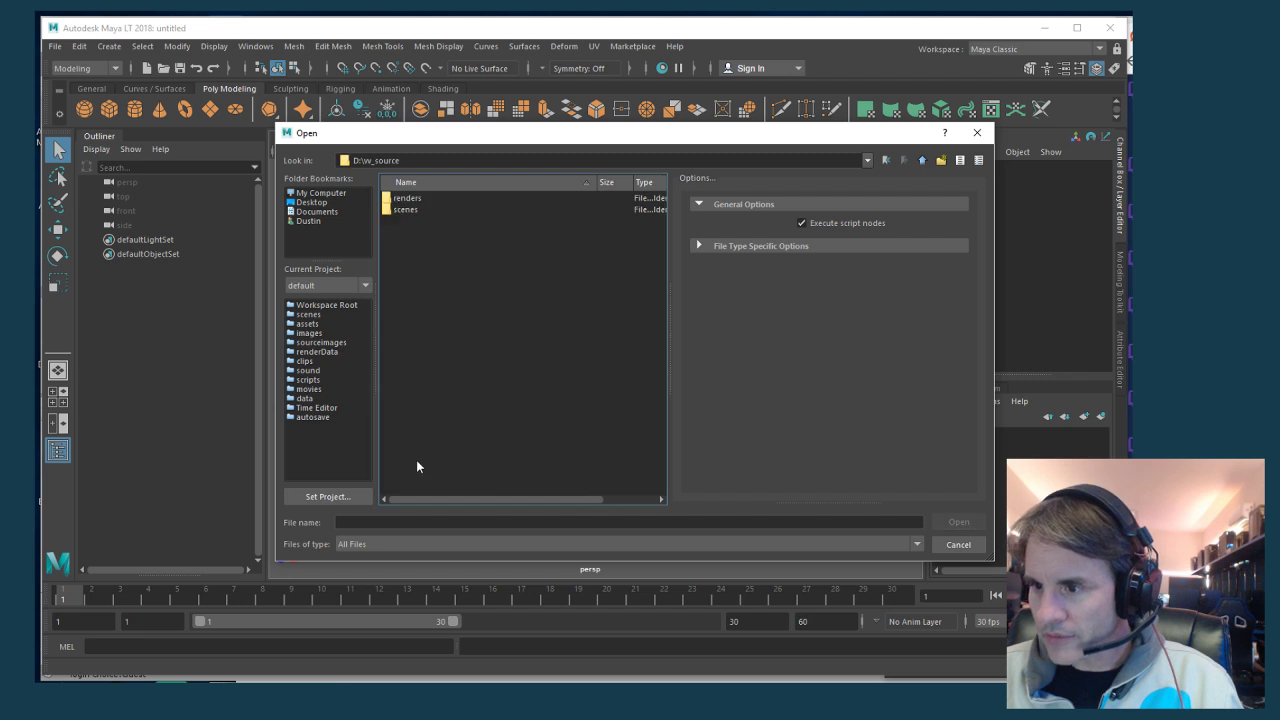
{"action": "double_click", "coordinate": [408, 211]}
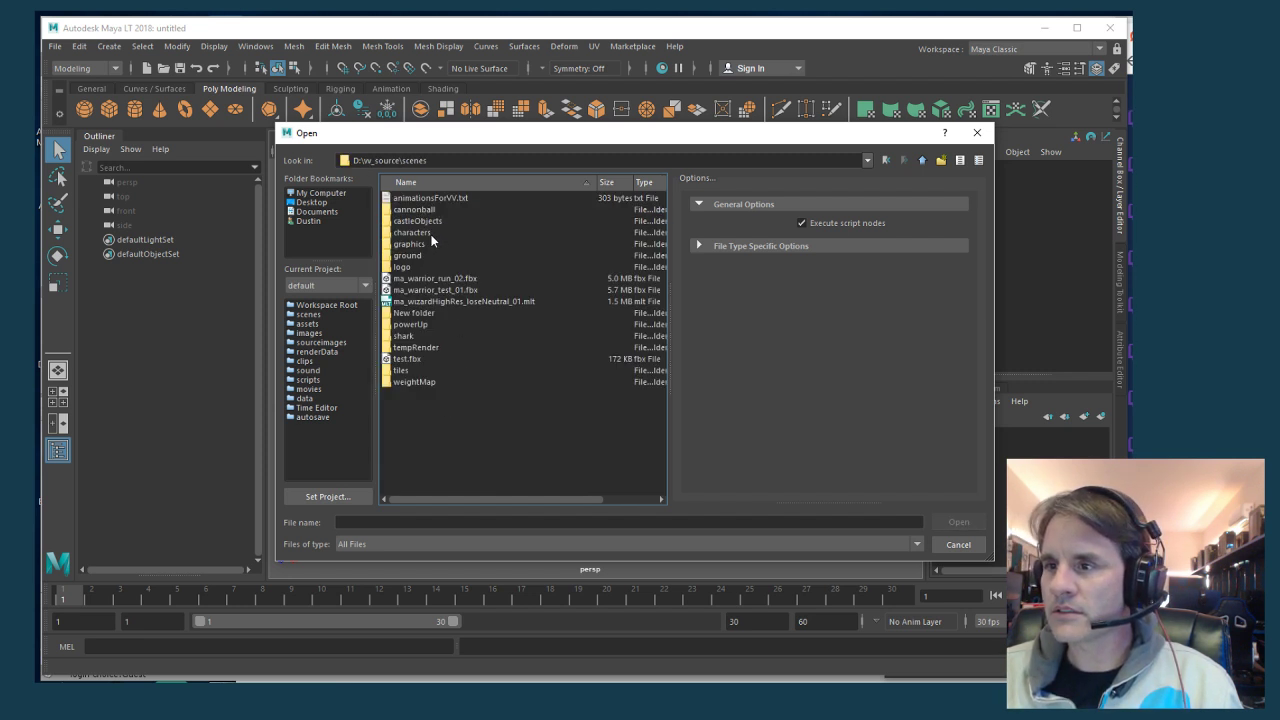
{"action": "double_click", "coordinate": [426, 233]}
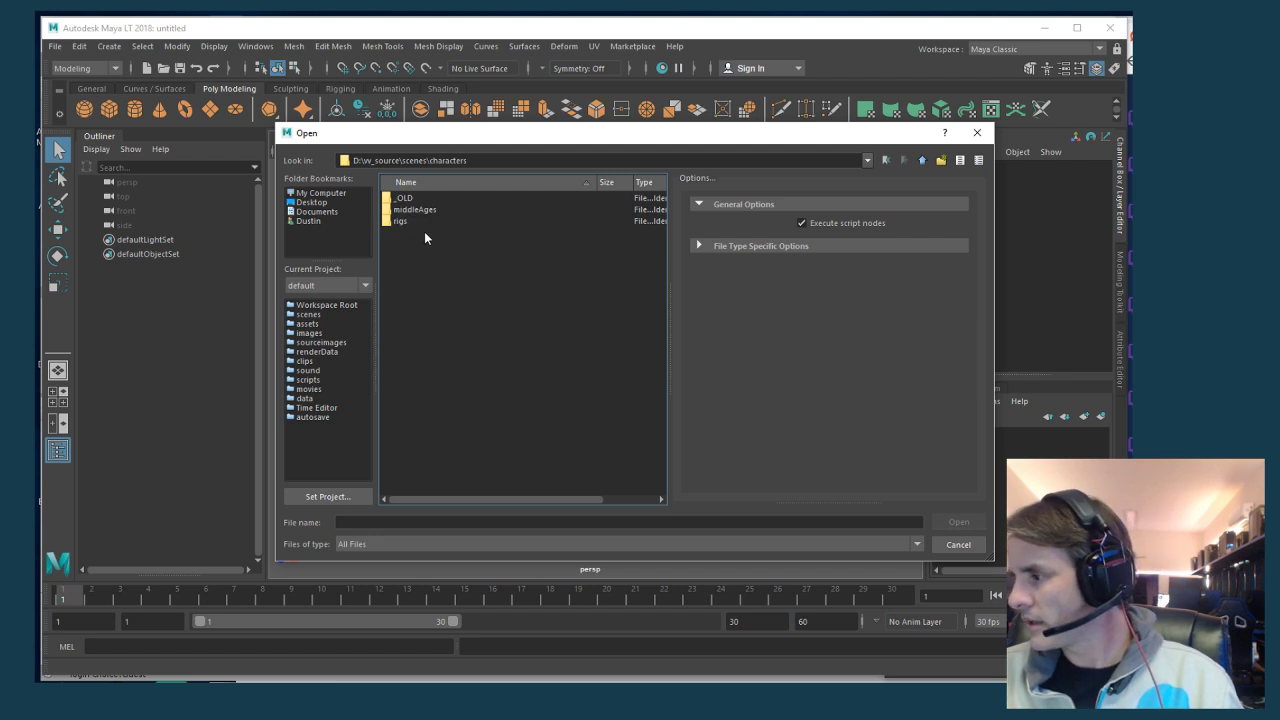
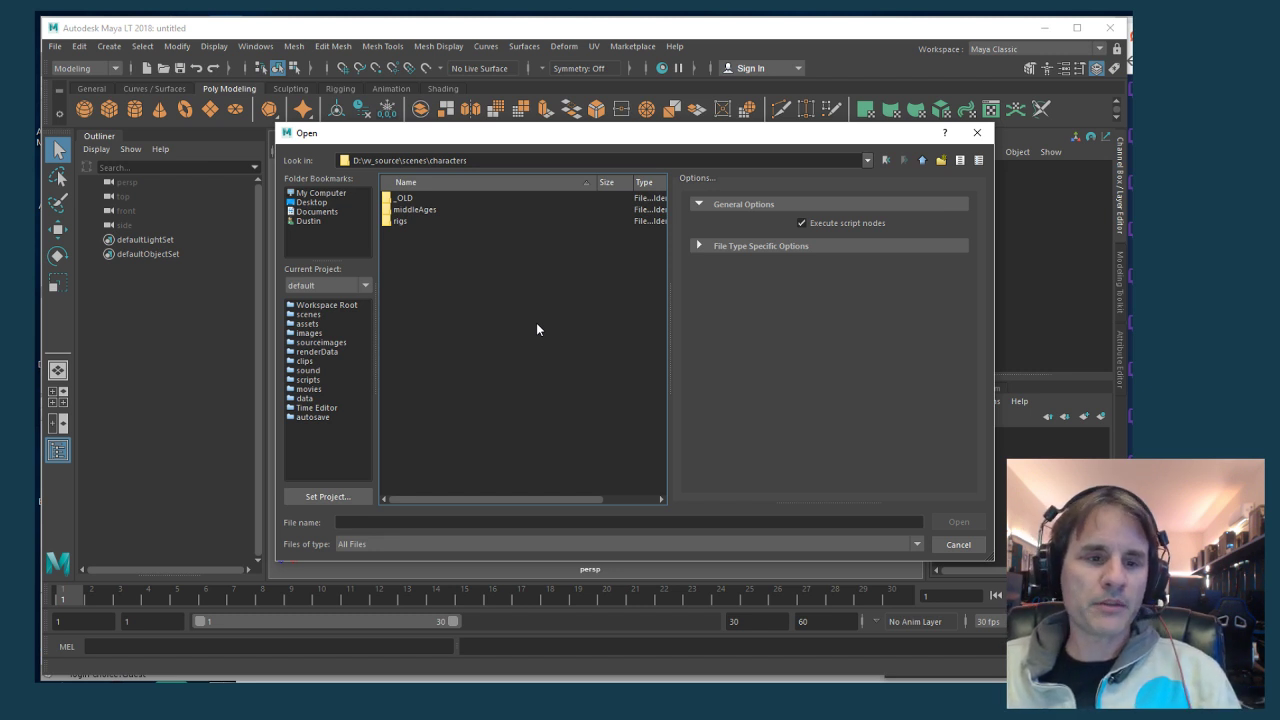
Open ma_femaleWarrior_iconPoseA_02.mlt from middleAges > femaleWarrior > iconPoses
{"action": "double_click", "coordinate": [427, 213]}
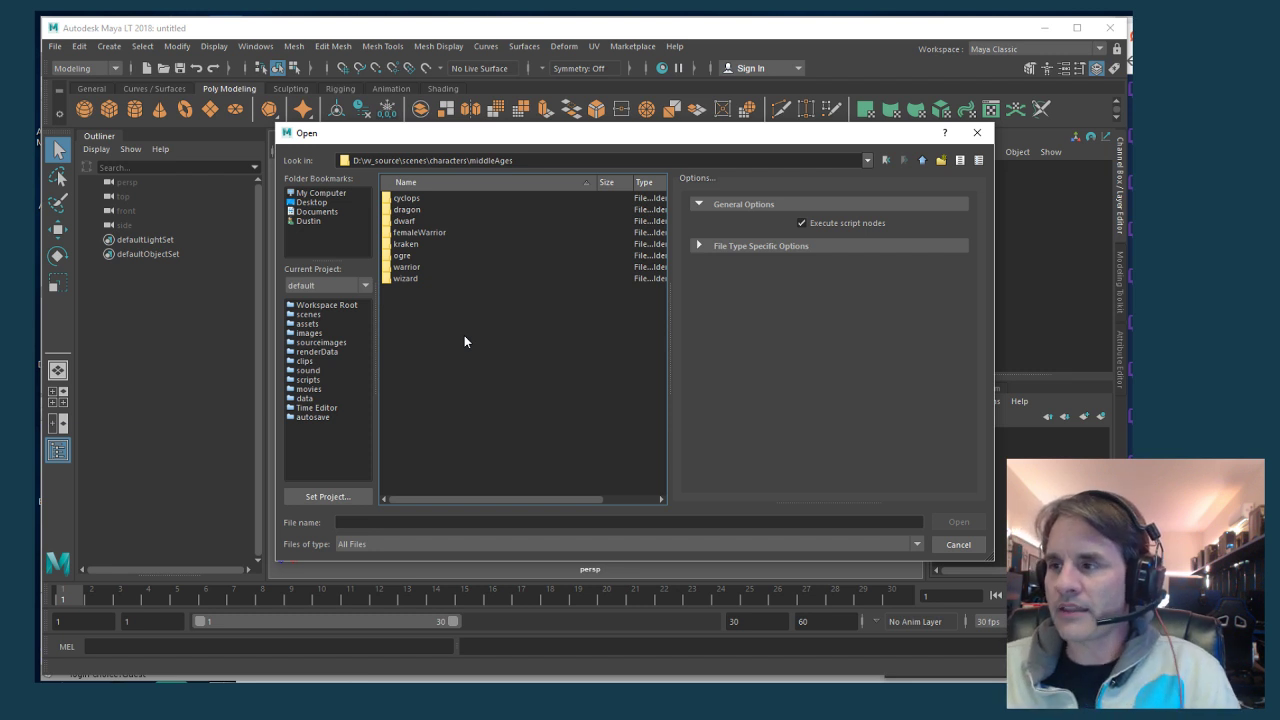
{"action": "double_click", "coordinate": [432, 233]}
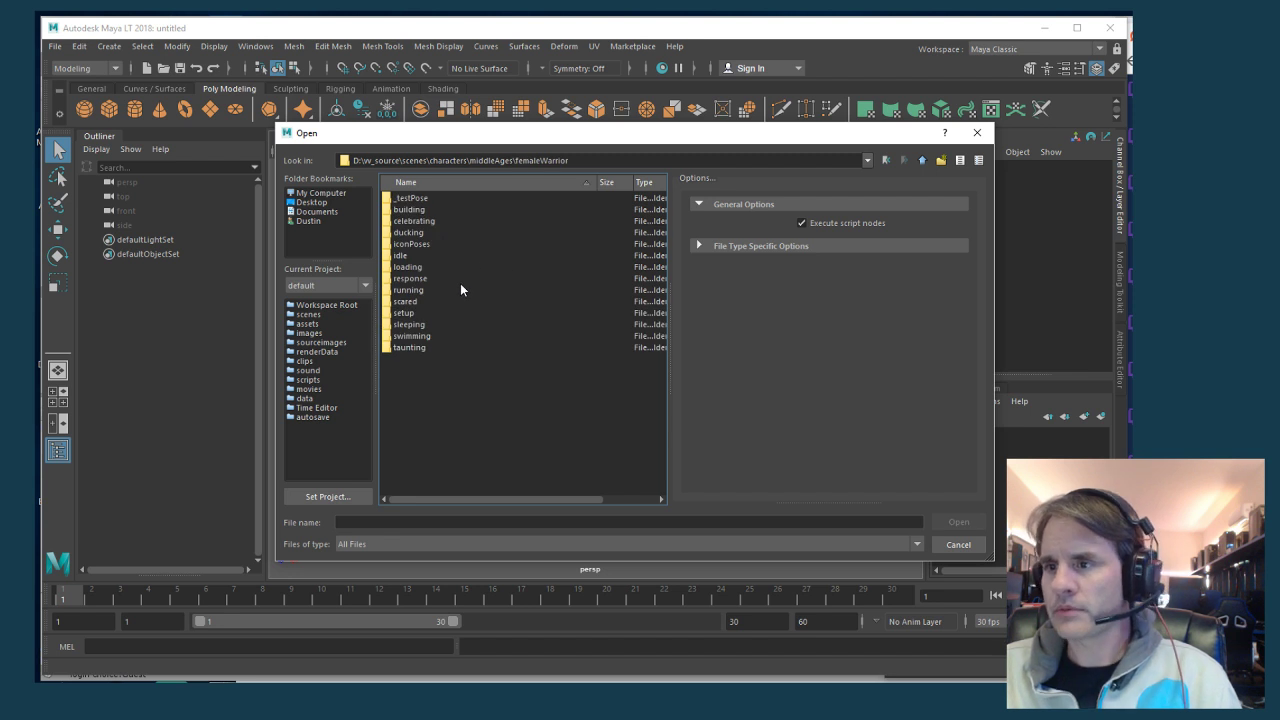
{"action": "double_click", "coordinate": [412, 244]}
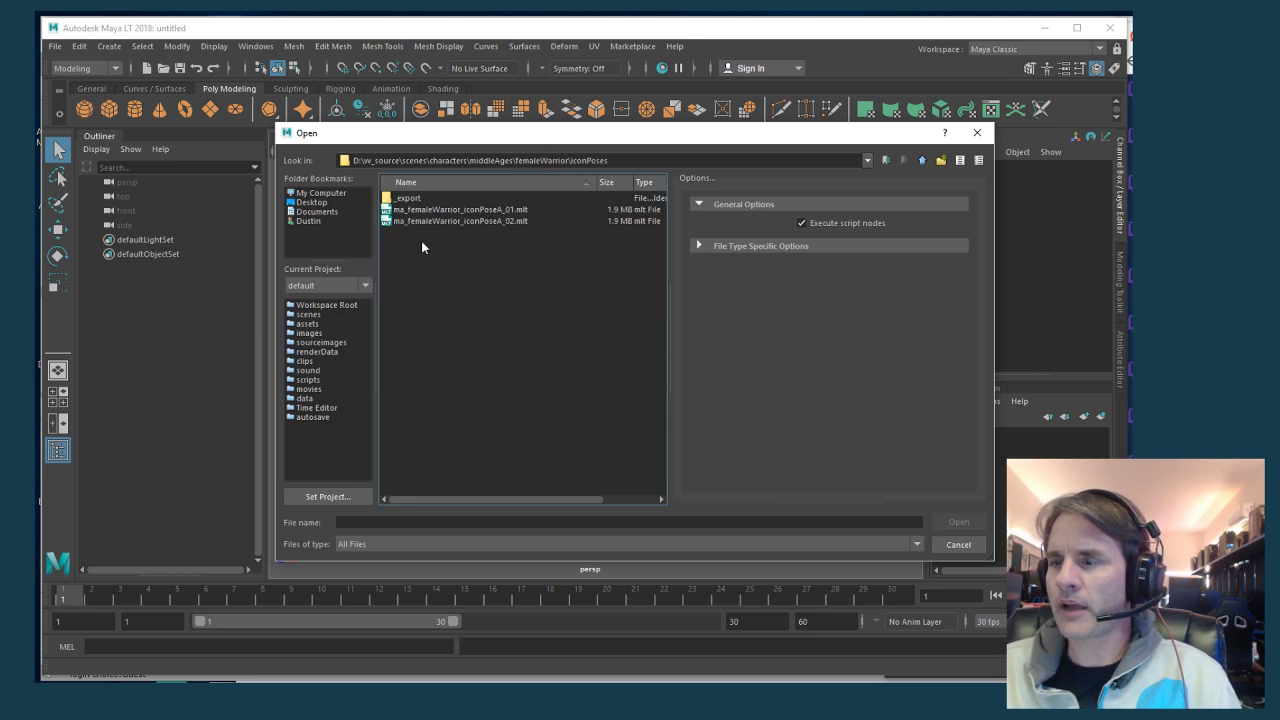
{"action": "double_click", "coordinate": [431, 222]}
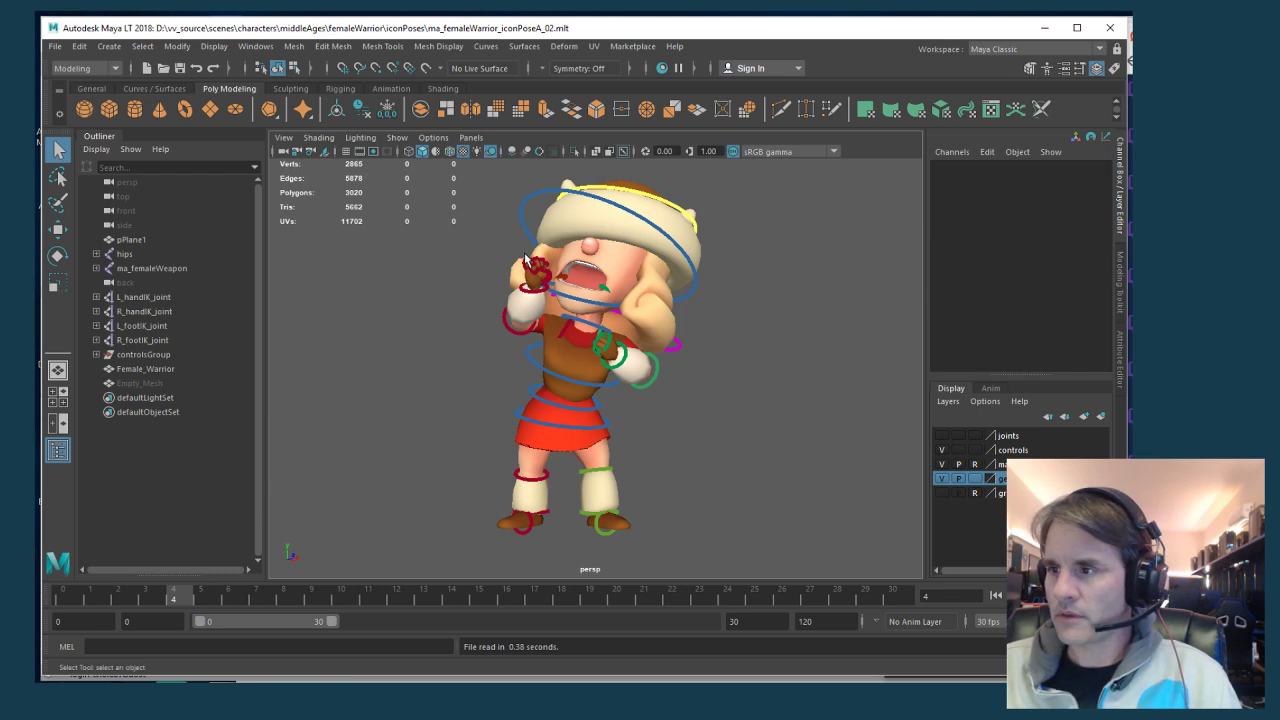
Set the geo layer to reference (R) so the warrior mesh is unpickable, then compare with LightWave
{"action": "left_click", "coordinate": [616, 430]}
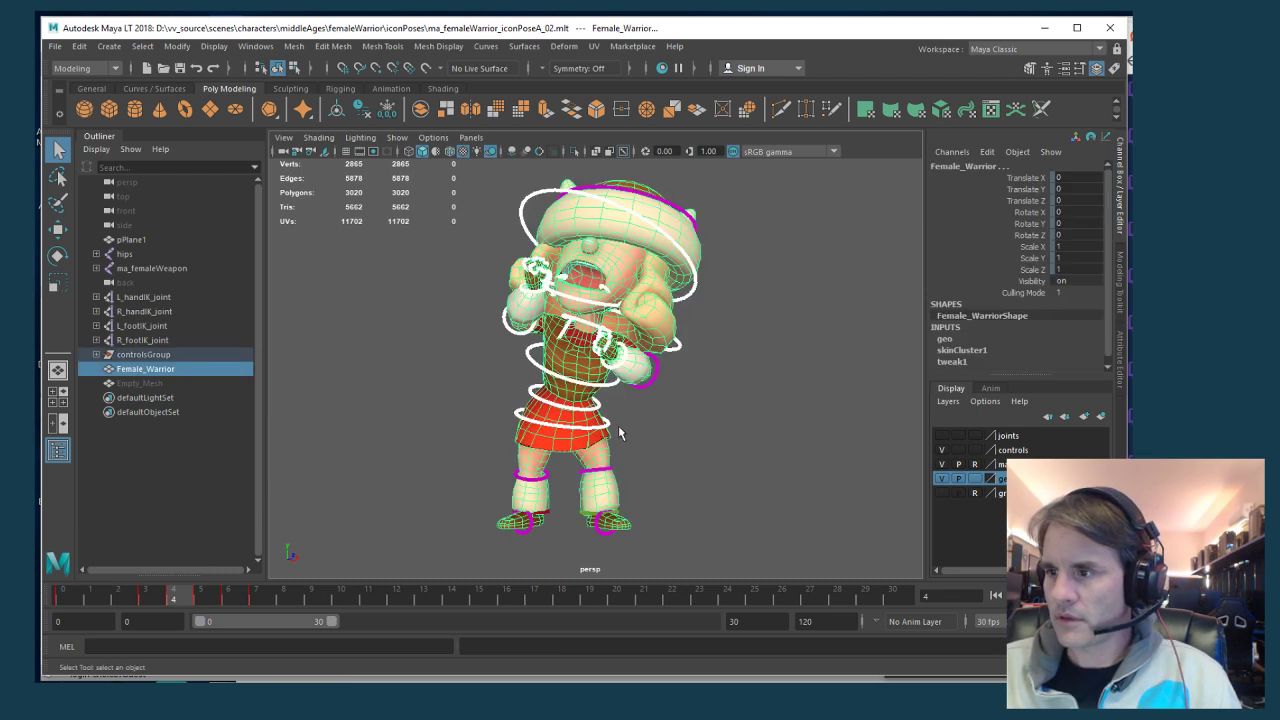
{"action": "left_click", "coordinate": [983, 480]}
{"action": "left_click", "coordinate": [983, 480]}
{"action": "left_click", "coordinate": [701, 424]}
{"action": "left_click_drag", "start_coordinate": [472, 244], "coordinate": [630, 458]}
{"action": "key", "text": "alt+Tab"}
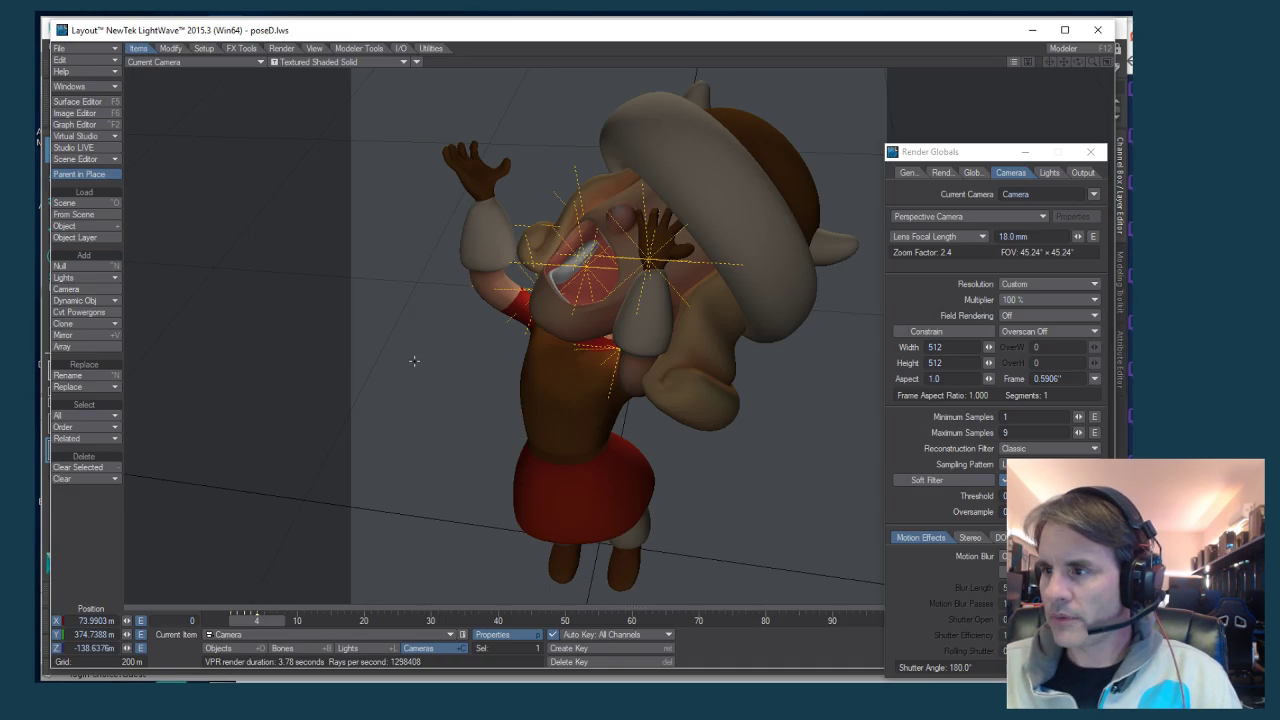
{"action": "key", "text": "alt+Tab"}
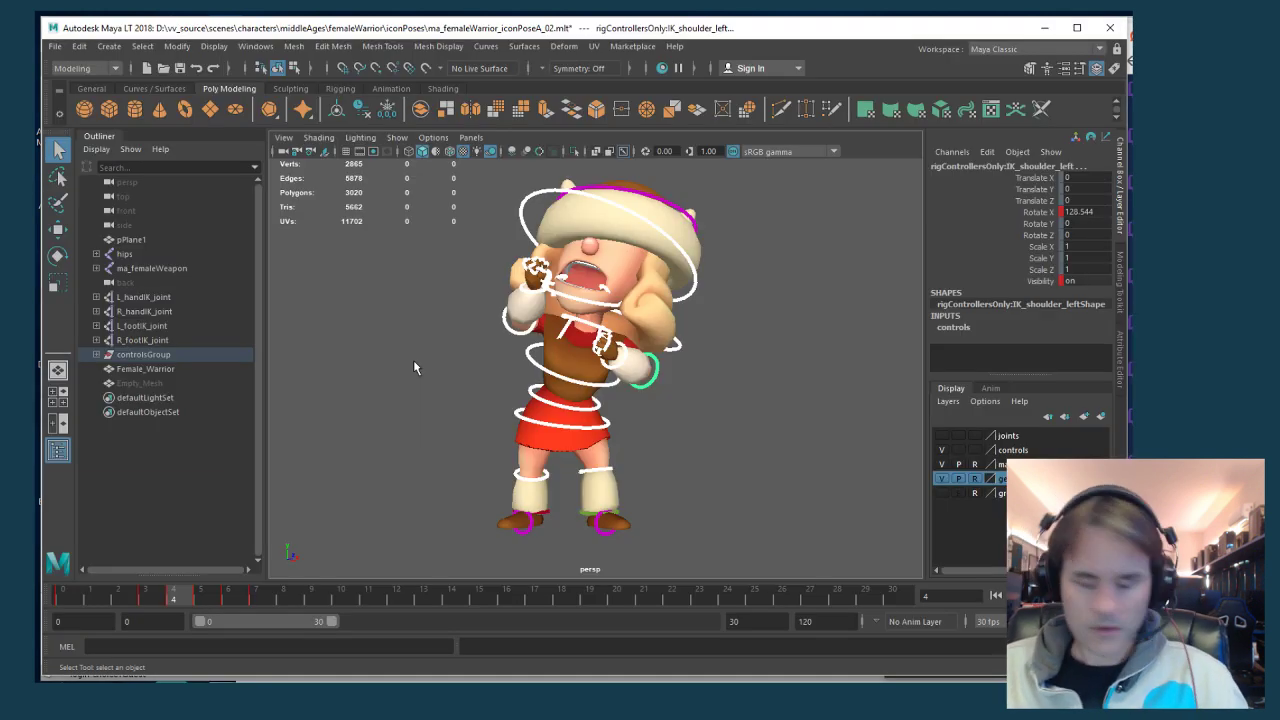
Step the timeline to frame 6 and frame the character's legs in the viewport
{"action": "key", "text": "alt+period"}
{"action": "key", "text": "alt+comma"}
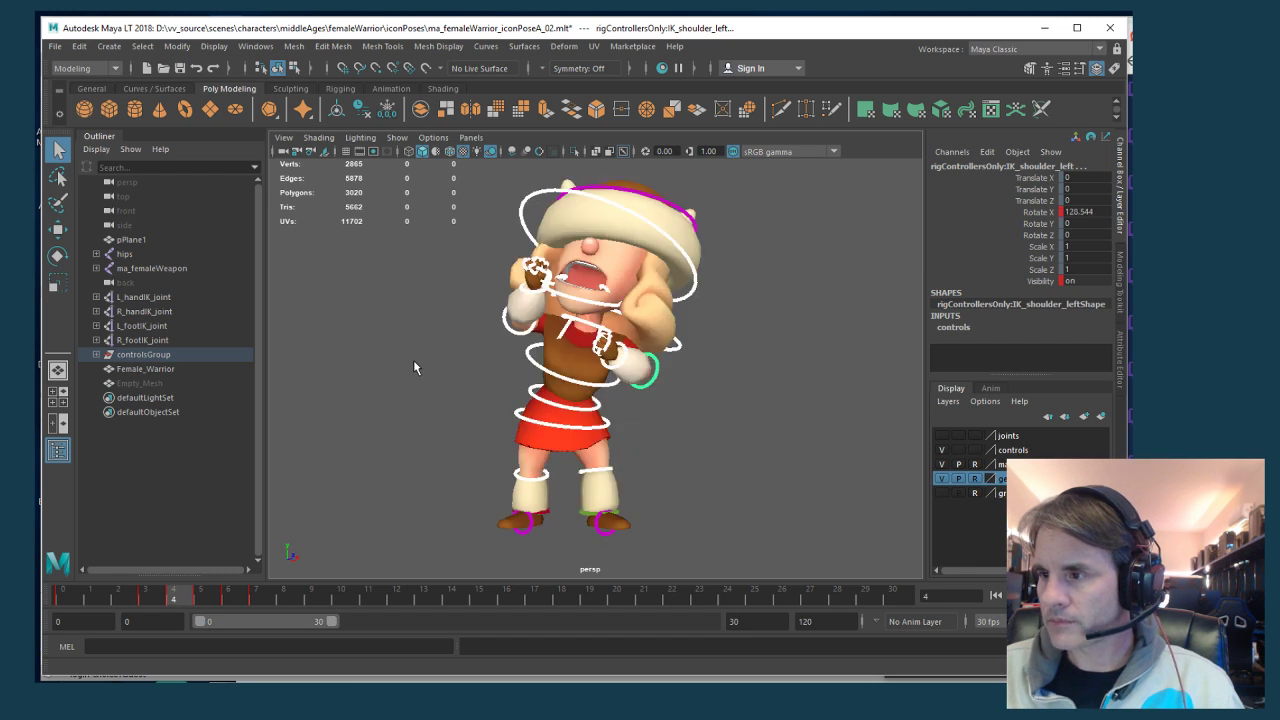
{"action": "key", "text": "alt+period"}
{"action": "key", "text": "alt+comma"}
{"action": "key", "text": "alt+period"}
{"action": "key", "text": "alt+period"}
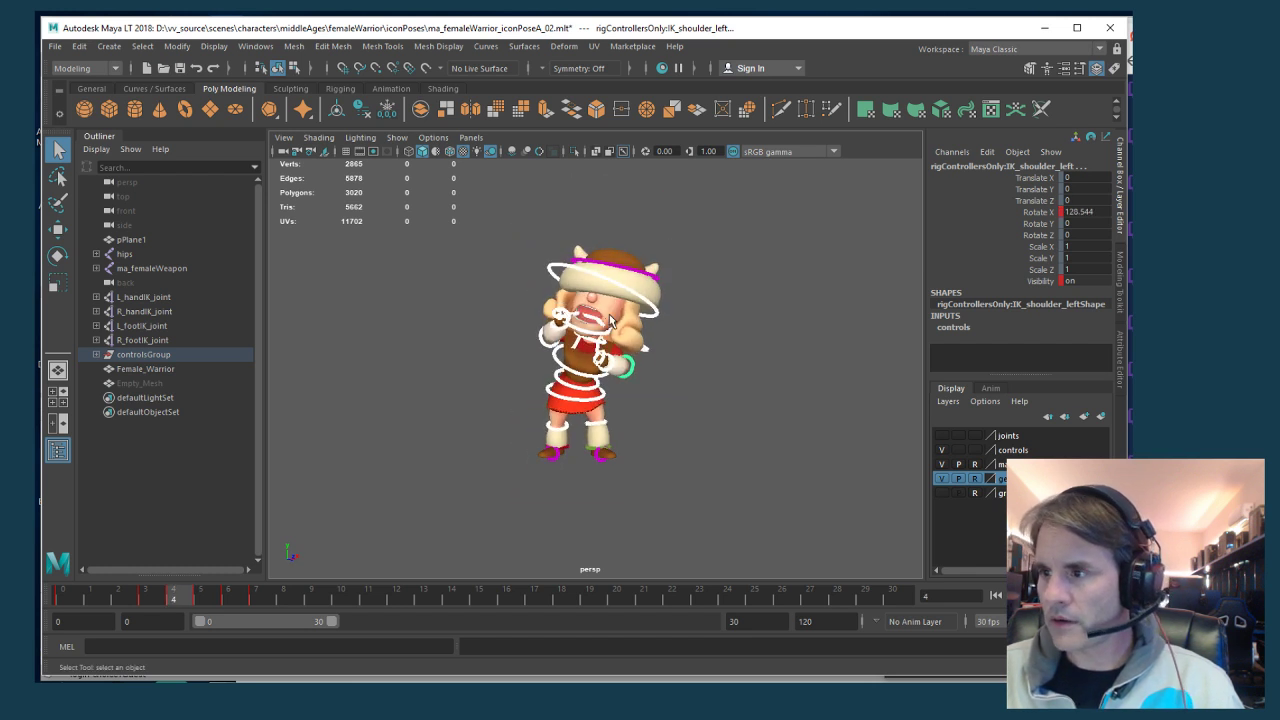
{"action": "scroll", "coordinate": [628, 355], "scroll_direction": "up", "scroll_amount": 3}
{"action": "left_click_drag", "start_coordinate": [628, 355], "coordinate": [605, 370], "text": "alt"}
{"action": "scroll", "coordinate": [594, 432], "scroll_direction": "down", "scroll_amount": 3}
{"action": "scroll", "coordinate": [594, 432], "scroll_direction": "up", "scroll_amount": 6}
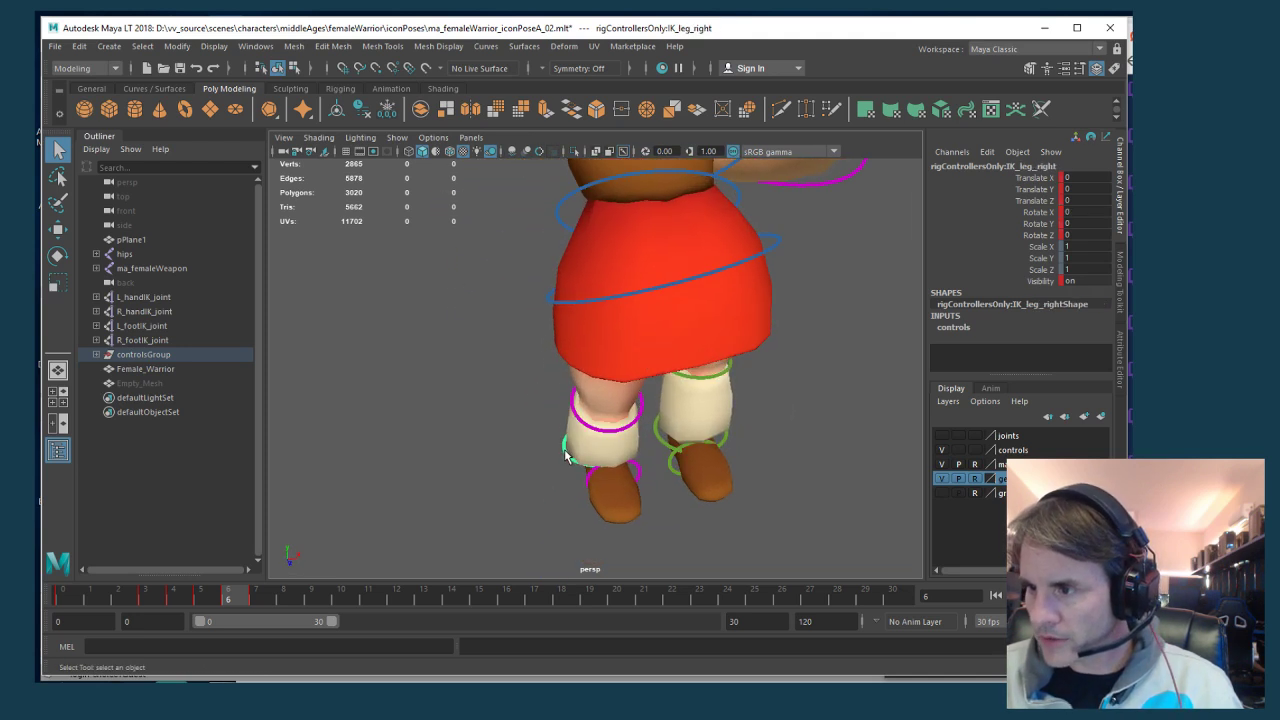
{"action": "scroll", "coordinate": [602, 462], "scroll_direction": "down", "scroll_amount": 6}
Rotate the IK_leg_right foot controller and the IK_knee_right knee controller outward
{"action": "left_click", "coordinate": [633, 393]}
{"action": "key", "text": "e"}
{"action": "left_click_drag", "start_coordinate": [635, 395], "coordinate": [571, 389]}
{"action": "key", "text": "w"}
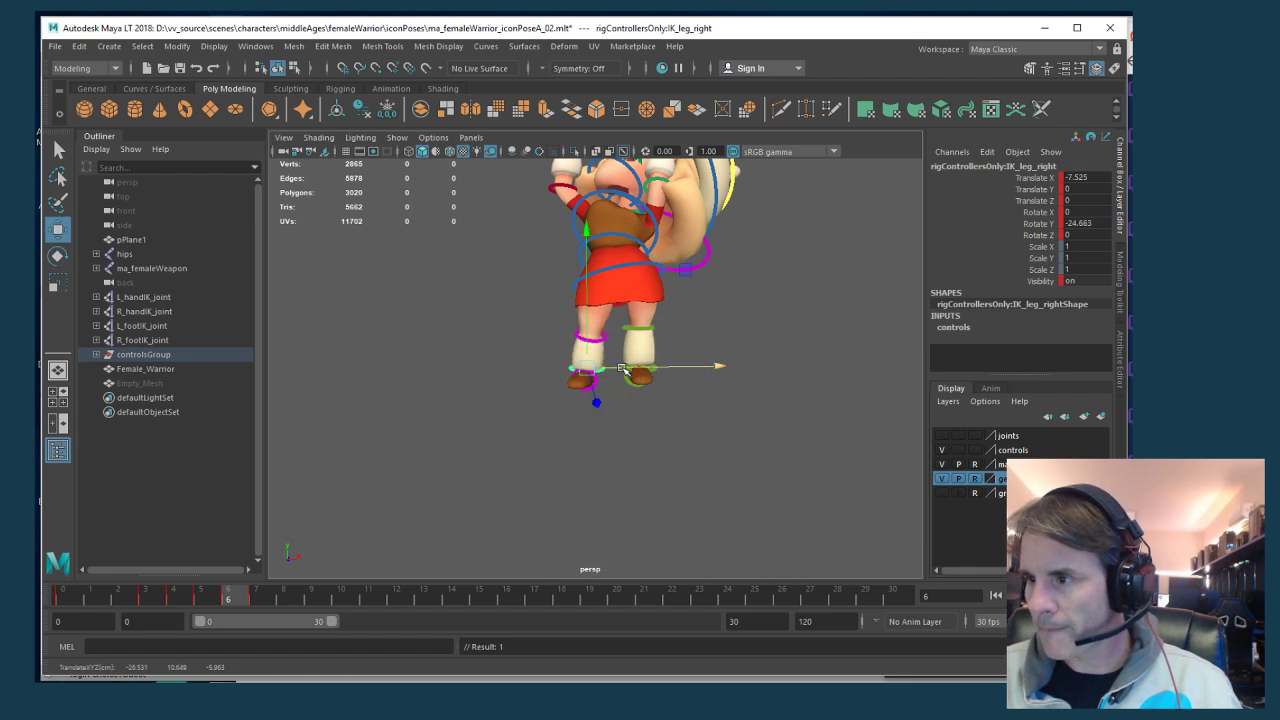
{"action": "left_click", "coordinate": [595, 338]}
{"action": "key", "text": "e"}
{"action": "left_click_drag", "start_coordinate": [636, 370], "coordinate": [594, 364]}
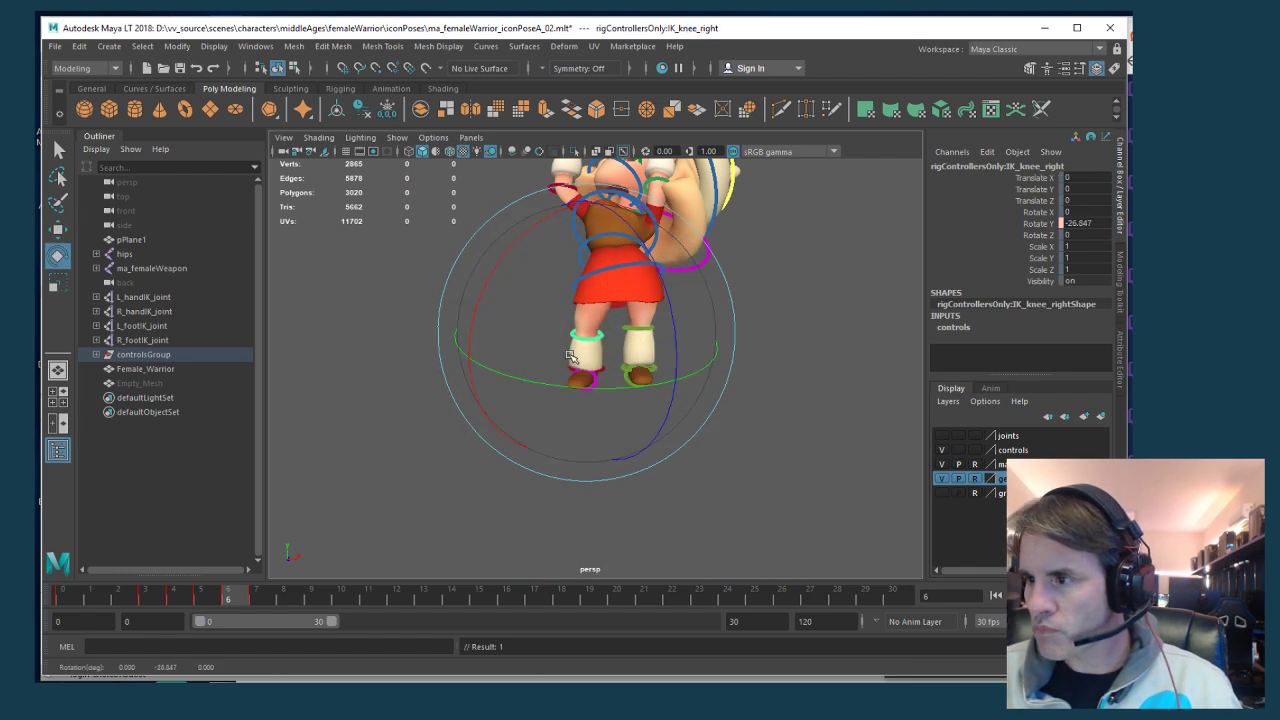
{"action": "key", "text": "w"}
{"action": "left_click", "coordinate": [704, 410]}
Turn the IK_leg_left foot controller to Rotate Y 21.683
{"action": "left_click", "coordinate": [648, 372]}
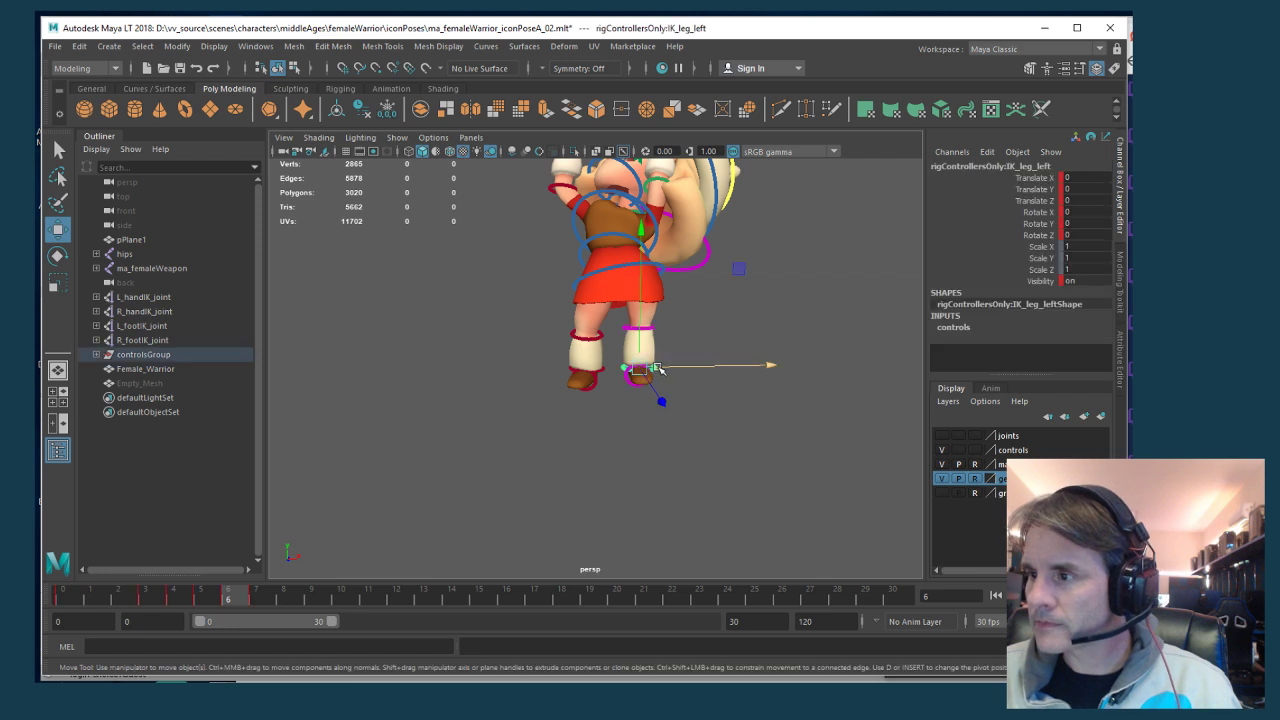
{"action": "key", "text": "e"}
{"action": "left_click_drag", "start_coordinate": [680, 398], "coordinate": [643, 375]}
{"action": "key", "text": "w"}
Select the left knee controller from a lower angle and compare the pose against LightWave
{"action": "key", "text": "e"}
{"action": "key", "text": "w"}
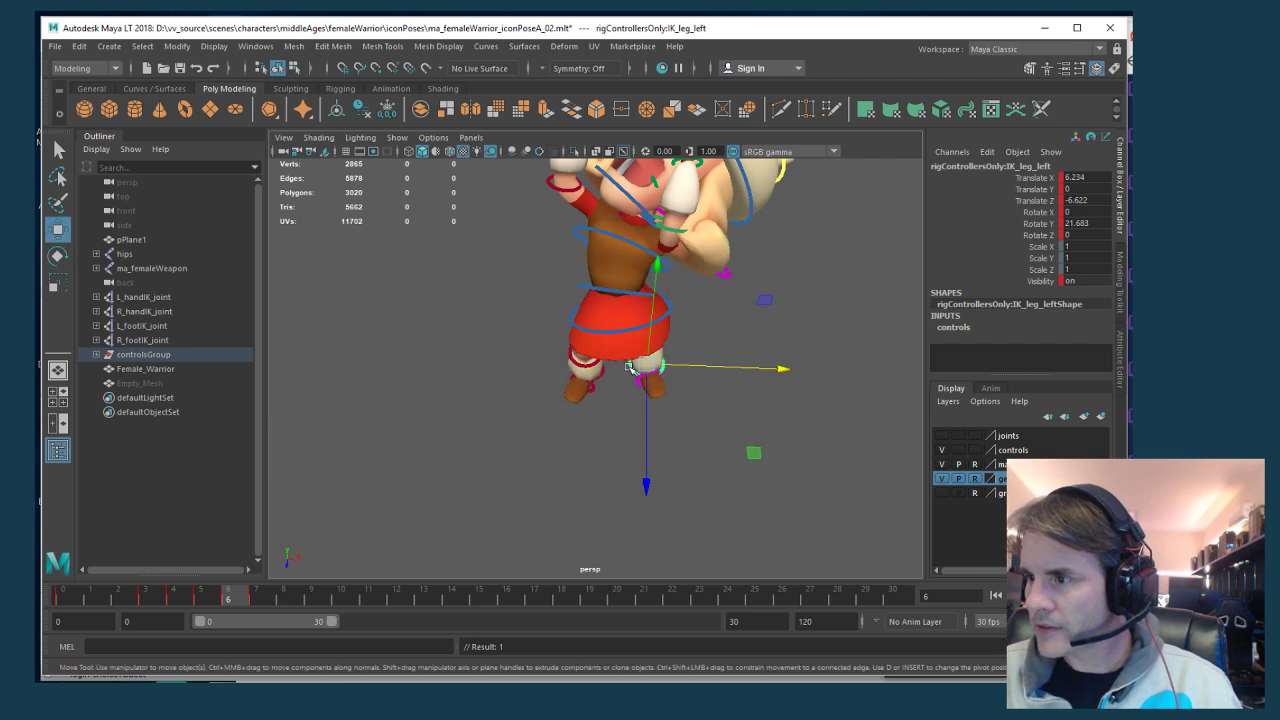
{"action": "key", "text": "e"}
{"action": "left_click_drag", "start_coordinate": [618, 443], "coordinate": [636, 401], "text": "alt"}
{"action": "key", "text": "w"}
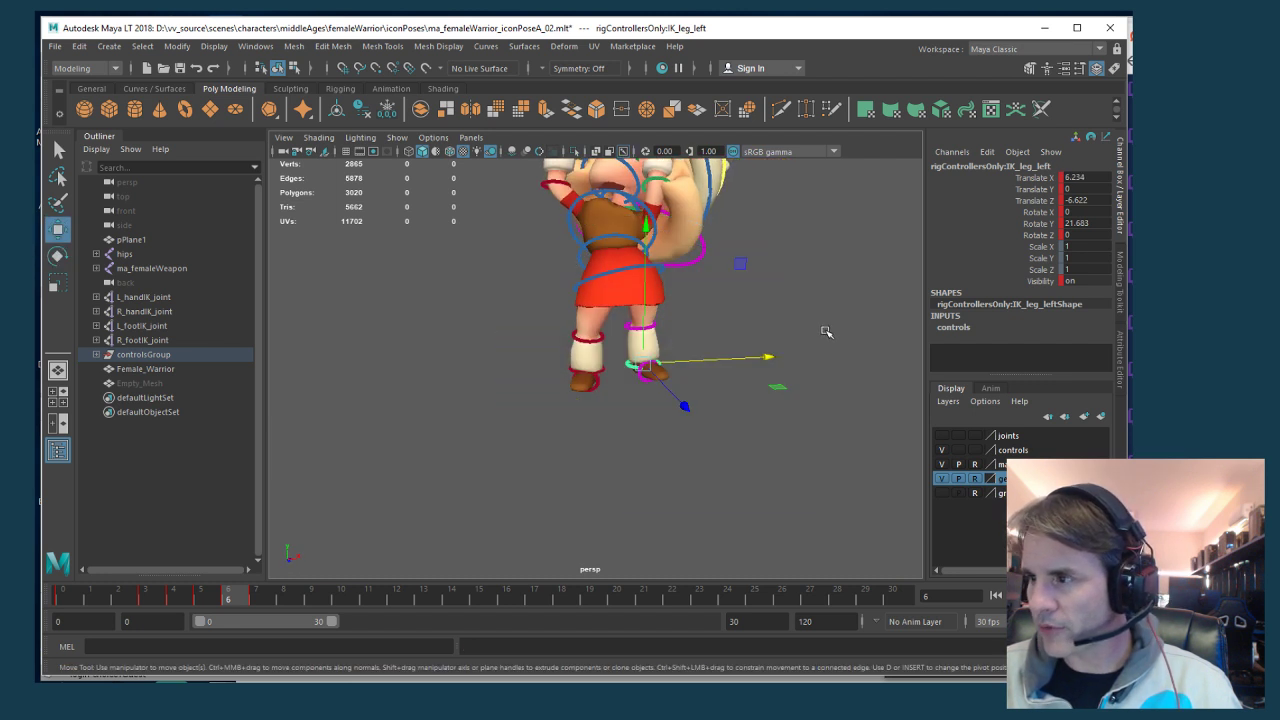
{"action": "left_click", "coordinate": [770, 335]}
{"action": "left_click", "coordinate": [642, 329]}
{"action": "key", "text": "e"}
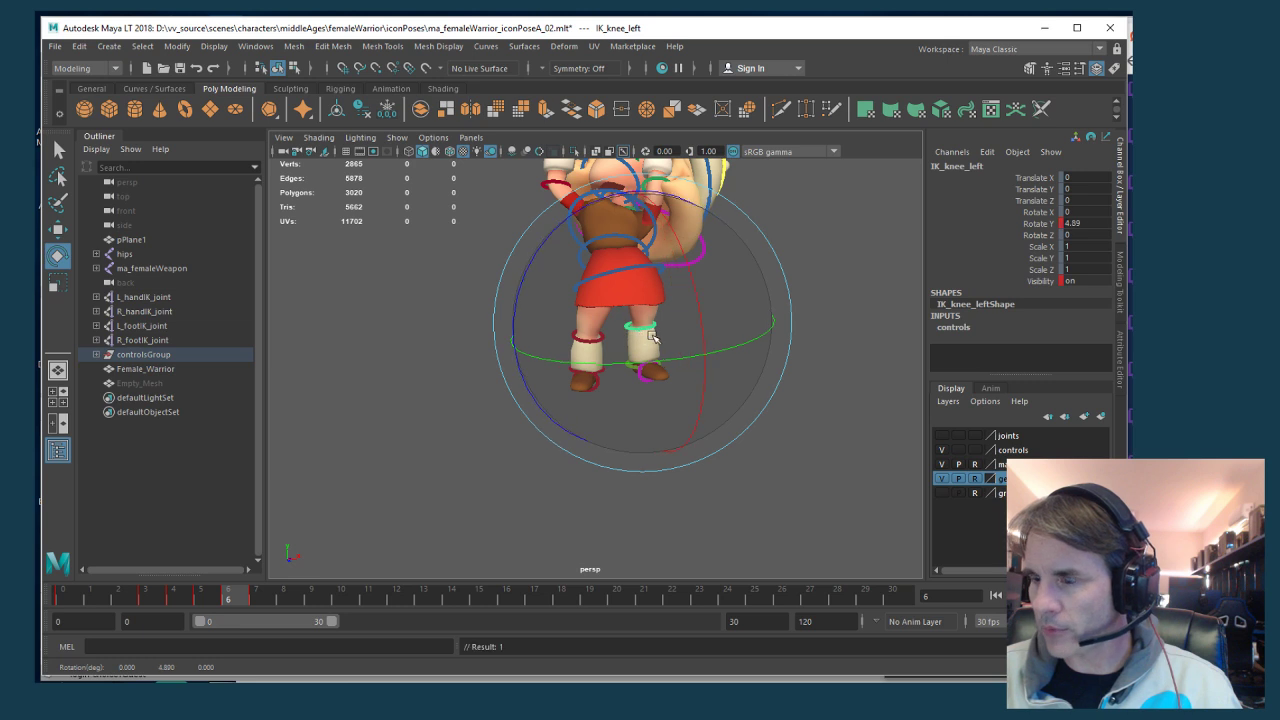
{"action": "key", "text": "alt+Tab"}
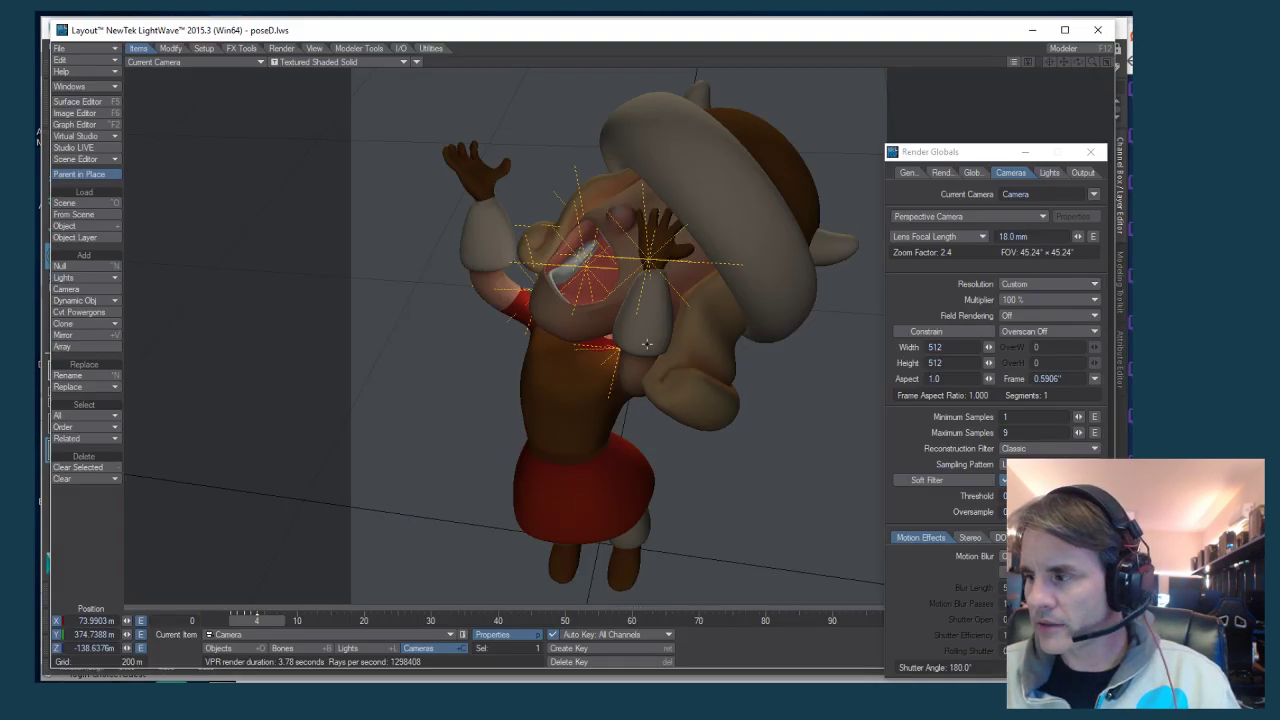
{"action": "key", "text": "alt+Tab"}
{"action": "mouse_move", "coordinate": [594, 404]}
{"action": "left_mouse_down", "text": "alt"}
{"action": "mouse_move", "coordinate": [574, 426]}
{"action": "mouse_move", "coordinate": [612, 398]}
{"action": "left_mouse_up", "text": "alt"}
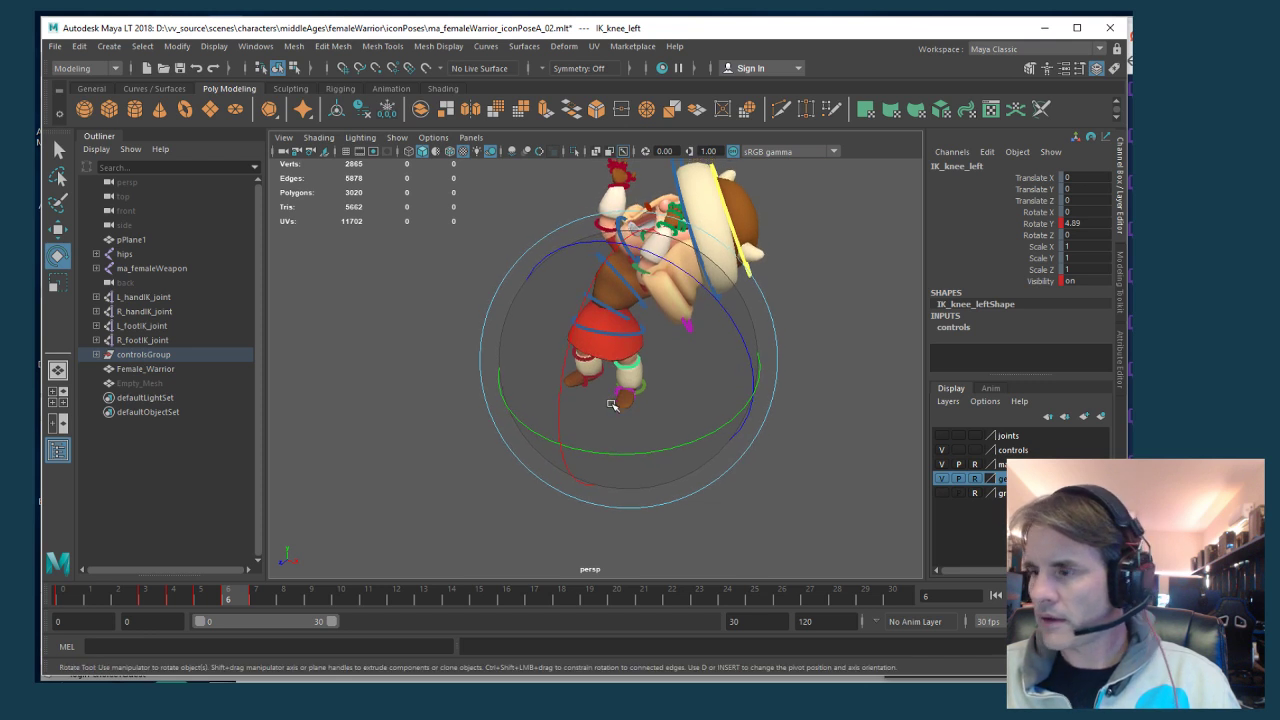
{"action": "key", "text": "w"}
Rotate and tilt the IK_leg_left foot controller further outward
{"action": "left_click", "coordinate": [642, 424]}
{"action": "key", "text": "e"}
{"action": "mouse_move", "coordinate": [670, 458]}
{"action": "left_mouse_down"}
{"action": "mouse_move", "coordinate": [678, 490]}
{"action": "mouse_move", "coordinate": [708, 490]}
{"action": "mouse_move", "coordinate": [677, 466]}
{"action": "left_mouse_up"}
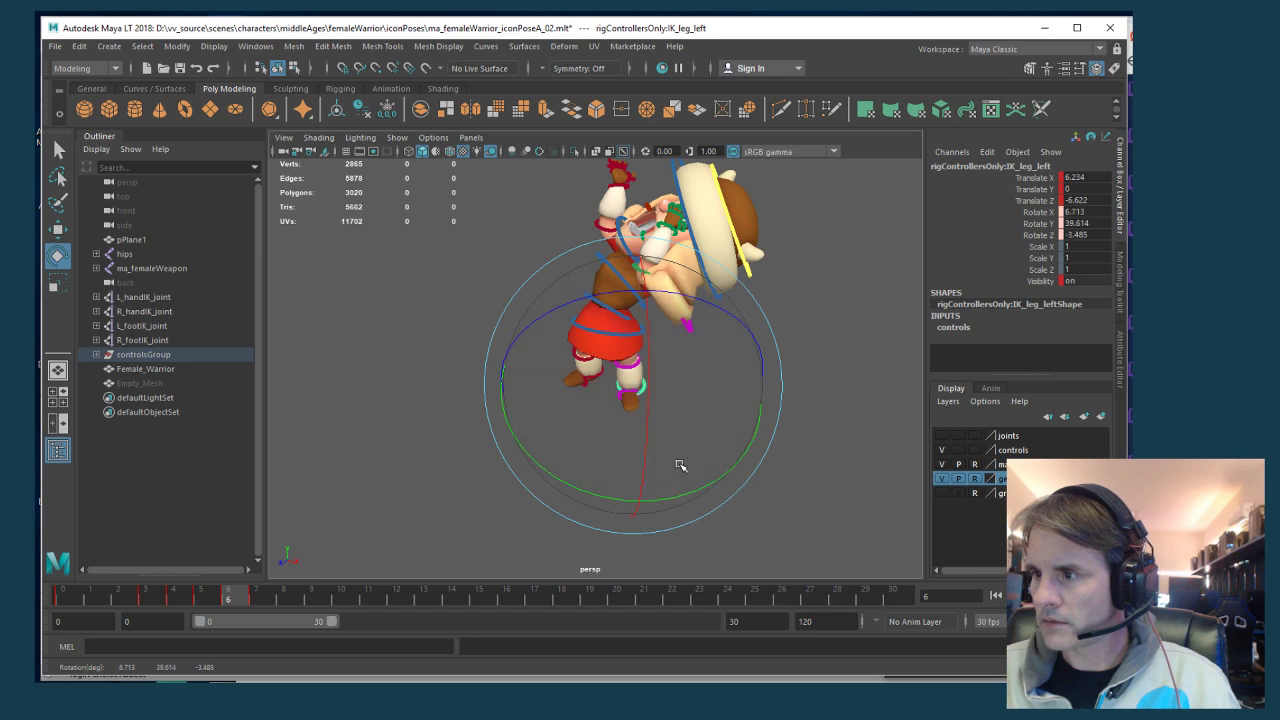
{"action": "key", "text": "w"}
{"action": "scroll", "coordinate": [600, 426], "scroll_direction": "up", "scroll_amount": 3}
{"action": "key", "text": "f"}
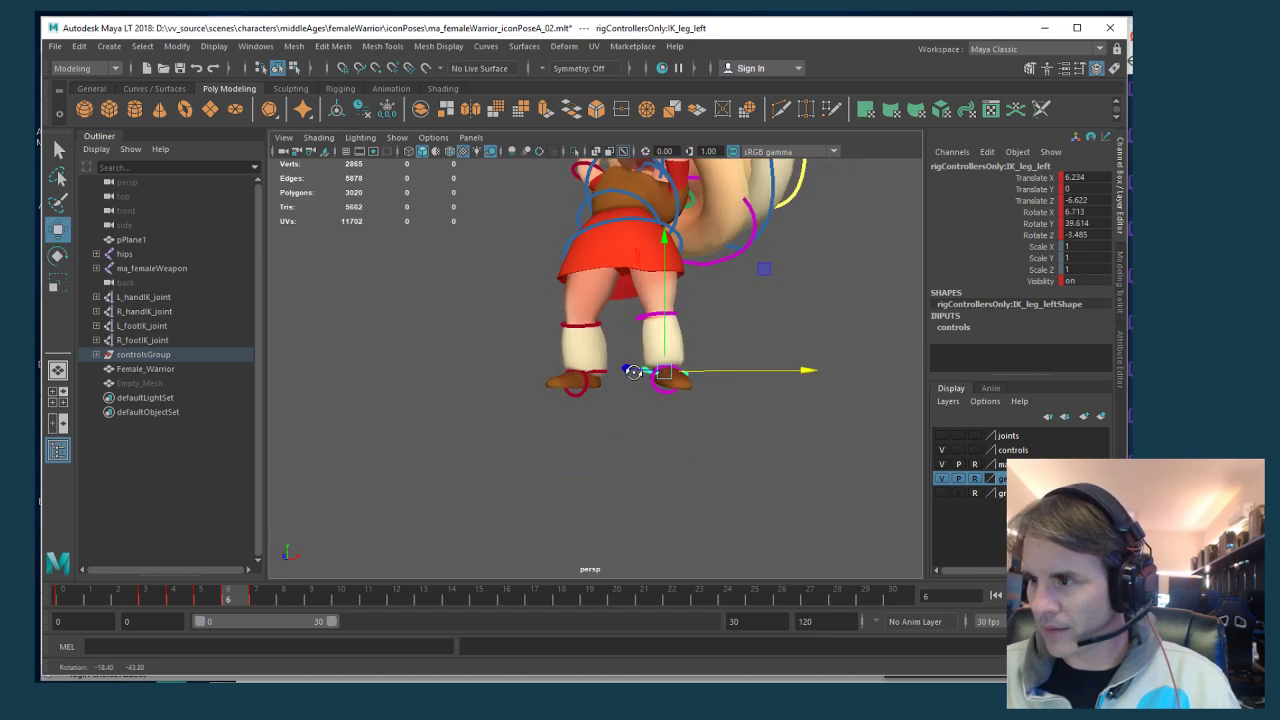
{"action": "key", "text": "e"}
{"action": "left_click_drag", "start_coordinate": [652, 366], "coordinate": [659, 368]}
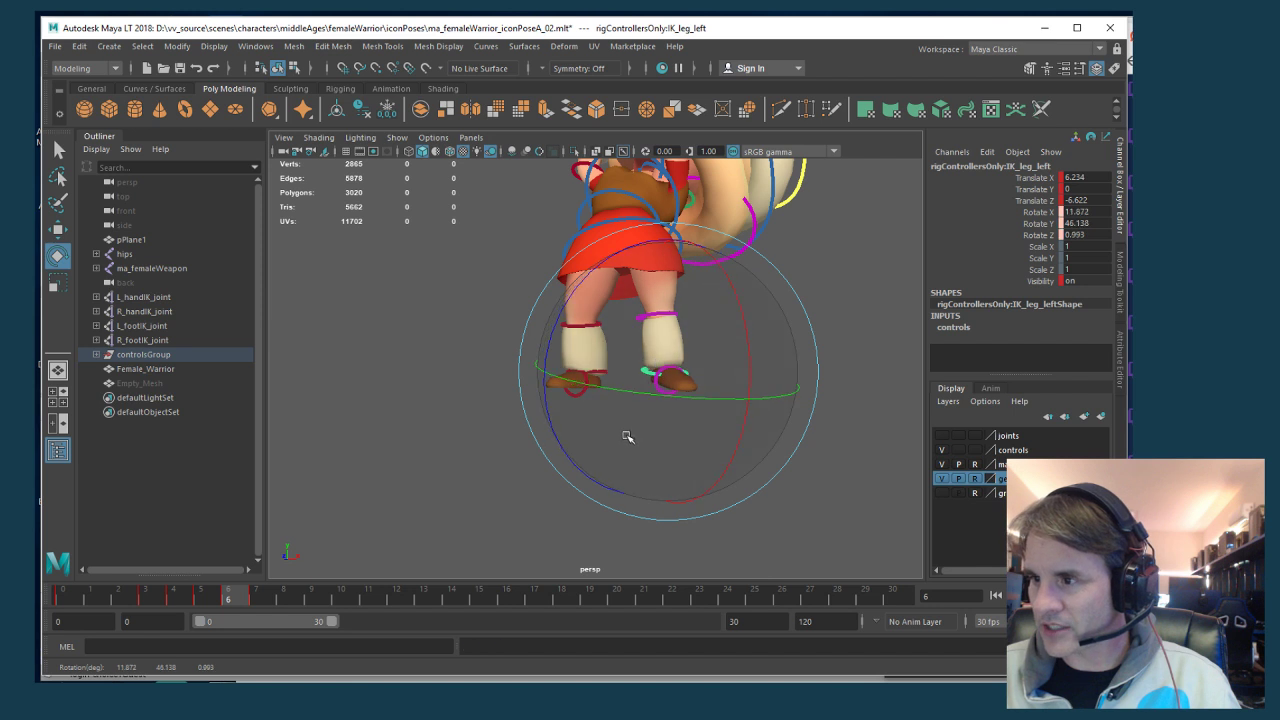
{"action": "key", "text": "w"}
Tilt the IK_leg_right foot controller to Rotate X 12.168, Y -28.837, Z -6.856
{"action": "left_click", "coordinate": [590, 388]}
{"action": "key", "text": "e"}
{"action": "left_click_drag", "start_coordinate": [573, 424], "coordinate": [655, 430]}
{"action": "scroll", "coordinate": [657, 391], "scroll_direction": "up", "scroll_amount": 5}
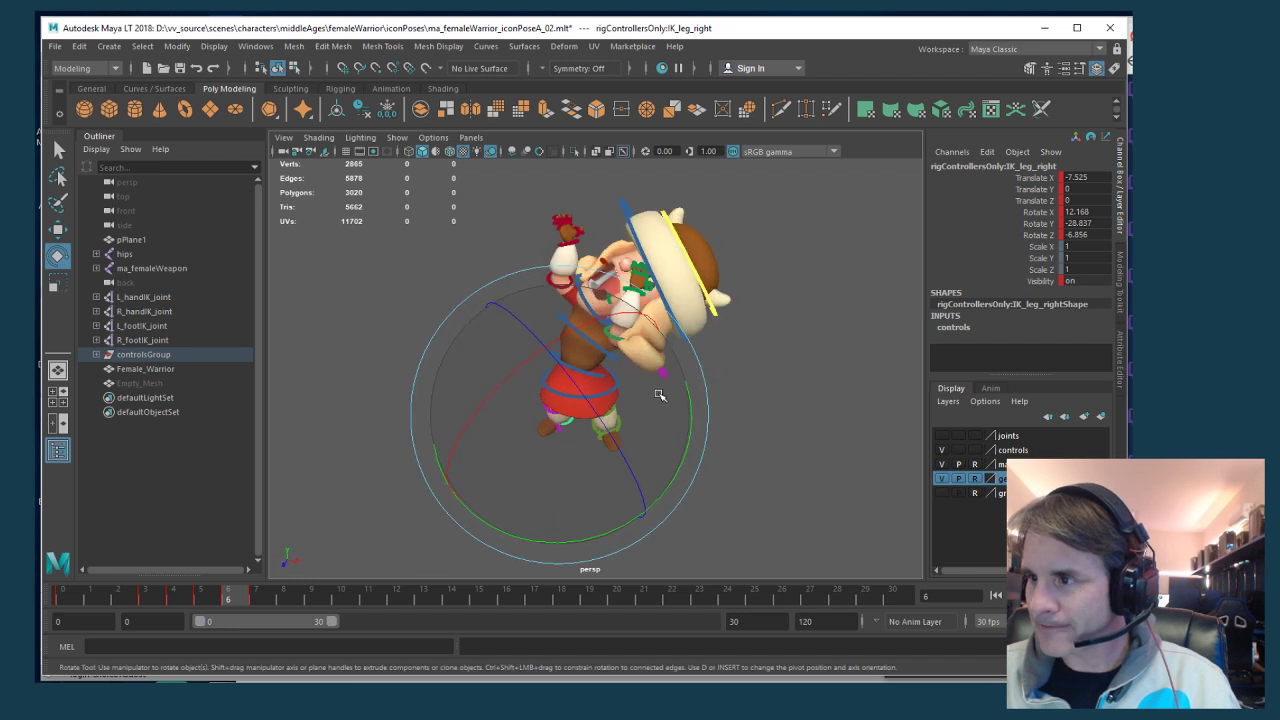
Save the scene, make the geo layer selectable again and select the Female_Warrior mesh
{"action": "key", "text": "ctrl+s"}
{"action": "key", "text": "q"}
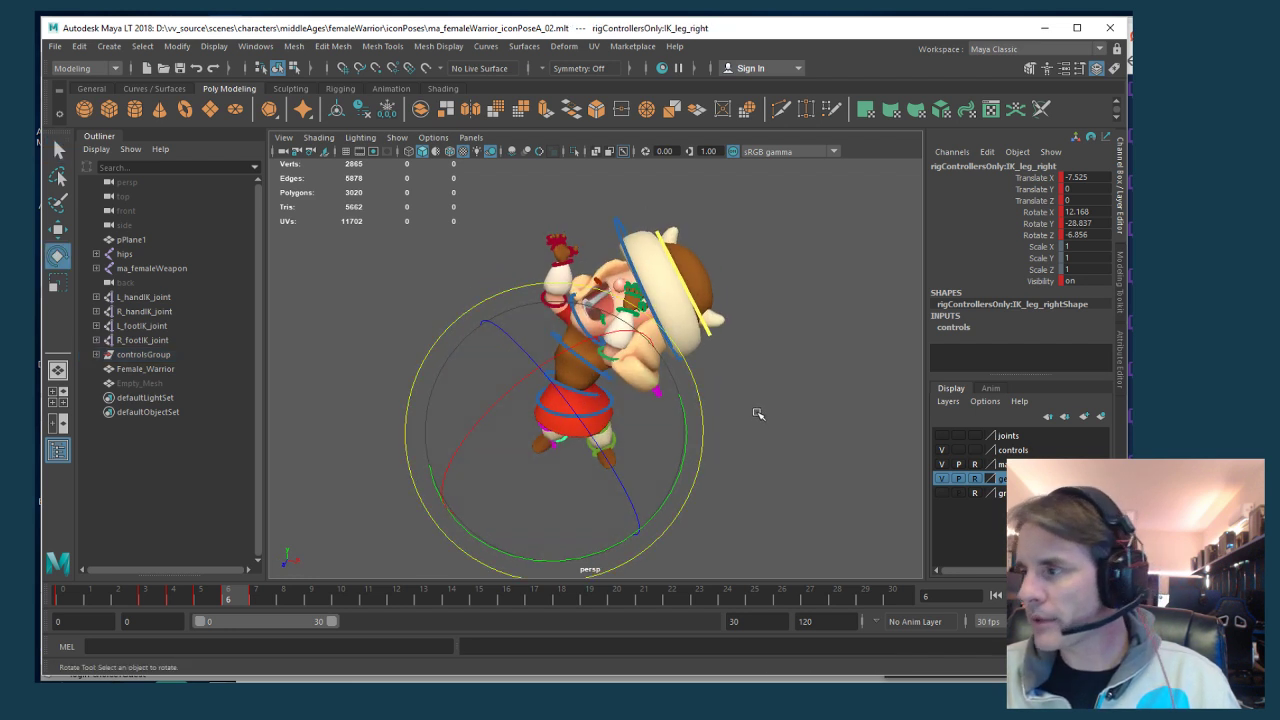
{"action": "left_click", "coordinate": [757, 414]}
{"action": "key", "text": "e"}
{"action": "left_click", "coordinate": [972, 480]}
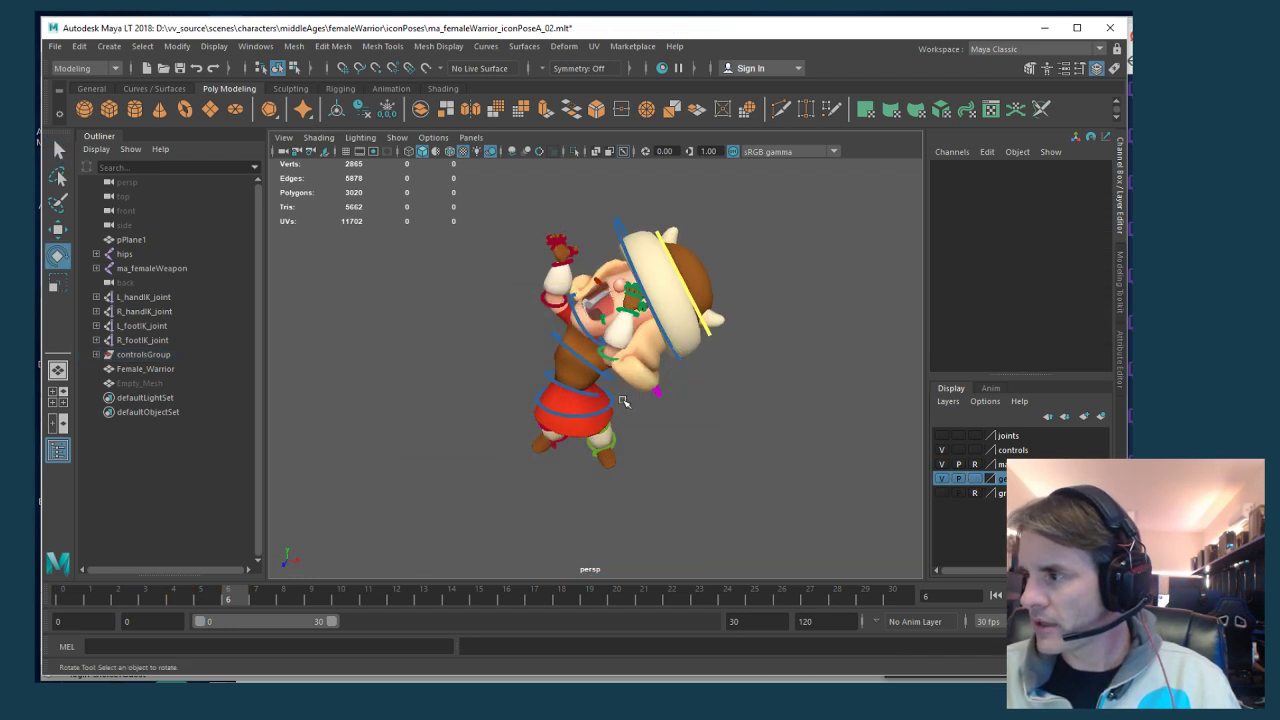
{"action": "left_click", "coordinate": [656, 385]}
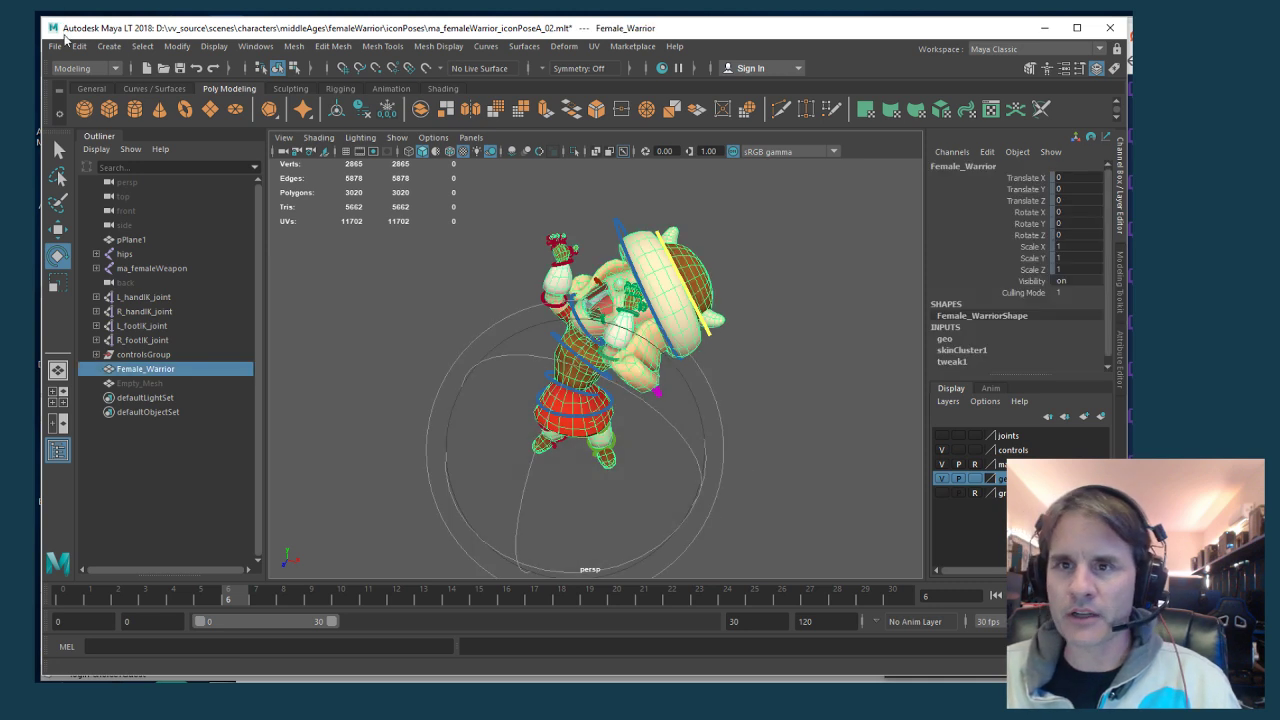
Start Export Selection and browse to D:\vv_source\scenes\characters\middleAges\femaleWarrior\iconPoses\_export
{"action": "left_click", "coordinate": [55, 46]}
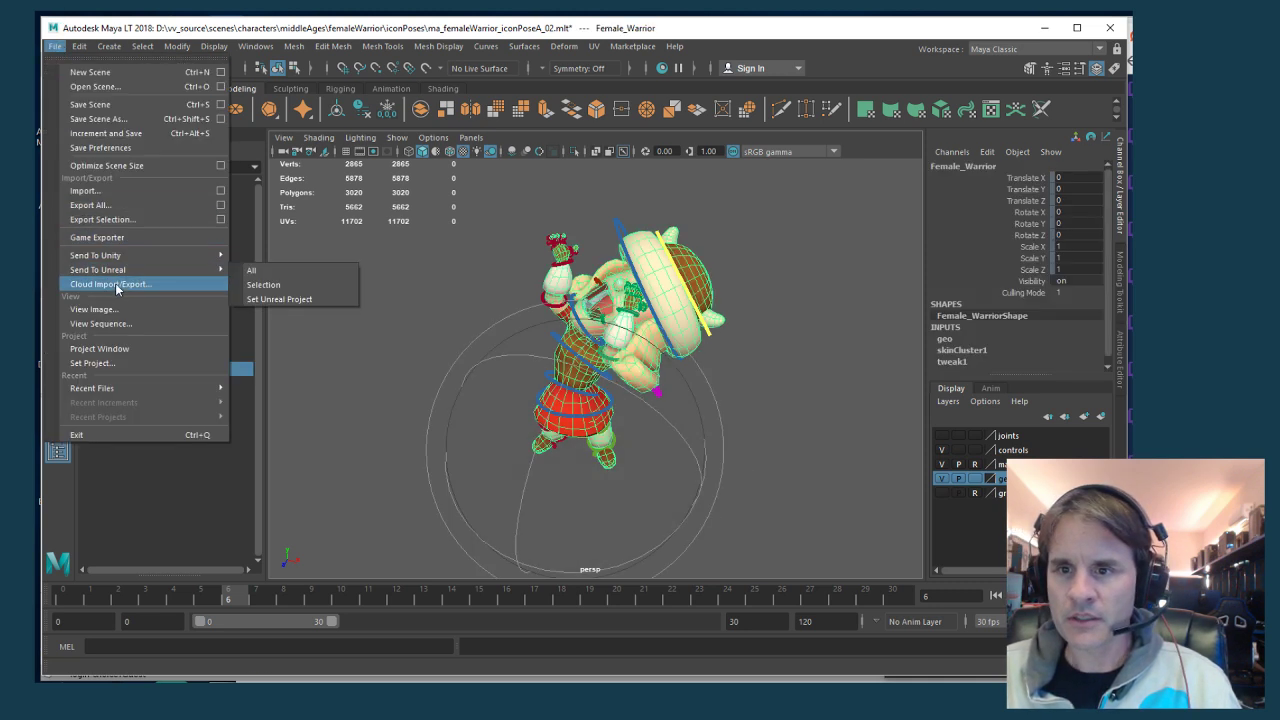
{"action": "left_click", "coordinate": [100, 219]}
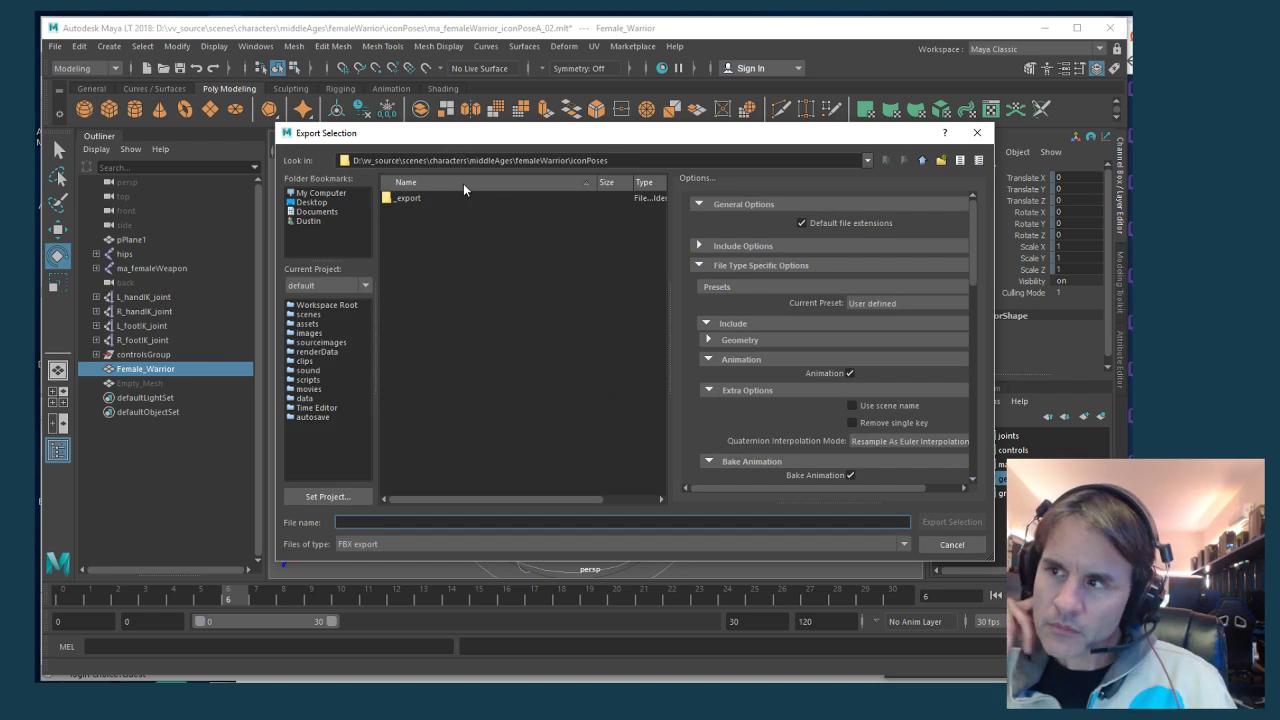
{"action": "left_click", "coordinate": [322, 192]}
{"action": "double_click", "coordinate": [416, 209]}
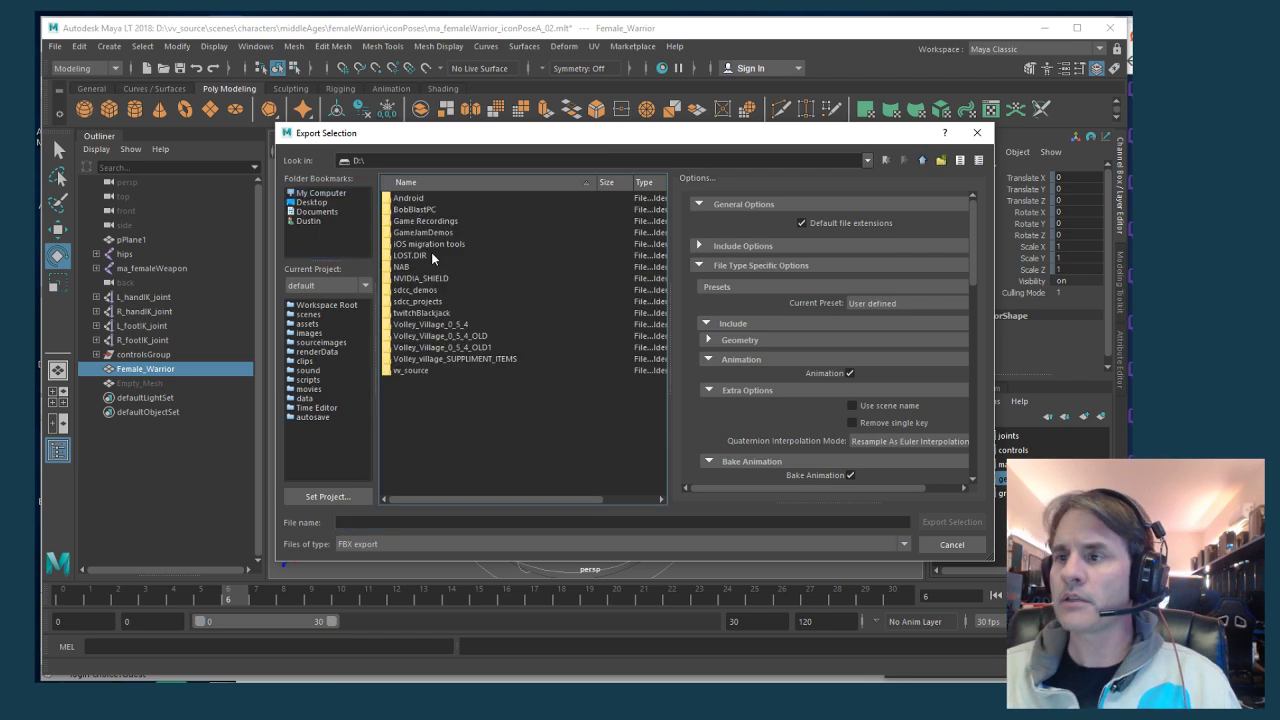
{"action": "double_click", "coordinate": [421, 370]}
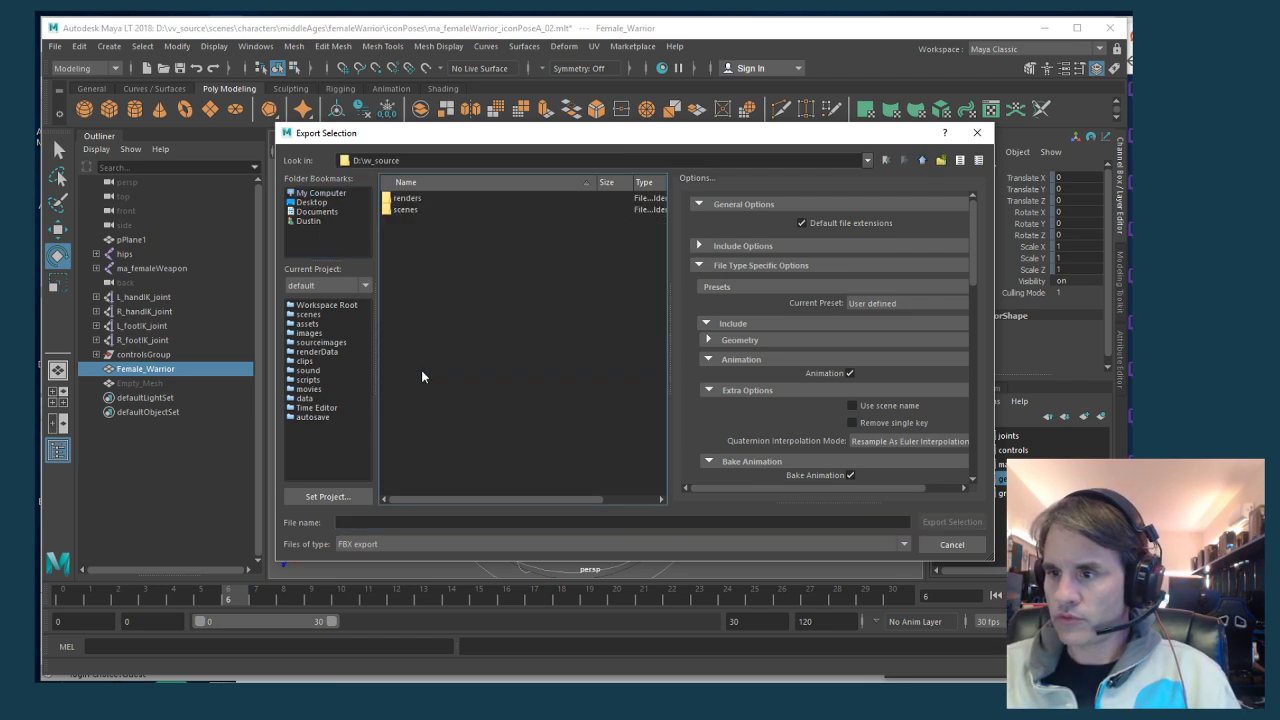
{"action": "double_click", "coordinate": [411, 211]}
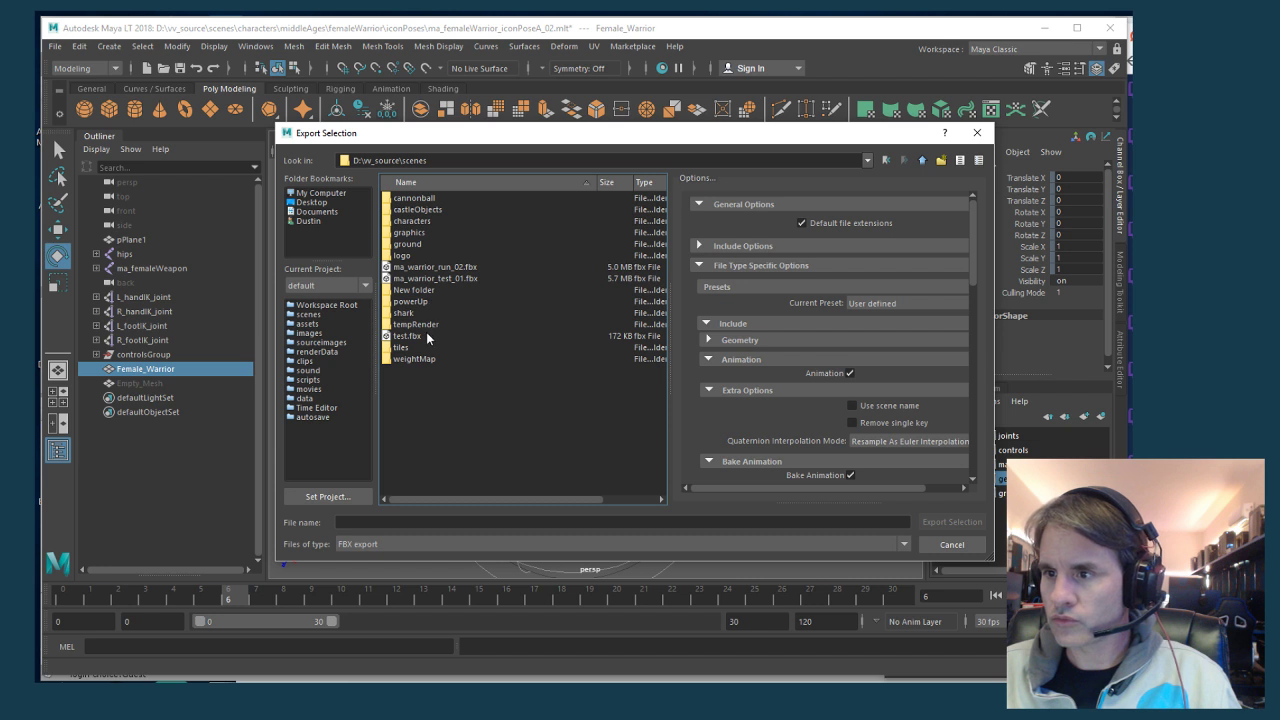
{"action": "double_click", "coordinate": [424, 219]}
{"action": "double_click", "coordinate": [428, 210]}
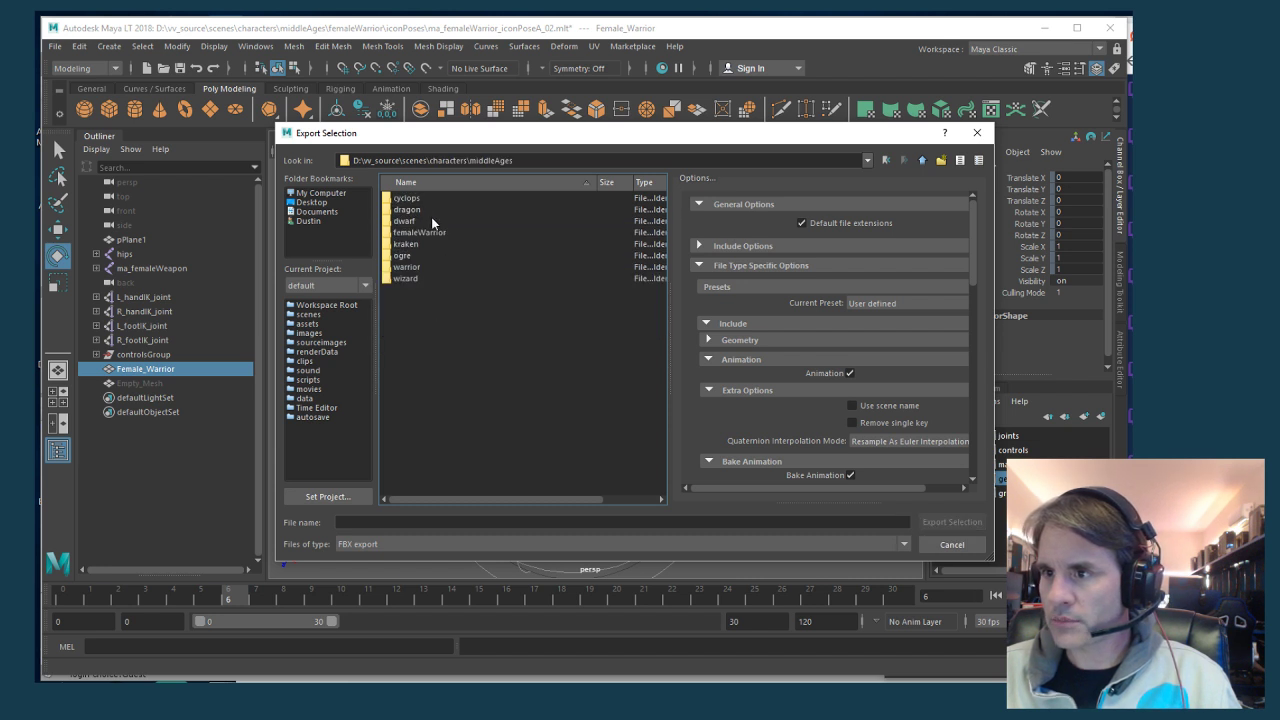
{"action": "double_click", "coordinate": [422, 232]}
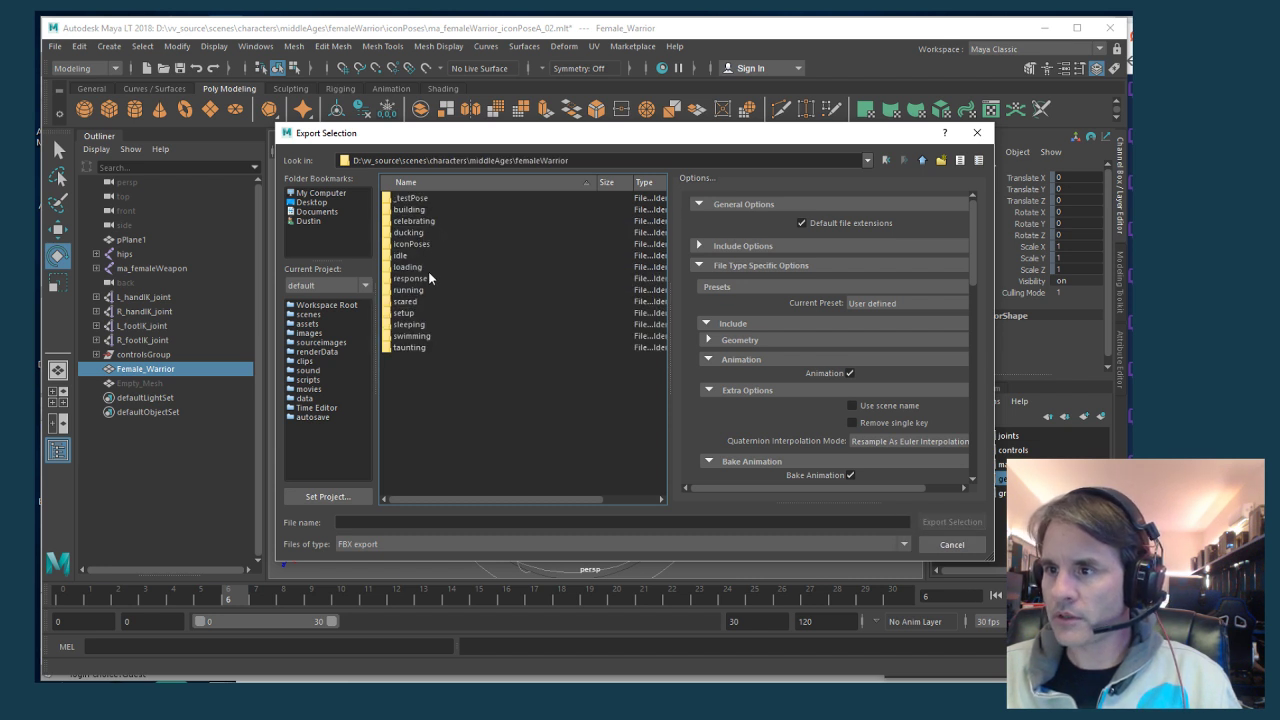
{"action": "double_click", "coordinate": [420, 243]}
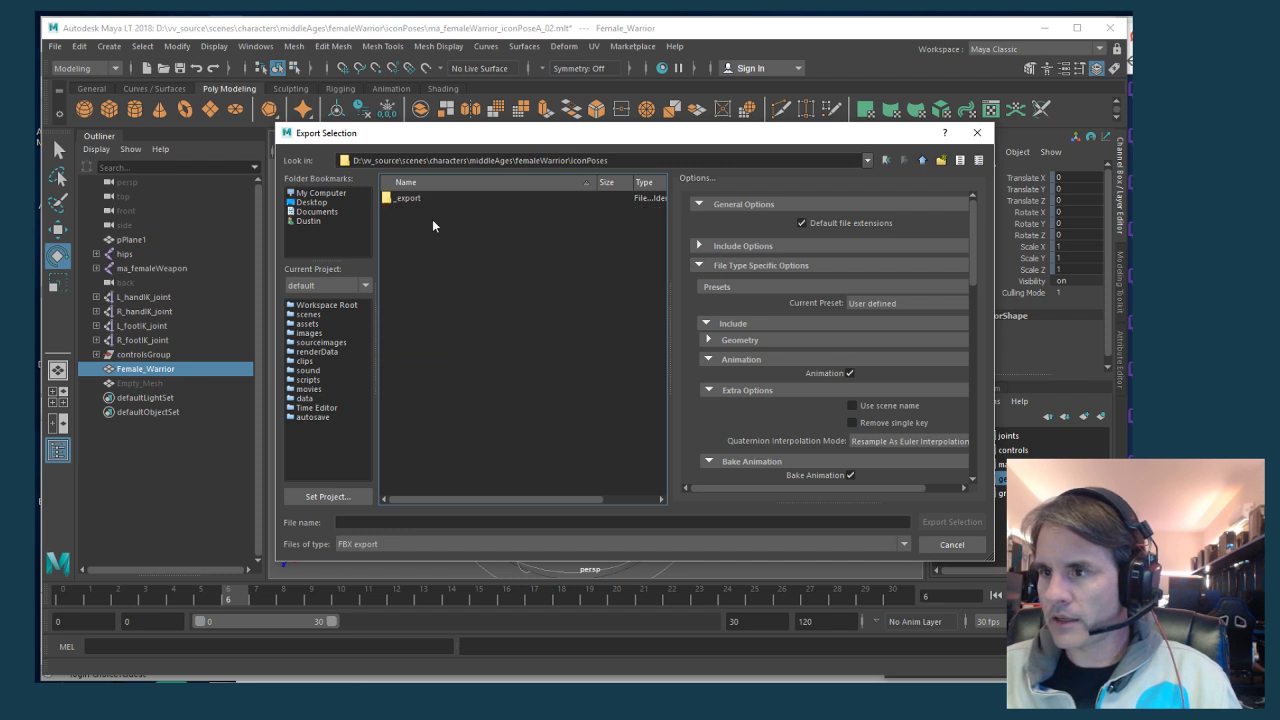
{"action": "double_click", "coordinate": [417, 198]}
Set the file type to OBJexport and export as femaleWarrior_iconPoseC_02.obj
{"action": "left_click", "coordinate": [384, 544]}
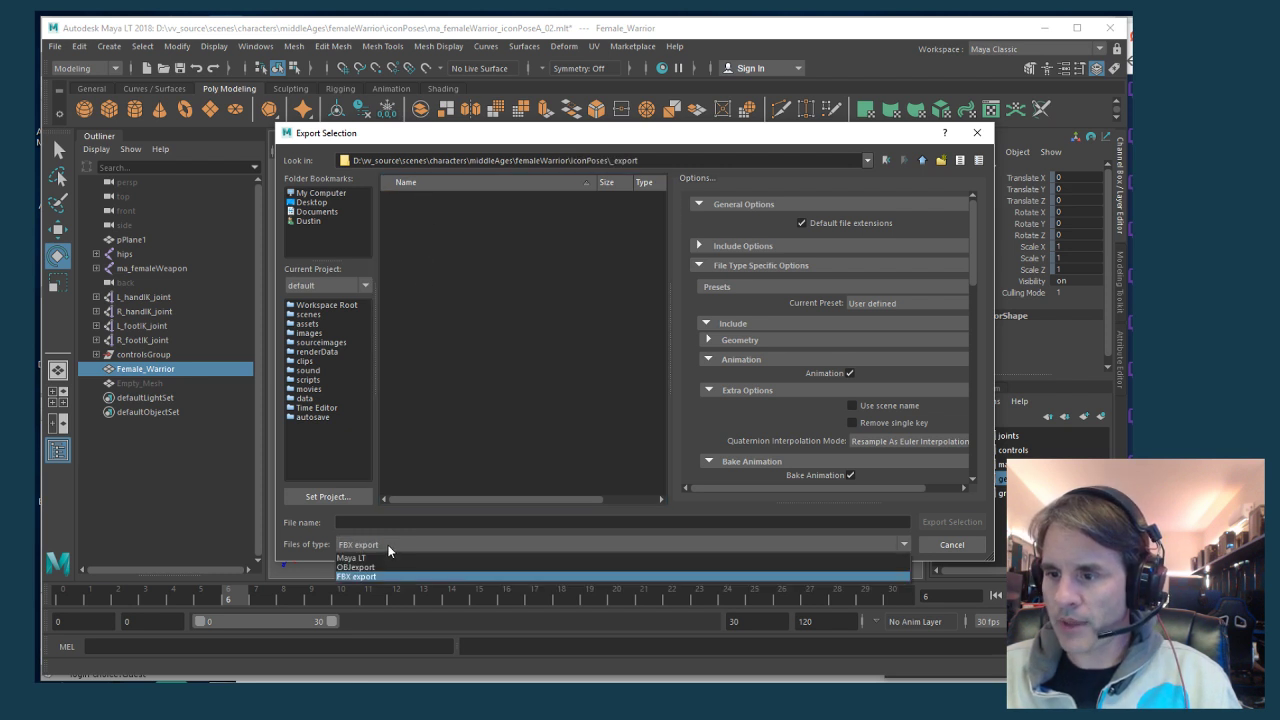
{"action": "left_click", "coordinate": [379, 563]}
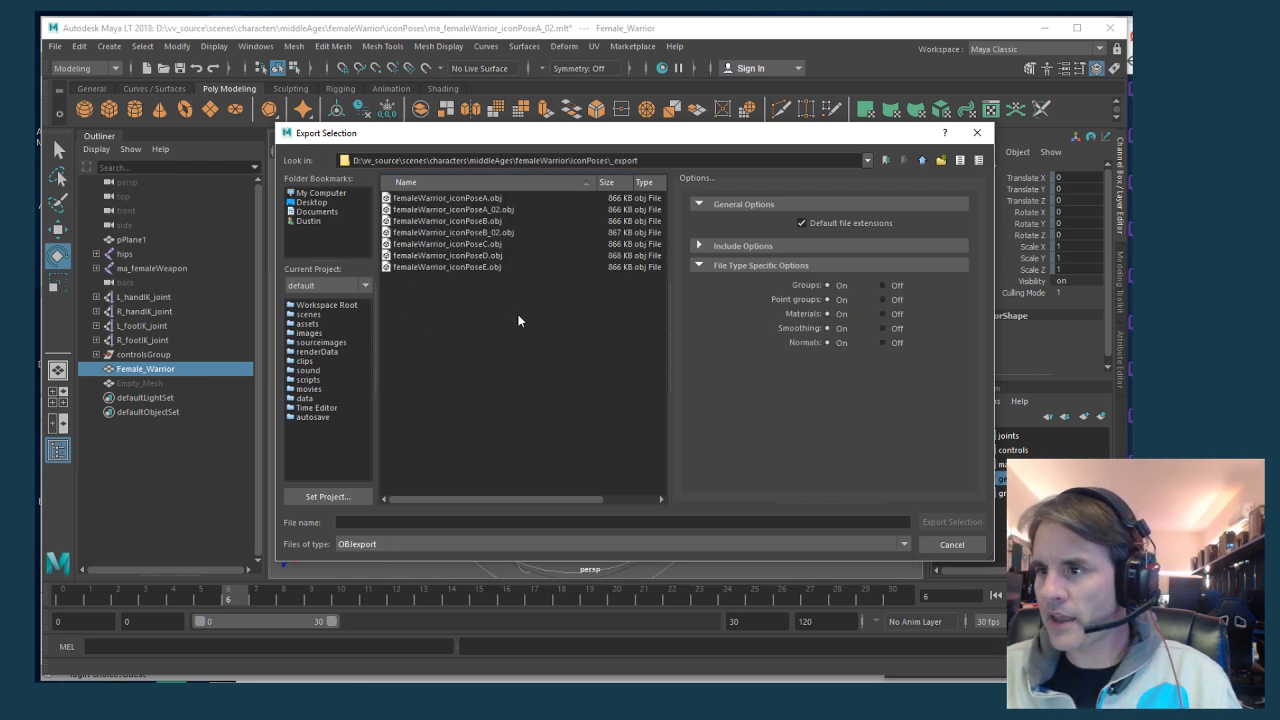
{"action": "left_click", "coordinate": [494, 246]}
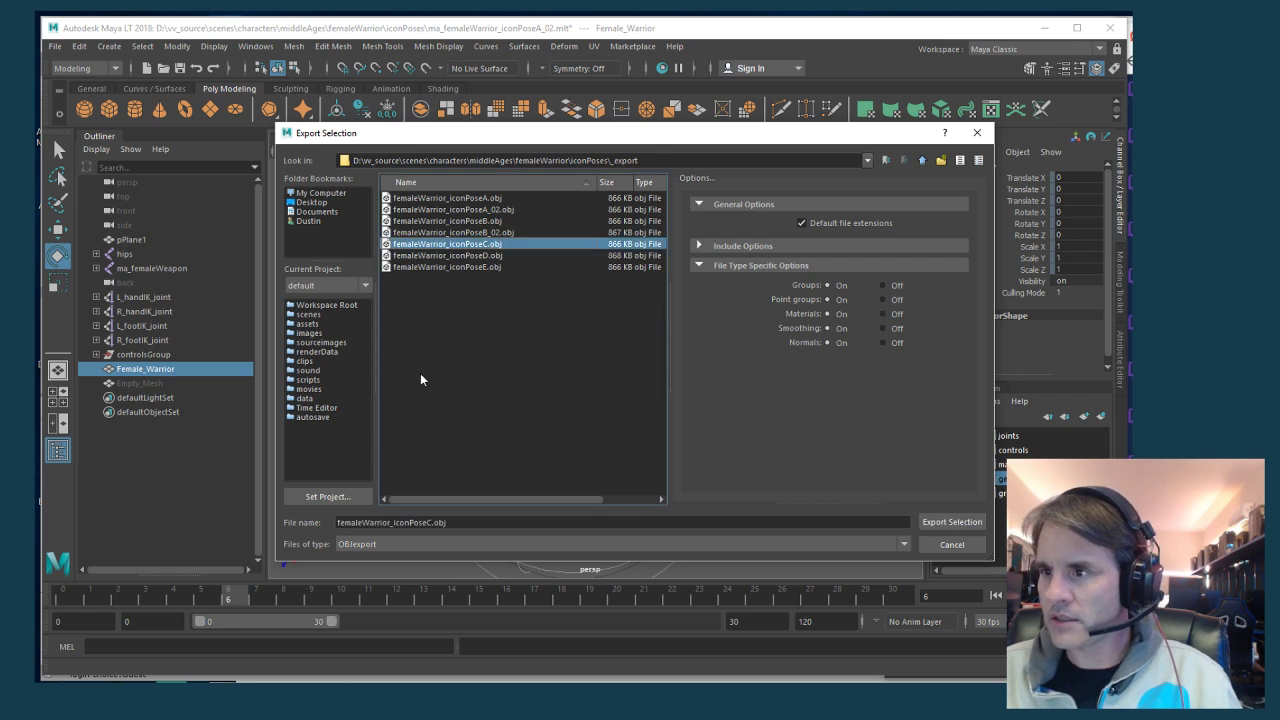
{"action": "left_click", "coordinate": [469, 522]}
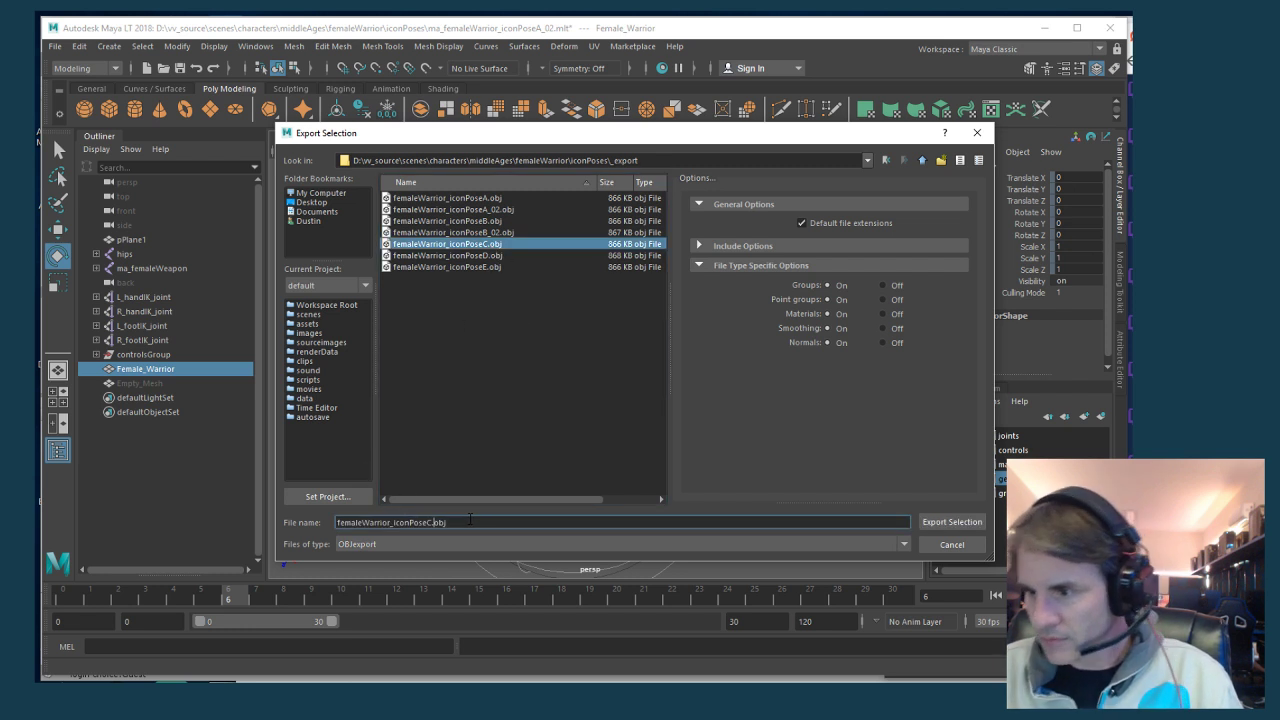
{"action": "type", "text": "_"}
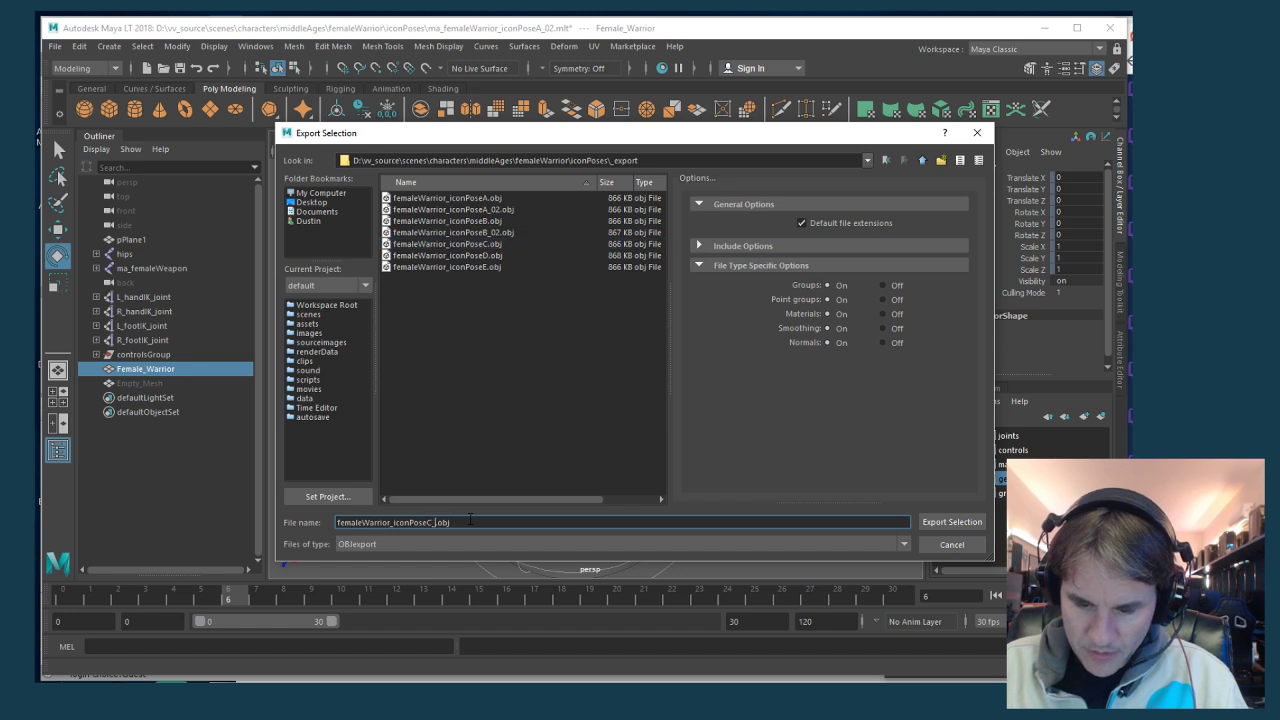
{"action": "type", "text": "02"}
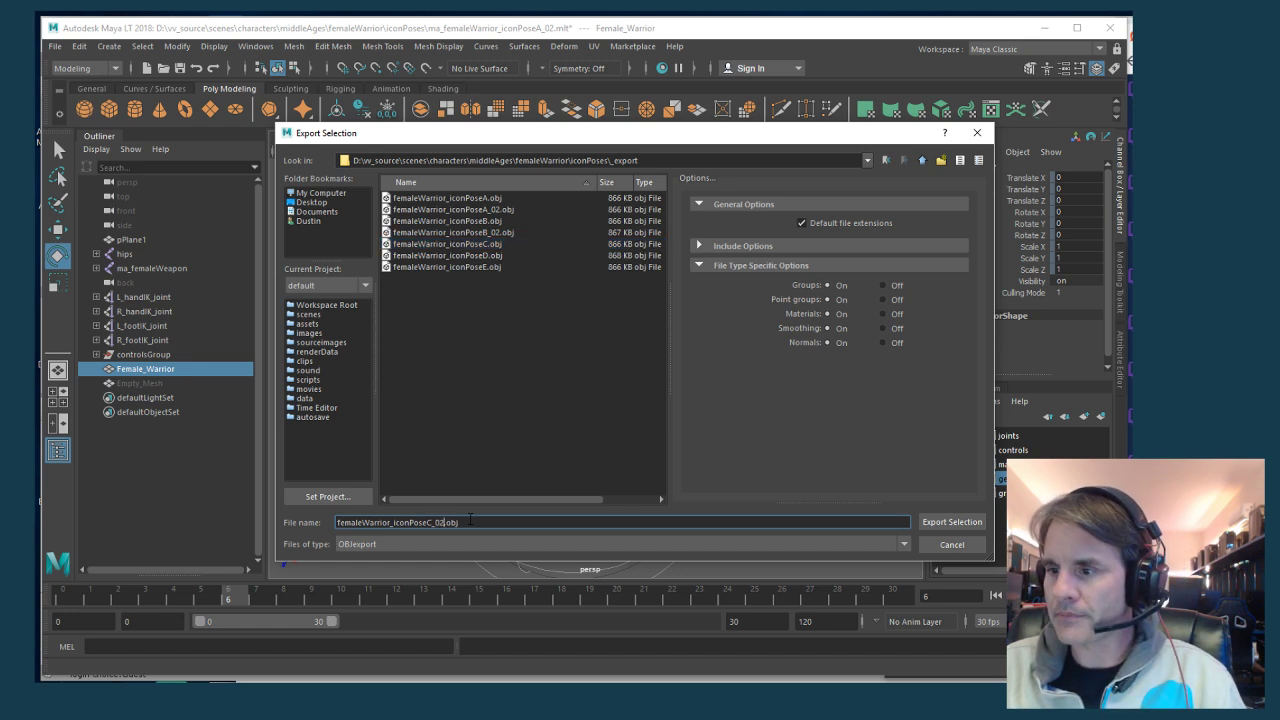
{"action": "key", "text": "Return"}
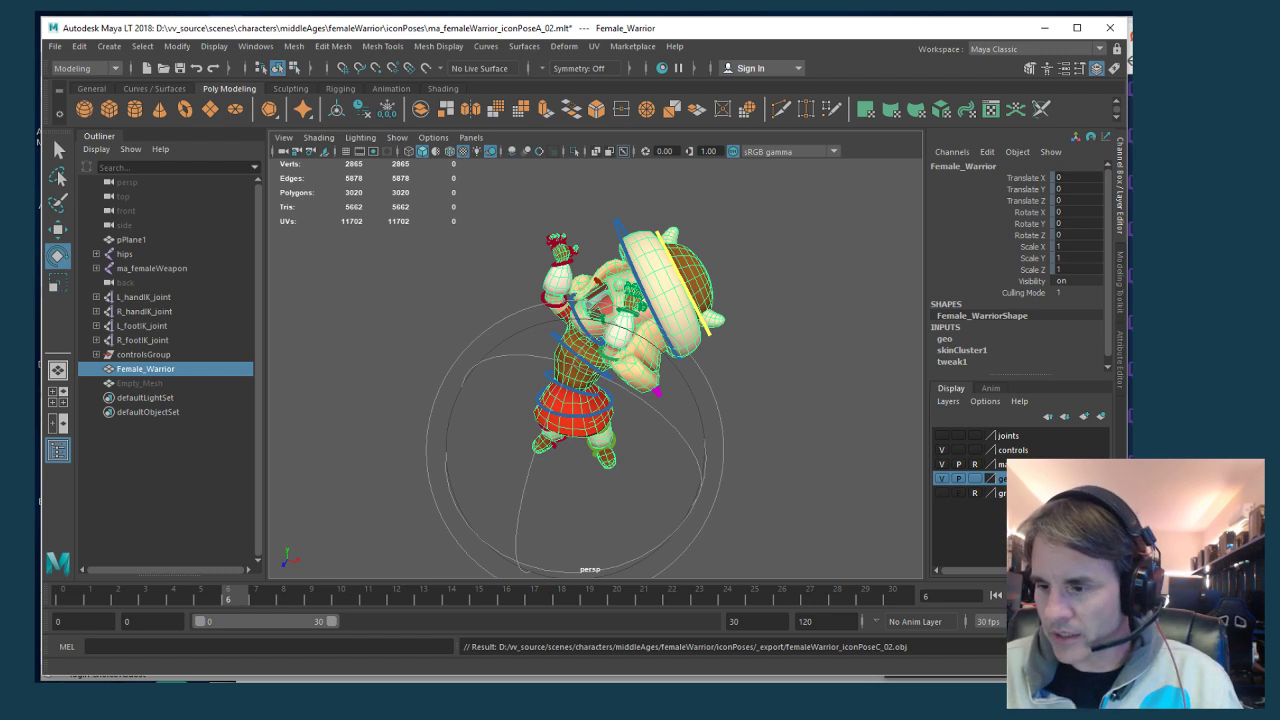
Switch from Maya LT to the LightWave Layout window with the poseD scene
{"action": "mouse_move", "coordinate": [475, 715]}
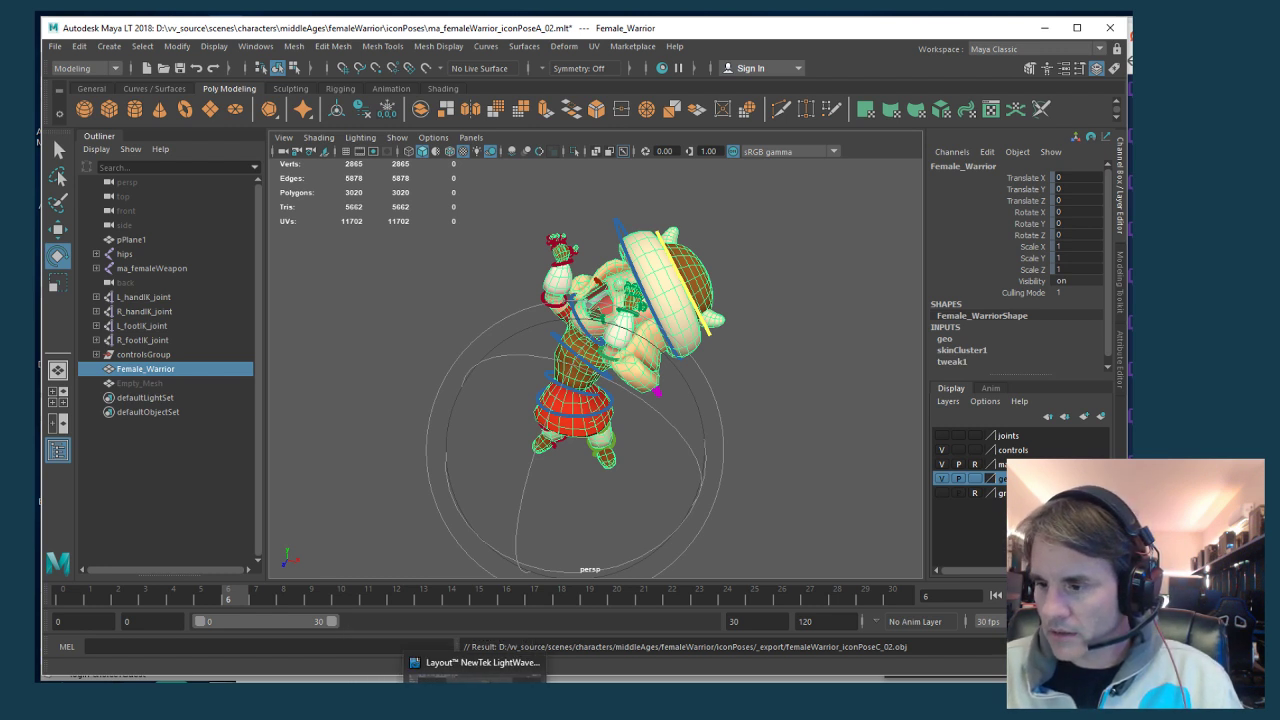
{"action": "left_click", "coordinate": [475, 665]}
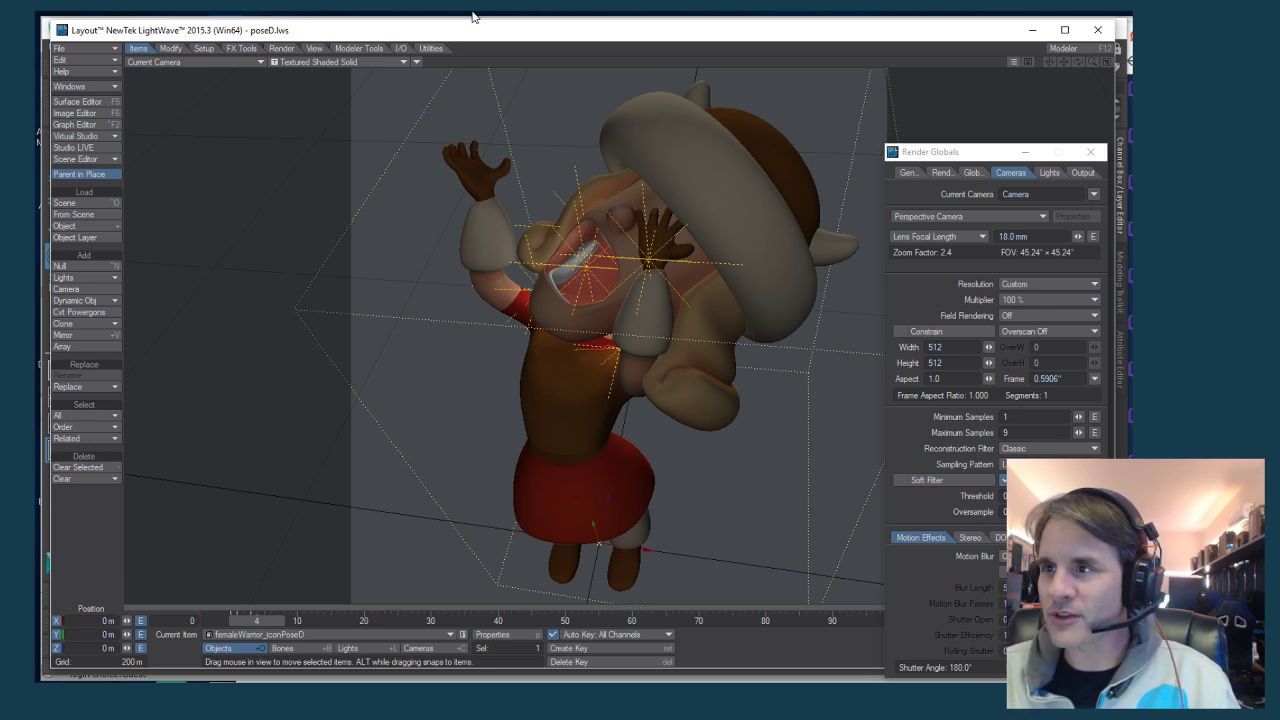
Look through File > Recent Scenes and Load, then open Edit > Edit Menu Layout (Configure Menus)
{"action": "left_click", "coordinate": [78, 50]}
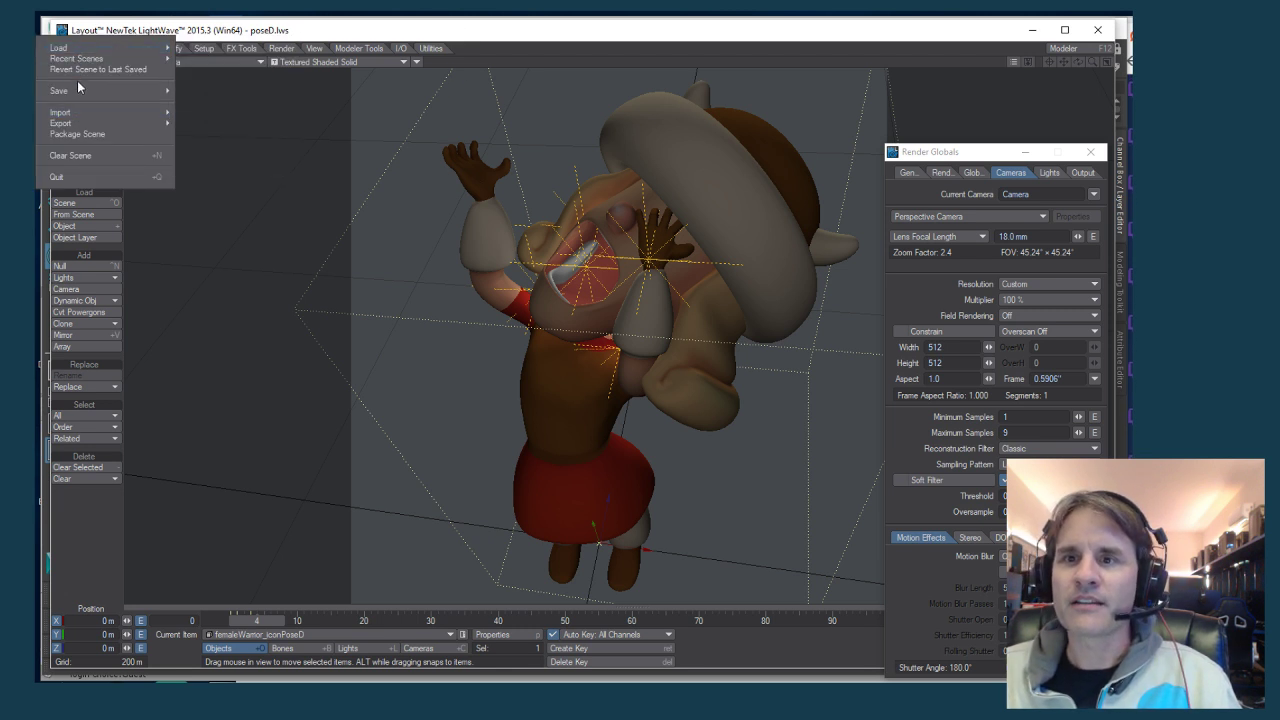
{"action": "left_click", "coordinate": [136, 32]}
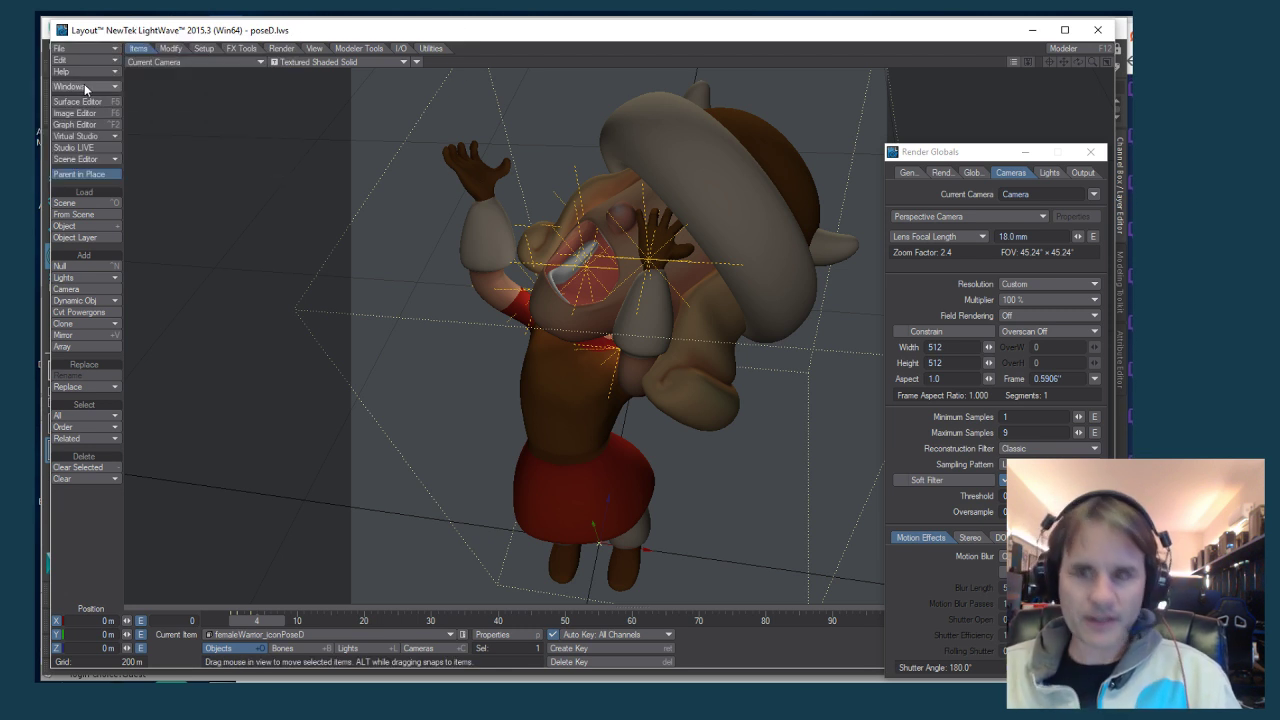
{"action": "left_click", "coordinate": [80, 49]}
{"action": "mouse_move", "coordinate": [90, 60]}
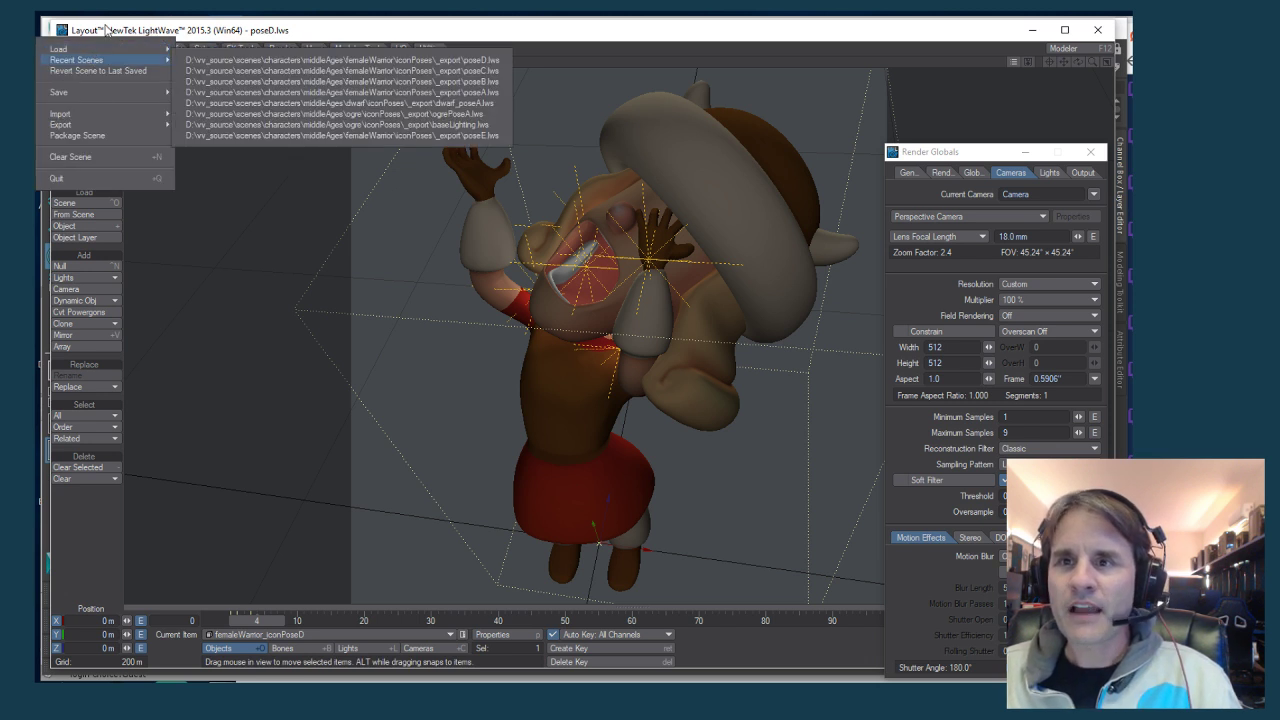
{"action": "left_click", "coordinate": [106, 38]}
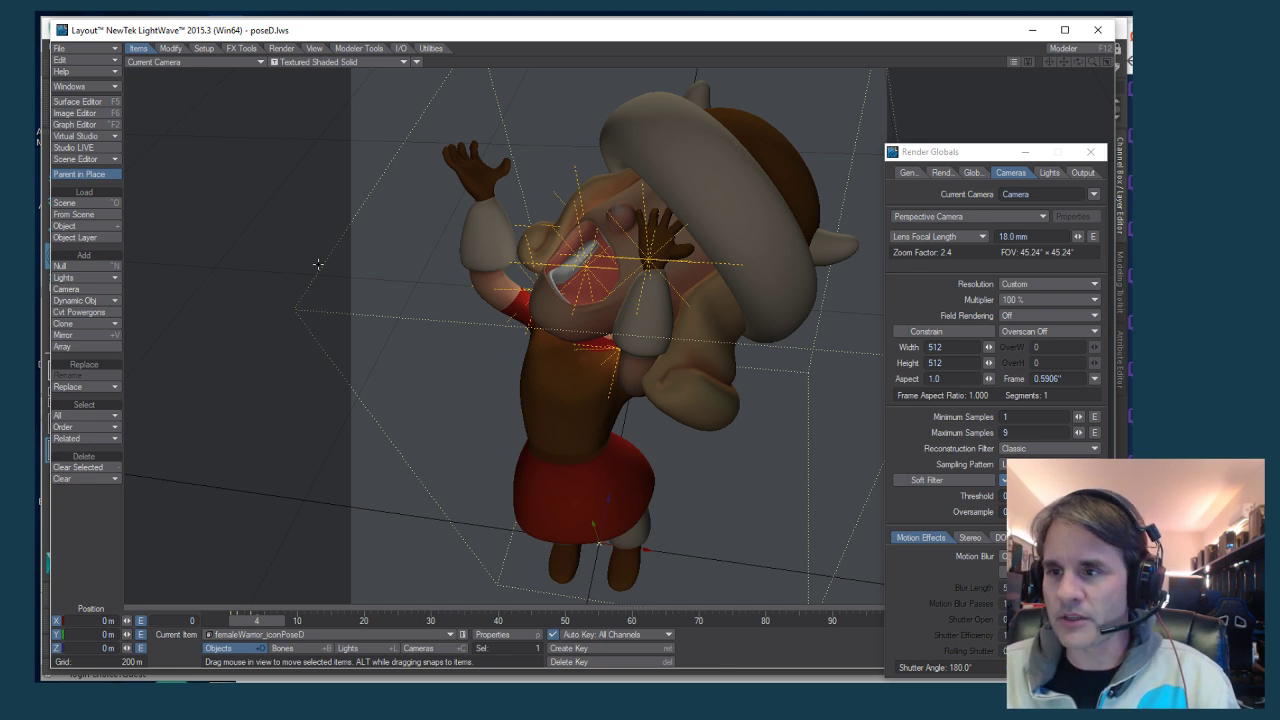
{"action": "left_click", "coordinate": [100, 50]}
{"action": "mouse_move", "coordinate": [96, 52]}
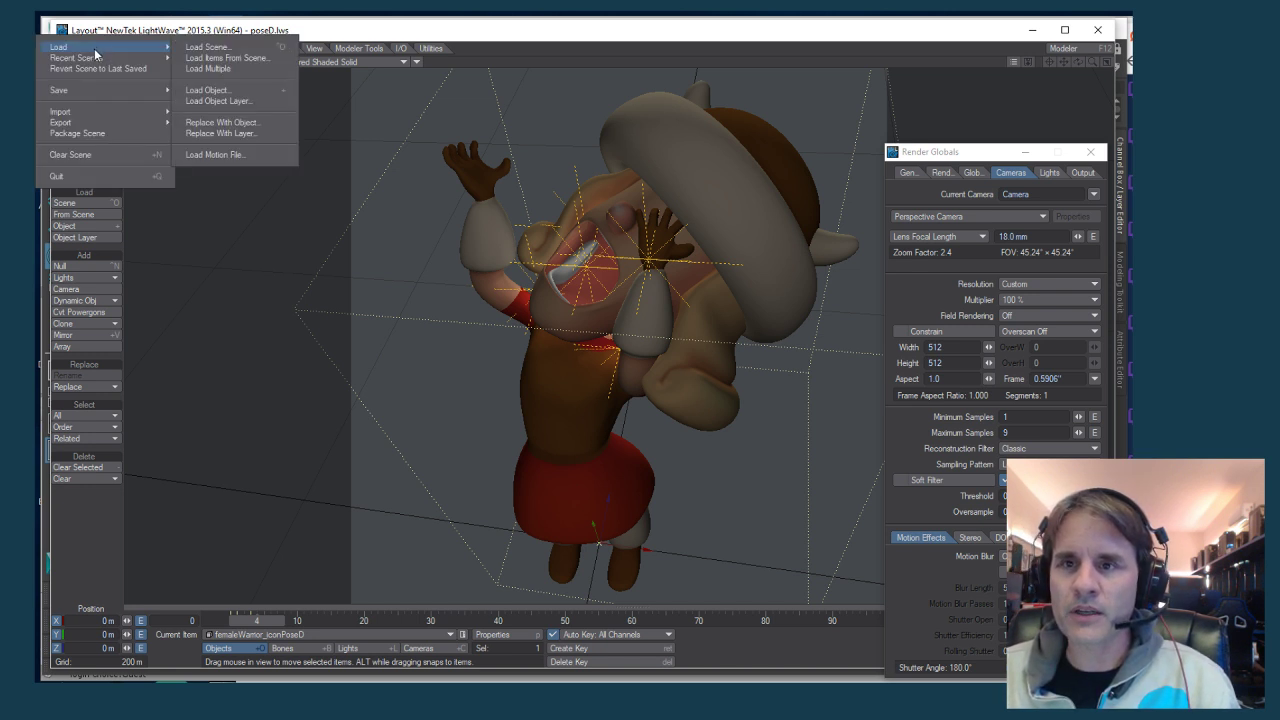
{"action": "left_click", "coordinate": [97, 35]}
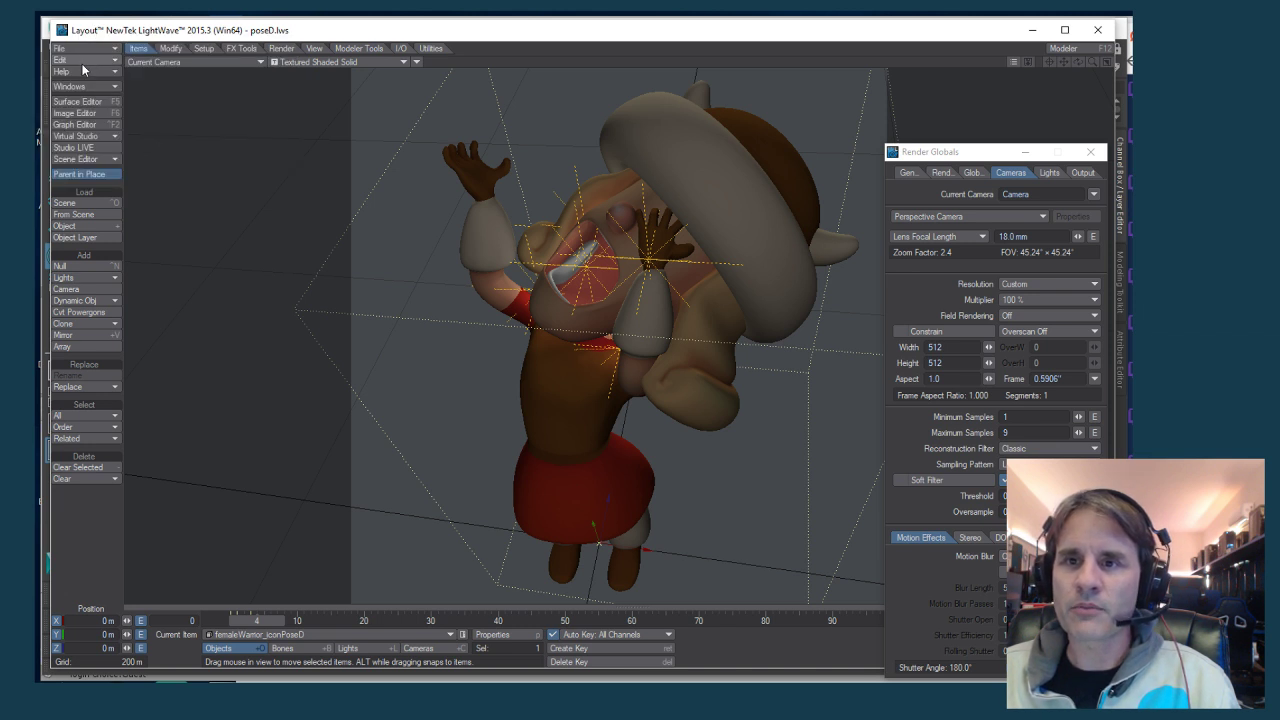
{"action": "left_click", "coordinate": [82, 60]}
{"action": "left_click", "coordinate": [84, 93]}
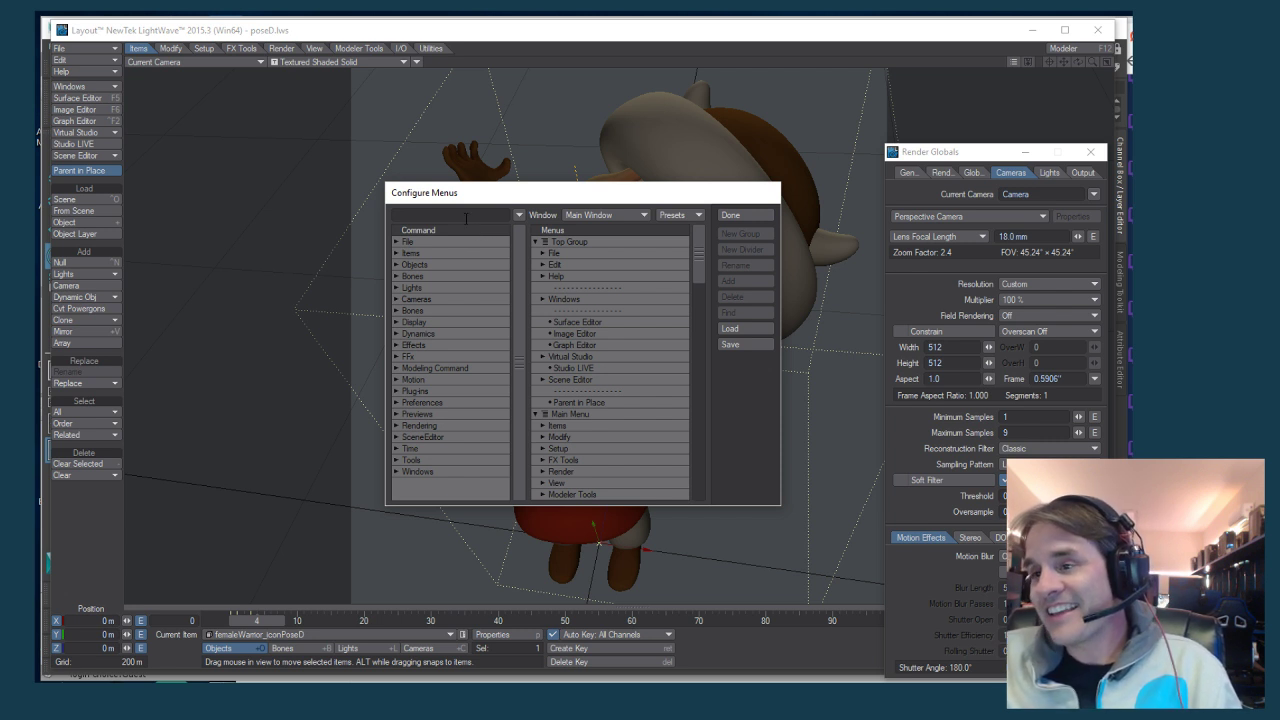
Search Configure Menus for 'repl', pick Replace With Object File and the Windows group, then close it
{"action": "left_click_drag", "start_coordinate": [457, 200], "coordinate": [293, 181]}
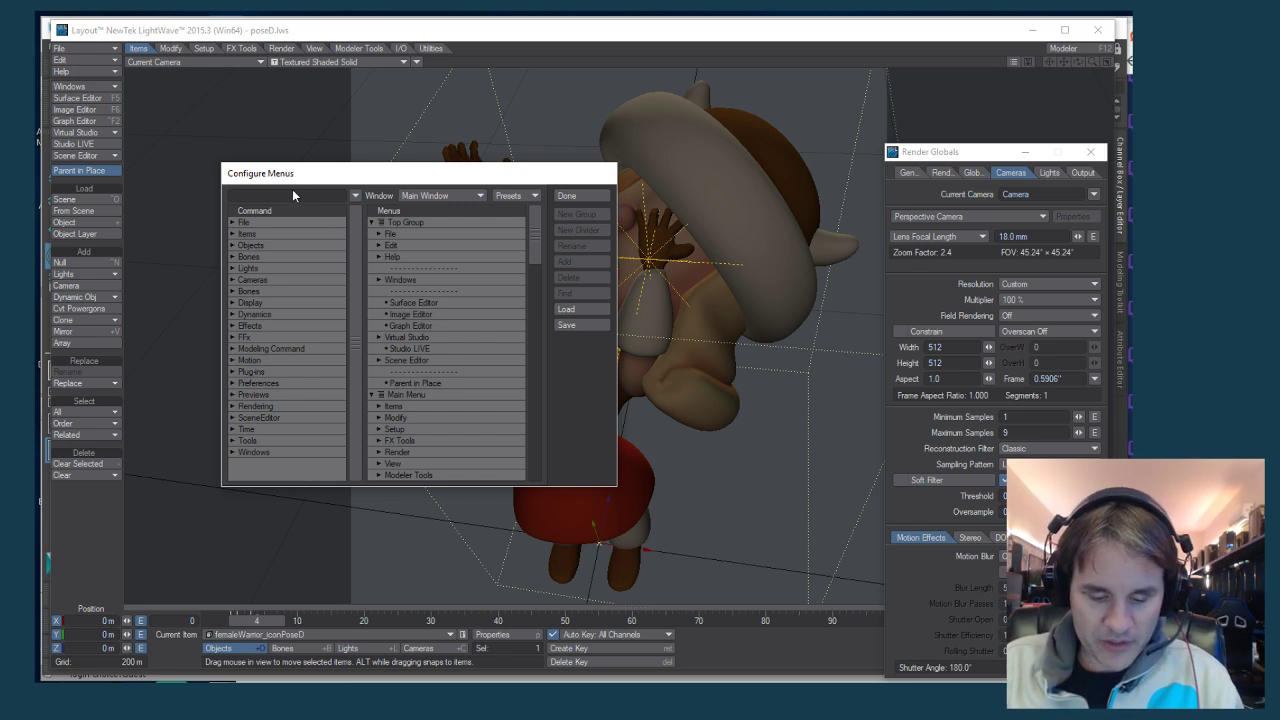
{"action": "type", "text": "repl"}
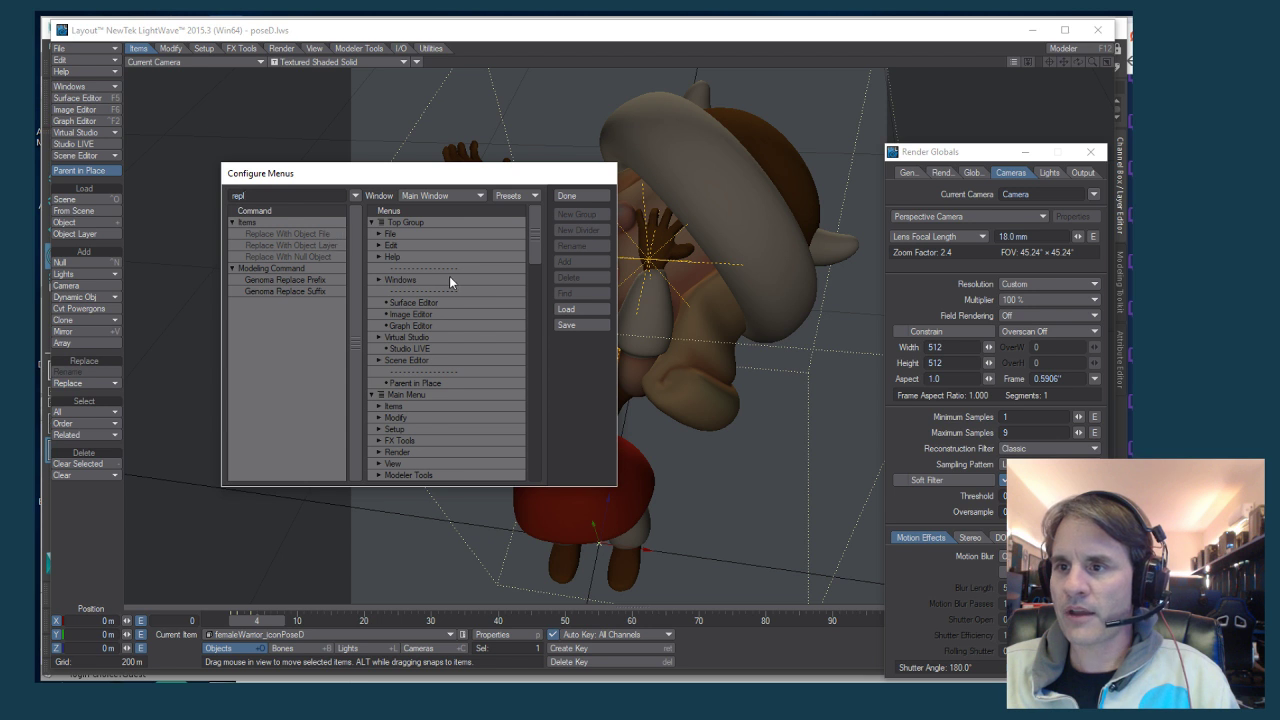
{"action": "left_click", "coordinate": [315, 234]}
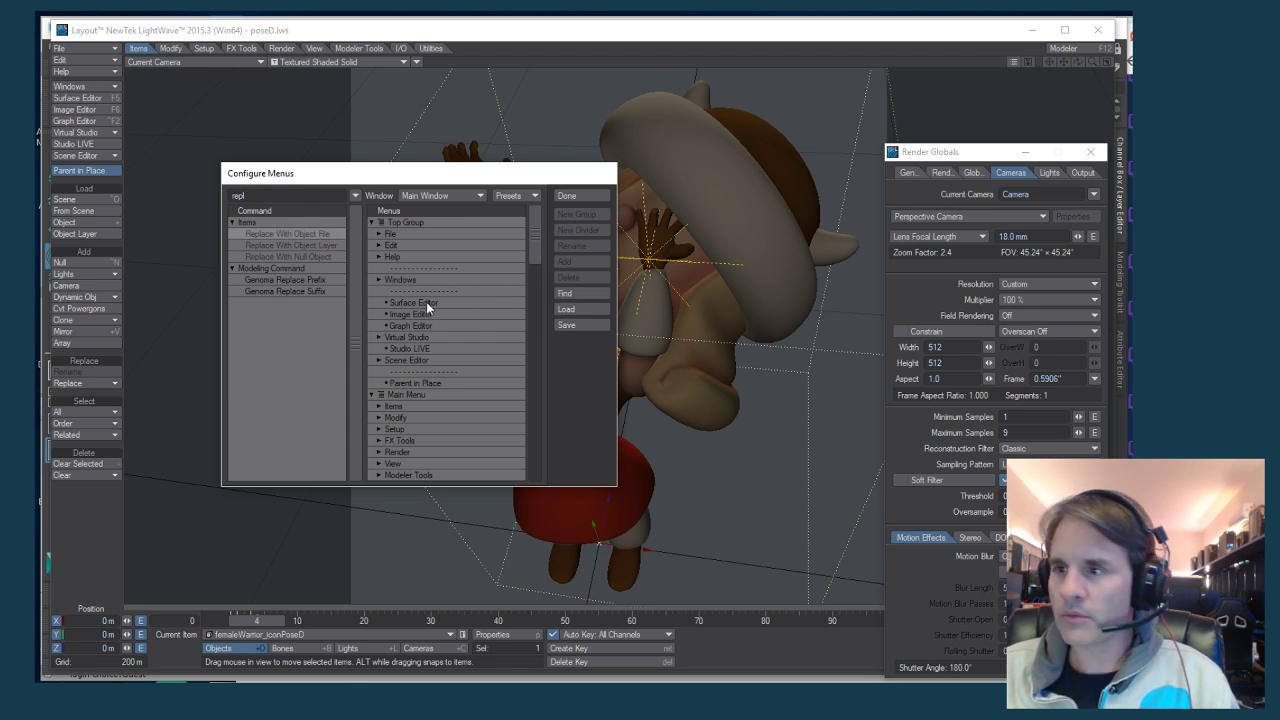
{"action": "left_click", "coordinate": [463, 278]}
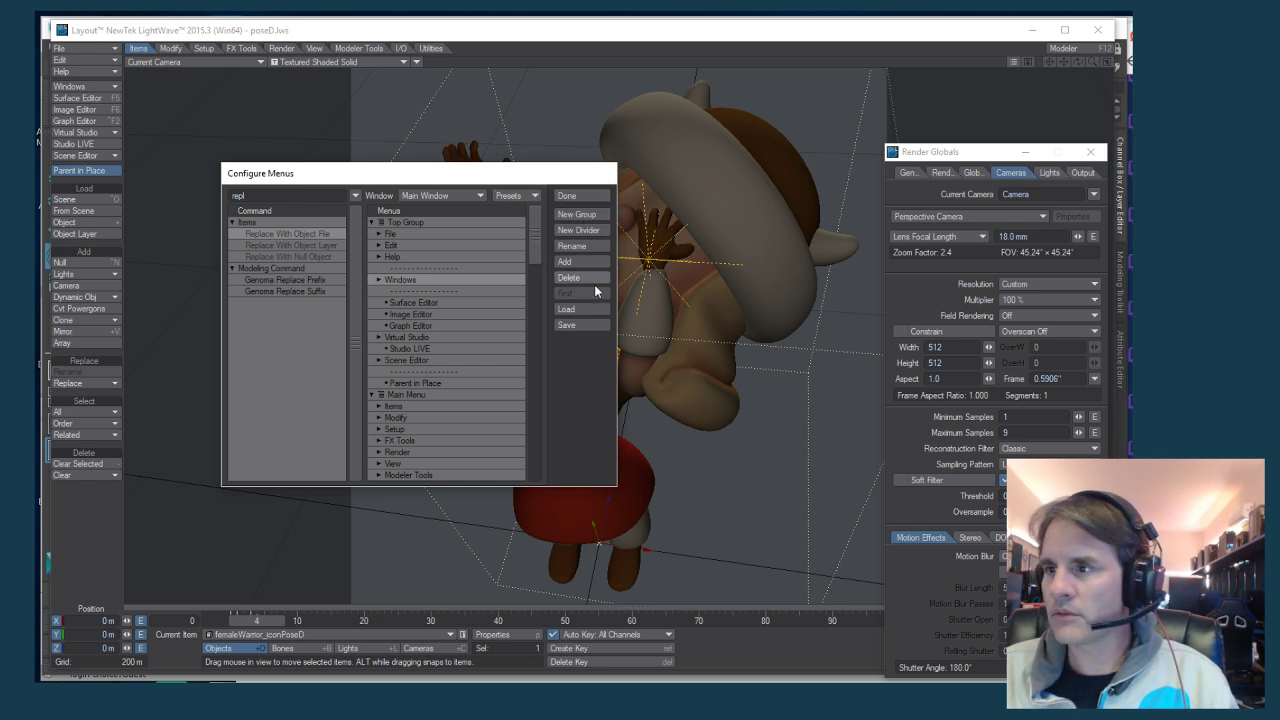
{"action": "left_click", "coordinate": [583, 197]}
{"action": "left_click", "coordinate": [85, 87]}
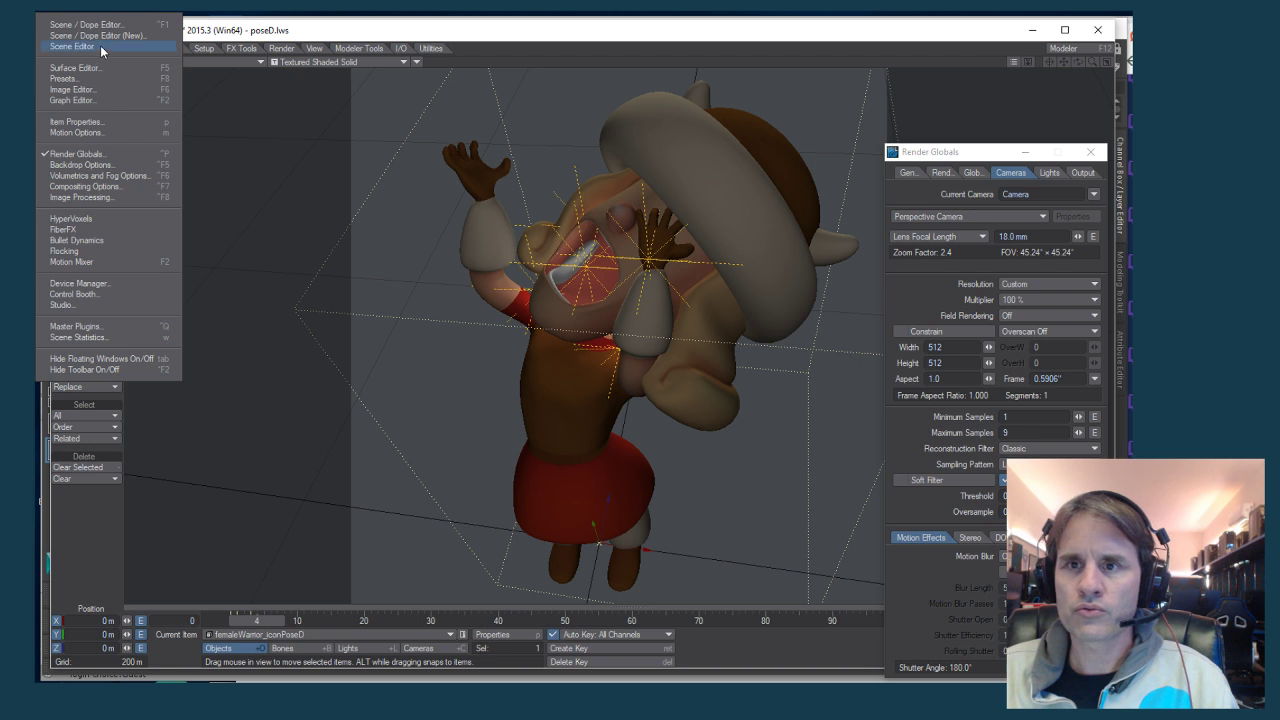
Open Configure Keys via Edit > Edit Keyboard Shortcuts after browsing the Windows and File menus
{"action": "left_click", "coordinate": [308, 42]}
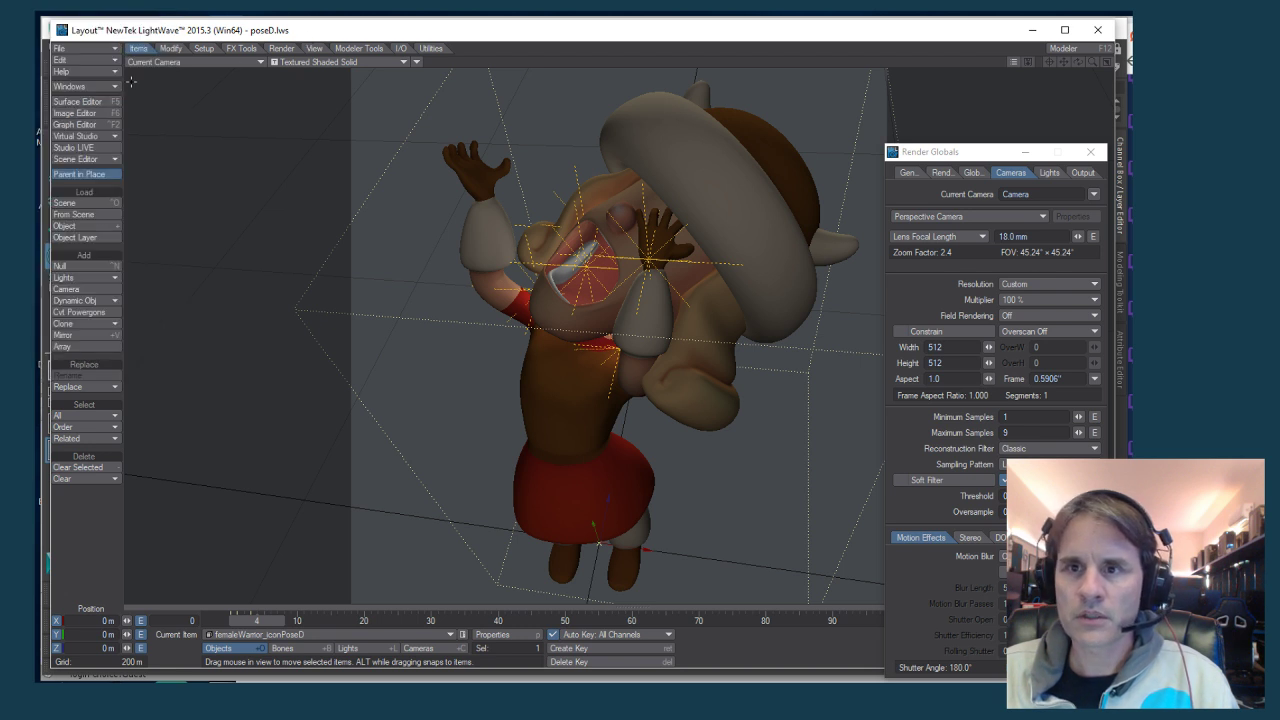
{"action": "left_click", "coordinate": [79, 88]}
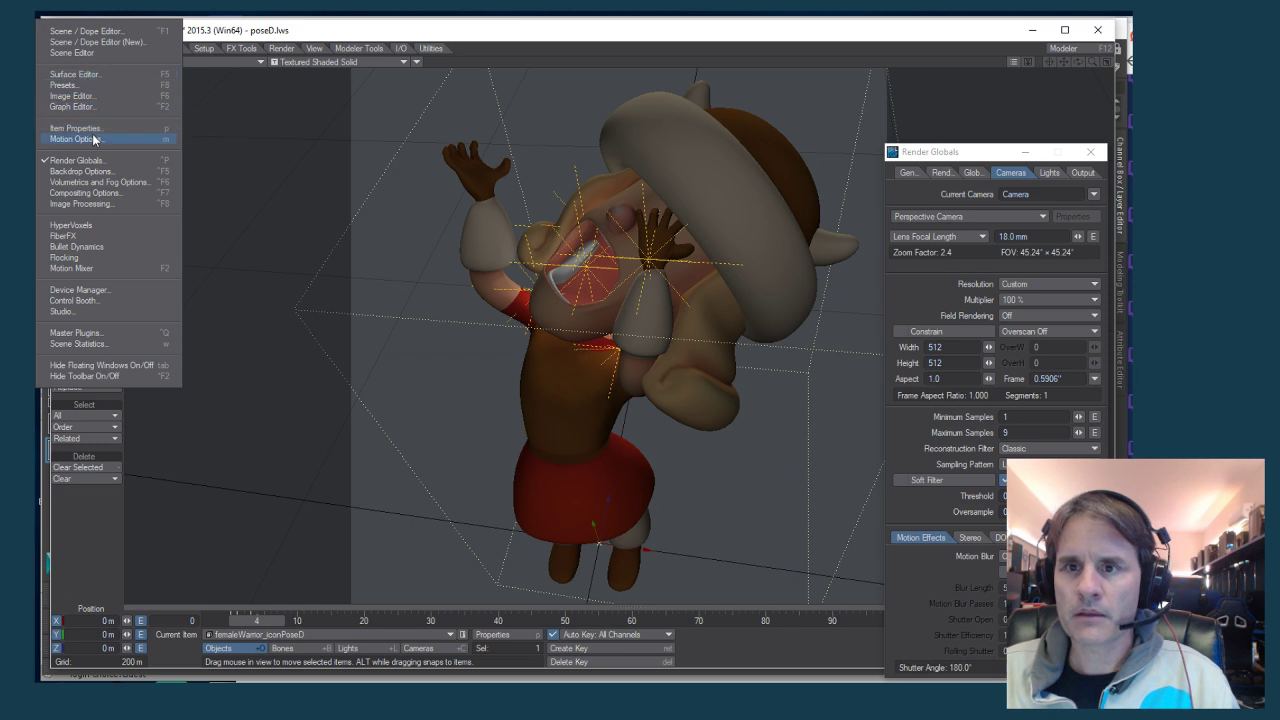
{"action": "left_click", "coordinate": [213, 74]}
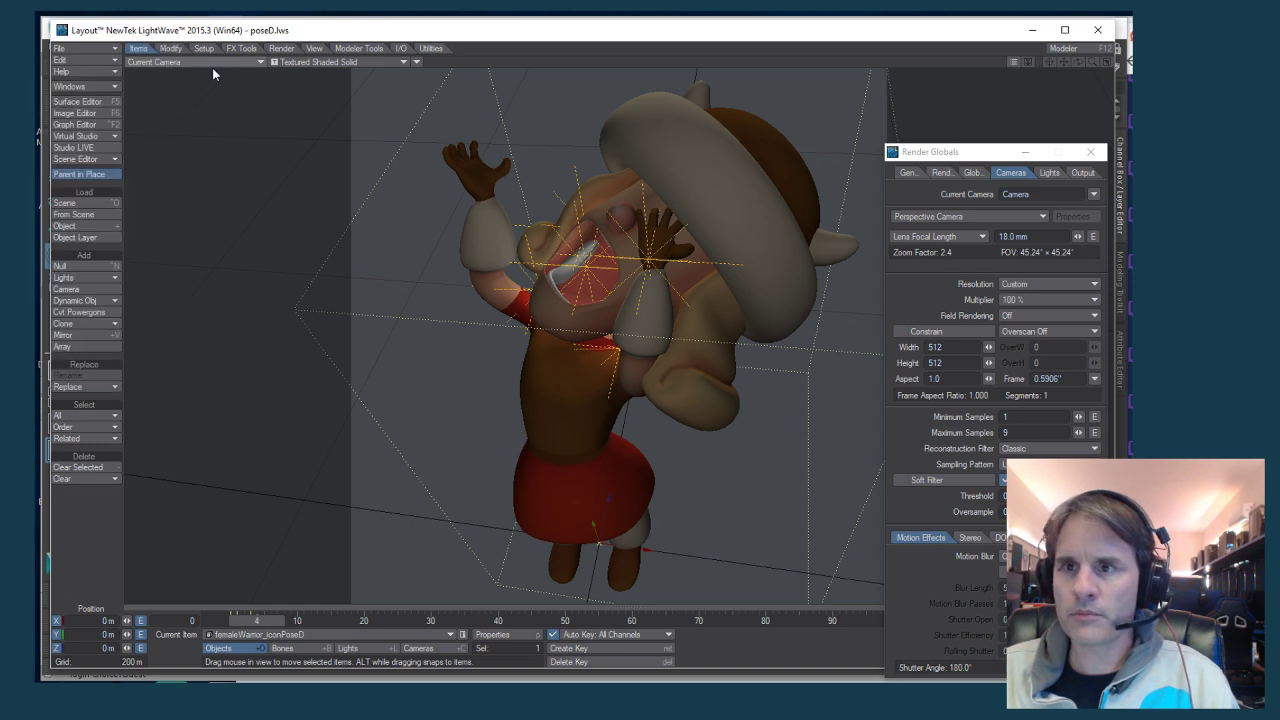
{"action": "left_click", "coordinate": [79, 49]}
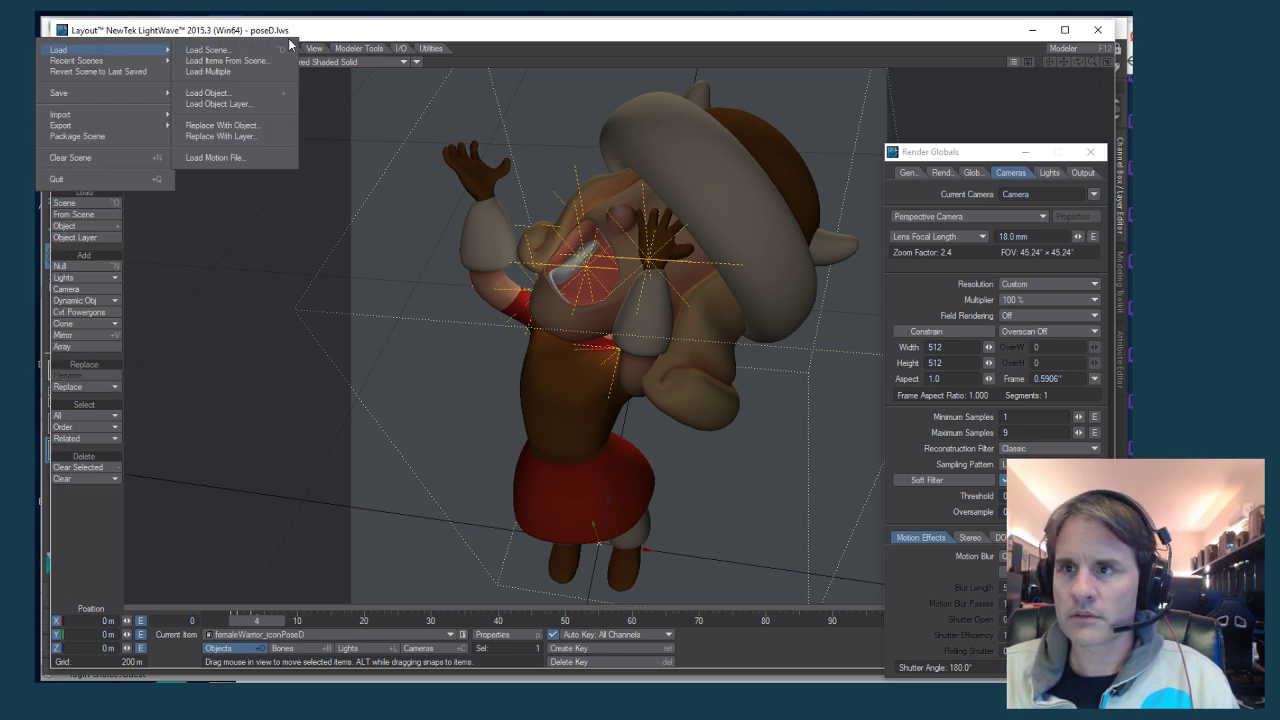
{"action": "left_click", "coordinate": [87, 59]}
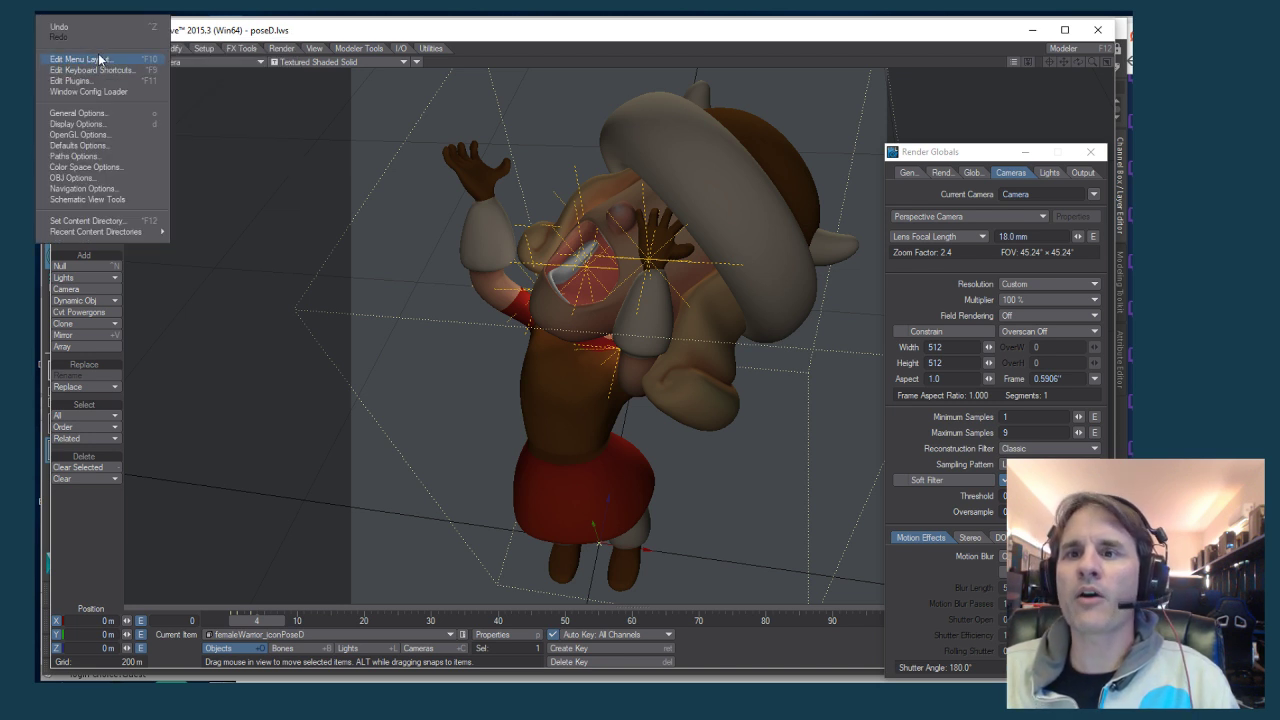
{"action": "left_click", "coordinate": [94, 70]}
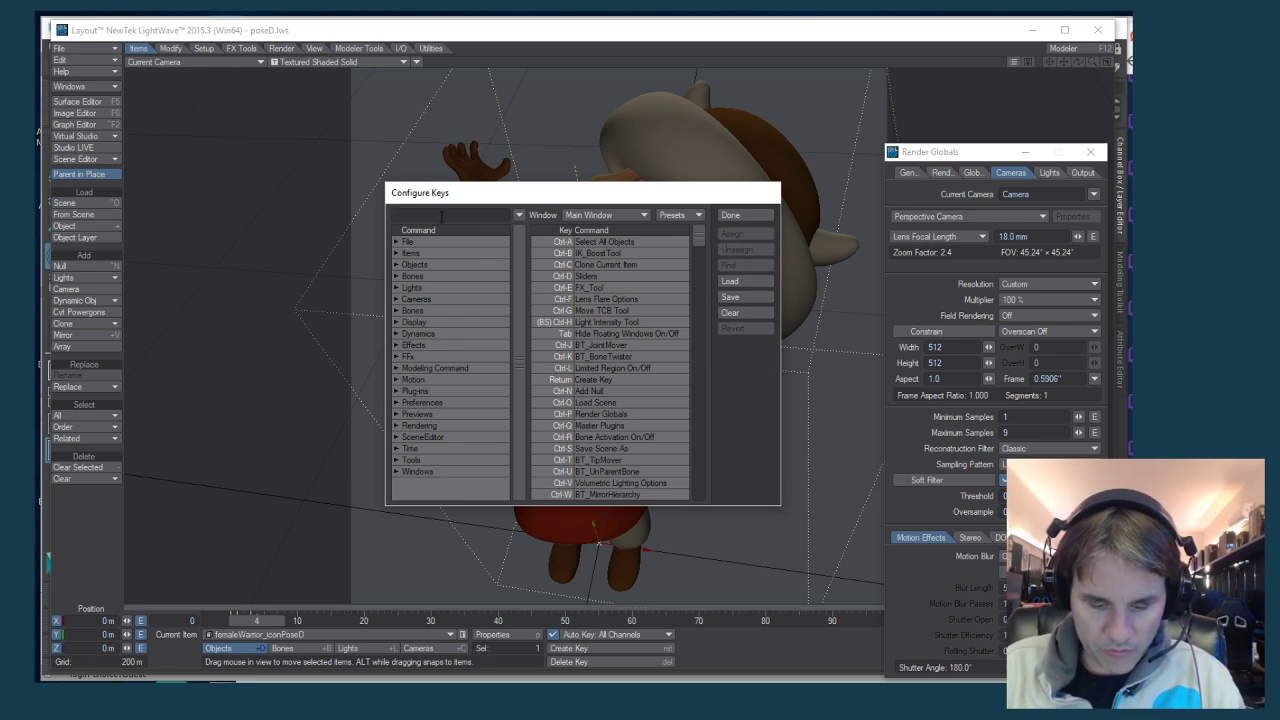
Search 'repla', assign Replace With Object File to the q key and close Configure Keys
{"action": "left_click", "coordinate": [441, 216]}
{"action": "type", "text": "replaa"}
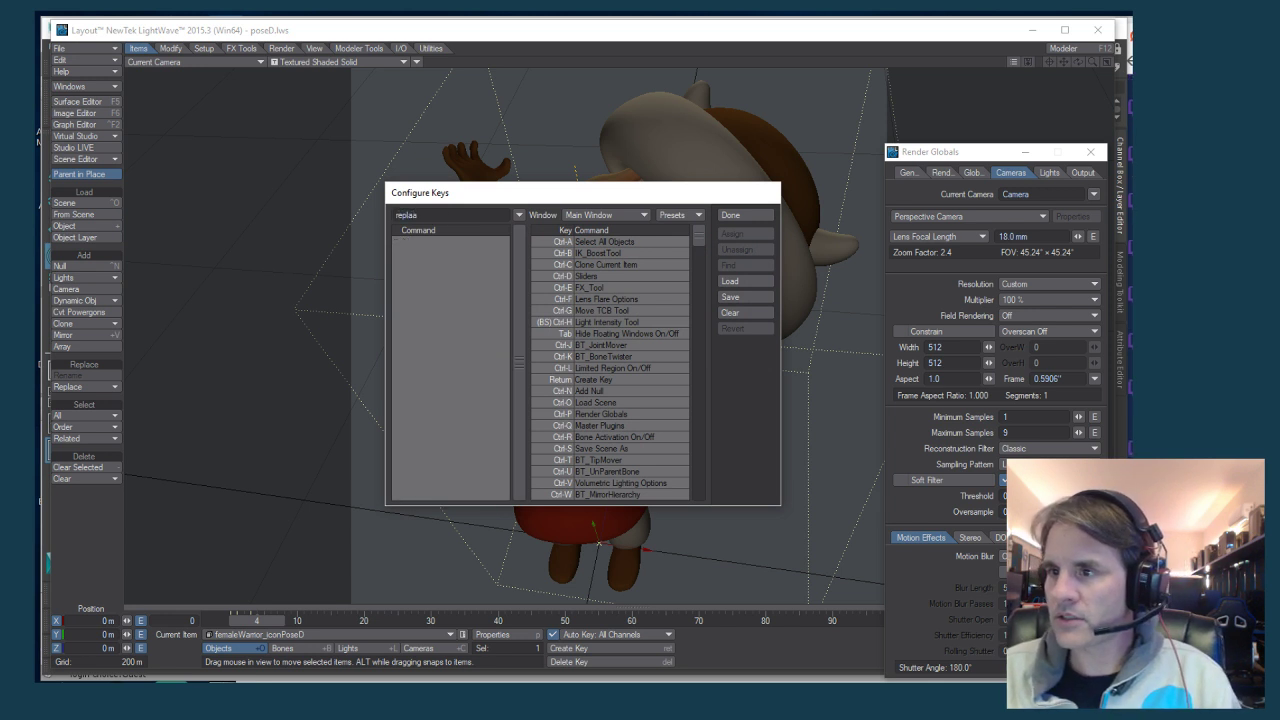
{"action": "key", "text": "BackSpace"}
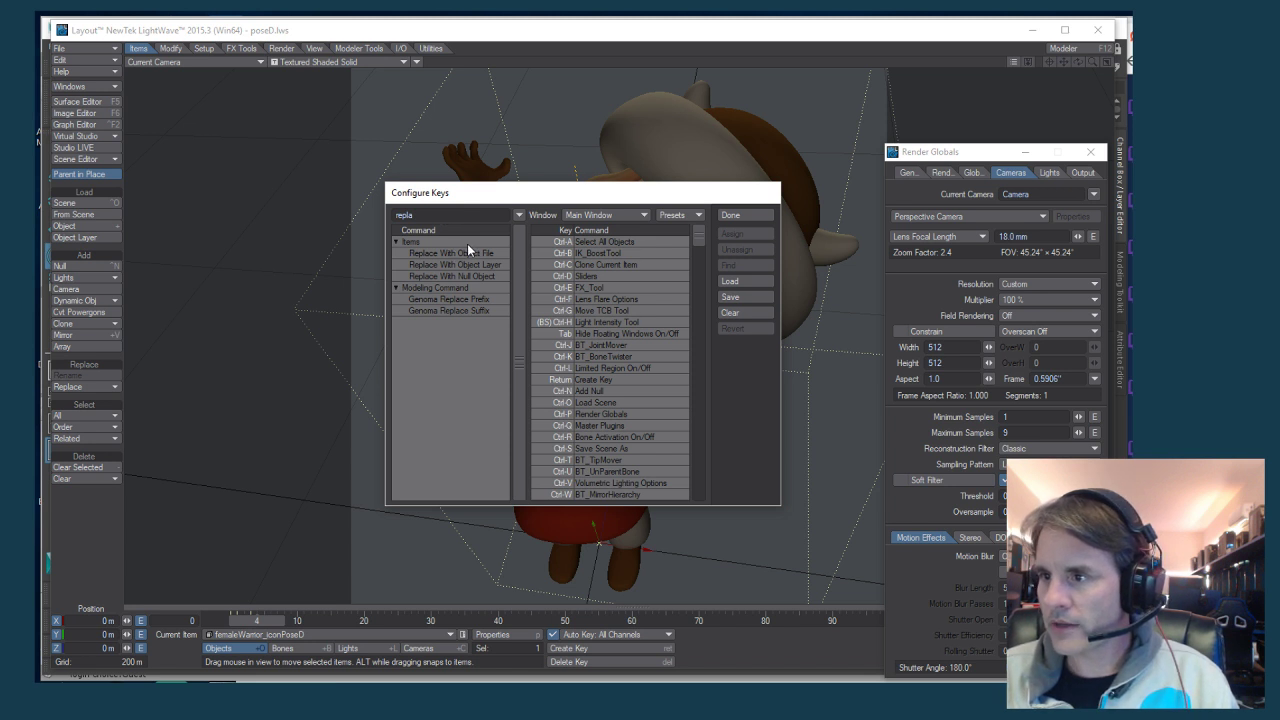
{"action": "scroll", "coordinate": [615, 318], "scroll_direction": "down", "scroll_amount": 5}
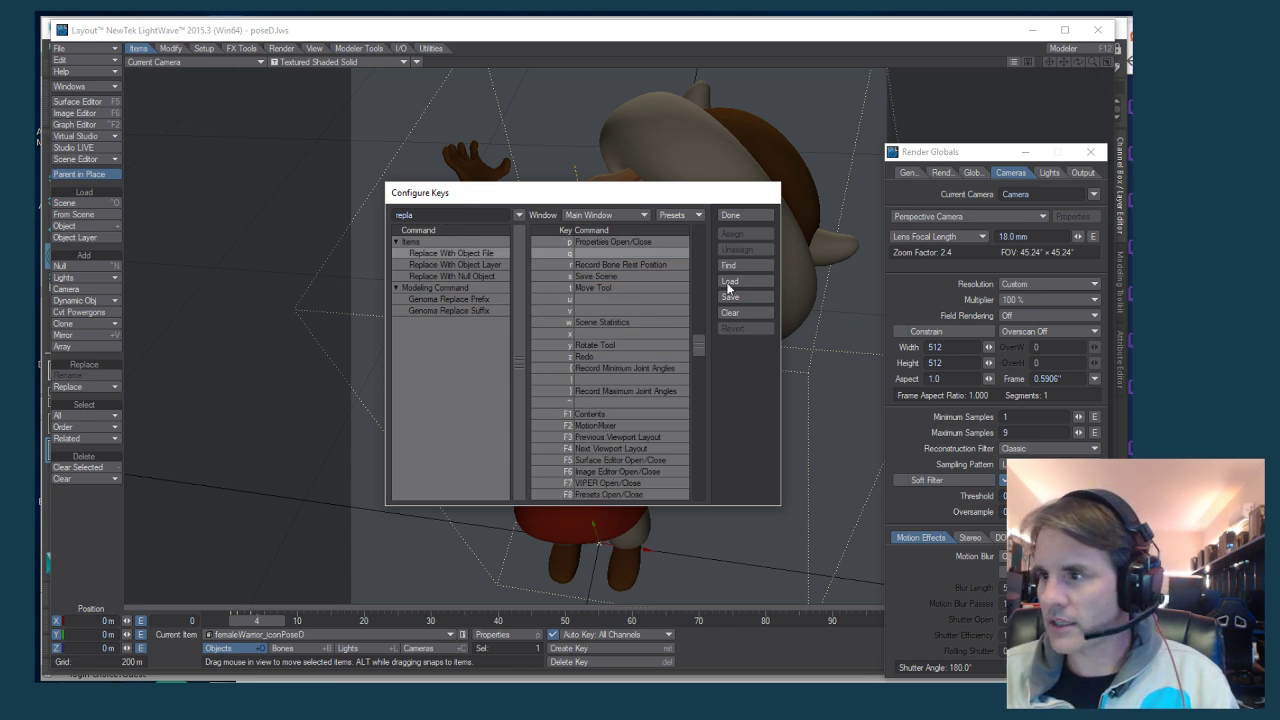
{"action": "left_click", "coordinate": [631, 251]}
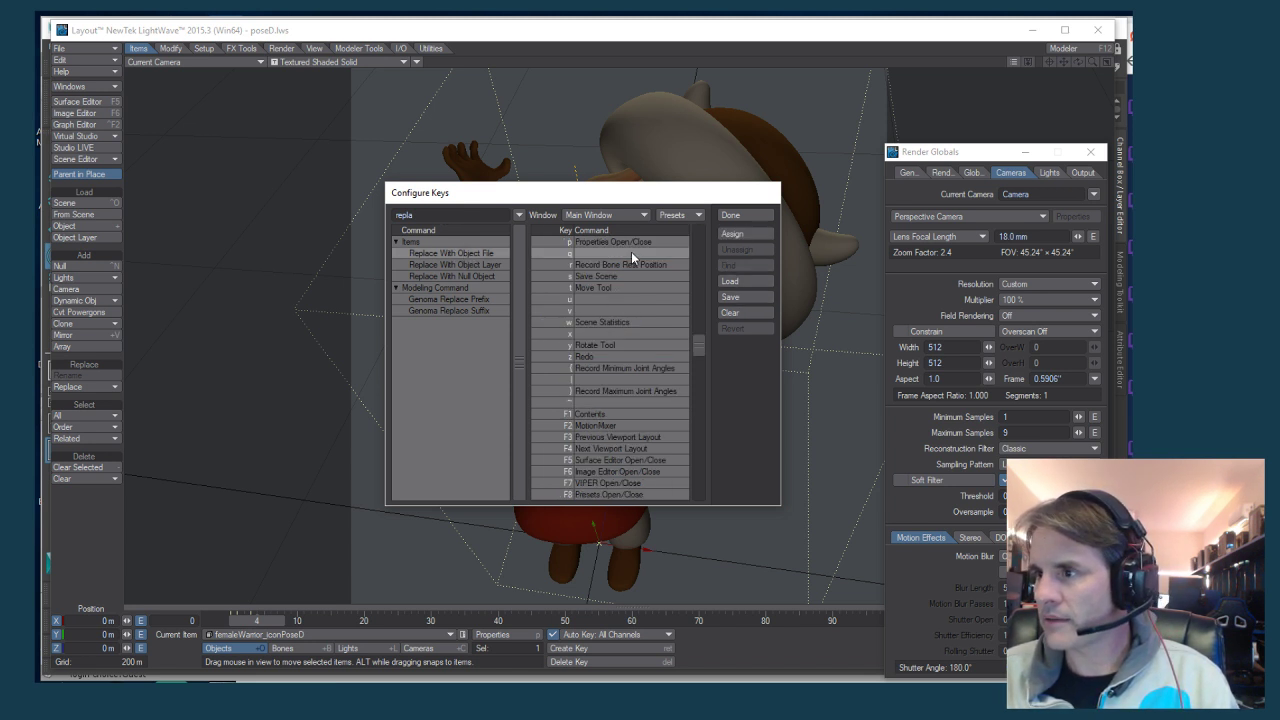
{"action": "left_click", "coordinate": [751, 236]}
{"action": "left_click", "coordinate": [749, 213]}
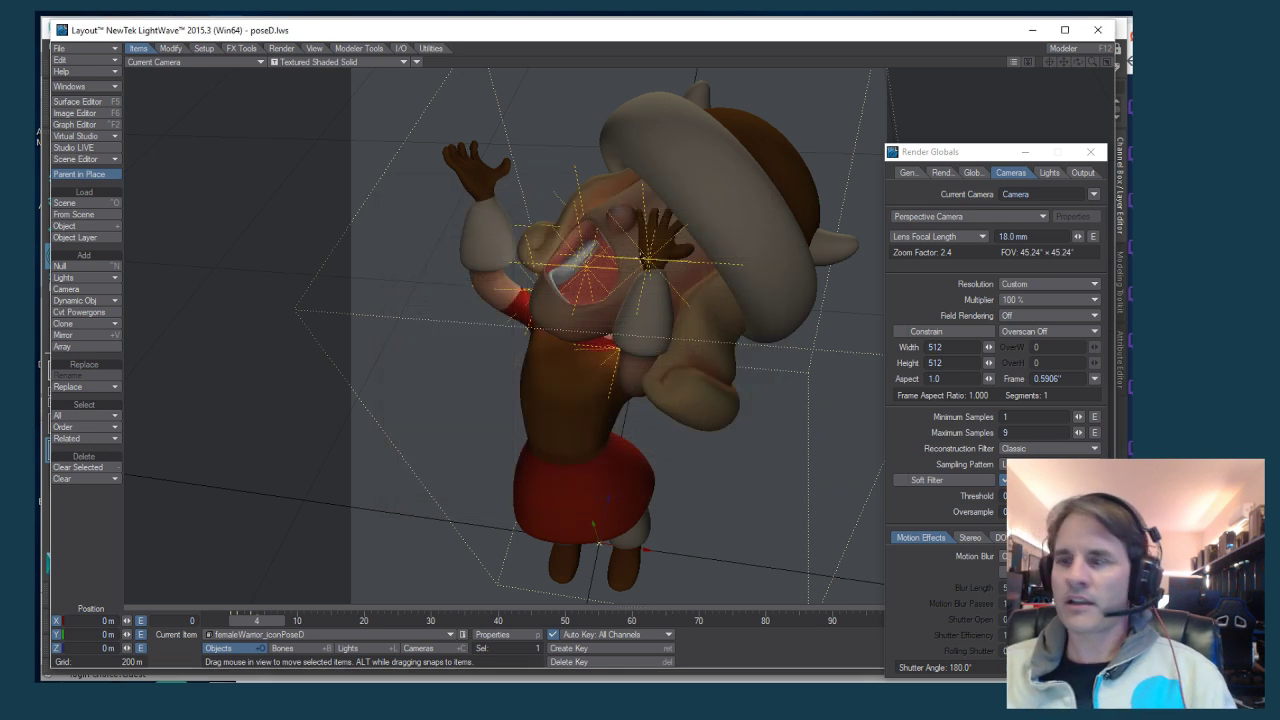
Use the q shortcut to replace the character with femaleWarrior_iconPoseC_02 from the _export folder
{"action": "key", "text": "q"}
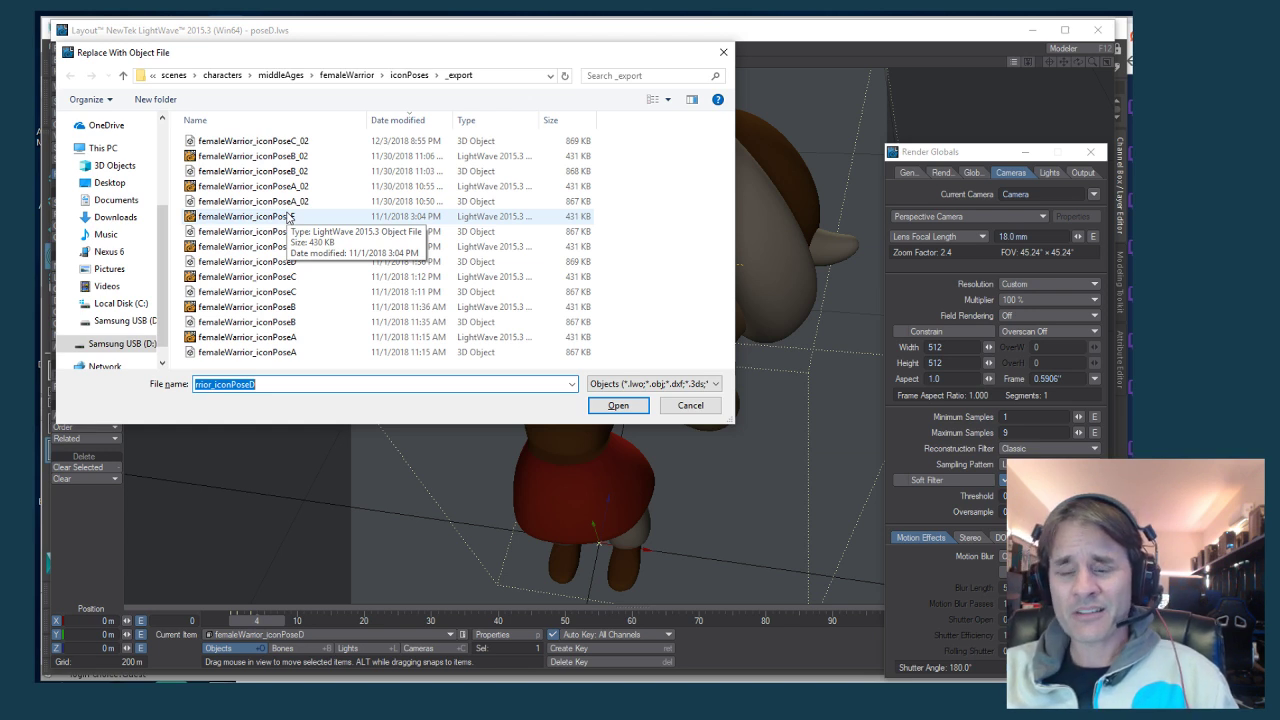
{"action": "left_click_drag", "start_coordinate": [337, 55], "coordinate": [435, 148]}
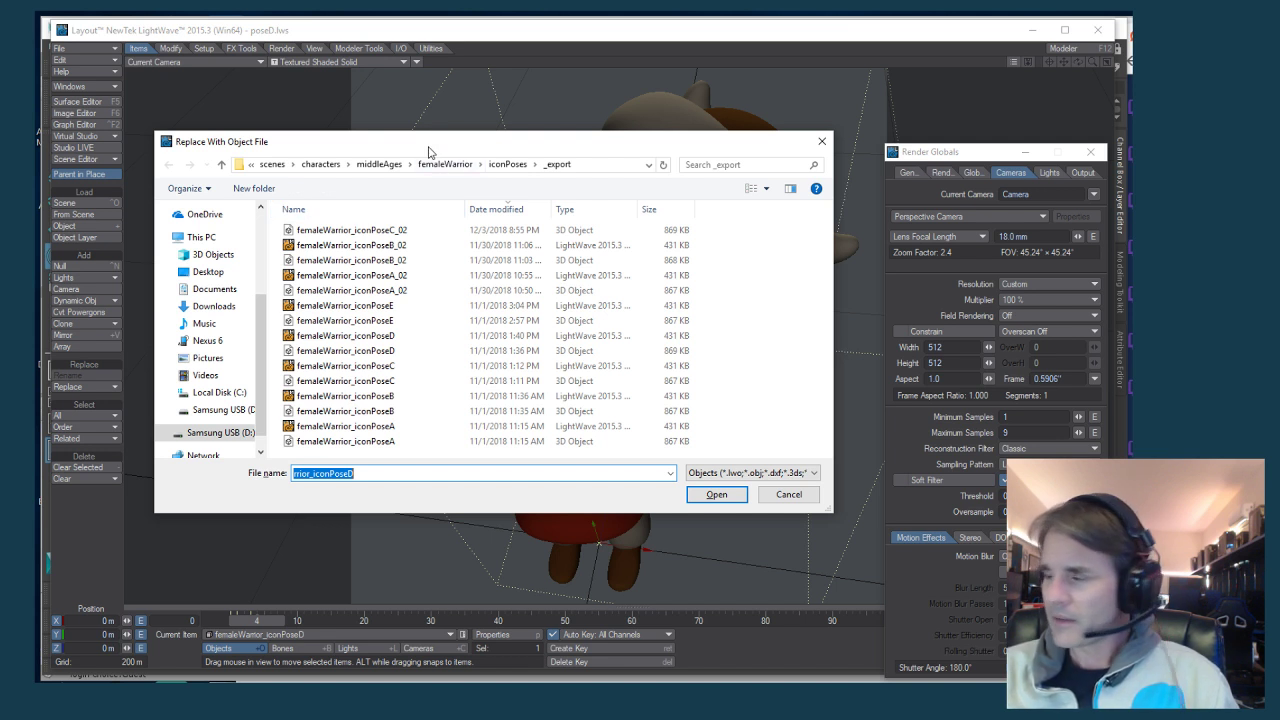
{"action": "left_click_drag", "start_coordinate": [428, 151], "coordinate": [418, 130]}
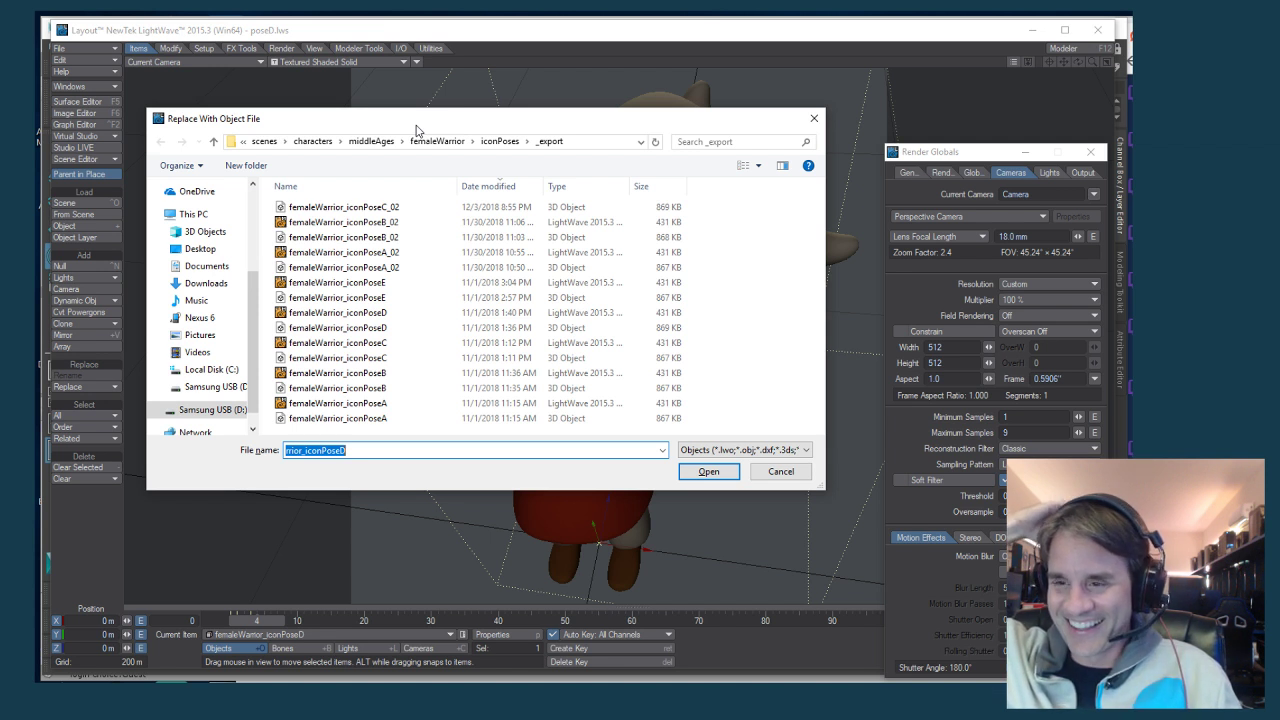
{"action": "left_click_drag", "start_coordinate": [423, 126], "coordinate": [443, 133]}
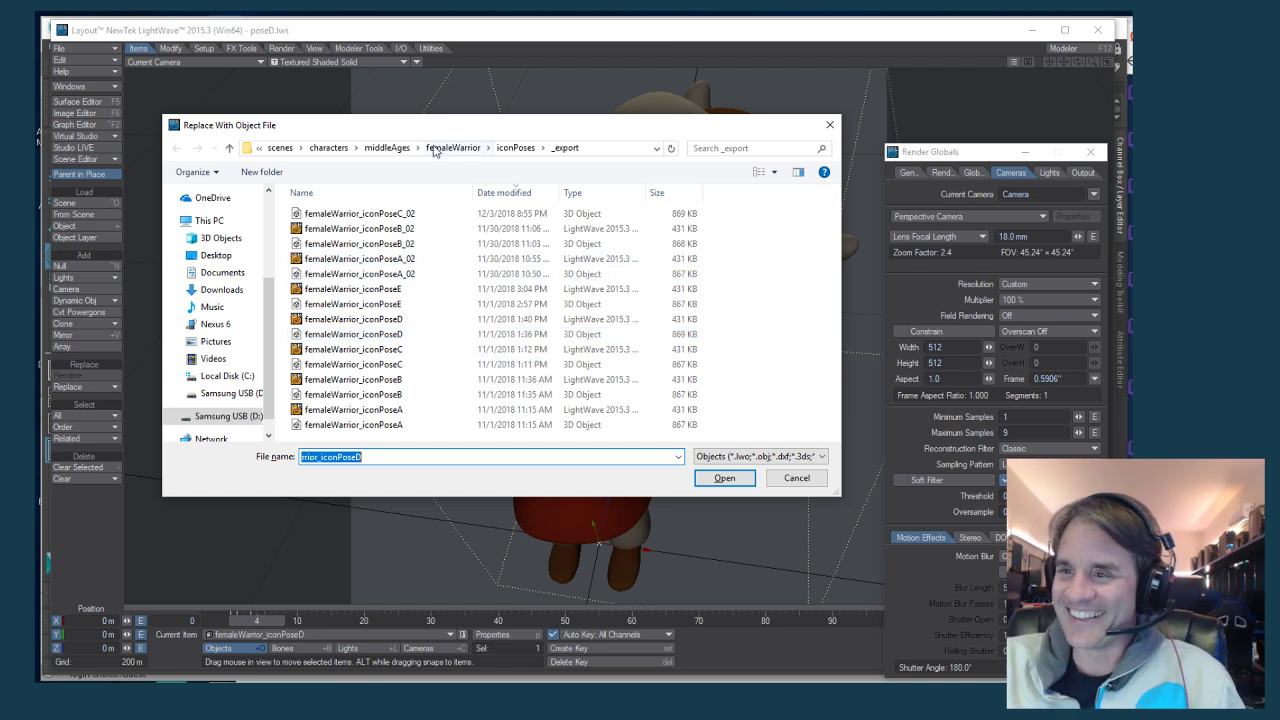
{"action": "left_click_drag", "start_coordinate": [430, 127], "coordinate": [432, 113]}
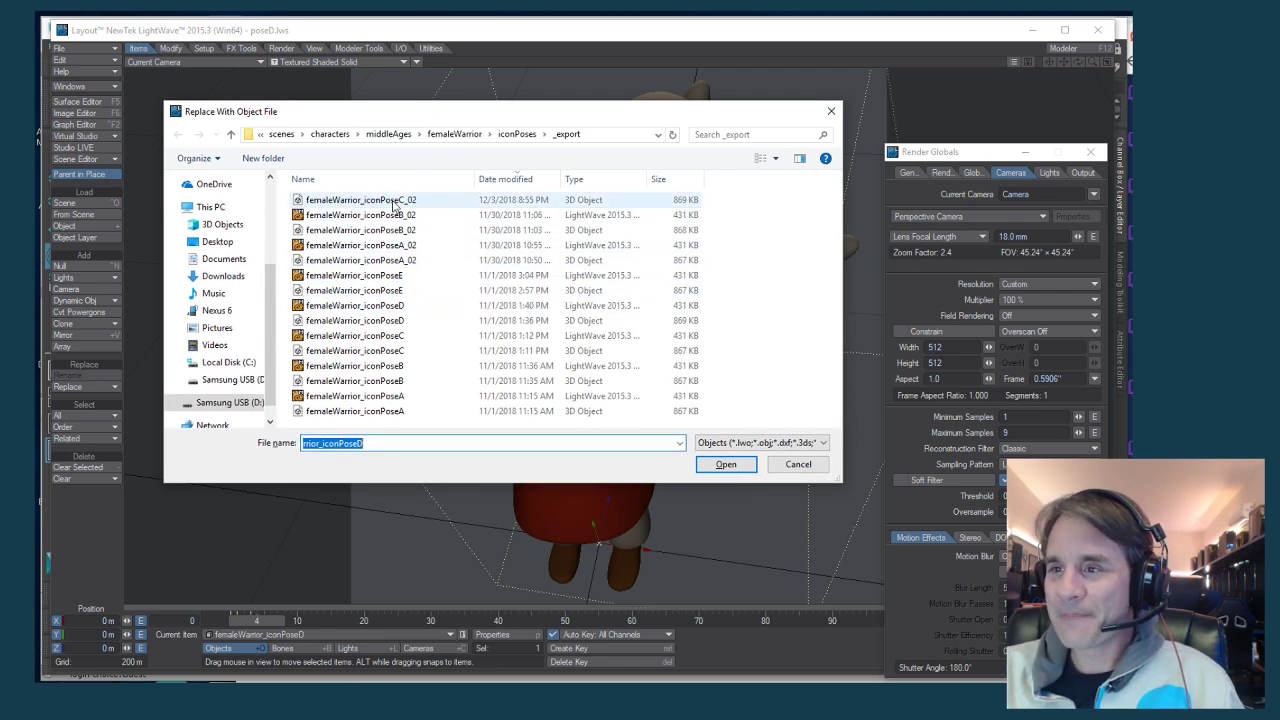
{"action": "double_click", "coordinate": [352, 202]}
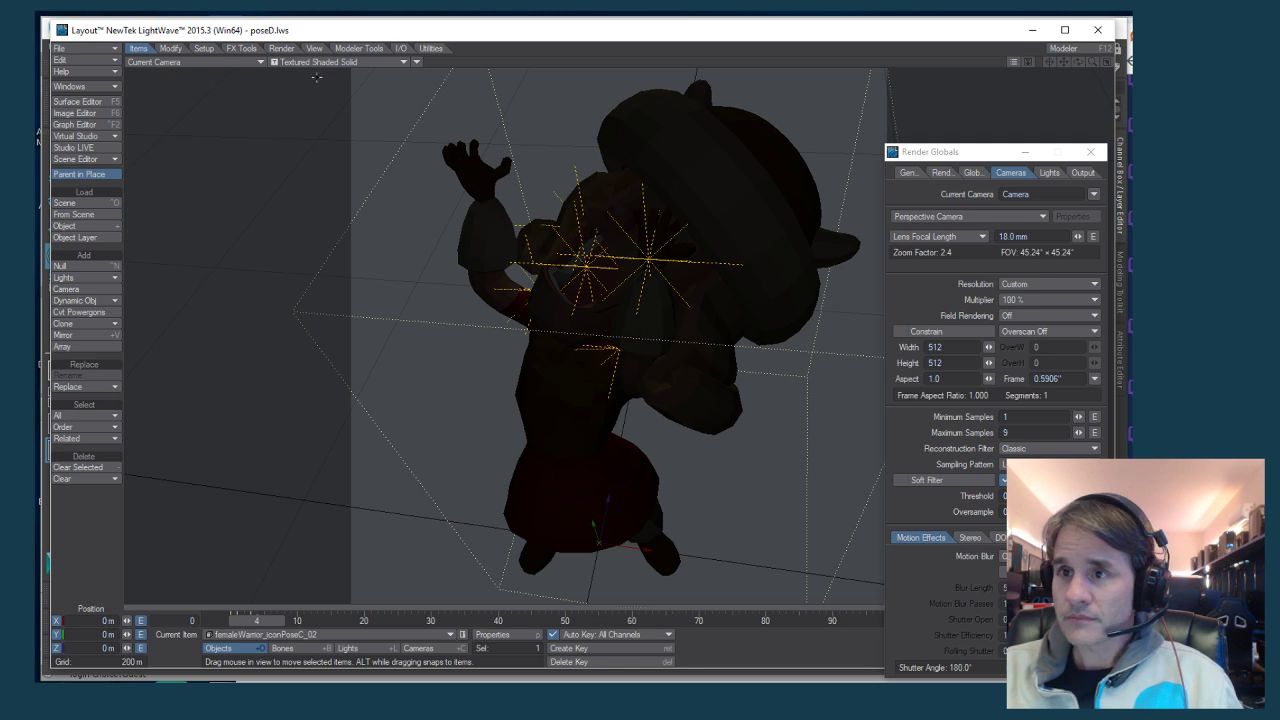
Raise the character surface's Diffuse from 20% to 100% and enable Smoothing in the Surface Editor
{"action": "left_click", "coordinate": [77, 101]}
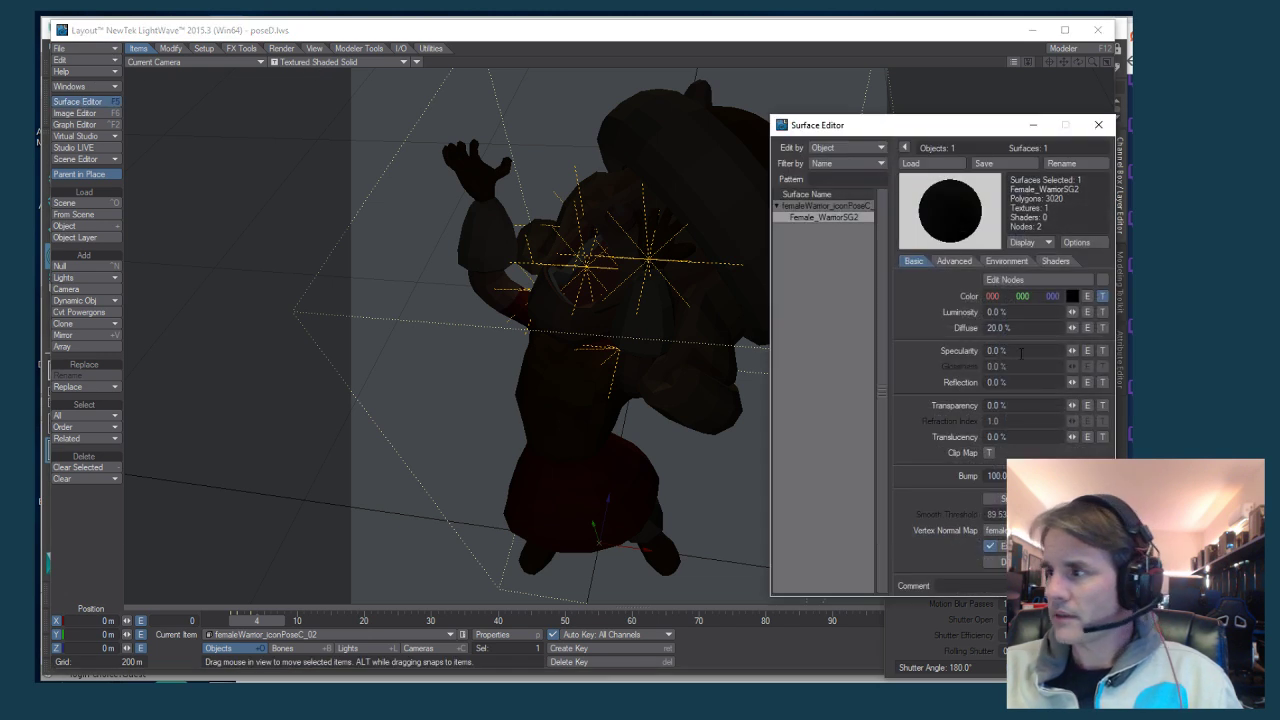
{"action": "left_click_drag", "start_coordinate": [977, 127], "coordinate": [303, 97]}
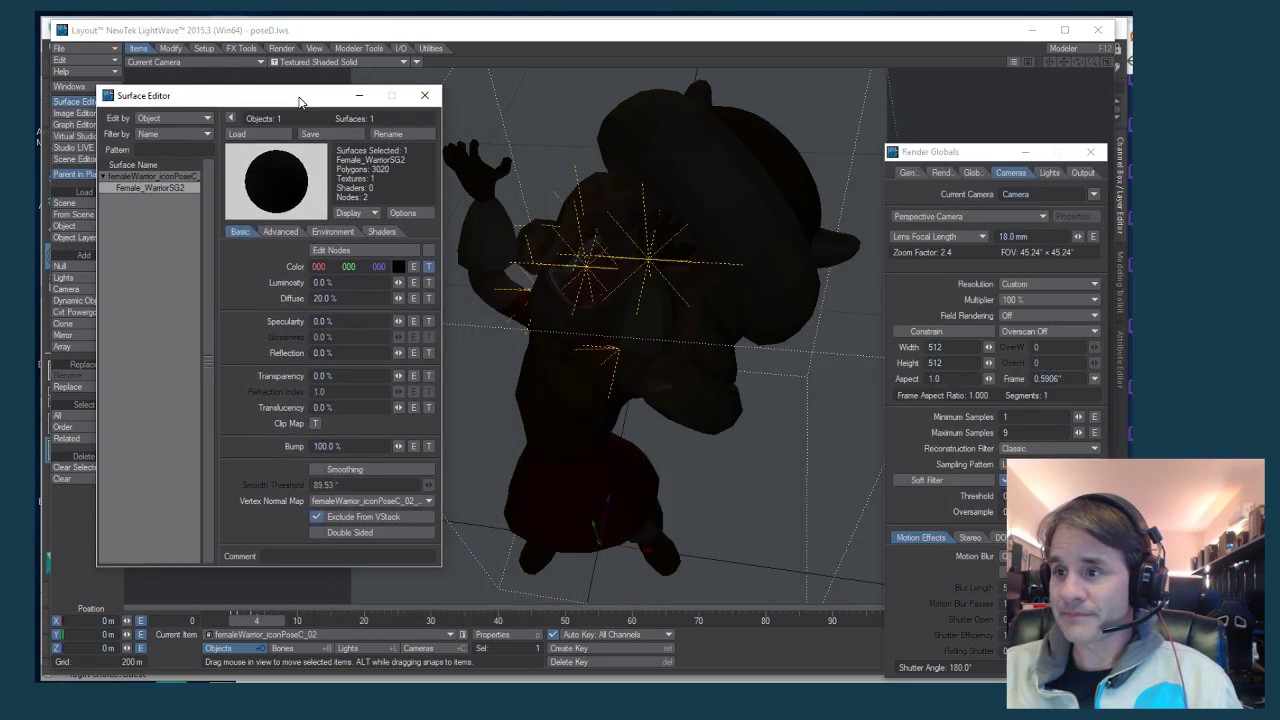
{"action": "left_click_drag", "start_coordinate": [398, 298], "coordinate": [440, 298]}
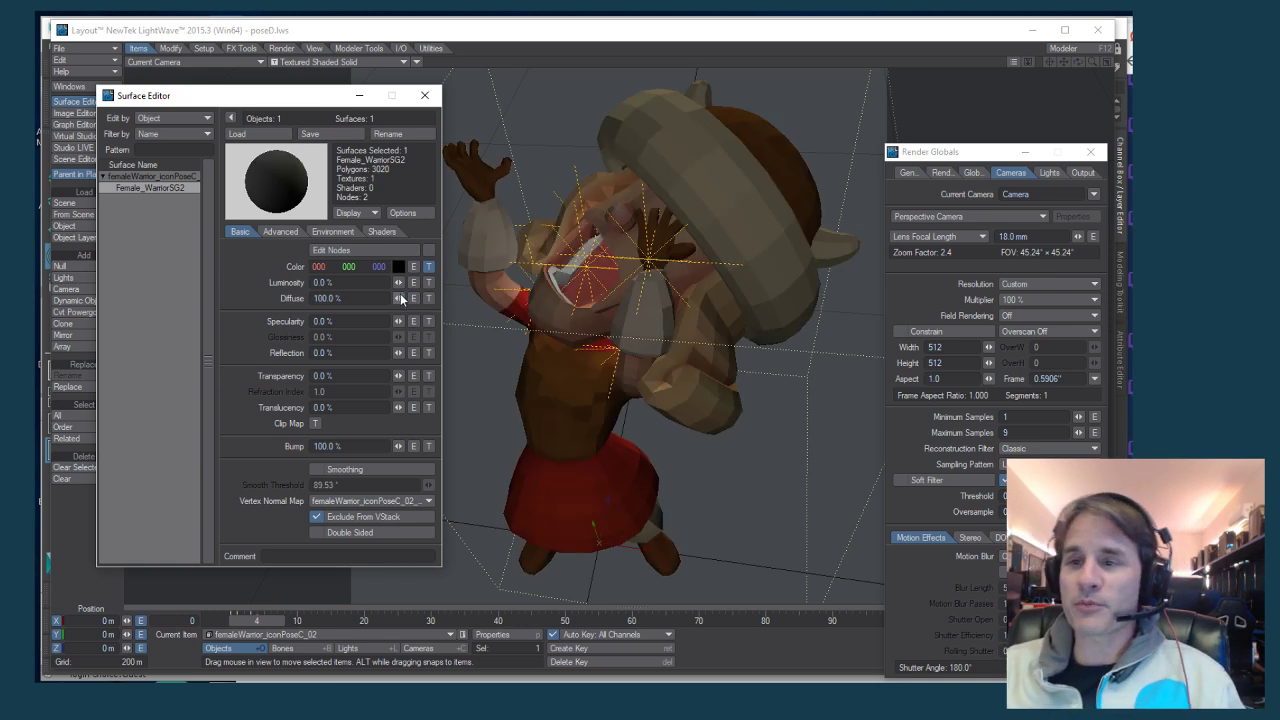
{"action": "left_click", "coordinate": [350, 472]}
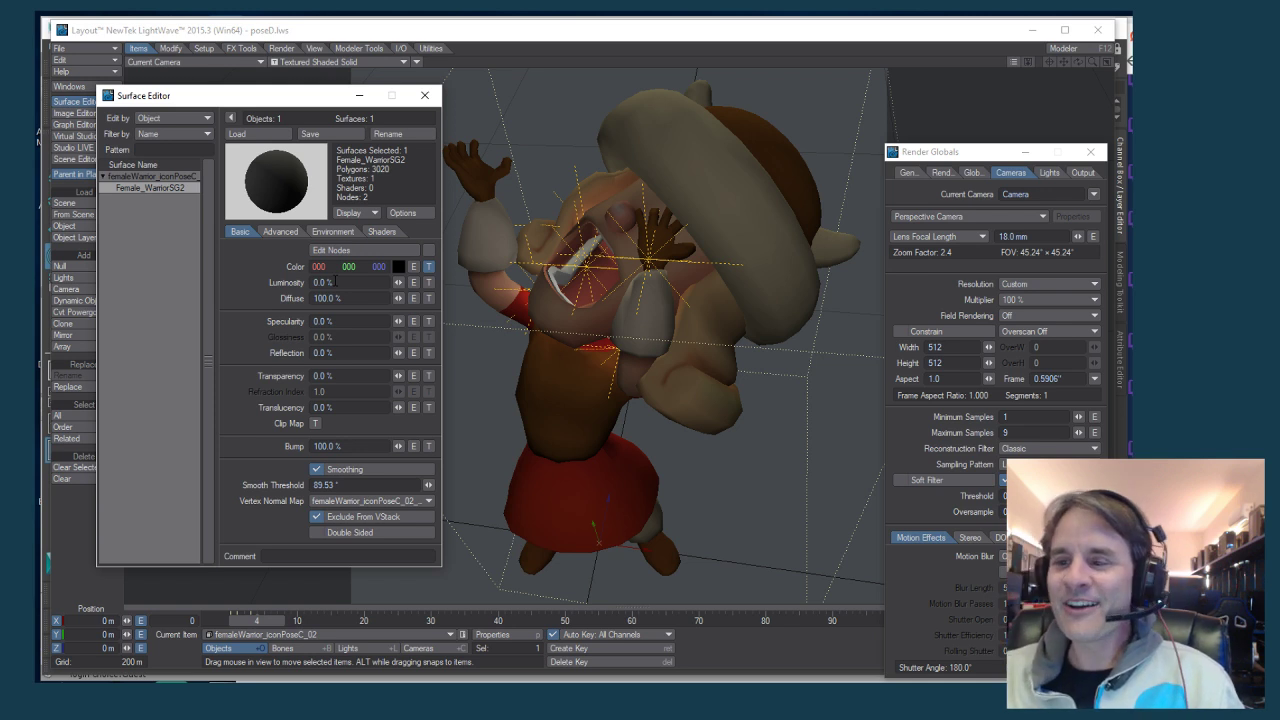
{"action": "left_click", "coordinate": [424, 95]}
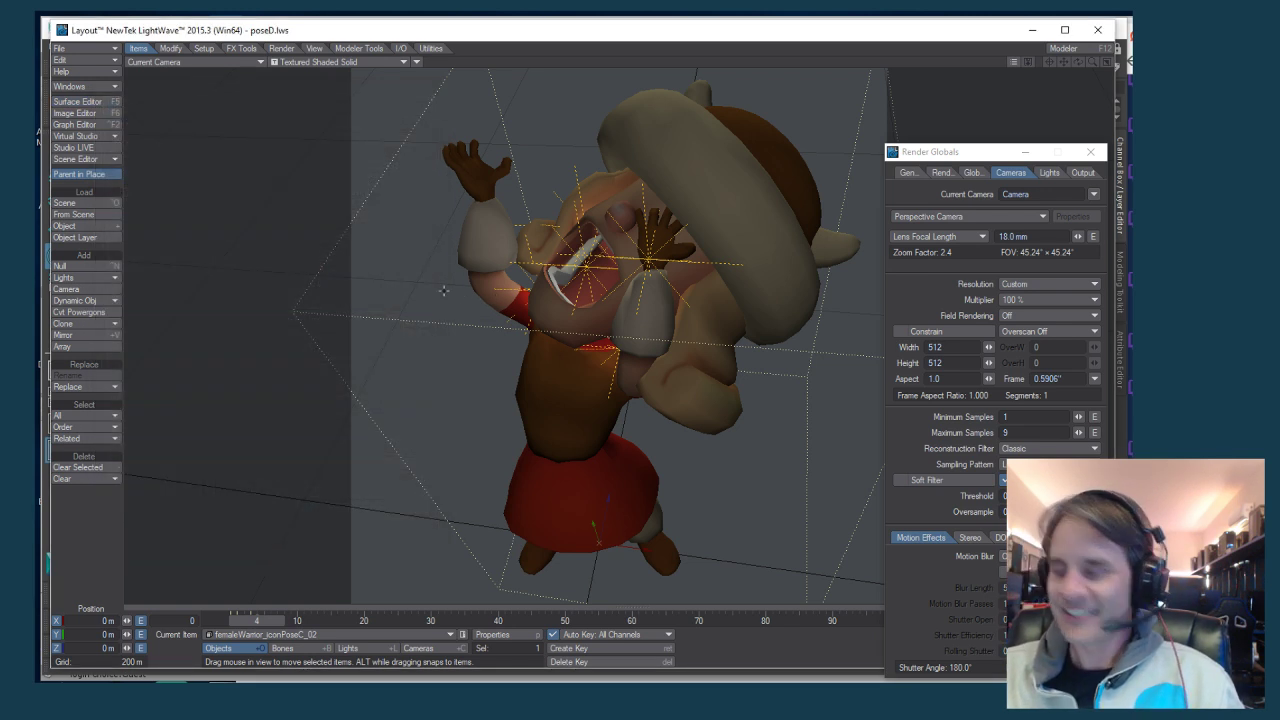
Save the current object as femaleWarrior_iconPoseC_02.lwo in _export, then switch to Modeler
{"action": "left_click", "coordinate": [91, 53]}
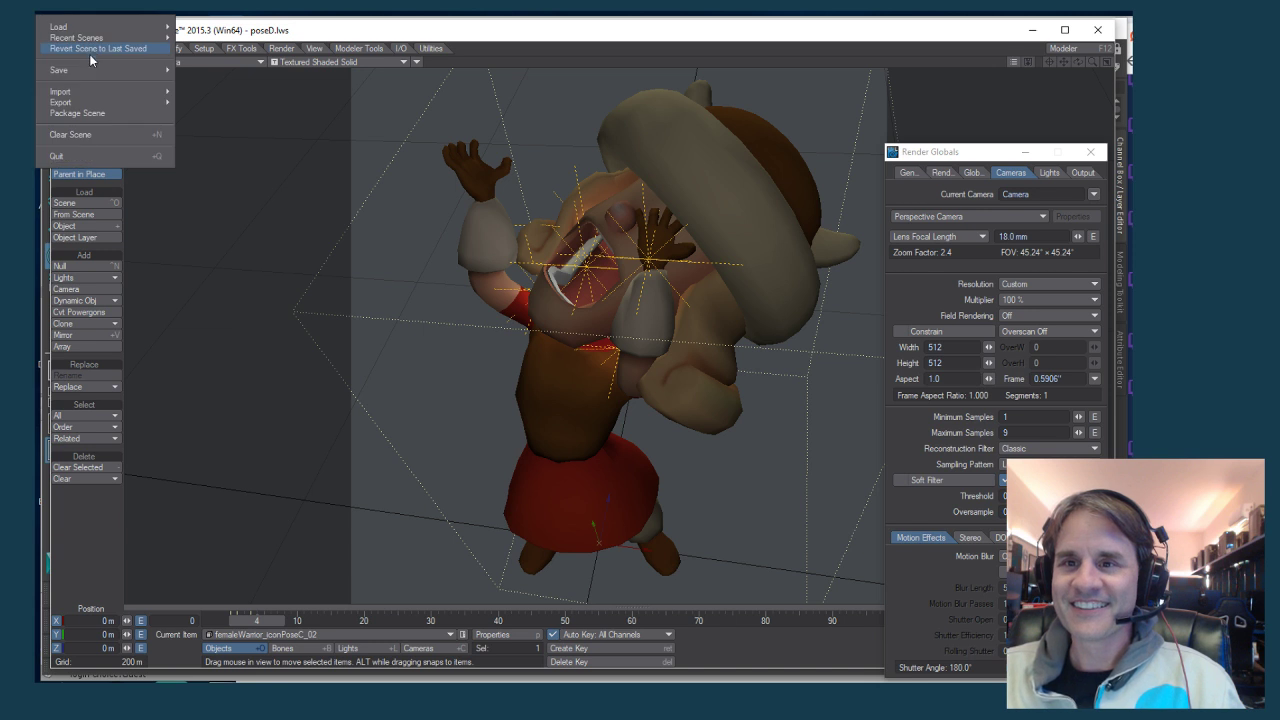
{"action": "mouse_move", "coordinate": [100, 102]}
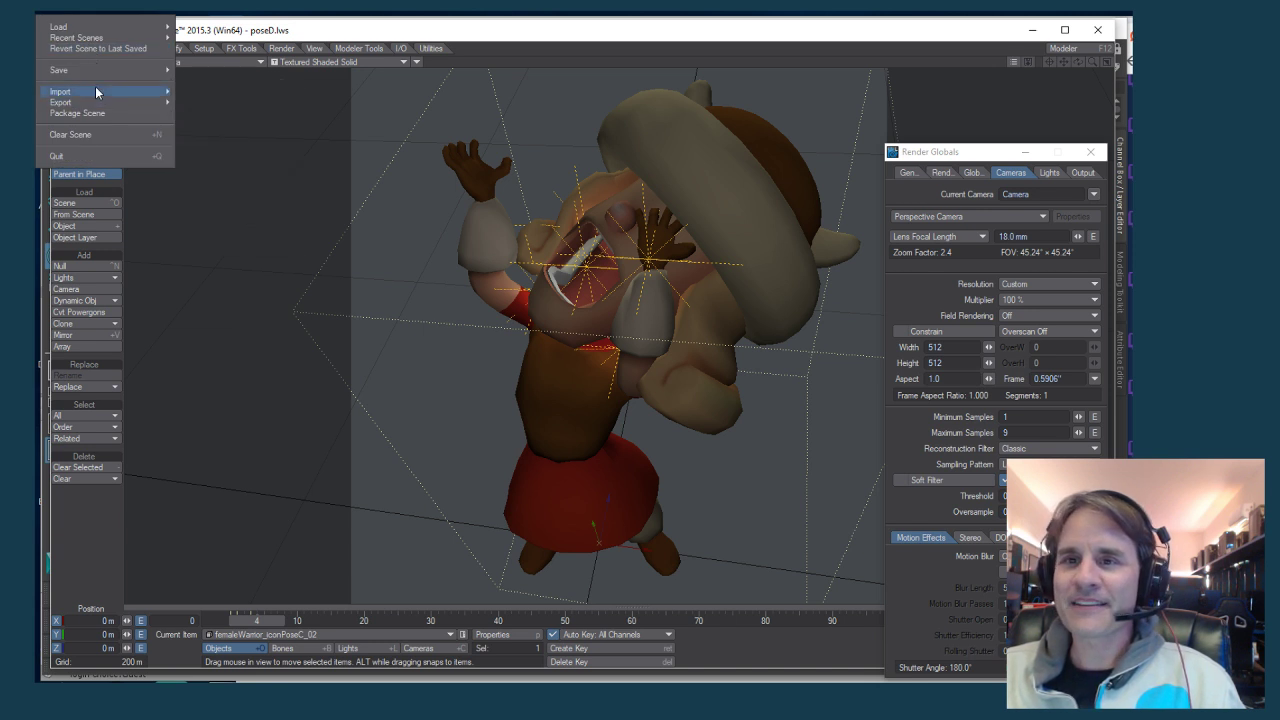
{"action": "mouse_move", "coordinate": [95, 68]}
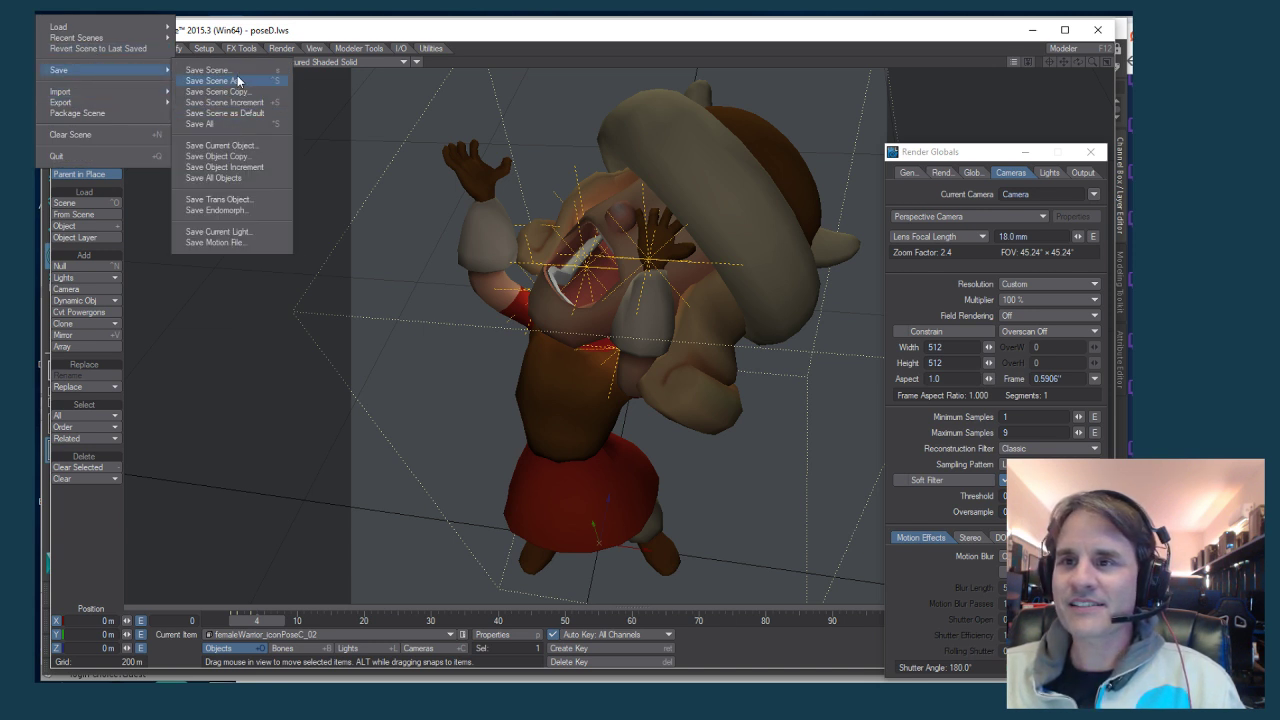
{"action": "left_click", "coordinate": [243, 148]}
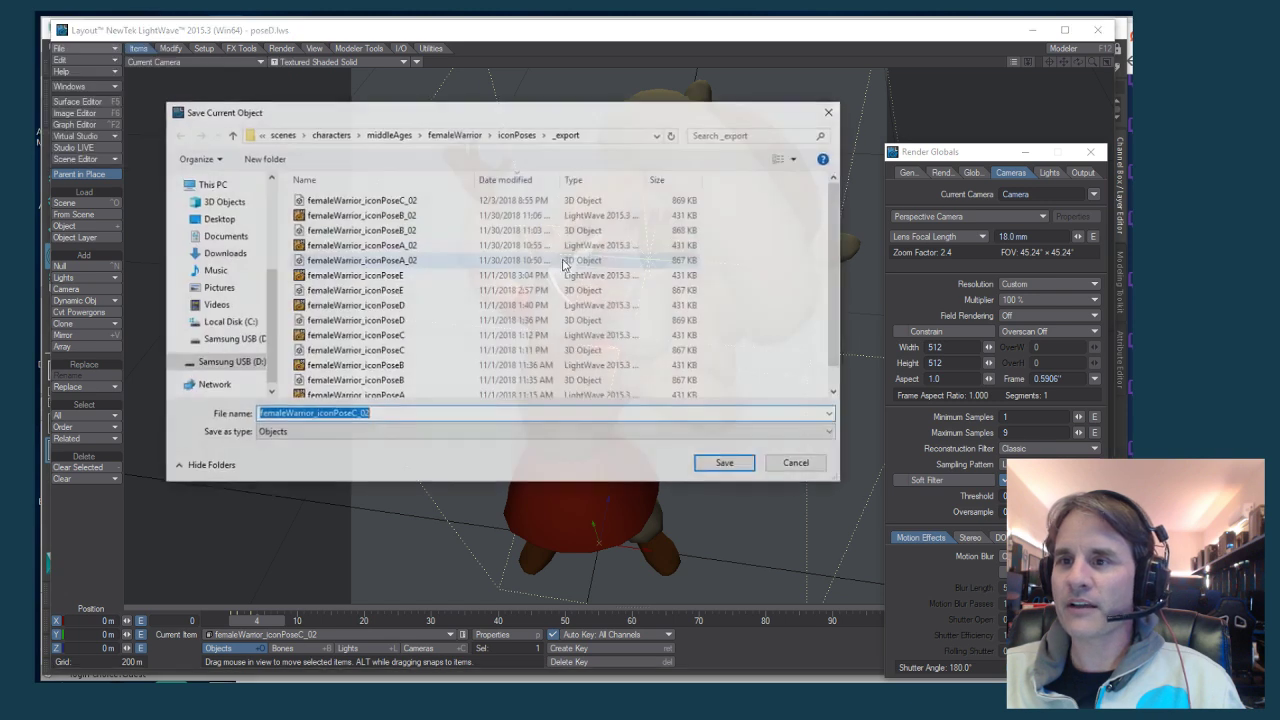
{"action": "left_click", "coordinate": [385, 414]}
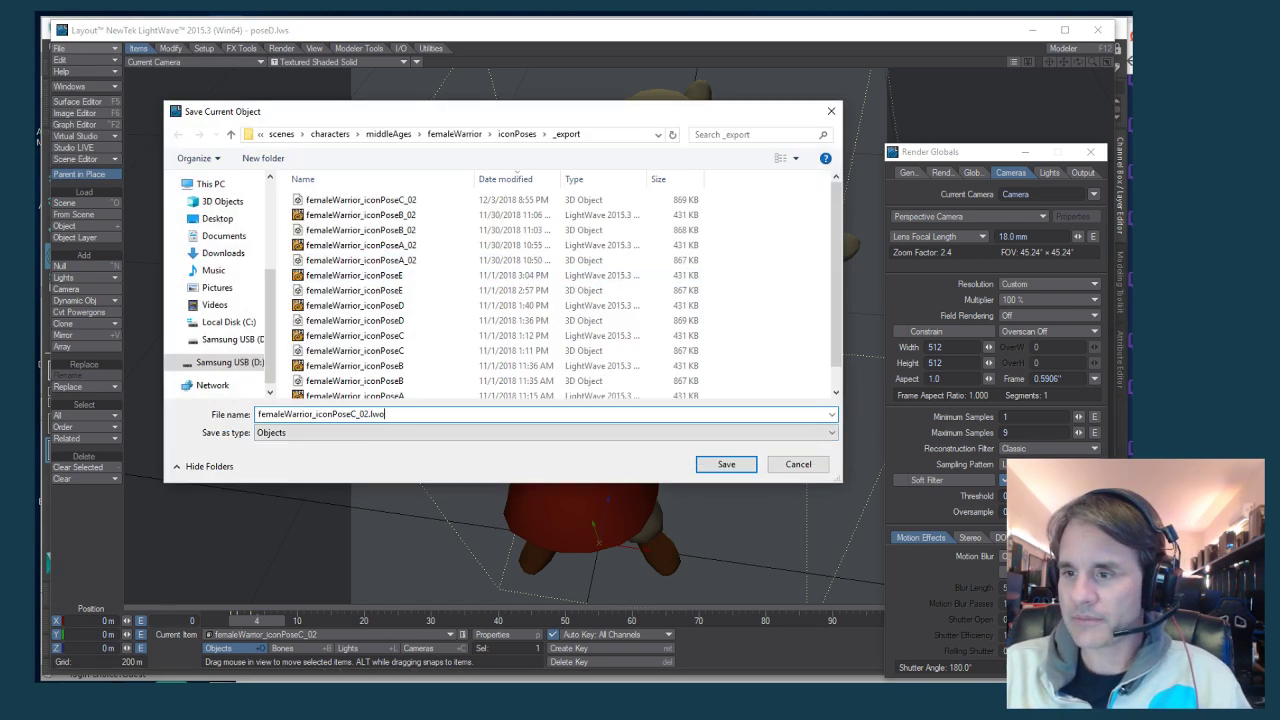
{"action": "key", "text": "Return"}
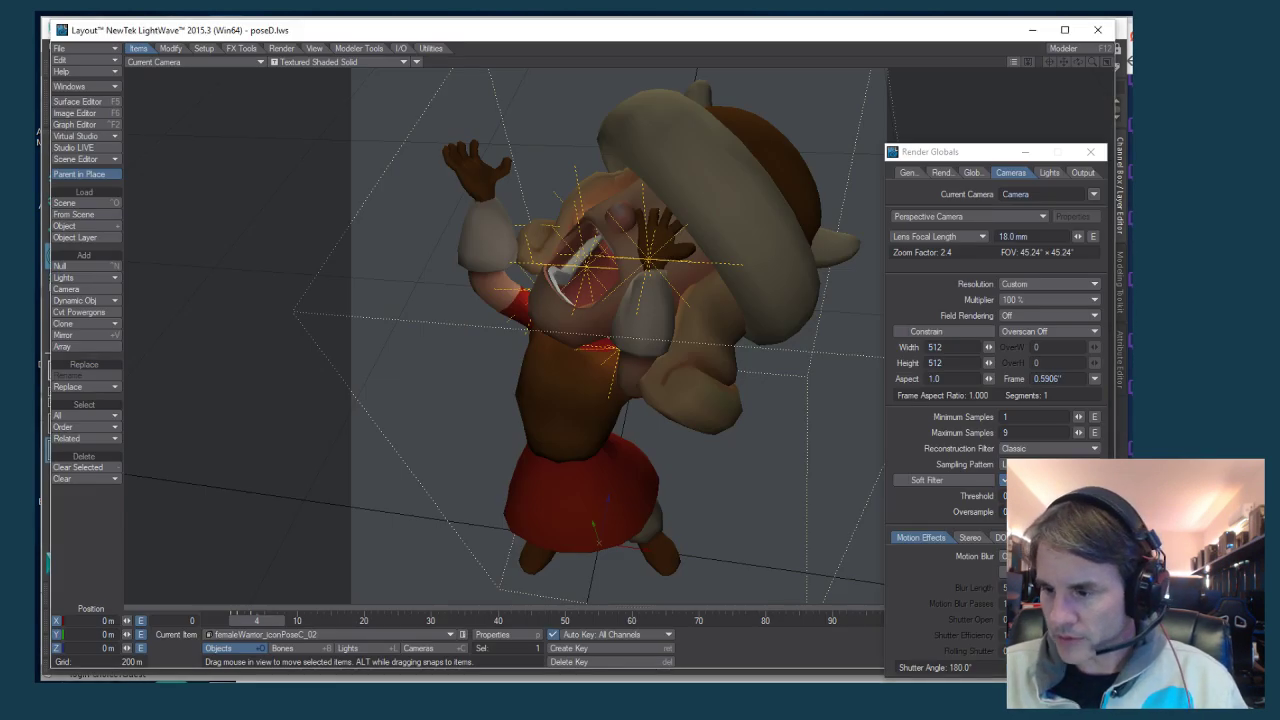
{"action": "key", "text": "F12"}
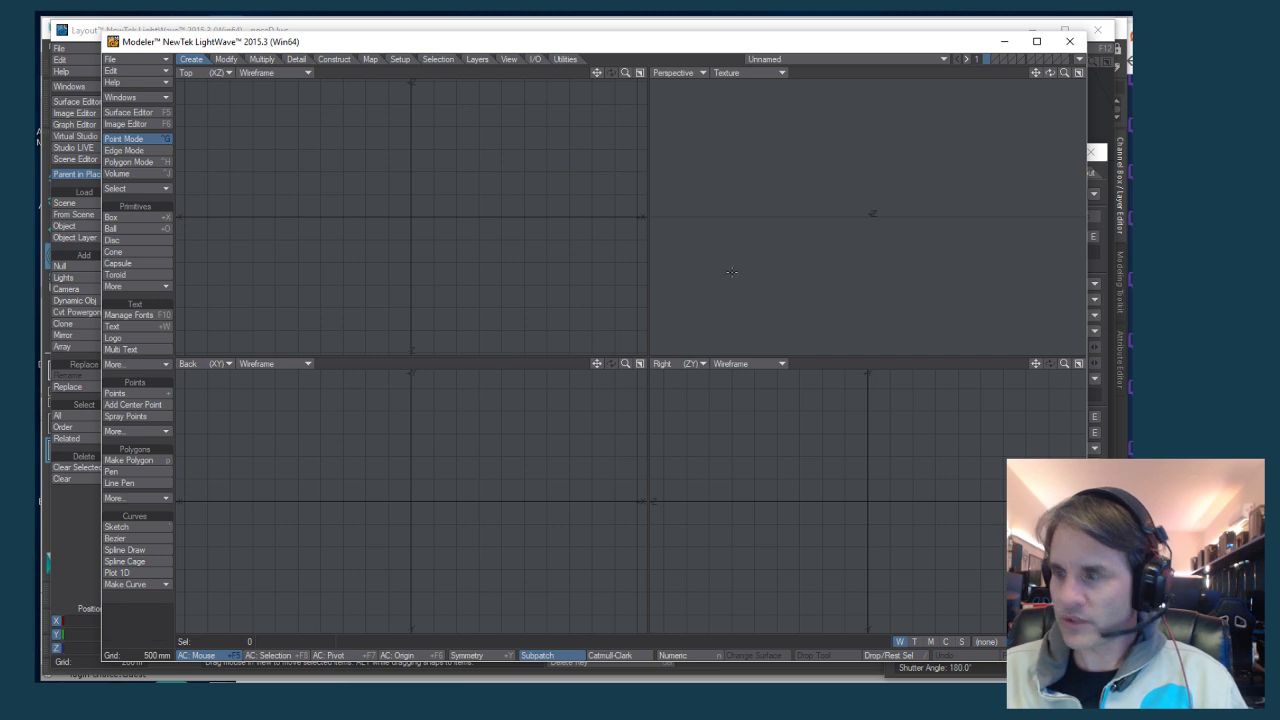
Load femaleWarrior_iconPoseC_02.lwo in Modeler, fit and orbit the views to inspect it, then return to Layout
{"action": "key", "text": "ctrl+o"}
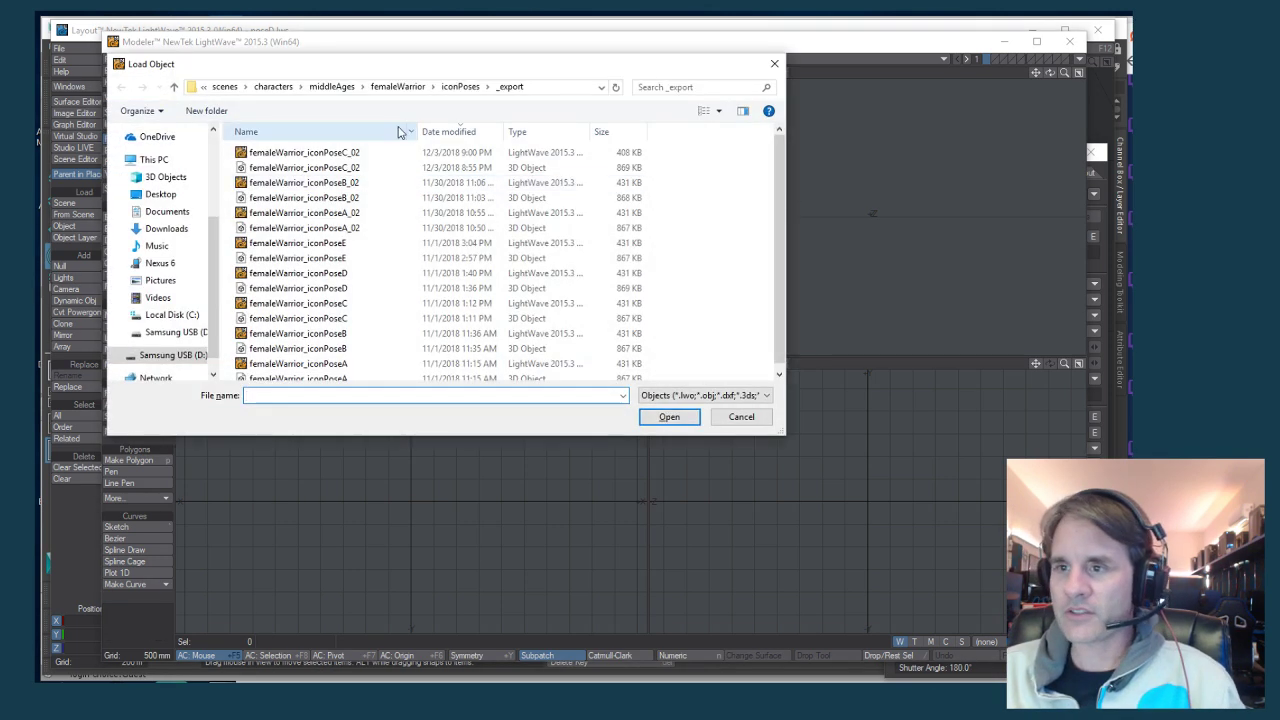
{"action": "double_click", "coordinate": [320, 155]}
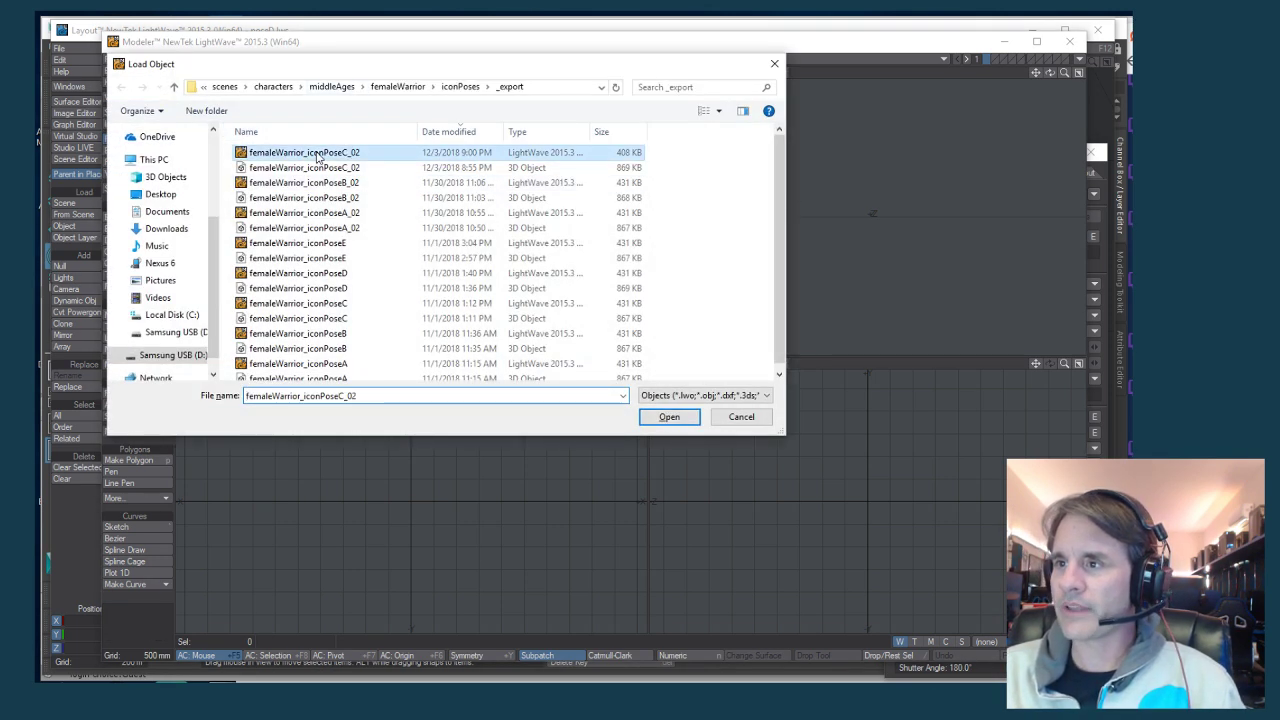
{"action": "key", "text": "a"}
{"action": "left_click_drag", "start_coordinate": [760, 160], "coordinate": [840, 195], "text": "alt"}
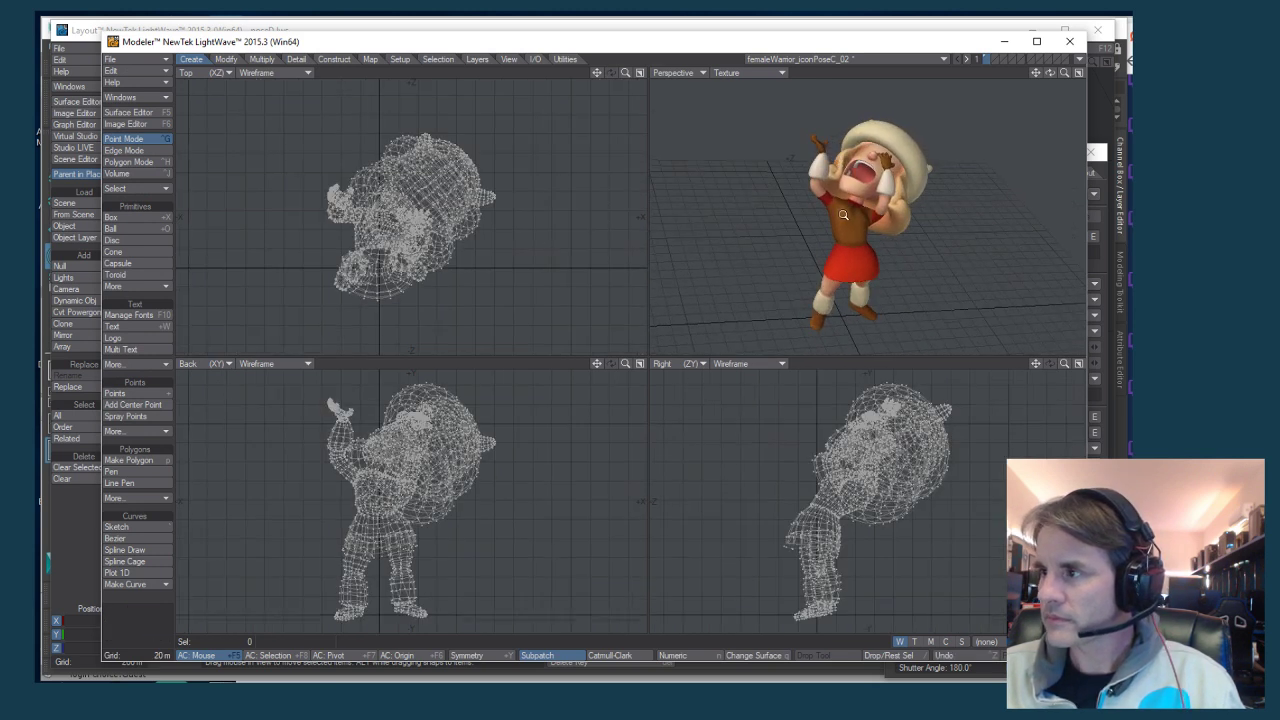
{"action": "scroll", "coordinate": [860, 210], "scroll_direction": "up", "scroll_amount": 2}
{"action": "key", "text": "F12"}
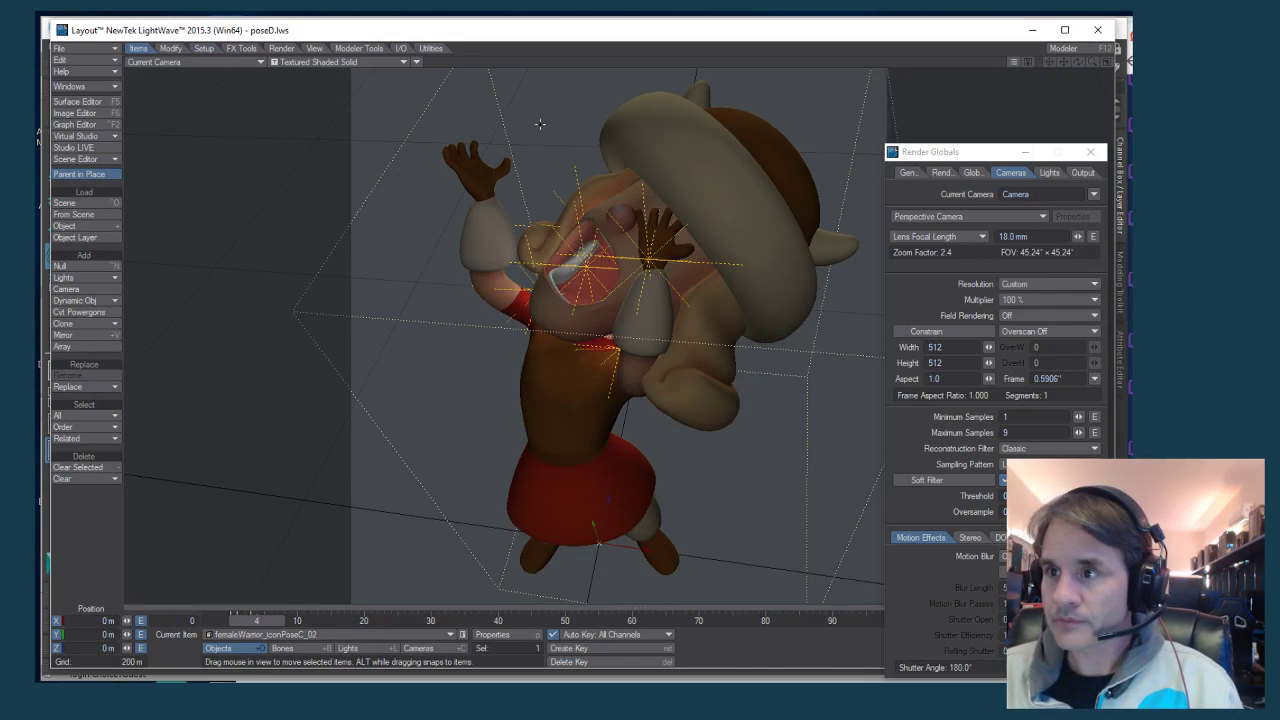
Turn on the VPR live render and frame the posed warrior through the scene camera
{"action": "left_click", "coordinate": [334, 62]}
{"action": "left_click", "coordinate": [300, 112]}
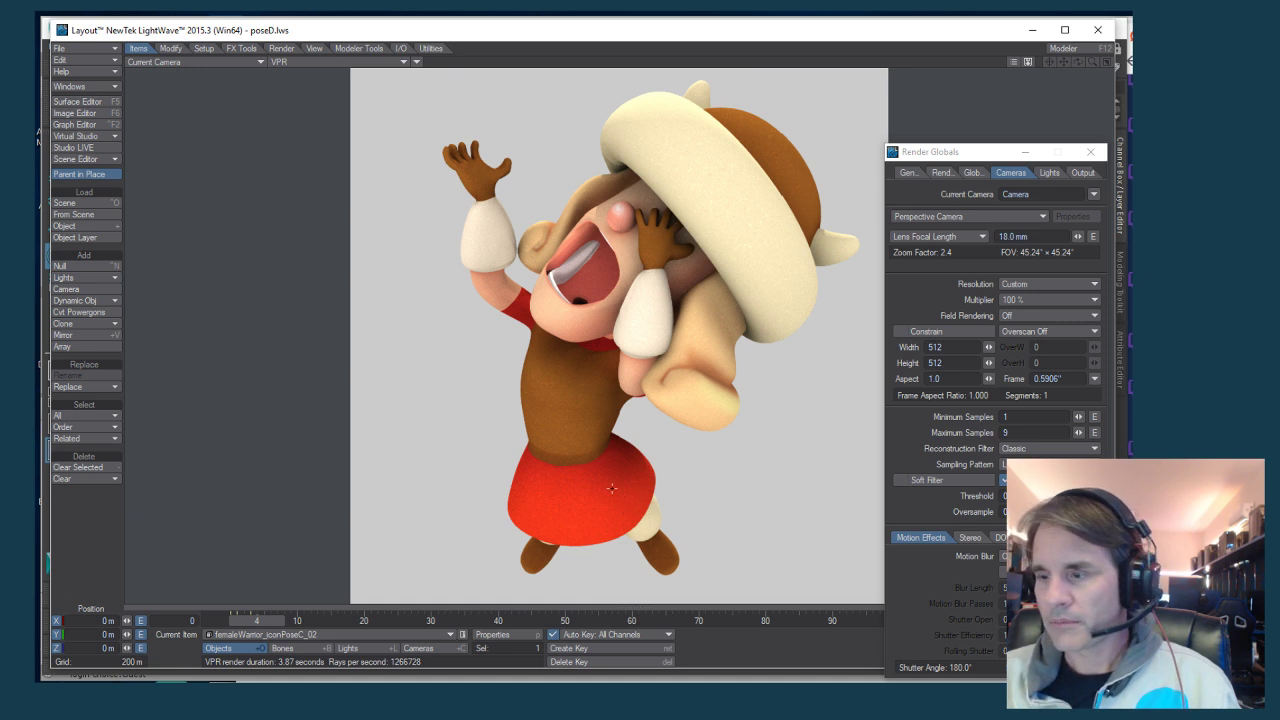
{"action": "key", "text": "4"}
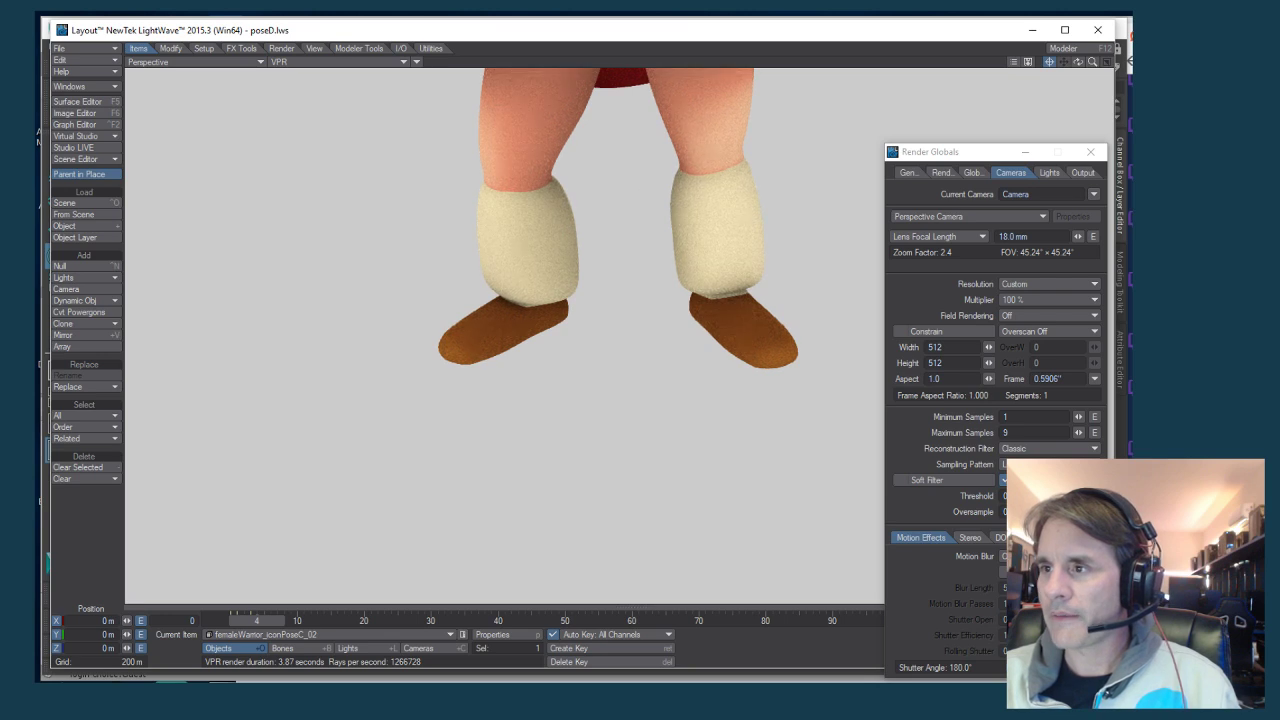
{"action": "left_click_drag", "start_coordinate": [663, 166], "coordinate": [433, 443]}
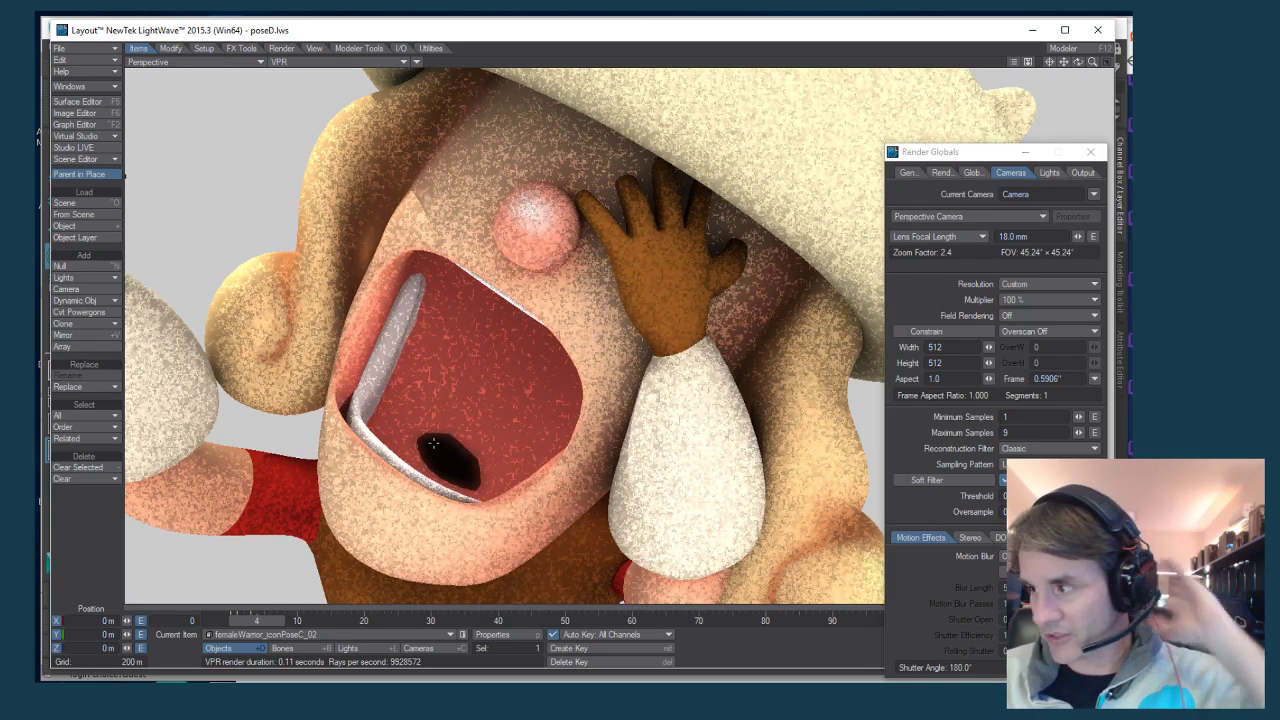
{"action": "key", "text": "6"}
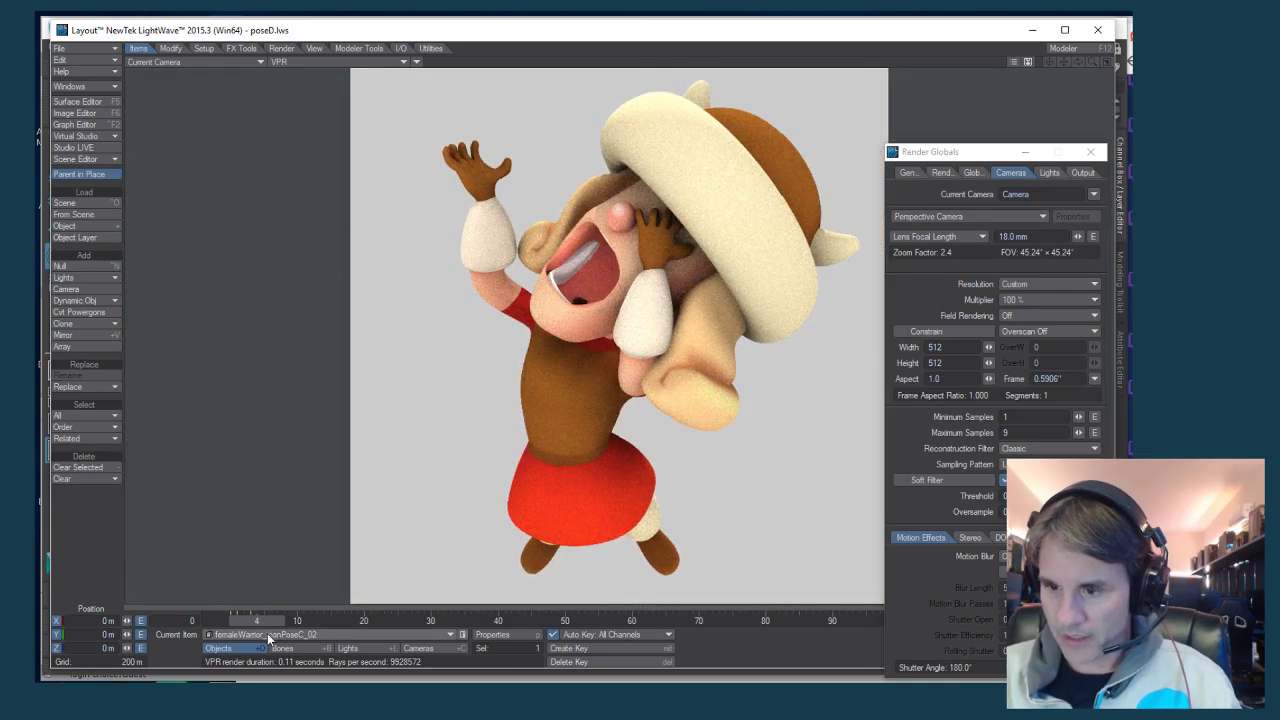
In Lights mode, pick the fill light, then select the key light as current
{"action": "left_click", "coordinate": [377, 646]}
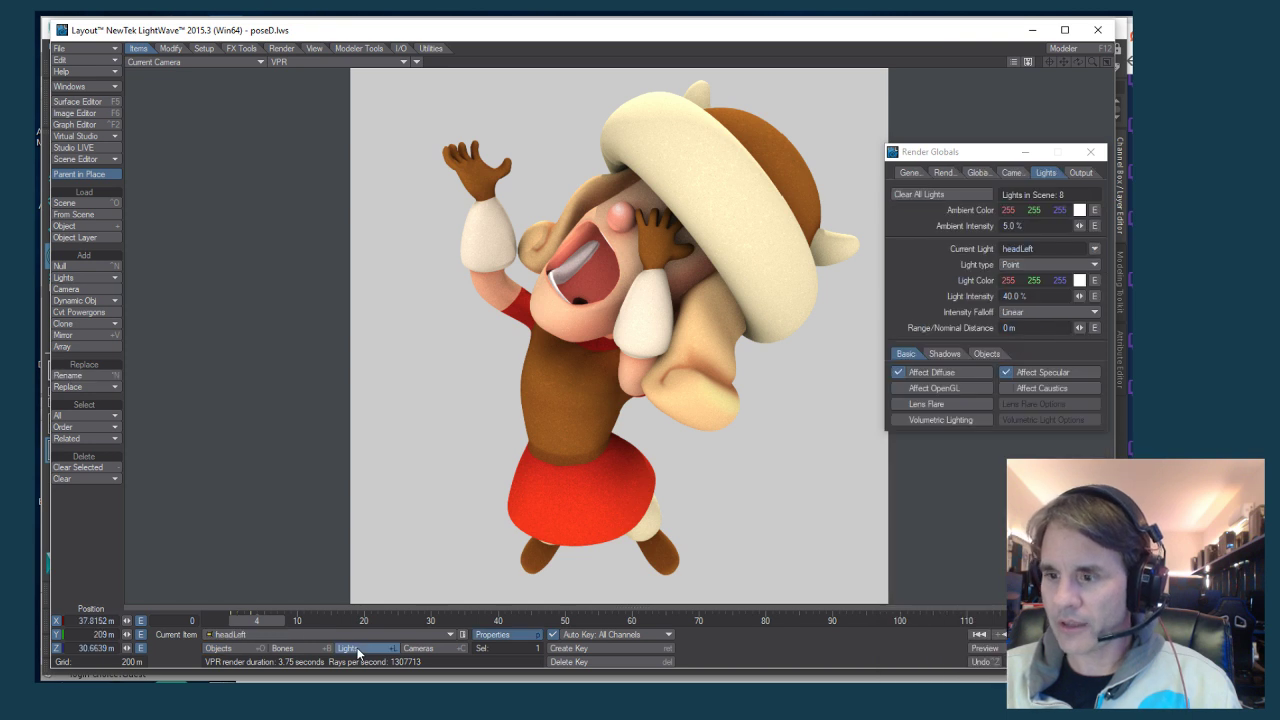
{"action": "left_click", "coordinate": [334, 636]}
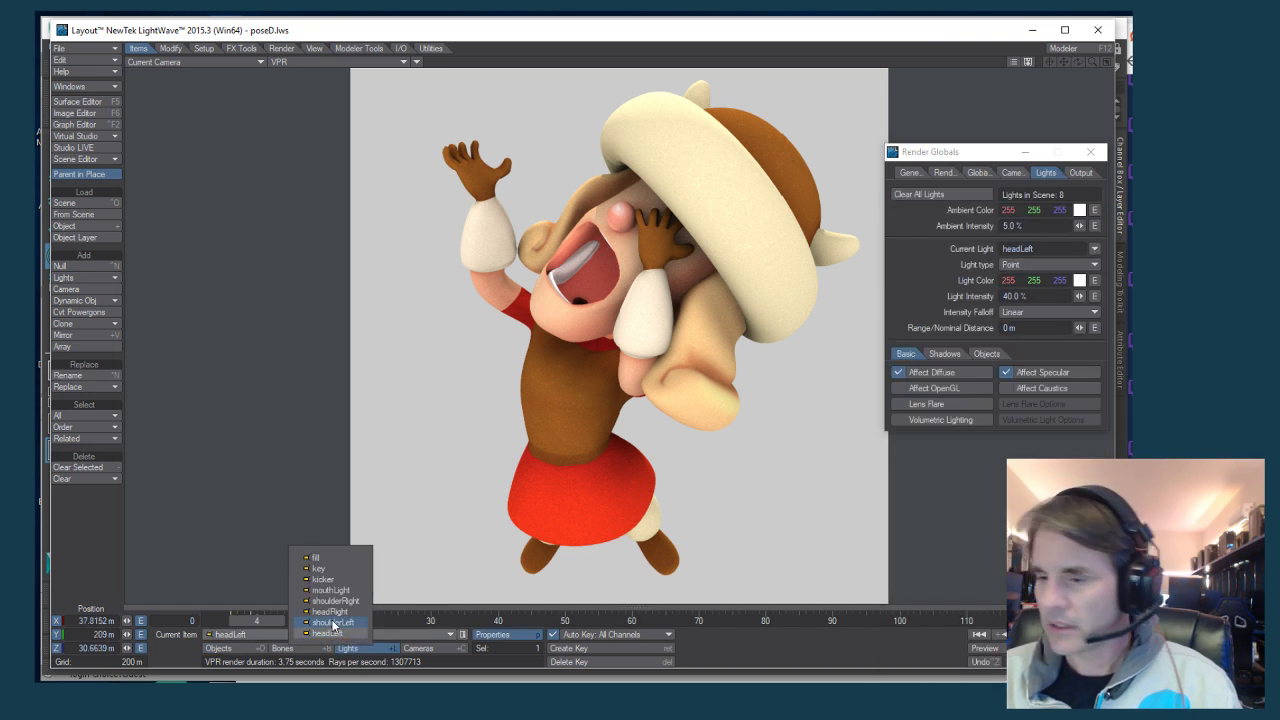
{"action": "left_click", "coordinate": [335, 562]}
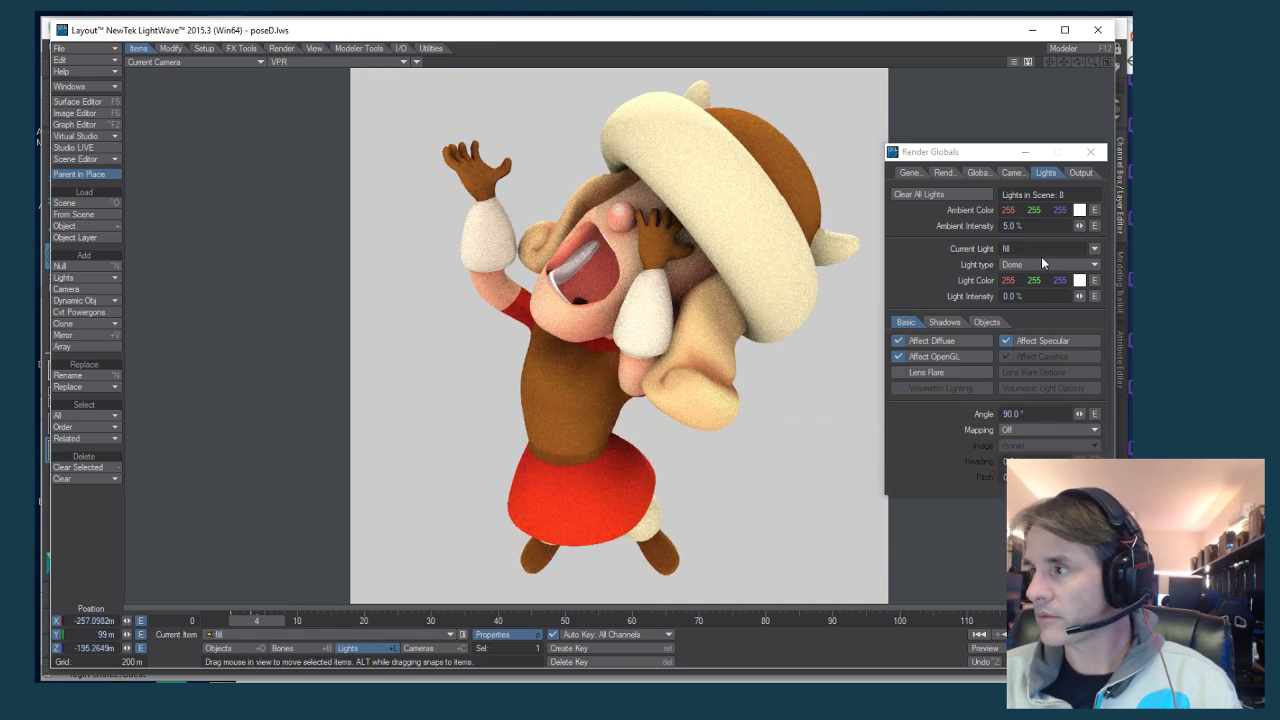
{"action": "left_click", "coordinate": [1094, 249]}
{"action": "left_click", "coordinate": [1094, 266]}
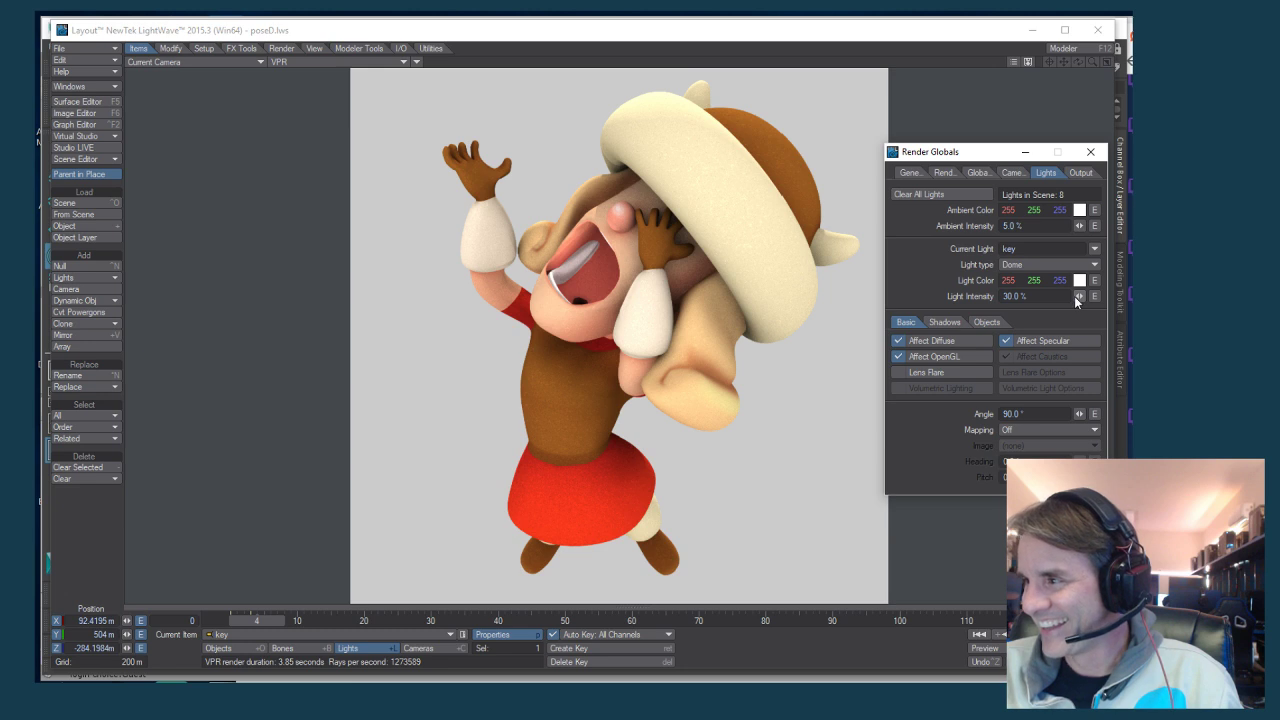
Raise the key light's intensity to 100%, then set it back to 30%
{"action": "left_click", "coordinate": [1079, 296]}
{"action": "left_click_drag", "start_coordinate": [1079, 296], "coordinate": [1127, 296]}
{"action": "type", "text": "30"}
{"action": "key", "text": "Return"}
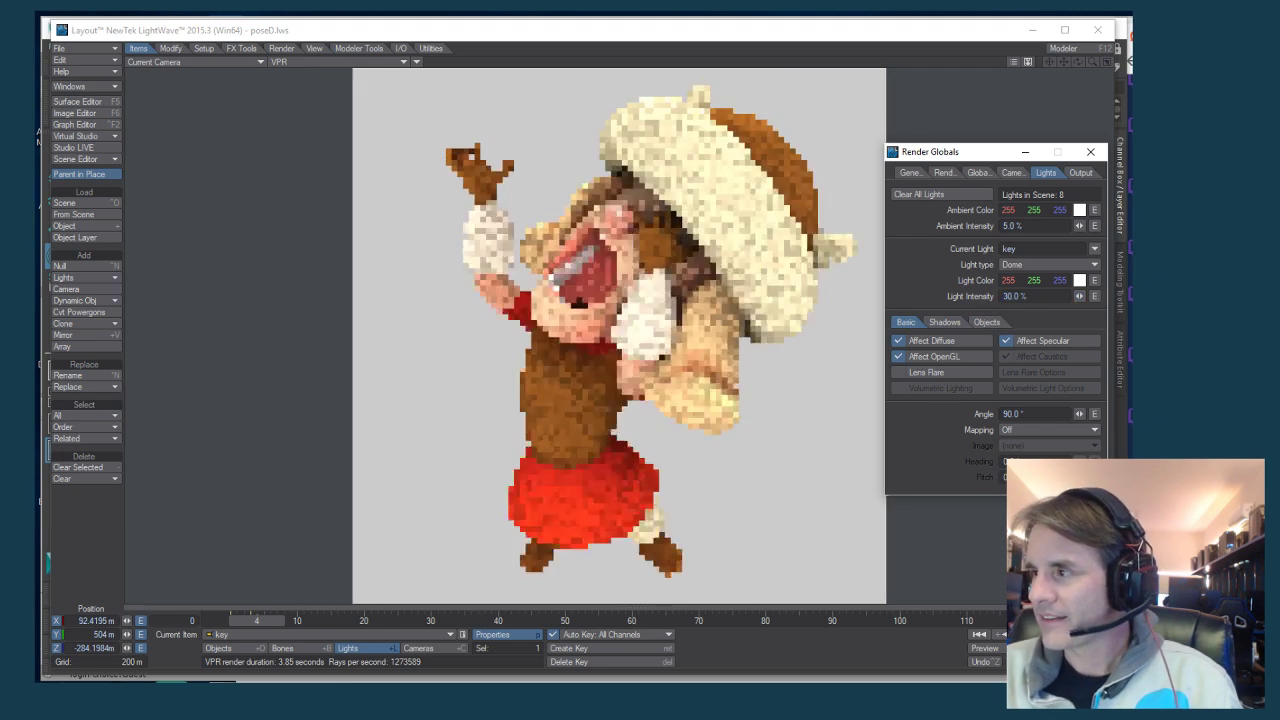
{"action": "left_click", "coordinate": [513, 41]}
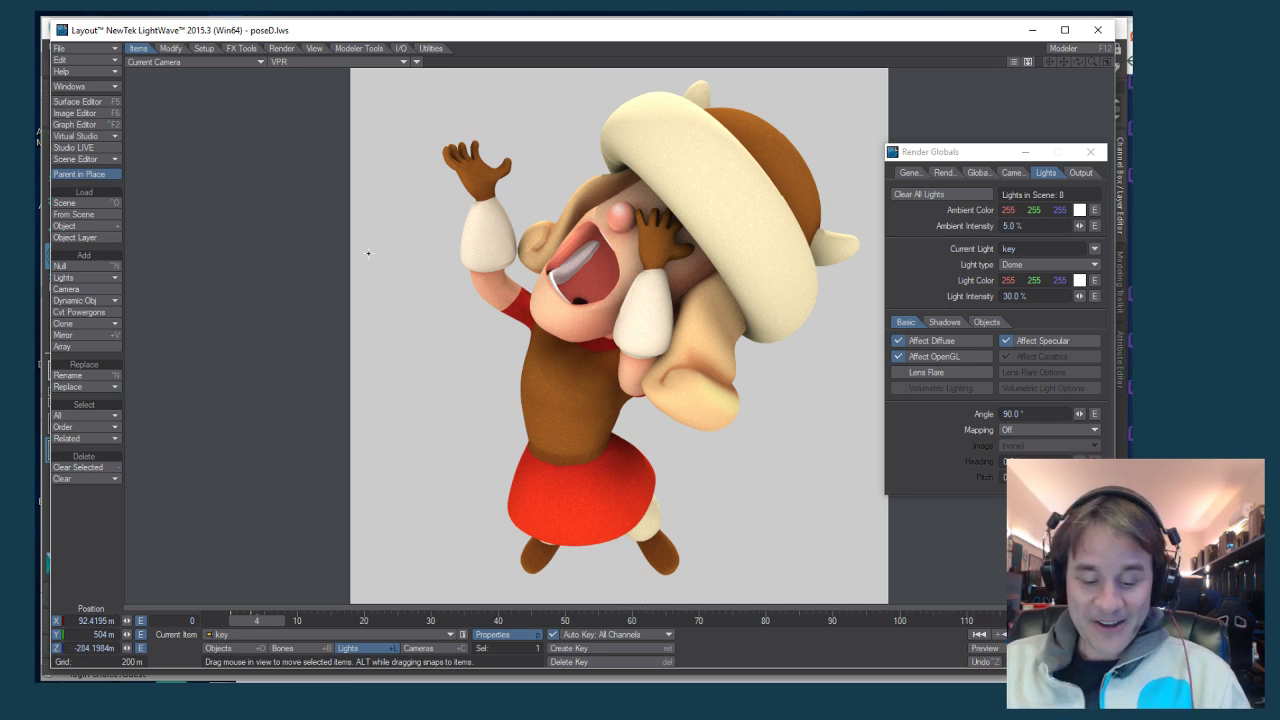
Show Textured Shaded Solid, select the headLeft light and orbit a close perspective view of the face
{"action": "left_click", "coordinate": [344, 58]}
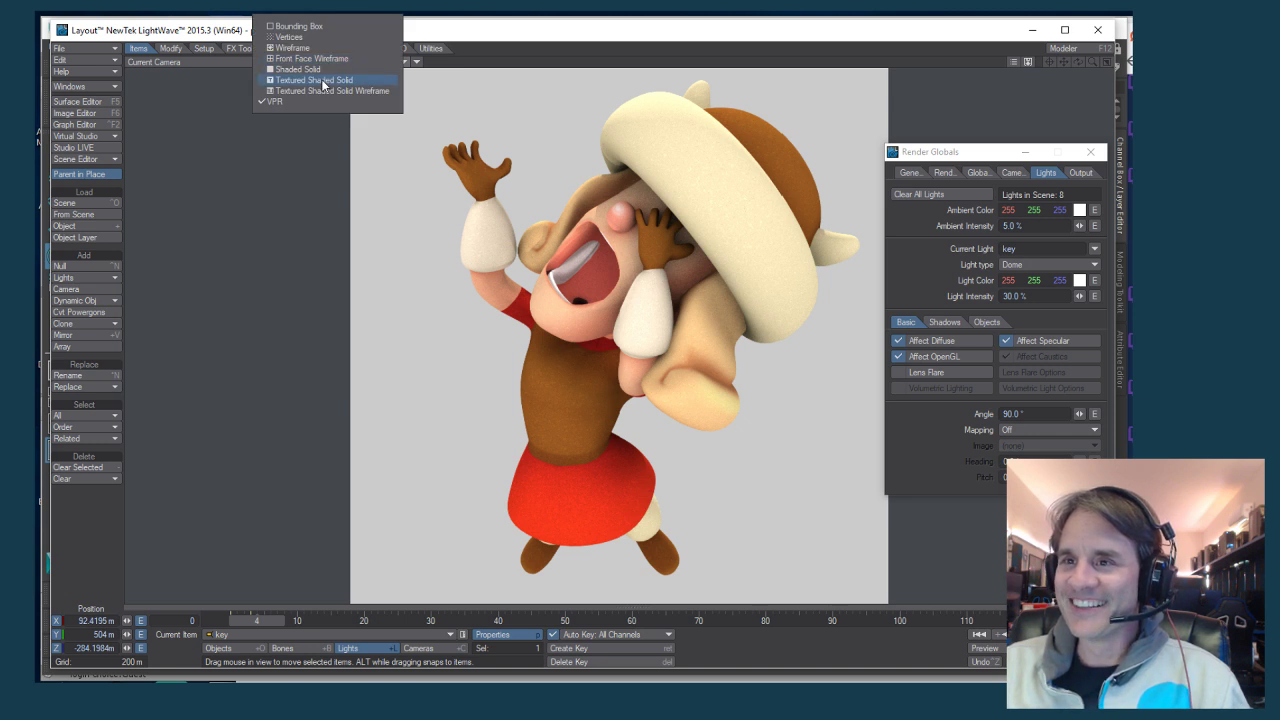
{"action": "left_click", "coordinate": [322, 79]}
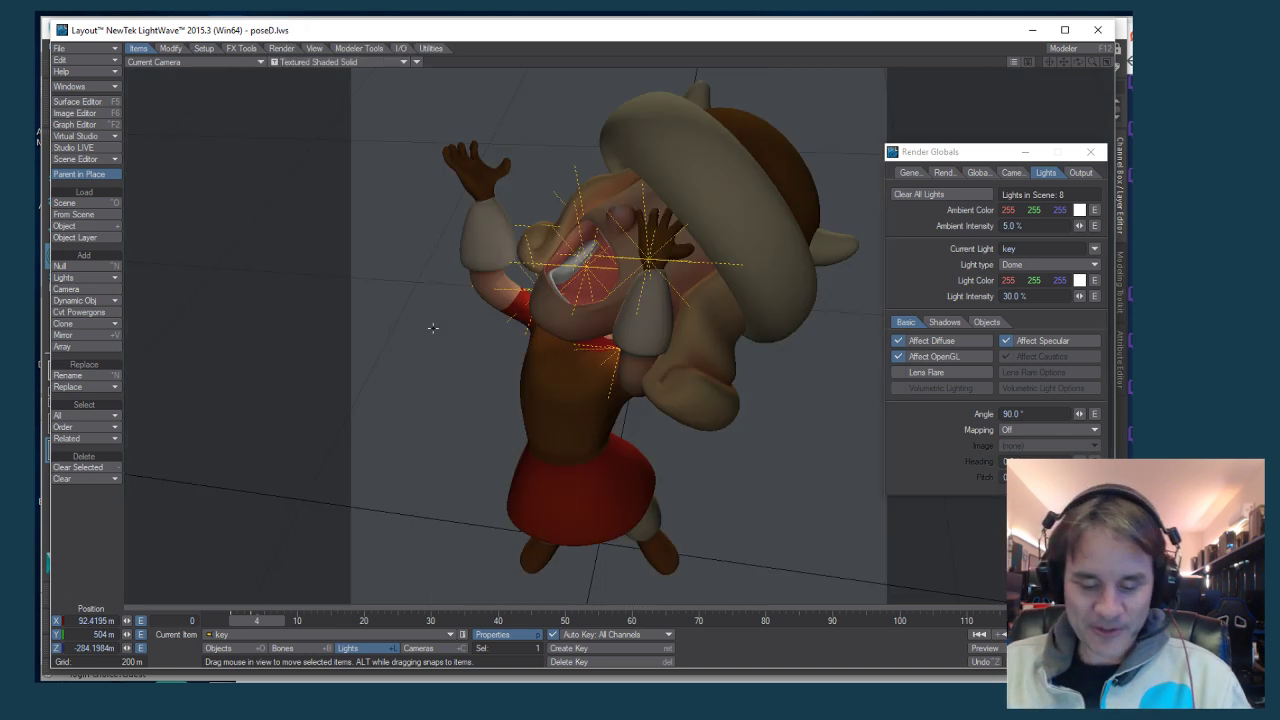
{"action": "left_click", "coordinate": [650, 262]}
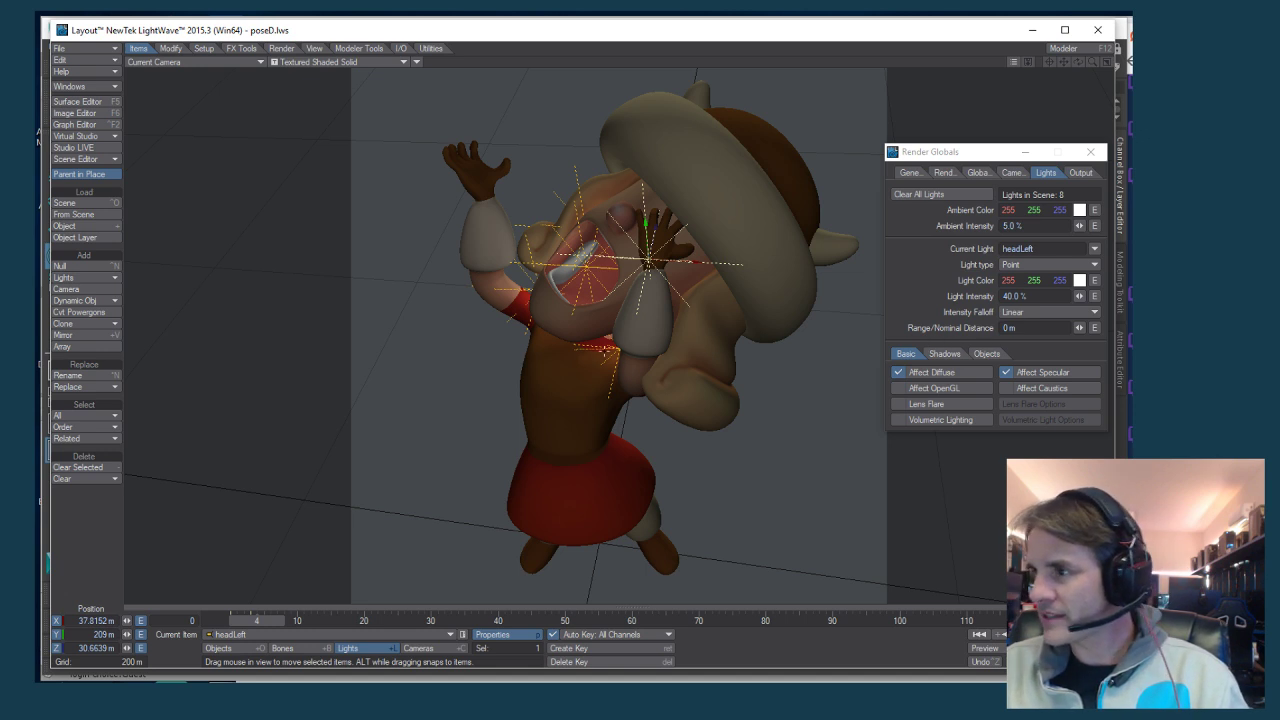
{"action": "key", "text": "shift+a"}
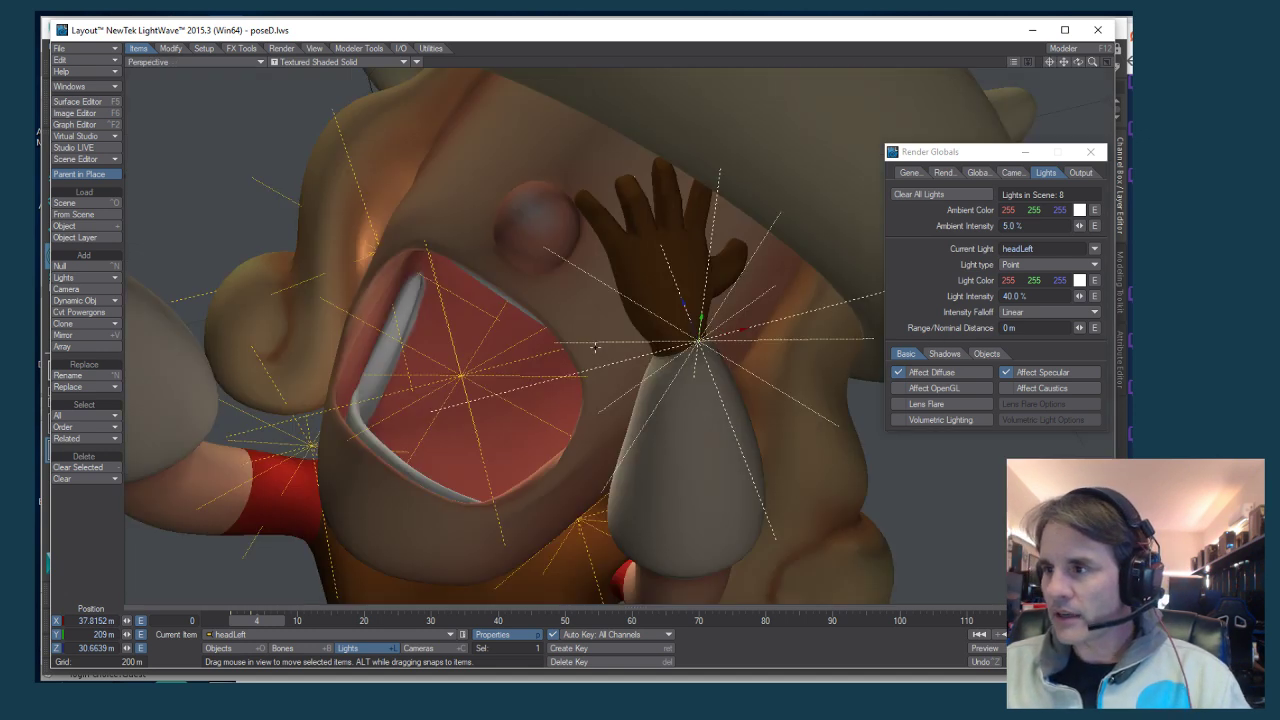
{"action": "left_click_drag", "start_coordinate": [596, 347], "coordinate": [557, 393], "text": "alt"}
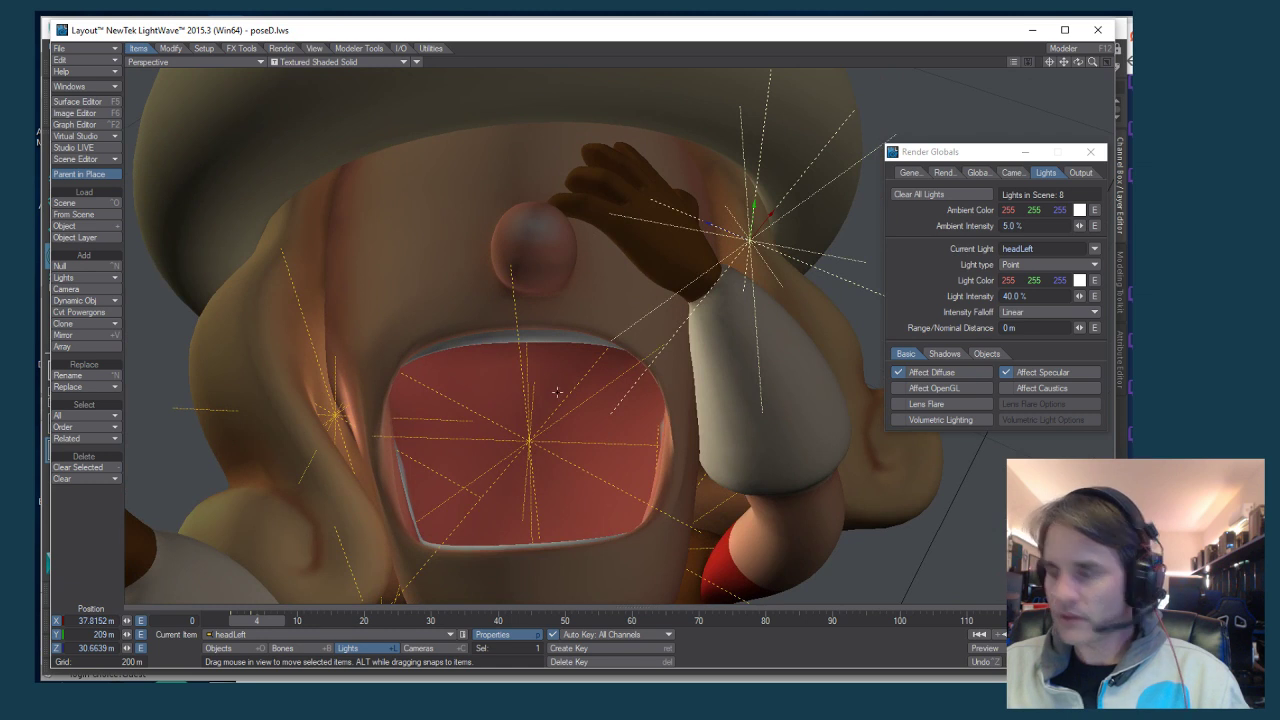
{"action": "key", "text": "F9"}
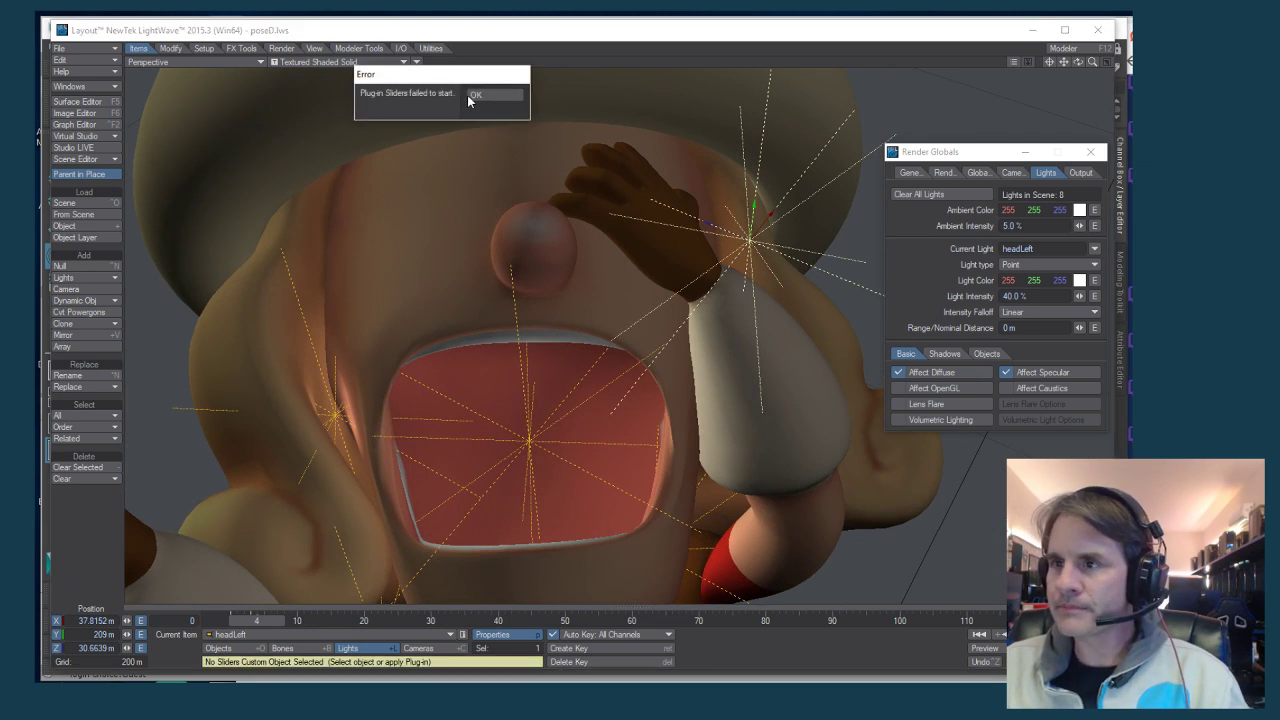
{"action": "left_click", "coordinate": [474, 95]}
Clone headLeft once and move the copy up above the hand, then return to the camera view
{"action": "key", "text": "c"}
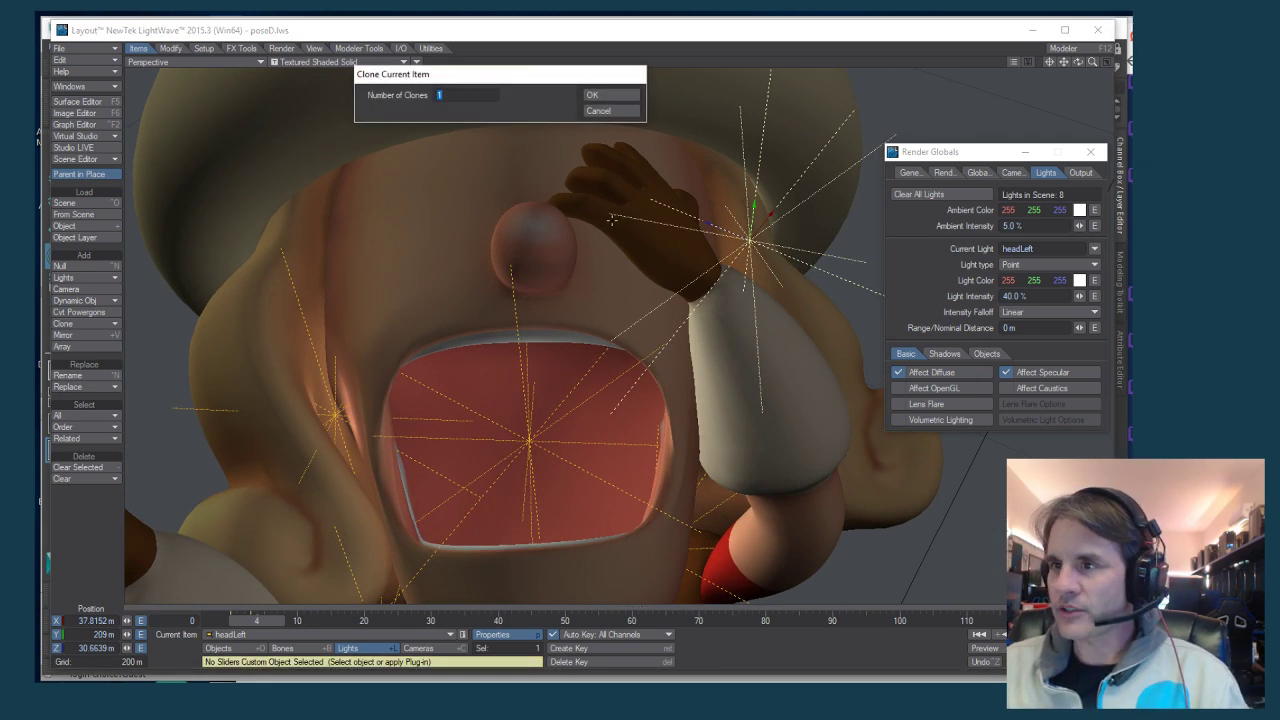
{"action": "key", "text": "Return"}
{"action": "mouse_move", "coordinate": [611, 218]}
{"action": "left_mouse_down"}
{"action": "mouse_move", "coordinate": [500, 200]}
{"action": "mouse_move", "coordinate": [440, 165]}
{"action": "left_mouse_up"}
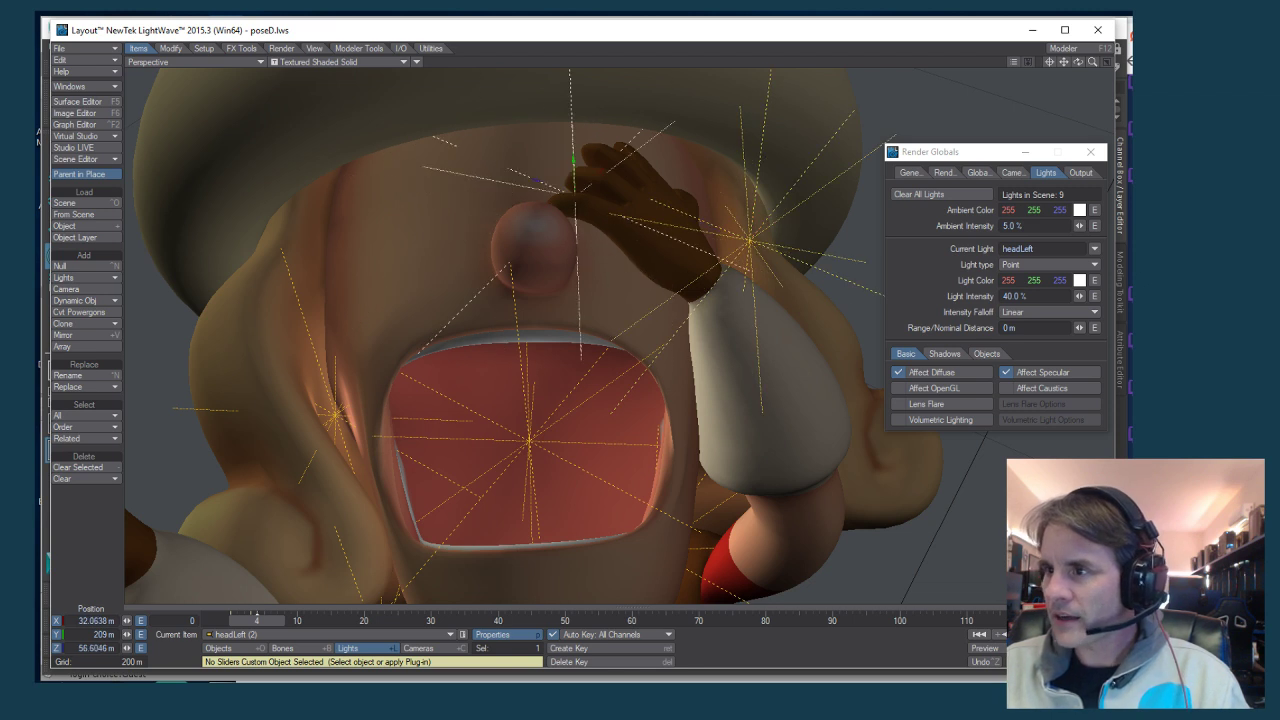
{"action": "left_click_drag", "start_coordinate": [573, 180], "coordinate": [596, 135]}
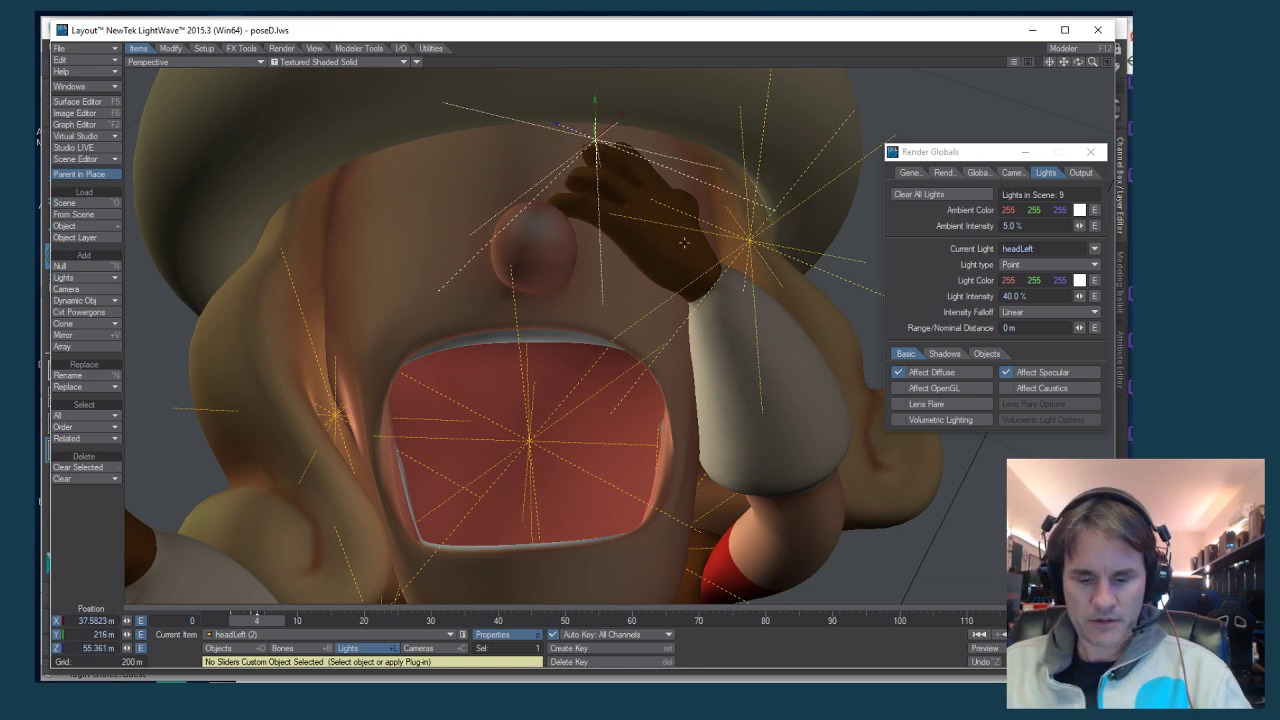
{"action": "key", "text": "6"}
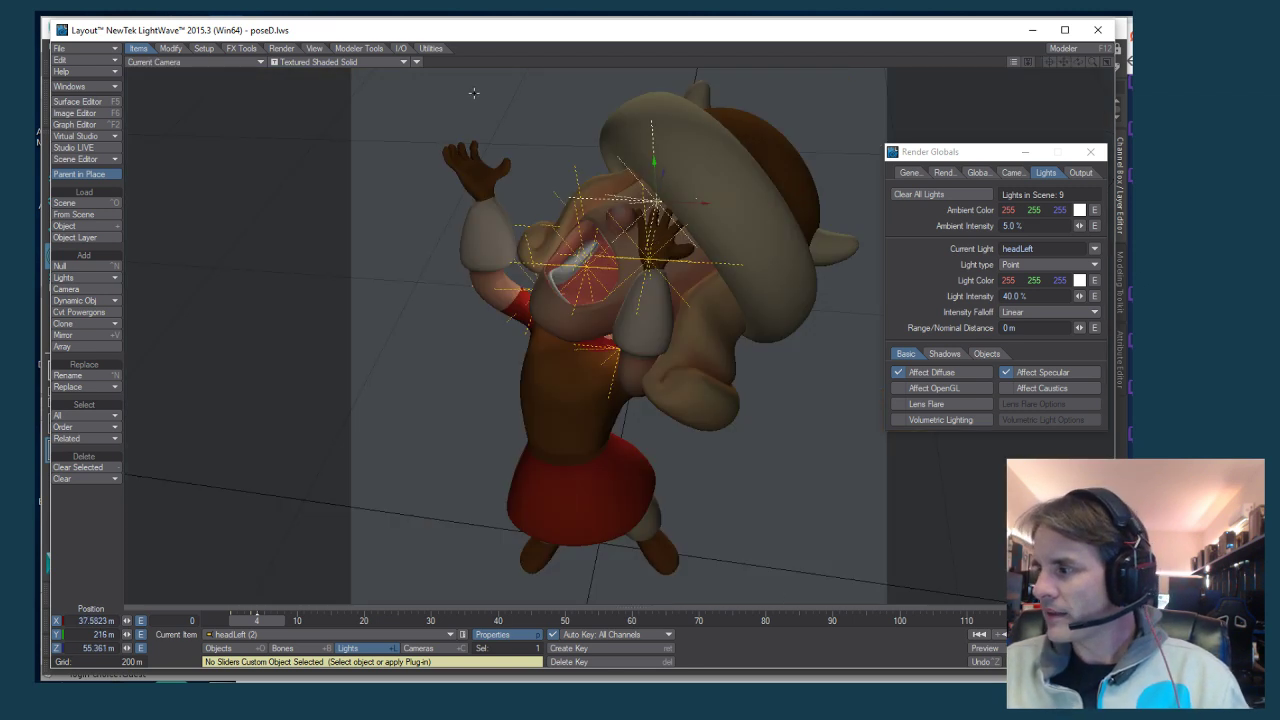
Preview with VPR and set the copied headLeft (2) light's intensity to 70%
{"action": "left_click", "coordinate": [352, 61]}
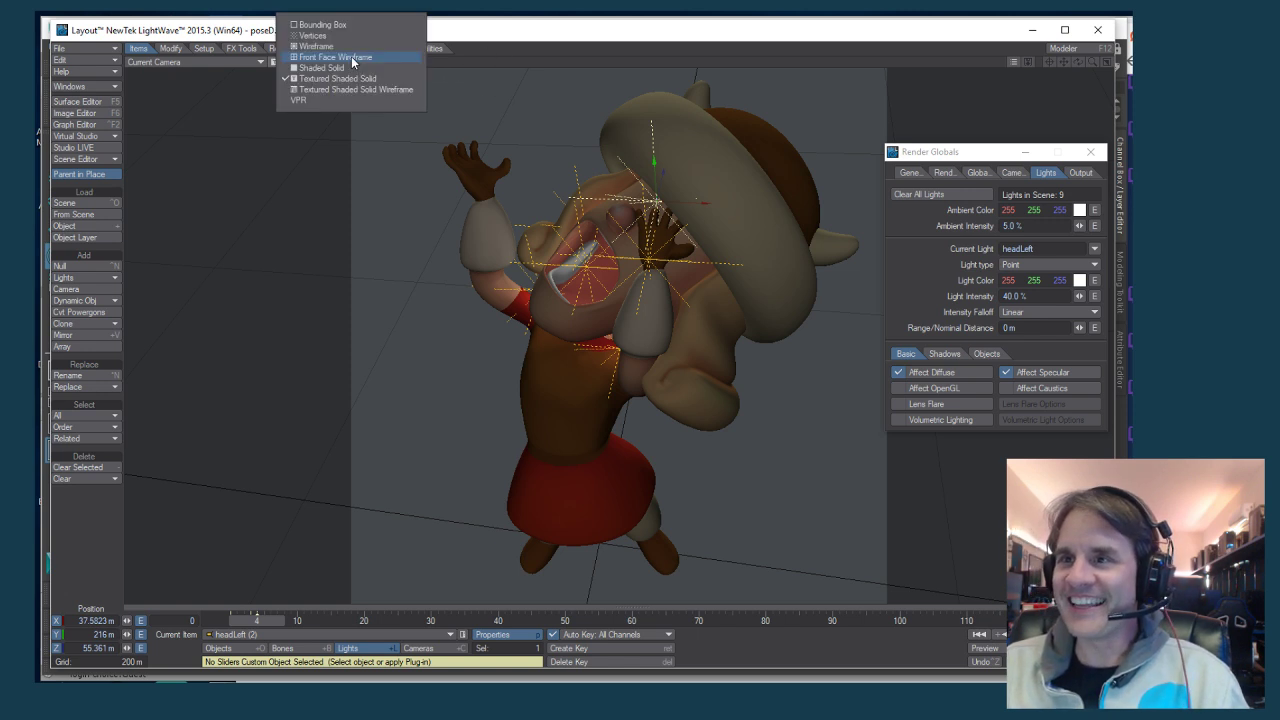
{"action": "left_click", "coordinate": [328, 100]}
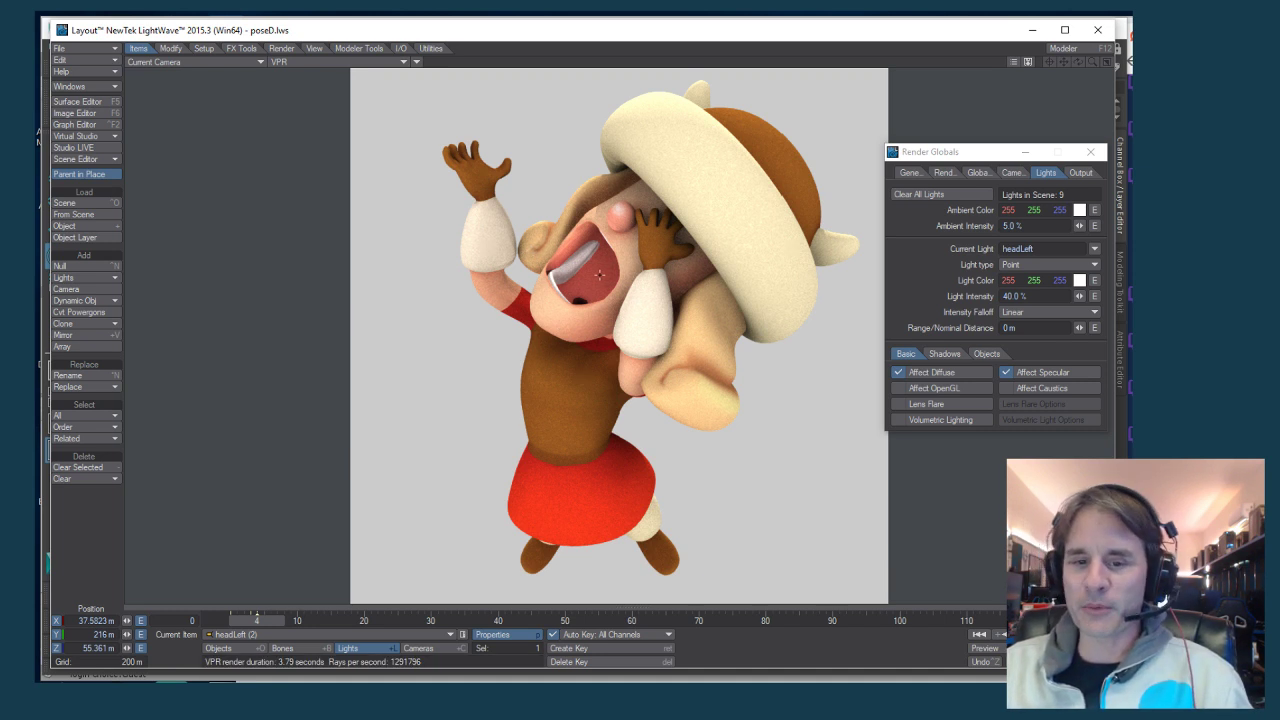
{"action": "left_click", "coordinate": [320, 61]}
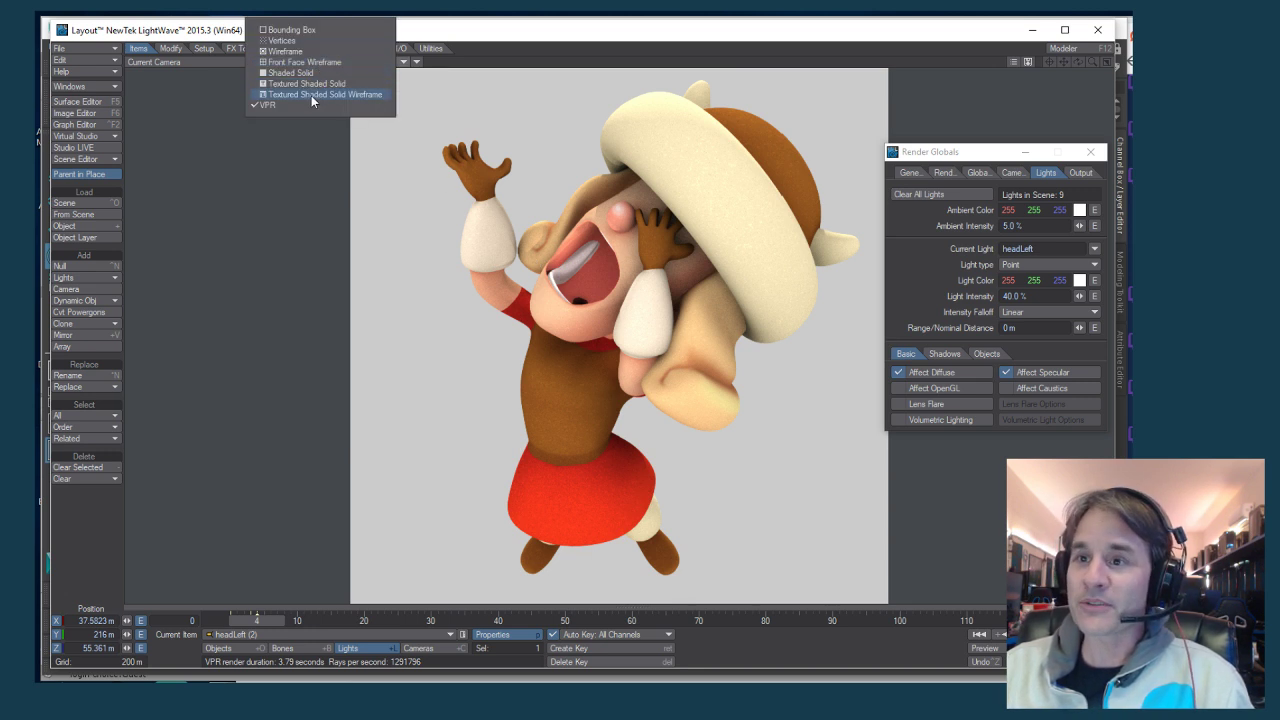
{"action": "left_click", "coordinate": [505, 44]}
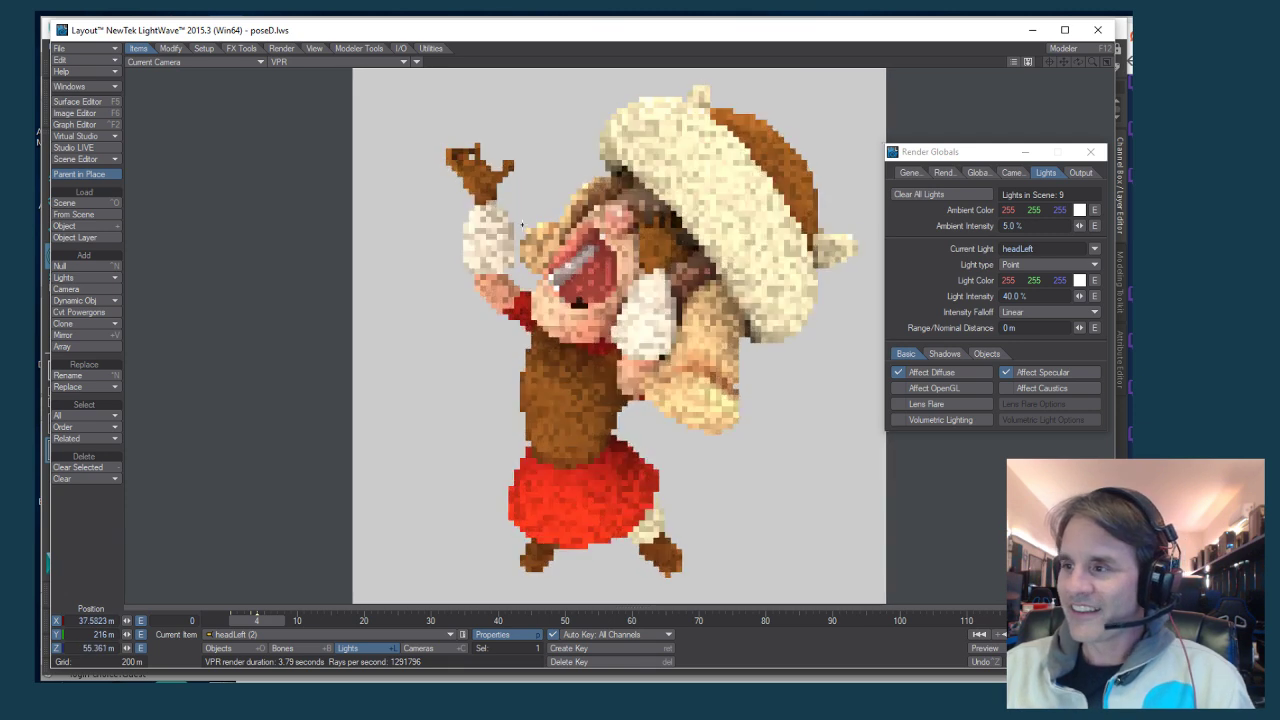
{"action": "left_click", "coordinate": [1014, 296]}
{"action": "type", "text": "70"}
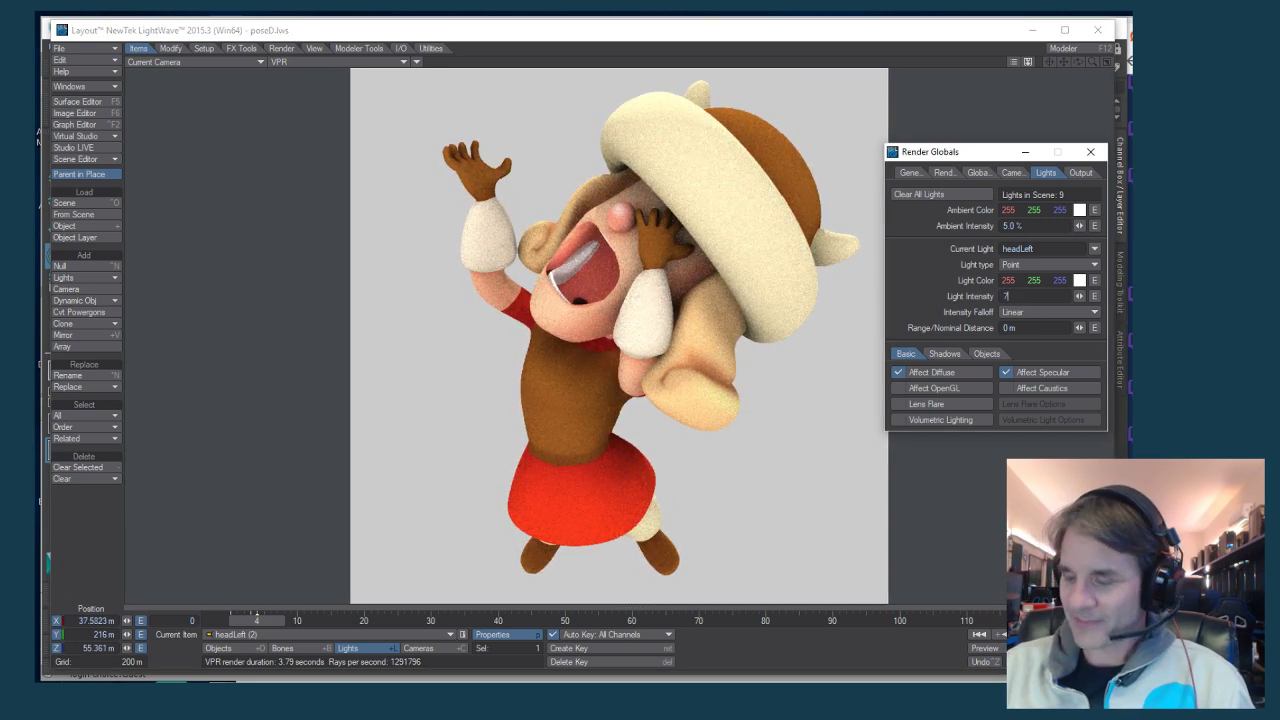
{"action": "key", "text": "Tab"}
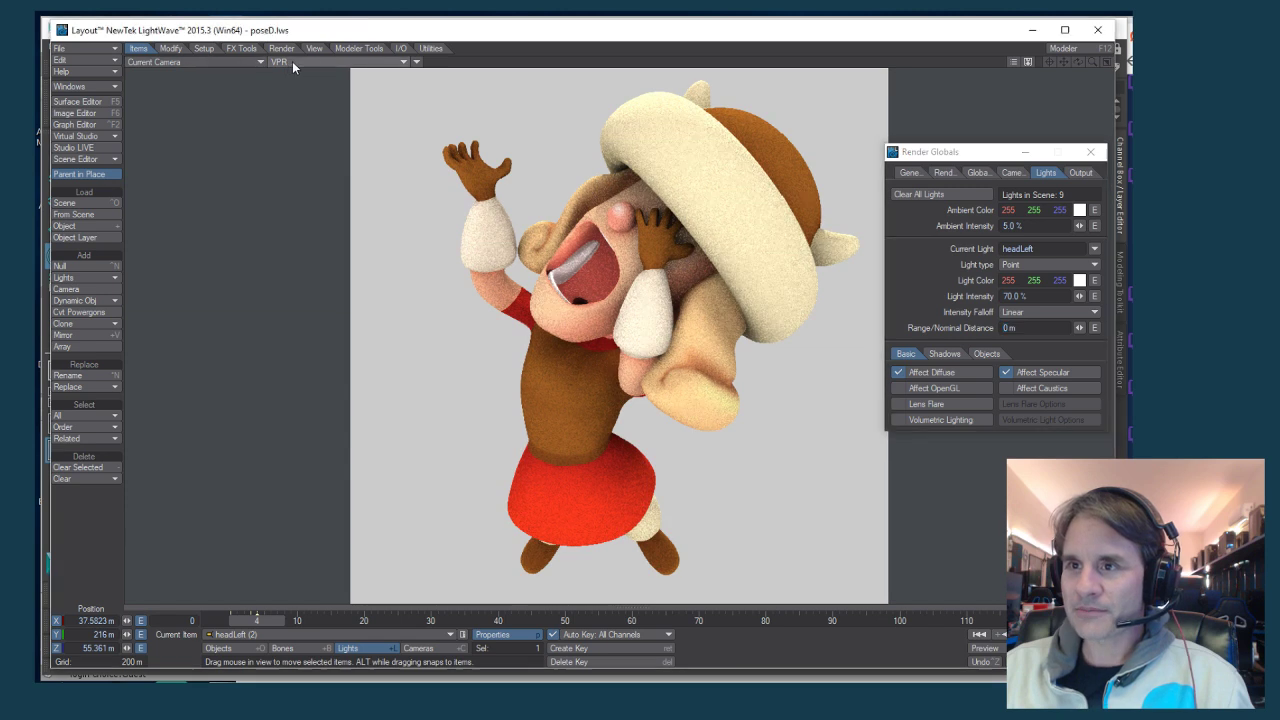
In textured perspective view, nudge headLeft (2) slightly right and orbit to check its placement
{"action": "left_click", "coordinate": [300, 61]}
{"action": "left_click", "coordinate": [293, 85]}
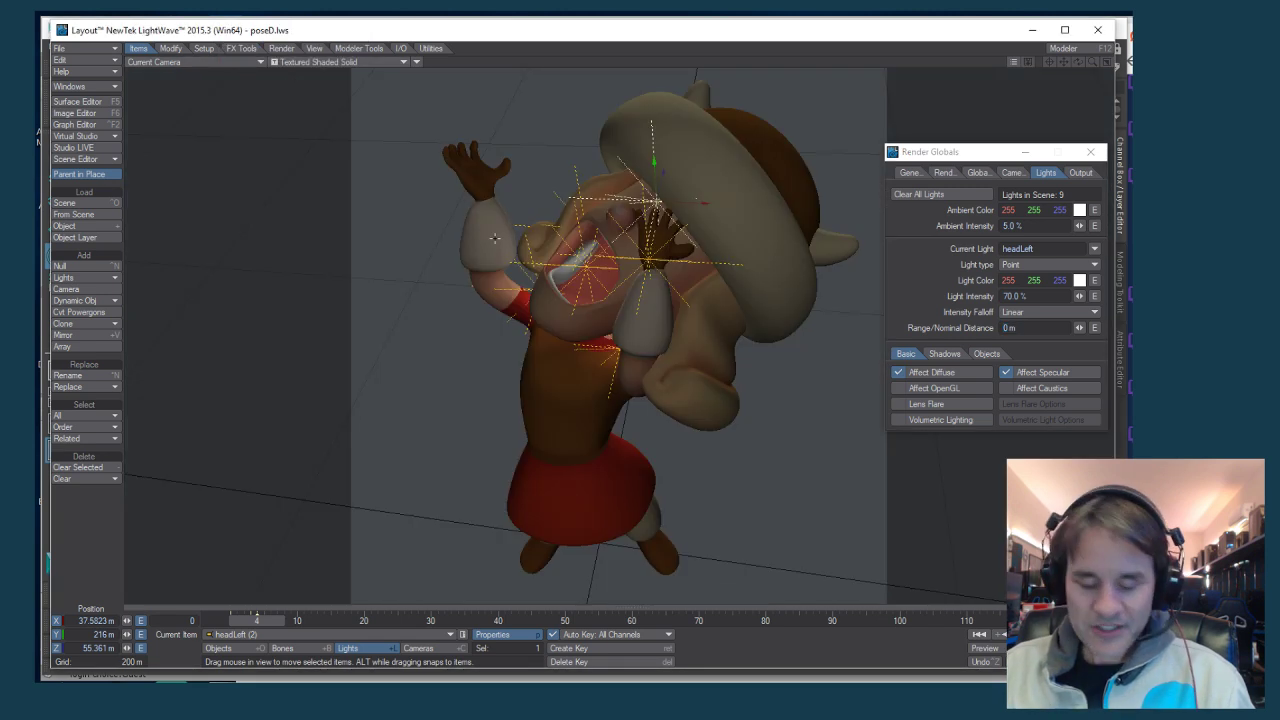
{"action": "key", "text": "5"}
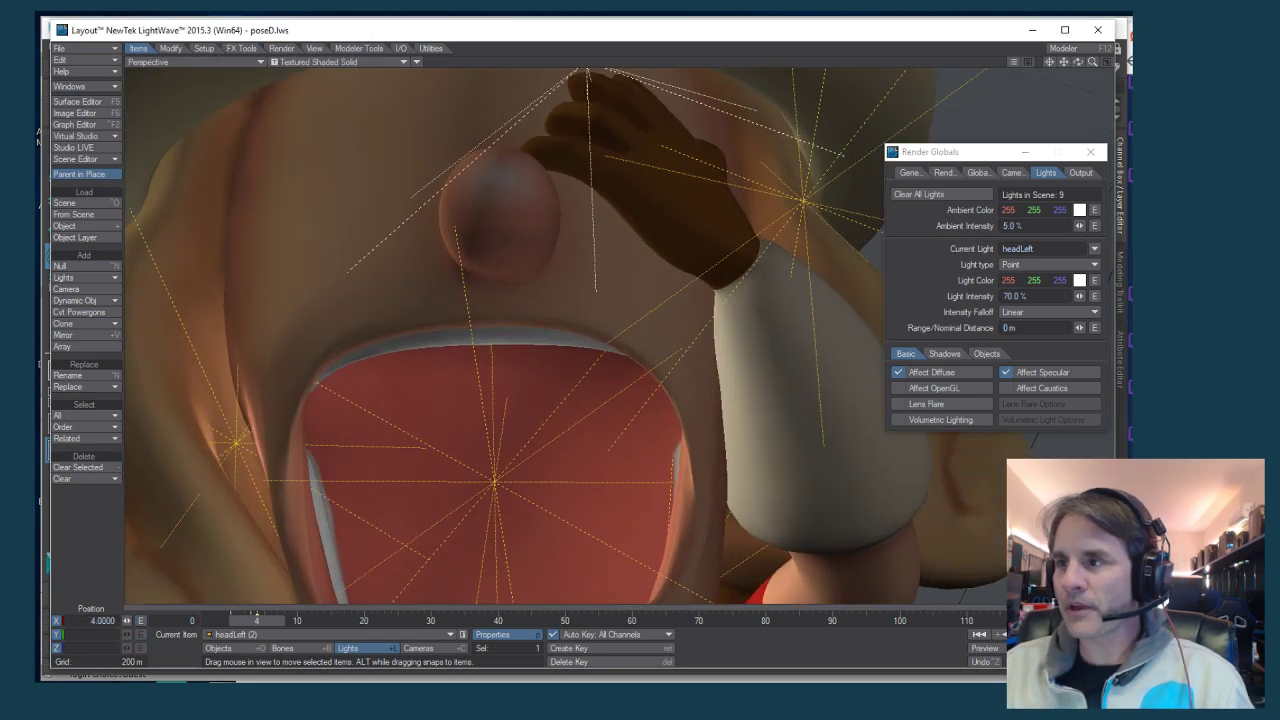
{"action": "scroll", "coordinate": [560, 230], "scroll_direction": "up", "scroll_amount": 2}
{"action": "middle_click_drag", "start_coordinate": [550, 252], "coordinate": [665, 307]}
{"action": "left_click_drag", "start_coordinate": [665, 307], "coordinate": [710, 309]}
{"action": "middle_click_drag", "start_coordinate": [710, 309], "coordinate": [537, 325]}
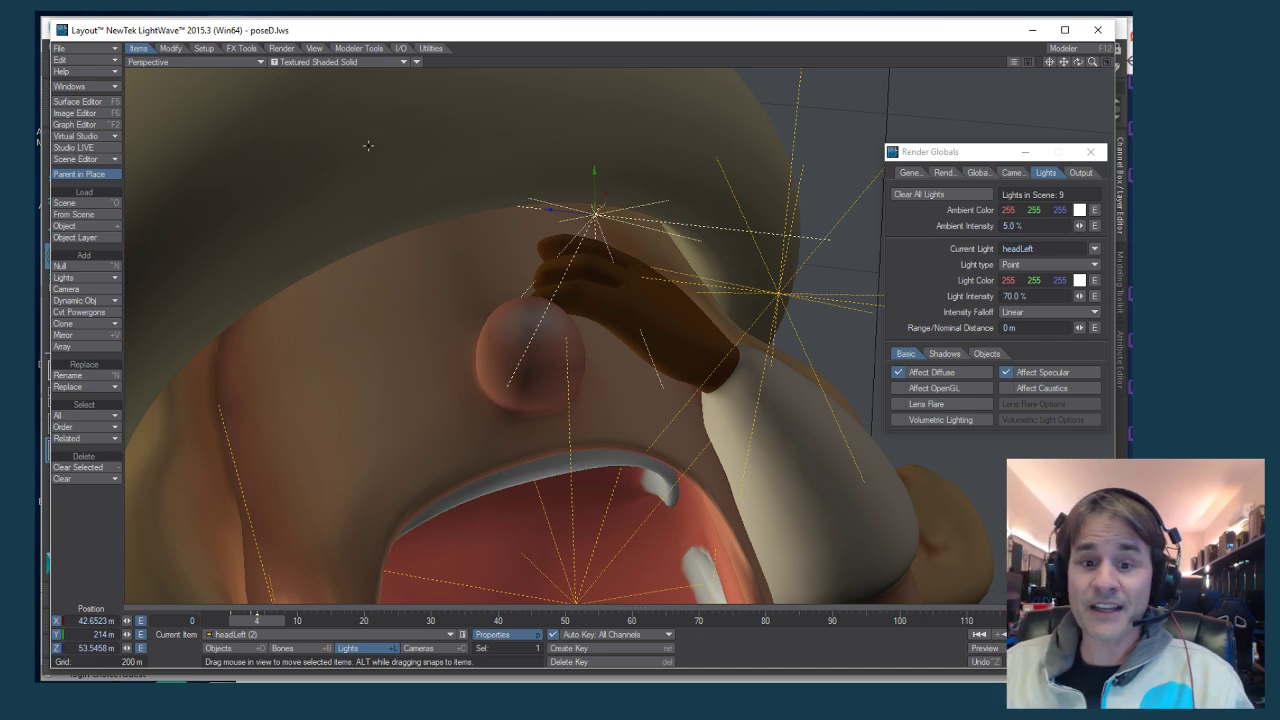
{"action": "scroll", "coordinate": [386, 212], "scroll_direction": "down", "scroll_amount": 5}
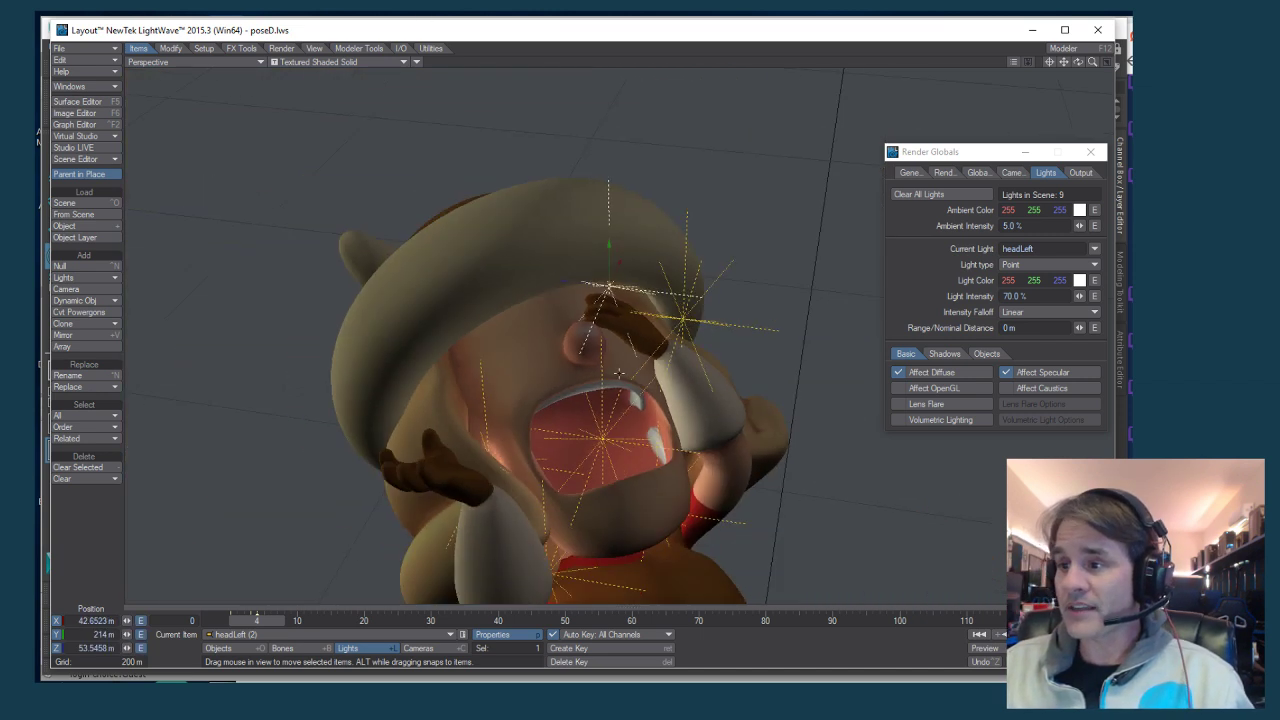
{"action": "scroll", "coordinate": [688, 387], "scroll_direction": "up", "scroll_amount": 5}
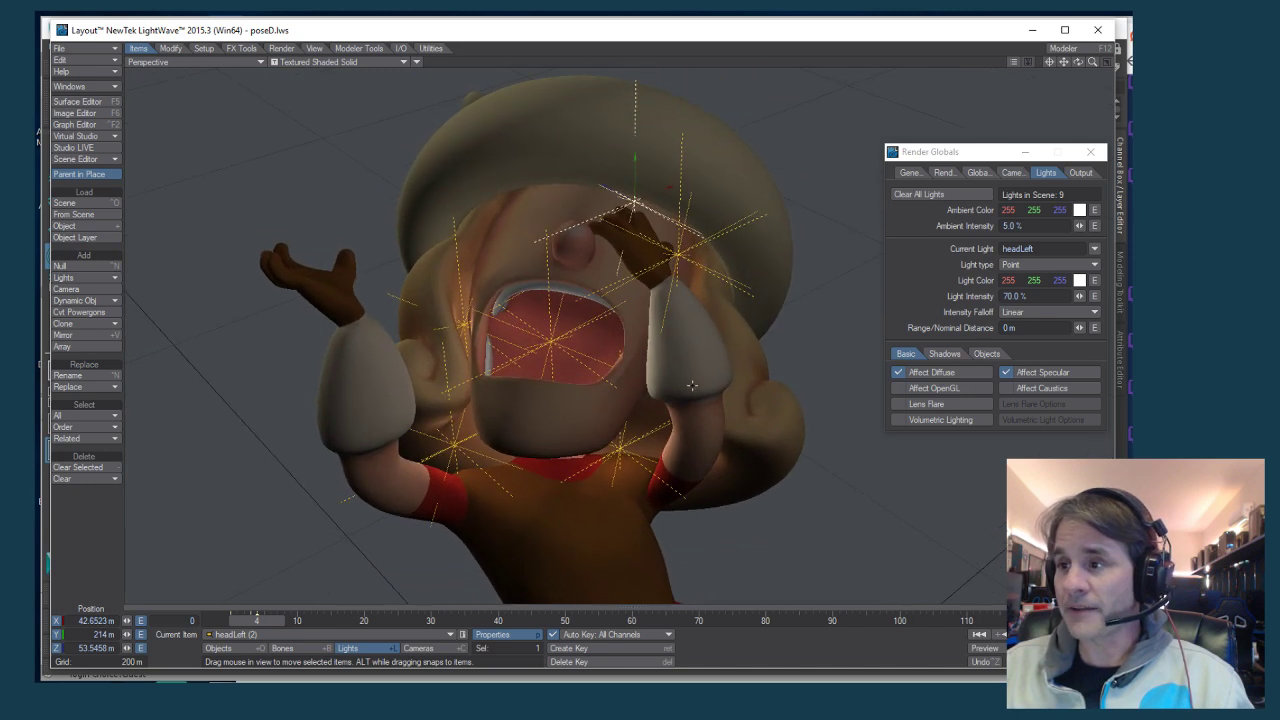
{"action": "scroll", "coordinate": [613, 207], "scroll_direction": "up", "scroll_amount": 3}
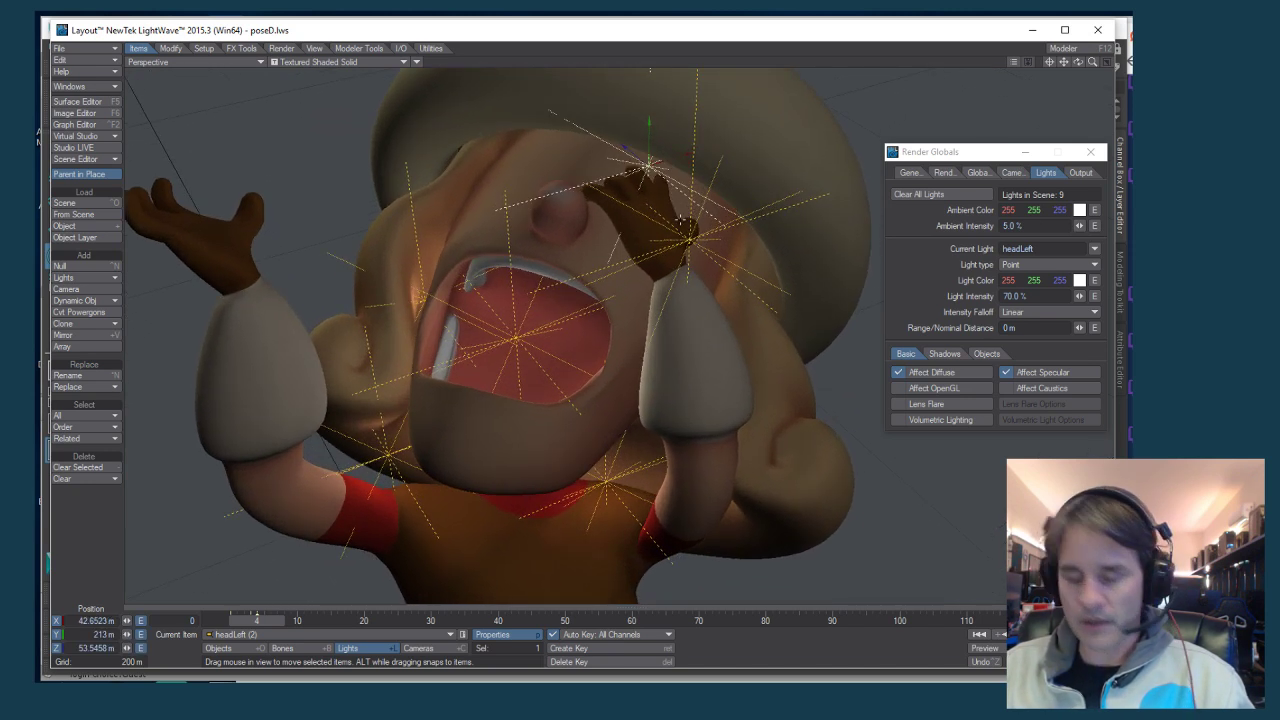
View the scene camera with VPR interactive rendering
{"action": "key", "text": "6"}
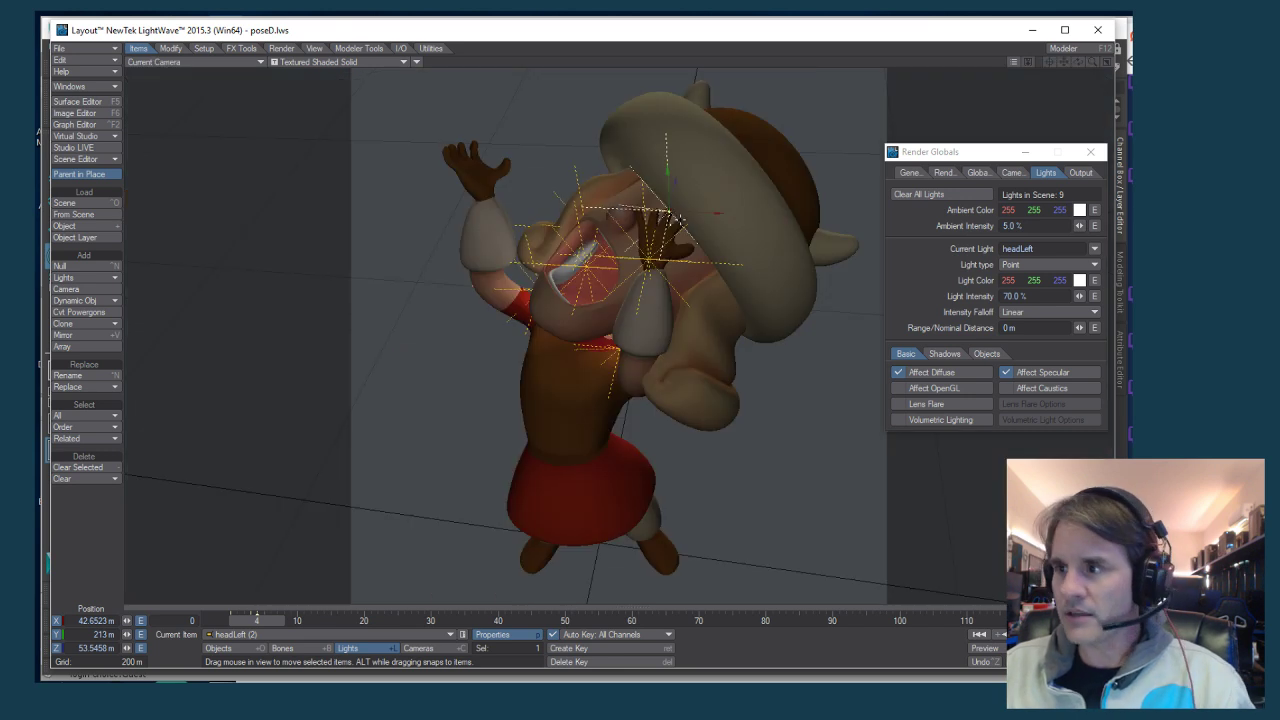
{"action": "left_click", "coordinate": [308, 63]}
{"action": "left_click", "coordinate": [308, 106]}
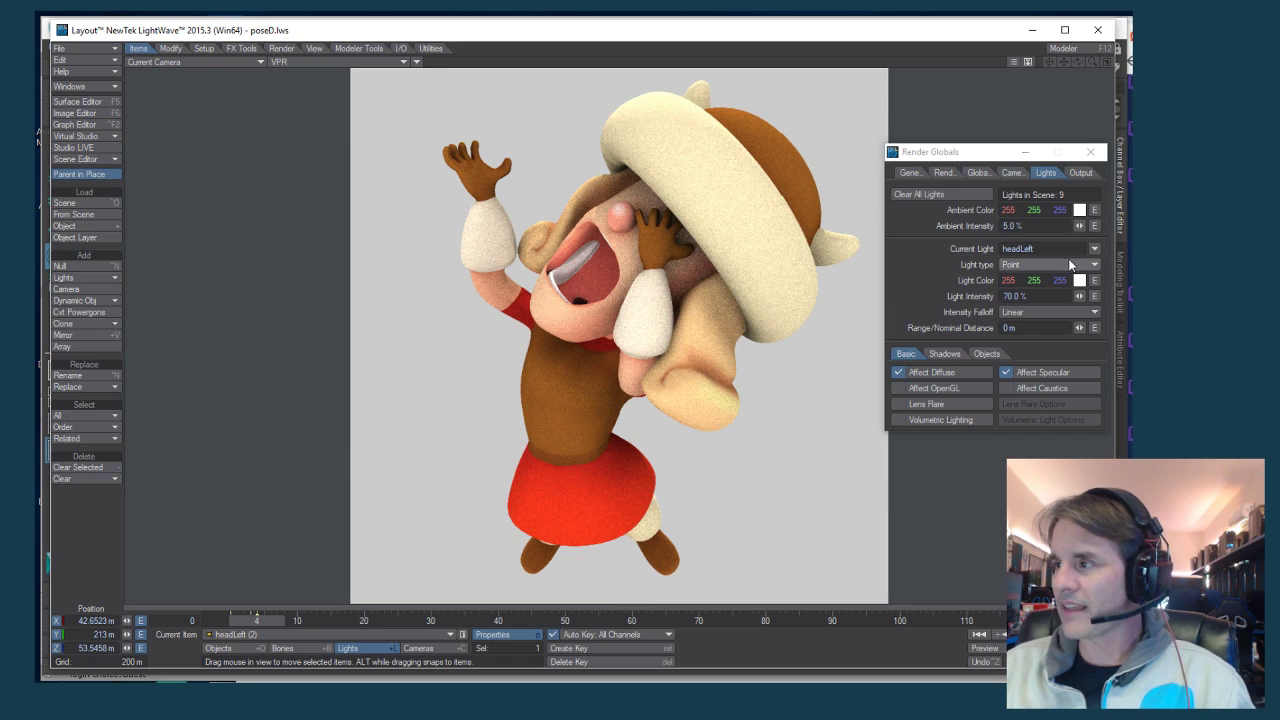
Set the headLeft light's range to 20 m, after first trying 50 m
{"action": "left_click", "coordinate": [1010, 327]}
{"action": "type", "text": "50"}
{"action": "key", "text": "Return"}
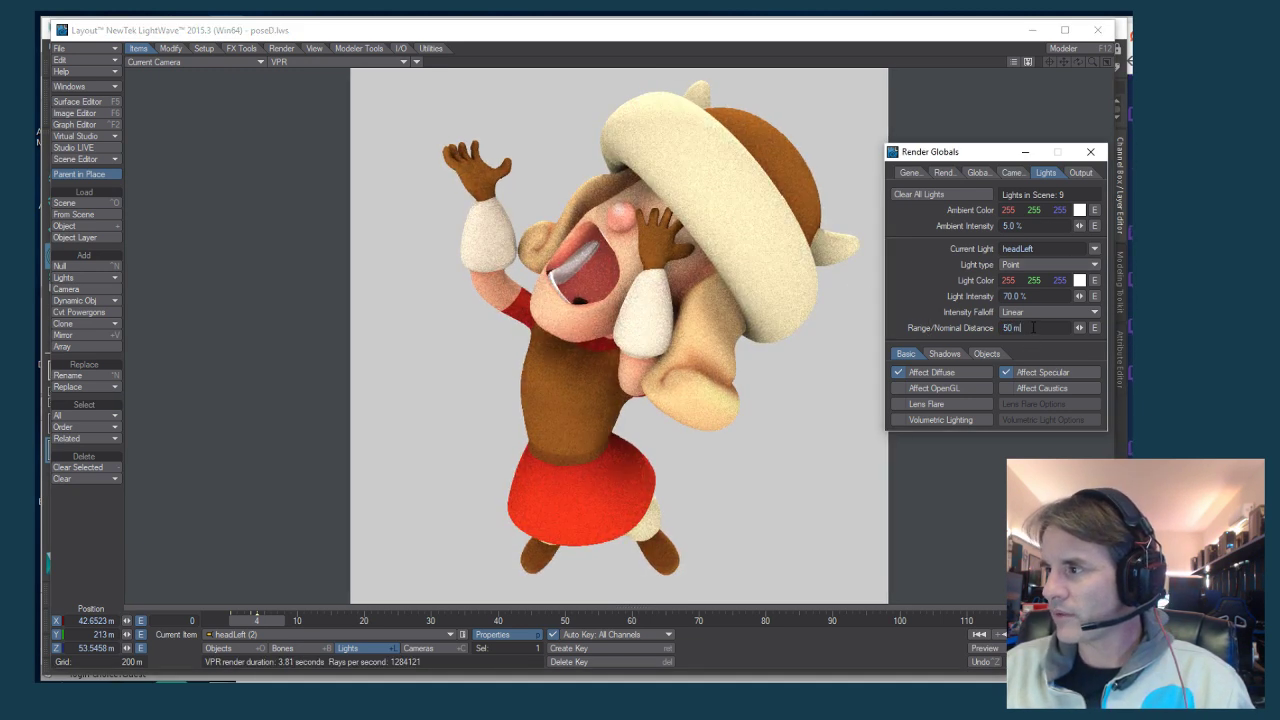
{"action": "left_click", "coordinate": [1033, 327]}
{"action": "type", "text": "20"}
{"action": "key", "text": "Return"}
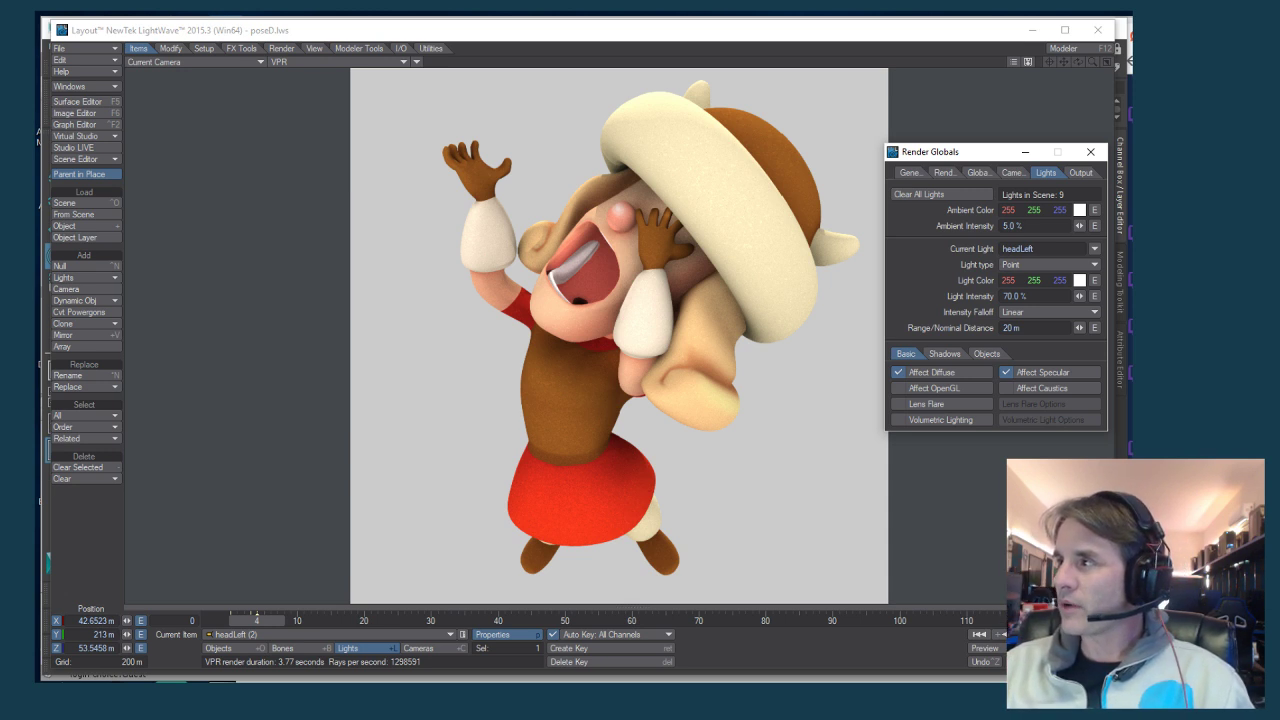
{"action": "key", "text": "alt+Tab"}
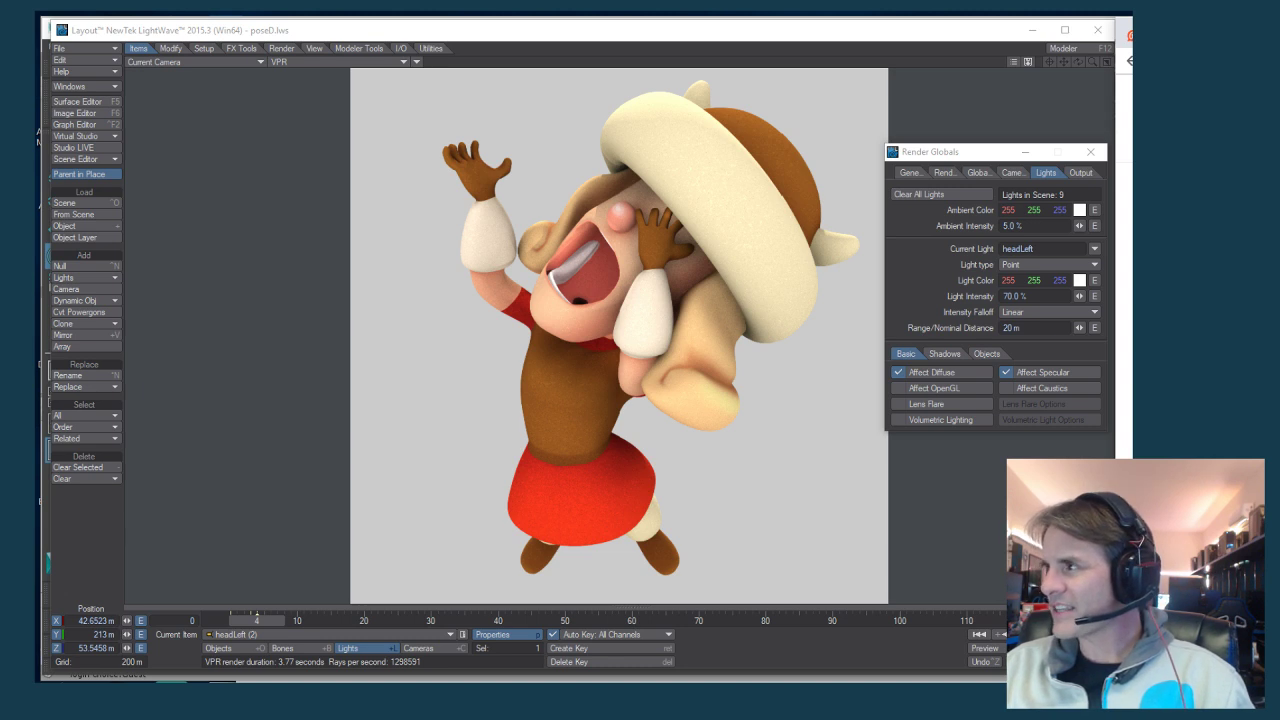
Bring the Chrome window over and open the Amazon C64 Mini Console product page
{"action": "left_click_drag", "start_coordinate": [1270, 50], "coordinate": [565, 72]}
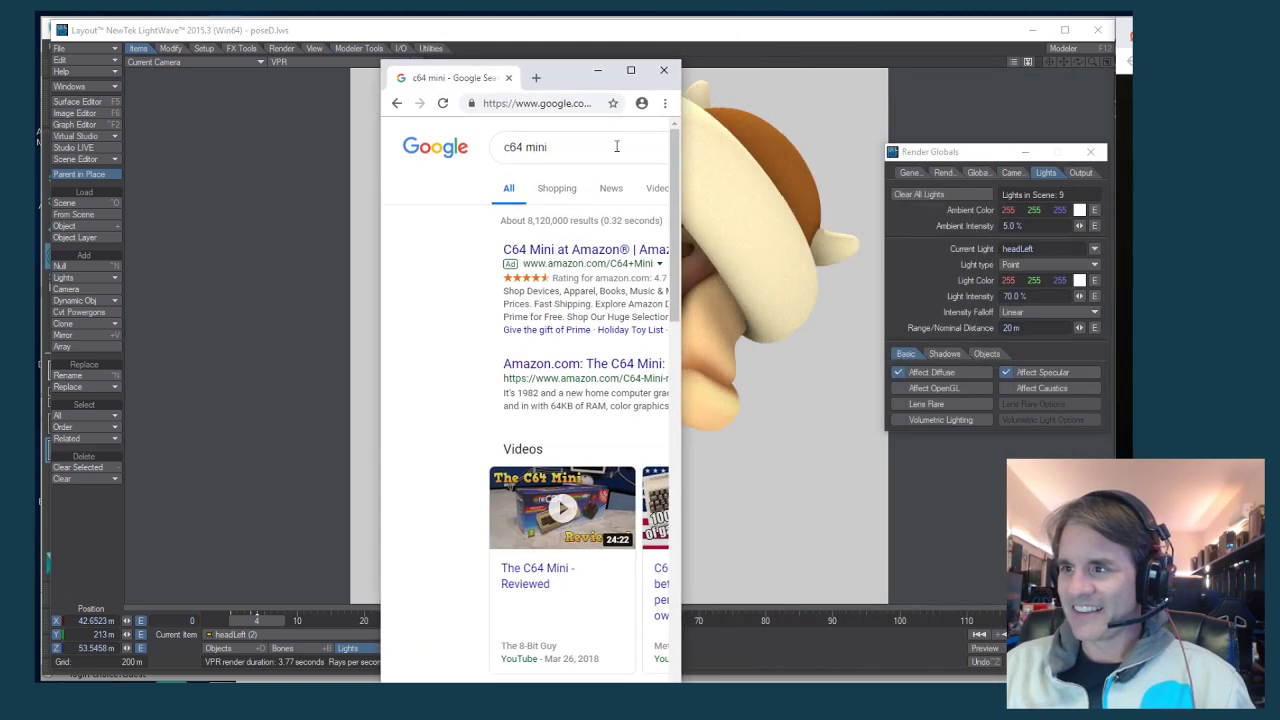
{"action": "left_click_drag", "start_coordinate": [680, 250], "coordinate": [1056, 252]}
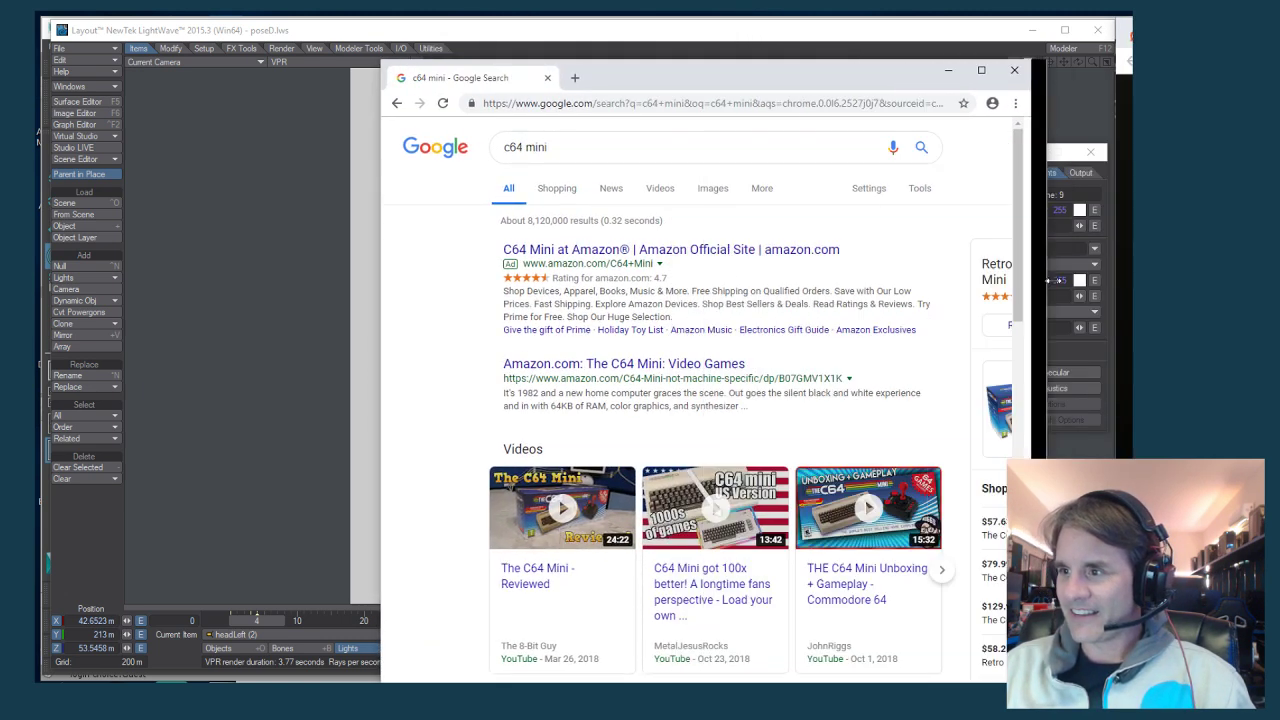
{"action": "left_click", "coordinate": [718, 370]}
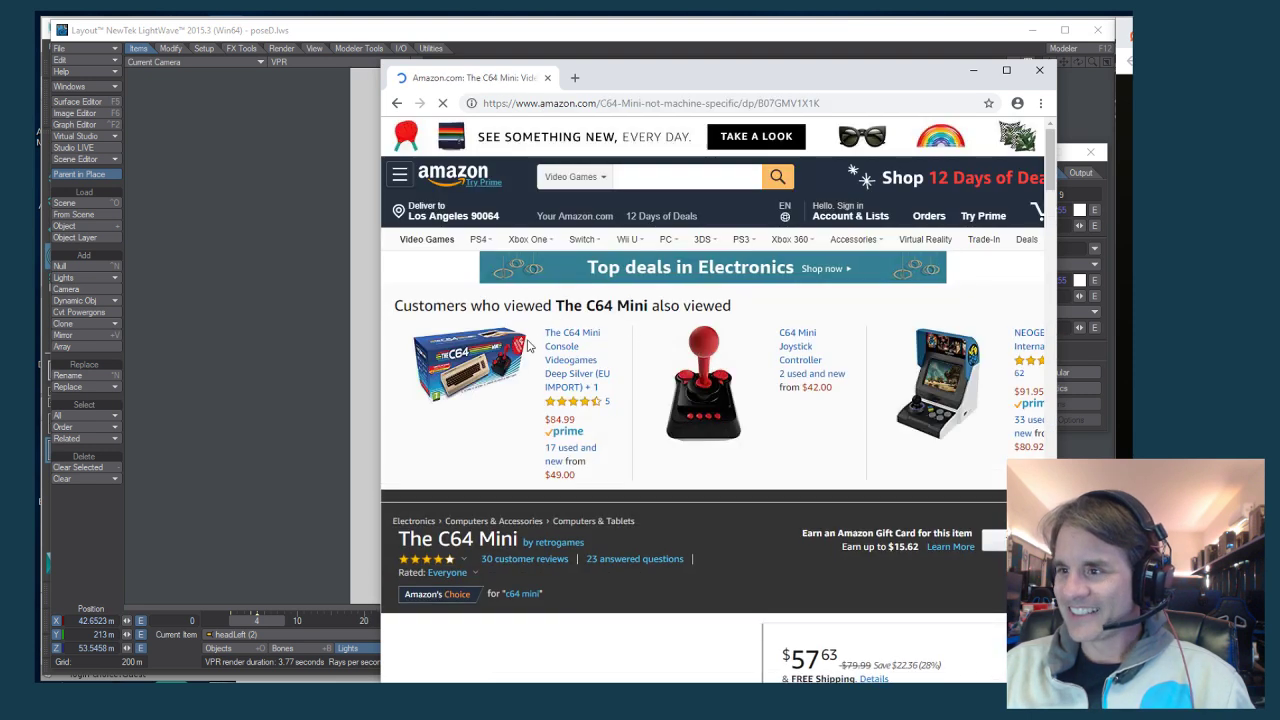
{"action": "left_click", "coordinate": [572, 345]}
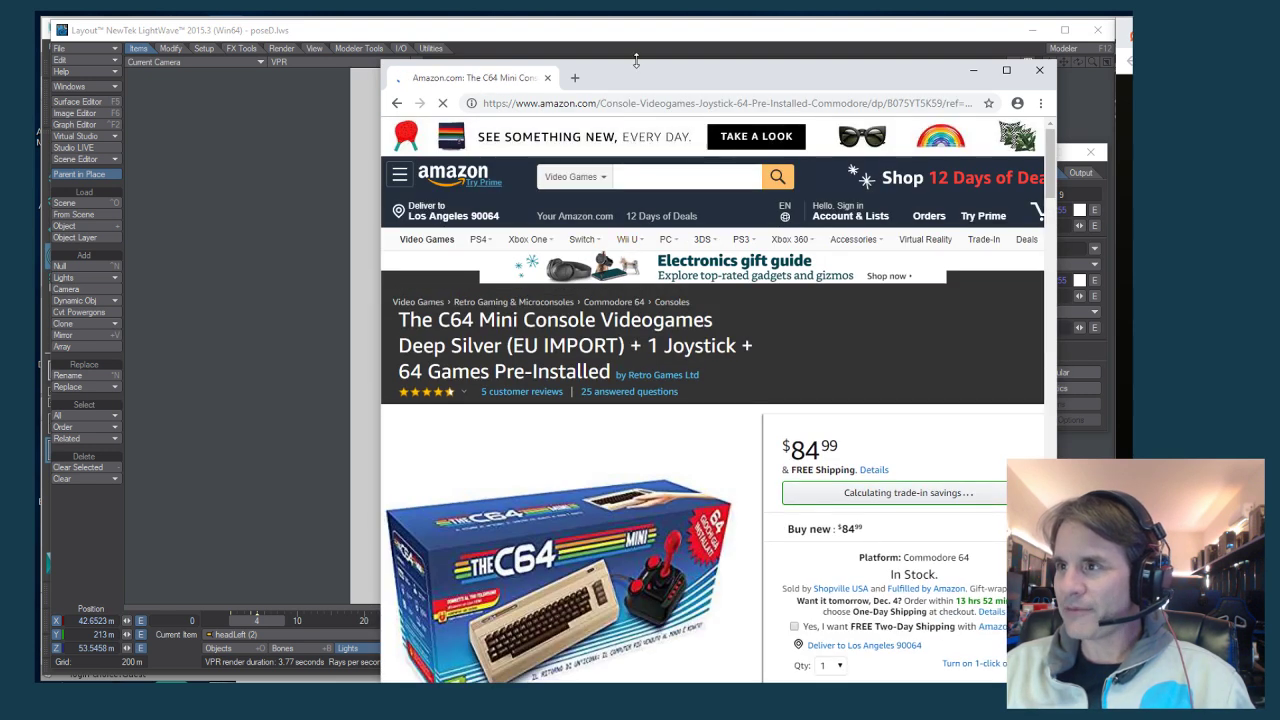
Enlarge the browser, scroll through the C64 Mini bundle listing, then close the window
{"action": "left_click_drag", "start_coordinate": [634, 72], "coordinate": [575, 278]}
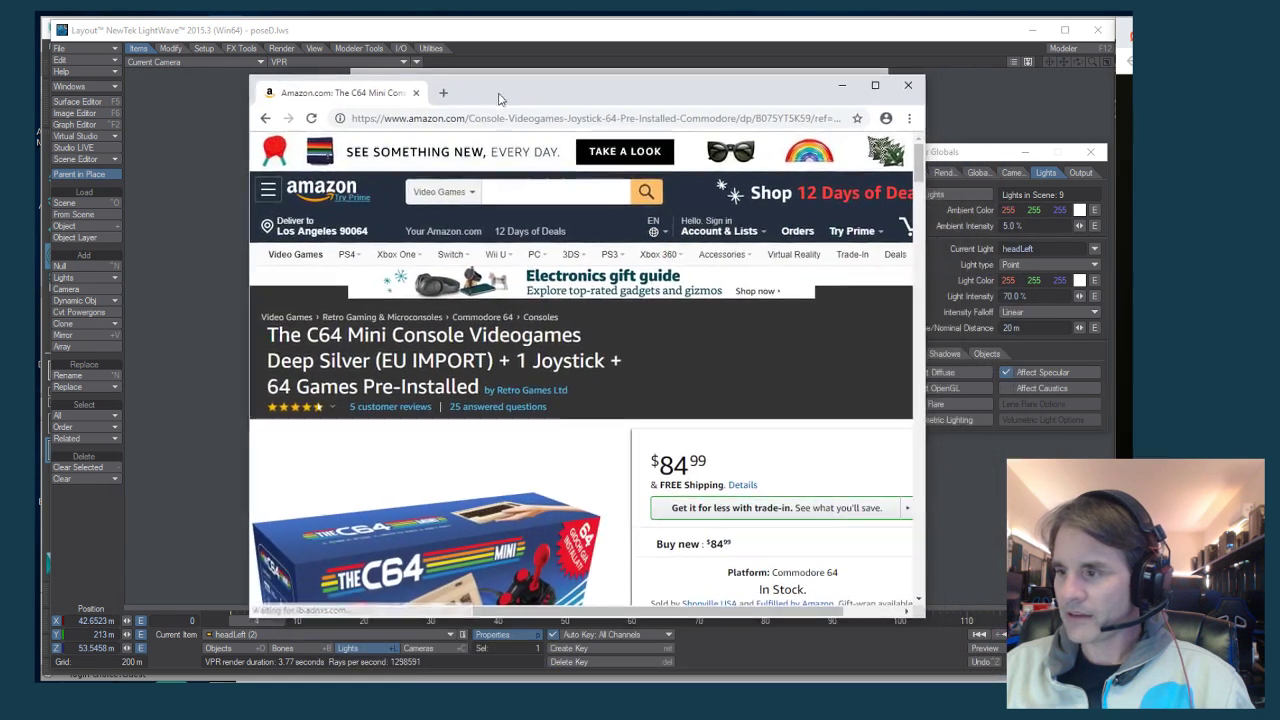
{"action": "scroll", "coordinate": [570, 300], "scroll_direction": "down", "scroll_amount": 2}
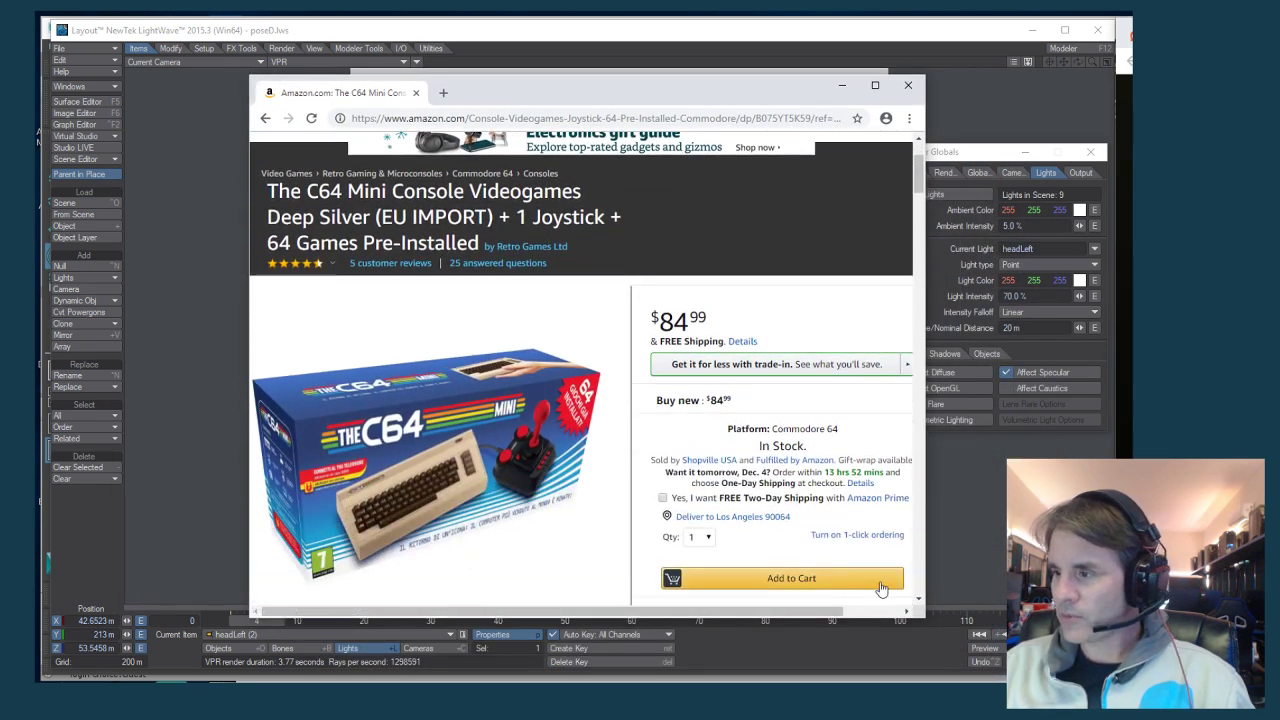
{"action": "left_click_drag", "start_coordinate": [922, 619], "coordinate": [1046, 684]}
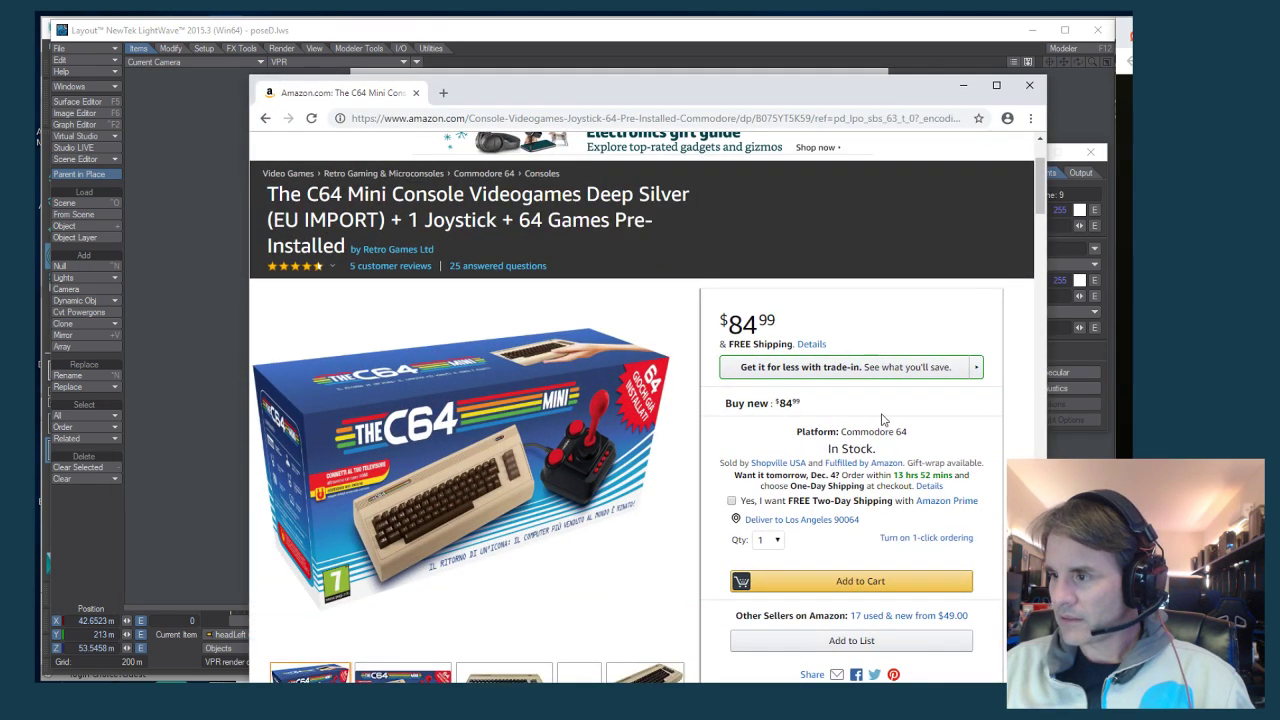
{"action": "scroll", "coordinate": [876, 420], "scroll_direction": "down", "scroll_amount": 1}
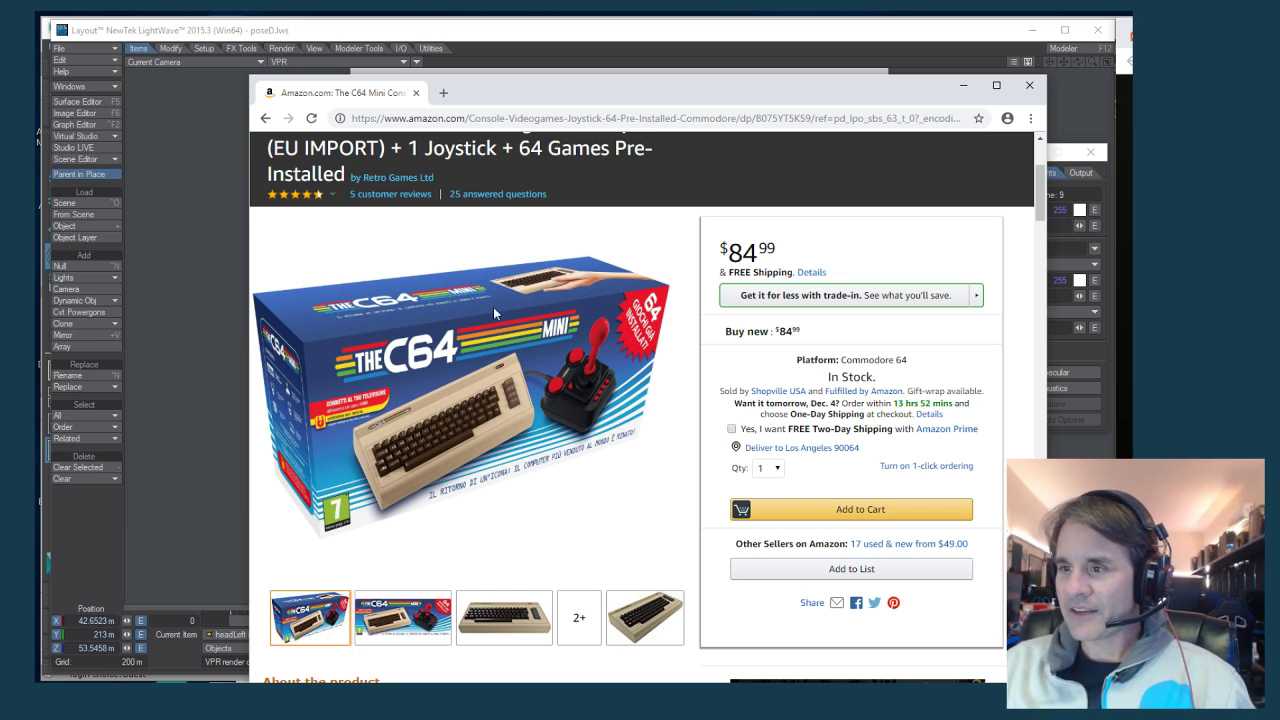
{"action": "scroll", "coordinate": [512, 411], "scroll_direction": "down", "scroll_amount": 4}
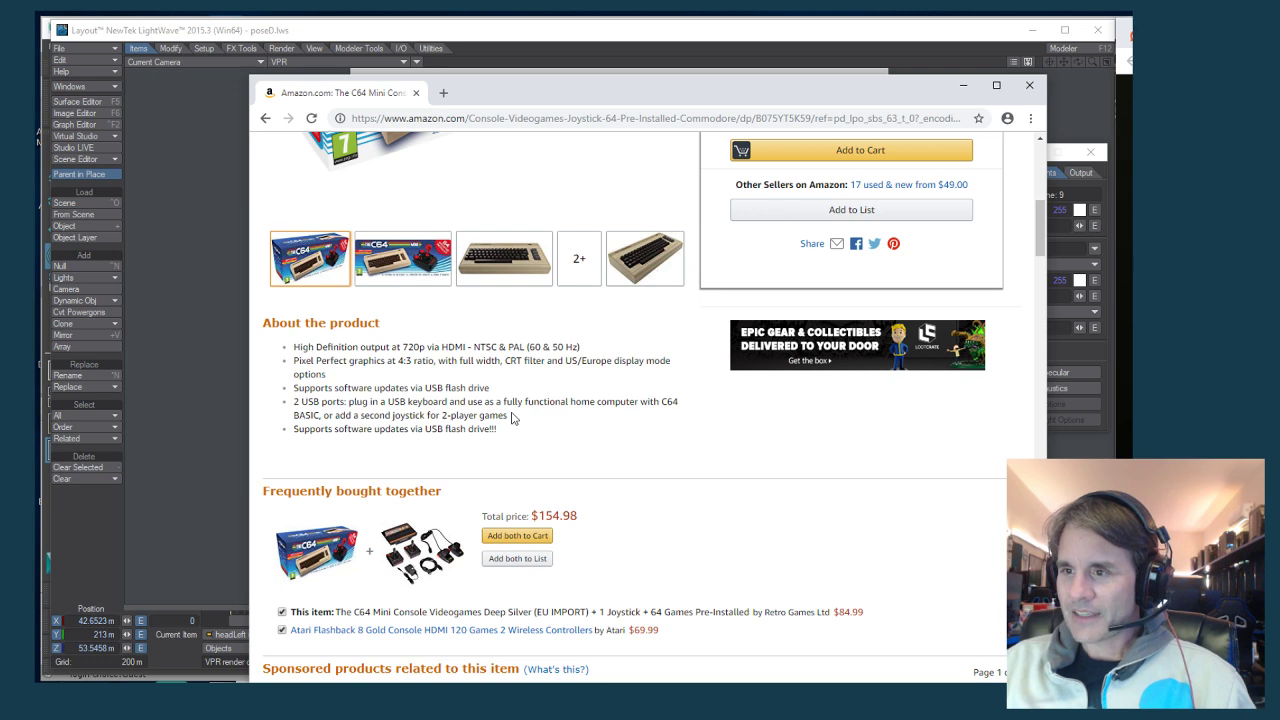
{"action": "scroll", "coordinate": [629, 390], "scroll_direction": "down", "scroll_amount": 5}
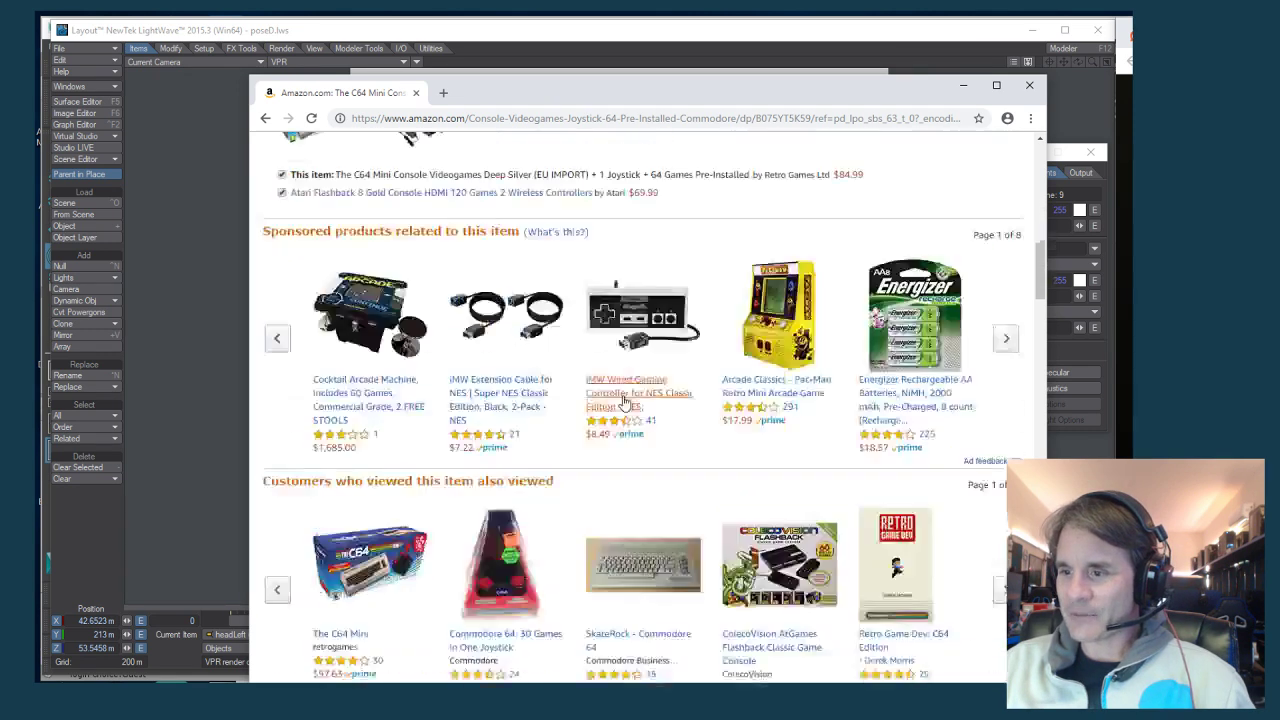
{"action": "scroll", "coordinate": [620, 405], "scroll_direction": "down", "scroll_amount": 8}
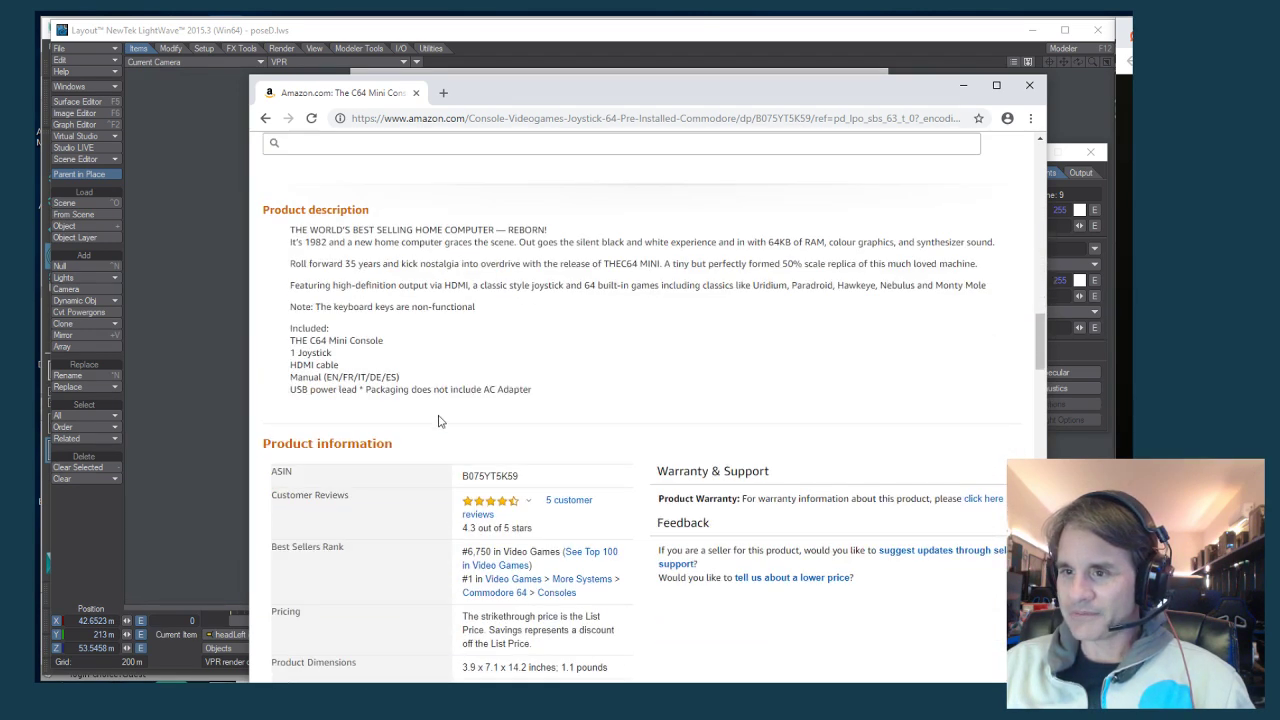
{"action": "scroll", "coordinate": [575, 404], "scroll_direction": "up", "scroll_amount": 1}
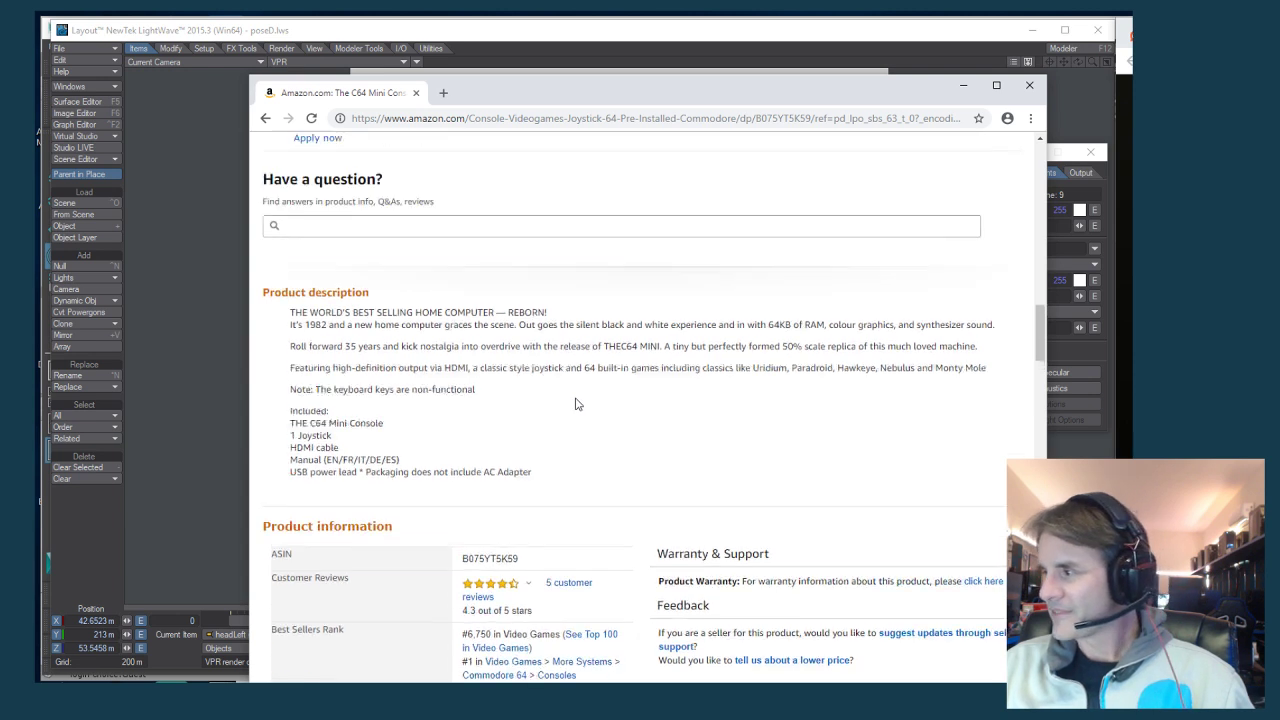
{"action": "scroll", "coordinate": [575, 404], "scroll_direction": "up", "scroll_amount": 3}
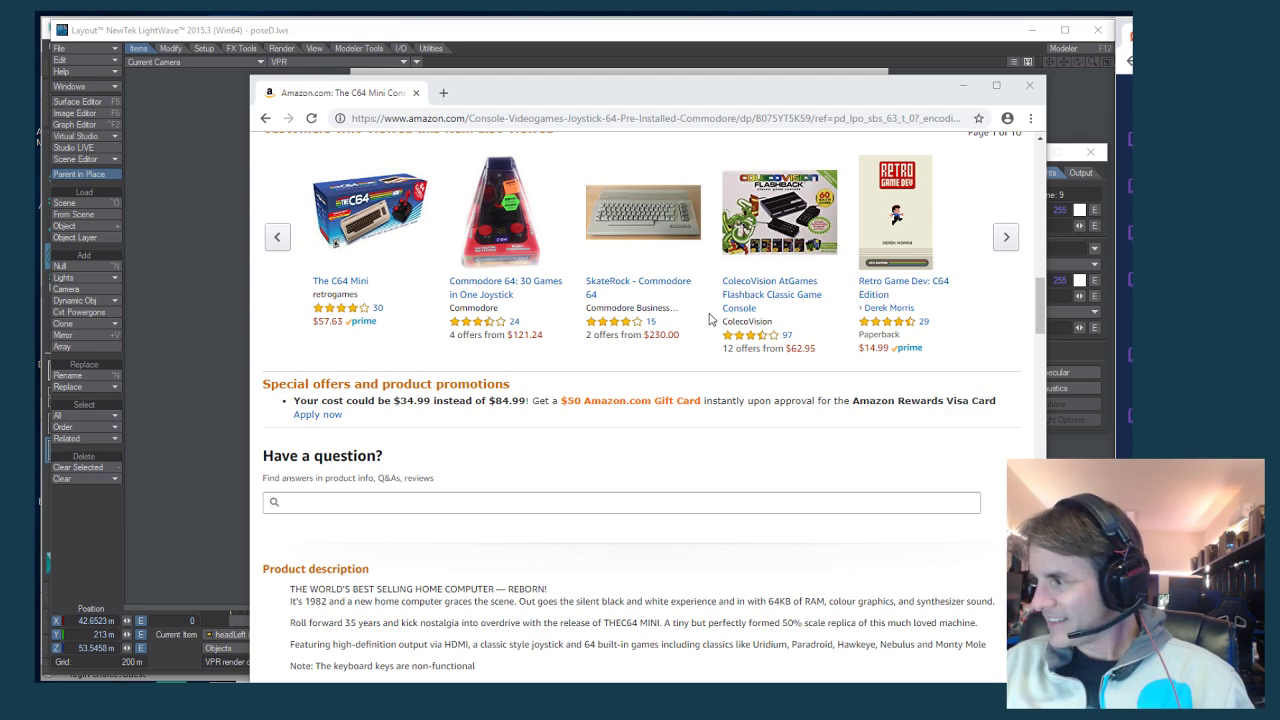
{"action": "scroll", "coordinate": [640, 312], "scroll_direction": "up", "scroll_amount": 10}
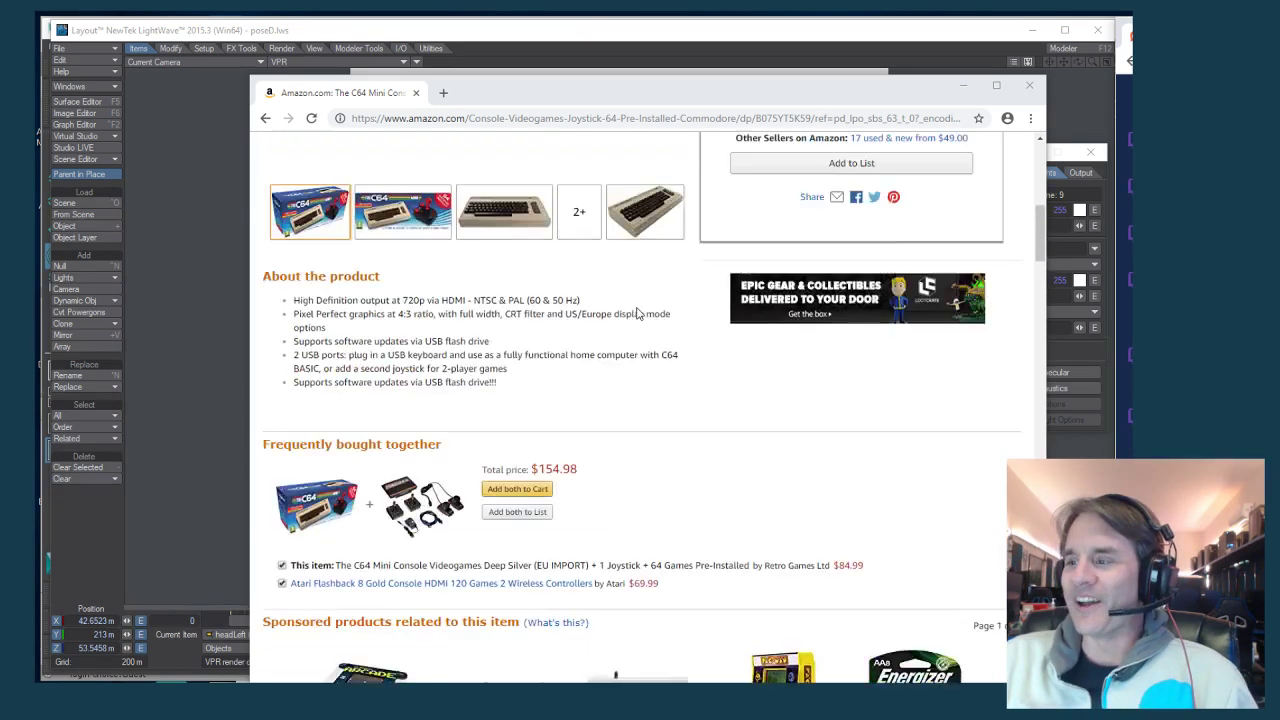
{"action": "scroll", "coordinate": [637, 313], "scroll_direction": "up", "scroll_amount": 8}
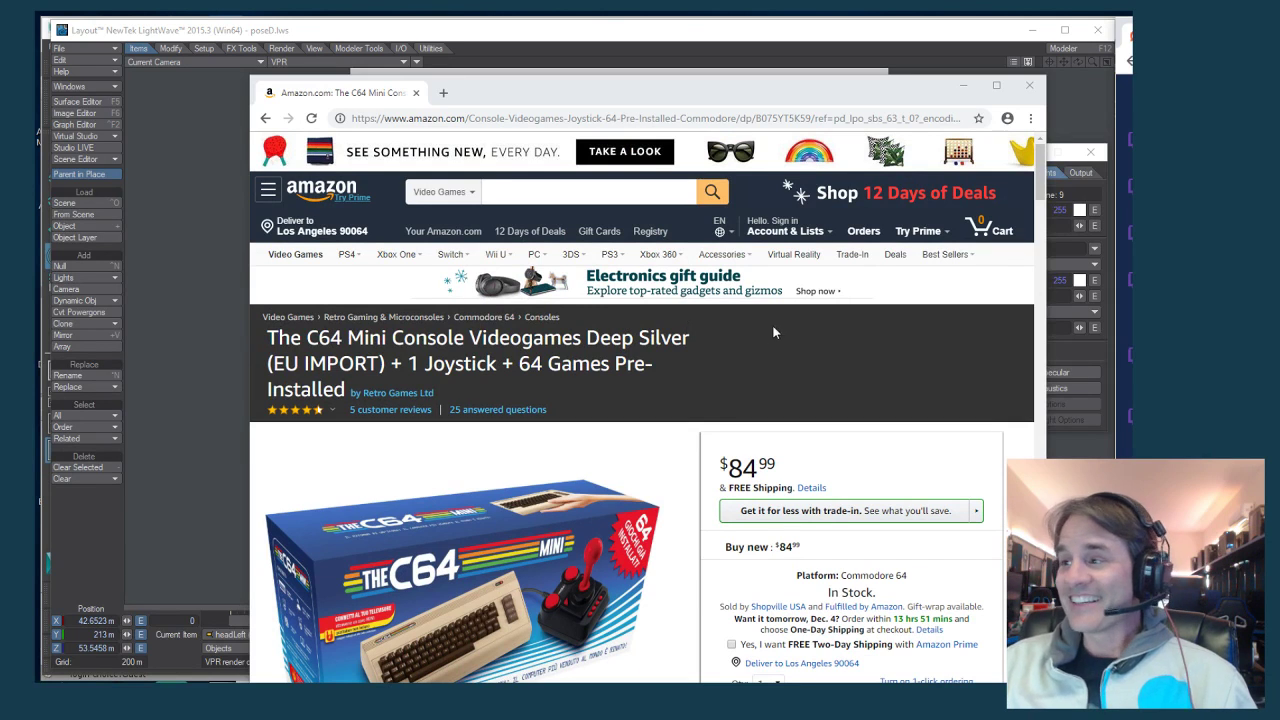
{"action": "scroll", "coordinate": [742, 331], "scroll_direction": "down", "scroll_amount": 1}
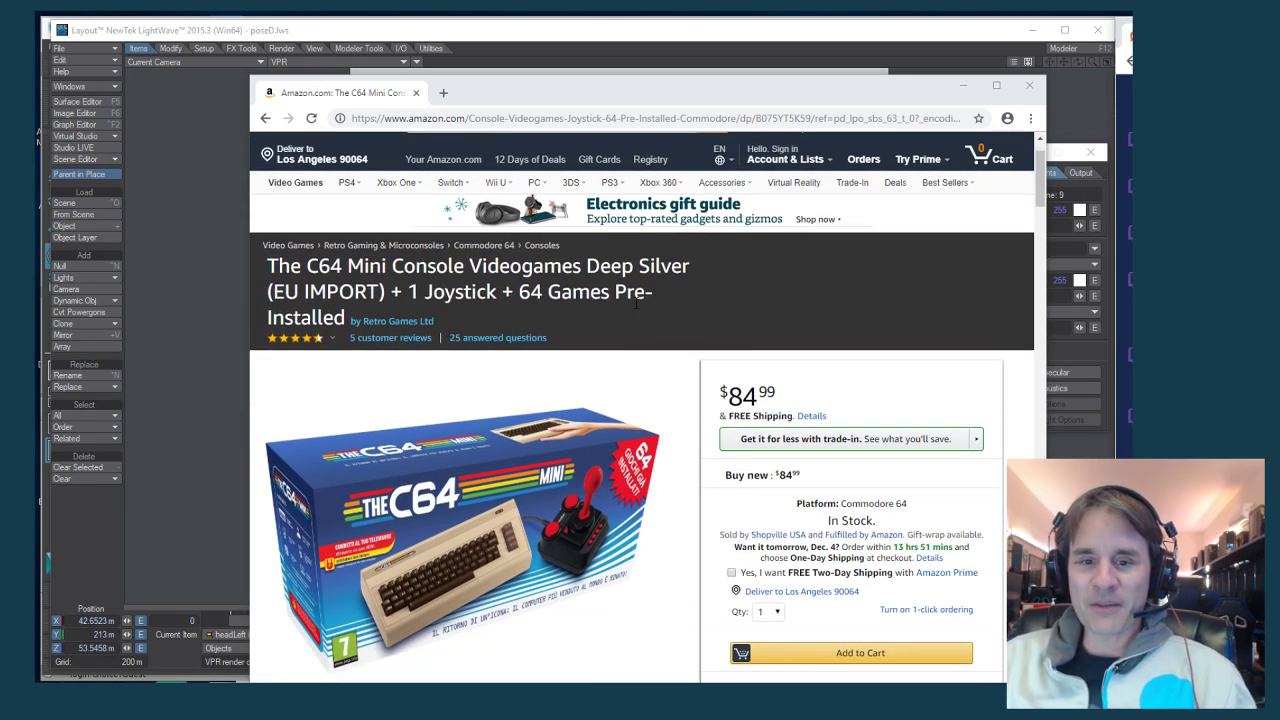
{"action": "left_click", "coordinate": [1029, 85]}
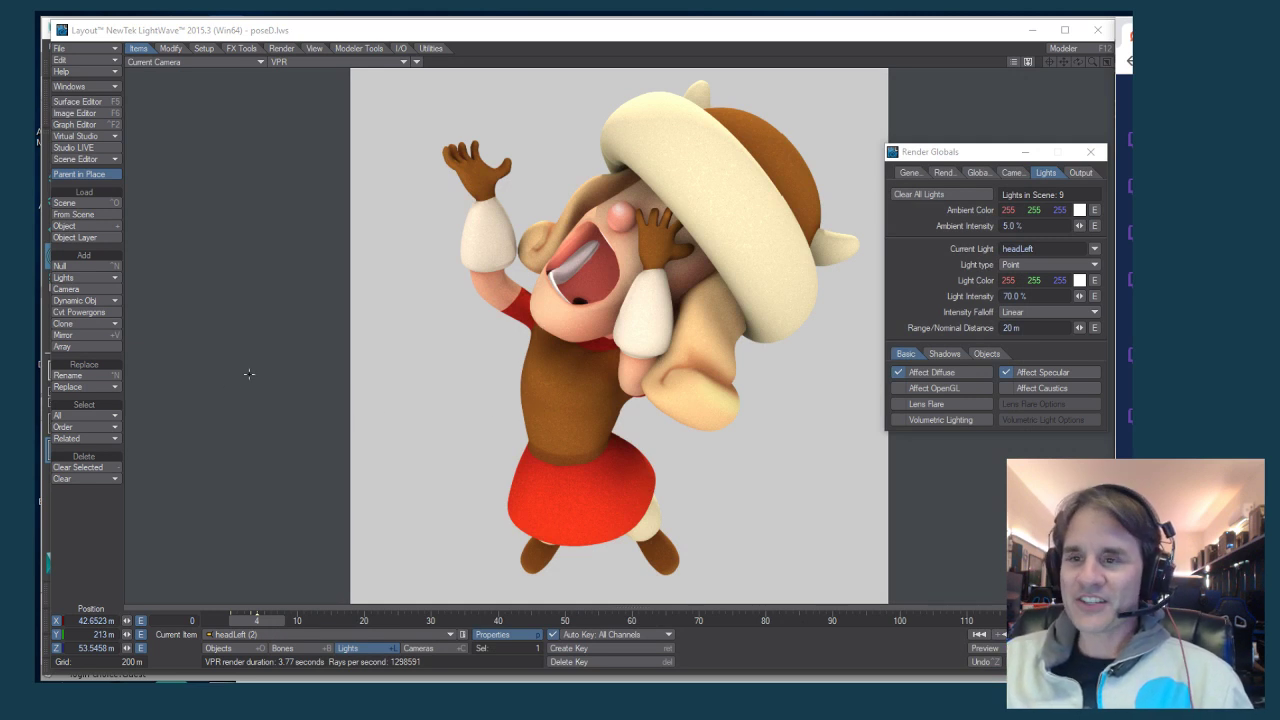
Jump to frame 5 to check the pose, then step back to frame 4
{"action": "left_click", "coordinate": [272, 623]}
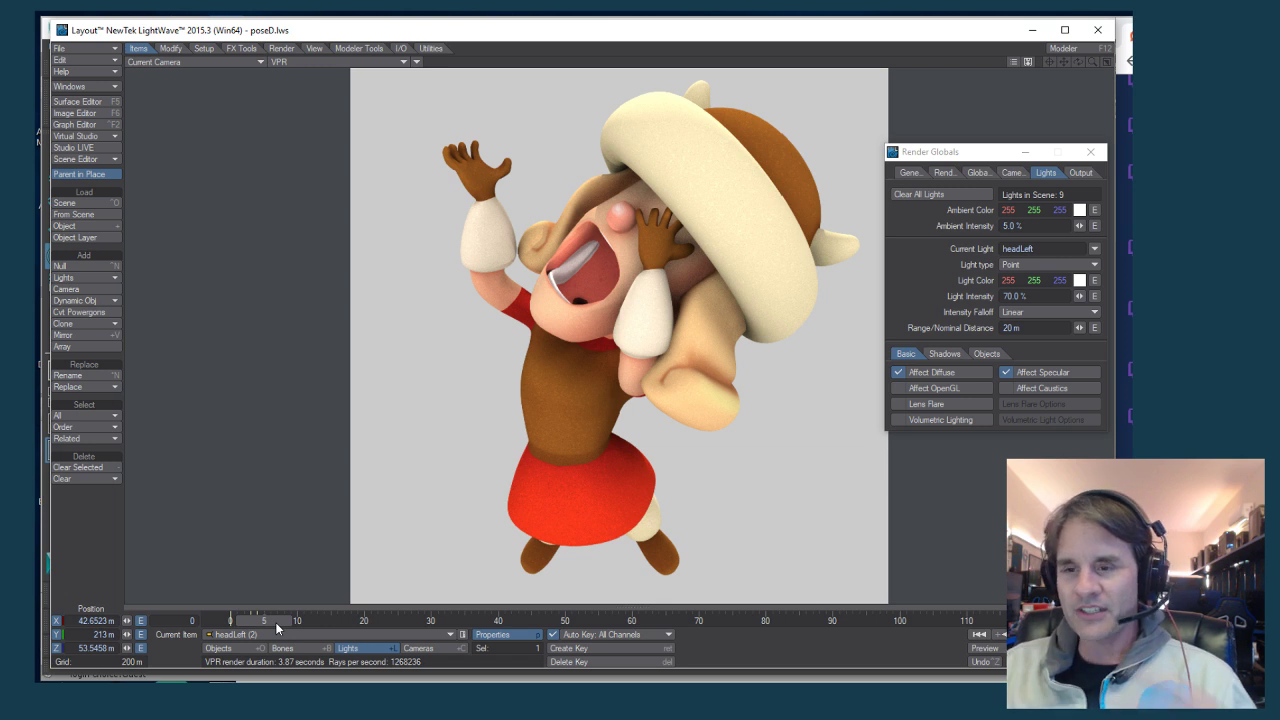
{"action": "key", "text": "Left"}
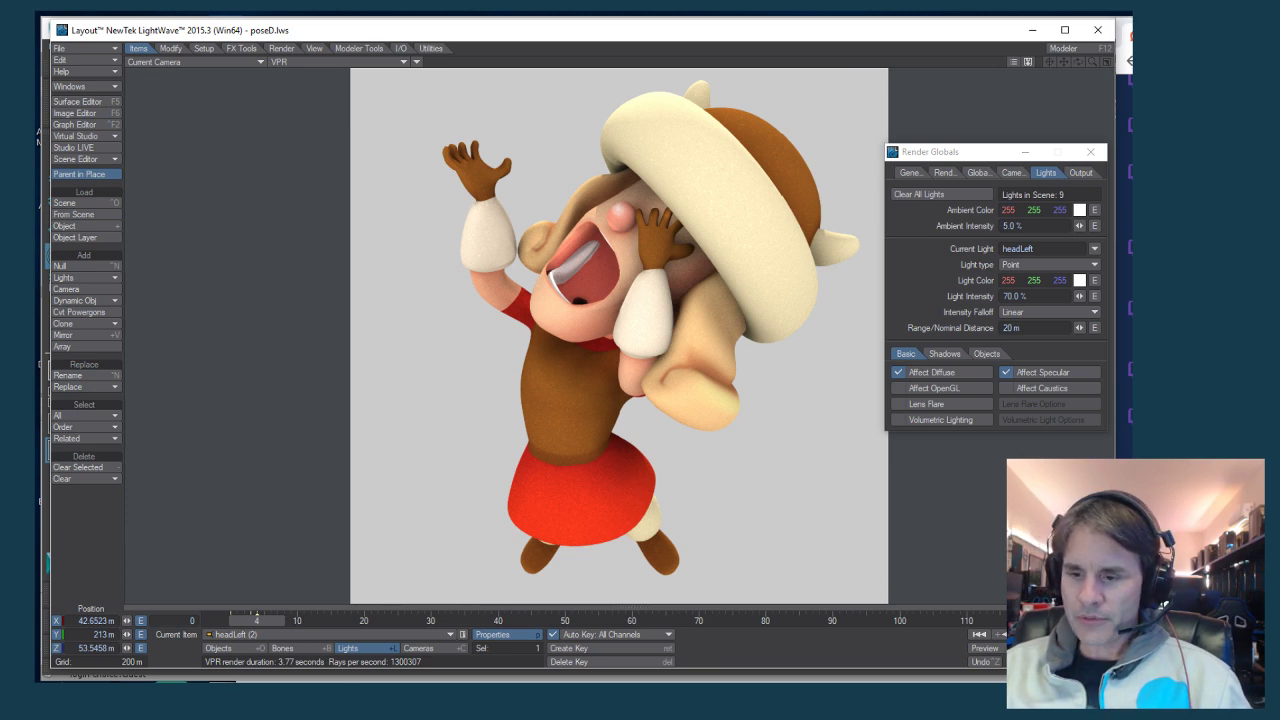
{"action": "mouse_move", "coordinate": [260, 680]}
{"action": "mouse_move", "coordinate": [225, 668]}
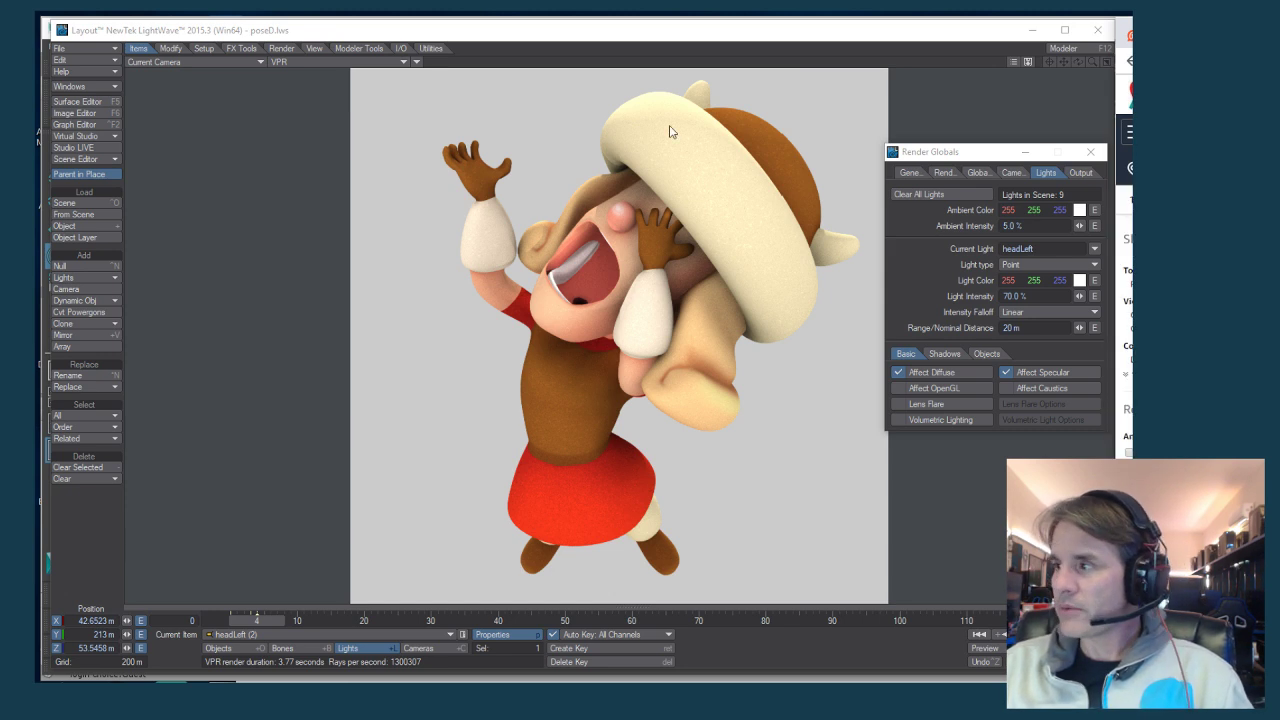
Widen Chrome, open The C64 Mini product page from Amazon's results, scroll it, then close Chrome
{"action": "key", "text": "alt+Tab"}
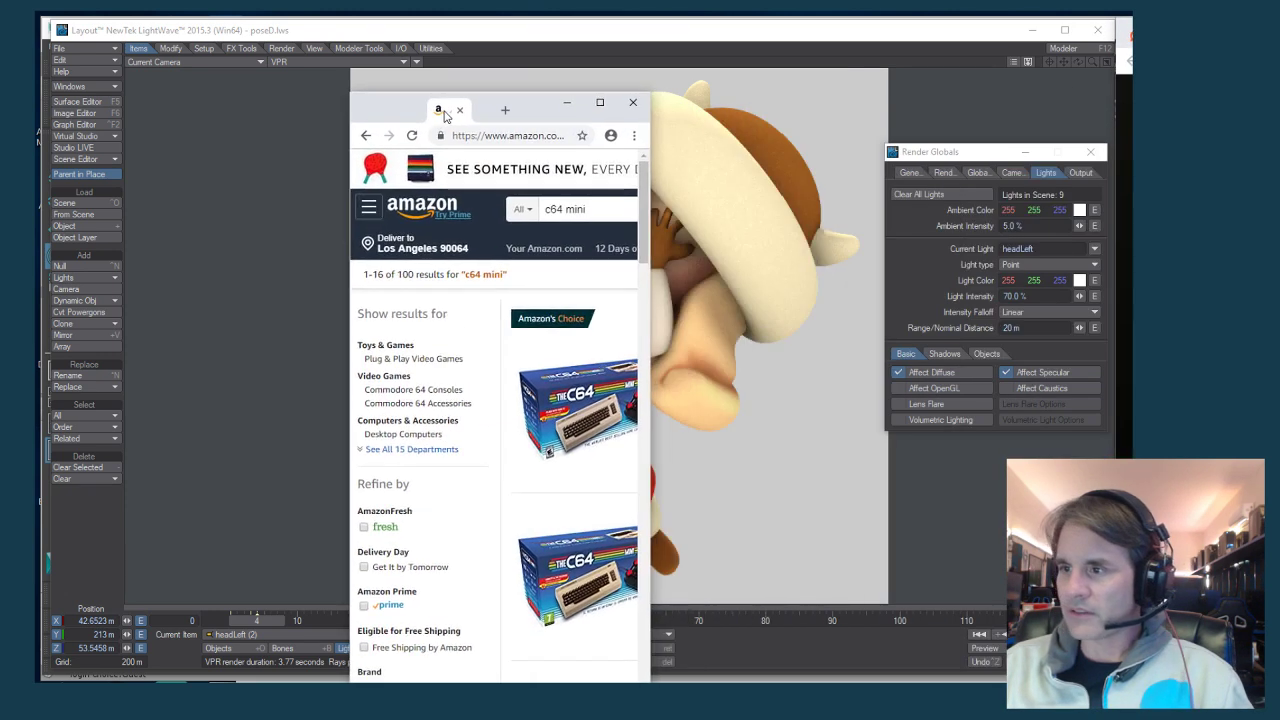
{"action": "left_click_drag", "start_coordinate": [650, 398], "coordinate": [1072, 455]}
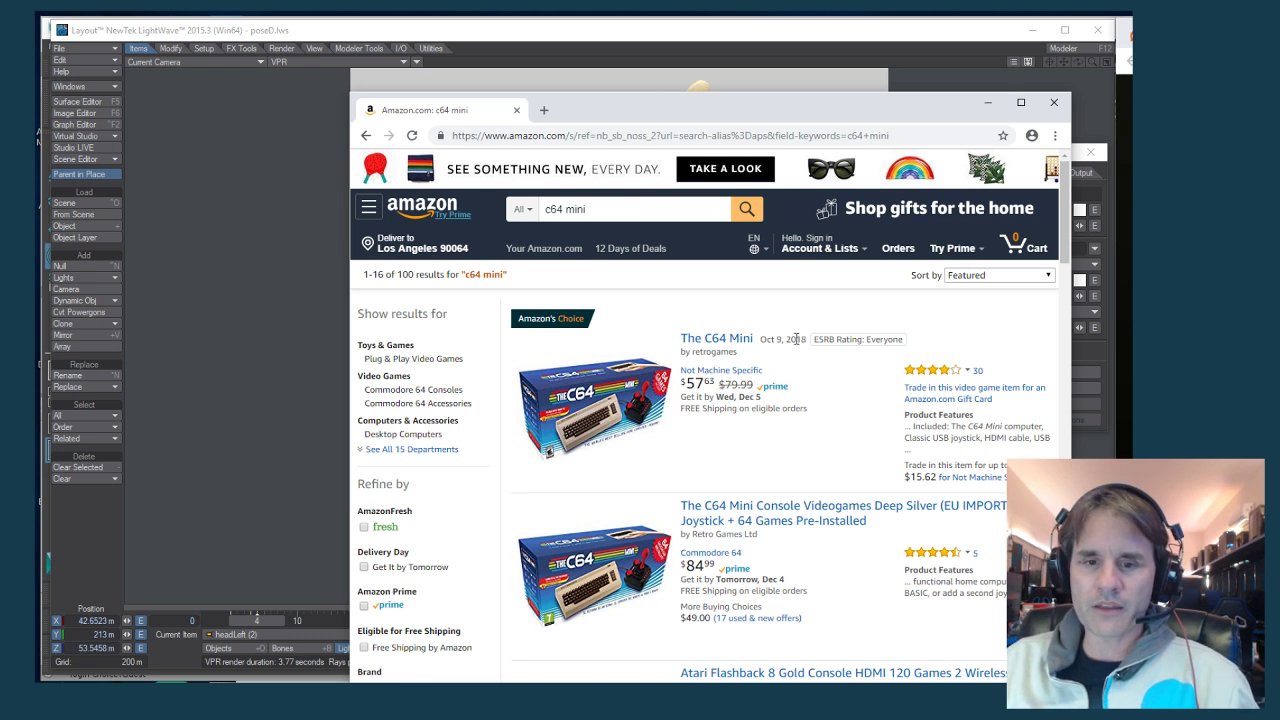
{"action": "left_click", "coordinate": [720, 341]}
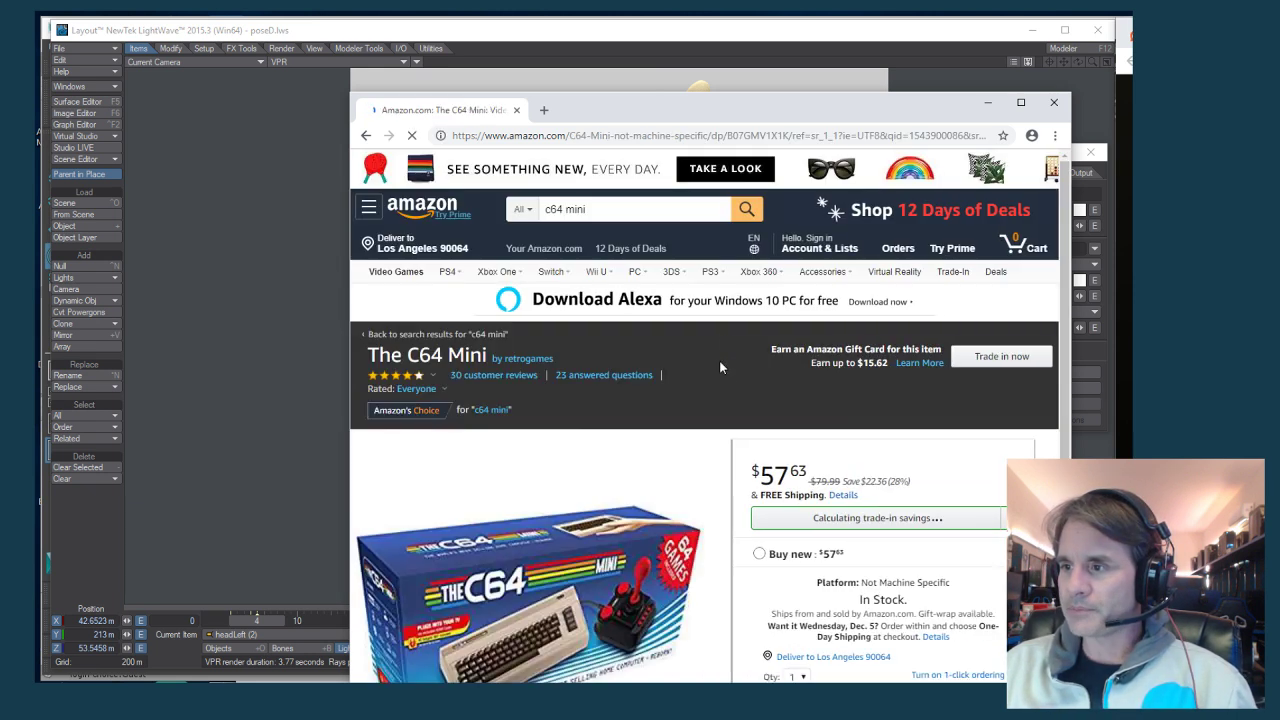
{"action": "scroll", "coordinate": [729, 398], "scroll_direction": "down", "scroll_amount": 3}
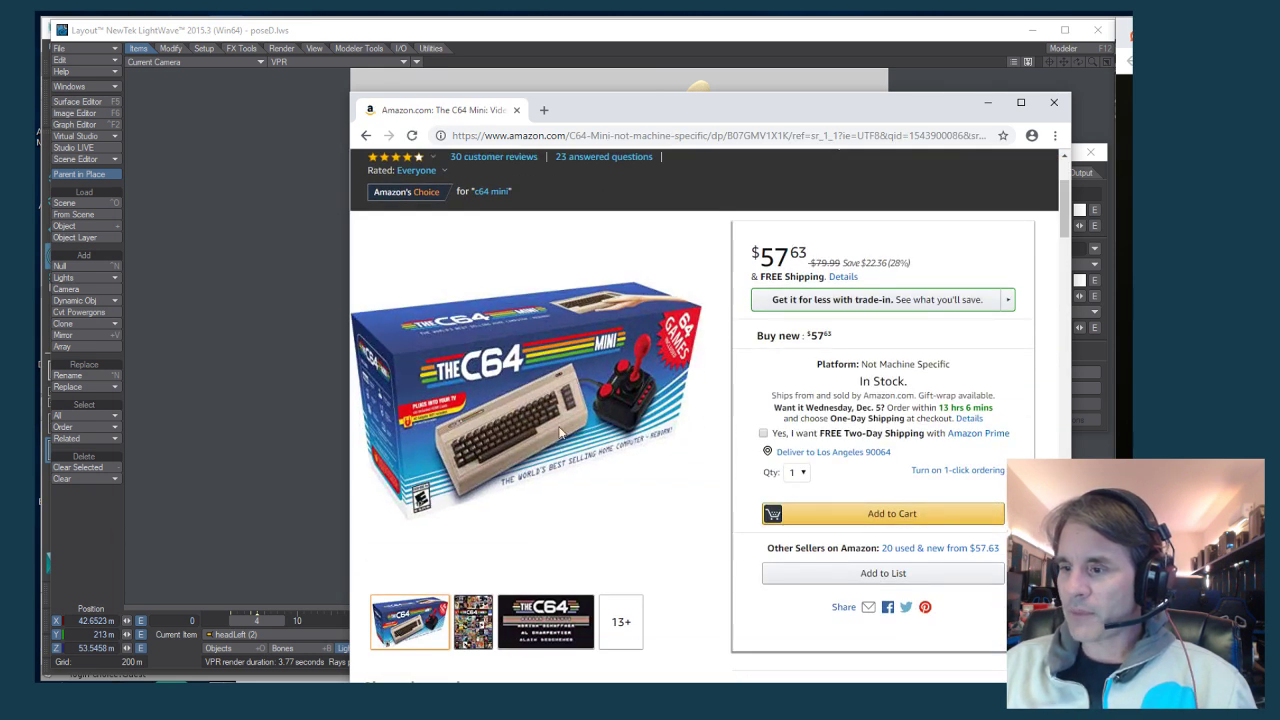
{"action": "scroll", "coordinate": [555, 450], "scroll_direction": "down", "scroll_amount": 1}
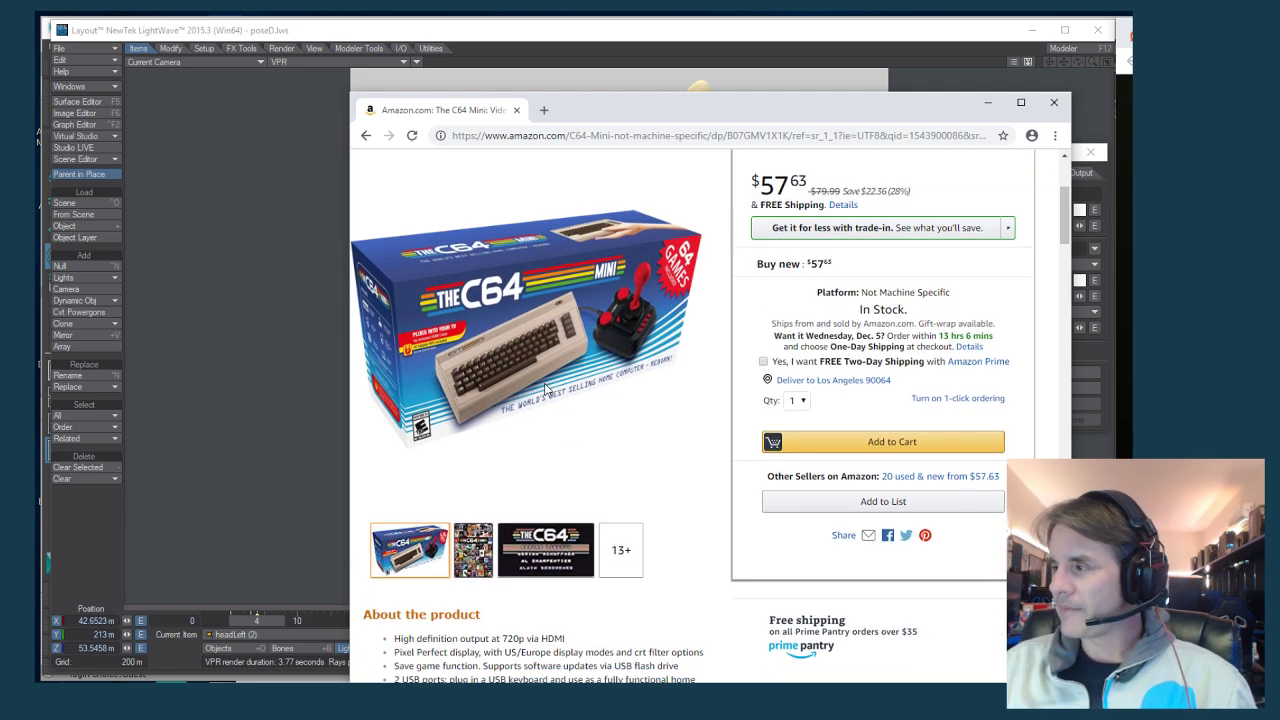
{"action": "left_click", "coordinate": [1052, 105]}
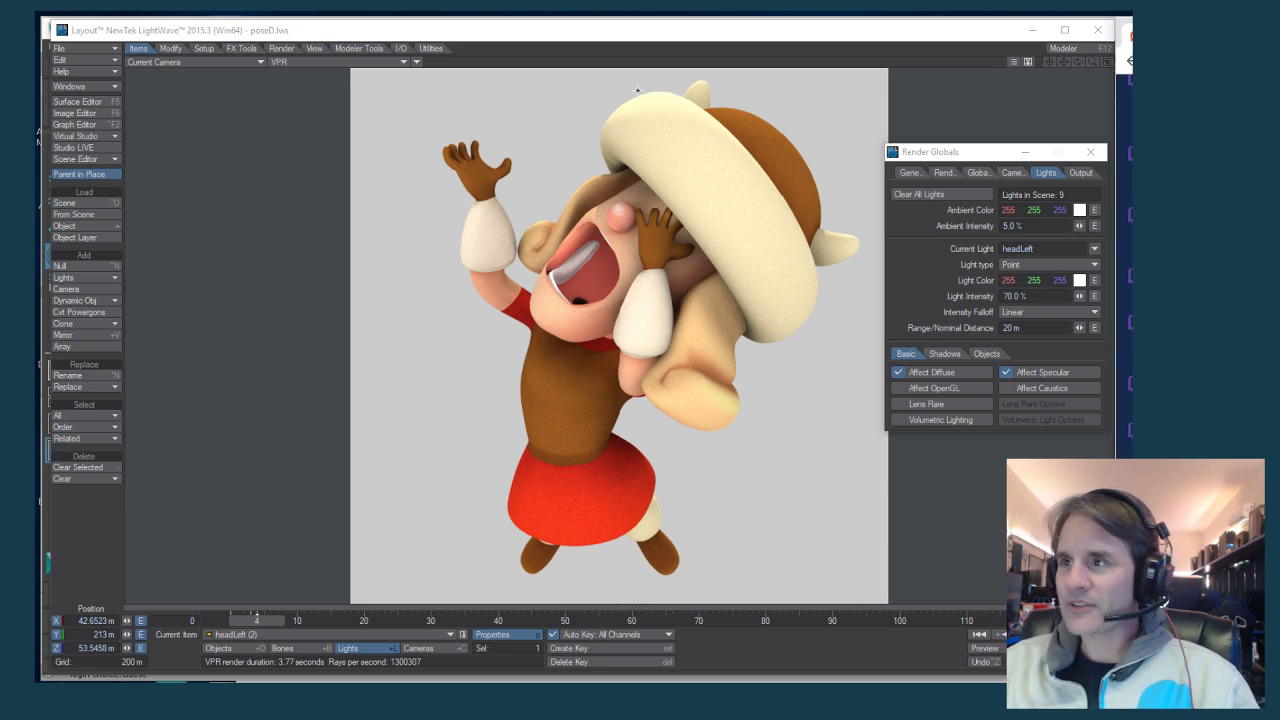
Switch to Perspective with Textured Shaded Solid shading and orbit close to the character's face
{"action": "key", "text": "4"}
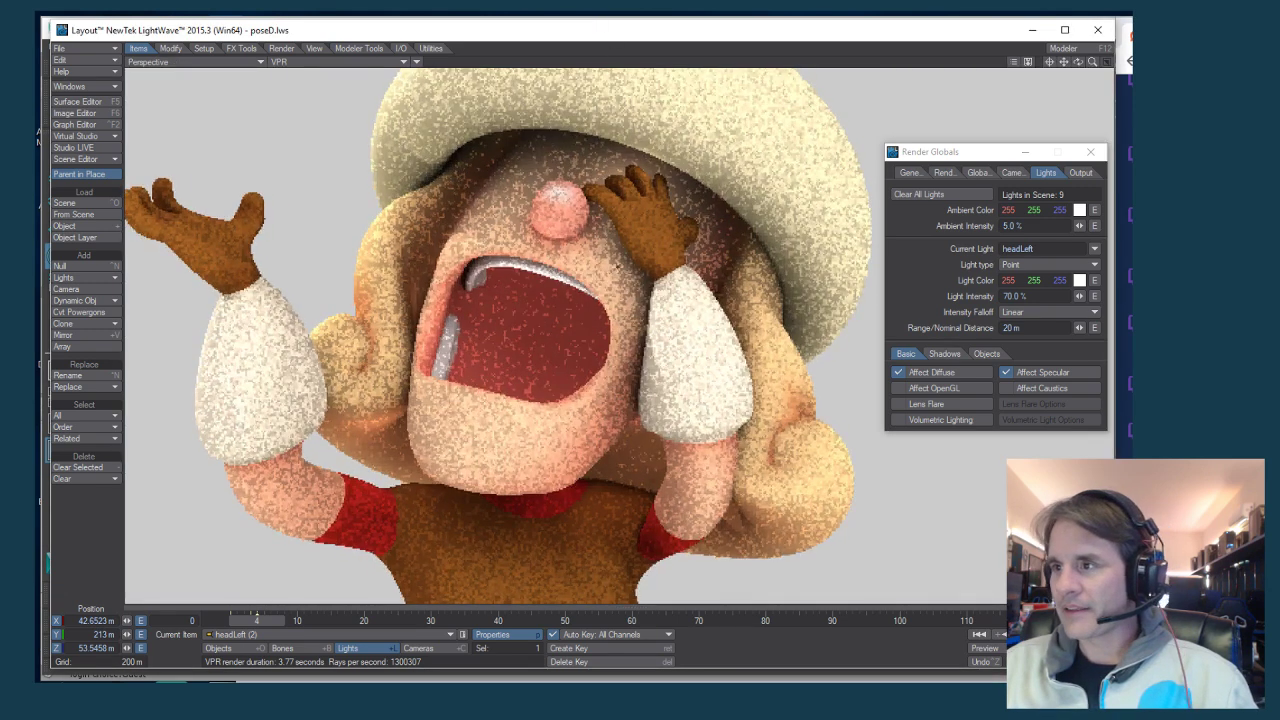
{"action": "left_click_drag", "start_coordinate": [380, 100], "coordinate": [371, 93], "text": "alt"}
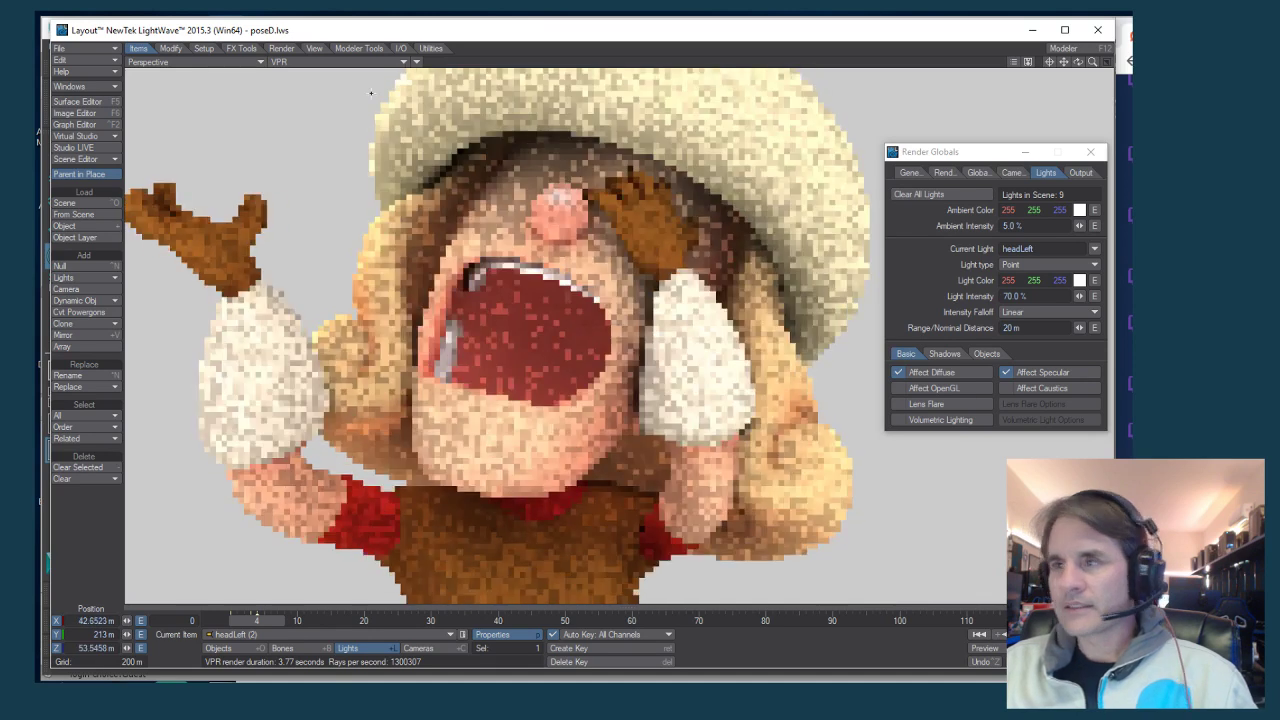
{"action": "left_click", "coordinate": [326, 62]}
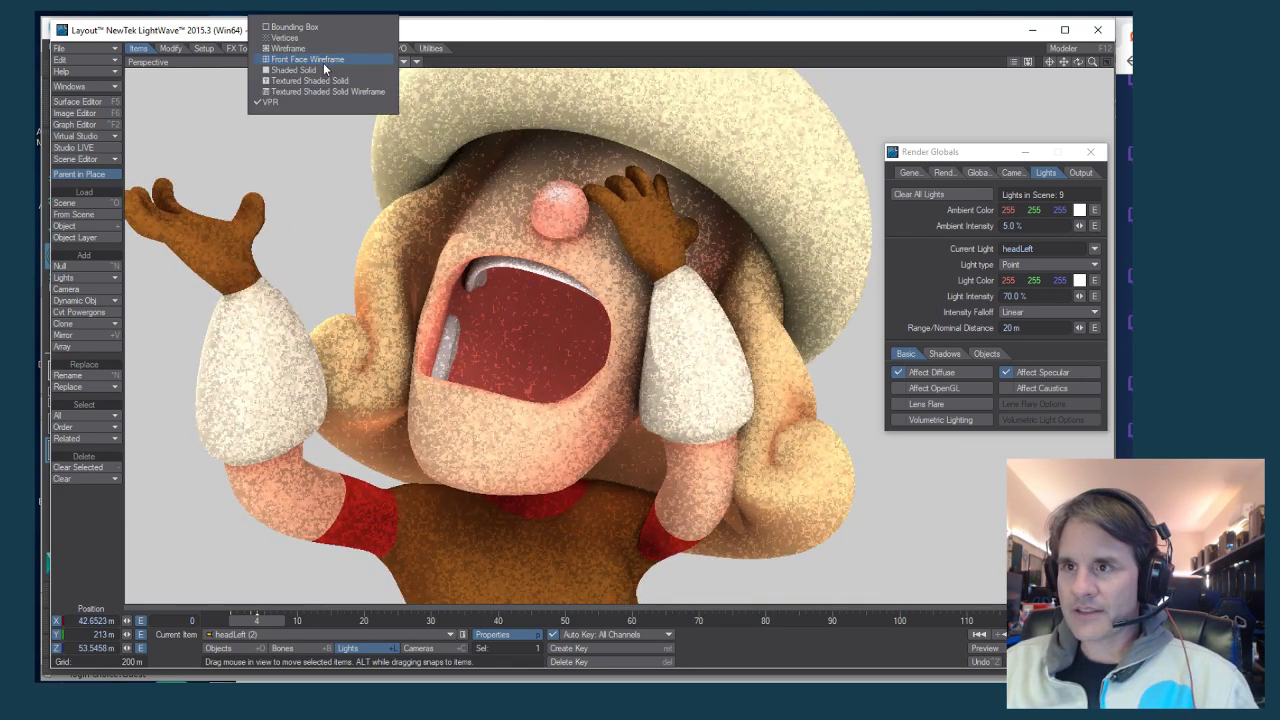
{"action": "left_click", "coordinate": [310, 80]}
{"action": "mouse_move", "coordinate": [380, 150]}
{"action": "left_mouse_down", "text": "alt"}
{"action": "mouse_move", "coordinate": [444, 254]}
{"action": "mouse_move", "coordinate": [505, 292]}
{"action": "mouse_move", "coordinate": [525, 284]}
{"action": "left_mouse_up", "text": "alt"}
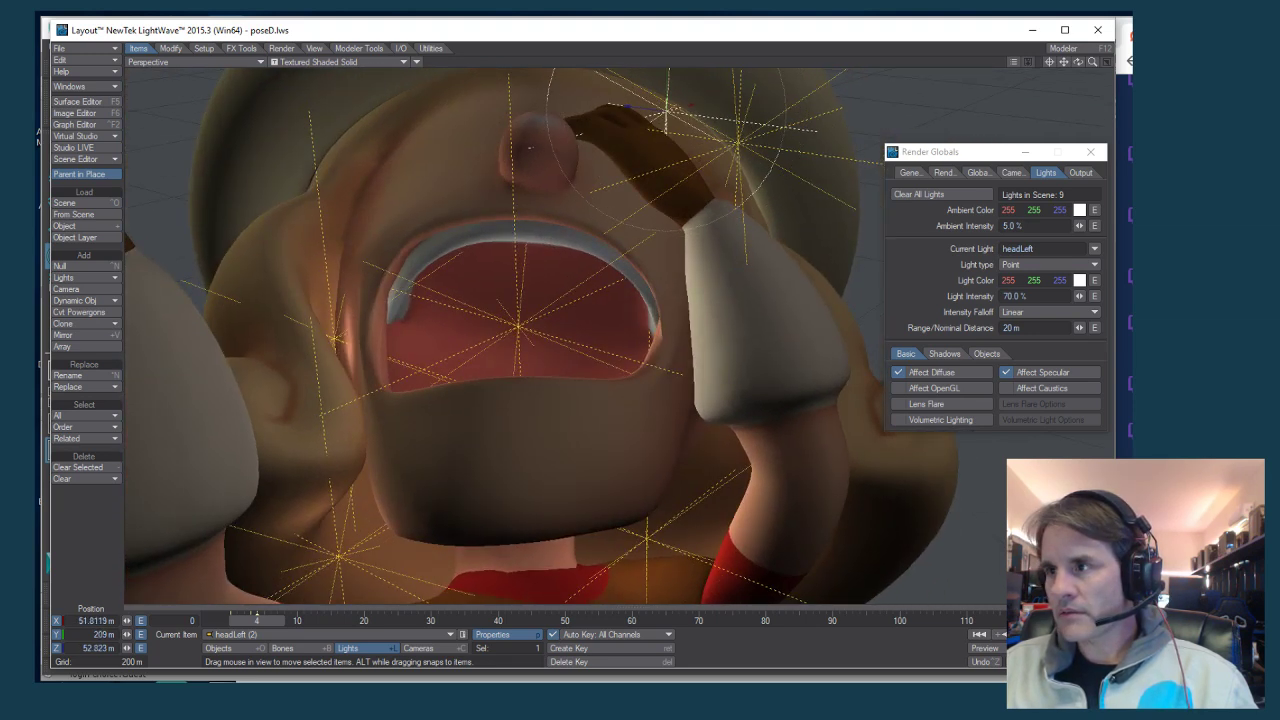
Return to the camera view with the VPR live render turned back on
{"action": "key", "text": "6"}
{"action": "left_click", "coordinate": [373, 62]}
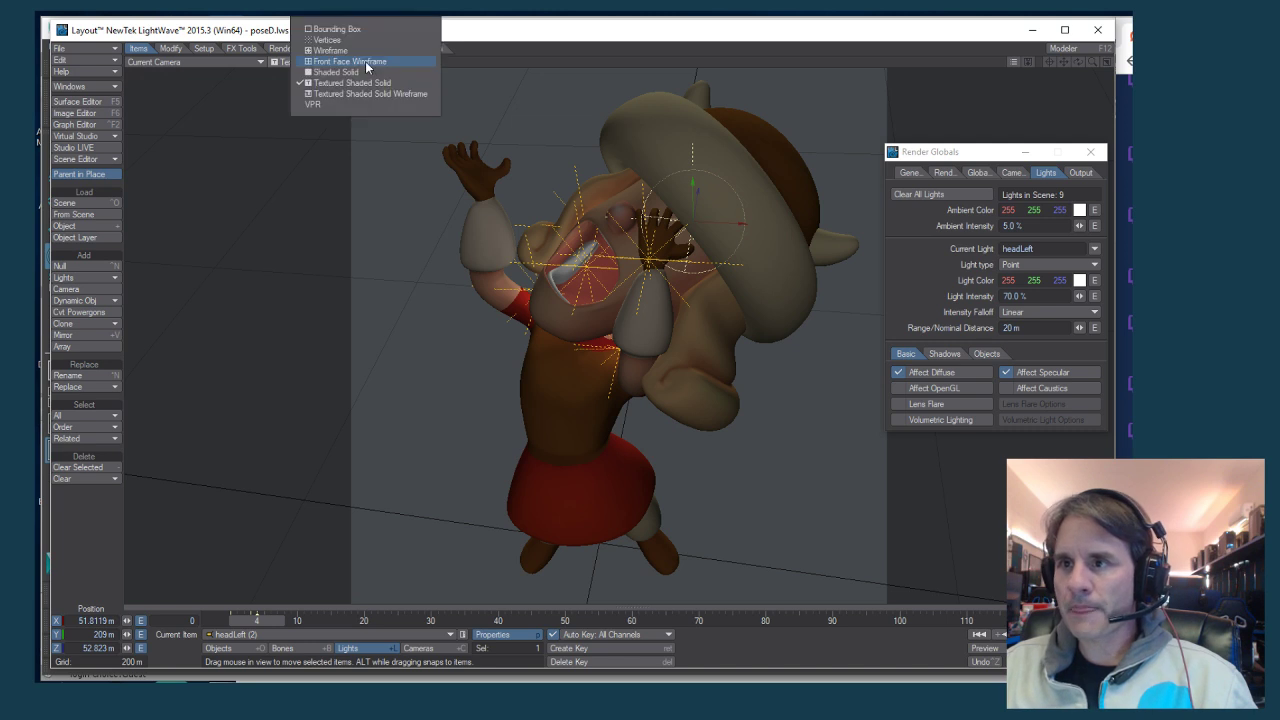
{"action": "left_click", "coordinate": [349, 105]}
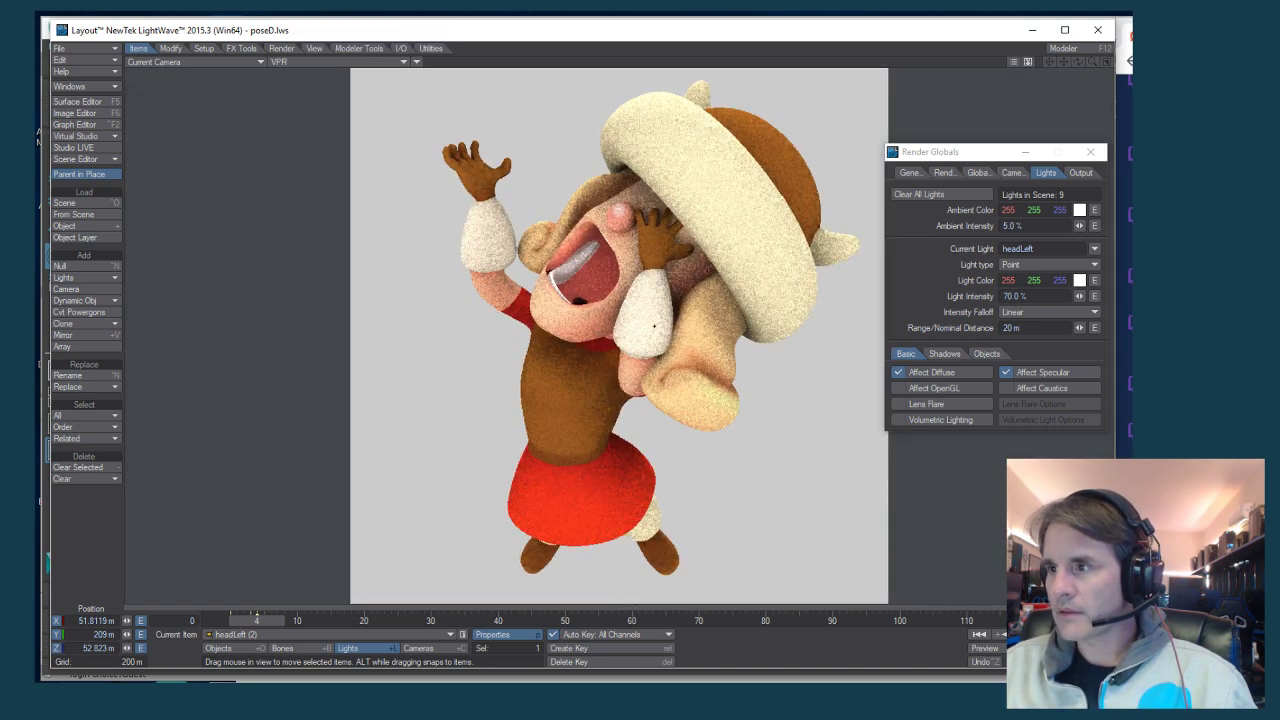
Set the headLeft light to 50% intensity and a 30 m range
{"action": "left_click", "coordinate": [1030, 297]}
{"action": "type", "text": "50"}
{"action": "key", "text": "Tab"}
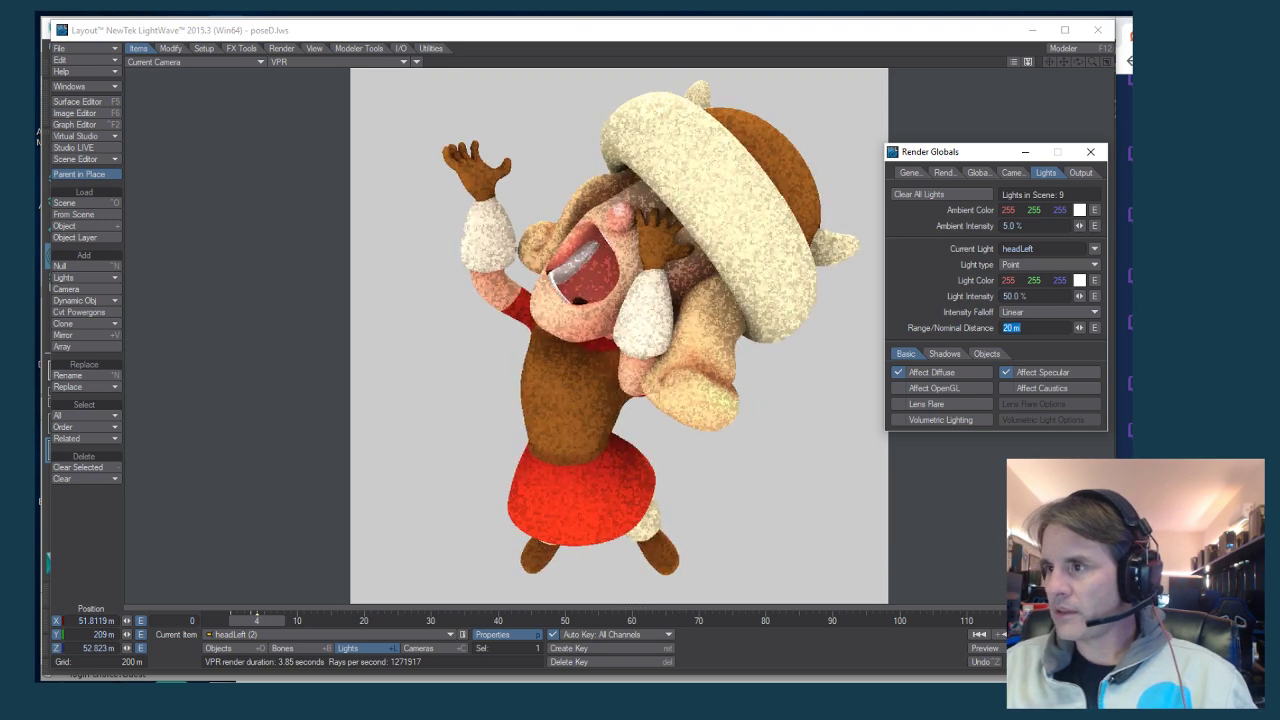
{"action": "type", "text": "30"}
{"action": "key", "text": "Return"}
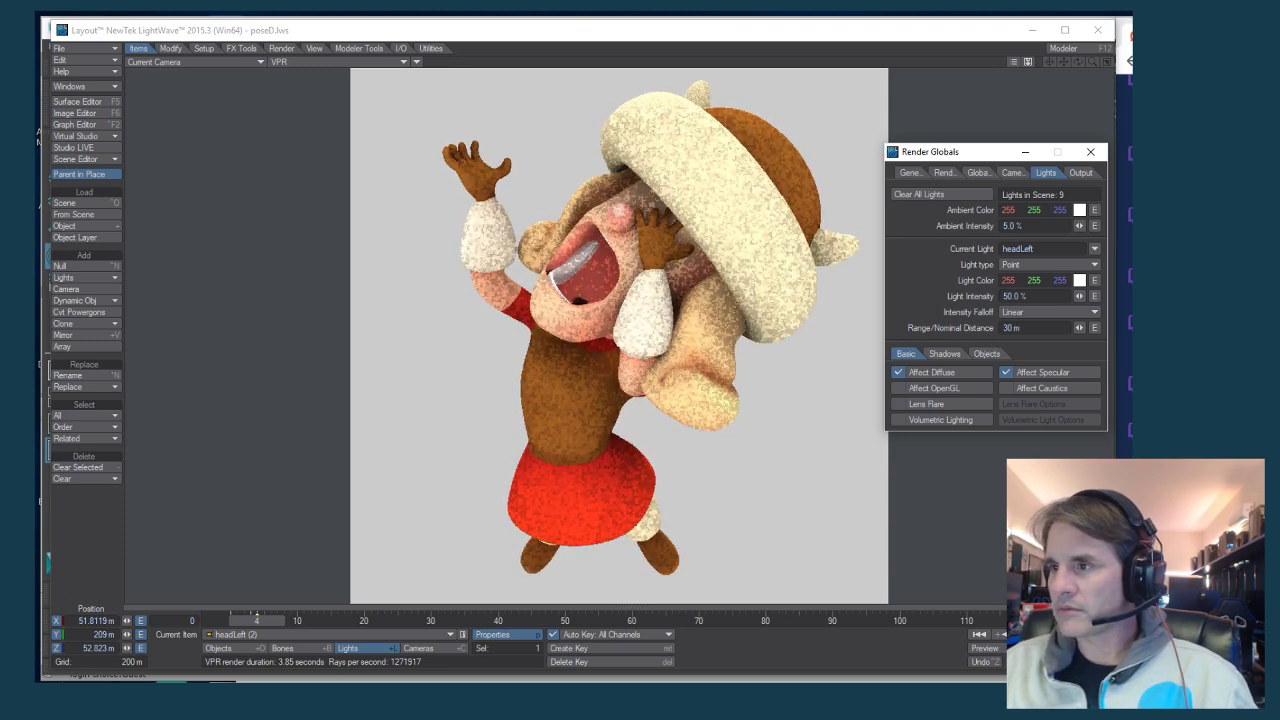
{"action": "left_click", "coordinate": [817, 348]}
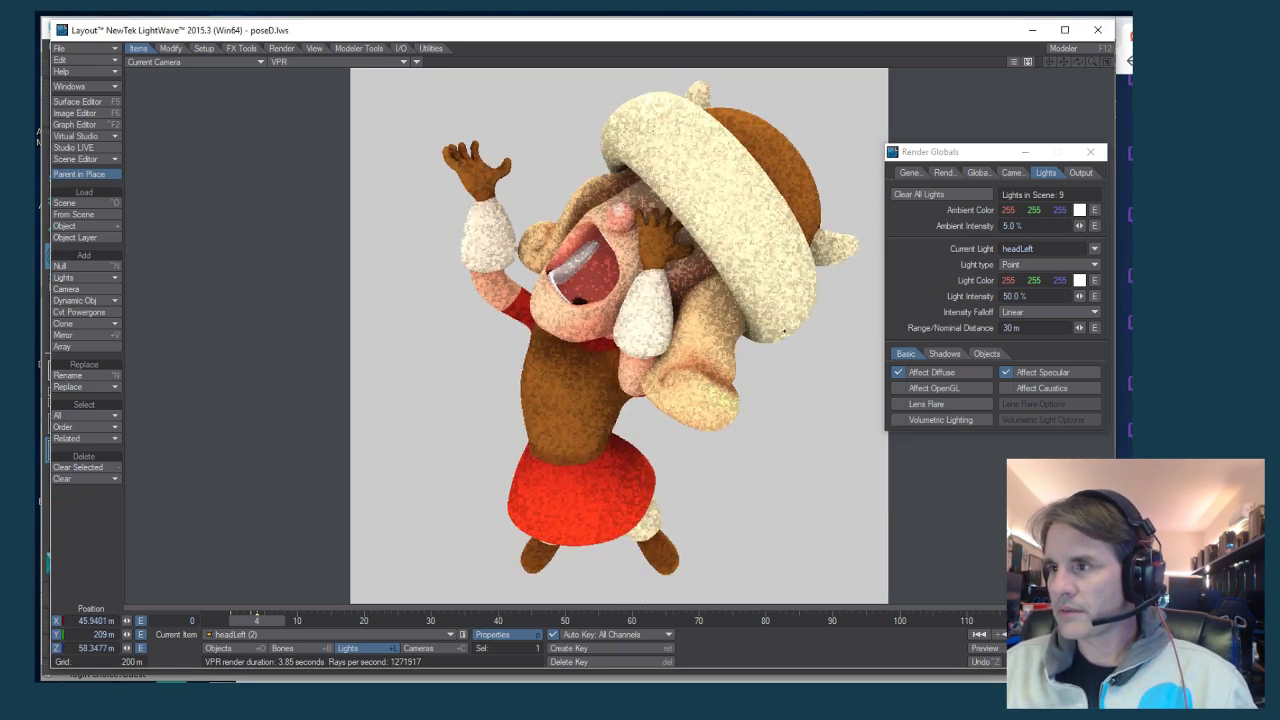
{"action": "key", "text": "4"}
{"action": "scroll", "coordinate": [620, 335], "scroll_direction": "up", "scroll_amount": 5}
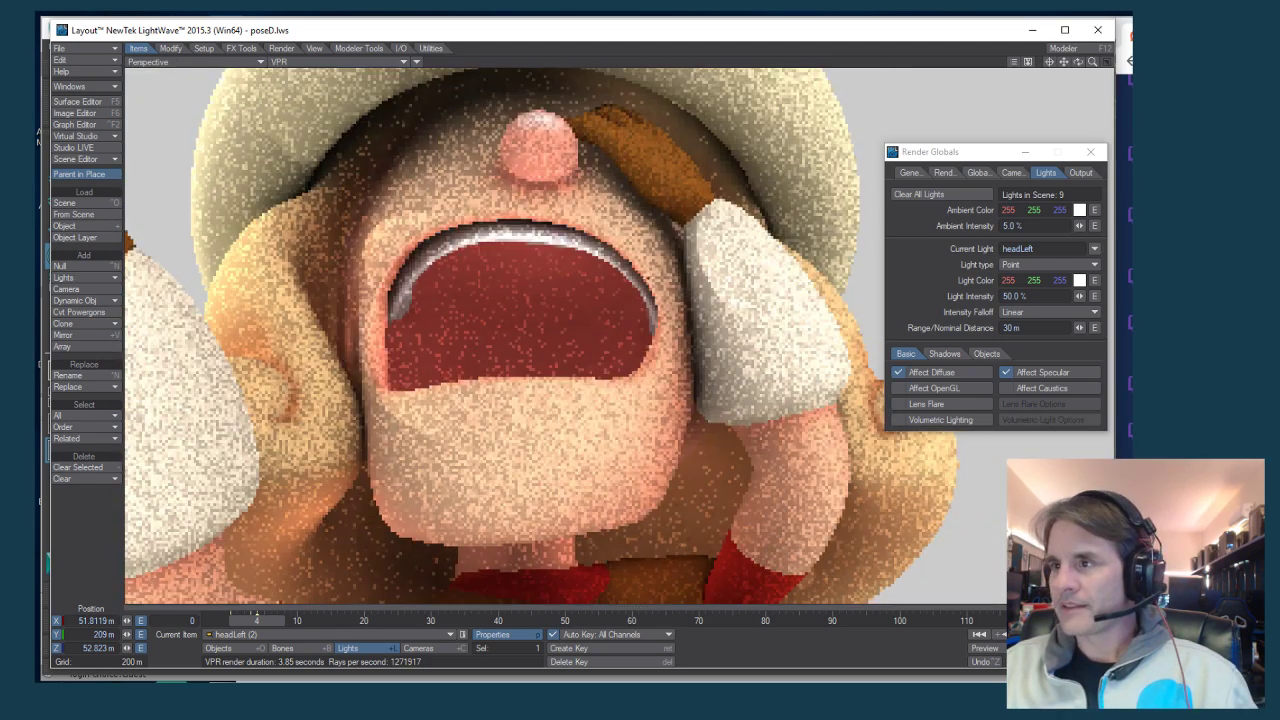
Zoom and orbit in on the face, dragging the headLeft light to X 61.35 m, Z 67.10 m
{"action": "scroll", "coordinate": [540, 335], "scroll_direction": "down", "scroll_amount": 3}
{"action": "scroll", "coordinate": [540, 335], "scroll_direction": "up", "scroll_amount": 2}
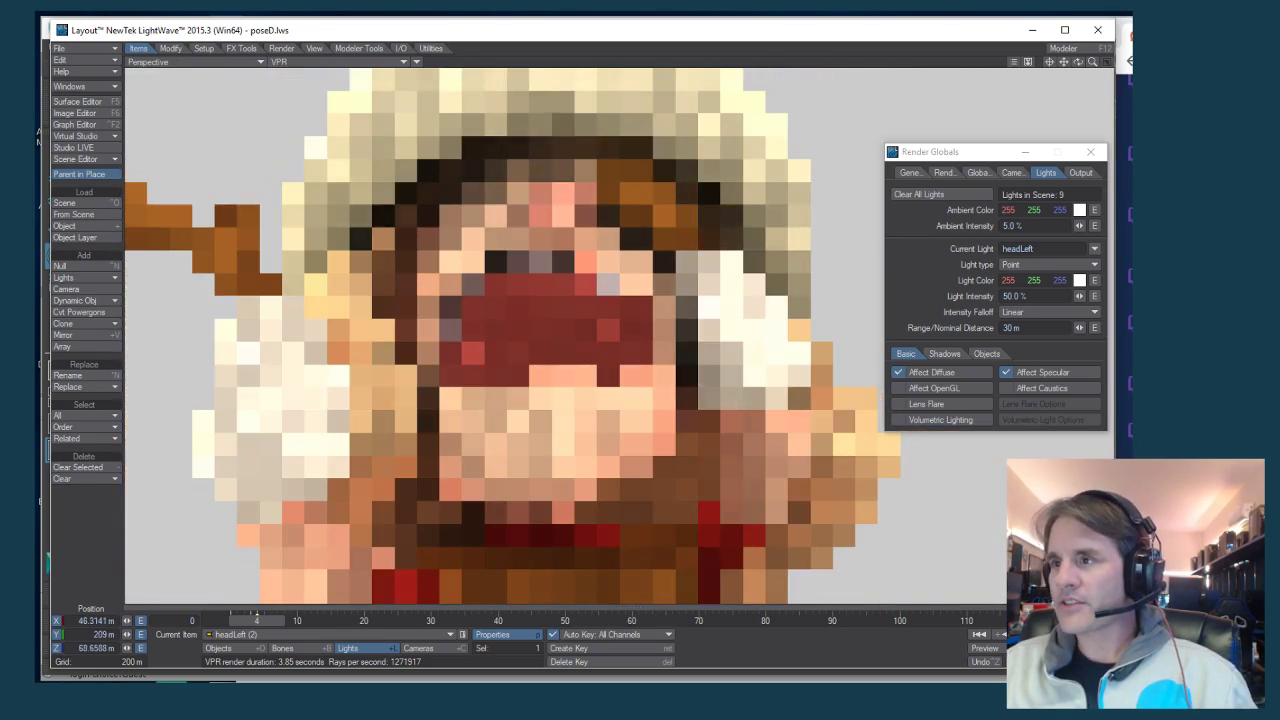
{"action": "scroll", "coordinate": [595, 299], "scroll_direction": "up", "scroll_amount": 1}
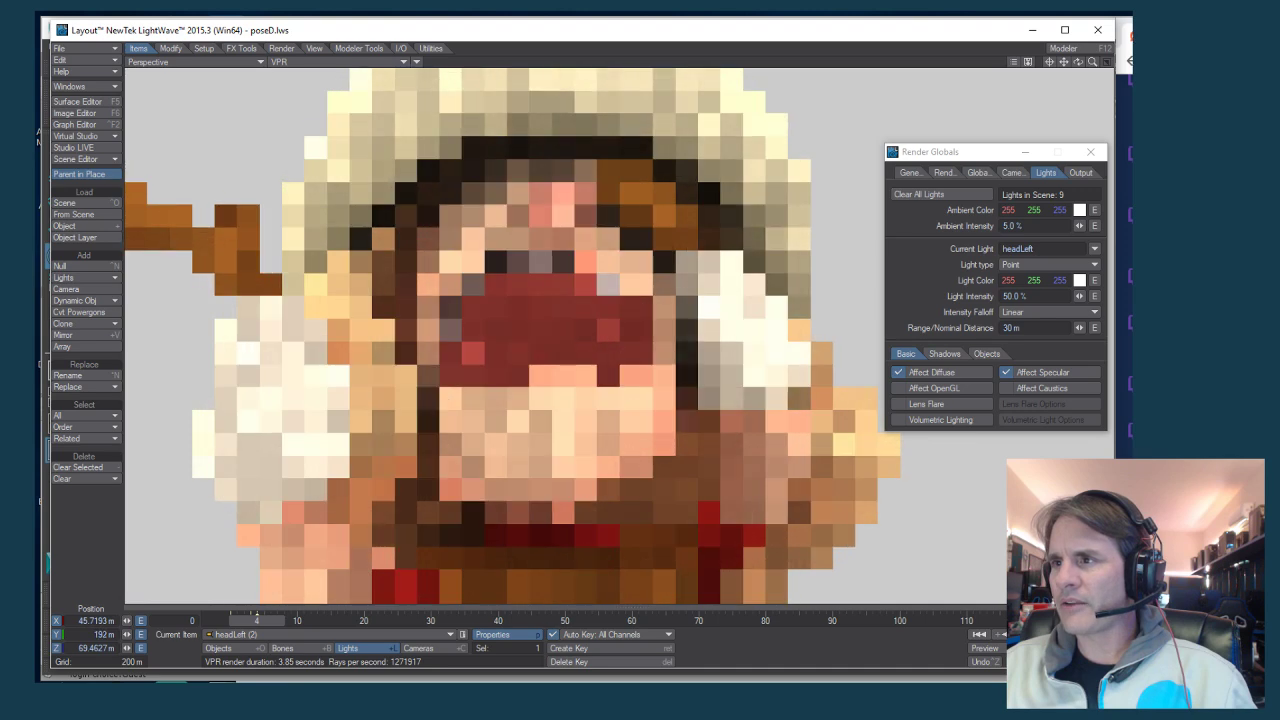
{"action": "left_click_drag", "start_coordinate": [595, 299], "coordinate": [520, 304], "text": "alt"}
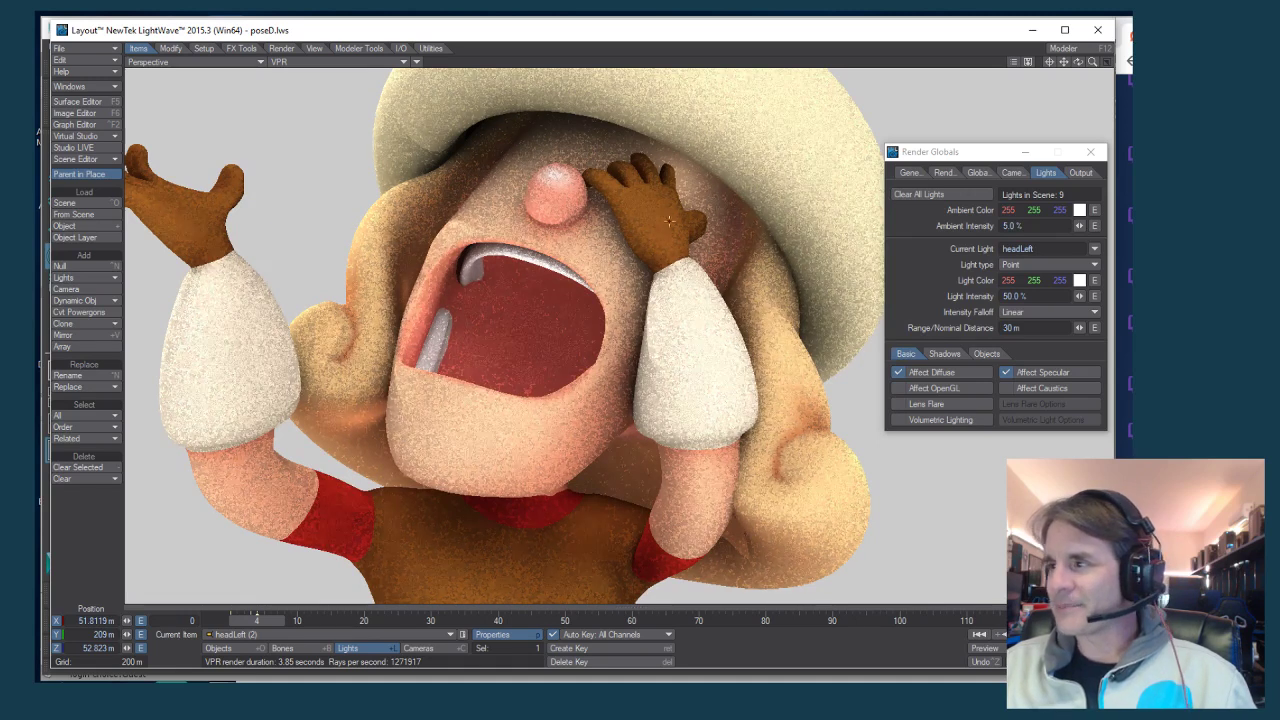
{"action": "left_click_drag", "start_coordinate": [649, 213], "coordinate": [616, 189]}
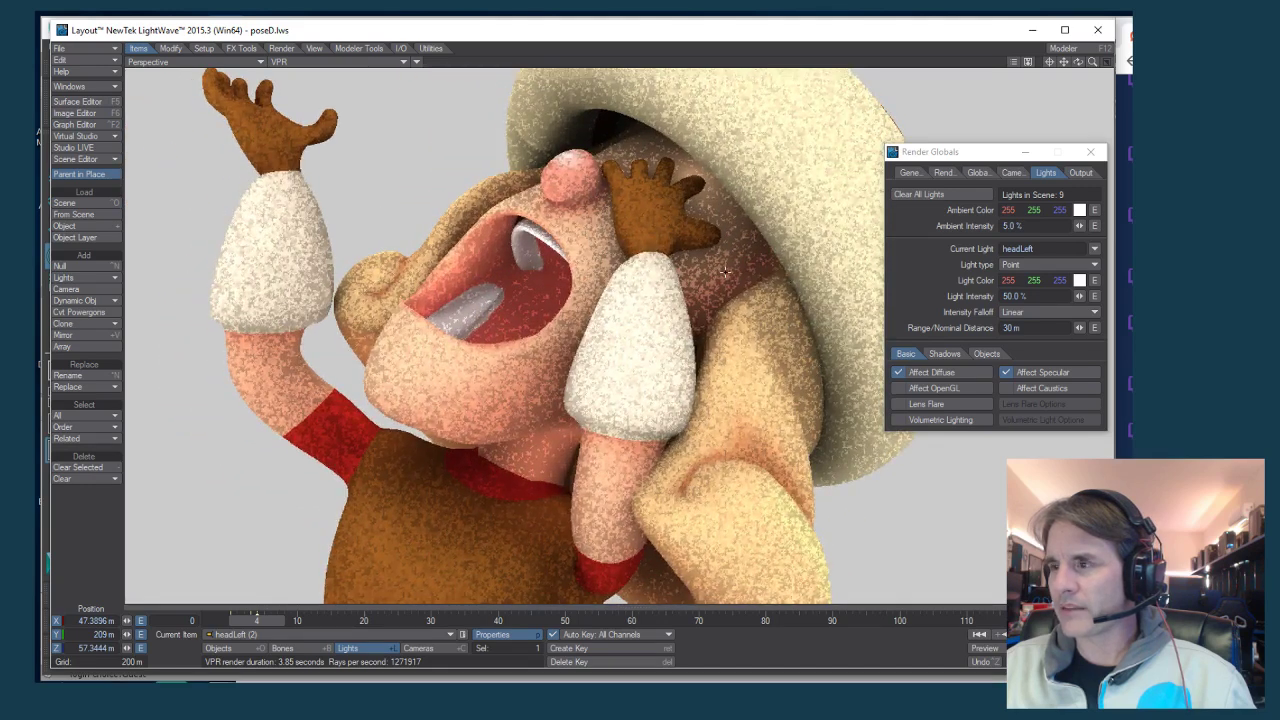
{"action": "left_click_drag", "start_coordinate": [850, 330], "coordinate": [404, 118], "text": "alt"}
Switch the viewport to Textured Shaded Solid and orbit over the head to check the light
{"action": "left_click", "coordinate": [290, 62]}
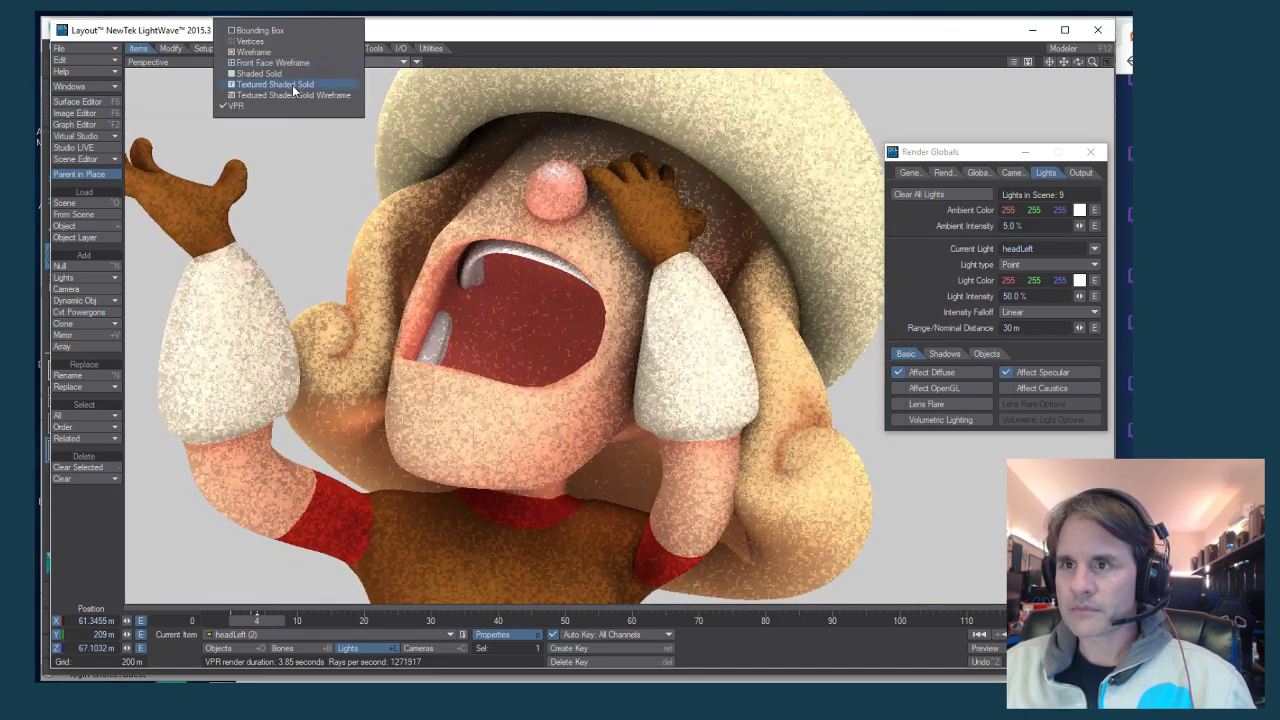
{"action": "left_click", "coordinate": [293, 88]}
{"action": "scroll", "coordinate": [594, 209], "scroll_direction": "up", "scroll_amount": 5}
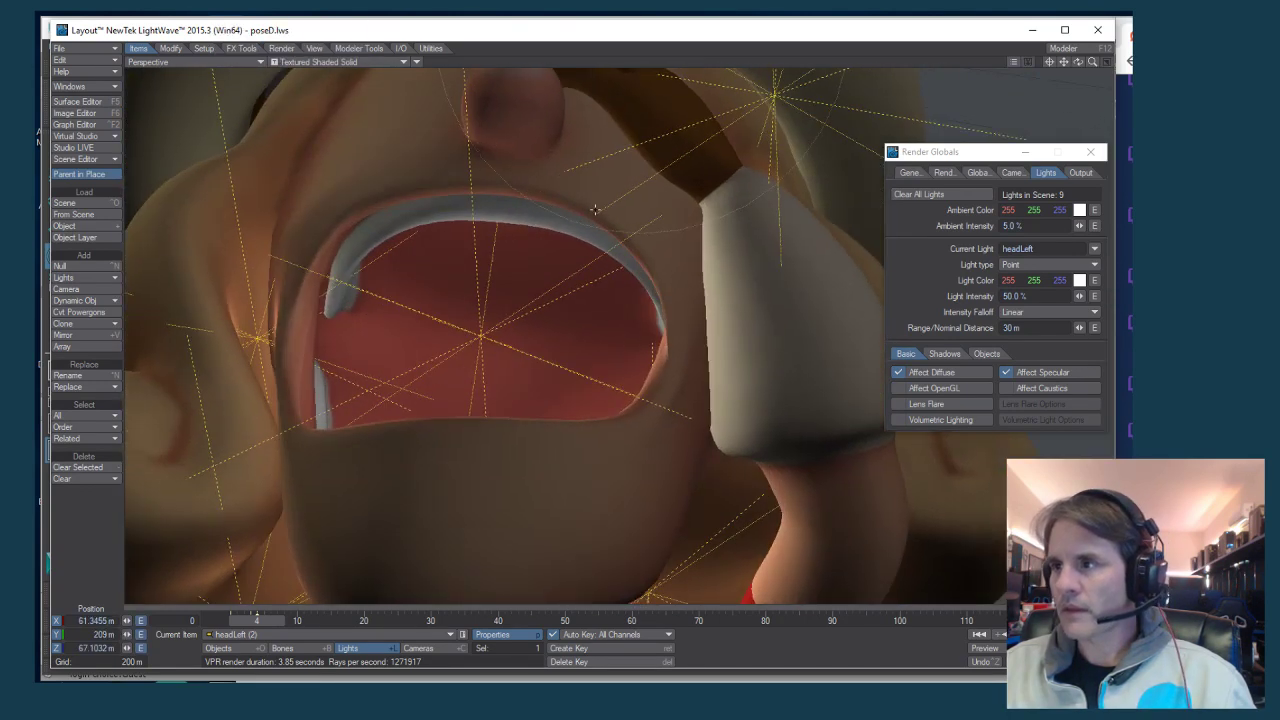
{"action": "left_click_drag", "start_coordinate": [1047, 62], "coordinate": [1040, 152]}
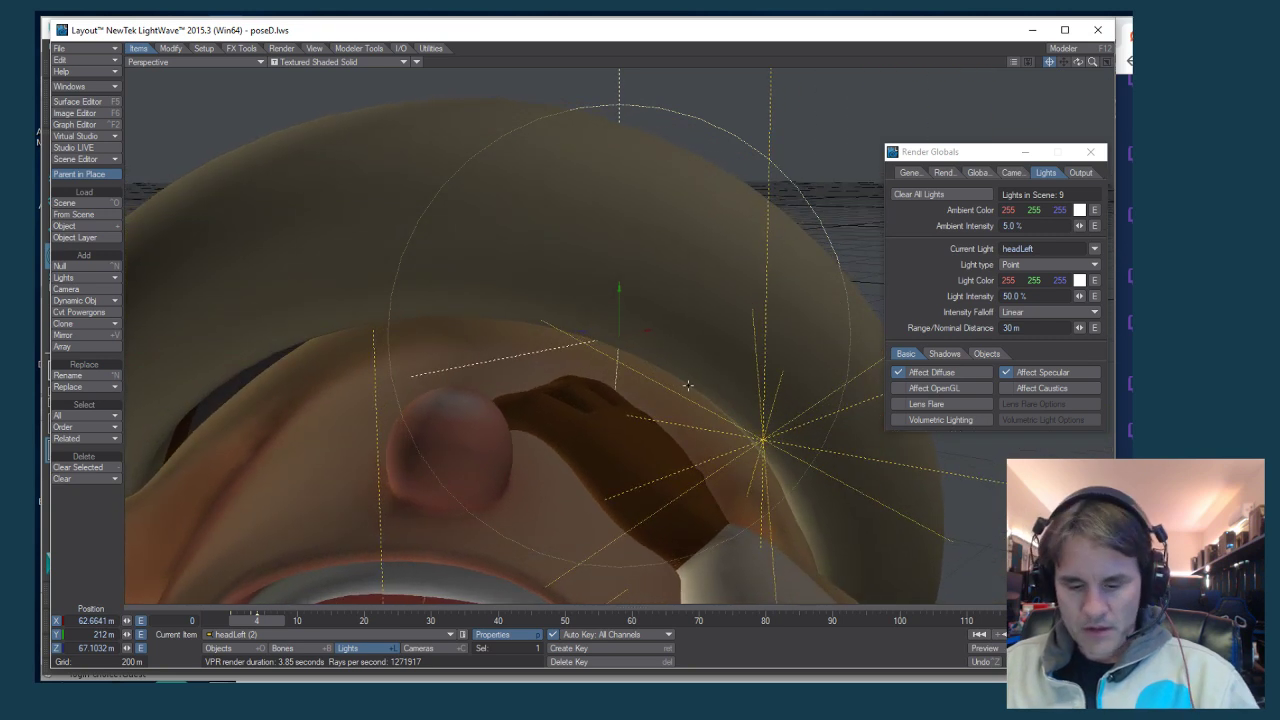
Return to the Current Camera view with VPR live rendering
{"action": "key", "text": "6"}
{"action": "left_click", "coordinate": [404, 62]}
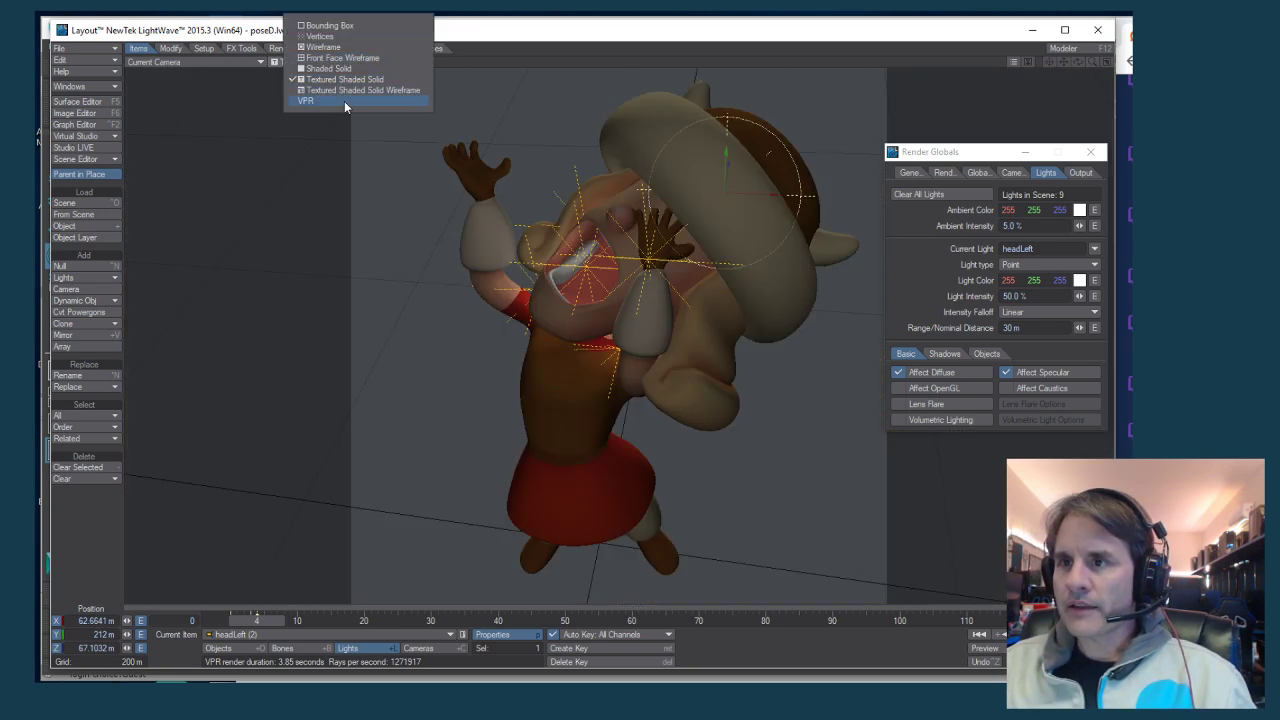
{"action": "left_click", "coordinate": [350, 108]}
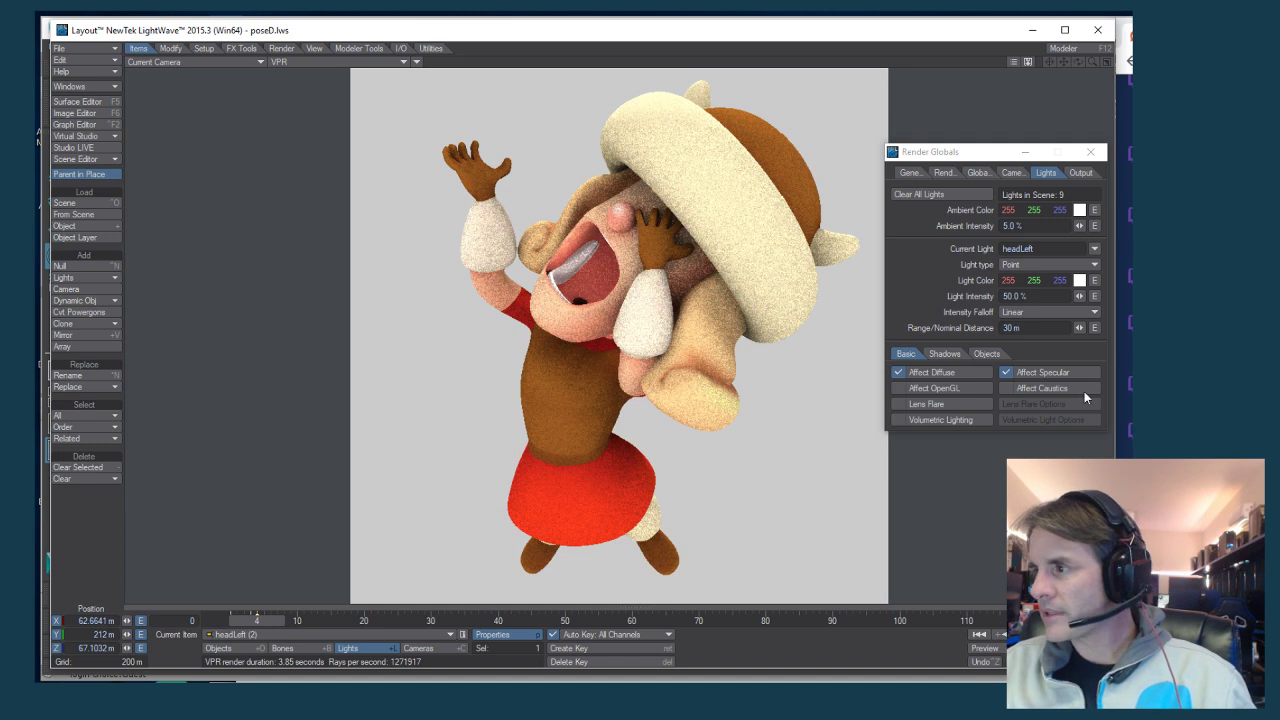
Set the headLeft light's range to 60 m and try intensities of 80% and 500%
{"action": "left_click", "coordinate": [1048, 328]}
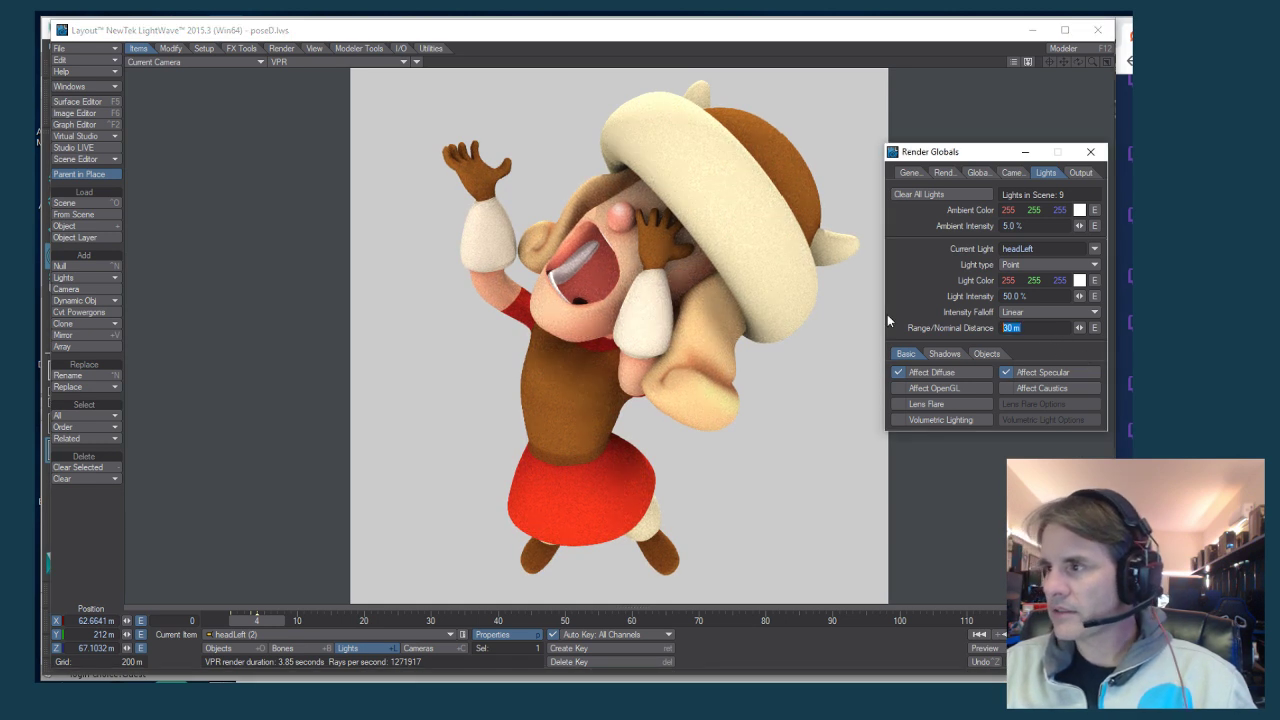
{"action": "type", "text": "60"}
{"action": "key", "text": "Return"}
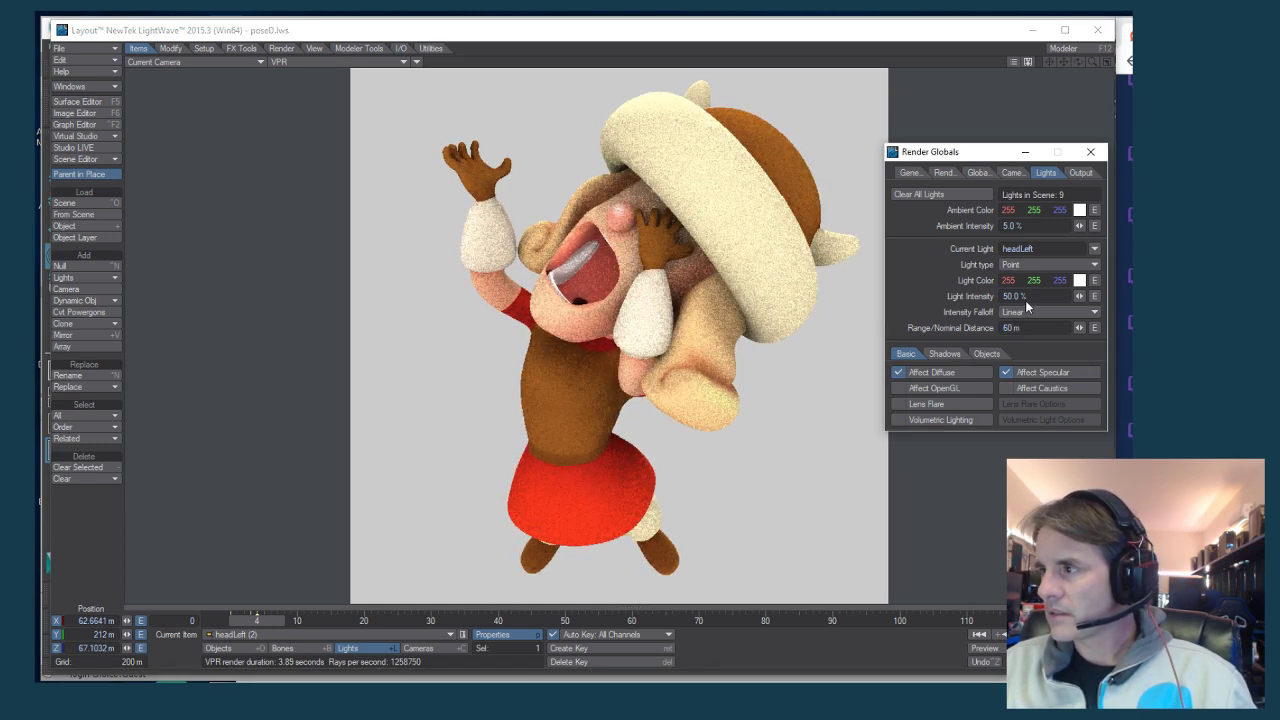
{"action": "left_click", "coordinate": [1020, 297]}
{"action": "type", "text": "80"}
{"action": "key", "text": "Return"}
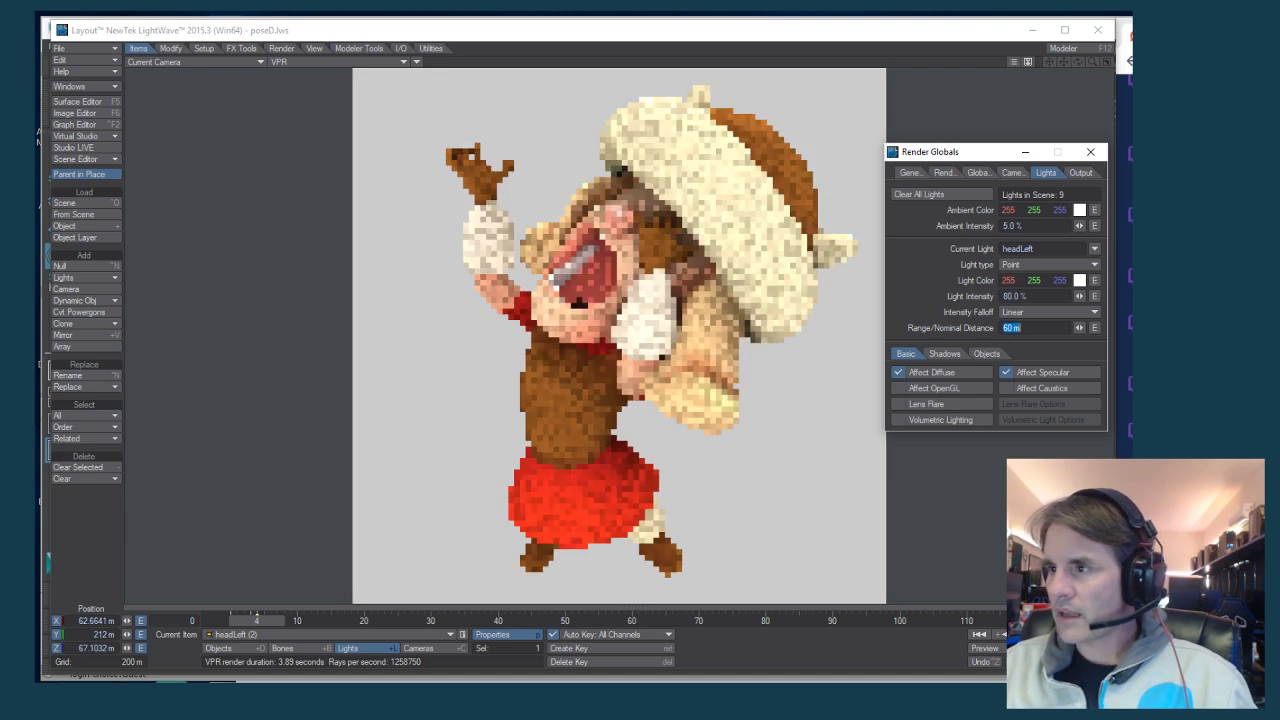
{"action": "left_click", "coordinate": [1040, 326]}
{"action": "left_click", "coordinate": [1020, 297]}
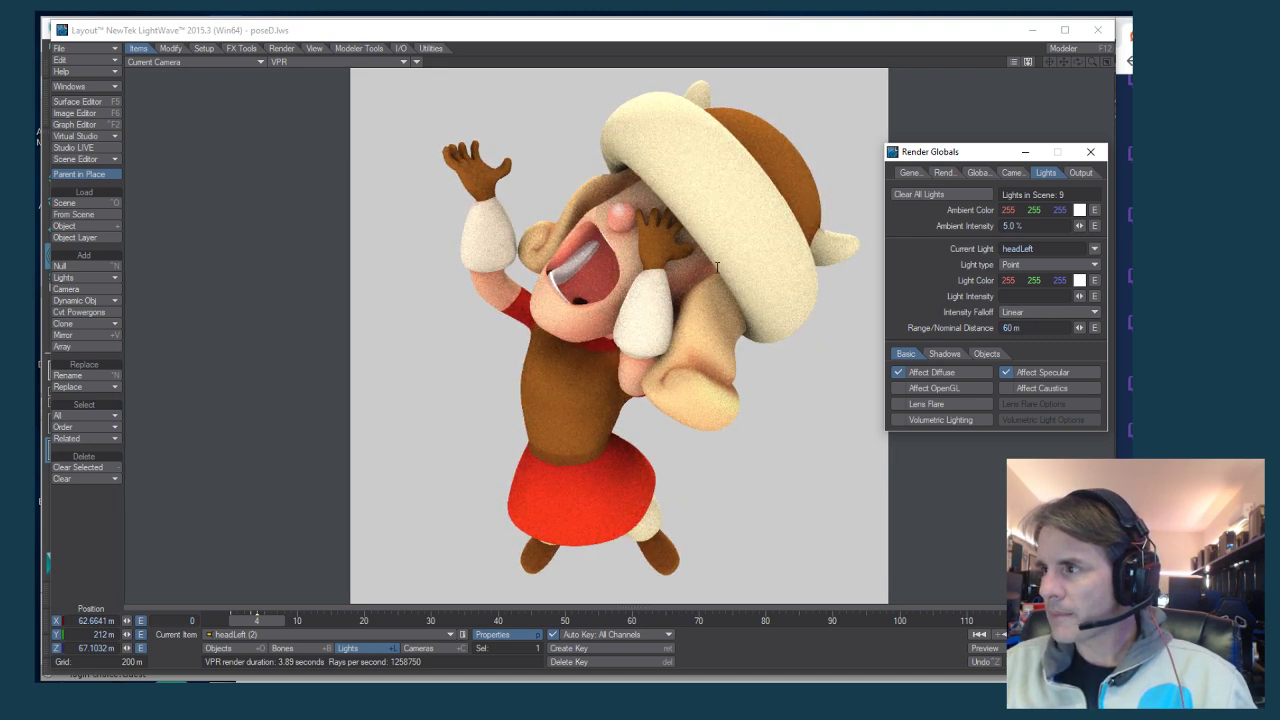
{"action": "type", "text": "500"}
{"action": "key", "text": "Return"}
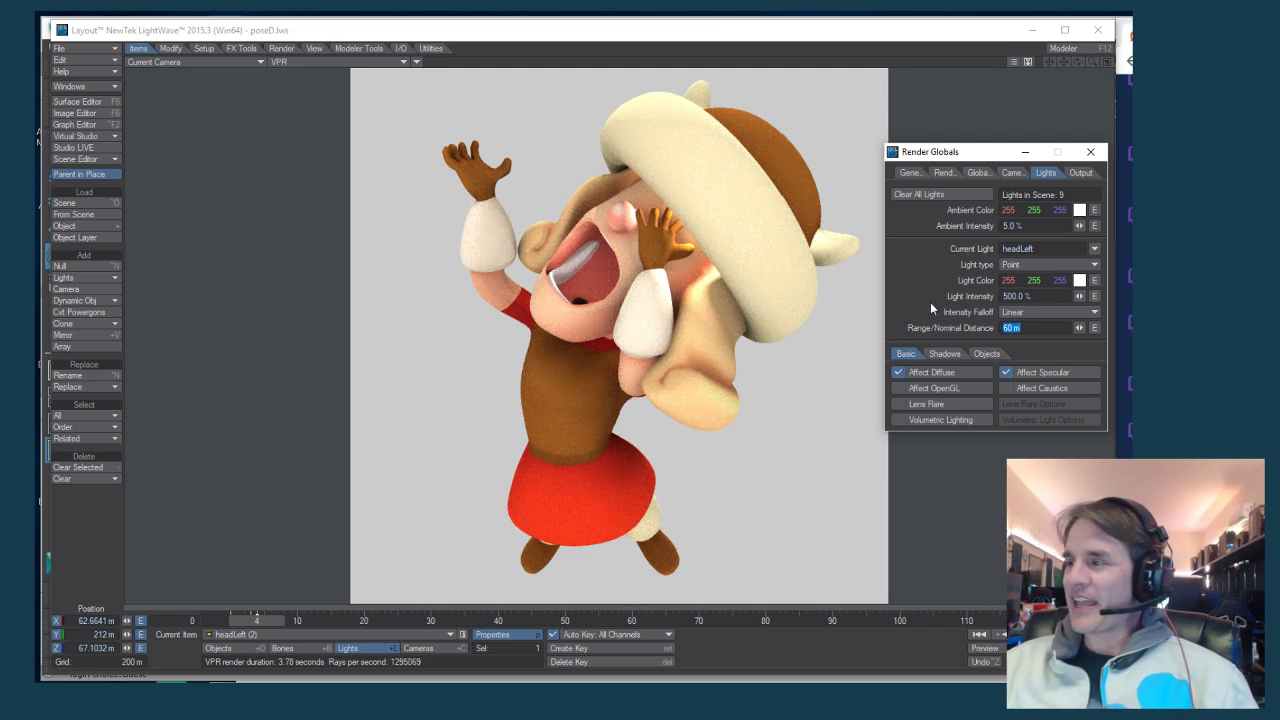
Compare headLeft intensity at 100% and 0%, leaving it at 100%
{"action": "left_click", "coordinate": [1020, 296]}
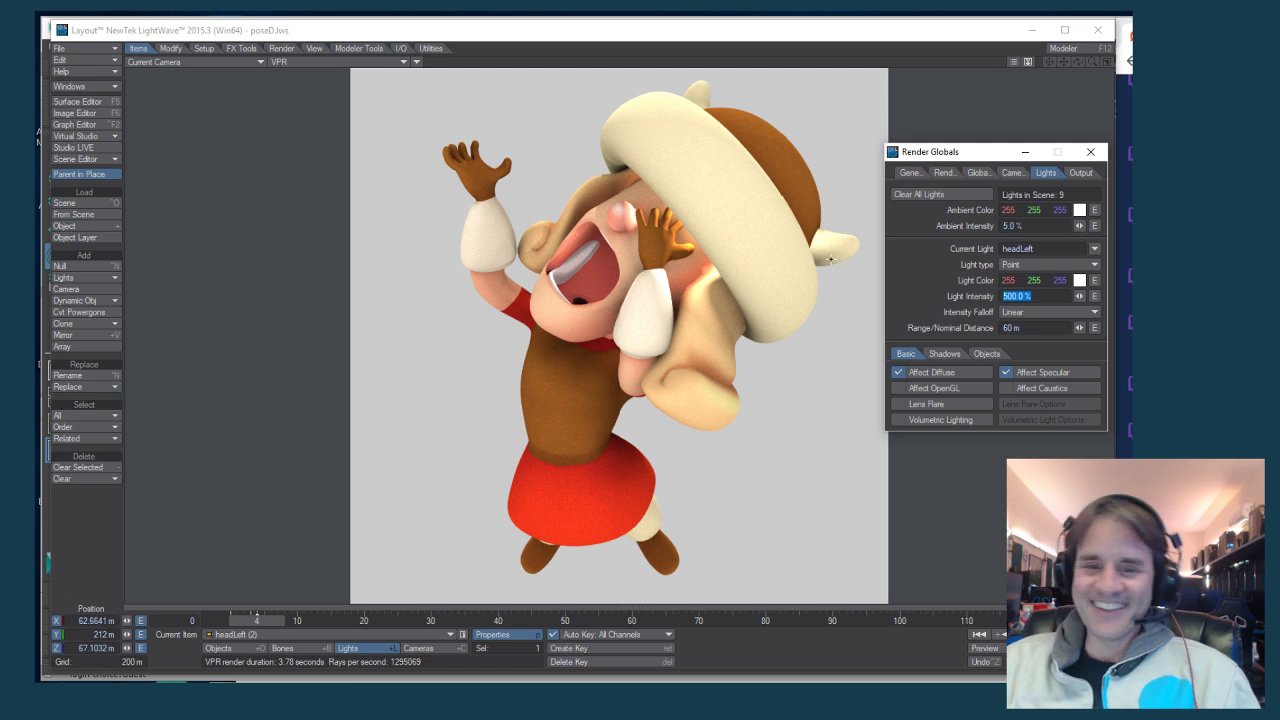
{"action": "type", "text": "1"}
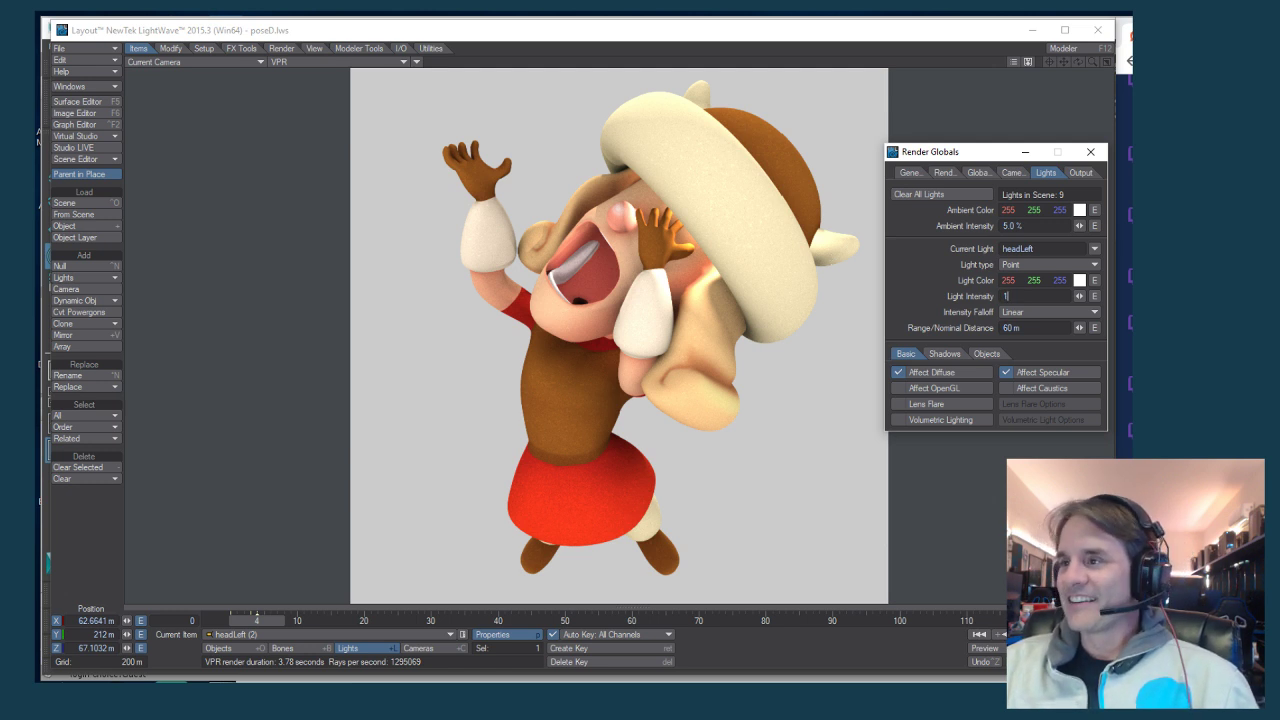
{"action": "type", "text": "00"}
{"action": "key", "text": "Tab"}
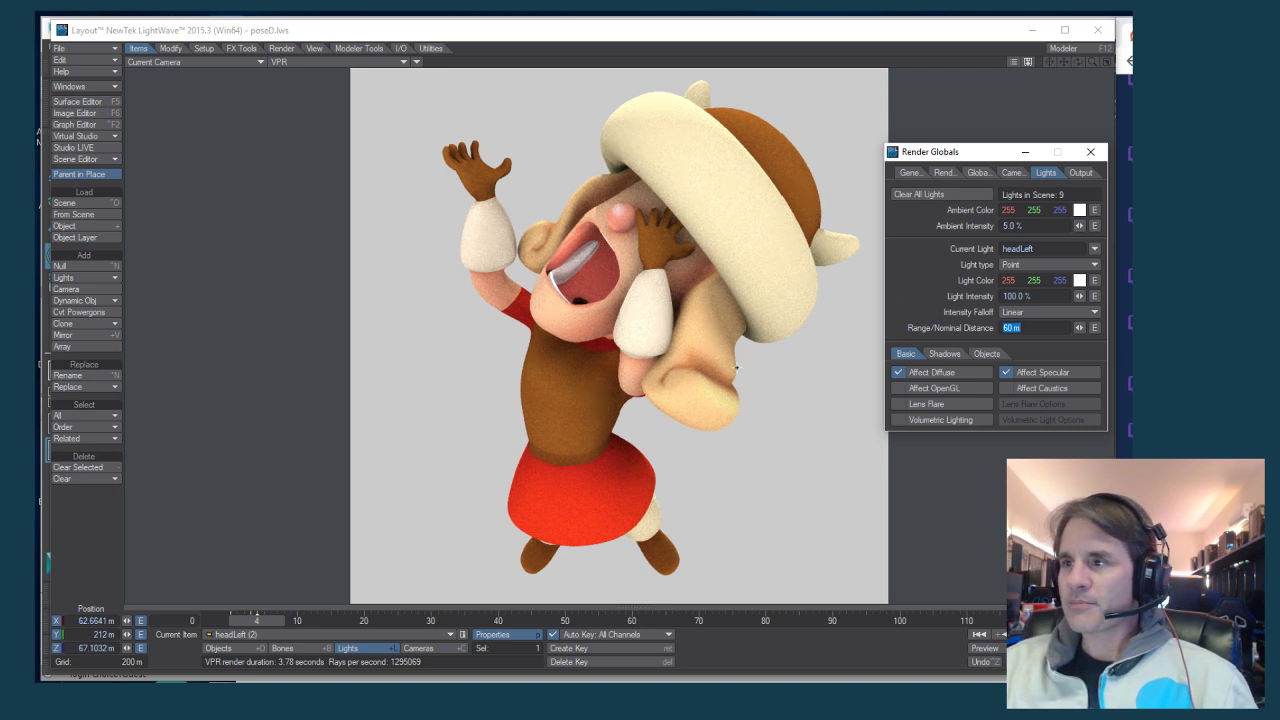
{"action": "left_click", "coordinate": [1020, 296]}
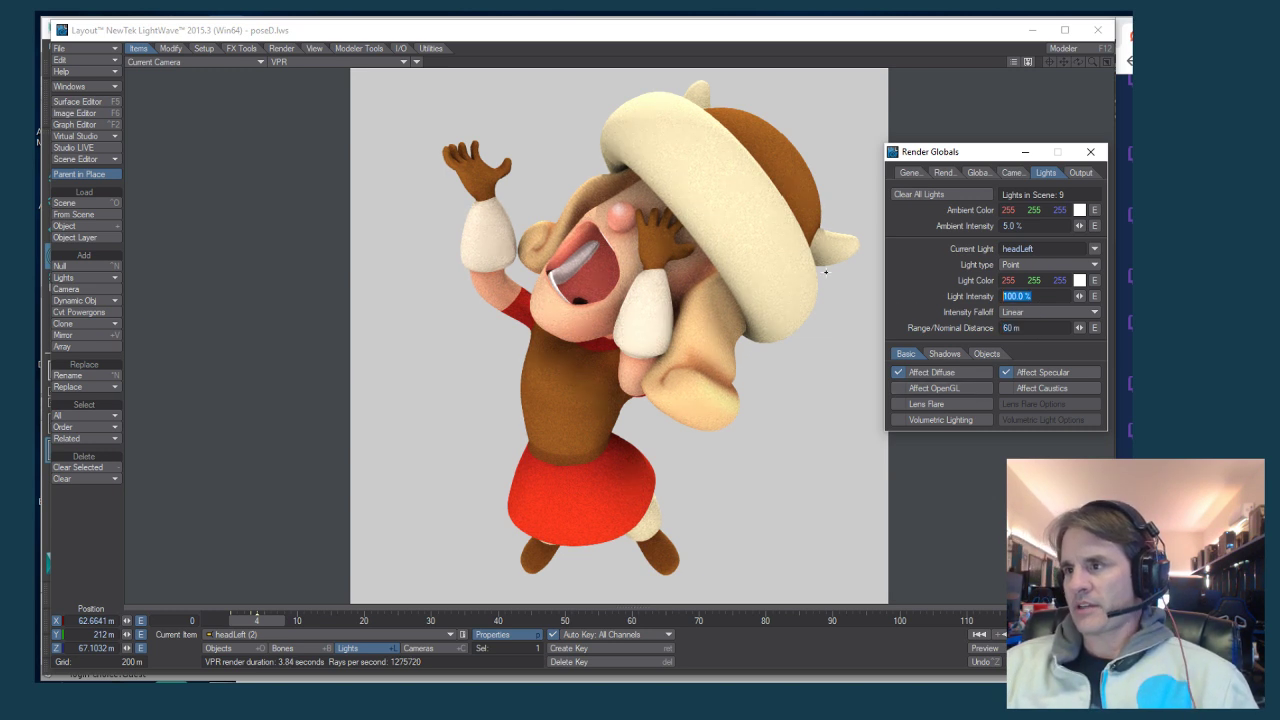
{"action": "type", "text": "0"}
{"action": "key", "text": "Tab"}
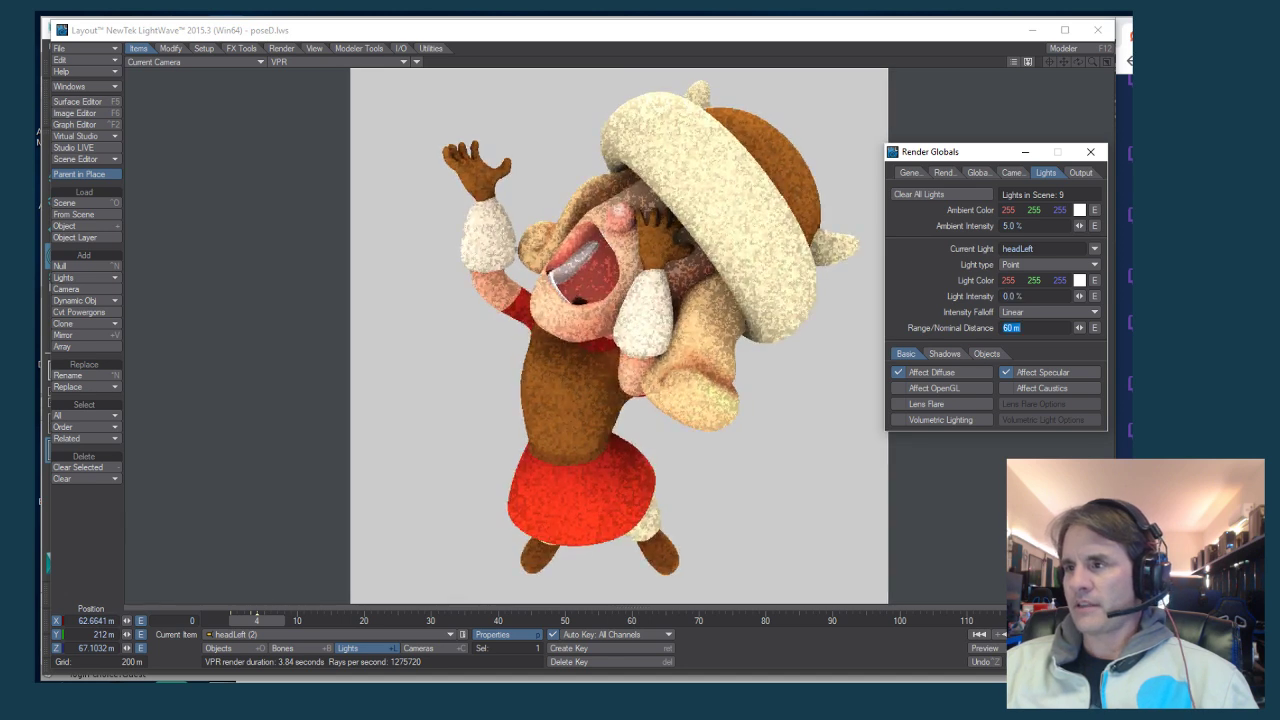
{"action": "left_click", "coordinate": [1020, 296]}
{"action": "type", "text": "100"}
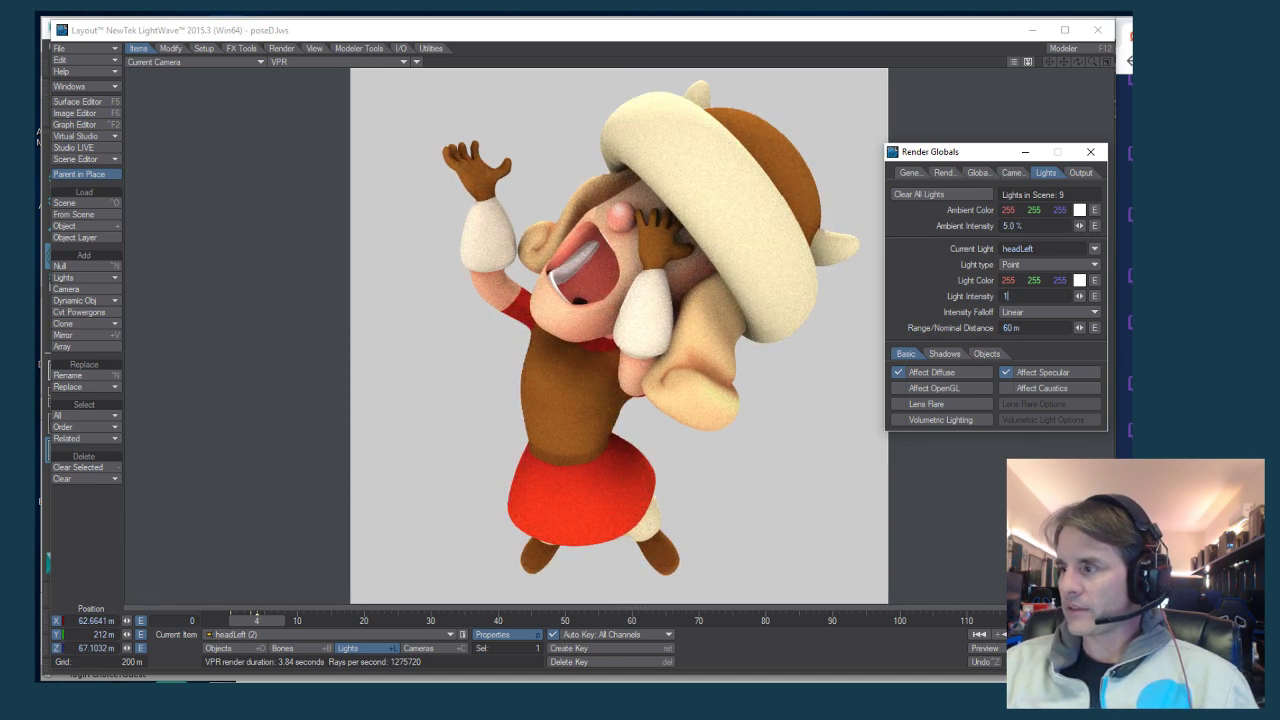
{"action": "key", "text": "Tab"}
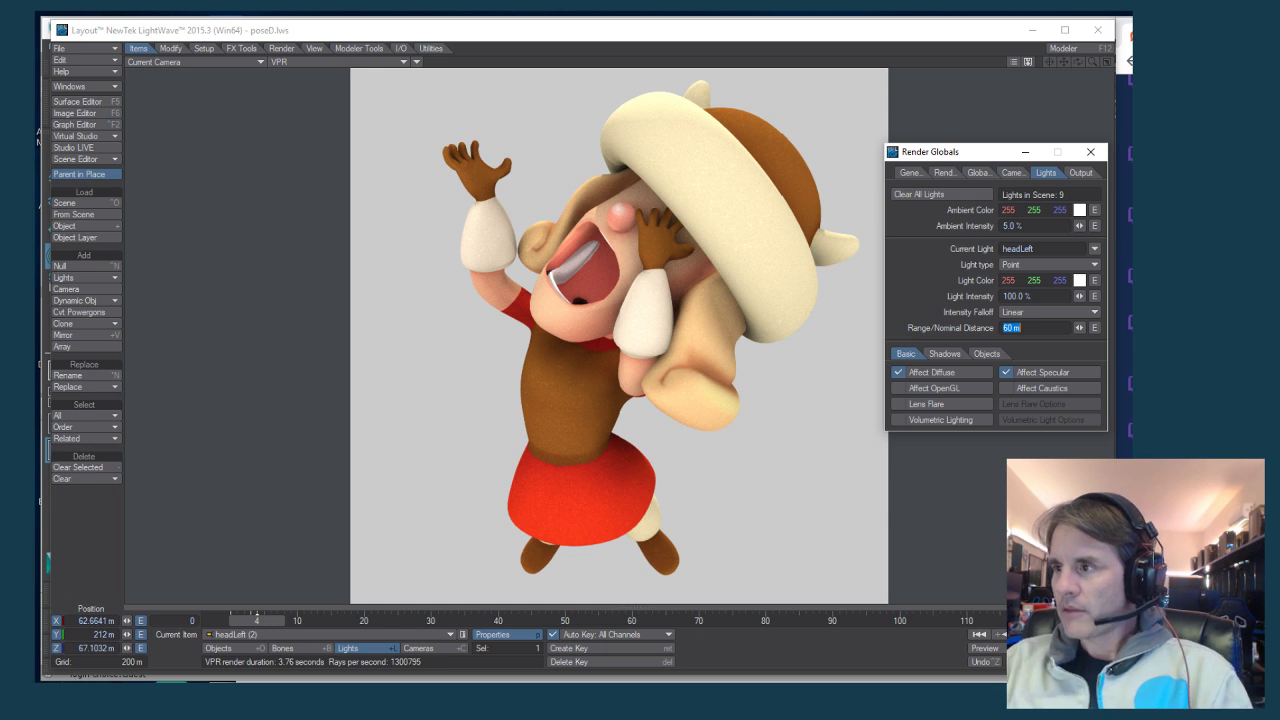
Select the kicker light and set its intensity to 100%
{"action": "left_click", "coordinate": [290, 634]}
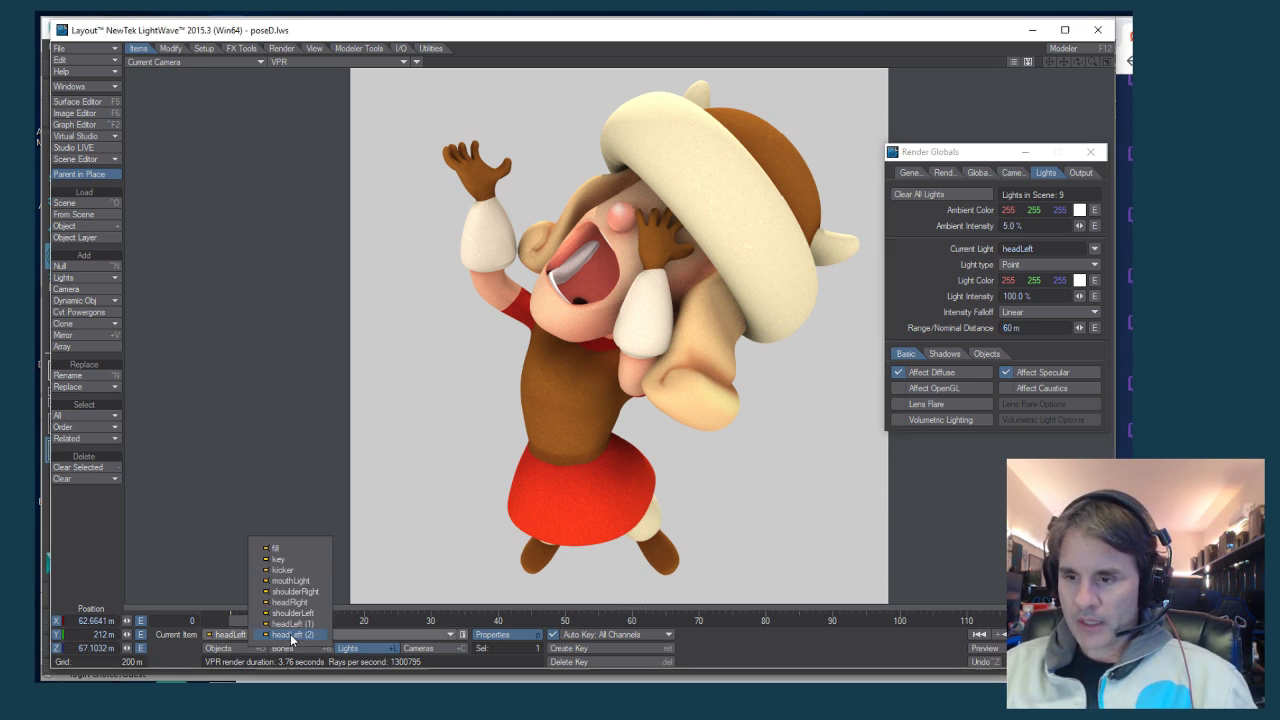
{"action": "left_click", "coordinate": [283, 569]}
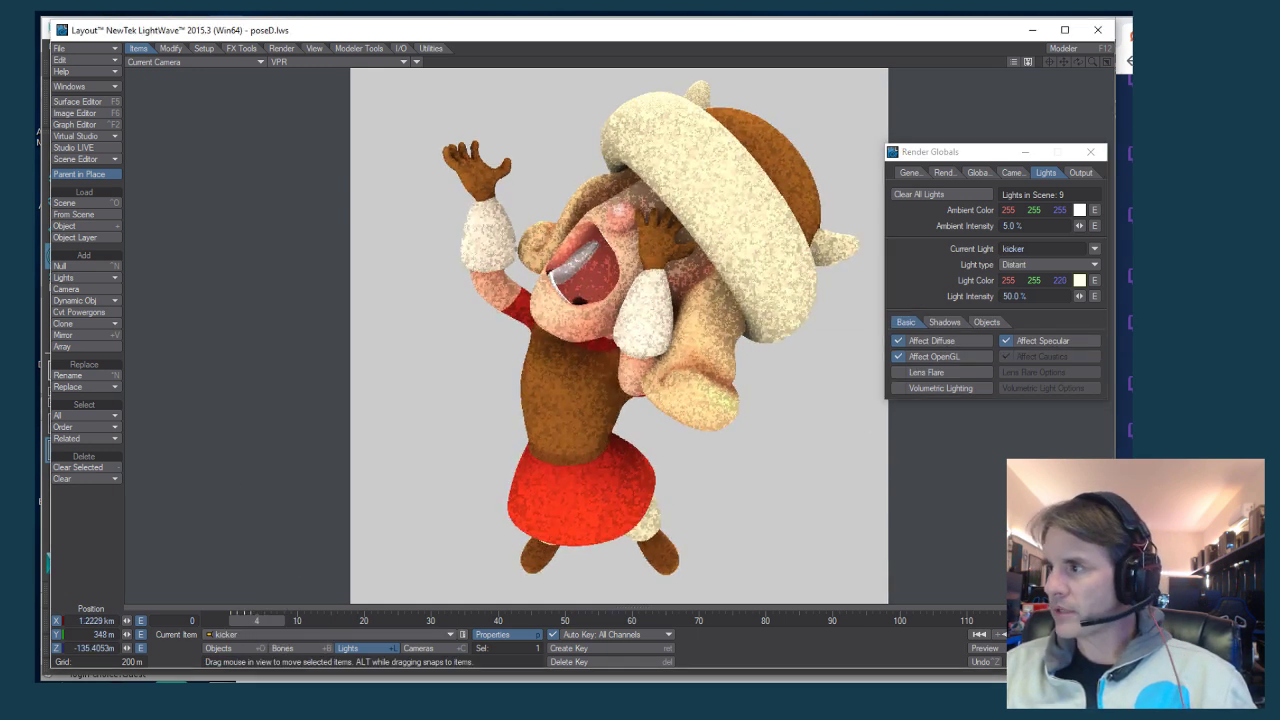
{"action": "left_click", "coordinate": [1051, 296]}
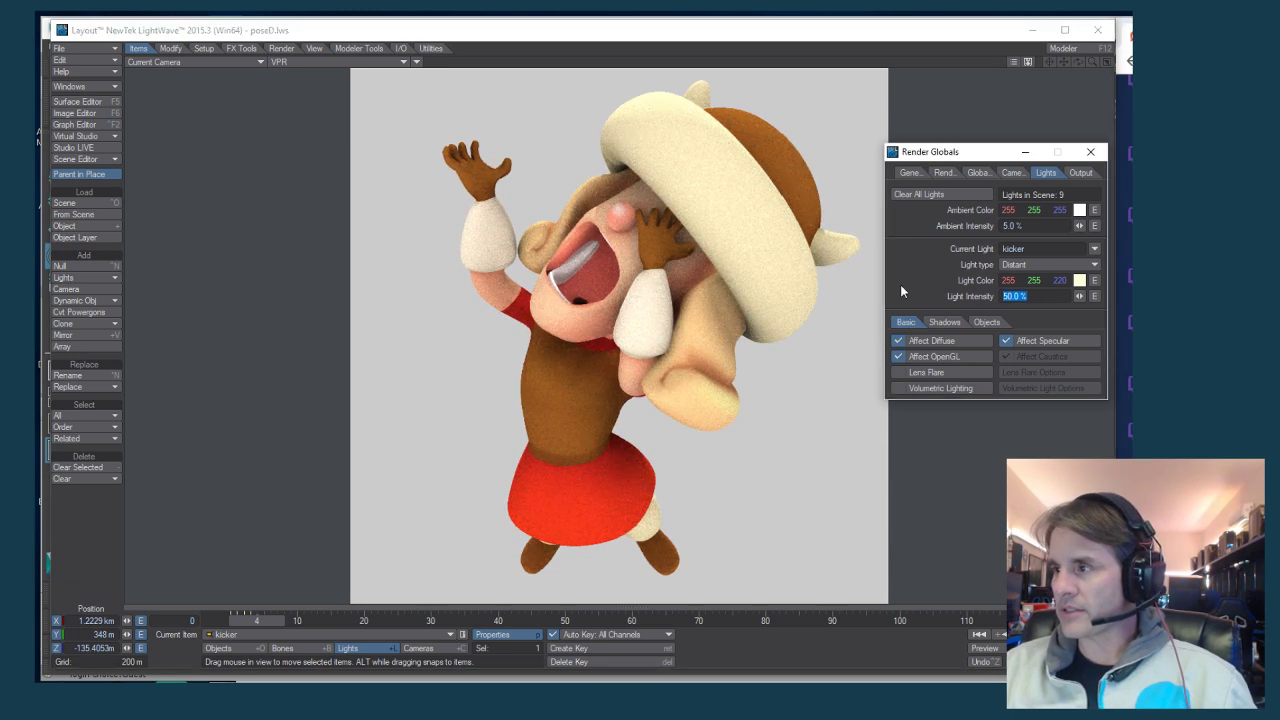
{"action": "type", "text": "100"}
{"action": "key", "text": "Return"}
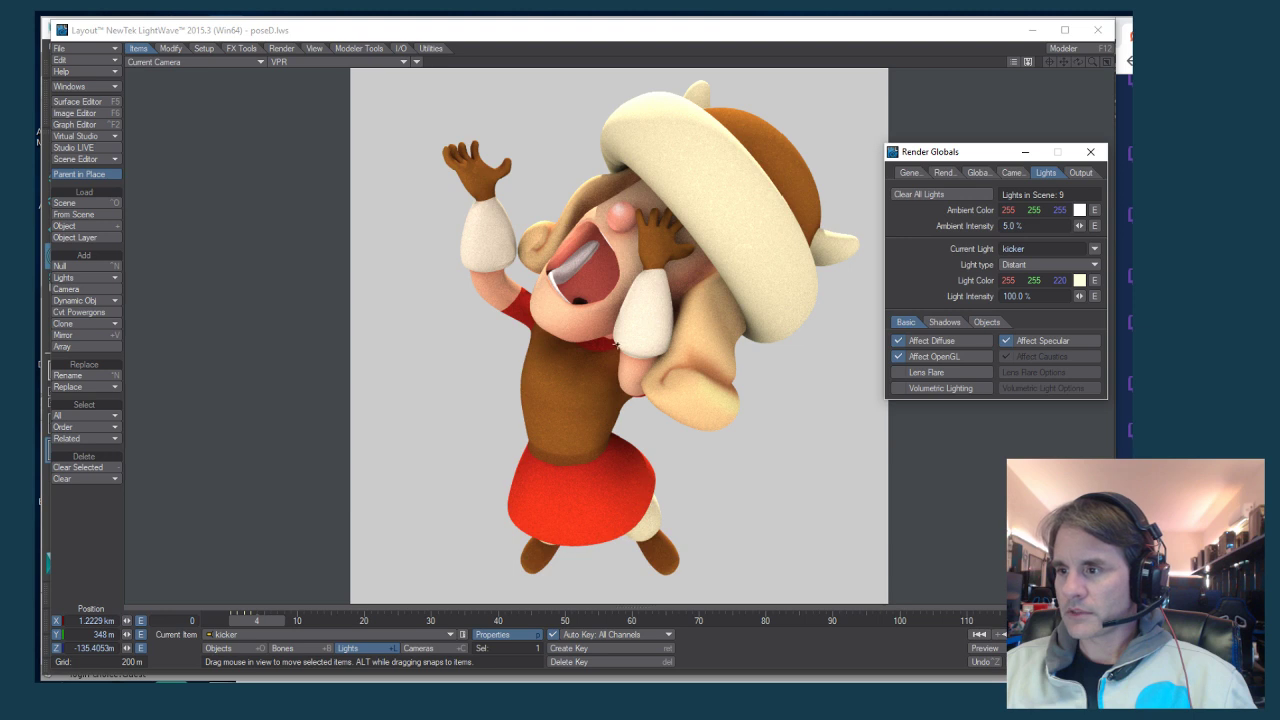
Rotate the kicker light in the viewport to about H 212.9°, P 13.3°
{"action": "left_click", "coordinate": [616, 345]}
{"action": "key", "text": "y"}
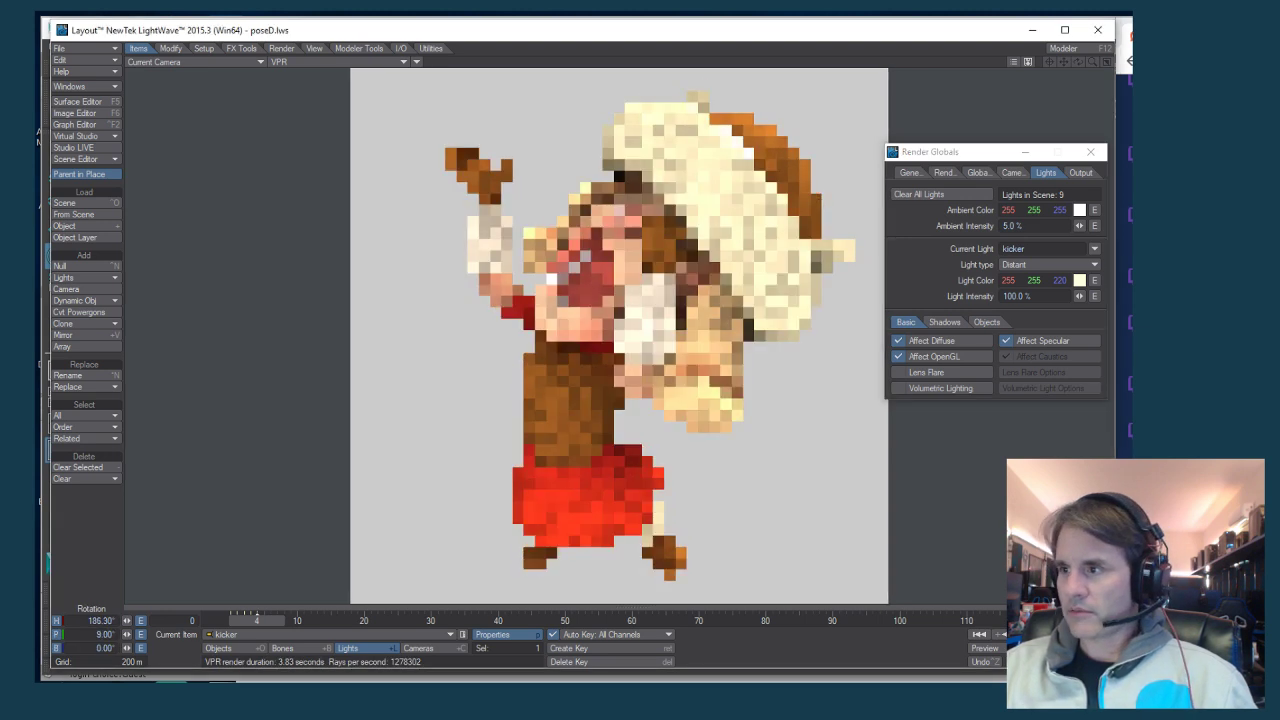
{"action": "left_click_drag", "start_coordinate": [616, 345], "coordinate": [669, 350]}
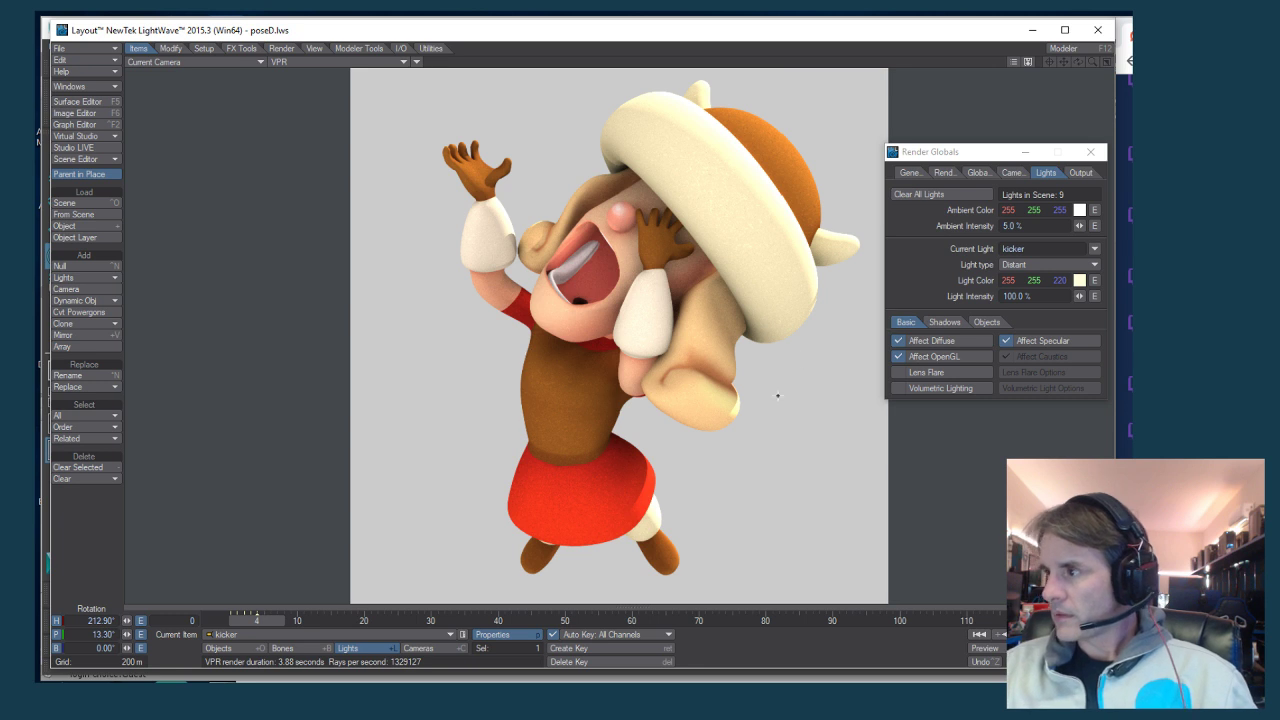
Lower the kicker light's intensity to 80%, then settle on 90%
{"action": "left_click", "coordinate": [1030, 298]}
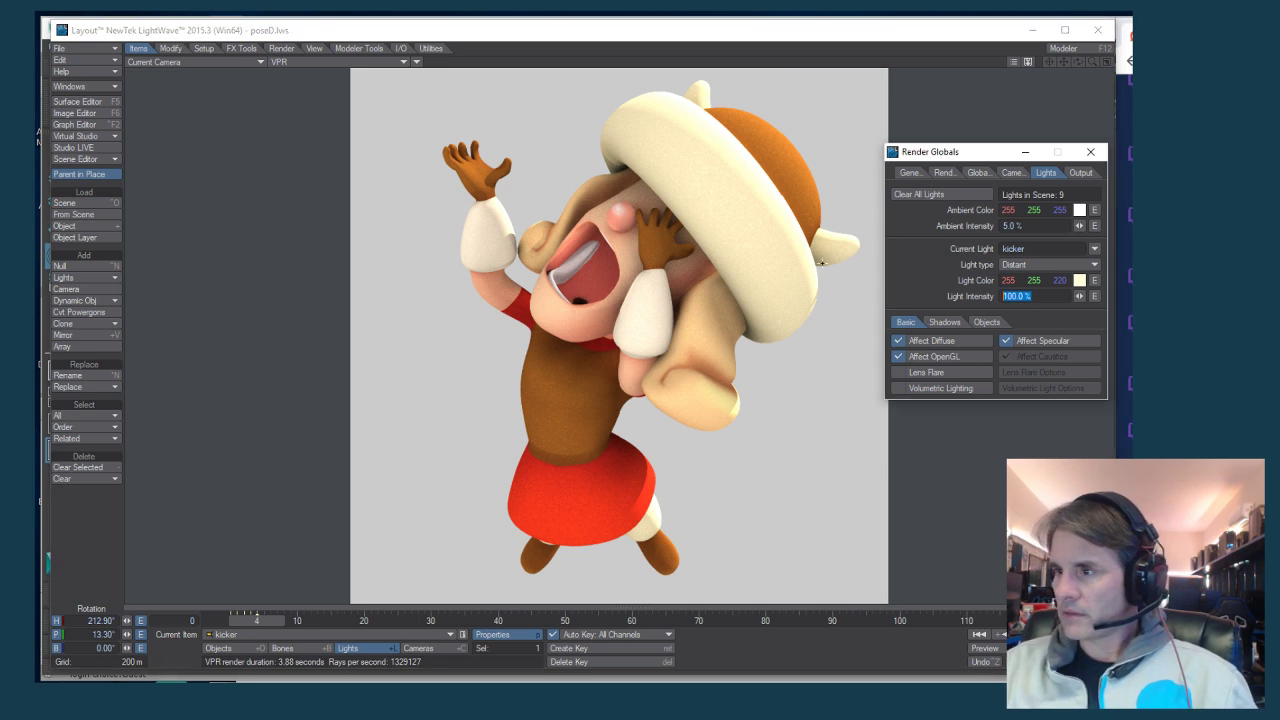
{"action": "type", "text": "80"}
{"action": "key", "text": "Return"}
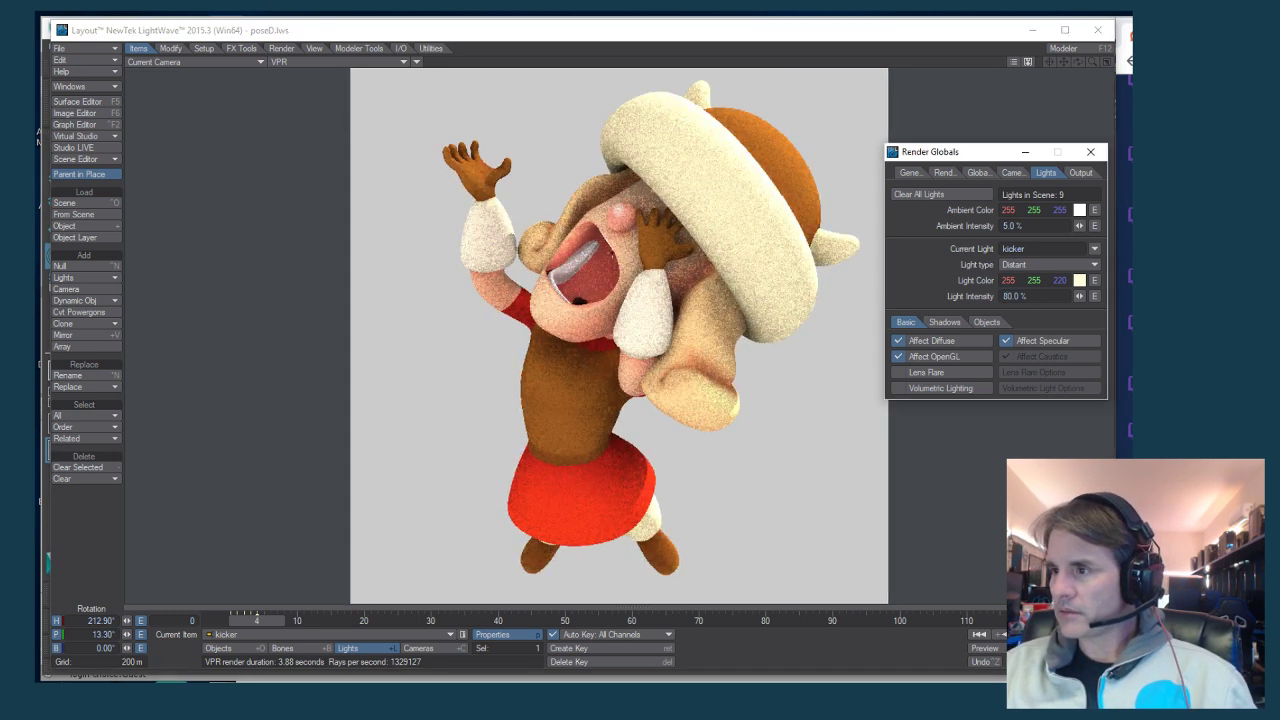
{"action": "left_click", "coordinate": [1030, 298]}
{"action": "type", "text": "90"}
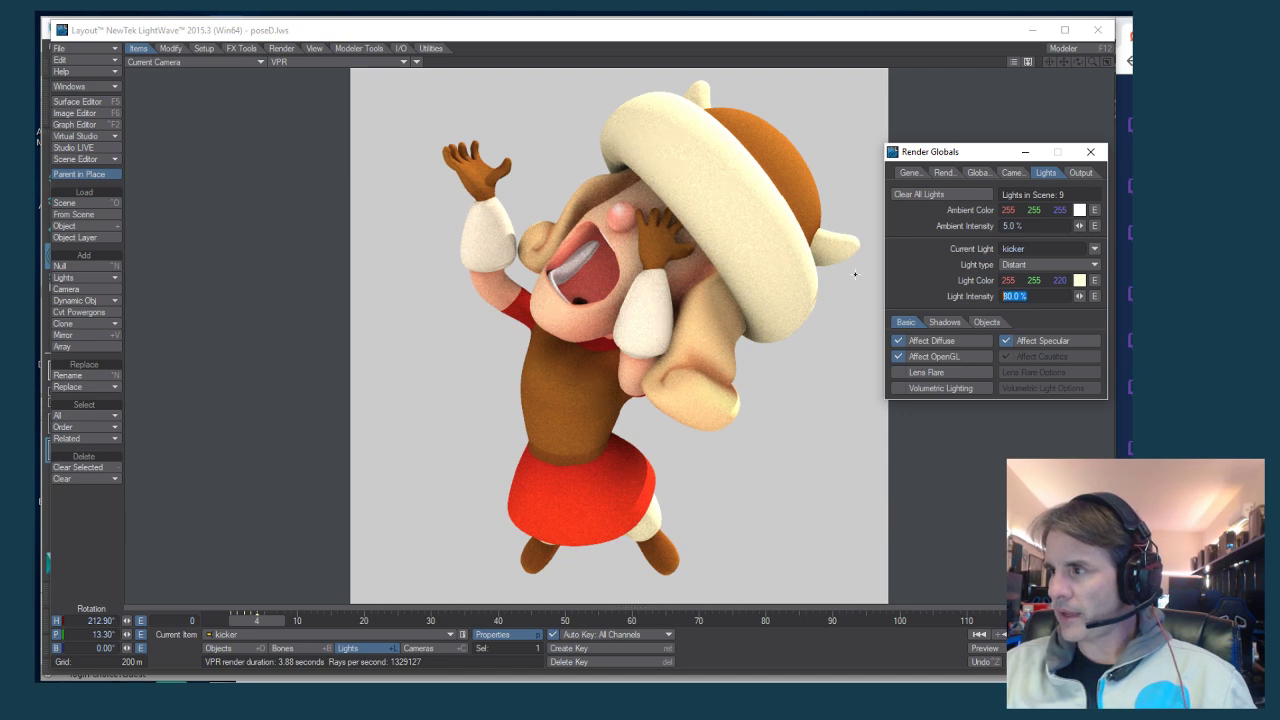
{"action": "key", "text": "Return"}
Render frame 4 at 512 x 512 with F9
{"action": "left_click", "coordinate": [560, 33]}
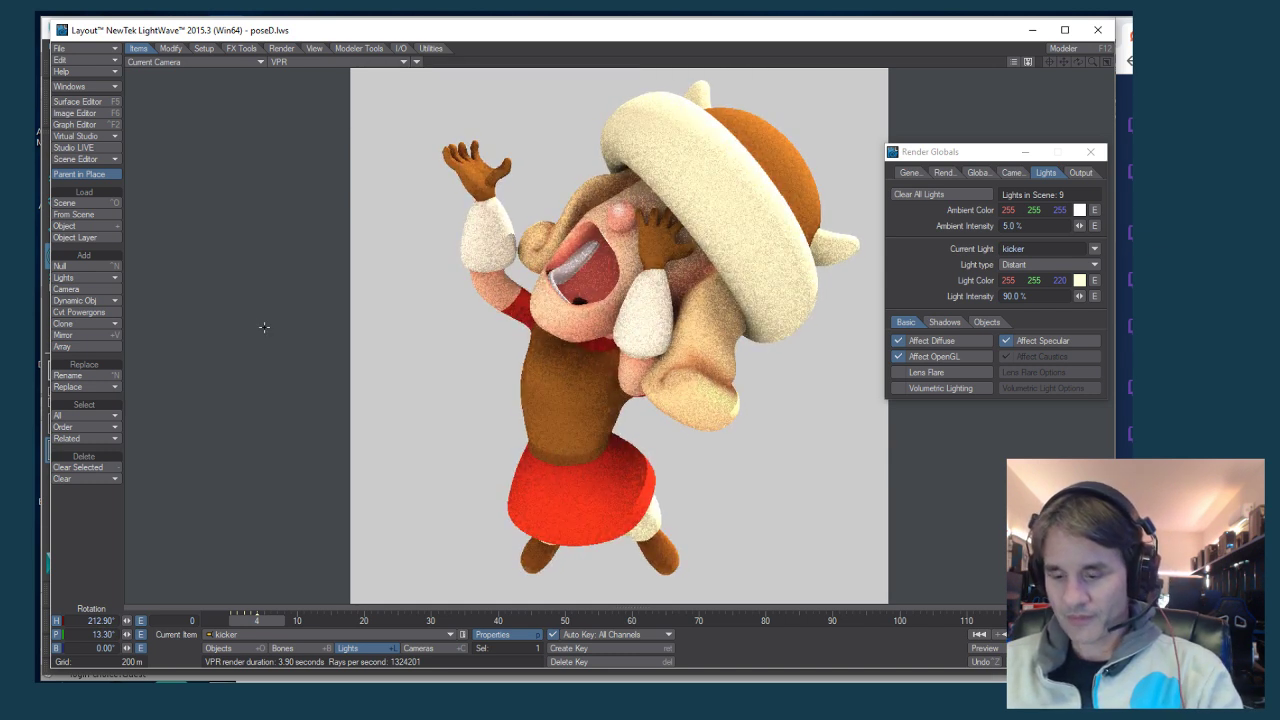
{"action": "key", "text": "F9"}
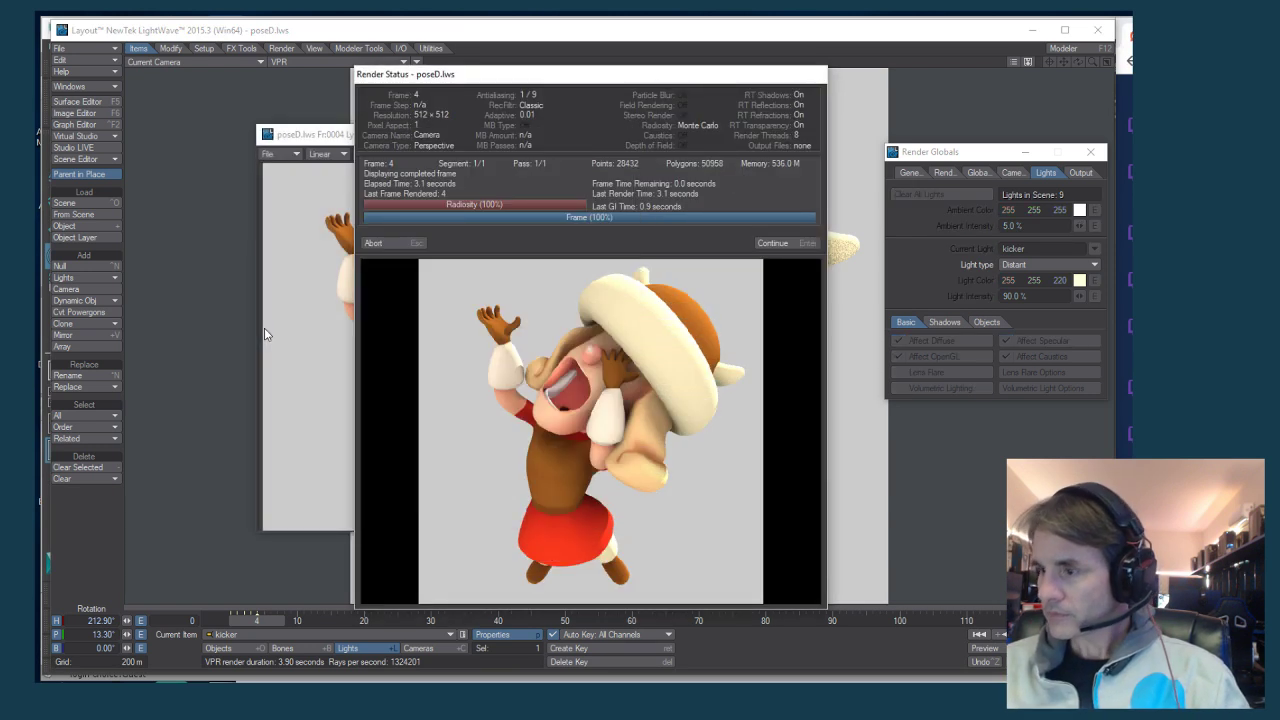
Close the render status, view the alpha channel, return to the colour image, and move the viewer
{"action": "left_click", "coordinate": [772, 243]}
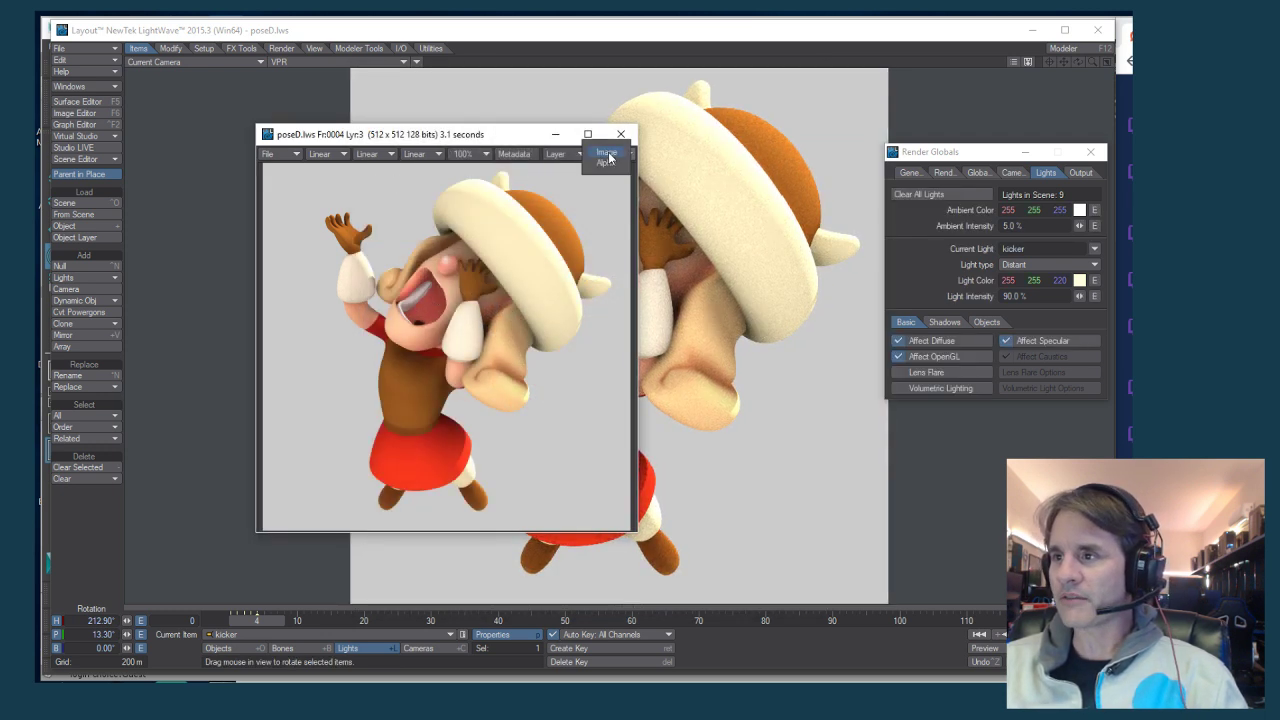
{"action": "left_click", "coordinate": [611, 157]}
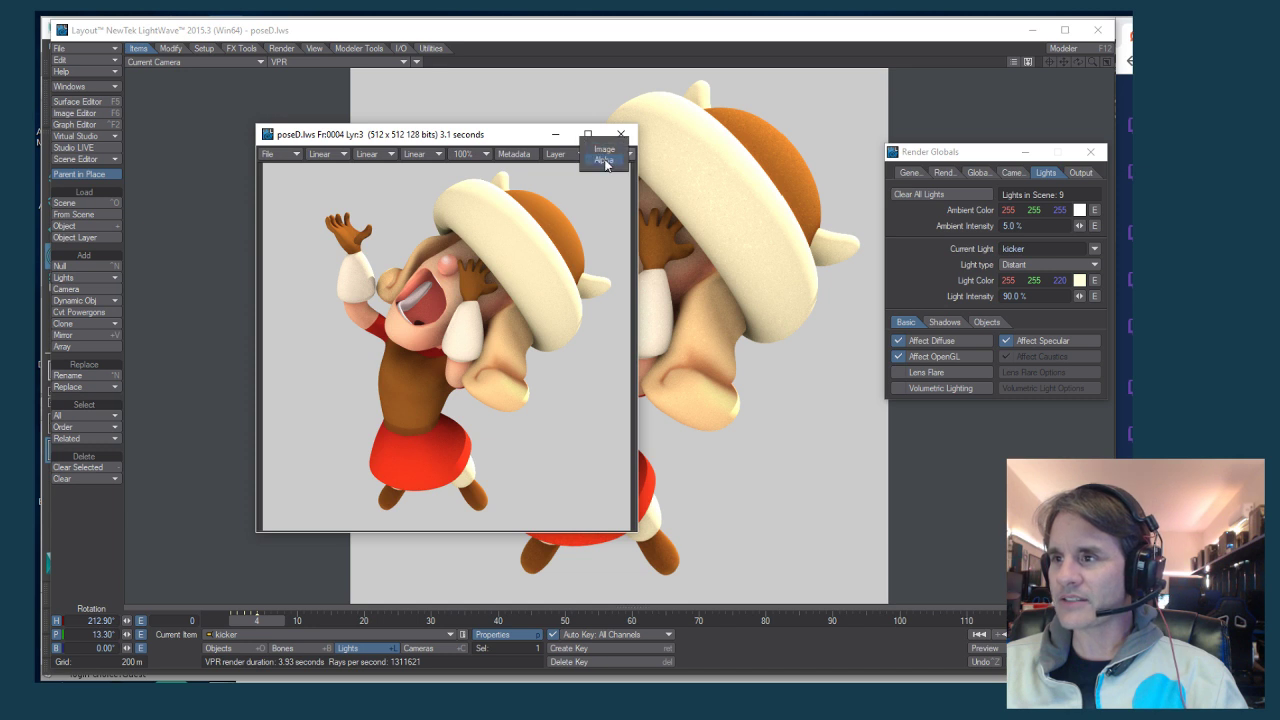
{"action": "left_click", "coordinate": [605, 165]}
{"action": "left_click", "coordinate": [605, 153]}
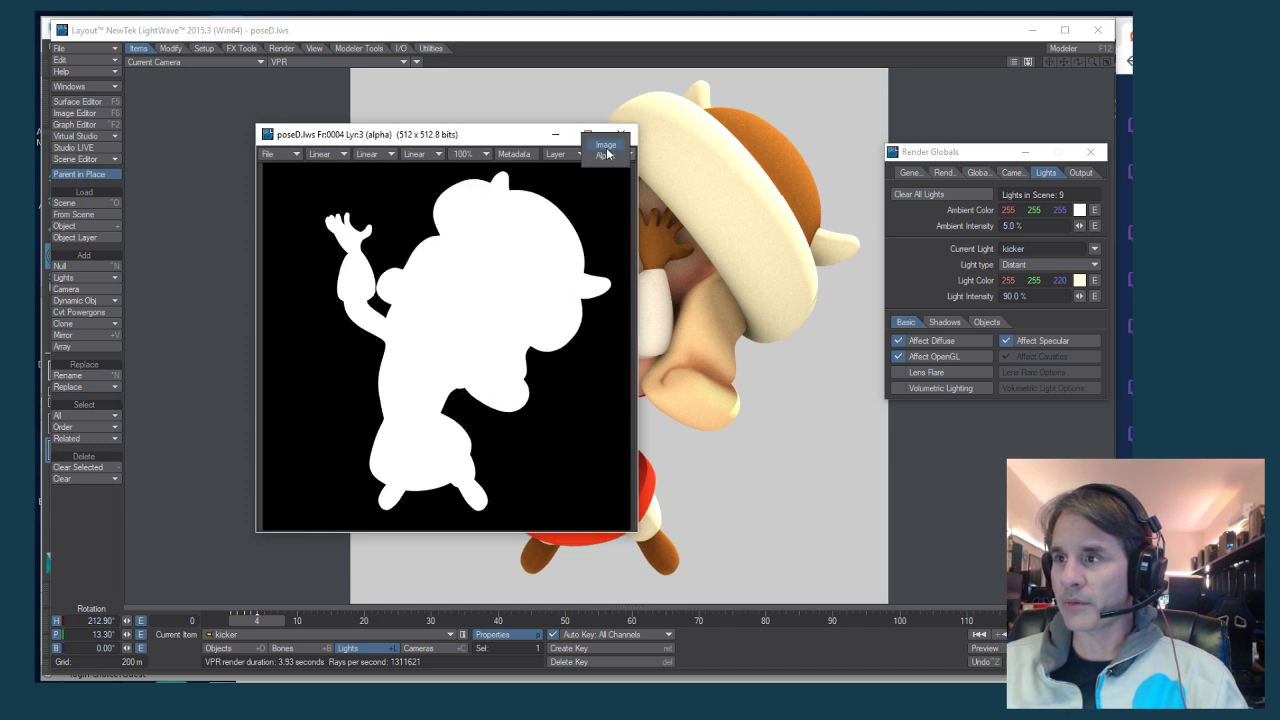
{"action": "left_click", "coordinate": [606, 147]}
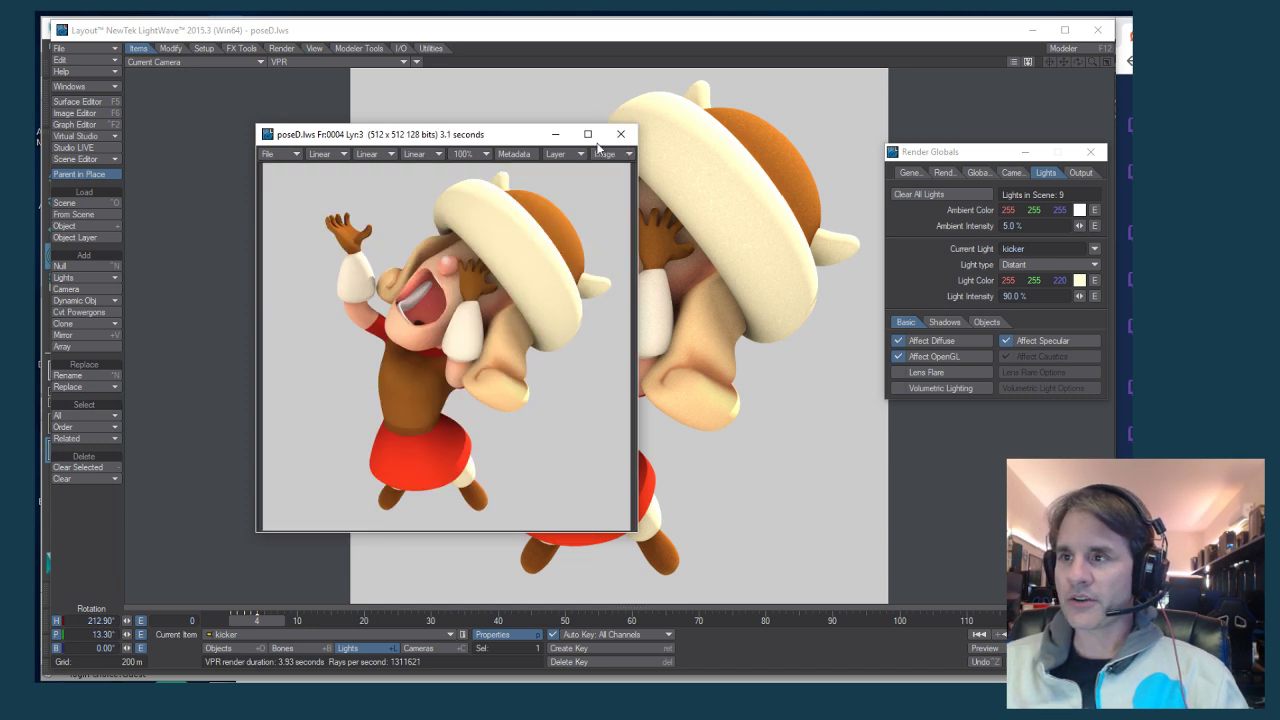
{"action": "left_click_drag", "start_coordinate": [477, 138], "coordinate": [462, 101]}
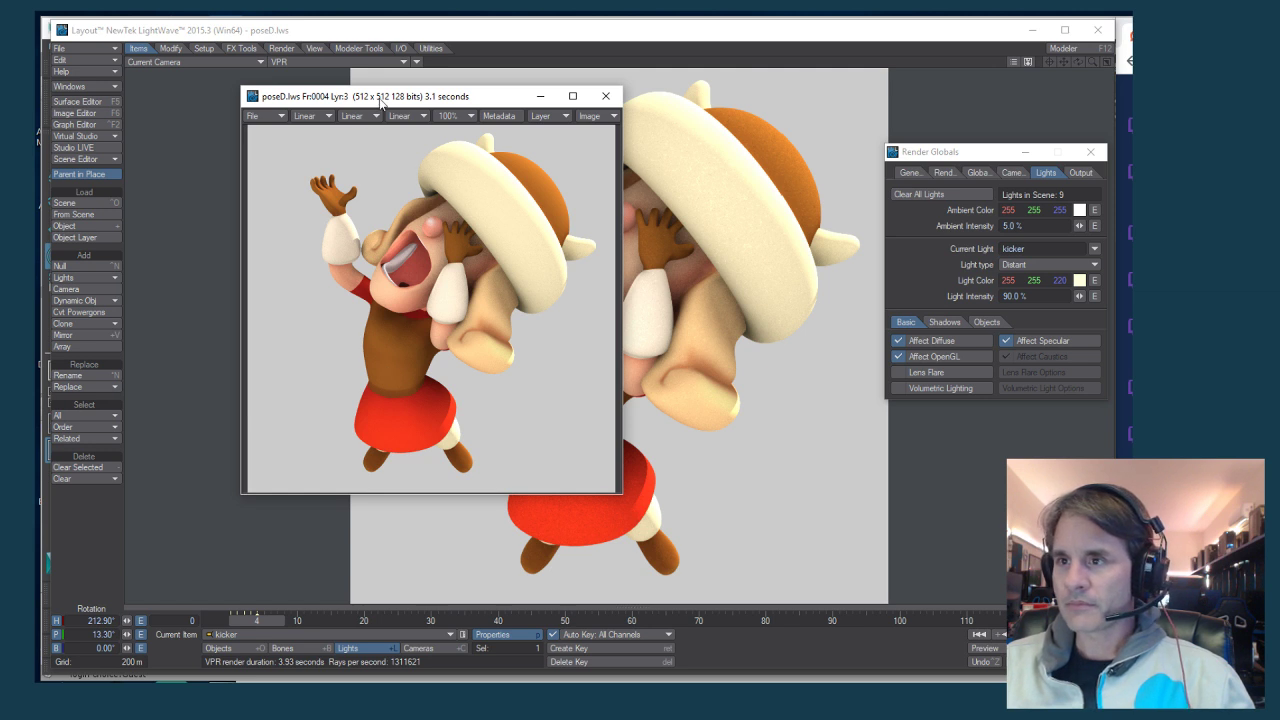
Reposition the image viewer window with several small moves
{"action": "left_click_drag", "start_coordinate": [380, 99], "coordinate": [394, 104]}
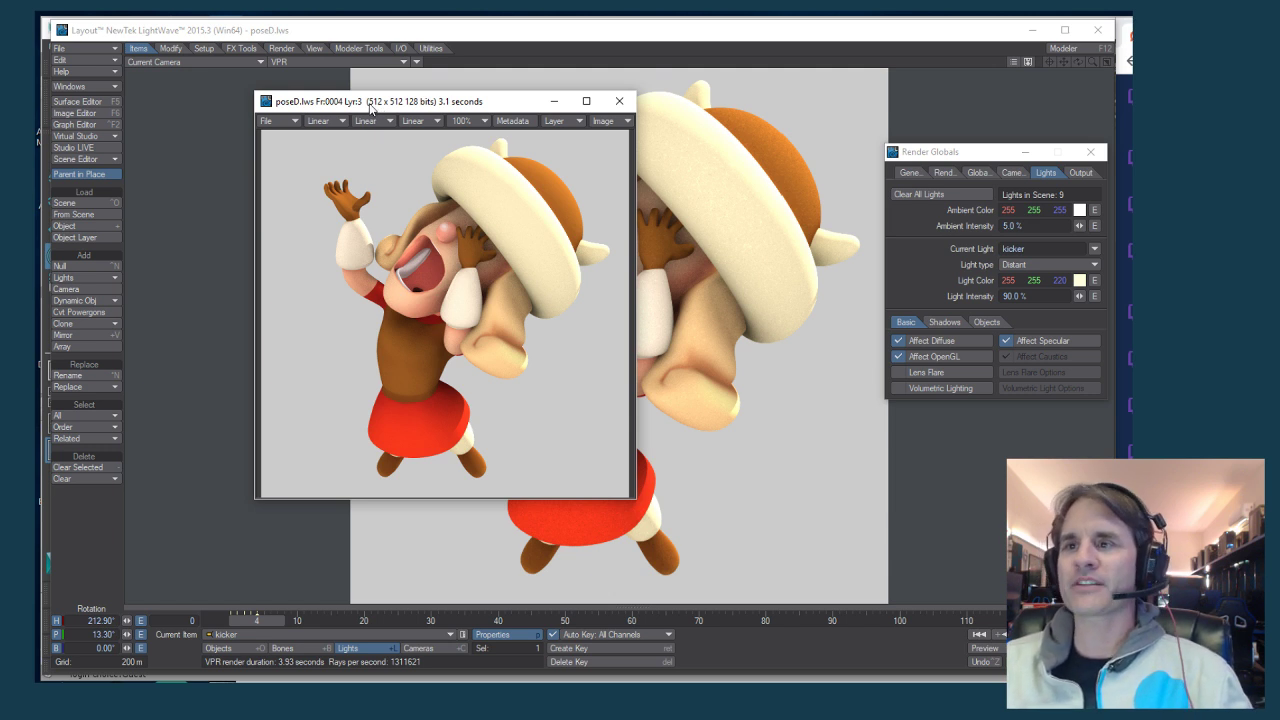
{"action": "left_click_drag", "start_coordinate": [369, 108], "coordinate": [336, 115]}
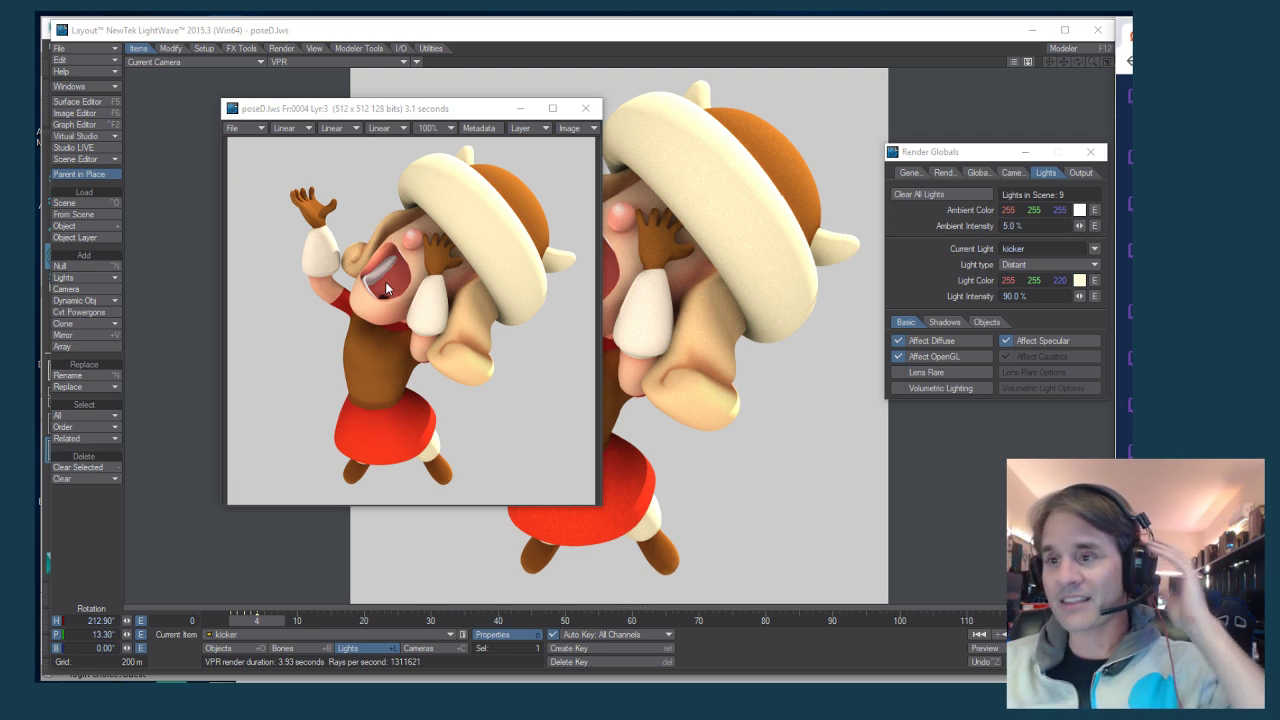
{"action": "left_click_drag", "start_coordinate": [417, 111], "coordinate": [400, 103]}
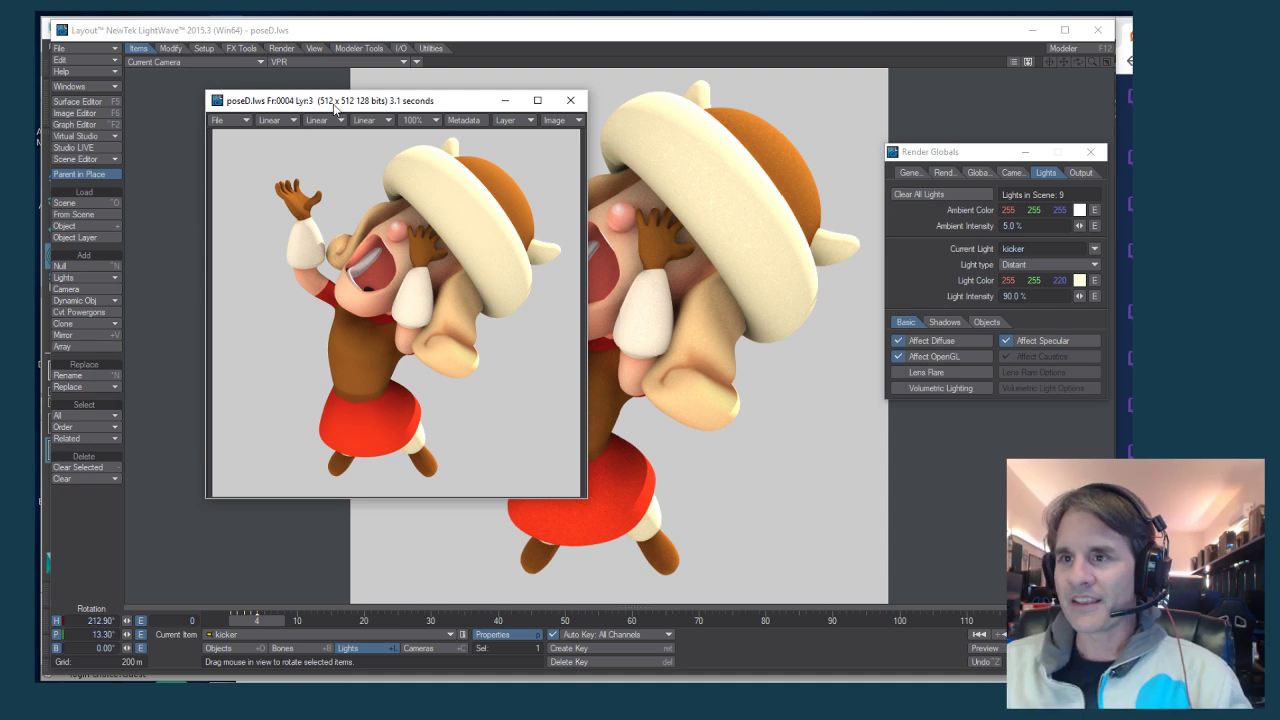
{"action": "left_click_drag", "start_coordinate": [333, 104], "coordinate": [299, 96]}
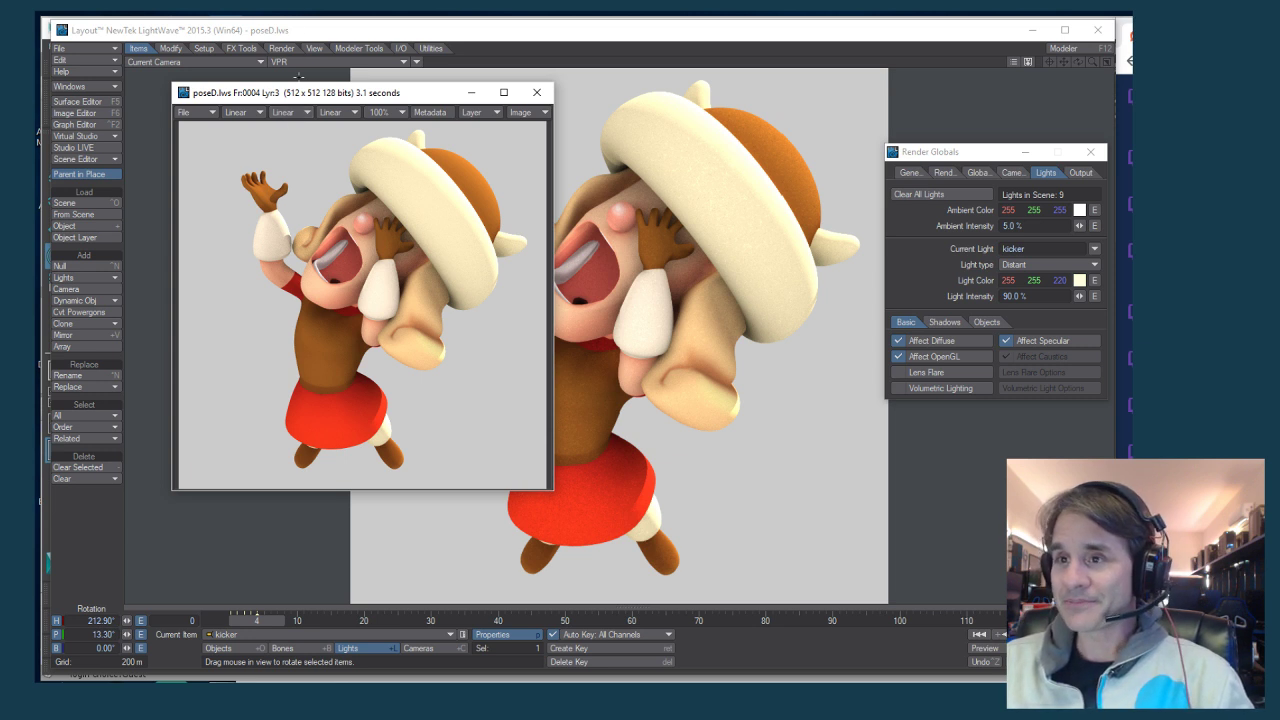
{"action": "left_click_drag", "start_coordinate": [289, 99], "coordinate": [344, 114]}
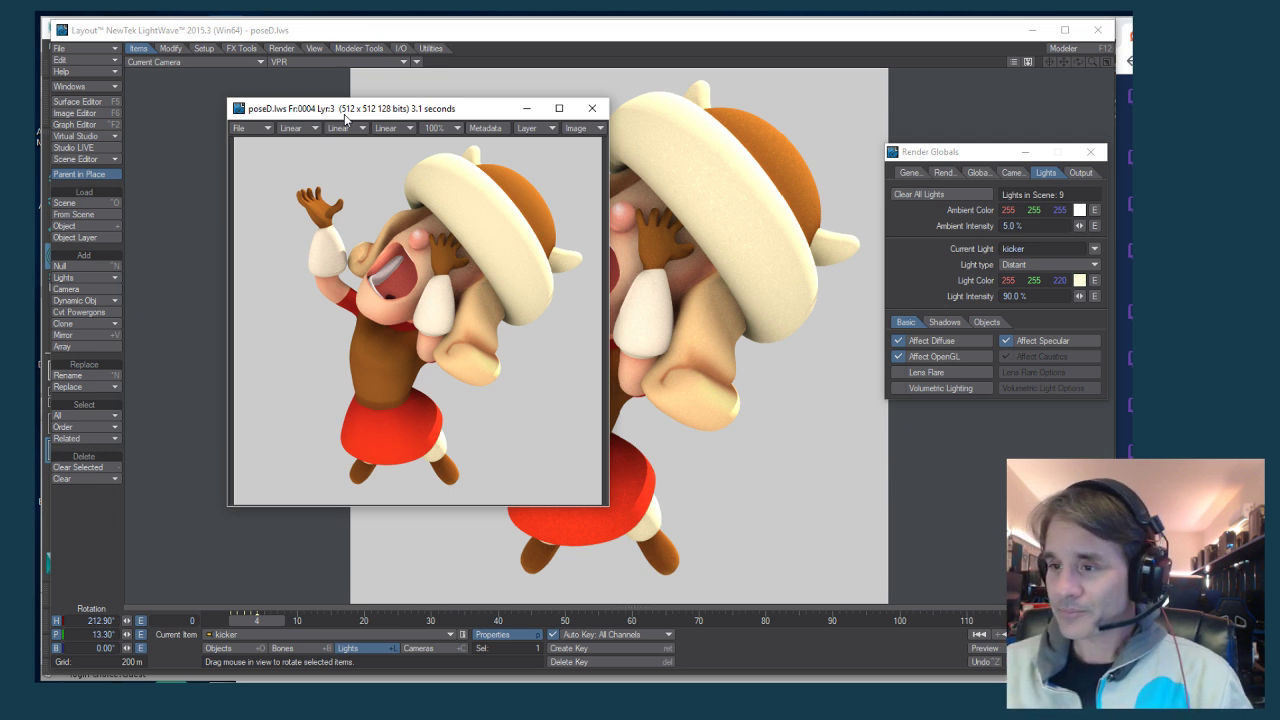
{"action": "left_click_drag", "start_coordinate": [323, 113], "coordinate": [316, 106]}
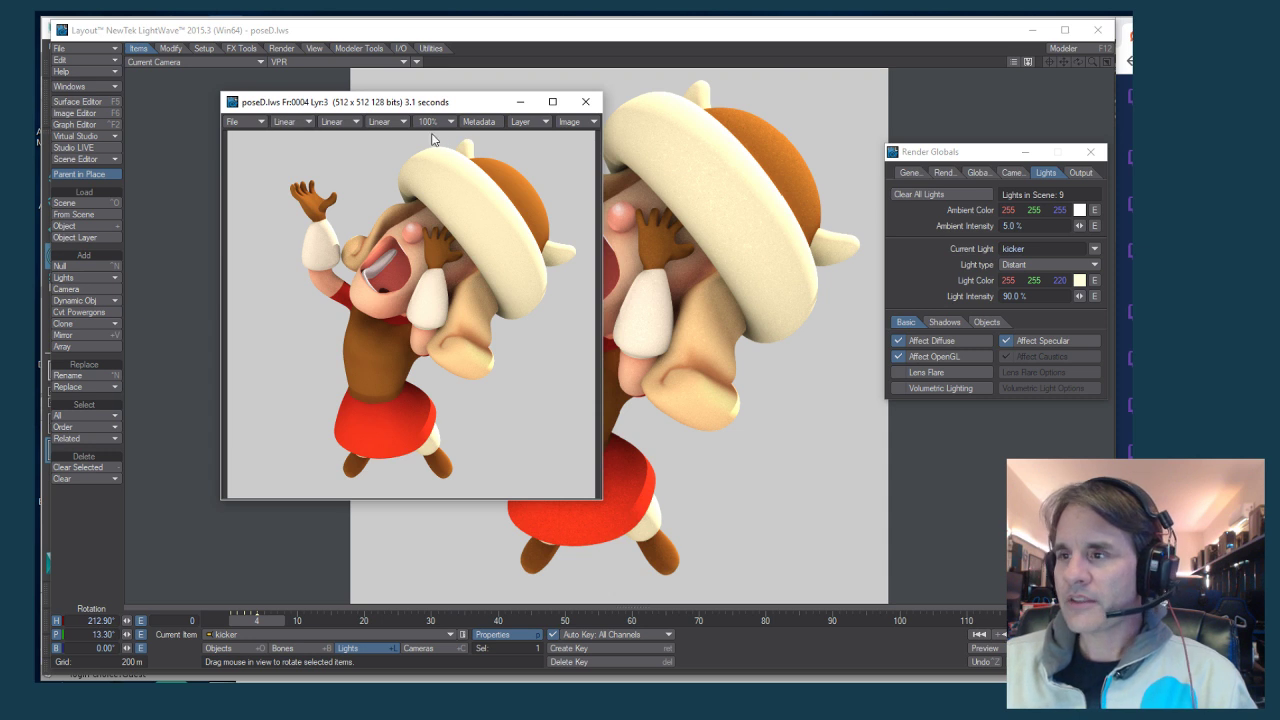
Check the render's alpha, return to the colour image, and set the viewport to Textured Shaded Solid
{"action": "left_click", "coordinate": [560, 126]}
{"action": "left_click", "coordinate": [572, 125]}
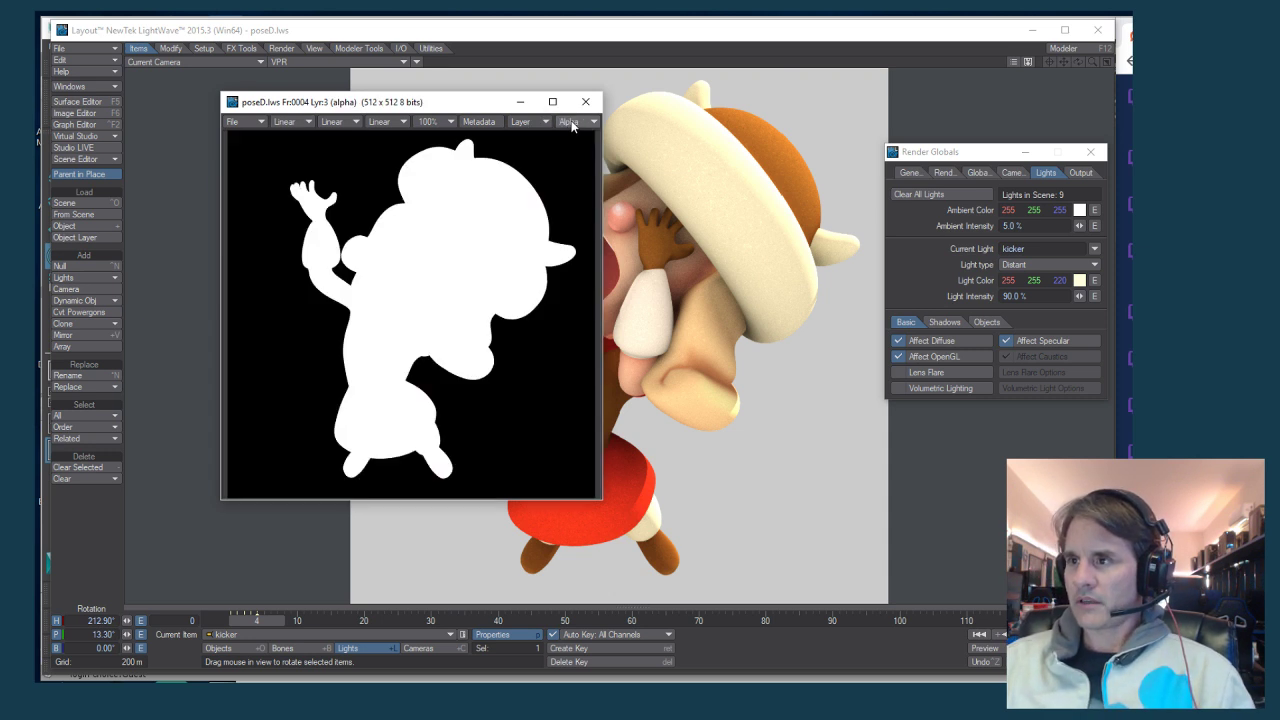
{"action": "left_click", "coordinate": [572, 125]}
{"action": "left_click", "coordinate": [570, 110]}
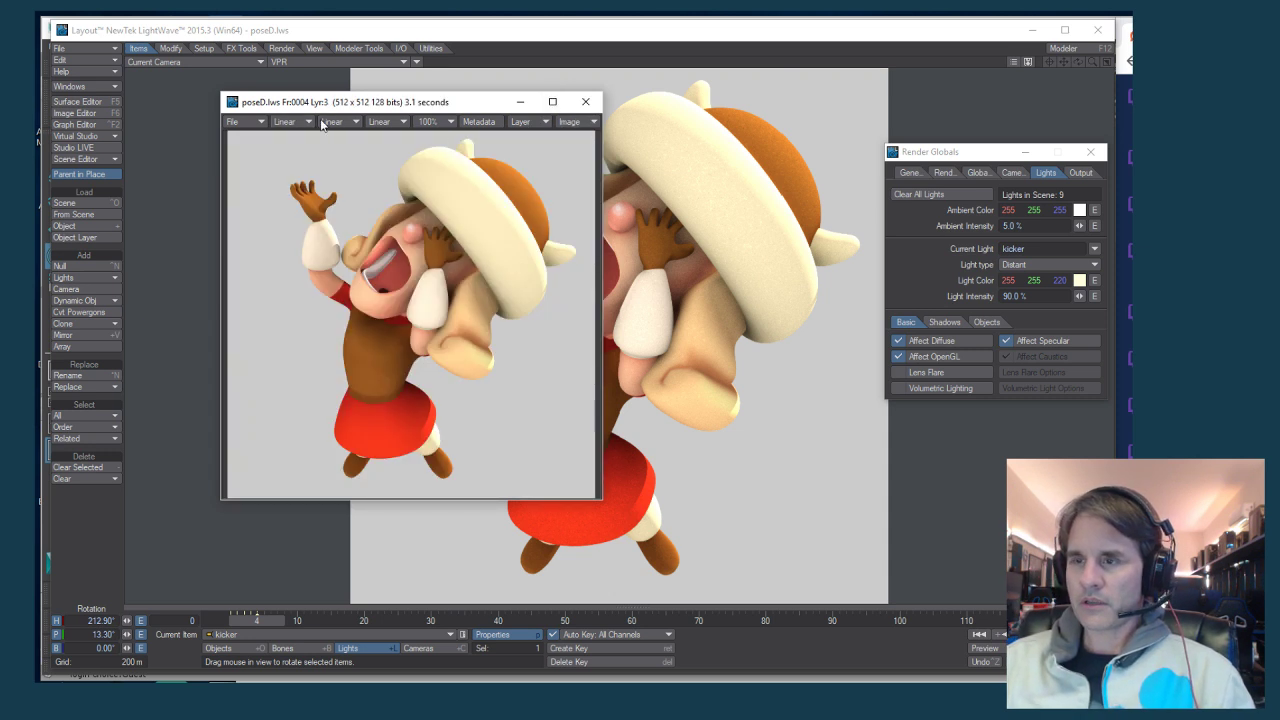
{"action": "left_click", "coordinate": [302, 62]}
{"action": "left_click", "coordinate": [286, 78]}
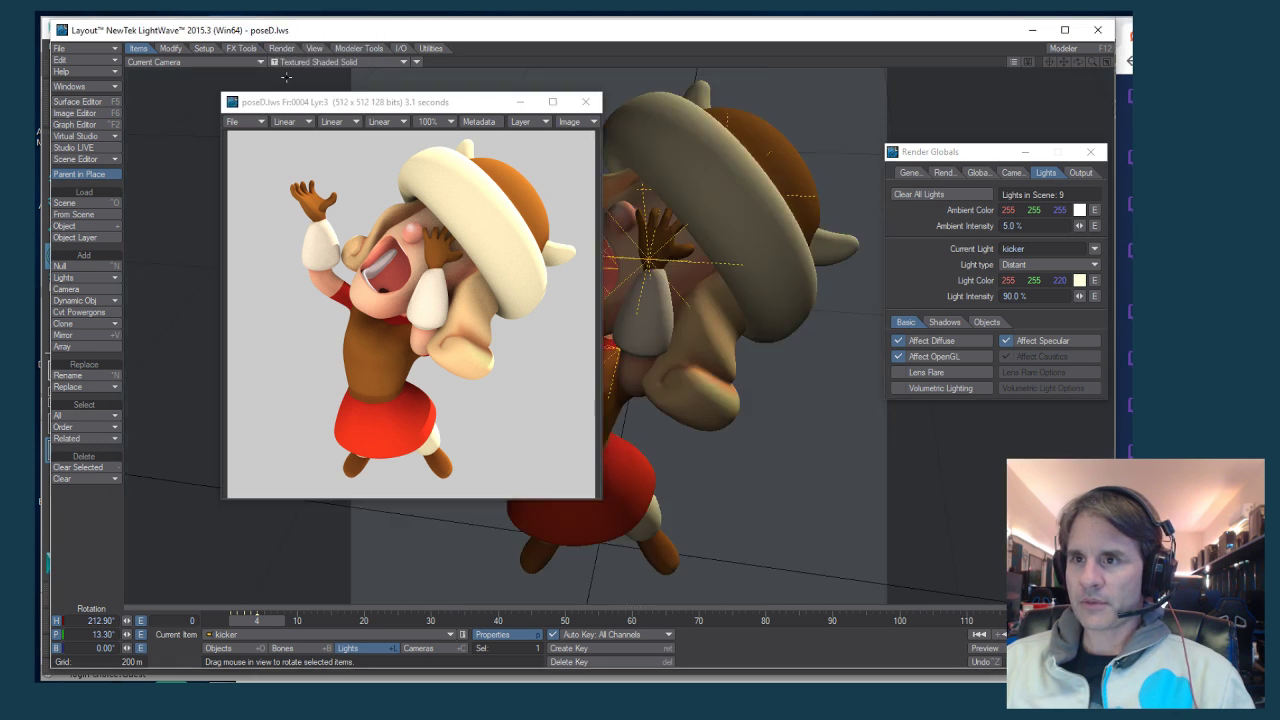
Save the frame 4 render as a 32-bit PNG named femaleWarriorPose_D
{"action": "left_click", "coordinate": [232, 121]}
{"action": "mouse_move", "coordinate": [235, 118]}
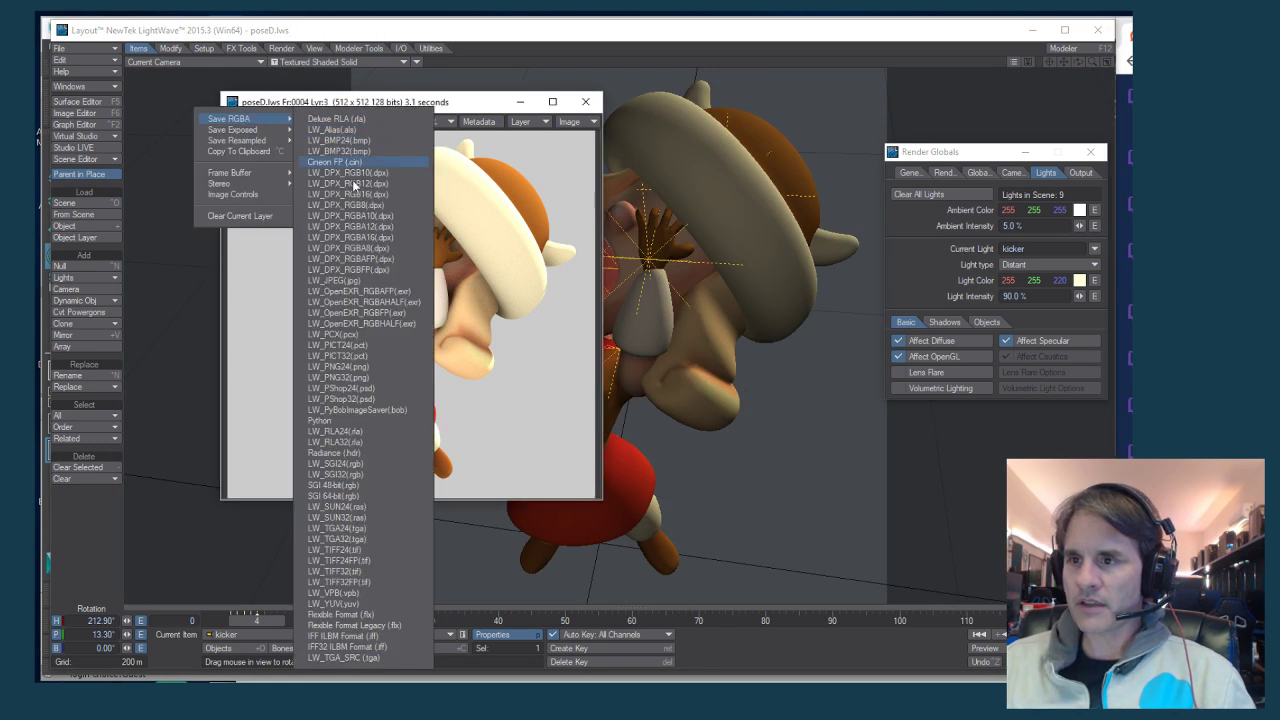
{"action": "left_click", "coordinate": [340, 377]}
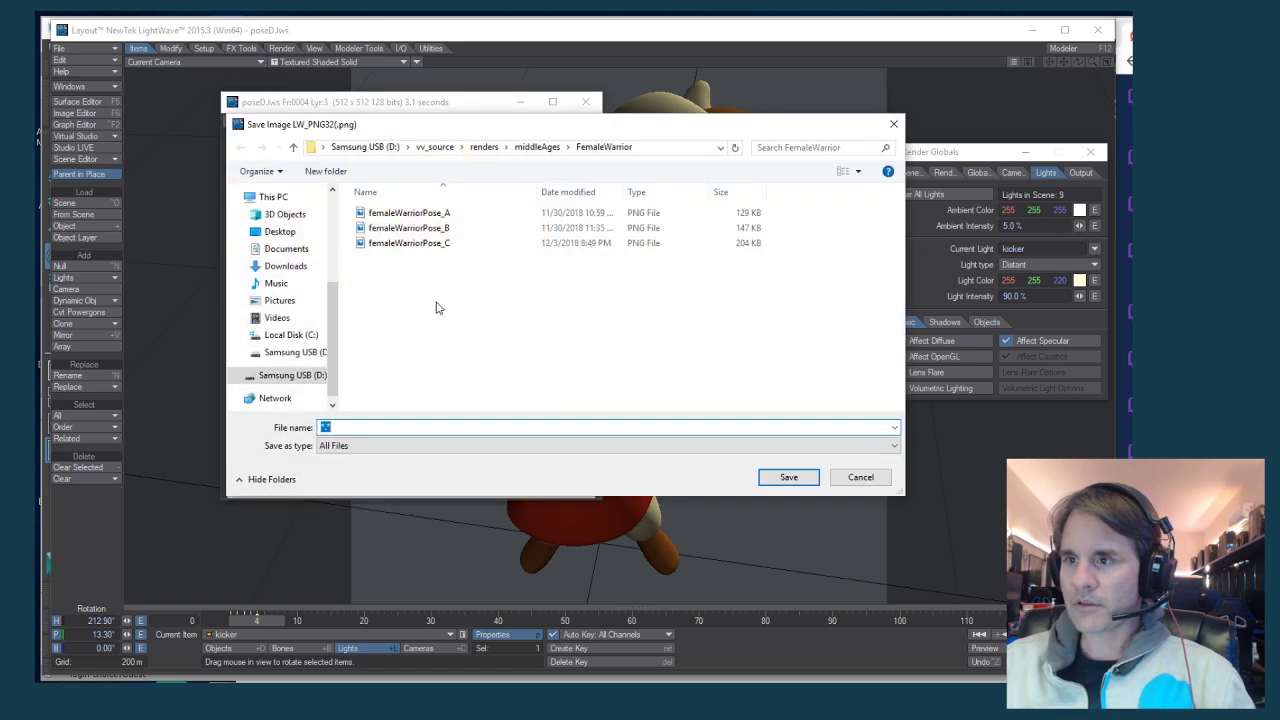
{"action": "left_click", "coordinate": [435, 245]}
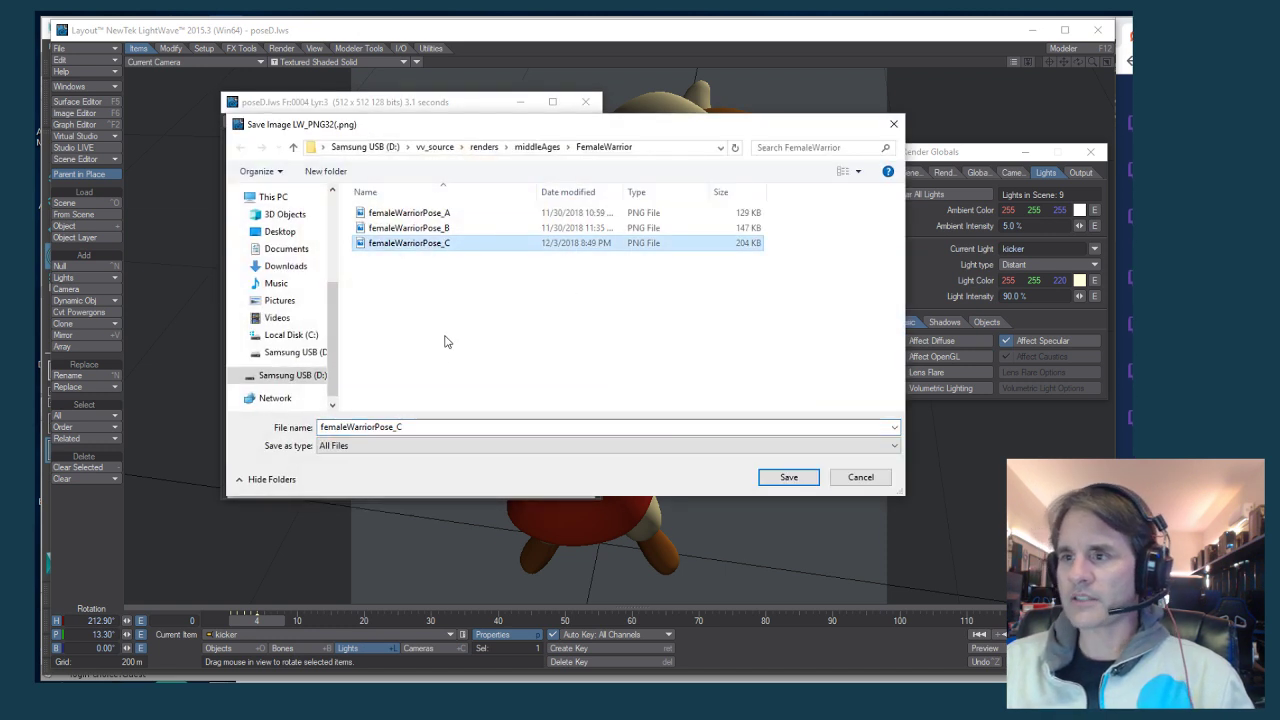
{"action": "left_click", "coordinate": [430, 427]}
{"action": "key", "text": "BackSpace"}
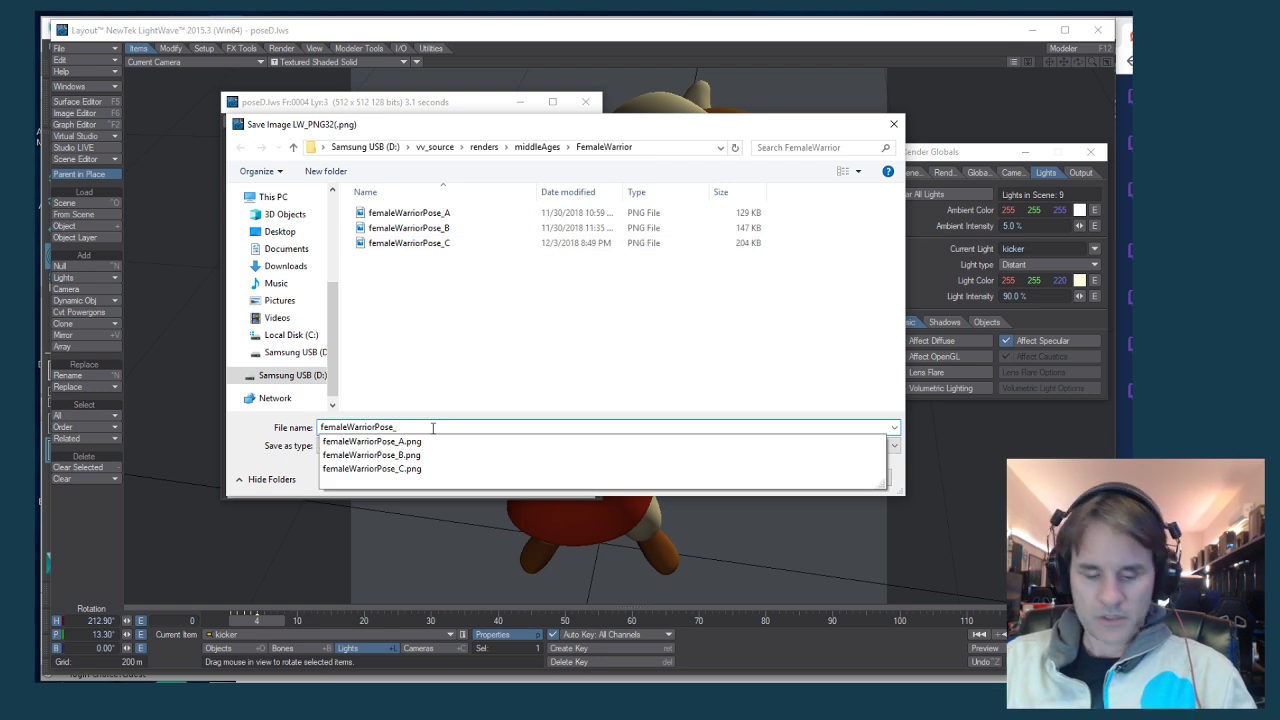
{"action": "type", "text": "D"}
{"action": "key", "text": "Return"}
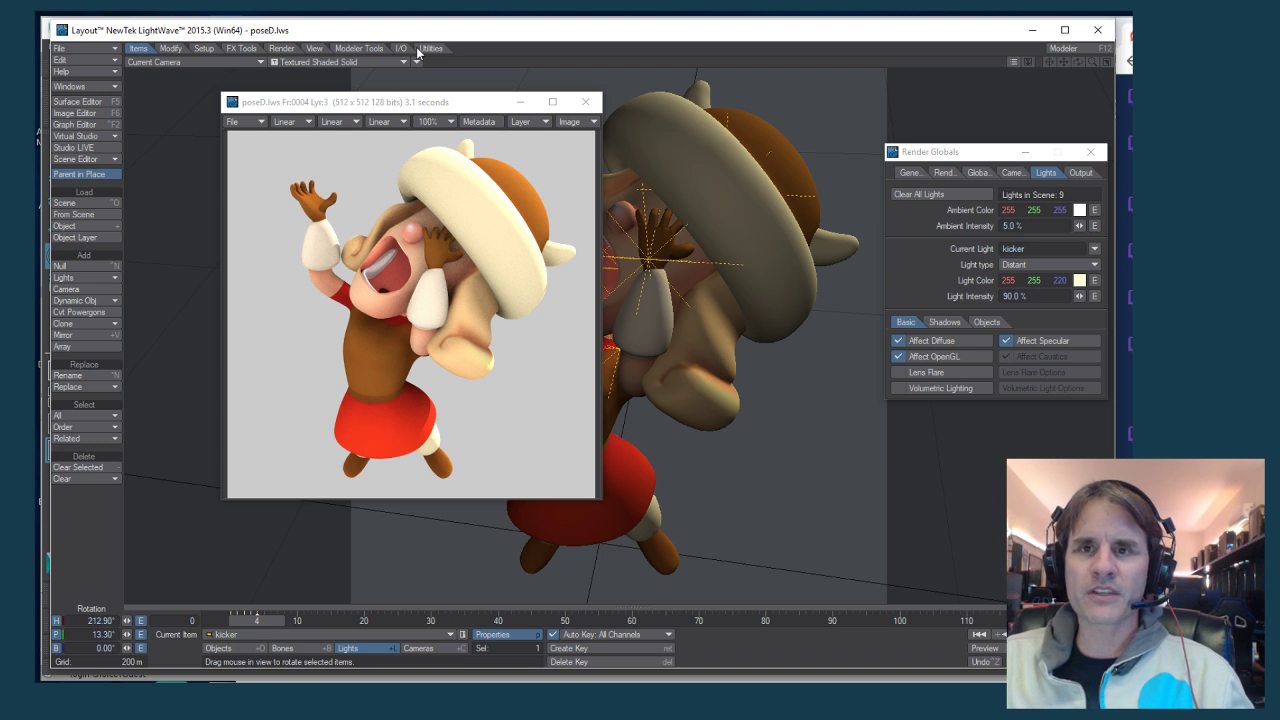
Close the finished pose D render preview window
{"action": "left_click", "coordinate": [587, 103]}
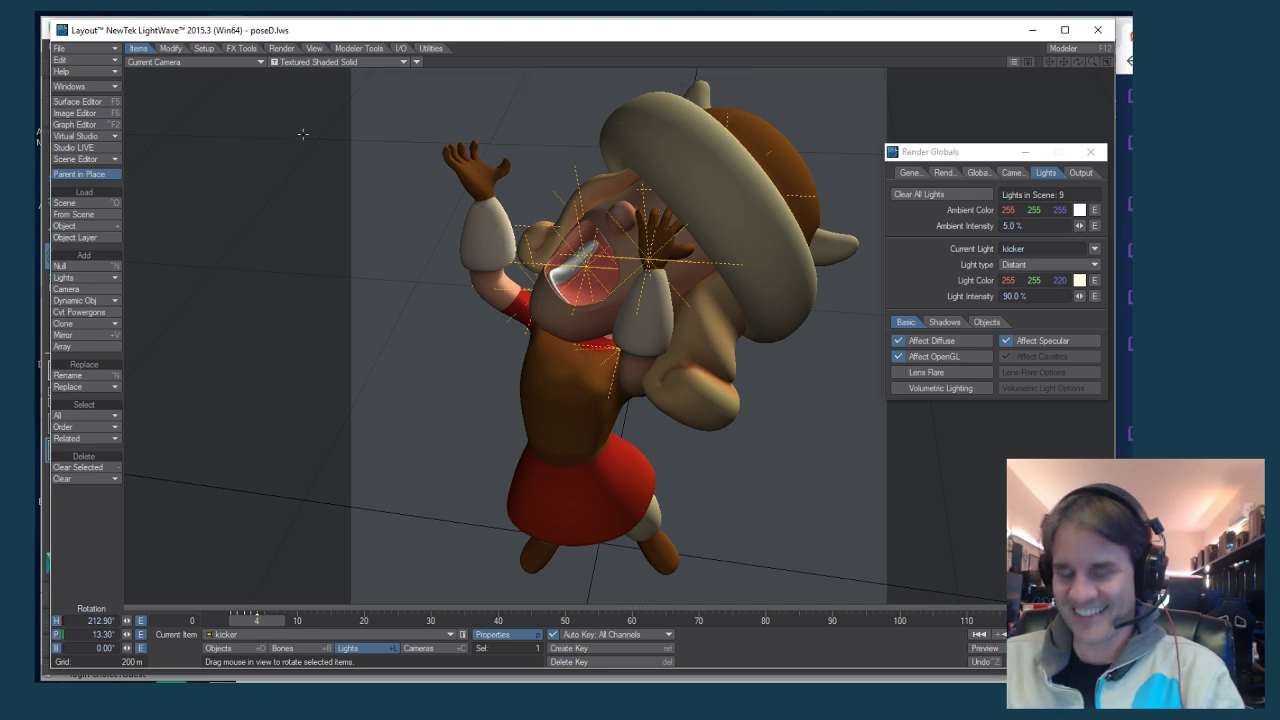
{"action": "key", "text": "s"}
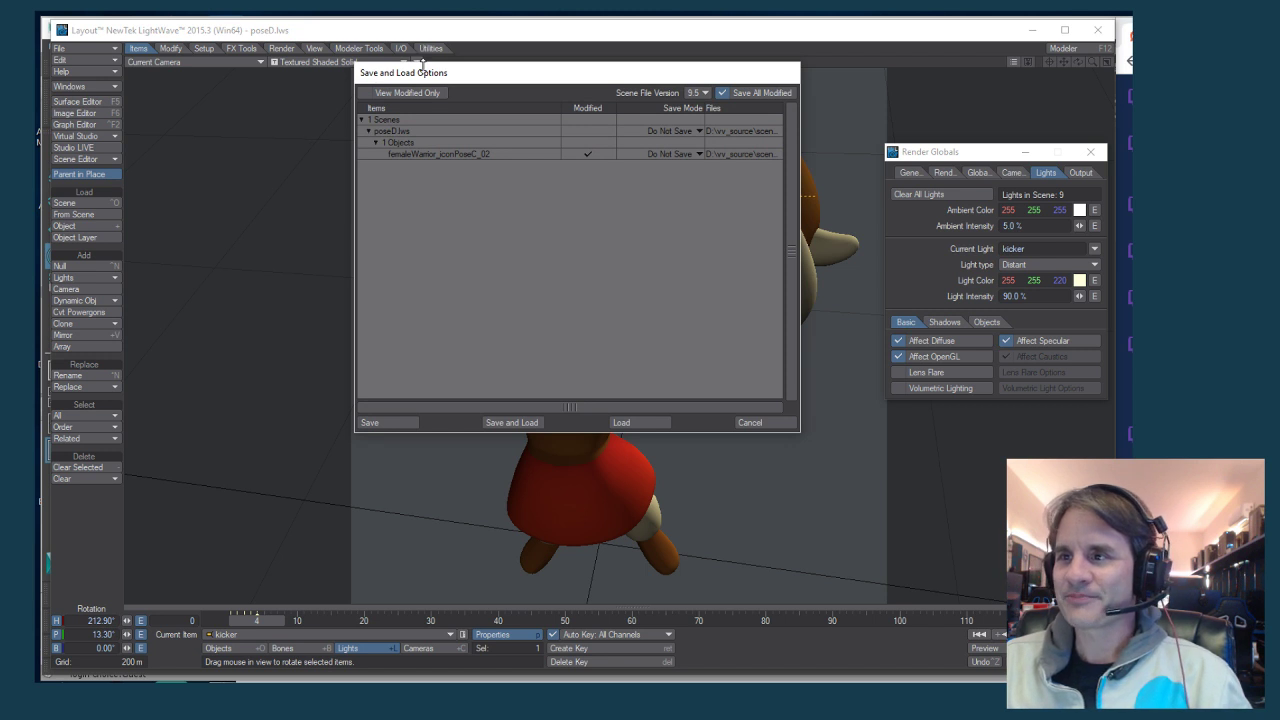
{"action": "key", "text": "Return"}
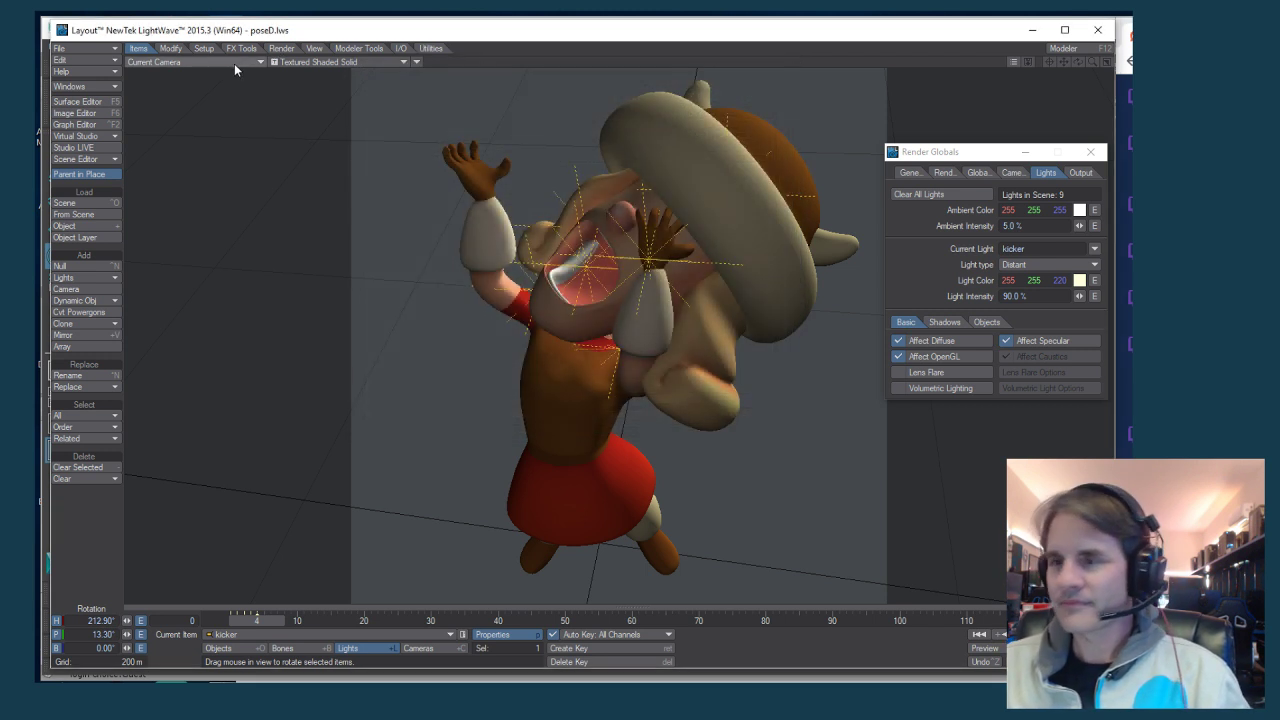
{"action": "left_click", "coordinate": [85, 48]}
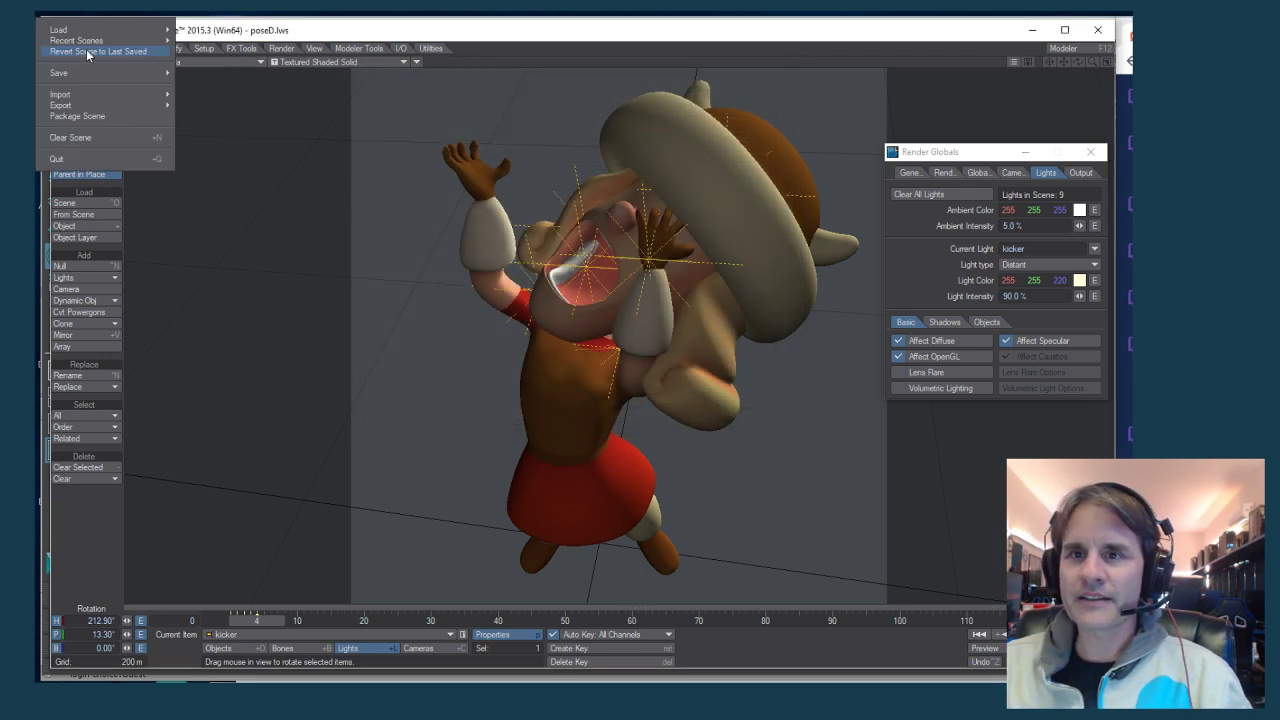
{"action": "left_click", "coordinate": [334, 35]}
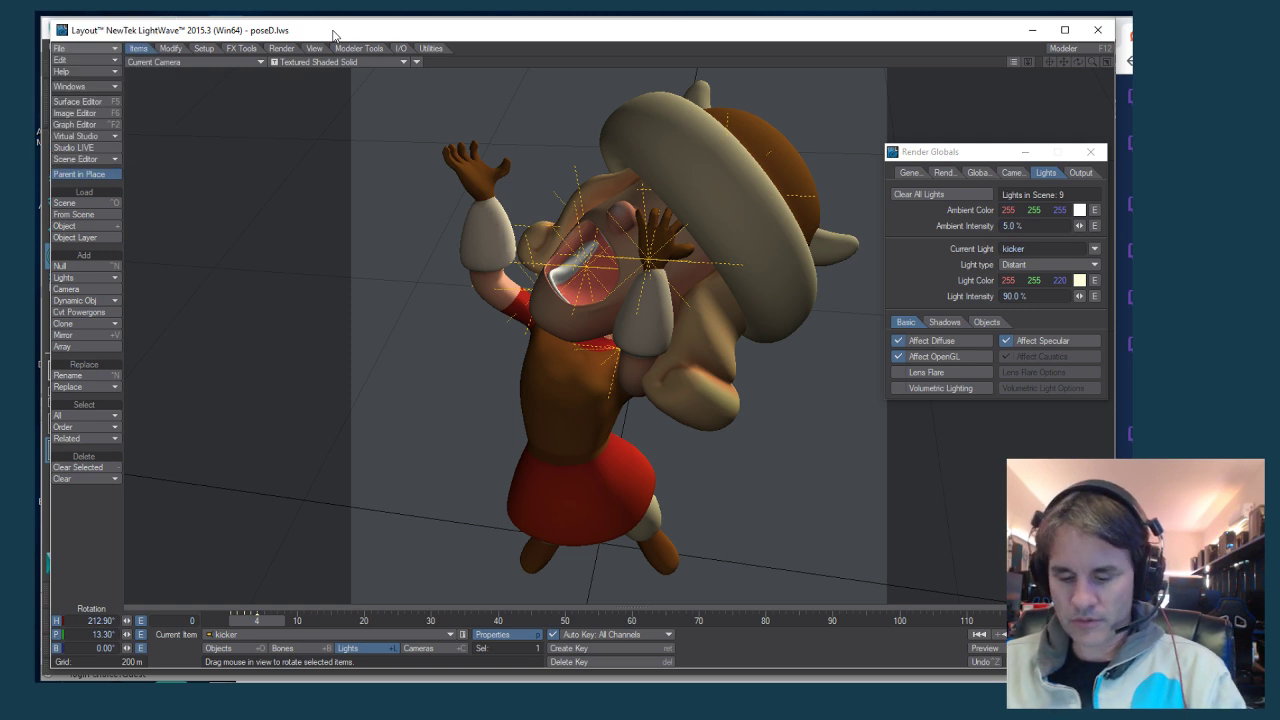
Load the poseE scene file of the cheering warrior
{"action": "key", "text": "ctrl+o"}
{"action": "key", "text": "Escape"}
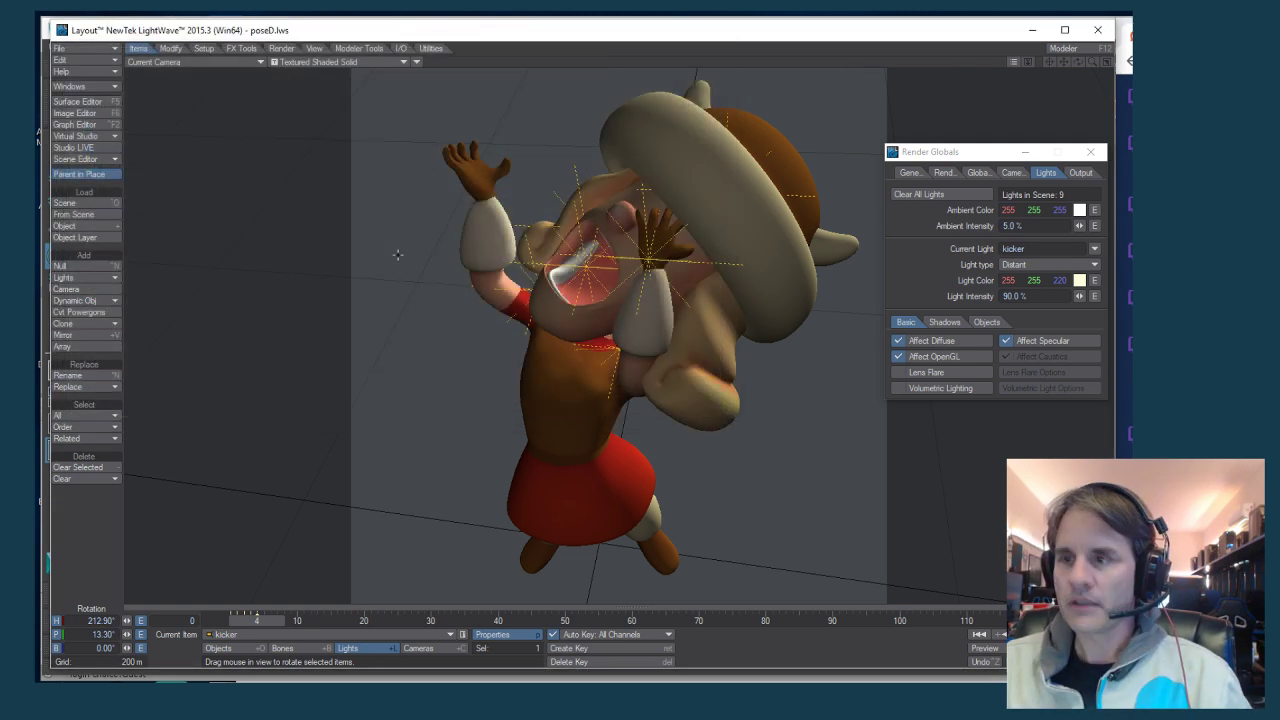
{"action": "key", "text": "ctrl+o"}
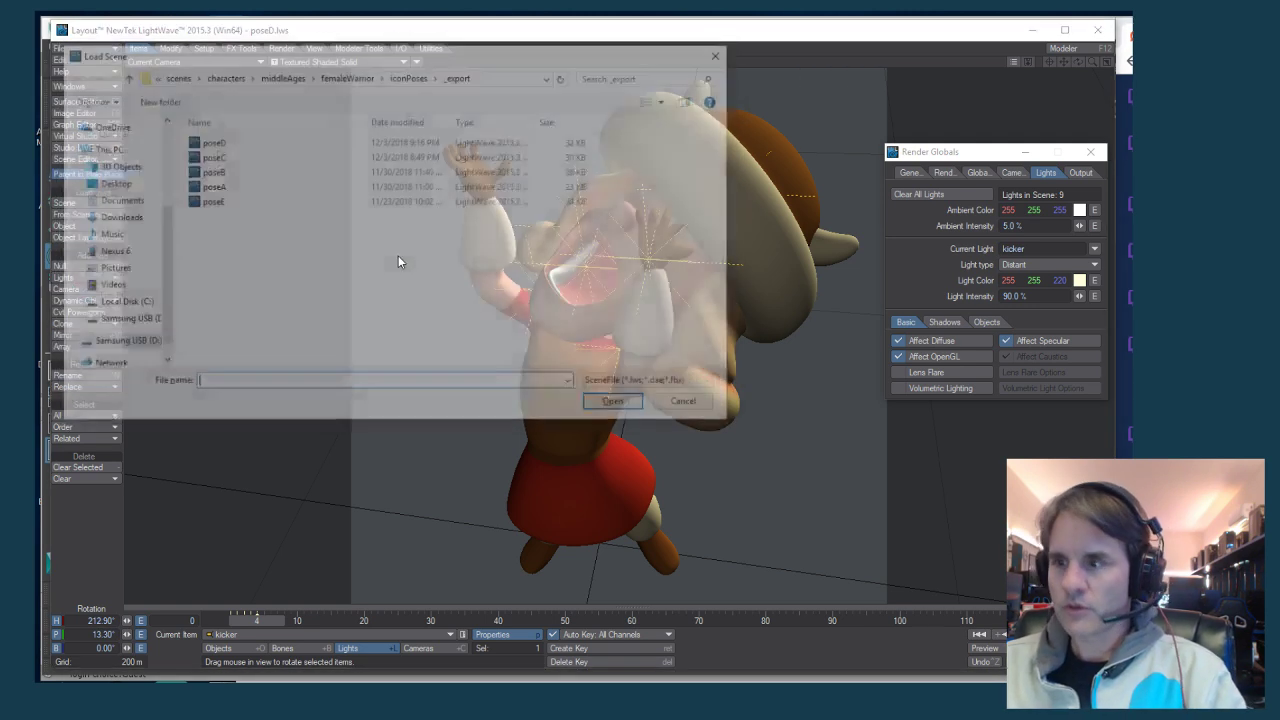
{"action": "double_click", "coordinate": [214, 202]}
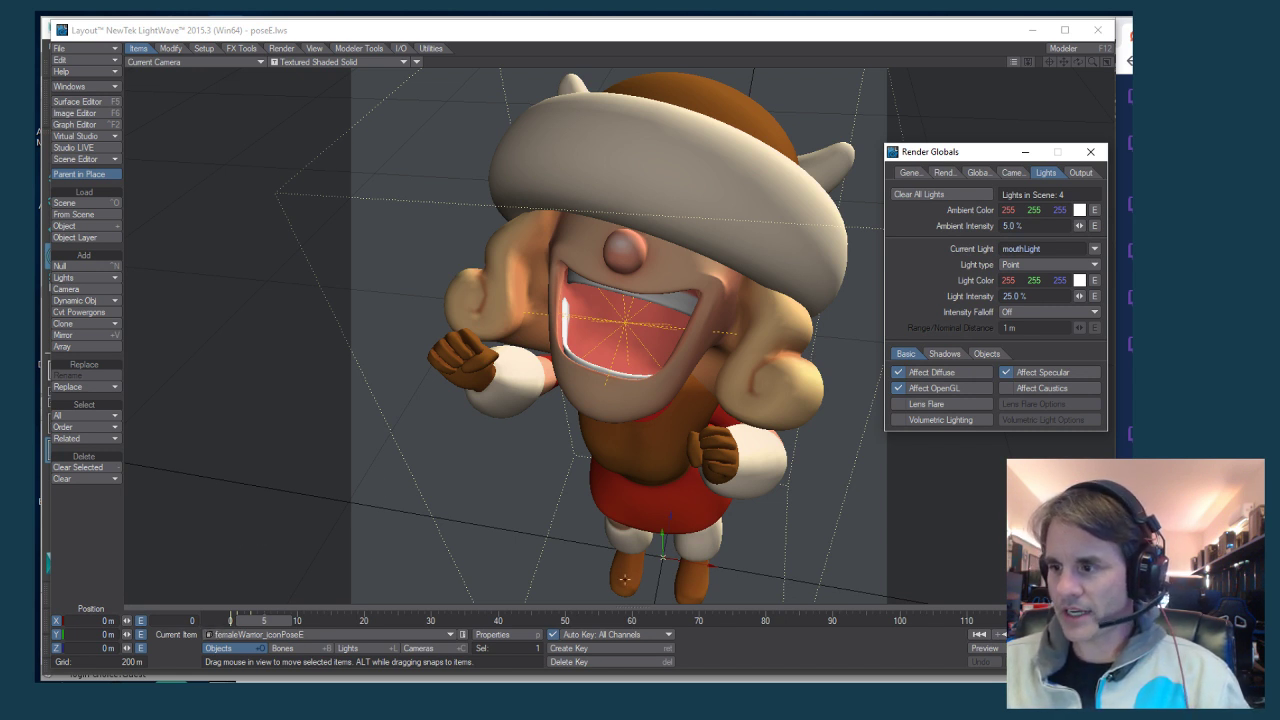
Step the timeline to frame 5 and make the scene camera the current item
{"action": "key", "text": "Right"}
{"action": "key", "text": "Right"}
{"action": "key", "text": "Right"}
{"action": "key", "text": "Right"}
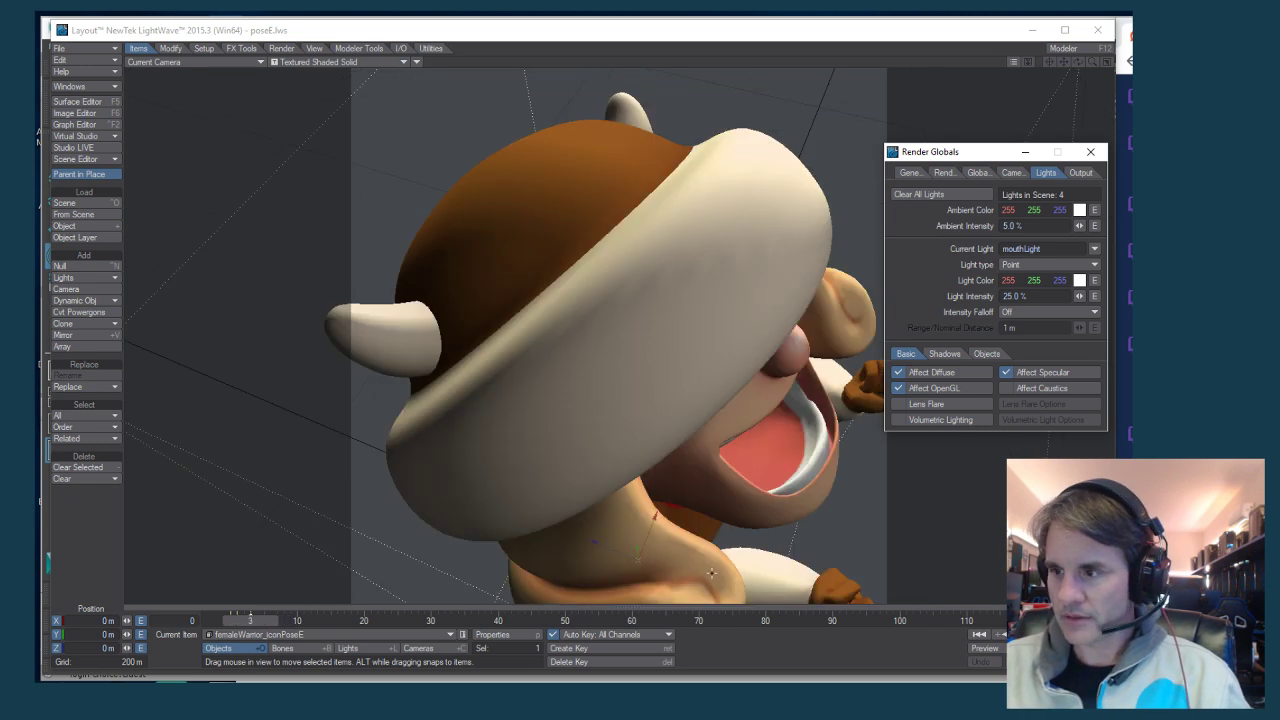
{"action": "key", "text": "Right"}
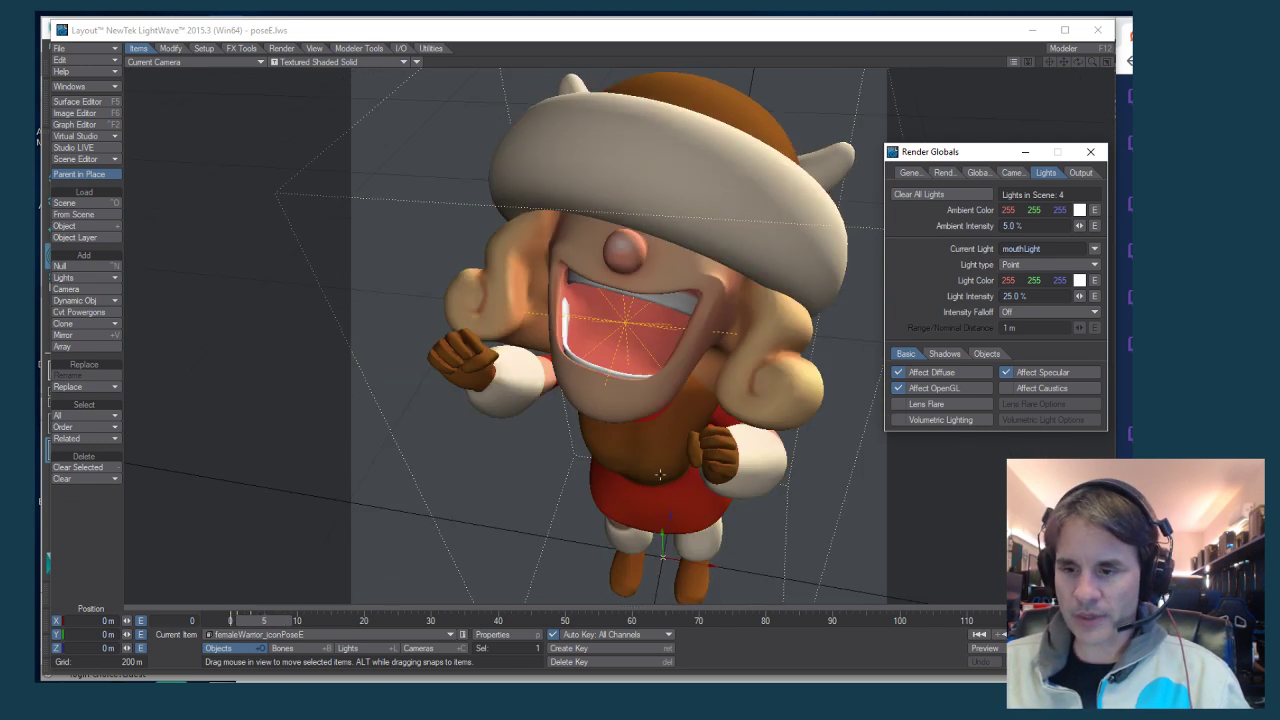
{"action": "key", "text": "Left"}
{"action": "key", "text": "Right"}
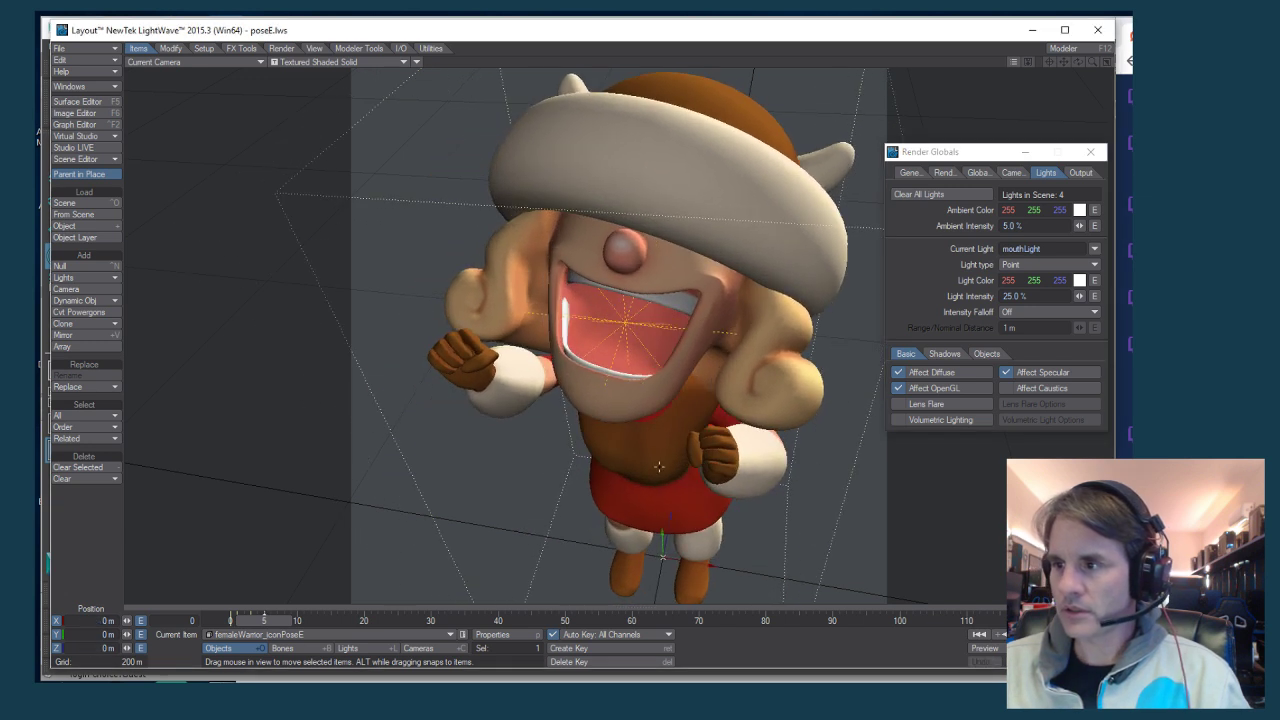
{"action": "left_click", "coordinate": [418, 648]}
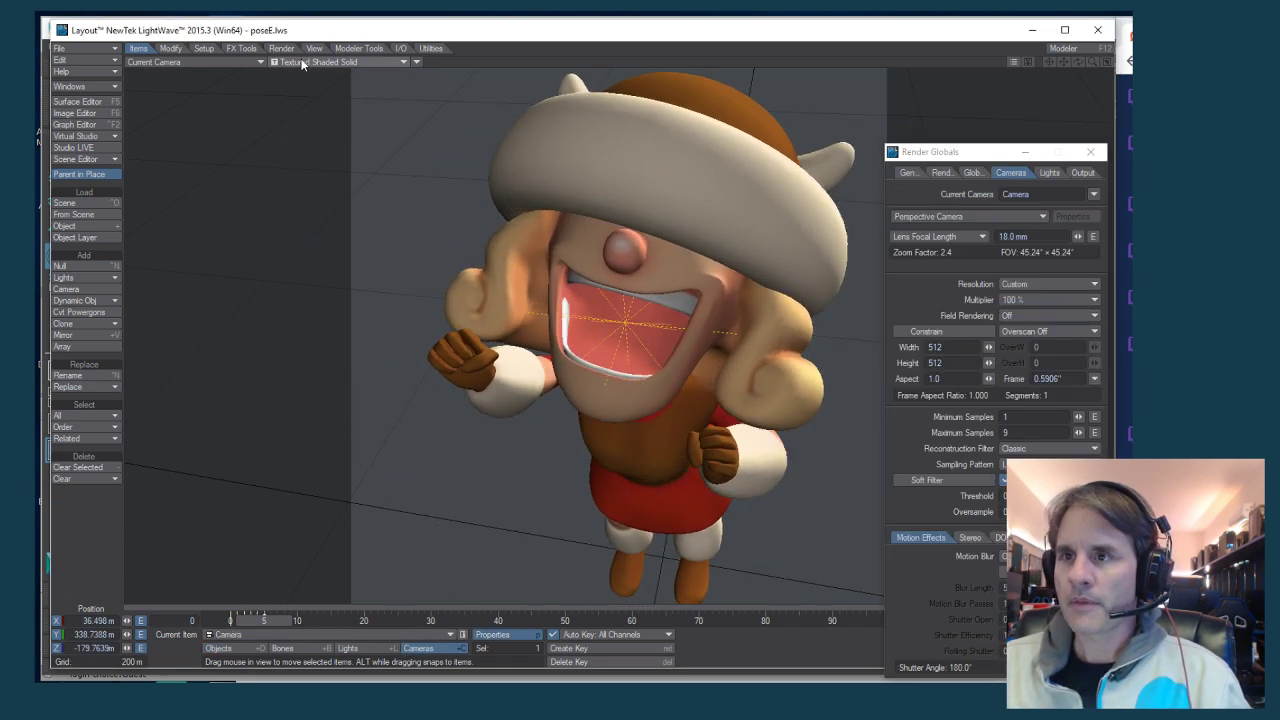
{"action": "left_click", "coordinate": [300, 62]}
Switch the viewport to VPR live rendering and nudge the camera around the character
{"action": "left_click", "coordinate": [288, 103]}
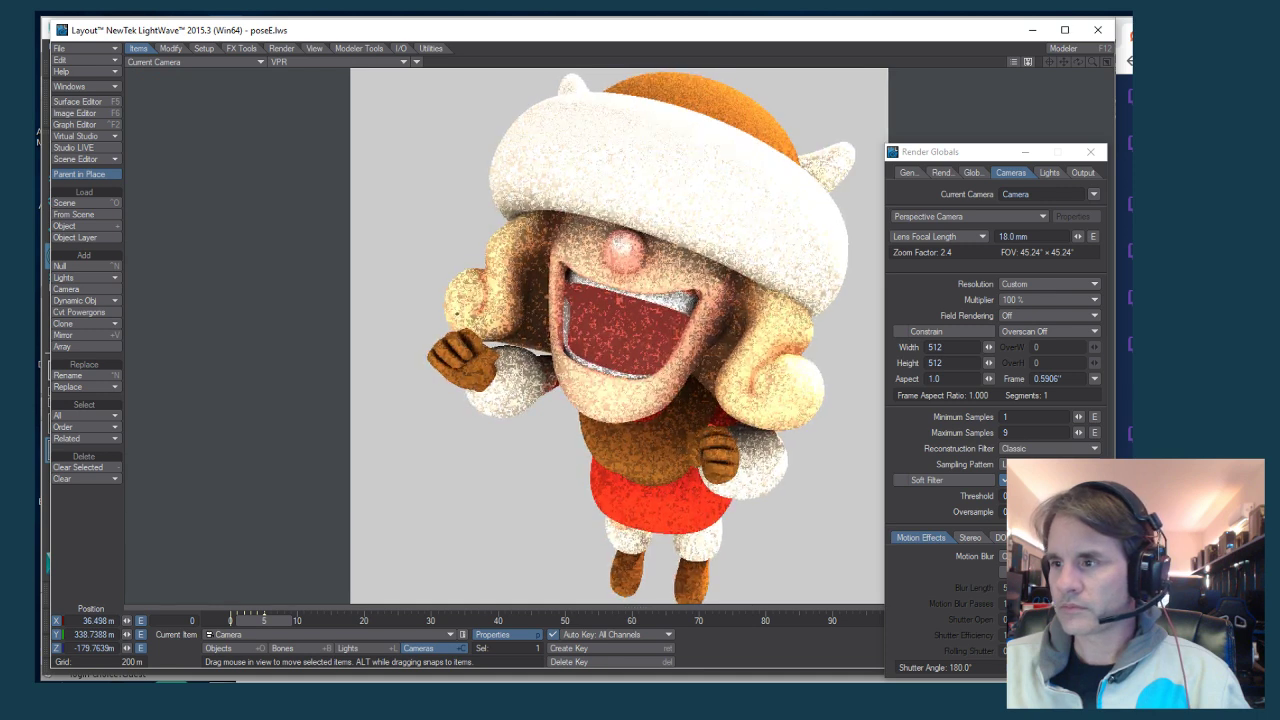
{"action": "mouse_move", "coordinate": [457, 313]}
{"action": "left_mouse_down"}
{"action": "mouse_move", "coordinate": [450, 345]}
{"action": "mouse_move", "coordinate": [456, 285]}
{"action": "mouse_move", "coordinate": [449, 303]}
{"action": "left_mouse_up"}
{"action": "key", "text": "y"}
{"action": "key", "text": "t"}
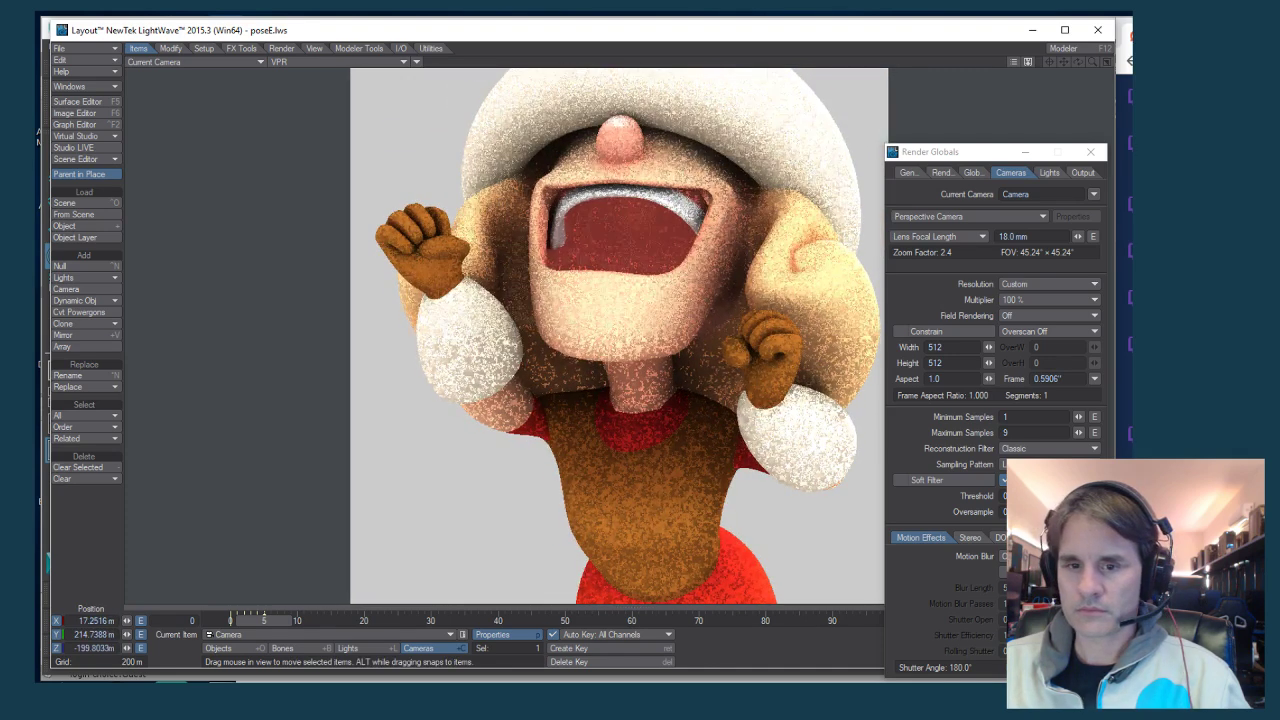
Move the camera back and adjust its height so the whole character and head show
{"action": "right_click_drag", "start_coordinate": [449, 303], "coordinate": [449, 330]}
{"action": "left_click_drag", "start_coordinate": [449, 330], "coordinate": [449, 380]}
{"action": "right_click_drag", "start_coordinate": [449, 380], "coordinate": [443, 310]}
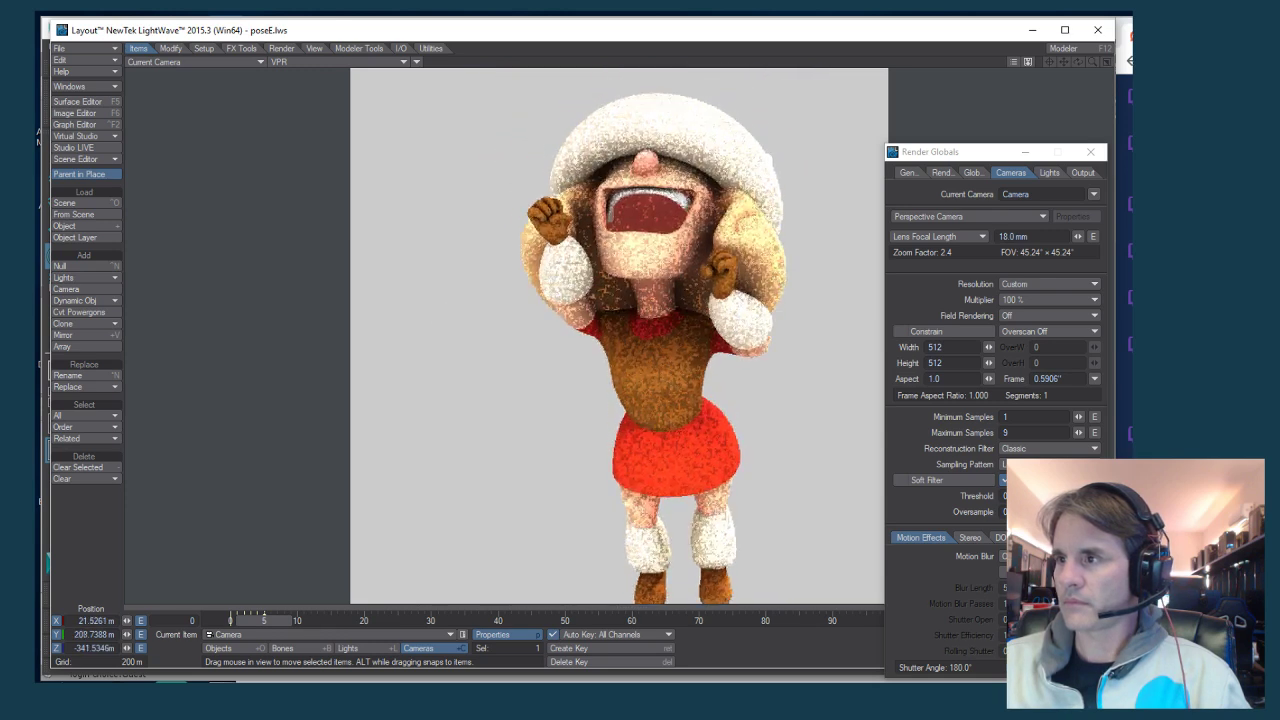
{"action": "left_click_drag", "start_coordinate": [443, 310], "coordinate": [451, 349]}
{"action": "key", "text": "y"}
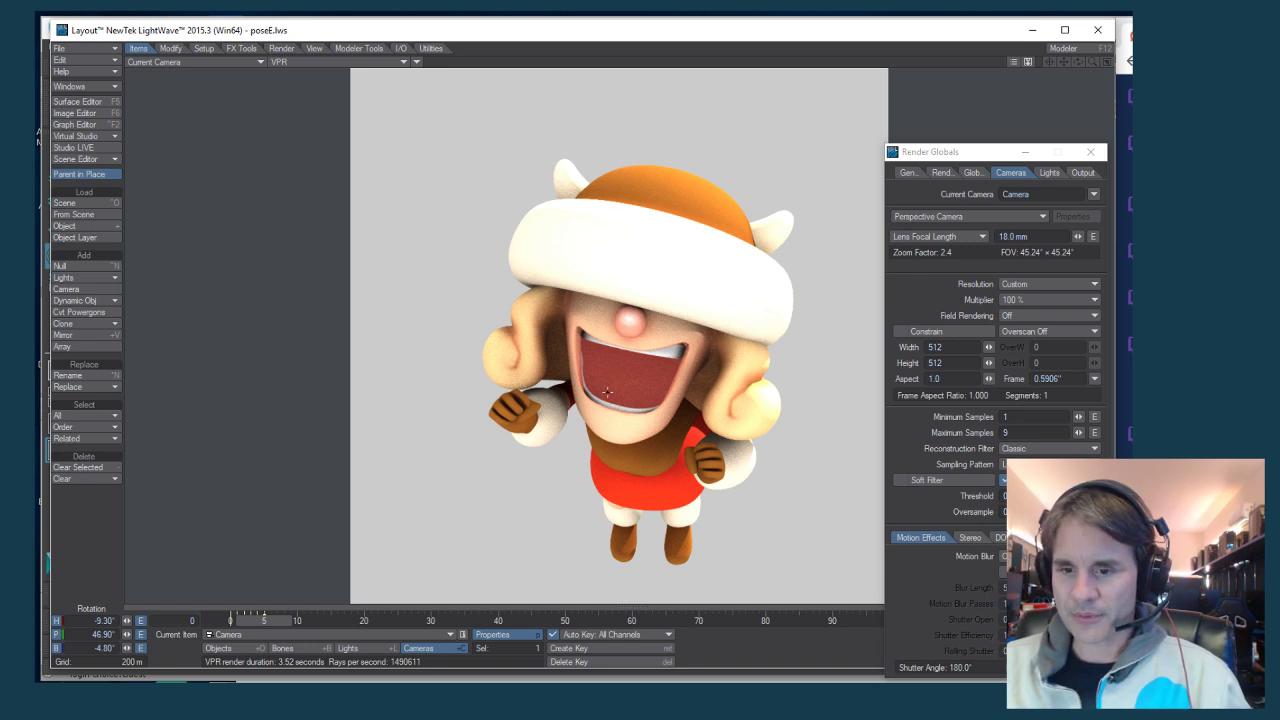
Rotate the camera to slide the character left, then move it to centre the character lower
{"action": "key", "text": "t"}
{"action": "key", "text": "y"}
{"action": "left_click_drag", "start_coordinate": [564, 257], "coordinate": [544, 279]}
{"action": "key", "text": "t"}
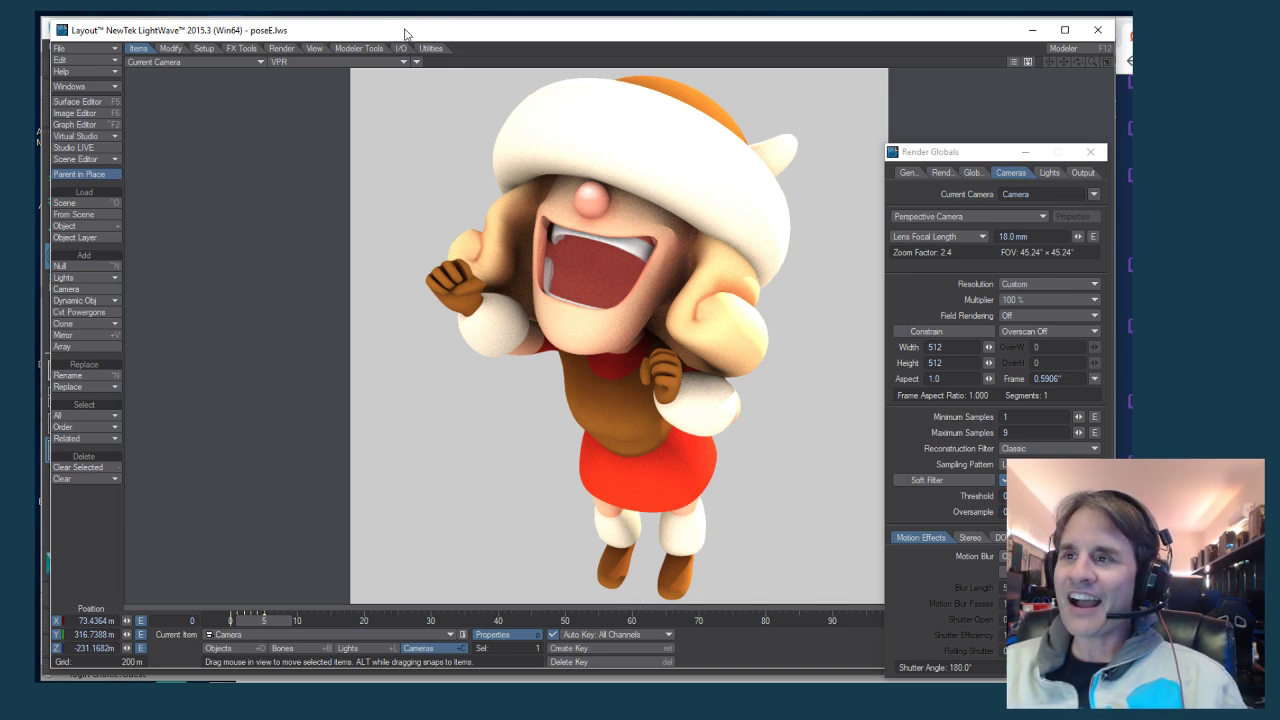
Bring the Maya LT window with the posed warrior scene to the front
{"action": "left_click_drag", "start_coordinate": [405, 35], "coordinate": [396, 36]}
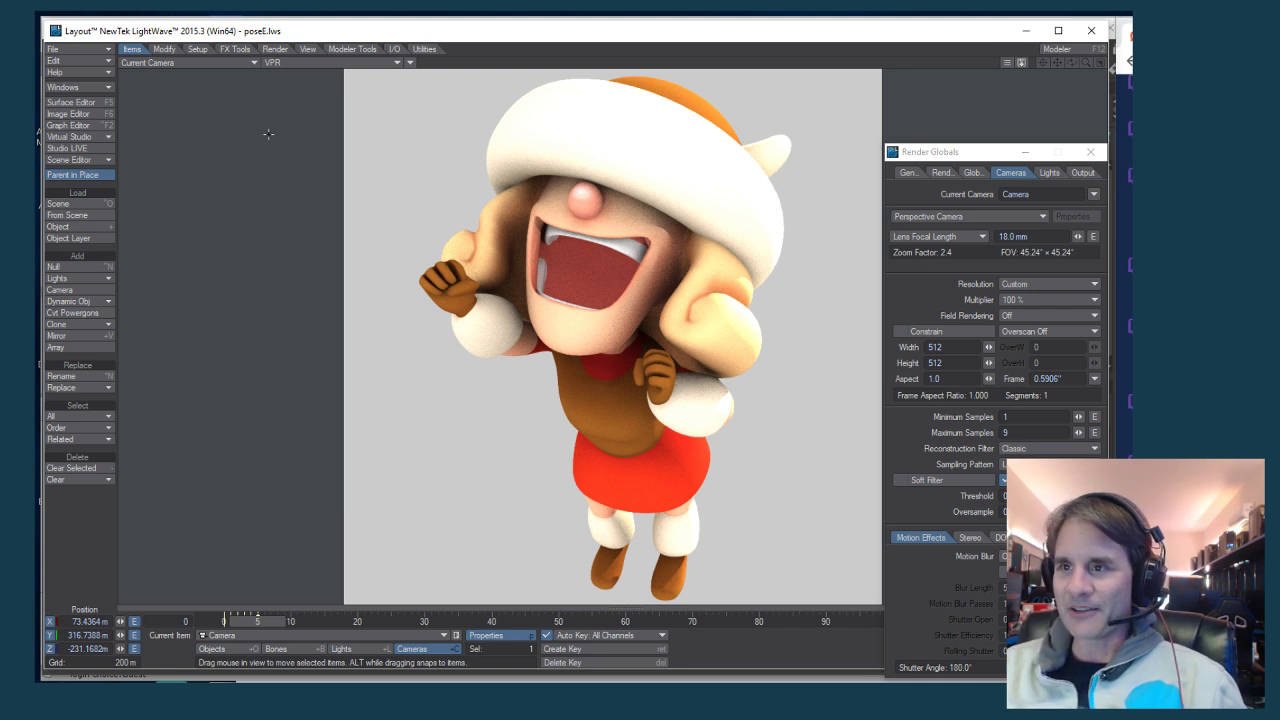
{"action": "key", "text": "alt+Tab"}
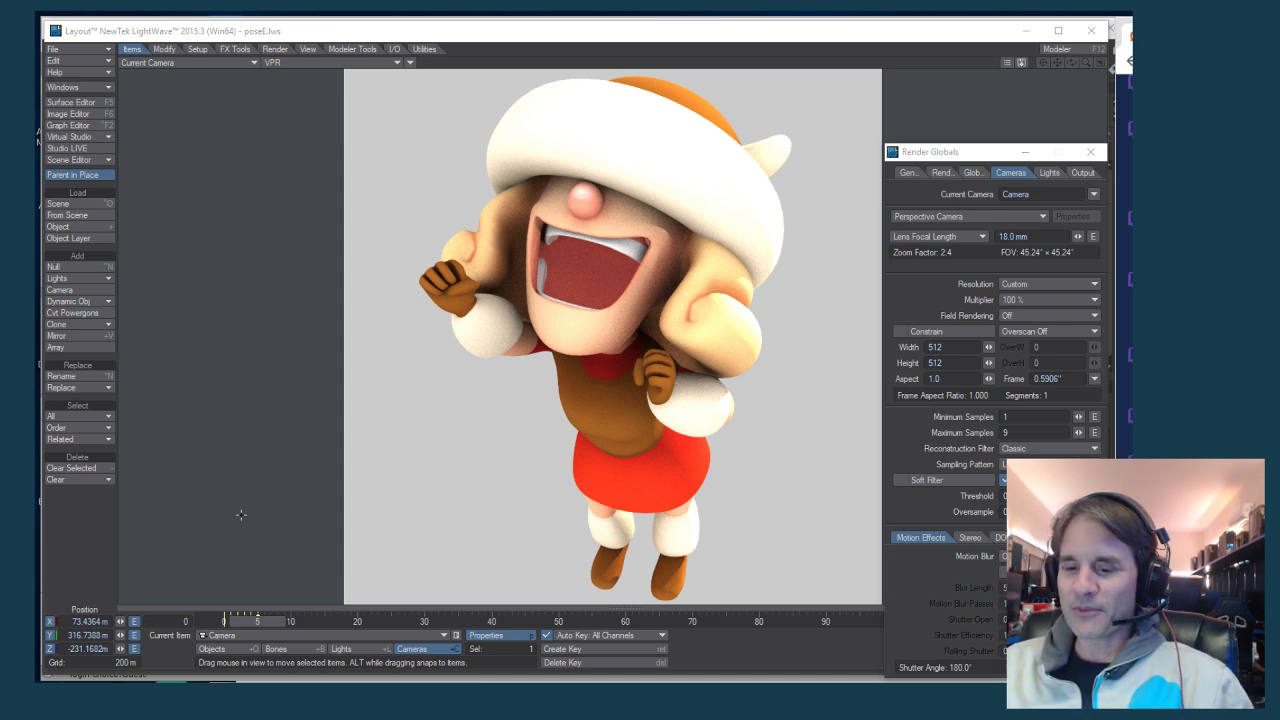
{"action": "left_click", "coordinate": [158, 678]}
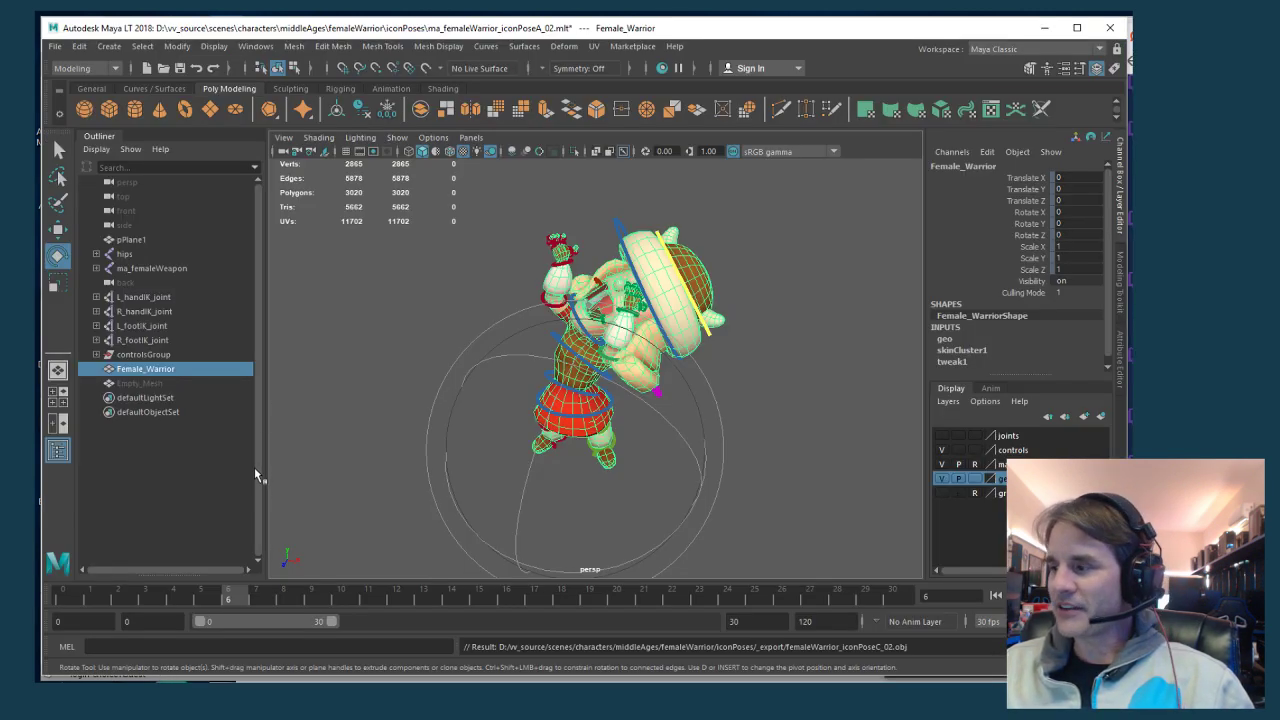
{"action": "left_click", "coordinate": [55, 46]}
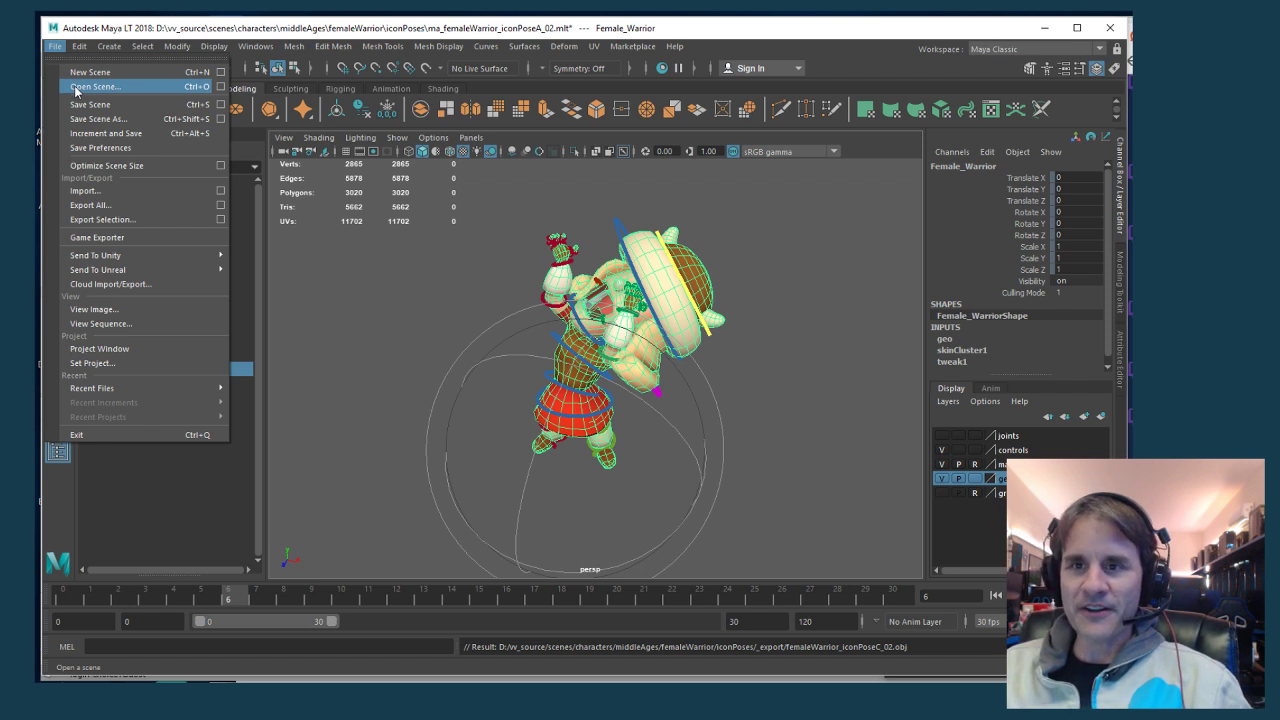
{"action": "left_click", "coordinate": [76, 88]}
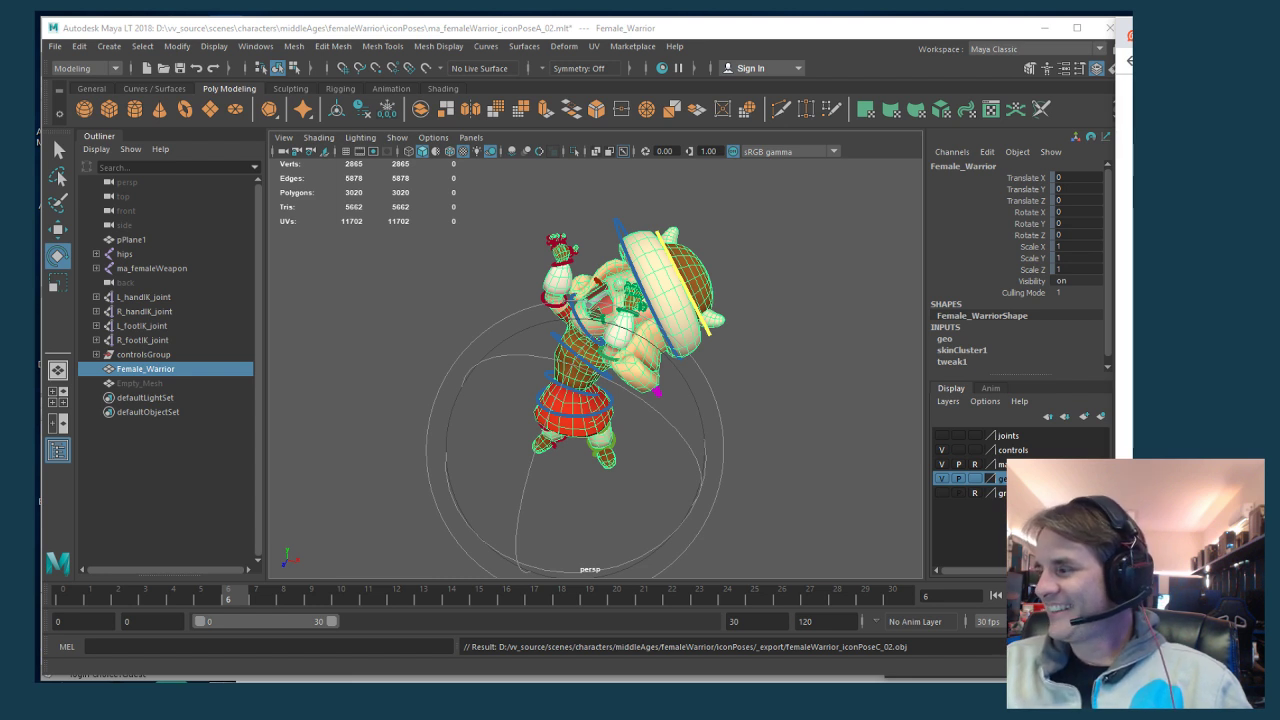
Centre and widen the Chrome 'zardoz' image search window, then close it
{"action": "left_click", "coordinate": [1126, 250]}
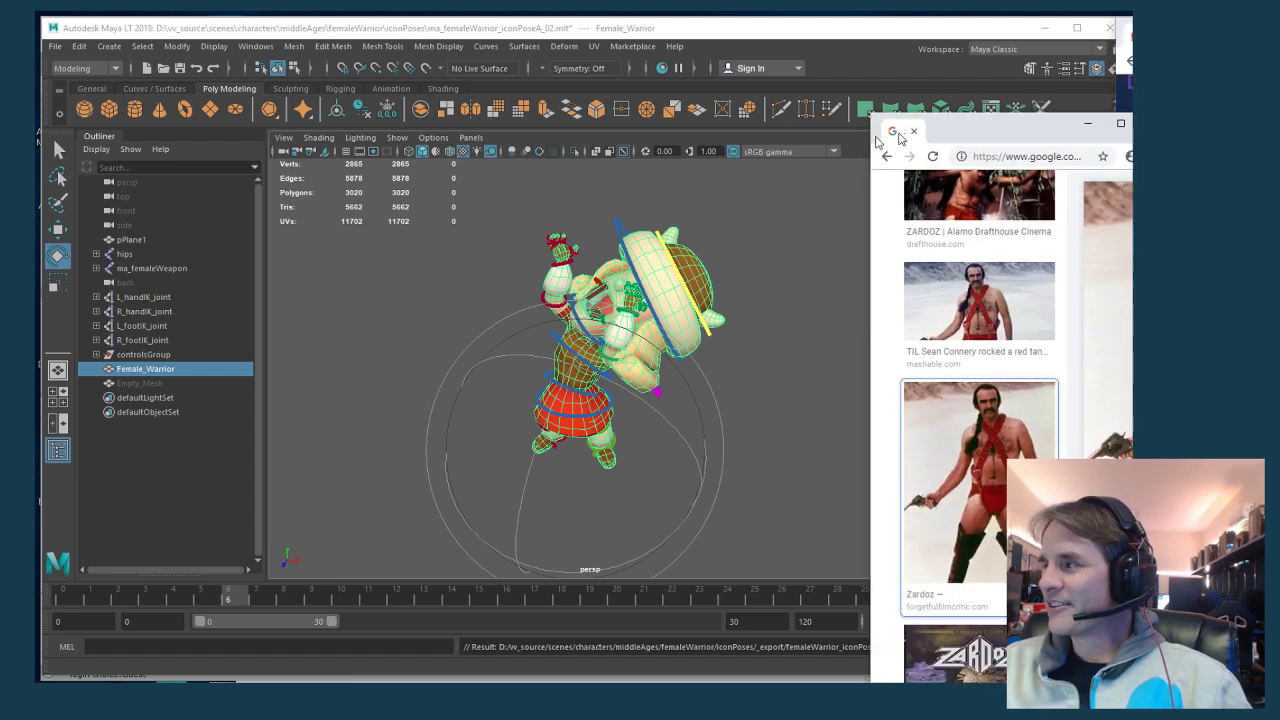
{"action": "left_click_drag", "start_coordinate": [1053, 117], "coordinate": [610, 117]}
{"action": "left_click_drag", "start_coordinate": [726, 456], "coordinate": [1020, 470]}
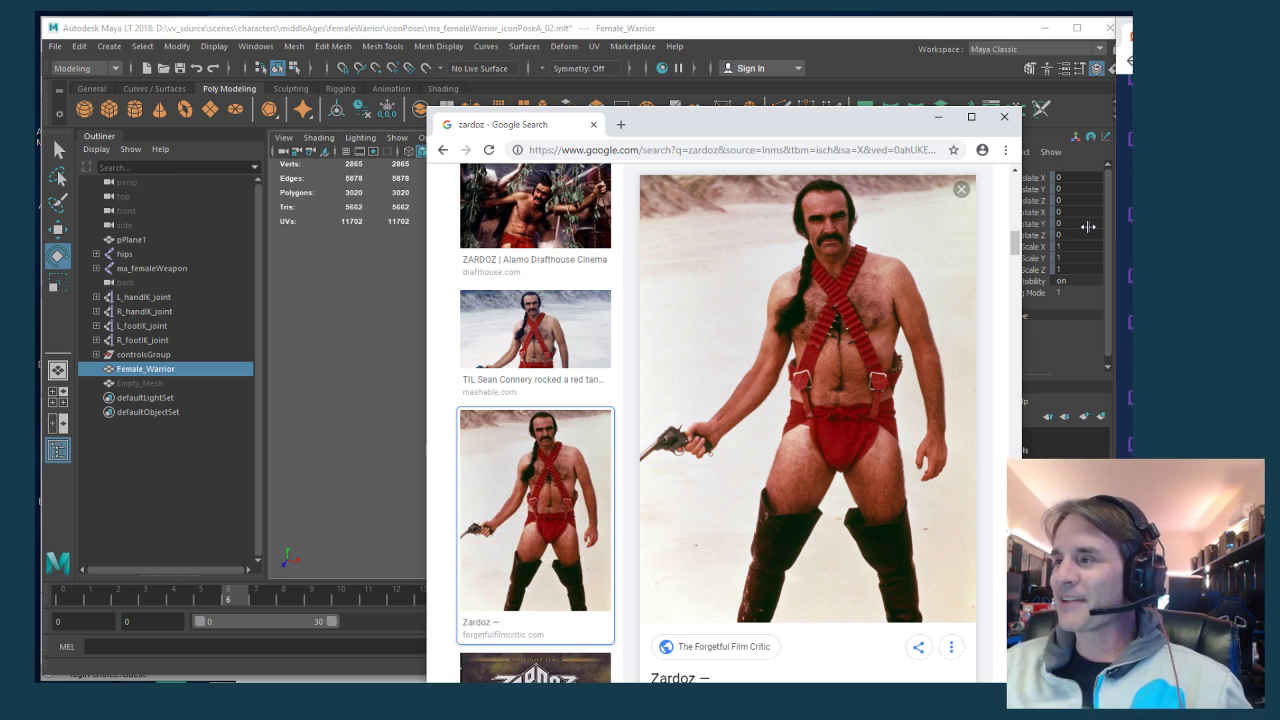
{"action": "left_click", "coordinate": [1004, 117]}
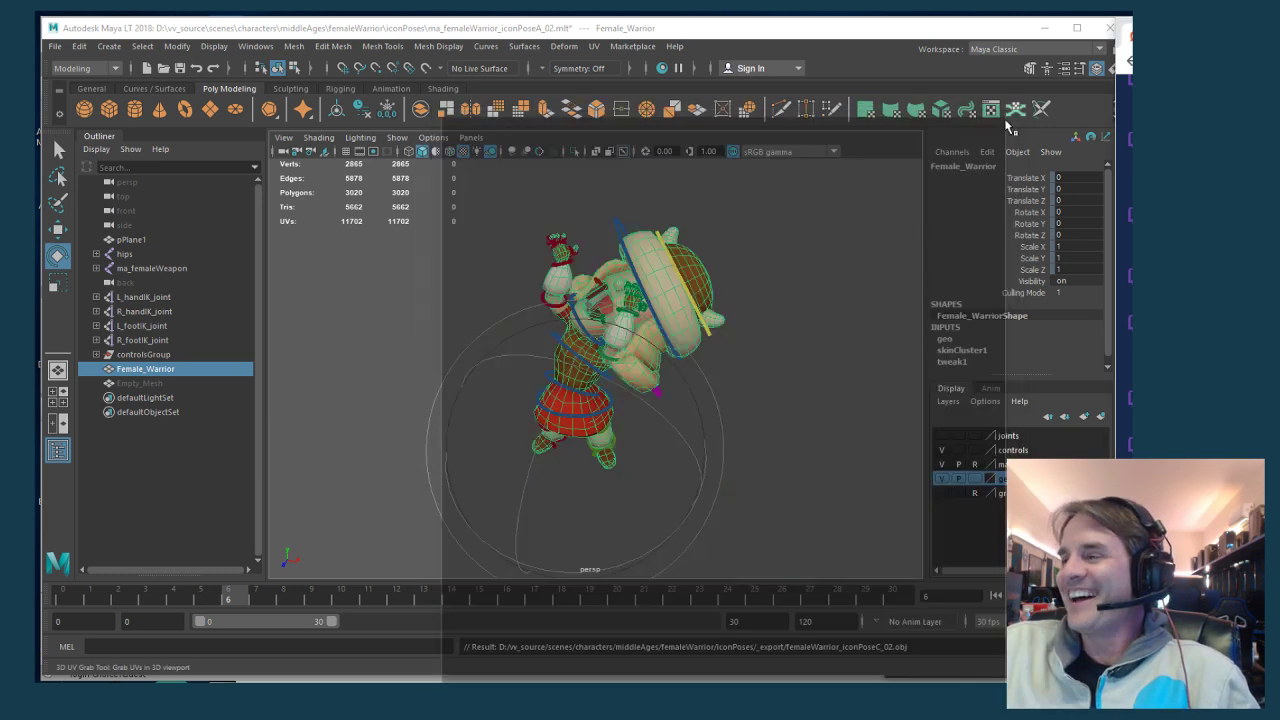
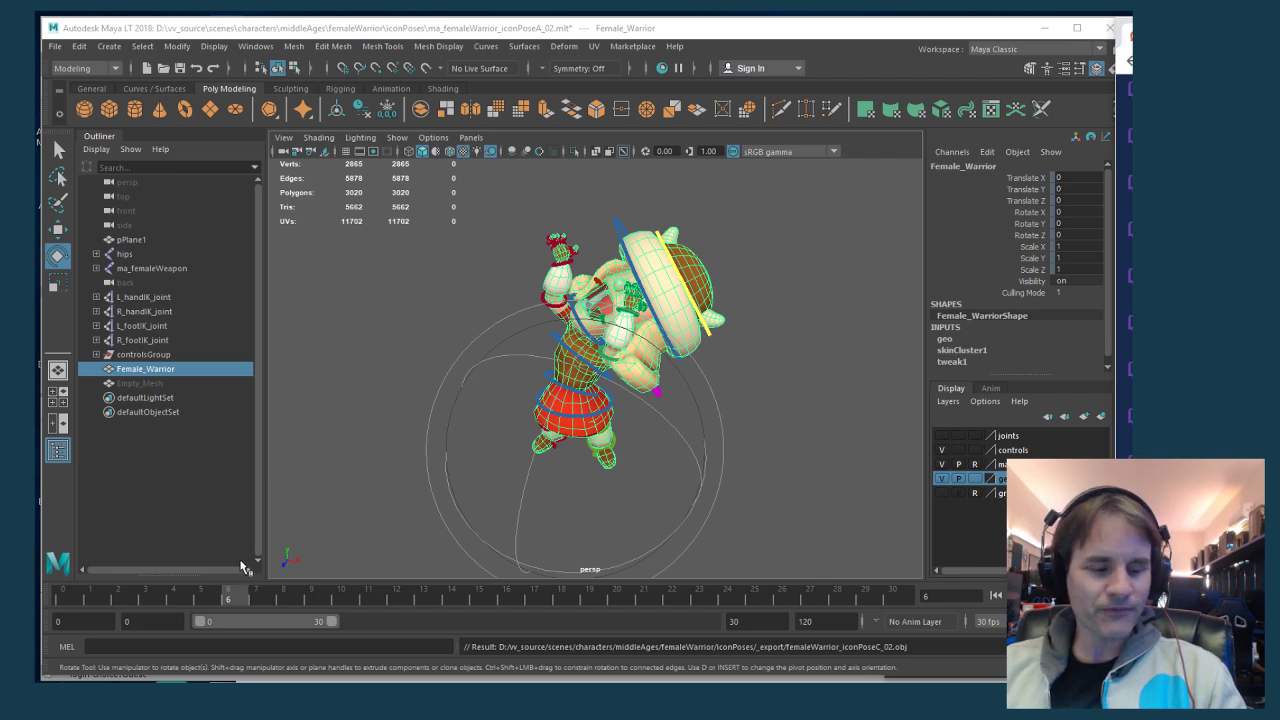
Orbit and zoom around the character to inspect the current pose
{"action": "left_click_drag", "start_coordinate": [447, 442], "coordinate": [476, 456], "text": "alt"}
{"action": "scroll", "coordinate": [451, 449], "scroll_direction": "up", "scroll_amount": 2}
{"action": "scroll", "coordinate": [478, 461], "scroll_direction": "down", "scroll_amount": 2}
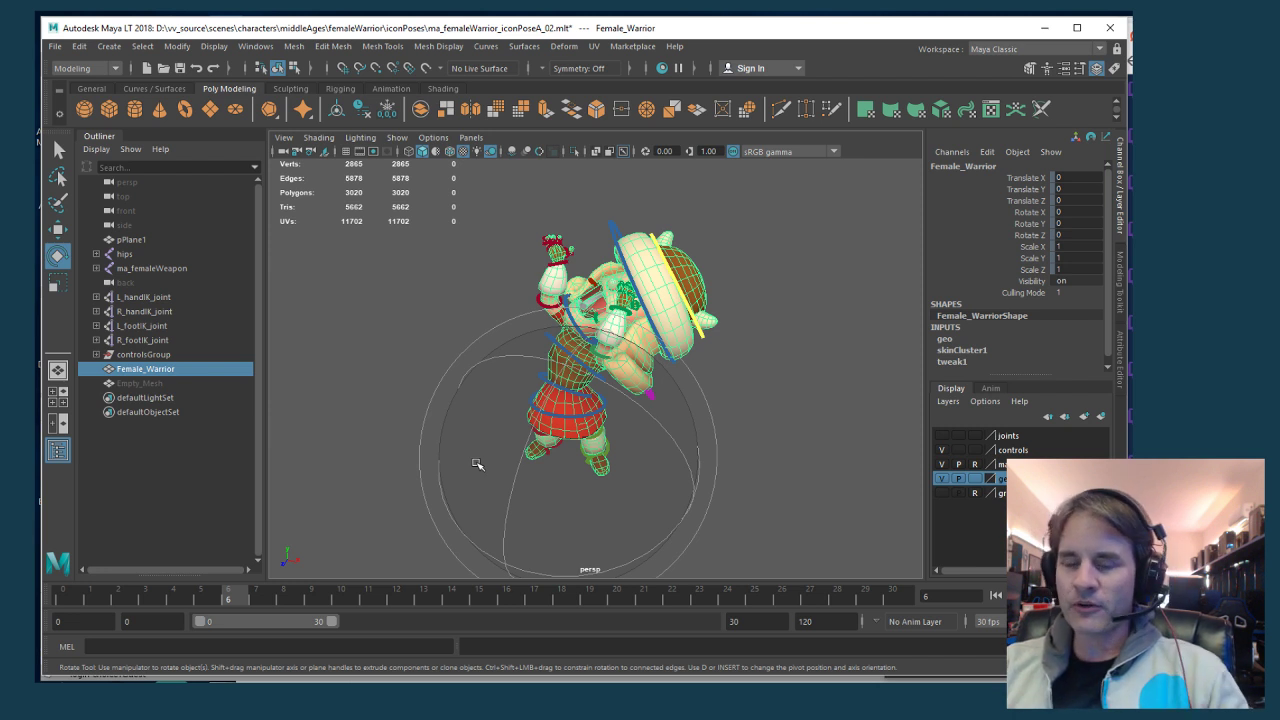
{"action": "left_click_drag", "start_coordinate": [486, 463], "coordinate": [557, 451], "text": "alt"}
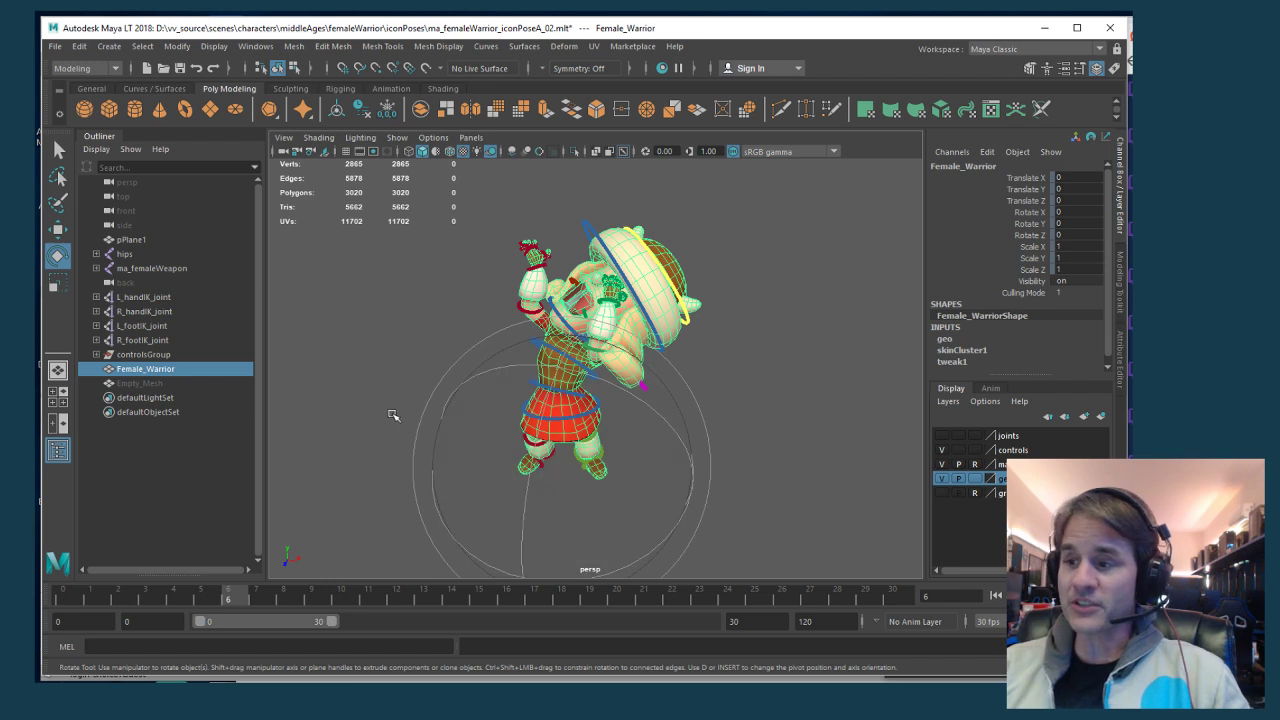
{"action": "scroll", "coordinate": [423, 400], "scroll_direction": "up", "scroll_amount": 3}
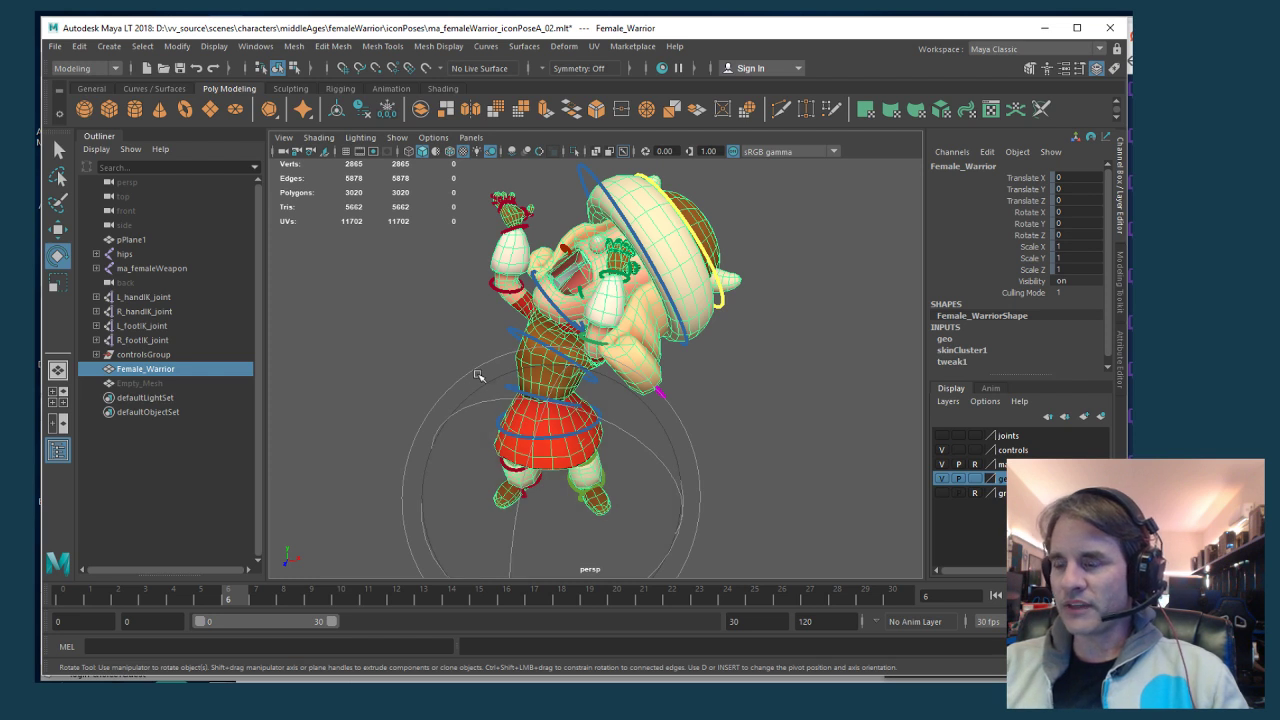
{"action": "left_click", "coordinate": [479, 375]}
{"action": "key", "text": "ctrl+z"}
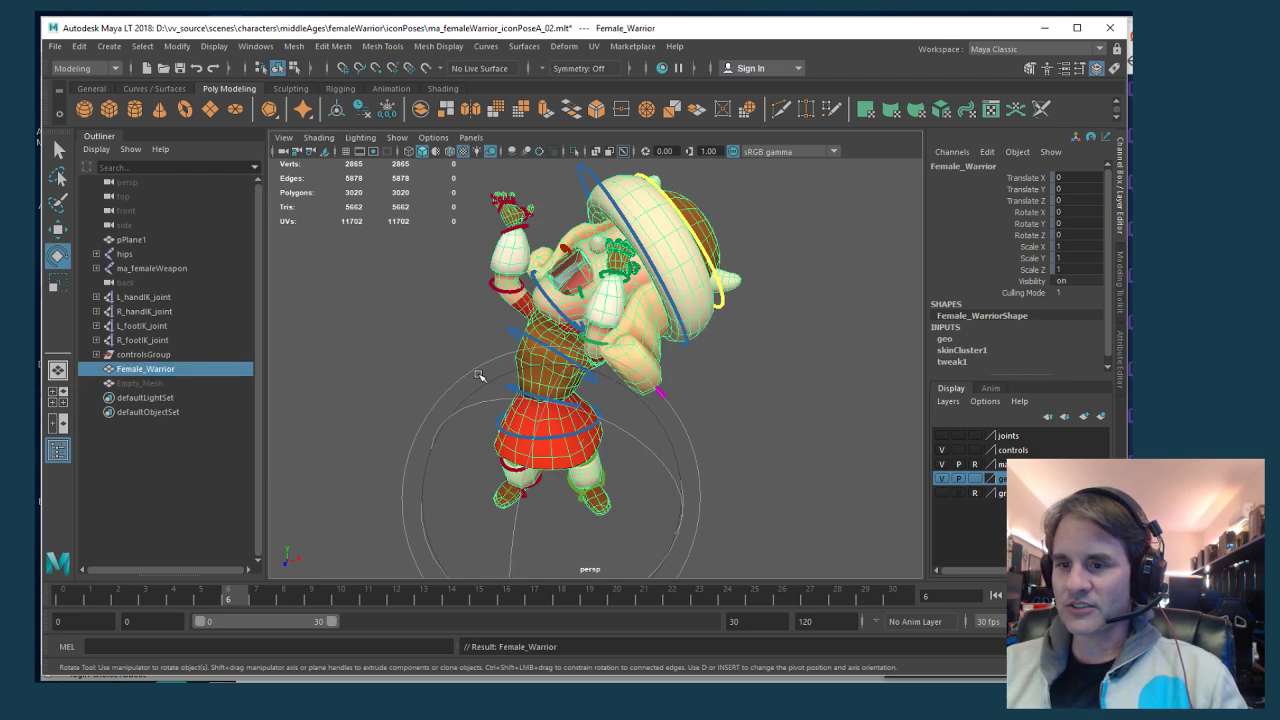
{"action": "key", "text": "alt"}
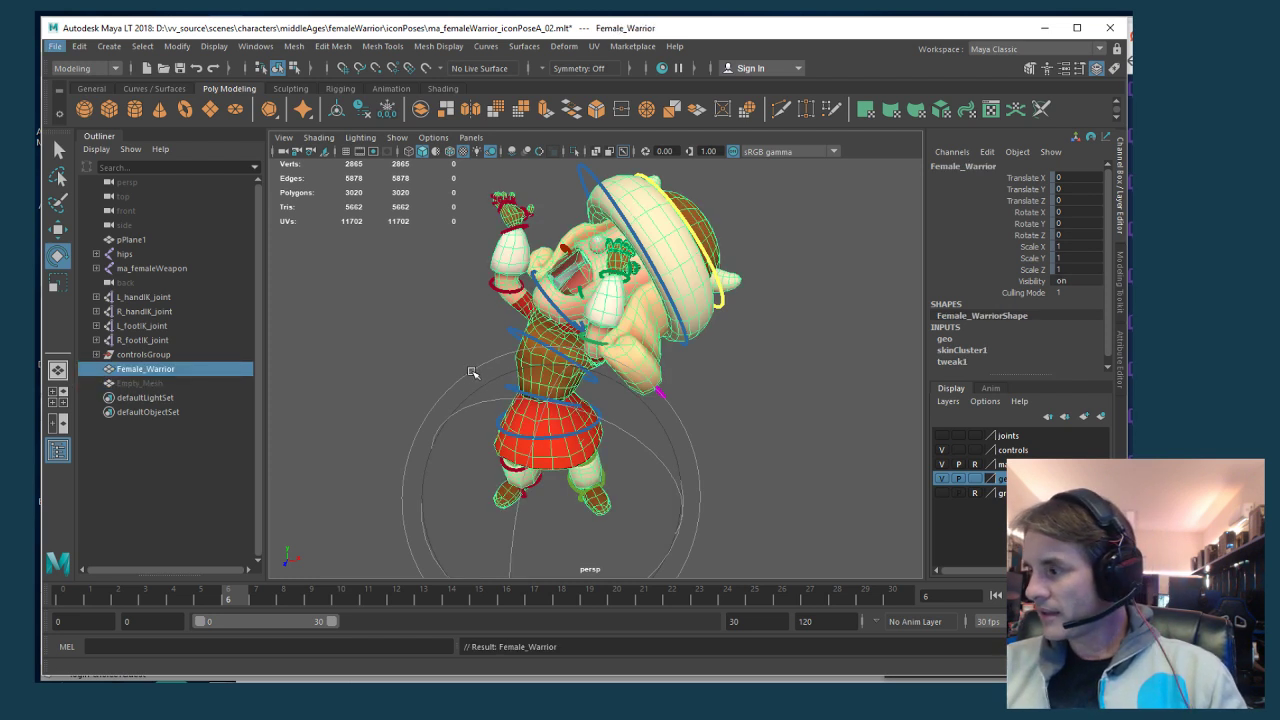
{"action": "left_click_drag", "start_coordinate": [470, 373], "coordinate": [578, 403], "text": "alt"}
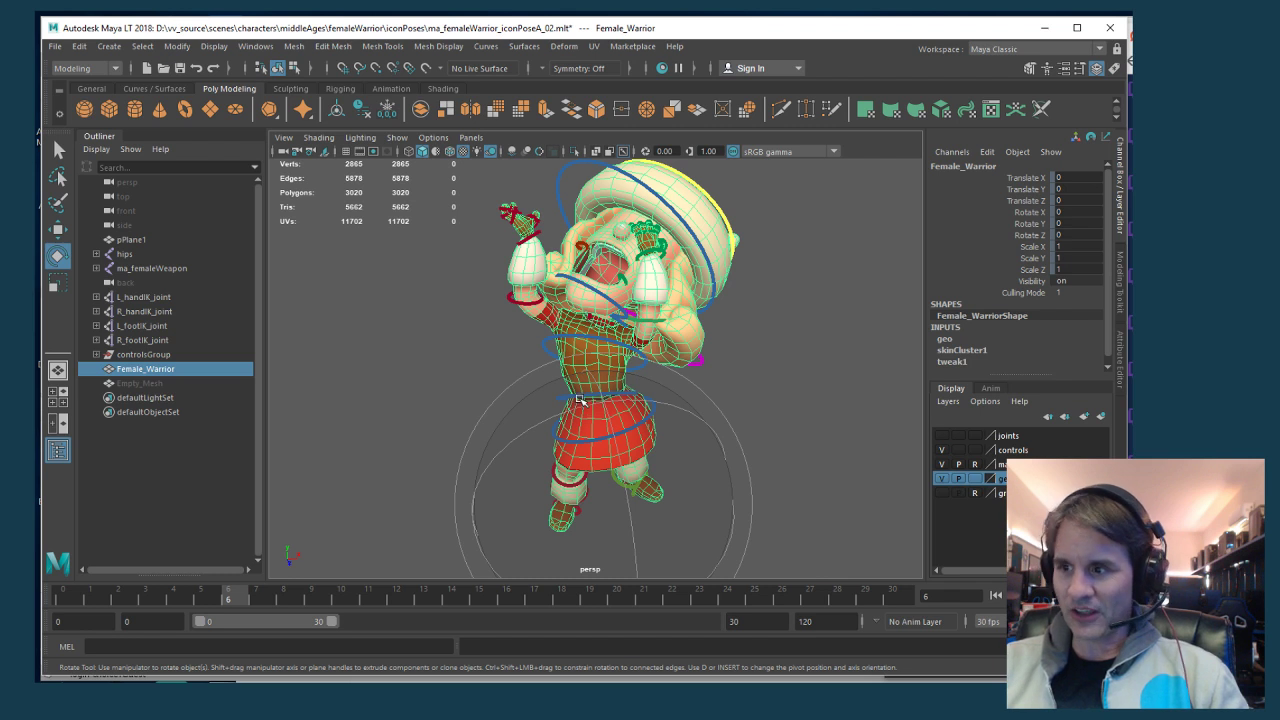
{"action": "left_click_drag", "start_coordinate": [590, 407], "coordinate": [628, 405], "text": "alt"}
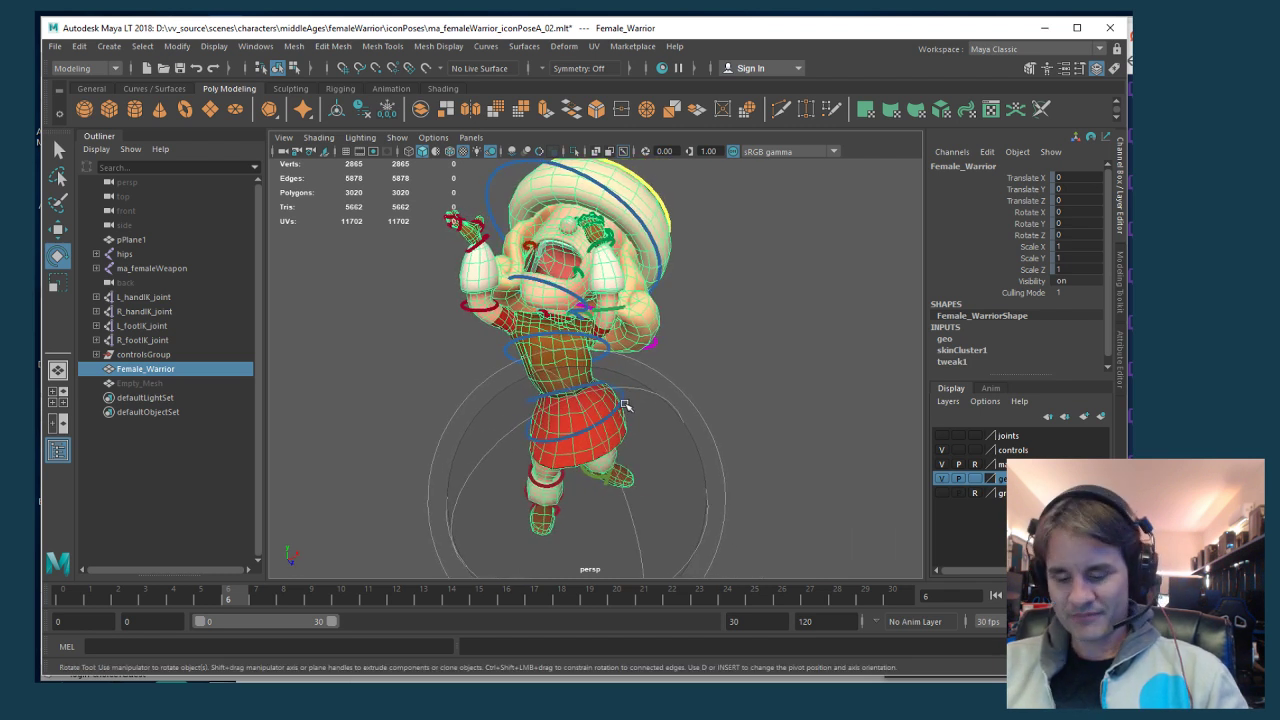
Select the center-of-gravity control and advance to frame 7, viewing the feet
{"action": "left_click", "coordinate": [409, 420]}
{"action": "left_click", "coordinate": [546, 397]}
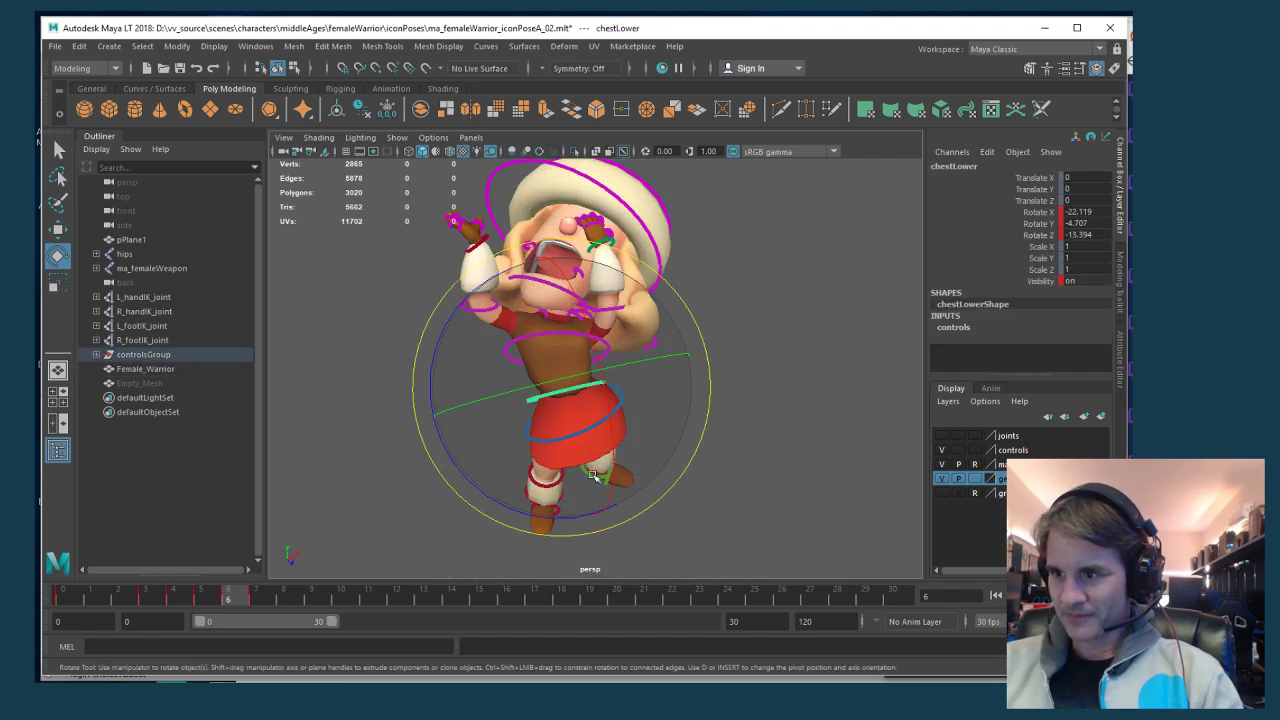
{"action": "left_click", "coordinate": [751, 443]}
{"action": "left_click", "coordinate": [619, 412]}
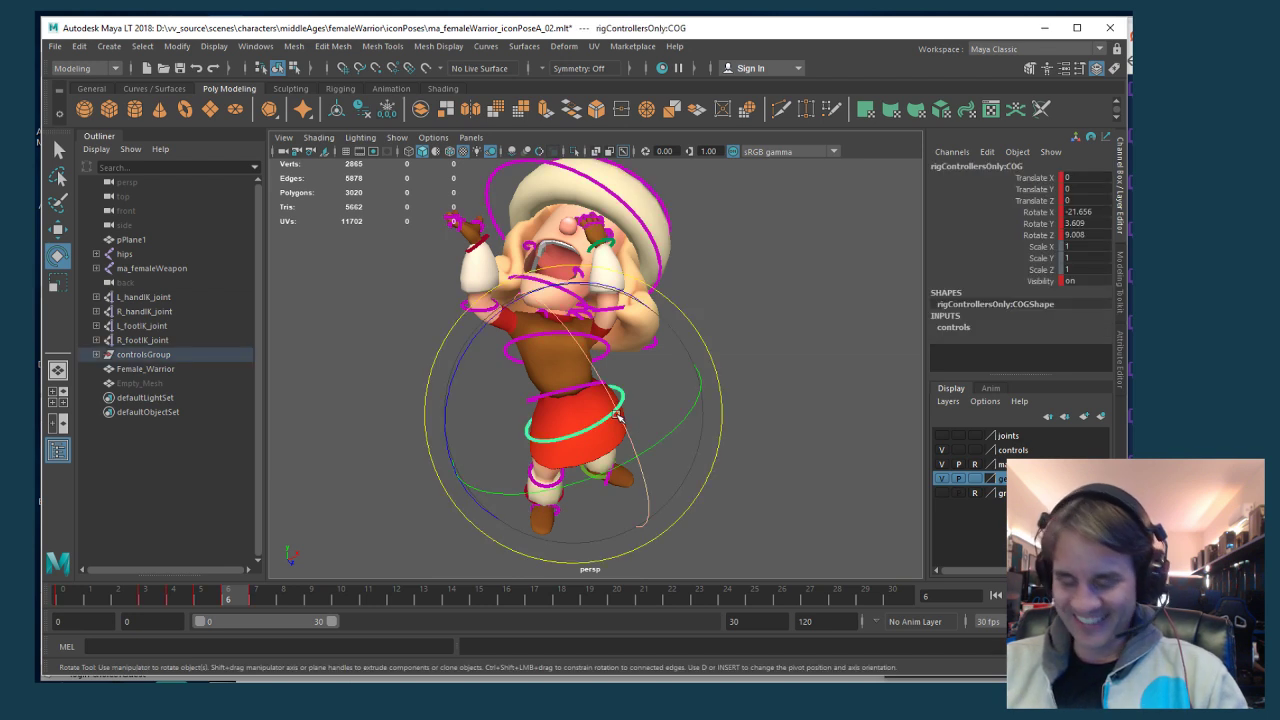
{"action": "key", "text": "period"}
{"action": "left_click_drag", "start_coordinate": [722, 447], "coordinate": [651, 491], "text": "alt"}
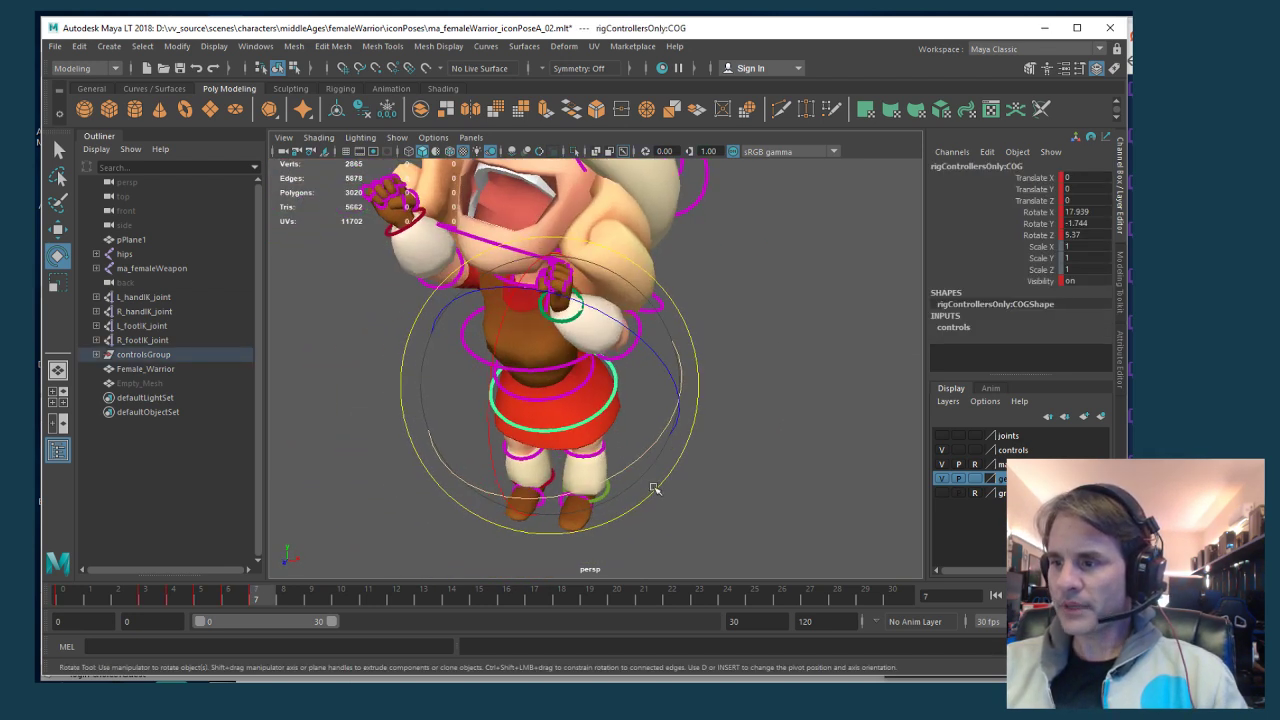
{"action": "left_click", "coordinate": [603, 491]}
{"action": "left_click", "coordinate": [612, 507]}
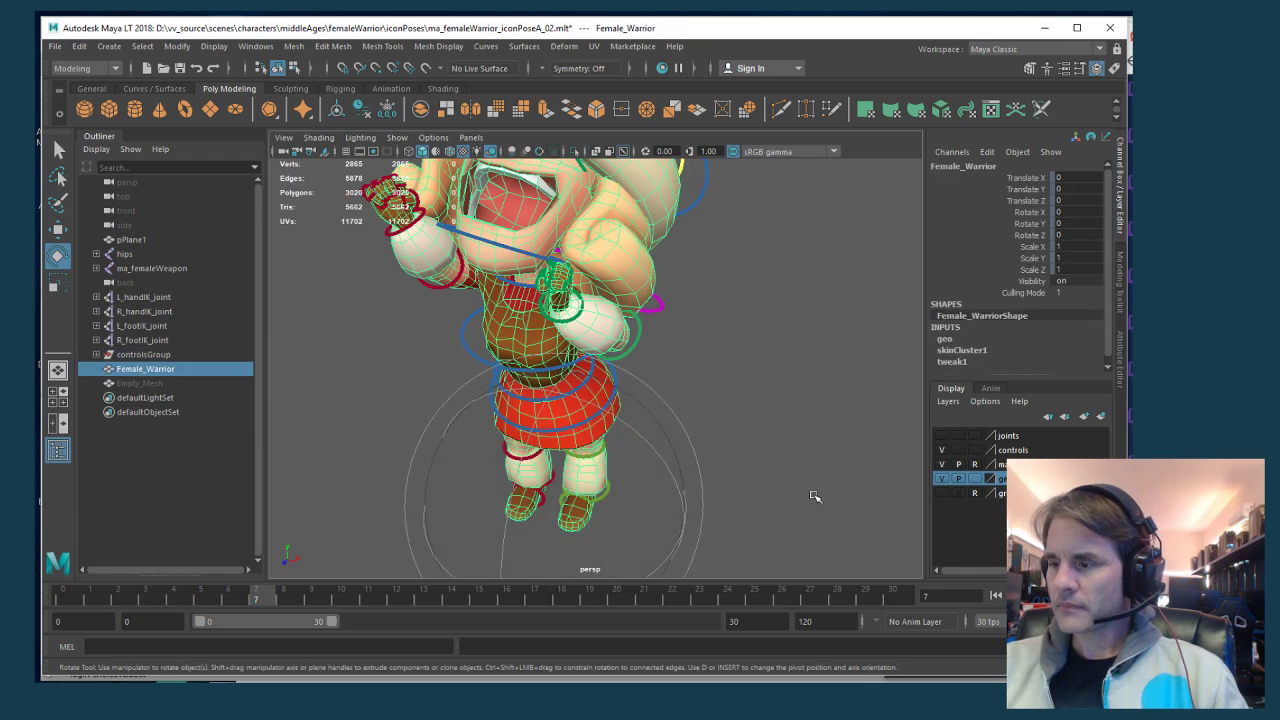
{"action": "left_click", "coordinate": [771, 493]}
{"action": "left_click_drag", "start_coordinate": [703, 446], "coordinate": [703, 421], "text": "alt"}
Turn the left foot IK control outward around its Y axis
{"action": "left_click", "coordinate": [620, 487]}
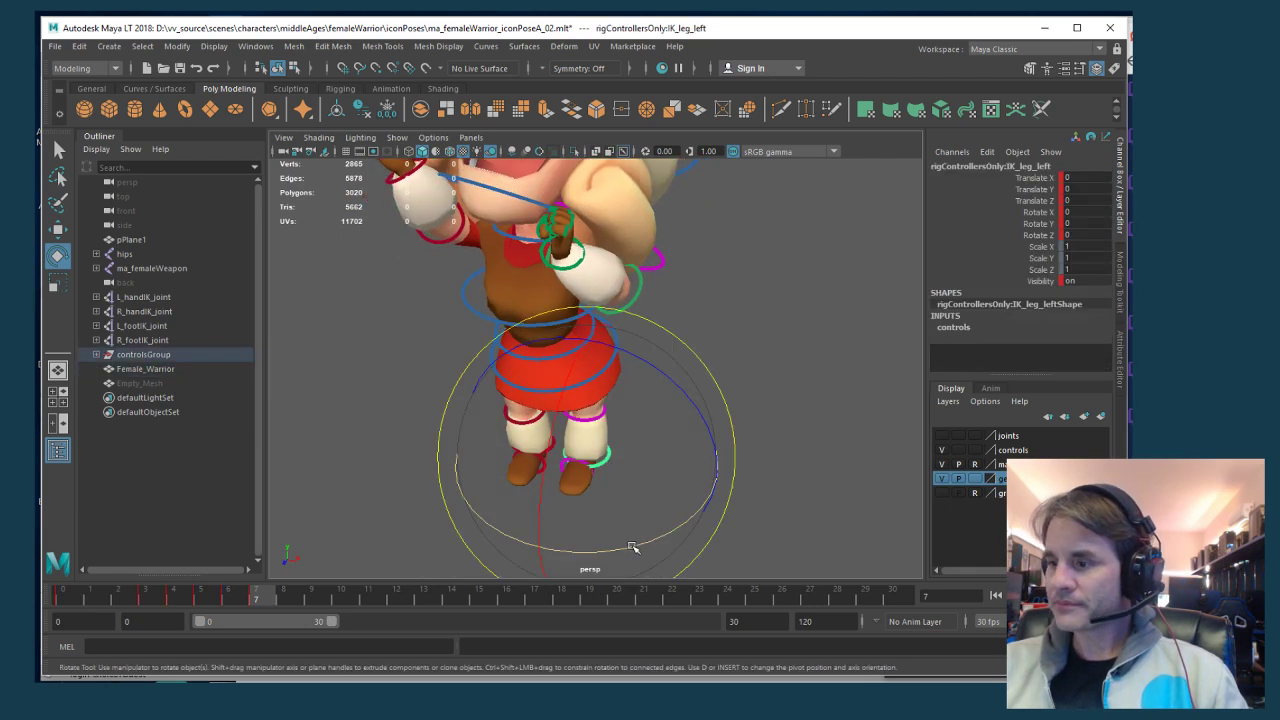
{"action": "left_click_drag", "start_coordinate": [632, 548], "coordinate": [664, 518]}
{"action": "key", "text": "w"}
{"action": "key", "text": "e"}
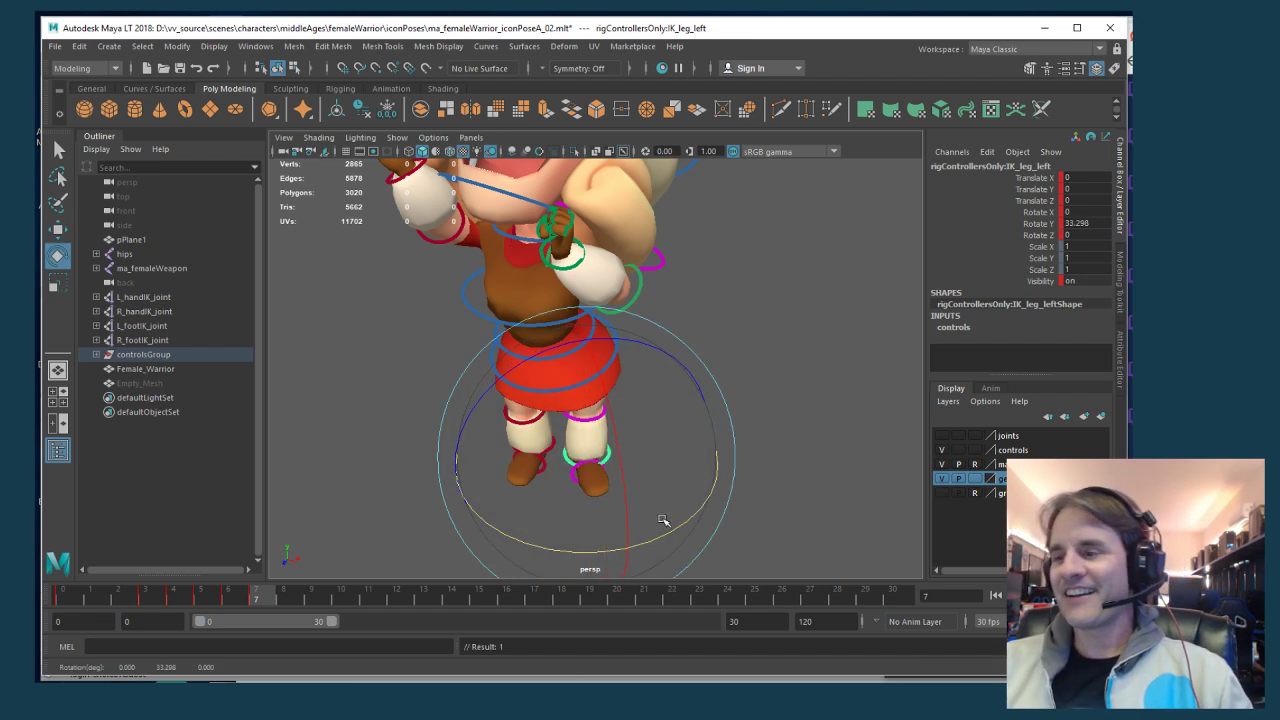
{"action": "key", "text": "w"}
{"action": "left_click", "coordinate": [552, 453]}
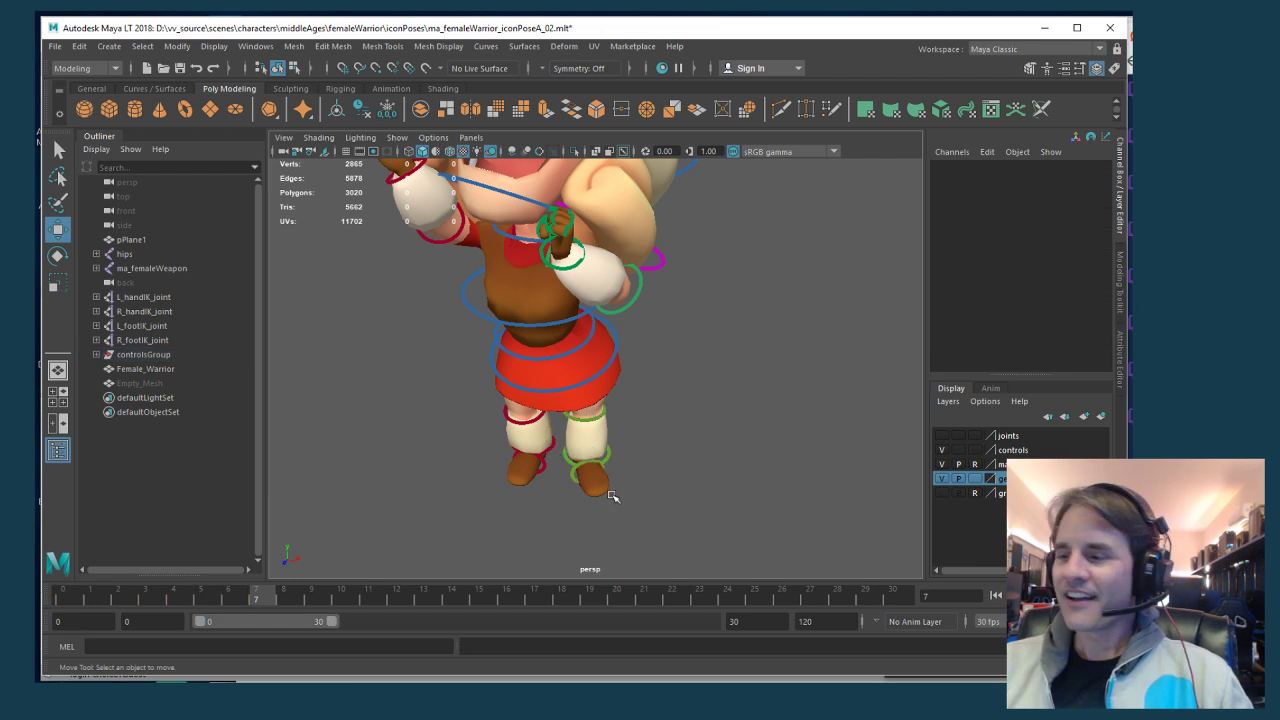
Rotate the right foot IK control inward on Y and slide it outward along X
{"action": "left_click", "coordinate": [552, 453]}
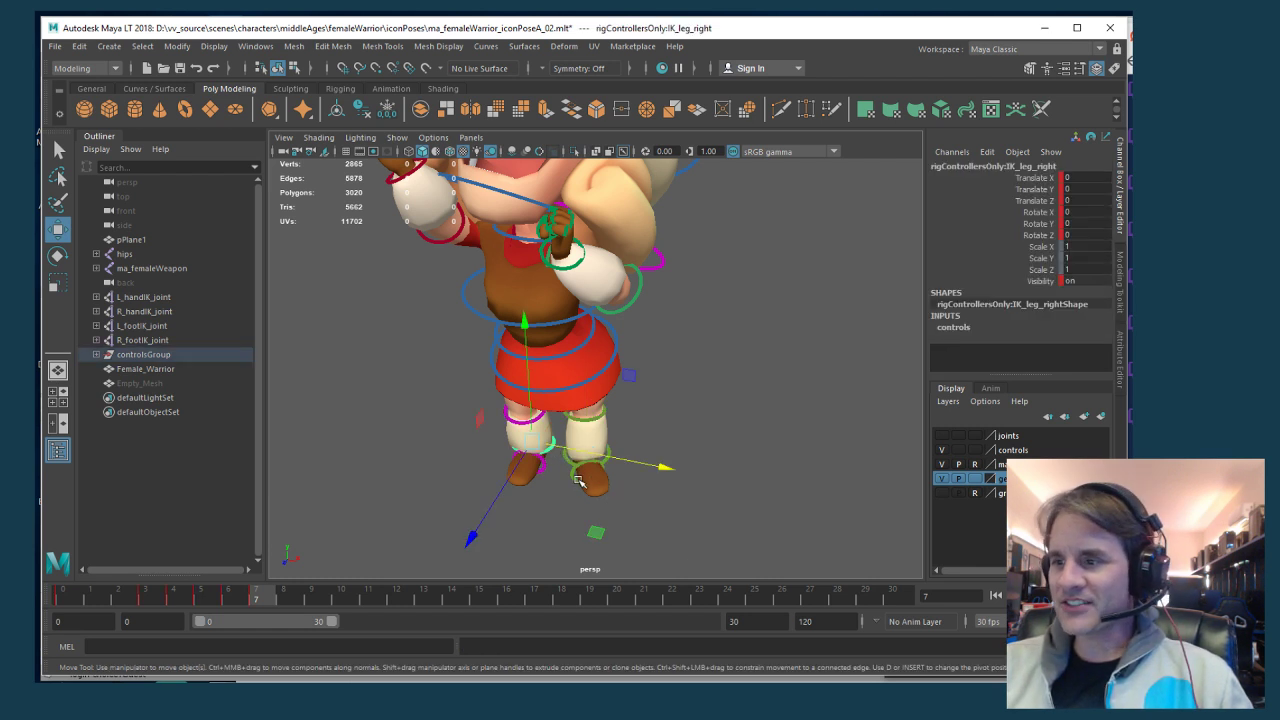
{"action": "key", "text": "e"}
{"action": "left_click_drag", "start_coordinate": [568, 525], "coordinate": [520, 523]}
{"action": "key", "text": "w"}
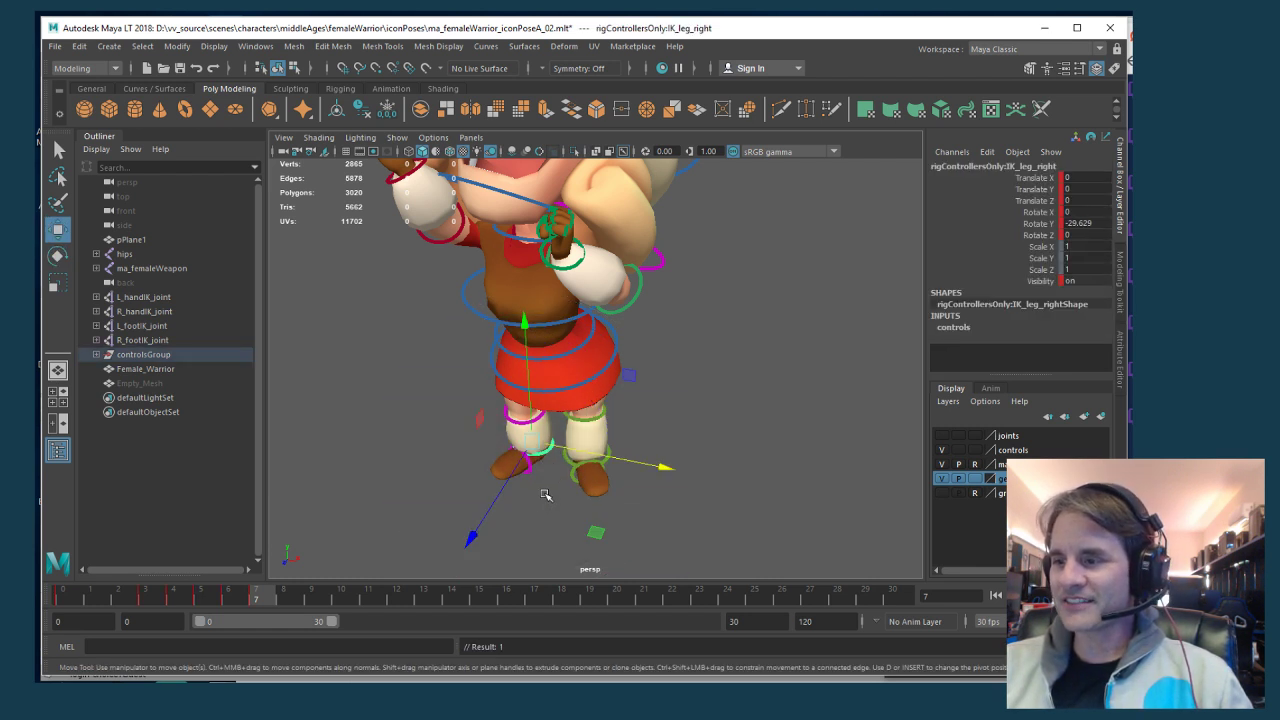
{"action": "left_click_drag", "start_coordinate": [596, 460], "coordinate": [578, 456]}
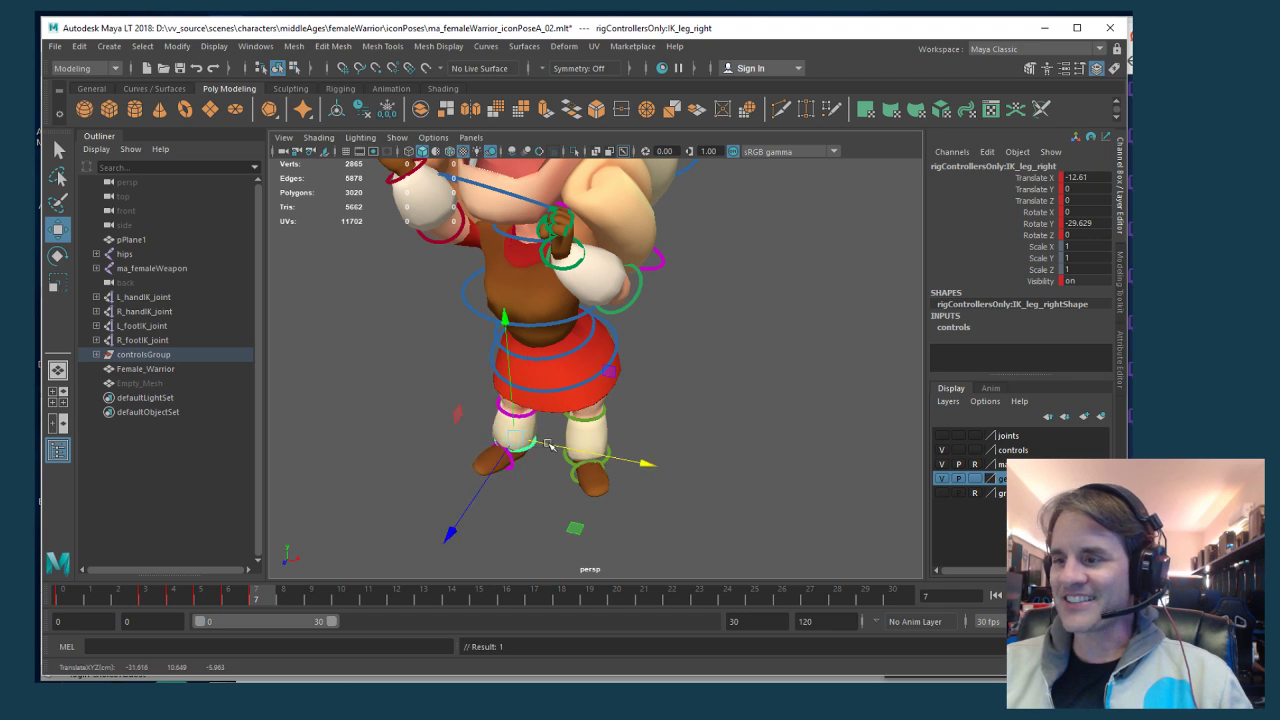
Set the geo display layer to reference
{"action": "left_click", "coordinate": [620, 363]}
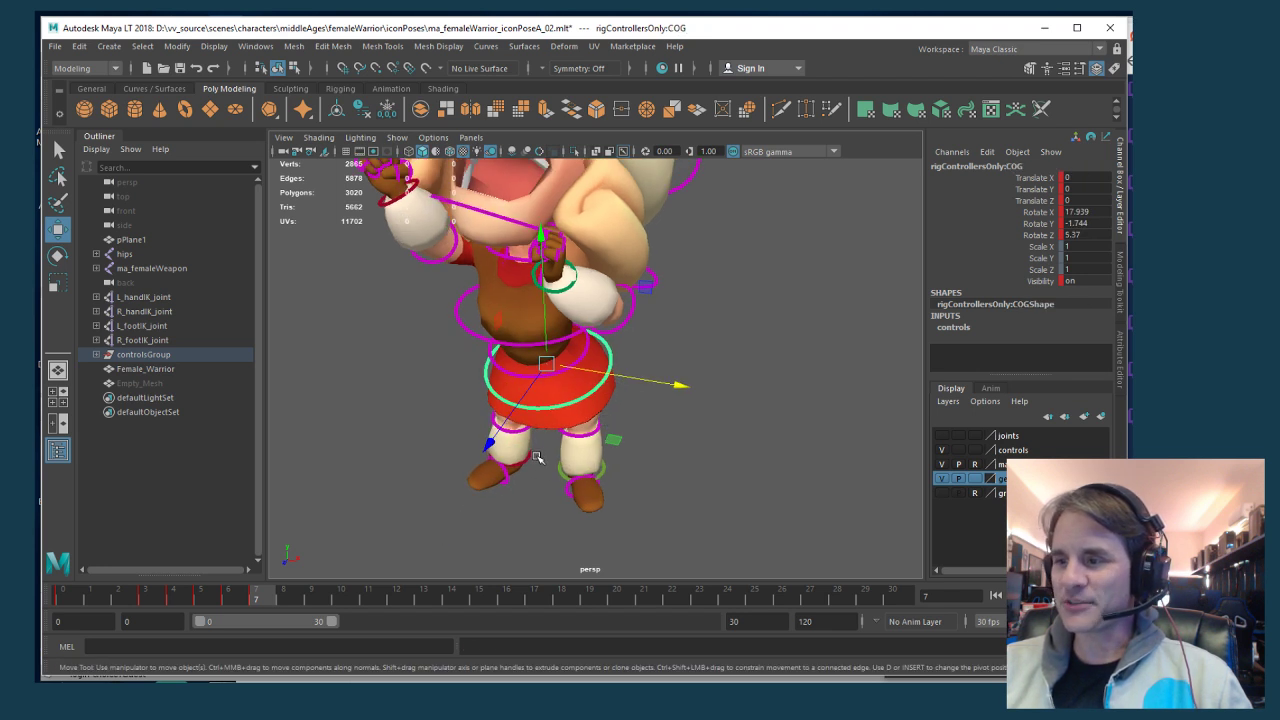
{"action": "left_click", "coordinate": [530, 460]}
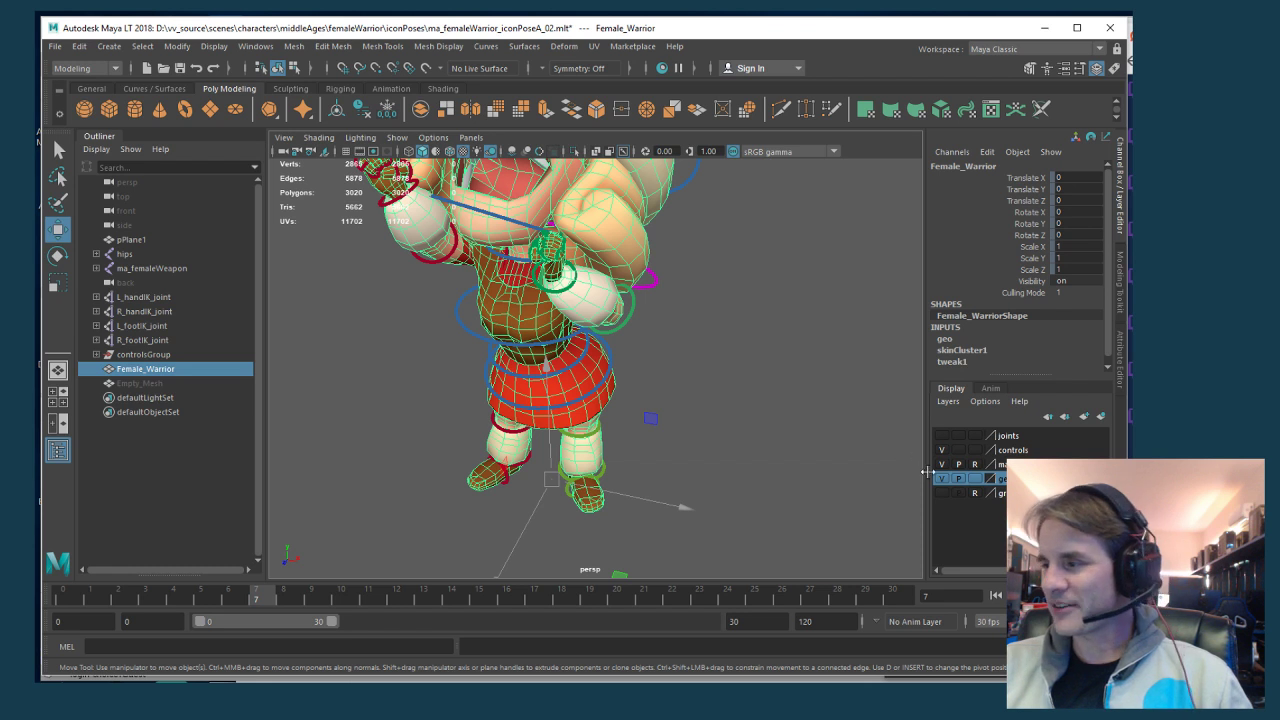
{"action": "left_click", "coordinate": [975, 479]}
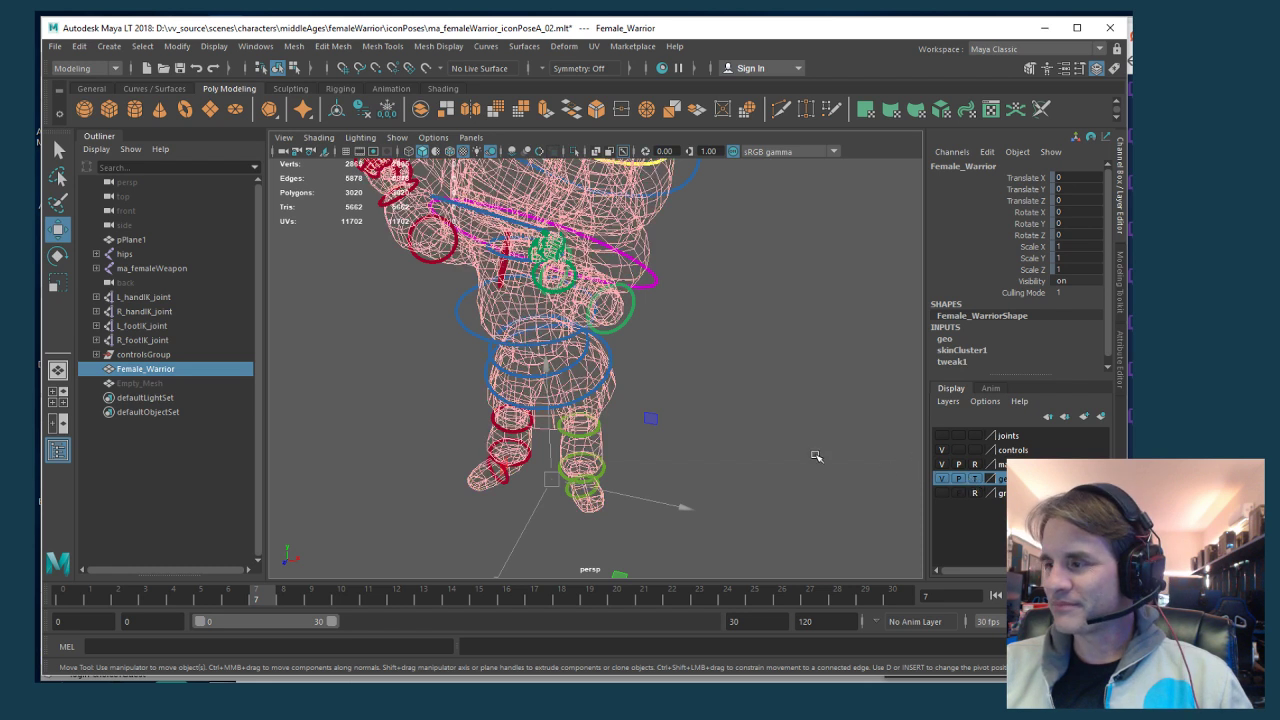
{"action": "left_click", "coordinate": [975, 479]}
{"action": "left_click", "coordinate": [729, 466]}
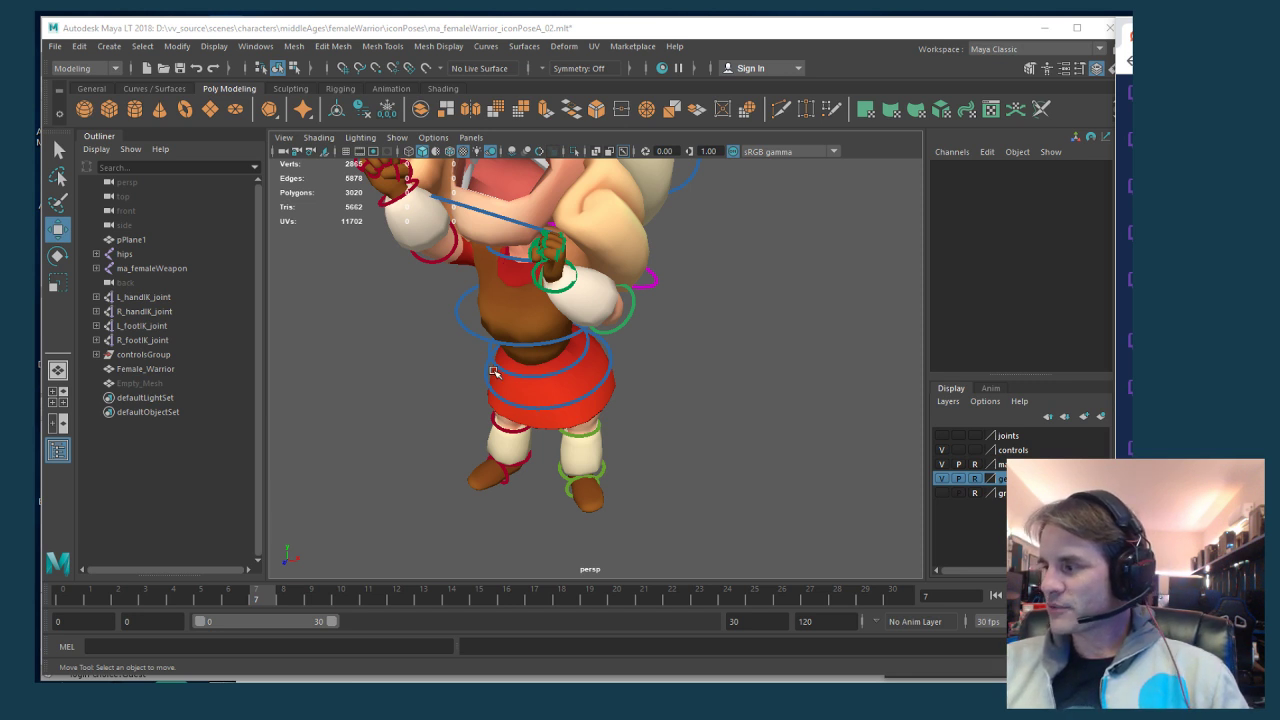
Raise the right and left foot IK controls along Y
{"action": "left_click", "coordinate": [526, 462]}
{"action": "left_click_drag", "start_coordinate": [500, 425], "coordinate": [500, 405]}
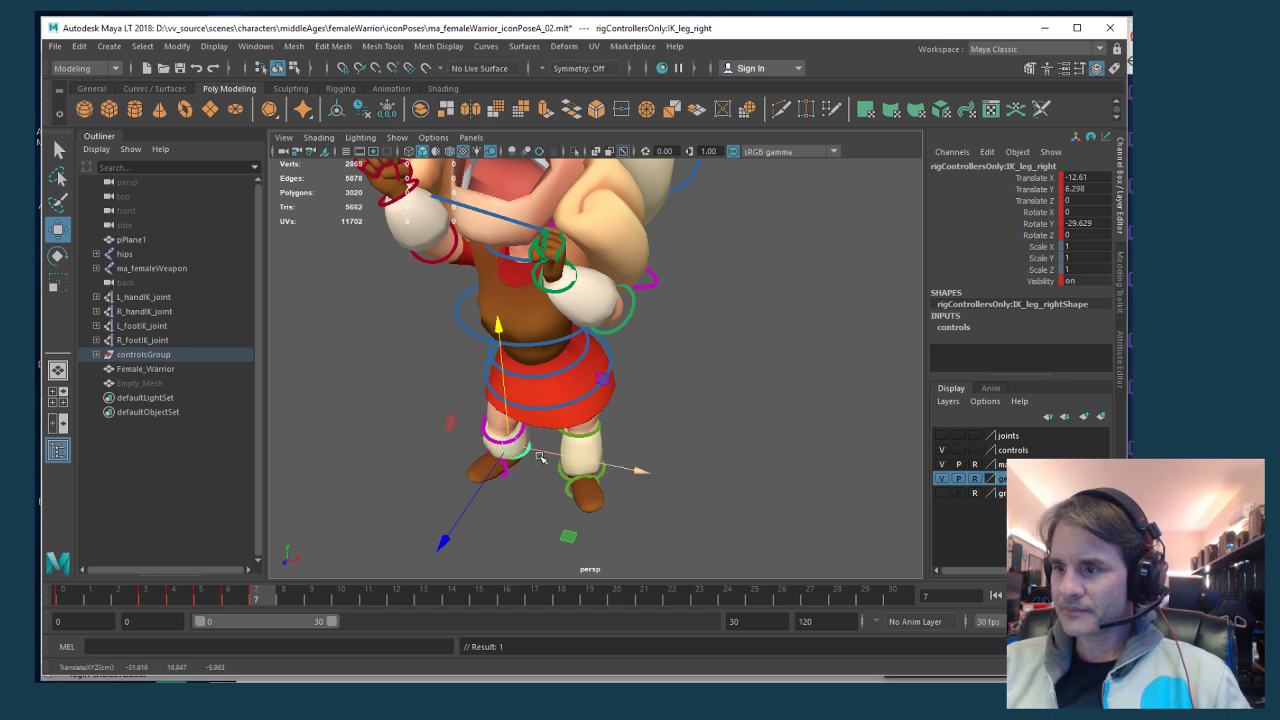
{"action": "left_click", "coordinate": [598, 480]}
{"action": "middle_click_drag", "start_coordinate": [560, 482], "coordinate": [548, 463]}
{"action": "left_click_drag", "start_coordinate": [548, 463], "coordinate": [655, 448], "text": "alt"}
Rotate the left knee control on Y and set the right knee's Rotate Y to -22.07
{"action": "left_click", "coordinate": [659, 447]}
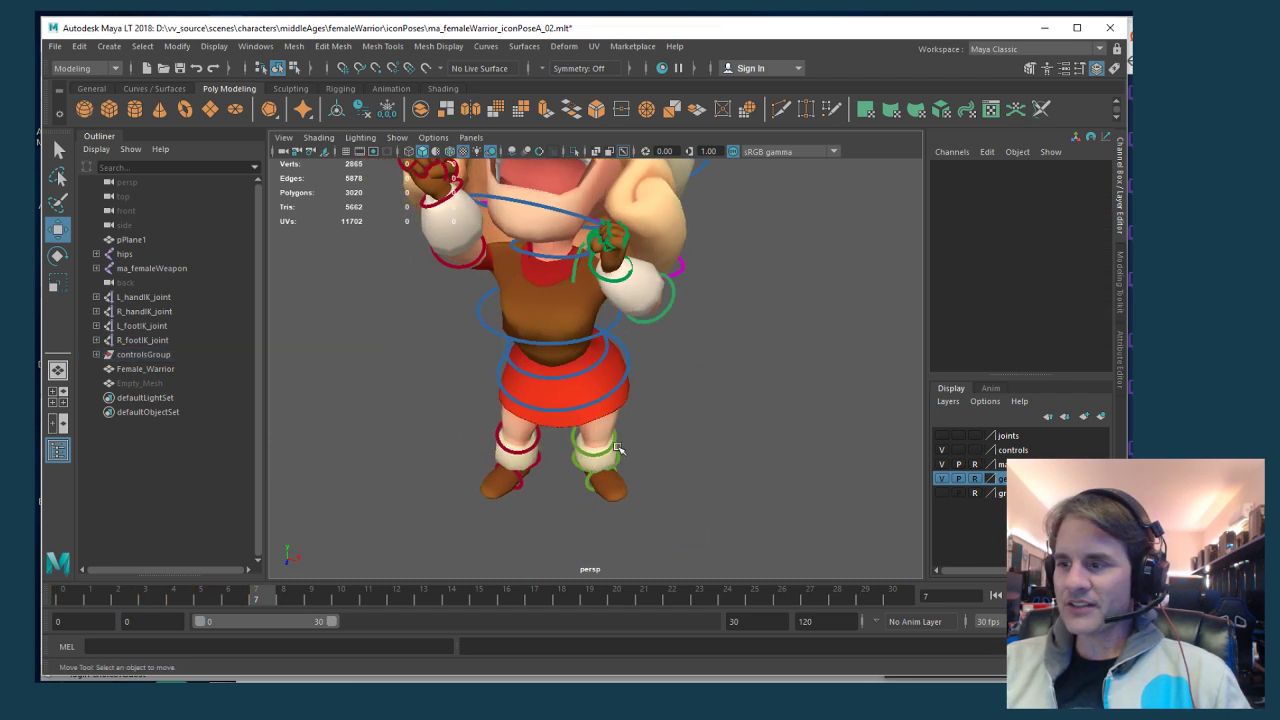
{"action": "key", "text": "e"}
{"action": "mouse_move", "coordinate": [608, 460]}
{"action": "middle_mouse_down"}
{"action": "mouse_move", "coordinate": [557, 472]}
{"action": "mouse_move", "coordinate": [597, 480]}
{"action": "middle_mouse_up"}
{"action": "key", "text": "w"}
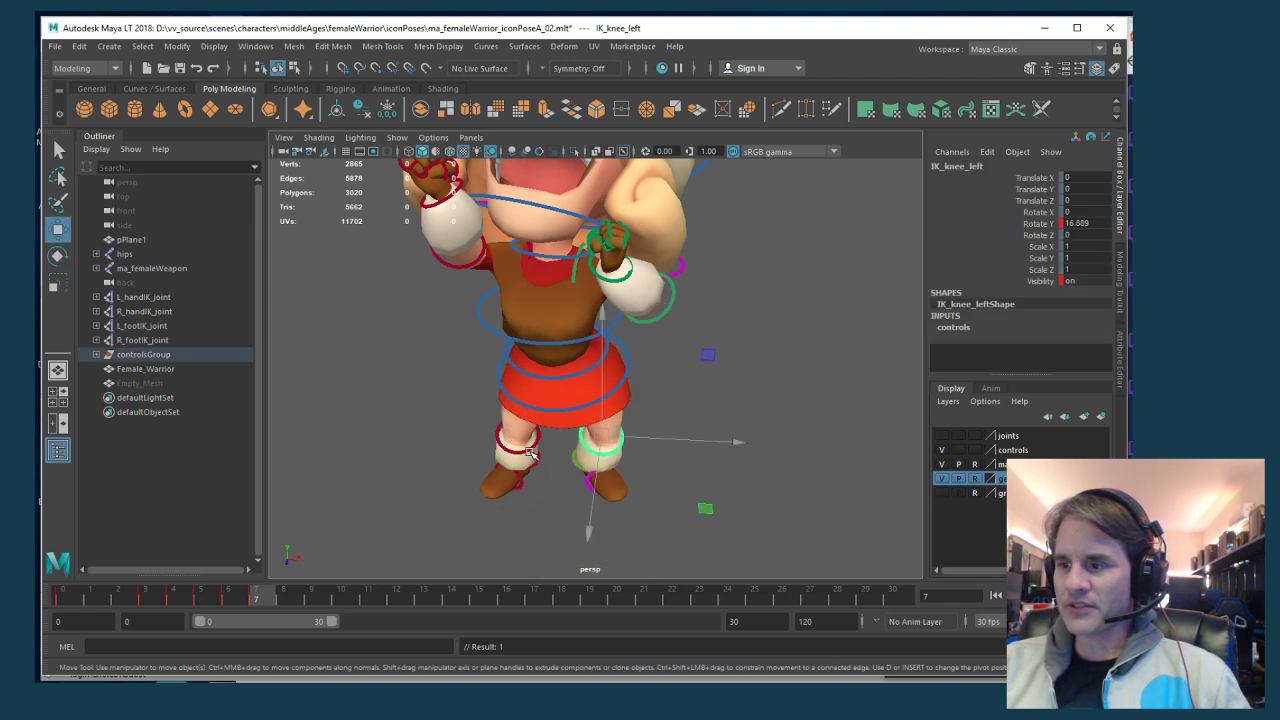
{"action": "left_click", "coordinate": [527, 447]}
{"action": "key", "text": "e"}
{"action": "scroll", "coordinate": [530, 455], "scroll_direction": "down", "scroll_amount": 3}
{"action": "left_click_drag", "start_coordinate": [540, 468], "coordinate": [634, 464], "text": "alt"}
{"action": "scroll", "coordinate": [590, 478], "scroll_direction": "up", "scroll_amount": 3}
{"action": "key", "text": "w"}
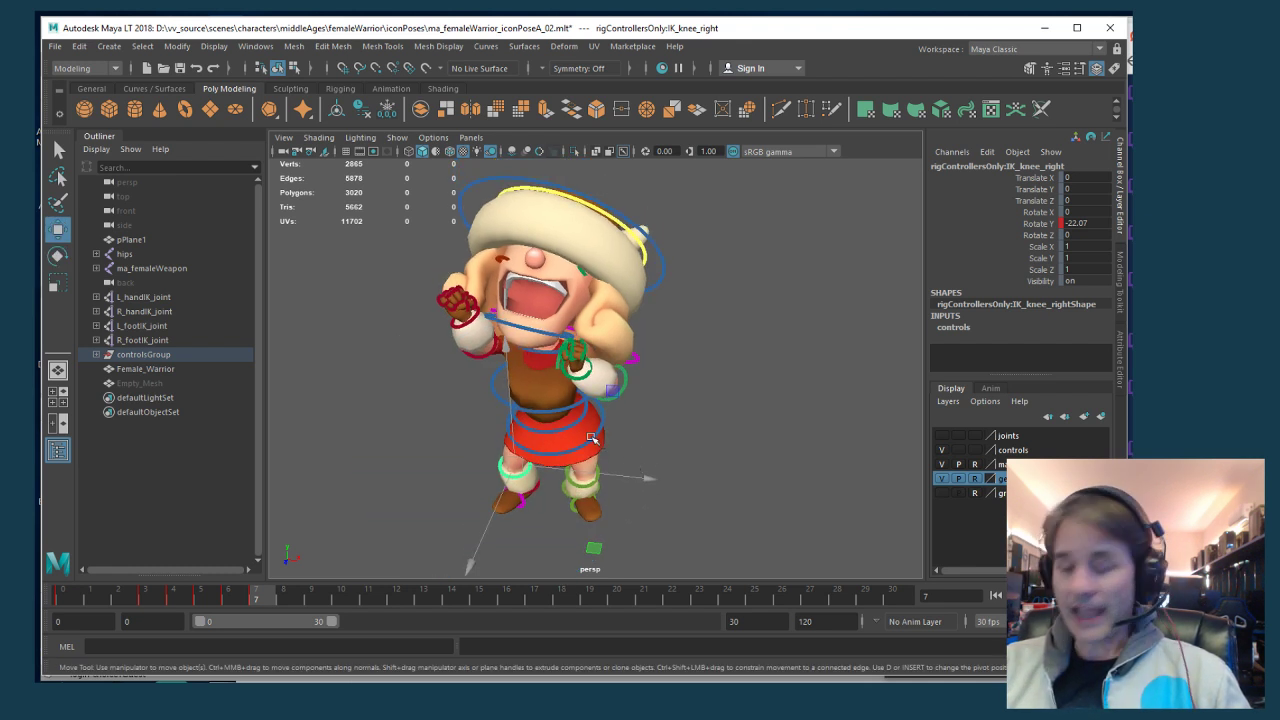
Orbit and zoom around the character to check the knee adjustments
{"action": "left_click_drag", "start_coordinate": [532, 419], "coordinate": [648, 425], "text": "alt"}
{"action": "scroll", "coordinate": [541, 421], "scroll_direction": "up", "scroll_amount": 2}
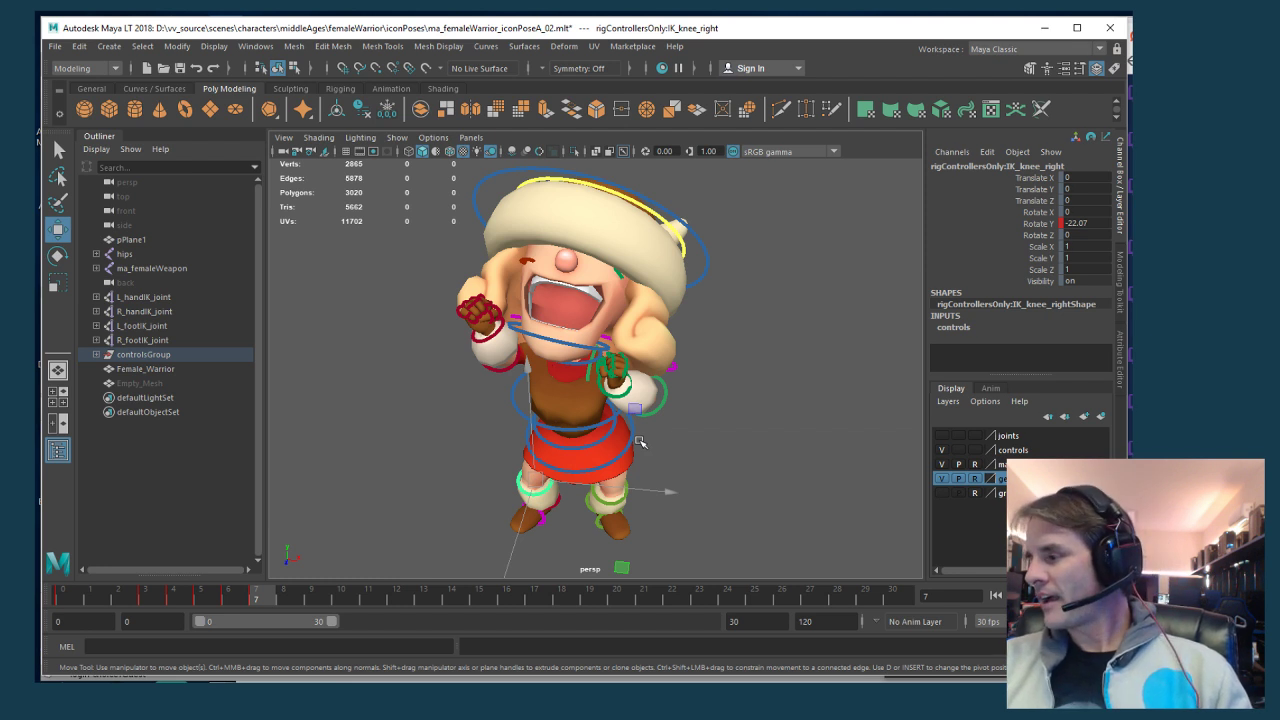
{"action": "scroll", "coordinate": [700, 430], "scroll_direction": "down", "scroll_amount": 4}
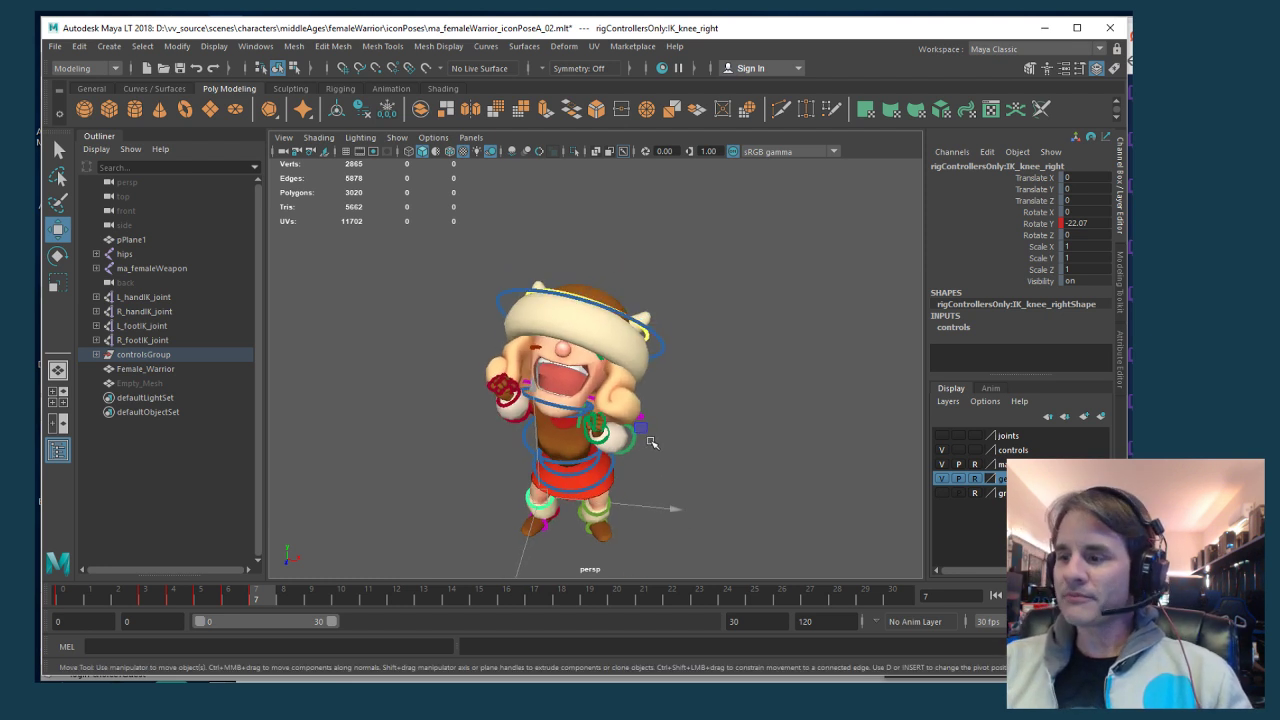
{"action": "scroll", "coordinate": [678, 443], "scroll_direction": "up", "scroll_amount": 8}
{"action": "scroll", "coordinate": [678, 443], "scroll_direction": "down", "scroll_amount": 6}
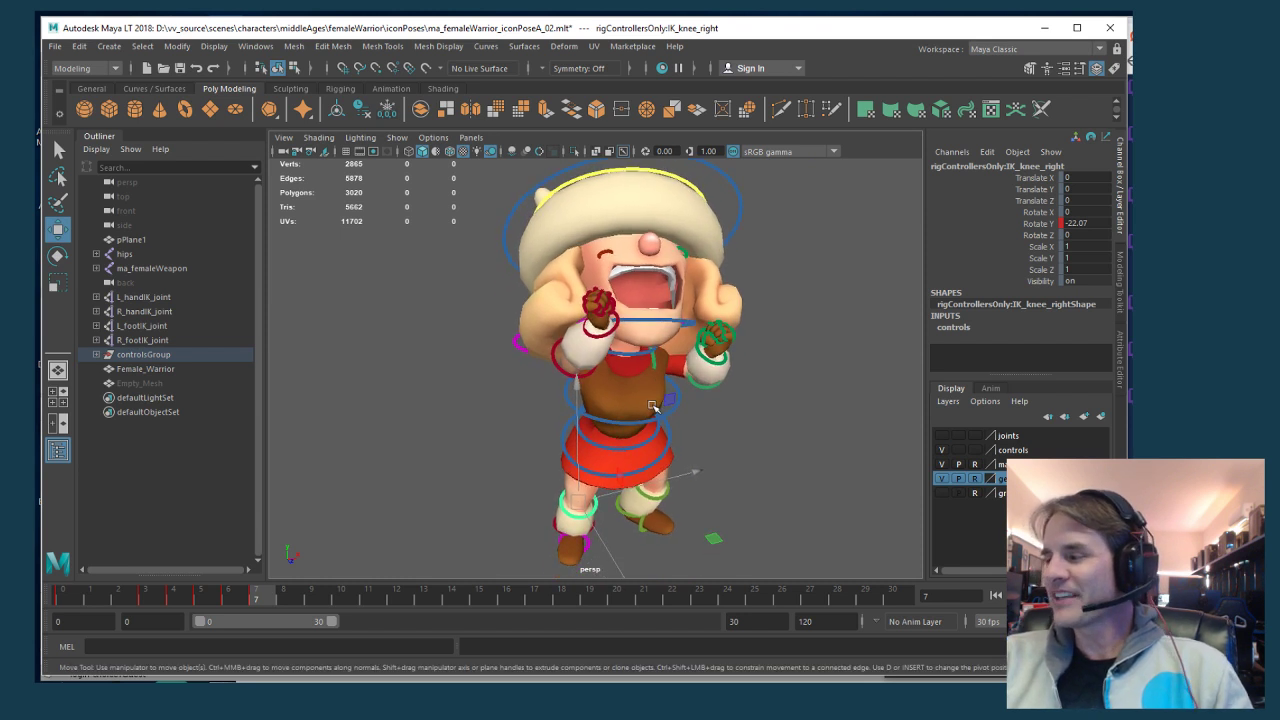
{"action": "left_click_drag", "start_coordinate": [667, 485], "coordinate": [587, 483], "text": "alt"}
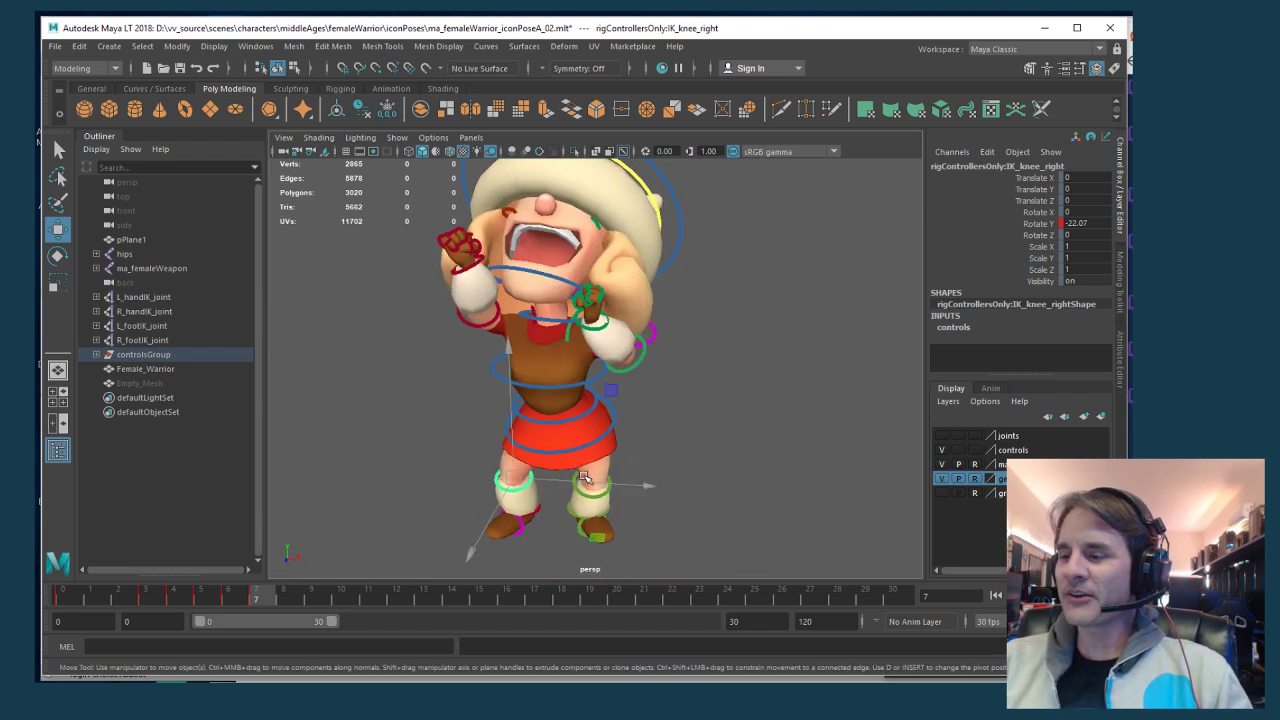
Inspect the left leg IK control at Translate Y 9.155 and Rotate Y 33.298
{"action": "left_click", "coordinate": [573, 512]}
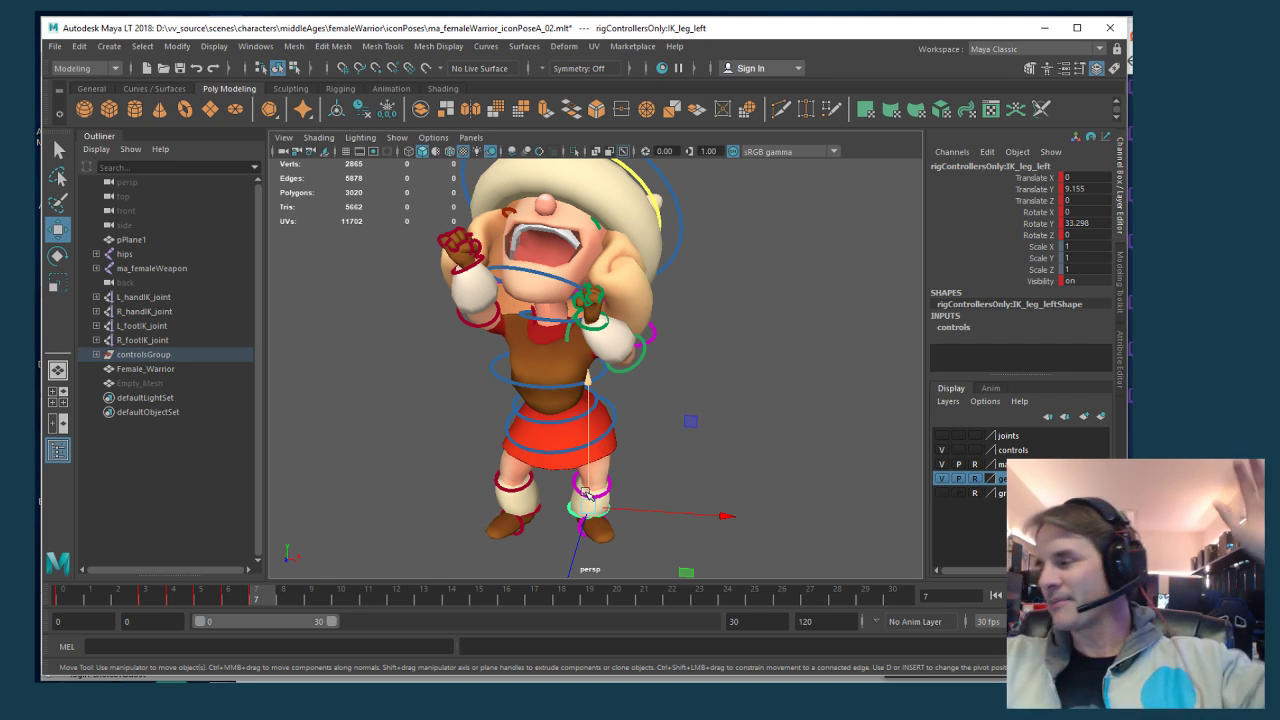
{"action": "mouse_move", "coordinate": [650, 482]}
{"action": "left_mouse_down", "text": "alt"}
{"action": "mouse_move", "coordinate": [630, 500]}
{"action": "mouse_move", "coordinate": [545, 503]}
{"action": "mouse_move", "coordinate": [647, 502]}
{"action": "left_mouse_up", "text": "alt"}
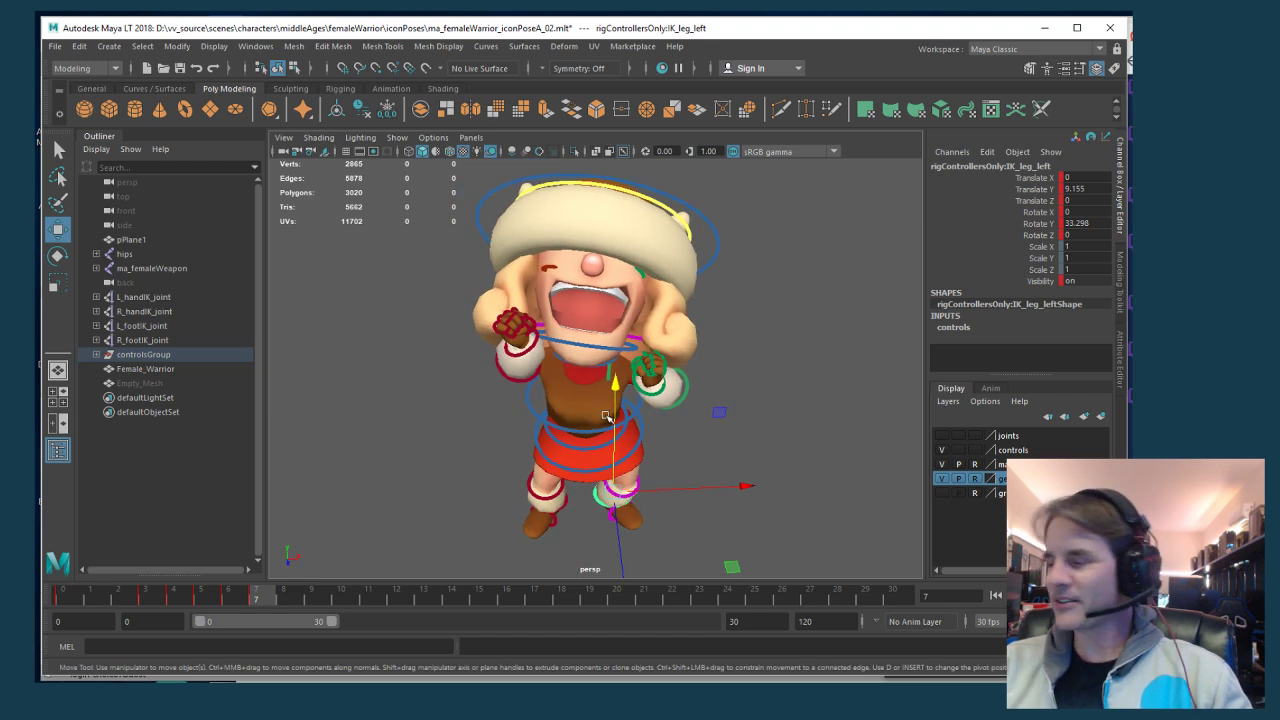
{"action": "left_click_drag", "start_coordinate": [668, 428], "coordinate": [740, 462], "text": "alt"}
{"action": "scroll", "coordinate": [688, 417], "scroll_direction": "up", "scroll_amount": 2}
{"action": "scroll", "coordinate": [711, 444], "scroll_direction": "down", "scroll_amount": 2}
{"action": "scroll", "coordinate": [673, 456], "scroll_direction": "up", "scroll_amount": 2}
{"action": "scroll", "coordinate": [674, 446], "scroll_direction": "down", "scroll_amount": 2}
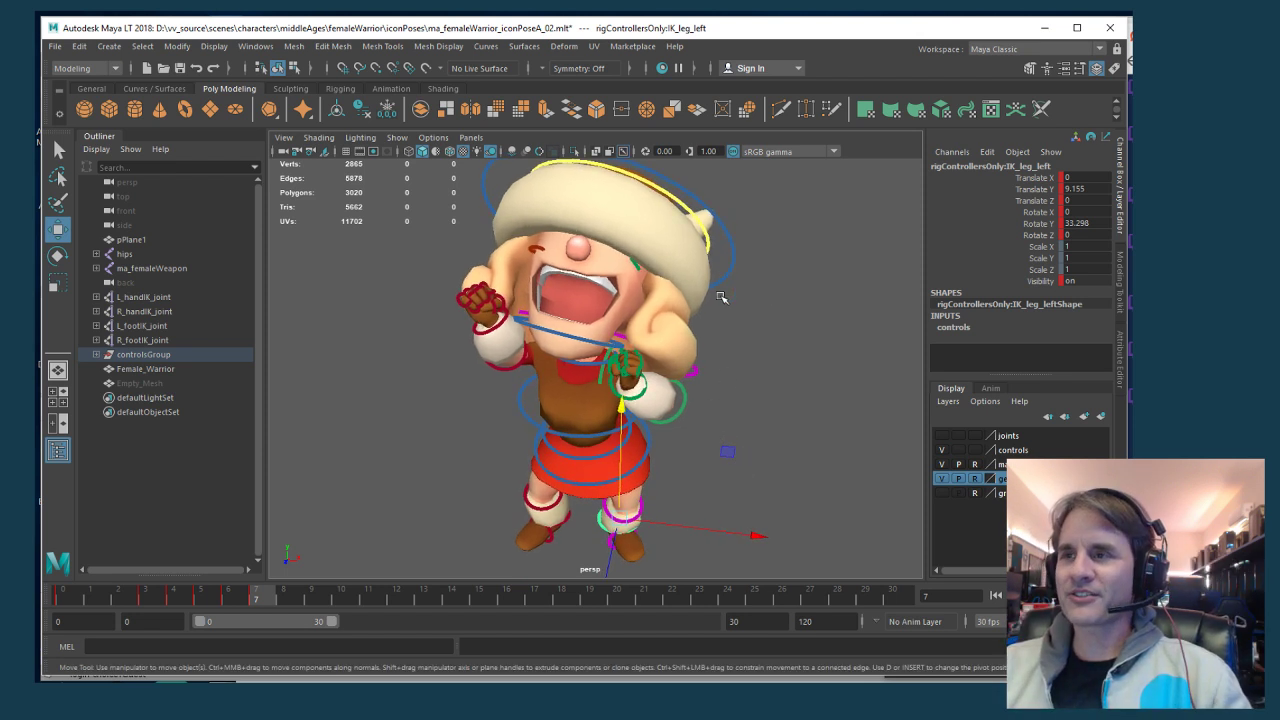
{"action": "left_click_drag", "start_coordinate": [737, 281], "coordinate": [737, 283], "text": "alt"}
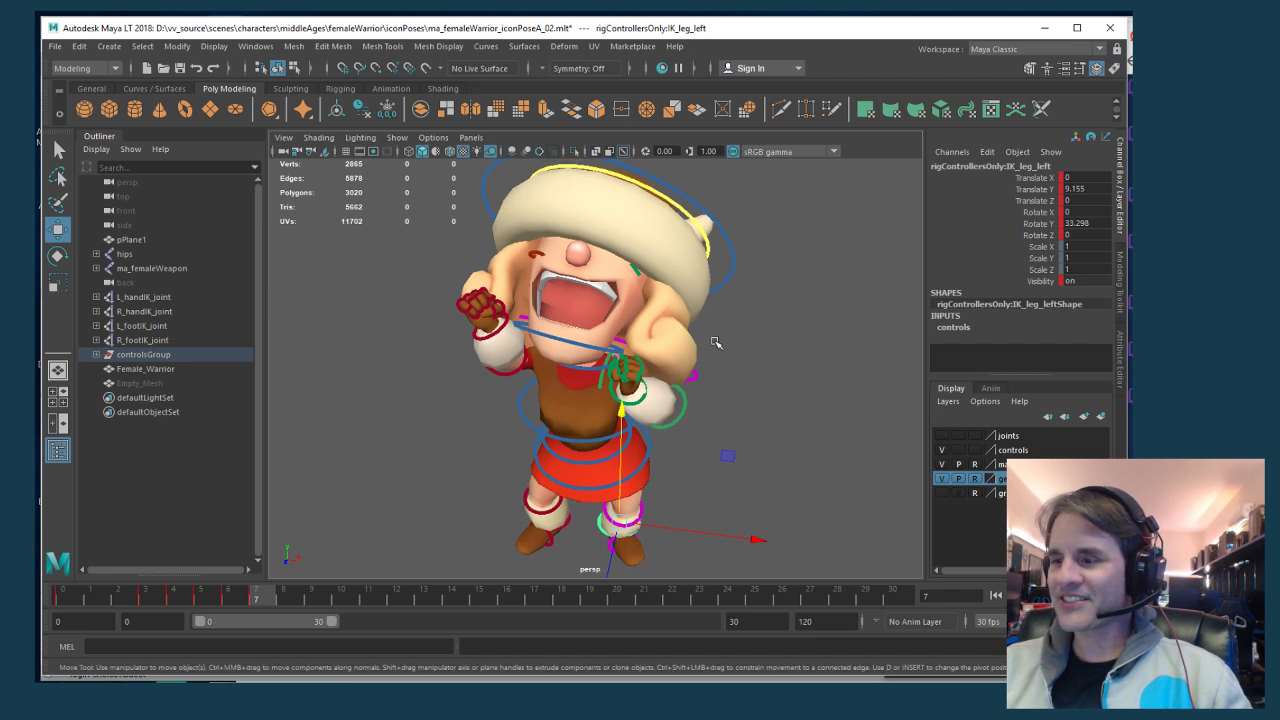
{"action": "left_click_drag", "start_coordinate": [711, 346], "coordinate": [691, 371], "text": "alt"}
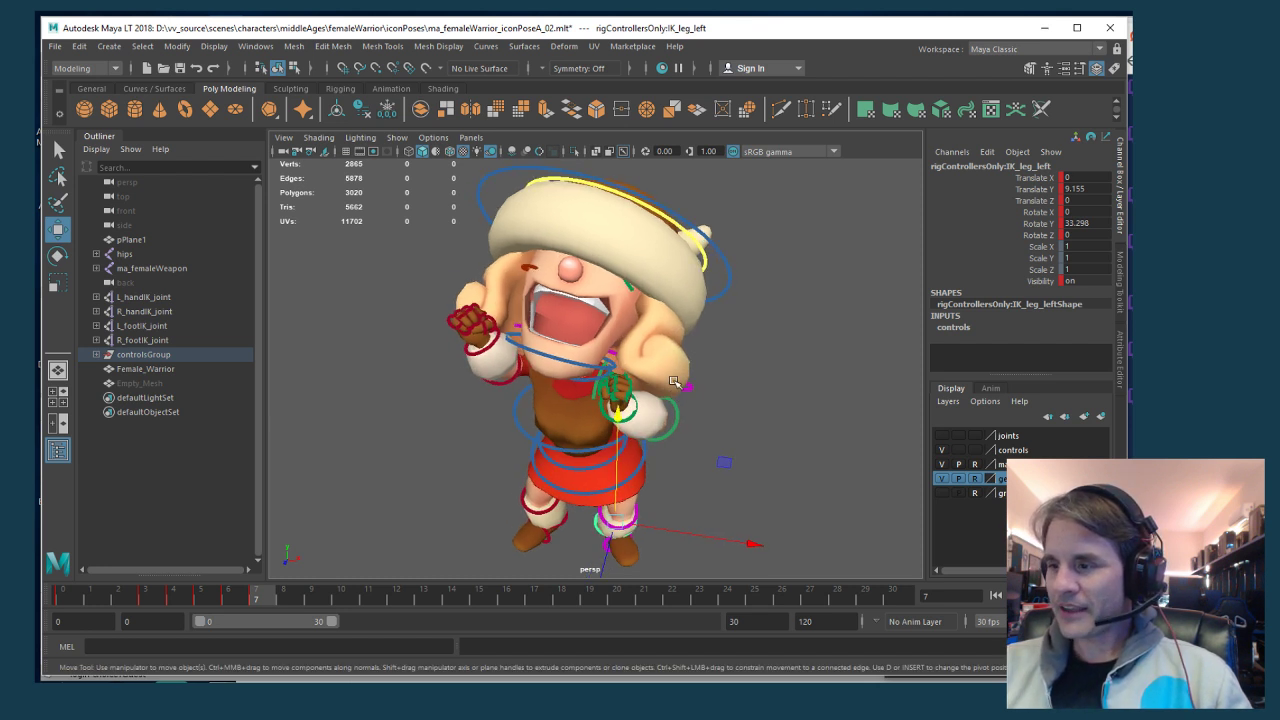
Turn off reference on the geo layer and select the Female_Warrior mesh
{"action": "left_click", "coordinate": [668, 297]}
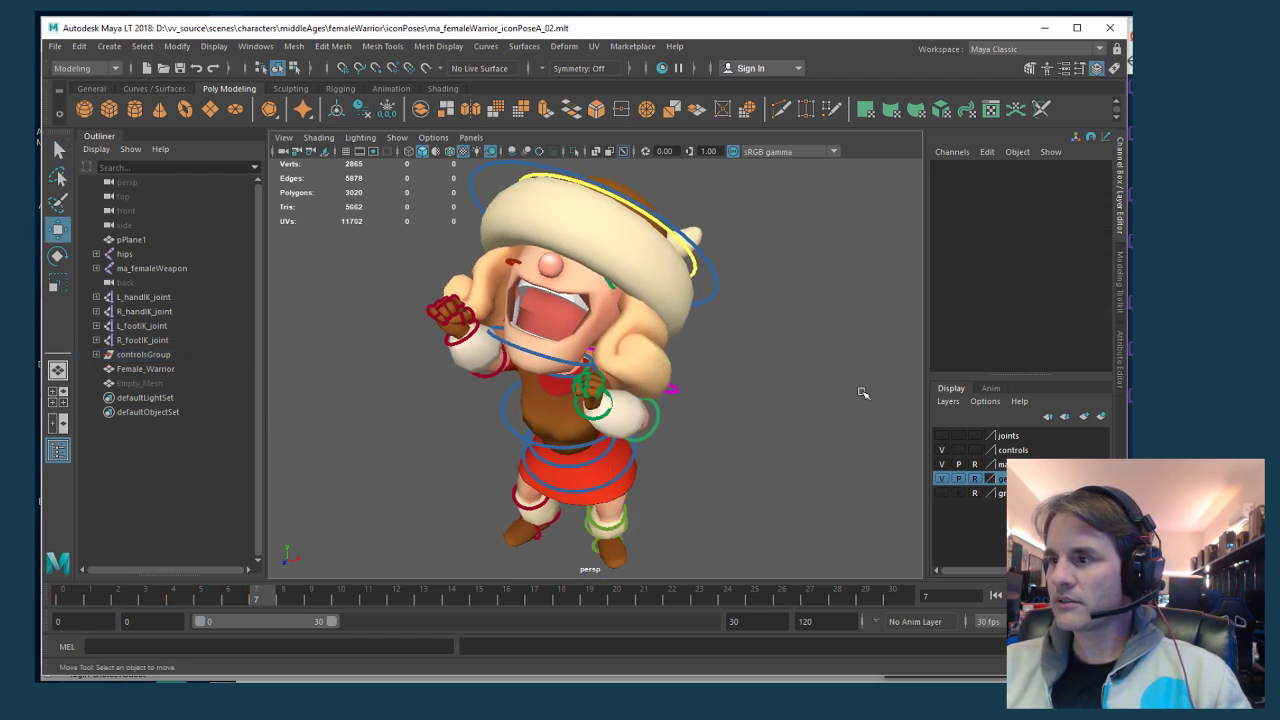
{"action": "left_click", "coordinate": [975, 478]}
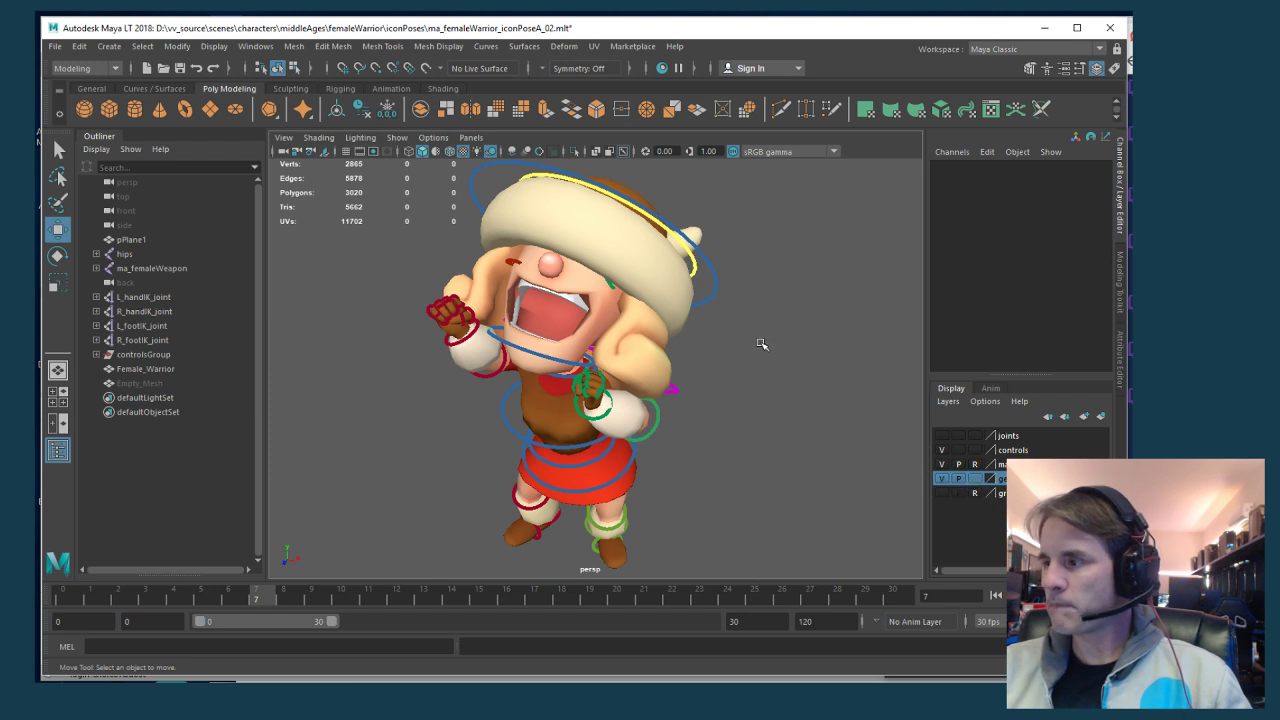
{"action": "left_click", "coordinate": [681, 283]}
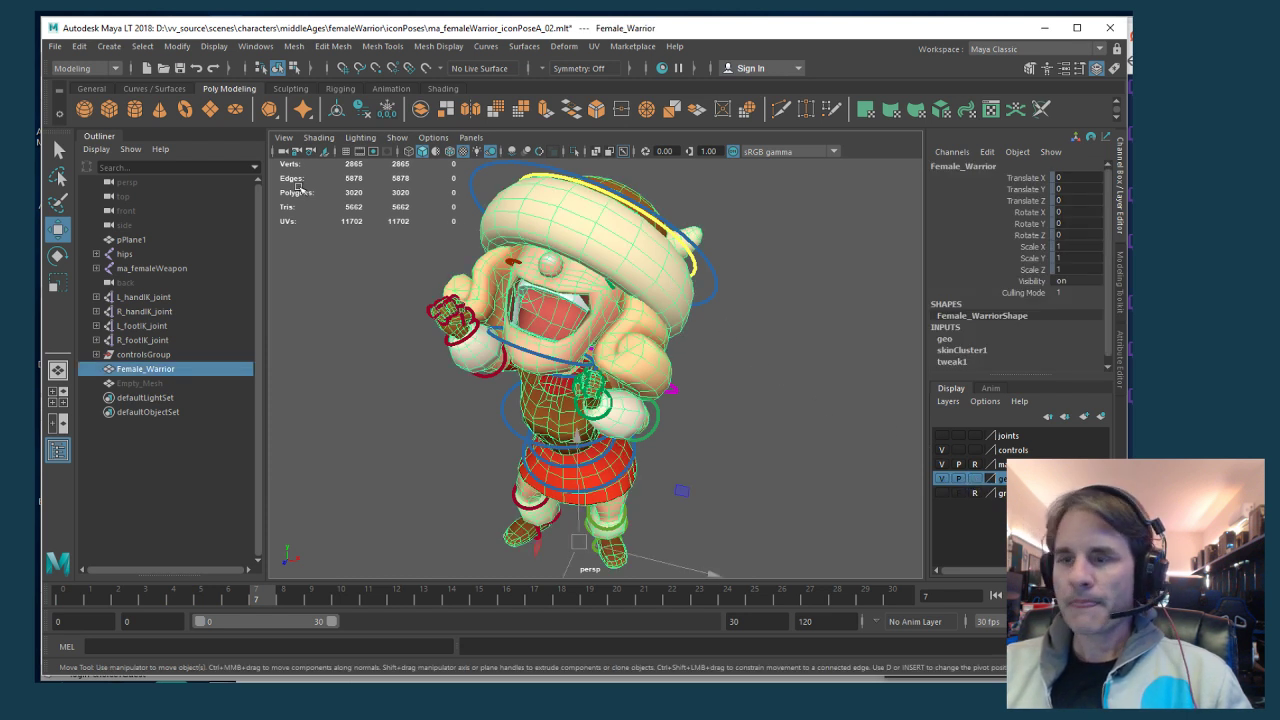
Export the selected mesh to _export as femaleWarrior_iconPoseD_02.obj
{"action": "left_click", "coordinate": [56, 47]}
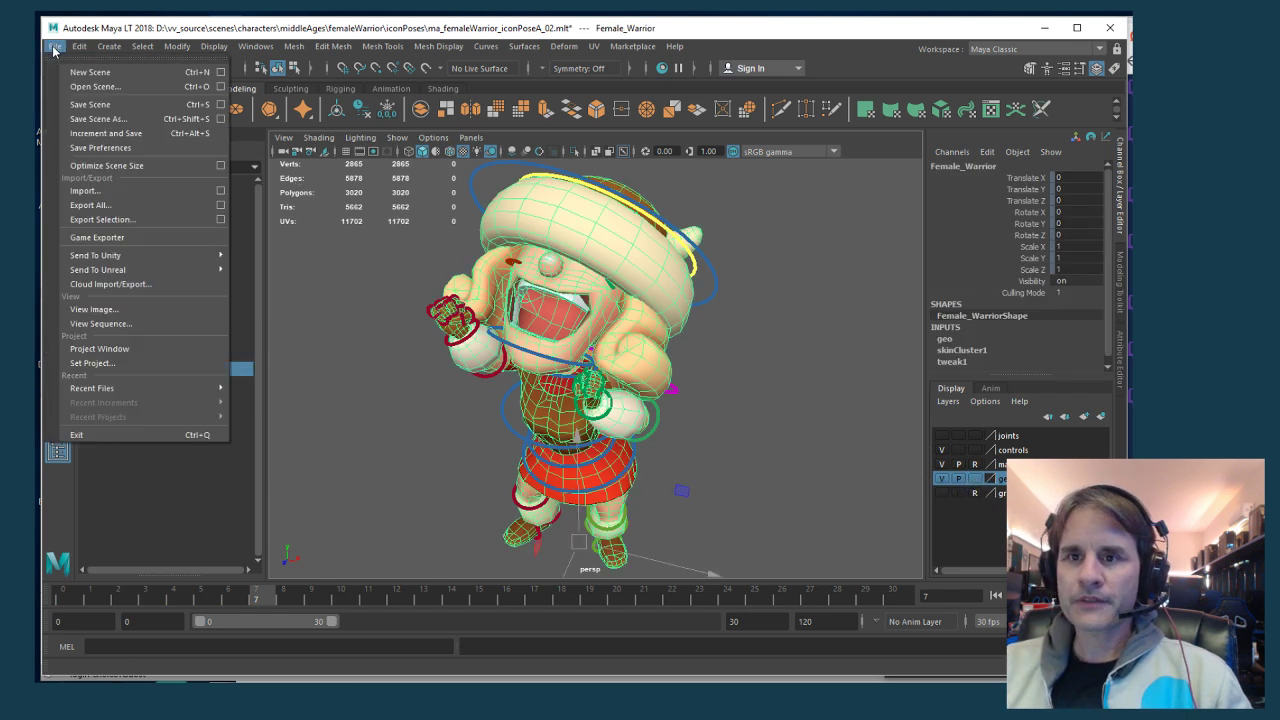
{"action": "left_click", "coordinate": [101, 219]}
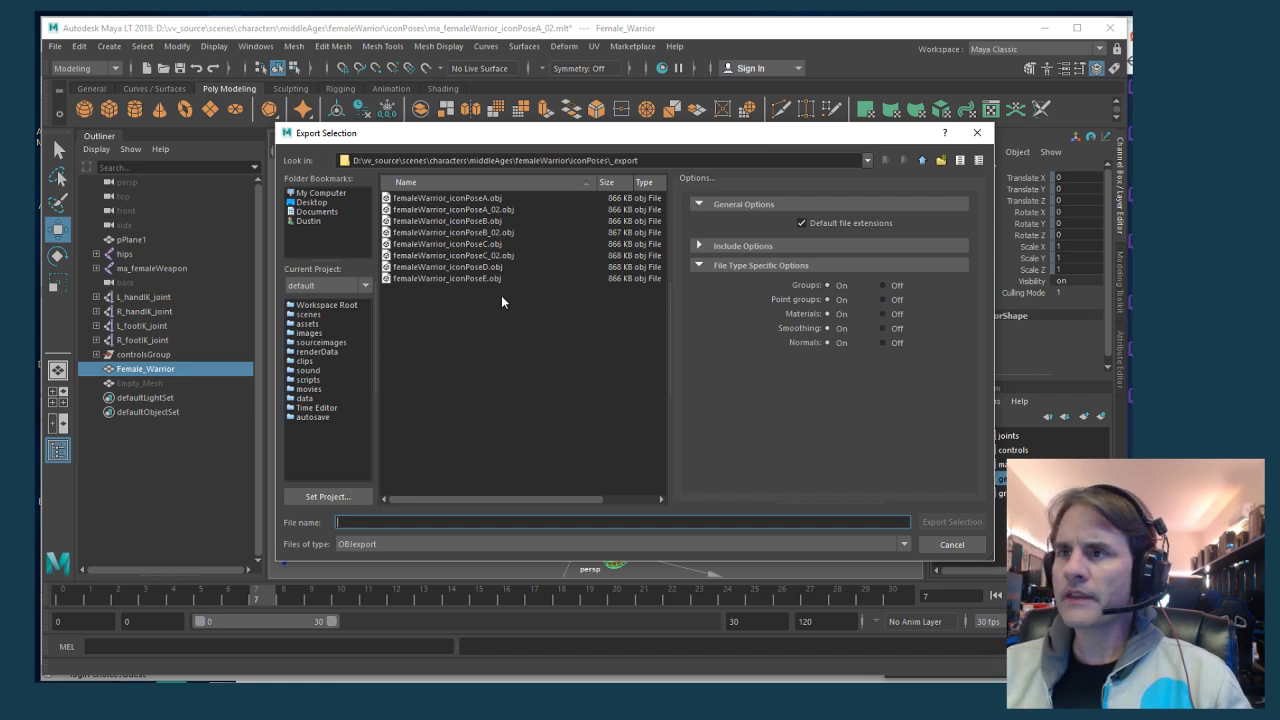
{"action": "left_click", "coordinate": [486, 268]}
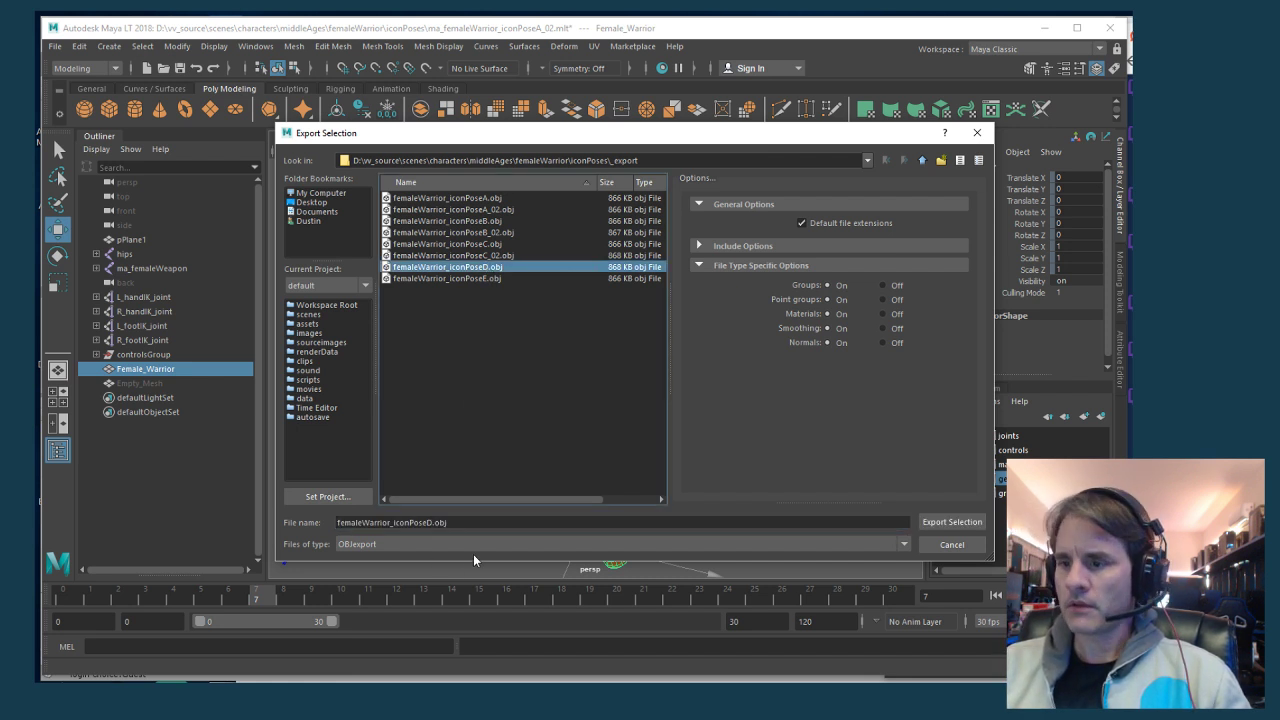
{"action": "left_click", "coordinate": [443, 523]}
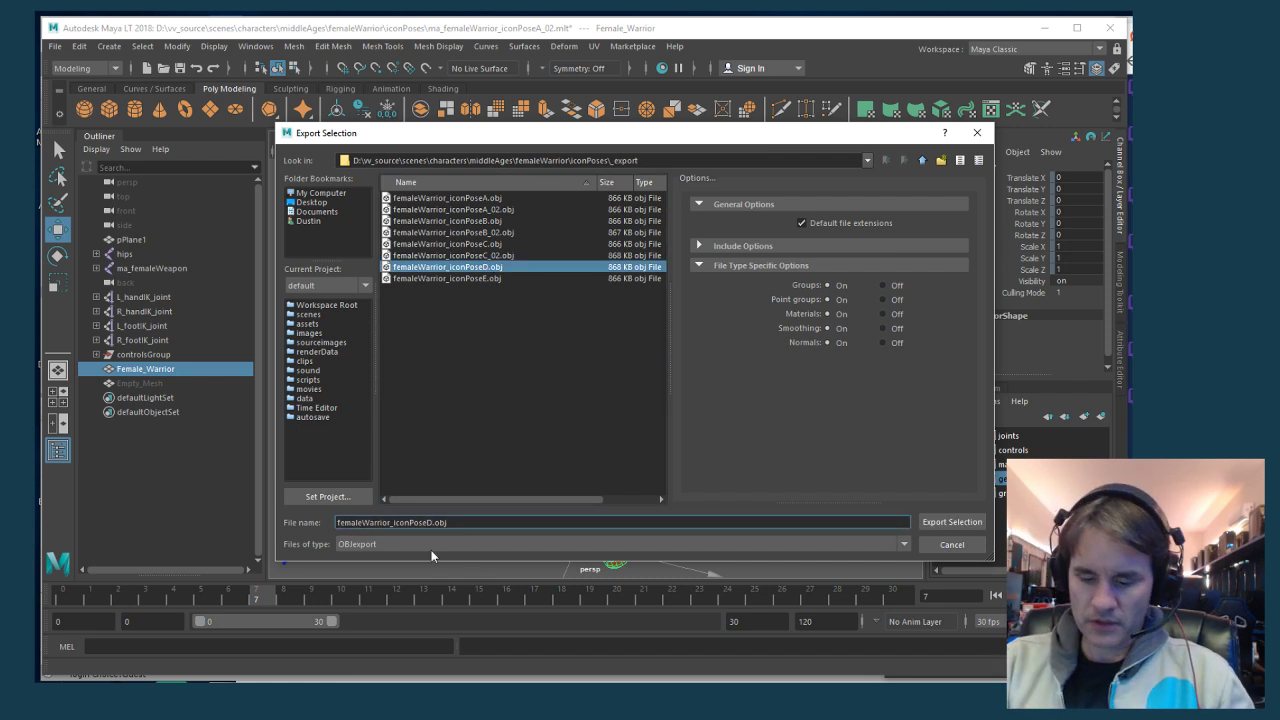
{"action": "type", "text": "_02"}
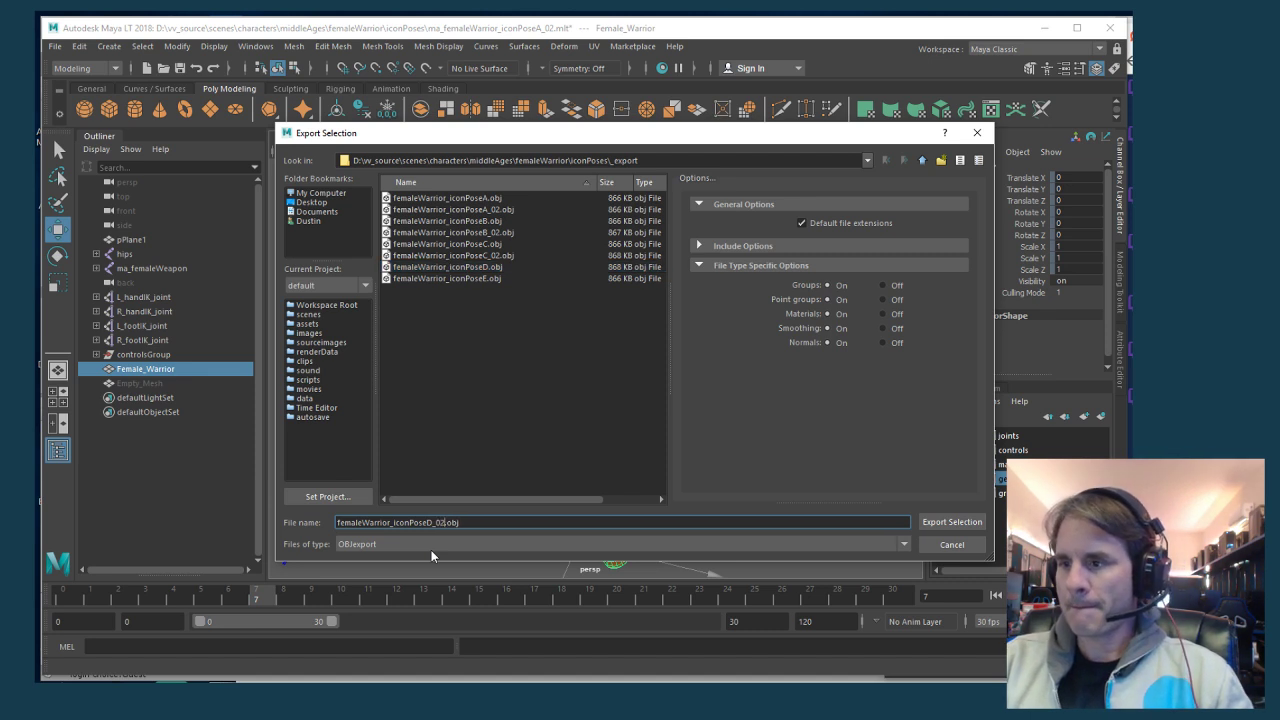
{"action": "key", "text": "Return"}
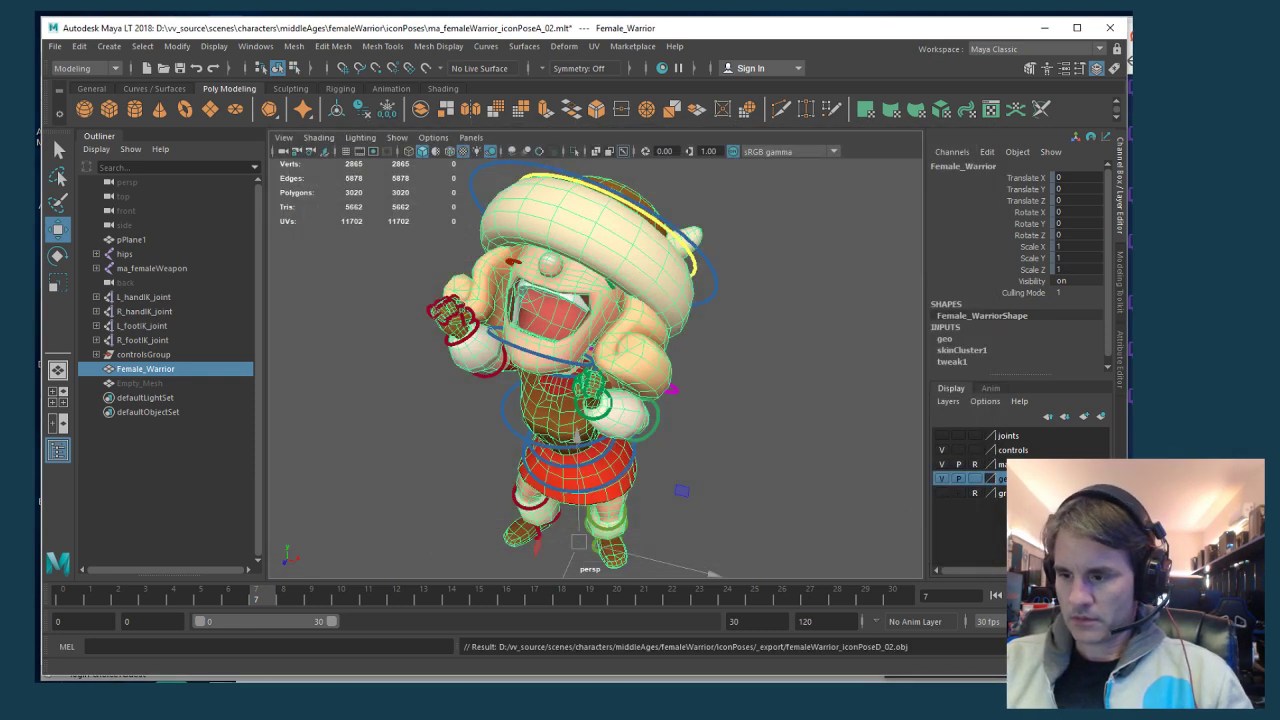
{"action": "left_click", "coordinate": [470, 664]}
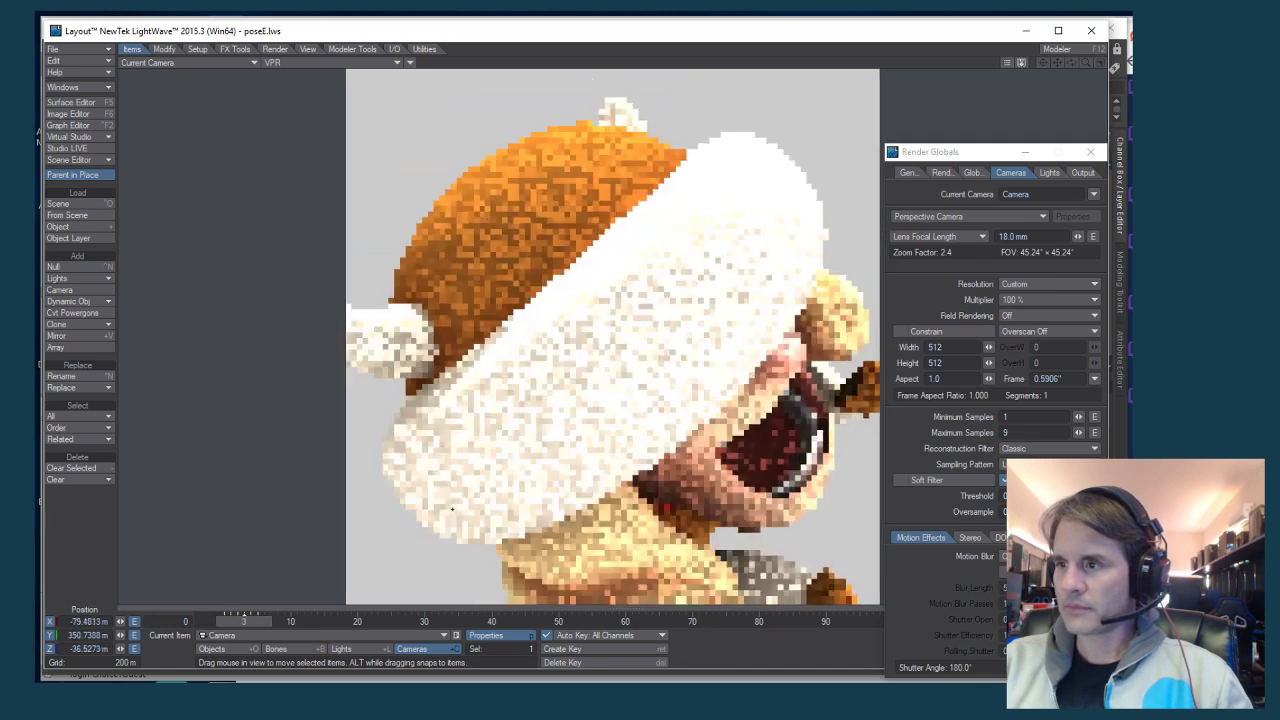
Compare the poses, then render frame 5 of poseE in LightWave Layout
{"action": "key", "text": "alt+Tab"}
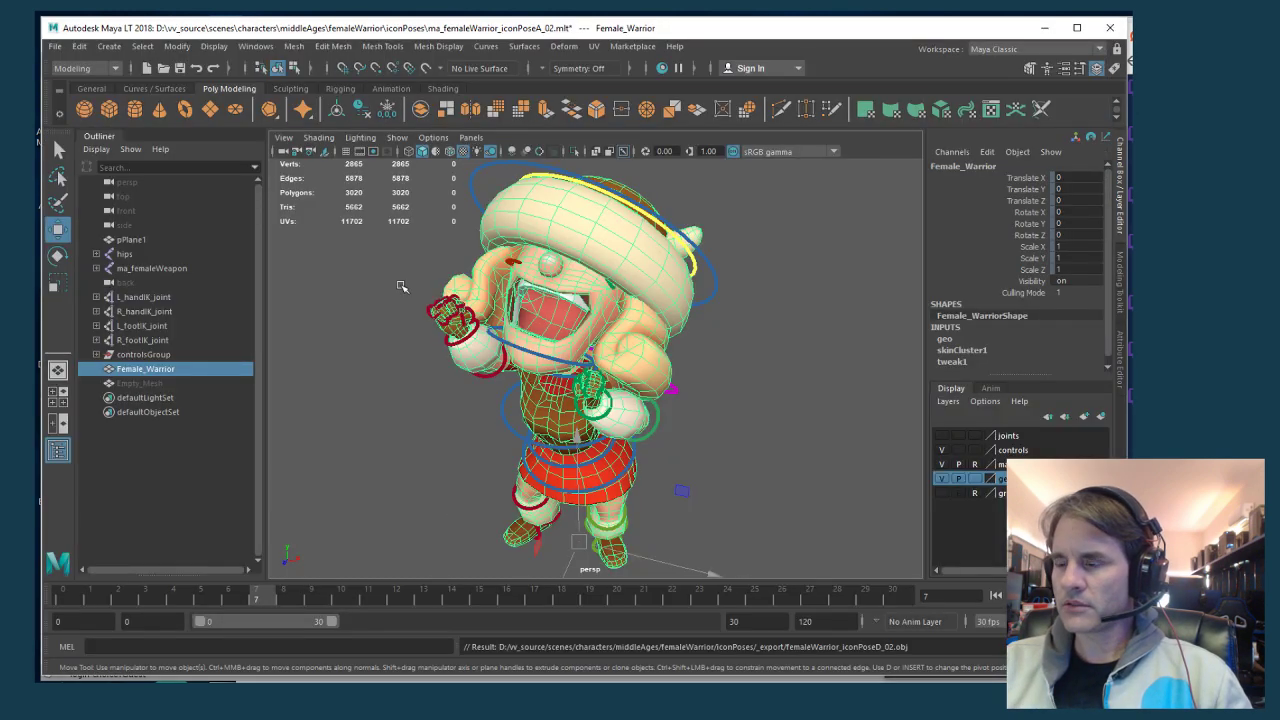
{"action": "key", "text": "alt+Tab"}
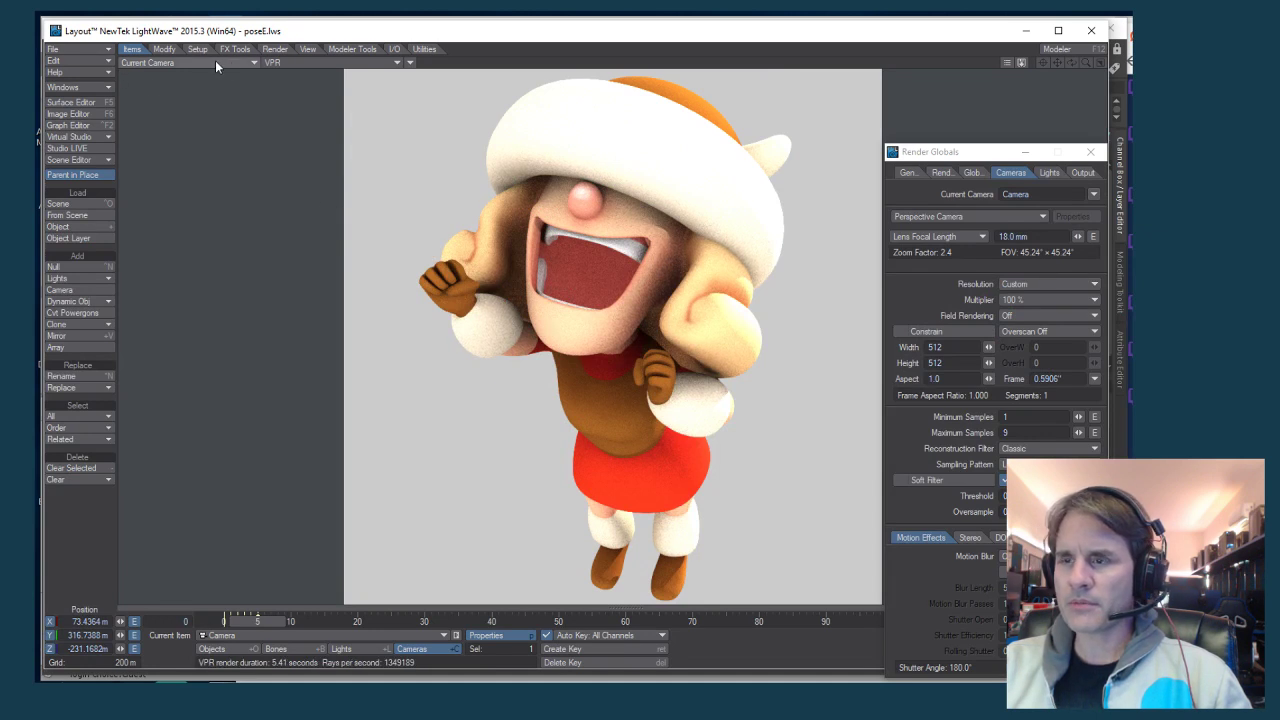
{"action": "key", "text": "F9"}
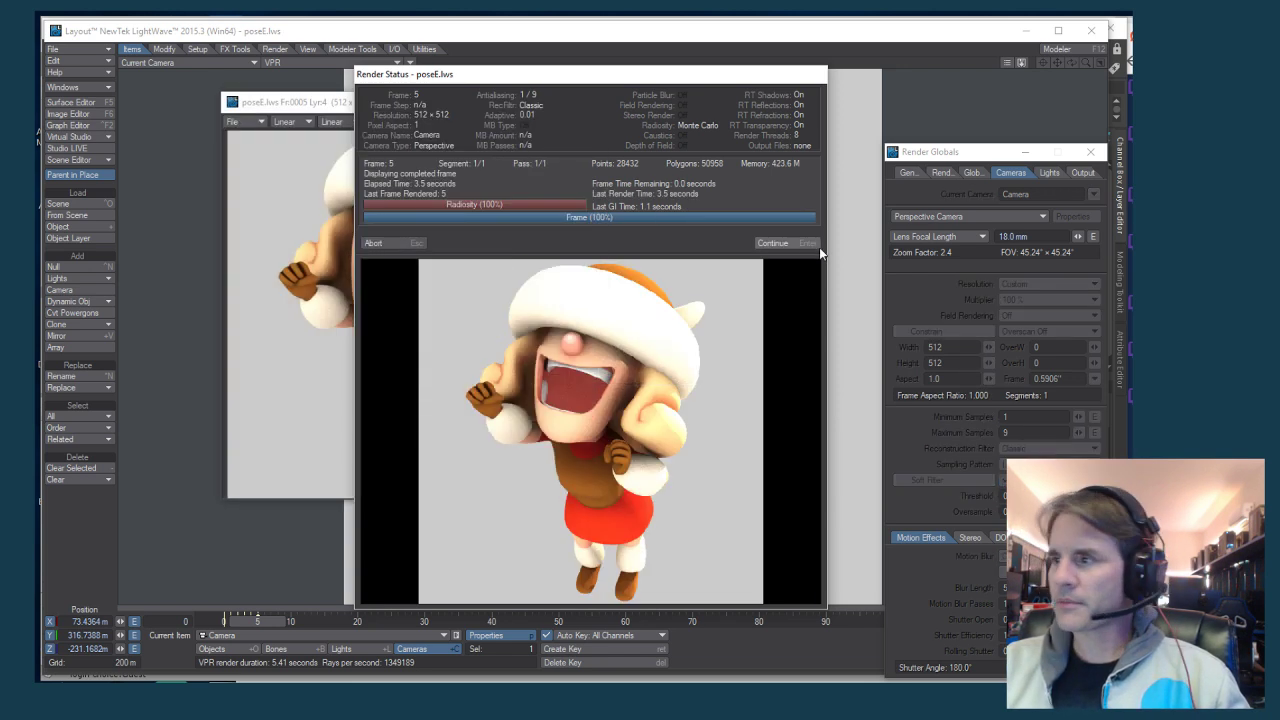
{"action": "left_click", "coordinate": [800, 247]}
Choose LW_PNG32 for saving the render, cancel the save, and close the image viewer
{"action": "scroll", "coordinate": [479, 140], "scroll_direction": "up", "scroll_amount": 2}
{"action": "left_click", "coordinate": [232, 121]}
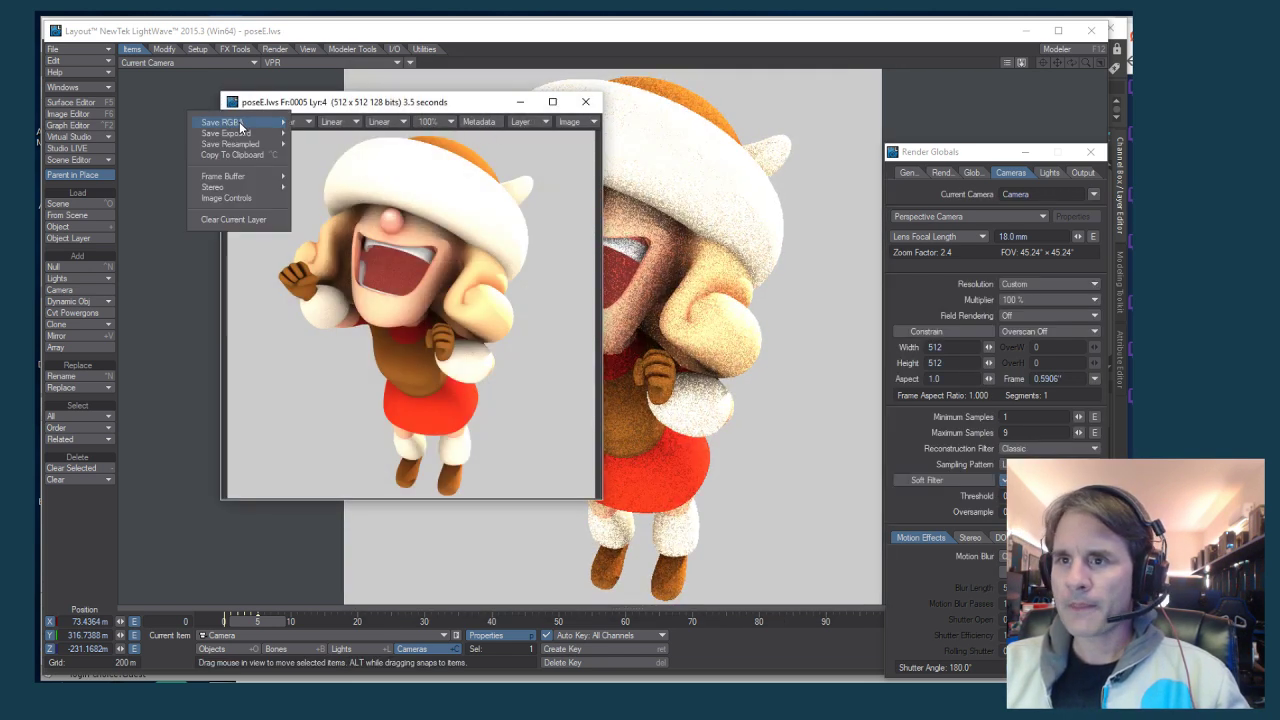
{"action": "mouse_move", "coordinate": [230, 122]}
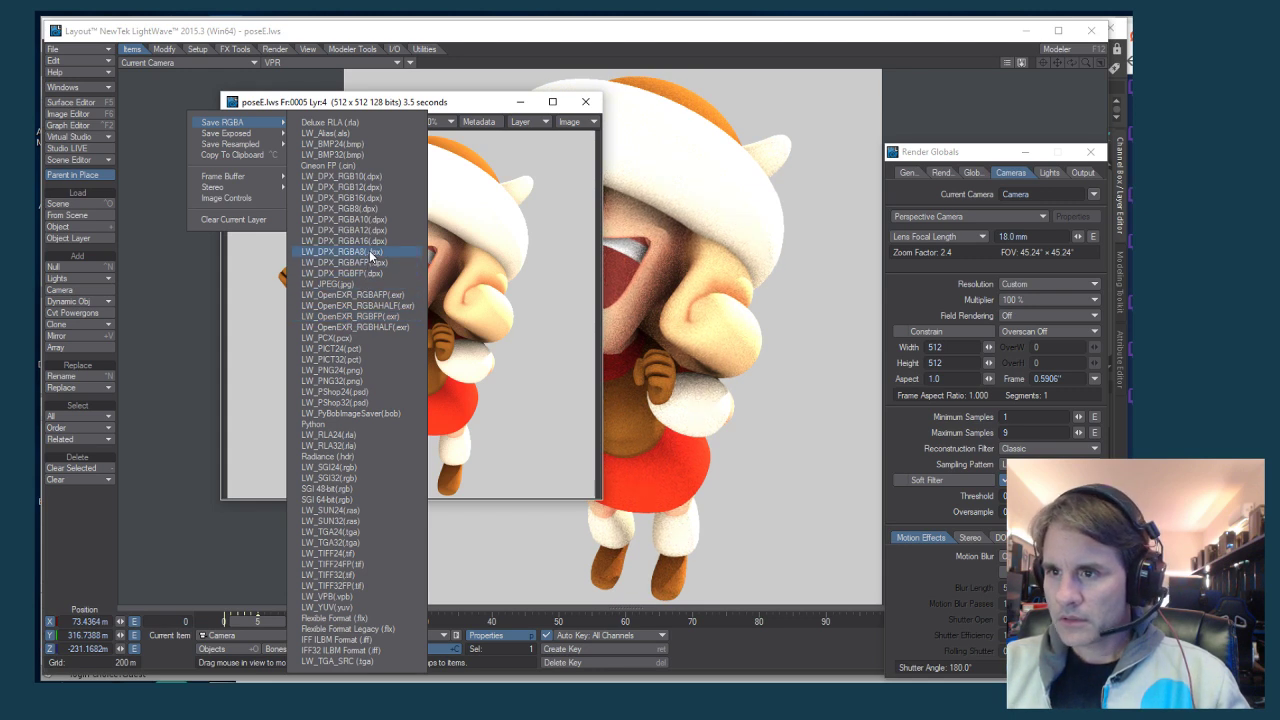
{"action": "left_click", "coordinate": [335, 381]}
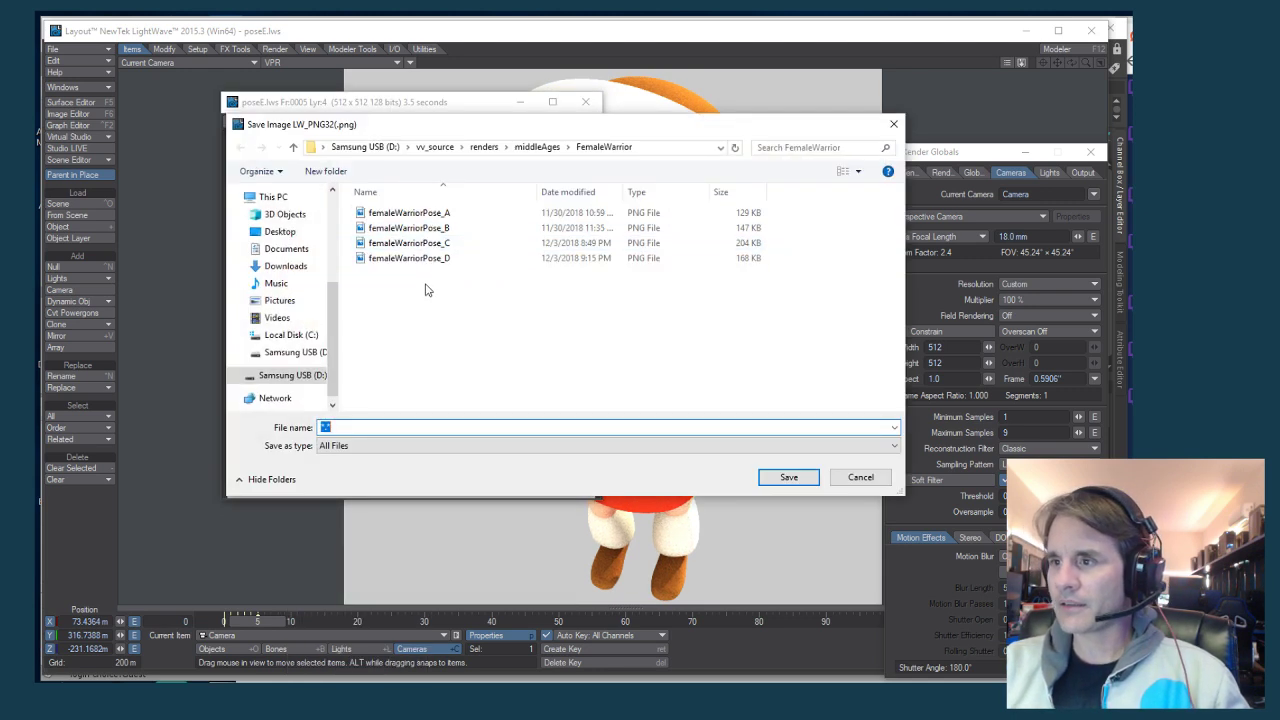
{"action": "key", "text": "Escape"}
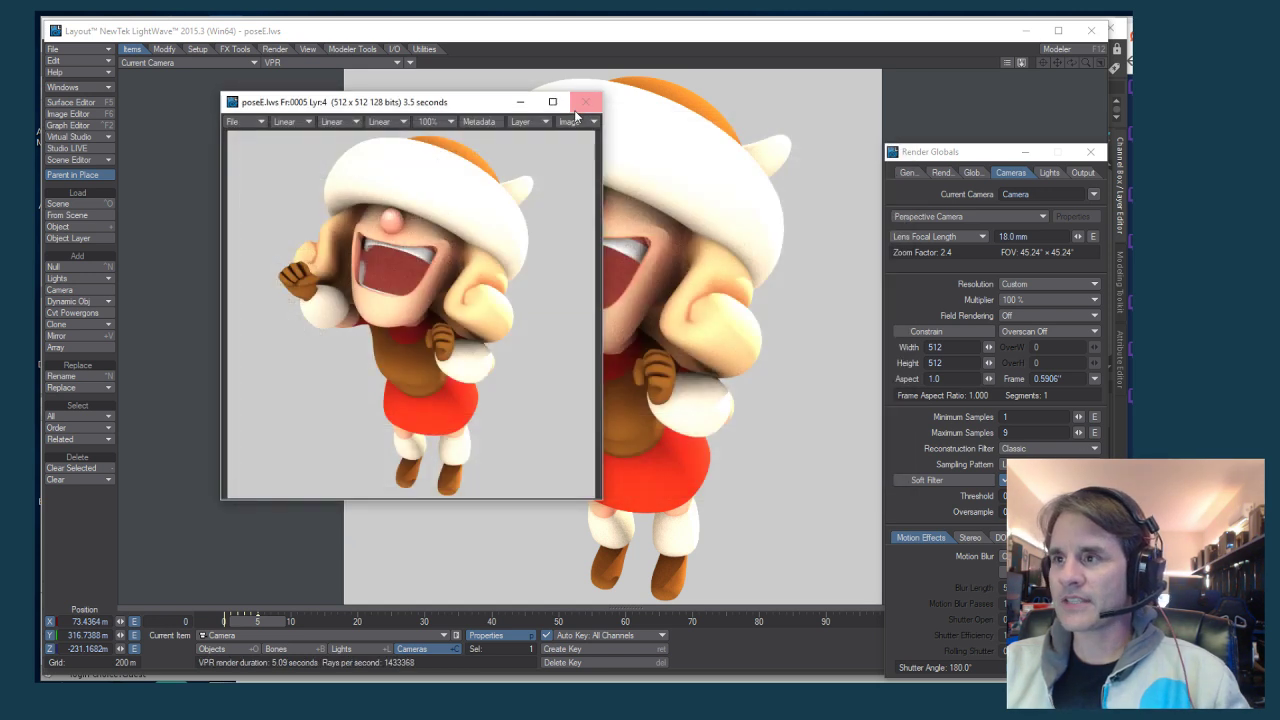
{"action": "left_click", "coordinate": [585, 101]}
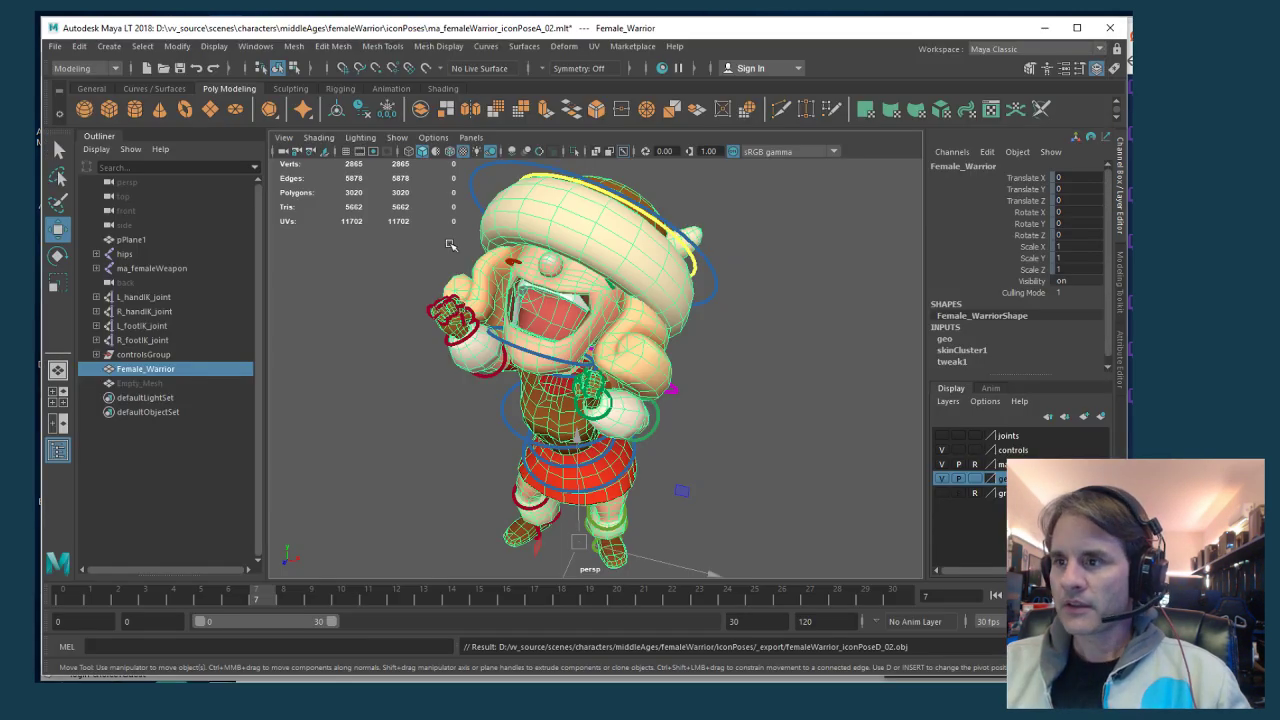
Rename femaleWarrior_iconPoseD_02.obj to femaleWarrior_iconPoseE_02.obj from the export dialog, then cancel it
{"action": "left_click", "coordinate": [55, 46]}
{"action": "left_click", "coordinate": [102, 219]}
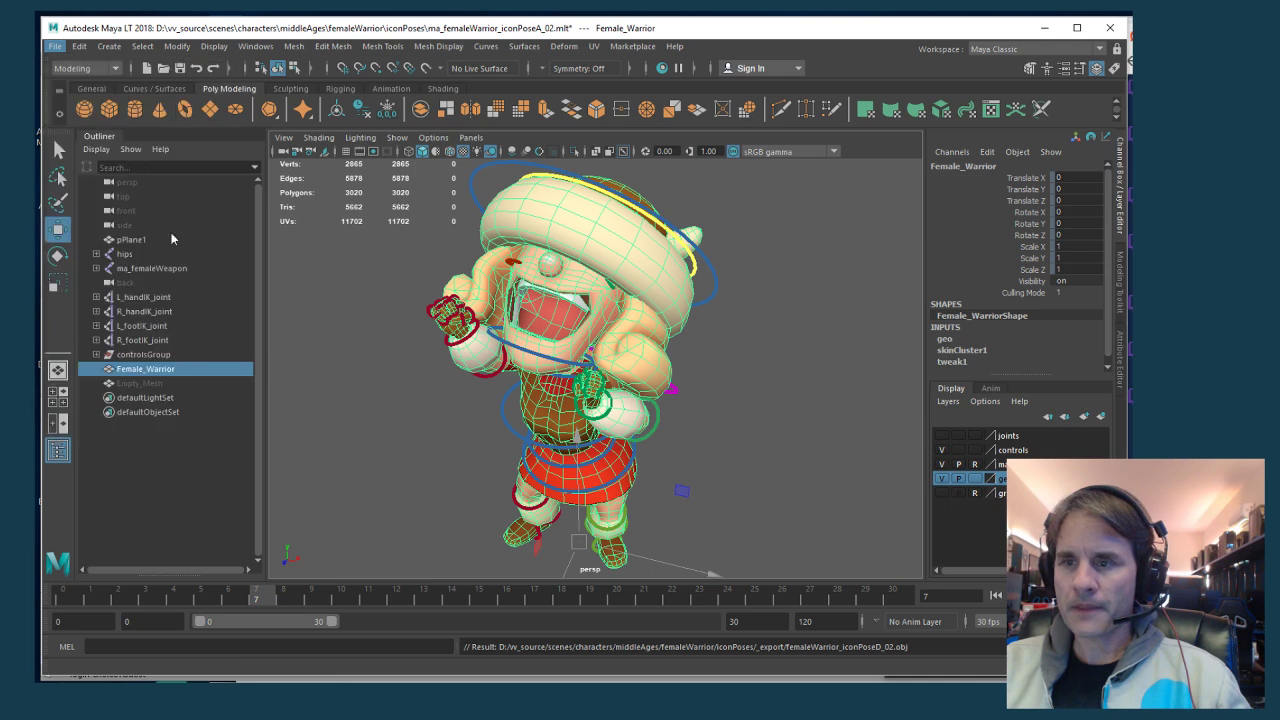
{"action": "left_click", "coordinate": [510, 279]}
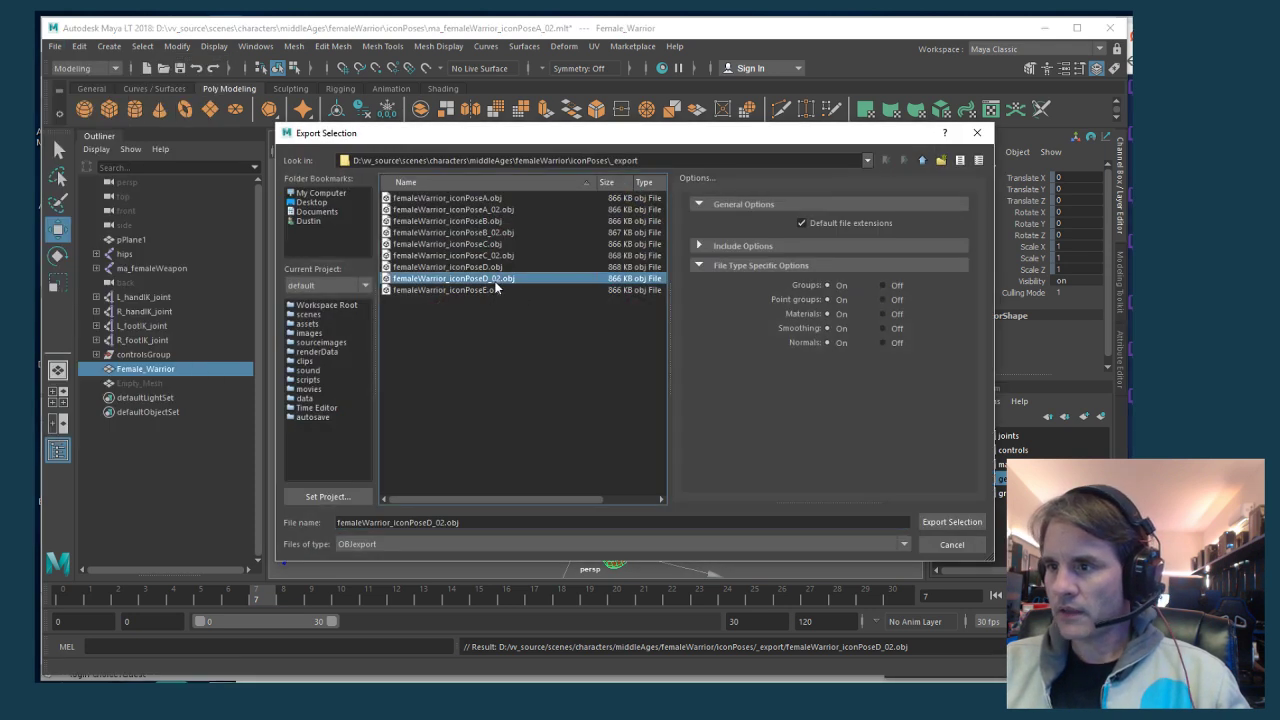
{"action": "right_click", "coordinate": [494, 280]}
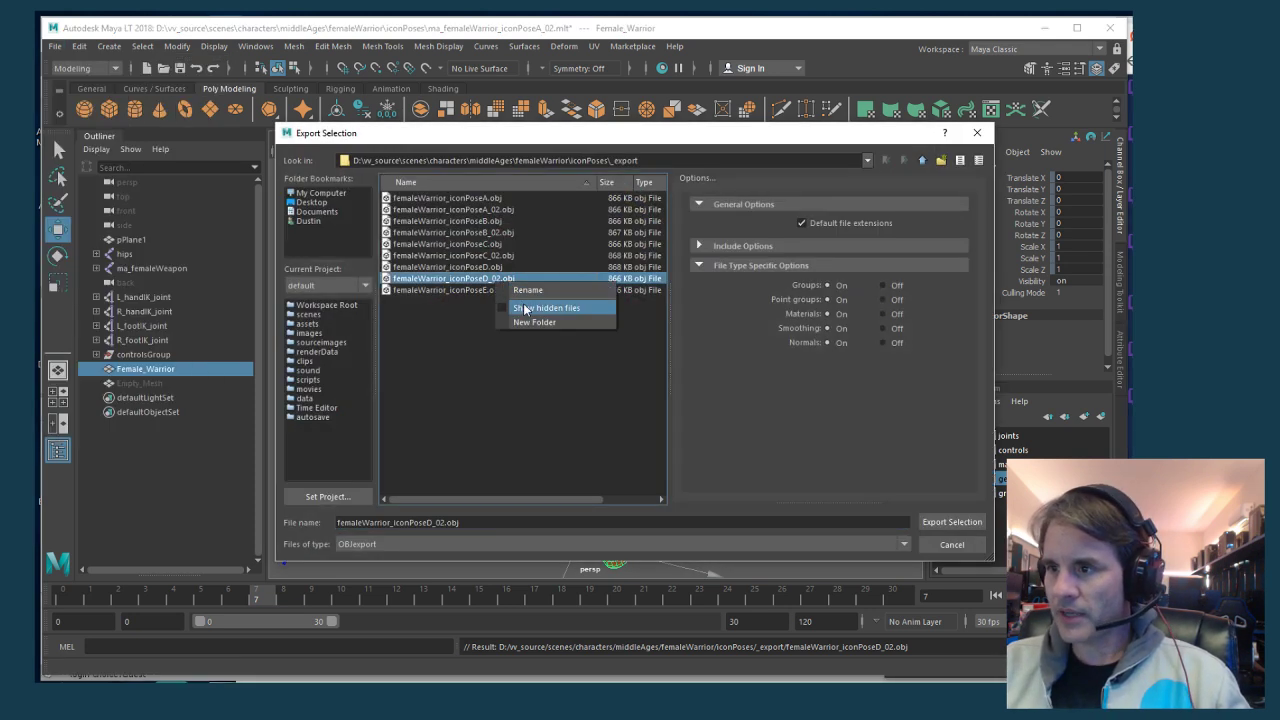
{"action": "left_click", "coordinate": [519, 291]}
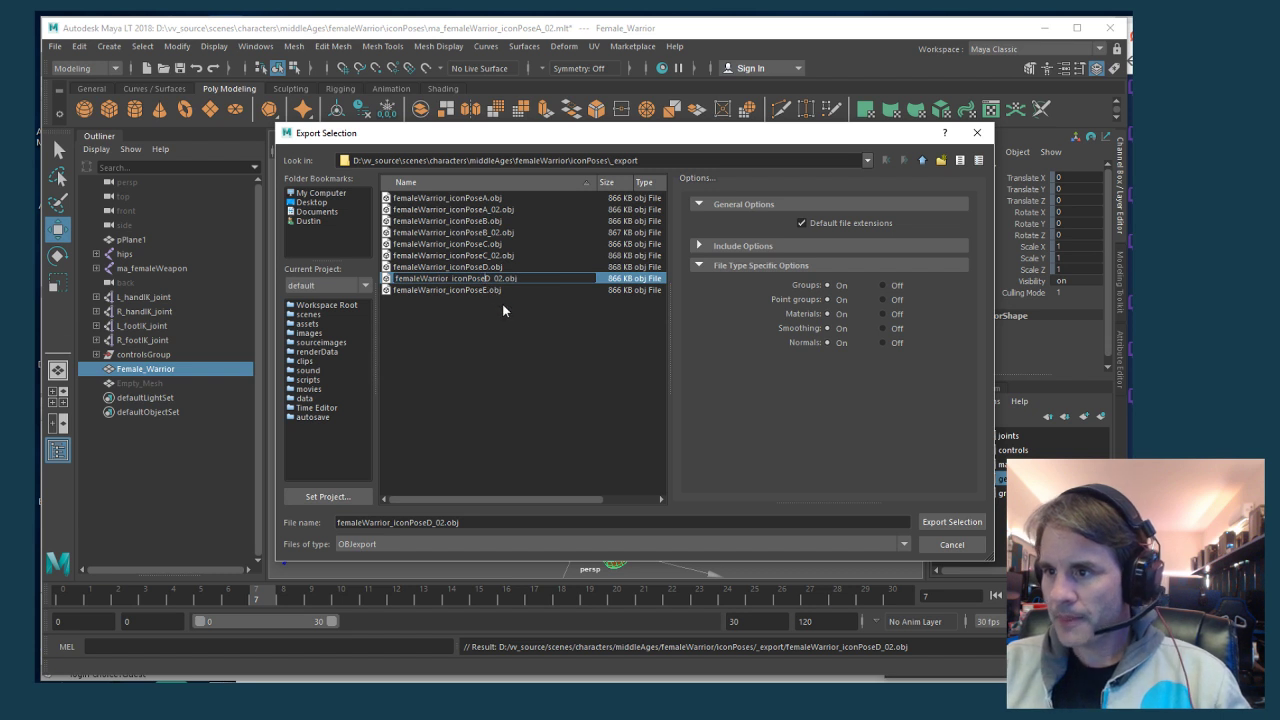
{"action": "type", "text": "E"}
{"action": "key", "text": "Return"}
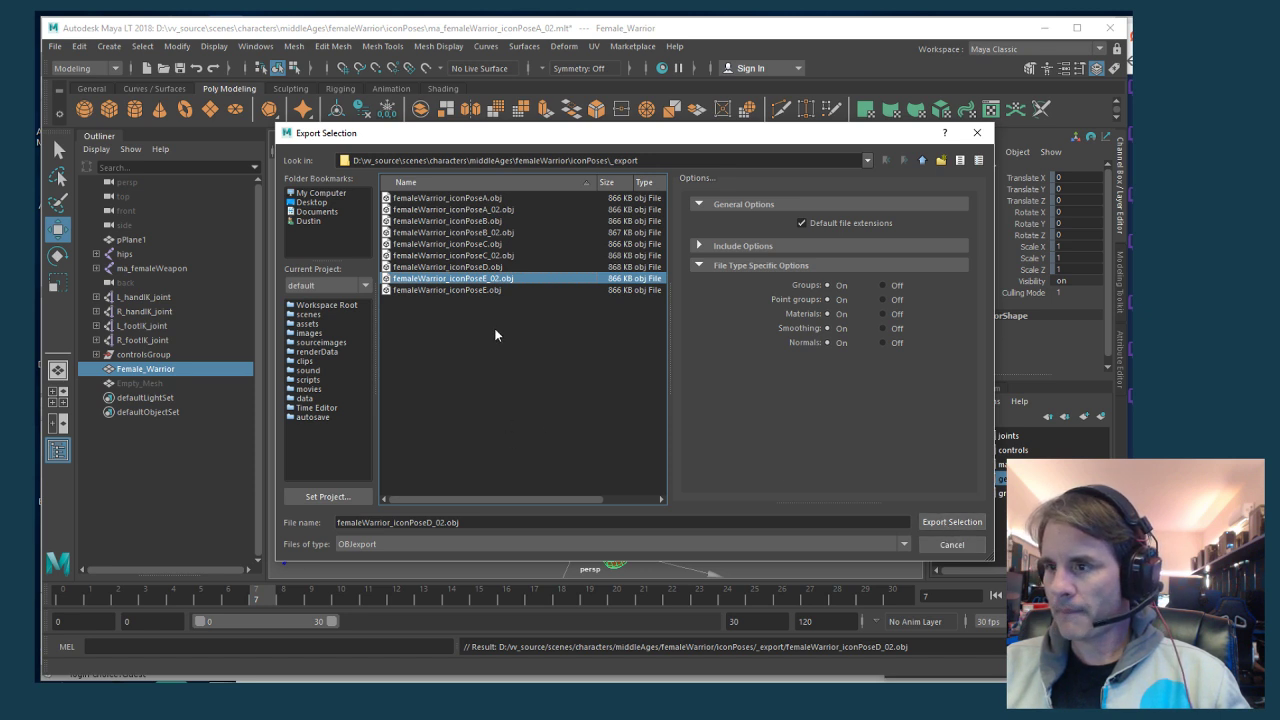
{"action": "left_click", "coordinate": [491, 289]}
{"action": "left_click", "coordinate": [491, 279]}
{"action": "key", "text": "Escape"}
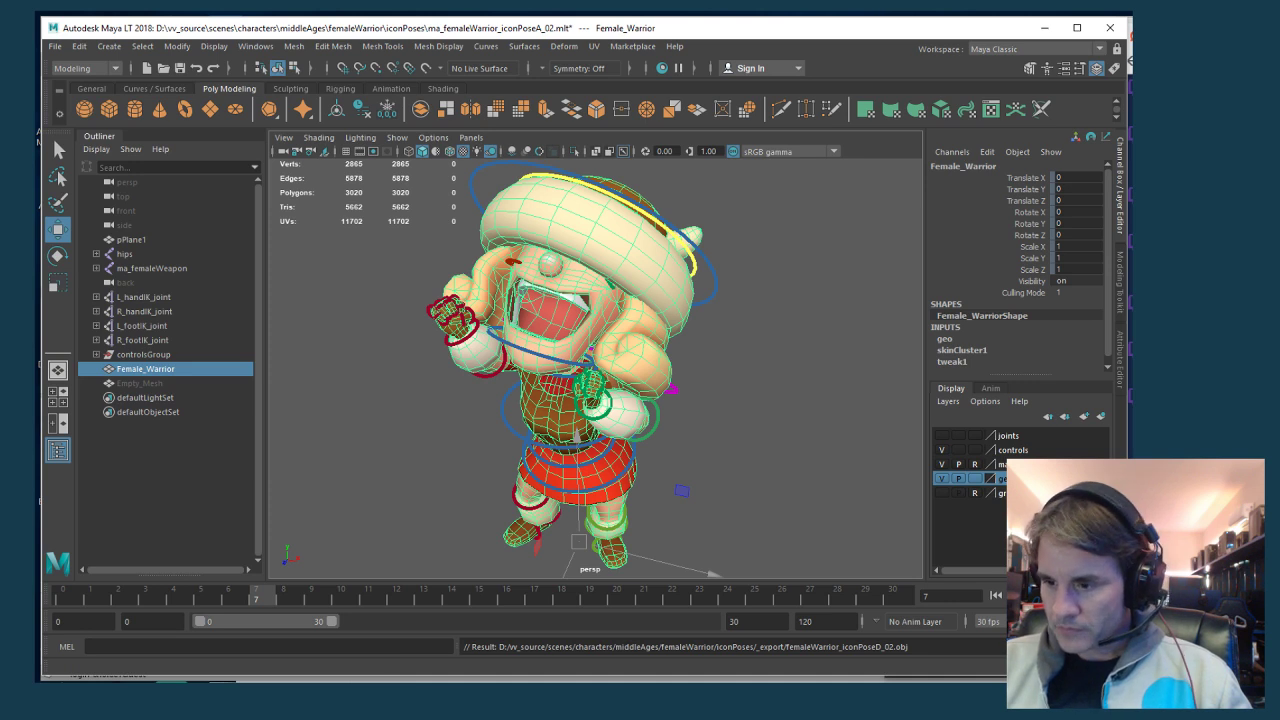
Switch the viewport to textured solid and replace the character with femaleWarrior_iconPoseE_02
{"action": "key", "text": "alt+Tab"}
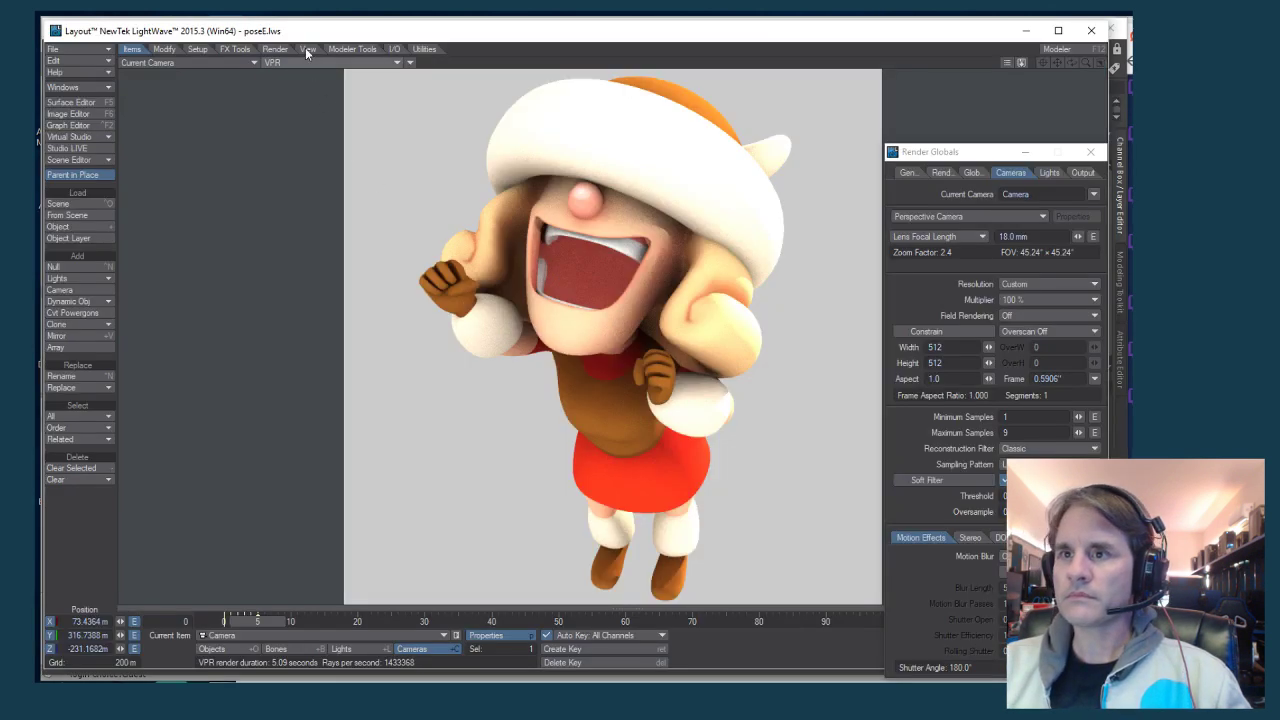
{"action": "key", "text": "shift+o"}
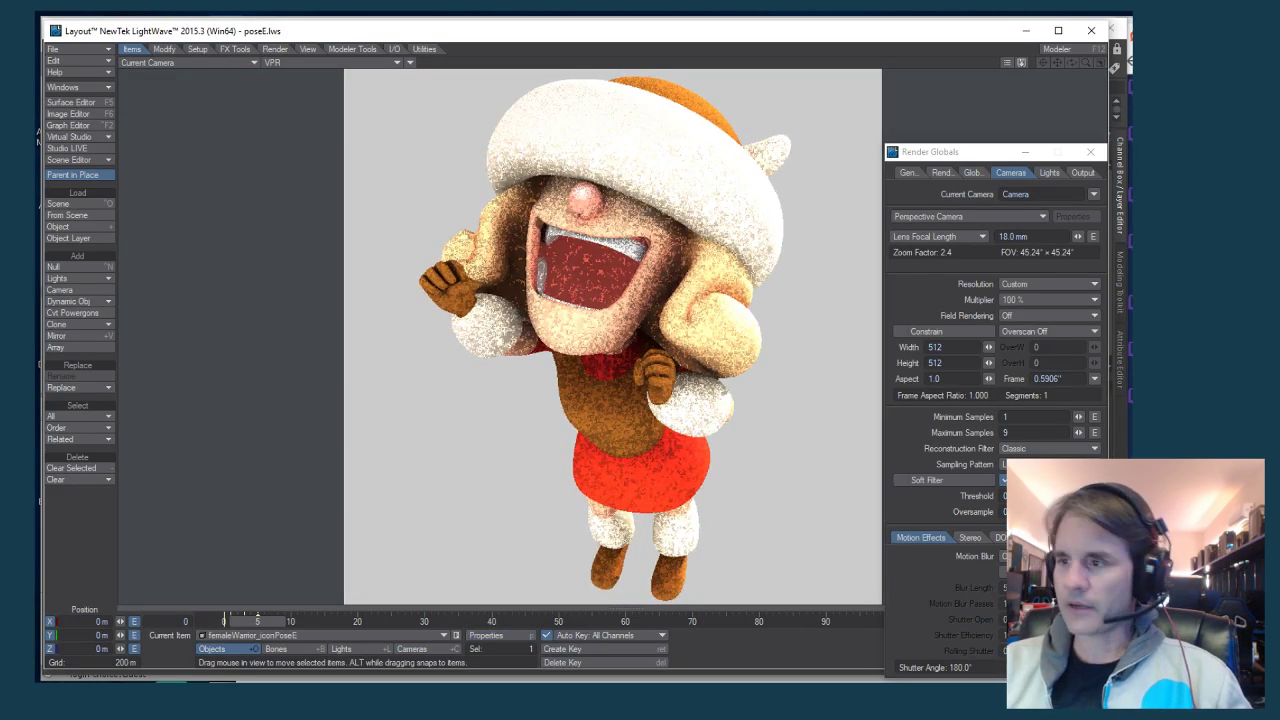
{"action": "left_click", "coordinate": [303, 62]}
{"action": "left_click", "coordinate": [303, 86]}
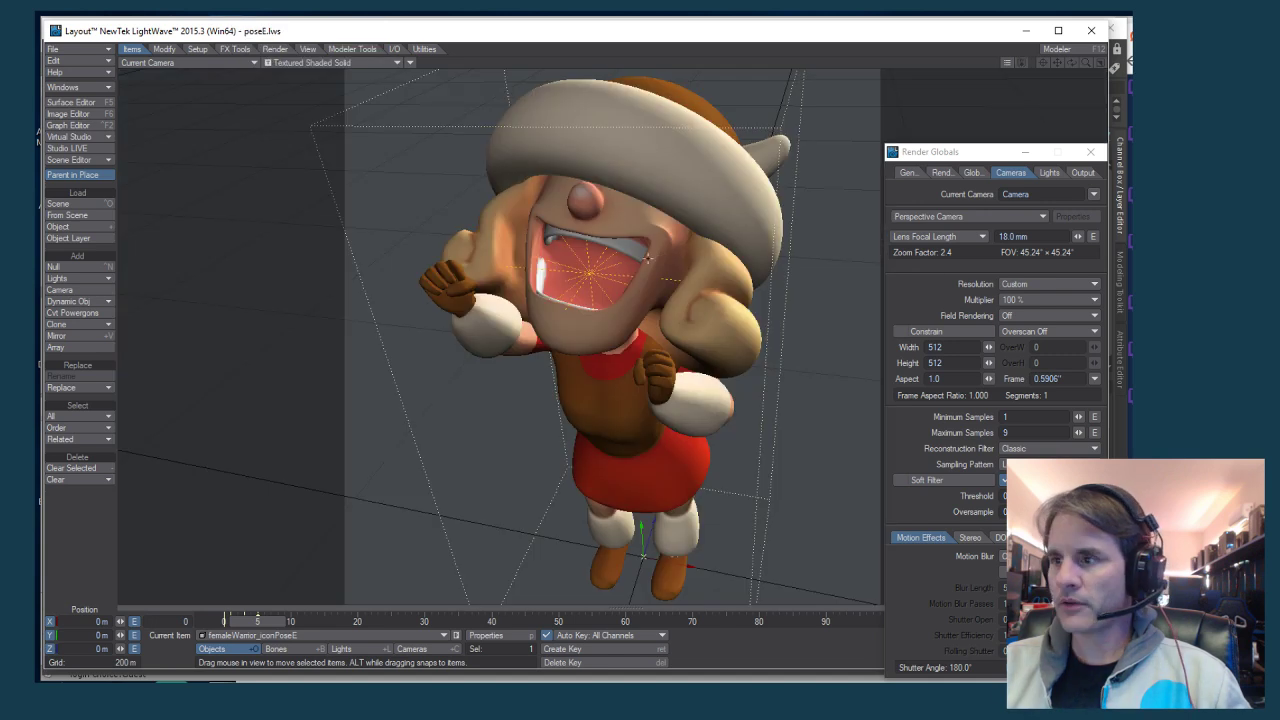
{"action": "key", "text": "shift+r"}
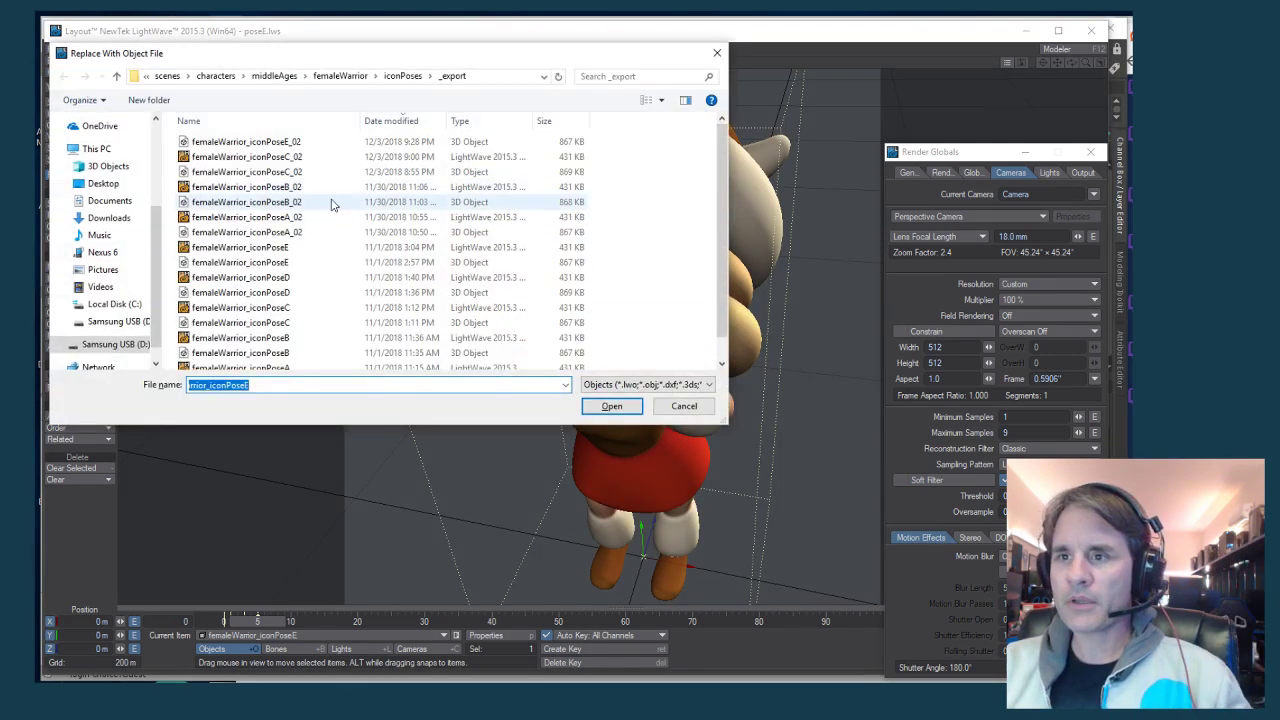
{"action": "double_click", "coordinate": [270, 141]}
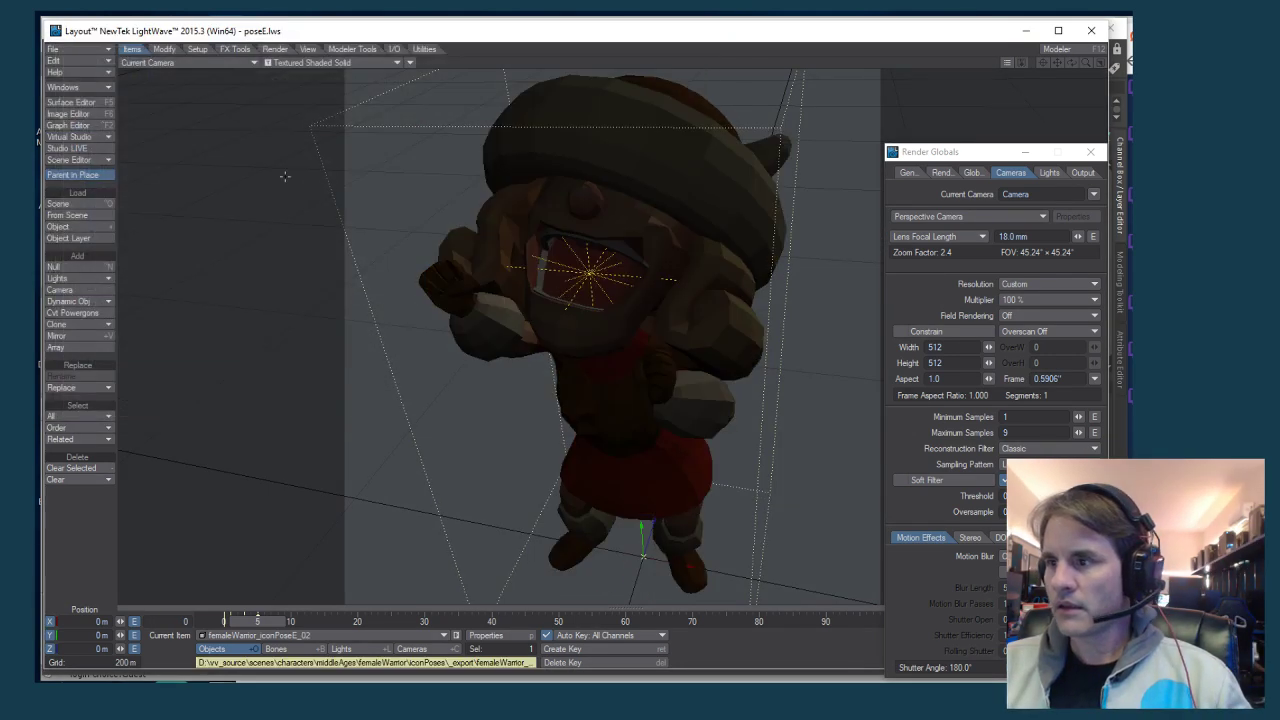
Set the character surface's diffuse to 100% and enable smoothing
{"action": "left_click", "coordinate": [72, 102]}
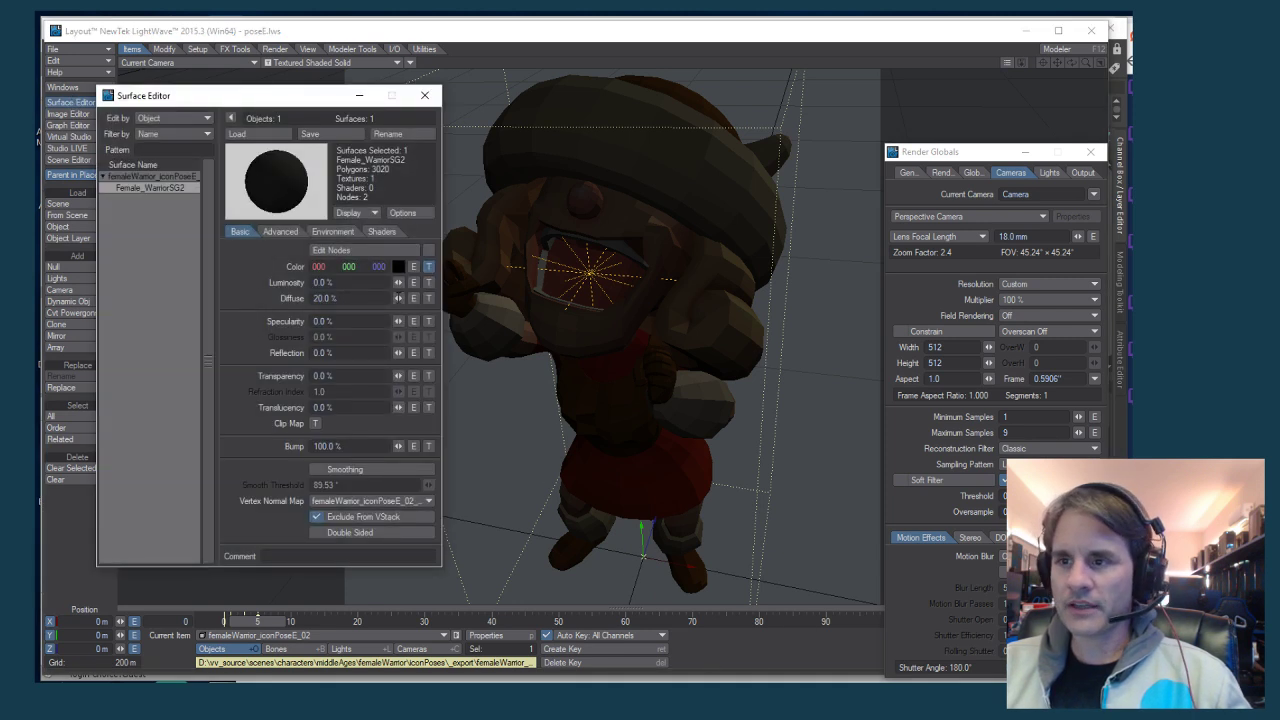
{"action": "left_click_drag", "start_coordinate": [398, 298], "coordinate": [430, 298]}
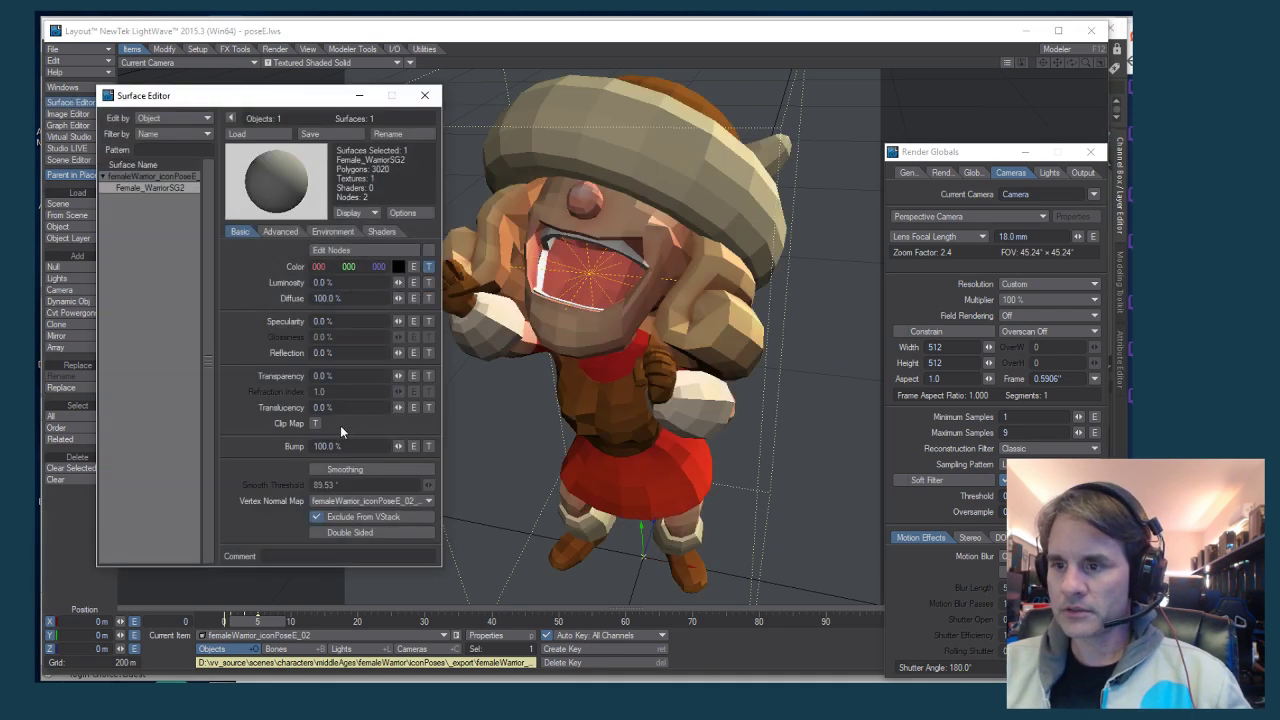
{"action": "left_click", "coordinate": [344, 469]}
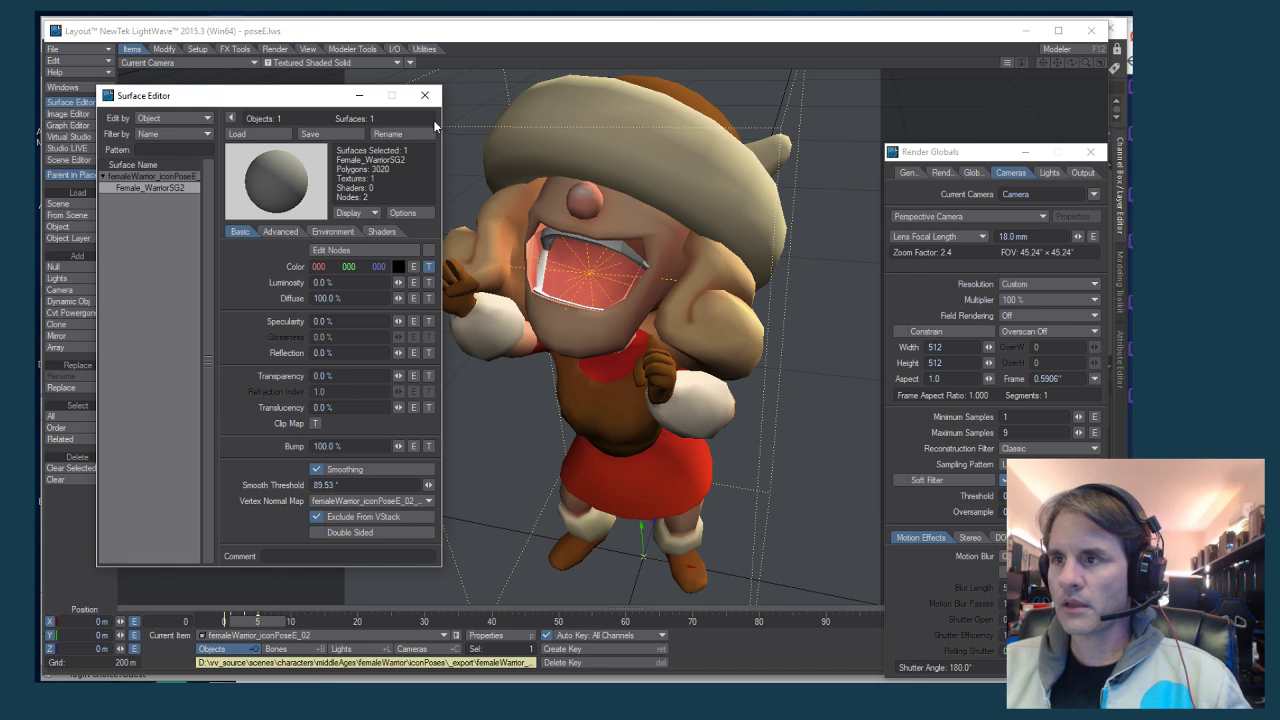
{"action": "left_click", "coordinate": [424, 95]}
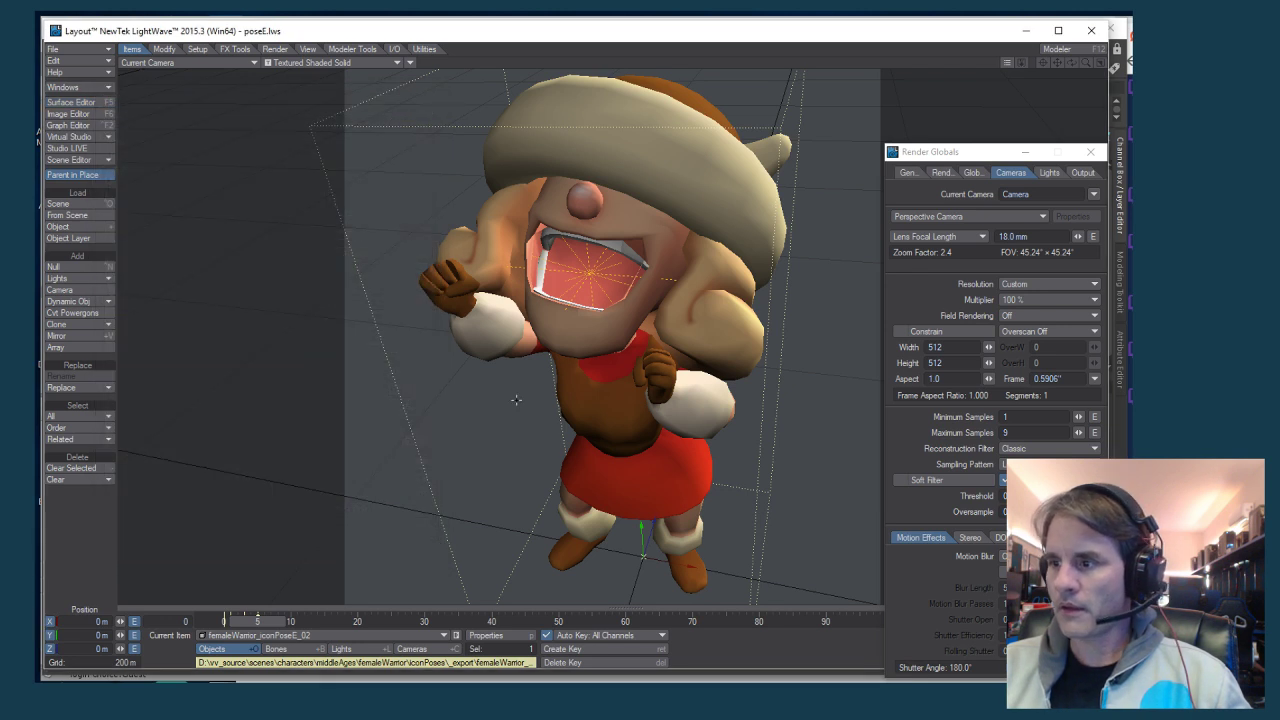
Save the current object as femaleWarrior_iconPoseE_02.lwo
{"action": "left_click", "coordinate": [62, 48]}
{"action": "mouse_move", "coordinate": [90, 102]}
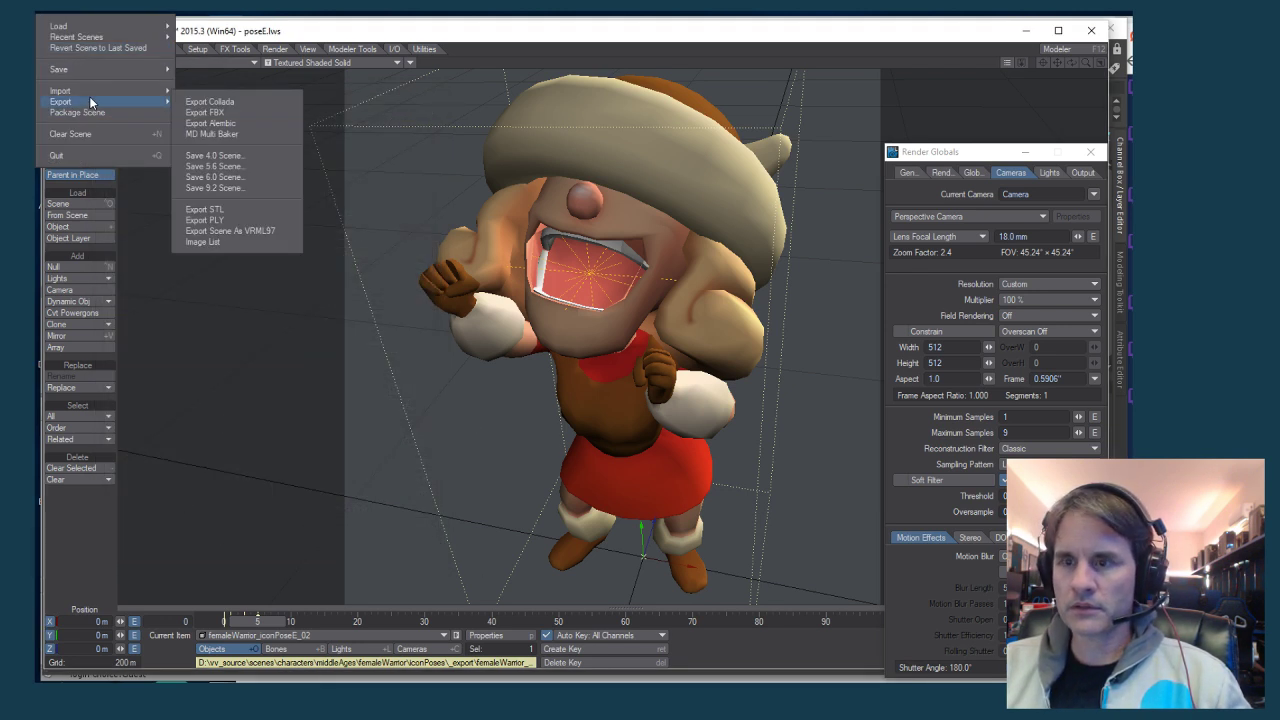
{"action": "mouse_move", "coordinate": [83, 70]}
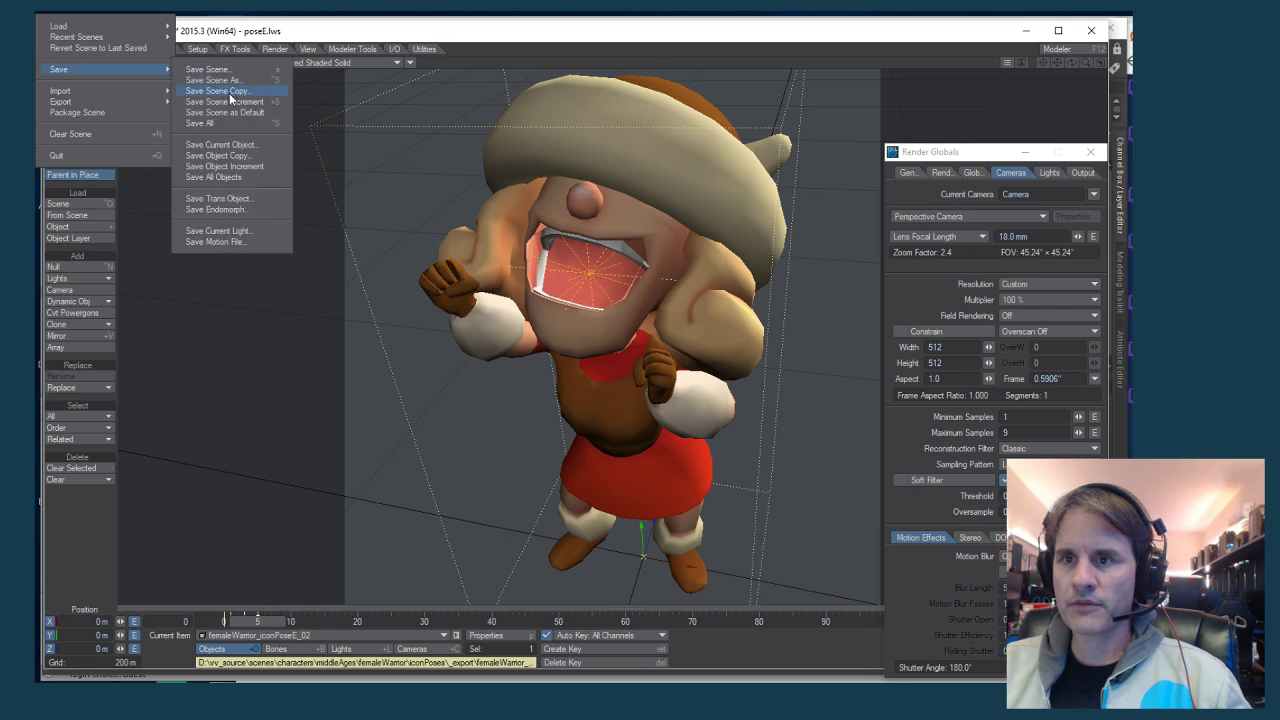
{"action": "left_click", "coordinate": [222, 146]}
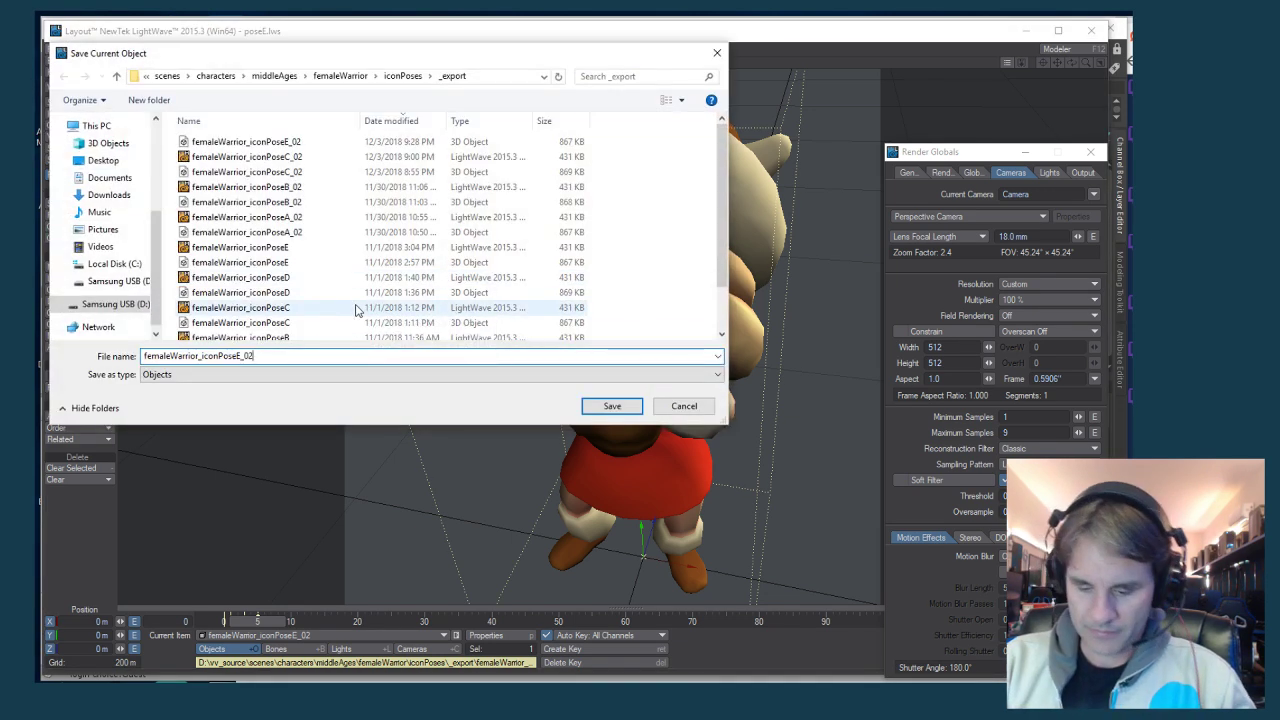
{"action": "type", "text": ".lwo"}
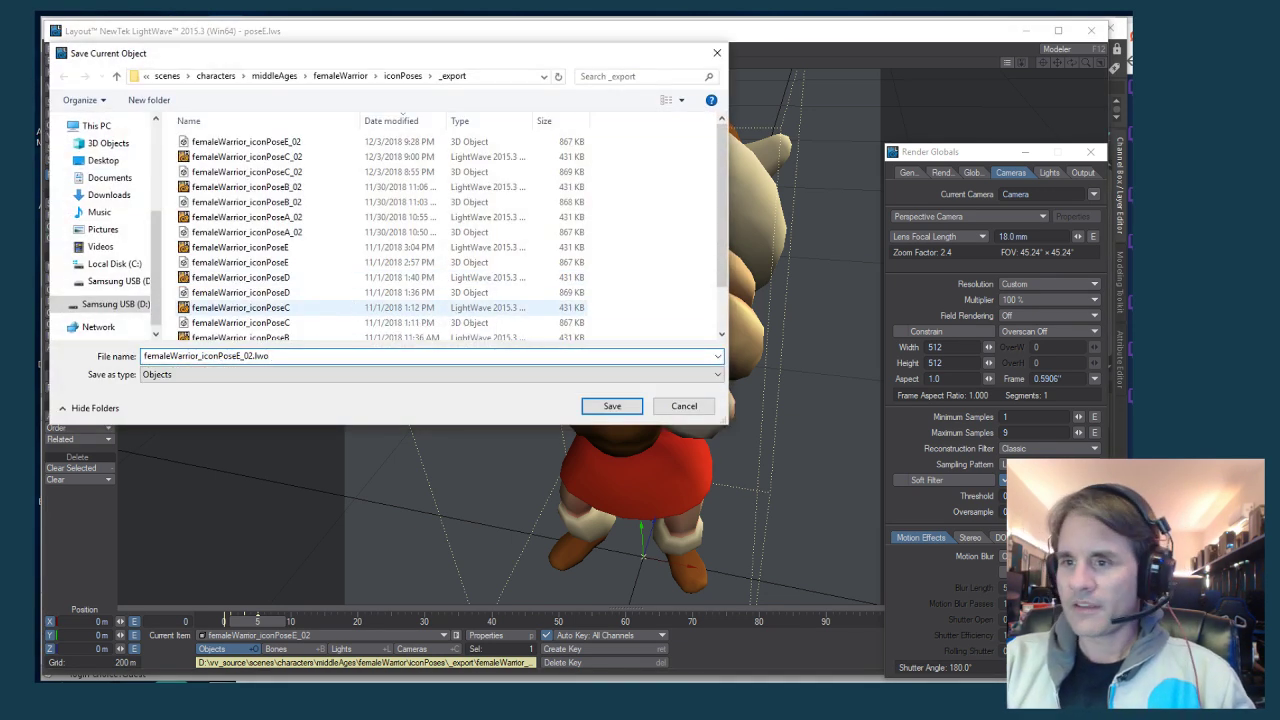
{"action": "key", "text": "Return"}
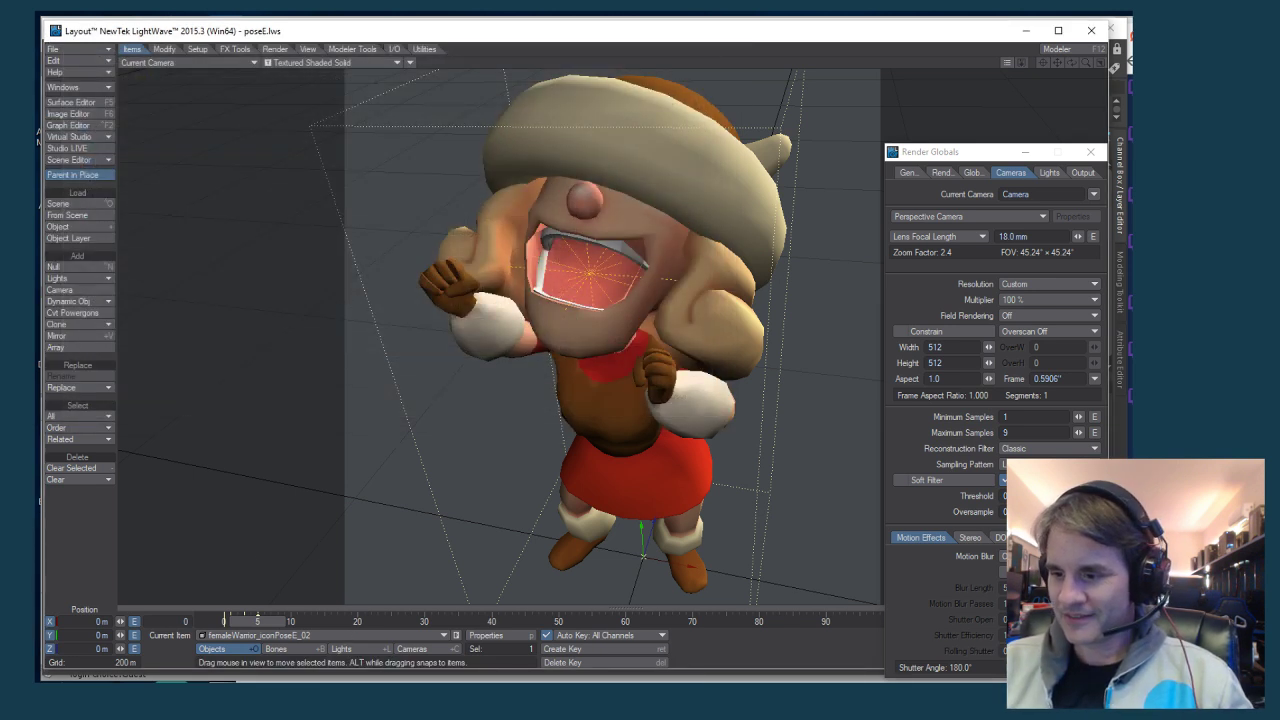
Close the pose C model in LightWave Modeler
{"action": "key", "text": "F12"}
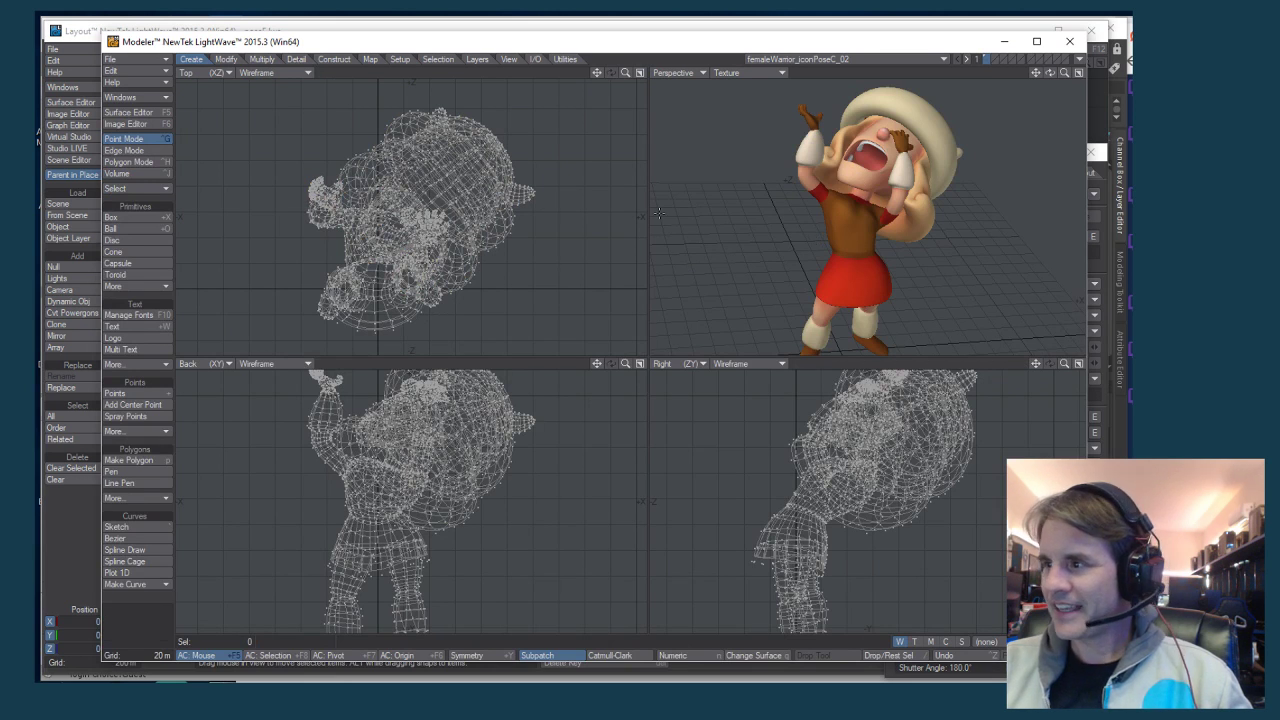
{"action": "left_click", "coordinate": [130, 60]}
{"action": "left_click", "coordinate": [128, 256]}
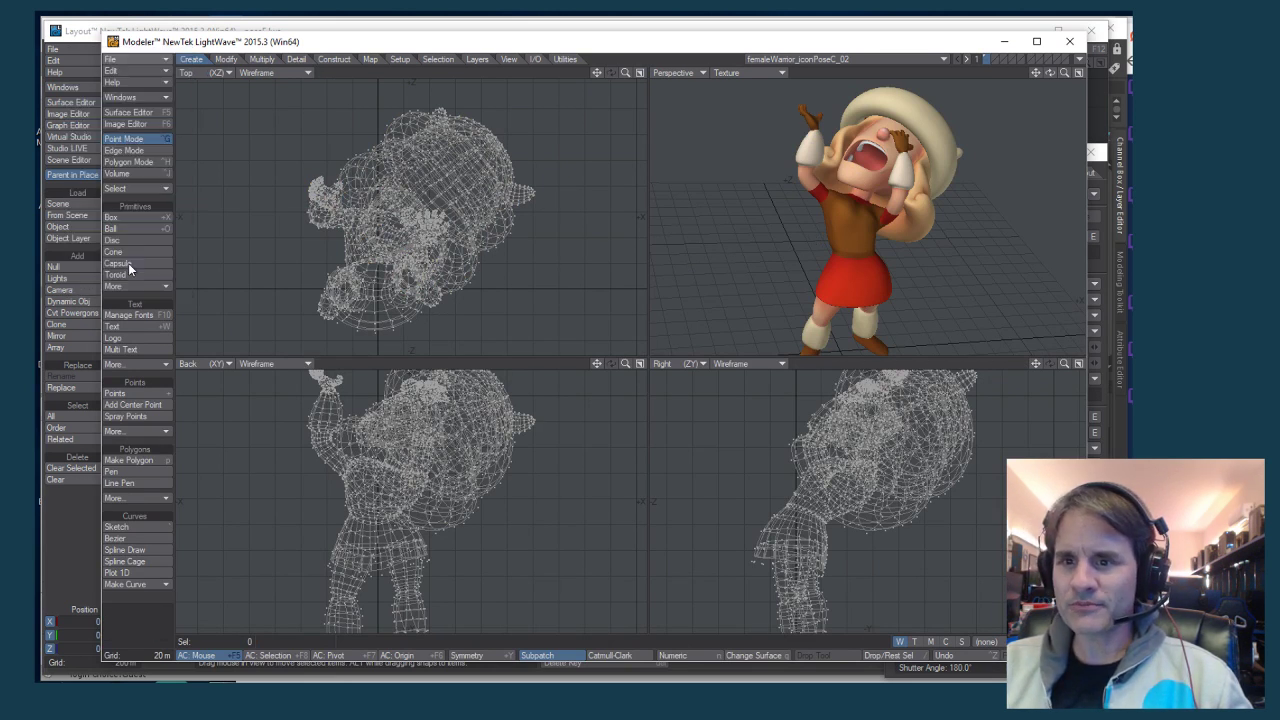
{"action": "left_click_drag", "start_coordinate": [820, 229], "coordinate": [758, 249], "text": "alt"}
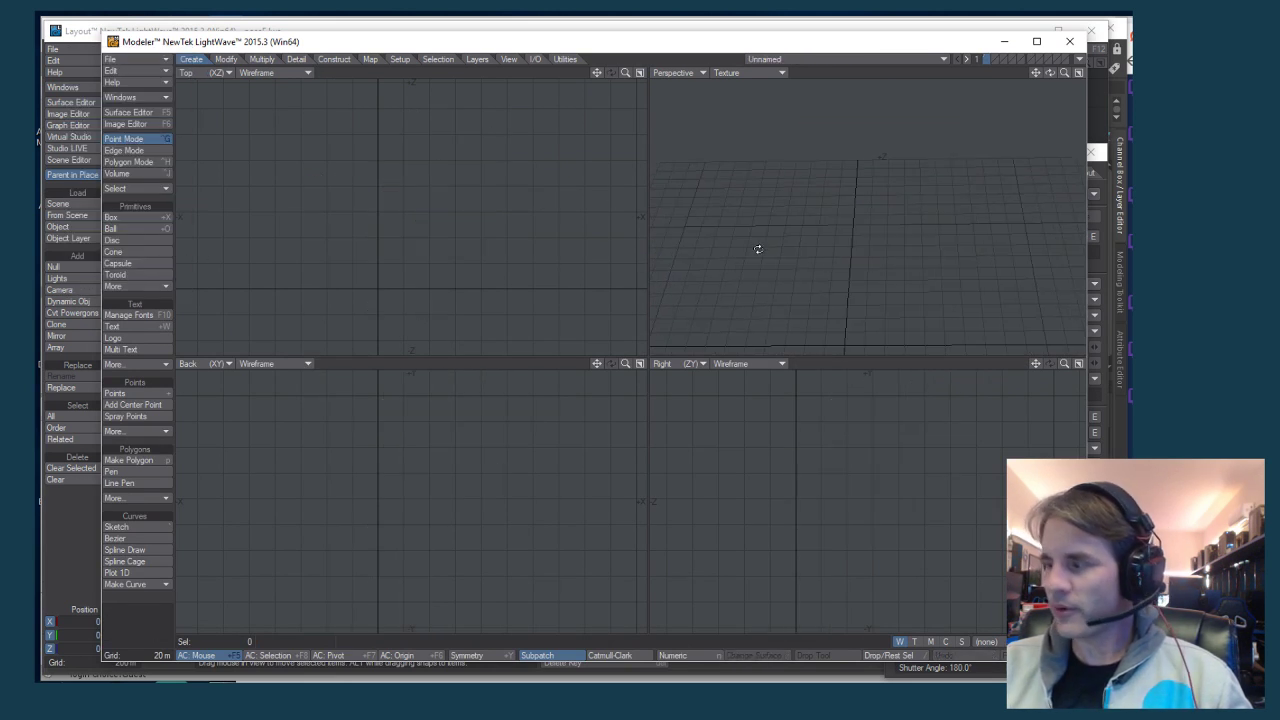
Load femaleWarrior_iconPoseE_02 in Modeler, fit it in all views, and return to Layout
{"action": "key", "text": "ctrl+o"}
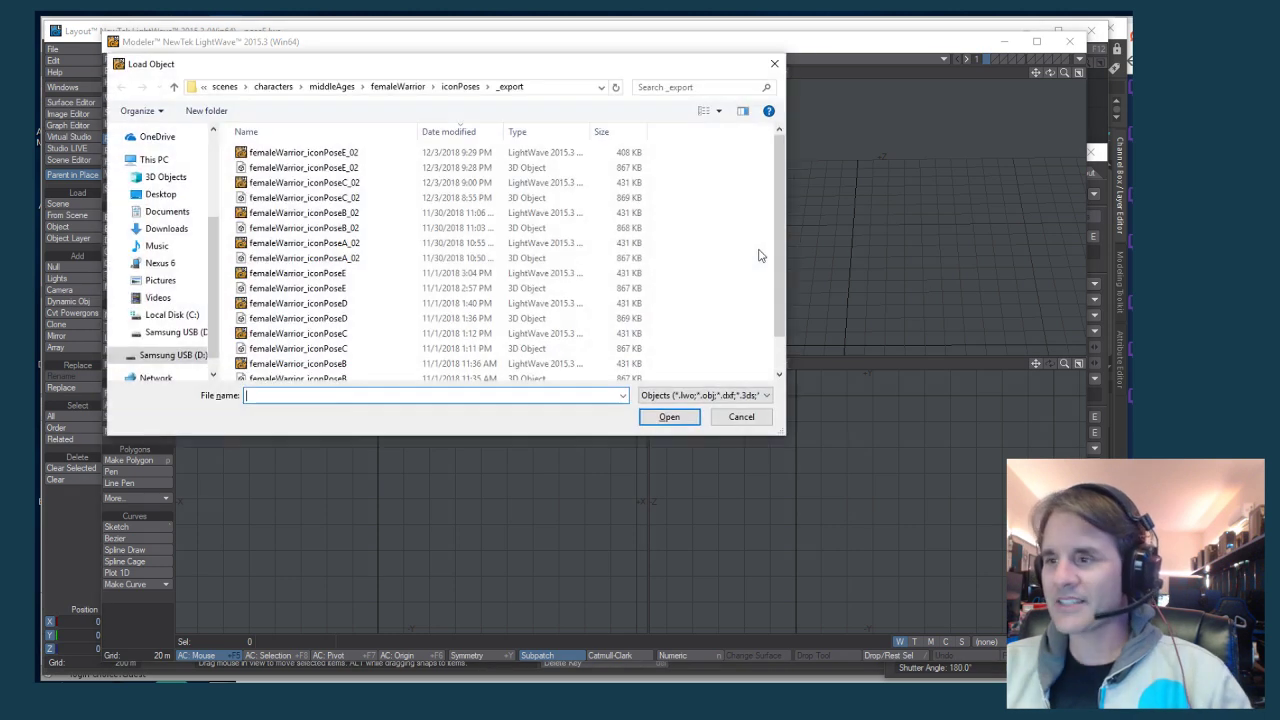
{"action": "double_click", "coordinate": [303, 153]}
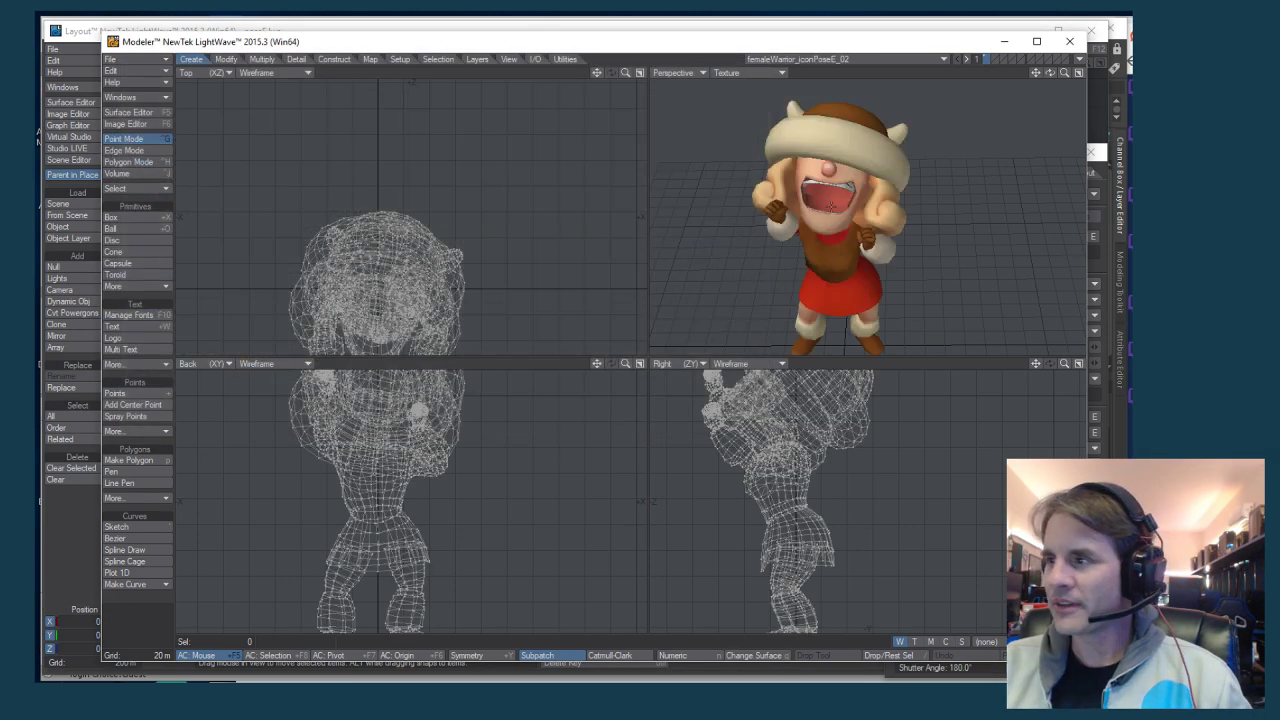
{"action": "left_click_drag", "start_coordinate": [843, 256], "coordinate": [813, 254], "text": "alt"}
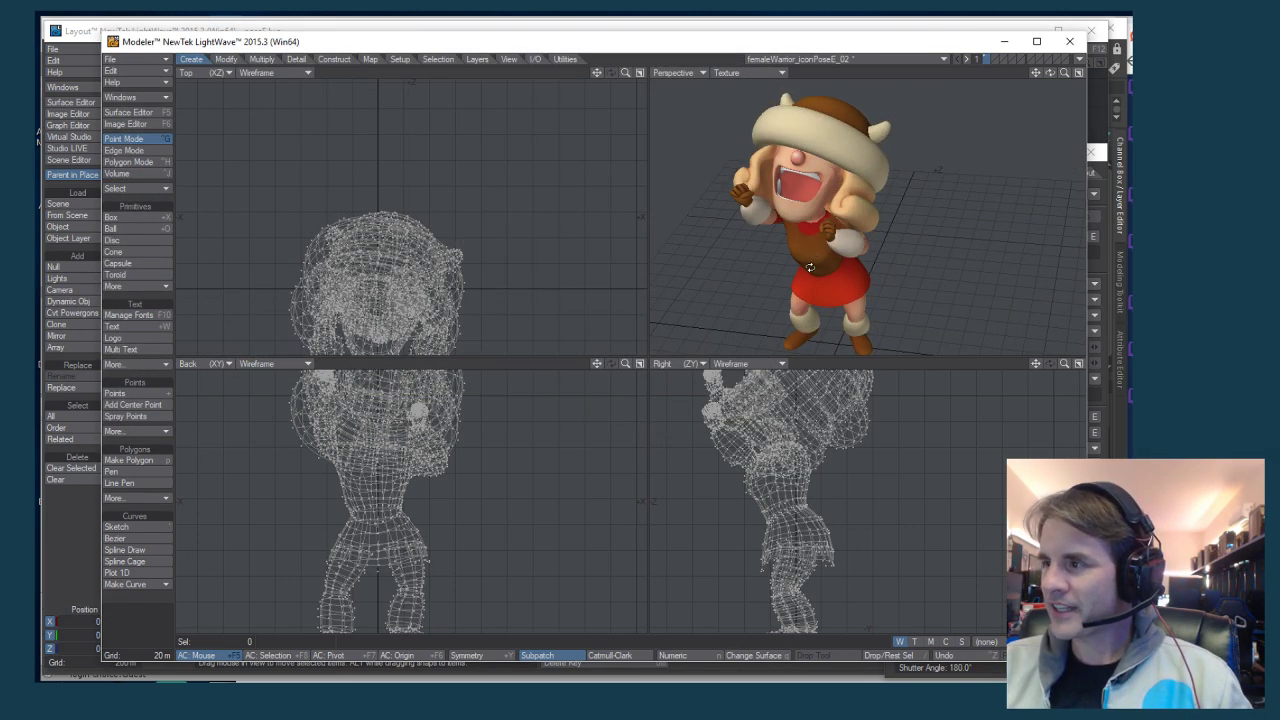
{"action": "key", "text": "a"}
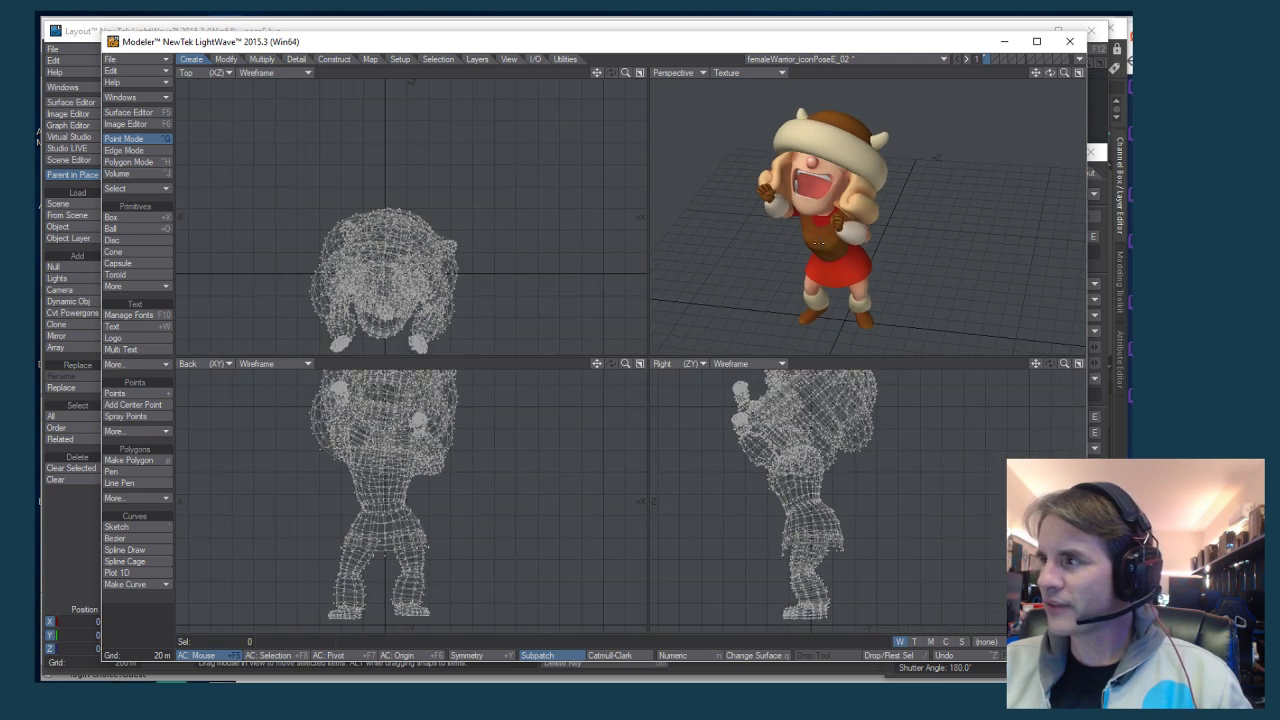
{"action": "key", "text": "F12"}
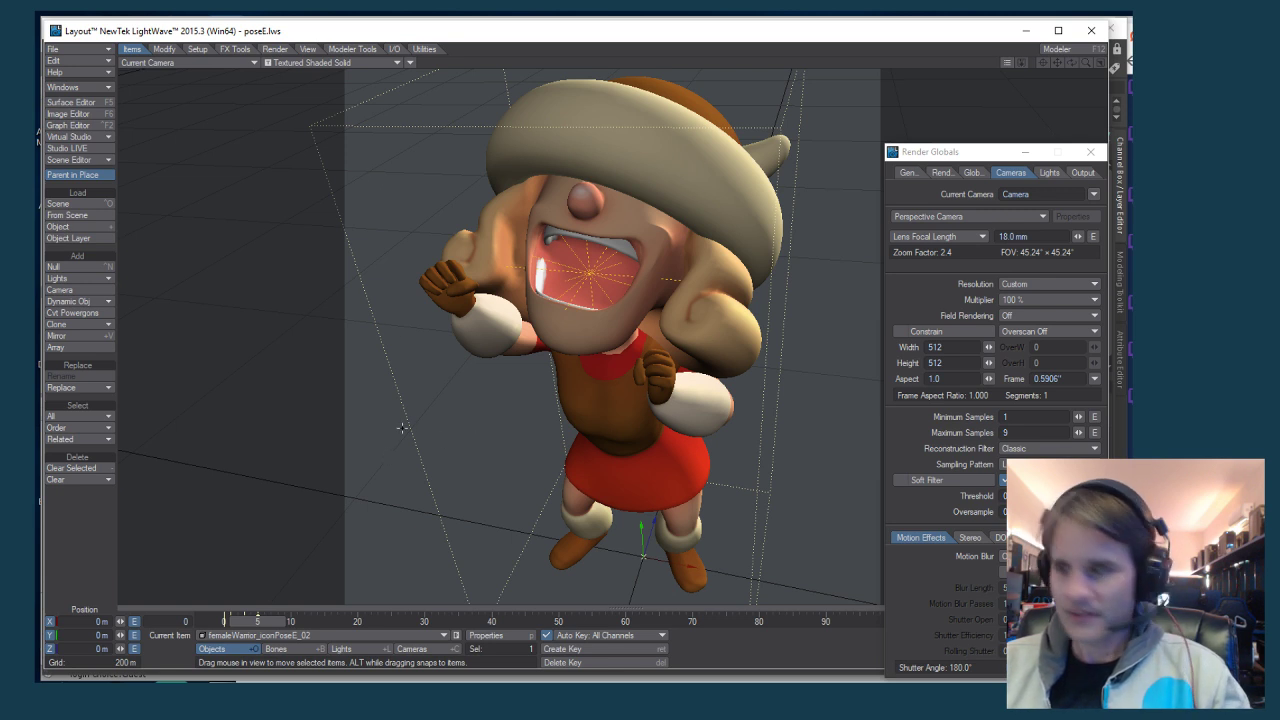
Preview the pose in VPR, return to Textured Shaded Solid, and switch to Lights mode
{"action": "left_click", "coordinate": [354, 64]}
{"action": "left_click", "coordinate": [320, 110]}
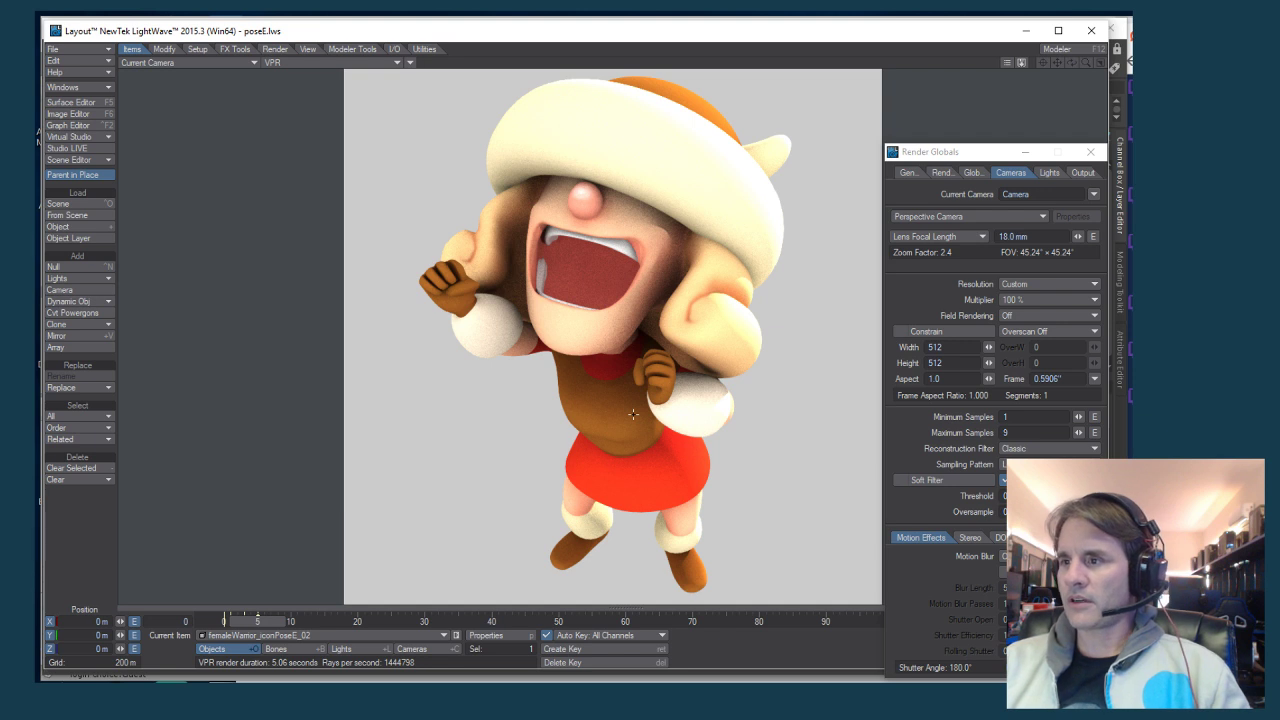
{"action": "left_click", "coordinate": [300, 62]}
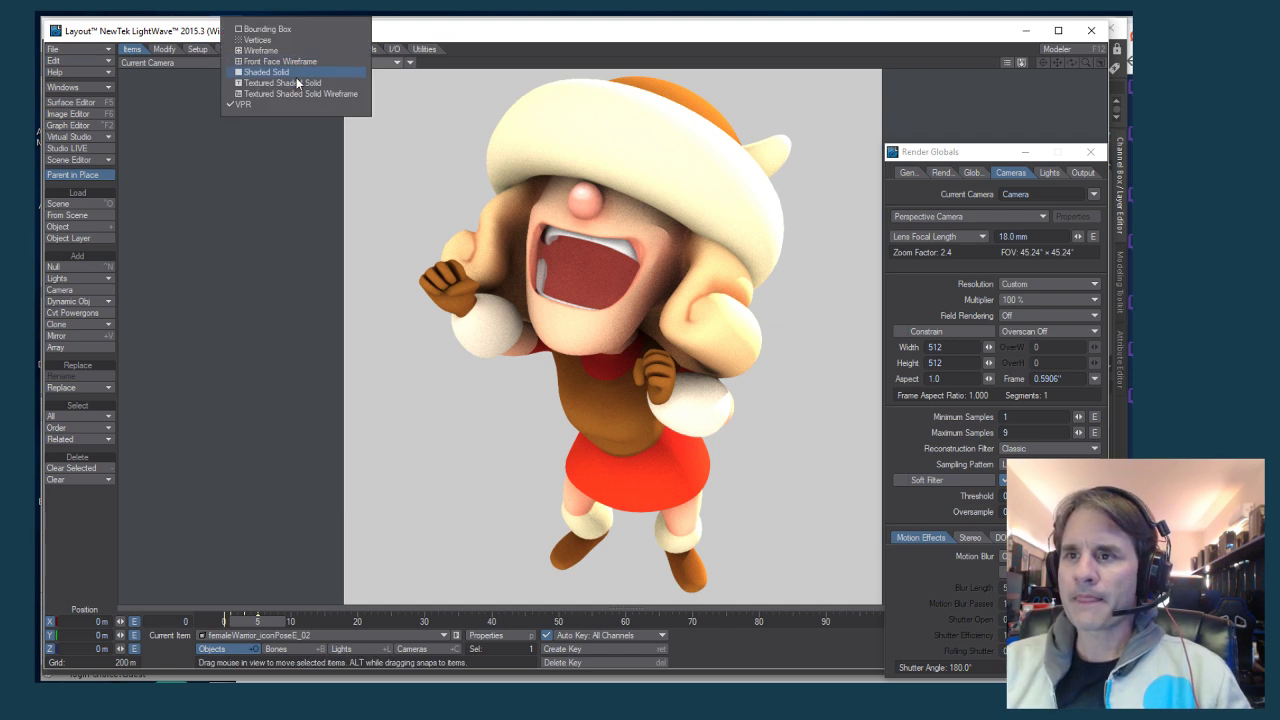
{"action": "left_click", "coordinate": [295, 81]}
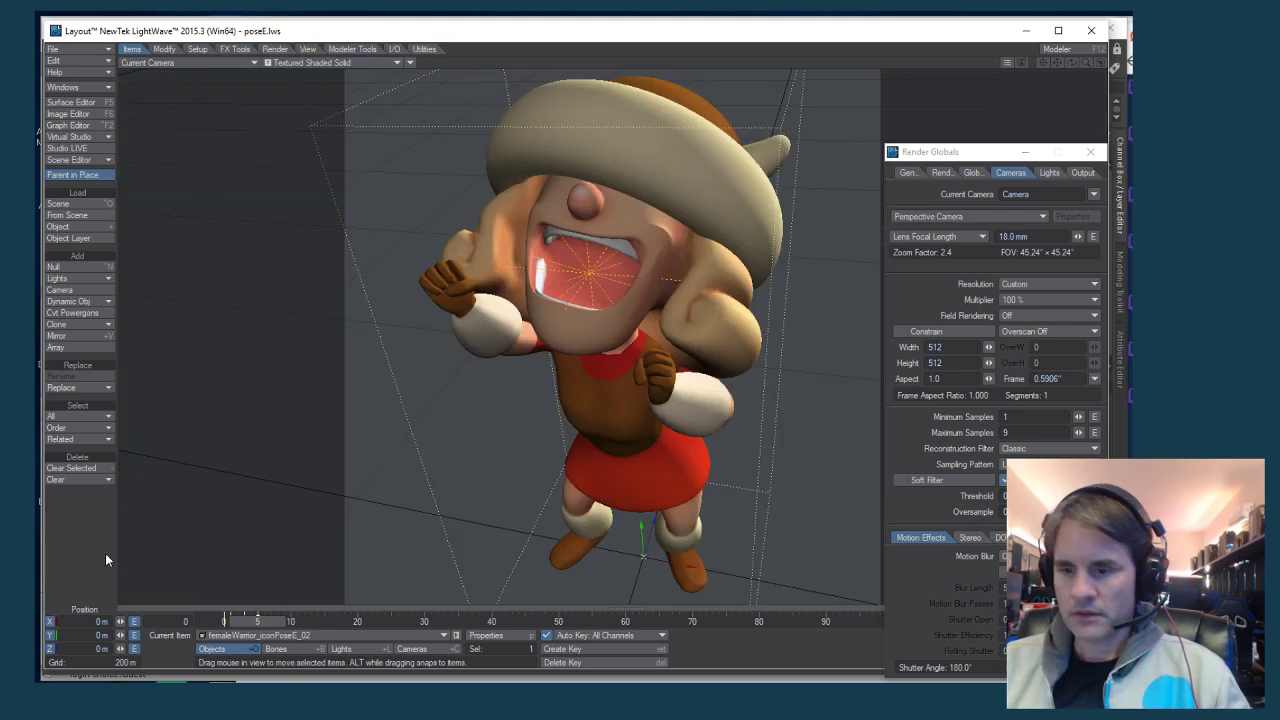
{"action": "left_click", "coordinate": [356, 650]}
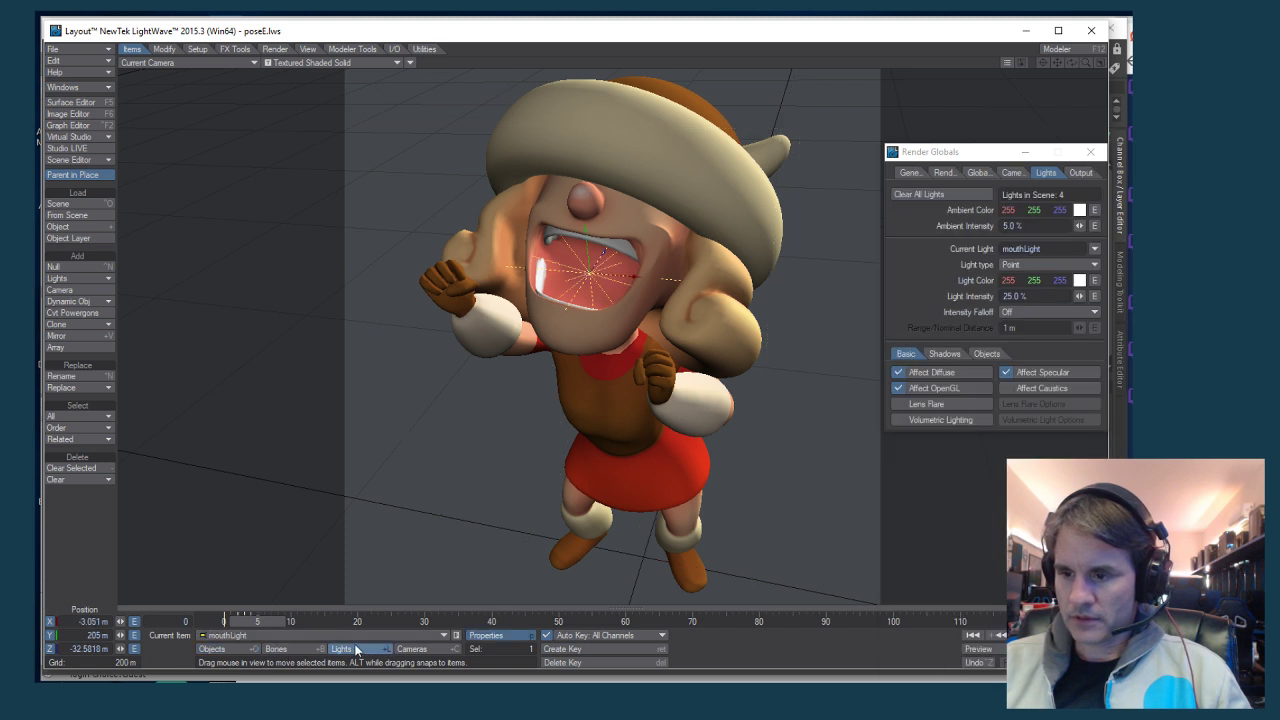
Clone mouthLight and name the copy shoulderLeft
{"action": "right_click", "coordinate": [356, 650]}
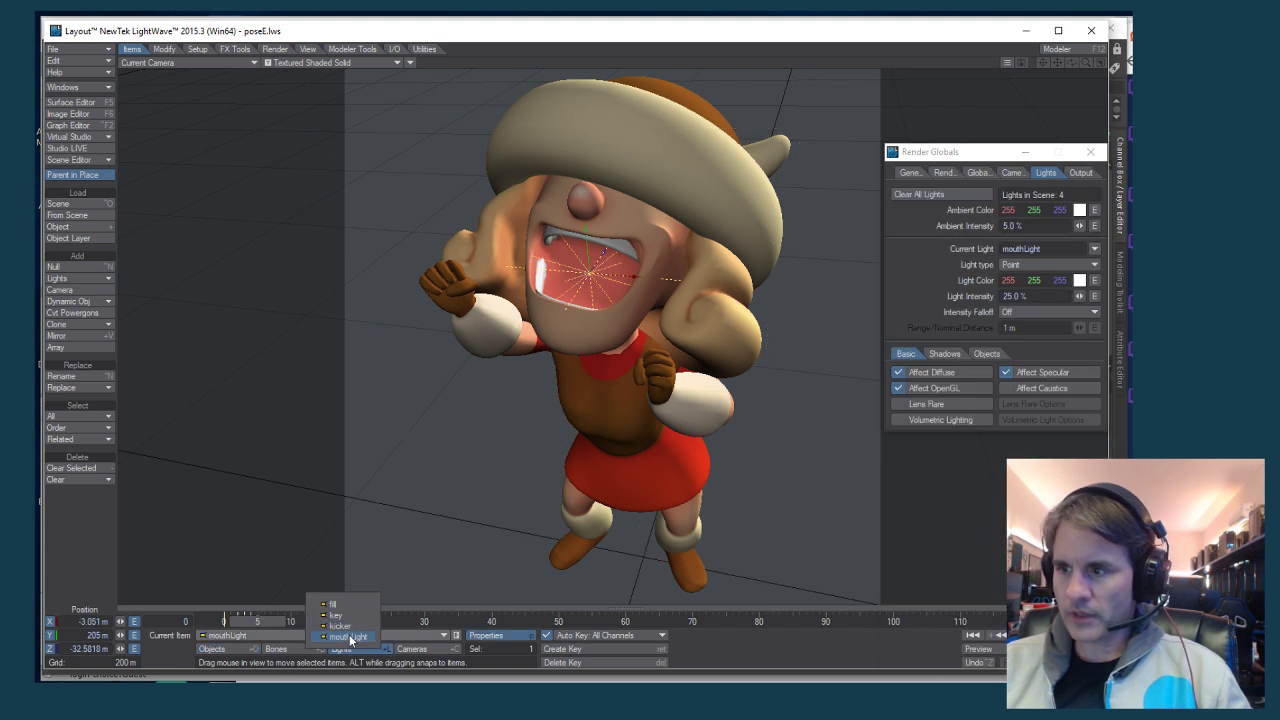
{"action": "left_click", "coordinate": [348, 637]}
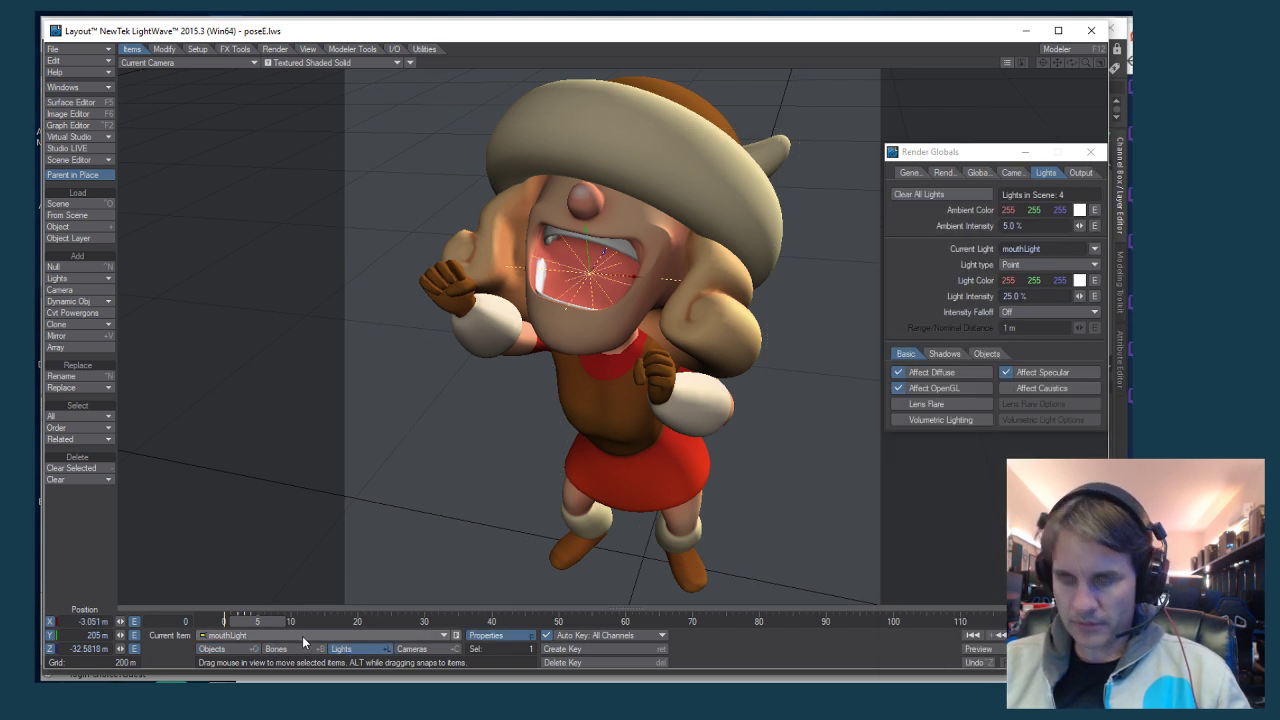
{"action": "key", "text": "plus"}
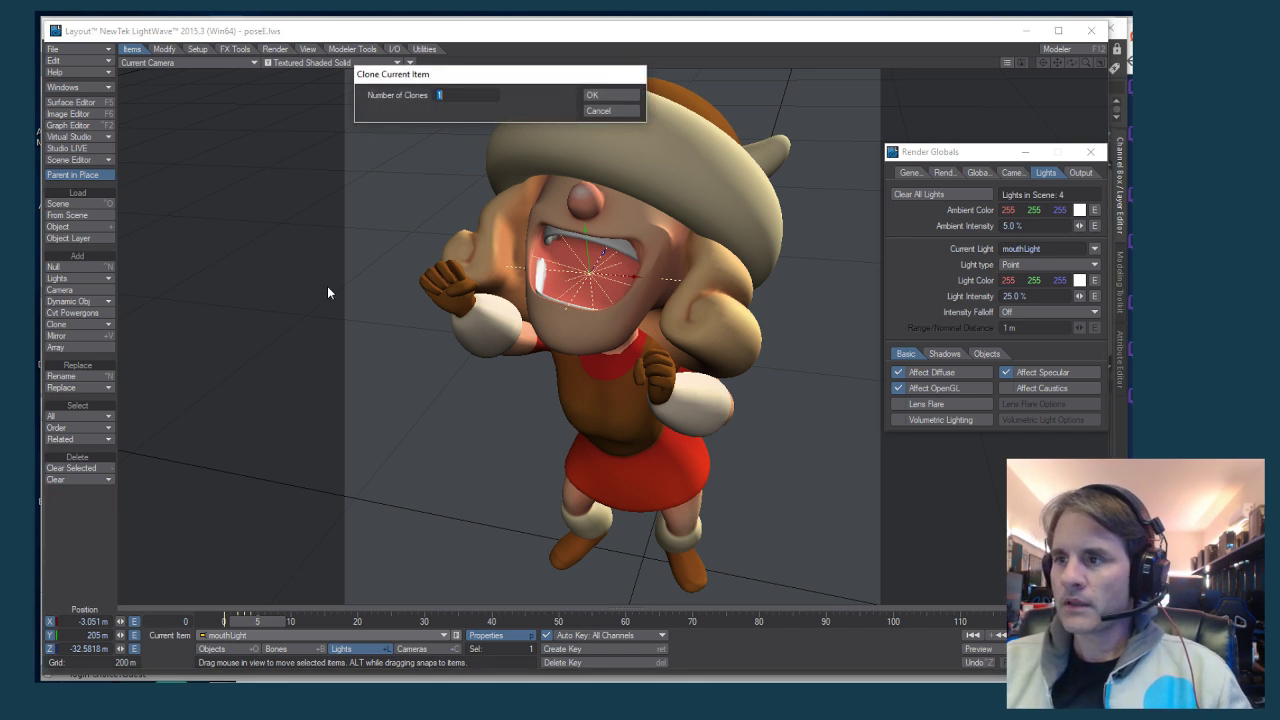
{"action": "key", "text": "Return"}
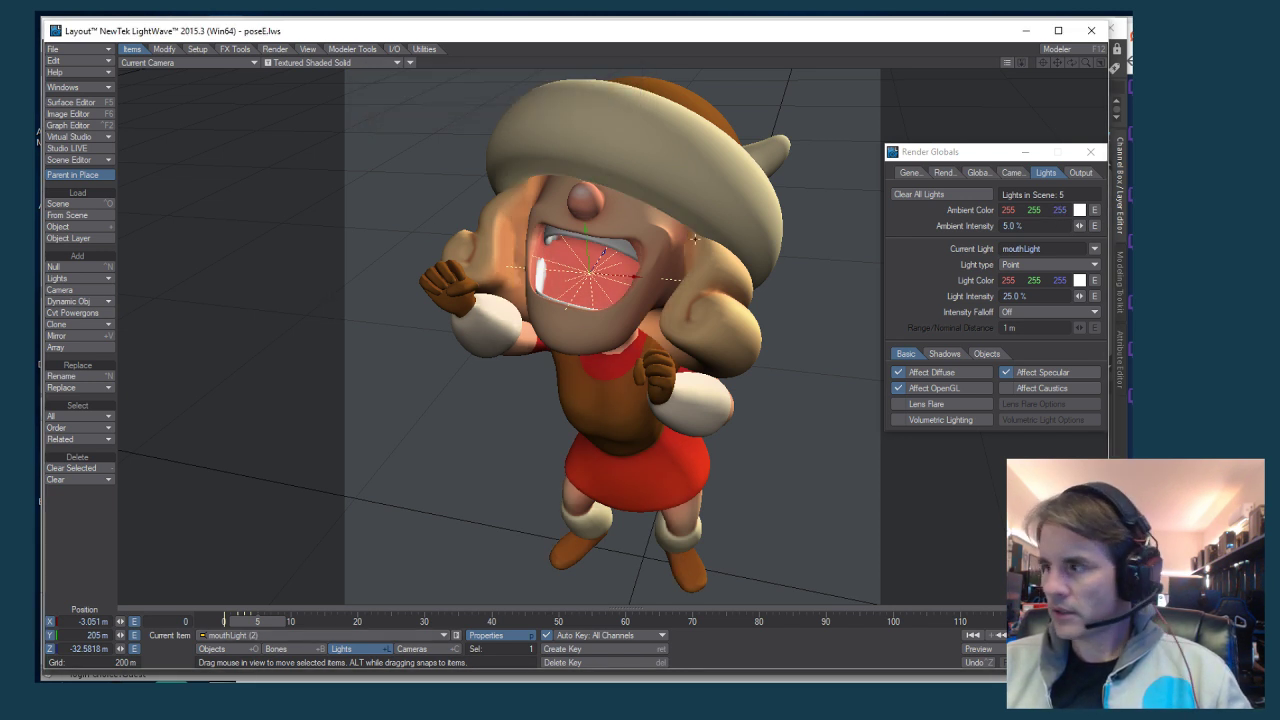
{"action": "left_click", "coordinate": [937, 199]}
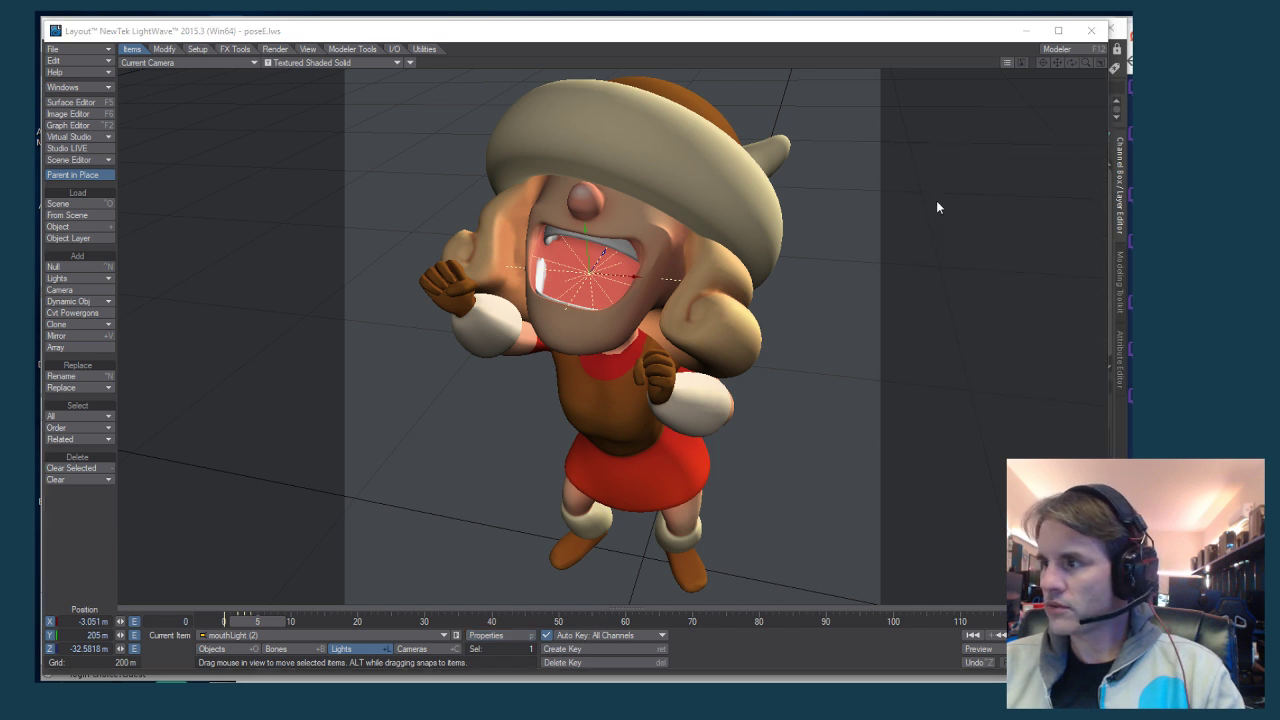
{"action": "left_click", "coordinate": [1025, 248]}
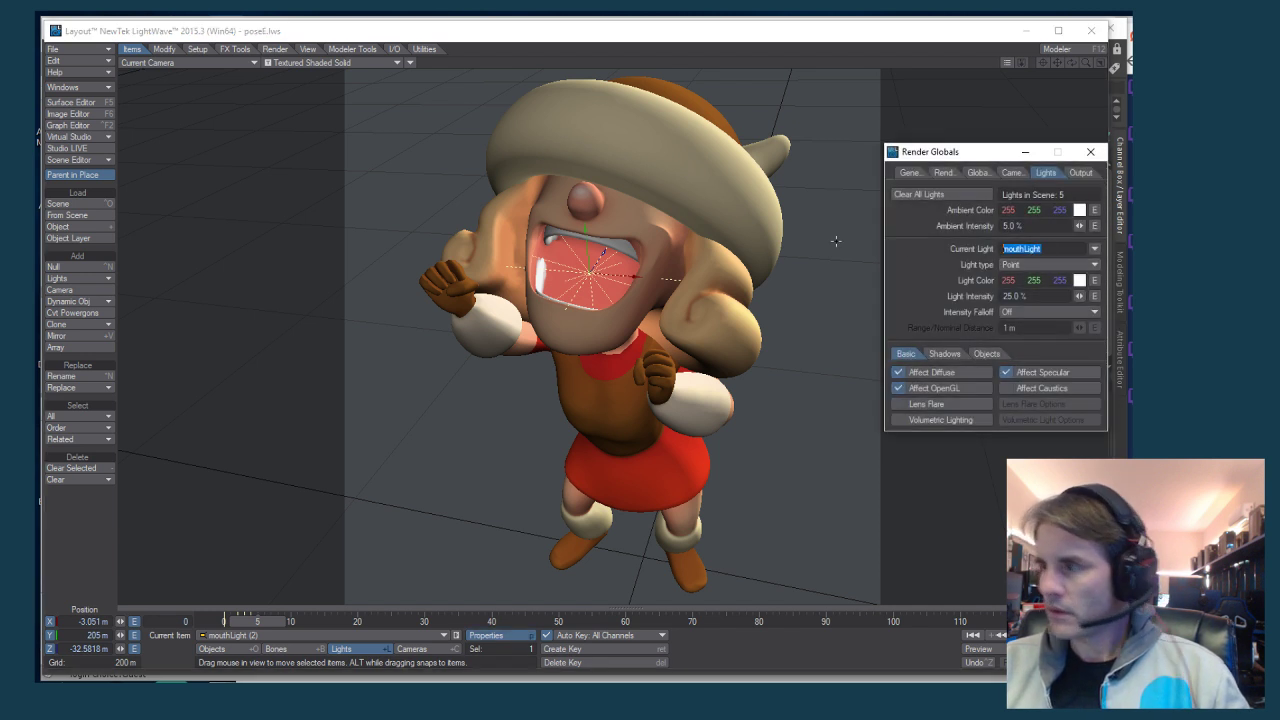
{"action": "type", "text": "shoulde"}
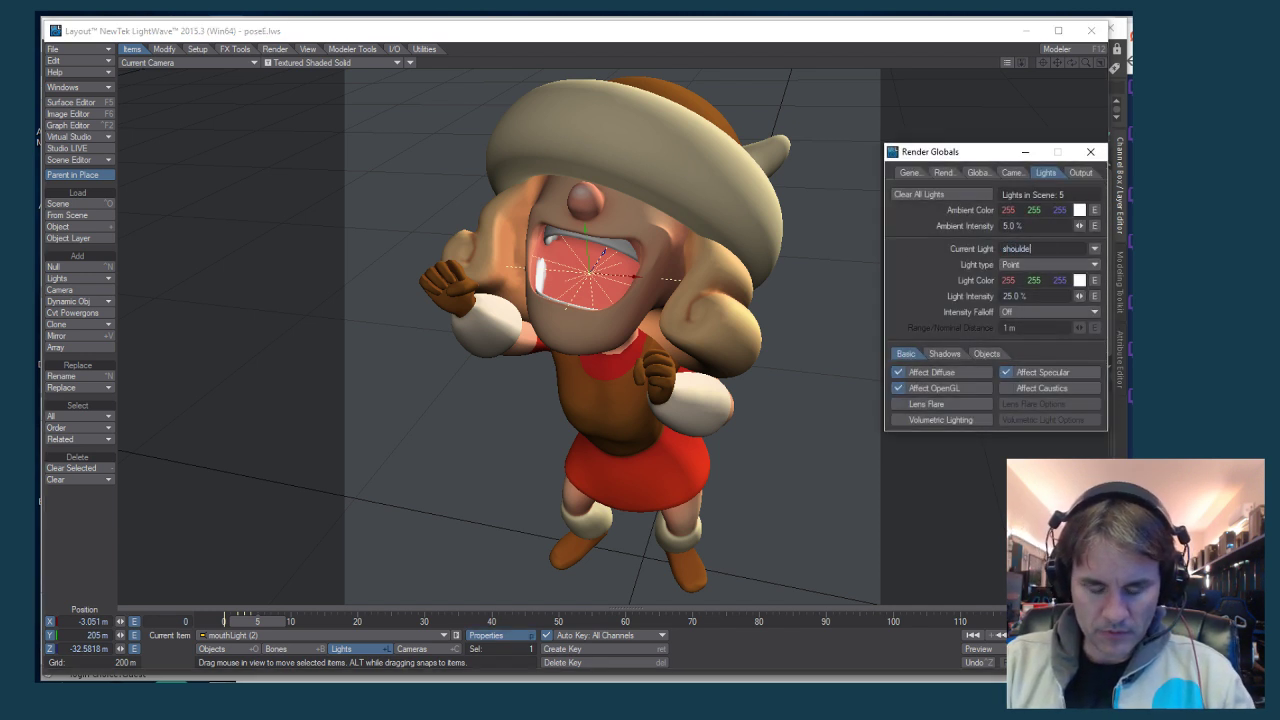
{"action": "type", "text": "rLef"}
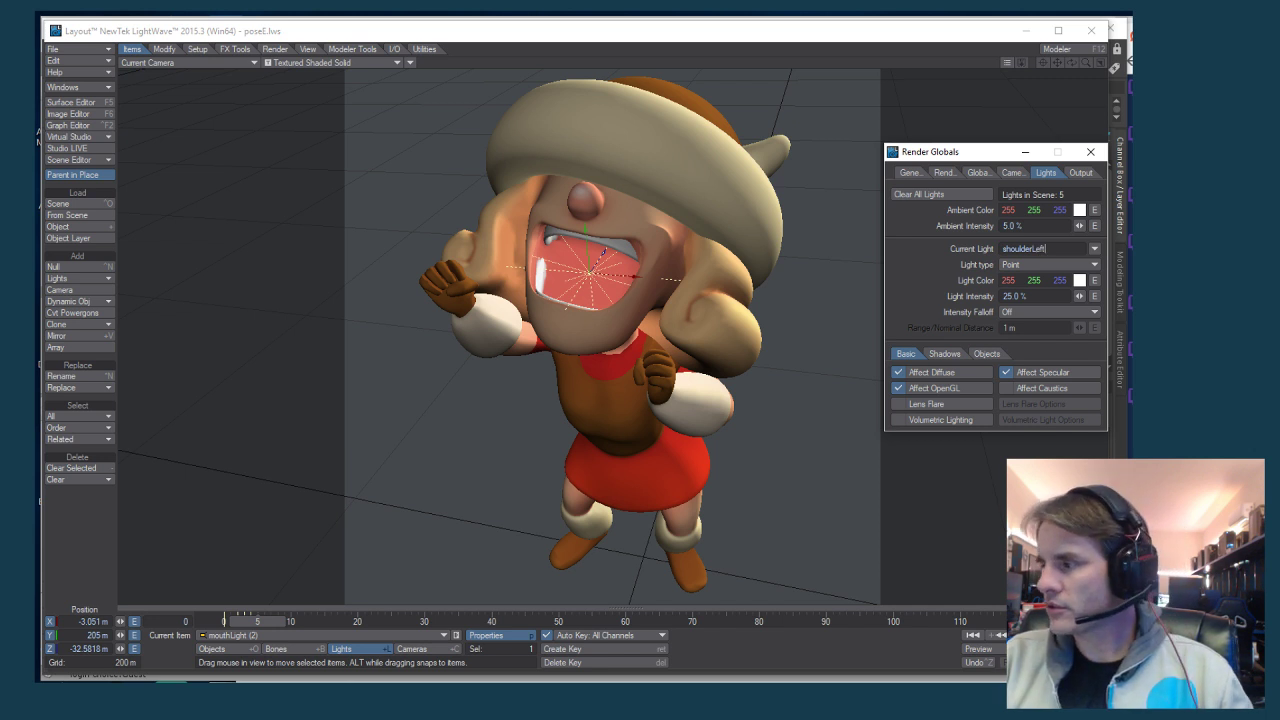
{"action": "type", "text": "t"}
{"action": "key", "text": "Return"}
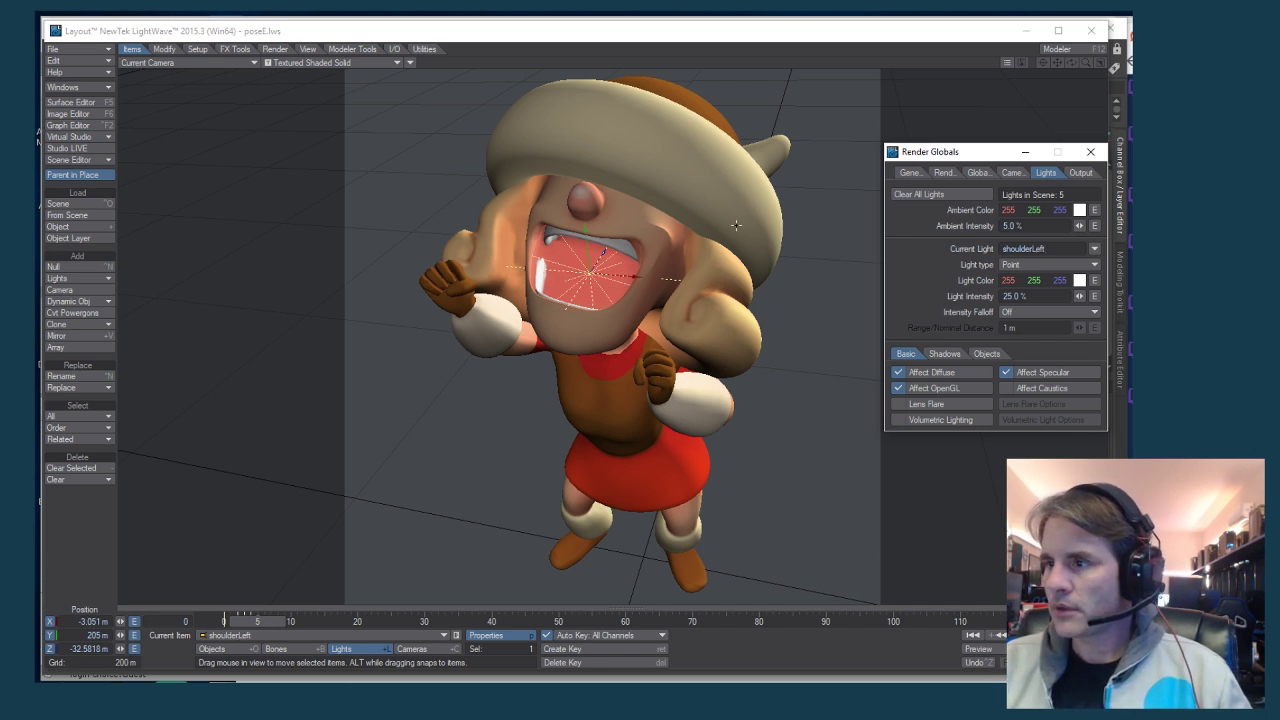
Move shoulderLeft onto the character's shoulder and set its intensity falloff to Linear
{"action": "left_click_drag", "start_coordinate": [640, 290], "coordinate": [651, 334]}
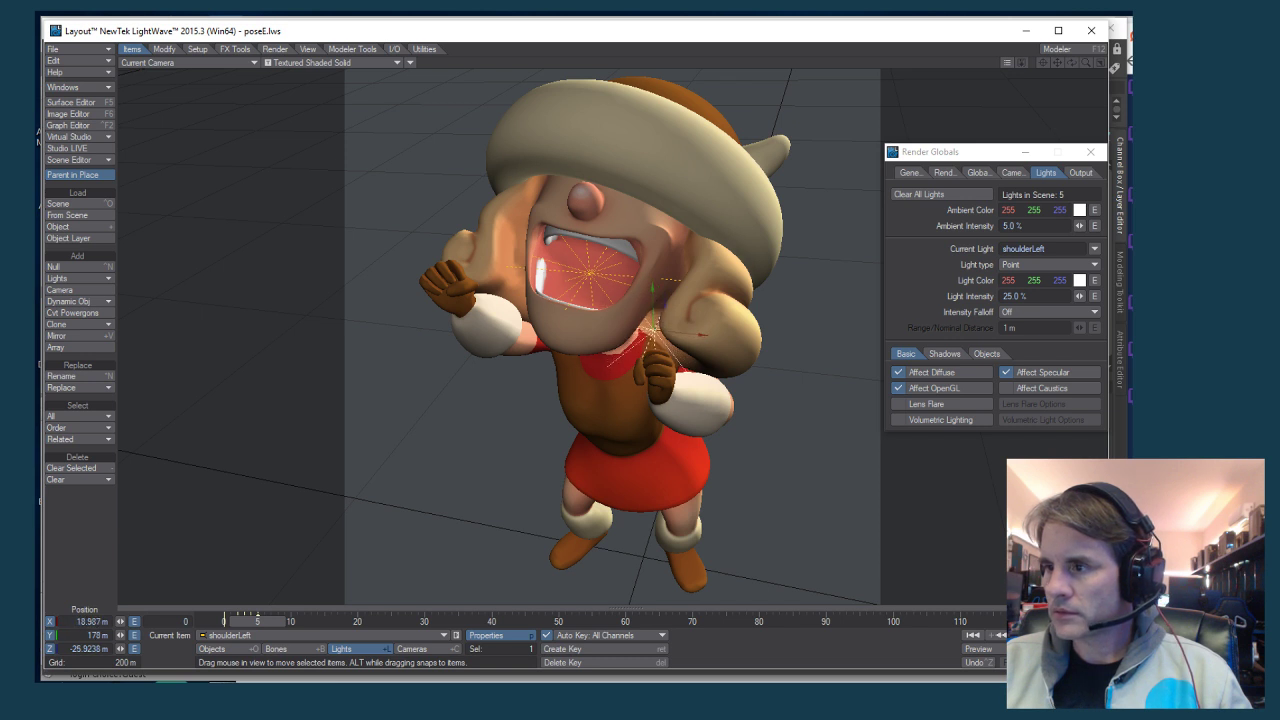
{"action": "left_click", "coordinate": [1030, 312]}
{"action": "left_click", "coordinate": [1026, 322]}
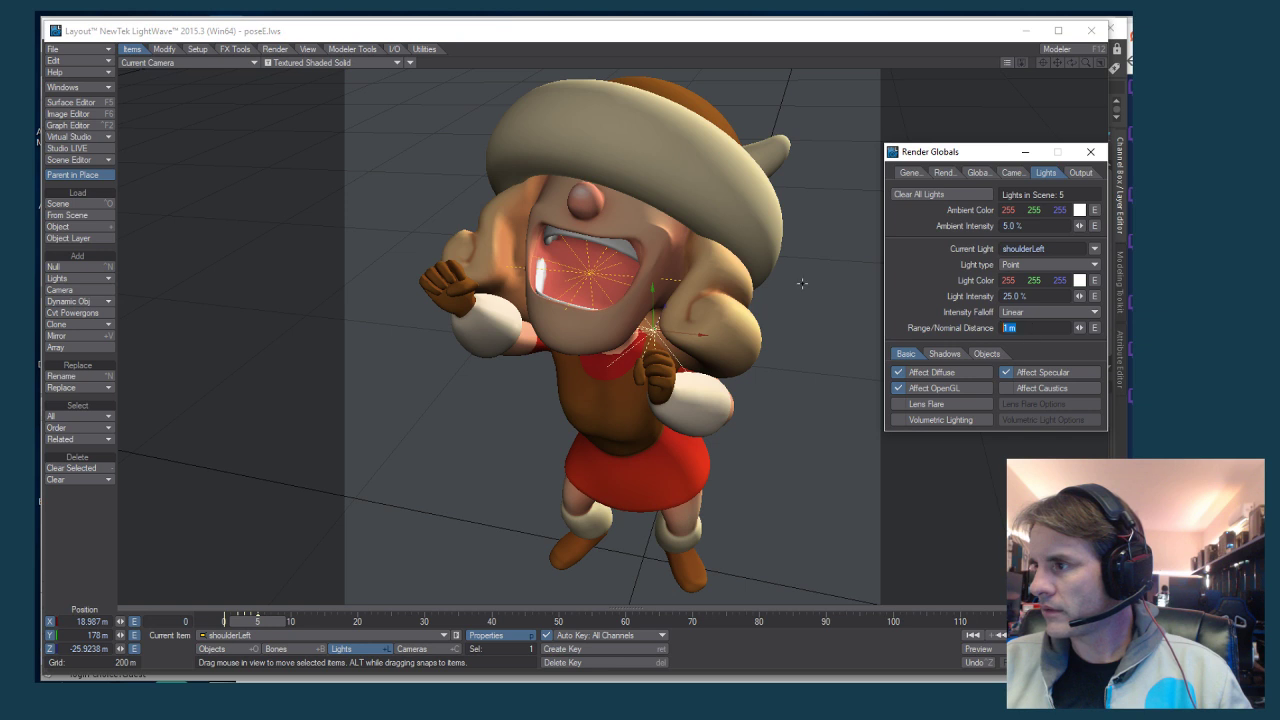
Switch the viewport to VPR live render and set shoulderLeft's light intensity to 50%
{"action": "left_click", "coordinate": [330, 62]}
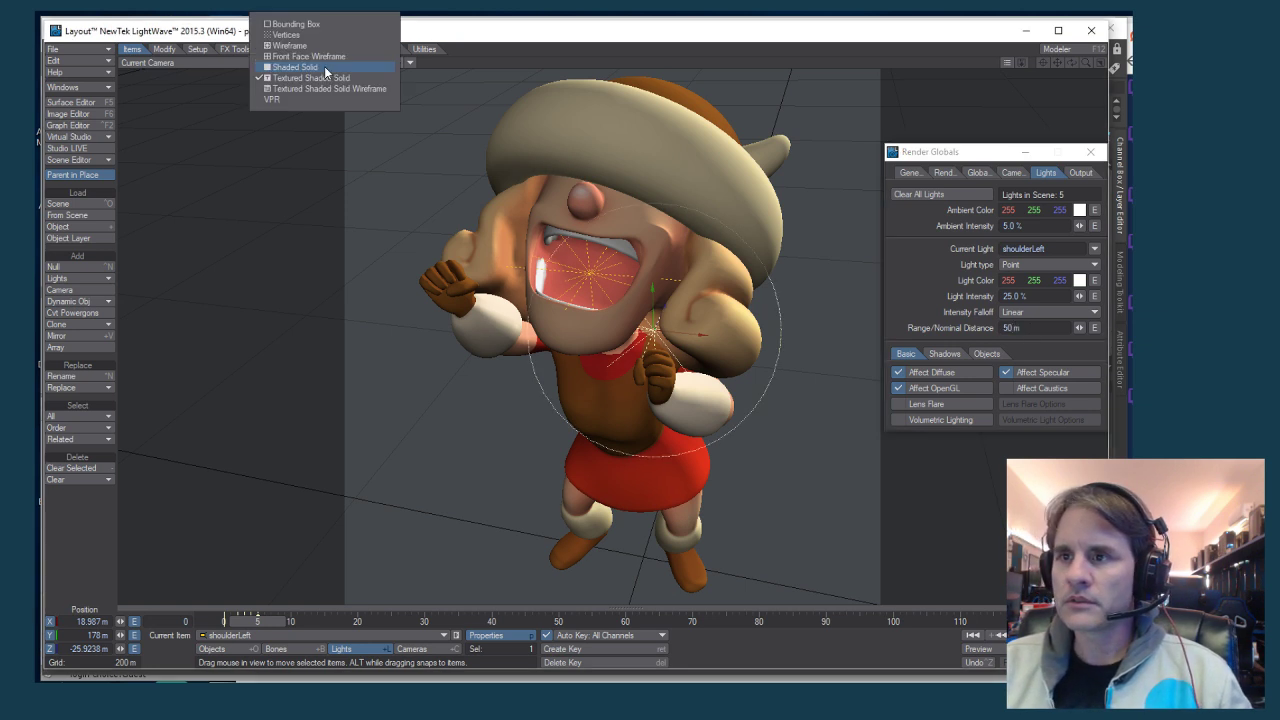
{"action": "left_click", "coordinate": [325, 100]}
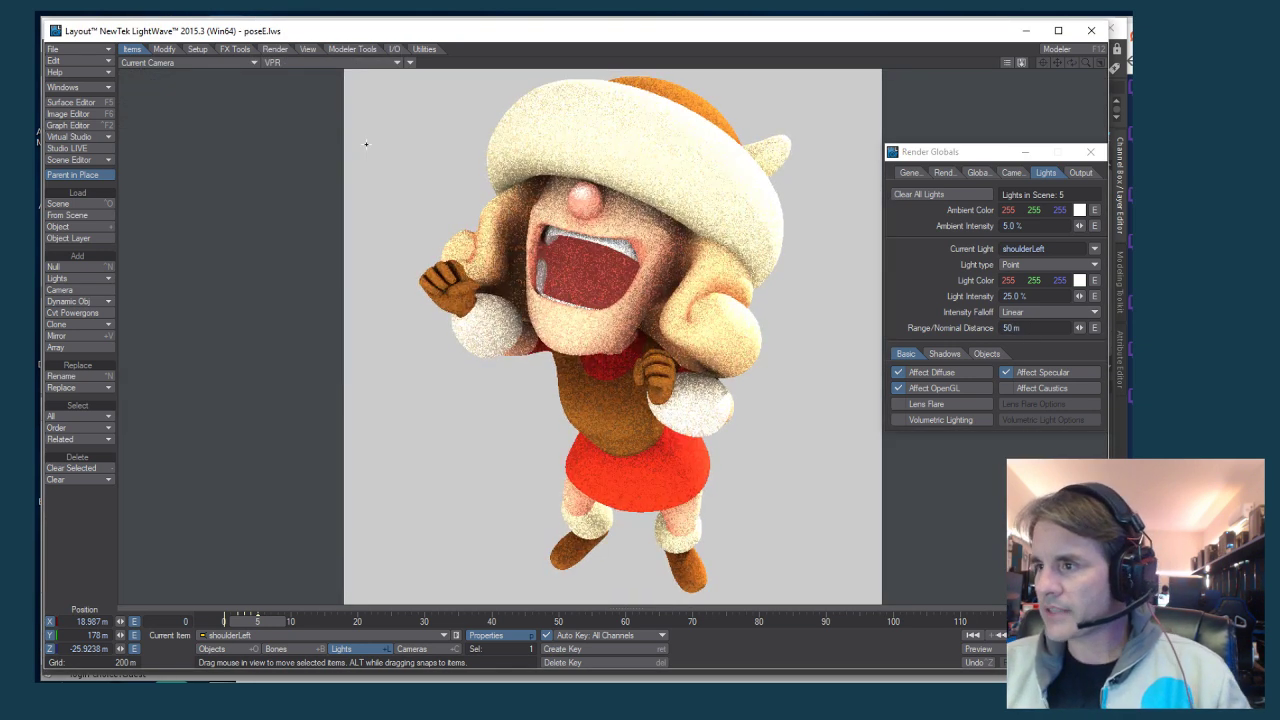
{"action": "double_click", "coordinate": [1044, 295]}
{"action": "type", "text": "50"}
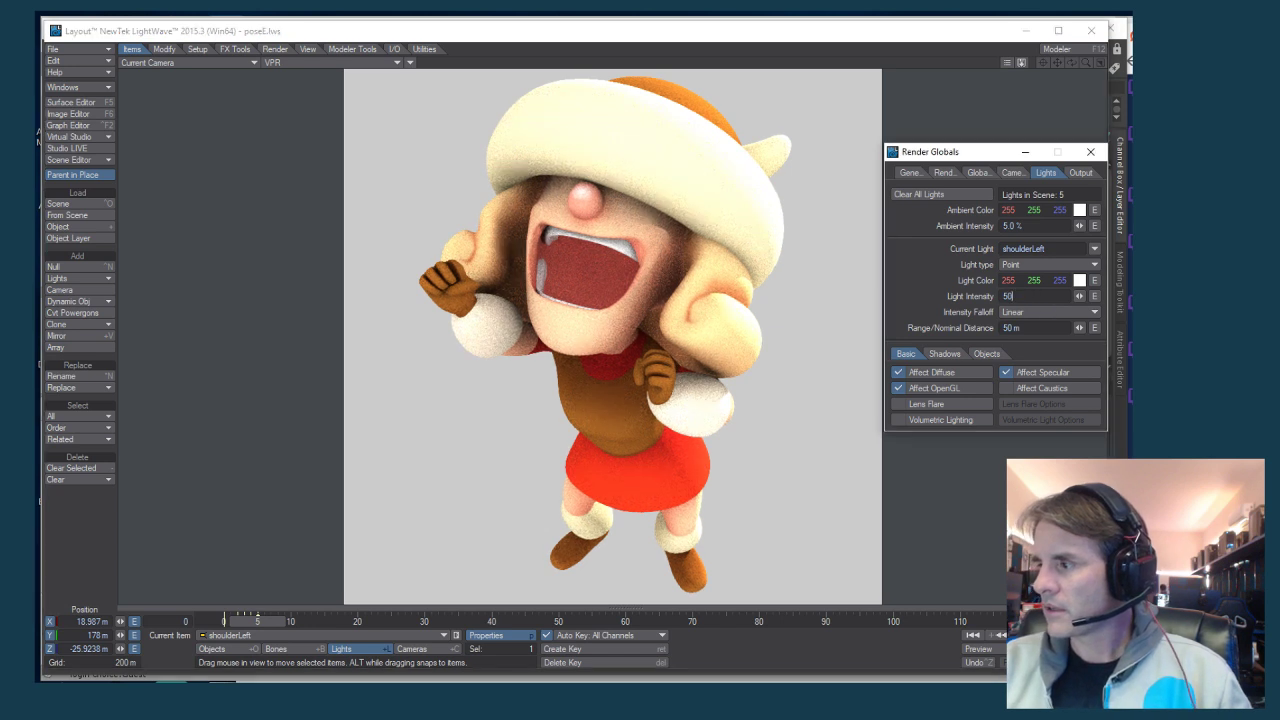
{"action": "key", "text": "Tab"}
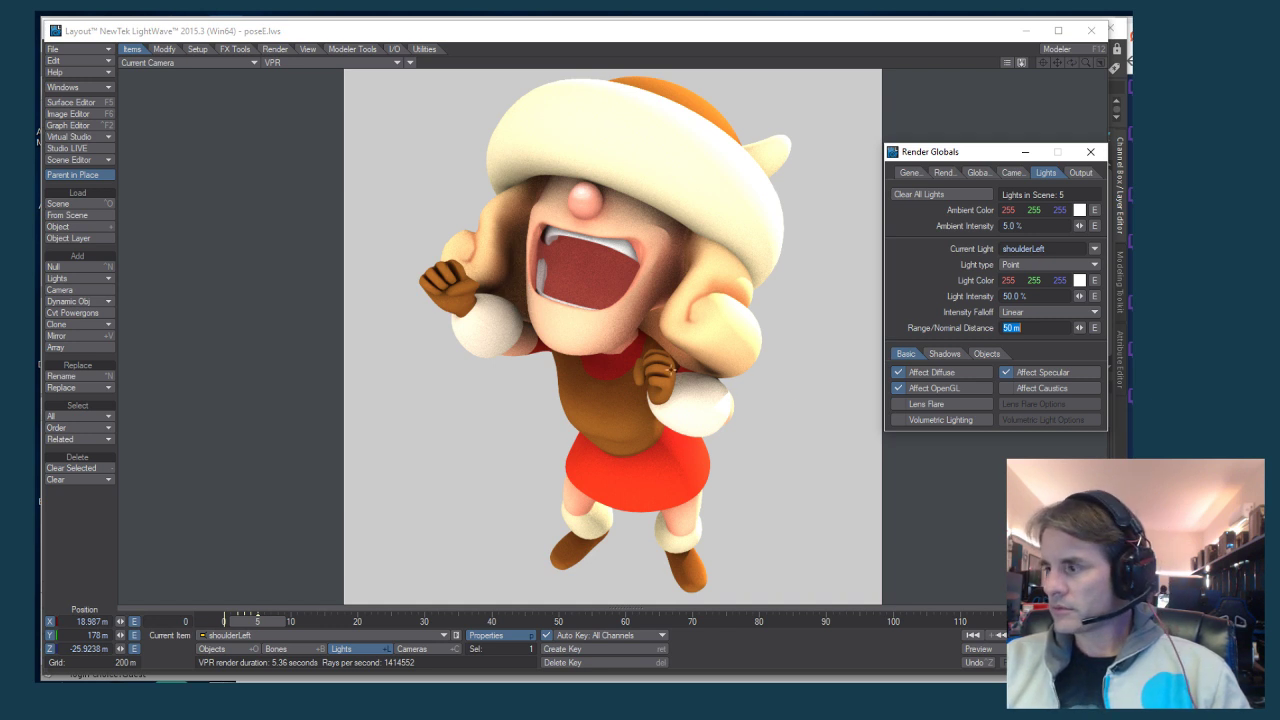
{"action": "left_click", "coordinate": [618, 46]}
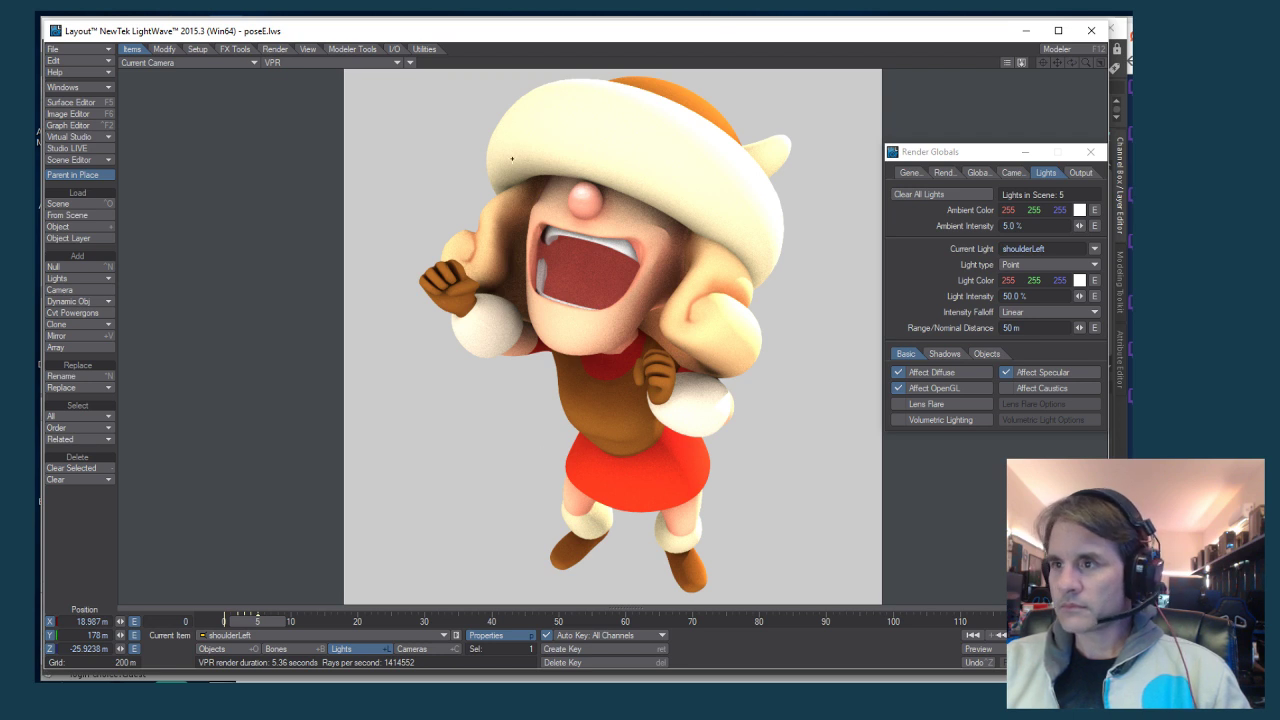
Clone the shoulderLeft light and drag the copy to the other shoulder in Perspective view
{"action": "key", "text": "Return"}
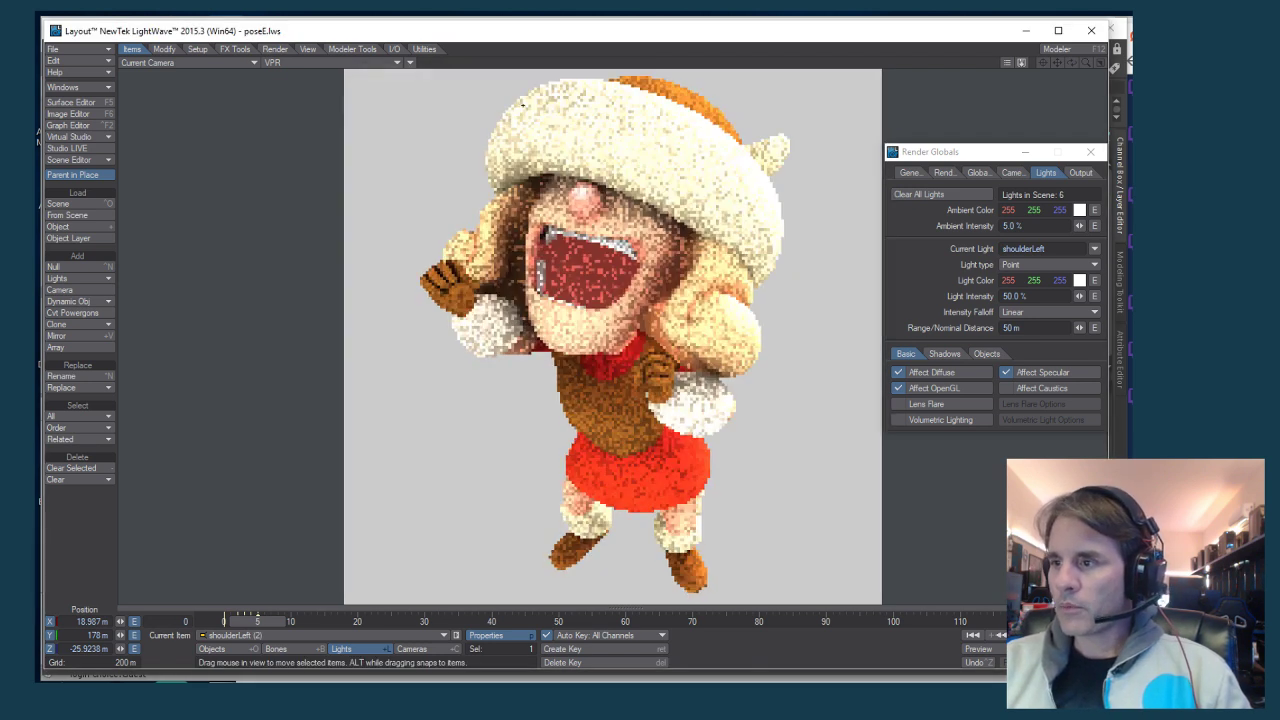
{"action": "key", "text": "5"}
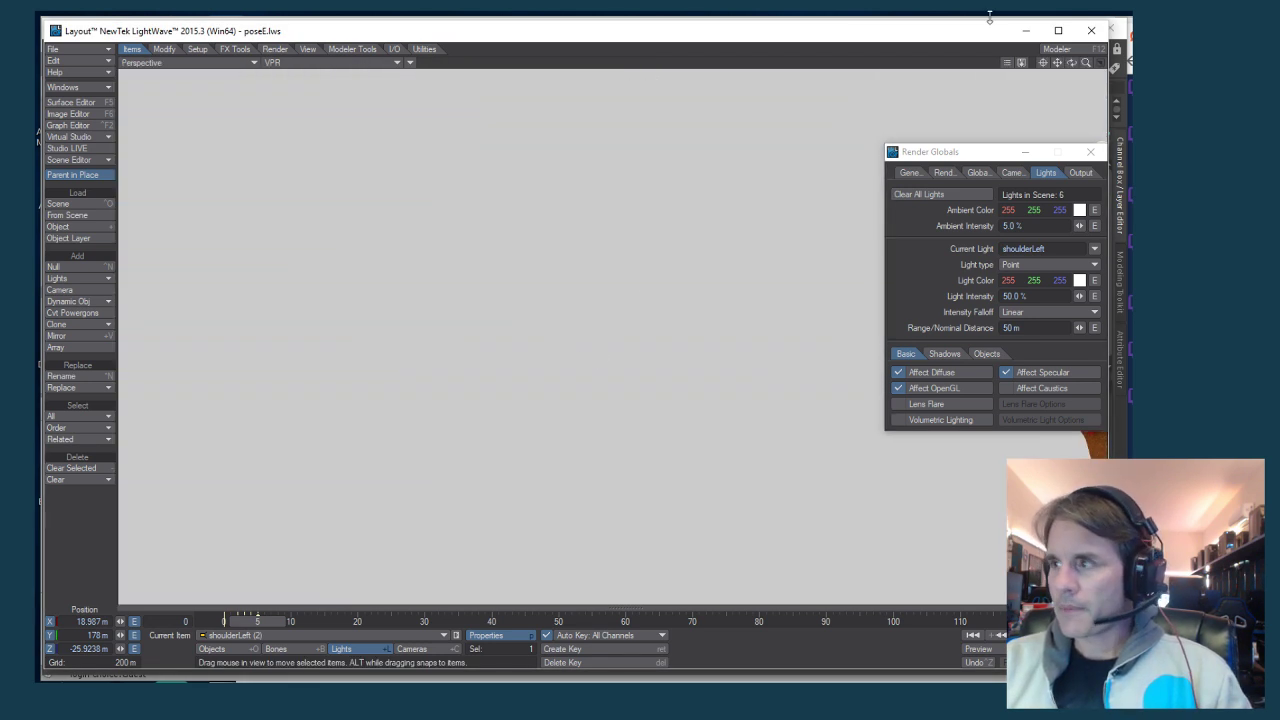
{"action": "left_click_drag", "start_coordinate": [1042, 63], "coordinate": [1094, 65]}
{"action": "key", "text": "6"}
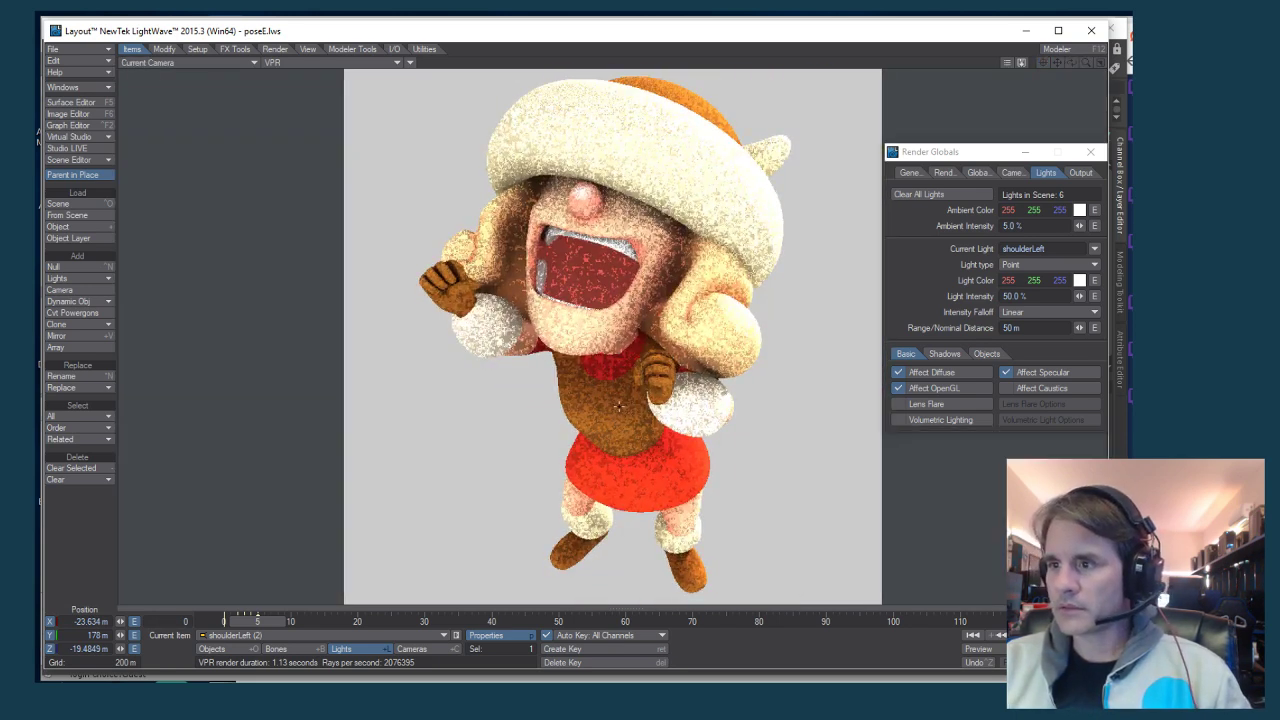
Set the copied light's intensity to 30% and its range to 0 m
{"action": "left_click", "coordinate": [1040, 297]}
{"action": "type", "text": "30"}
{"action": "key", "text": "Tab"}
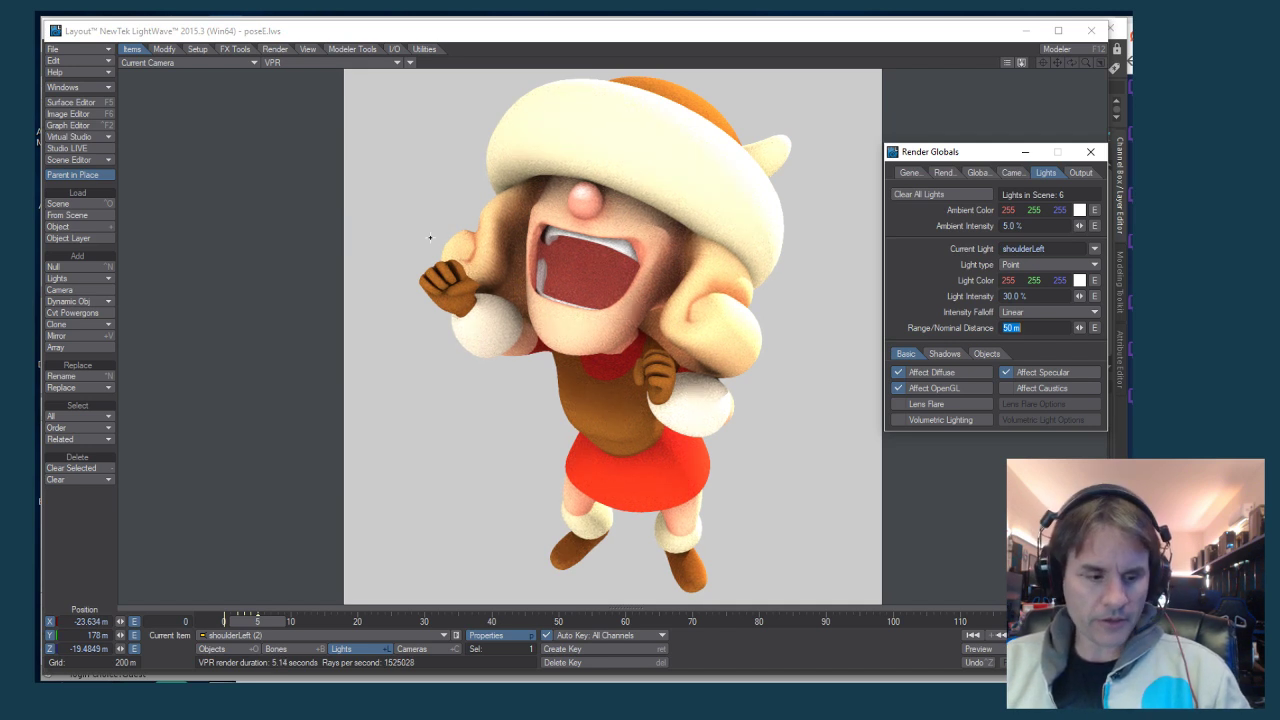
{"action": "type", "text": "0"}
{"action": "key", "text": "Return"}
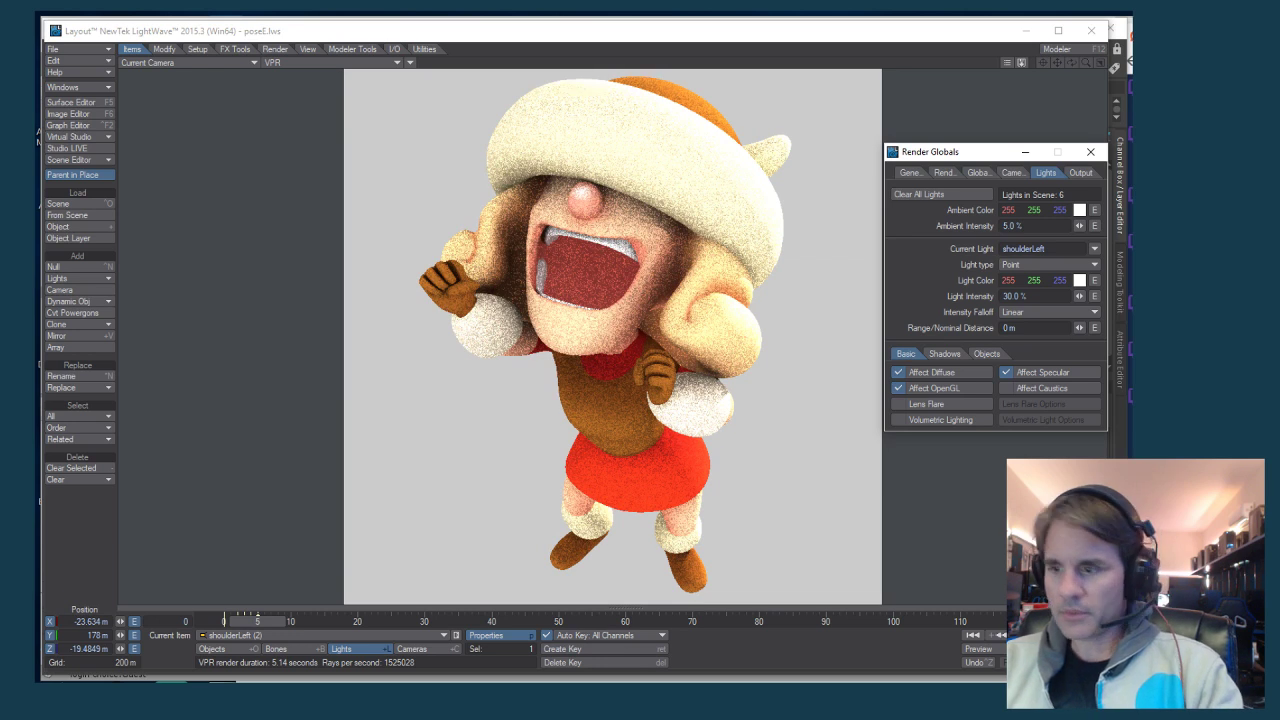
Switch the viewport back to Textured Shaded Solid and render frame 5 with F9
{"action": "left_click", "coordinate": [300, 62]}
{"action": "left_click", "coordinate": [283, 80]}
{"action": "key", "text": "F9"}
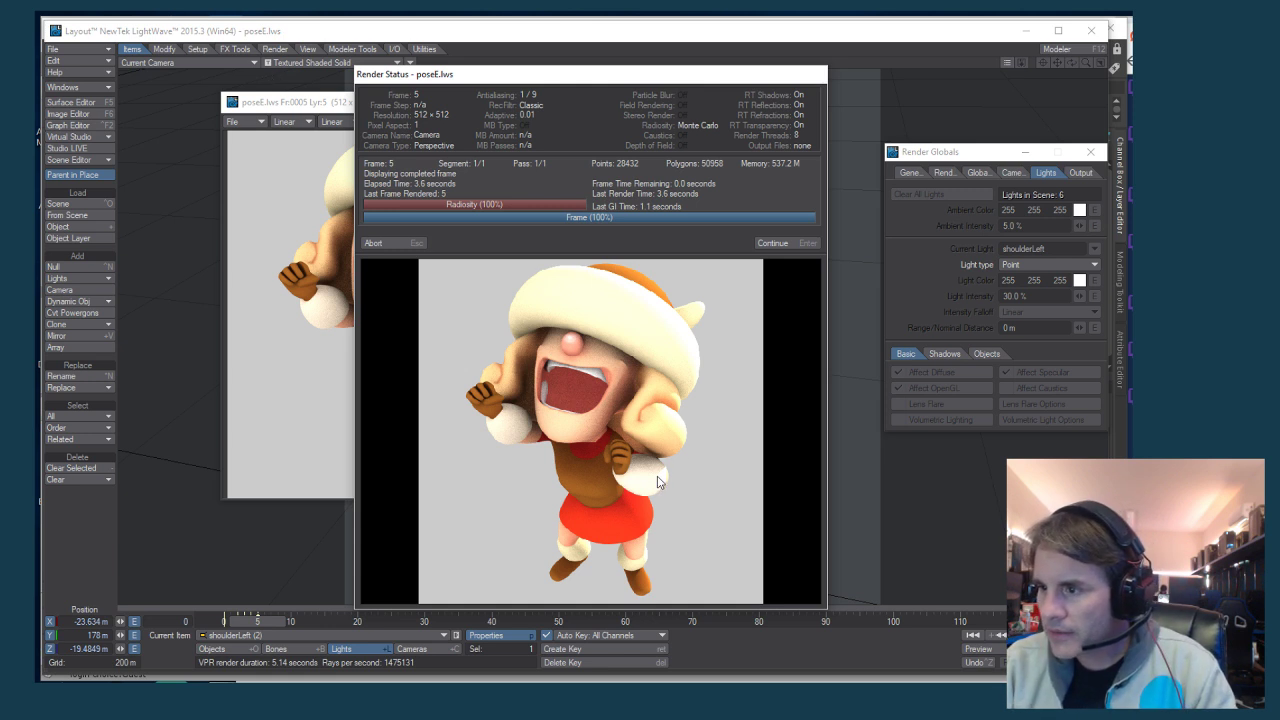
Save the frame 5 render as an LW_PNG32 image in the FemaleWarrior renders folder
{"action": "left_click", "coordinate": [793, 243]}
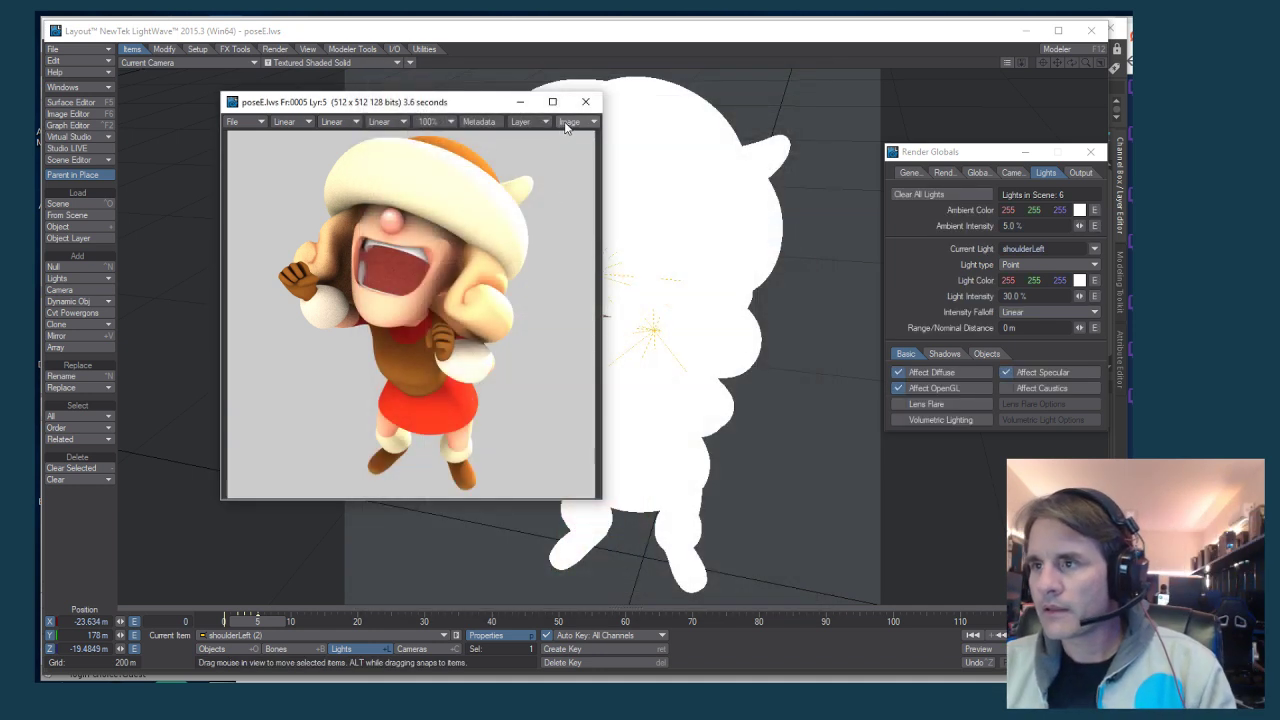
{"action": "left_click", "coordinate": [238, 121]}
{"action": "mouse_move", "coordinate": [245, 118]}
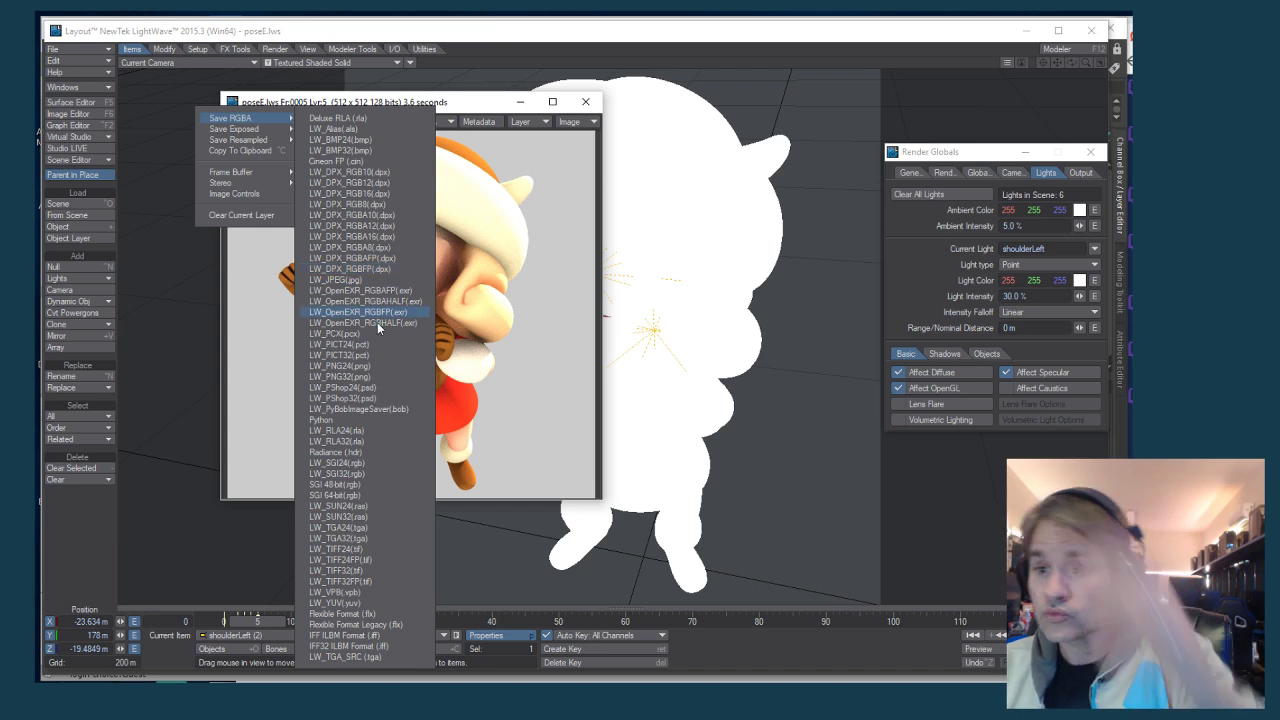
{"action": "left_click", "coordinate": [371, 374]}
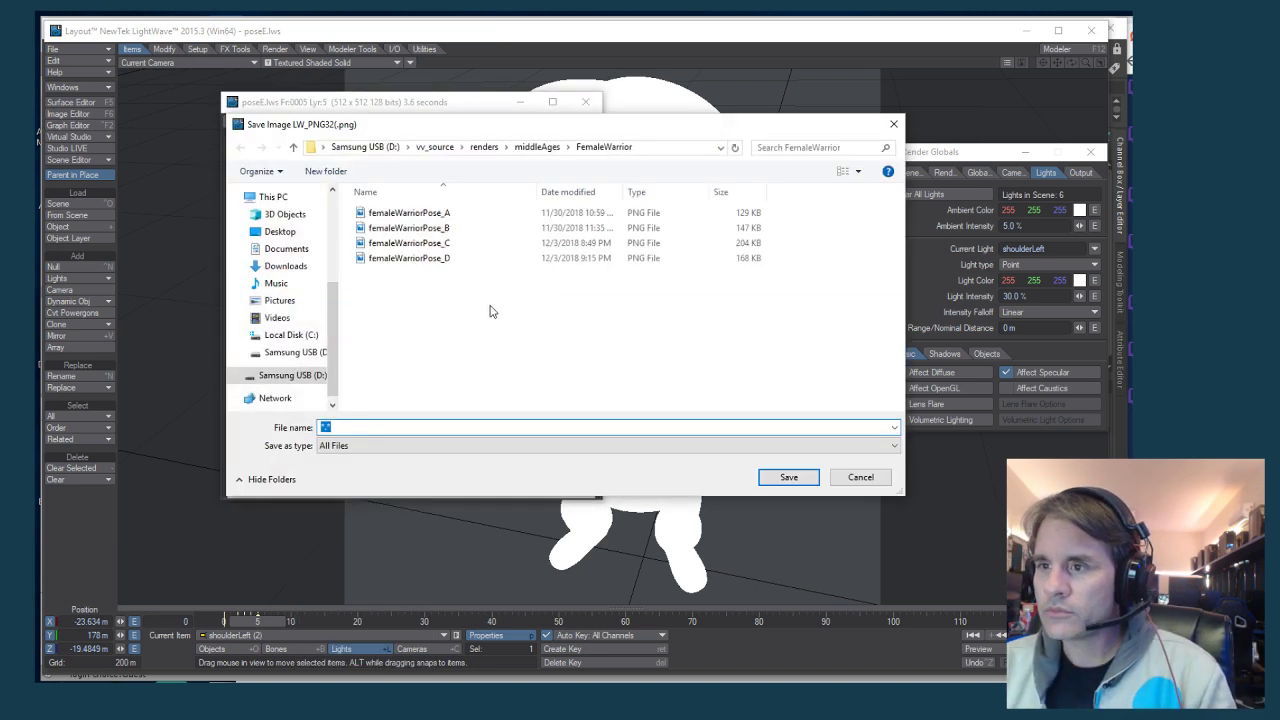
{"action": "left_click", "coordinate": [430, 258]}
{"action": "left_click", "coordinate": [426, 427]}
{"action": "left_click", "coordinate": [426, 427]}
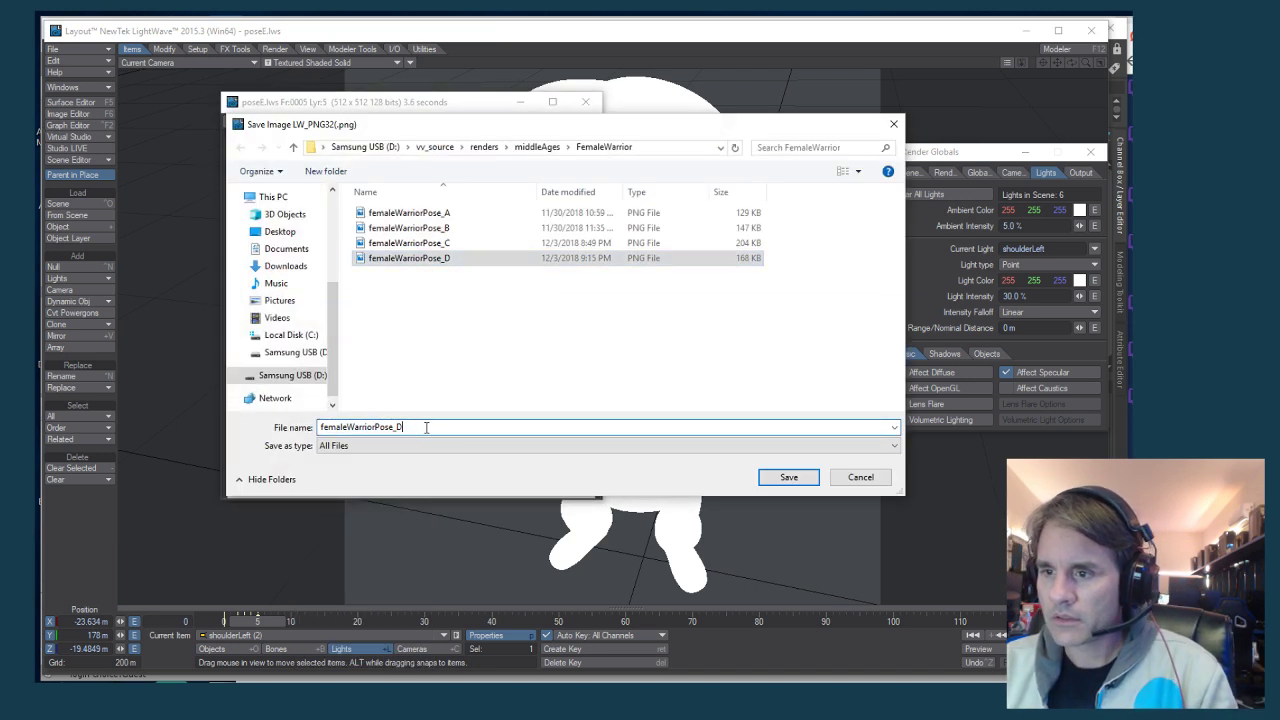
{"action": "key", "text": "Return"}
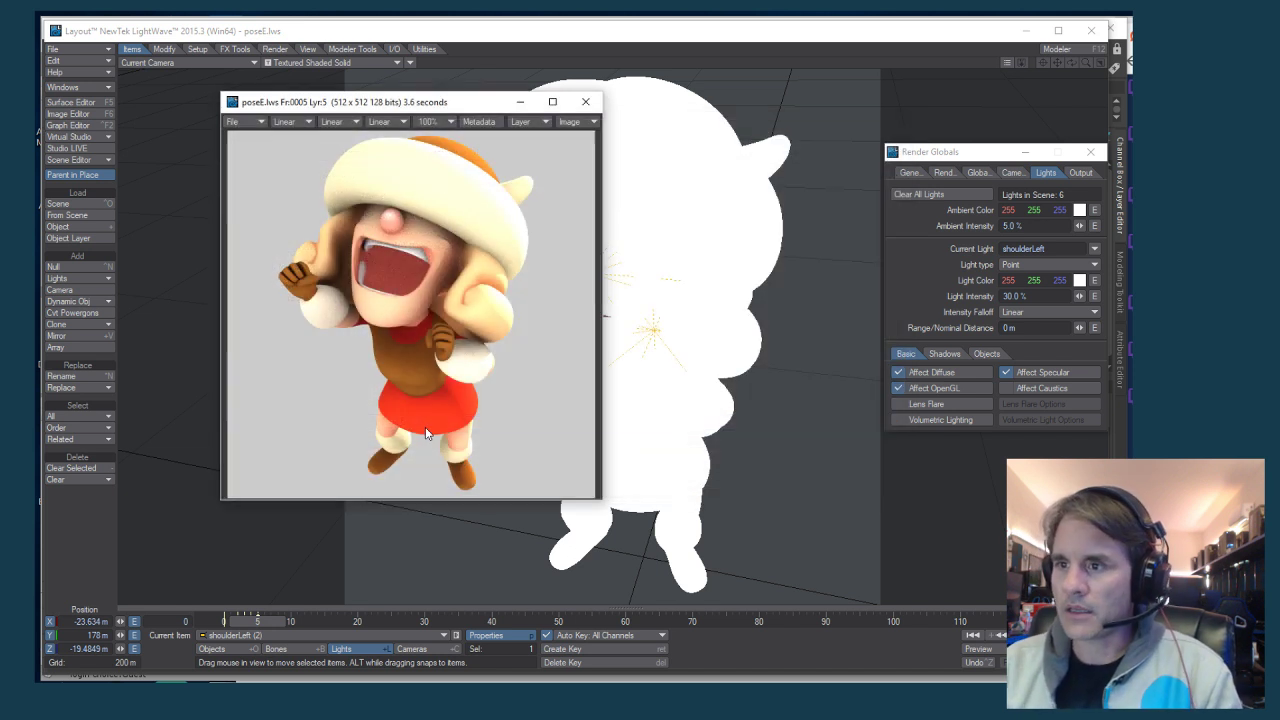
Close the image viewer and briefly toggle the wireframe overlay on the shaded model
{"action": "left_click", "coordinate": [588, 103]}
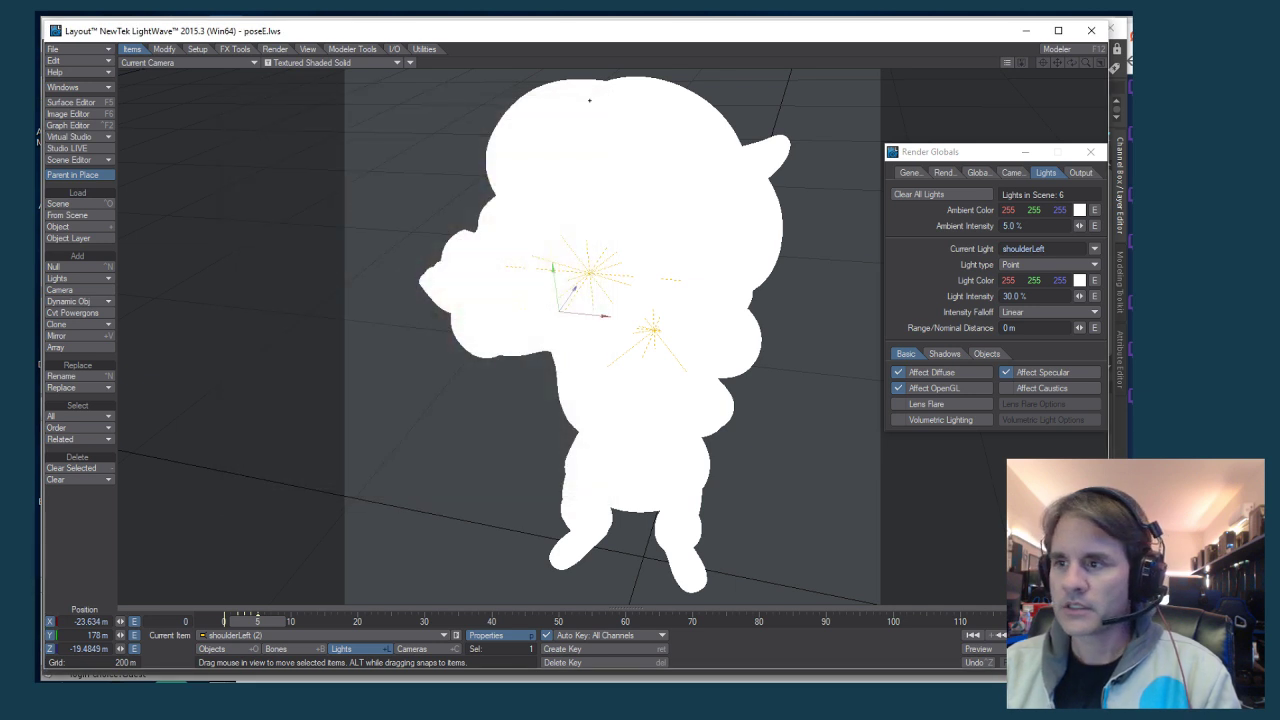
{"action": "left_click", "coordinate": [330, 62]}
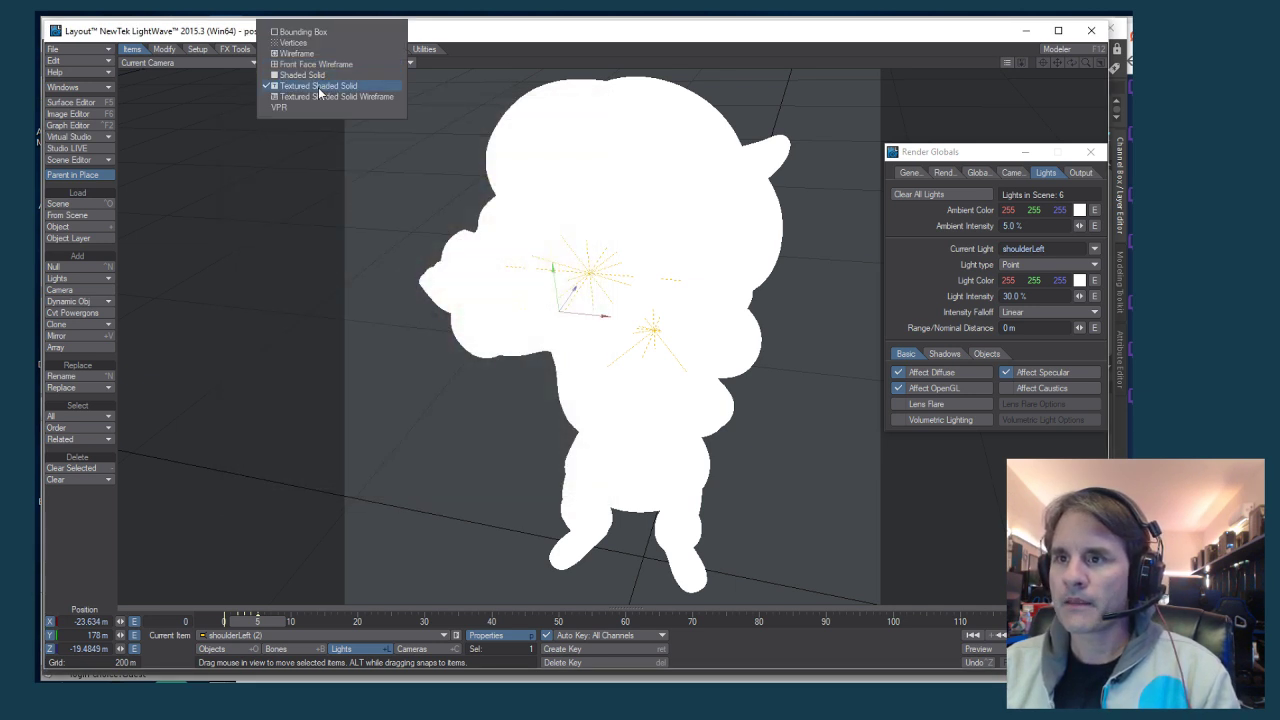
{"action": "left_click", "coordinate": [322, 96]}
{"action": "left_click", "coordinate": [315, 62]}
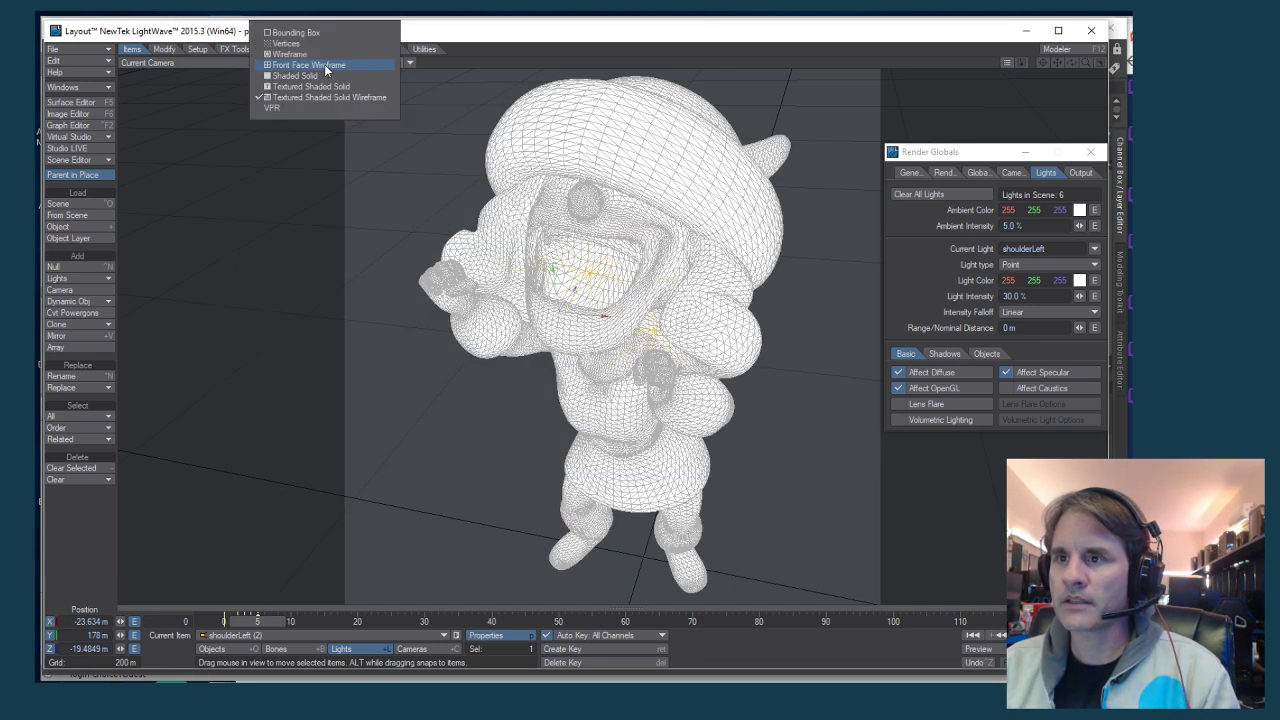
{"action": "left_click", "coordinate": [309, 86]}
{"action": "left_click", "coordinate": [315, 62]}
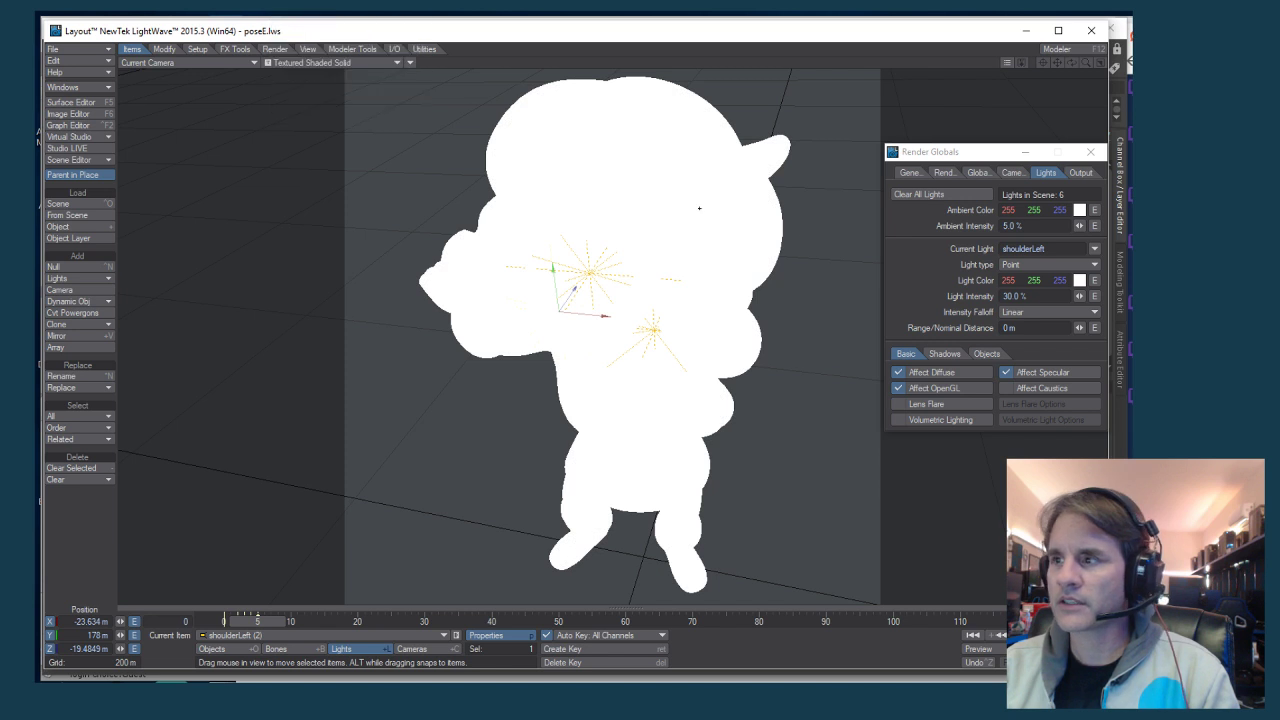
Inspect the Female_WarriorSG2 surface in the Surface Editor, then close it
{"action": "left_click", "coordinate": [72, 102]}
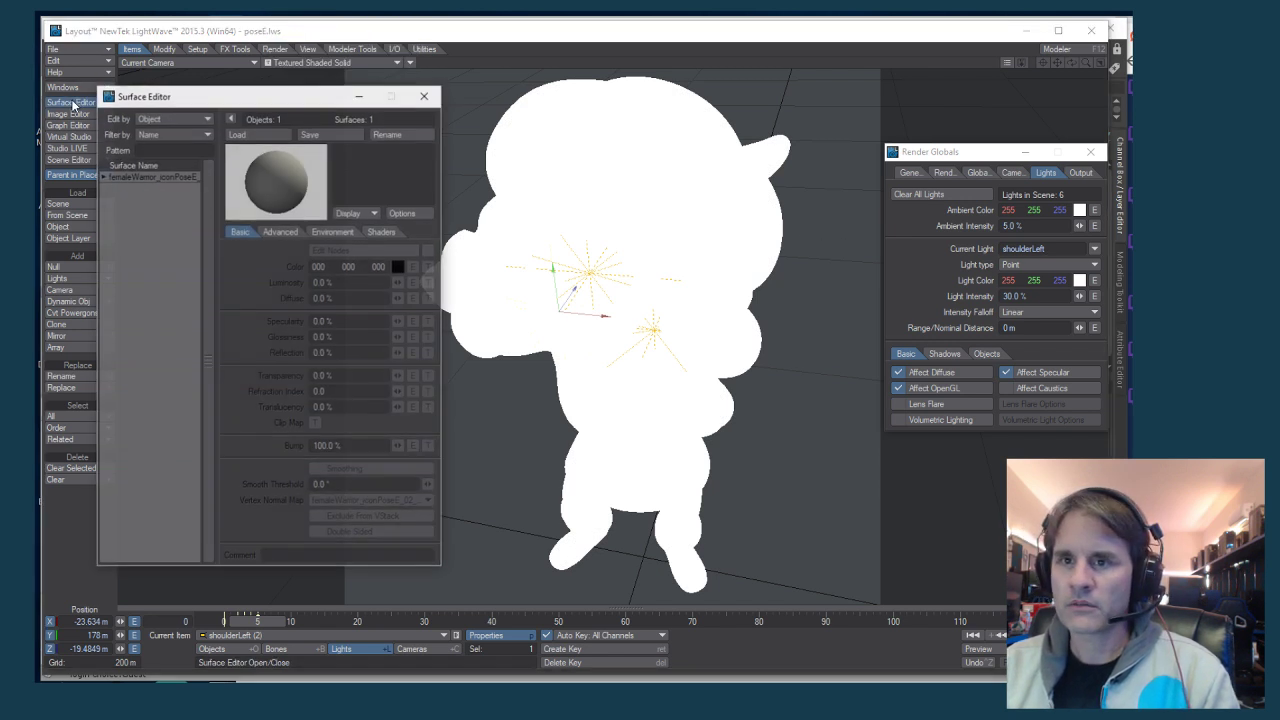
{"action": "left_click", "coordinate": [106, 176]}
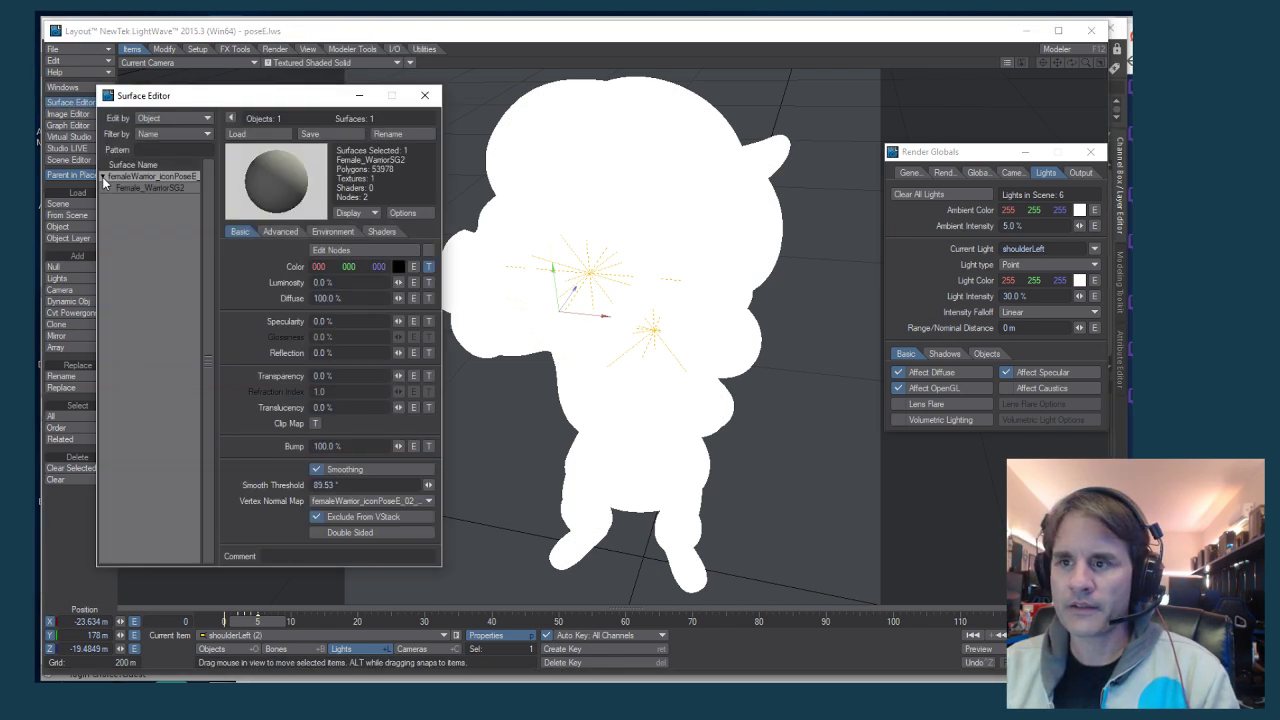
{"action": "left_click", "coordinate": [143, 188]}
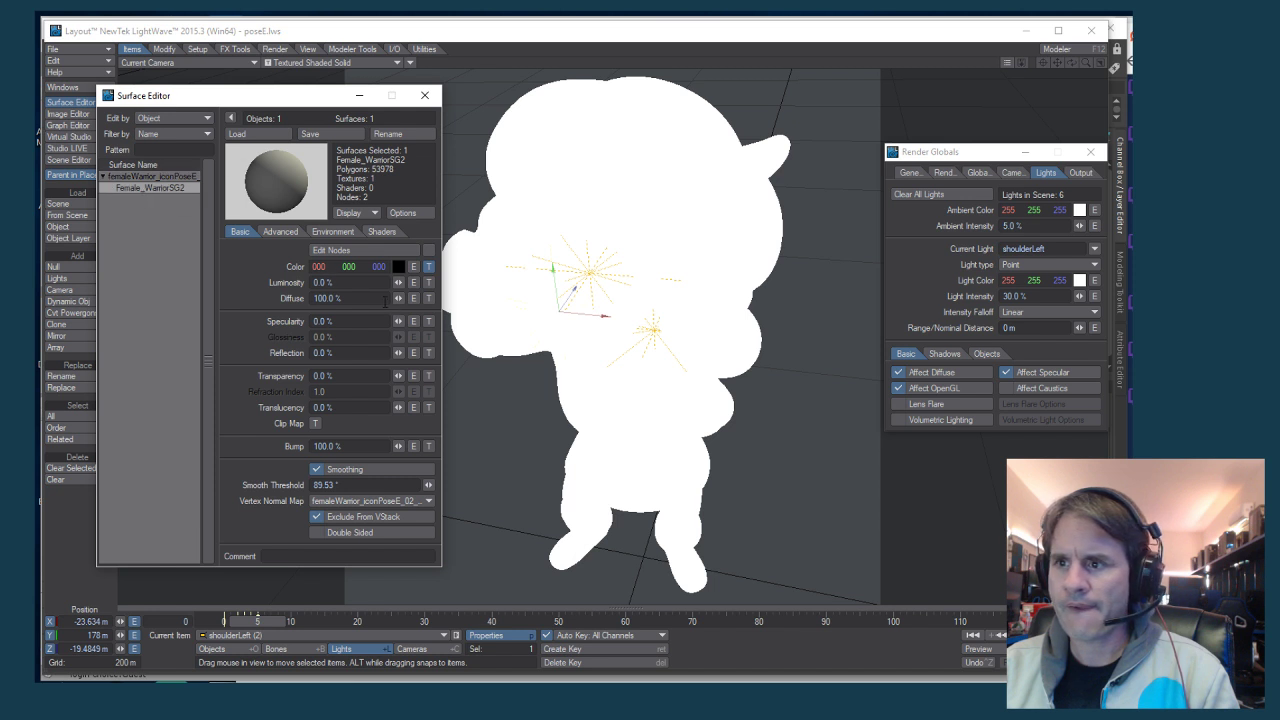
{"action": "left_click_drag", "start_coordinate": [398, 298], "coordinate": [388, 298]}
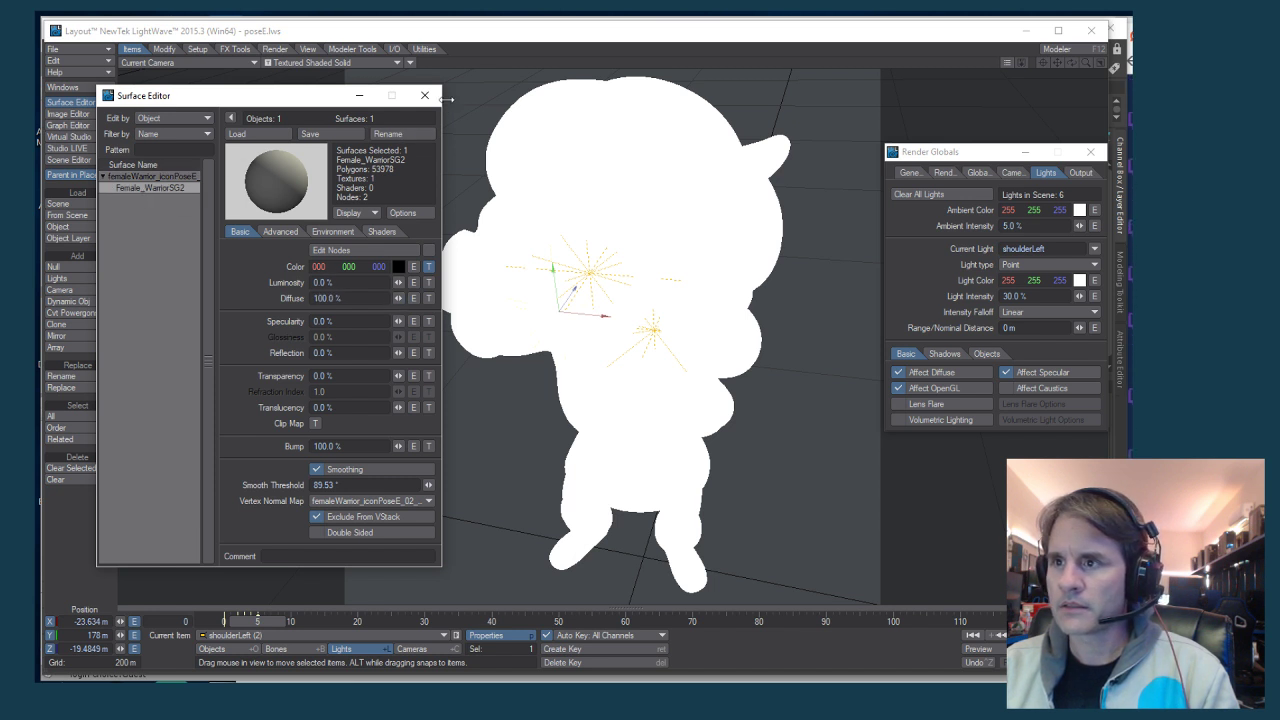
{"action": "left_click", "coordinate": [424, 95]}
Preview the posed character in VPR, then return to Textured Shaded Solid
{"action": "left_click", "coordinate": [326, 63]}
{"action": "left_click", "coordinate": [304, 95]}
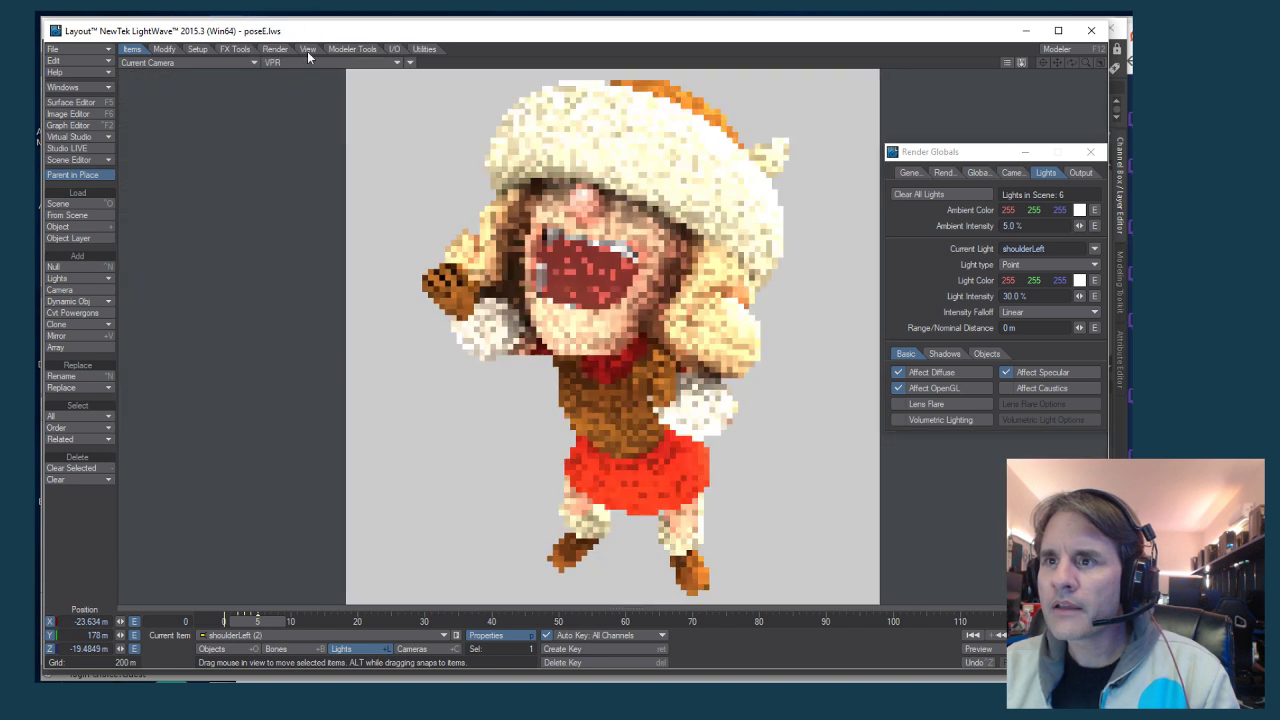
{"action": "left_click", "coordinate": [303, 62]}
{"action": "left_click", "coordinate": [288, 81]}
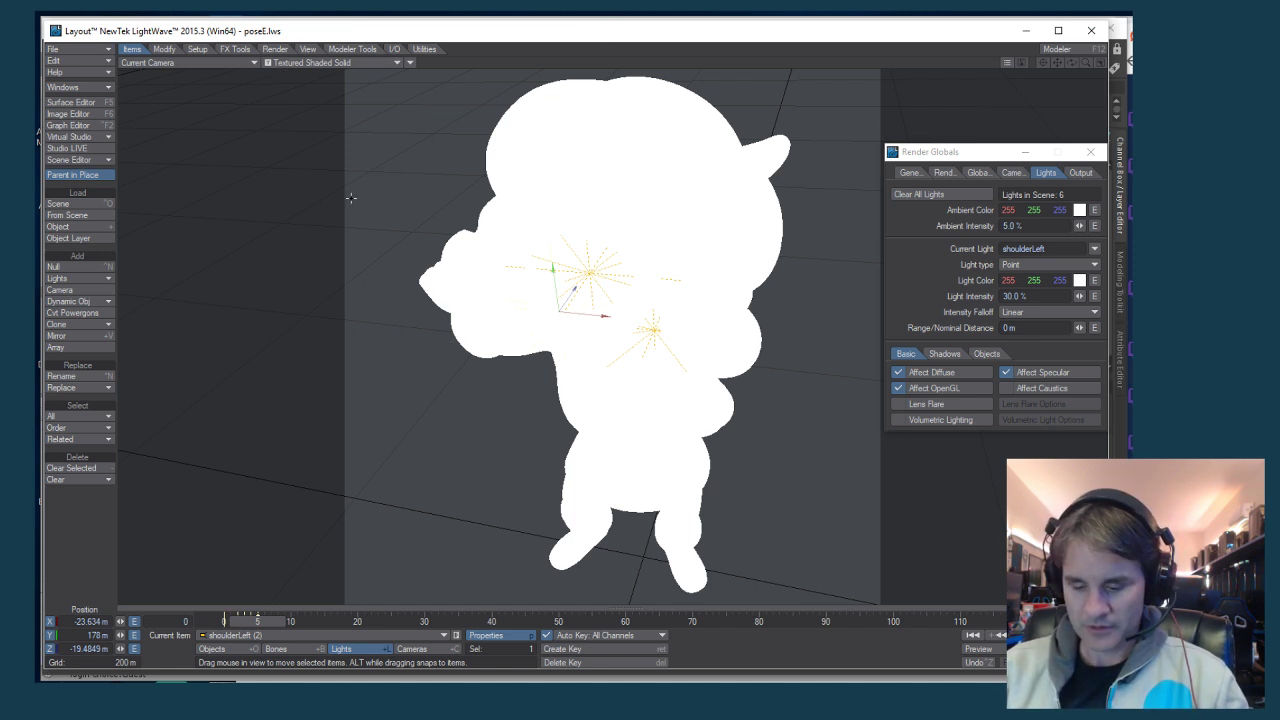
Use Clear Scene, cancel the first attempt, then clear without saving any files
{"action": "left_click", "coordinate": [88, 49]}
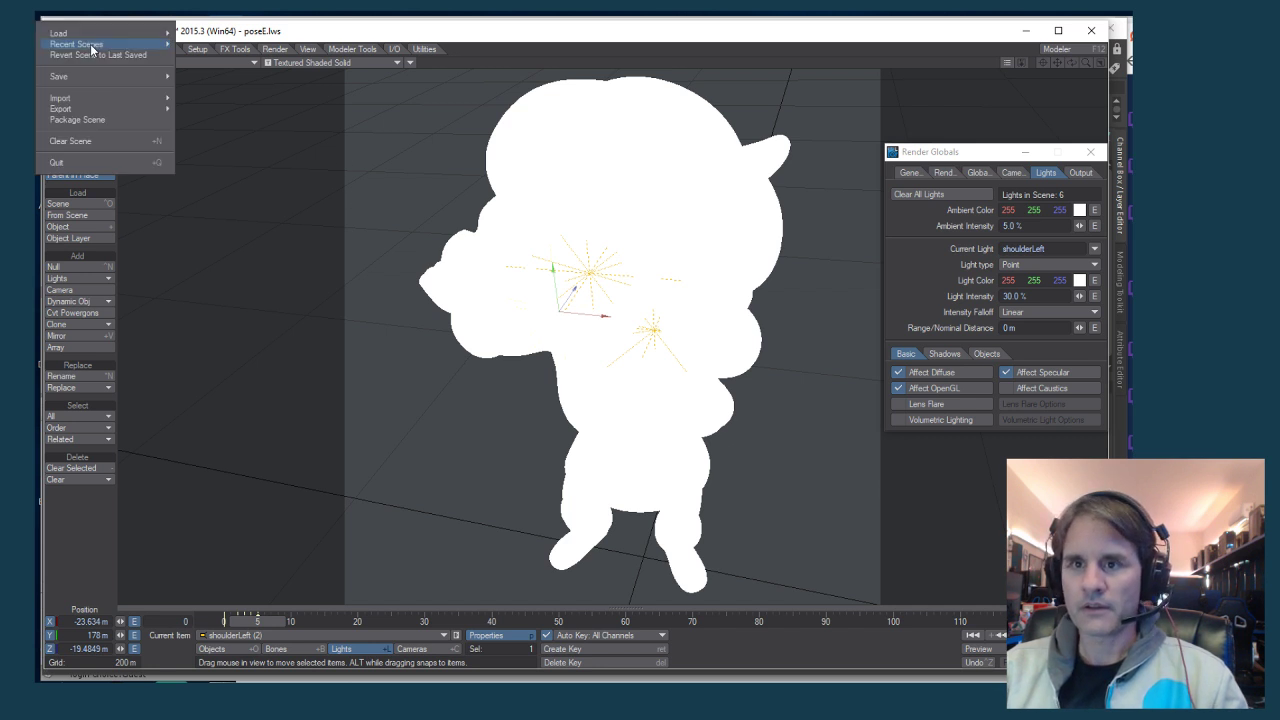
{"action": "left_click", "coordinate": [97, 141]}
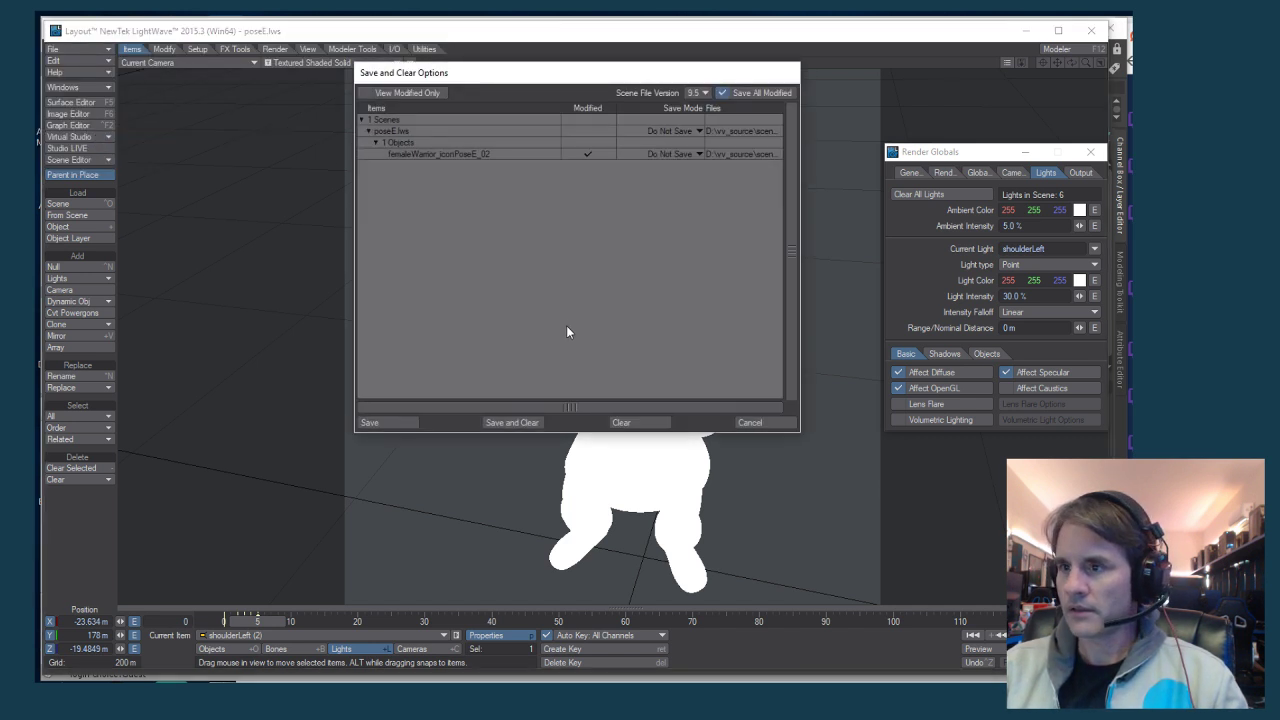
{"action": "left_click", "coordinate": [762, 421]}
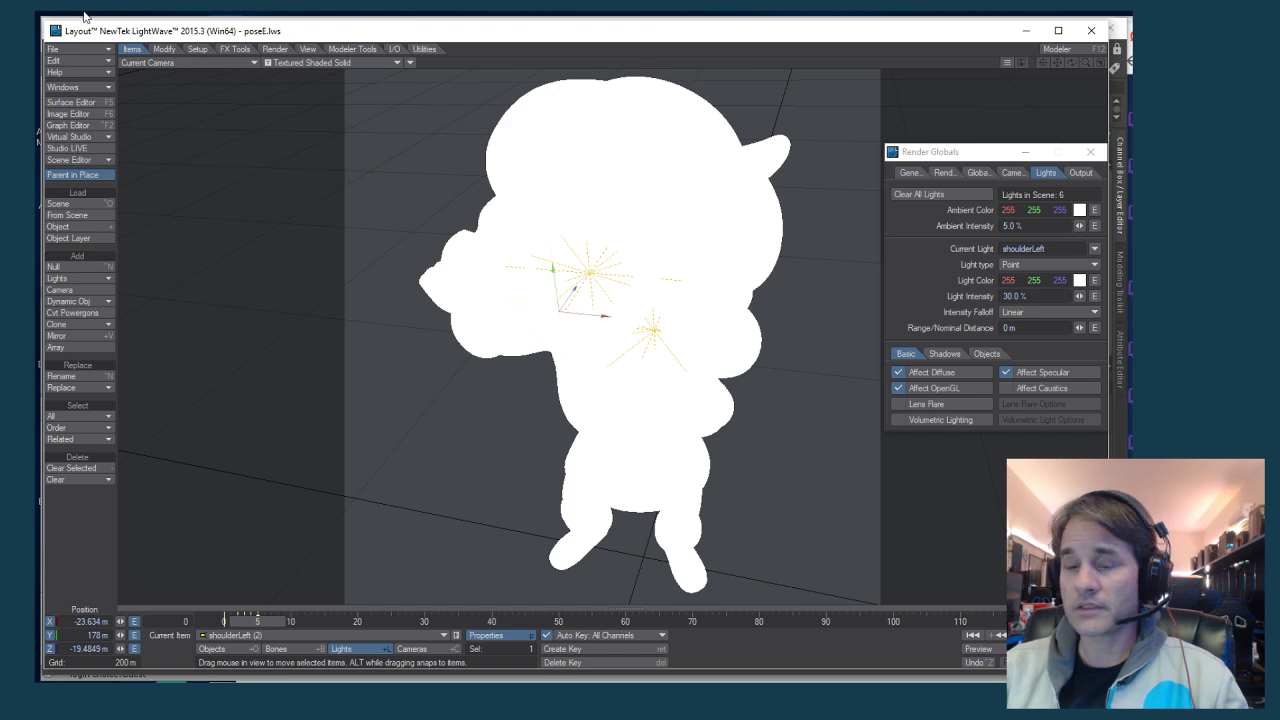
{"action": "left_click", "coordinate": [68, 49]}
{"action": "left_click", "coordinate": [80, 134]}
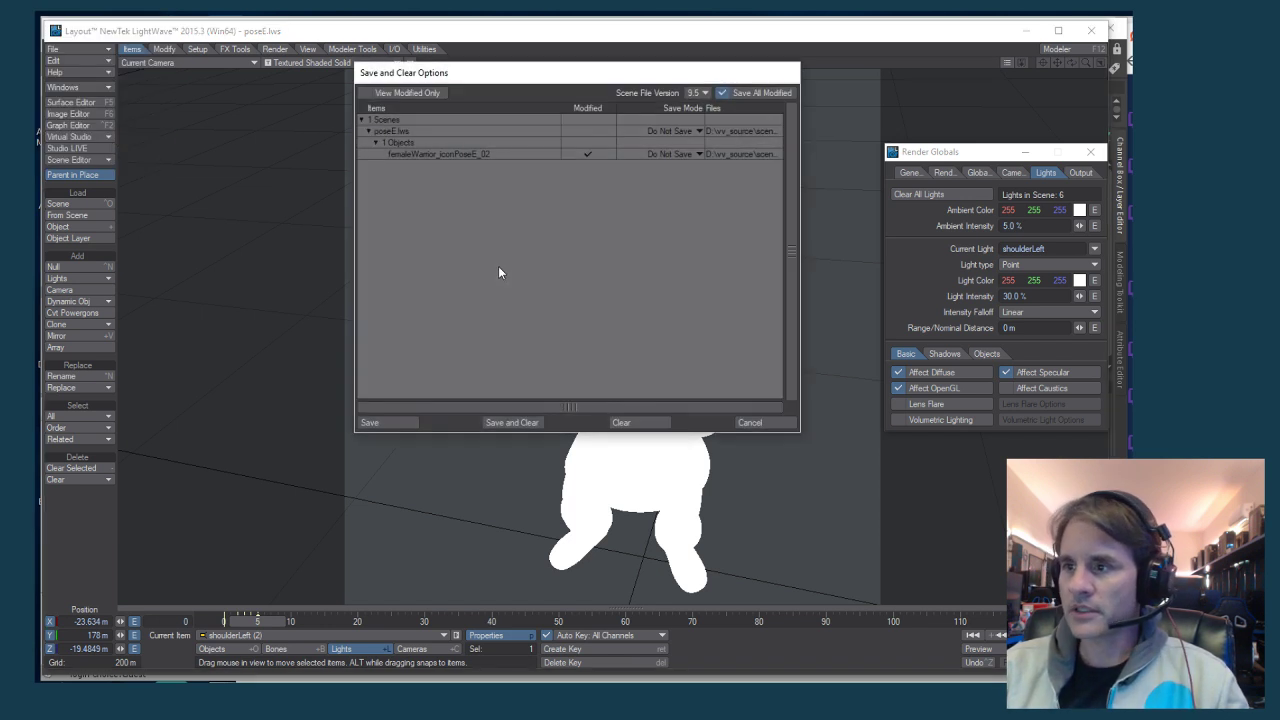
{"action": "left_click", "coordinate": [620, 422]}
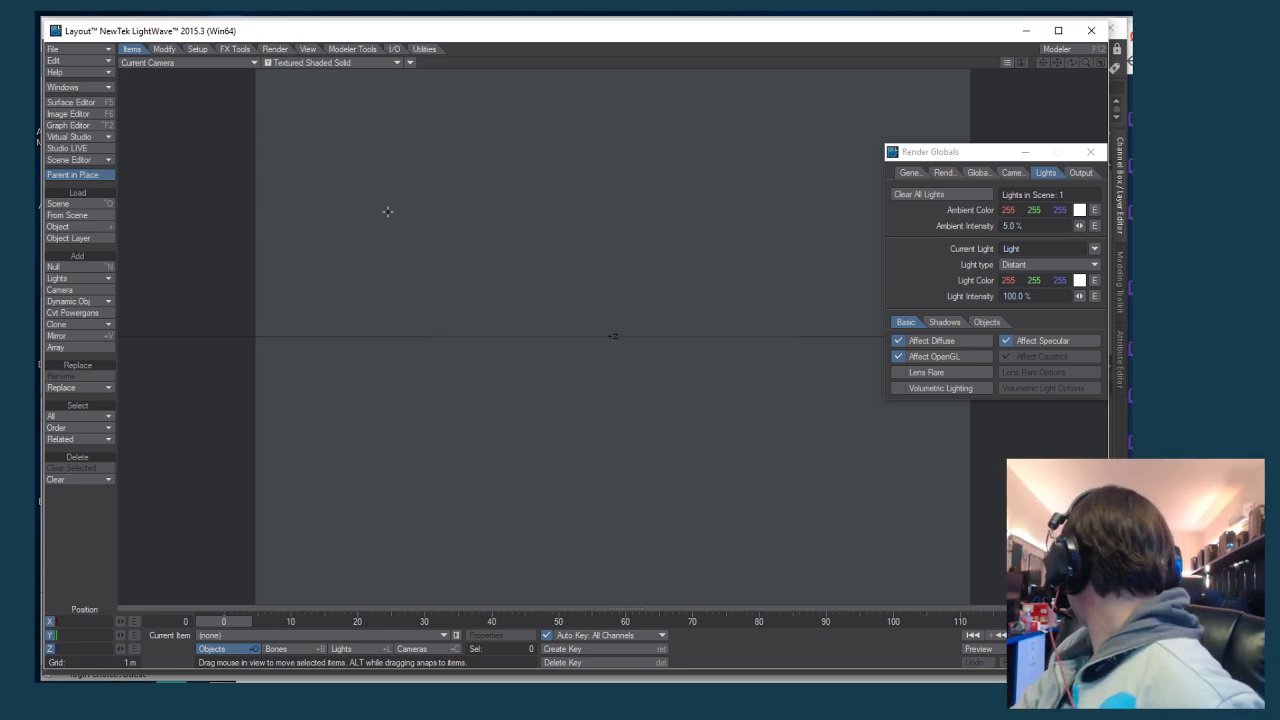
{"action": "key", "text": "ctrl+o"}
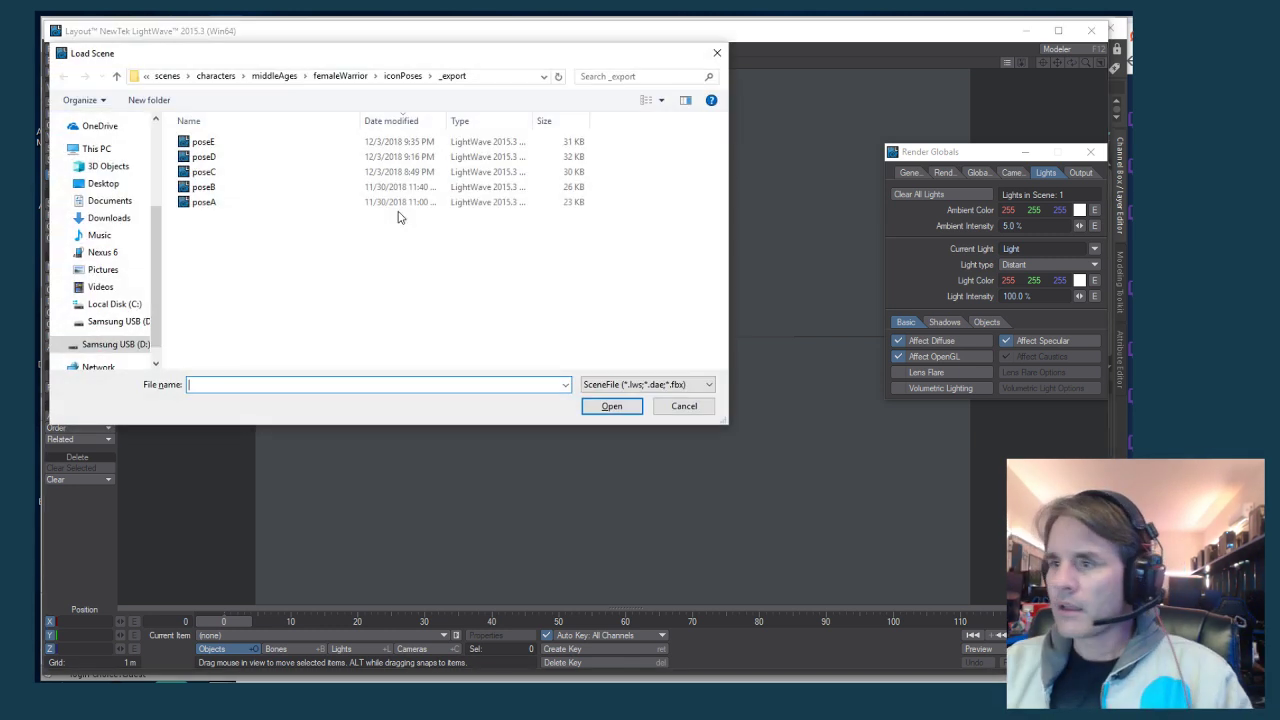
{"action": "left_click", "coordinate": [406, 79]}
{"action": "left_click", "coordinate": [323, 77]}
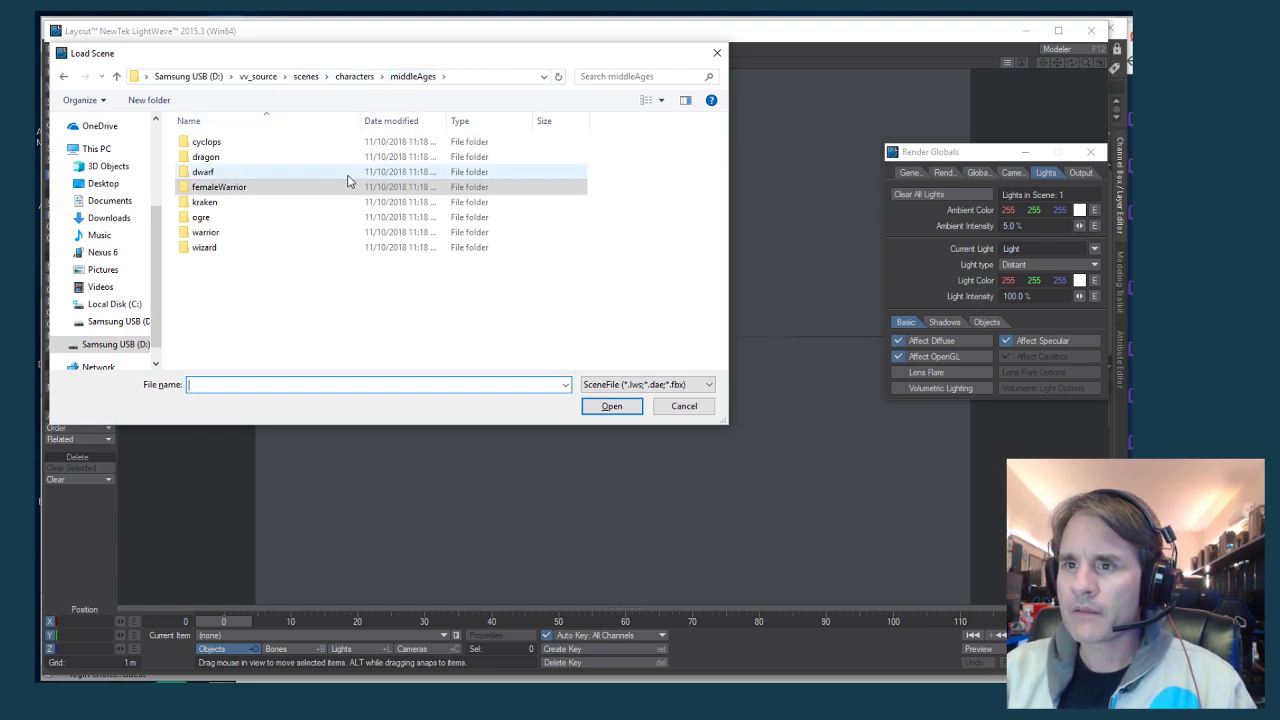
{"action": "double_click", "coordinate": [212, 217]}
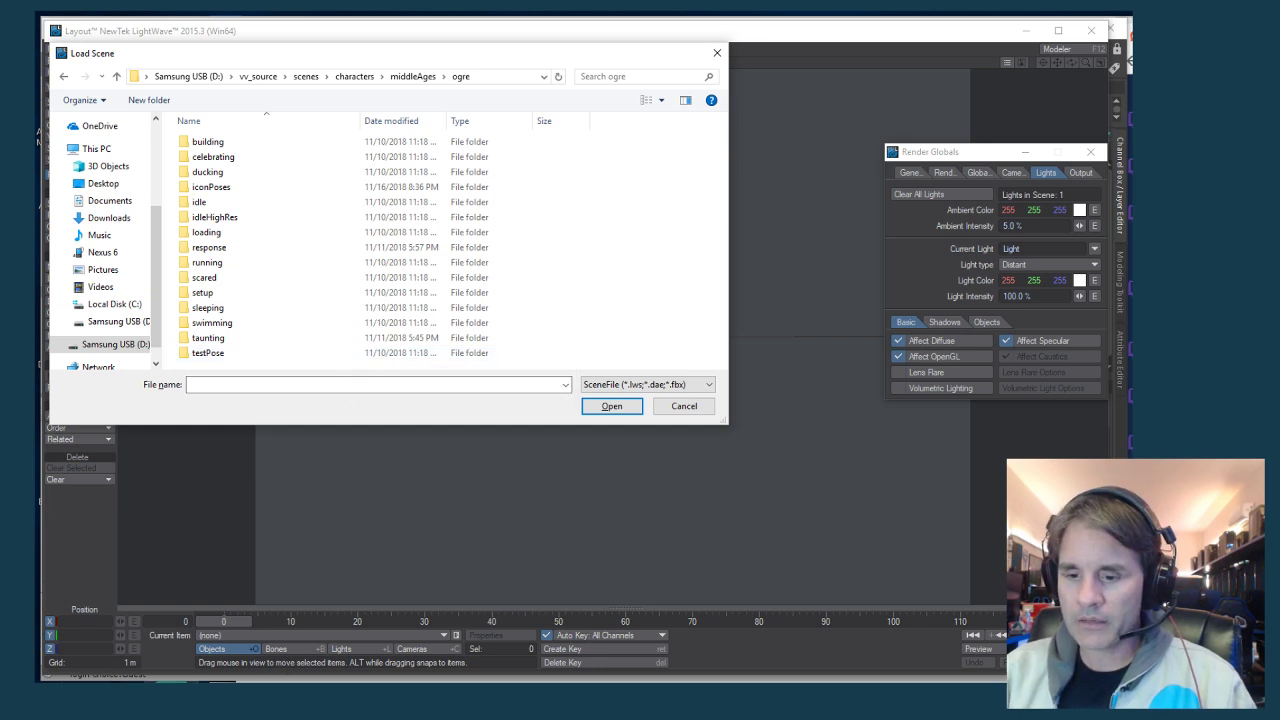
{"action": "key", "text": "super"}
{"action": "type", "text": "pho"}
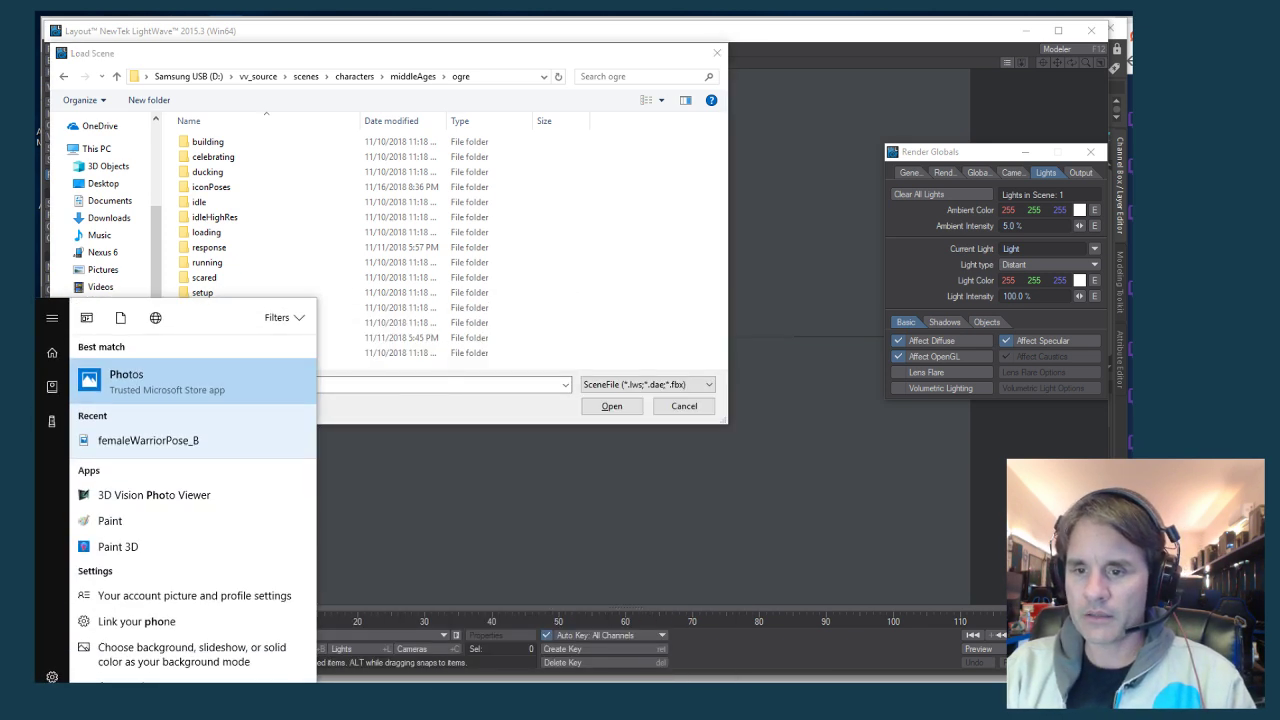
{"action": "type", "text": "t"}
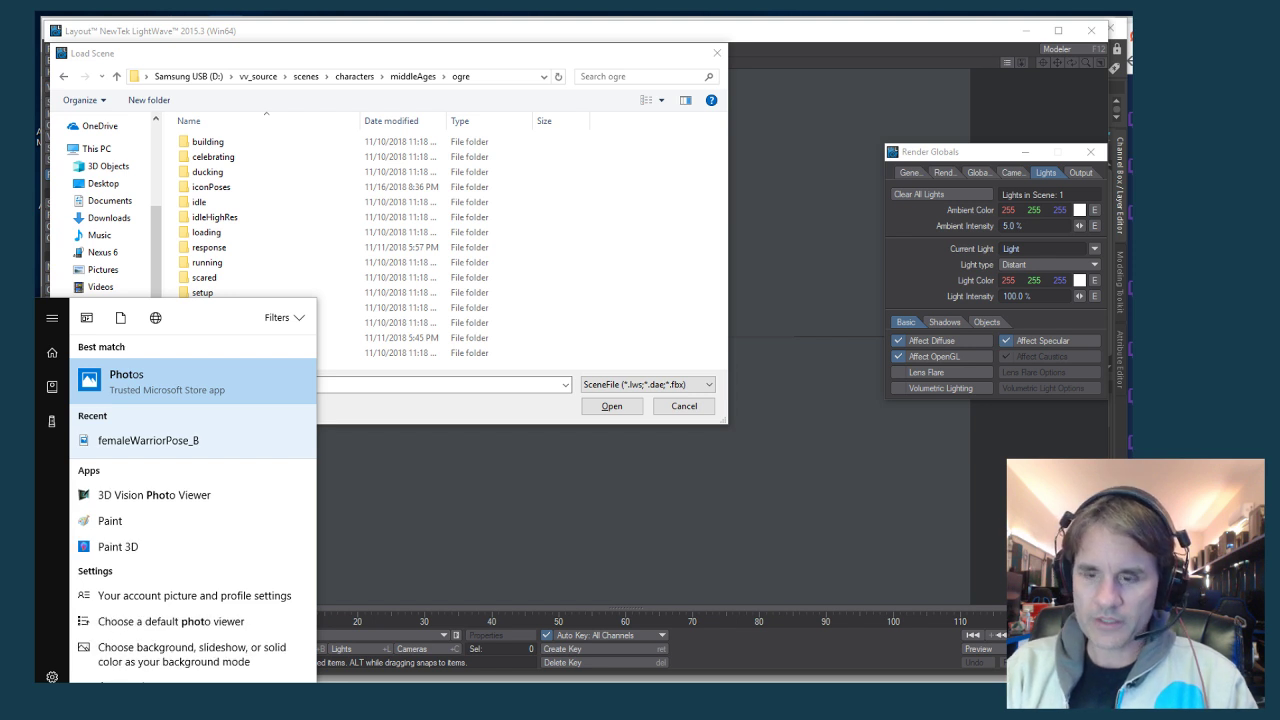
{"action": "scroll", "coordinate": [240, 520], "scroll_direction": "down", "scroll_amount": 1}
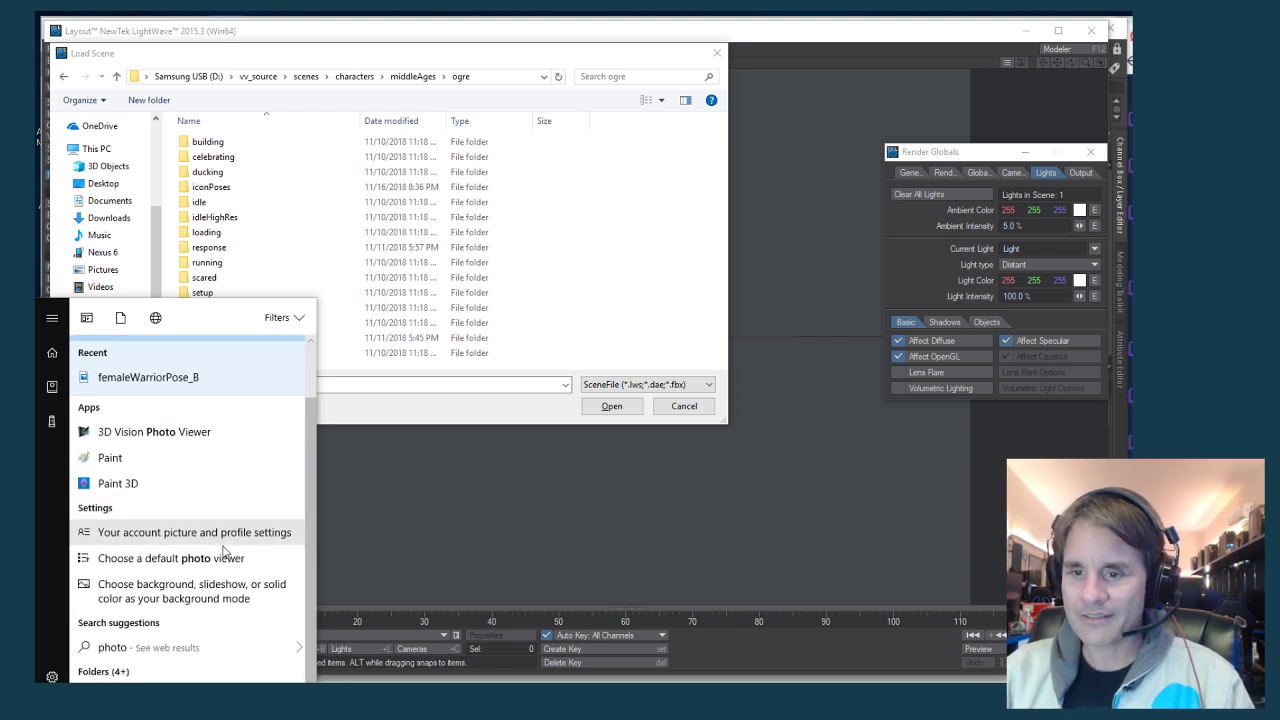
{"action": "scroll", "coordinate": [230, 545], "scroll_direction": "up", "scroll_amount": 1}
{"action": "left_click", "coordinate": [421, 548]}
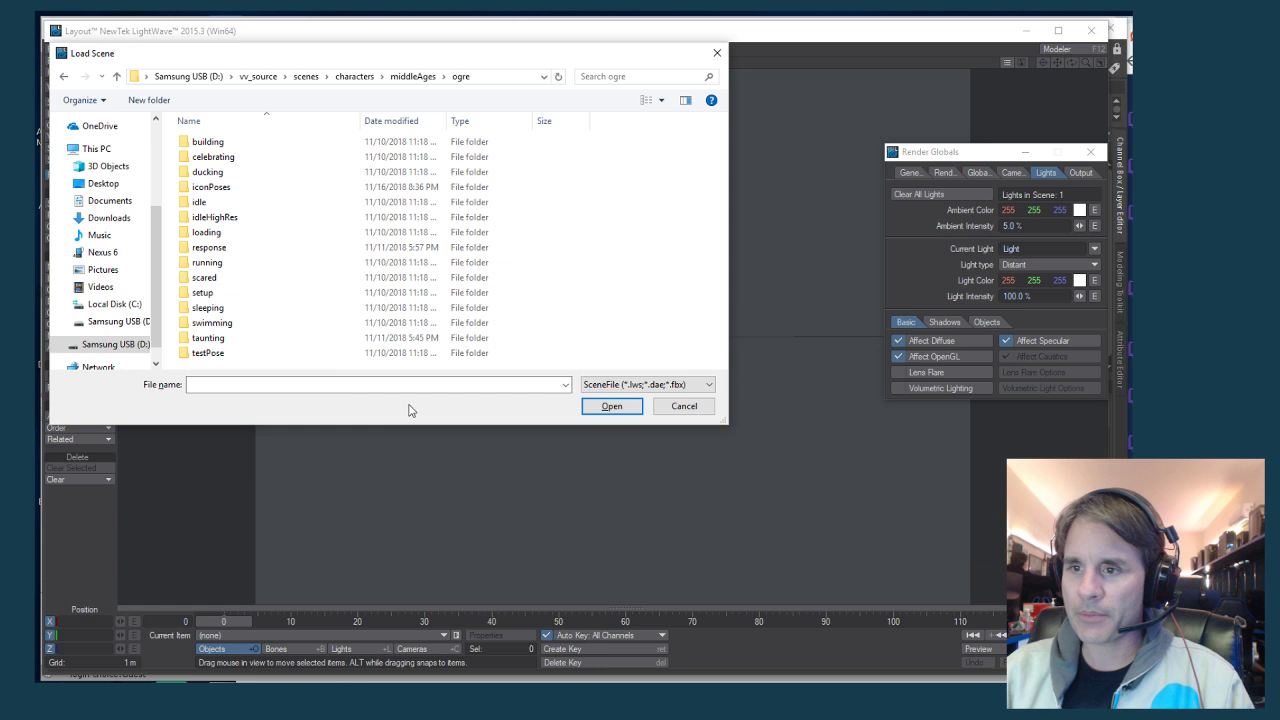
{"action": "left_click", "coordinate": [690, 408]}
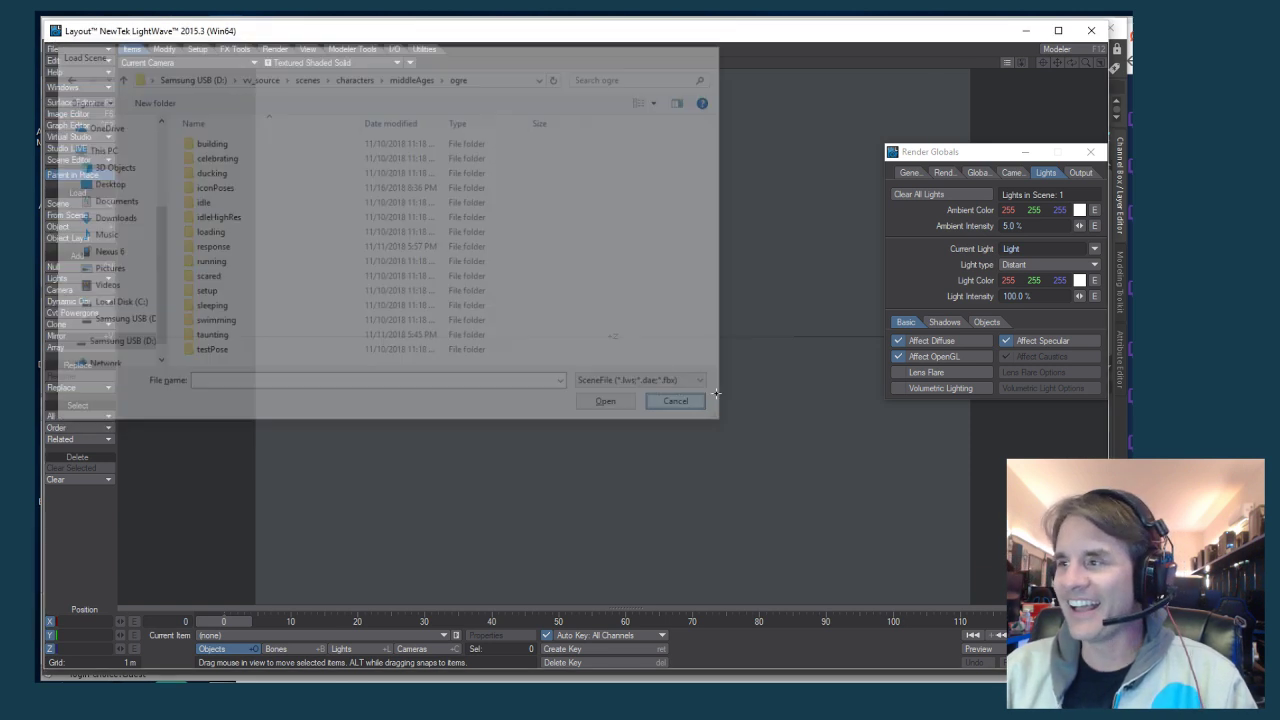
Open a File Explorer window and move it up and to the left
{"action": "key", "text": "super+e"}
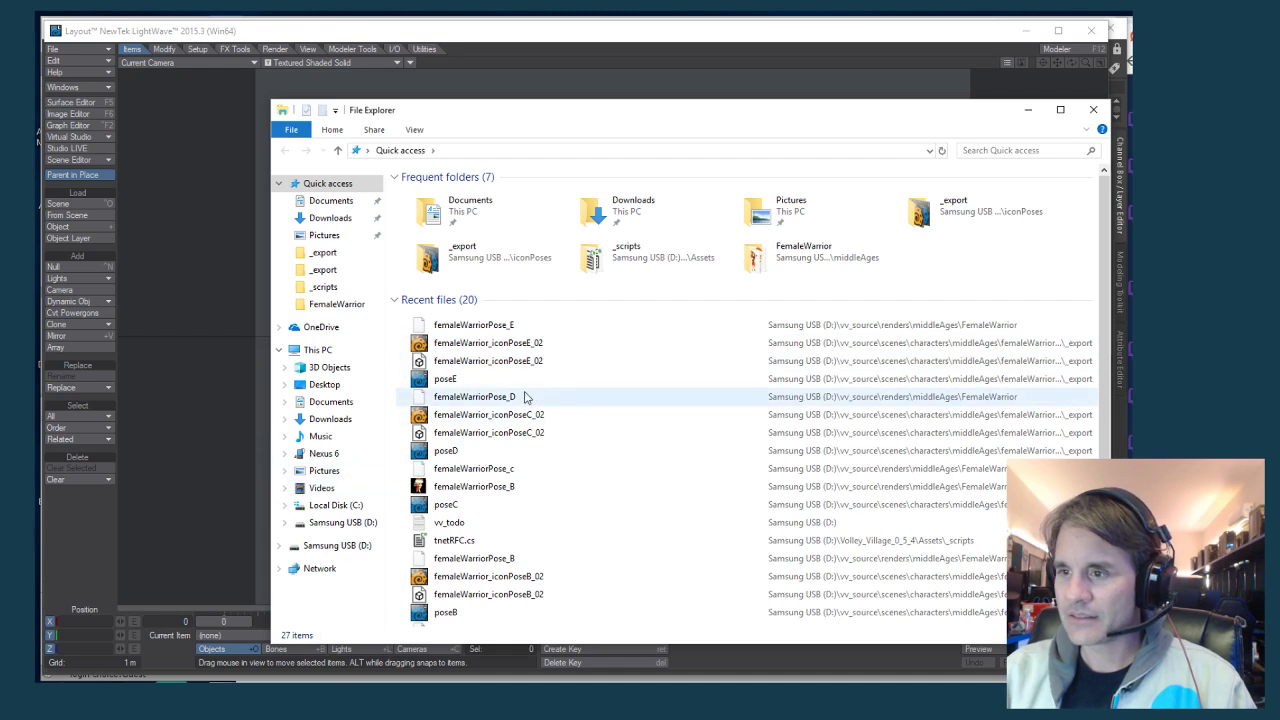
{"action": "key", "text": "super"}
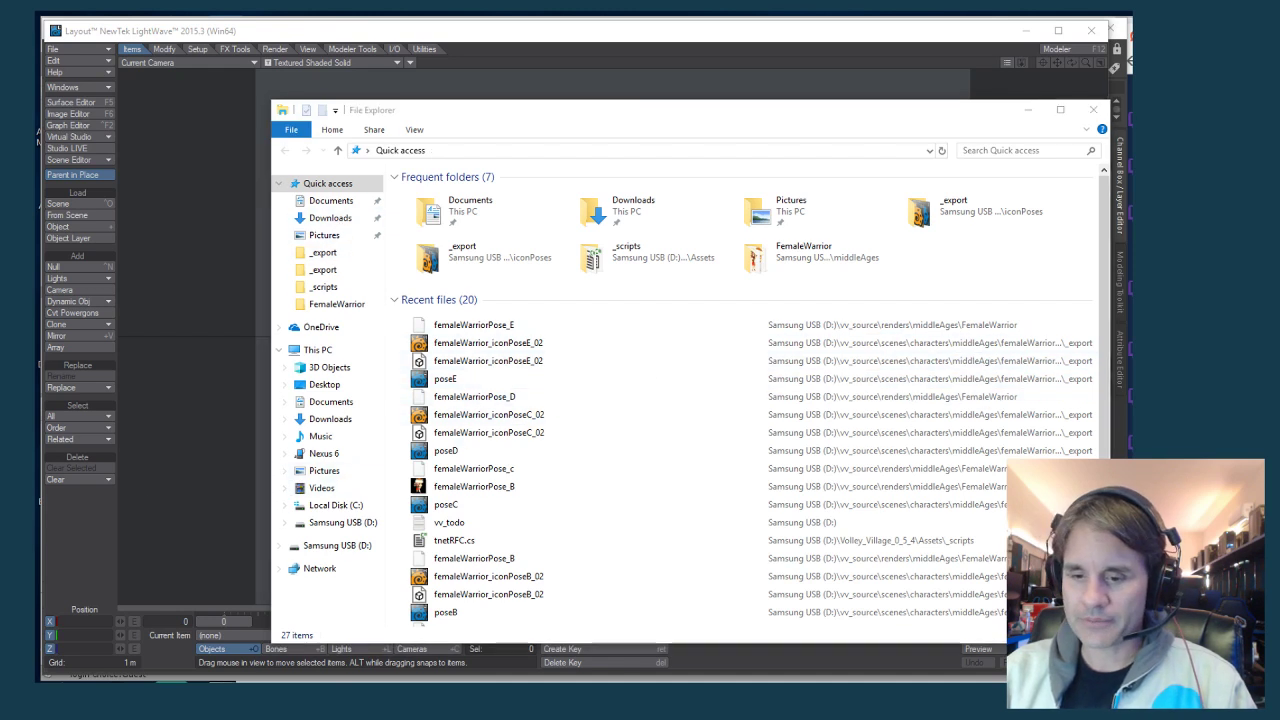
{"action": "scroll", "coordinate": [193, 520], "scroll_direction": "down", "scroll_amount": 6}
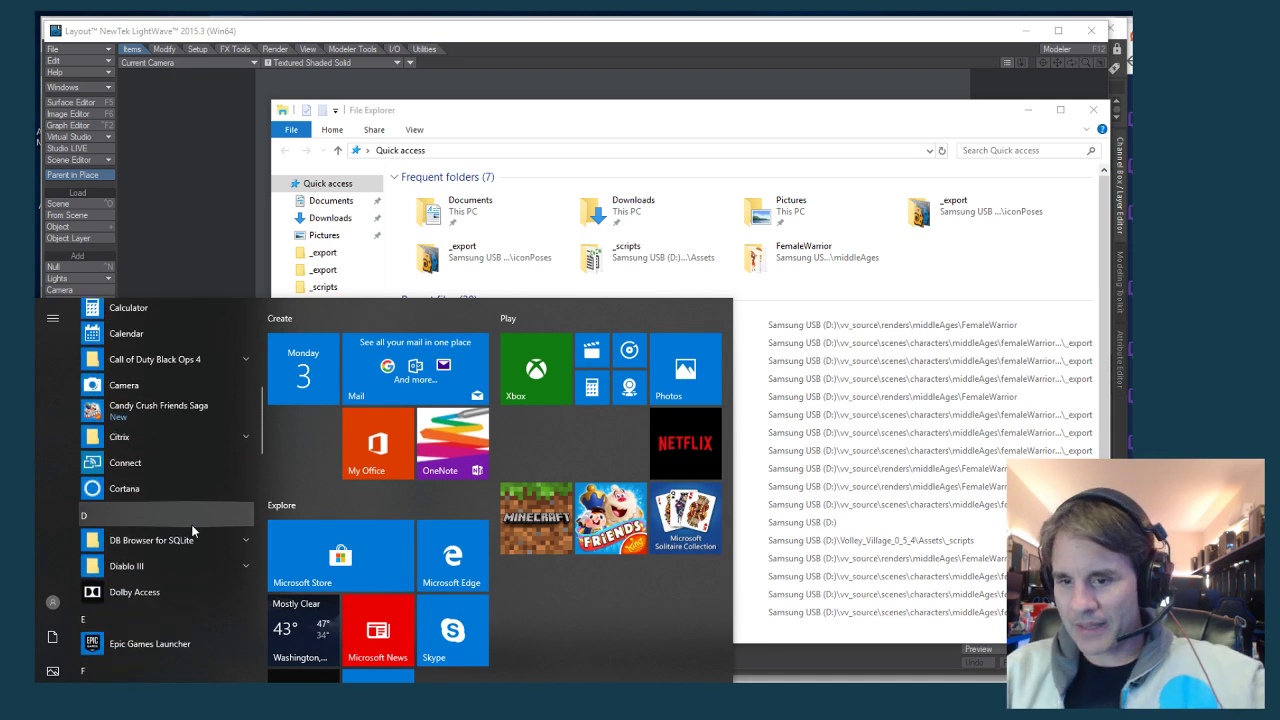
{"action": "scroll", "coordinate": [190, 526], "scroll_direction": "up", "scroll_amount": 3}
{"action": "left_click", "coordinate": [612, 128]}
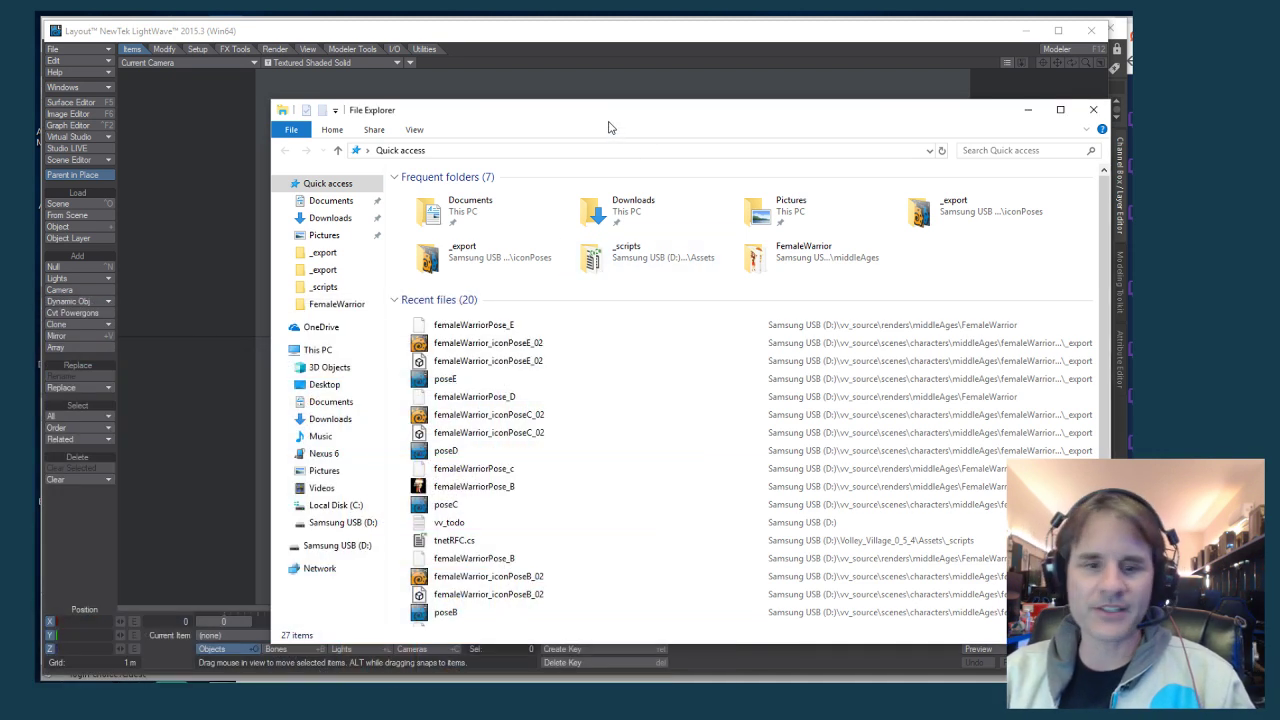
{"action": "left_click_drag", "start_coordinate": [600, 123], "coordinate": [523, 114]}
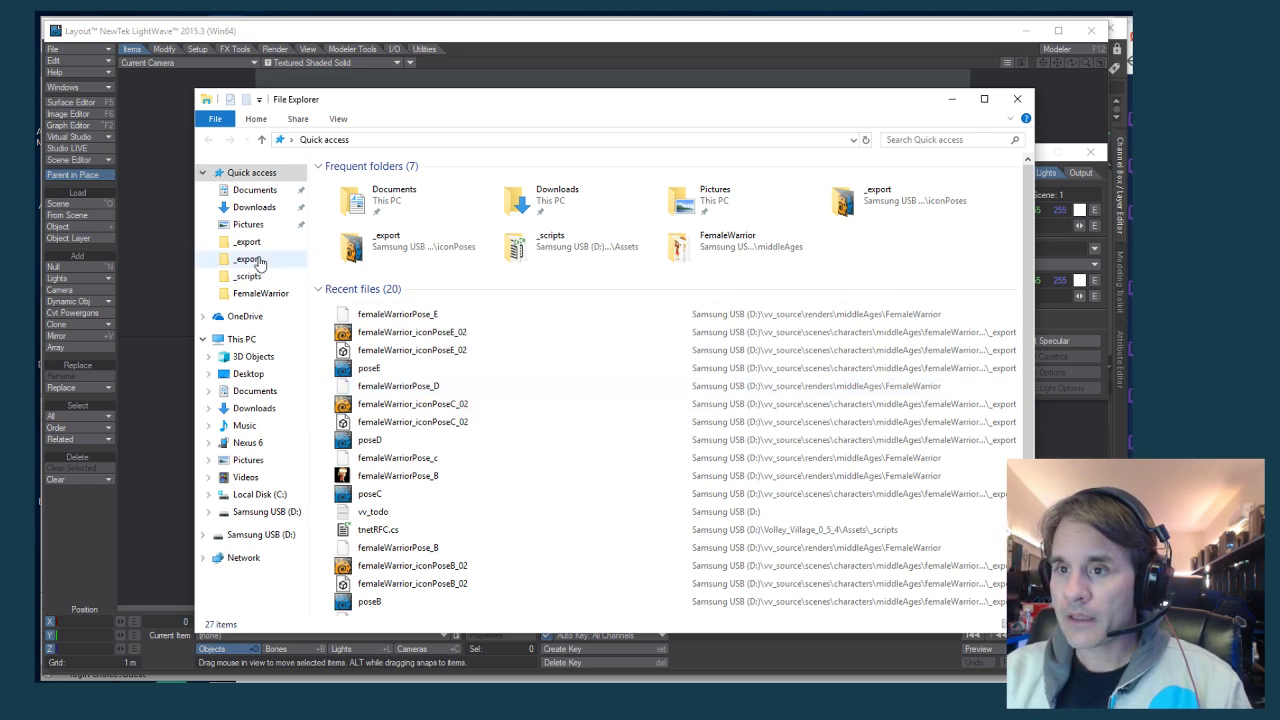
{"action": "scroll", "coordinate": [447, 387], "scroll_direction": "down", "scroll_amount": 1}
{"action": "scroll", "coordinate": [447, 387], "scroll_direction": "up", "scroll_amount": 1}
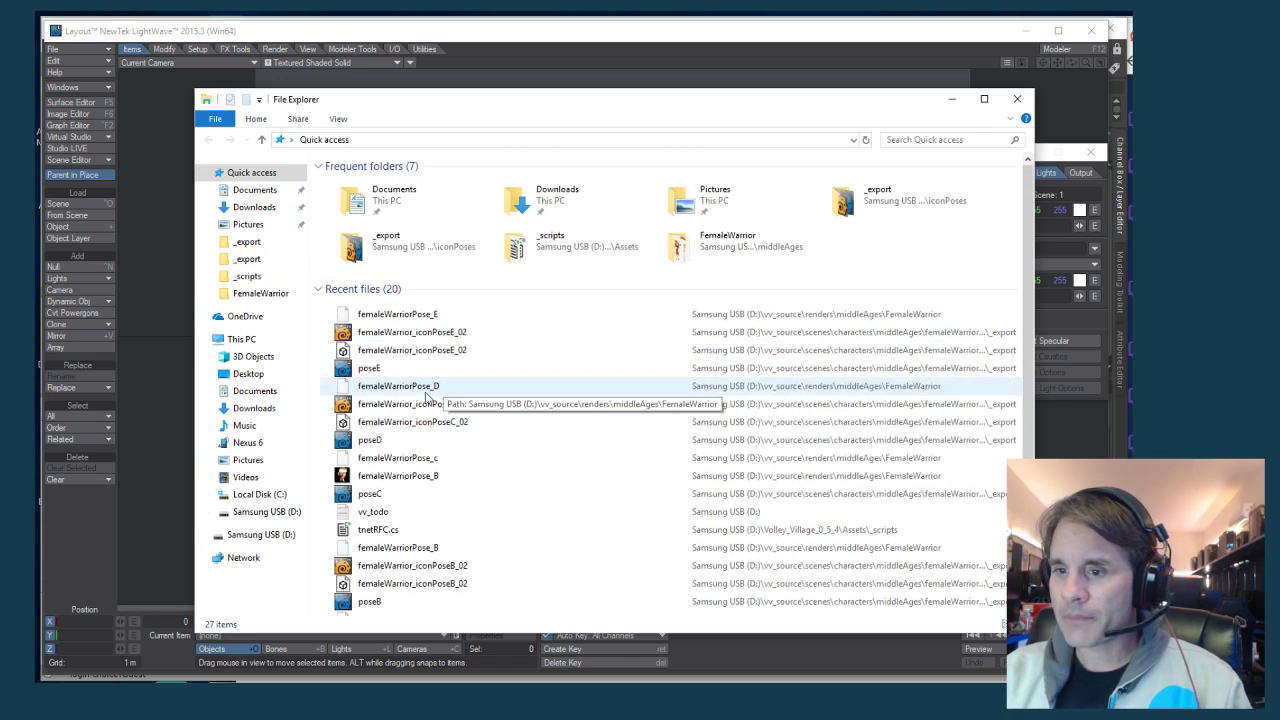
Find ogre_baked_0005_001 in D:/vv_source/renders/middleAges/Ogre, then return to LightWave Layout
{"action": "left_click", "coordinate": [268, 536]}
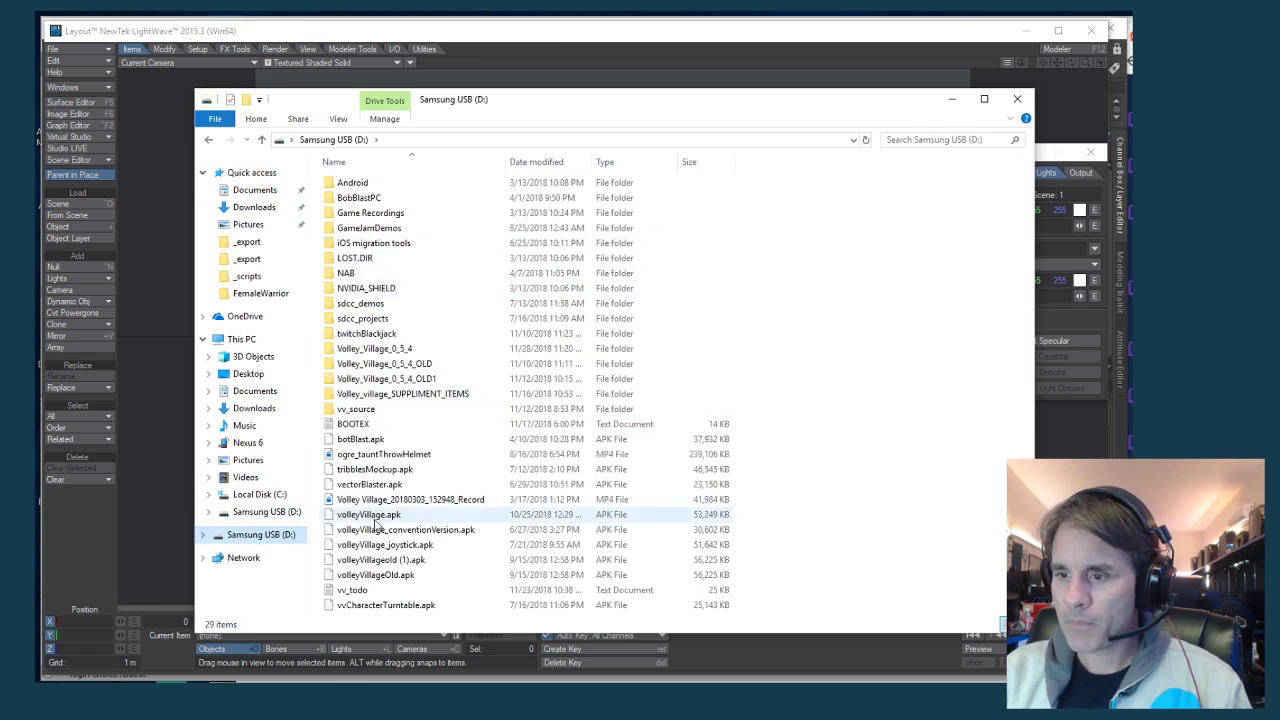
{"action": "double_click", "coordinate": [356, 408]}
{"action": "left_click", "coordinate": [354, 202]}
{"action": "double_click", "coordinate": [352, 188]}
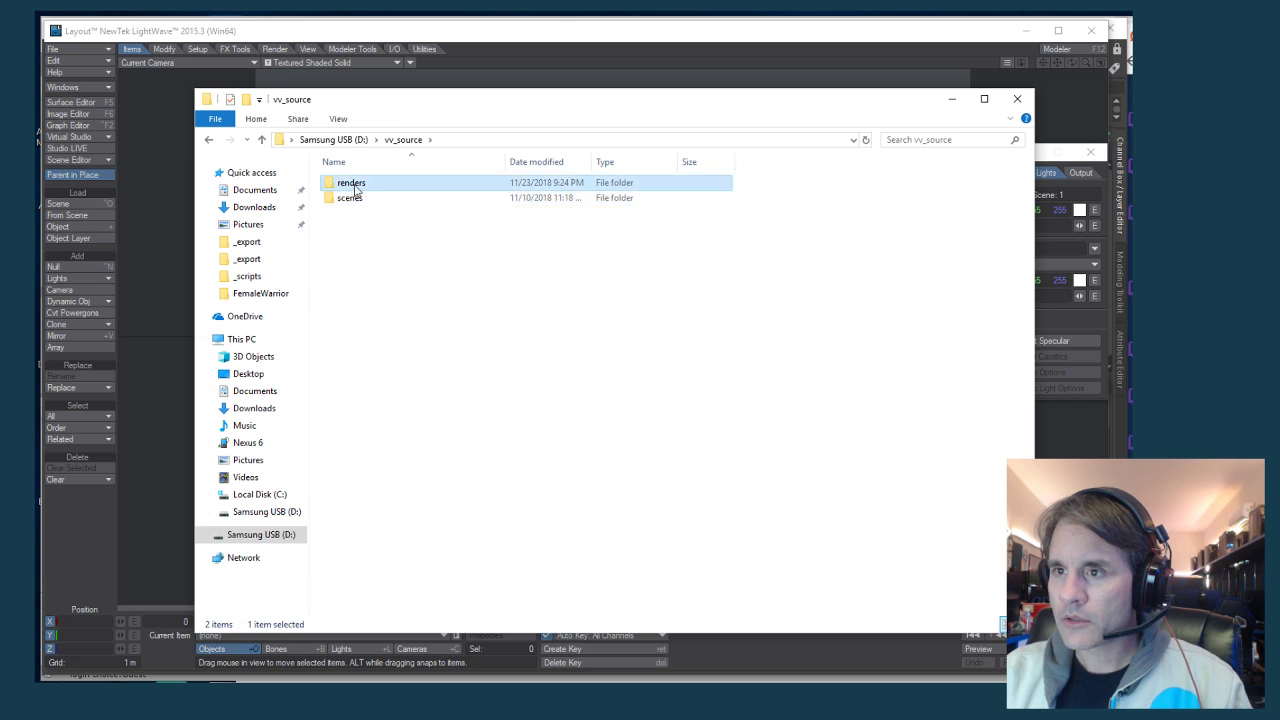
{"action": "double_click", "coordinate": [358, 188]}
{"action": "double_click", "coordinate": [367, 188]}
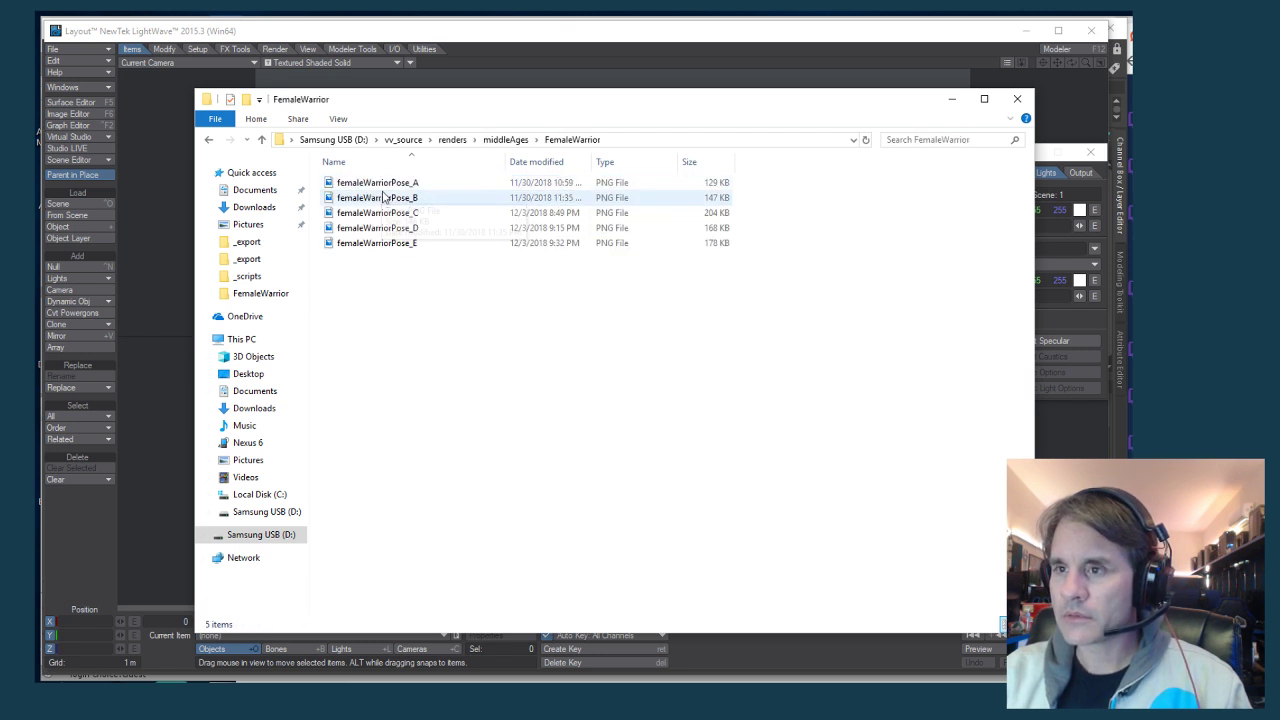
{"action": "key", "text": "alt+Left"}
{"action": "double_click", "coordinate": [348, 199]}
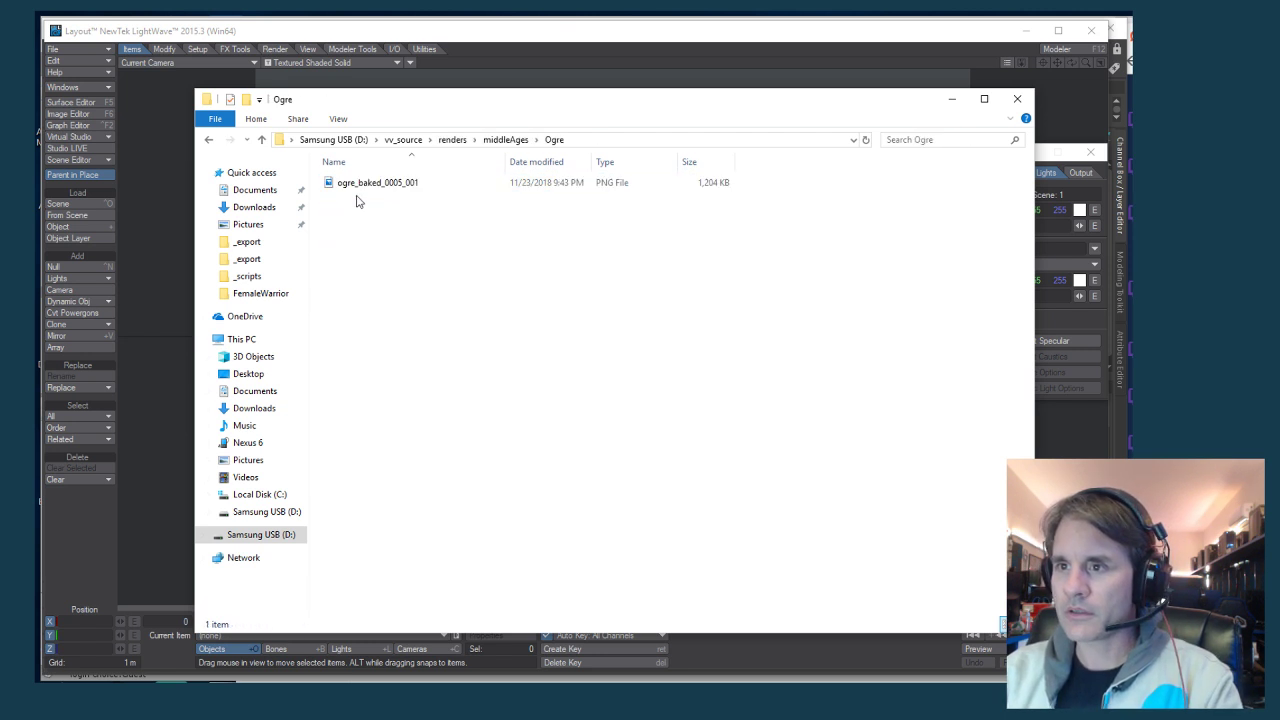
{"action": "left_click", "coordinate": [367, 188]}
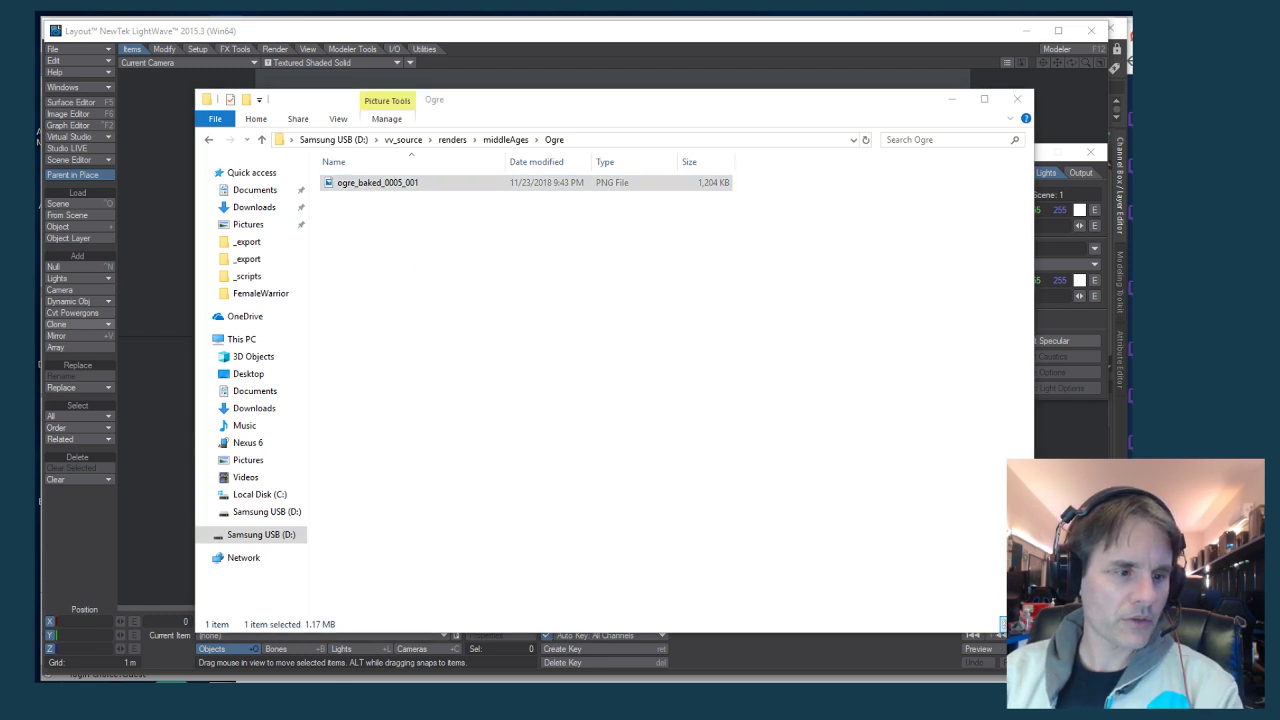
{"action": "key", "text": "alt+Tab"}
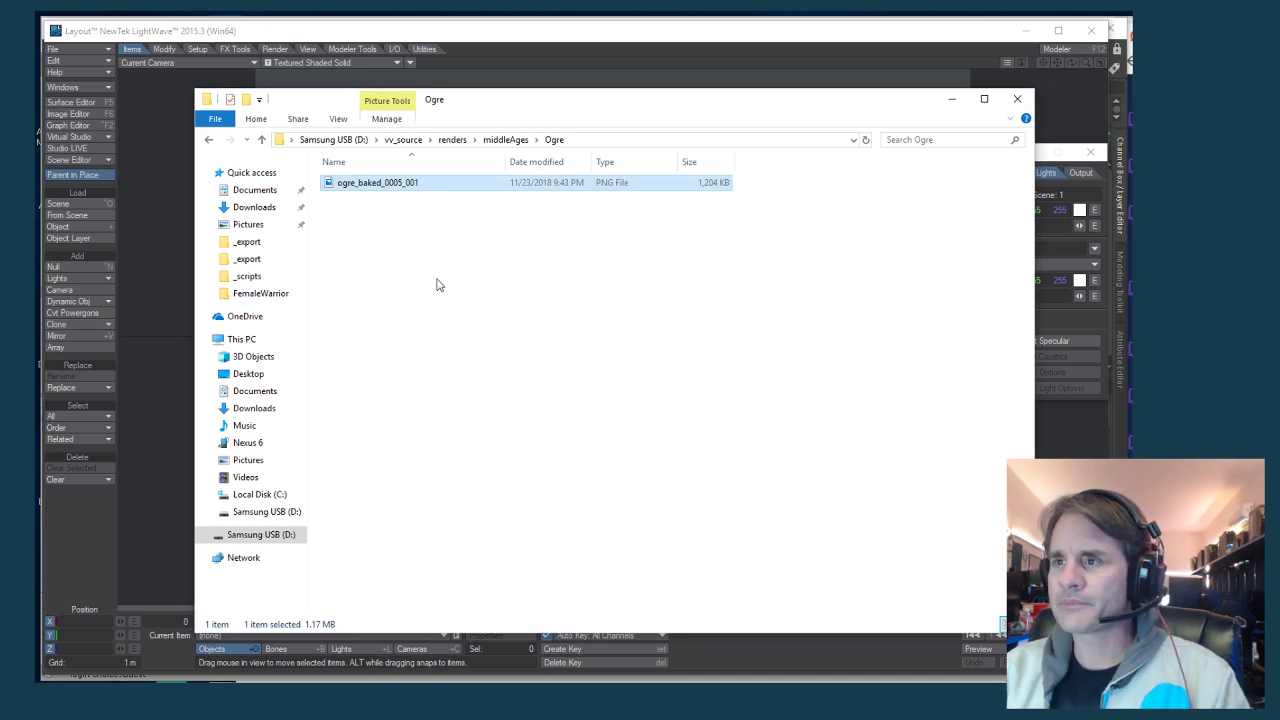
{"action": "left_click", "coordinate": [389, 37]}
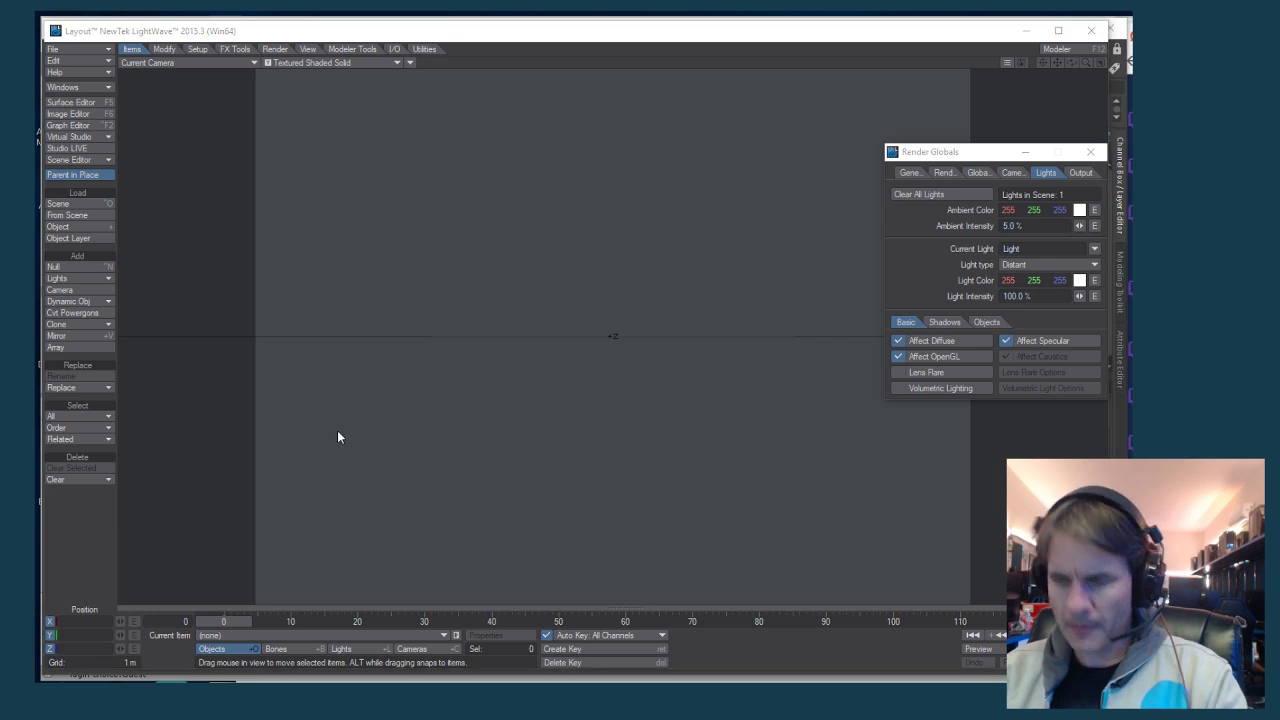
Open Load Scene with Ctrl+O and go to the characters/middleAges/dwarf folder
{"action": "key", "text": "ctrl+o"}
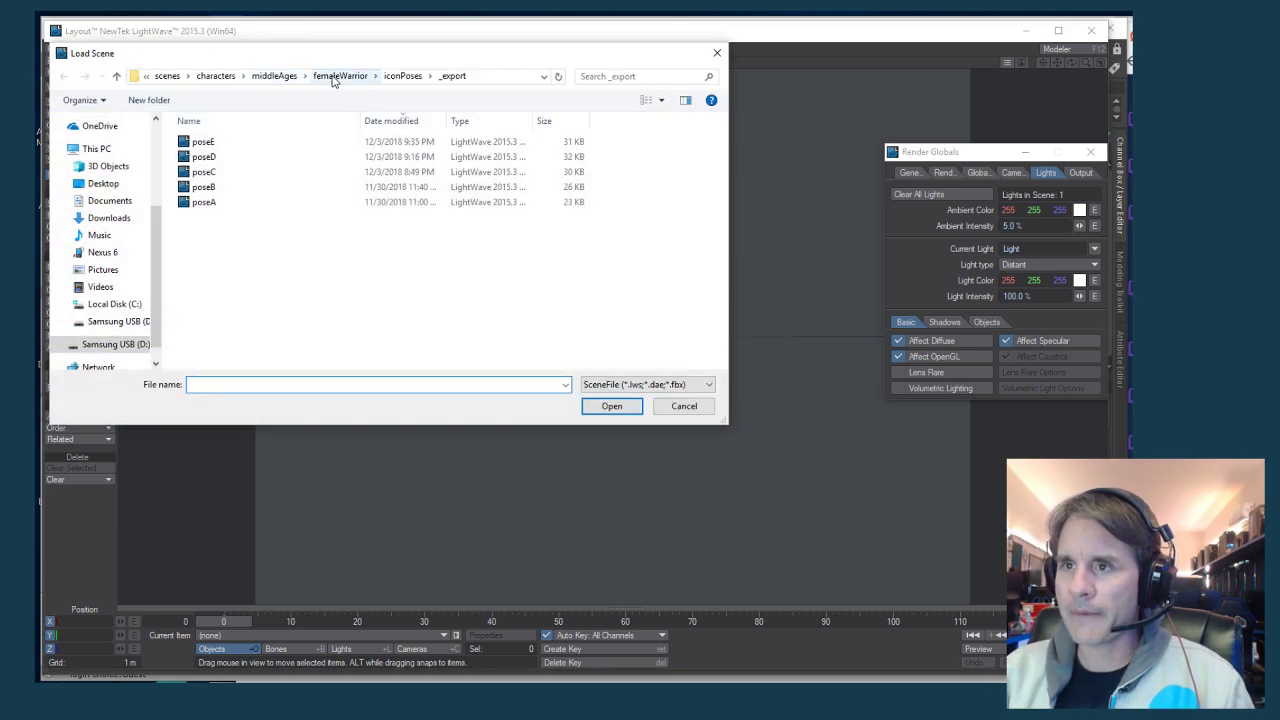
{"action": "left_click", "coordinate": [276, 76]}
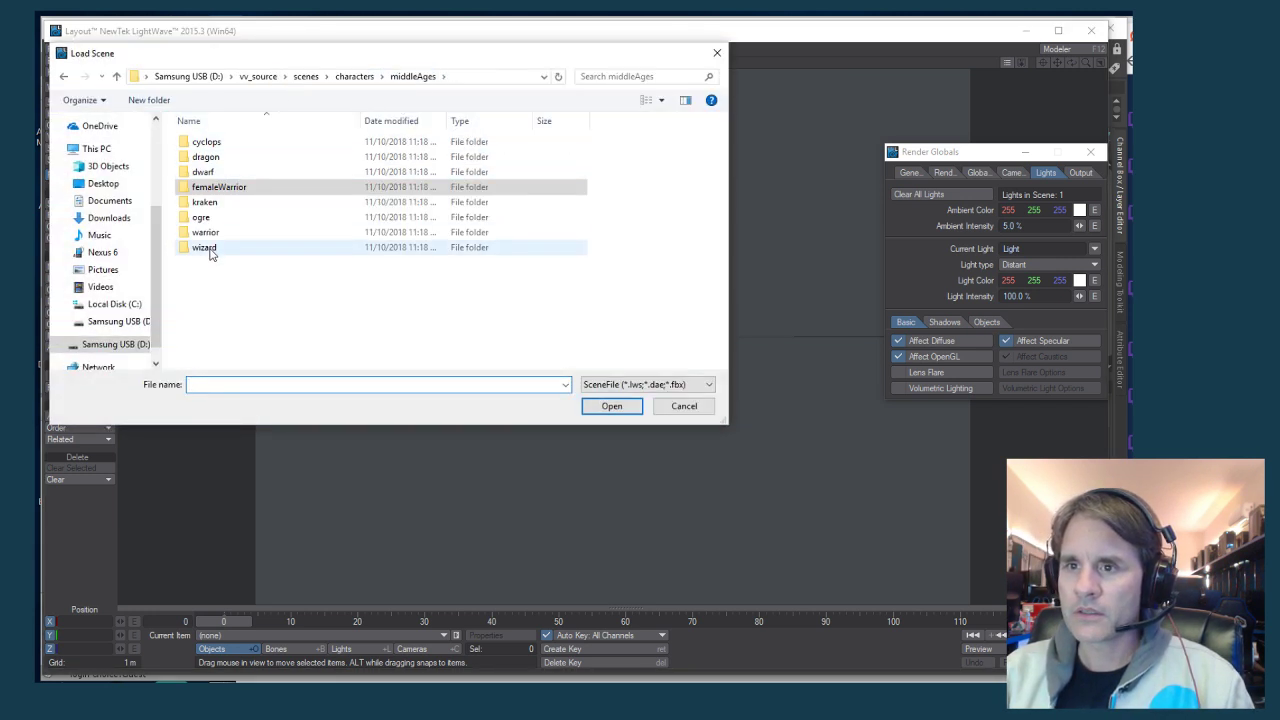
{"action": "double_click", "coordinate": [202, 172]}
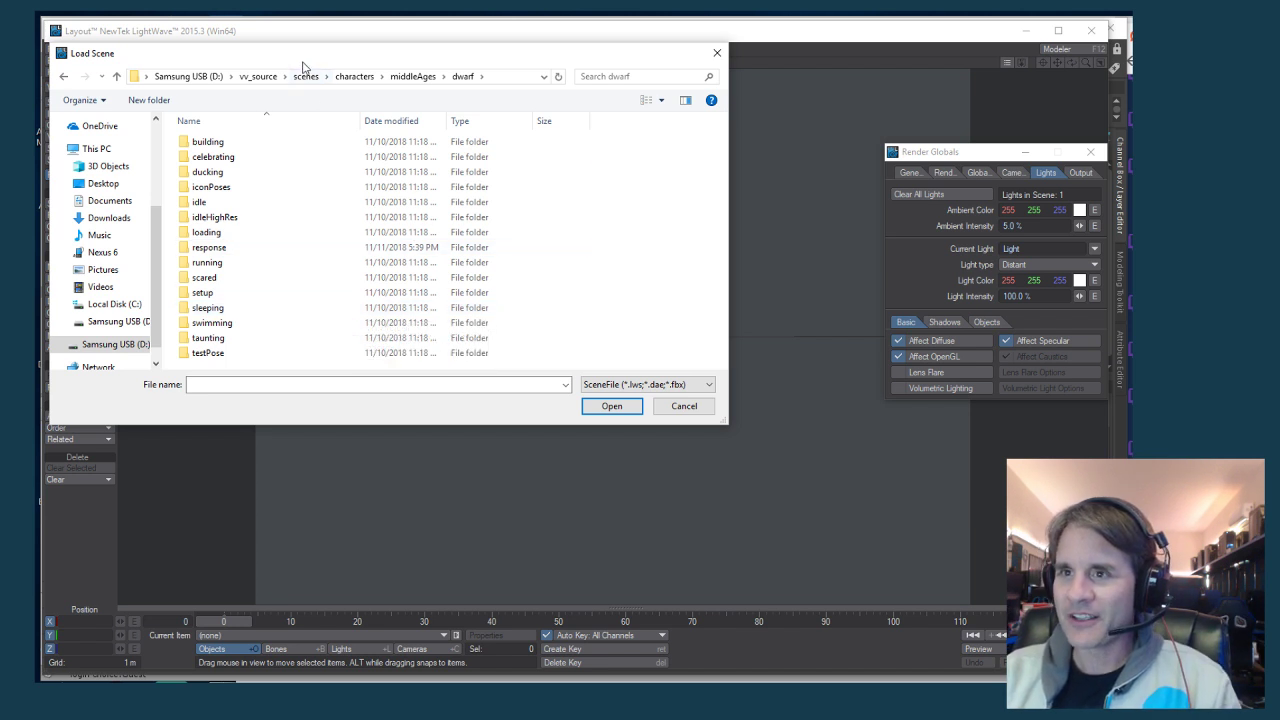
{"action": "left_click_drag", "start_coordinate": [303, 57], "coordinate": [343, 77]}
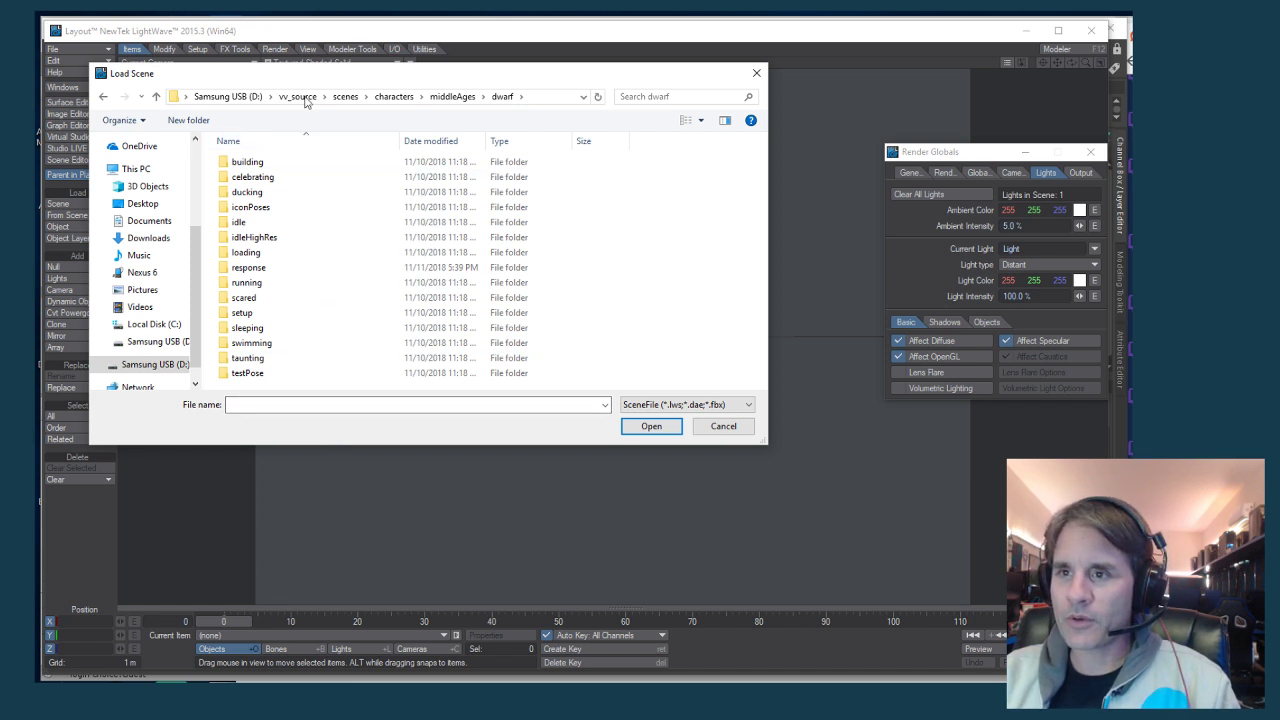
{"action": "left_click_drag", "start_coordinate": [299, 83], "coordinate": [354, 132]}
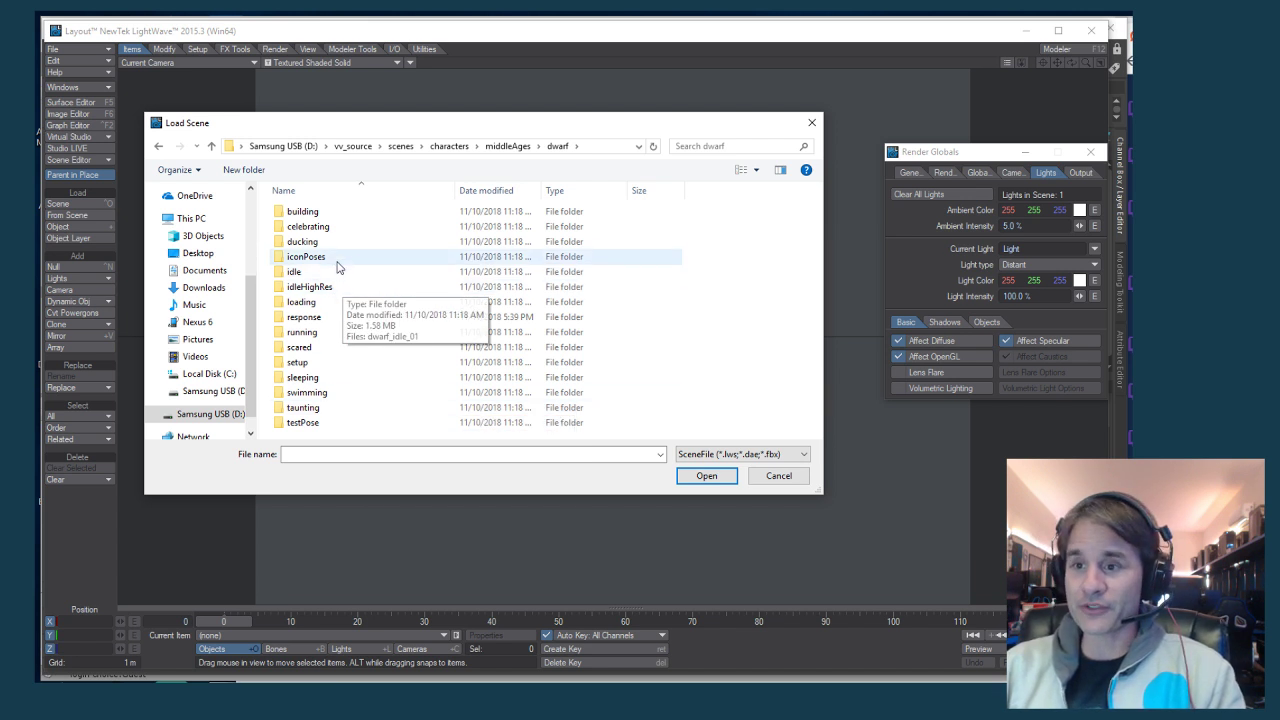
{"action": "left_click_drag", "start_coordinate": [372, 128], "coordinate": [389, 137]}
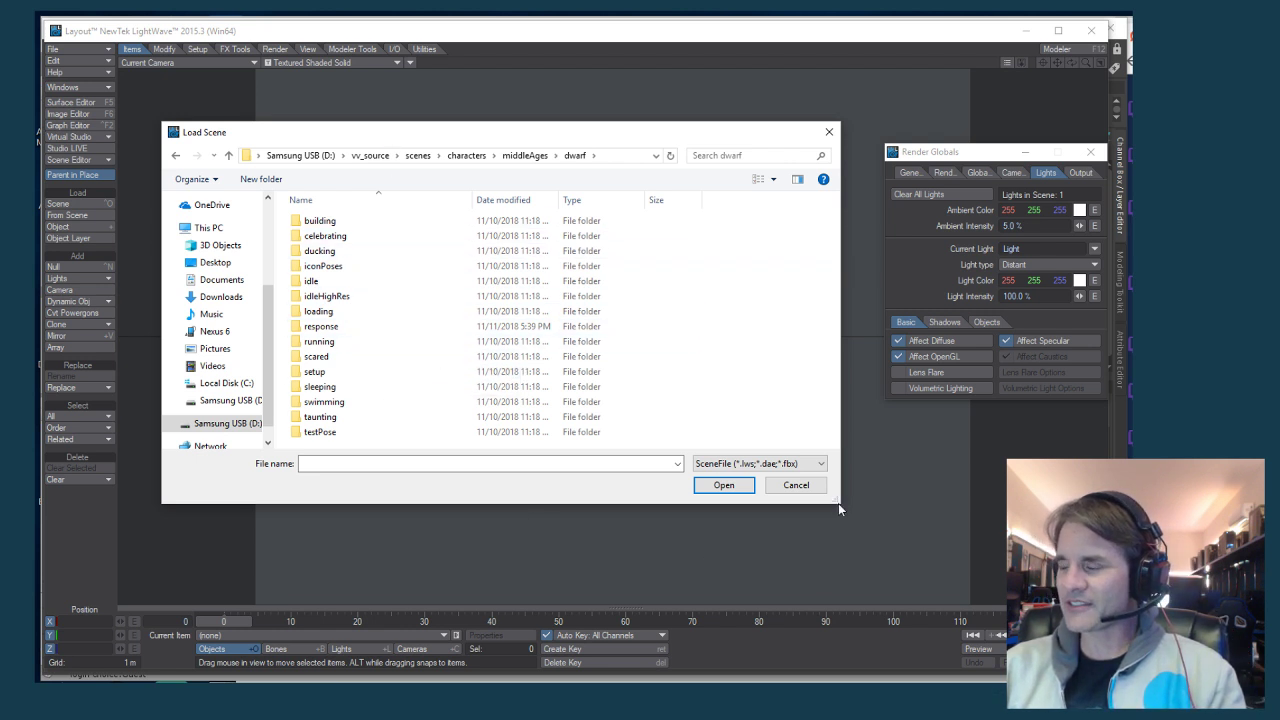
{"action": "left_click_drag", "start_coordinate": [834, 508], "coordinate": [841, 522]}
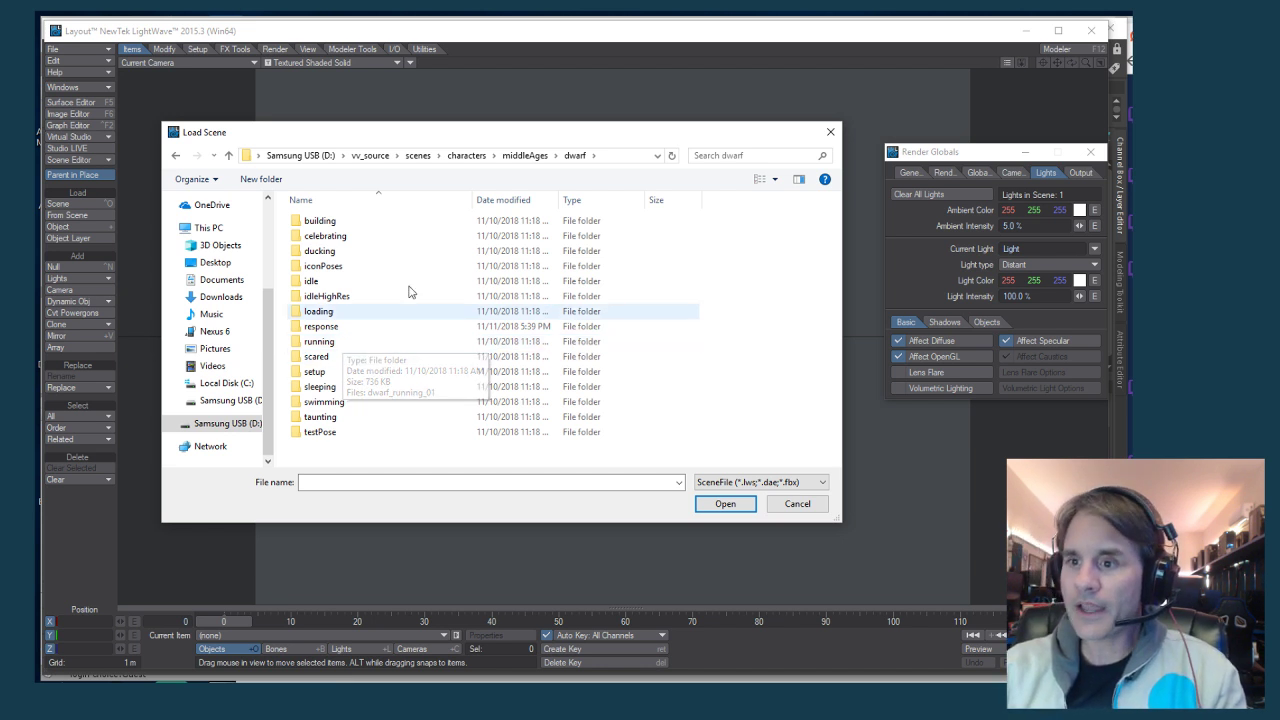
{"action": "left_click_drag", "start_coordinate": [347, 141], "coordinate": [360, 143]}
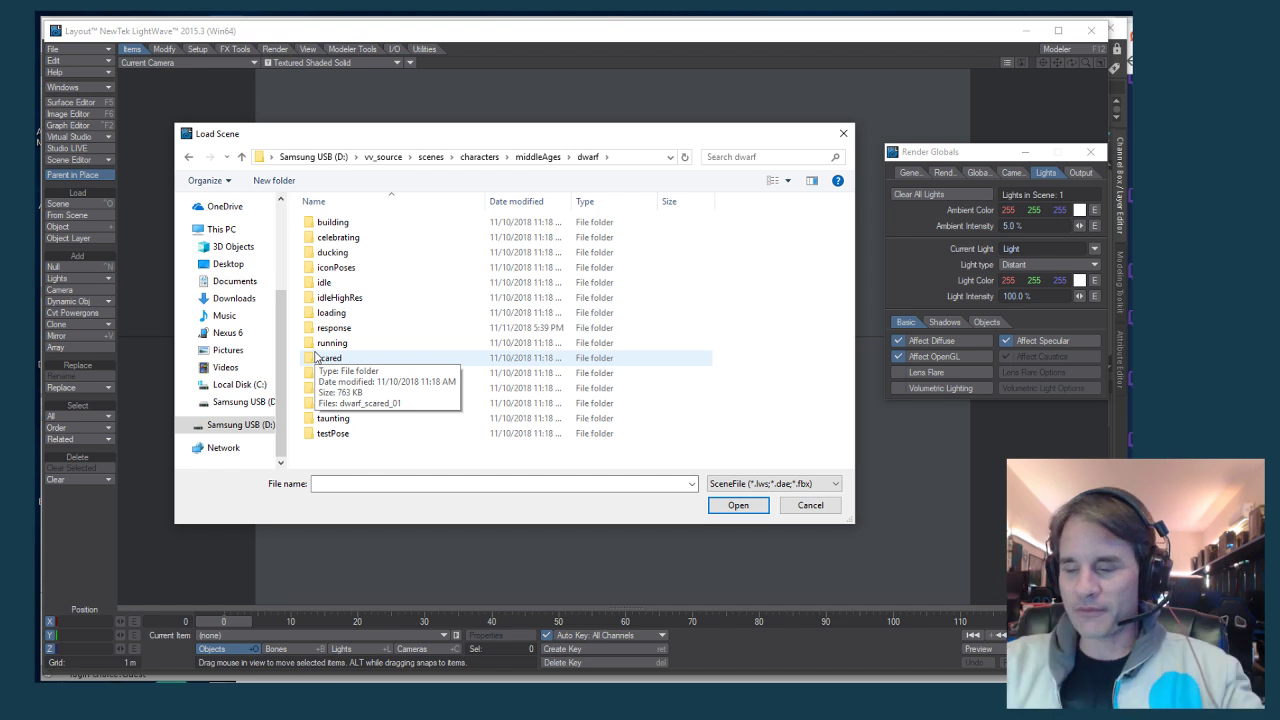
Load iconPoses/_export/dwarf_poseA and choose Yes to locate the missing image
{"action": "left_click_drag", "start_coordinate": [386, 137], "coordinate": [387, 140]}
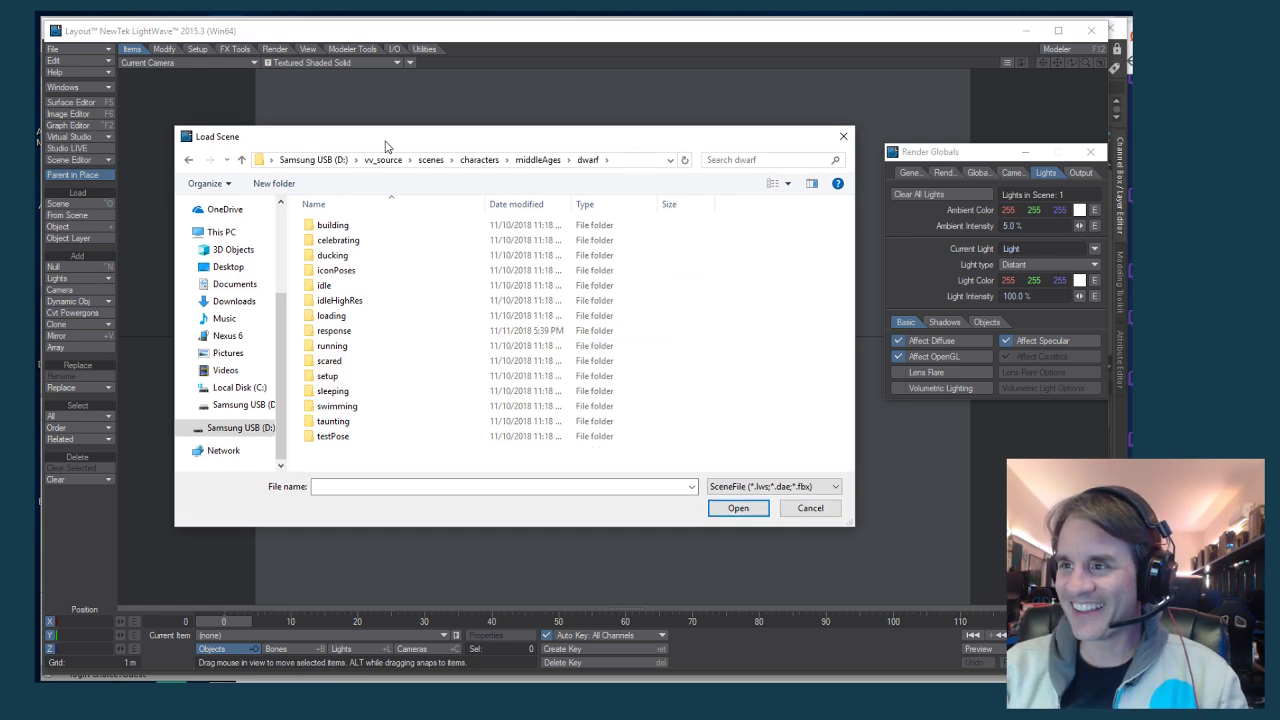
{"action": "double_click", "coordinate": [352, 271]}
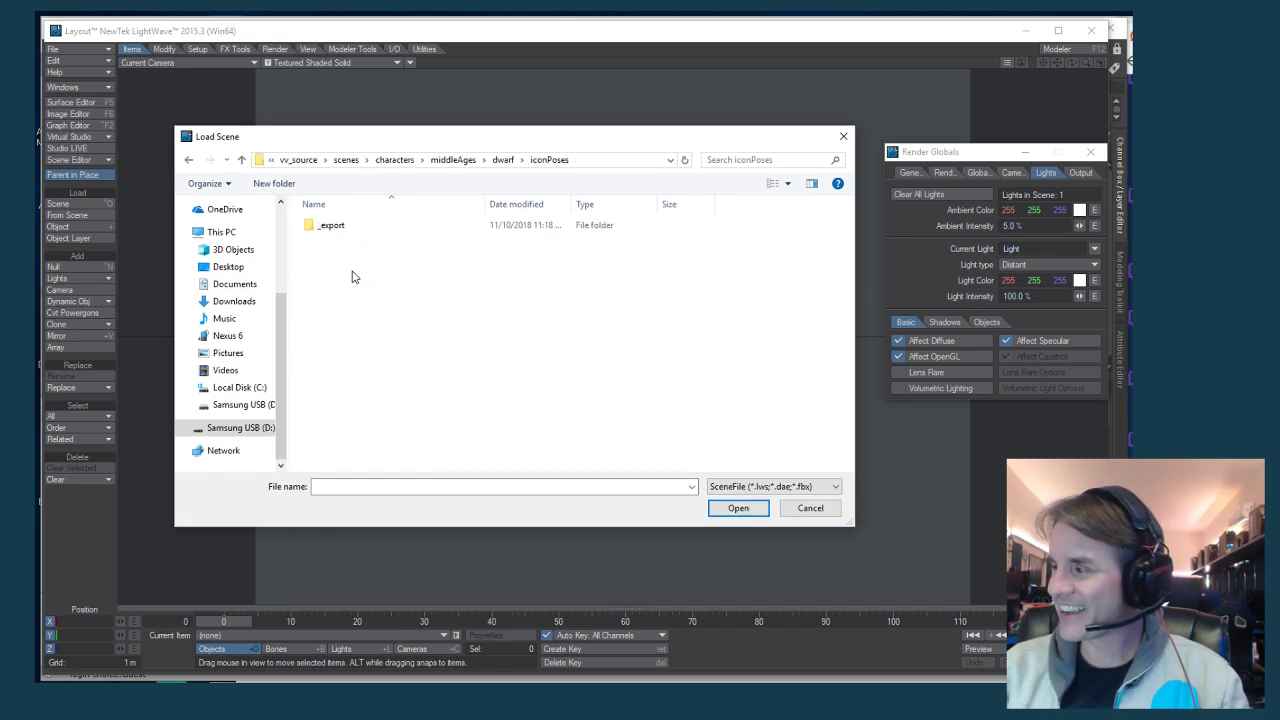
{"action": "double_click", "coordinate": [340, 230]}
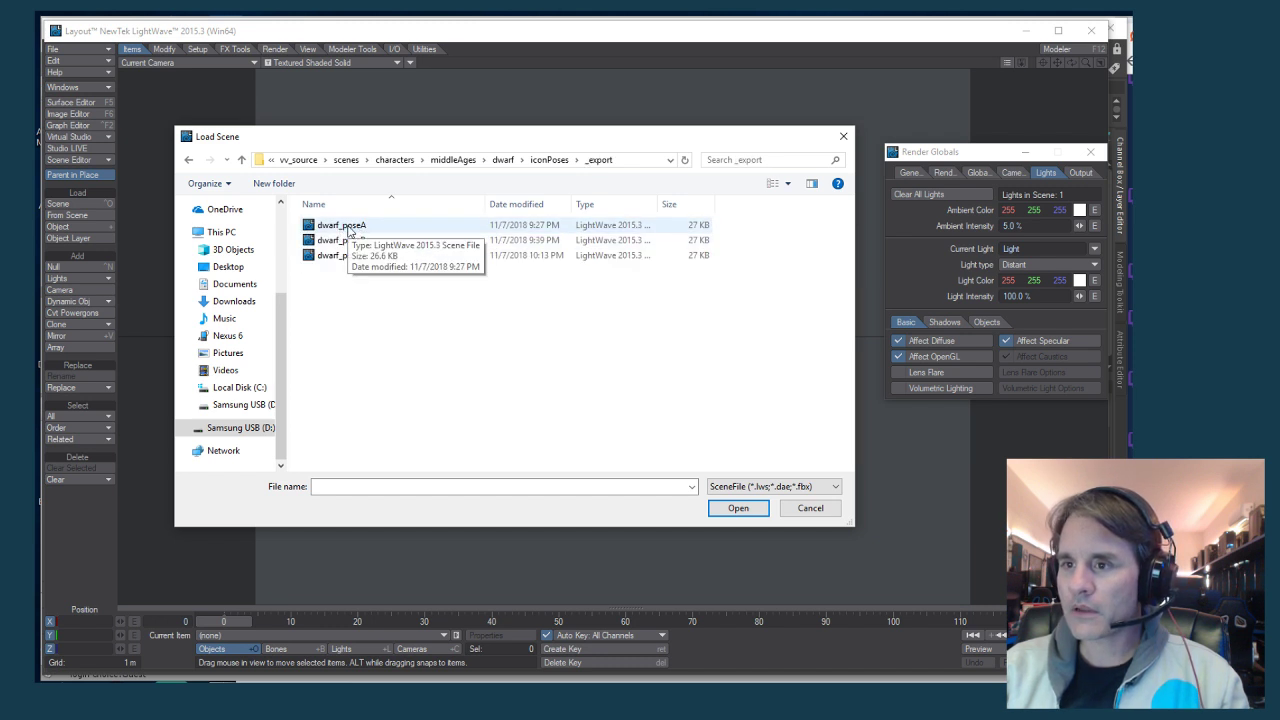
{"action": "double_click", "coordinate": [342, 227]}
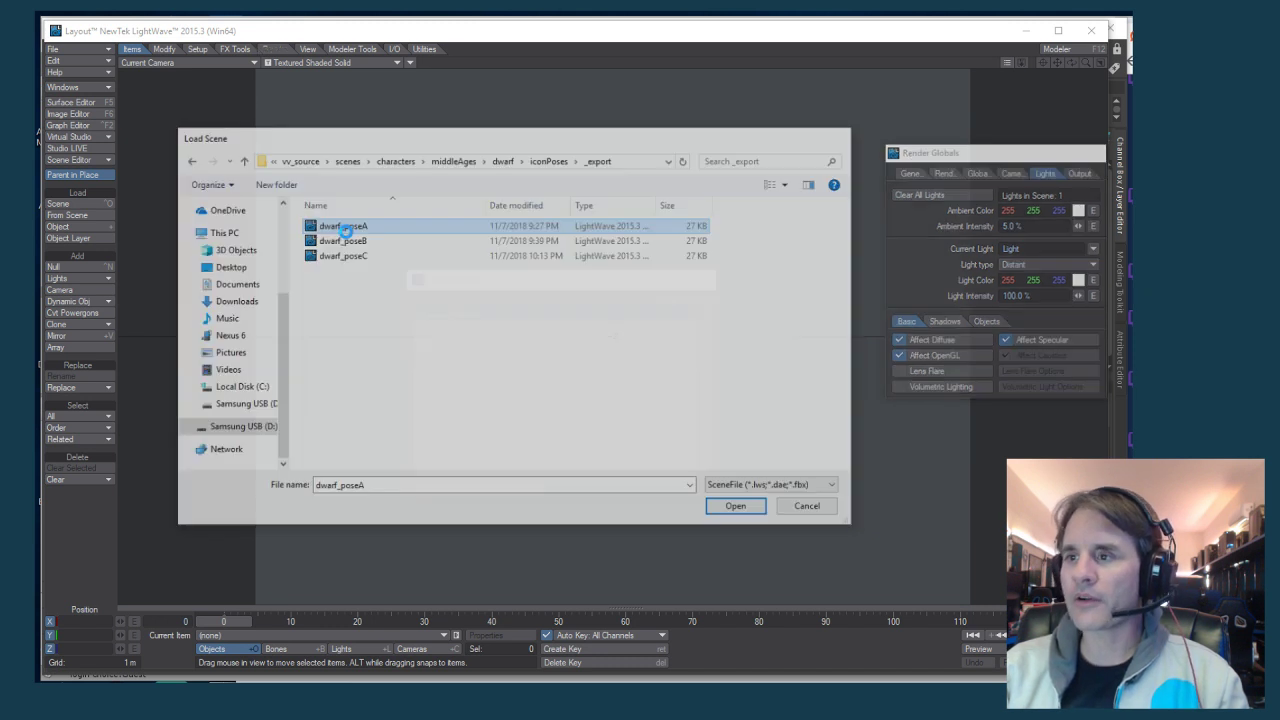
{"action": "left_click", "coordinate": [626, 100]}
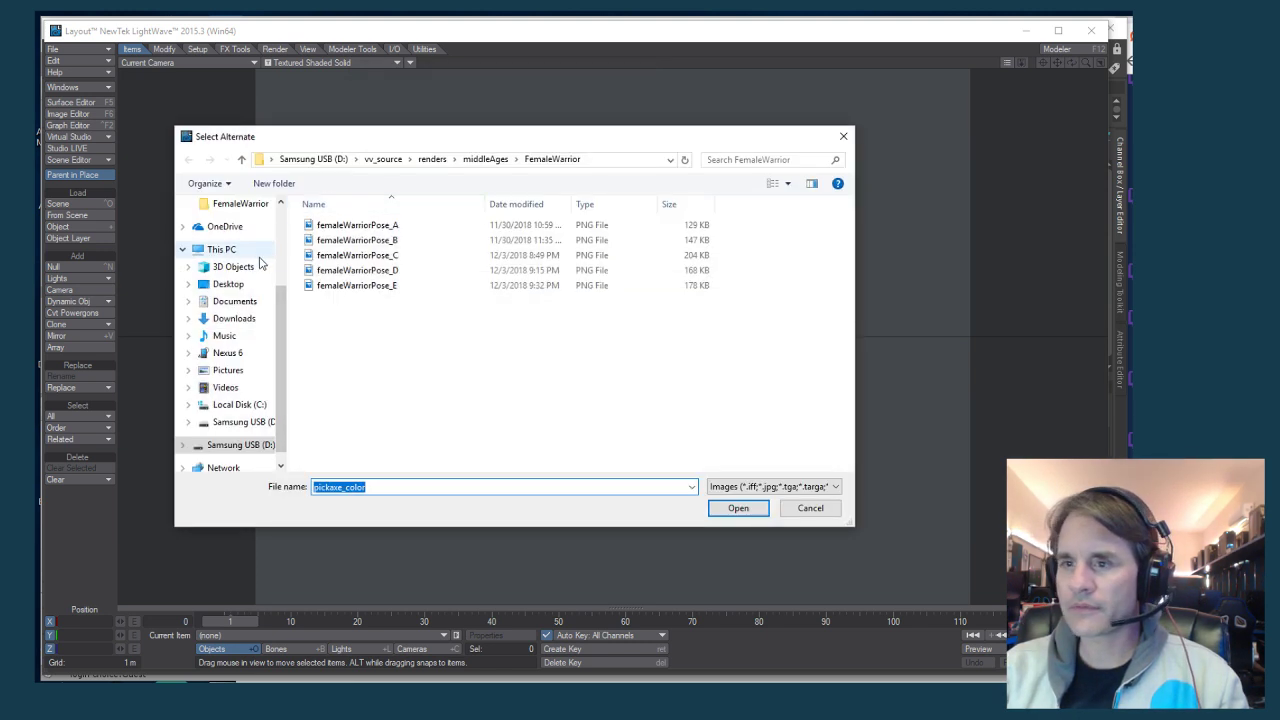
Browse to Desktop/Volley_Village_0_5_4/Assets/_images/middleAges to find pickaxe_color
{"action": "scroll", "coordinate": [248, 255], "scroll_direction": "up", "scroll_amount": 3}
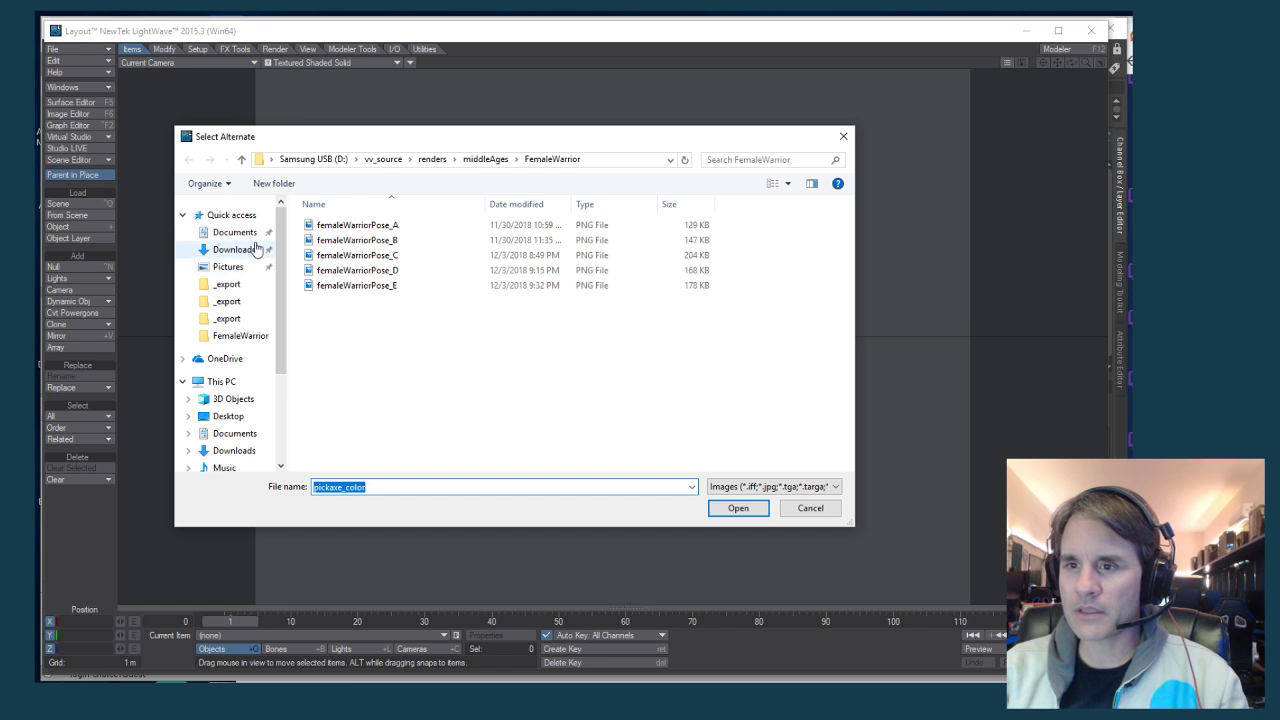
{"action": "left_click", "coordinate": [240, 417]}
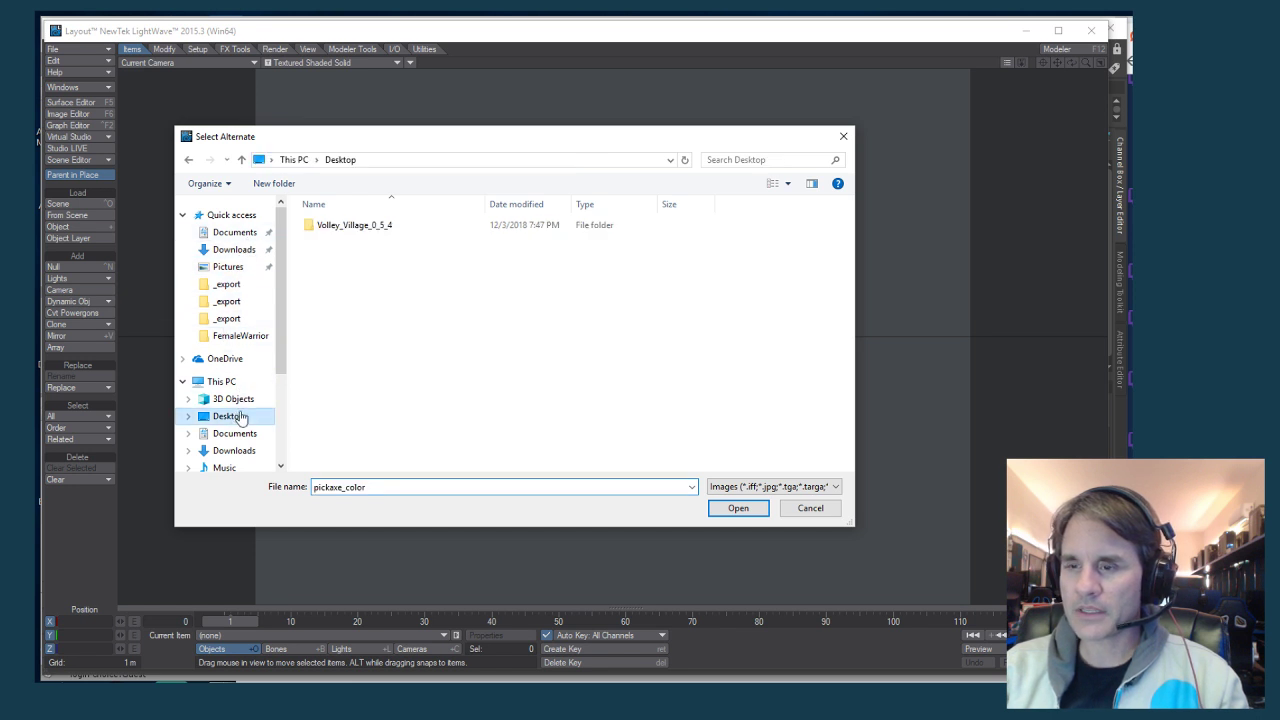
{"action": "double_click", "coordinate": [360, 227]}
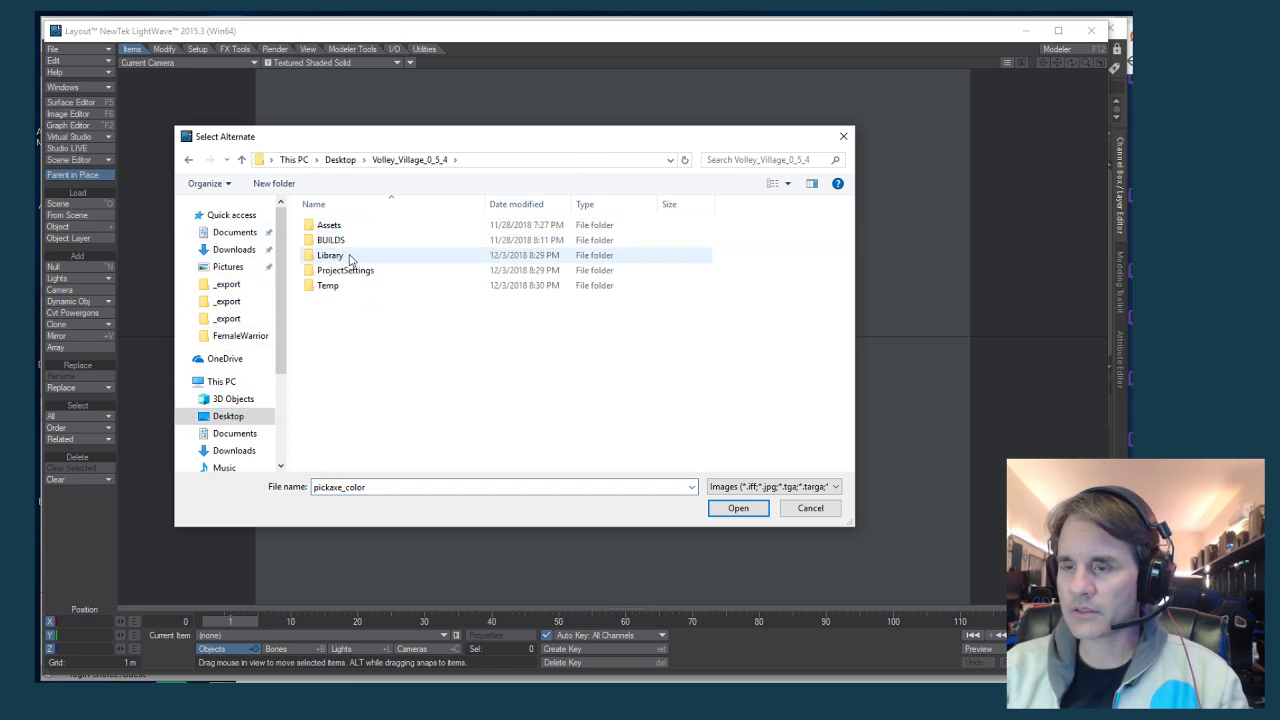
{"action": "double_click", "coordinate": [330, 225]}
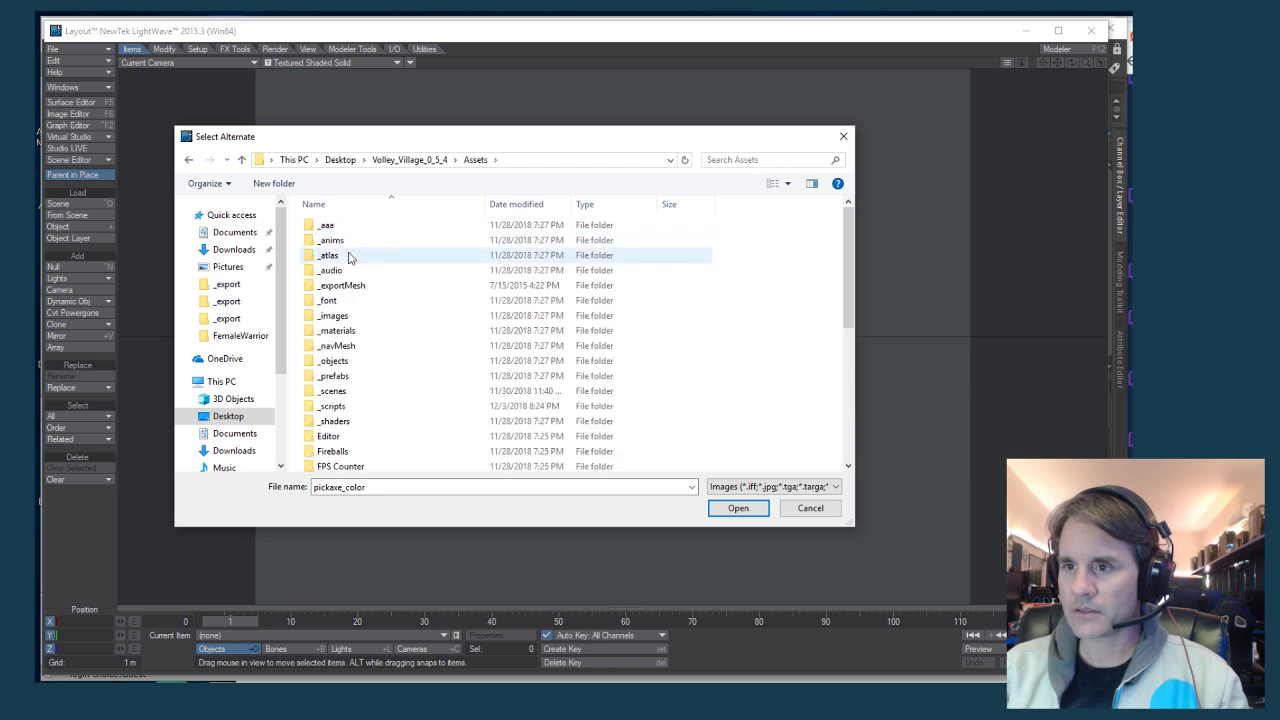
{"action": "double_click", "coordinate": [334, 315]}
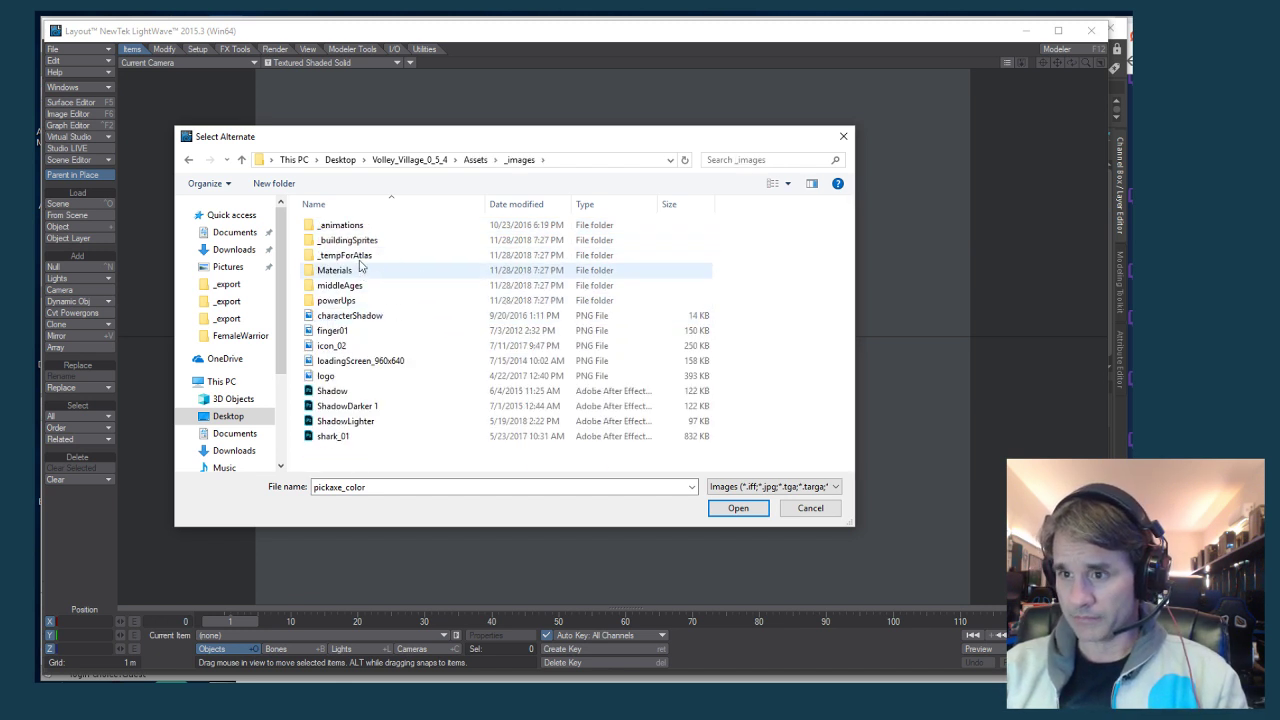
{"action": "double_click", "coordinate": [340, 286]}
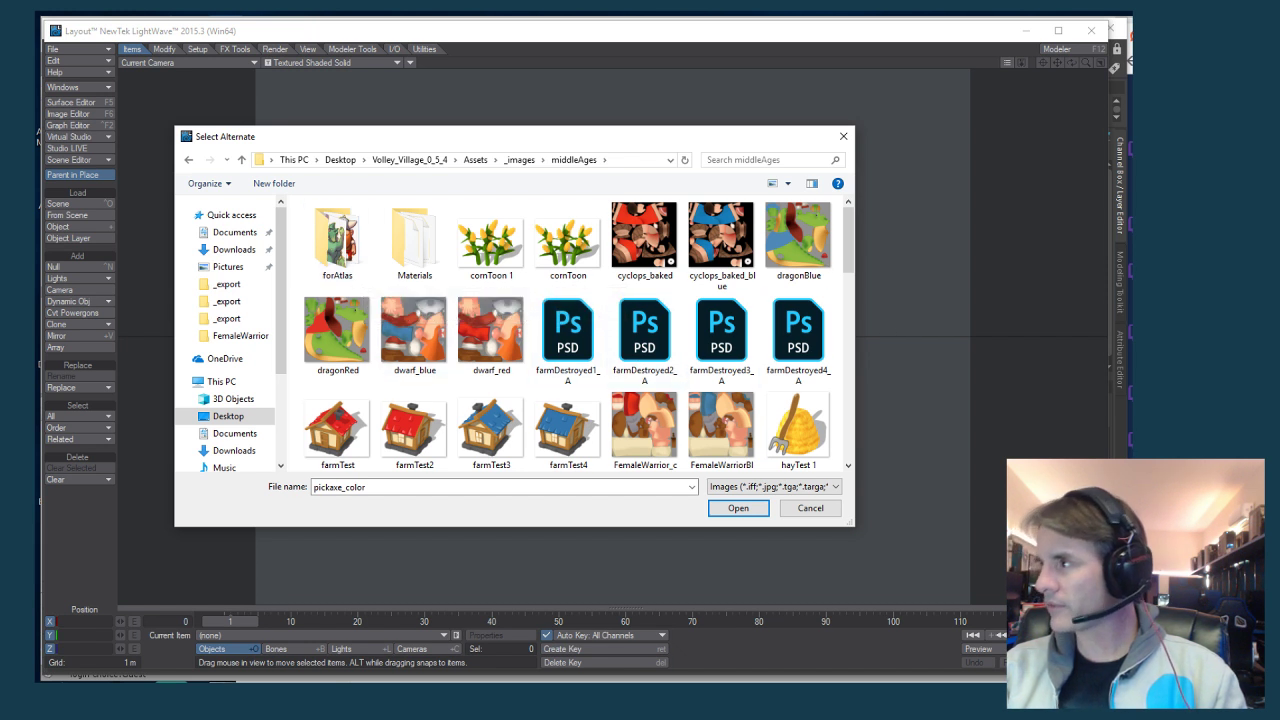
{"action": "key", "text": "alt+Tab"}
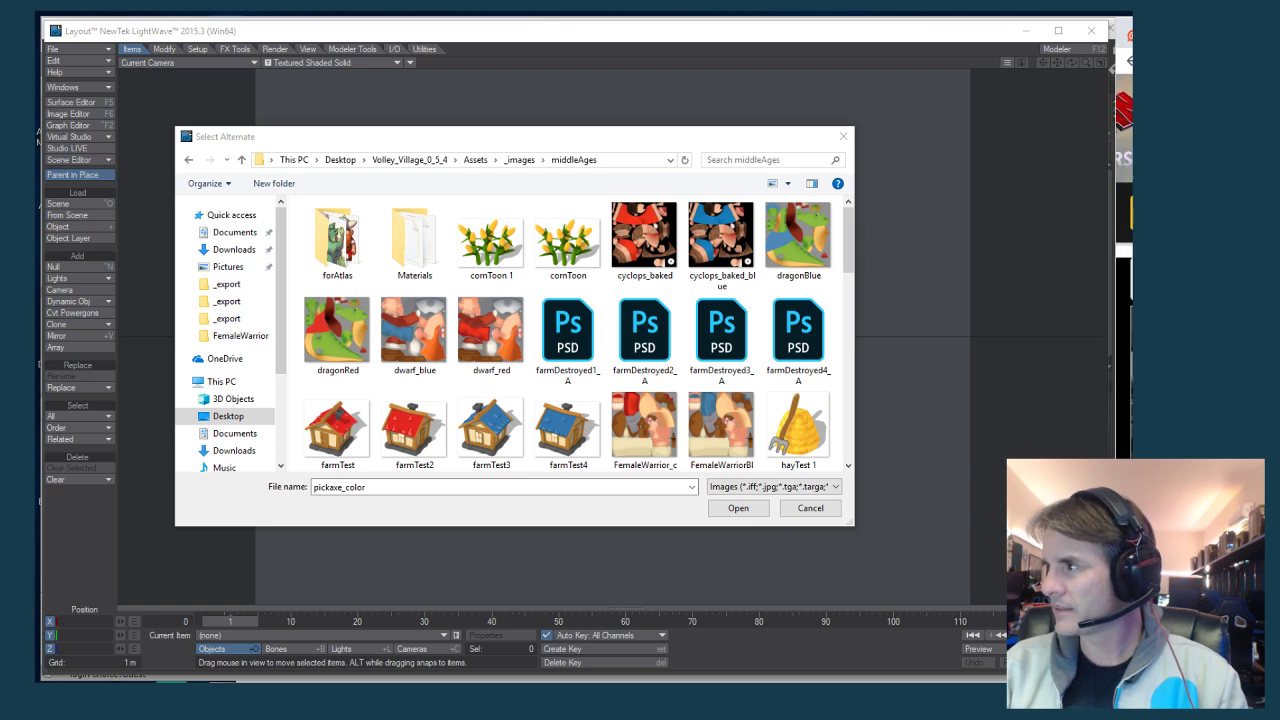
{"action": "key", "text": "alt+Tab"}
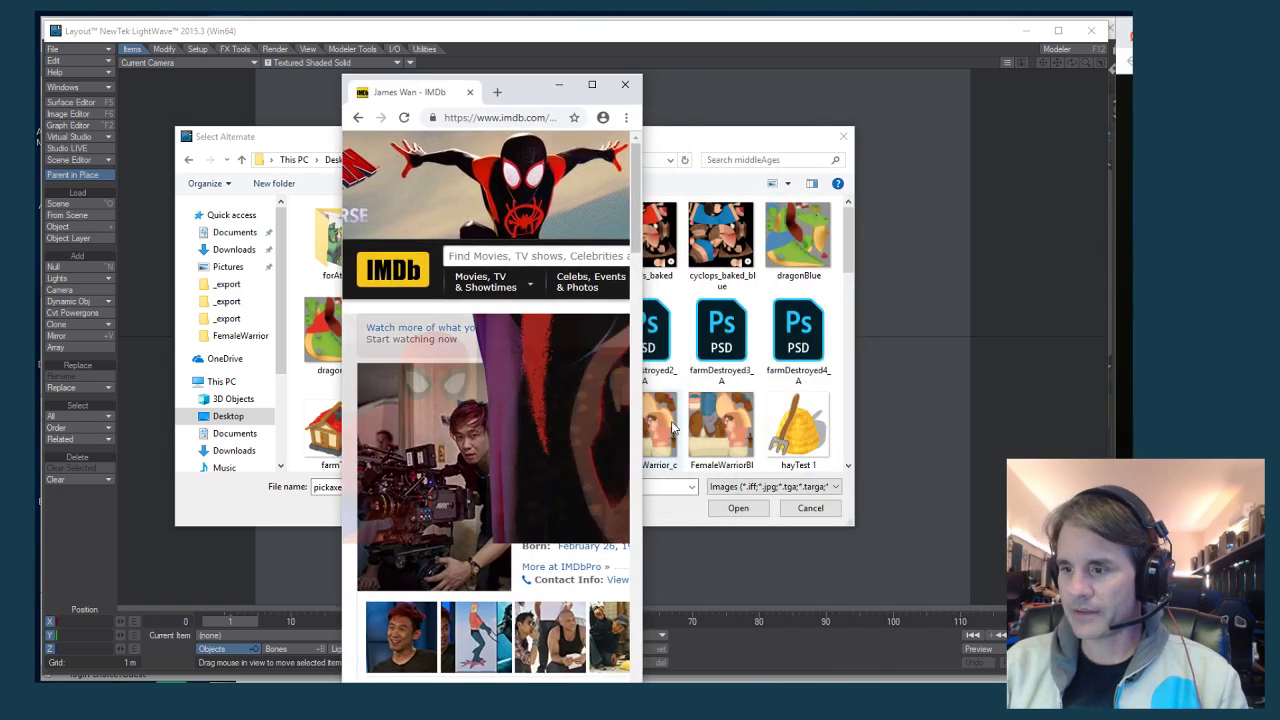
Narrow and reposition the IMDb window, then scroll down the filmmaker's credits
{"action": "left_click_drag", "start_coordinate": [690, 420], "coordinate": [1004, 432]}
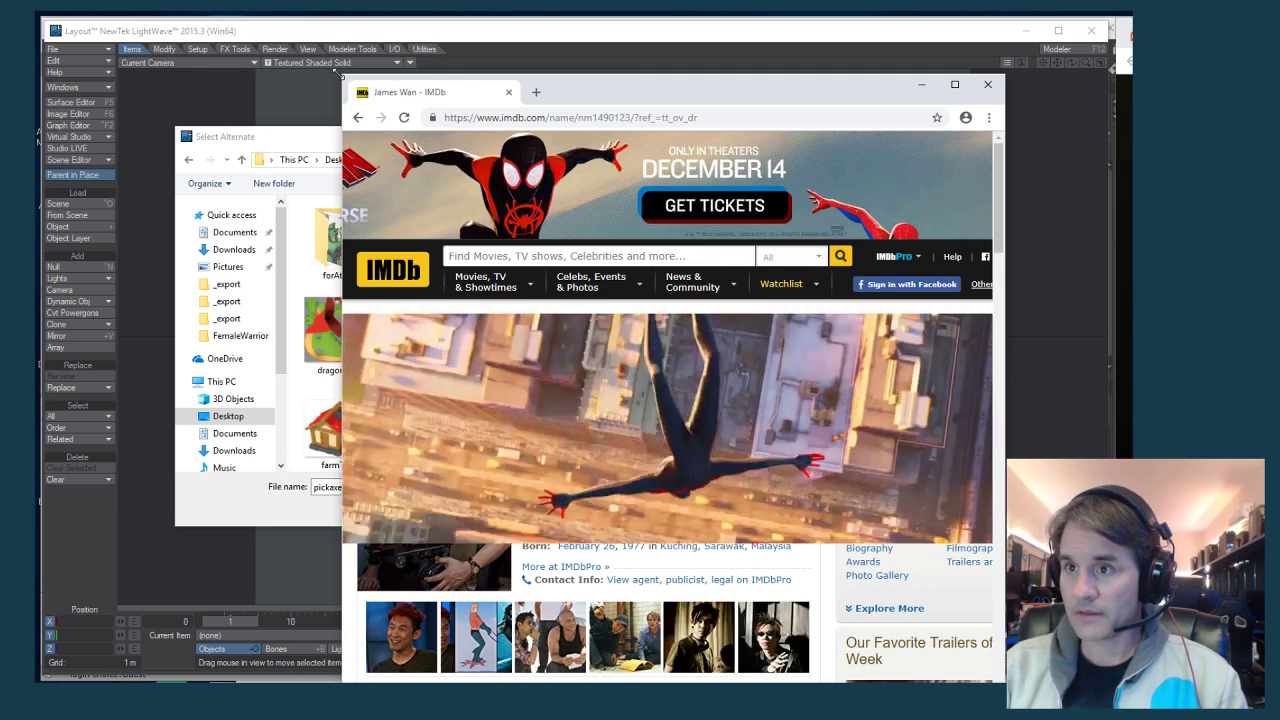
{"action": "left_click_drag", "start_coordinate": [522, 102], "coordinate": [419, 130]}
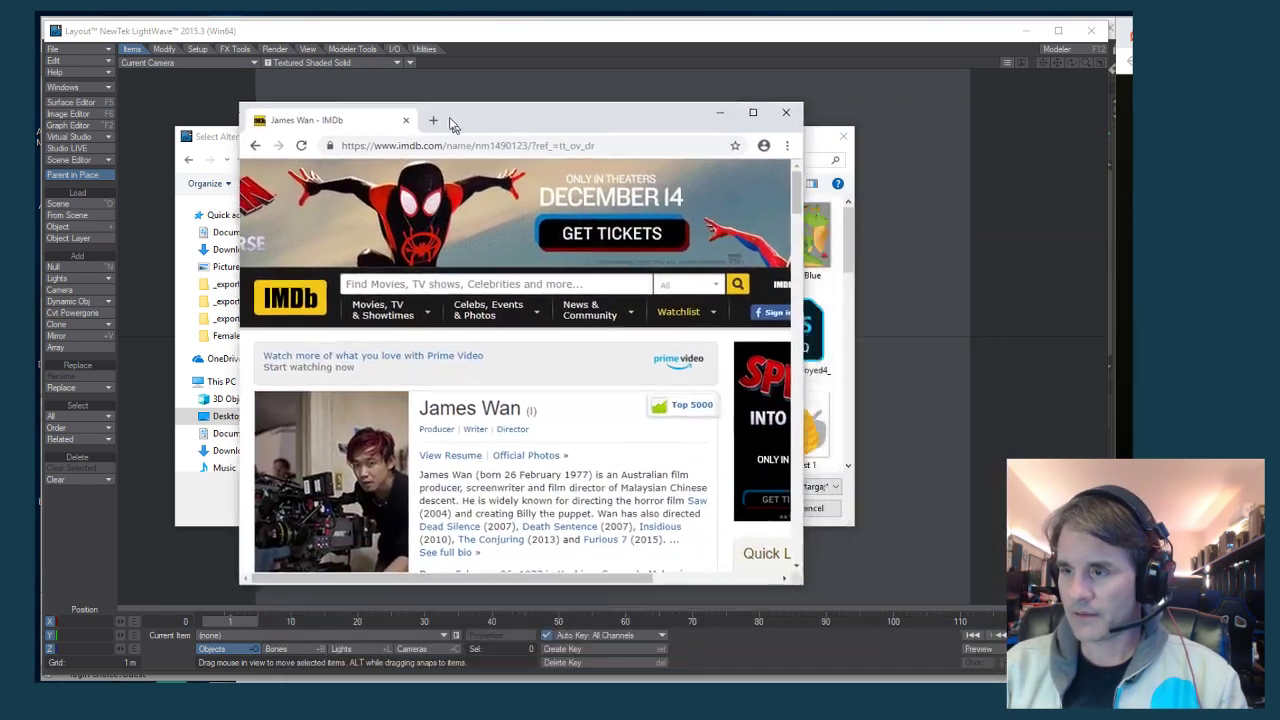
{"action": "scroll", "coordinate": [632, 430], "scroll_direction": "down", "scroll_amount": 2}
{"action": "scroll", "coordinate": [632, 428], "scroll_direction": "down", "scroll_amount": 8}
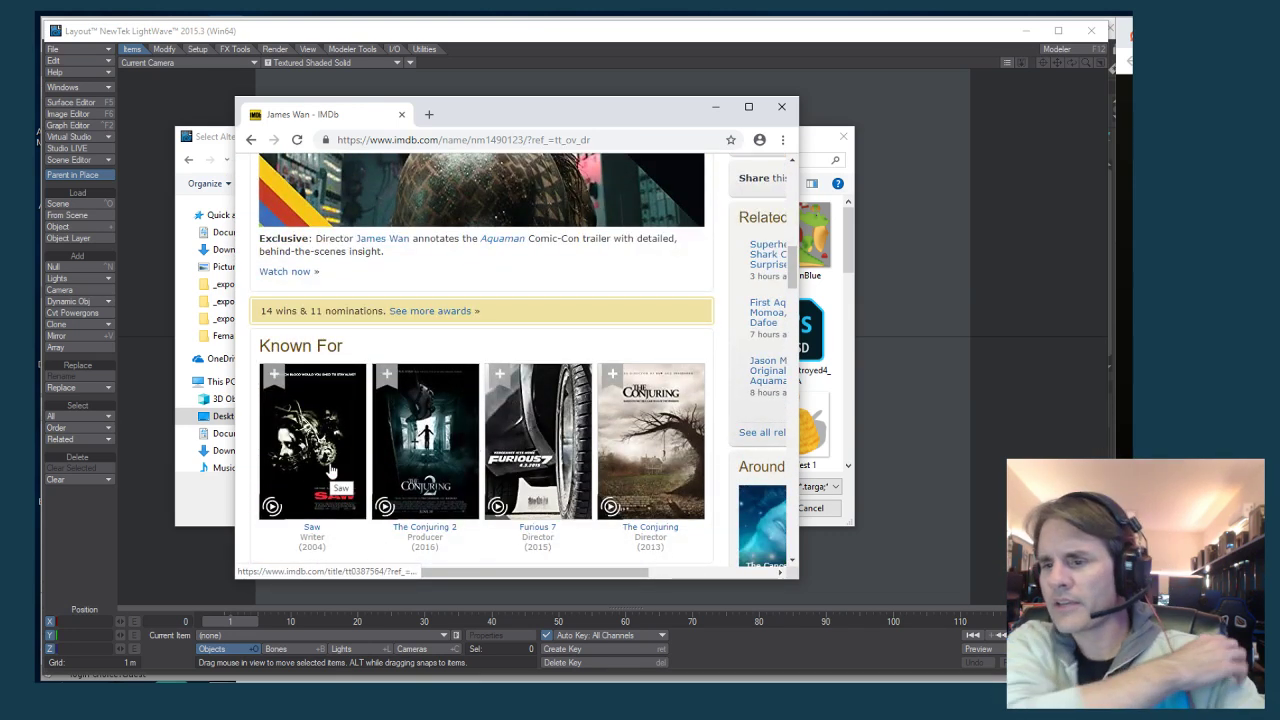
{"action": "scroll", "coordinate": [378, 401], "scroll_direction": "down", "scroll_amount": 3}
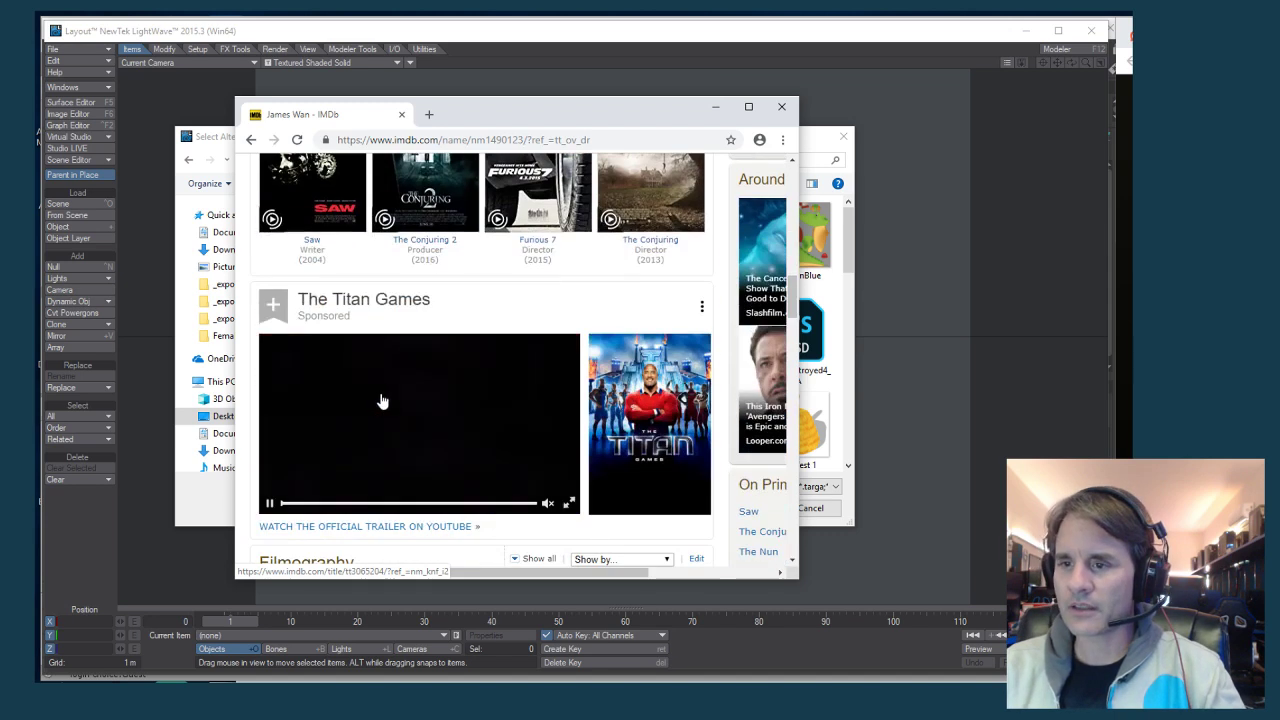
{"action": "scroll", "coordinate": [380, 401], "scroll_direction": "down", "scroll_amount": 3}
Collapse Producer credits, expand Director credits, scroll them, then return to the profile header
{"action": "left_click", "coordinate": [302, 270]}
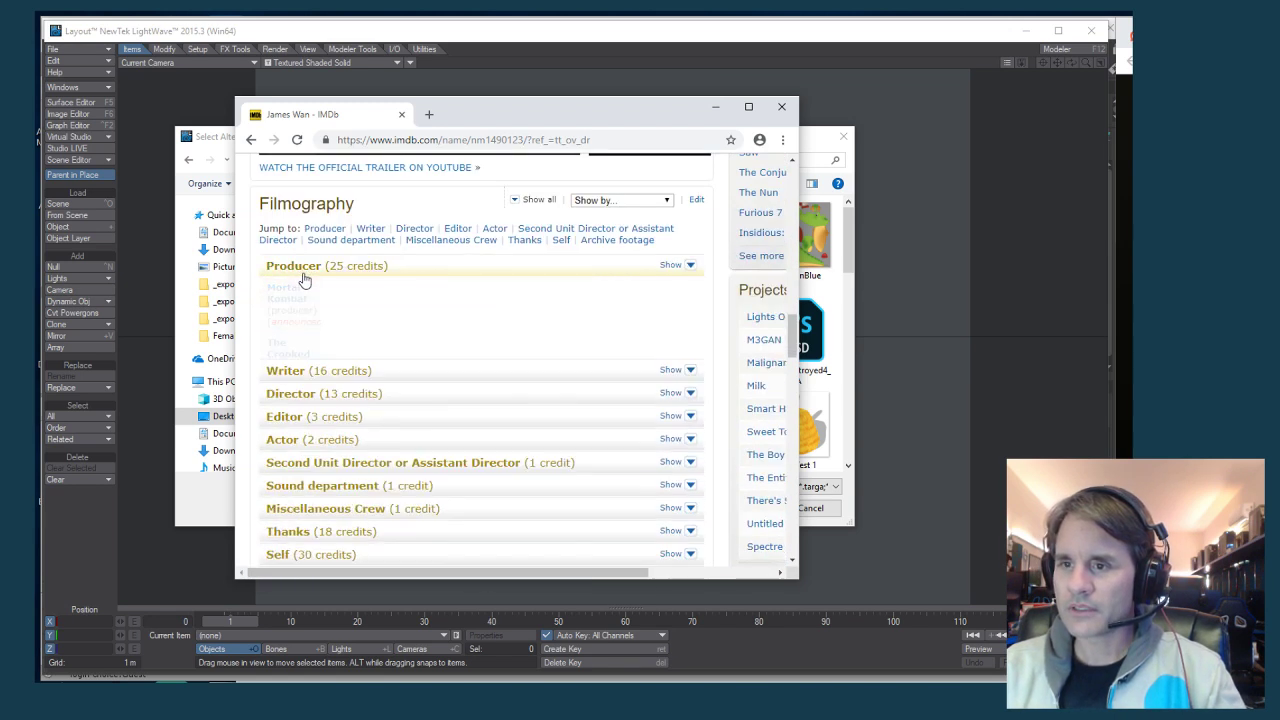
{"action": "left_click", "coordinate": [306, 318]}
{"action": "scroll", "coordinate": [415, 385], "scroll_direction": "down", "scroll_amount": 2}
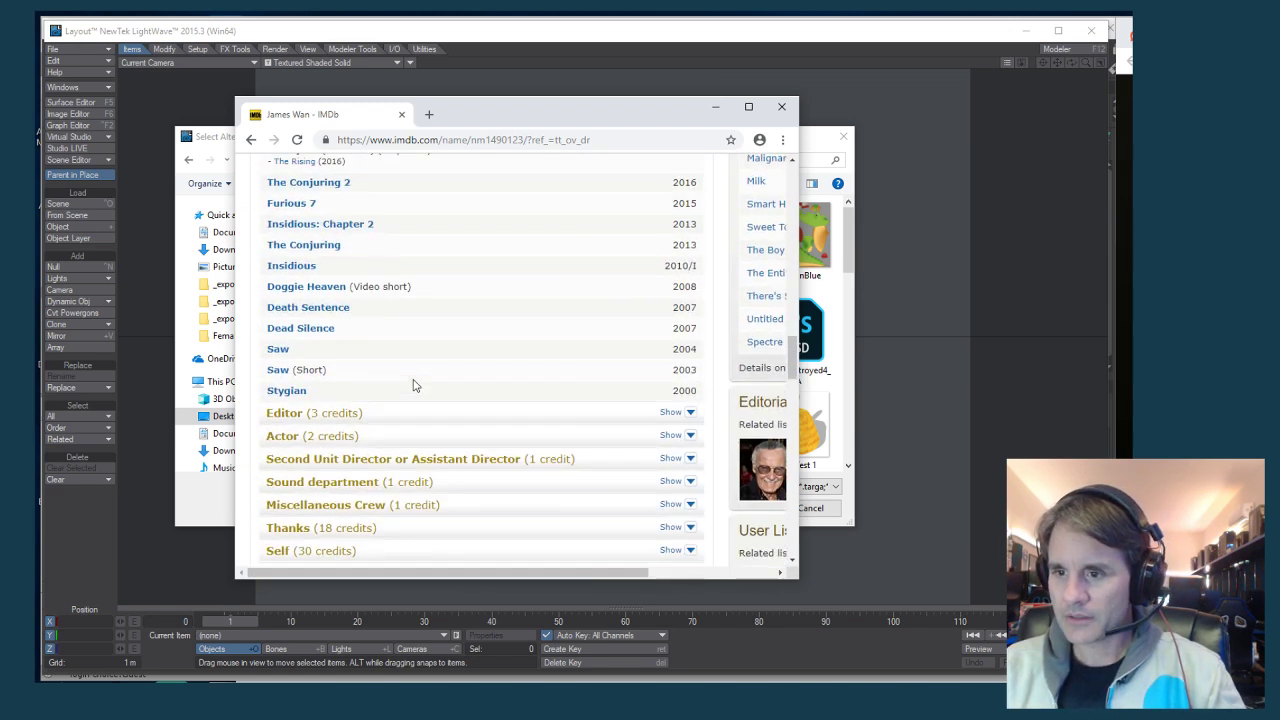
{"action": "scroll", "coordinate": [415, 385], "scroll_direction": "down", "scroll_amount": 1}
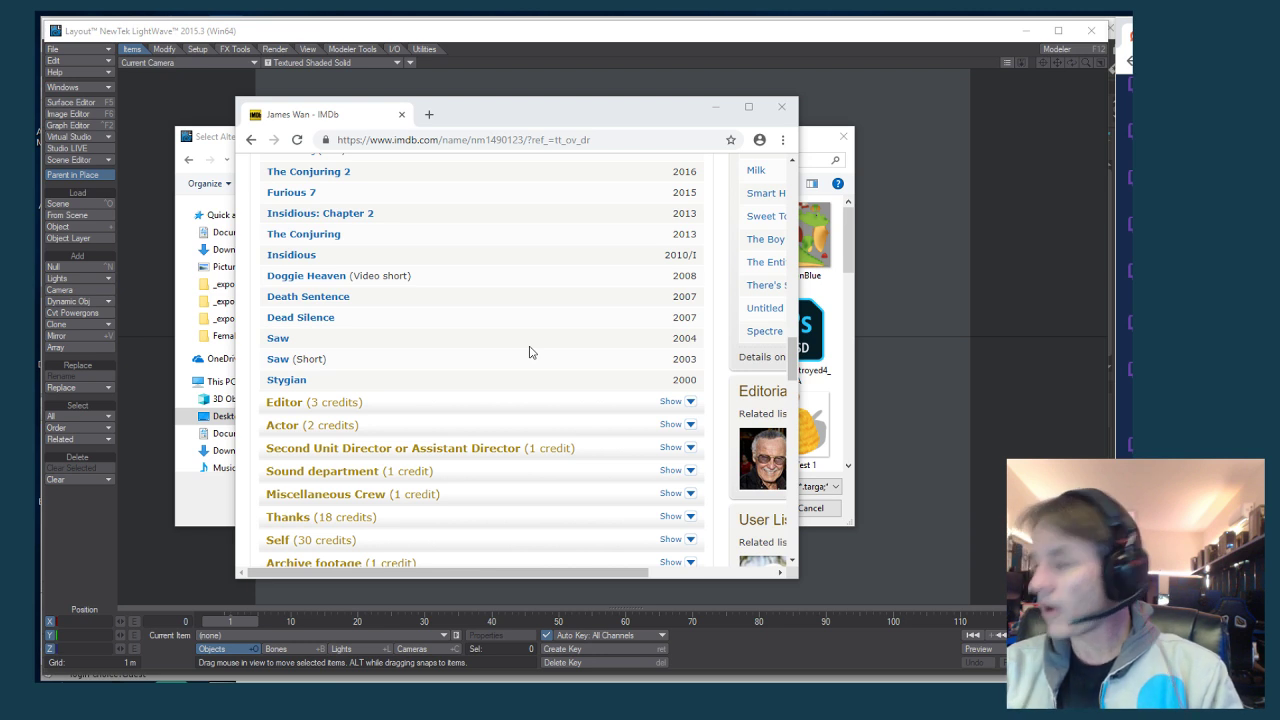
{"action": "scroll", "coordinate": [538, 323], "scroll_direction": "up", "scroll_amount": 15}
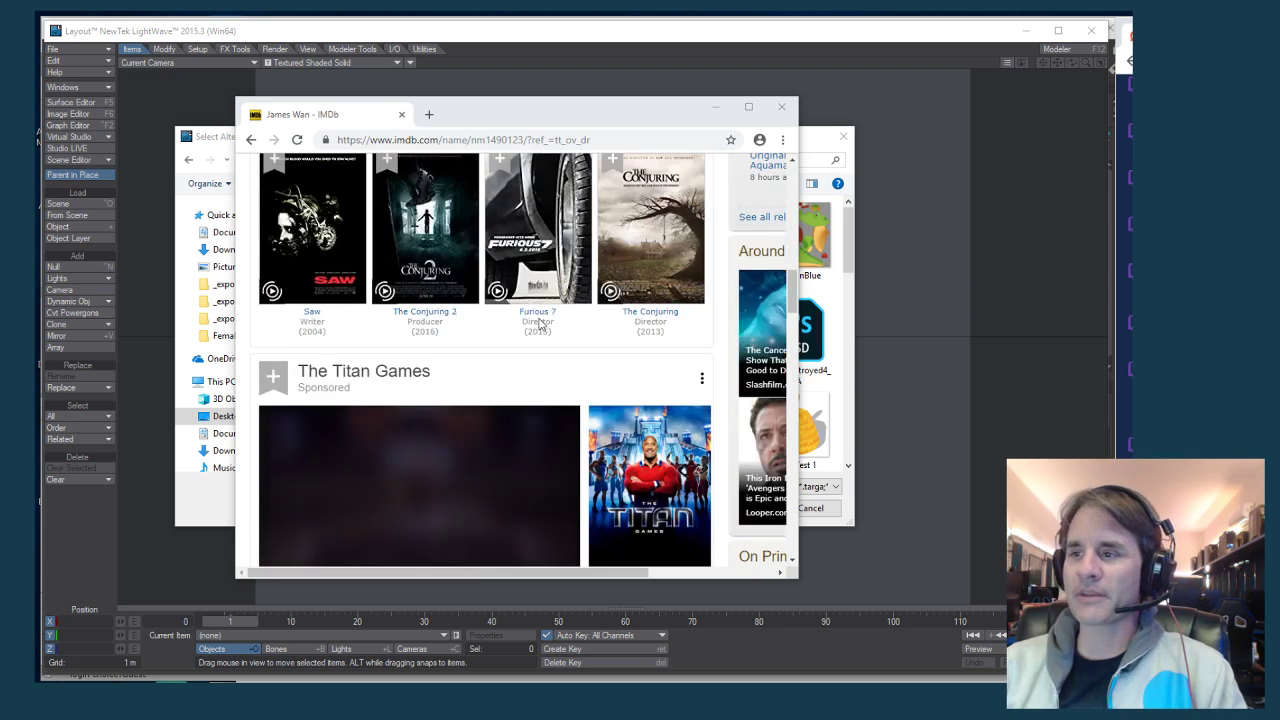
{"action": "scroll", "coordinate": [538, 323], "scroll_direction": "up", "scroll_amount": 10}
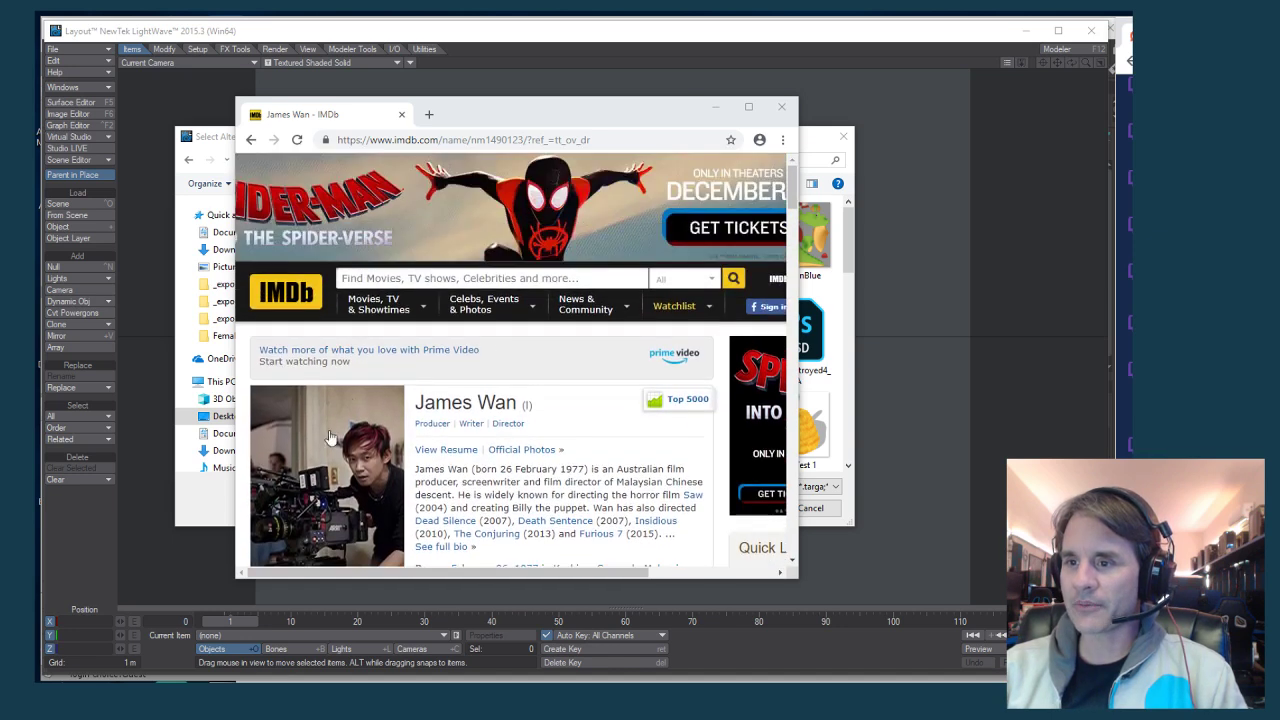
{"action": "scroll", "coordinate": [364, 240], "scroll_direction": "down", "scroll_amount": 4}
{"action": "left_click", "coordinate": [489, 141]}
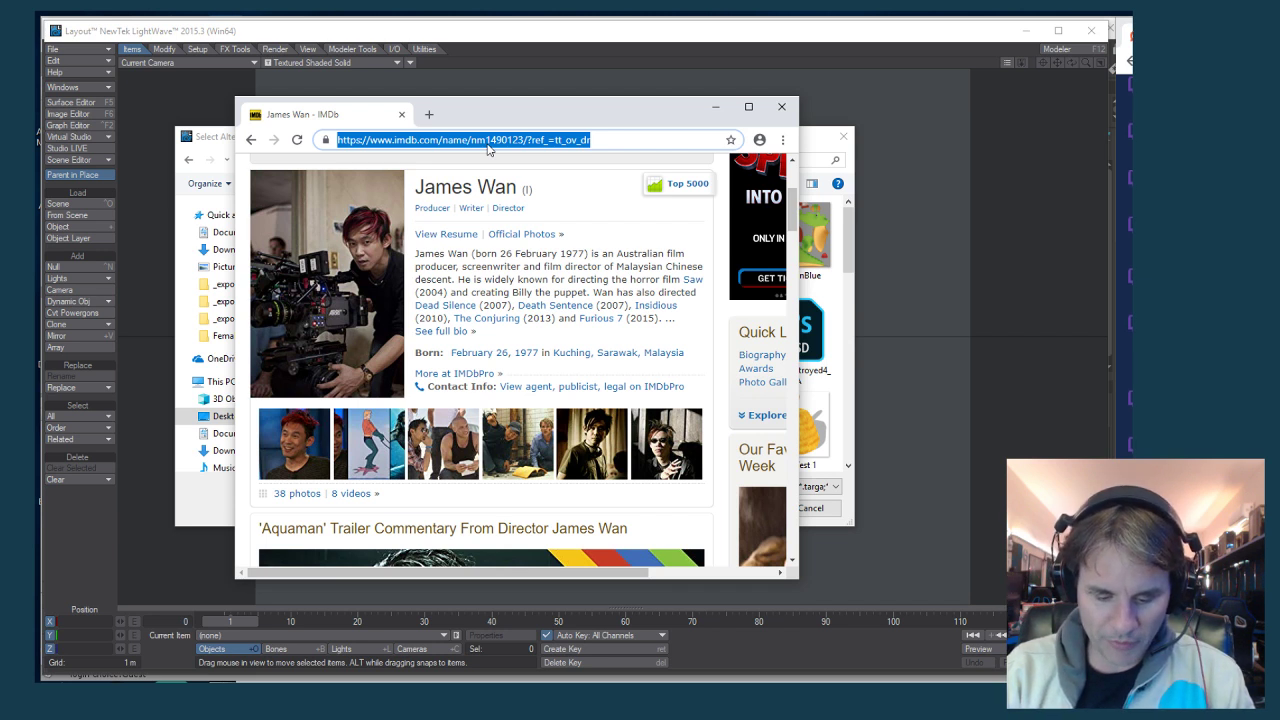
Search Google for 'atomic monster logo' and show only the video results
{"action": "type", "text": "atomic mon"}
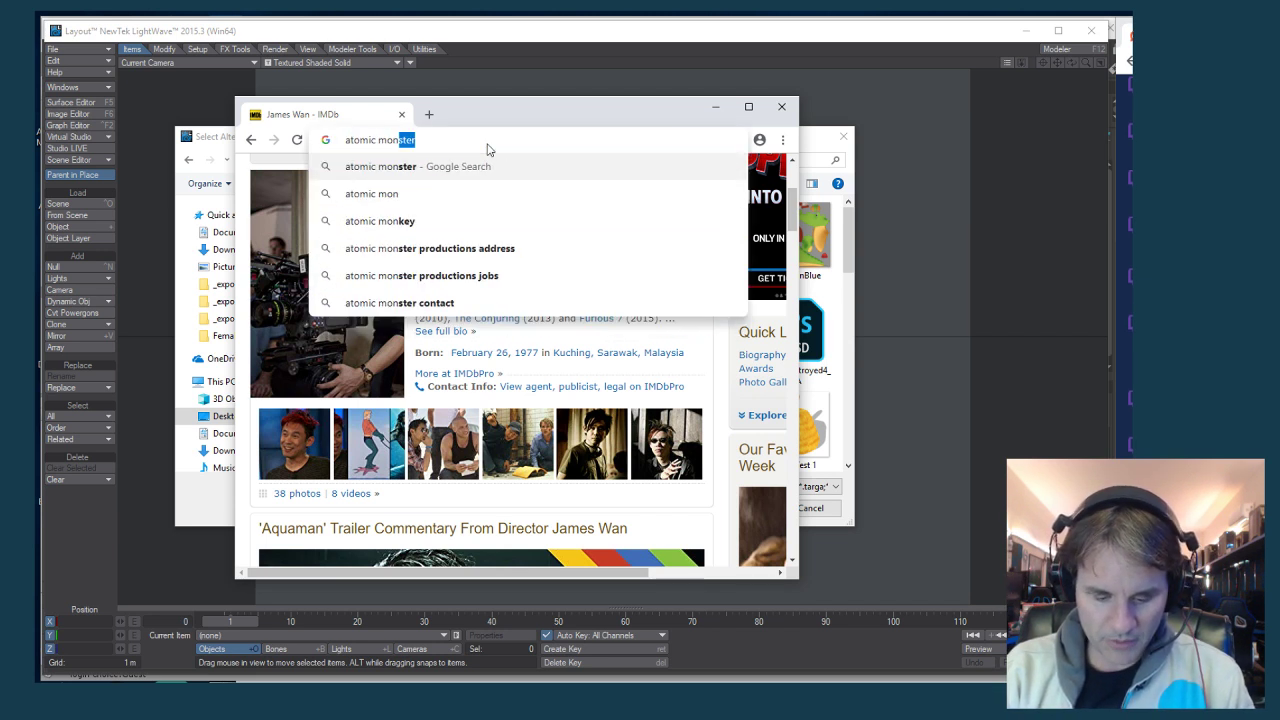
{"action": "type", "text": "ster logo"}
{"action": "key", "text": "Return"}
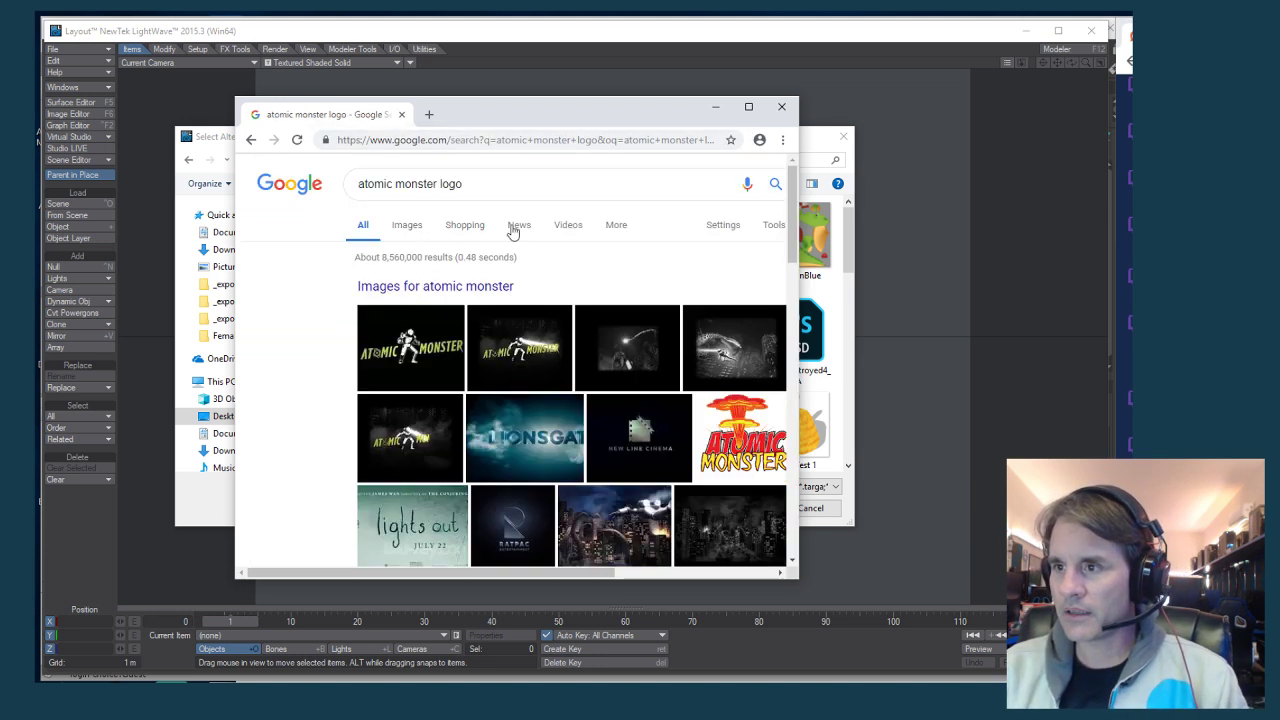
{"action": "left_click", "coordinate": [572, 230]}
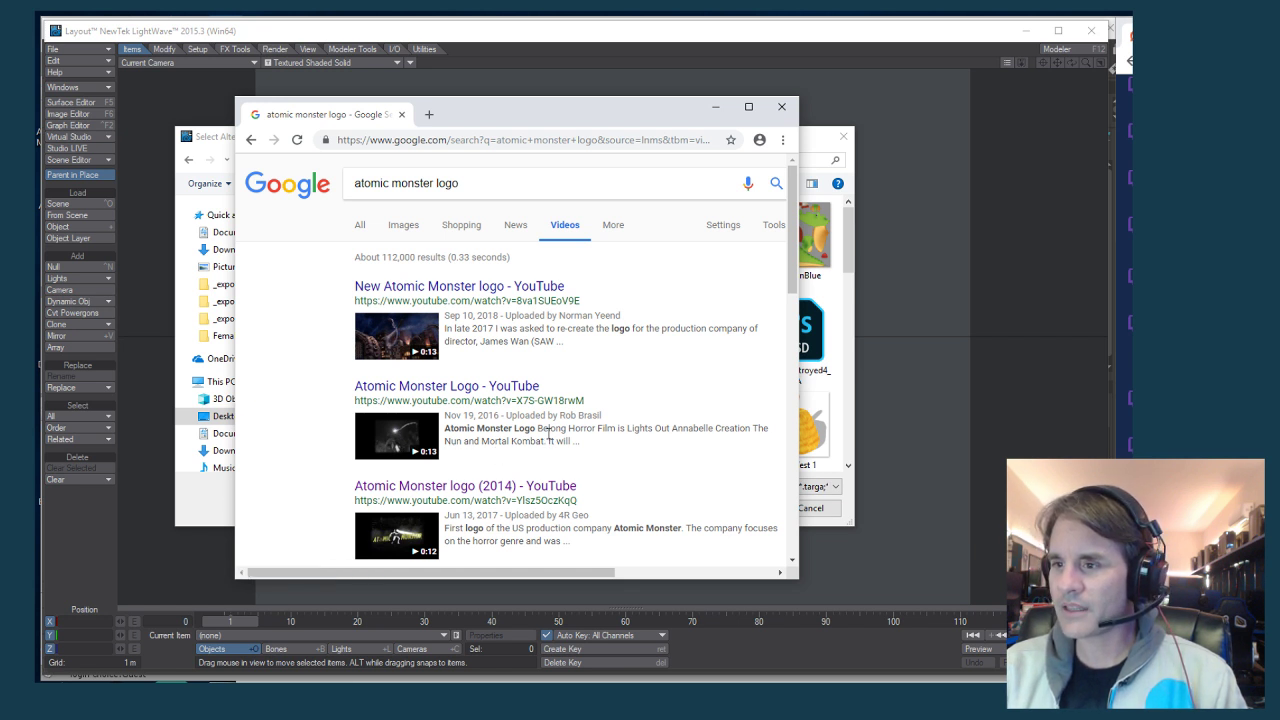
{"action": "scroll", "coordinate": [548, 433], "scroll_direction": "down", "scroll_amount": 1}
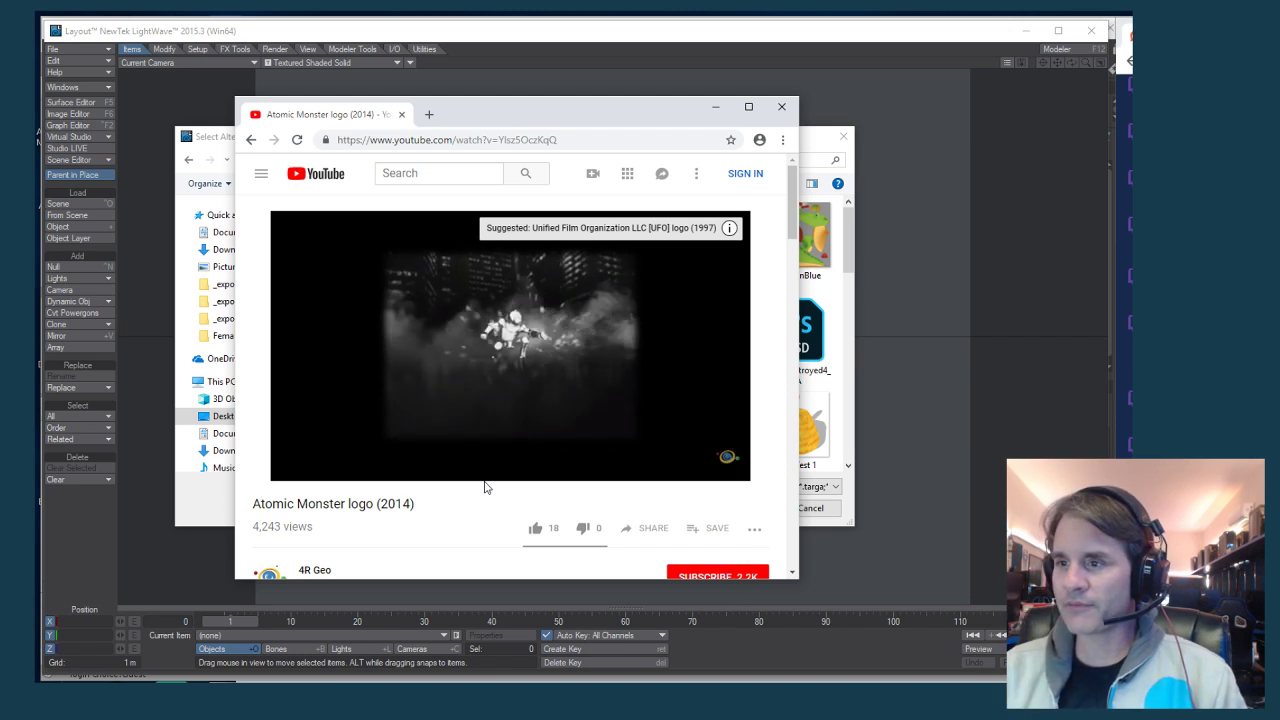
Watch the New Atomic Monster logo video, then start the Atomic Monster Logo video
{"action": "mouse_move", "coordinate": [491, 424]}
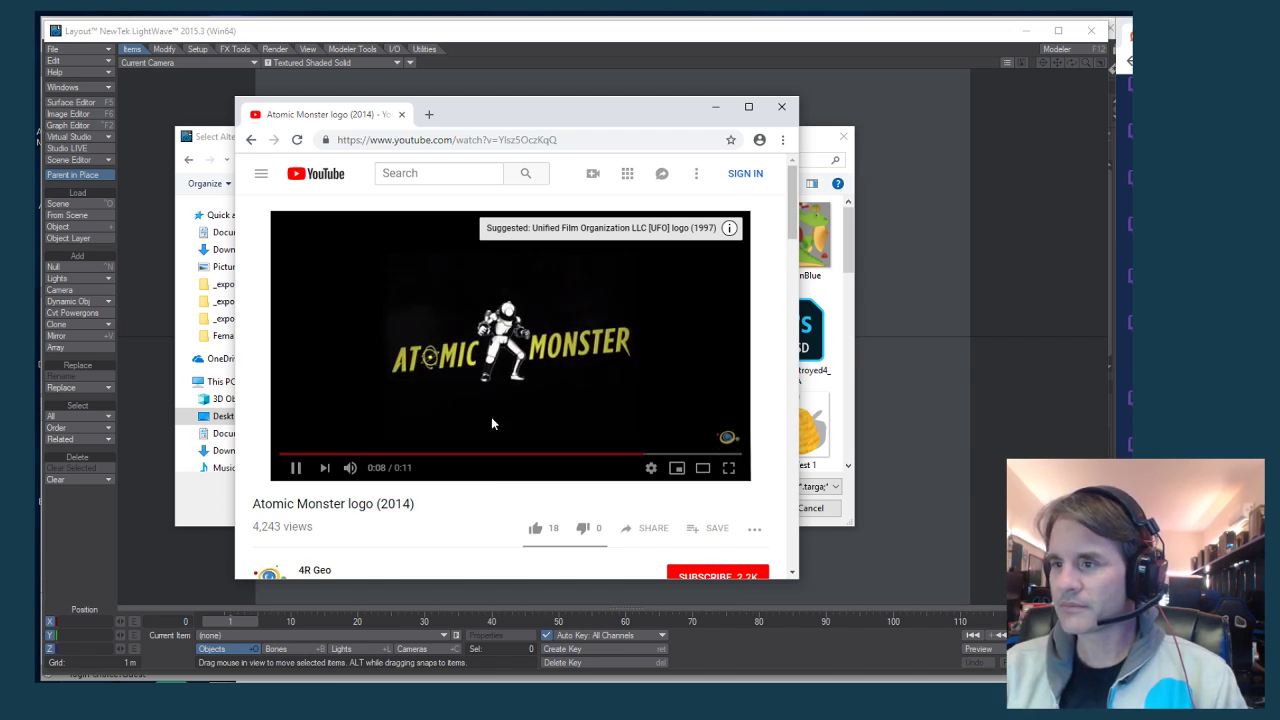
{"action": "left_click", "coordinate": [251, 139]}
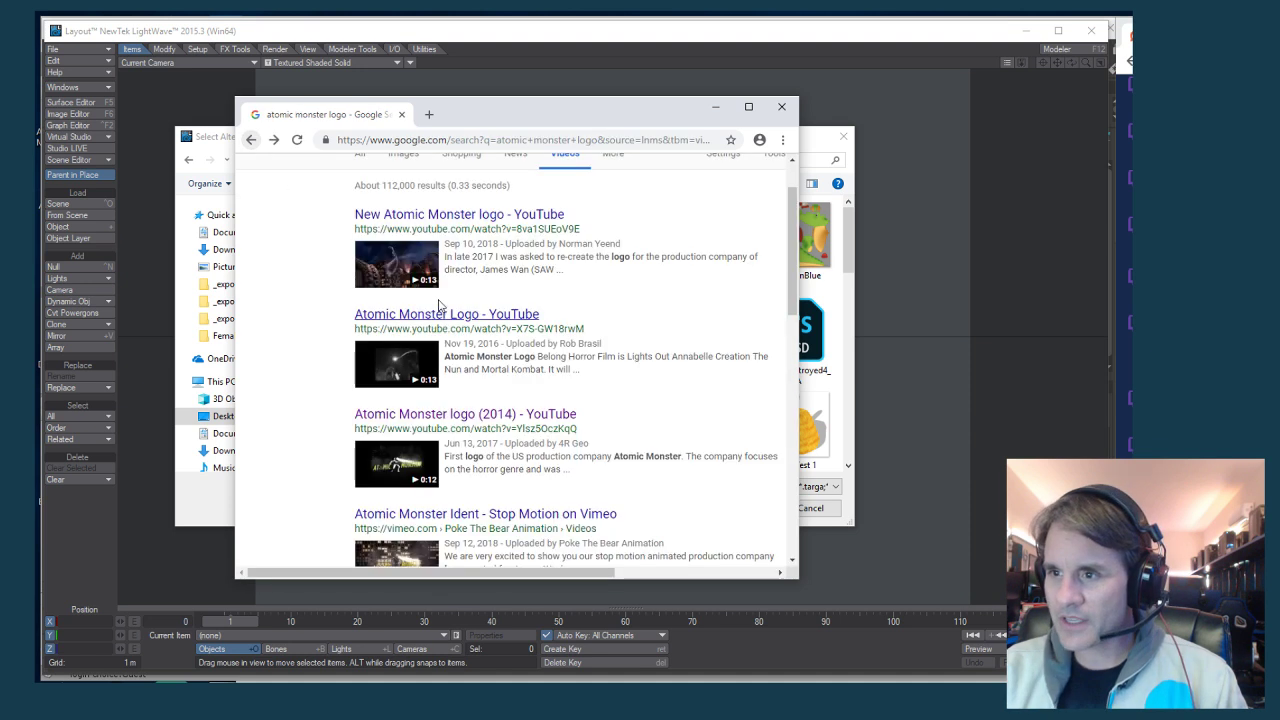
{"action": "left_click", "coordinate": [406, 215]}
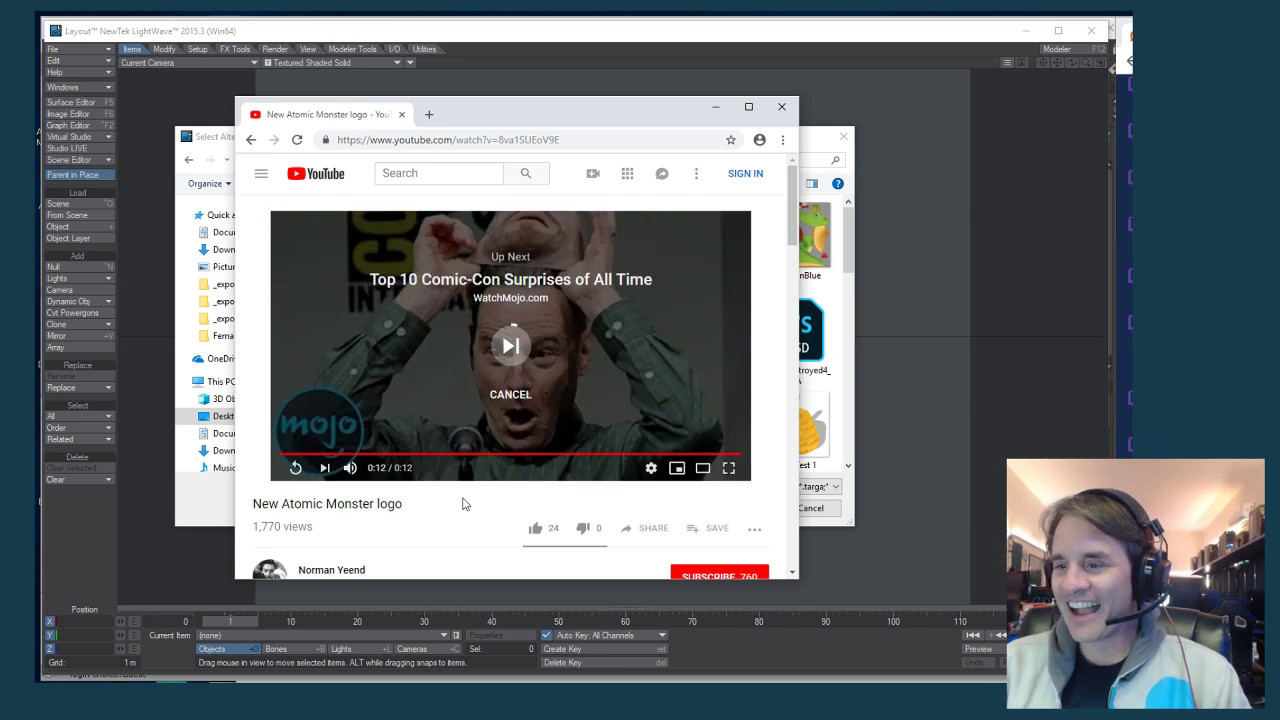
{"action": "left_click", "coordinate": [492, 394]}
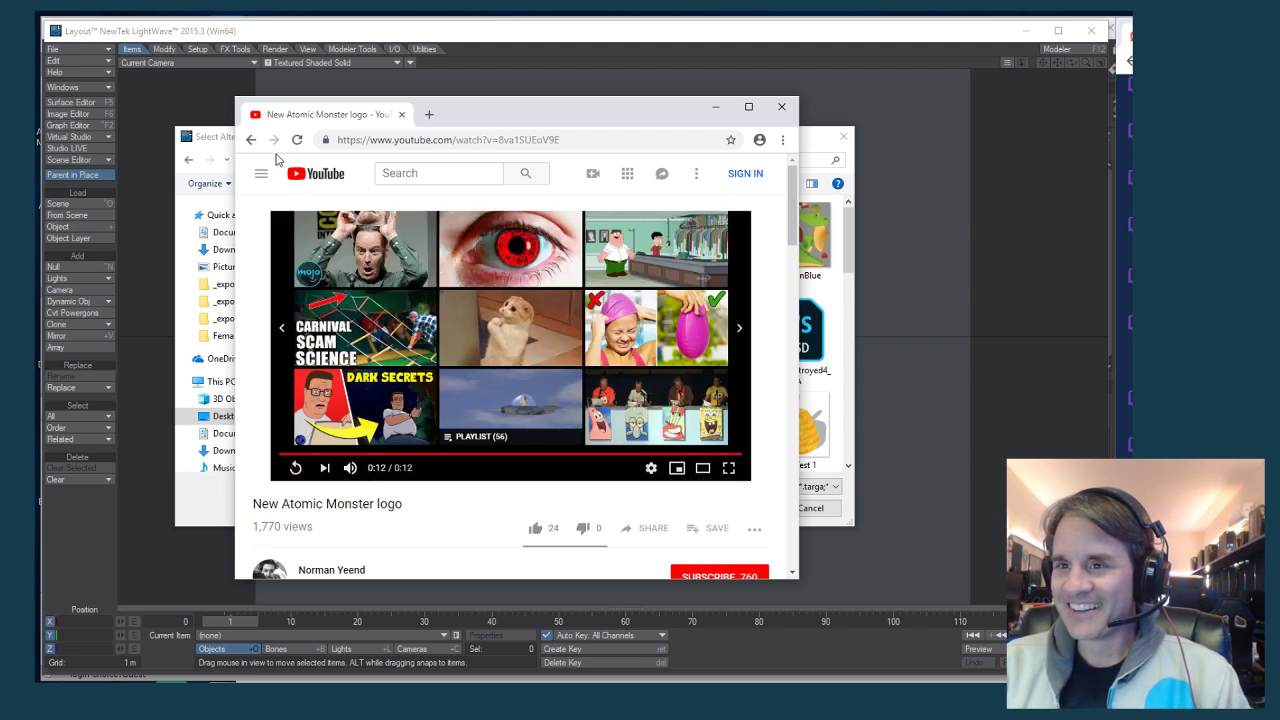
{"action": "left_click", "coordinate": [252, 140]}
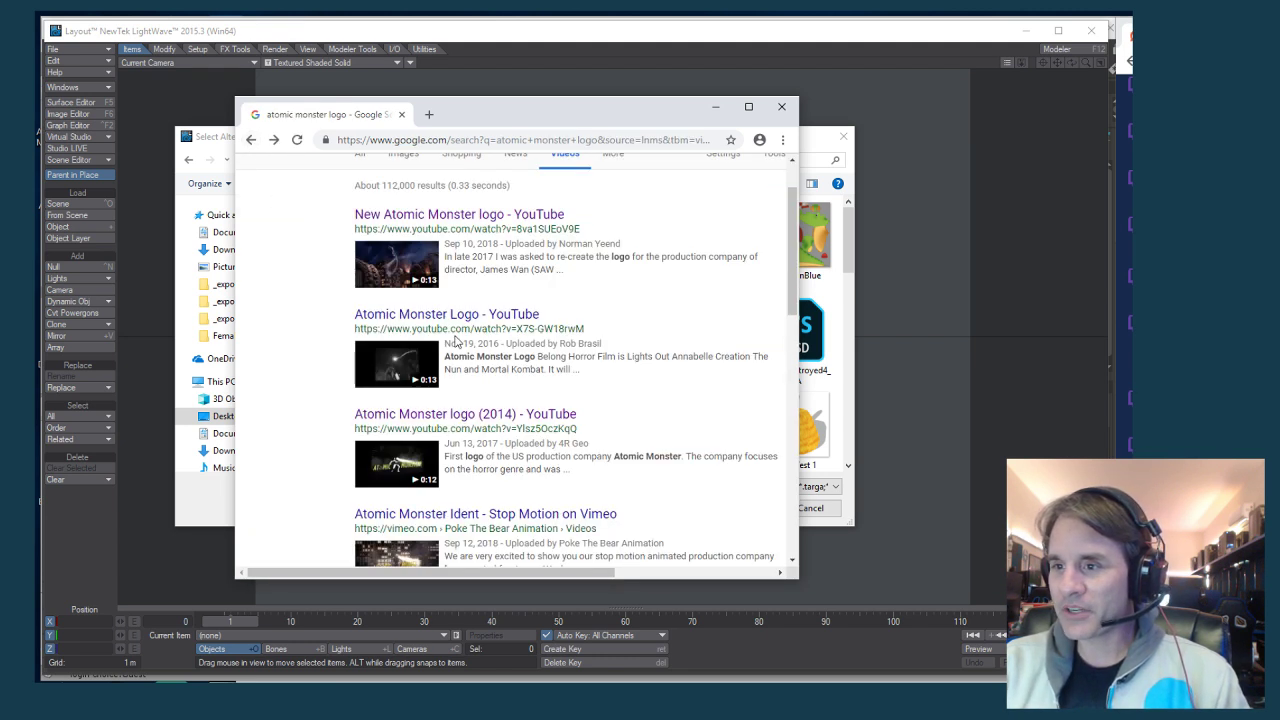
{"action": "left_click", "coordinate": [441, 316]}
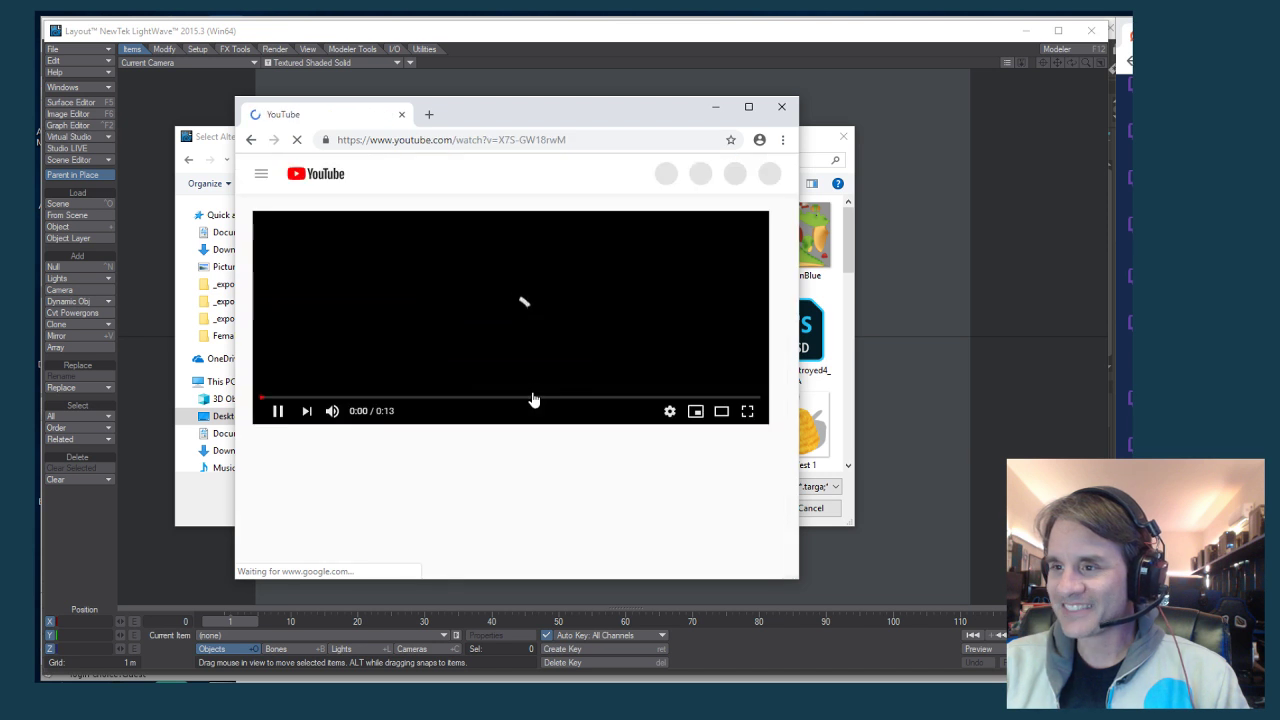
Rewatch the Atomic Monster Logo video in theater mode and the New logo video, then close Chrome
{"action": "left_click", "coordinate": [251, 140]}
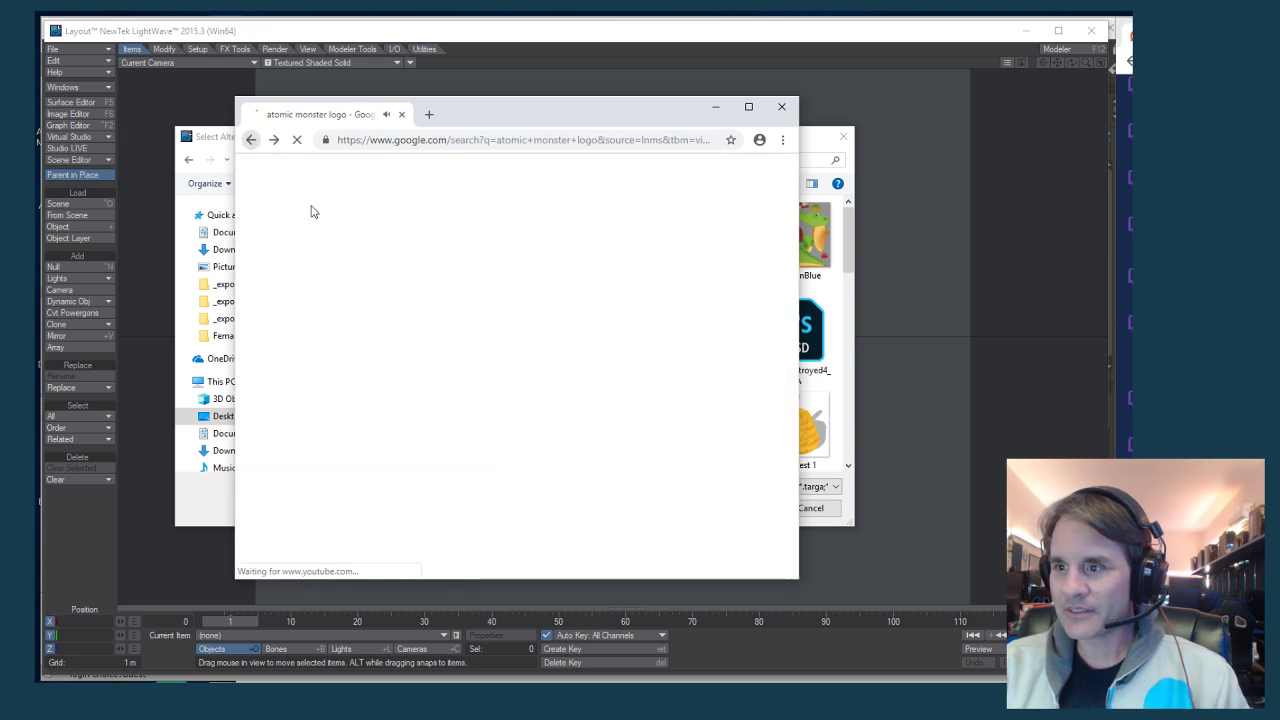
{"action": "left_click", "coordinate": [443, 317]}
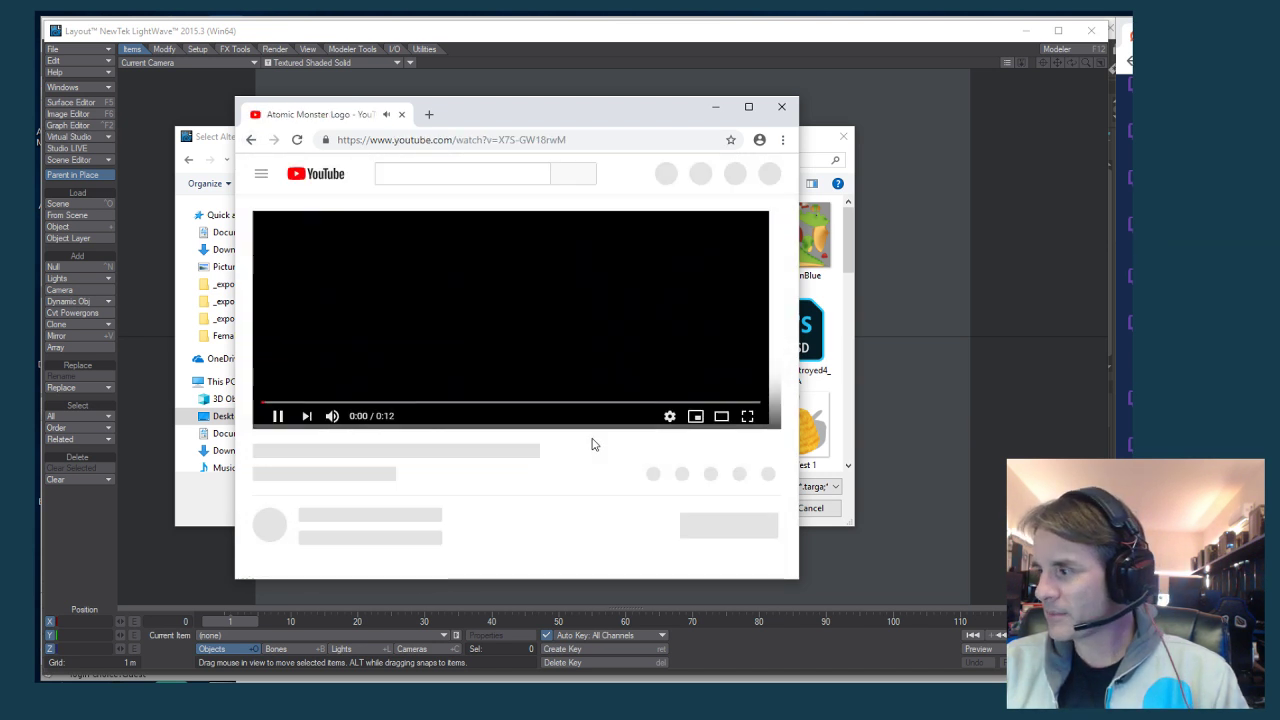
{"action": "left_click", "coordinate": [721, 414]}
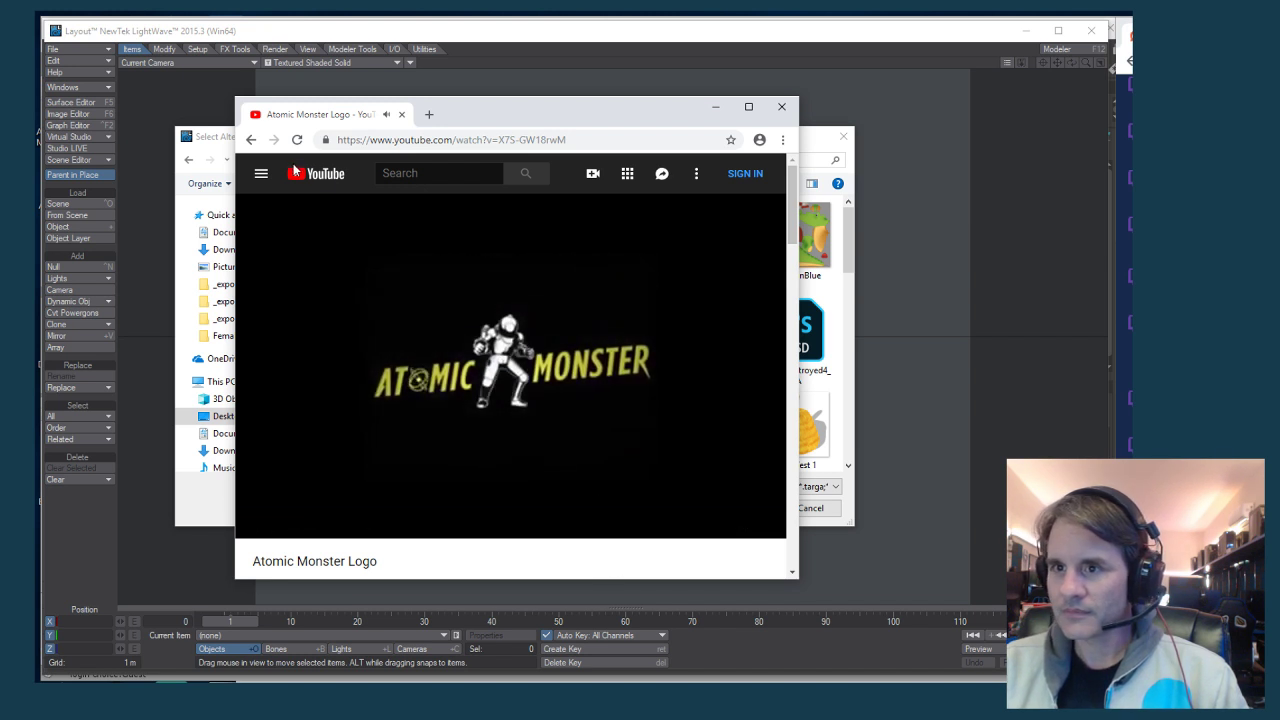
{"action": "left_click", "coordinate": [251, 140]}
{"action": "left_click", "coordinate": [388, 216]}
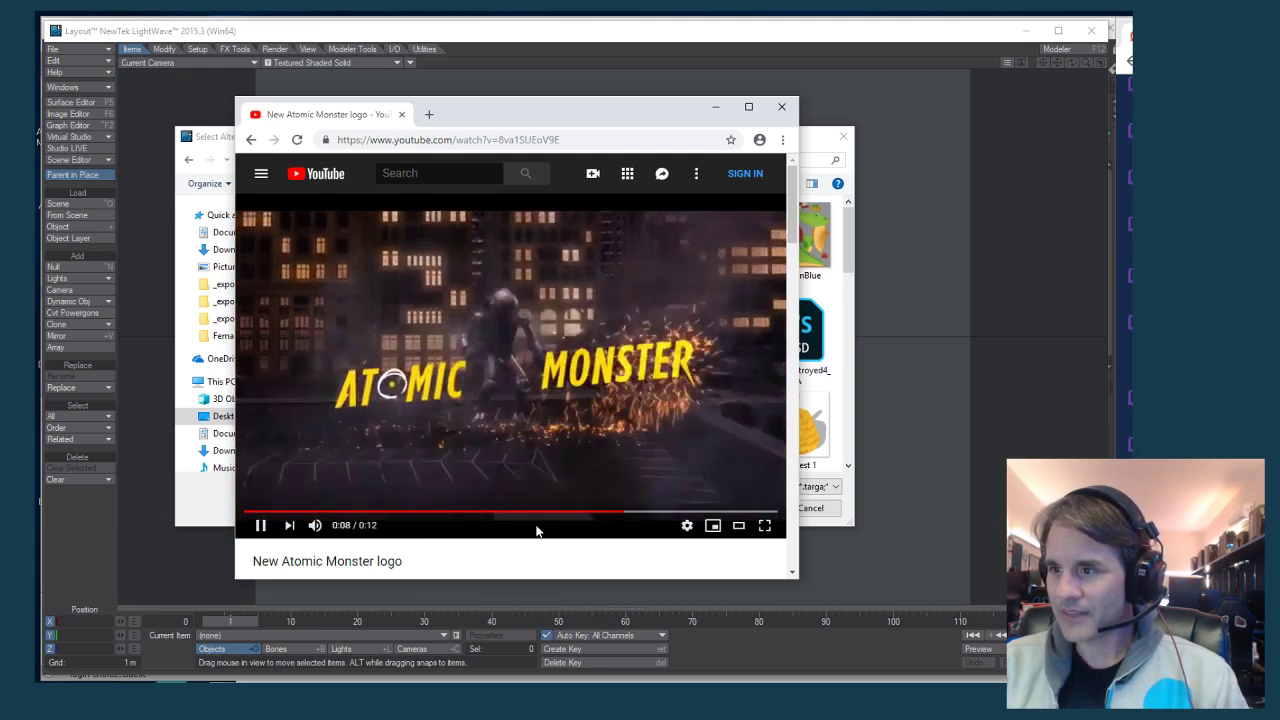
{"action": "left_click", "coordinate": [781, 106]}
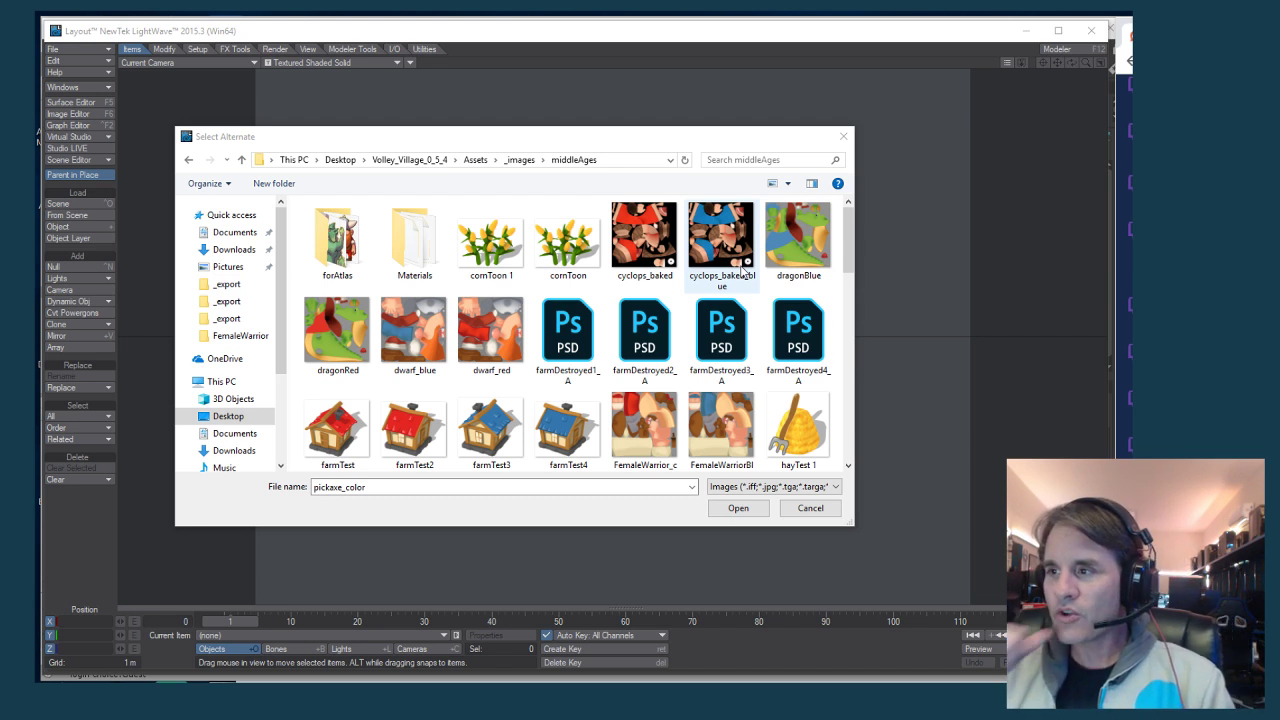
Scroll the Select Alternate file list, then dismiss the chooser to return to the dwarf scene
{"action": "scroll", "coordinate": [675, 350], "scroll_direction": "down", "scroll_amount": 2}
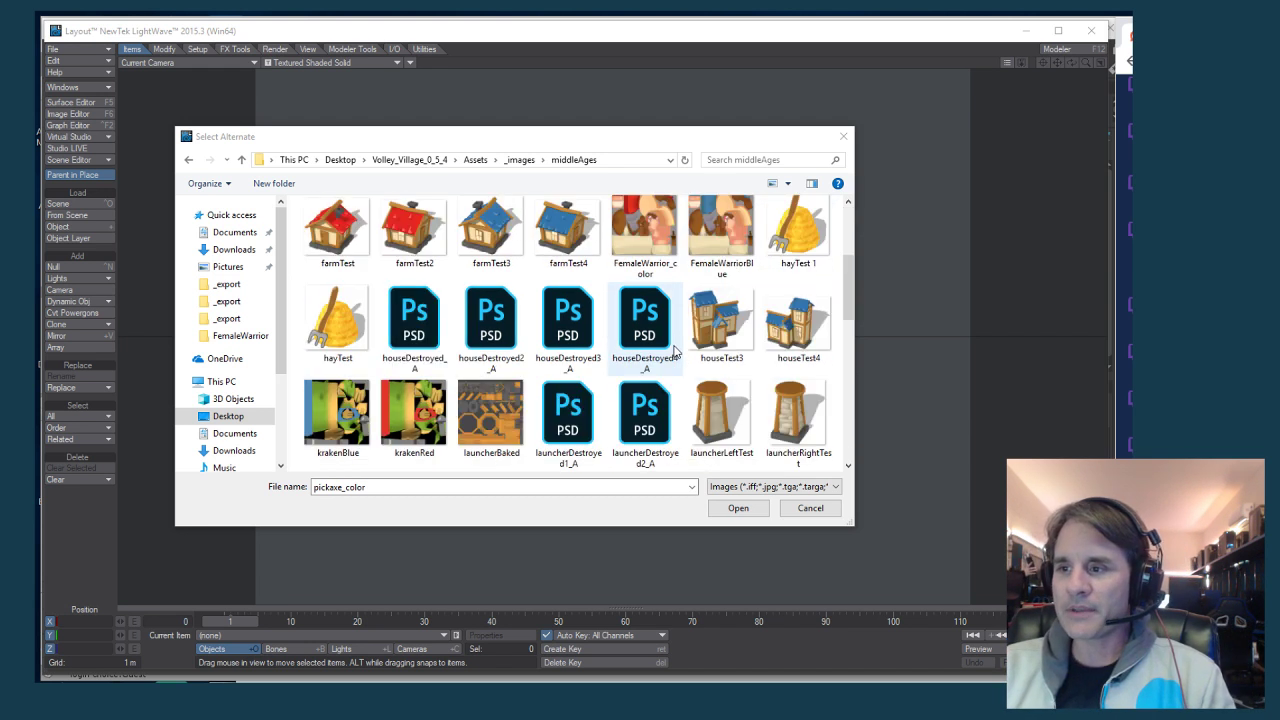
{"action": "scroll", "coordinate": [675, 350], "scroll_direction": "up", "scroll_amount": 2}
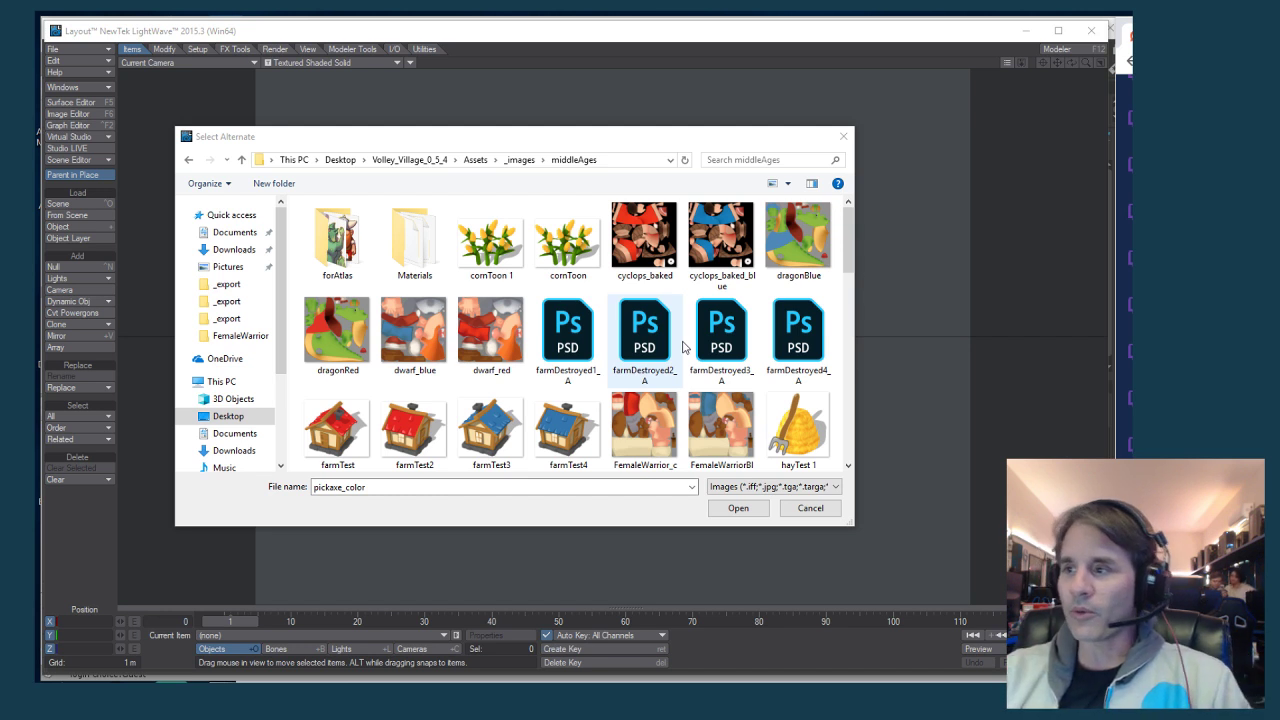
{"action": "left_click", "coordinate": [843, 136]}
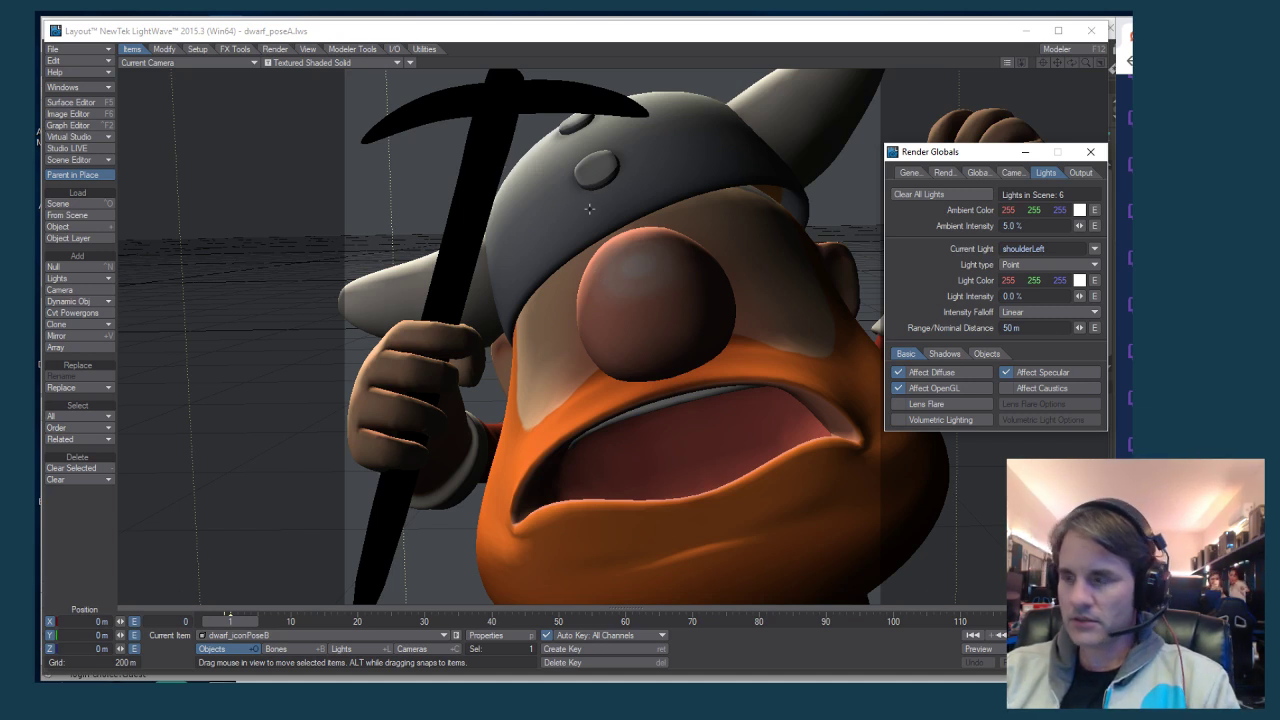
{"action": "left_click", "coordinate": [352, 215]}
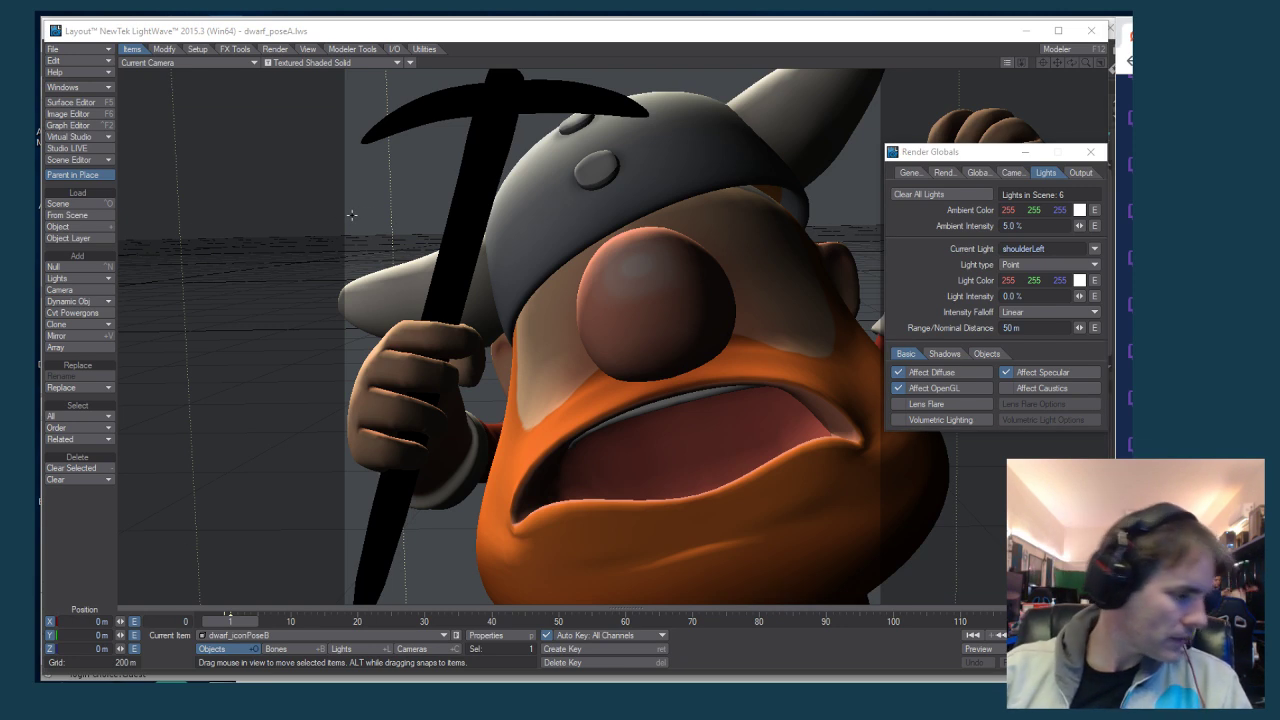
{"action": "key", "text": "super+e"}
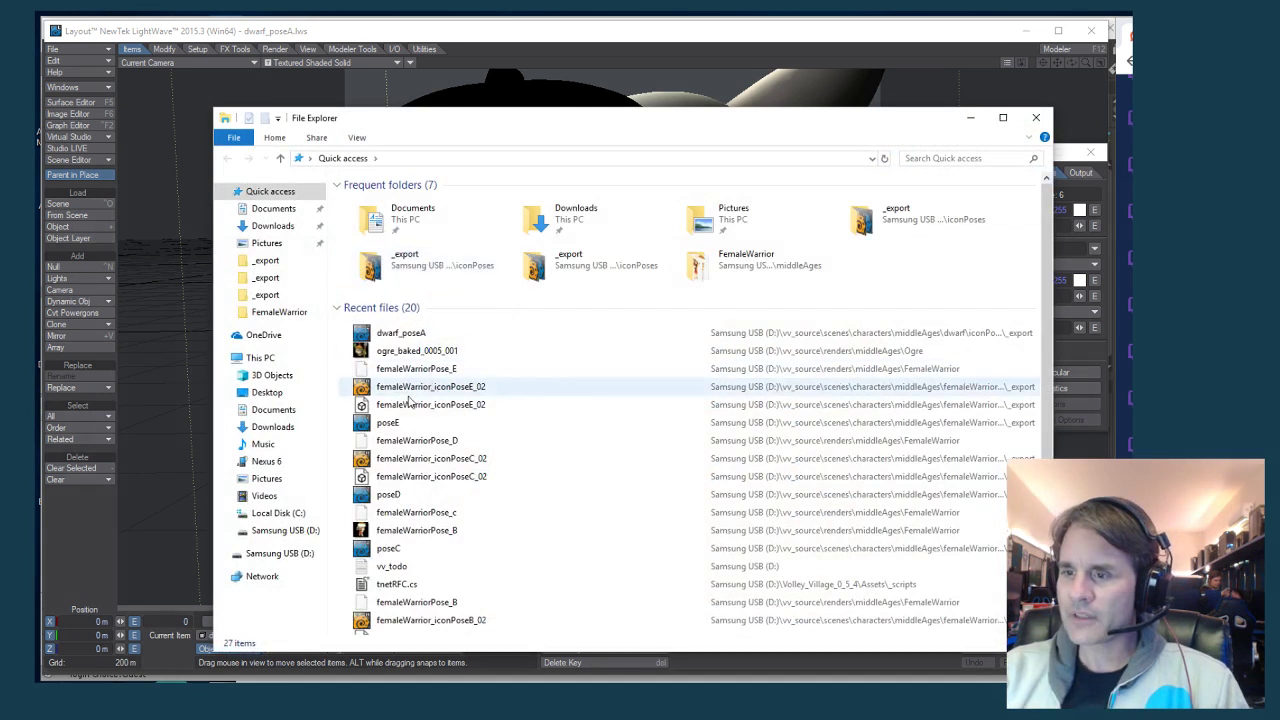
{"action": "left_click", "coordinate": [297, 560]}
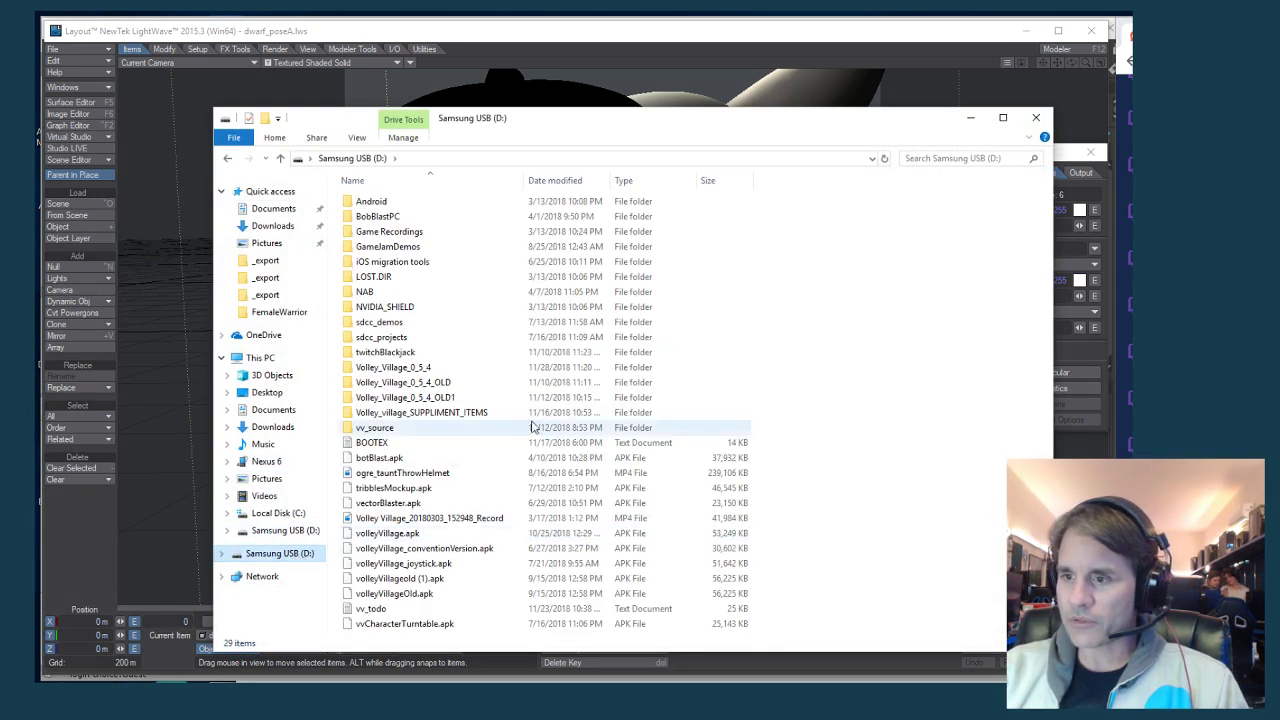
{"action": "left_click", "coordinate": [465, 35]}
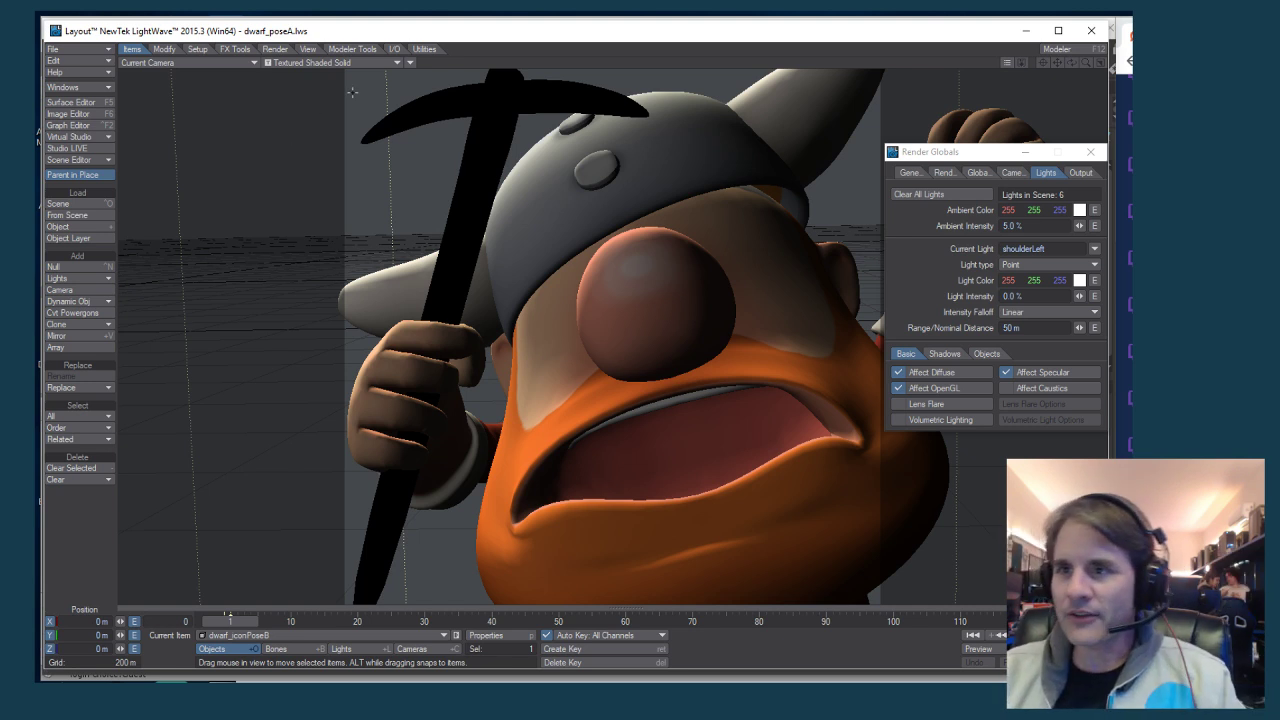
Load ogrePoseA.lws from the ogre's iconPoses/_export folder via Ctrl+O
{"action": "key", "text": "ctrl+o"}
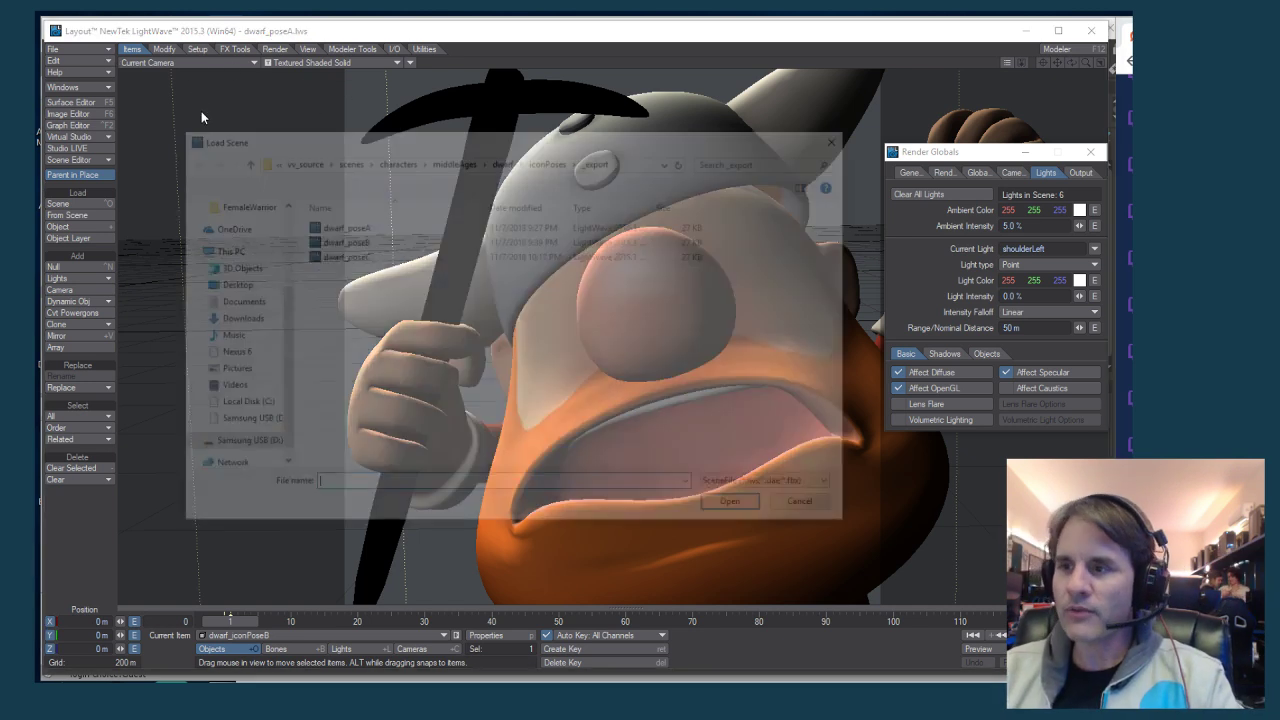
{"action": "left_click", "coordinate": [555, 163]}
{"action": "left_click", "coordinate": [462, 161]}
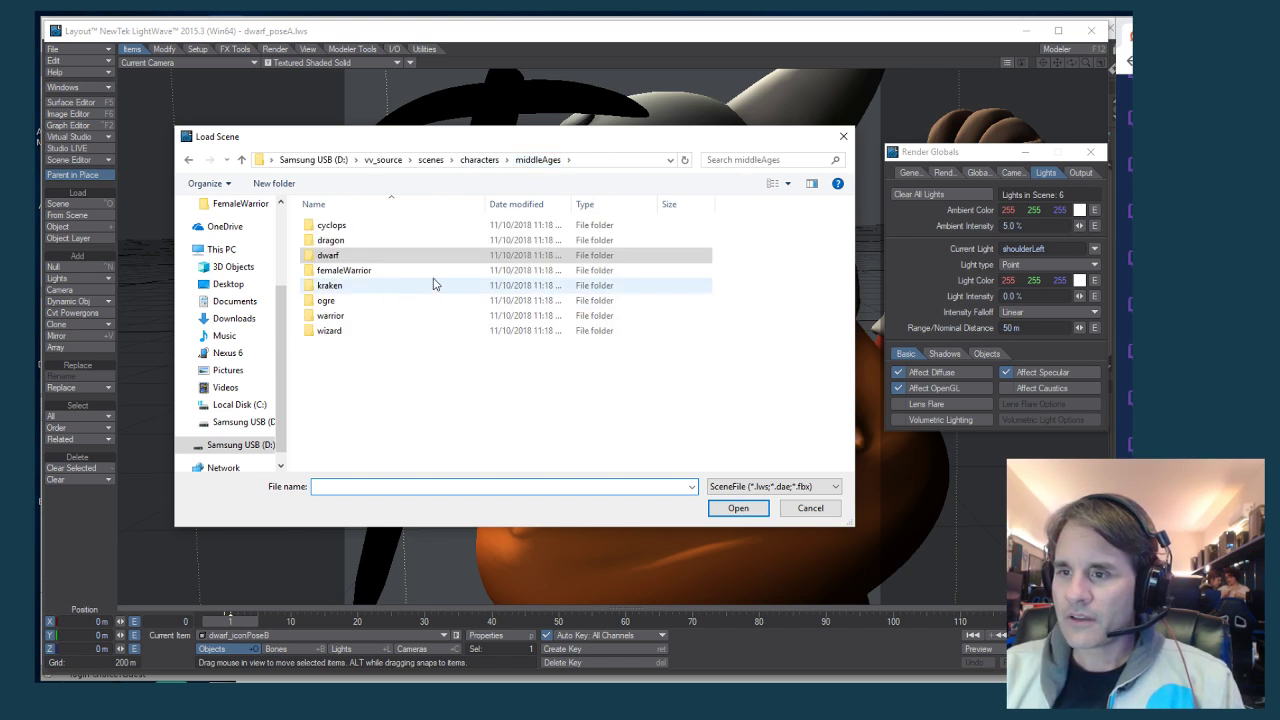
{"action": "double_click", "coordinate": [338, 300]}
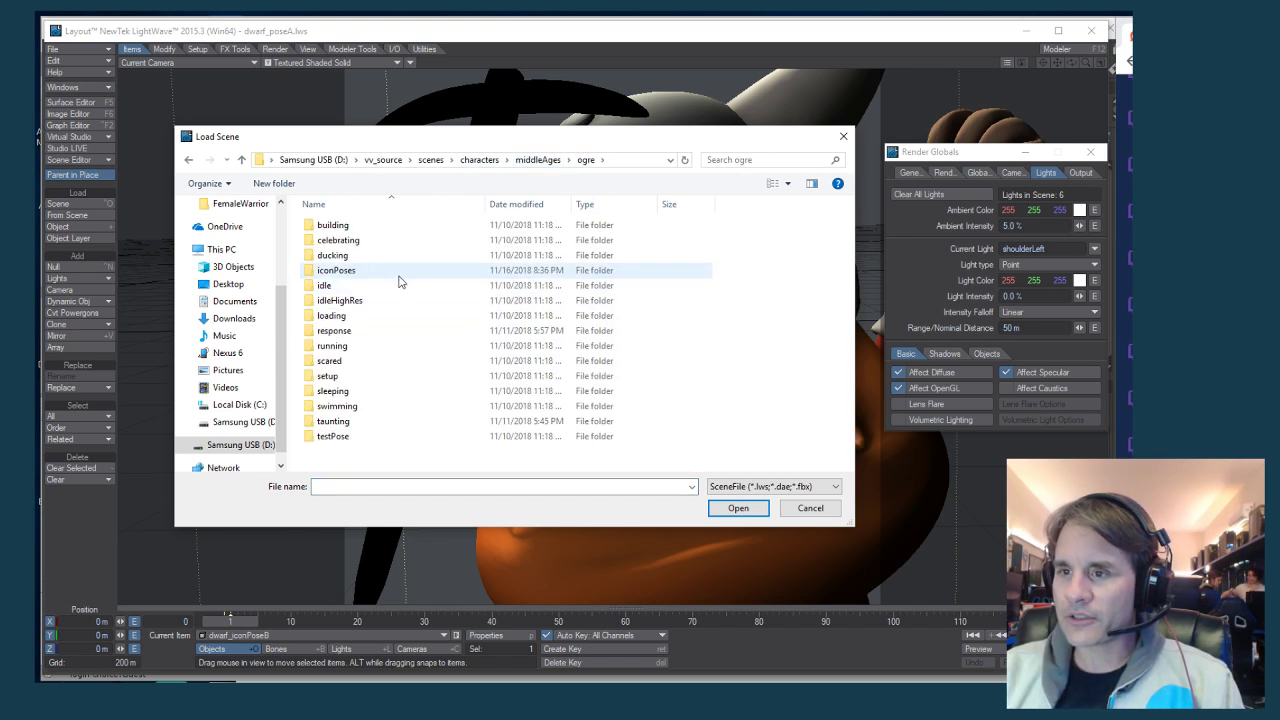
{"action": "double_click", "coordinate": [348, 270]}
{"action": "double_click", "coordinate": [355, 229]}
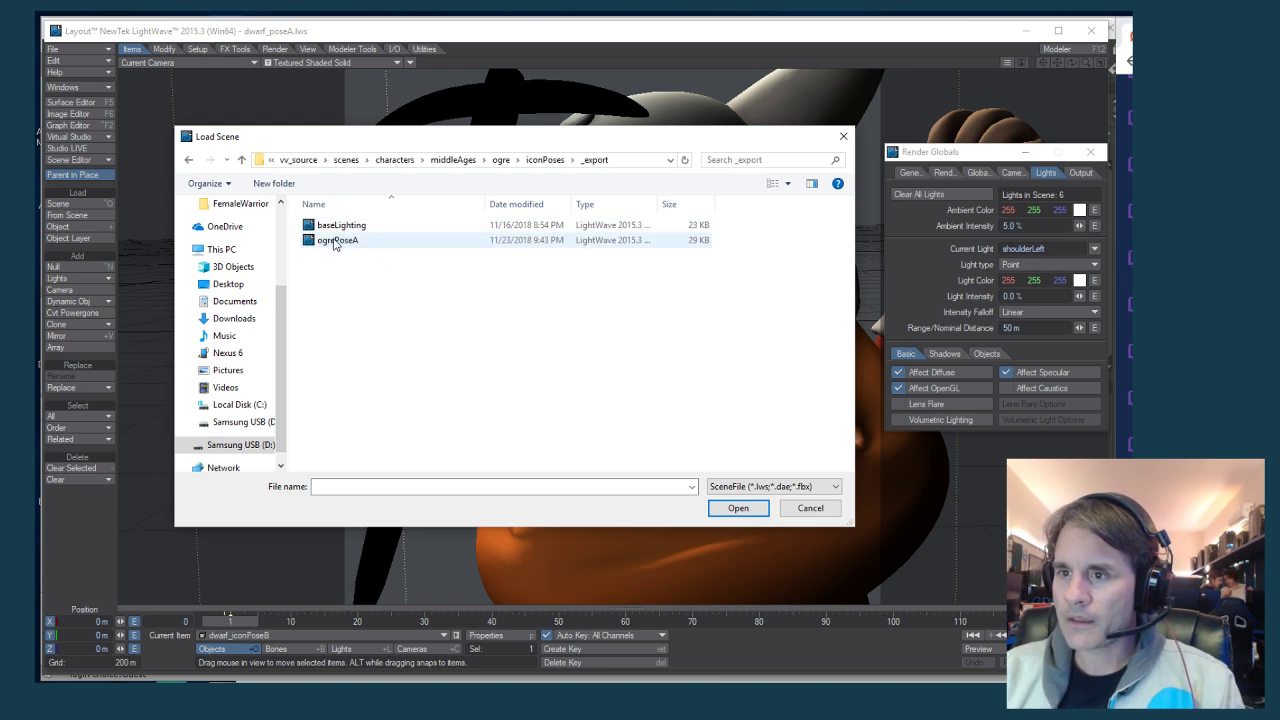
{"action": "double_click", "coordinate": [335, 242]}
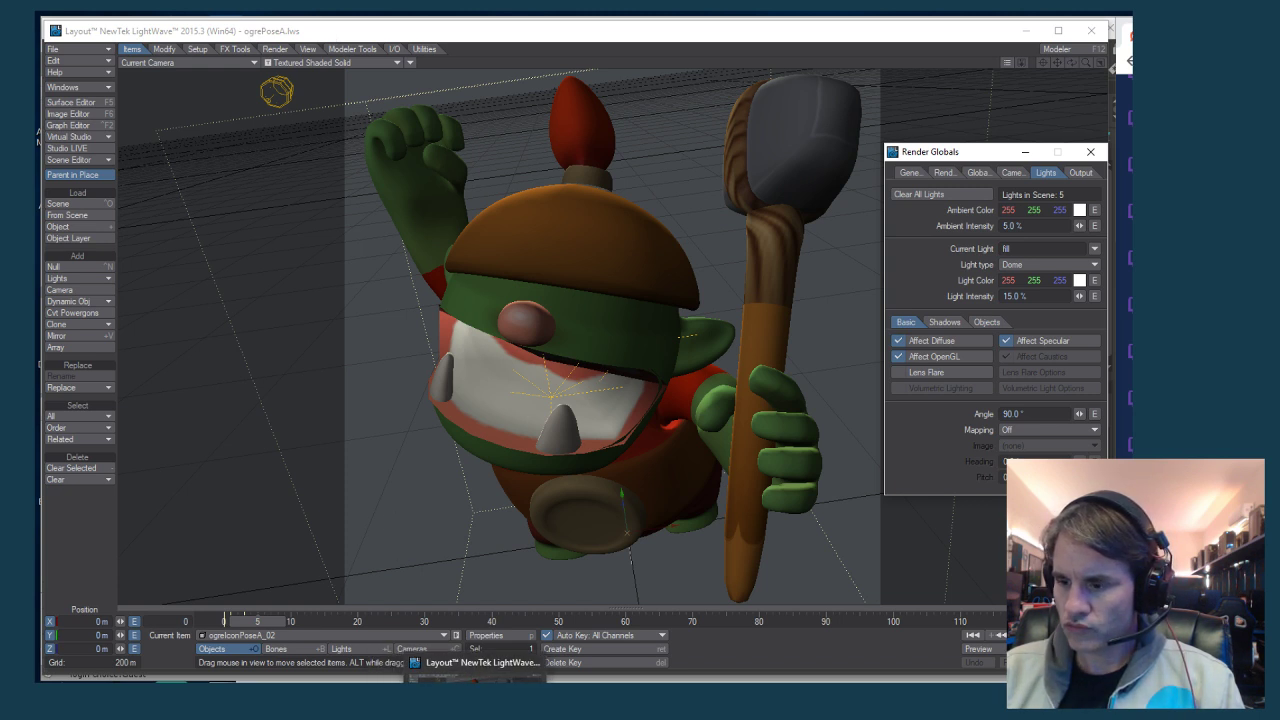
Switch back to Maya LT, cancel the Open dialog, and make the window slightly narrower
{"action": "left_click", "coordinate": [555, 662]}
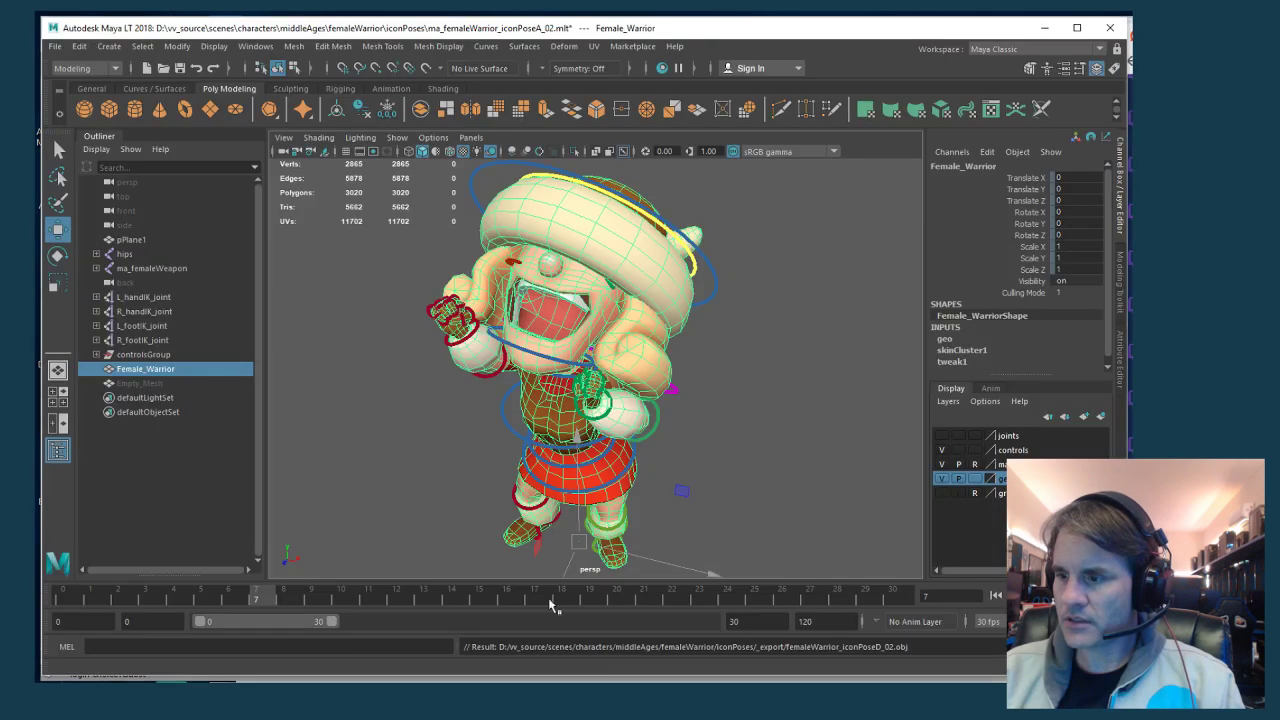
{"action": "key", "text": "ctrl+o"}
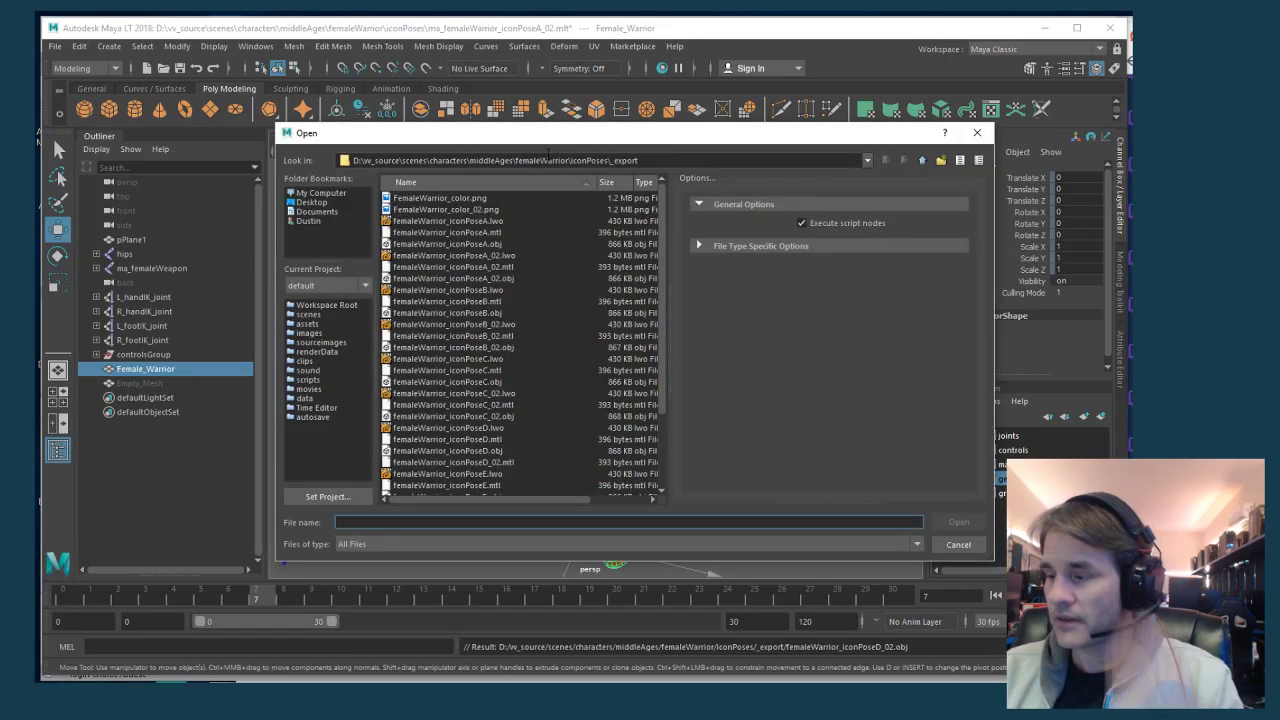
{"action": "left_click_drag", "start_coordinate": [535, 135], "coordinate": [477, 137]}
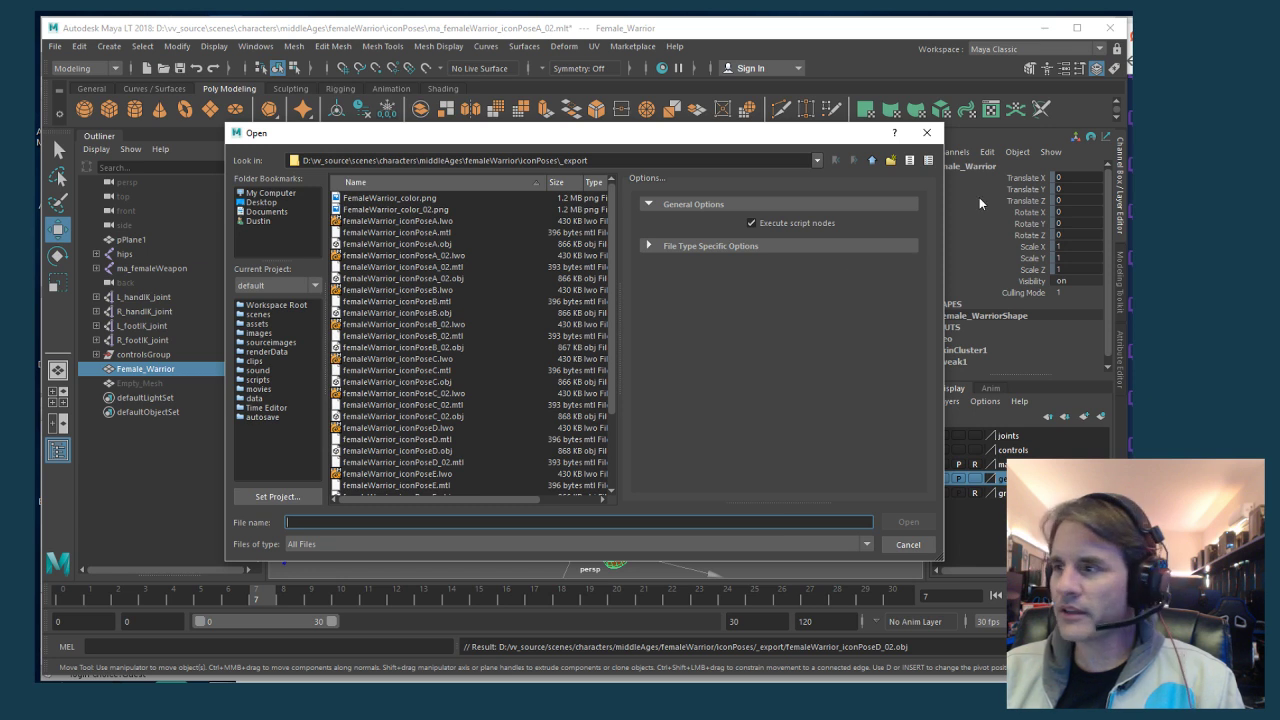
{"action": "left_click", "coordinate": [926, 132]}
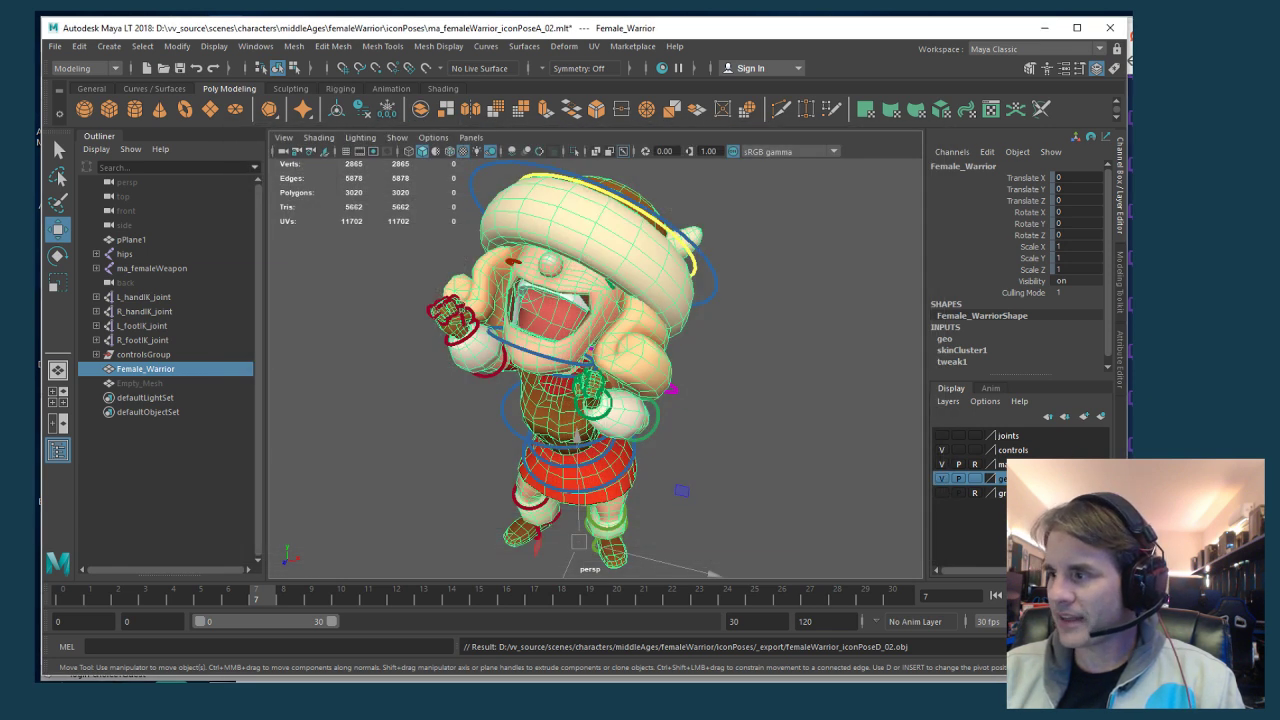
{"action": "left_click_drag", "start_coordinate": [1130, 300], "coordinate": [1118, 300]}
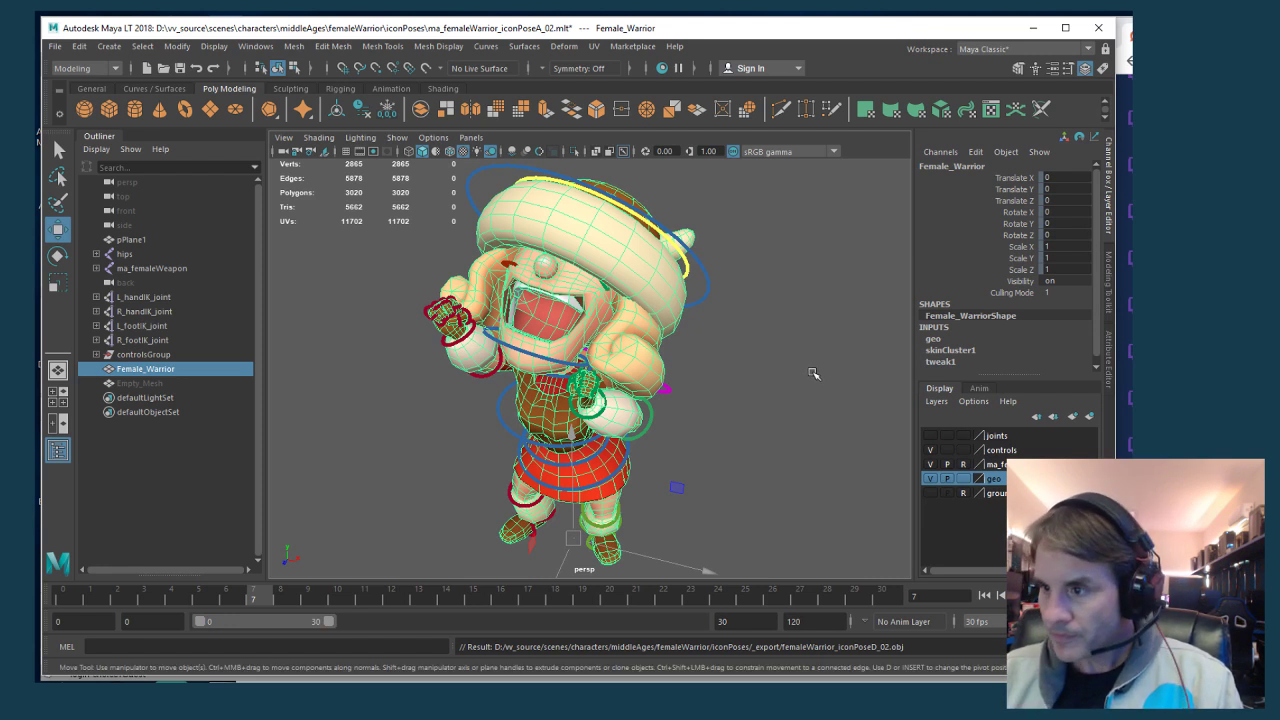
Tumble the view to a more level front angle on the Female_Warrior
{"action": "left_click_drag", "start_coordinate": [597, 320], "coordinate": [564, 431], "text": "alt"}
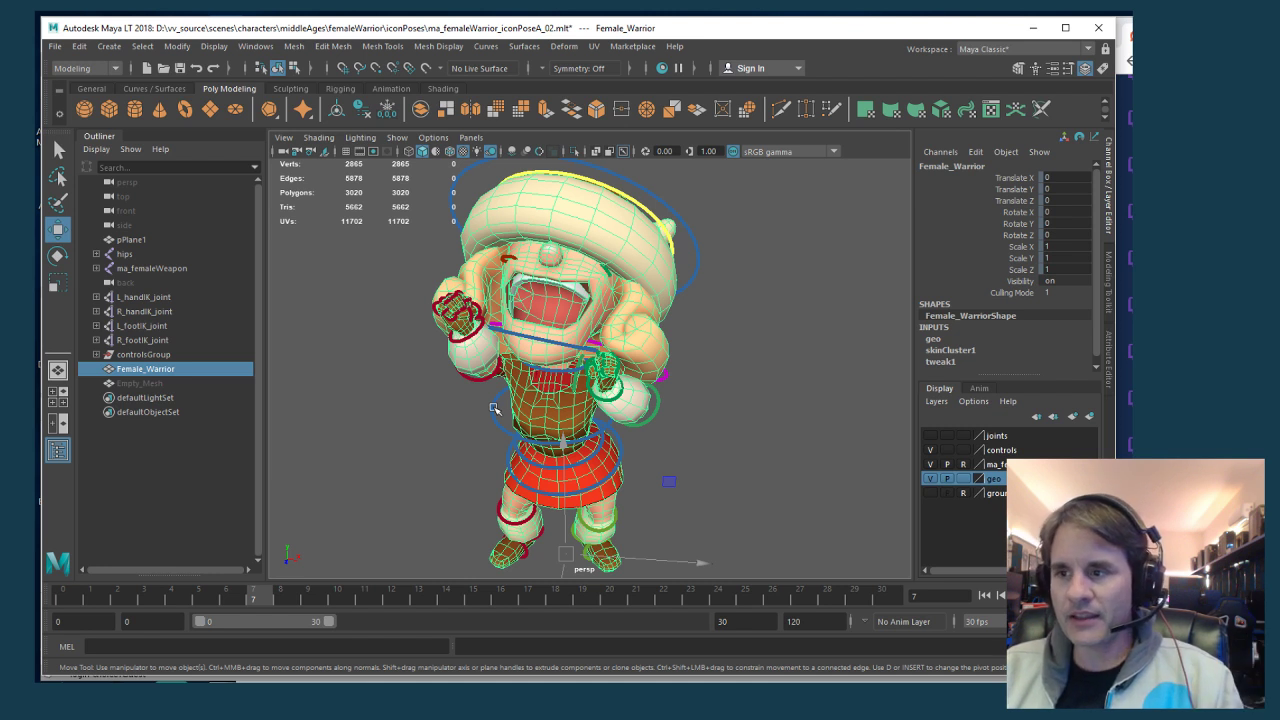
{"action": "mouse_move", "coordinate": [491, 463]}
{"action": "left_mouse_down", "text": "alt"}
{"action": "mouse_move", "coordinate": [541, 445]}
{"action": "mouse_move", "coordinate": [491, 421]}
{"action": "mouse_move", "coordinate": [505, 455]}
{"action": "left_mouse_up", "text": "alt"}
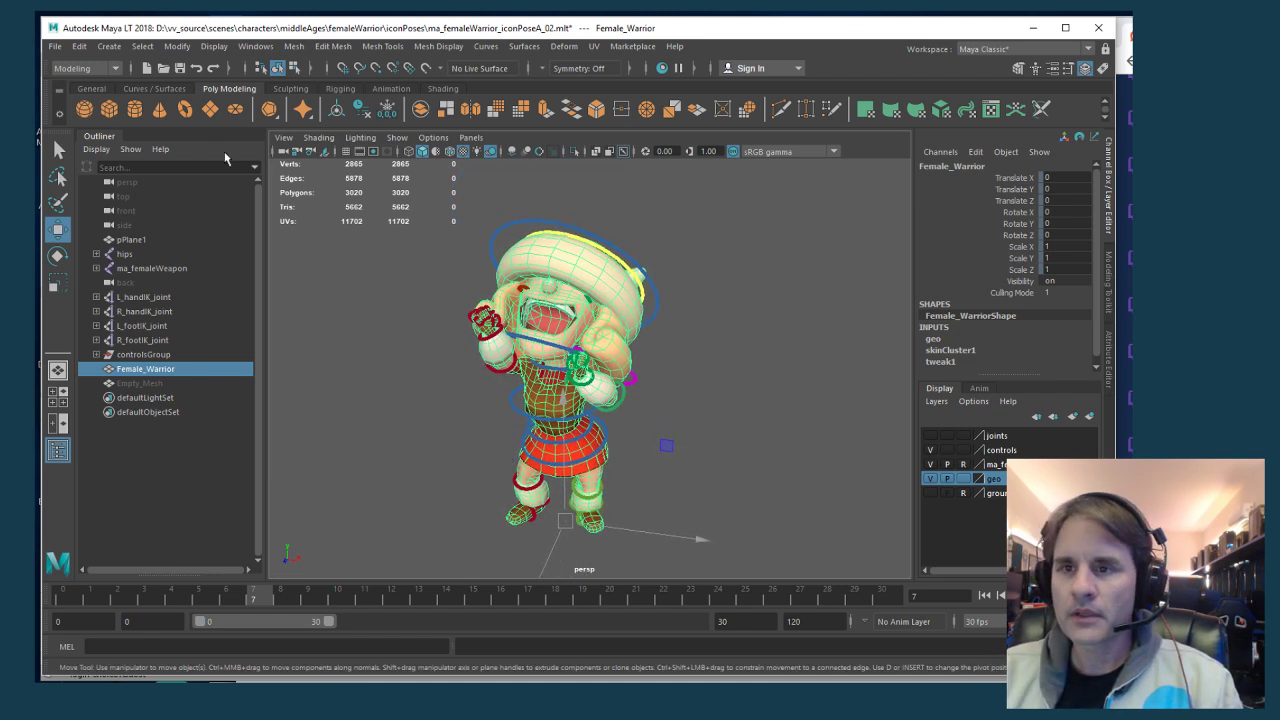
{"action": "left_click", "coordinate": [55, 46]}
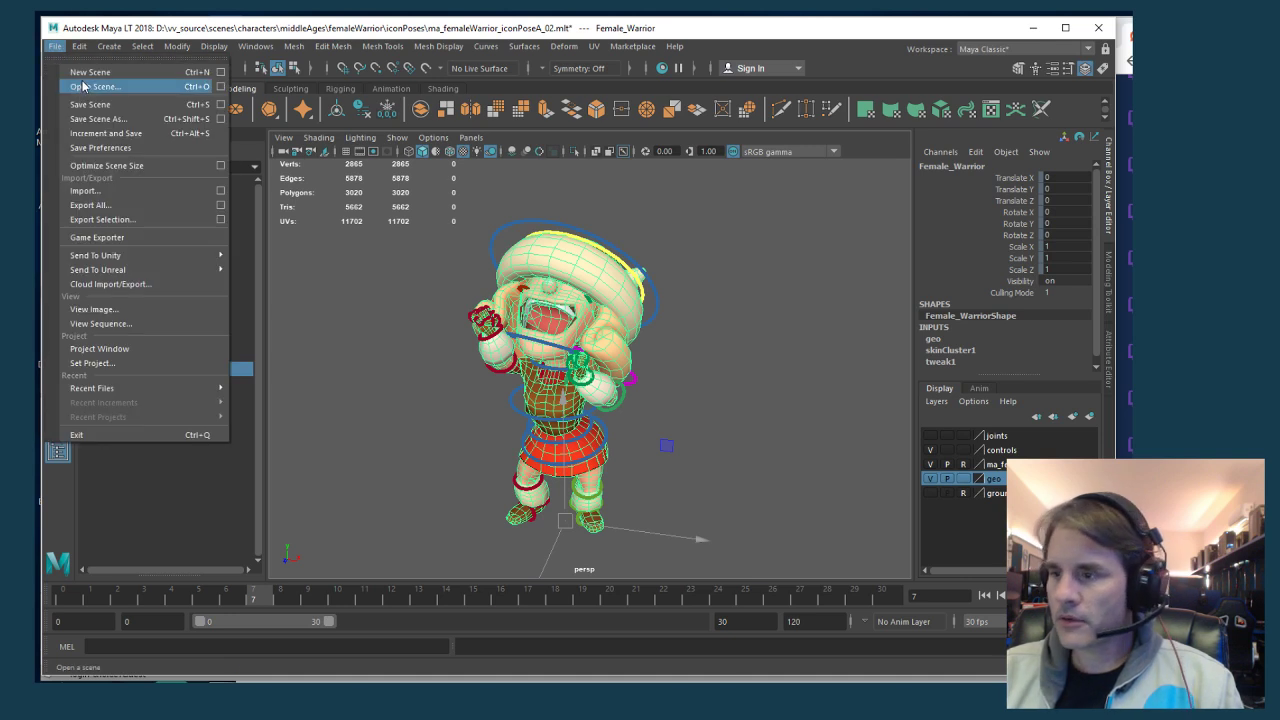
Open ogreHighRes_iconPoses_01.mlt from middleAges/ogre/iconPoses, answering the save-changes prompt
{"action": "left_click", "coordinate": [84, 87]}
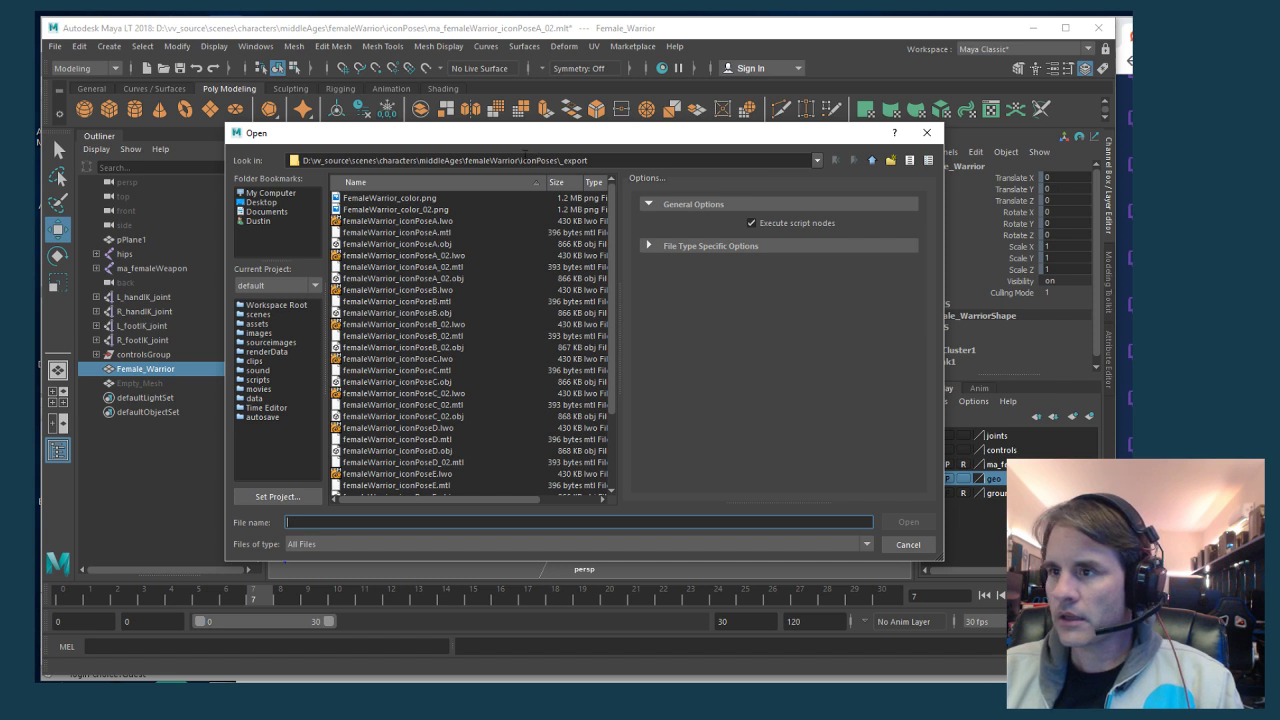
{"action": "left_click", "coordinate": [464, 160]}
{"action": "key", "text": "shift+End"}
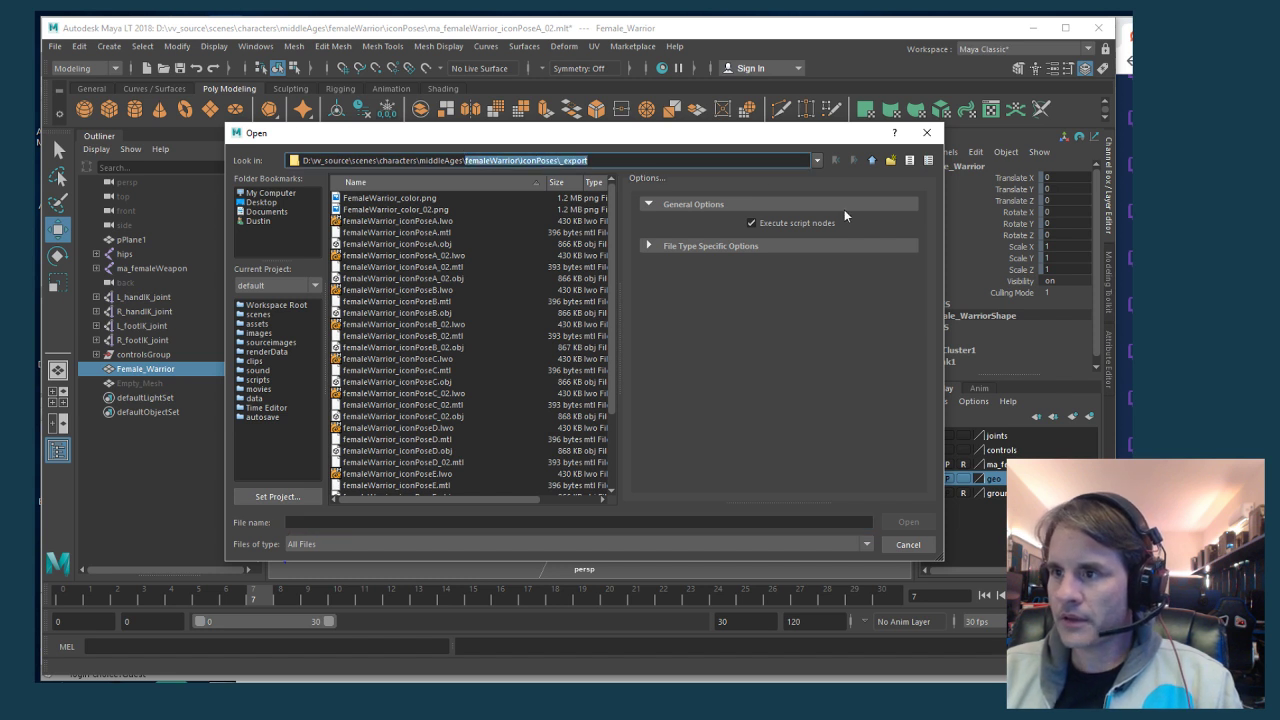
{"action": "key", "text": "BackSpace"}
{"action": "key", "text": "Return"}
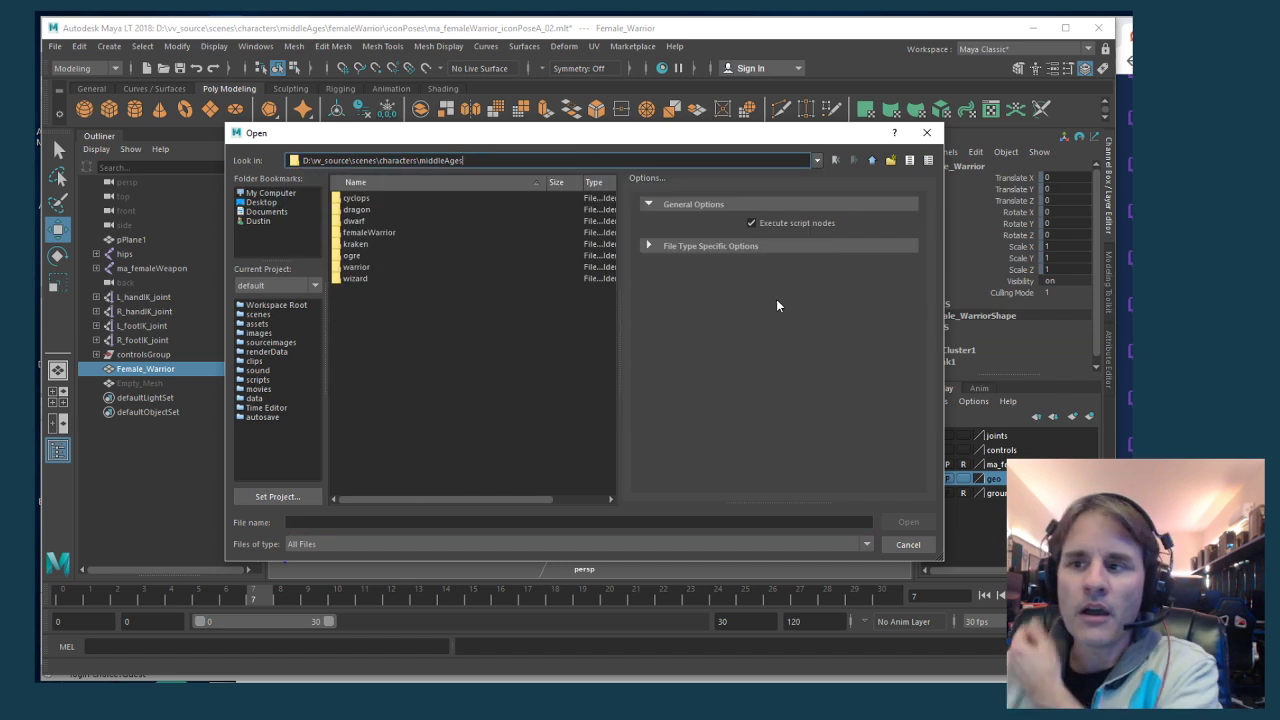
{"action": "double_click", "coordinate": [355, 256]}
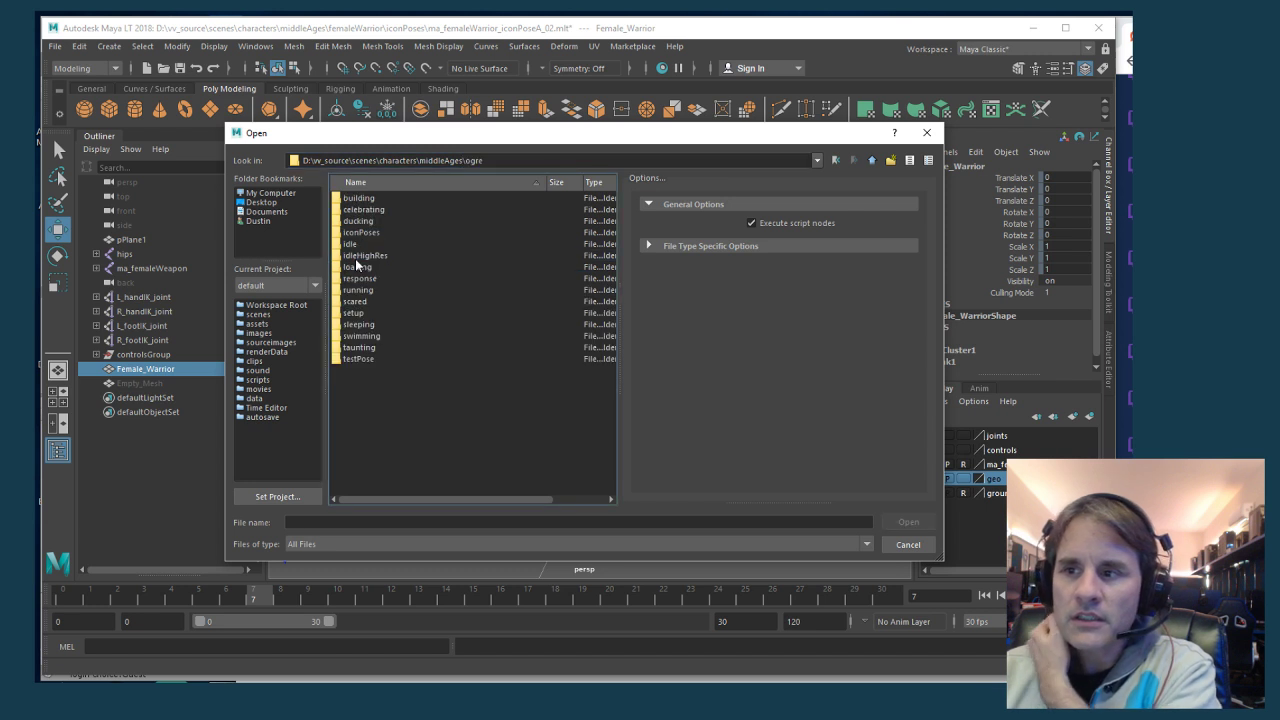
{"action": "double_click", "coordinate": [365, 231]}
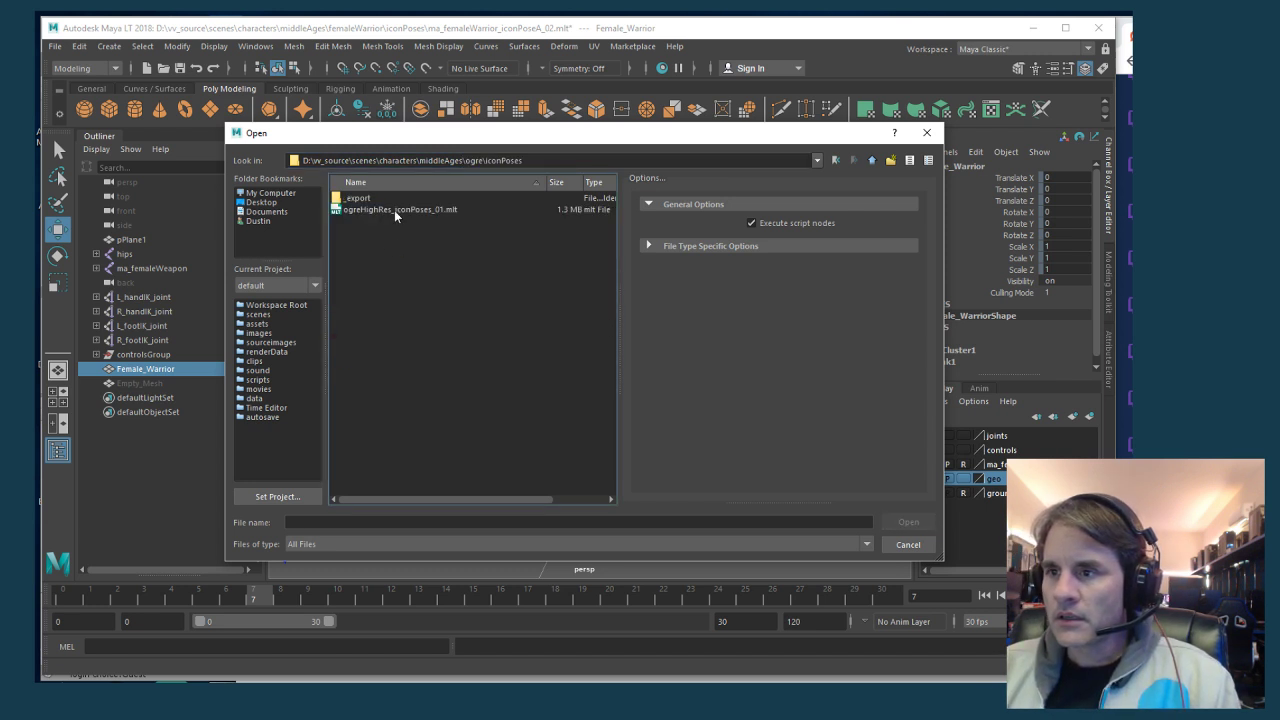
{"action": "double_click", "coordinate": [394, 210]}
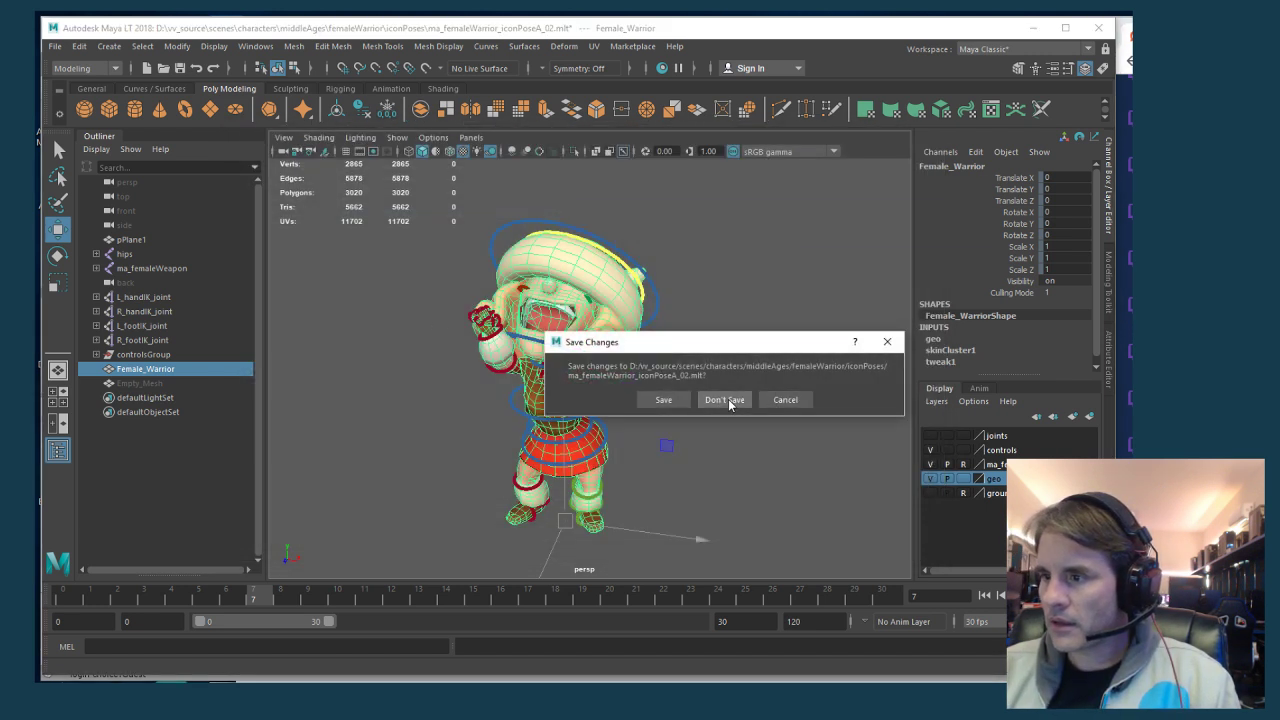
{"action": "left_click", "coordinate": [663, 400]}
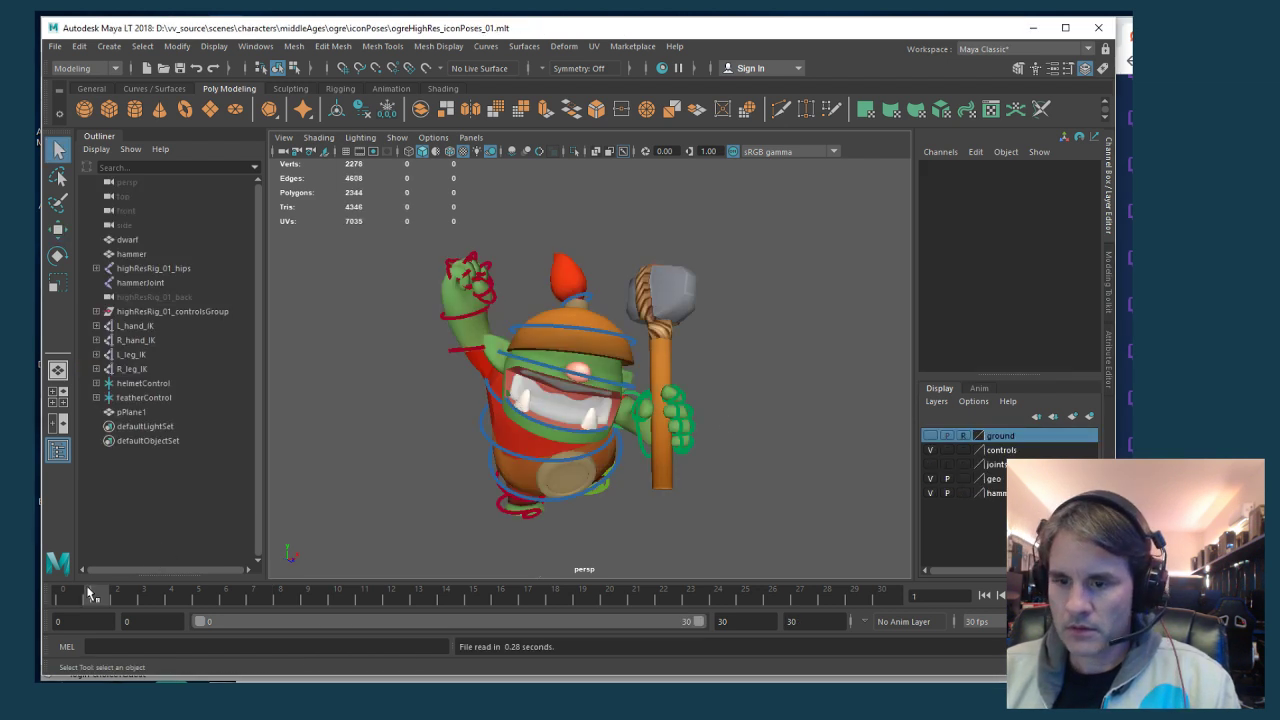
Scrub and step through frames 1–3 to preview the ogre's keyed poses
{"action": "mouse_move", "coordinate": [88, 593]}
{"action": "left_mouse_down"}
{"action": "mouse_move", "coordinate": [376, 613]}
{"action": "mouse_move", "coordinate": [90, 594]}
{"action": "left_mouse_up"}
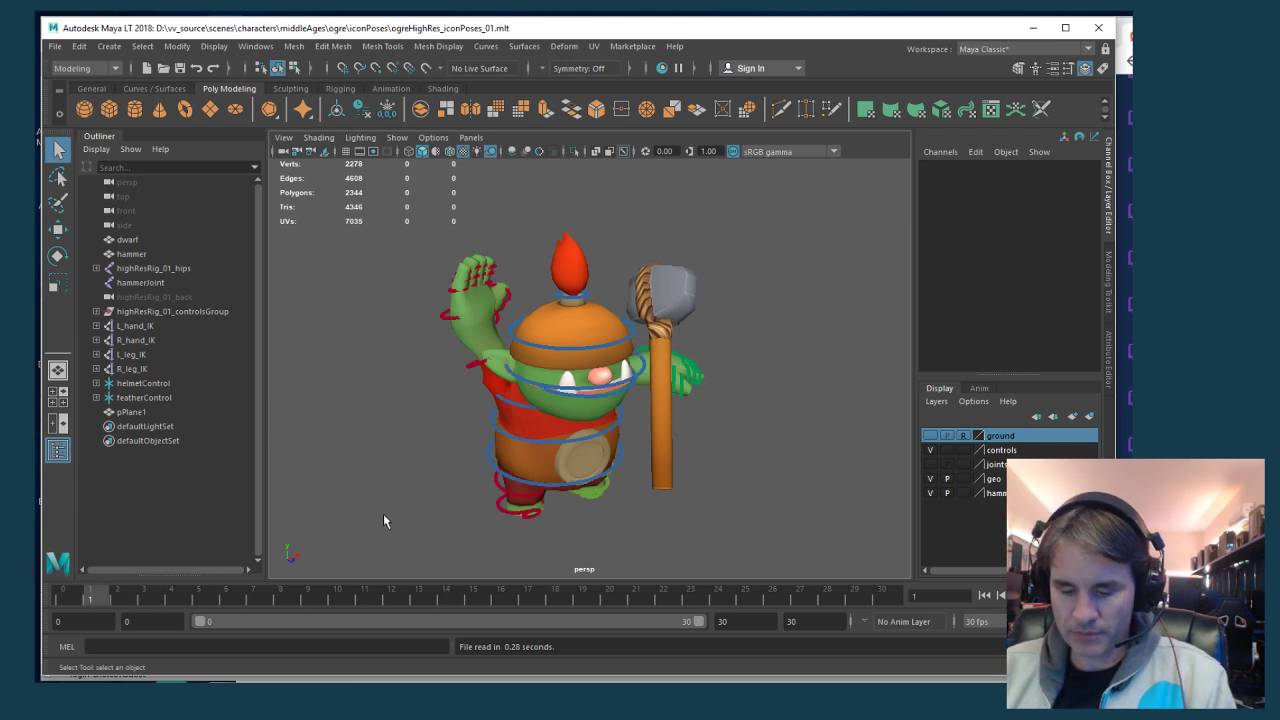
{"action": "key", "text": "alt+period"}
{"action": "key", "text": "alt+period"}
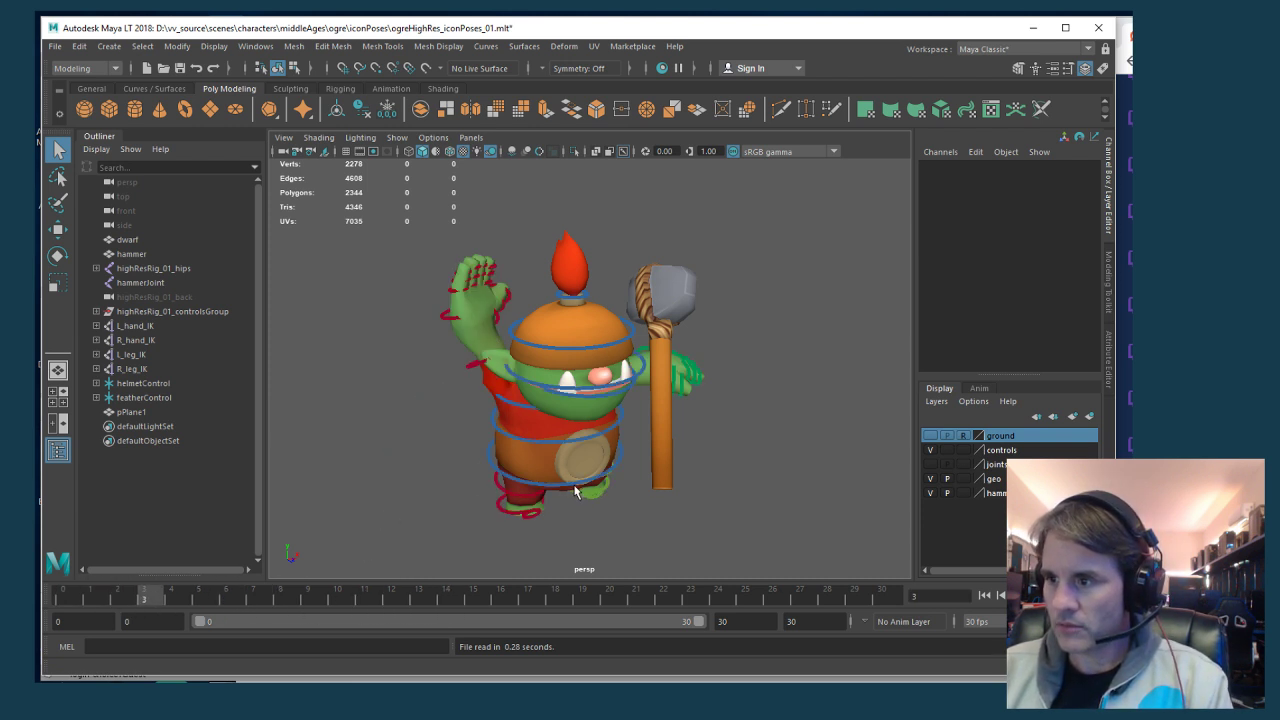
{"action": "key", "text": "alt+period"}
{"action": "left_click_drag", "start_coordinate": [674, 486], "coordinate": [547, 475], "text": "alt"}
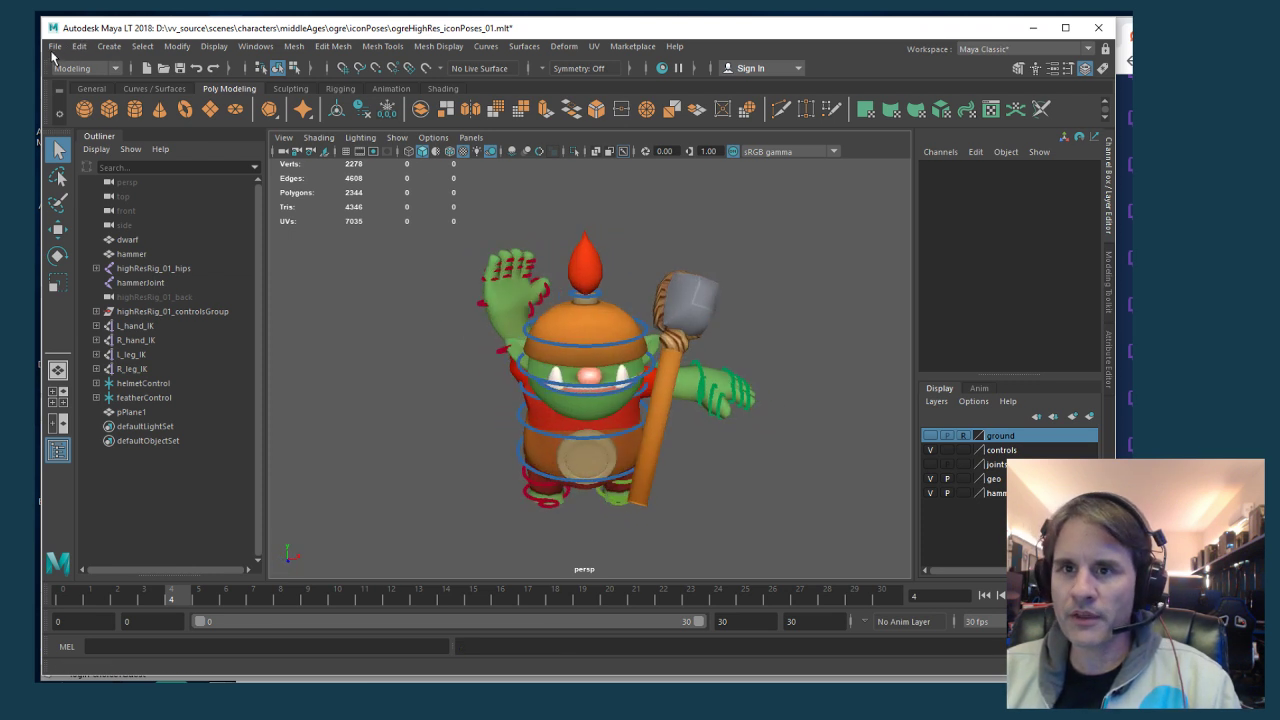
Reload ogreHighRes_iconPoses_01.mlt from Recent Files with Don't Save, then marquee the hammerJoint
{"action": "left_click", "coordinate": [54, 47]}
{"action": "mouse_move", "coordinate": [106, 398]}
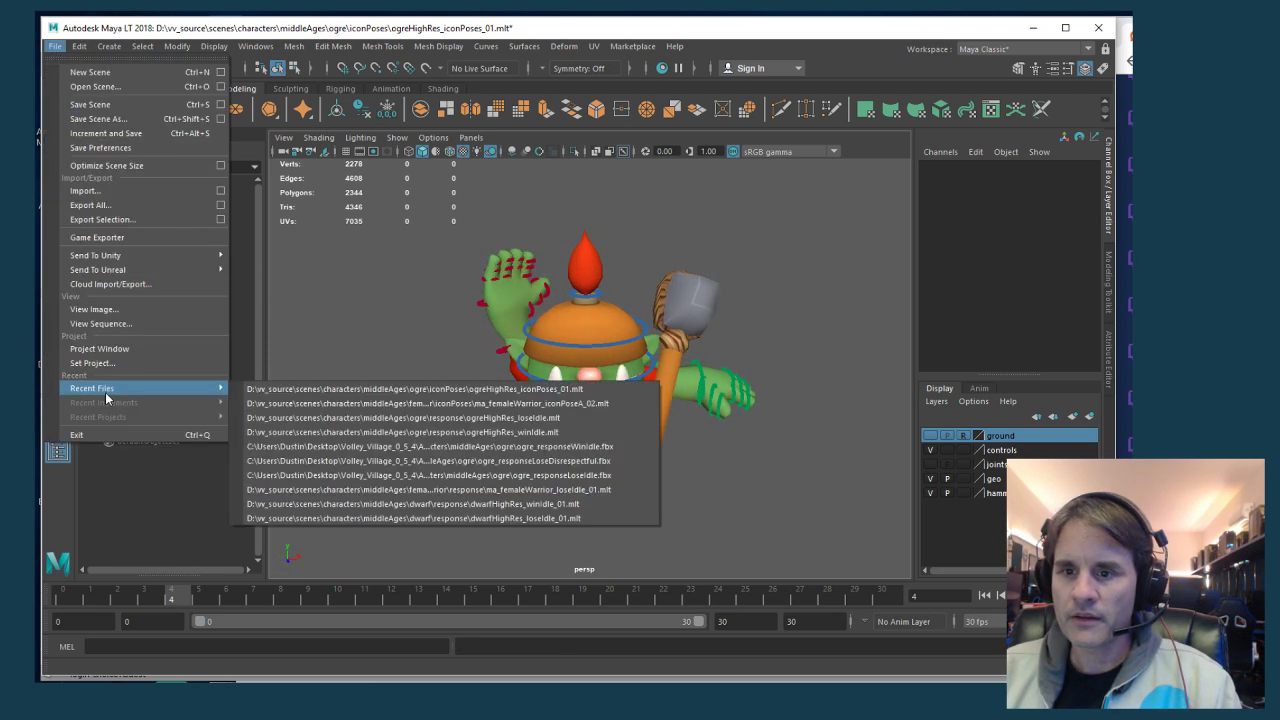
{"action": "left_click", "coordinate": [330, 389]}
{"action": "left_click", "coordinate": [724, 400]}
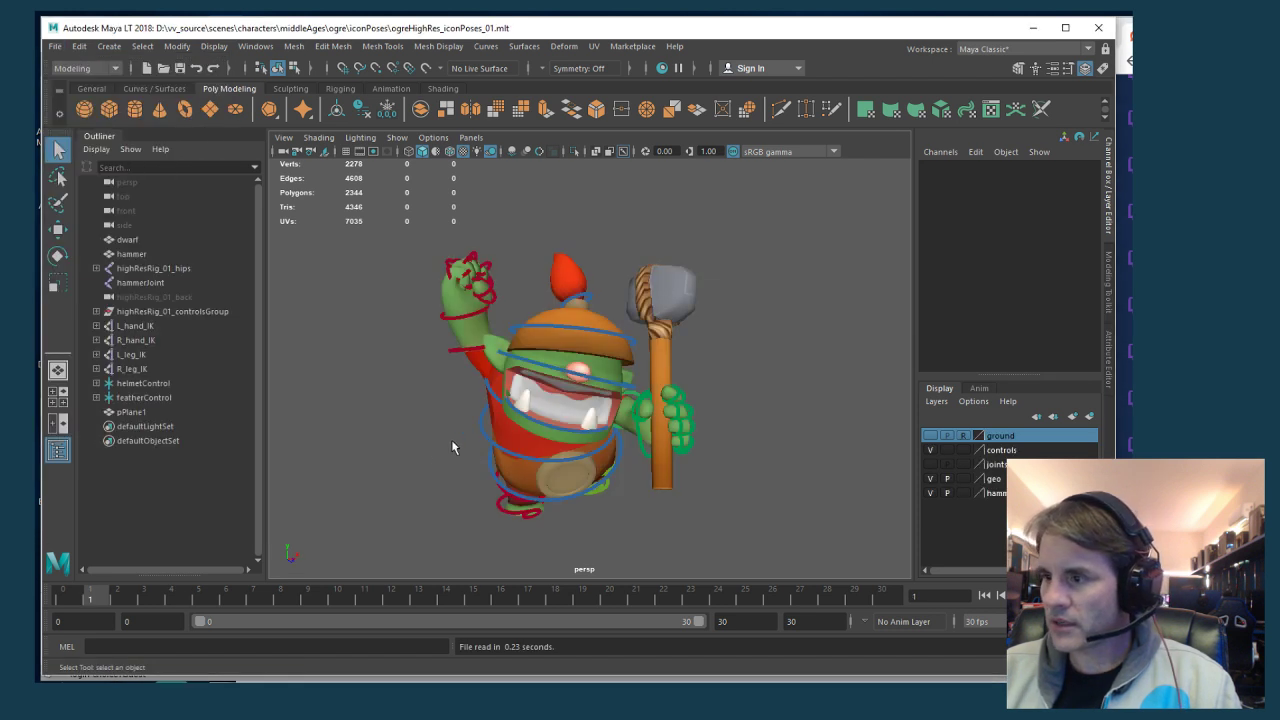
{"action": "left_click_drag", "start_coordinate": [403, 234], "coordinate": [715, 518]}
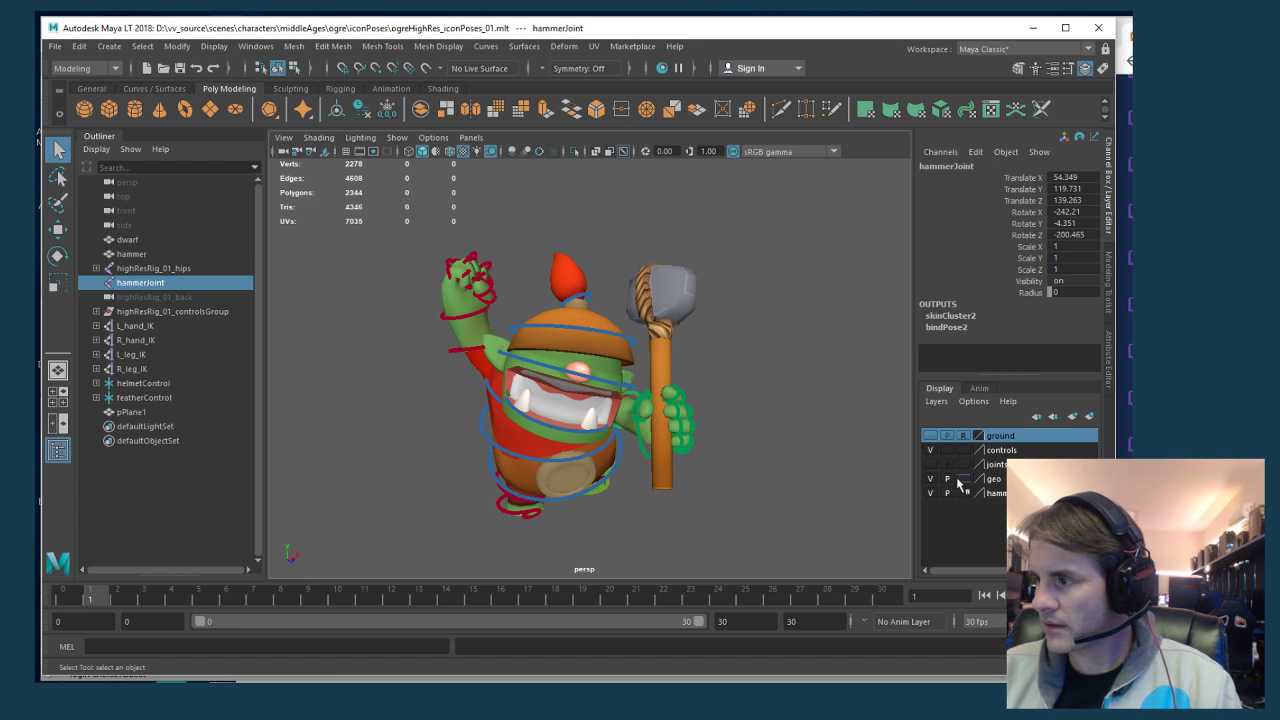
Cycle the geo layer's display type until the ogre mesh is reference-only
{"action": "left_click", "coordinate": [719, 406]}
{"action": "left_click", "coordinate": [617, 360]}
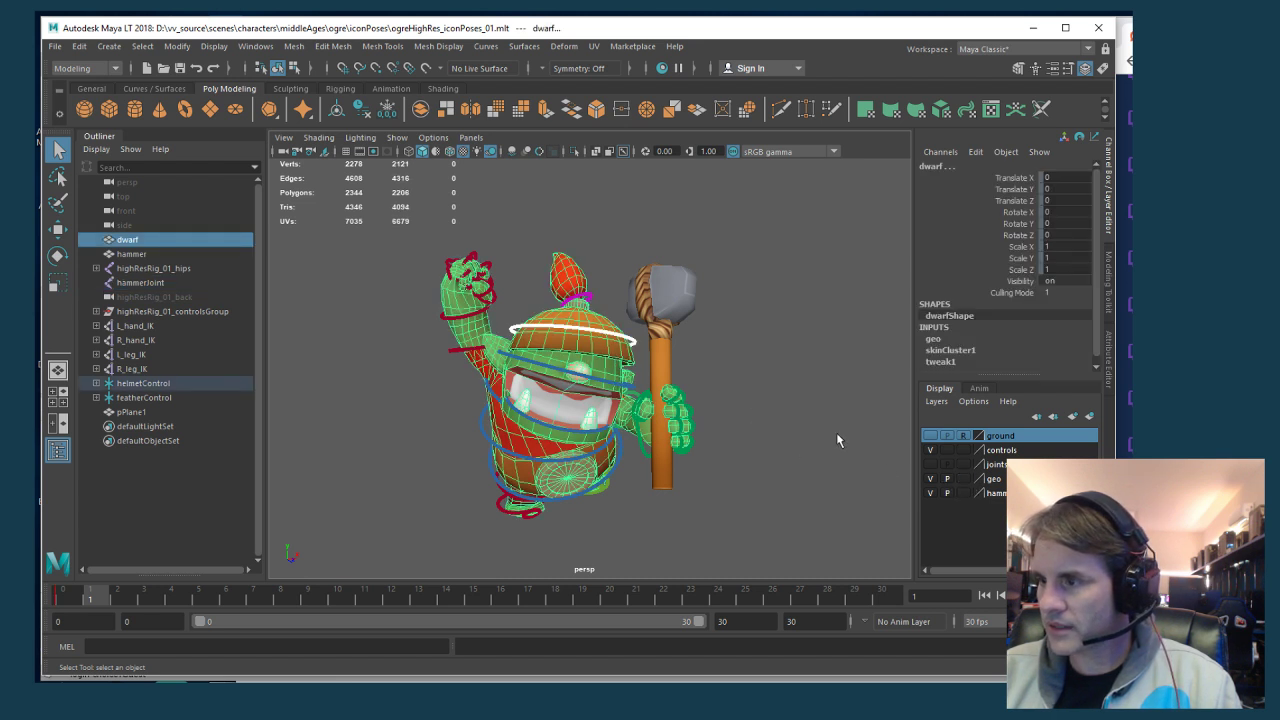
{"action": "double_click", "coordinate": [966, 482]}
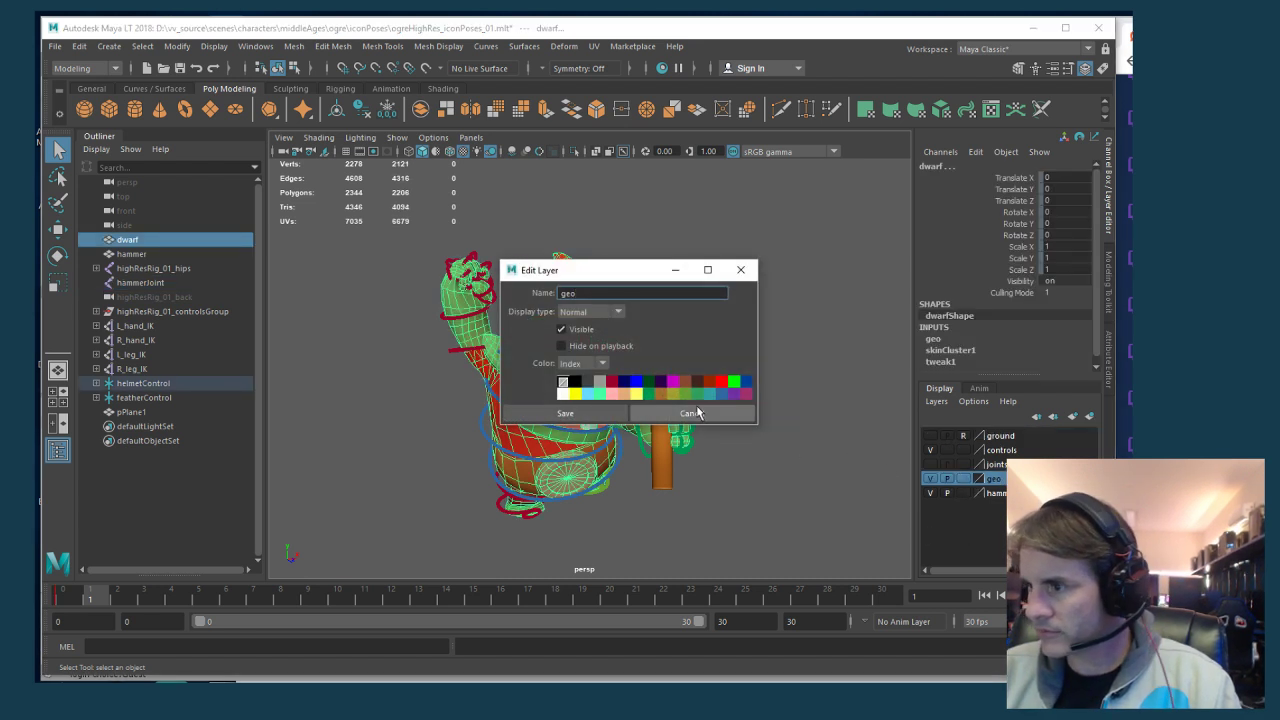
{"action": "left_click", "coordinate": [690, 413]}
{"action": "left_click", "coordinate": [963, 479]}
{"action": "left_click", "coordinate": [962, 479]}
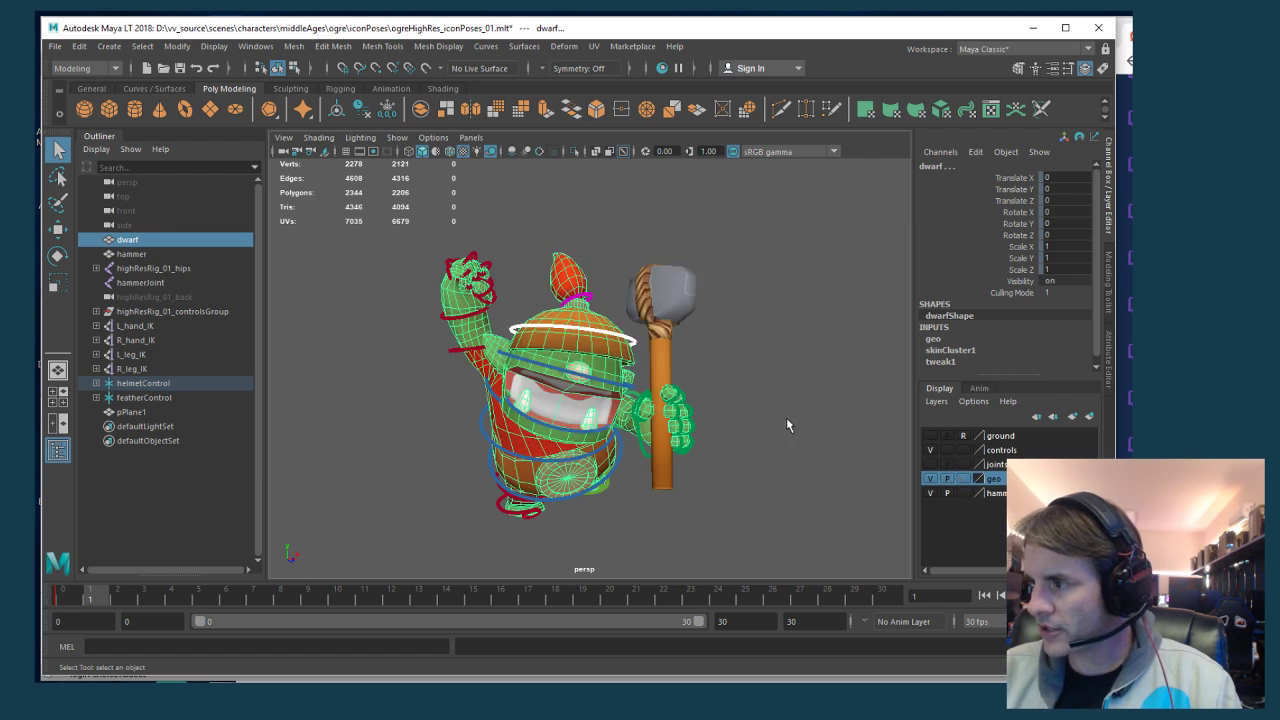
{"action": "left_click", "coordinate": [963, 479]}
{"action": "left_click", "coordinate": [963, 479]}
{"action": "left_click", "coordinate": [487, 229]}
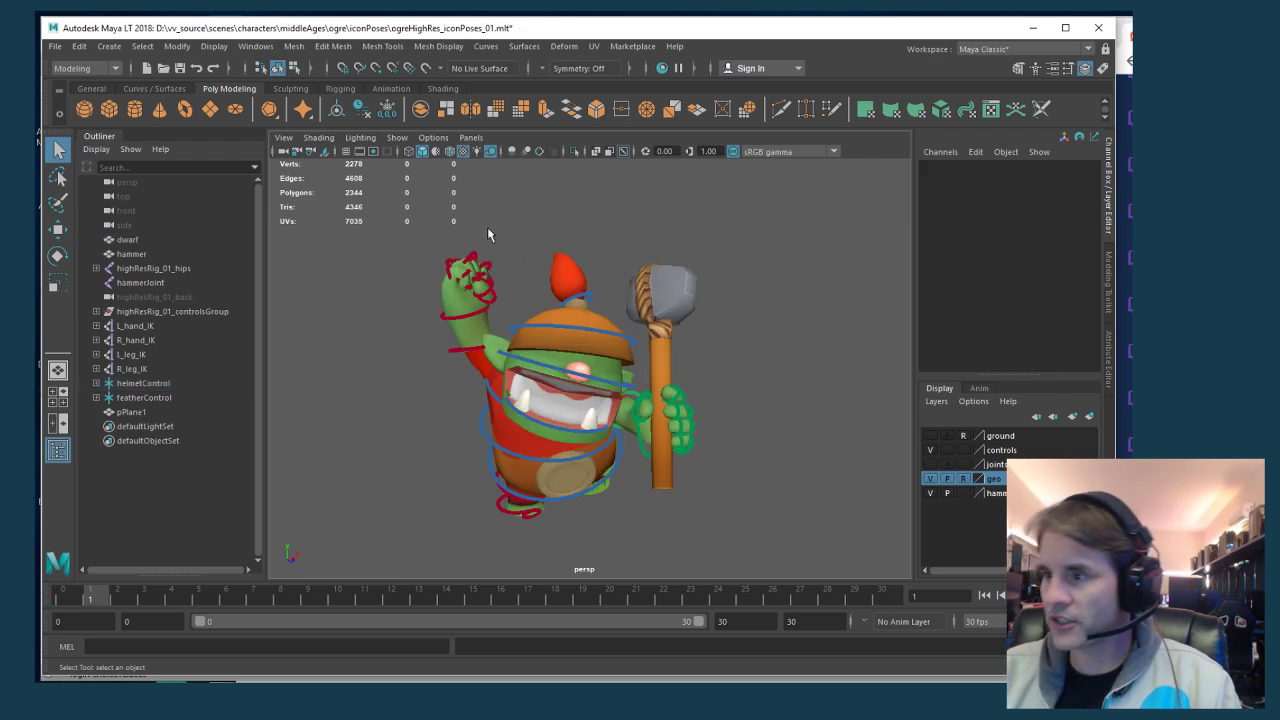
Select the hammerJoint and set its Visibility to 0 in the Channel Box
{"action": "scroll", "coordinate": [460, 235], "scroll_direction": "down", "scroll_amount": 3}
{"action": "left_click_drag", "start_coordinate": [442, 242], "coordinate": [682, 465]}
{"action": "scroll", "coordinate": [682, 465], "scroll_direction": "up", "scroll_amount": 2}
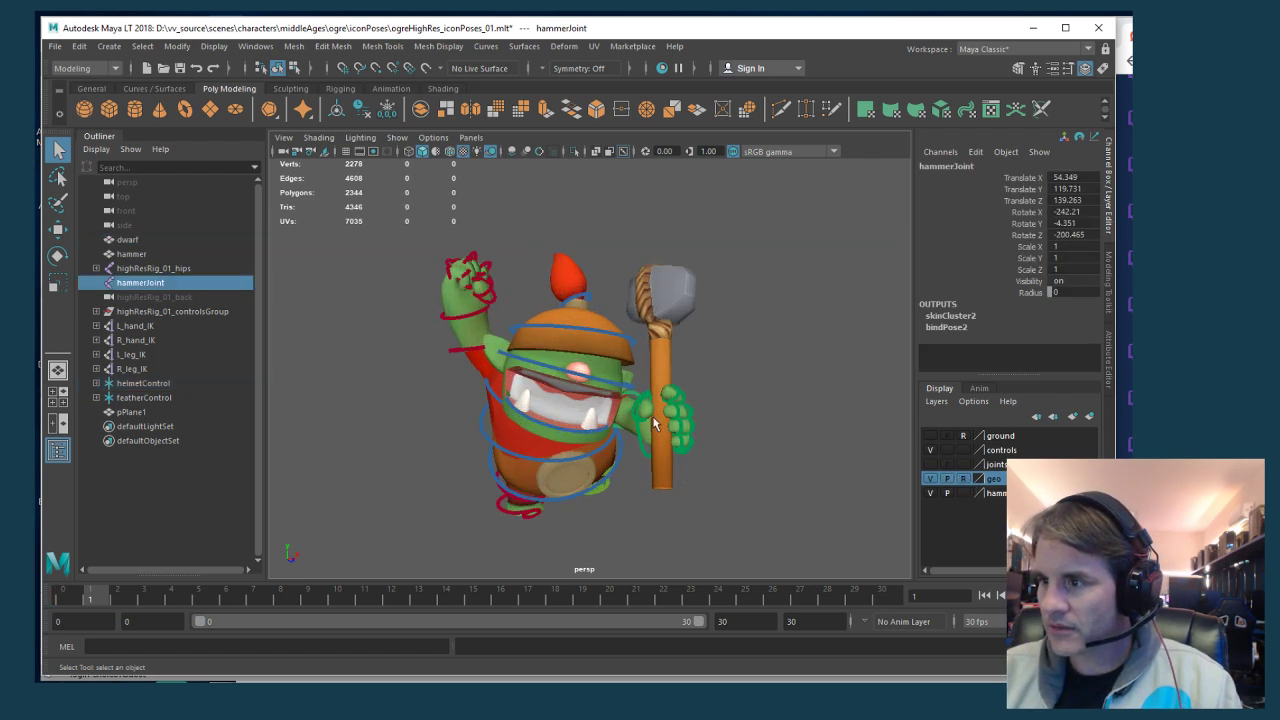
{"action": "left_click", "coordinate": [632, 344]}
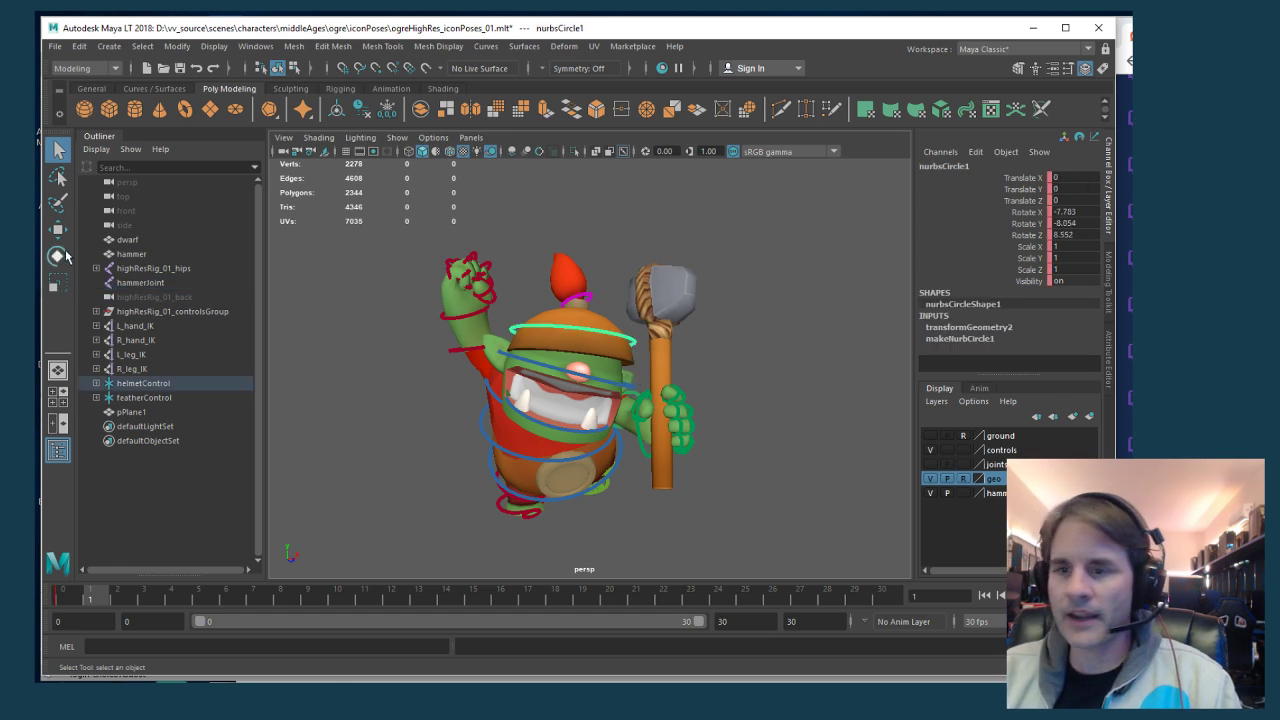
{"action": "left_click", "coordinate": [145, 283]}
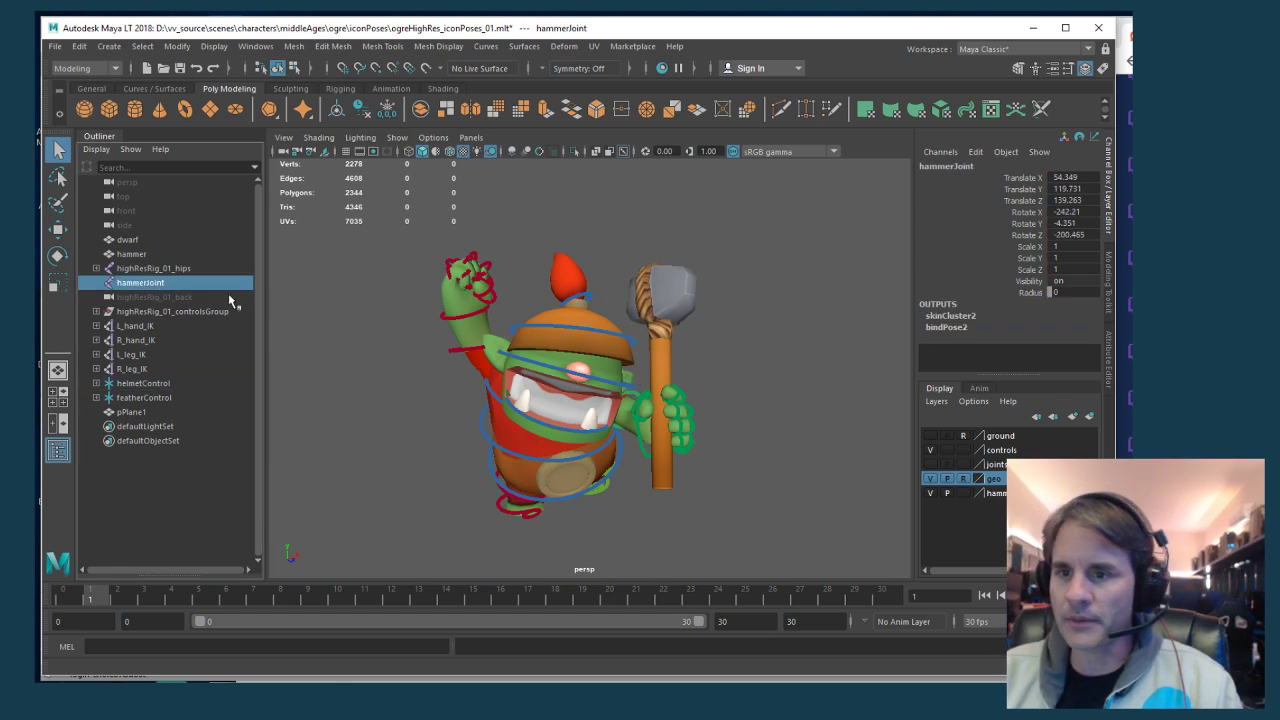
{"action": "double_click", "coordinate": [1086, 283]}
{"action": "type", "text": "0"}
{"action": "key", "text": "Return"}
Key all of the ogre's rig controls on frame 1, then settle on frame 2
{"action": "left_click_drag", "start_coordinate": [414, 228], "coordinate": [771, 530]}
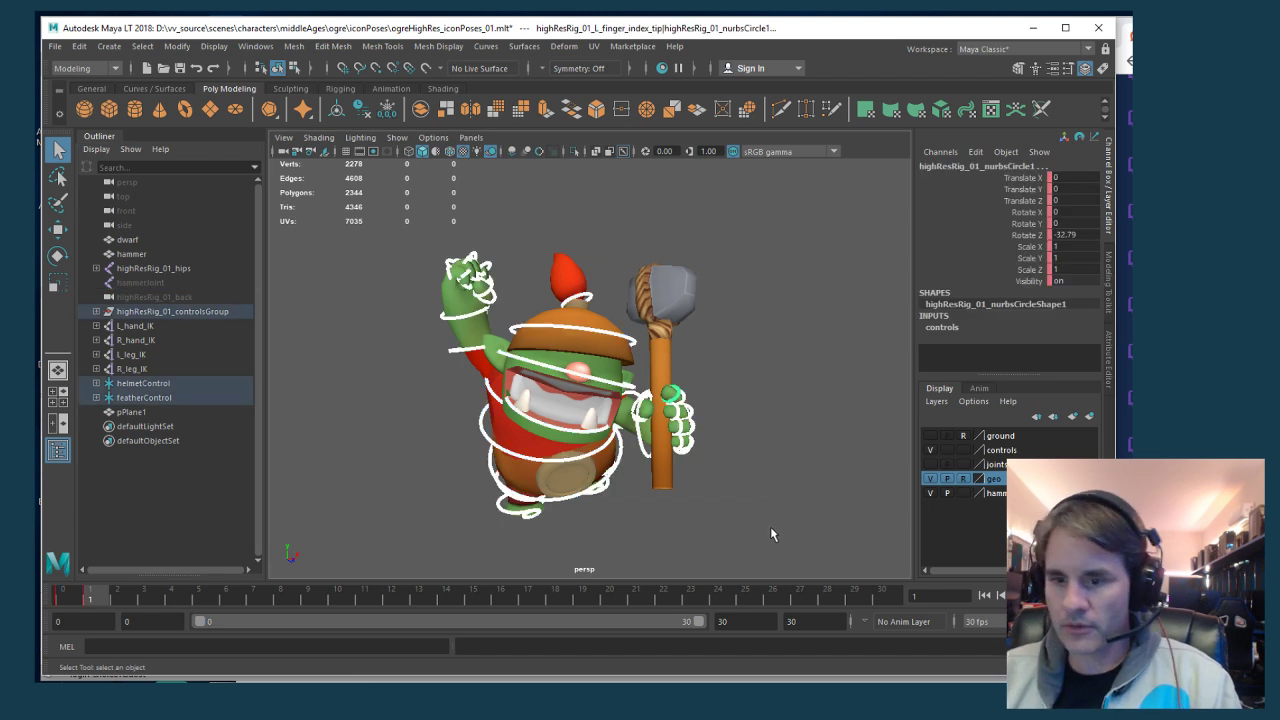
{"action": "key", "text": "s"}
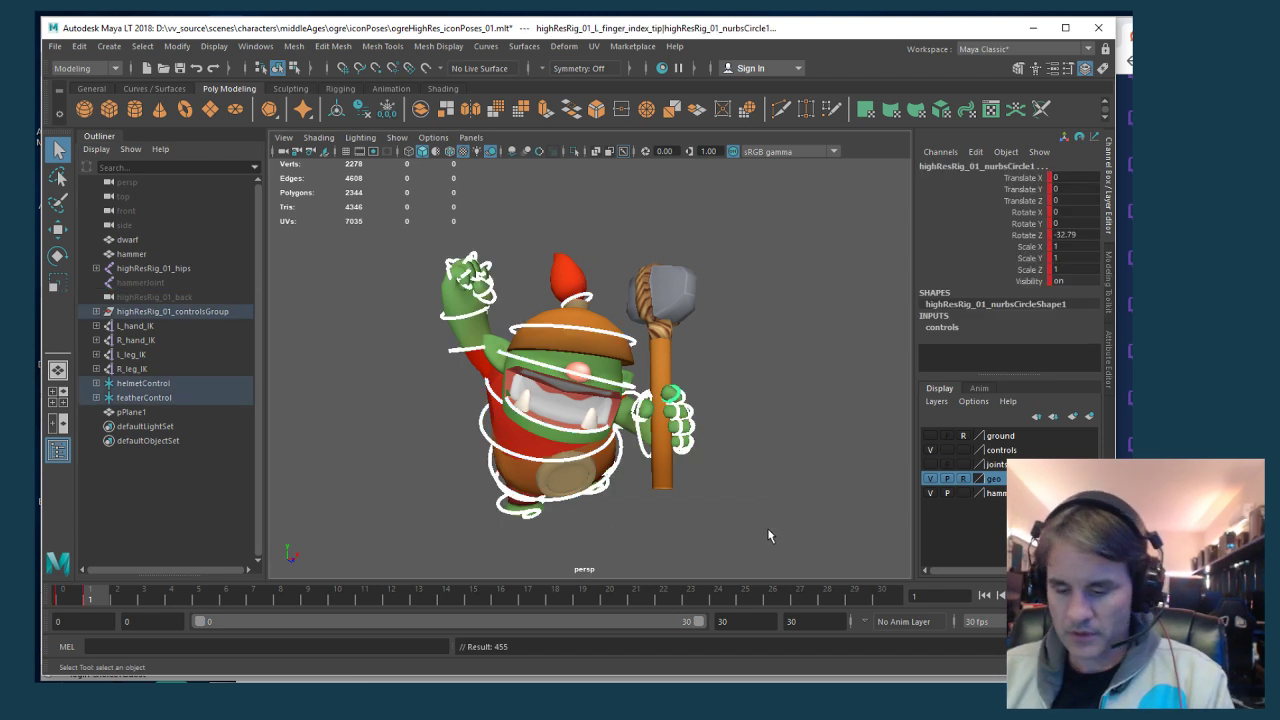
{"action": "key", "text": "alt+period"}
{"action": "key", "text": "alt+comma"}
{"action": "key", "text": "alt+period"}
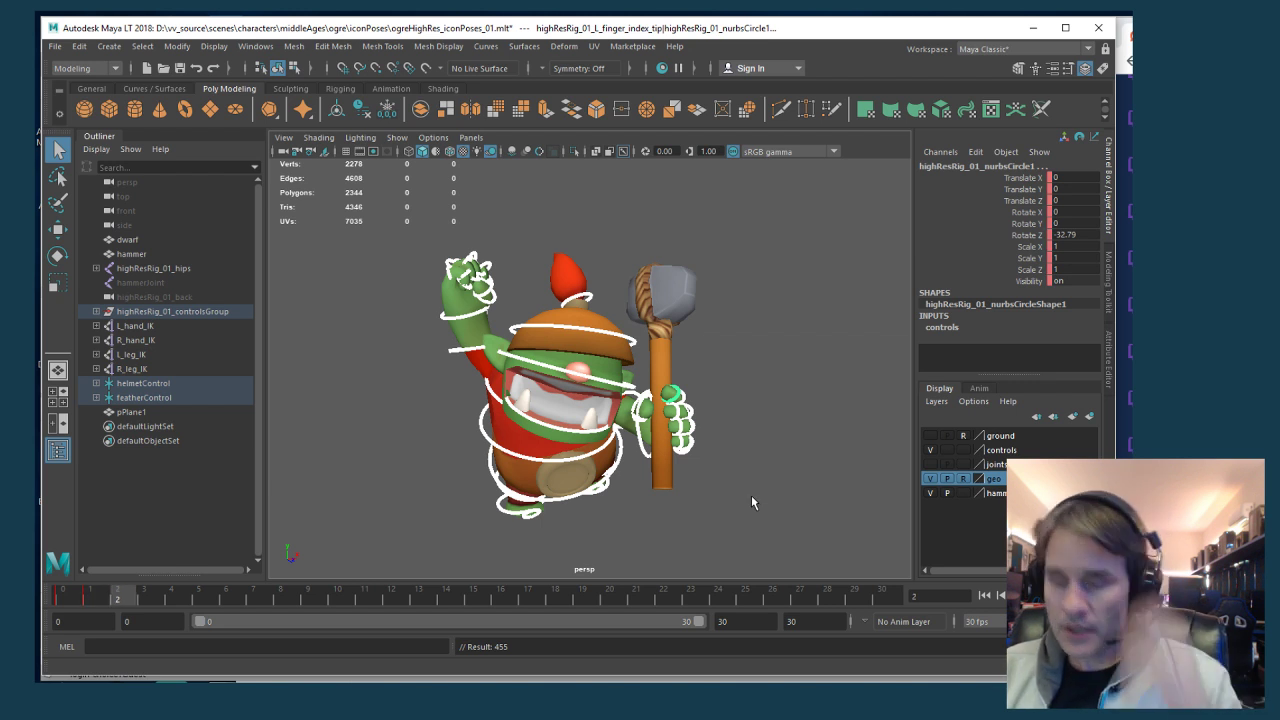
{"action": "left_click_drag", "start_coordinate": [751, 495], "coordinate": [556, 480], "text": "alt"}
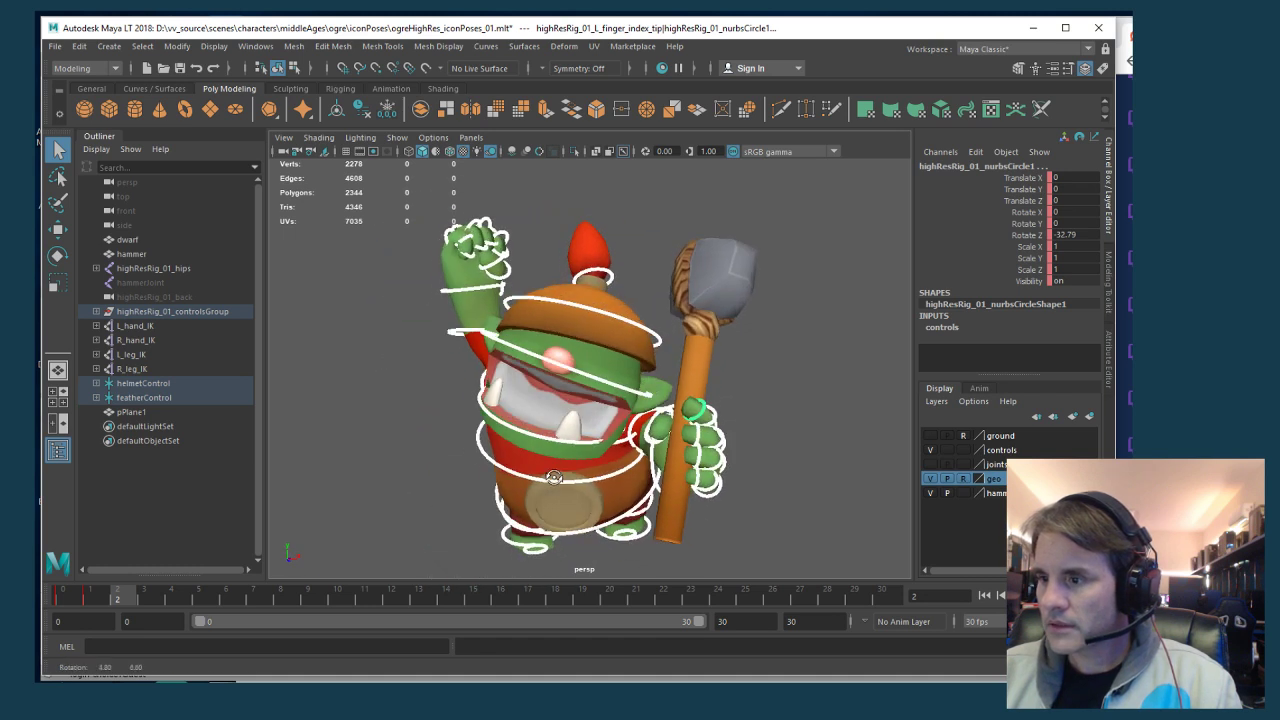
Check the LightWave reference, then slide the right foot IK outward and turn it in Y
{"action": "middle_click_drag", "start_coordinate": [556, 480], "coordinate": [623, 352], "text": "alt"}
{"action": "scroll", "coordinate": [623, 352], "scroll_direction": "up", "scroll_amount": 3}
{"action": "key", "text": "alt+Tab"}
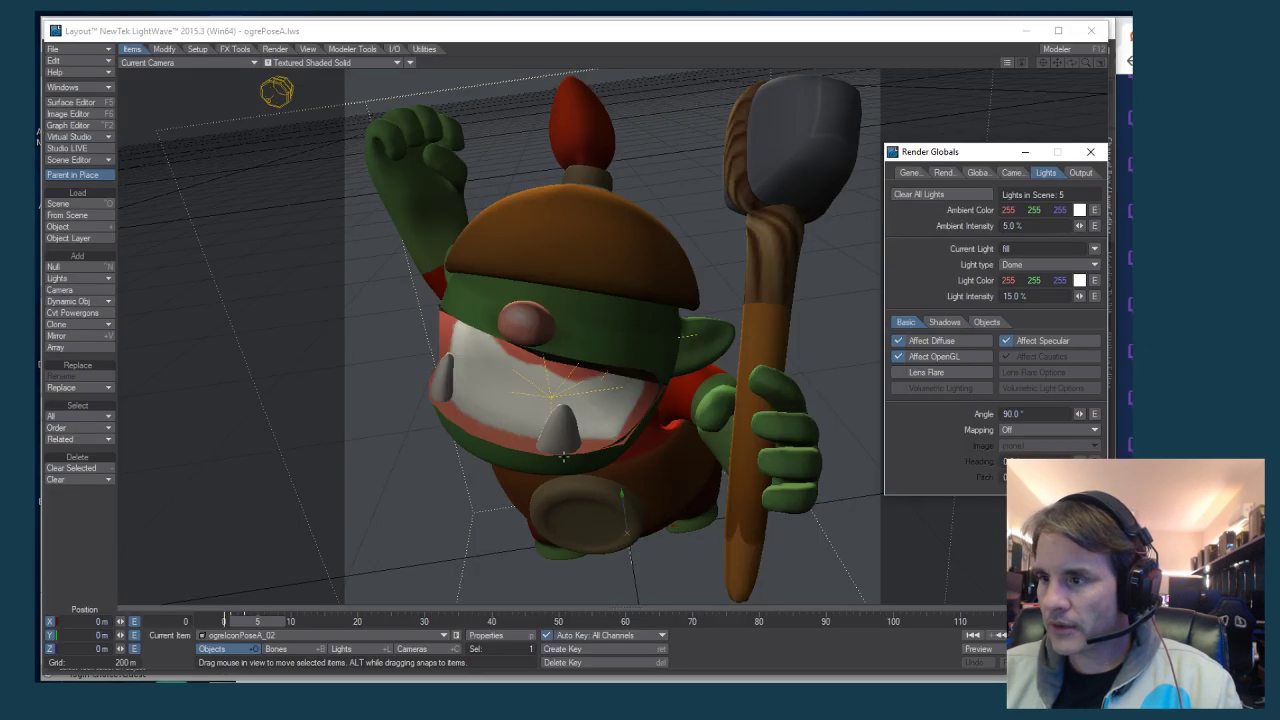
{"action": "key", "text": "alt+Tab"}
{"action": "left_click", "coordinate": [547, 468]}
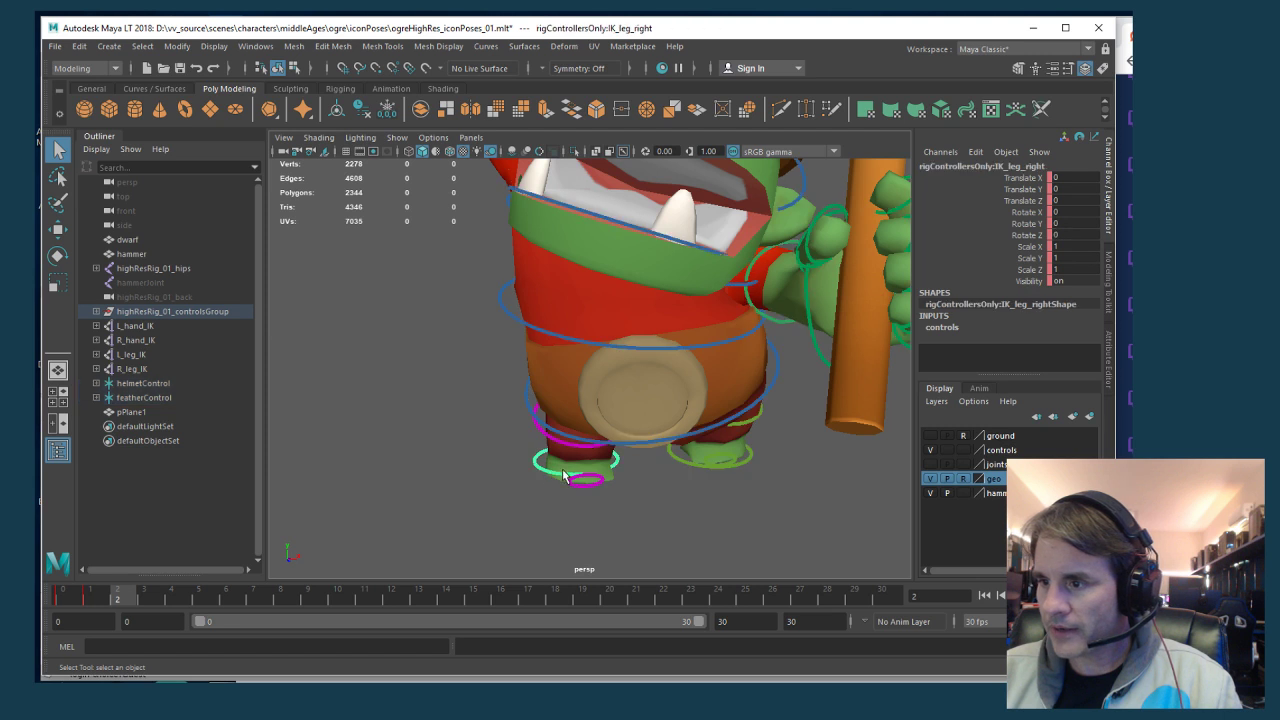
{"action": "key", "text": "w"}
{"action": "left_click_drag", "start_coordinate": [615, 463], "coordinate": [602, 465]}
{"action": "key", "text": "e"}
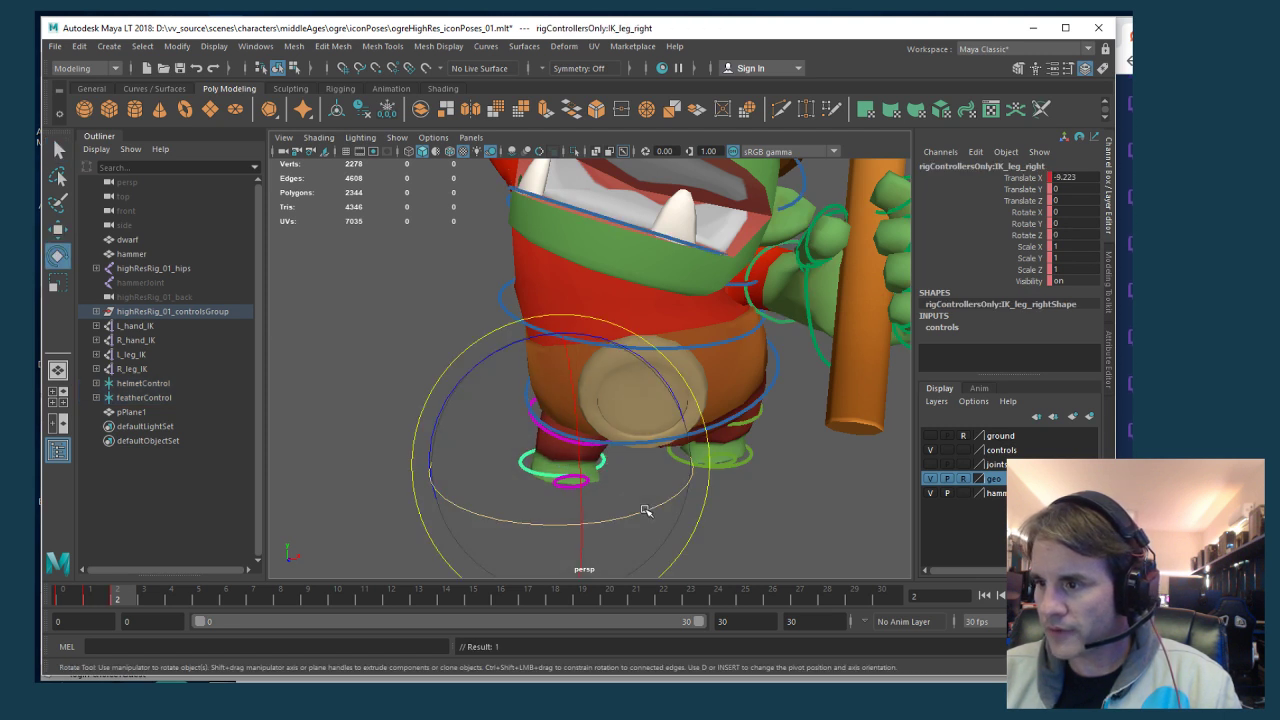
{"action": "left_click_drag", "start_coordinate": [645, 510], "coordinate": [558, 505]}
{"action": "key", "text": "w"}
Move the left foot IK to Translate X 11.092 and Rotate Y 24.755
{"action": "left_click", "coordinate": [757, 462]}
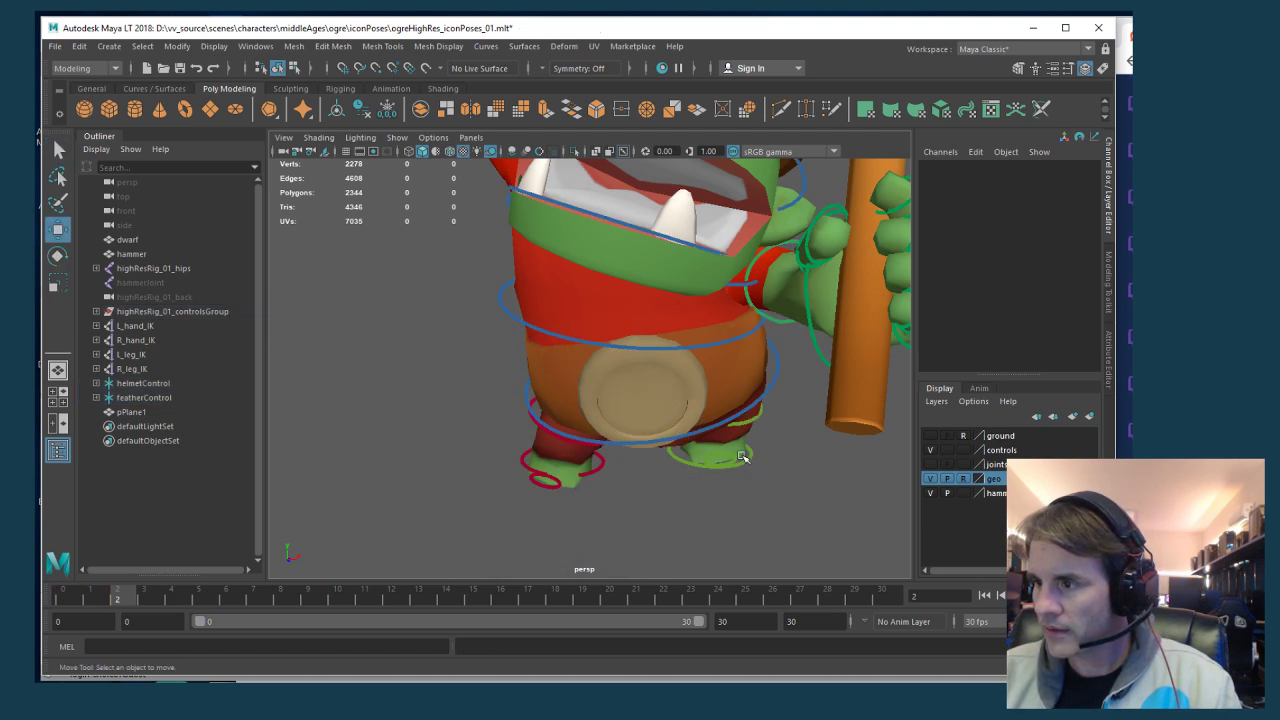
{"action": "left_click", "coordinate": [757, 459]}
{"action": "left_click_drag", "start_coordinate": [745, 460], "coordinate": [768, 458]}
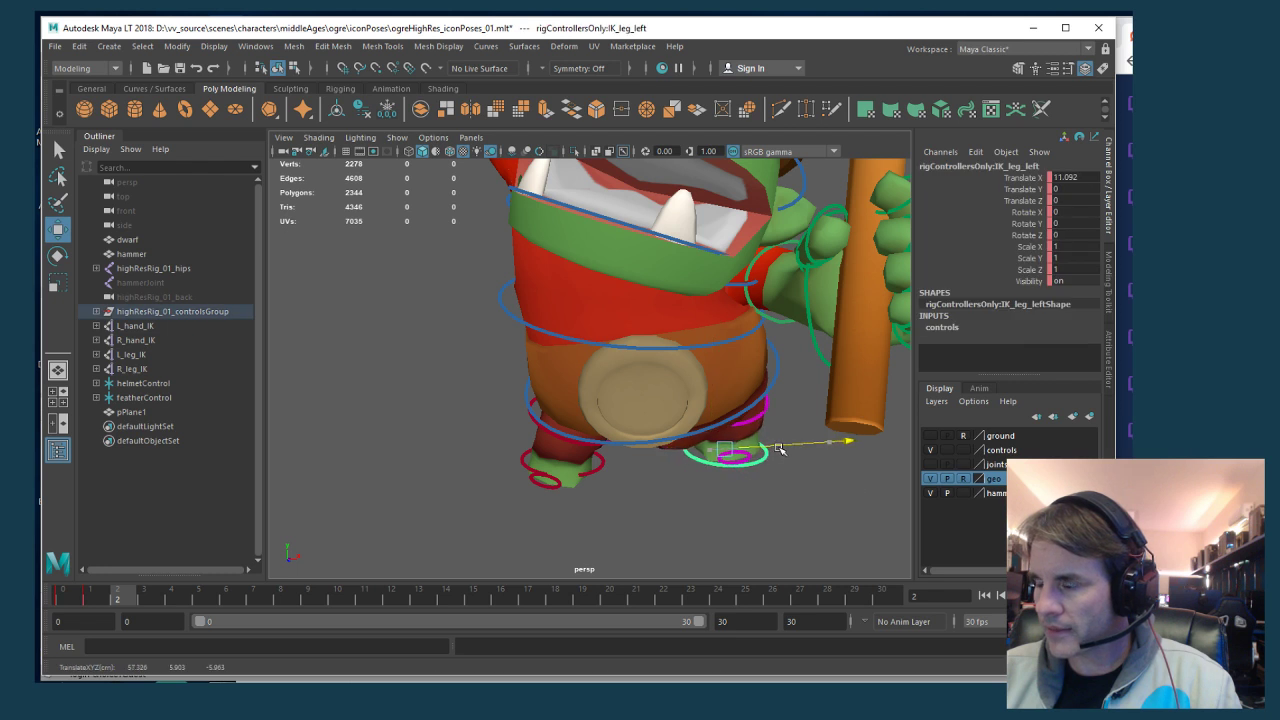
{"action": "key", "text": "e"}
{"action": "left_click_drag", "start_coordinate": [733, 502], "coordinate": [764, 502]}
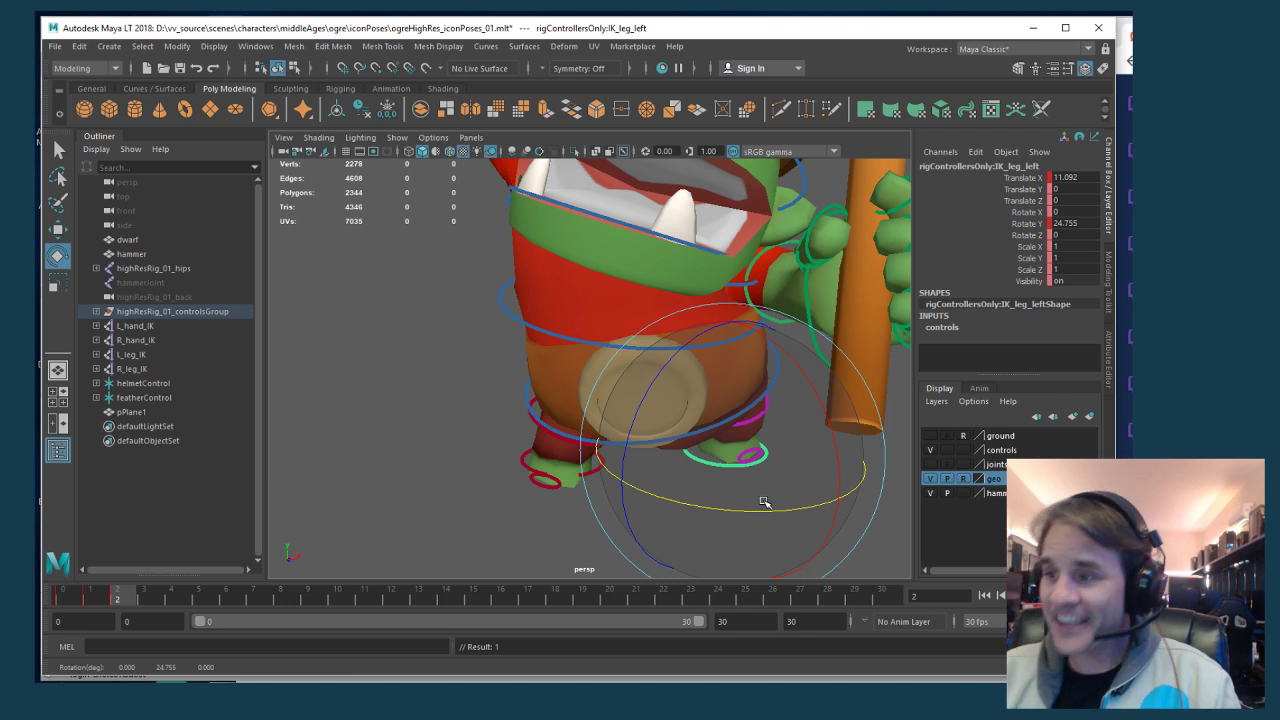
{"action": "key", "text": "ctrl+1"}
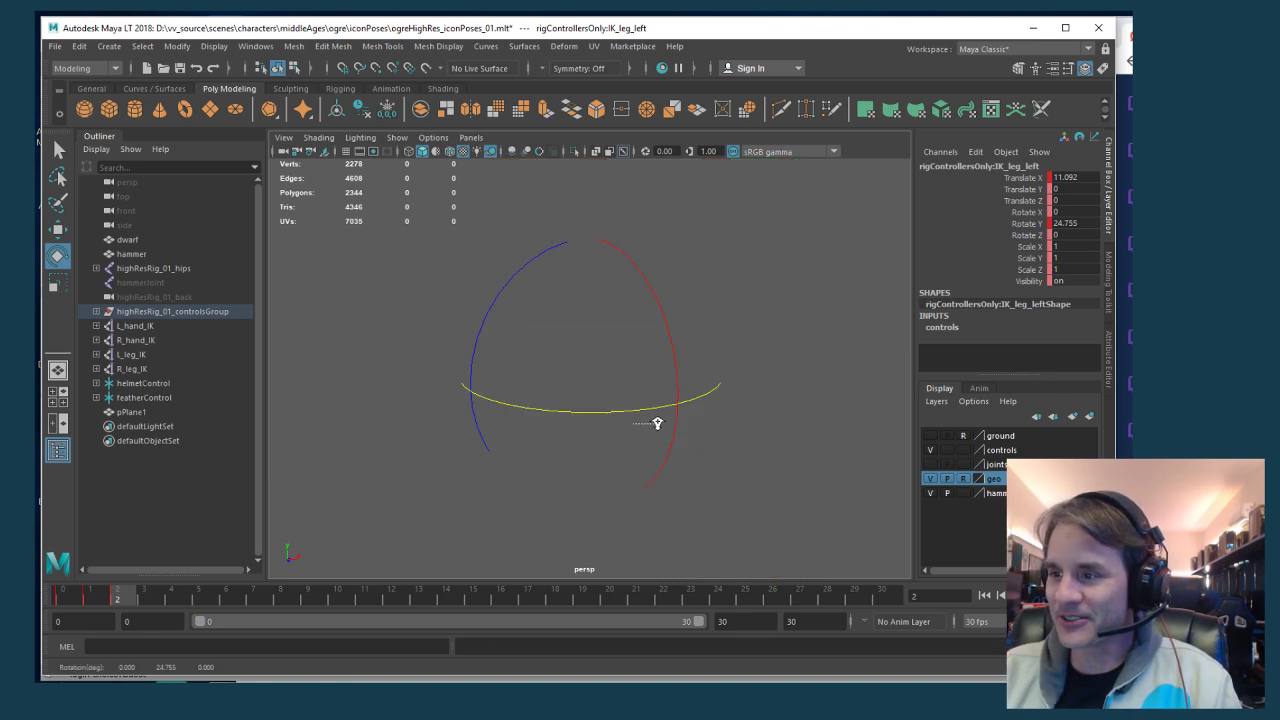
{"action": "key", "text": "ctrl+1"}
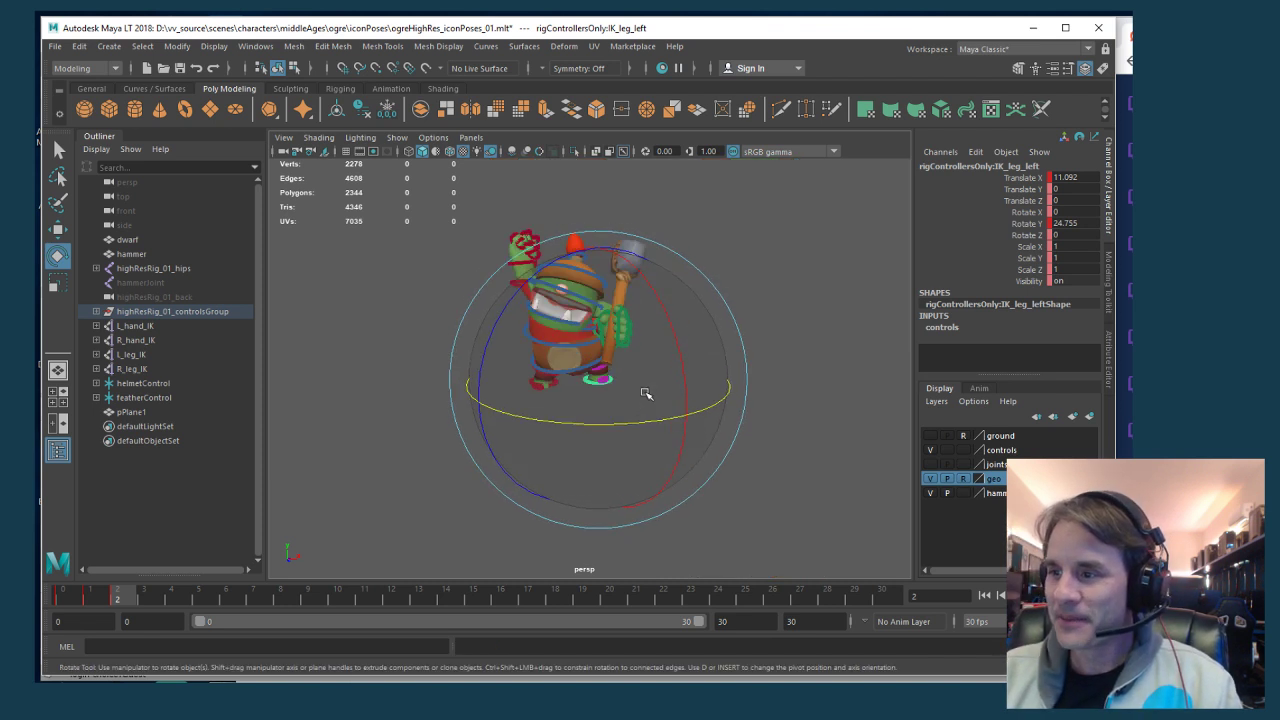
Orbit around the ogre to inspect the new leg pose from several angles
{"action": "scroll", "coordinate": [645, 393], "scroll_direction": "up", "scroll_amount": 4}
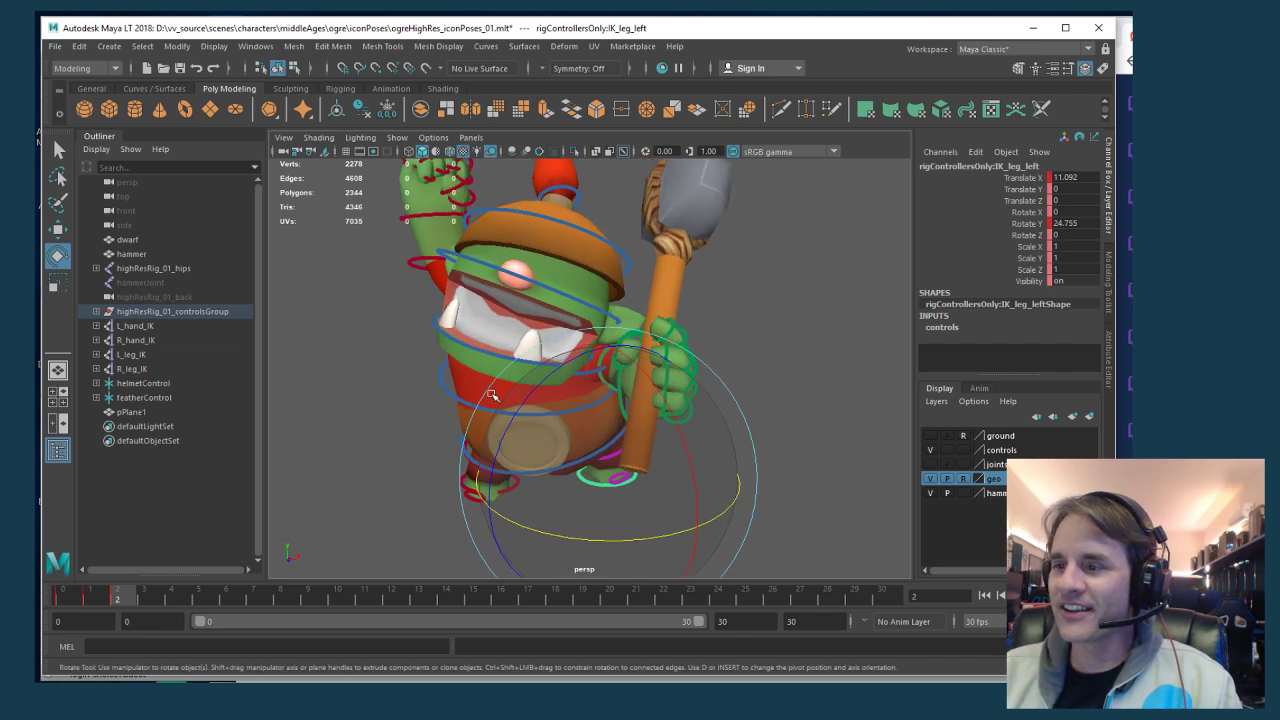
{"action": "left_click", "coordinate": [428, 399]}
{"action": "left_click_drag", "start_coordinate": [425, 398], "coordinate": [616, 442], "text": "alt"}
{"action": "left_click_drag", "start_coordinate": [743, 446], "coordinate": [641, 398], "text": "alt"}
{"action": "middle_click_drag", "start_coordinate": [625, 399], "coordinate": [596, 405], "text": "alt"}
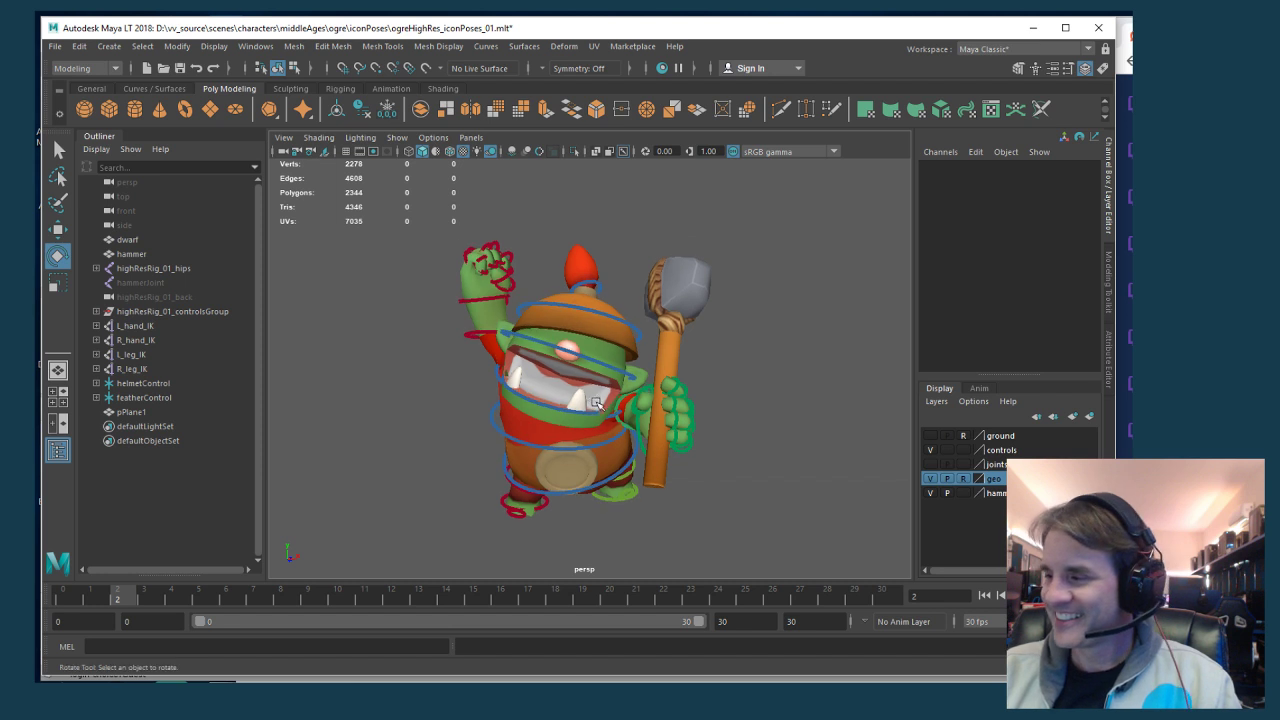
{"action": "scroll", "coordinate": [596, 405], "scroll_direction": "up", "scroll_amount": 2}
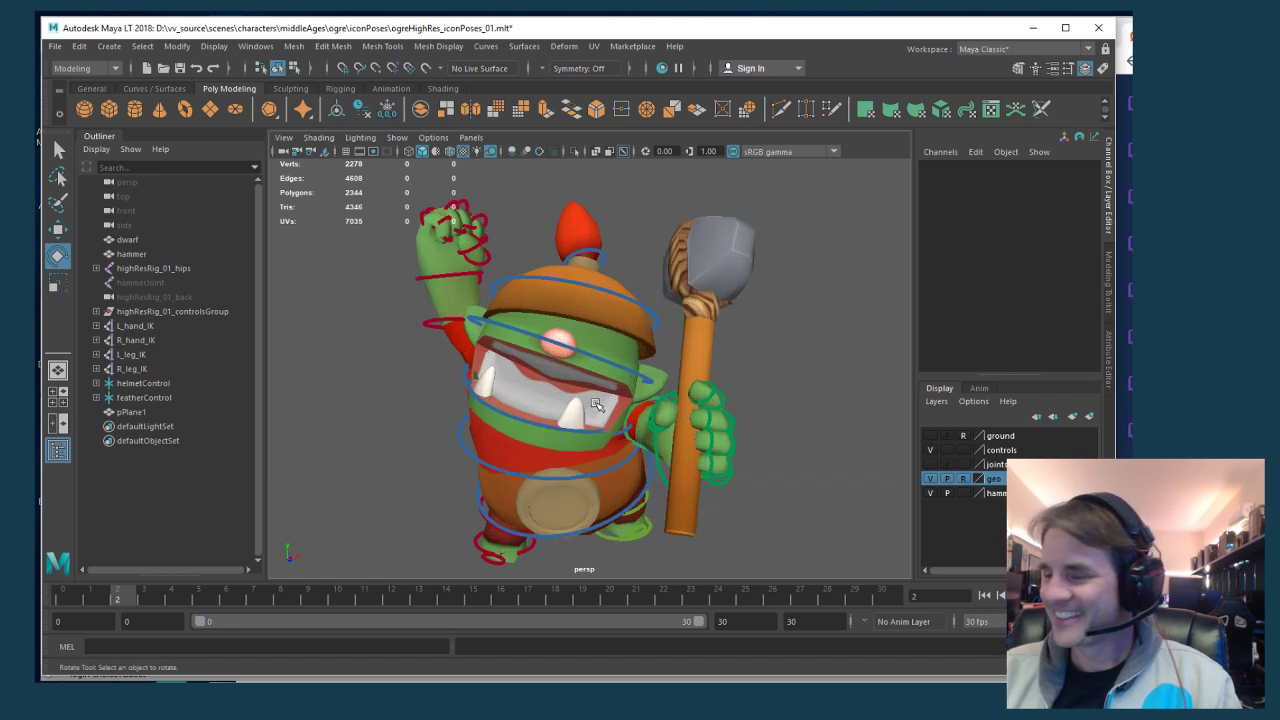
{"action": "mouse_move", "coordinate": [596, 404]}
{"action": "left_mouse_down", "text": "alt"}
{"action": "mouse_move", "coordinate": [619, 396]}
{"action": "mouse_move", "coordinate": [535, 416]}
{"action": "mouse_move", "coordinate": [580, 405]}
{"action": "mouse_move", "coordinate": [588, 428]}
{"action": "left_mouse_up", "text": "alt"}
{"action": "left_click_drag", "start_coordinate": [516, 394], "coordinate": [533, 442], "text": "alt"}
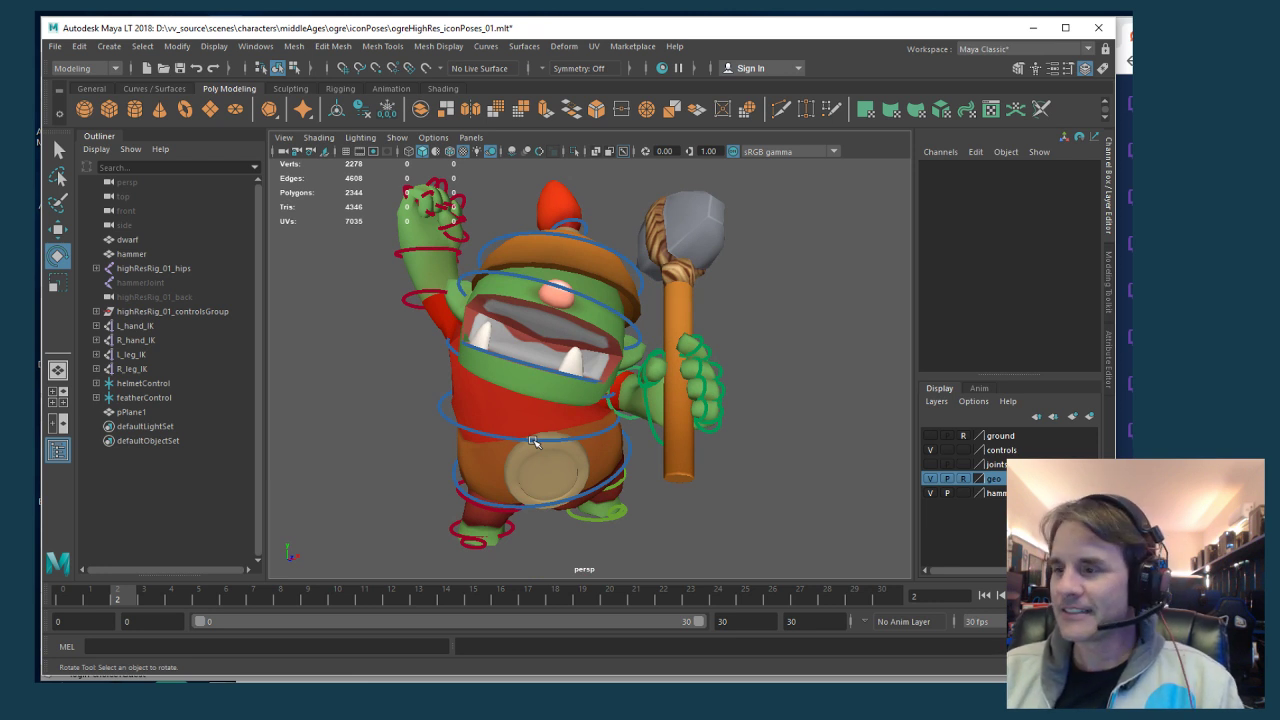
{"action": "left_click_drag", "start_coordinate": [533, 442], "coordinate": [551, 441], "text": "alt"}
{"action": "mouse_move", "coordinate": [546, 445]}
{"action": "left_mouse_down", "text": "alt"}
{"action": "mouse_move", "coordinate": [614, 445]}
{"action": "mouse_move", "coordinate": [579, 425]}
{"action": "mouse_move", "coordinate": [572, 438]}
{"action": "mouse_move", "coordinate": [558, 431]}
{"action": "left_mouse_up", "text": "alt"}
{"action": "scroll", "coordinate": [572, 438], "scroll_direction": "down", "scroll_amount": 2}
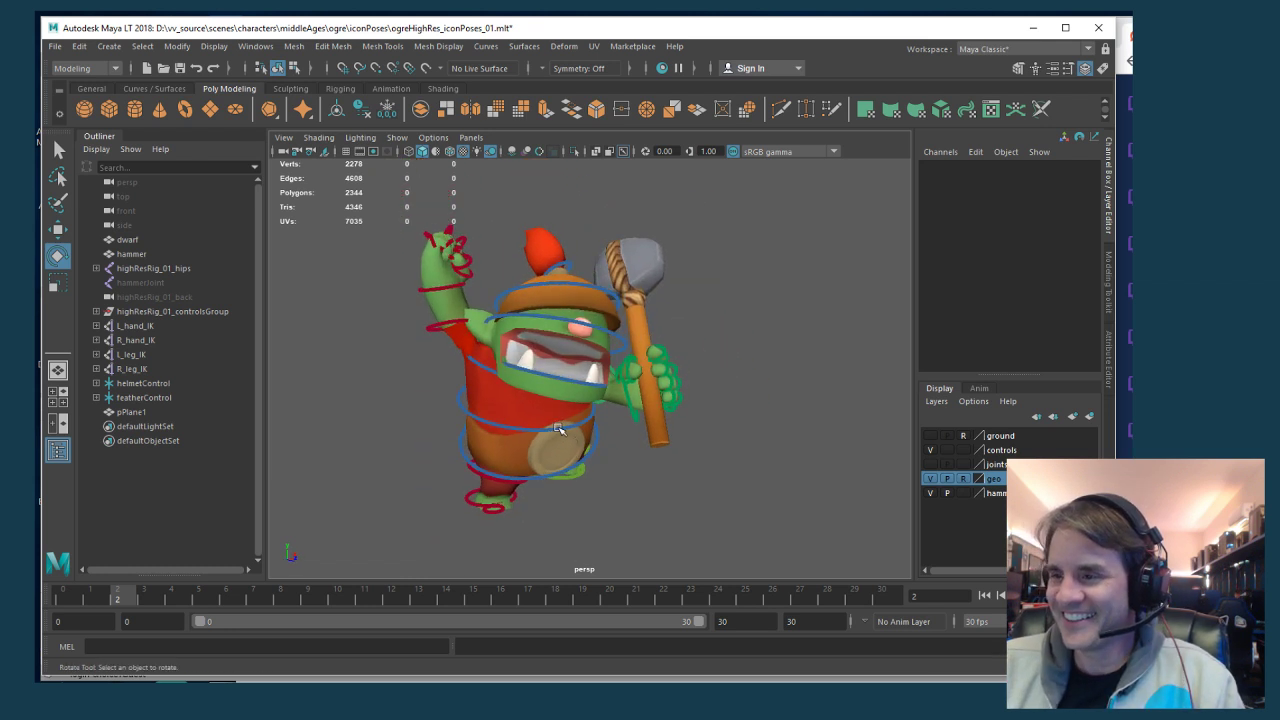
{"action": "middle_click_drag", "start_coordinate": [447, 260], "coordinate": [491, 314], "text": "alt"}
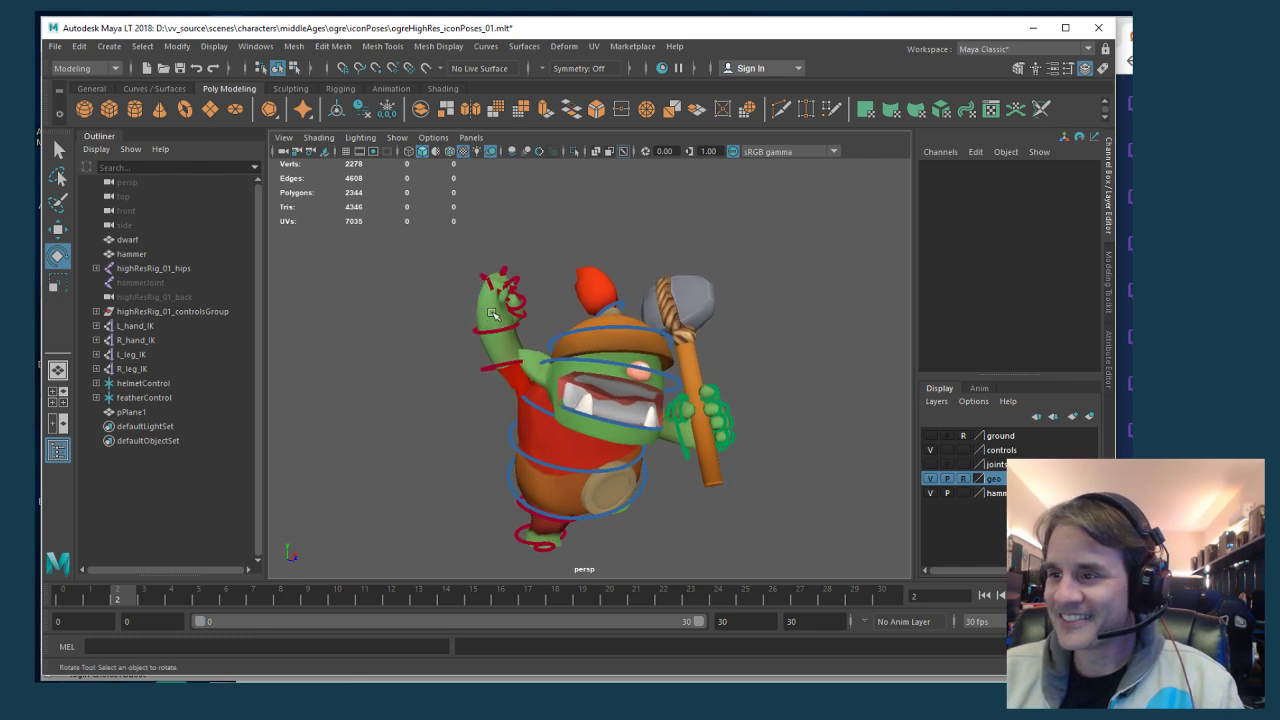
Select all rig controls and compare the ogre's pose against the LightWave reference
{"action": "left_click_drag", "start_coordinate": [446, 244], "coordinate": [768, 563]}
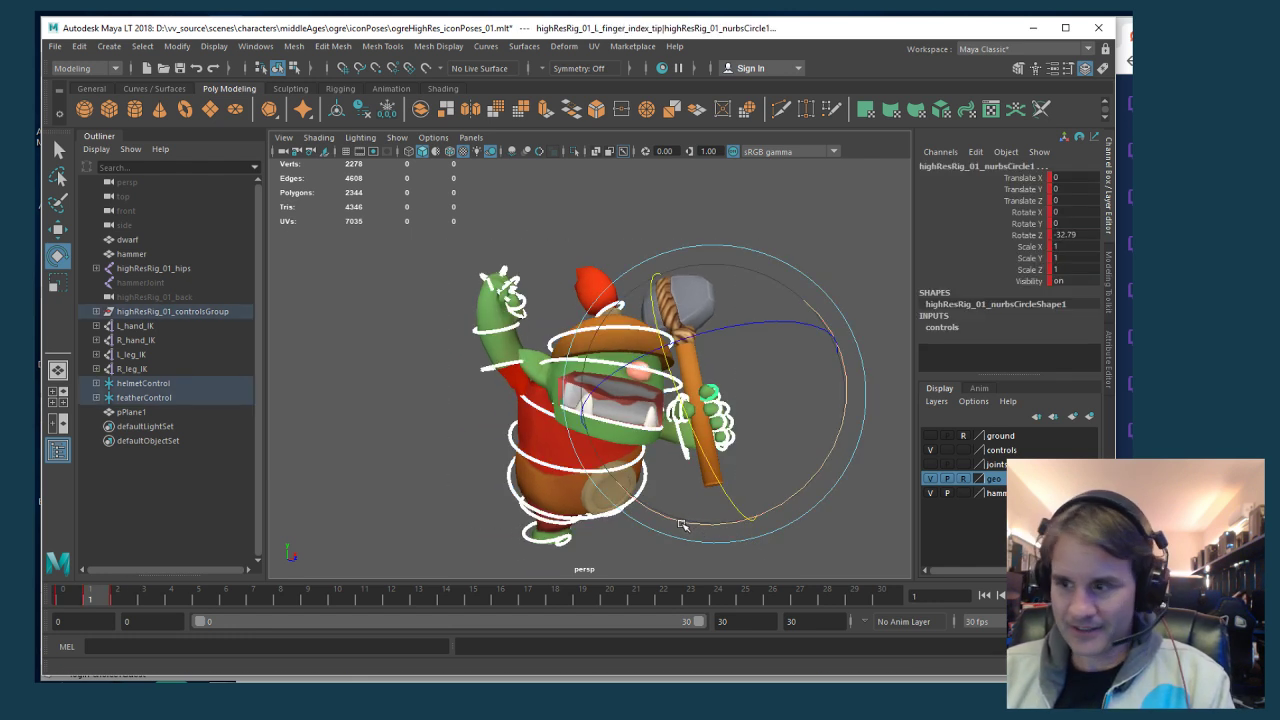
{"action": "left_click_drag", "start_coordinate": [663, 531], "coordinate": [545, 412], "text": "alt"}
{"action": "left_click", "coordinate": [523, 392]}
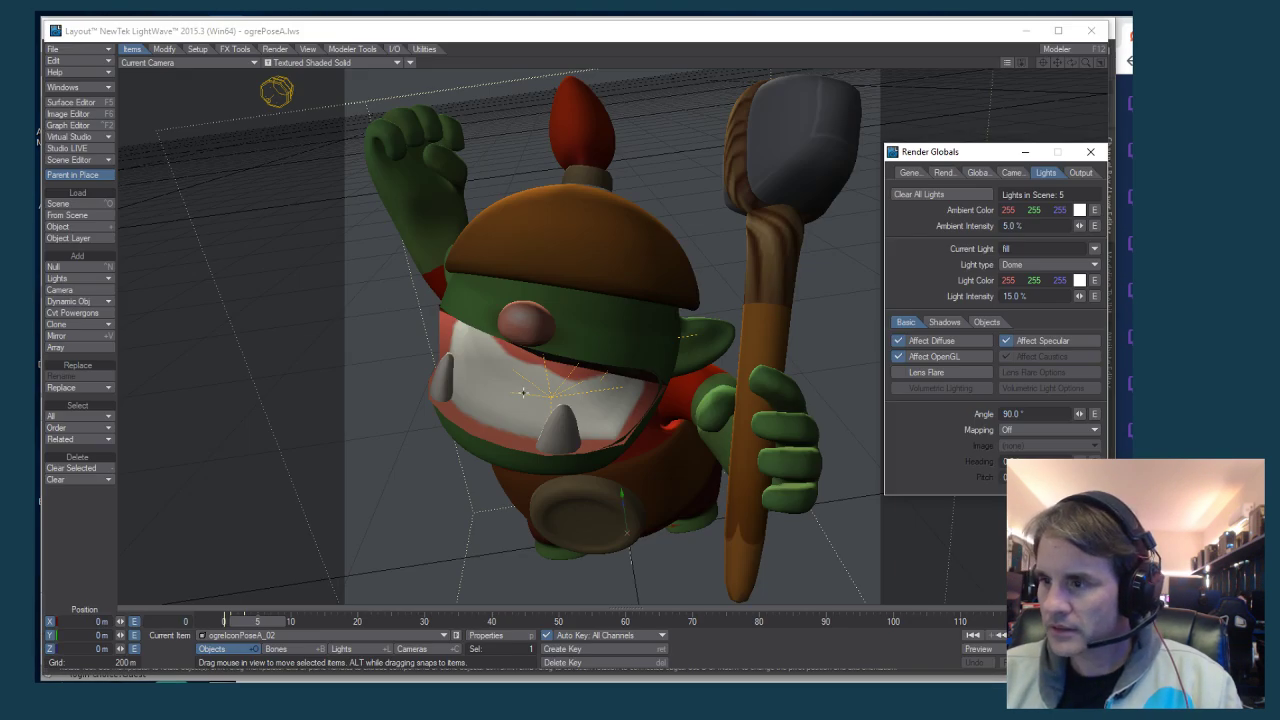
{"action": "key", "text": "alt+Tab"}
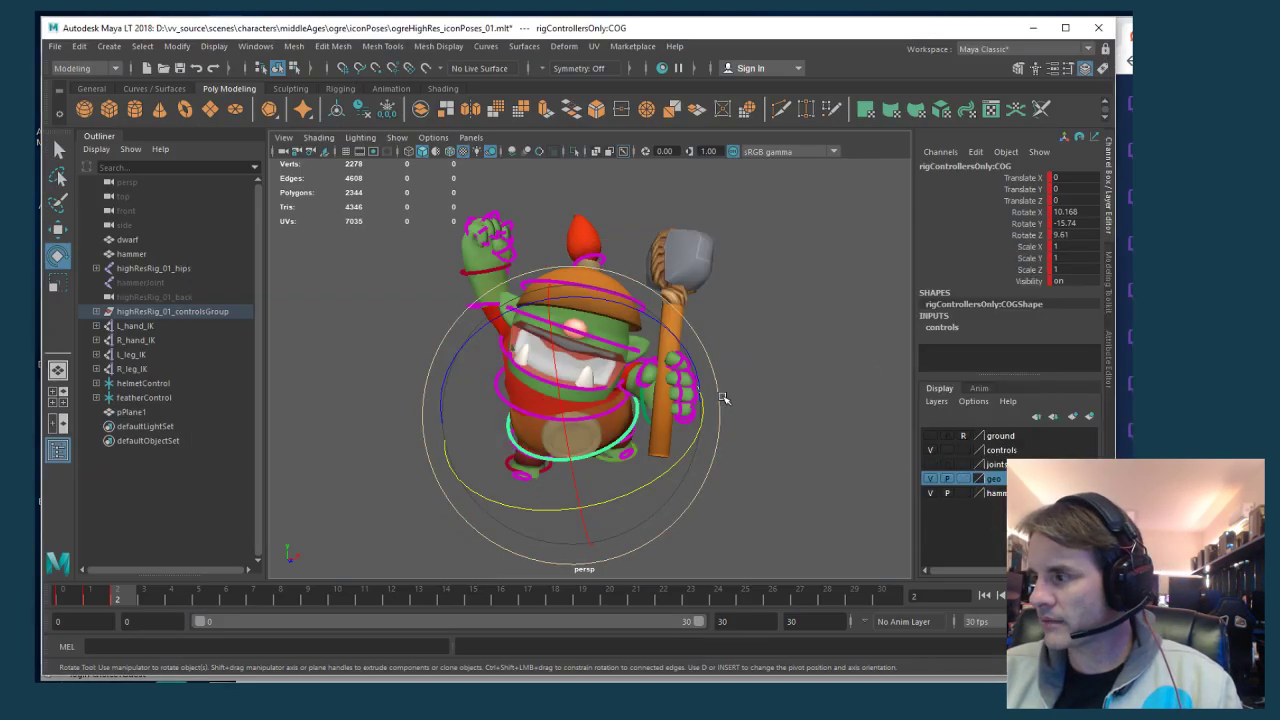
{"action": "left_click", "coordinate": [797, 429]}
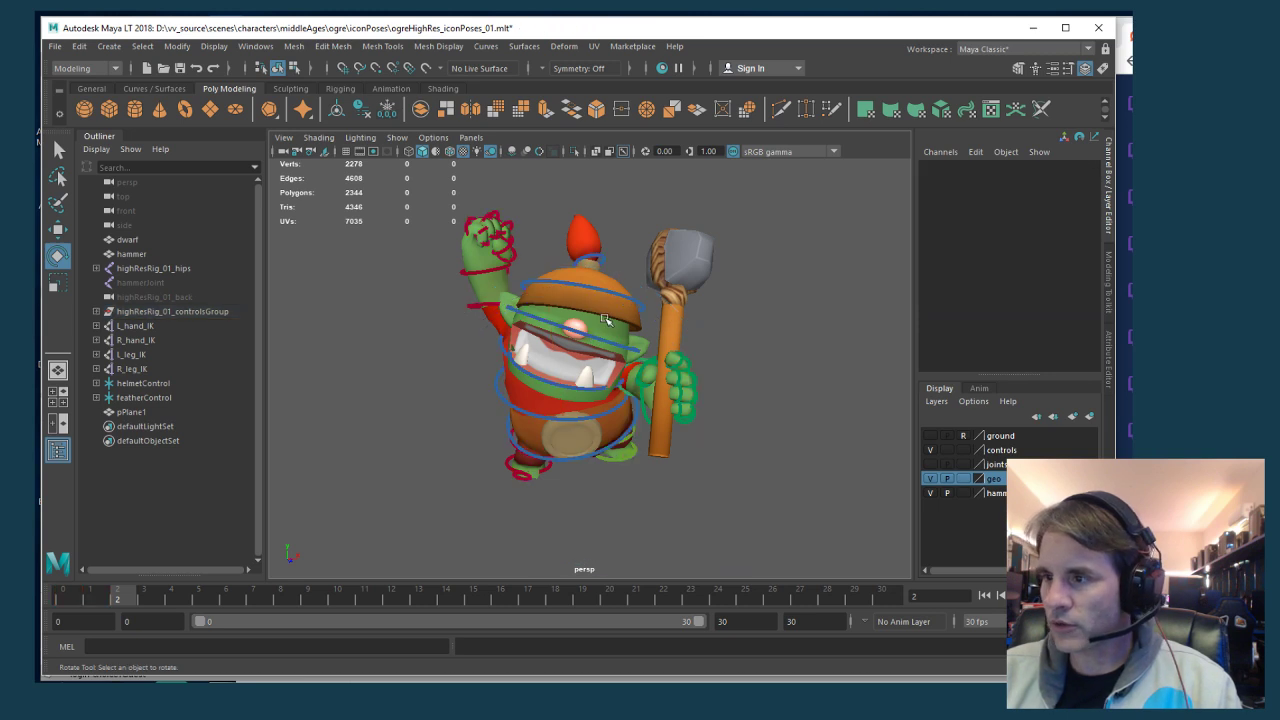
{"action": "left_click", "coordinate": [606, 324]}
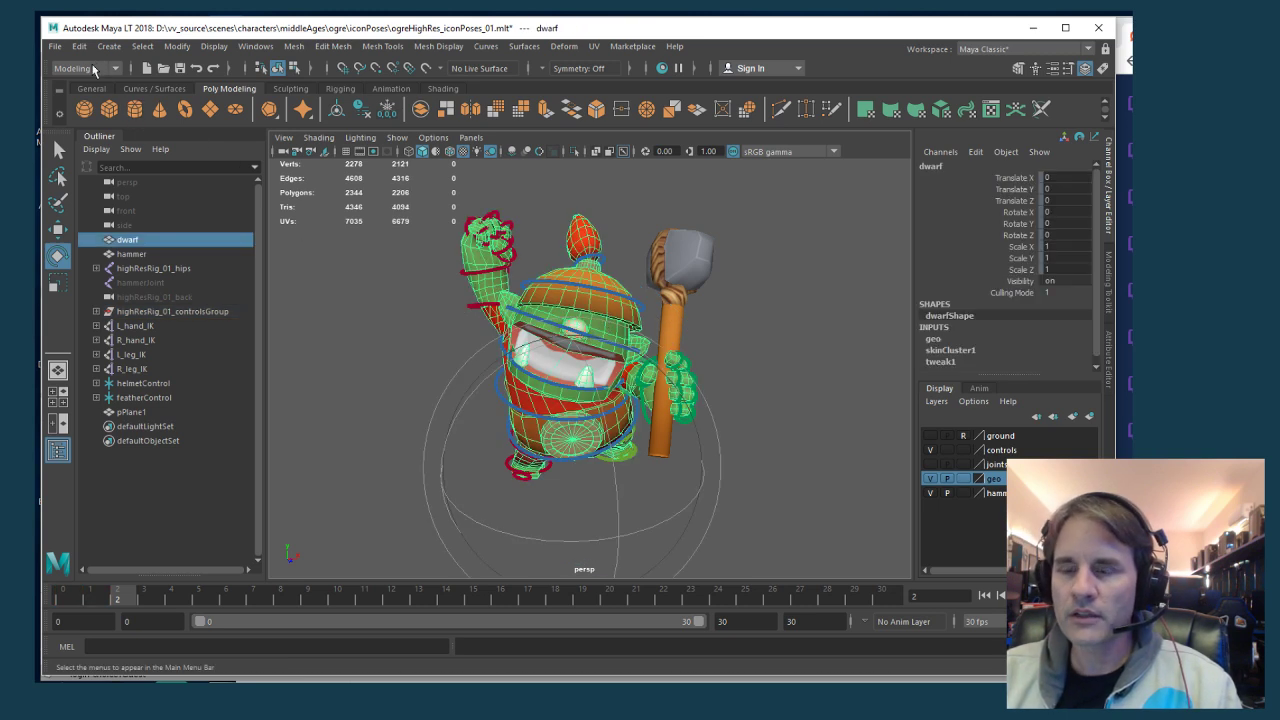
{"action": "key", "text": "alt+Tab"}
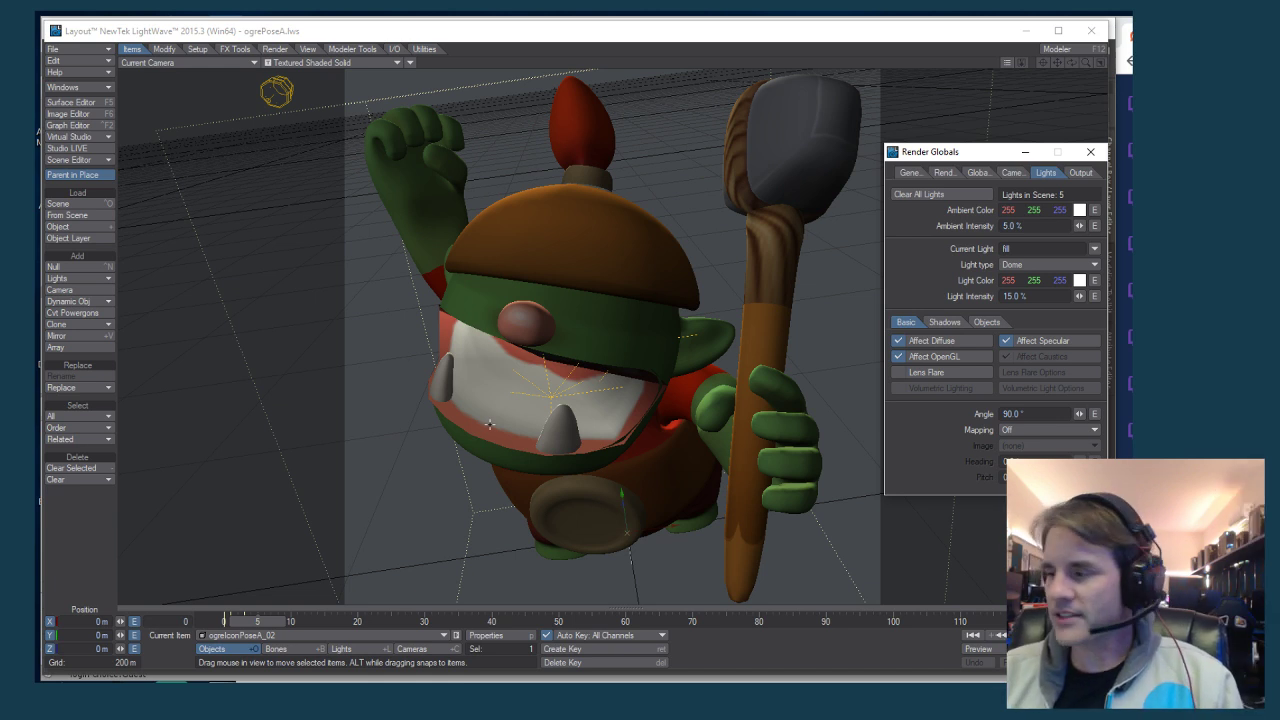
{"action": "key", "text": "alt+Tab"}
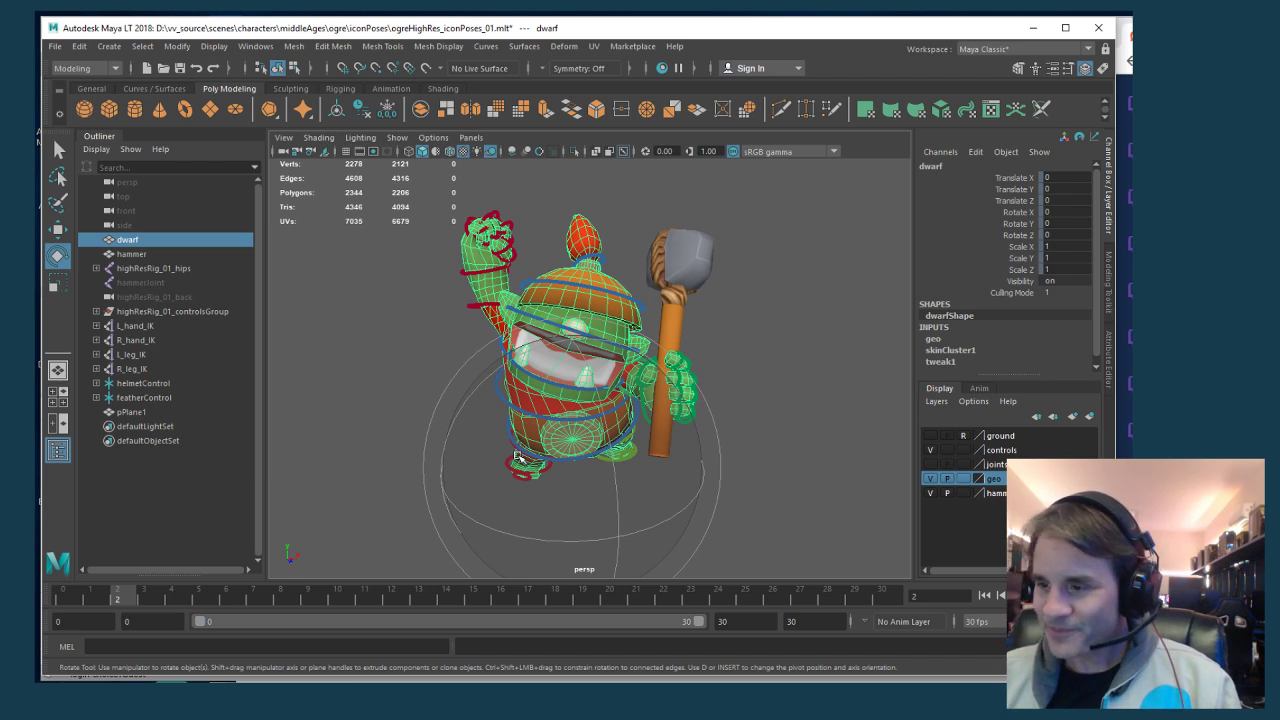
Set the geo layer's display type to Reference so the mesh can't be picked
{"action": "left_click", "coordinate": [360, 380]}
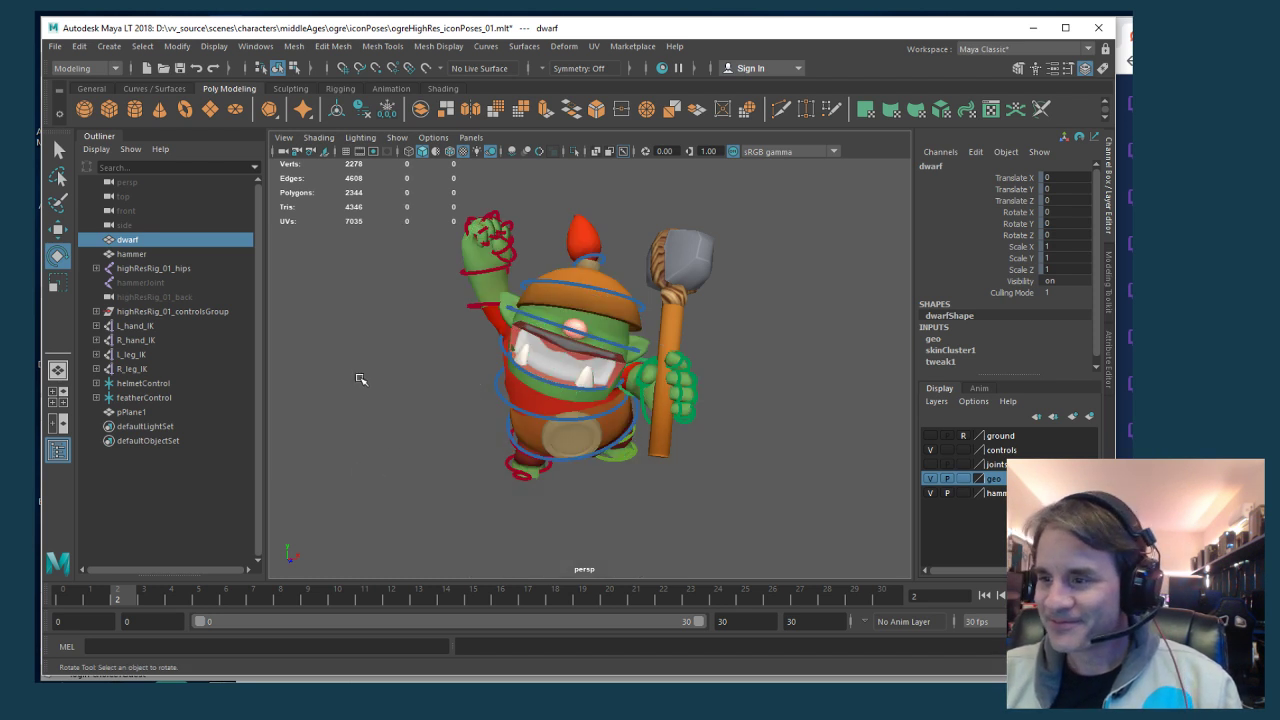
{"action": "left_click", "coordinate": [518, 418]}
{"action": "left_click", "coordinate": [735, 476]}
{"action": "left_click", "coordinate": [606, 442]}
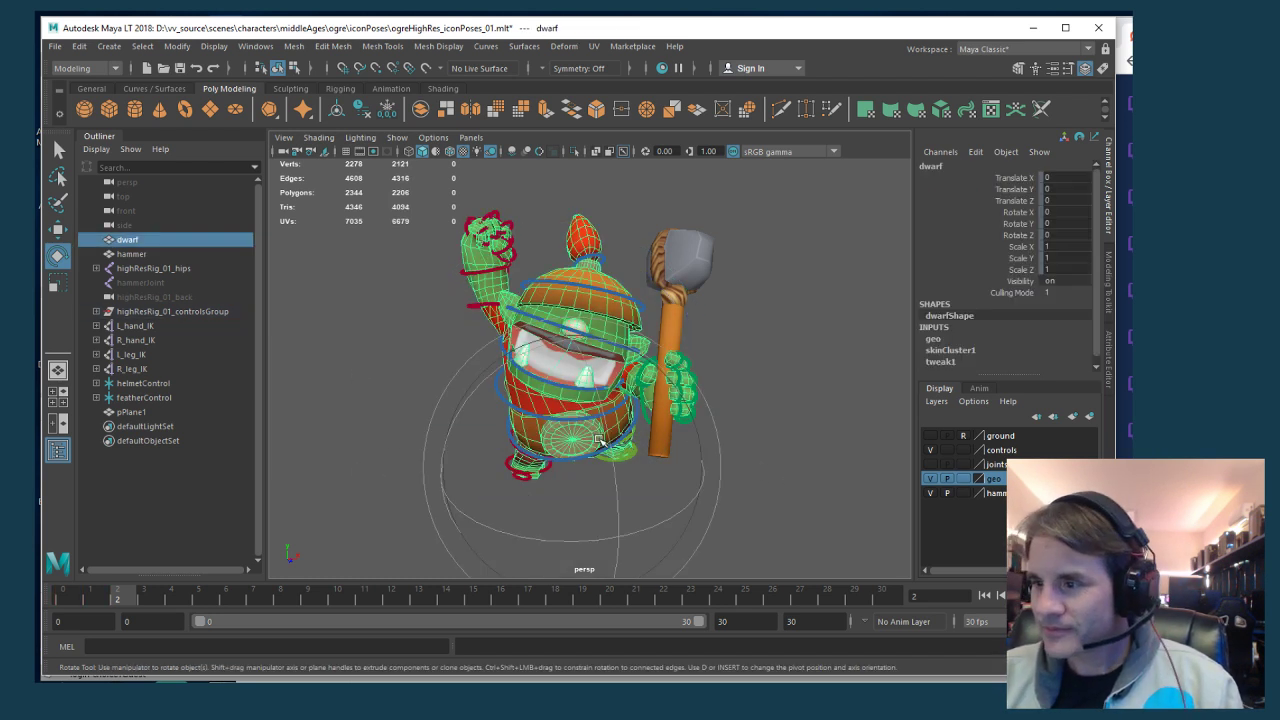
{"action": "left_click", "coordinate": [977, 483]}
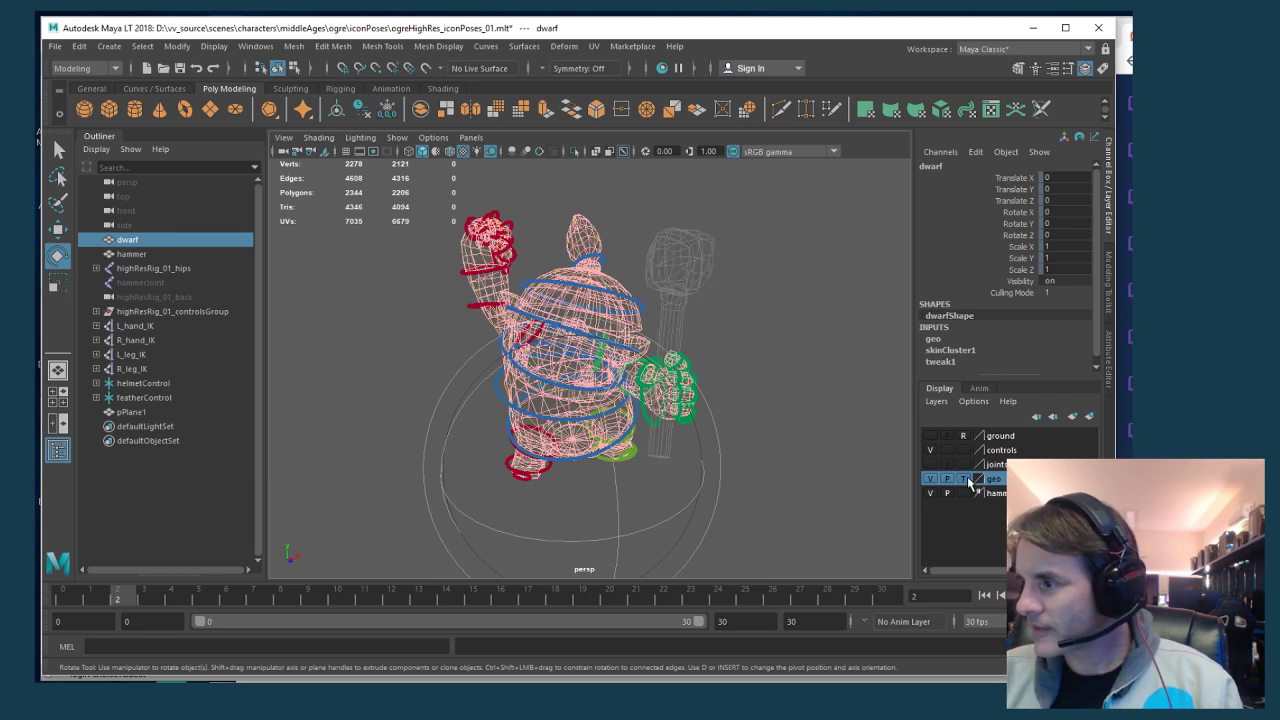
{"action": "left_click", "coordinate": [977, 483]}
{"action": "left_click", "coordinate": [560, 460]}
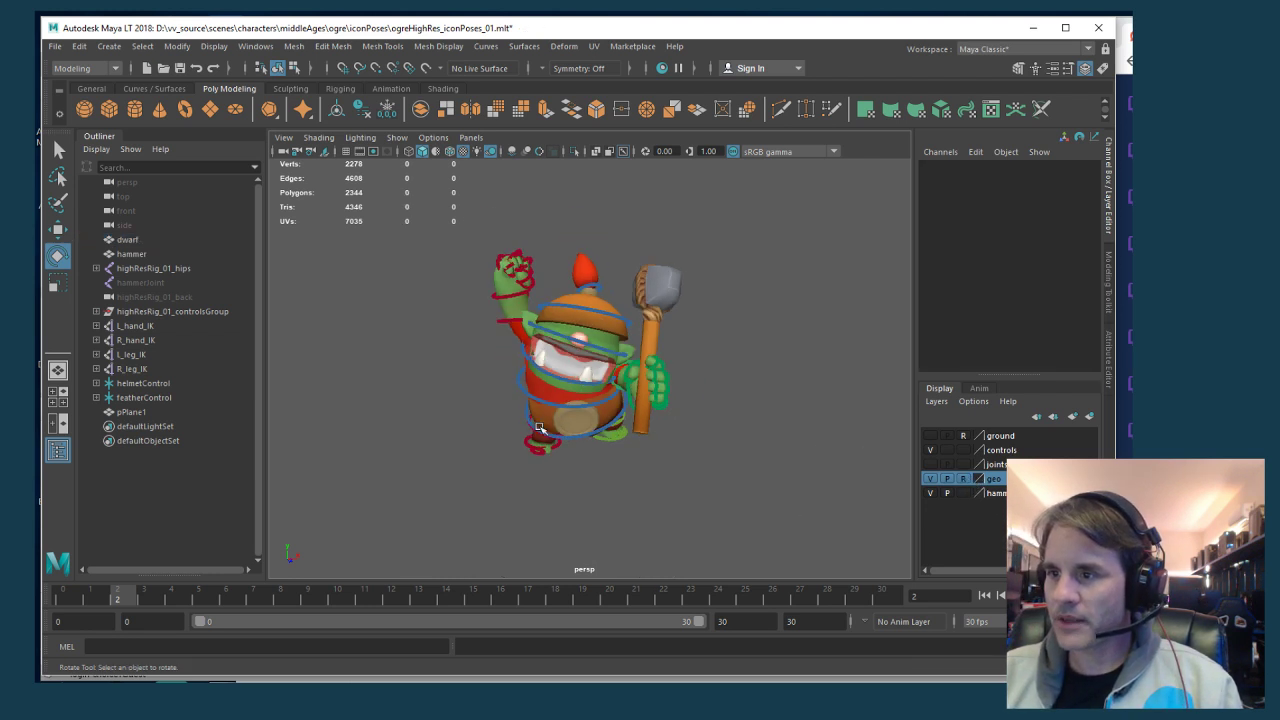
On frame 3, zero the Translate and Rotate values of all the ogre's rig controls
{"action": "left_click_drag", "start_coordinate": [480, 223], "coordinate": [705, 500]}
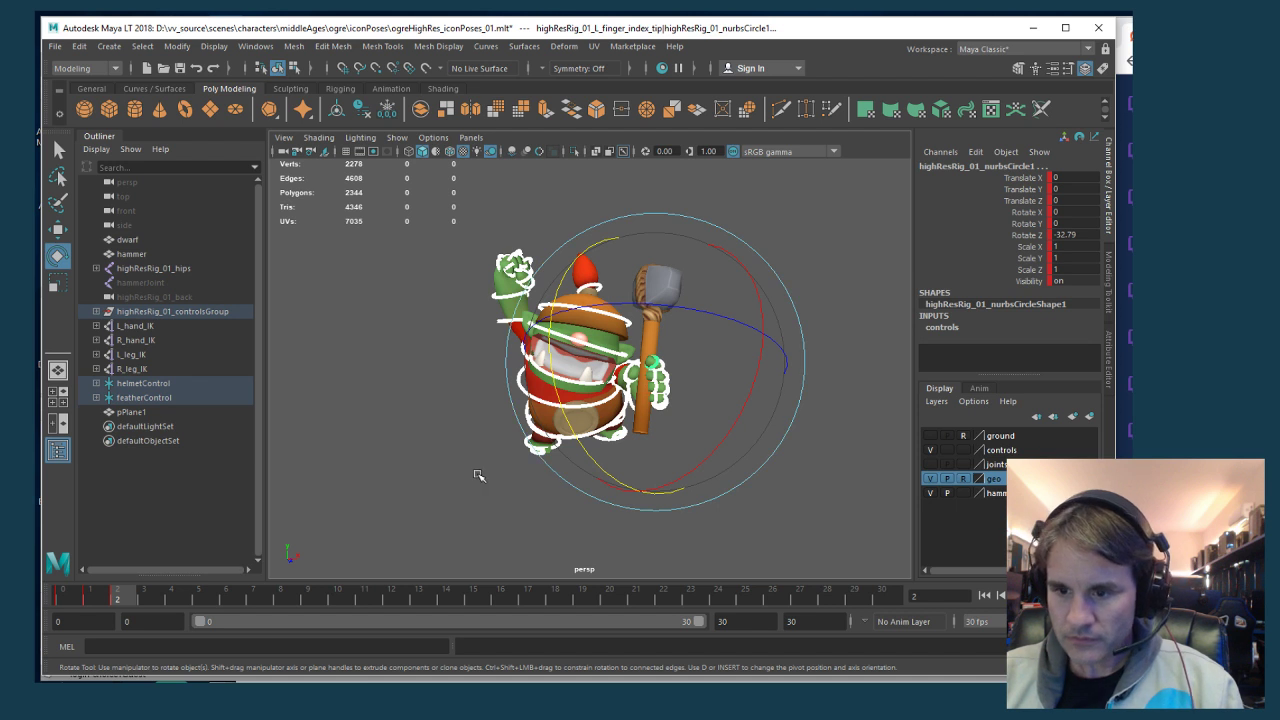
{"action": "key", "text": "alt+period"}
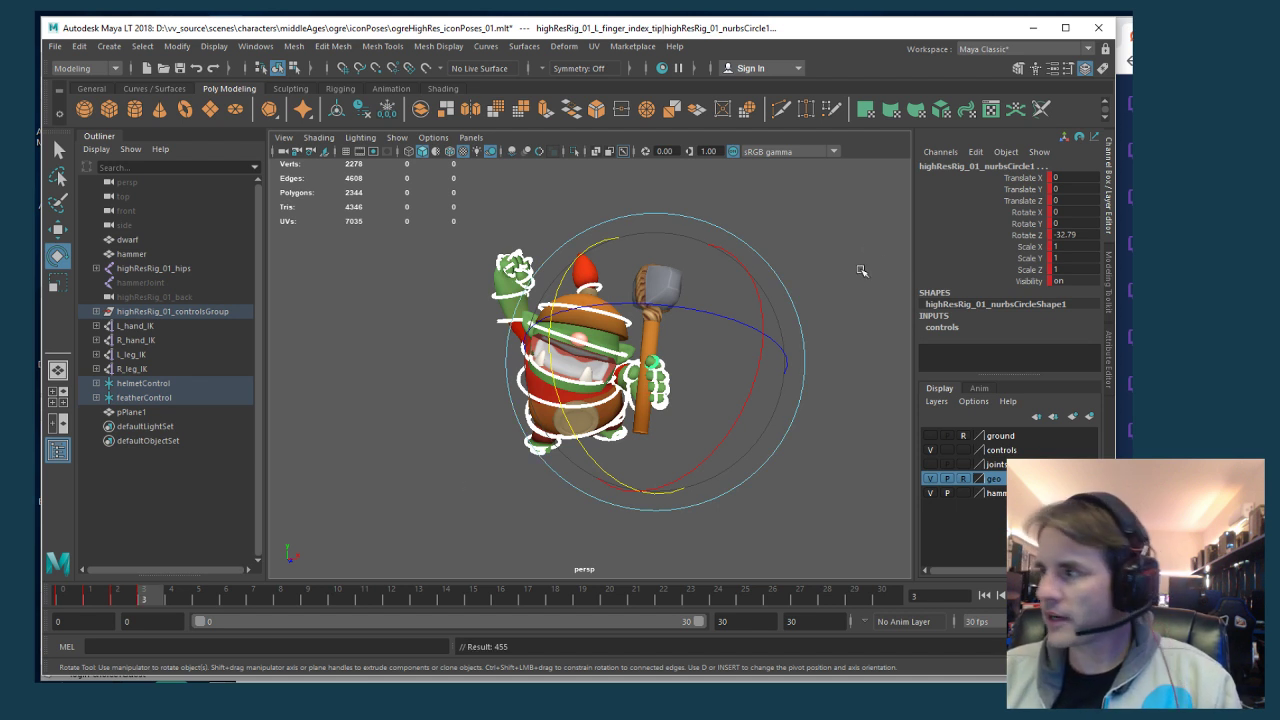
{"action": "left_click_drag", "start_coordinate": [1055, 177], "coordinate": [1078, 234]}
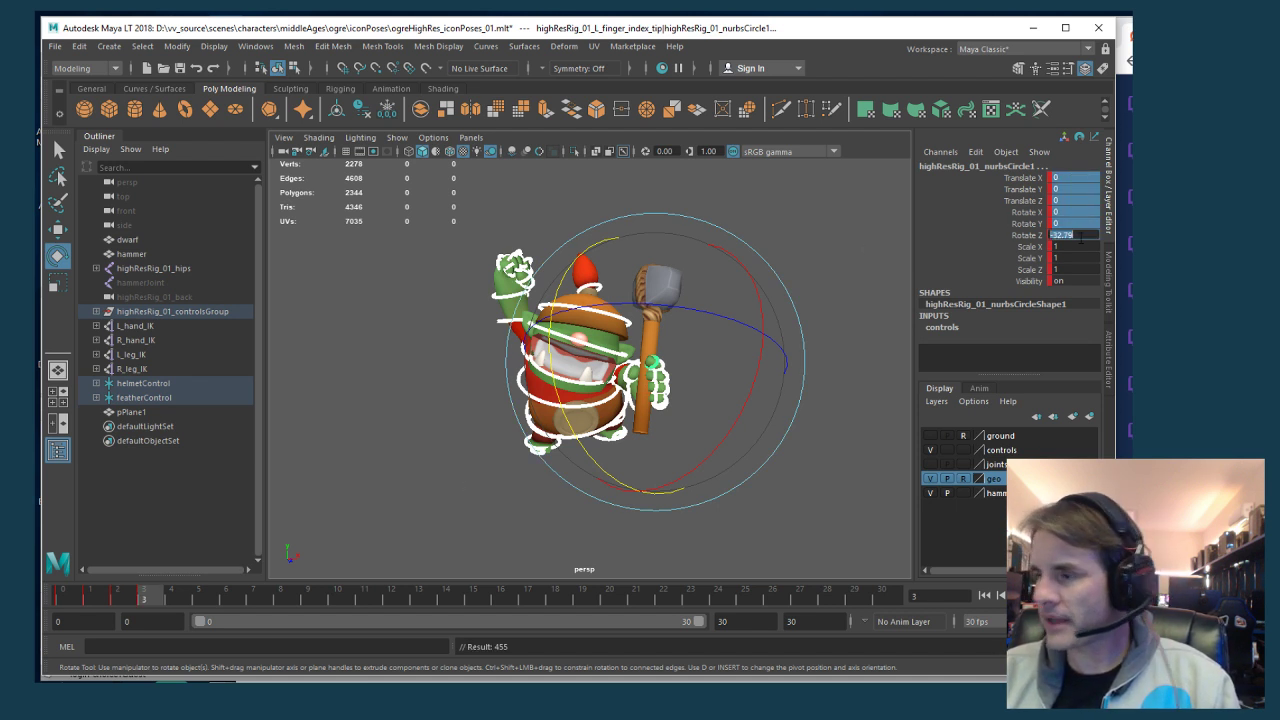
{"action": "type", "text": "0"}
{"action": "key", "text": "Return"}
{"action": "scroll", "coordinate": [676, 348], "scroll_direction": "up", "scroll_amount": 3}
{"action": "left_click_drag", "start_coordinate": [621, 358], "coordinate": [557, 364], "text": "alt"}
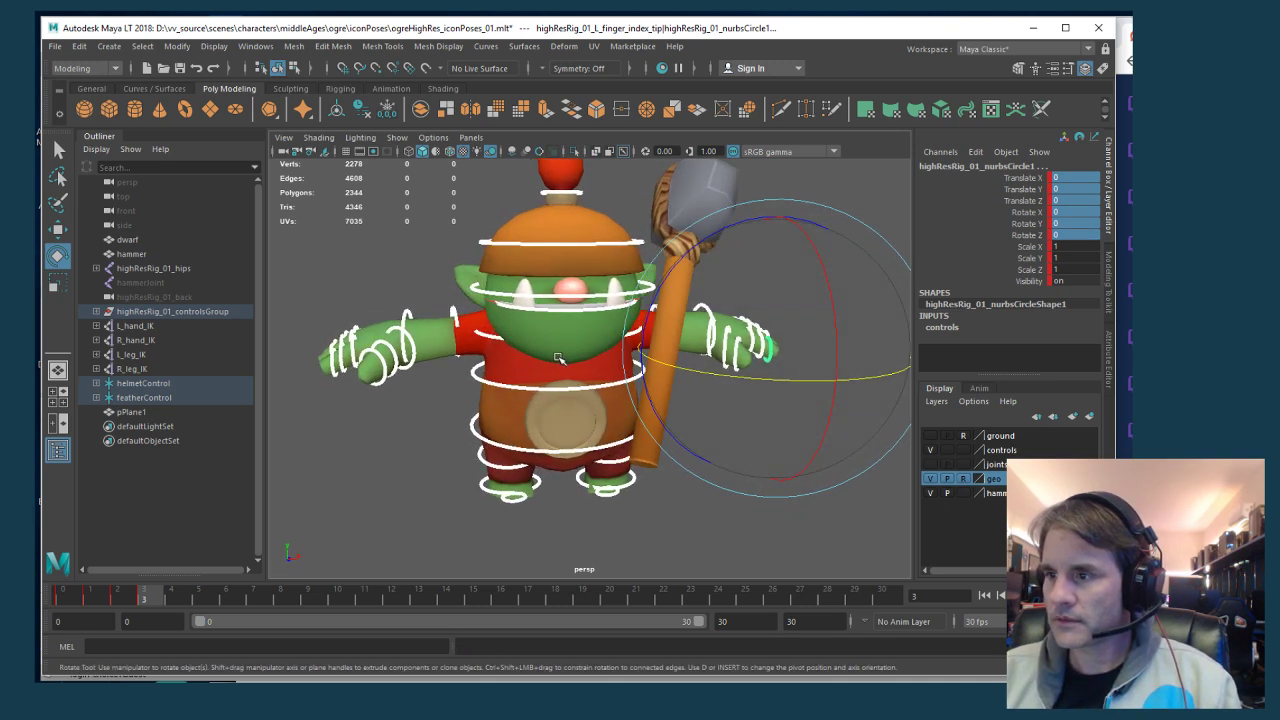
{"action": "left_click_drag", "start_coordinate": [584, 392], "coordinate": [560, 395], "text": "alt"}
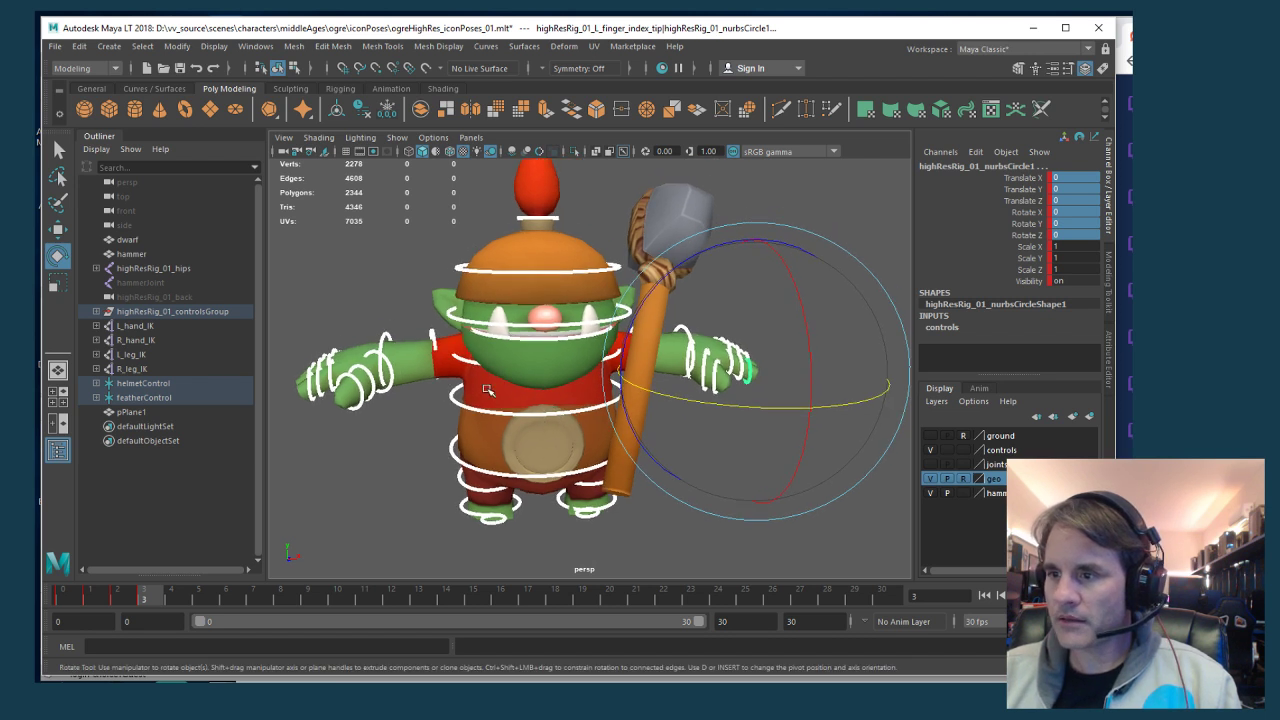
Rotate the centre-of-gravity control about -9.8° to turn the ogre's whole body
{"action": "left_click", "coordinate": [497, 437]}
{"action": "key", "text": "w"}
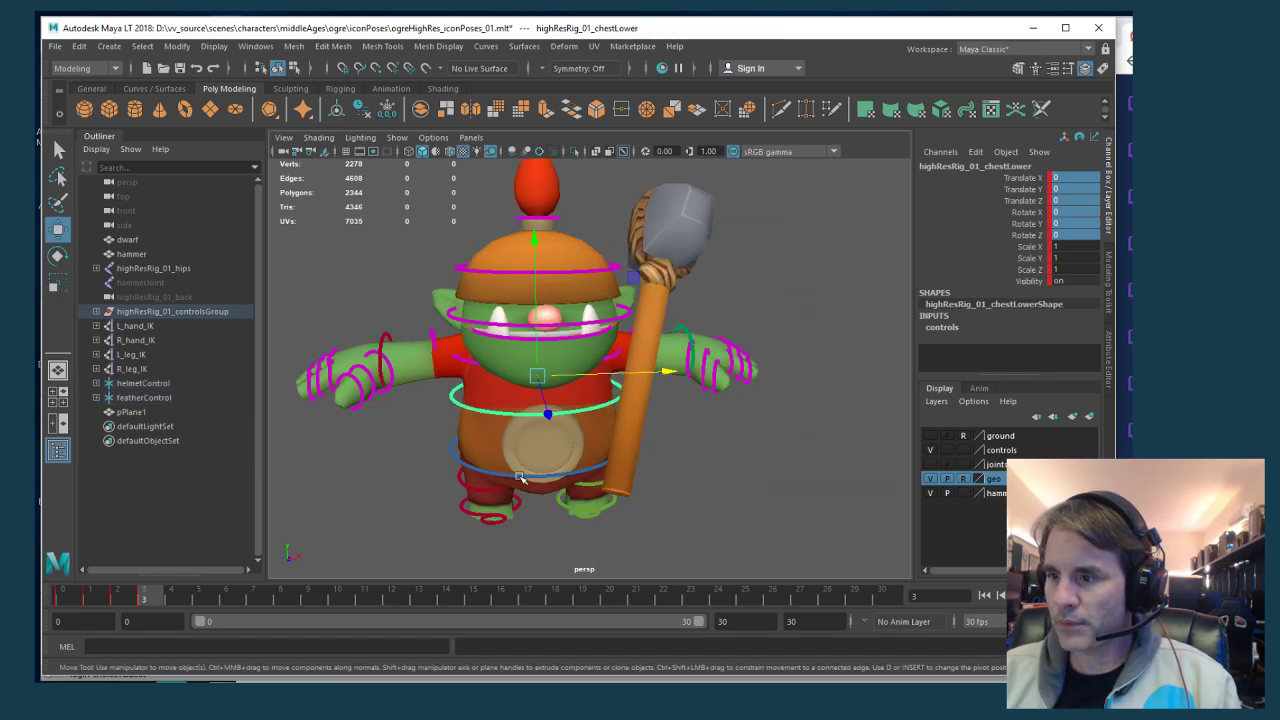
{"action": "left_click", "coordinate": [519, 478]}
{"action": "key", "text": "e"}
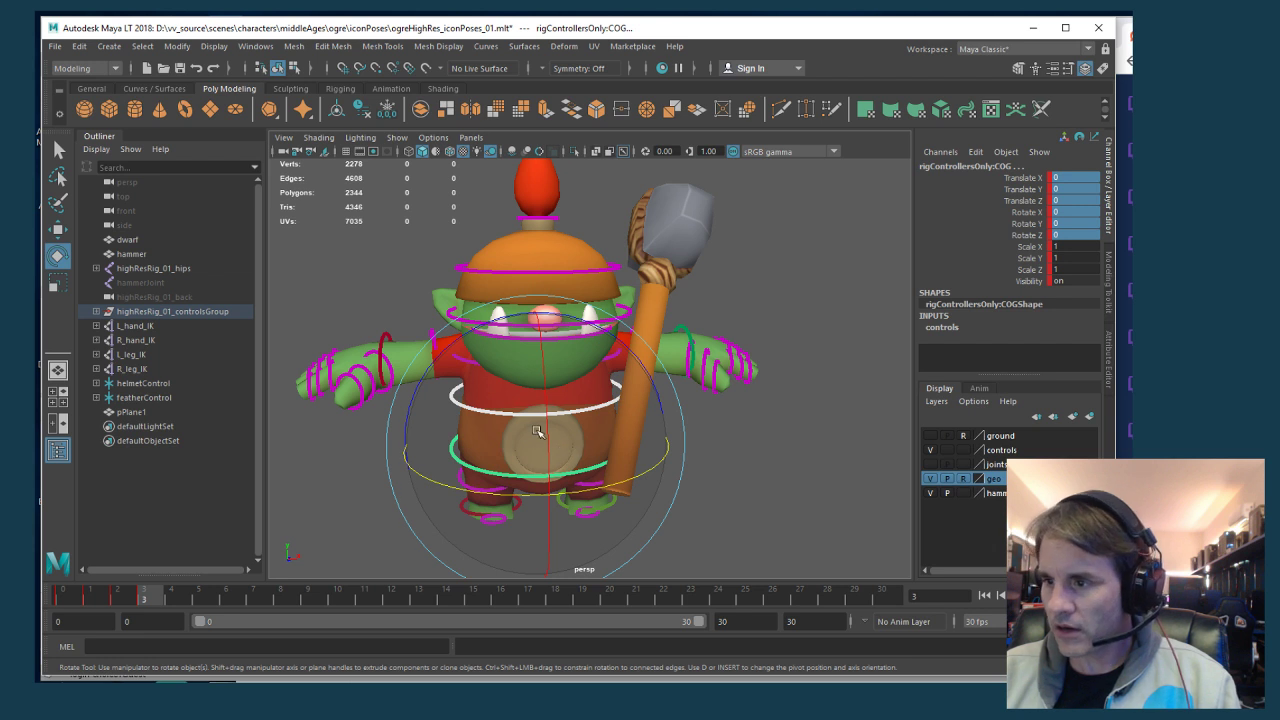
{"action": "left_click_drag", "start_coordinate": [540, 432], "coordinate": [588, 438]}
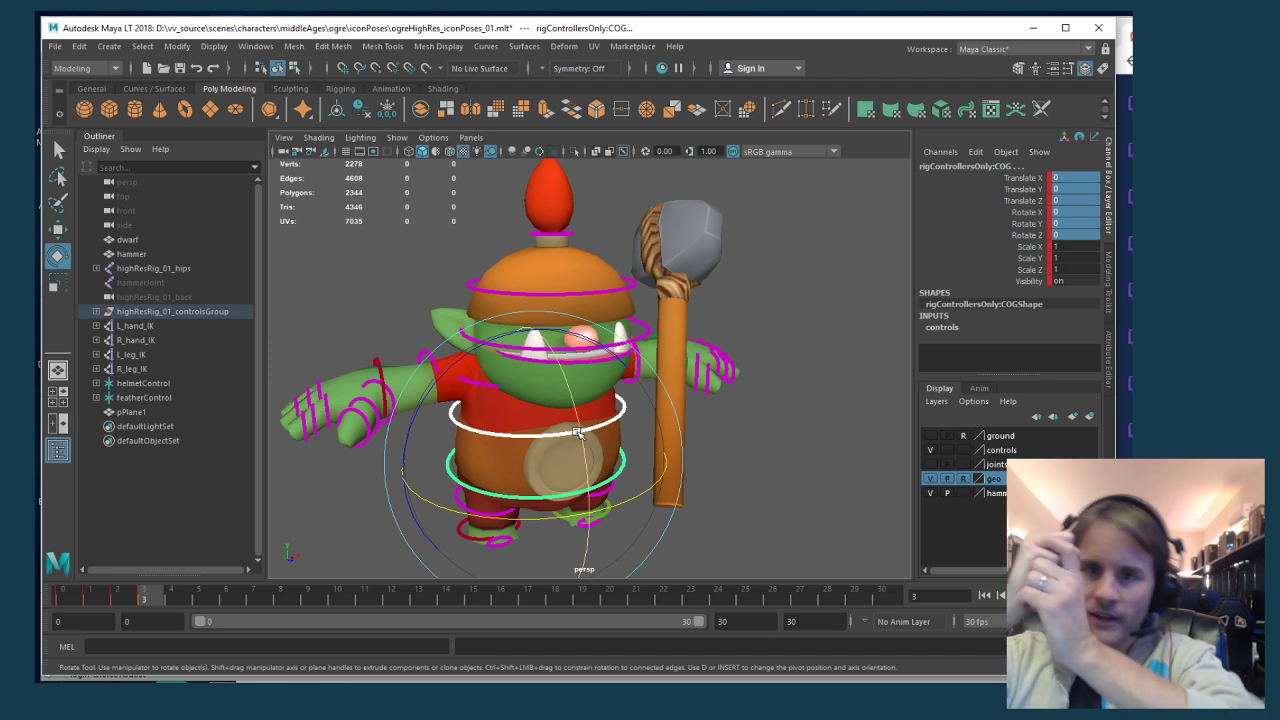
{"action": "mouse_move", "coordinate": [577, 432]}
{"action": "left_mouse_down"}
{"action": "mouse_move", "coordinate": [573, 394]}
{"action": "mouse_move", "coordinate": [576, 430]}
{"action": "left_mouse_up"}
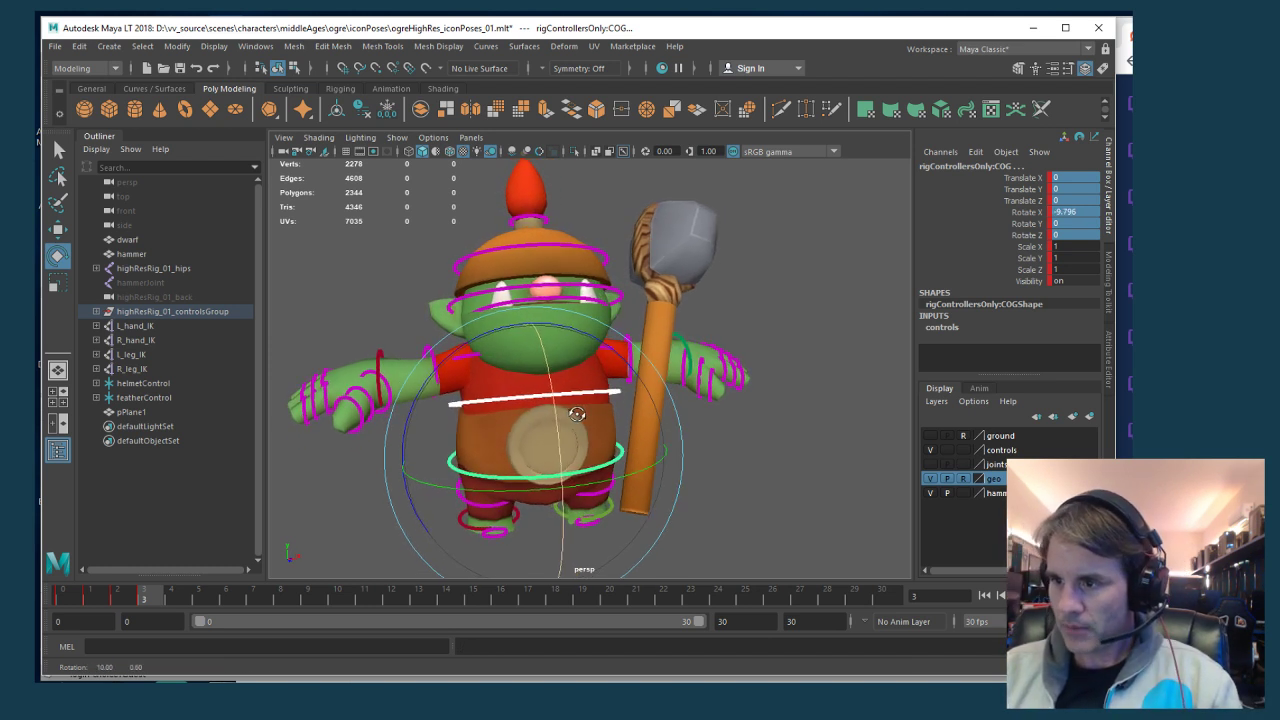
{"action": "left_click", "coordinate": [733, 518]}
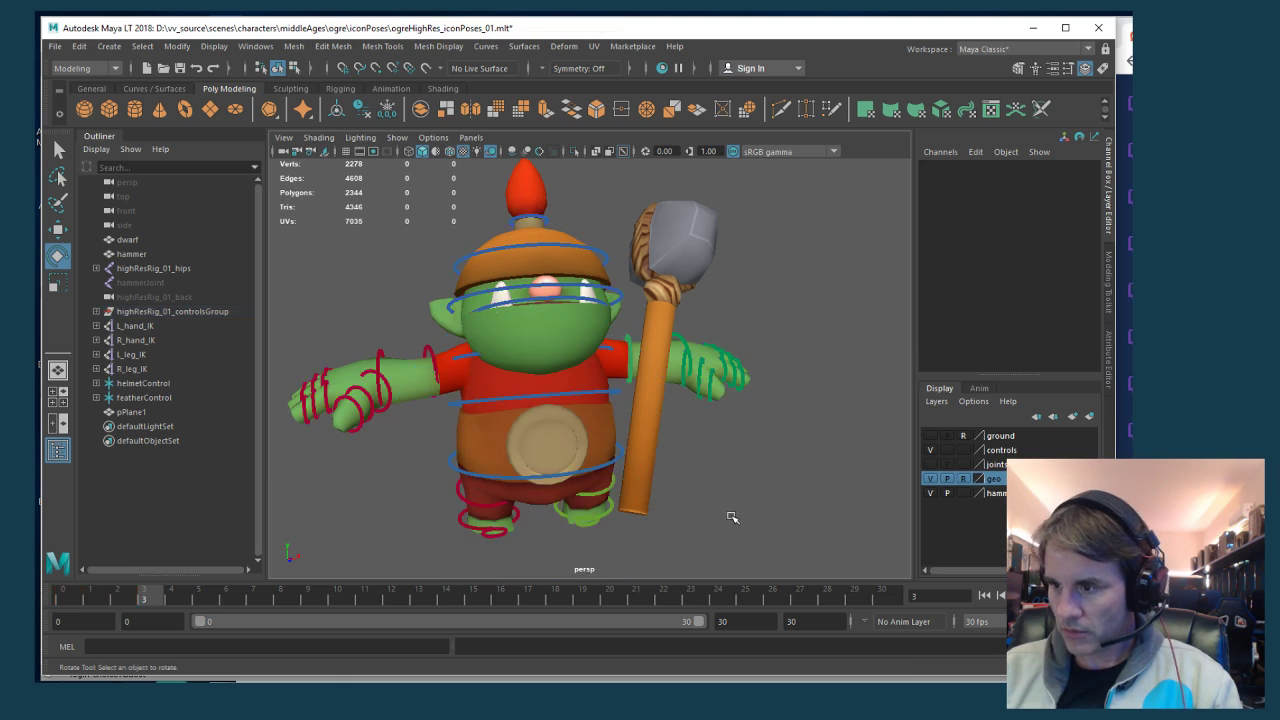
Rotate the centre-of-gravity control to lean the ogre's body sideways
{"action": "left_click", "coordinate": [610, 462]}
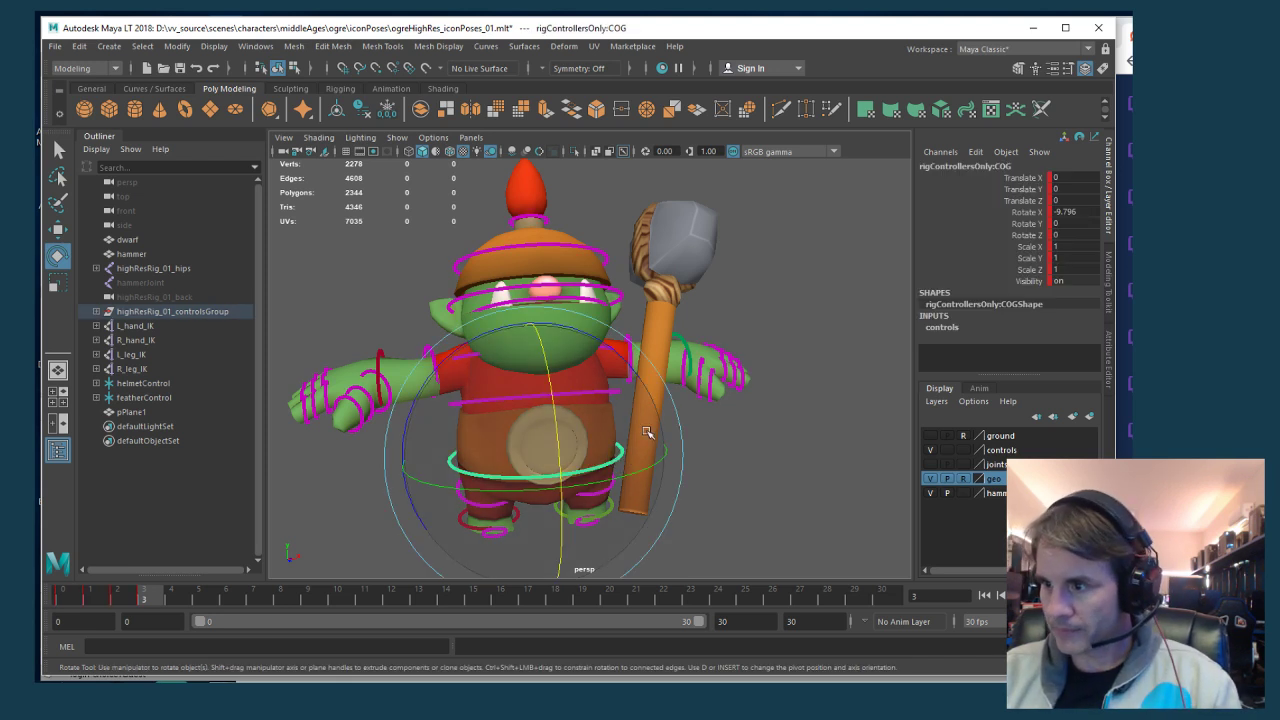
{"action": "left_click_drag", "start_coordinate": [606, 425], "coordinate": [590, 380]}
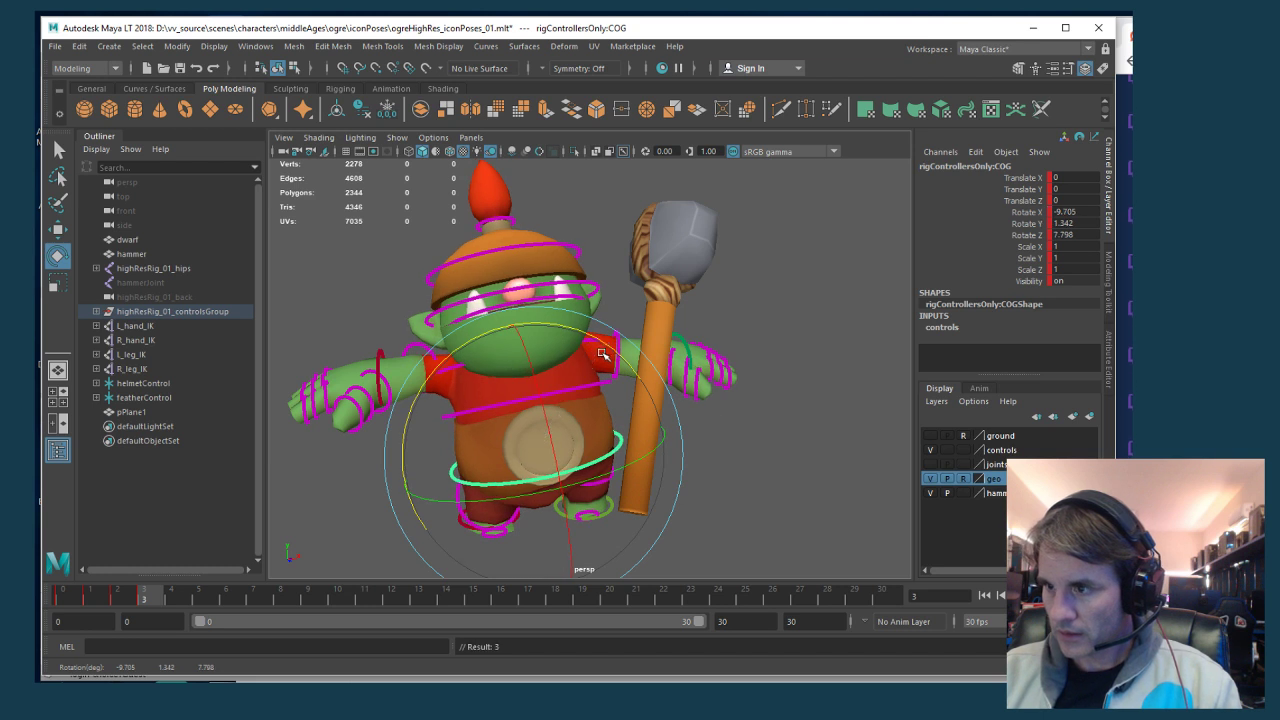
{"action": "key", "text": "w"}
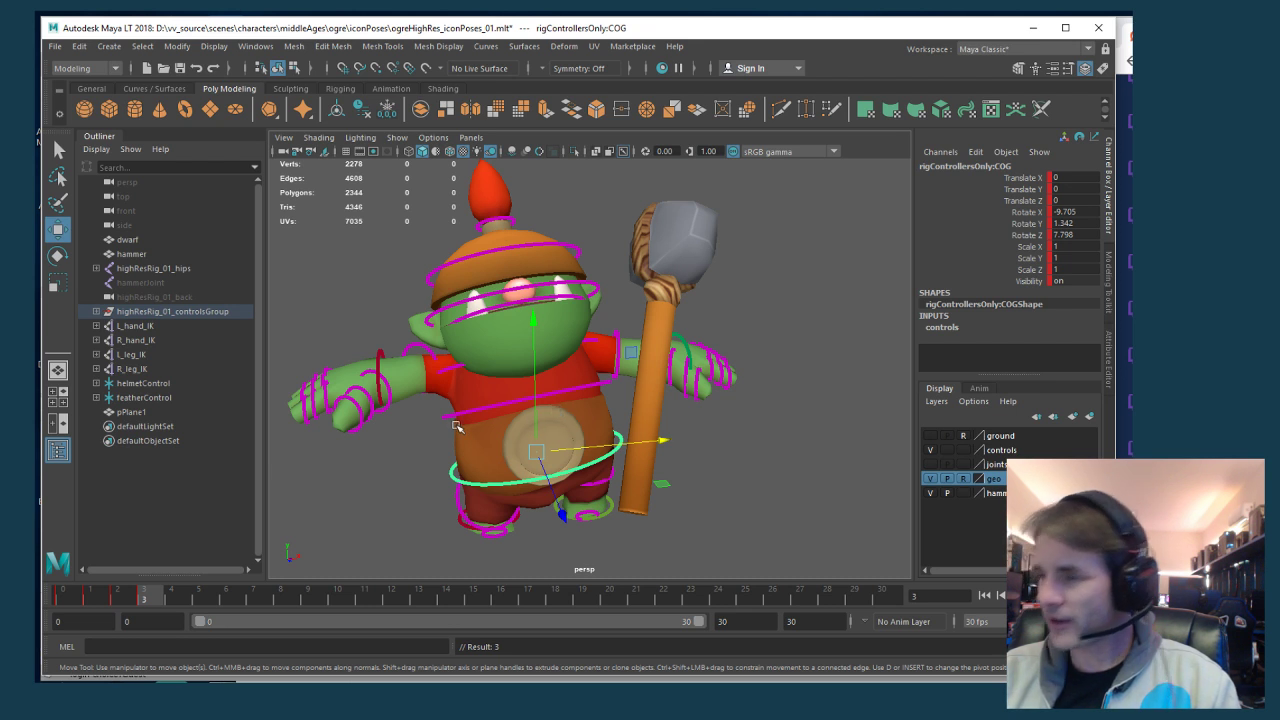
Rotate the chestLower control to X -12.635, Y 4.448, Z 2.143, bending the torso forward
{"action": "left_click", "coordinate": [489, 403]}
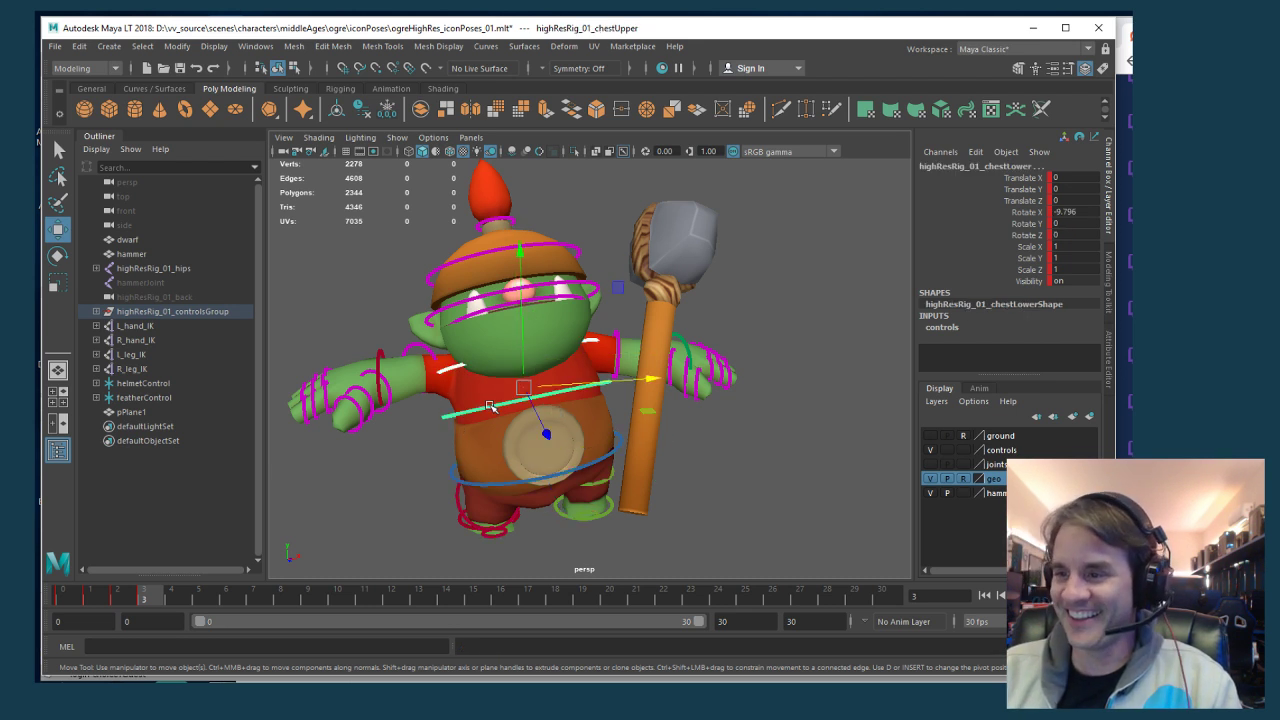
{"action": "key", "text": "e"}
{"action": "left_click_drag", "start_coordinate": [492, 404], "coordinate": [650, 330]}
{"action": "key", "text": "equal"}
{"action": "left_click_drag", "start_coordinate": [646, 254], "coordinate": [560, 376]}
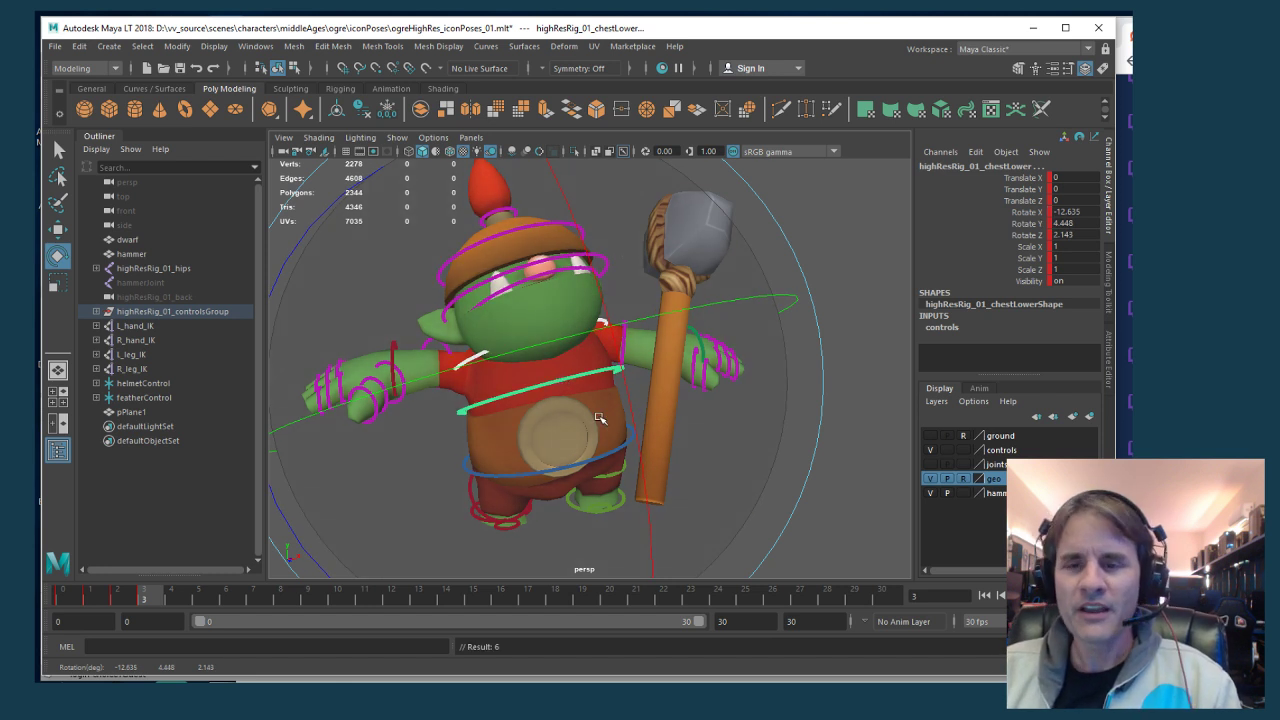
{"action": "left_click_drag", "start_coordinate": [598, 418], "coordinate": [596, 430], "text": "alt"}
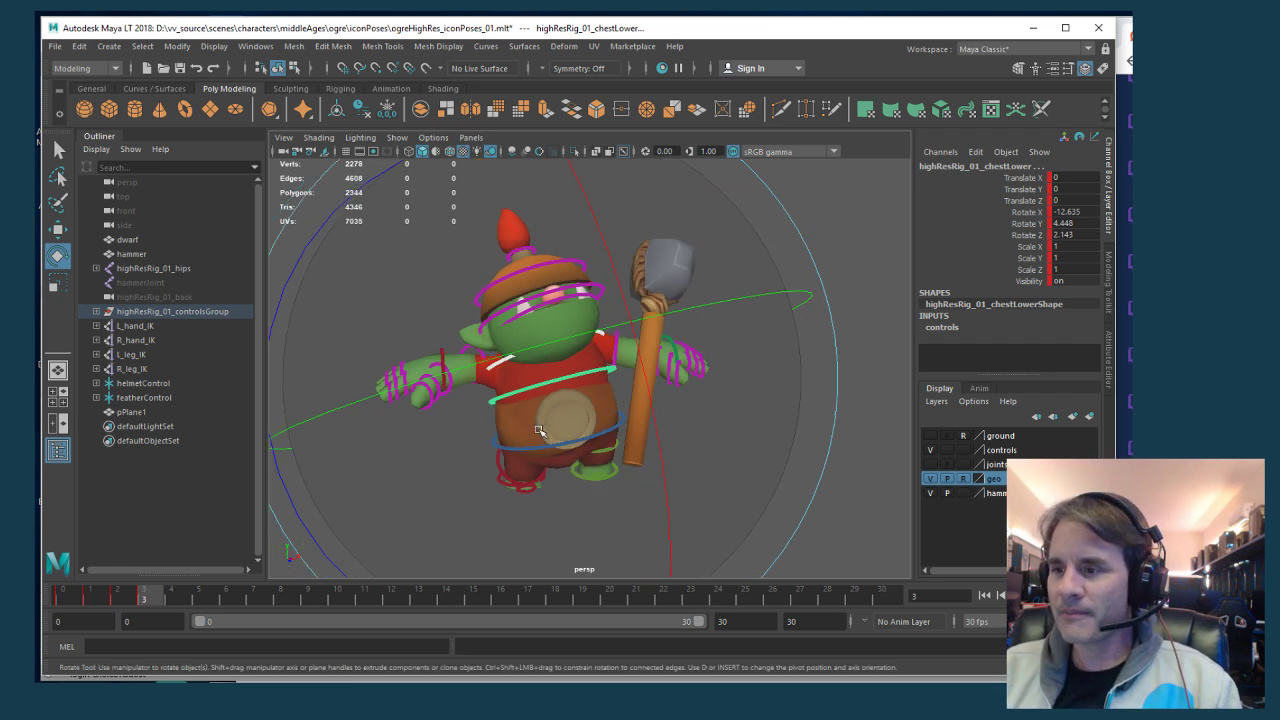
{"action": "key", "text": "w"}
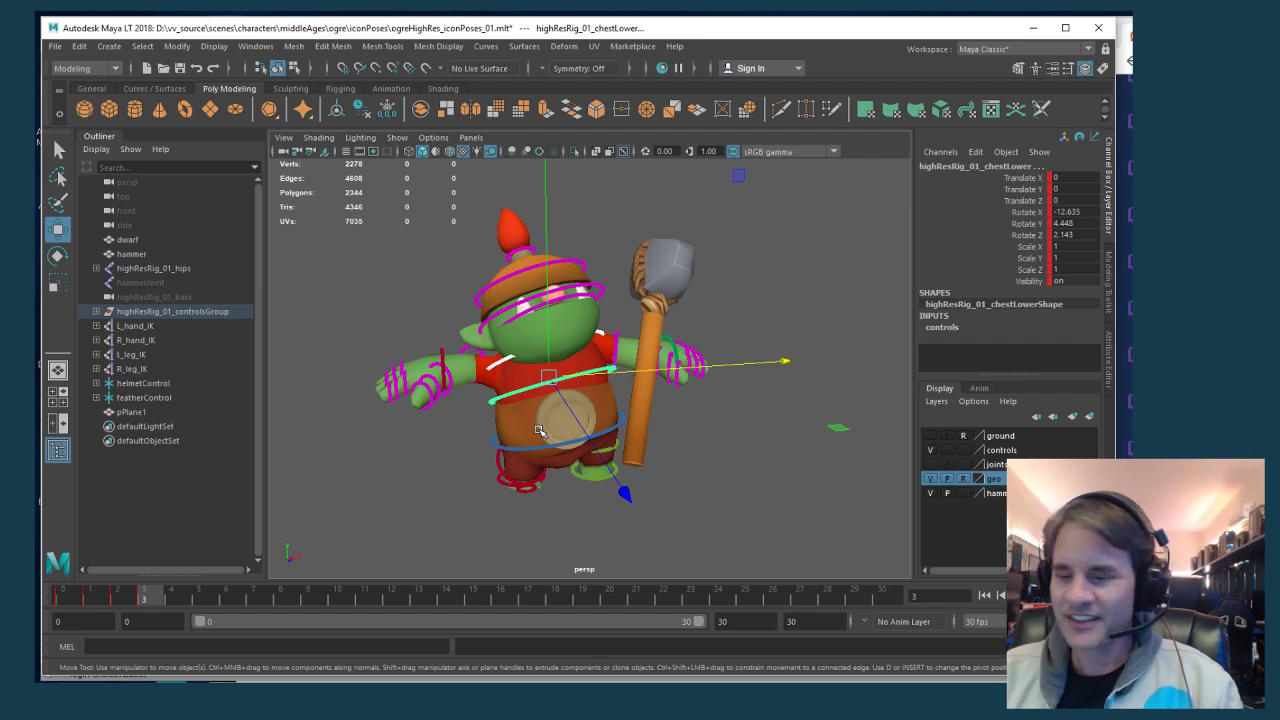
Raise the ogre's chestLower control upward
{"action": "left_click", "coordinate": [443, 362]}
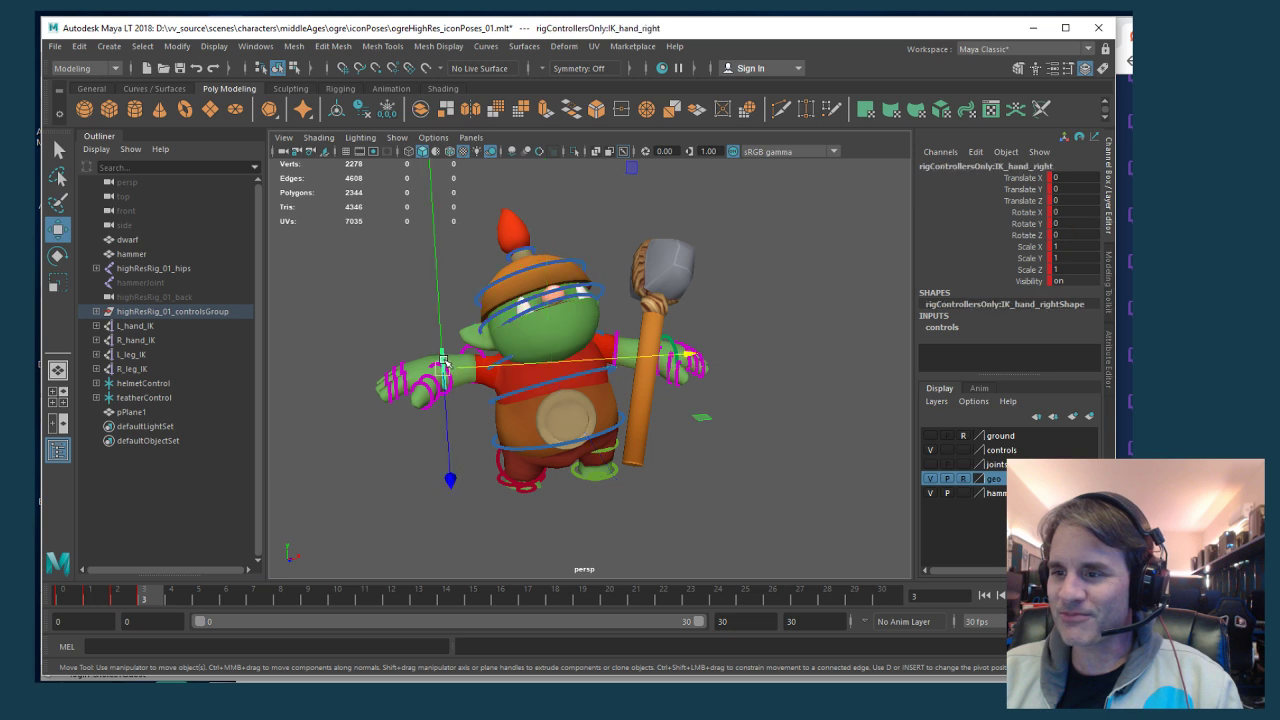
{"action": "left_click_drag", "start_coordinate": [443, 362], "coordinate": [530, 340], "text": "alt"}
{"action": "scroll", "coordinate": [517, 418], "scroll_direction": "up", "scroll_amount": 3}
{"action": "left_click", "coordinate": [590, 263]}
{"action": "key", "text": "e"}
{"action": "key", "text": "w"}
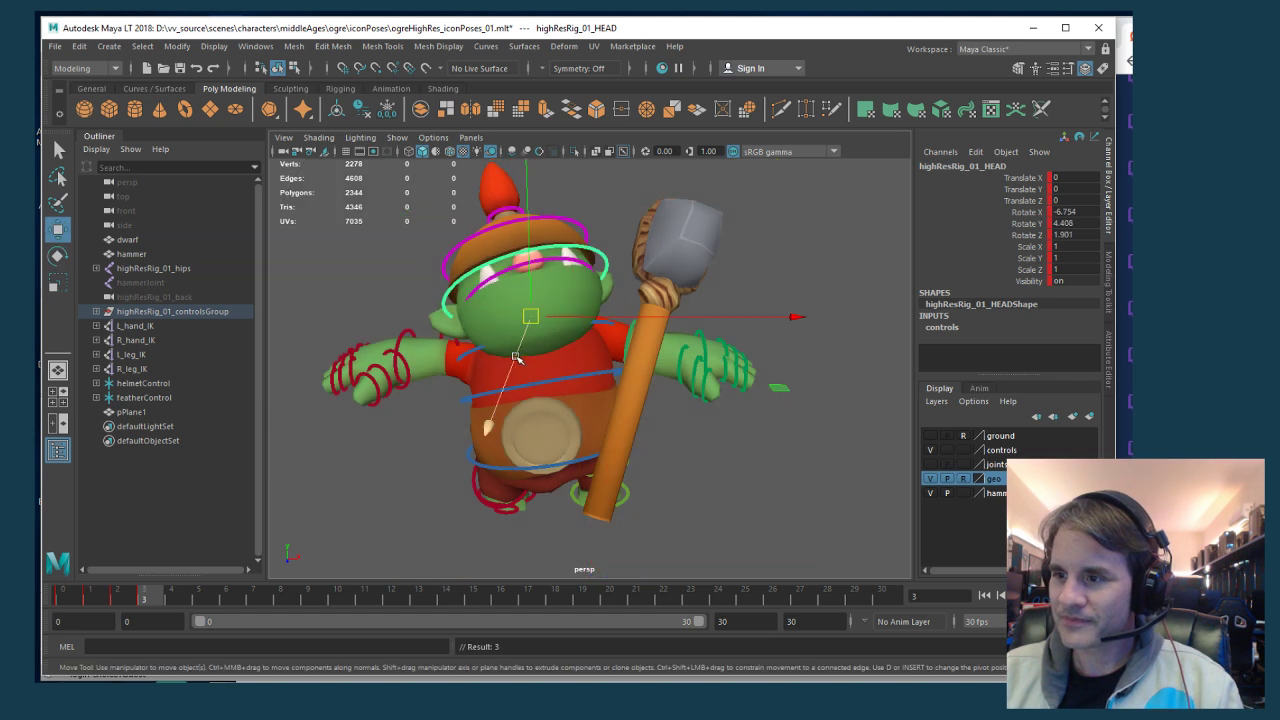
{"action": "left_click", "coordinate": [510, 390]}
{"action": "left_click_drag", "start_coordinate": [545, 388], "coordinate": [545, 362]}
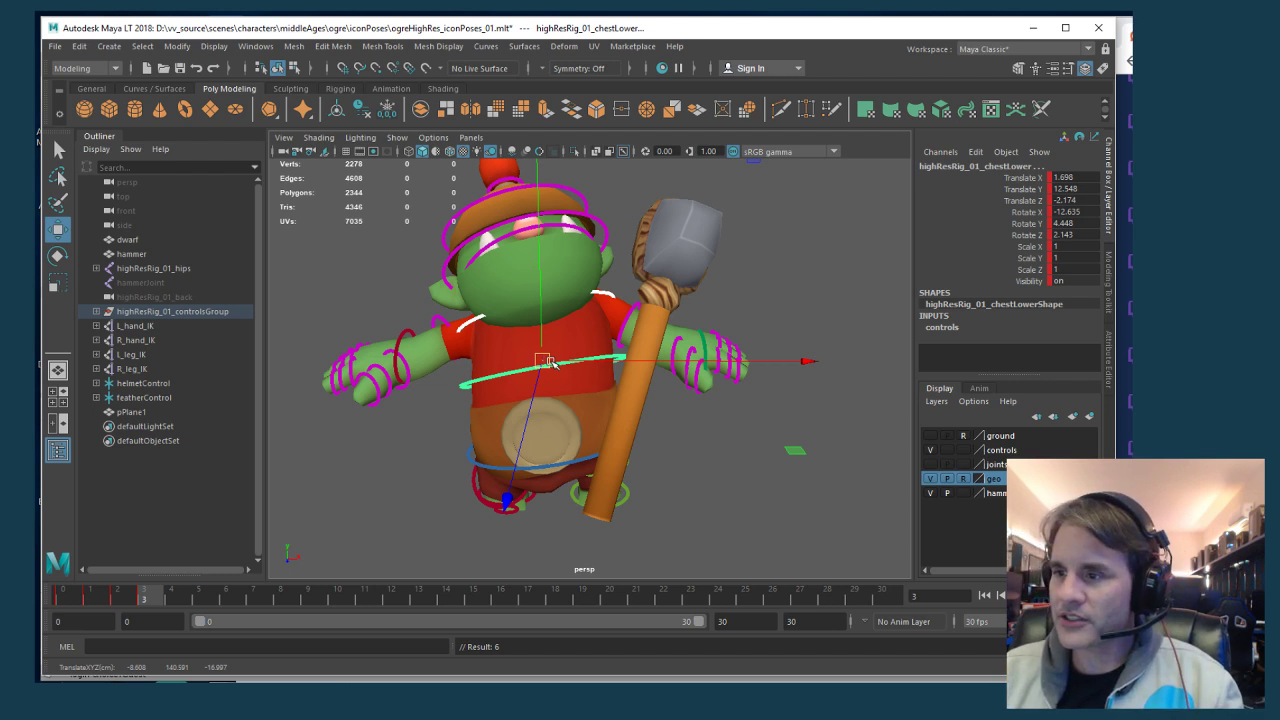
{"action": "left_click_drag", "start_coordinate": [545, 362], "coordinate": [593, 409]}
Rotate the HEAD control to turn the ogre's head
{"action": "left_click", "coordinate": [537, 357]}
{"action": "key", "text": "e"}
{"action": "key", "text": "w"}
{"action": "key", "text": "e"}
{"action": "key", "text": "w"}
Tilt the helmetControl on the ogre's head
{"action": "left_click", "coordinate": [526, 244]}
{"action": "key", "text": "e"}
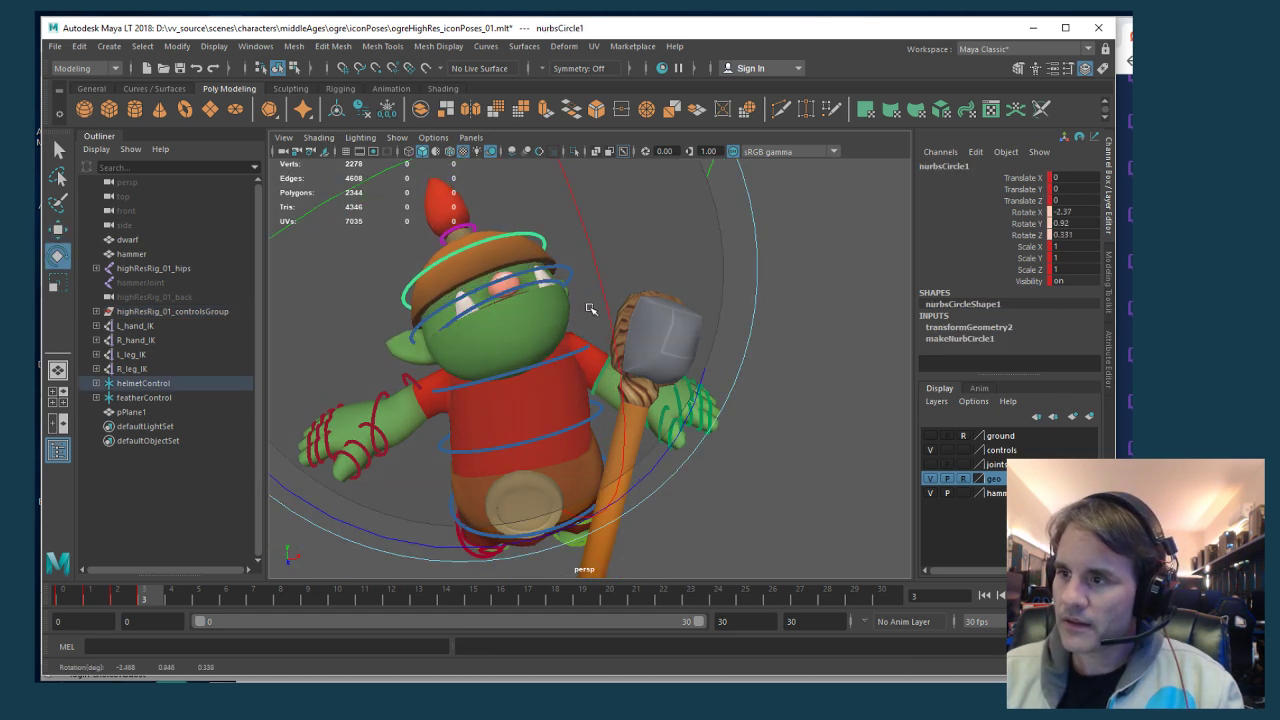
{"action": "left_click_drag", "start_coordinate": [589, 306], "coordinate": [505, 300]}
{"action": "key", "text": "w"}
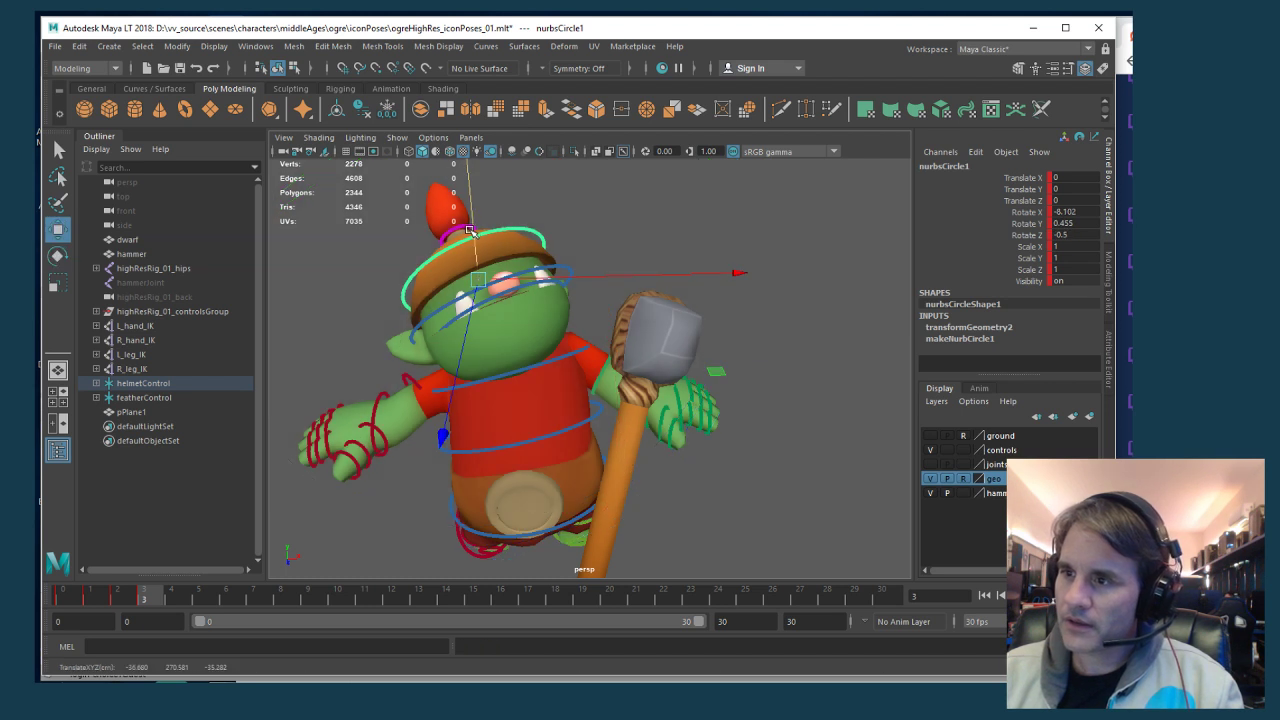
{"action": "left_click_drag", "start_coordinate": [470, 233], "coordinate": [476, 272], "text": "alt"}
{"action": "left_click", "coordinate": [476, 272]}
Angle the featherControl on the helmet and lift IK_hand_right to Translate Y 29.248
{"action": "left_click", "coordinate": [474, 277]}
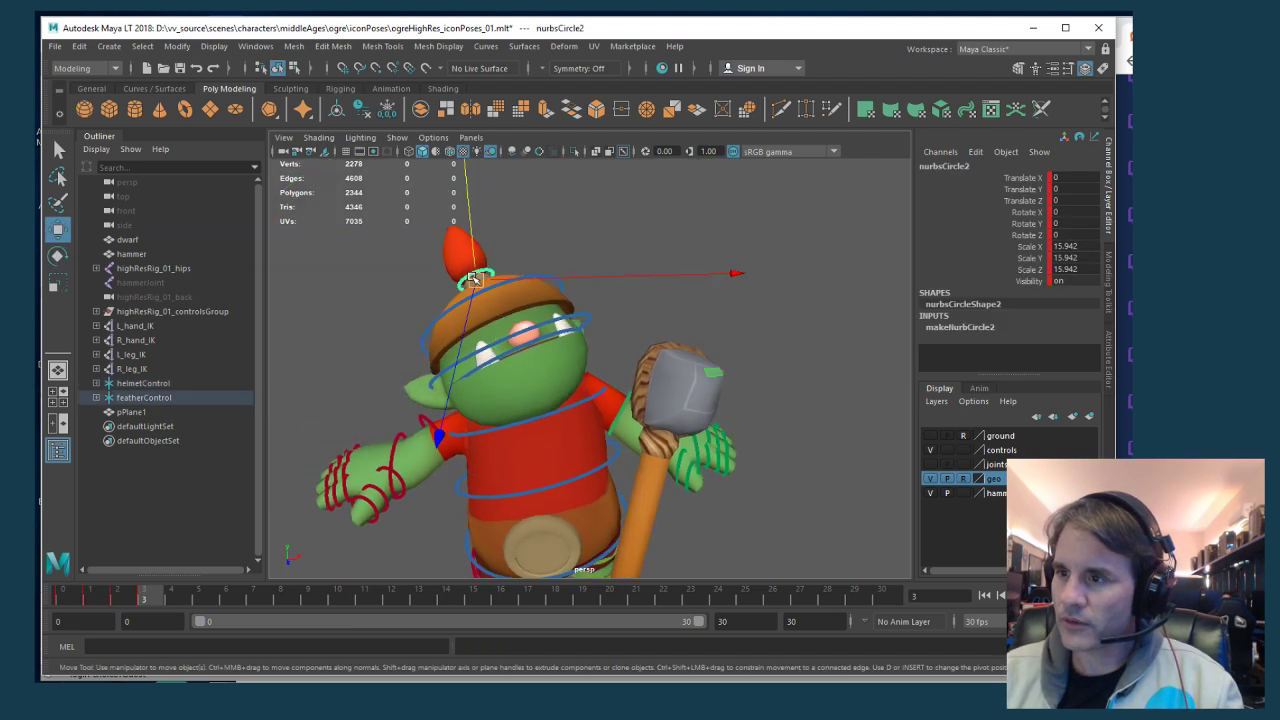
{"action": "key", "text": "e"}
{"action": "left_click_drag", "start_coordinate": [600, 322], "coordinate": [625, 336]}
{"action": "key", "text": "w"}
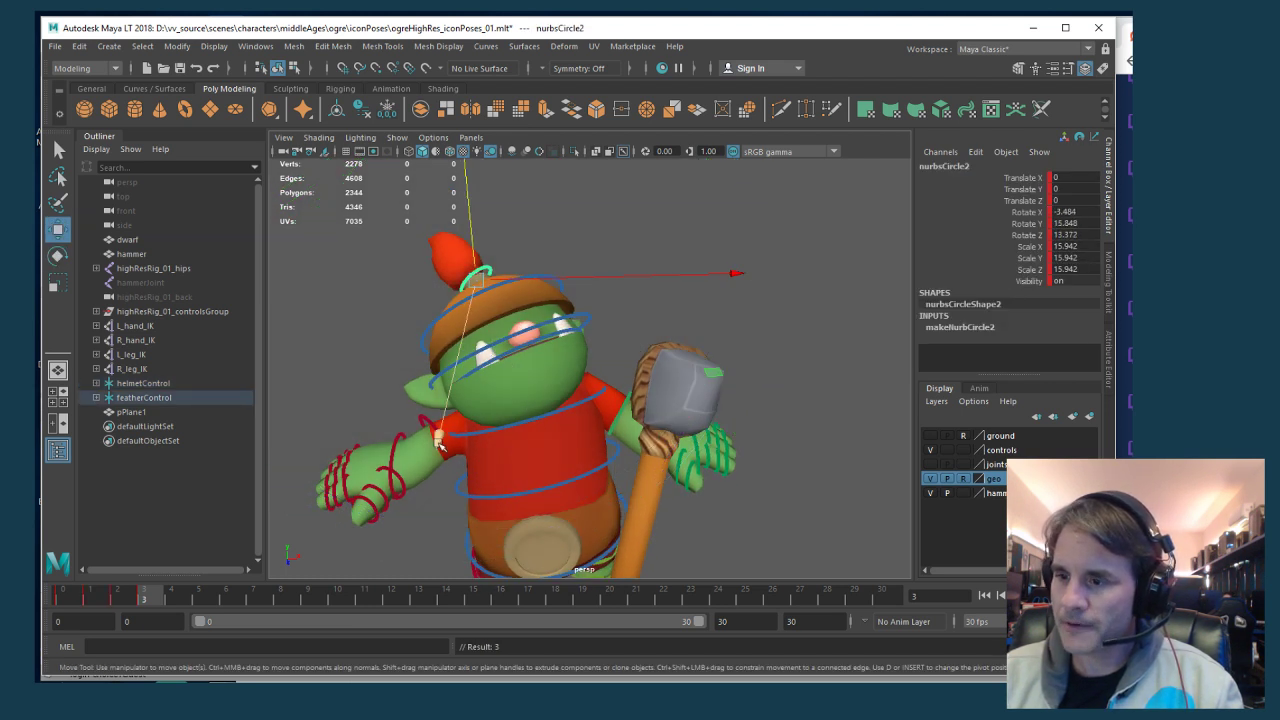
{"action": "left_click", "coordinate": [398, 450]}
{"action": "left_click_drag", "start_coordinate": [398, 450], "coordinate": [522, 470], "text": "alt"}
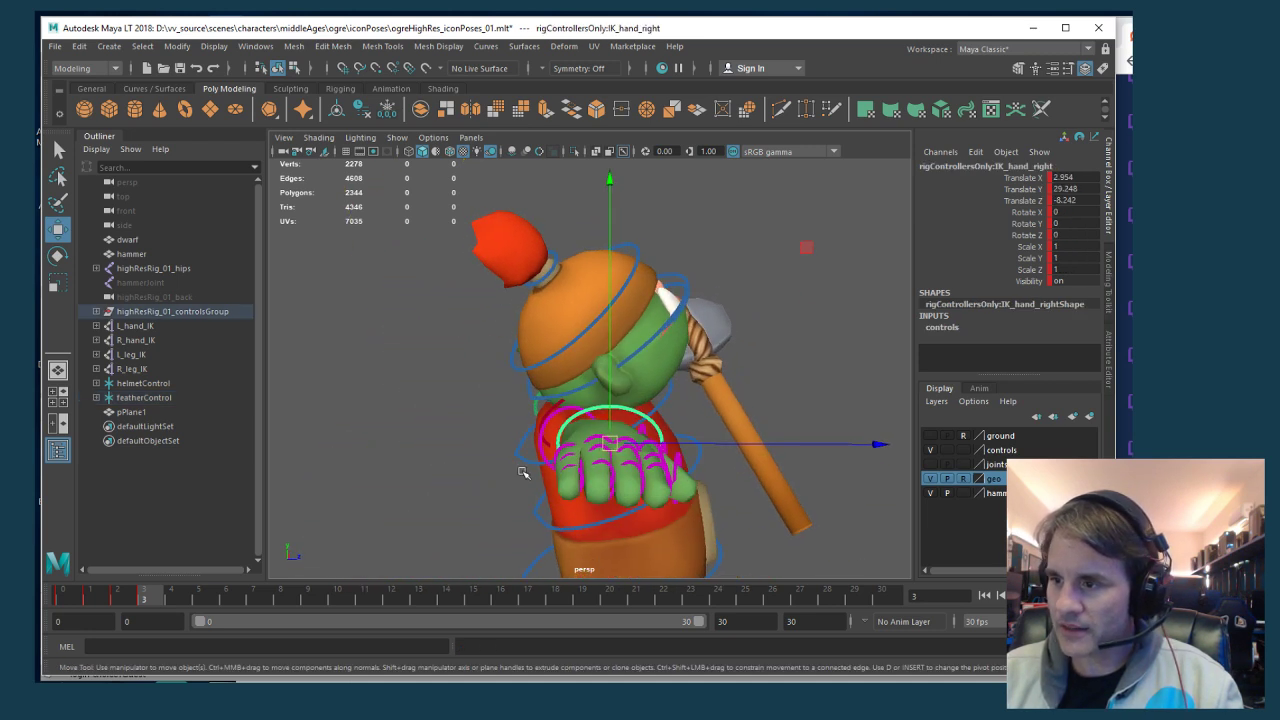
Move and turn the right hand outward, shifting IK_shoulder_right so the arm follows
{"action": "left_click_drag", "start_coordinate": [605, 447], "coordinate": [700, 340]}
{"action": "key", "text": "e"}
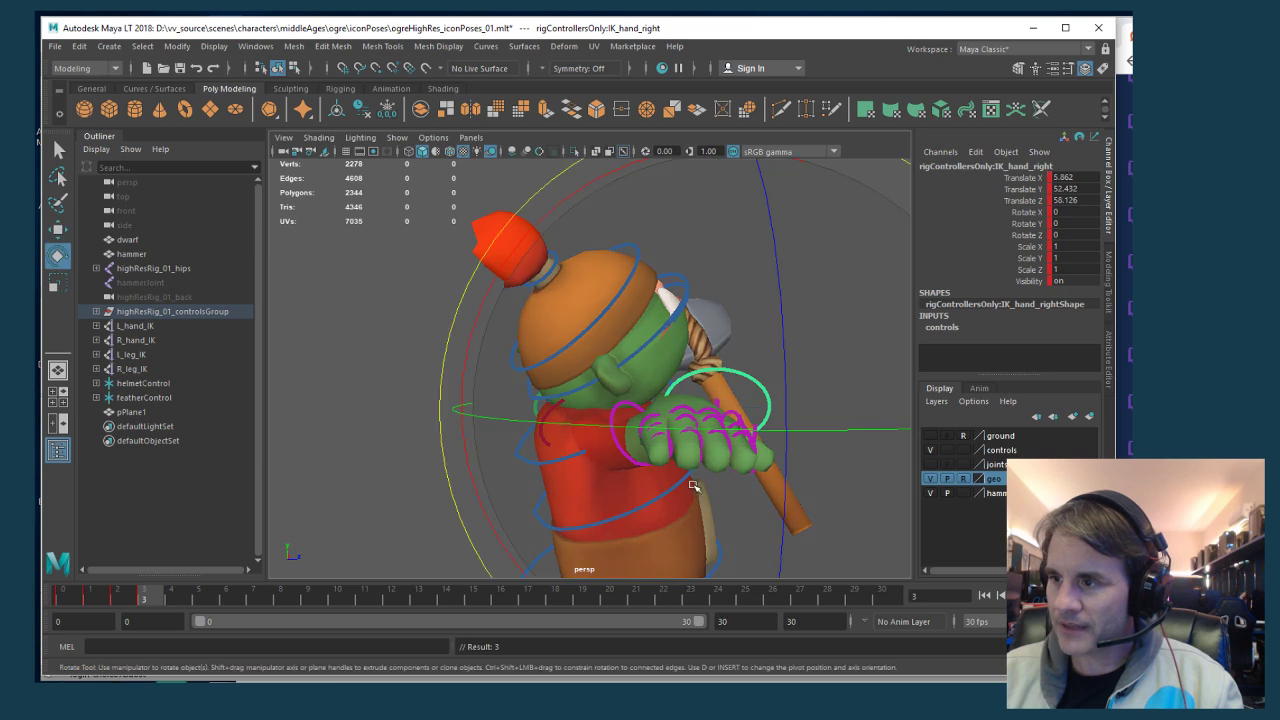
{"action": "left_click_drag", "start_coordinate": [600, 320], "coordinate": [690, 418], "text": "alt"}
{"action": "key", "text": "w"}
{"action": "left_click", "coordinate": [595, 432]}
{"action": "left_click_drag", "start_coordinate": [605, 415], "coordinate": [449, 421], "text": "alt"}
Raise the right hand beside the head with the palm outward (rotation X -97.308, Y 11.885, Z -55.079)
{"action": "left_click", "coordinate": [364, 442]}
{"action": "left_click_drag", "start_coordinate": [364, 442], "coordinate": [545, 500], "text": "alt"}
{"action": "left_click_drag", "start_coordinate": [665, 497], "coordinate": [539, 467]}
{"action": "key", "text": "e"}
{"action": "left_click_drag", "start_coordinate": [405, 463], "coordinate": [519, 297]}
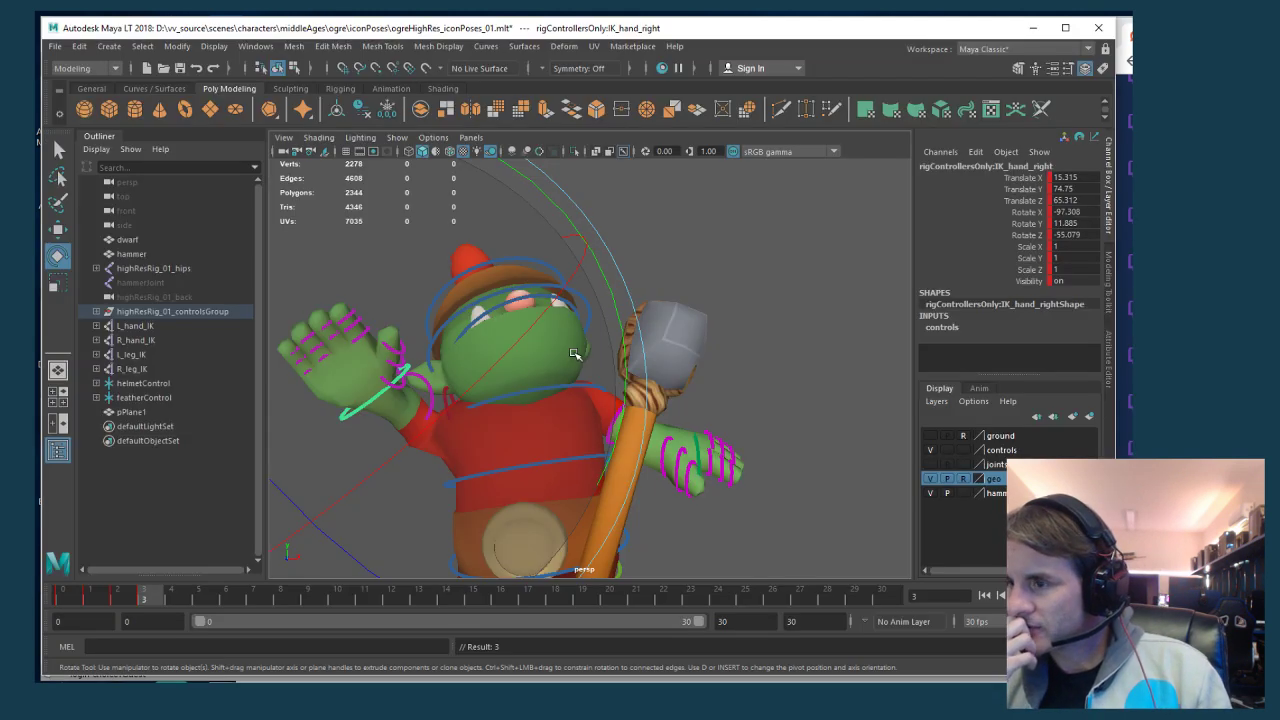
{"action": "left_click_drag", "start_coordinate": [584, 355], "coordinate": [606, 398], "text": "alt"}
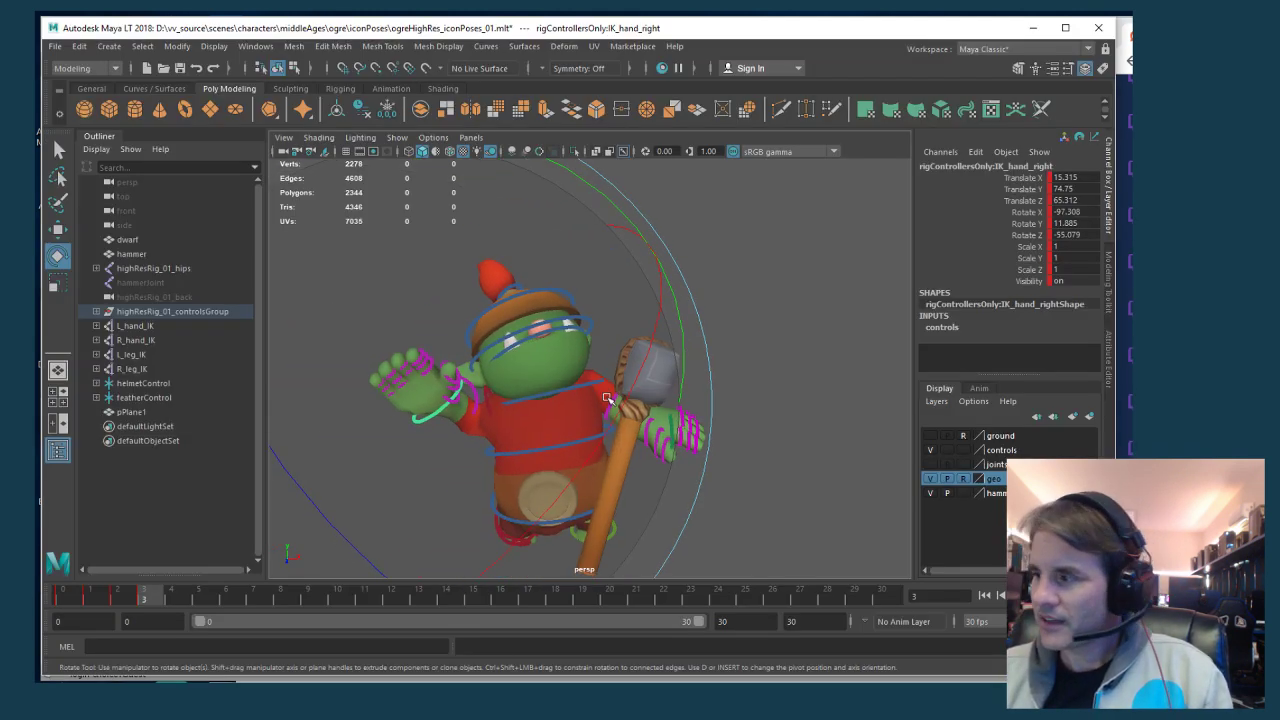
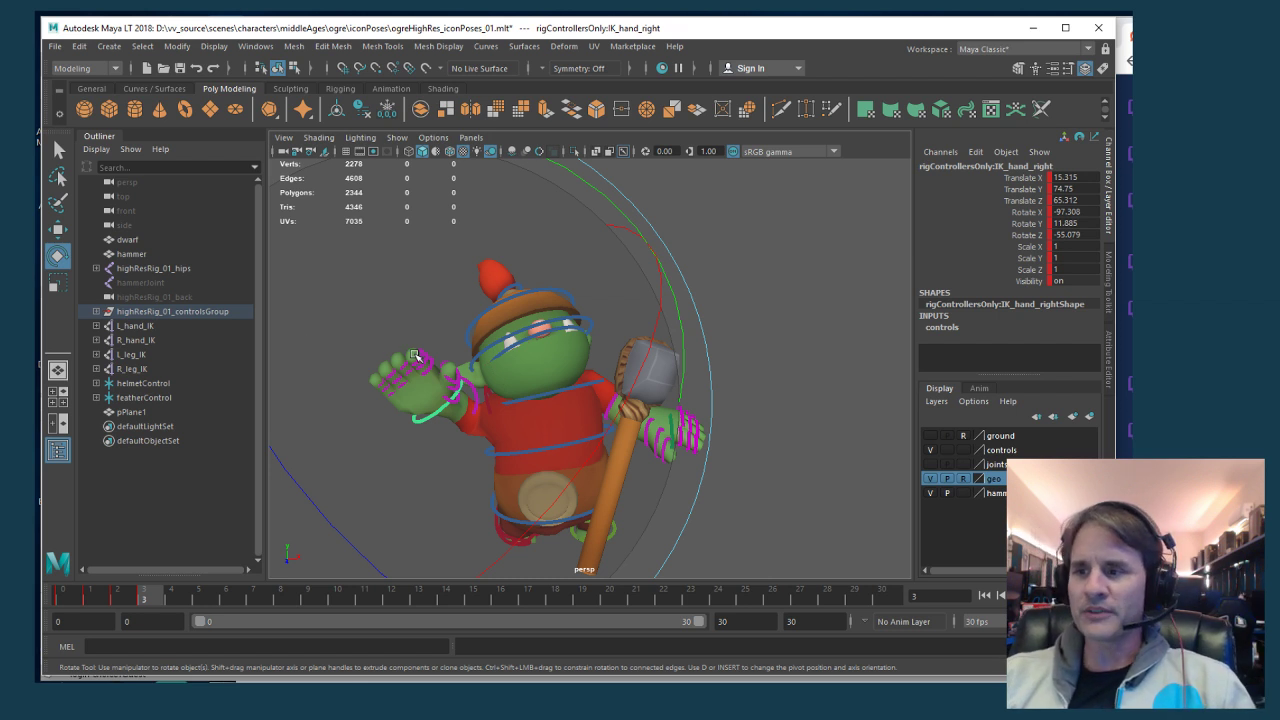
Move the ogre's right hand control IK_hand_right to a new position
{"action": "key", "text": "w"}
{"action": "left_click_drag", "start_coordinate": [446, 400], "coordinate": [442, 407]}
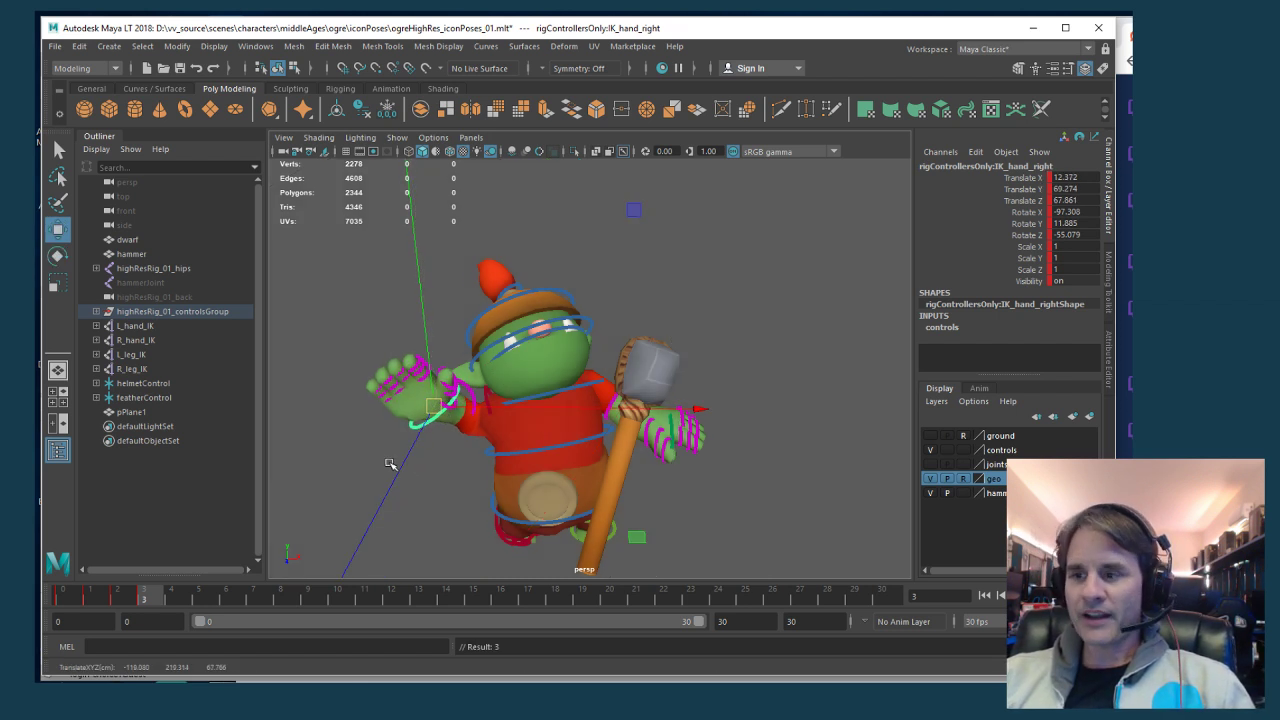
{"action": "left_click_drag", "start_coordinate": [391, 463], "coordinate": [497, 443], "text": "alt"}
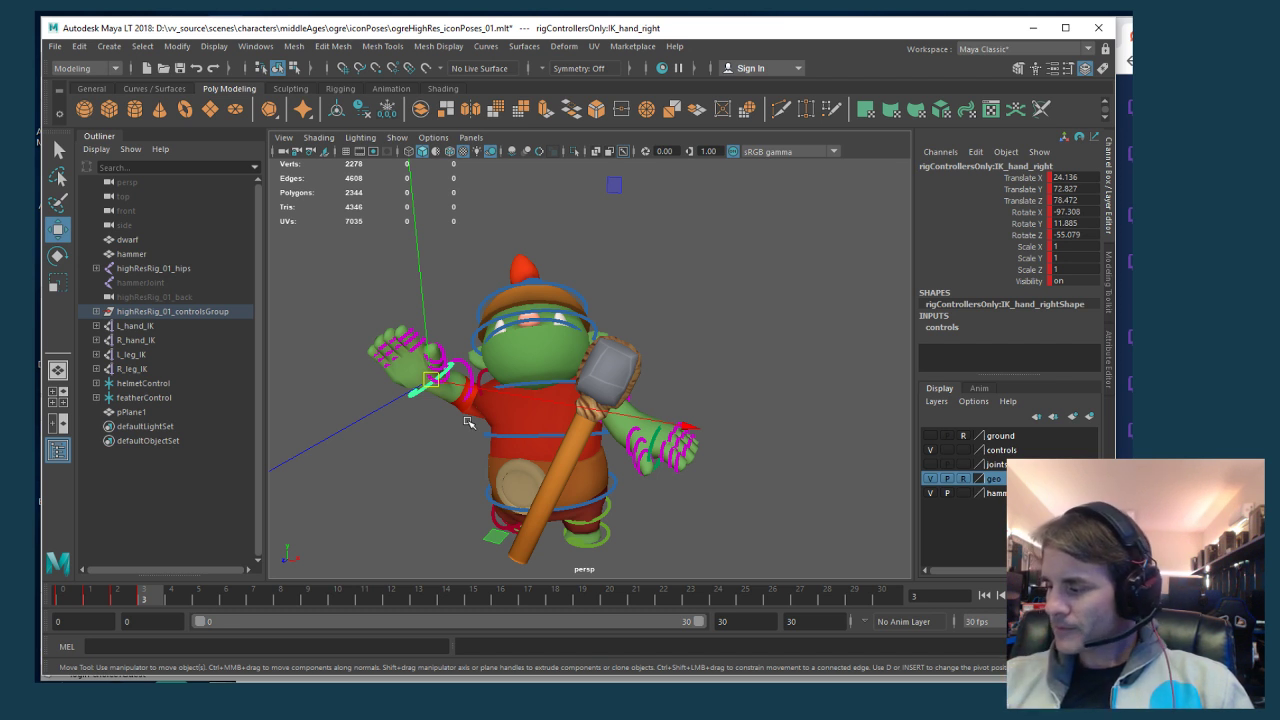
Select IK_shoulder_right and rotate it to raise the right arm
{"action": "left_click", "coordinate": [463, 403]}
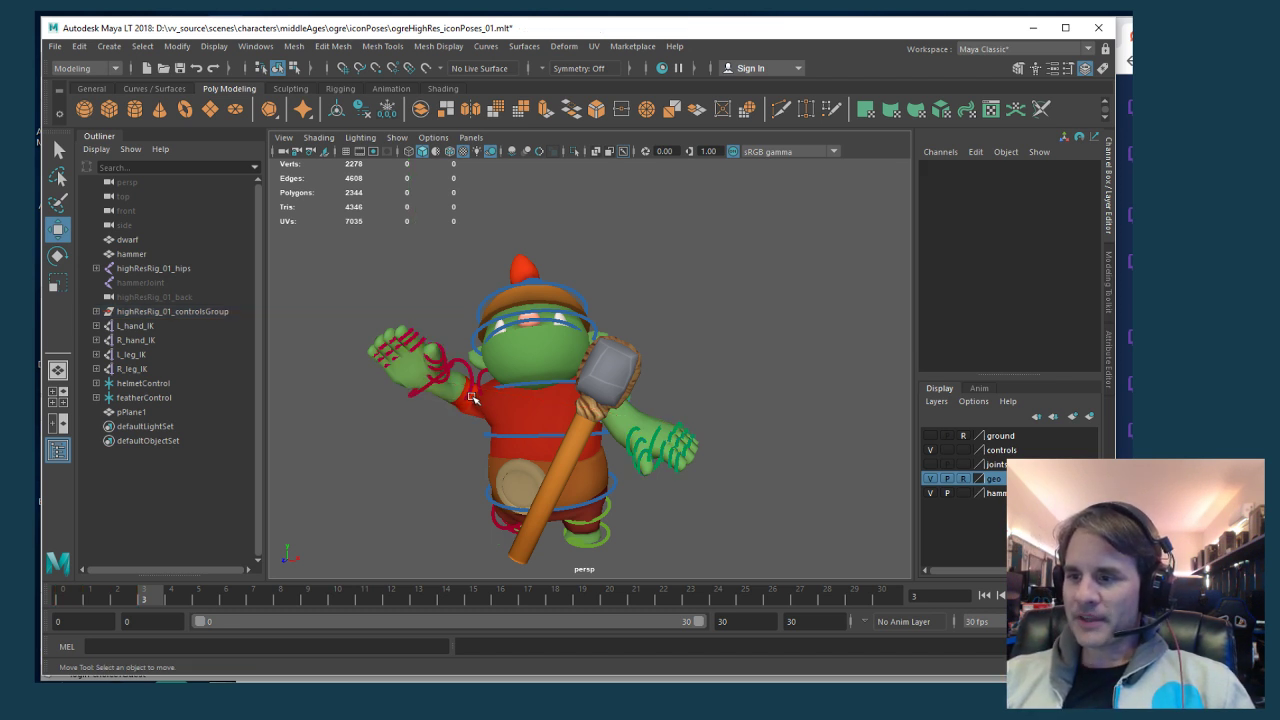
{"action": "left_click", "coordinate": [472, 398]}
{"action": "left_click_drag", "start_coordinate": [471, 395], "coordinate": [566, 358], "text": "alt"}
{"action": "key", "text": "e"}
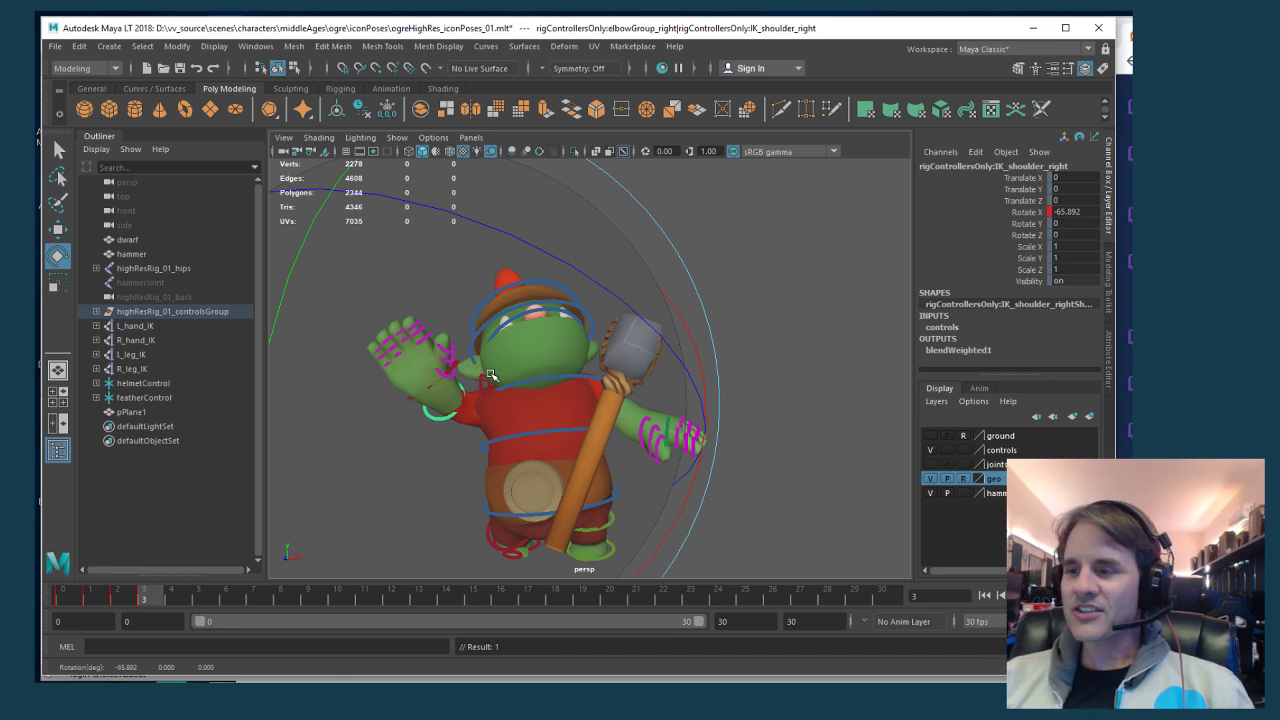
{"action": "left_click_drag", "start_coordinate": [452, 394], "coordinate": [370, 380], "text": "alt"}
{"action": "scroll", "coordinate": [370, 380], "scroll_direction": "up", "scroll_amount": 3}
Reselect IK_hand_right and rotate it to twist the right hand
{"action": "key", "text": "w"}
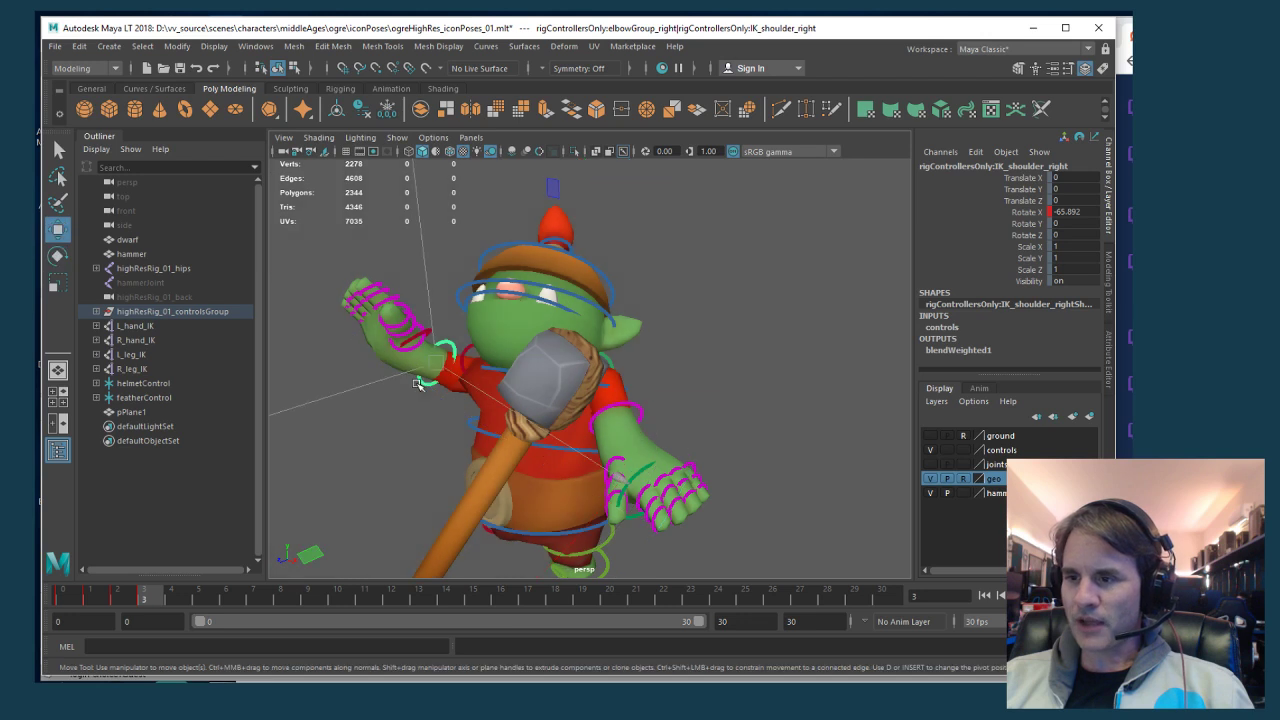
{"action": "left_click", "coordinate": [450, 314]}
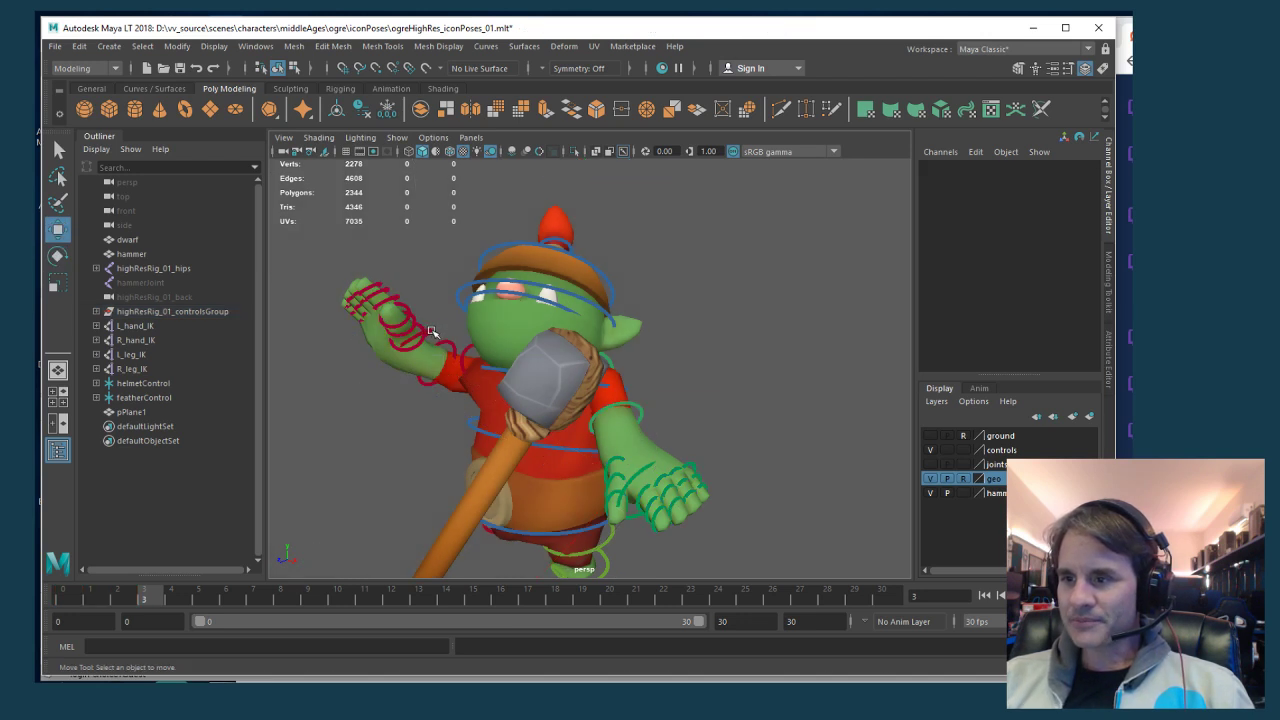
{"action": "left_click", "coordinate": [431, 333]}
{"action": "left_click_drag", "start_coordinate": [436, 358], "coordinate": [480, 372], "text": "alt"}
{"action": "scroll", "coordinate": [480, 372], "scroll_direction": "down", "scroll_amount": 3}
{"action": "key", "text": "e"}
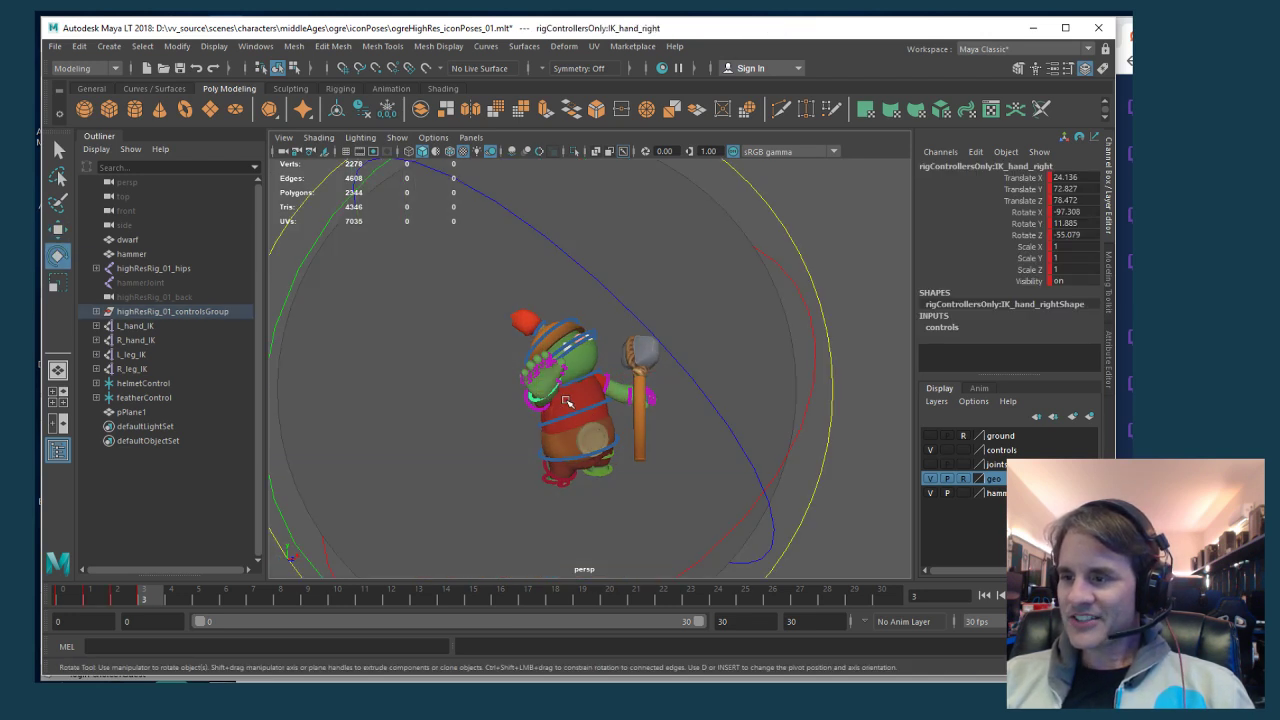
{"action": "left_click_drag", "start_coordinate": [507, 437], "coordinate": [589, 443]}
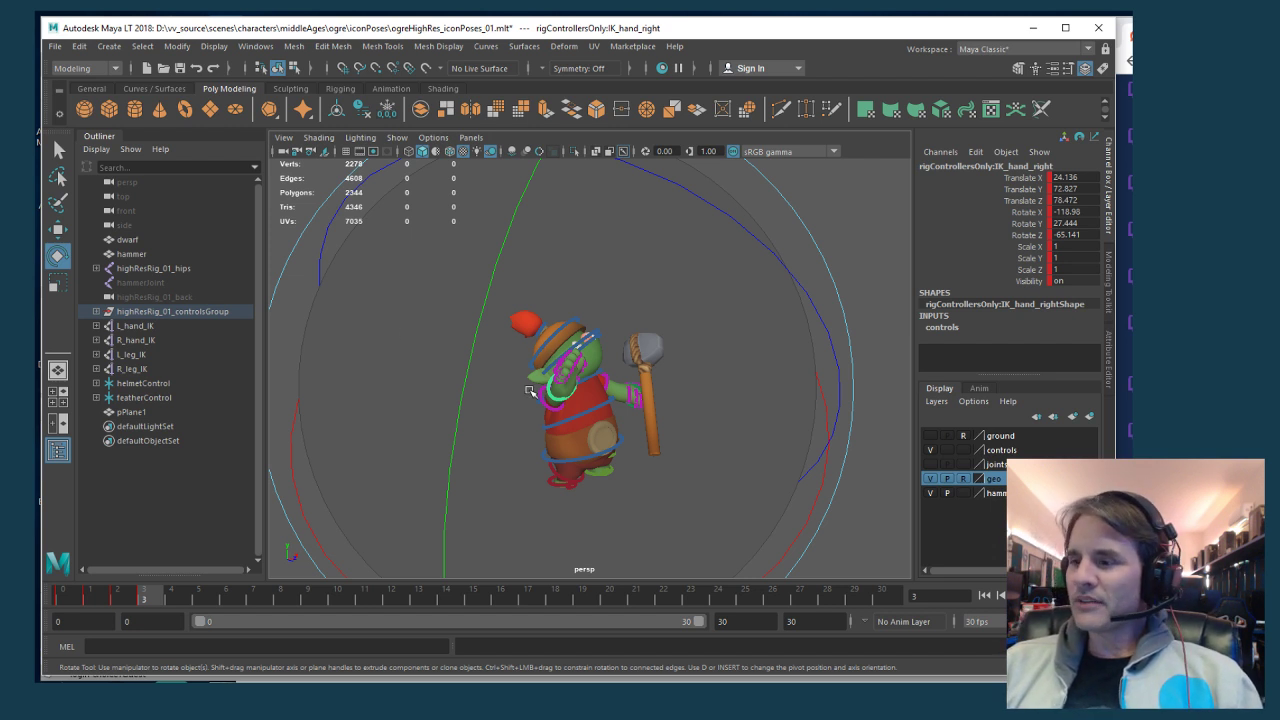
Slide IK_leg_right outward along X and rotate the right foot outward
{"action": "key", "text": "w"}
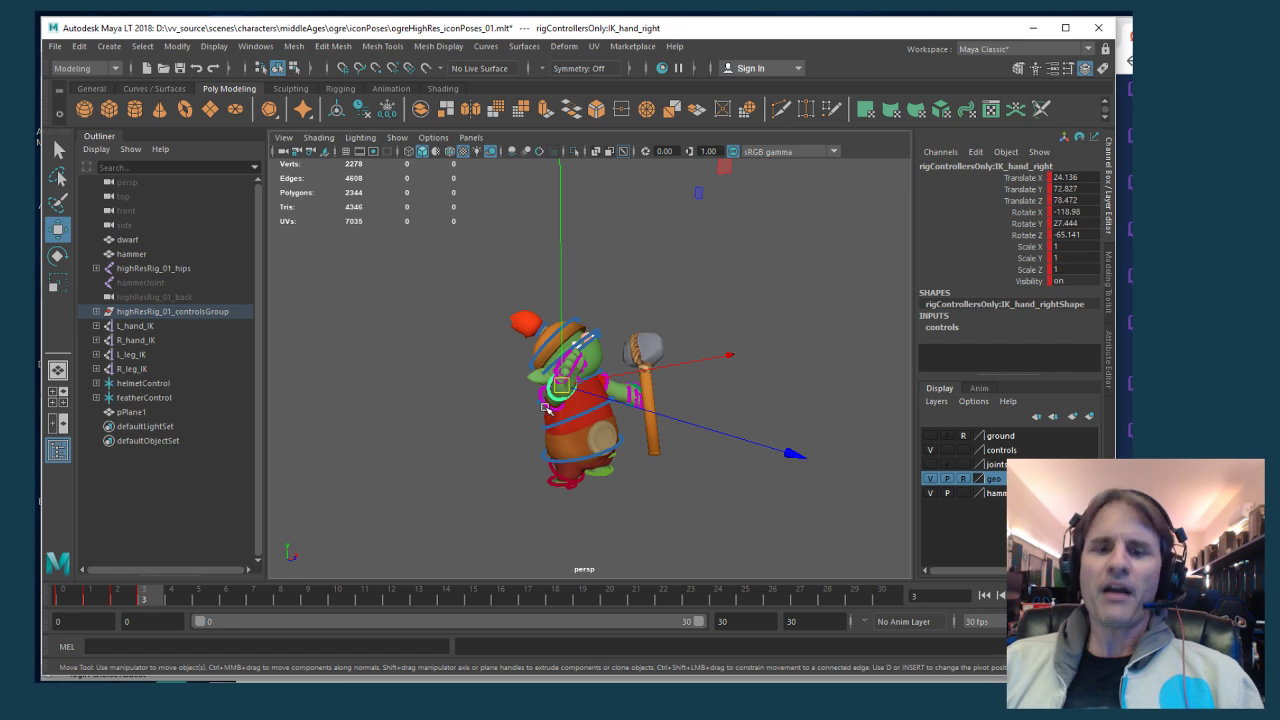
{"action": "left_click_drag", "start_coordinate": [583, 412], "coordinate": [538, 413], "text": "alt"}
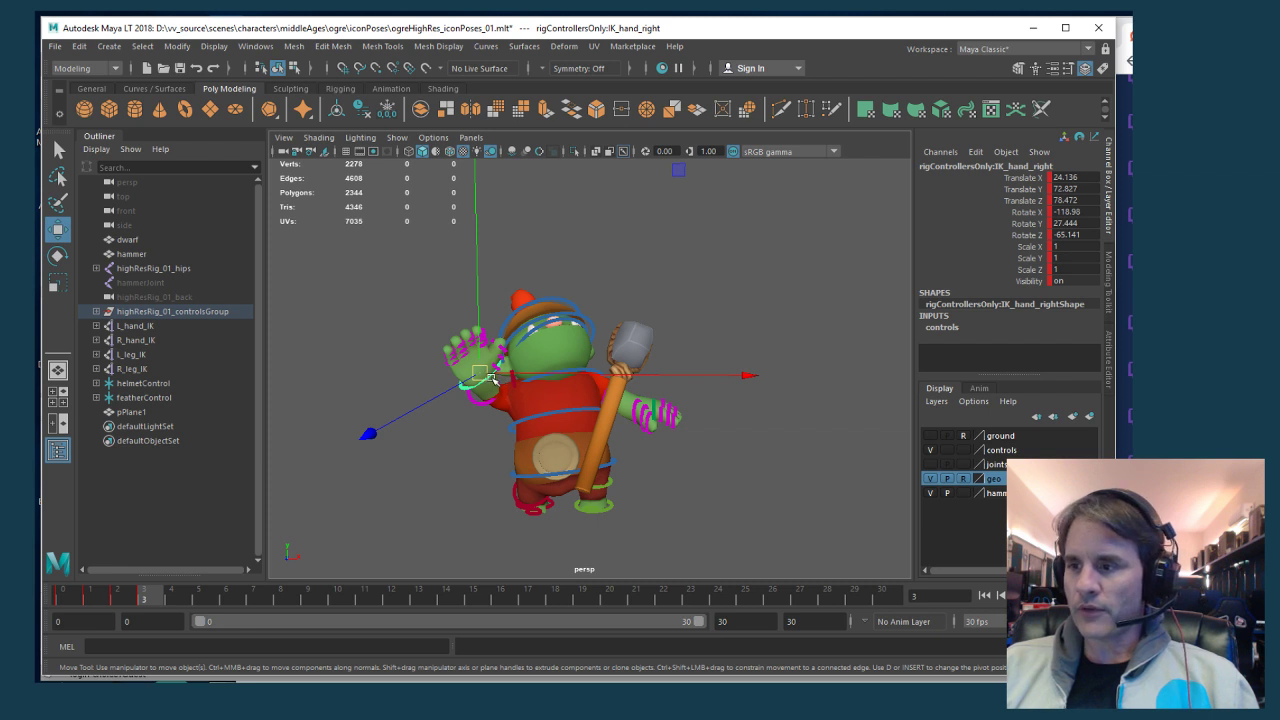
{"action": "scroll", "coordinate": [572, 495], "scroll_direction": "up", "scroll_amount": 5}
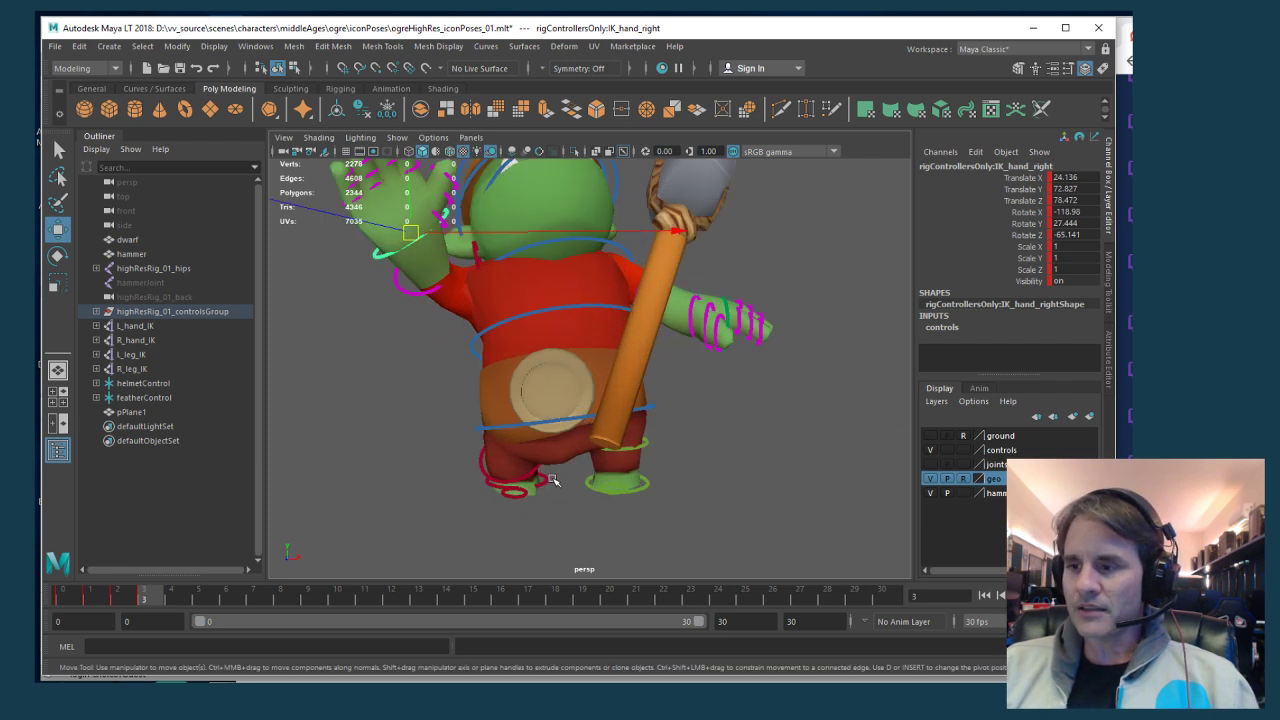
{"action": "left_click", "coordinate": [553, 481]}
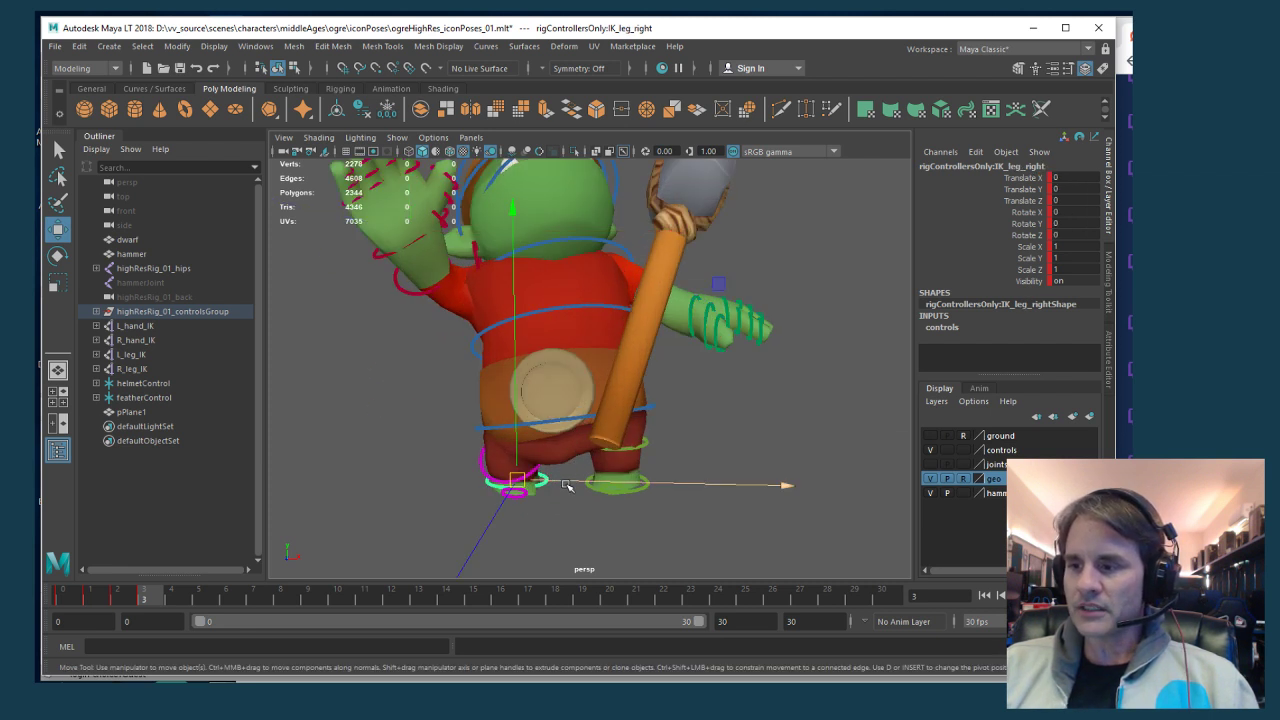
{"action": "left_click_drag", "start_coordinate": [562, 484], "coordinate": [548, 482]}
{"action": "key", "text": "e"}
{"action": "mouse_move", "coordinate": [597, 517]}
{"action": "left_mouse_down"}
{"action": "mouse_move", "coordinate": [446, 514]}
{"action": "mouse_move", "coordinate": [597, 531]}
{"action": "left_mouse_up"}
{"action": "scroll", "coordinate": [591, 491], "scroll_direction": "down", "scroll_amount": 3}
Move IK_leg_left to translate X 11.178 and turn it to 4.817, 17.356, -3.775
{"action": "key", "text": "w"}
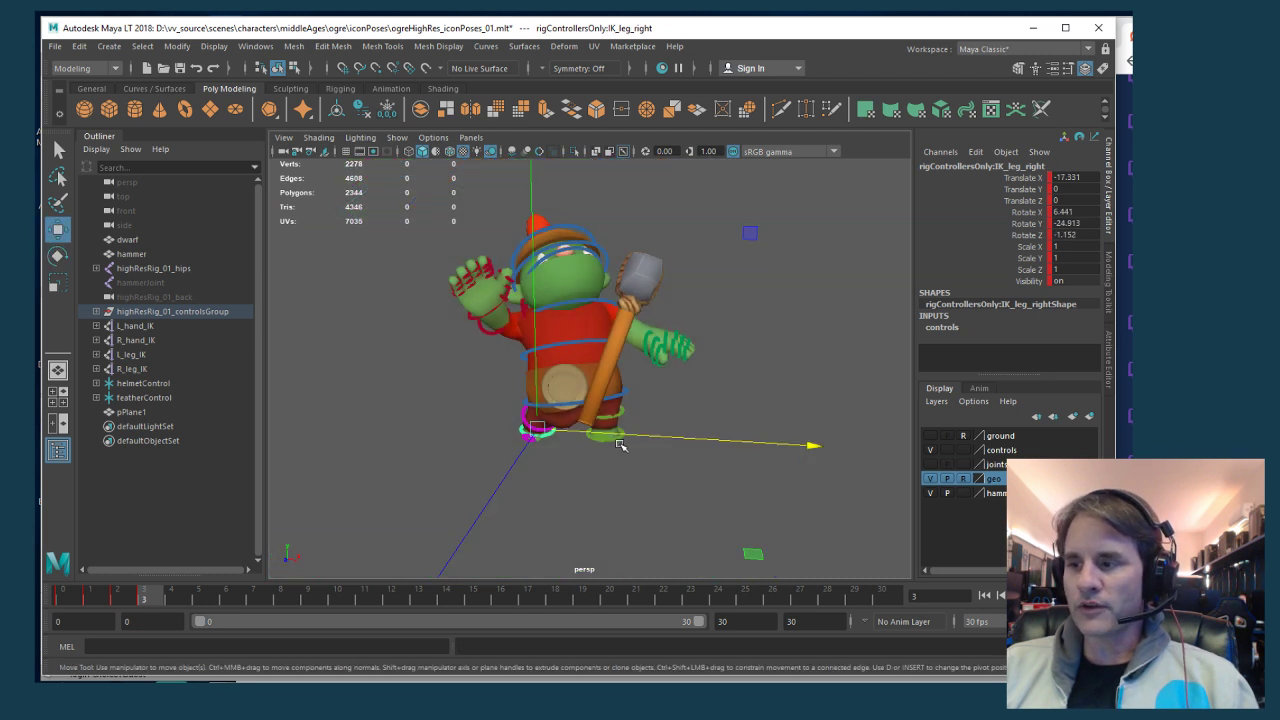
{"action": "left_click", "coordinate": [623, 450]}
{"action": "left_click", "coordinate": [620, 440]}
{"action": "left_click_drag", "start_coordinate": [632, 438], "coordinate": [642, 438]}
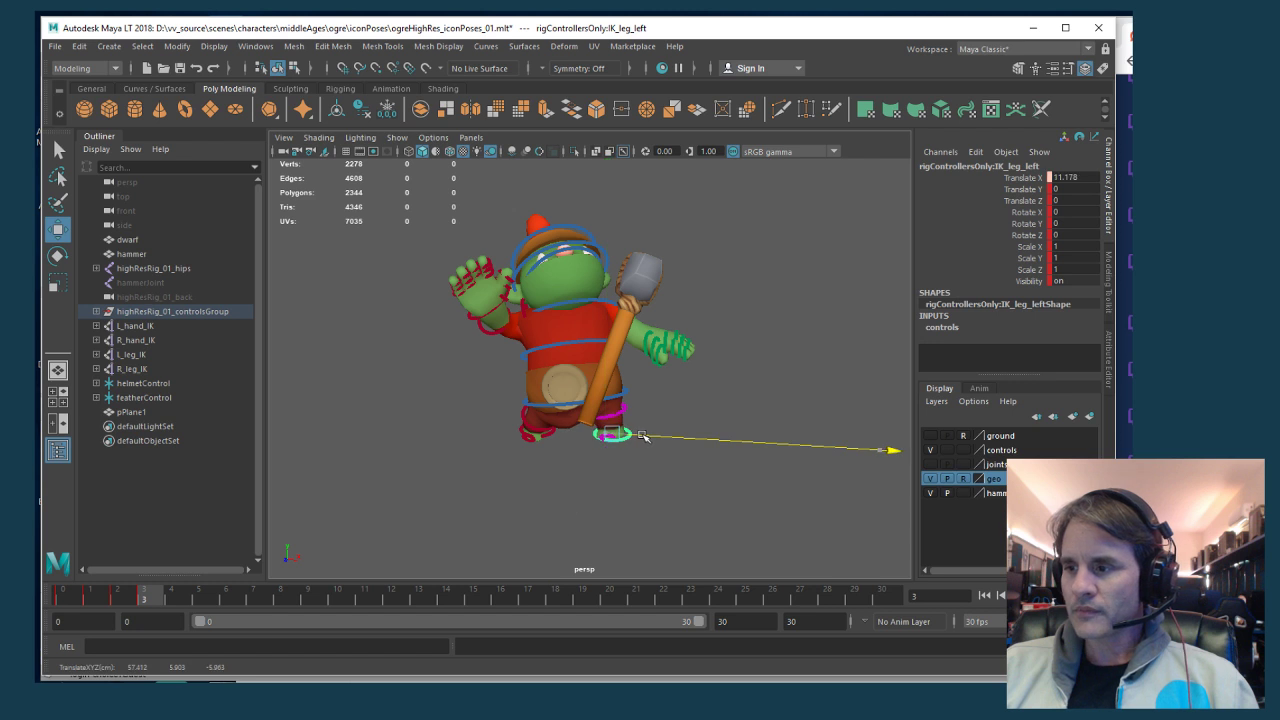
{"action": "key", "text": "e"}
{"action": "left_click_drag", "start_coordinate": [590, 500], "coordinate": [669, 523]}
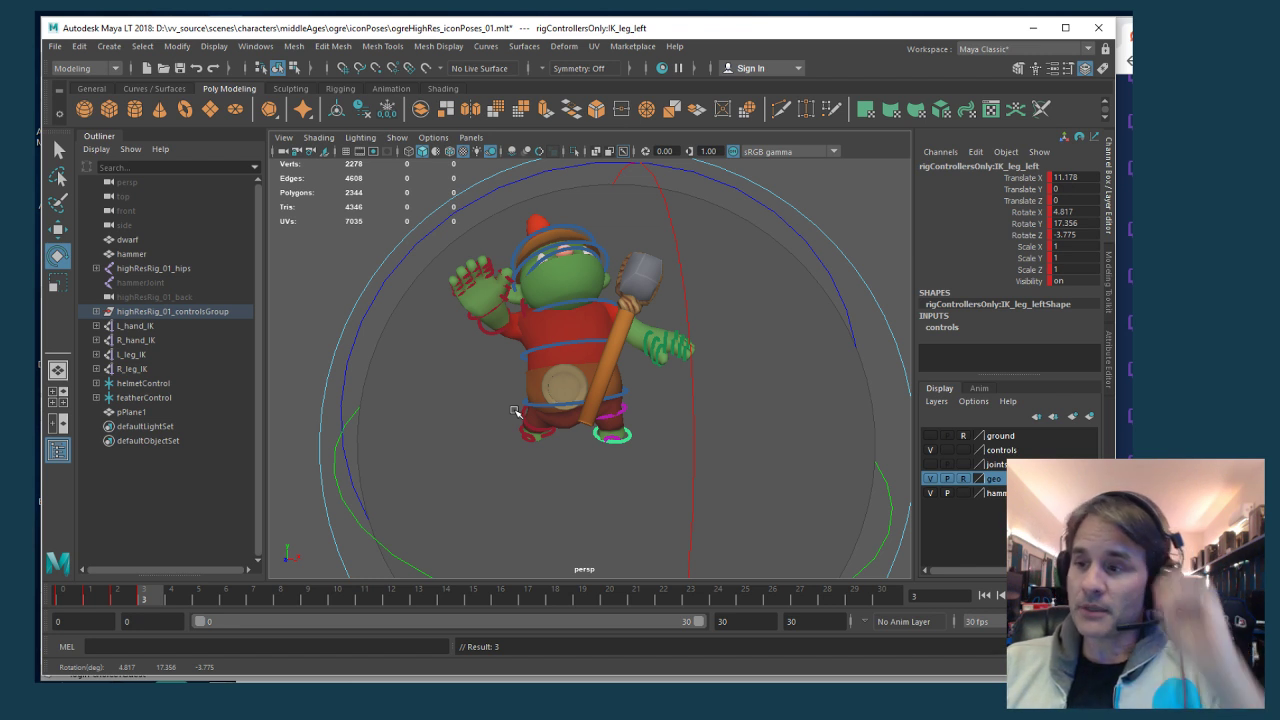
{"action": "left_click", "coordinate": [346, 263]}
{"action": "scroll", "coordinate": [466, 316], "scroll_direction": "up", "scroll_amount": 5}
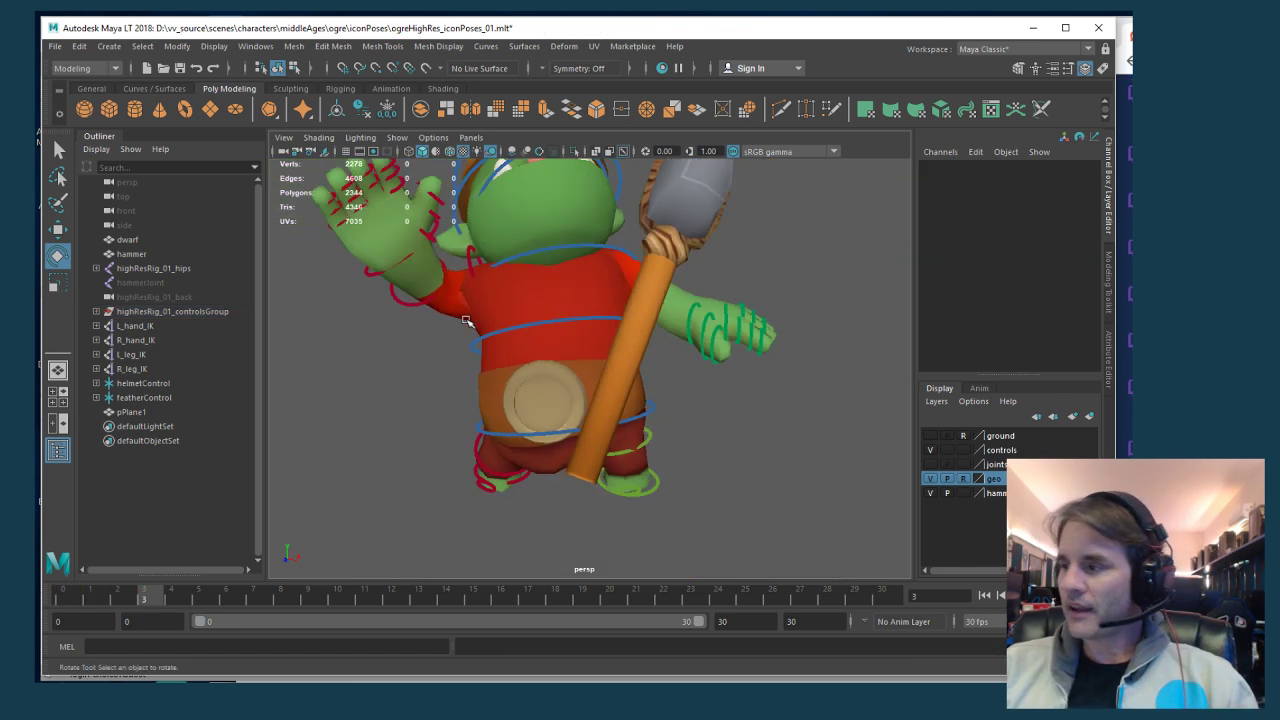
{"action": "left_click_drag", "start_coordinate": [463, 320], "coordinate": [448, 347], "text": "alt"}
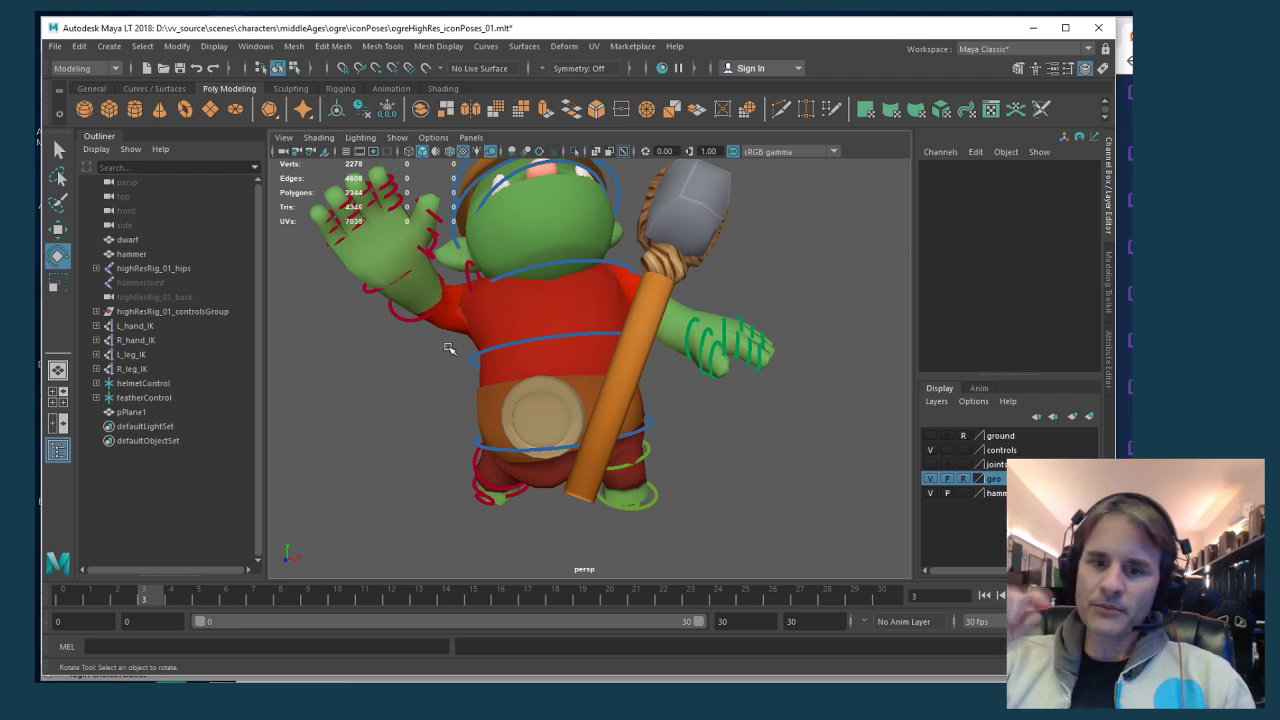
{"action": "left_click_drag", "start_coordinate": [532, 352], "coordinate": [527, 381], "text": "alt"}
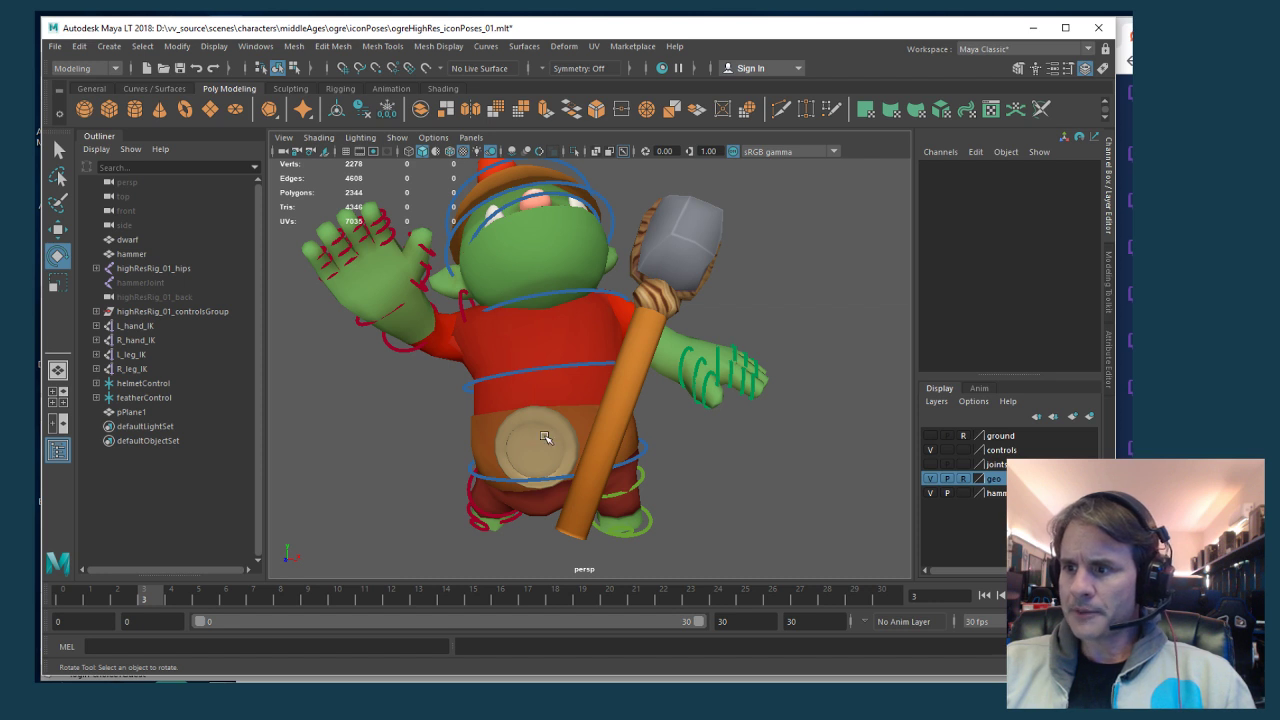
{"action": "left_click_drag", "start_coordinate": [548, 438], "coordinate": [517, 427], "text": "alt"}
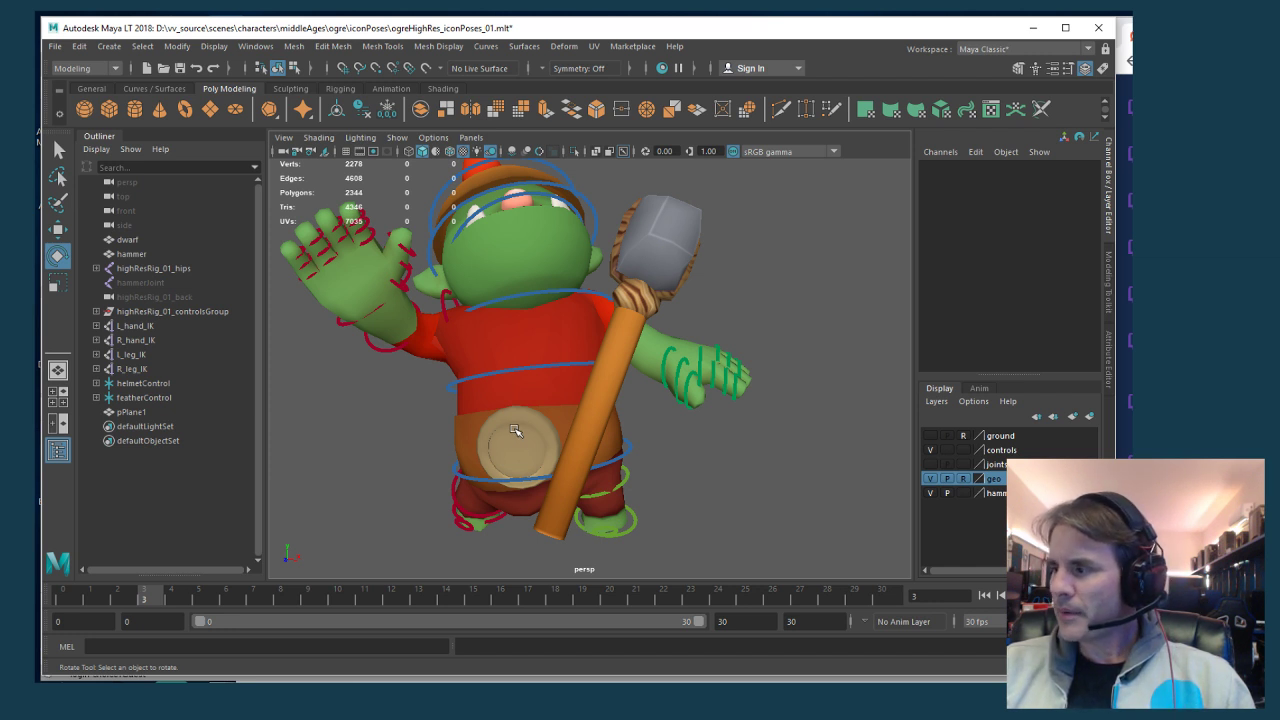
Nudge IK_leg_left, then move IK_hand_right lower into a new position
{"action": "left_click", "coordinate": [620, 527]}
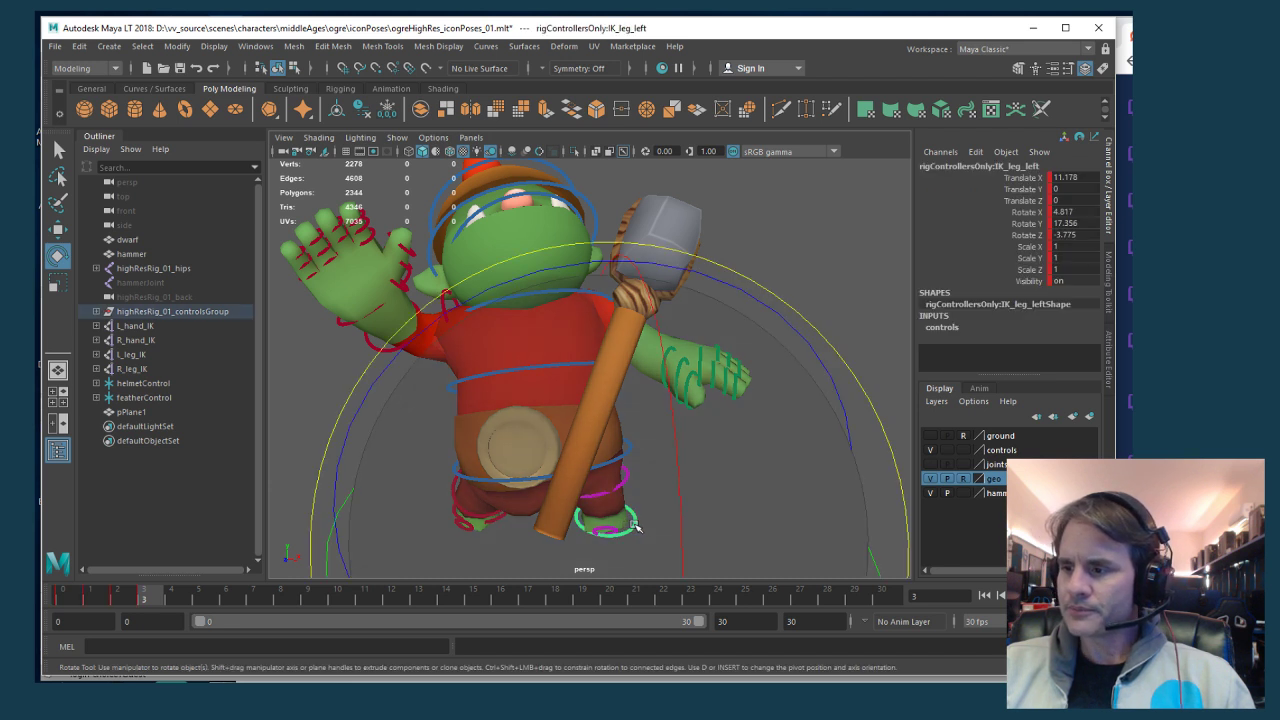
{"action": "key", "text": "w"}
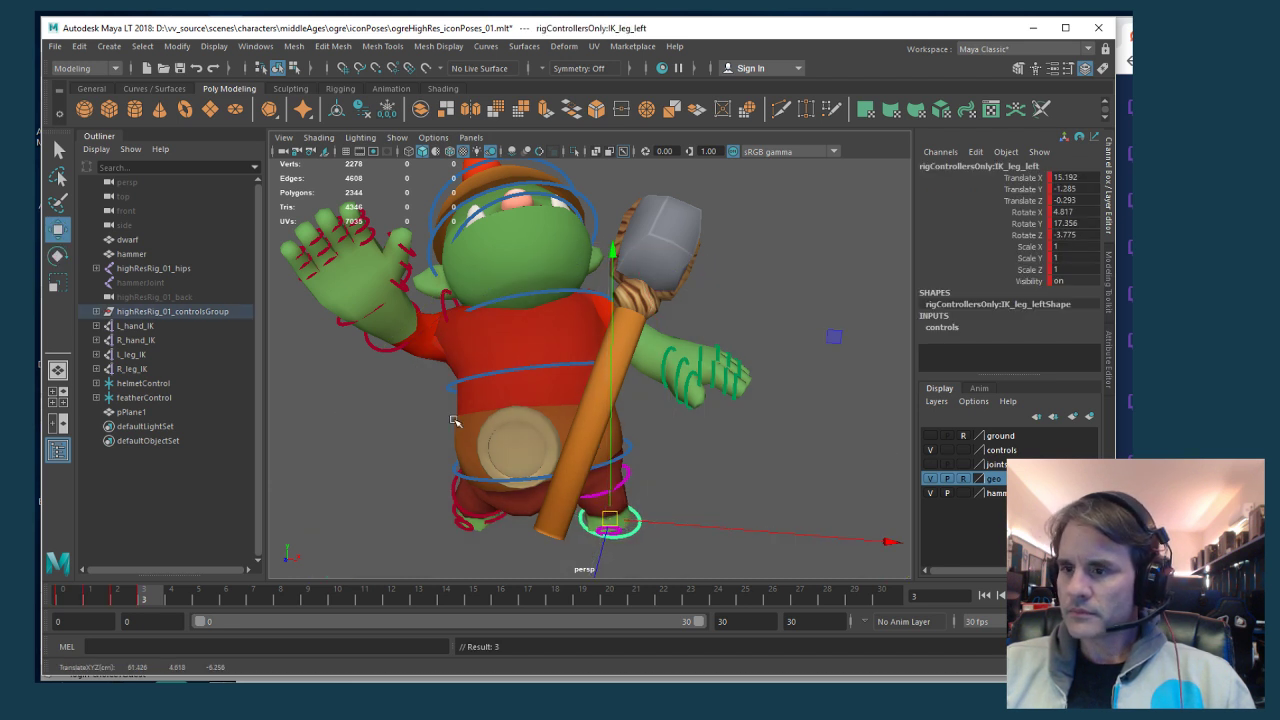
{"action": "left_click", "coordinate": [372, 349]}
{"action": "left_click_drag", "start_coordinate": [366, 391], "coordinate": [437, 391], "text": "alt"}
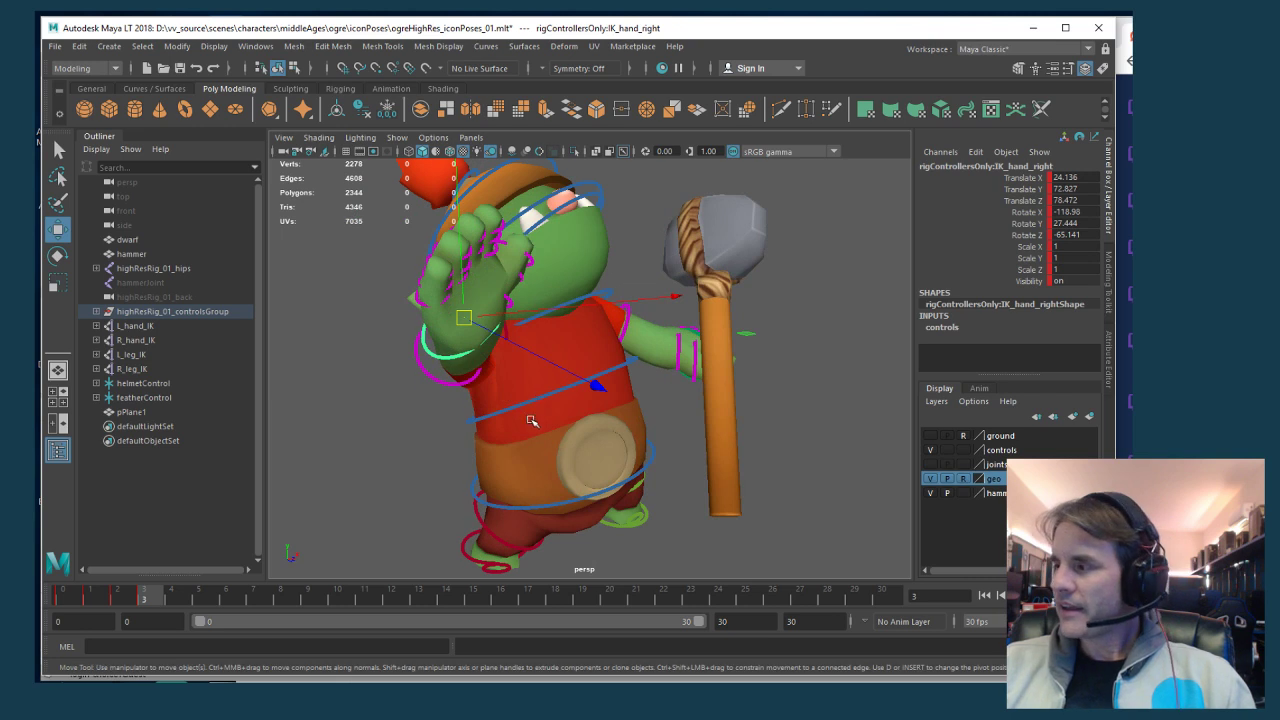
{"action": "left_click_drag", "start_coordinate": [539, 401], "coordinate": [499, 388], "text": "alt"}
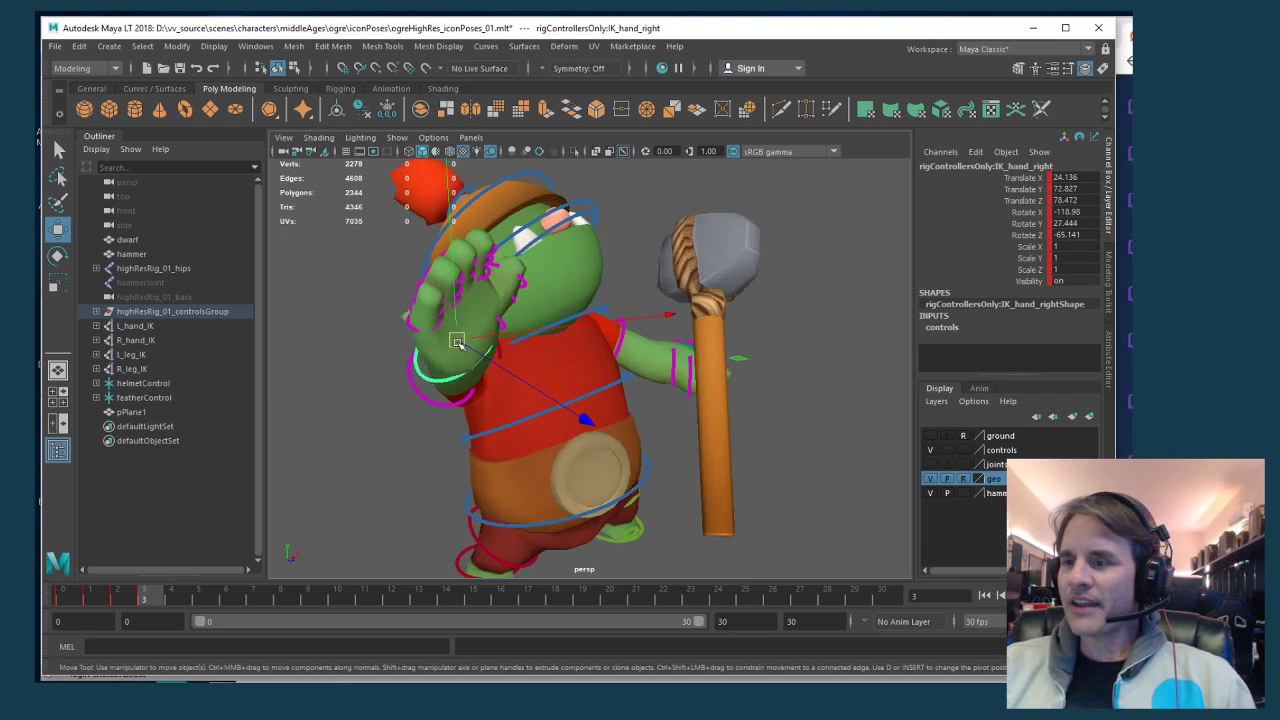
{"action": "left_click_drag", "start_coordinate": [457, 341], "coordinate": [679, 417]}
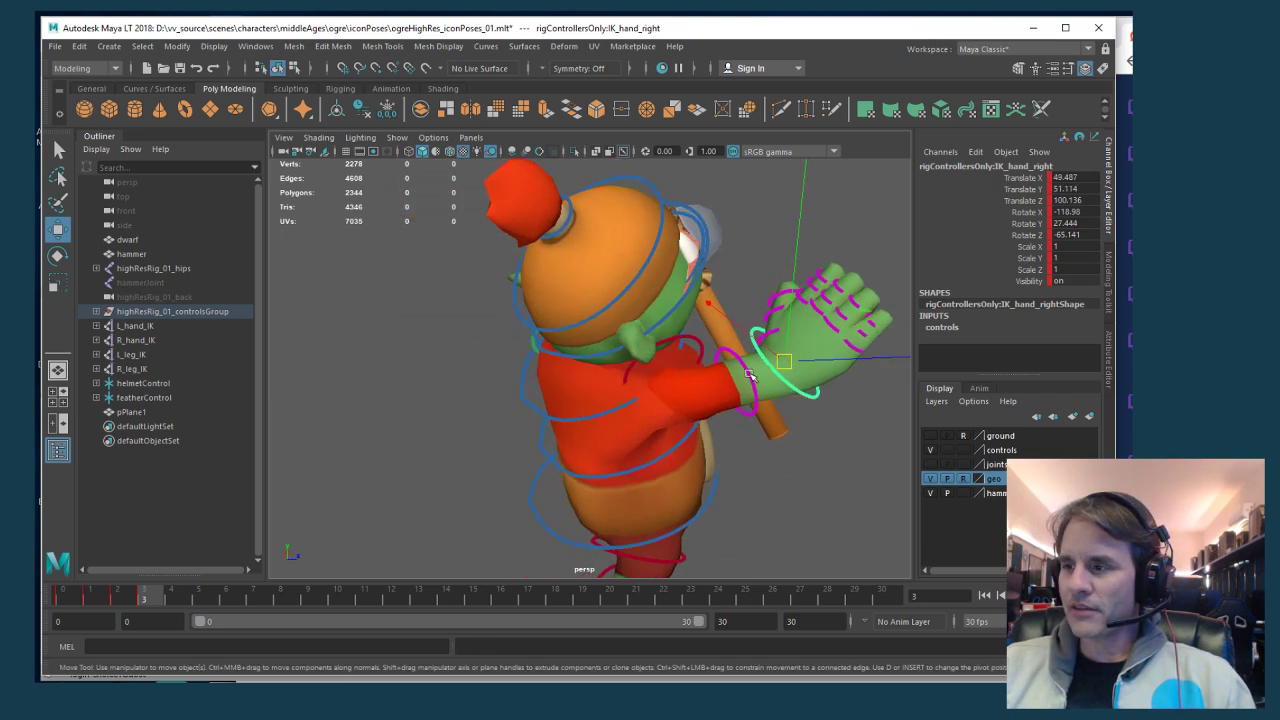
{"action": "left_click_drag", "start_coordinate": [785, 366], "coordinate": [557, 414]}
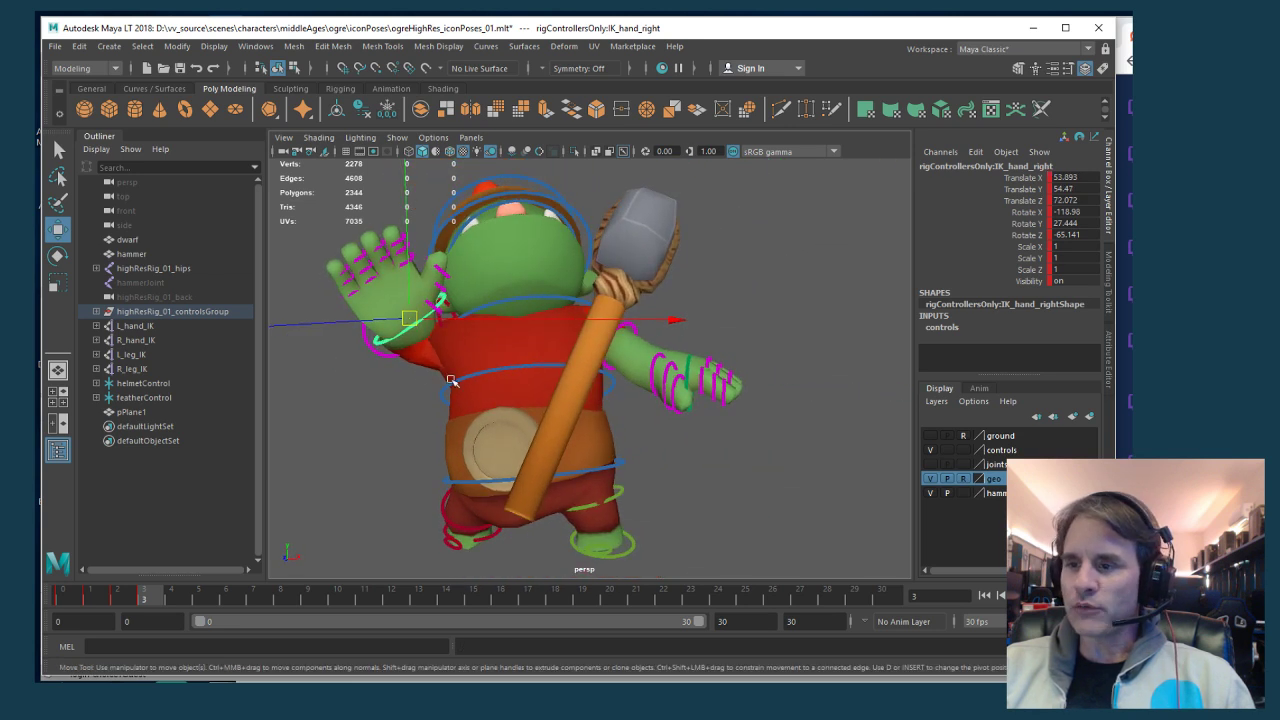
Rotate IK_shoulder_right to raise the ogre's right arm further
{"action": "left_click", "coordinate": [364, 341]}
{"action": "key", "text": "e"}
{"action": "mouse_move", "coordinate": [461, 414]}
{"action": "left_mouse_down"}
{"action": "mouse_move", "coordinate": [476, 455]}
{"action": "mouse_move", "coordinate": [591, 392]}
{"action": "mouse_move", "coordinate": [588, 450]}
{"action": "mouse_move", "coordinate": [503, 480]}
{"action": "mouse_move", "coordinate": [654, 503]}
{"action": "mouse_move", "coordinate": [575, 456]}
{"action": "mouse_move", "coordinate": [457, 434]}
{"action": "left_mouse_up"}
{"action": "scroll", "coordinate": [652, 490], "scroll_direction": "up", "scroll_amount": 5}
{"action": "left_click", "coordinate": [410, 420]}
{"action": "left_click_drag", "start_coordinate": [382, 459], "coordinate": [604, 432], "text": "alt"}
Rotate IK_hand_left to turn the ogre's left hand toward the hammer
{"action": "left_click_drag", "start_coordinate": [603, 478], "coordinate": [640, 400], "text": "alt"}
{"action": "key", "text": "e"}
{"action": "left_click_drag", "start_coordinate": [630, 340], "coordinate": [618, 302]}
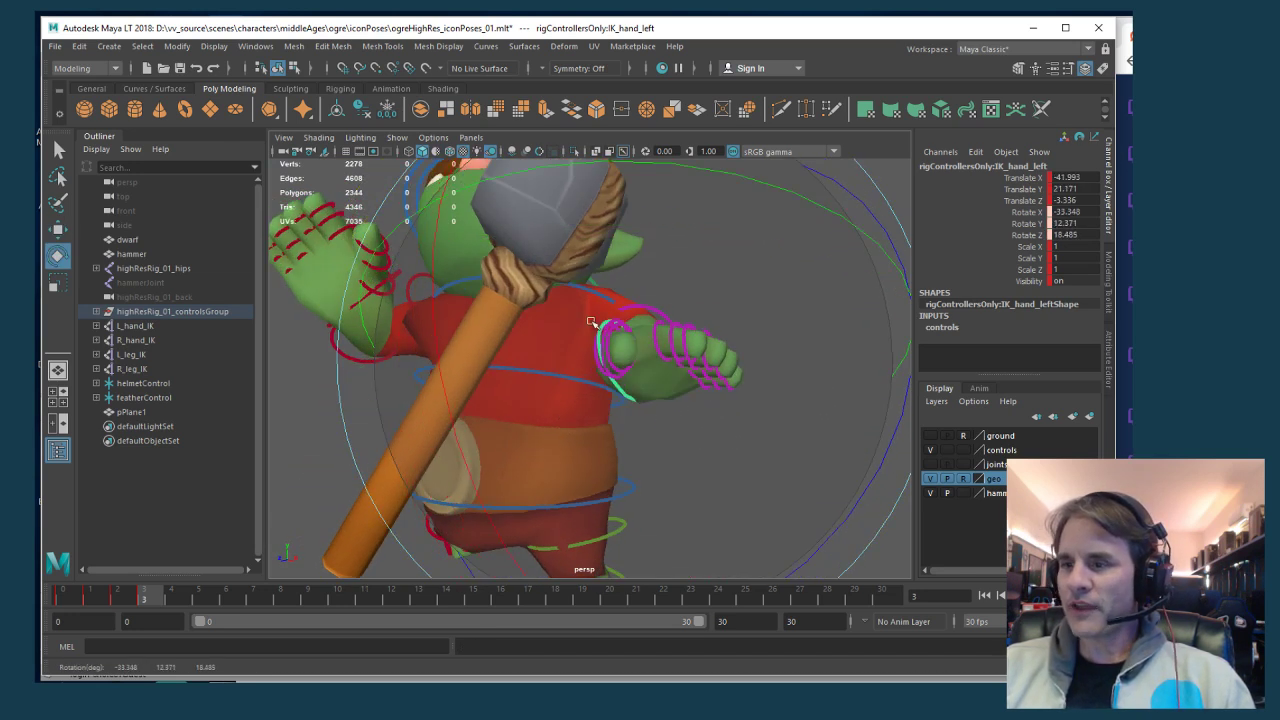
{"action": "scroll", "coordinate": [600, 340], "scroll_direction": "down", "scroll_amount": 5}
{"action": "left_click_drag", "start_coordinate": [560, 420], "coordinate": [570, 366], "text": "alt"}
{"action": "key", "text": "w"}
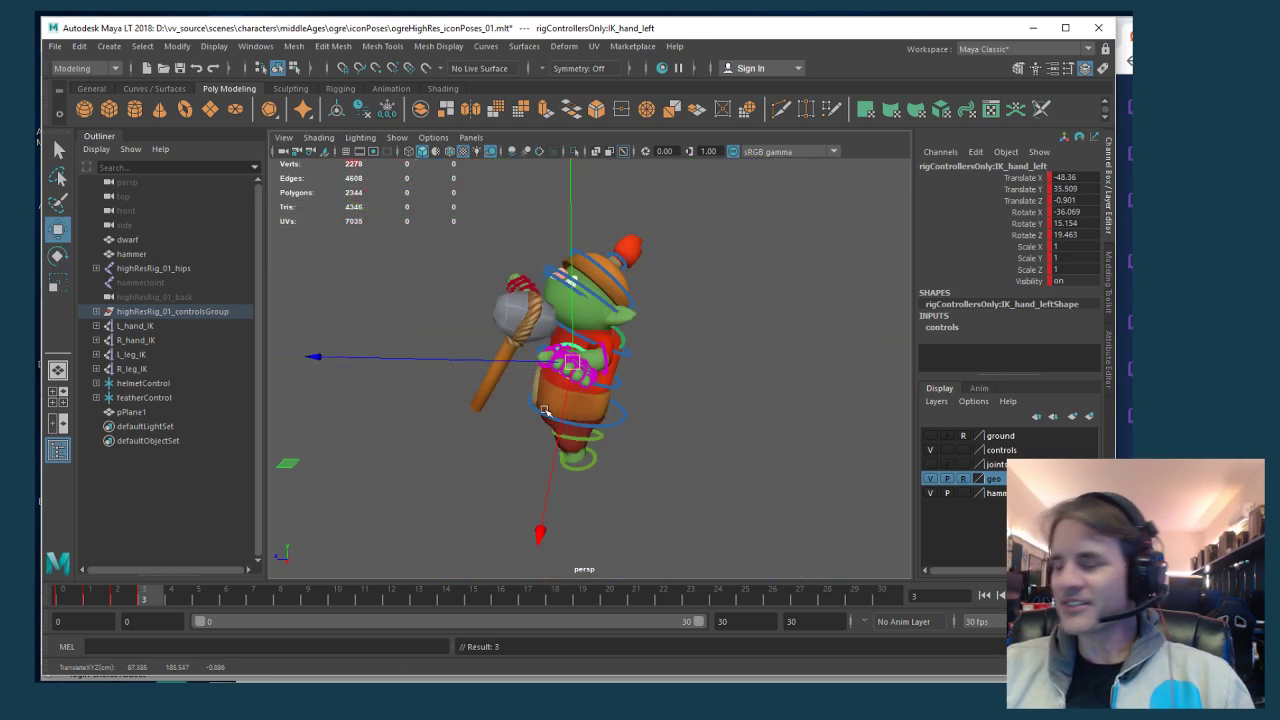
{"action": "left_click_drag", "start_coordinate": [547, 411], "coordinate": [555, 360], "text": "alt"}
{"action": "key", "text": "f"}
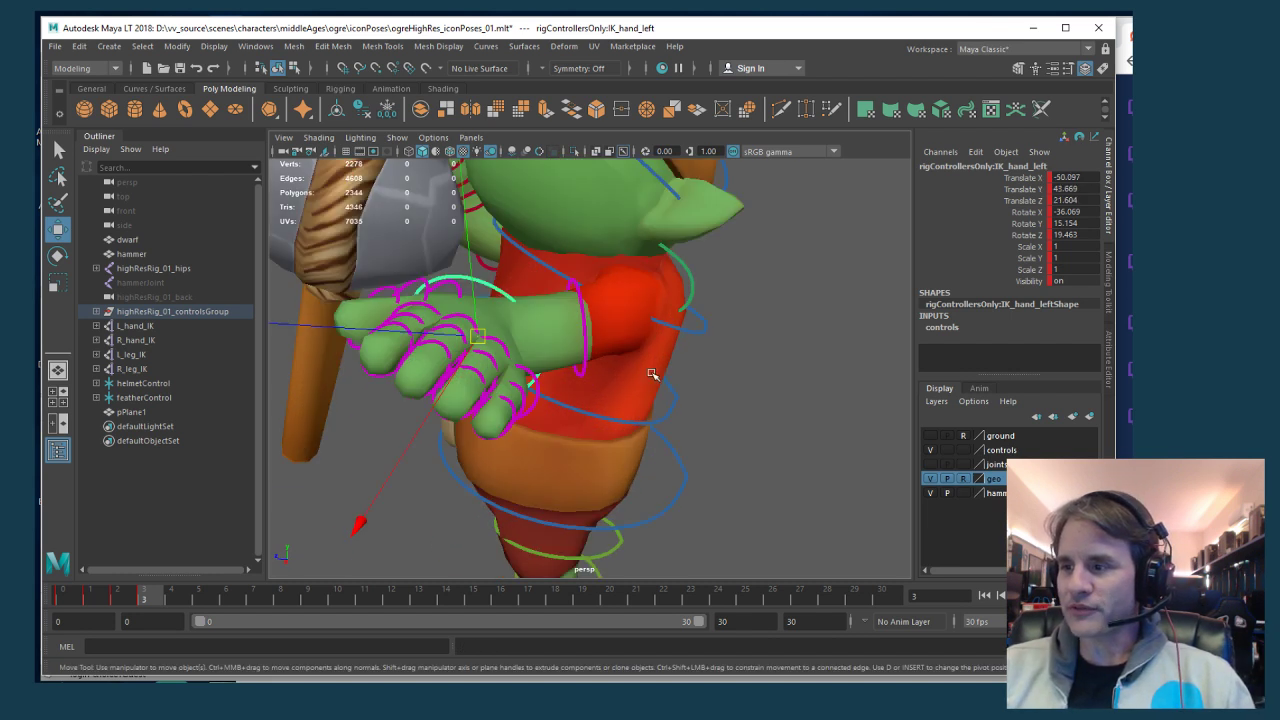
{"action": "left_click_drag", "start_coordinate": [677, 366], "coordinate": [682, 310], "text": "alt"}
Reposition IK_shoulder_left with the move tool, undoing a trial rotation
{"action": "left_click", "coordinate": [680, 303]}
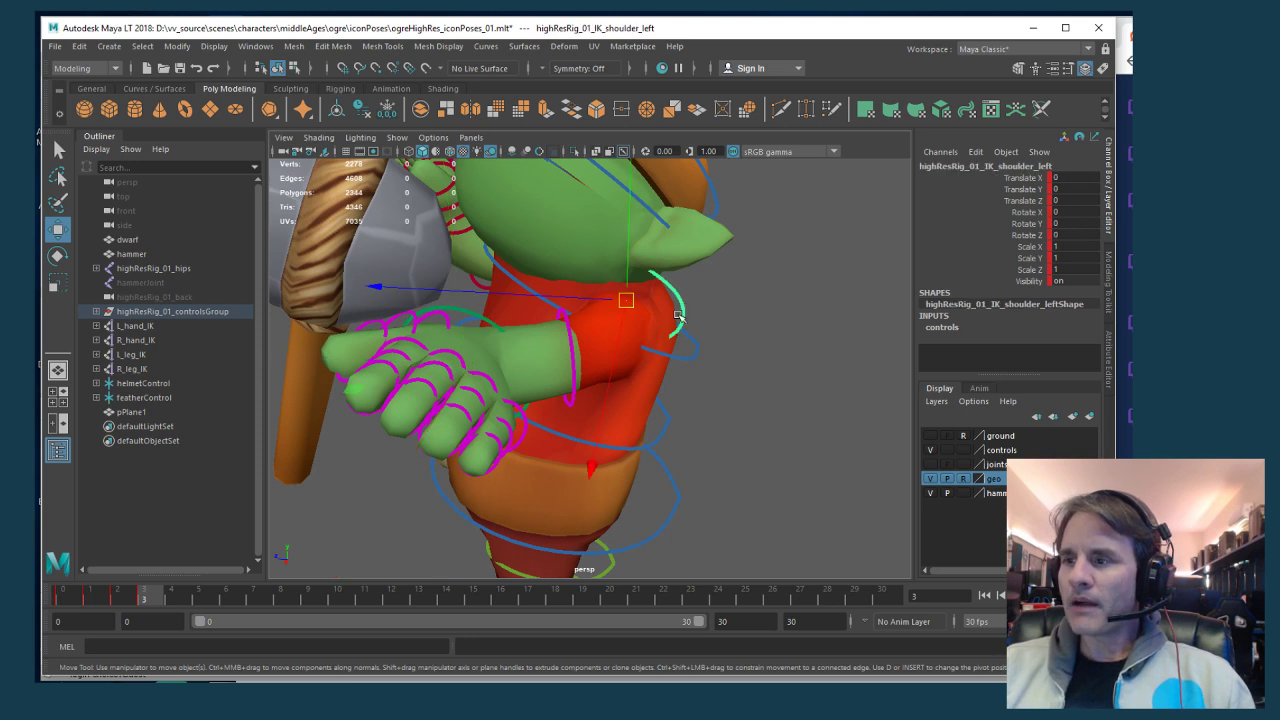
{"action": "key", "text": "e"}
{"action": "left_click_drag", "start_coordinate": [698, 378], "coordinate": [645, 380]}
{"action": "key", "text": "ctrl+z"}
{"action": "key", "text": "w"}
{"action": "left_click_drag", "start_coordinate": [641, 318], "coordinate": [590, 370]}
Rotate IK_shoulder_left to -34.225 on X so the left hand grips the hammer
{"action": "left_click", "coordinate": [476, 283]}
{"action": "key", "text": "e"}
{"action": "scroll", "coordinate": [650, 449], "scroll_direction": "down", "scroll_amount": 6}
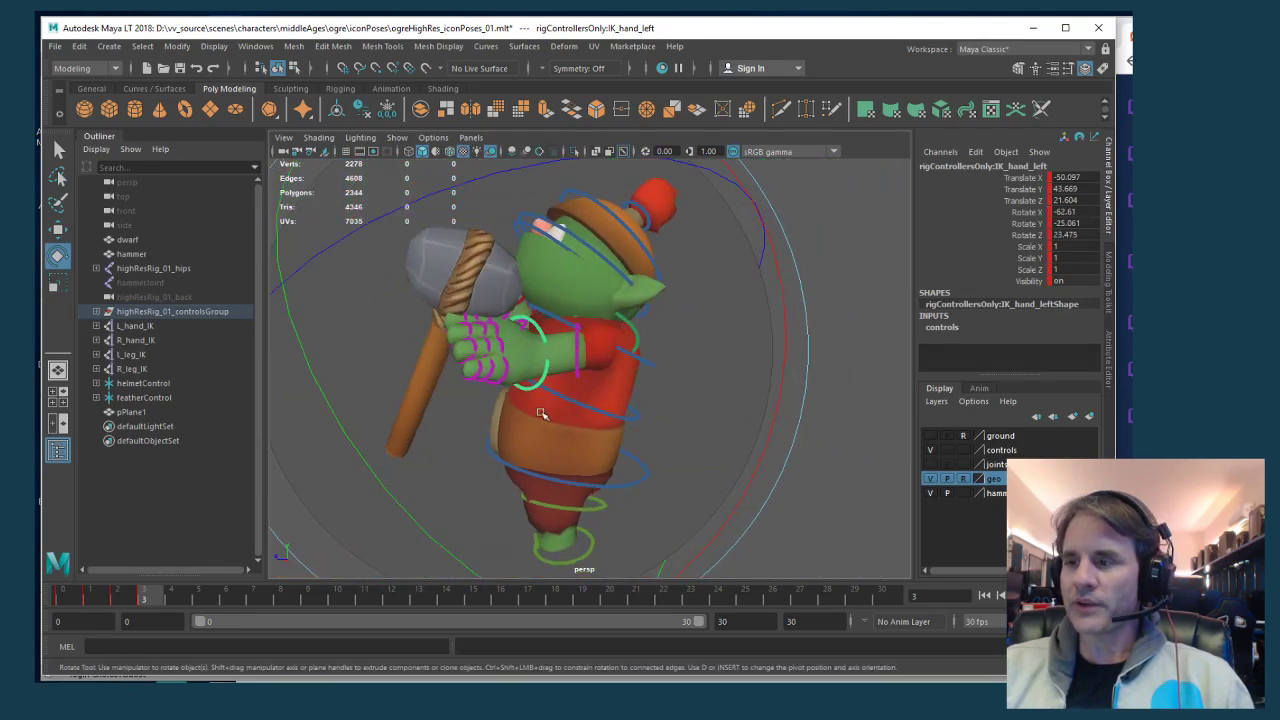
{"action": "left_click", "coordinate": [580, 362]}
{"action": "left_click_drag", "start_coordinate": [625, 322], "coordinate": [587, 400]}
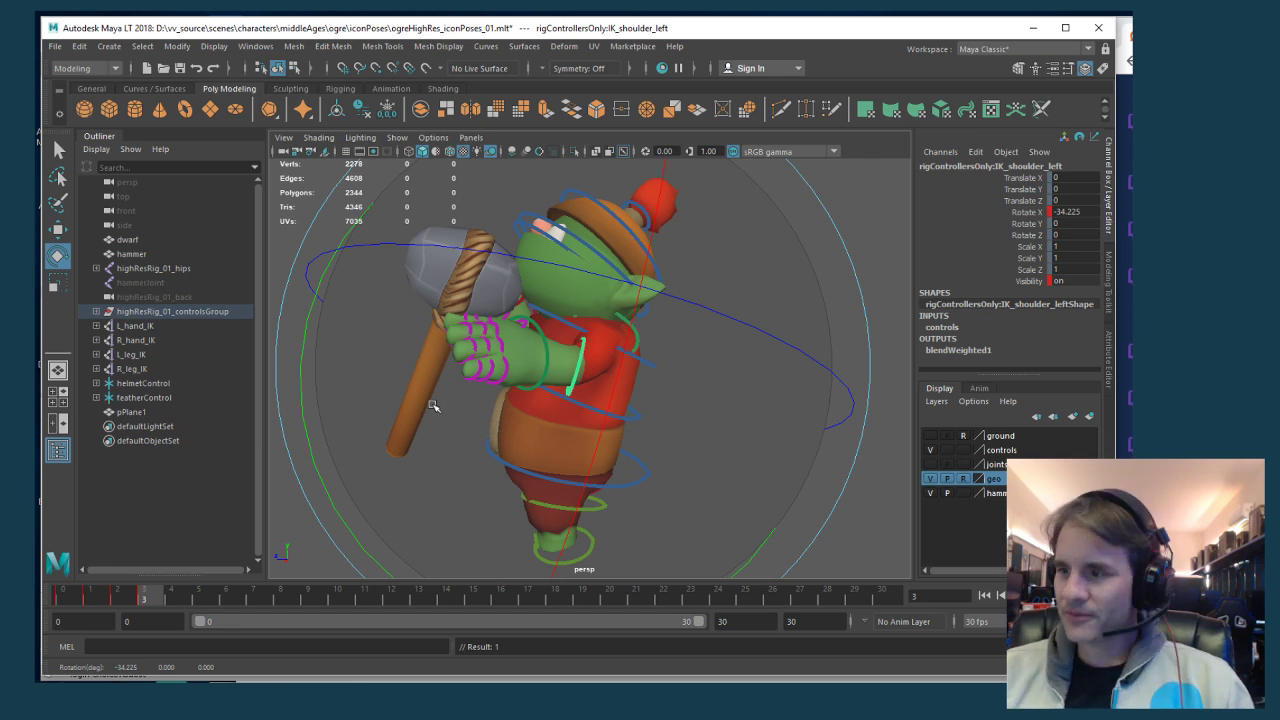
{"action": "left_click_drag", "start_coordinate": [430, 400], "coordinate": [650, 418], "text": "alt"}
{"action": "scroll", "coordinate": [575, 414], "scroll_direction": "up", "scroll_amount": 4}
{"action": "key", "text": "w"}
{"action": "left_click", "coordinate": [602, 438]}
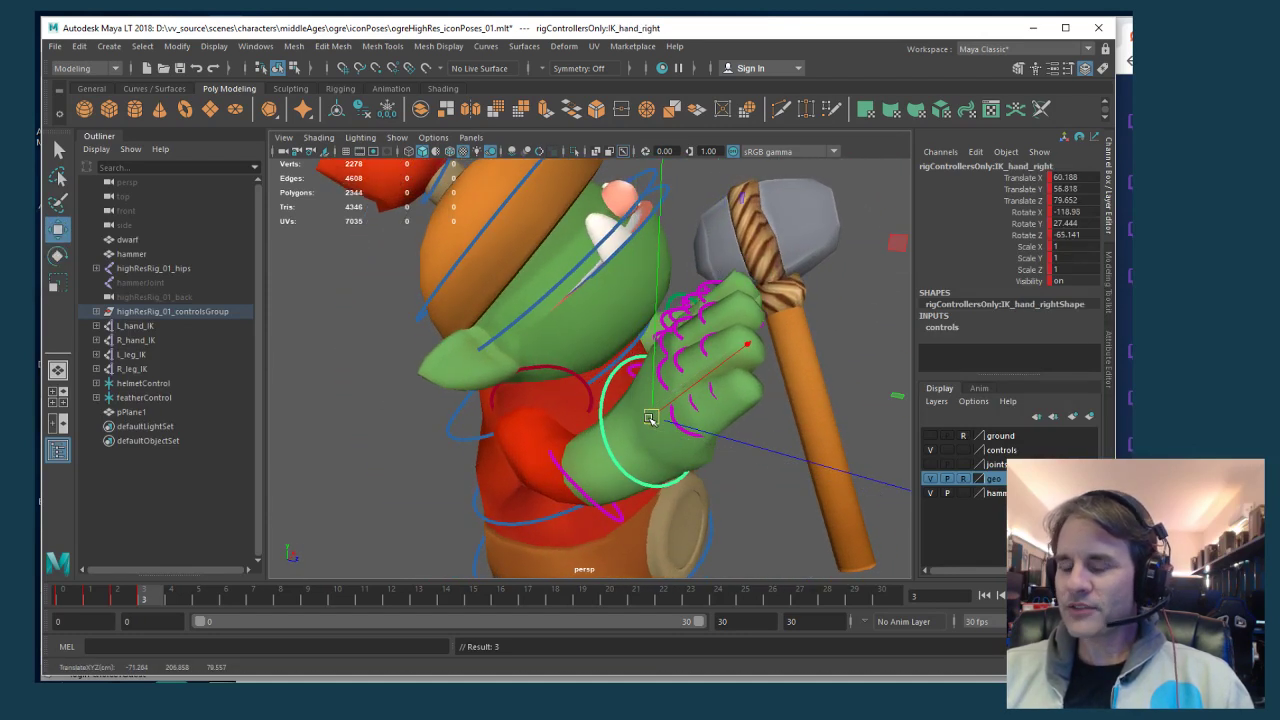
Rotate the right arm control until Rotate X reads -130.612, raising the open hand
{"action": "left_click", "coordinate": [566, 375]}
{"action": "left_click_drag", "start_coordinate": [566, 377], "coordinate": [536, 418], "text": "alt"}
{"action": "left_click", "coordinate": [360, 468]}
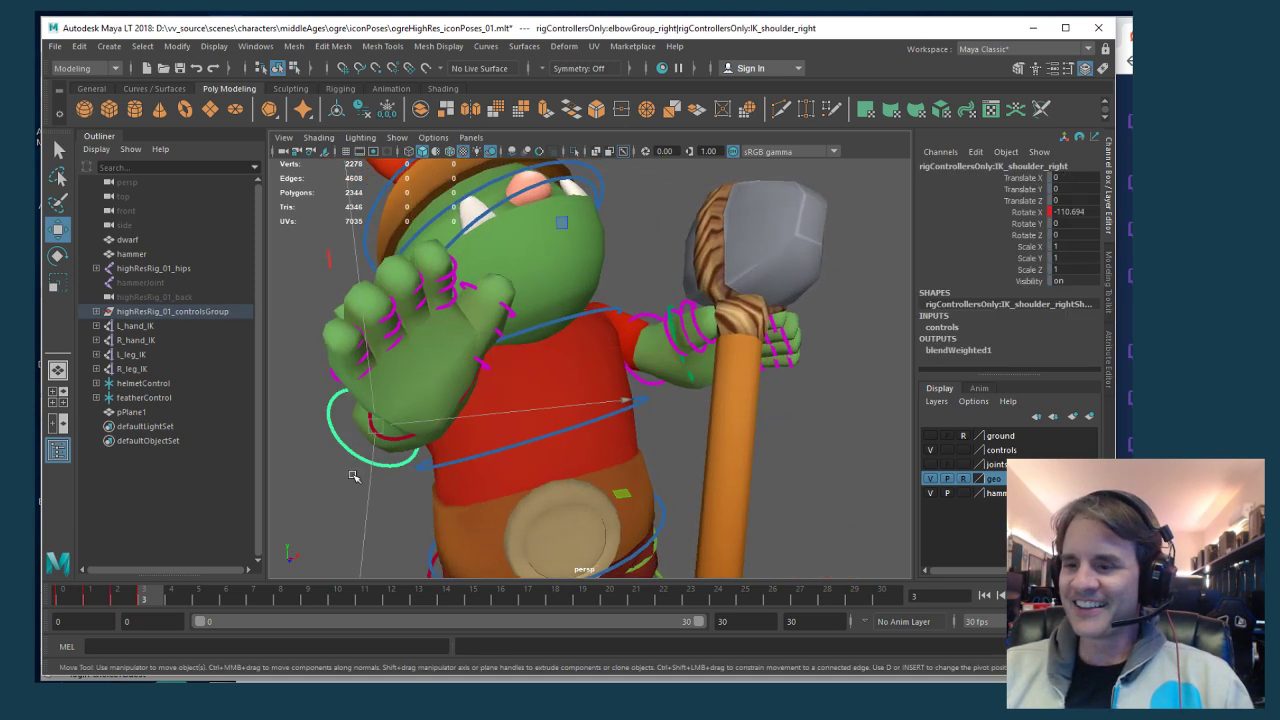
{"action": "key", "text": "e"}
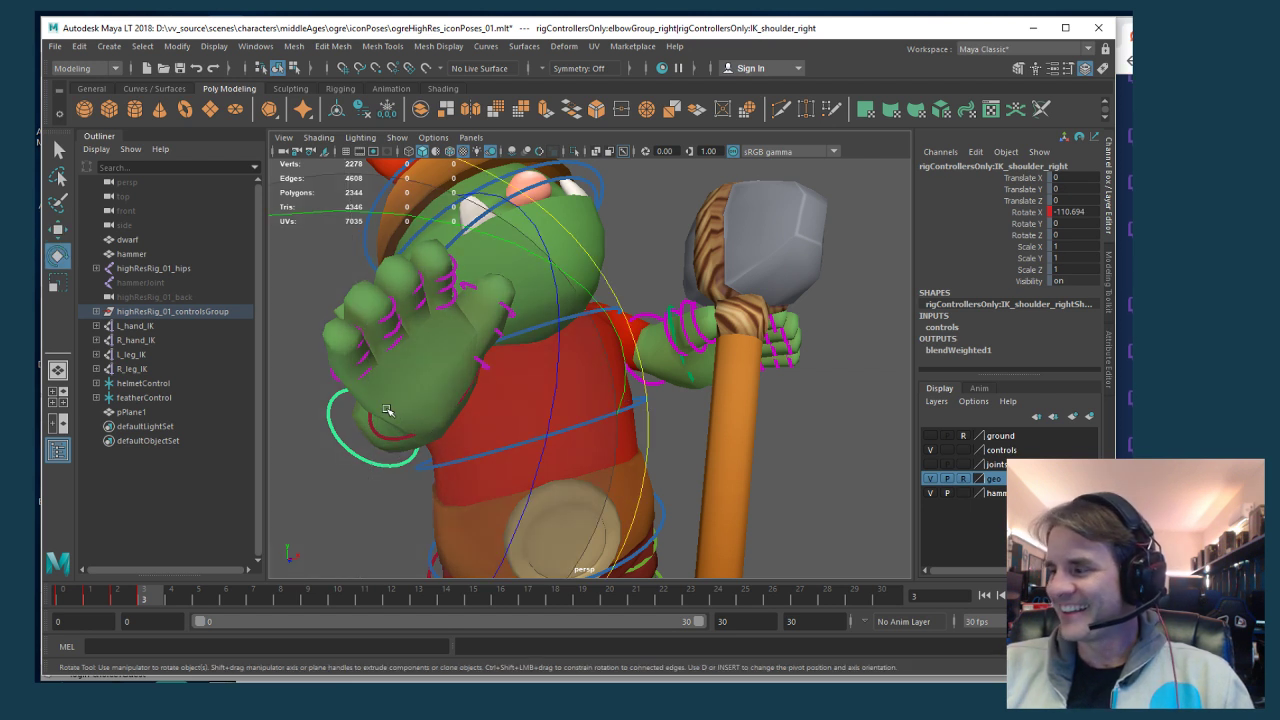
{"action": "left_click_drag", "start_coordinate": [405, 394], "coordinate": [409, 471], "text": "alt"}
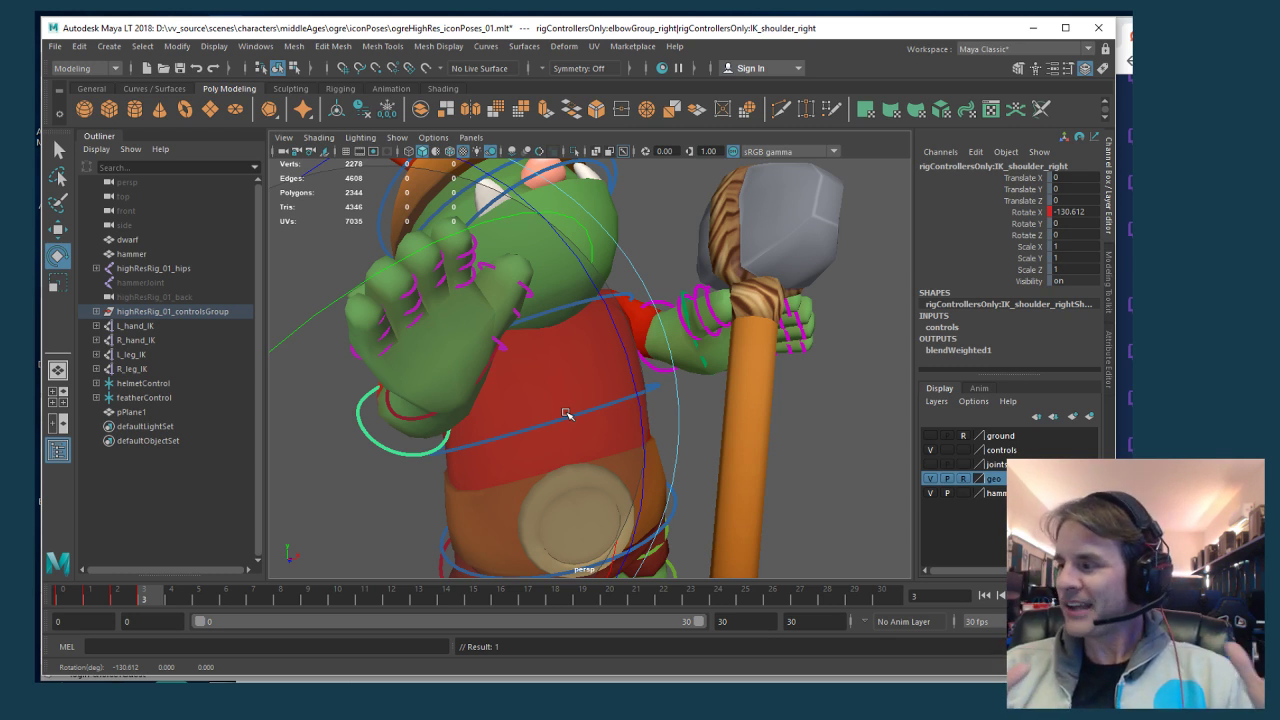
{"action": "left_click_drag", "start_coordinate": [567, 413], "coordinate": [578, 413], "text": "alt"}
{"action": "left_click_drag", "start_coordinate": [677, 406], "coordinate": [660, 474], "text": "alt"}
{"action": "key", "text": "w"}
{"action": "left_click", "coordinate": [606, 484]}
Adjust the rotation of the ogre's right and left foot controls
{"action": "left_click", "coordinate": [518, 497]}
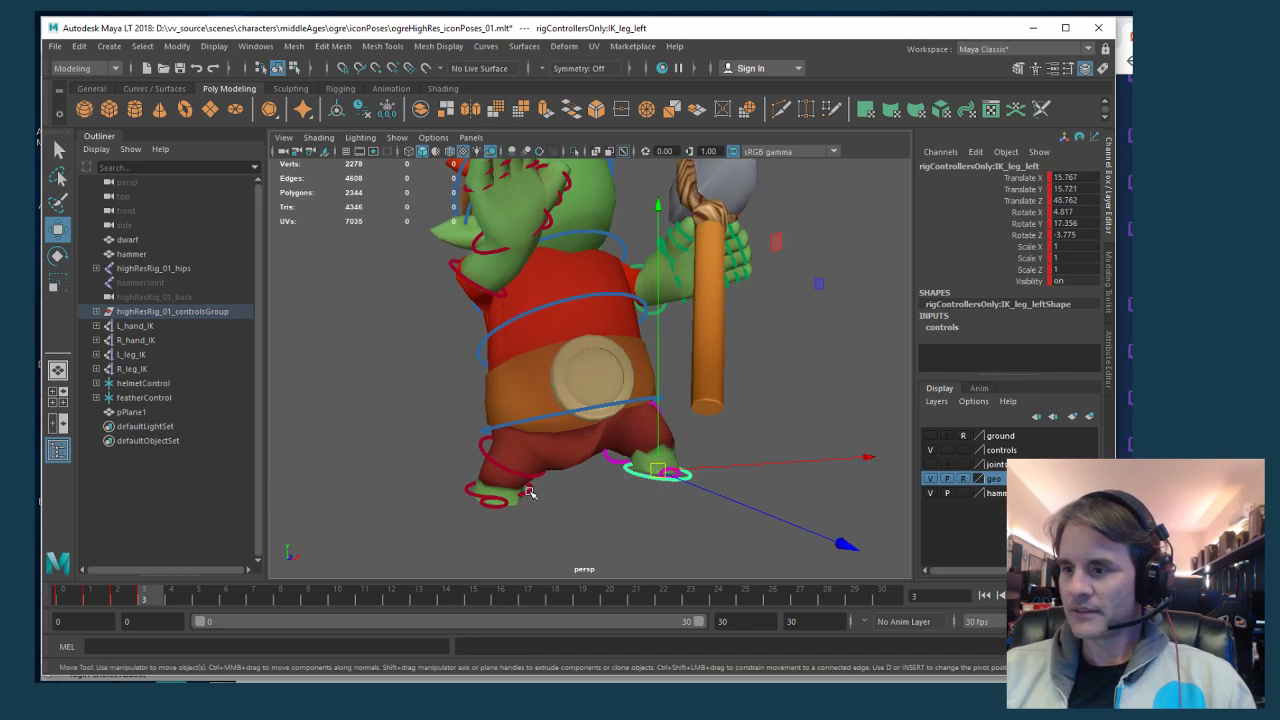
{"action": "key", "text": "e"}
{"action": "left_click_drag", "start_coordinate": [562, 491], "coordinate": [650, 455], "text": "alt"}
{"action": "key", "text": "w"}
{"action": "left_click", "coordinate": [614, 484]}
{"action": "key", "text": "e"}
{"action": "left_click_drag", "start_coordinate": [650, 455], "coordinate": [628, 436], "text": "alt"}
{"action": "scroll", "coordinate": [640, 460], "scroll_direction": "down", "scroll_amount": 5}
Set all rig controls' Translate and Rotate channels to 0 and key them on frame 3
{"action": "key", "text": "alt+comma"}
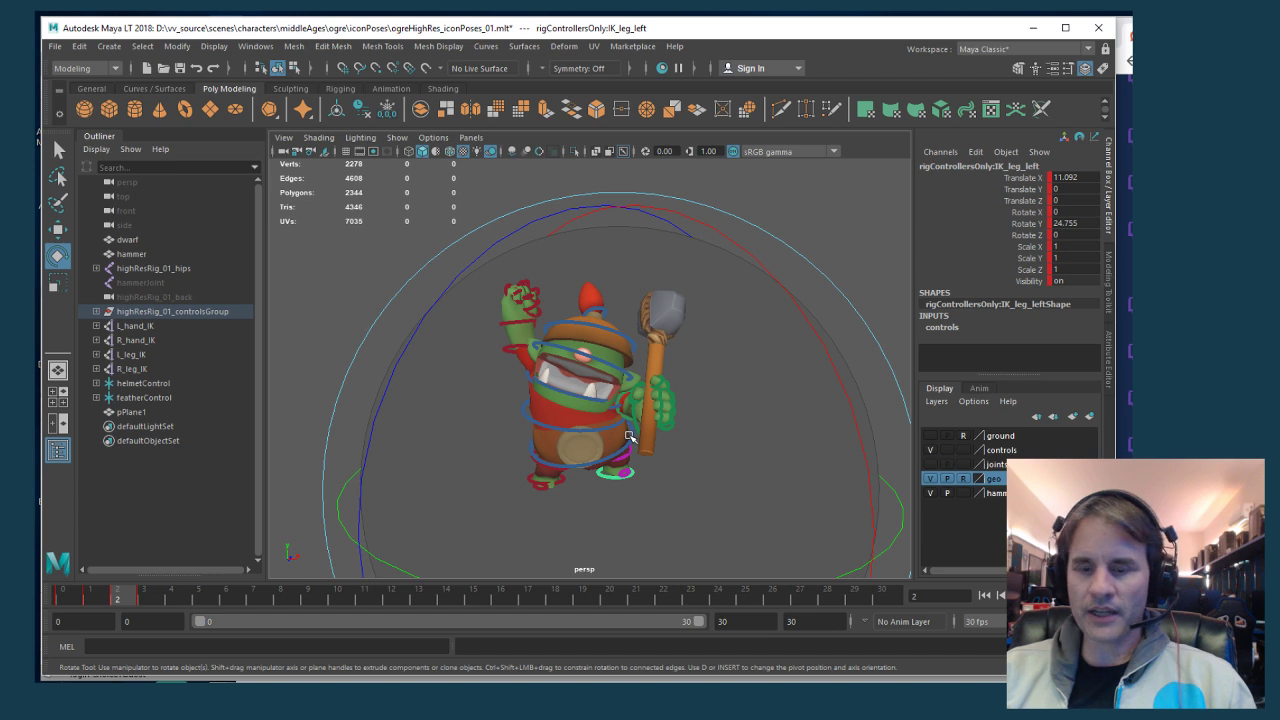
{"action": "key", "text": "alt+period"}
{"action": "left_click", "coordinate": [463, 306]}
{"action": "left_click_drag", "start_coordinate": [445, 240], "coordinate": [665, 511]}
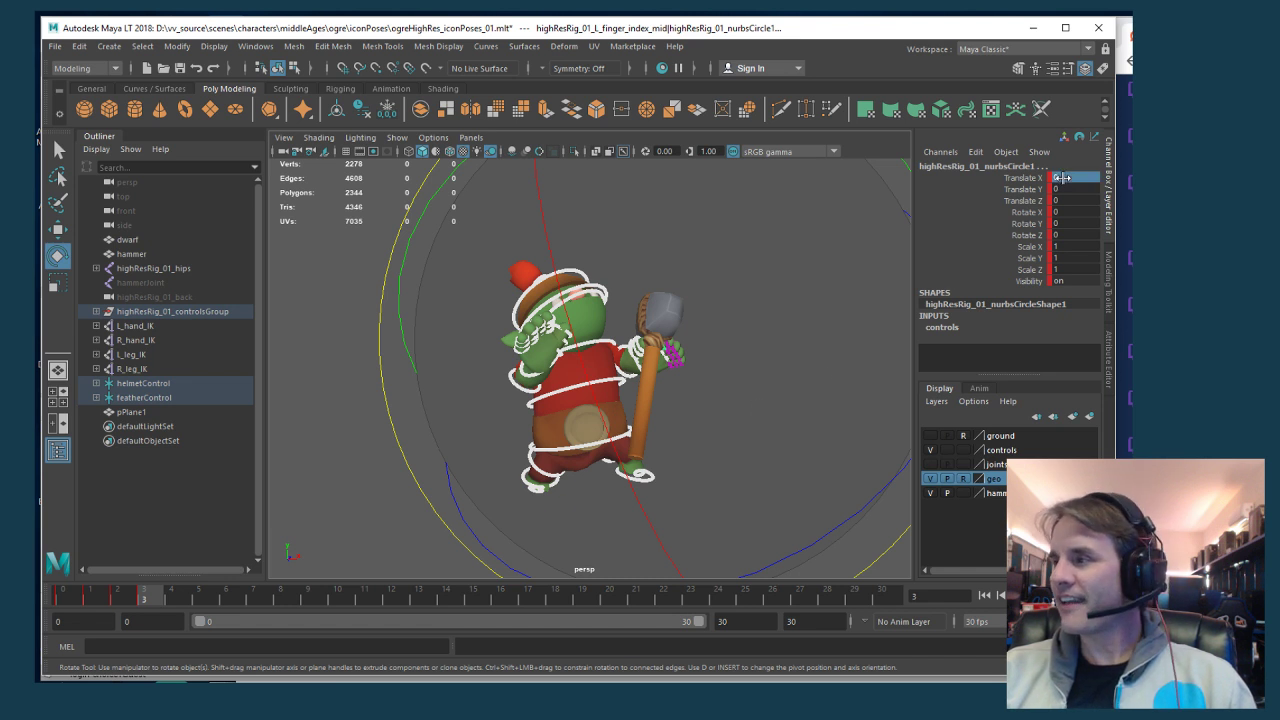
{"action": "left_click_drag", "start_coordinate": [1062, 177], "coordinate": [1069, 223]}
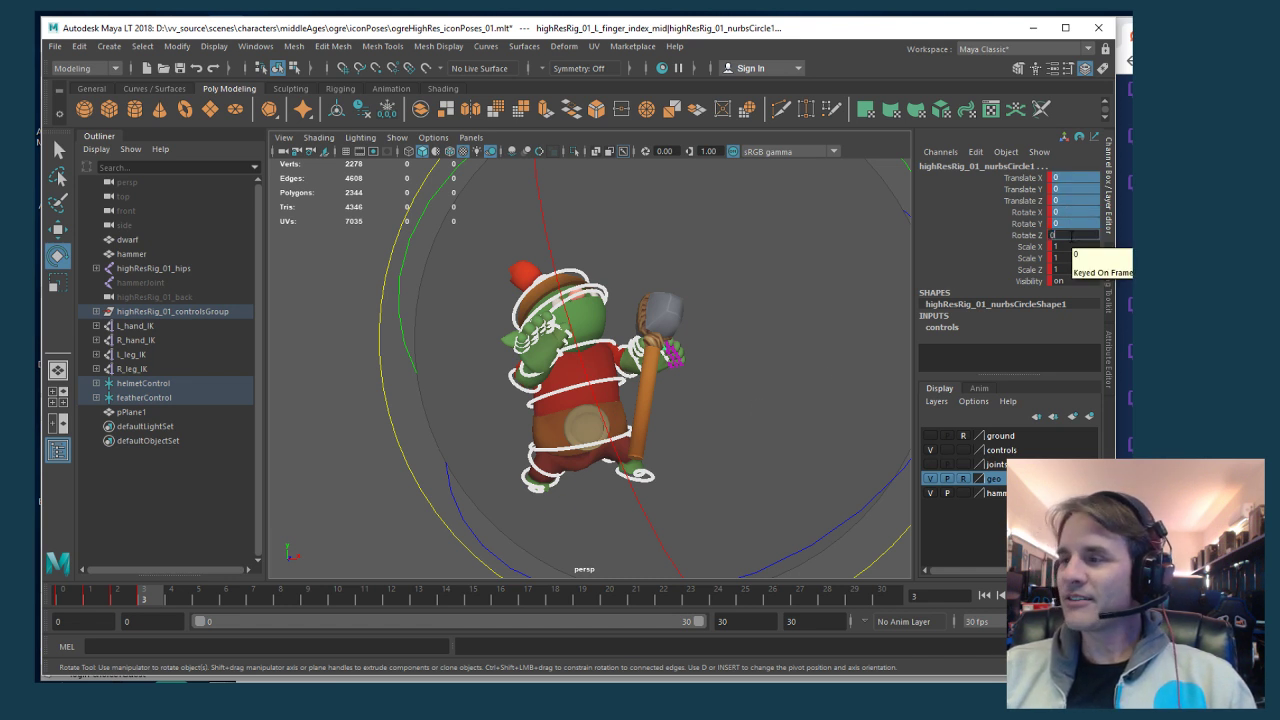
{"action": "key", "text": "Return"}
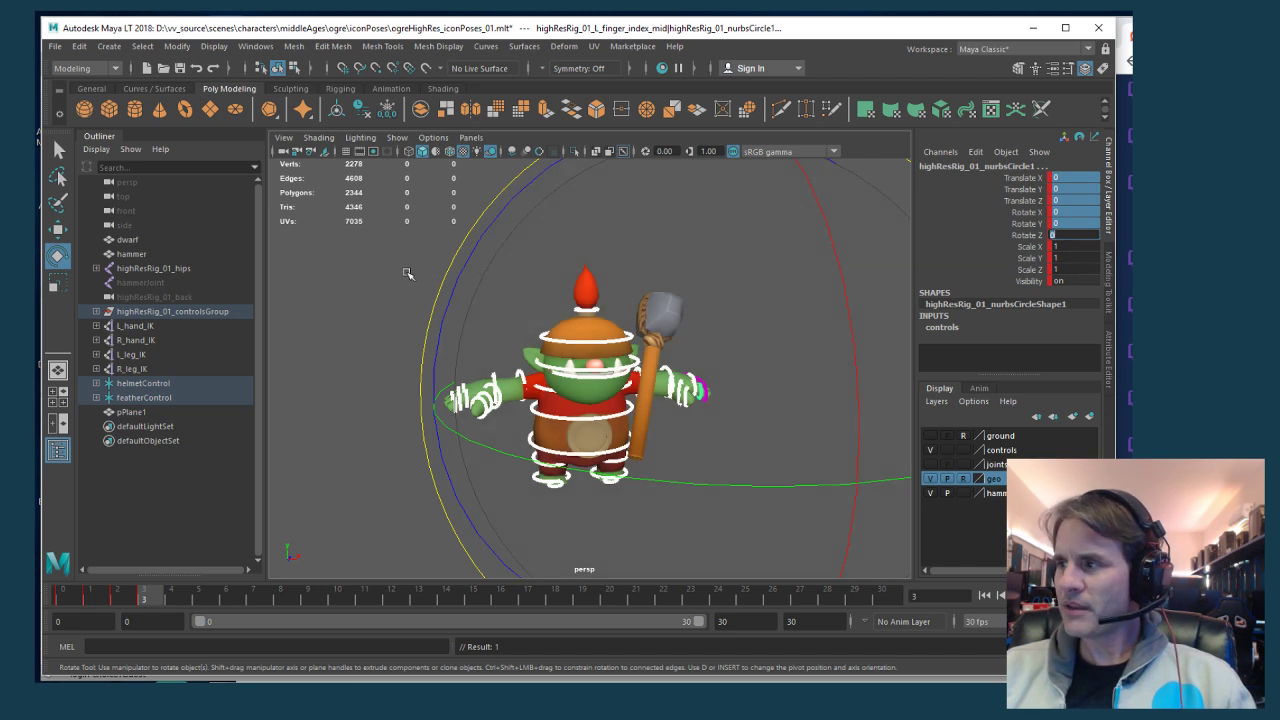
Rotate the COG control to -0.996, -4.097, -11.276 to tilt the ogre's body
{"action": "left_click", "coordinate": [377, 312]}
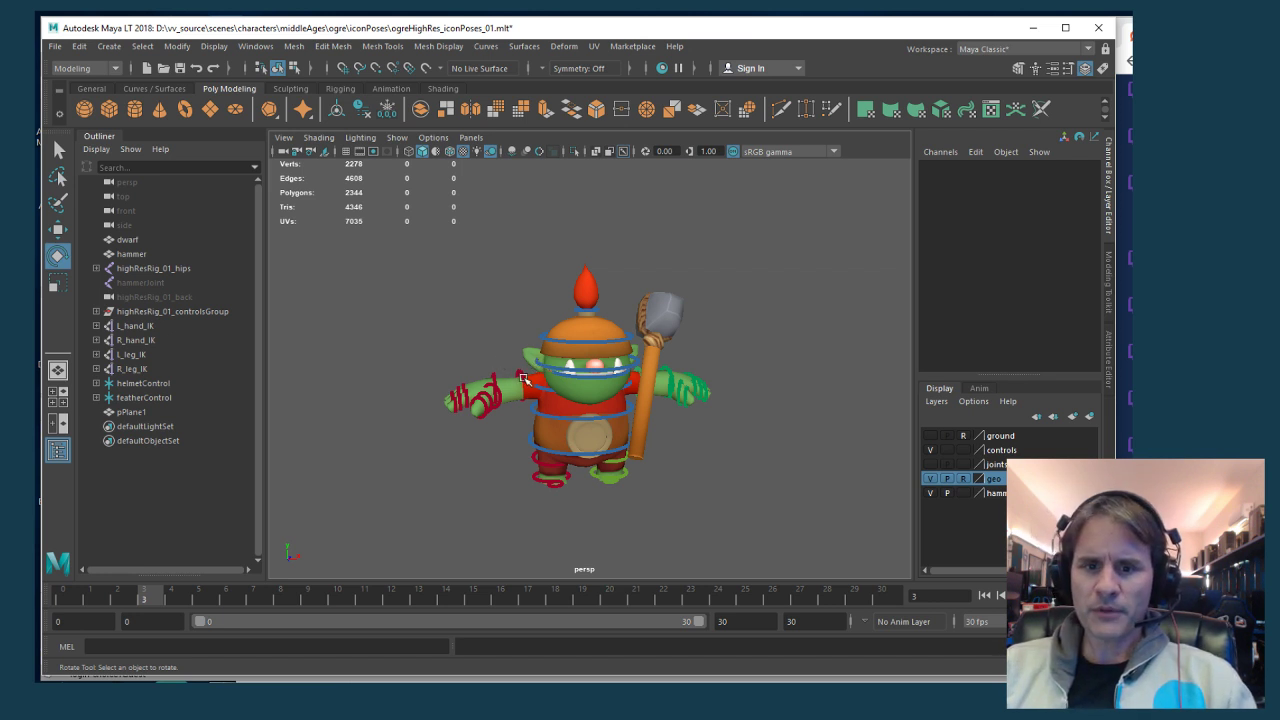
{"action": "scroll", "coordinate": [600, 415], "scroll_direction": "up", "scroll_amount": 2}
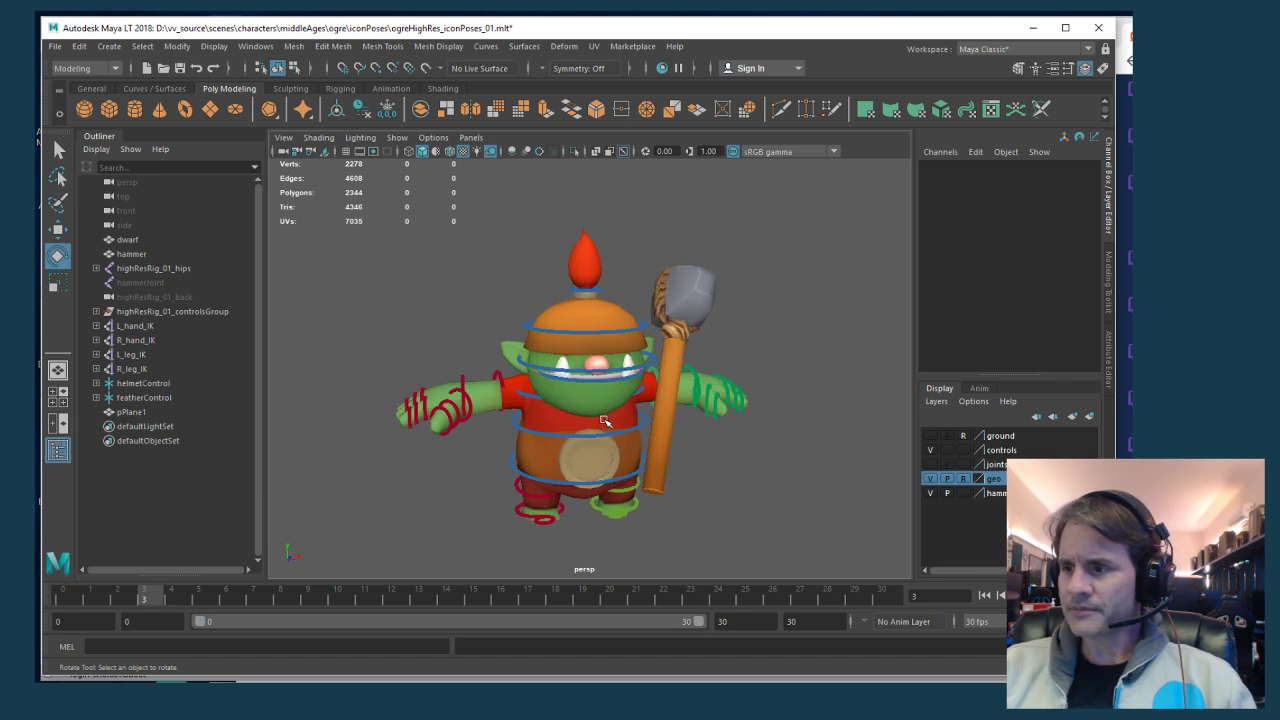
{"action": "left_click", "coordinate": [583, 479]}
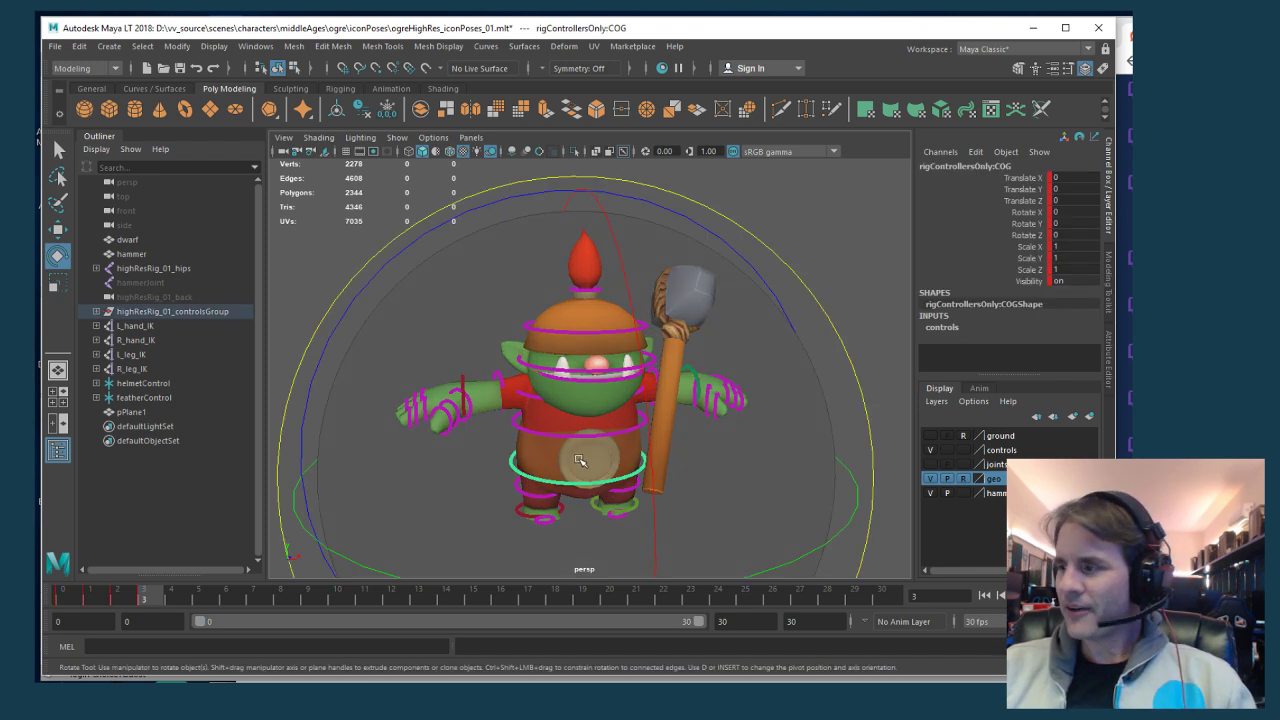
{"action": "key", "text": "w"}
{"action": "scroll", "coordinate": [579, 460], "scroll_direction": "up", "scroll_amount": 2}
{"action": "left_click_drag", "start_coordinate": [579, 460], "coordinate": [589, 430], "text": "alt"}
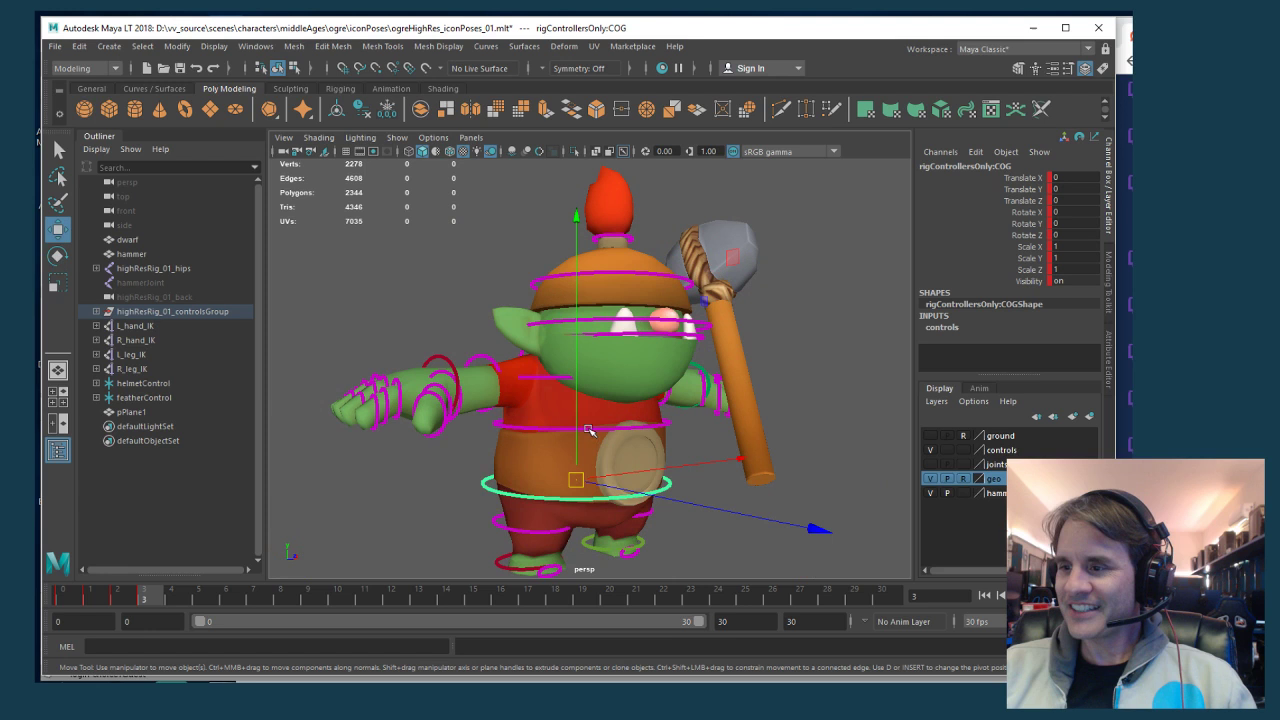
{"action": "left_click", "coordinate": [545, 379]}
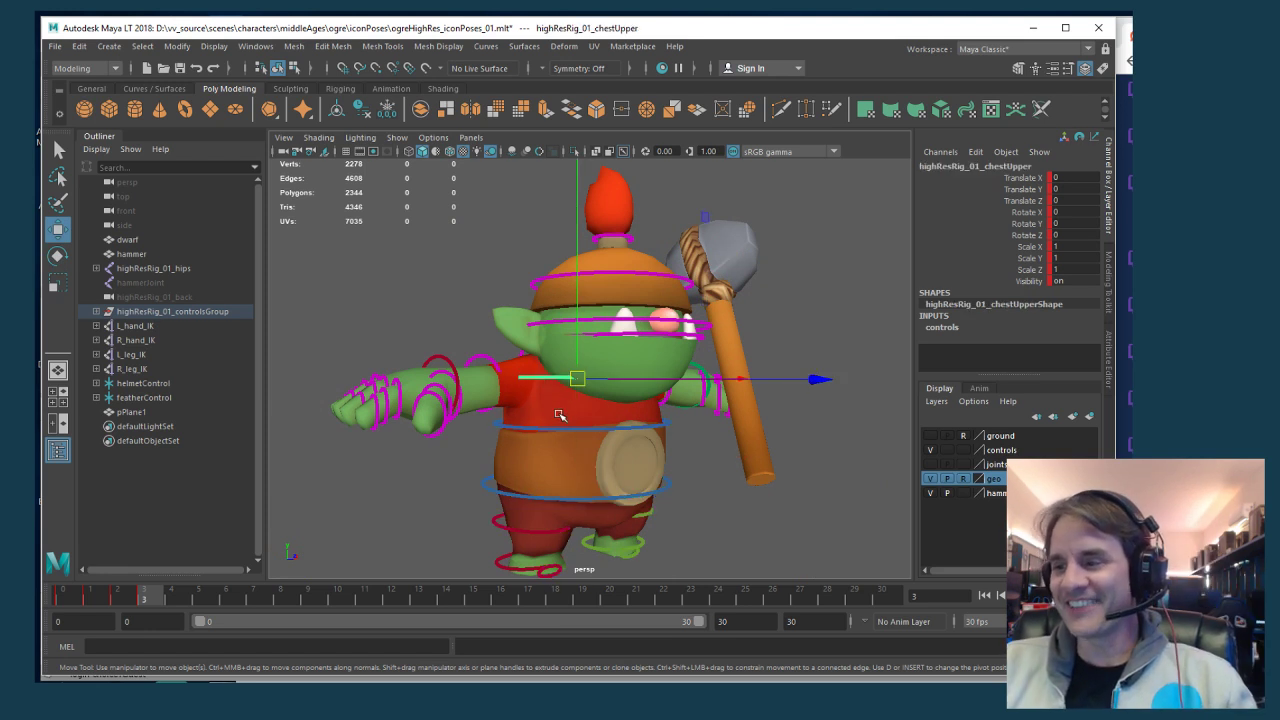
{"action": "left_click_drag", "start_coordinate": [560, 415], "coordinate": [606, 428], "text": "alt"}
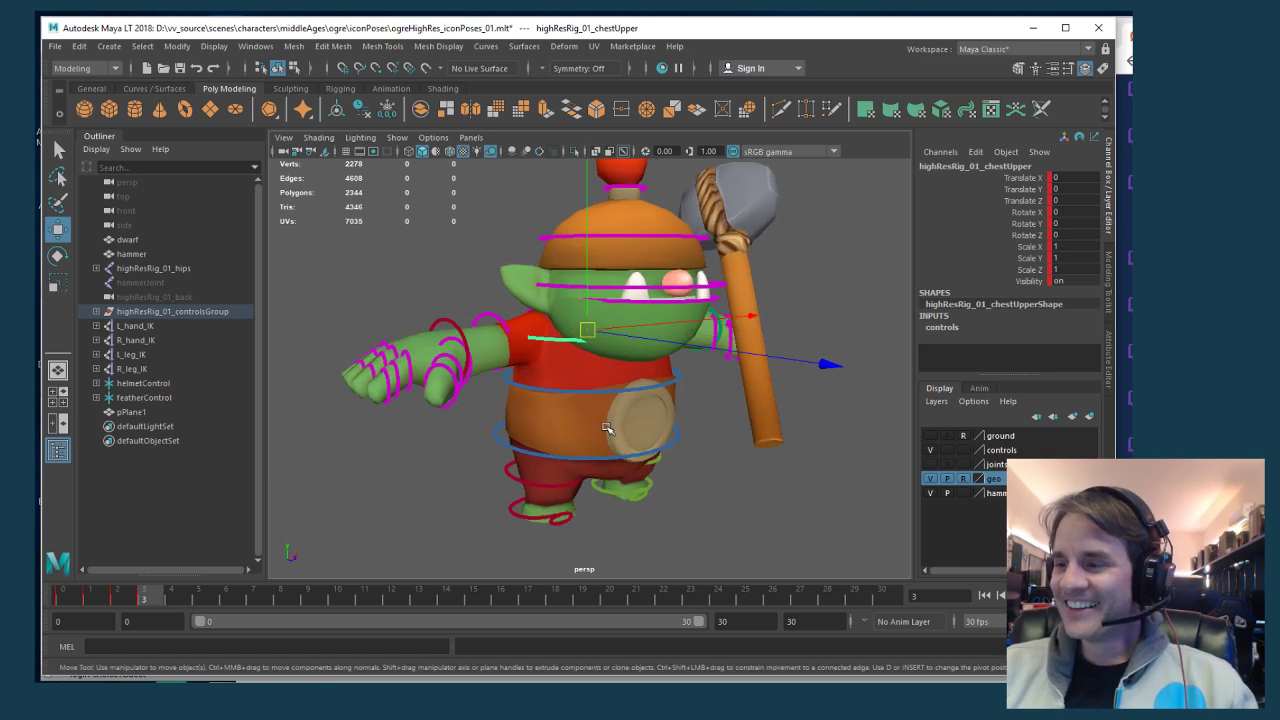
{"action": "scroll", "coordinate": [606, 428], "scroll_direction": "up", "scroll_amount": 2}
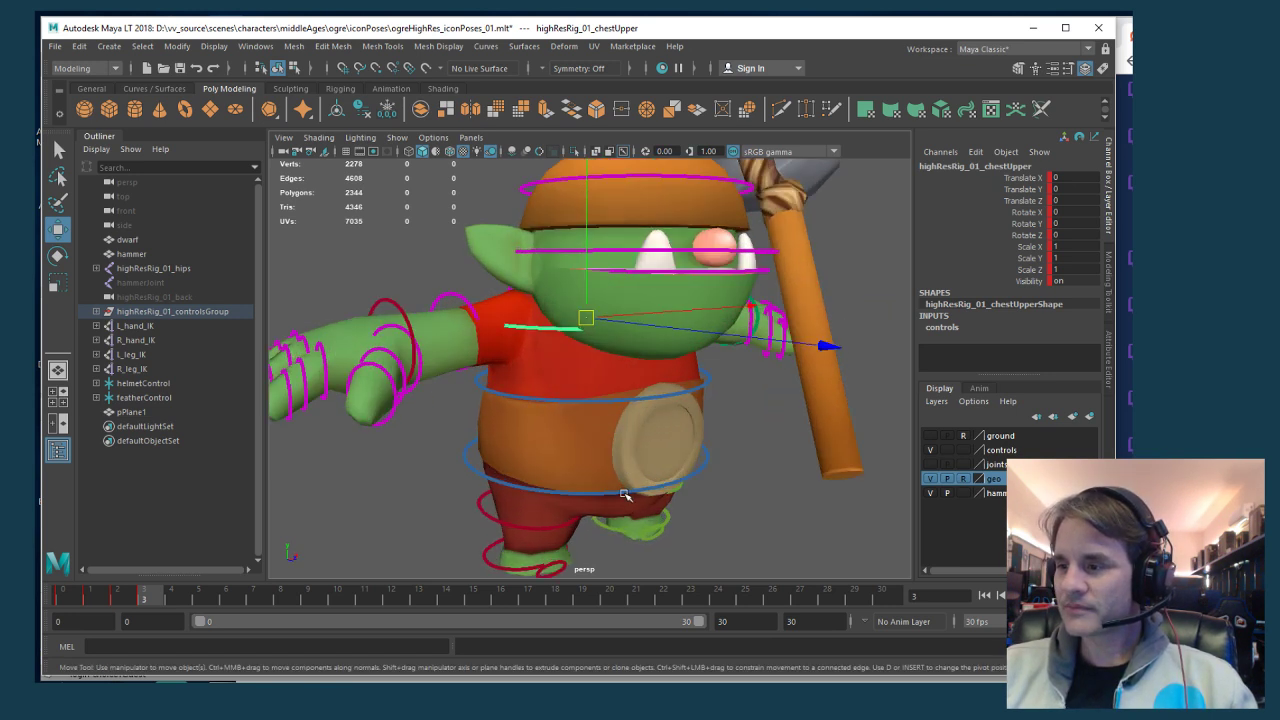
{"action": "left_click_drag", "start_coordinate": [624, 494], "coordinate": [765, 435], "text": "alt"}
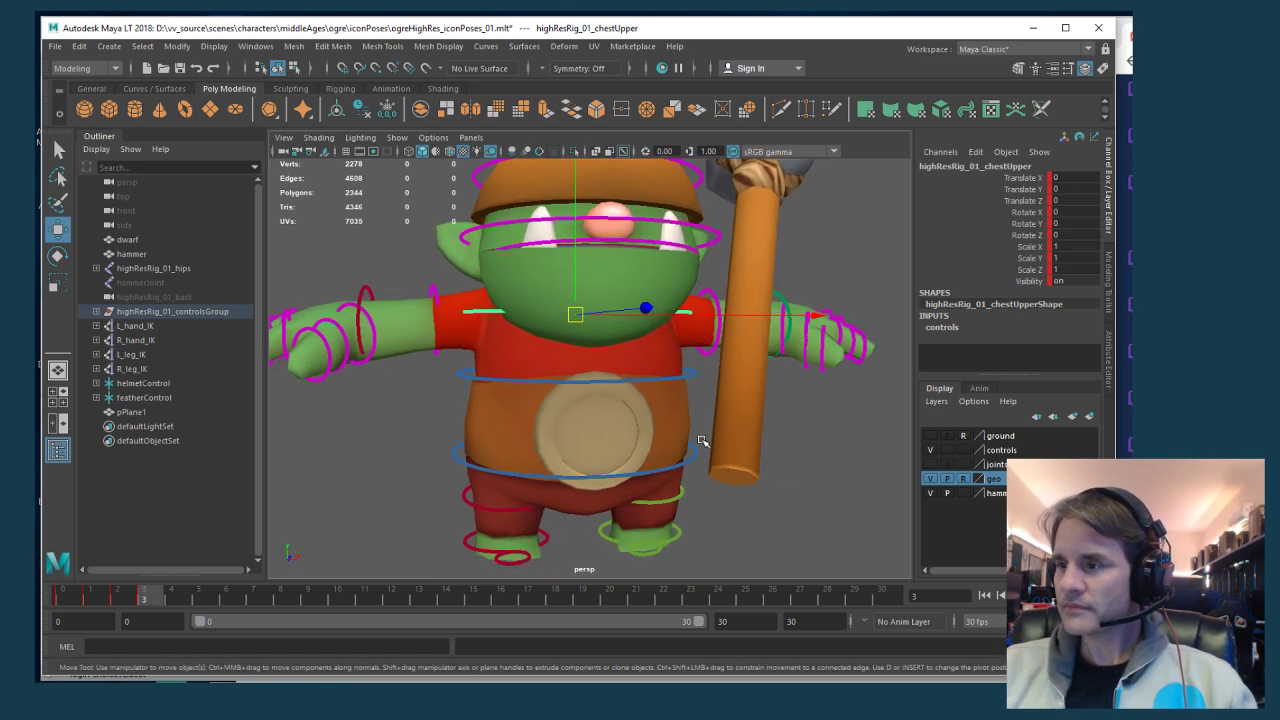
{"action": "left_click", "coordinate": [611, 476]}
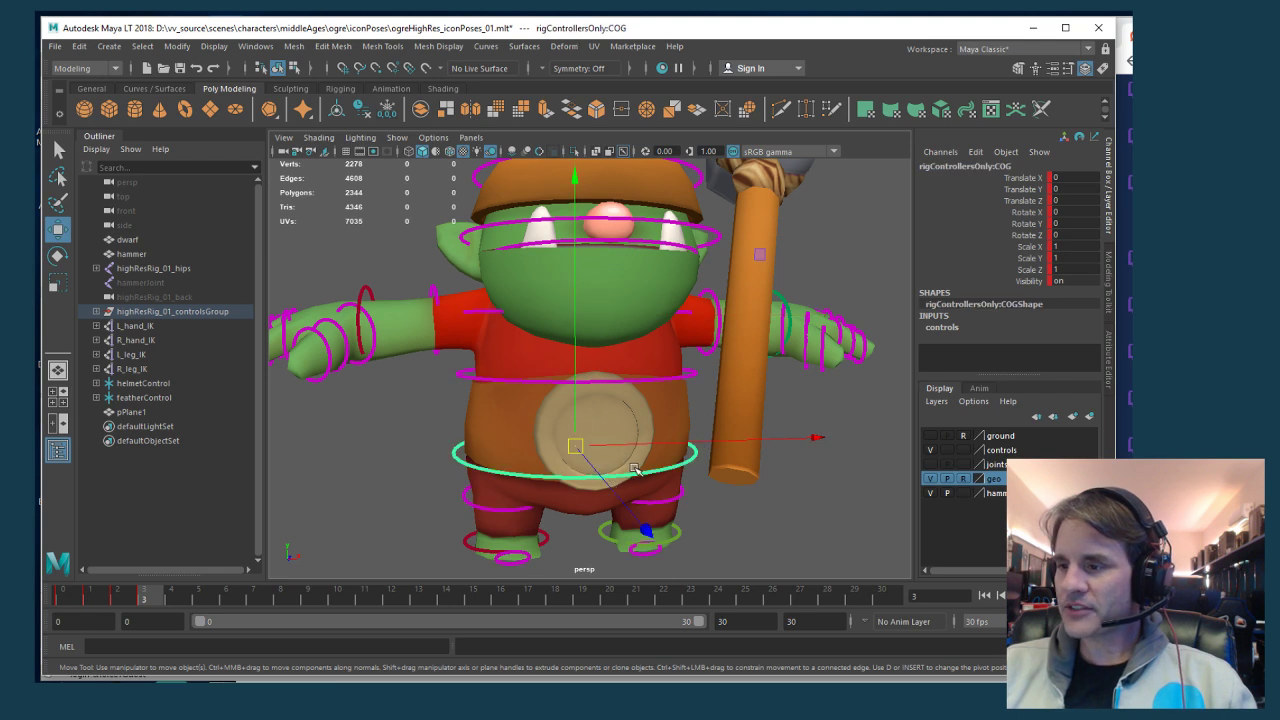
{"action": "key", "text": "e"}
{"action": "left_click_drag", "start_coordinate": [634, 469], "coordinate": [782, 300]}
Rotate highResRig_01_chestUpper to -7.16, -8.92, -3.063 for a slight chest twist
{"action": "key", "text": "w"}
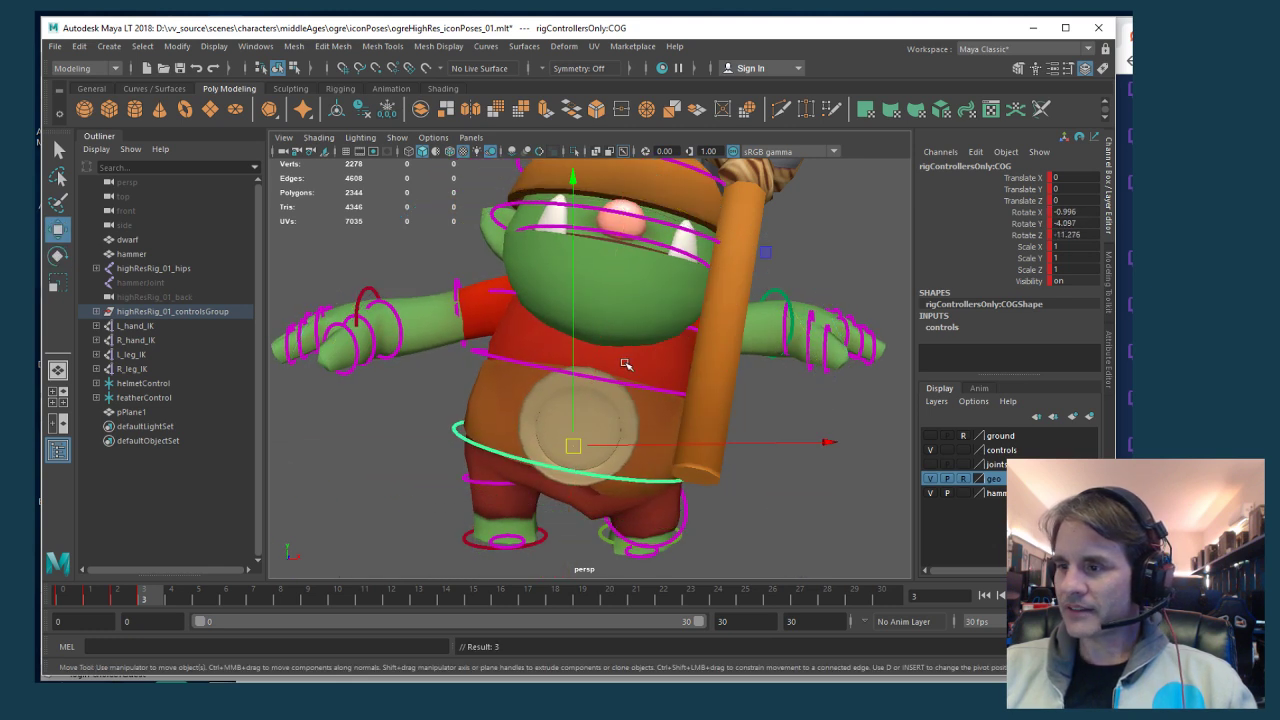
{"action": "left_click", "coordinate": [623, 386]}
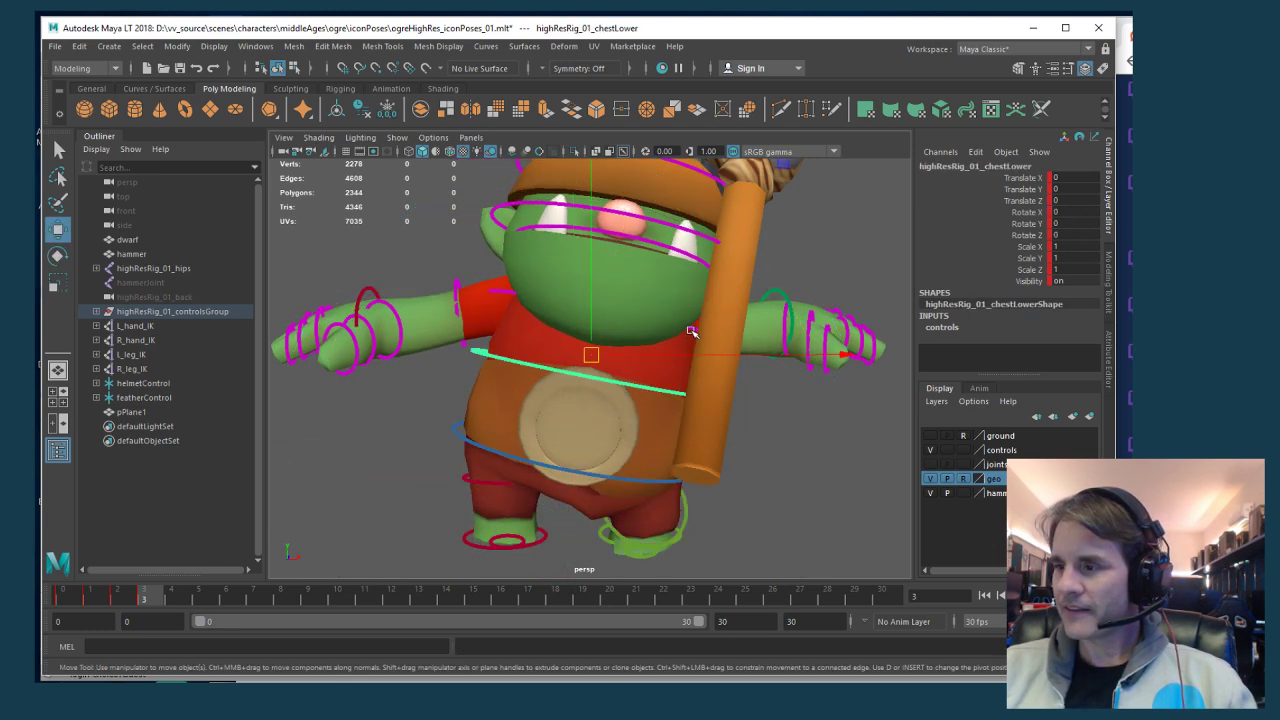
{"action": "left_click", "coordinate": [691, 329]}
{"action": "key", "text": "e"}
{"action": "left_click_drag", "start_coordinate": [691, 329], "coordinate": [430, 368]}
{"action": "key", "text": "w"}
{"action": "scroll", "coordinate": [716, 415], "scroll_direction": "down", "scroll_amount": 5}
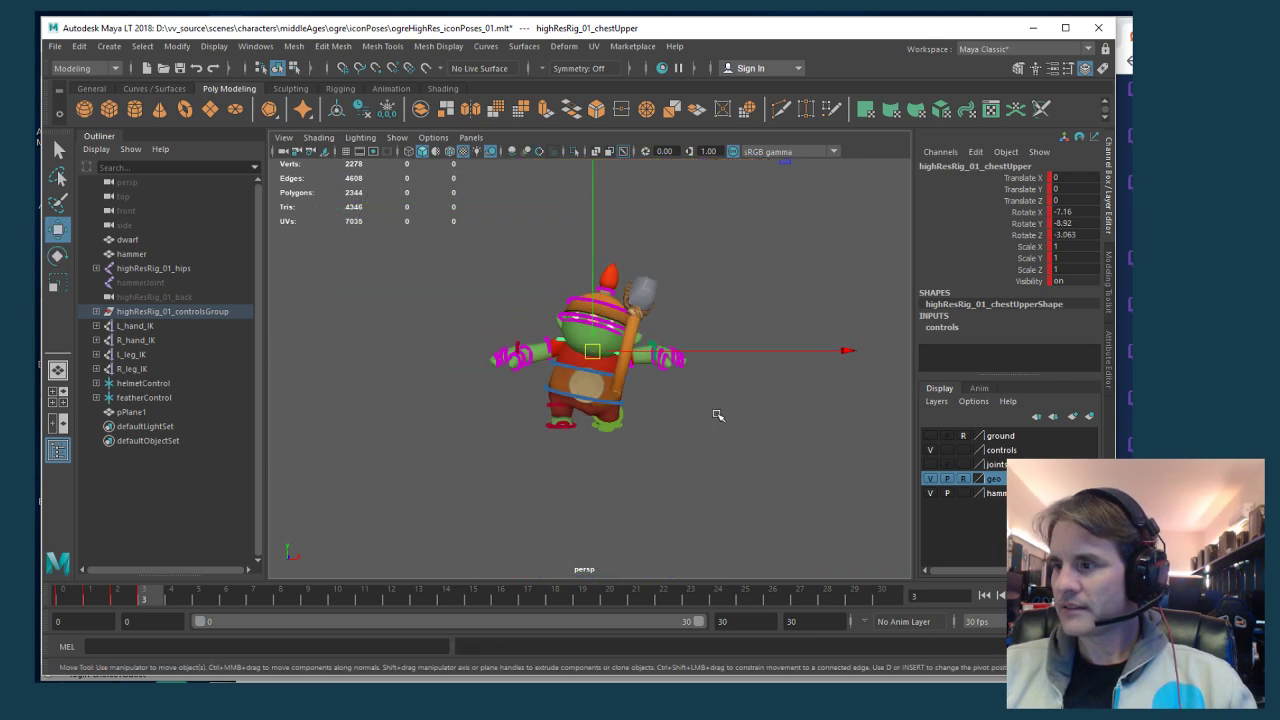
{"action": "scroll", "coordinate": [716, 415], "scroll_direction": "up", "scroll_amount": 5}
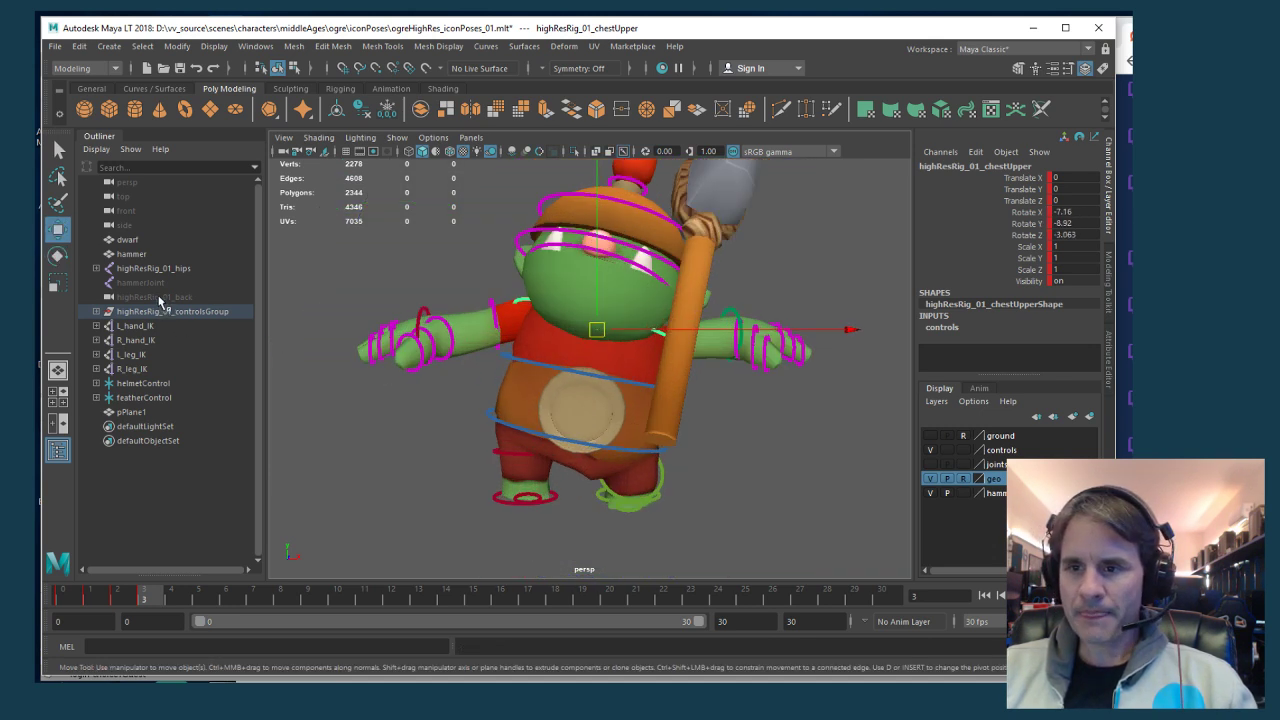
Swing the hammer joint upright and raise it into the ogre's hand
{"action": "left_click", "coordinate": [140, 283]}
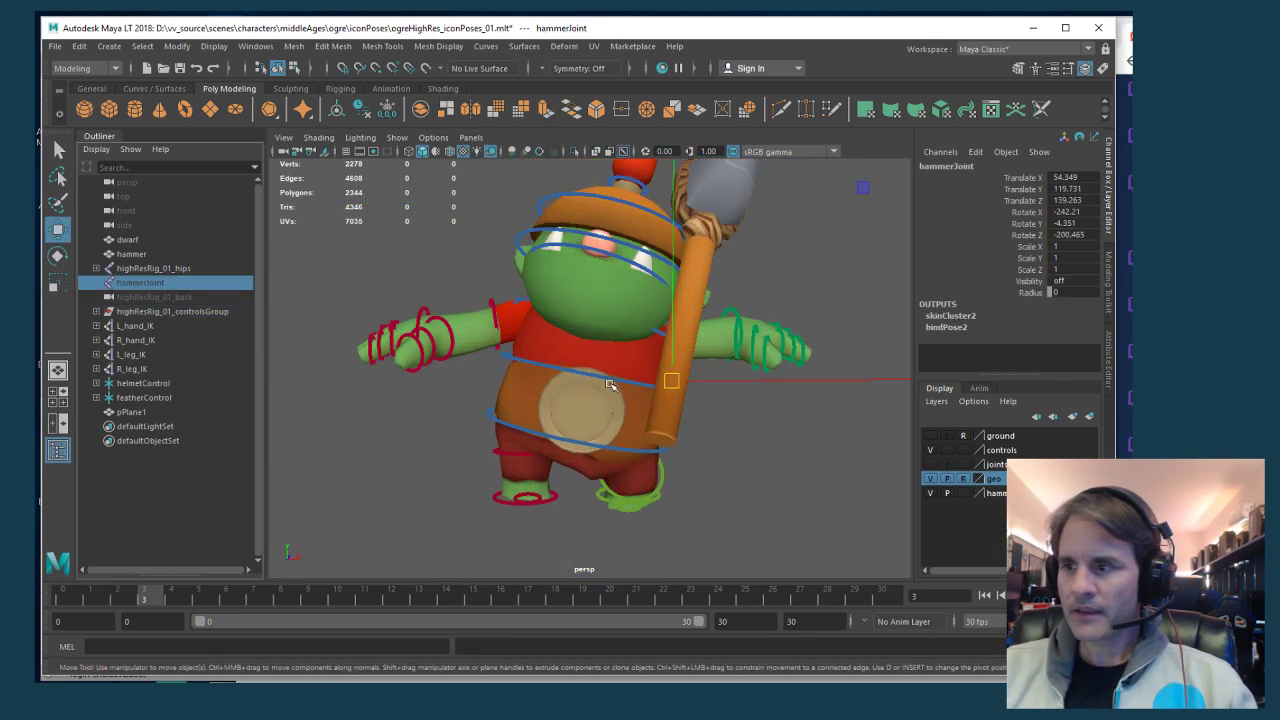
{"action": "key", "text": "e"}
{"action": "left_click_drag", "start_coordinate": [678, 382], "coordinate": [700, 312]}
{"action": "key", "text": "w"}
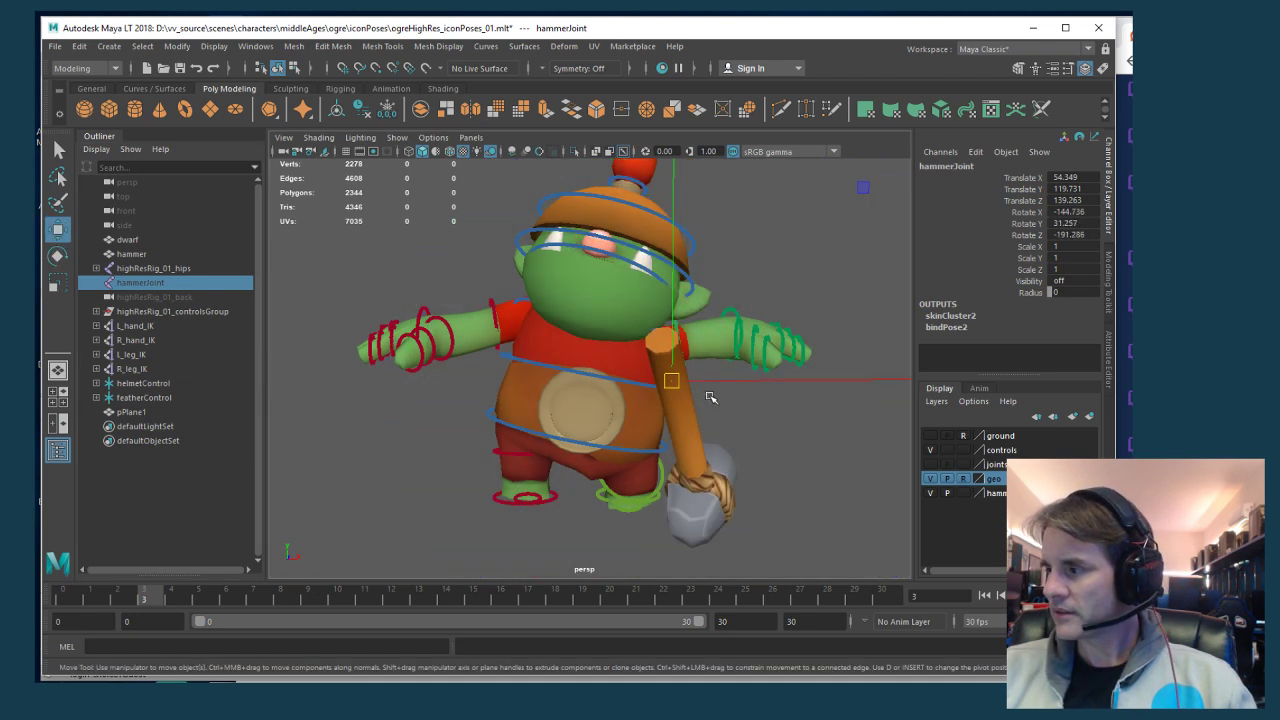
{"action": "left_click_drag", "start_coordinate": [708, 398], "coordinate": [627, 399], "text": "alt"}
{"action": "key", "text": "e"}
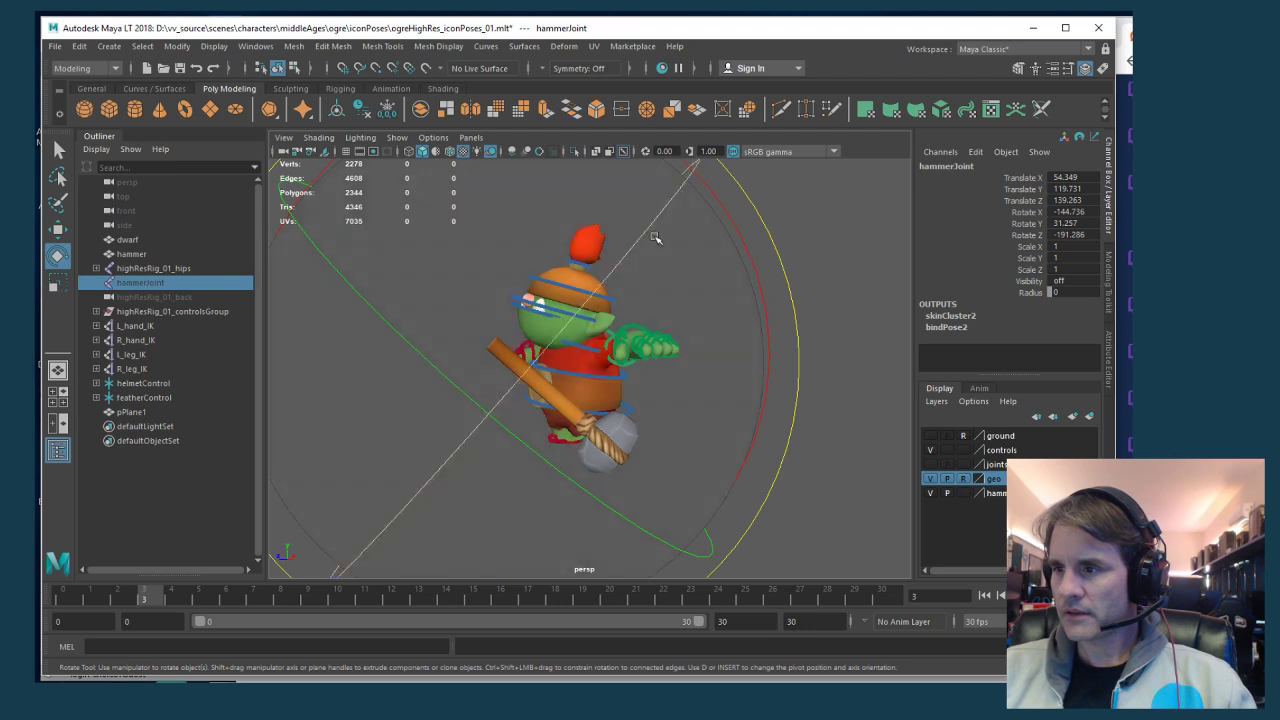
{"action": "left_click_drag", "start_coordinate": [737, 236], "coordinate": [536, 384]}
{"action": "key", "text": "w"}
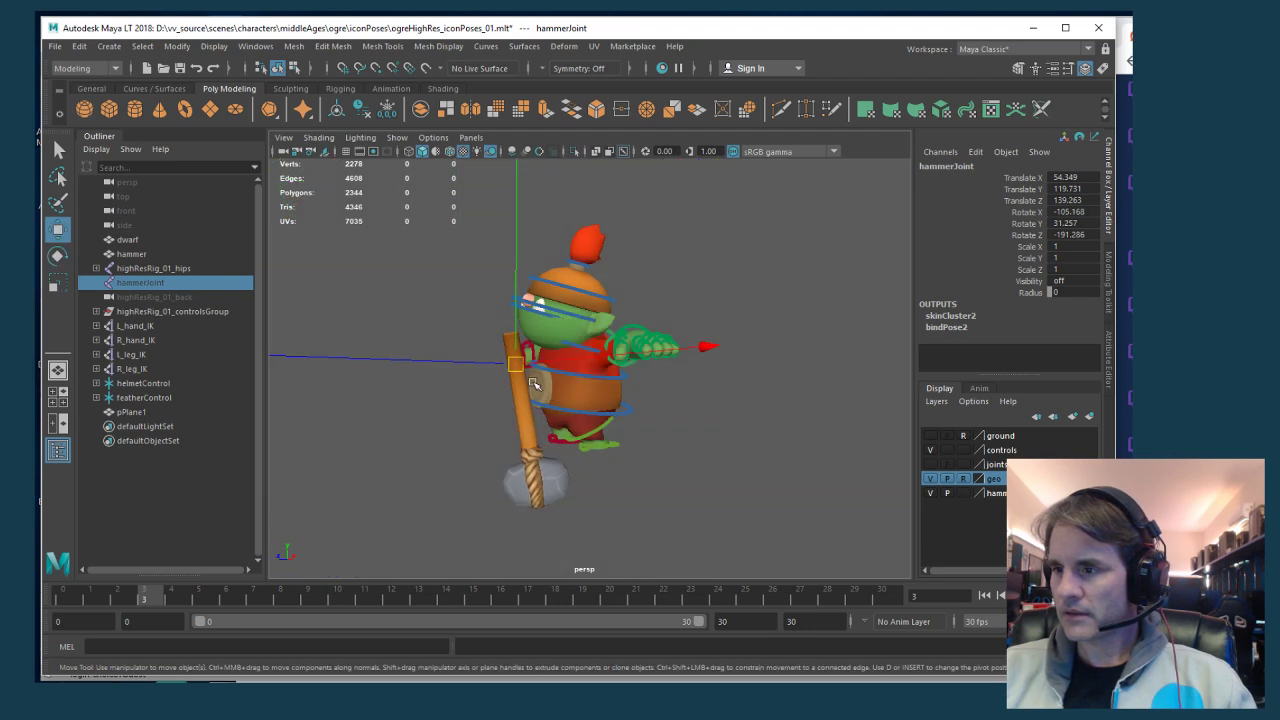
{"action": "middle_click_drag", "start_coordinate": [536, 384], "coordinate": [606, 387]}
{"action": "left_click_drag", "start_coordinate": [606, 387], "coordinate": [679, 334], "text": "alt"}
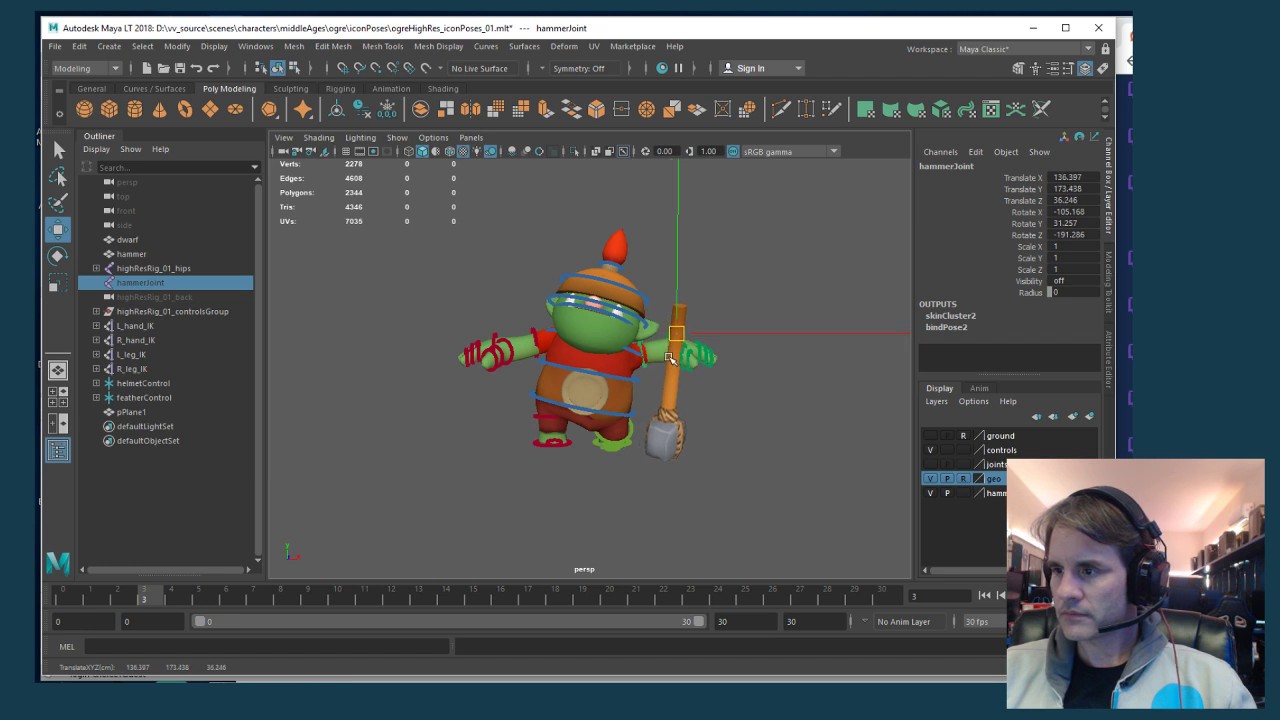
{"action": "scroll", "coordinate": [683, 350], "scroll_direction": "up", "scroll_amount": 2}
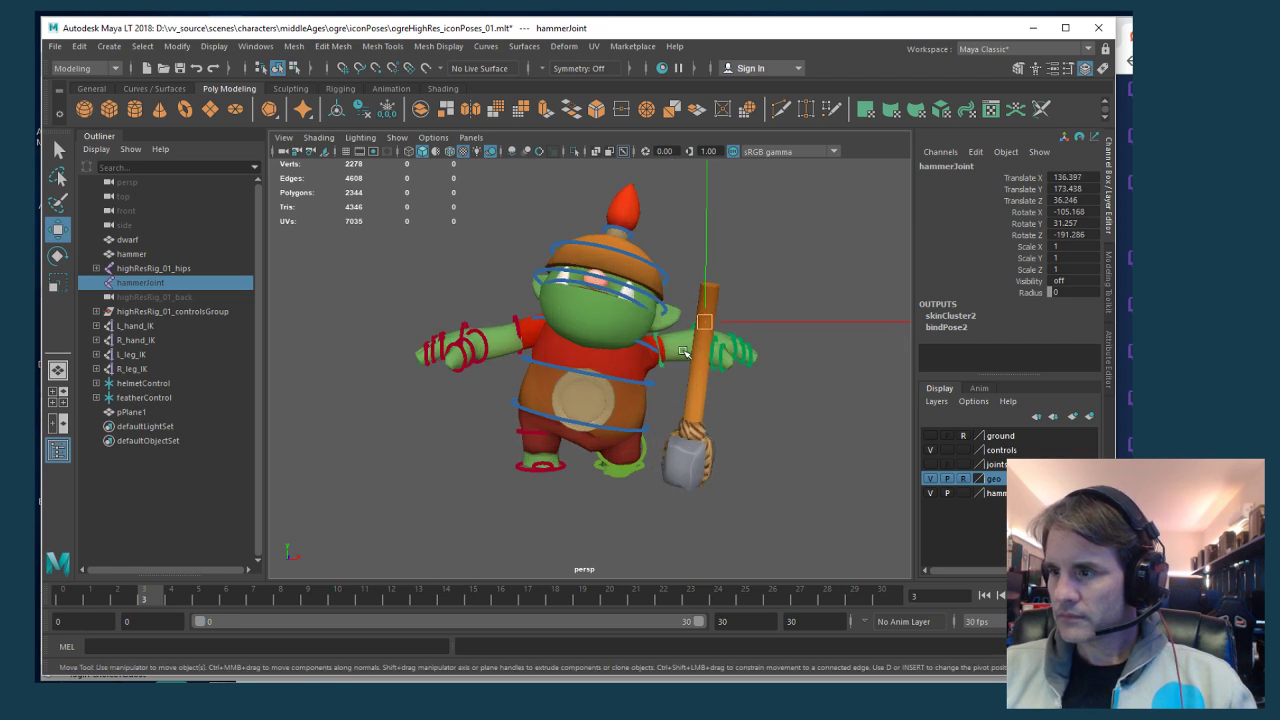
Turn the ogre's head control to one side
{"action": "left_click", "coordinate": [645, 294]}
{"action": "key", "text": "e"}
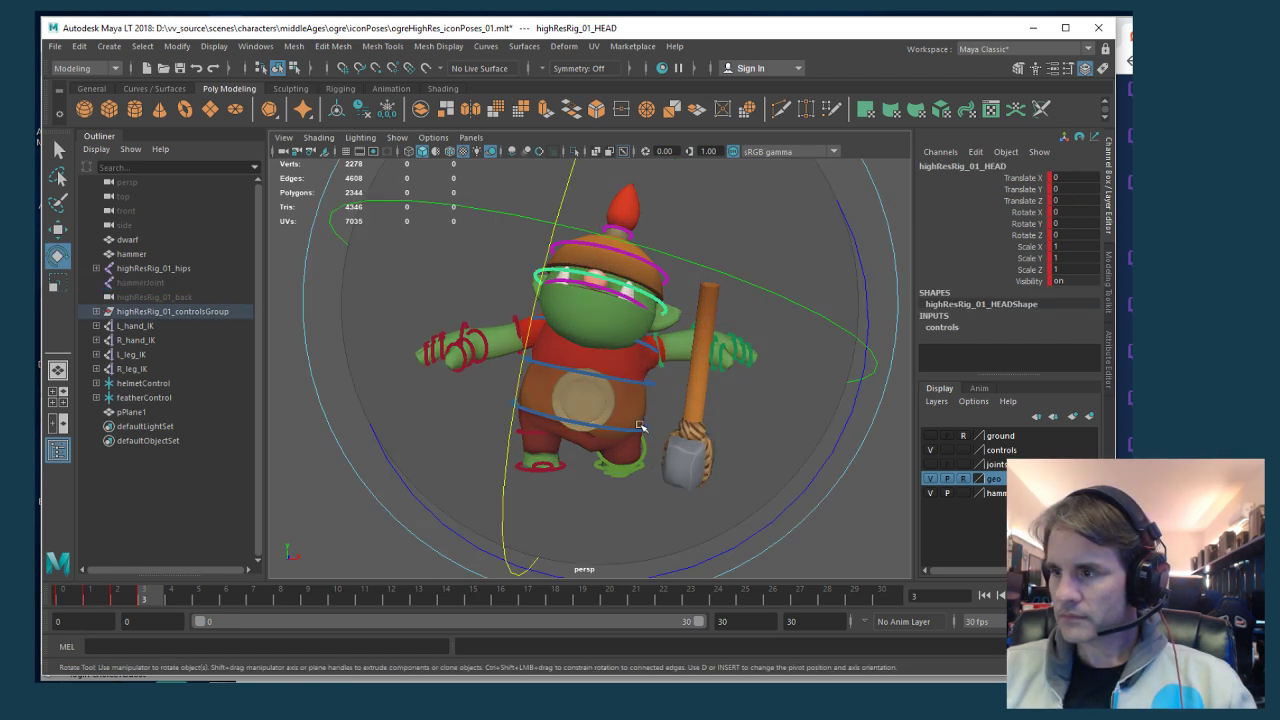
{"action": "left_click_drag", "start_coordinate": [638, 387], "coordinate": [597, 397]}
{"action": "key", "text": "w"}
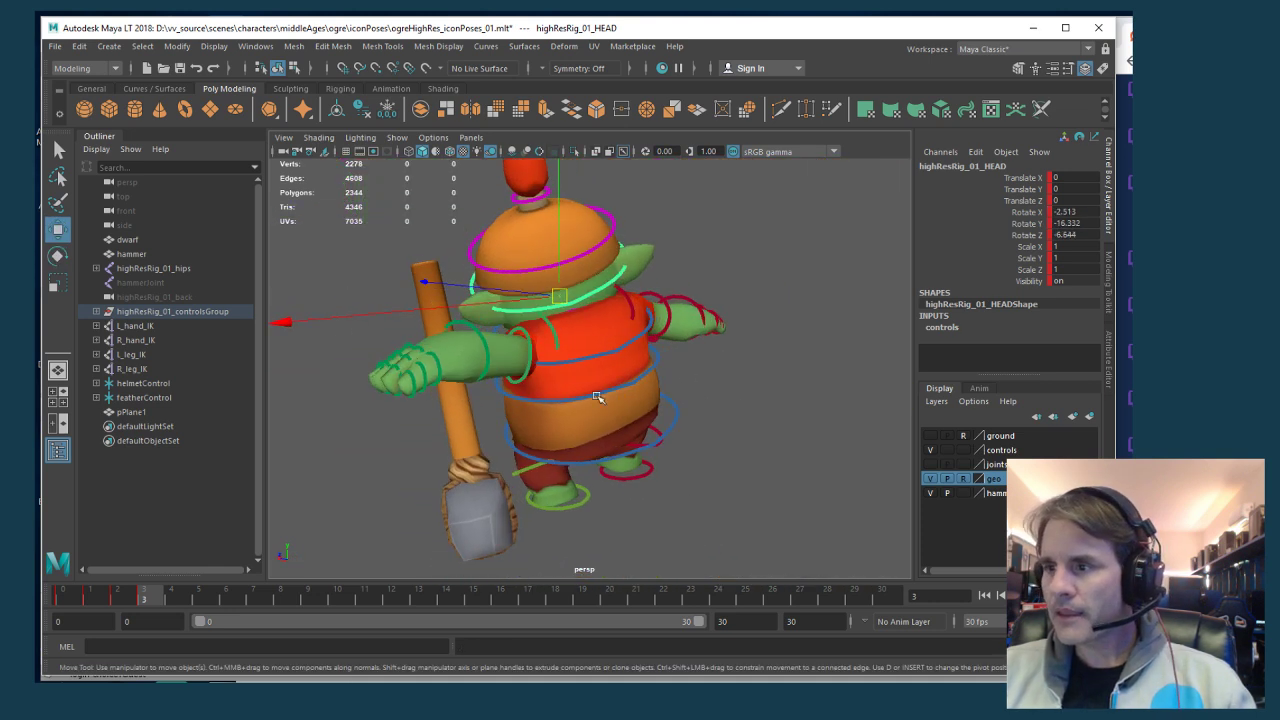
Place IK_hand_left on top of the hammer handle and rotate it to grip
{"action": "left_click", "coordinate": [489, 367]}
{"action": "left_click_drag", "start_coordinate": [486, 392], "coordinate": [710, 383], "text": "alt"}
{"action": "middle_click_drag", "start_coordinate": [710, 383], "coordinate": [700, 300]}
{"action": "left_click_drag", "start_coordinate": [700, 300], "coordinate": [752, 250], "text": "alt"}
{"action": "key", "text": "e"}
{"action": "left_click_drag", "start_coordinate": [752, 250], "coordinate": [749, 331], "text": "alt"}
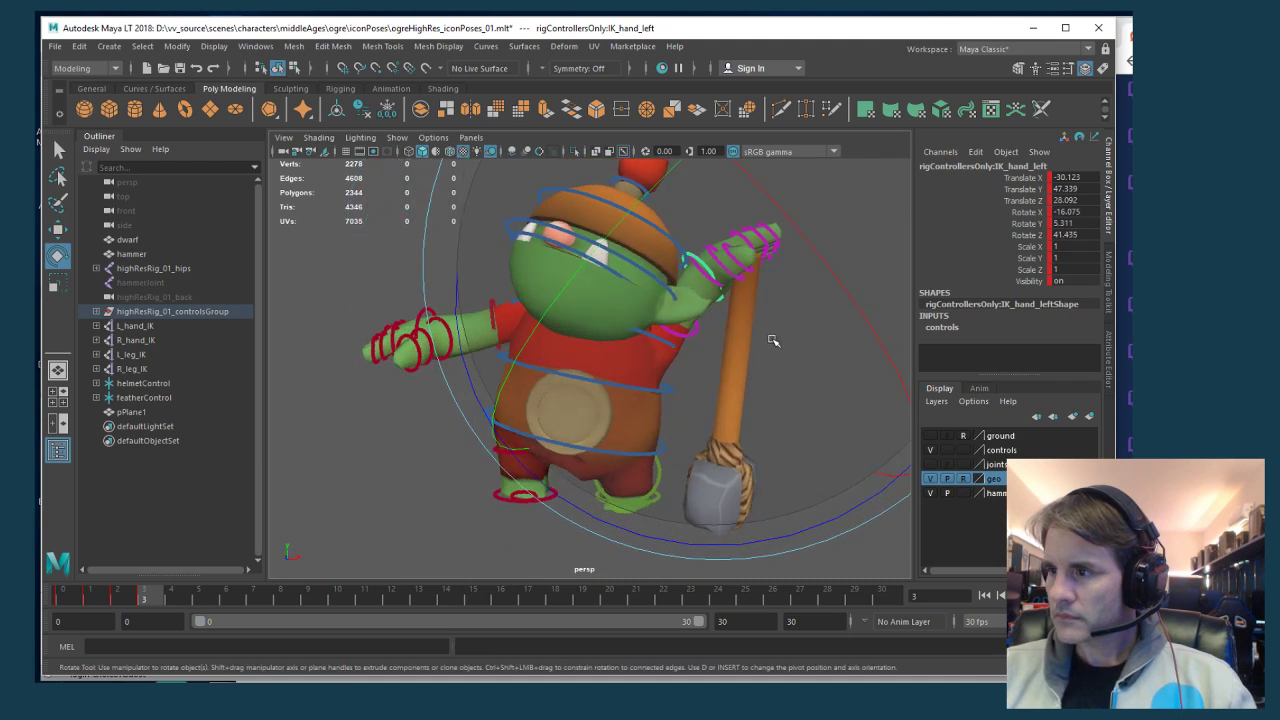
{"action": "key", "text": "w"}
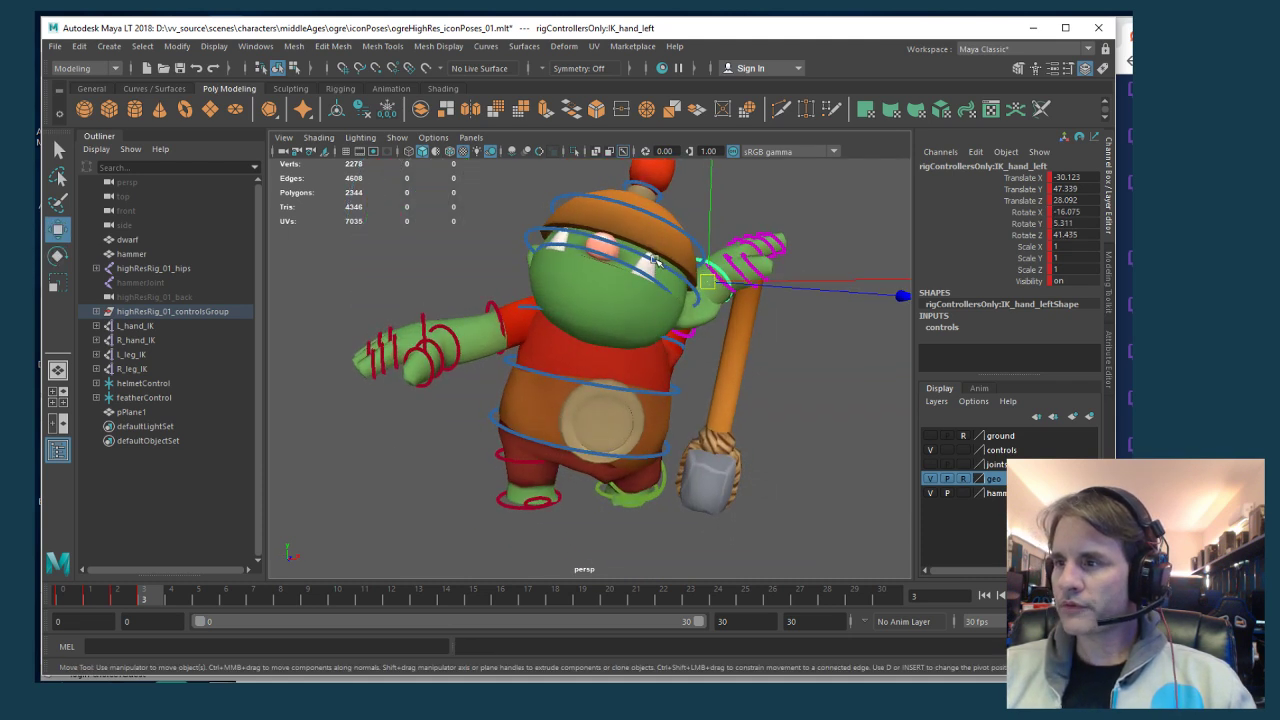
Reselect the head control and refine its rotation
{"action": "left_click", "coordinate": [655, 260]}
{"action": "left_click_drag", "start_coordinate": [655, 260], "coordinate": [586, 351], "text": "alt"}
{"action": "key", "text": "e"}
{"action": "scroll", "coordinate": [590, 362], "scroll_direction": "up", "scroll_amount": 2}
{"action": "key", "text": "w"}
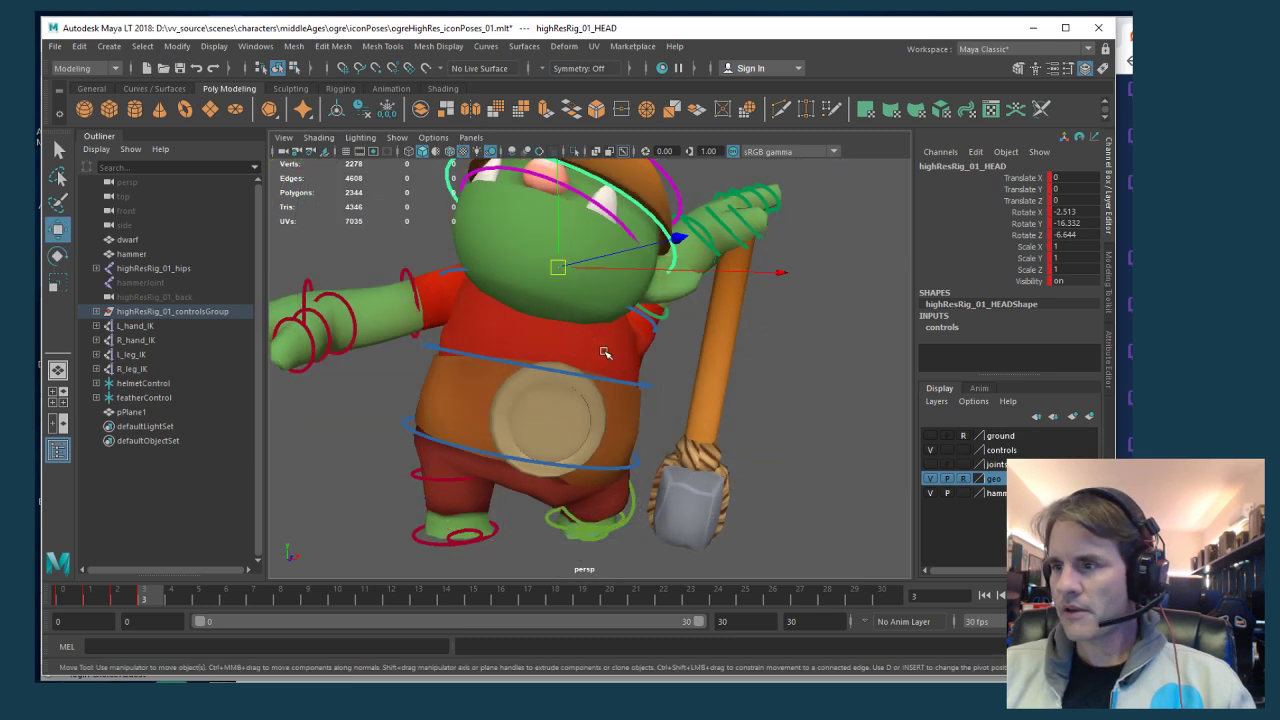
{"action": "left_click_drag", "start_coordinate": [507, 337], "coordinate": [628, 334], "text": "alt"}
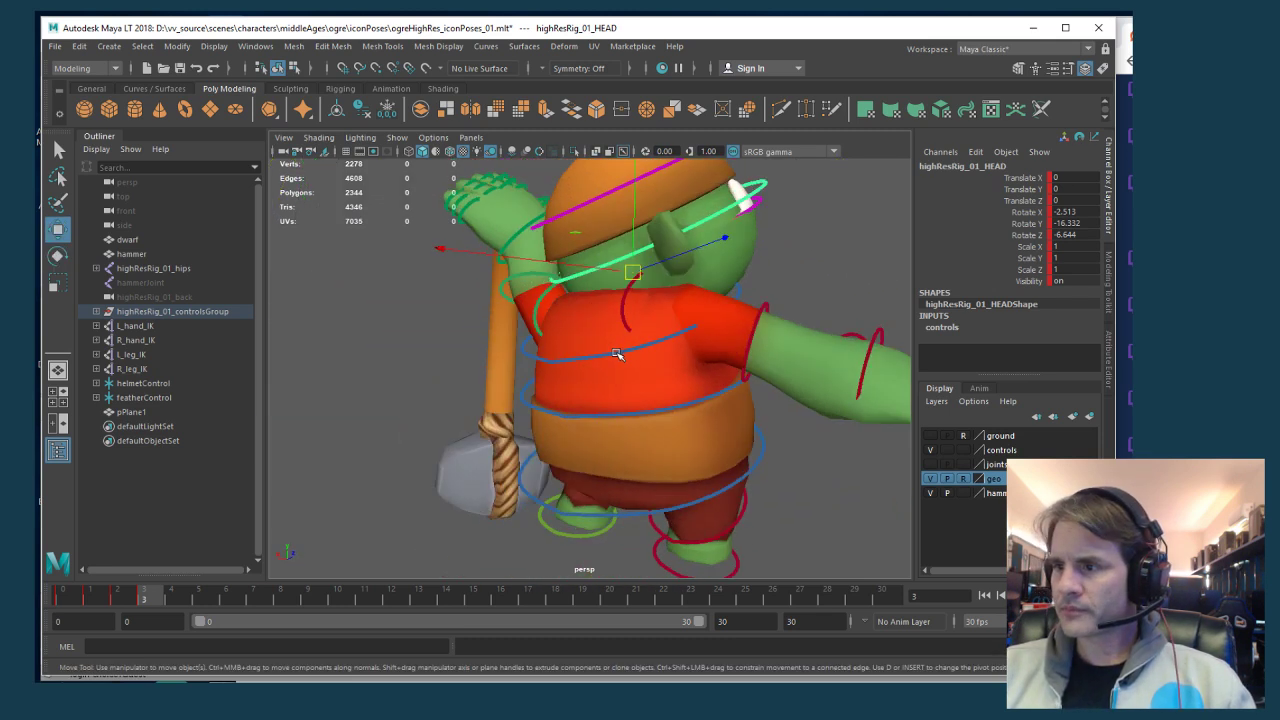
Lean the torso by rotating chestLower to -7.446, -3.005, 6.4
{"action": "left_click", "coordinate": [617, 354]}
{"action": "left_click", "coordinate": [615, 417]}
{"action": "left_click_drag", "start_coordinate": [615, 417], "coordinate": [600, 280], "text": "alt"}
{"action": "key", "text": "e"}
{"action": "key", "text": "w"}
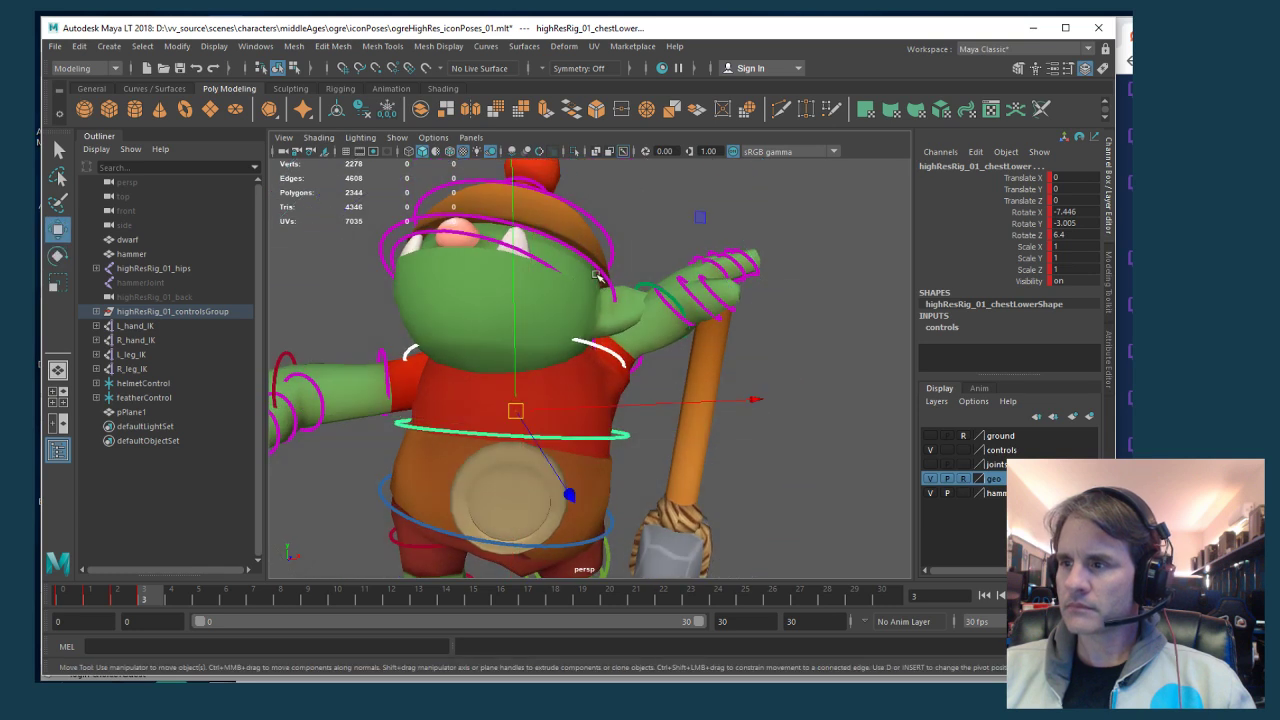
Rotate the head control to -9.154, -3.239, 6.873
{"action": "left_click", "coordinate": [610, 357]}
{"action": "key", "text": "e"}
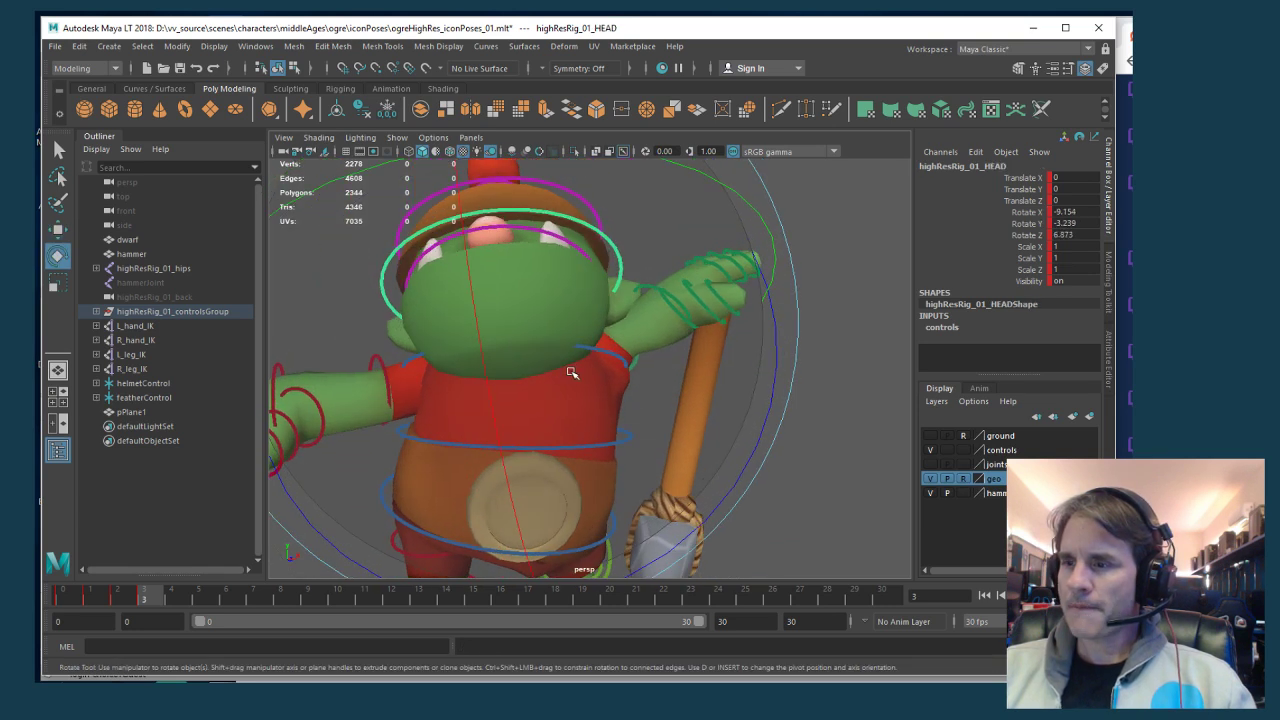
{"action": "scroll", "coordinate": [519, 373], "scroll_direction": "down", "scroll_amount": 3}
{"action": "key", "text": "w"}
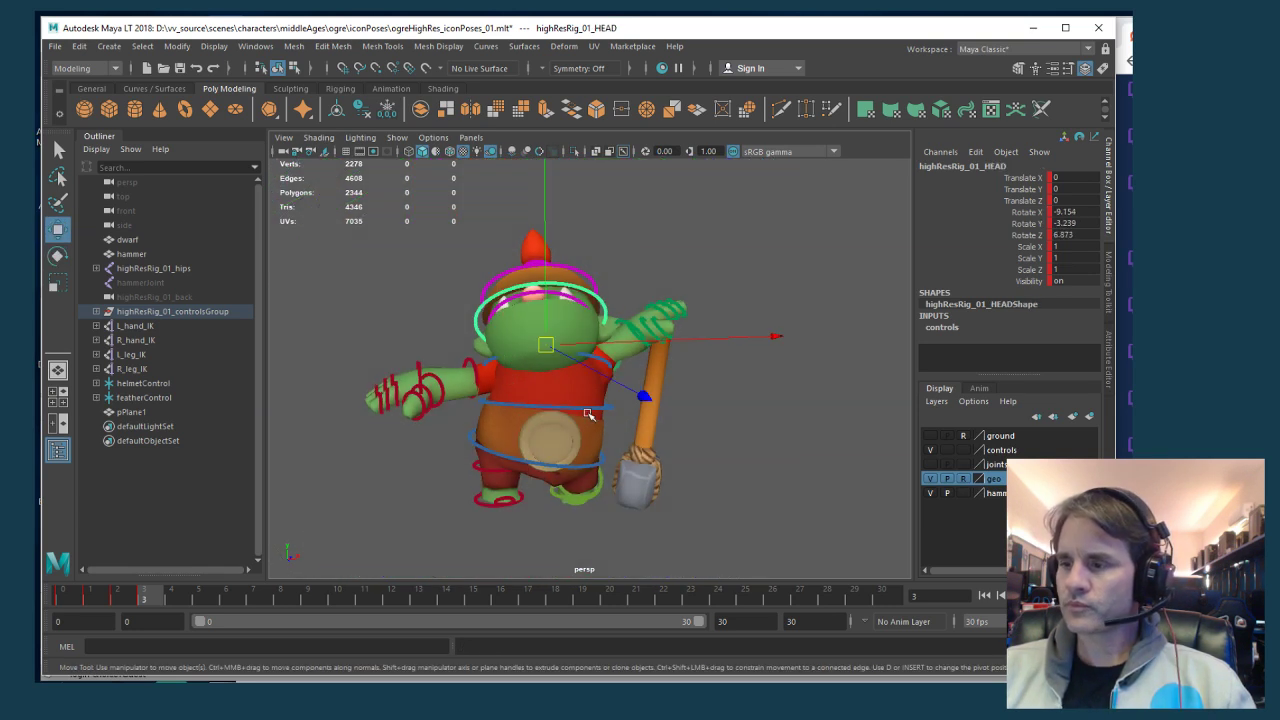
{"action": "left_click_drag", "start_coordinate": [620, 493], "coordinate": [619, 480], "text": "alt"}
{"action": "scroll", "coordinate": [620, 470], "scroll_direction": "up", "scroll_amount": 4}
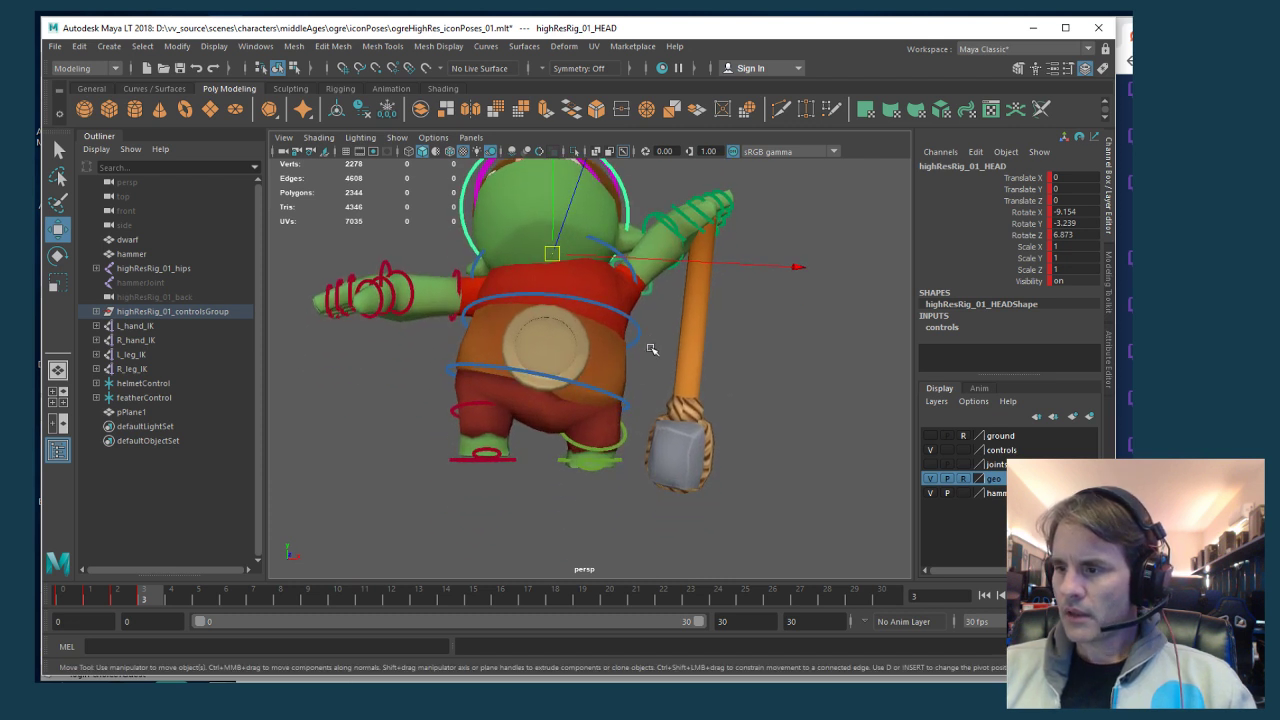
Move IK_leg_left forward and turn it outward about 41 degrees
{"action": "left_click", "coordinate": [588, 460]}
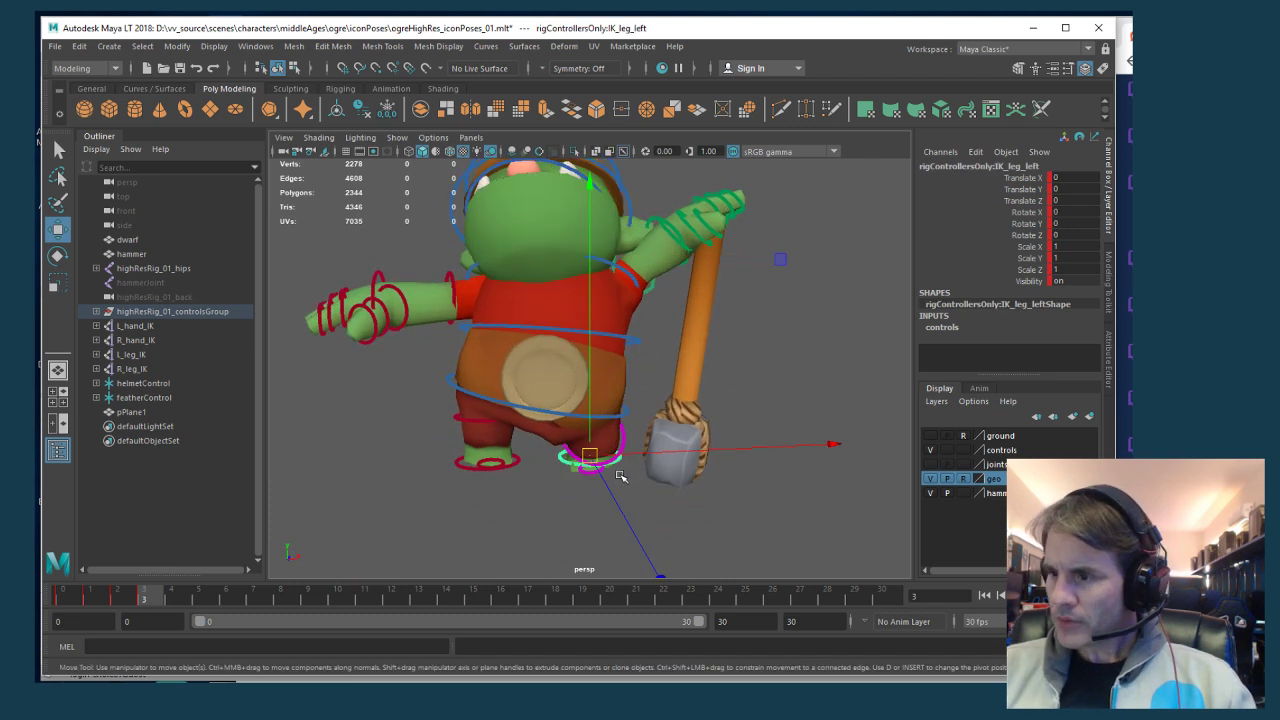
{"action": "middle_click_drag", "start_coordinate": [622, 452], "coordinate": [609, 360], "text": "alt"}
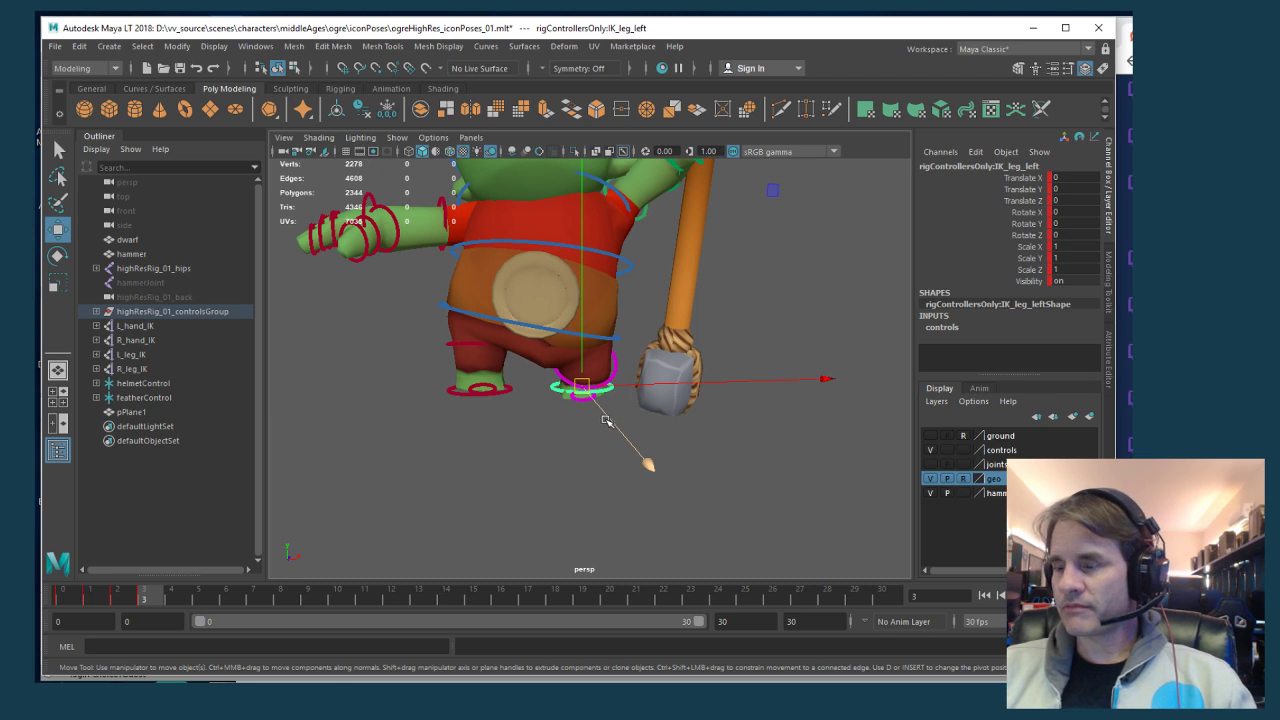
{"action": "left_click_drag", "start_coordinate": [613, 415], "coordinate": [640, 407]}
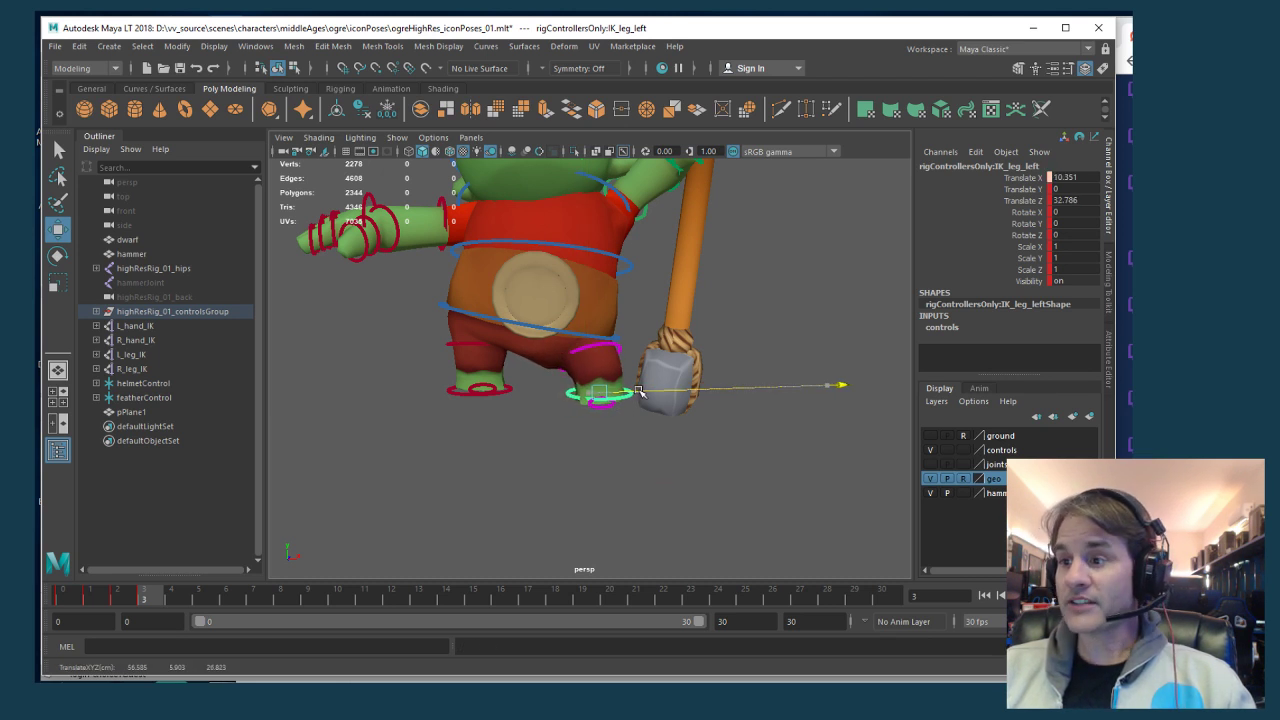
{"action": "key", "text": "e"}
{"action": "left_click_drag", "start_coordinate": [722, 451], "coordinate": [672, 348]}
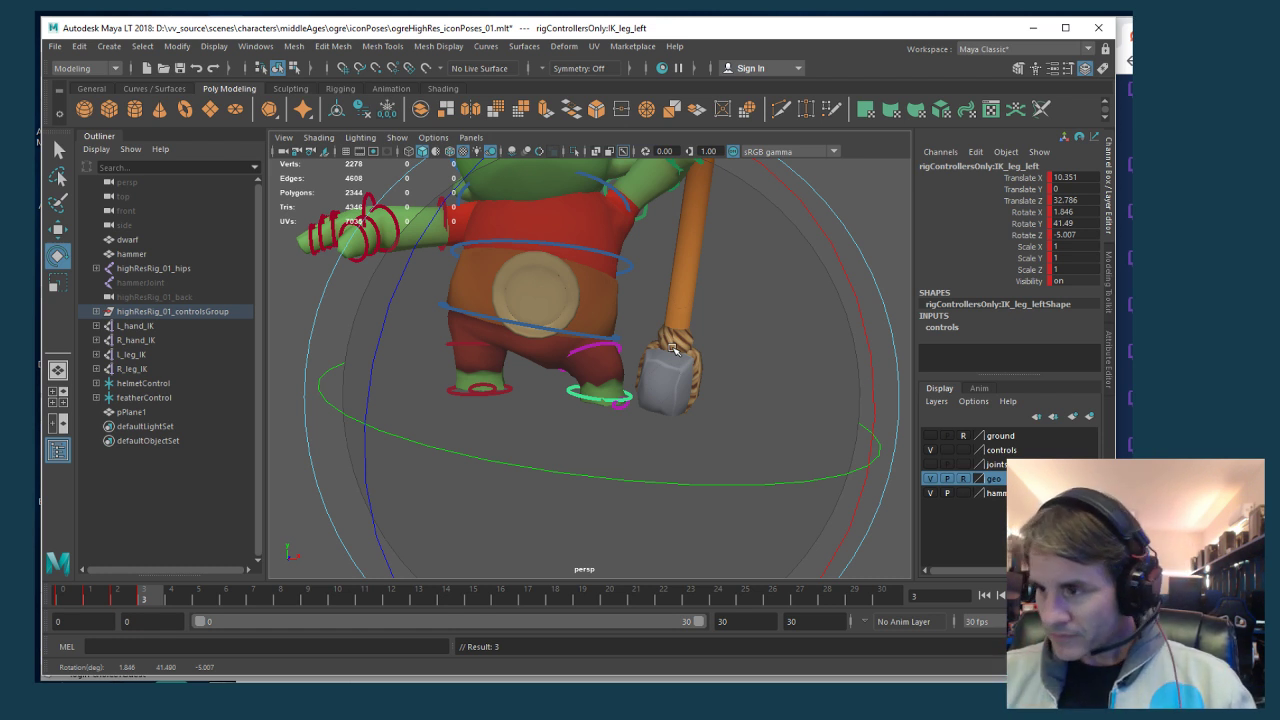
{"action": "key", "text": "w"}
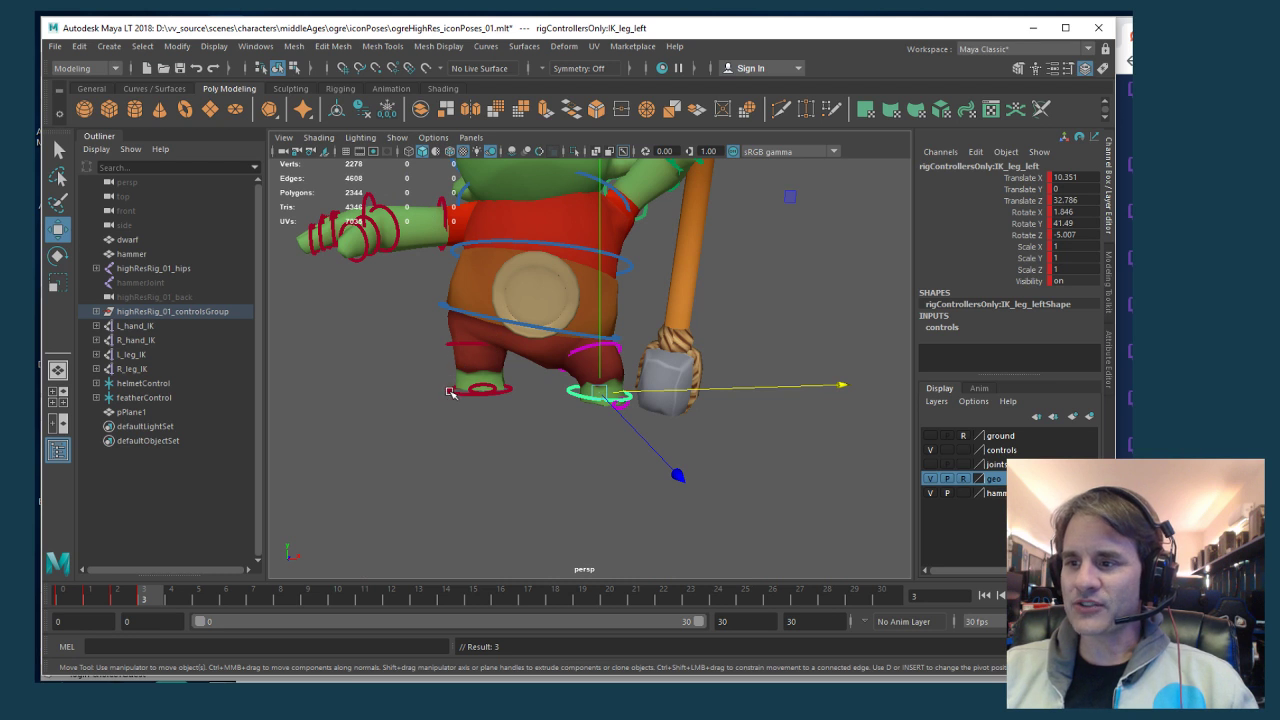
Move IK_leg_right out and turn it outward
{"action": "left_click_drag", "start_coordinate": [450, 392], "coordinate": [500, 390]}
{"action": "key", "text": "e"}
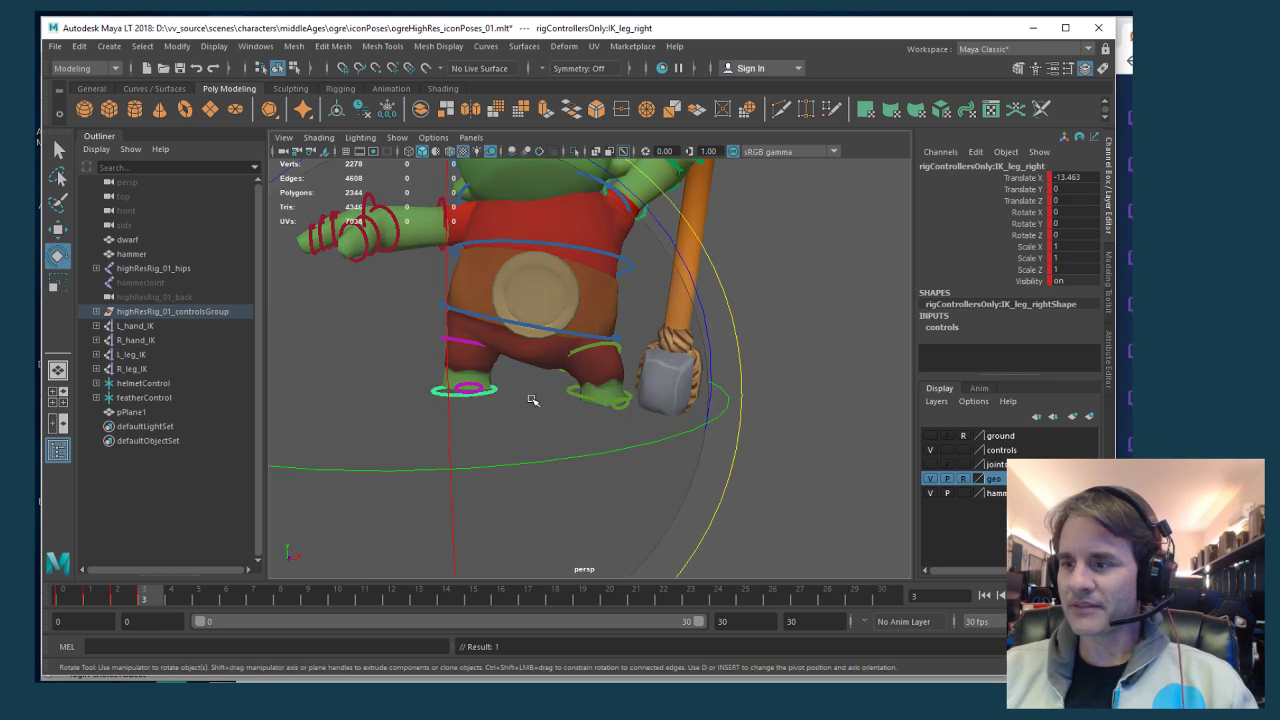
{"action": "left_click_drag", "start_coordinate": [563, 466], "coordinate": [485, 449]}
{"action": "key", "text": "w"}
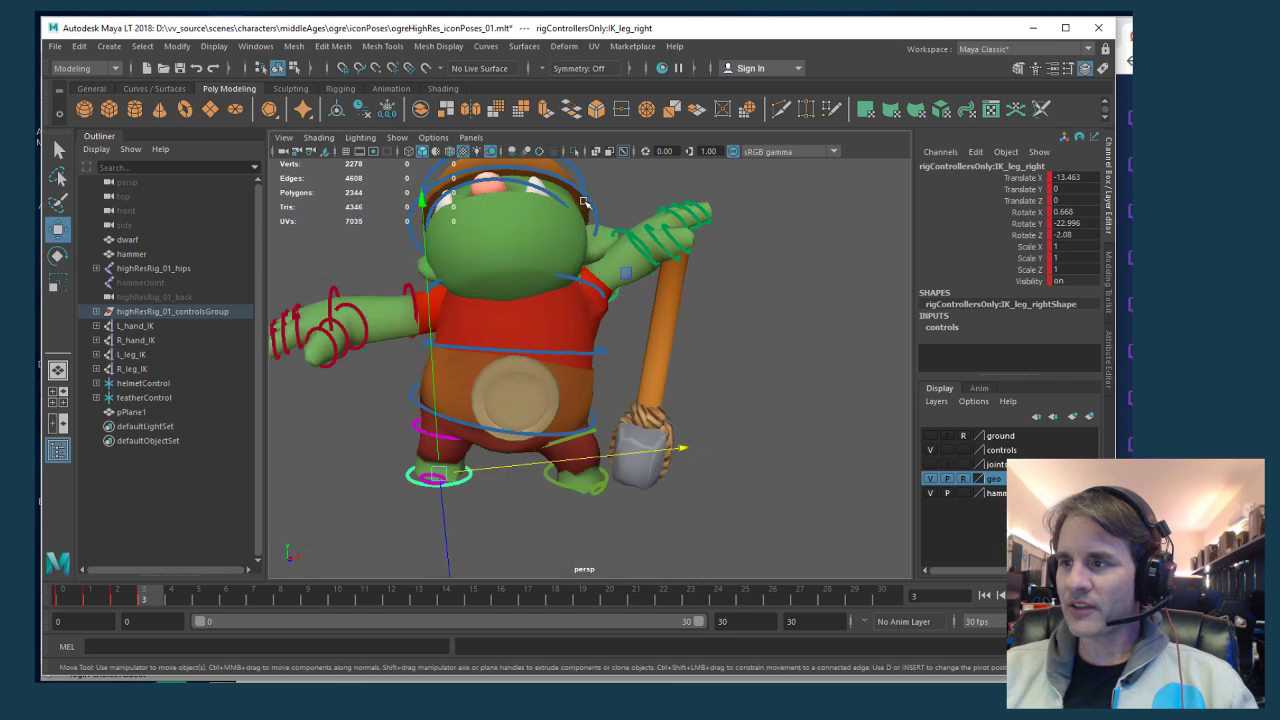
Tilt highResRig_01_HEAD further to one side
{"action": "left_click", "coordinate": [585, 202]}
{"action": "key", "text": "e"}
{"action": "left_click_drag", "start_coordinate": [459, 224], "coordinate": [422, 377]}
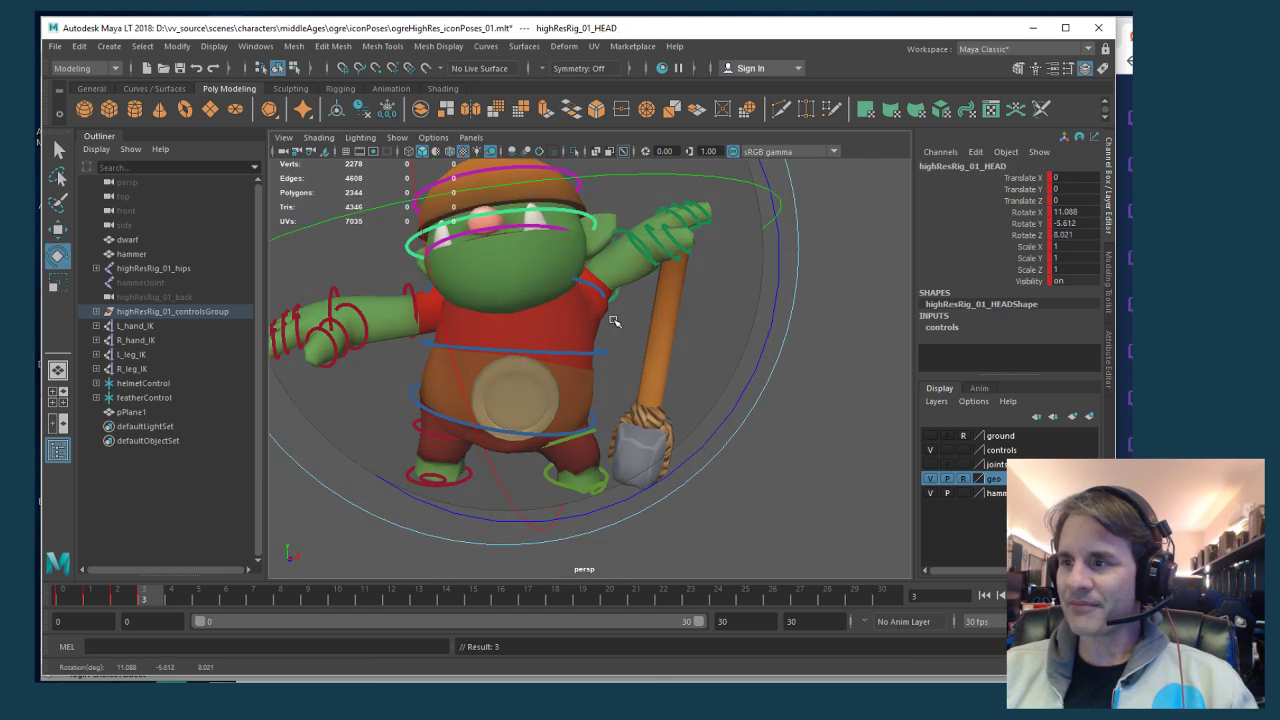
{"action": "left_click_drag", "start_coordinate": [614, 320], "coordinate": [633, 292]}
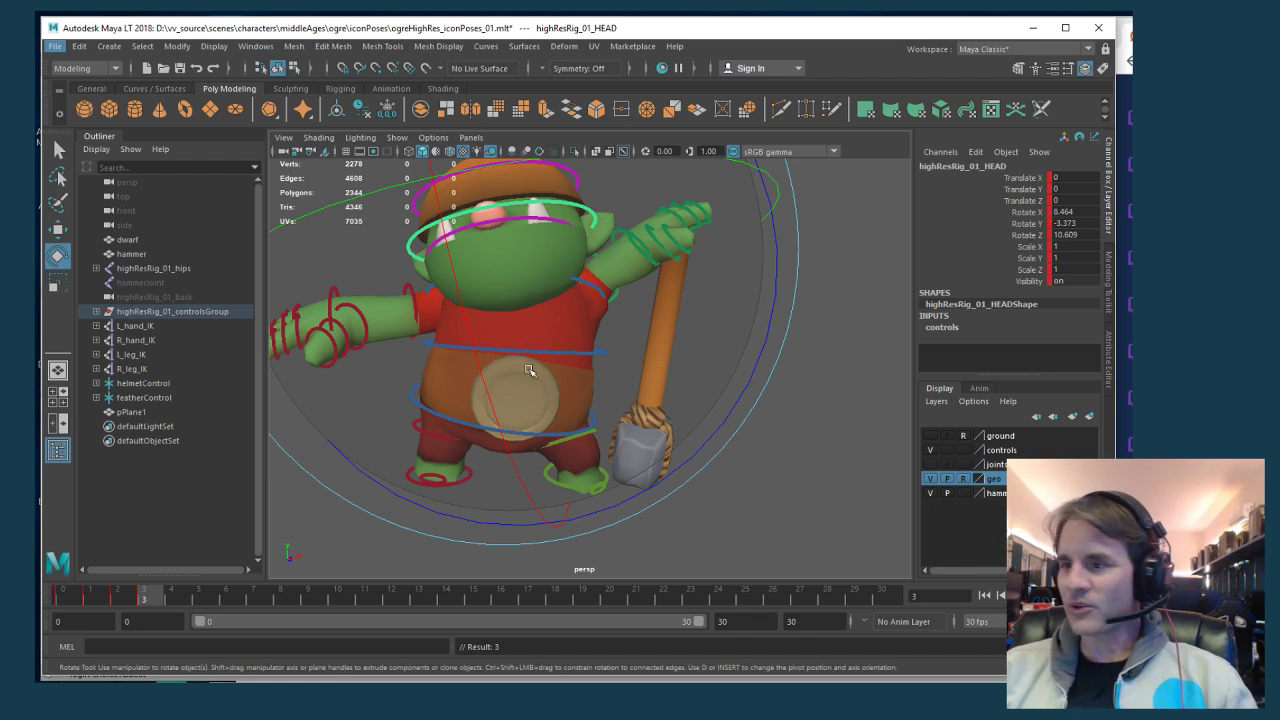
Select the left shoulder control for rotation, after checking the controls group and hammerJoint
{"action": "left_click", "coordinate": [222, 312]}
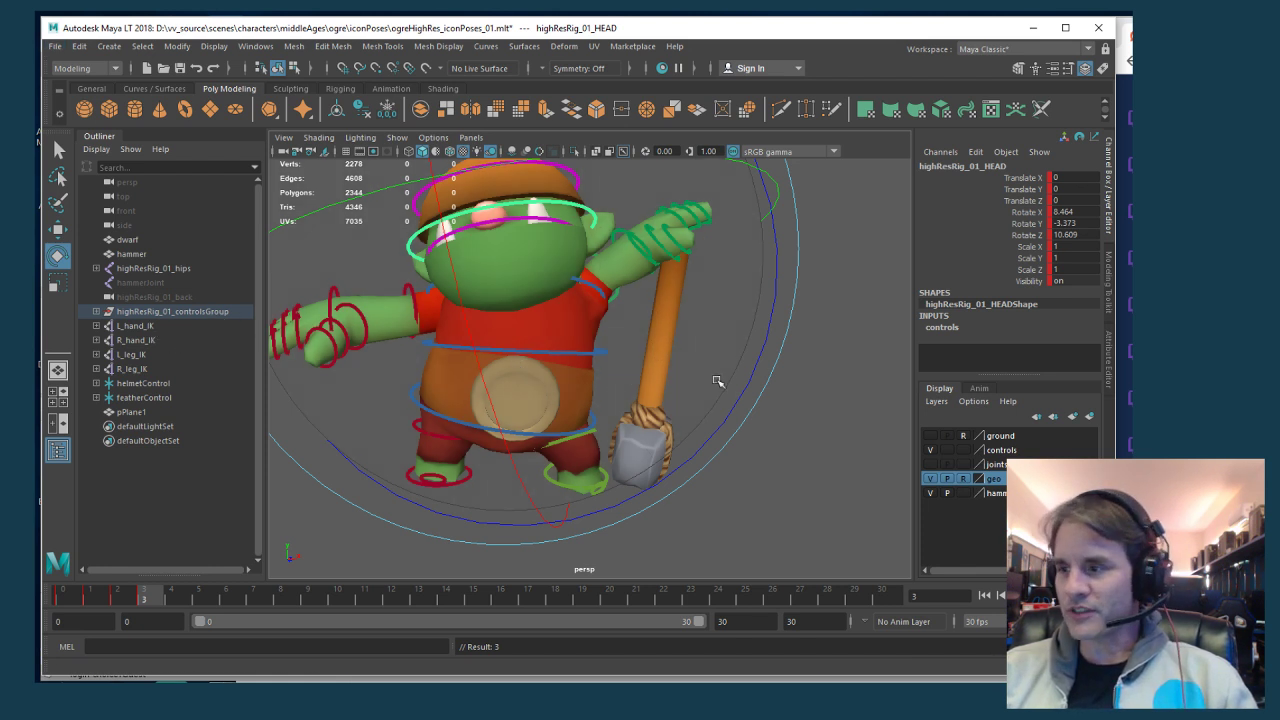
{"action": "left_click_drag", "start_coordinate": [580, 370], "coordinate": [658, 320], "text": "alt"}
{"action": "key", "text": "w"}
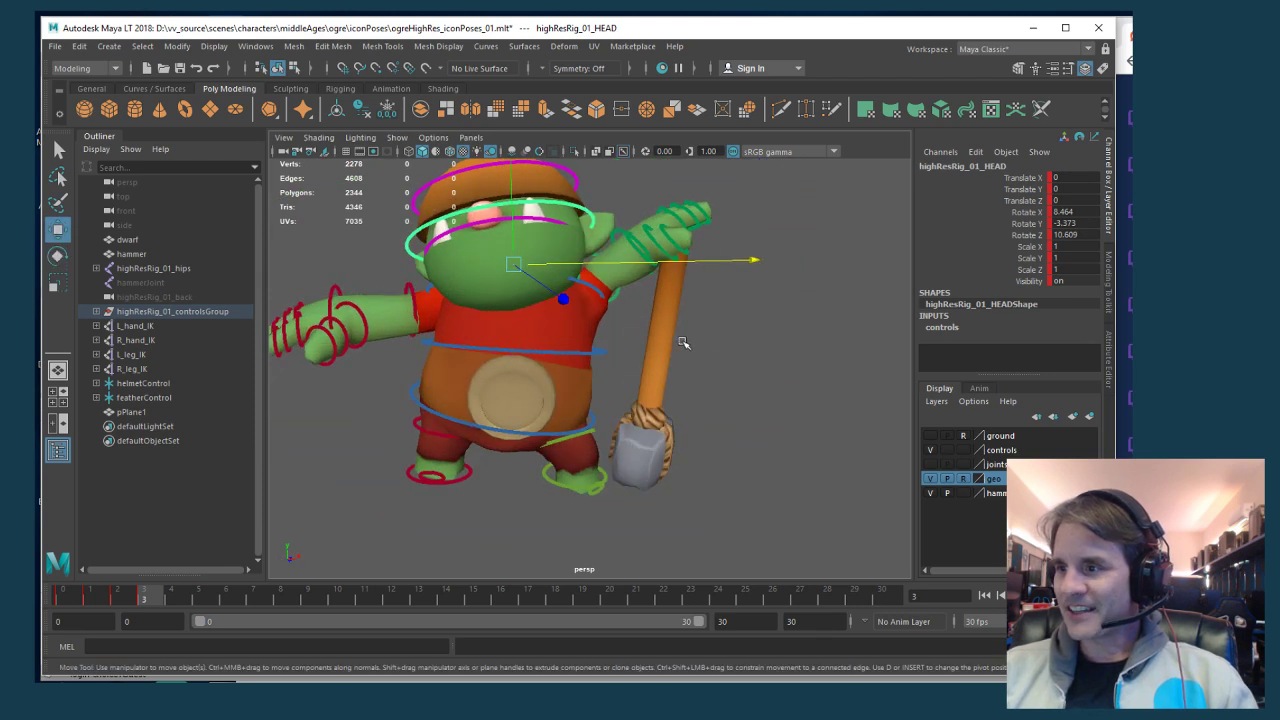
{"action": "left_click", "coordinate": [699, 376]}
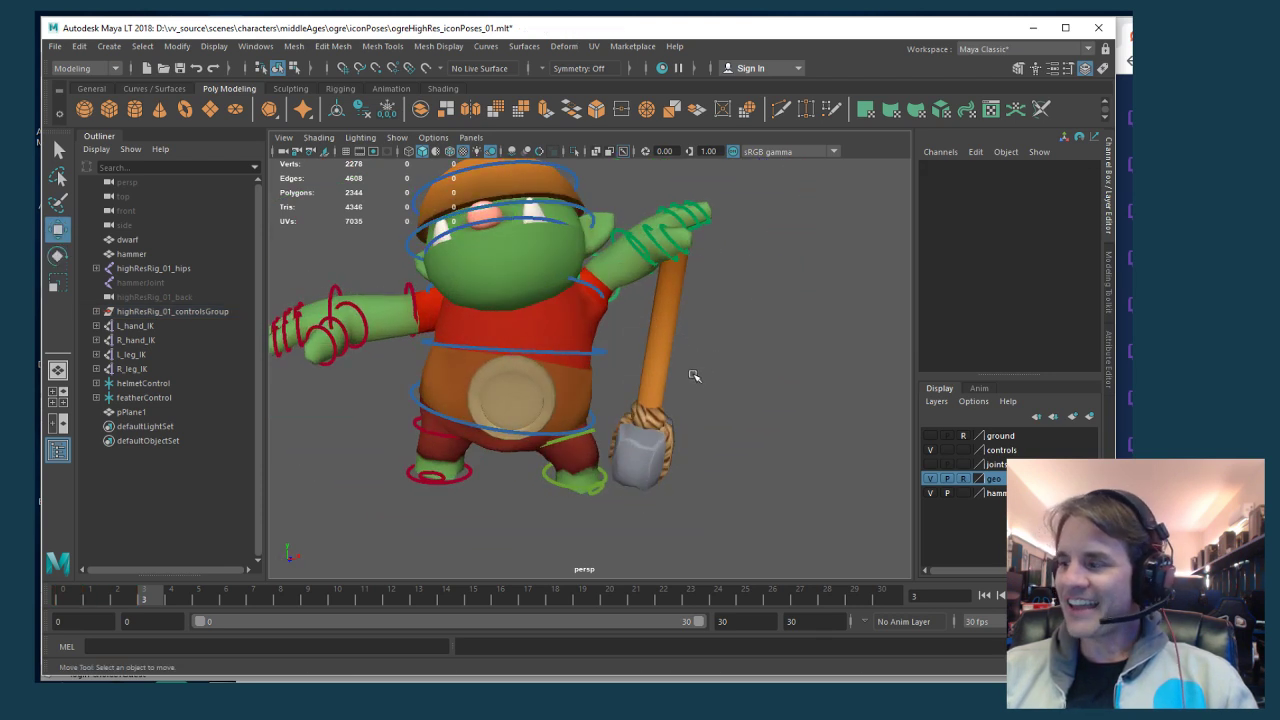
{"action": "left_click", "coordinate": [177, 284]}
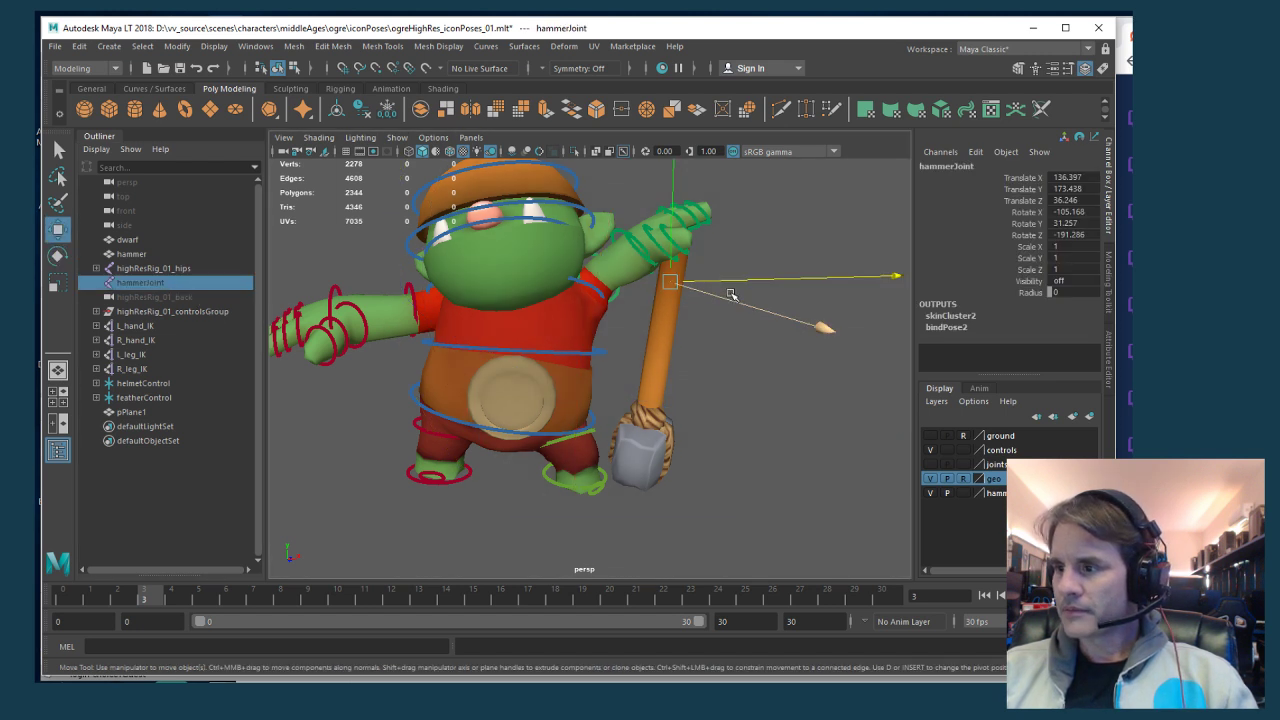
{"action": "left_click_drag", "start_coordinate": [695, 340], "coordinate": [551, 326], "text": "alt"}
{"action": "left_click", "coordinate": [617, 272]}
{"action": "key", "text": "e"}
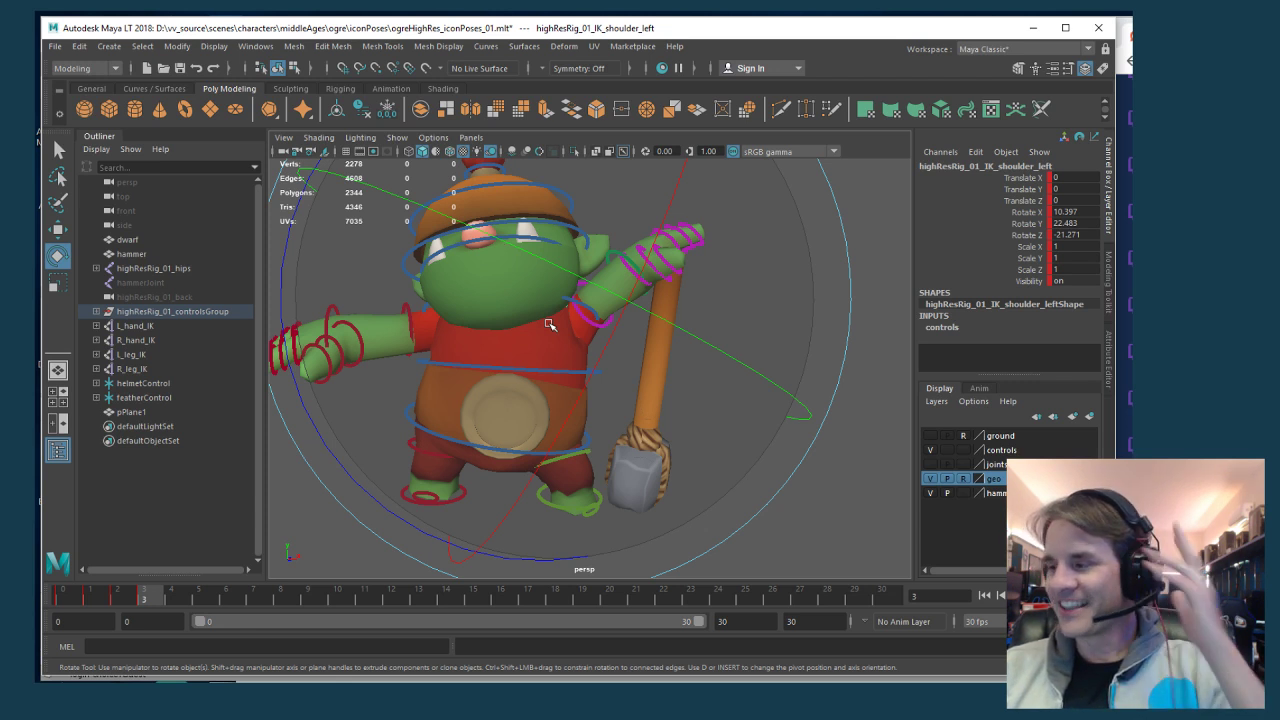
Rotate the left shoulder control to 10.397, 22.483, -21.271, raising the hammer arm
{"action": "left_click_drag", "start_coordinate": [568, 334], "coordinate": [607, 297], "text": "alt"}
{"action": "left_click", "coordinate": [607, 297]}
{"action": "left_click", "coordinate": [602, 291]}
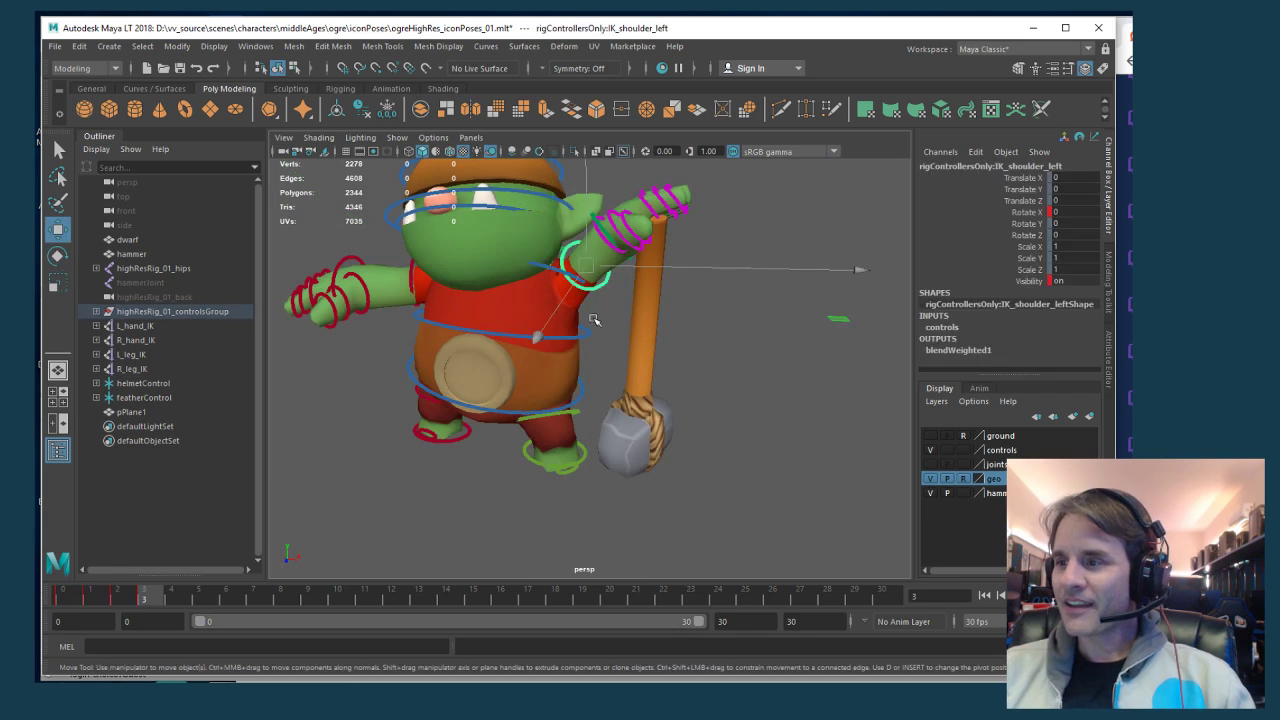
{"action": "left_click_drag", "start_coordinate": [652, 349], "coordinate": [514, 278]}
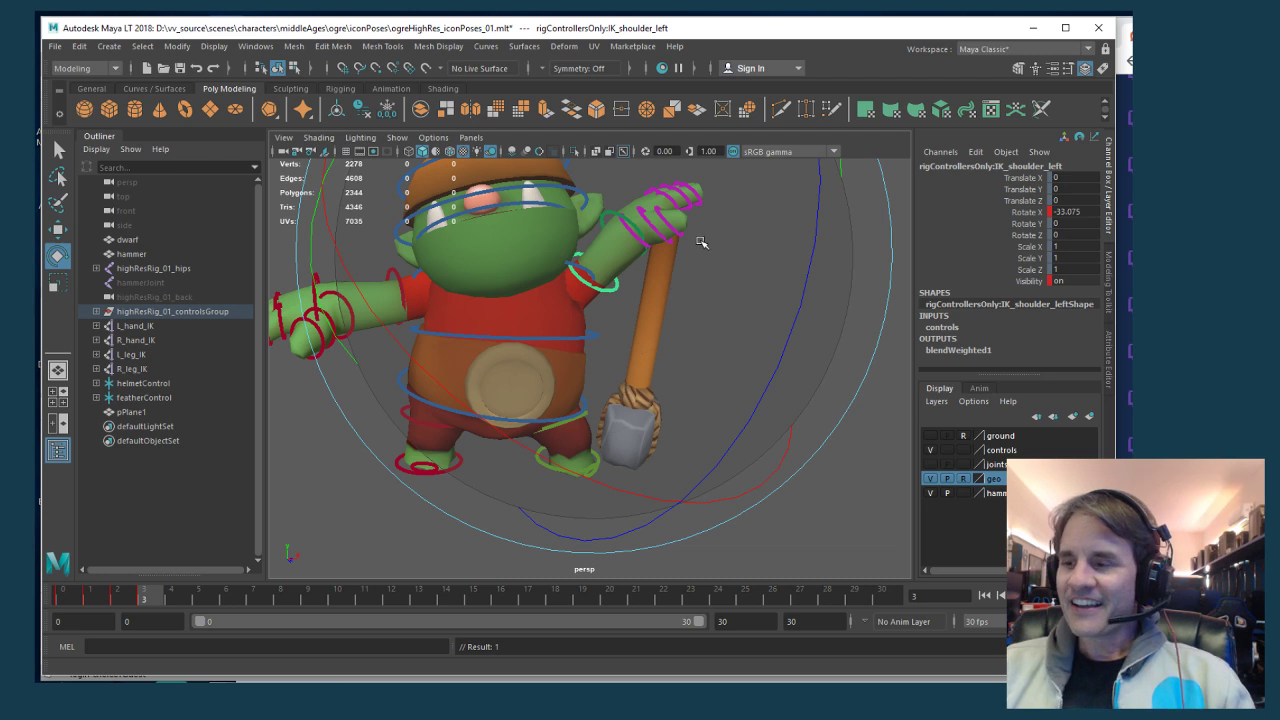
{"action": "left_click_drag", "start_coordinate": [703, 244], "coordinate": [689, 276], "text": "alt"}
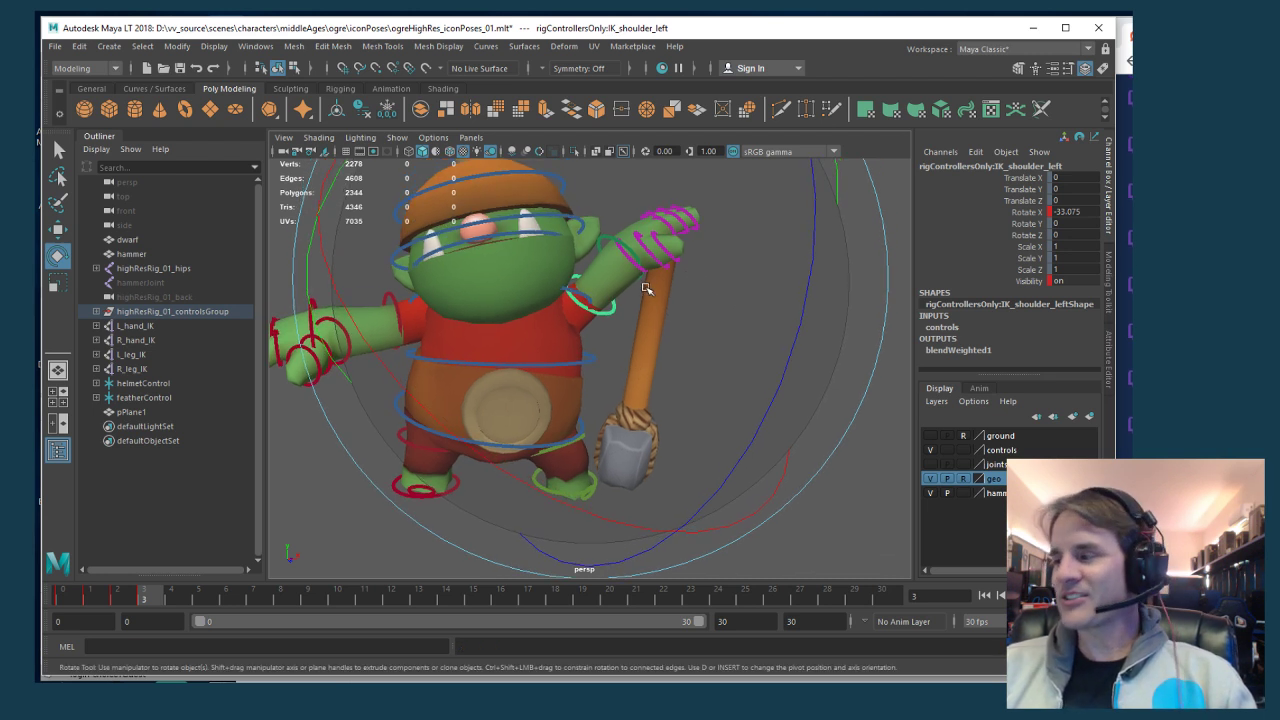
Move and rotate IK_hand_right to translate 35.685, -10.091, -1.859, rotate 15.076, 28.254, 20.863
{"action": "key", "text": "w"}
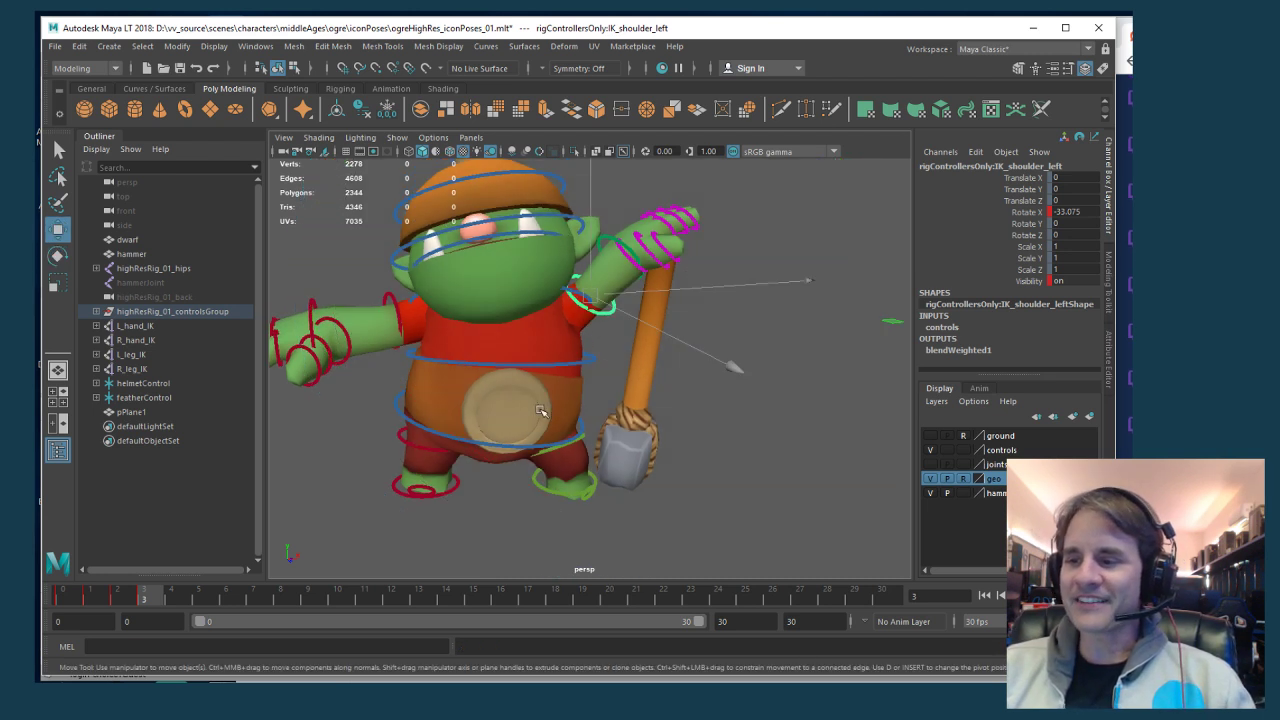
{"action": "left_click_drag", "start_coordinate": [520, 390], "coordinate": [478, 412], "text": "alt"}
{"action": "left_click", "coordinate": [453, 441]}
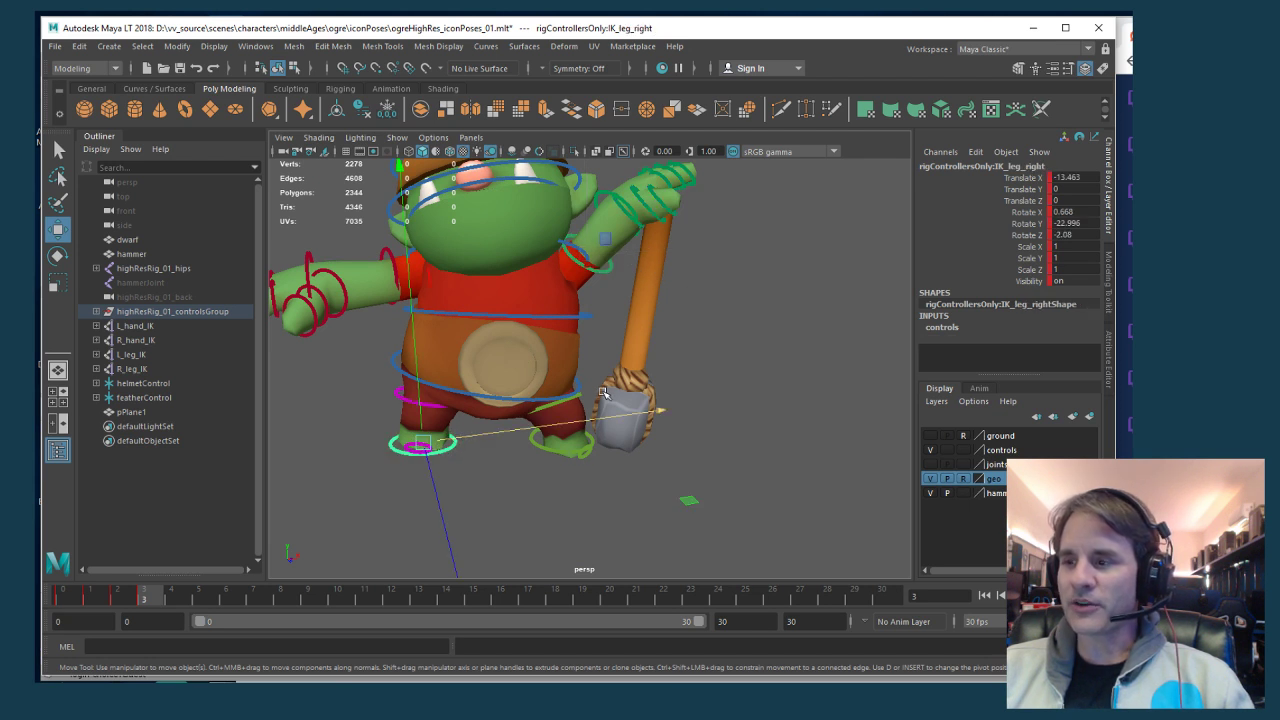
{"action": "left_click_drag", "start_coordinate": [570, 342], "coordinate": [566, 396], "text": "alt"}
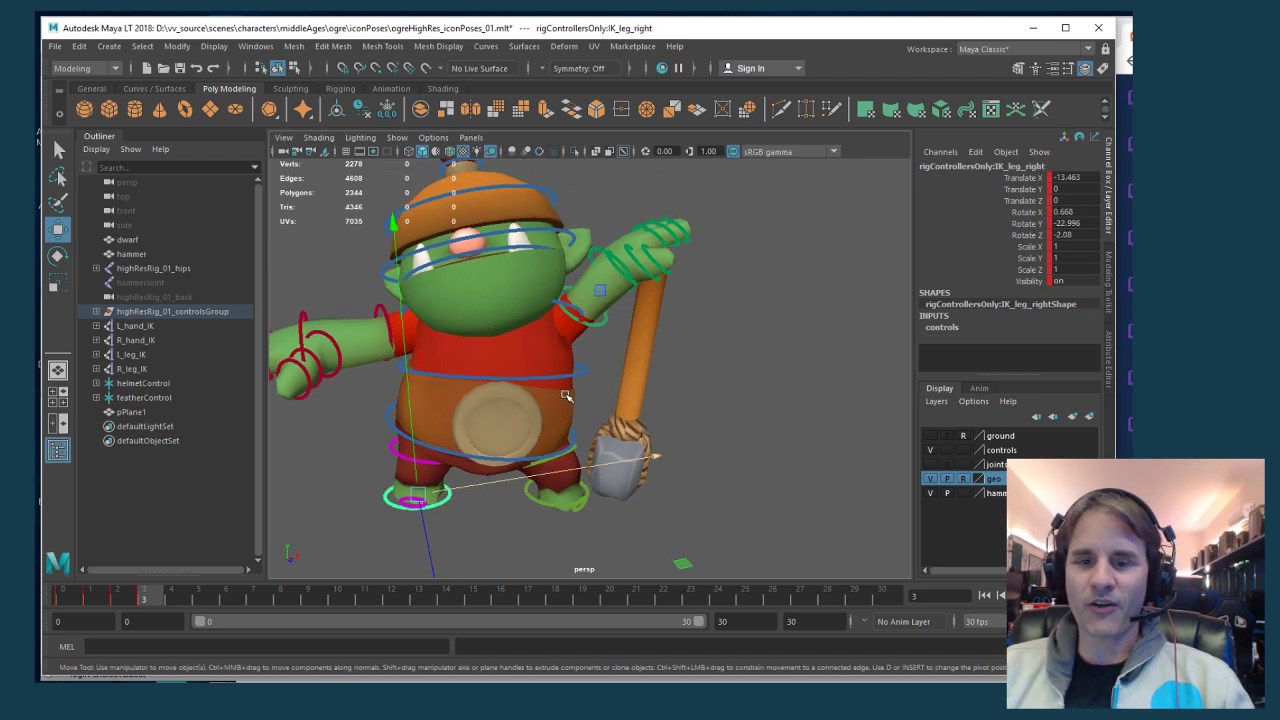
{"action": "left_click", "coordinate": [301, 313]}
{"action": "left_click_drag", "start_coordinate": [333, 330], "coordinate": [590, 420], "text": "alt"}
{"action": "left_click_drag", "start_coordinate": [590, 420], "coordinate": [395, 362], "text": "alt"}
{"action": "key", "text": "e"}
{"action": "right_click_drag", "start_coordinate": [395, 362], "coordinate": [567, 374], "text": "alt"}
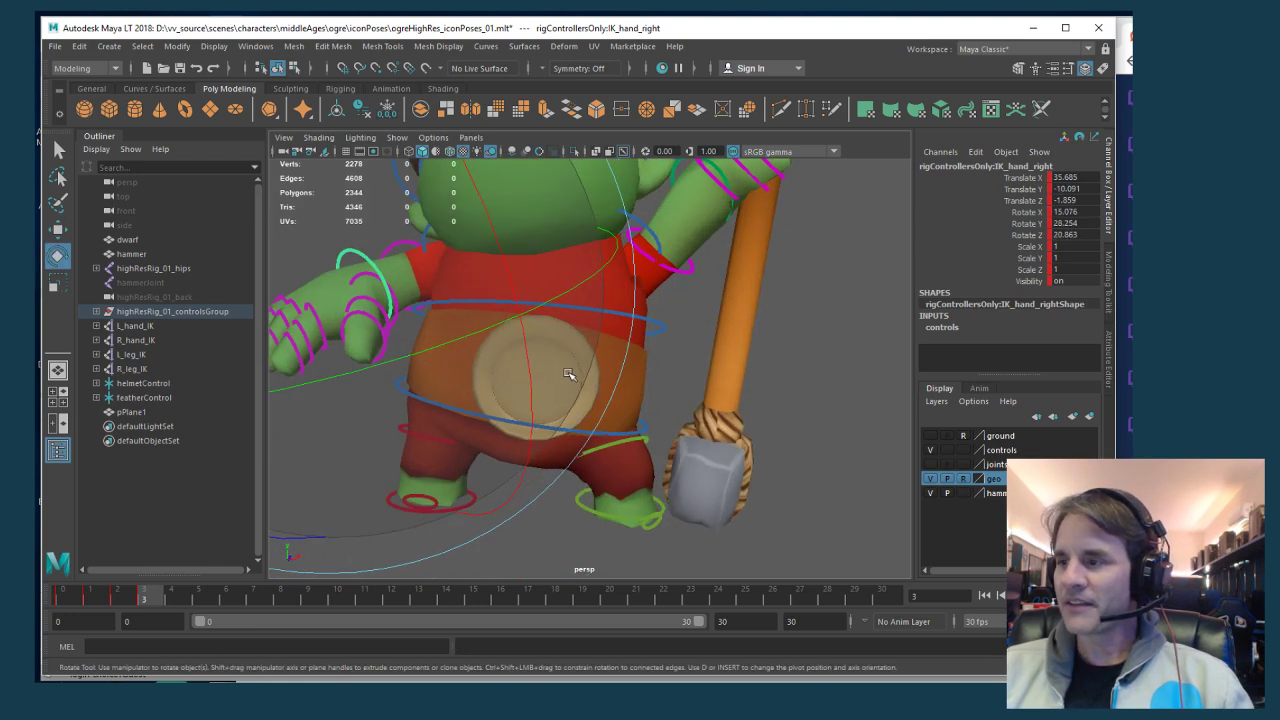
{"action": "left_click_drag", "start_coordinate": [567, 374], "coordinate": [589, 389], "text": "alt"}
{"action": "scroll", "coordinate": [651, 345], "scroll_direction": "down", "scroll_amount": 3}
{"action": "left_click_drag", "start_coordinate": [651, 345], "coordinate": [645, 366], "text": "alt"}
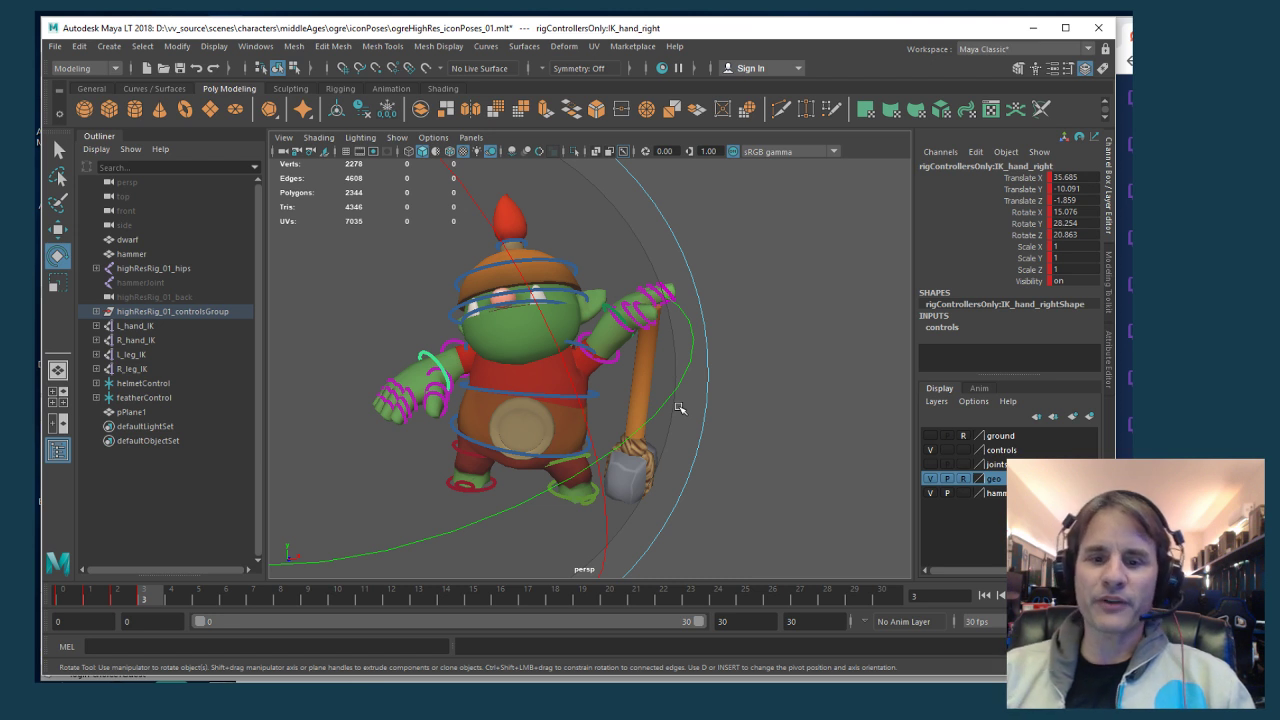
Select IK_hand_left and adjust its position from side and front views
{"action": "key", "text": "w"}
{"action": "scroll", "coordinate": [720, 350], "scroll_direction": "up", "scroll_amount": 2}
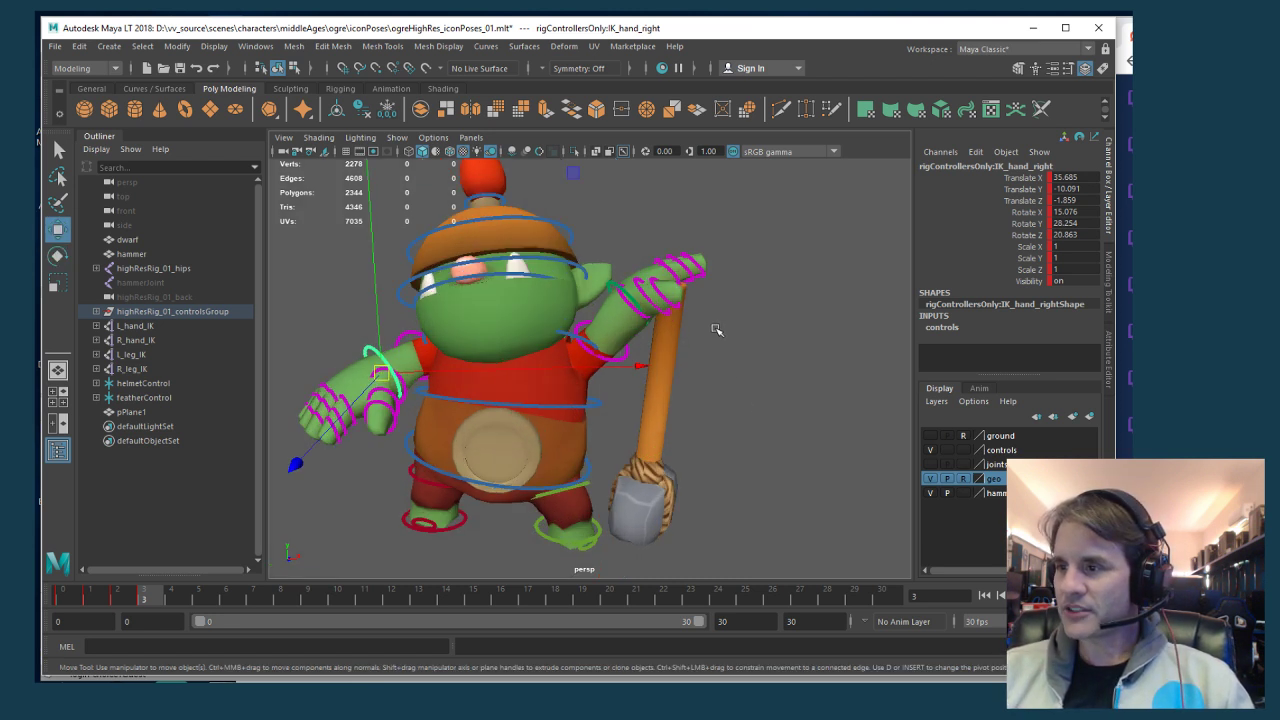
{"action": "left_click_drag", "start_coordinate": [619, 292], "coordinate": [451, 308], "text": "alt"}
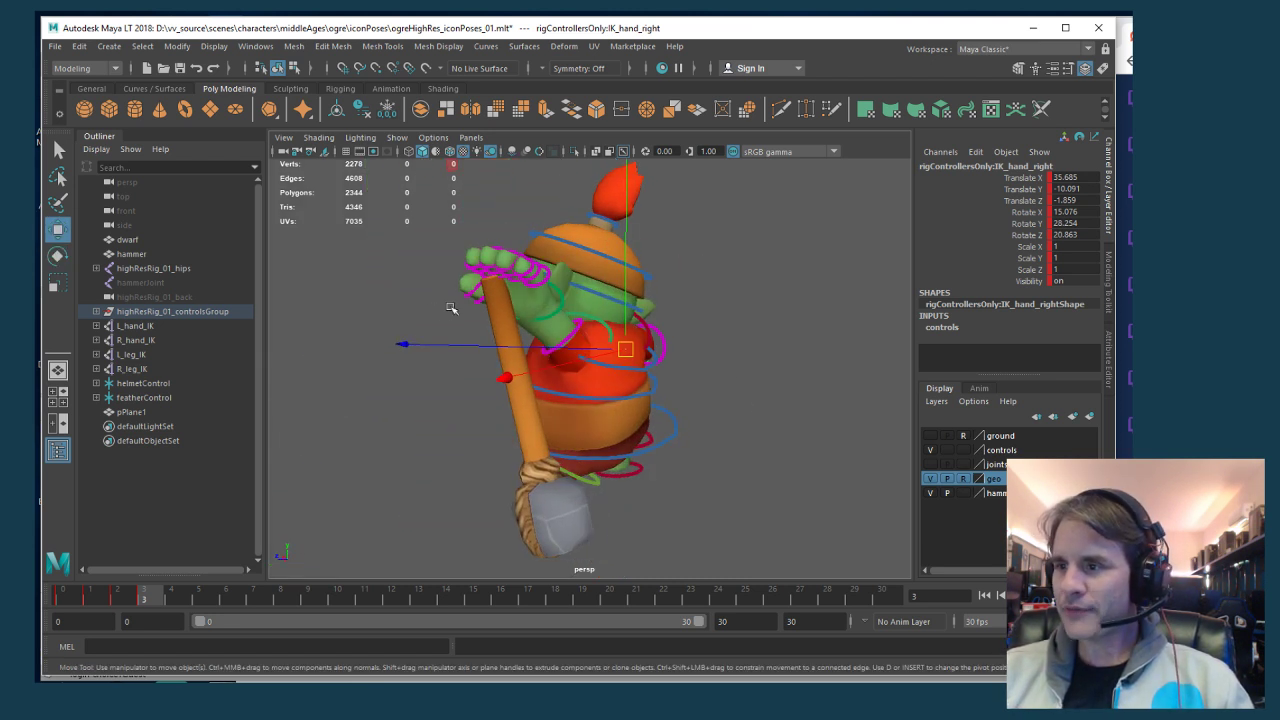
{"action": "left_click", "coordinate": [555, 313]}
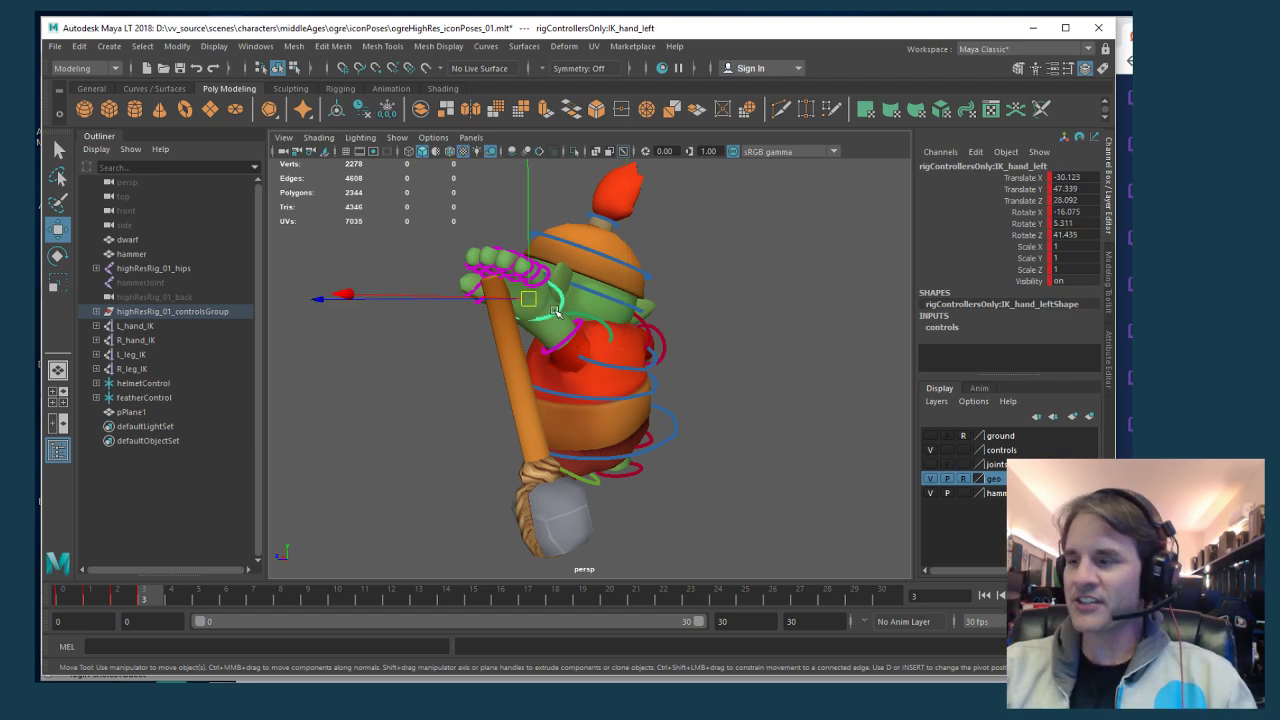
{"action": "left_click_drag", "start_coordinate": [555, 313], "coordinate": [680, 352], "text": "alt"}
{"action": "key", "text": "e"}
{"action": "key", "text": "w"}
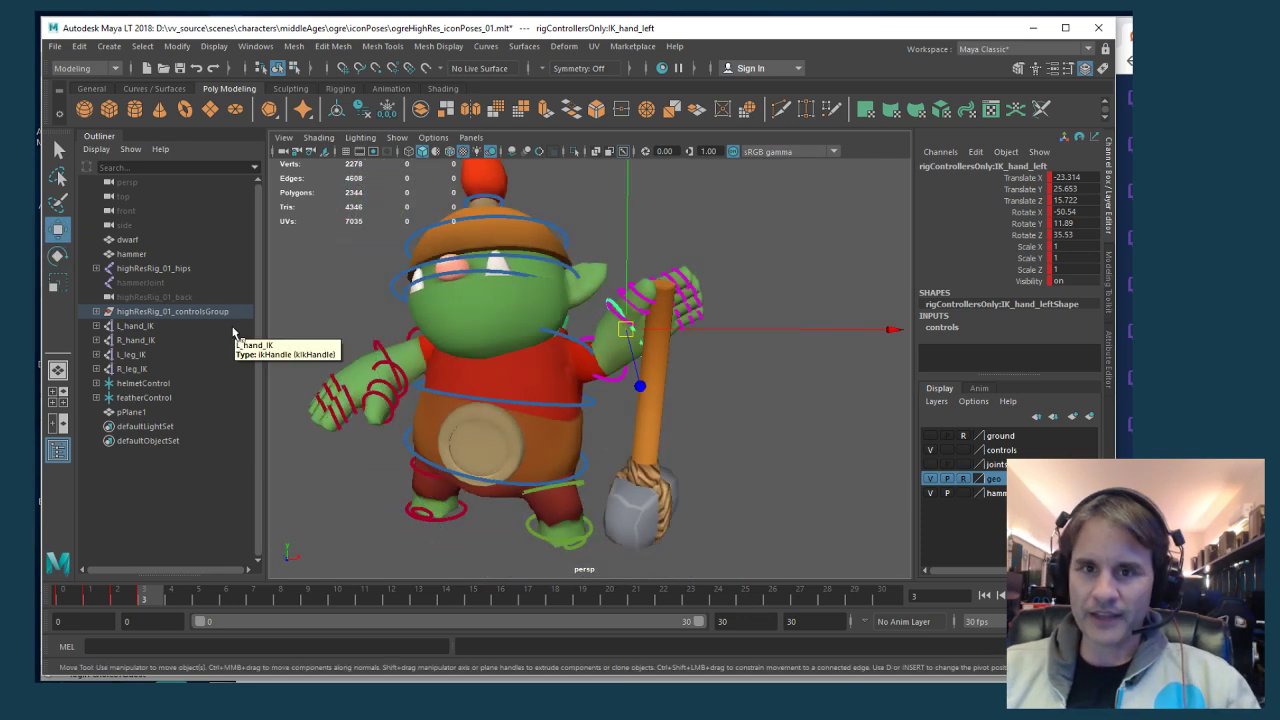
{"action": "mouse_move", "coordinate": [585, 438]}
{"action": "left_mouse_down", "text": "alt"}
{"action": "mouse_move", "coordinate": [600, 436]}
{"action": "mouse_move", "coordinate": [585, 435]}
{"action": "left_mouse_up", "text": "alt"}
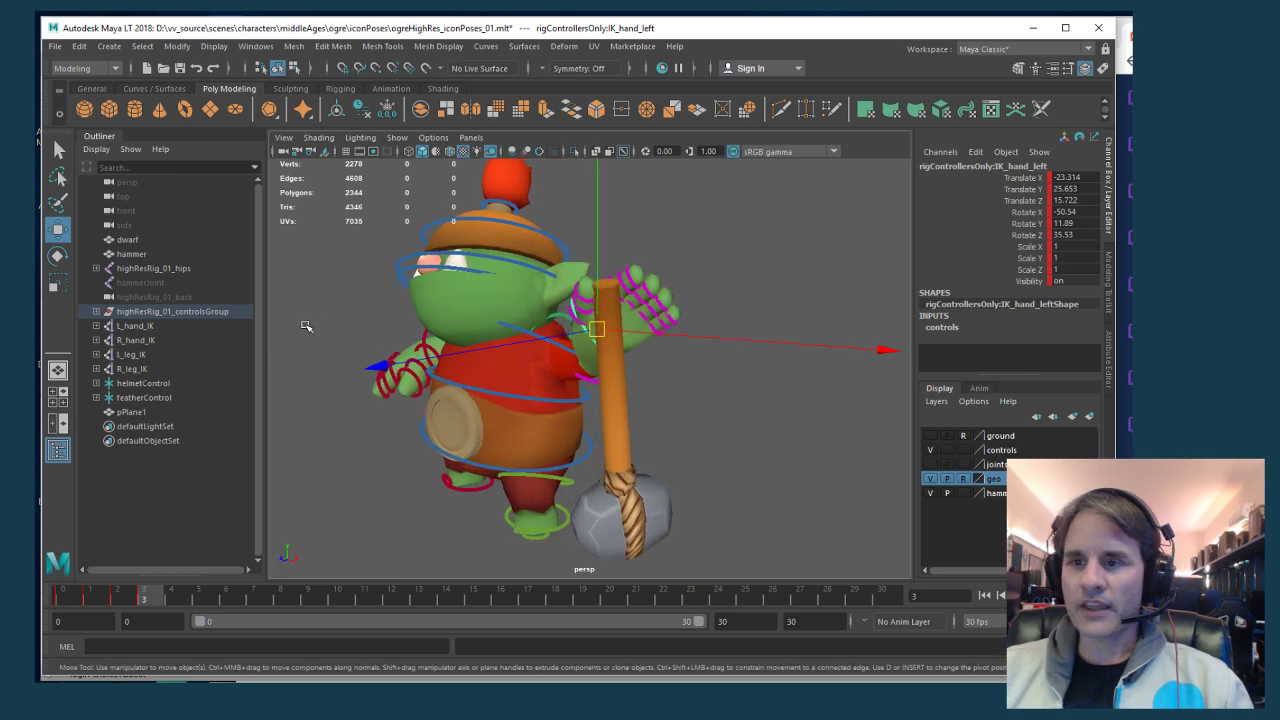
{"action": "left_click_drag", "start_coordinate": [477, 408], "coordinate": [399, 372], "text": "alt"}
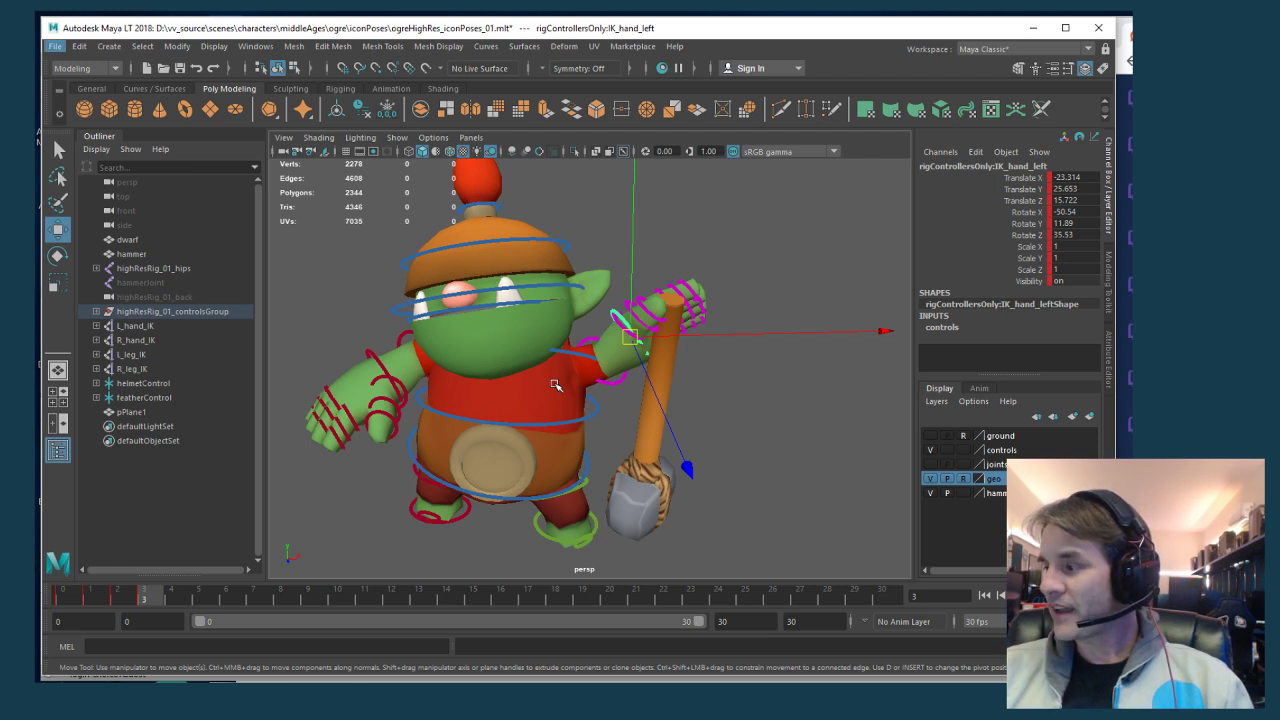
{"action": "key", "text": "alt"}
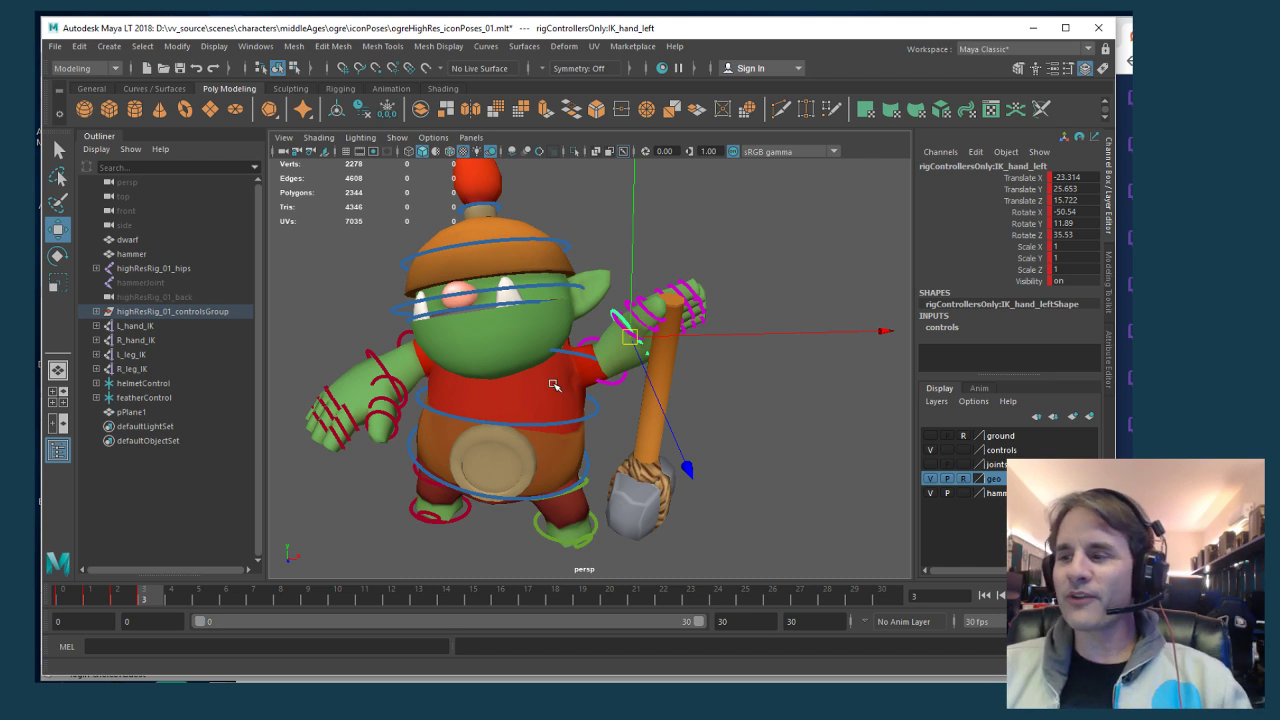
Rotate hammerJoint upright and shift it up and right to 148.063, 183.269, 36.275
{"action": "left_click", "coordinate": [157, 283]}
{"action": "key", "text": "e"}
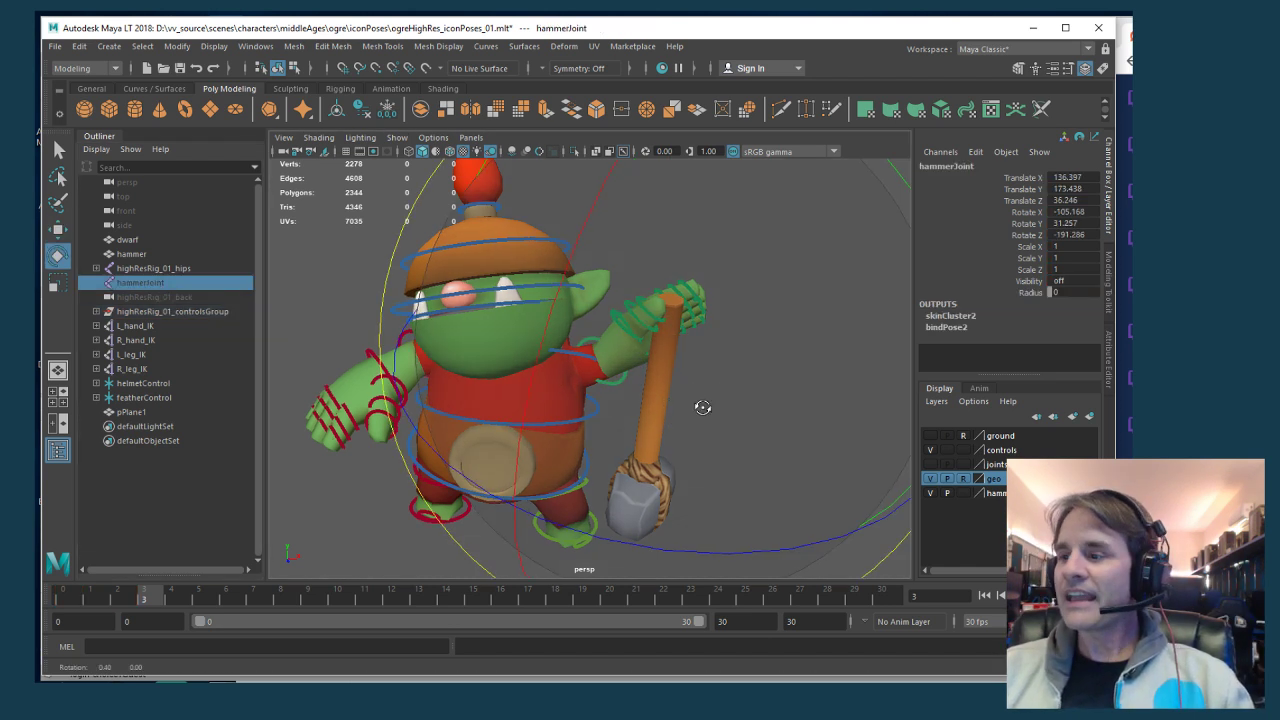
{"action": "left_click_drag", "start_coordinate": [700, 409], "coordinate": [734, 283], "text": "alt"}
{"action": "left_click_drag", "start_coordinate": [651, 283], "coordinate": [705, 293], "text": "alt"}
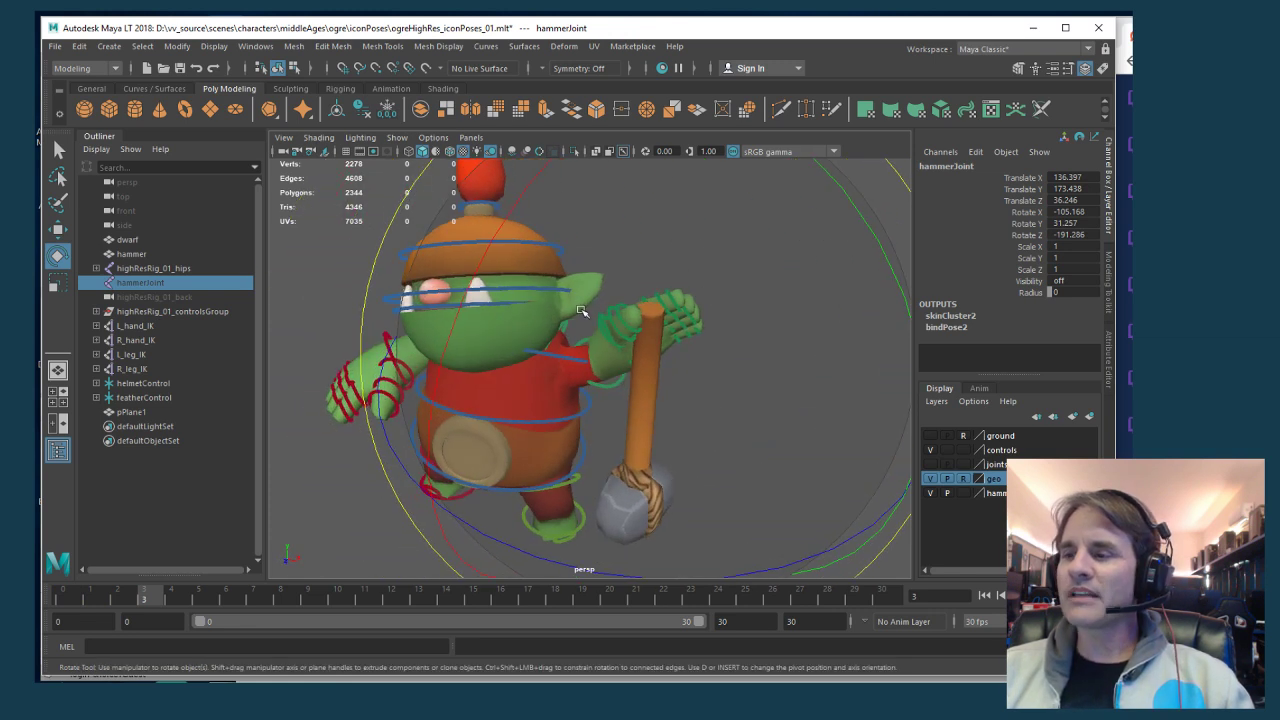
{"action": "left_click_drag", "start_coordinate": [521, 327], "coordinate": [787, 464]}
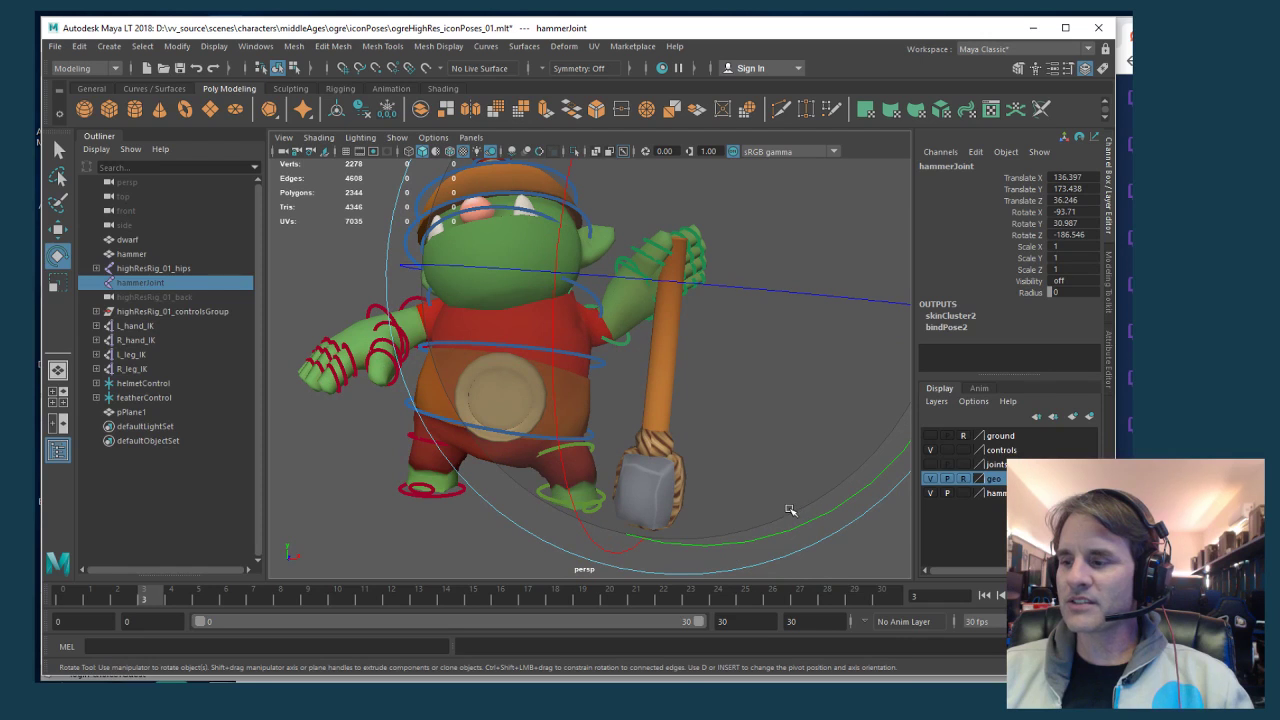
{"action": "left_click_drag", "start_coordinate": [790, 510], "coordinate": [729, 509], "text": "alt"}
{"action": "key", "text": "w"}
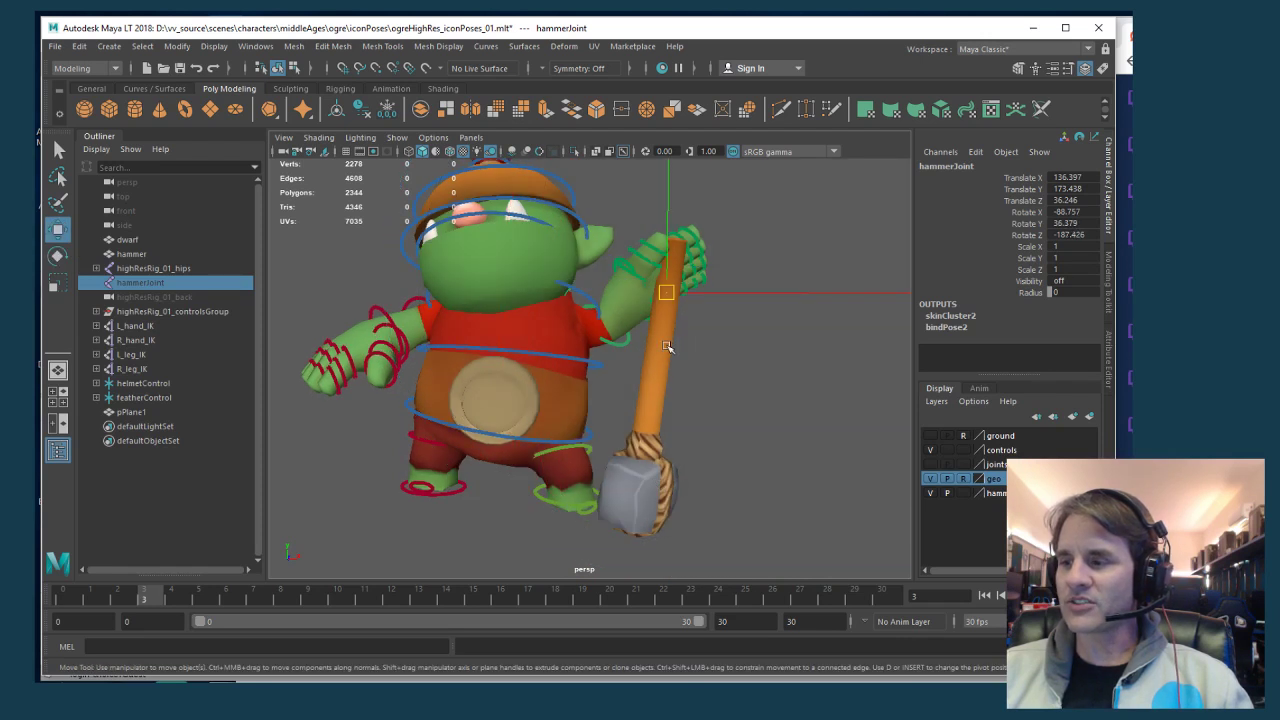
{"action": "left_click_drag", "start_coordinate": [667, 293], "coordinate": [683, 283]}
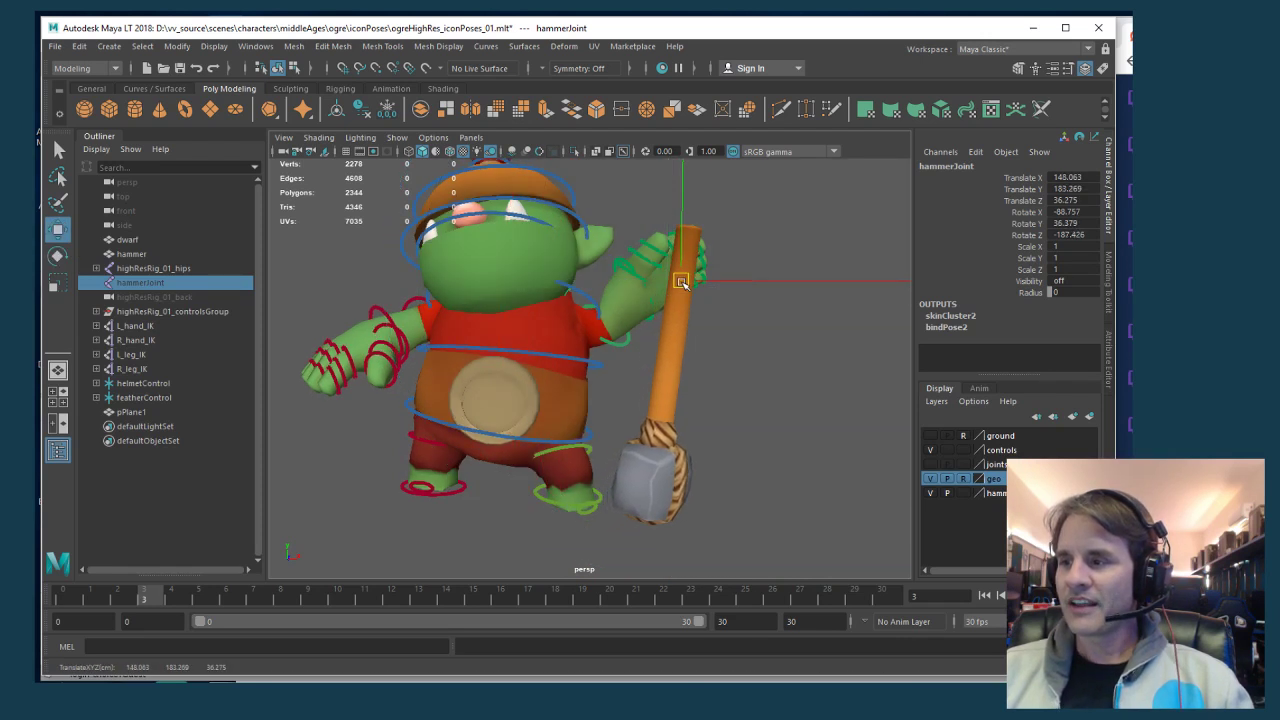
Move IK_hand_left down along the hammer handle
{"action": "left_click", "coordinate": [648, 325]}
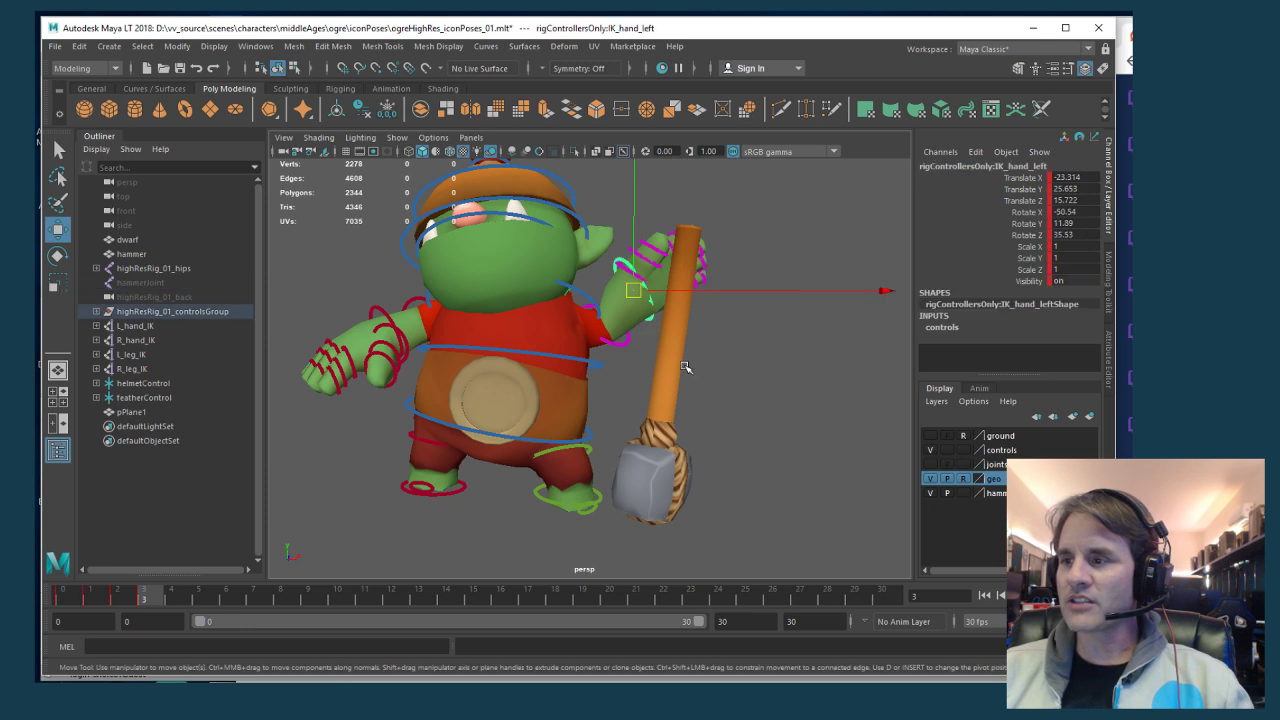
{"action": "left_click_drag", "start_coordinate": [648, 325], "coordinate": [513, 381], "text": "alt"}
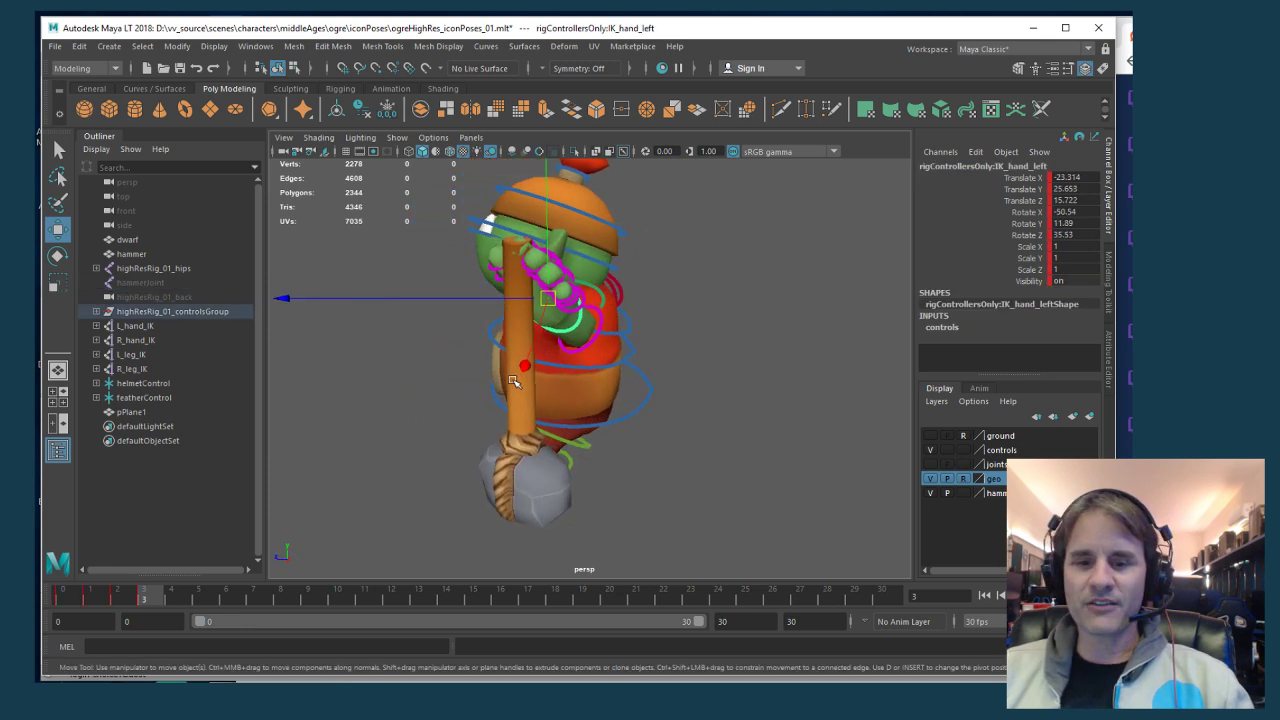
{"action": "left_click_drag", "start_coordinate": [705, 371], "coordinate": [620, 340], "text": "alt"}
{"action": "left_click_drag", "start_coordinate": [514, 215], "coordinate": [627, 356]}
{"action": "key", "text": "e"}
{"action": "key", "text": "w"}
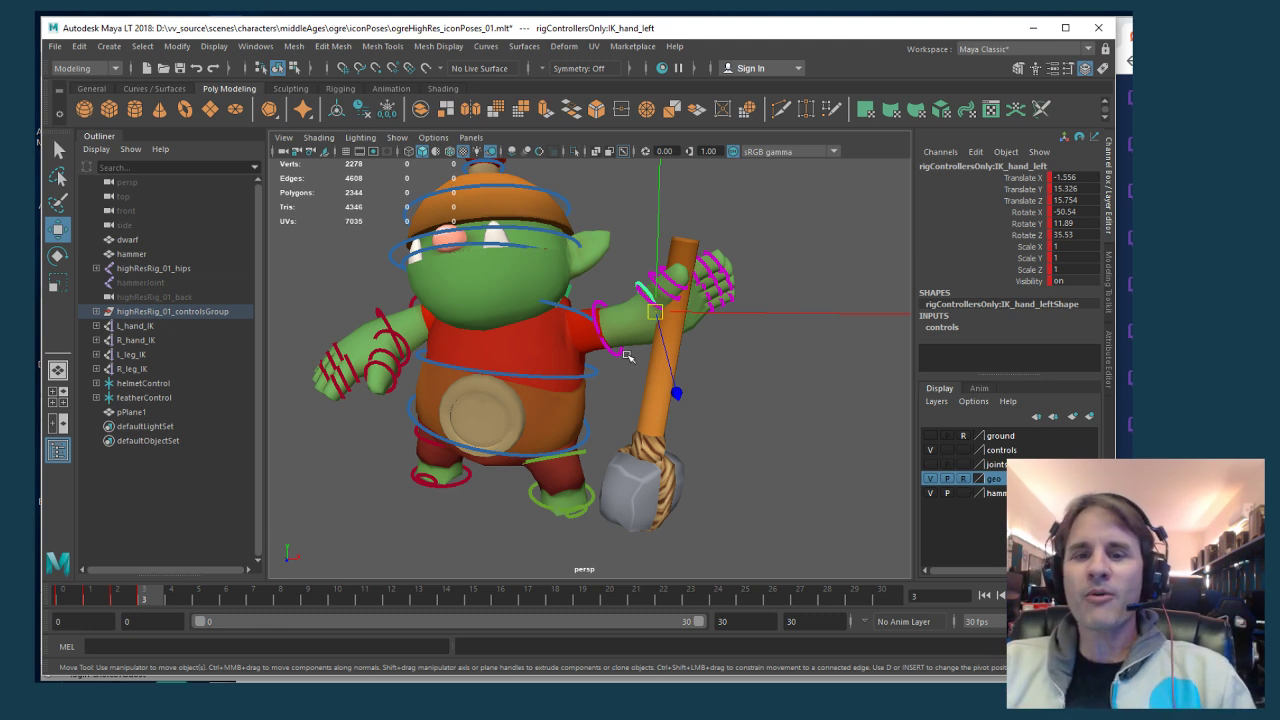
Angle the left hand's grip to translate -2.338, 24.253, 13.678, rotate -66.191, 3.101, 18.895
{"action": "key", "text": "e"}
{"action": "left_click_drag", "start_coordinate": [724, 392], "coordinate": [531, 363], "text": "alt"}
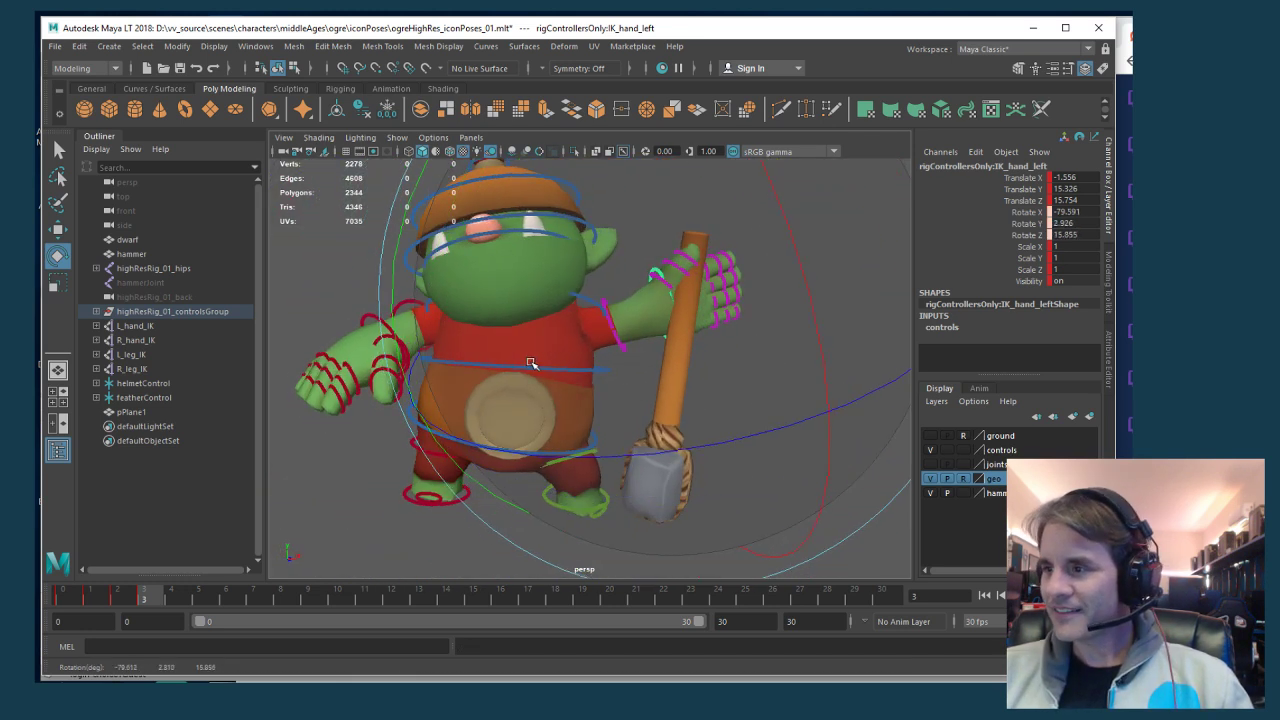
{"action": "key", "text": "w"}
{"action": "left_click_drag", "start_coordinate": [664, 304], "coordinate": [660, 266]}
{"action": "key", "text": "e"}
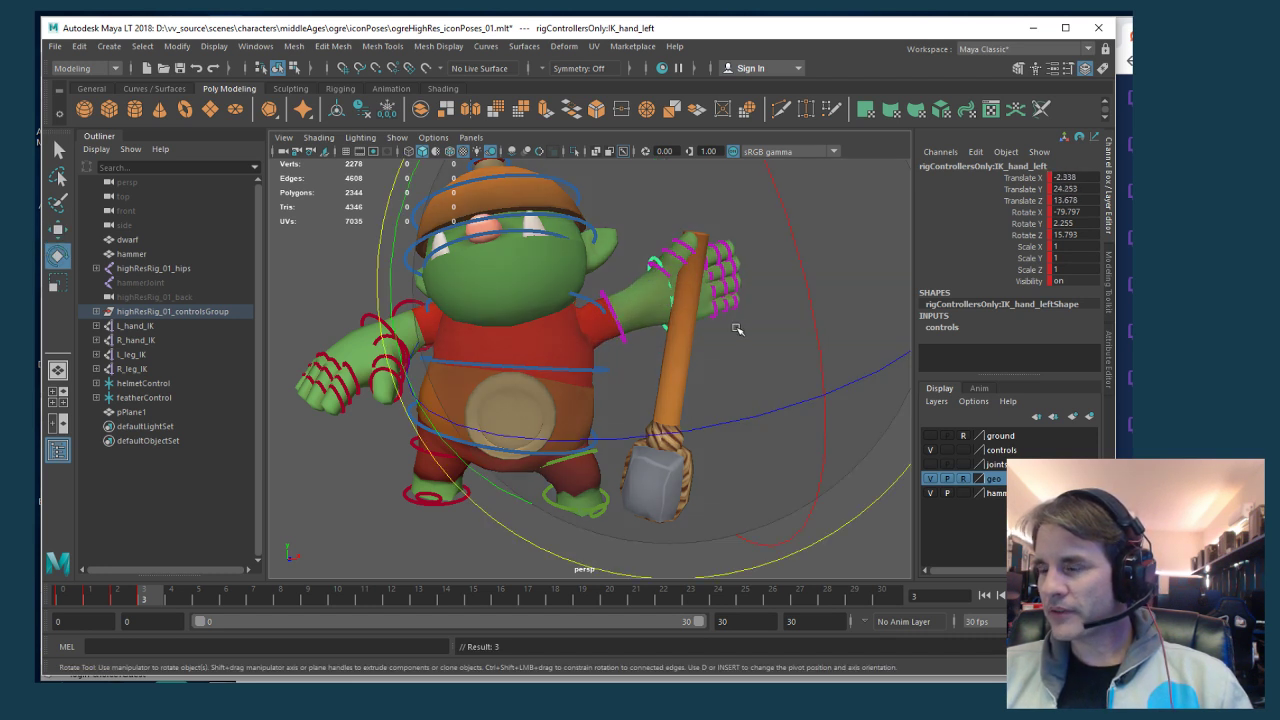
{"action": "left_click_drag", "start_coordinate": [737, 329], "coordinate": [730, 360]}
{"action": "key", "text": "w"}
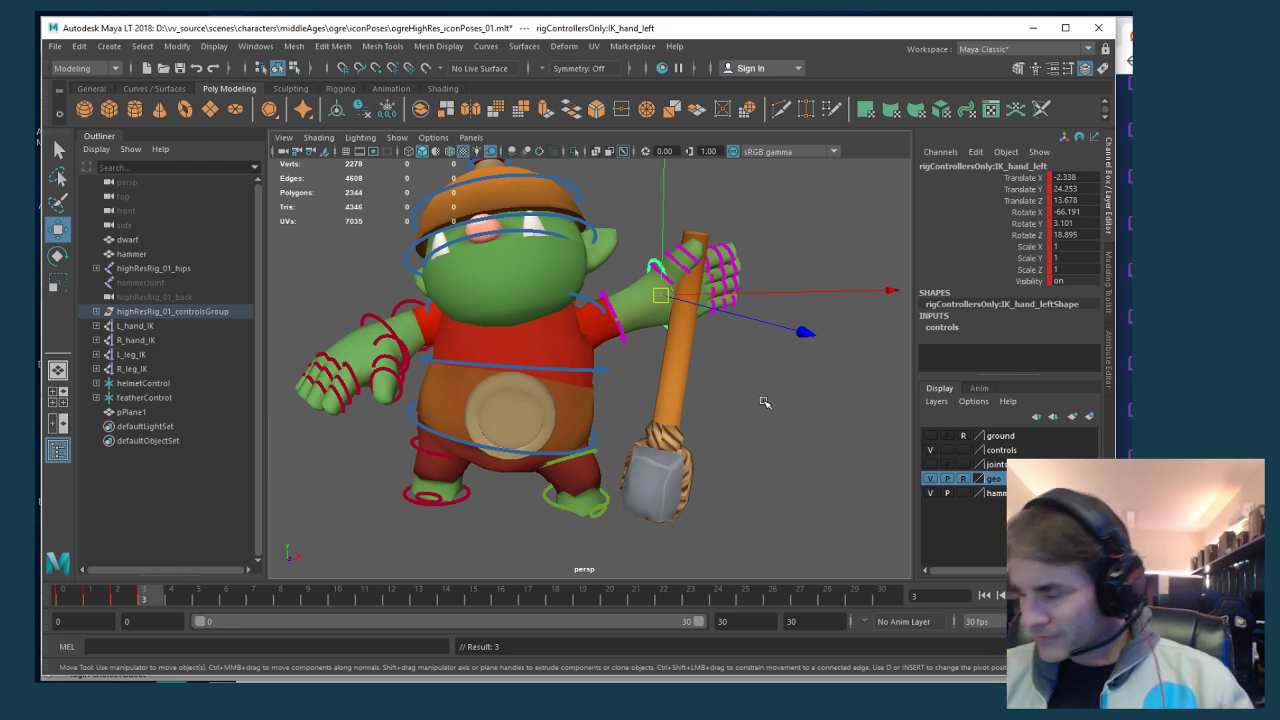
Rotate the right hand IK control from a side view
{"action": "left_click", "coordinate": [363, 315]}
{"action": "left_click_drag", "start_coordinate": [363, 315], "coordinate": [567, 447], "text": "alt"}
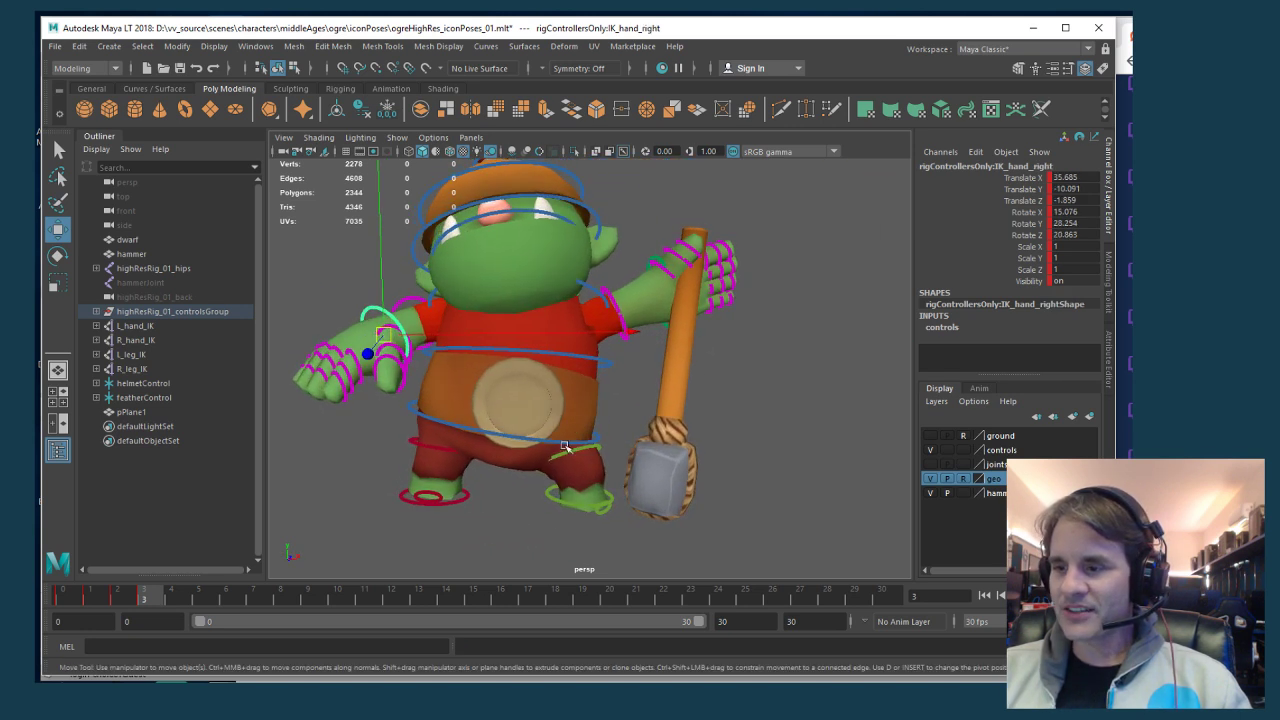
{"action": "left_click", "coordinate": [466, 497]}
{"action": "left_click_drag", "start_coordinate": [502, 489], "coordinate": [530, 450], "text": "alt"}
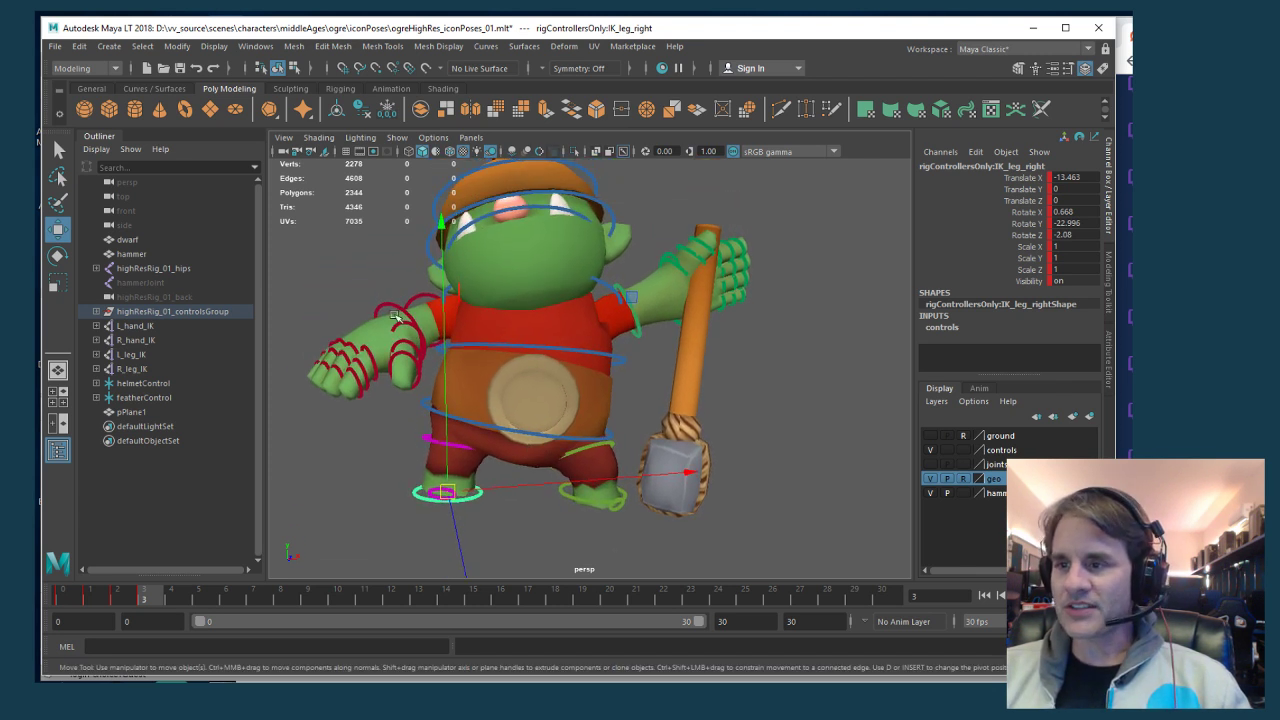
{"action": "left_click", "coordinate": [395, 315]}
{"action": "left_click_drag", "start_coordinate": [395, 315], "coordinate": [642, 404], "text": "alt"}
{"action": "key", "text": "e"}
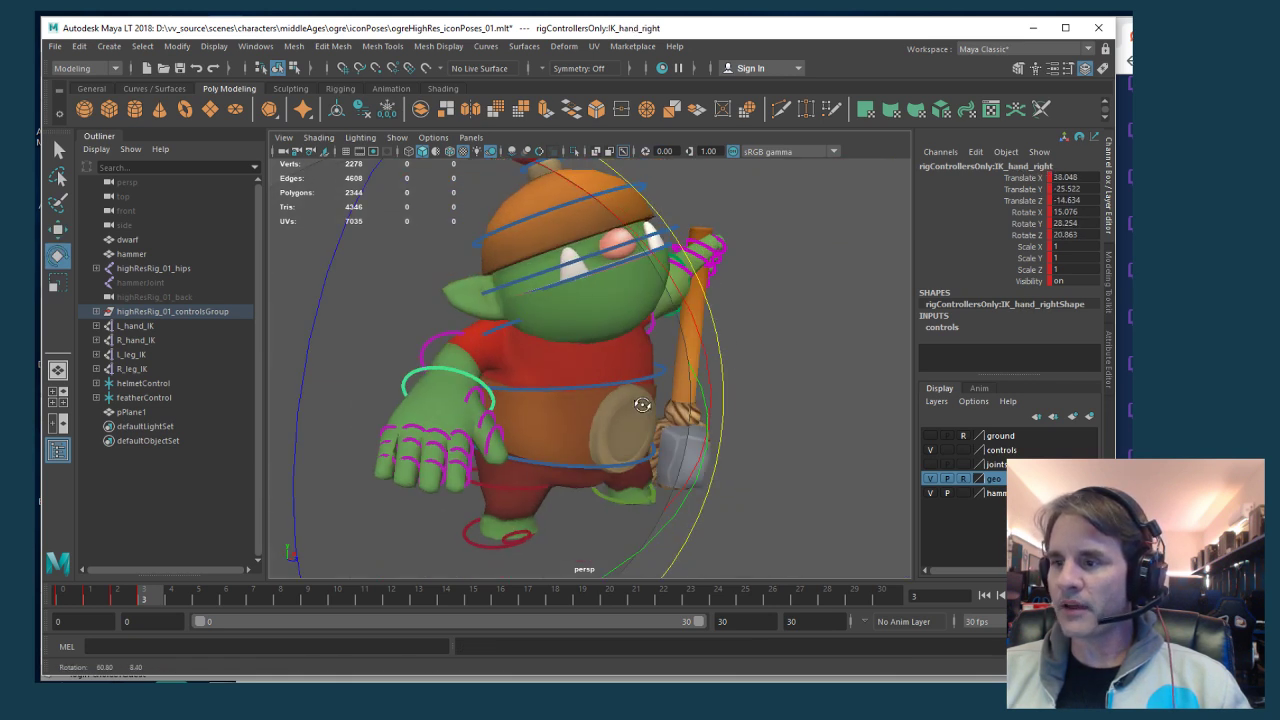
{"action": "left_click_drag", "start_coordinate": [480, 400], "coordinate": [440, 430]}
{"action": "right_click_drag", "start_coordinate": [440, 430], "coordinate": [467, 342], "text": "alt"}
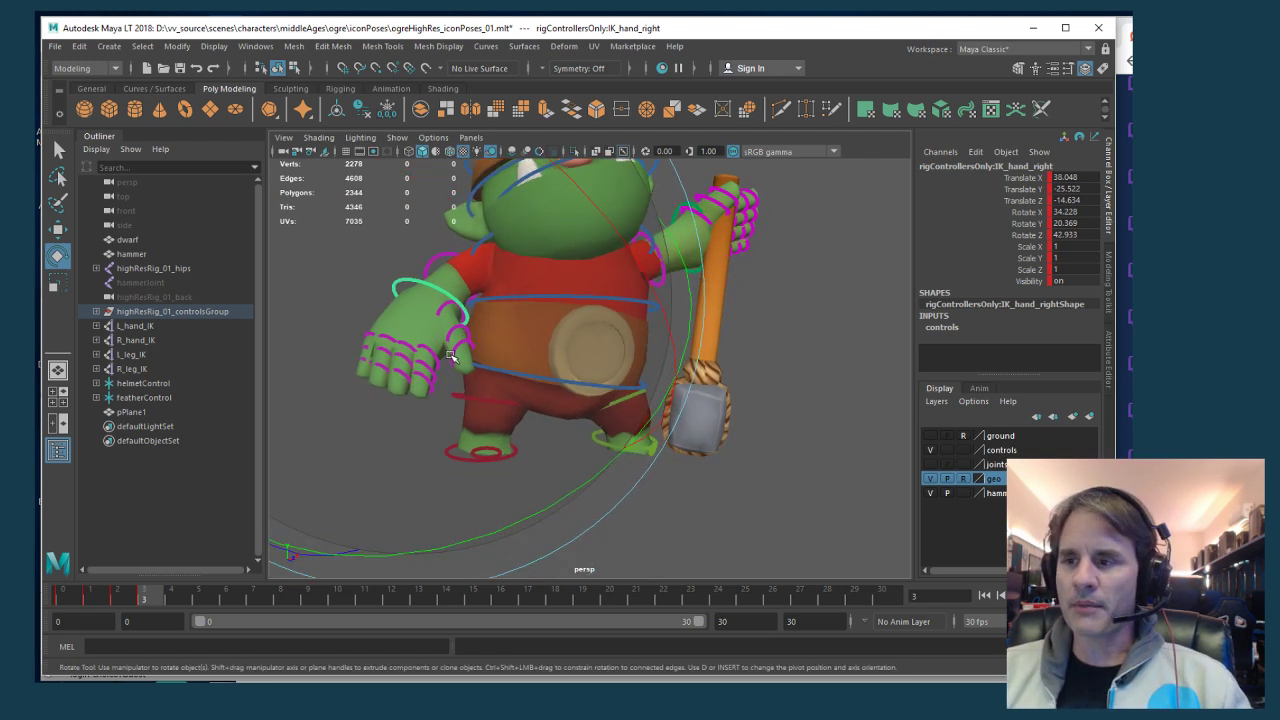
{"action": "left_click_drag", "start_coordinate": [450, 355], "coordinate": [558, 410]}
{"action": "key", "text": "w"}
Try twisting the upper chest control, then undo that rotation
{"action": "left_click", "coordinate": [452, 260]}
{"action": "key", "text": "e"}
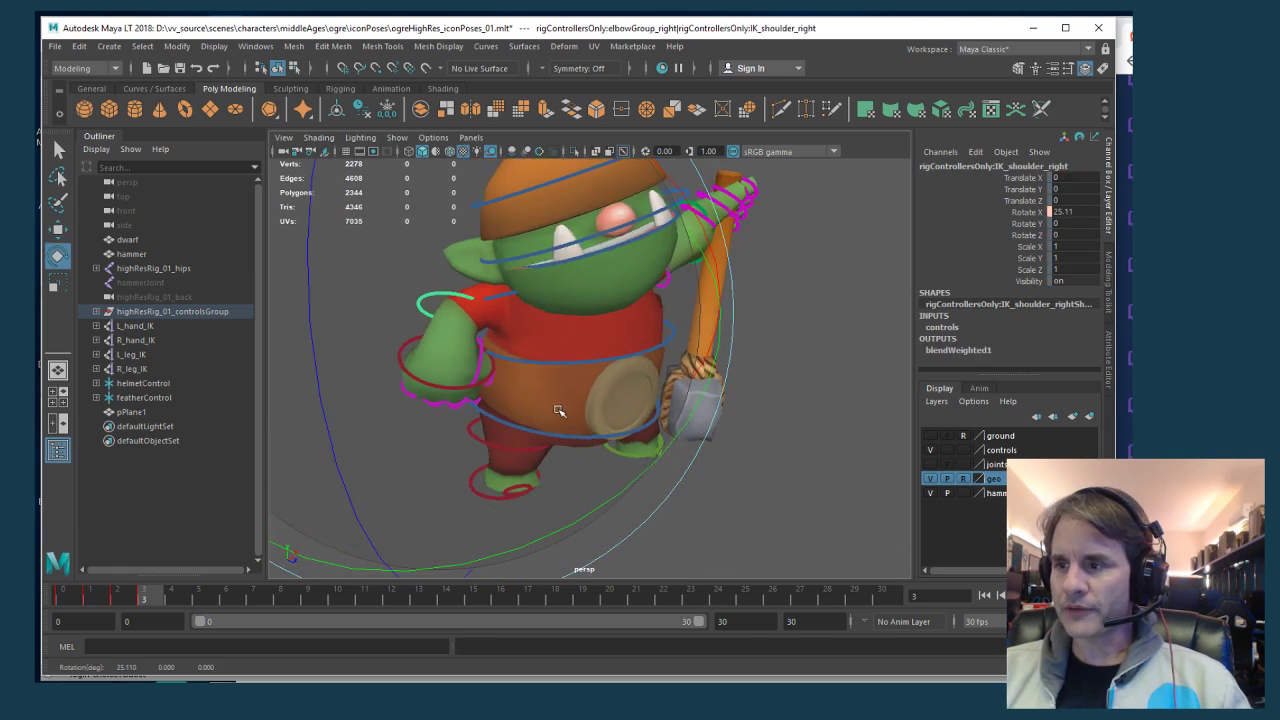
{"action": "left_click", "coordinate": [497, 300]}
{"action": "key", "text": "w"}
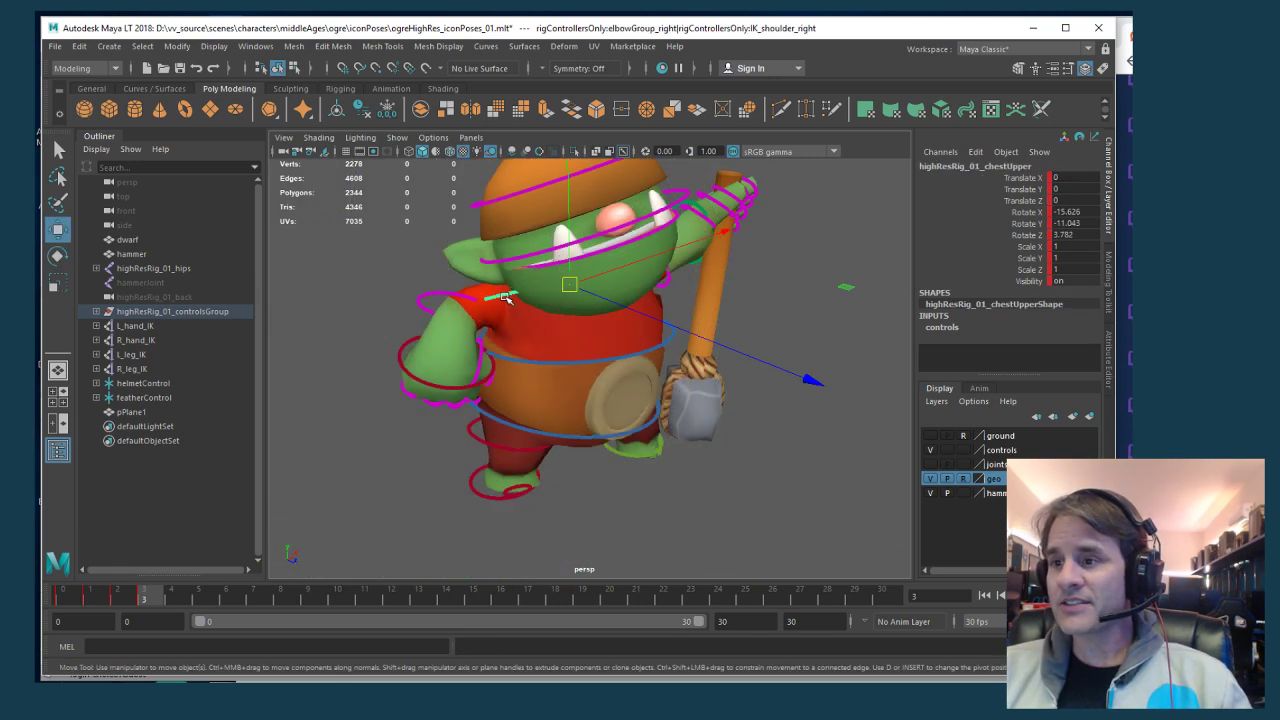
{"action": "key", "text": "e"}
{"action": "left_click_drag", "start_coordinate": [505, 298], "coordinate": [470, 224]}
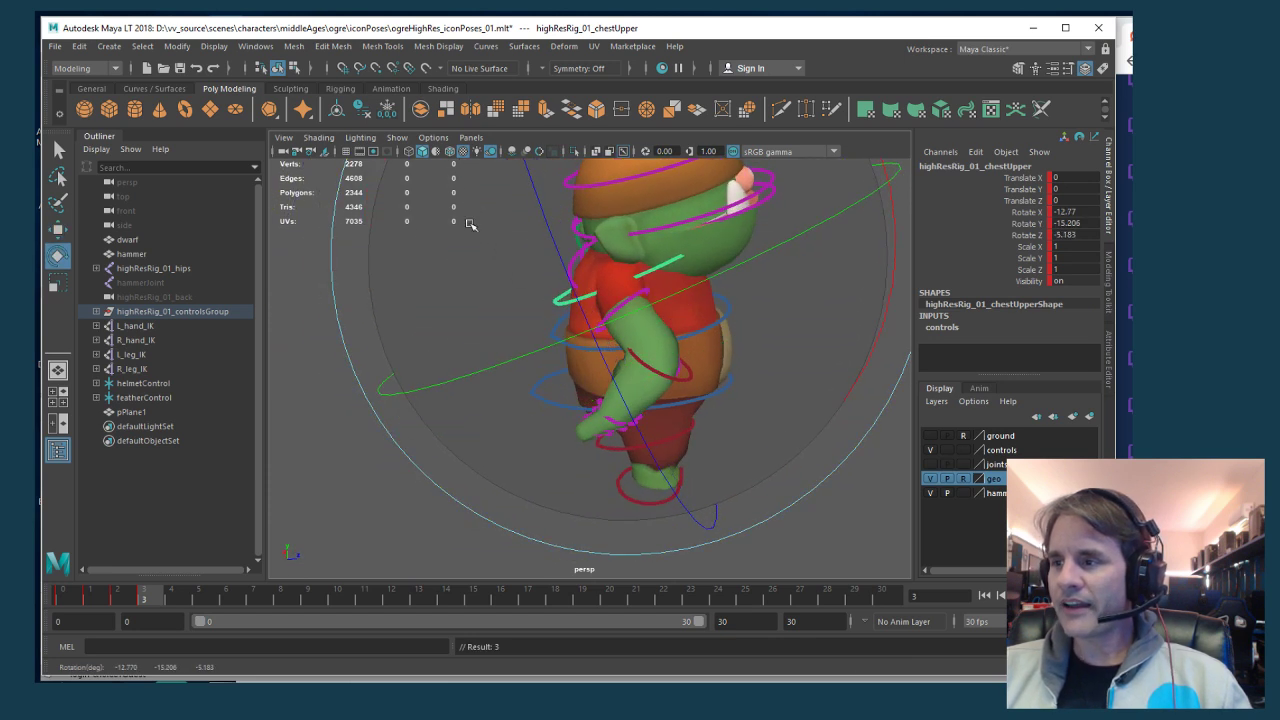
{"action": "key", "text": "ctrl+z"}
{"action": "key", "text": "w"}
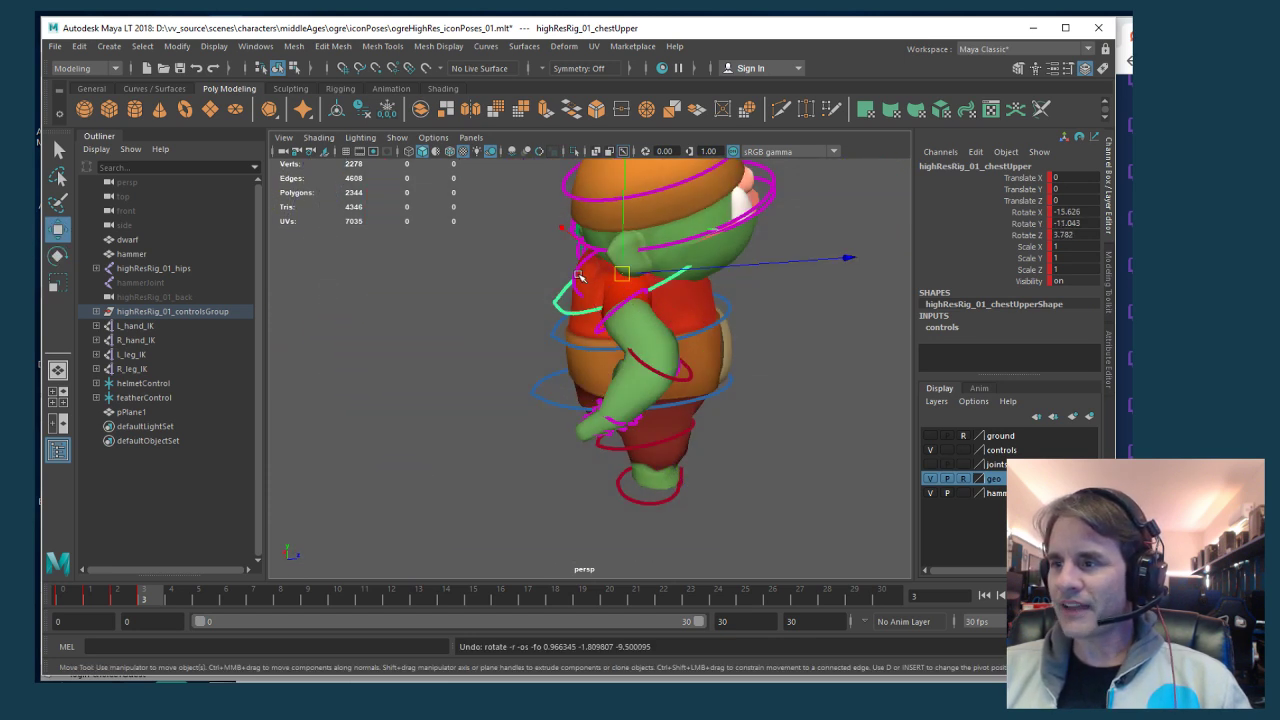
Rotate IK_shoulder_right to 3.086, -14.973, -20.014 to reposition the right arm
{"action": "left_click", "coordinate": [578, 276]}
{"action": "key", "text": "e"}
{"action": "left_click_drag", "start_coordinate": [578, 276], "coordinate": [539, 252]}
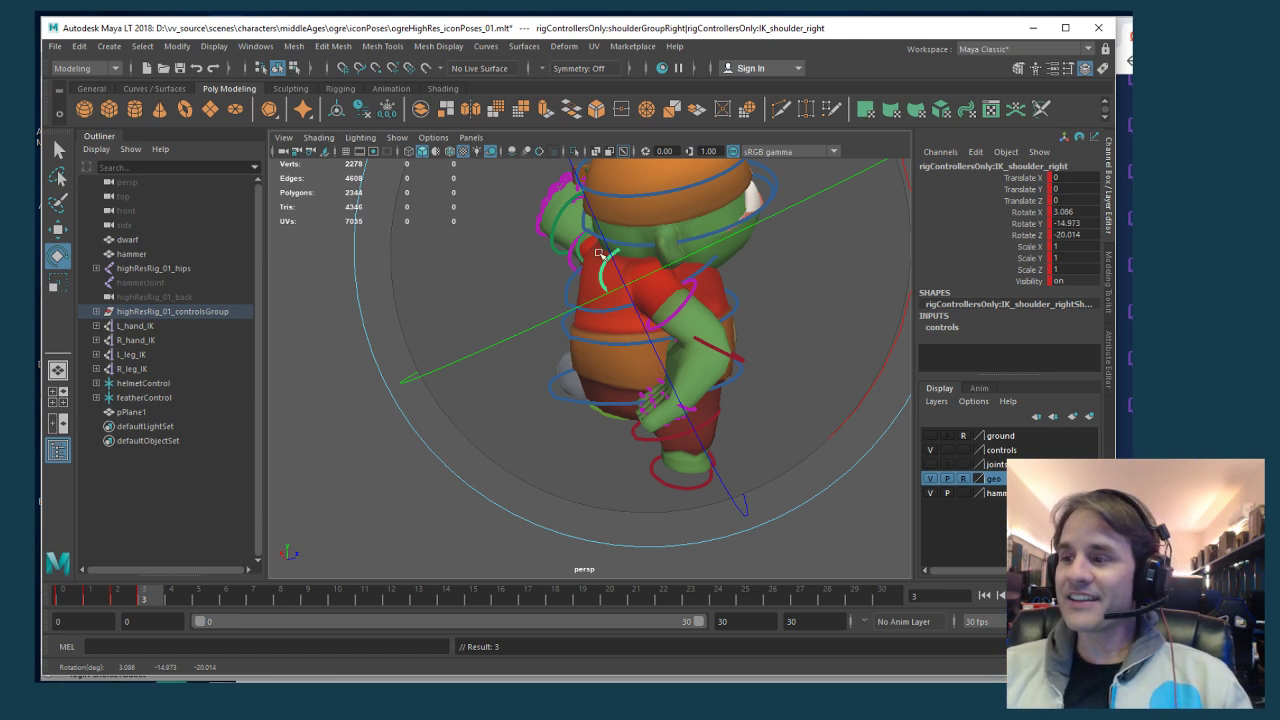
{"action": "left_click_drag", "start_coordinate": [763, 394], "coordinate": [565, 387], "text": "alt"}
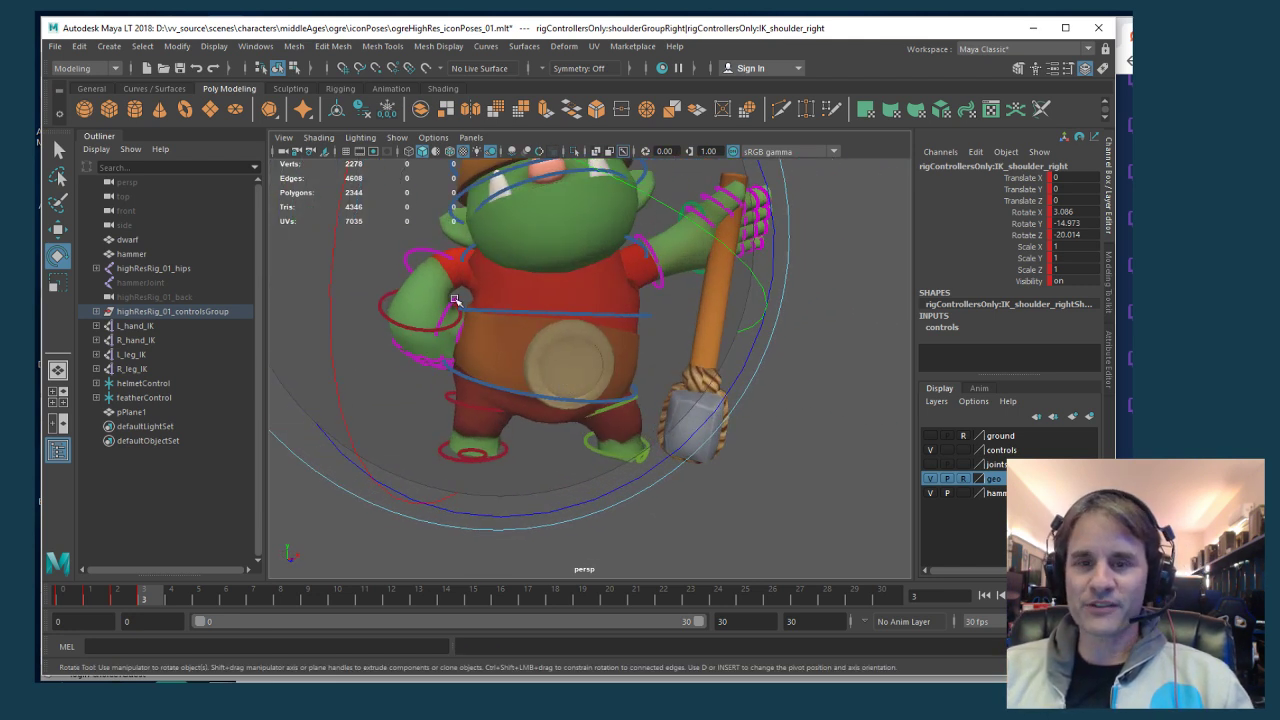
{"action": "left_click_drag", "start_coordinate": [454, 299], "coordinate": [515, 321], "text": "alt"}
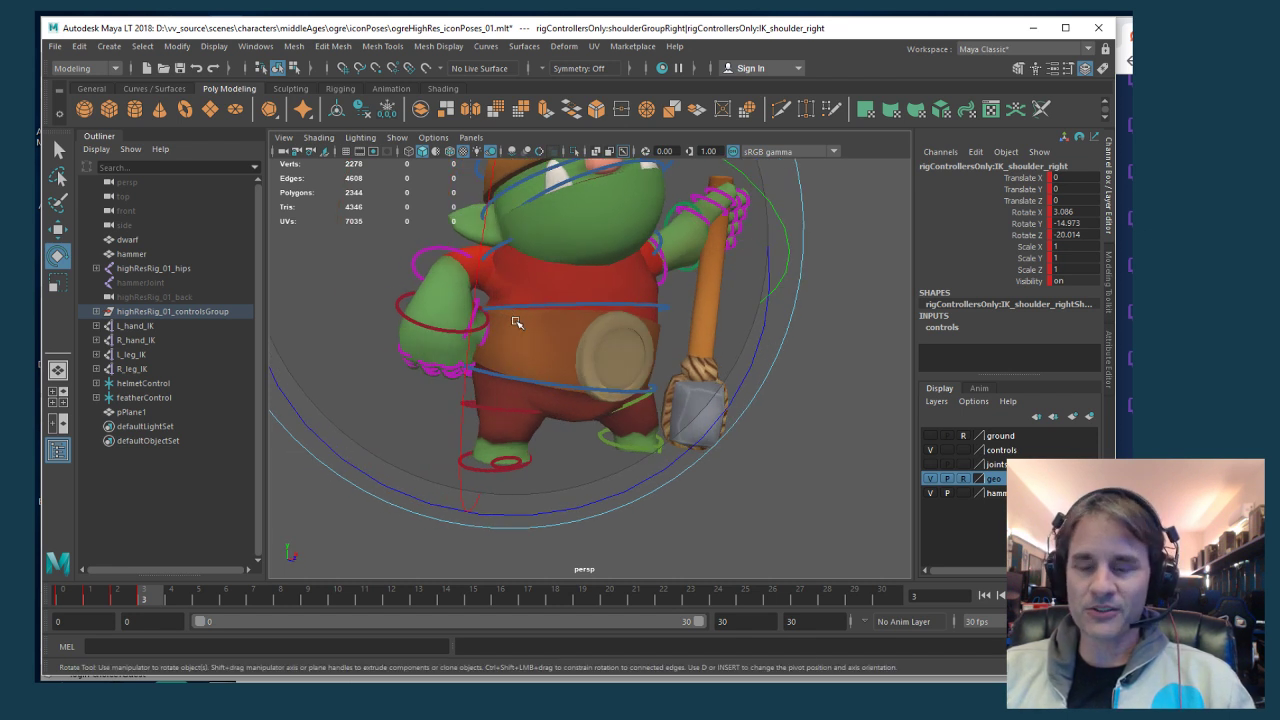
{"action": "scroll", "coordinate": [493, 320], "scroll_direction": "up", "scroll_amount": 4}
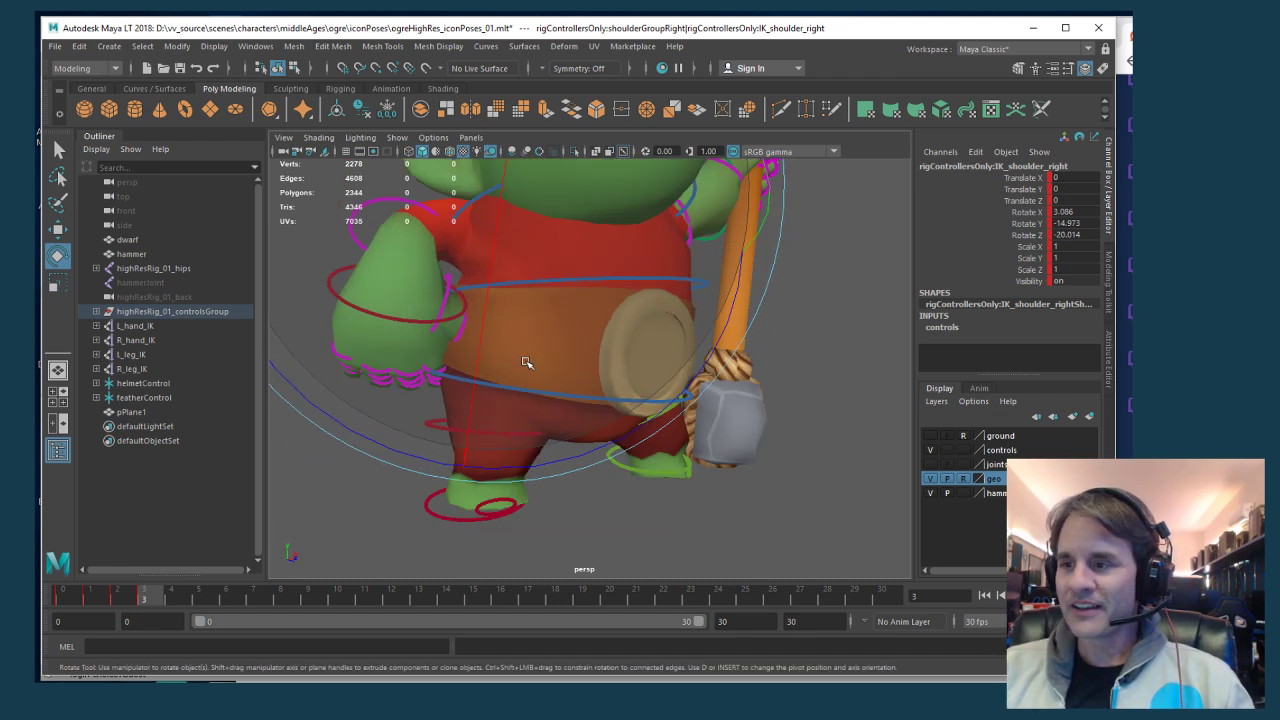
Select the right thumb base control
{"action": "left_click", "coordinate": [344, 327]}
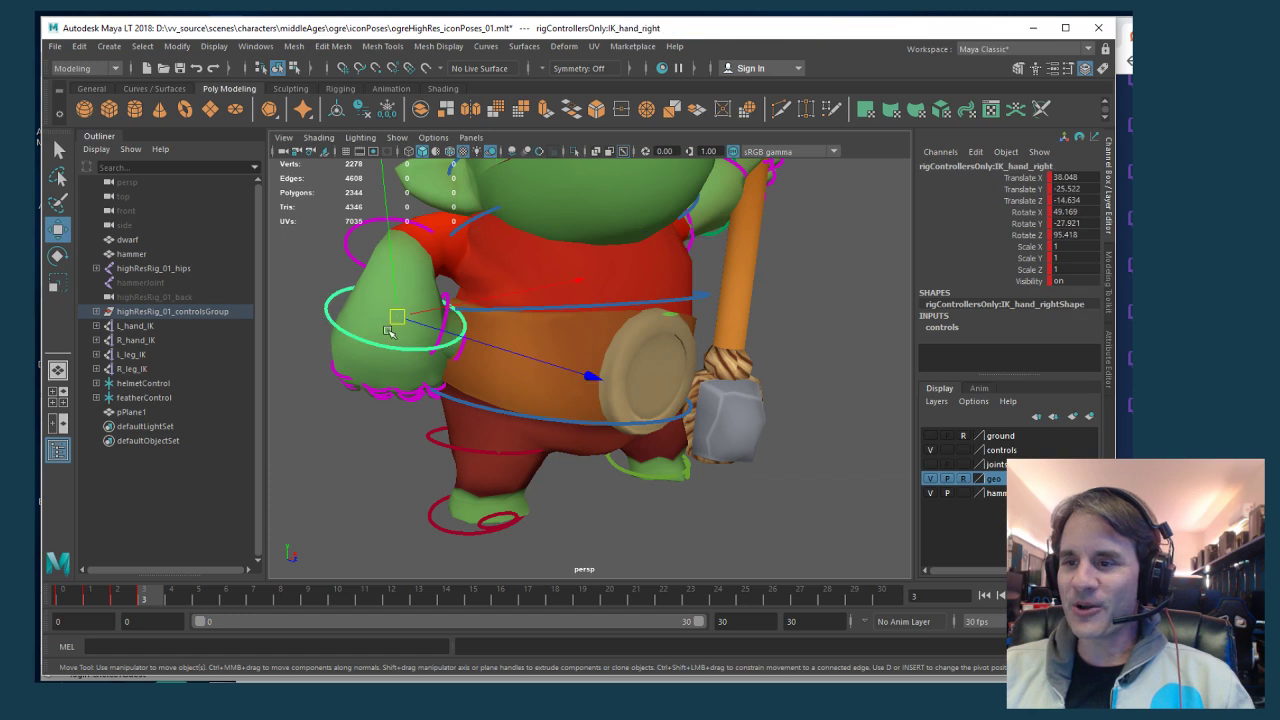
{"action": "left_click_drag", "start_coordinate": [388, 319], "coordinate": [586, 355], "text": "alt"}
{"action": "left_click", "coordinate": [413, 327]}
Rotate the right thumb's base control to start bending the thumb
{"action": "key", "text": "w"}
{"action": "key", "text": "e"}
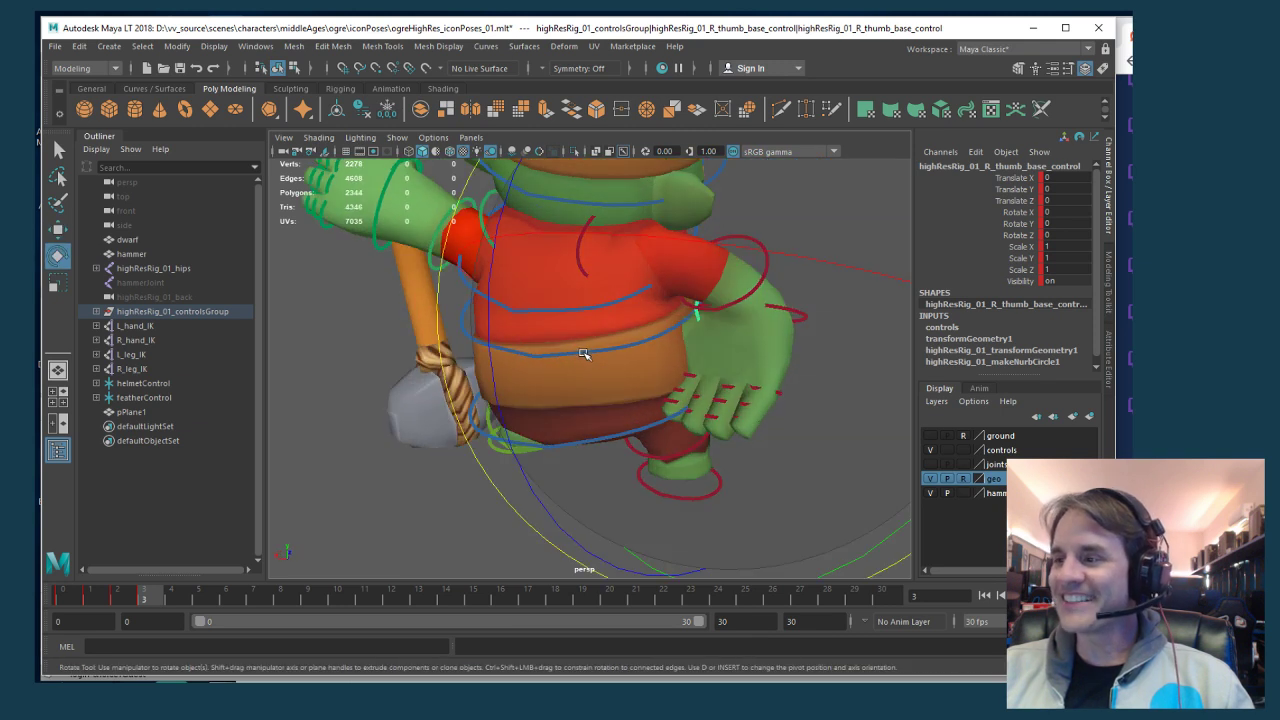
{"action": "left_click_drag", "start_coordinate": [754, 364], "coordinate": [690, 345]}
{"action": "scroll", "coordinate": [685, 343], "scroll_direction": "up", "scroll_amount": 6}
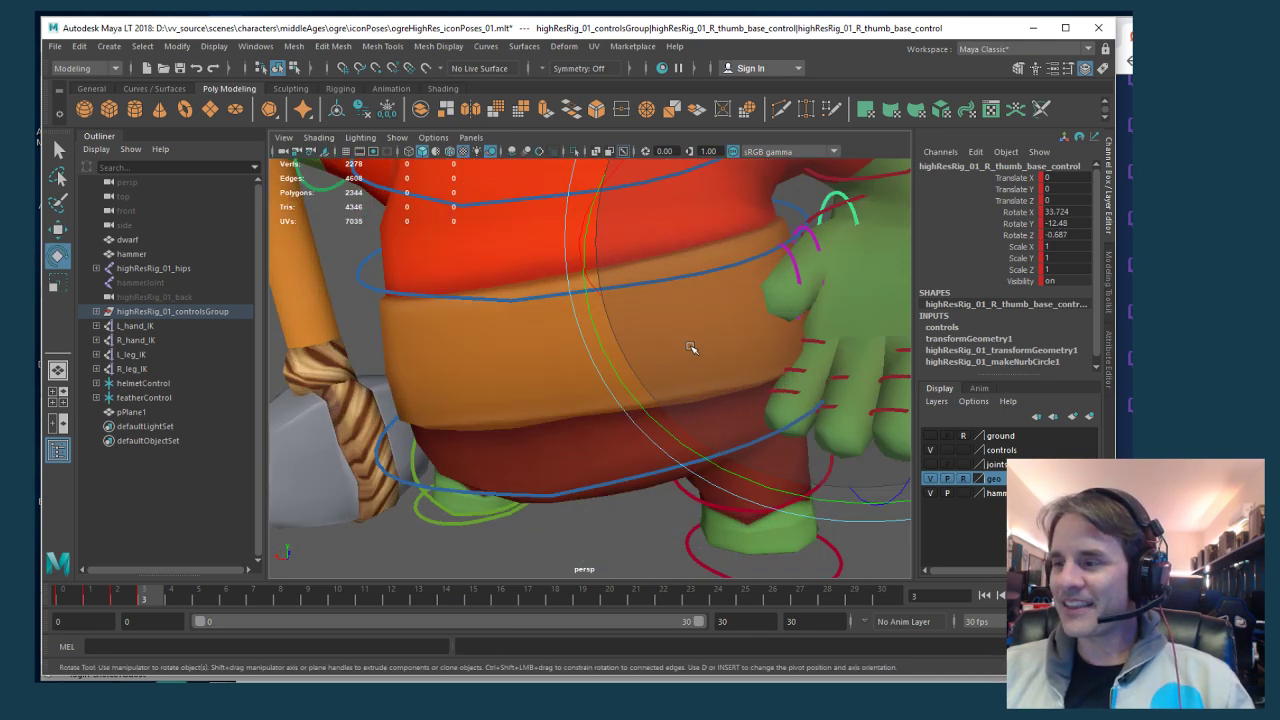
Select the pinky, ring, middle and index finger controls on the right hand
{"action": "key", "text": "w"}
{"action": "left_click_drag", "start_coordinate": [763, 376], "coordinate": [680, 370], "text": "alt"}
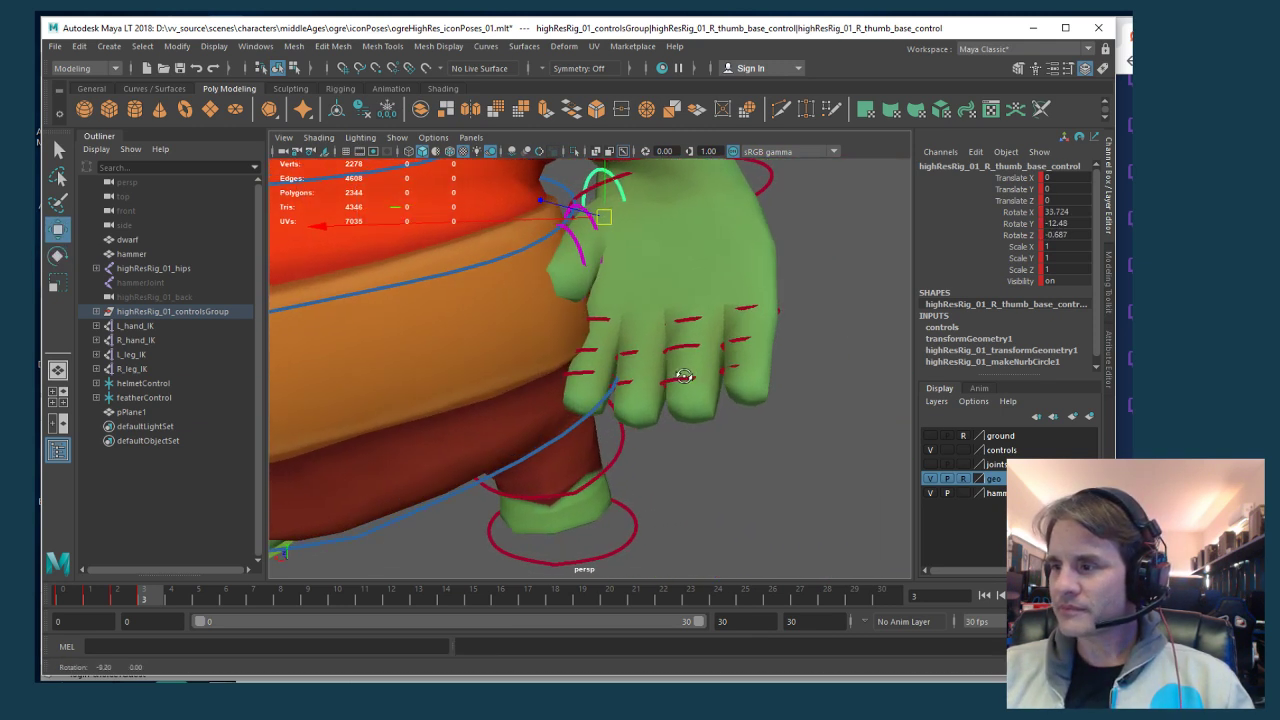
{"action": "left_click", "coordinate": [738, 367]}
{"action": "left_click", "coordinate": [746, 305]}
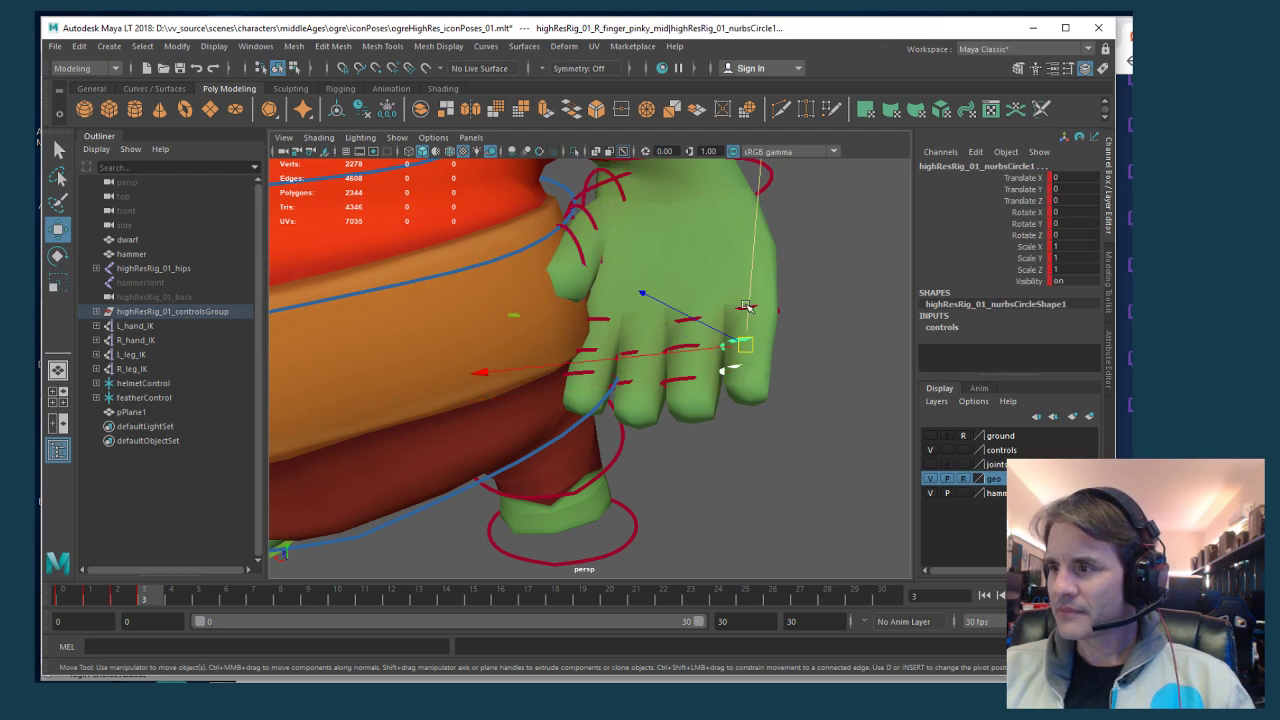
{"action": "middle_click_drag", "start_coordinate": [744, 308], "coordinate": [741, 313]}
{"action": "left_click", "coordinate": [762, 307]}
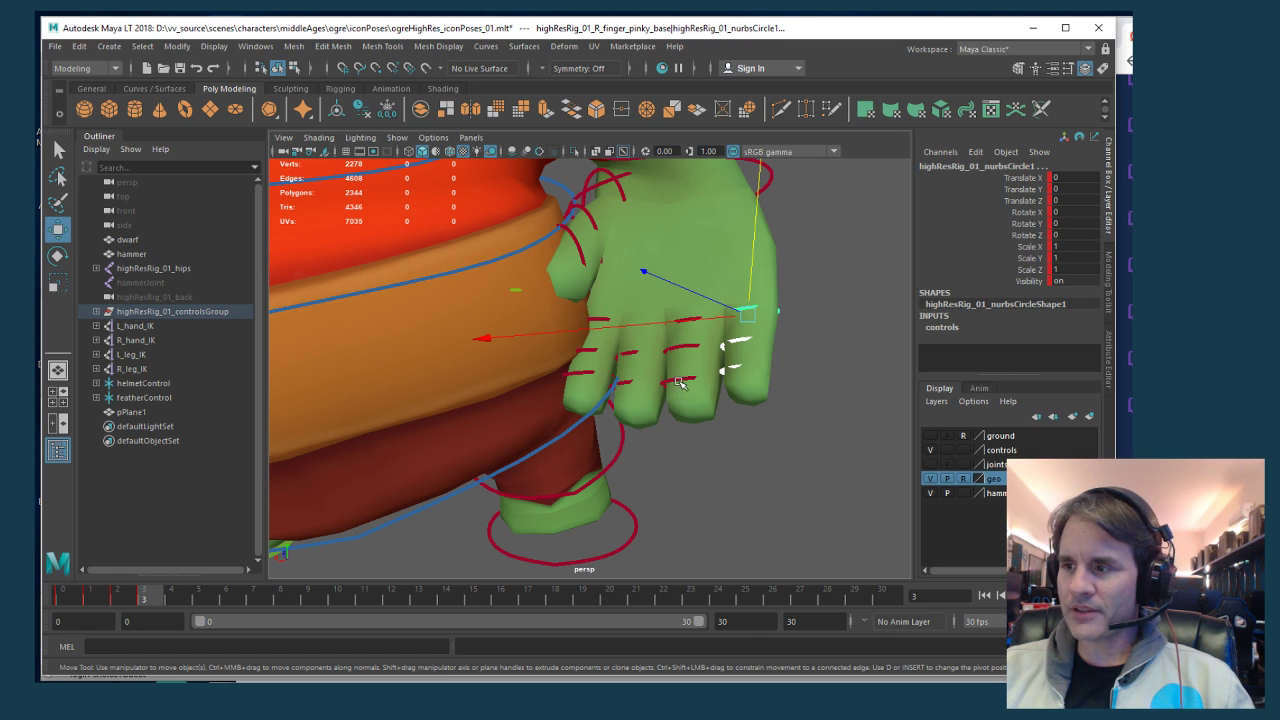
{"action": "left_click", "coordinate": [678, 346]}
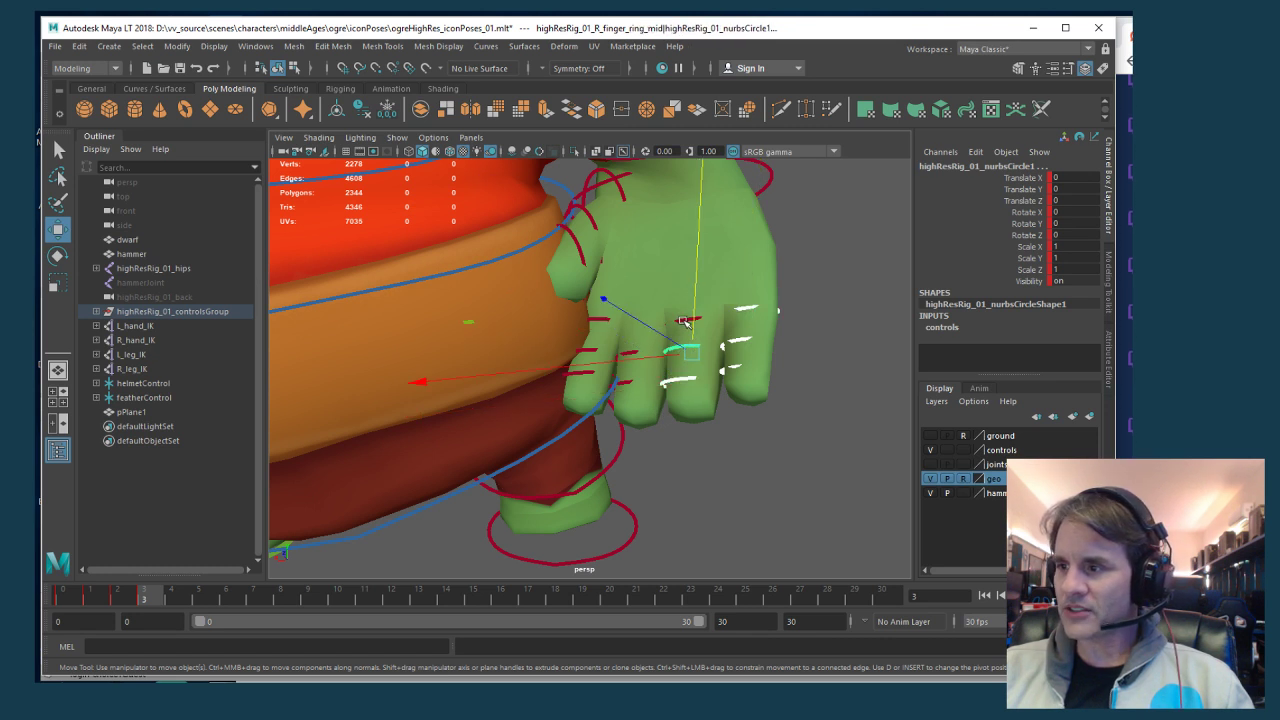
{"action": "left_click", "coordinate": [683, 320]}
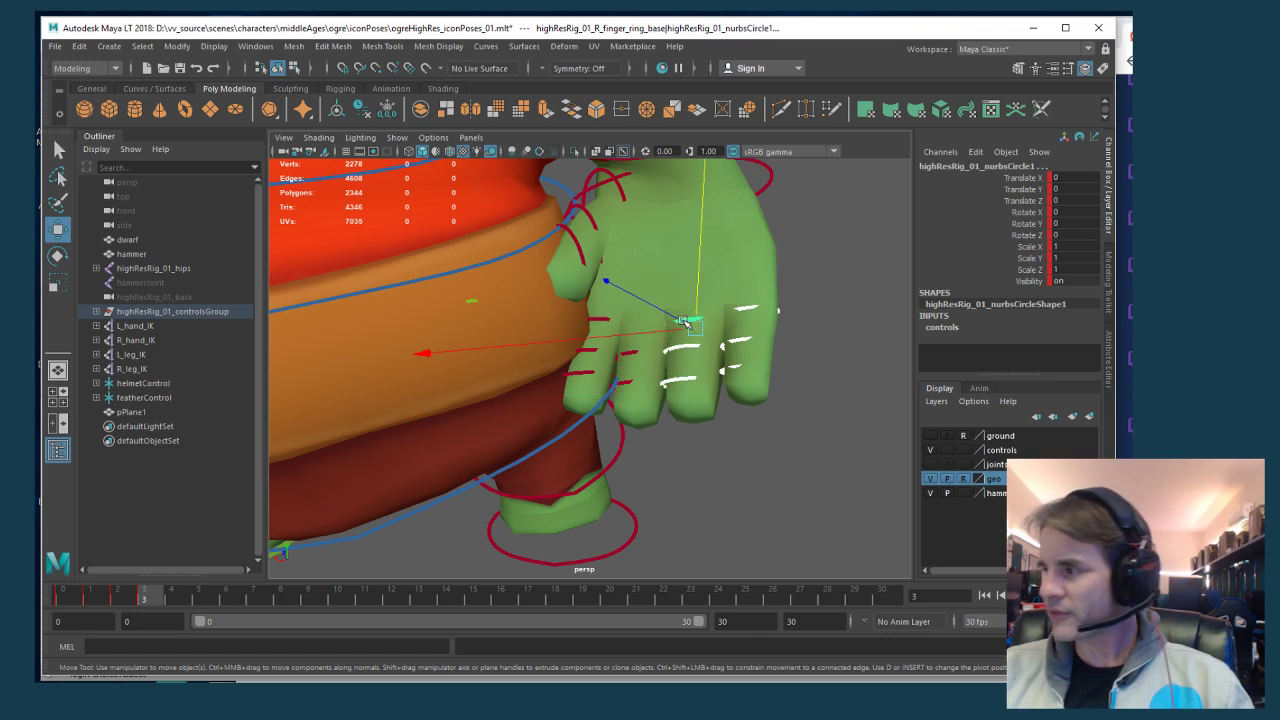
{"action": "left_click", "coordinate": [634, 358]}
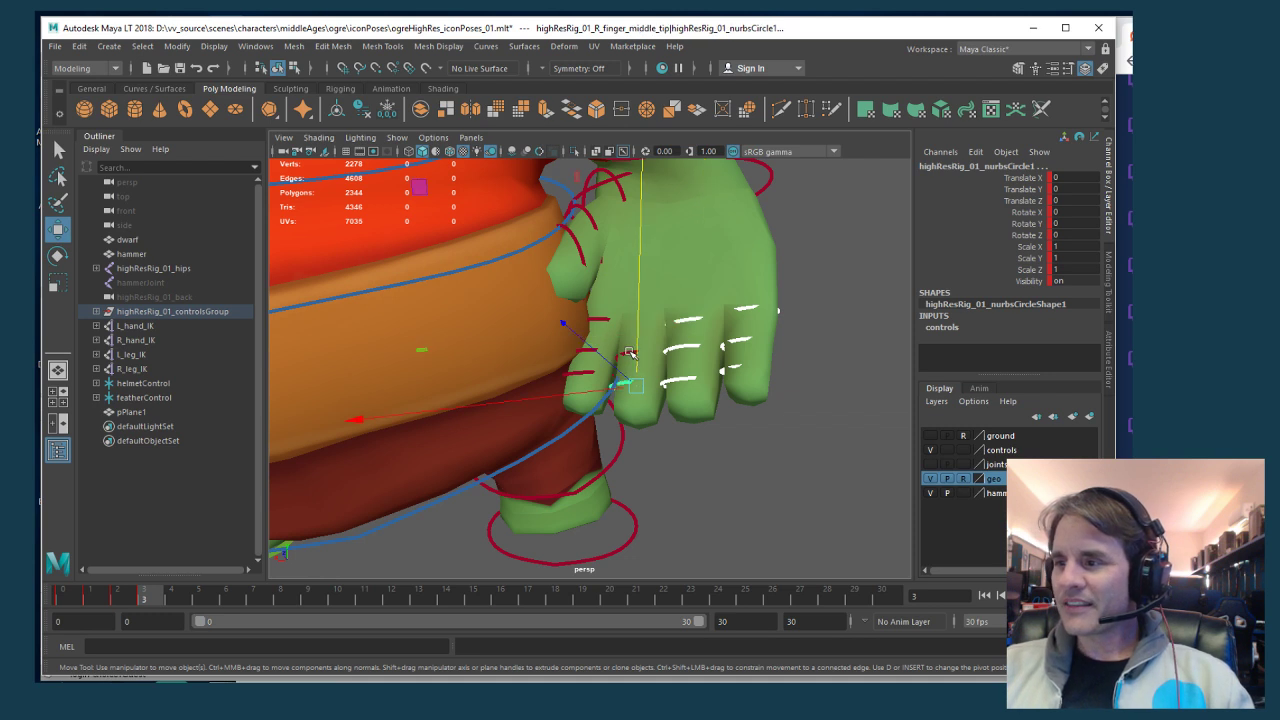
{"action": "left_click_drag", "start_coordinate": [630, 353], "coordinate": [478, 322], "text": "alt"}
{"action": "left_click", "coordinate": [476, 323]}
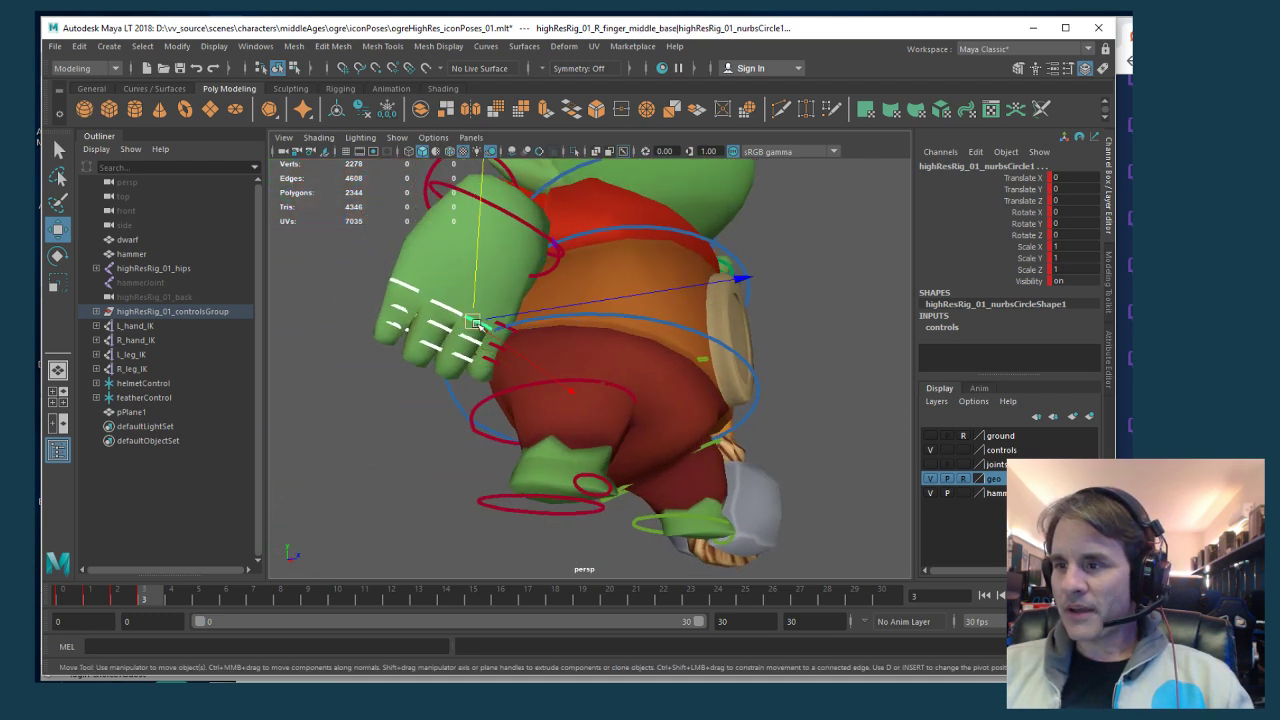
{"action": "left_click", "coordinate": [494, 352]}
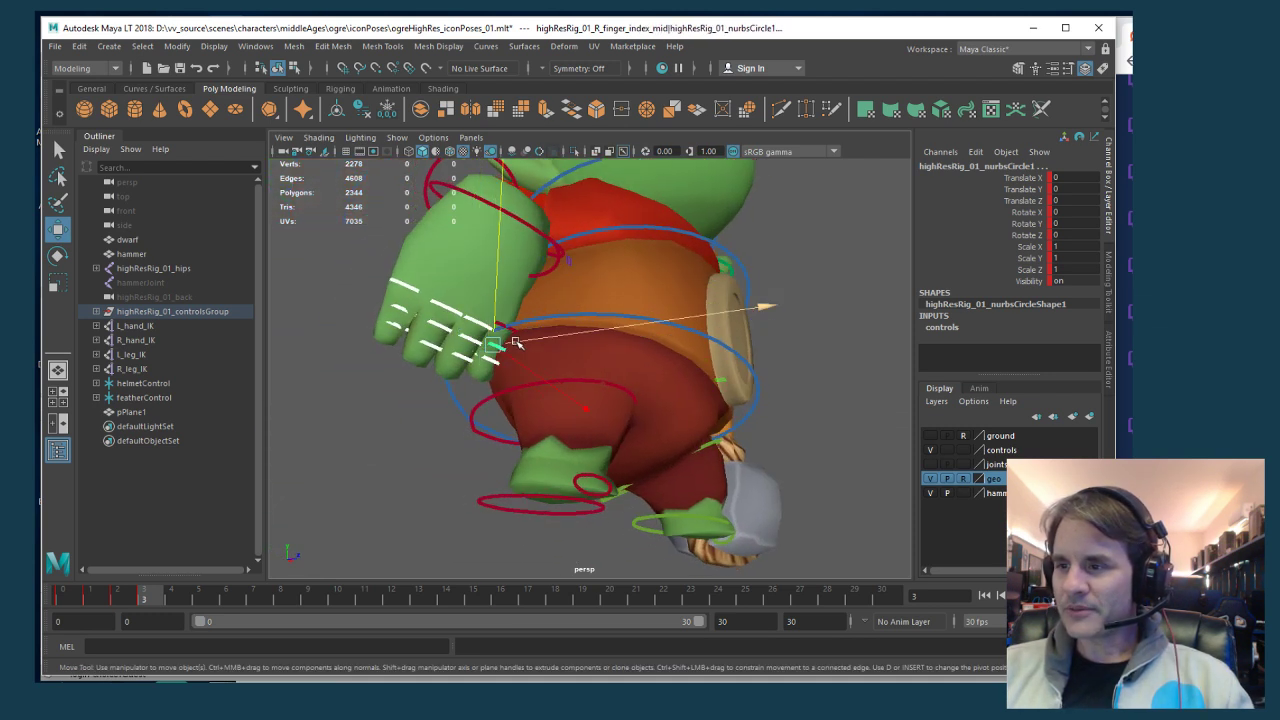
{"action": "left_click", "coordinate": [506, 331]}
{"action": "left_click", "coordinate": [513, 333]}
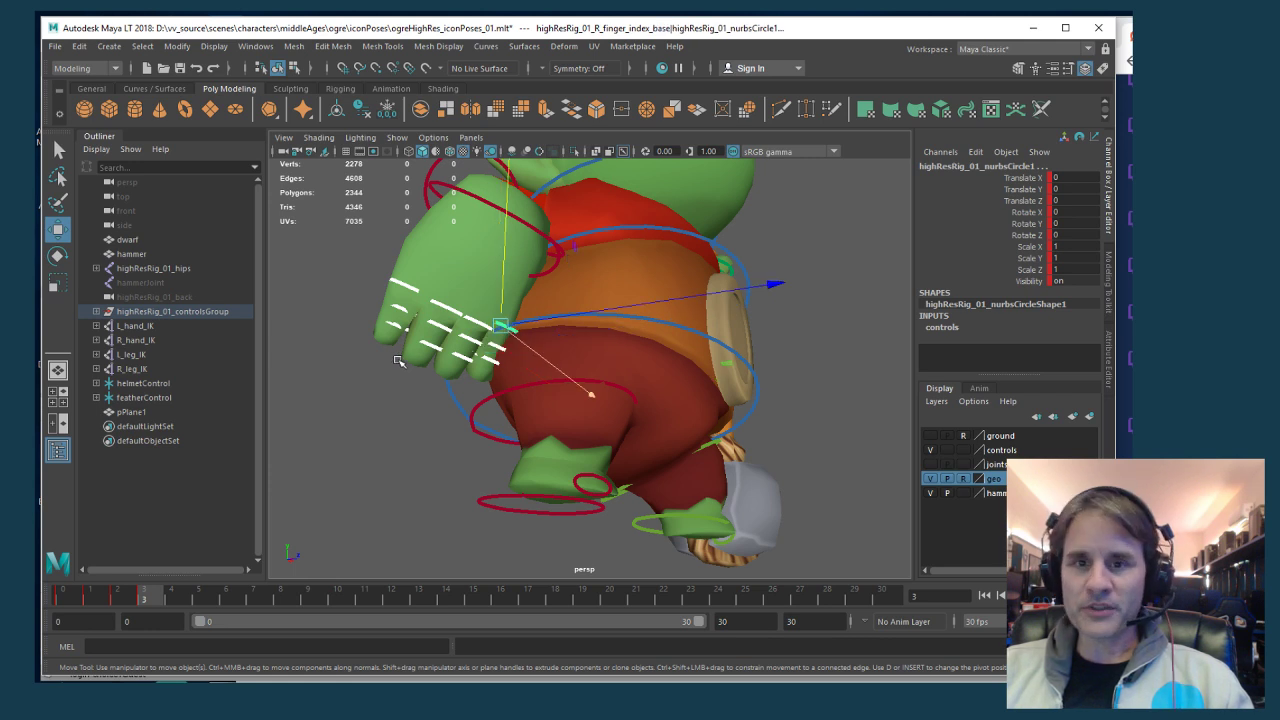
Rotate the selected finger controls to curl the fingers into a fist
{"action": "left_click_drag", "start_coordinate": [400, 360], "coordinate": [500, 440], "text": "alt"}
{"action": "key", "text": "e"}
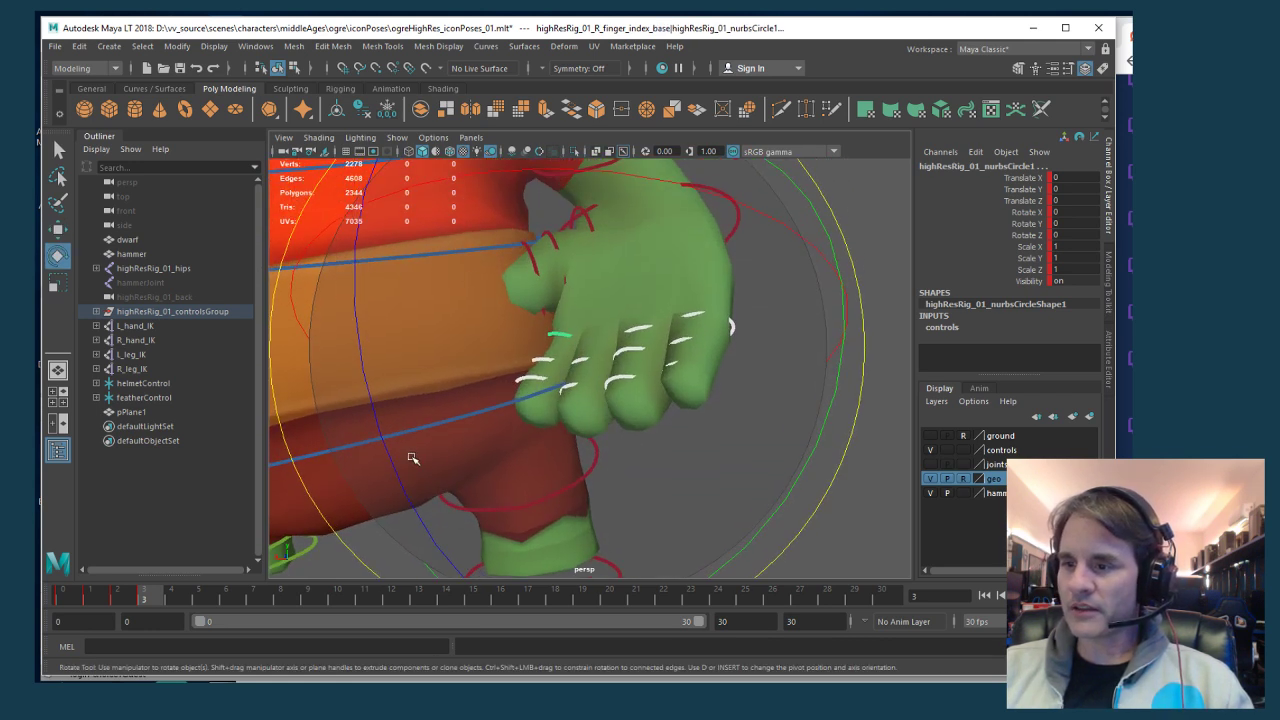
{"action": "left_click_drag", "start_coordinate": [414, 457], "coordinate": [554, 298]}
Curl the thumb's middle joint inward, then pick the thumb base control for rotating
{"action": "key", "text": "w"}
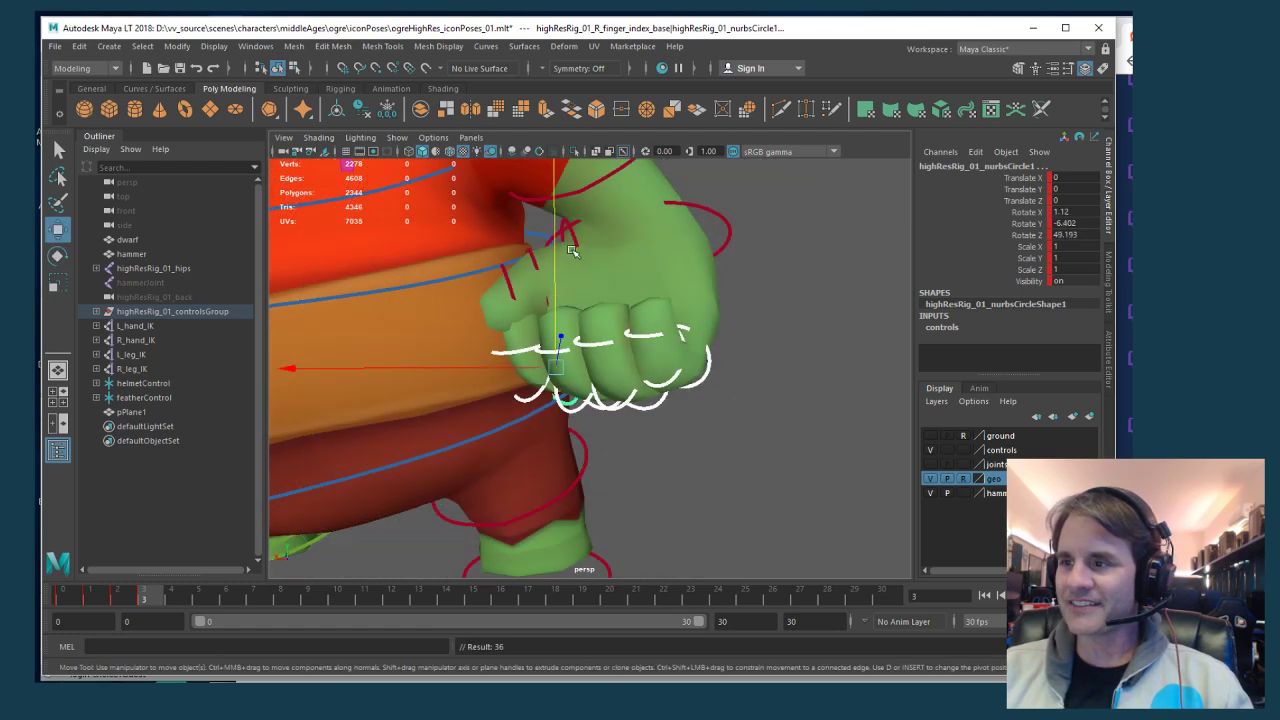
{"action": "left_click", "coordinate": [519, 280]}
{"action": "left_click", "coordinate": [537, 262]}
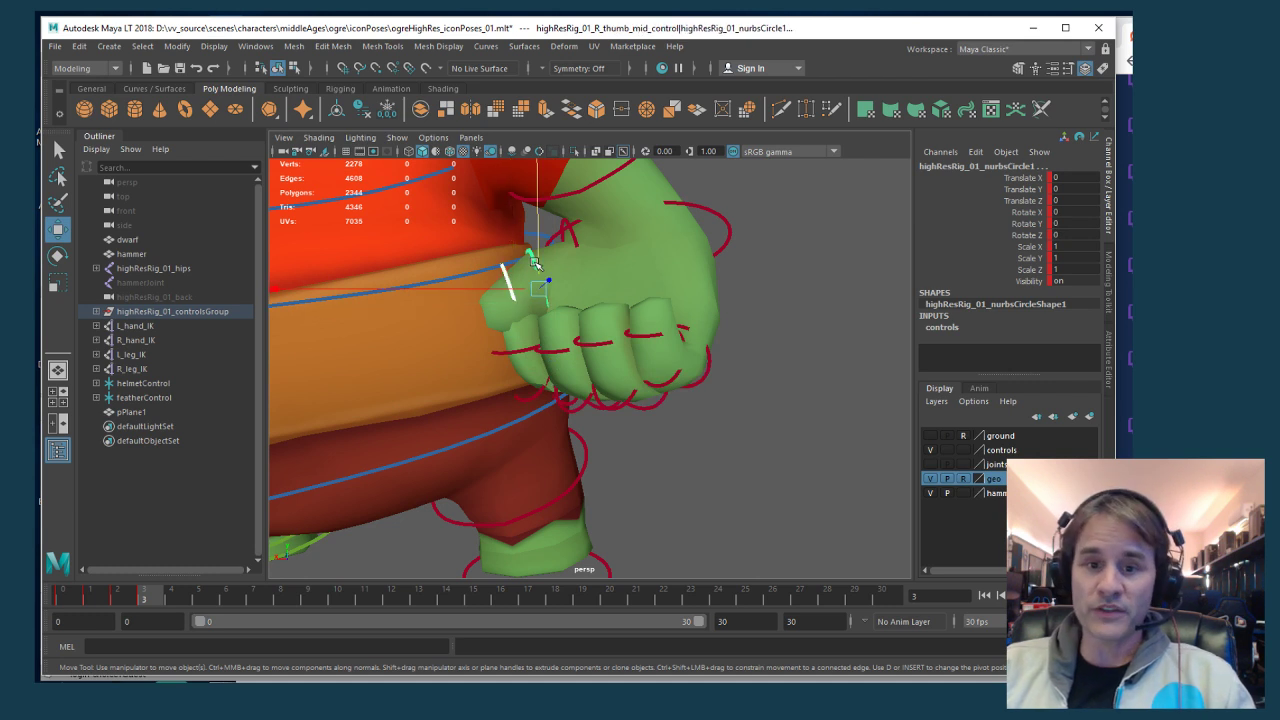
{"action": "key", "text": "e"}
{"action": "left_click_drag", "start_coordinate": [524, 350], "coordinate": [608, 308]}
{"action": "key", "text": "w"}
{"action": "left_click", "coordinate": [556, 275]}
{"action": "key", "text": "e"}
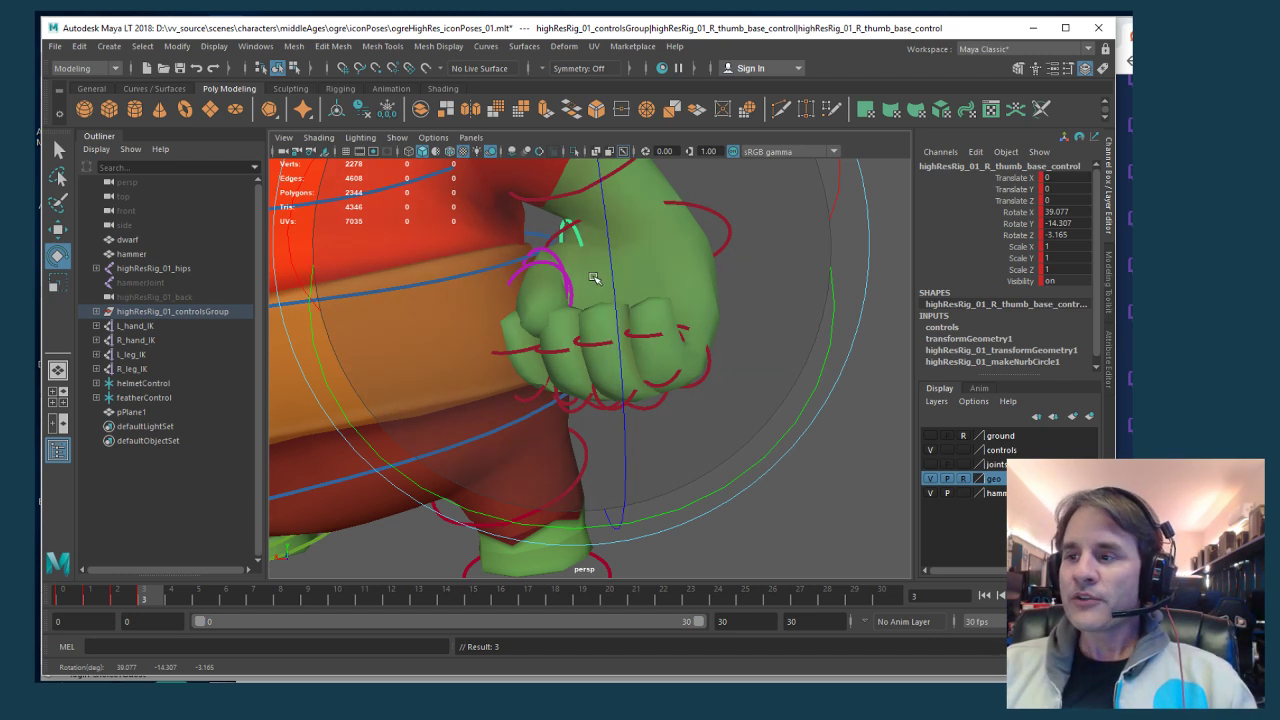
Raise the right hand IK control to lift the fist
{"action": "left_click_drag", "start_coordinate": [592, 290], "coordinate": [533, 285], "text": "alt"}
{"action": "key", "text": "w"}
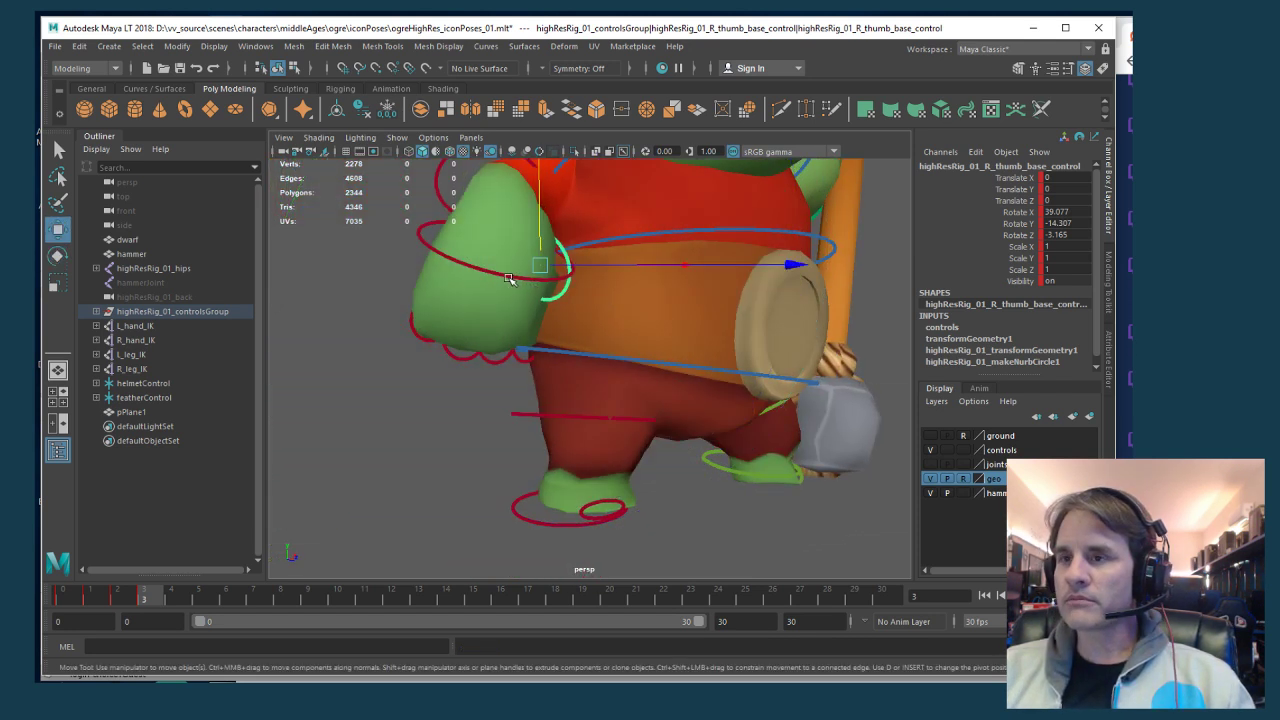
{"action": "left_click", "coordinate": [508, 279]}
{"action": "scroll", "coordinate": [508, 279], "scroll_direction": "down", "scroll_amount": 5}
{"action": "scroll", "coordinate": [560, 295], "scroll_direction": "up", "scroll_amount": 5}
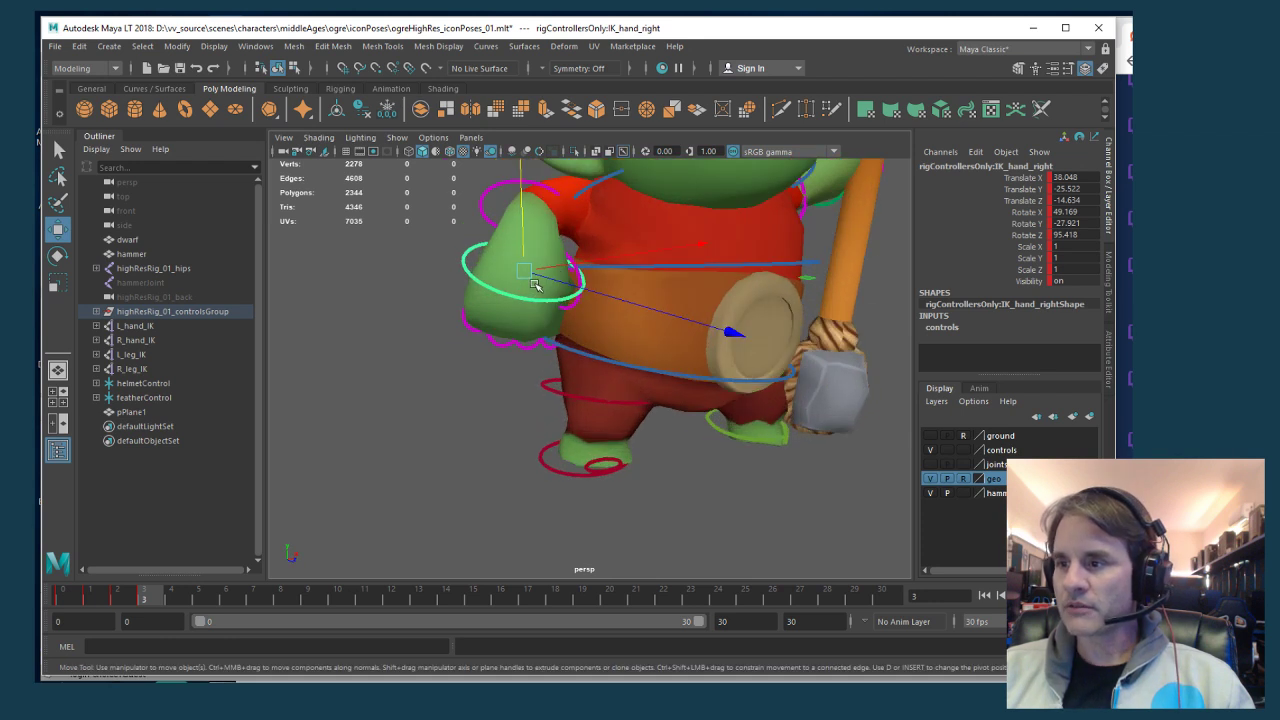
{"action": "left_click_drag", "start_coordinate": [535, 285], "coordinate": [528, 226]}
{"action": "key", "text": "e"}
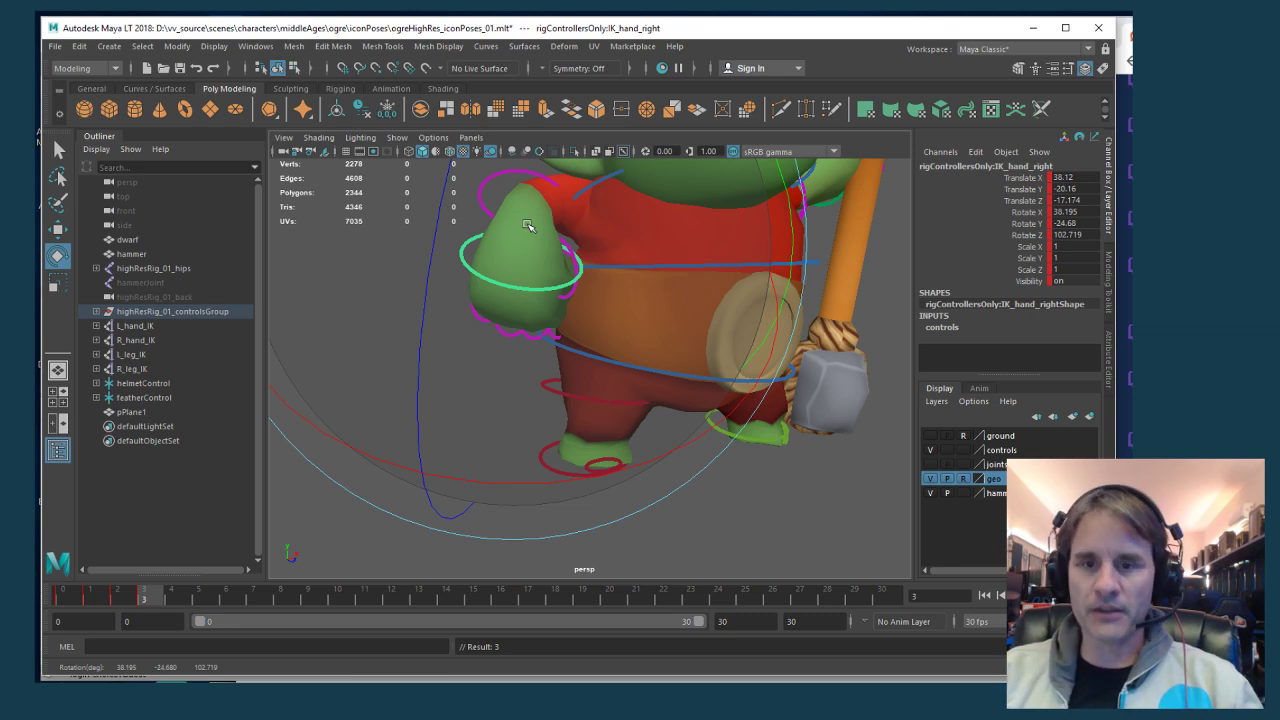
Select the right shoulder control, then try tilting the upper chest and undo it
{"action": "key", "text": "w"}
{"action": "left_click_drag", "start_coordinate": [528, 226], "coordinate": [557, 212], "text": "alt"}
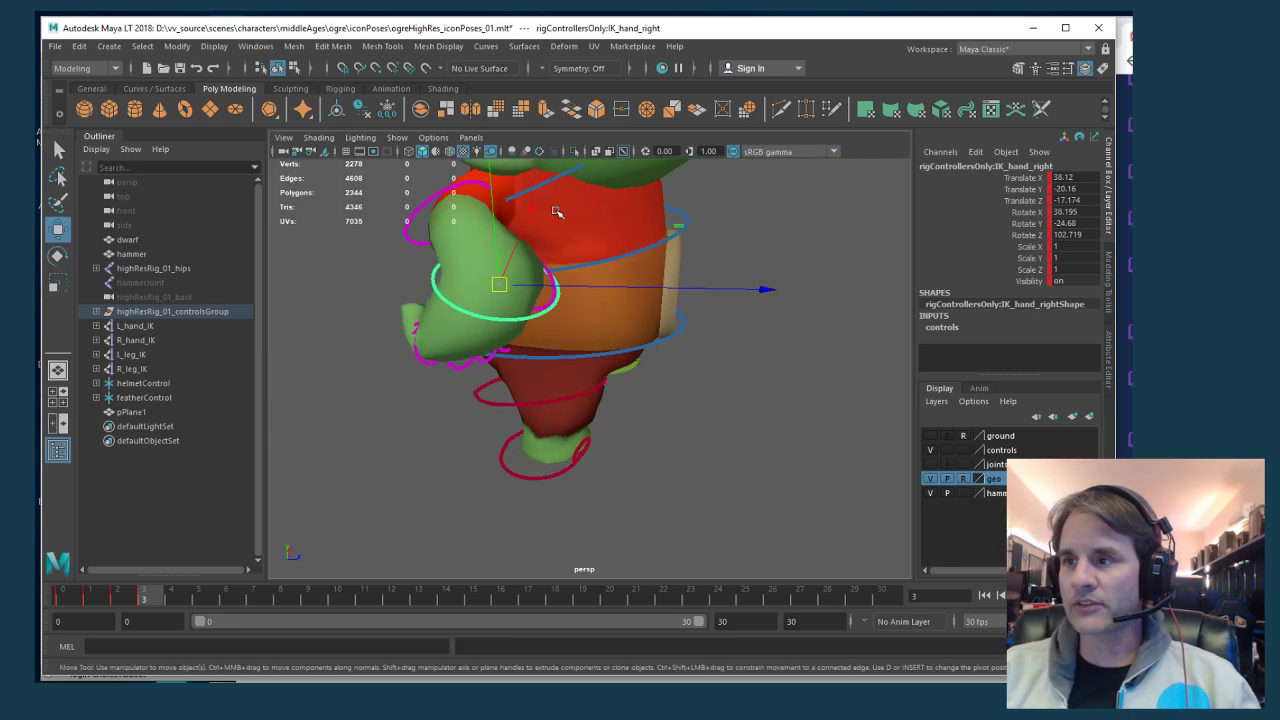
{"action": "left_click_drag", "start_coordinate": [468, 200], "coordinate": [474, 356], "text": "alt"}
{"action": "left_click", "coordinate": [448, 325]}
{"action": "key", "text": "e"}
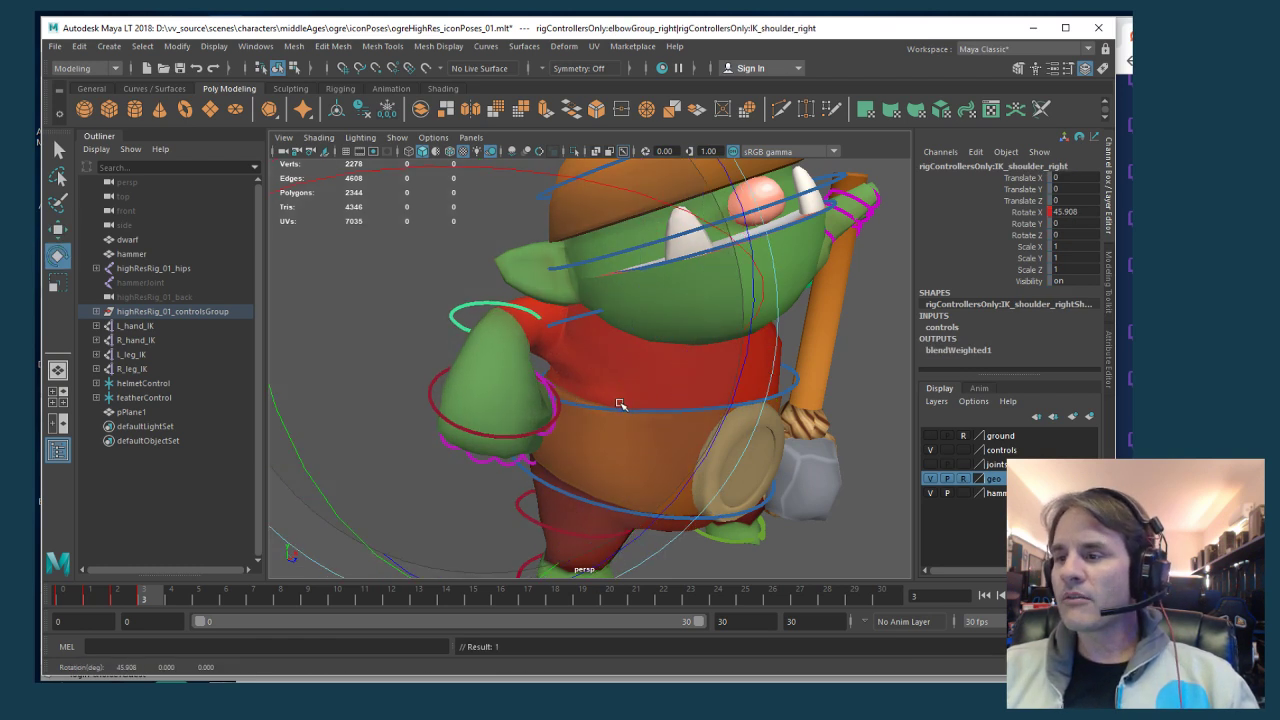
{"action": "scroll", "coordinate": [560, 388], "scroll_direction": "up", "scroll_amount": 3}
{"action": "key", "text": "q"}
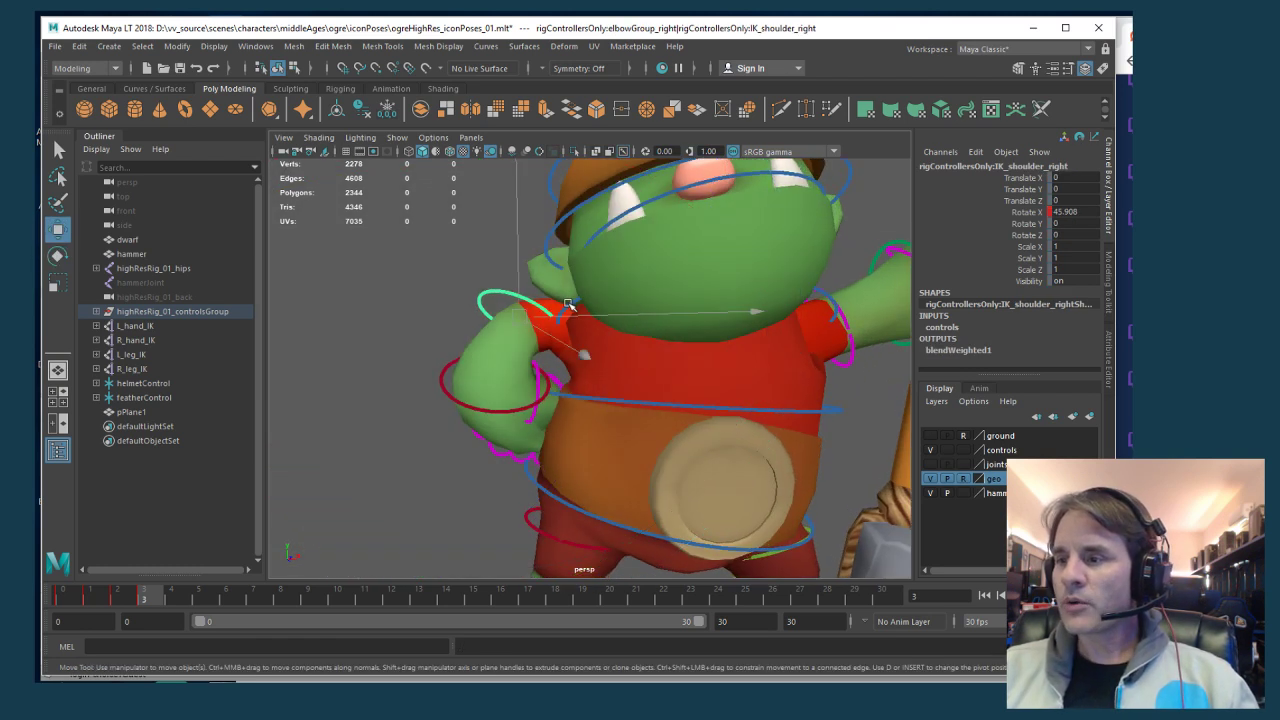
{"action": "left_click", "coordinate": [572, 306]}
{"action": "key", "text": "e"}
{"action": "left_click_drag", "start_coordinate": [755, 396], "coordinate": [777, 480]}
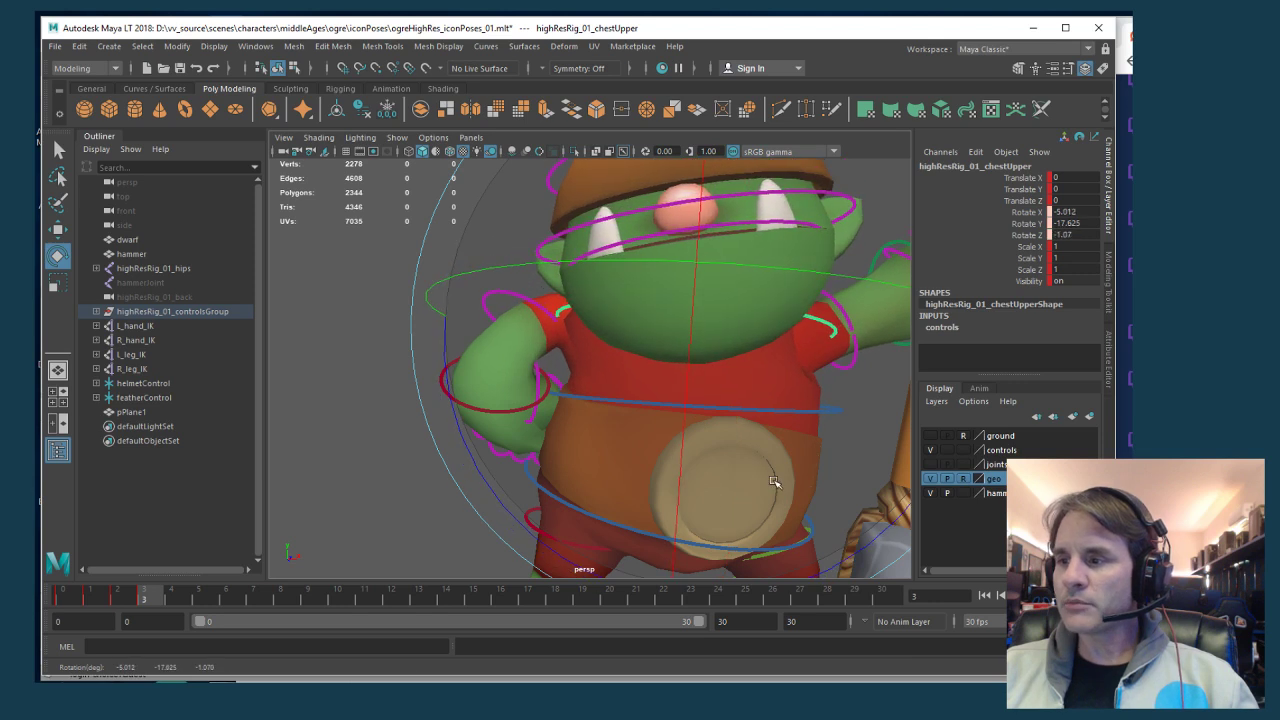
{"action": "key", "text": "ctrl+z"}
Rotate IK_shoulder_right to -6.903, -4.774, -20.081 and tumble around to inspect the ogre
{"action": "left_click_drag", "start_coordinate": [518, 380], "coordinate": [596, 358], "text": "alt"}
{"action": "key", "text": "w"}
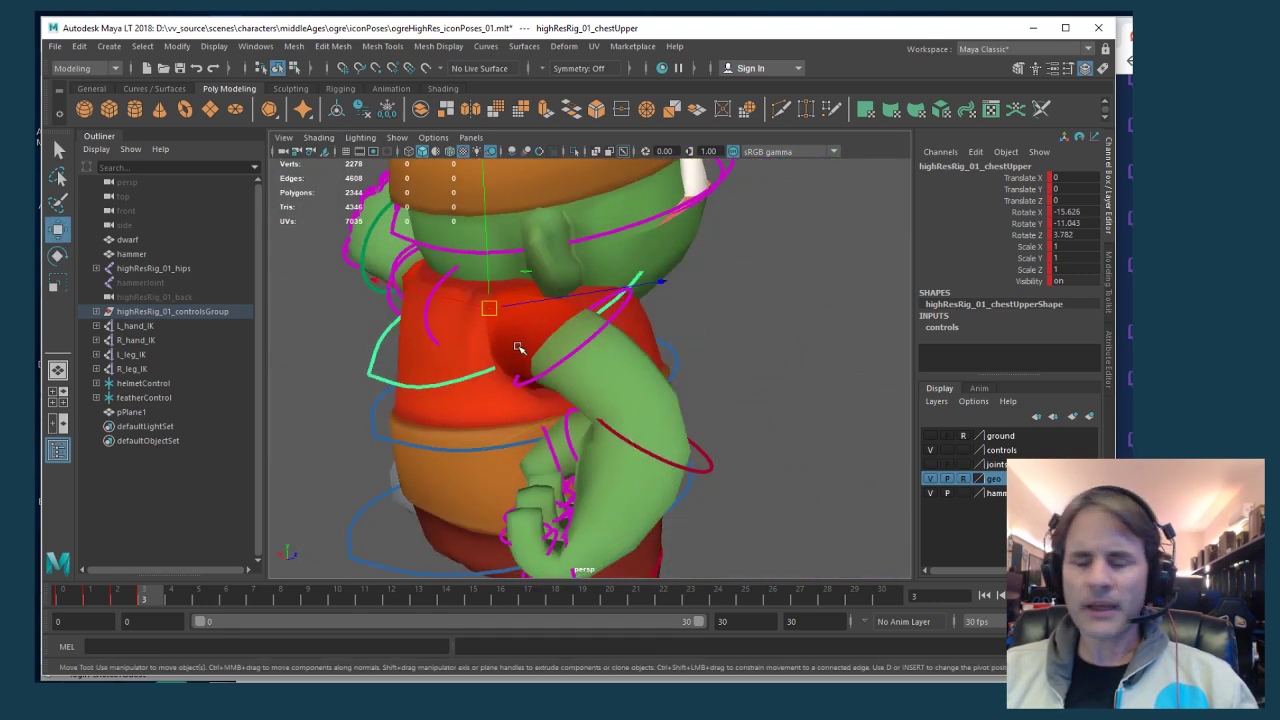
{"action": "left_click", "coordinate": [425, 313]}
{"action": "key", "text": "e"}
{"action": "left_click_drag", "start_coordinate": [598, 390], "coordinate": [519, 364], "text": "alt"}
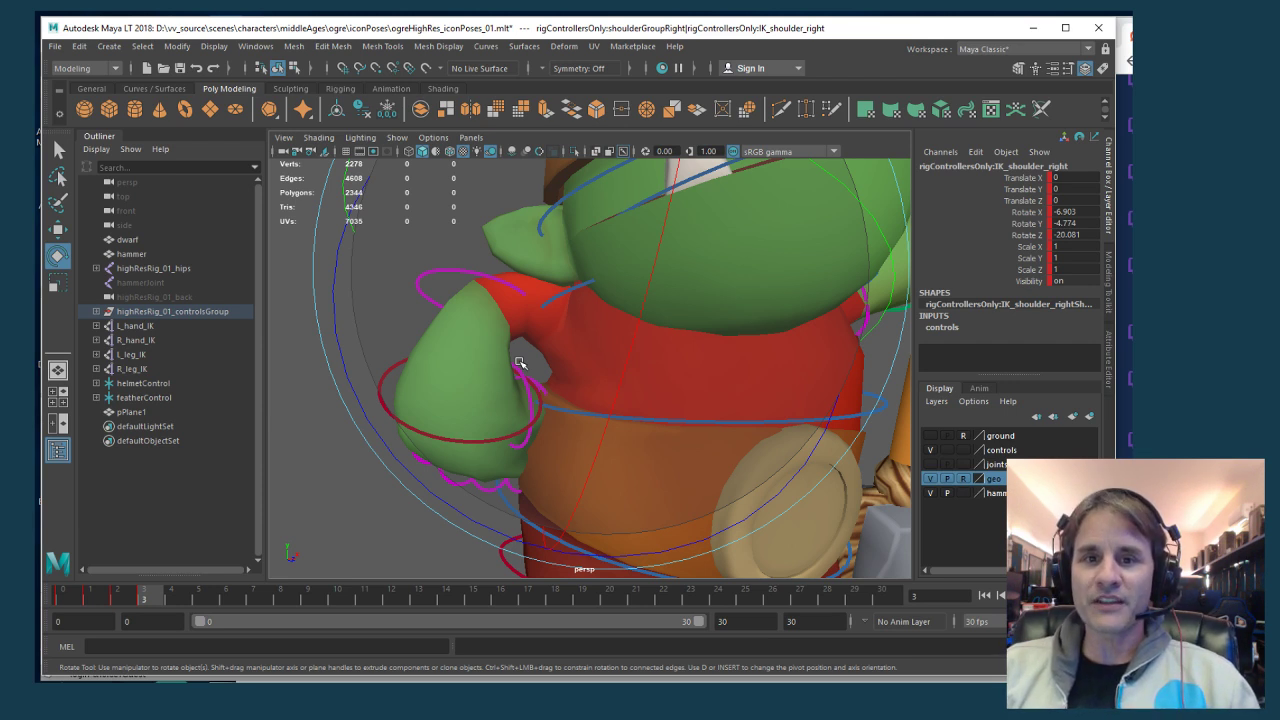
{"action": "left_click_drag", "start_coordinate": [617, 342], "coordinate": [545, 361], "text": "alt"}
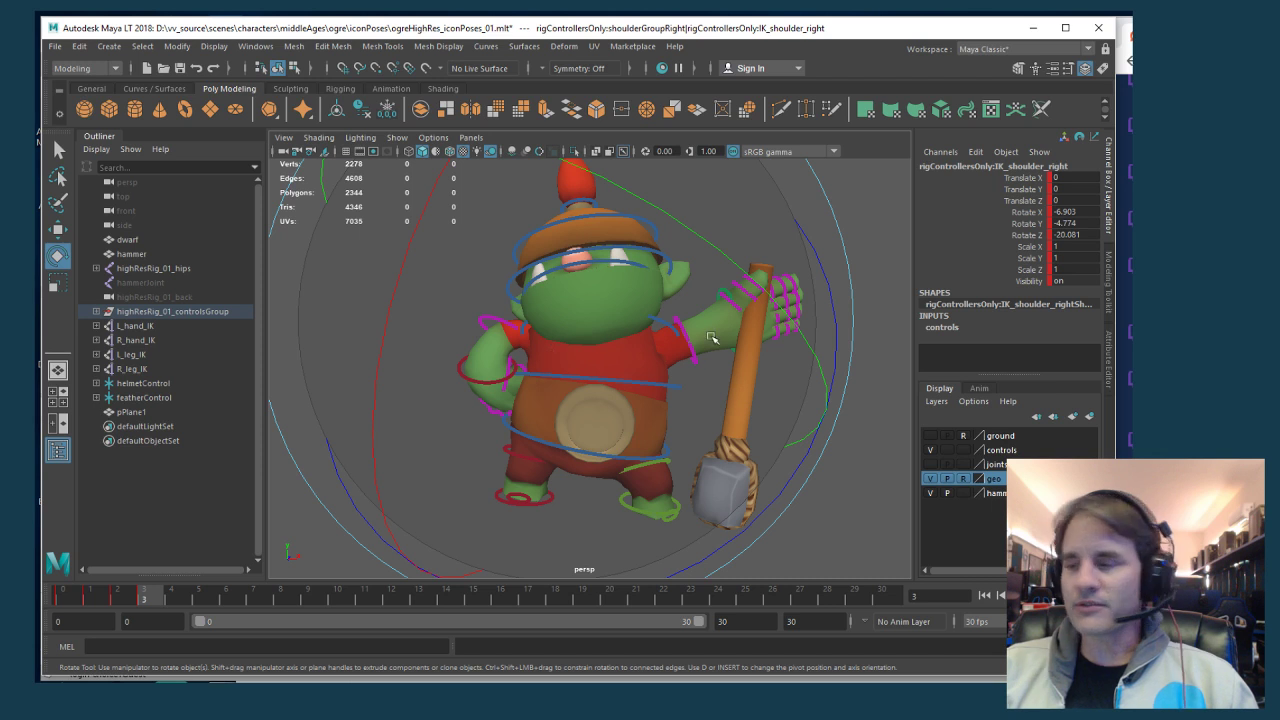
Angle the left hand on the hammer staff by rotating its wrist control
{"action": "key", "text": "w"}
{"action": "left_click_drag", "start_coordinate": [713, 338], "coordinate": [751, 323], "text": "alt"}
{"action": "scroll", "coordinate": [751, 323], "scroll_direction": "up", "scroll_amount": 4}
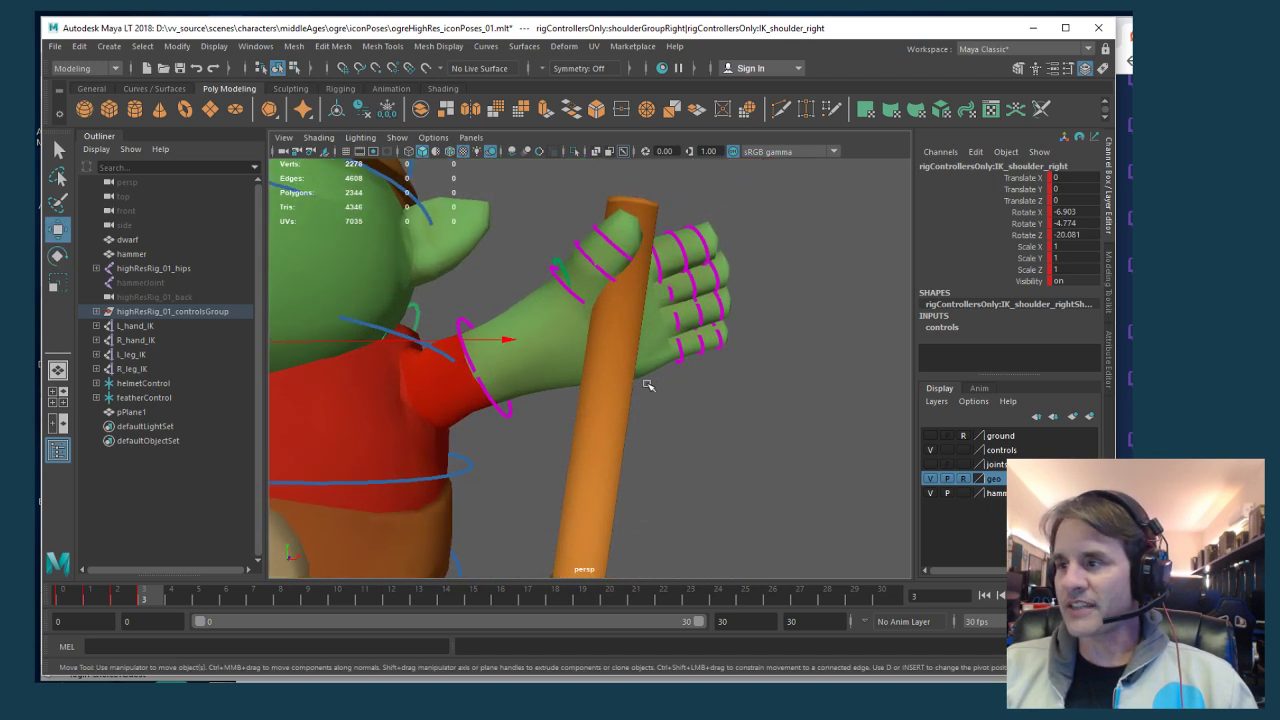
{"action": "left_click_drag", "start_coordinate": [648, 385], "coordinate": [660, 290], "text": "alt"}
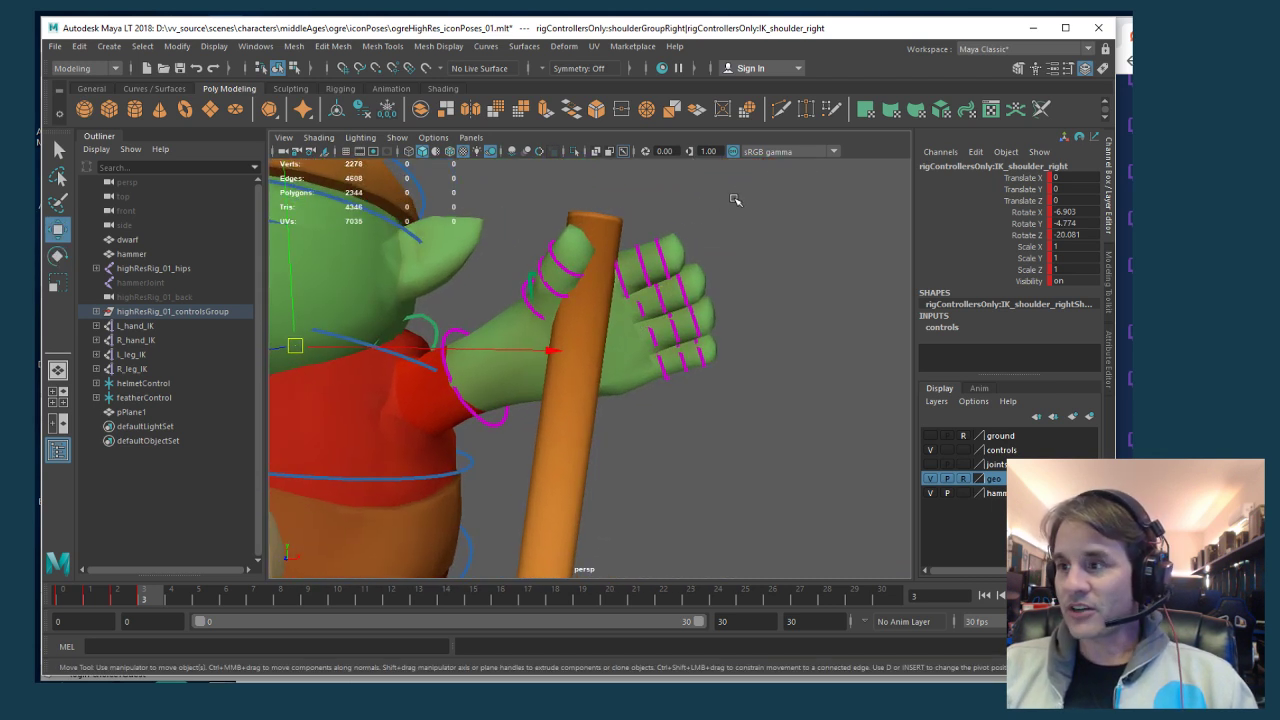
{"action": "left_click_drag", "start_coordinate": [735, 200], "coordinate": [616, 420]}
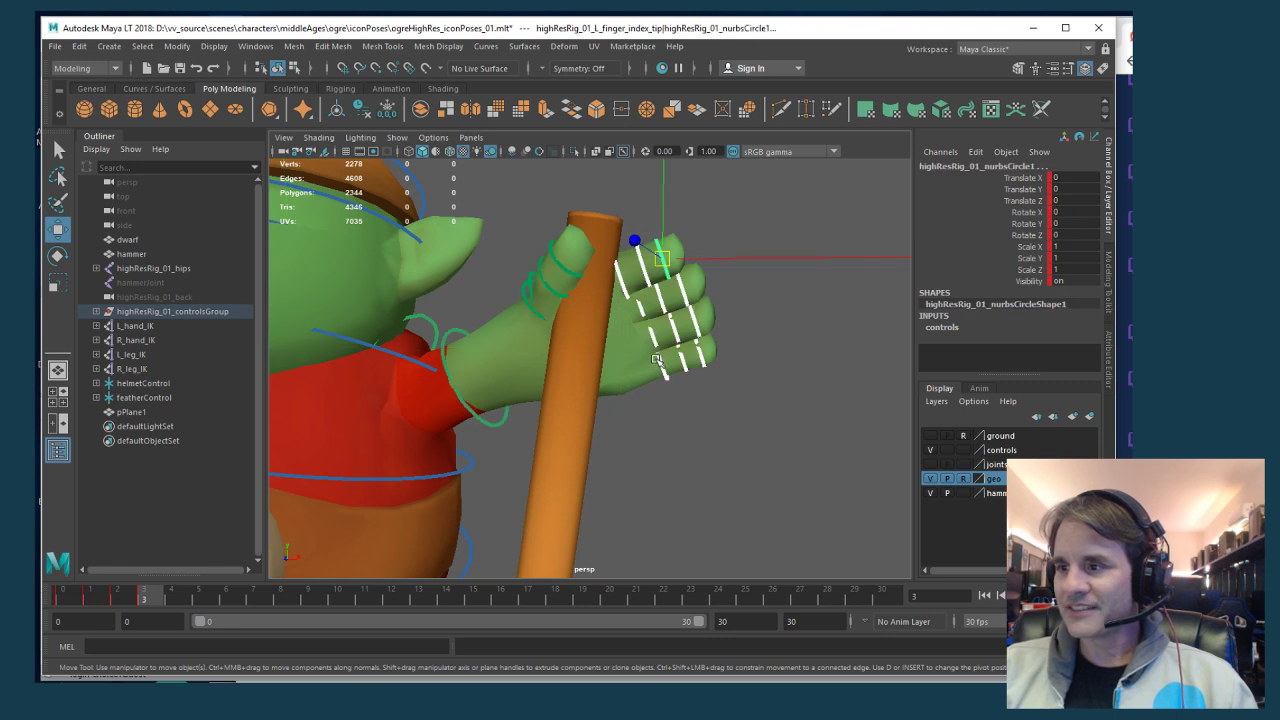
{"action": "left_click_drag", "start_coordinate": [537, 352], "coordinate": [580, 415], "text": "alt"}
{"action": "left_click", "coordinate": [617, 443]}
{"action": "key", "text": "e"}
{"action": "mouse_move", "coordinate": [580, 415]}
{"action": "left_mouse_down", "text": "alt"}
{"action": "mouse_move", "coordinate": [571, 434]}
{"action": "mouse_move", "coordinate": [674, 457]}
{"action": "mouse_move", "coordinate": [803, 425]}
{"action": "mouse_move", "coordinate": [737, 517]}
{"action": "mouse_move", "coordinate": [771, 434]}
{"action": "mouse_move", "coordinate": [648, 408]}
{"action": "mouse_move", "coordinate": [600, 420]}
{"action": "mouse_move", "coordinate": [560, 400]}
{"action": "left_mouse_up", "text": "alt"}
{"action": "scroll", "coordinate": [600, 420], "scroll_direction": "up", "scroll_amount": 3}
Bend the thumb at its base
{"action": "left_click", "coordinate": [450, 247]}
{"action": "key", "text": "w"}
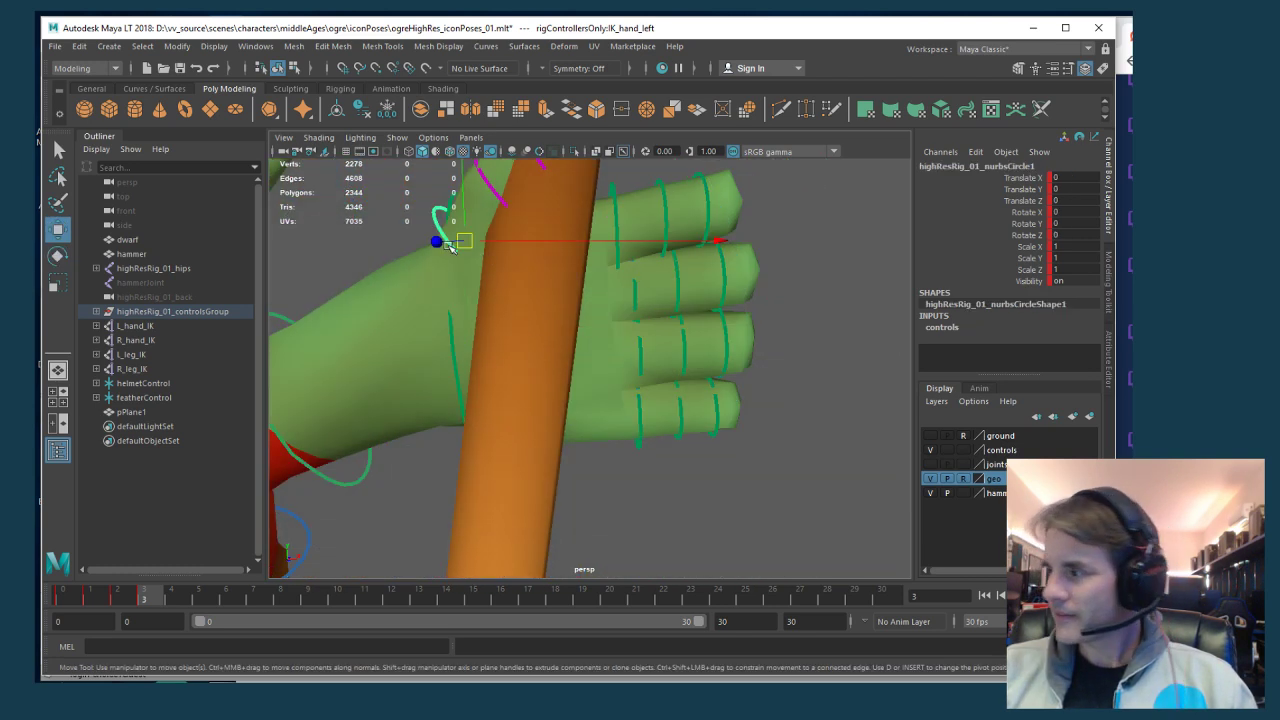
{"action": "key", "text": "e"}
{"action": "left_click_drag", "start_coordinate": [594, 181], "coordinate": [520, 320], "text": "alt"}
Wrap the thumb's middle joint and base around the staff
{"action": "key", "text": "w"}
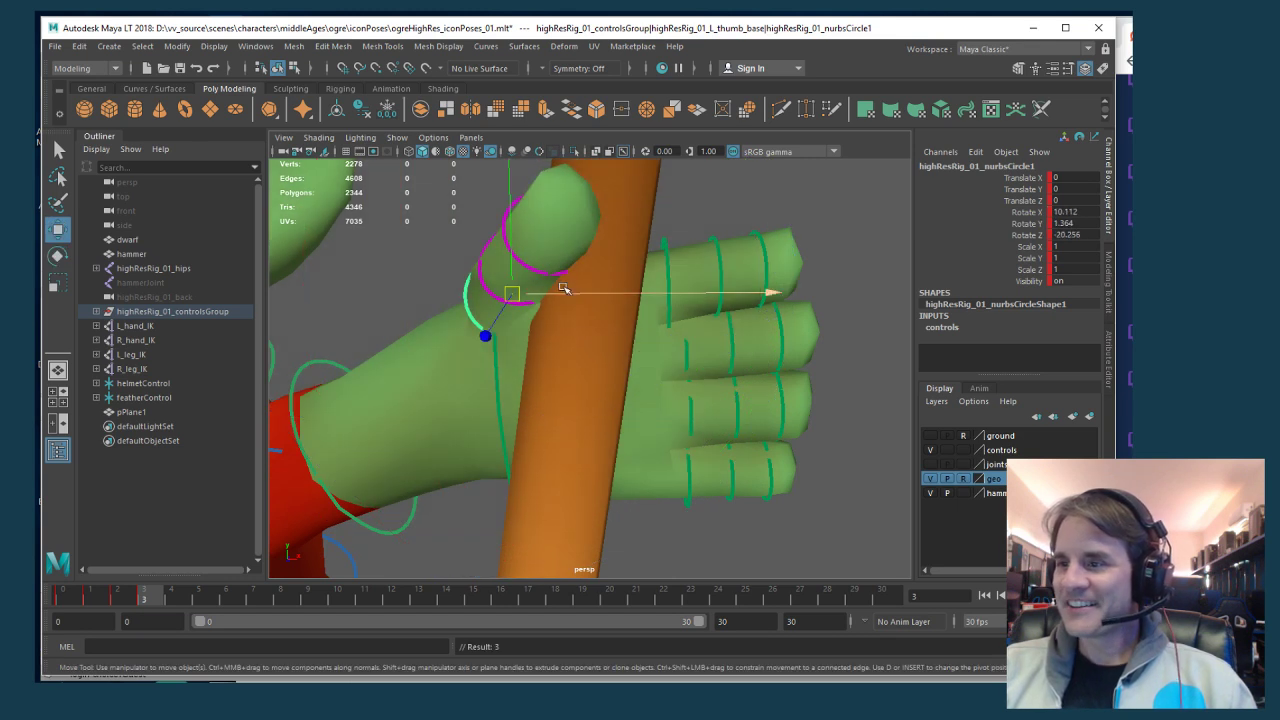
{"action": "left_click", "coordinate": [531, 267]}
{"action": "left_click", "coordinate": [487, 284]}
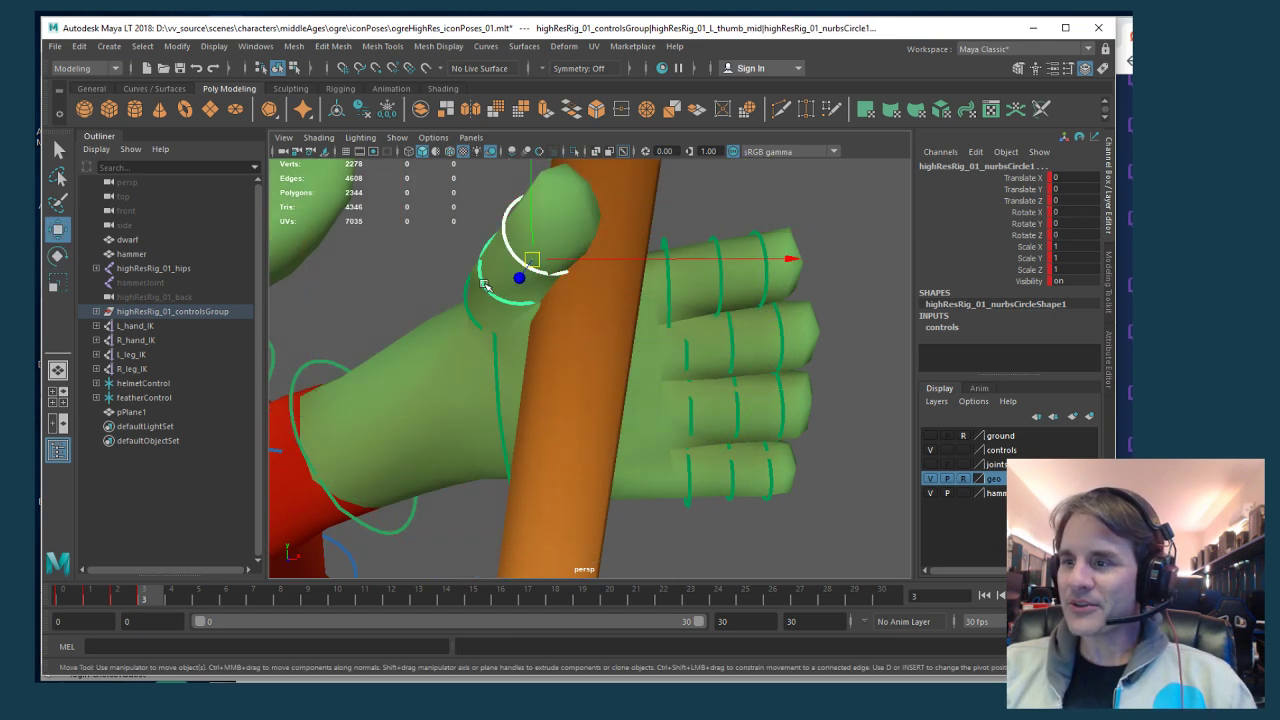
{"action": "key", "text": "e"}
{"action": "left_click_drag", "start_coordinate": [517, 191], "coordinate": [538, 298], "text": "alt"}
{"action": "left_click_drag", "start_coordinate": [482, 251], "coordinate": [619, 293]}
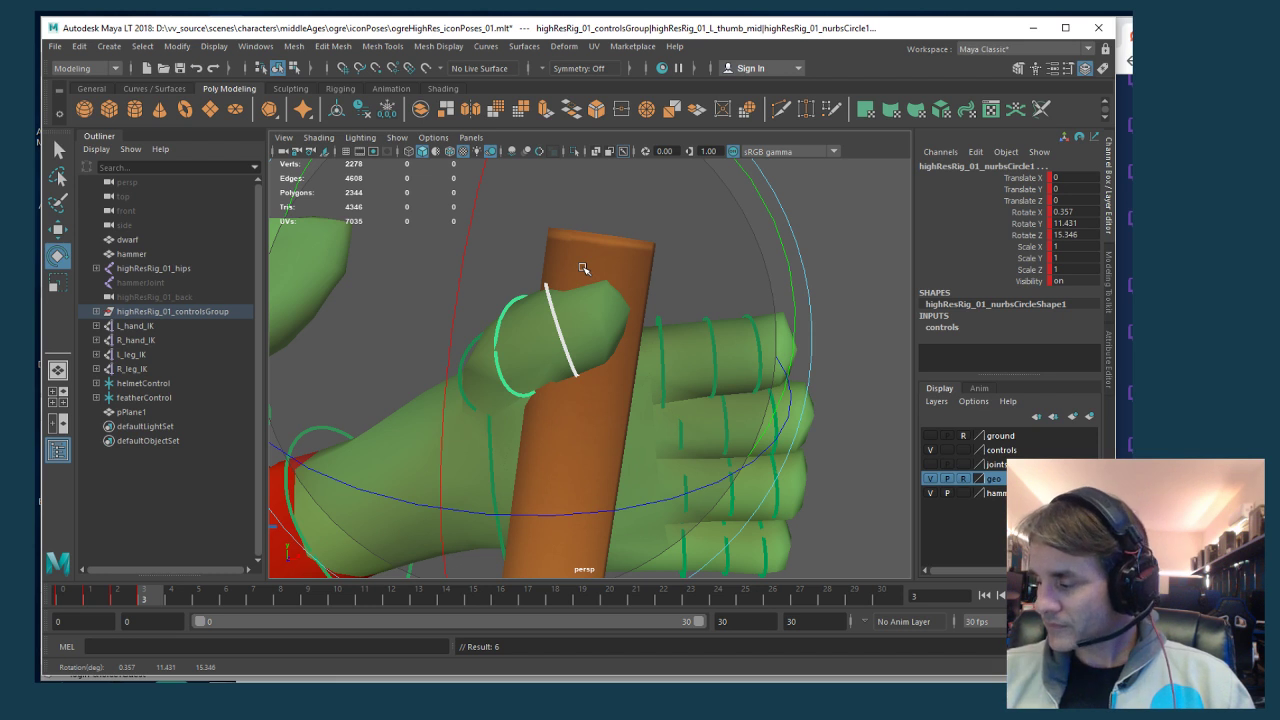
{"action": "key", "text": "w"}
{"action": "left_click", "coordinate": [470, 352]}
{"action": "key", "text": "e"}
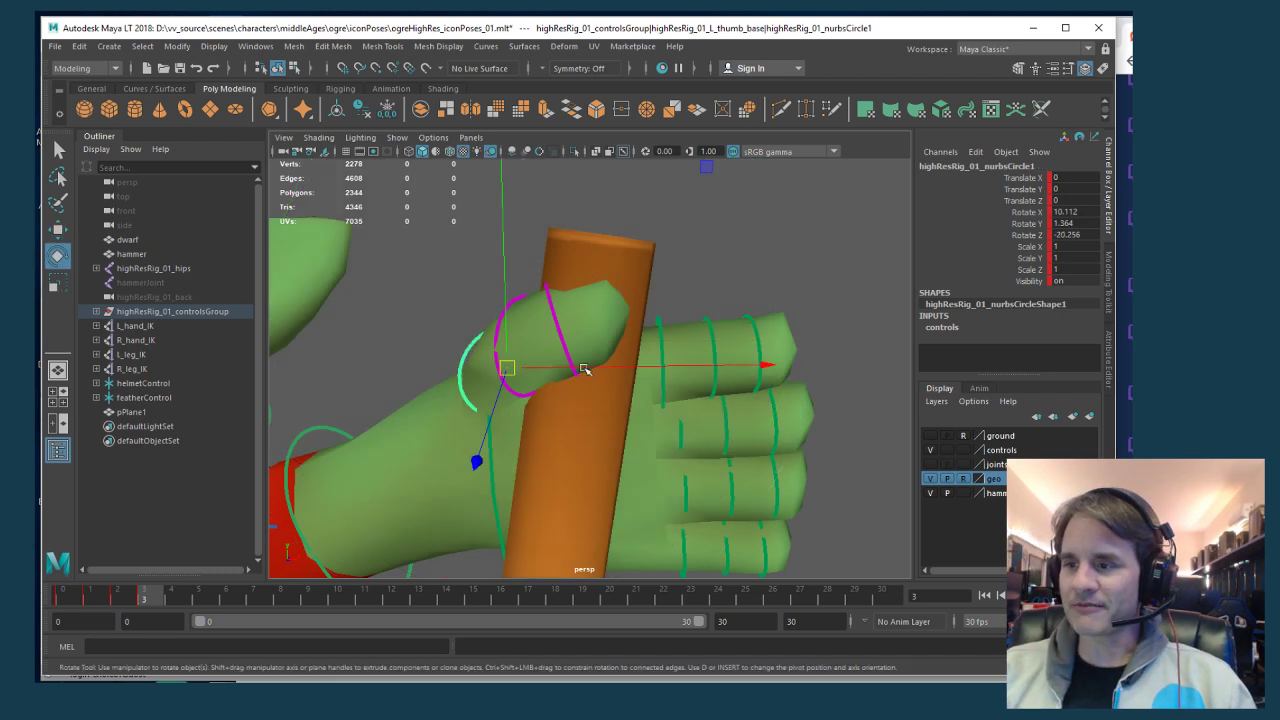
{"action": "left_click_drag", "start_coordinate": [651, 323], "coordinate": [763, 348]}
{"action": "key", "text": "w"}
Try tilting the hand around the staff with the wrist control, then undo it
{"action": "left_click", "coordinate": [778, 232]}
{"action": "left_click_drag", "start_coordinate": [758, 200], "coordinate": [572, 540]}
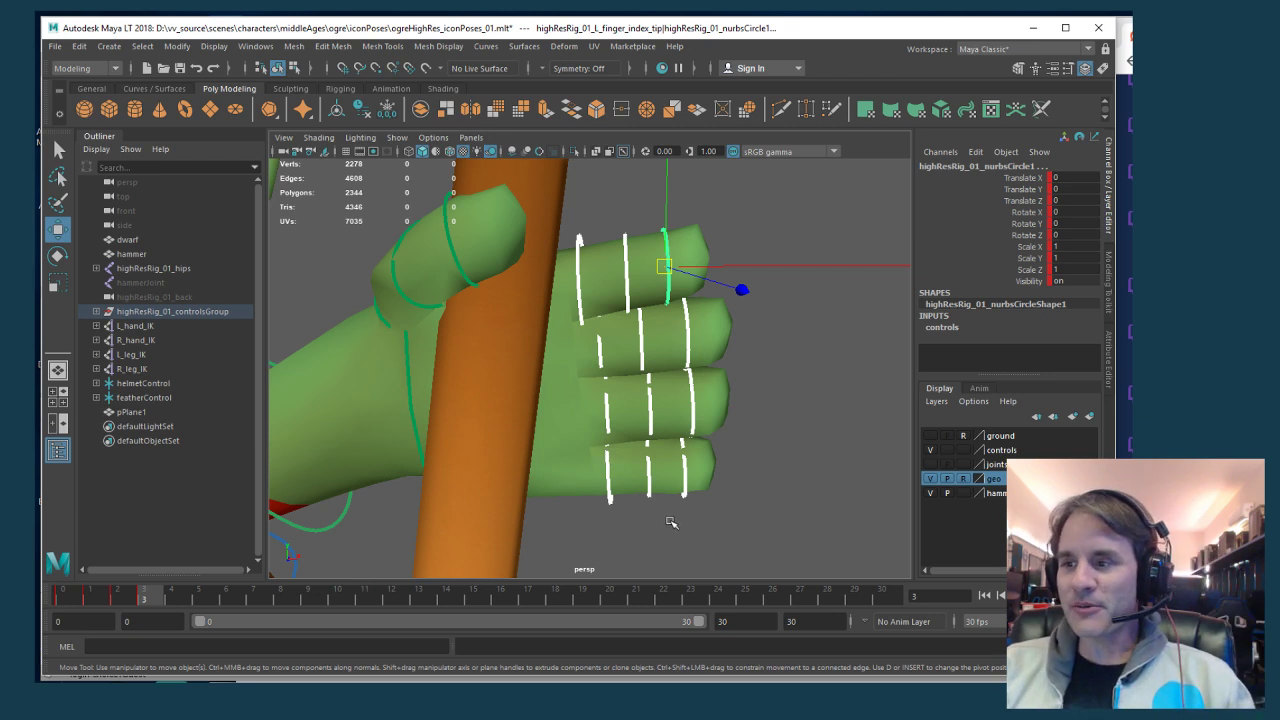
{"action": "left_click_drag", "start_coordinate": [670, 522], "coordinate": [528, 413], "text": "alt"}
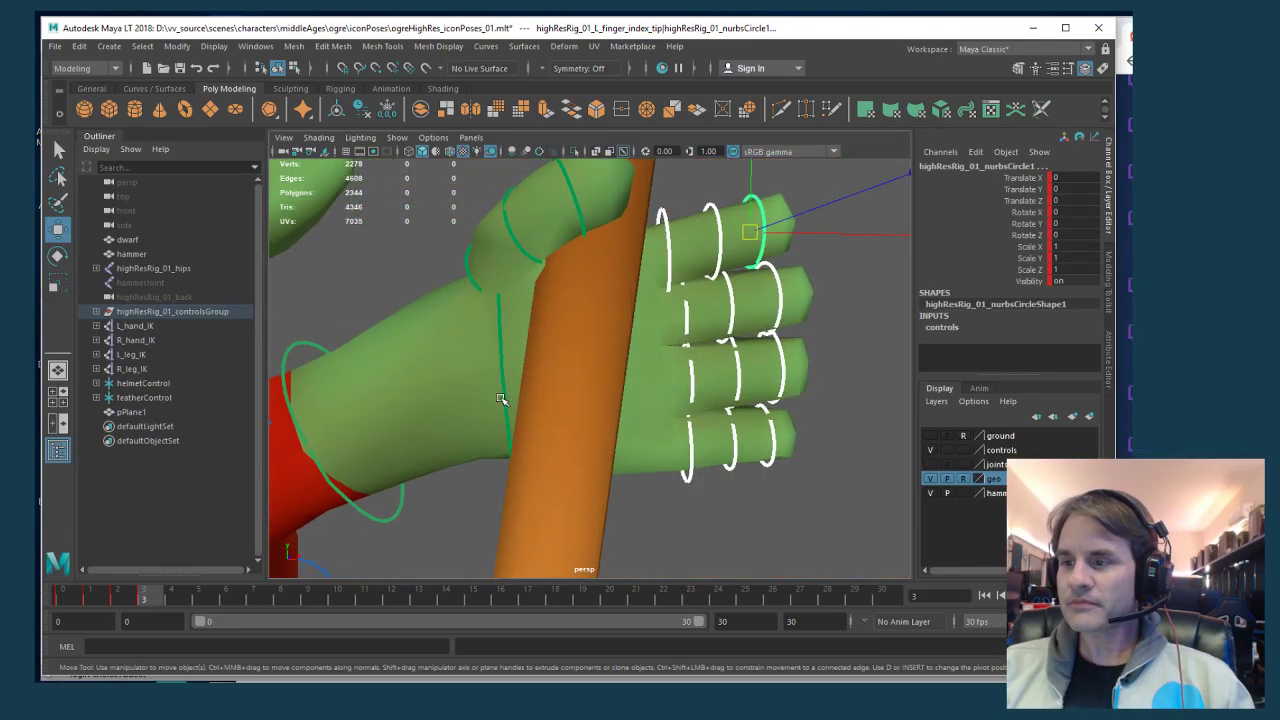
{"action": "left_click", "coordinate": [500, 399]}
{"action": "left_click", "coordinate": [503, 388]}
{"action": "key", "text": "e"}
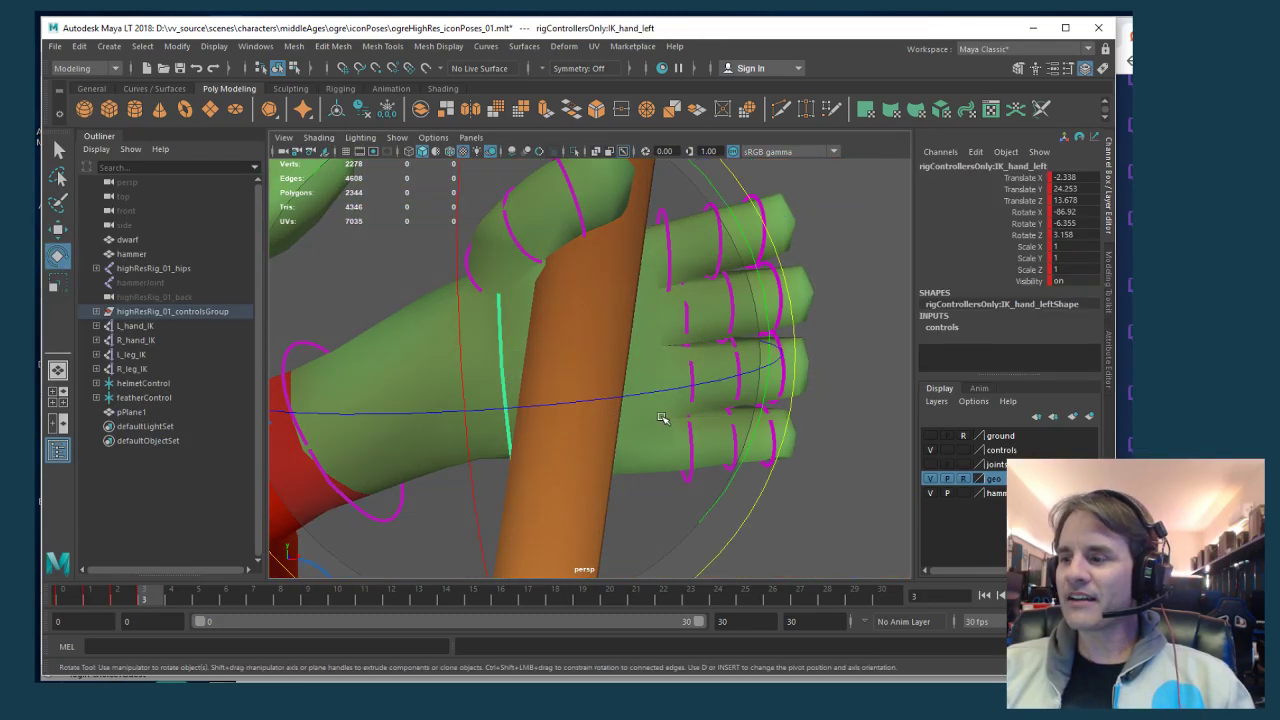
{"action": "key", "text": "["}
{"action": "left_click_drag", "start_coordinate": [745, 453], "coordinate": [750, 421]}
{"action": "key", "text": "ctrl+z"}
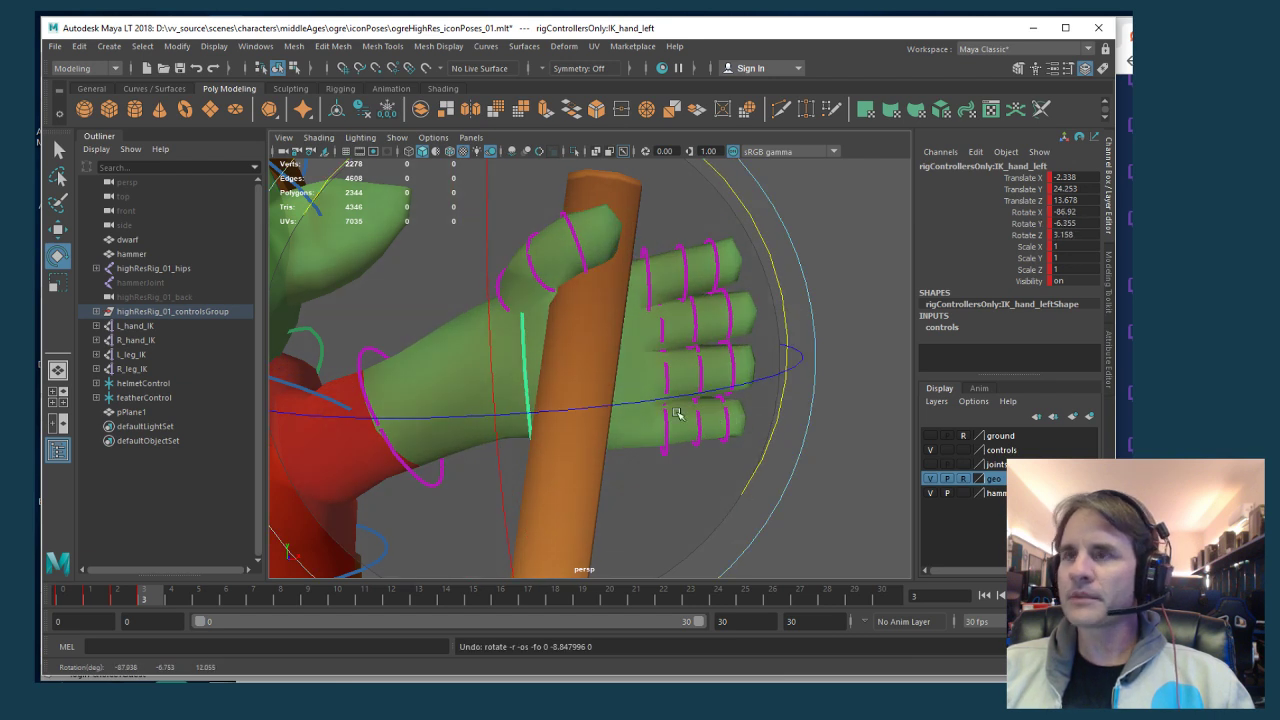
{"action": "left_click_drag", "start_coordinate": [675, 437], "coordinate": [703, 252], "text": "alt"}
Curl all four fingers together around the staff
{"action": "key", "text": "w"}
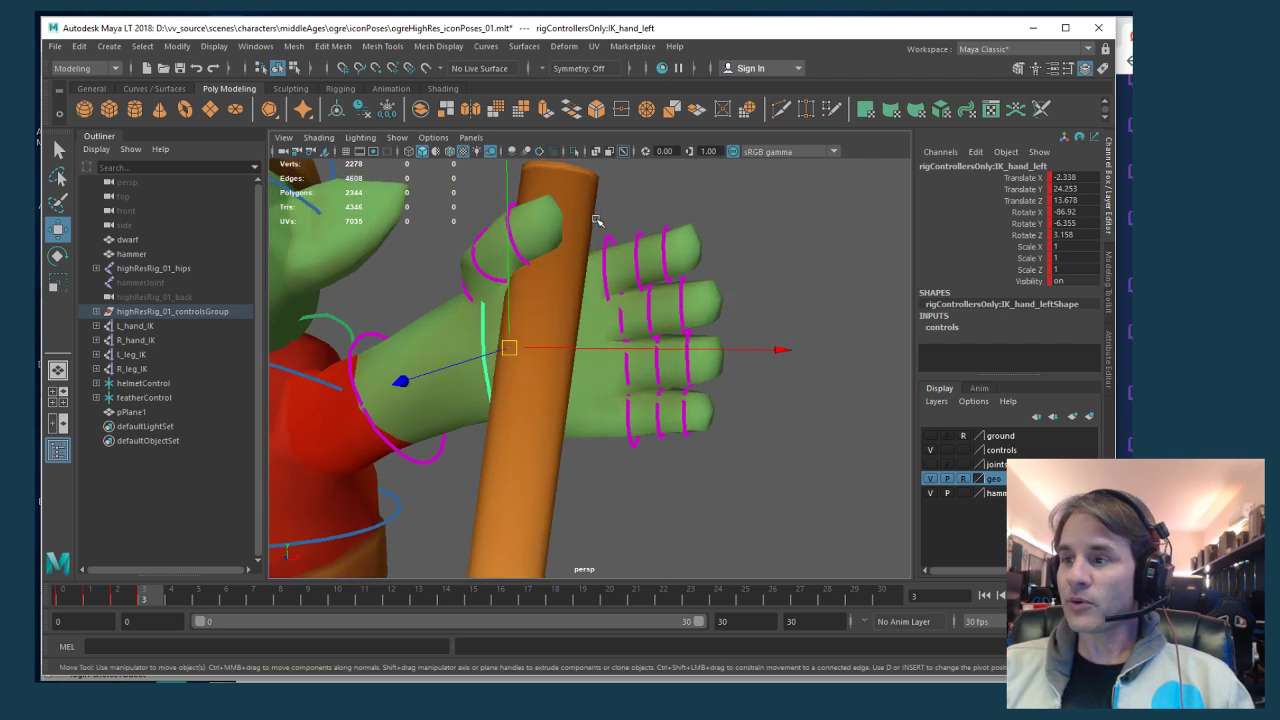
{"action": "left_click_drag", "start_coordinate": [688, 478], "coordinate": [690, 480]}
{"action": "key", "text": "e"}
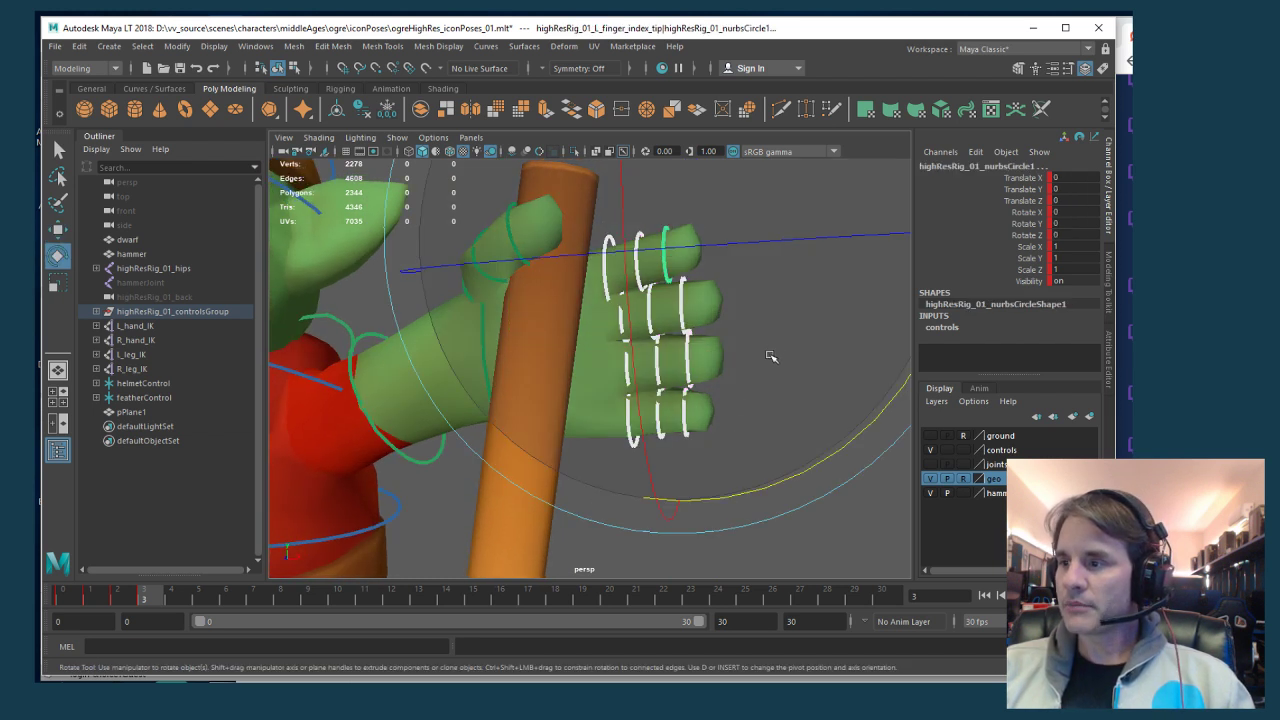
{"action": "left_click_drag", "start_coordinate": [678, 345], "coordinate": [560, 420]}
Refine the curl of individual fingers, starting with the middle finger base
{"action": "key", "text": "w"}
{"action": "left_click", "coordinate": [617, 330]}
{"action": "key", "text": "e"}
{"action": "key", "text": "w"}
{"action": "left_click", "coordinate": [647, 333]}
{"action": "key", "text": "e"}
{"action": "key", "text": "w"}
Adjust the ring finger's curl and rotate the pinky base to -8.736, 0.67, -60.978
{"action": "left_click", "coordinate": [615, 355]}
{"action": "key", "text": "e"}
{"action": "left_click_drag", "start_coordinate": [560, 420], "coordinate": [672, 390], "text": "alt"}
{"action": "key", "text": "w"}
{"action": "left_click_drag", "start_coordinate": [605, 364], "coordinate": [697, 370]}
{"action": "left_click", "coordinate": [632, 455]}
{"action": "key", "text": "e"}
{"action": "key", "text": "w"}
From behind the ogre, rotate IK_shoulder_right to swing the arm
{"action": "scroll", "coordinate": [600, 423], "scroll_direction": "down", "scroll_amount": 5}
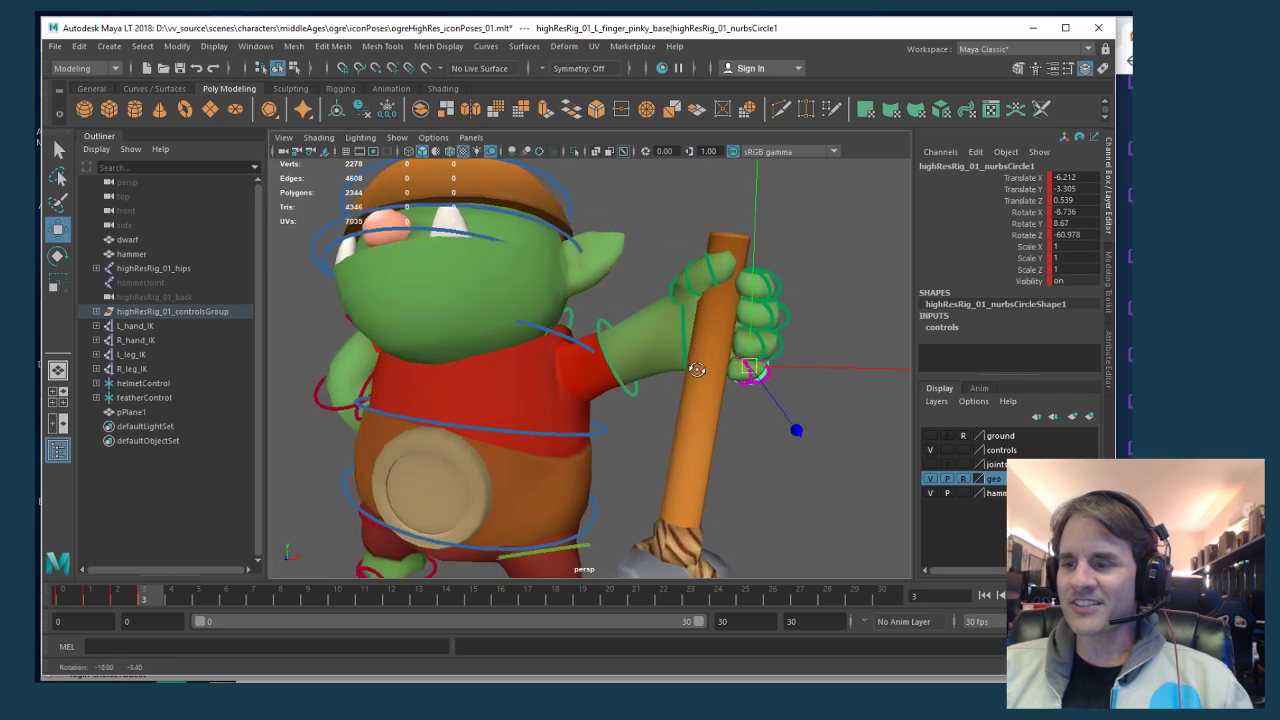
{"action": "middle_click_drag", "start_coordinate": [697, 370], "coordinate": [661, 367], "text": "alt"}
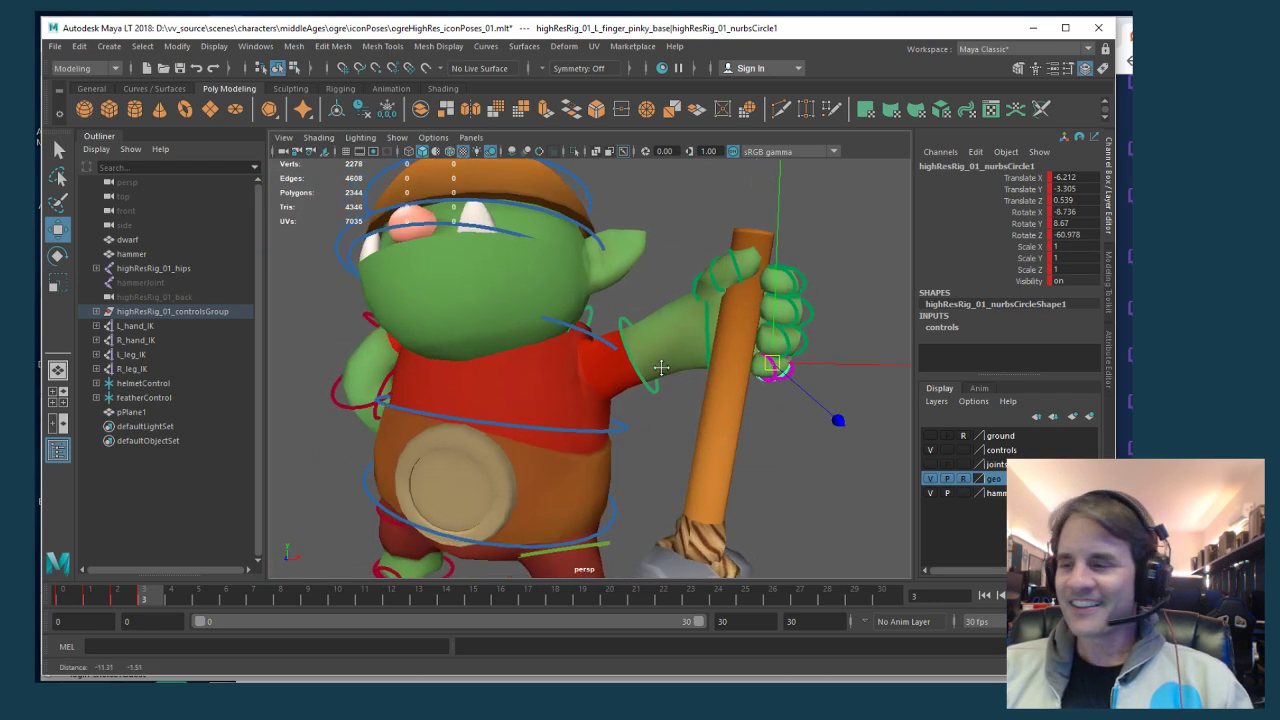
{"action": "left_click_drag", "start_coordinate": [661, 367], "coordinate": [629, 374], "text": "alt"}
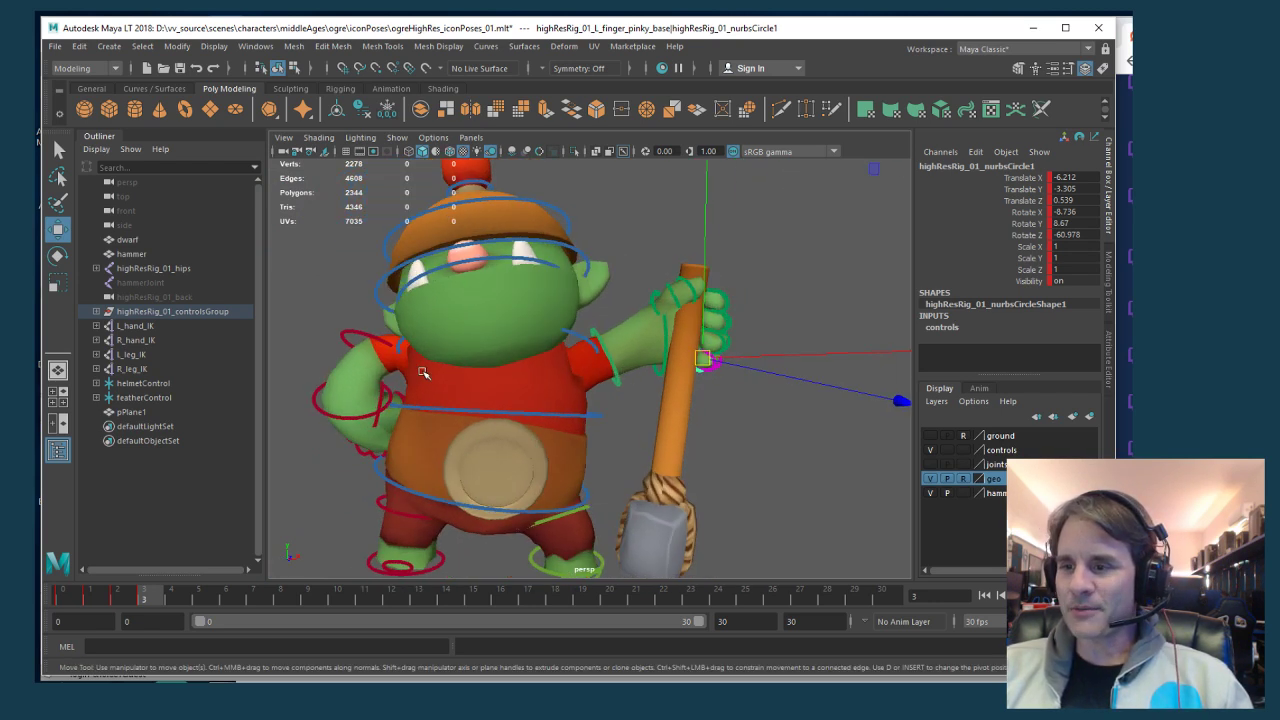
{"action": "left_click_drag", "start_coordinate": [423, 372], "coordinate": [571, 401], "text": "alt"}
{"action": "left_click_drag", "start_coordinate": [483, 413], "coordinate": [551, 407], "text": "alt"}
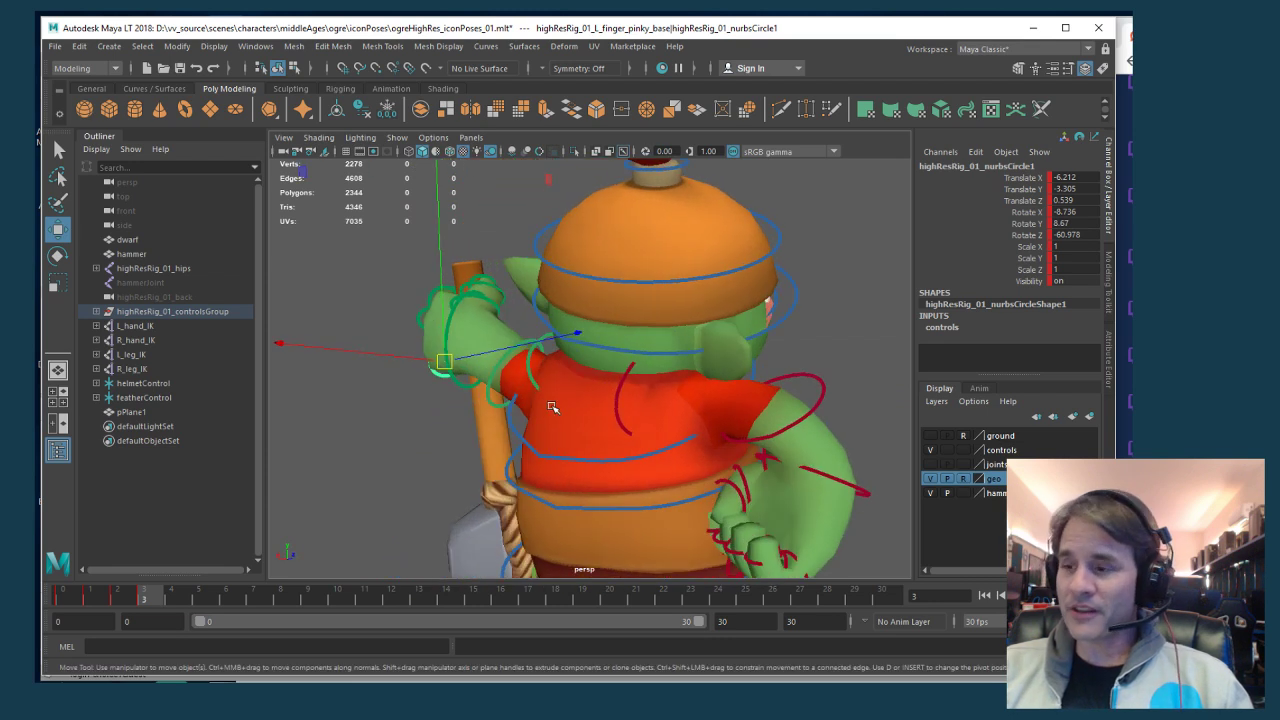
{"action": "left_click", "coordinate": [716, 413]}
{"action": "key", "text": "e"}
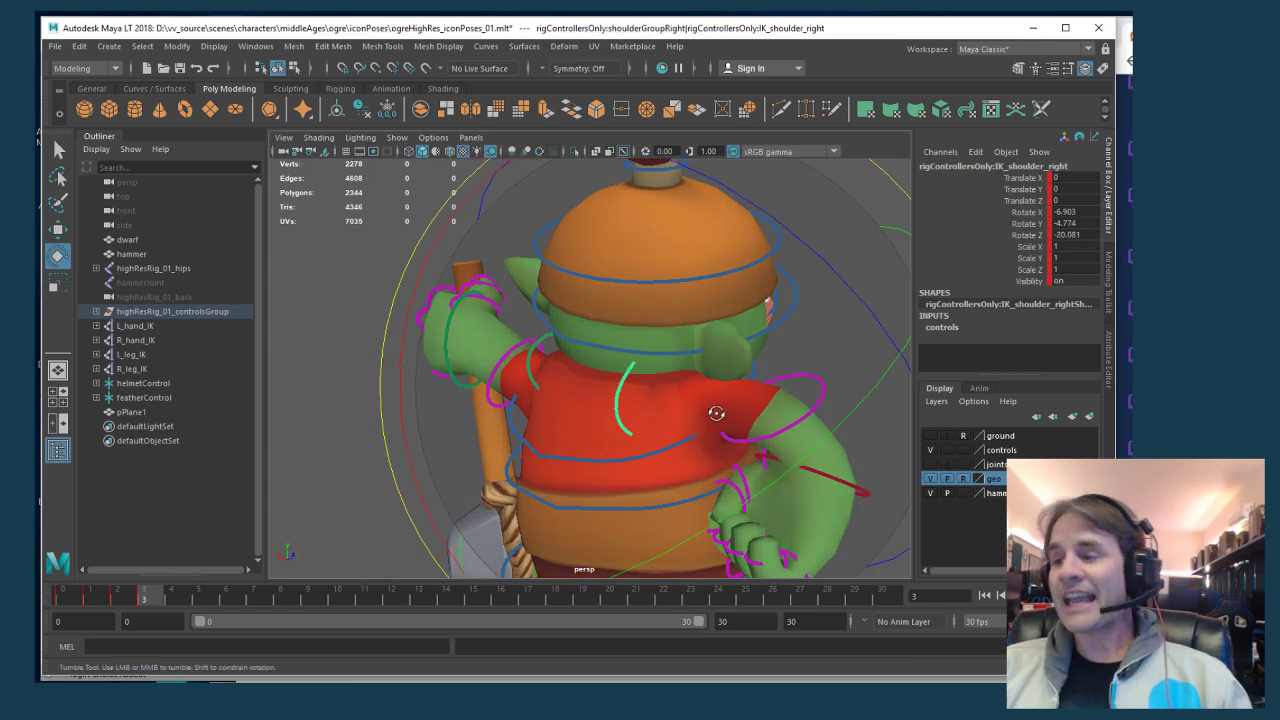
{"action": "left_click_drag", "start_coordinate": [716, 413], "coordinate": [628, 402], "text": "alt"}
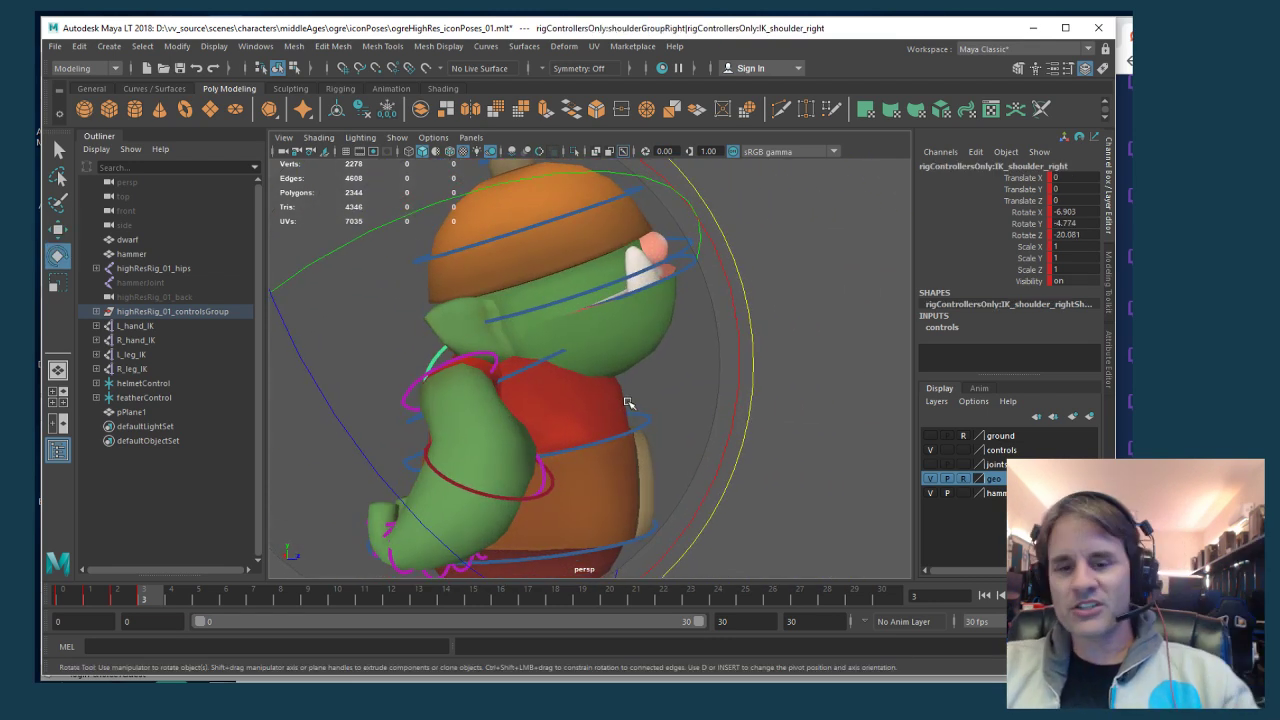
{"action": "left_click_drag", "start_coordinate": [547, 412], "coordinate": [418, 440]}
Shift the right shoulder and rotate it further to 11.116, -9.309, -17.991
{"action": "key", "text": "w"}
{"action": "left_click_drag", "start_coordinate": [416, 357], "coordinate": [450, 385]}
{"action": "key", "text": "e"}
{"action": "left_click_drag", "start_coordinate": [469, 342], "coordinate": [458, 407]}
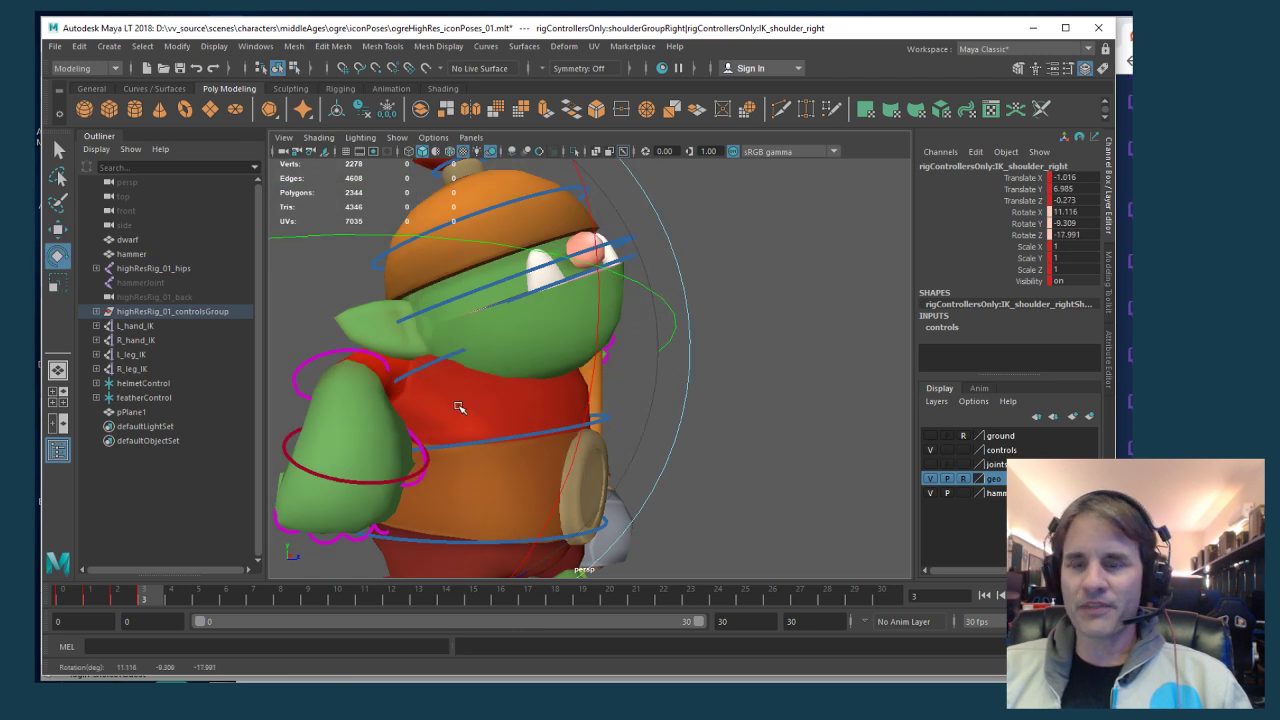
{"action": "key", "text": "shift+e"}
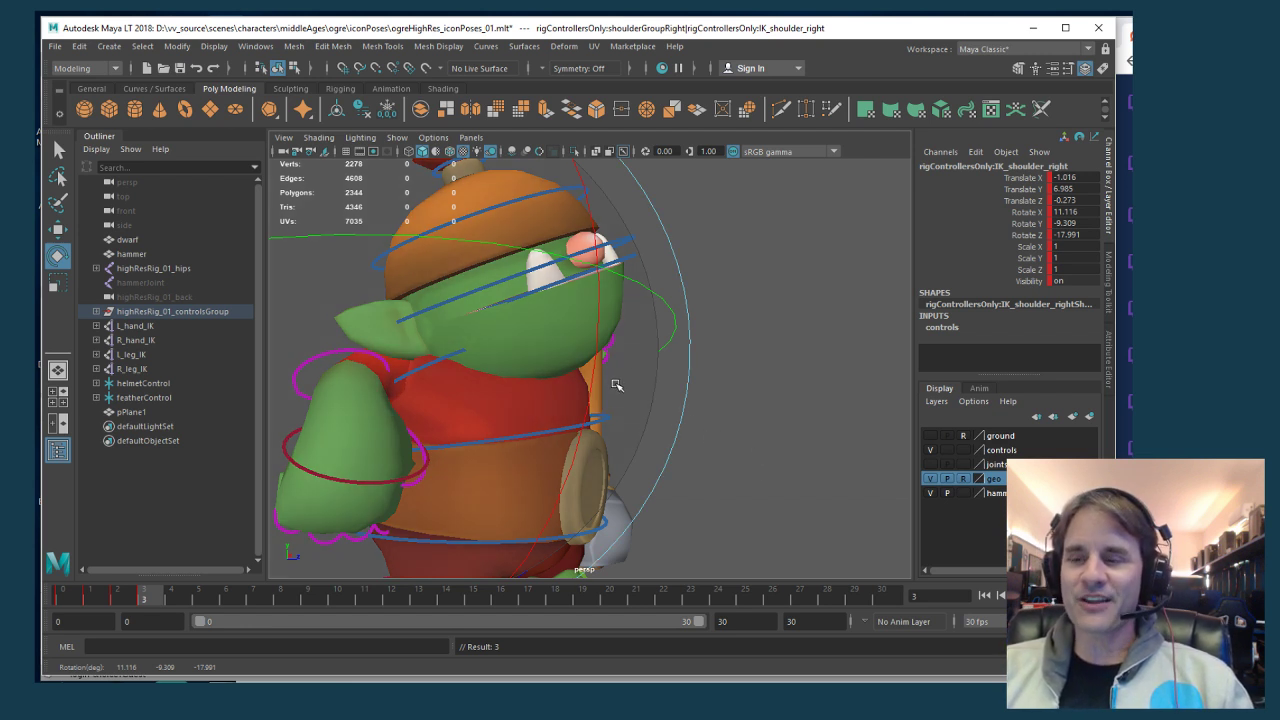
{"action": "middle_click_drag", "start_coordinate": [551, 380], "coordinate": [576, 347], "text": "alt"}
{"action": "left_click_drag", "start_coordinate": [576, 347], "coordinate": [549, 383], "text": "alt"}
{"action": "key", "text": "w"}
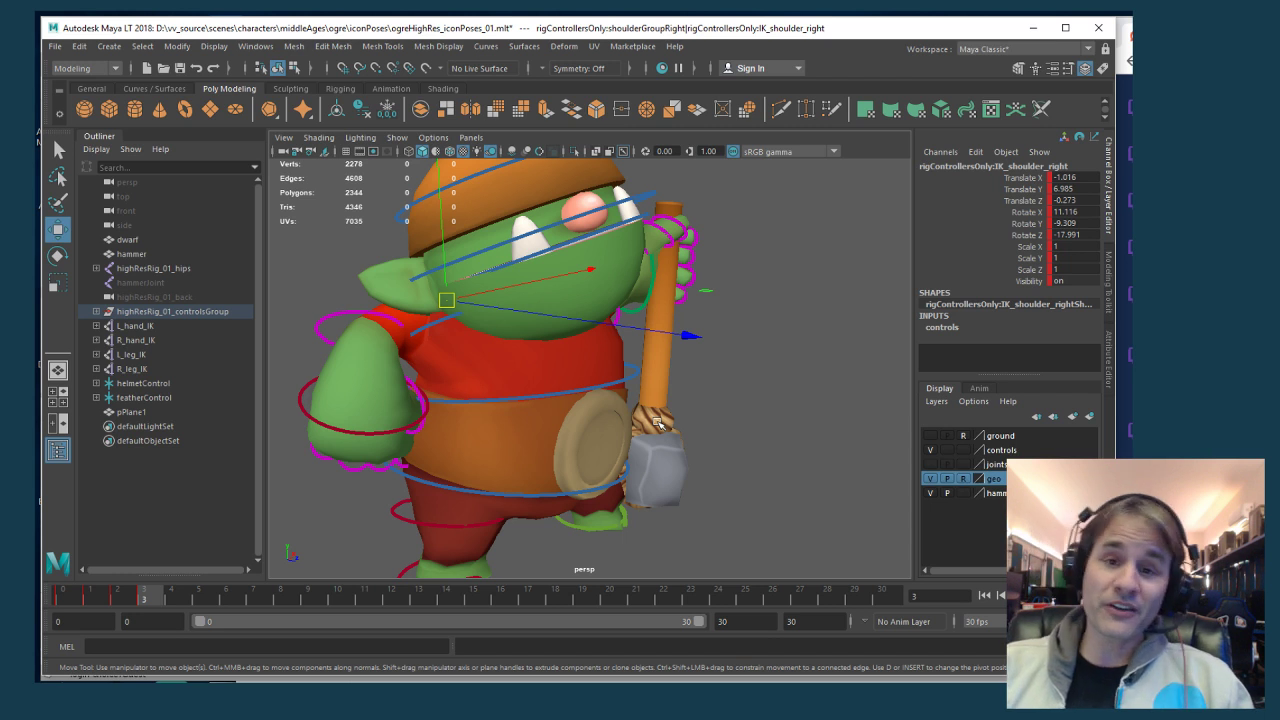
{"action": "mouse_move", "coordinate": [663, 414]}
{"action": "left_mouse_down", "text": "alt"}
{"action": "mouse_move", "coordinate": [623, 400]}
{"action": "mouse_move", "coordinate": [648, 407]}
{"action": "left_mouse_up", "text": "alt"}
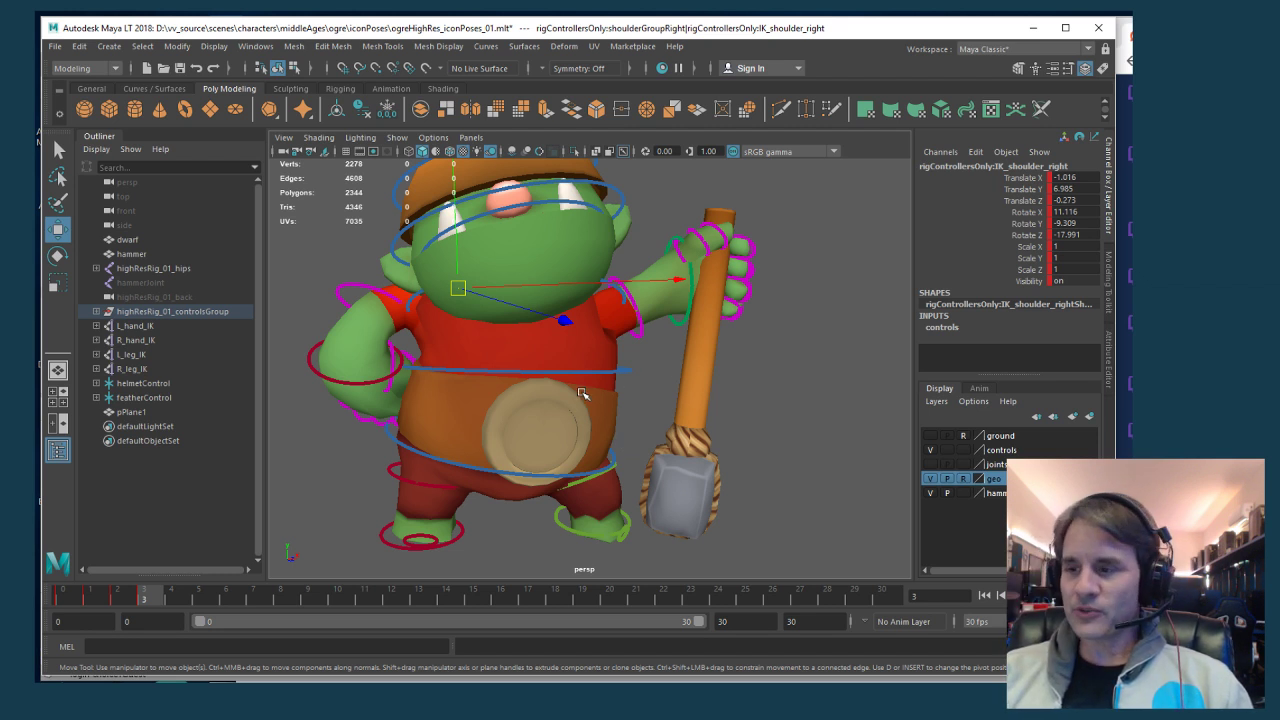
{"action": "left_click_drag", "start_coordinate": [609, 409], "coordinate": [556, 445], "text": "alt"}
{"action": "left_click_drag", "start_coordinate": [477, 397], "coordinate": [511, 397], "text": "alt"}
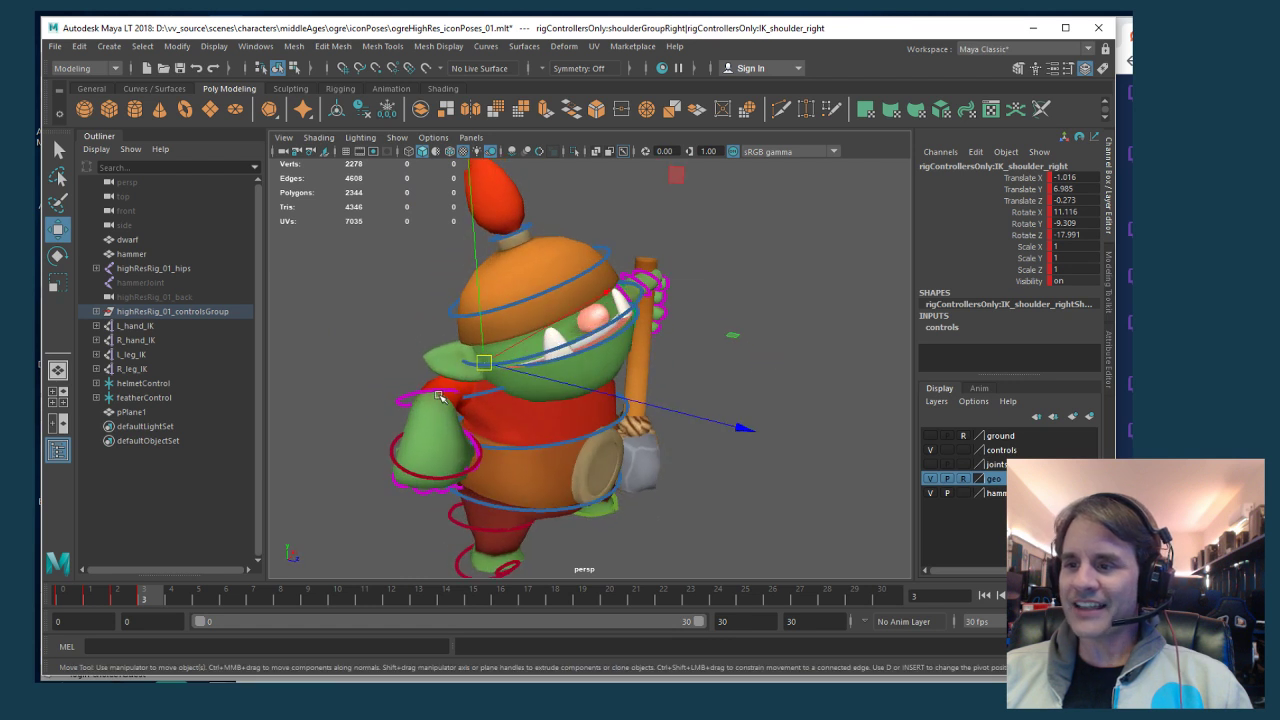
{"action": "left_click", "coordinate": [414, 398]}
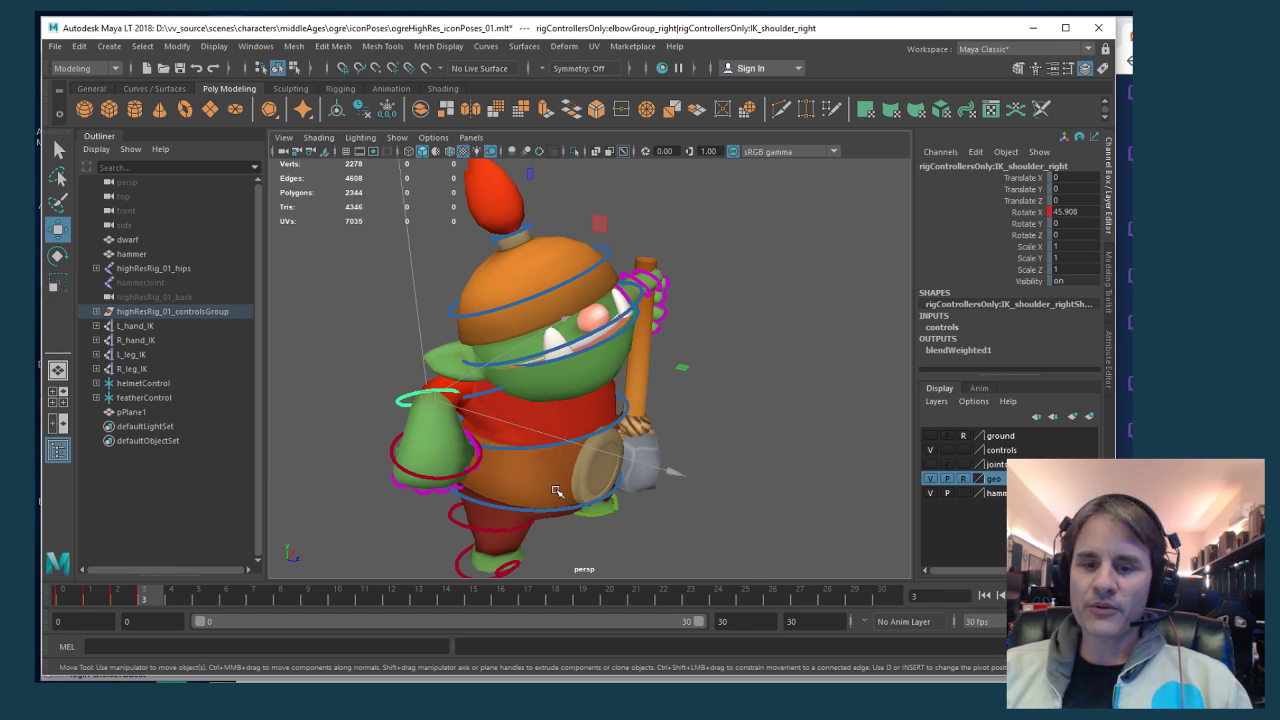
{"action": "left_click_drag", "start_coordinate": [558, 492], "coordinate": [562, 455], "text": "alt"}
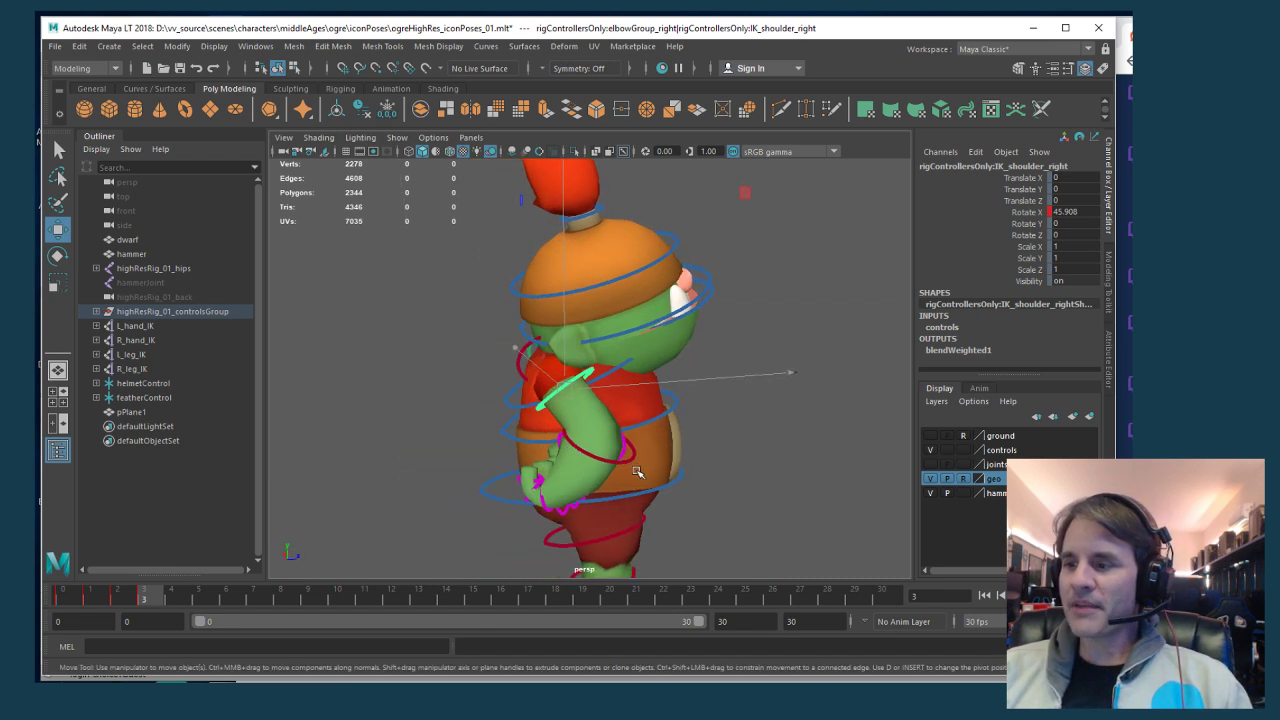
{"action": "left_click_drag", "start_coordinate": [636, 470], "coordinate": [451, 457], "text": "alt"}
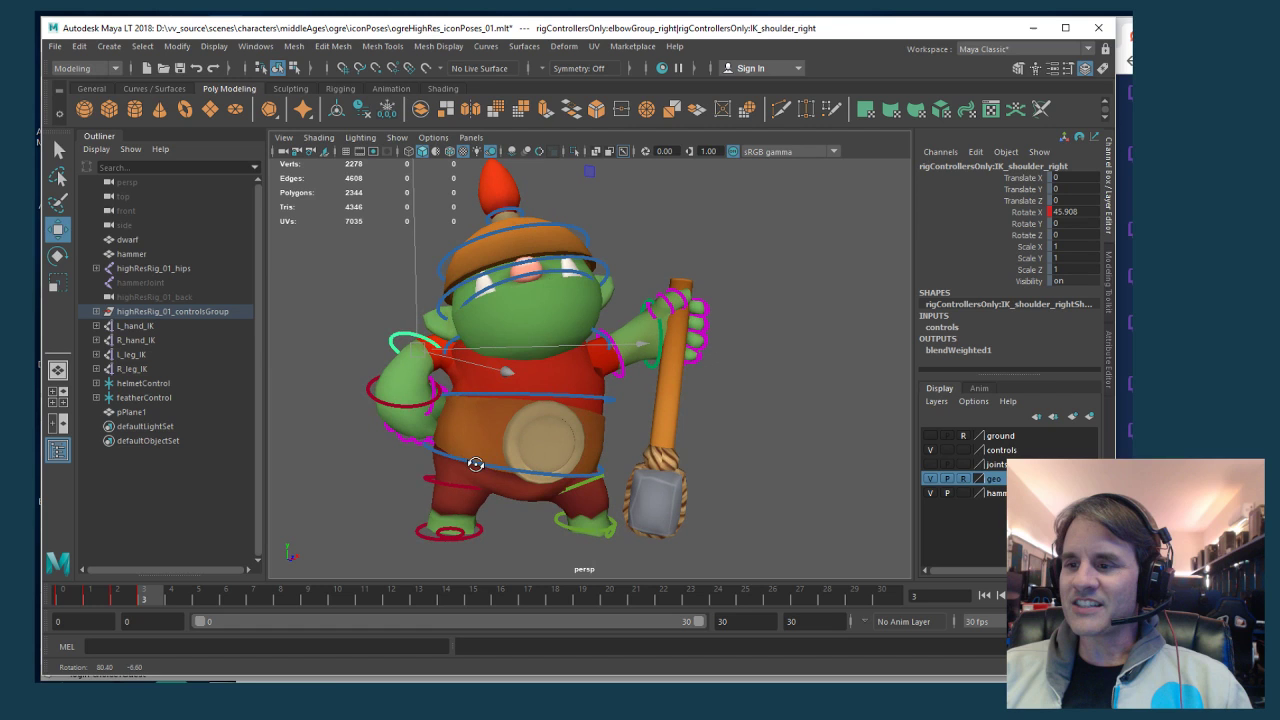
{"action": "left_click", "coordinate": [406, 408]}
{"action": "mouse_move", "coordinate": [410, 408]}
{"action": "left_mouse_down", "text": "alt"}
{"action": "mouse_move", "coordinate": [421, 409]}
{"action": "mouse_move", "coordinate": [395, 395]}
{"action": "mouse_move", "coordinate": [478, 430]}
{"action": "left_mouse_up", "text": "alt"}
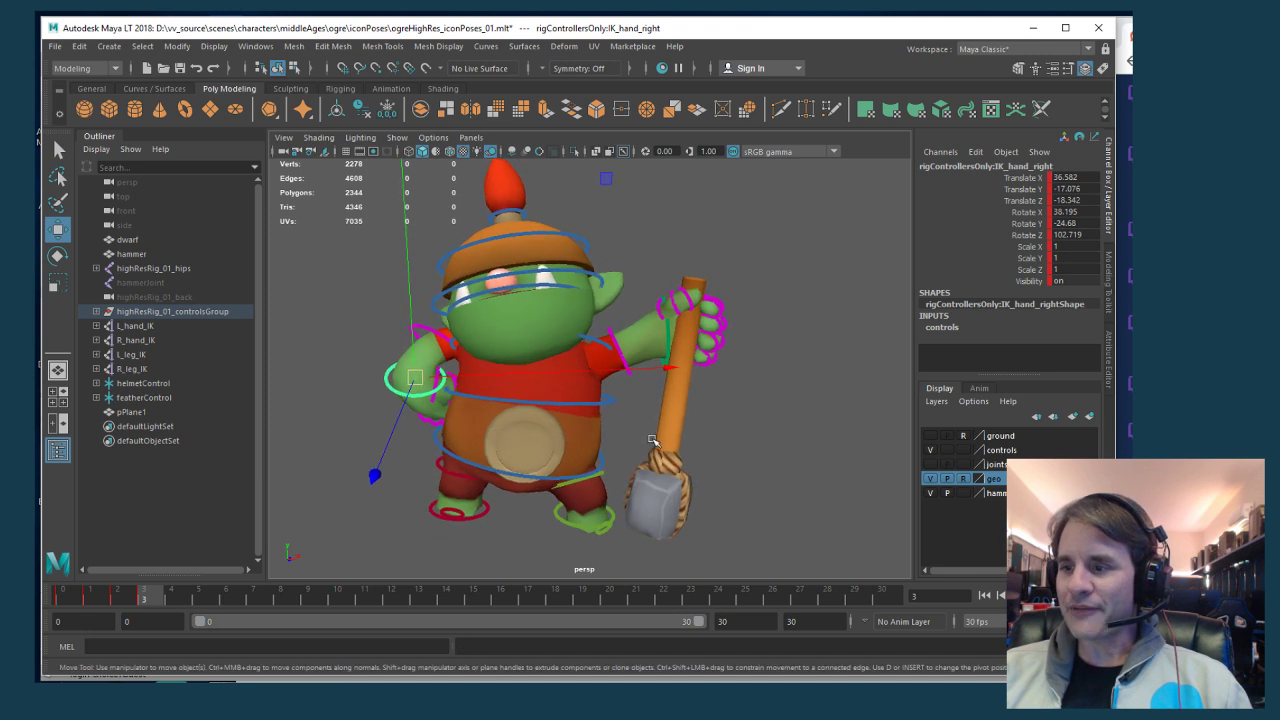
{"action": "left_click", "coordinate": [487, 513]}
{"action": "key", "text": "e"}
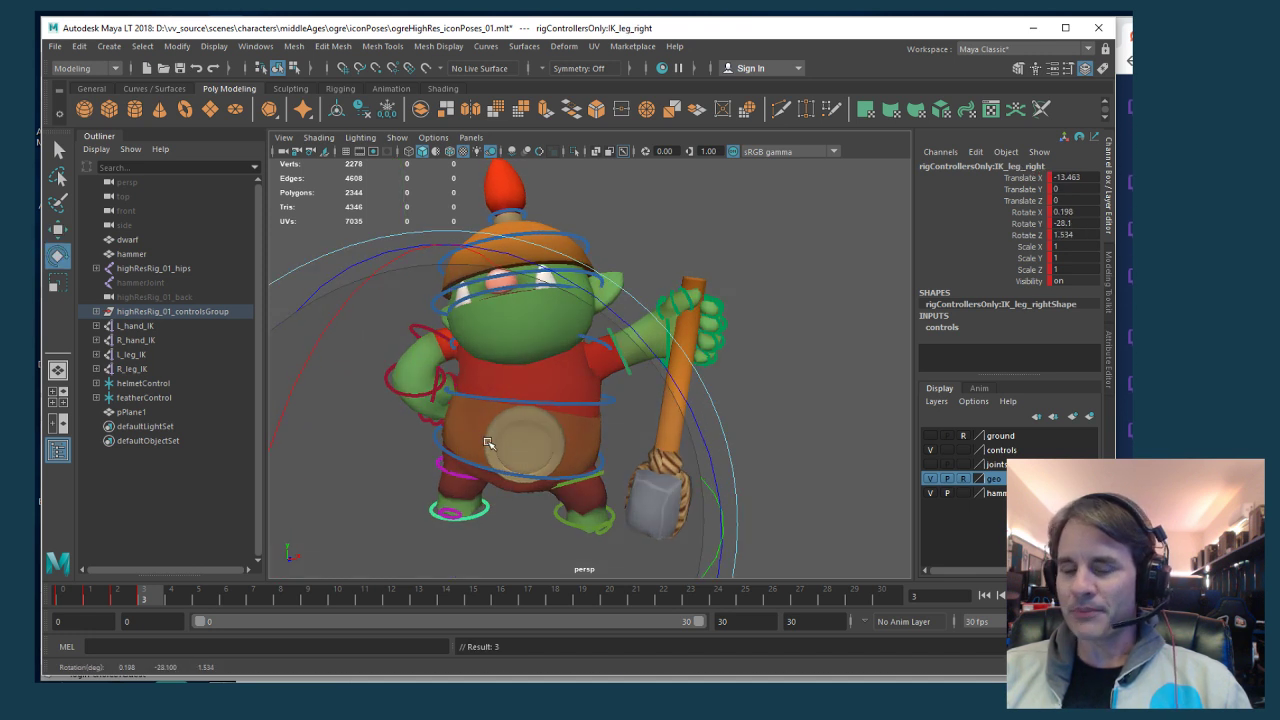
{"action": "key", "text": "w"}
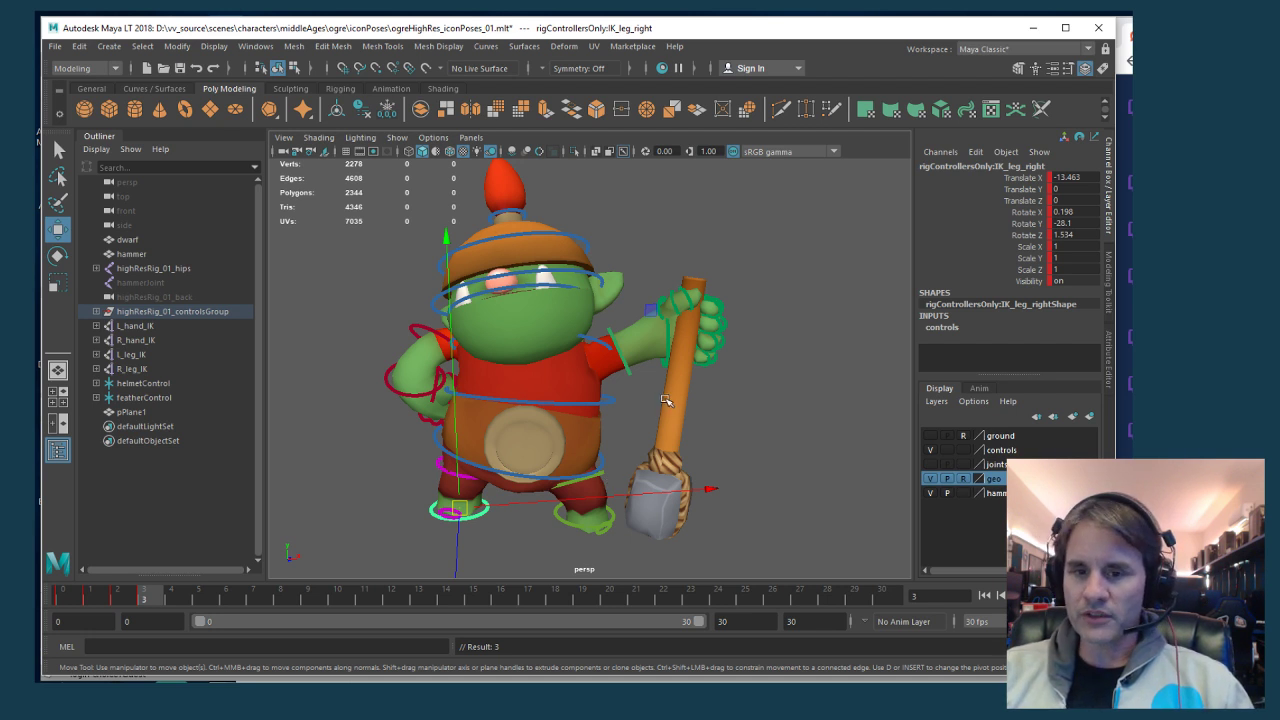
Rotate the right foot control IK_leg_right to turn the ogre's foot
{"action": "left_click_drag", "start_coordinate": [469, 363], "coordinate": [491, 398], "text": "alt"}
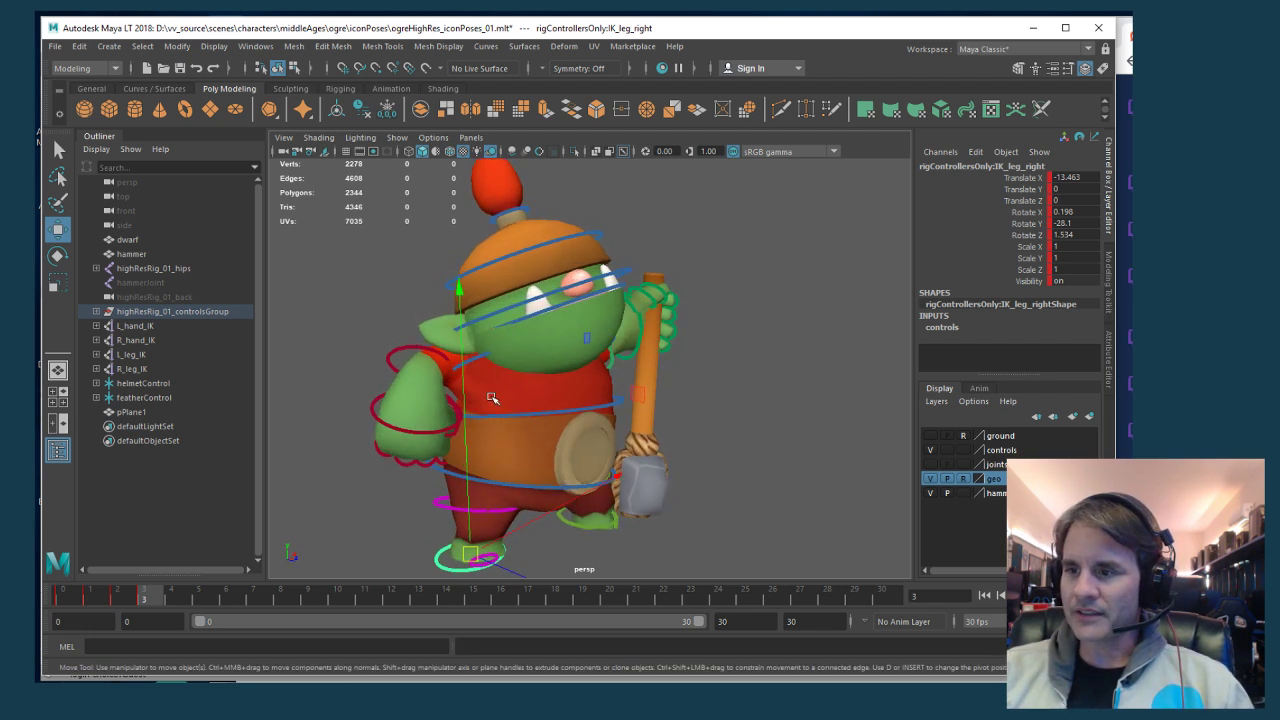
{"action": "left_click", "coordinate": [407, 429]}
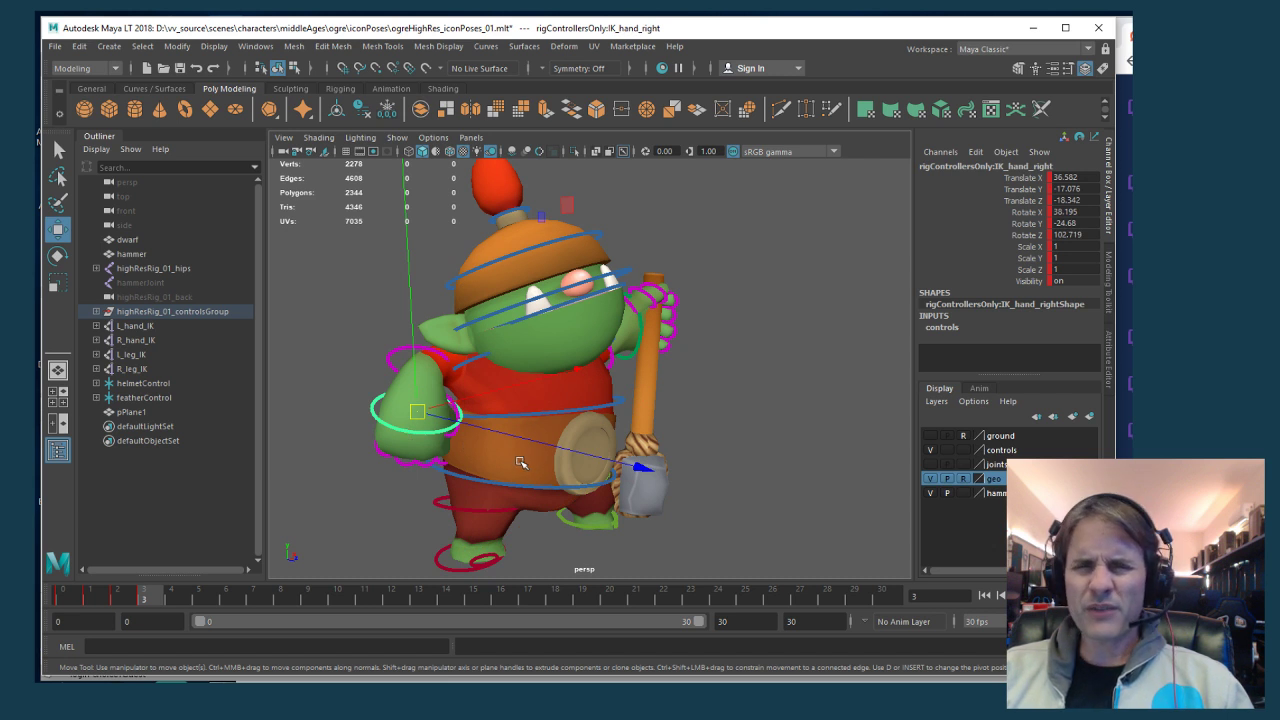
{"action": "left_click_drag", "start_coordinate": [620, 506], "coordinate": [576, 488], "text": "alt"}
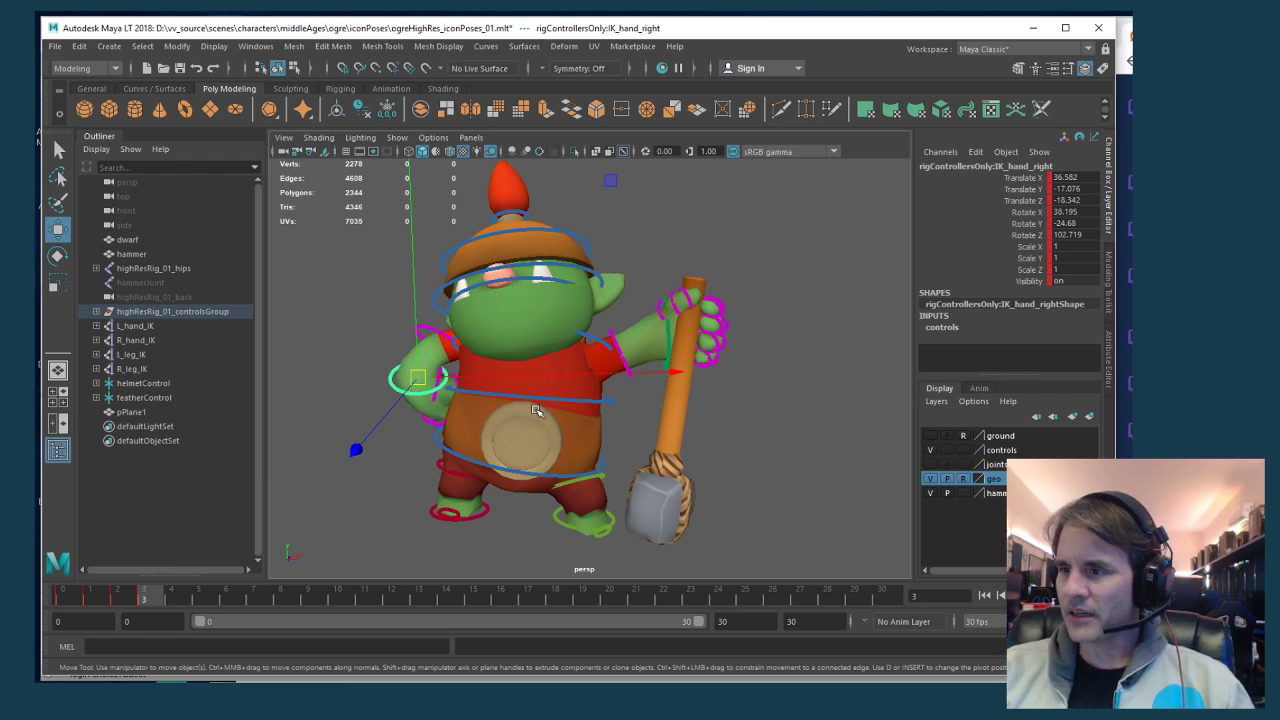
{"action": "left_click_drag", "start_coordinate": [540, 410], "coordinate": [455, 440], "text": "alt"}
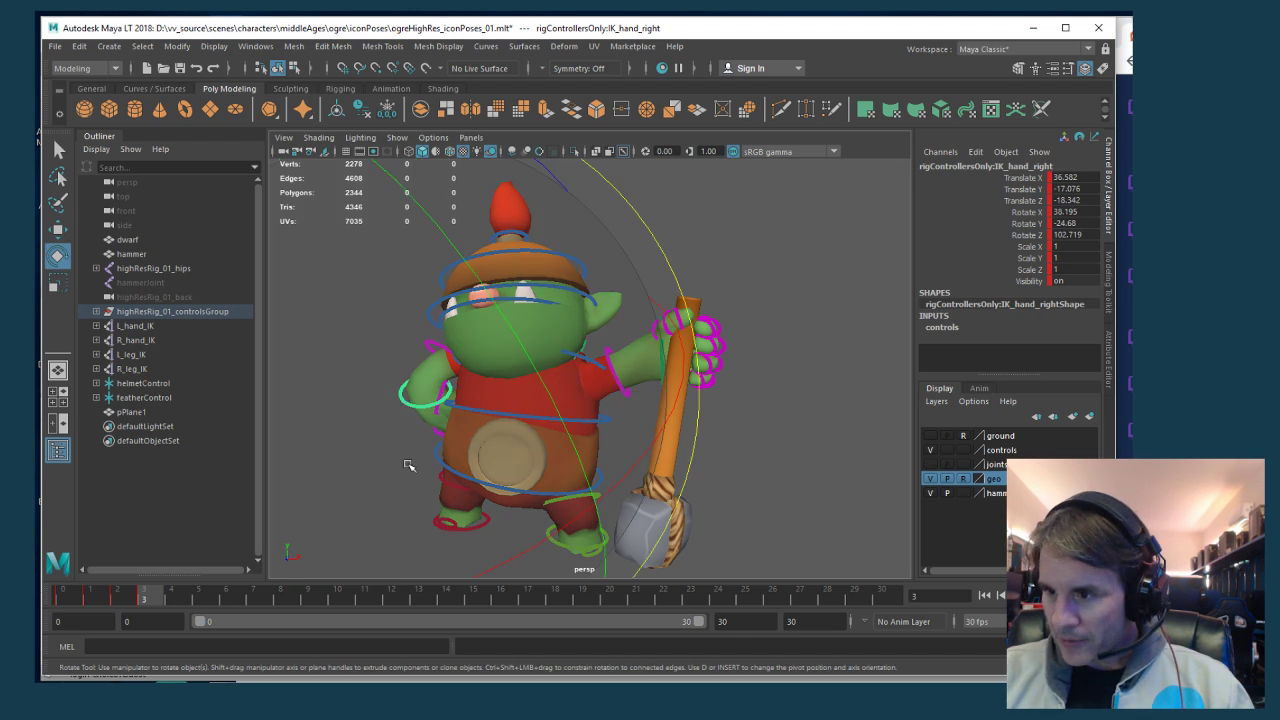
{"action": "left_click", "coordinate": [480, 525]}
{"action": "key", "text": "e"}
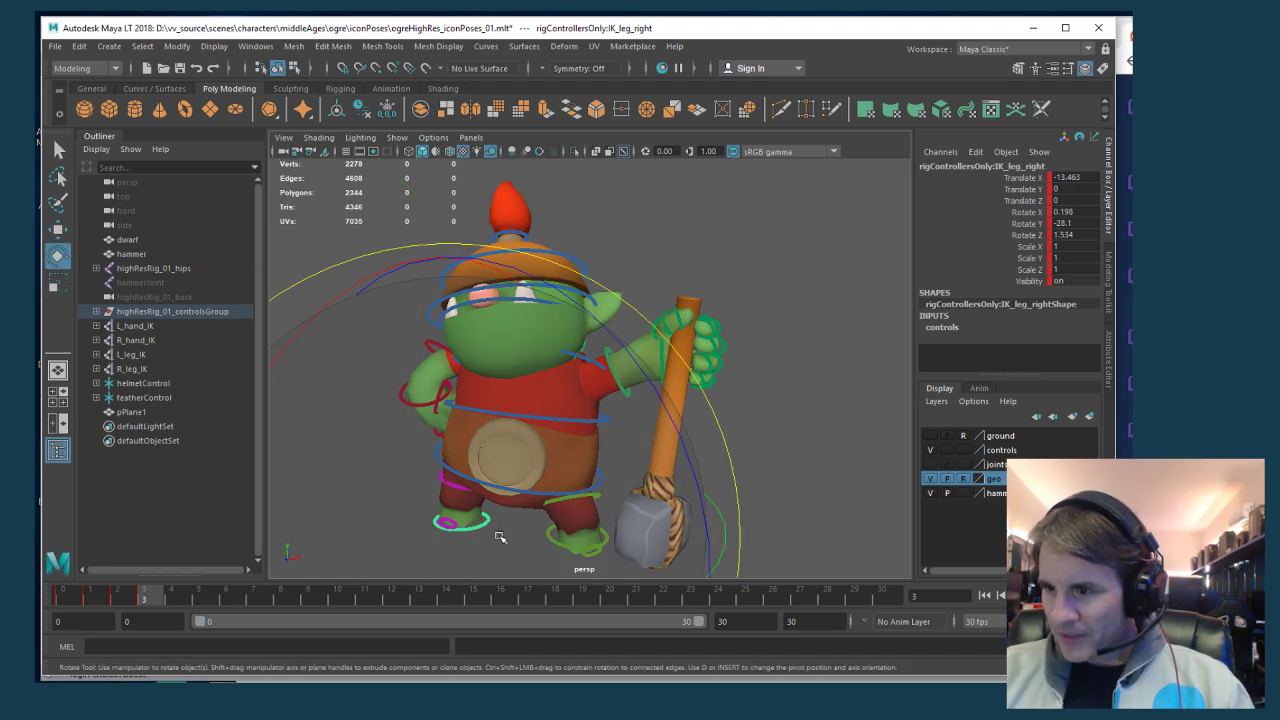
{"action": "left_click_drag", "start_coordinate": [545, 491], "coordinate": [605, 450], "text": "alt"}
{"action": "key", "text": "w"}
Rotate the chestUpper control to twist the ogre's upper chest
{"action": "left_click", "coordinate": [614, 308]}
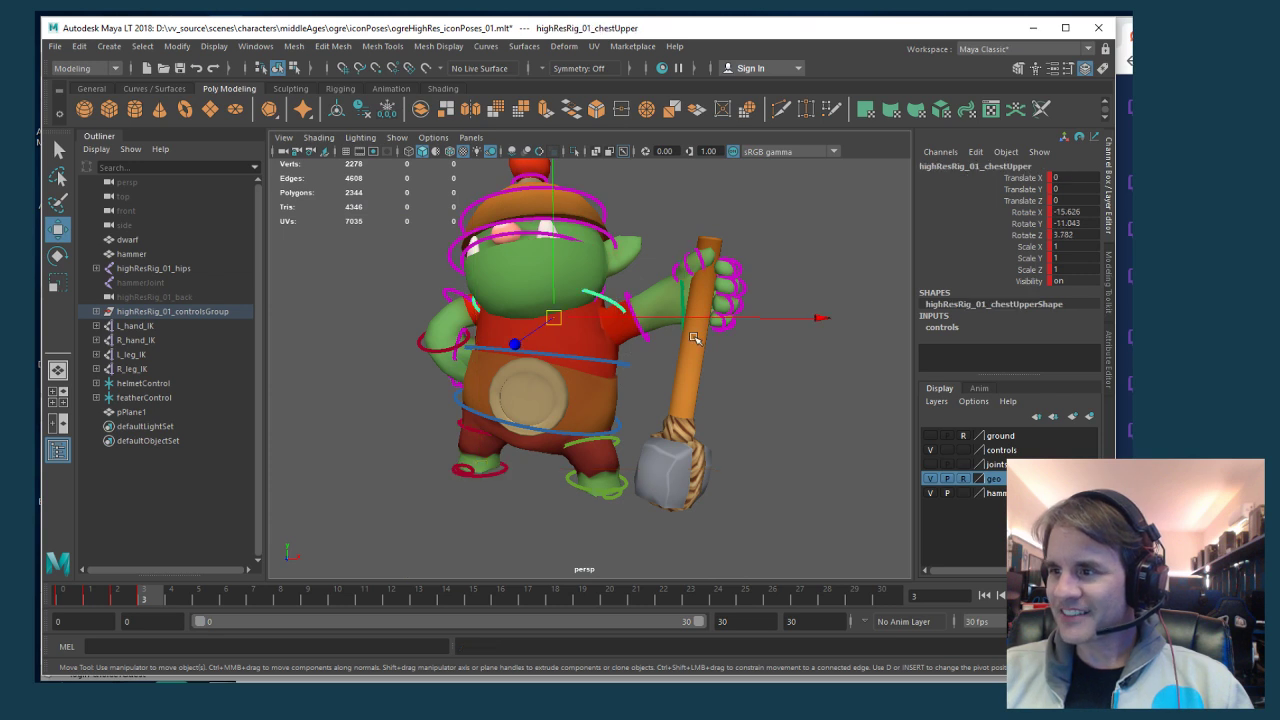
{"action": "left_click_drag", "start_coordinate": [614, 308], "coordinate": [771, 329], "text": "alt"}
{"action": "key", "text": "e"}
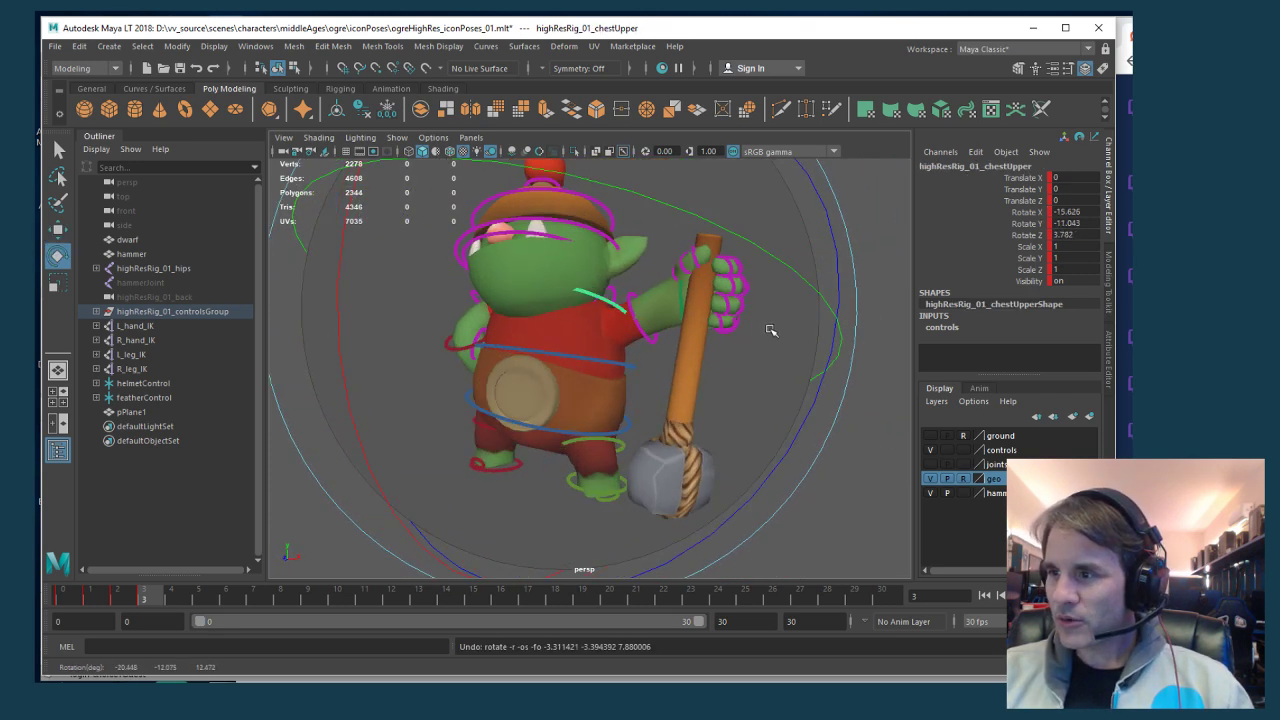
{"action": "scroll", "coordinate": [762, 326], "scroll_direction": "up", "scroll_amount": 4}
{"action": "key", "text": "w"}
Rotate the IK_shoulder_left control to reposition the left shoulder
{"action": "left_click", "coordinate": [630, 242]}
{"action": "key", "text": "e"}
{"action": "scroll", "coordinate": [780, 318], "scroll_direction": "down", "scroll_amount": 5}
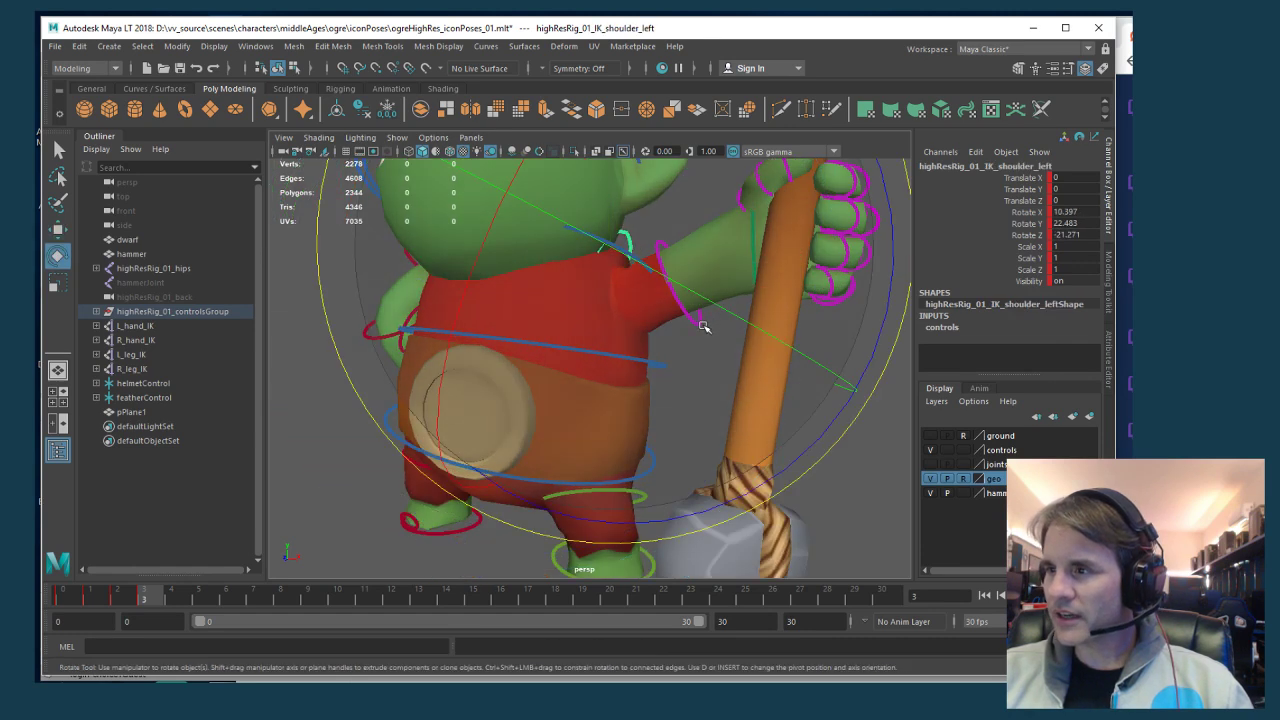
{"action": "left_click_drag", "start_coordinate": [771, 257], "coordinate": [772, 290]}
{"action": "left_click_drag", "start_coordinate": [772, 290], "coordinate": [756, 310], "text": "alt"}
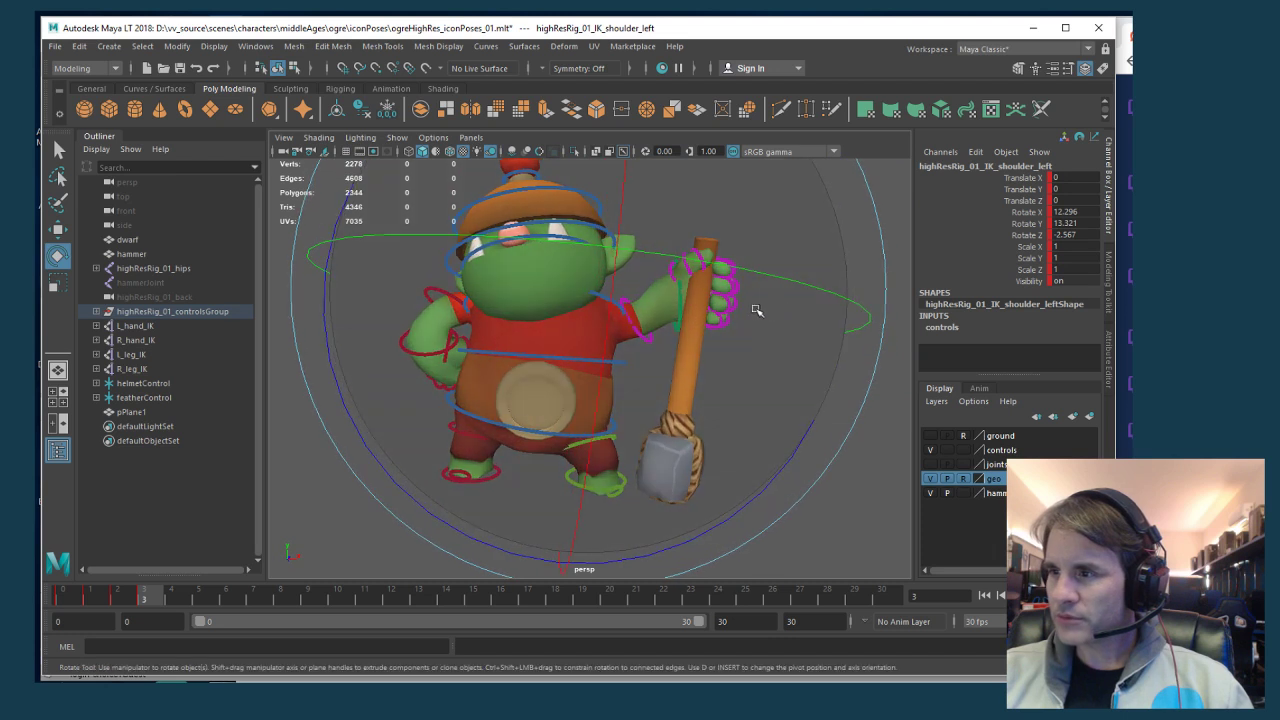
{"action": "key", "text": "w"}
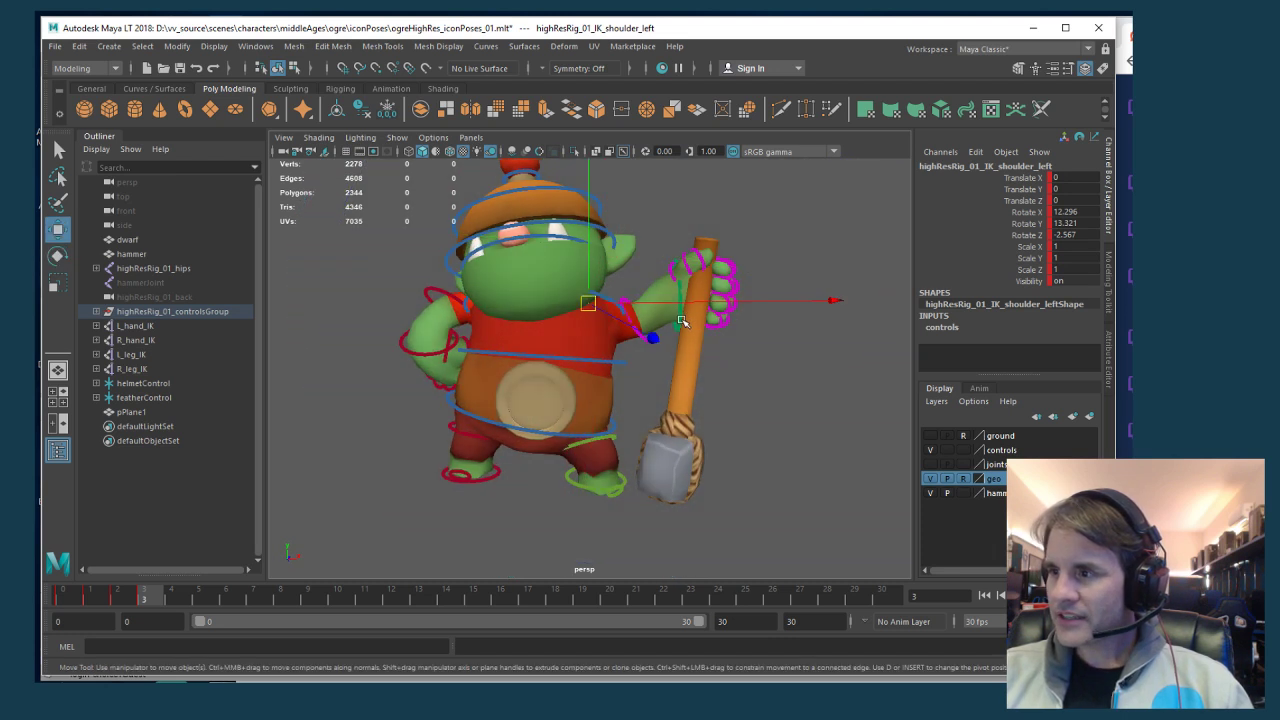
Raise and tilt the hammer-holding IK_hand_left to -86.92, -6.355, 3.158, undoing the last move
{"action": "left_click", "coordinate": [680, 320]}
{"action": "left_click_drag", "start_coordinate": [680, 320], "coordinate": [688, 286]}
{"action": "key", "text": "e"}
{"action": "key", "text": "w"}
{"action": "key", "text": "e"}
{"action": "left_click_drag", "start_coordinate": [781, 364], "coordinate": [709, 347]}
{"action": "key", "text": "ctrl+z"}
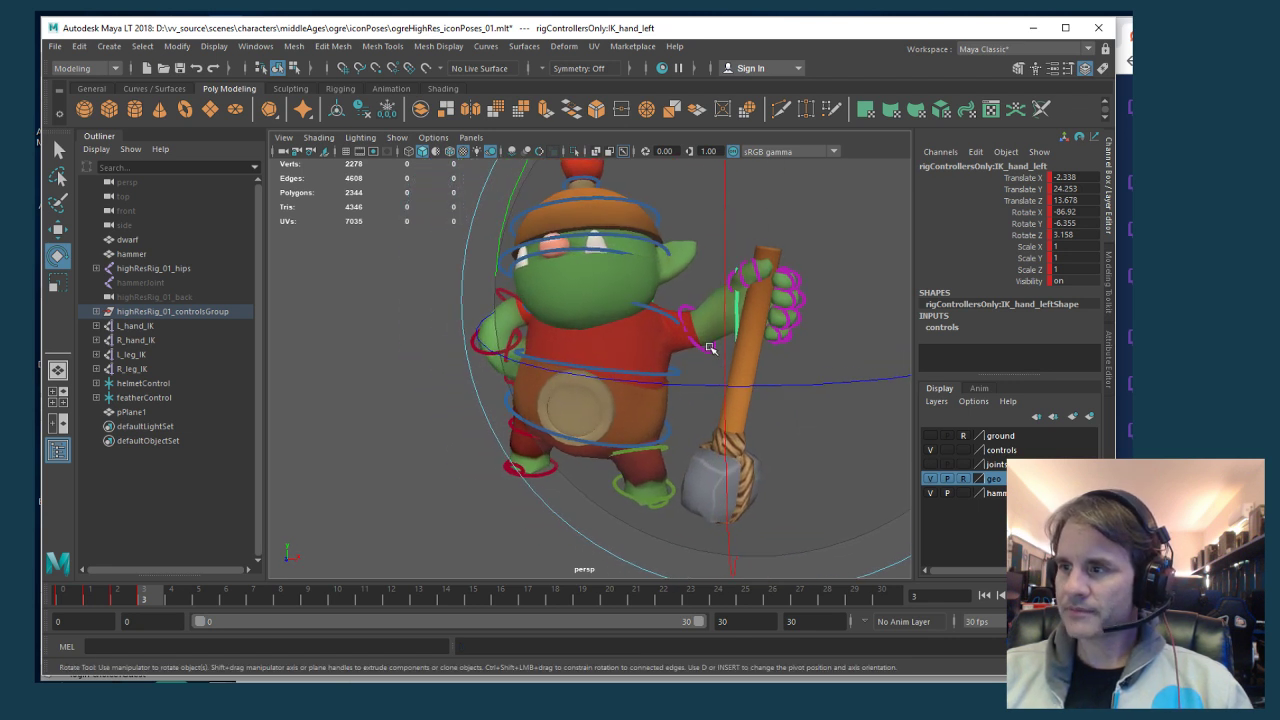
Rotate and nudge the jaw control to open the ogre's mouth
{"action": "left_click", "coordinate": [605, 262]}
{"action": "left_click_drag", "start_coordinate": [605, 262], "coordinate": [589, 447]}
{"action": "key", "text": "w"}
{"action": "left_click_drag", "start_coordinate": [588, 284], "coordinate": [585, 285]}
{"action": "key", "text": "e"}
{"action": "left_click_drag", "start_coordinate": [600, 240], "coordinate": [598, 289]}
{"action": "key", "text": "w"}
Tilt the helmet (nurbsCircle1) and feather (nurbsCircle2) controls
{"action": "left_click", "coordinate": [610, 204]}
{"action": "key", "text": "e"}
{"action": "key", "text": "w"}
{"action": "left_click", "coordinate": [567, 212]}
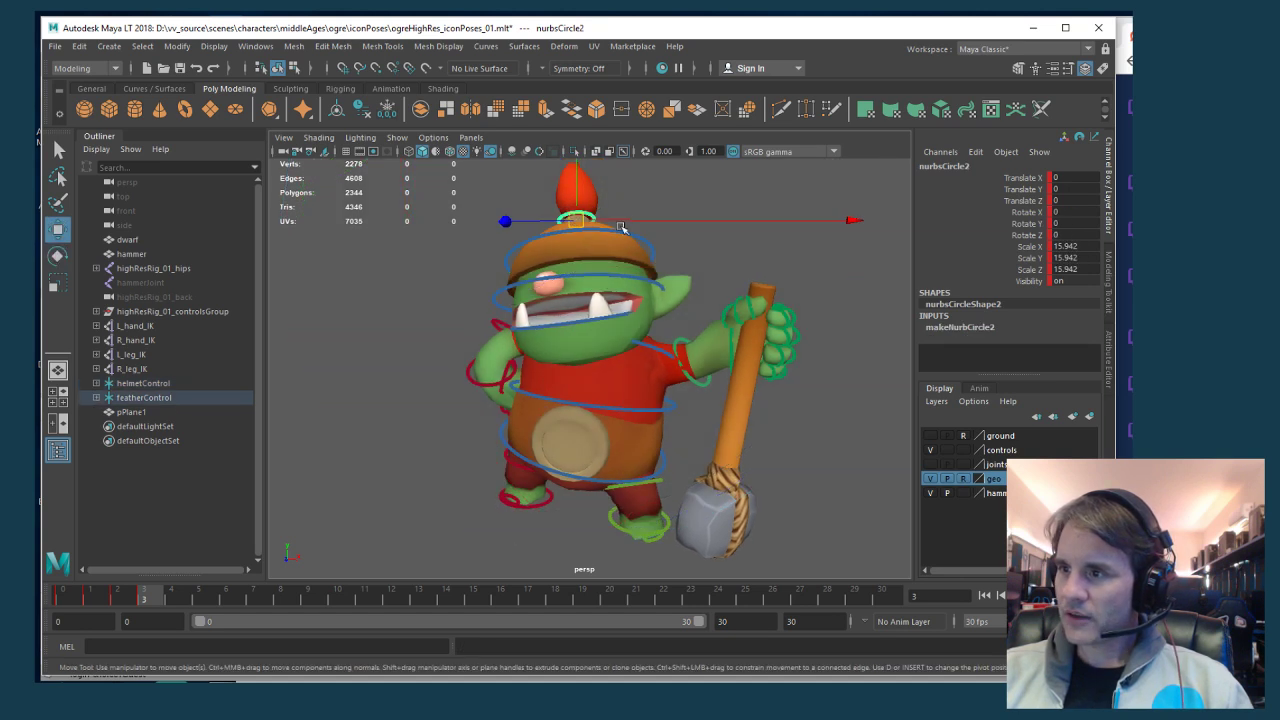
{"action": "key", "text": "e"}
{"action": "left_click_drag", "start_coordinate": [615, 380], "coordinate": [685, 370]}
{"action": "key", "text": "w"}
Turn the chest and set IK_shoulder_right to rotate 16.222, 4.98, -22.693, translate -3.202, 9.18, -3.417
{"action": "left_click", "coordinate": [537, 357]}
{"action": "key", "text": "e"}
{"action": "key", "text": "w"}
{"action": "left_click", "coordinate": [558, 352]}
{"action": "key", "text": "e"}
{"action": "key", "text": "w"}
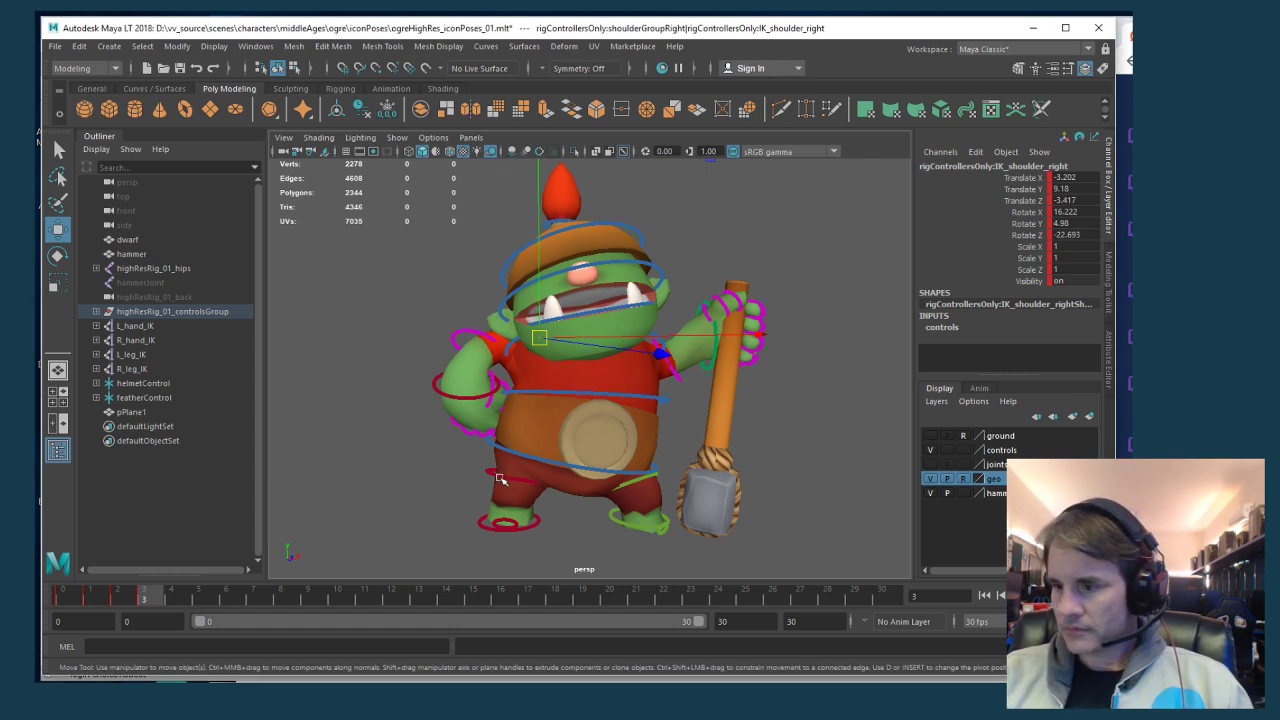
{"action": "left_click_drag", "start_coordinate": [555, 417], "coordinate": [577, 425], "text": "alt"}
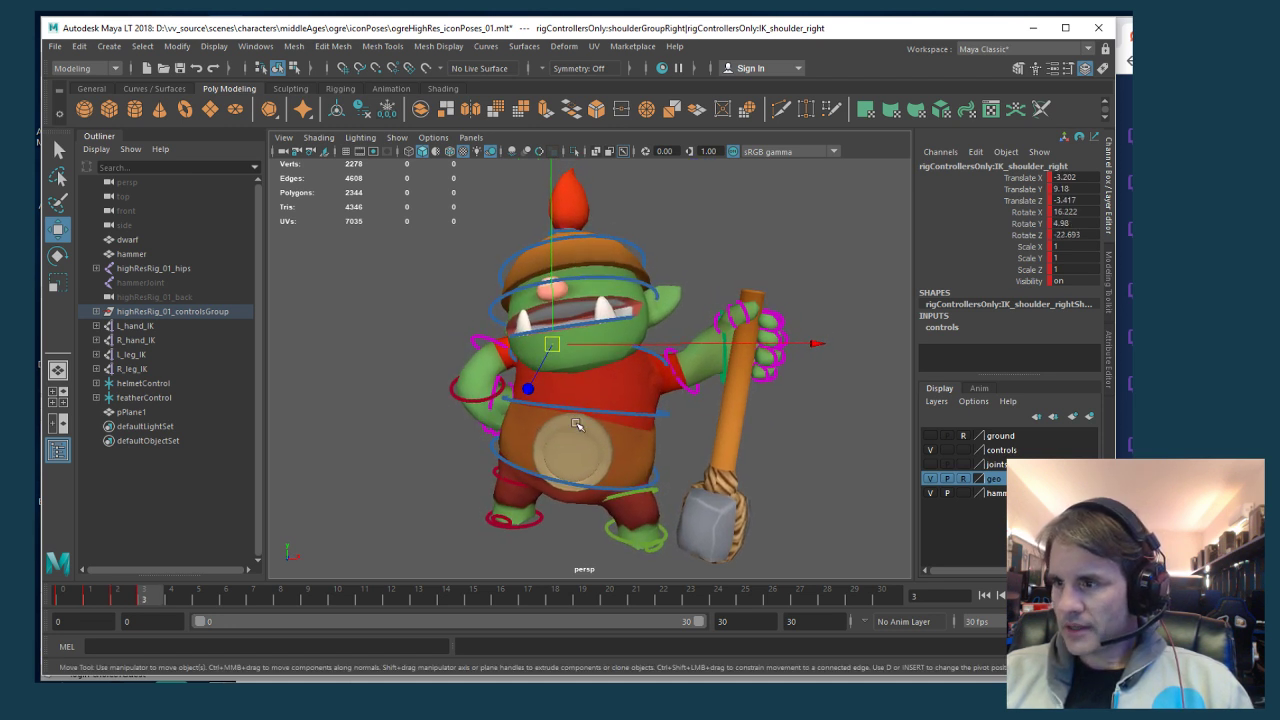
Rotate IK_hand_right to 12.948, 1.642, 105.575 and the right shoulder's X to 28.377
{"action": "left_click", "coordinate": [602, 437]}
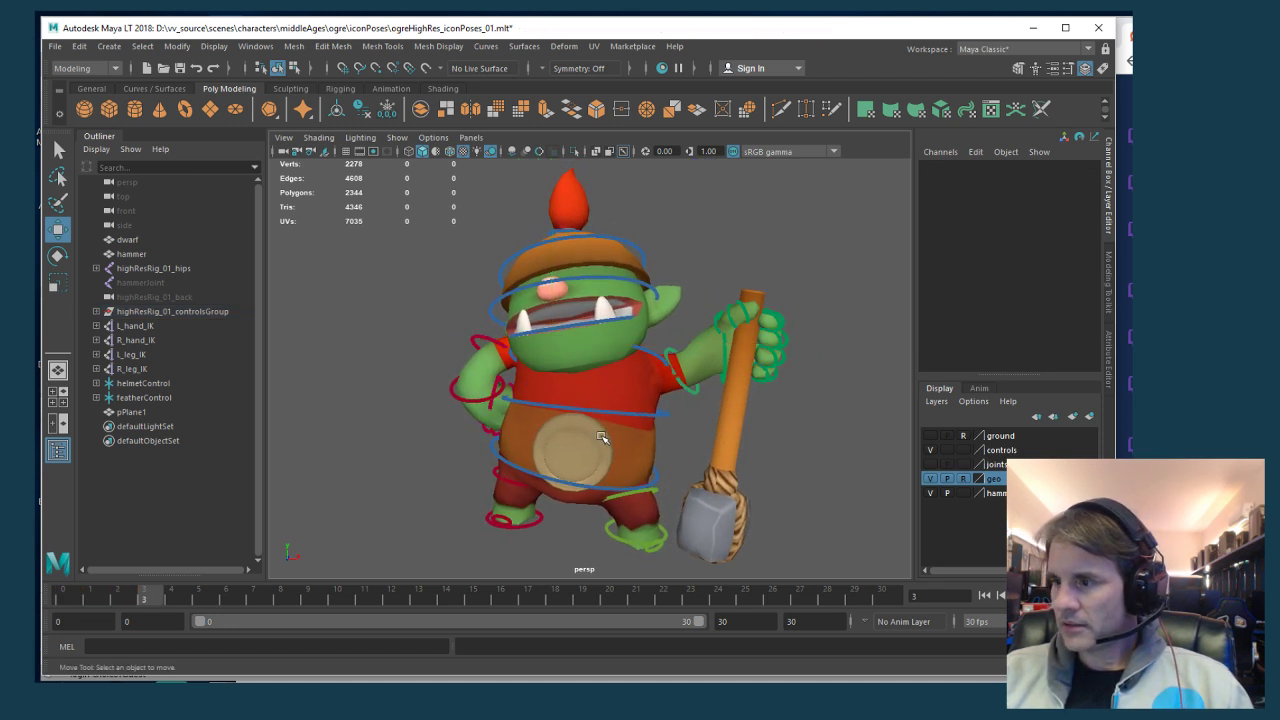
{"action": "left_click_drag", "start_coordinate": [635, 445], "coordinate": [638, 443], "text": "alt"}
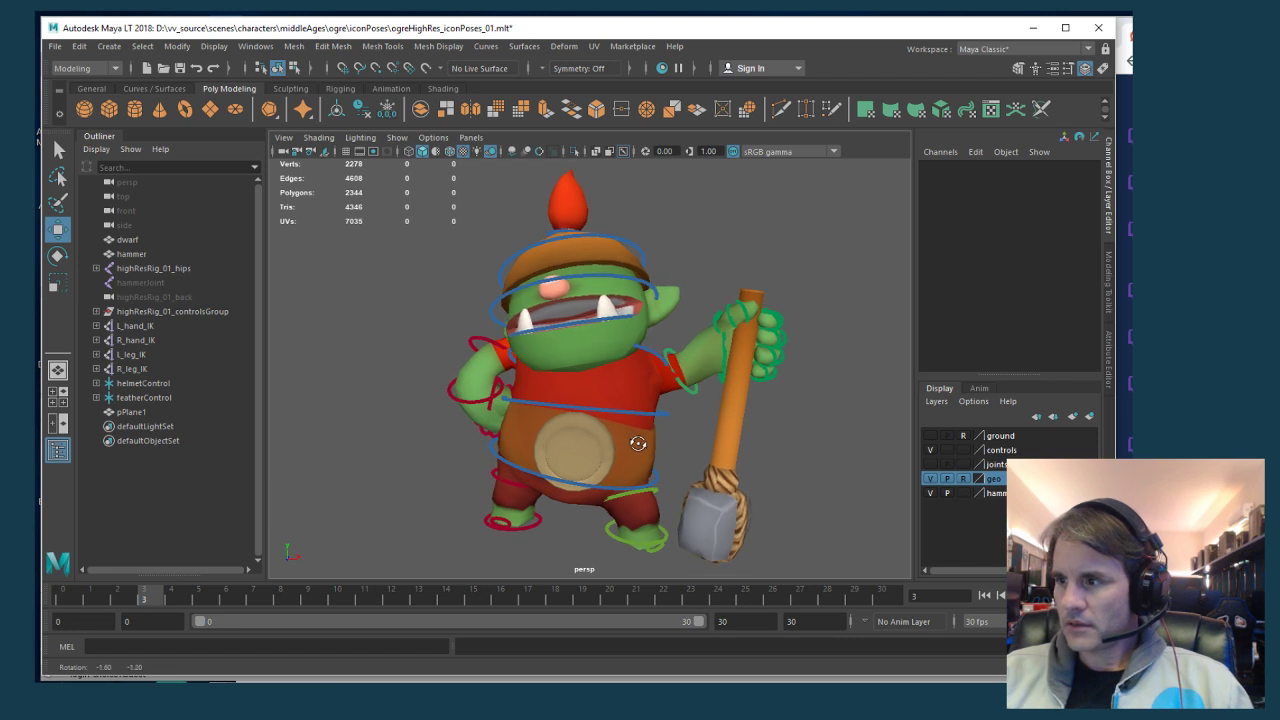
{"action": "left_click", "coordinate": [476, 406]}
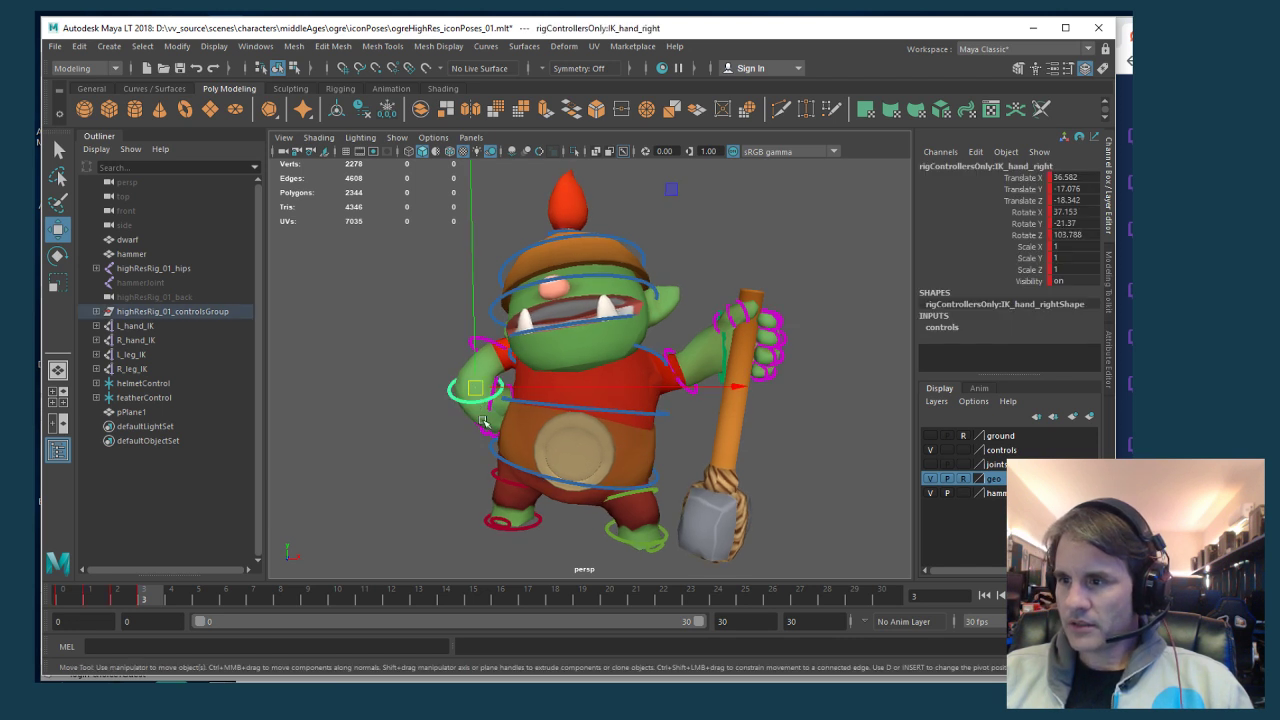
{"action": "key", "text": "e"}
{"action": "left_click_drag", "start_coordinate": [467, 494], "coordinate": [445, 452]}
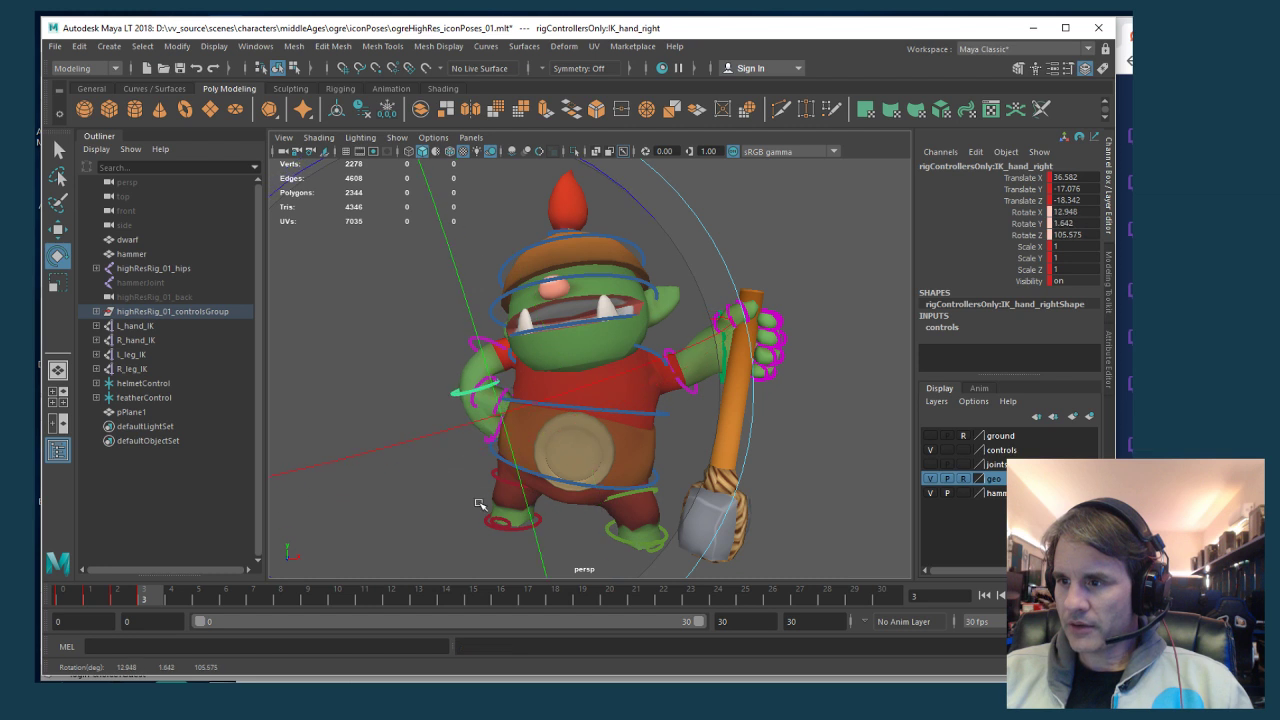
{"action": "key", "text": "w"}
{"action": "left_click", "coordinate": [462, 352]}
{"action": "key", "text": "e"}
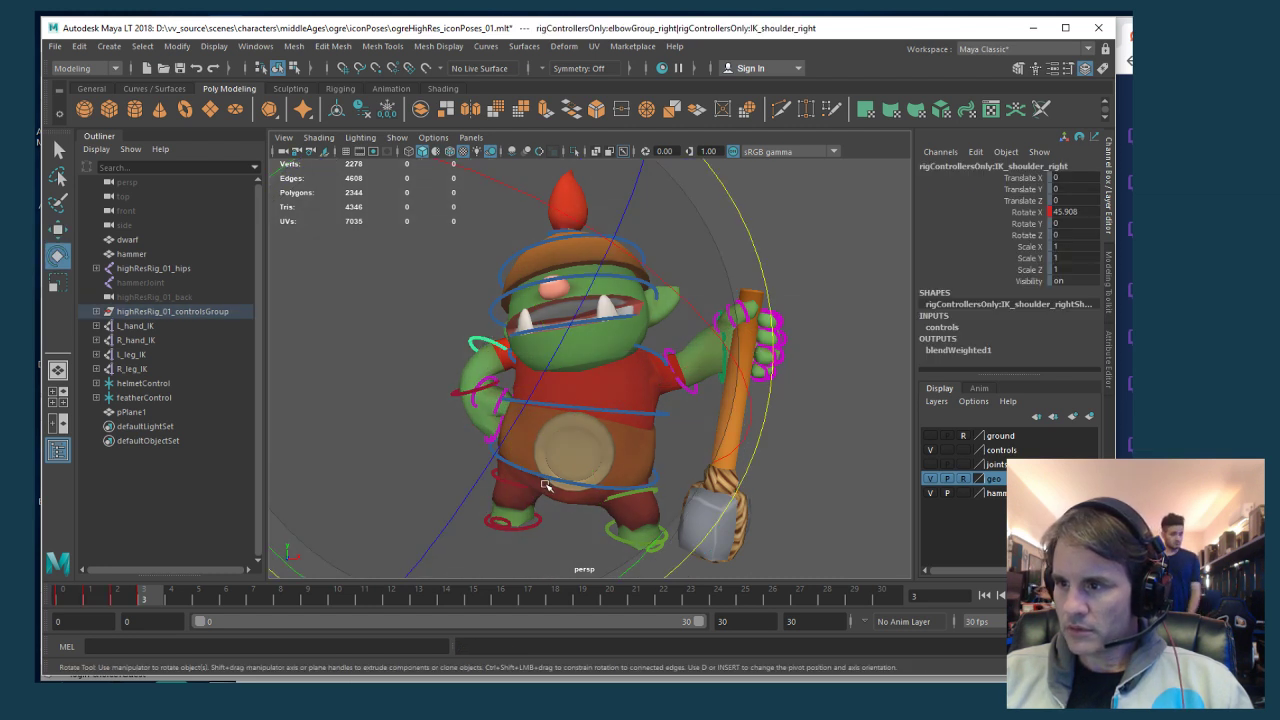
{"action": "left_click_drag", "start_coordinate": [445, 240], "coordinate": [450, 449]}
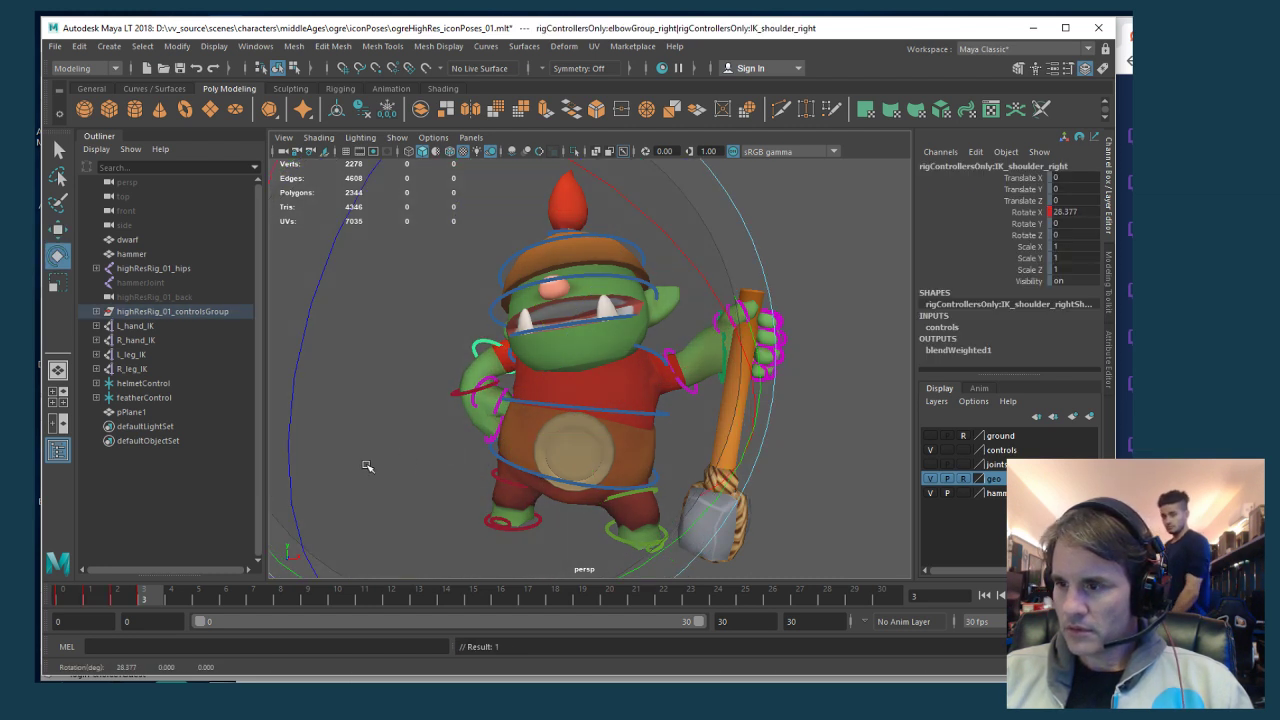
Deselect, save the scene, make the geo layer selectable, and select the ogre mesh
{"action": "left_click", "coordinate": [800, 443]}
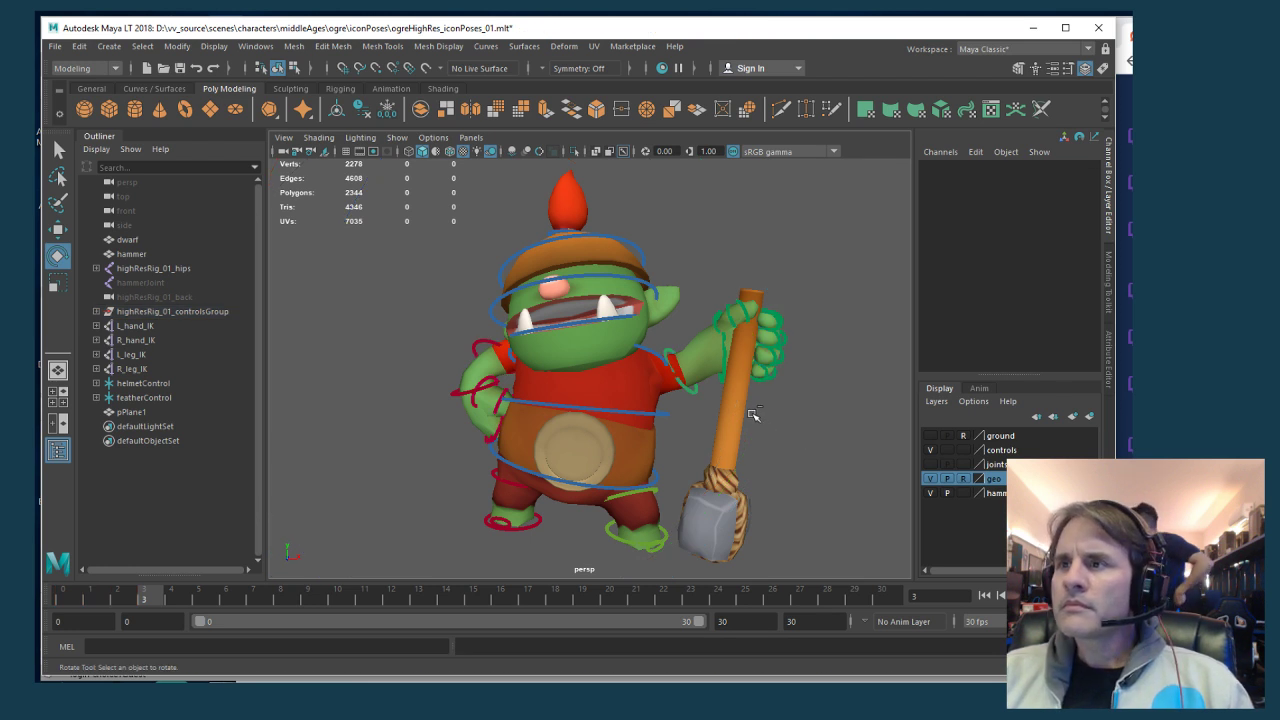
{"action": "key", "text": "ctrl+s"}
{"action": "left_click", "coordinate": [963, 478]}
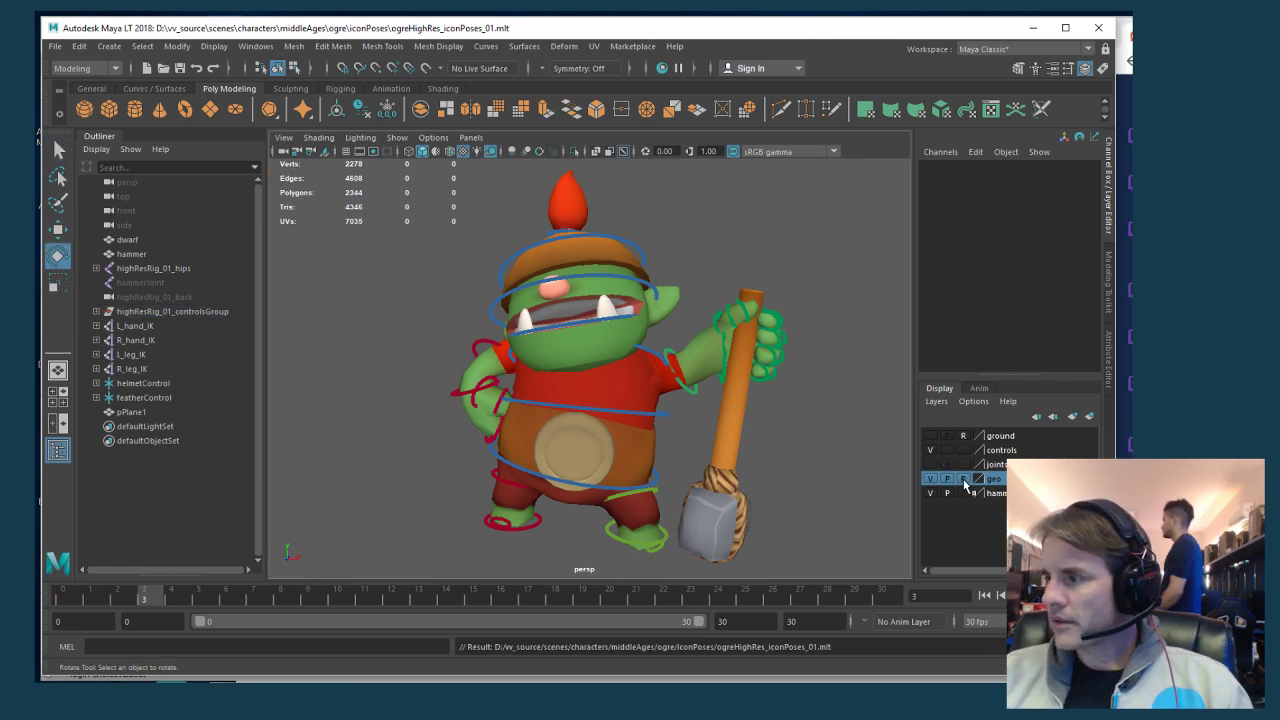
{"action": "left_click", "coordinate": [636, 381]}
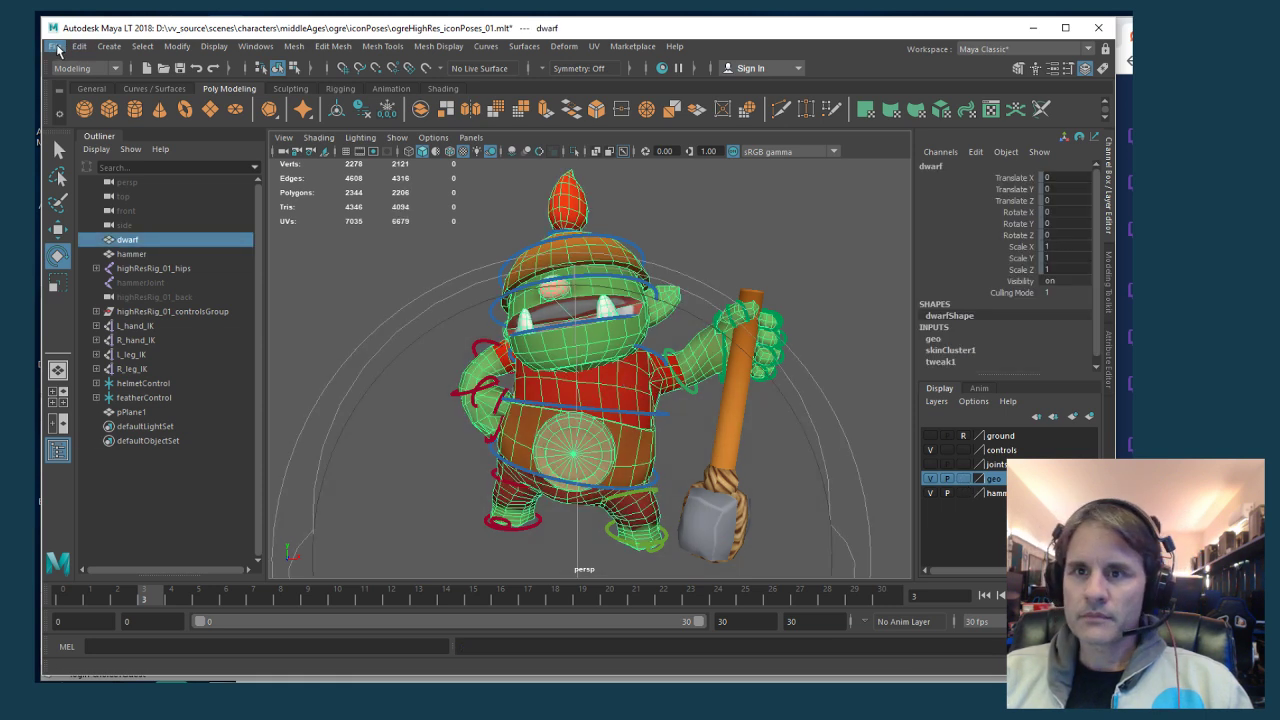
Export the selected mesh to the _export folder as ogreIconPoseB.obj, renamed from ogreIconPoseA.obj
{"action": "left_click", "coordinate": [56, 46]}
{"action": "left_click", "coordinate": [106, 221]}
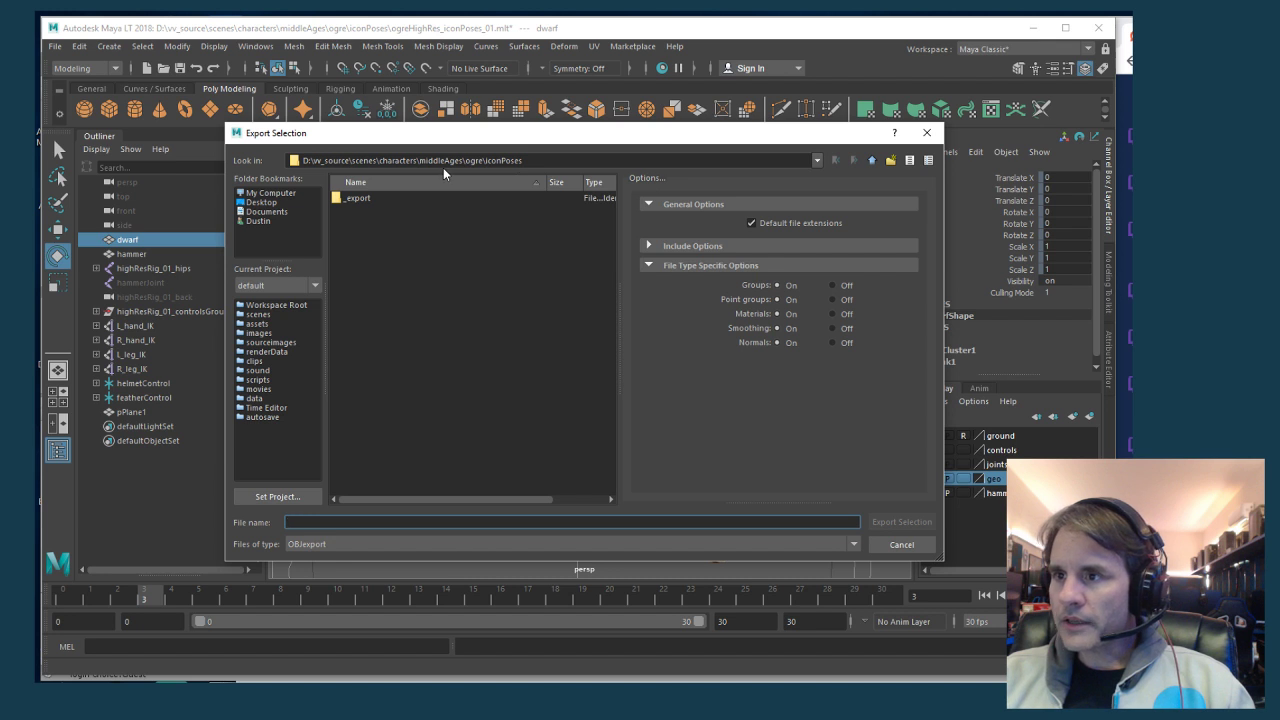
{"action": "double_click", "coordinate": [374, 199]}
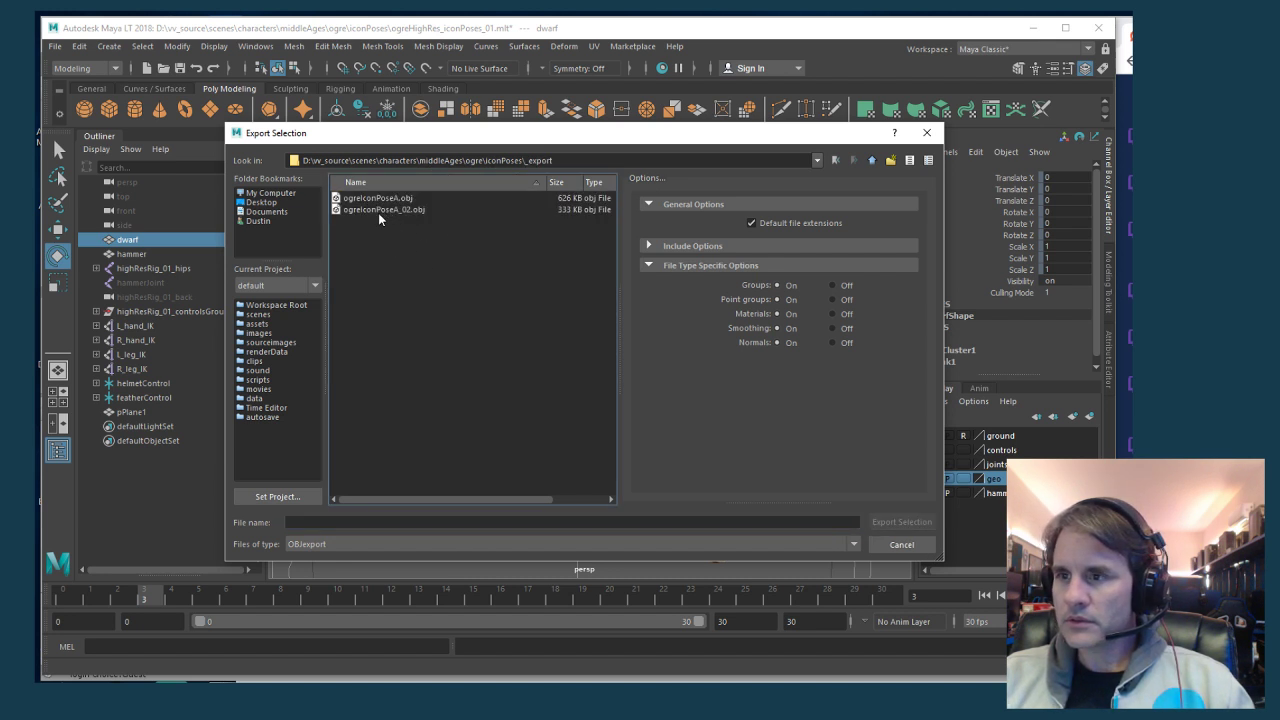
{"action": "left_click", "coordinate": [378, 210]}
{"action": "key", "text": "Up"}
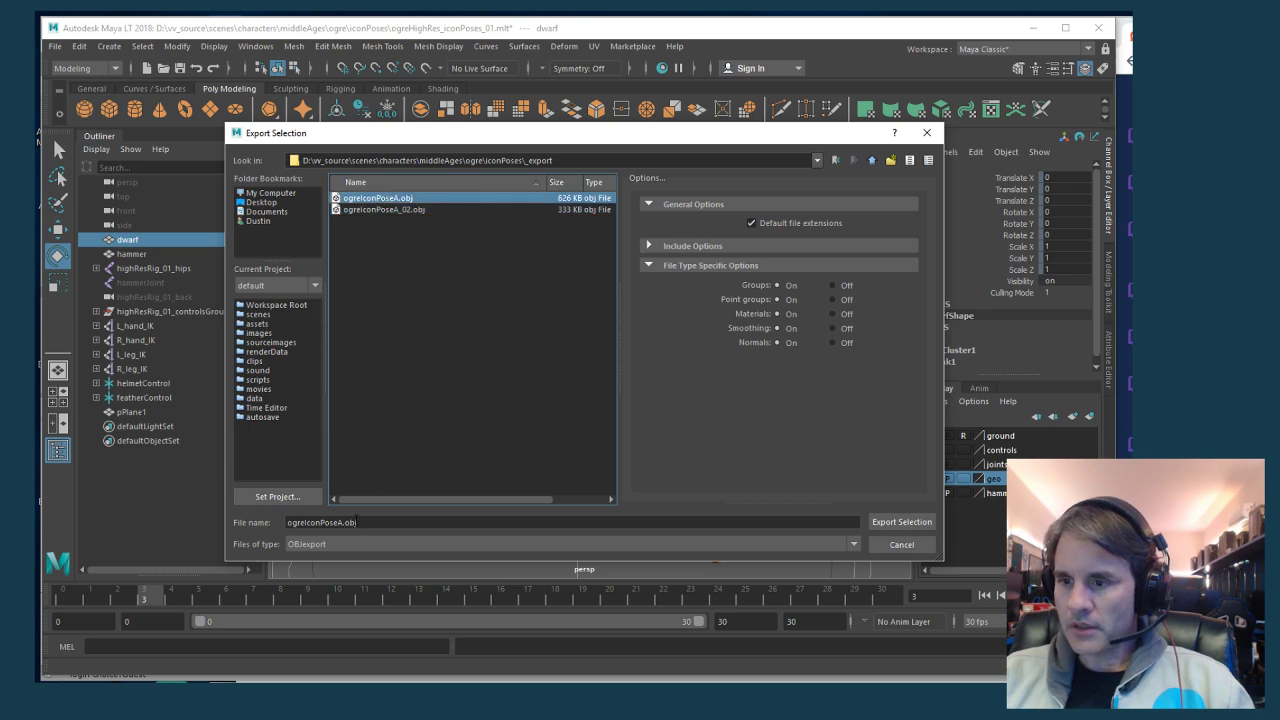
{"action": "left_click", "coordinate": [340, 522]}
{"action": "key", "text": "BackSpace"}
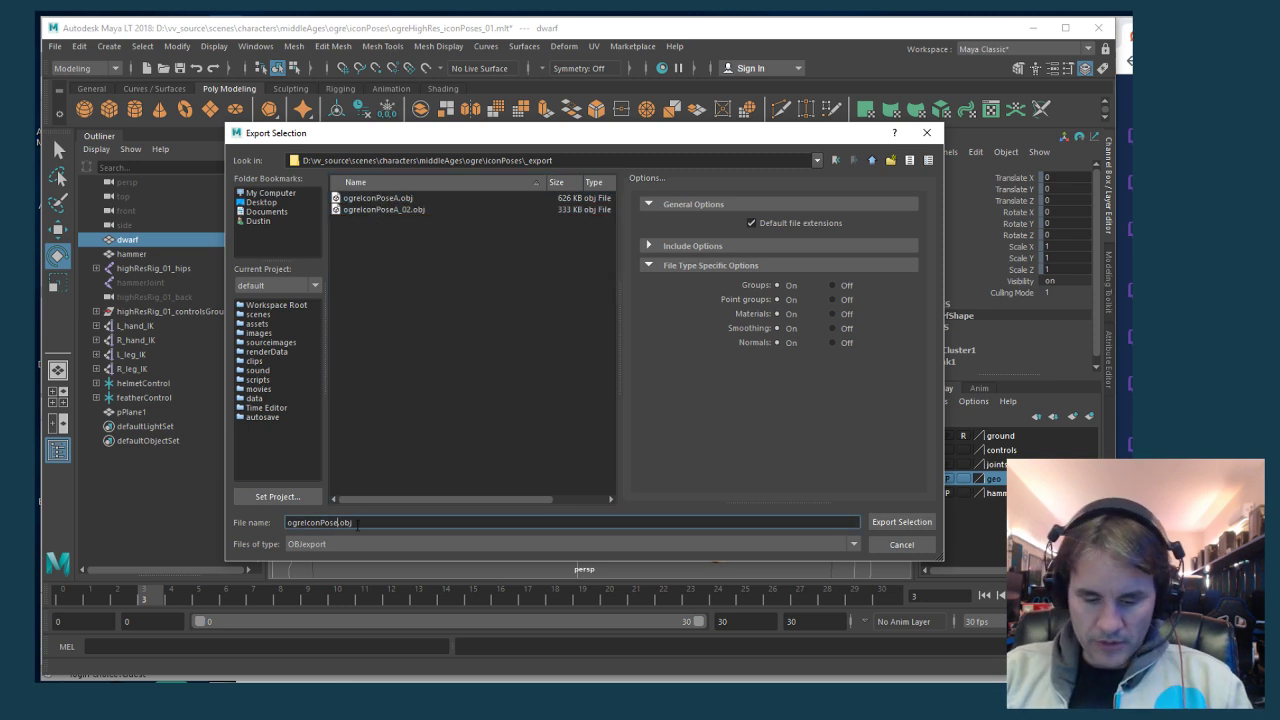
{"action": "key", "text": "Return"}
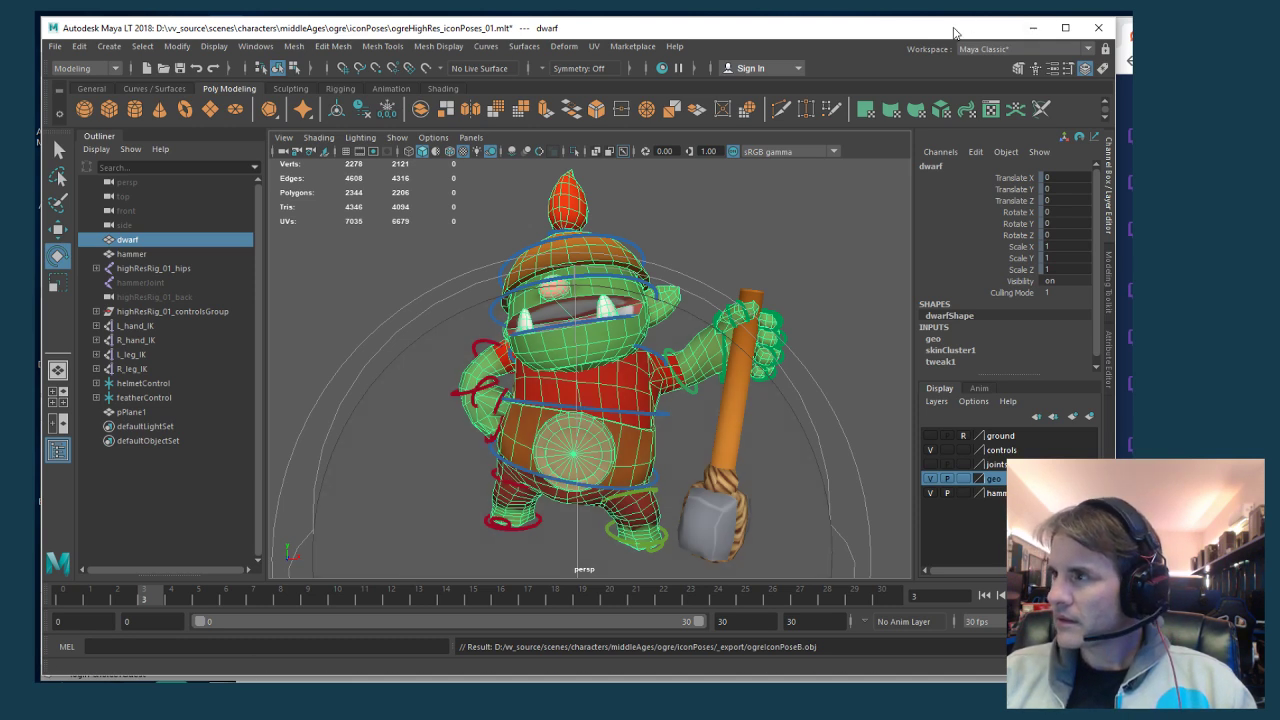
Move Maya aside, dismiss the Photoshop search window, and bring LightWave Layout to the front
{"action": "left_click_drag", "start_coordinate": [966, 28], "coordinate": [960, 3]}
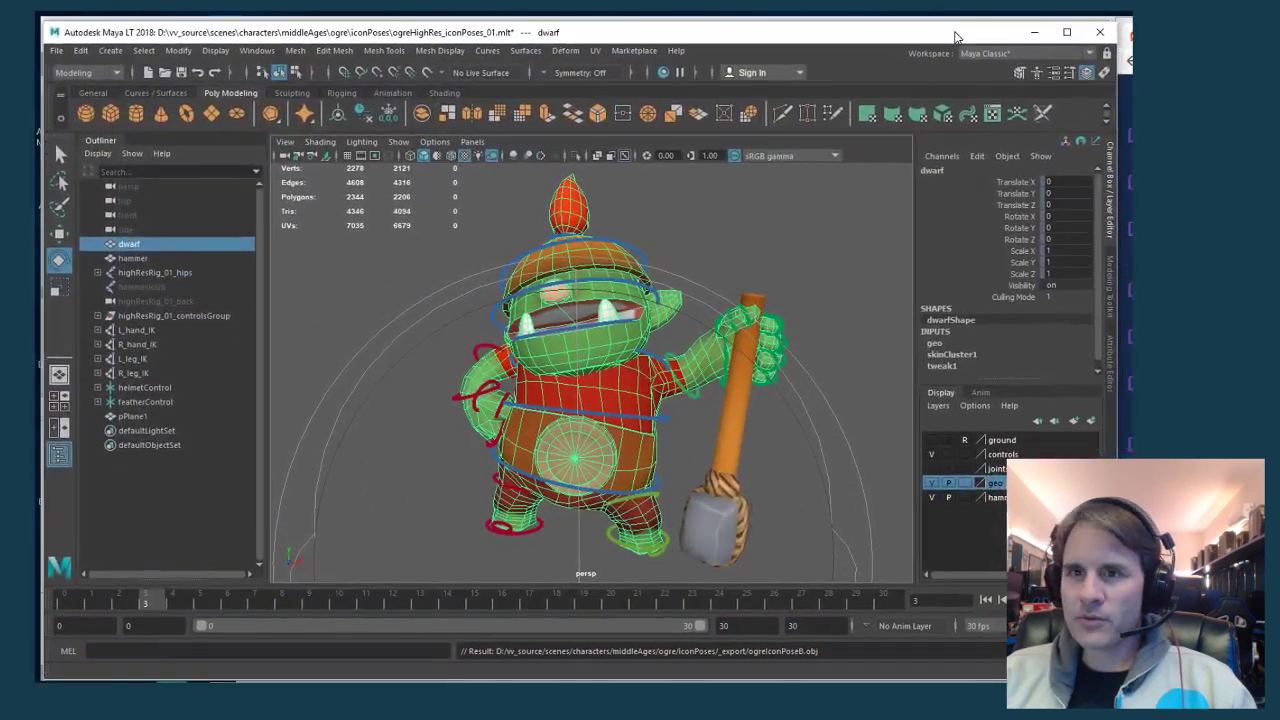
{"action": "key", "text": "super"}
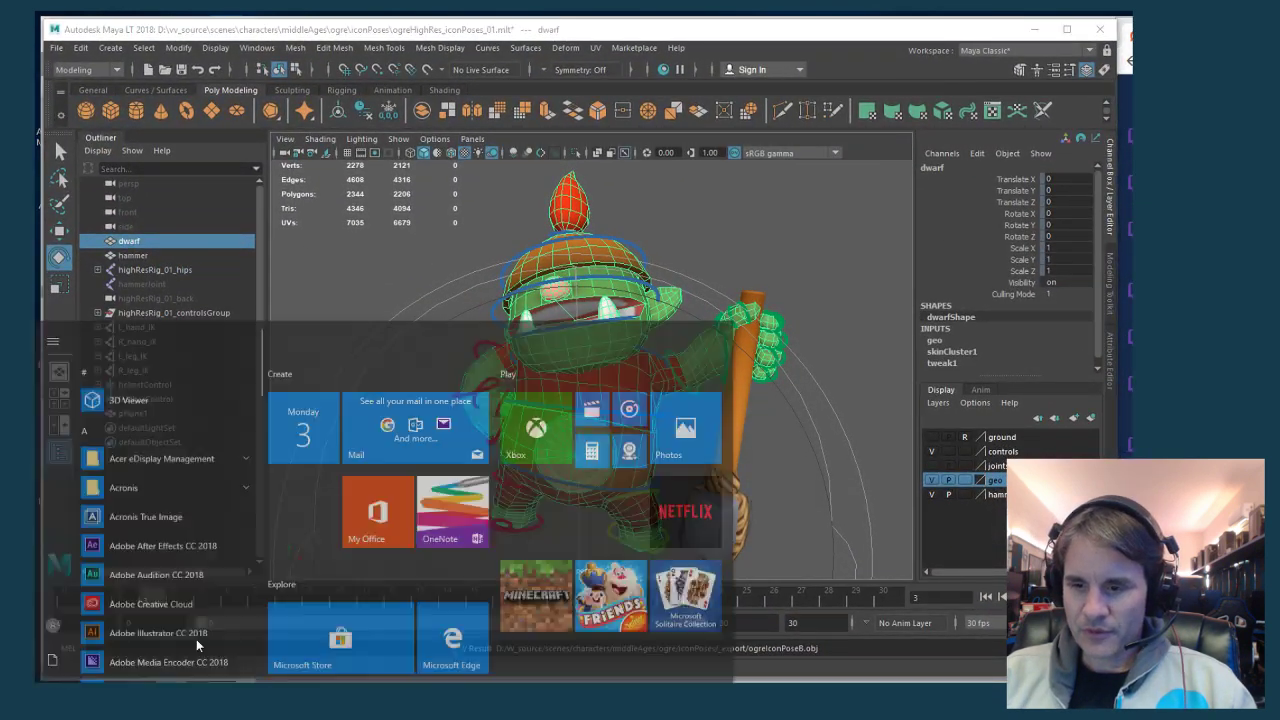
{"action": "type", "text": "pho"}
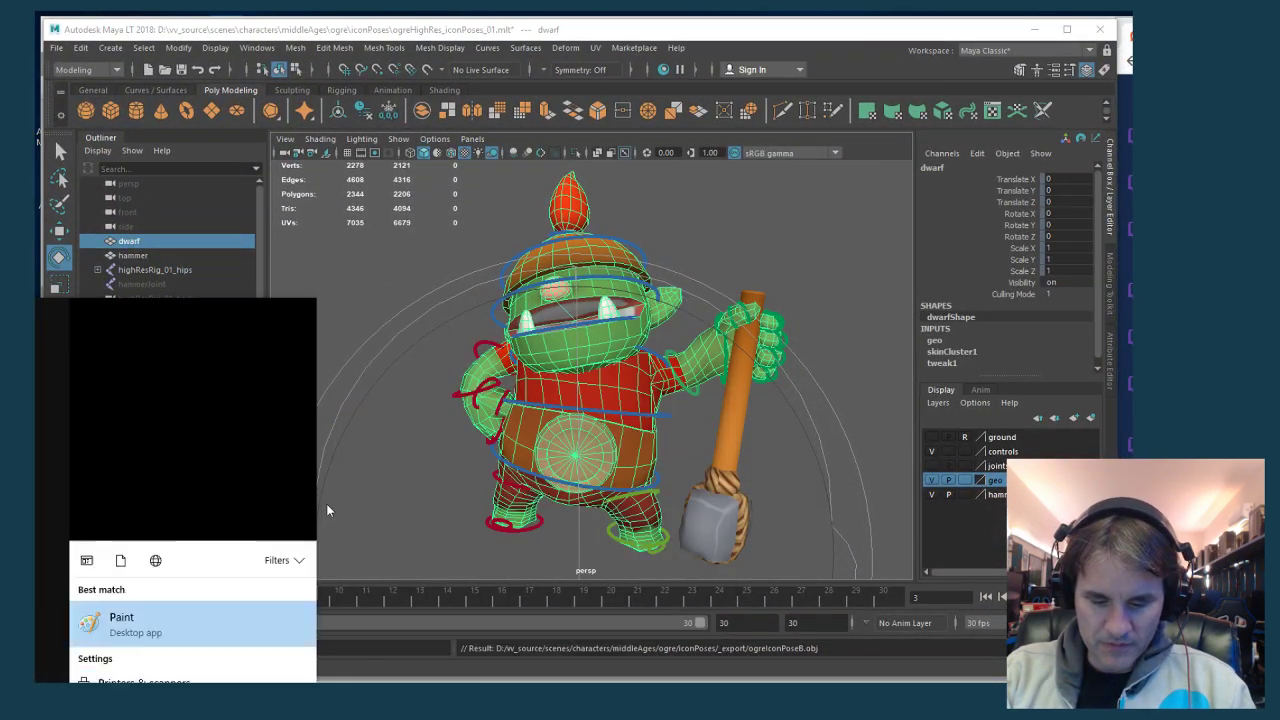
{"action": "type", "text": "tosh"}
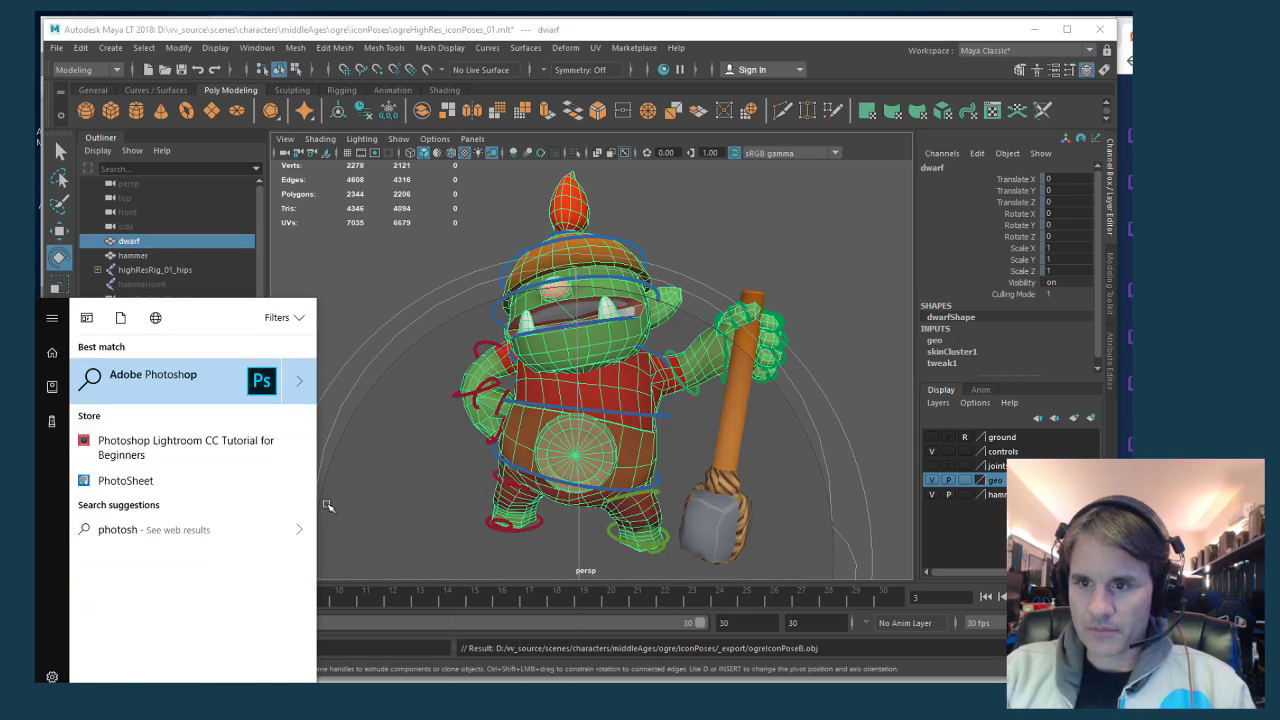
{"action": "left_click", "coordinate": [140, 383]}
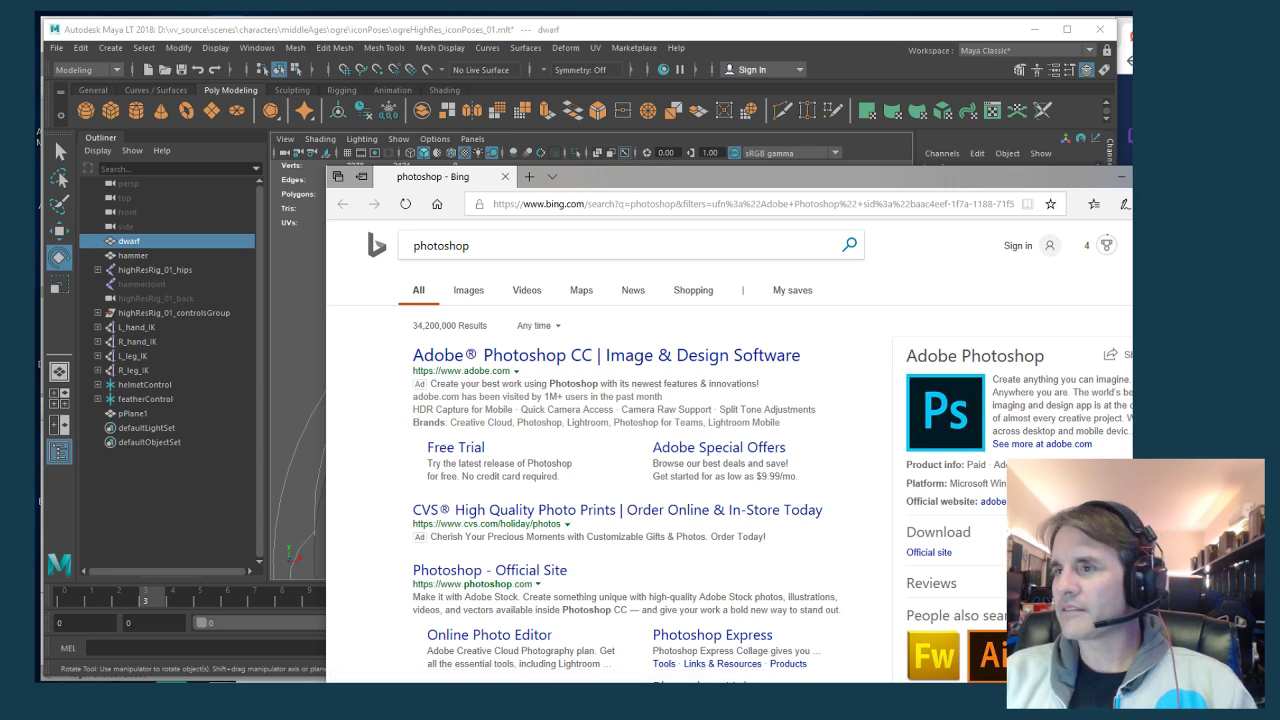
{"action": "key", "text": "alt+Tab"}
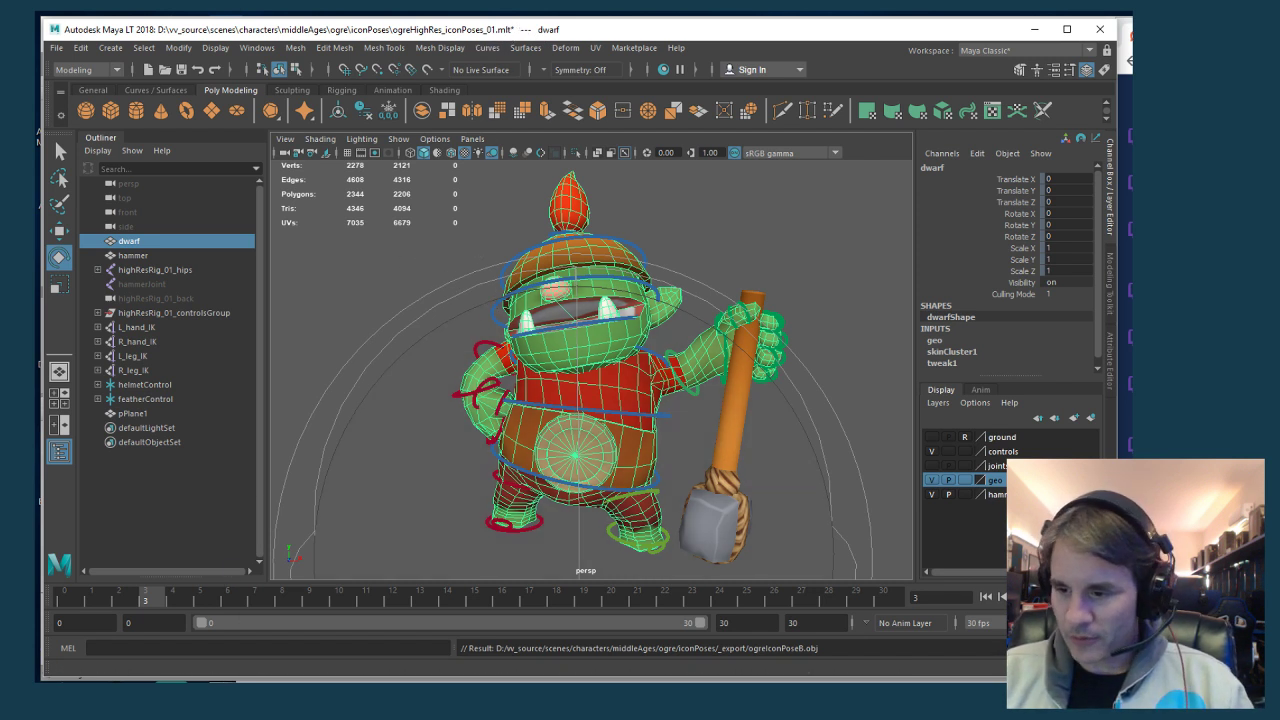
{"action": "key", "text": "alt+Tab"}
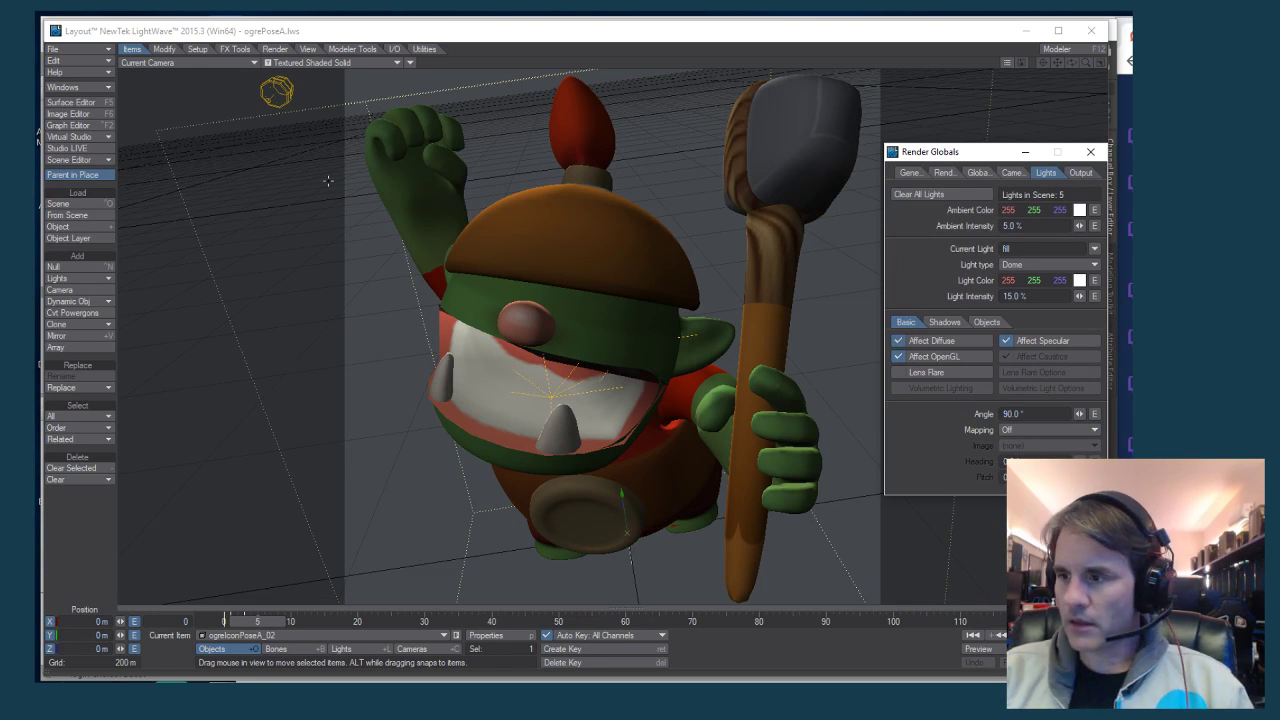
Save the scene as ogrePoseB.lws and replace the ogre object with ogreIconPoseB
{"action": "left_click", "coordinate": [327, 180]}
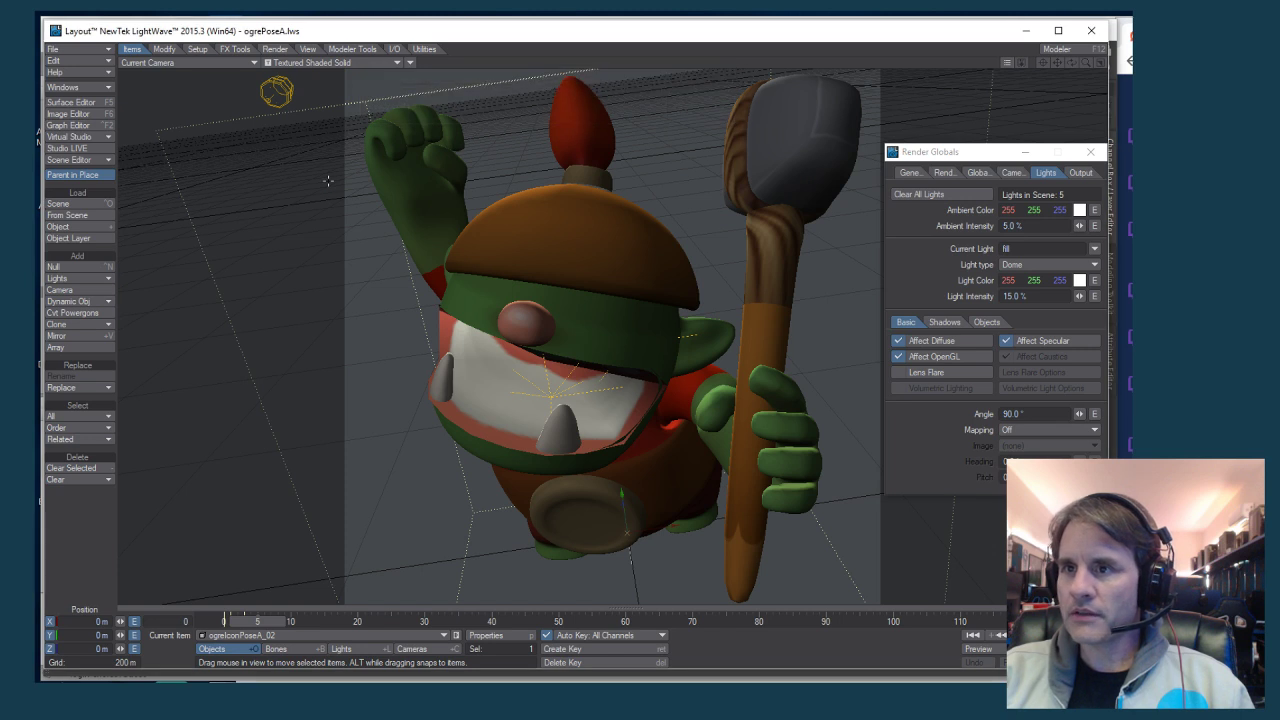
{"action": "key", "text": "shift+s"}
{"action": "key", "text": "End"}
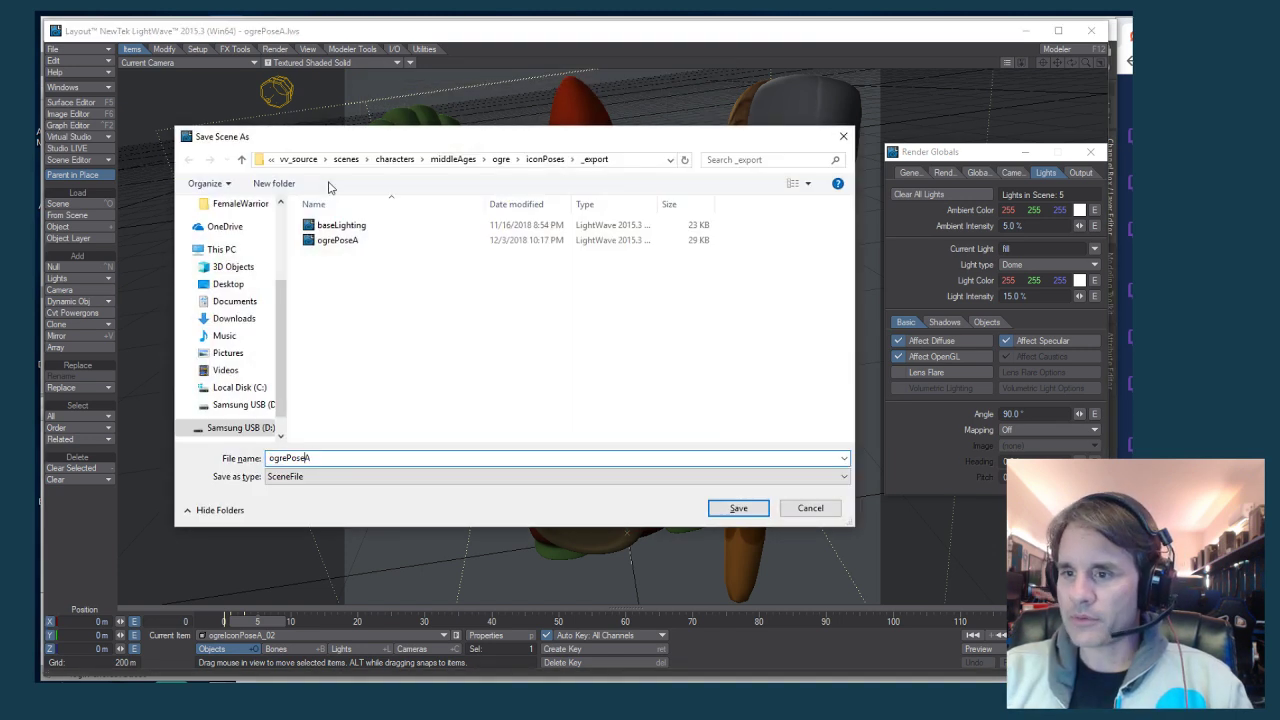
{"action": "key", "text": "shift+Left"}
{"action": "type", "text": "B"}
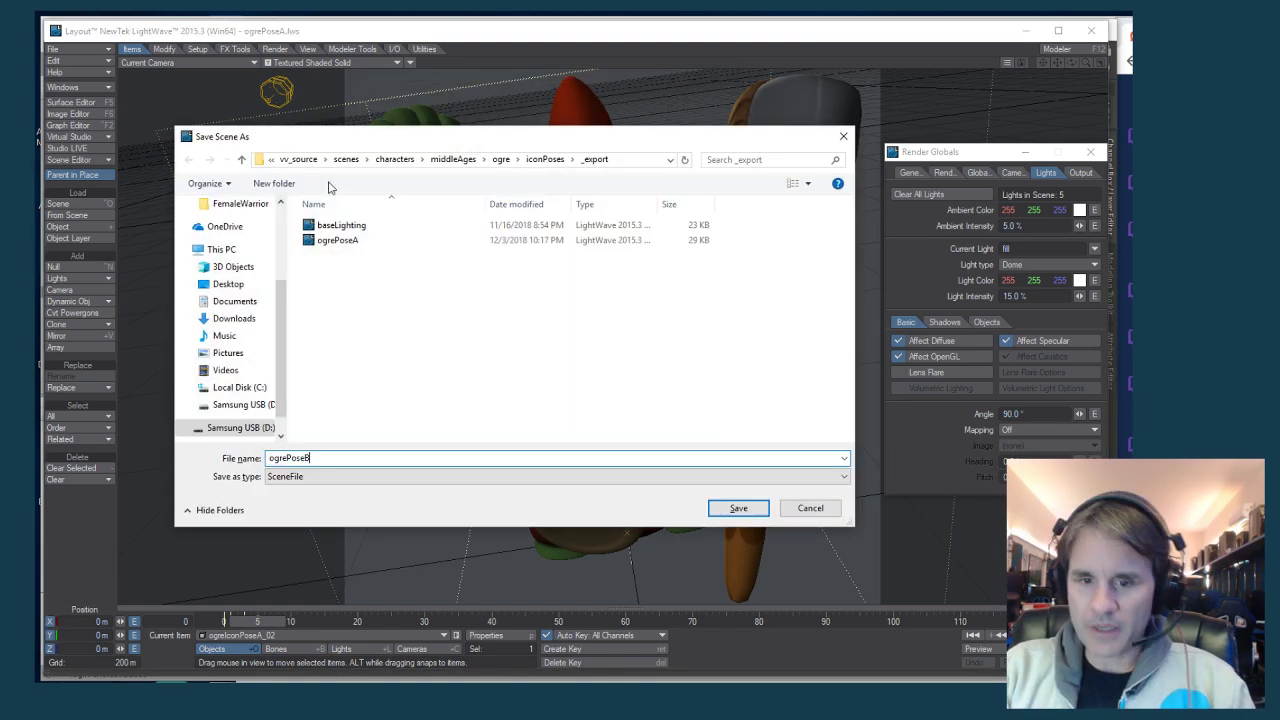
{"action": "key", "text": "Return"}
{"action": "key", "text": "w"}
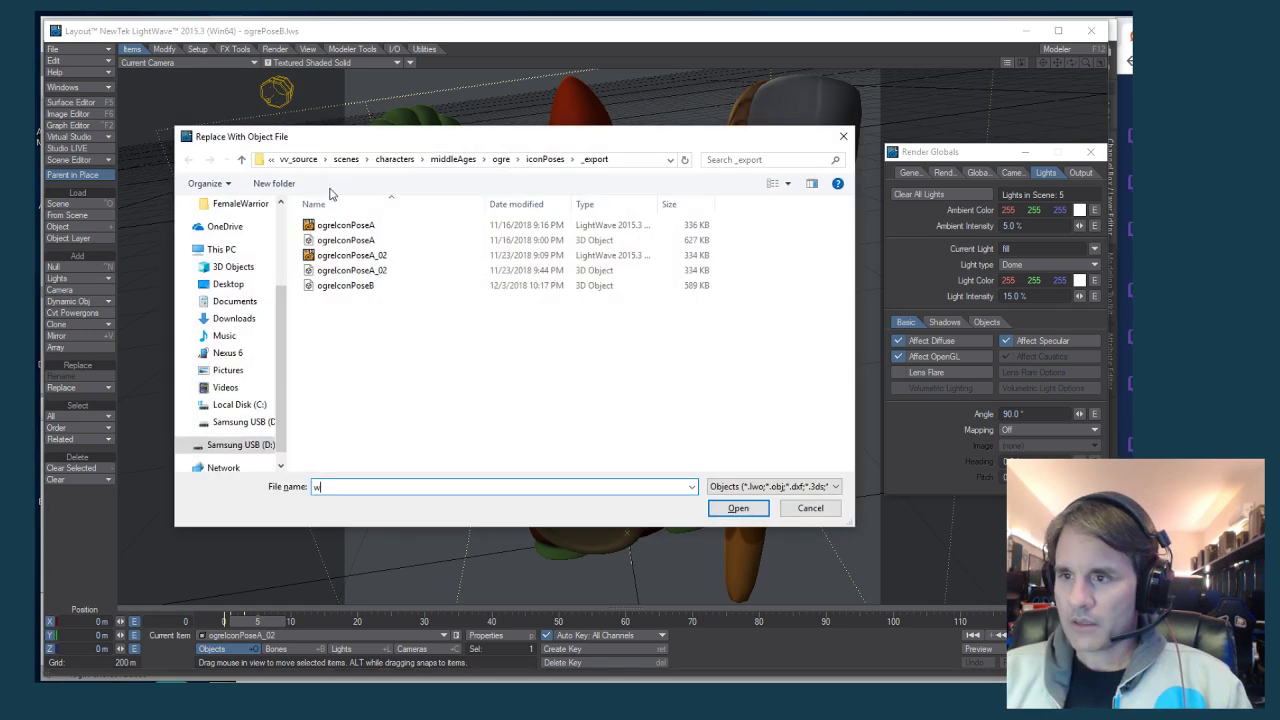
{"action": "double_click", "coordinate": [389, 286]}
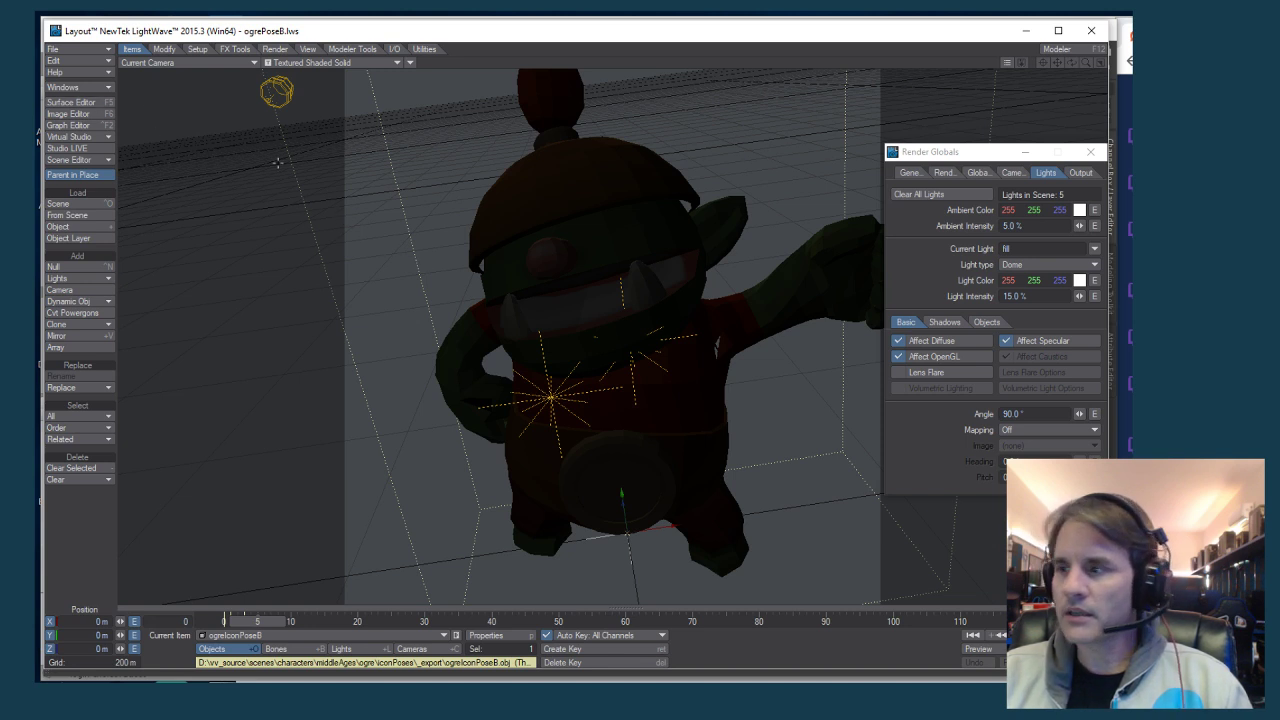
Select the old ogreIconPoseA.lwo object from the scene item list
{"action": "left_click_drag", "start_coordinate": [952, 156], "coordinate": [1028, 162]}
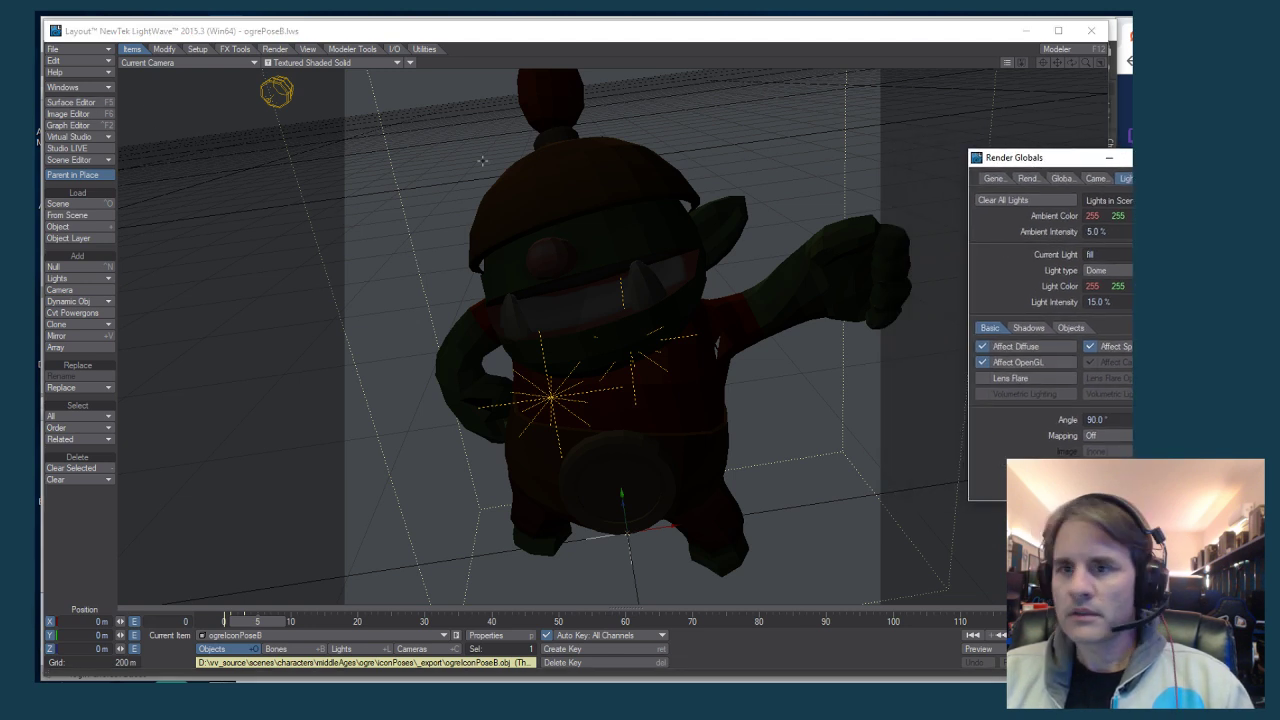
{"action": "key", "text": "ctrl+F1"}
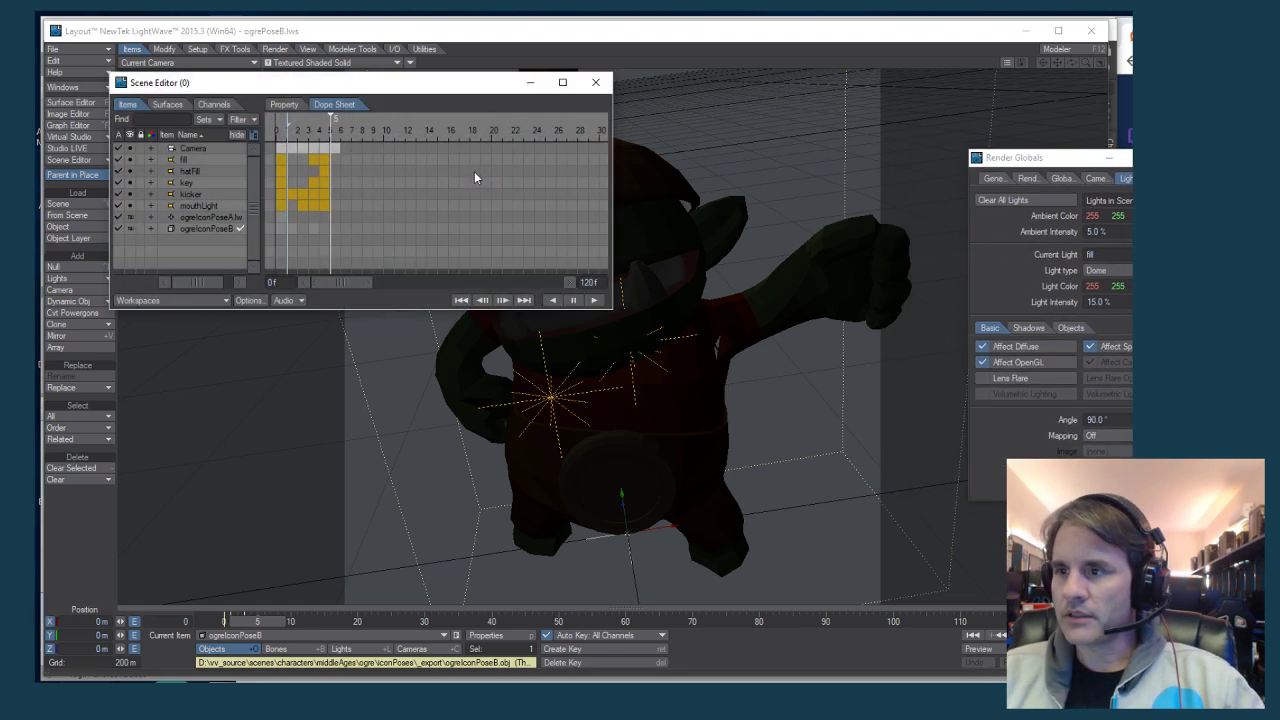
{"action": "left_click", "coordinate": [210, 217]}
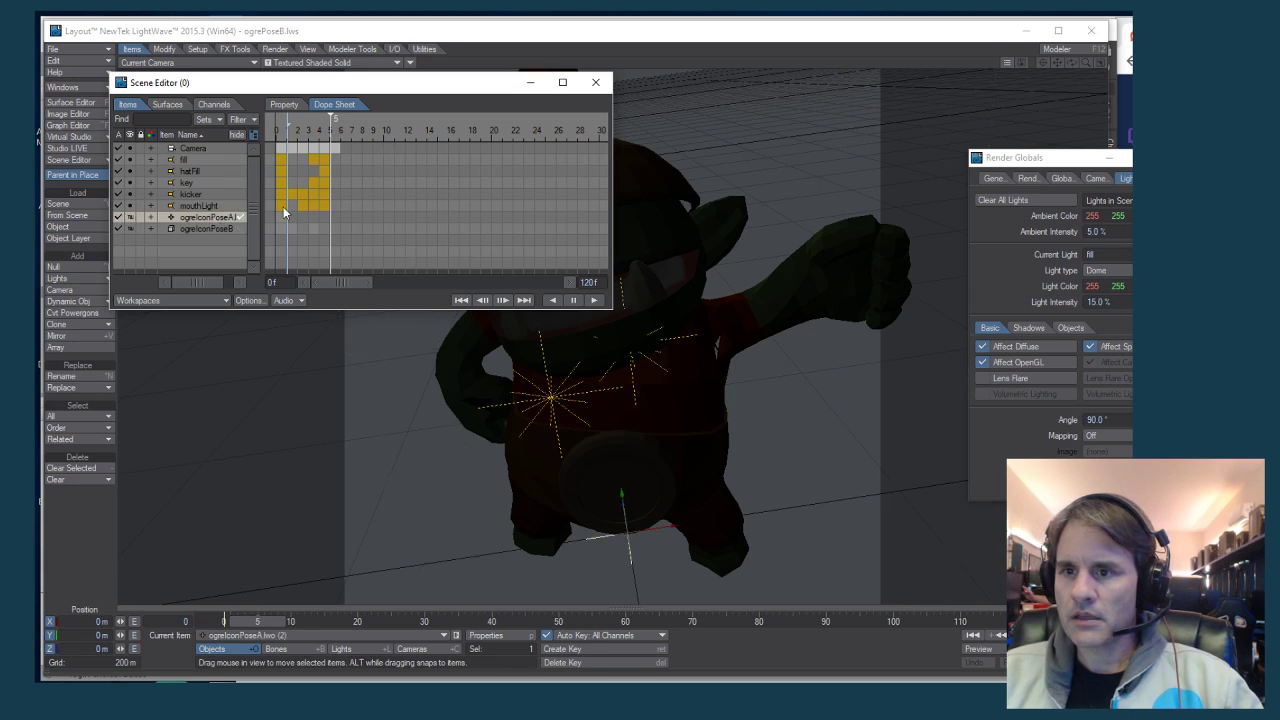
{"action": "left_click", "coordinate": [595, 82]}
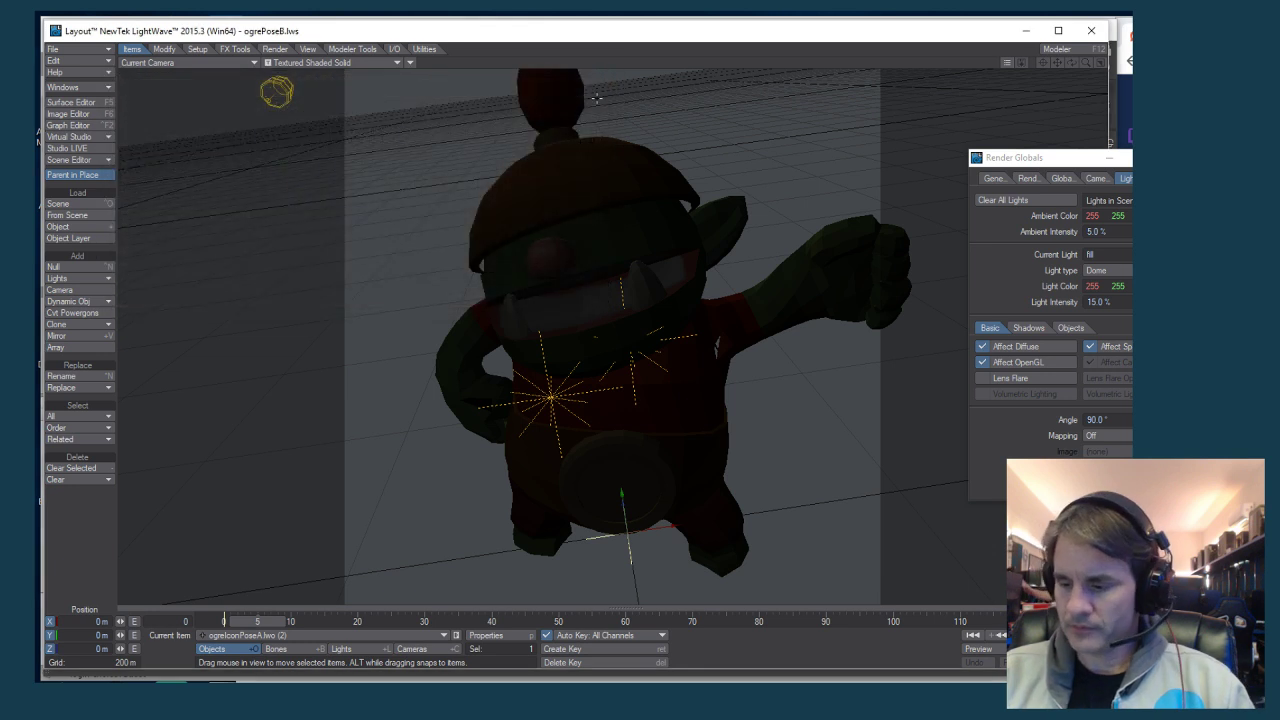
Give ogreIconPoseB's Empty_MeshSG surface 100% Diffuse with Smoothing turned on
{"action": "left_click", "coordinate": [72, 102]}
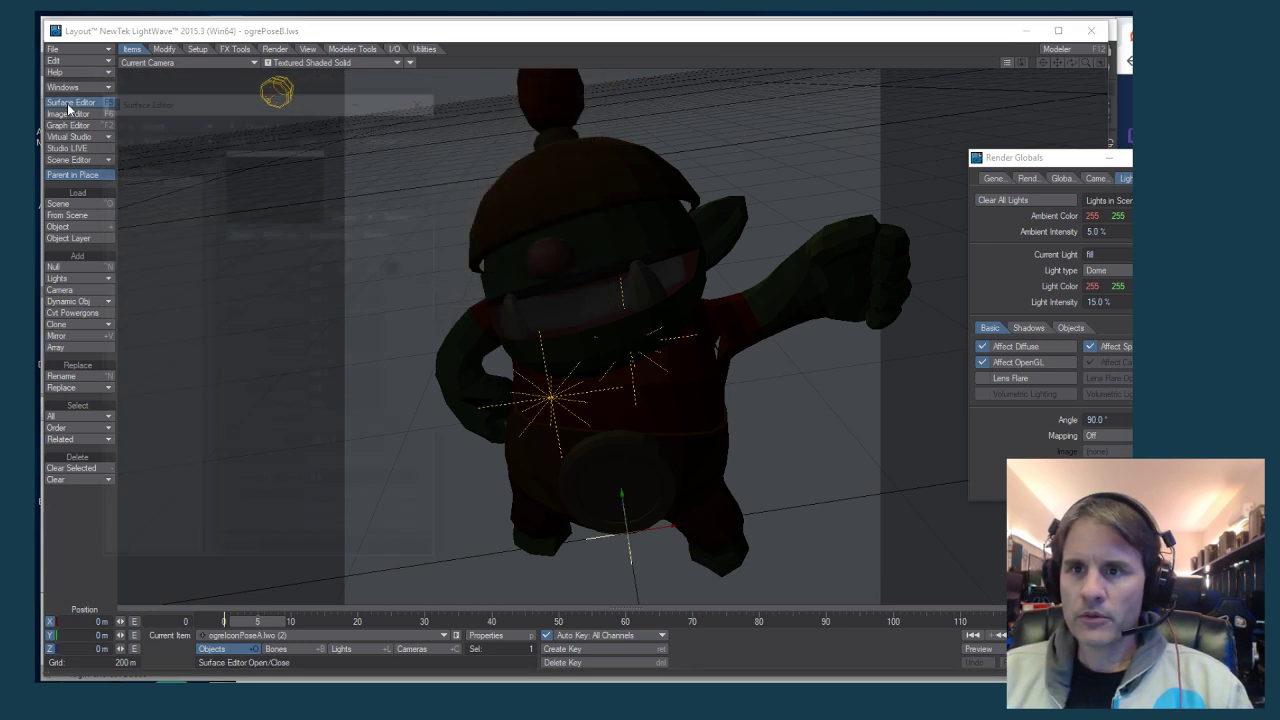
{"action": "left_click", "coordinate": [103, 177]}
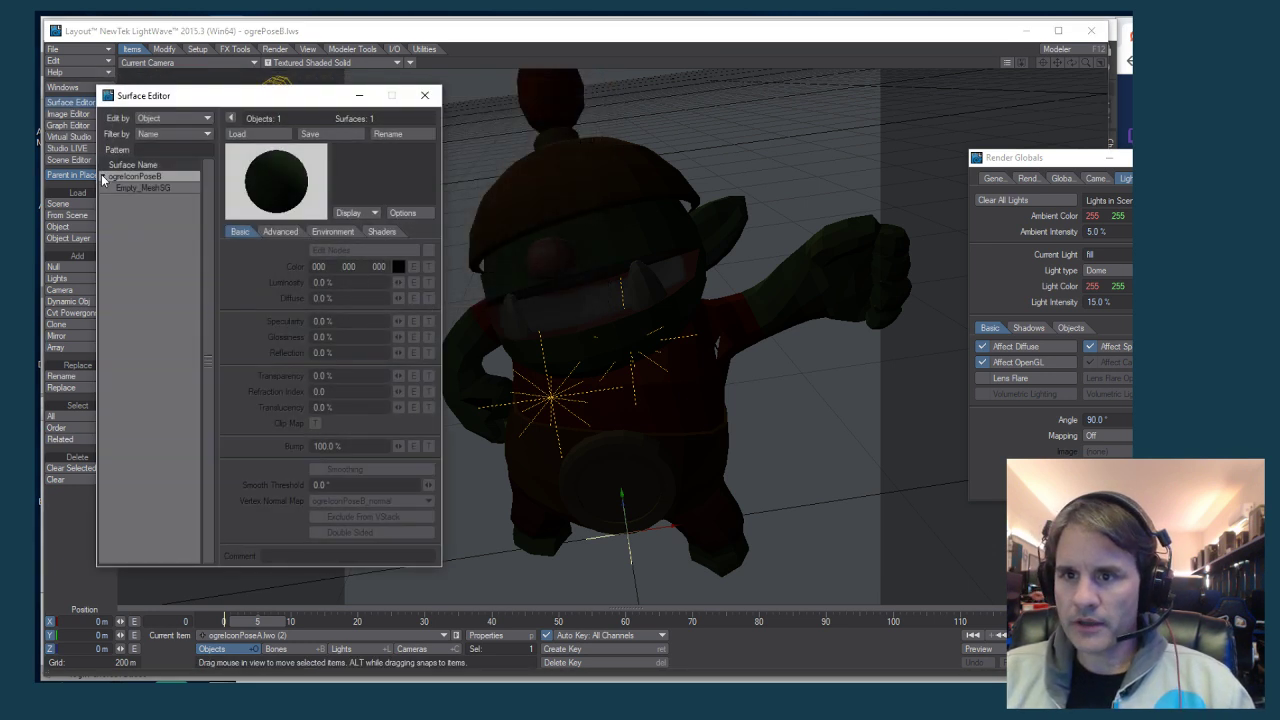
{"action": "left_click", "coordinate": [140, 190]}
{"action": "left_click_drag", "start_coordinate": [399, 298], "coordinate": [440, 298]}
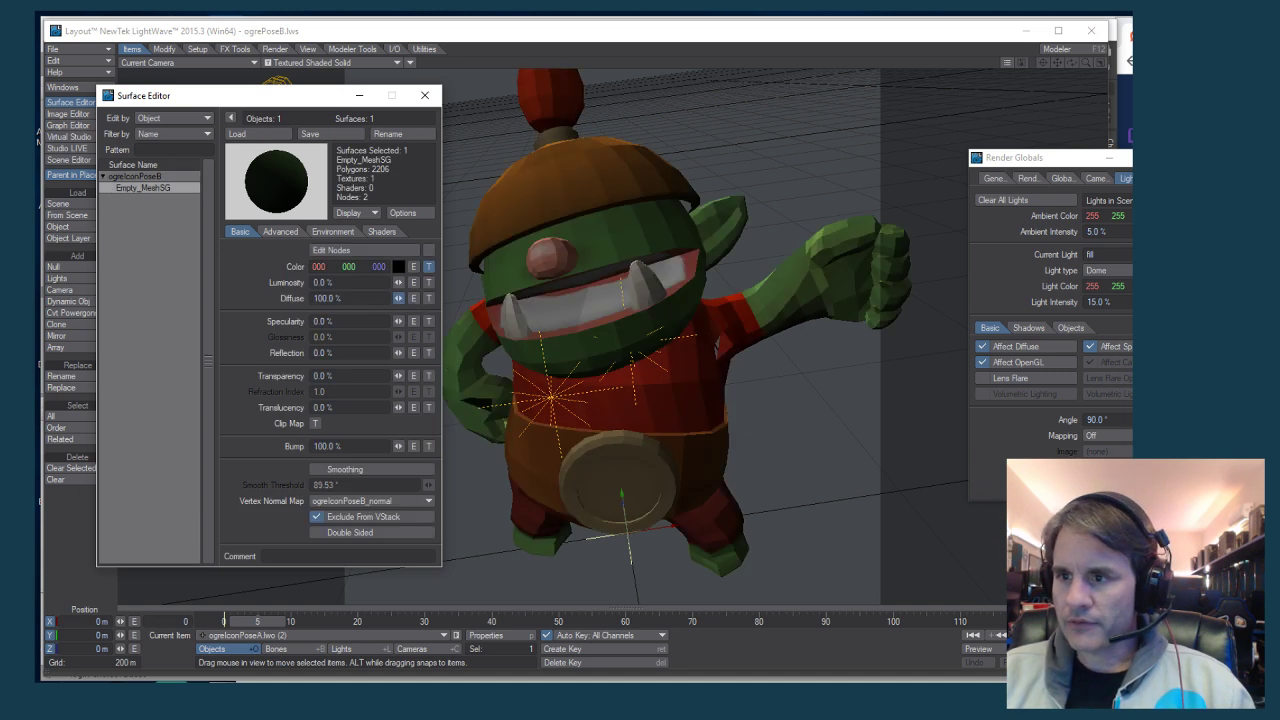
{"action": "left_click", "coordinate": [362, 470]}
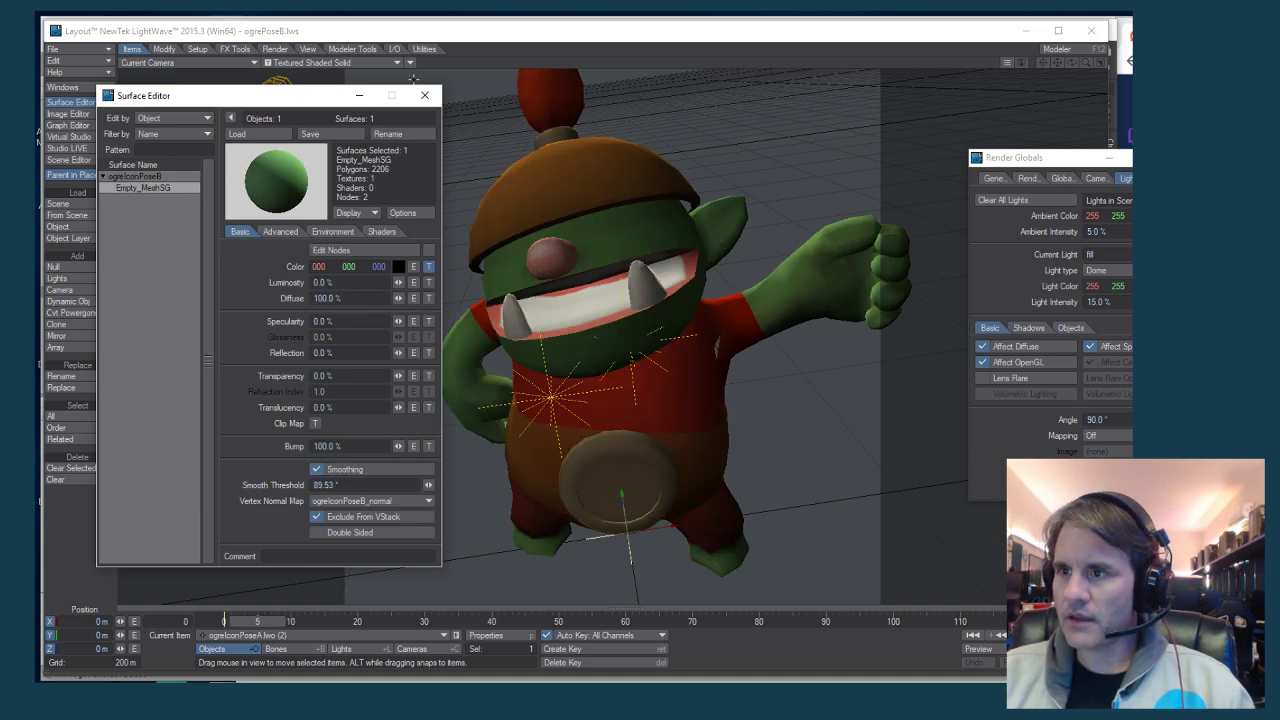
{"action": "left_click", "coordinate": [426, 97]}
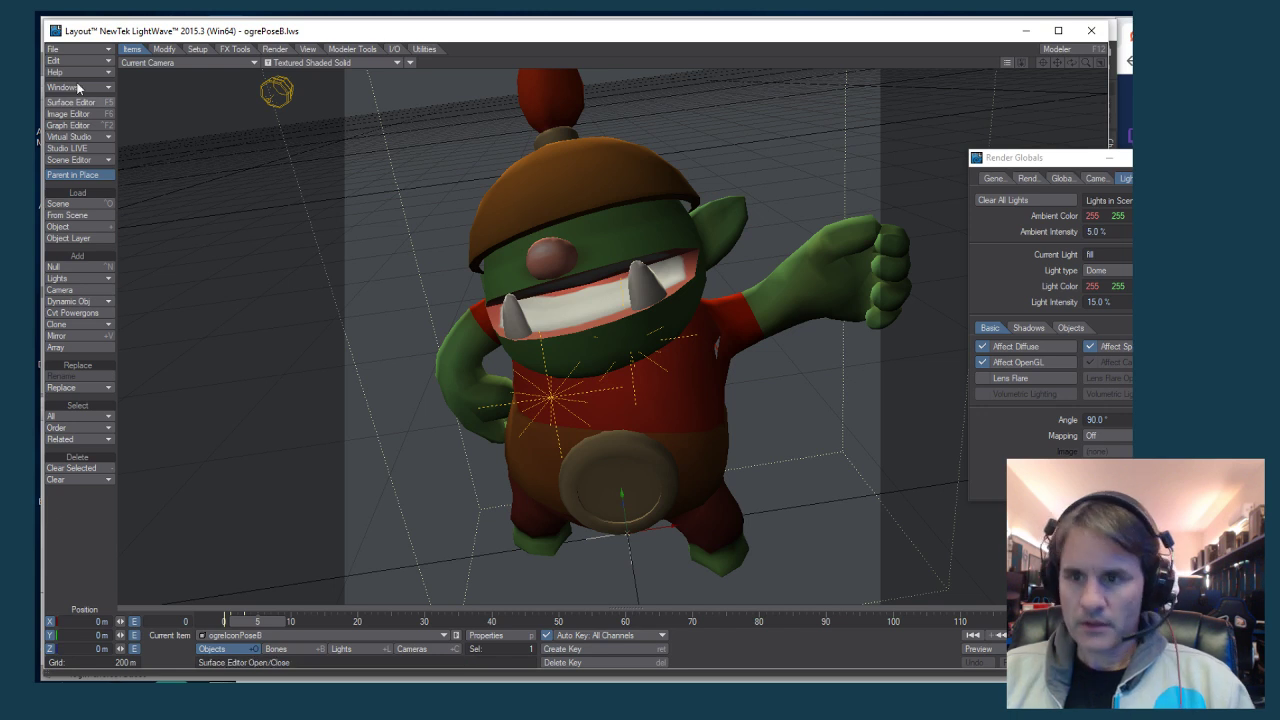
{"action": "left_click", "coordinate": [58, 52]}
Save the current object as ogreIconPoseB.lwo in the _export folder
{"action": "mouse_move", "coordinate": [83, 70]}
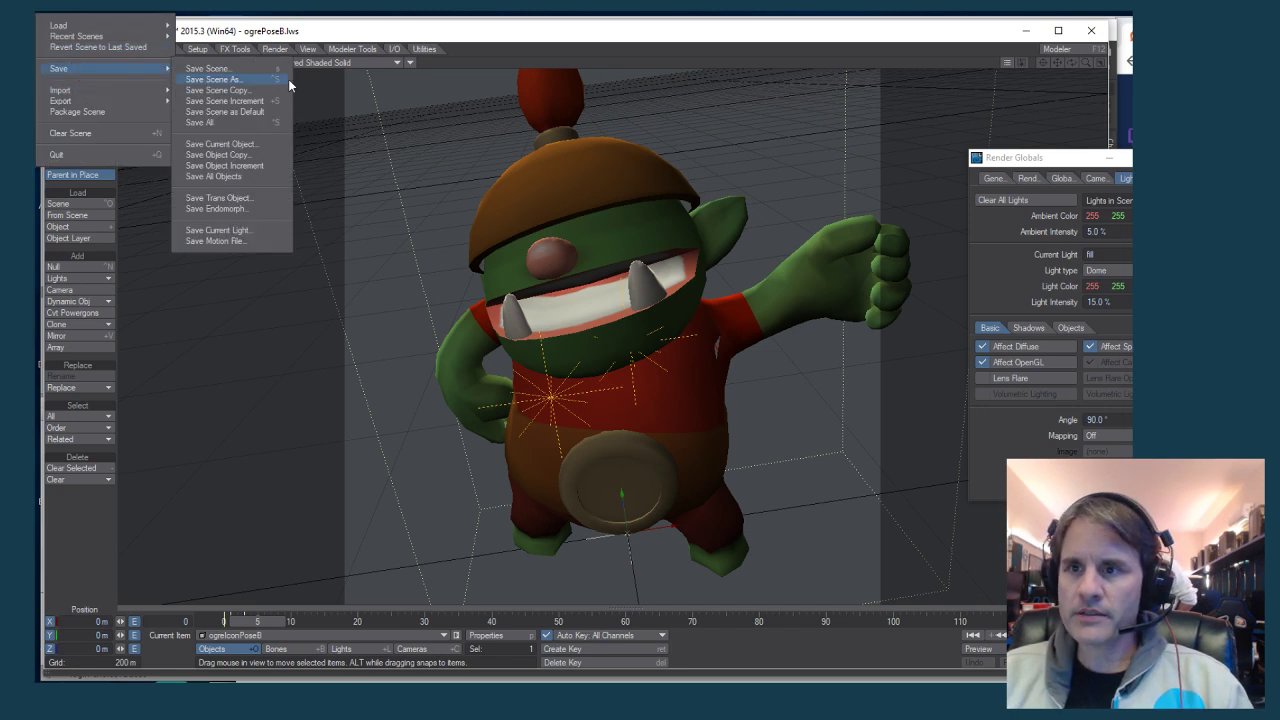
{"action": "left_click", "coordinate": [220, 146]}
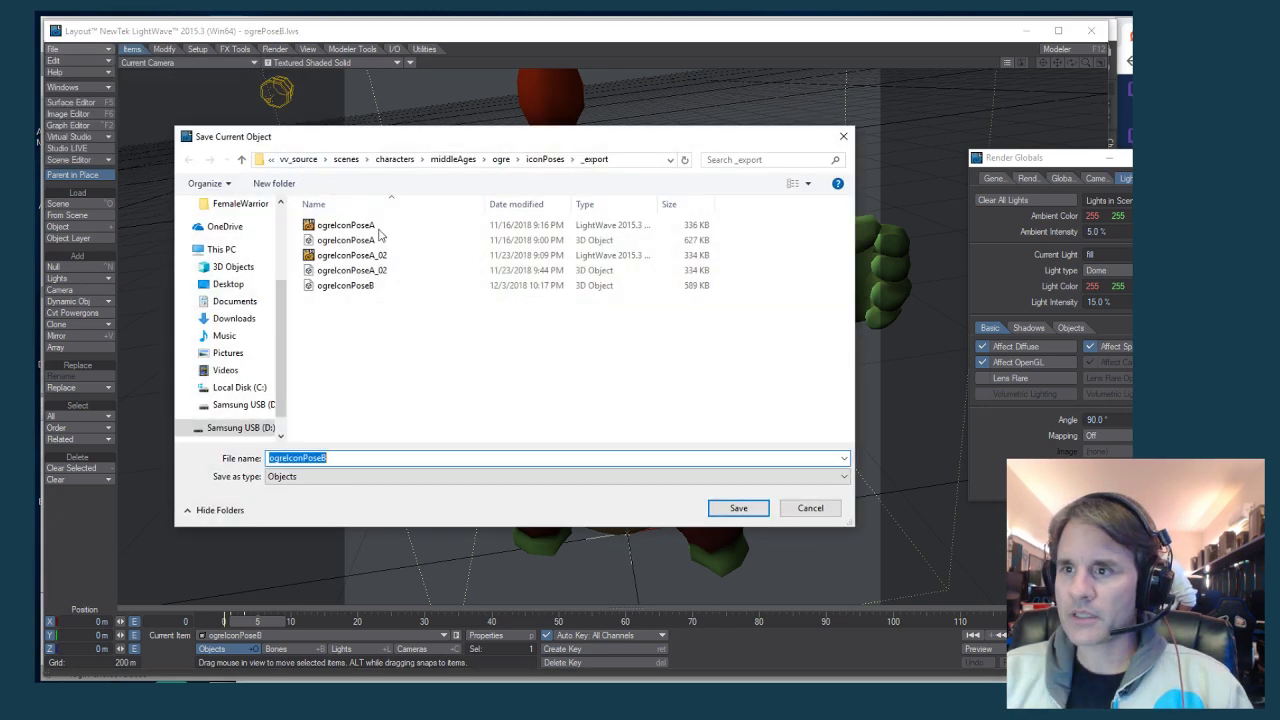
{"action": "key", "text": "End"}
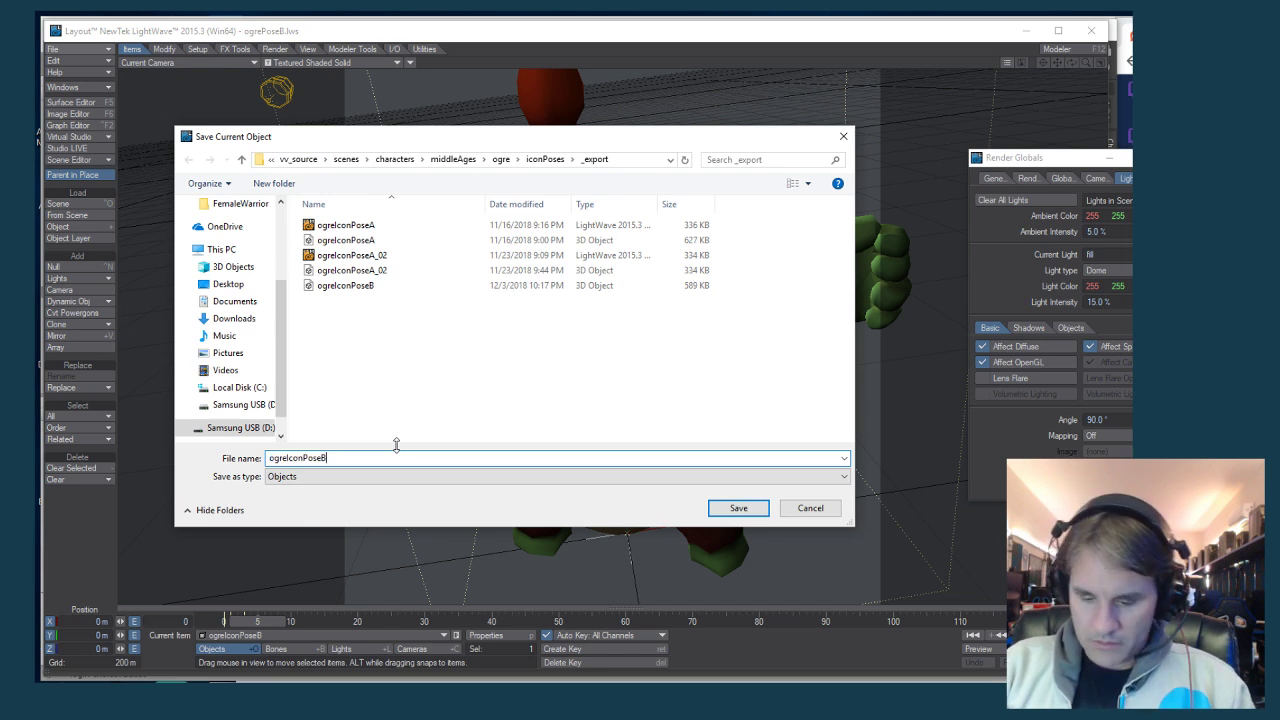
{"action": "type", "text": ".lwo"}
{"action": "key", "text": "Return"}
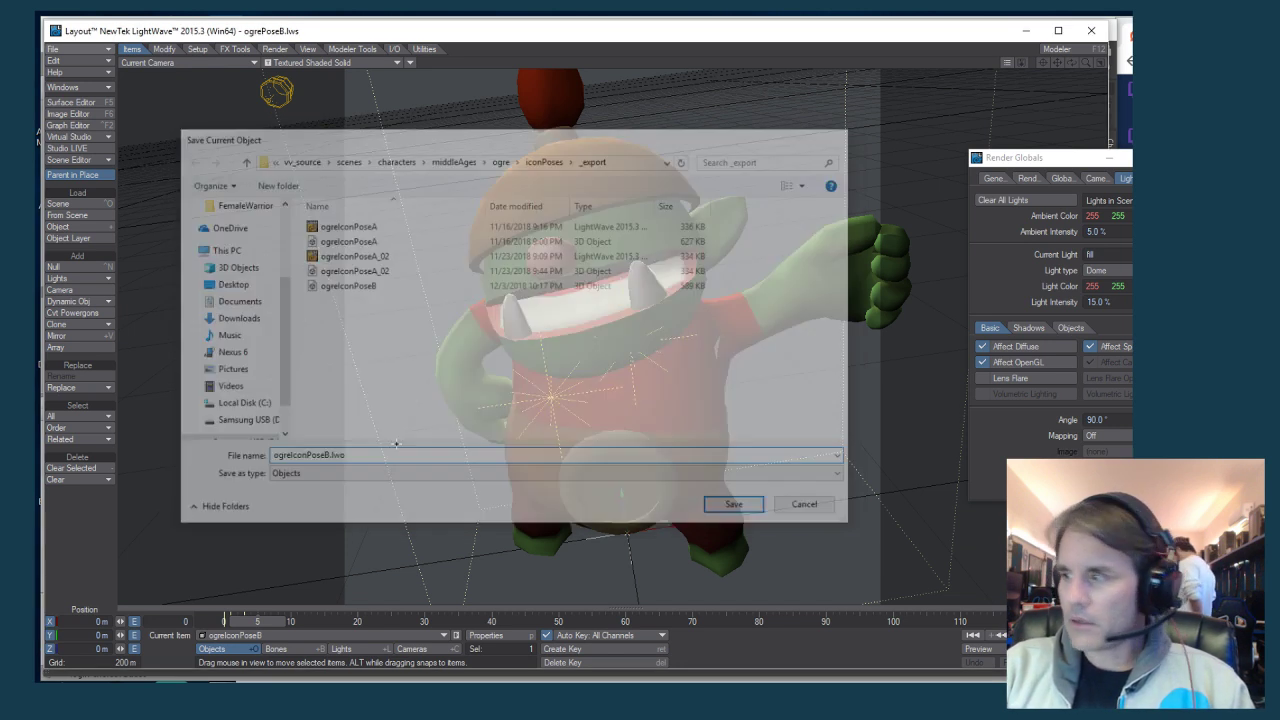
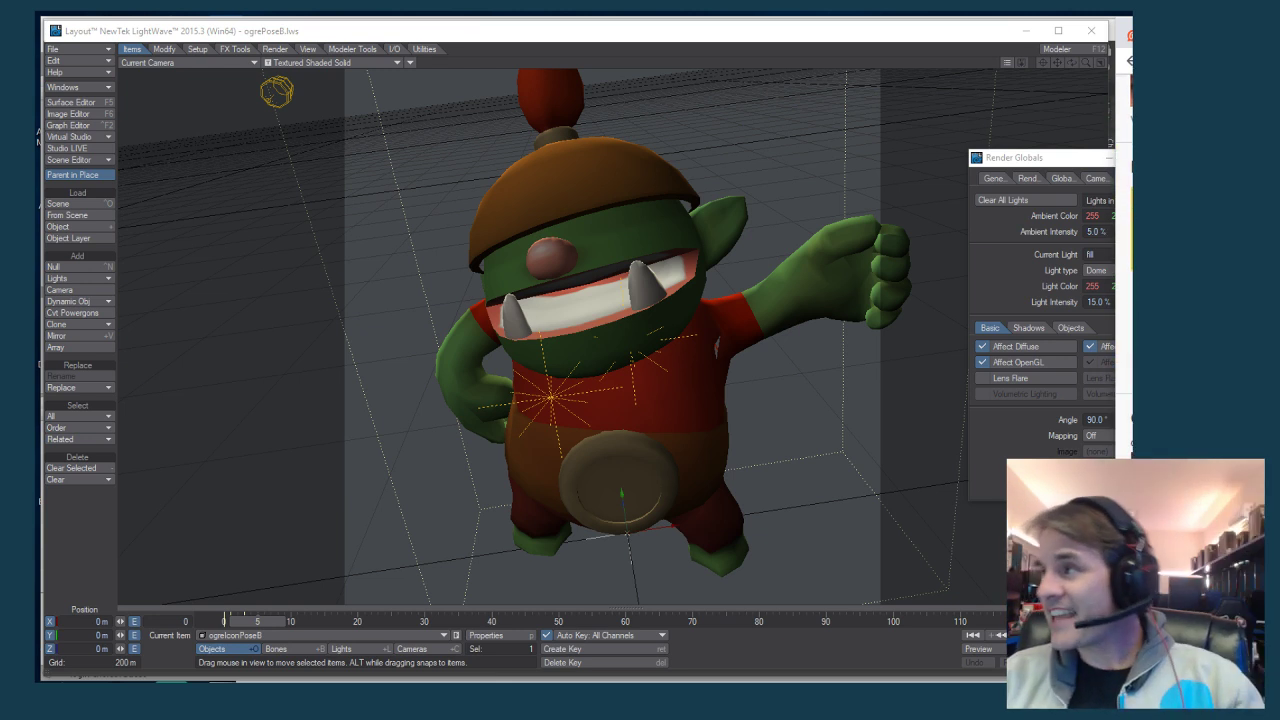
Bring the Dead & Buried (1981) IMDb page forward, widened and moved lower over LightWave
{"action": "key", "text": "alt+Tab"}
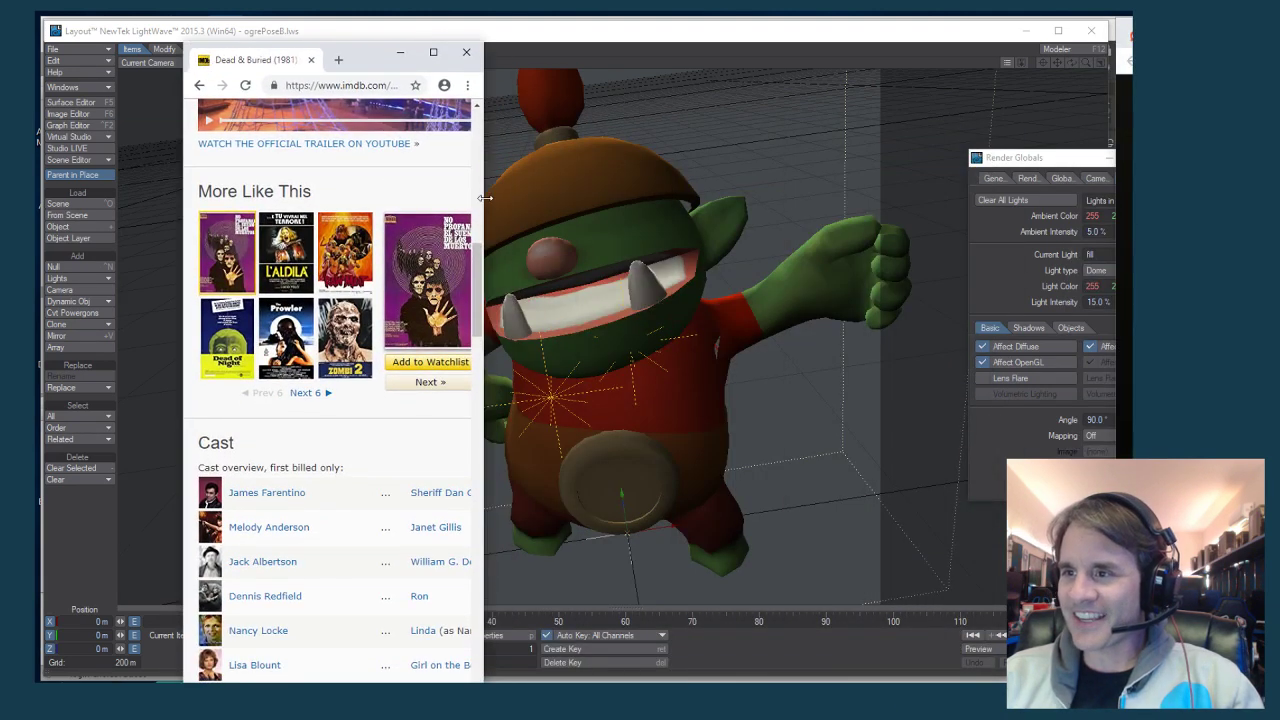
{"action": "left_click_drag", "start_coordinate": [486, 261], "coordinate": [1020, 264]}
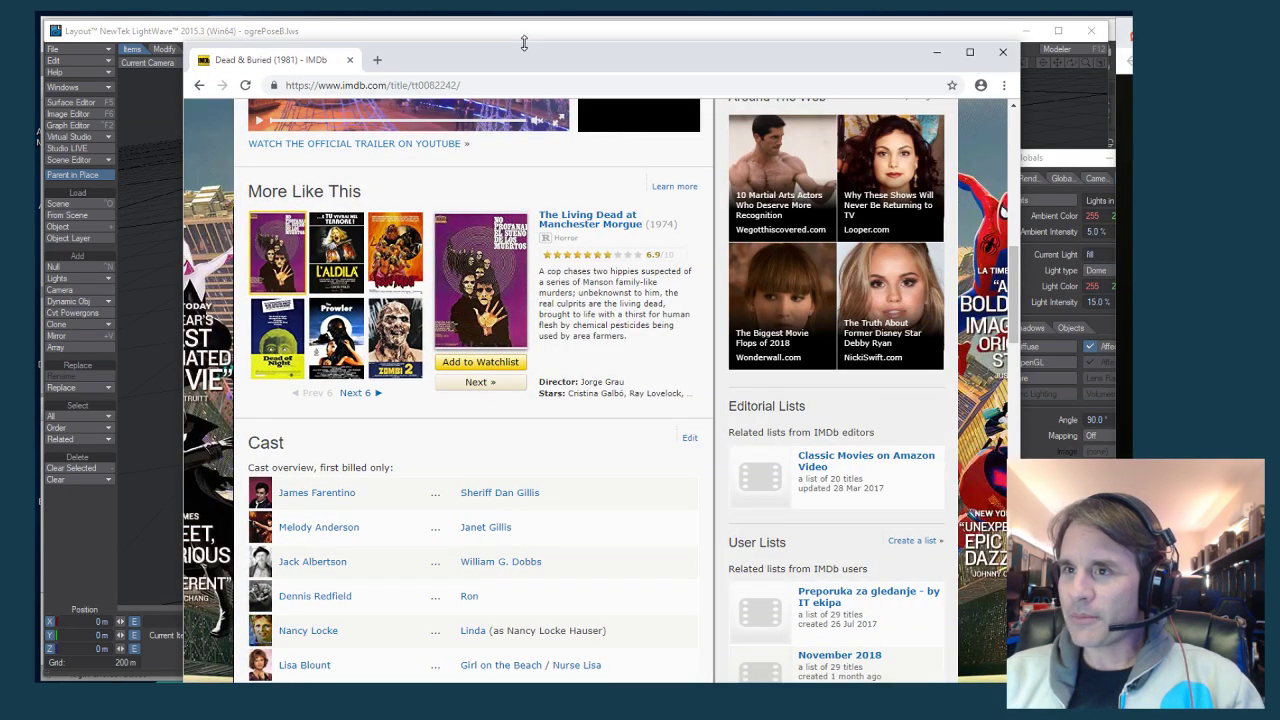
{"action": "left_click_drag", "start_coordinate": [523, 43], "coordinate": [475, 102]}
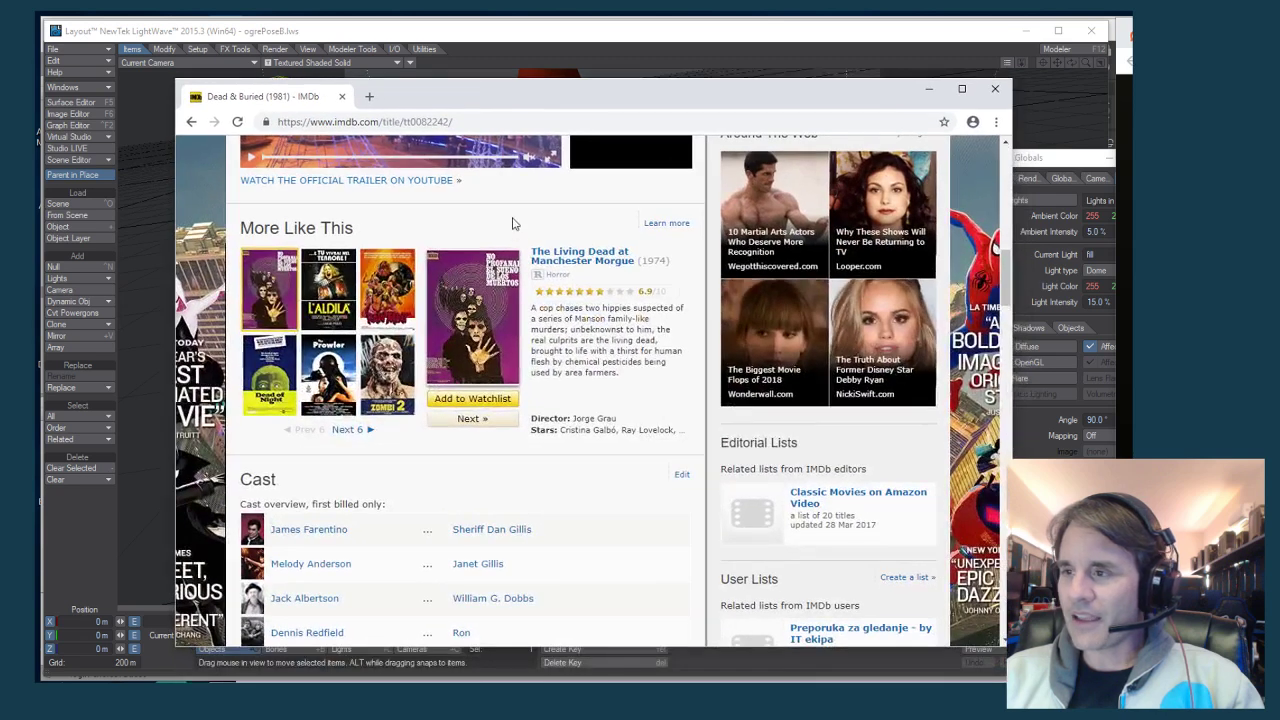
{"action": "scroll", "coordinate": [512, 230], "scroll_direction": "up", "scroll_amount": 3}
{"action": "scroll", "coordinate": [512, 236], "scroll_direction": "up", "scroll_amount": 5}
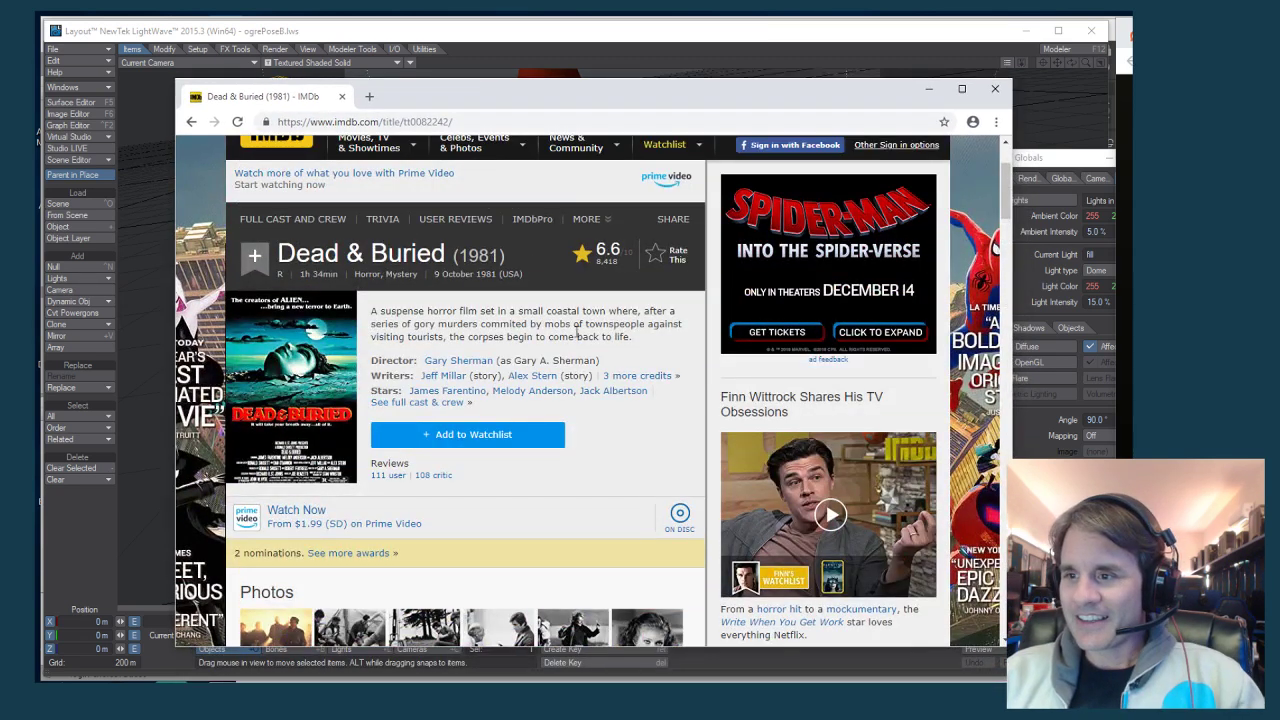
{"action": "scroll", "coordinate": [550, 378], "scroll_direction": "down", "scroll_amount": 2}
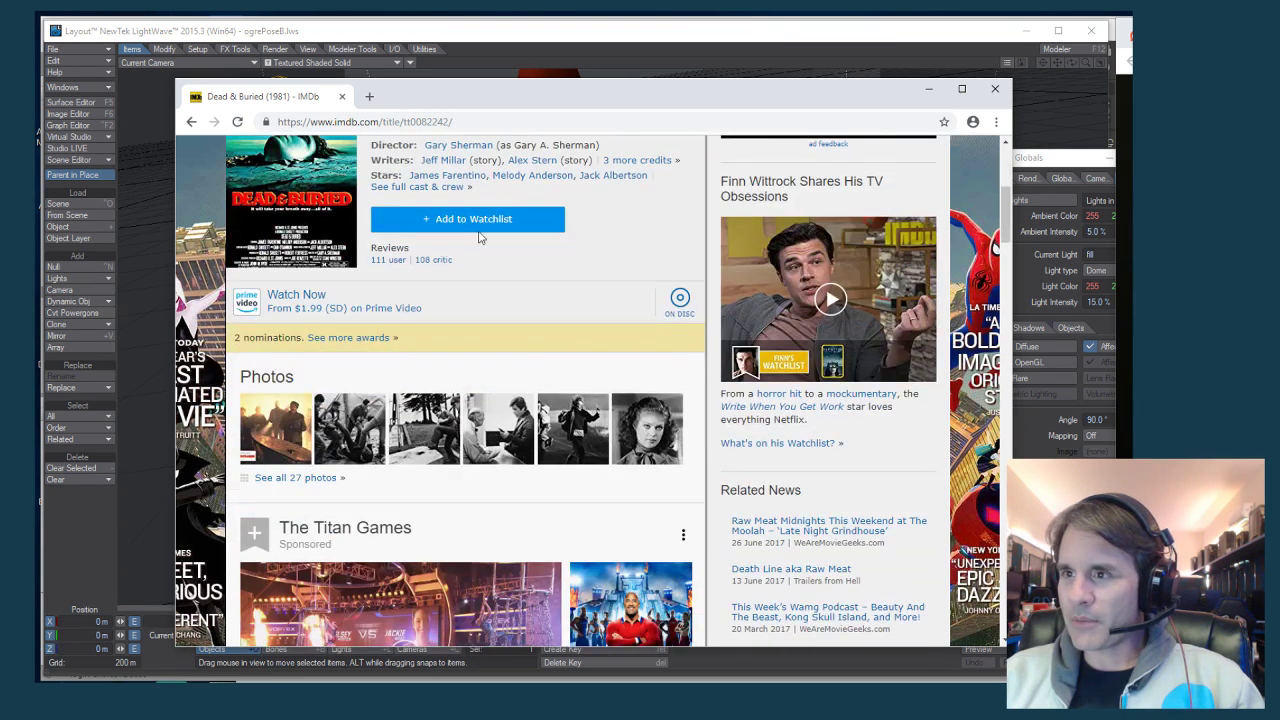
{"action": "left_click", "coordinate": [447, 176]}
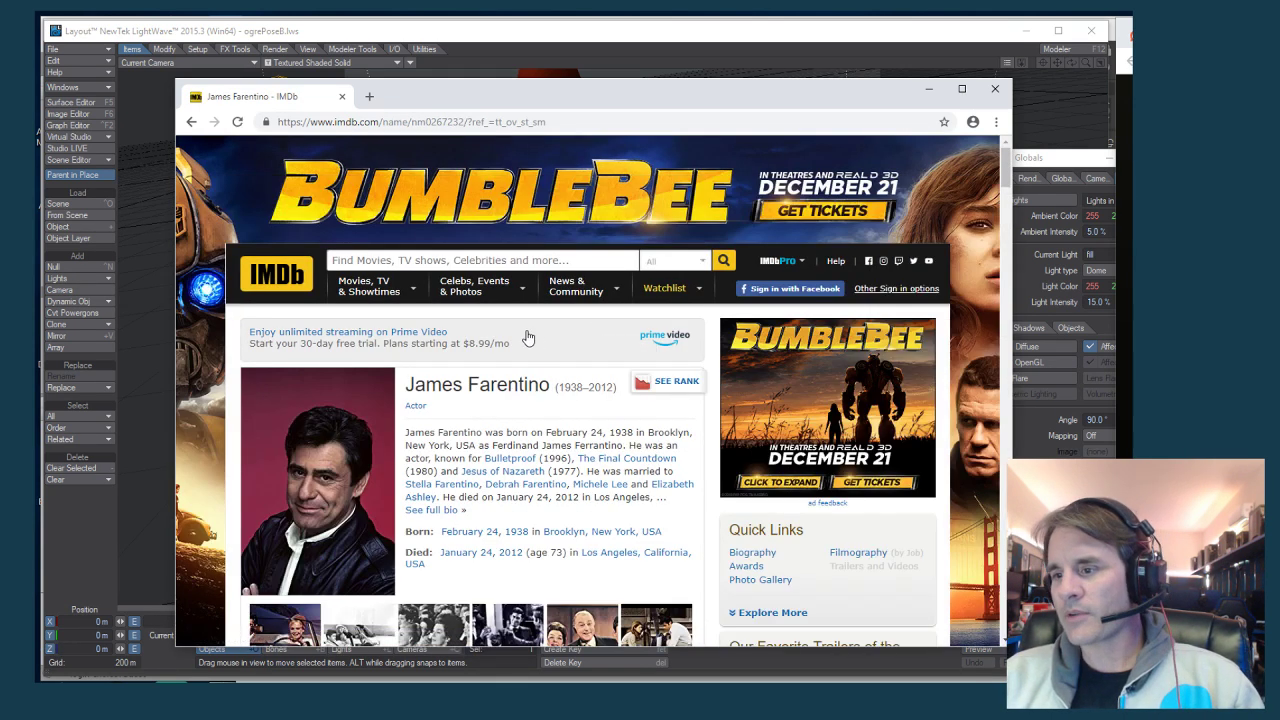
{"action": "scroll", "coordinate": [484, 376], "scroll_direction": "down", "scroll_amount": 1}
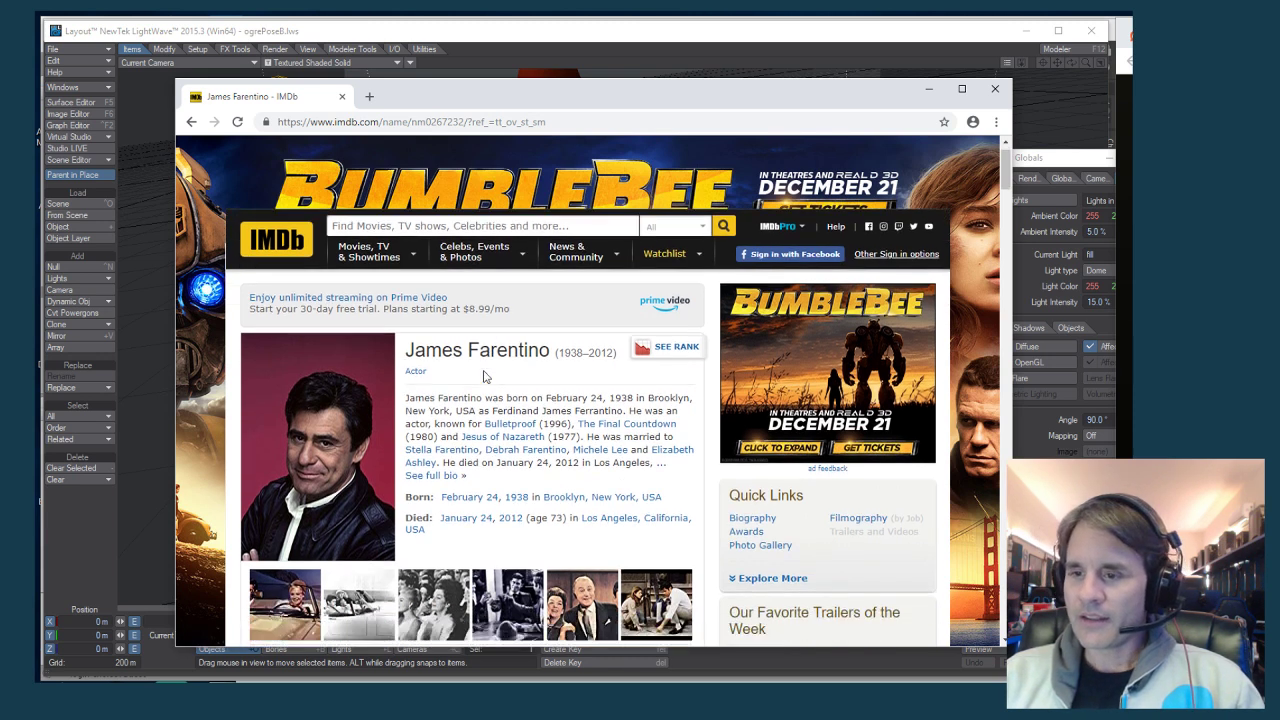
{"action": "scroll", "coordinate": [484, 376], "scroll_direction": "down", "scroll_amount": 3}
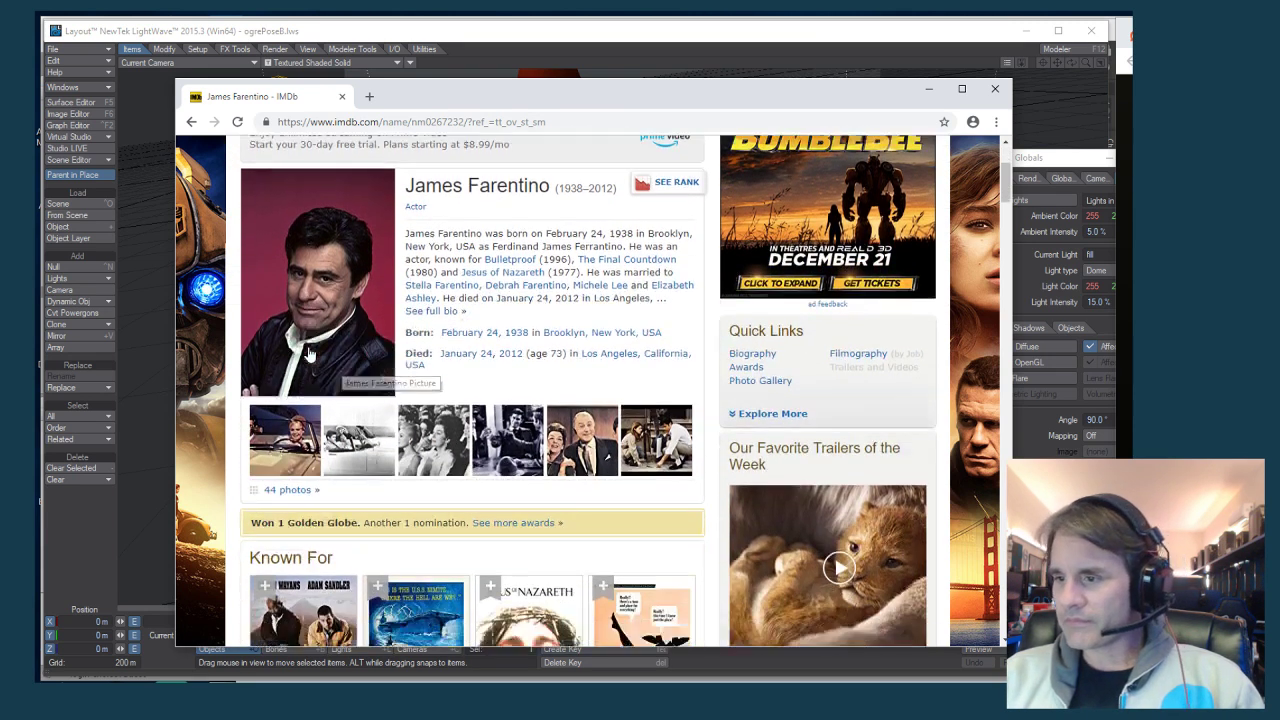
{"action": "scroll", "coordinate": [310, 355], "scroll_direction": "down", "scroll_amount": 3}
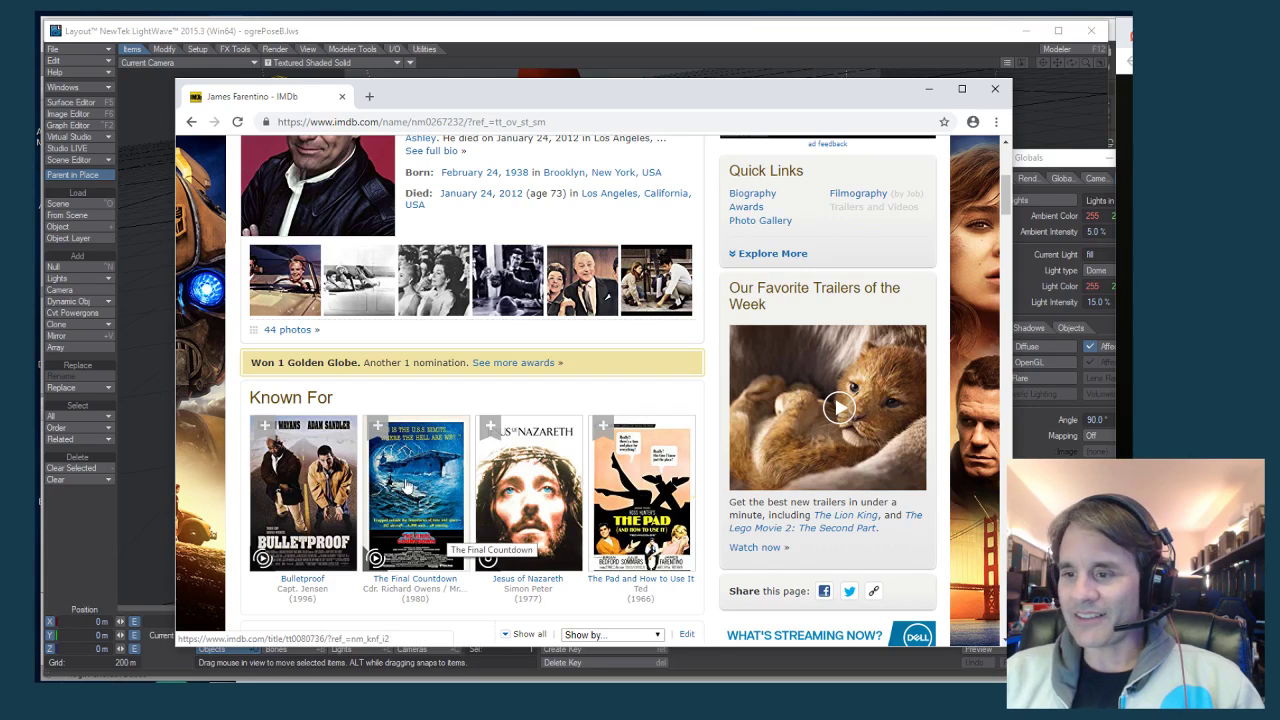
{"action": "scroll", "coordinate": [437, 498], "scroll_direction": "up", "scroll_amount": 6}
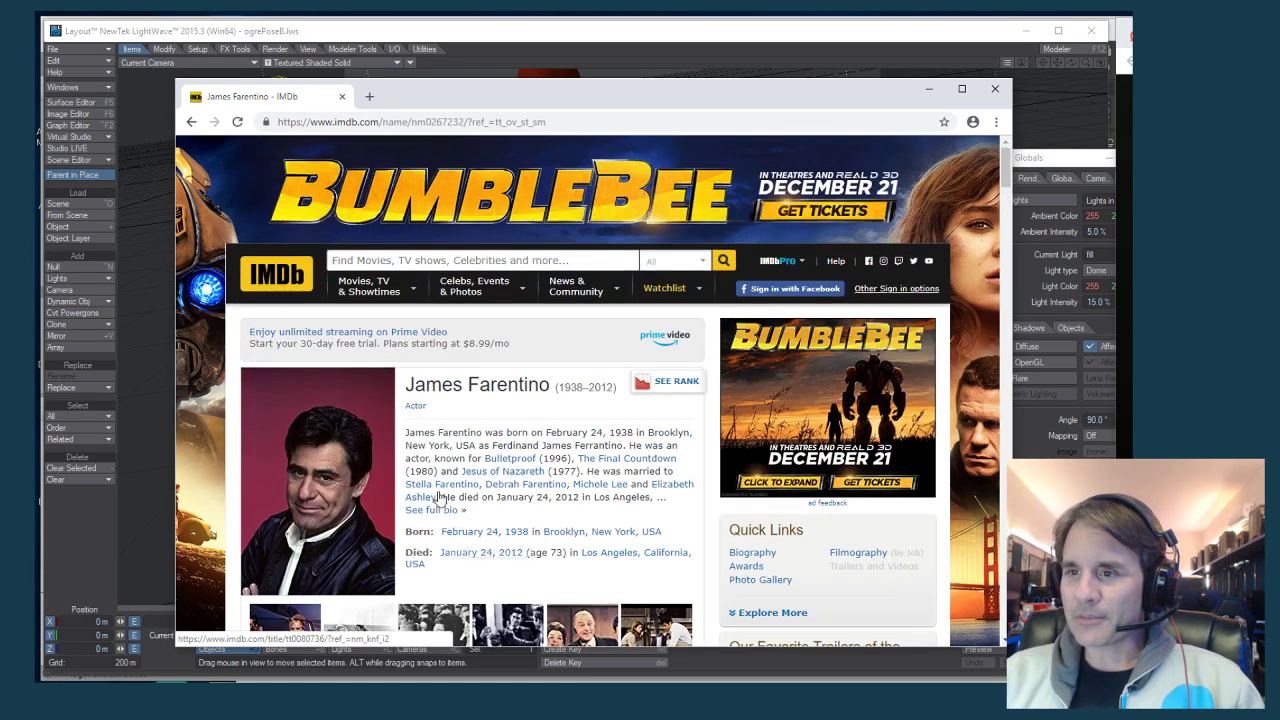
{"action": "key", "text": "alt+Left"}
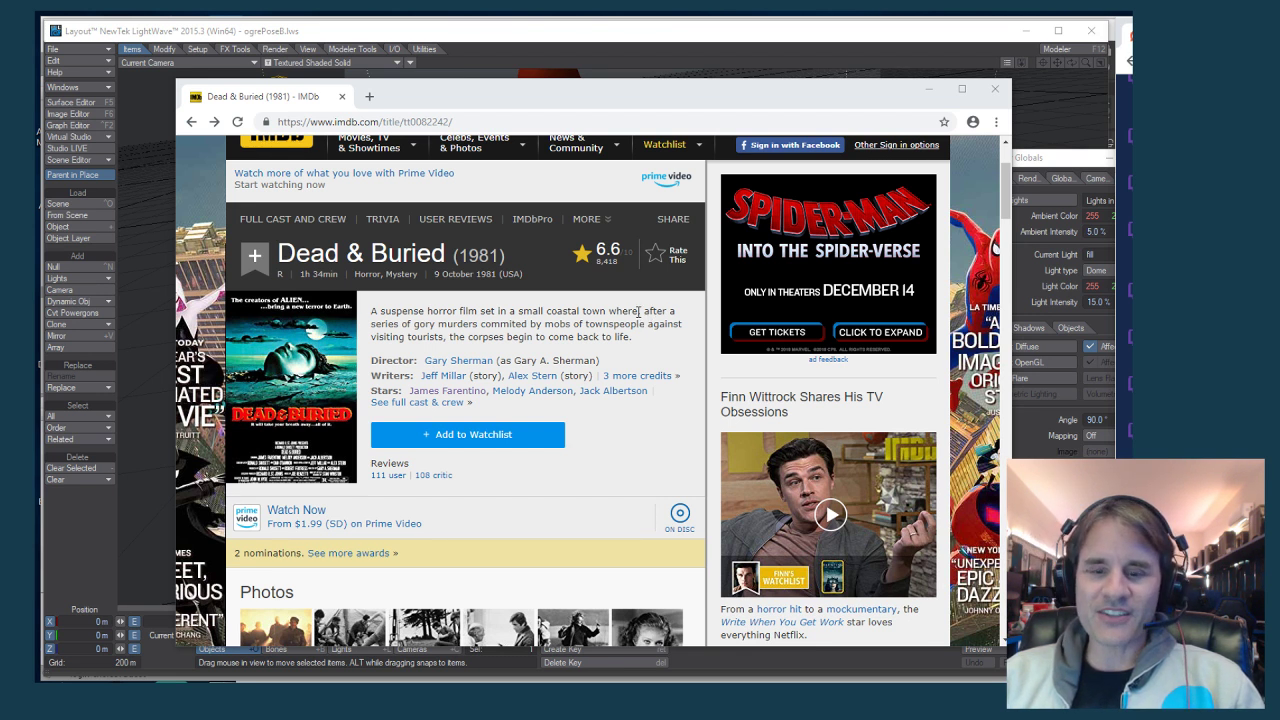
{"action": "scroll", "coordinate": [520, 323], "scroll_direction": "up", "scroll_amount": 2}
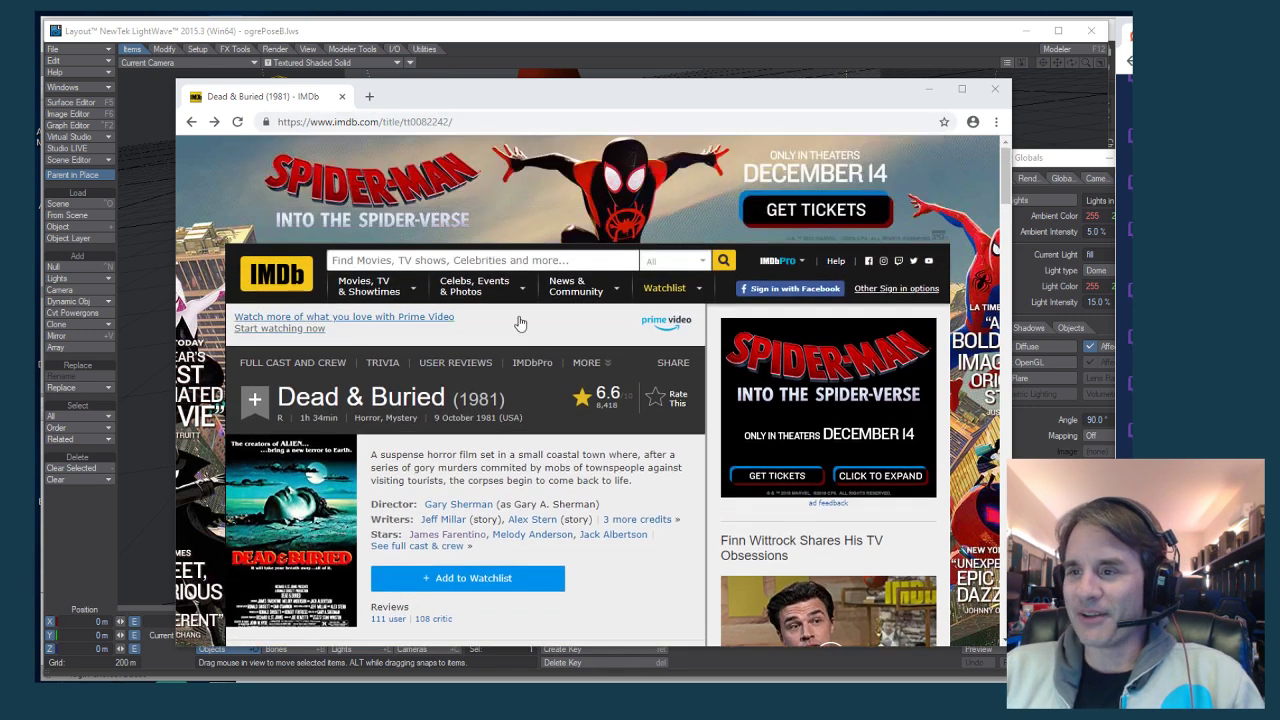
Search IMDb for 'your mother ate my dog'
{"action": "left_click", "coordinate": [460, 262]}
{"action": "type", "text": "y"}
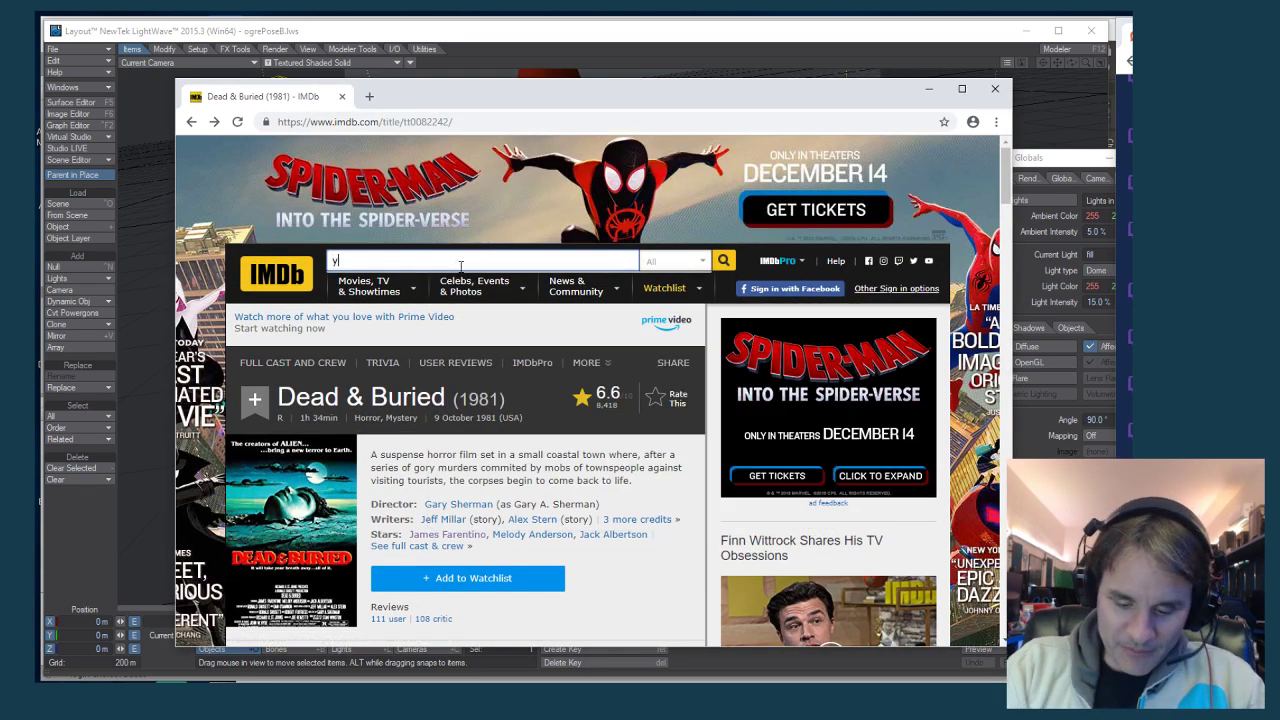
{"action": "type", "text": "our mother at"}
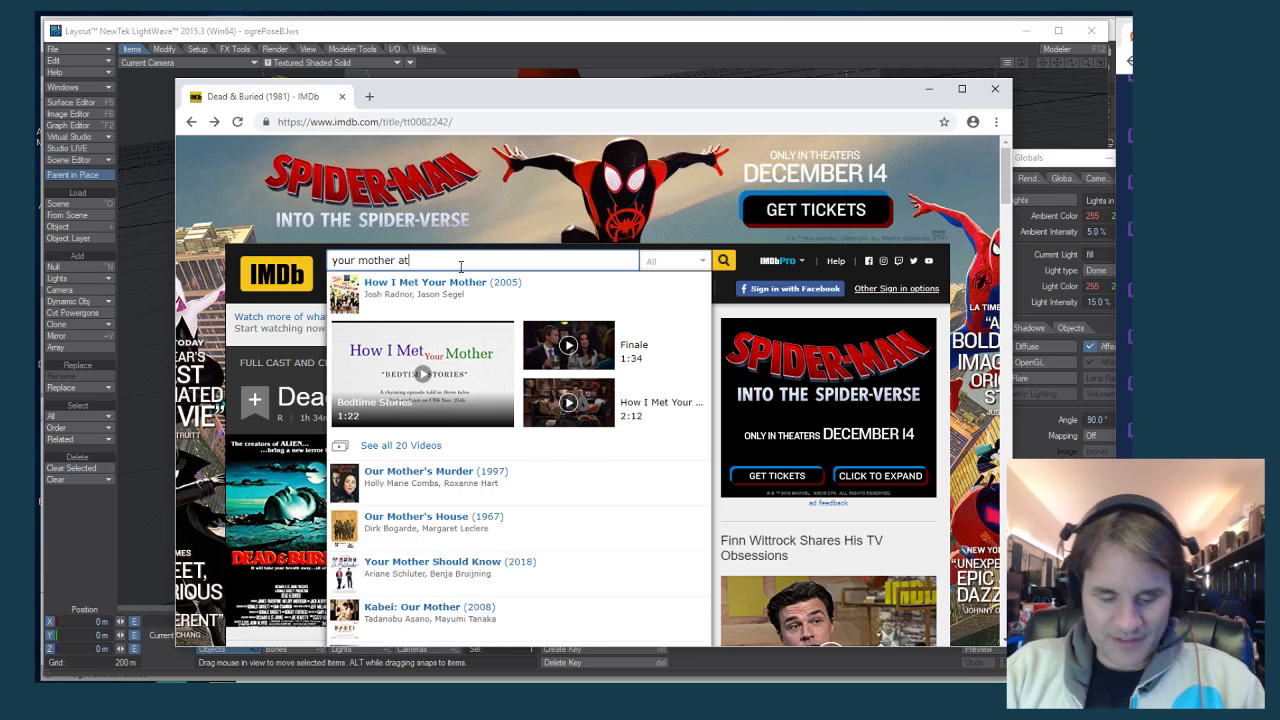
{"action": "type", "text": "e my dog"}
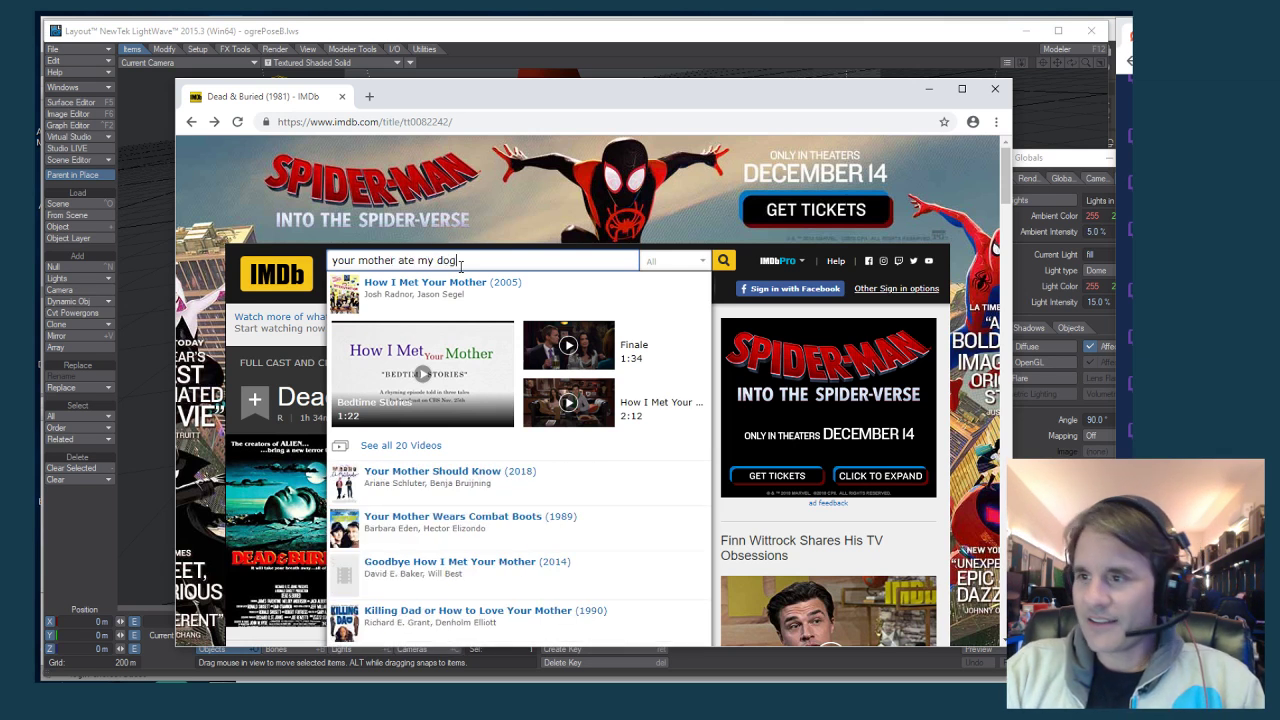
{"action": "key", "text": "Return"}
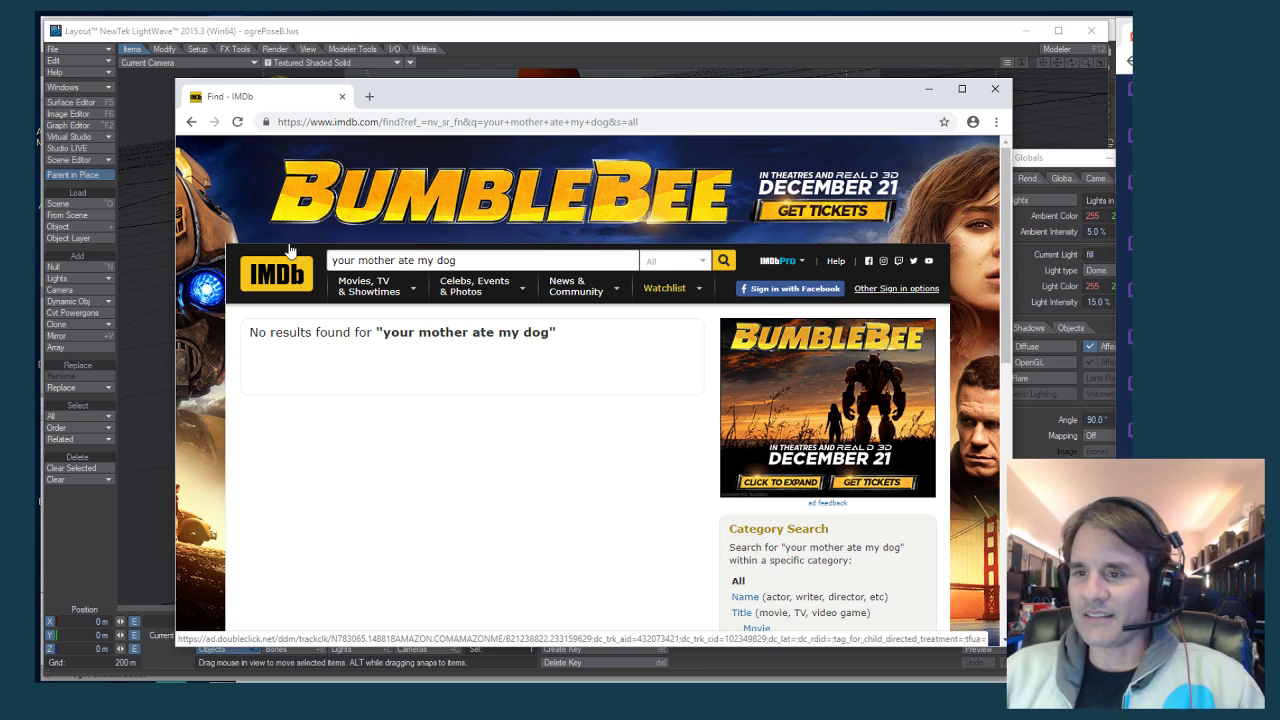
Return to the Dead & Buried page and search IMDb for 'peter'
{"action": "left_click", "coordinate": [191, 122]}
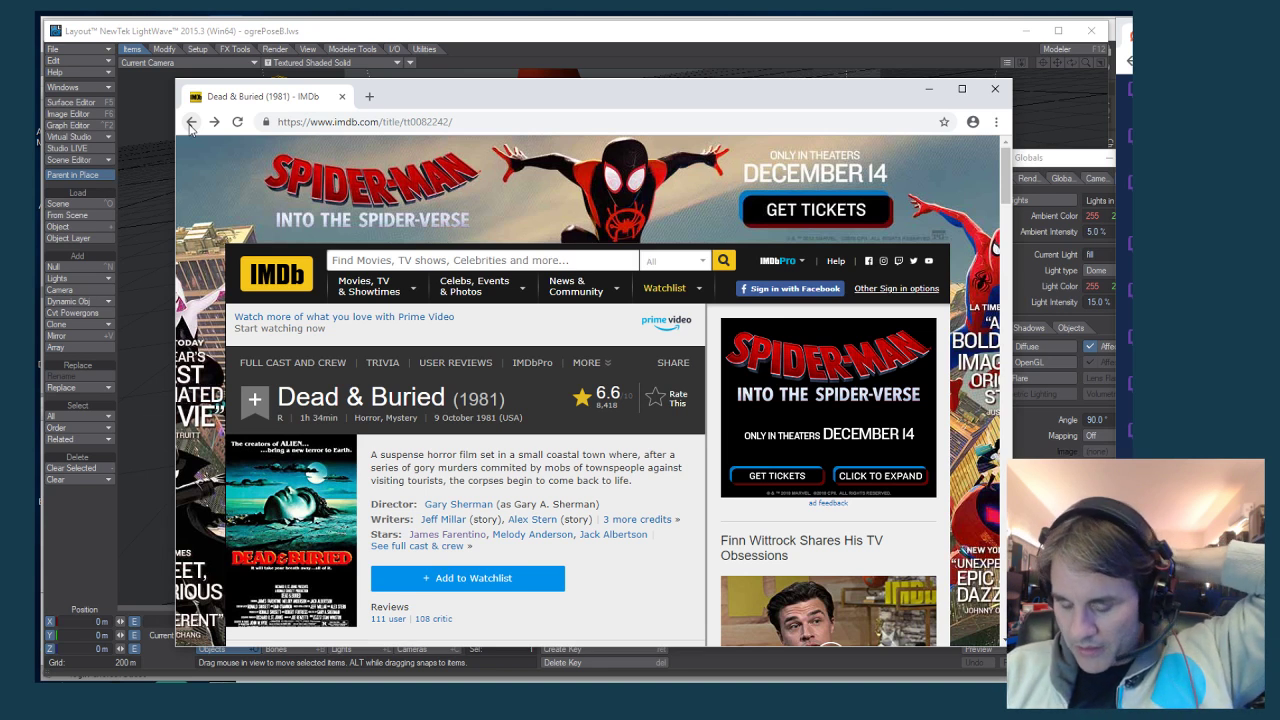
{"action": "left_click", "coordinate": [381, 260]}
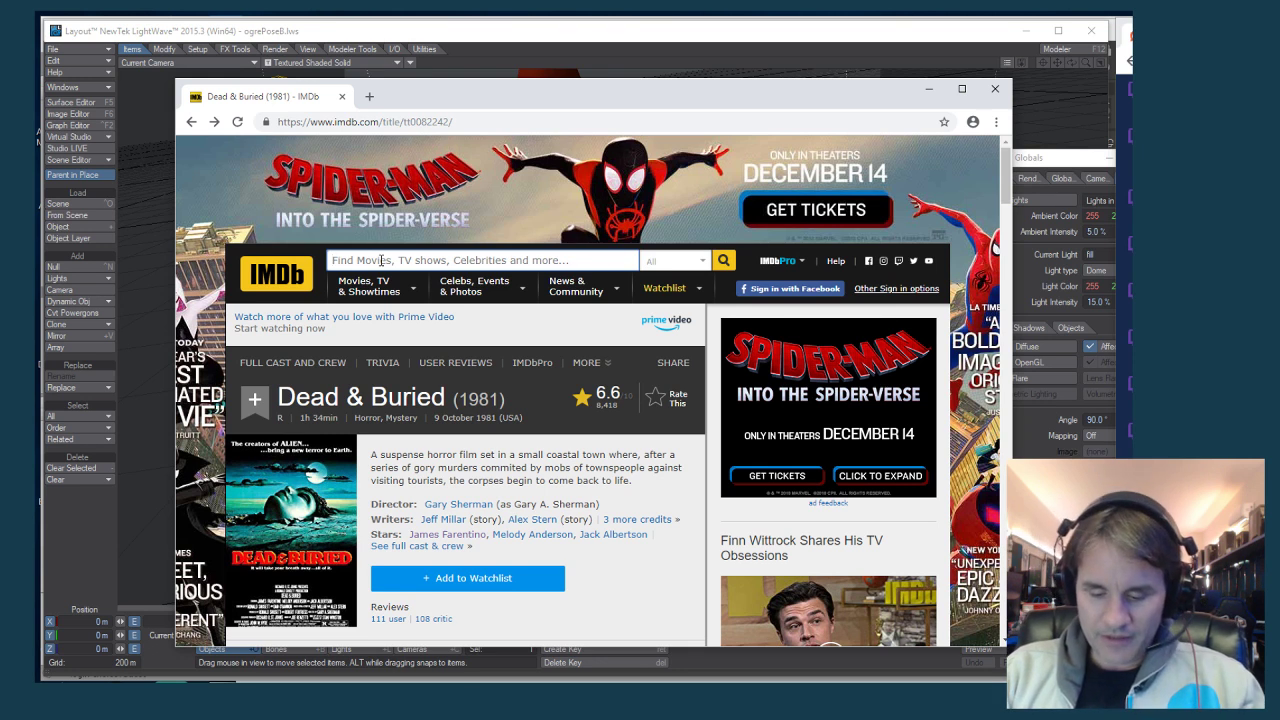
{"action": "type", "text": "peter"}
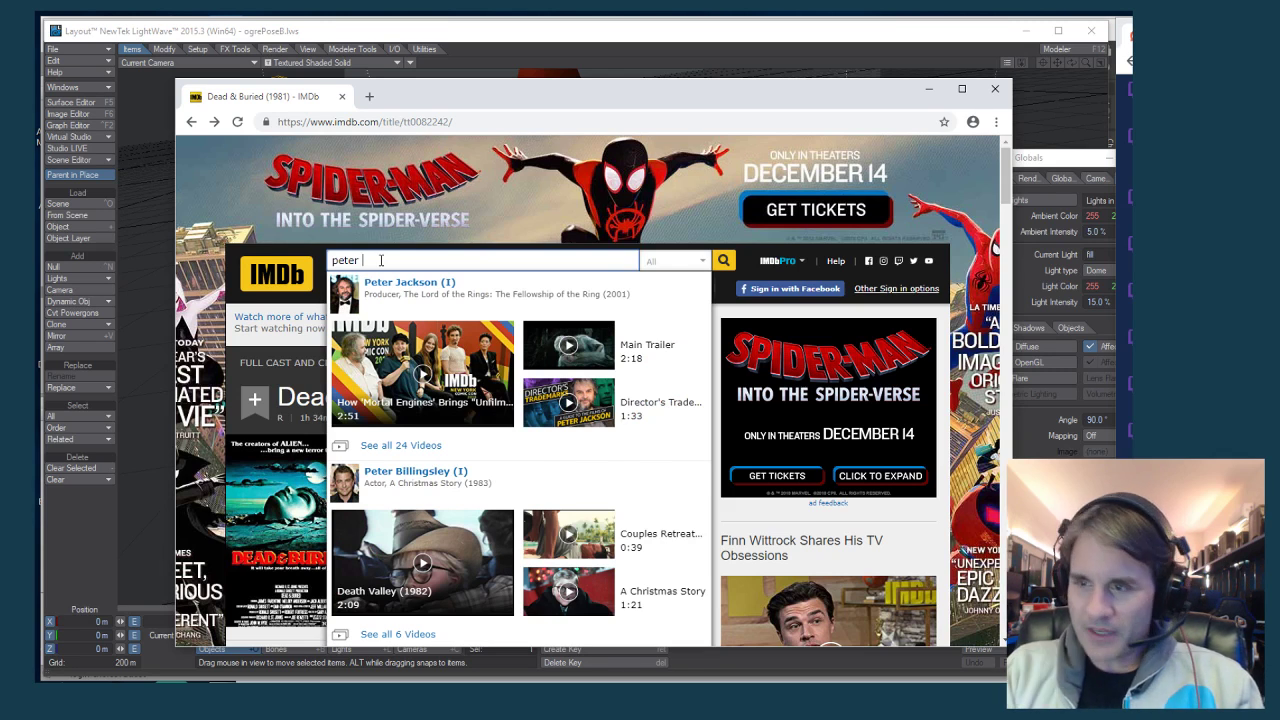
Open Peter Jackson's page and scroll to his Filmography
{"action": "left_click", "coordinate": [387, 287]}
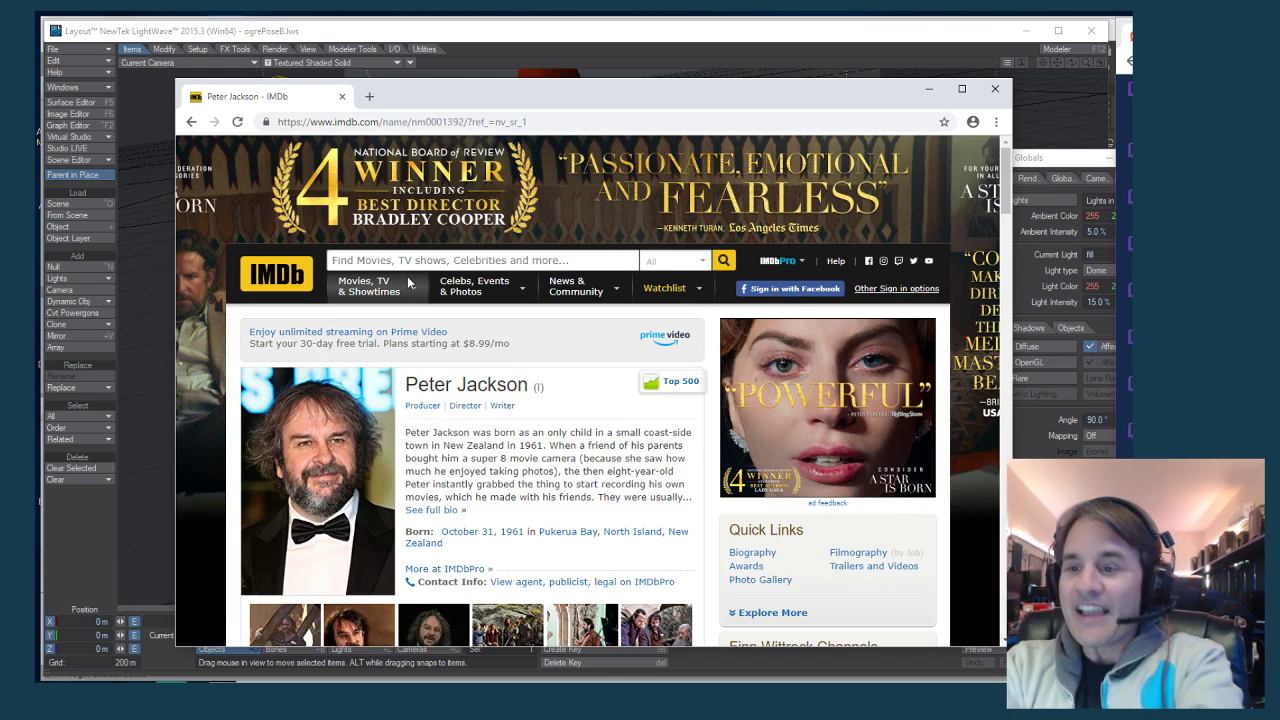
{"action": "scroll", "coordinate": [507, 378], "scroll_direction": "down", "scroll_amount": 3}
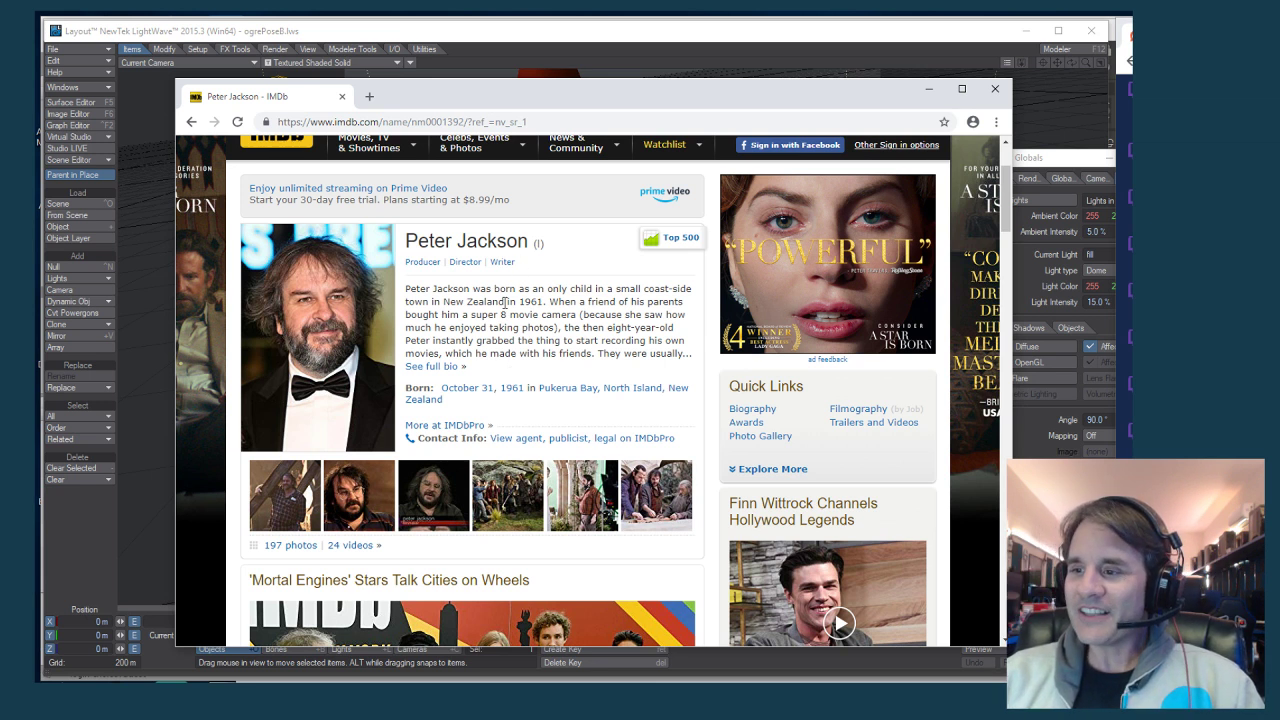
{"action": "scroll", "coordinate": [480, 253], "scroll_direction": "down", "scroll_amount": 10}
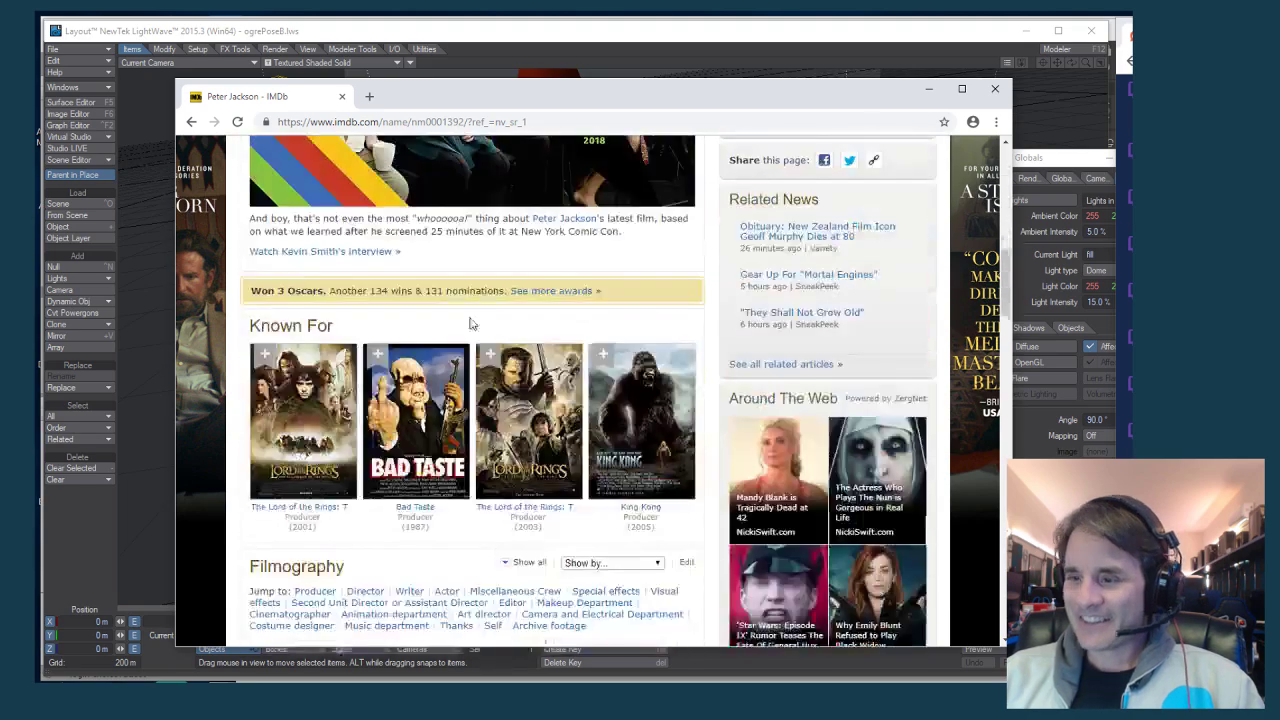
{"action": "scroll", "coordinate": [470, 333], "scroll_direction": "down", "scroll_amount": 3}
{"action": "scroll", "coordinate": [460, 340], "scroll_direction": "up", "scroll_amount": 3}
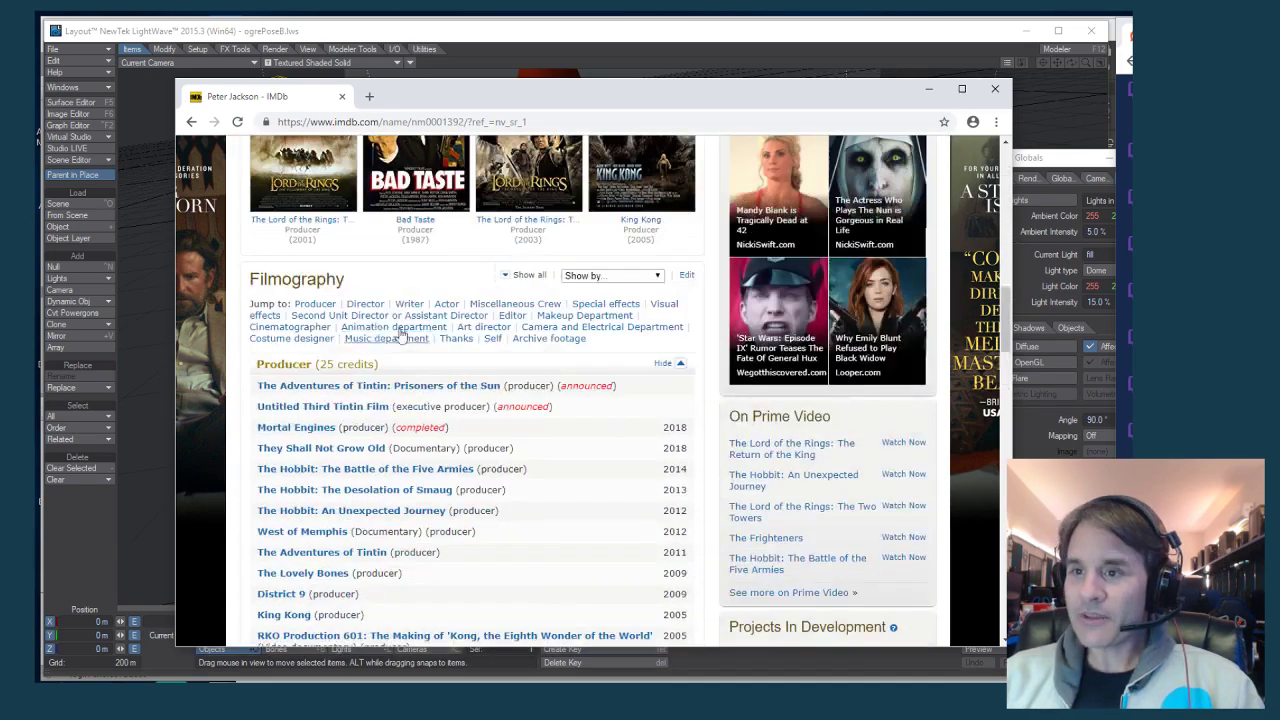
Collapse the Producer credits and expand the 21 Director credits
{"action": "left_click", "coordinate": [280, 366]}
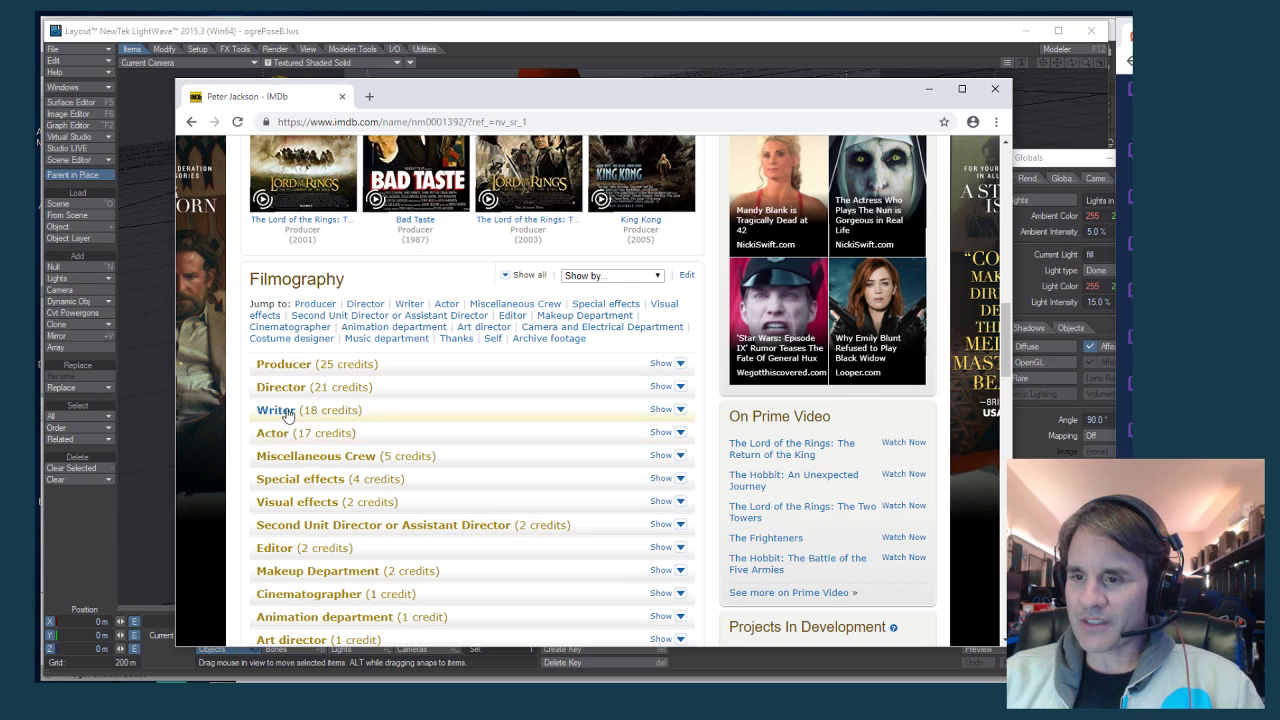
{"action": "left_click", "coordinate": [285, 390]}
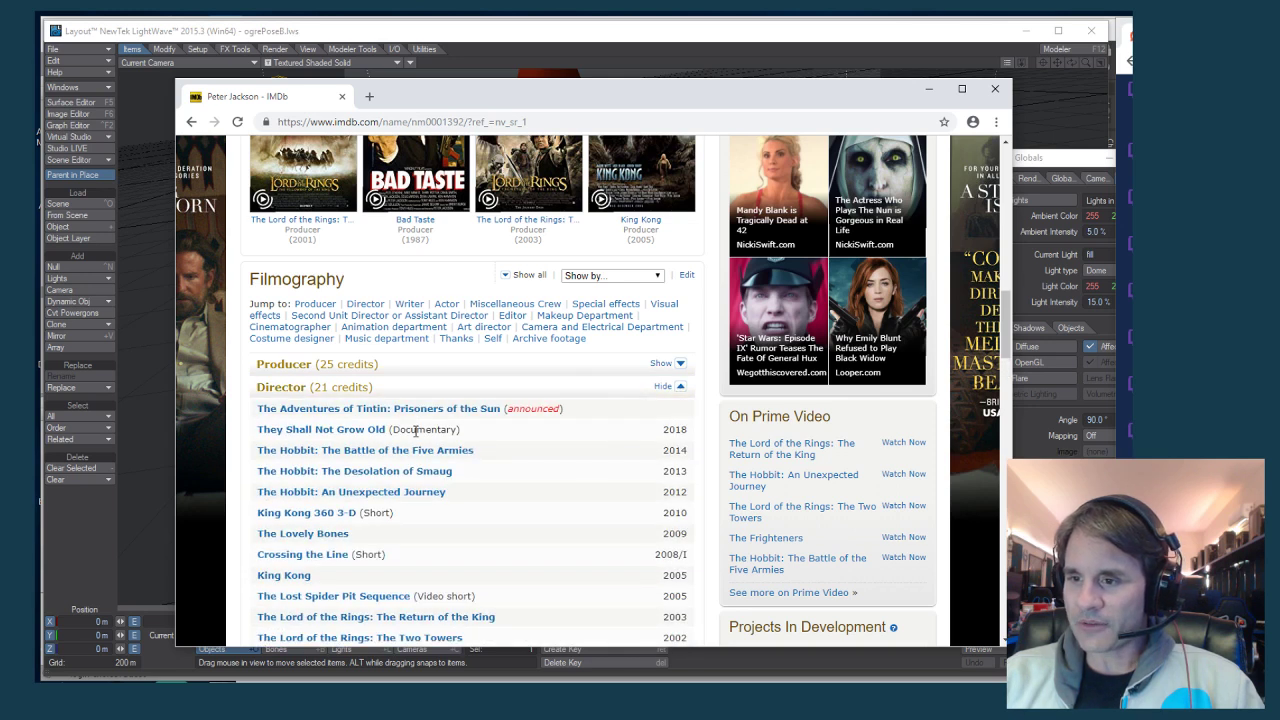
{"action": "scroll", "coordinate": [416, 438], "scroll_direction": "down", "scroll_amount": 3}
{"action": "scroll", "coordinate": [416, 438], "scroll_direction": "down", "scroll_amount": 3}
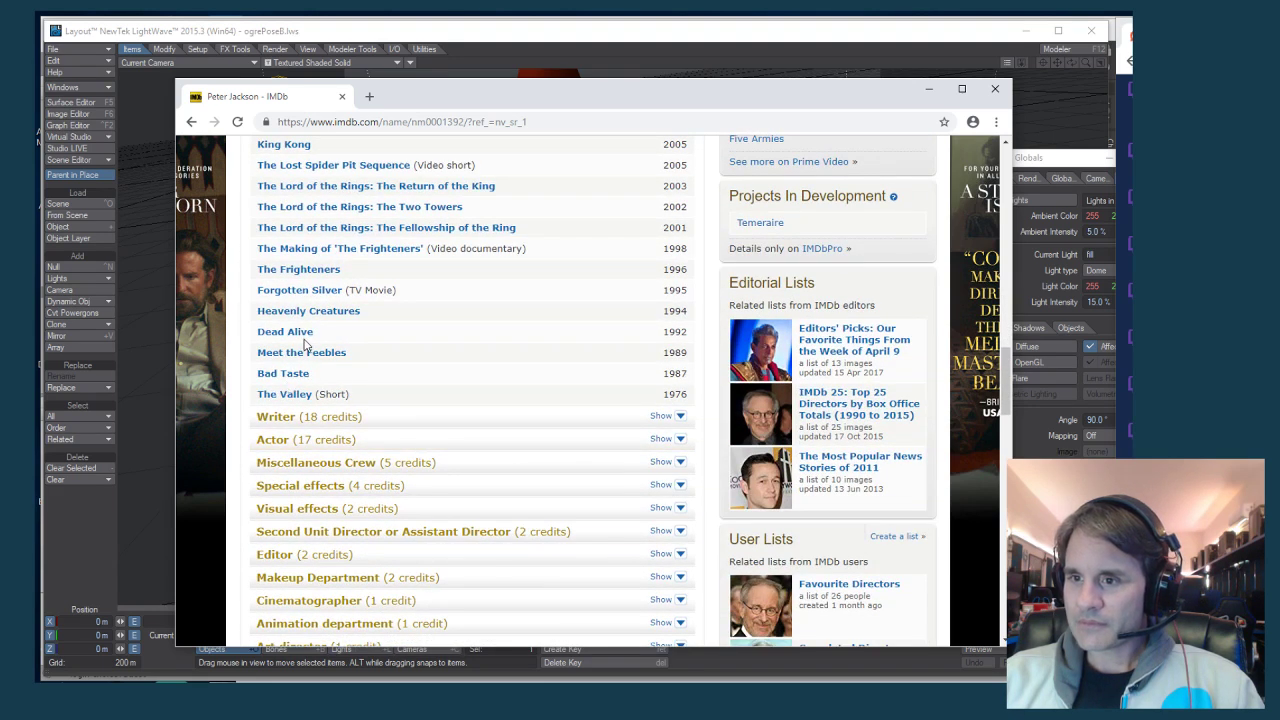
{"action": "left_click", "coordinate": [298, 271]}
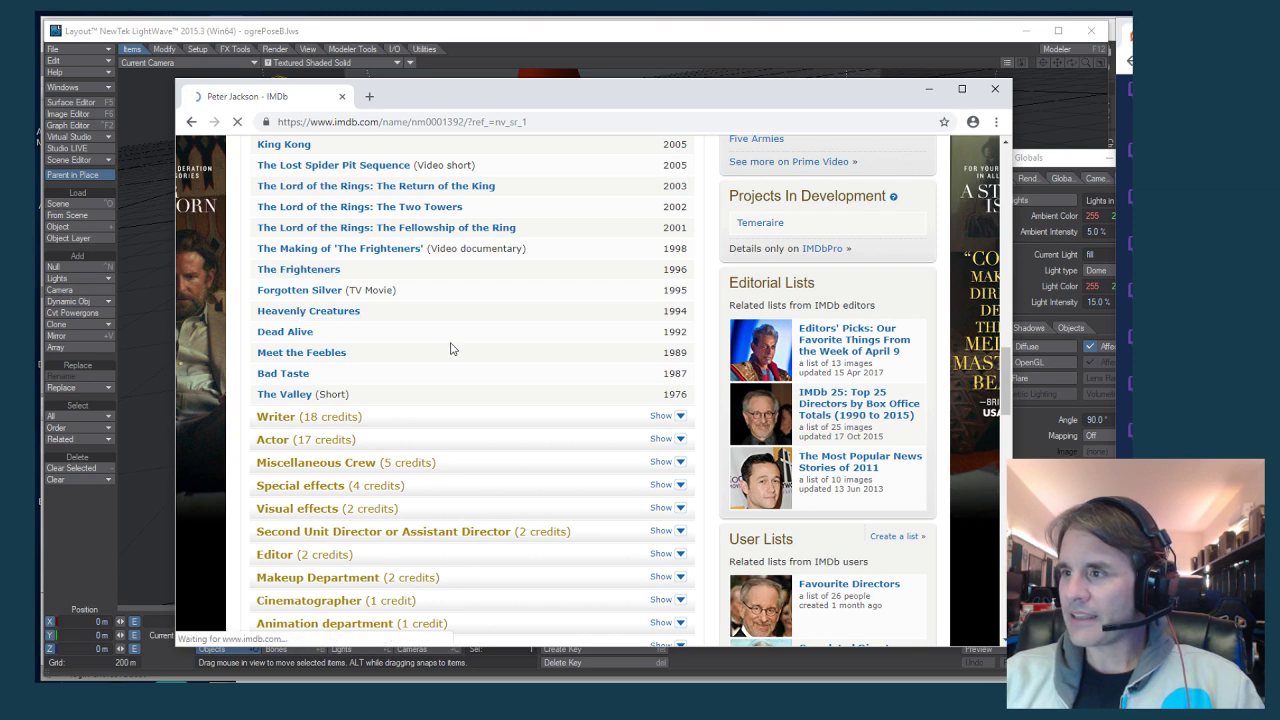
{"action": "scroll", "coordinate": [523, 383], "scroll_direction": "down", "scroll_amount": 5}
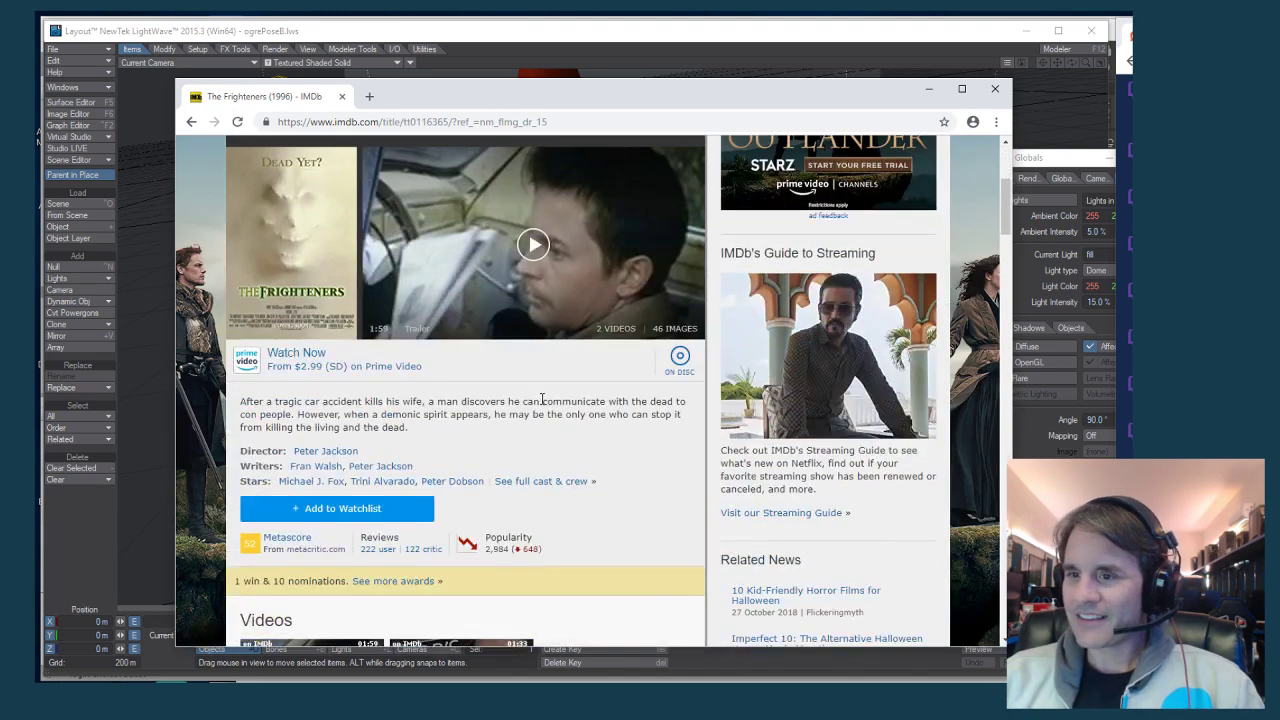
{"action": "scroll", "coordinate": [541, 405], "scroll_direction": "down", "scroll_amount": 15}
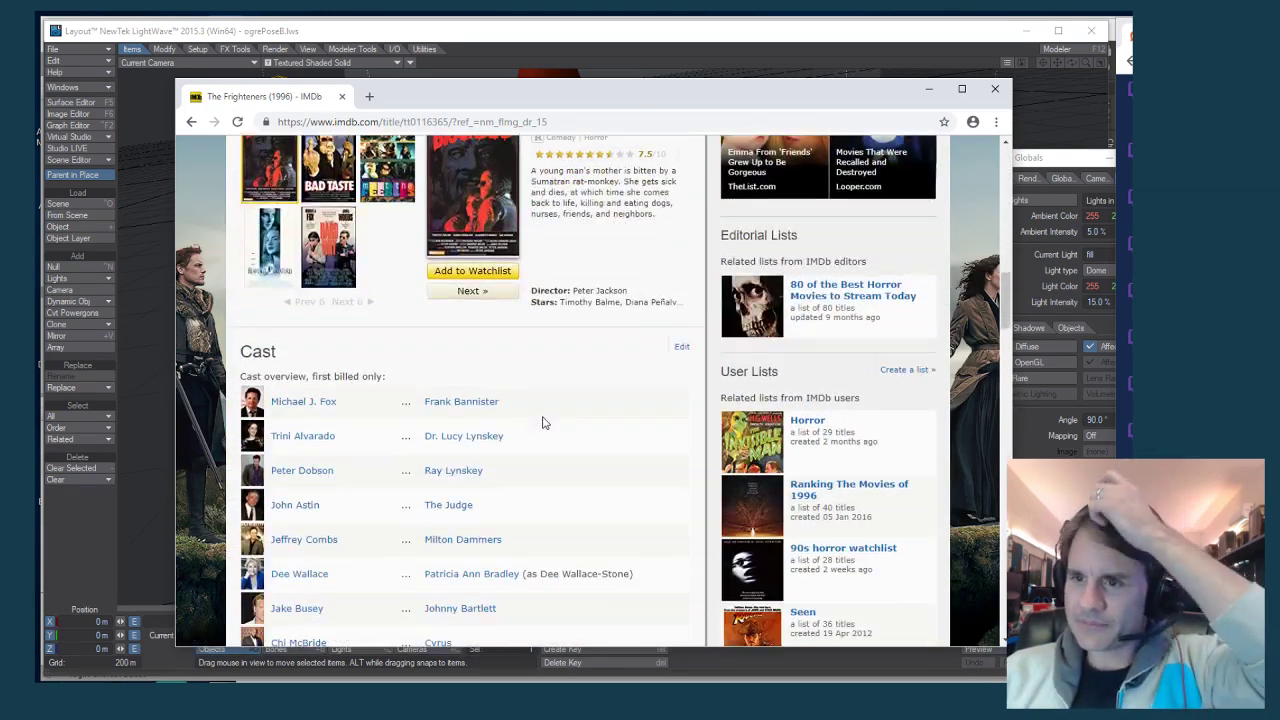
{"action": "scroll", "coordinate": [543, 423], "scroll_direction": "down", "scroll_amount": 1}
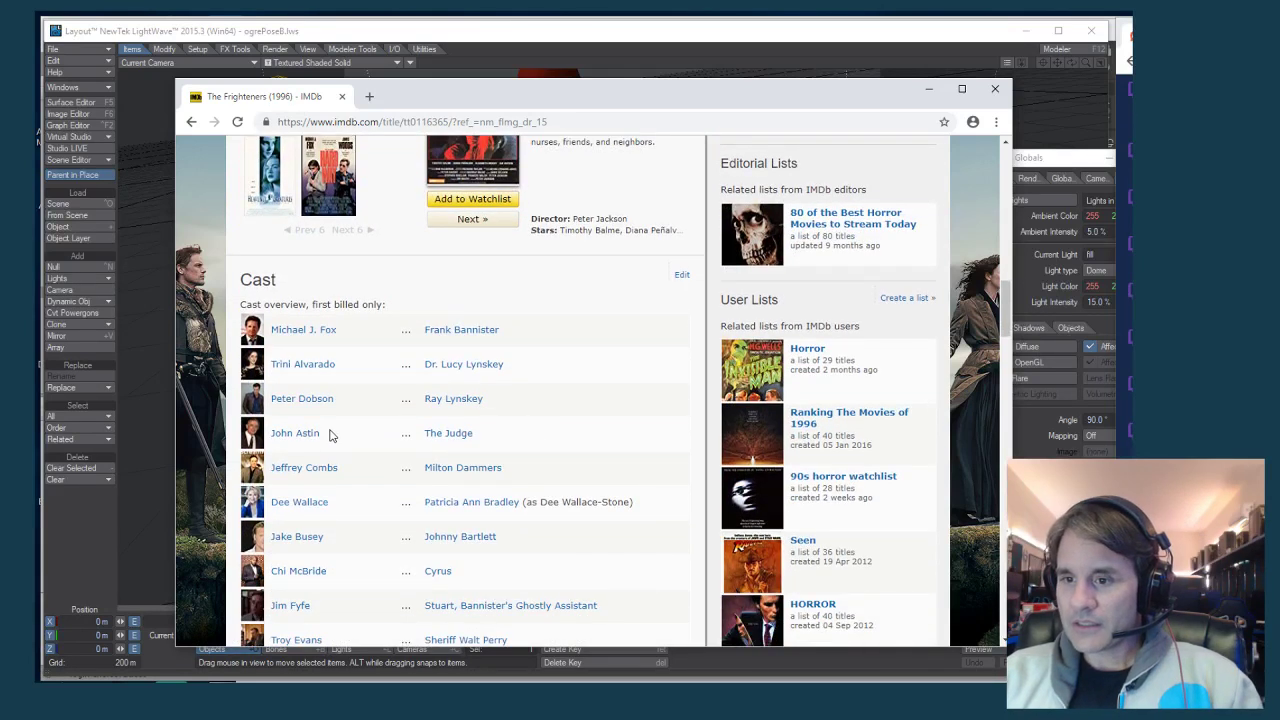
{"action": "left_click", "coordinate": [316, 436]}
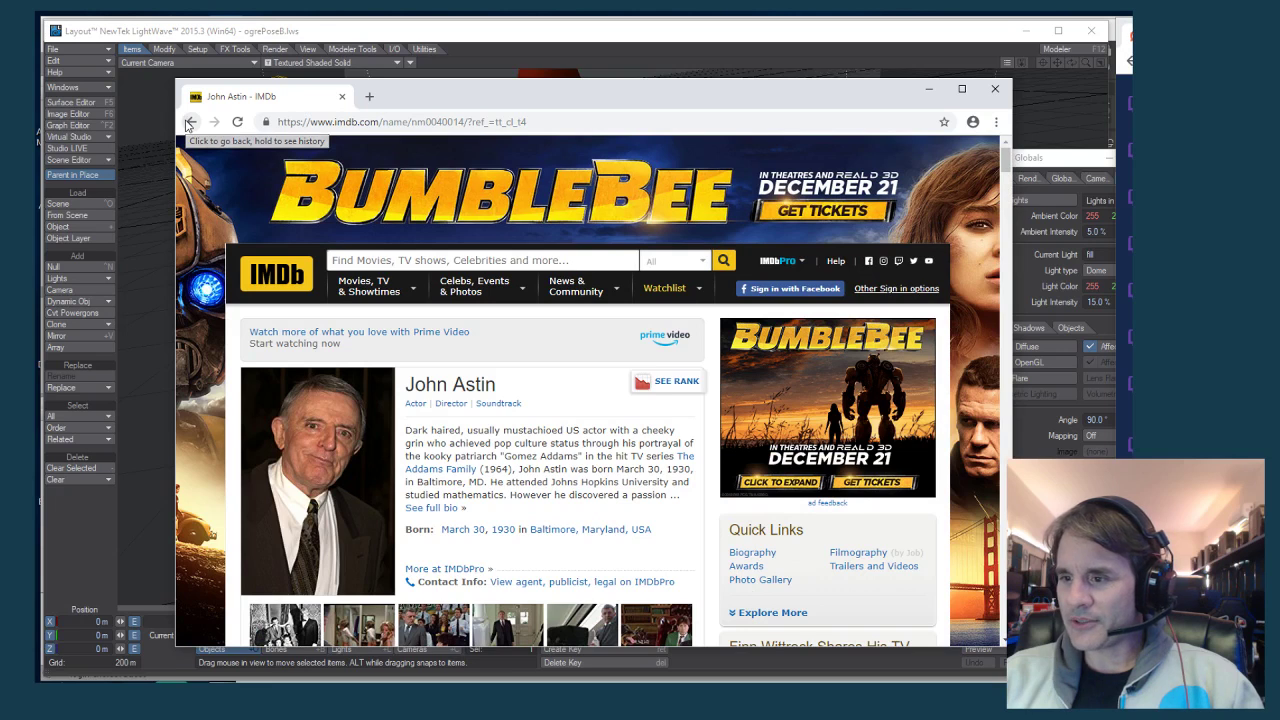
{"action": "left_click", "coordinate": [189, 122]}
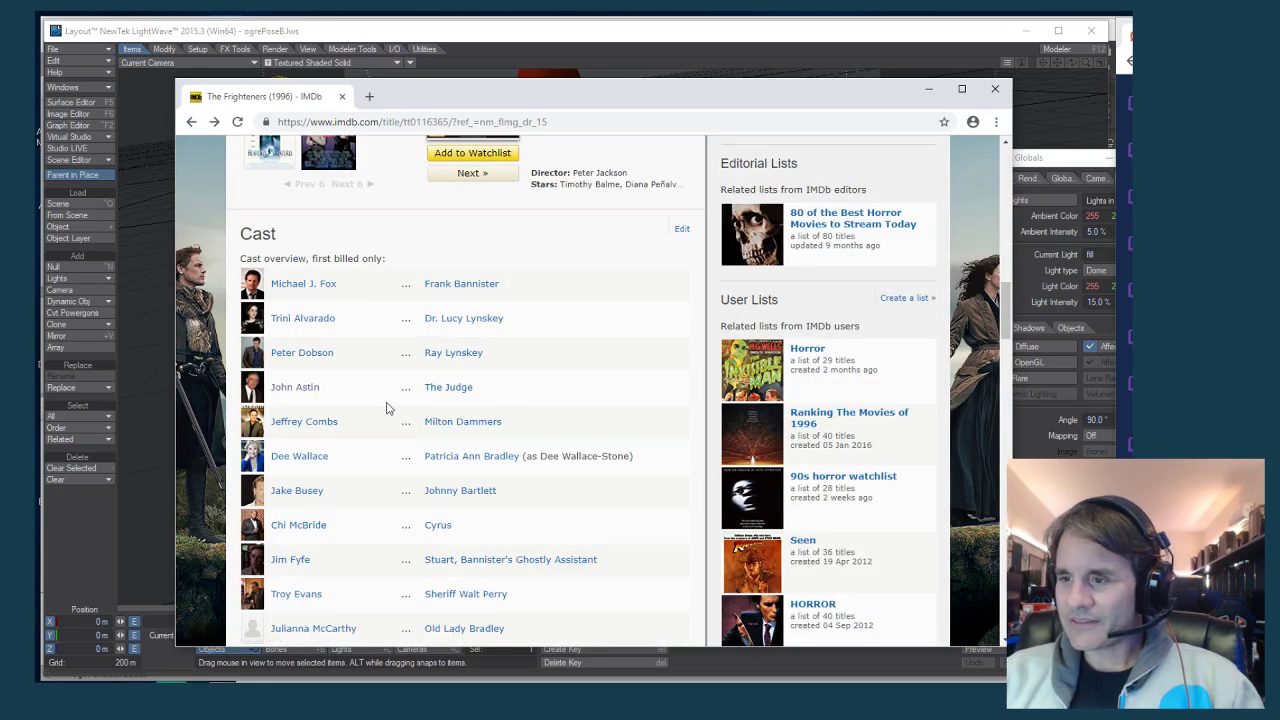
{"action": "left_click", "coordinate": [306, 424]}
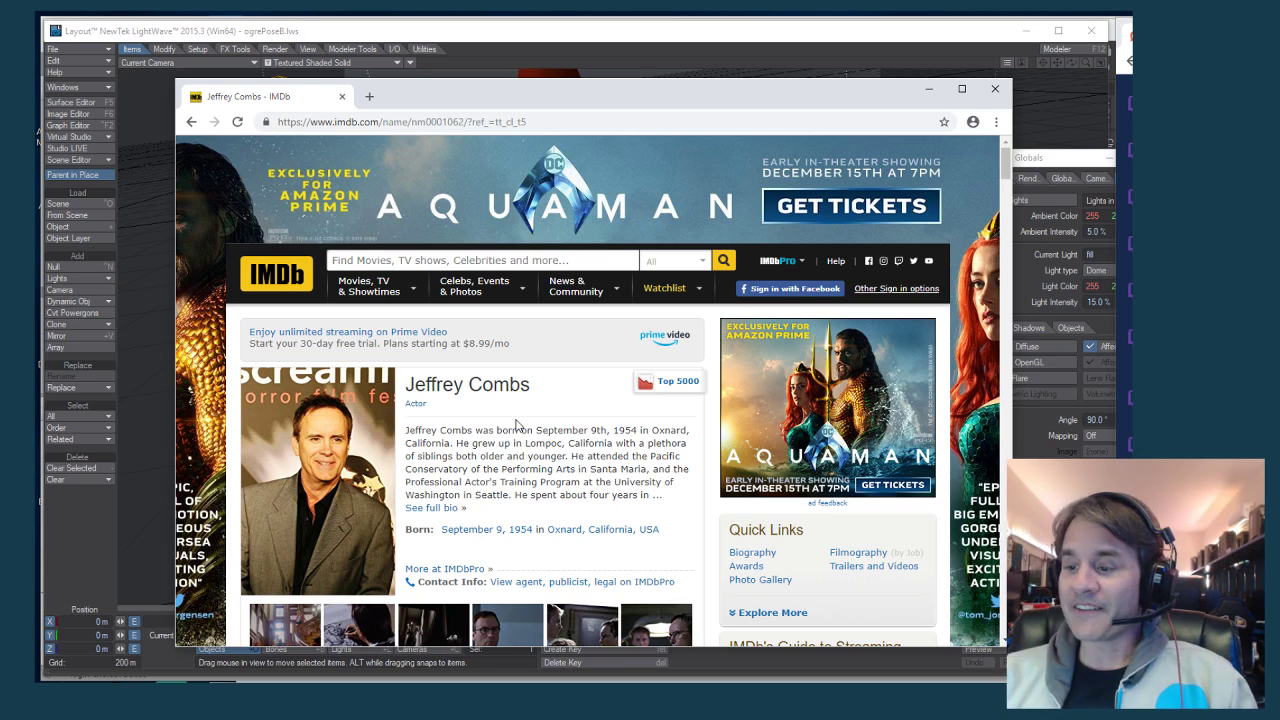
{"action": "scroll", "coordinate": [517, 425], "scroll_direction": "down", "scroll_amount": 1}
{"action": "left_click", "coordinate": [191, 122]}
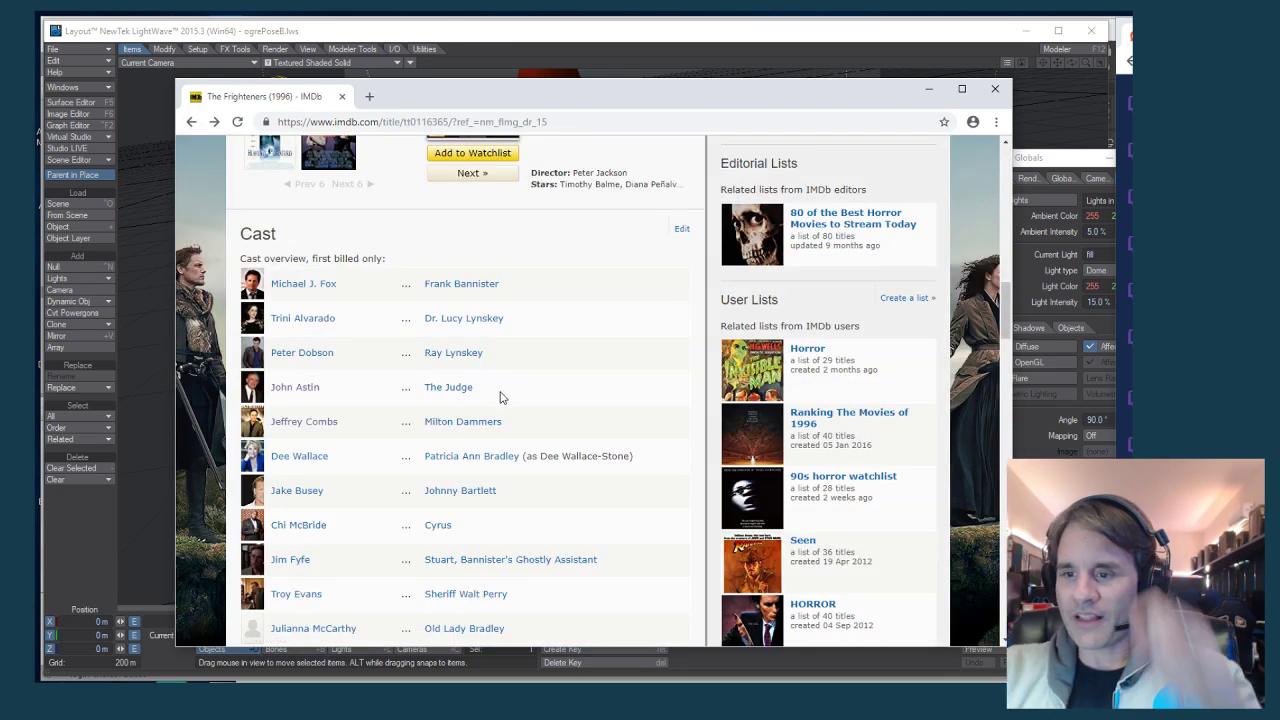
{"action": "scroll", "coordinate": [500, 397], "scroll_direction": "down", "scroll_amount": 1}
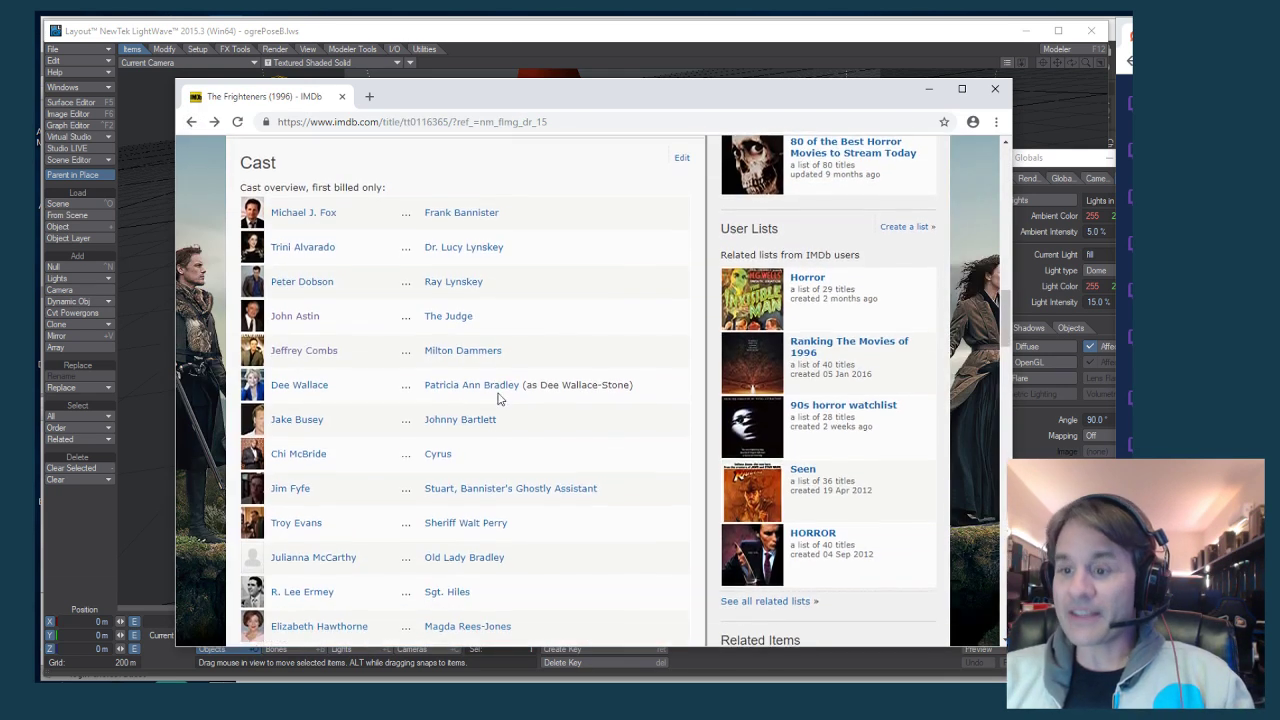
{"action": "left_click", "coordinate": [308, 424]}
{"action": "scroll", "coordinate": [483, 449], "scroll_direction": "down", "scroll_amount": 13}
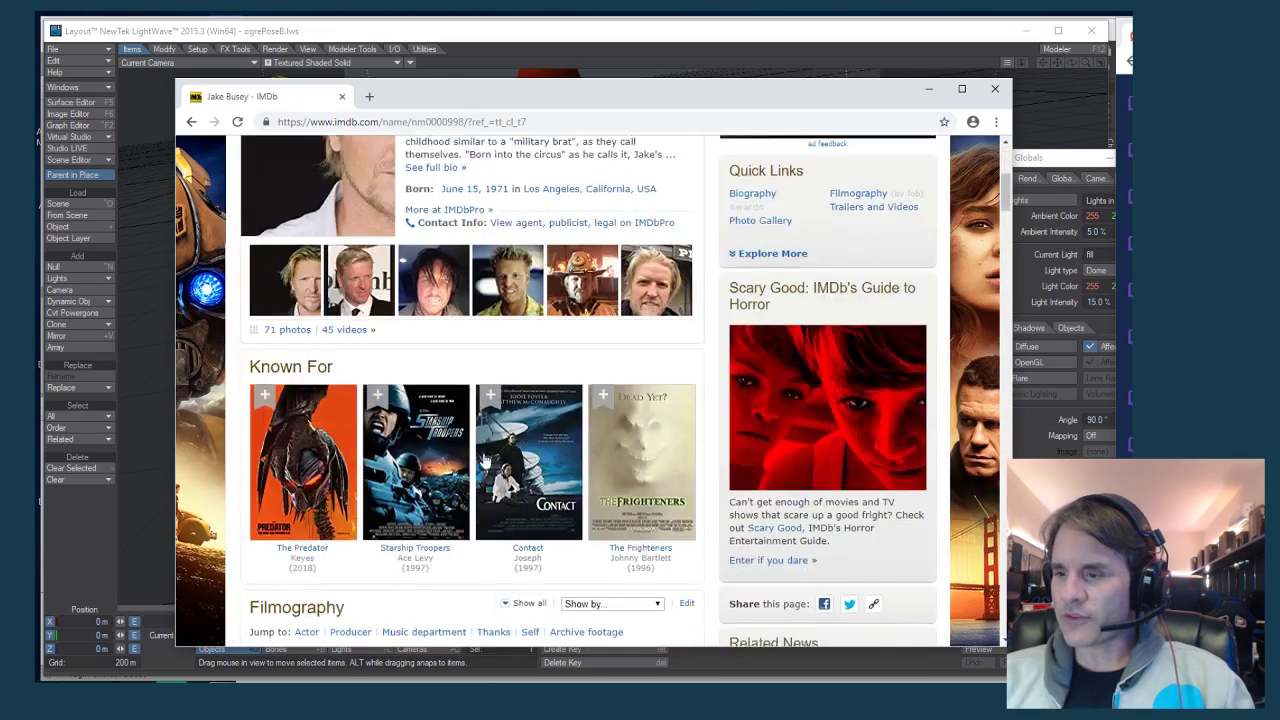
{"action": "scroll", "coordinate": [480, 470], "scroll_direction": "down", "scroll_amount": 15}
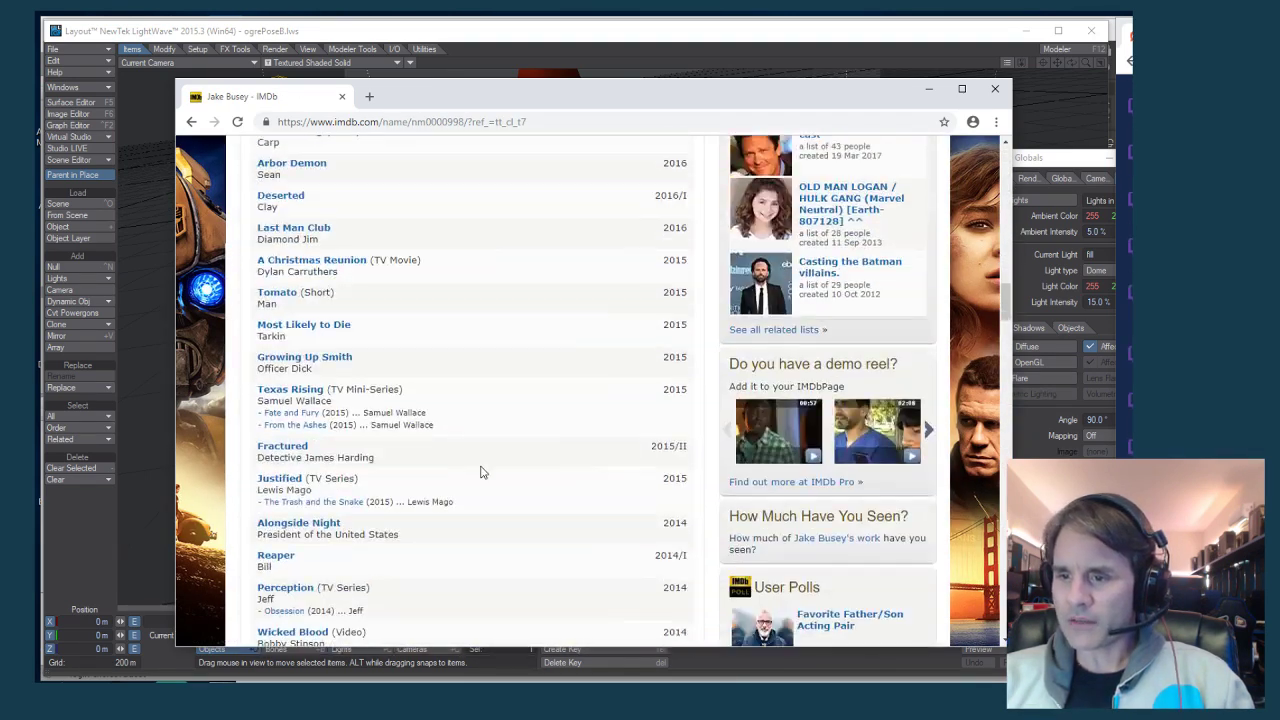
{"action": "scroll", "coordinate": [478, 476], "scroll_direction": "down", "scroll_amount": 15}
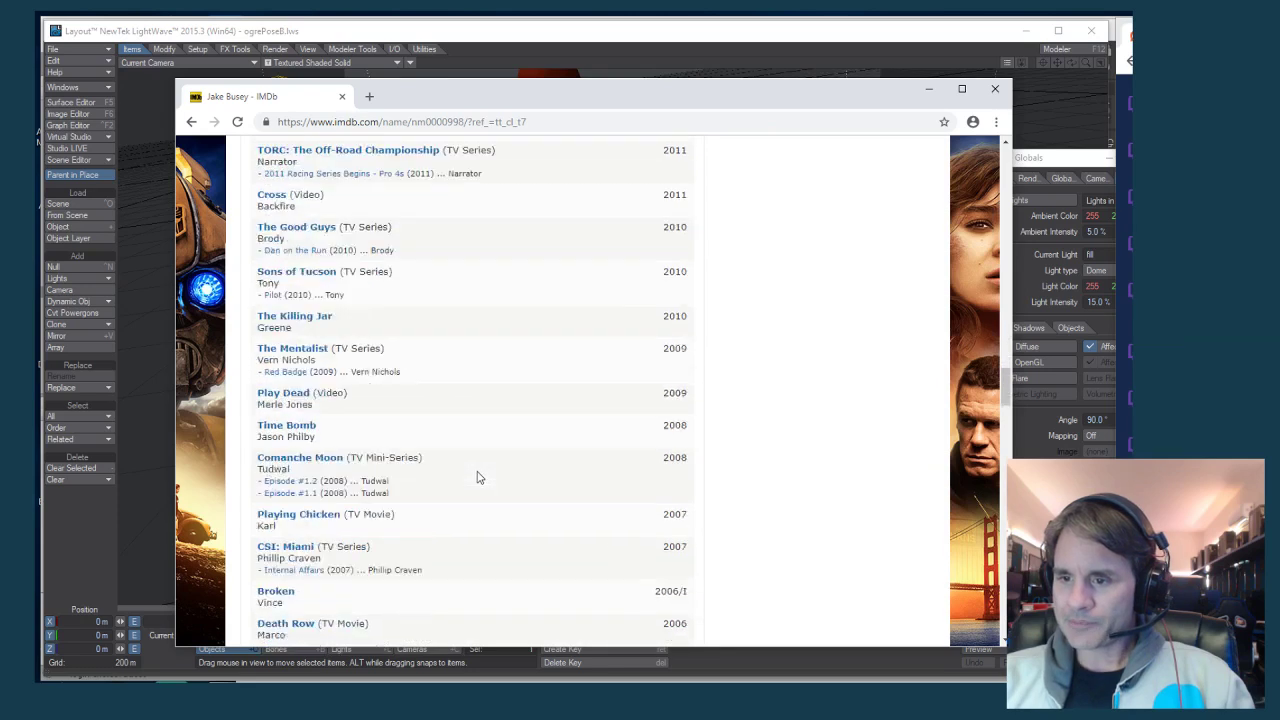
{"action": "scroll", "coordinate": [476, 481], "scroll_direction": "down", "scroll_amount": 12}
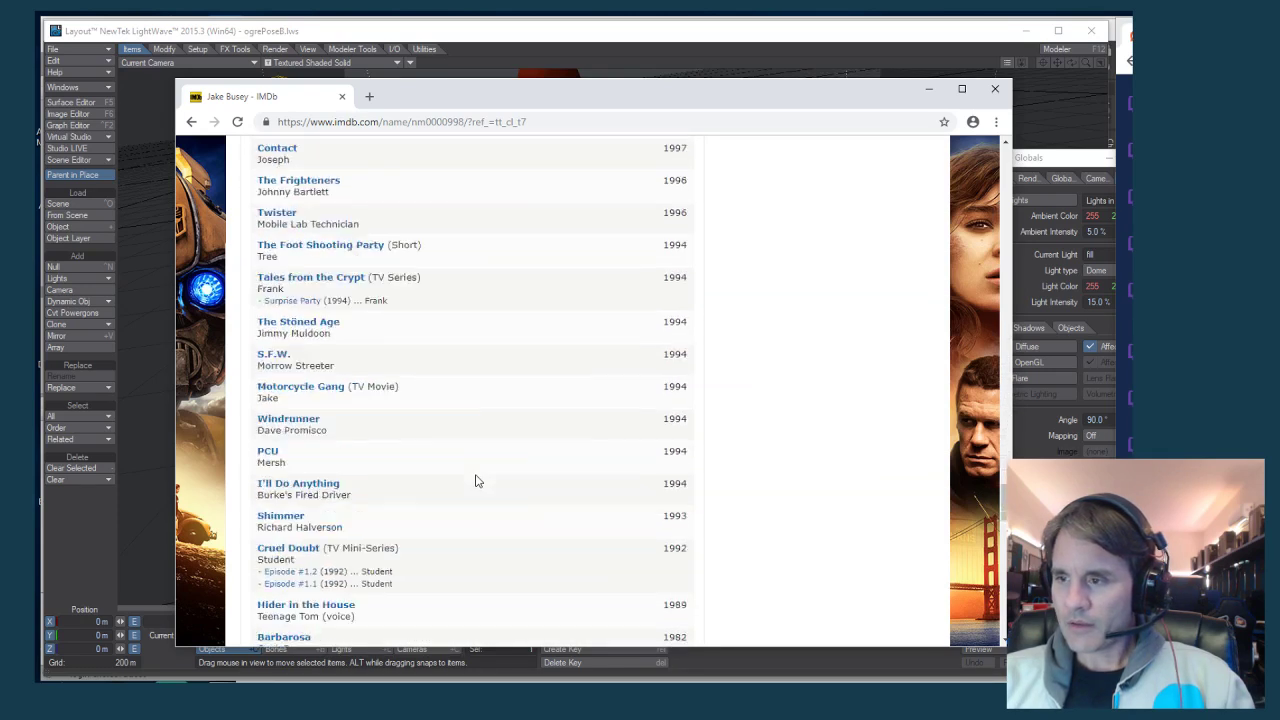
{"action": "scroll", "coordinate": [476, 484], "scroll_direction": "up", "scroll_amount": 4}
{"action": "scroll", "coordinate": [476, 484], "scroll_direction": "up", "scroll_amount": 2}
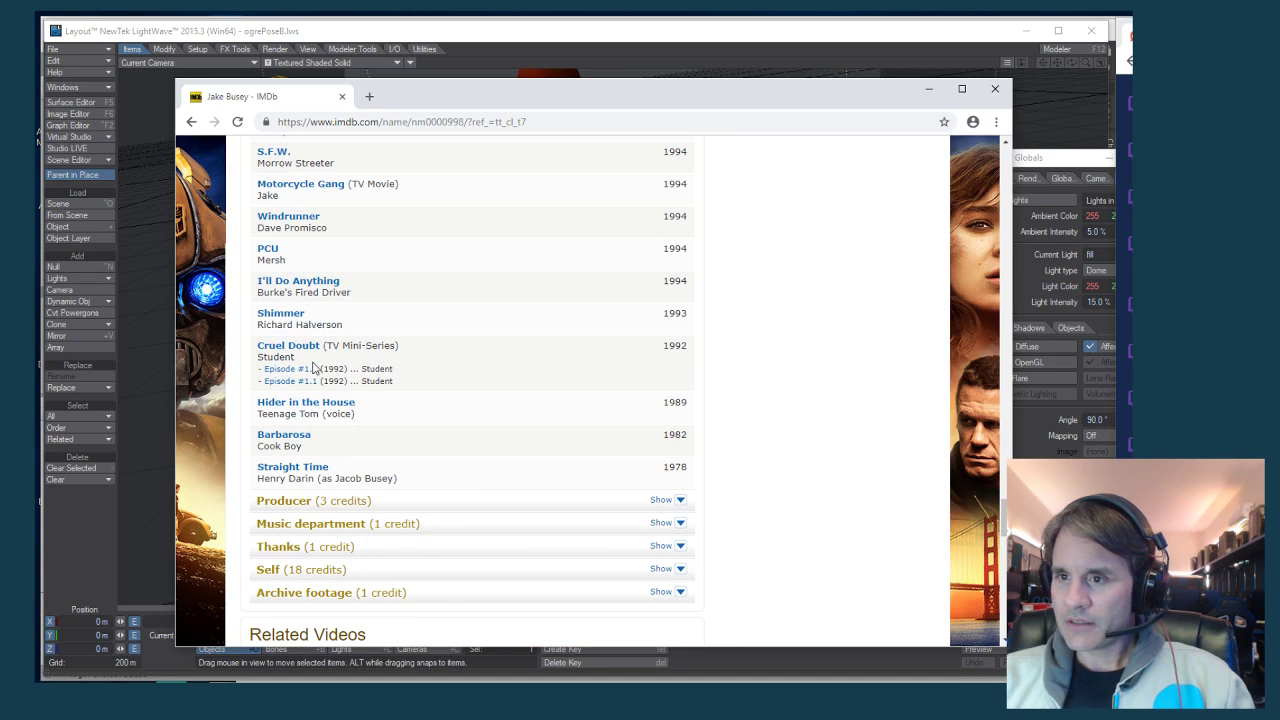
{"action": "scroll", "coordinate": [420, 388], "scroll_direction": "up", "scroll_amount": 1}
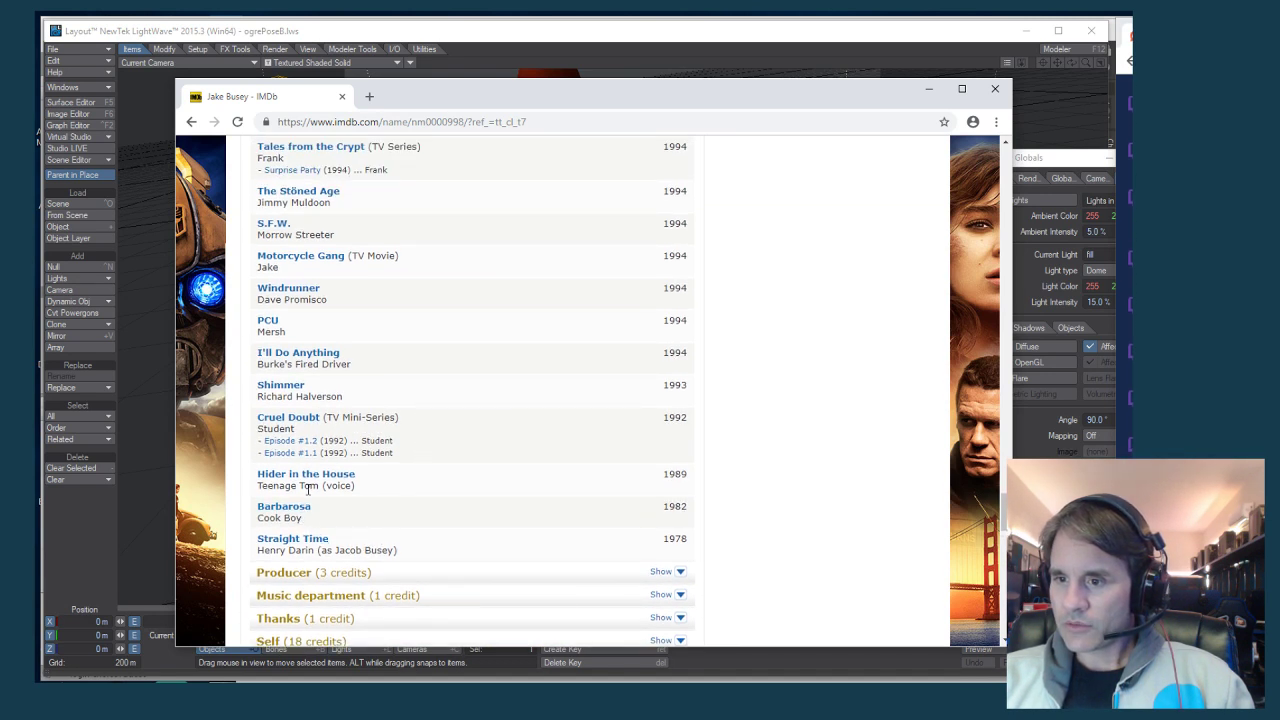
{"action": "scroll", "coordinate": [371, 440], "scroll_direction": "up", "scroll_amount": 2}
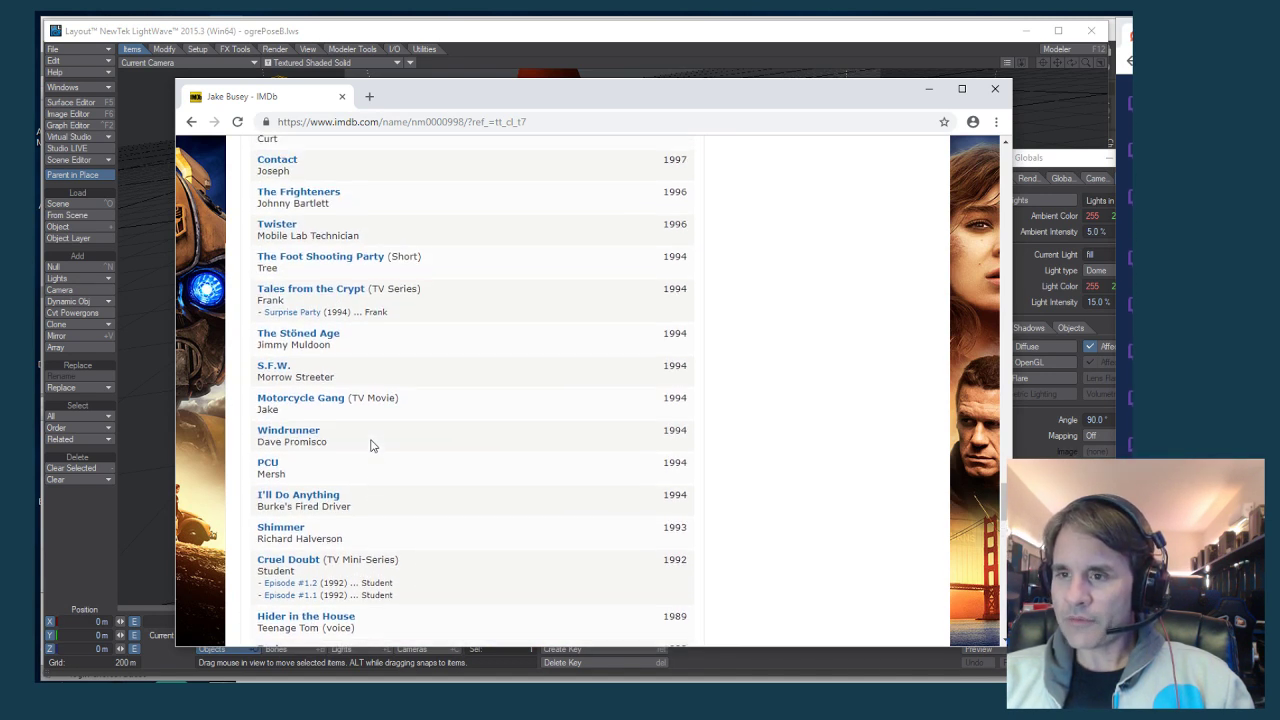
{"action": "scroll", "coordinate": [370, 449], "scroll_direction": "up", "scroll_amount": 2}
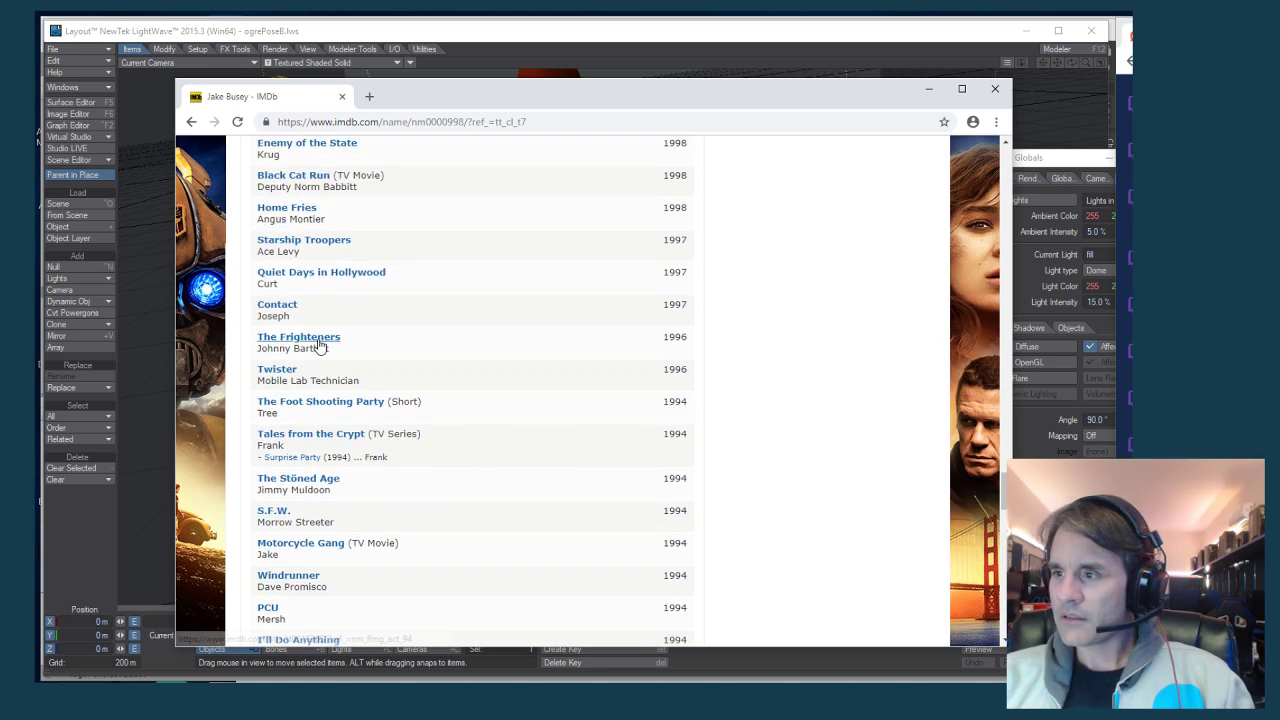
{"action": "left_click", "coordinate": [191, 121]}
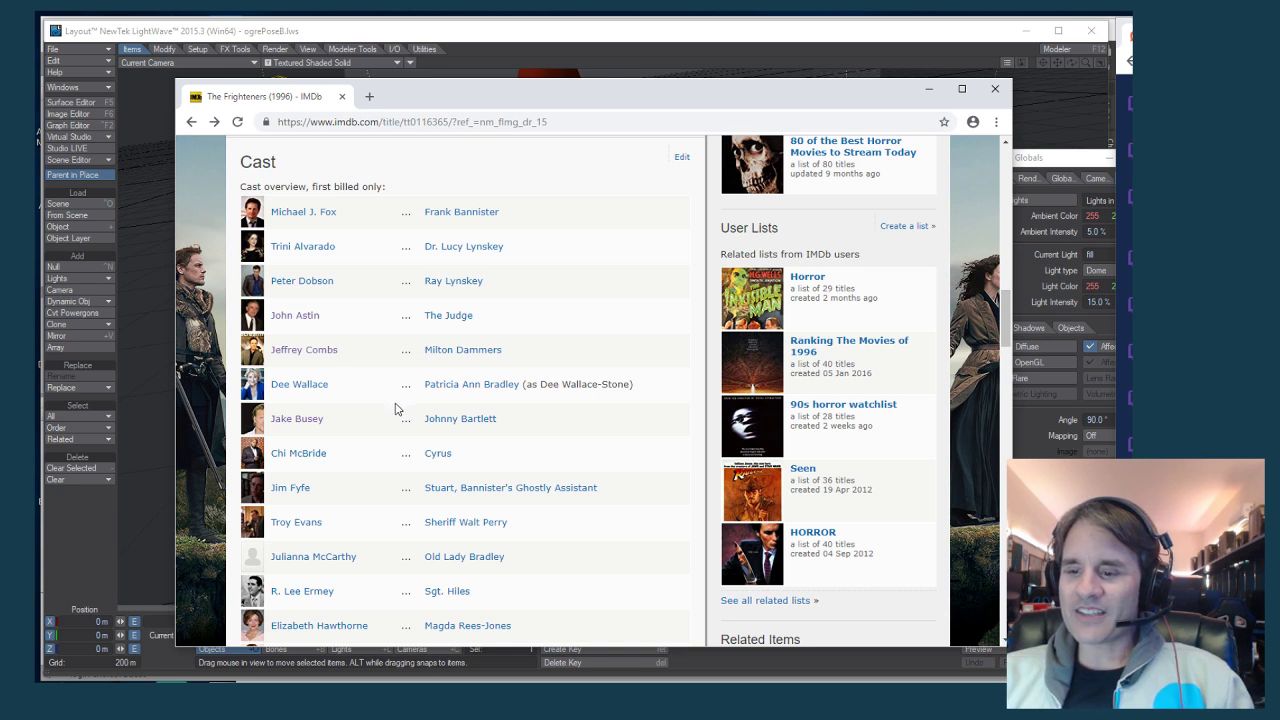
{"action": "scroll", "coordinate": [395, 410], "scroll_direction": "down", "scroll_amount": 2}
Visit the Sgt. Hiles and Magda Rees-Jones actors' pages, returning to The Frighteners cast
{"action": "left_click", "coordinate": [302, 449]}
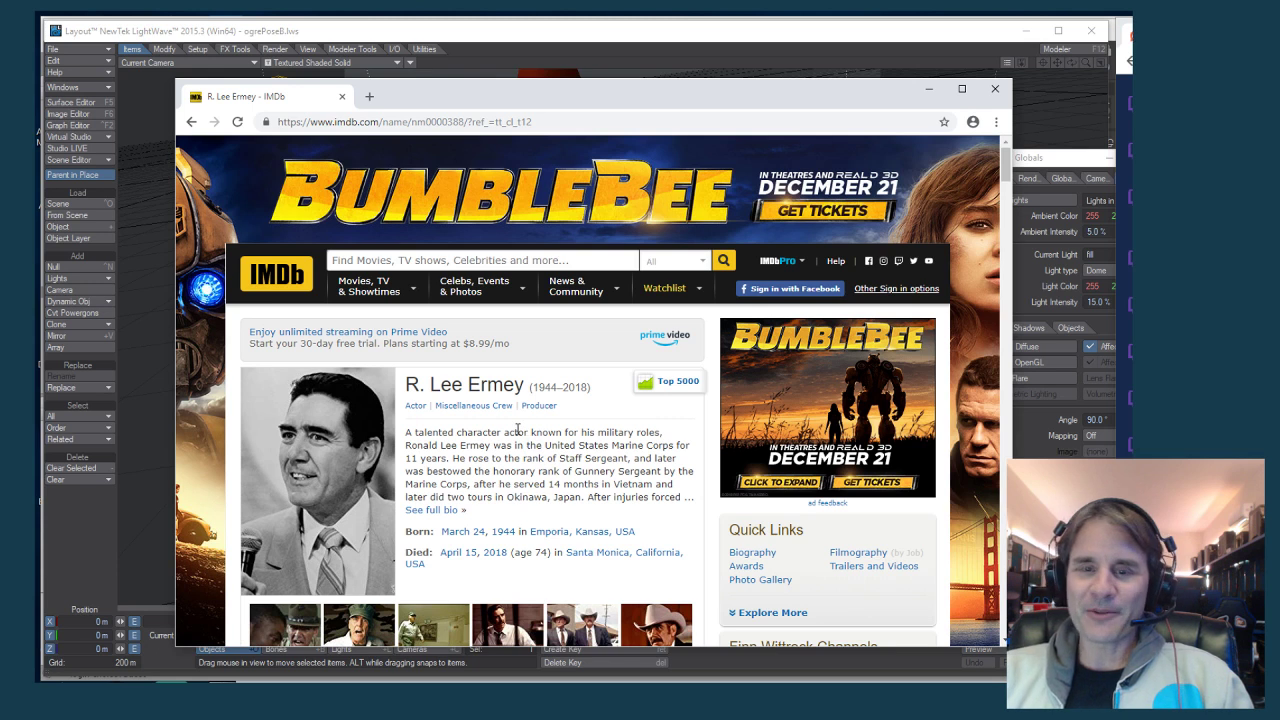
{"action": "left_click", "coordinate": [192, 122]}
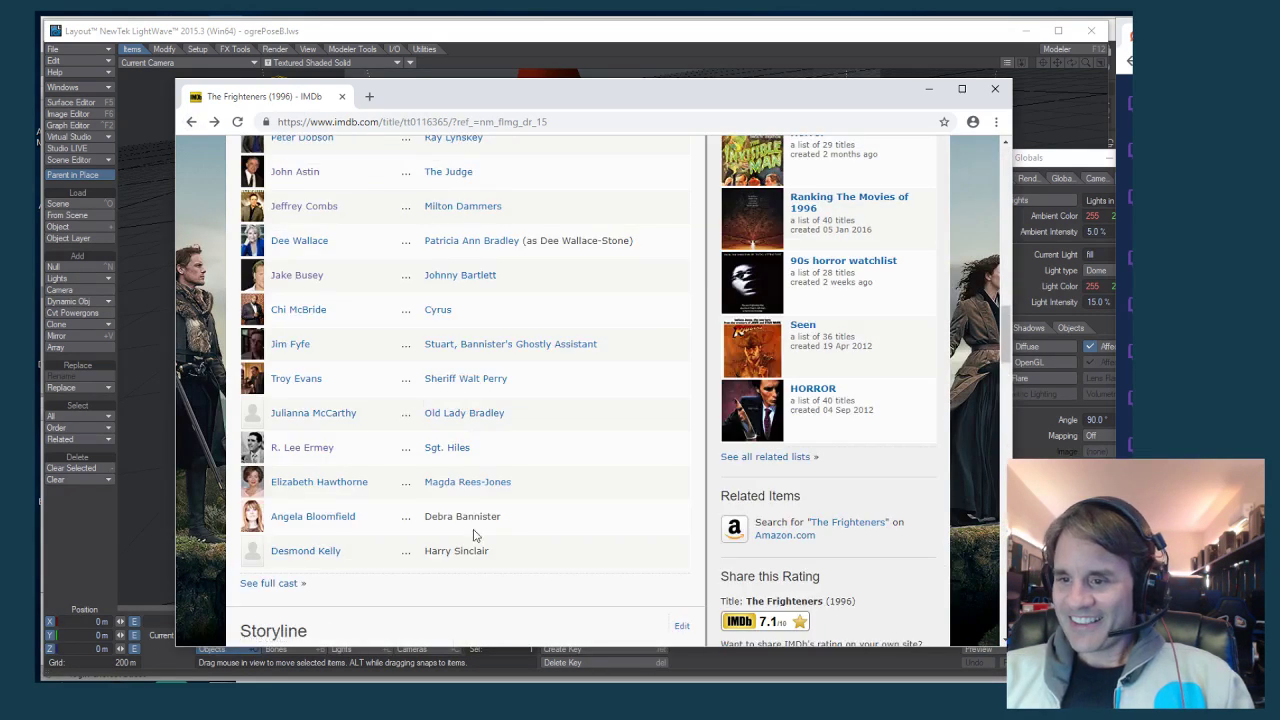
{"action": "left_click", "coordinate": [350, 488]}
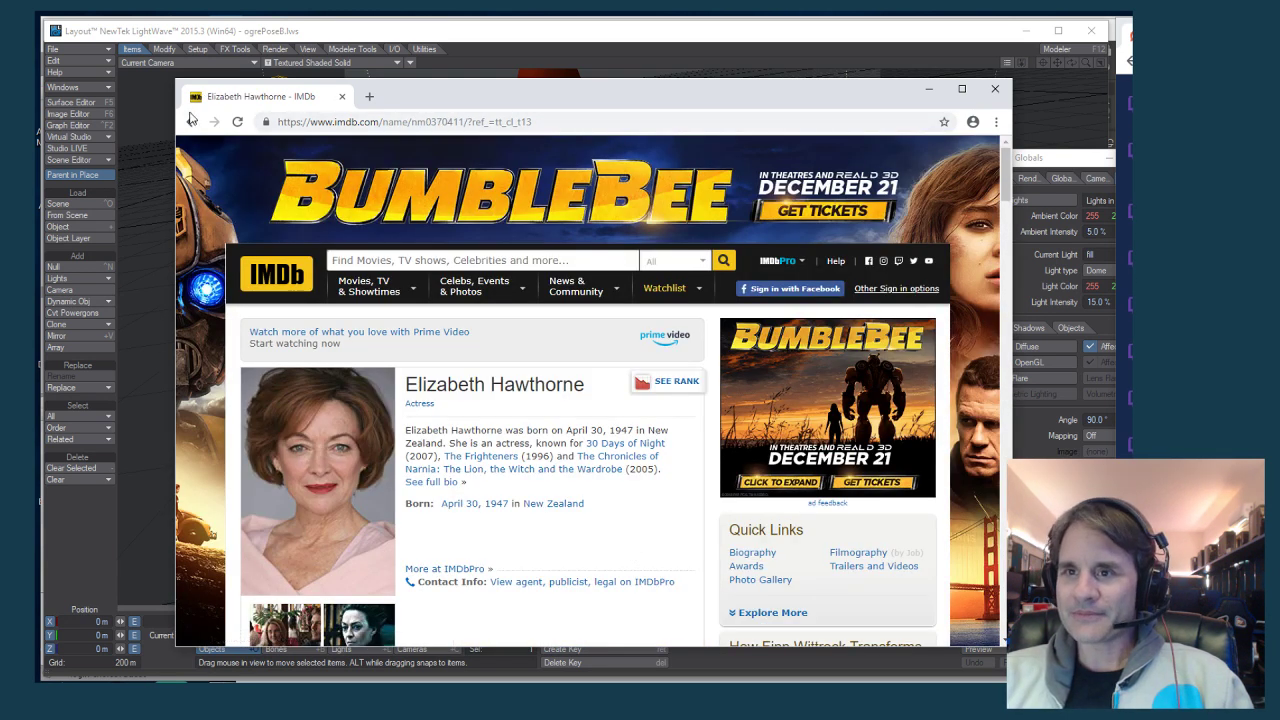
{"action": "left_click", "coordinate": [191, 121]}
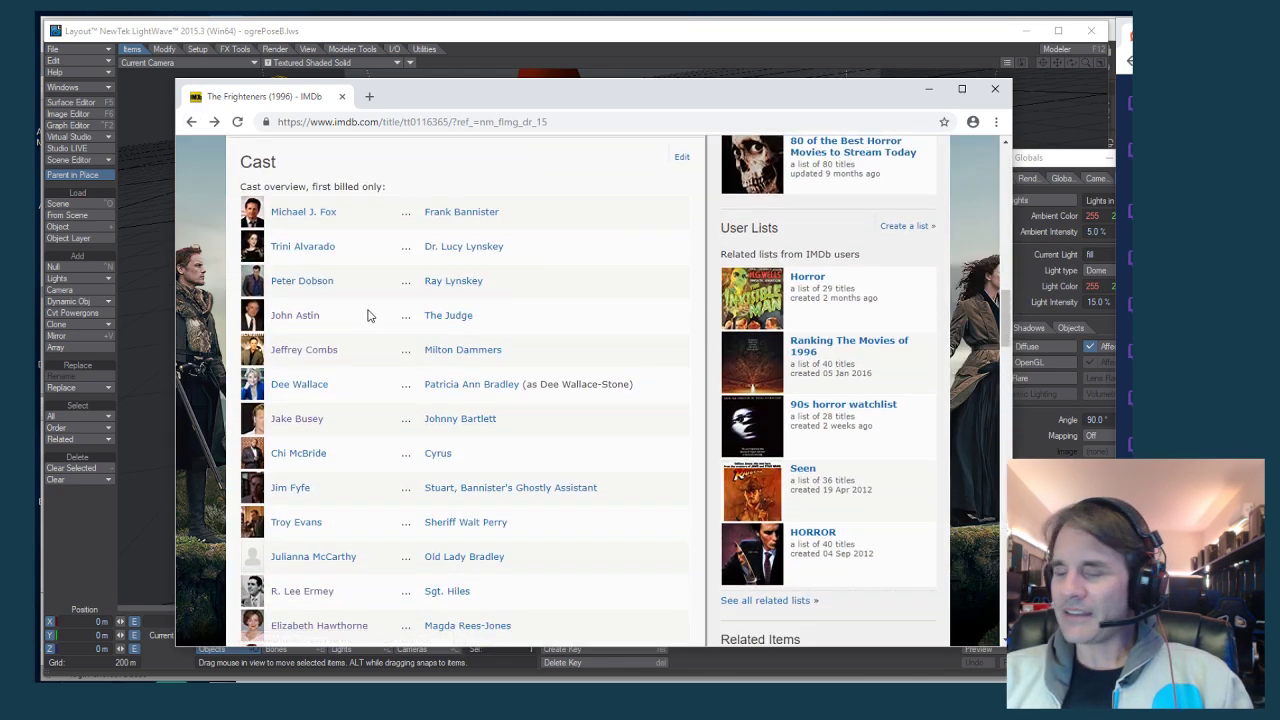
{"action": "scroll", "coordinate": [367, 315], "scroll_direction": "up", "scroll_amount": 20}
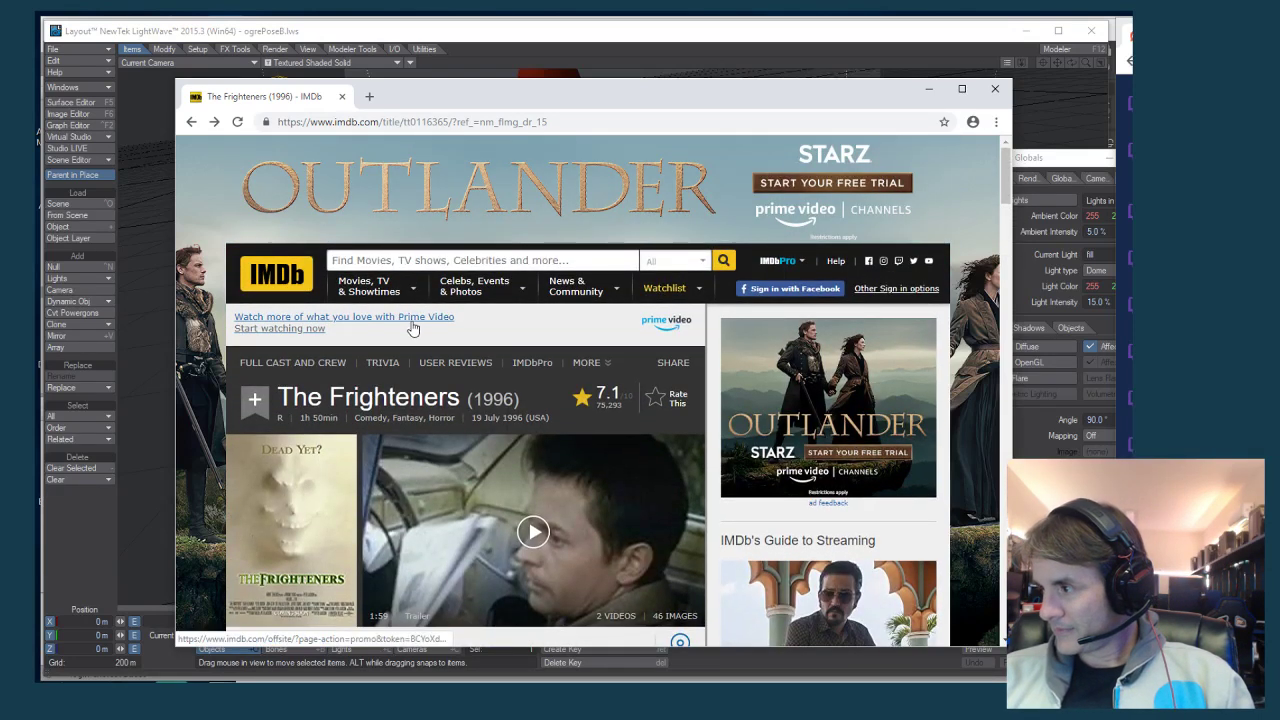
{"action": "scroll", "coordinate": [413, 328], "scroll_direction": "down", "scroll_amount": 5}
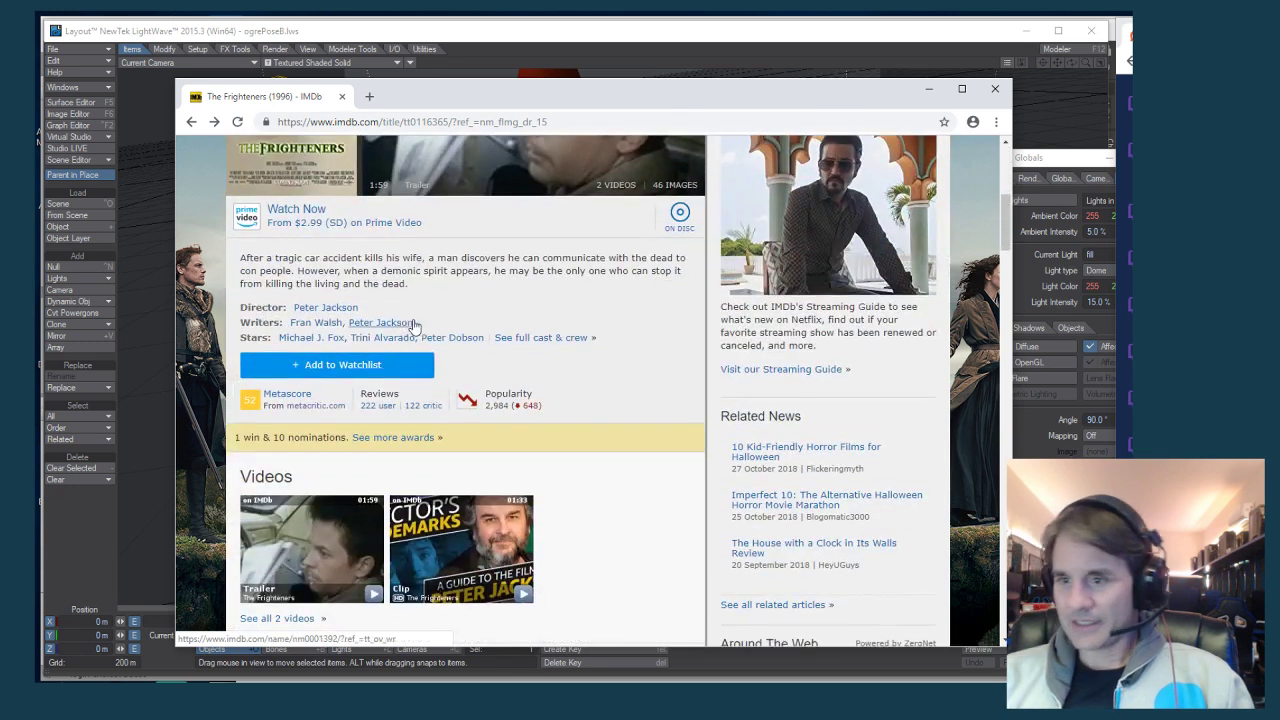
{"action": "left_click", "coordinate": [192, 122]}
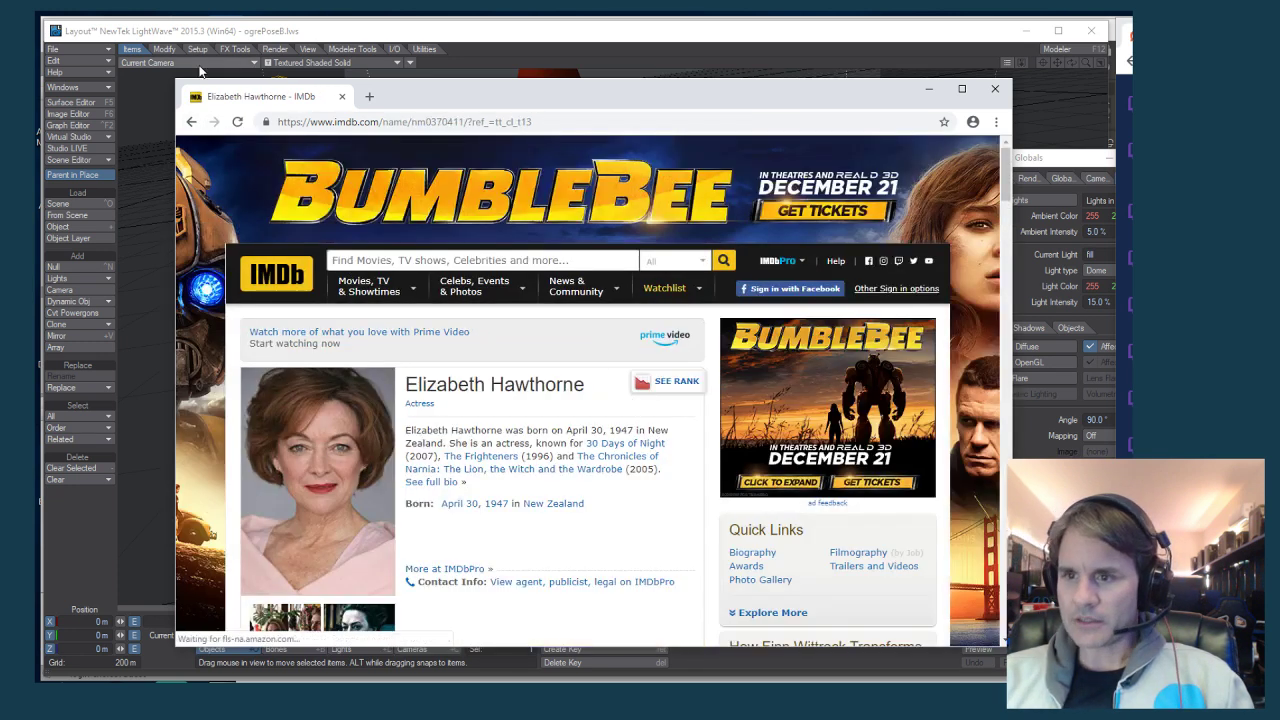
{"action": "left_click", "coordinate": [214, 122]}
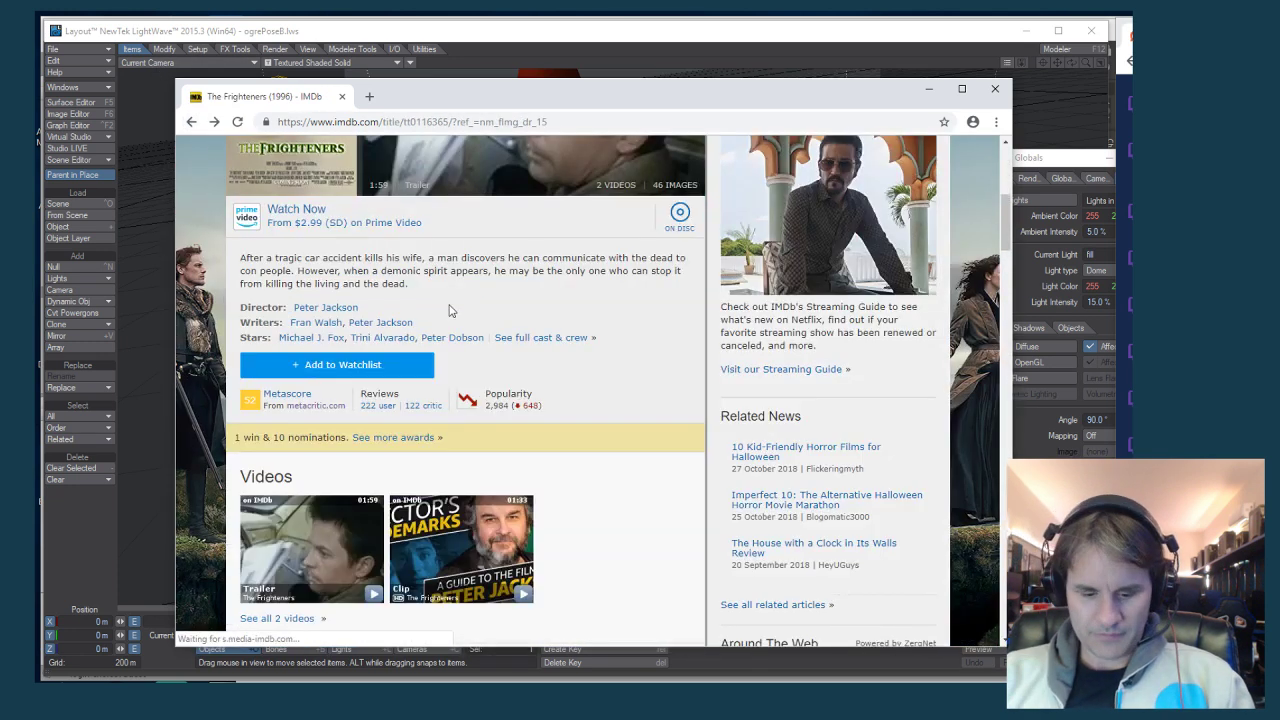
Find 'chi' in The Frighteners cast list to locate Cyrus's actor
{"action": "key", "text": "ctrl+f"}
{"action": "type", "text": "chi"}
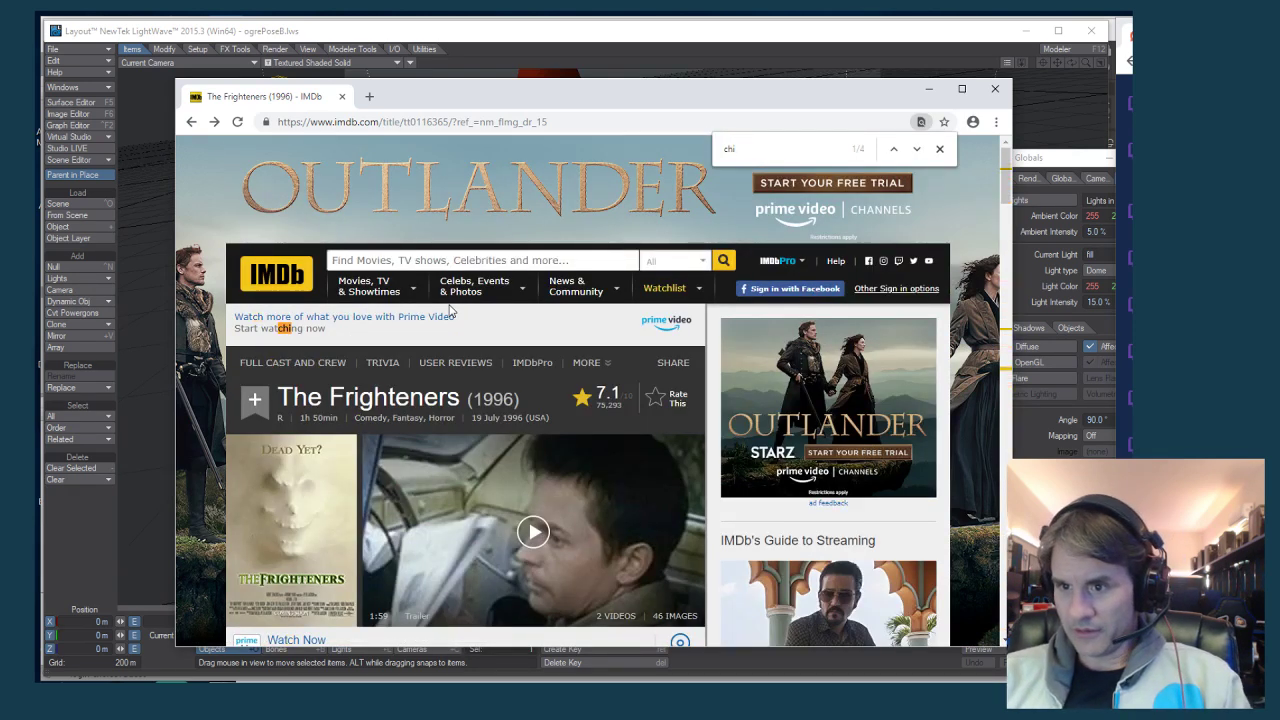
{"action": "key", "text": "Return"}
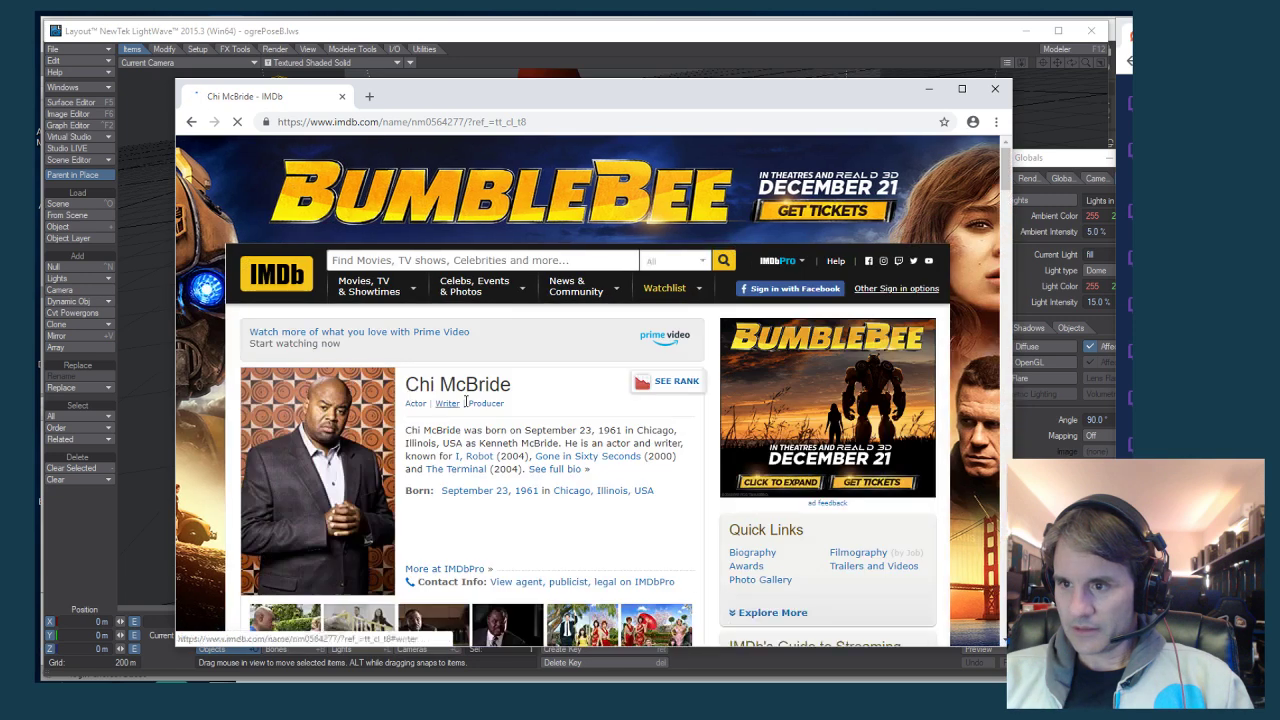
Browse Chi McBride's filmography, then open Pushing Daisies from his Known For titles
{"action": "scroll", "coordinate": [470, 402], "scroll_direction": "down", "scroll_amount": 4}
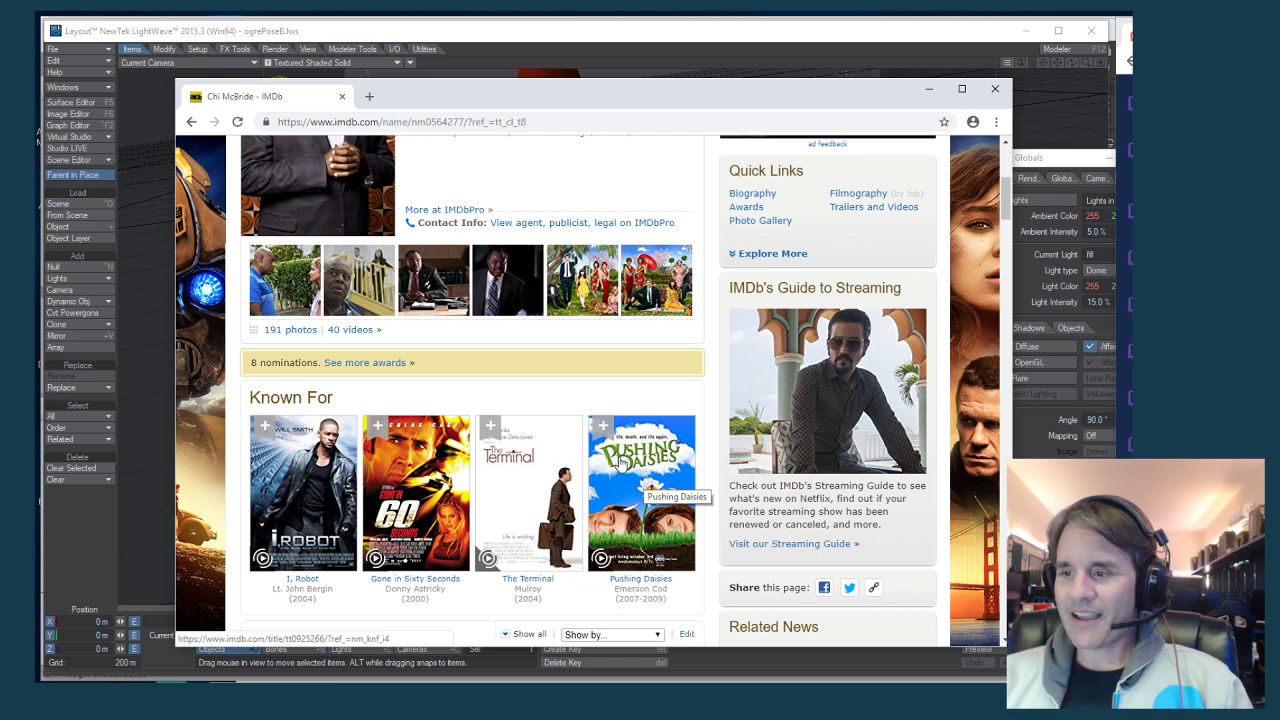
{"action": "scroll", "coordinate": [621, 461], "scroll_direction": "up", "scroll_amount": 2}
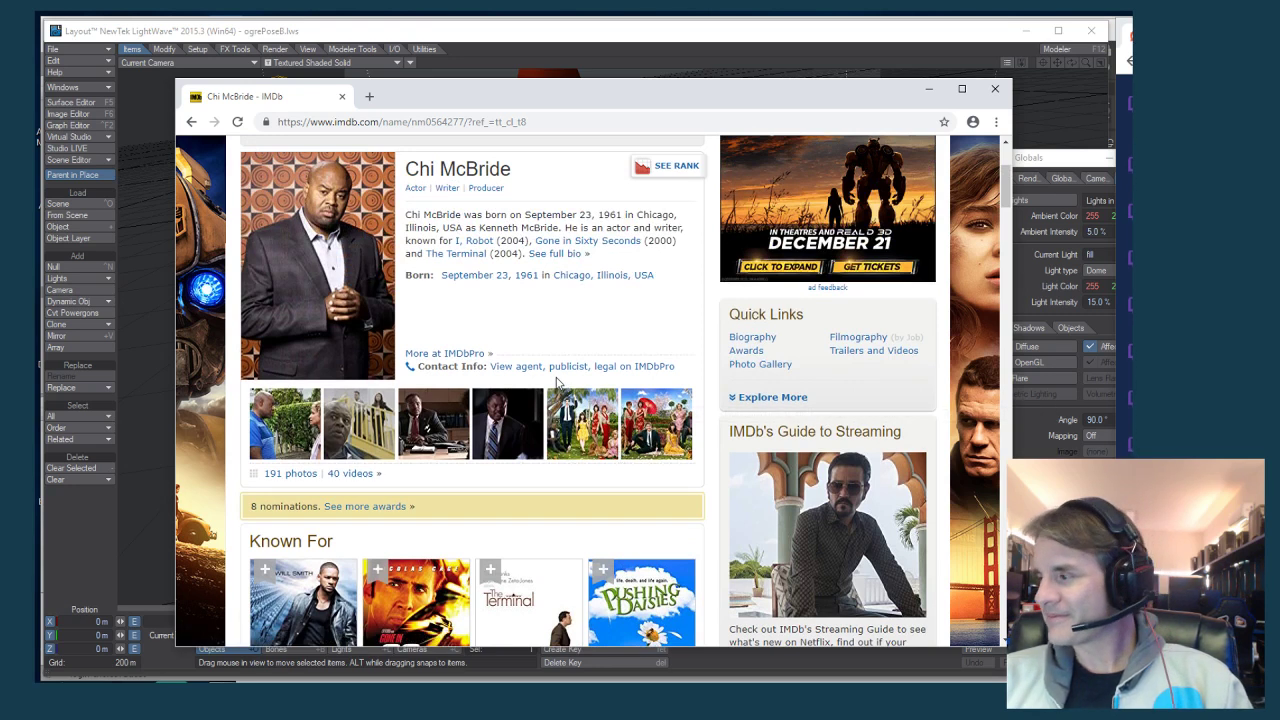
{"action": "scroll", "coordinate": [562, 380], "scroll_direction": "down", "scroll_amount": 3}
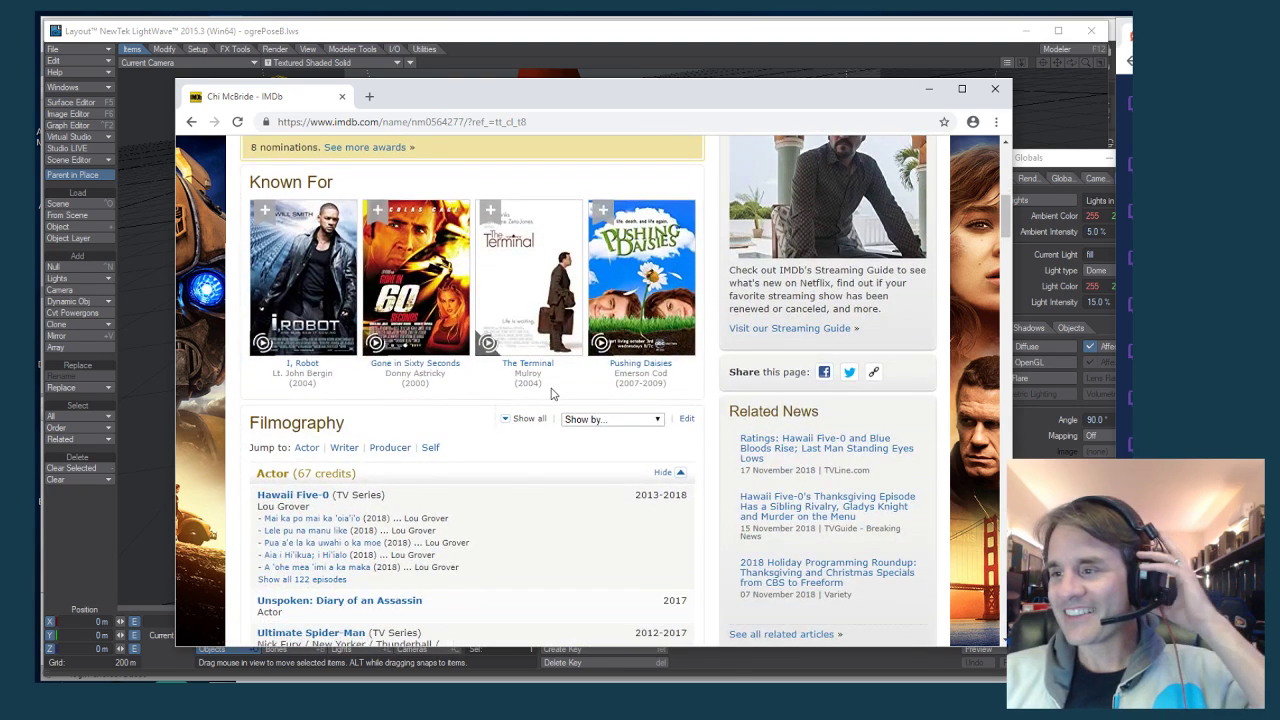
{"action": "scroll", "coordinate": [560, 398], "scroll_direction": "down", "scroll_amount": 1}
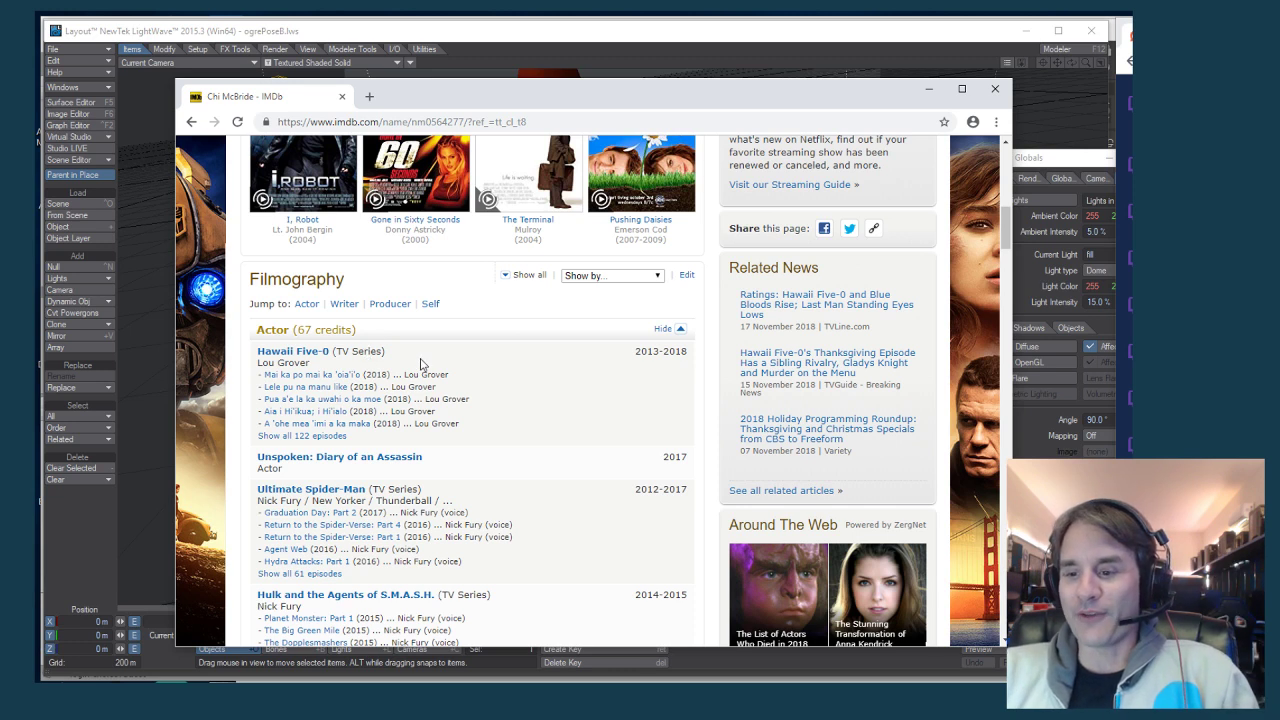
{"action": "scroll", "coordinate": [422, 366], "scroll_direction": "down", "scroll_amount": 3}
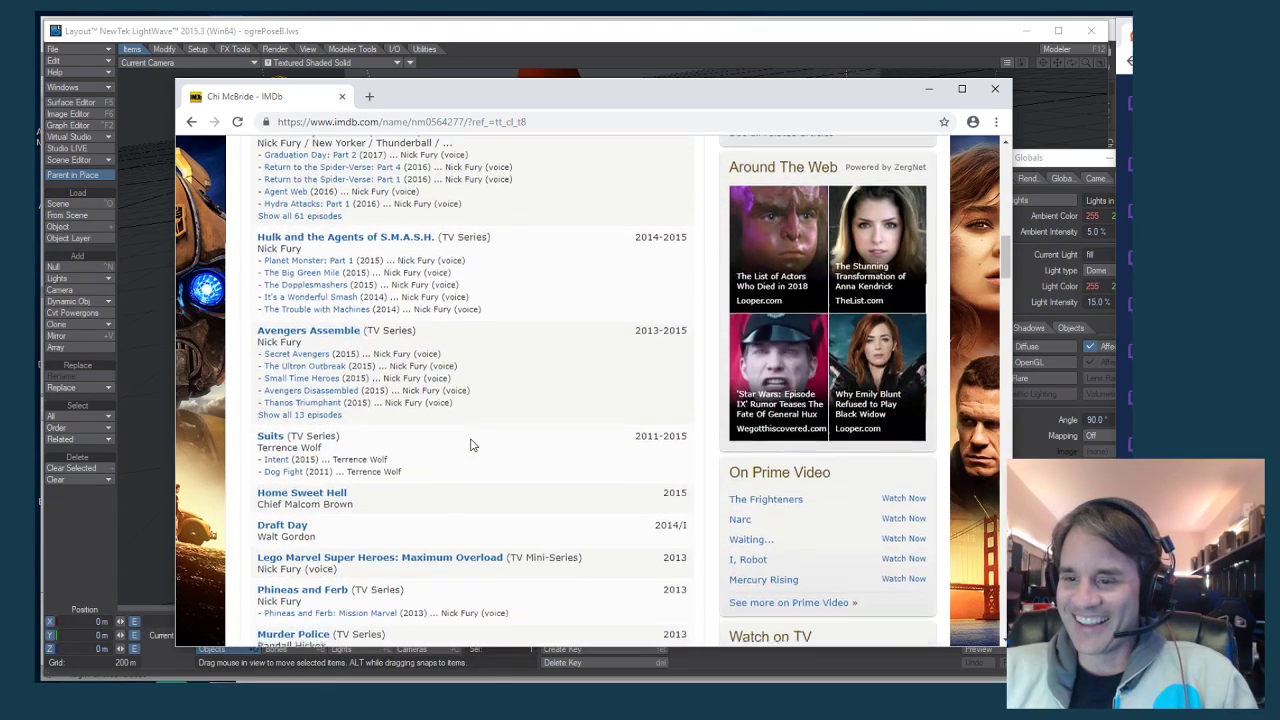
{"action": "scroll", "coordinate": [473, 445], "scroll_direction": "down", "scroll_amount": 1}
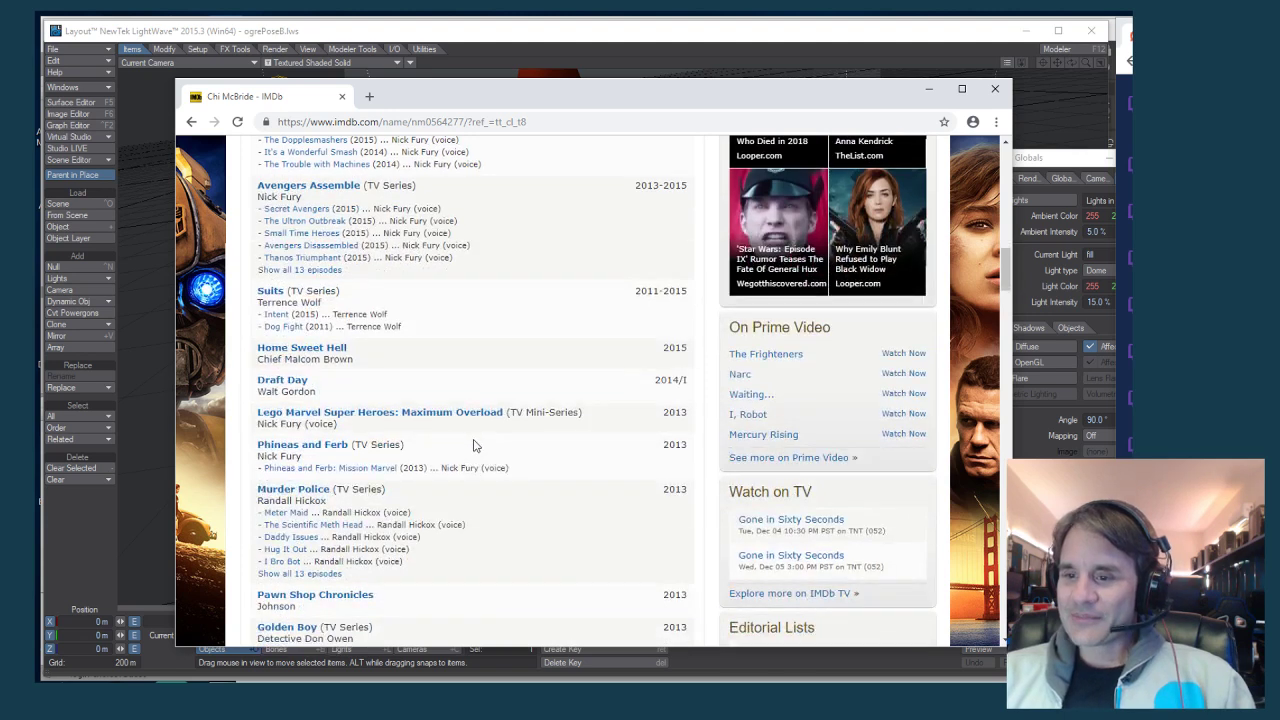
{"action": "scroll", "coordinate": [472, 446], "scroll_direction": "up", "scroll_amount": 10}
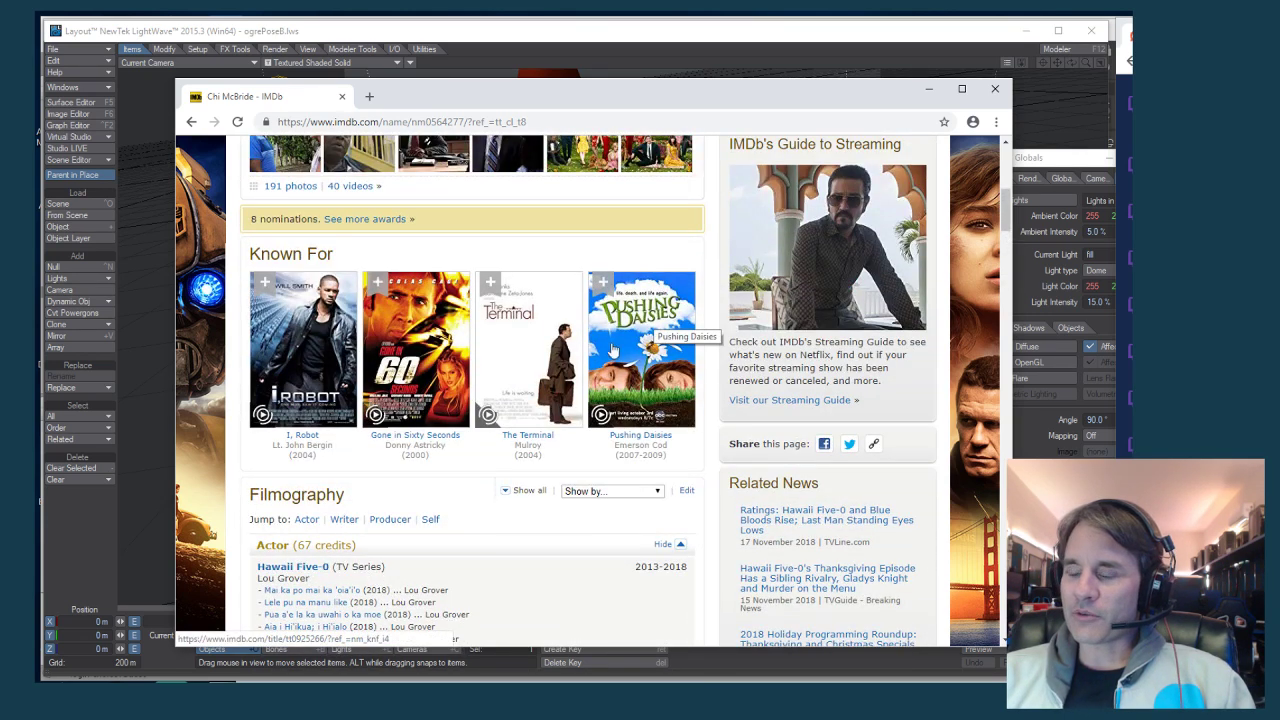
{"action": "left_click", "coordinate": [640, 412]}
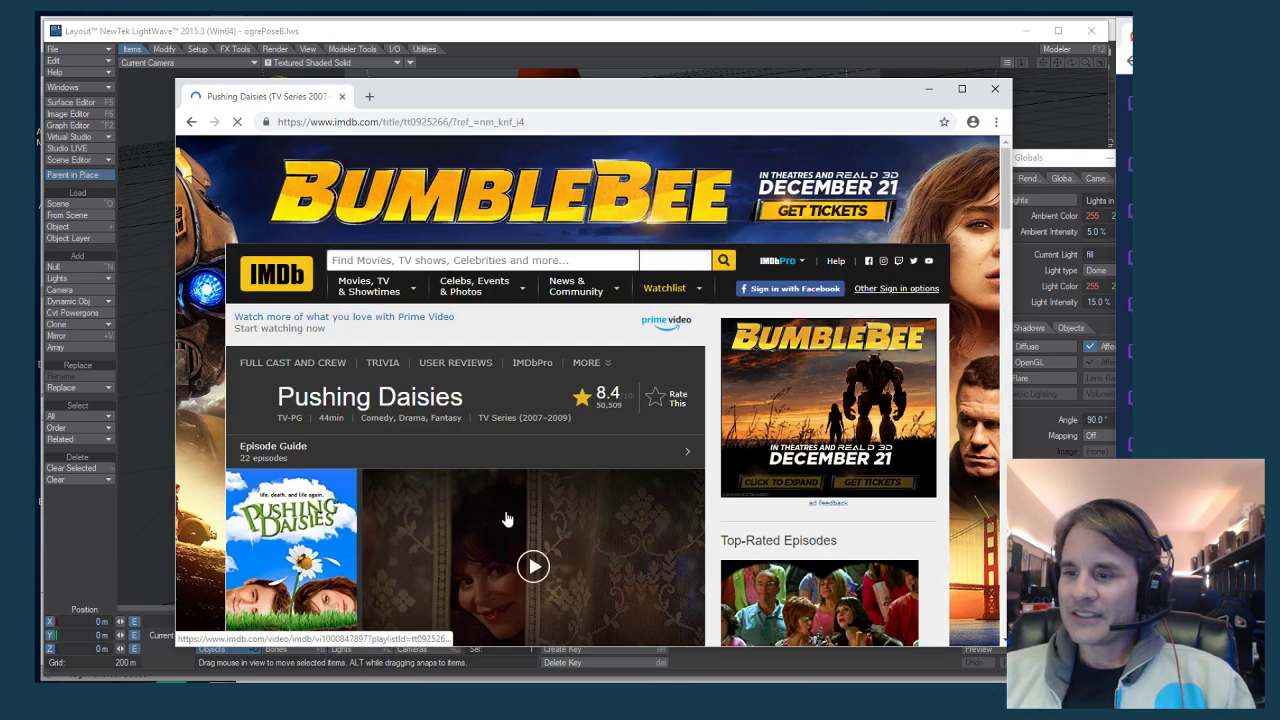
Scroll through the Pushing Daisies cast pages, then minimize Chrome to reveal ogrePose8.lws
{"action": "scroll", "coordinate": [492, 457], "scroll_direction": "down", "scroll_amount": 7}
{"action": "scroll", "coordinate": [492, 457], "scroll_direction": "down", "scroll_amount": 5}
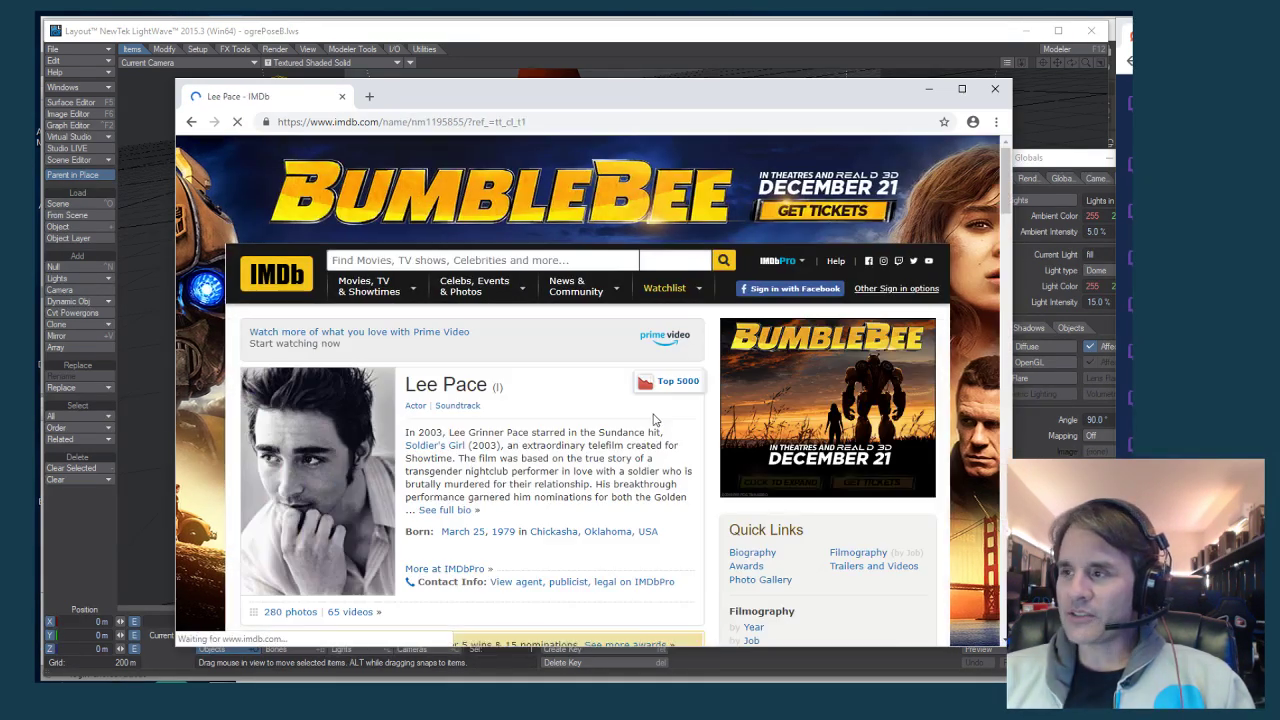
{"action": "scroll", "coordinate": [570, 425], "scroll_direction": "down", "scroll_amount": 7}
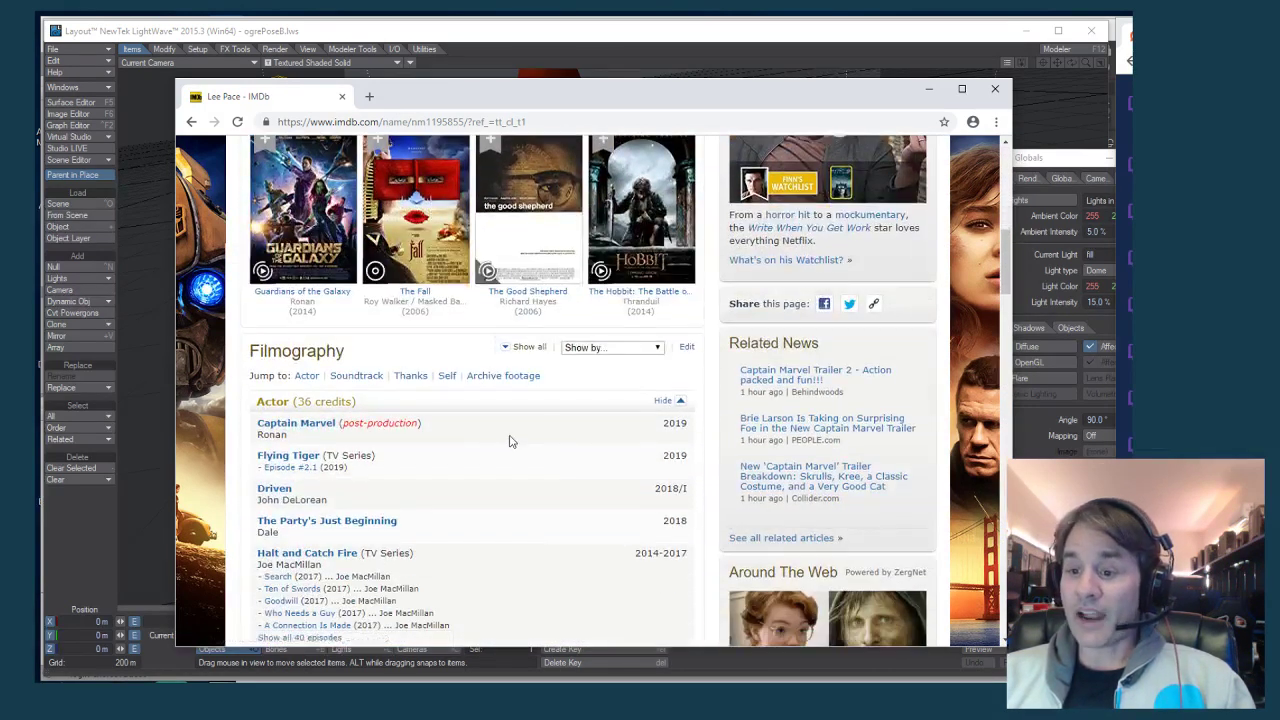
{"action": "scroll", "coordinate": [508, 437], "scroll_direction": "down", "scroll_amount": 2}
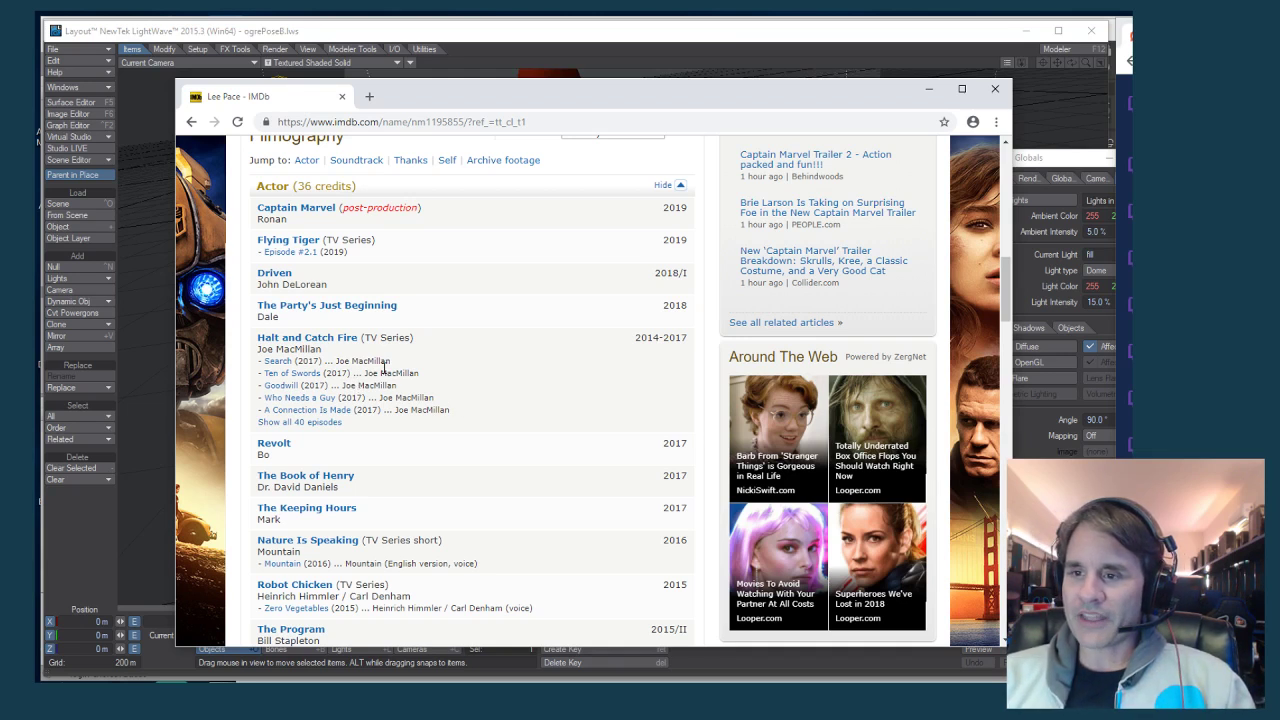
{"action": "scroll", "coordinate": [395, 397], "scroll_direction": "up", "scroll_amount": 10}
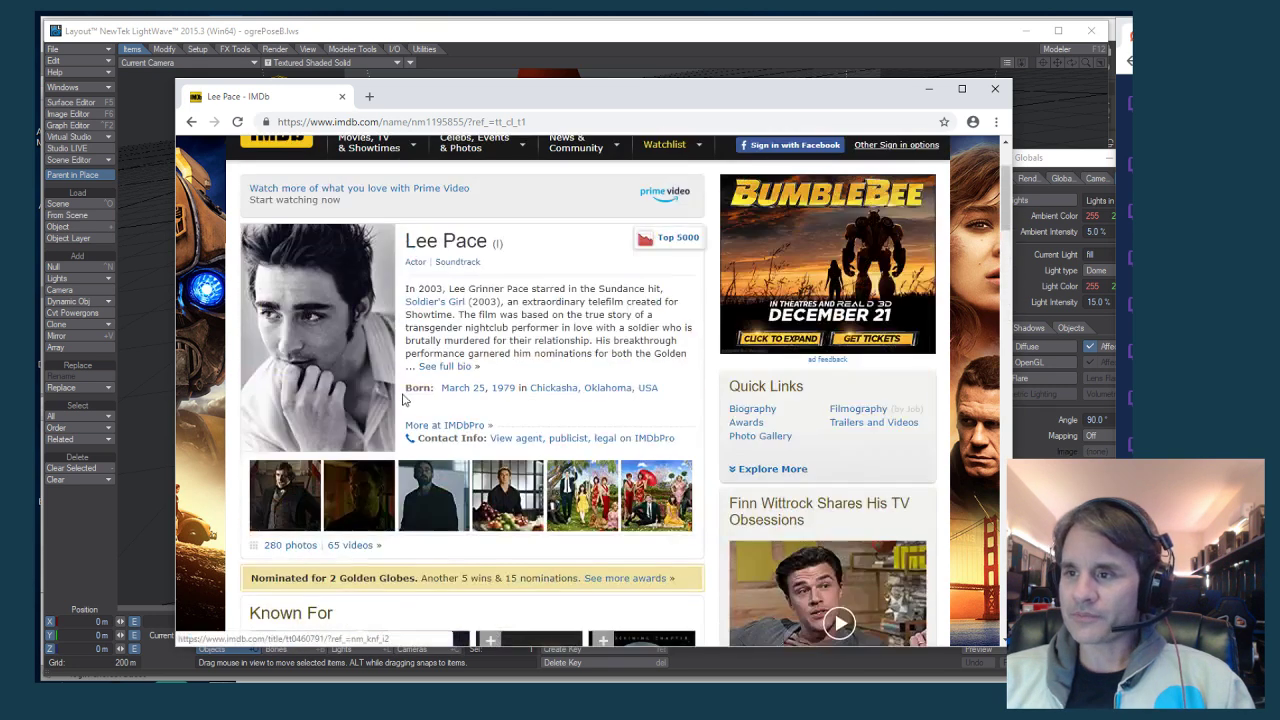
{"action": "left_click", "coordinate": [913, 90]}
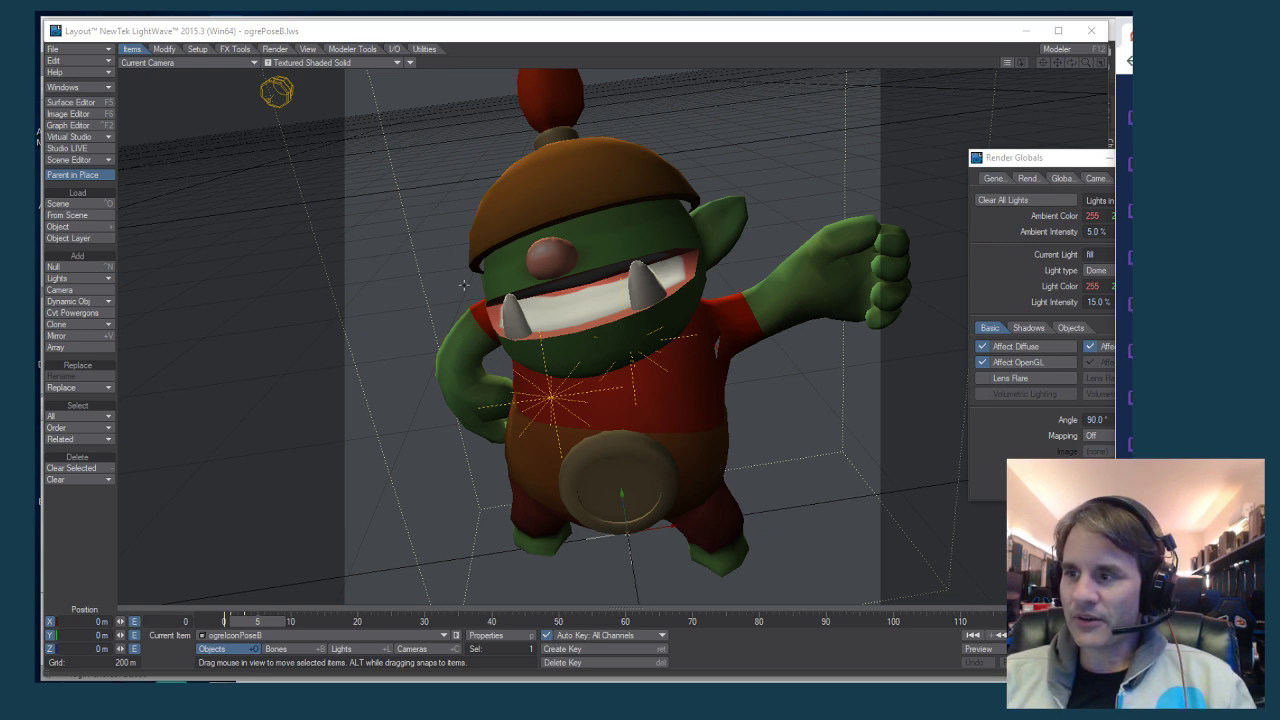
Preview the ogre in Front Face Wireframe, restore Textured Shaded Solid, then list display modes
{"action": "left_click", "coordinate": [306, 62]}
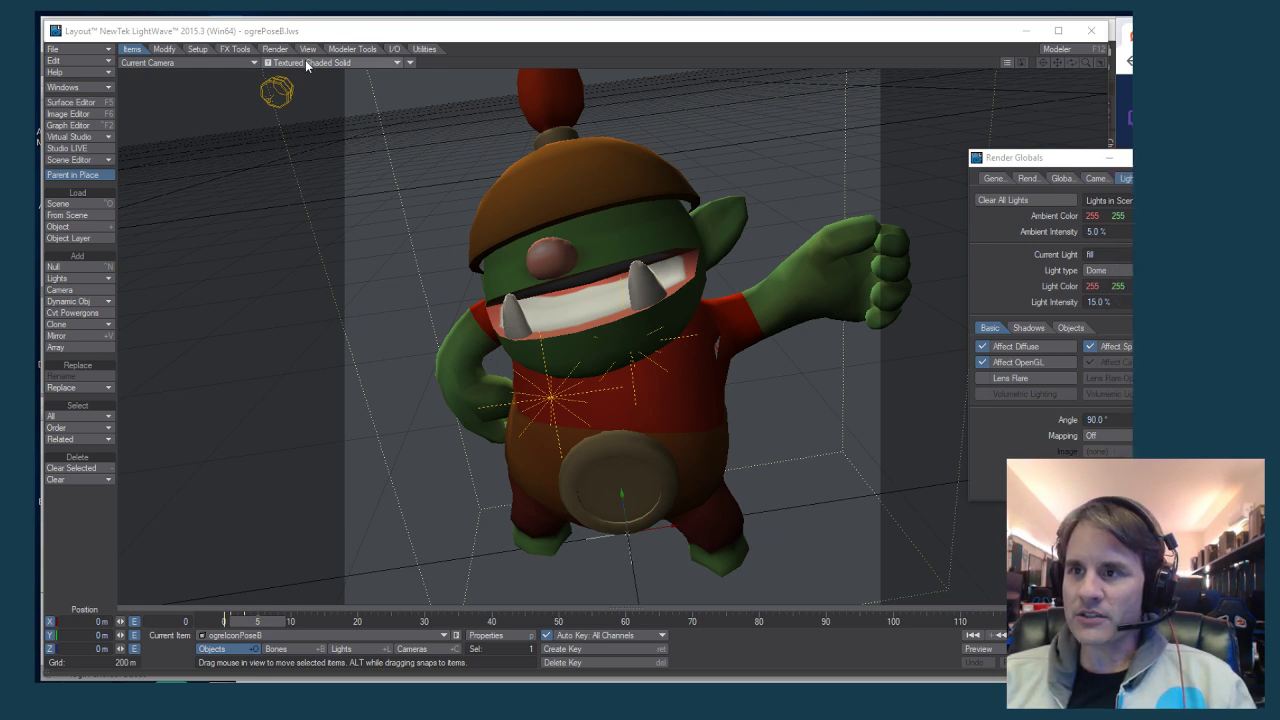
{"action": "left_click", "coordinate": [306, 63]}
{"action": "left_click", "coordinate": [300, 84]}
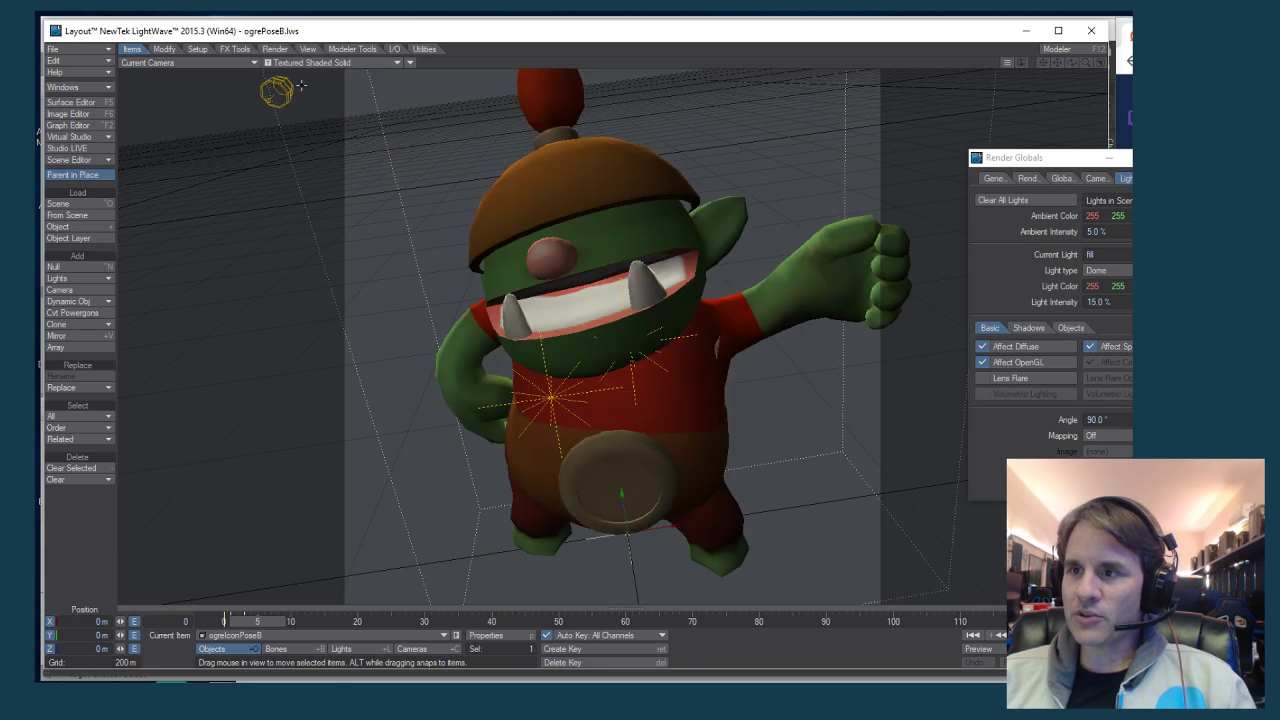
{"action": "left_click", "coordinate": [350, 62]}
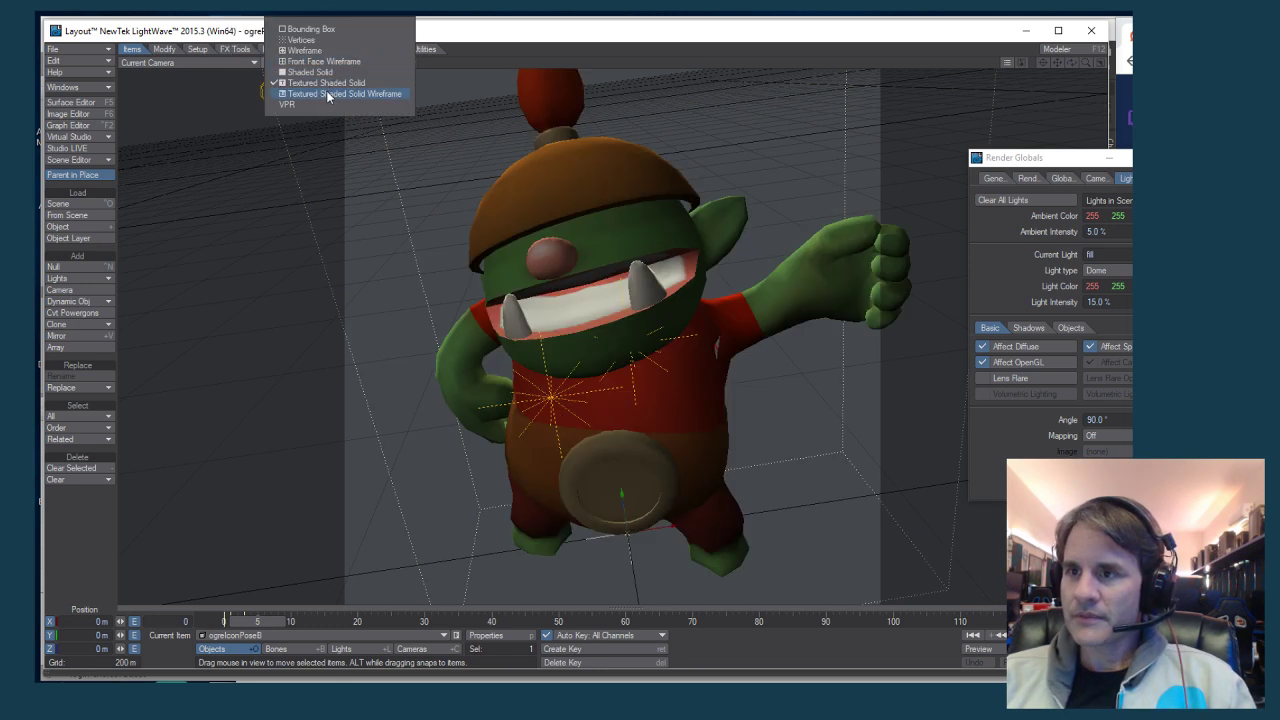
Set the viewport to VPR, select the camera, and close Render Globals
{"action": "left_click", "coordinate": [318, 104]}
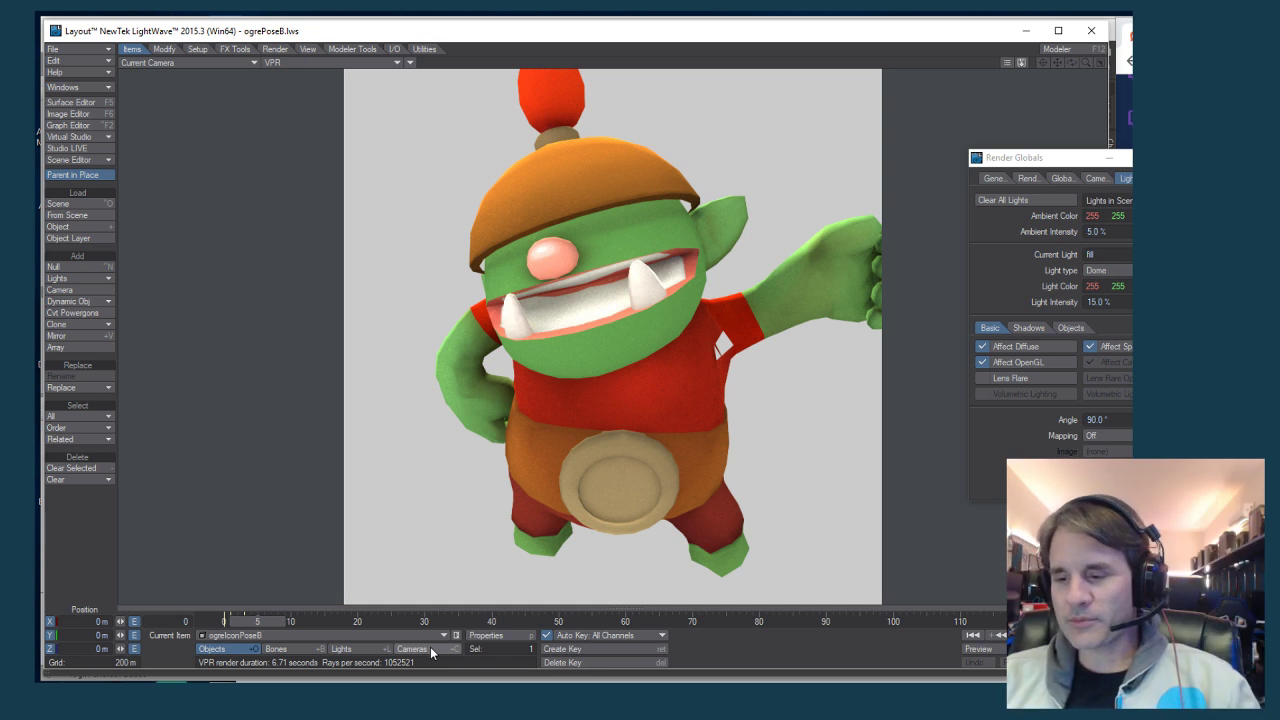
{"action": "left_click", "coordinate": [431, 652]}
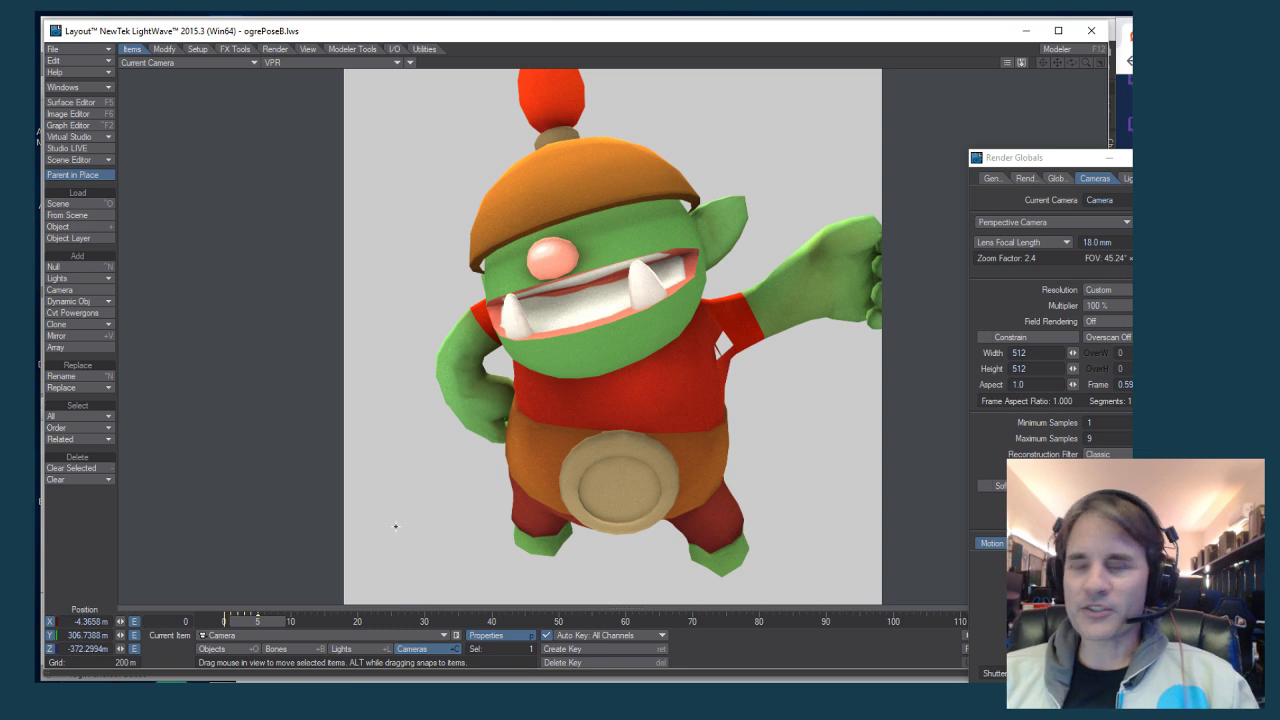
{"action": "left_click_drag", "start_coordinate": [1079, 163], "coordinate": [954, 147]}
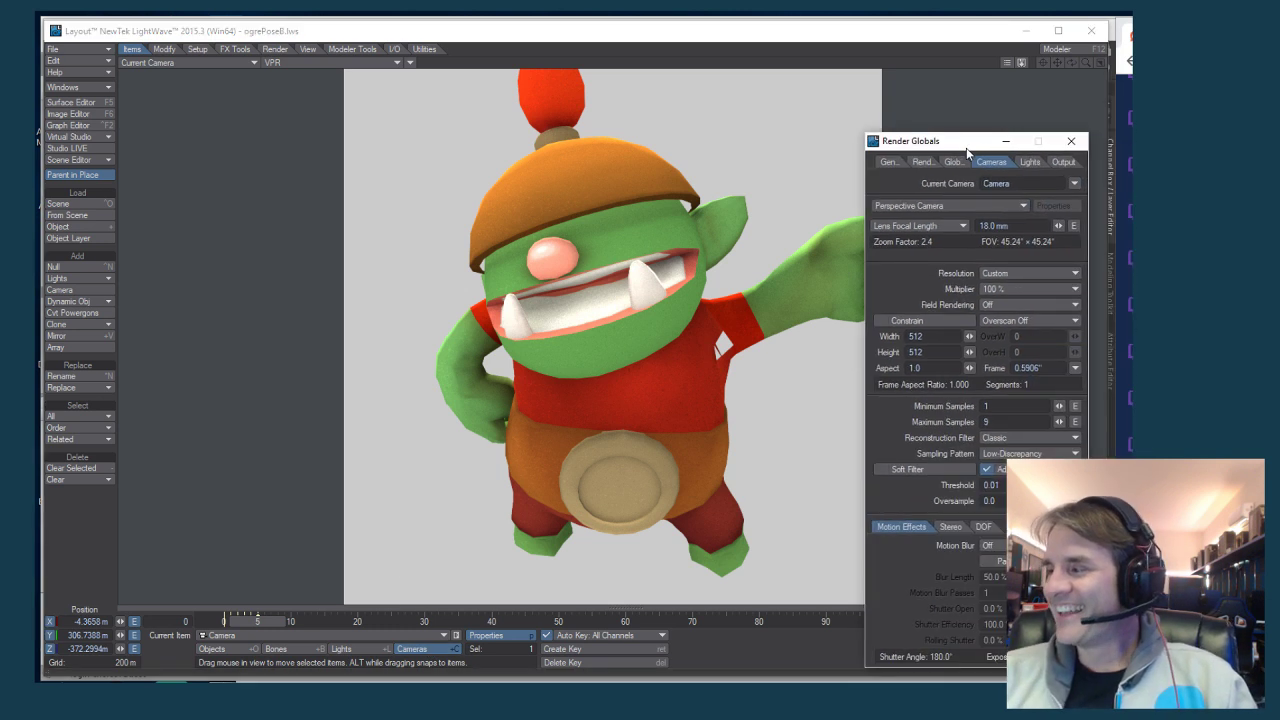
{"action": "left_click", "coordinate": [1071, 141]}
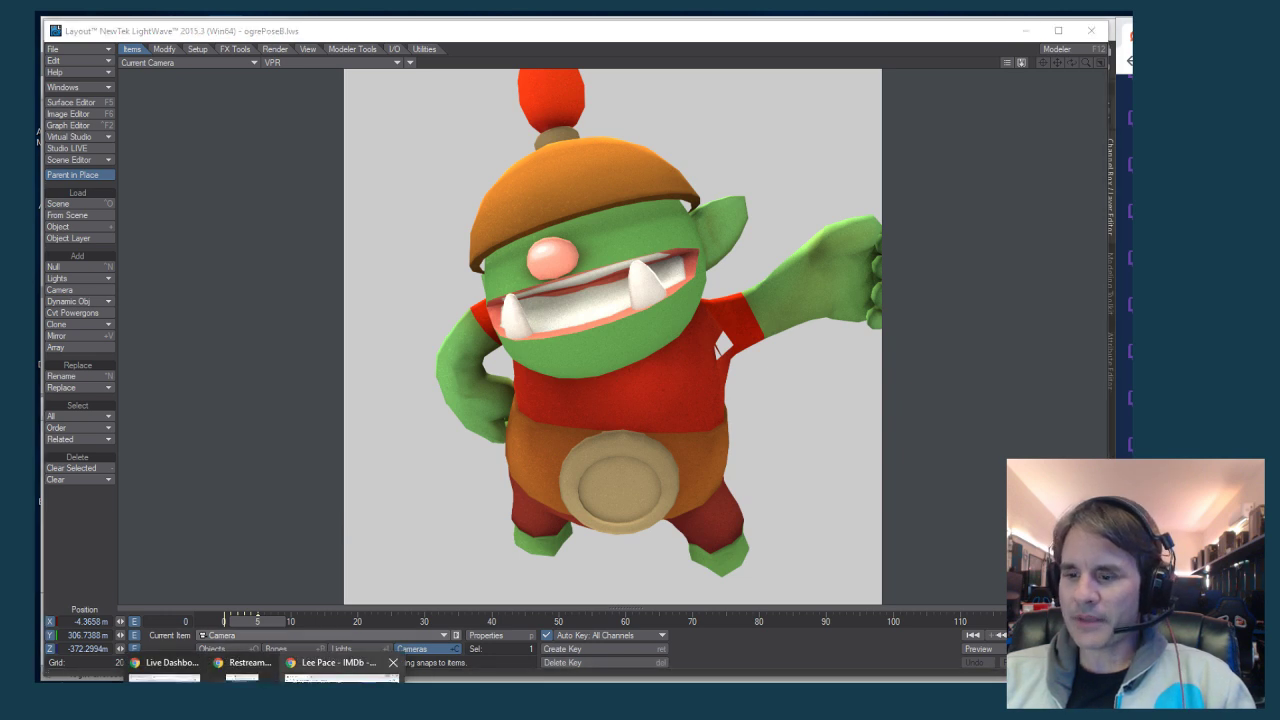
Restore the IMDb browser and go back to the Pushing Daisies page
{"action": "left_click", "coordinate": [340, 662]}
{"action": "scroll", "coordinate": [461, 320], "scroll_direction": "down", "scroll_amount": 3}
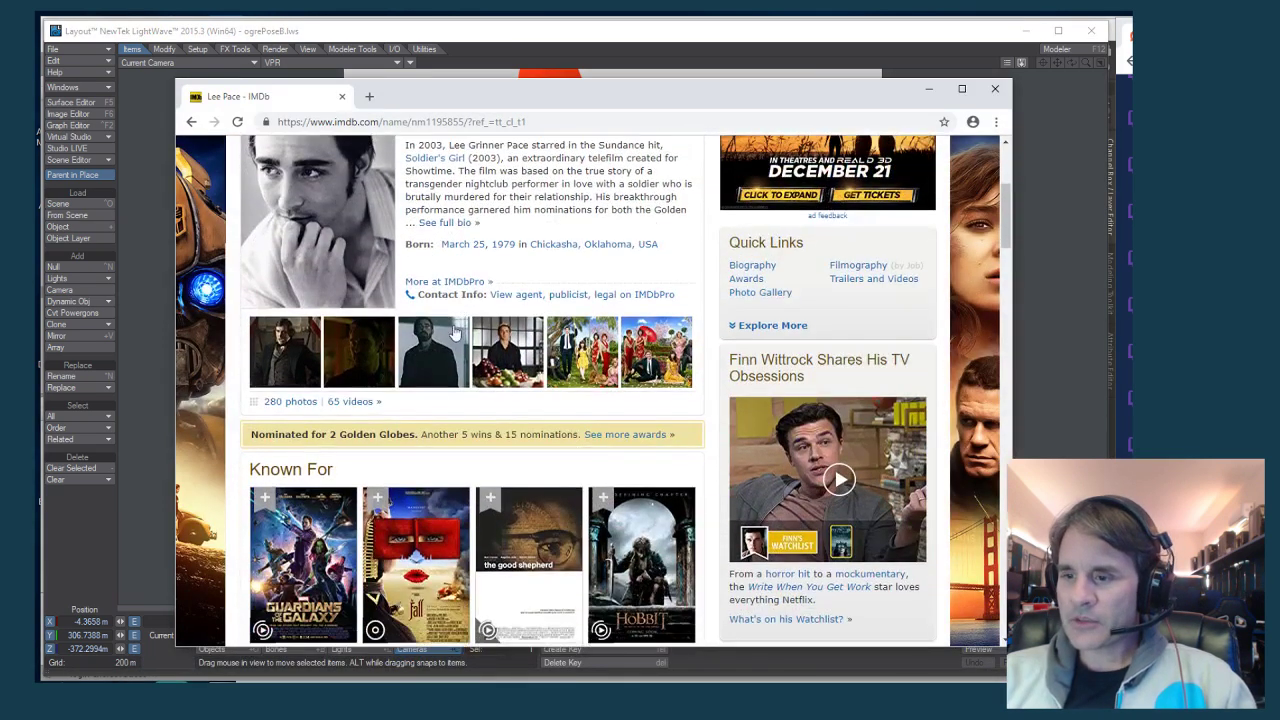
{"action": "scroll", "coordinate": [452, 345], "scroll_direction": "up", "scroll_amount": 3}
{"action": "scroll", "coordinate": [445, 380], "scroll_direction": "down", "scroll_amount": 2}
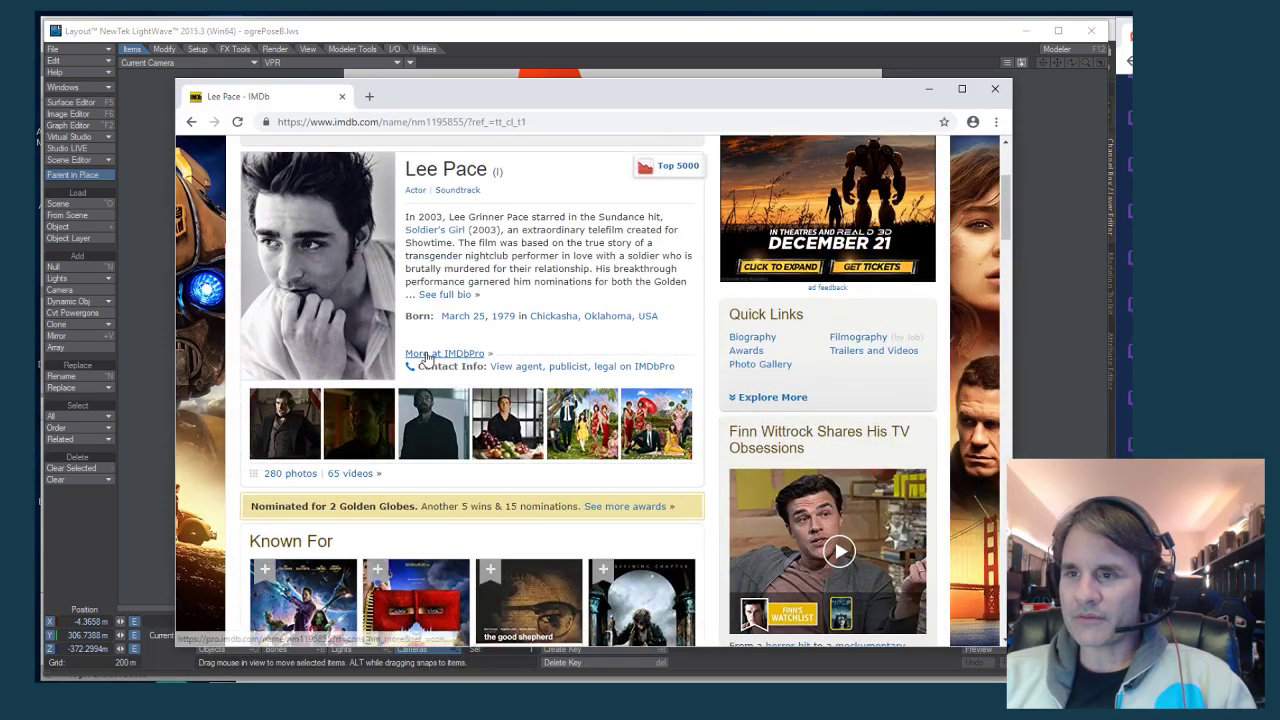
{"action": "key", "text": "alt+Left"}
{"action": "scroll", "coordinate": [576, 364], "scroll_direction": "up", "scroll_amount": 3}
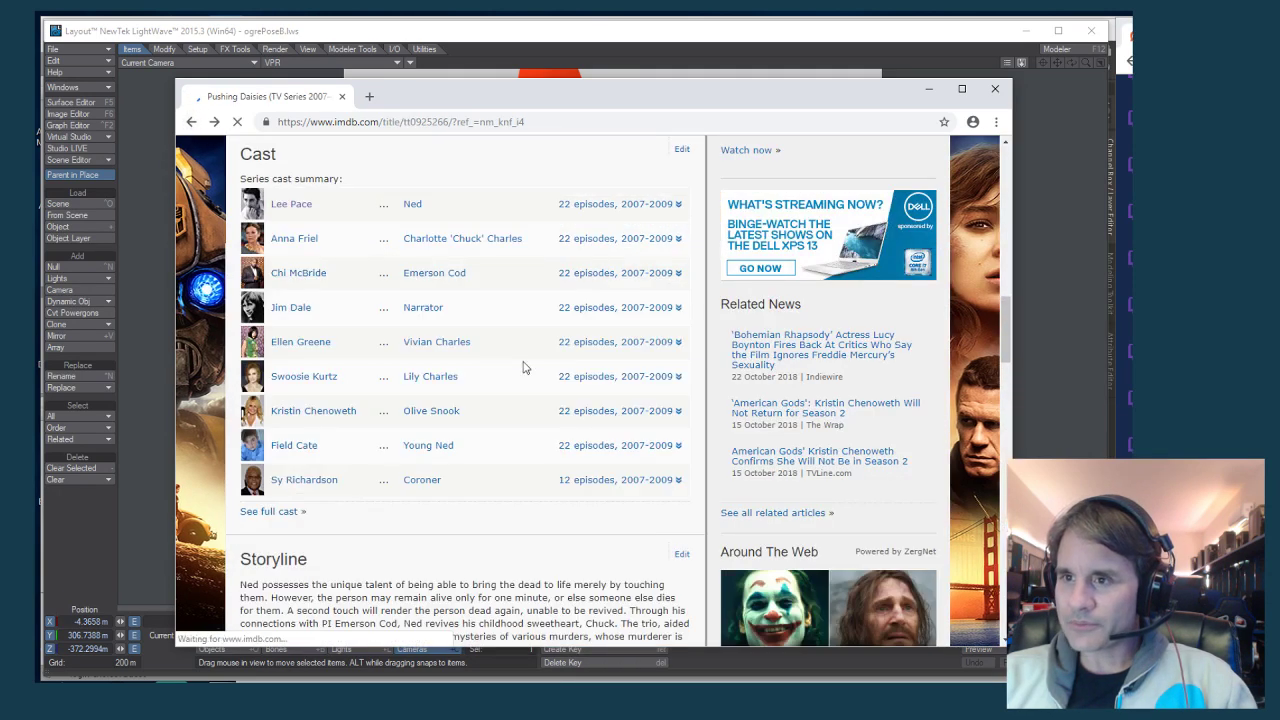
Open the first-billed cast member's page, then the Halt and Catch Fire title page
{"action": "left_click", "coordinate": [288, 206]}
{"action": "scroll", "coordinate": [410, 385], "scroll_direction": "down", "scroll_amount": 10}
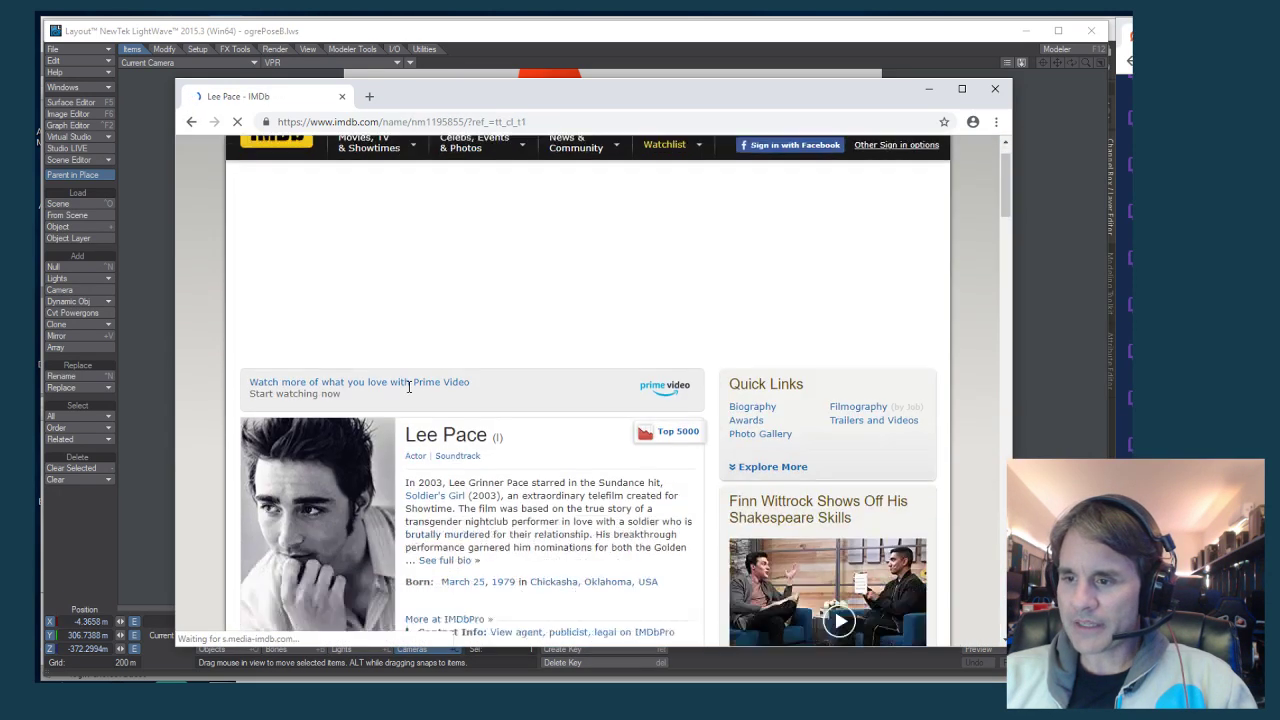
{"action": "left_click", "coordinate": [336, 433]}
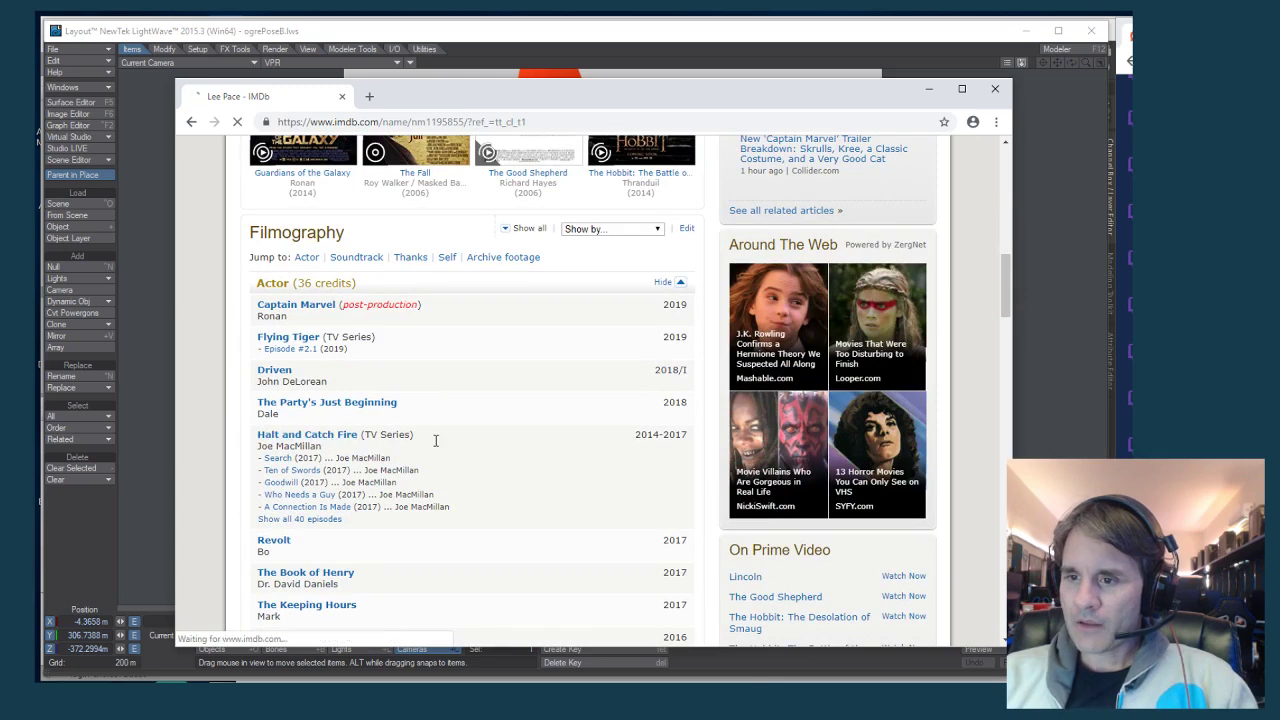
{"action": "scroll", "coordinate": [482, 398], "scroll_direction": "down", "scroll_amount": 3}
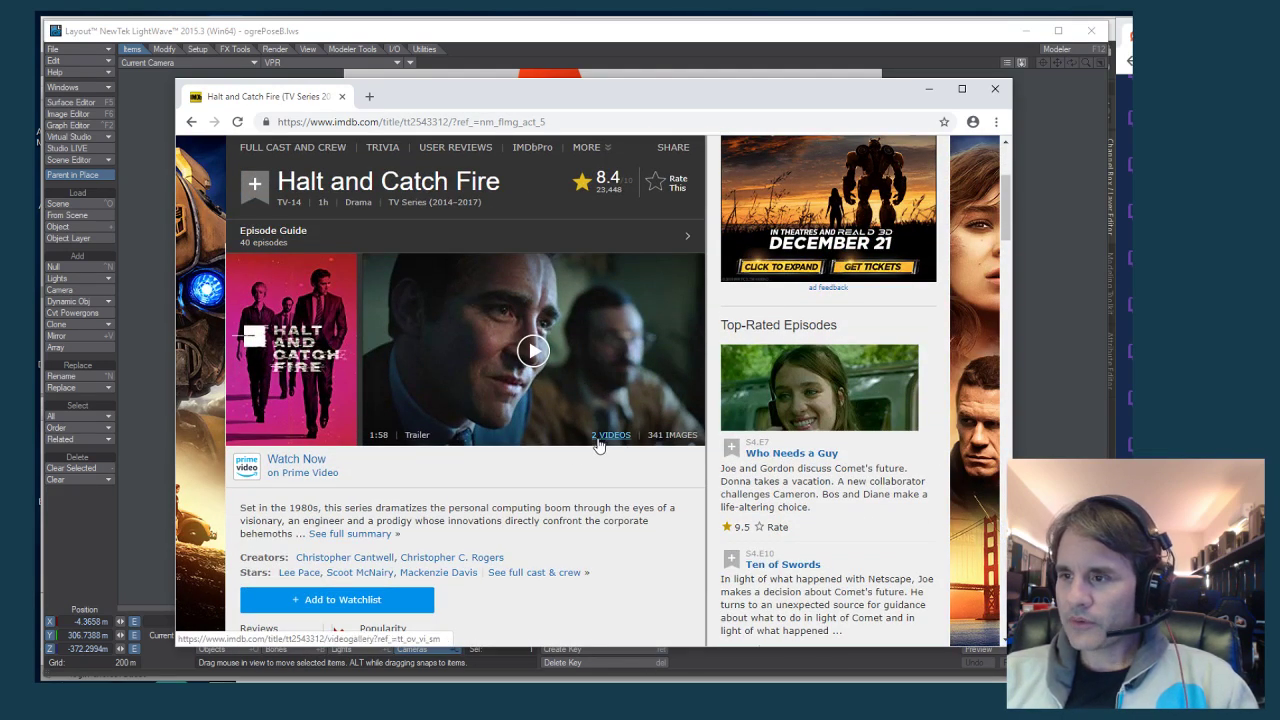
{"action": "scroll", "coordinate": [532, 441], "scroll_direction": "down", "scroll_amount": 9}
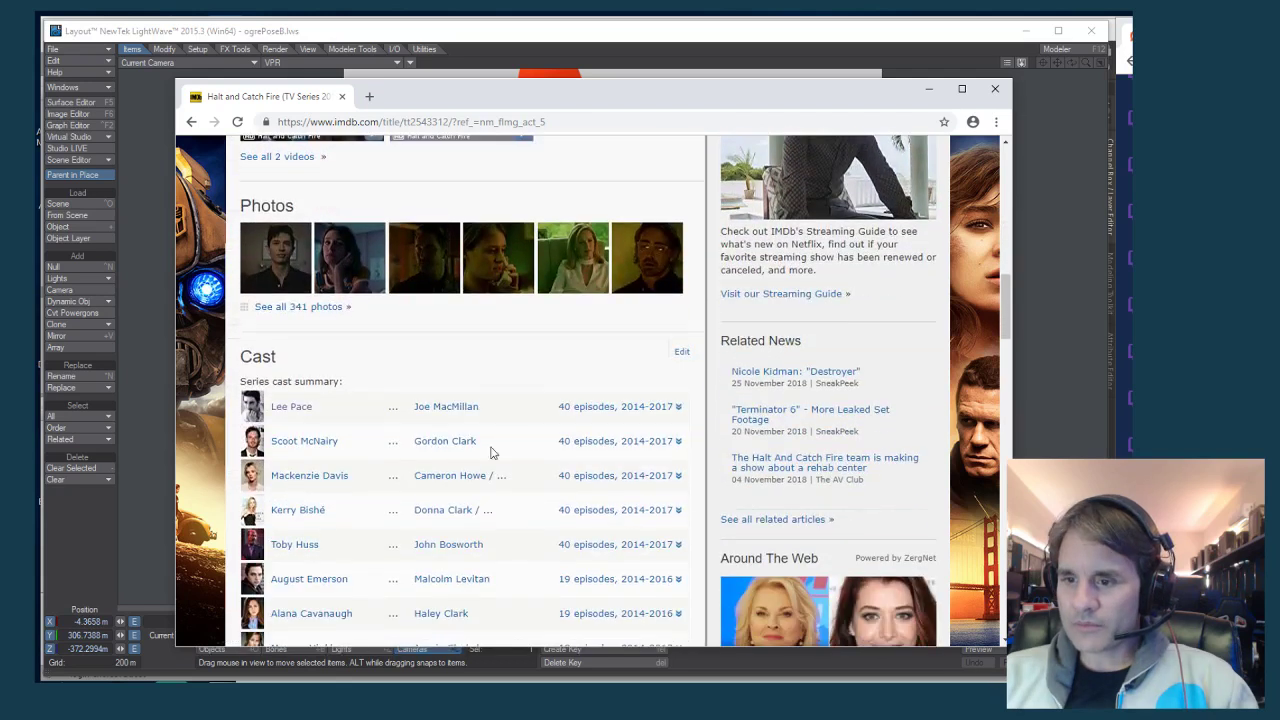
Open the second cast member's page, scroll its filmography, and return to the top
{"action": "left_click", "coordinate": [306, 441]}
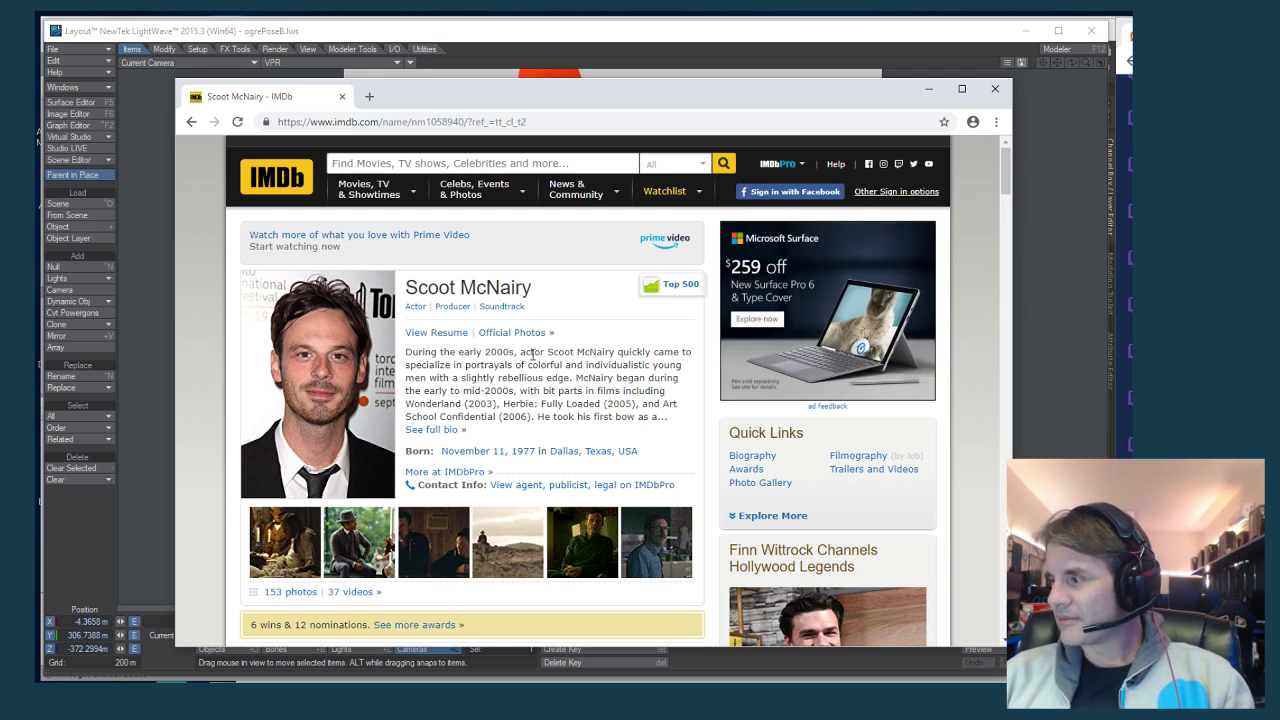
{"action": "scroll", "coordinate": [577, 355], "scroll_direction": "down", "scroll_amount": 2}
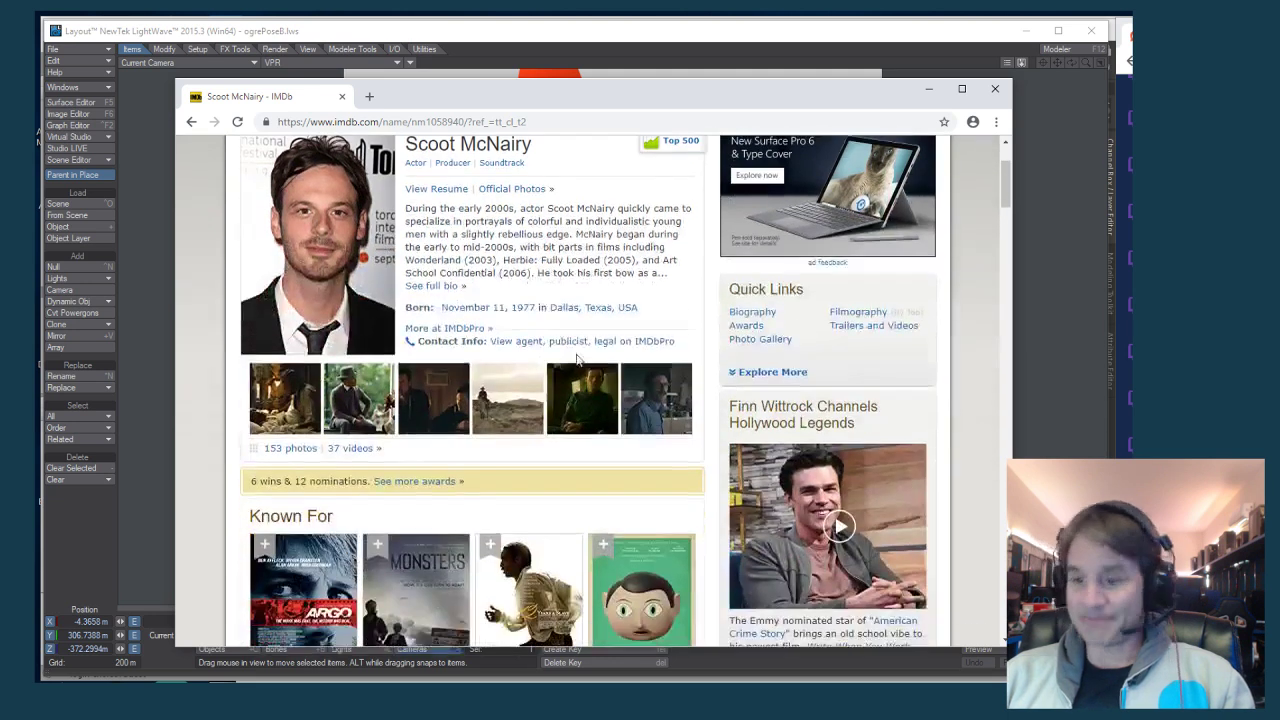
{"action": "scroll", "coordinate": [577, 360], "scroll_direction": "down", "scroll_amount": 2}
{"action": "scroll", "coordinate": [570, 365], "scroll_direction": "up", "scroll_amount": 1}
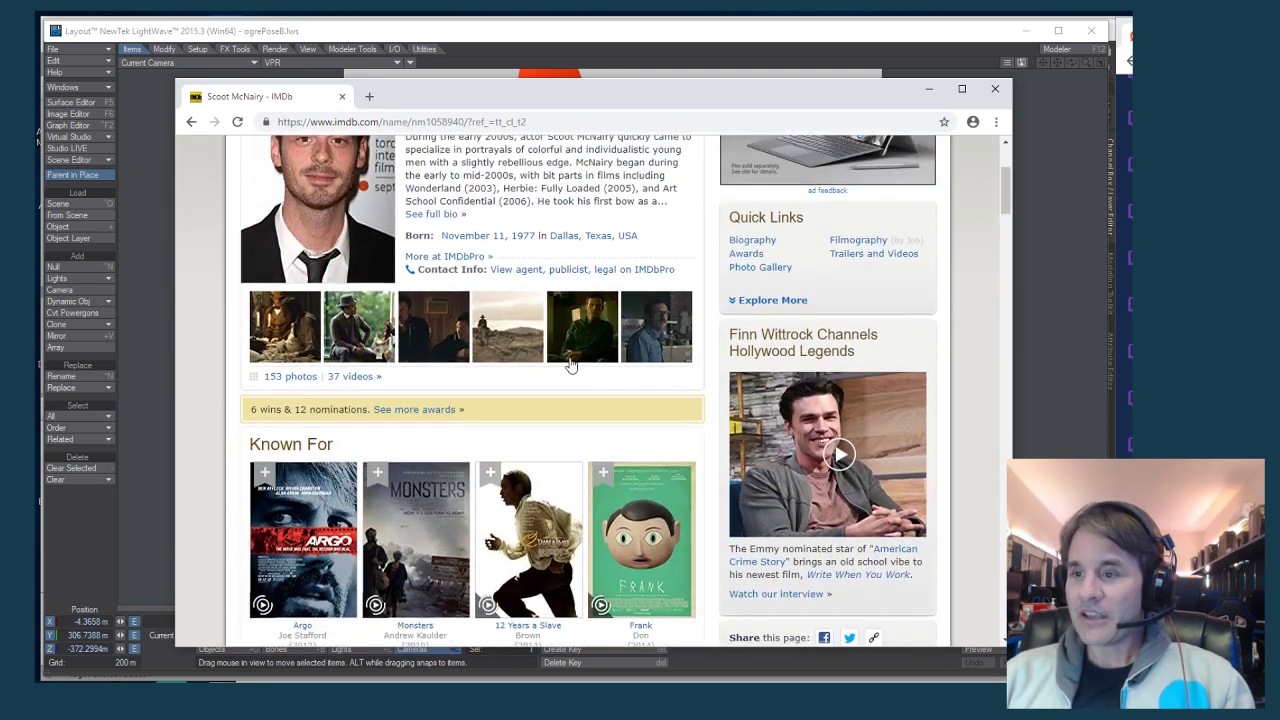
{"action": "scroll", "coordinate": [367, 278], "scroll_direction": "up", "scroll_amount": 2}
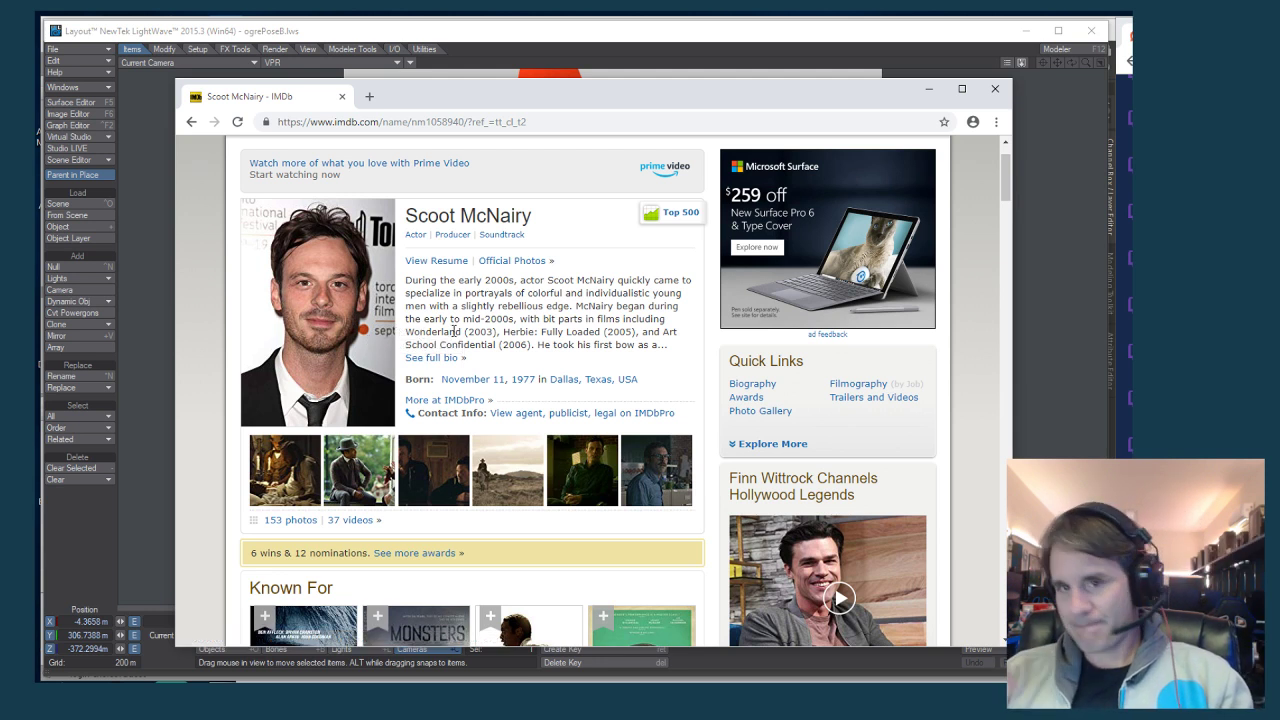
{"action": "scroll", "coordinate": [549, 321], "scroll_direction": "down", "scroll_amount": 3}
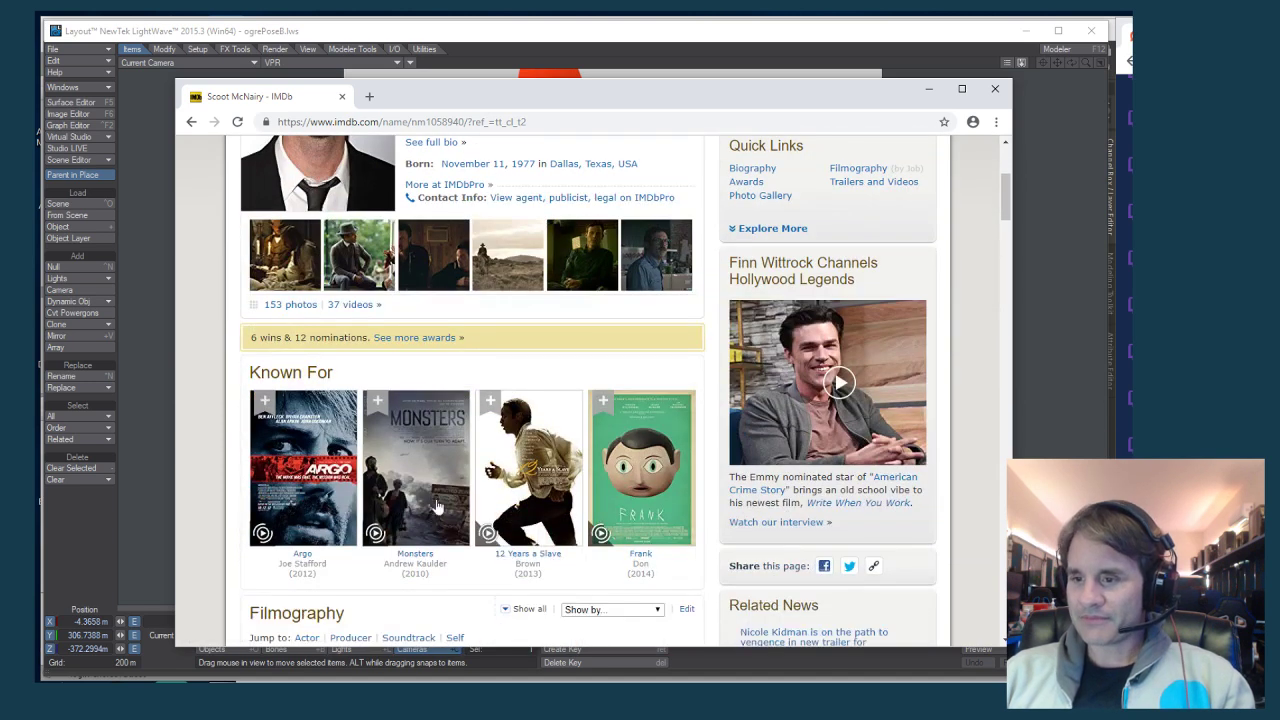
{"action": "scroll", "coordinate": [420, 460], "scroll_direction": "down", "scroll_amount": 4}
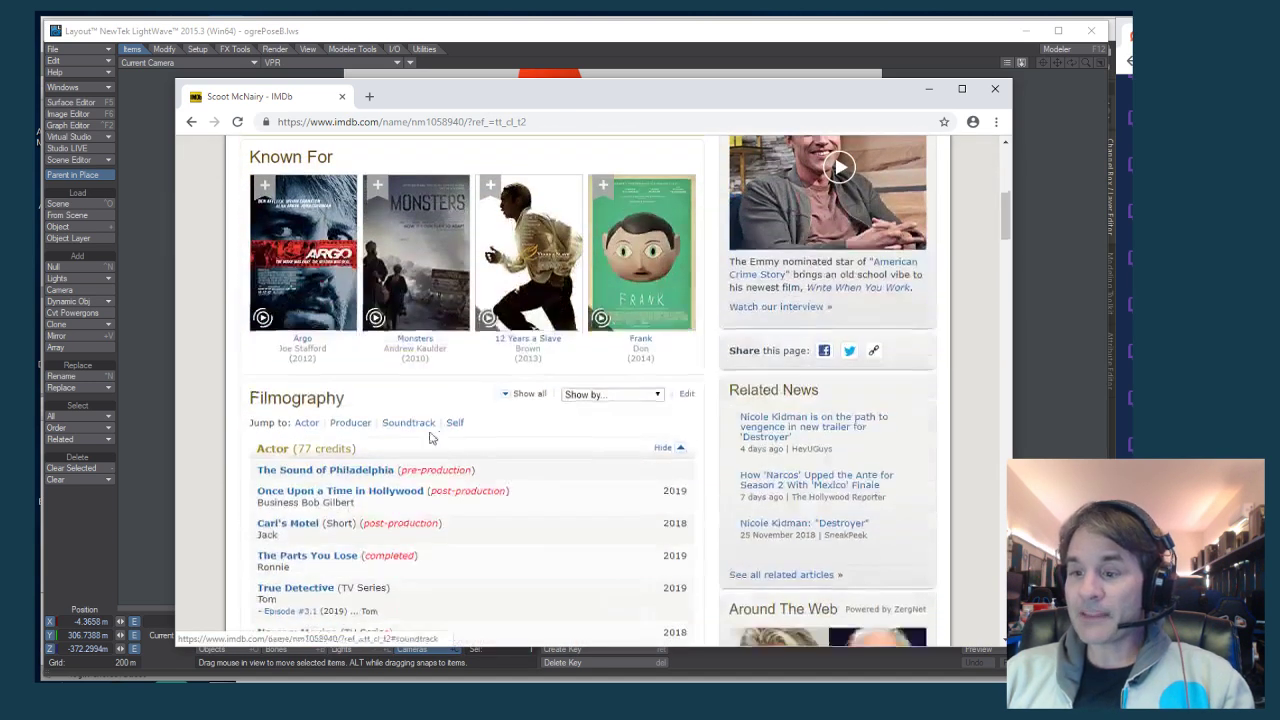
{"action": "scroll", "coordinate": [492, 443], "scroll_direction": "down", "scroll_amount": 1}
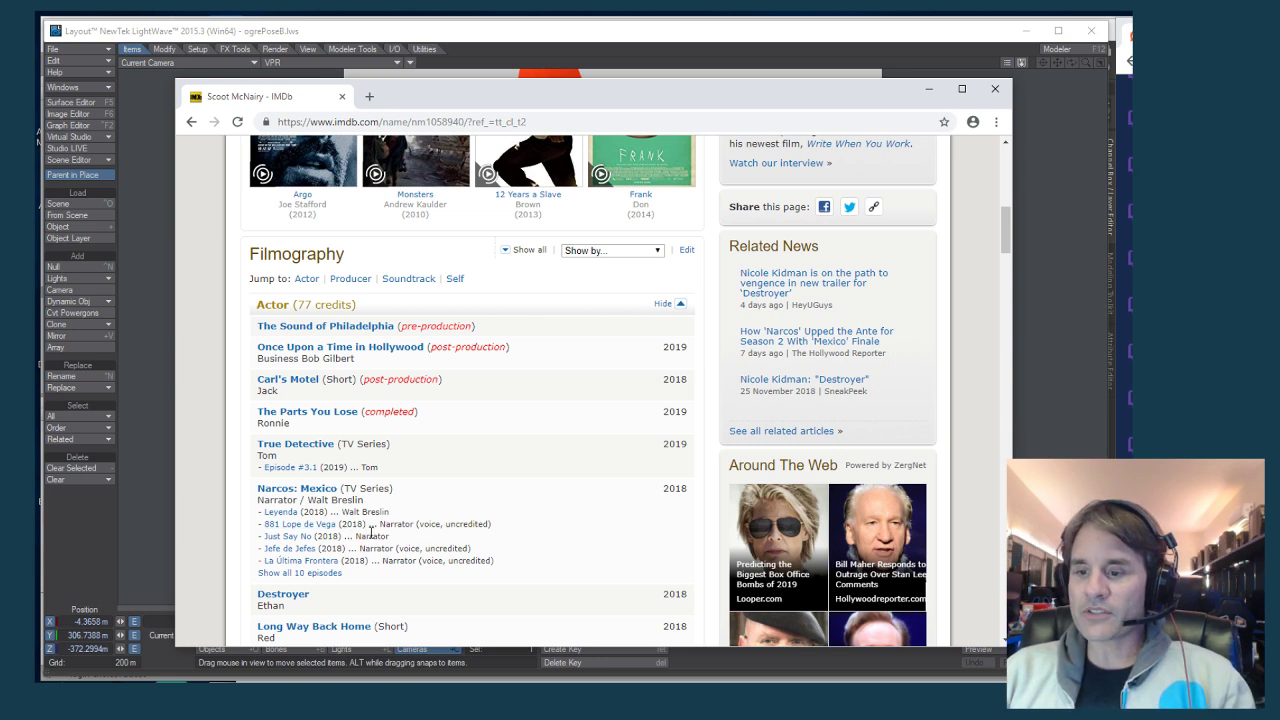
{"action": "scroll", "coordinate": [370, 533], "scroll_direction": "up", "scroll_amount": 10}
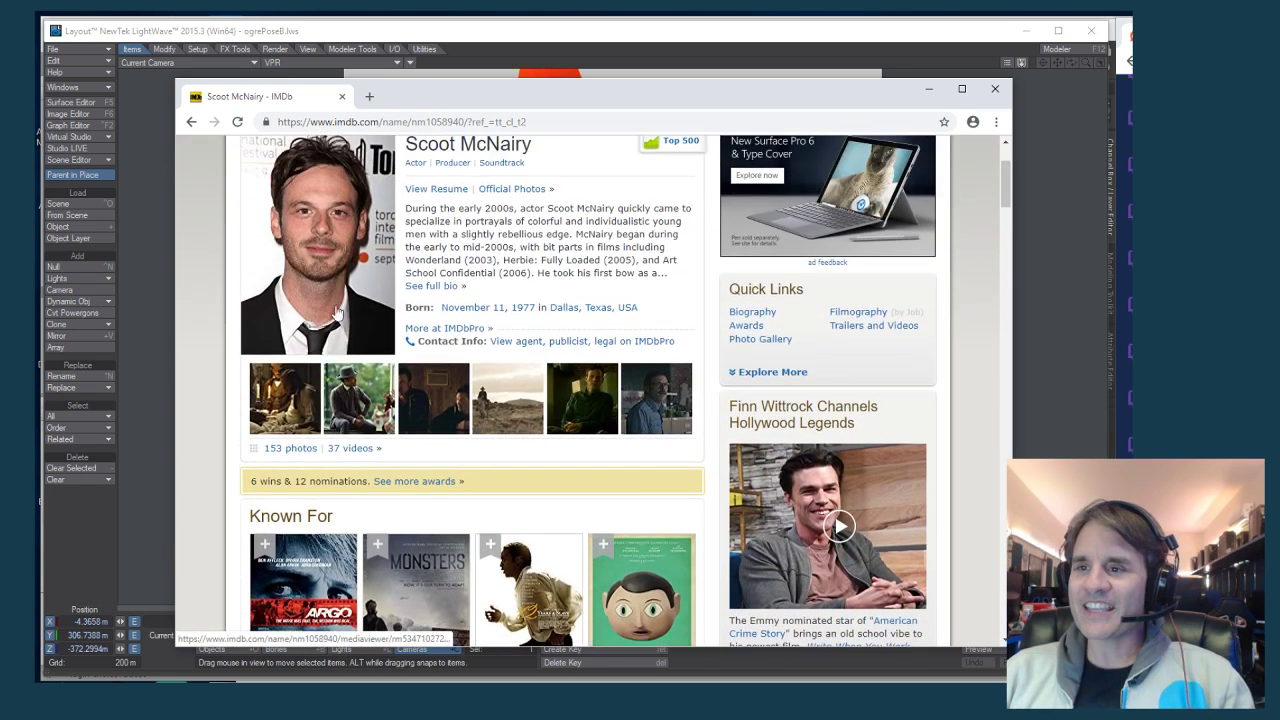
{"action": "scroll", "coordinate": [320, 320], "scroll_direction": "up", "scroll_amount": 1}
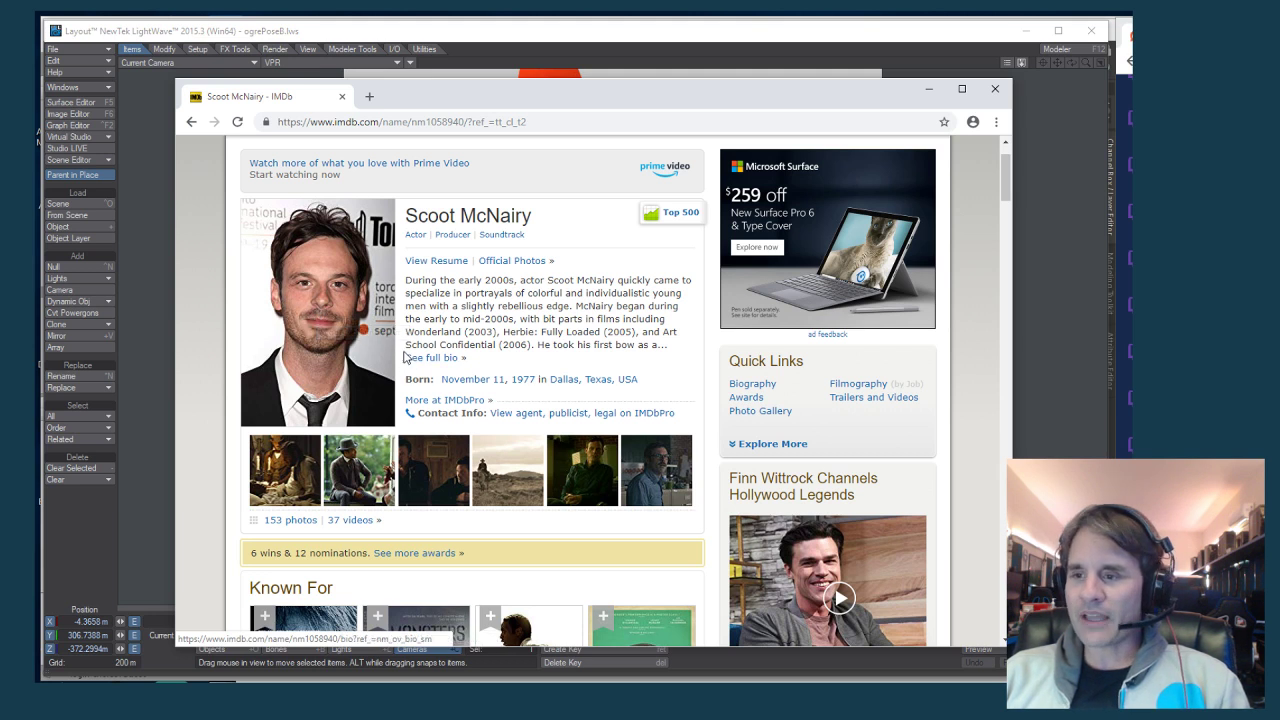
{"action": "left_click", "coordinate": [652, 477]}
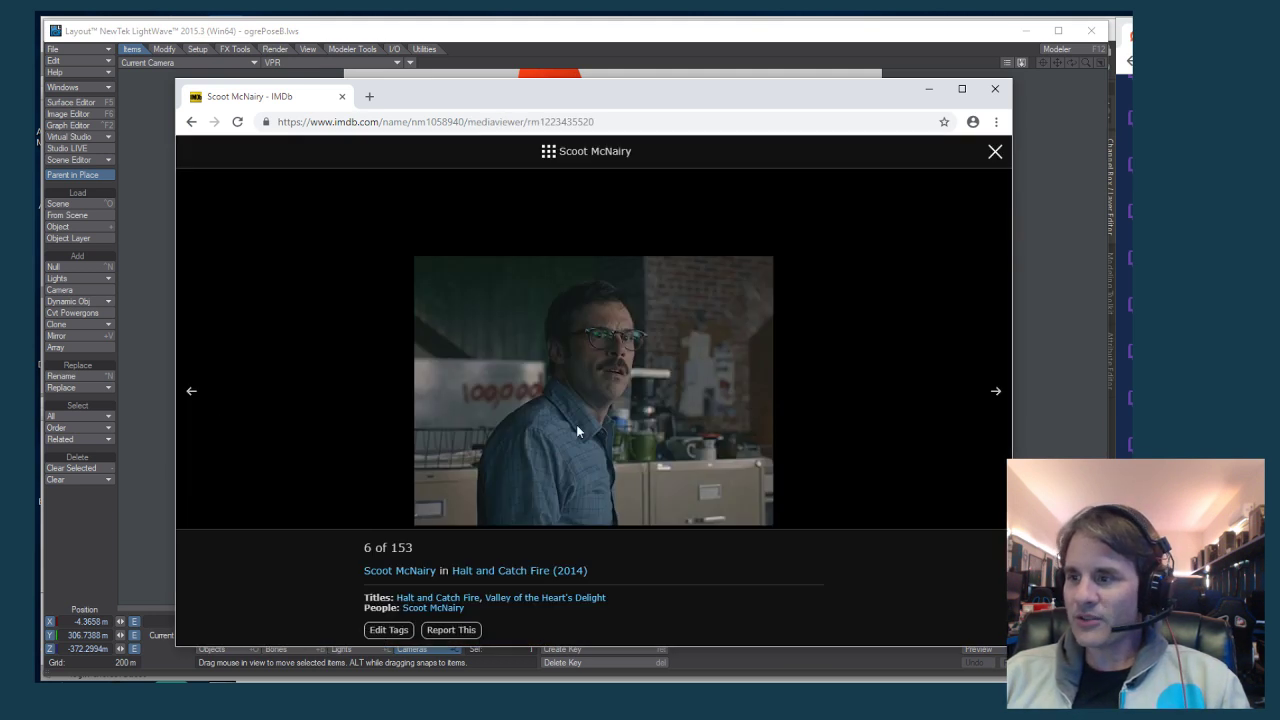
{"action": "left_click", "coordinate": [192, 393]}
{"action": "left_click", "coordinate": [192, 393]}
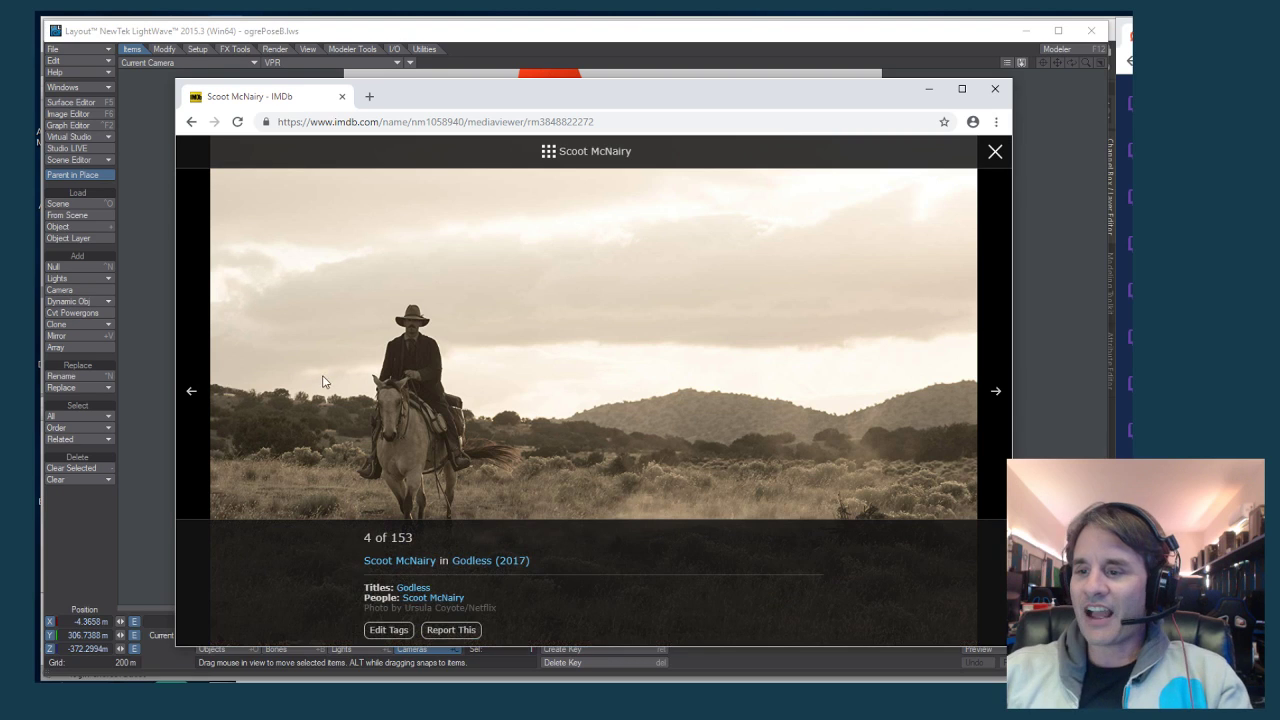
{"action": "left_click", "coordinate": [193, 396]}
{"action": "left_click", "coordinate": [192, 394]}
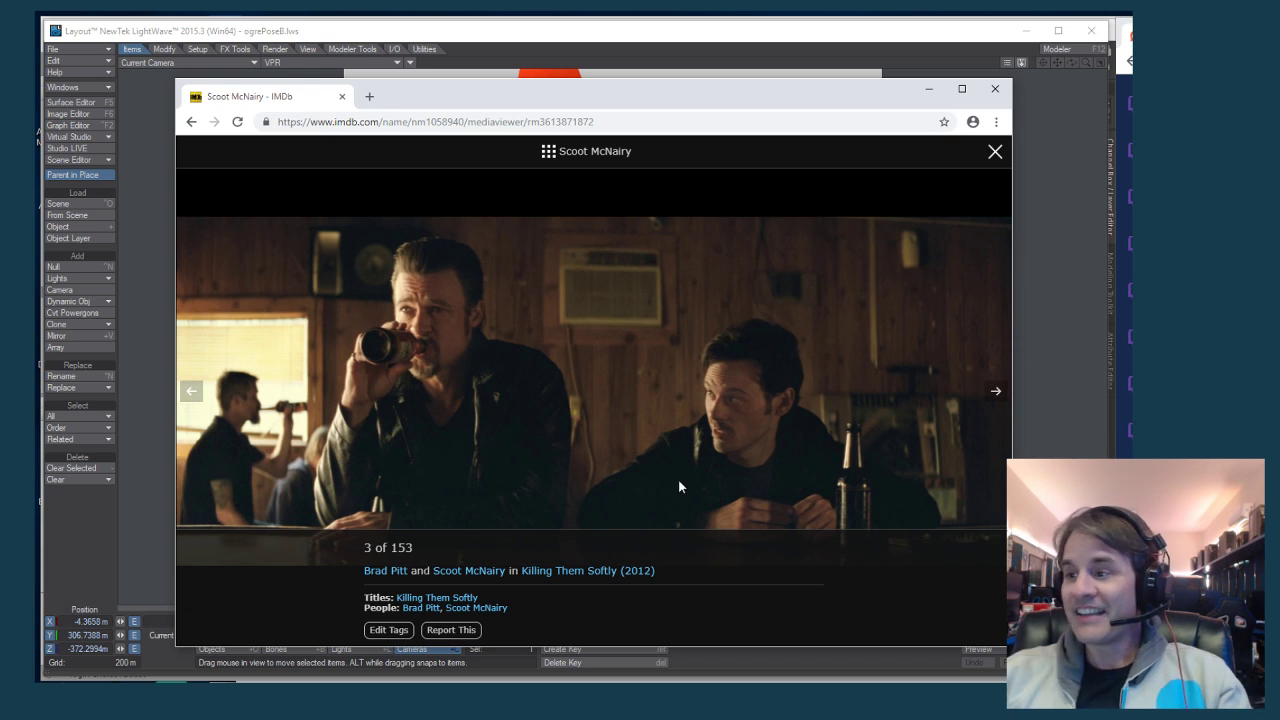
{"action": "left_click", "coordinate": [995, 153]}
{"action": "scroll", "coordinate": [577, 300], "scroll_direction": "down", "scroll_amount": 5}
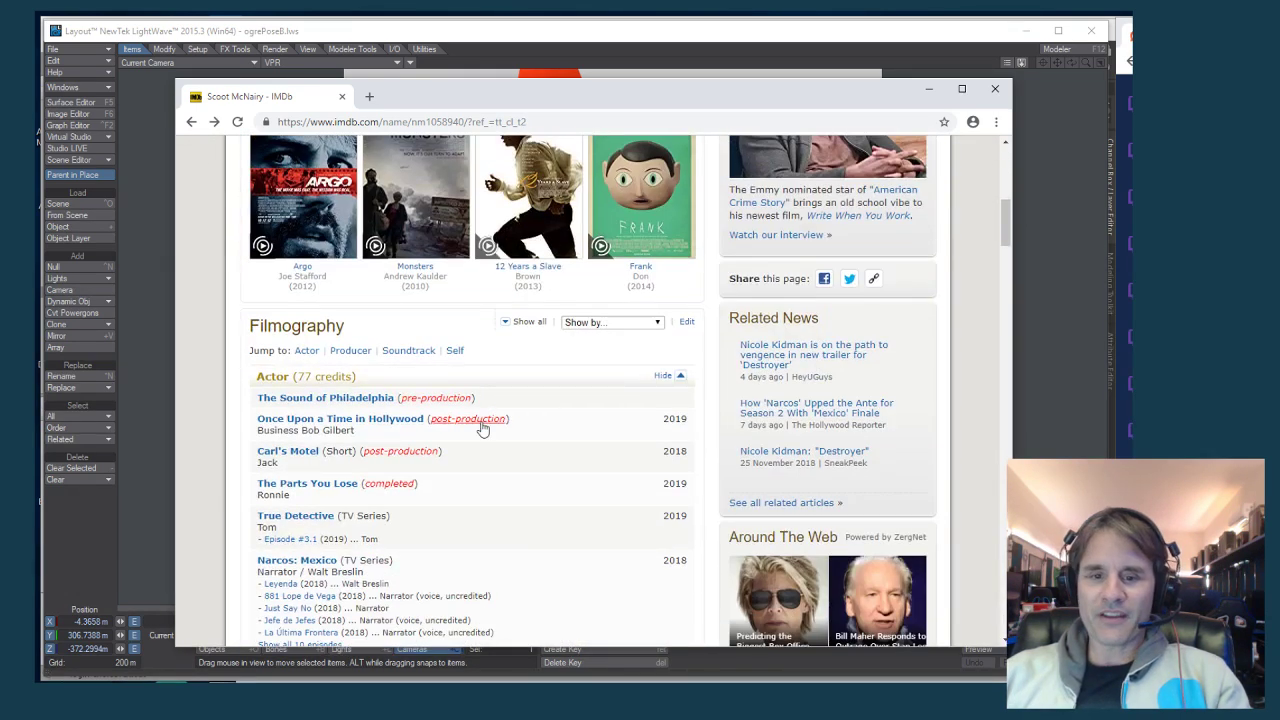
{"action": "scroll", "coordinate": [478, 430], "scroll_direction": "down", "scroll_amount": 1}
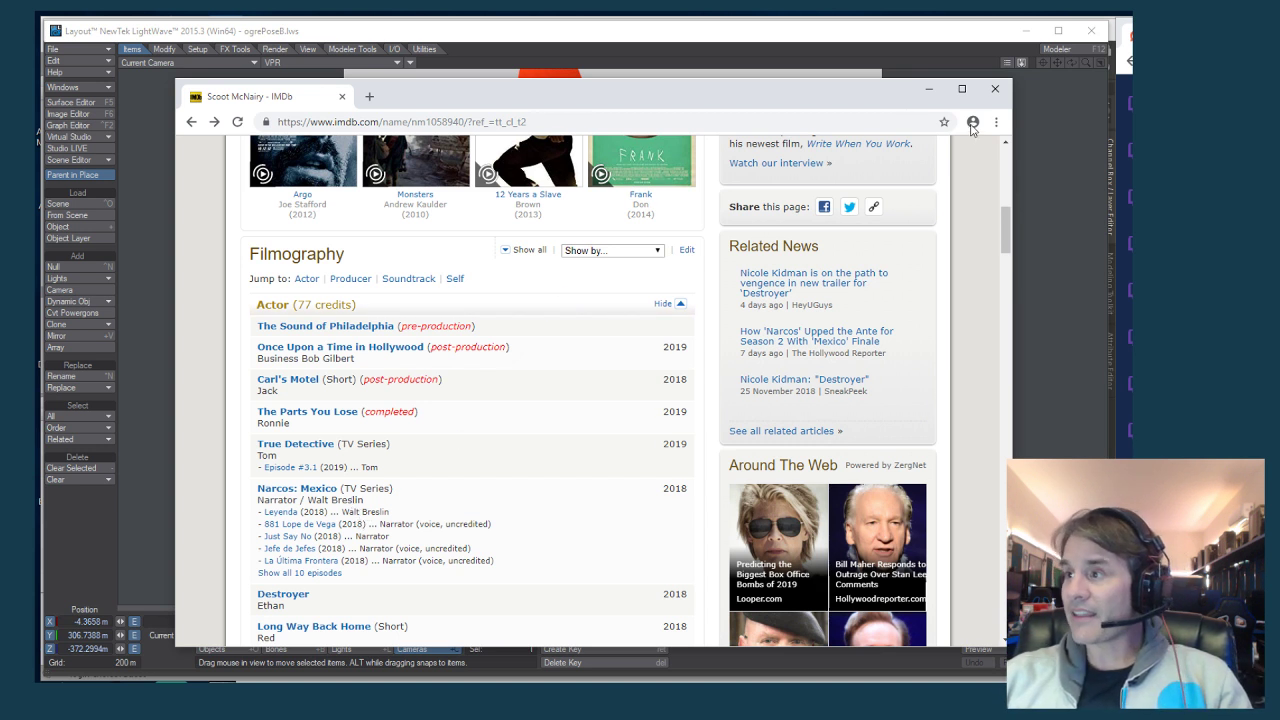
Minimize Chrome to bring back the ogre VPR viewport in Layout
{"action": "left_click", "coordinate": [930, 92]}
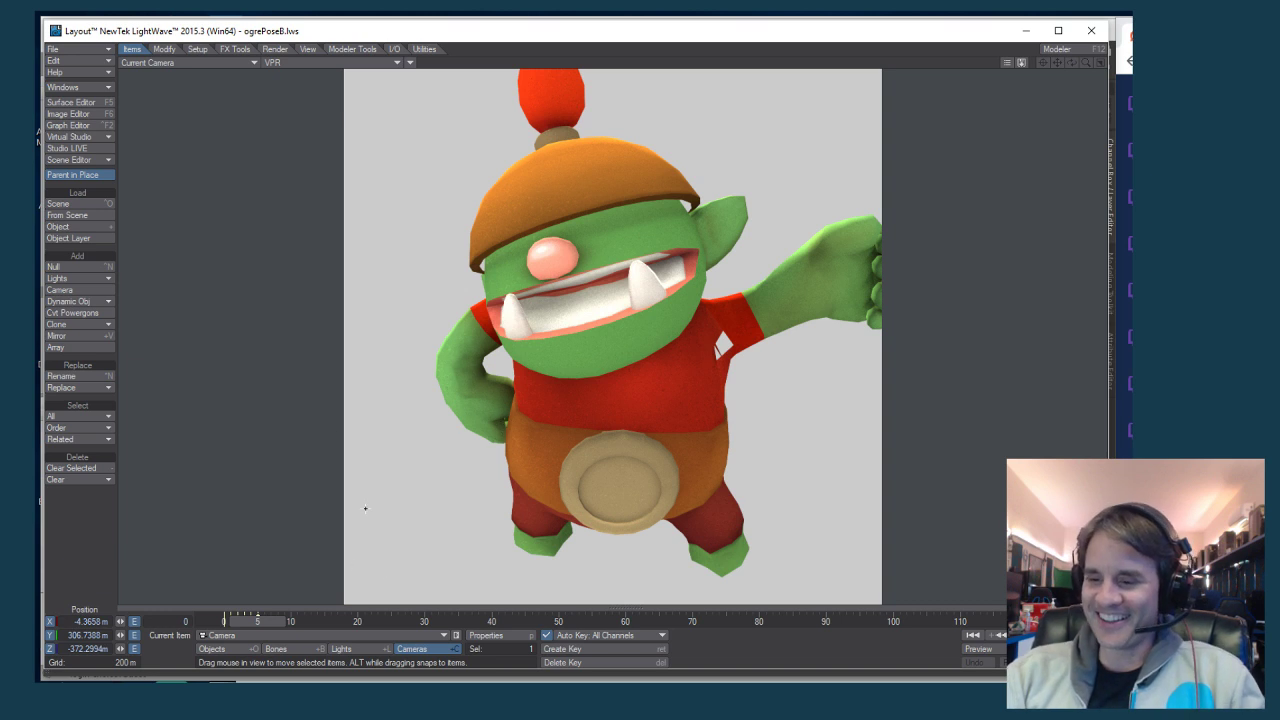
Browse the File menu's Recent Scenes and Save options in Layout
{"action": "left_click", "coordinate": [64, 49]}
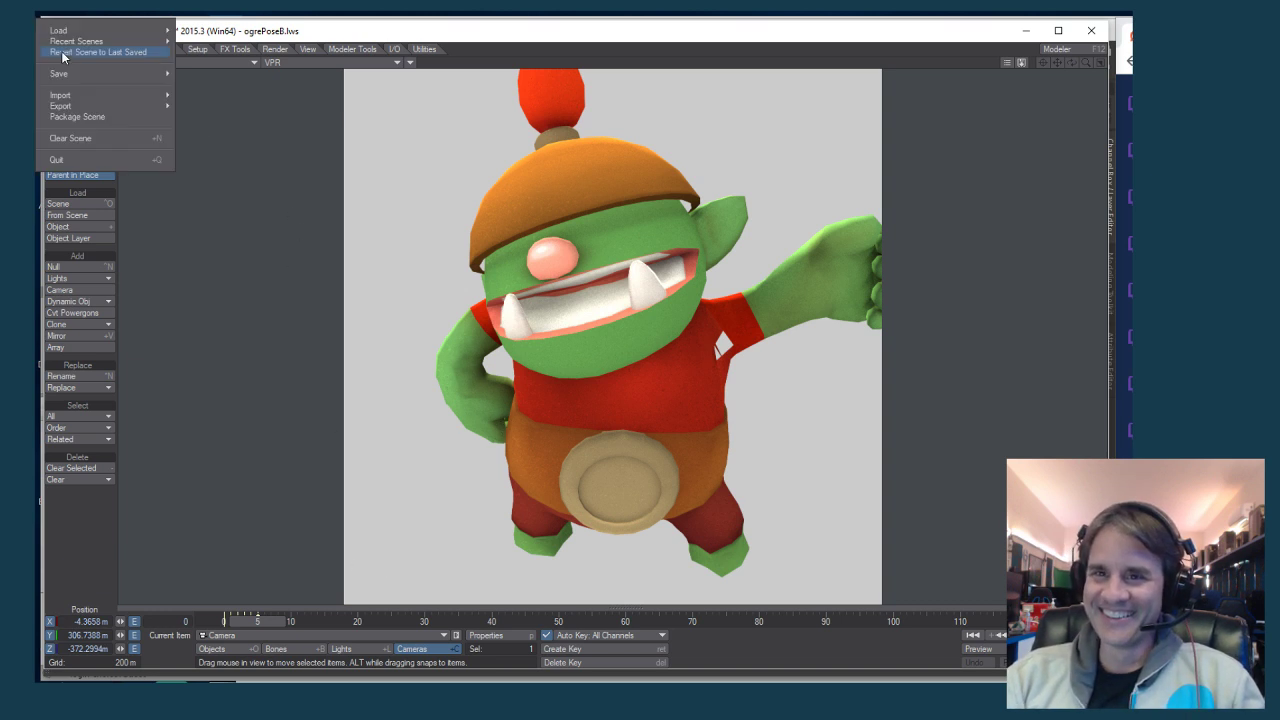
{"action": "mouse_move", "coordinate": [66, 42]}
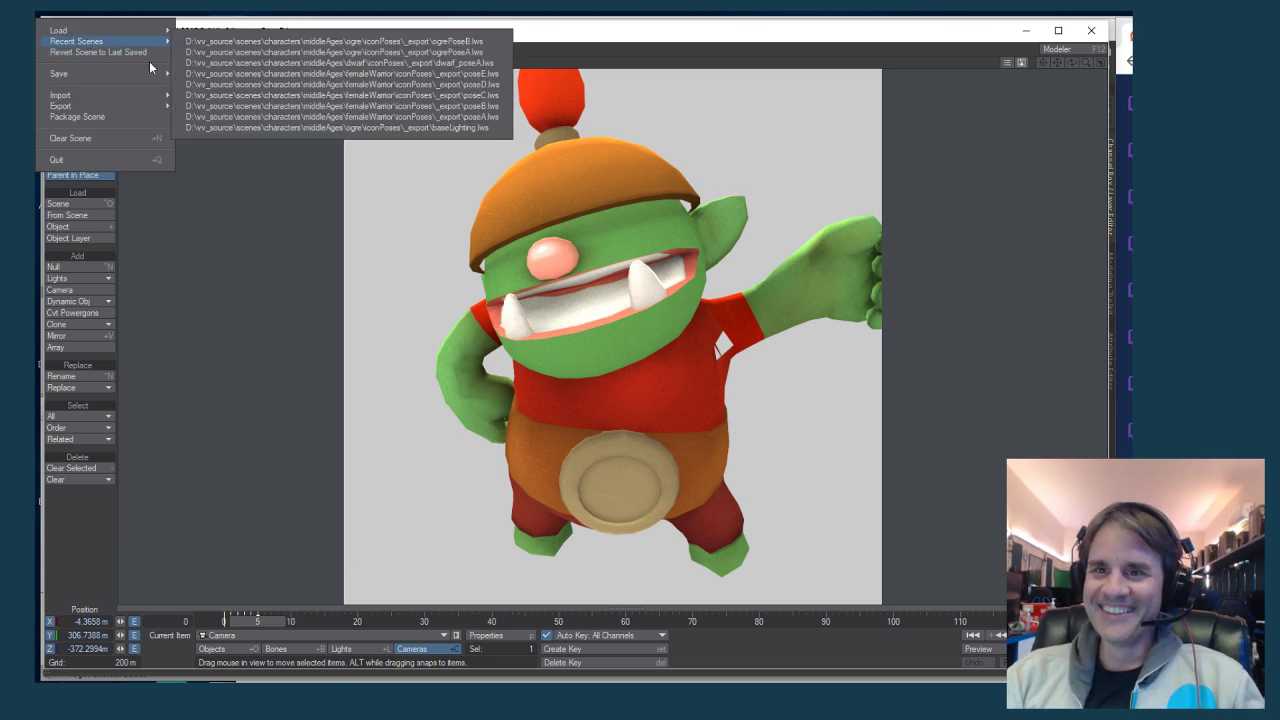
{"action": "left_click", "coordinate": [675, 27]}
{"action": "left_click", "coordinate": [79, 47]}
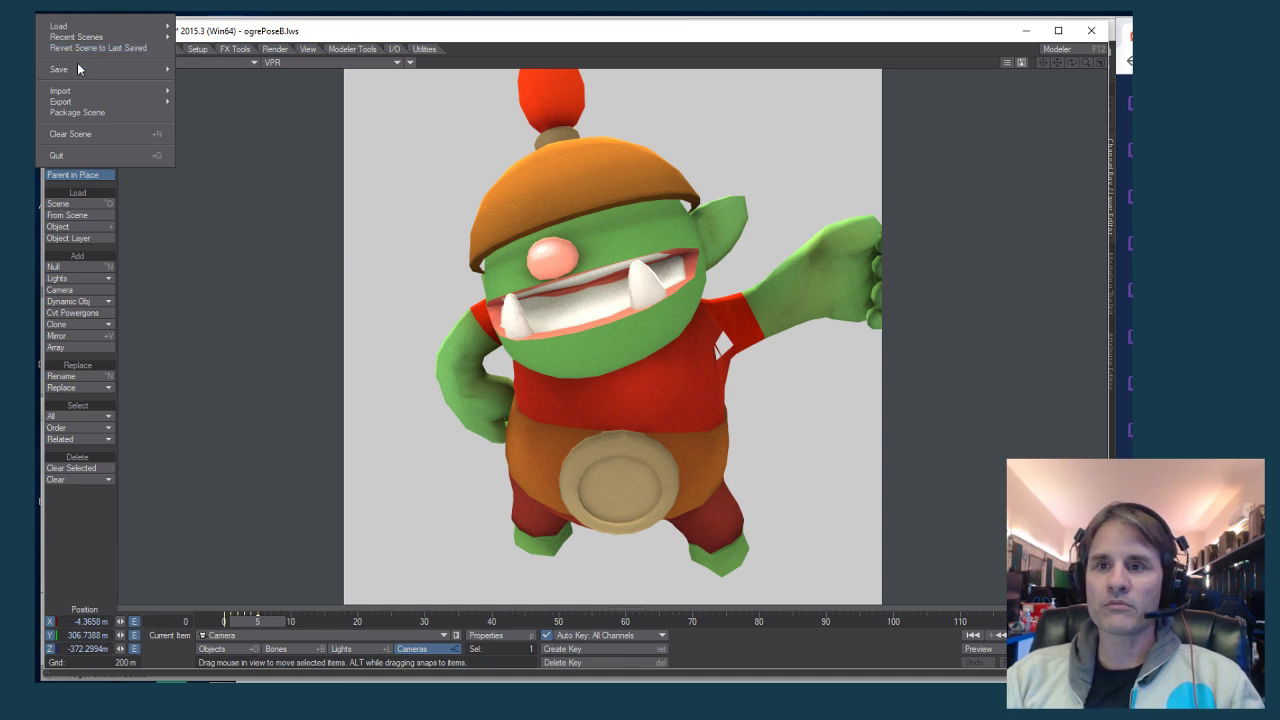
{"action": "mouse_move", "coordinate": [69, 73]}
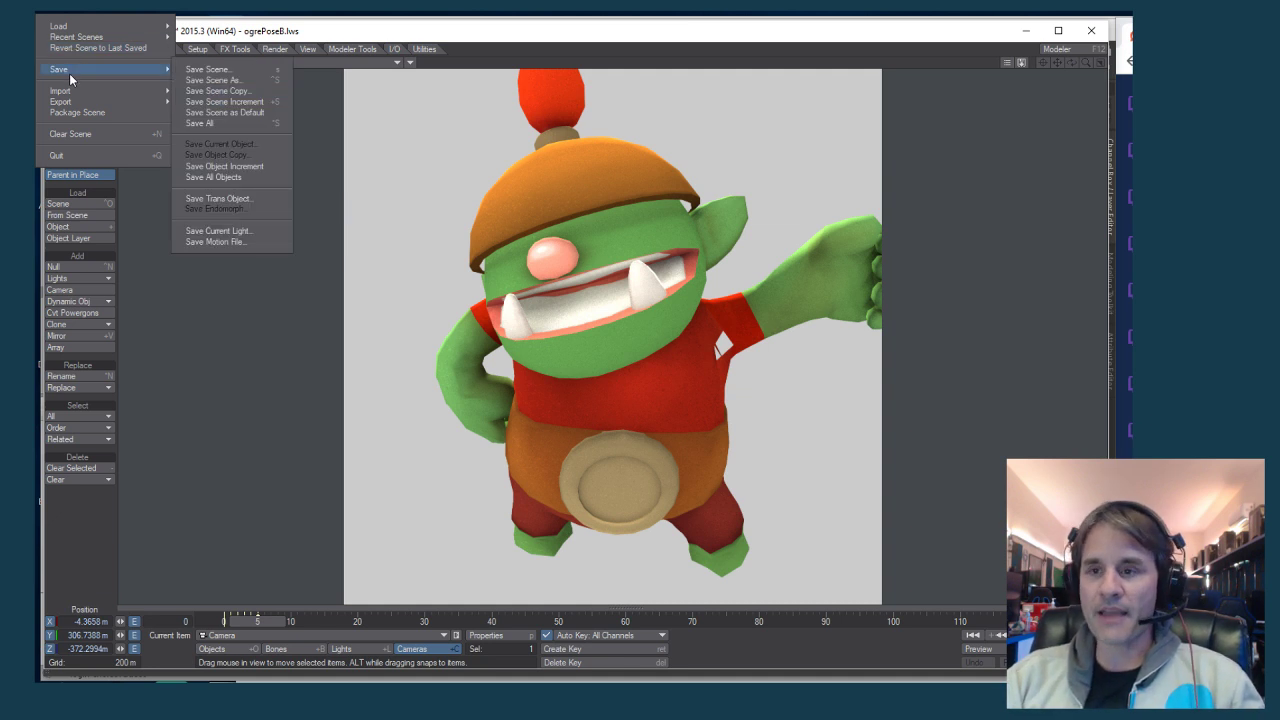
{"action": "left_click", "coordinate": [69, 74]}
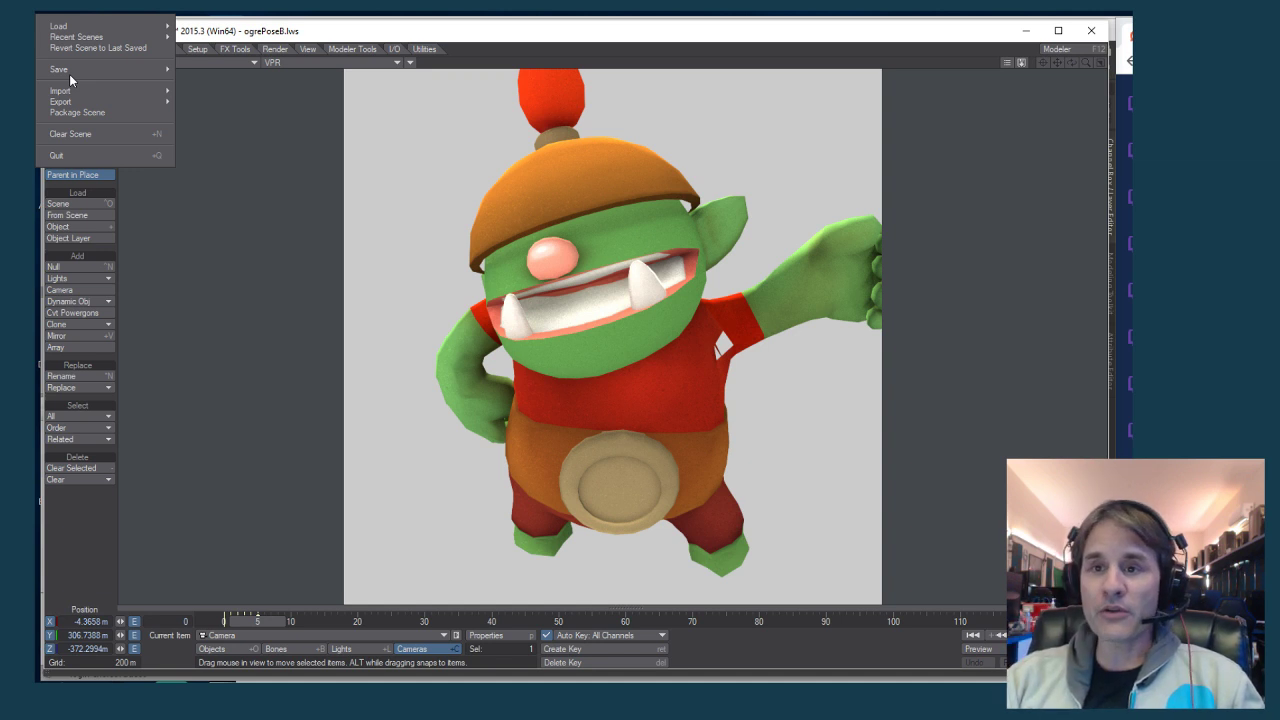
{"action": "left_click", "coordinate": [69, 74]}
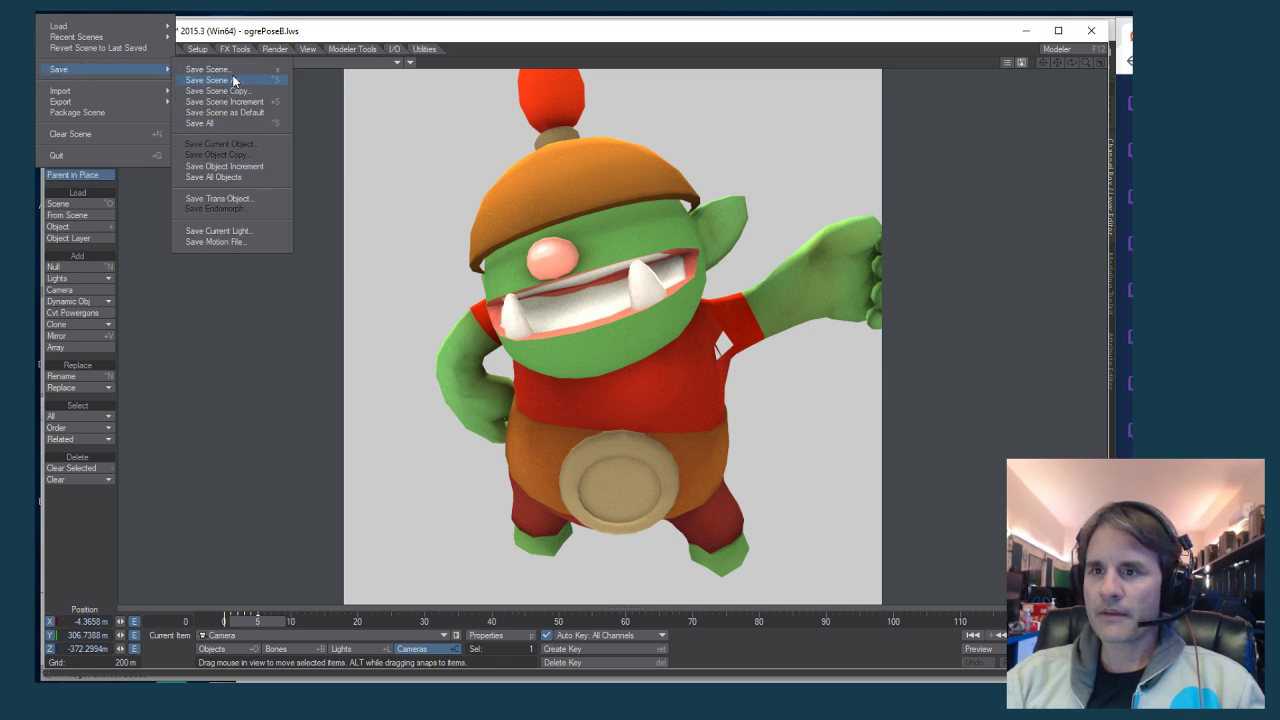
Switch to Objects so ogreIconPoseB is current, and choose Save Current Object
{"action": "left_click", "coordinate": [230, 651]}
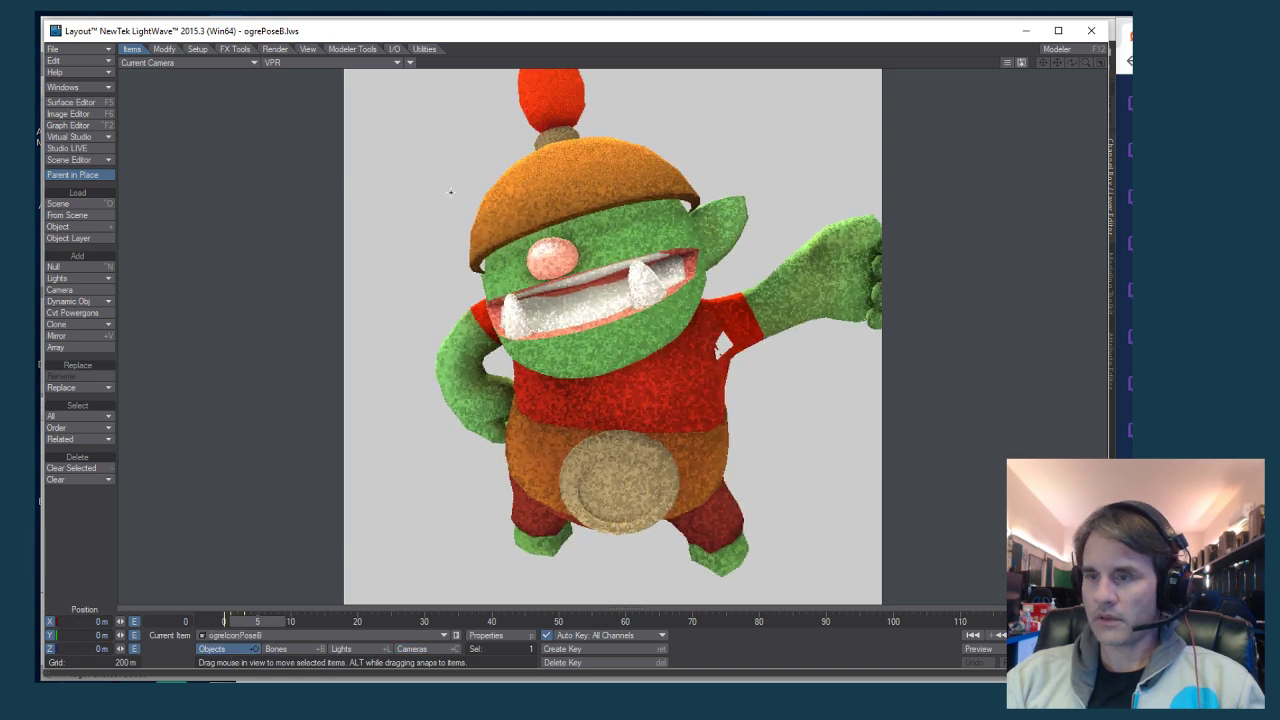
{"action": "left_click", "coordinate": [72, 49]}
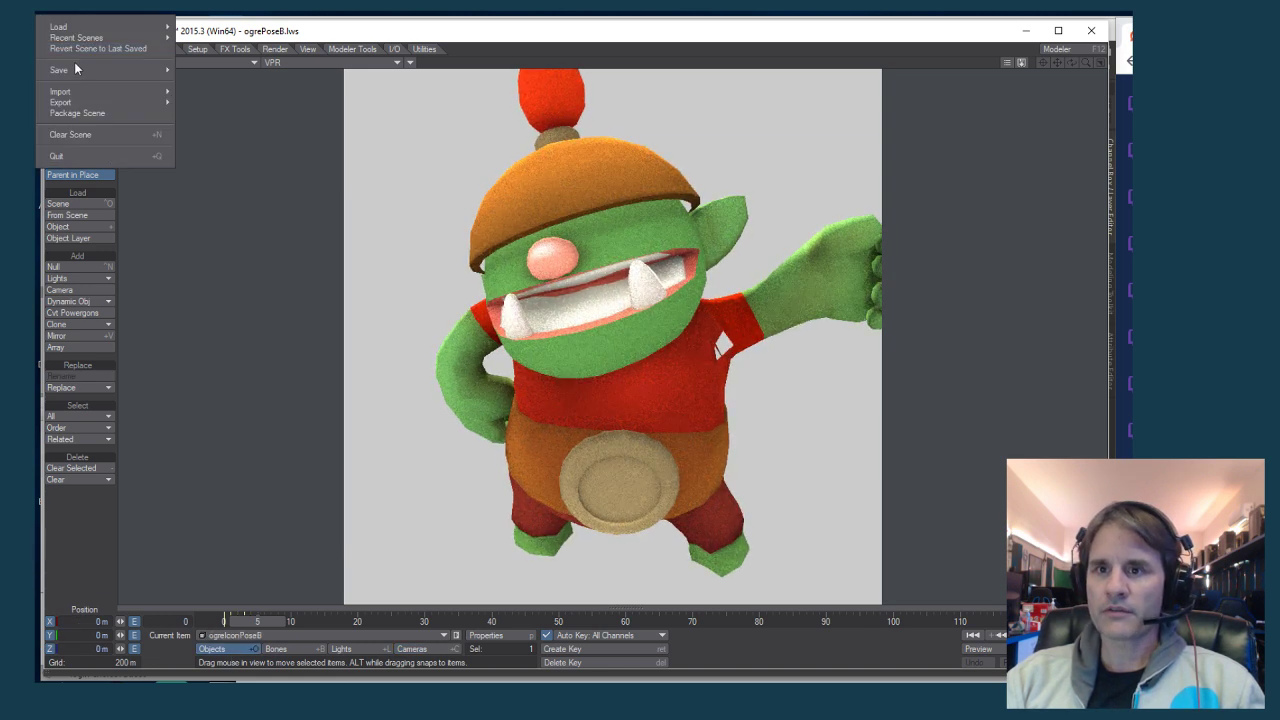
{"action": "mouse_move", "coordinate": [79, 70]}
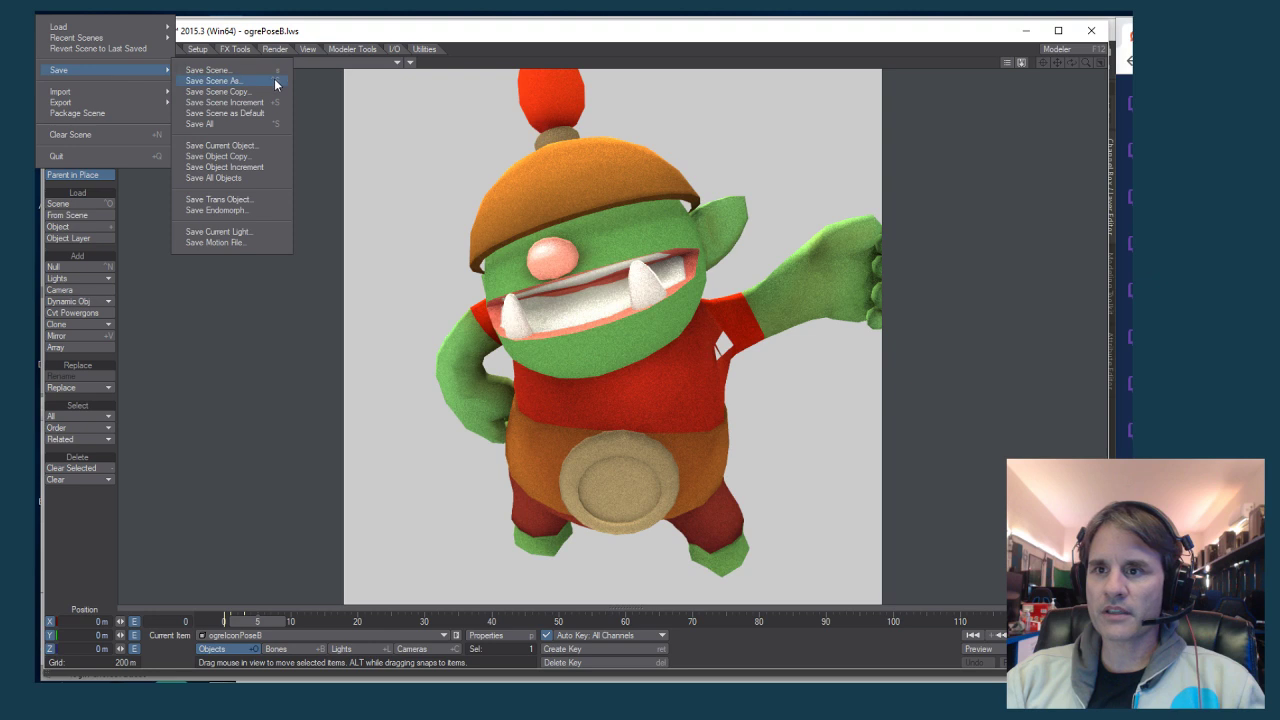
{"action": "left_click", "coordinate": [246, 147]}
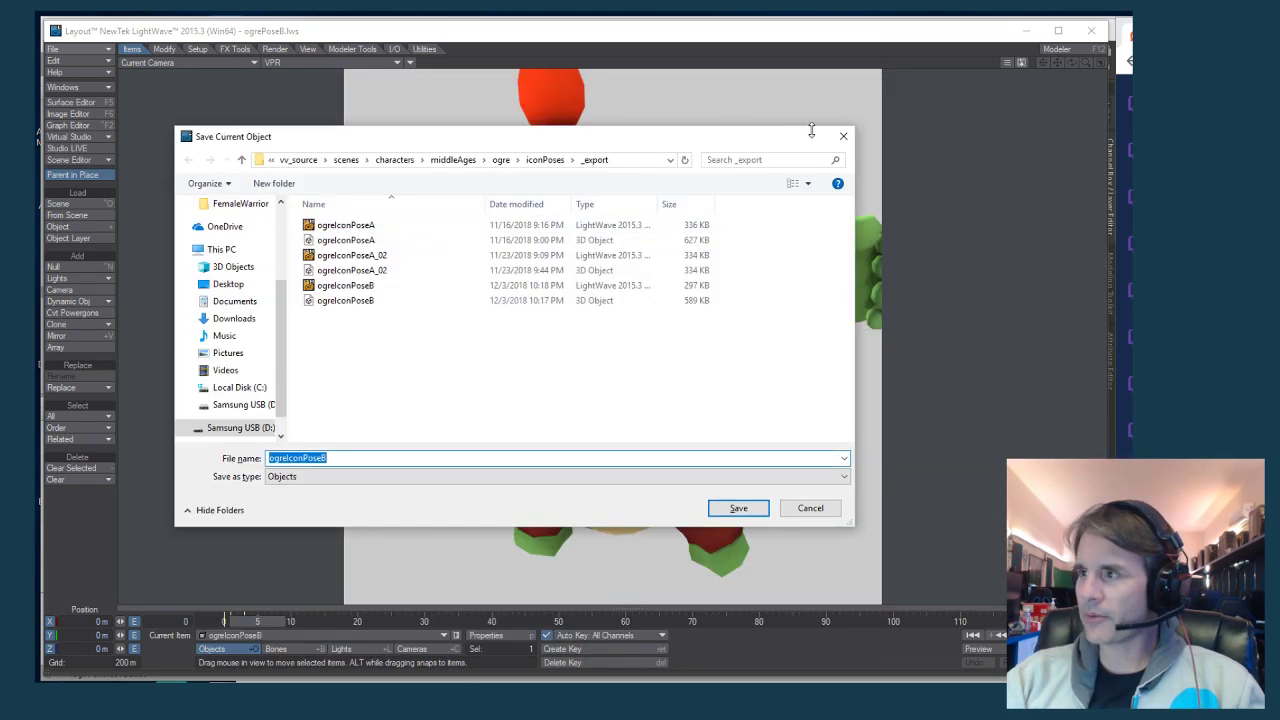
Cancel the save dialog, bring Modeler forward and close all objects
{"action": "left_click", "coordinate": [843, 136]}
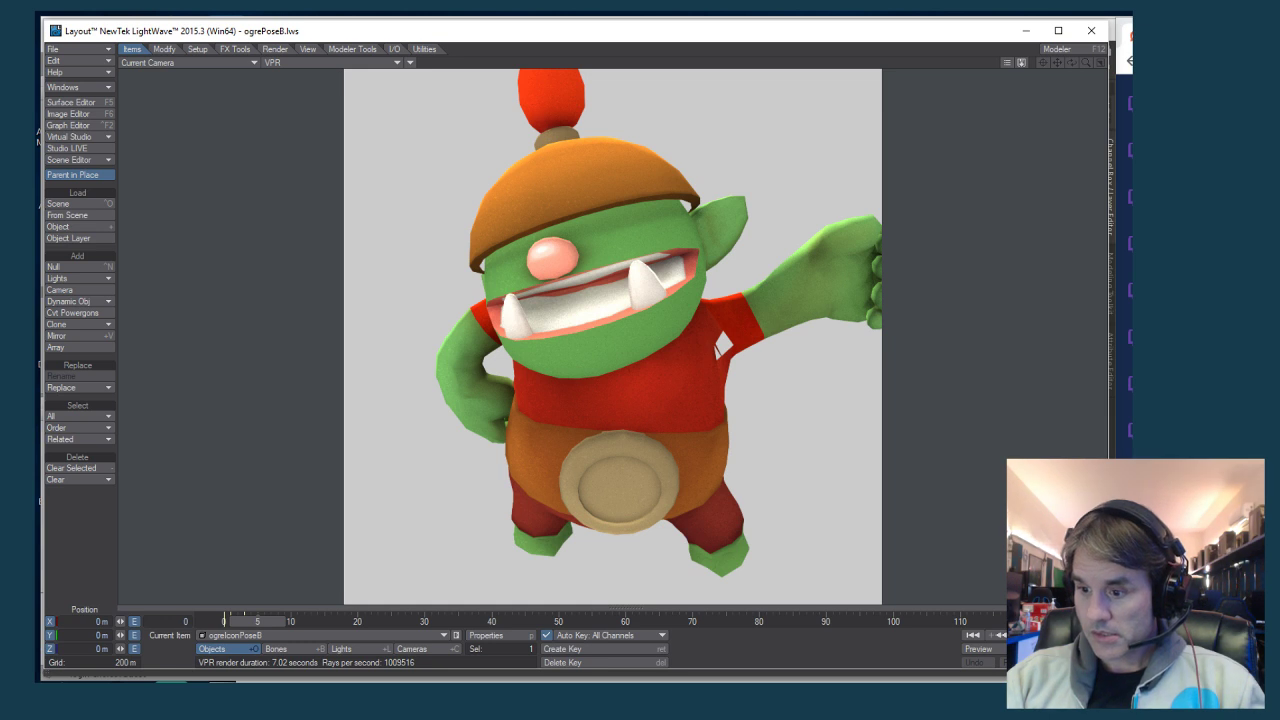
{"action": "mouse_move", "coordinate": [442, 712]}
{"action": "left_click", "coordinate": [442, 662]}
{"action": "left_click", "coordinate": [130, 60]}
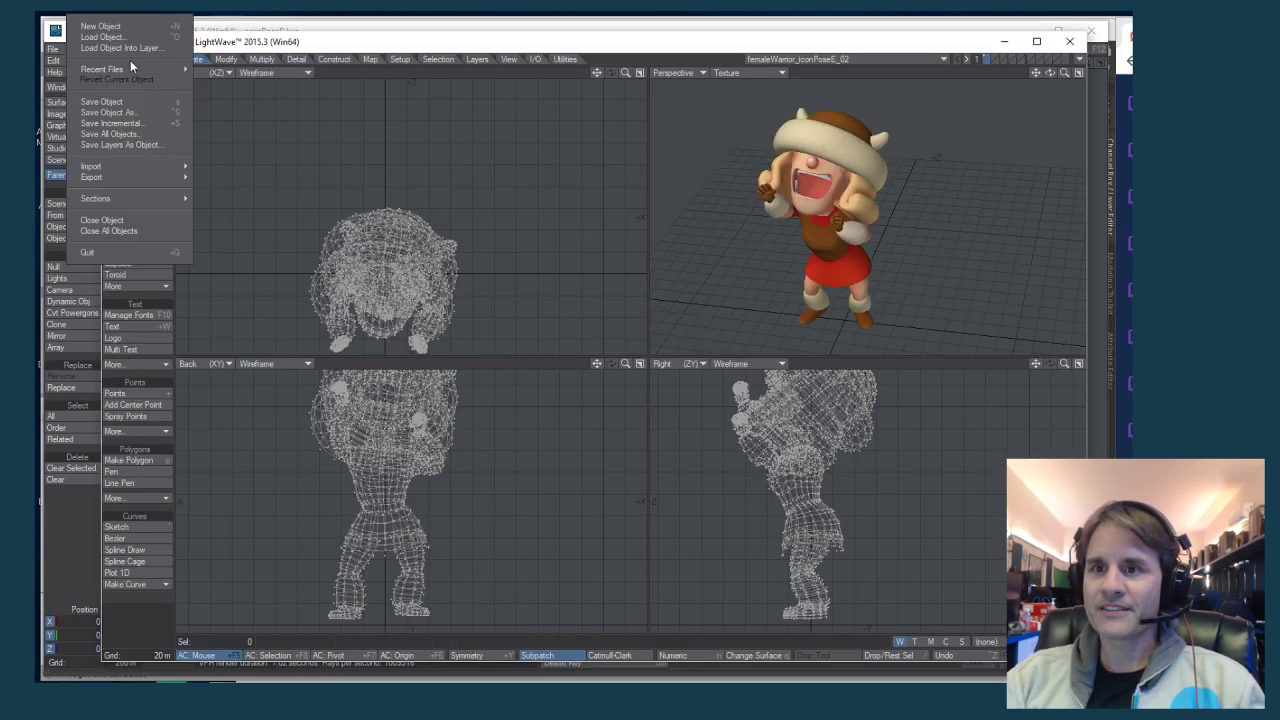
{"action": "mouse_move", "coordinate": [145, 201]}
{"action": "left_click", "coordinate": [138, 229]}
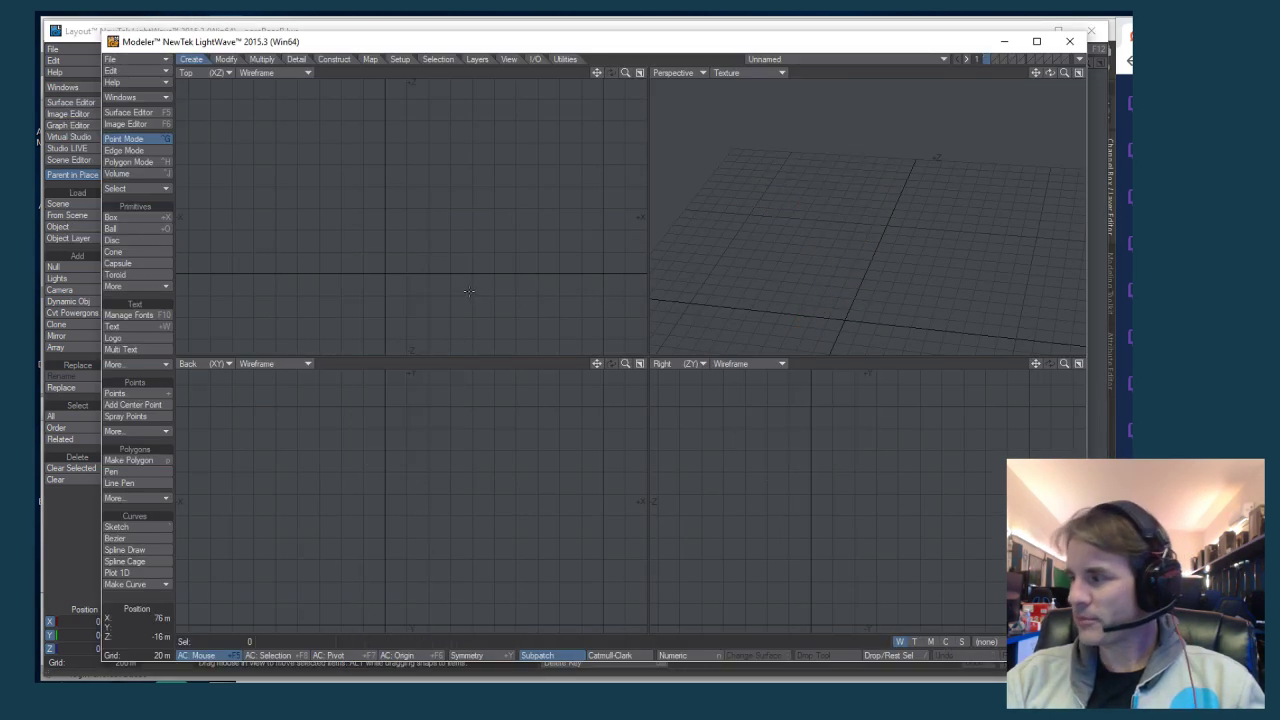
Load ogreIconPoseB from ogre\iconPoses\_export, with files sorted newest first
{"action": "key", "text": "ctrl+o"}
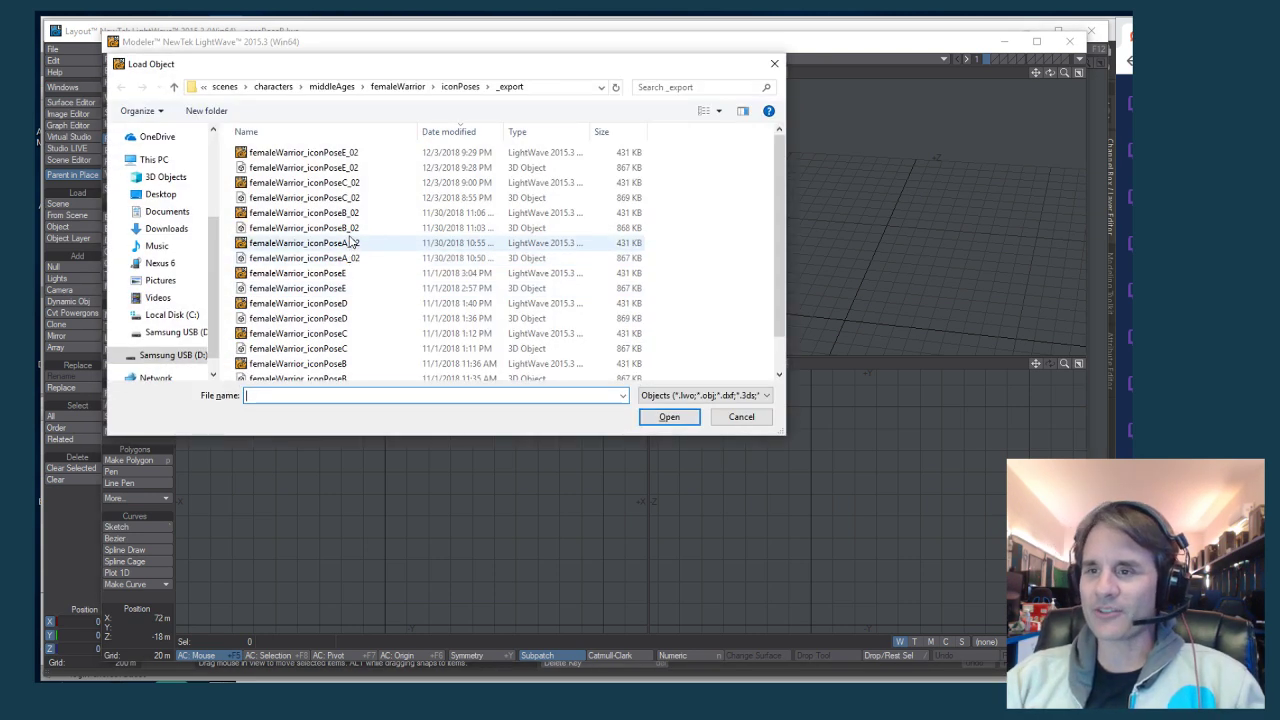
{"action": "left_click", "coordinate": [335, 88]}
{"action": "double_click", "coordinate": [260, 228]}
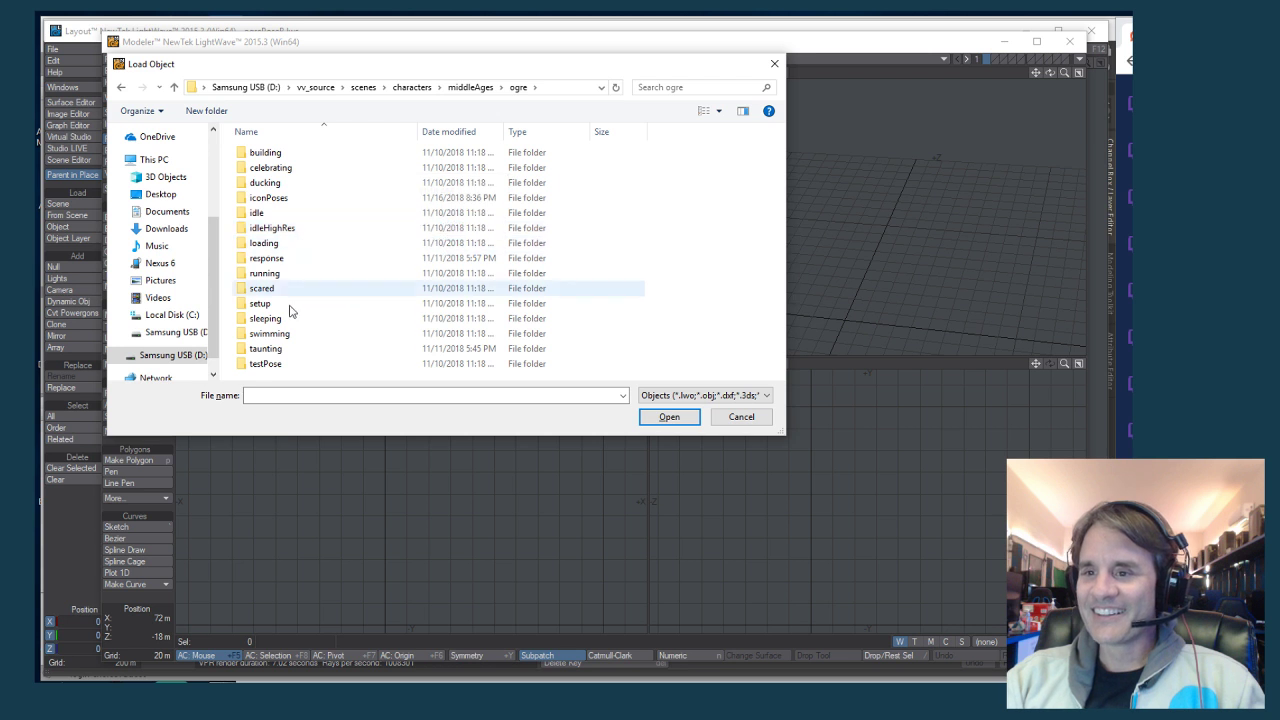
{"action": "double_click", "coordinate": [289, 199]}
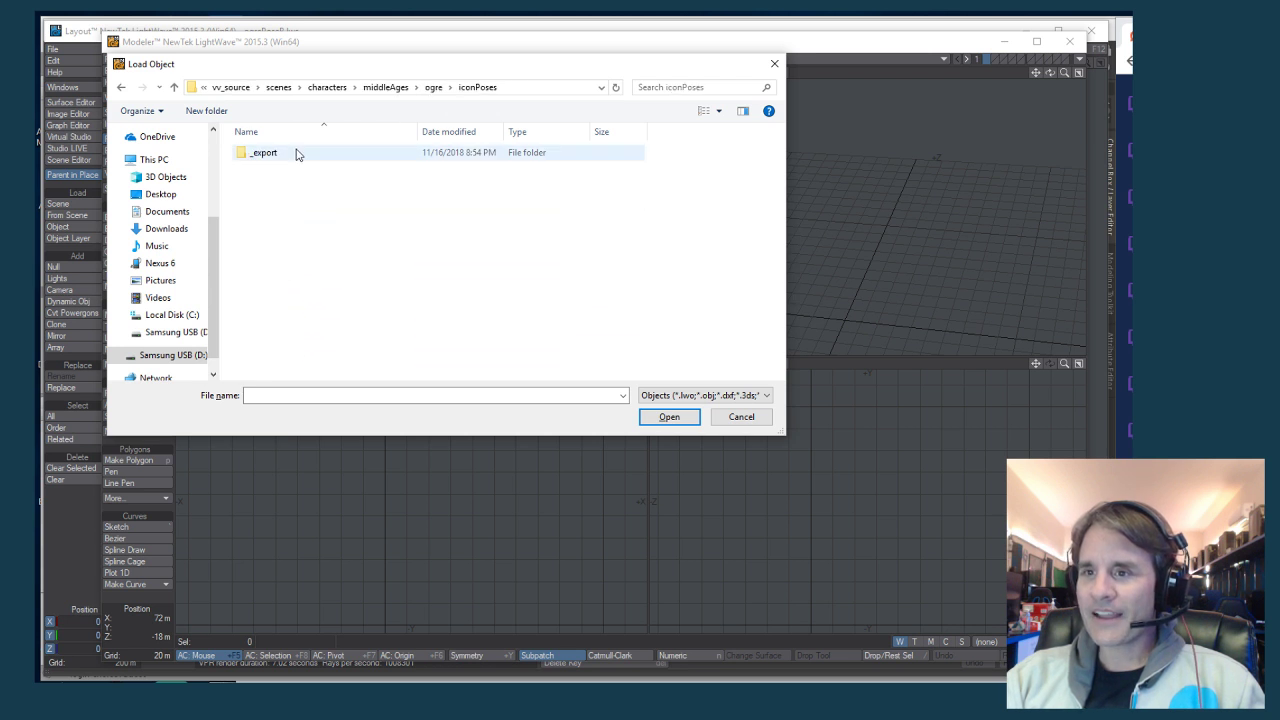
{"action": "double_click", "coordinate": [264, 152]}
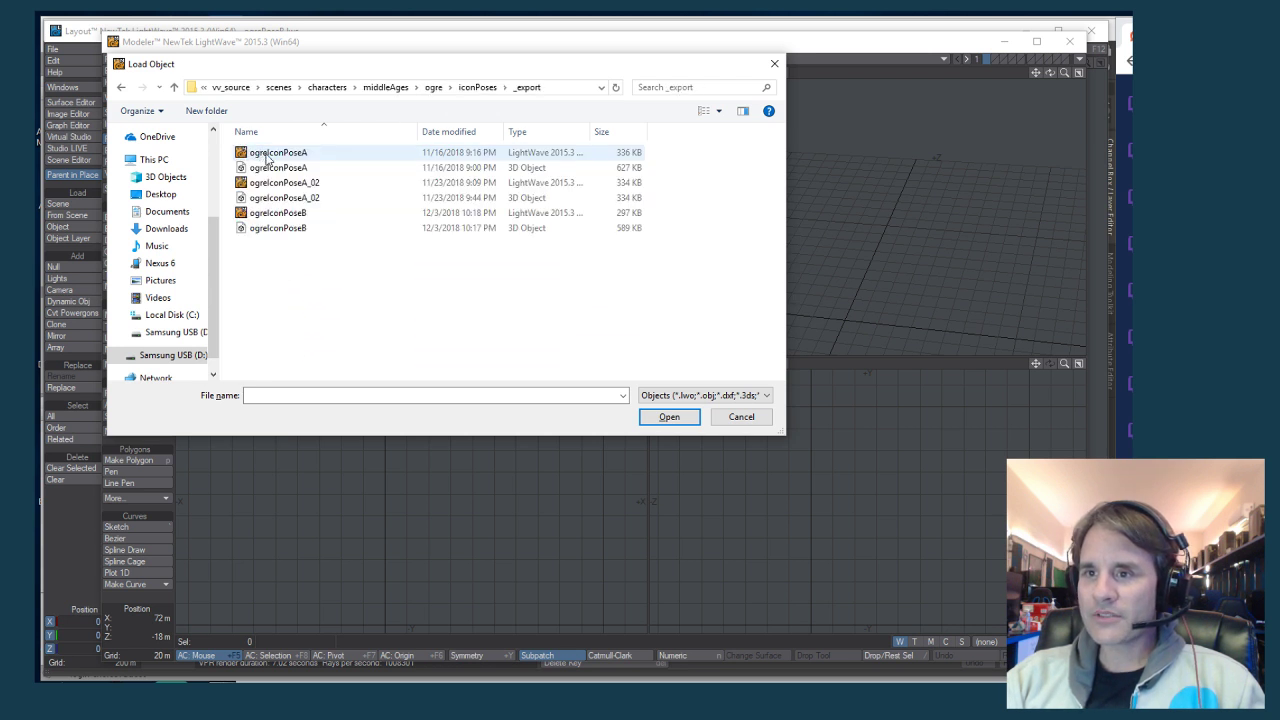
{"action": "left_click", "coordinate": [460, 139]}
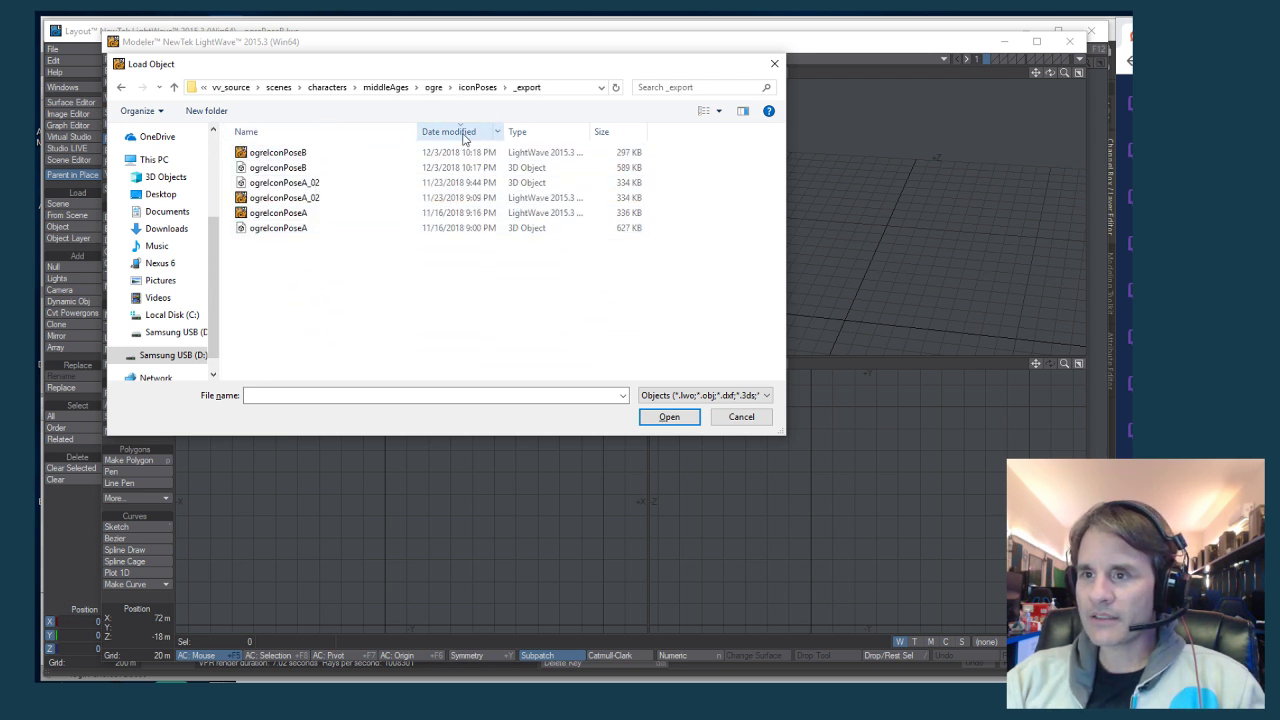
{"action": "double_click", "coordinate": [285, 153]}
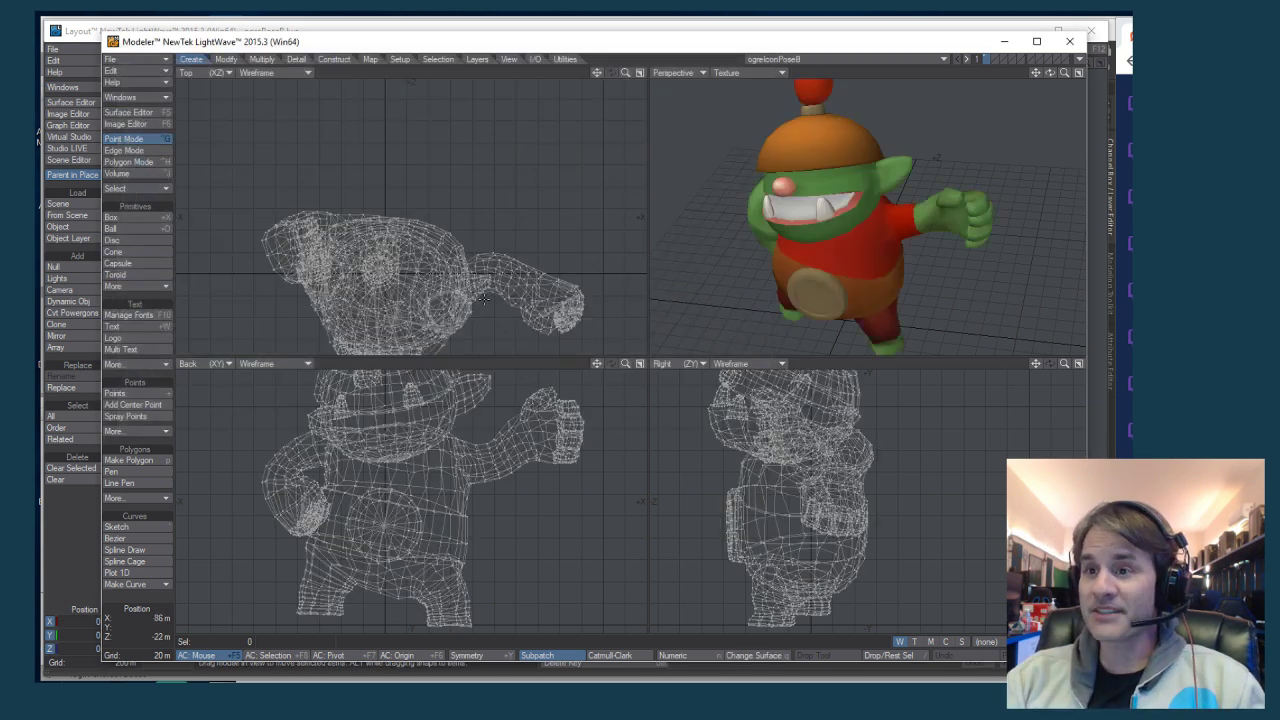
Convert the ogre mesh to SubPatches, accept the warning, and return to Layout
{"action": "left_click_drag", "start_coordinate": [742, 264], "coordinate": [830, 248], "text": "alt"}
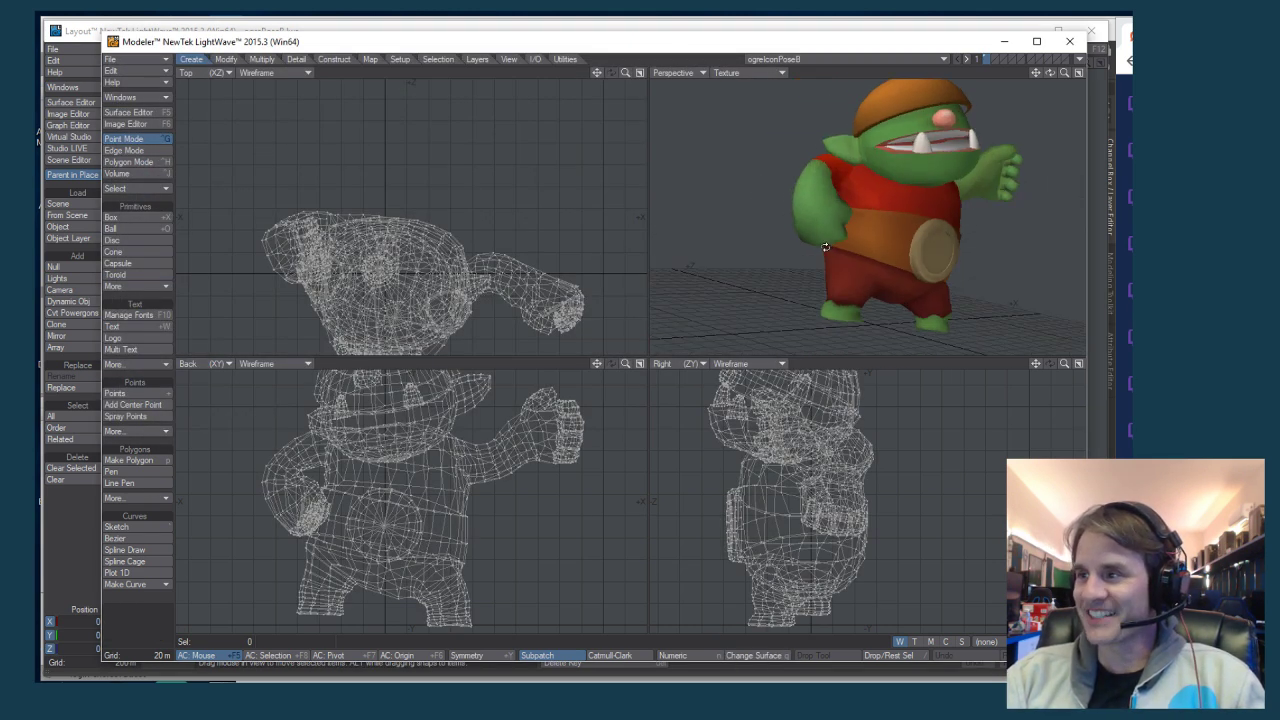
{"action": "key", "text": "Tab"}
{"action": "left_click", "coordinate": [690, 391]}
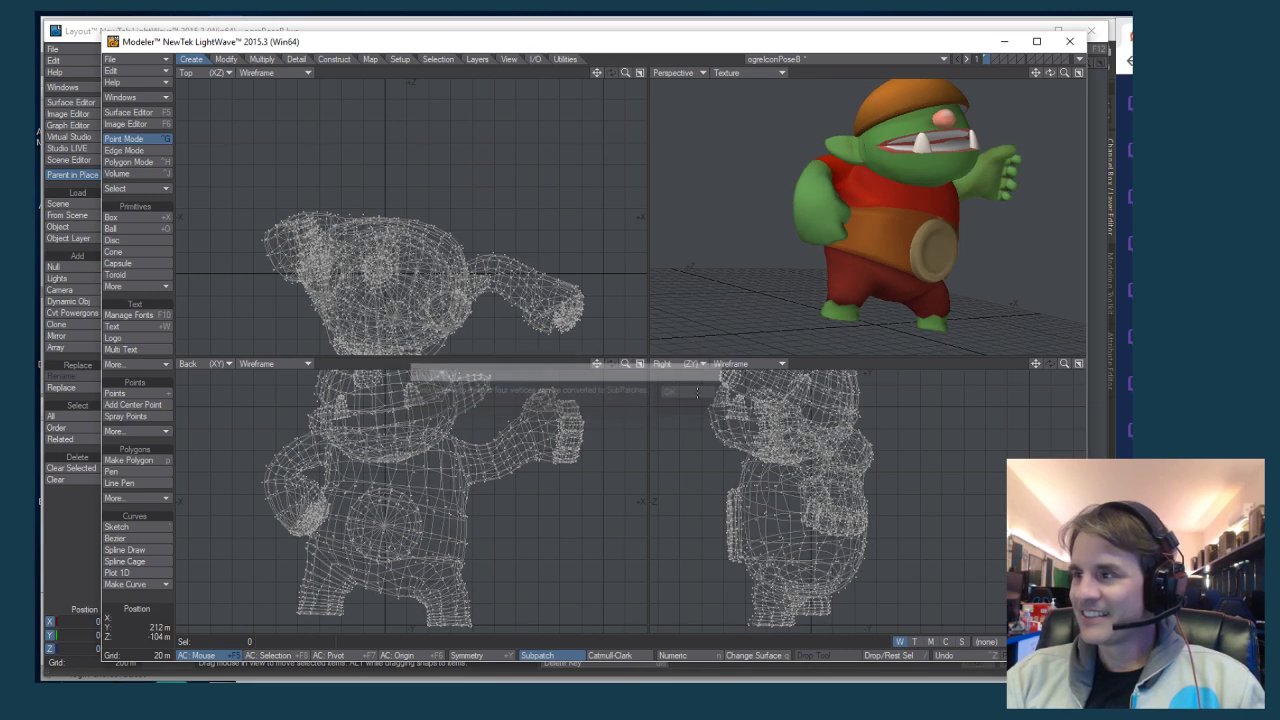
{"action": "left_click_drag", "start_coordinate": [873, 232], "coordinate": [837, 244], "text": "alt"}
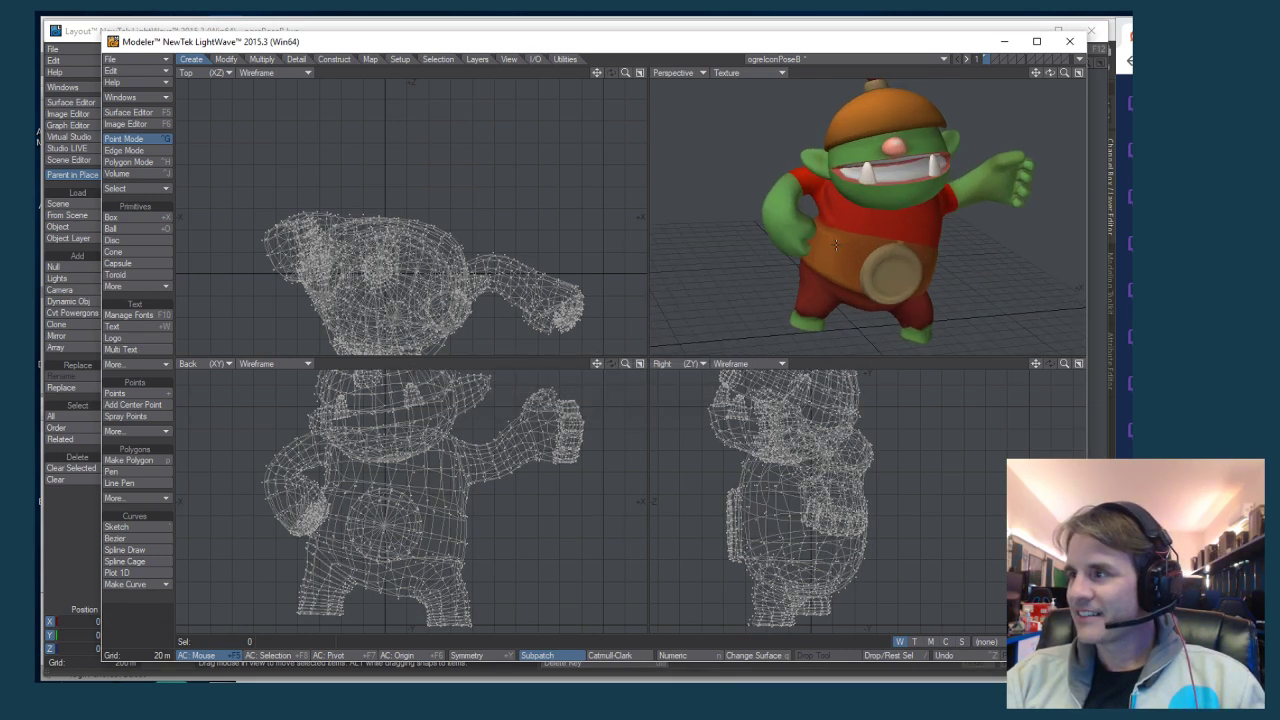
{"action": "key", "text": "F12"}
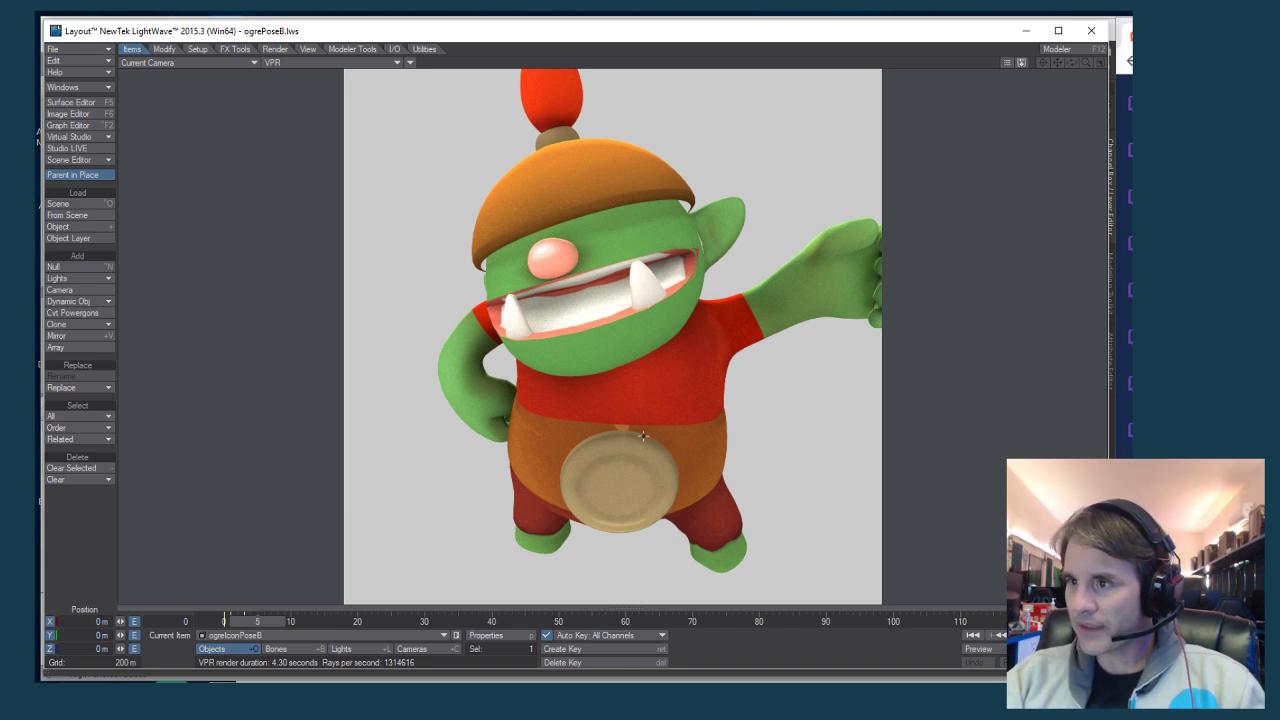
Enable Double Sided on the ogre's surface in the Surface Editor
{"action": "left_click", "coordinate": [95, 102]}
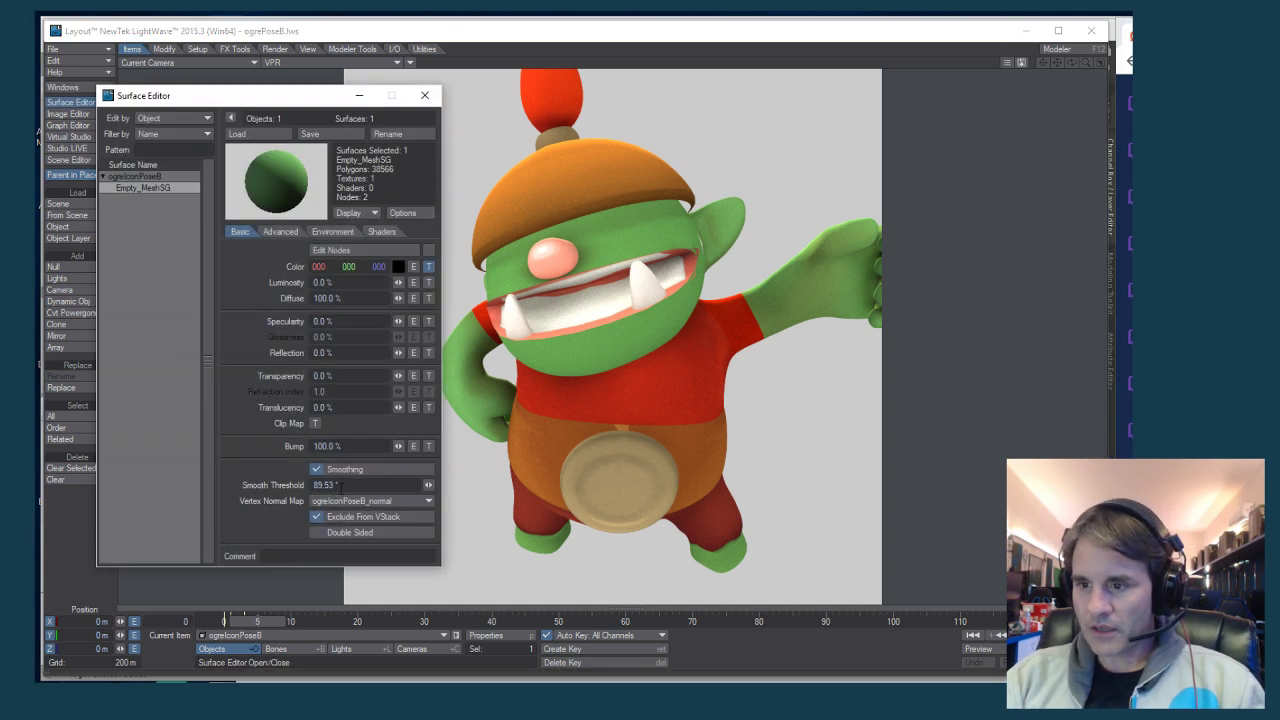
{"action": "left_click", "coordinate": [358, 532]}
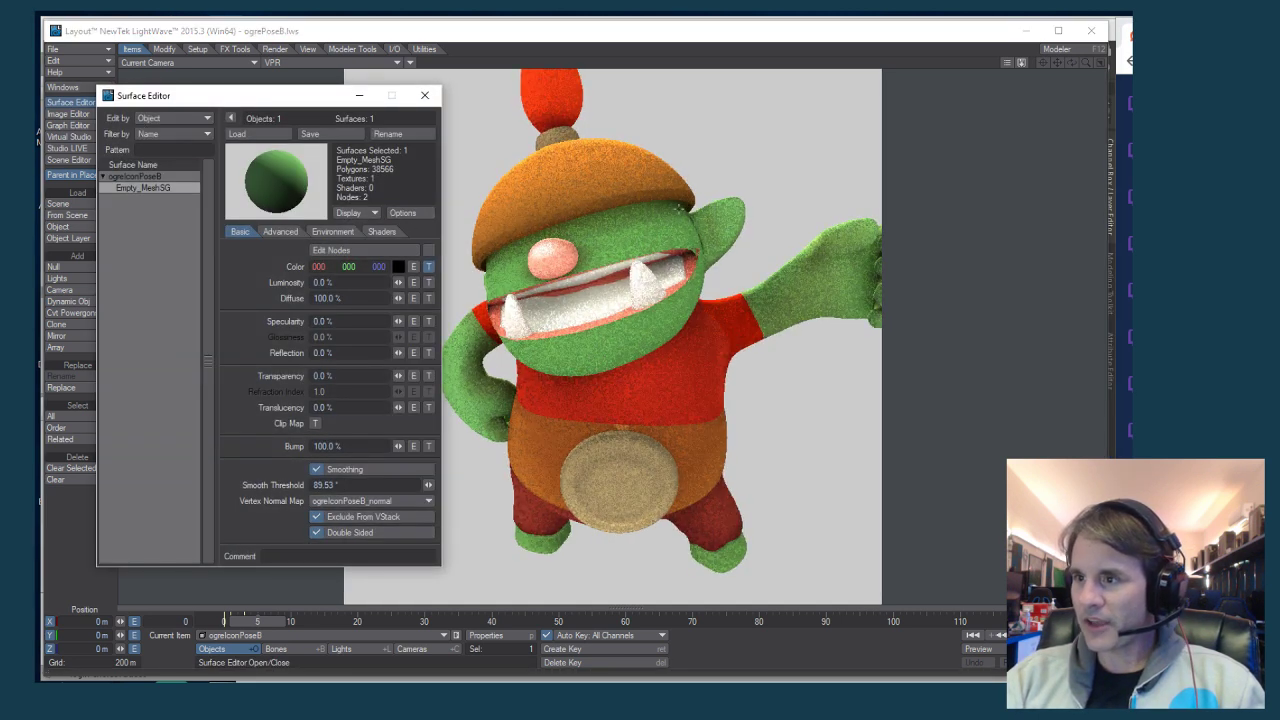
{"action": "left_click", "coordinate": [390, 533]}
{"action": "left_click", "coordinate": [390, 531]}
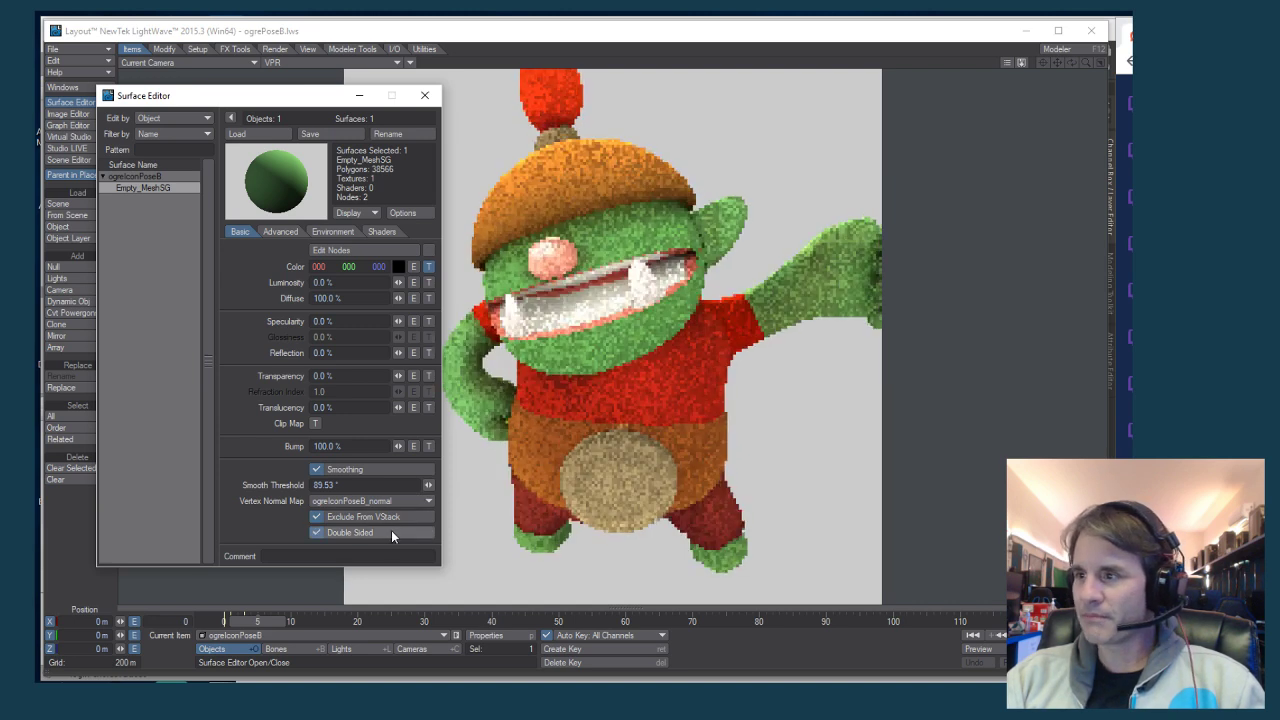
{"action": "left_click", "coordinate": [424, 95]}
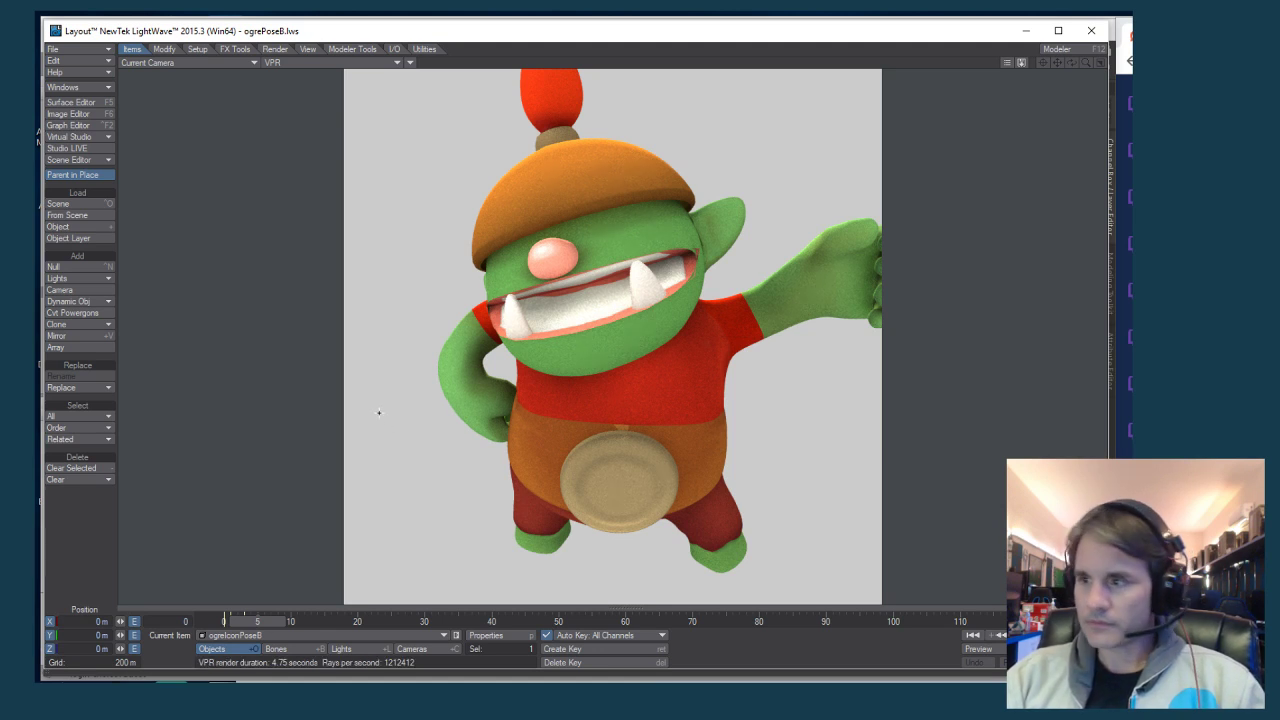
Select the camera and shift it sideways with Move to reframe the ogre
{"action": "key", "text": "shift+c"}
{"action": "key", "text": "y"}
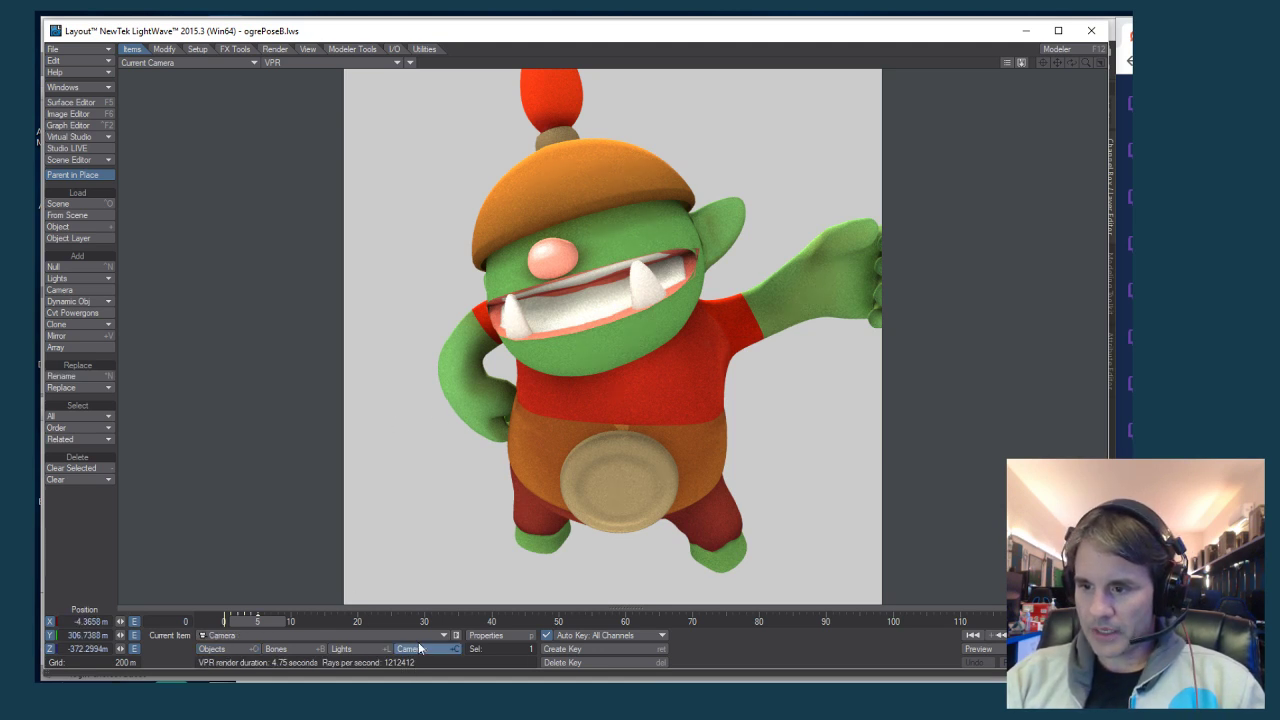
{"action": "key", "text": "t"}
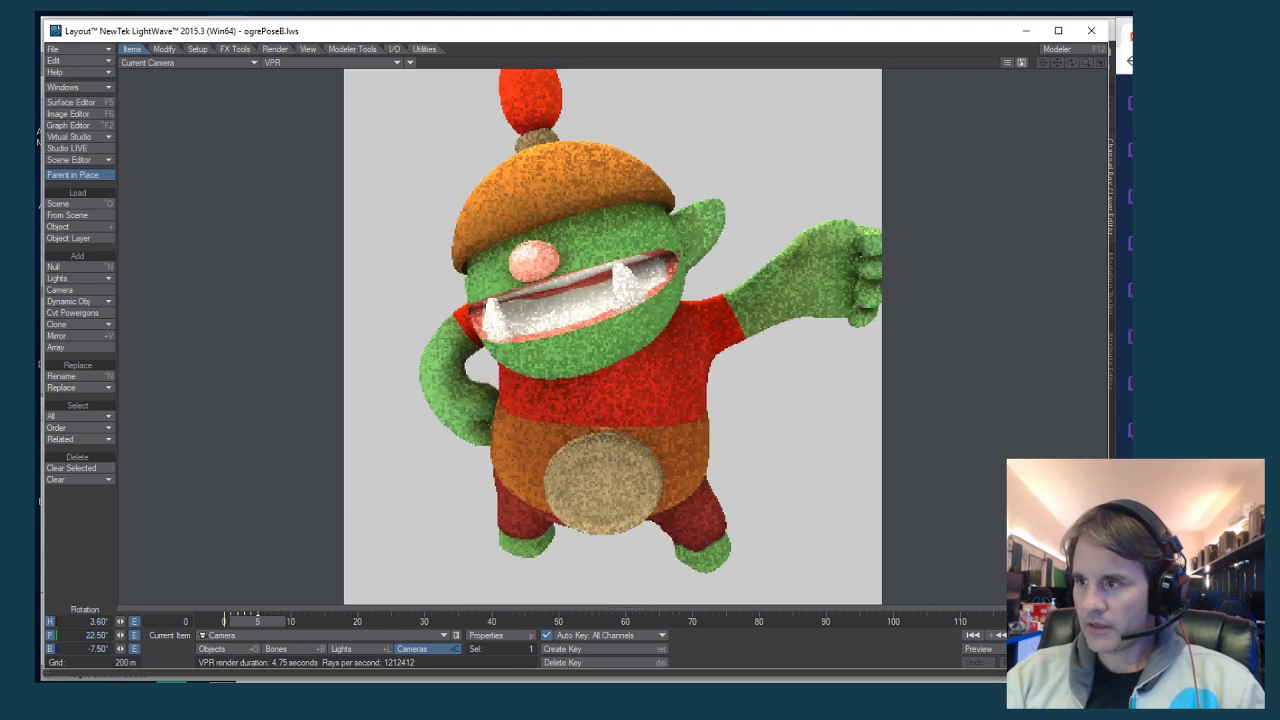
{"action": "mouse_move", "coordinate": [437, 471]}
{"action": "left_mouse_down"}
{"action": "mouse_move", "coordinate": [480, 471]}
{"action": "mouse_move", "coordinate": [460, 472]}
{"action": "left_mouse_up"}
Raise and pull back the camera so the whole ogre fits the frame
{"action": "right_click_drag", "start_coordinate": [437, 490], "coordinate": [437, 470]}
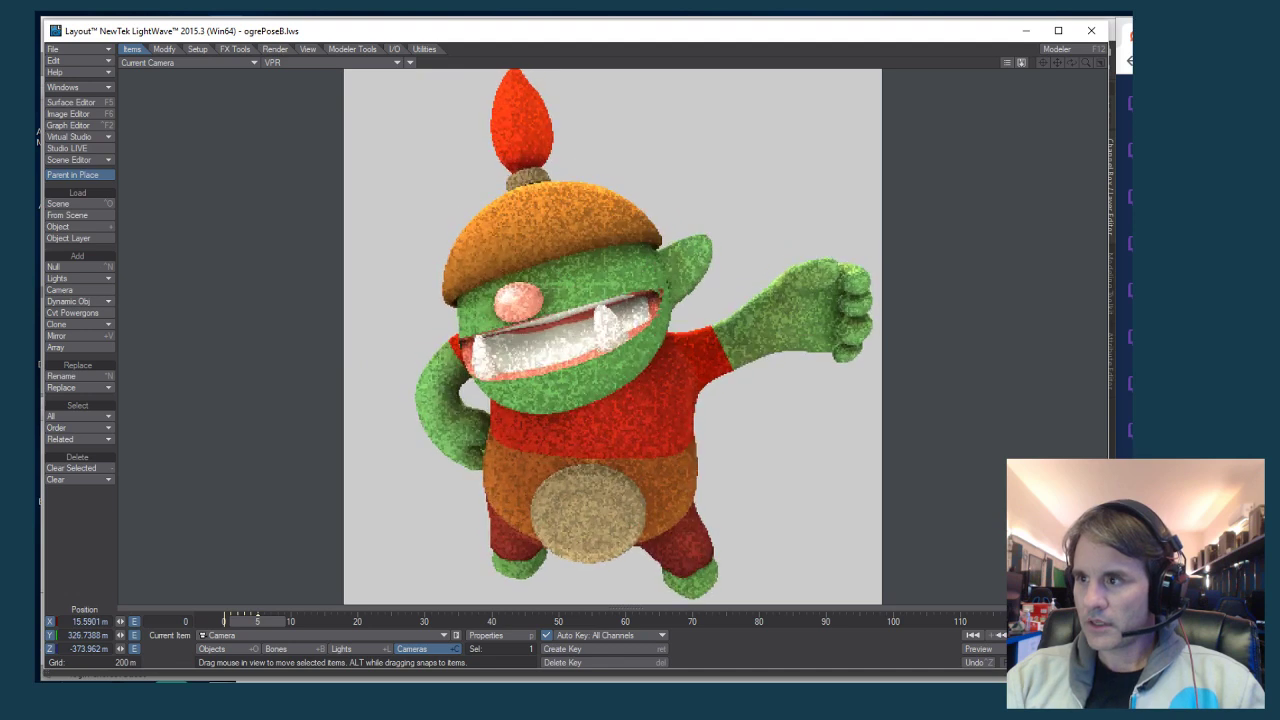
{"action": "left_click_drag", "start_coordinate": [437, 470], "coordinate": [437, 482]}
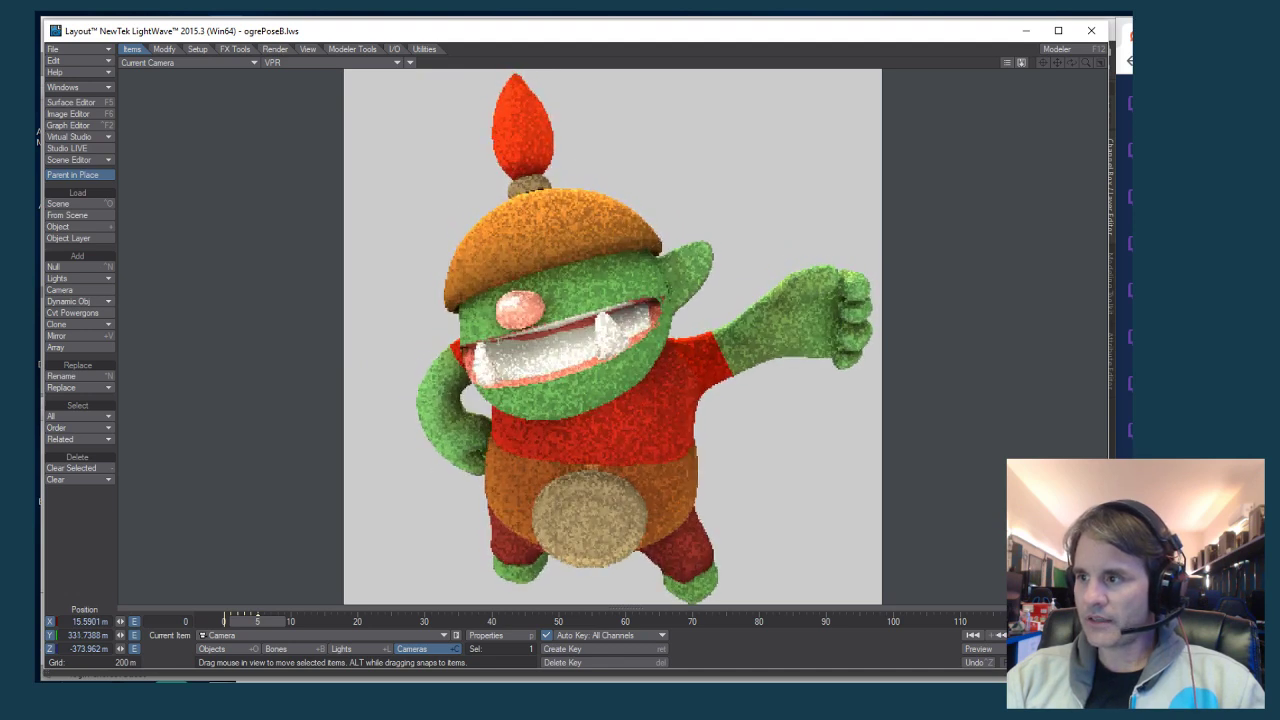
{"action": "right_click_drag", "start_coordinate": [437, 482], "coordinate": [437, 476]}
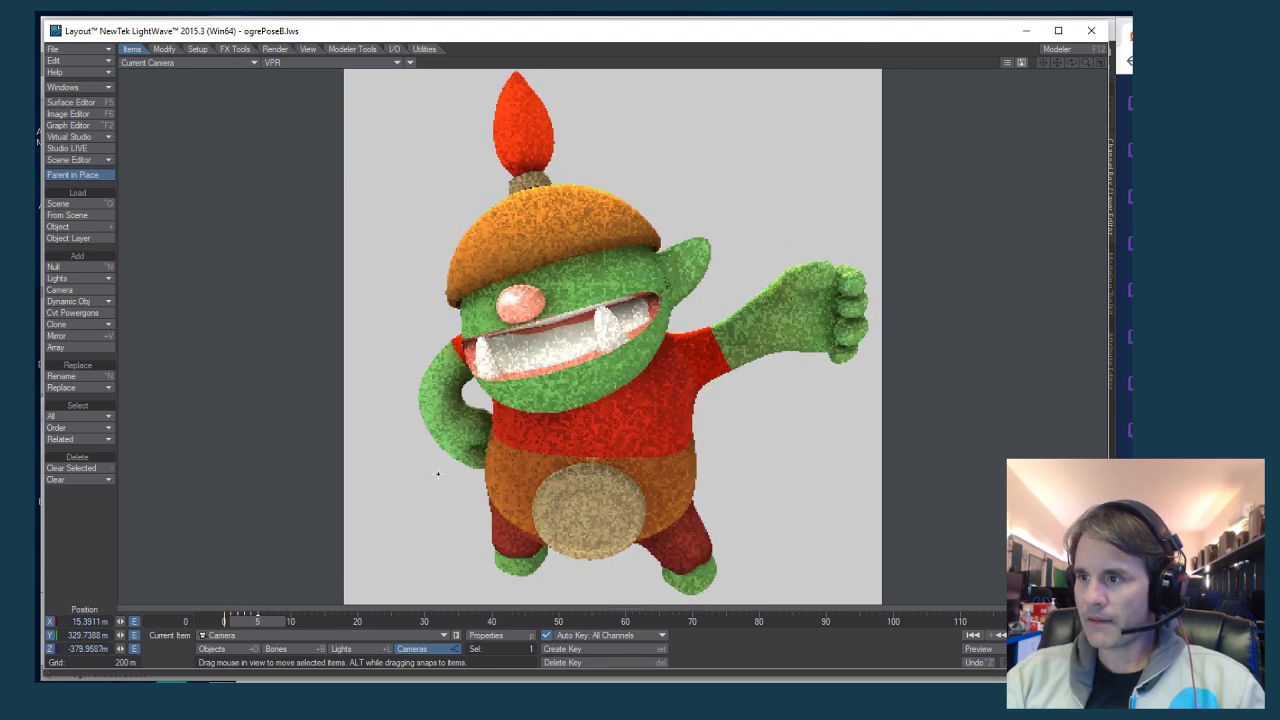
Open and cancel the Load Object dialog, then bring Maya LT forward
{"action": "key", "text": "plus"}
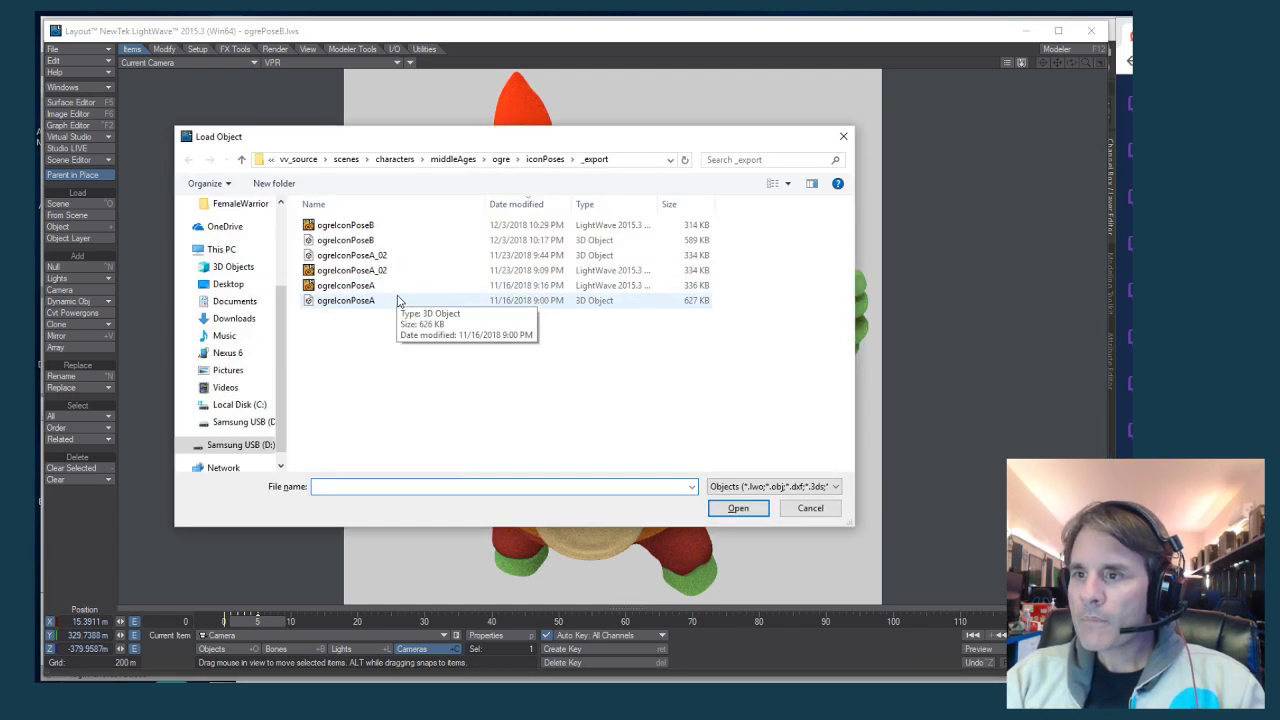
{"action": "double_click", "coordinate": [397, 300]}
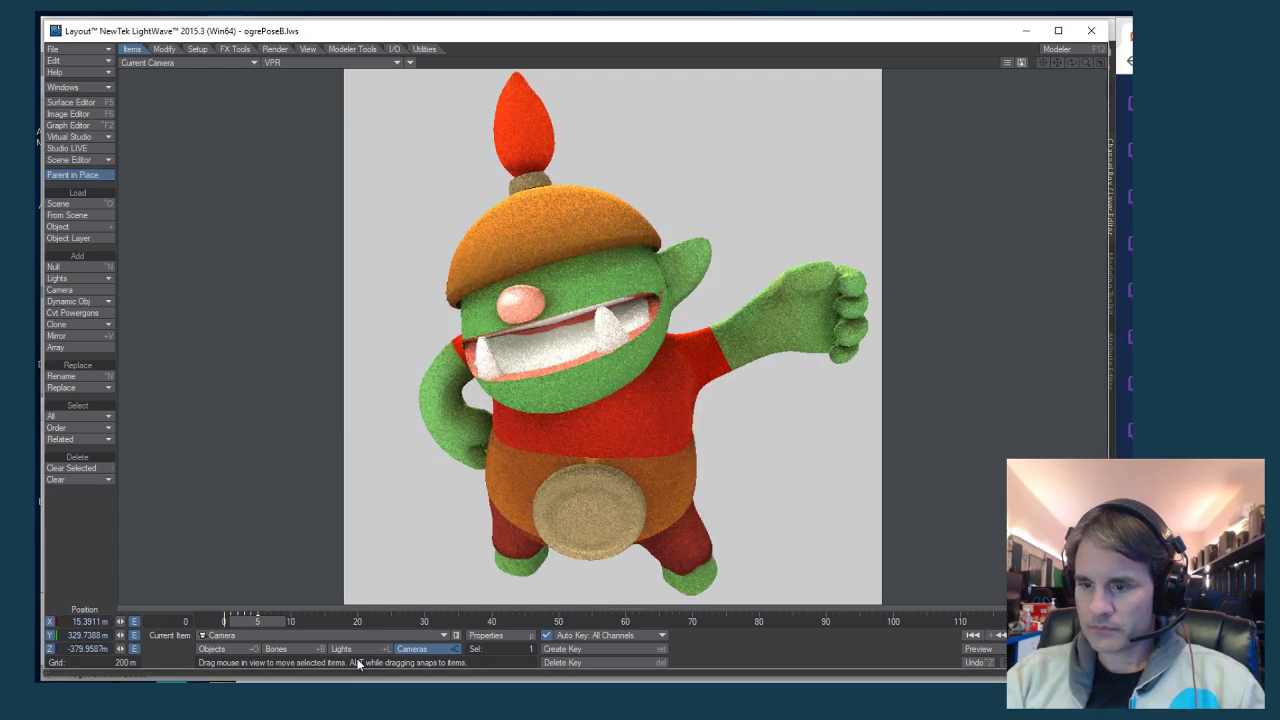
{"action": "key", "text": "F12"}
{"action": "key", "text": "F12"}
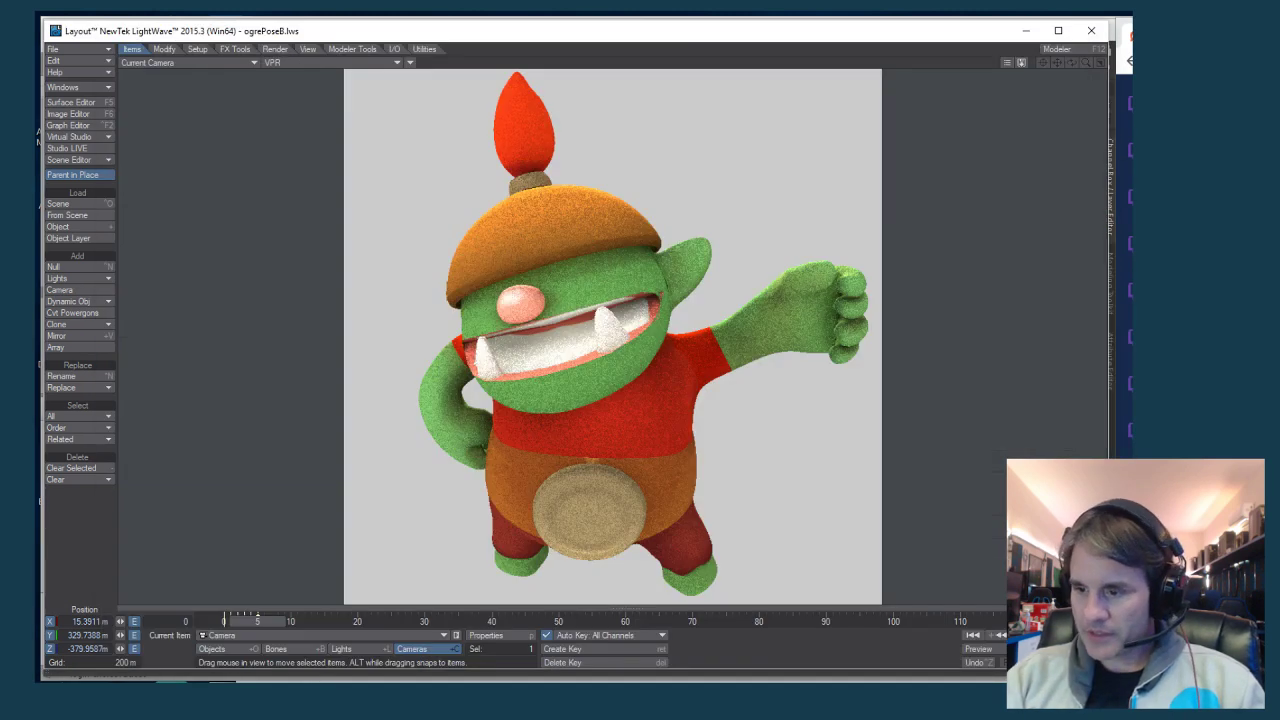
{"action": "left_click", "coordinate": [575, 662]}
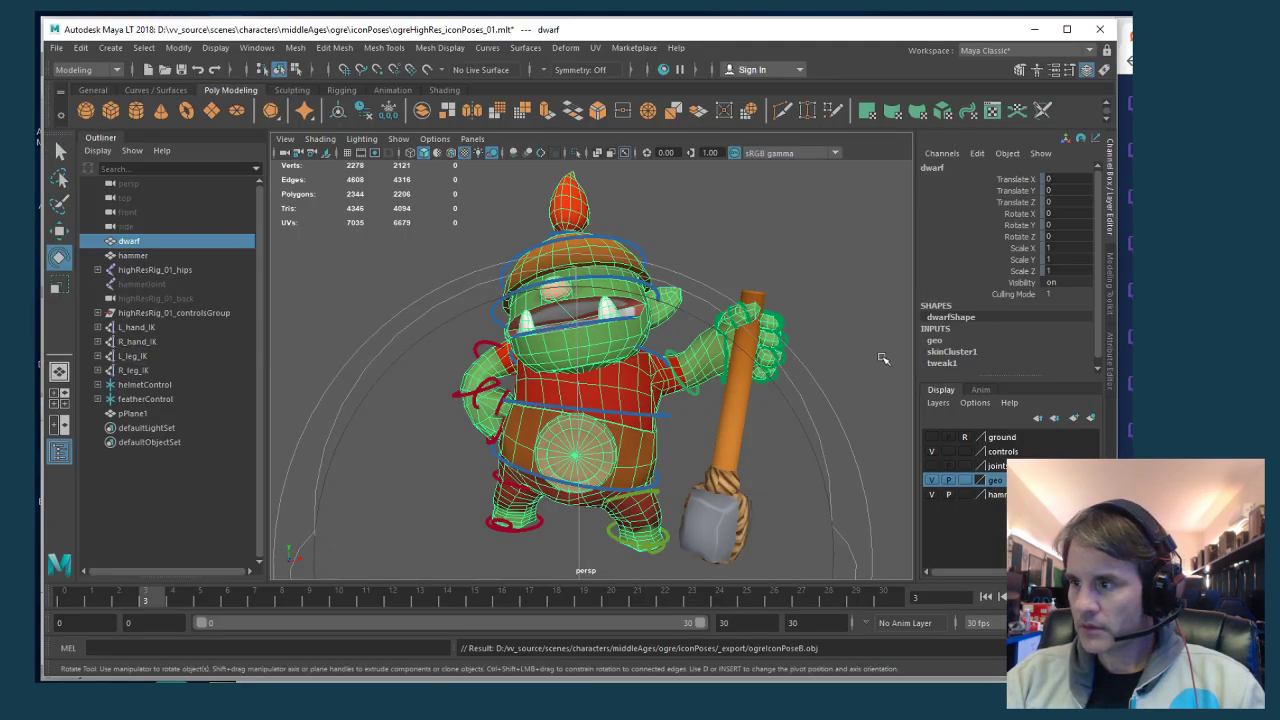
Select only the hammer, export it as ogreClubPoseB, then return to LightWave Layout
{"action": "left_click", "coordinate": [845, 353]}
{"action": "left_click", "coordinate": [738, 412]}
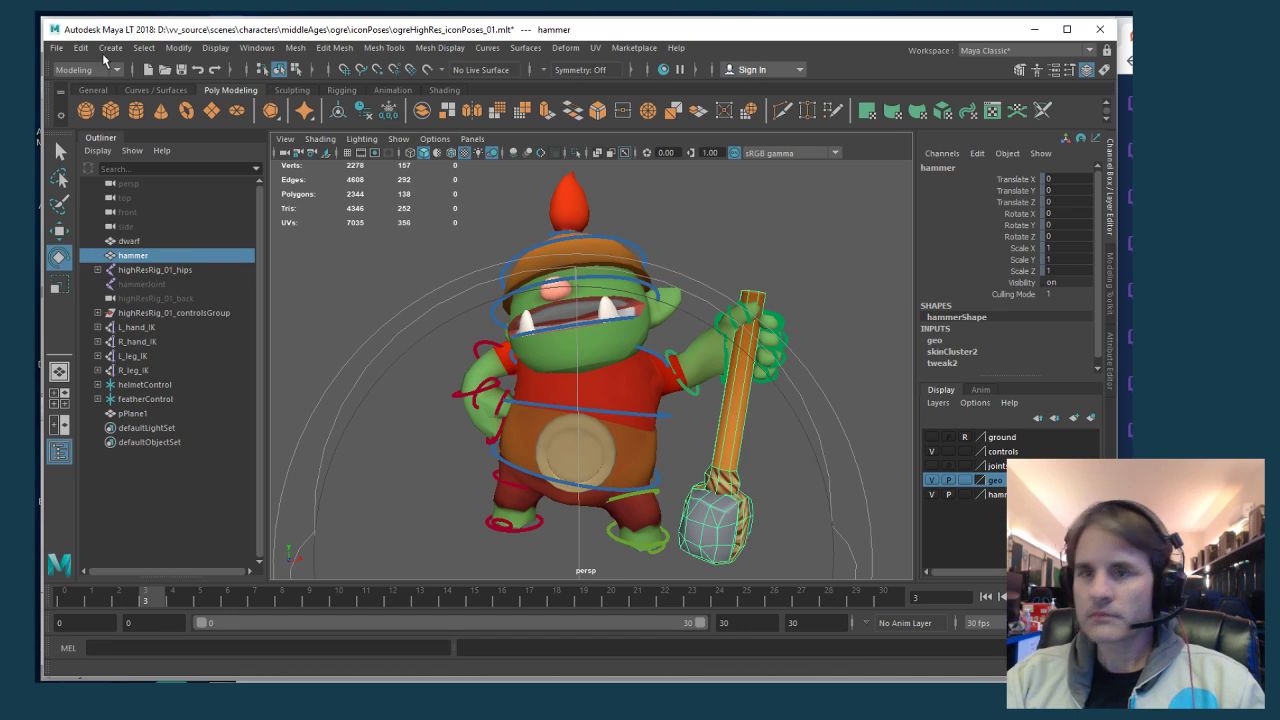
{"action": "left_click", "coordinate": [57, 49]}
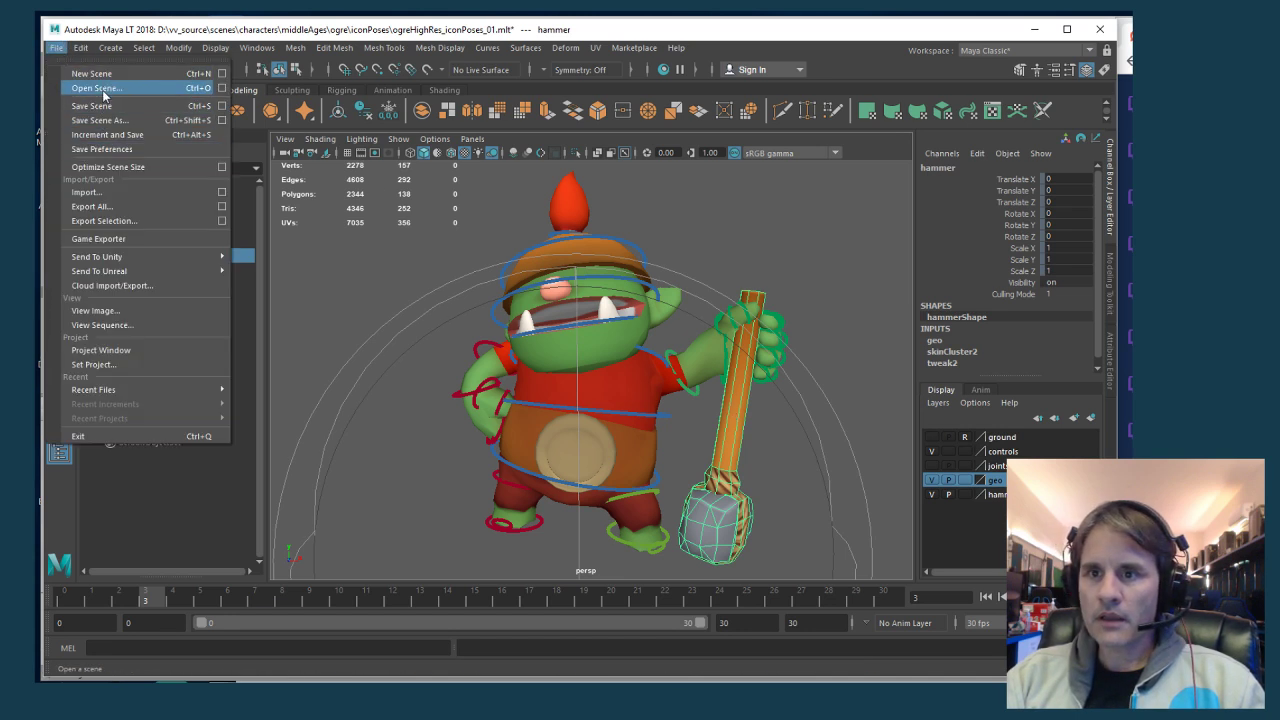
{"action": "left_click", "coordinate": [105, 221]}
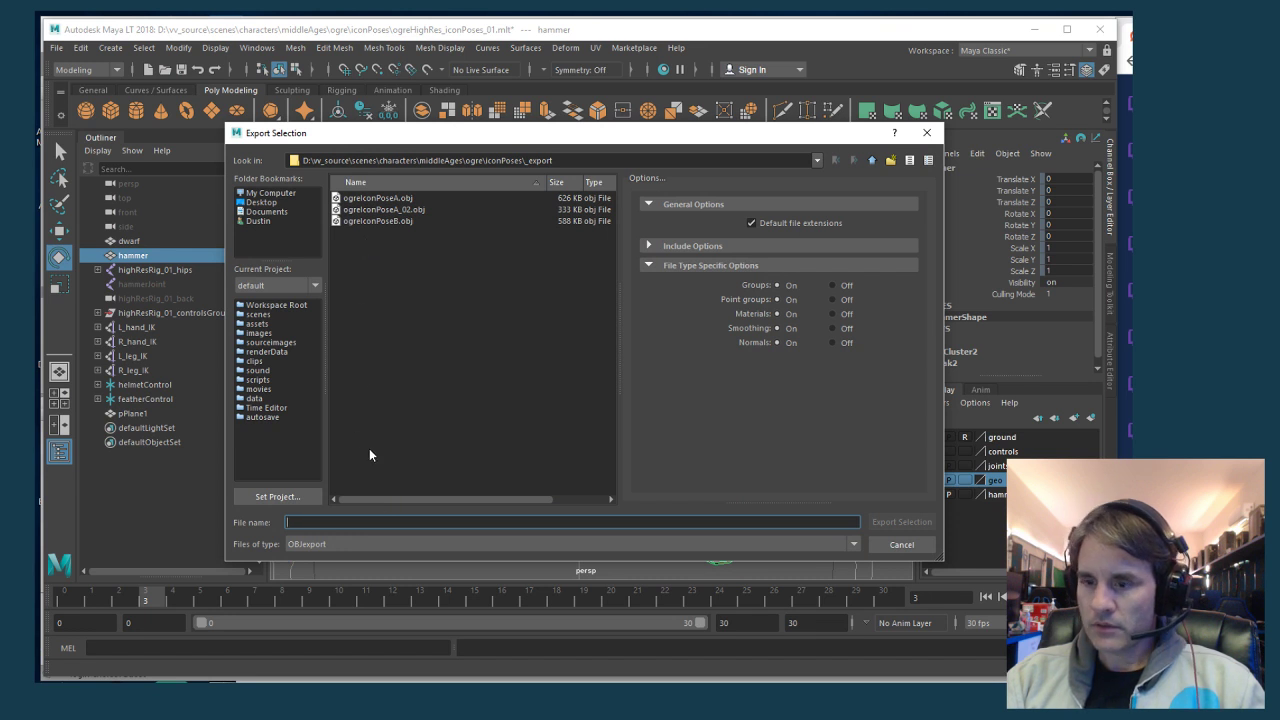
{"action": "type", "text": "og"}
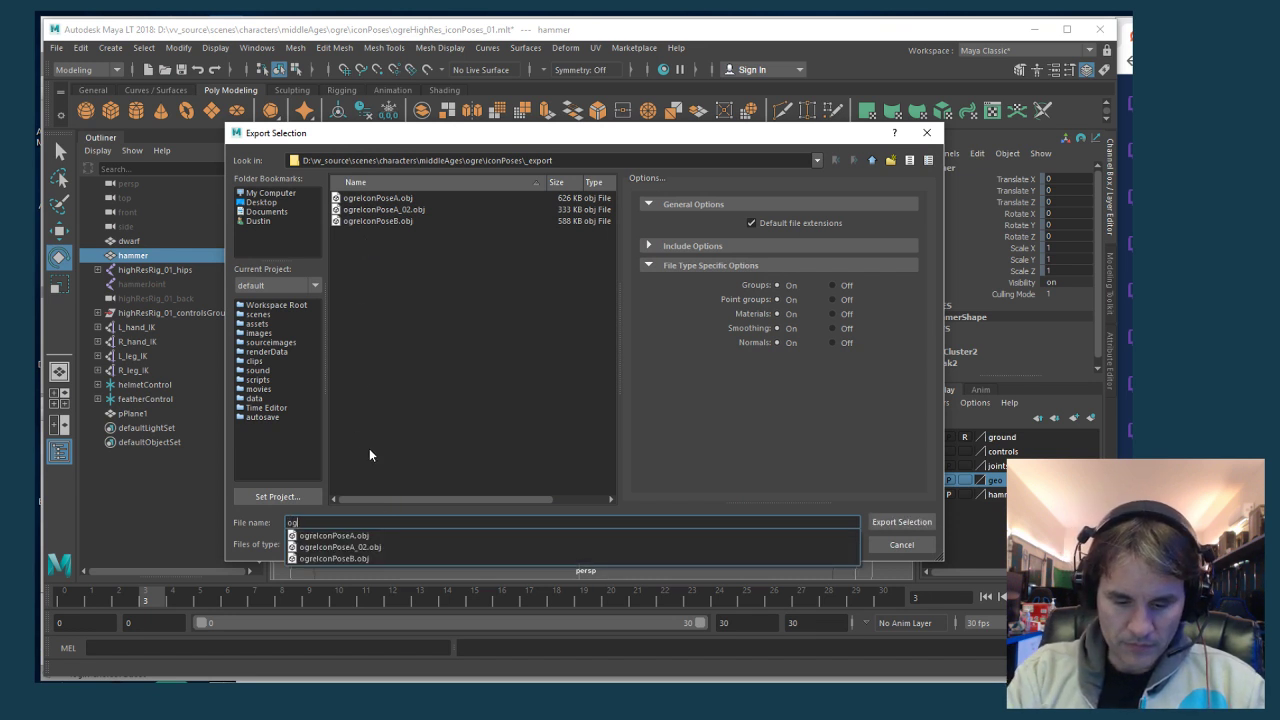
{"action": "type", "text": "reClub"}
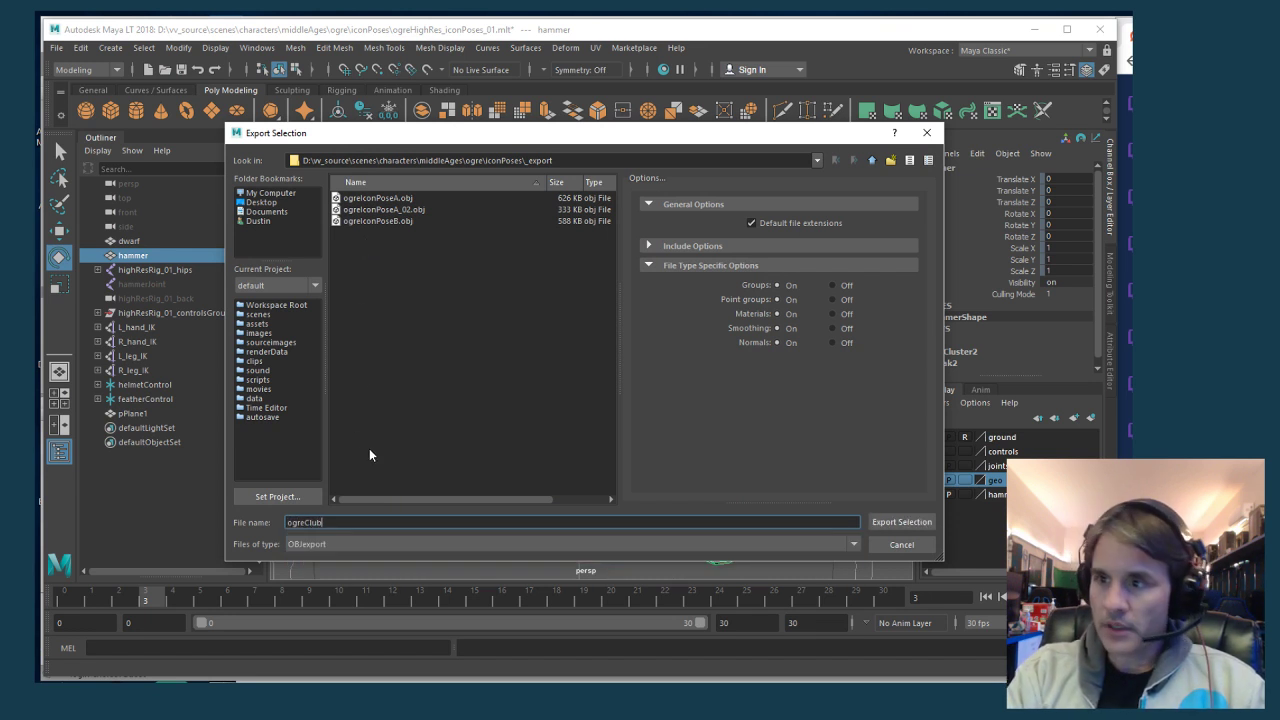
{"action": "type", "text": "PoseB"}
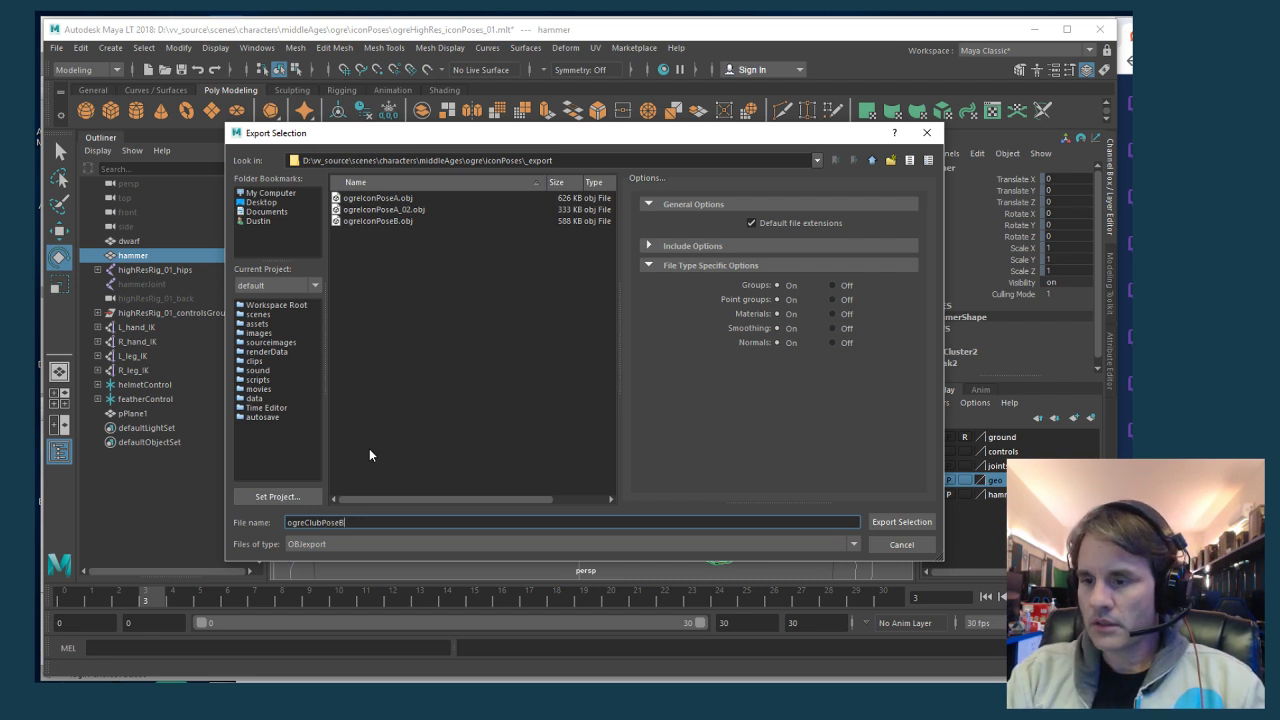
{"action": "key", "text": "Return"}
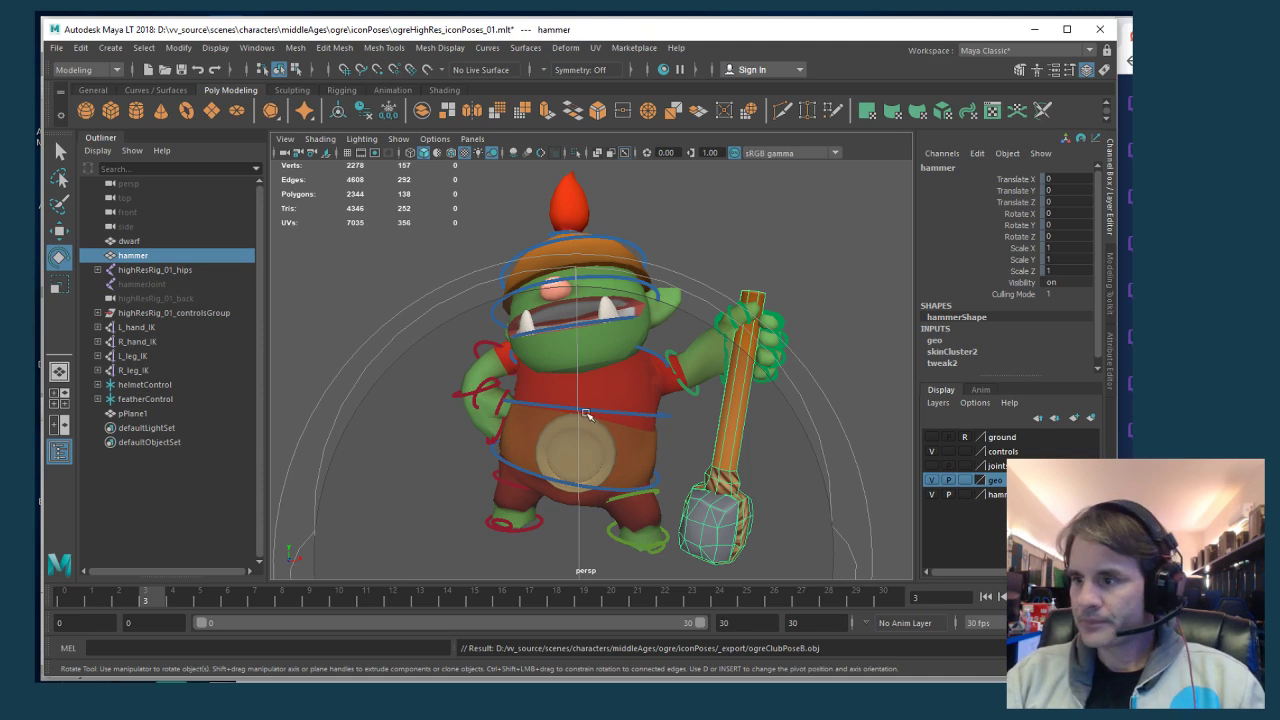
{"action": "key", "text": "alt+Tab"}
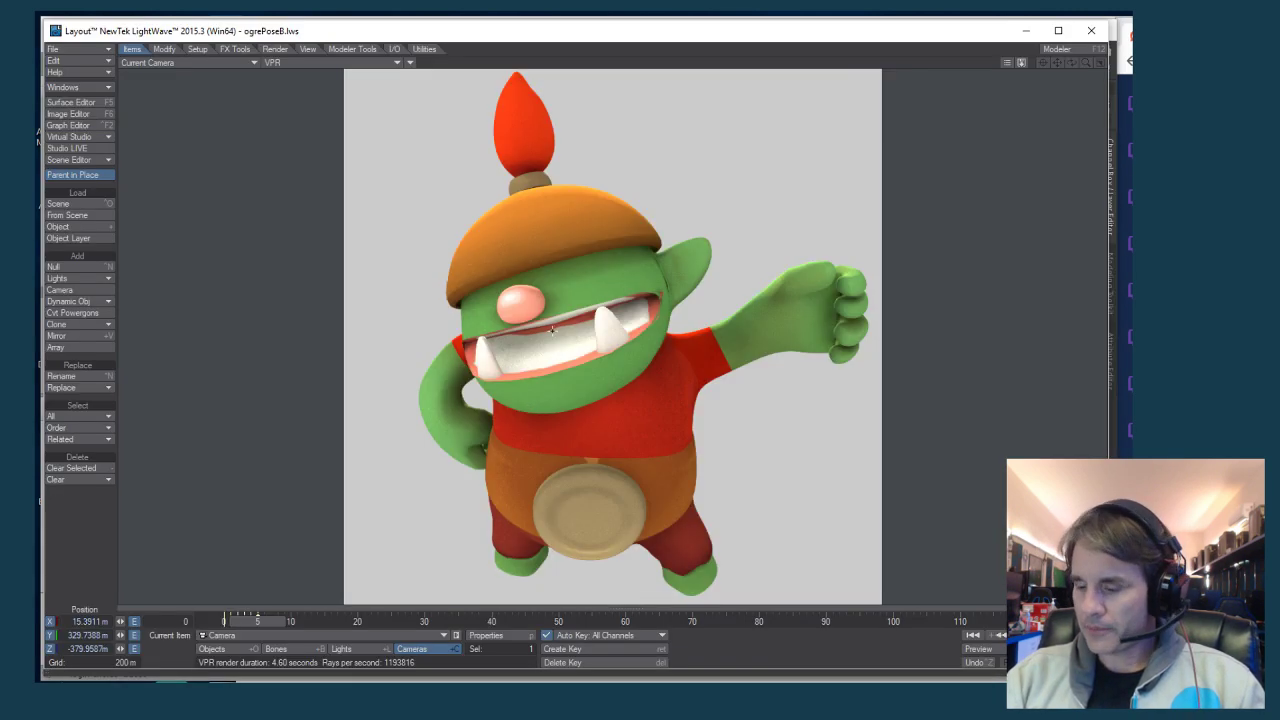
Load the ogreClubPoseB hammer, set its surface diffuse to 100% and enable smoothing
{"action": "key", "text": "plus"}
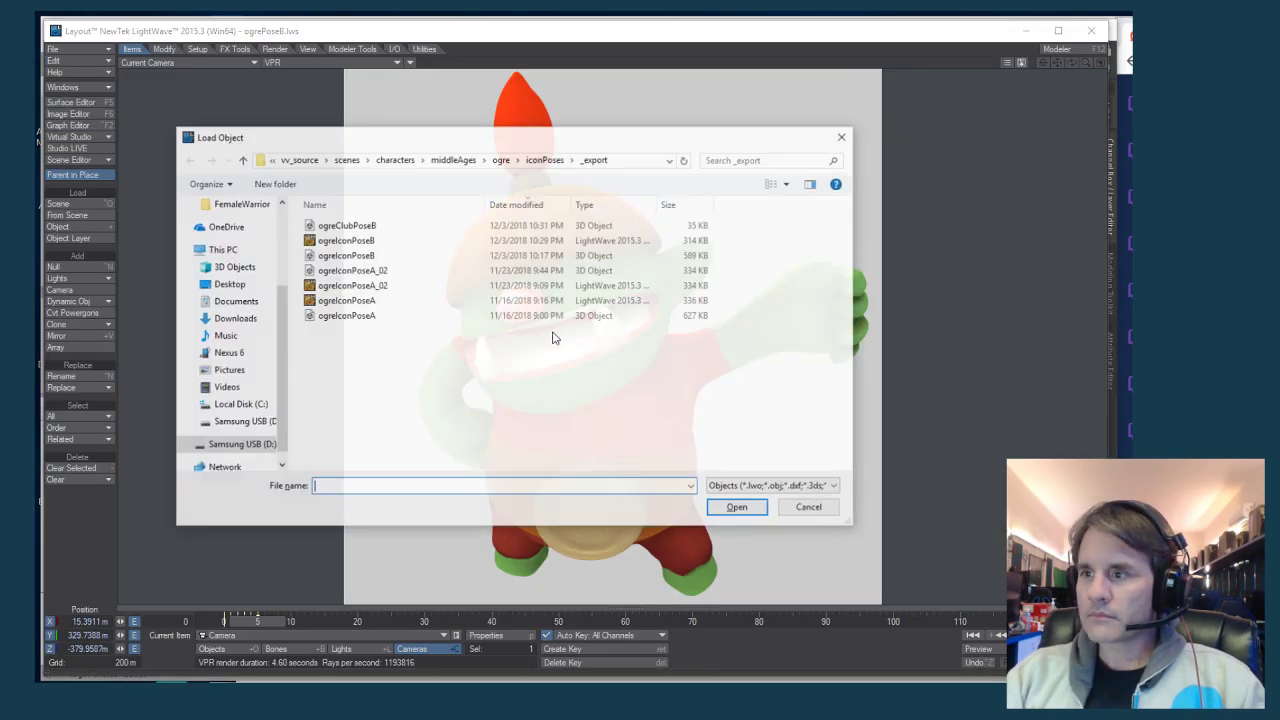
{"action": "double_click", "coordinate": [376, 228]}
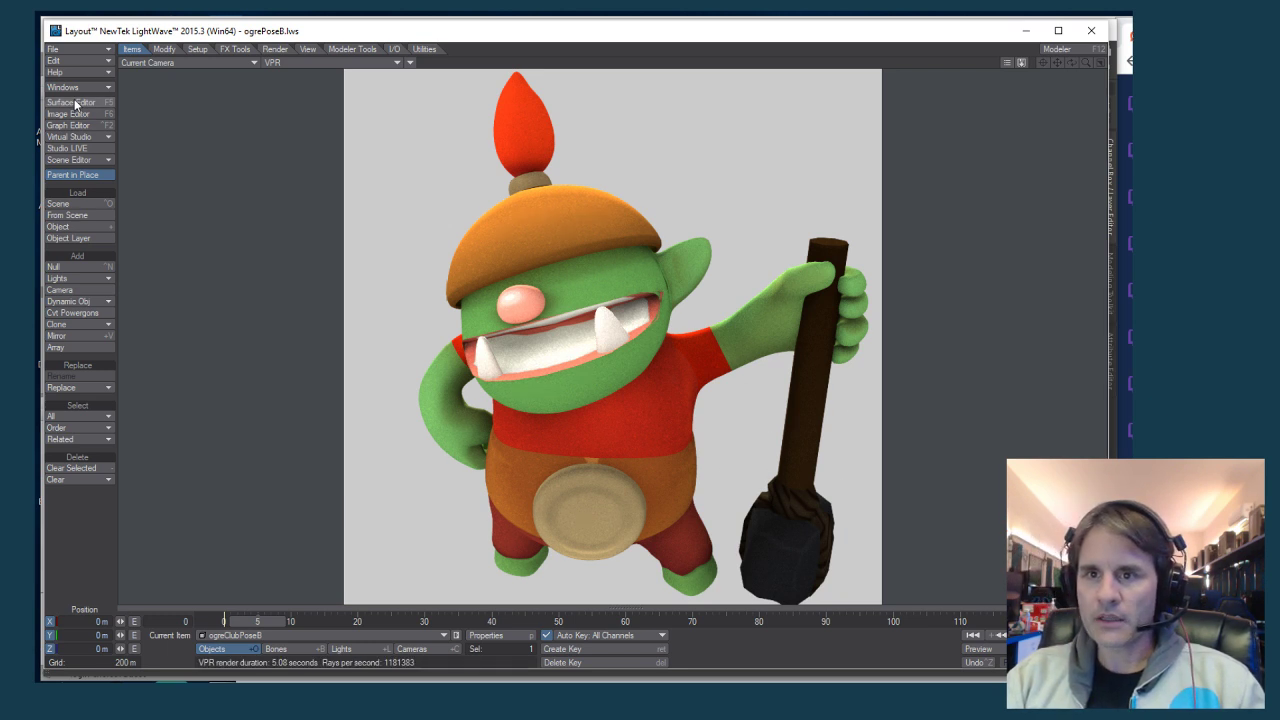
{"action": "left_click", "coordinate": [75, 104]}
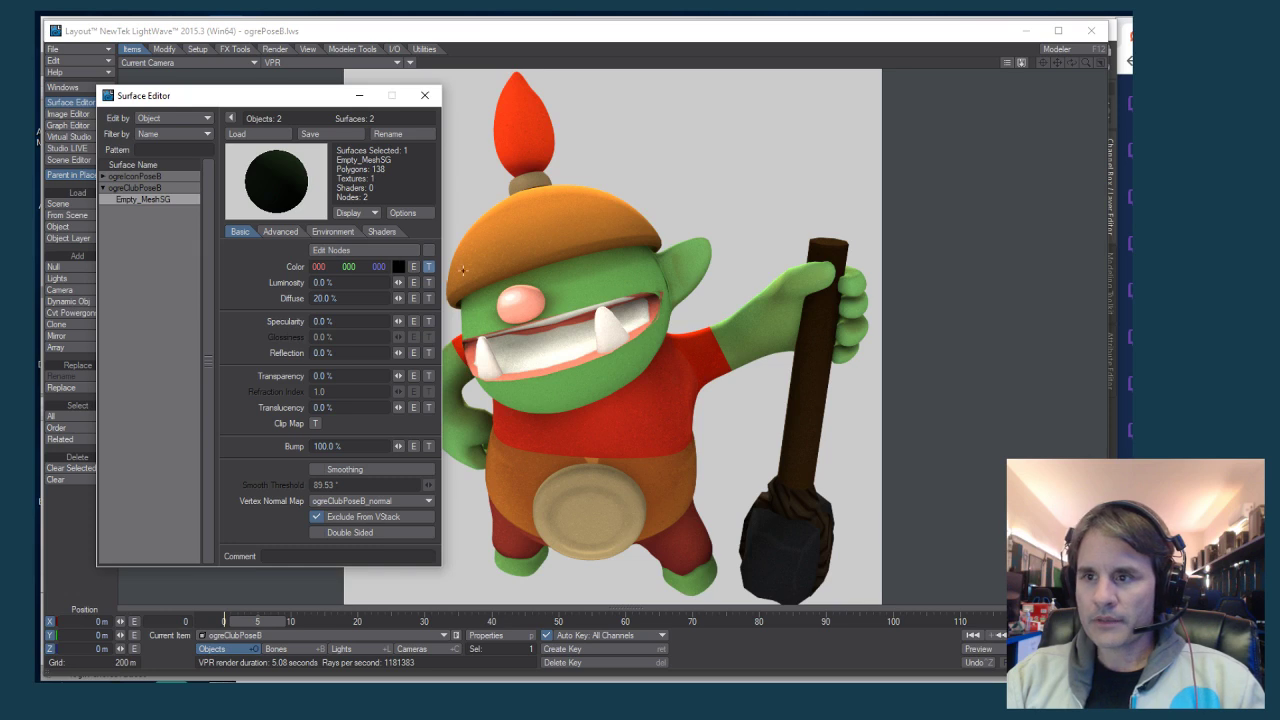
{"action": "left_click_drag", "start_coordinate": [400, 297], "coordinate": [450, 297]}
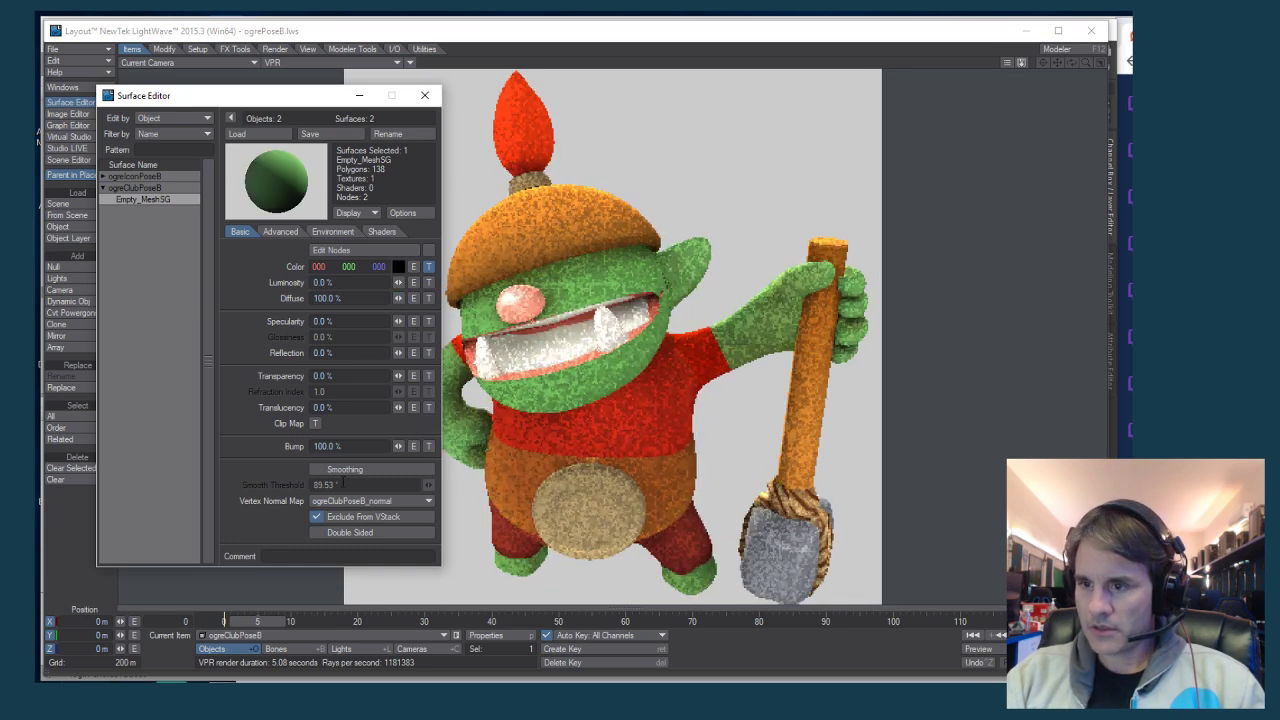
{"action": "left_click", "coordinate": [350, 469]}
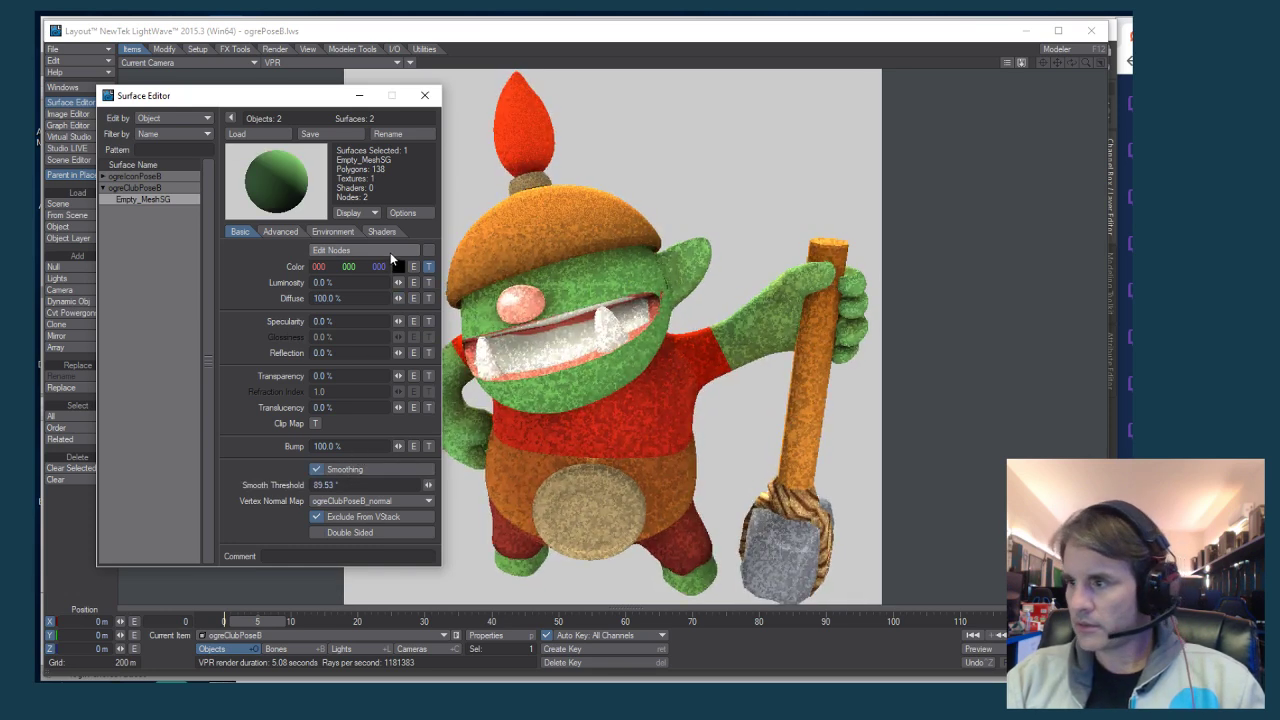
{"action": "left_click", "coordinate": [424, 95]}
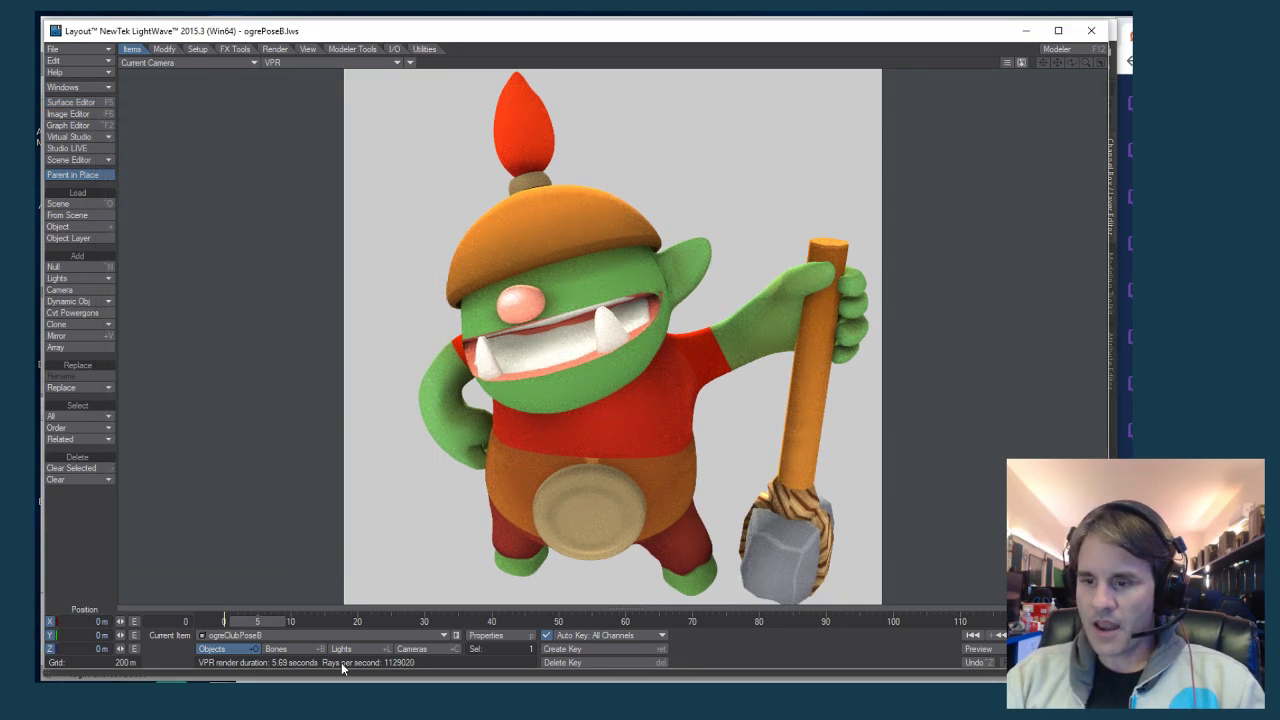
Move the camera slightly, switch to Rotate, then go to Maya LT
{"action": "left_click", "coordinate": [412, 649]}
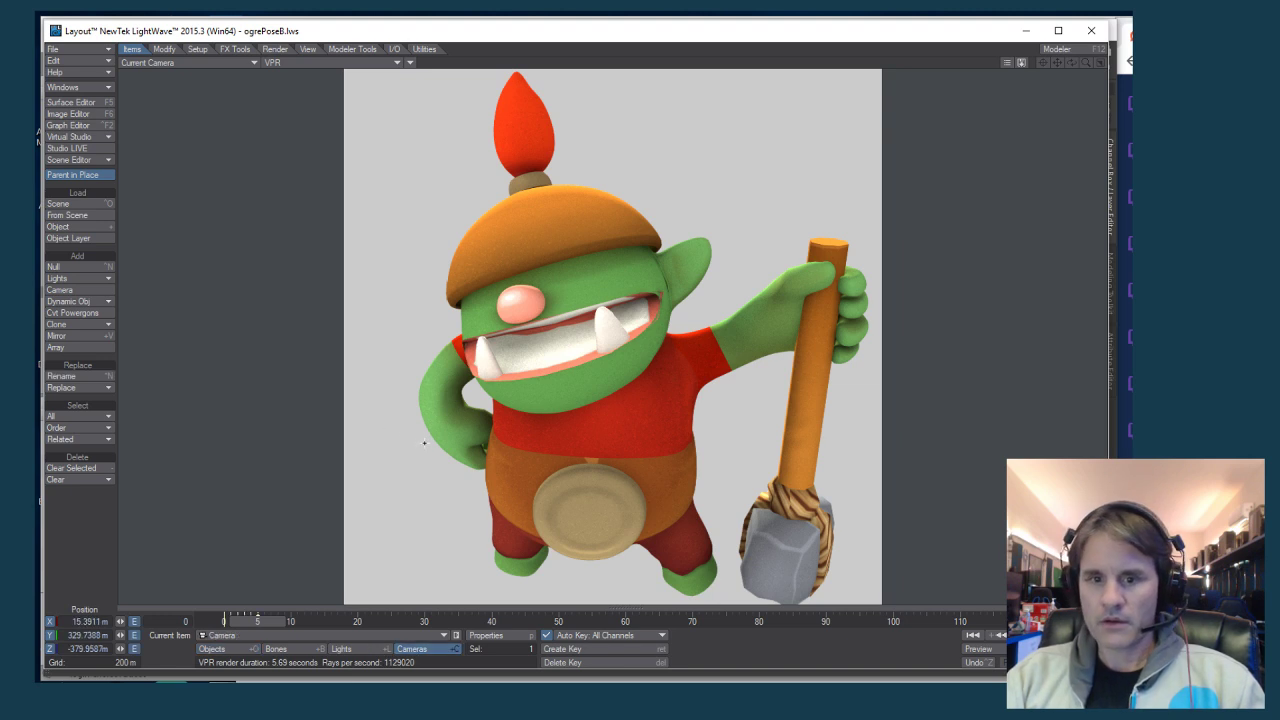
{"action": "left_click_drag", "start_coordinate": [424, 443], "coordinate": [442, 426]}
{"action": "key", "text": "y"}
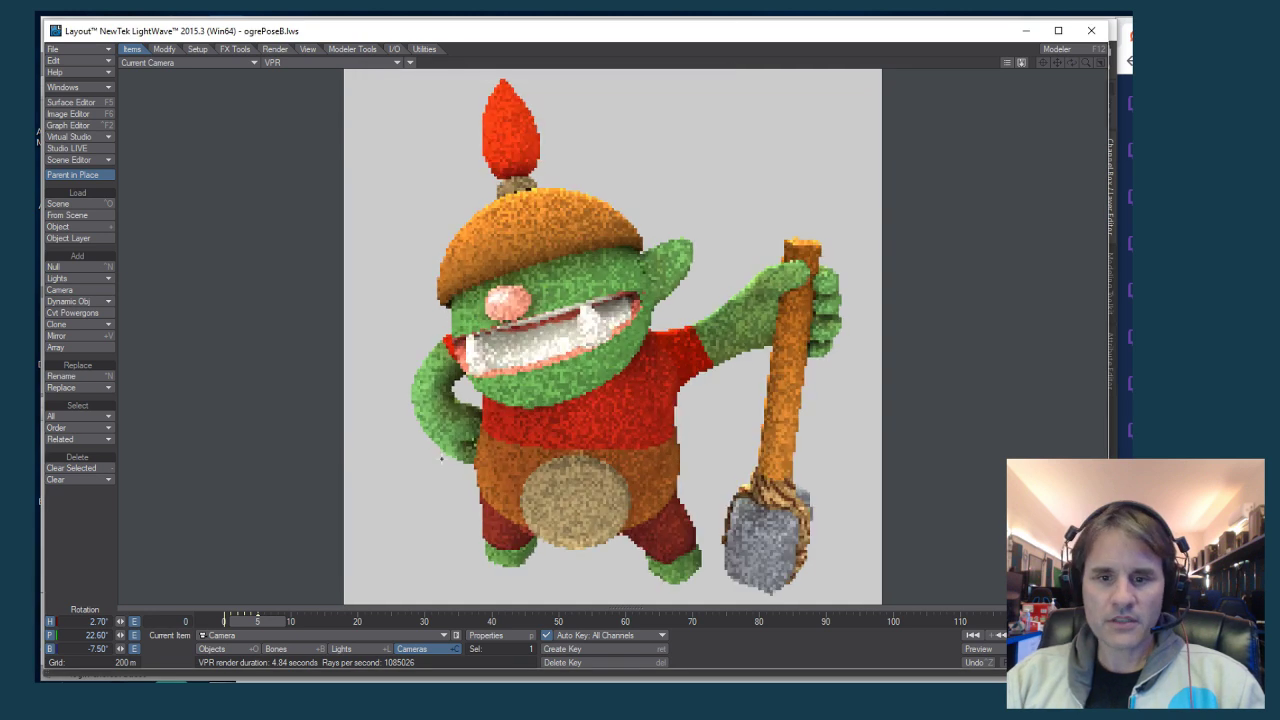
{"action": "key", "text": "alt+Tab"}
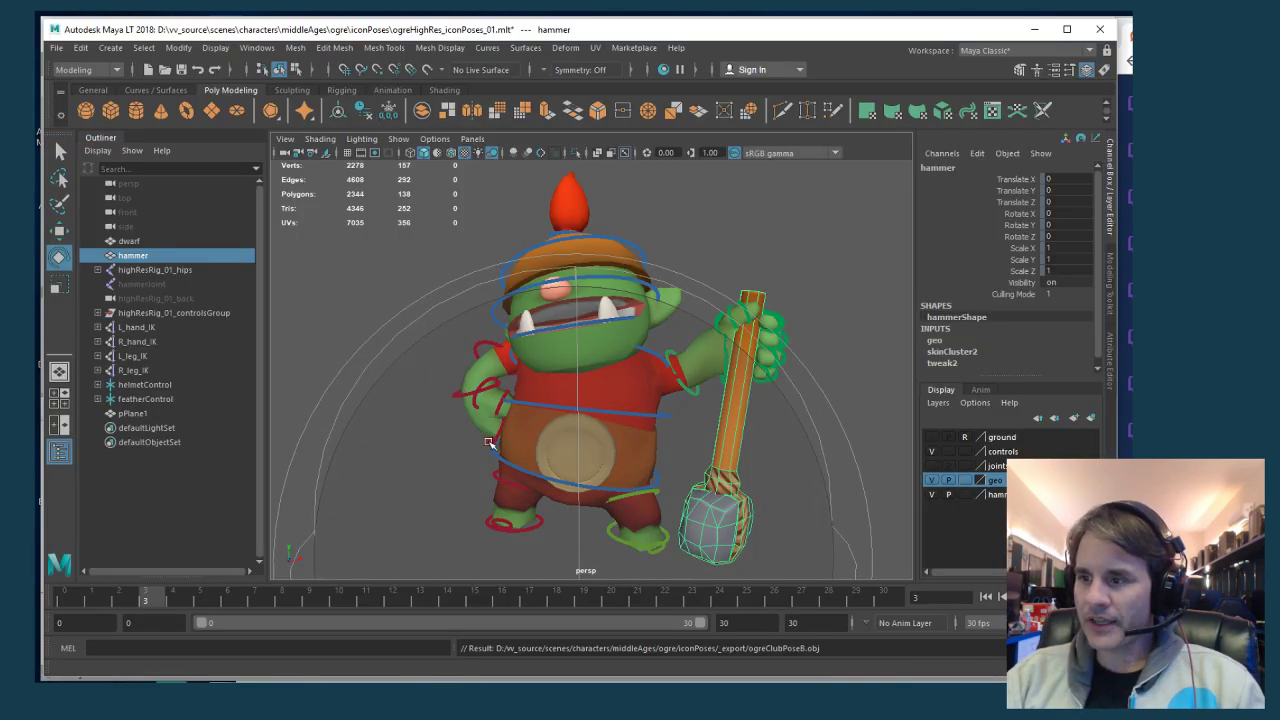
Select IK_hand_right and move it down to lower the ogre's right hand on frame 3
{"action": "left_click_drag", "start_coordinate": [400, 312], "coordinate": [467, 337], "text": "alt"}
{"action": "scroll", "coordinate": [467, 360], "scroll_direction": "up", "scroll_amount": 2}
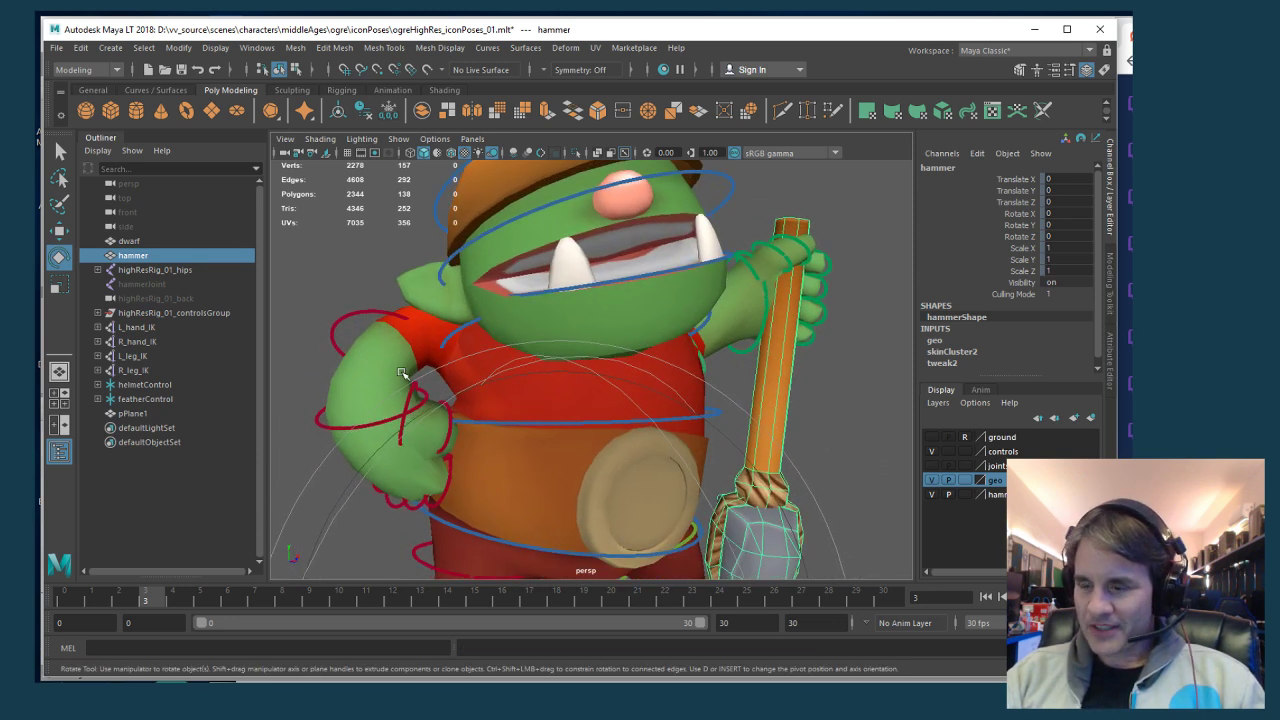
{"action": "left_click", "coordinate": [318, 426]}
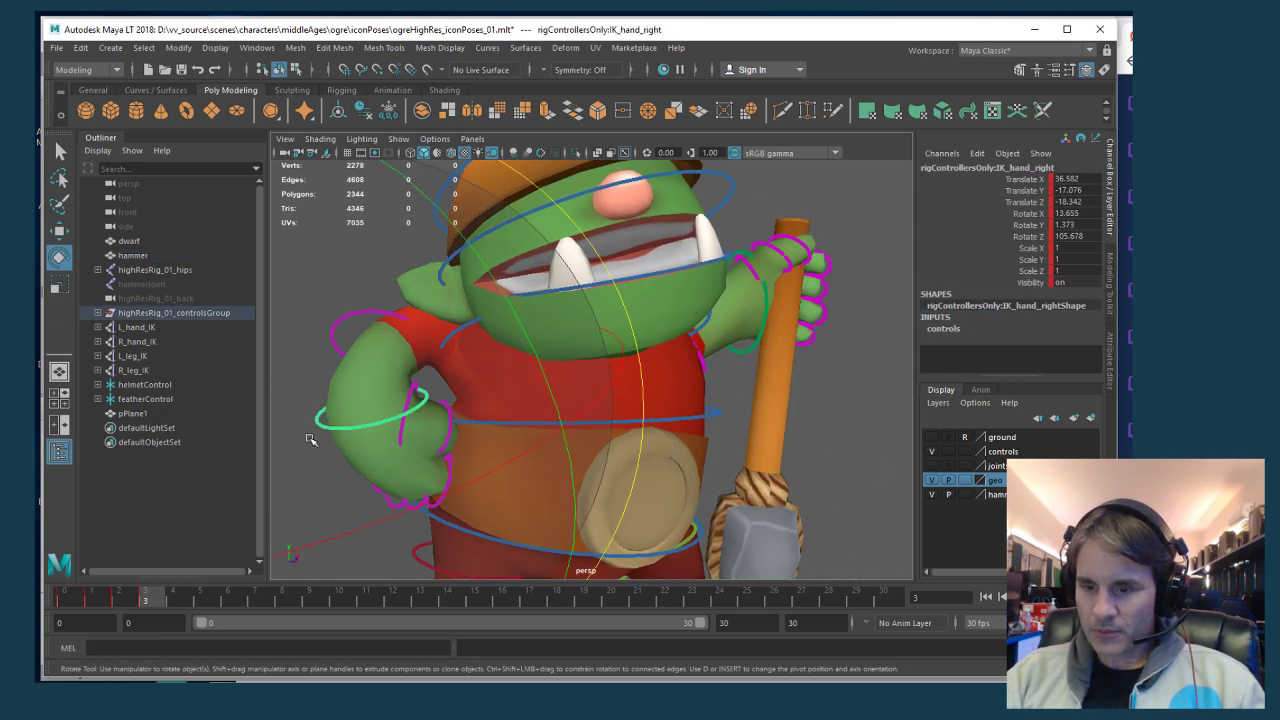
{"action": "scroll", "coordinate": [310, 440], "scroll_direction": "up", "scroll_amount": 2}
{"action": "scroll", "coordinate": [309, 437], "scroll_direction": "down", "scroll_amount": 1}
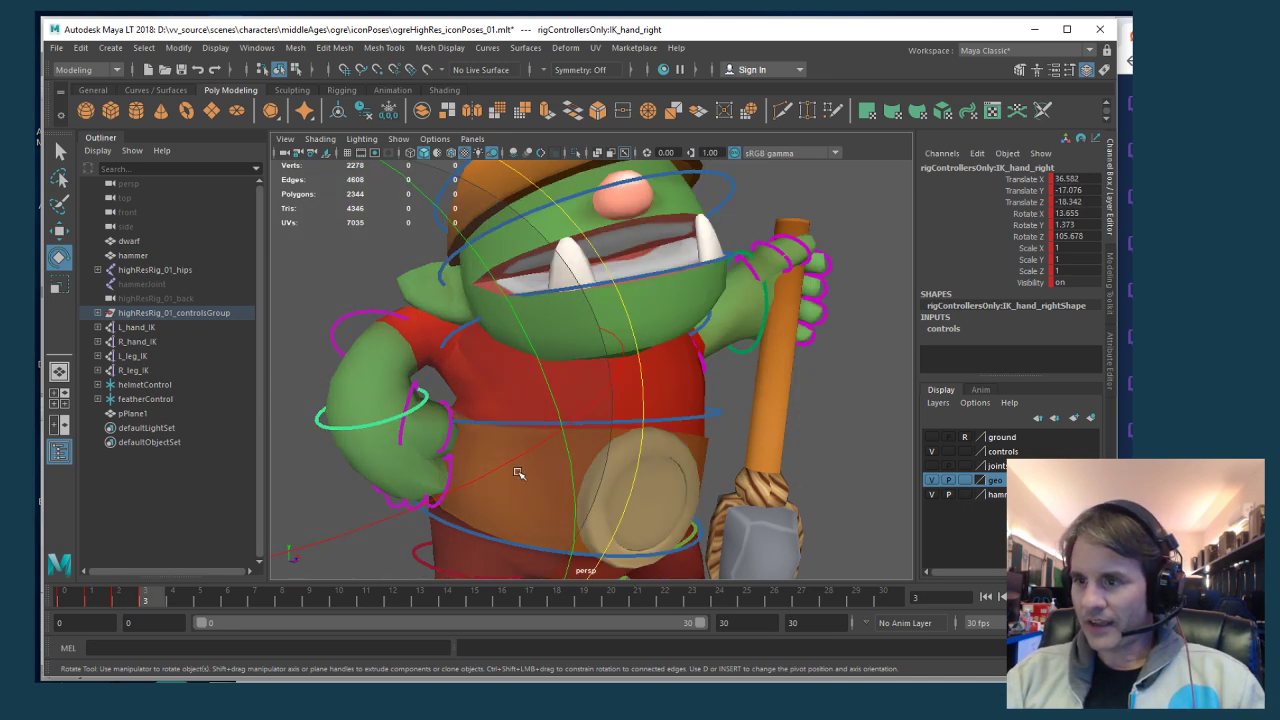
{"action": "left_click_drag", "start_coordinate": [517, 469], "coordinate": [457, 434], "text": "alt"}
{"action": "scroll", "coordinate": [590, 421], "scroll_direction": "down", "scroll_amount": 3}
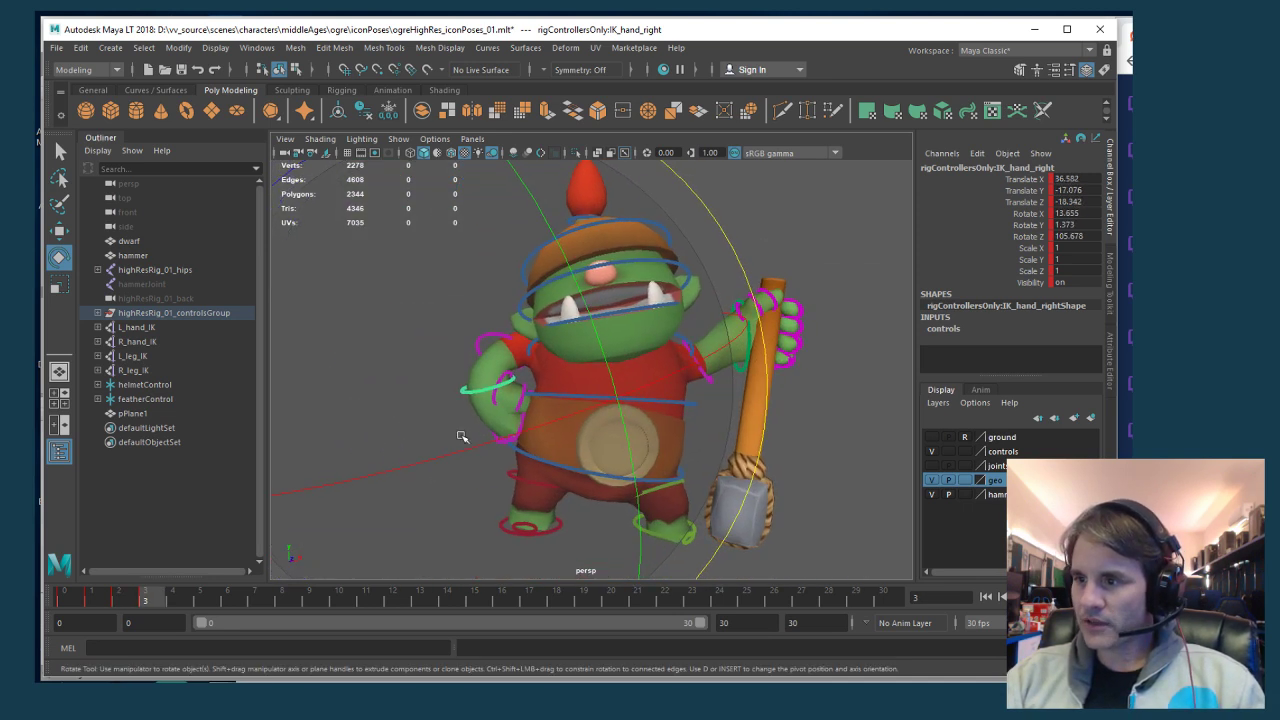
{"action": "key", "text": "w"}
{"action": "scroll", "coordinate": [507, 421], "scroll_direction": "up", "scroll_amount": 3}
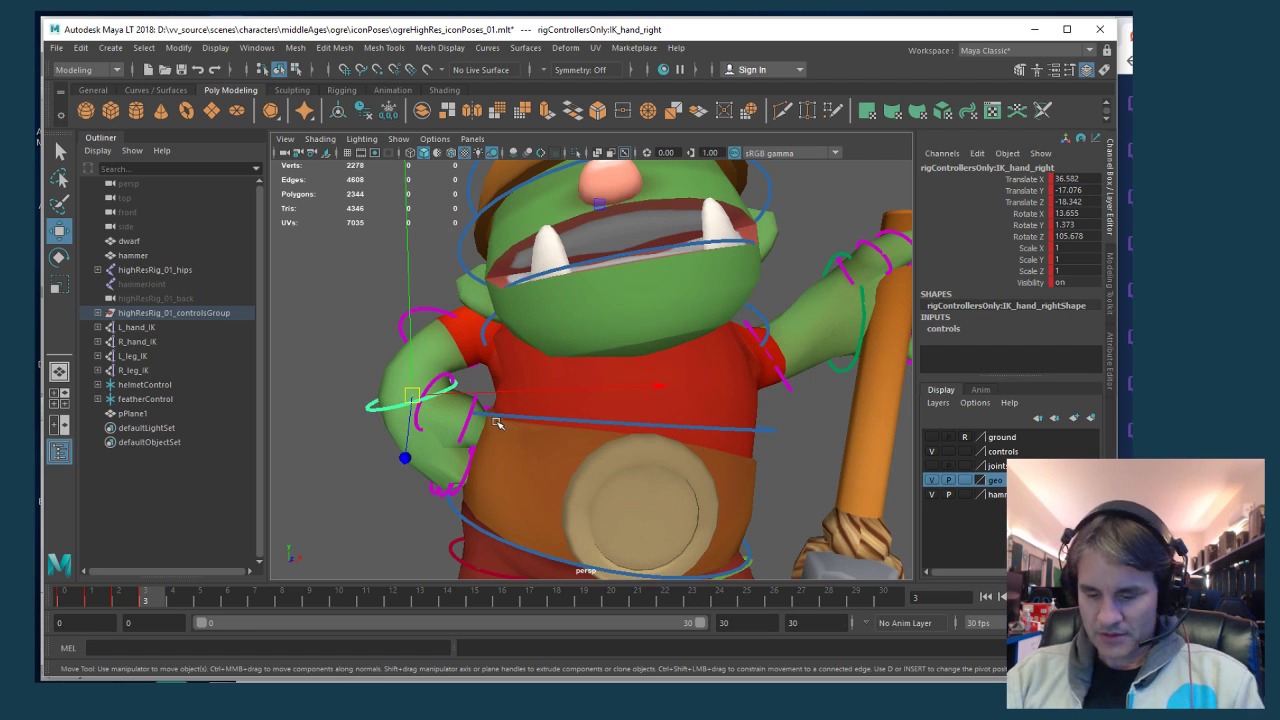
{"action": "key", "text": "period"}
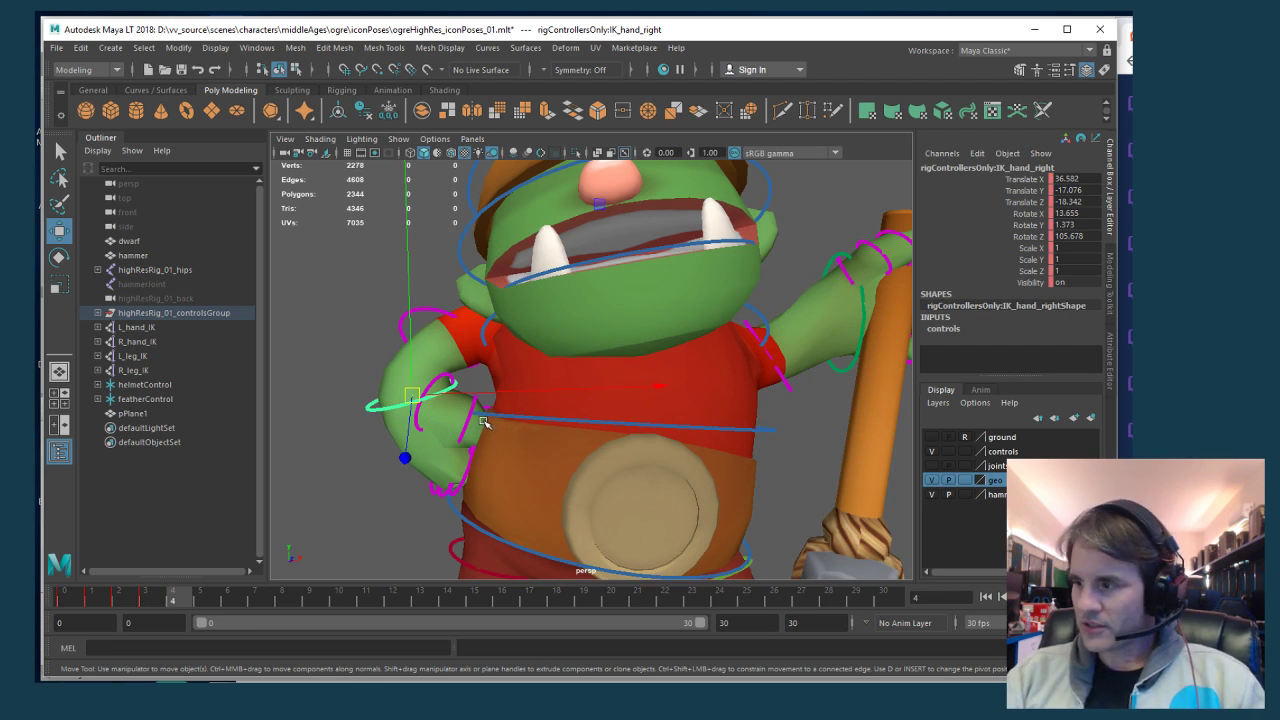
{"action": "key", "text": "comma"}
{"action": "key", "text": "comma"}
{"action": "key", "text": "period"}
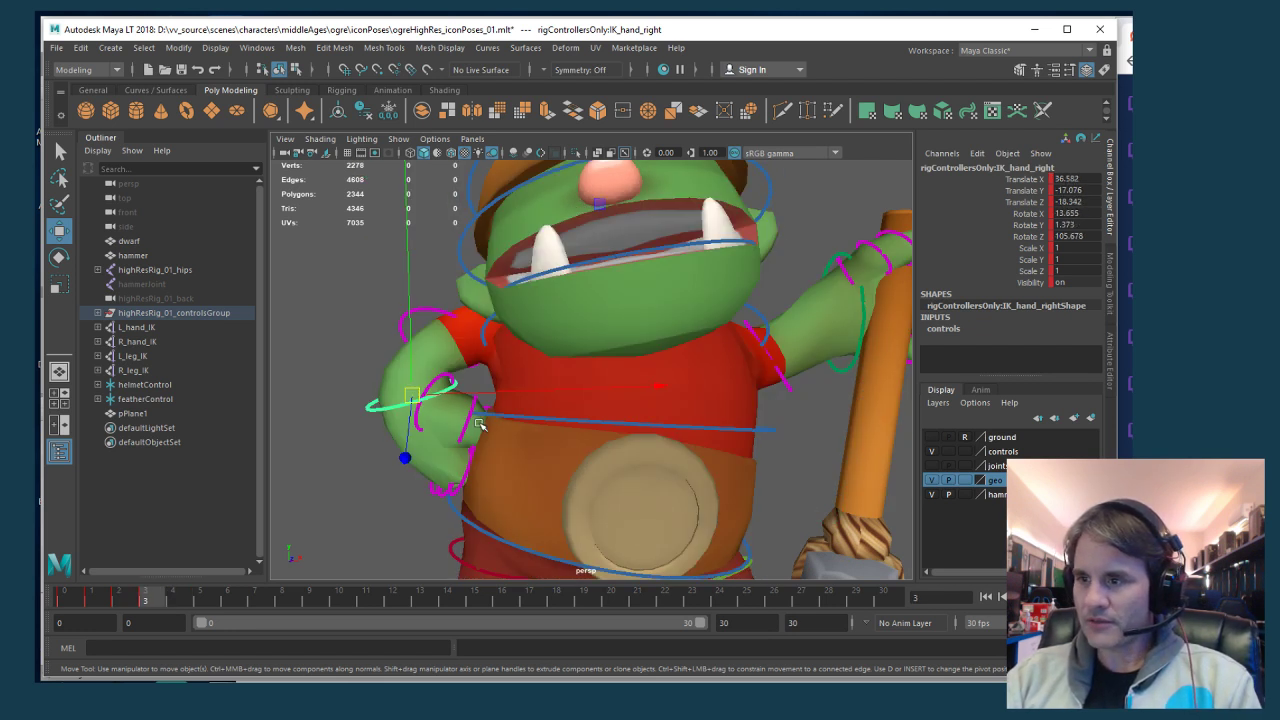
{"action": "middle_click_drag", "start_coordinate": [479, 425], "coordinate": [477, 392]}
Select chestUpper and rotate the ogre's upper chest
{"action": "left_click", "coordinate": [484, 335]}
{"action": "left_click_drag", "start_coordinate": [484, 335], "coordinate": [571, 437], "text": "alt"}
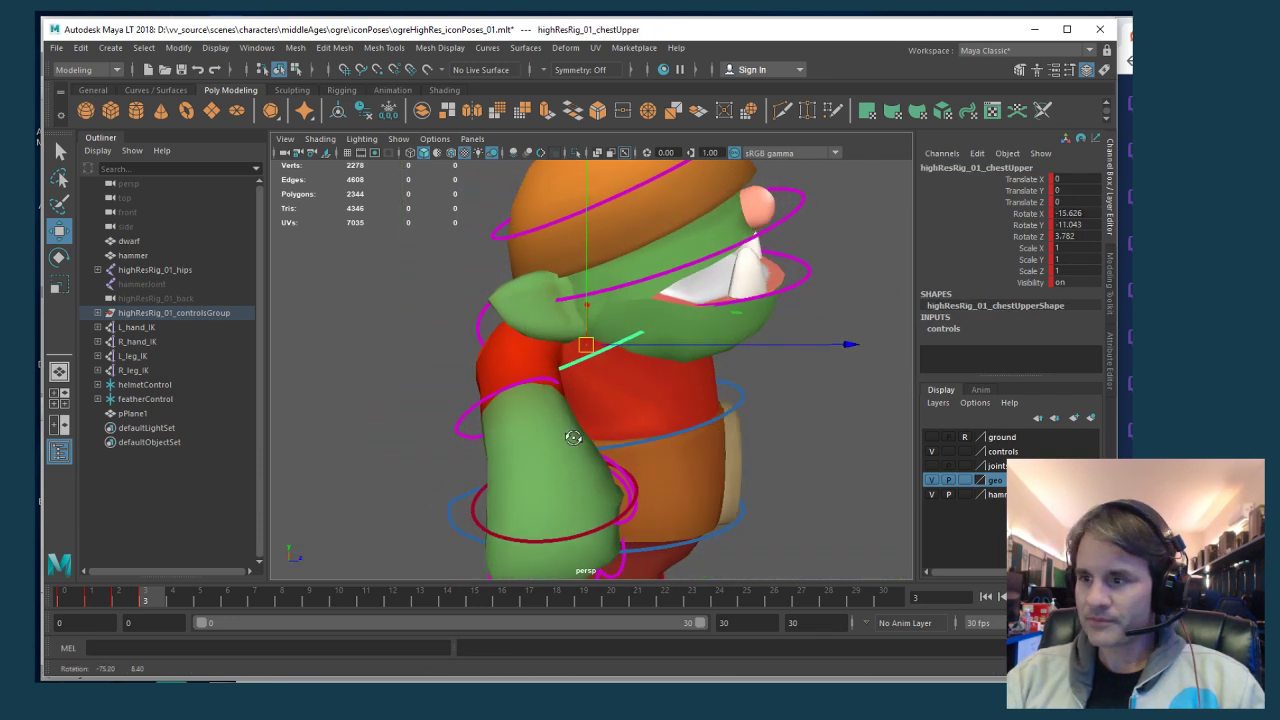
{"action": "key", "text": "e"}
{"action": "middle_click_drag", "start_coordinate": [571, 437], "coordinate": [528, 424]}
Select IK_shoulder_right, rotate it, and switch to Move to reposition it
{"action": "left_click_drag", "start_coordinate": [528, 424], "coordinate": [570, 420], "text": "alt"}
{"action": "key", "text": "w"}
{"action": "left_click", "coordinate": [557, 345]}
{"action": "left_click", "coordinate": [562, 334]}
{"action": "key", "text": "e"}
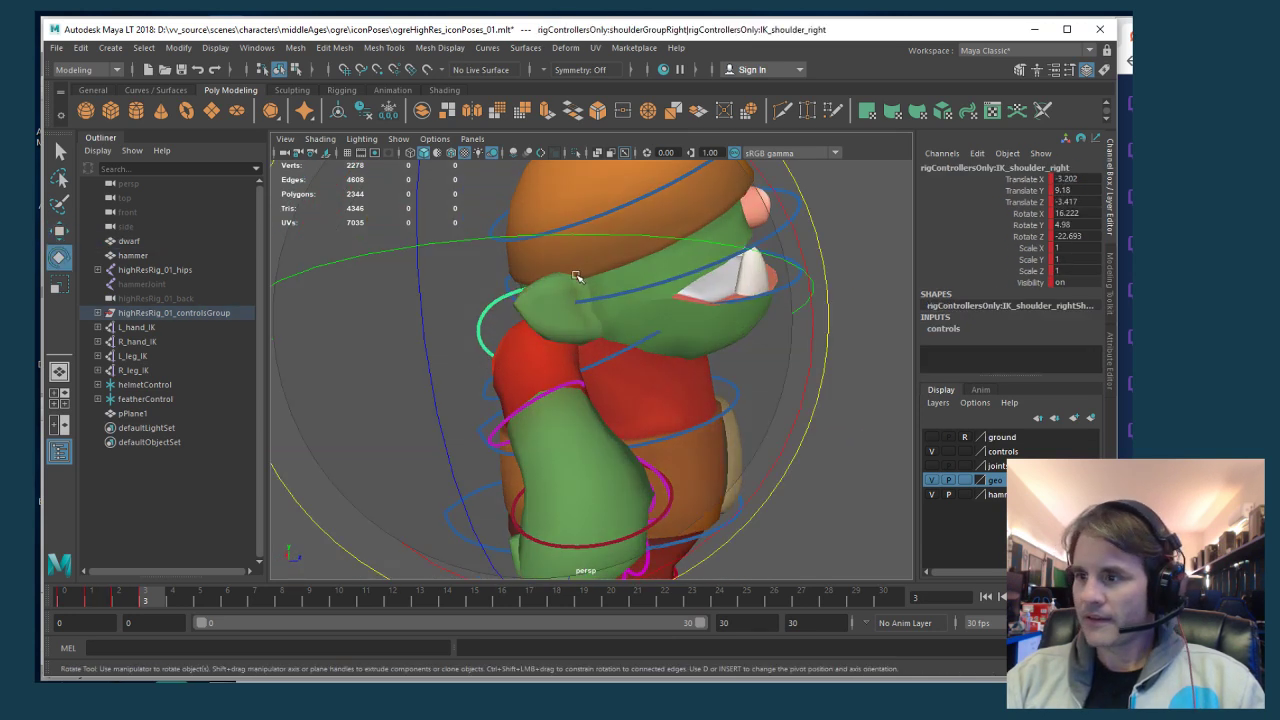
{"action": "middle_click_drag", "start_coordinate": [570, 420], "coordinate": [591, 443]}
{"action": "left_click_drag", "start_coordinate": [591, 443], "coordinate": [574, 417], "text": "alt"}
{"action": "key", "text": "w"}
{"action": "scroll", "coordinate": [597, 398], "scroll_direction": "down", "scroll_amount": 5}
Select the ogre body mesh and save the Maya LT scene
{"action": "left_click", "coordinate": [621, 384]}
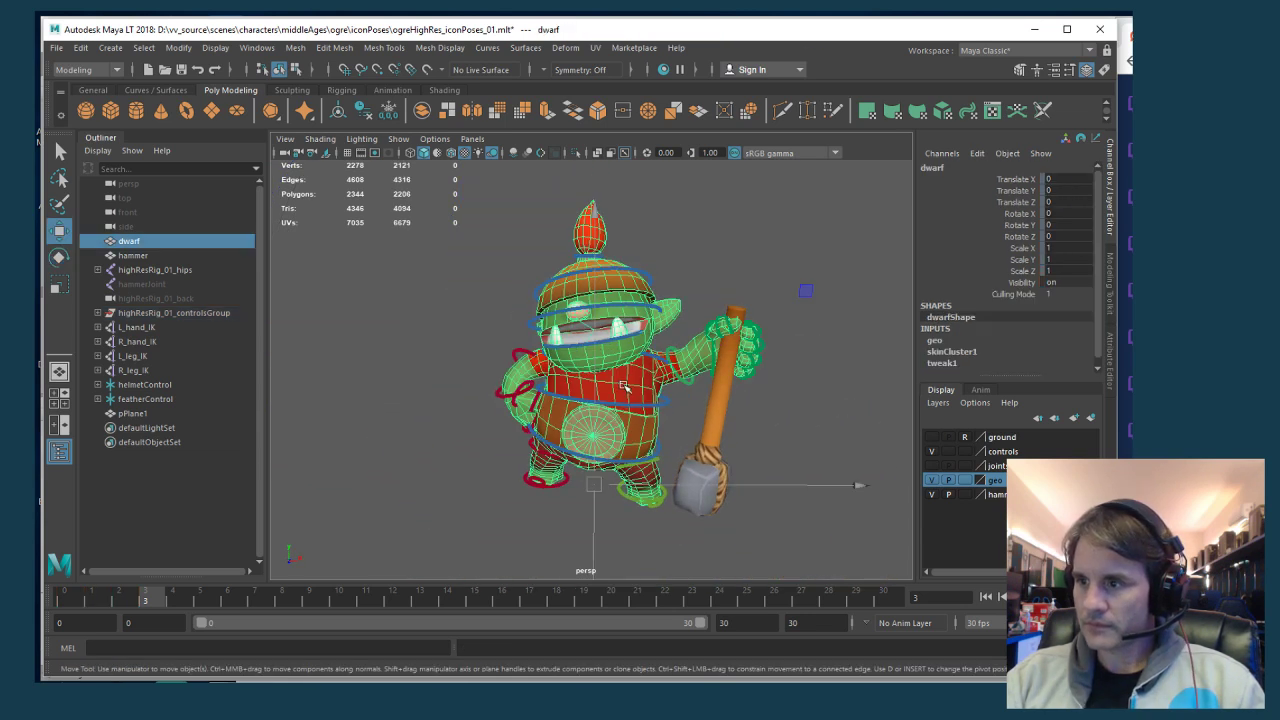
{"action": "key", "text": "q"}
{"action": "key", "text": "ctrl+s"}
Export the selected mesh over ogreIconPoseB.obj, confirm overwrite, and return to LightWave
{"action": "left_click", "coordinate": [57, 47]}
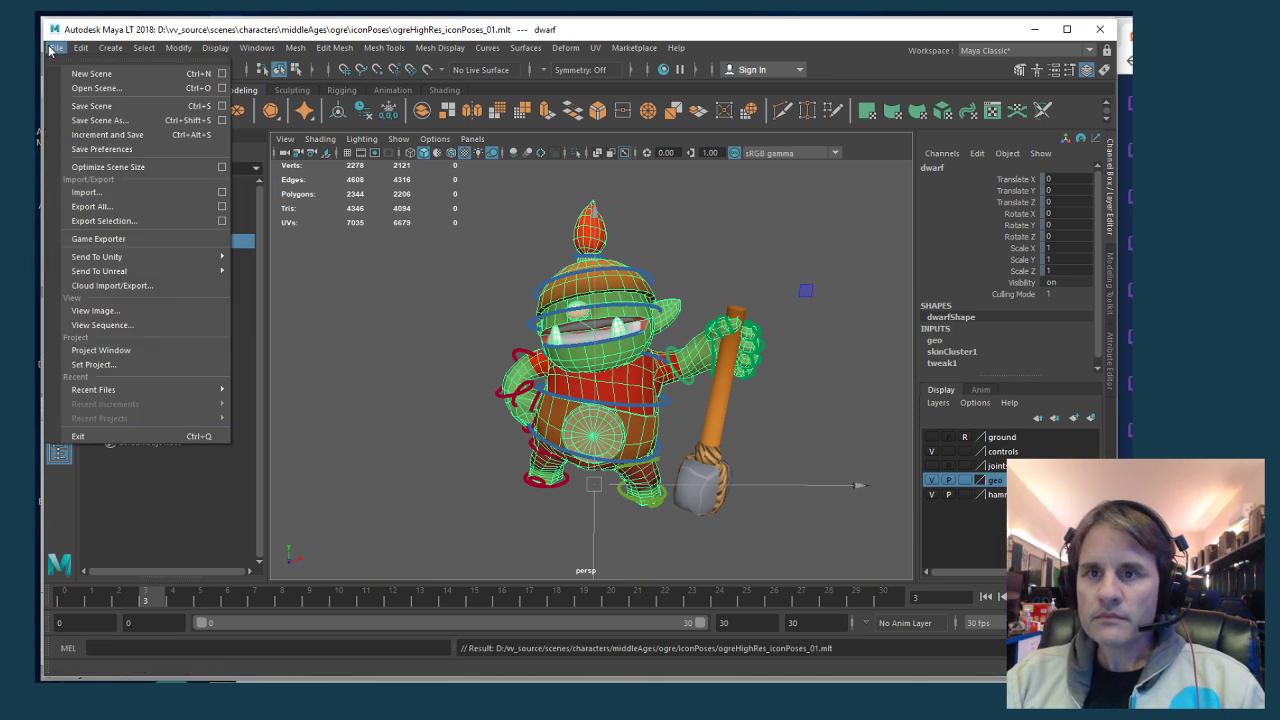
{"action": "left_click", "coordinate": [226, 221]}
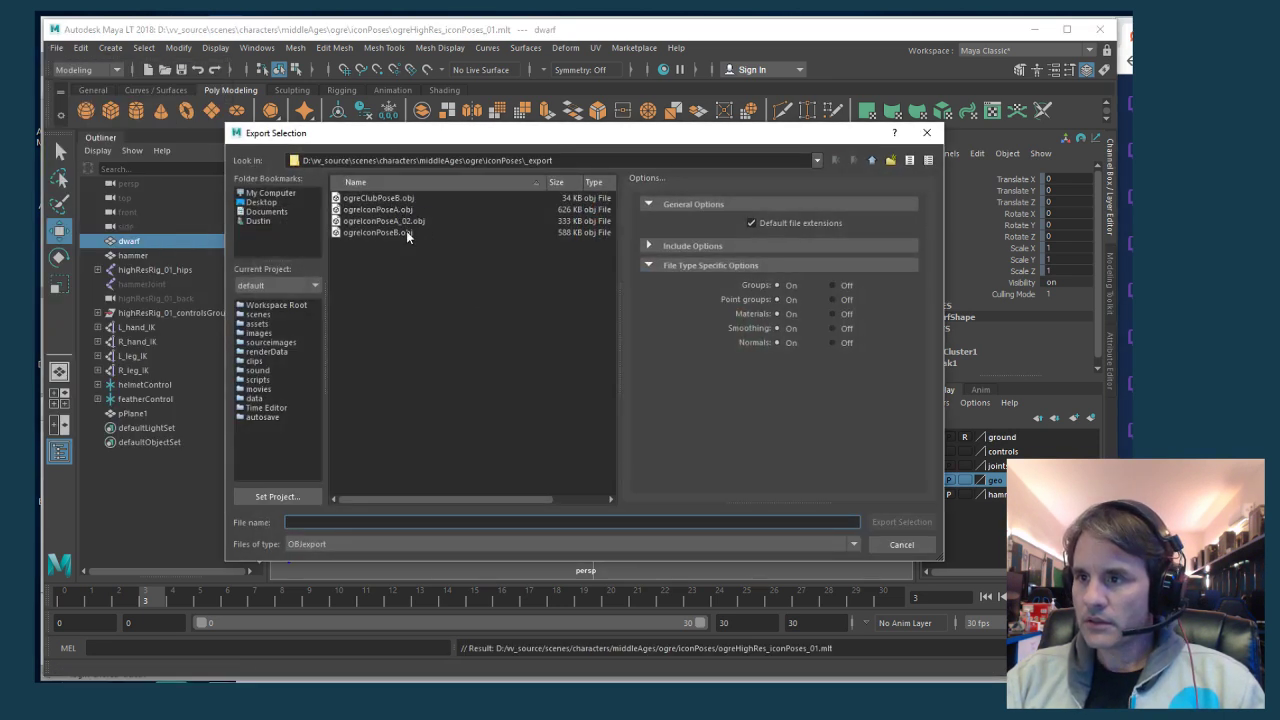
{"action": "left_click", "coordinate": [402, 232]}
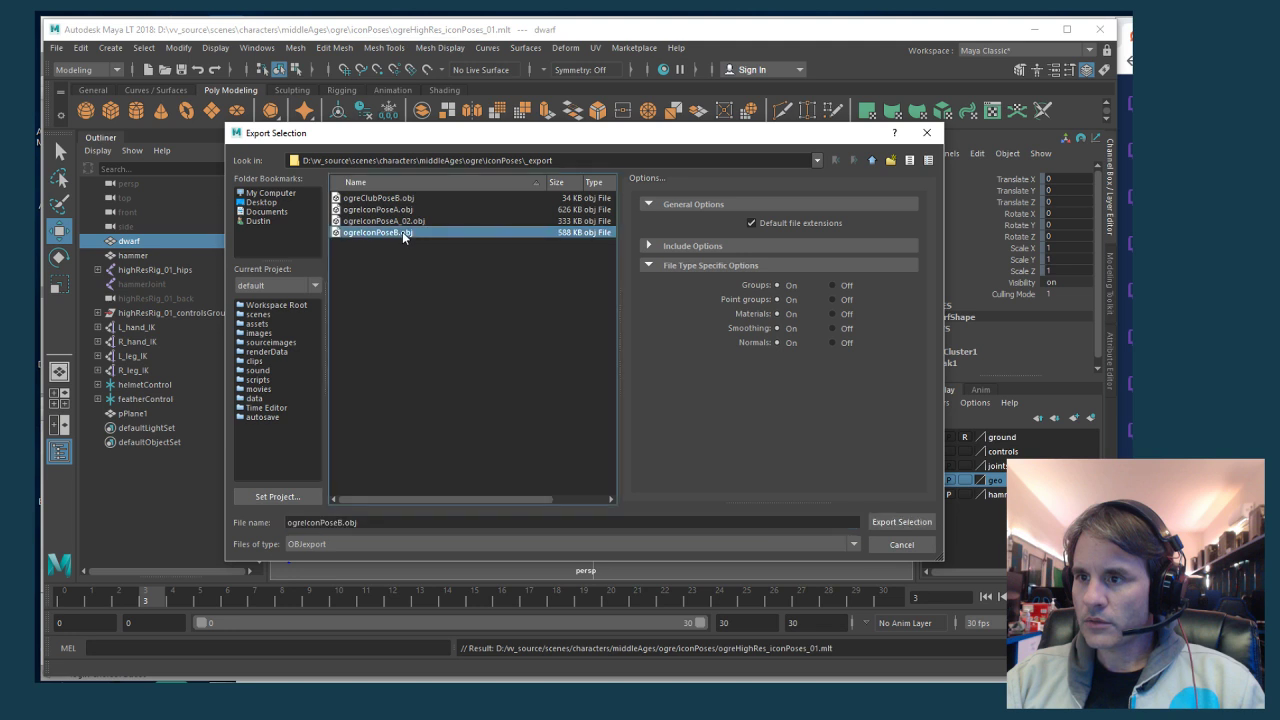
{"action": "left_click", "coordinate": [892, 521]}
{"action": "left_click", "coordinate": [550, 370]}
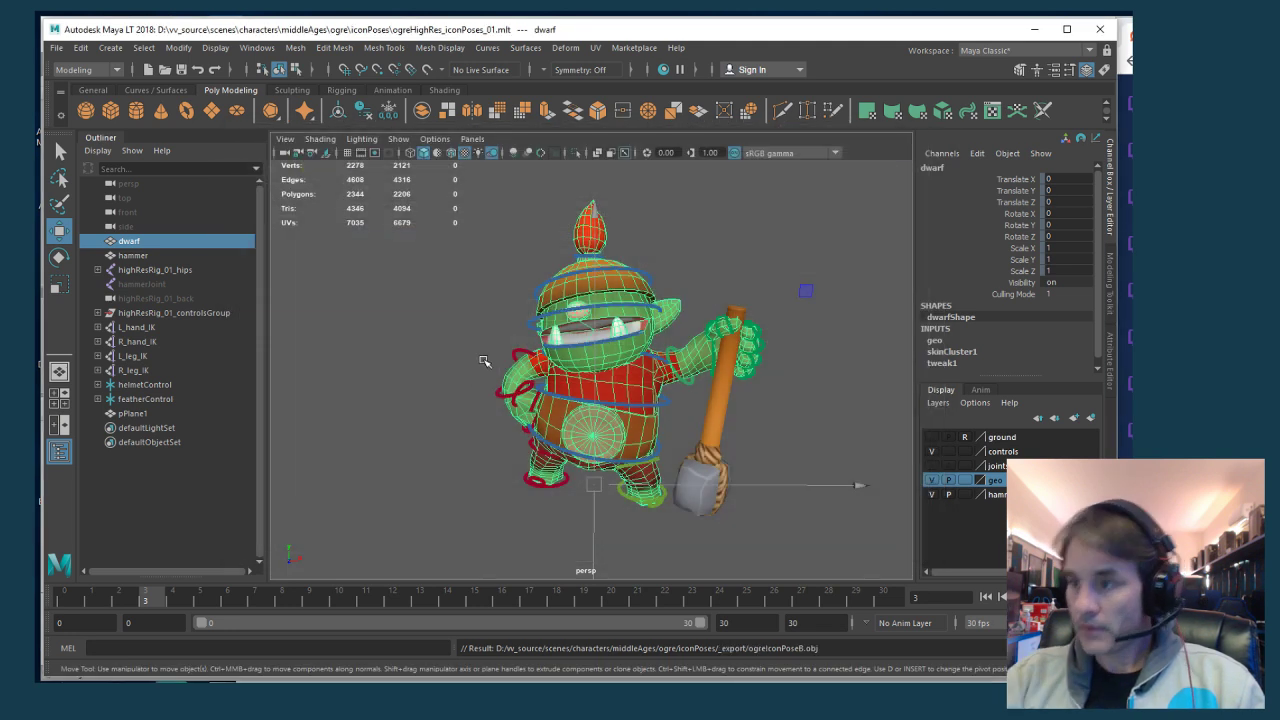
{"action": "key", "text": "alt+Tab"}
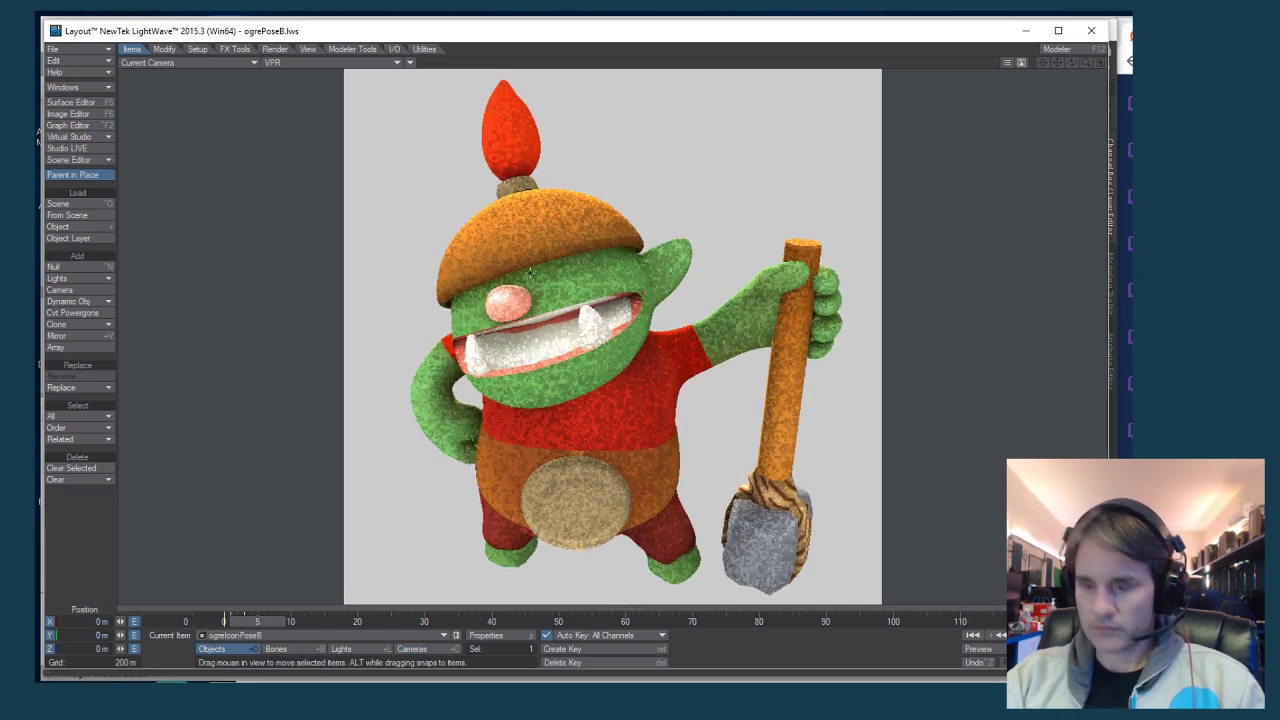
Check the scene statistics, then replace the ogre with the exported ogreIconPoseB object
{"action": "key", "text": "w"}
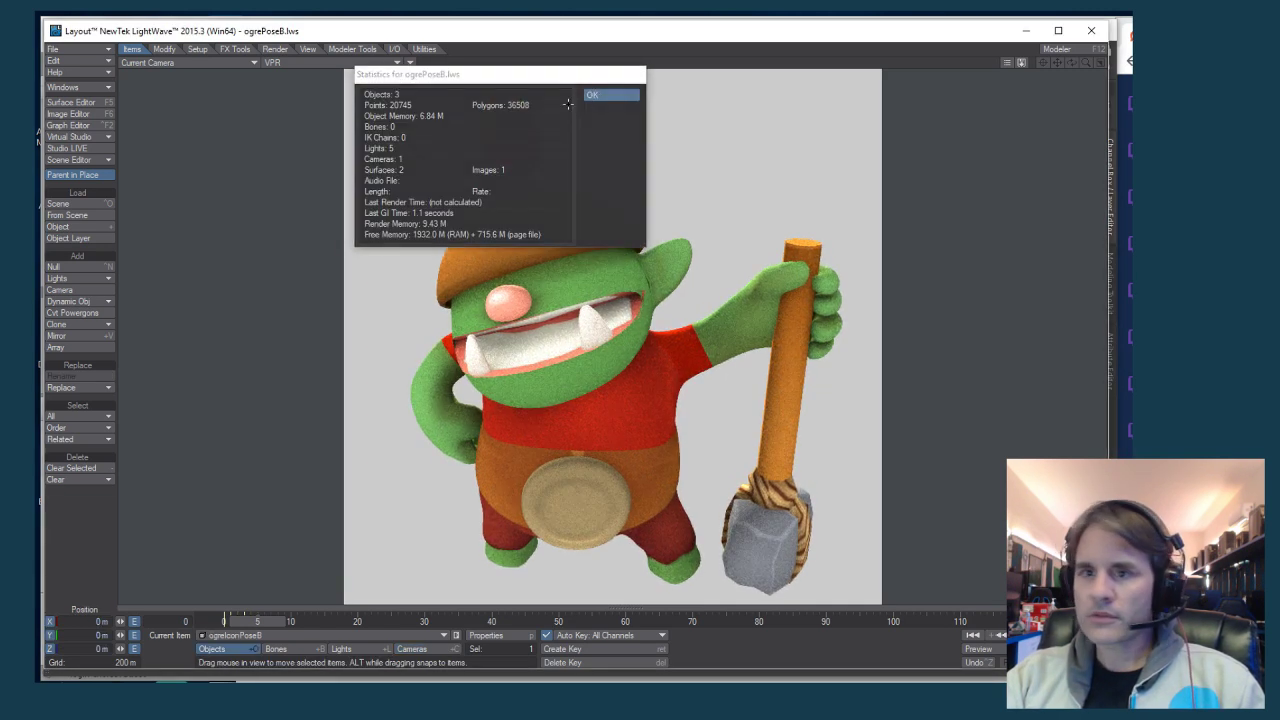
{"action": "left_click", "coordinate": [600, 95]}
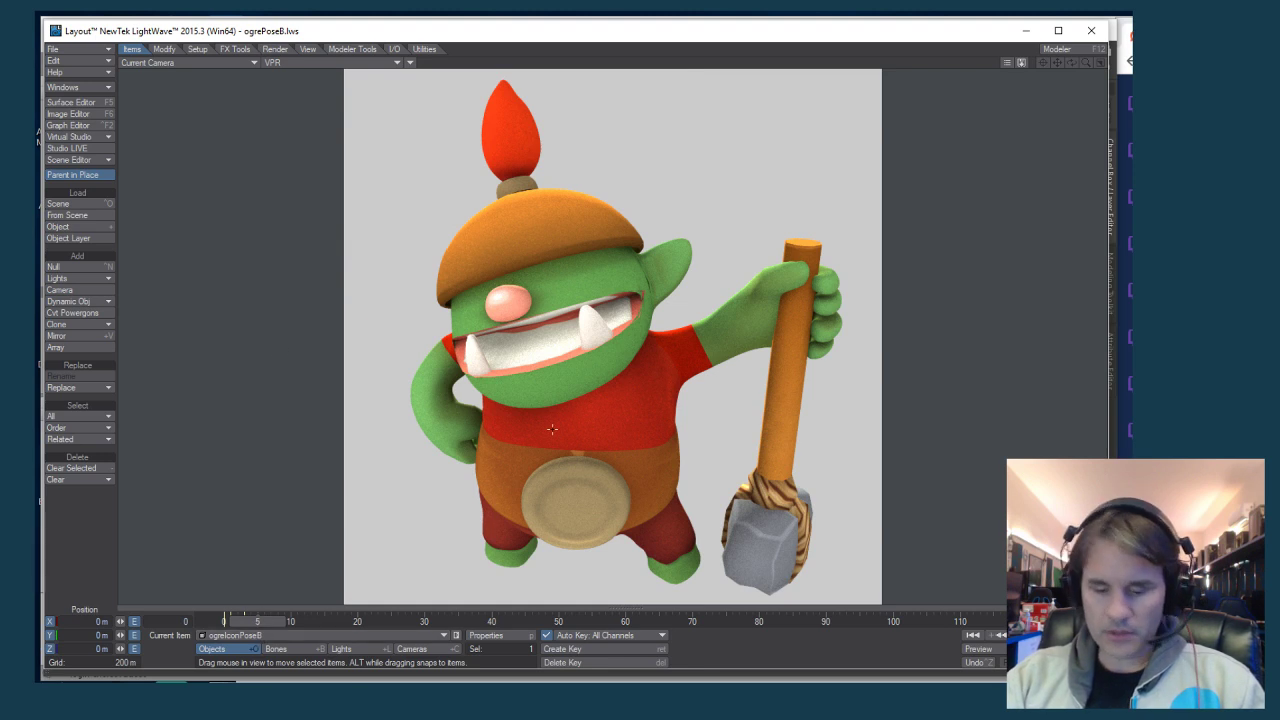
{"action": "key", "text": "ctrl+shift+o"}
{"action": "double_click", "coordinate": [345, 226]}
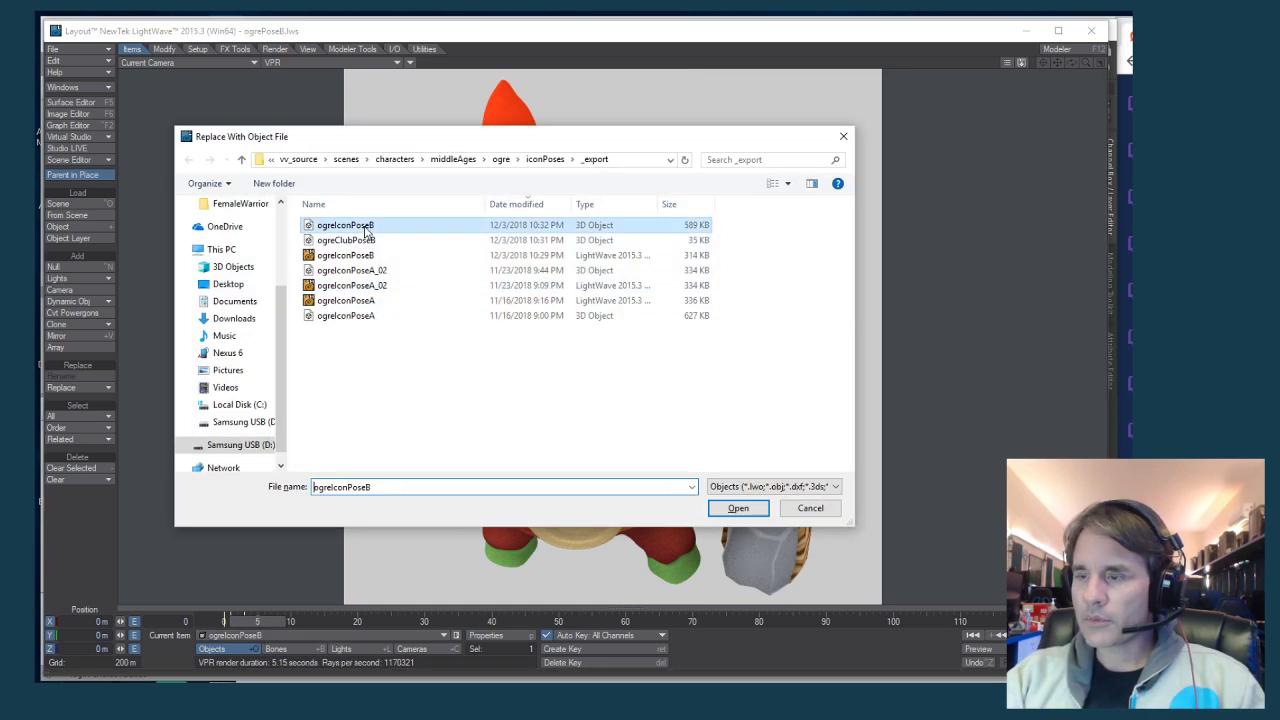
Set the ogre surface's diffuse to 100% and turn on smoothing and double sided
{"action": "left_click", "coordinate": [80, 103]}
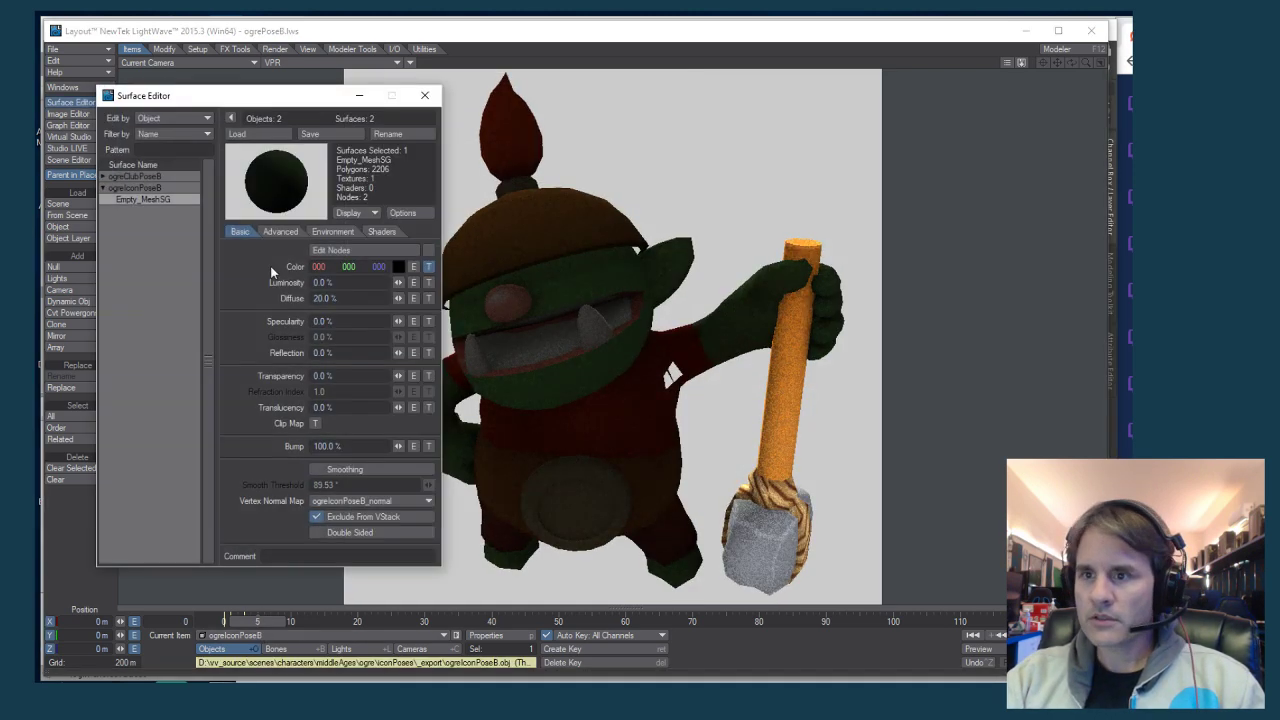
{"action": "left_click_drag", "start_coordinate": [400, 300], "coordinate": [430, 300]}
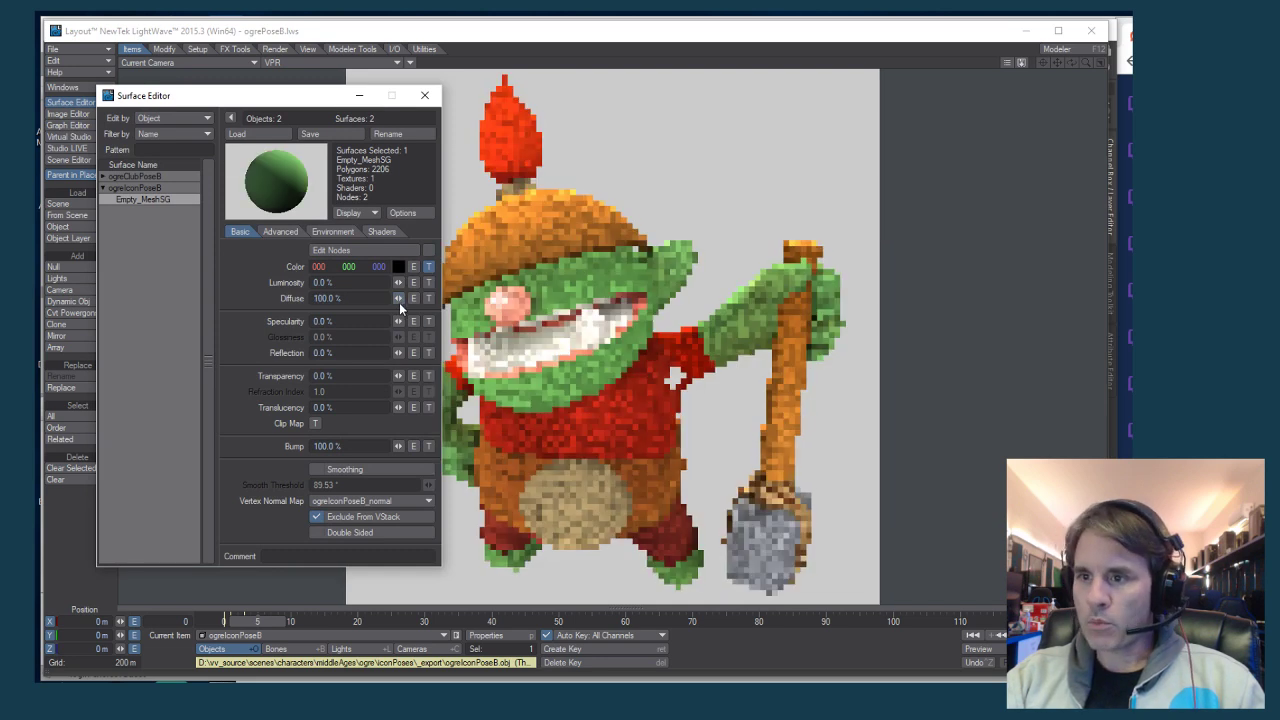
{"action": "left_click", "coordinate": [365, 470]}
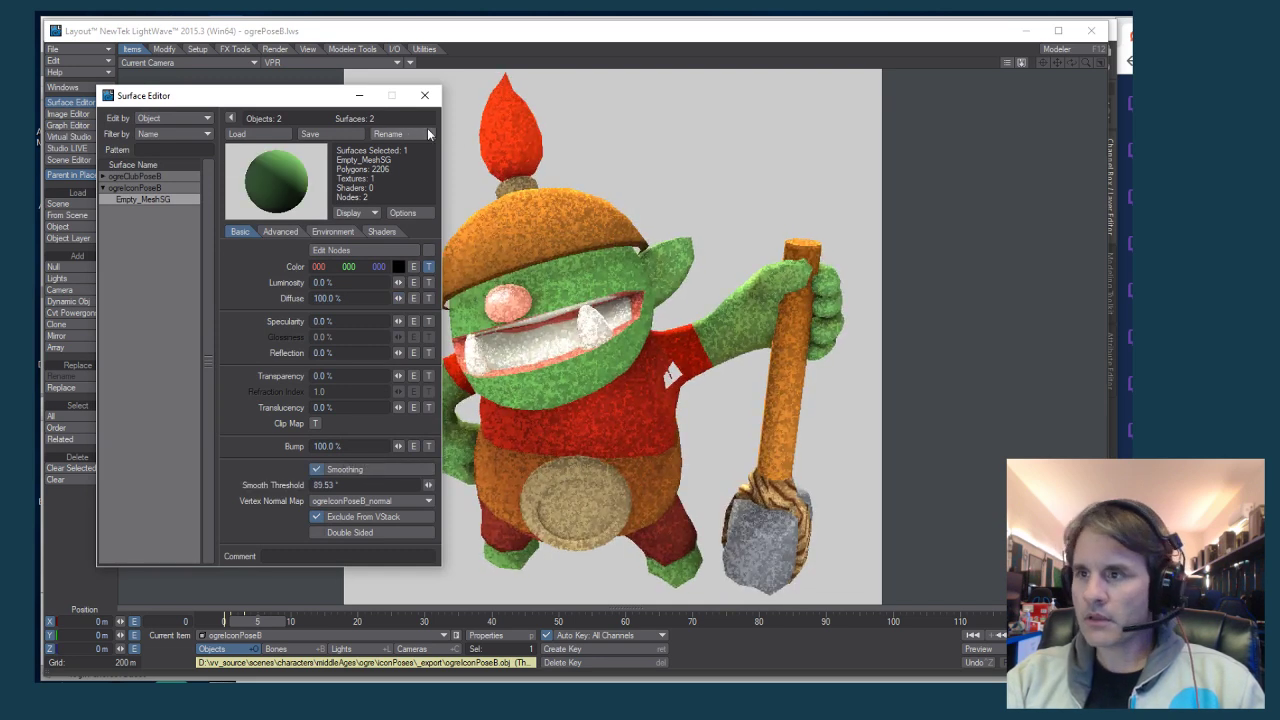
{"action": "left_click", "coordinate": [424, 95]}
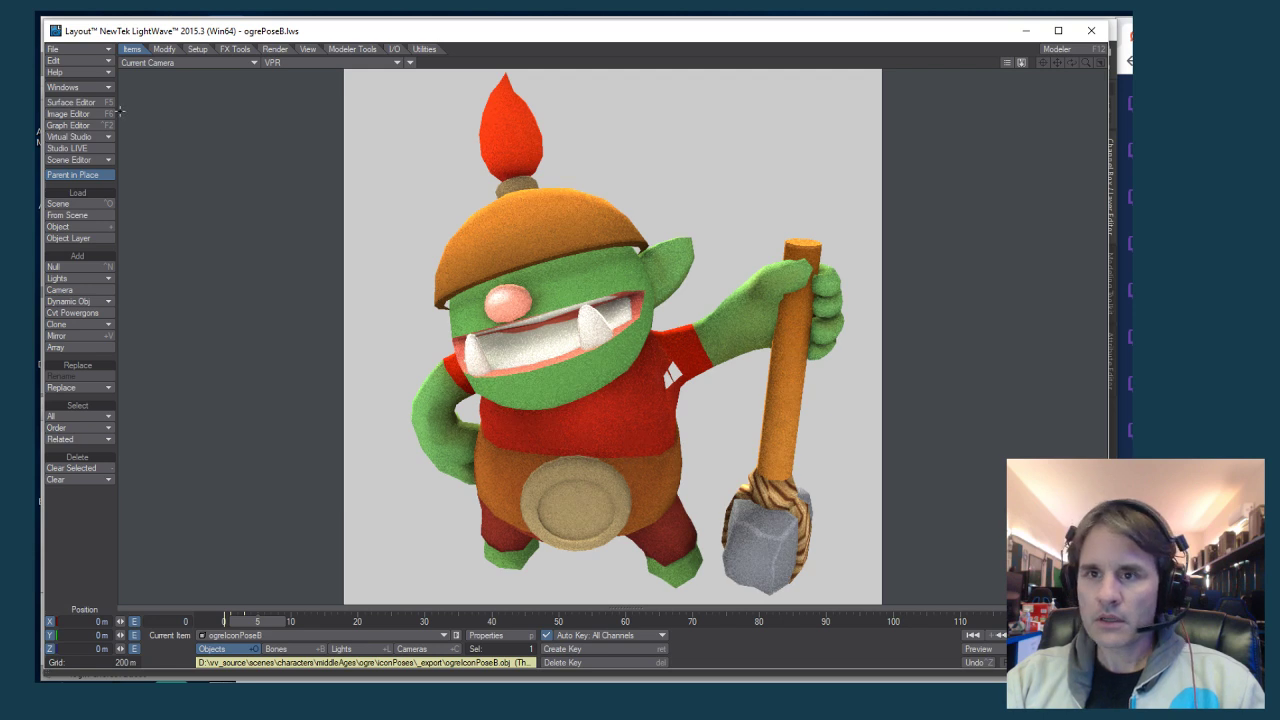
{"action": "left_click", "coordinate": [80, 103]}
{"action": "left_click", "coordinate": [316, 532]}
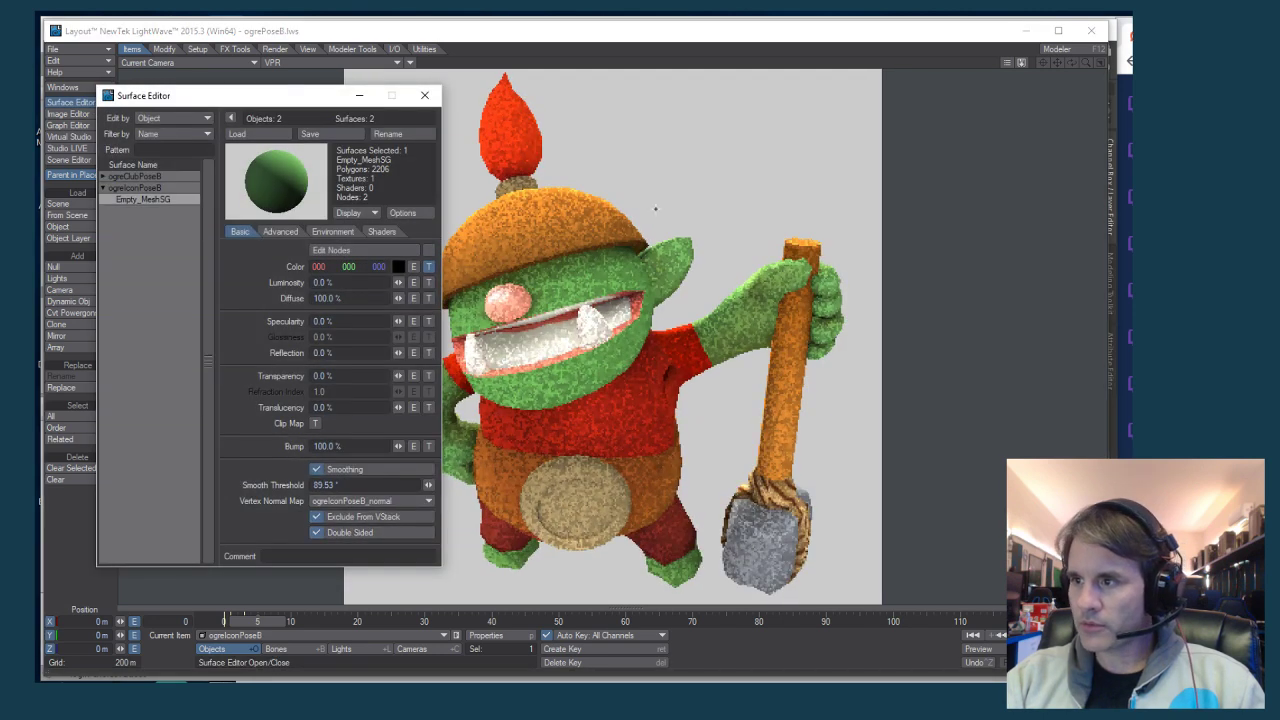
{"action": "left_click", "coordinate": [424, 95]}
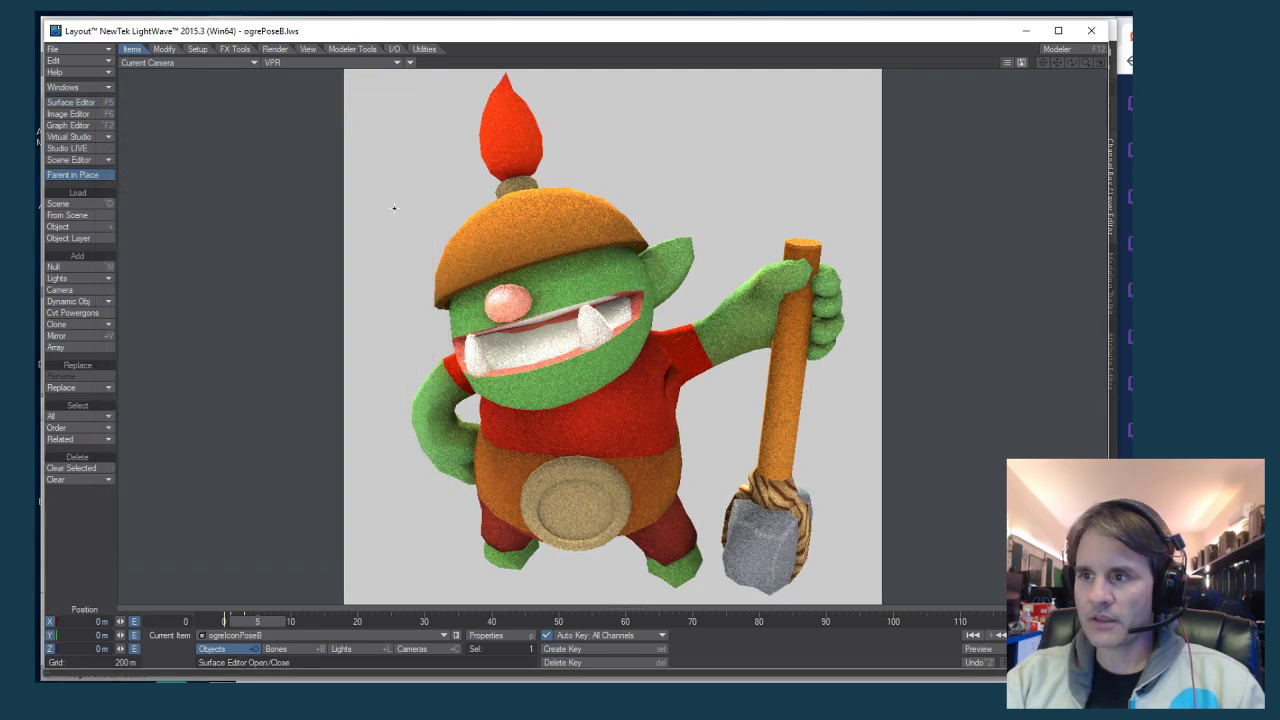
Save the current object over ogreIconPoseB, confirming the overwrite, and bring Modeler forward
{"action": "left_click", "coordinate": [80, 48]}
{"action": "mouse_move", "coordinate": [84, 71]}
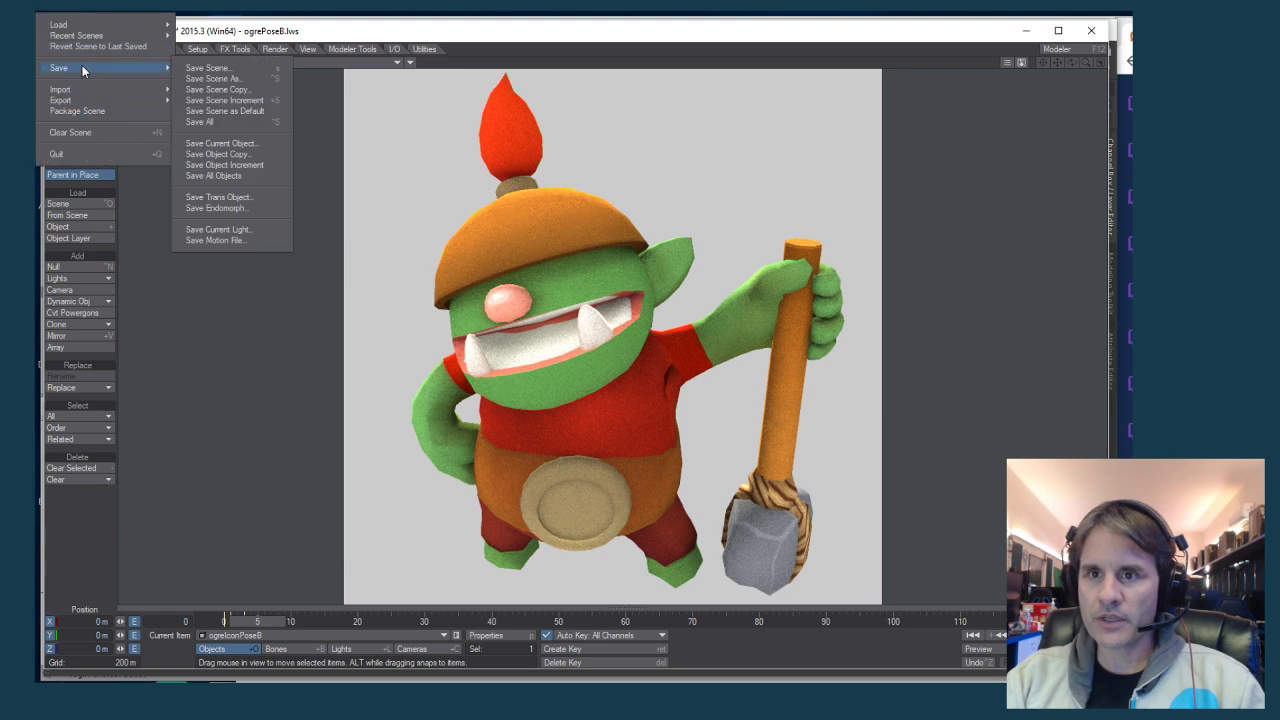
{"action": "left_click", "coordinate": [240, 146]}
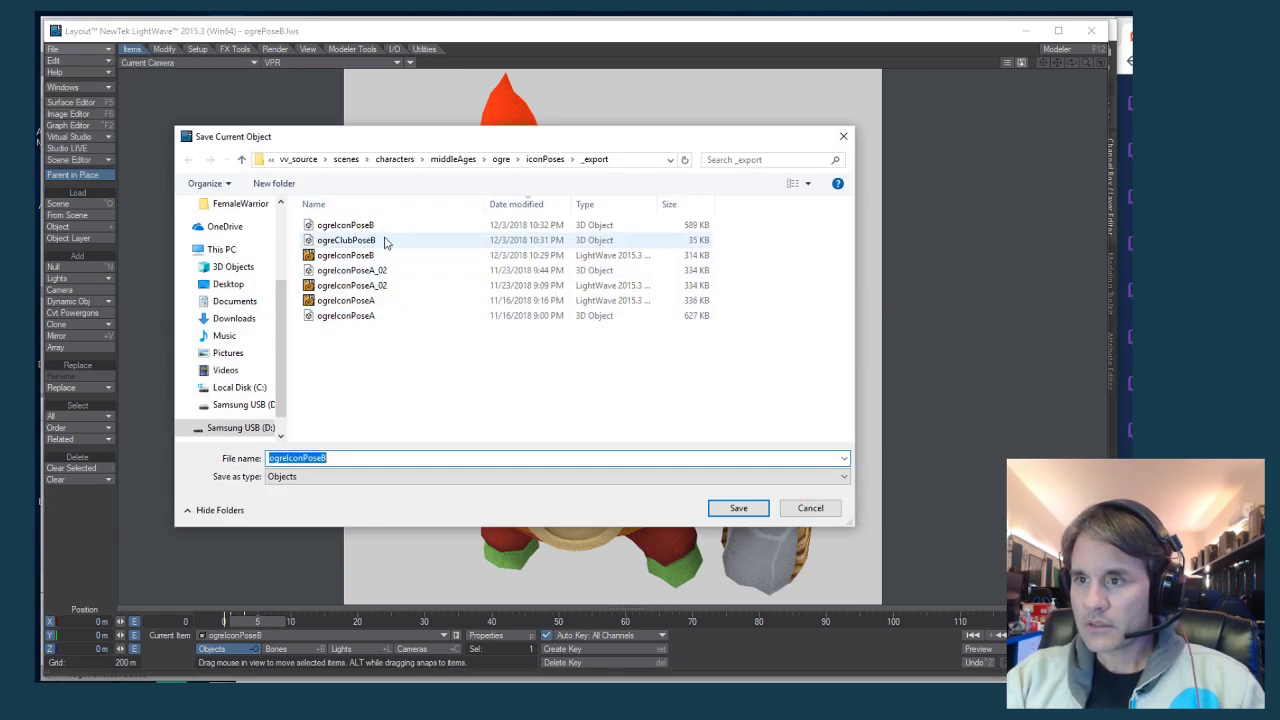
{"action": "double_click", "coordinate": [345, 255]}
{"action": "left_click", "coordinate": [762, 446]}
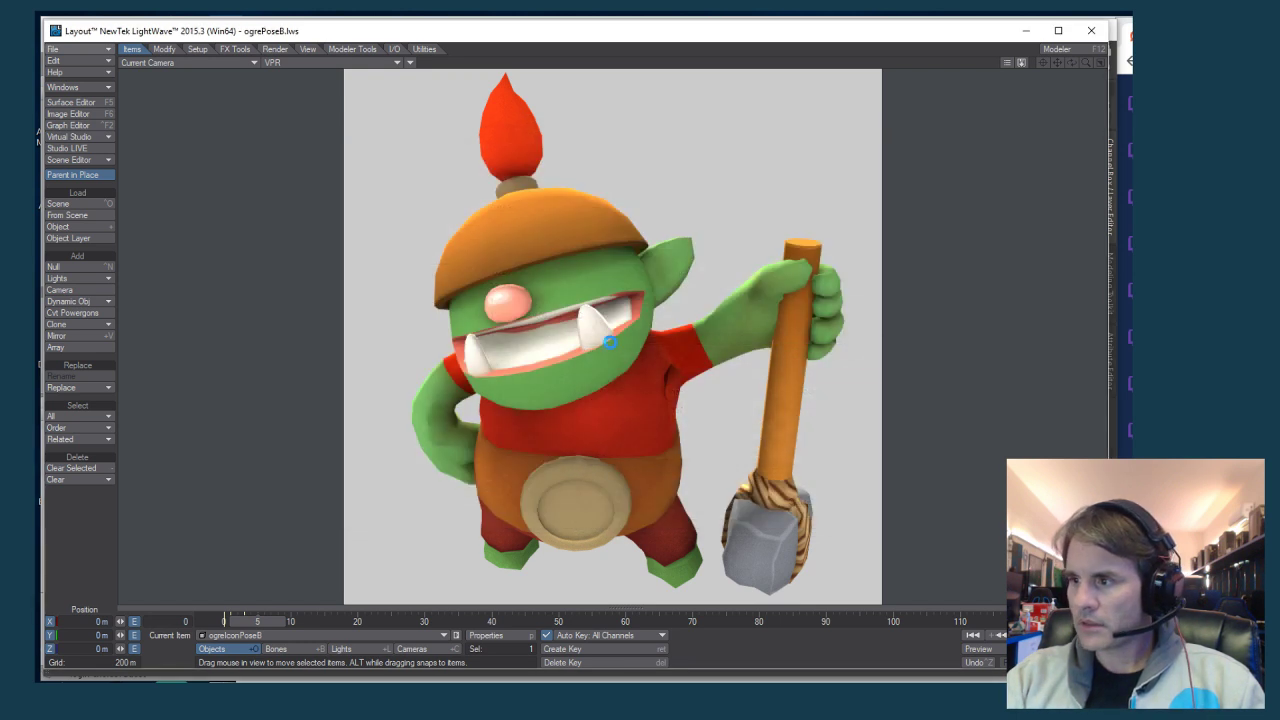
{"action": "key", "text": "alt+Tab"}
{"action": "key", "text": "alt+Tab"}
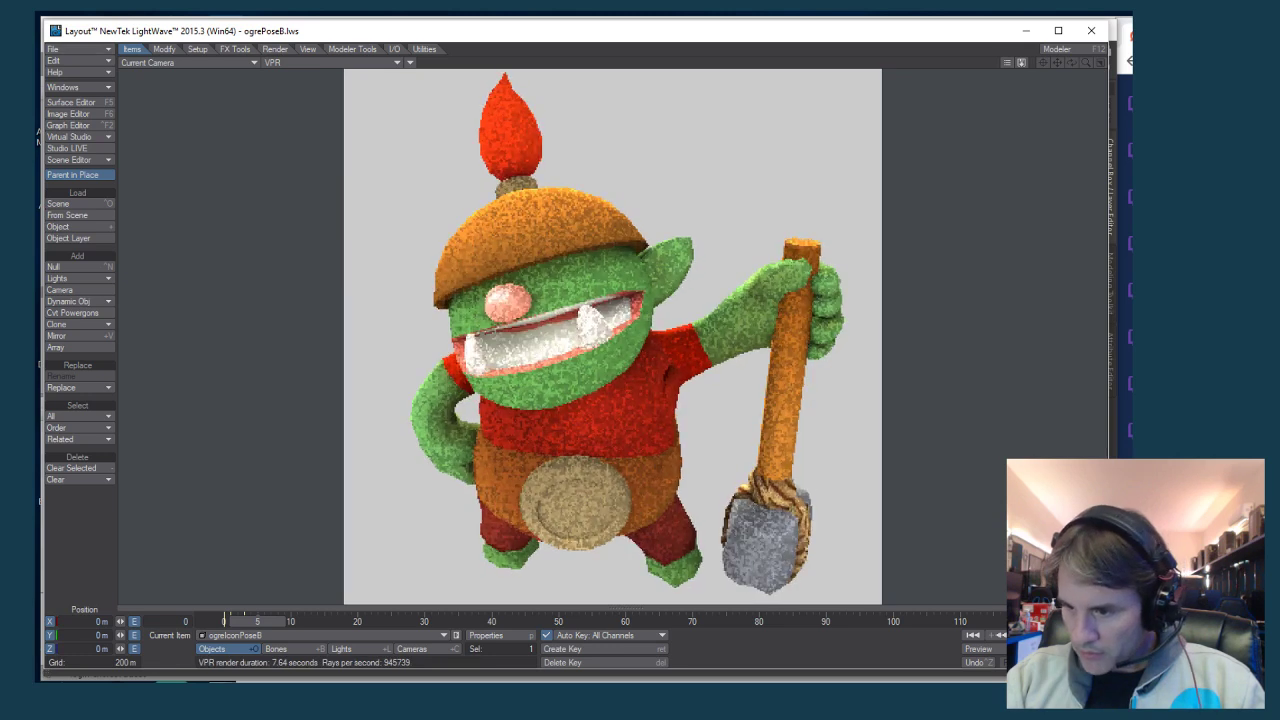
{"action": "key", "text": "F12"}
Close the ogre object in Modeler without saving changes
{"action": "left_click", "coordinate": [114, 62]}
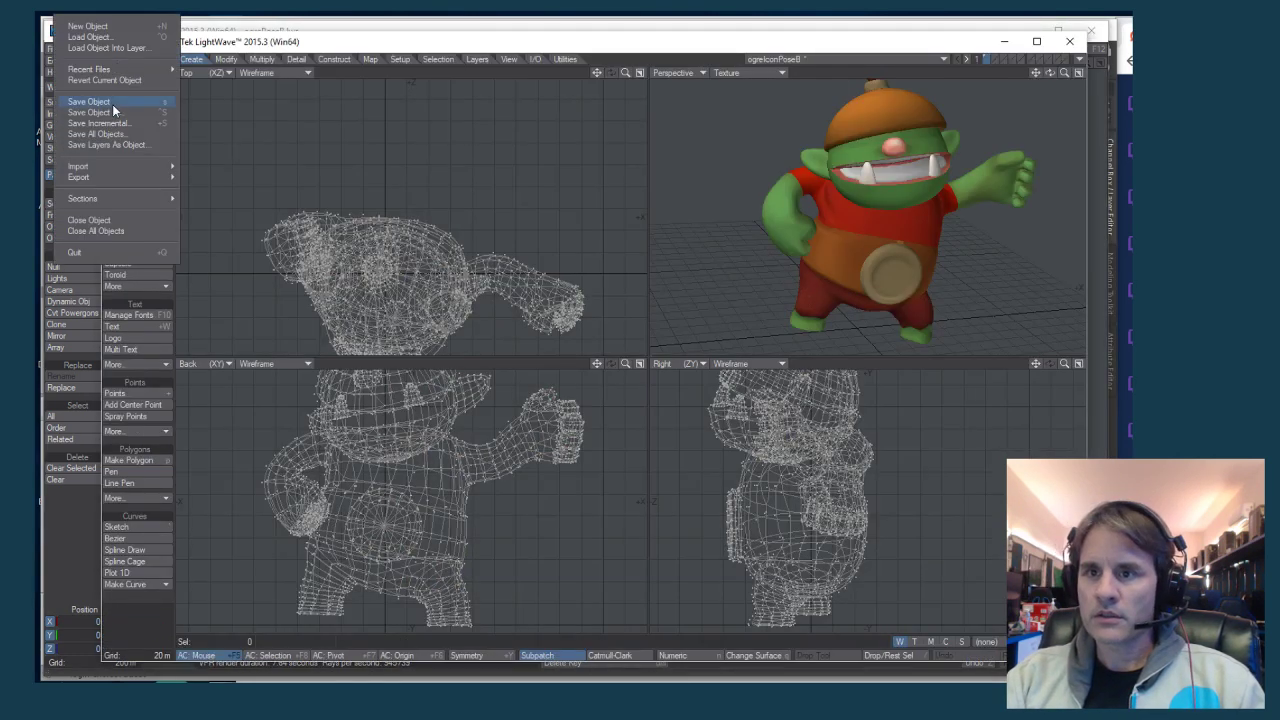
{"action": "left_click", "coordinate": [108, 230]}
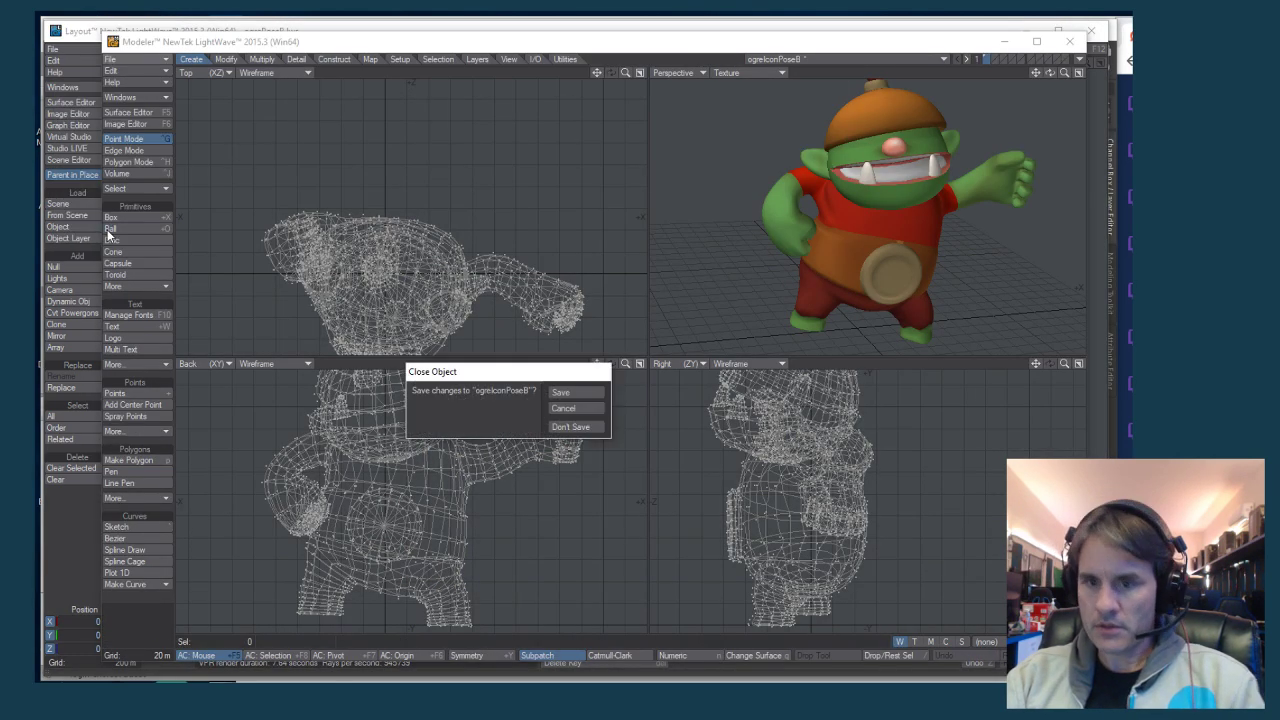
{"action": "left_click", "coordinate": [578, 427]}
Load ogreIconPoseB, dismiss the SubPatch conversion error, and return to Layout
{"action": "key", "text": "ctrl+o"}
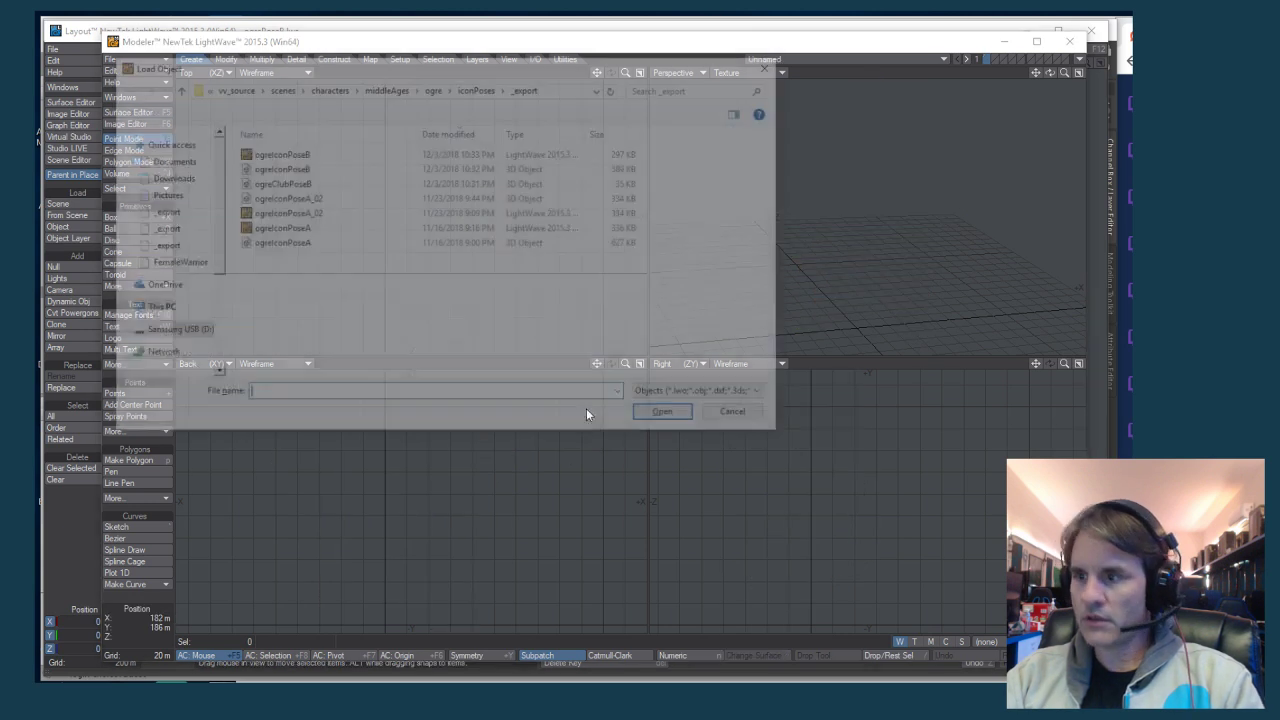
{"action": "double_click", "coordinate": [290, 149]}
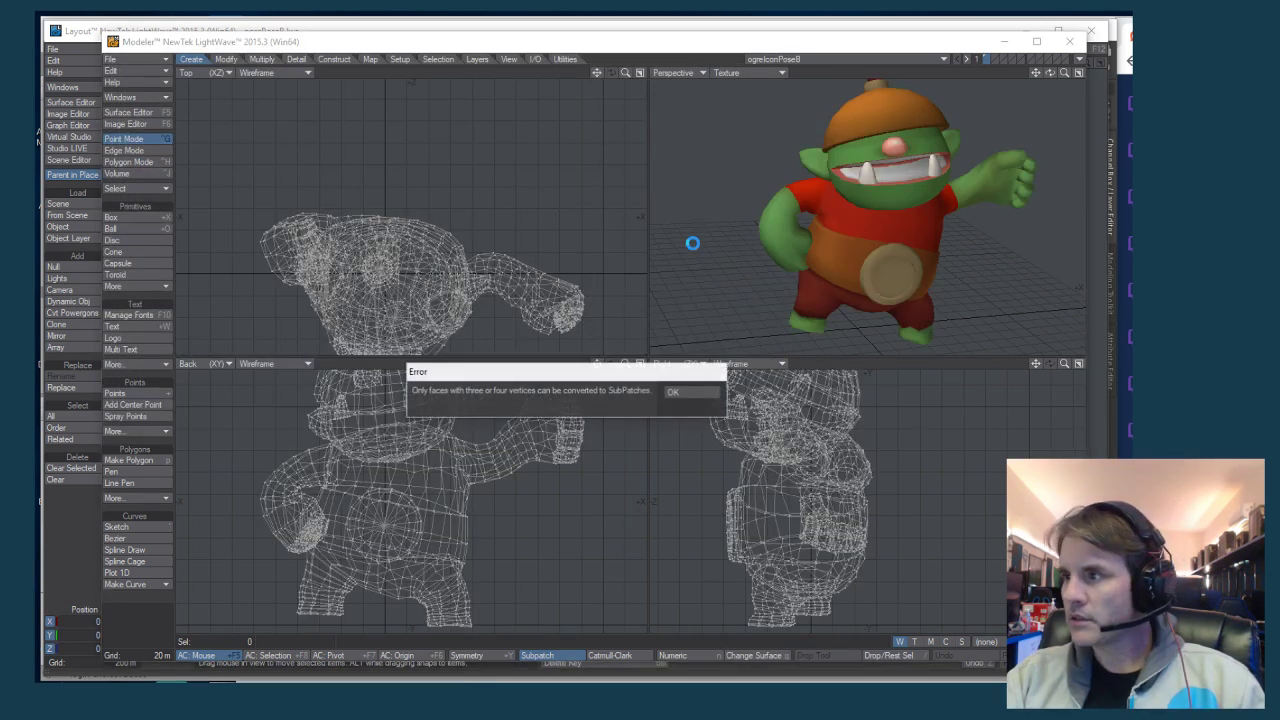
{"action": "left_click", "coordinate": [680, 395]}
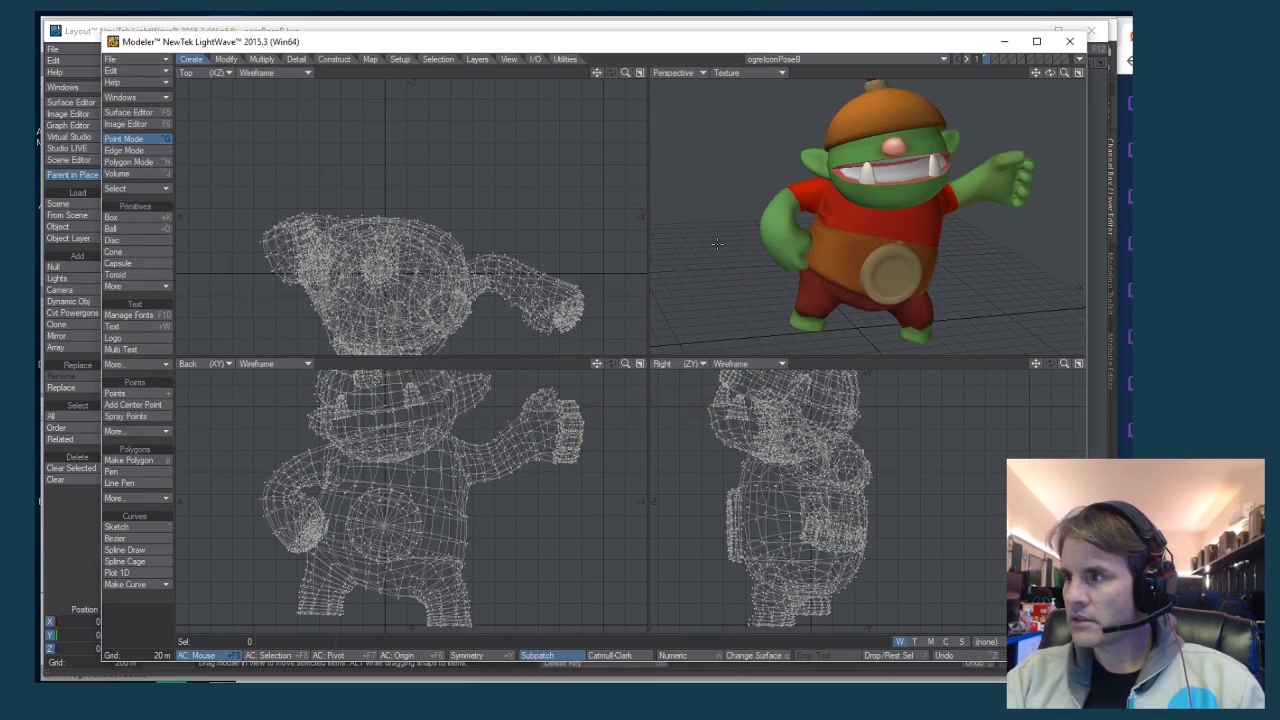
{"action": "key", "text": "F12"}
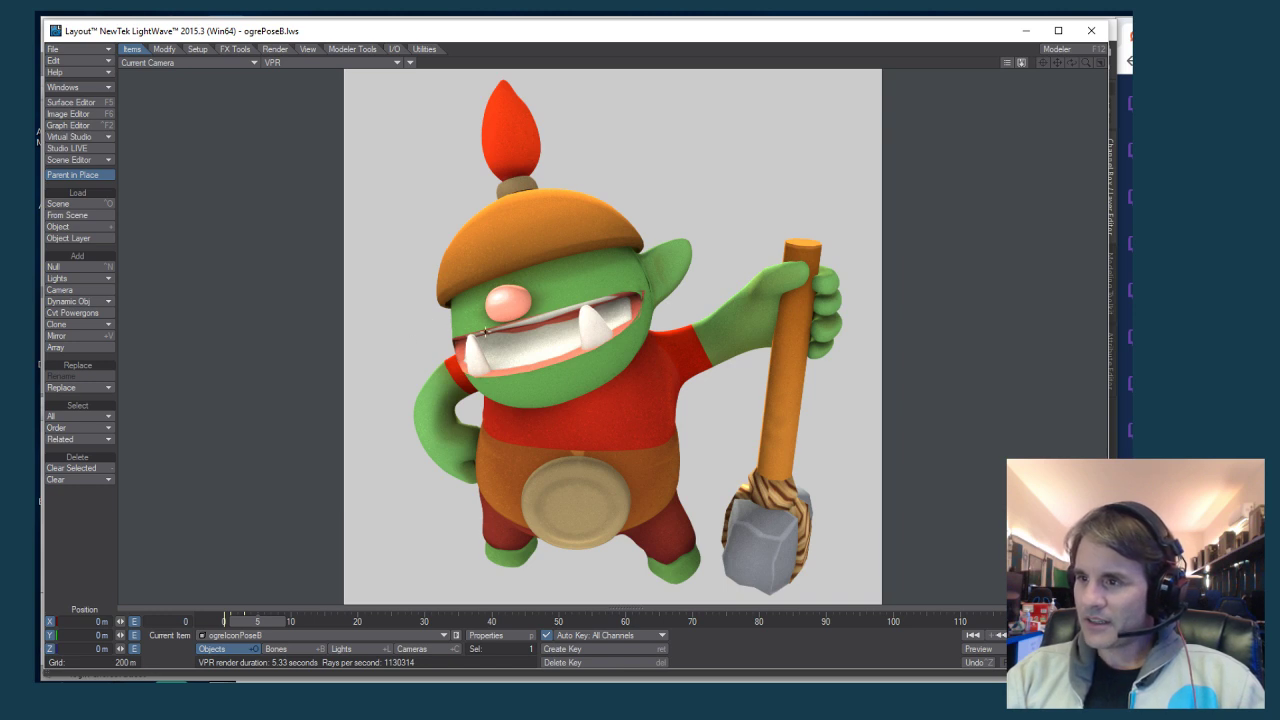
{"action": "key", "text": "F12"}
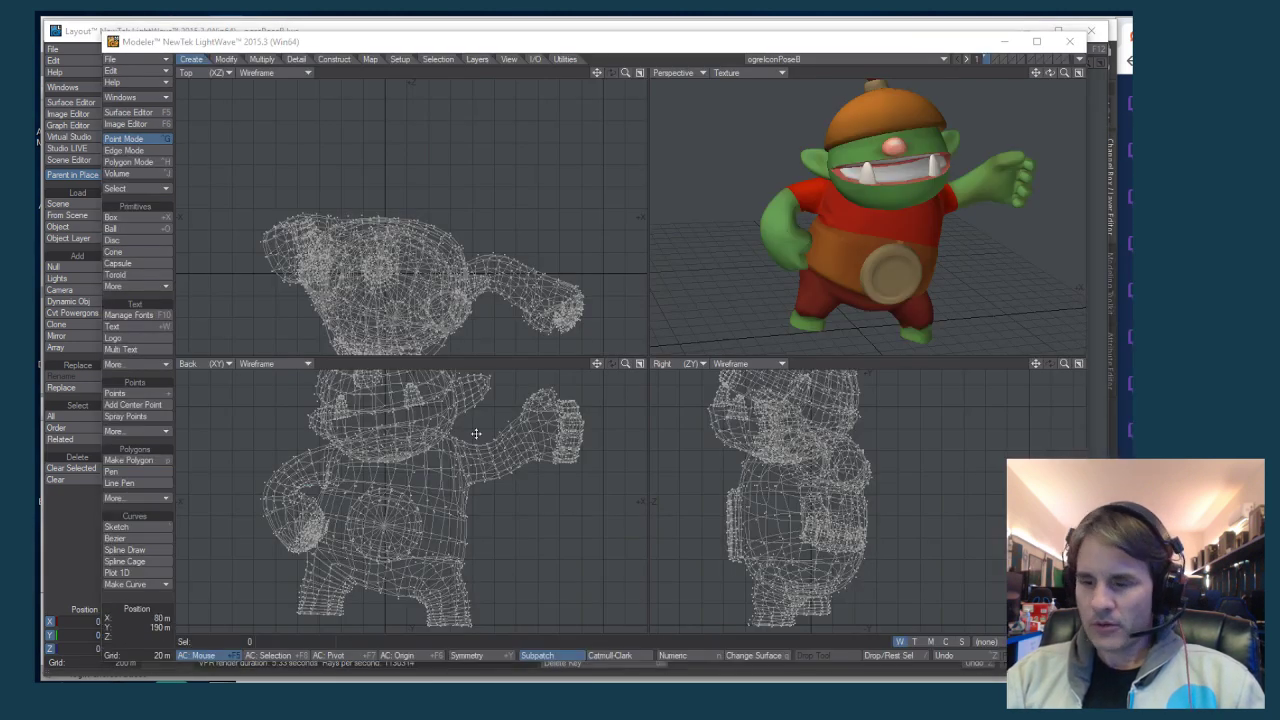
{"action": "key", "text": "F12"}
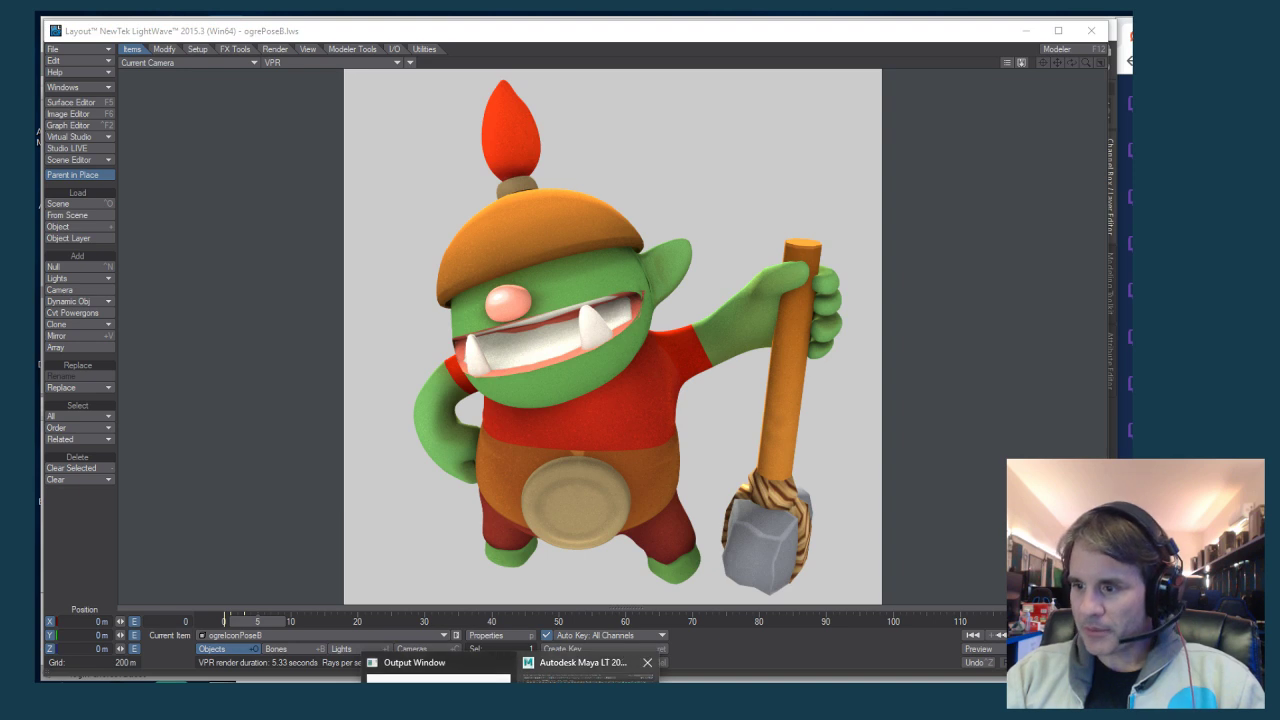
In Maya LT, tilt the ogre's head control and key the new head pose
{"action": "left_click", "coordinate": [600, 665]}
{"action": "left_click_drag", "start_coordinate": [530, 395], "coordinate": [564, 369], "text": "alt"}
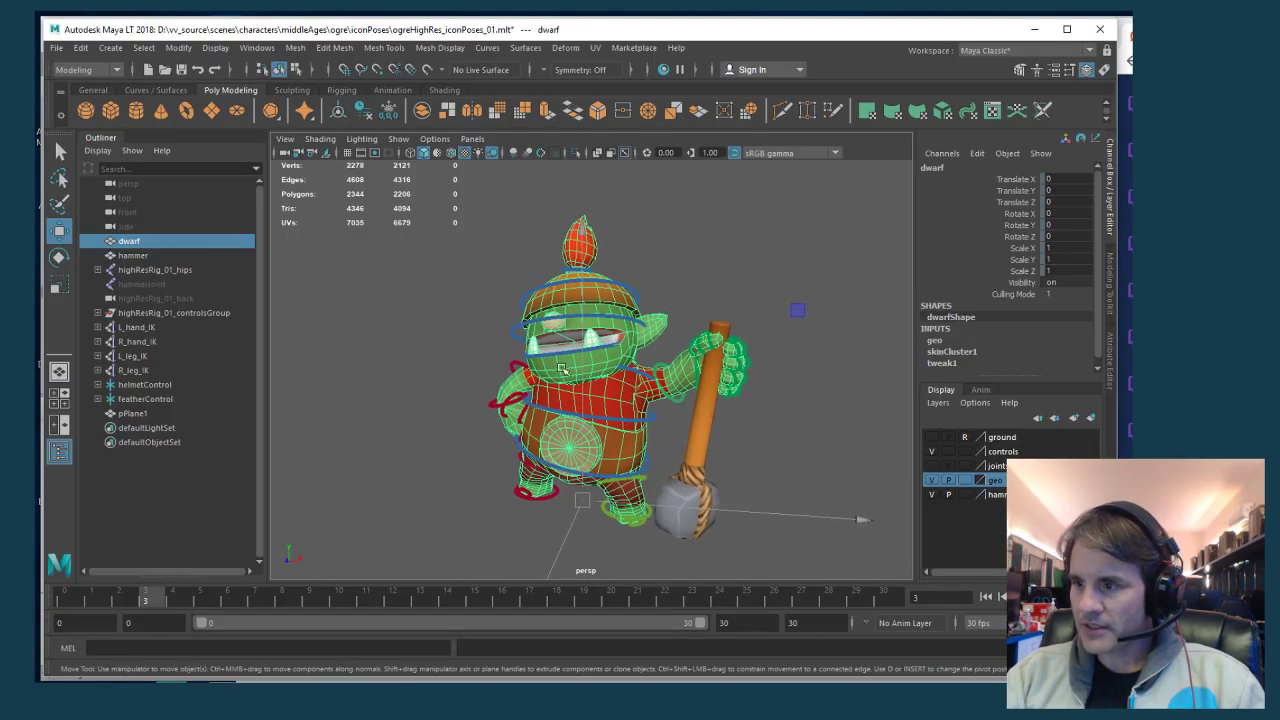
{"action": "left_click", "coordinate": [450, 360]}
{"action": "right_click_drag", "start_coordinate": [450, 360], "coordinate": [529, 379], "text": "alt"}
{"action": "scroll", "coordinate": [529, 379], "scroll_direction": "down", "scroll_amount": 3}
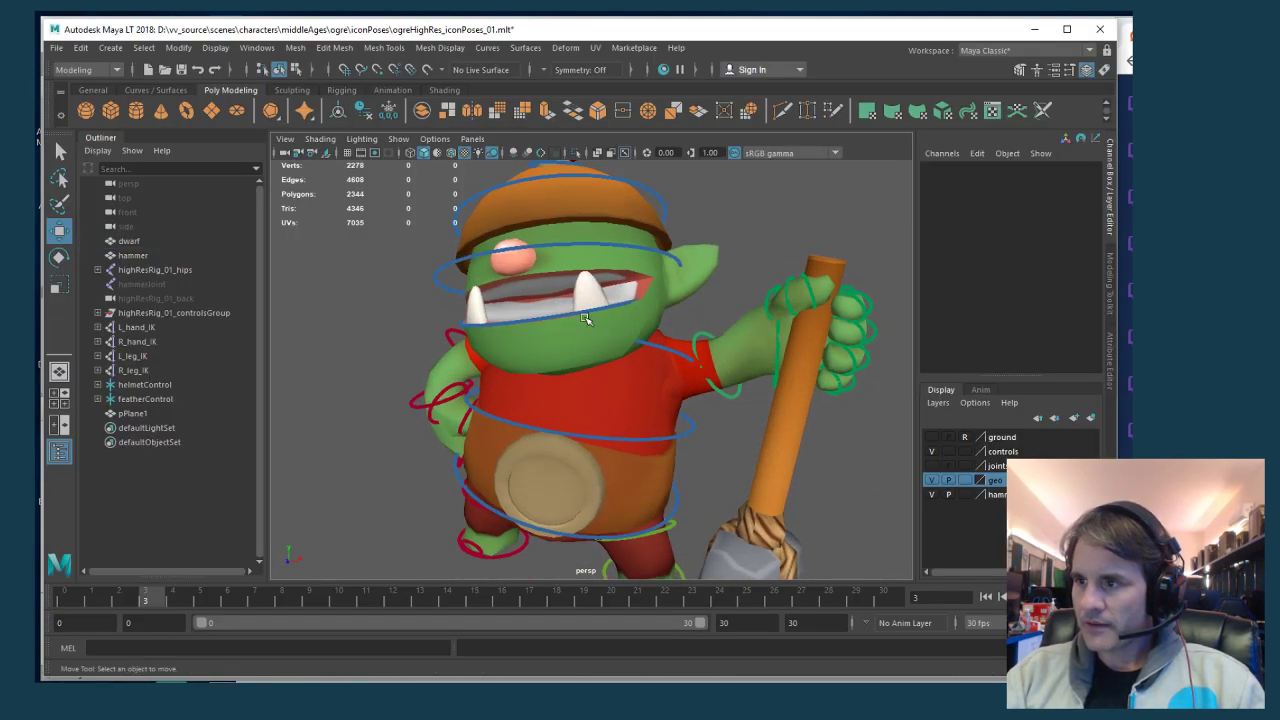
{"action": "scroll", "coordinate": [586, 328], "scroll_direction": "down", "scroll_amount": 3}
{"action": "left_click", "coordinate": [594, 286]}
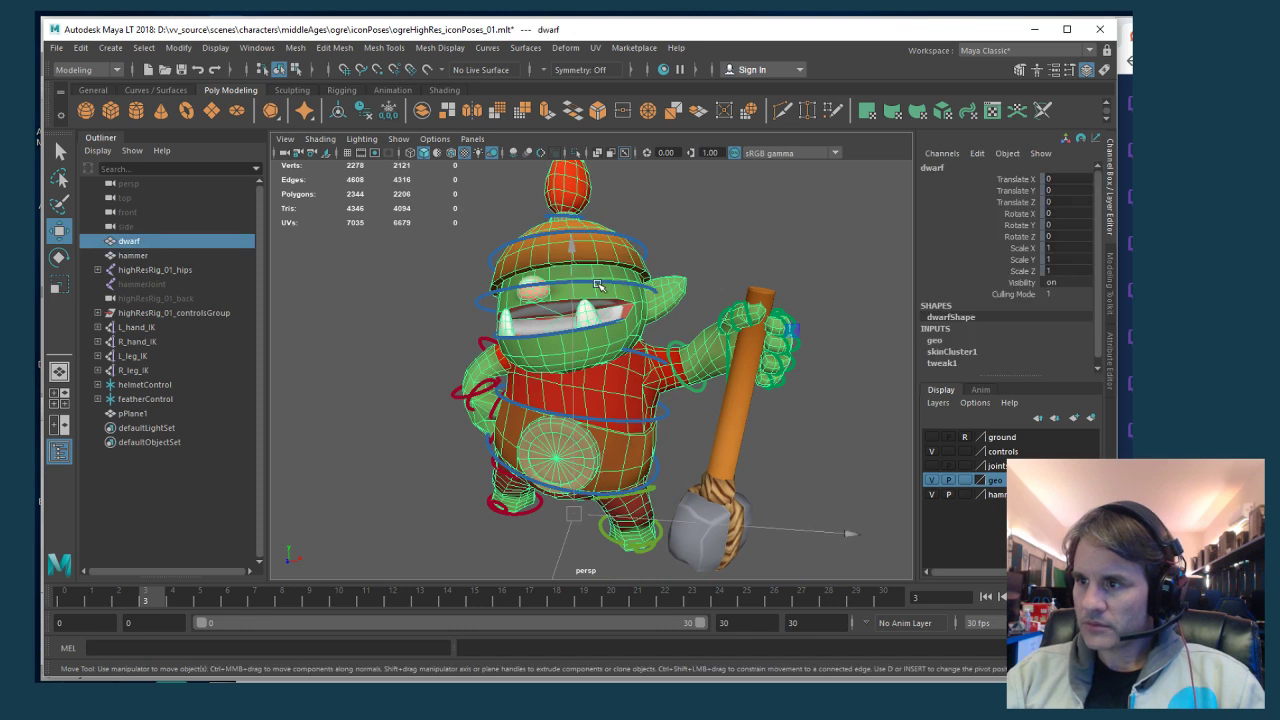
{"action": "left_click", "coordinate": [596, 288]}
{"action": "left_click_drag", "start_coordinate": [603, 316], "coordinate": [647, 410]}
{"action": "key", "text": "s"}
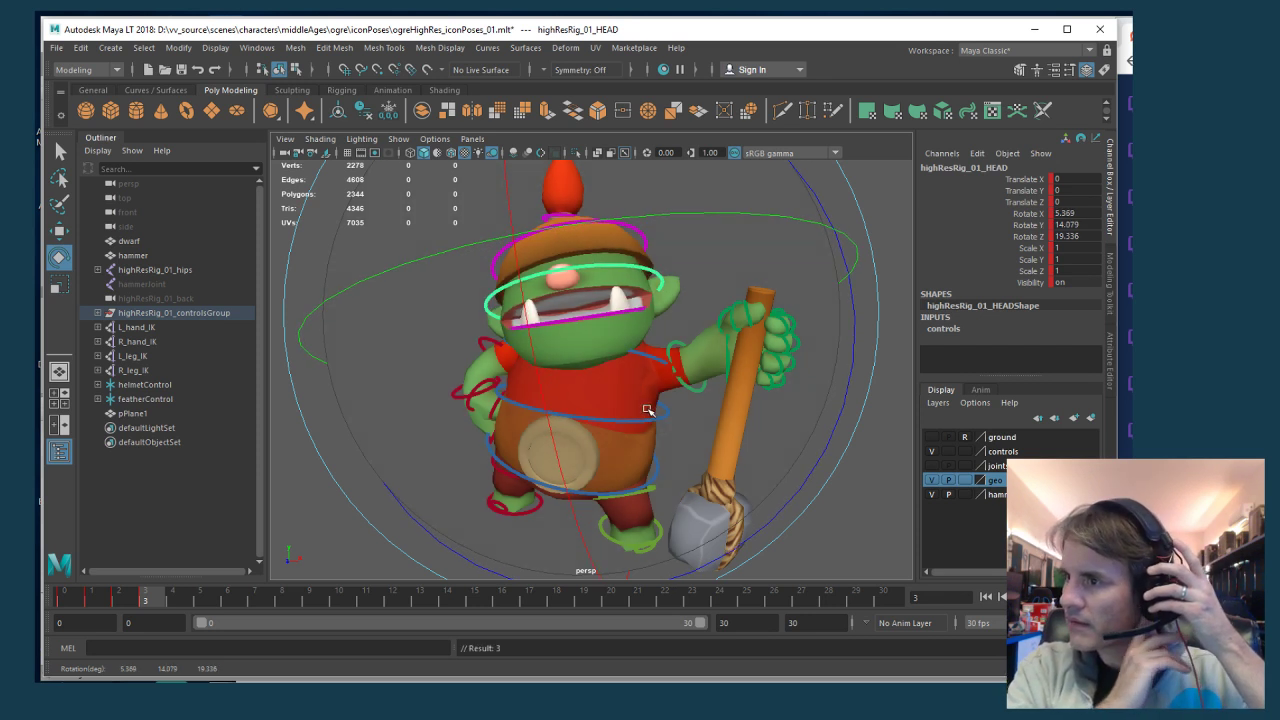
Rotate the feather control to bend the ogre's feather
{"action": "left_click", "coordinate": [867, 443]}
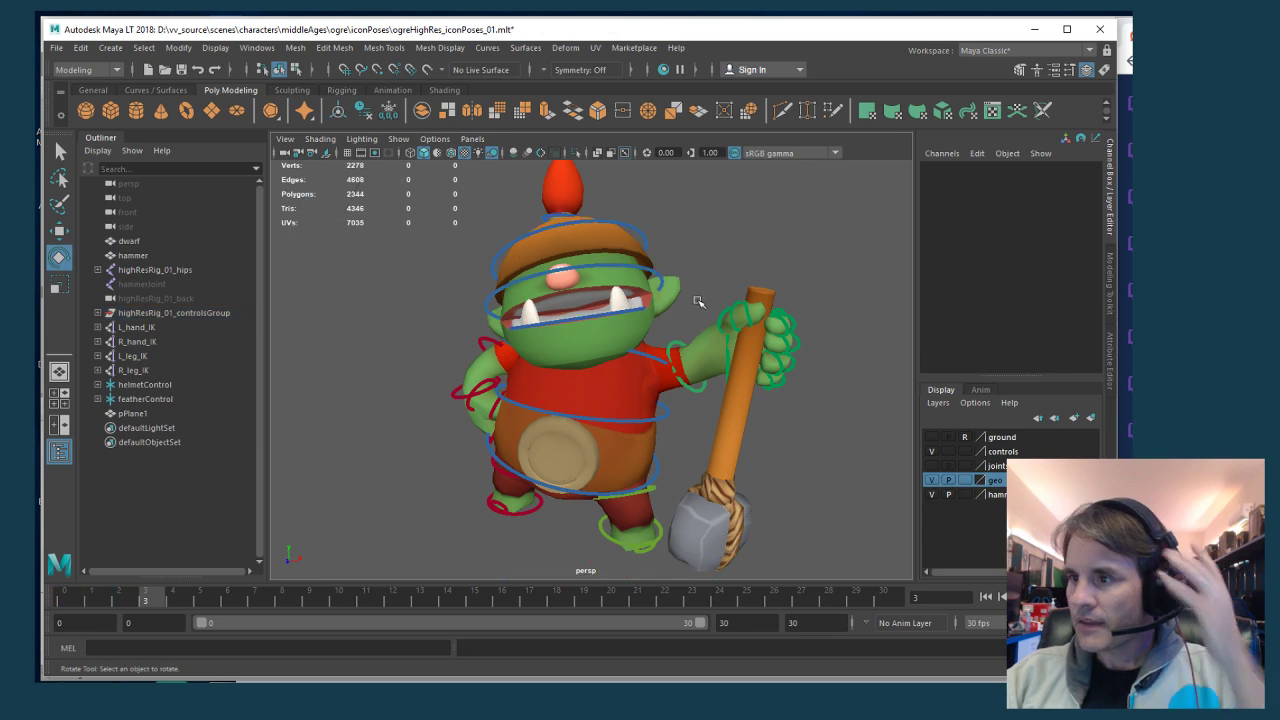
{"action": "left_click", "coordinate": [566, 220]}
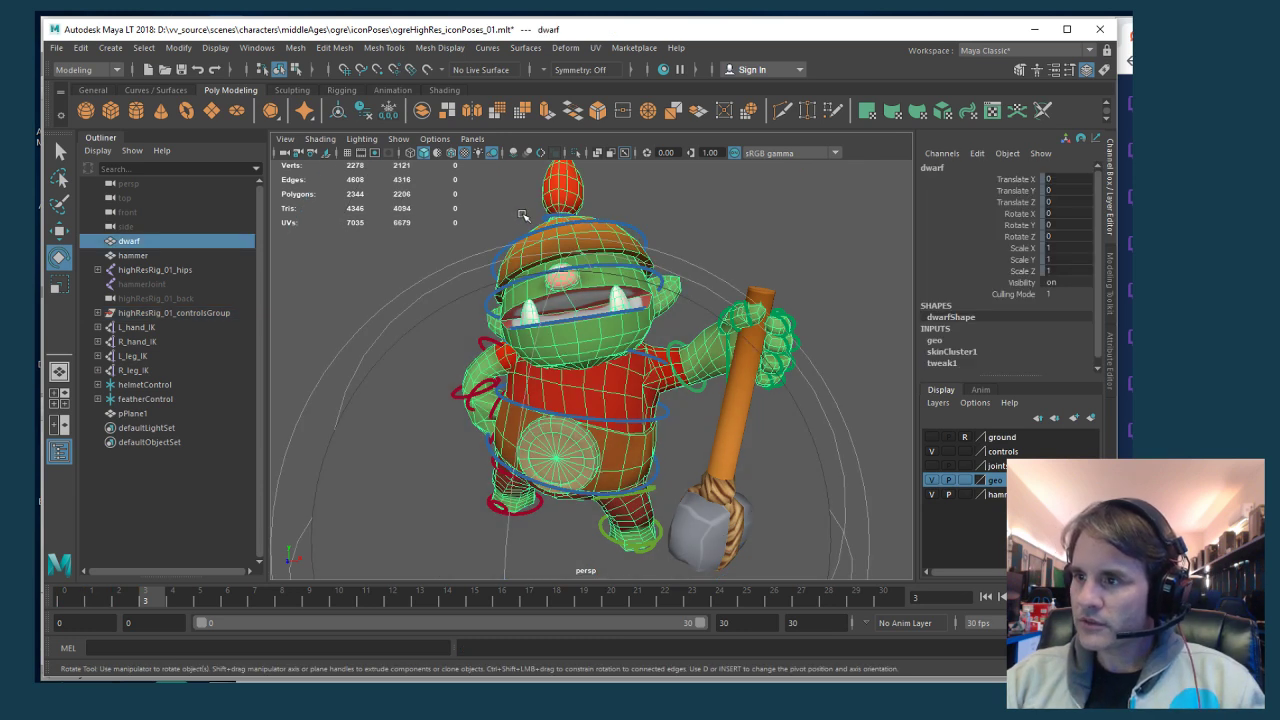
{"action": "left_click", "coordinate": [796, 271]}
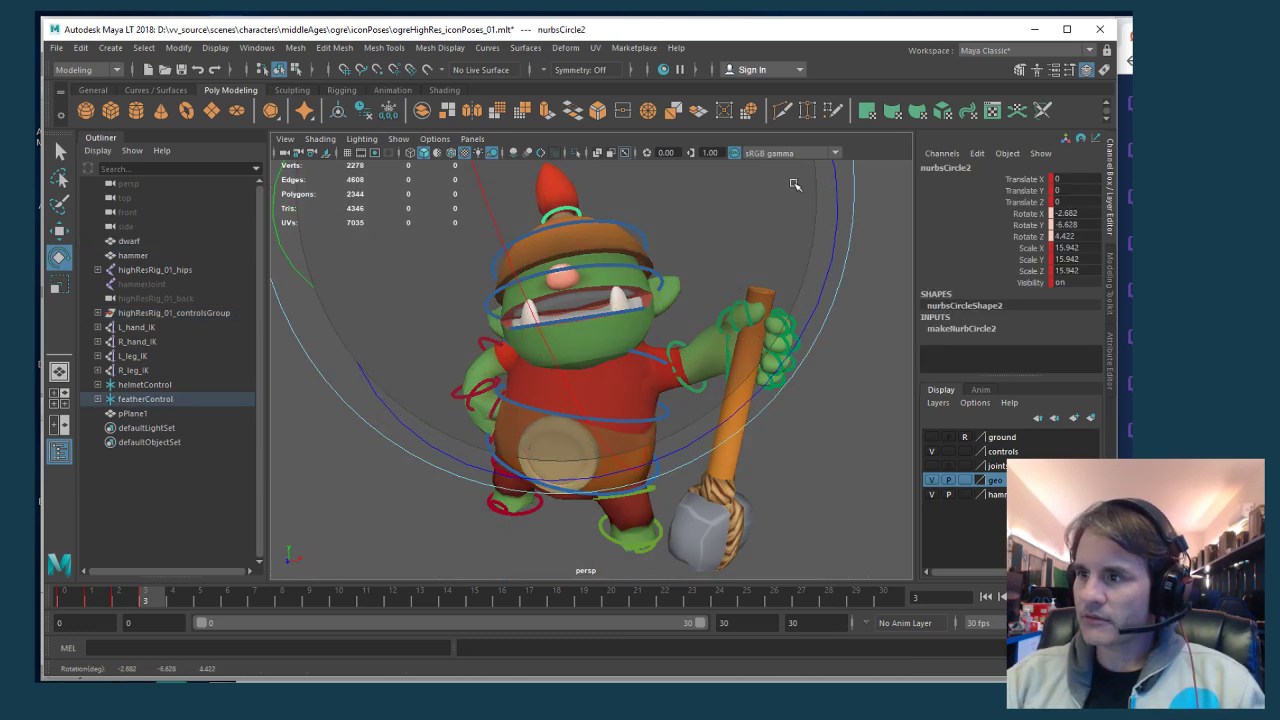
{"action": "left_click_drag", "start_coordinate": [808, 290], "coordinate": [748, 308]}
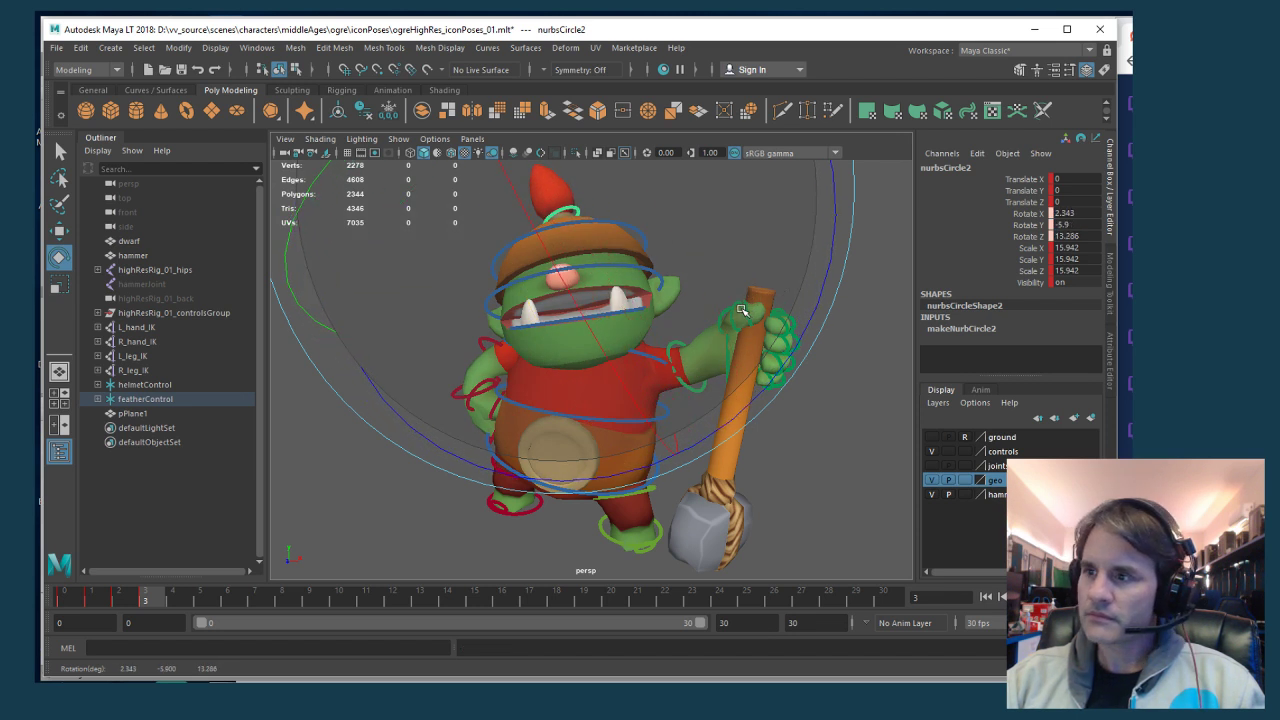
{"action": "left_click", "coordinate": [809, 449]}
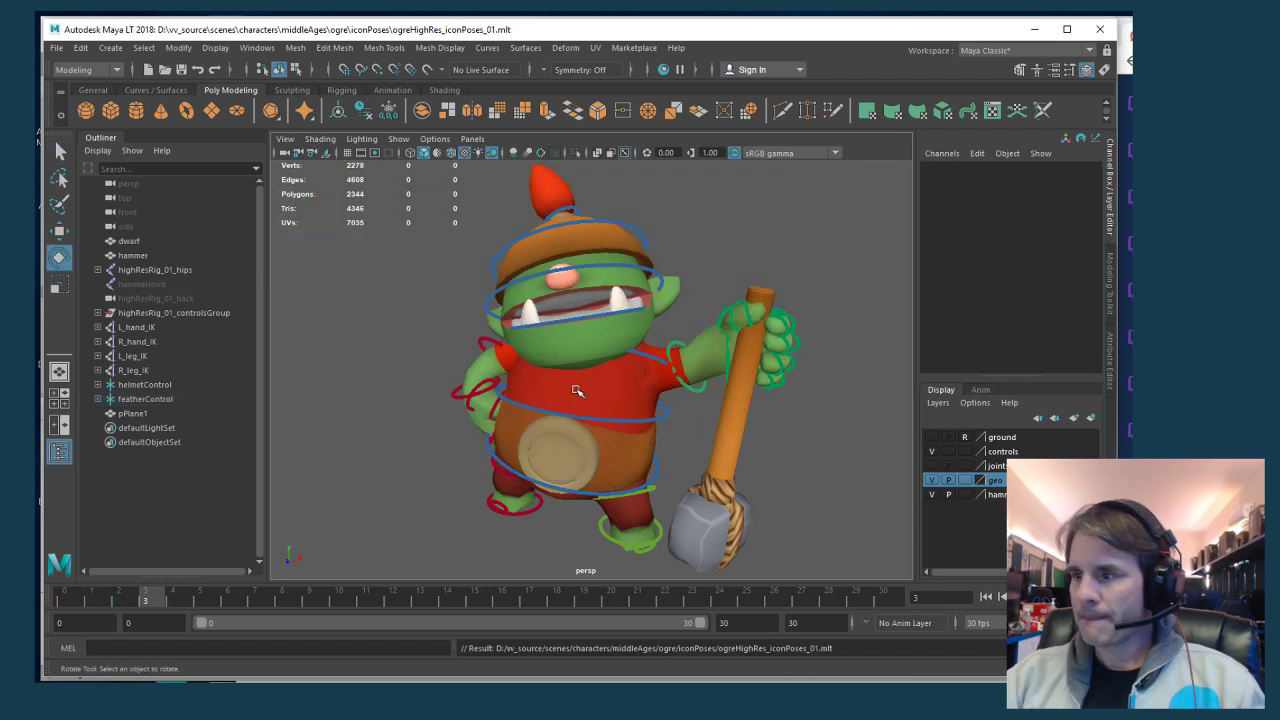
Export the selected dwarf mesh over ogreIconPoseB.obj, replacing the existing file
{"action": "left_click", "coordinate": [594, 400]}
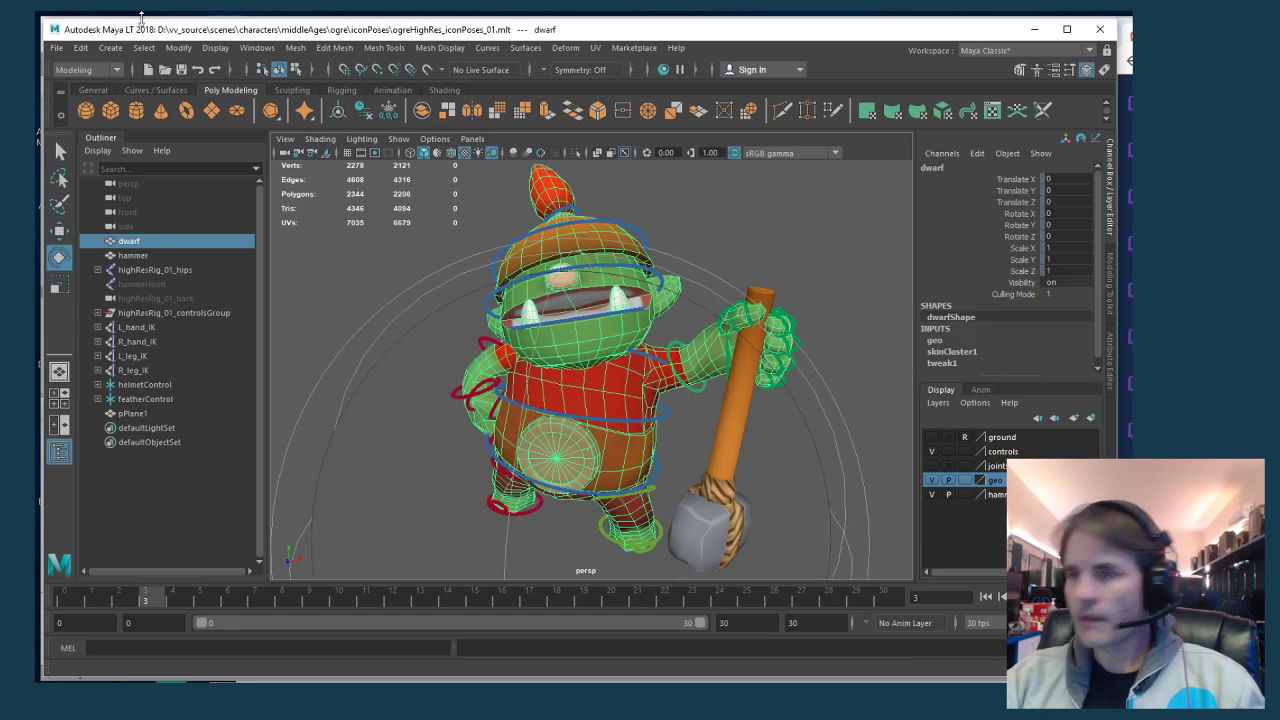
{"action": "left_click", "coordinate": [56, 47]}
{"action": "left_click", "coordinate": [108, 220]}
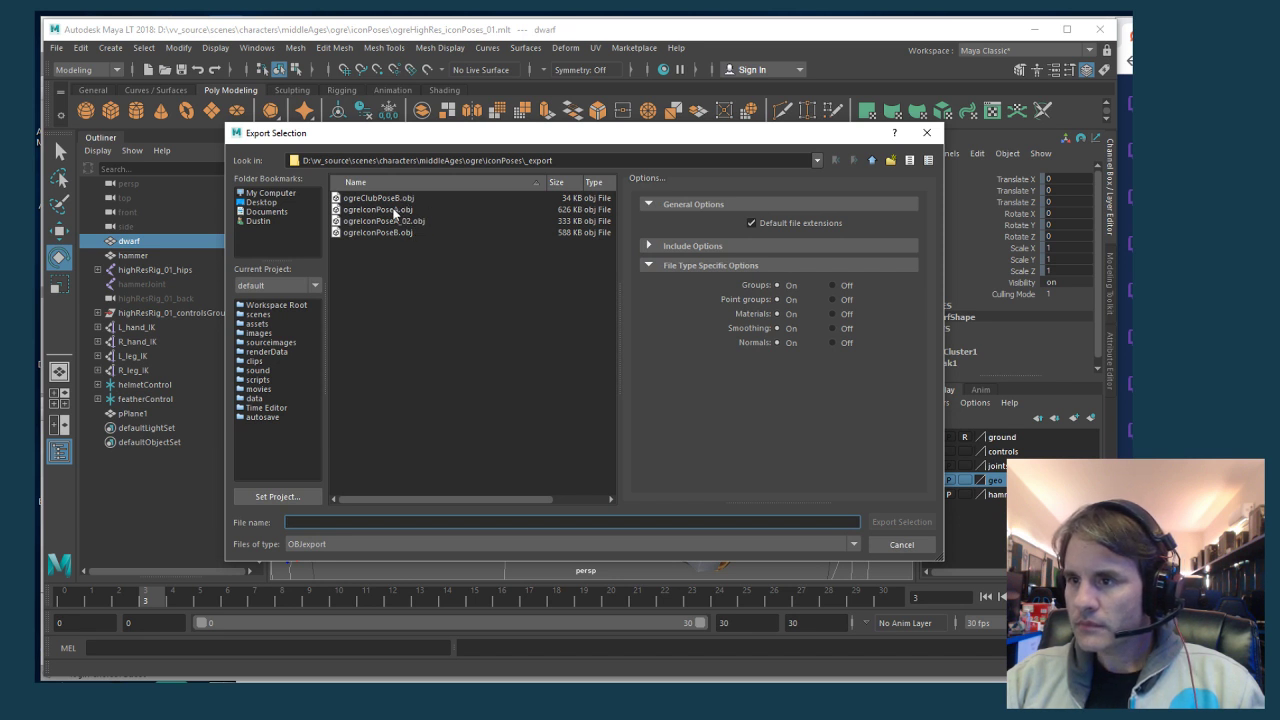
{"action": "left_click", "coordinate": [377, 232]}
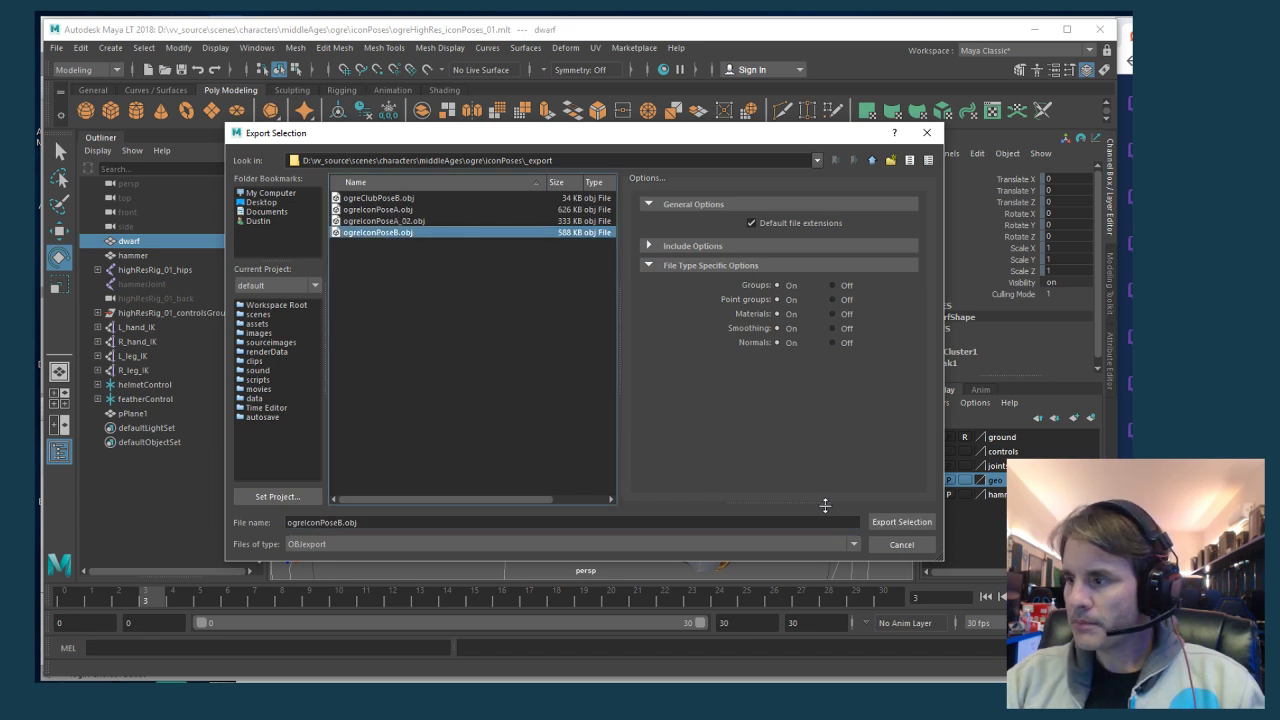
{"action": "key", "text": "Return"}
{"action": "left_click", "coordinate": [566, 372]}
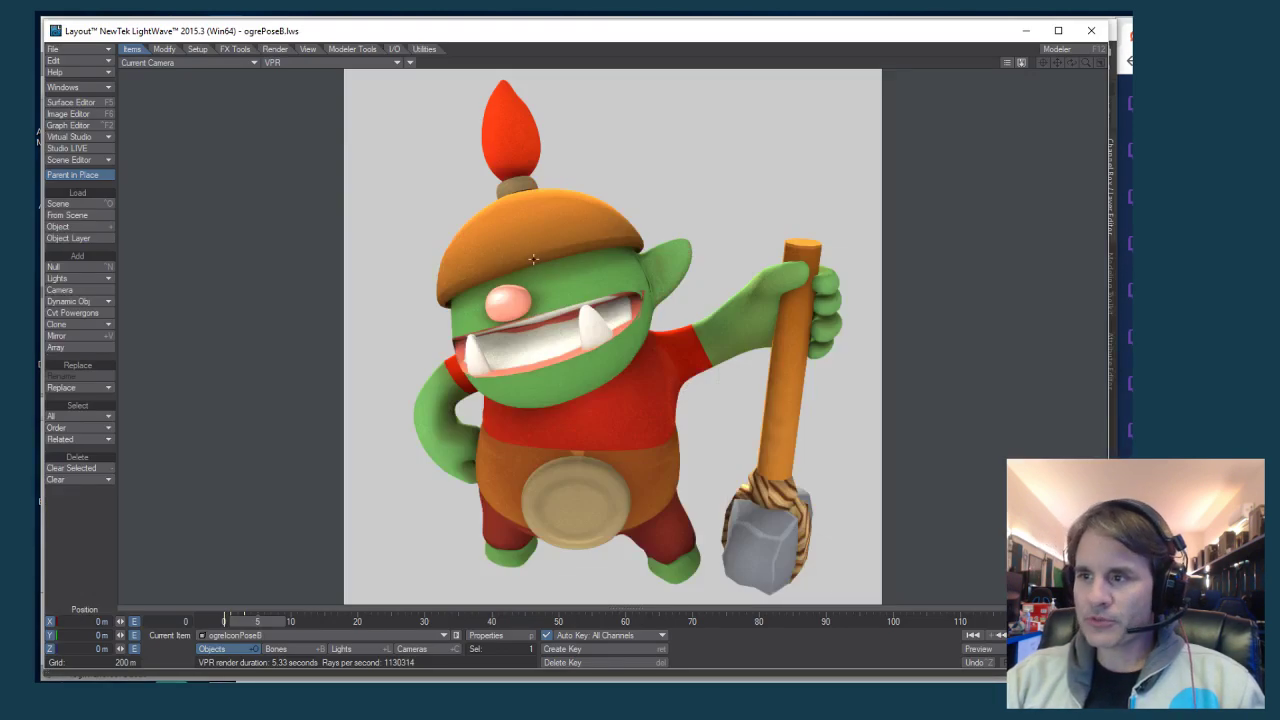
Replace the Layout object with ogreIconPoseB.obj and select its Empty_MeshSG surface
{"action": "key", "text": "shift+r"}
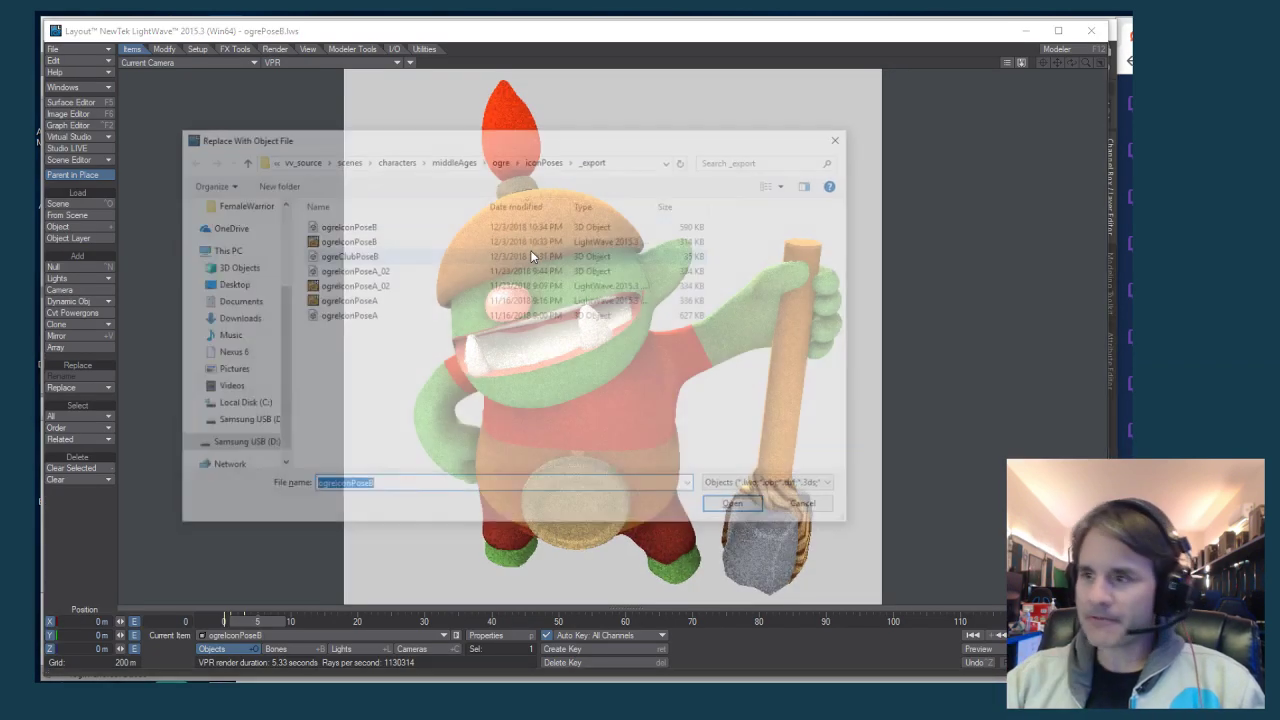
{"action": "double_click", "coordinate": [352, 226]}
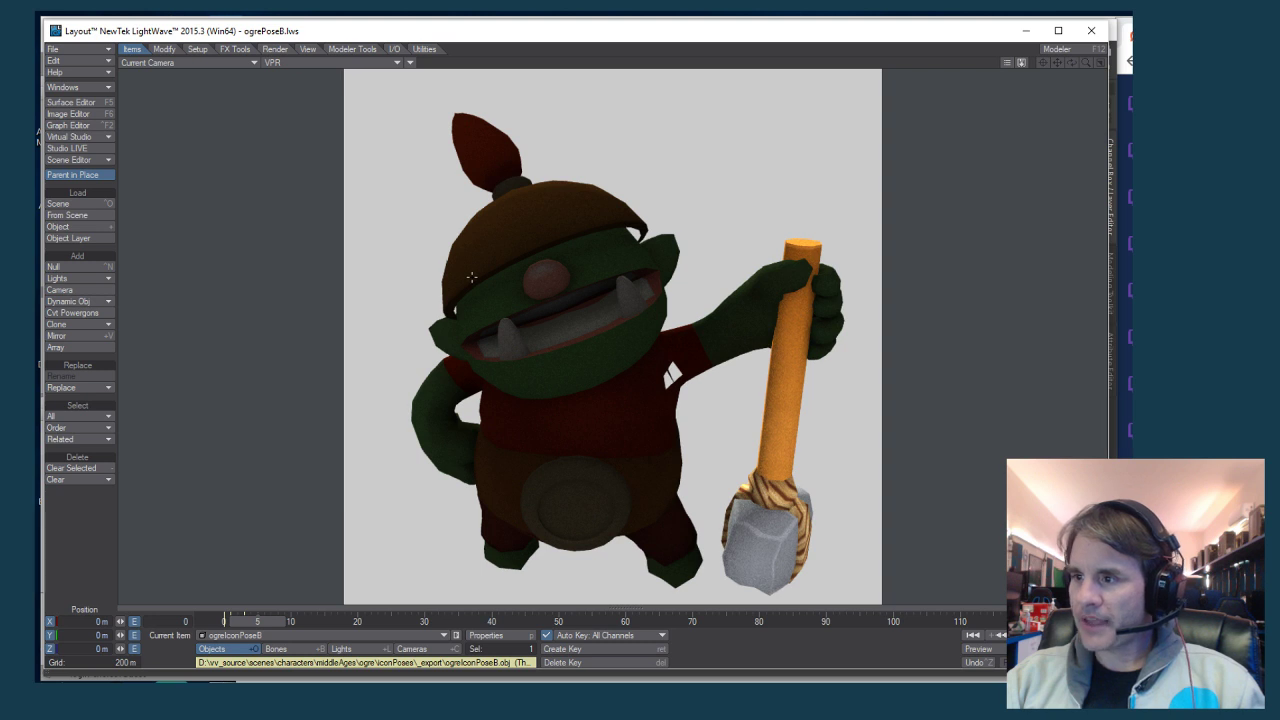
{"action": "left_click", "coordinate": [70, 102]}
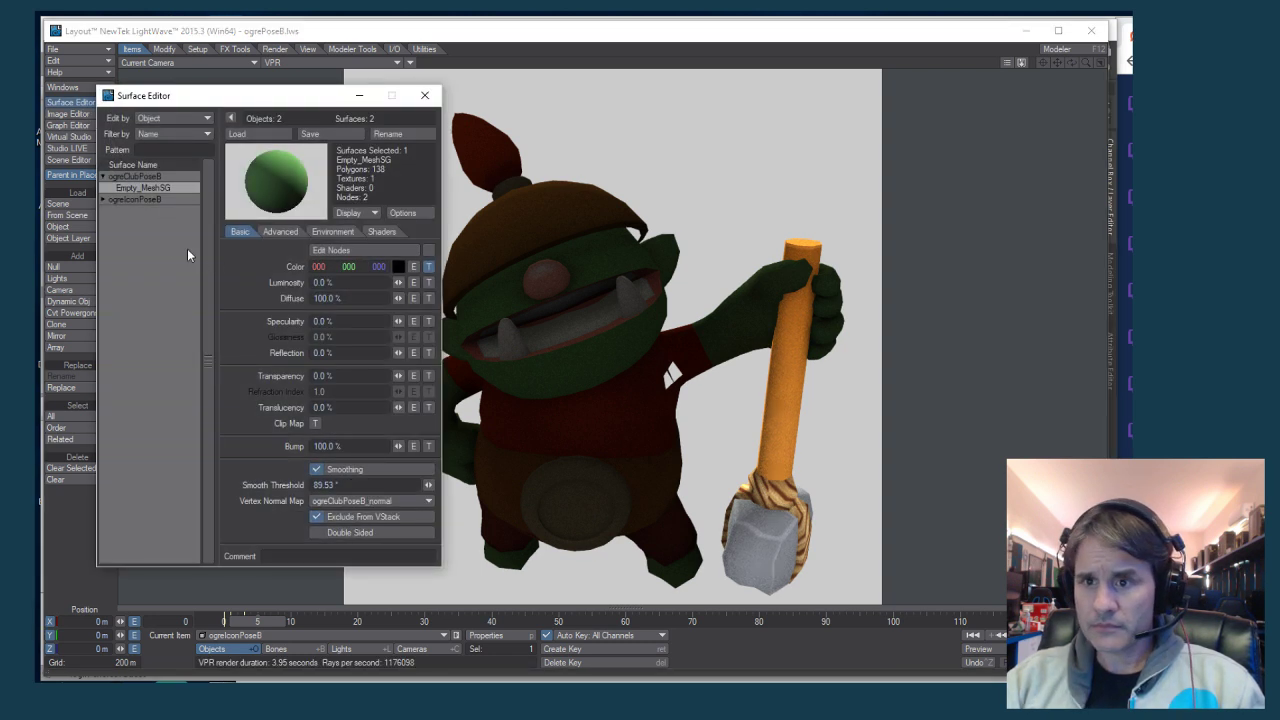
{"action": "left_click", "coordinate": [105, 200]}
{"action": "left_click", "coordinate": [132, 211]}
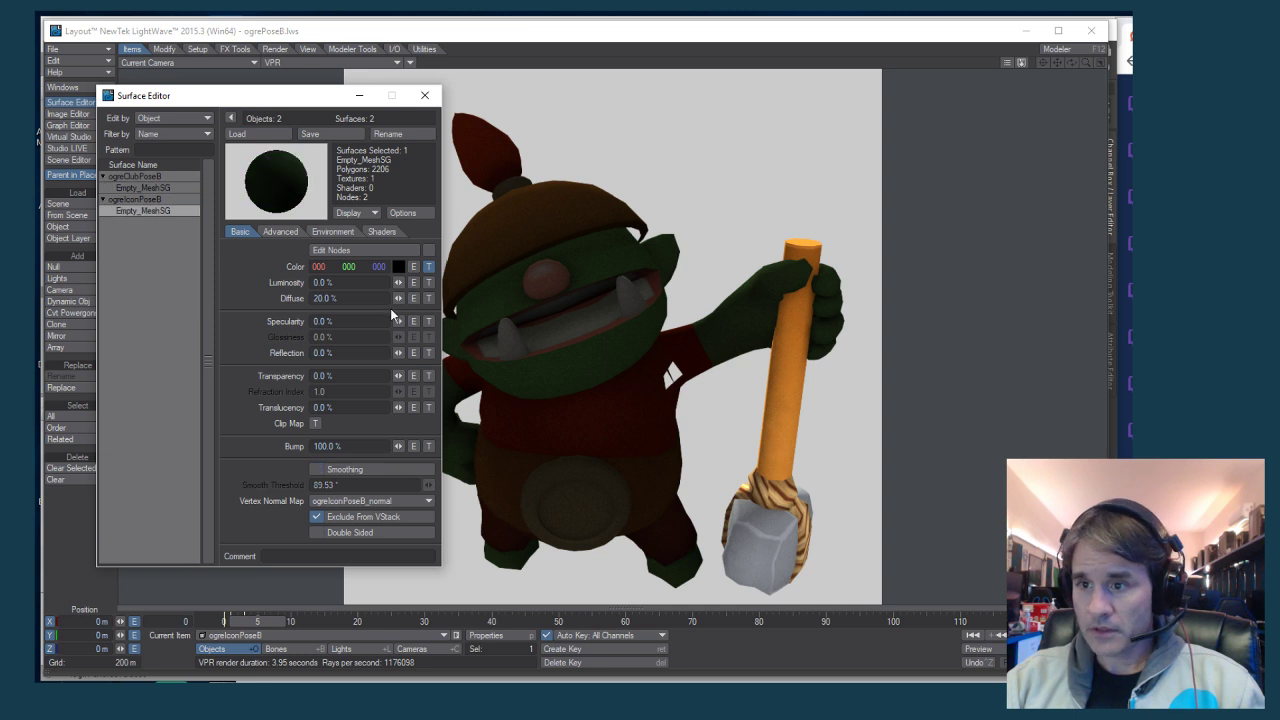
Raise the surface's diffuse to 100% and enable smoothing and double sided
{"action": "left_click_drag", "start_coordinate": [398, 298], "coordinate": [418, 298]}
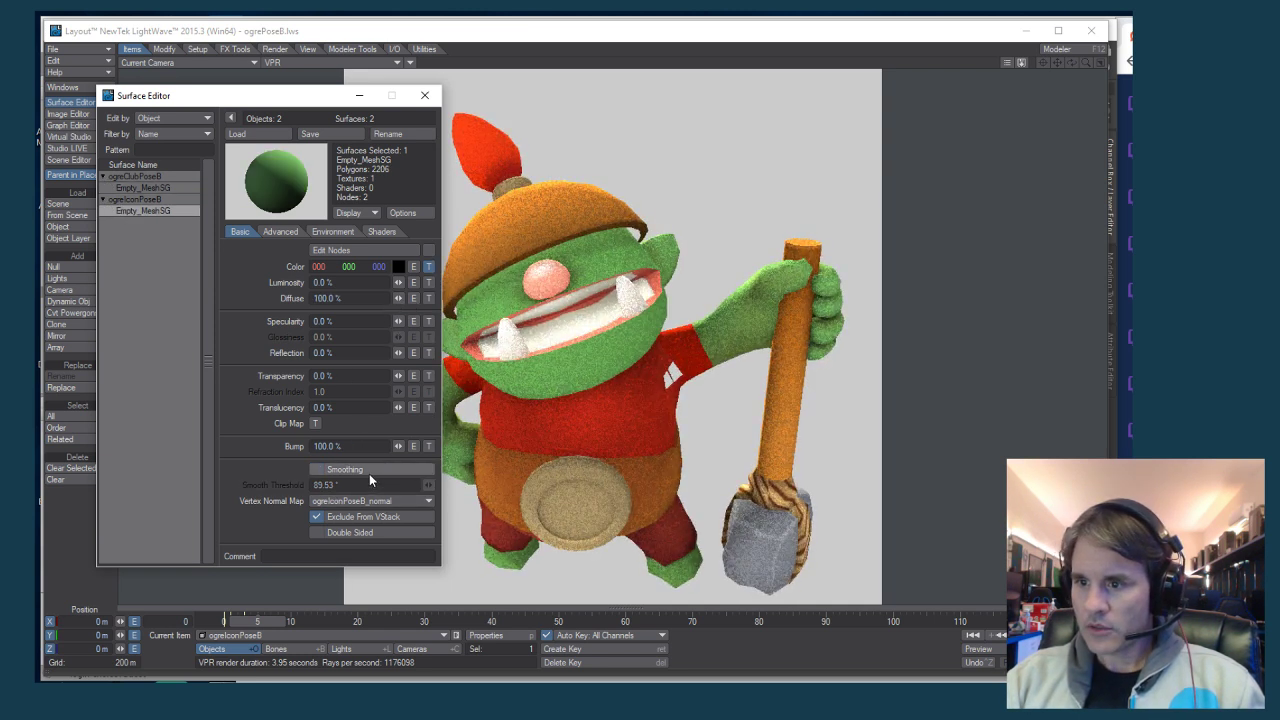
{"action": "left_click", "coordinate": [345, 469]}
{"action": "left_click", "coordinate": [352, 532]}
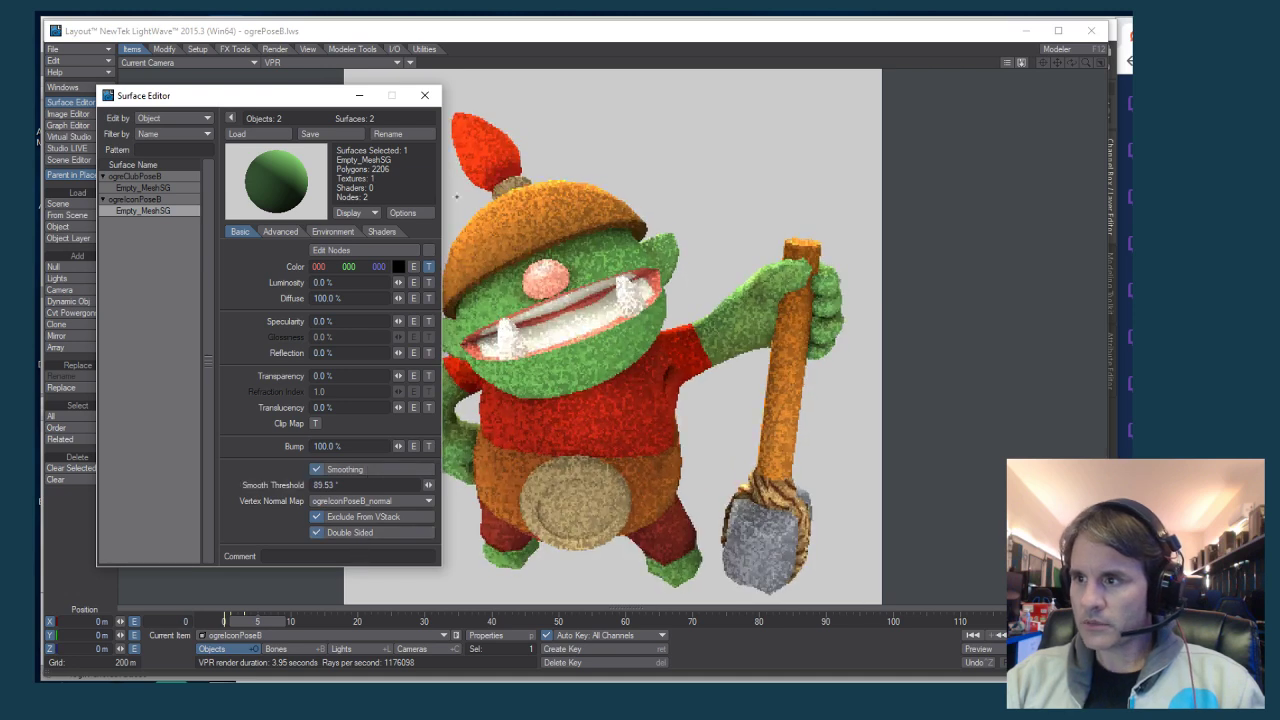
{"action": "left_click", "coordinate": [424, 95]}
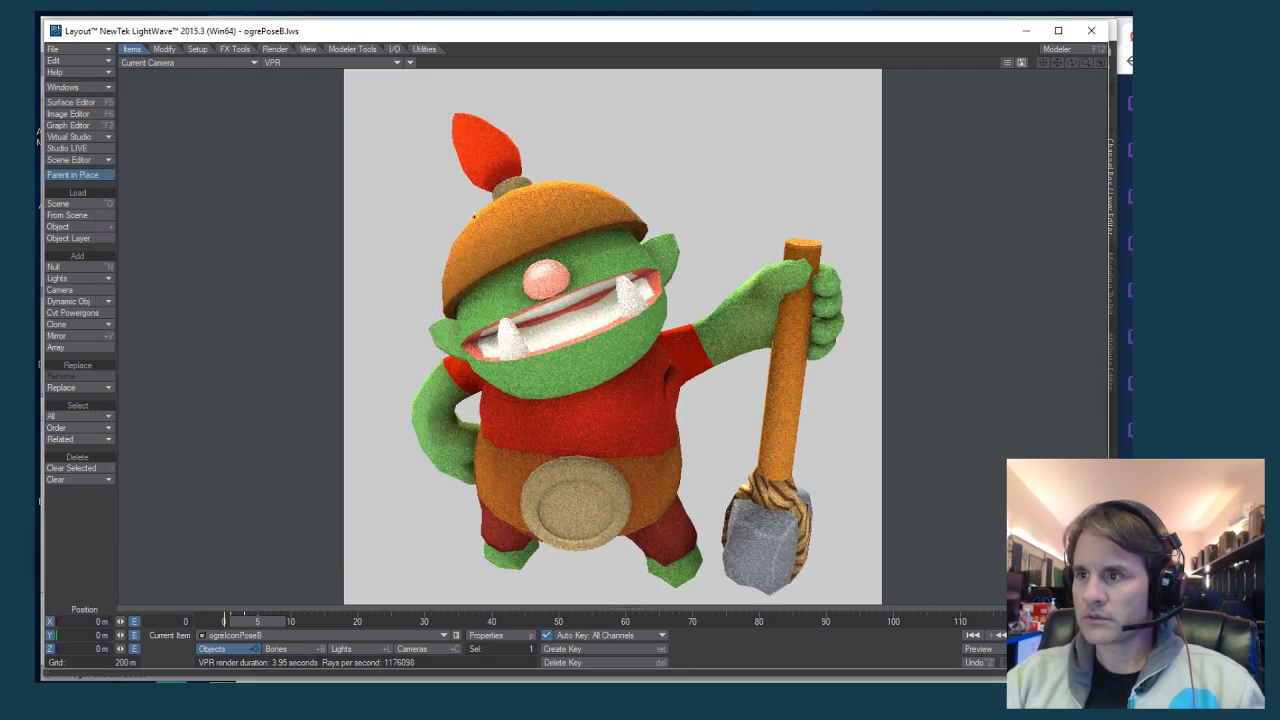
Save the current object as ogreIconPoseB.lwo, overwriting the existing file
{"action": "left_click", "coordinate": [90, 49]}
{"action": "mouse_move", "coordinate": [78, 74]}
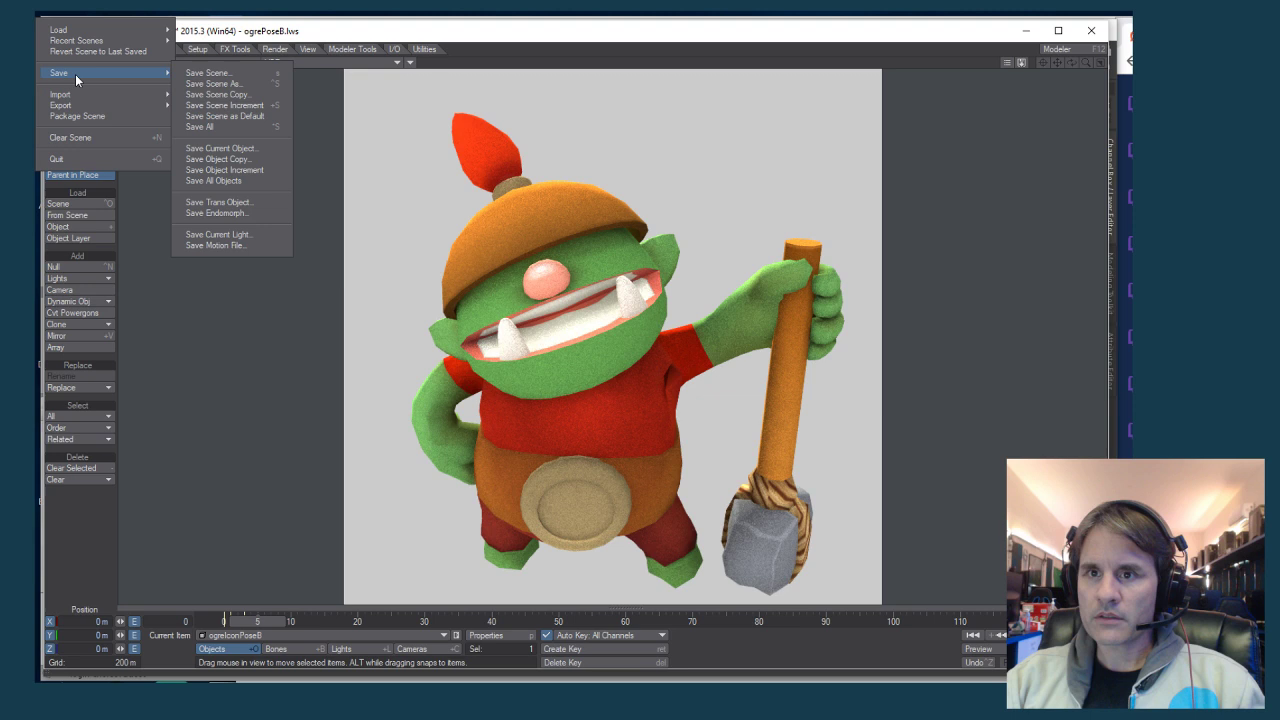
{"action": "left_click", "coordinate": [245, 150]}
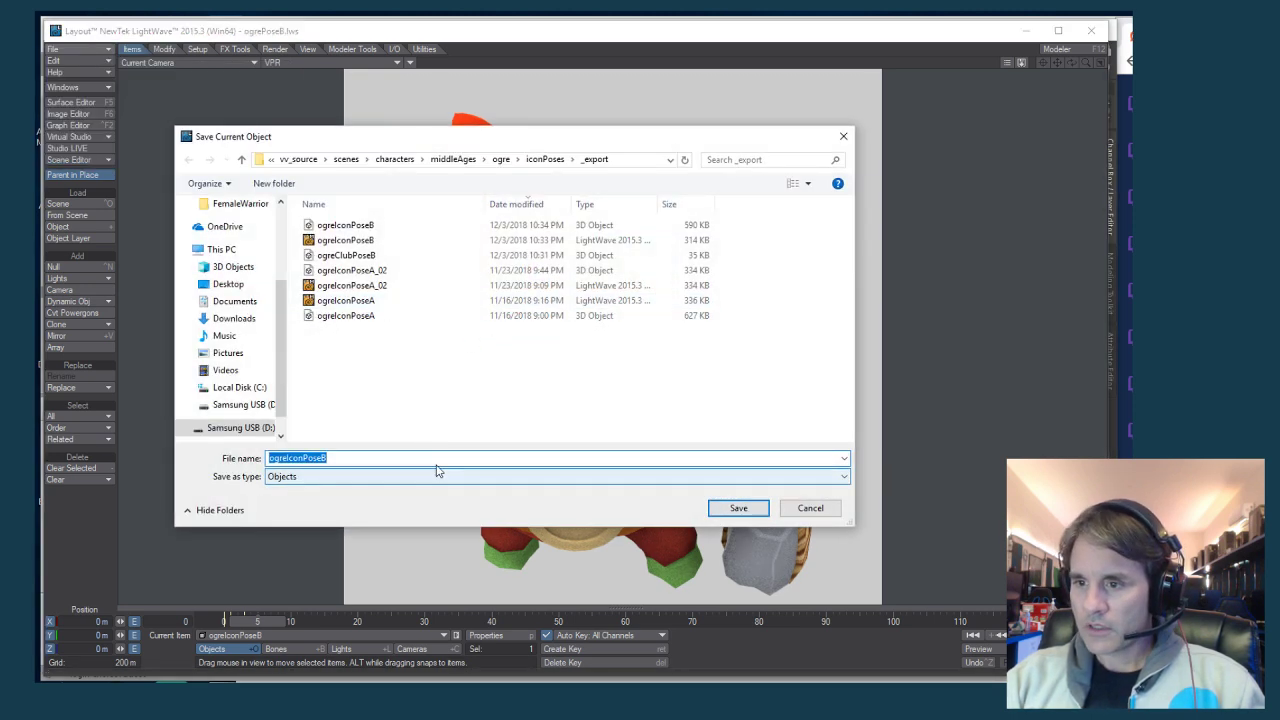
{"action": "left_click", "coordinate": [437, 460]}
{"action": "type", "text": "."}
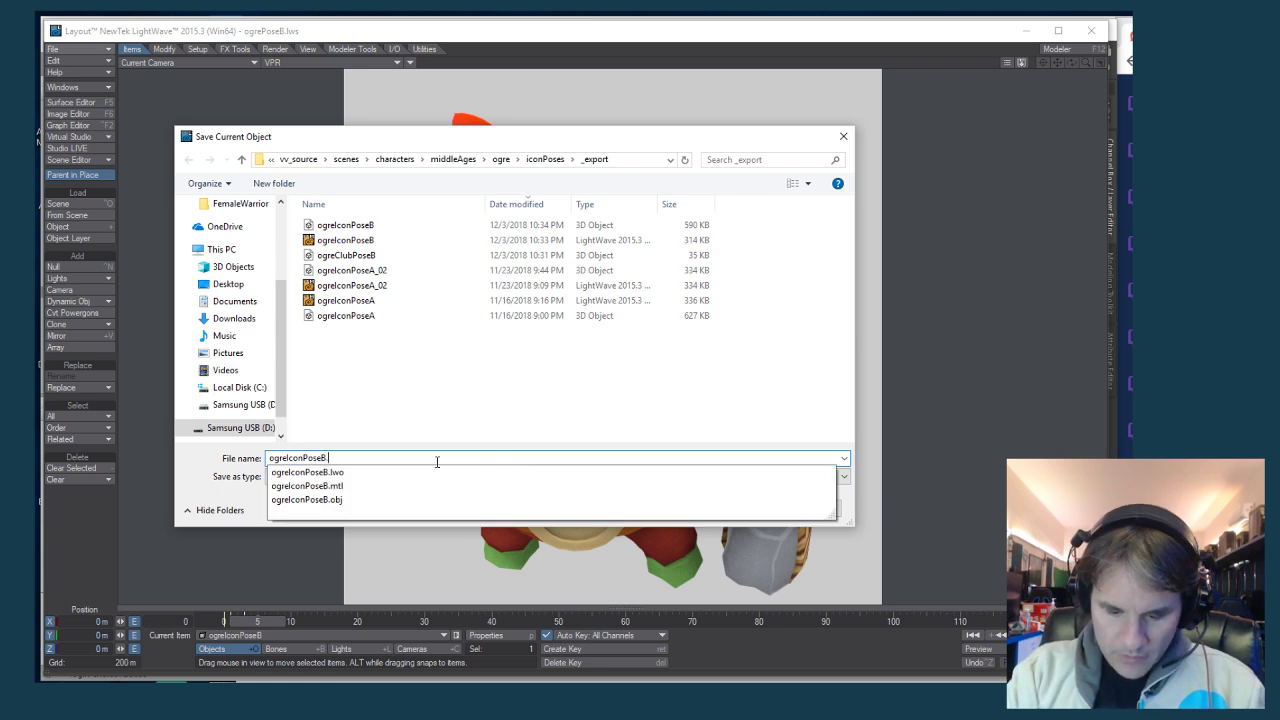
{"action": "type", "text": "lwo"}
{"action": "key", "text": "Return"}
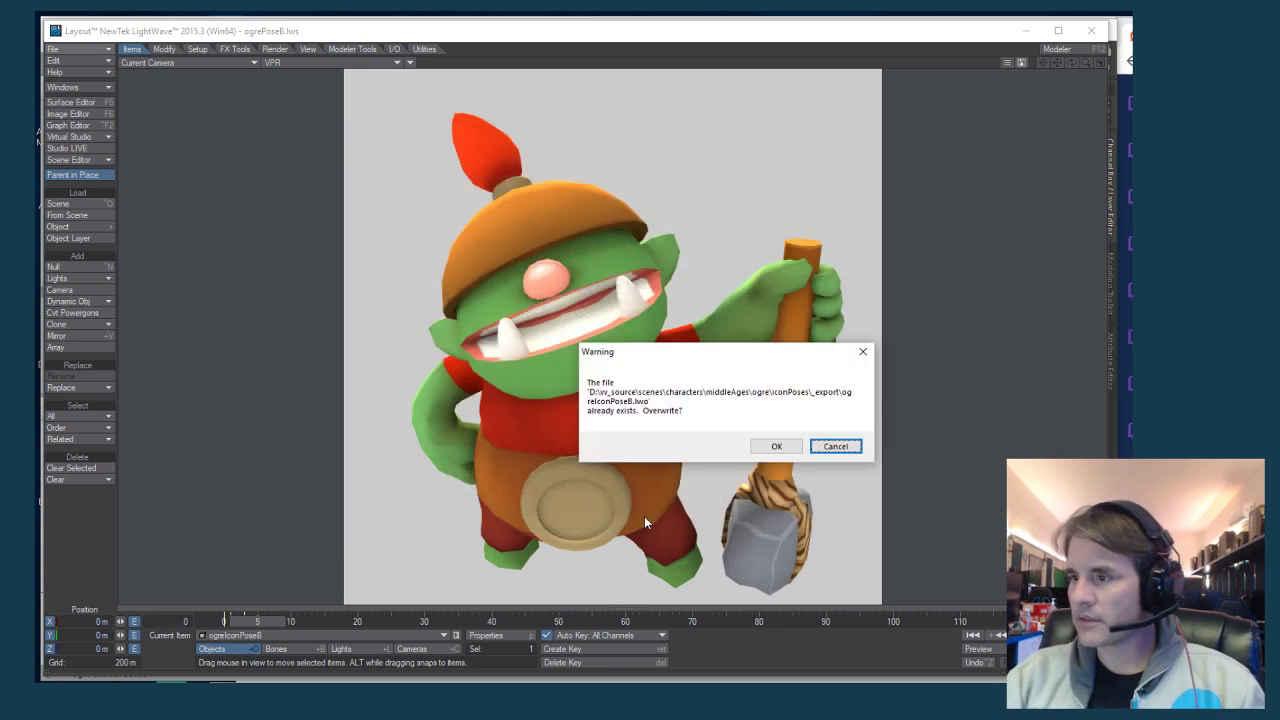
{"action": "left_click", "coordinate": [776, 447]}
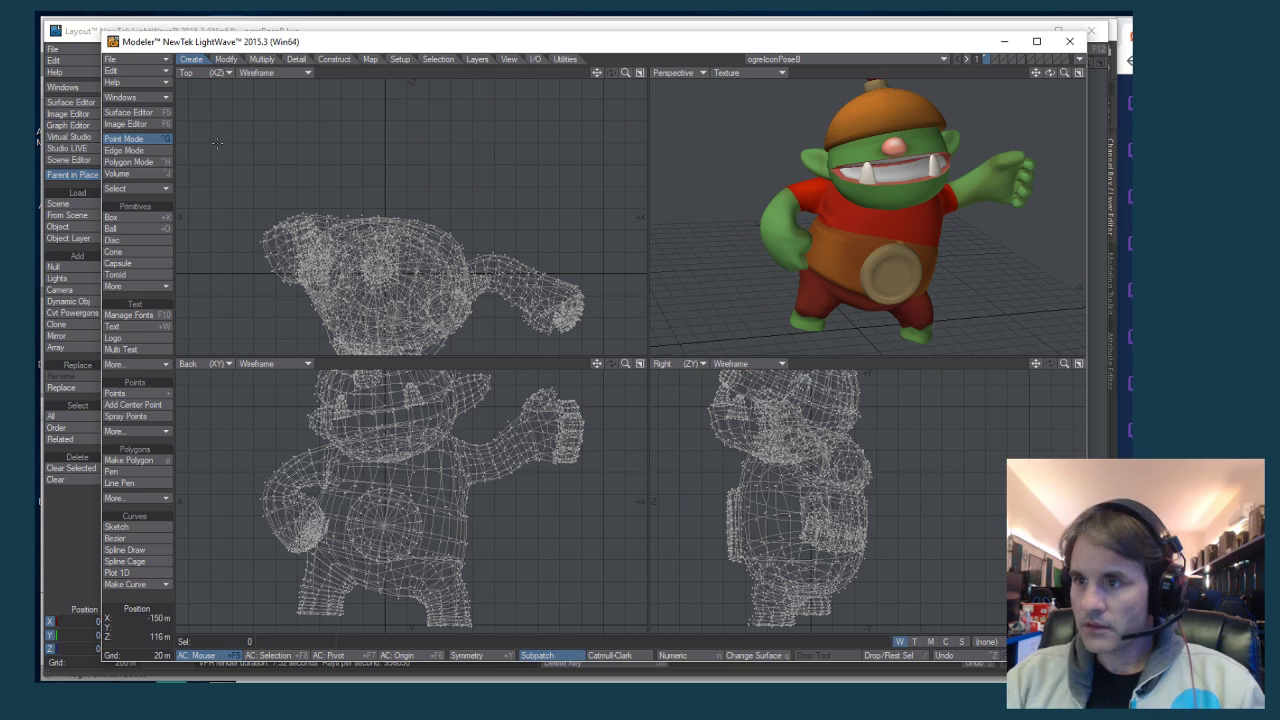
Close all Modeler objects, load ogreIconPoseB, dismiss the SubPatch error, and go back to Layout
{"action": "left_click", "coordinate": [135, 59]}
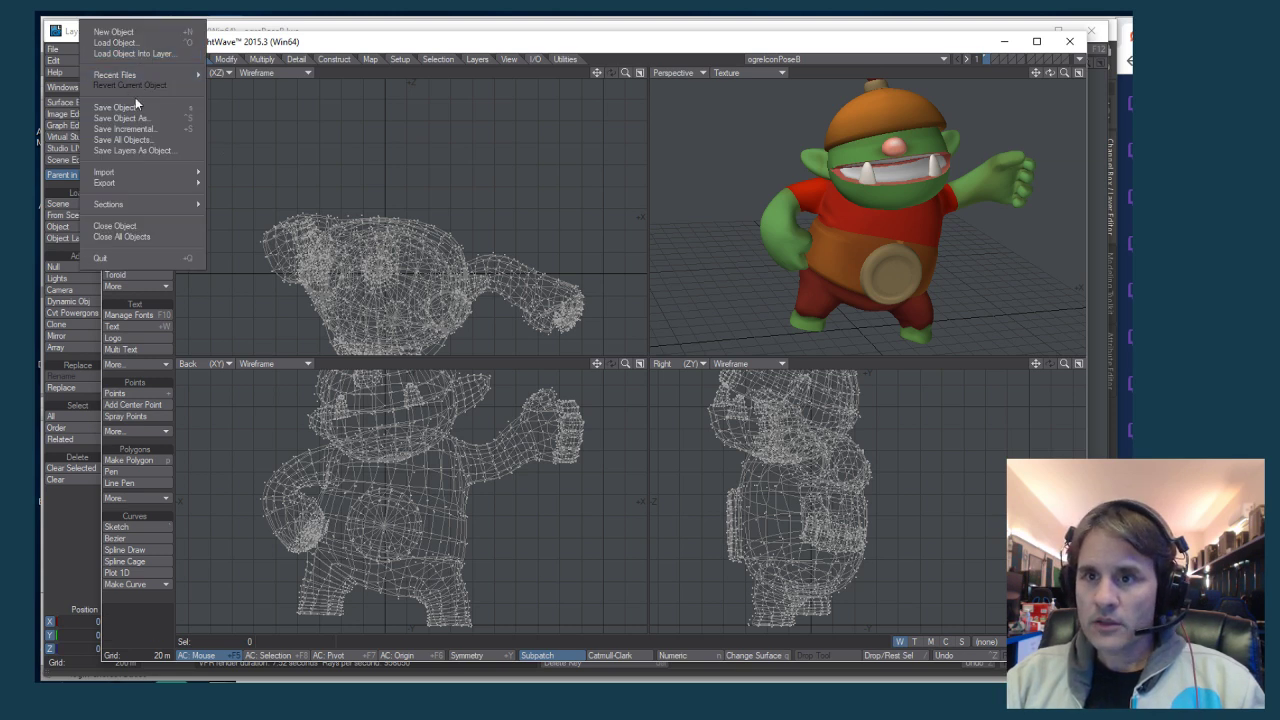
{"action": "left_click", "coordinate": [139, 233]}
{"action": "key", "text": "ctrl+o"}
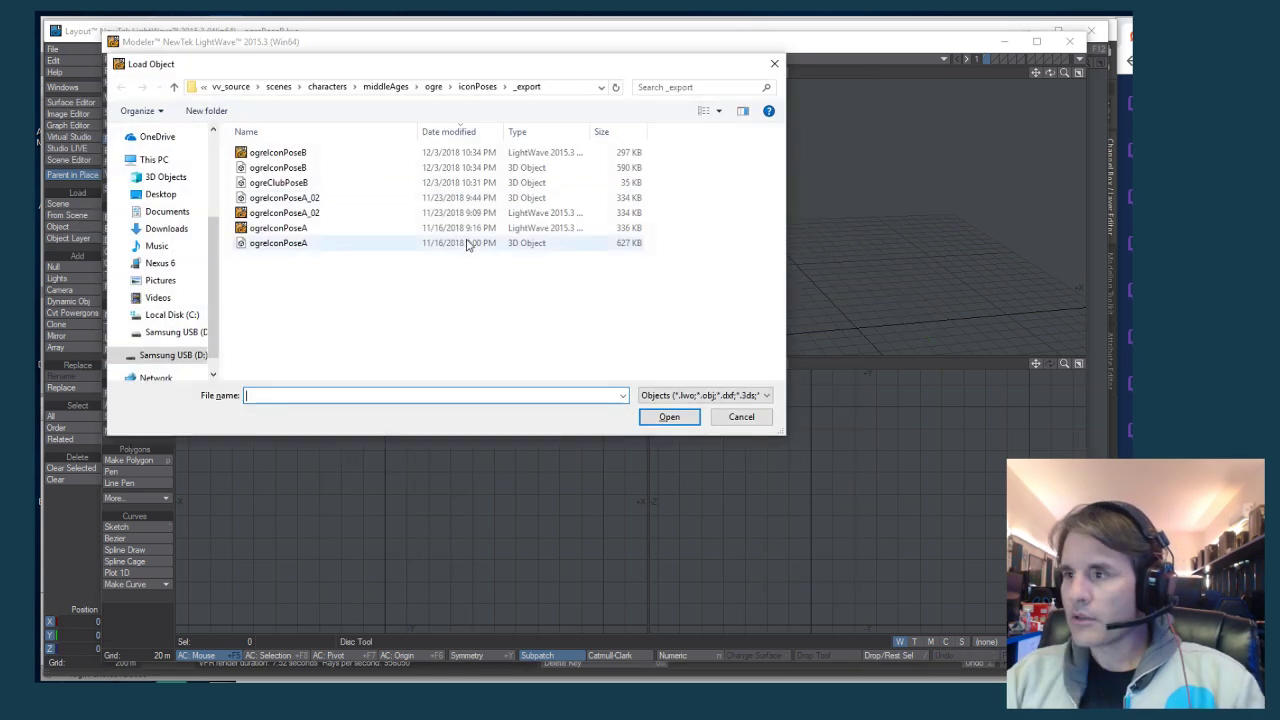
{"action": "double_click", "coordinate": [278, 153]}
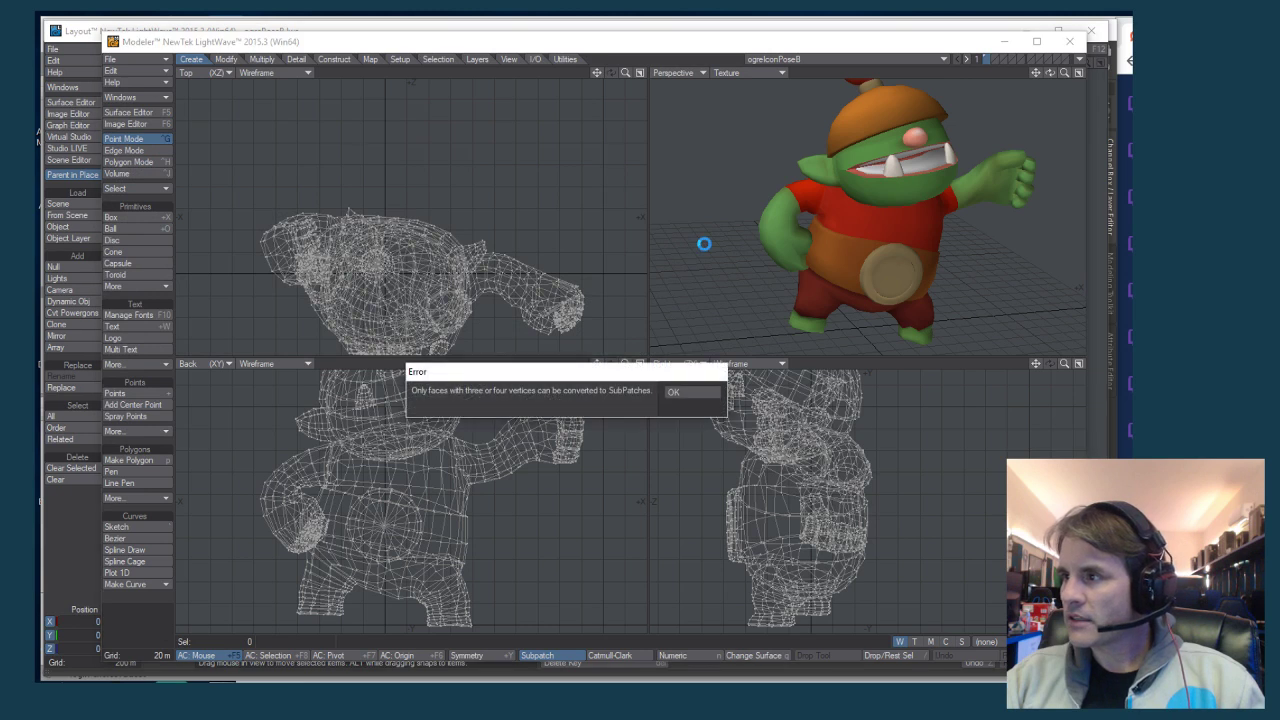
{"action": "left_click", "coordinate": [687, 394]}
{"action": "key", "text": "F12"}
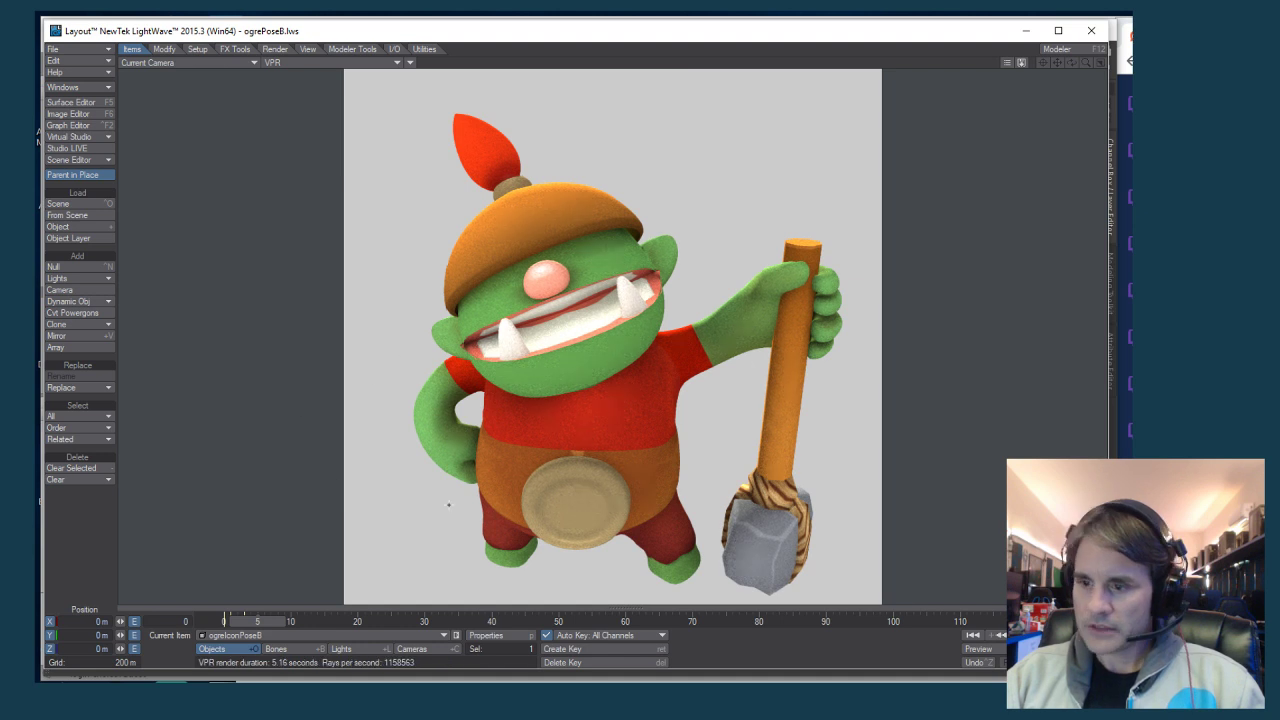
Move the camera closer and lower it so the ogre and hammer sit centred in frame
{"action": "left_click", "coordinate": [414, 648]}
{"action": "key", "text": "t"}
{"action": "left_click_drag", "start_coordinate": [393, 445], "coordinate": [466, 446]}
{"action": "key", "text": "y"}
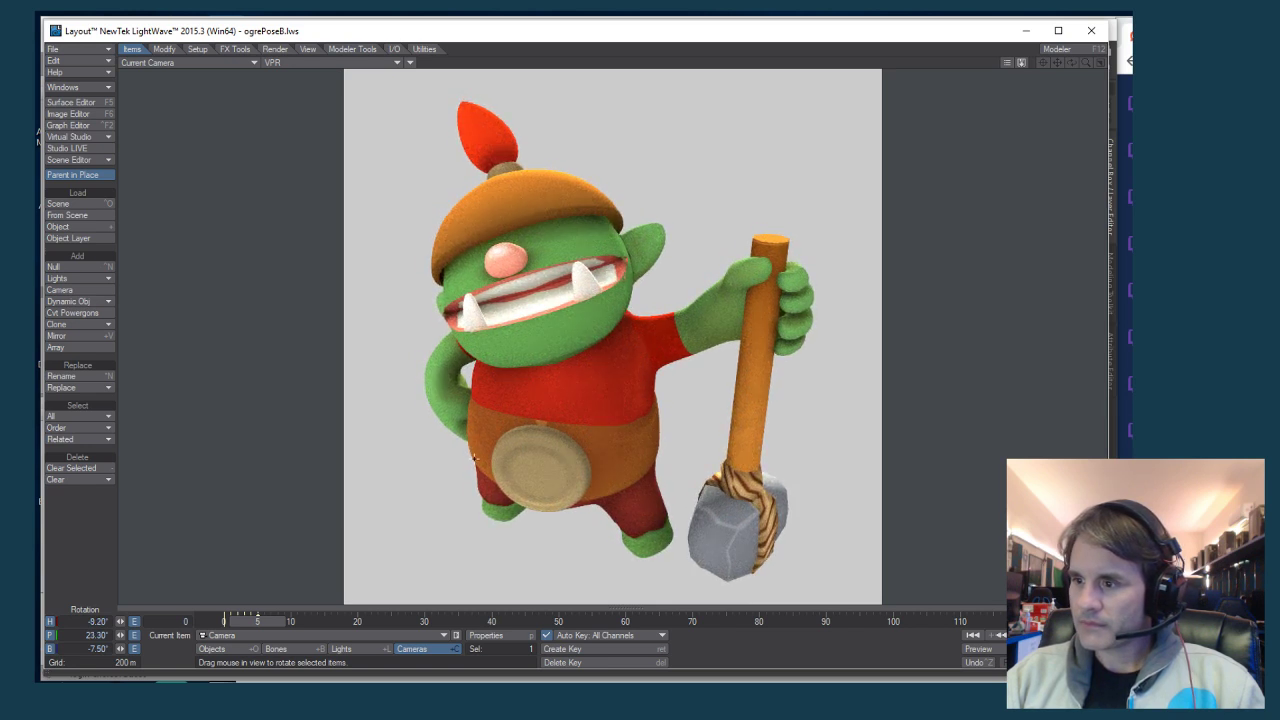
{"action": "key", "text": "t"}
{"action": "left_click_drag", "start_coordinate": [477, 455], "coordinate": [470, 450]}
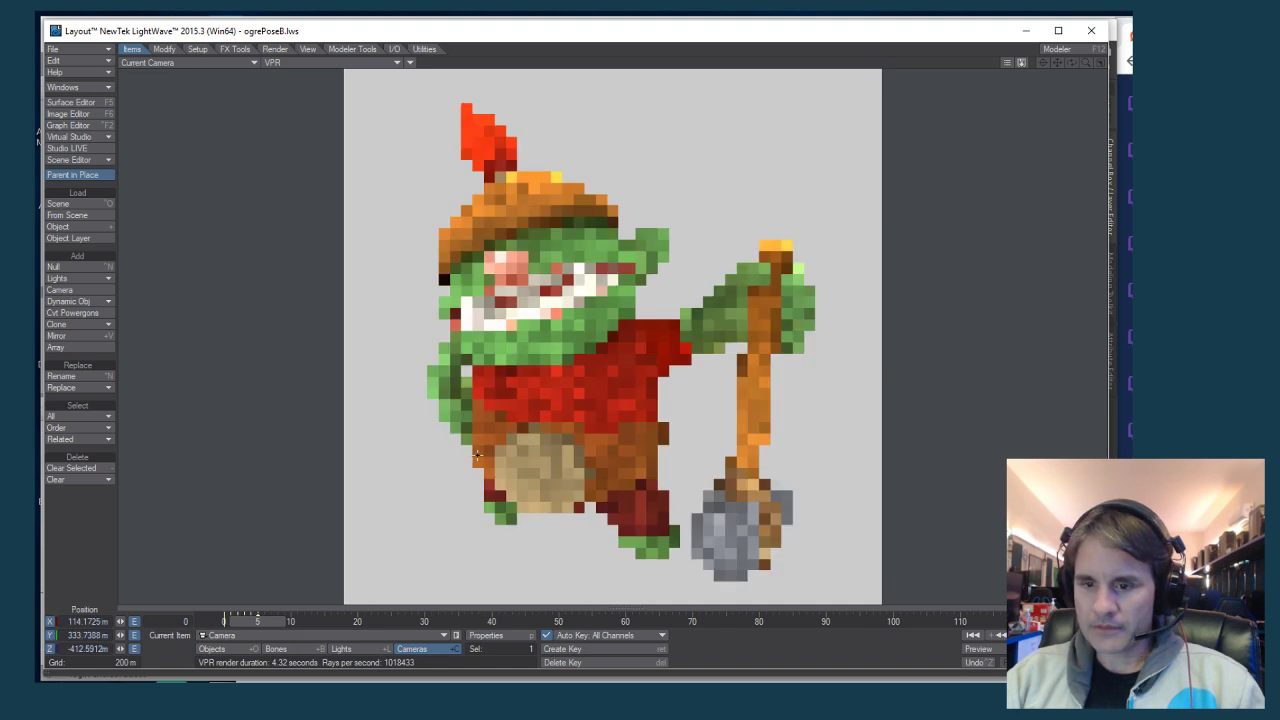
{"action": "right_click_drag", "start_coordinate": [470, 450], "coordinate": [470, 466]}
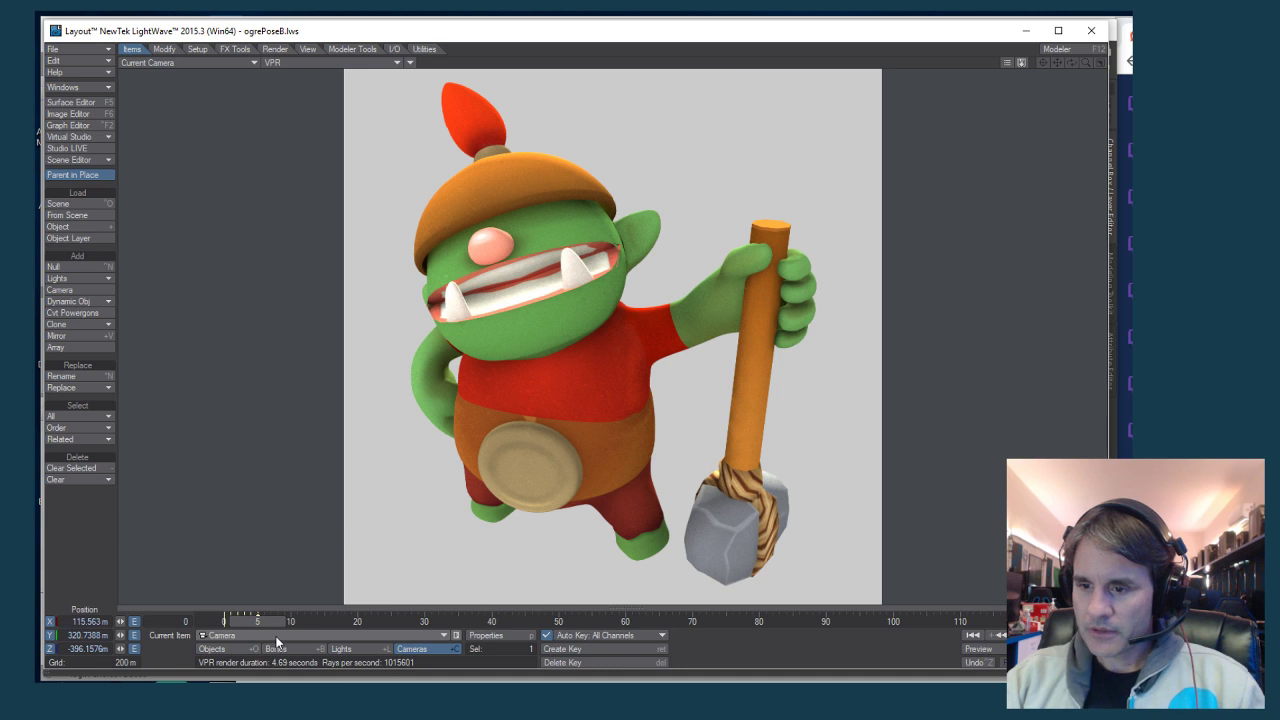
Select the kicker light and rotate it to re-aim it at the ogre
{"action": "left_click", "coordinate": [341, 648]}
{"action": "left_click", "coordinate": [356, 637]}
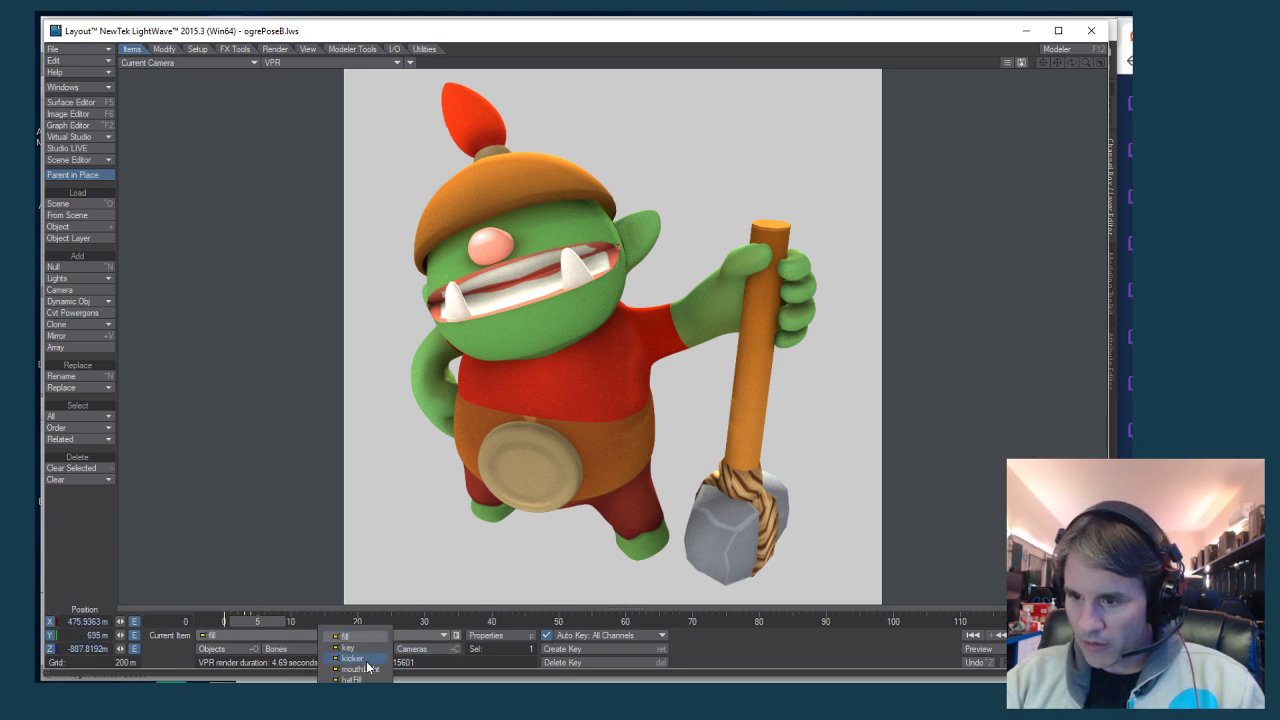
{"action": "left_click", "coordinate": [366, 660]}
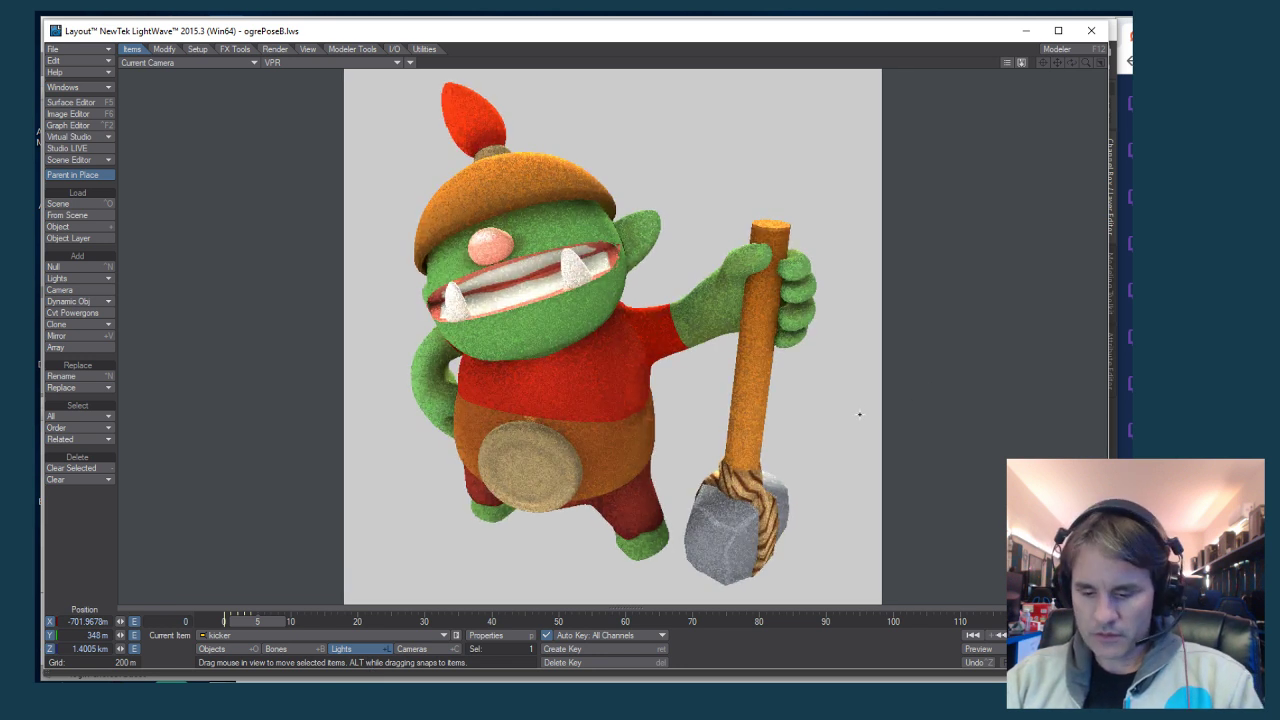
{"action": "key", "text": "p"}
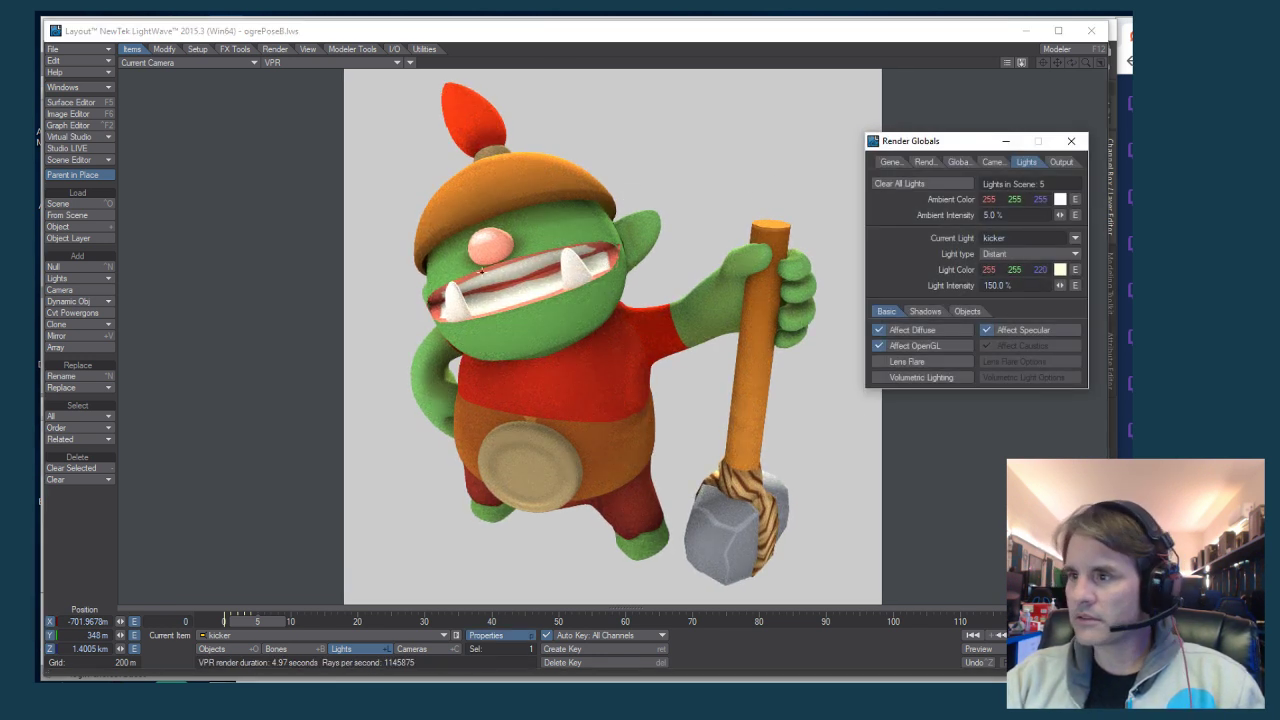
{"action": "key", "text": "y"}
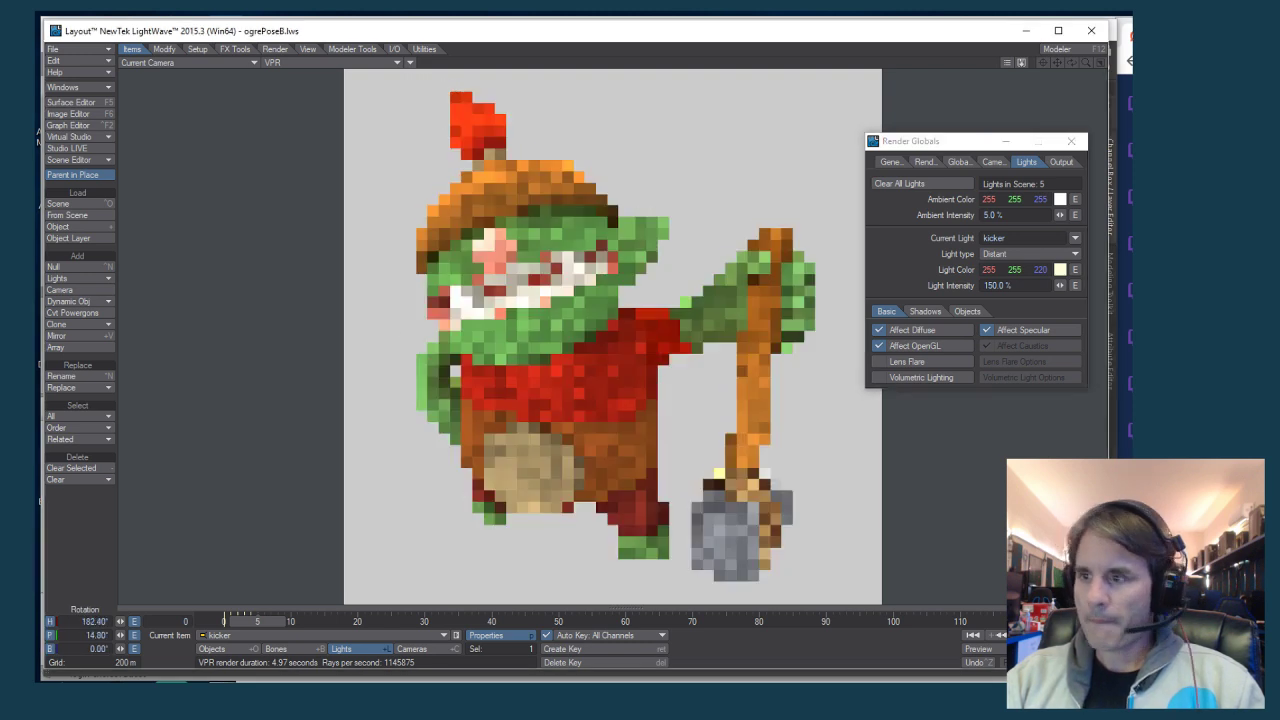
{"action": "left_click_drag", "start_coordinate": [540, 290], "coordinate": [515, 305]}
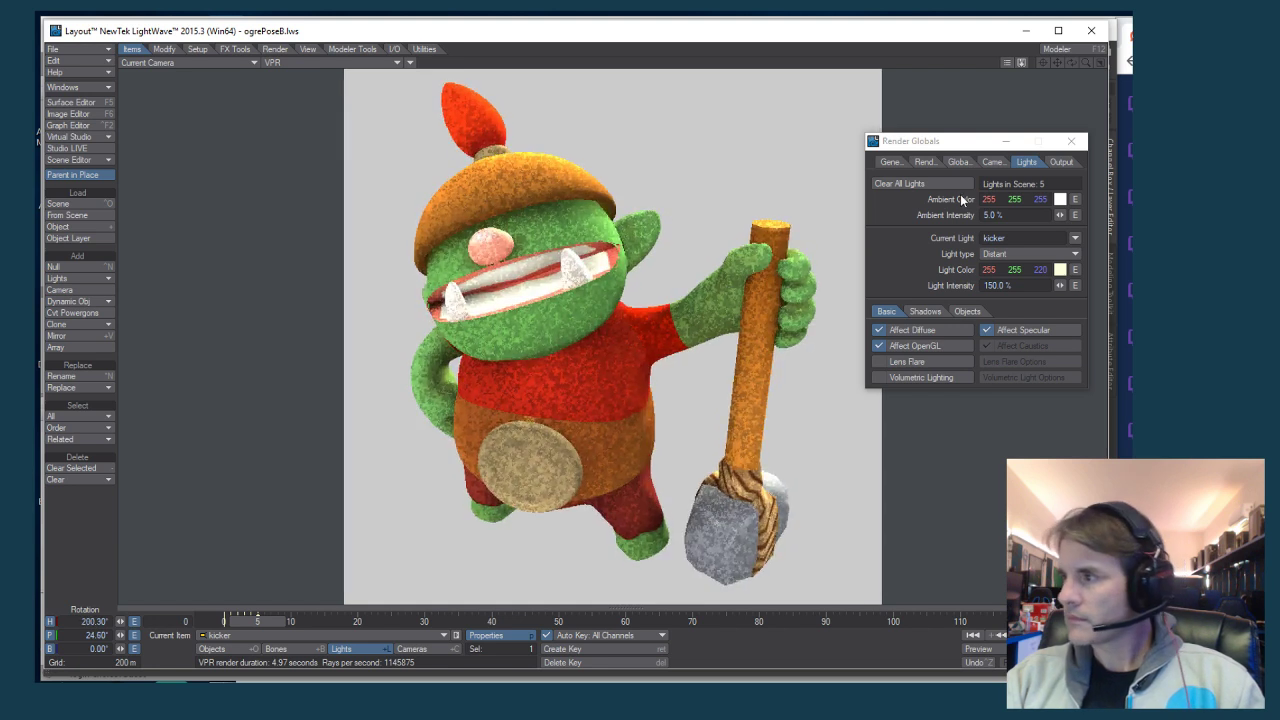
Set the key light's intensity to 50% and render the current frame
{"action": "left_click", "coordinate": [1075, 238]}
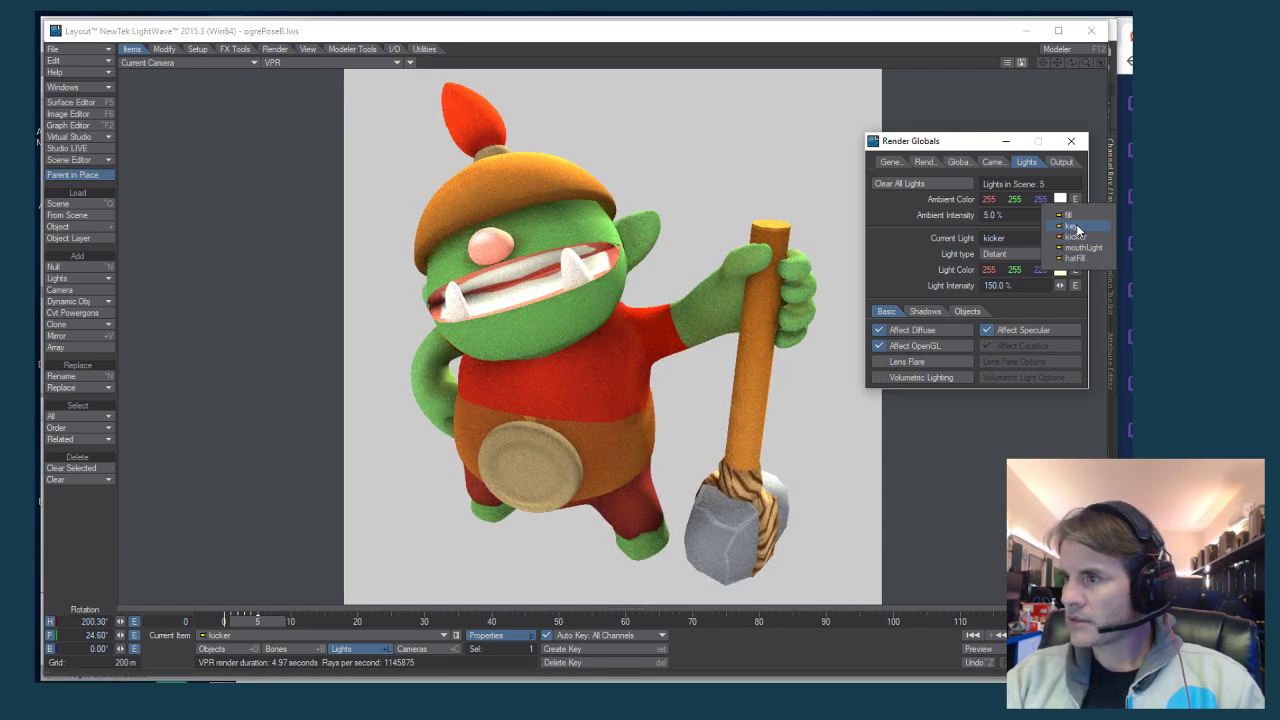
{"action": "left_click", "coordinate": [1070, 226]}
{"action": "key", "text": "5"}
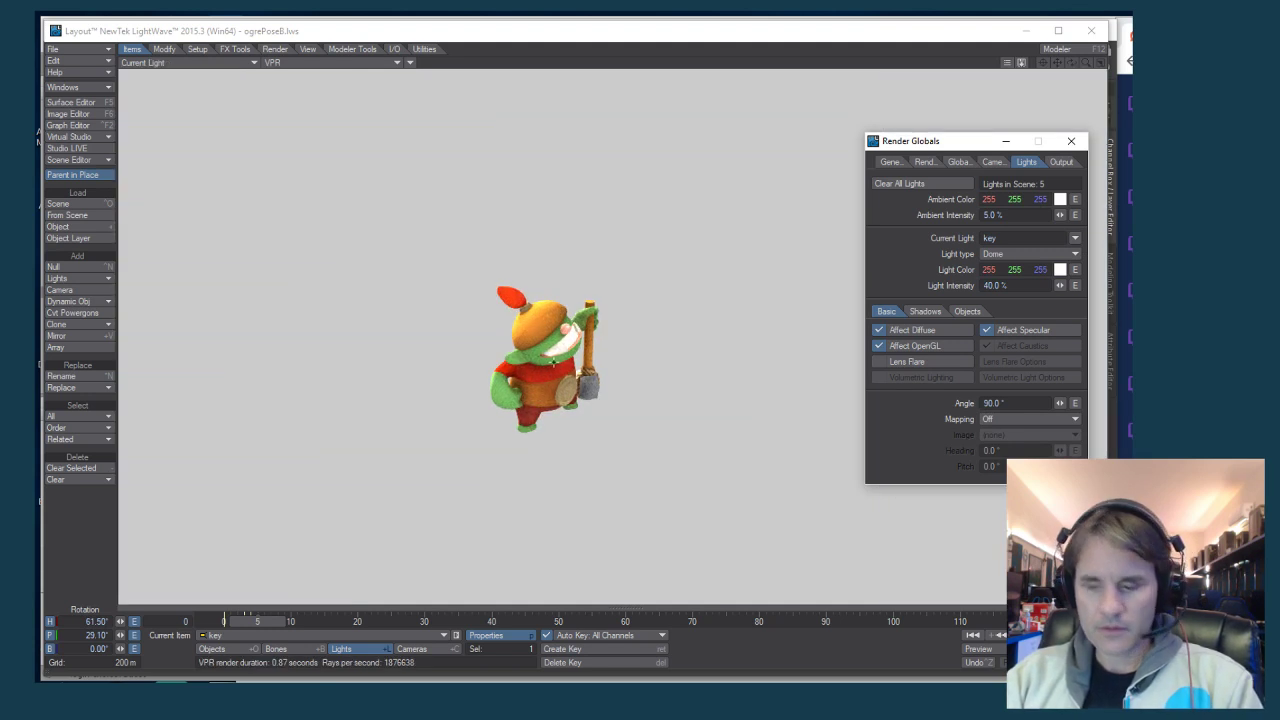
{"action": "key", "text": "6"}
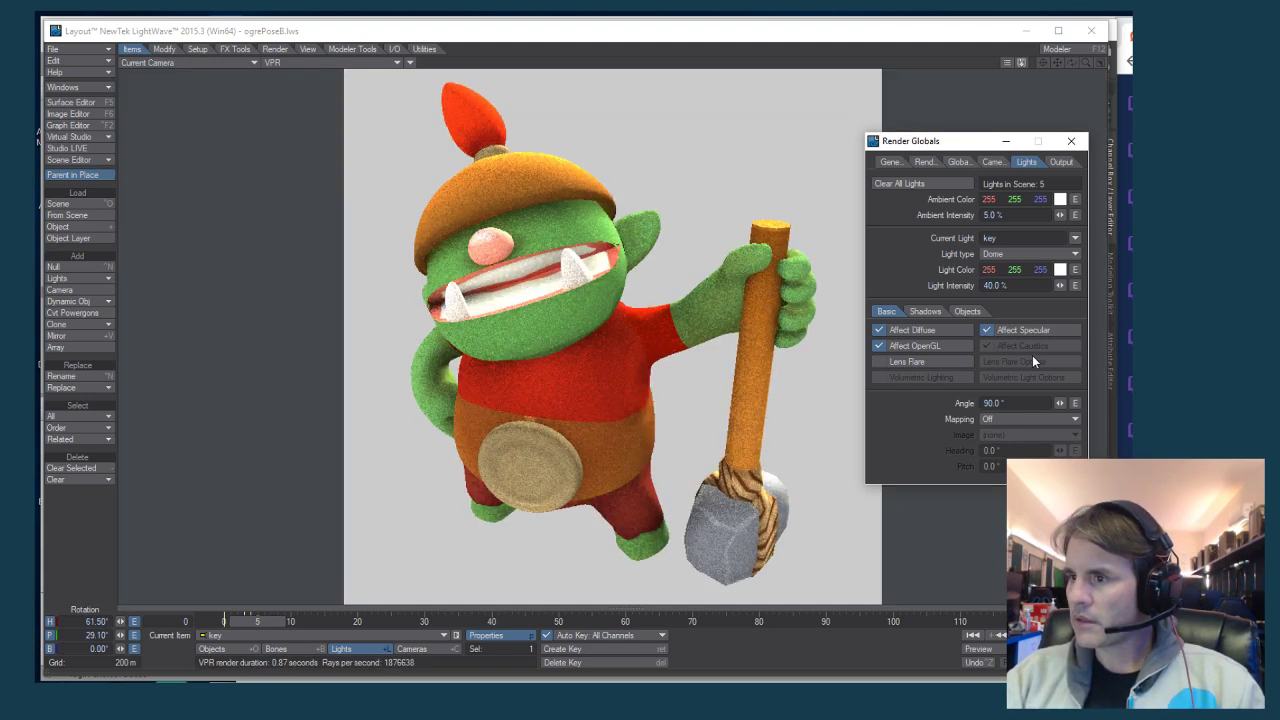
{"action": "left_click", "coordinate": [1028, 287]}
{"action": "type", "text": "50"}
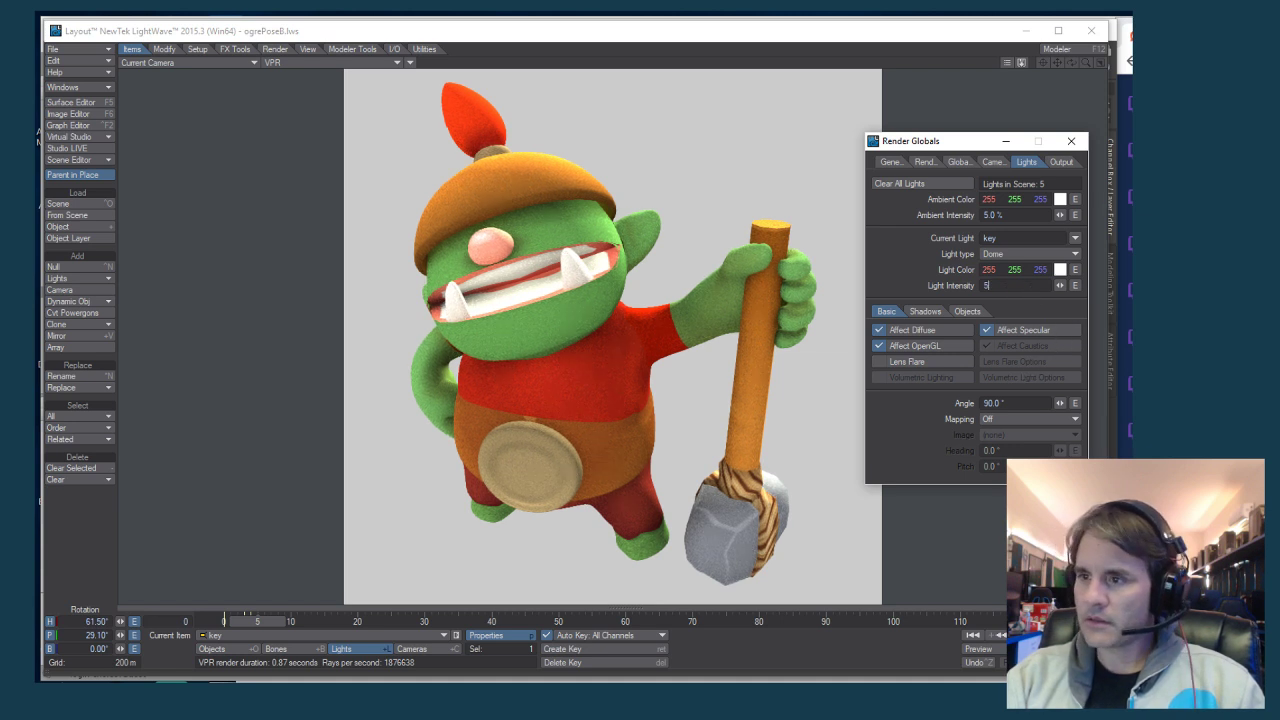
{"action": "key", "text": "Return"}
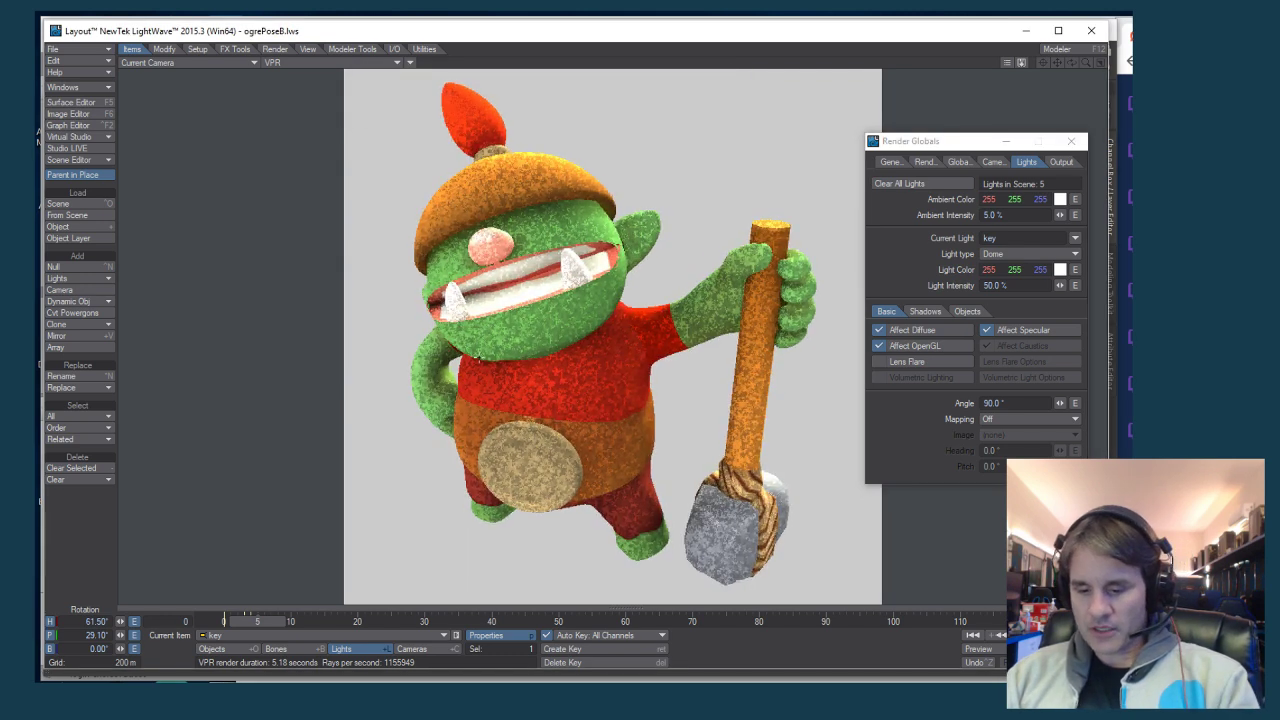
{"action": "key", "text": "F9"}
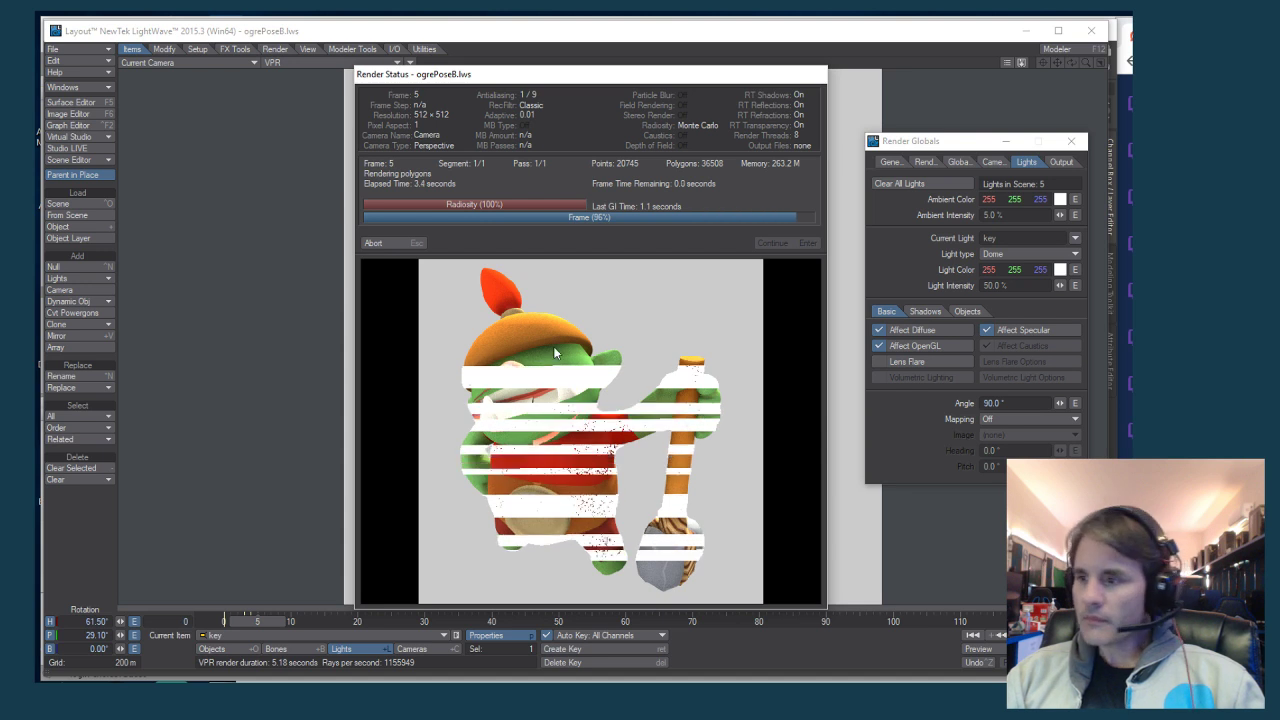
Close the render progress and finished image windows, and move the render settings window aside
{"action": "key", "text": "Return"}
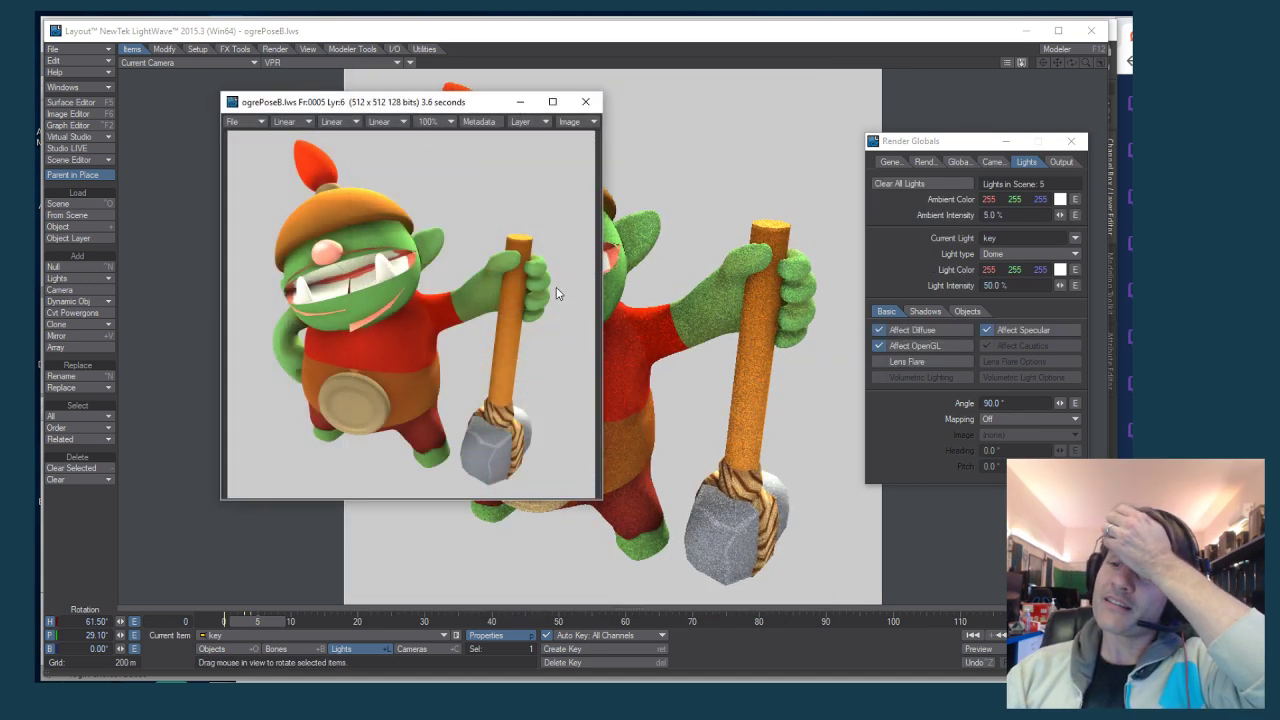
{"action": "left_click", "coordinate": [585, 101]}
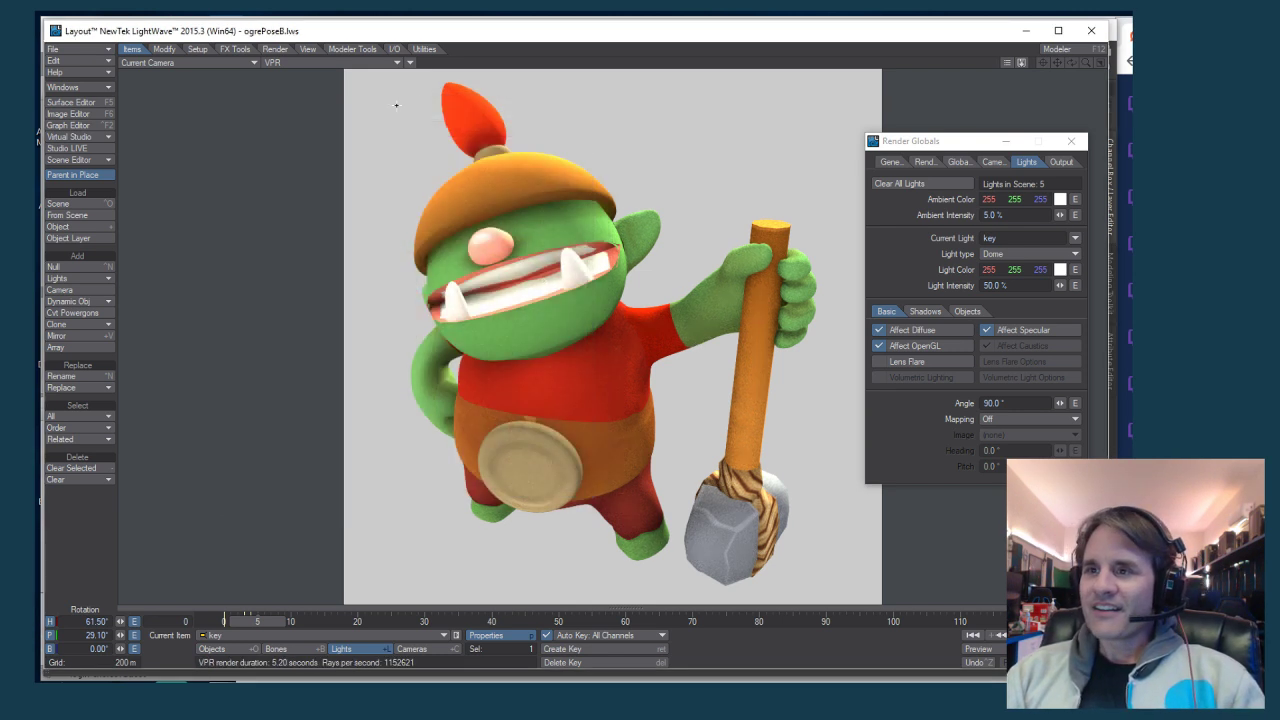
{"action": "left_click_drag", "start_coordinate": [940, 148], "coordinate": [956, 152]}
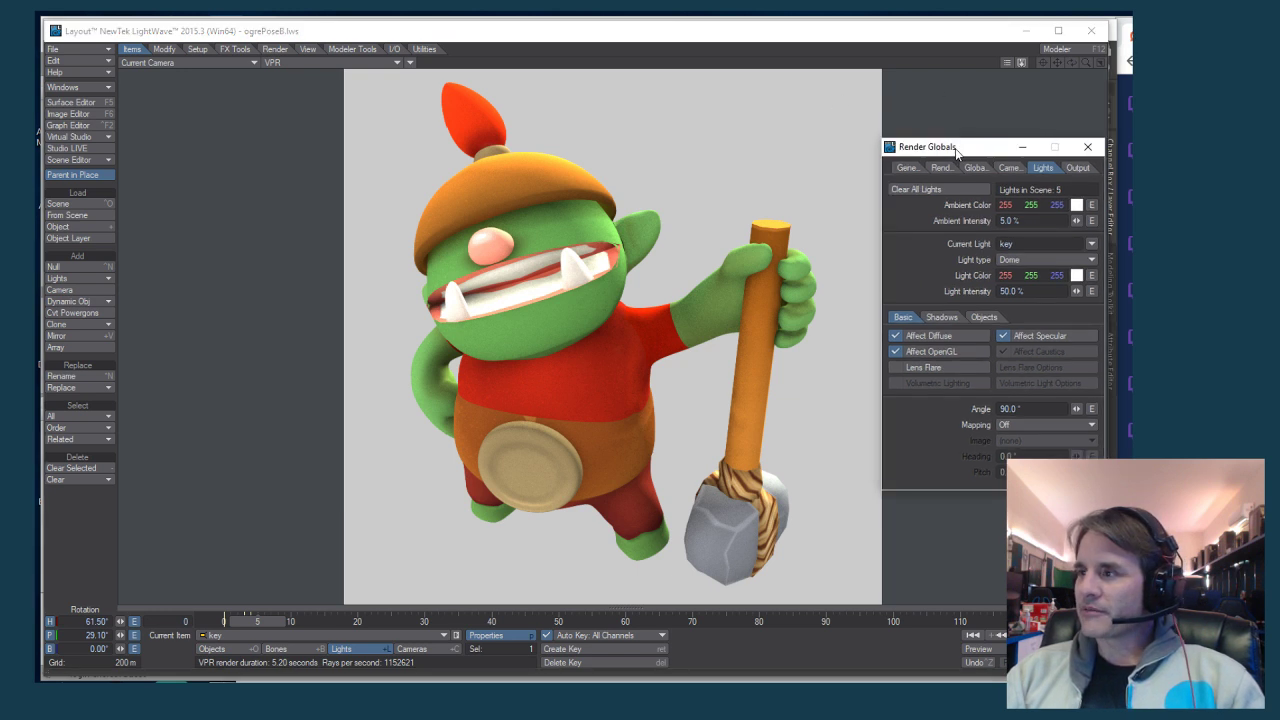
{"action": "left_click", "coordinate": [1021, 62]}
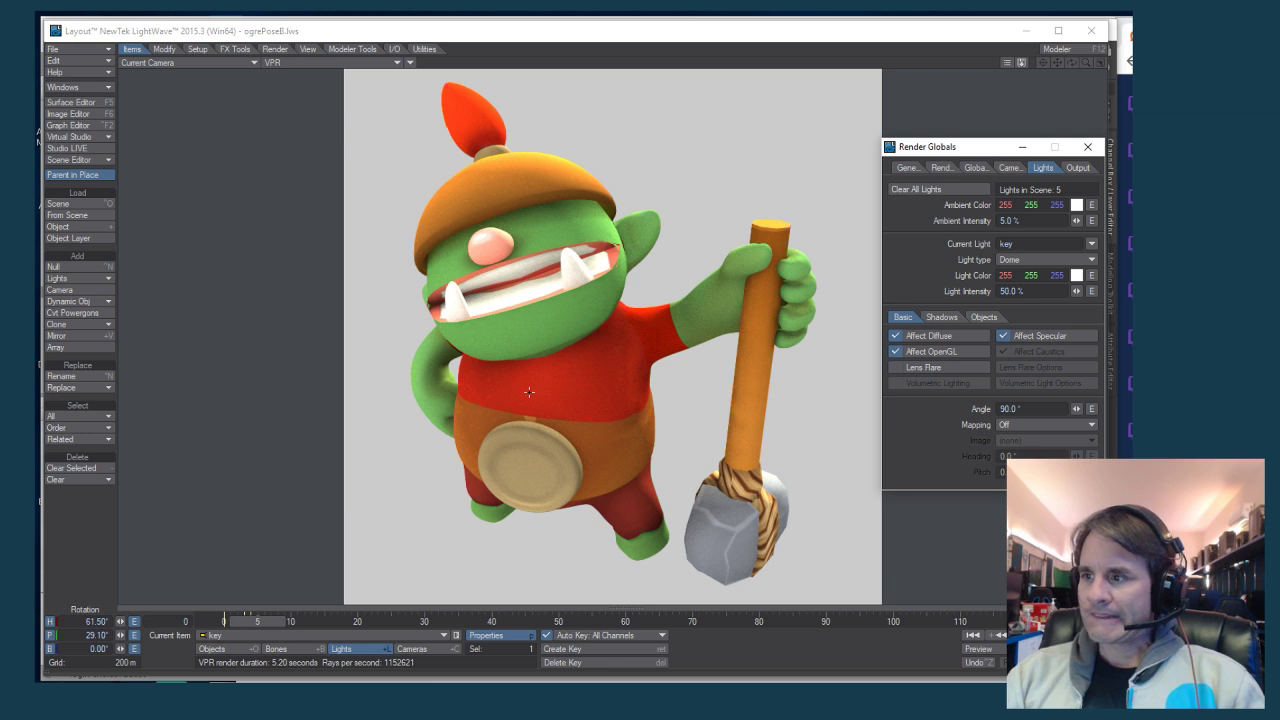
In the VPR options, set the snapshot image type to LW_PNG32
{"action": "left_click", "coordinate": [1020, 62]}
{"action": "left_click", "coordinate": [1007, 63]}
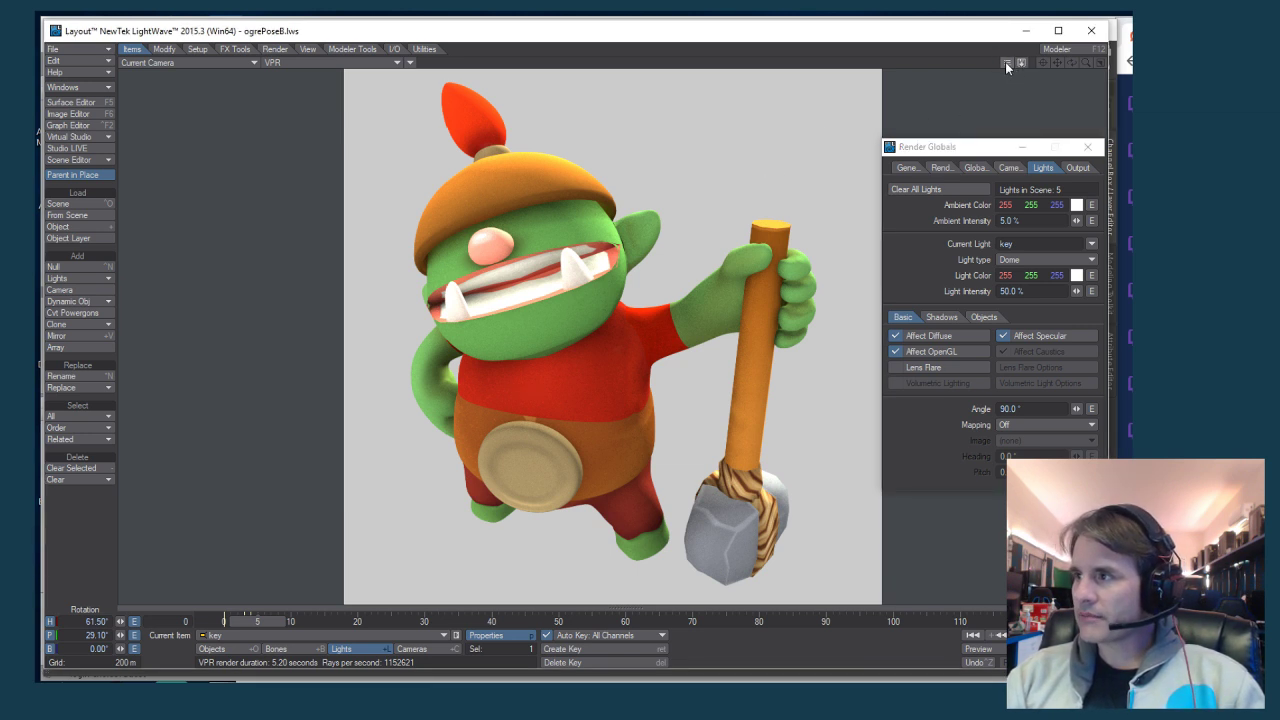
{"action": "left_click", "coordinate": [190, 237]}
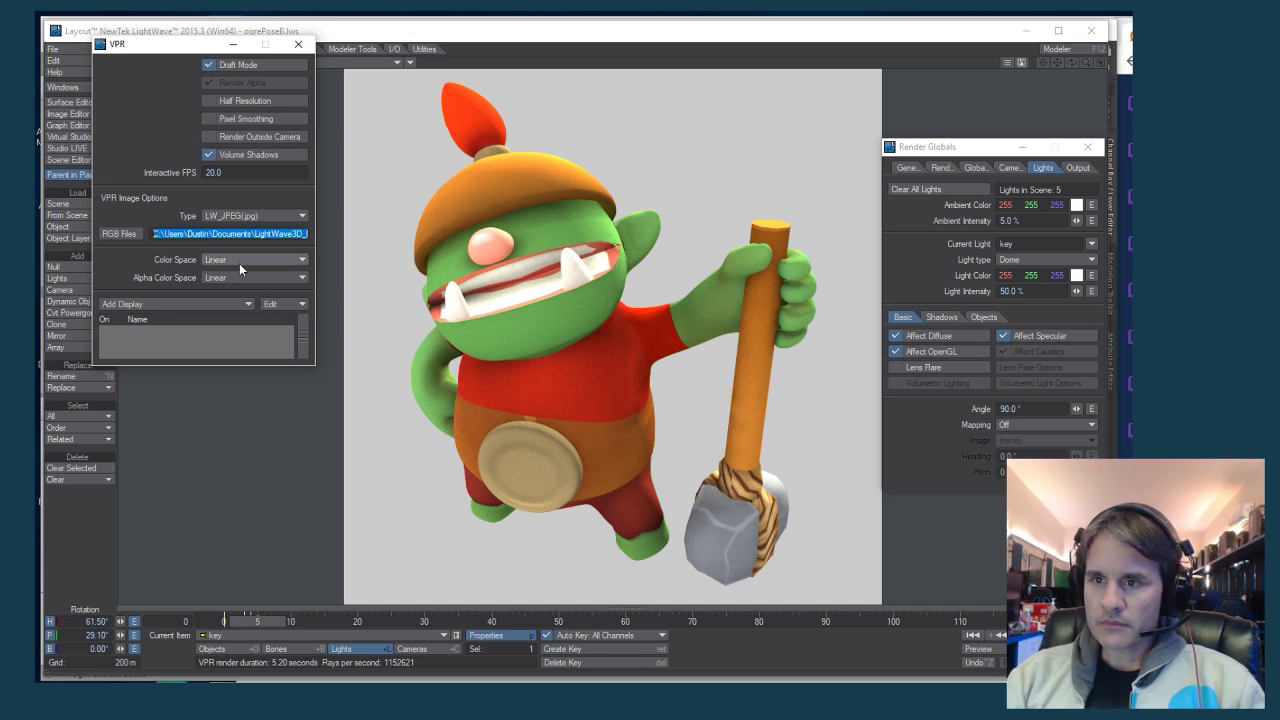
{"action": "left_click", "coordinate": [235, 232]}
{"action": "left_click", "coordinate": [234, 217]}
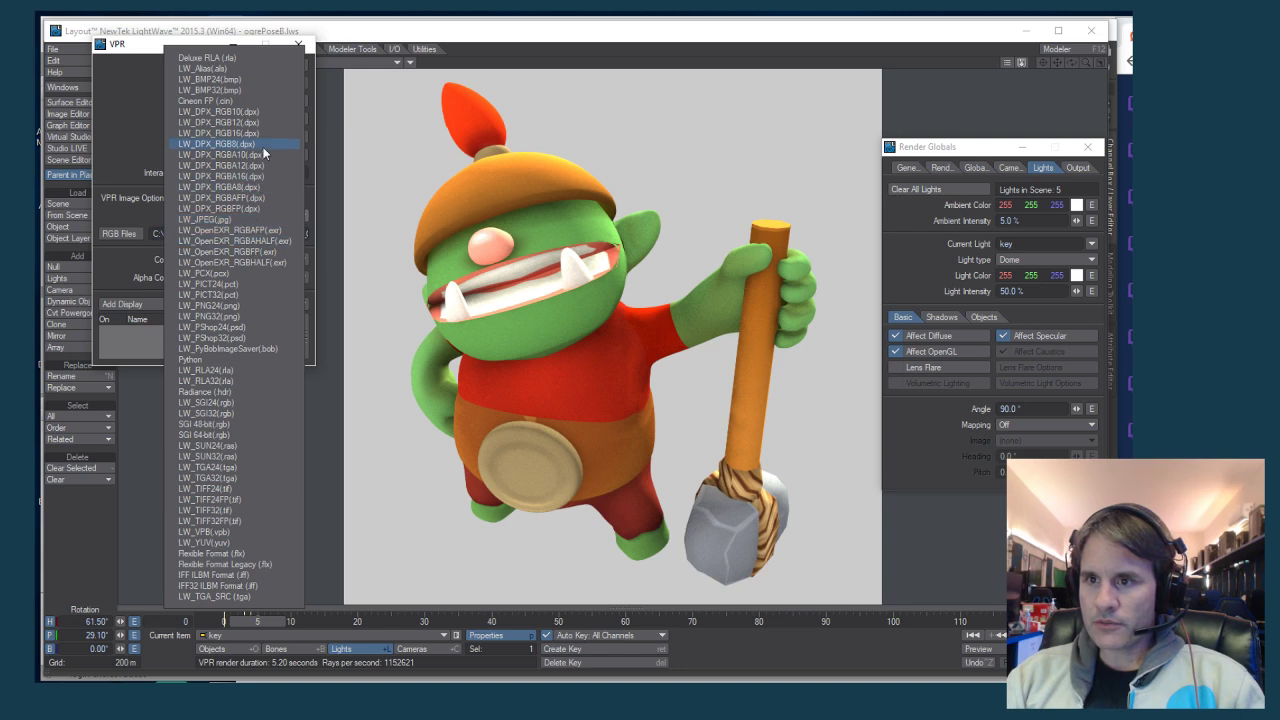
{"action": "left_click", "coordinate": [237, 316]}
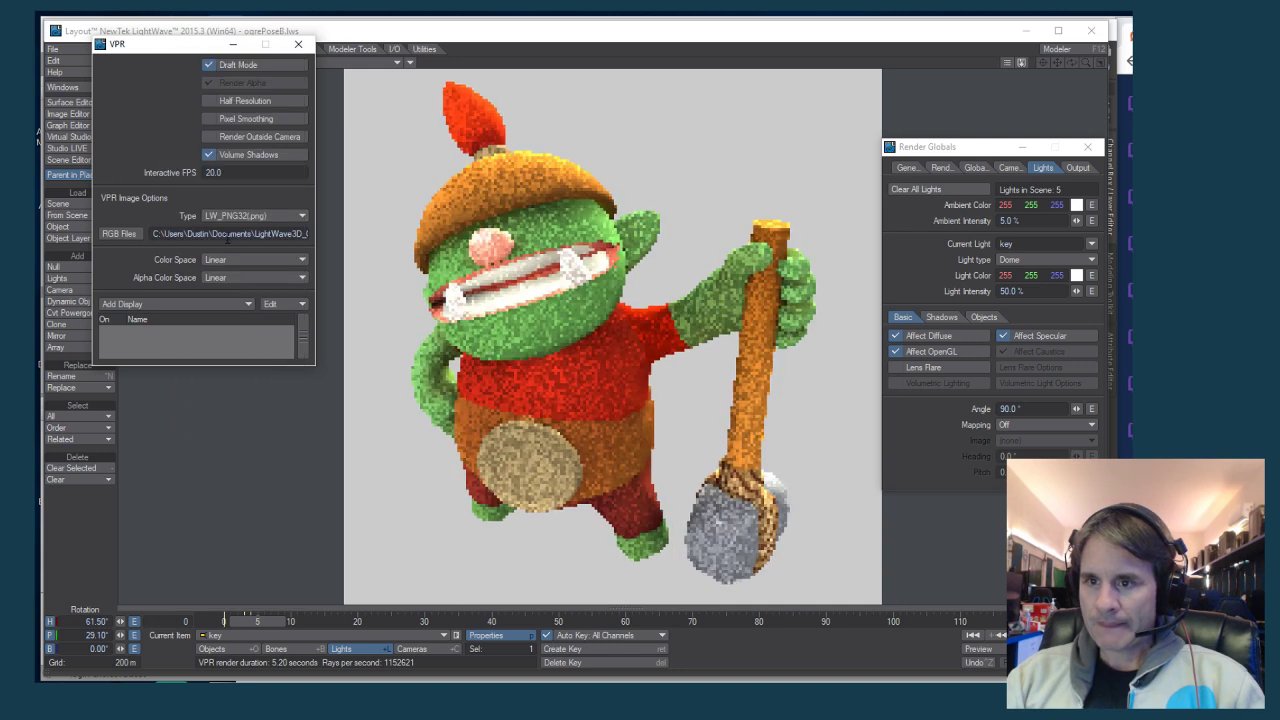
Point the snapshot location to the USB drive's vv_source\renders\middleAges\Ogre folder
{"action": "left_click", "coordinate": [120, 234]}
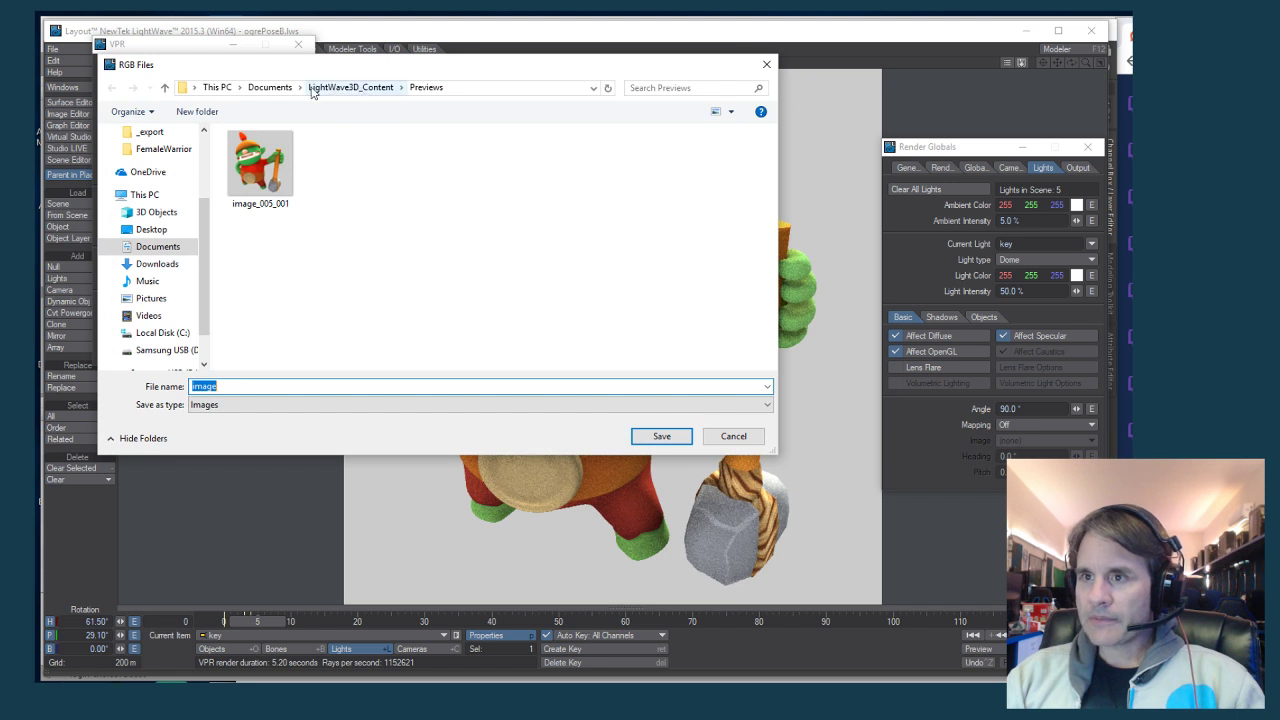
{"action": "scroll", "coordinate": [164, 313], "scroll_direction": "down", "scroll_amount": 1}
{"action": "left_click", "coordinate": [158, 332]}
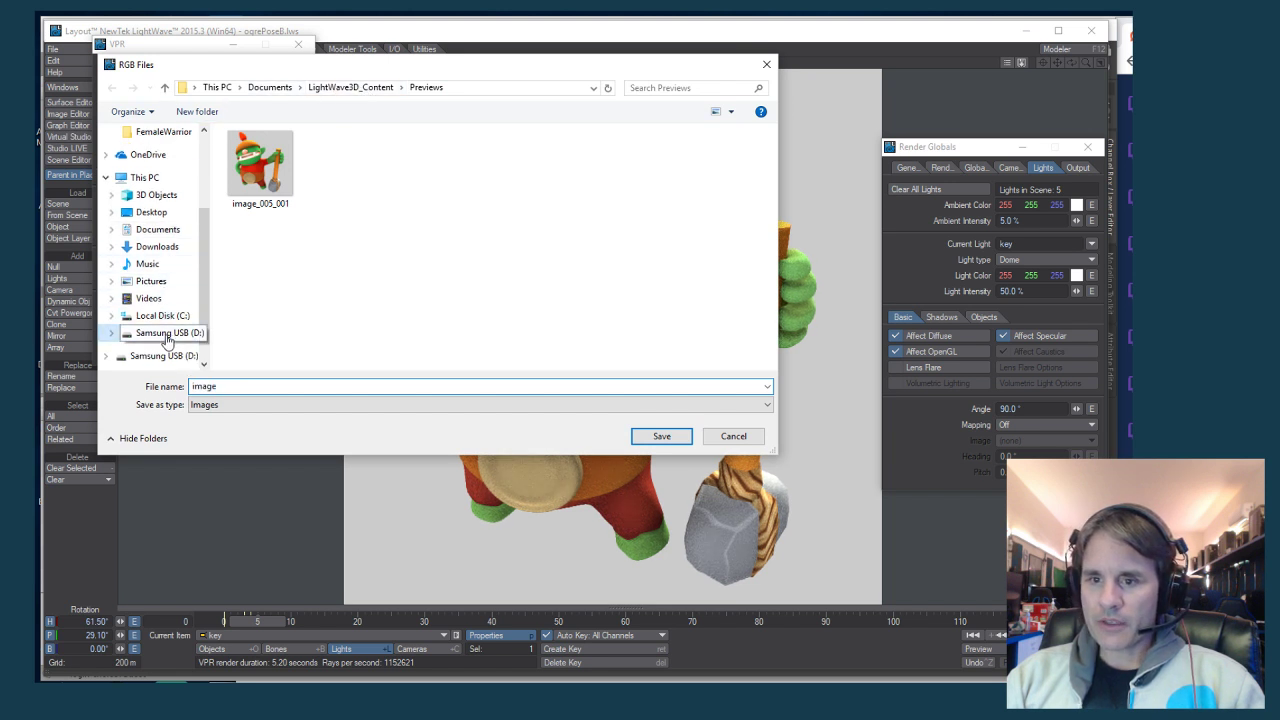
{"action": "scroll", "coordinate": [265, 300], "scroll_direction": "down", "scroll_amount": 2}
{"action": "double_click", "coordinate": [264, 336]}
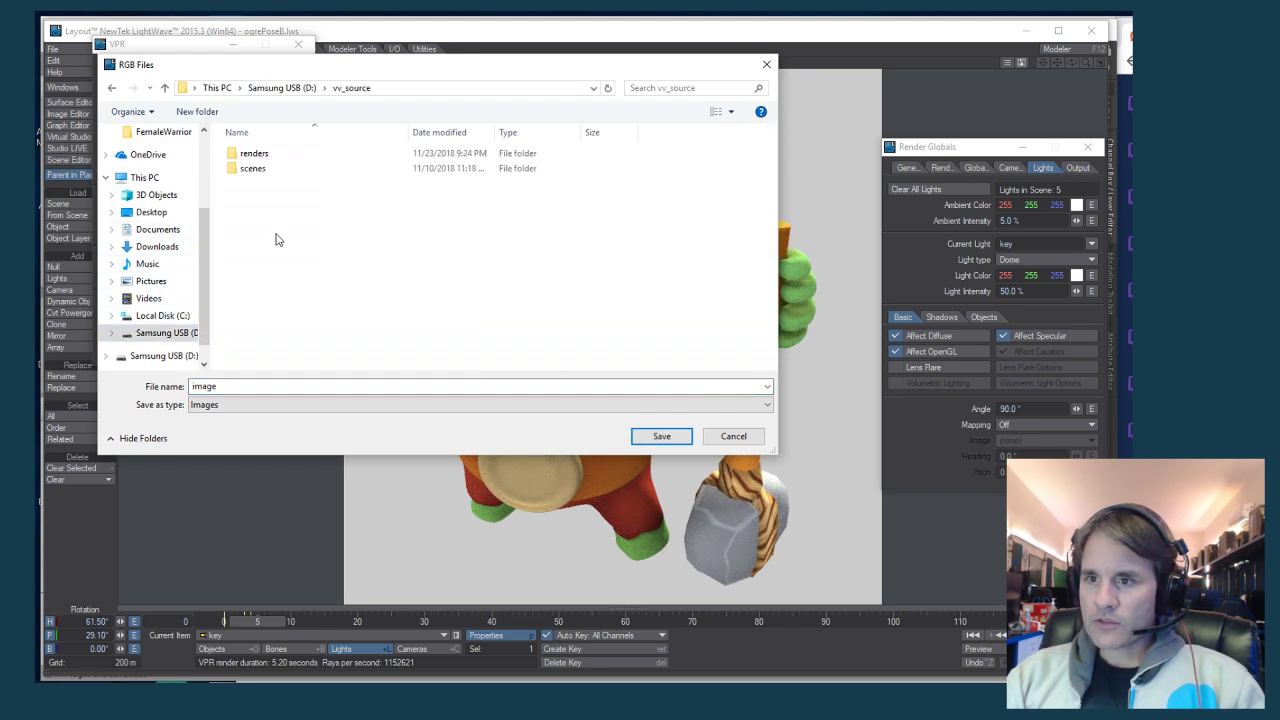
{"action": "left_click", "coordinate": [256, 156]}
{"action": "double_click", "coordinate": [256, 156]}
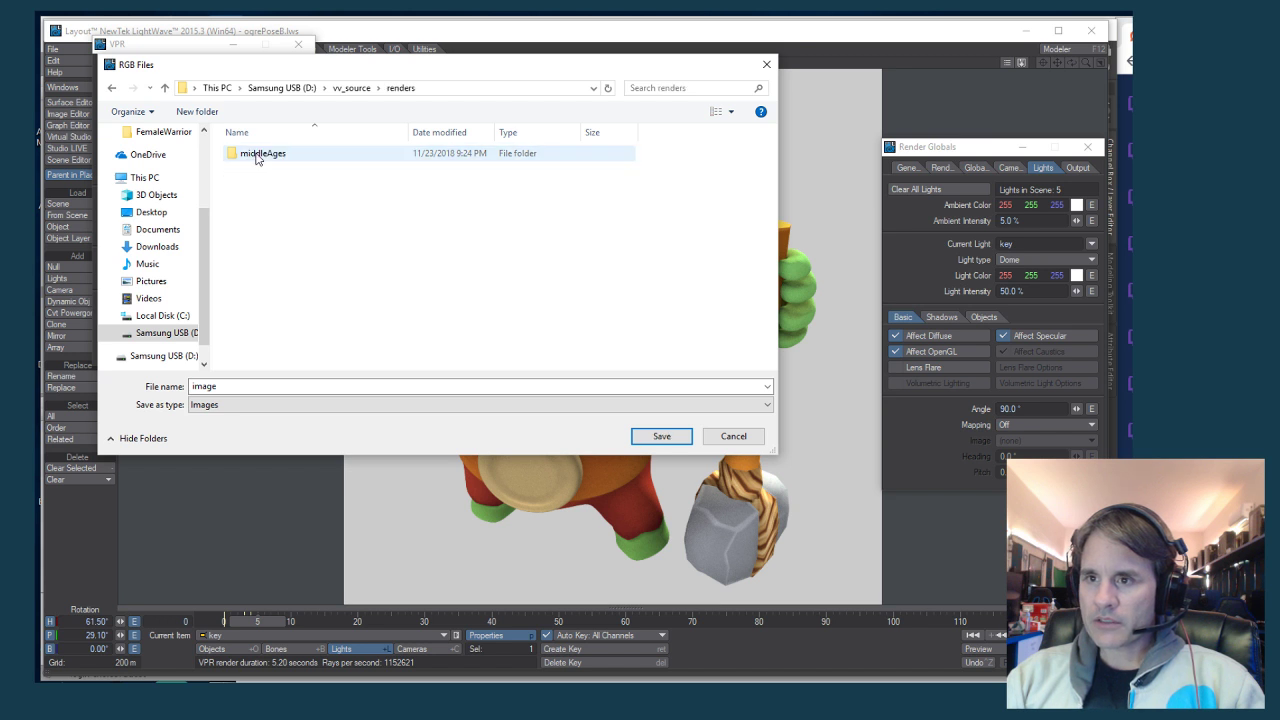
{"action": "double_click", "coordinate": [256, 154]}
{"action": "double_click", "coordinate": [250, 168]}
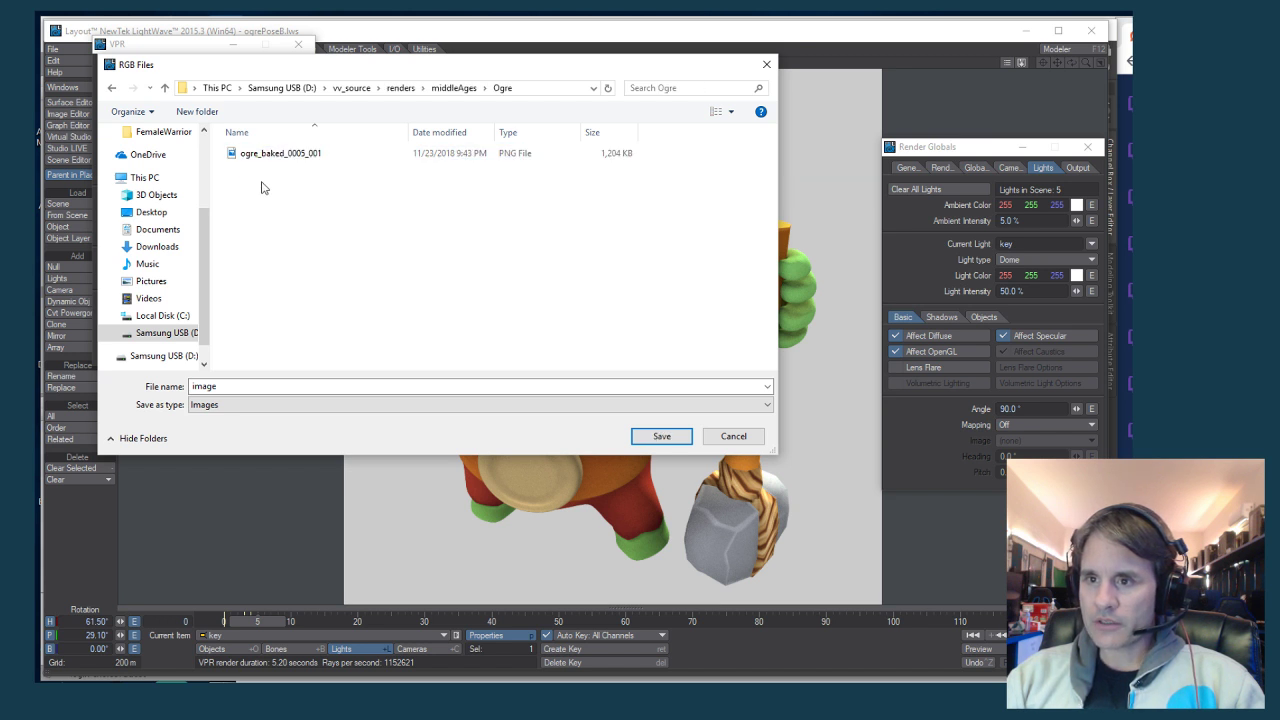
Name the snapshot file ogre_baked, trimming the _0005_001 suffix
{"action": "left_click", "coordinate": [272, 160]}
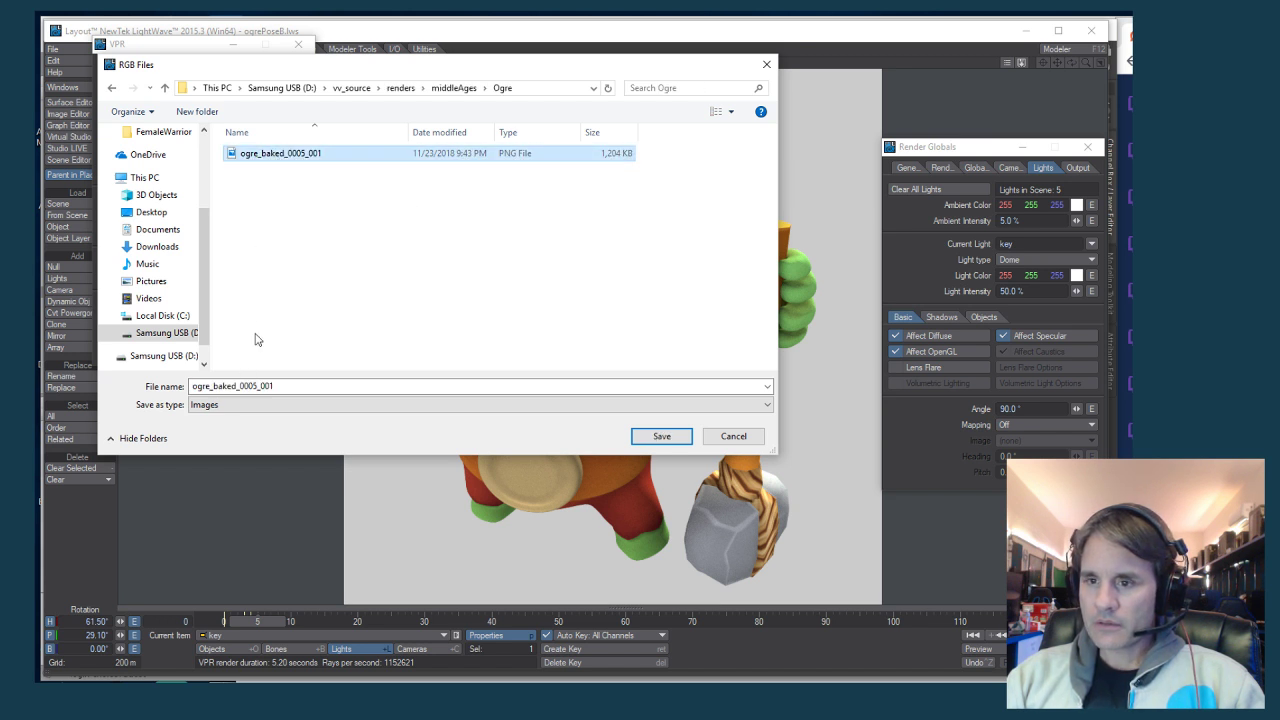
{"action": "double_click", "coordinate": [248, 388]}
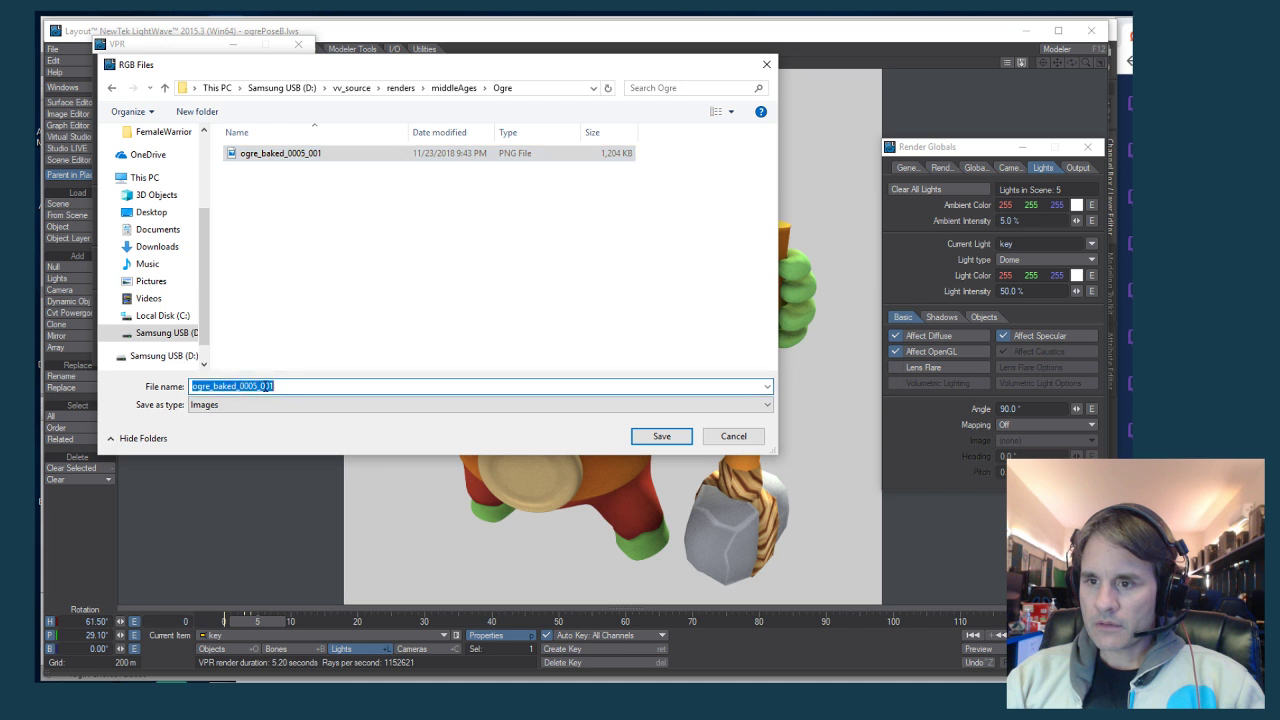
{"action": "left_click", "coordinate": [284, 386]}
{"action": "left_click_drag", "start_coordinate": [236, 390], "coordinate": [509, 424]}
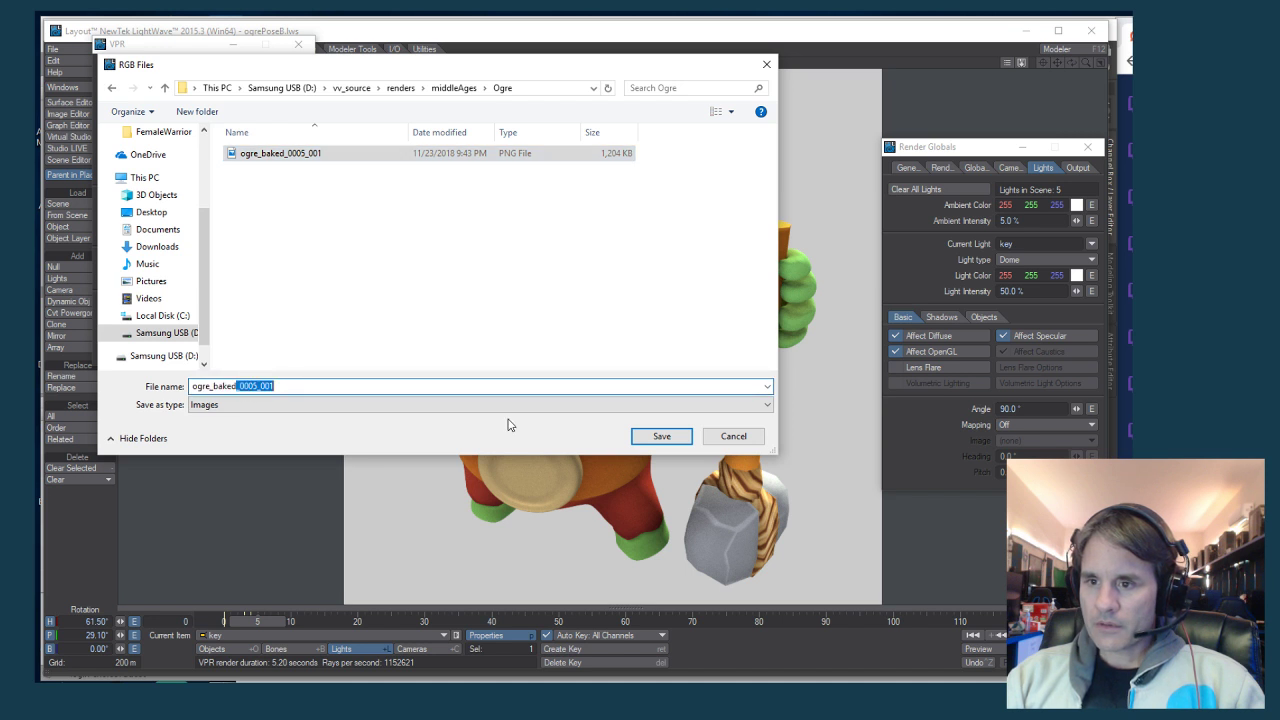
{"action": "key", "text": "BackSpace"}
{"action": "key", "text": "Return"}
{"action": "key", "text": "Return"}
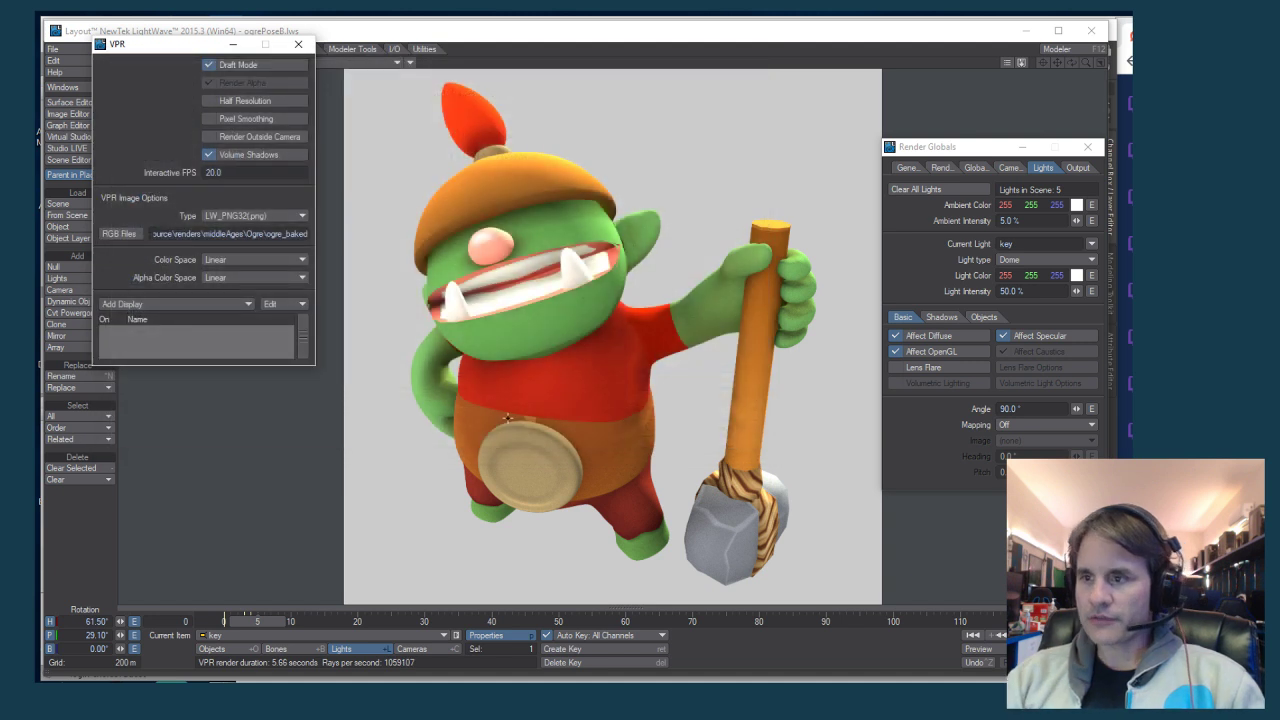
Save a VPR snapshot, copy the Ogre folder path, and open File Explorer
{"action": "left_click", "coordinate": [1013, 76]}
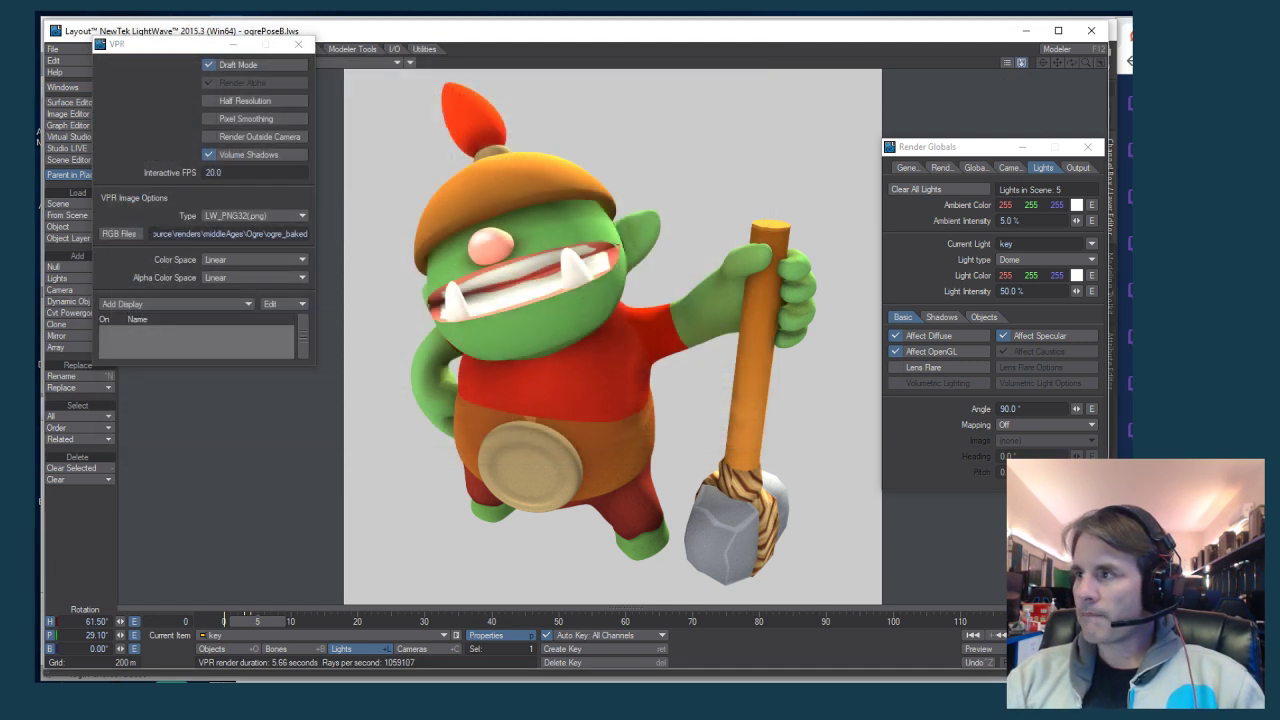
{"action": "left_click", "coordinate": [138, 236]}
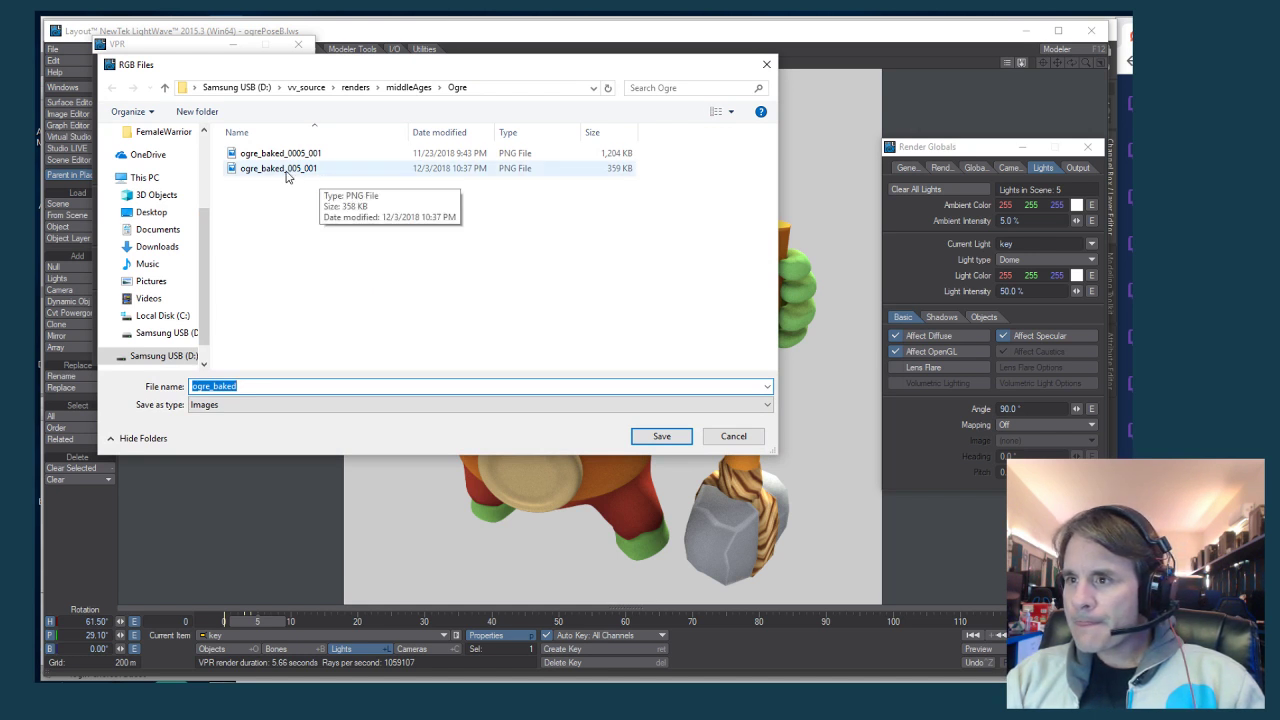
{"action": "left_click", "coordinate": [493, 90]}
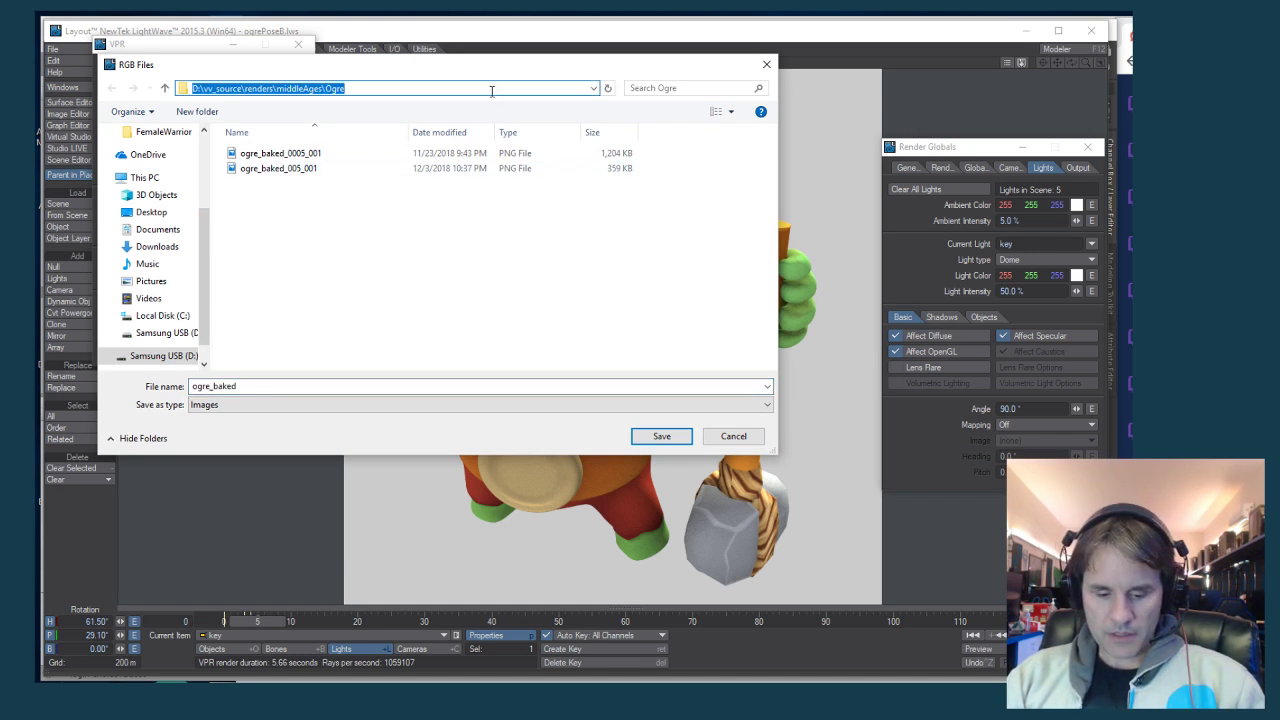
{"action": "key", "text": "ctrl+c"}
{"action": "key", "text": "super+e"}
Navigate to the pasted Ogre folder path and preview the new ogre_baked_005_001 snapshot
{"action": "left_click", "coordinate": [409, 177]}
{"action": "key", "text": "ctrl+v"}
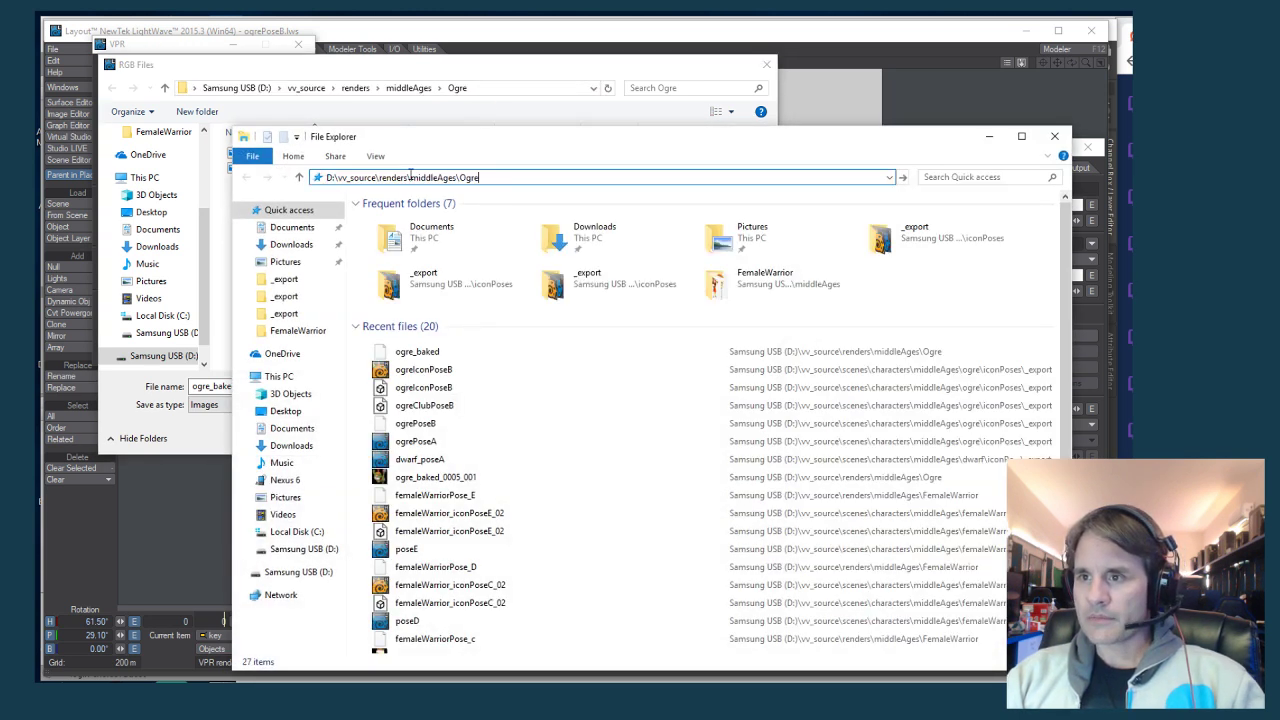
{"action": "key", "text": "Return"}
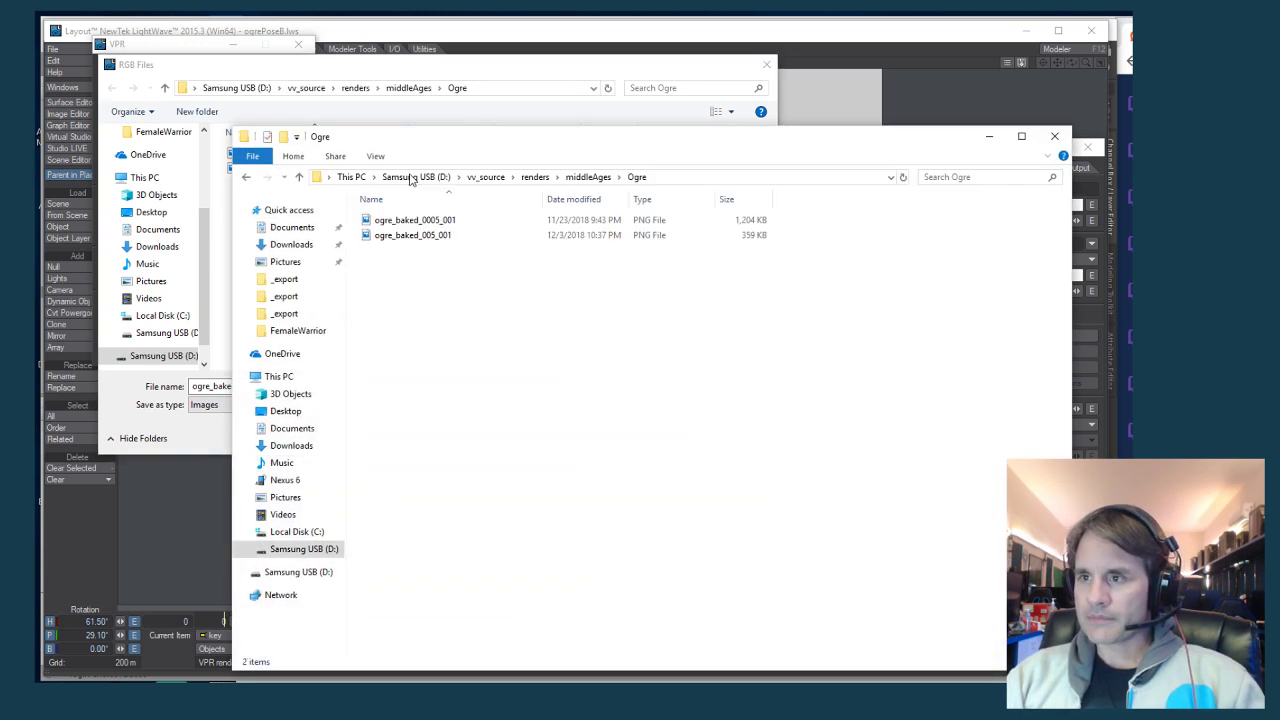
{"action": "left_click", "coordinate": [415, 240]}
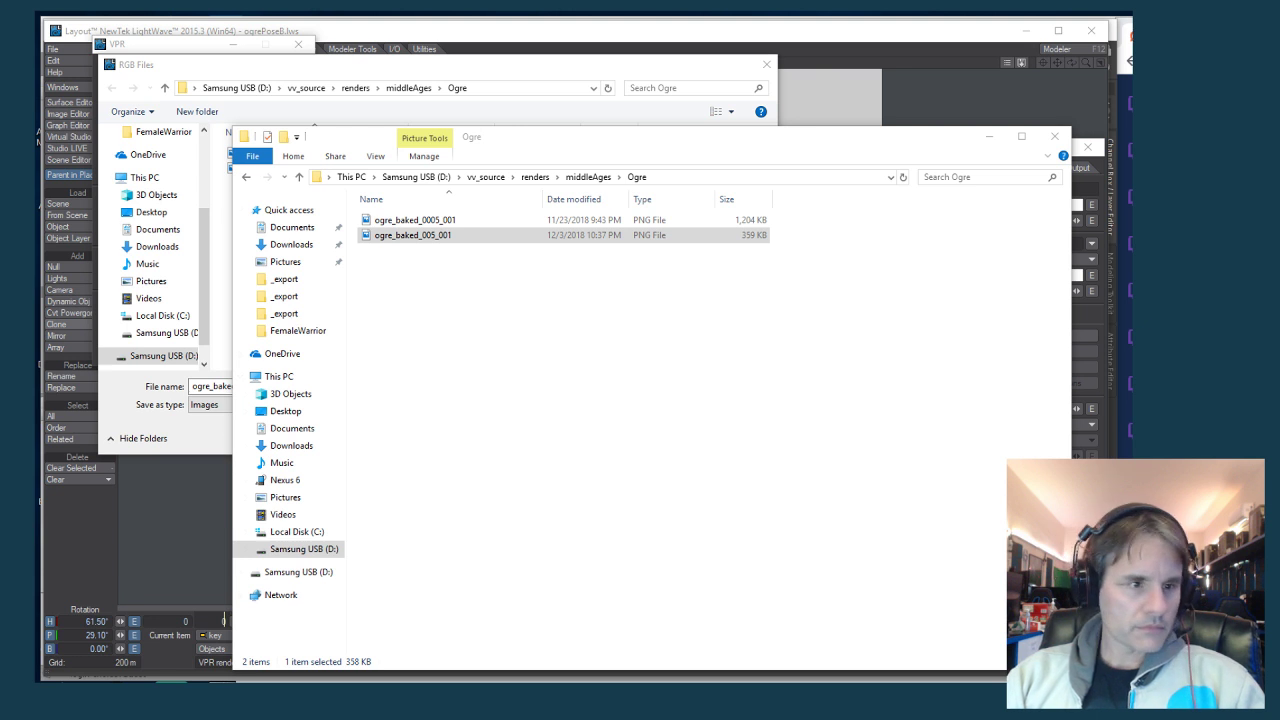
{"action": "key", "text": "Return"}
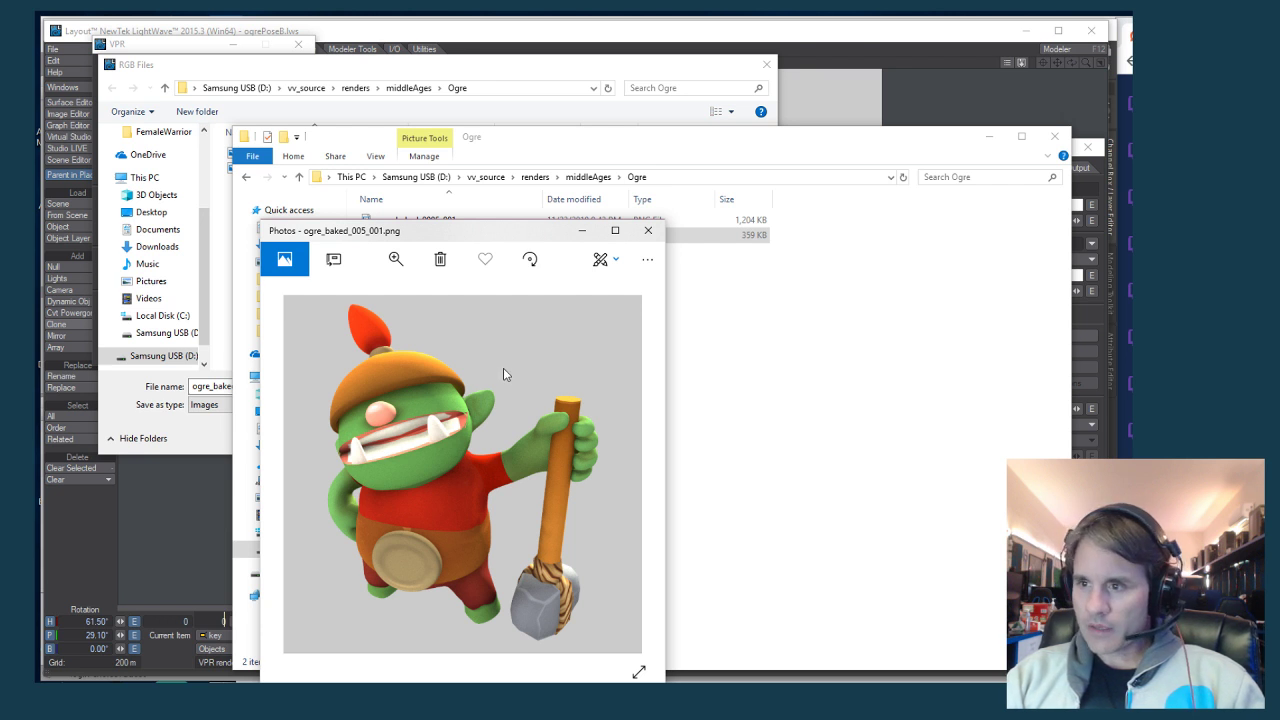
{"action": "left_click", "coordinate": [648, 230]}
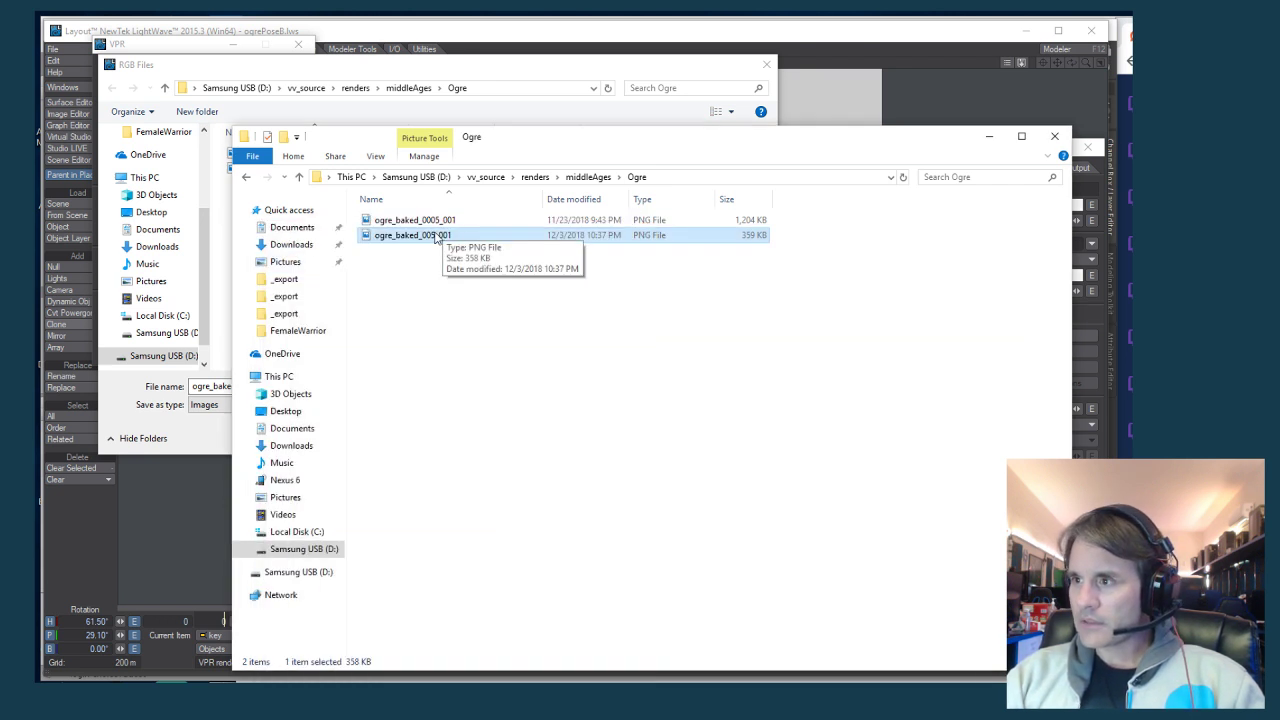
Return to Layout, dismiss the save dialog unchanged, and close the VPR options
{"action": "left_click", "coordinate": [505, 41]}
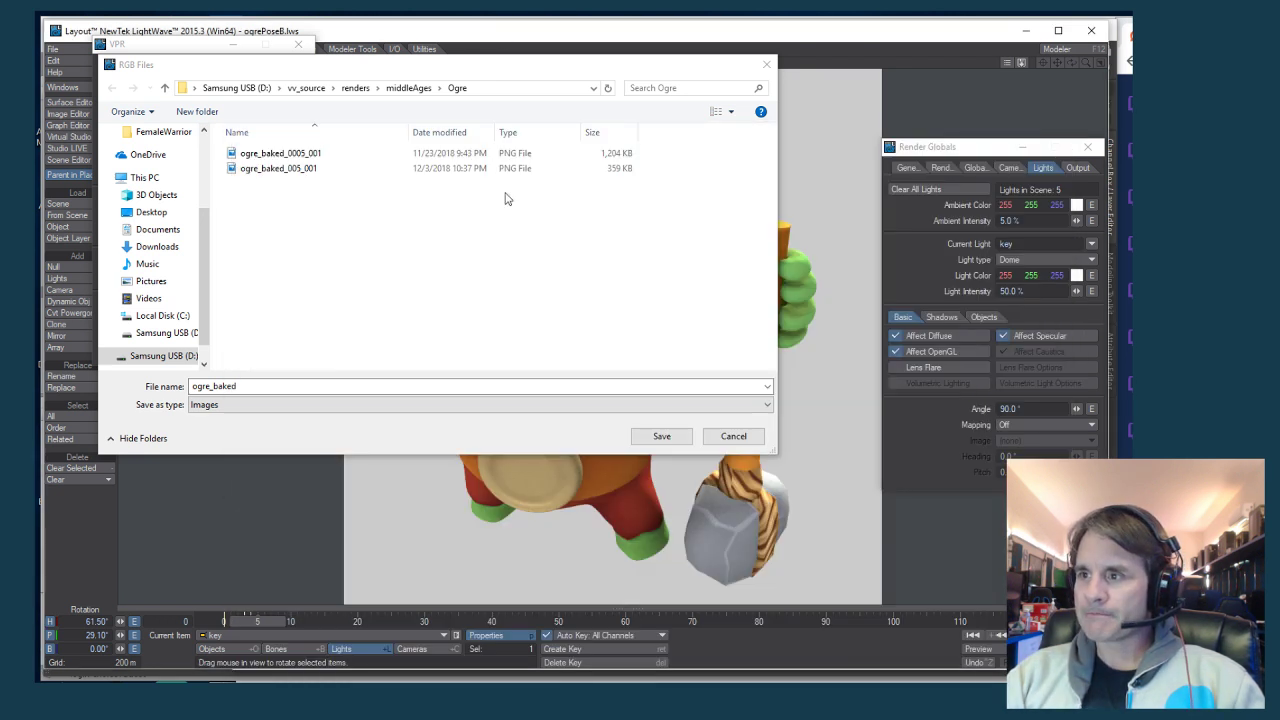
{"action": "left_click", "coordinate": [735, 438]}
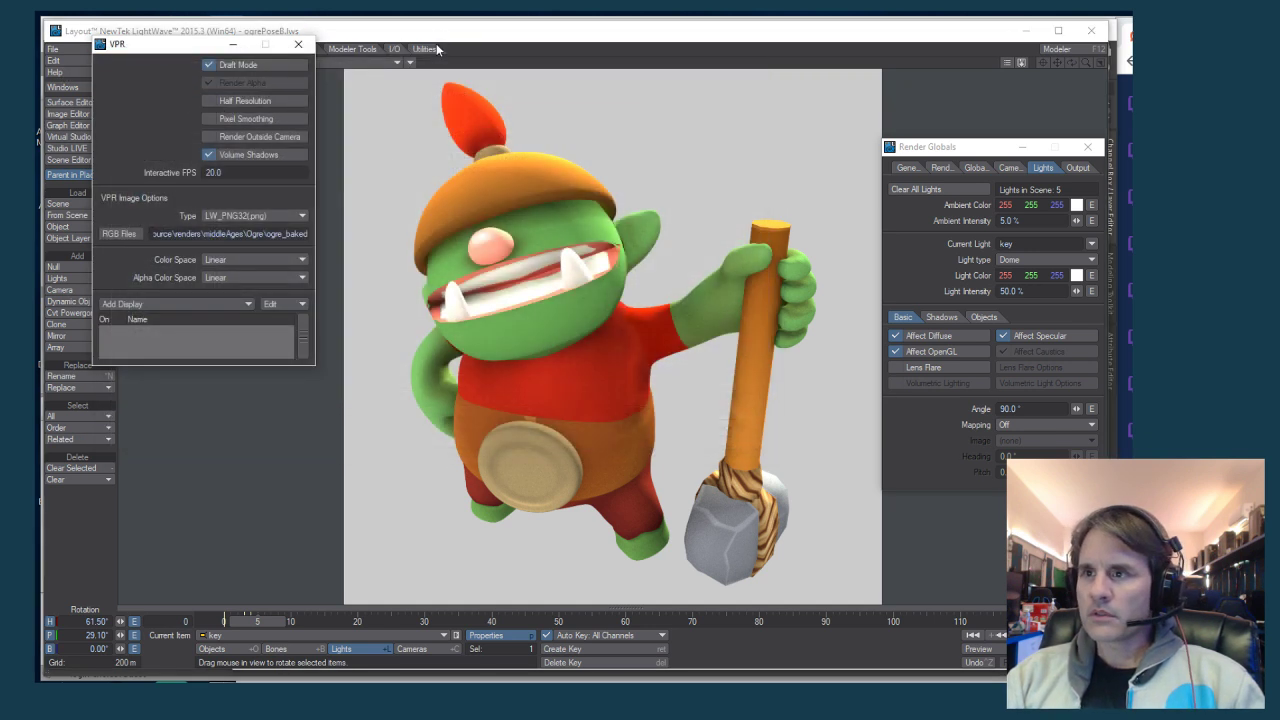
{"action": "left_click", "coordinate": [941, 61]}
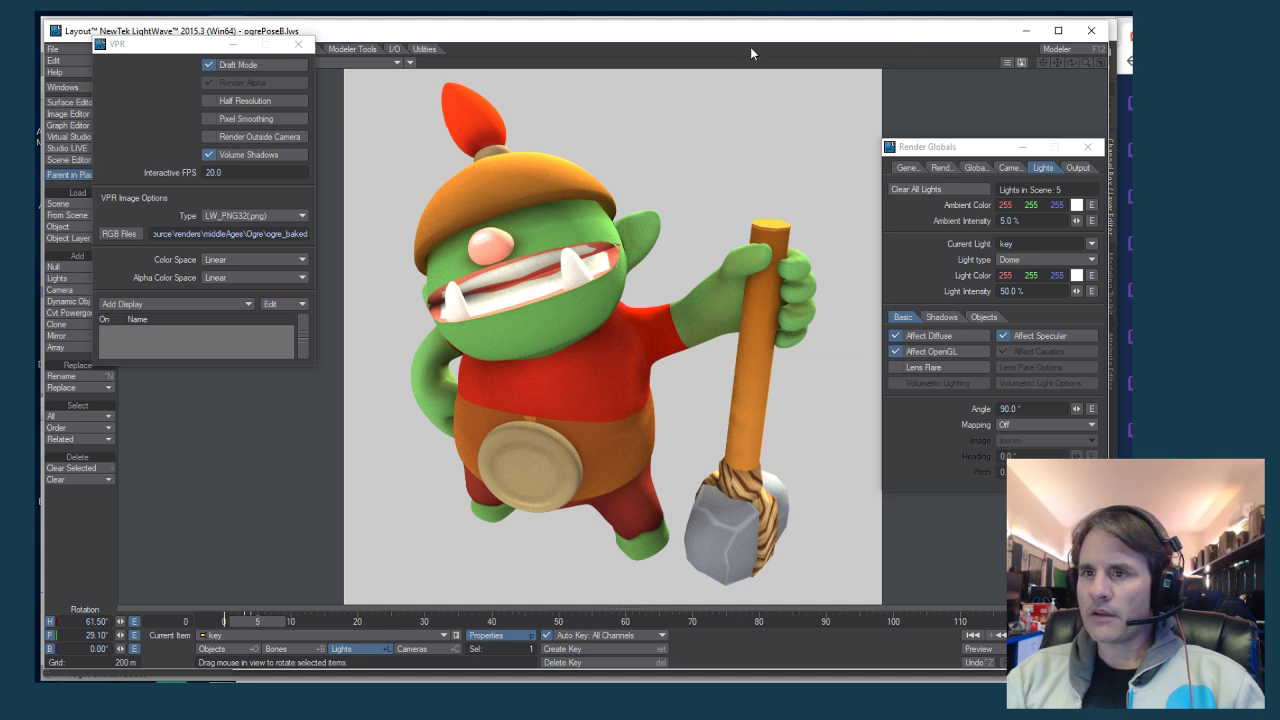
{"action": "left_click", "coordinate": [298, 44]}
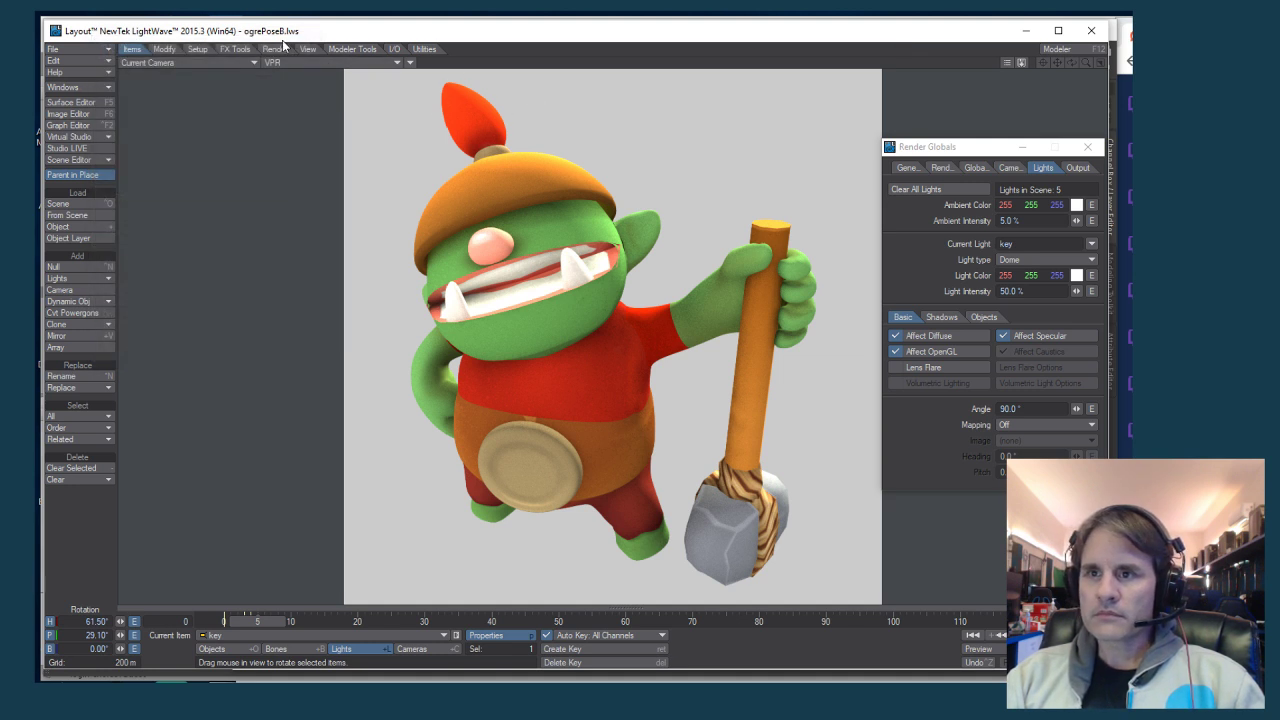
Load ogre_baked_005_001.png from the Ogre renders folder into the Image Editor
{"action": "left_click", "coordinate": [83, 116]}
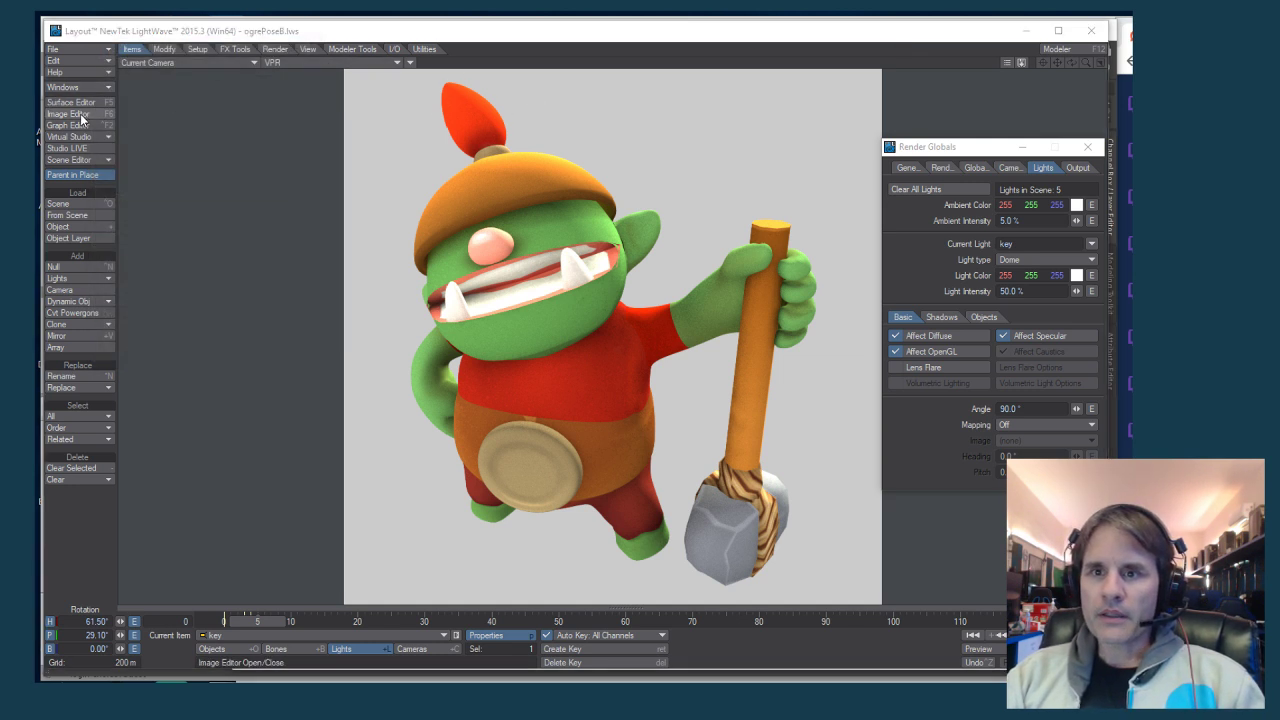
{"action": "left_click", "coordinate": [537, 194]}
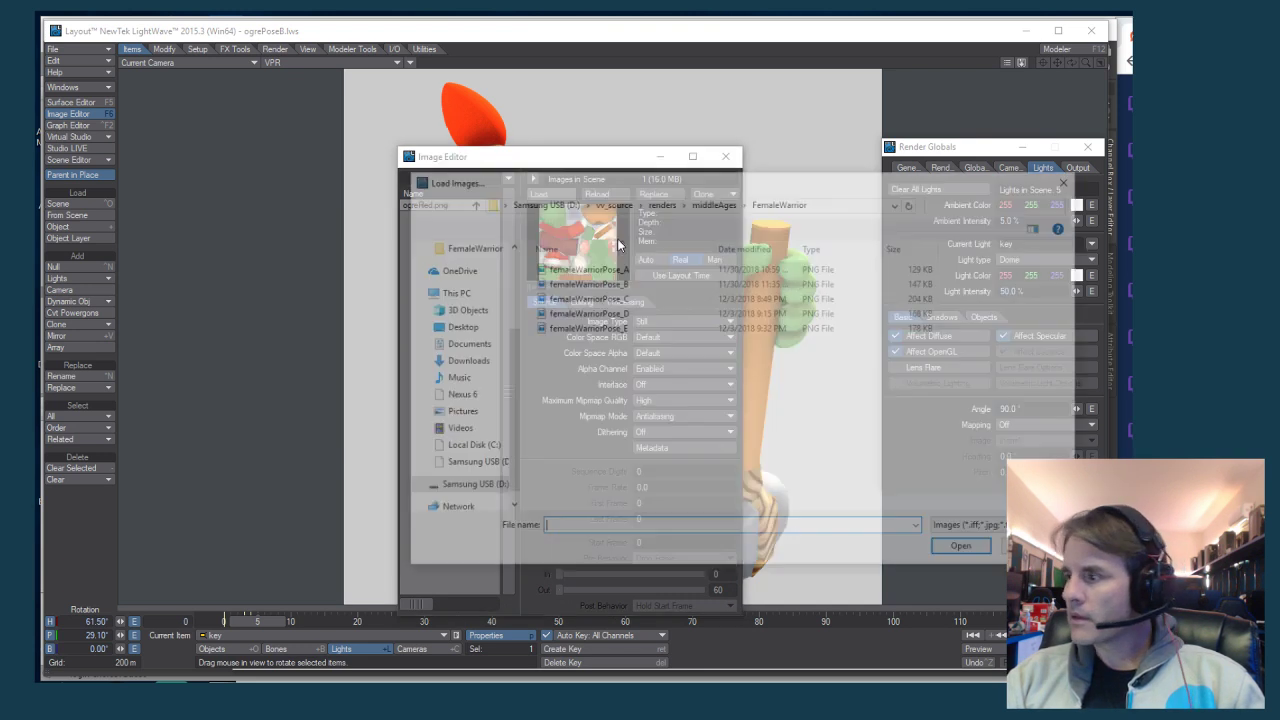
{"action": "left_click", "coordinate": [824, 202]}
{"action": "key", "text": "ctrl+v"}
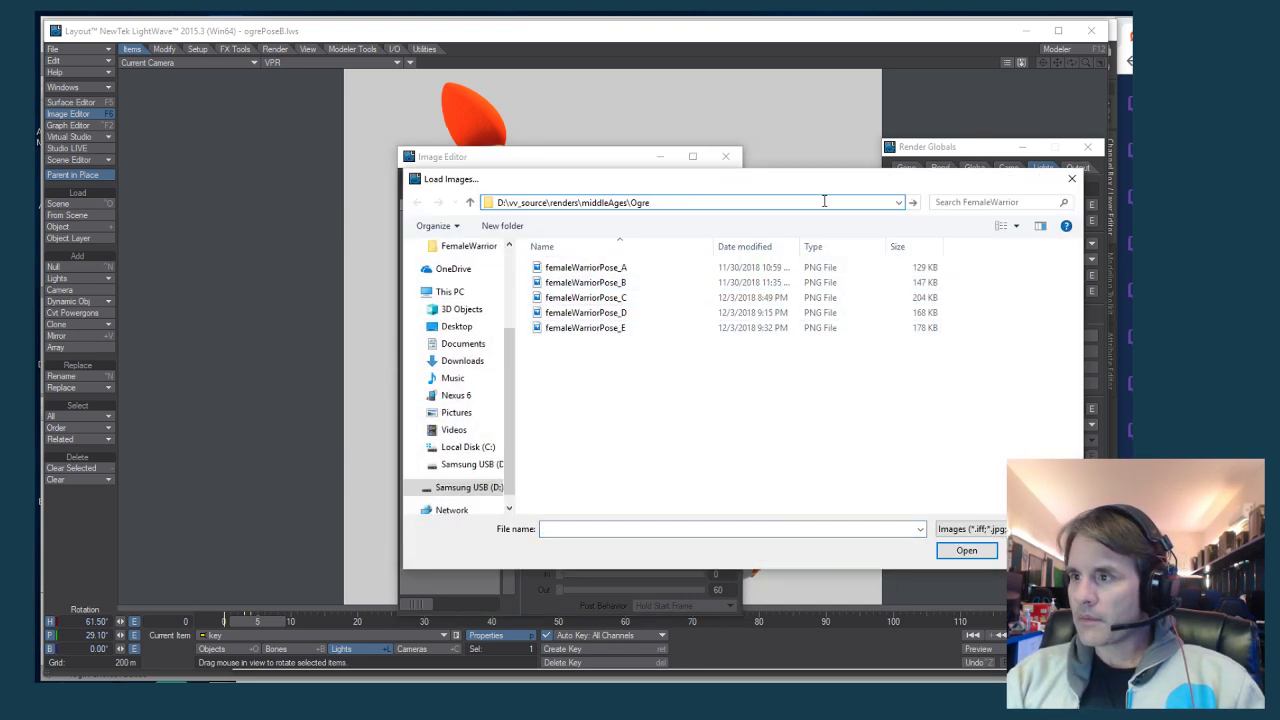
{"action": "key", "text": "Return"}
{"action": "double_click", "coordinate": [612, 282]}
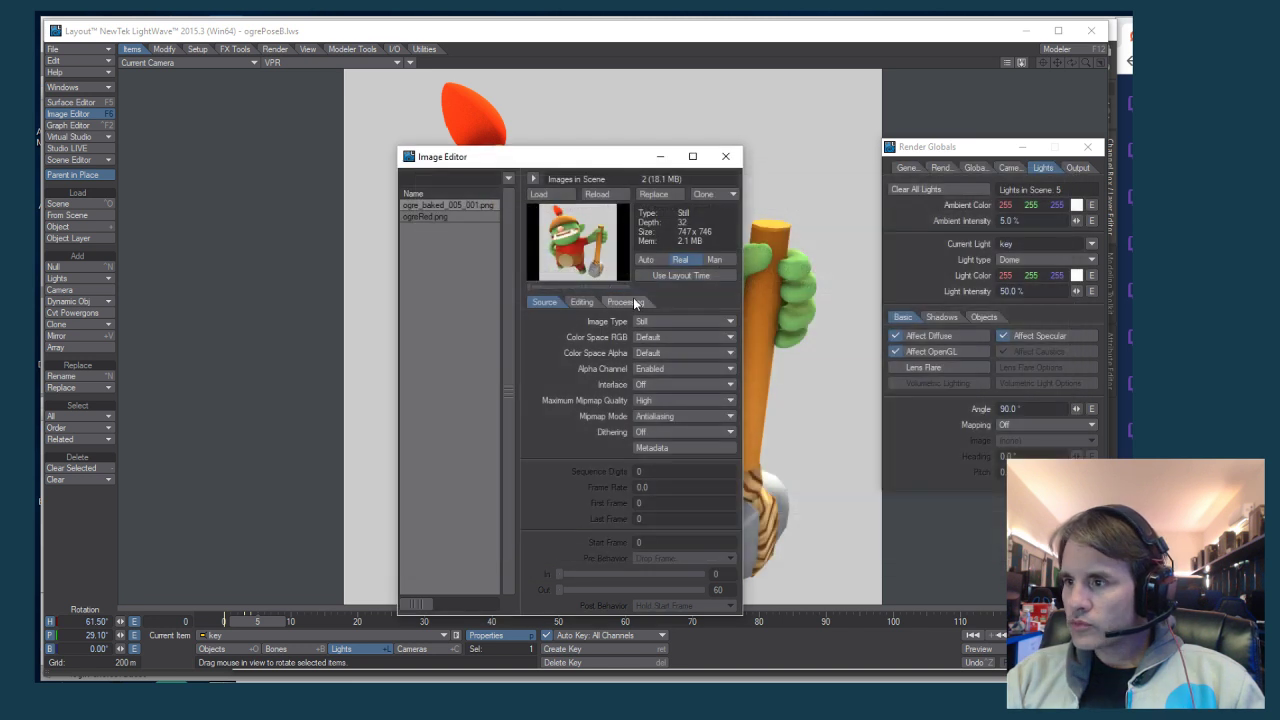
Keep the snapshot as Still, view Alpha Only, then restore Enabled and close the editor
{"action": "left_click", "coordinate": [448, 215]}
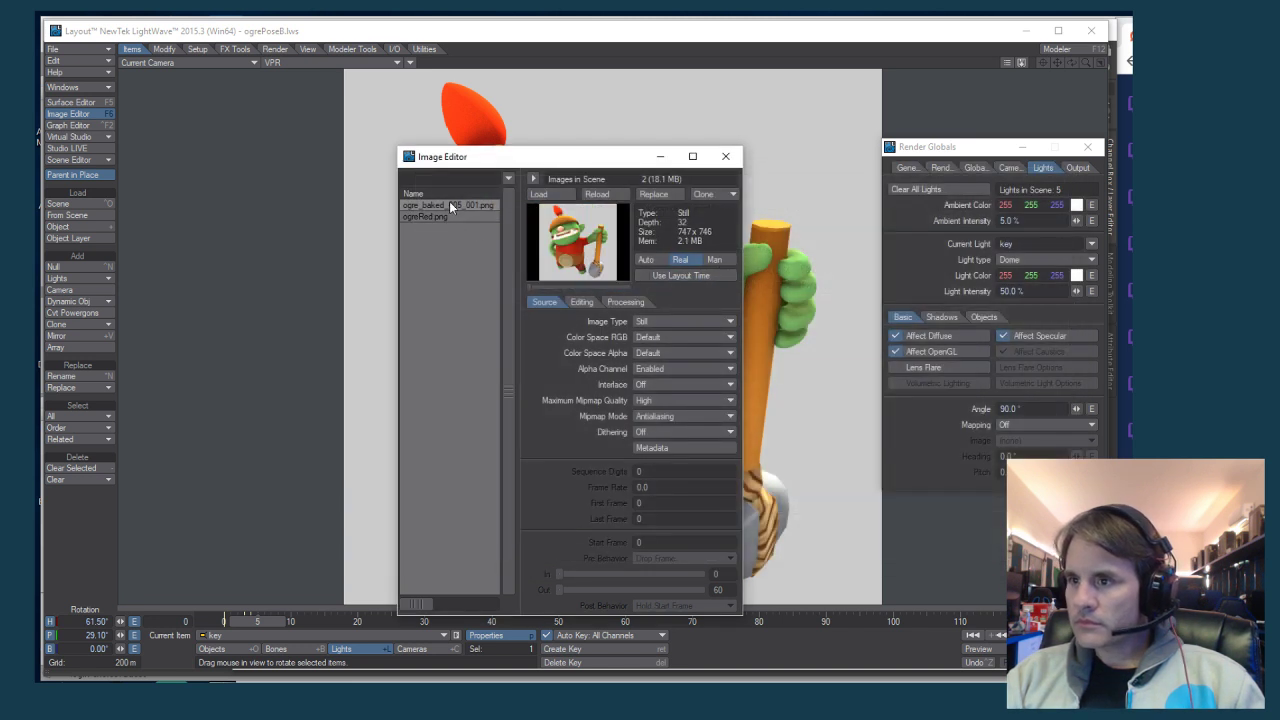
{"action": "left_click", "coordinate": [664, 322]}
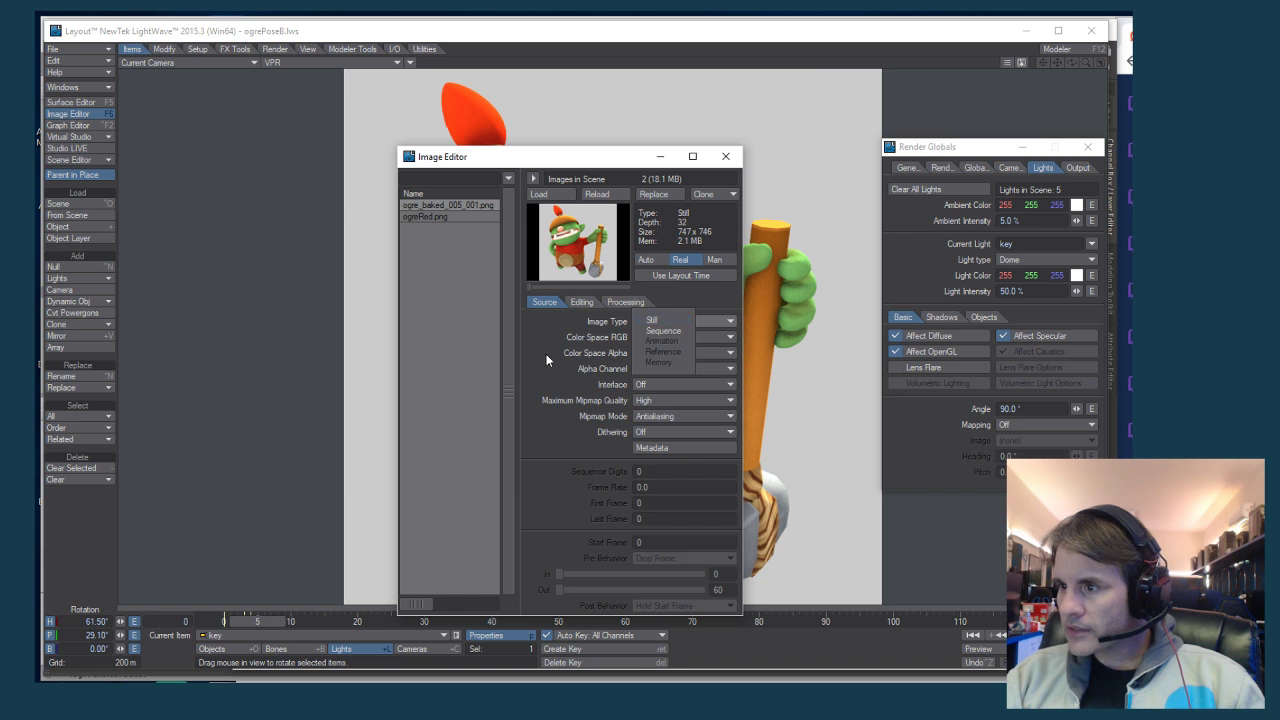
{"action": "left_click", "coordinate": [660, 321]}
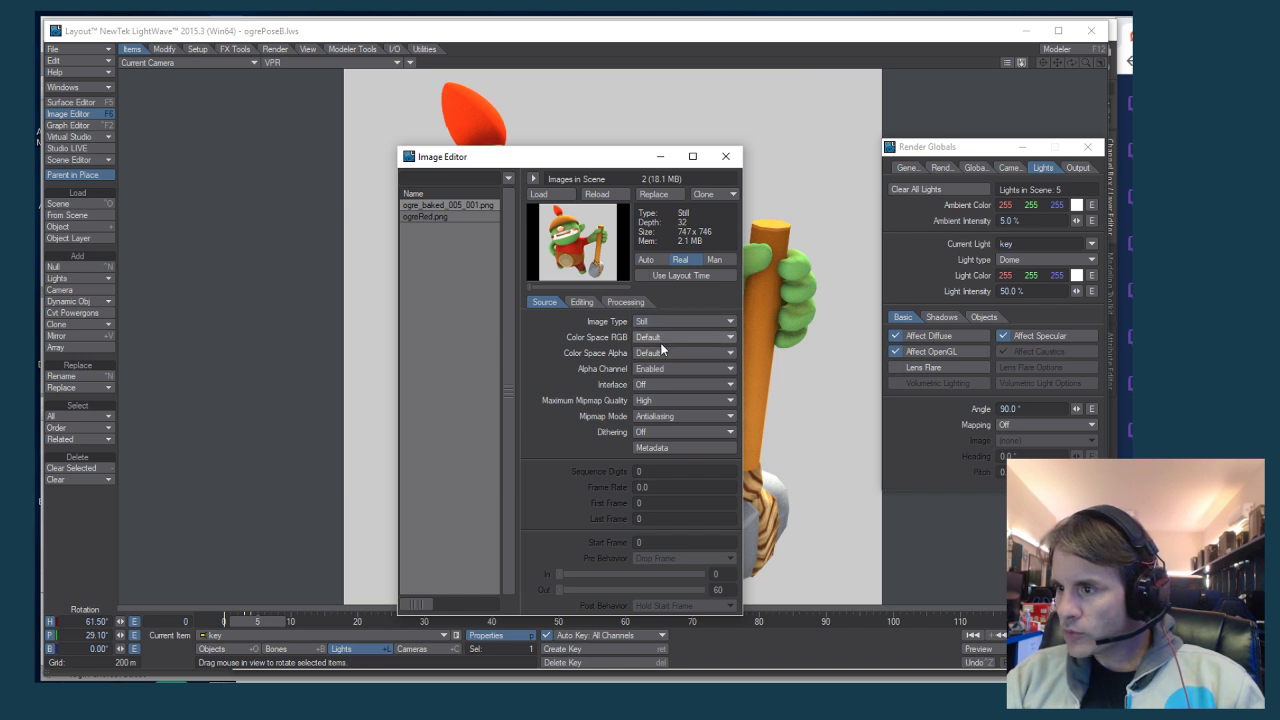
{"action": "left_click", "coordinate": [660, 368]}
{"action": "left_click", "coordinate": [658, 391]}
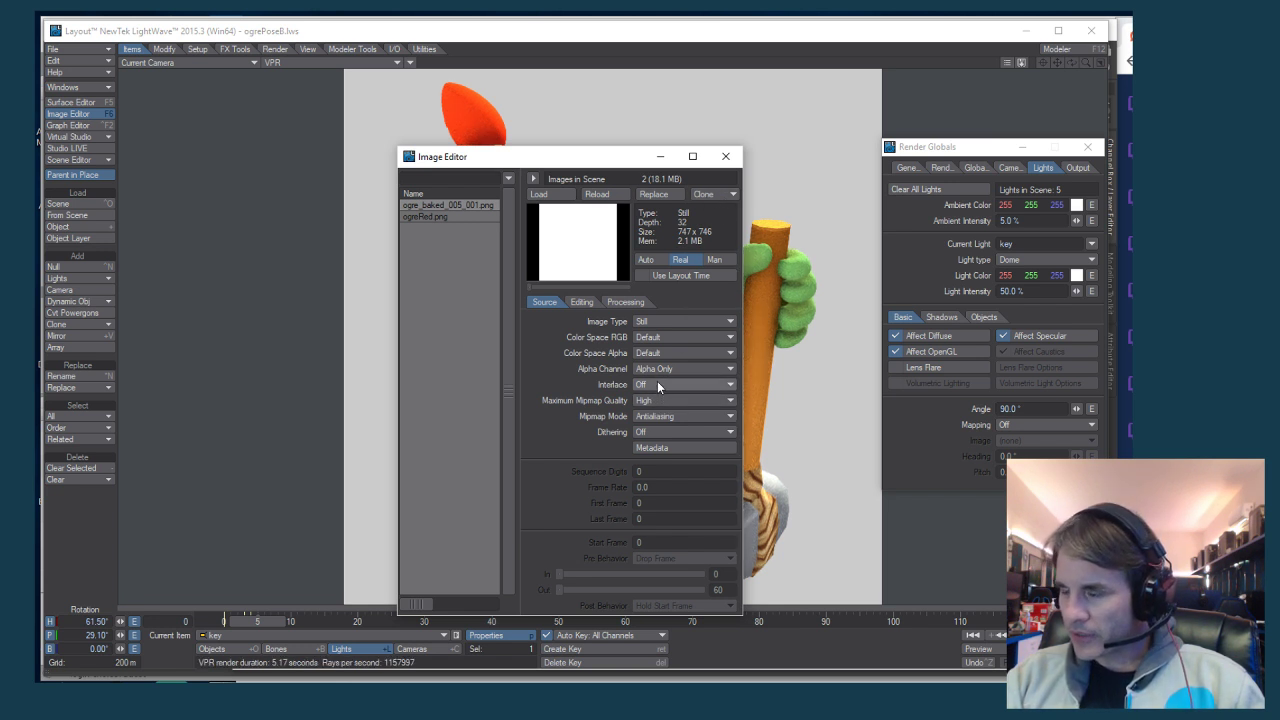
{"action": "left_click", "coordinate": [657, 381]}
{"action": "left_click", "coordinate": [663, 373]}
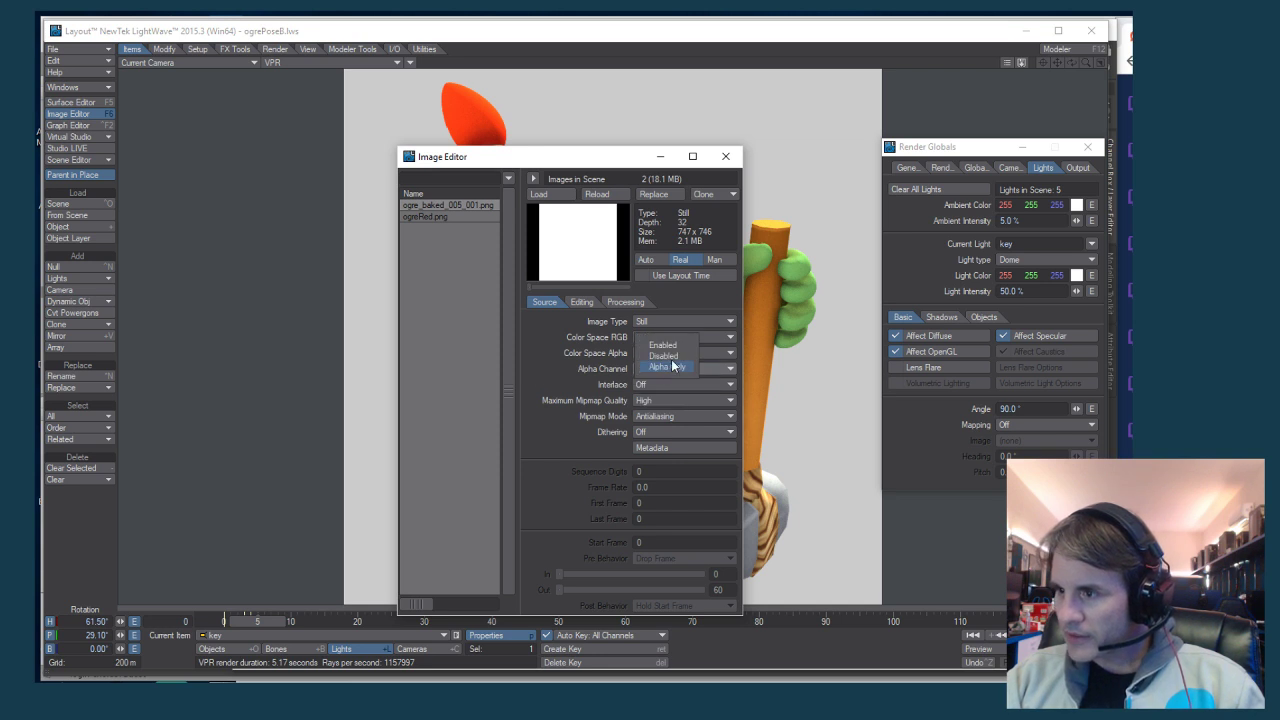
{"action": "left_click", "coordinate": [676, 346]}
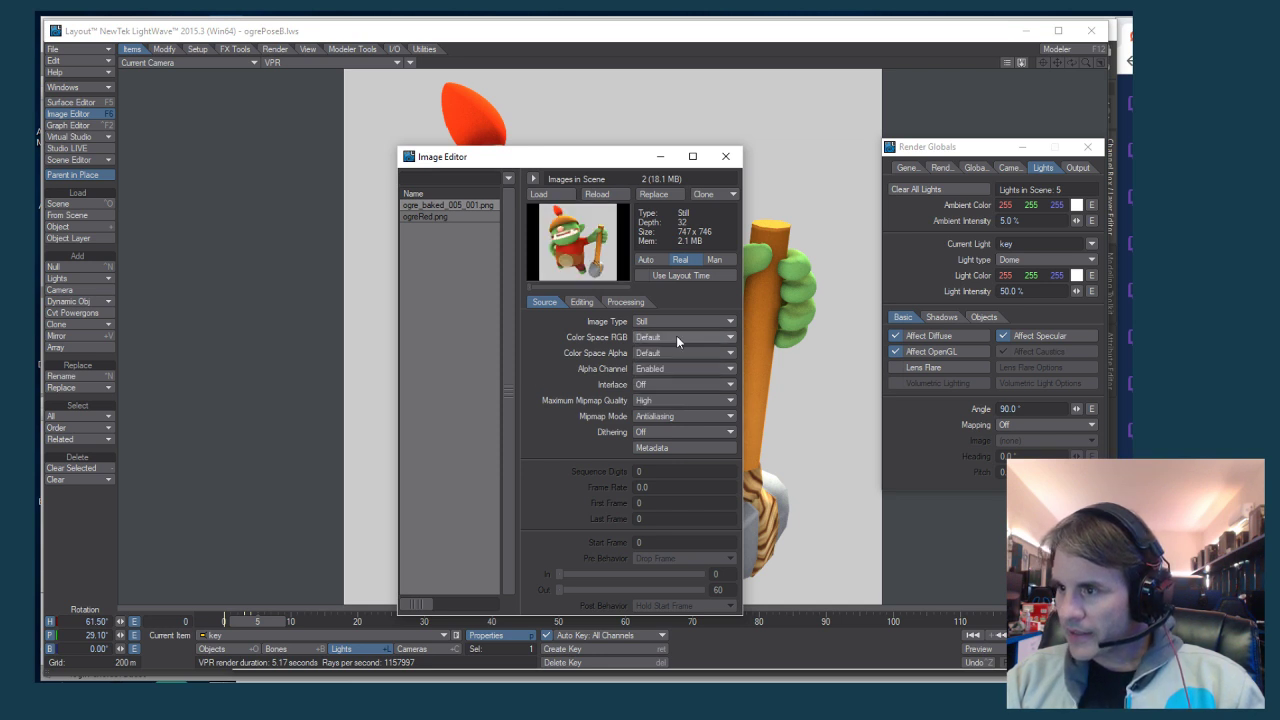
{"action": "left_click", "coordinate": [727, 157]}
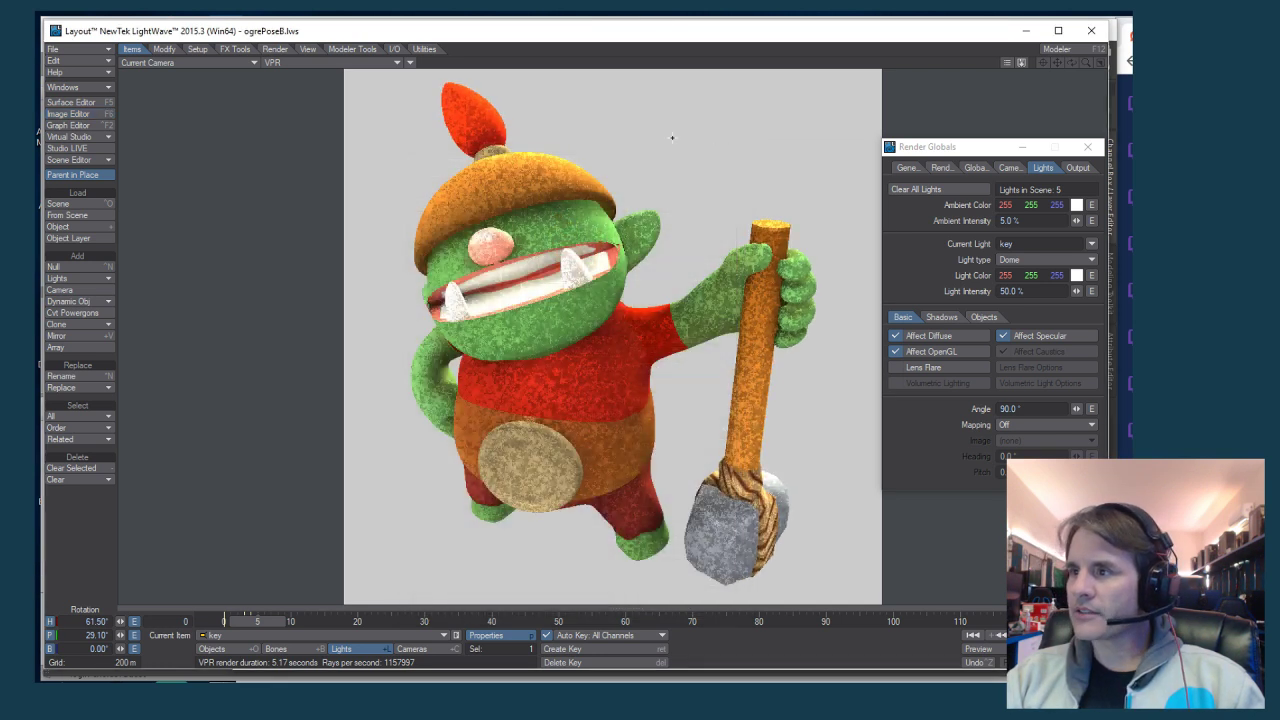
Keep Linear alpha colour space, turn off VPR Draft Mode so alpha renders, and save a snapshot
{"action": "left_click", "coordinate": [1008, 62]}
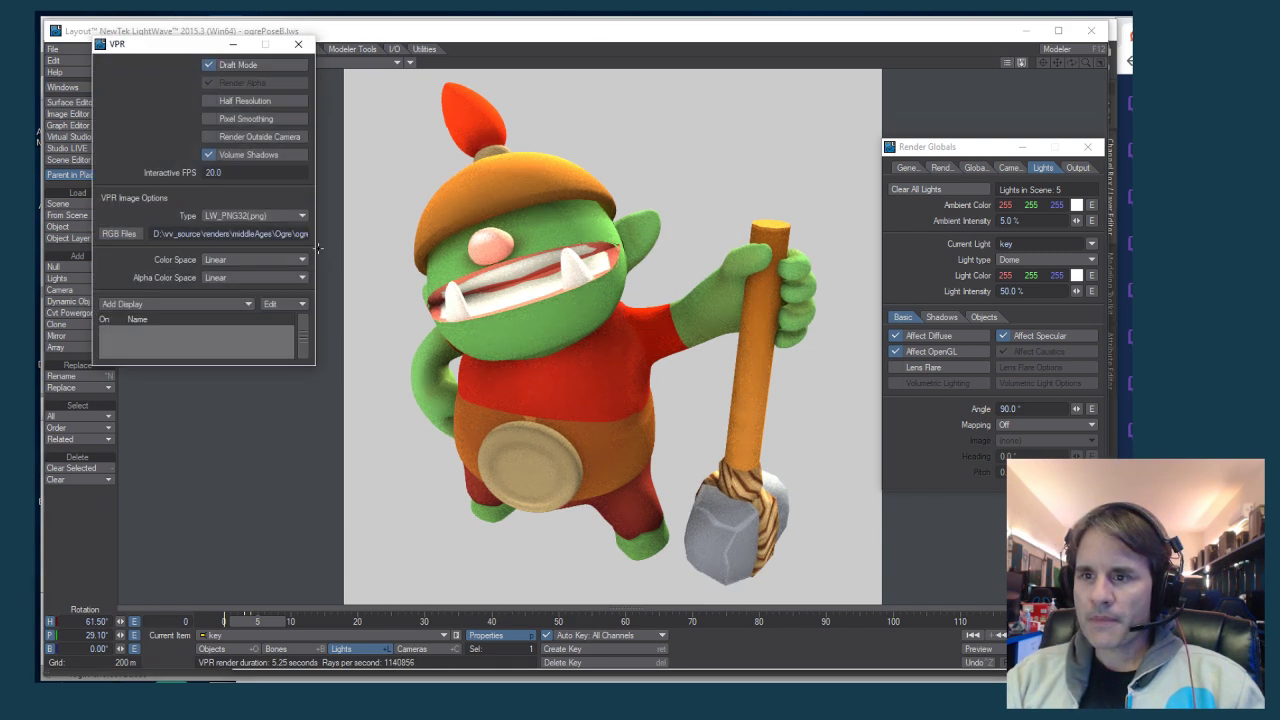
{"action": "left_click", "coordinate": [215, 277]}
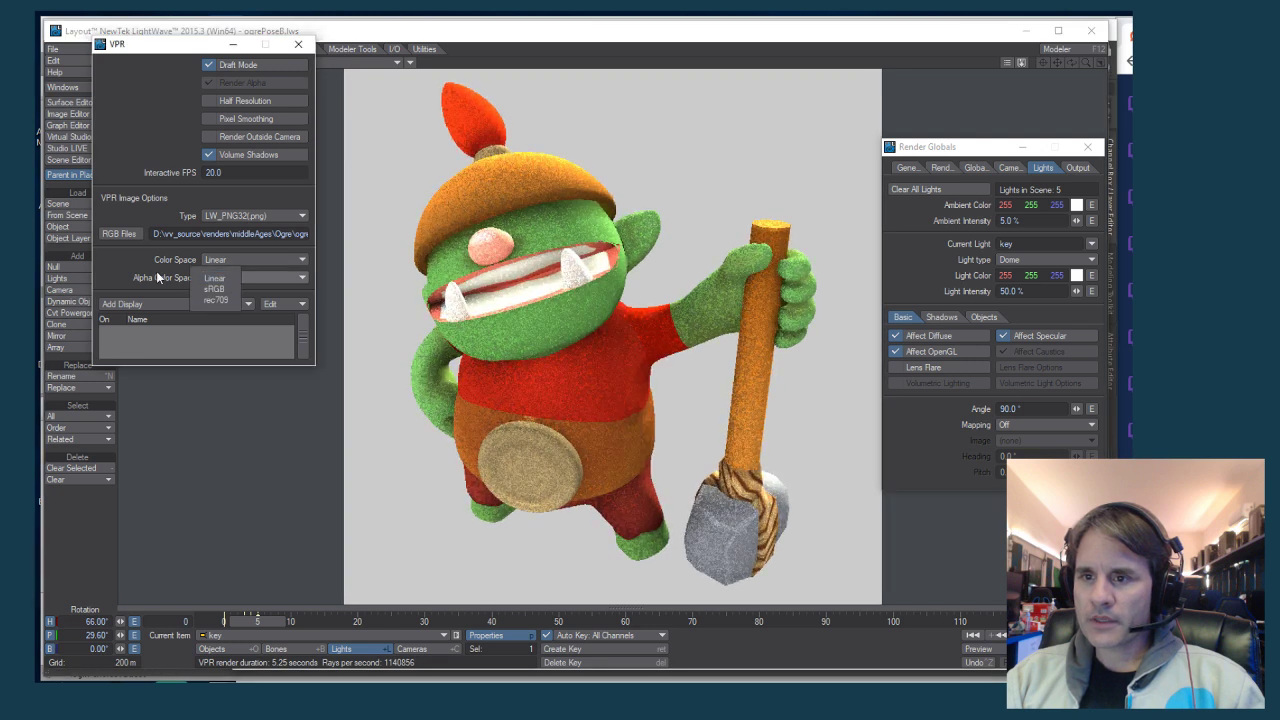
{"action": "left_click", "coordinate": [158, 277]}
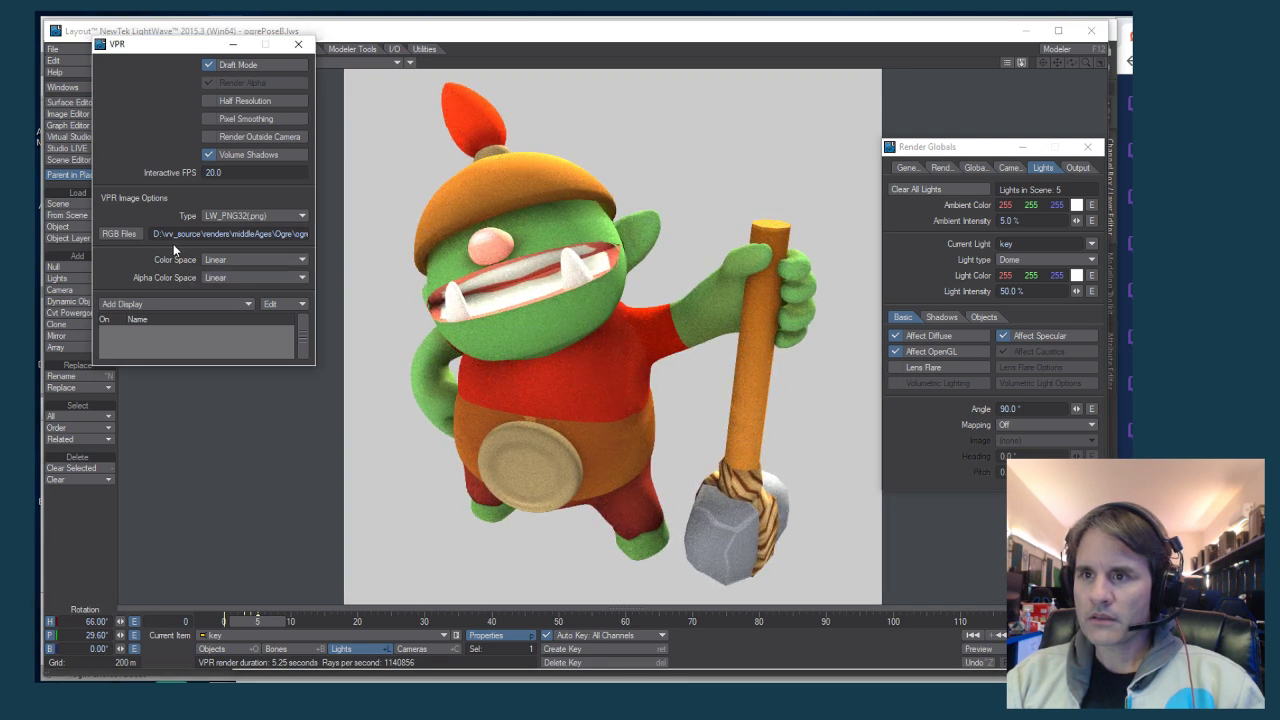
{"action": "left_click", "coordinate": [243, 66]}
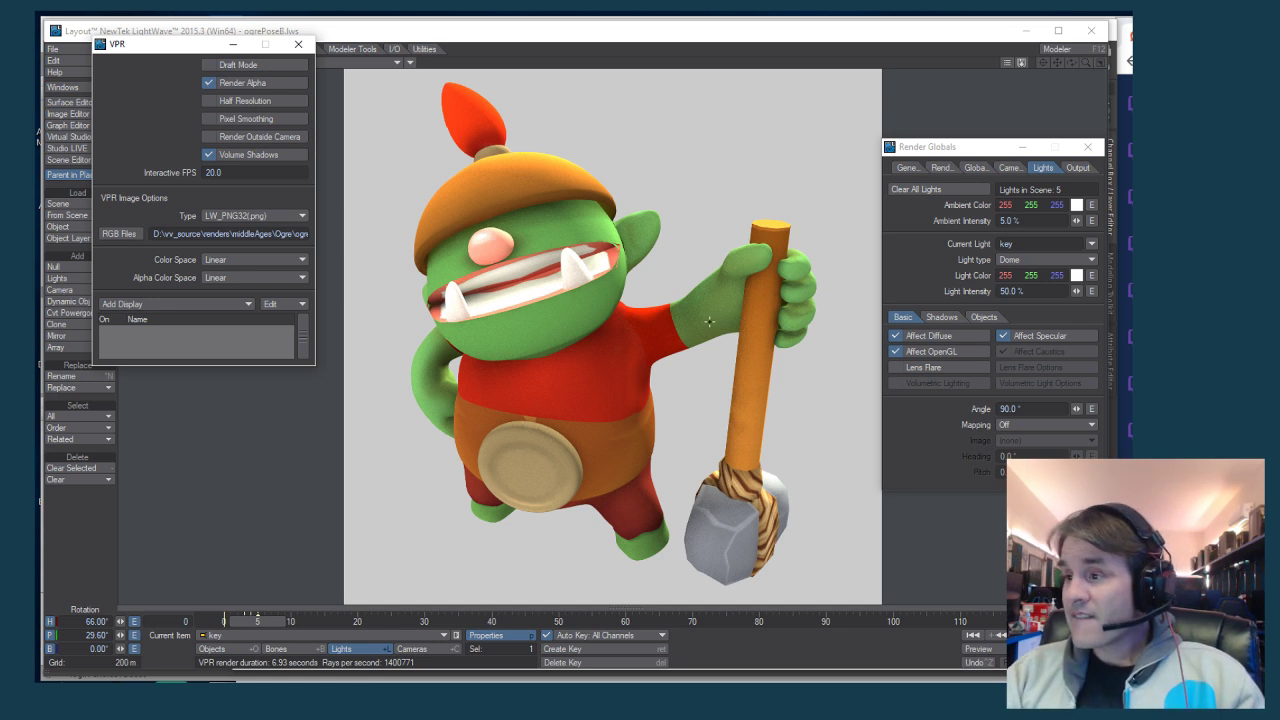
{"action": "left_click", "coordinate": [1022, 63]}
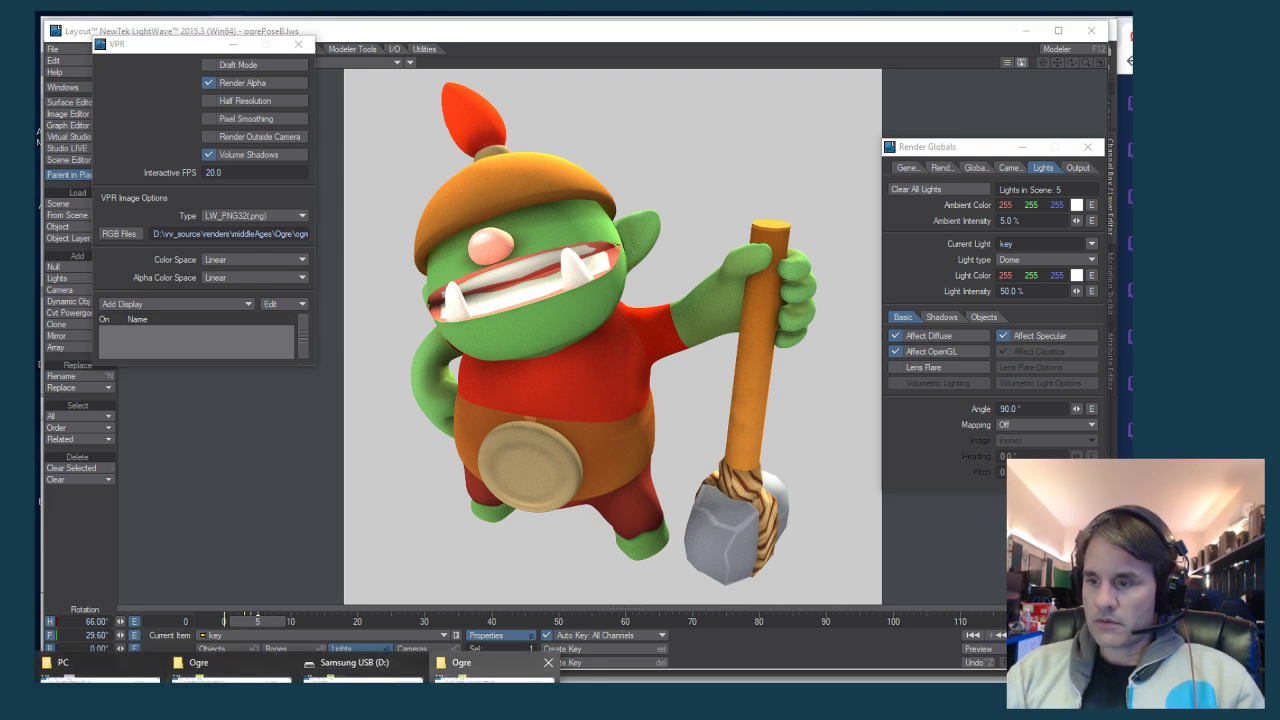
Preview ogre_baked_005_002 in Photos, then close the VPR options in Layout
{"action": "left_click", "coordinate": [540, 663]}
{"action": "double_click", "coordinate": [427, 251]}
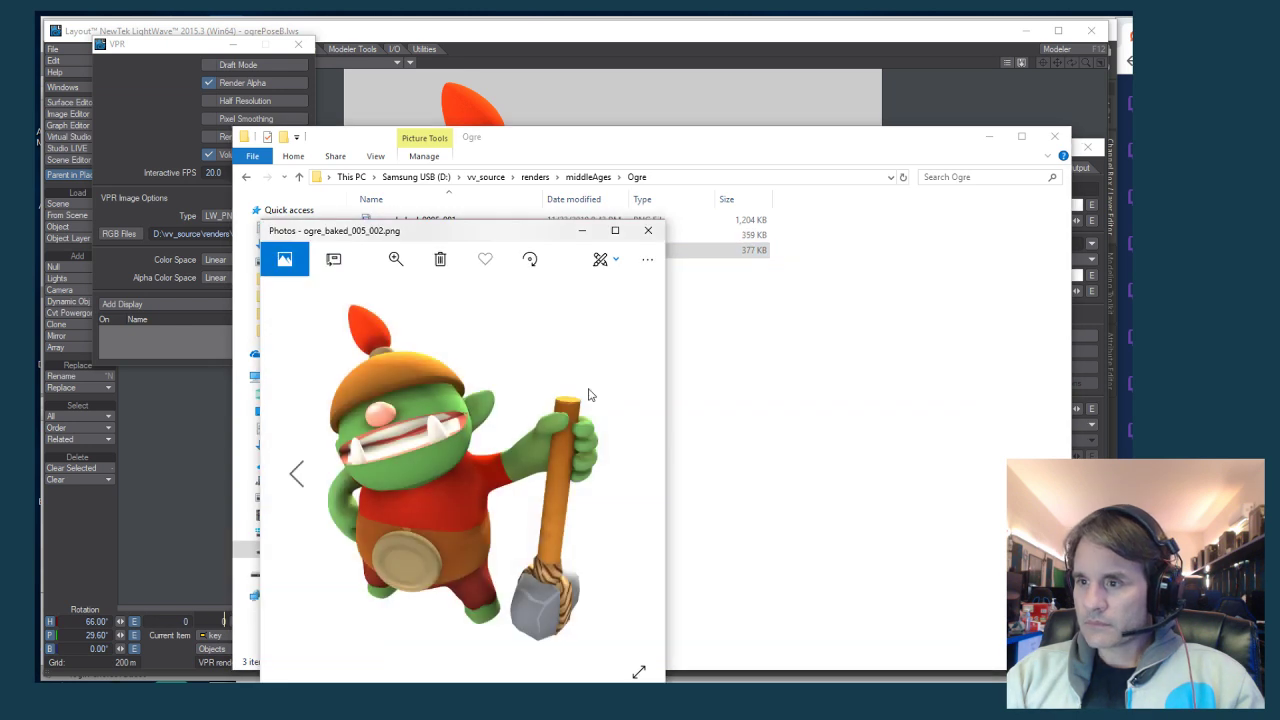
{"action": "left_click", "coordinate": [648, 230]}
{"action": "left_click", "coordinate": [298, 44]}
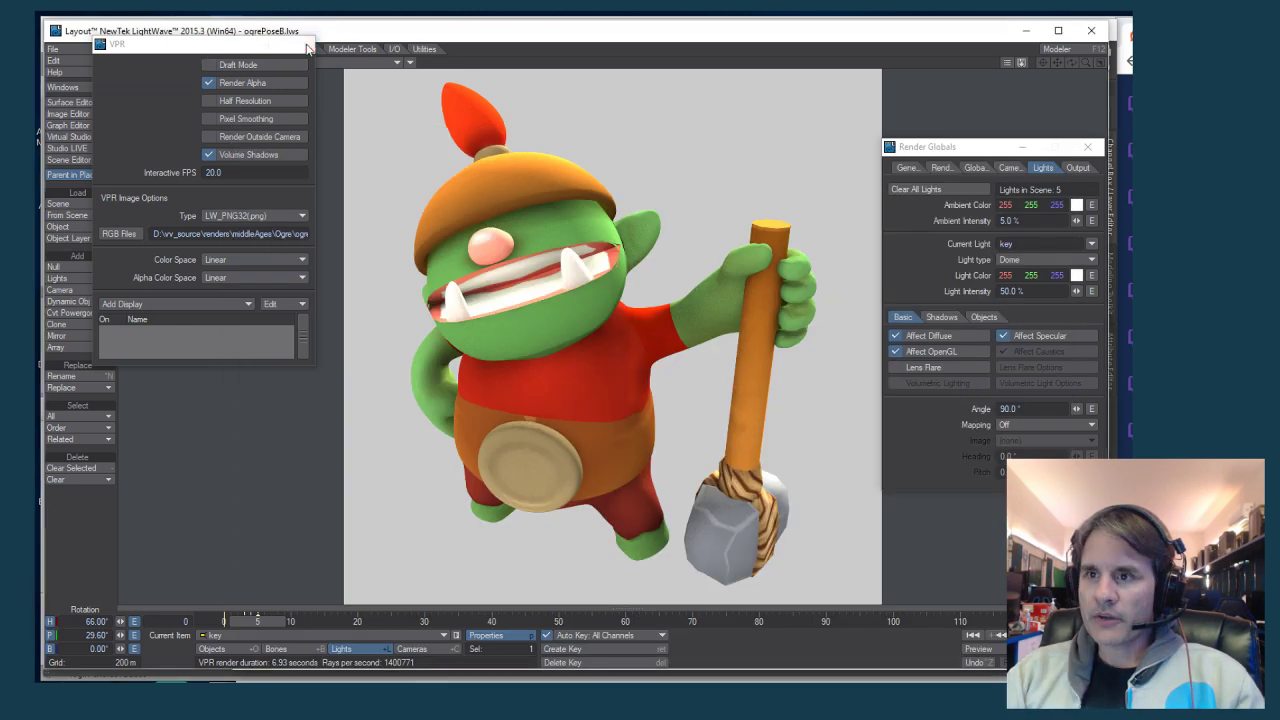
Replace ogre_baked_005_001.png with ogre_baked_005_002.png in the Image Editor
{"action": "left_click", "coordinate": [68, 113]}
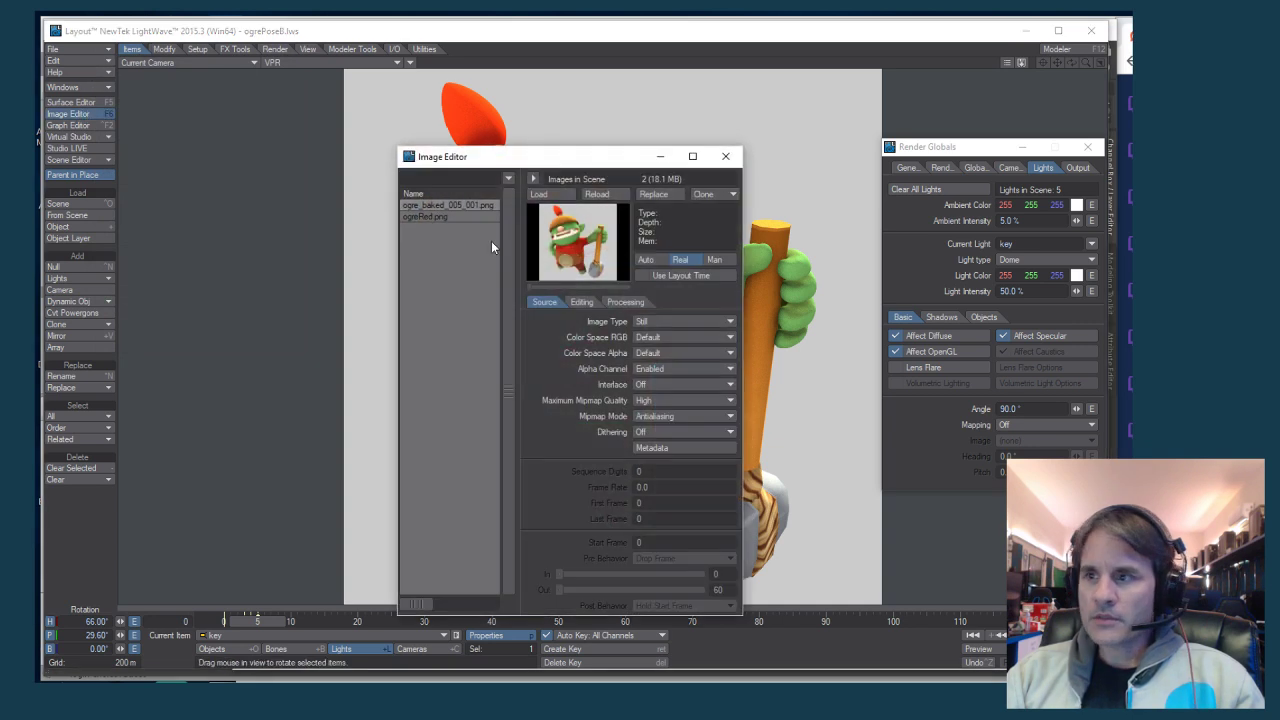
{"action": "left_click", "coordinate": [468, 214]}
{"action": "left_click", "coordinate": [466, 204]}
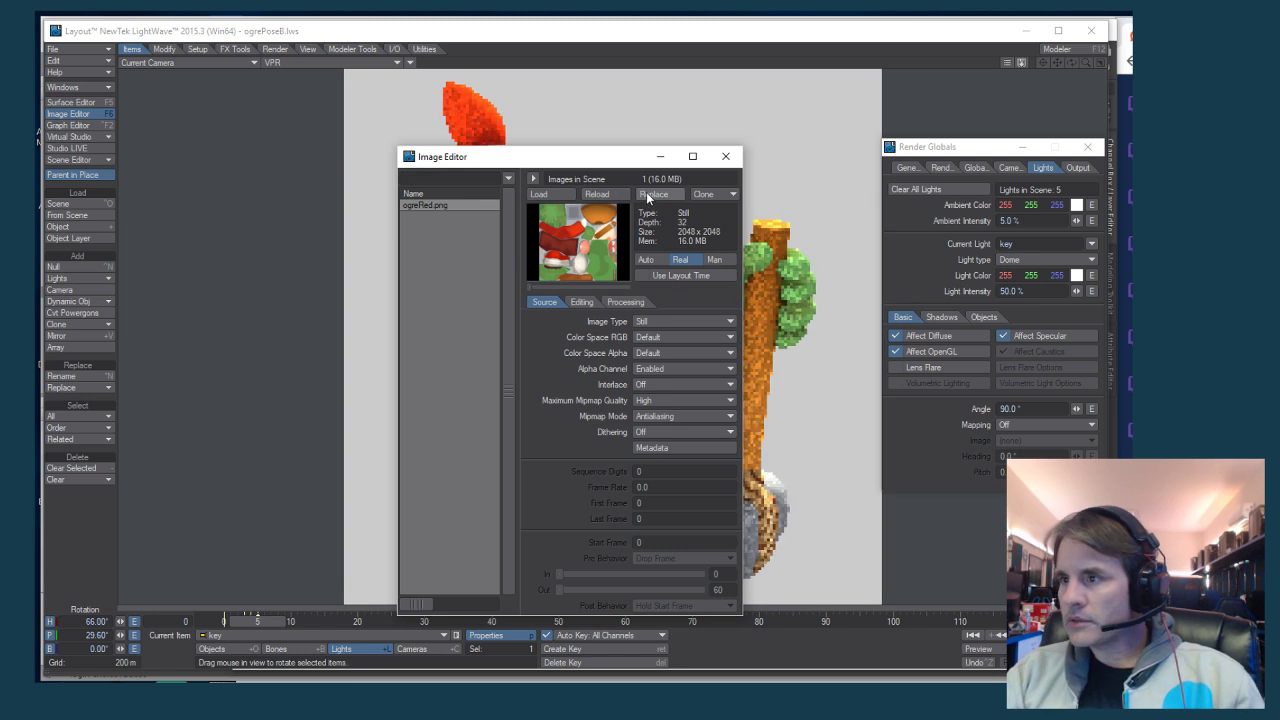
{"action": "left_click", "coordinate": [540, 194]}
{"action": "double_click", "coordinate": [584, 297]}
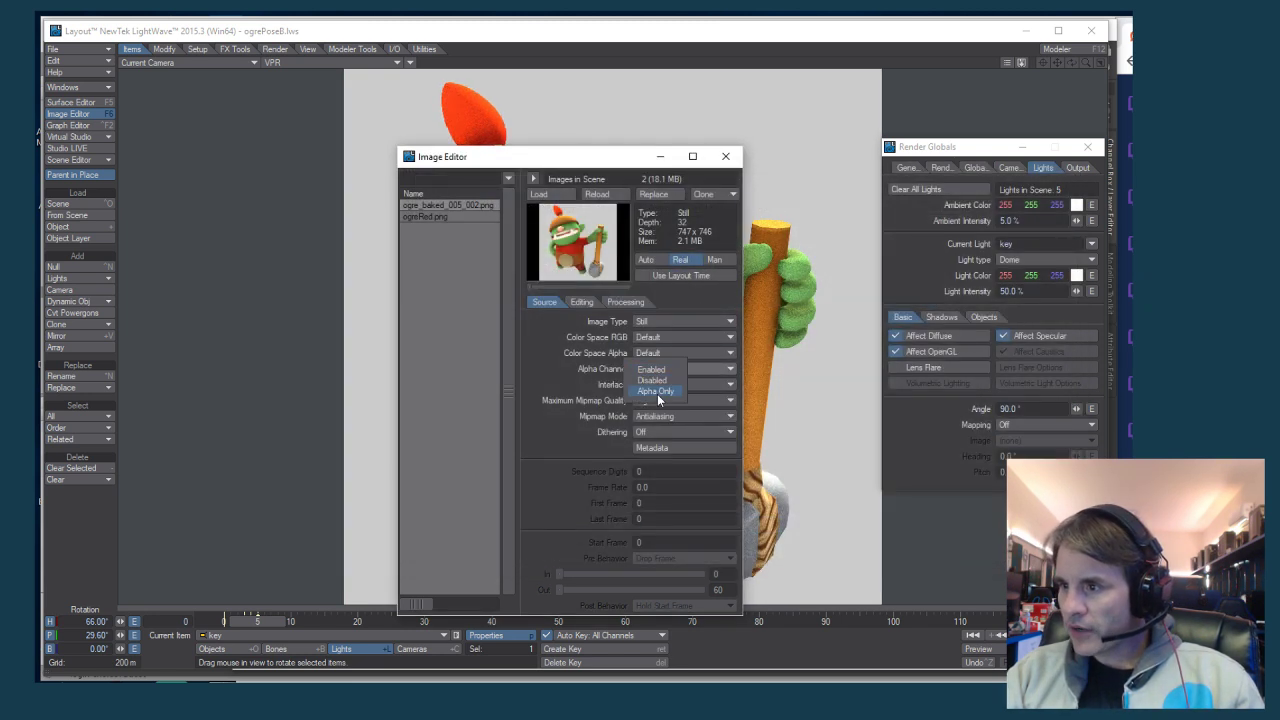
View the new snapshot's Alpha Only channel, switch back to Enabled, and close the editor
{"action": "left_click", "coordinate": [657, 391]}
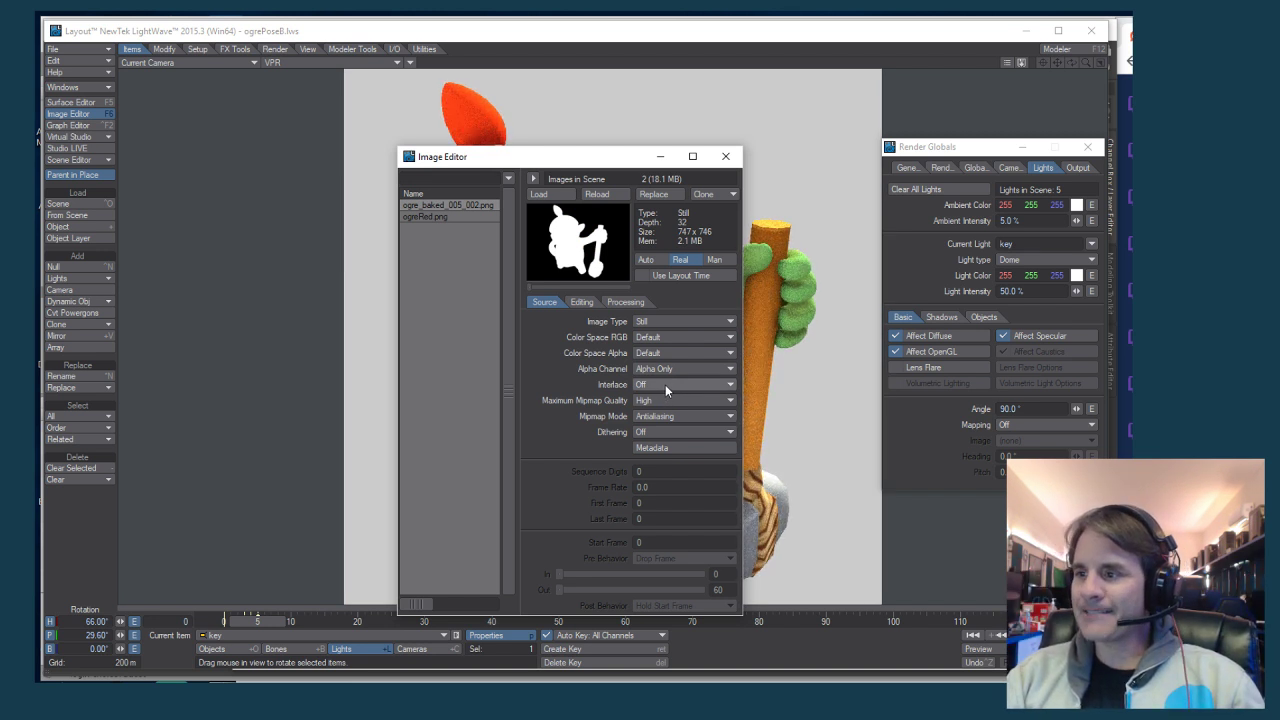
{"action": "left_click", "coordinate": [669, 367]}
{"action": "left_click", "coordinate": [665, 351]}
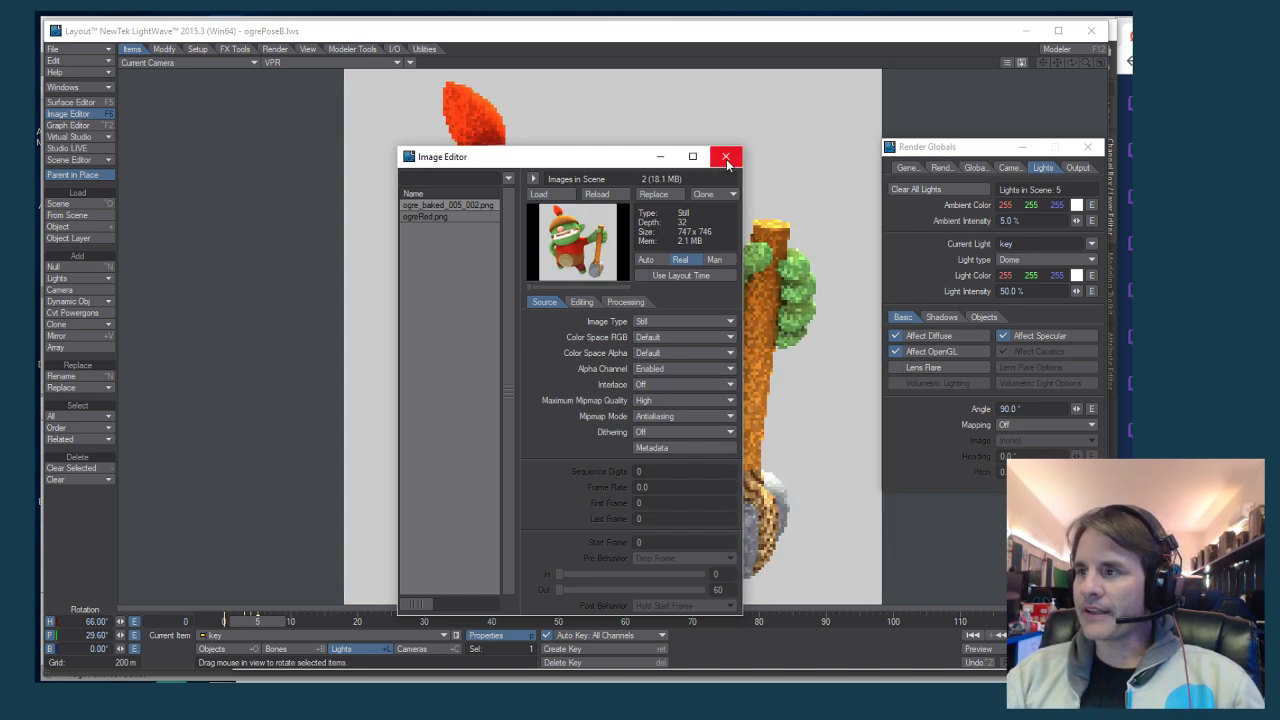
{"action": "left_click", "coordinate": [726, 157]}
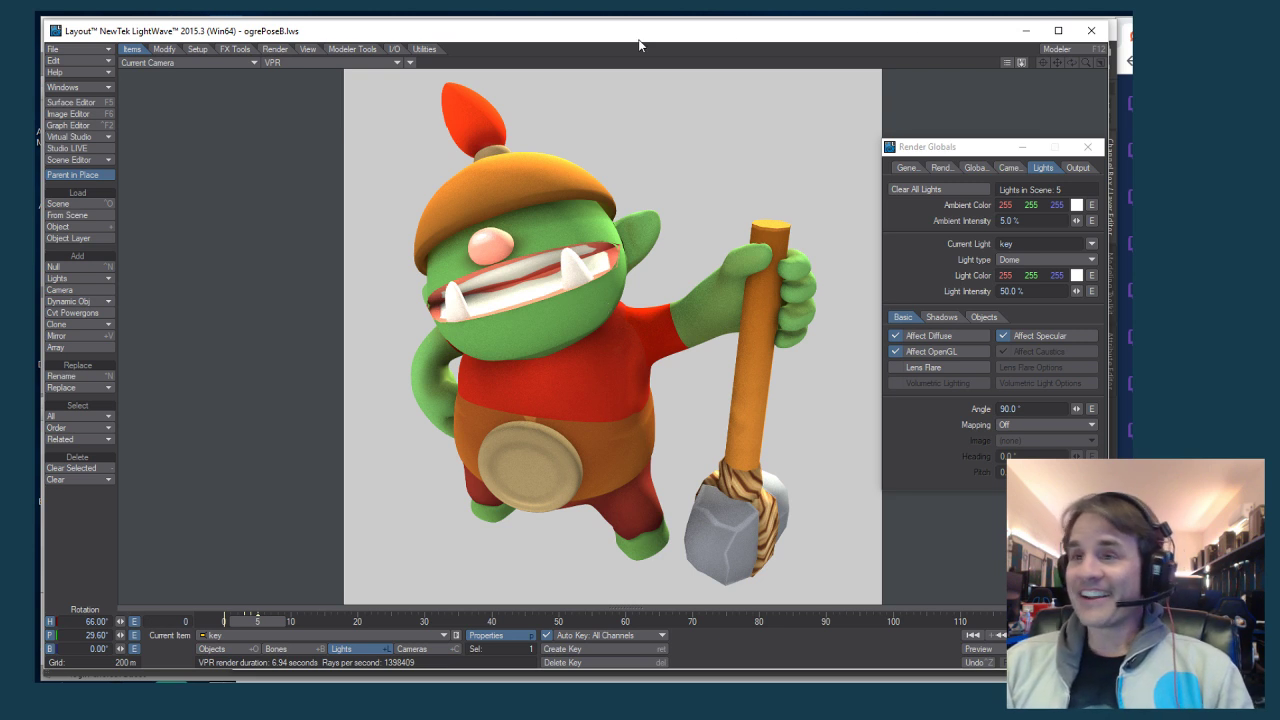
Refresh the VPR preview, then quit Layout choosing Exit without saving the scenes
{"action": "left_click", "coordinate": [449, 33]}
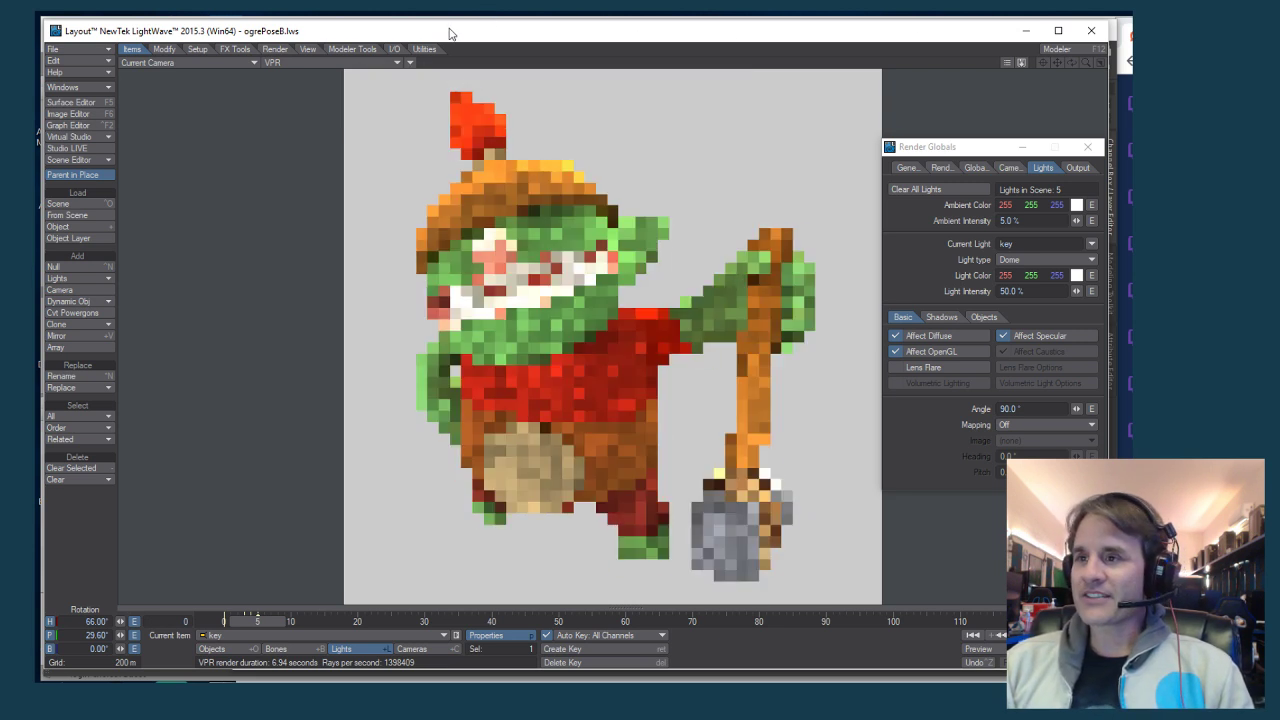
{"action": "left_click", "coordinate": [1093, 35]}
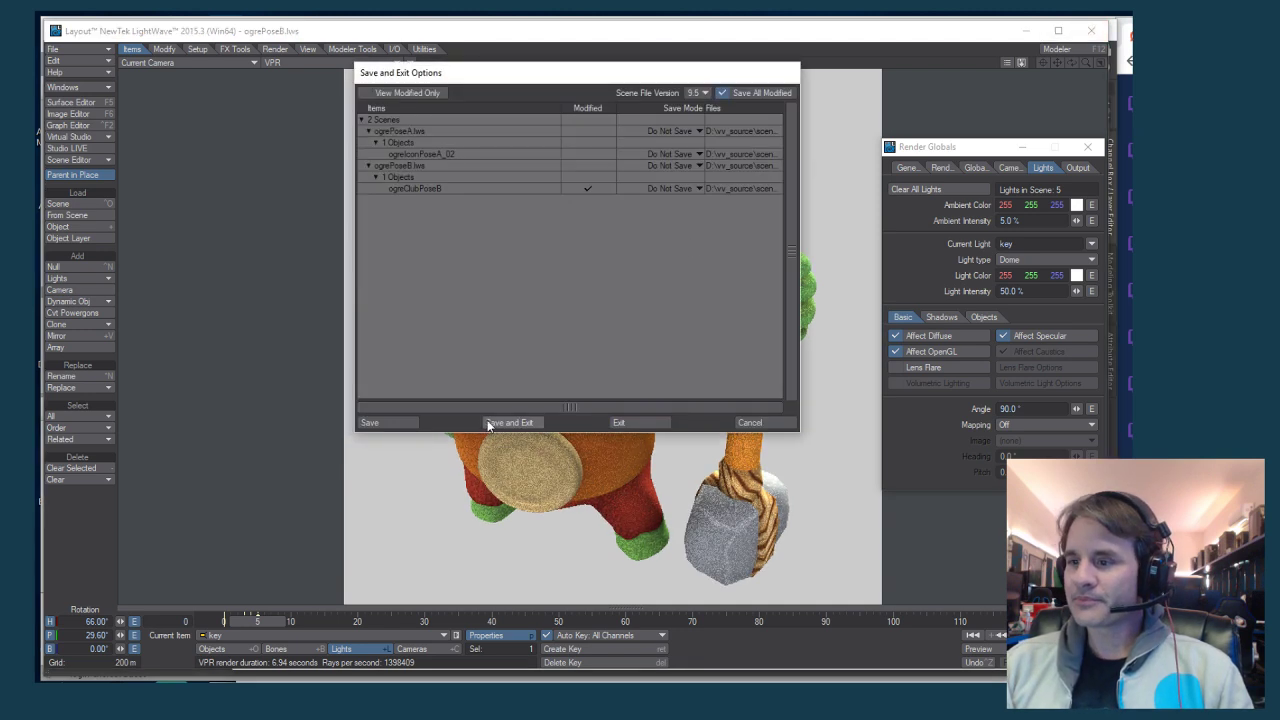
{"action": "left_click", "coordinate": [618, 424]}
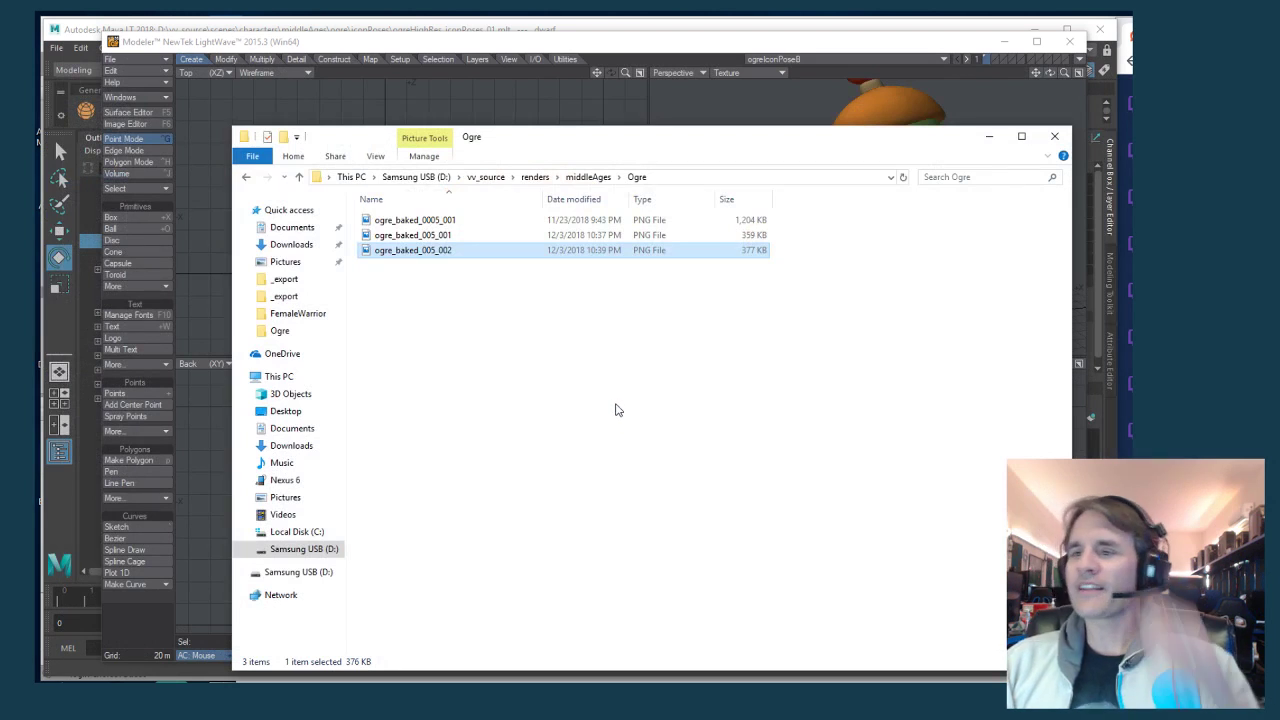
Preview ogre_baked_005_001 and ogre_baked_005_002 in Photos, then close the Ogre folder window
{"action": "double_click", "coordinate": [430, 220]}
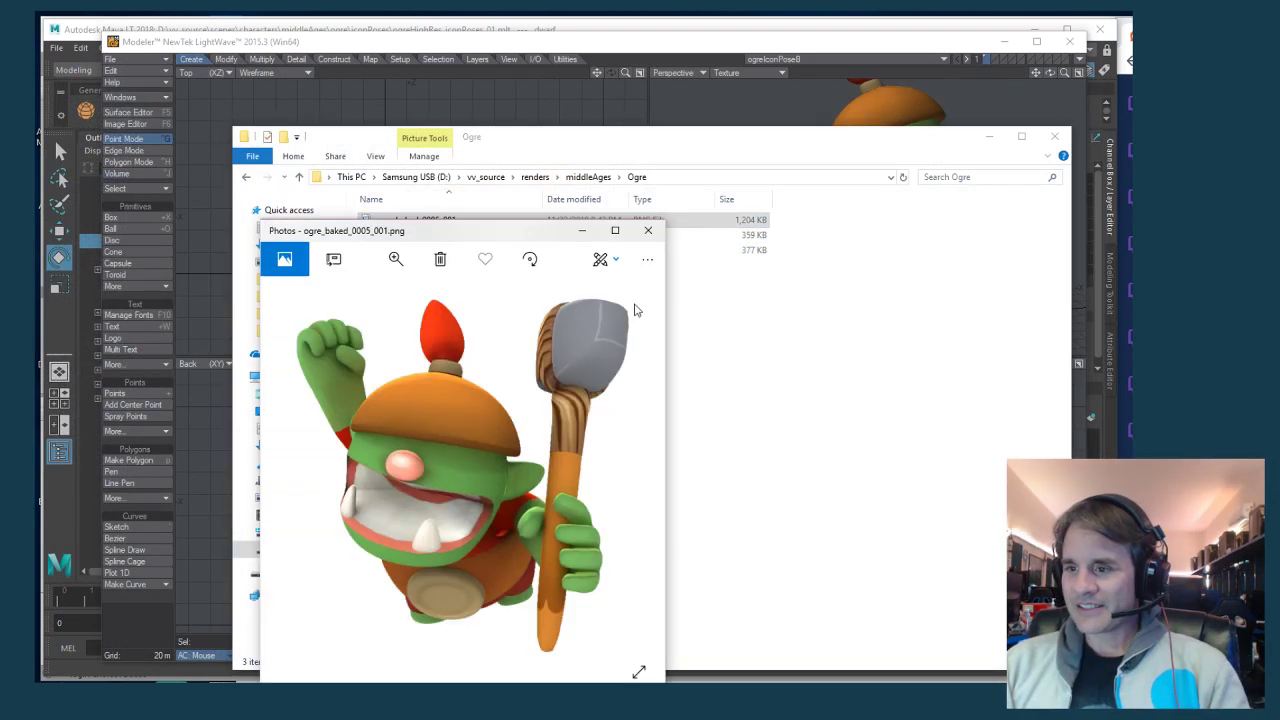
{"action": "left_click", "coordinate": [655, 232]}
{"action": "left_click", "coordinate": [430, 252]}
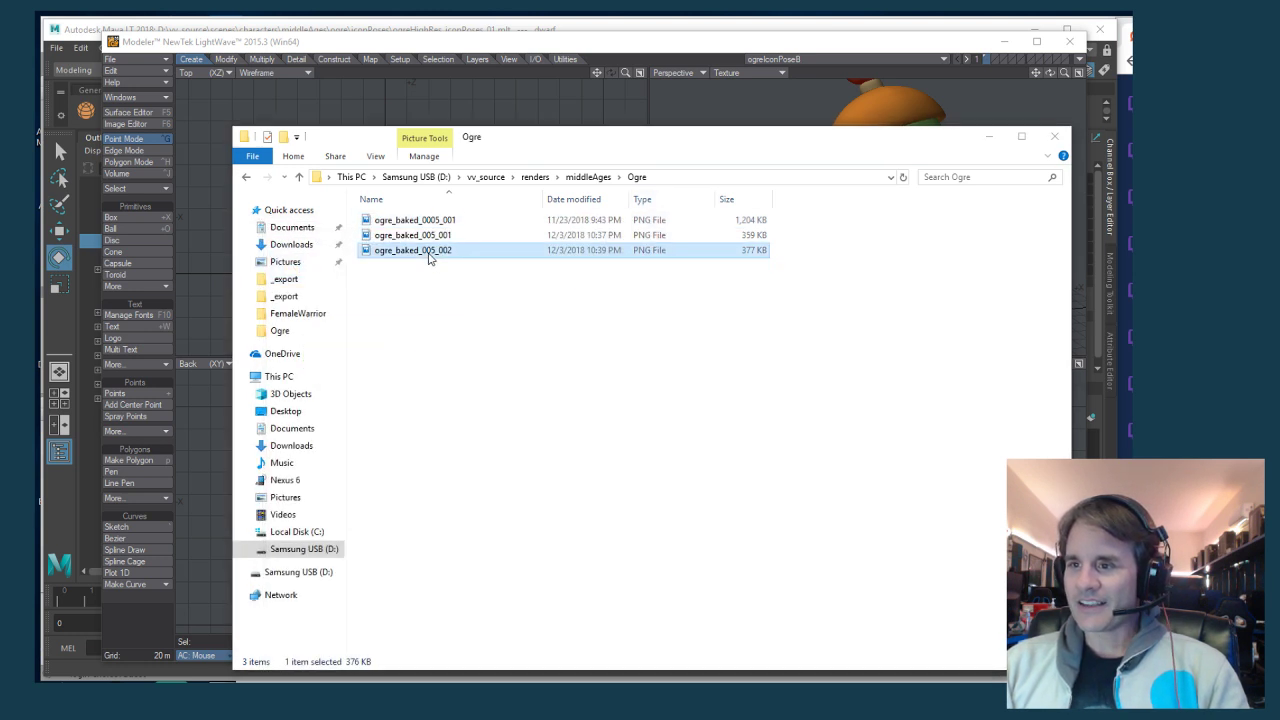
{"action": "double_click", "coordinate": [430, 252]}
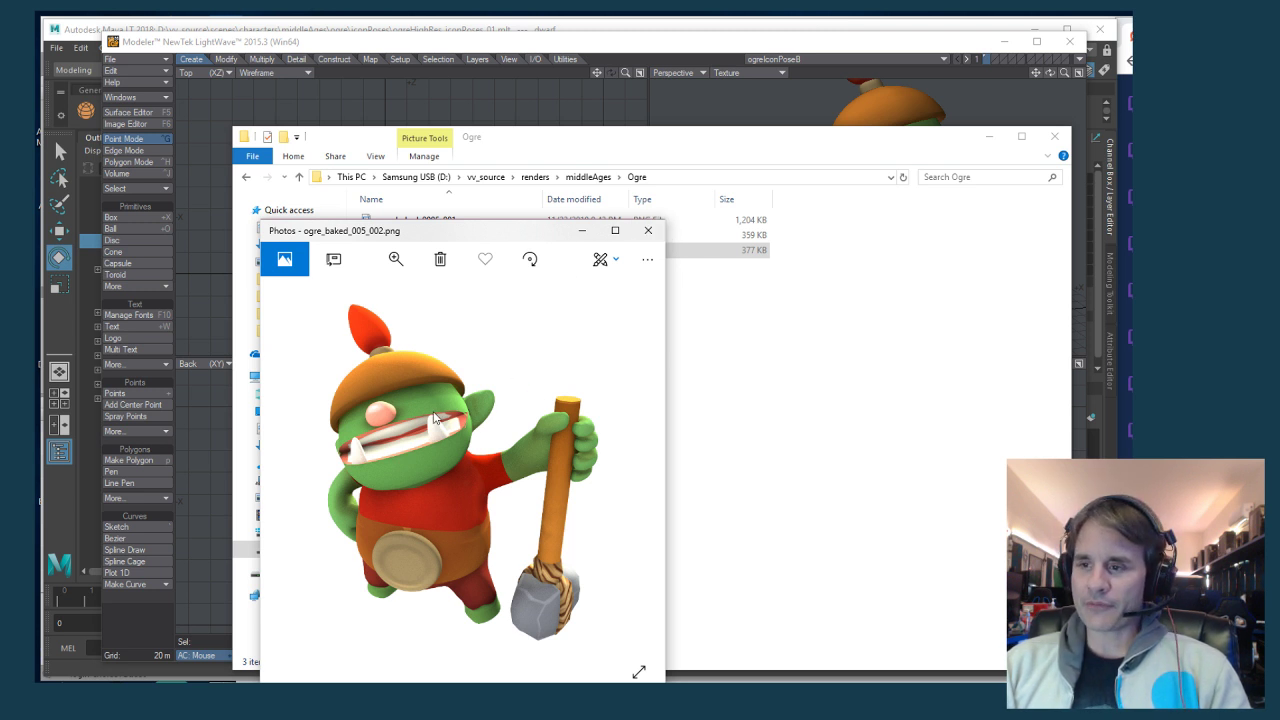
{"action": "left_click", "coordinate": [648, 231]}
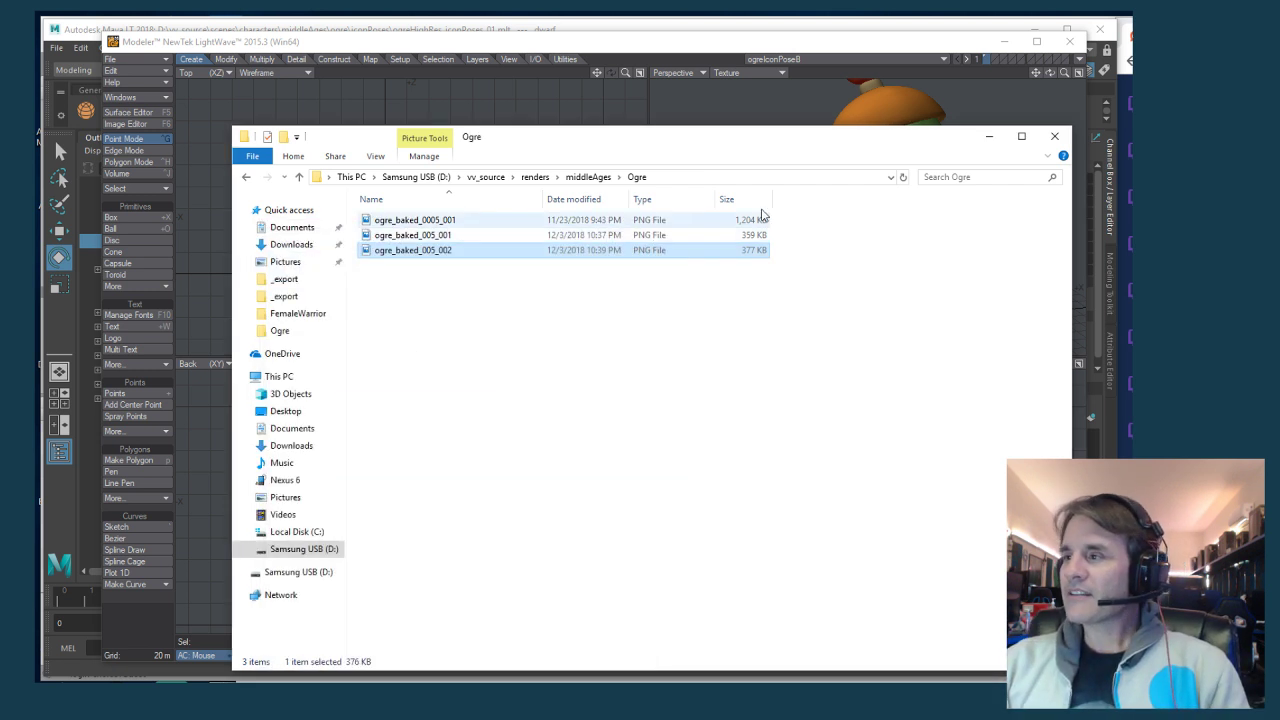
{"action": "left_click", "coordinate": [1054, 136]}
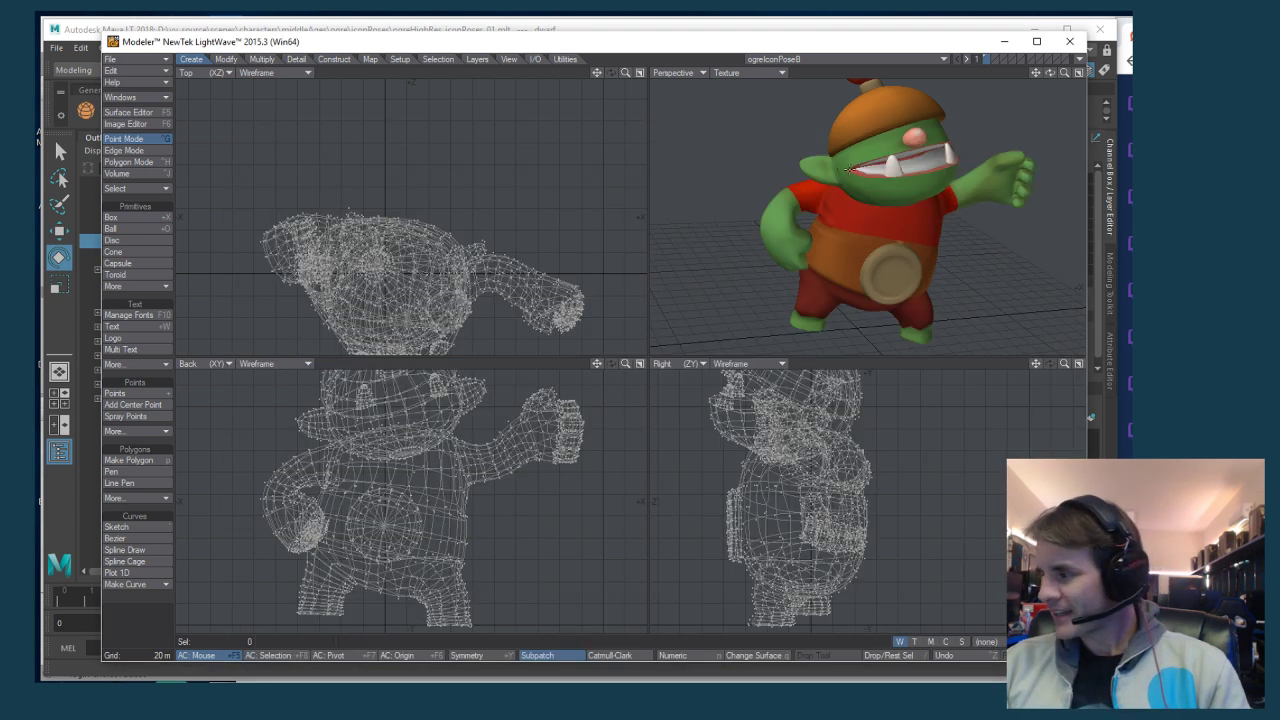